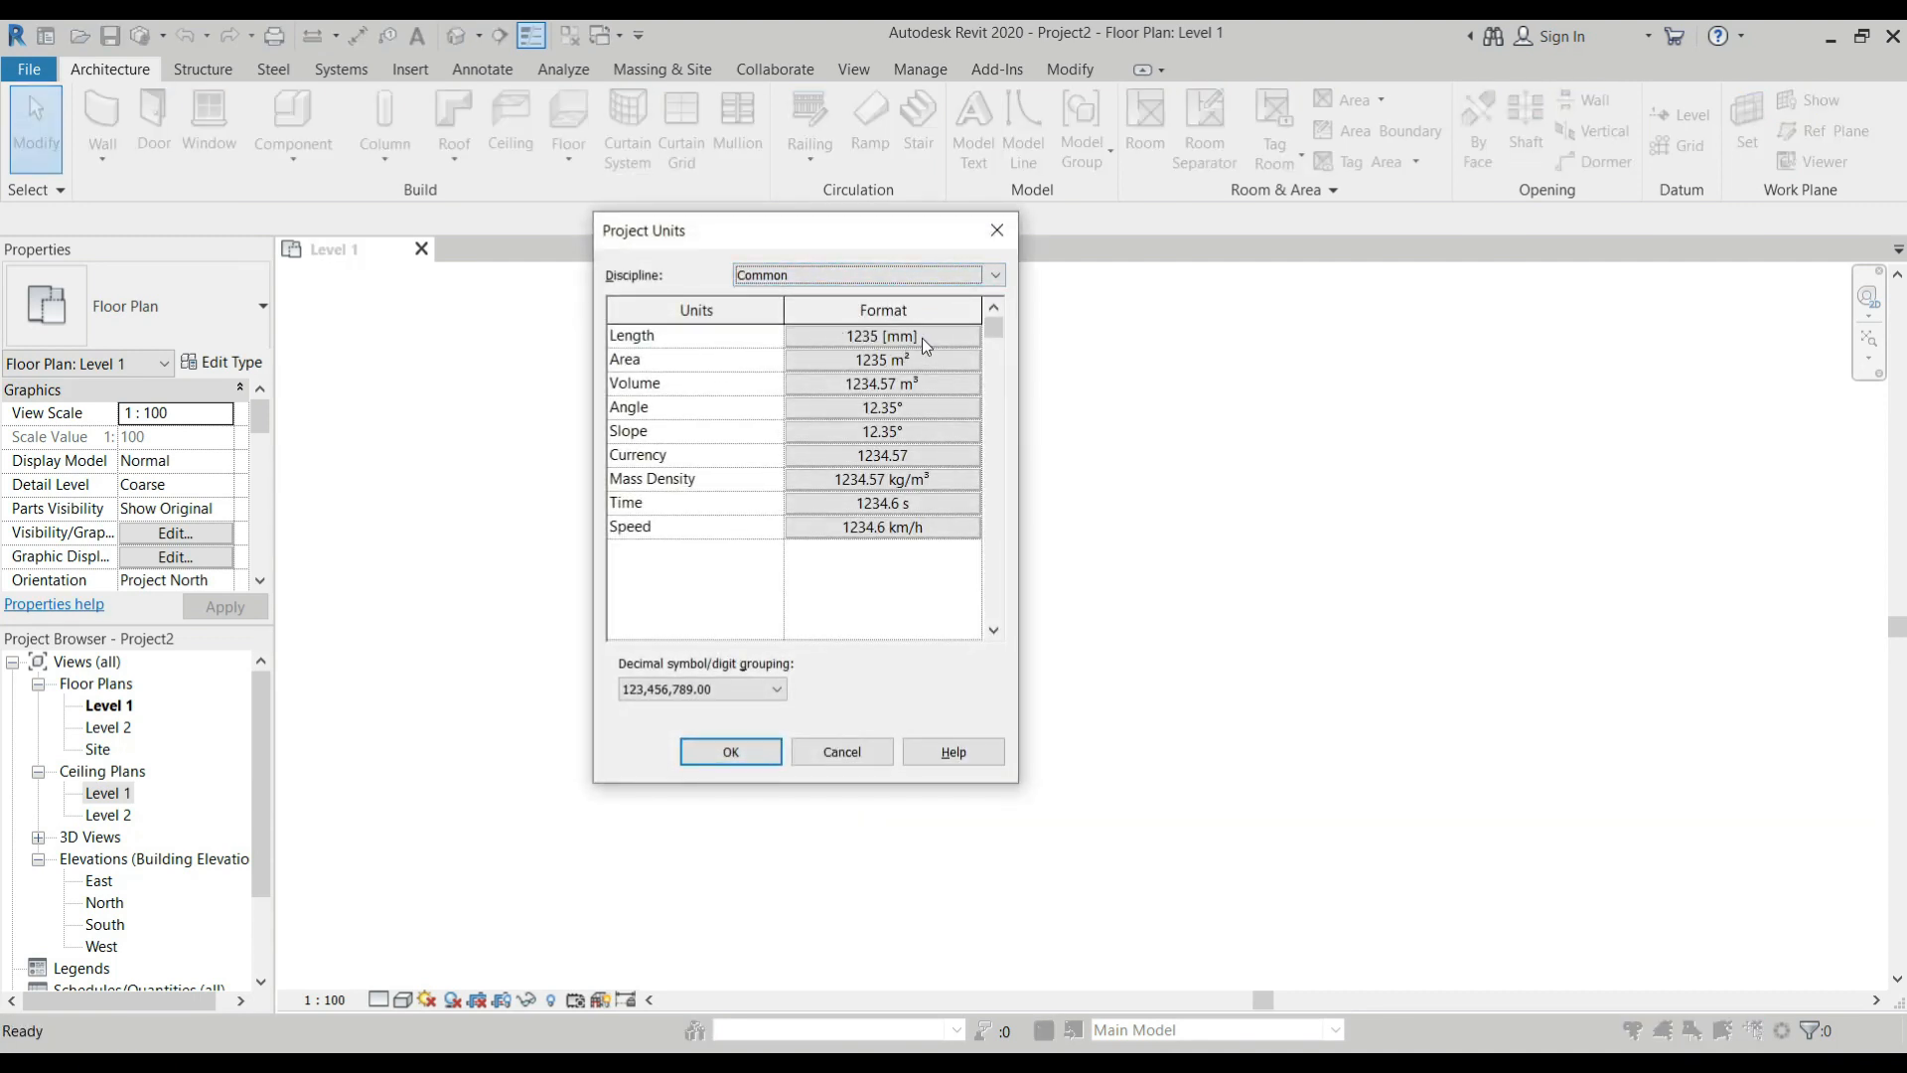
Accept the project units and draw a rectangular room of Generic - 200mm walls, about 5200 by 4600 mm, on Level 1.
{"action": "left_click", "coordinate": [747, 753]}
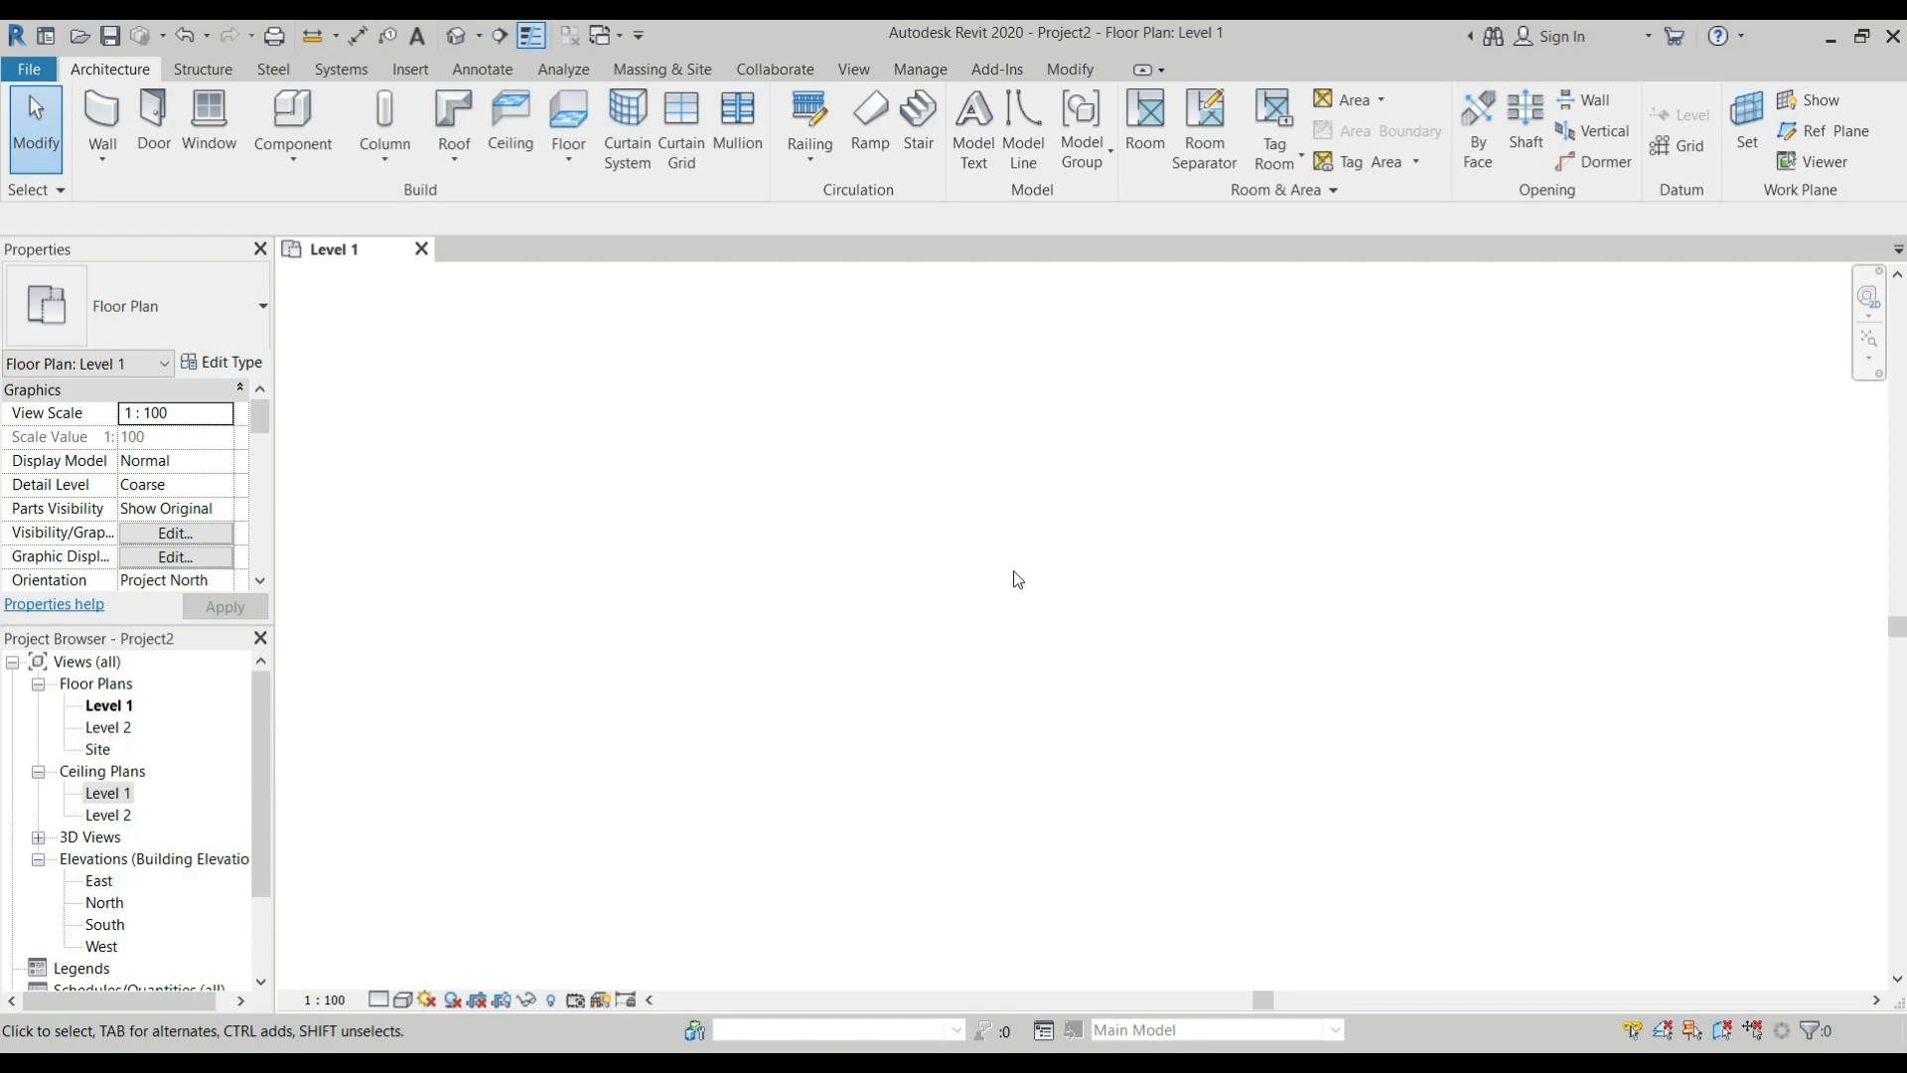
{"action": "key", "text": "w"}
{"action": "key", "text": "a"}
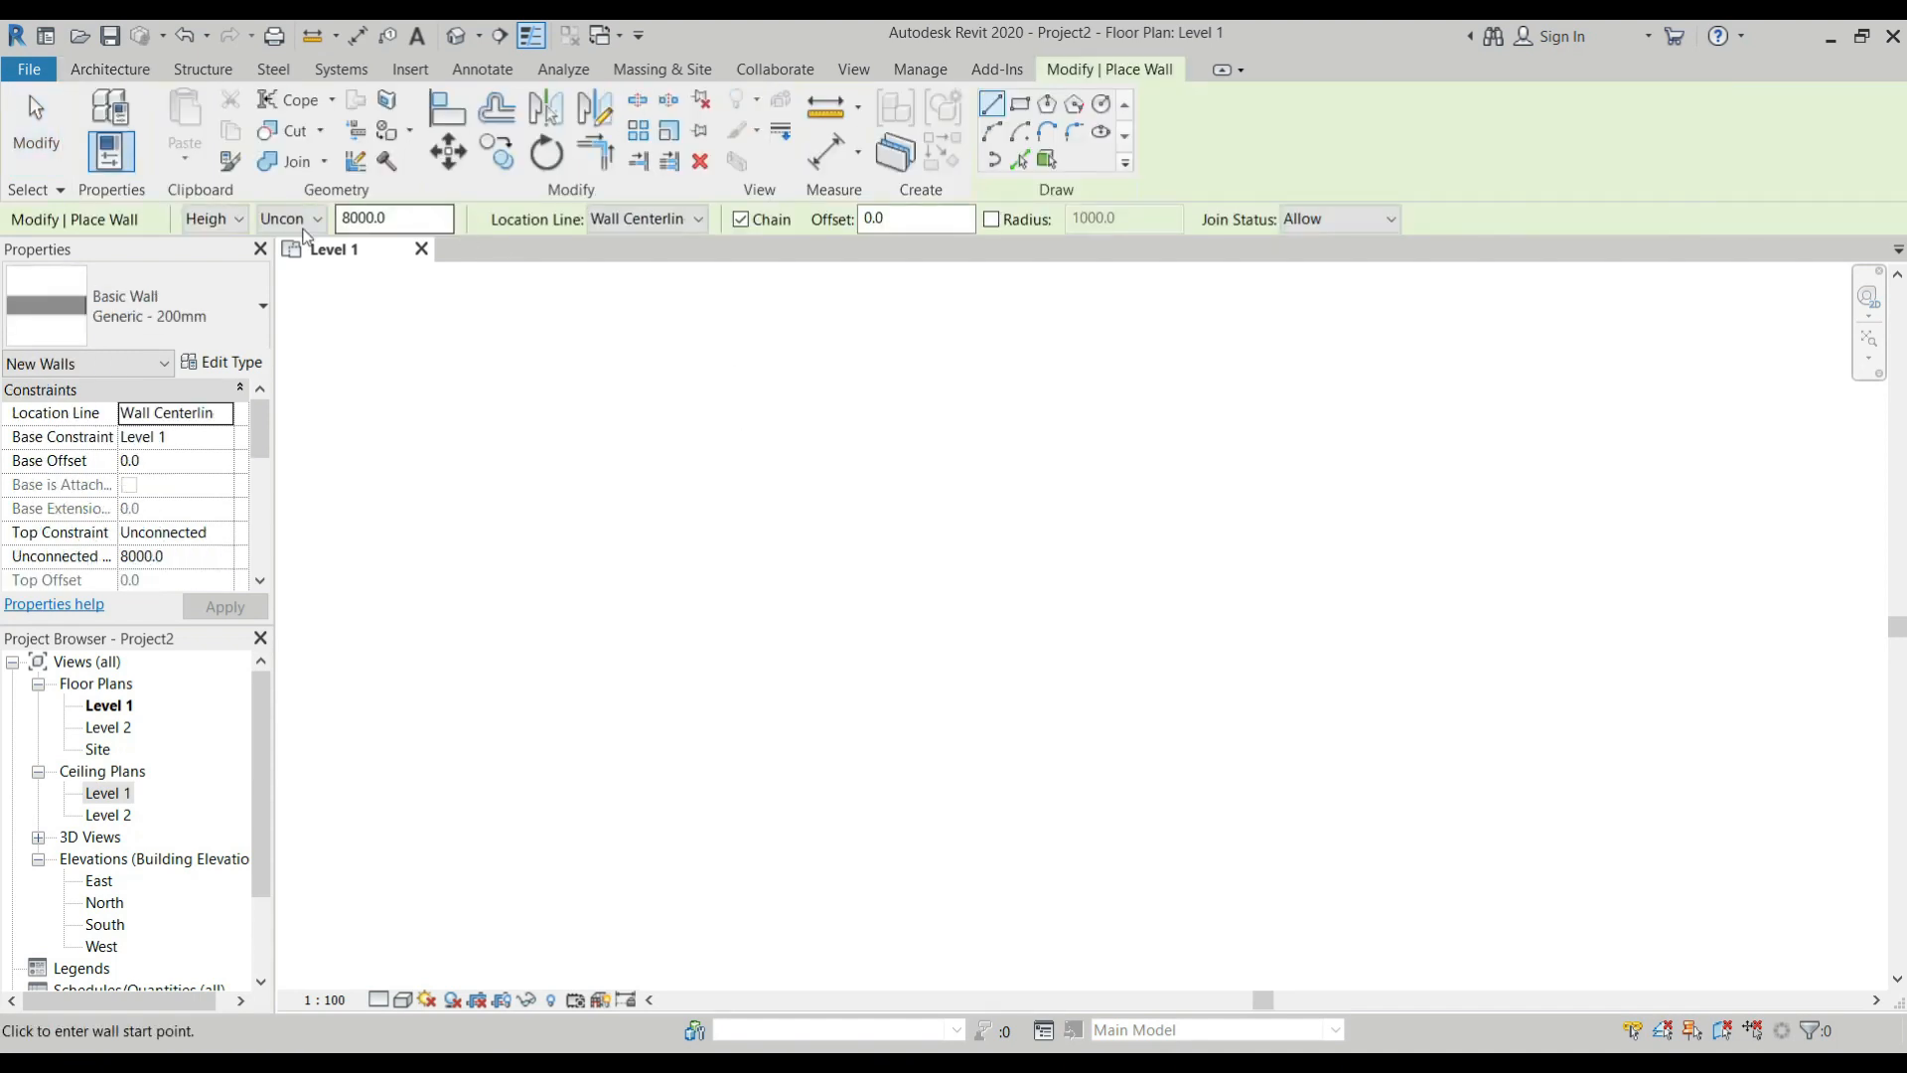
{"action": "left_click", "coordinate": [811, 483]}
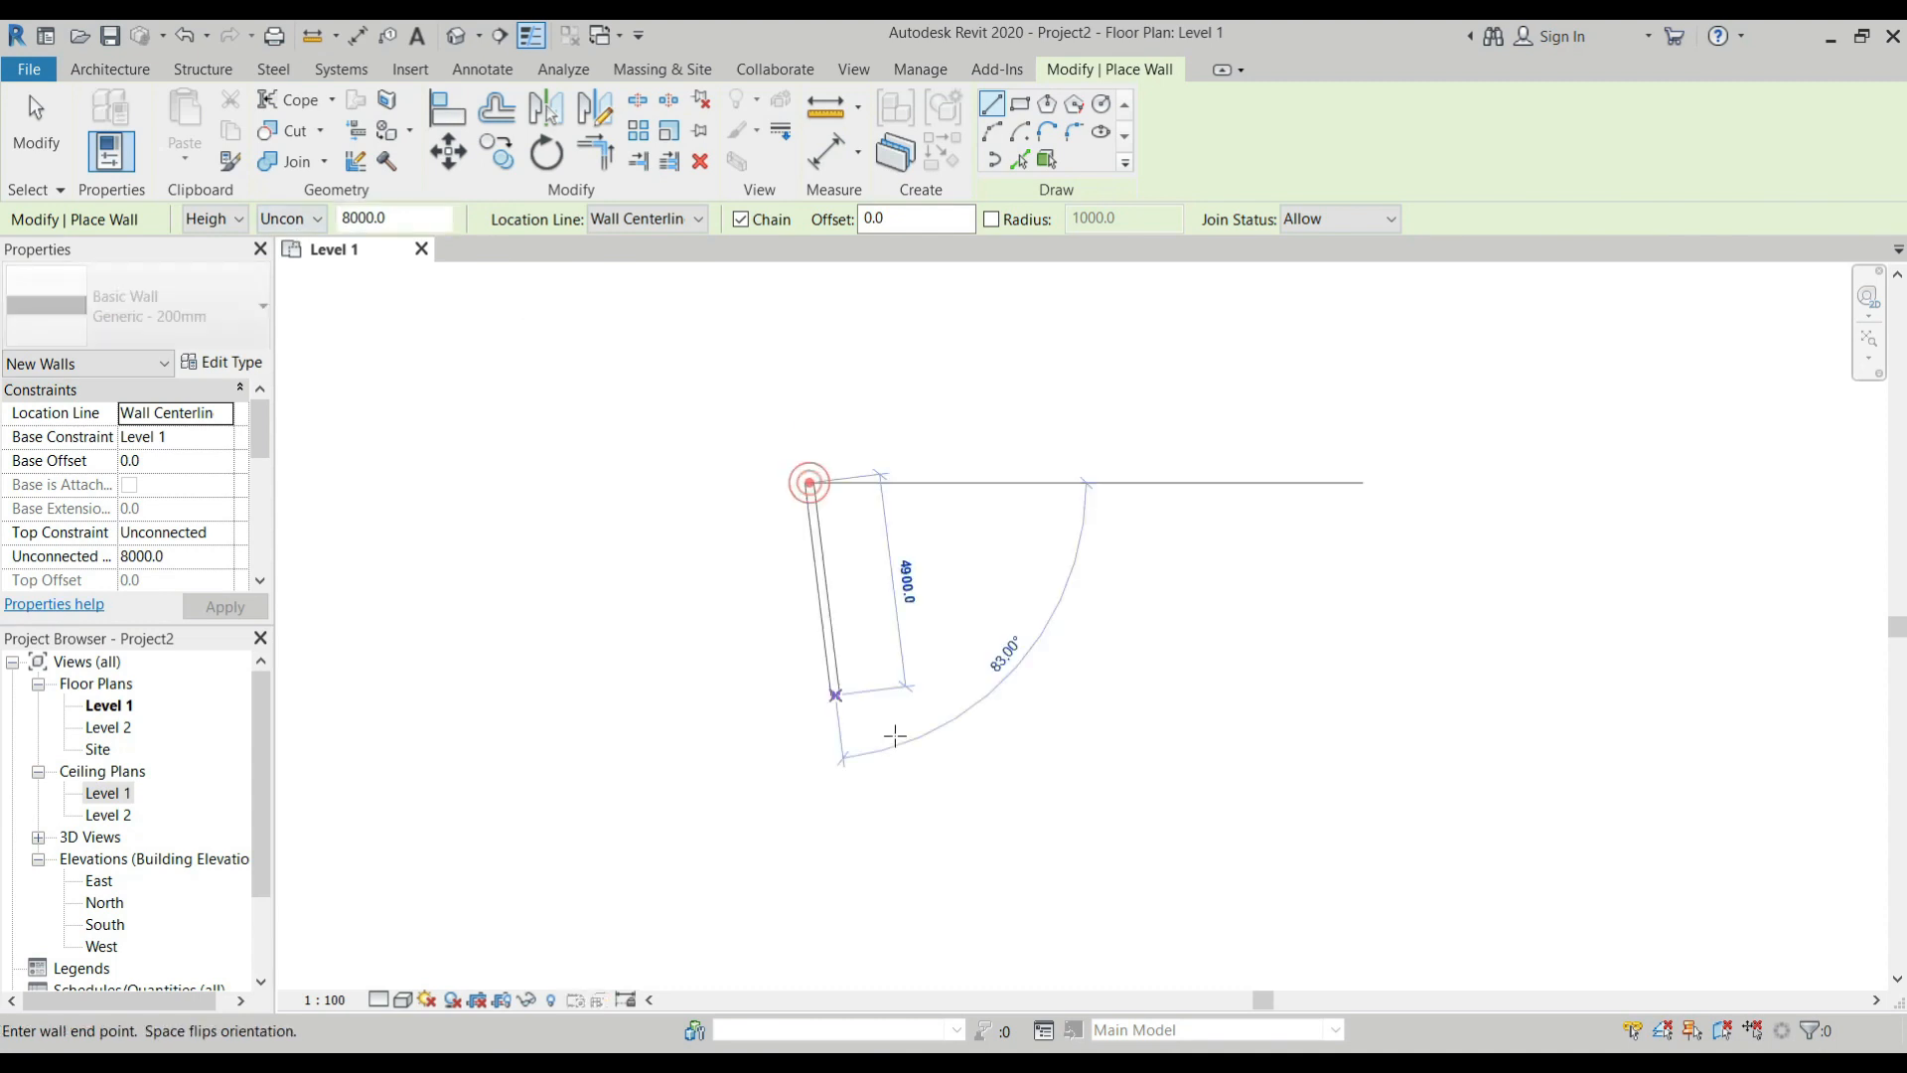
{"action": "left_click", "coordinate": [1023, 105]}
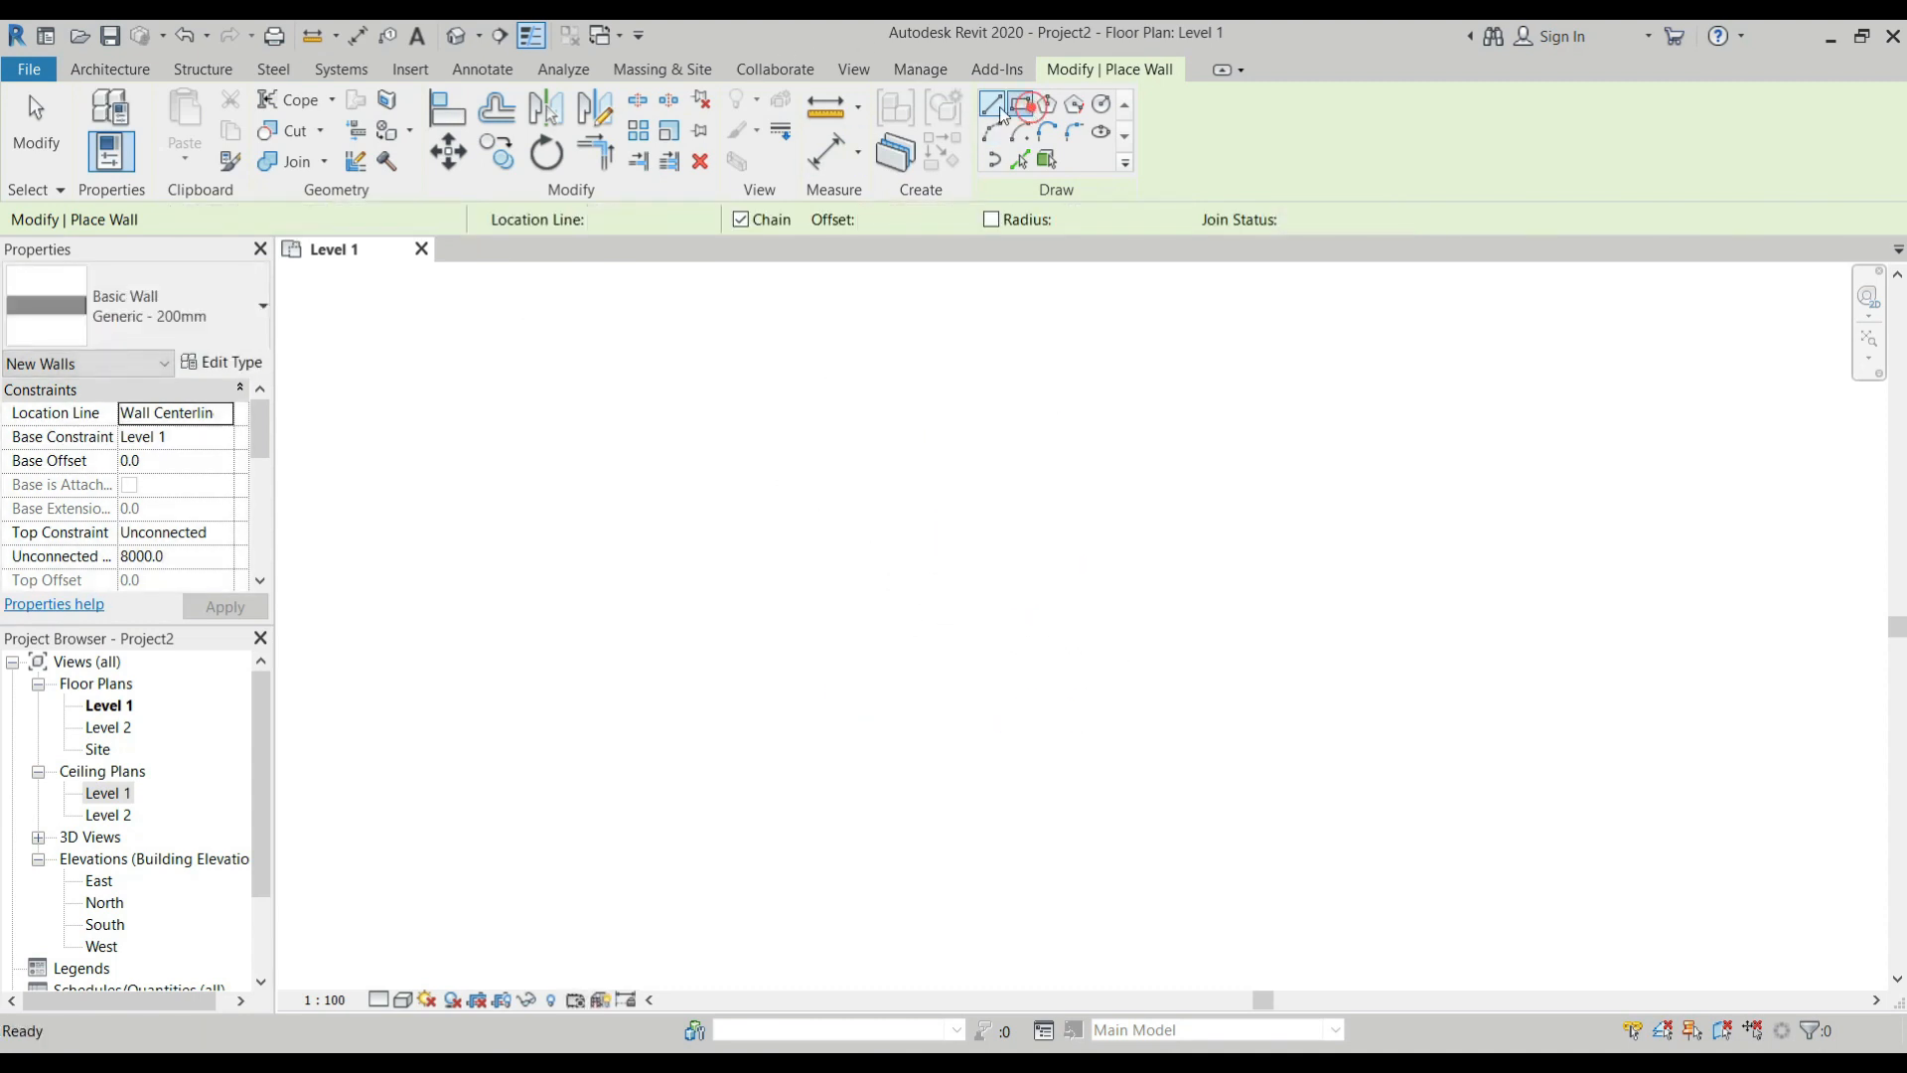
{"action": "left_click", "coordinate": [741, 427]}
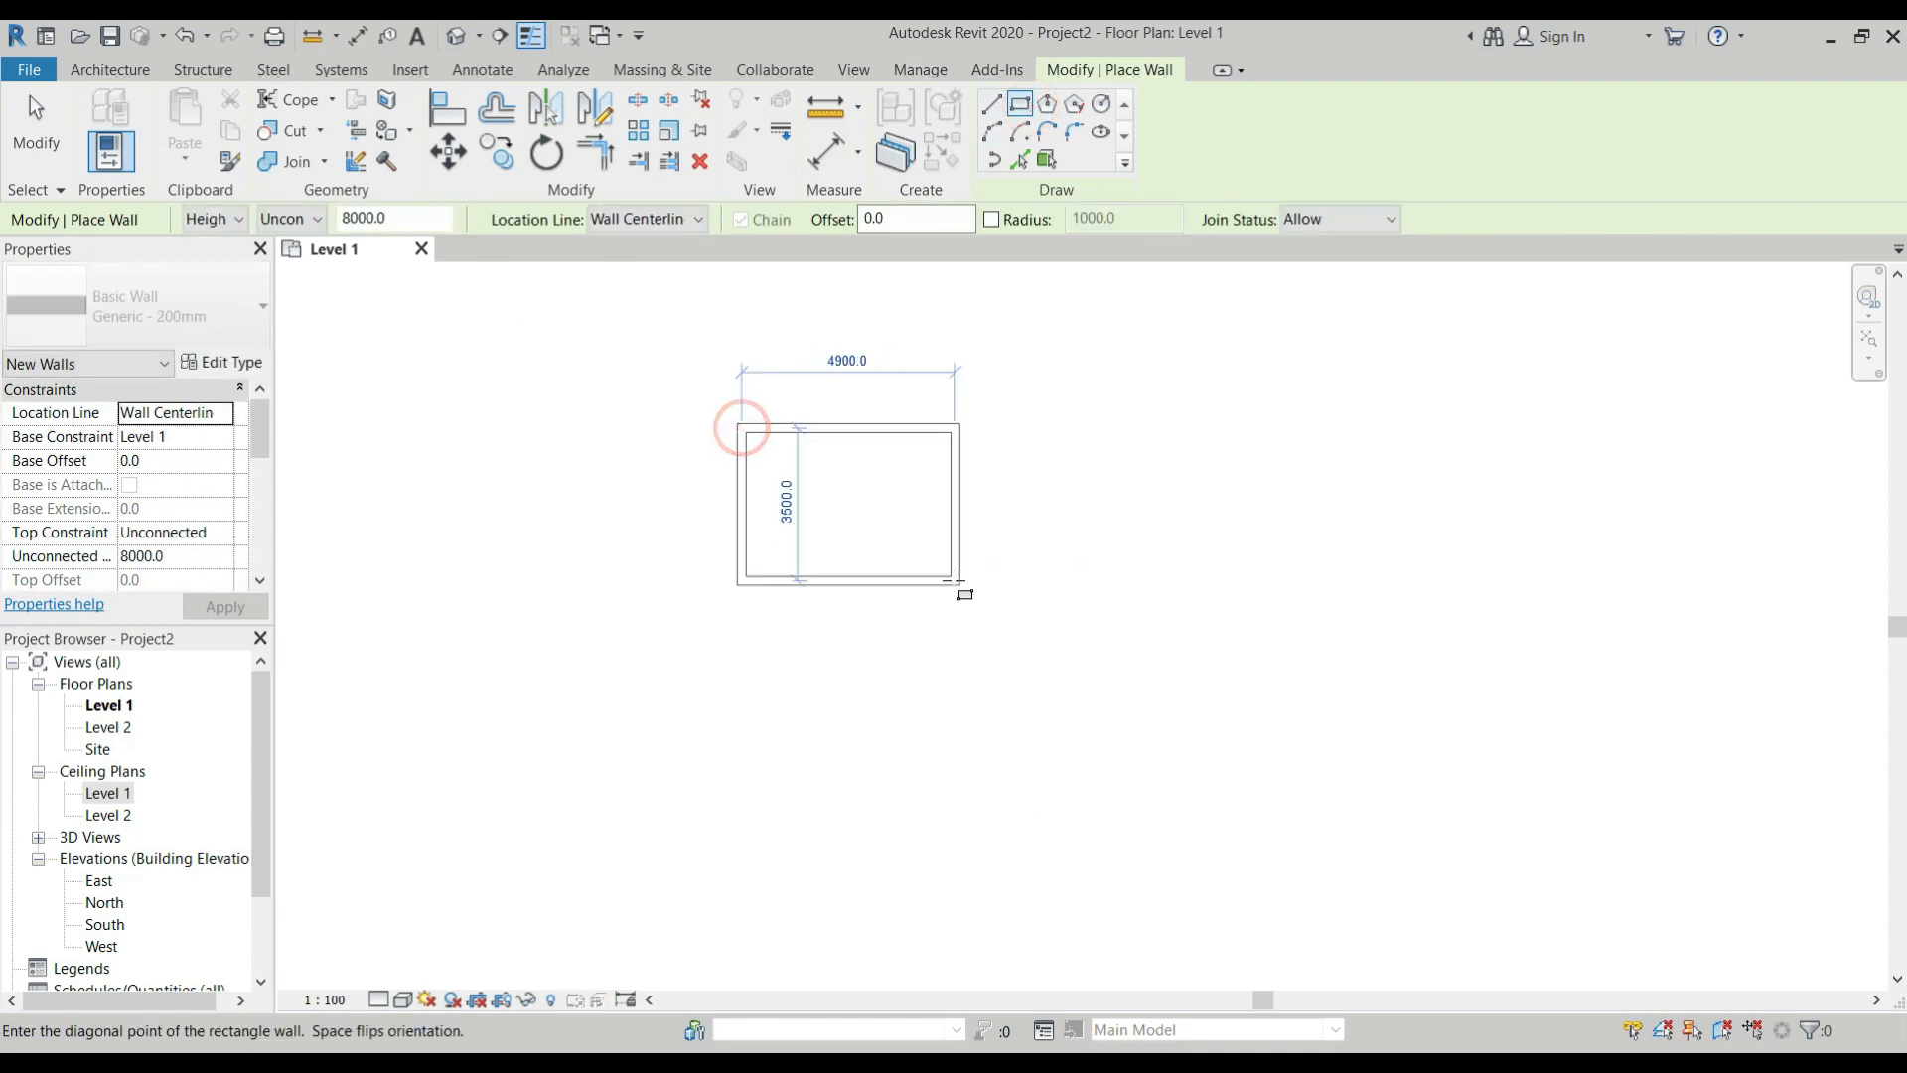
{"action": "left_click", "coordinate": [970, 630]}
{"action": "key", "text": "Escape"}
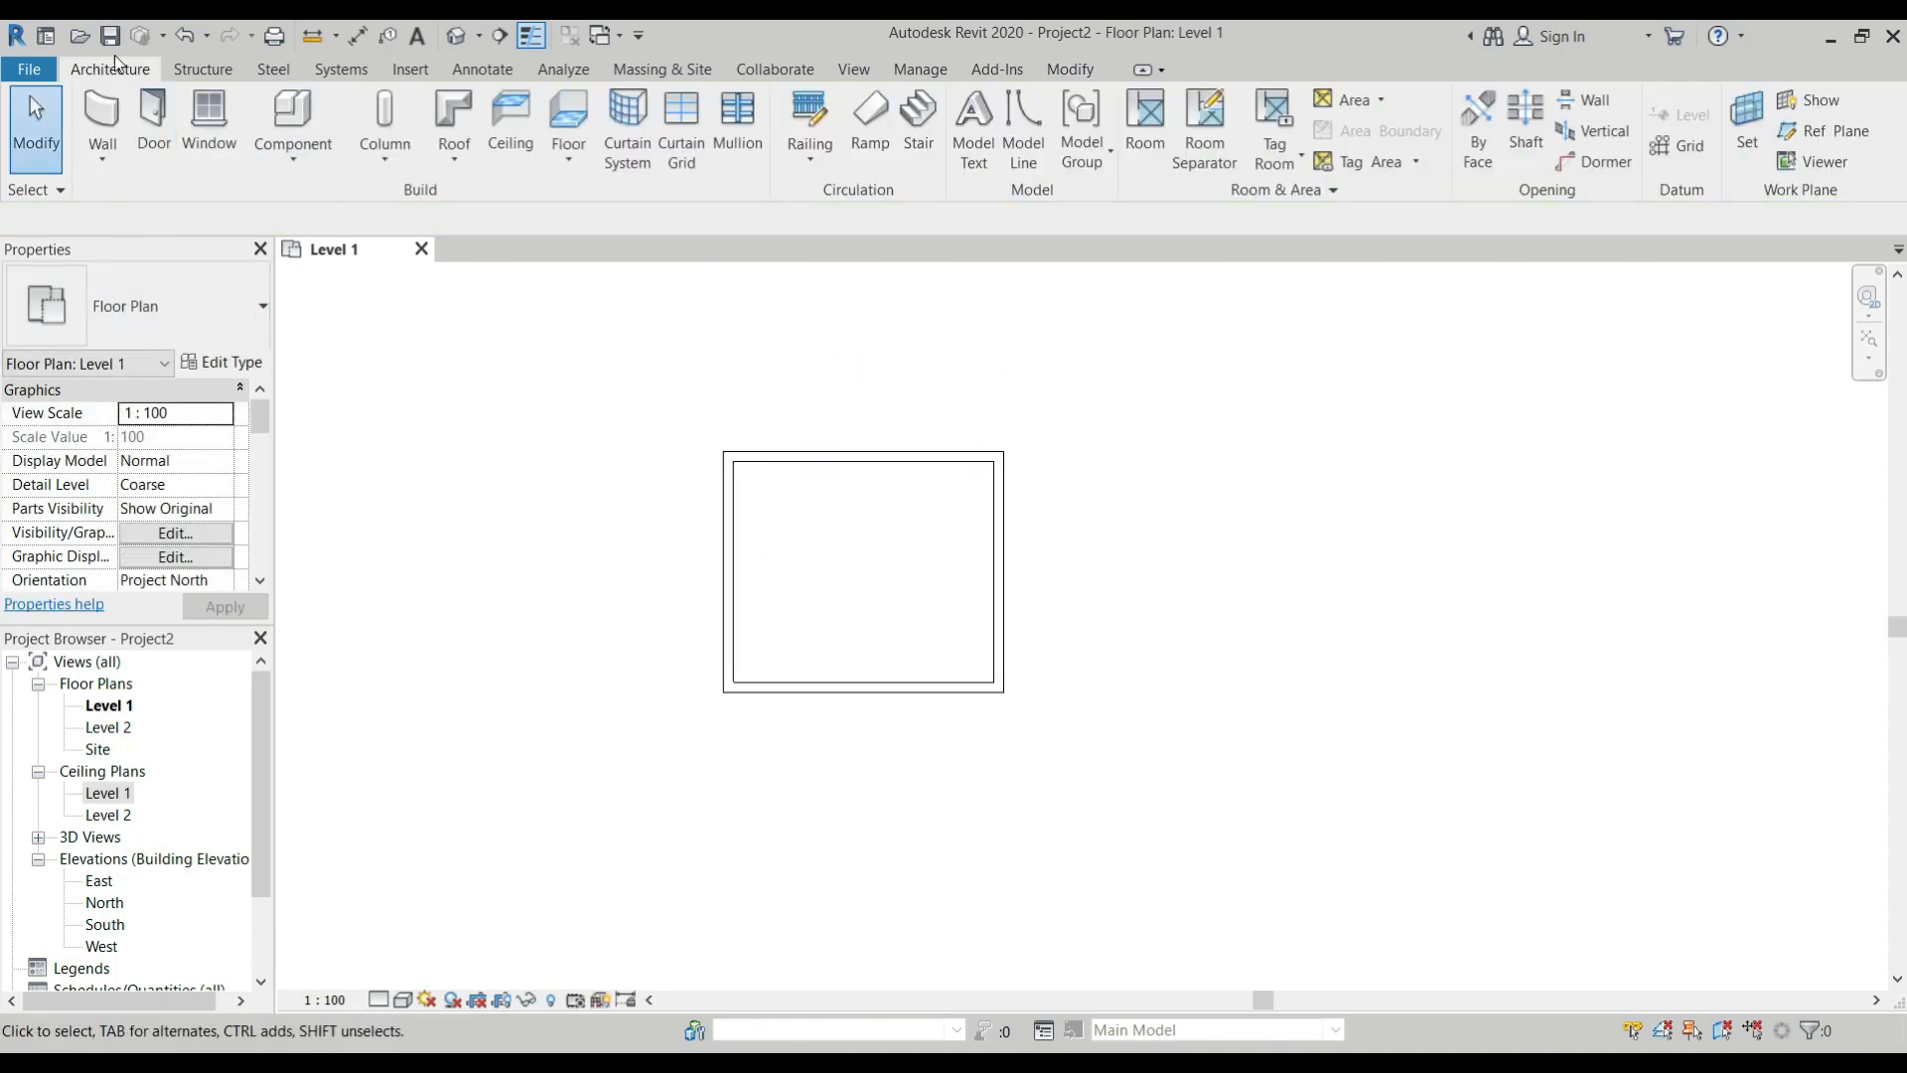
Start the Ceiling command and review the available basic and compound ceiling types.
{"action": "left_click", "coordinate": [511, 127]}
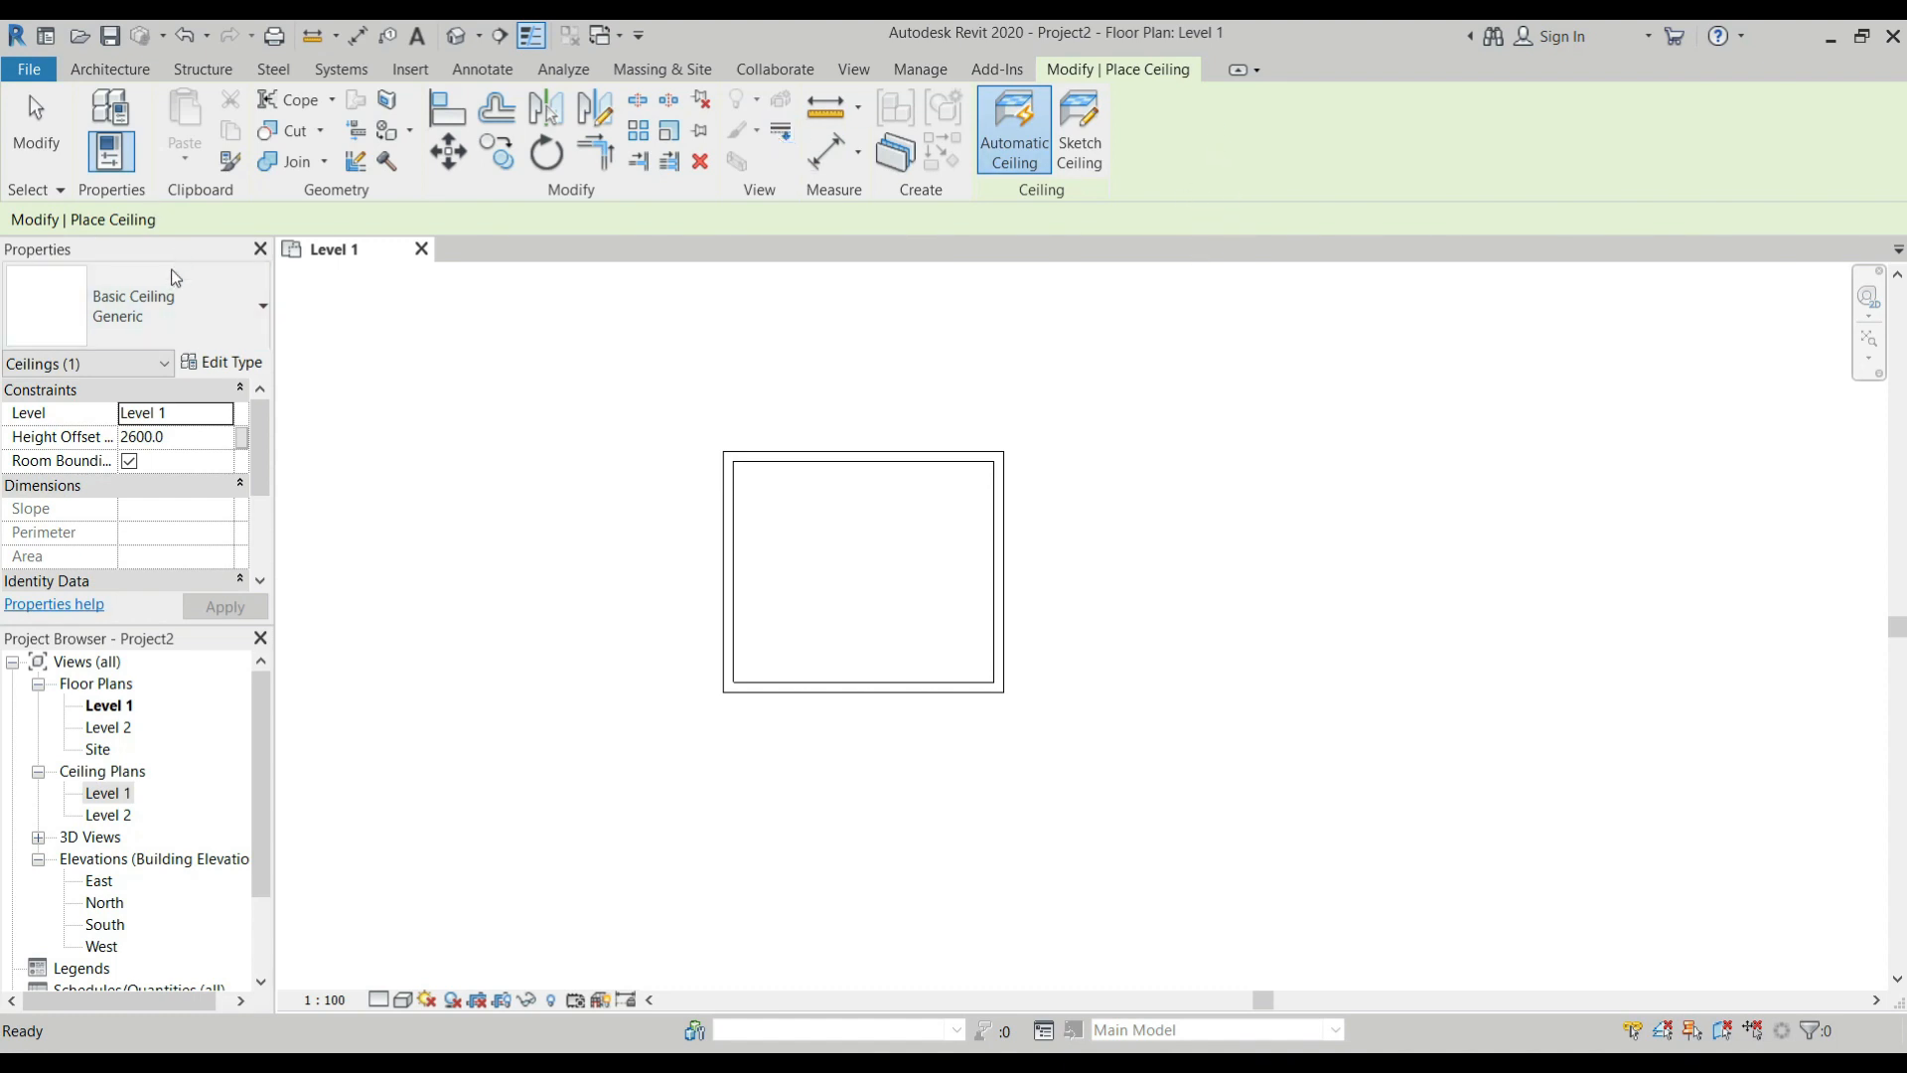
{"action": "left_click", "coordinate": [264, 306]}
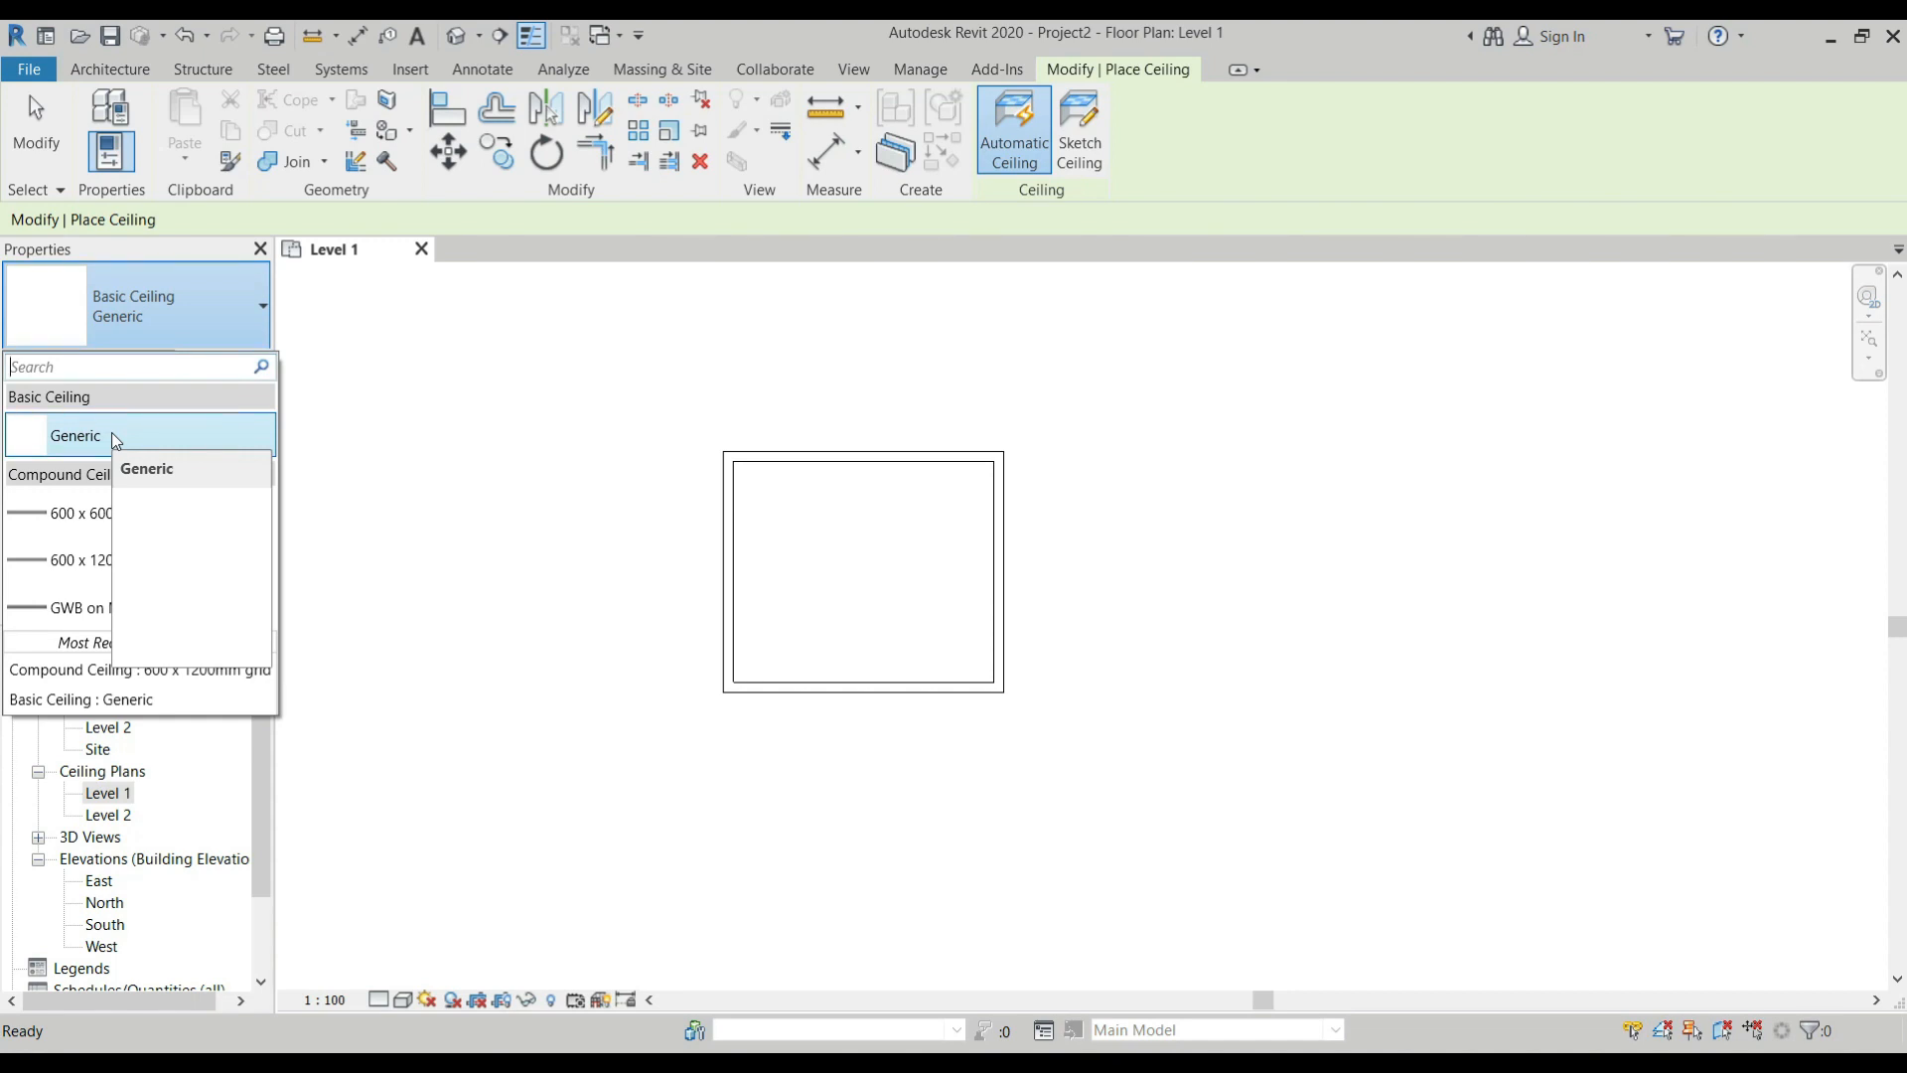
{"action": "left_click", "coordinate": [228, 323]}
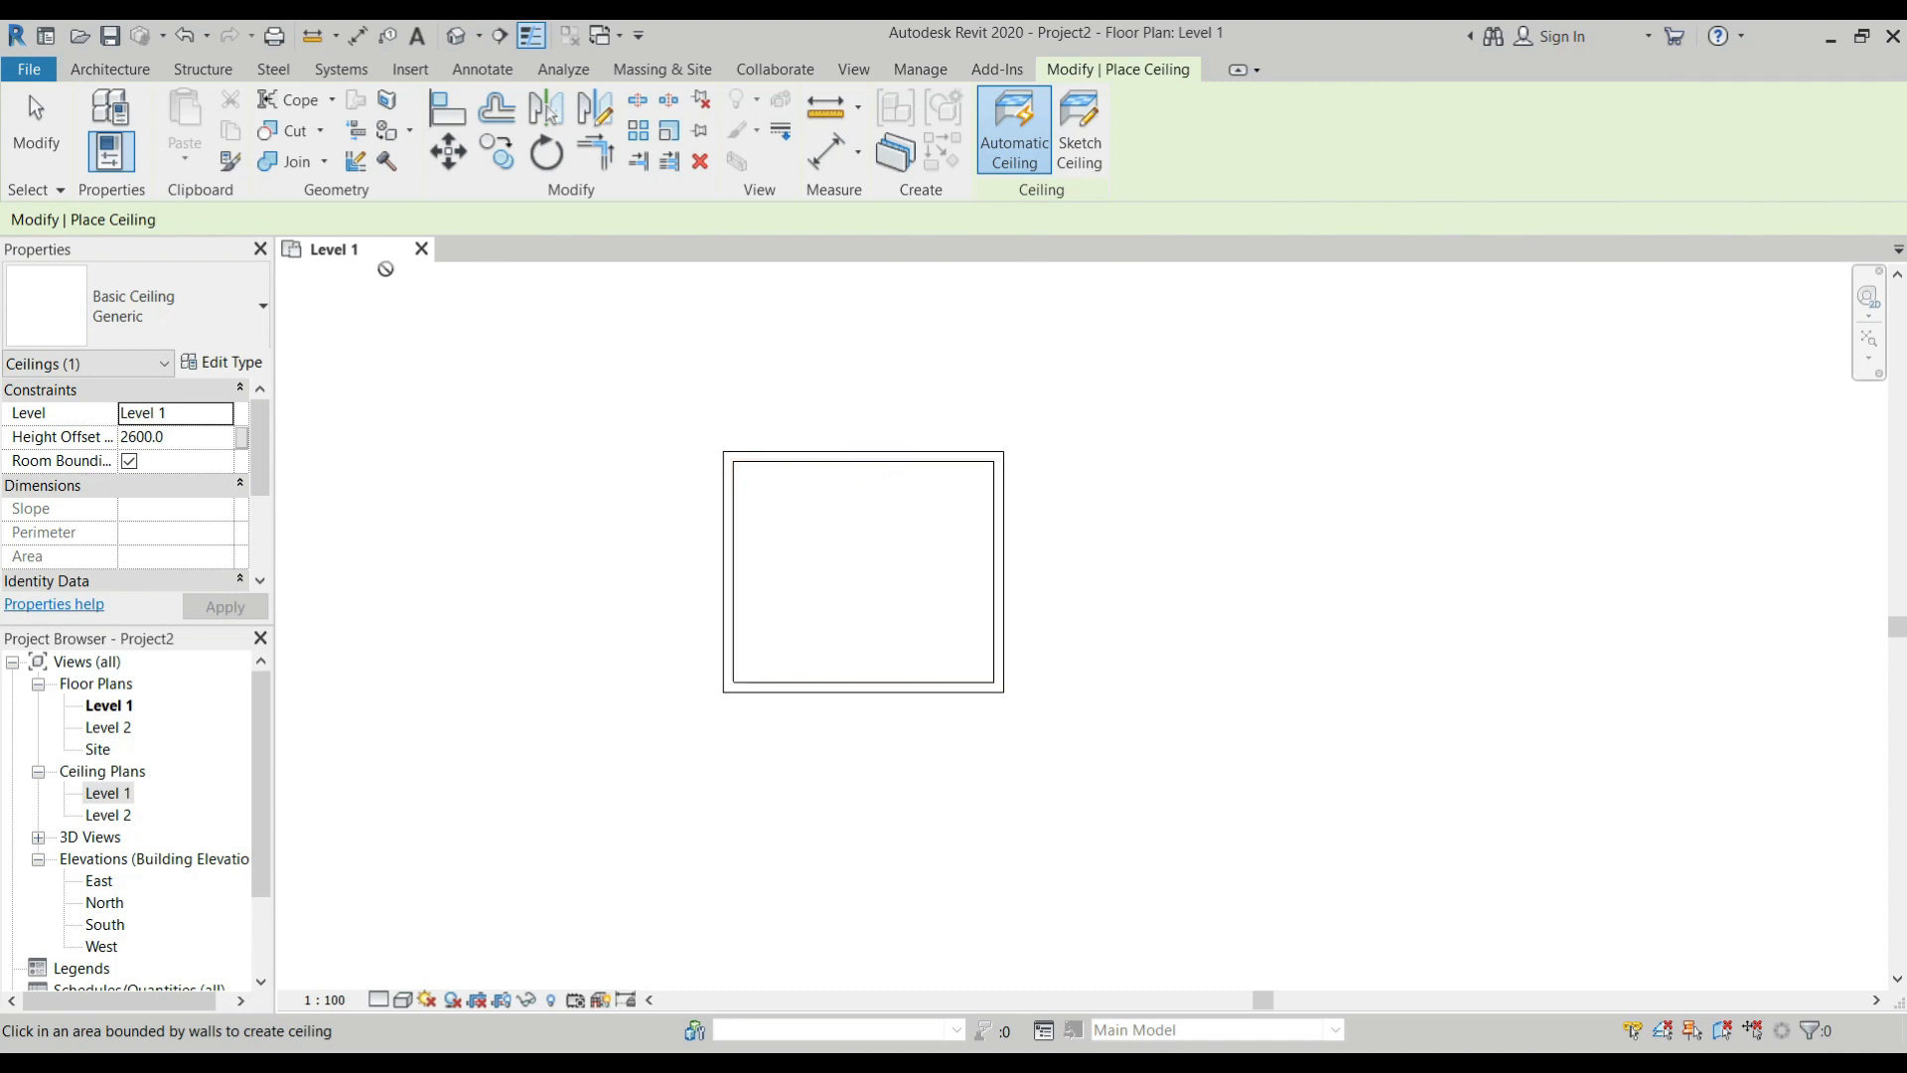
{"action": "left_click", "coordinate": [260, 307]}
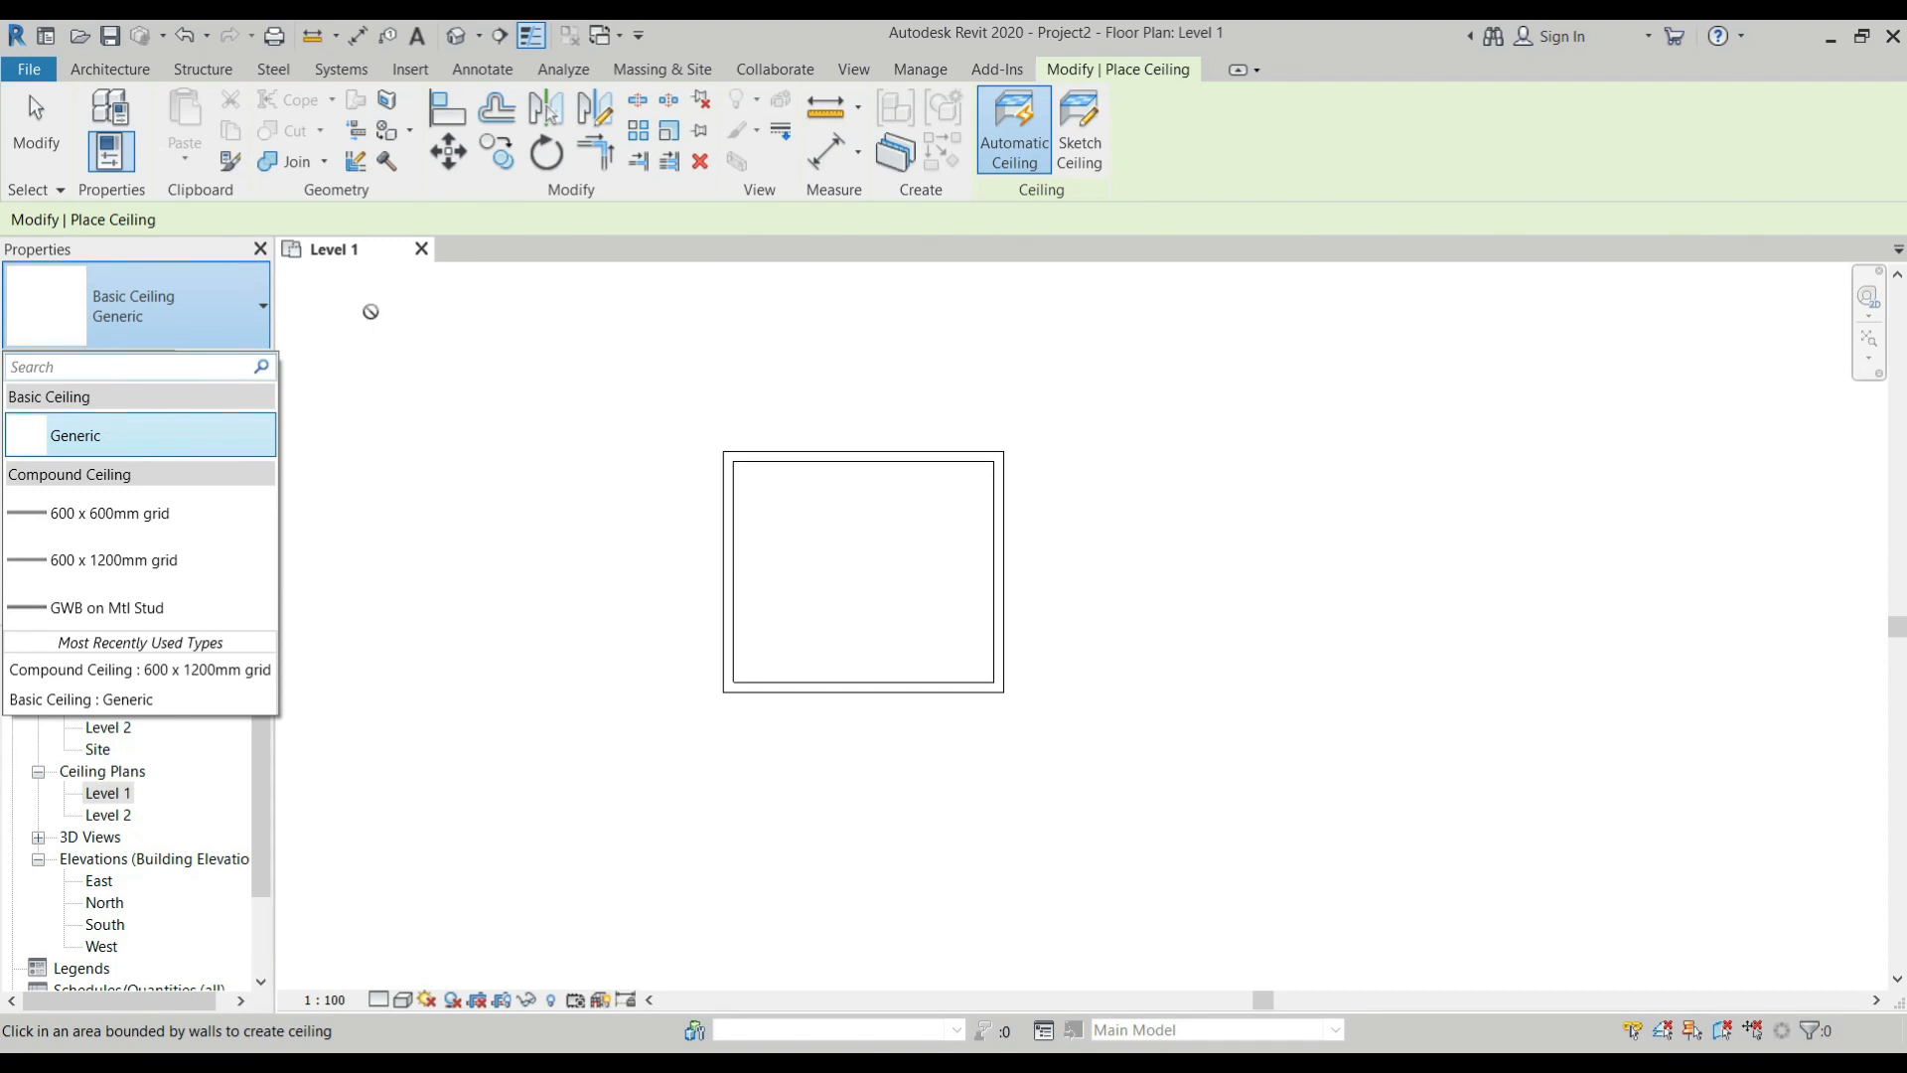
{"action": "left_click", "coordinate": [265, 307]}
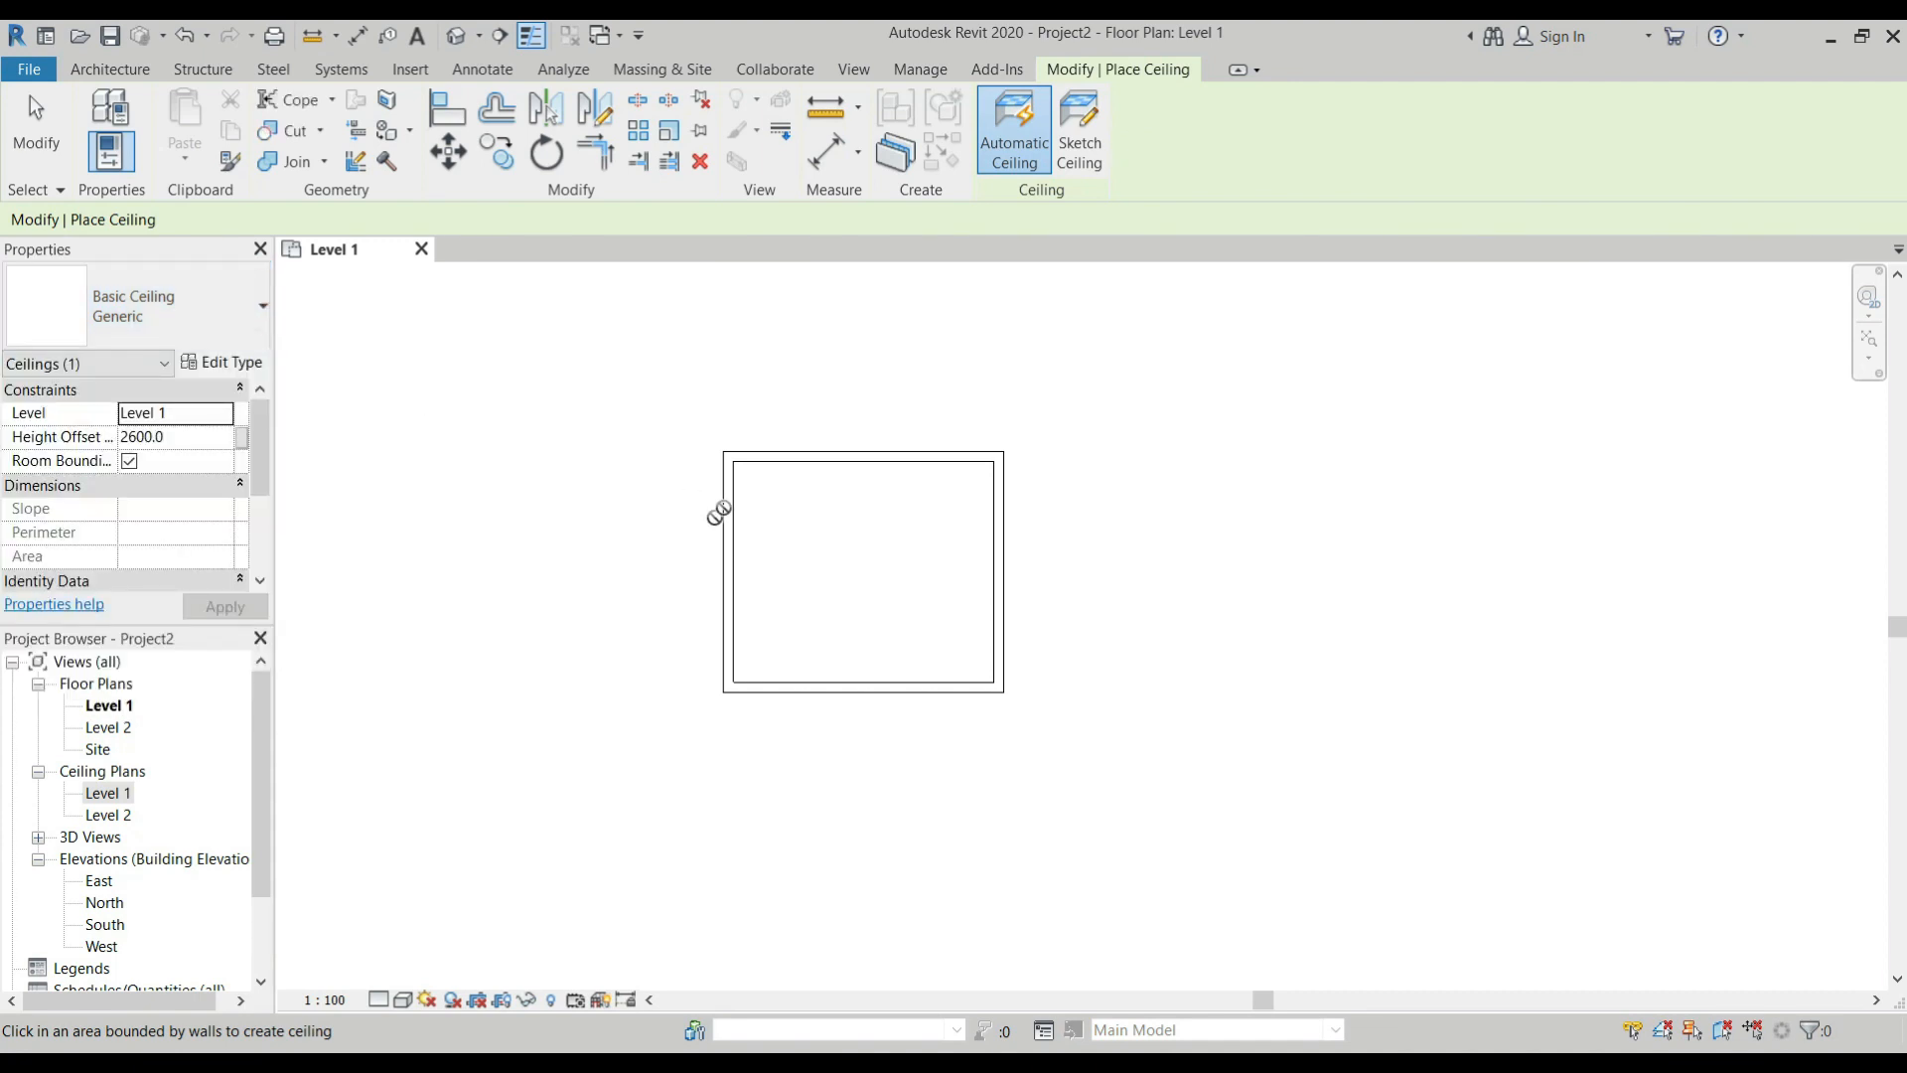
In the Level 1 ceiling plan, place an automatic Generic basic ceiling inside the room with a 2600 mm height offset.
{"action": "double_click", "coordinate": [110, 793]}
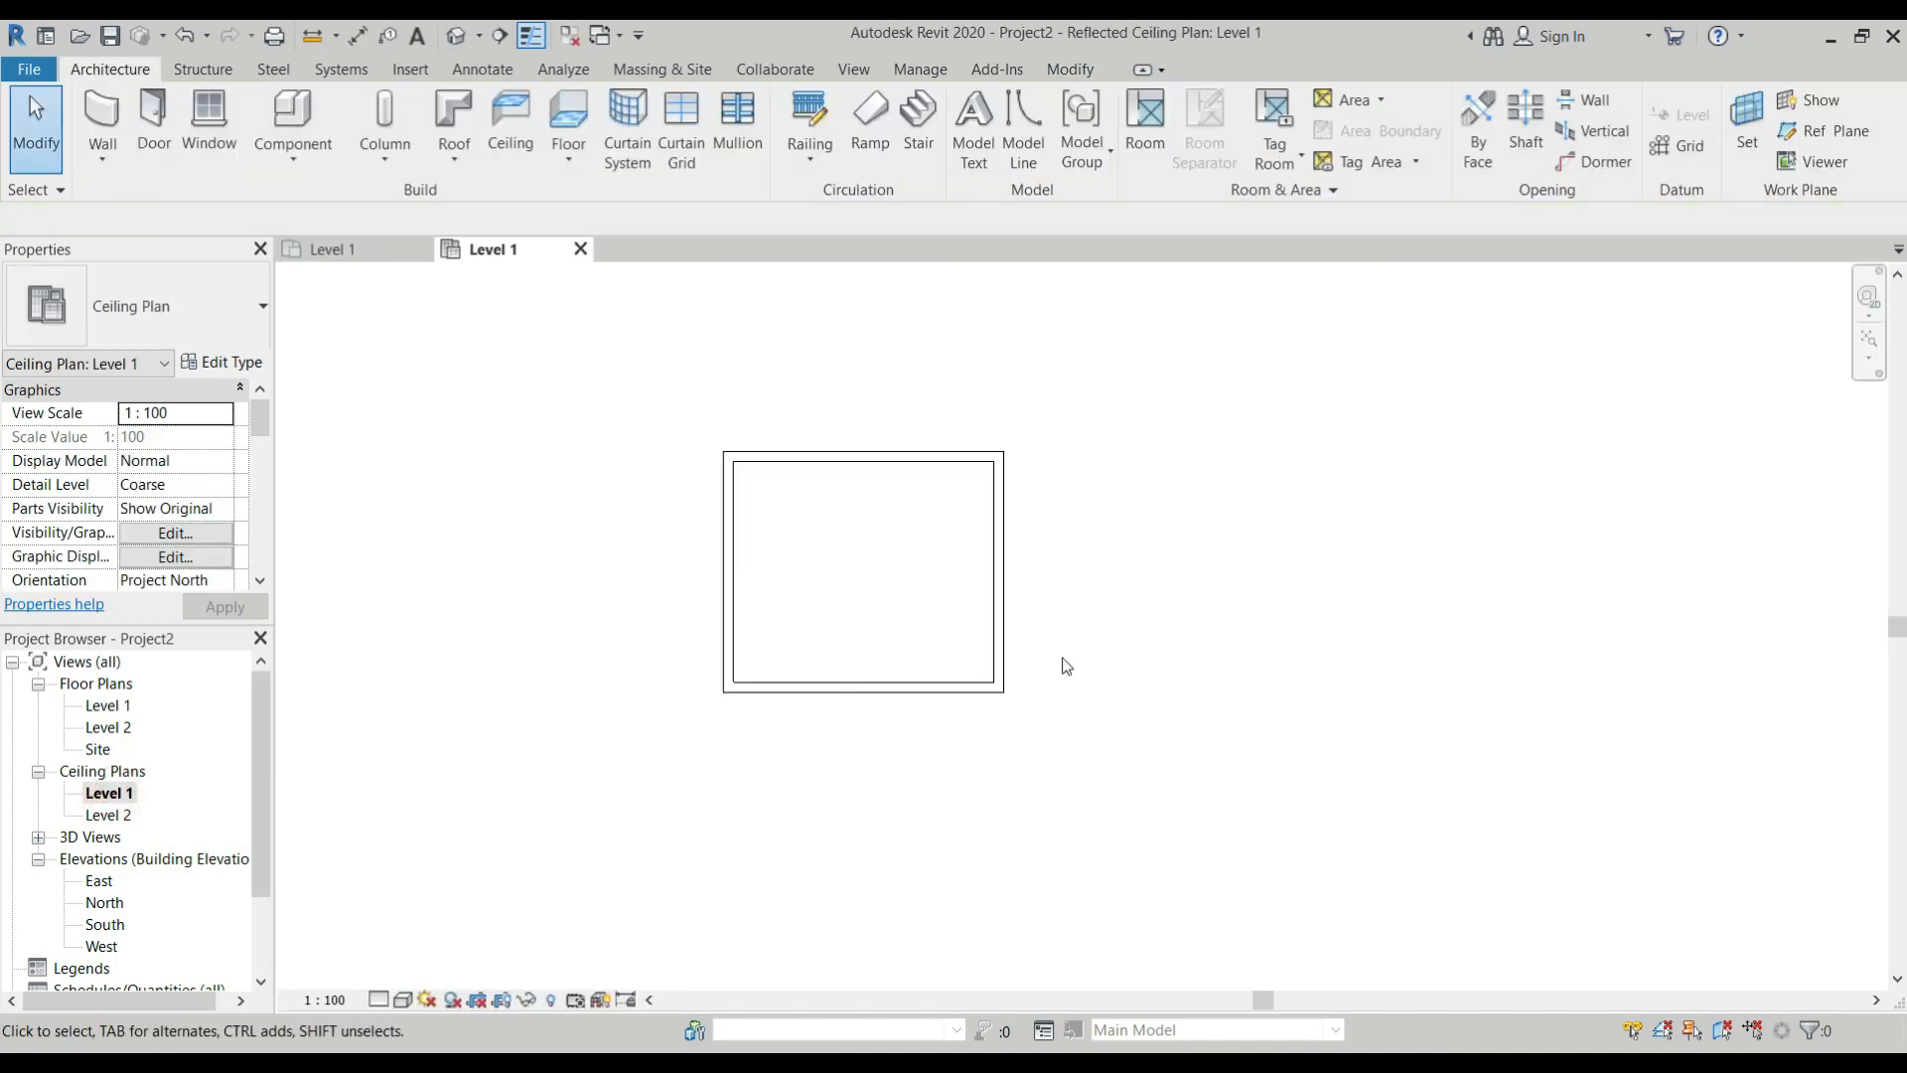
{"action": "left_click", "coordinate": [521, 143]}
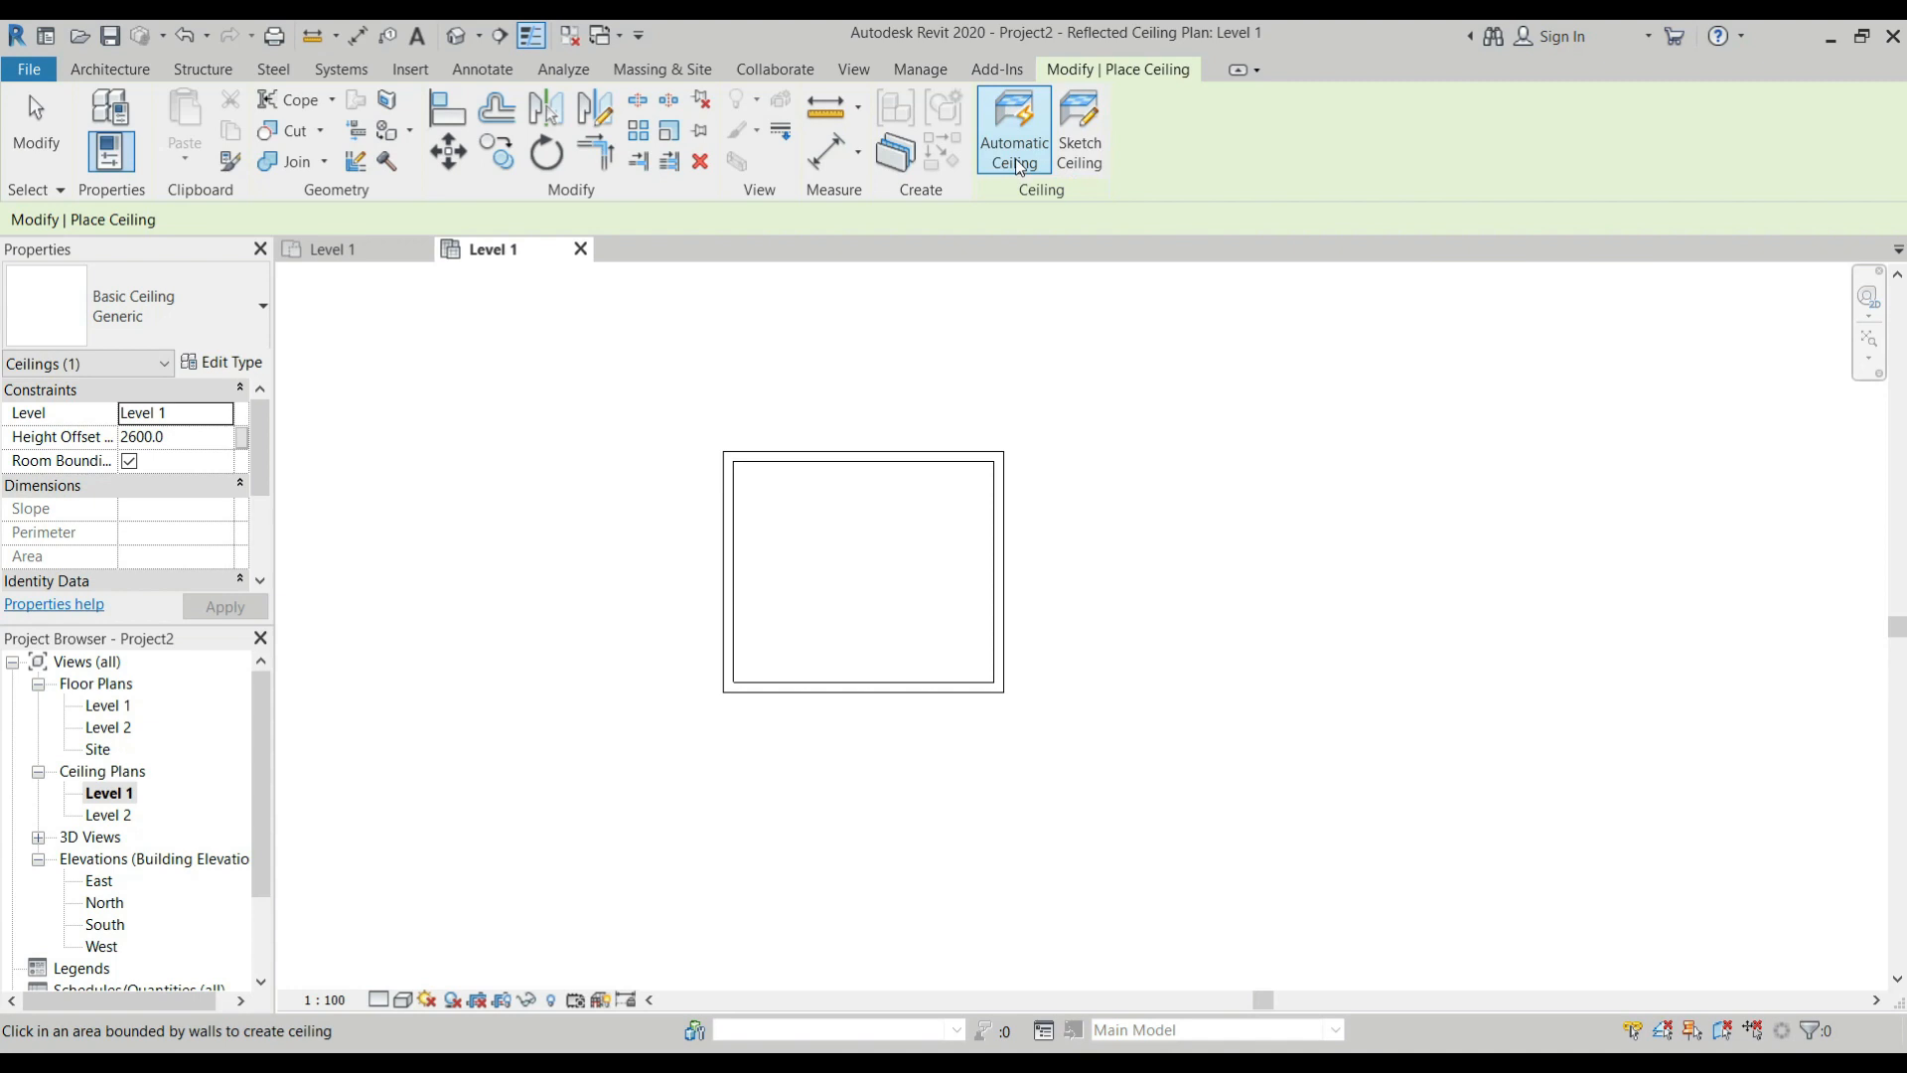
{"action": "scroll", "coordinate": [858, 557], "scroll_direction": "up", "scroll_amount": 2}
{"action": "scroll", "coordinate": [858, 557], "scroll_direction": "up", "scroll_amount": 2}
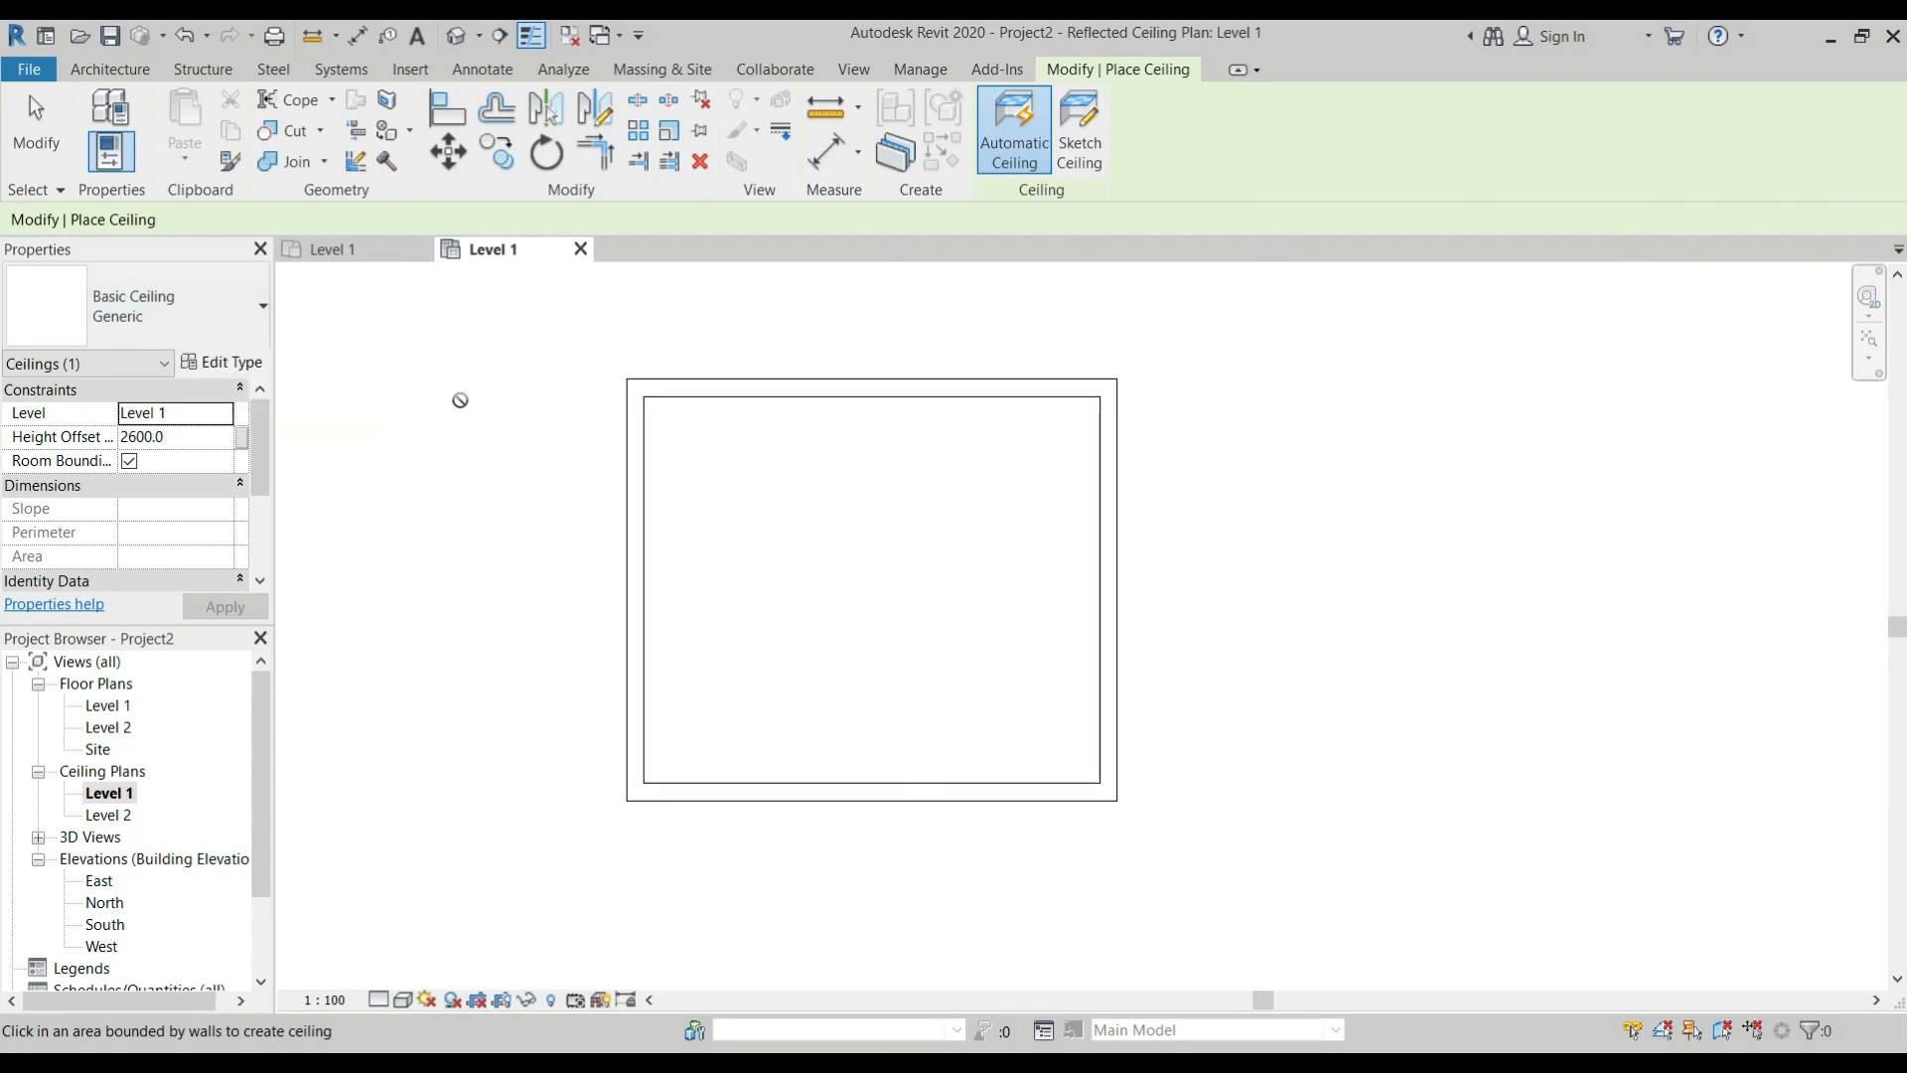
In the 3D view, constrain the tops of the room's four walls up to Level 2.
{"action": "left_click", "coordinate": [453, 40]}
{"action": "scroll", "coordinate": [849, 478], "scroll_direction": "up", "scroll_amount": 2}
{"action": "key", "text": "Escape"}
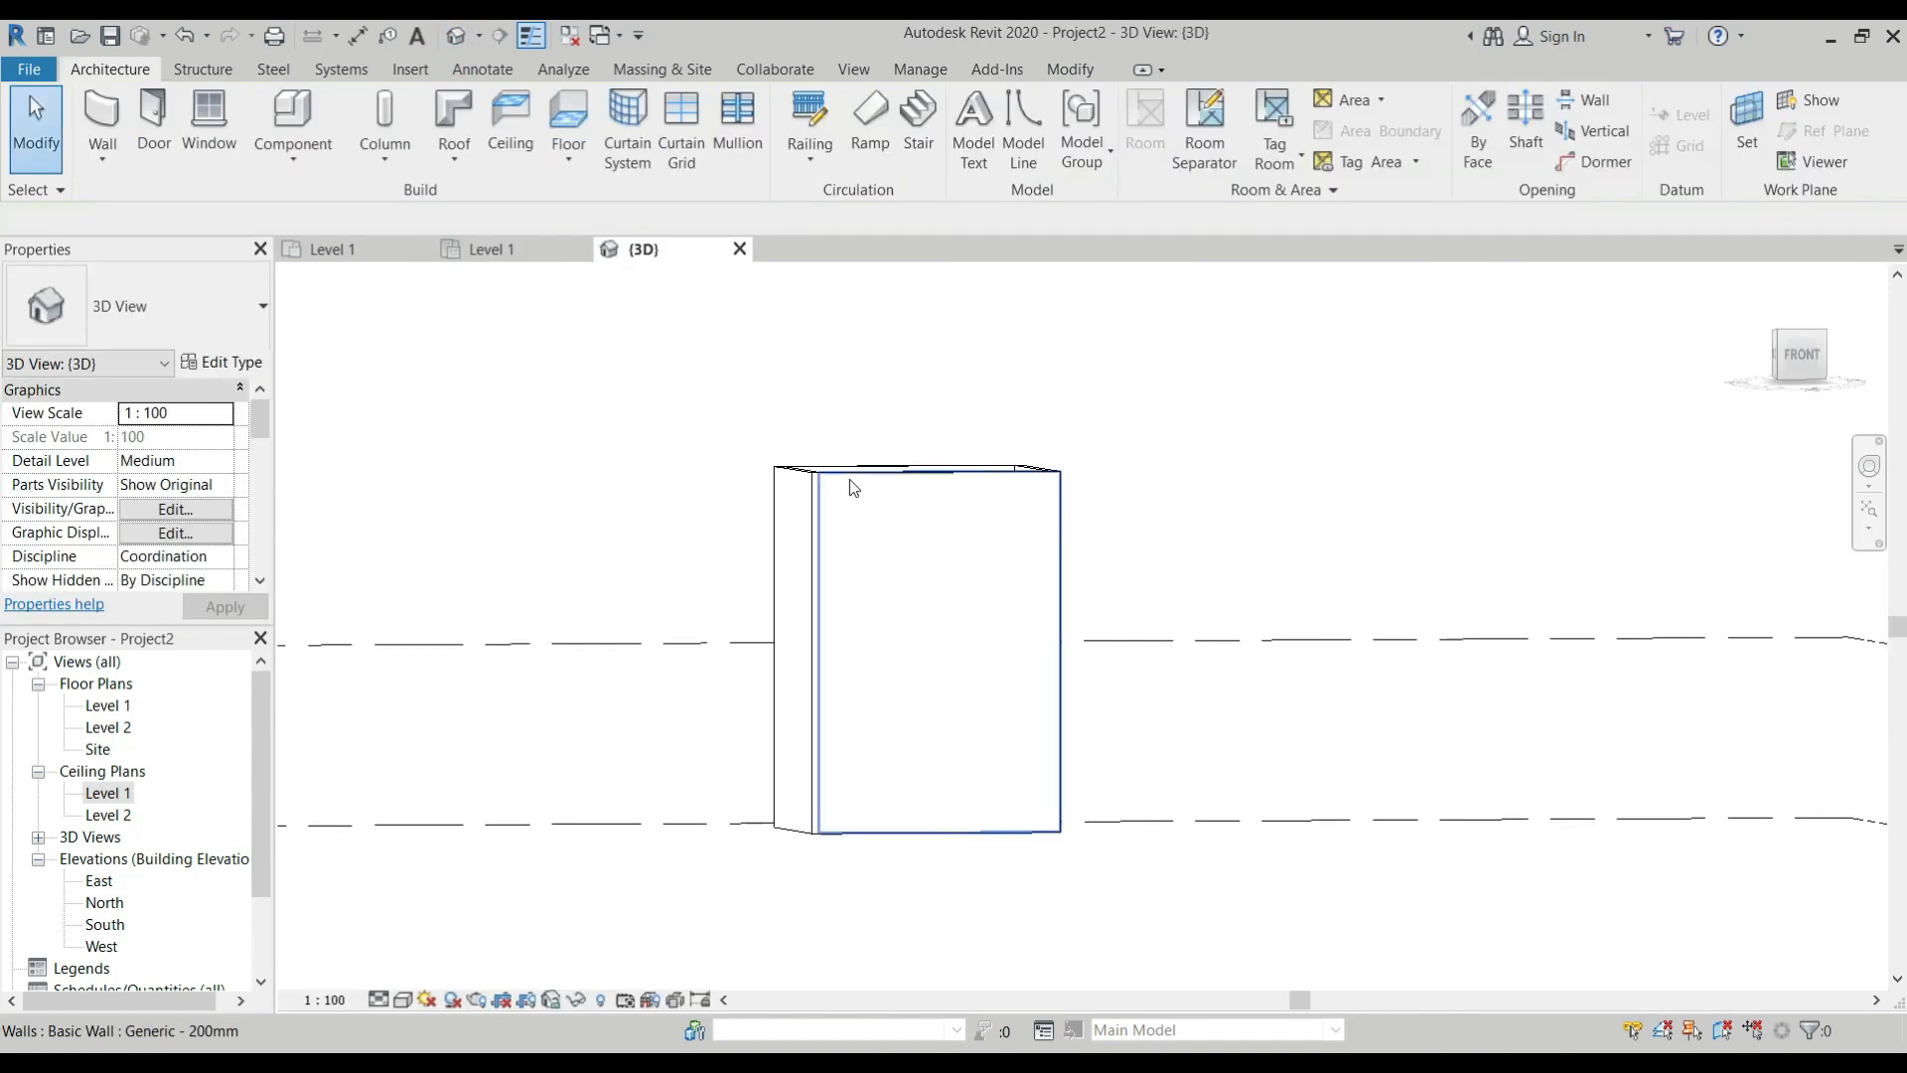
{"action": "left_click", "coordinate": [851, 479]}
{"action": "left_click", "coordinate": [1085, 452]}
{"action": "left_click_drag", "start_coordinate": [1134, 457], "coordinate": [731, 540]}
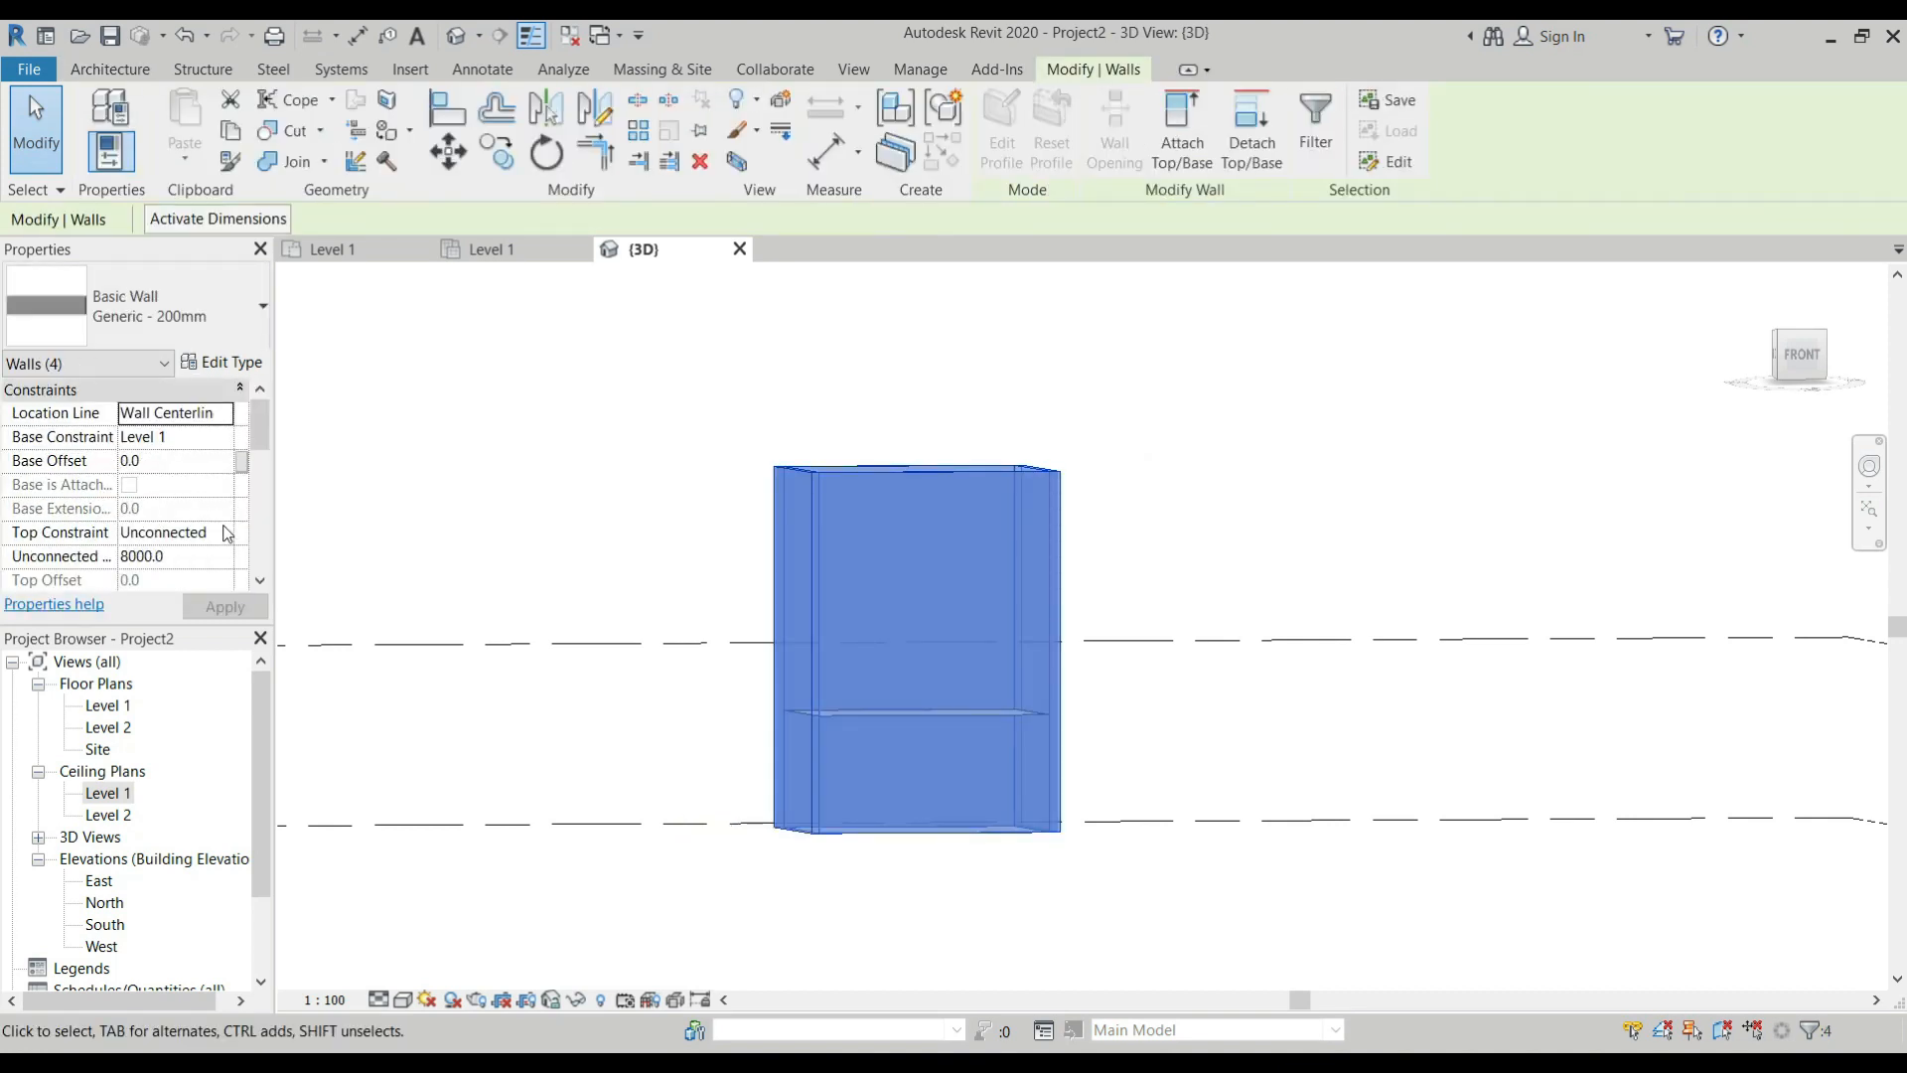
{"action": "left_click", "coordinate": [241, 541]}
{"action": "left_click", "coordinate": [198, 599]}
{"action": "scroll", "coordinate": [981, 738], "scroll_direction": "up", "scroll_amount": 2}
{"action": "key", "text": "Escape"}
Hide the room's front wall in the 3D view to expose the interior.
{"action": "scroll", "coordinate": [832, 641], "scroll_direction": "down", "scroll_amount": 2}
{"action": "middle_click_drag", "start_coordinate": [851, 617], "coordinate": [856, 485], "text": "shift"}
{"action": "left_click", "coordinate": [890, 498]}
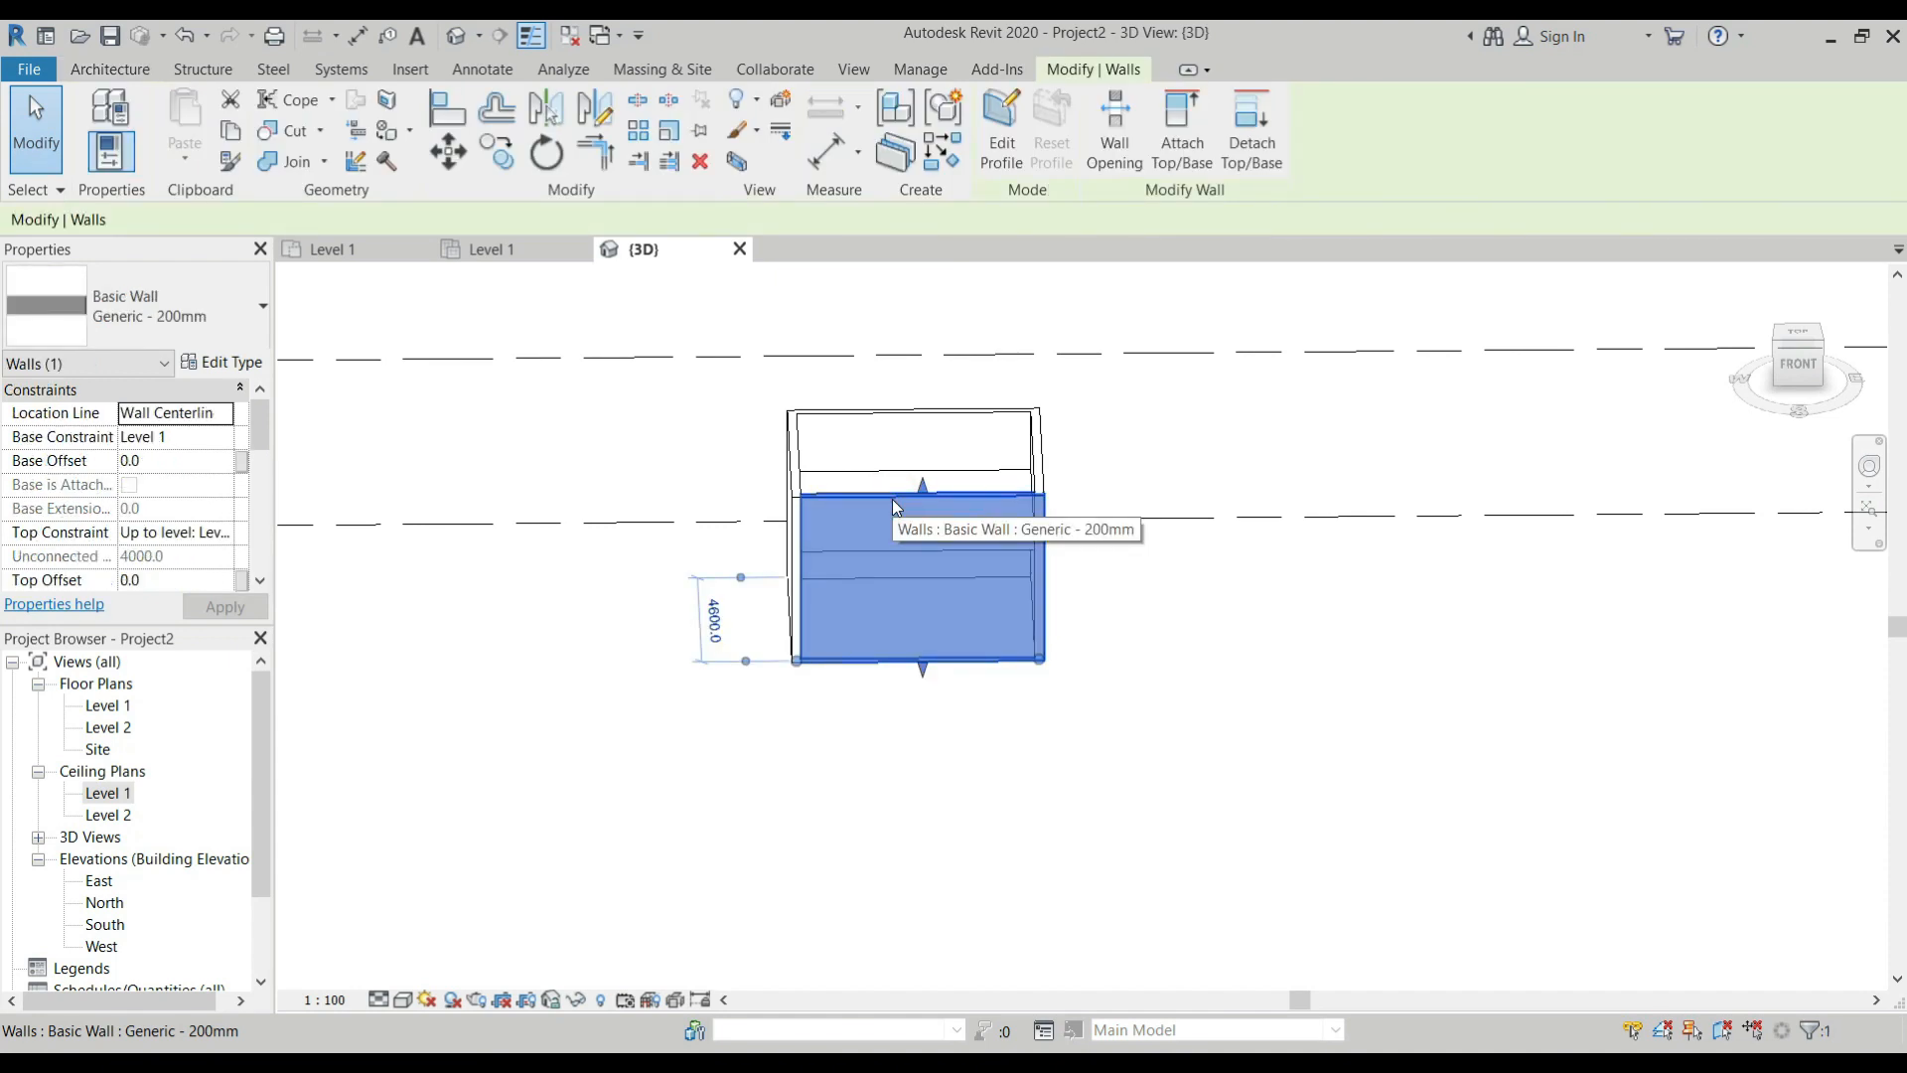
{"action": "key", "text": "e"}
{"action": "key", "text": "h"}
Select the Generic ceiling inside the room and inspect its type properties.
{"action": "scroll", "coordinate": [937, 544], "scroll_direction": "up", "scroll_amount": 2}
{"action": "middle_click_drag", "start_coordinate": [937, 554], "coordinate": [775, 918], "text": "shift"}
{"action": "left_click", "coordinate": [811, 751]}
{"action": "scroll", "coordinate": [839, 817], "scroll_direction": "down", "scroll_amount": 2}
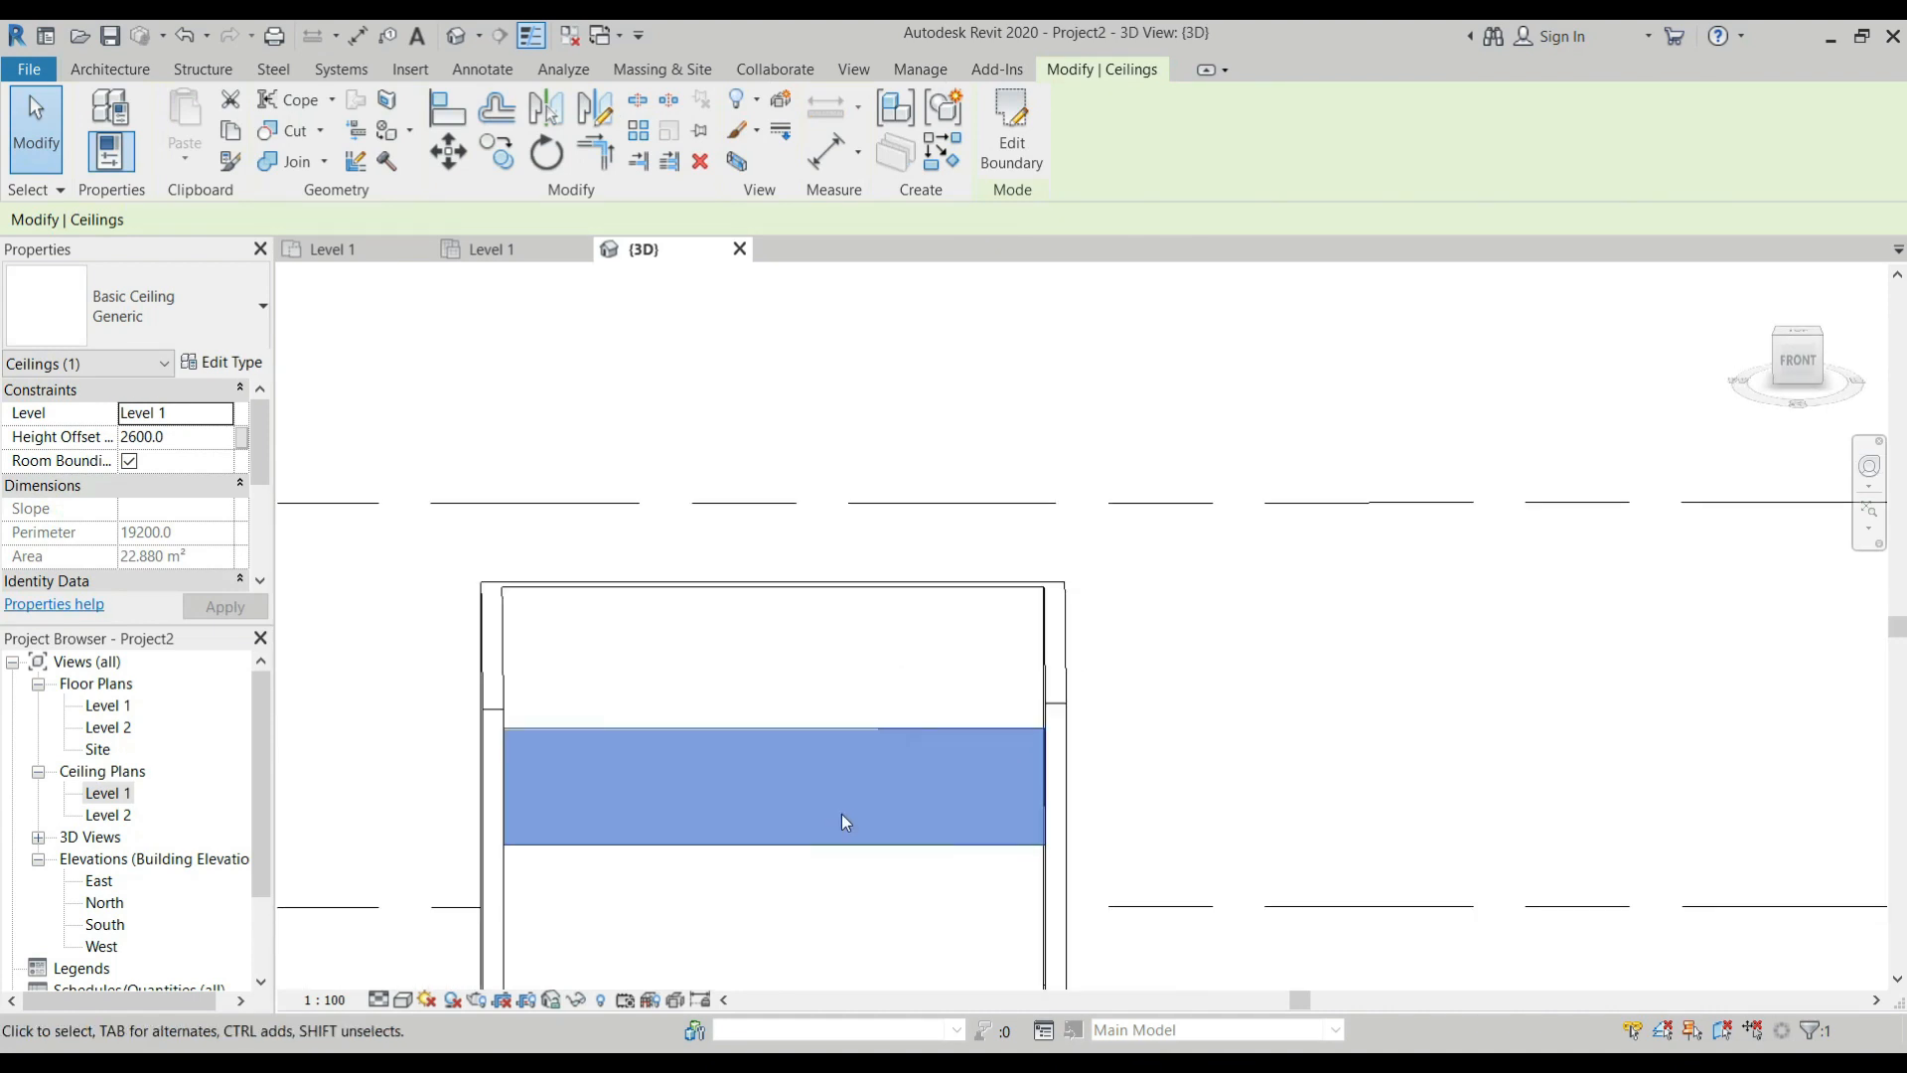
{"action": "scroll", "coordinate": [841, 825], "scroll_direction": "down", "scroll_amount": 1}
{"action": "scroll", "coordinate": [762, 868], "scroll_direction": "up", "scroll_amount": 1}
{"action": "scroll", "coordinate": [771, 838], "scroll_direction": "up", "scroll_amount": 2}
{"action": "scroll", "coordinate": [770, 834], "scroll_direction": "up", "scroll_amount": 2}
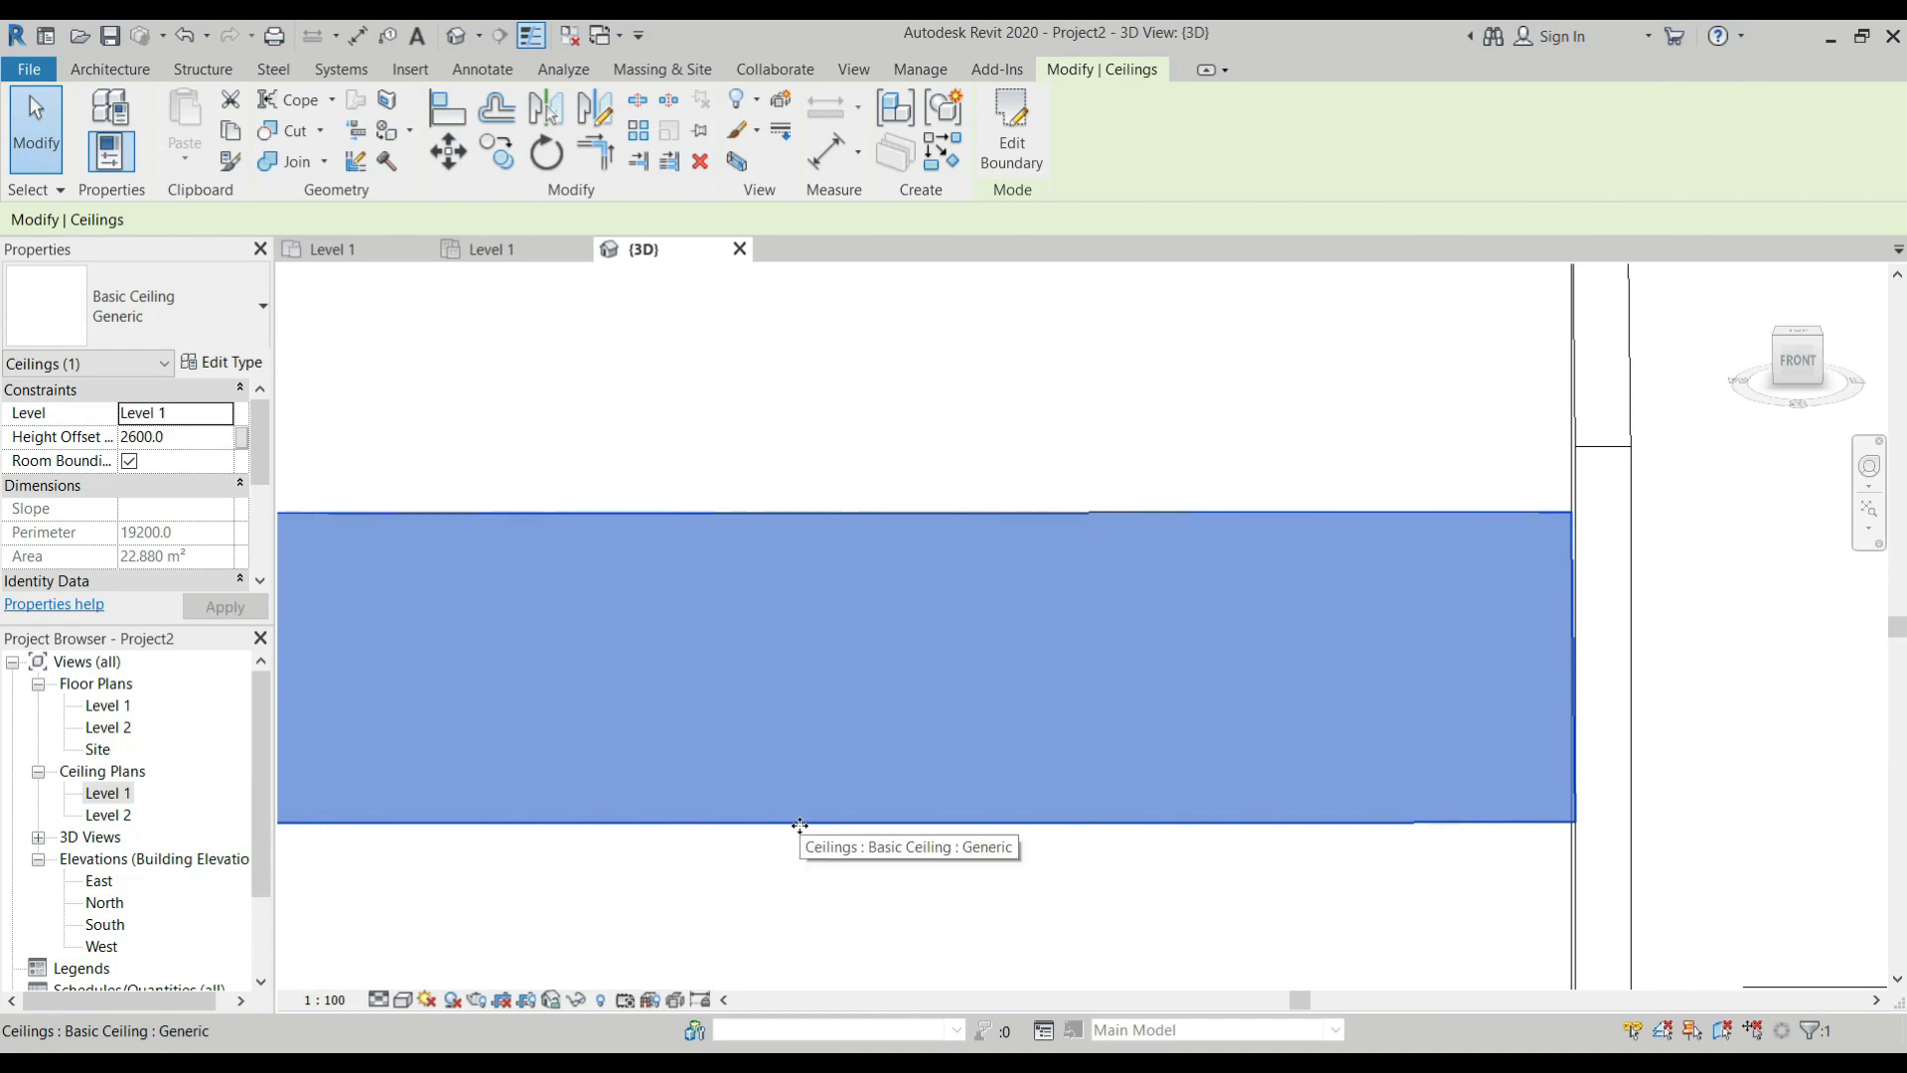
{"action": "left_click", "coordinate": [230, 361]}
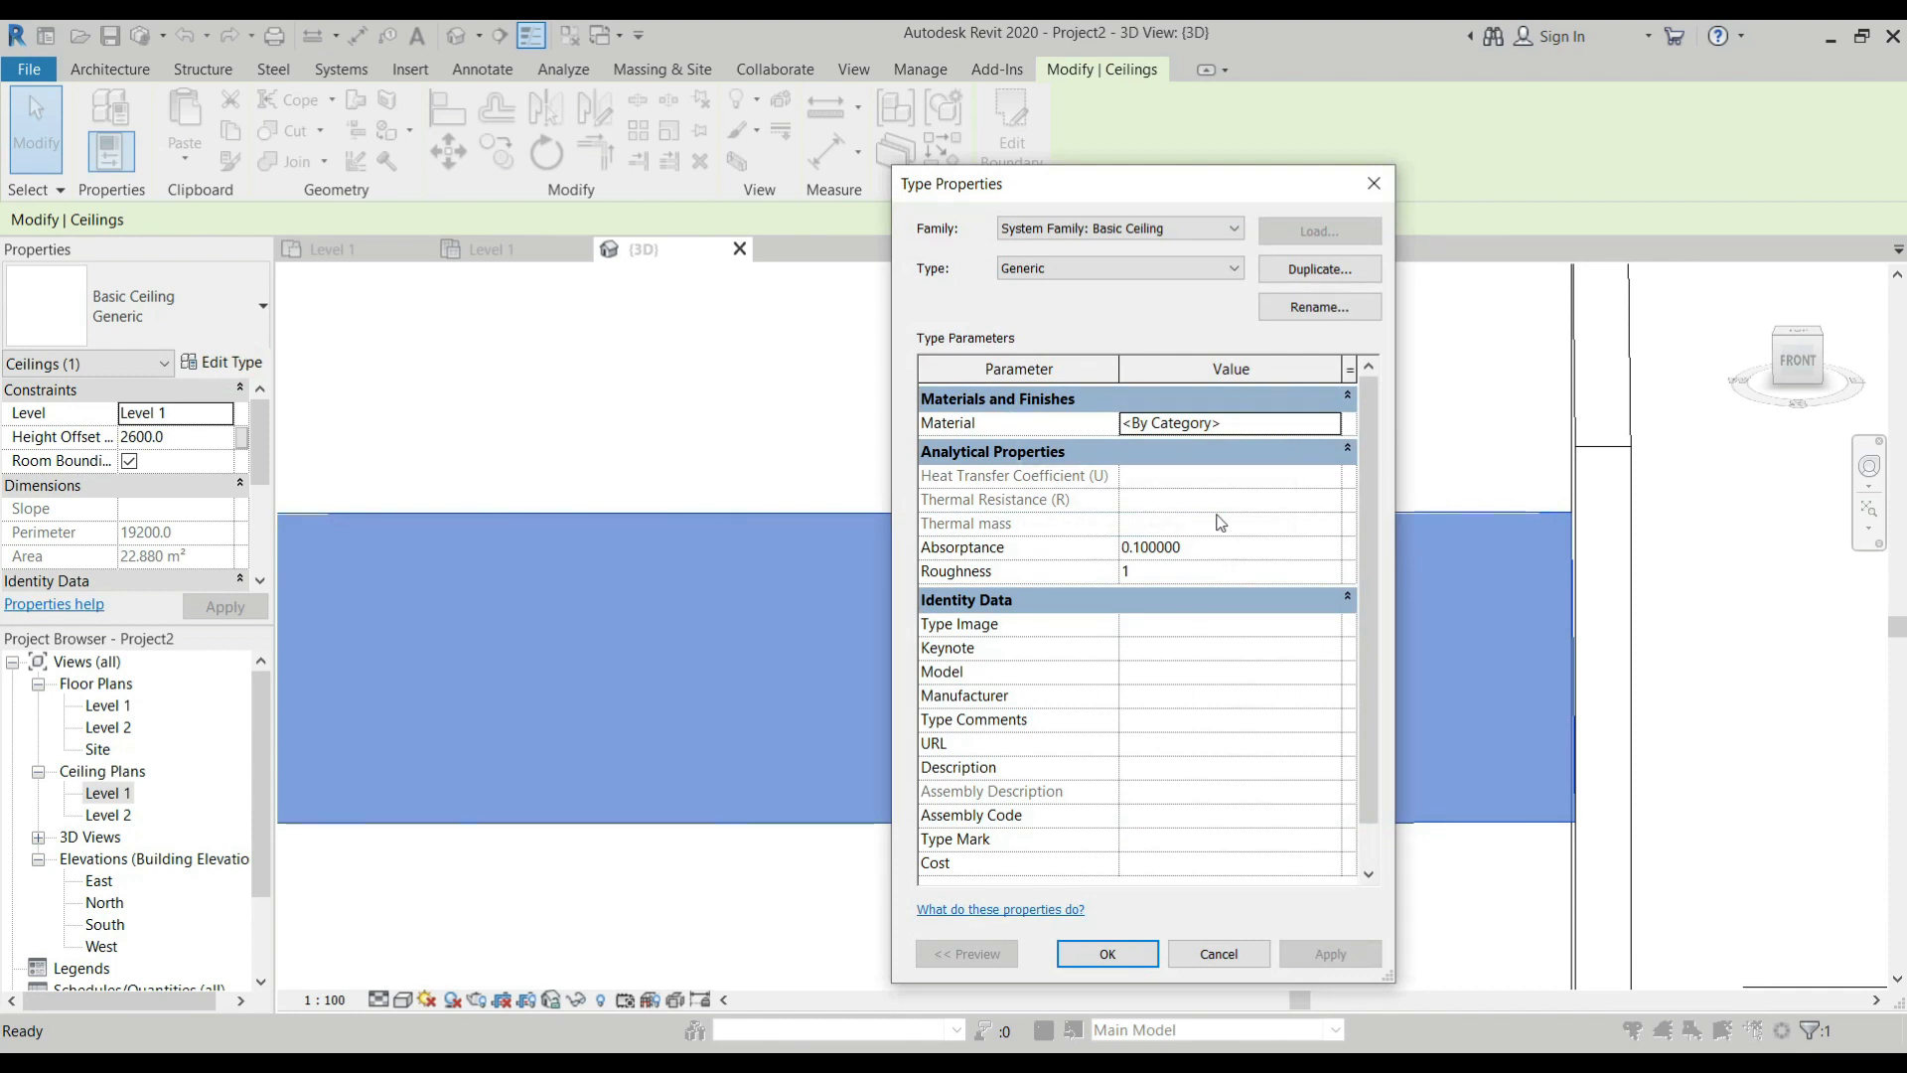
{"action": "left_click", "coordinate": [1374, 184]}
{"action": "scroll", "coordinate": [1194, 364], "scroll_direction": "down", "scroll_amount": 3}
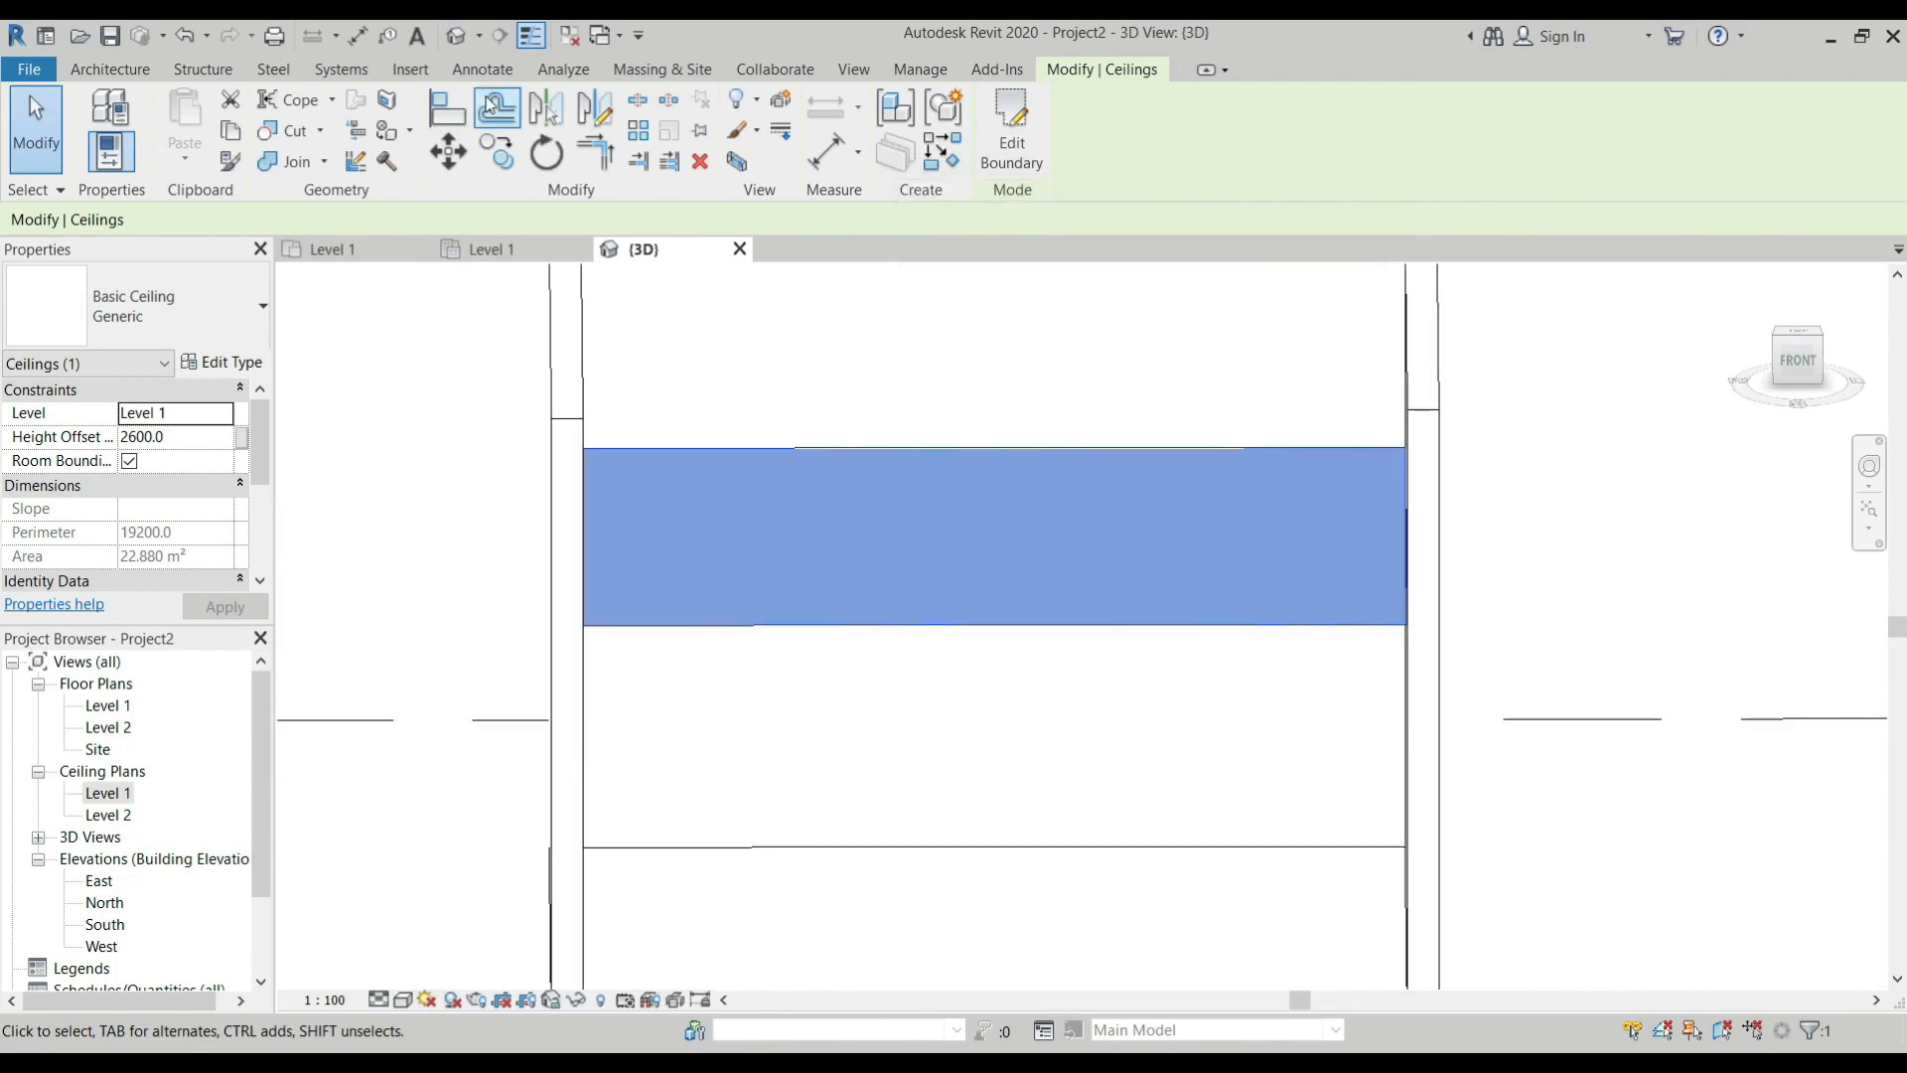
In the Level 1 floor plan, draw a second rectangular room, about 4720 by 4600 mm, aligned beside the first.
{"action": "left_click", "coordinate": [364, 253]}
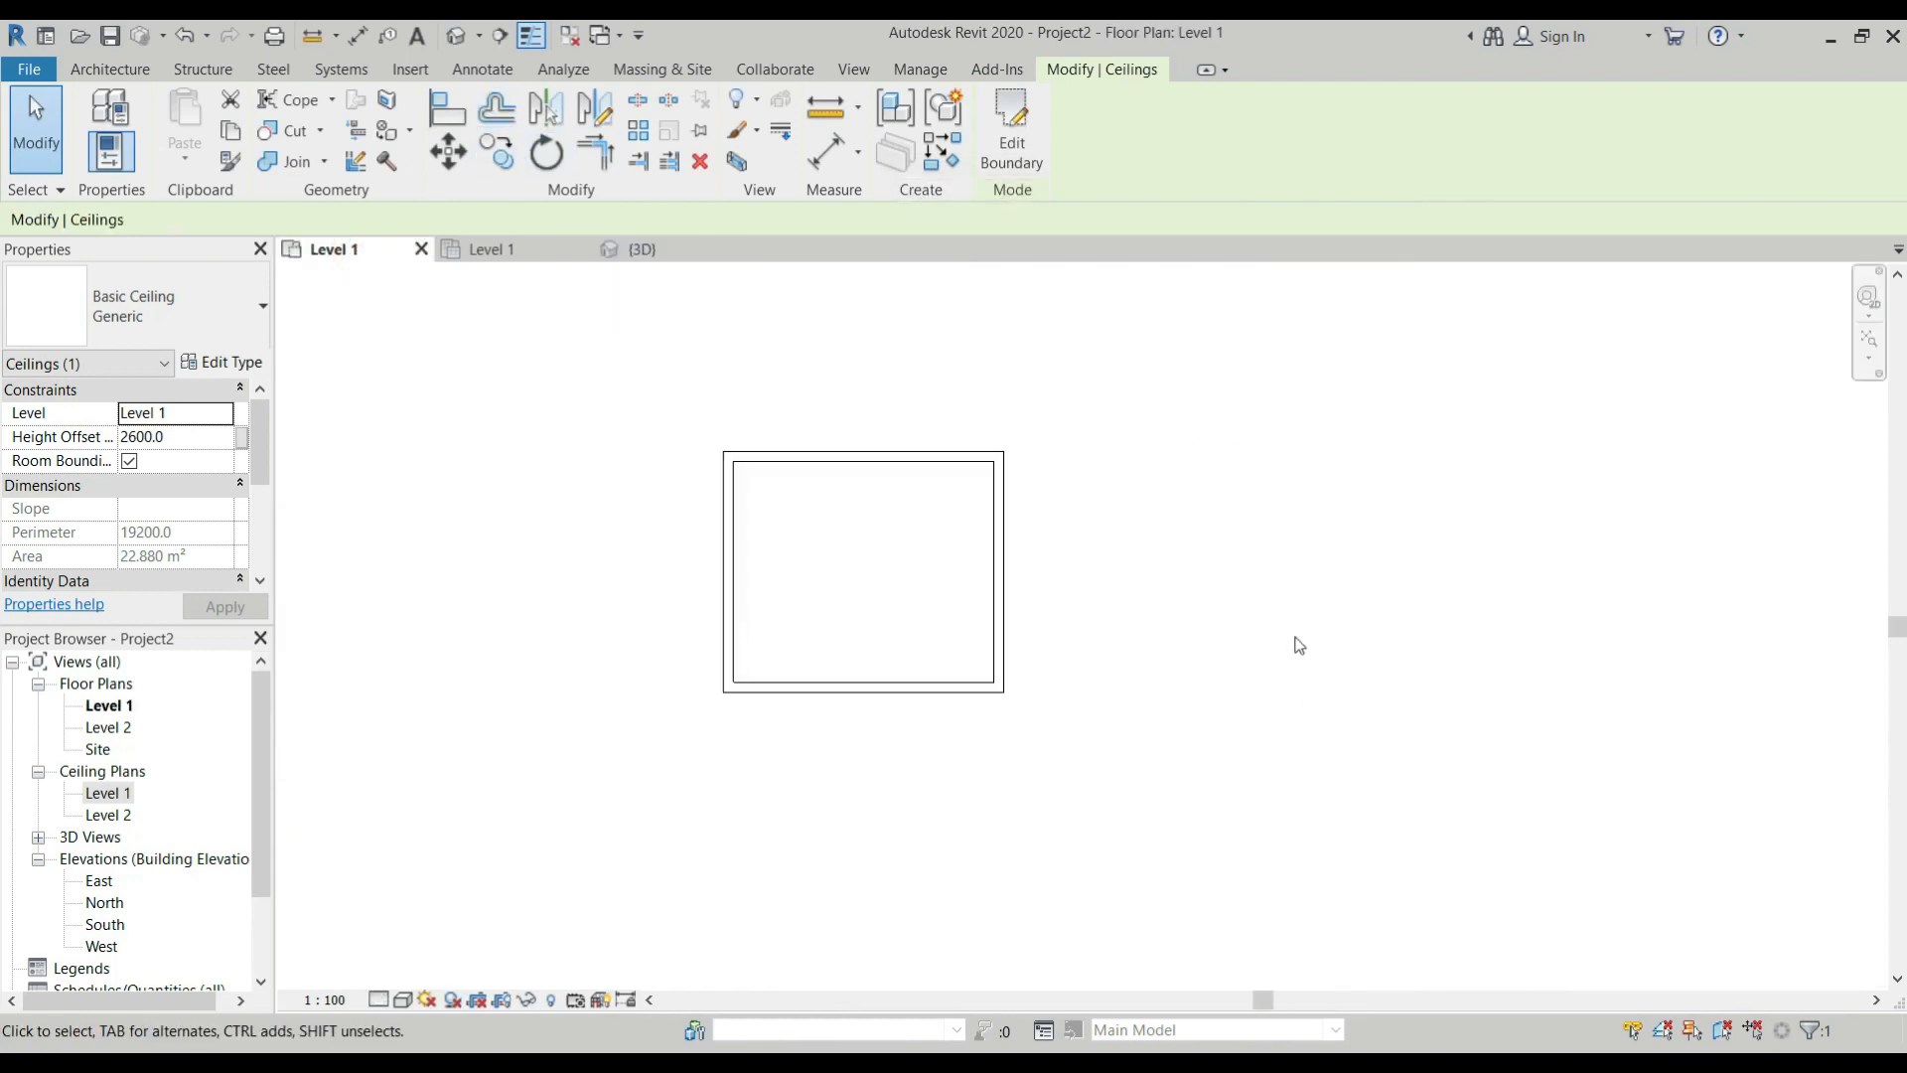
{"action": "left_click", "coordinate": [111, 69]}
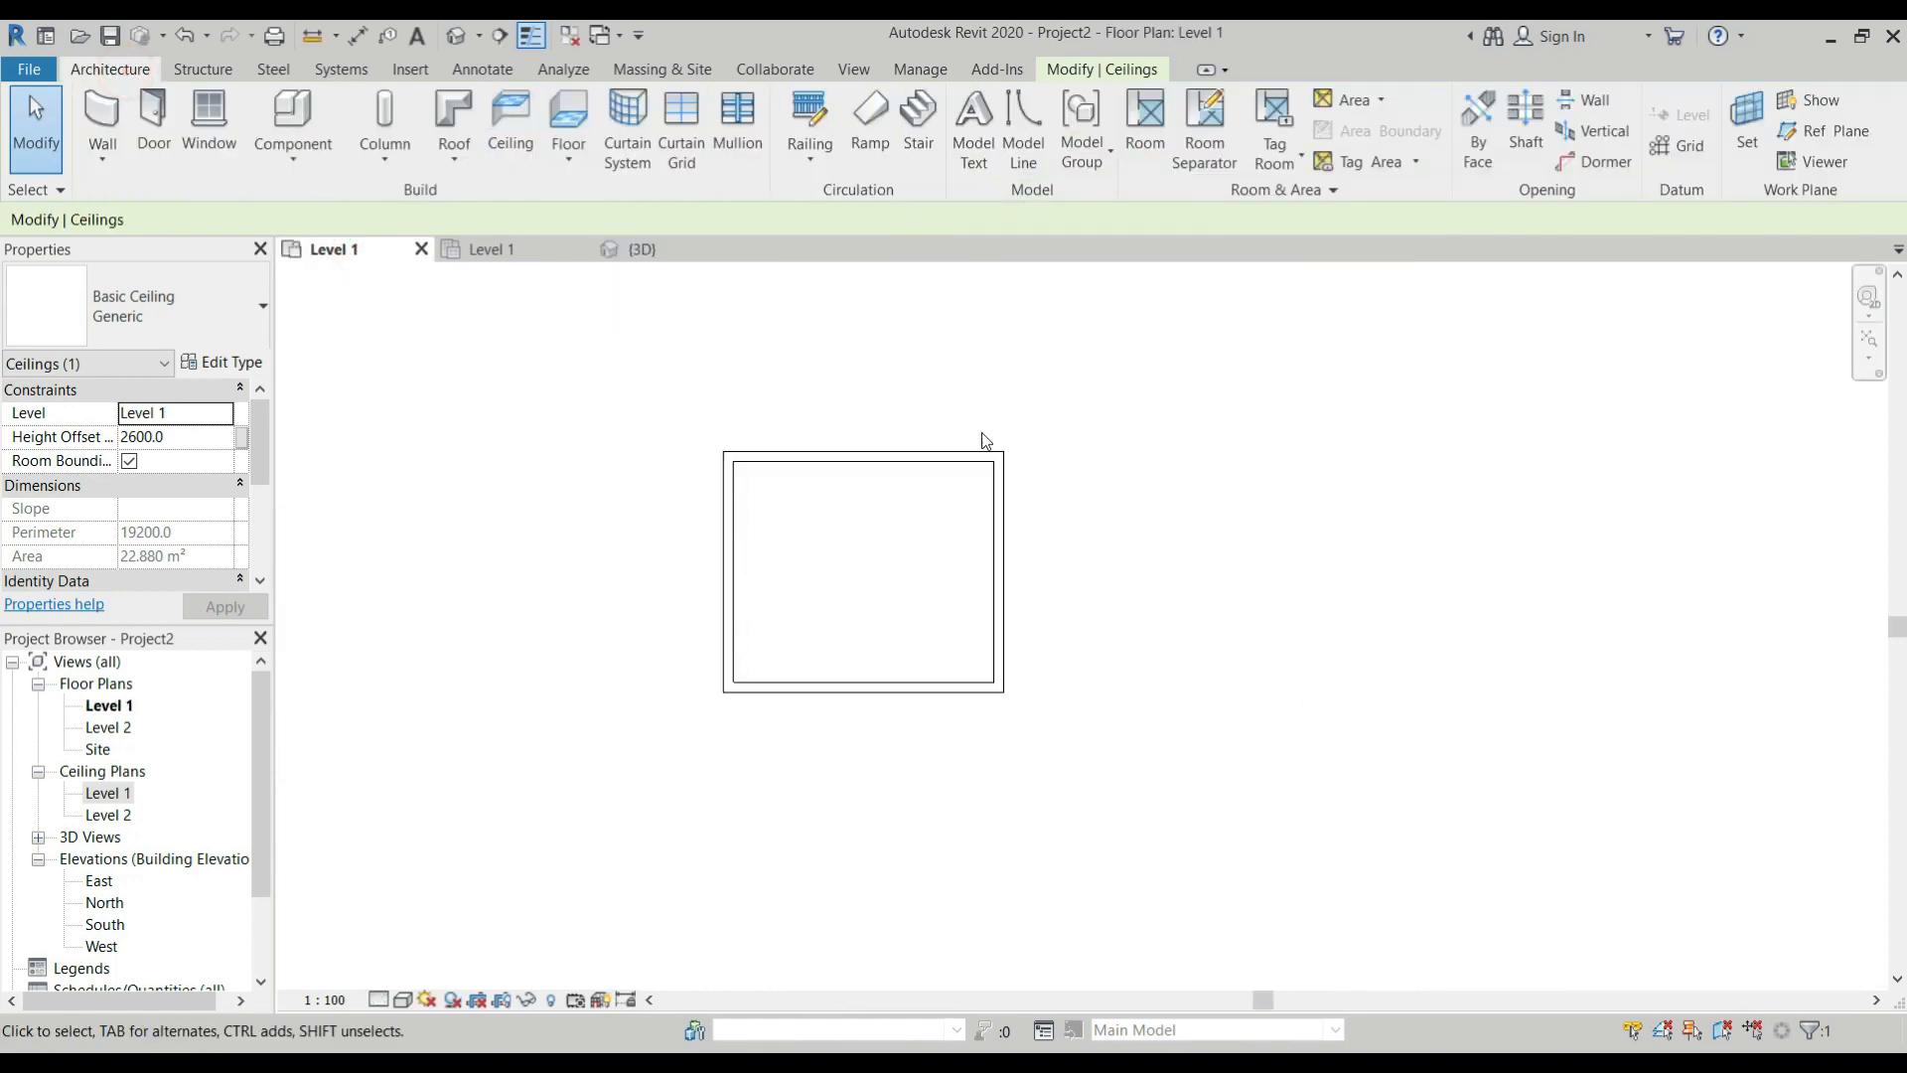
{"action": "key", "text": "w"}
{"action": "key", "text": "a"}
{"action": "left_click", "coordinate": [1018, 102]}
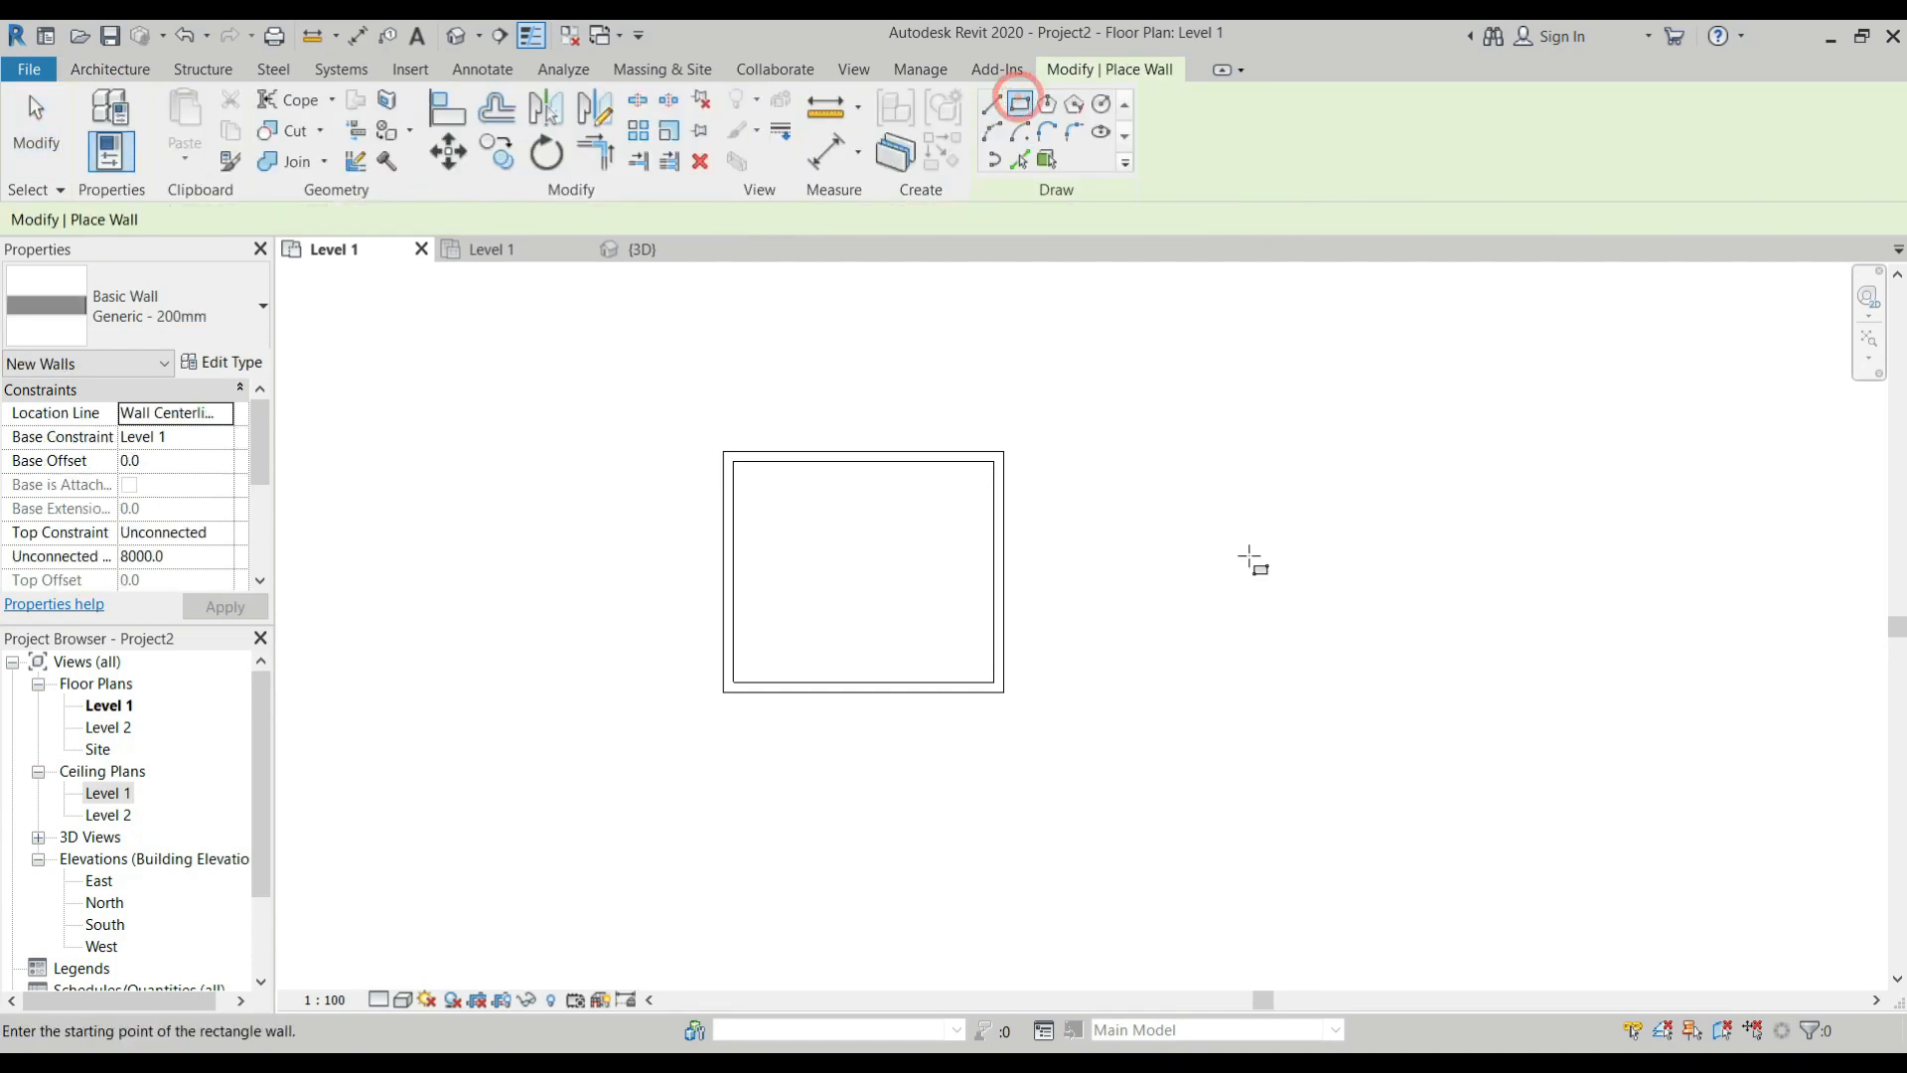
{"action": "left_click", "coordinate": [1100, 453]}
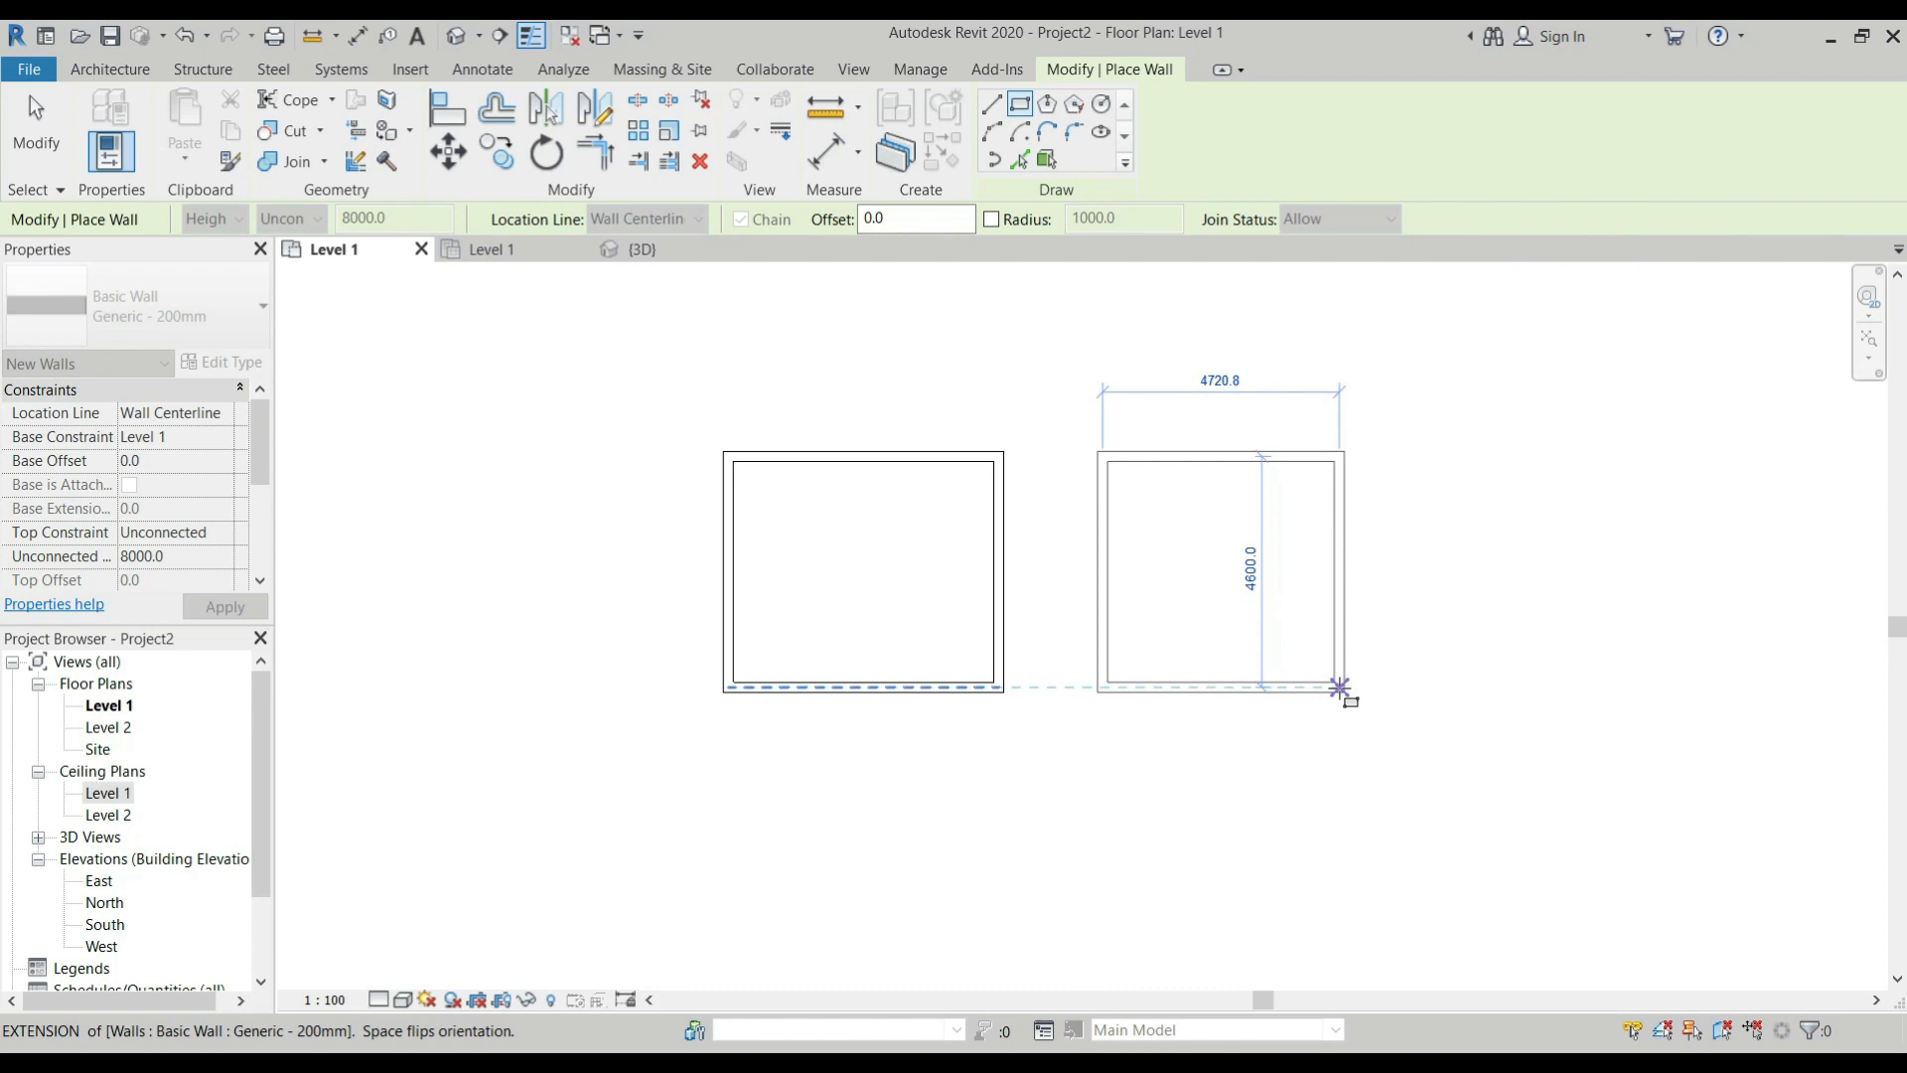
{"action": "left_click", "coordinate": [1340, 688]}
{"action": "key", "text": "Escape"}
{"action": "key", "text": "Escape"}
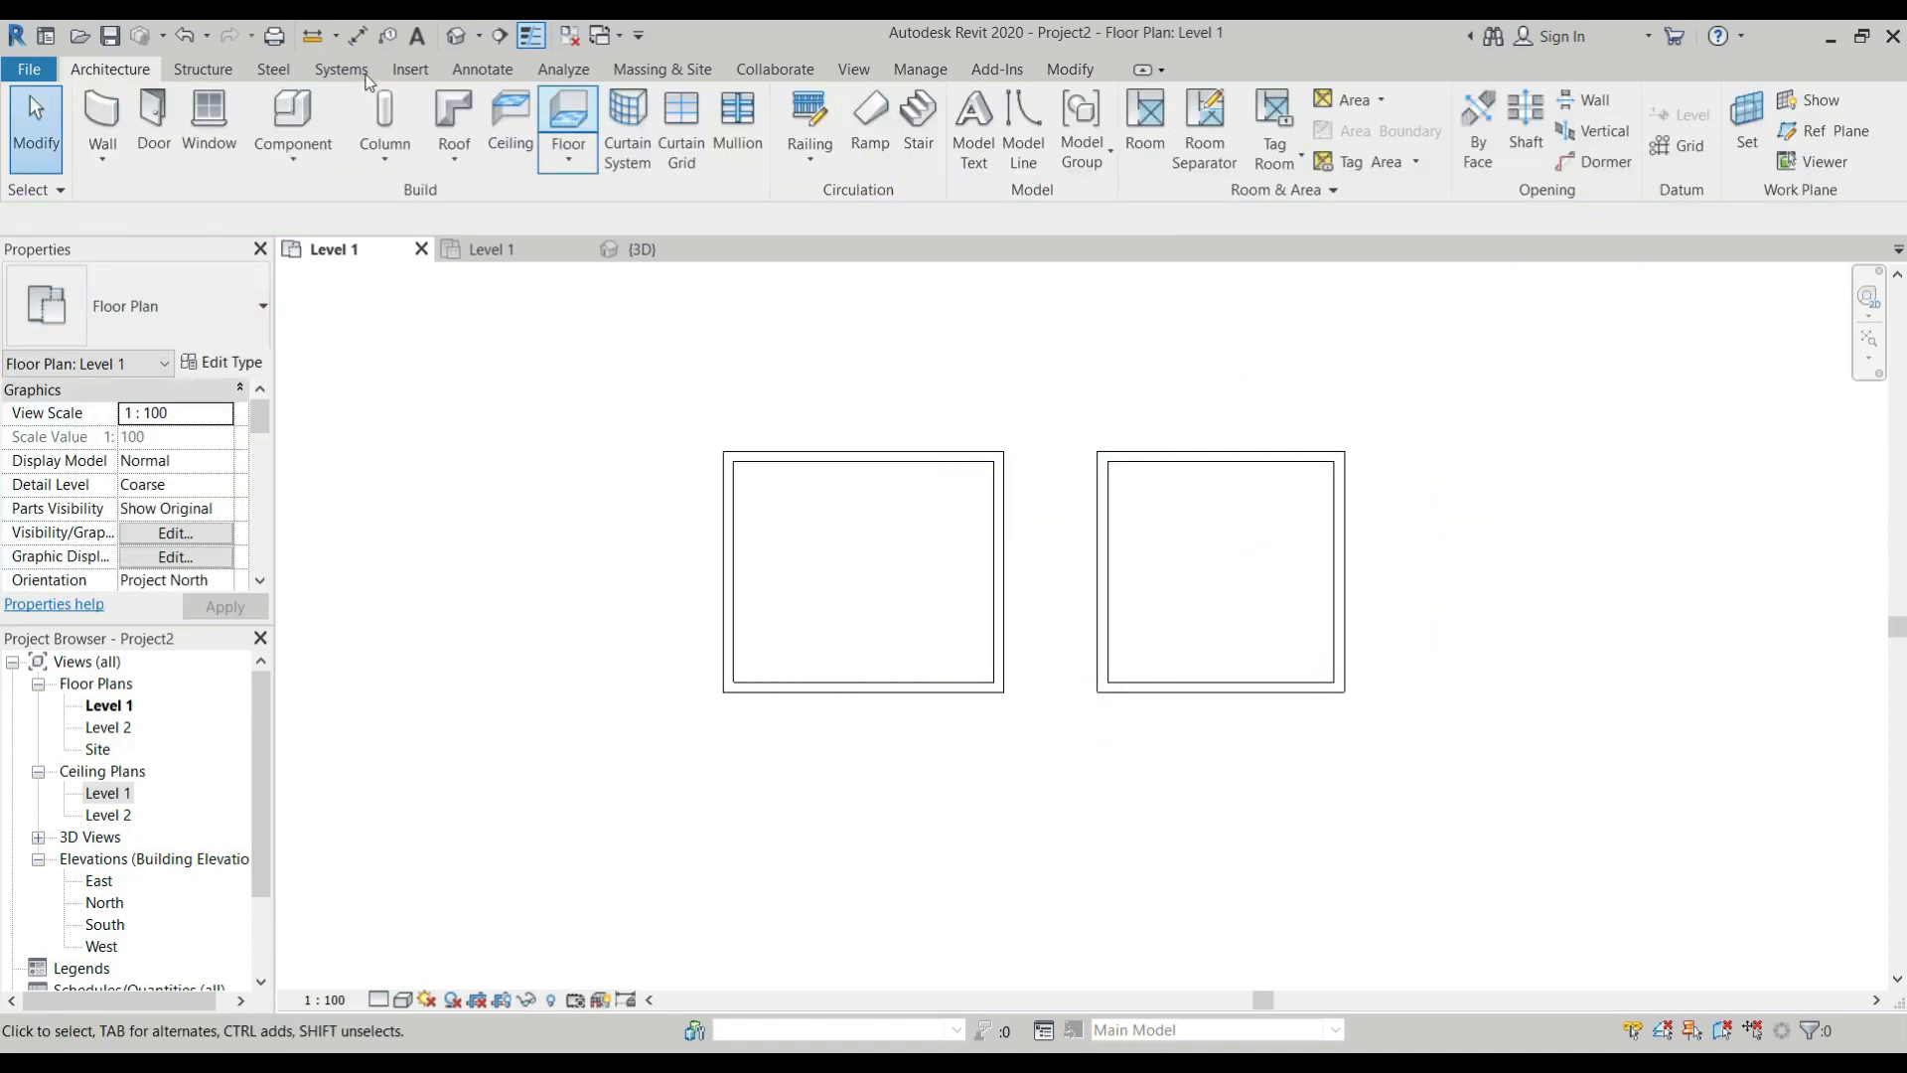
From the floor plan, place an automatic compound ceiling of type 600 x 600mm grid inside the second room.
{"action": "left_click", "coordinate": [506, 134]}
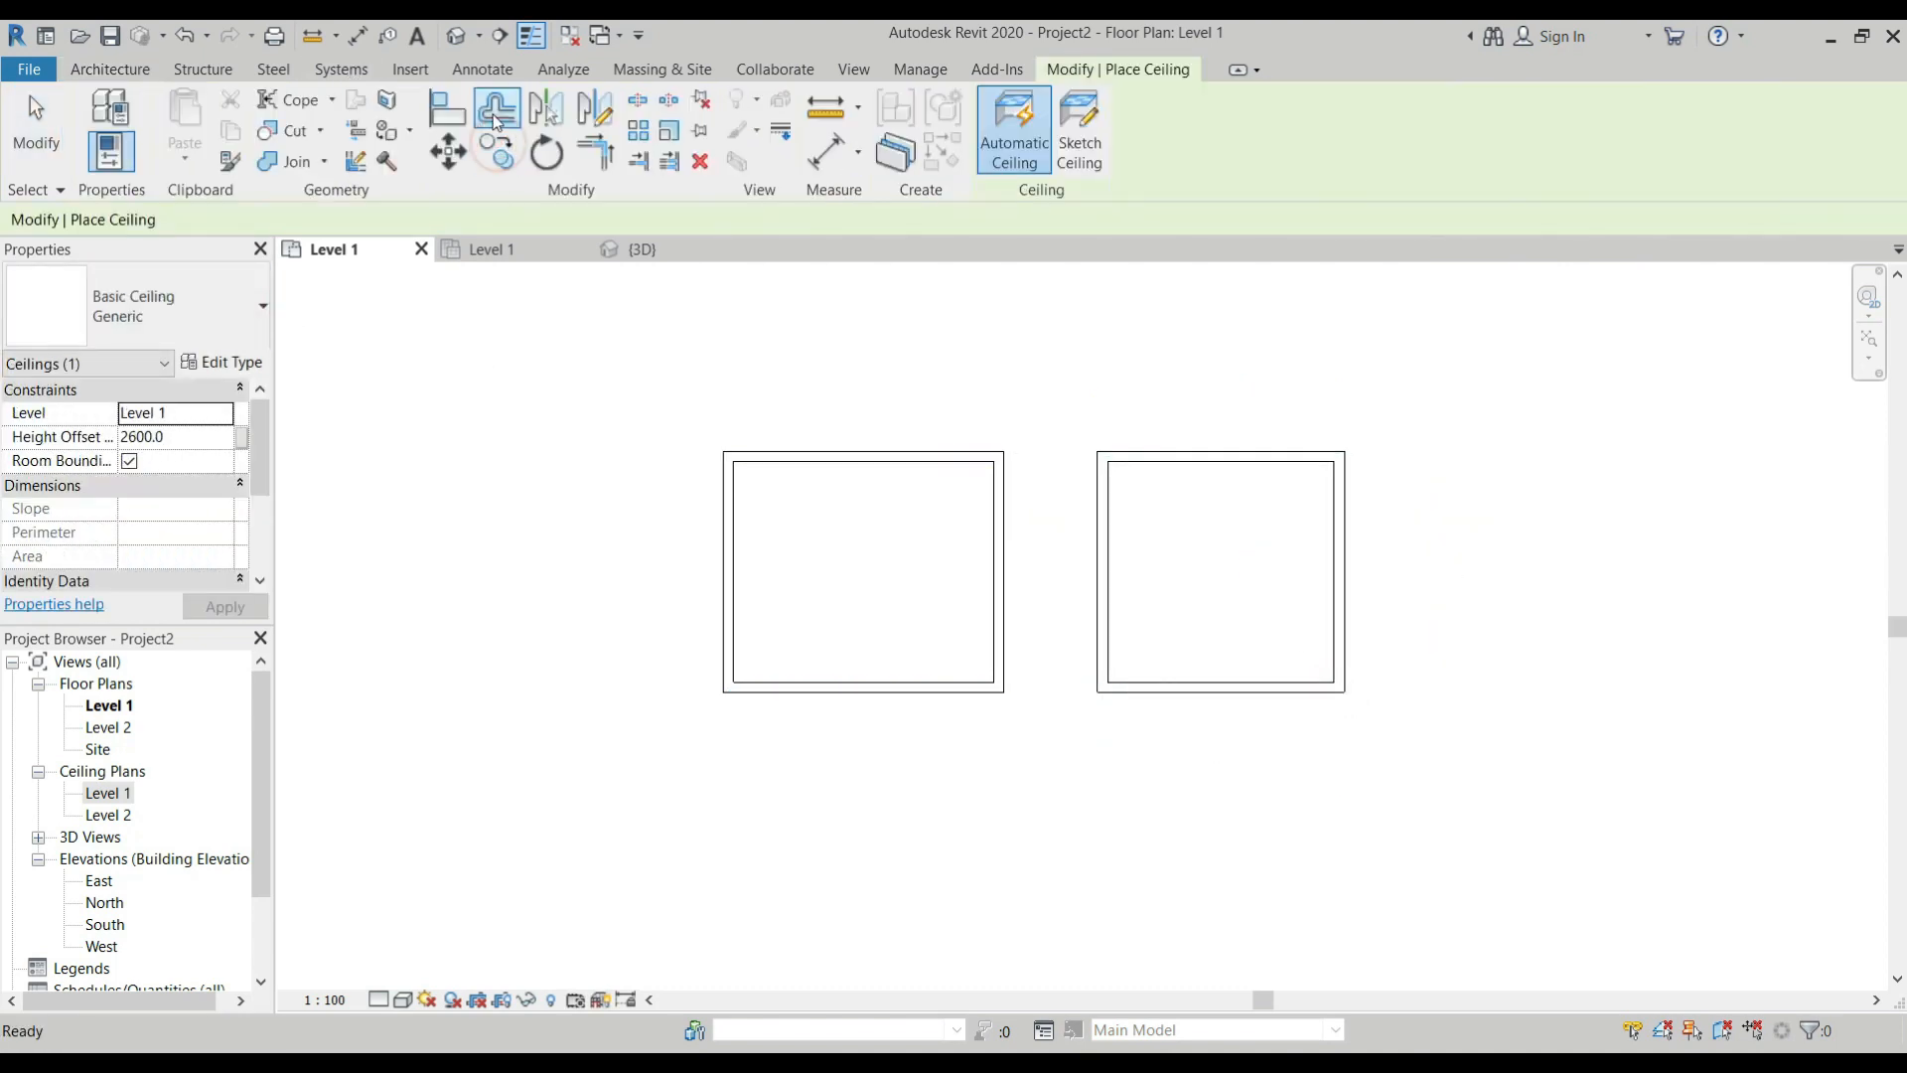
{"action": "left_click", "coordinate": [182, 323]}
{"action": "left_click", "coordinate": [149, 513]}
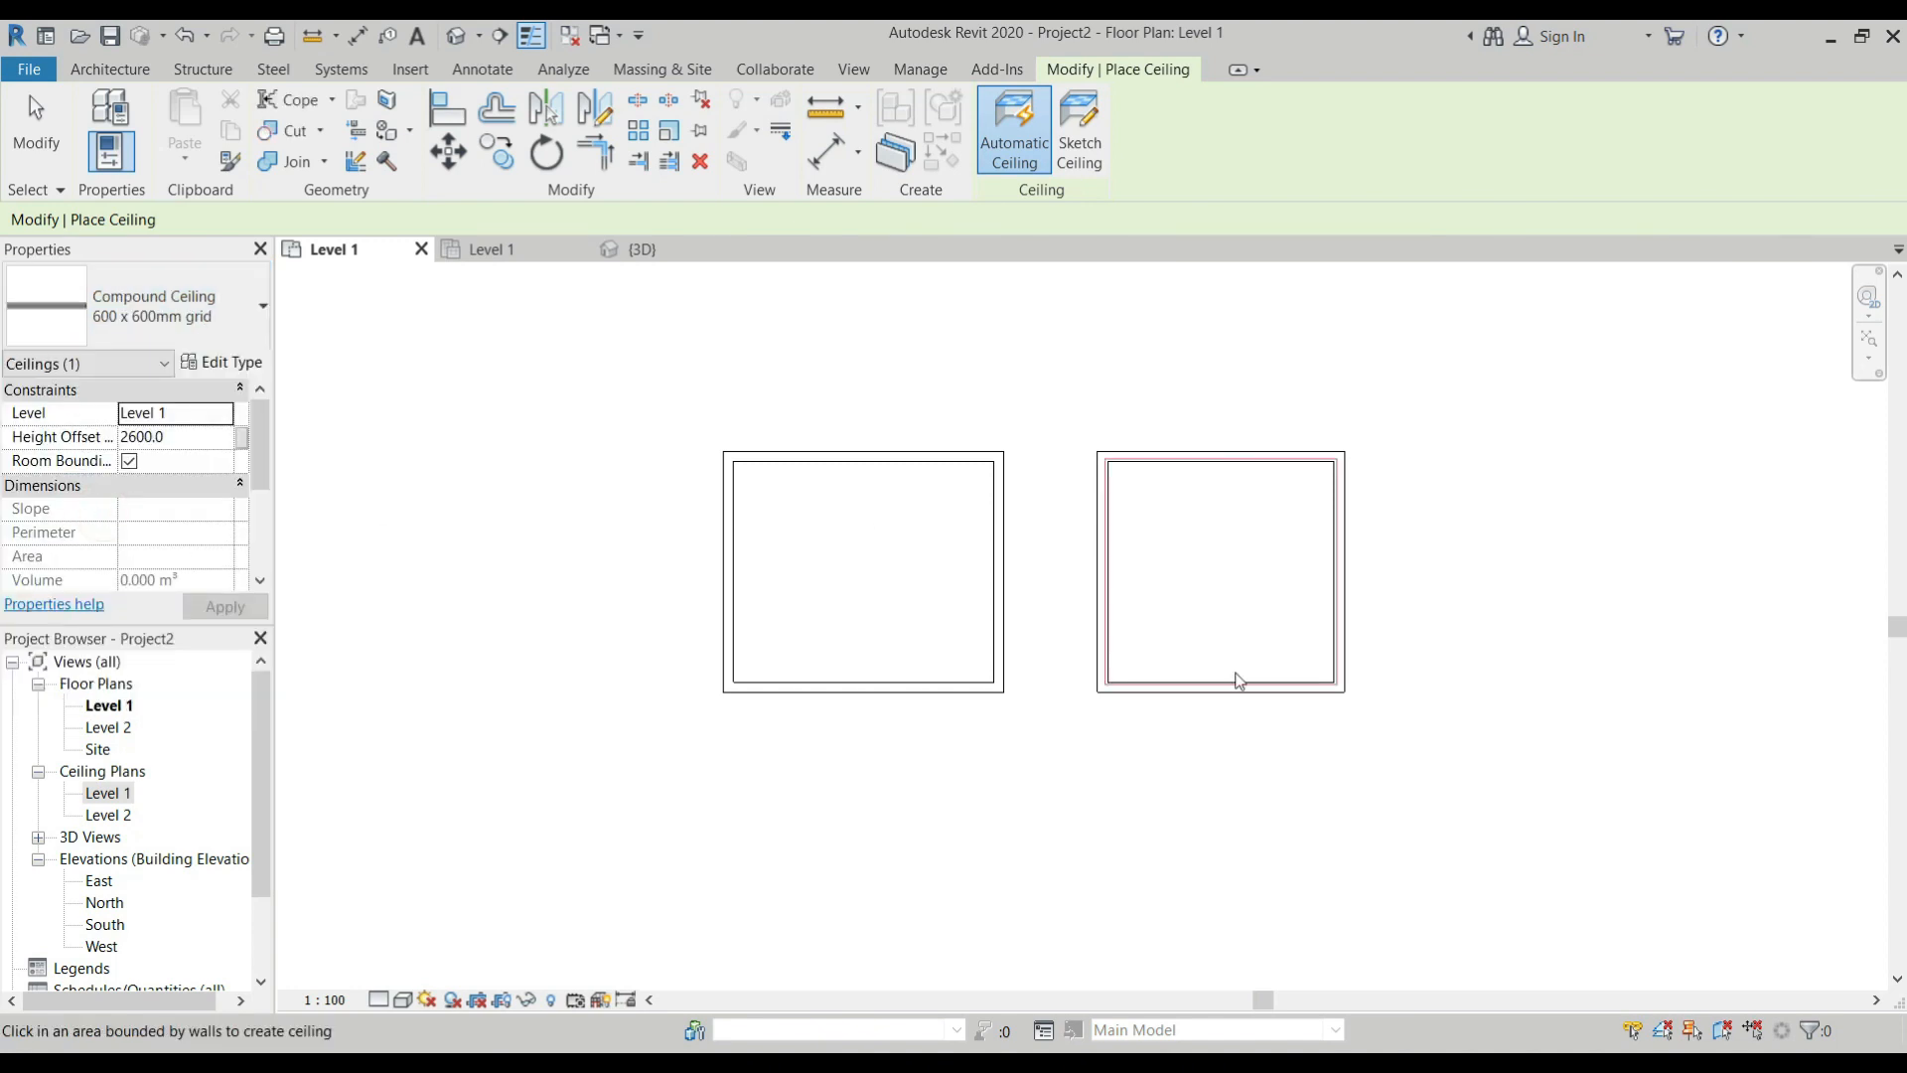
{"action": "left_click", "coordinate": [1204, 615]}
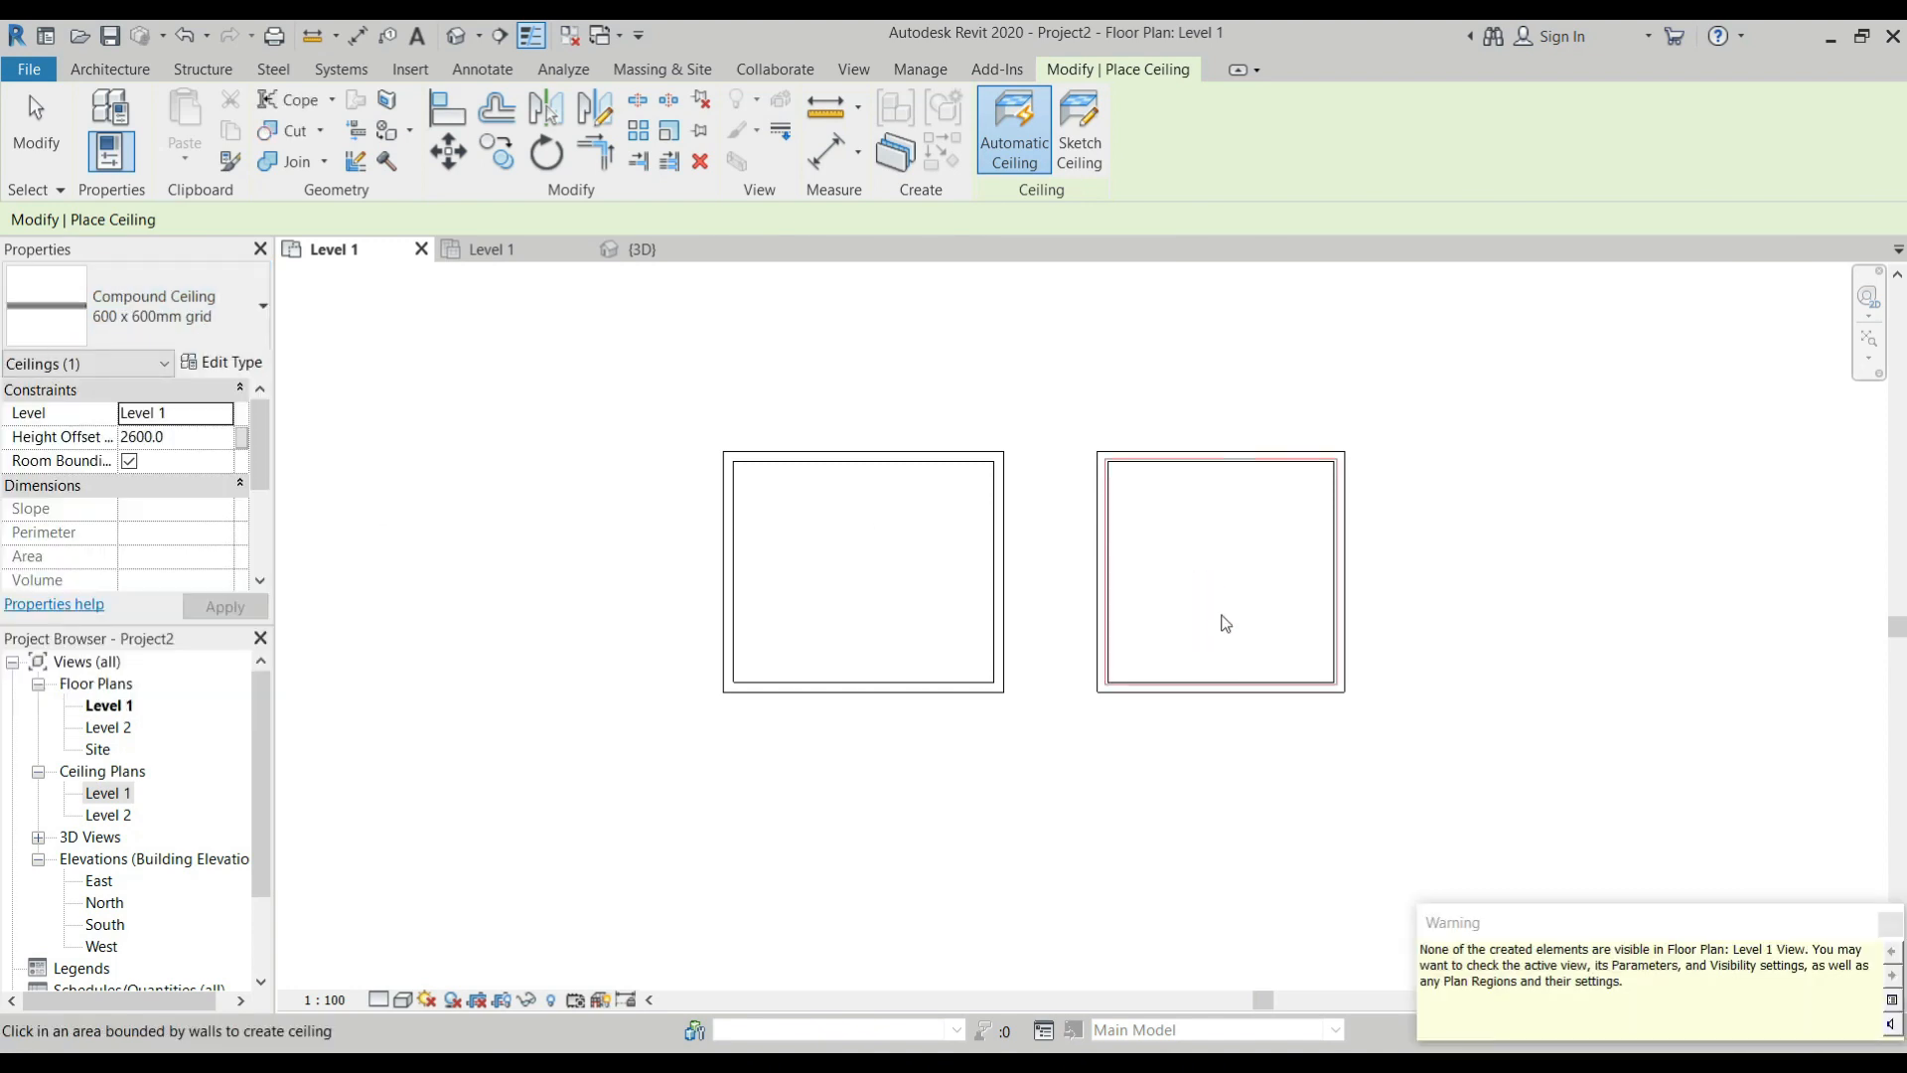
{"action": "key", "text": "Escape"}
{"action": "key", "text": "Escape"}
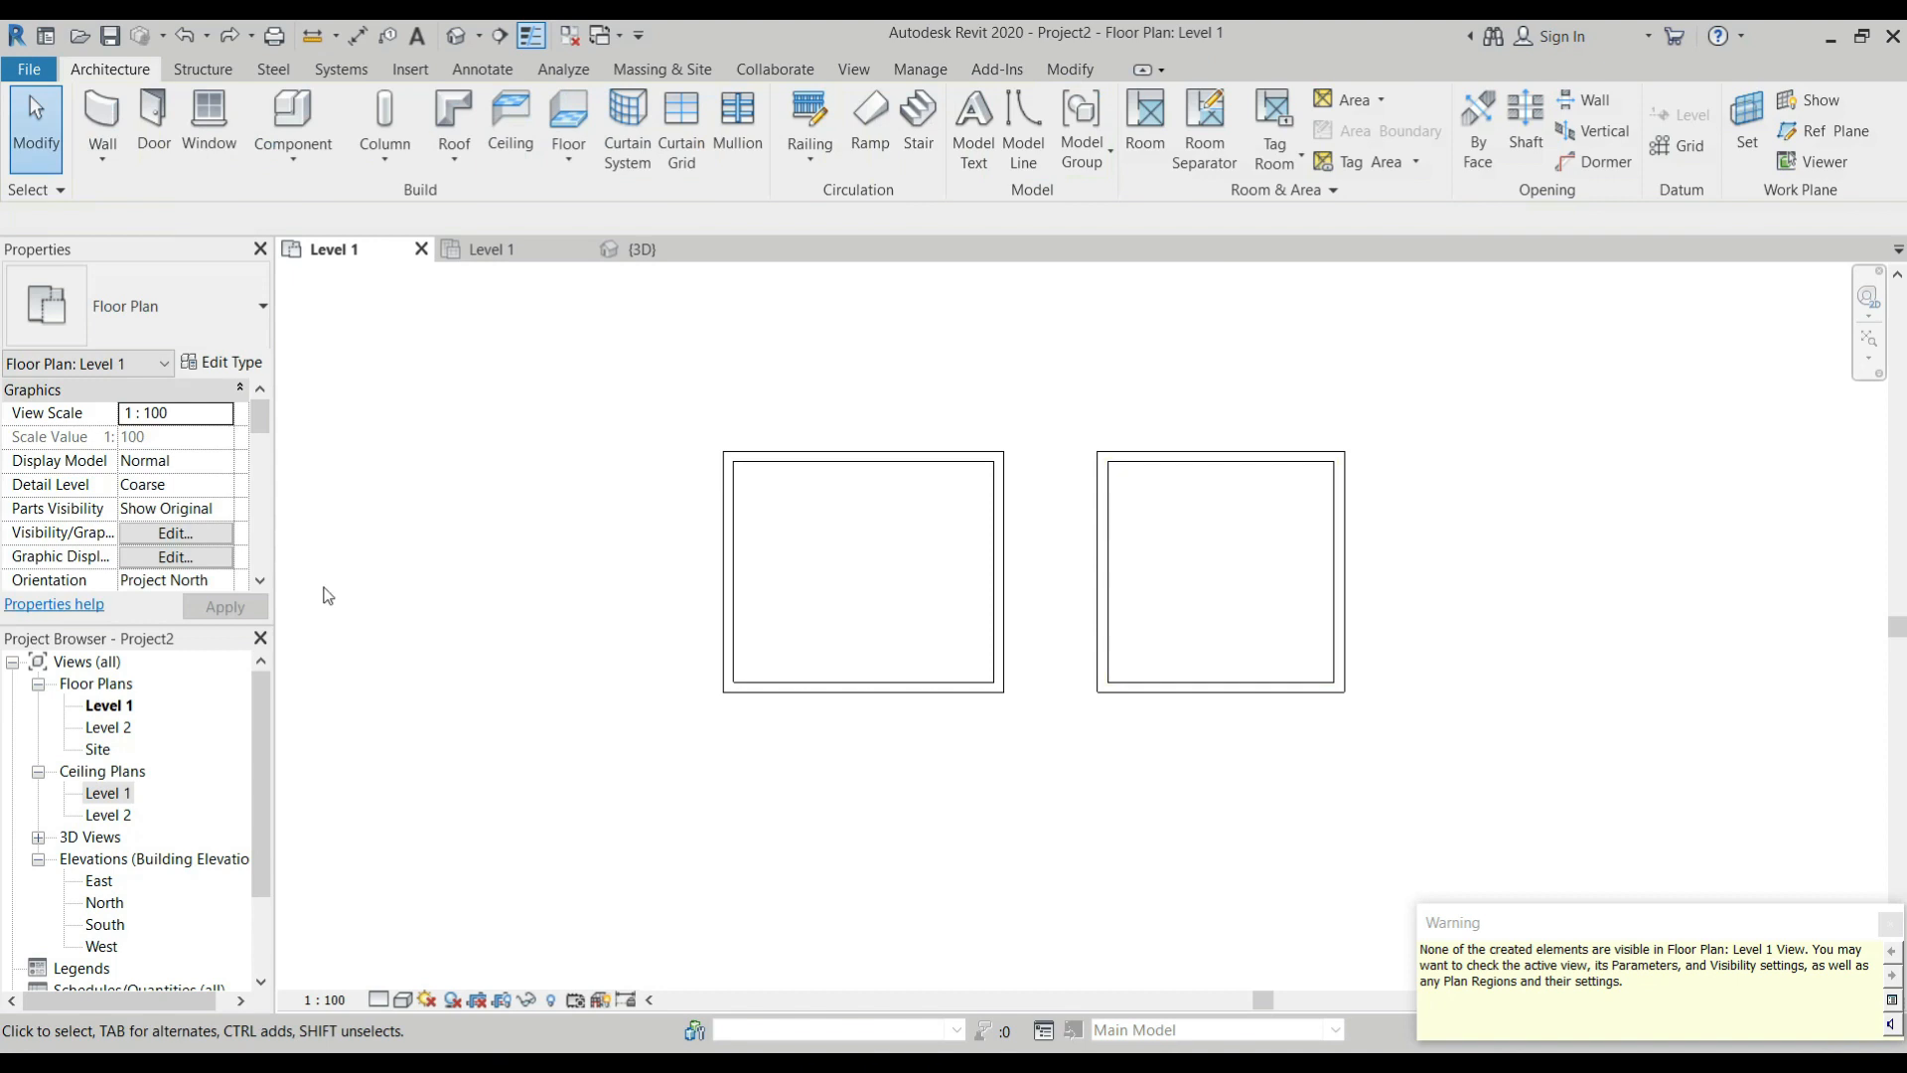
Switch to the Level 1 ceiling plan and place the 600 x 600mm grid ceiling in the second room there.
{"action": "double_click", "coordinate": [106, 795]}
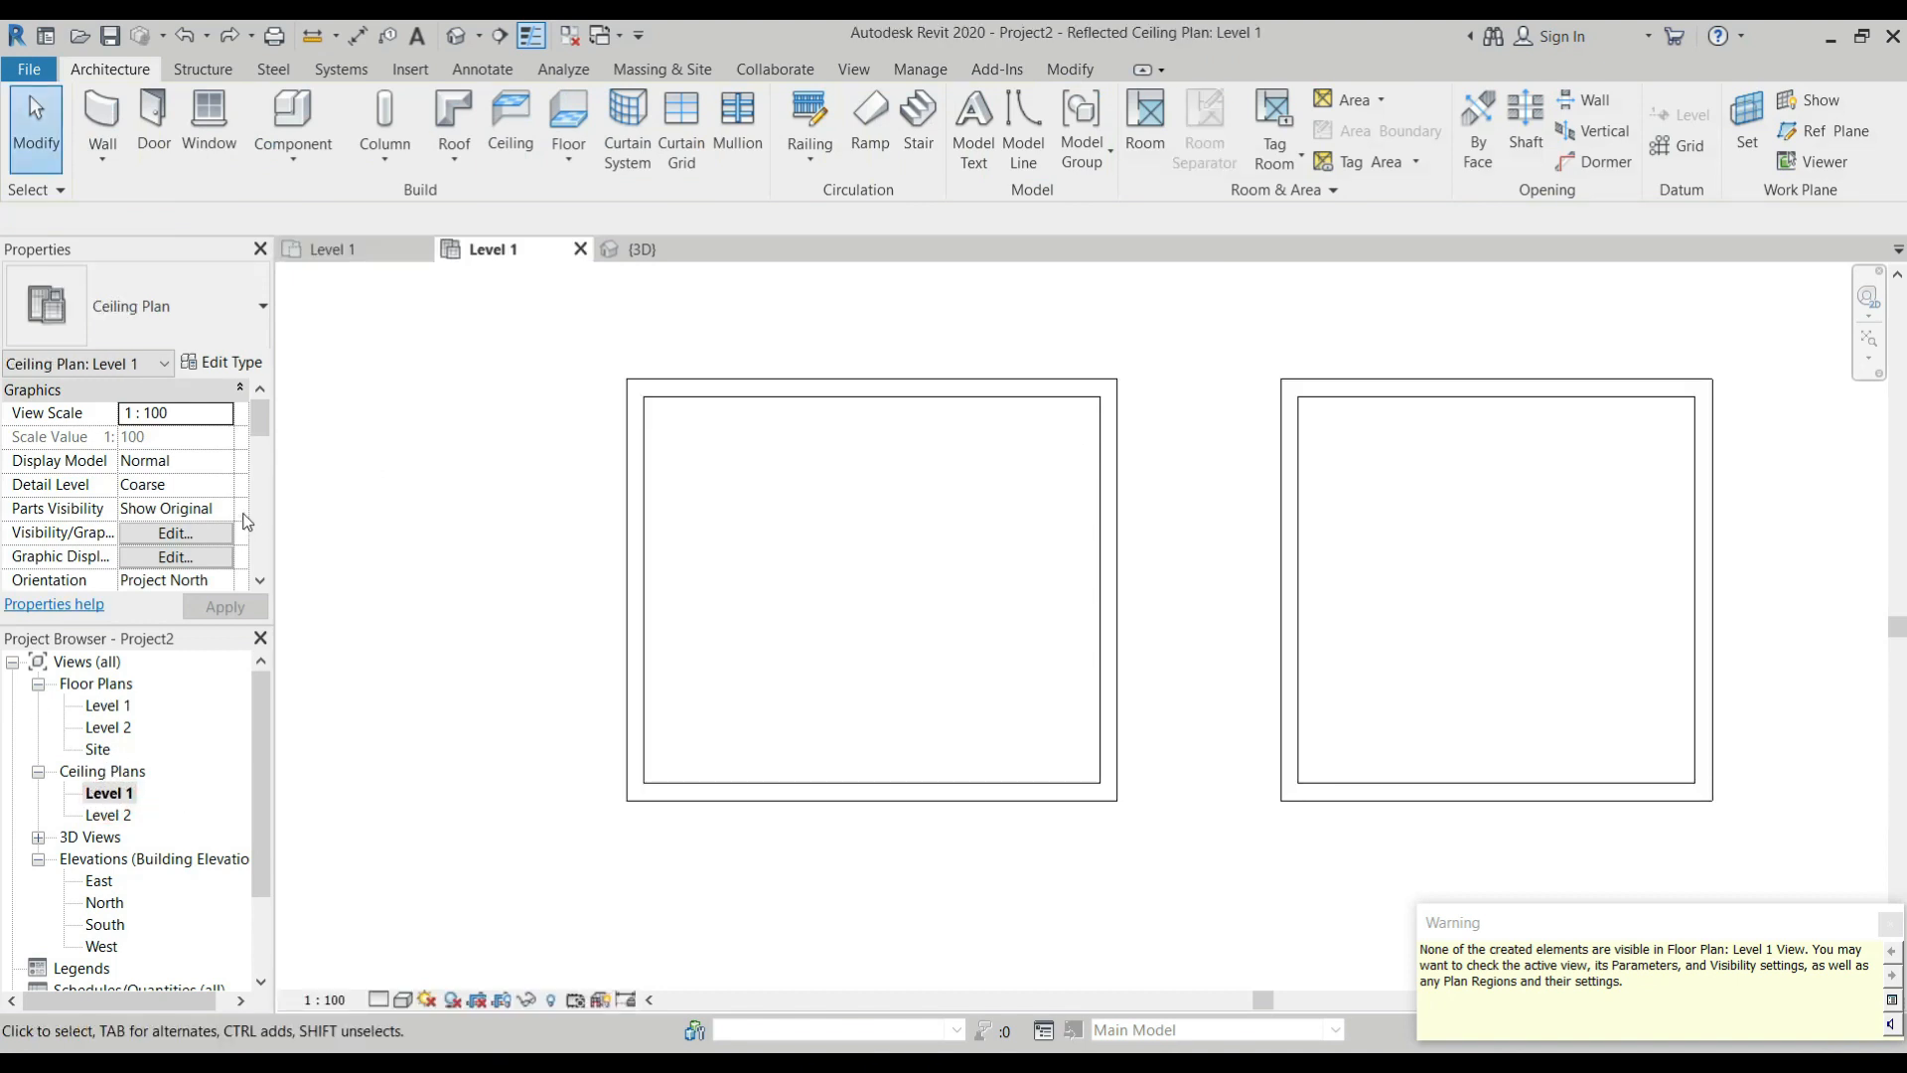
{"action": "left_click", "coordinate": [524, 139]}
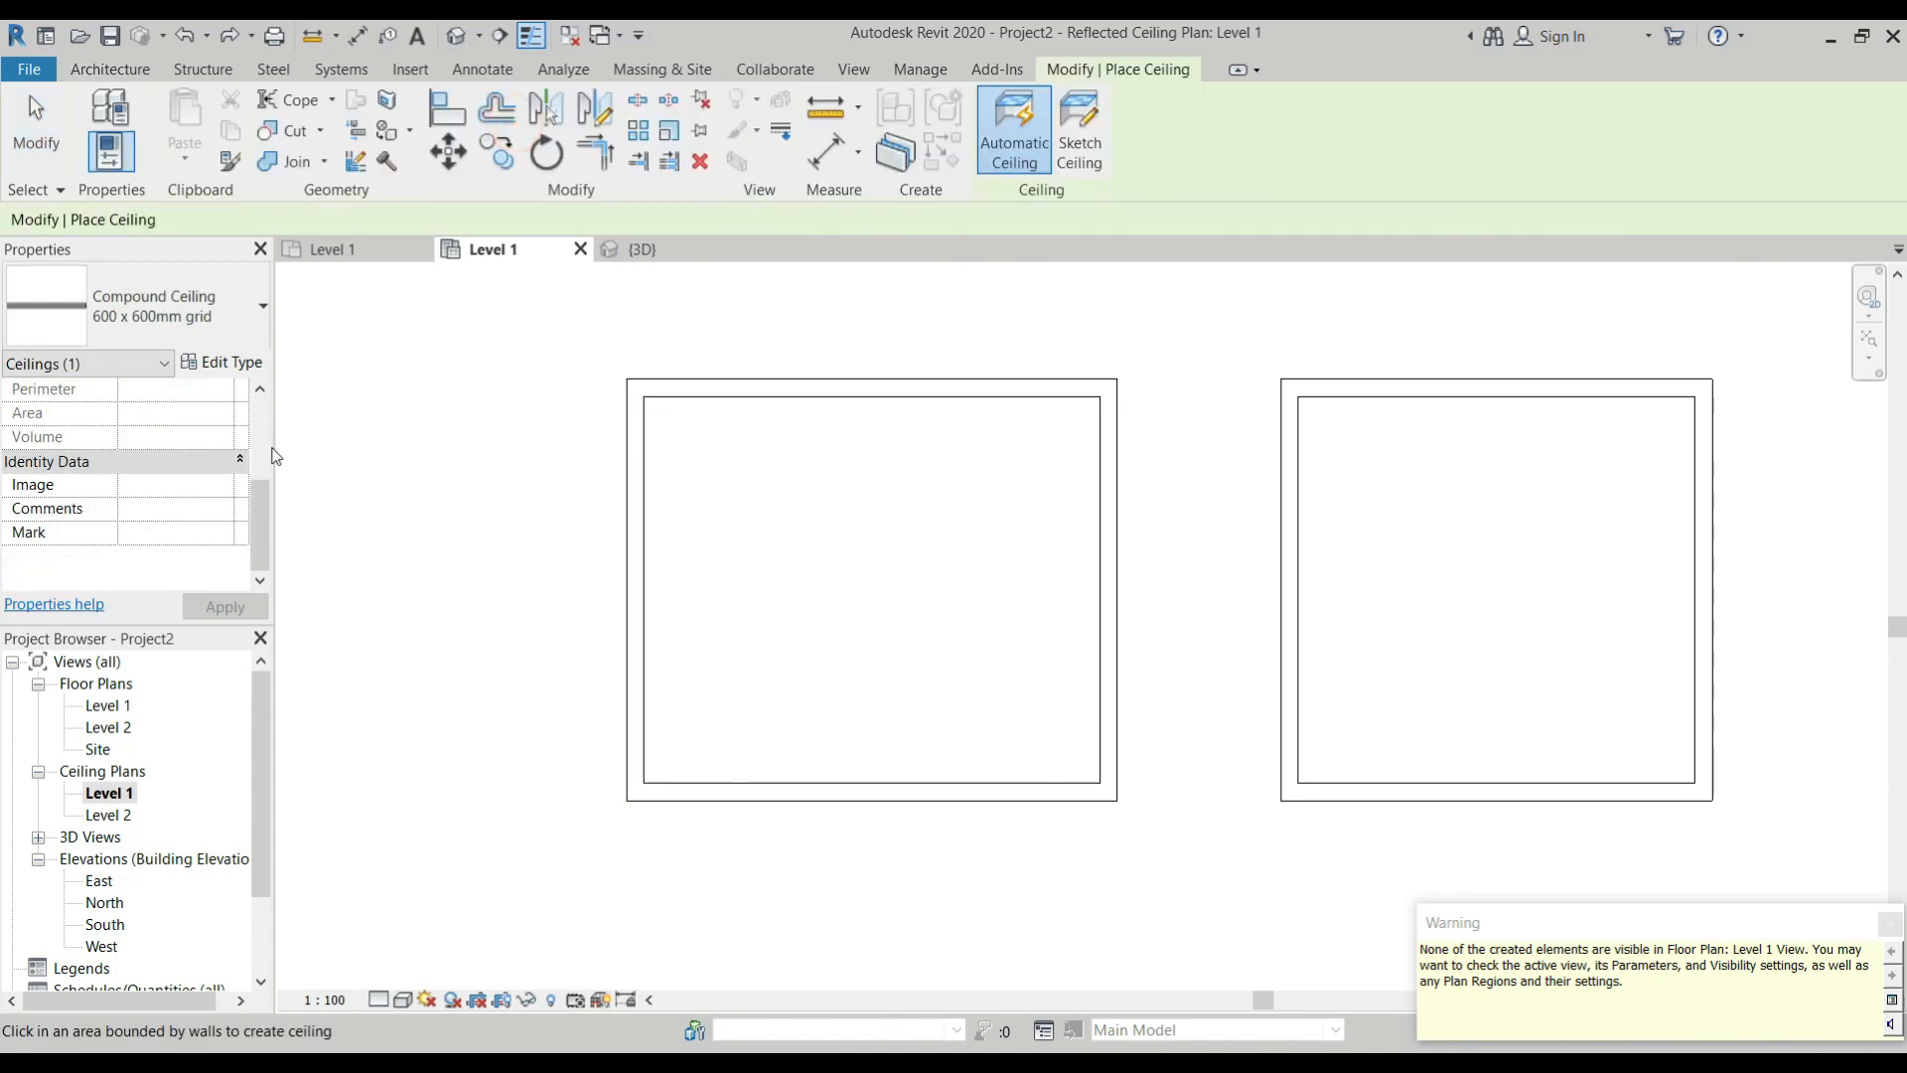
{"action": "left_click", "coordinate": [1379, 564]}
{"action": "scroll", "coordinate": [1059, 545], "scroll_direction": "down", "scroll_amount": 3}
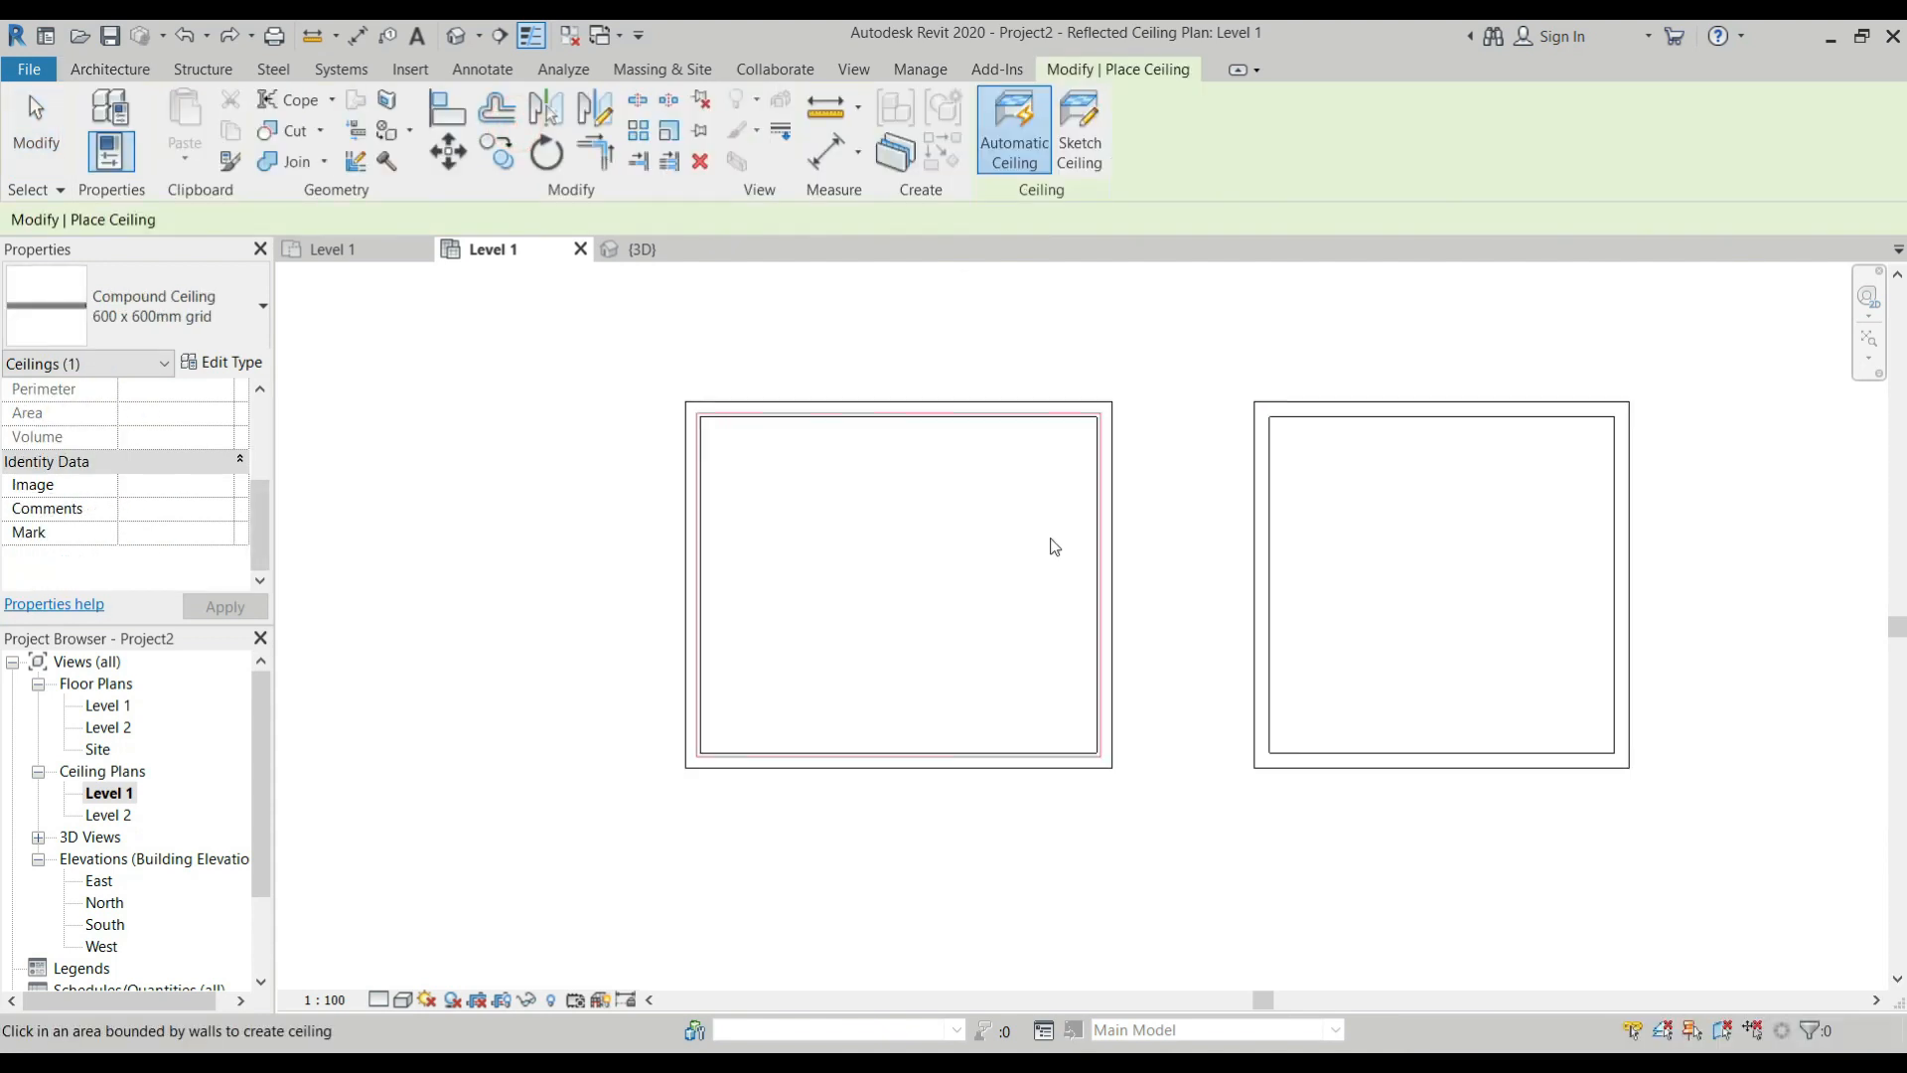
{"action": "key", "text": "Escape"}
{"action": "scroll", "coordinate": [1355, 567], "scroll_direction": "up", "scroll_amount": 3}
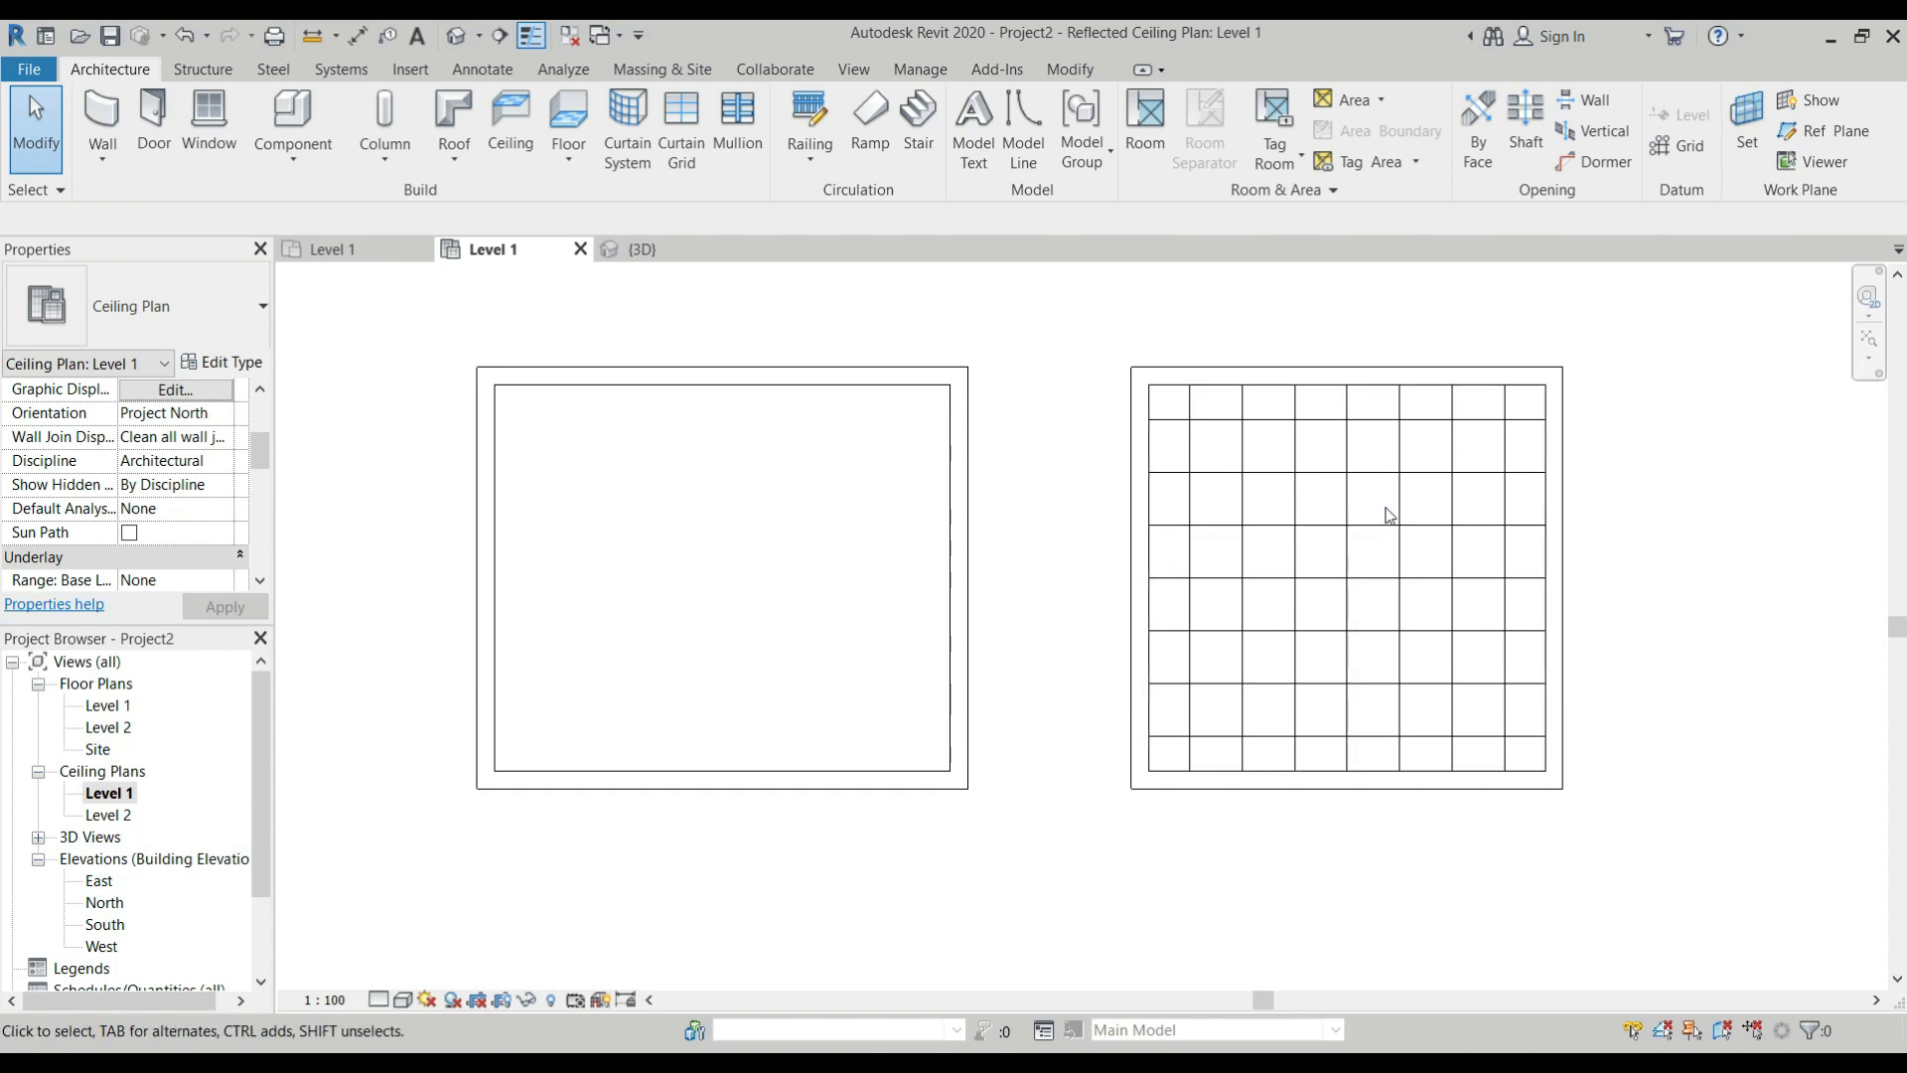
In the 3D view, constrain the tops of the second room's four walls up to Level 2.
{"action": "left_click", "coordinate": [657, 249]}
{"action": "scroll", "coordinate": [747, 419], "scroll_direction": "down", "scroll_amount": 5}
{"action": "scroll", "coordinate": [894, 358], "scroll_direction": "up", "scroll_amount": 3}
{"action": "left_click_drag", "start_coordinate": [953, 279], "coordinate": [754, 332]}
{"action": "scroll", "coordinate": [195, 406], "scroll_direction": "up", "scroll_amount": 2}
{"action": "left_click", "coordinate": [220, 436]}
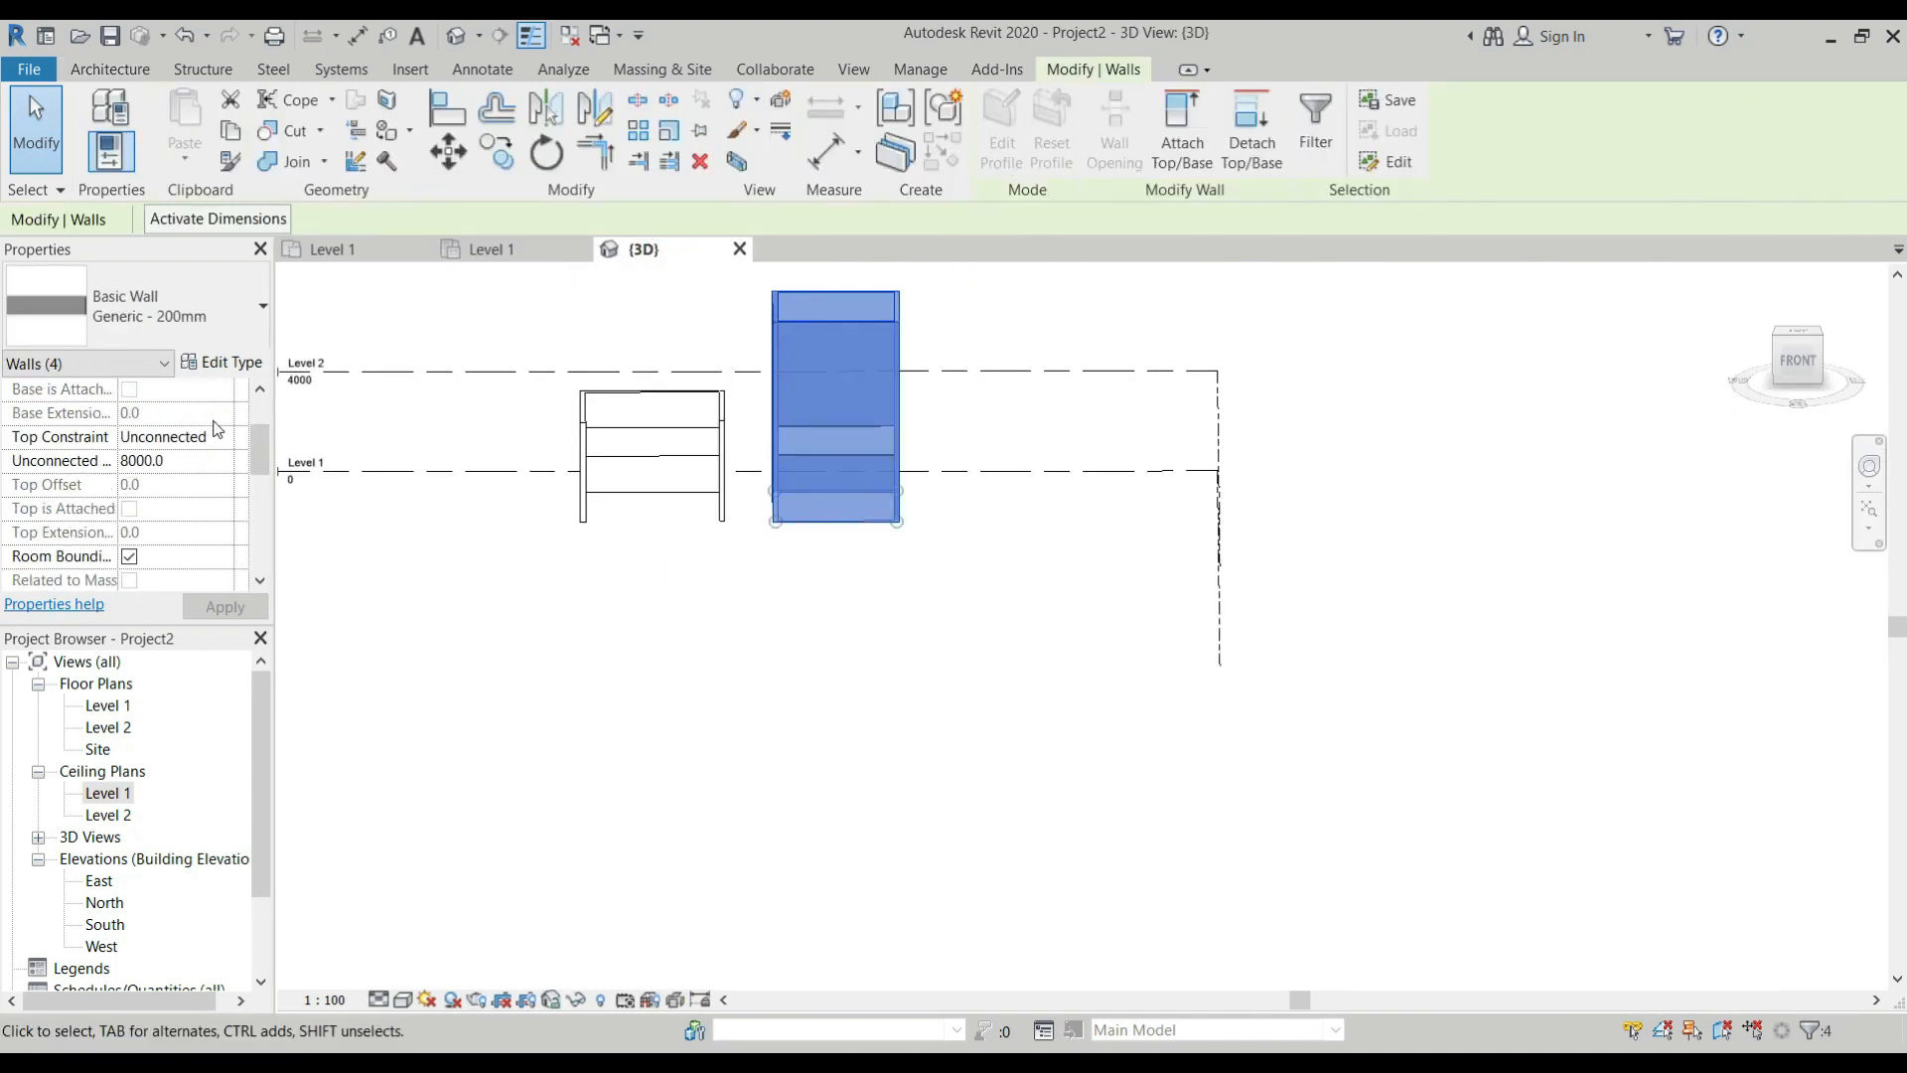
{"action": "left_click", "coordinate": [223, 436]}
{"action": "left_click", "coordinate": [214, 501]}
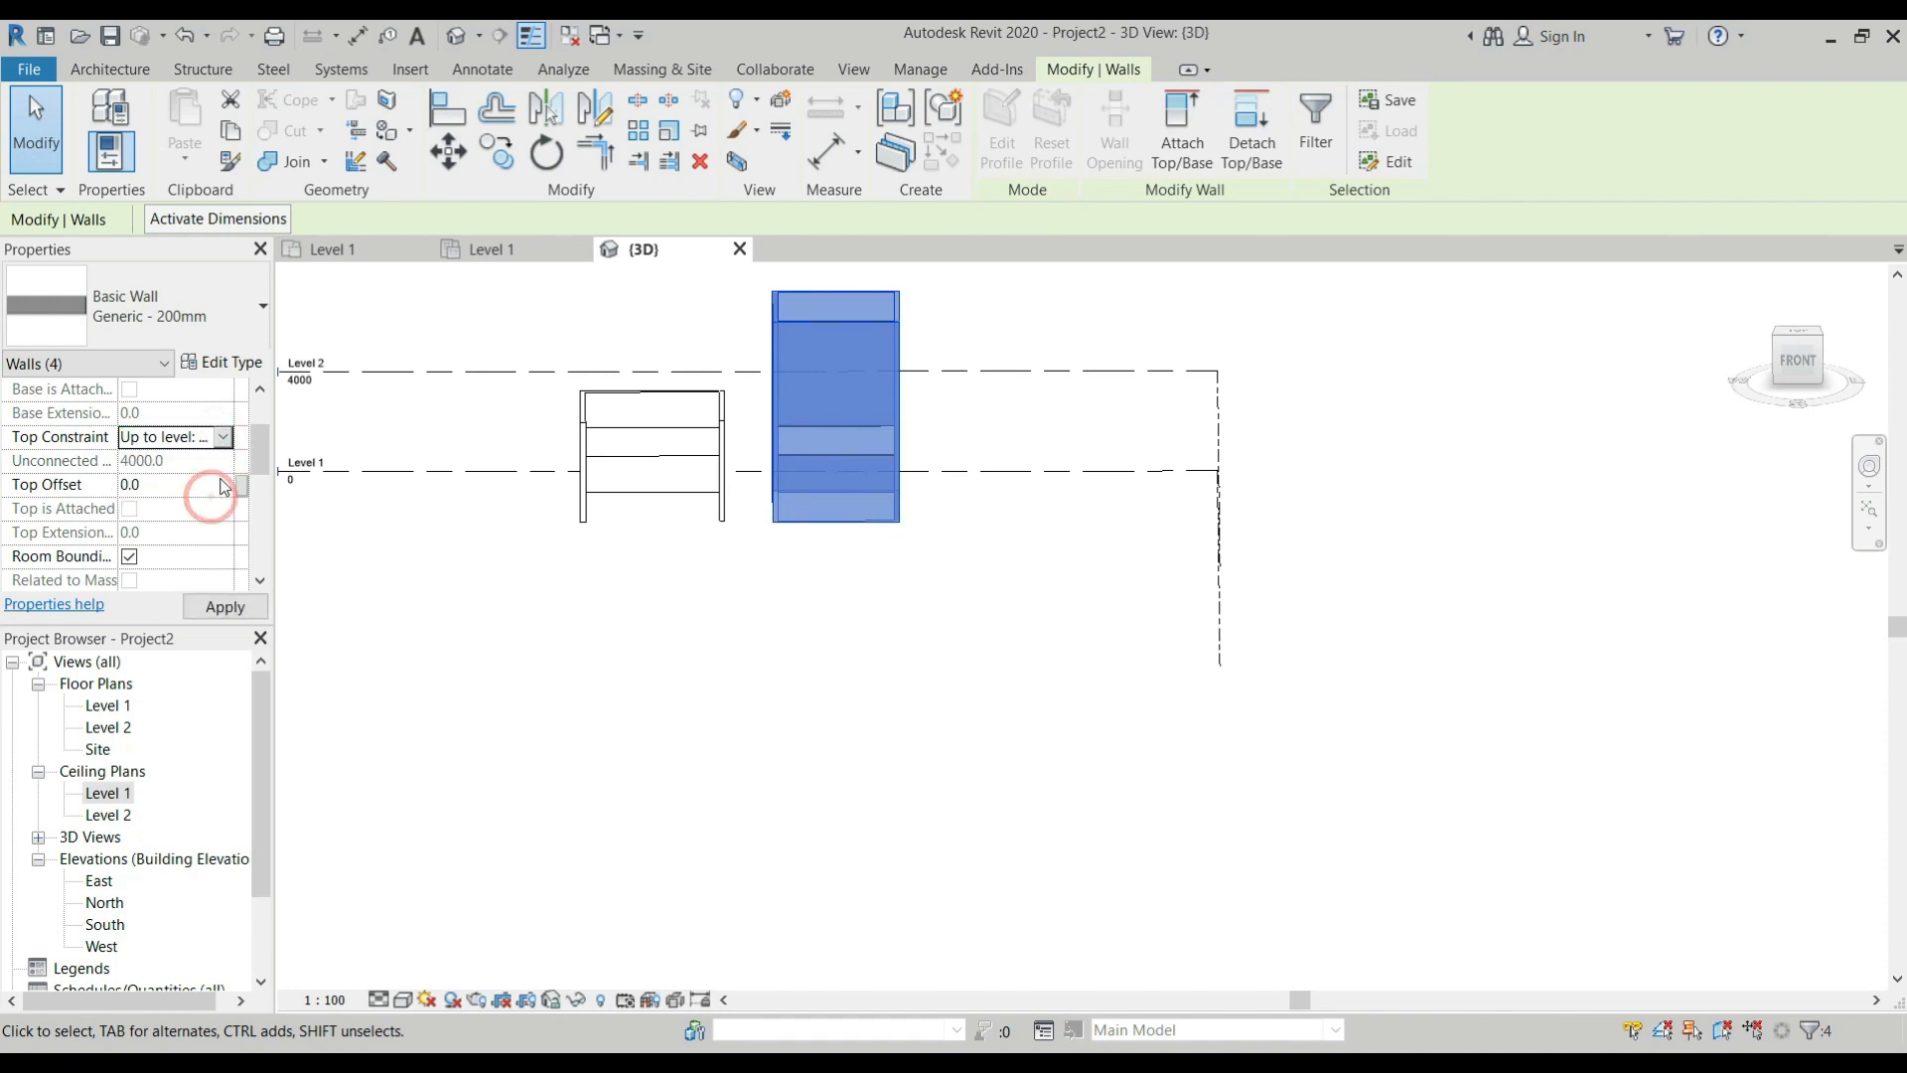
{"action": "left_click", "coordinate": [962, 629]}
{"action": "scroll", "coordinate": [842, 437], "scroll_direction": "up", "scroll_amount": 2}
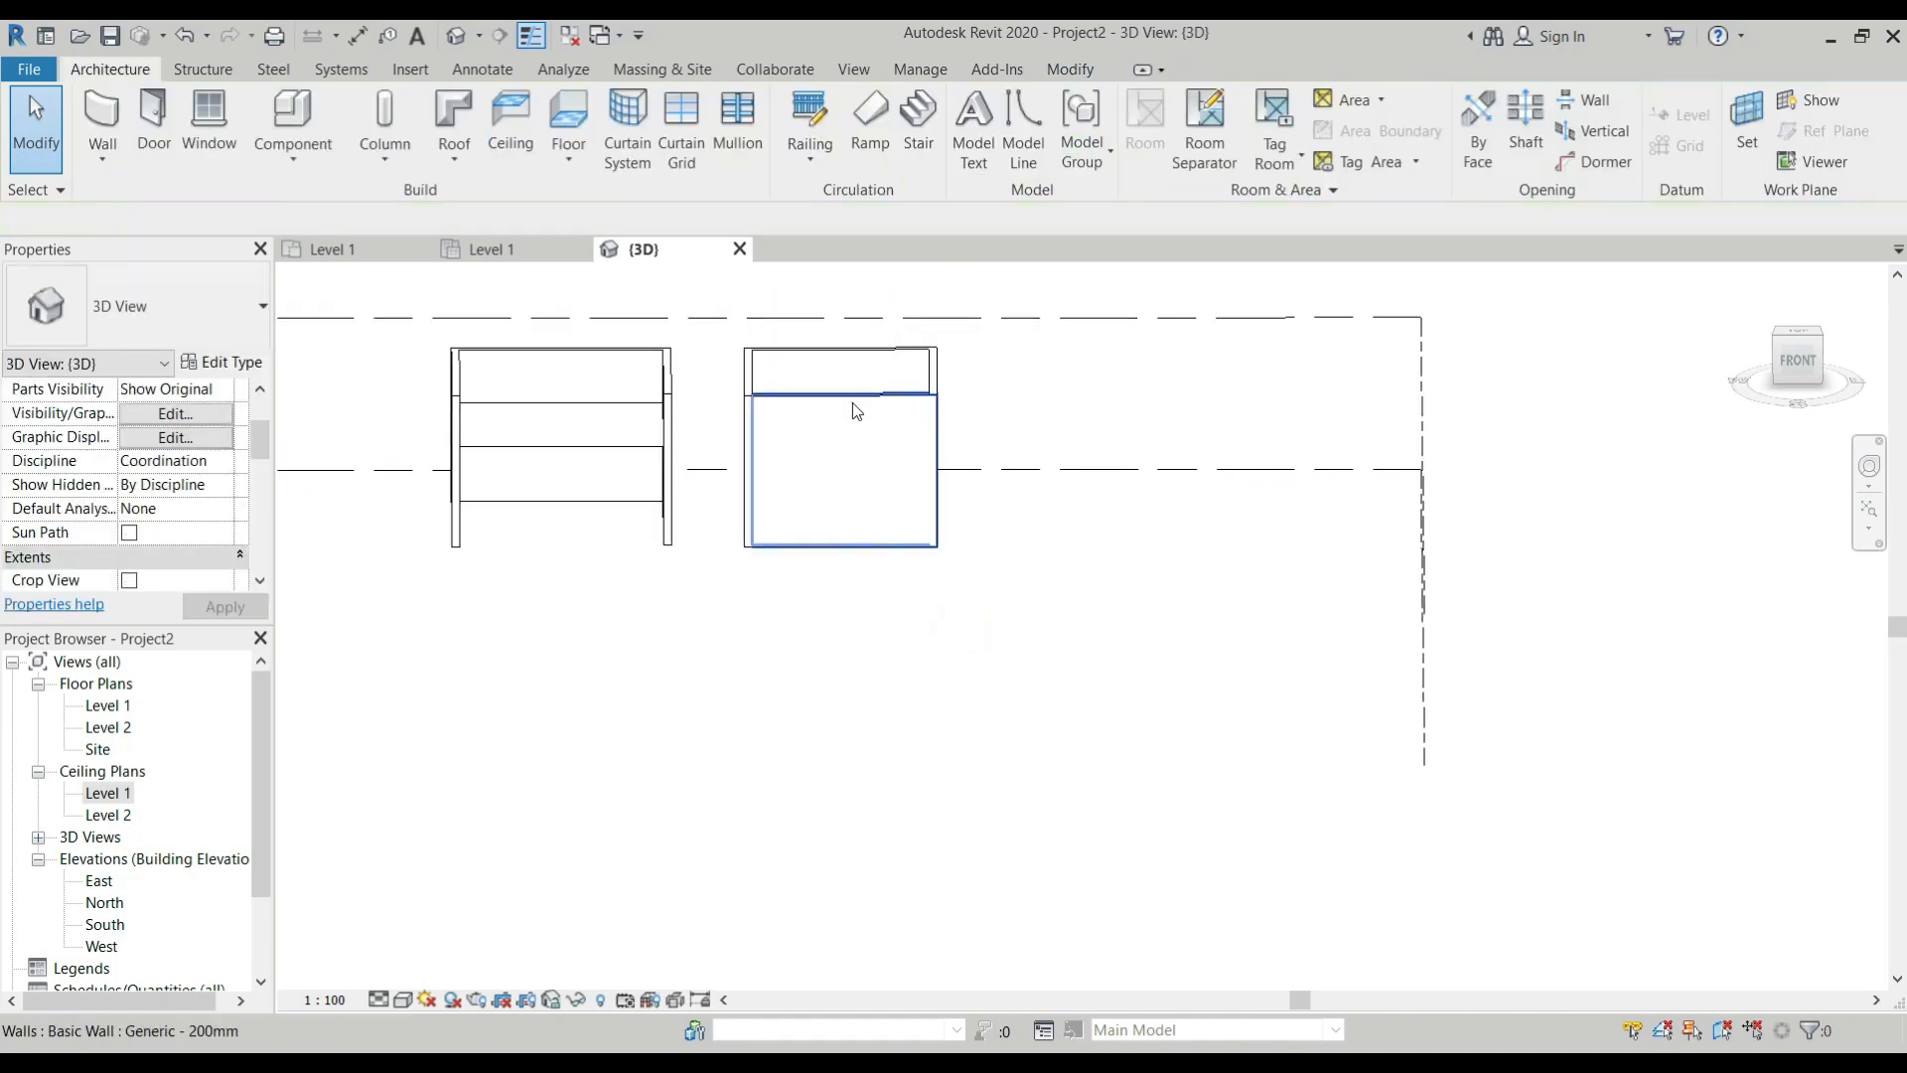
Delete the second room's front wall in the 3D view to open up the interior.
{"action": "left_click", "coordinate": [852, 403]}
{"action": "key", "text": "d"}
{"action": "key", "text": "e"}
Inspect the type properties and layer structure of the second room's 600 x 600mm grid ceiling.
{"action": "scroll", "coordinate": [836, 502], "scroll_direction": "up", "scroll_amount": 3}
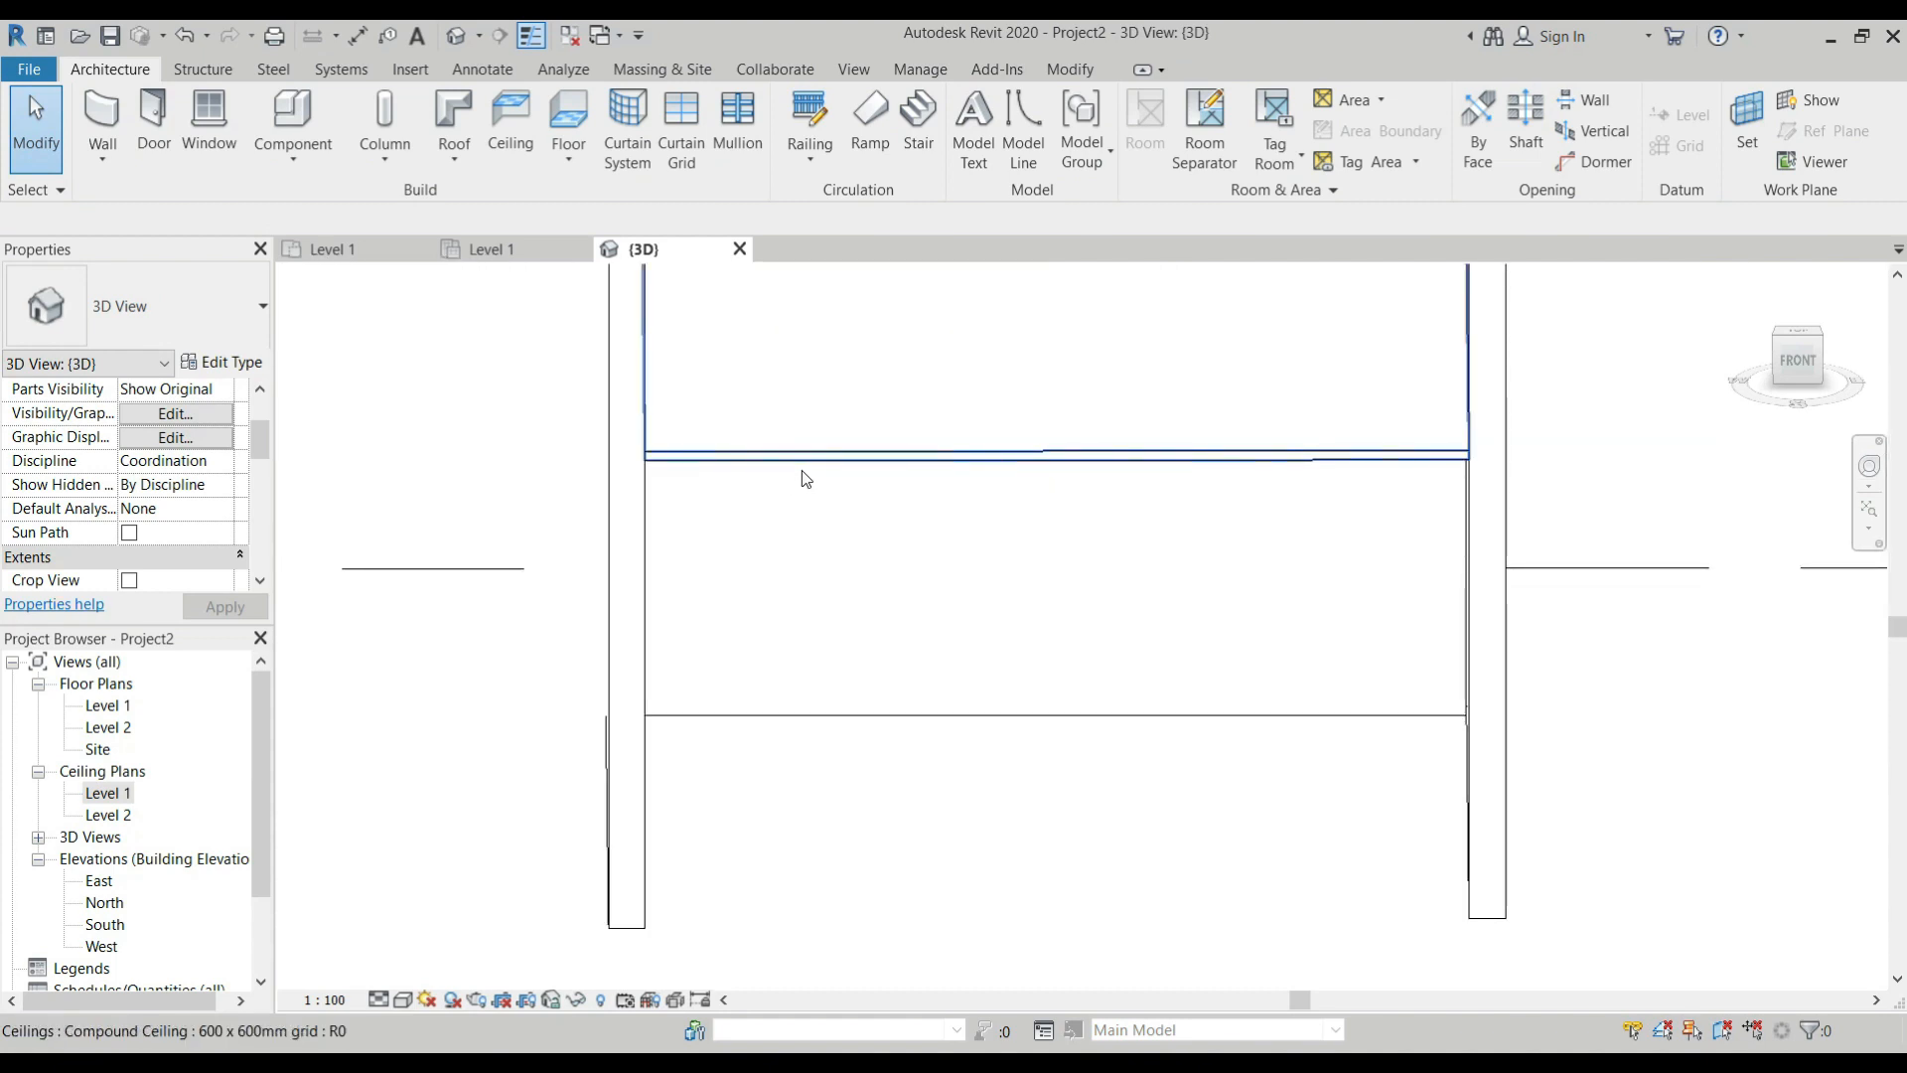
{"action": "left_click", "coordinate": [798, 463]}
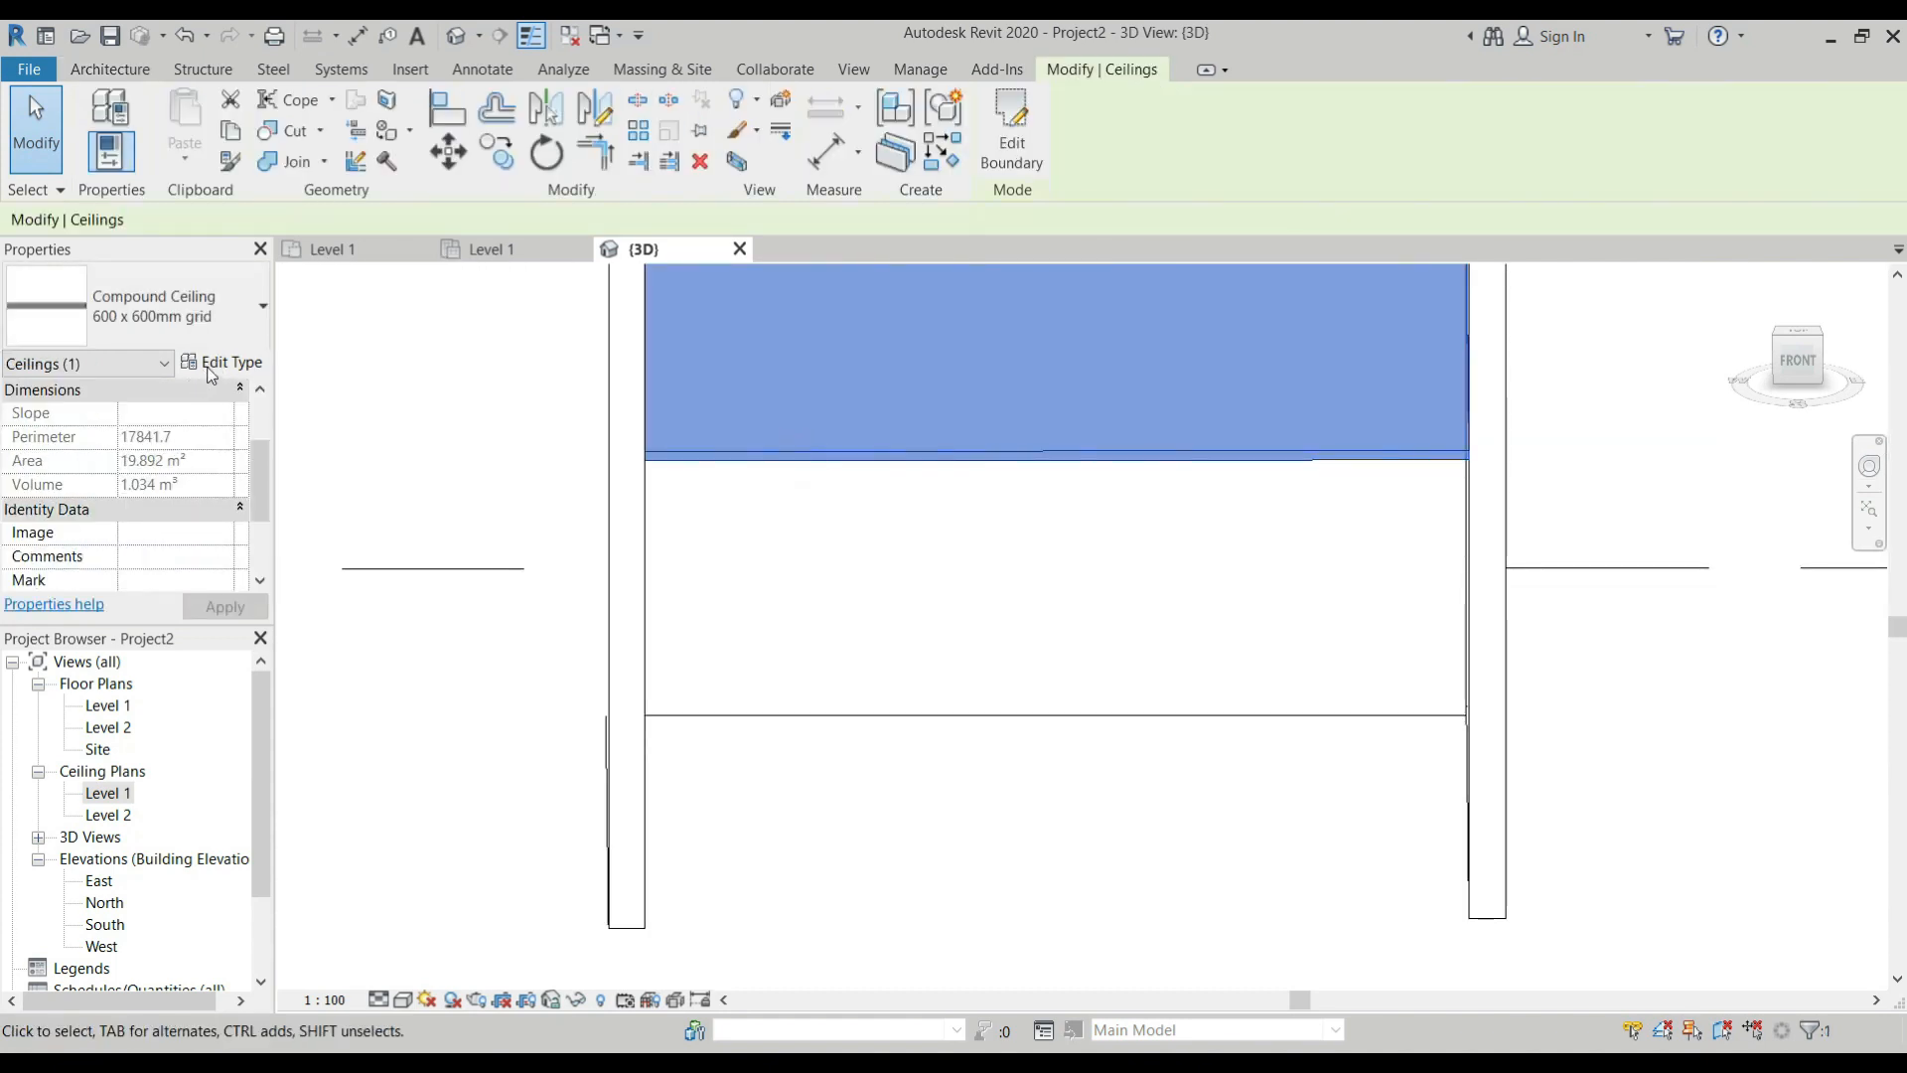
{"action": "left_click", "coordinate": [212, 366]}
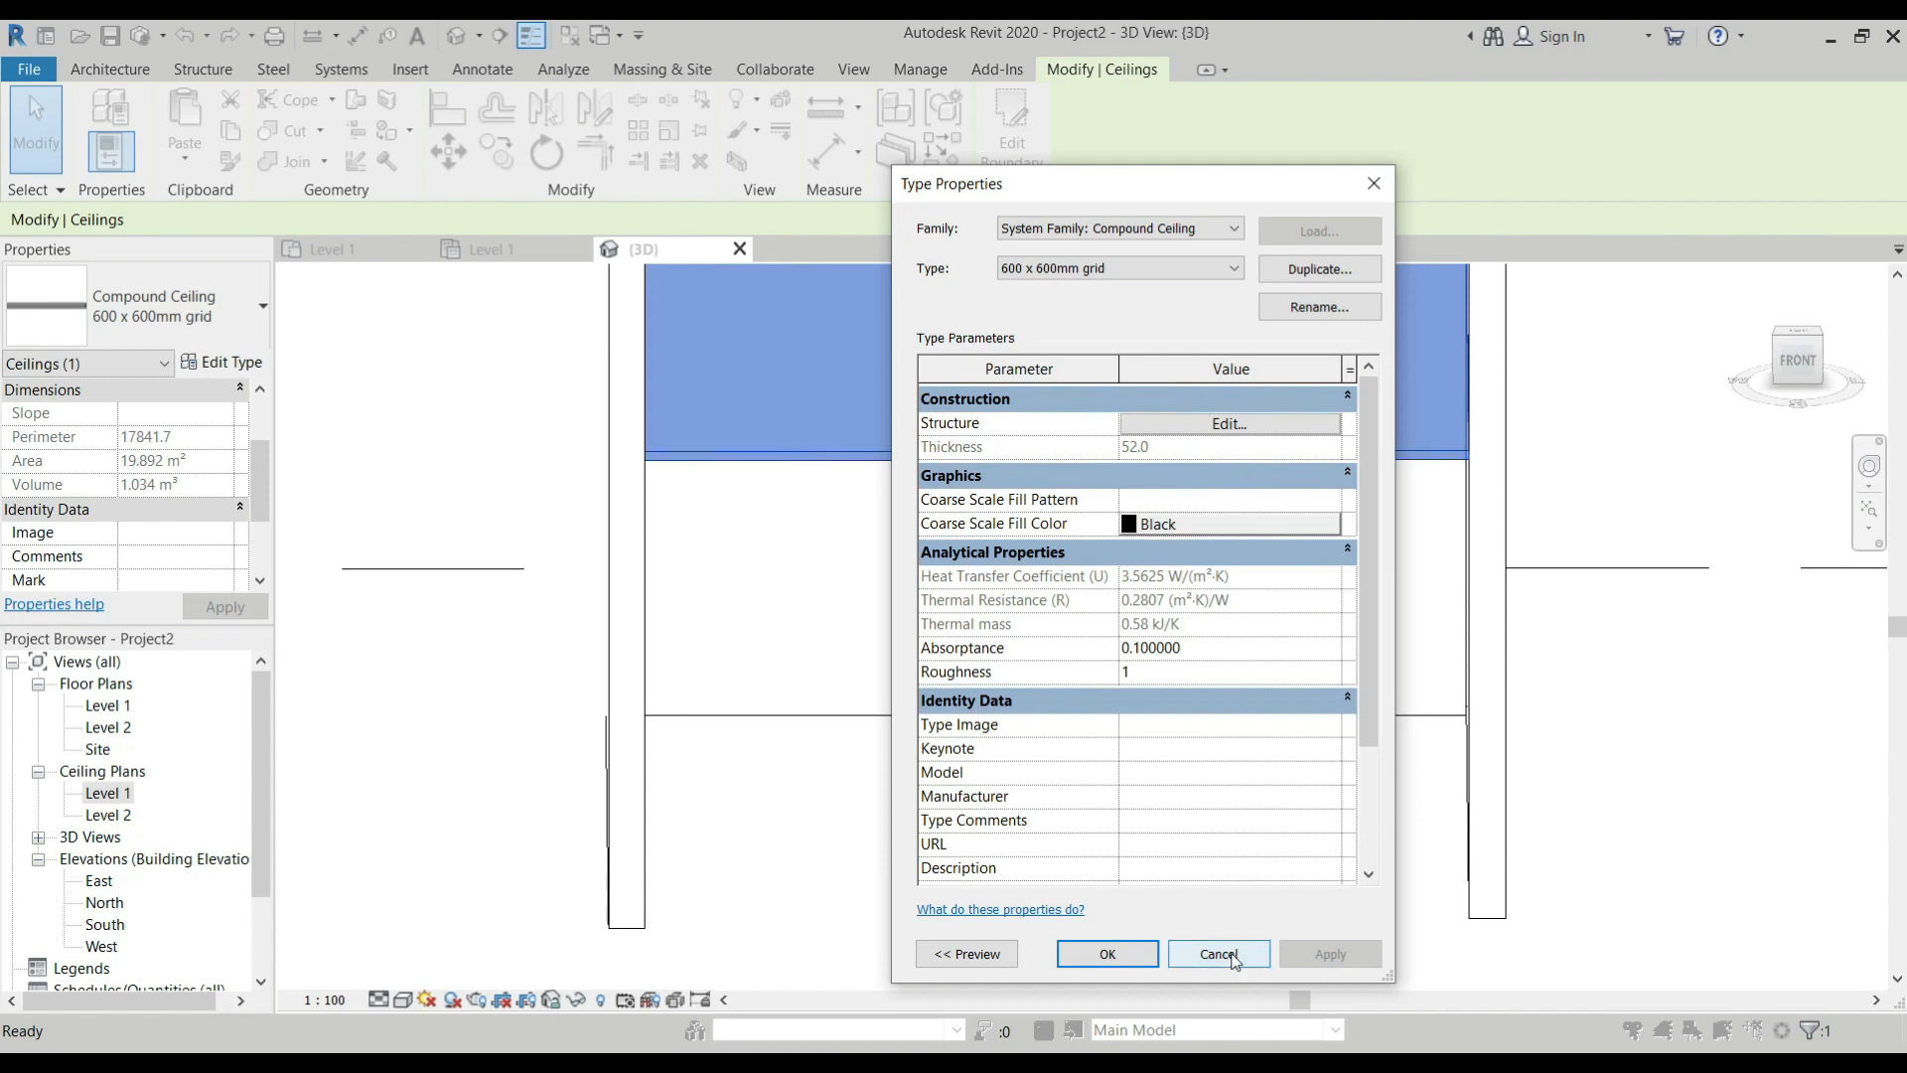
{"action": "left_click", "coordinate": [1192, 425]}
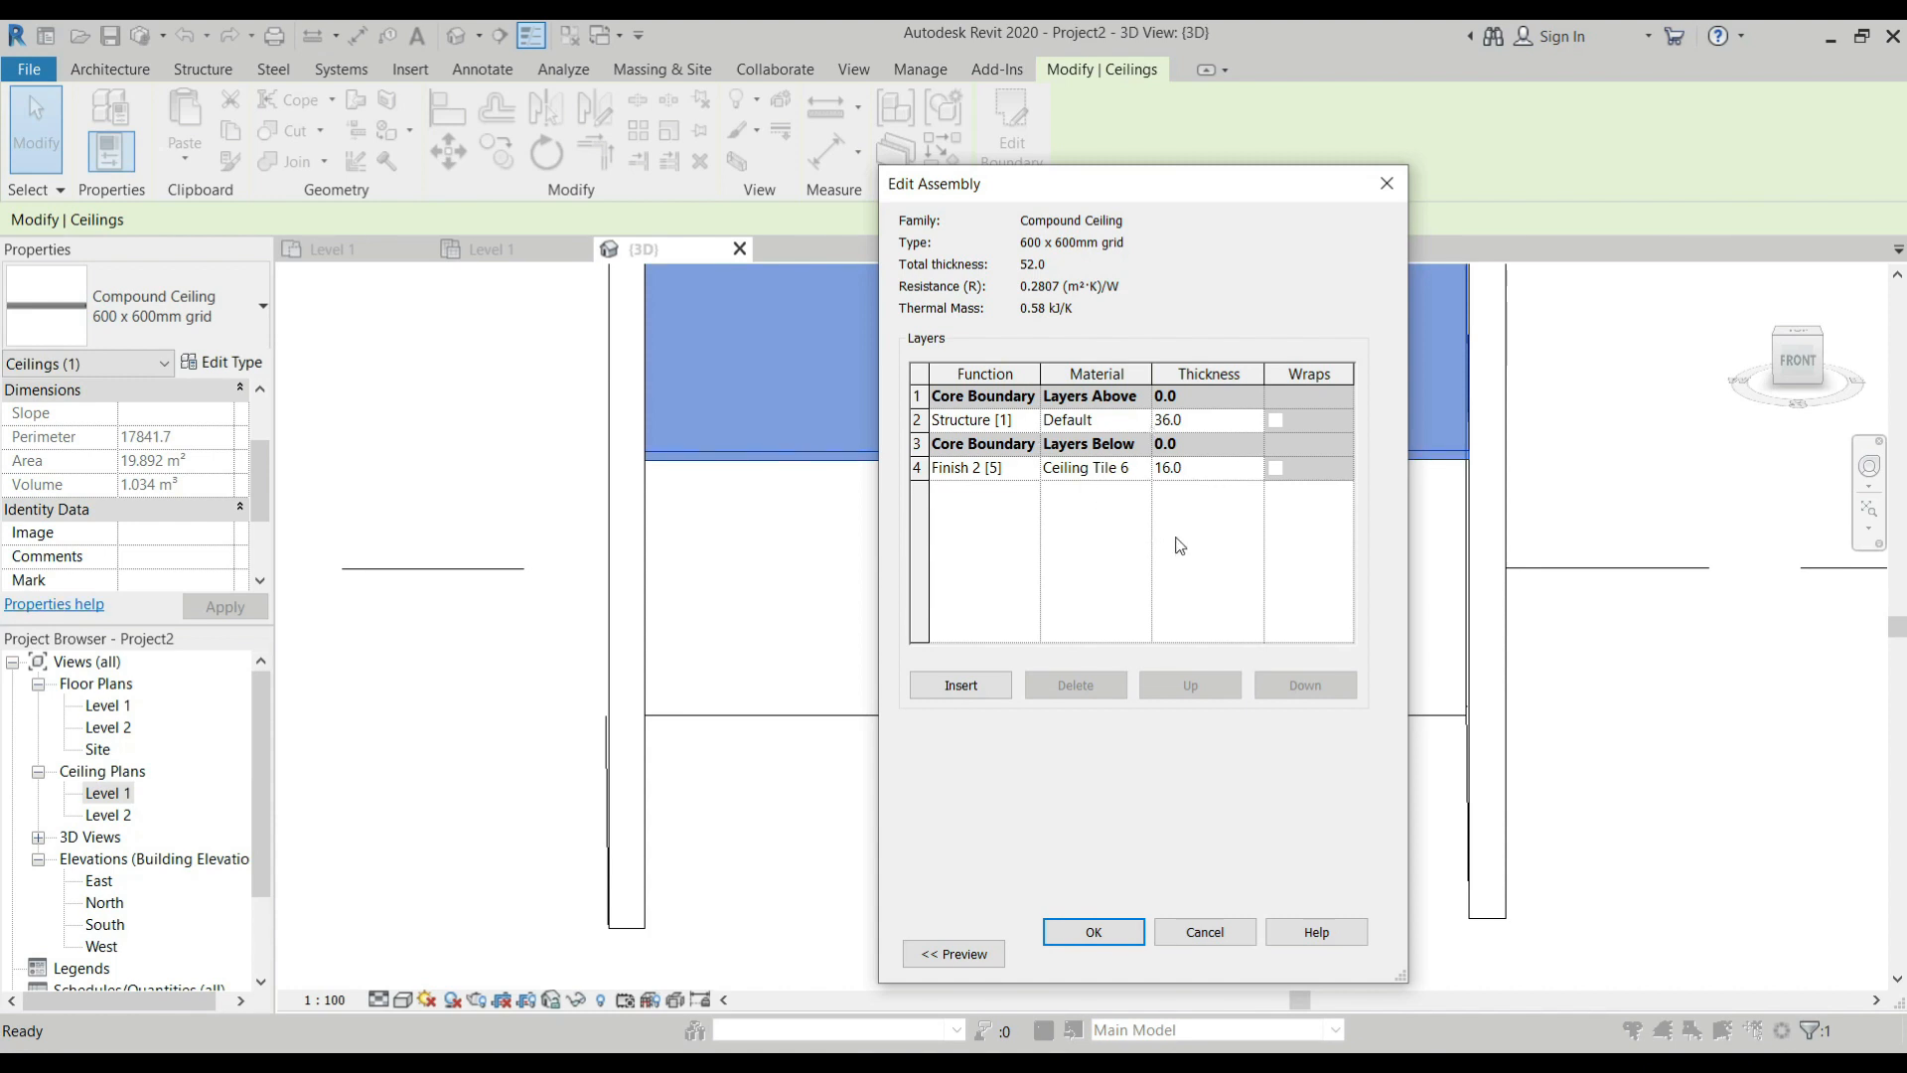
{"action": "left_click", "coordinate": [1236, 943]}
{"action": "left_click", "coordinate": [1232, 951]}
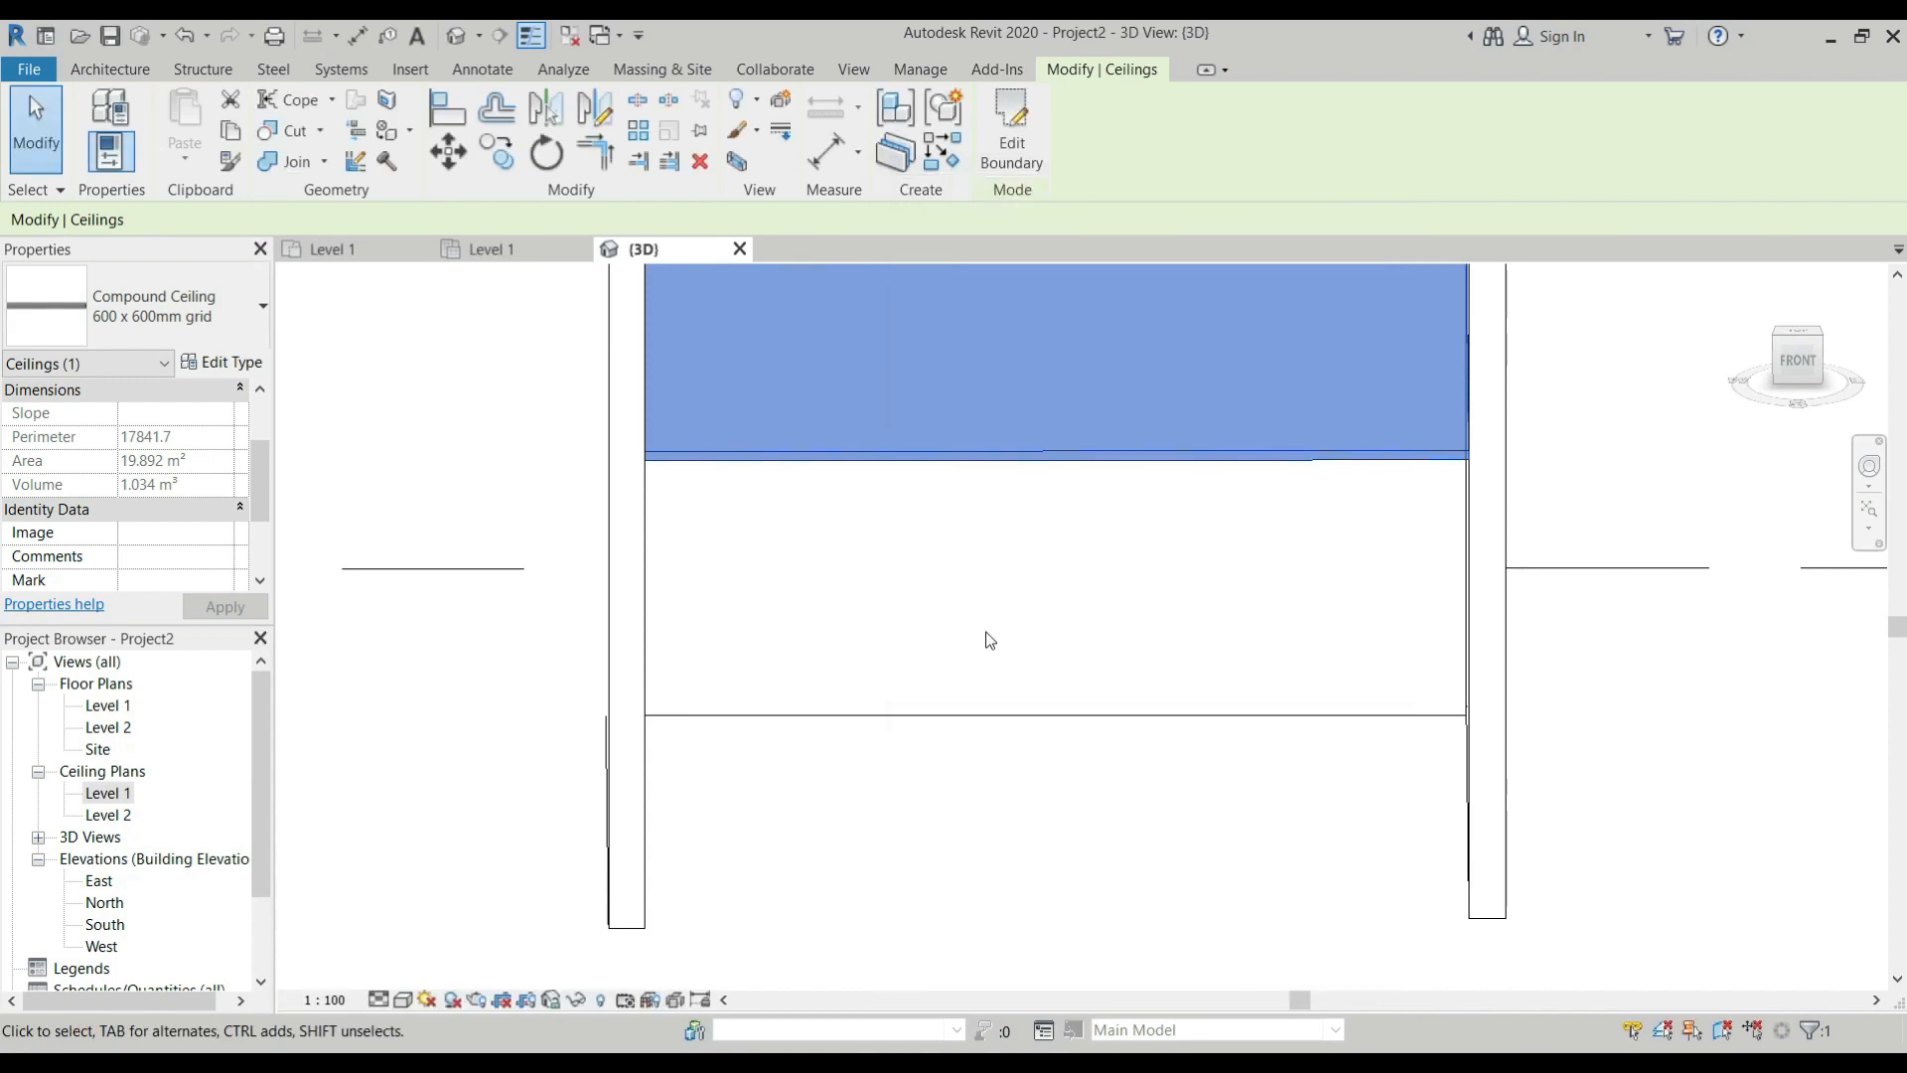
Compare the two ceilings in 3D and check whether the first room's ceiling can be picked in the Level 1 floor plan.
{"action": "scroll", "coordinate": [991, 641], "scroll_direction": "down", "scroll_amount": 5}
{"action": "scroll", "coordinate": [1003, 651], "scroll_direction": "up", "scroll_amount": 1}
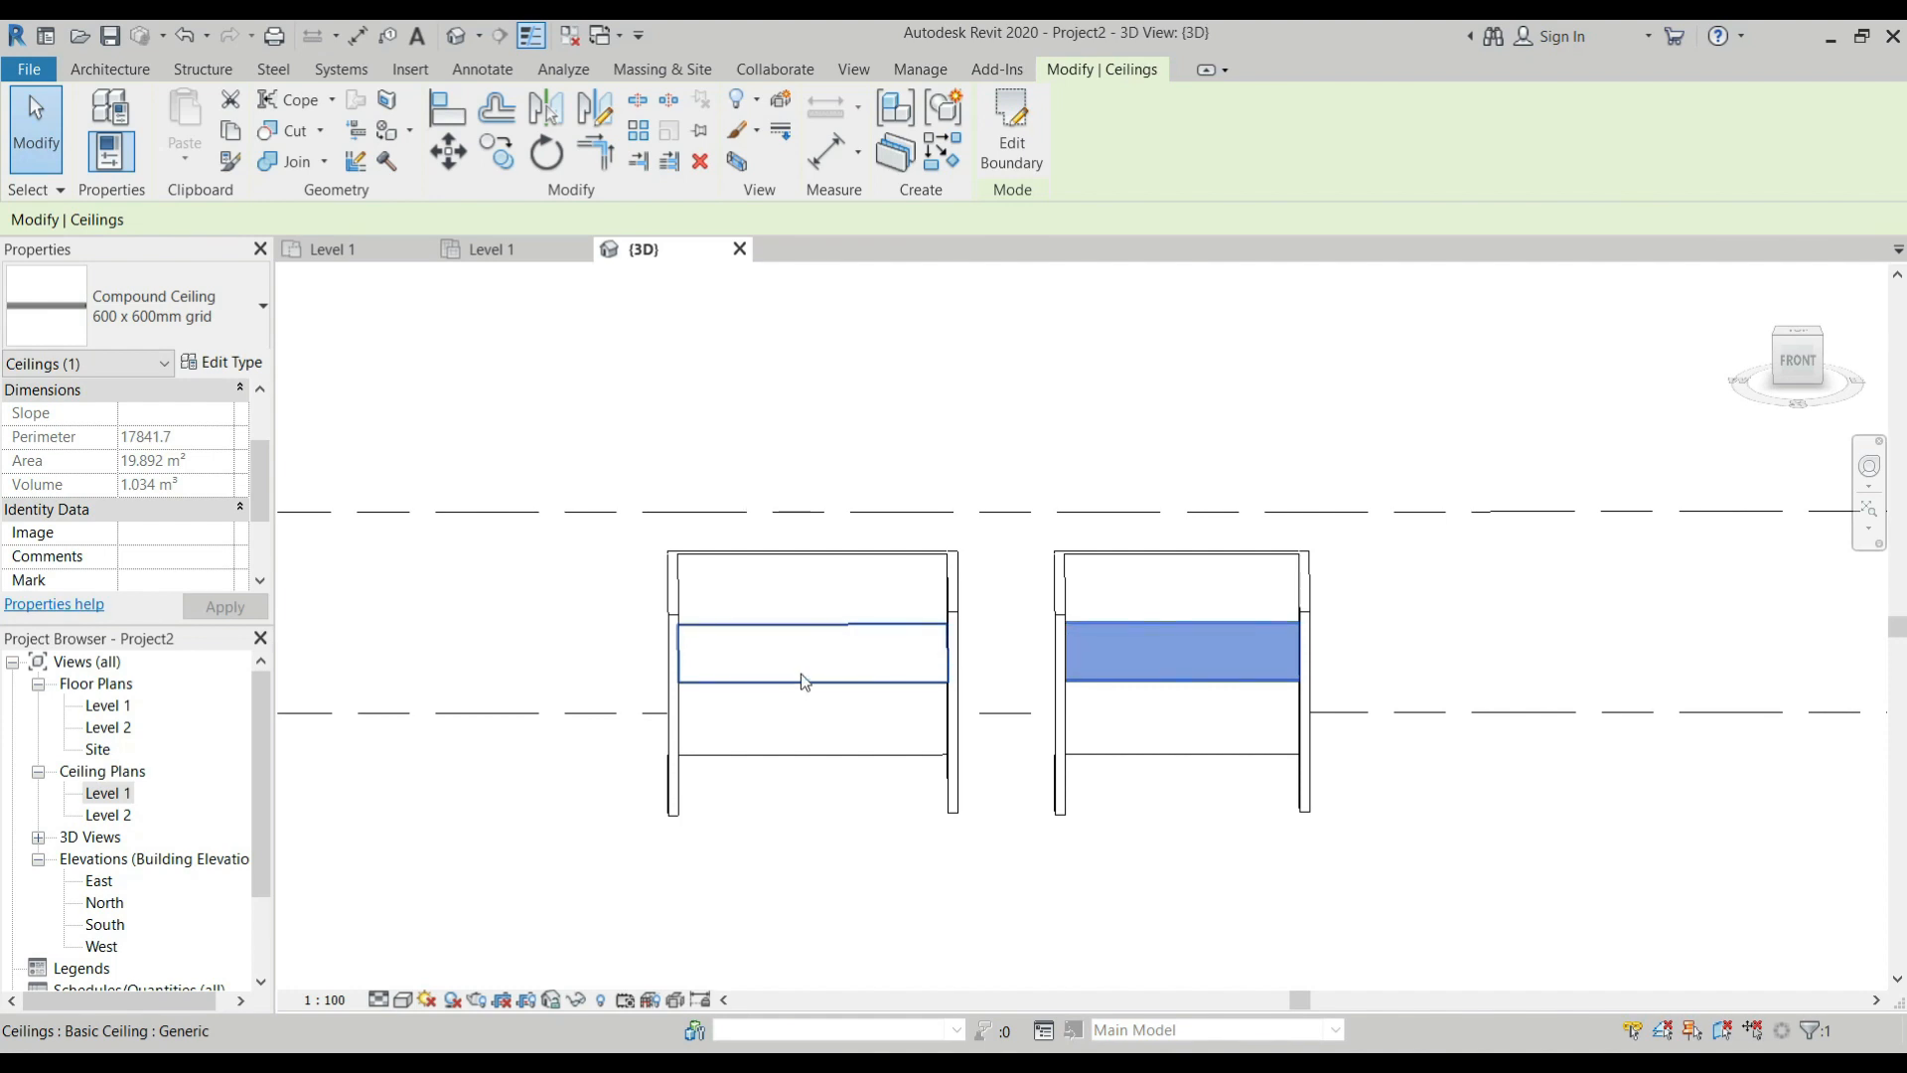
{"action": "left_click", "coordinate": [360, 248]}
{"action": "left_click", "coordinate": [511, 518]}
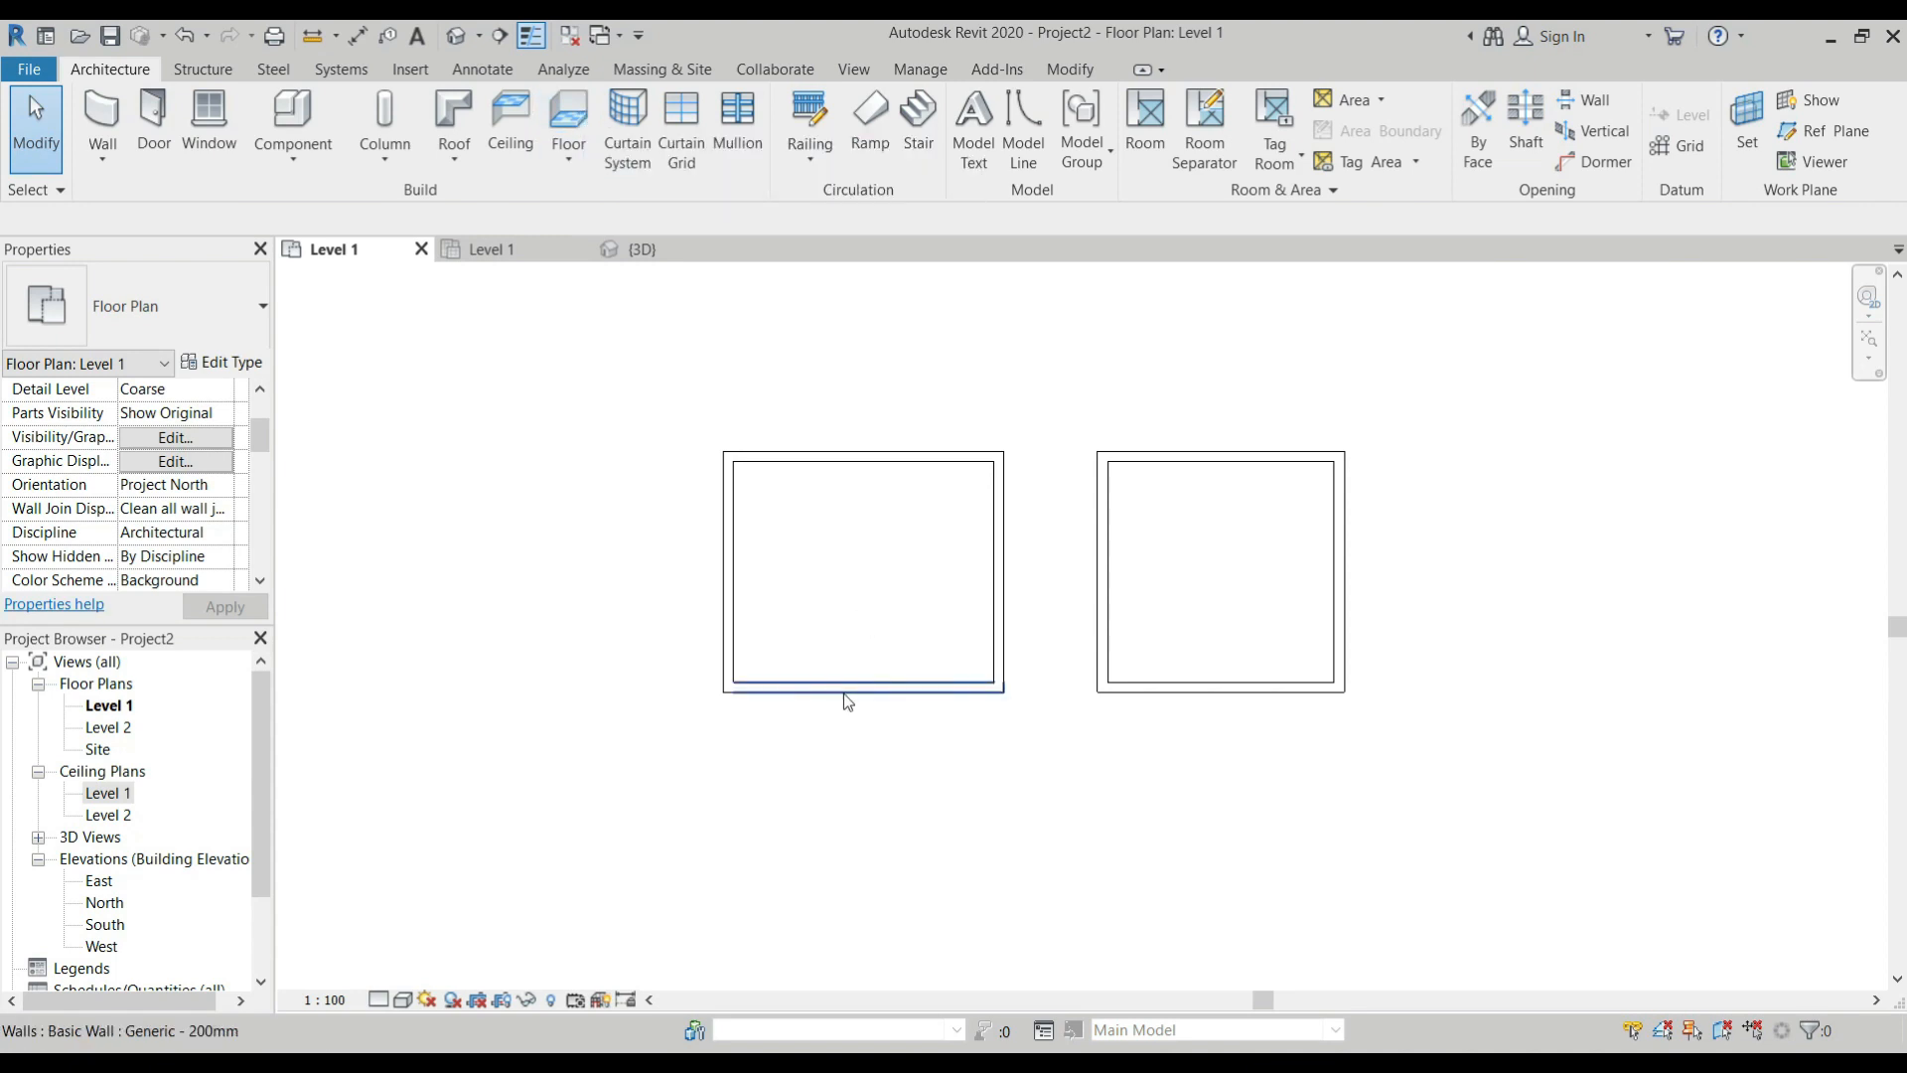
{"action": "key", "text": "Tab"}
{"action": "key", "text": "Tab"}
{"action": "key", "text": "Tab"}
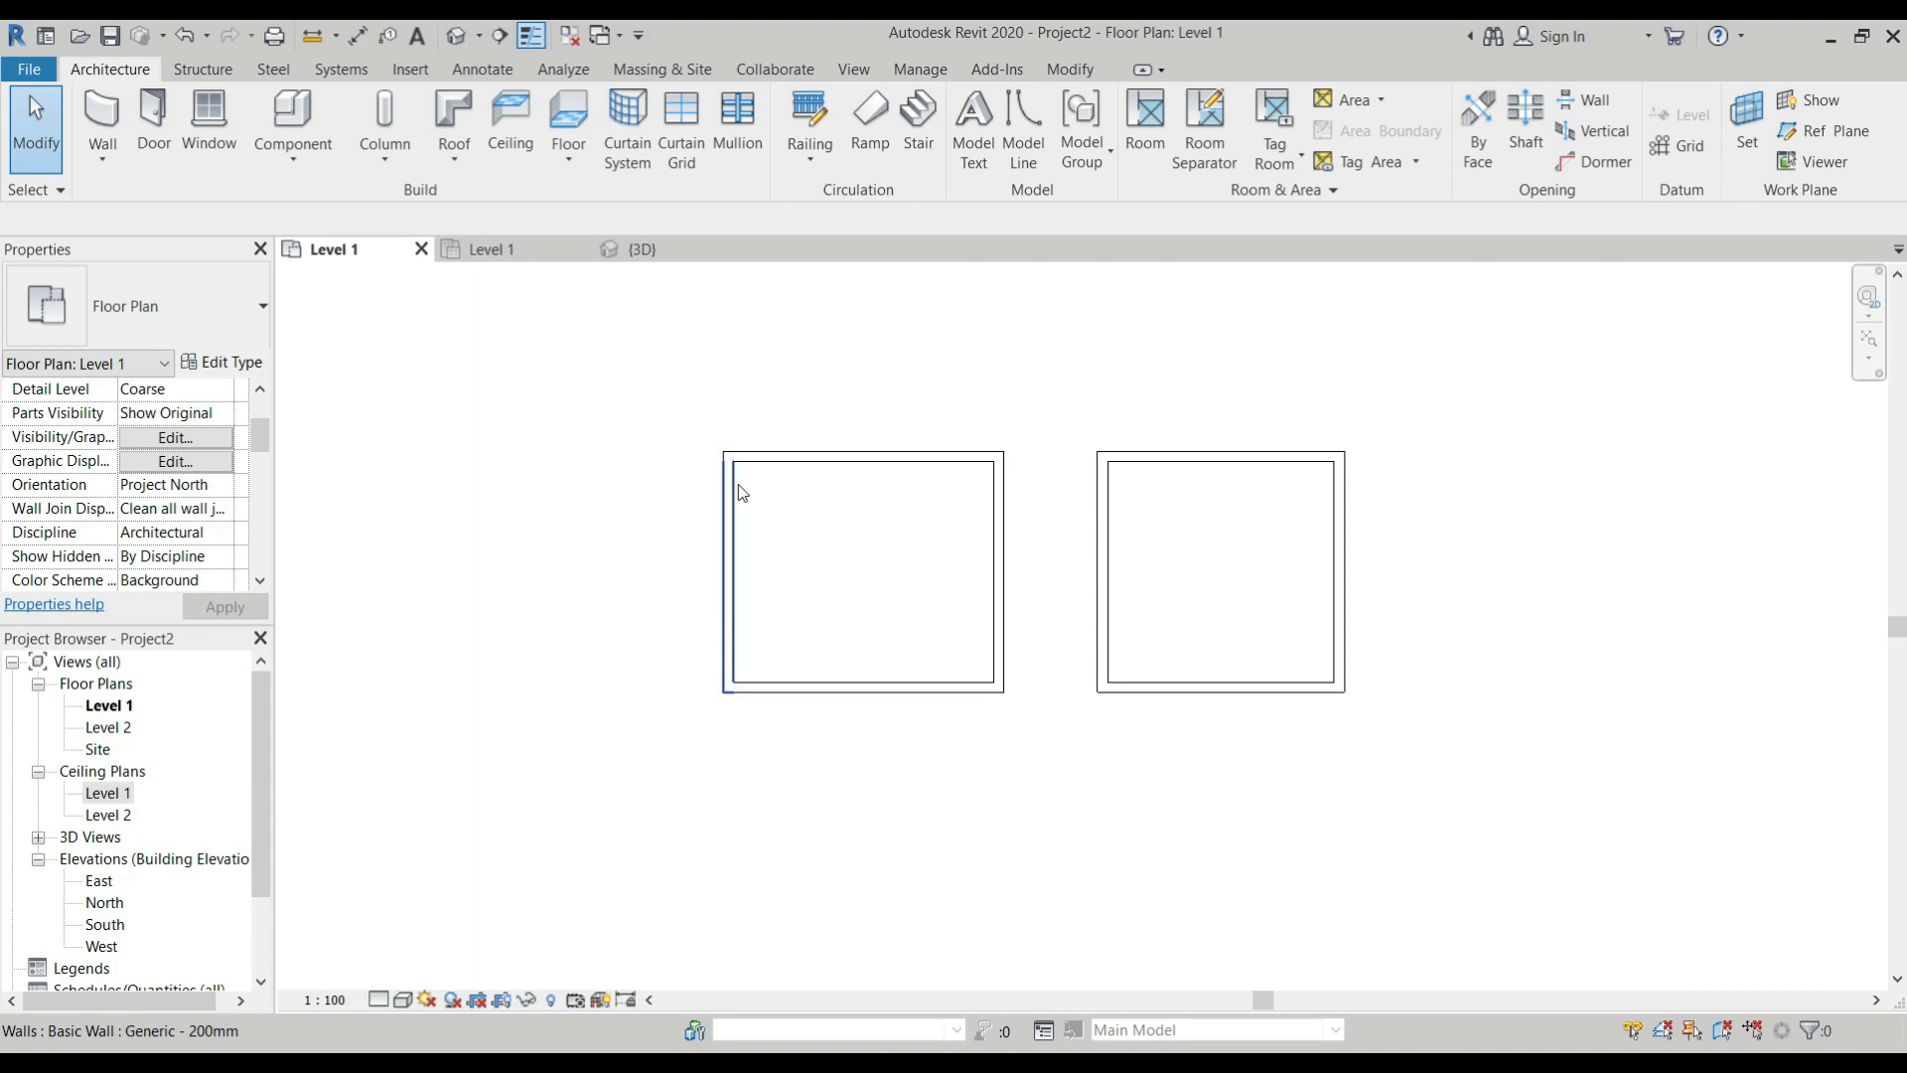
Switch to the Level 1 ceiling plan and select the first room's Generic ceiling to check it there.
{"action": "double_click", "coordinate": [108, 792]}
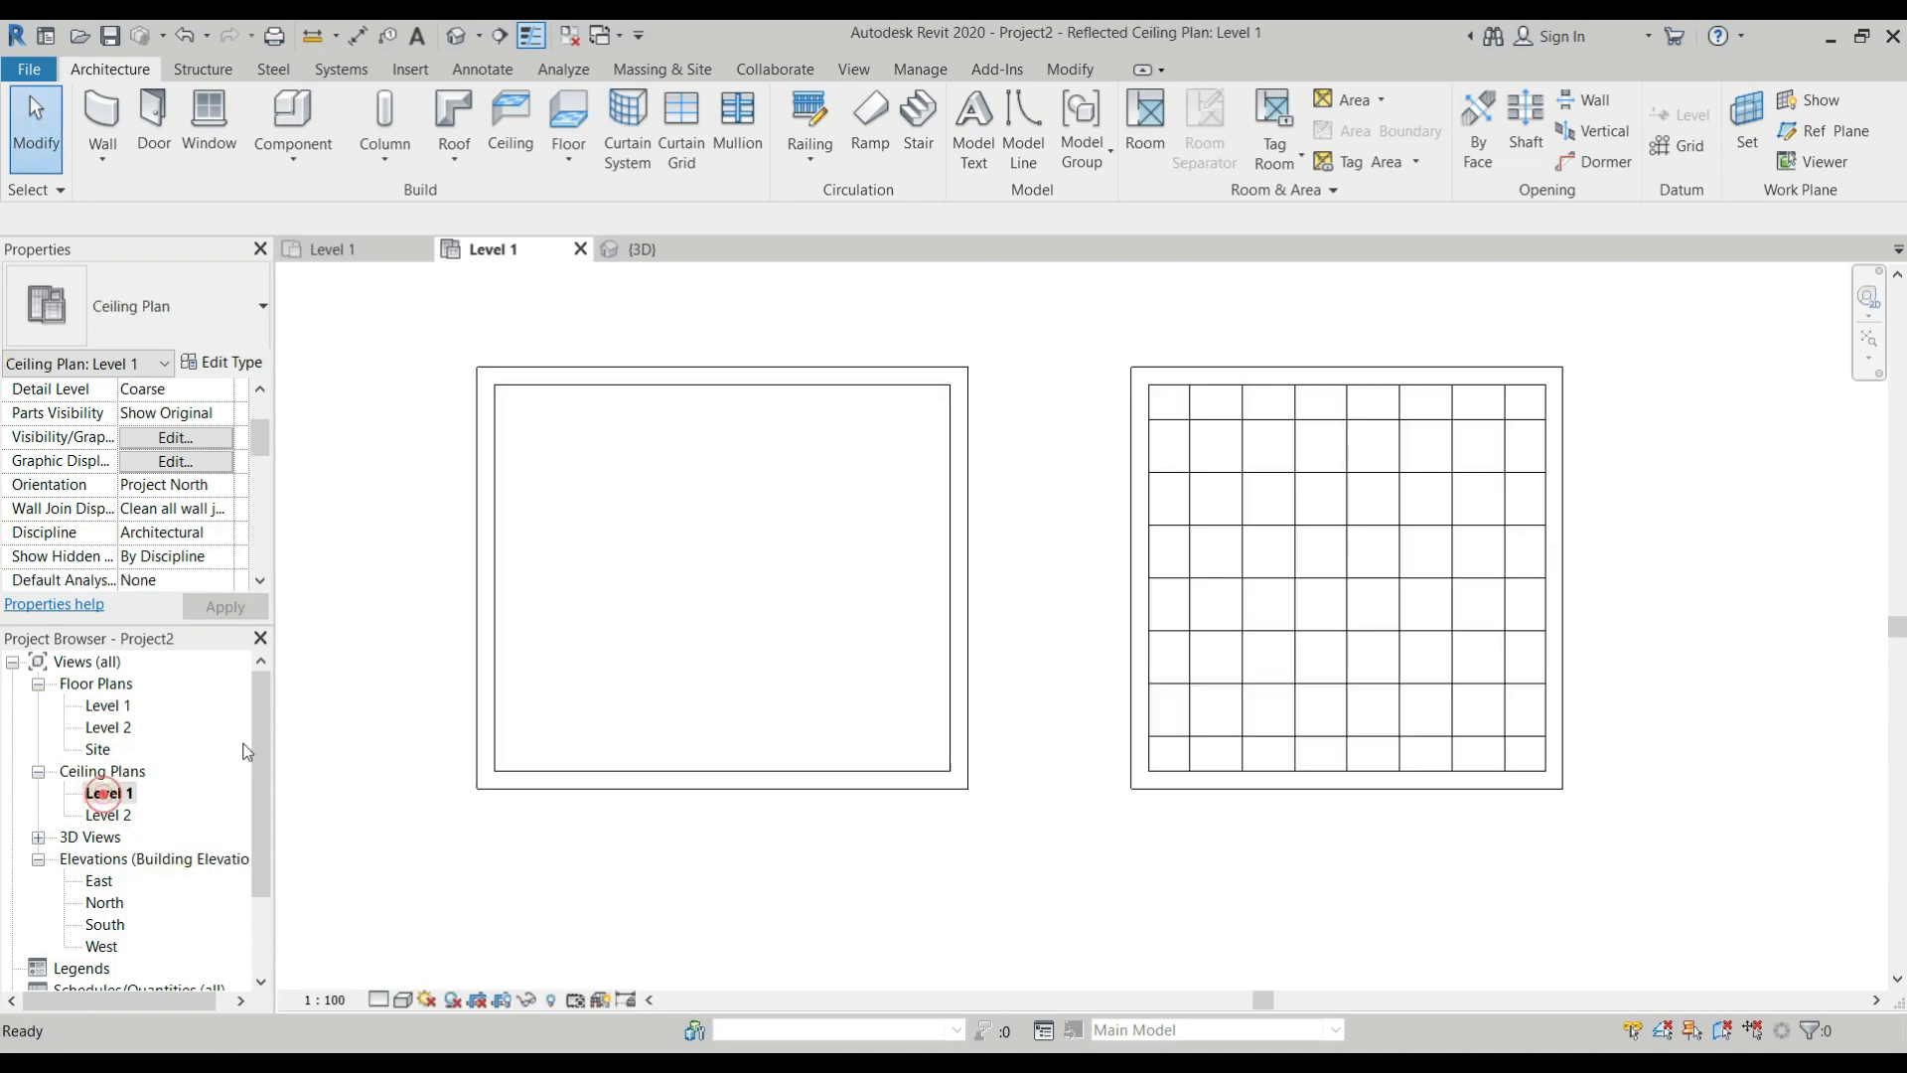
{"action": "key", "text": "Tab"}
{"action": "left_click", "coordinate": [693, 409]}
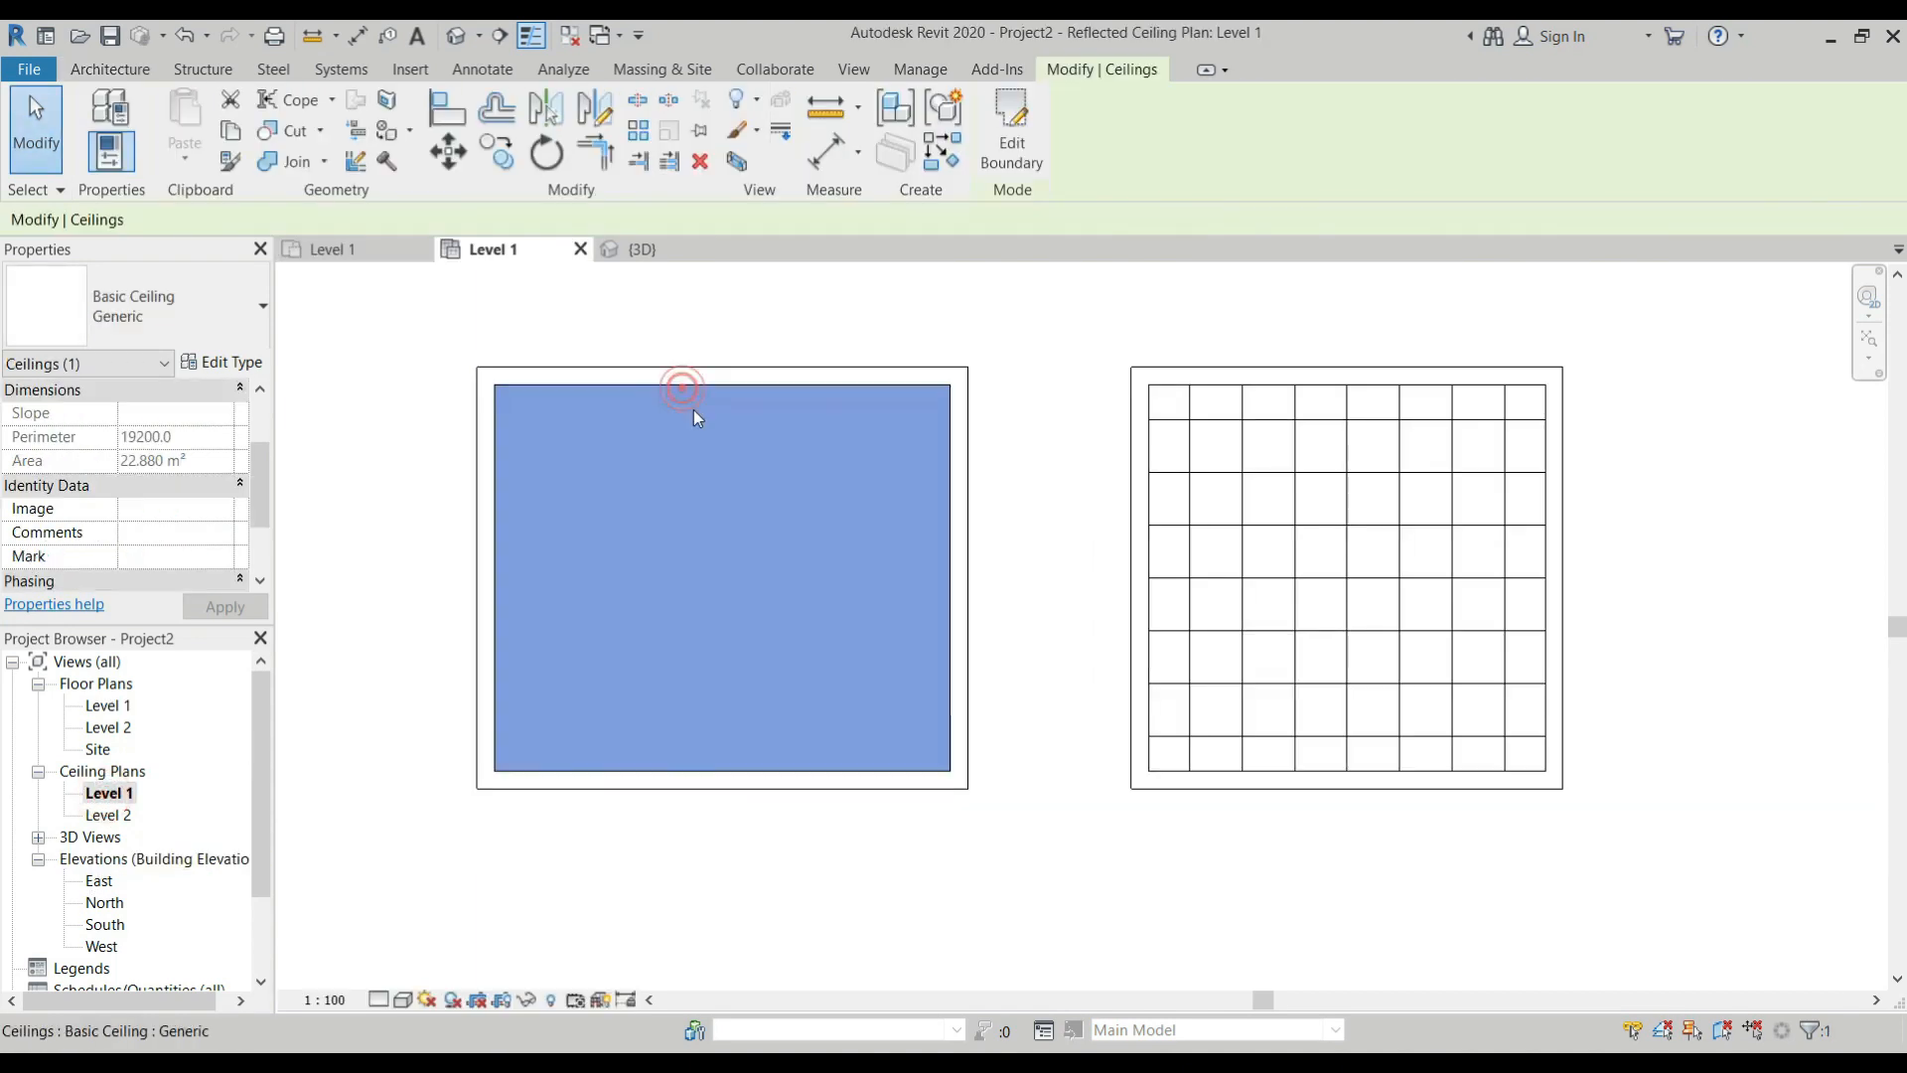
{"action": "key", "text": "Escape"}
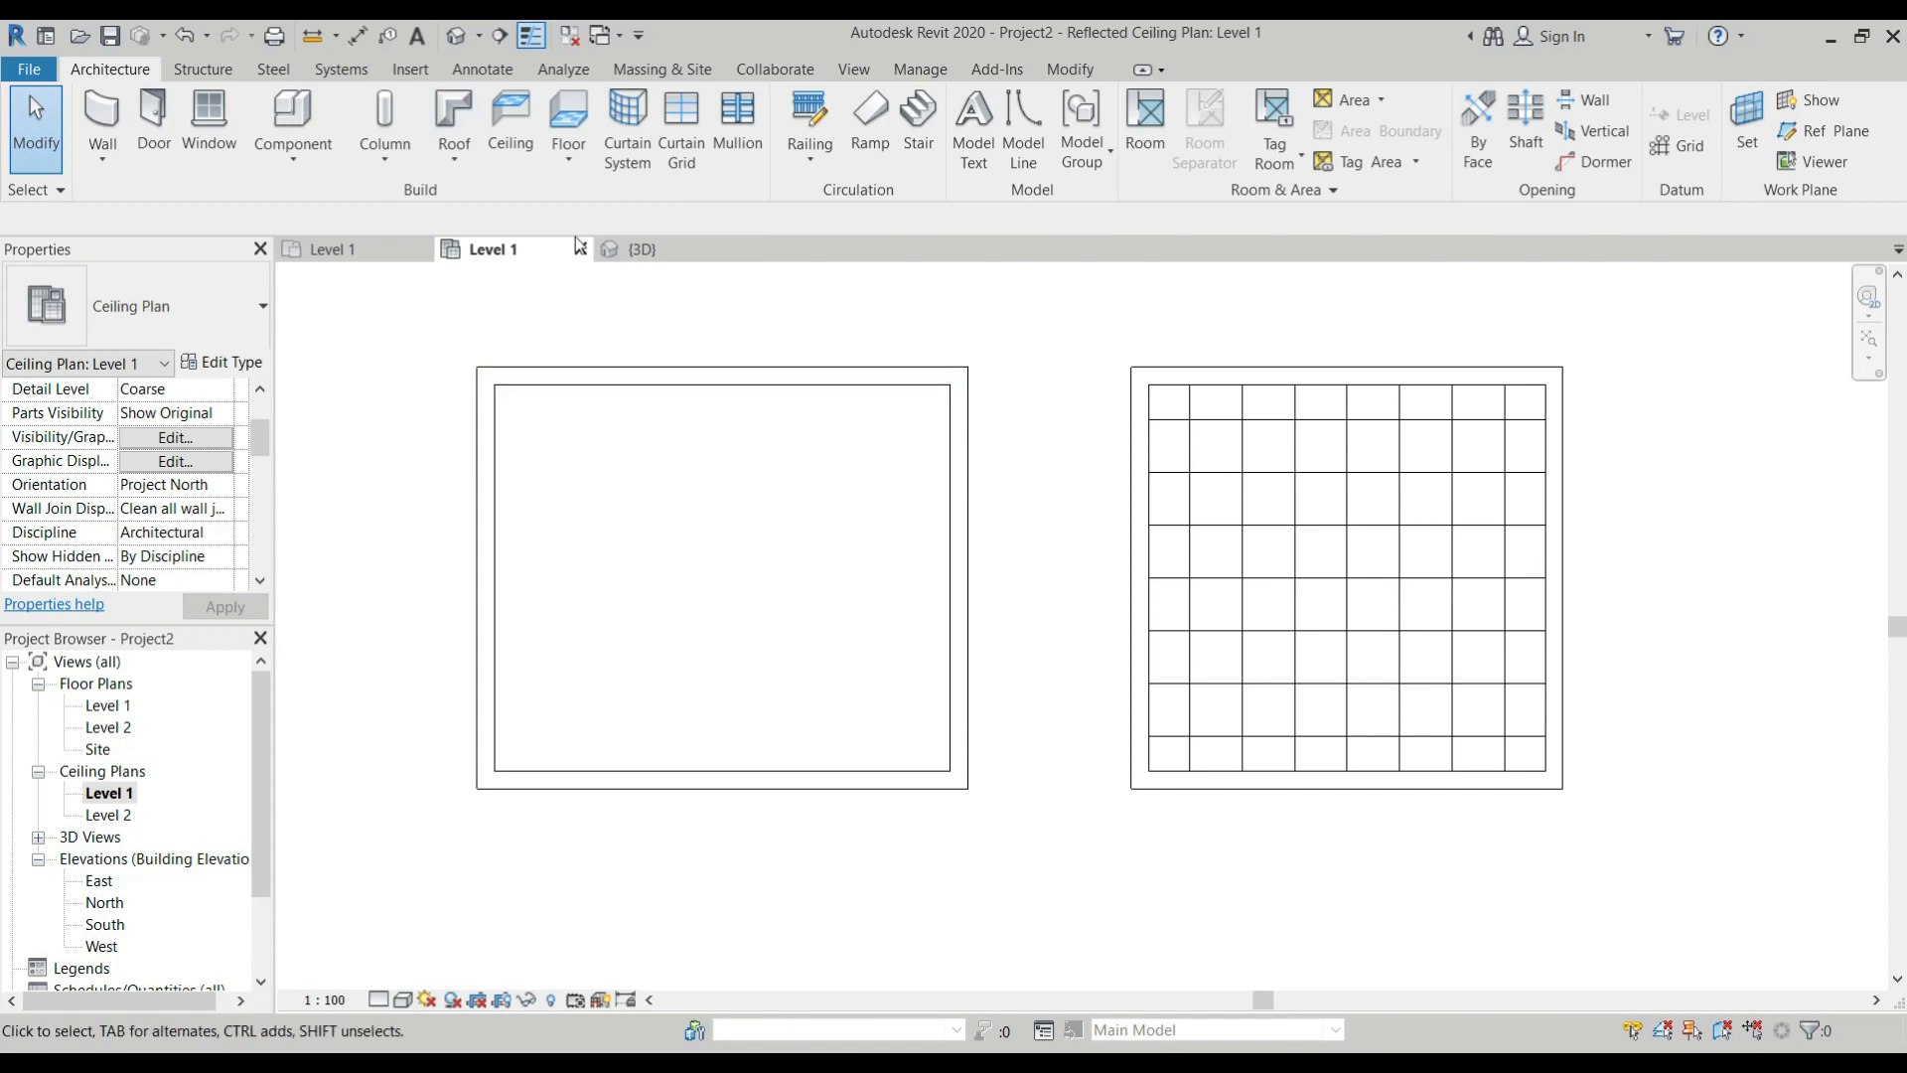
On the Level 2 floor plan, create a Generic Floor - 400mm bounded by the first room's walls, declining to attach or join the walls.
{"action": "double_click", "coordinate": [109, 728]}
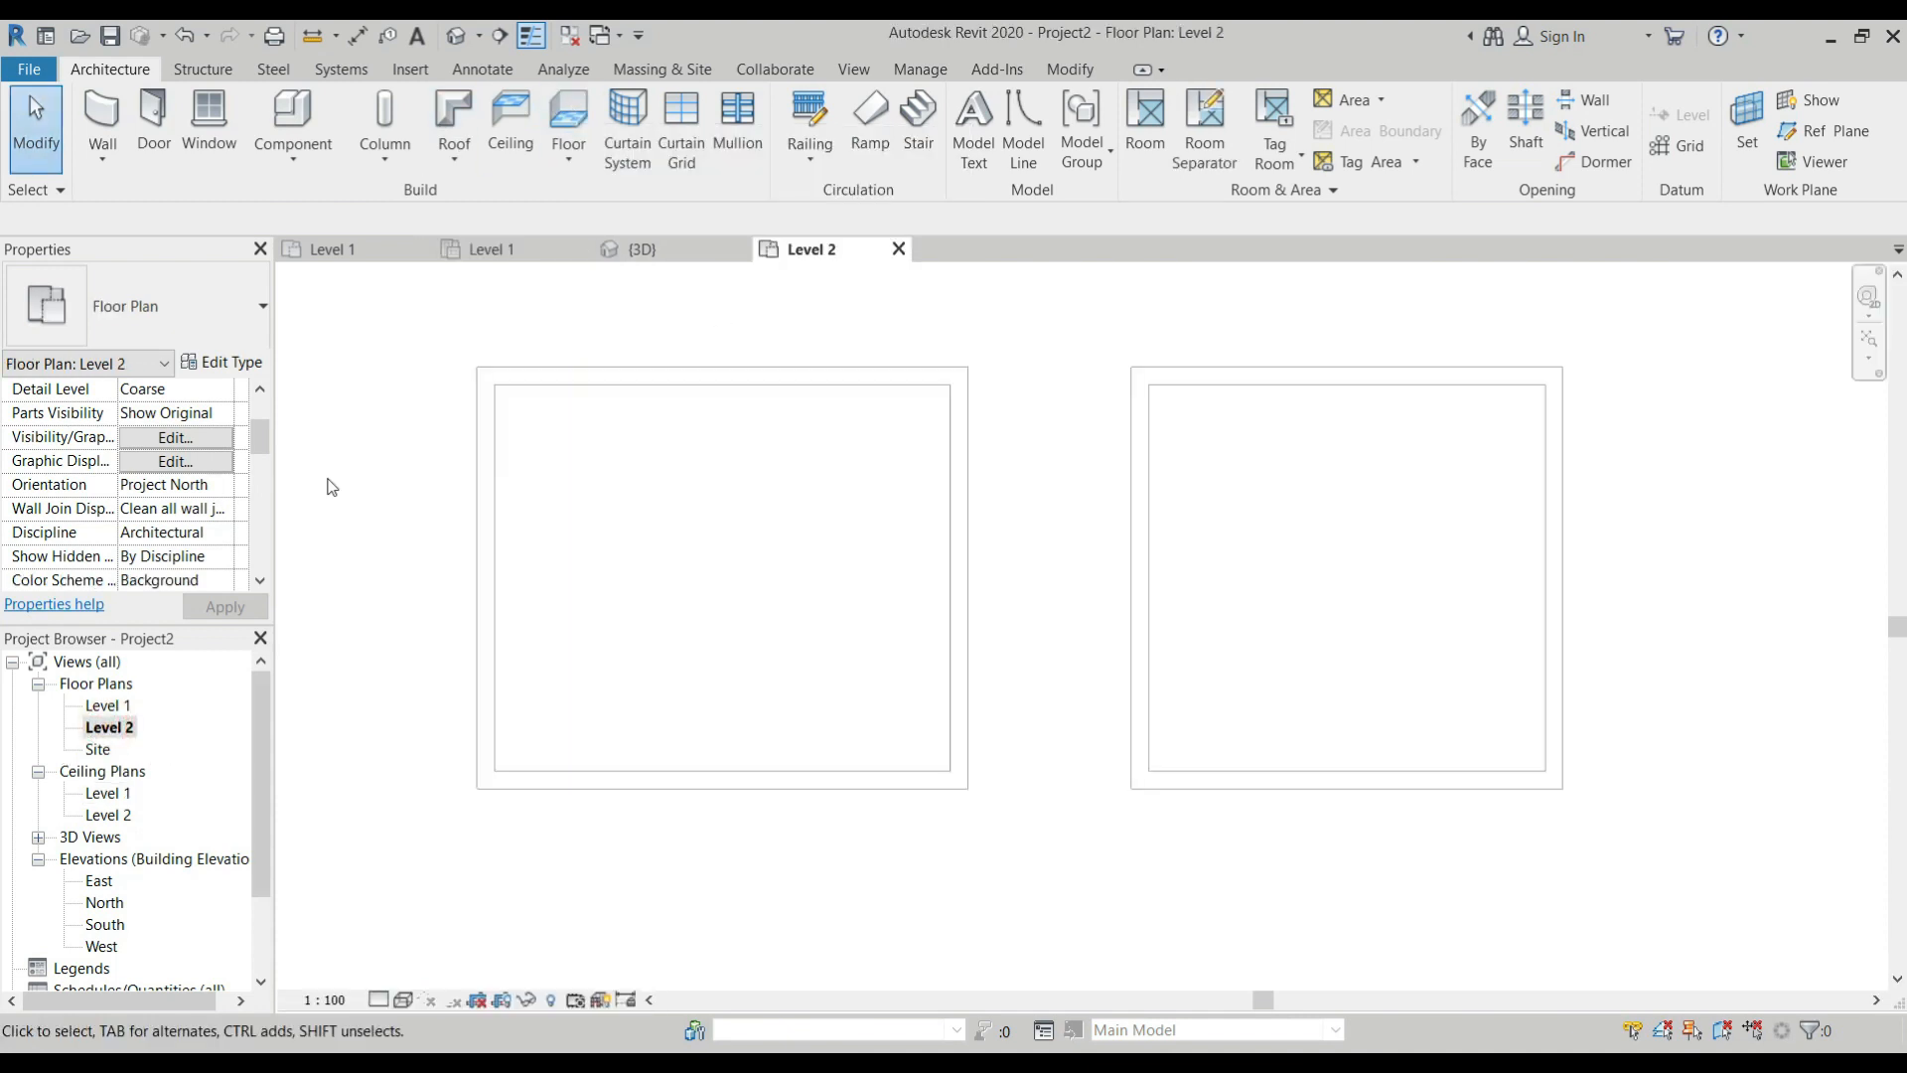
{"action": "left_click", "coordinate": [570, 124]}
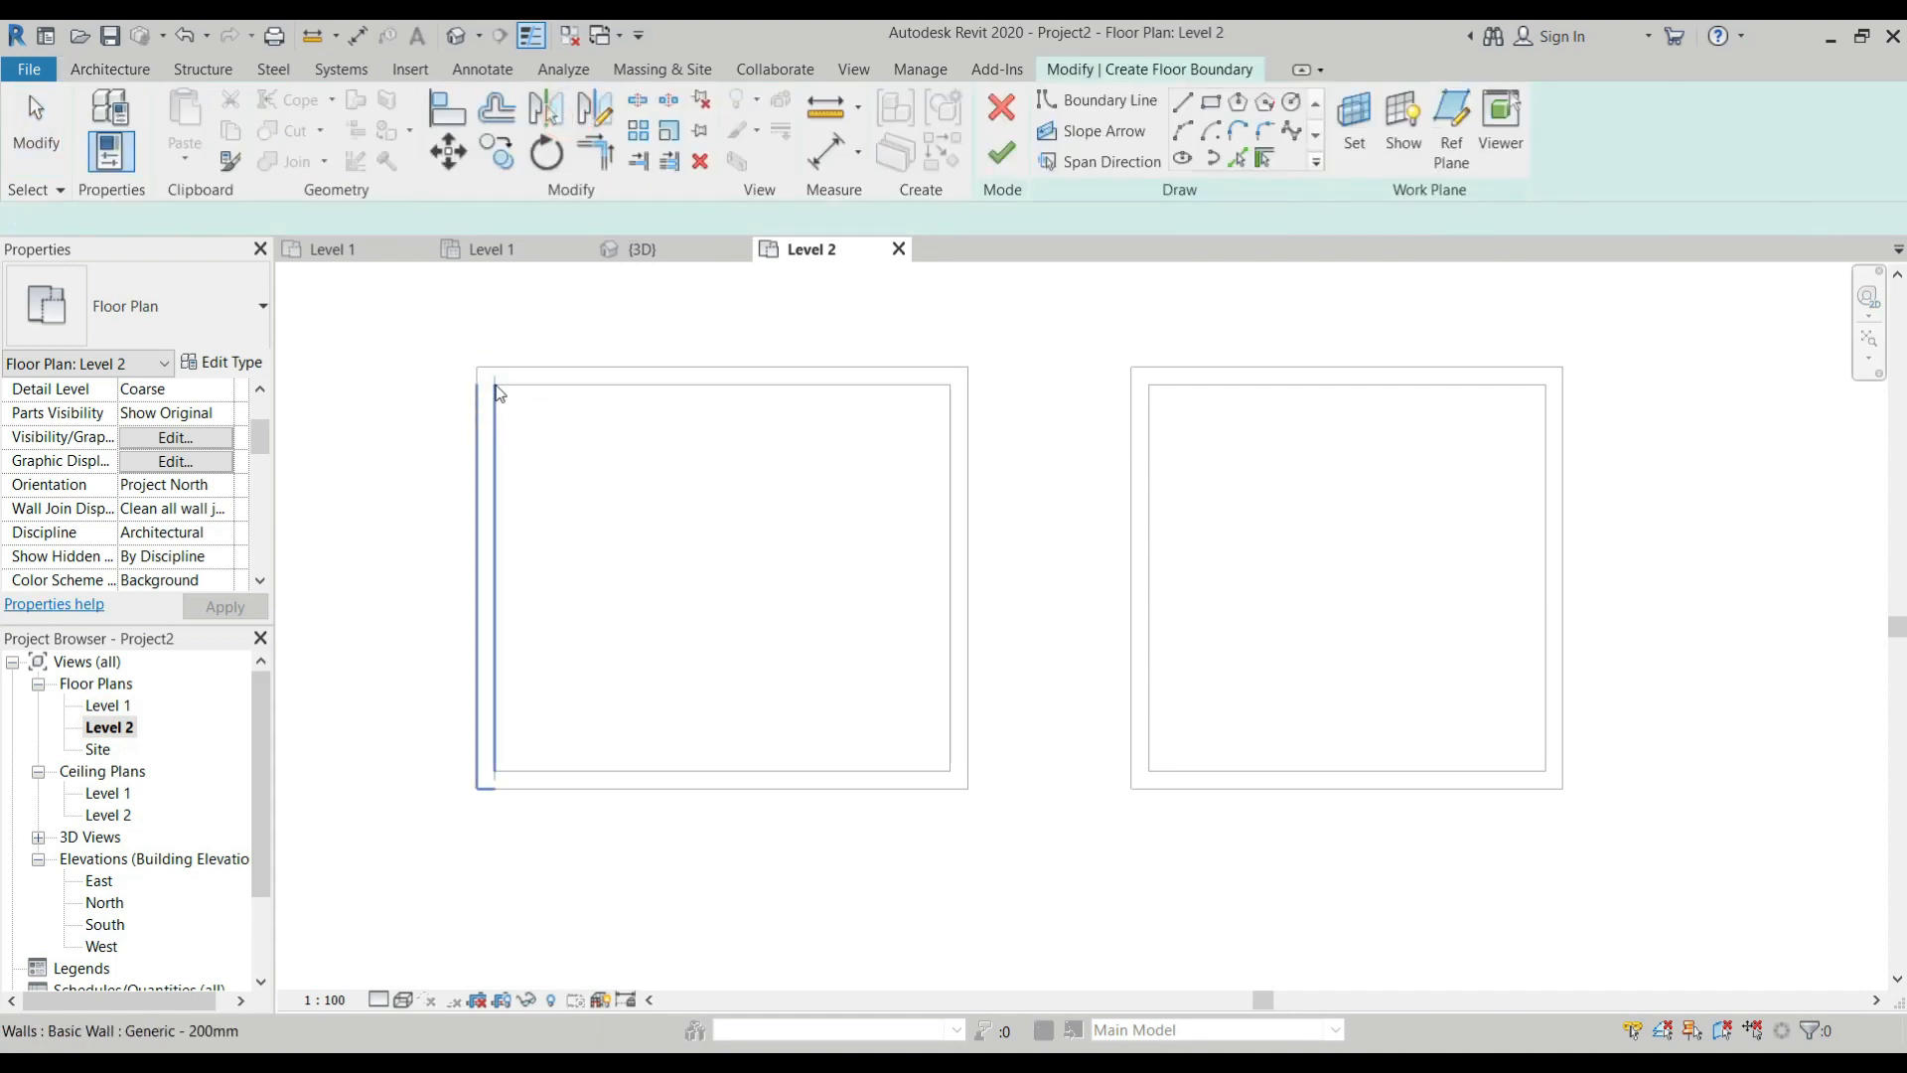
{"action": "left_click", "coordinate": [531, 376]}
{"action": "left_click", "coordinate": [487, 479]}
{"action": "left_click", "coordinate": [973, 518]}
{"action": "left_click", "coordinate": [806, 787]}
{"action": "left_click", "coordinate": [1001, 152]}
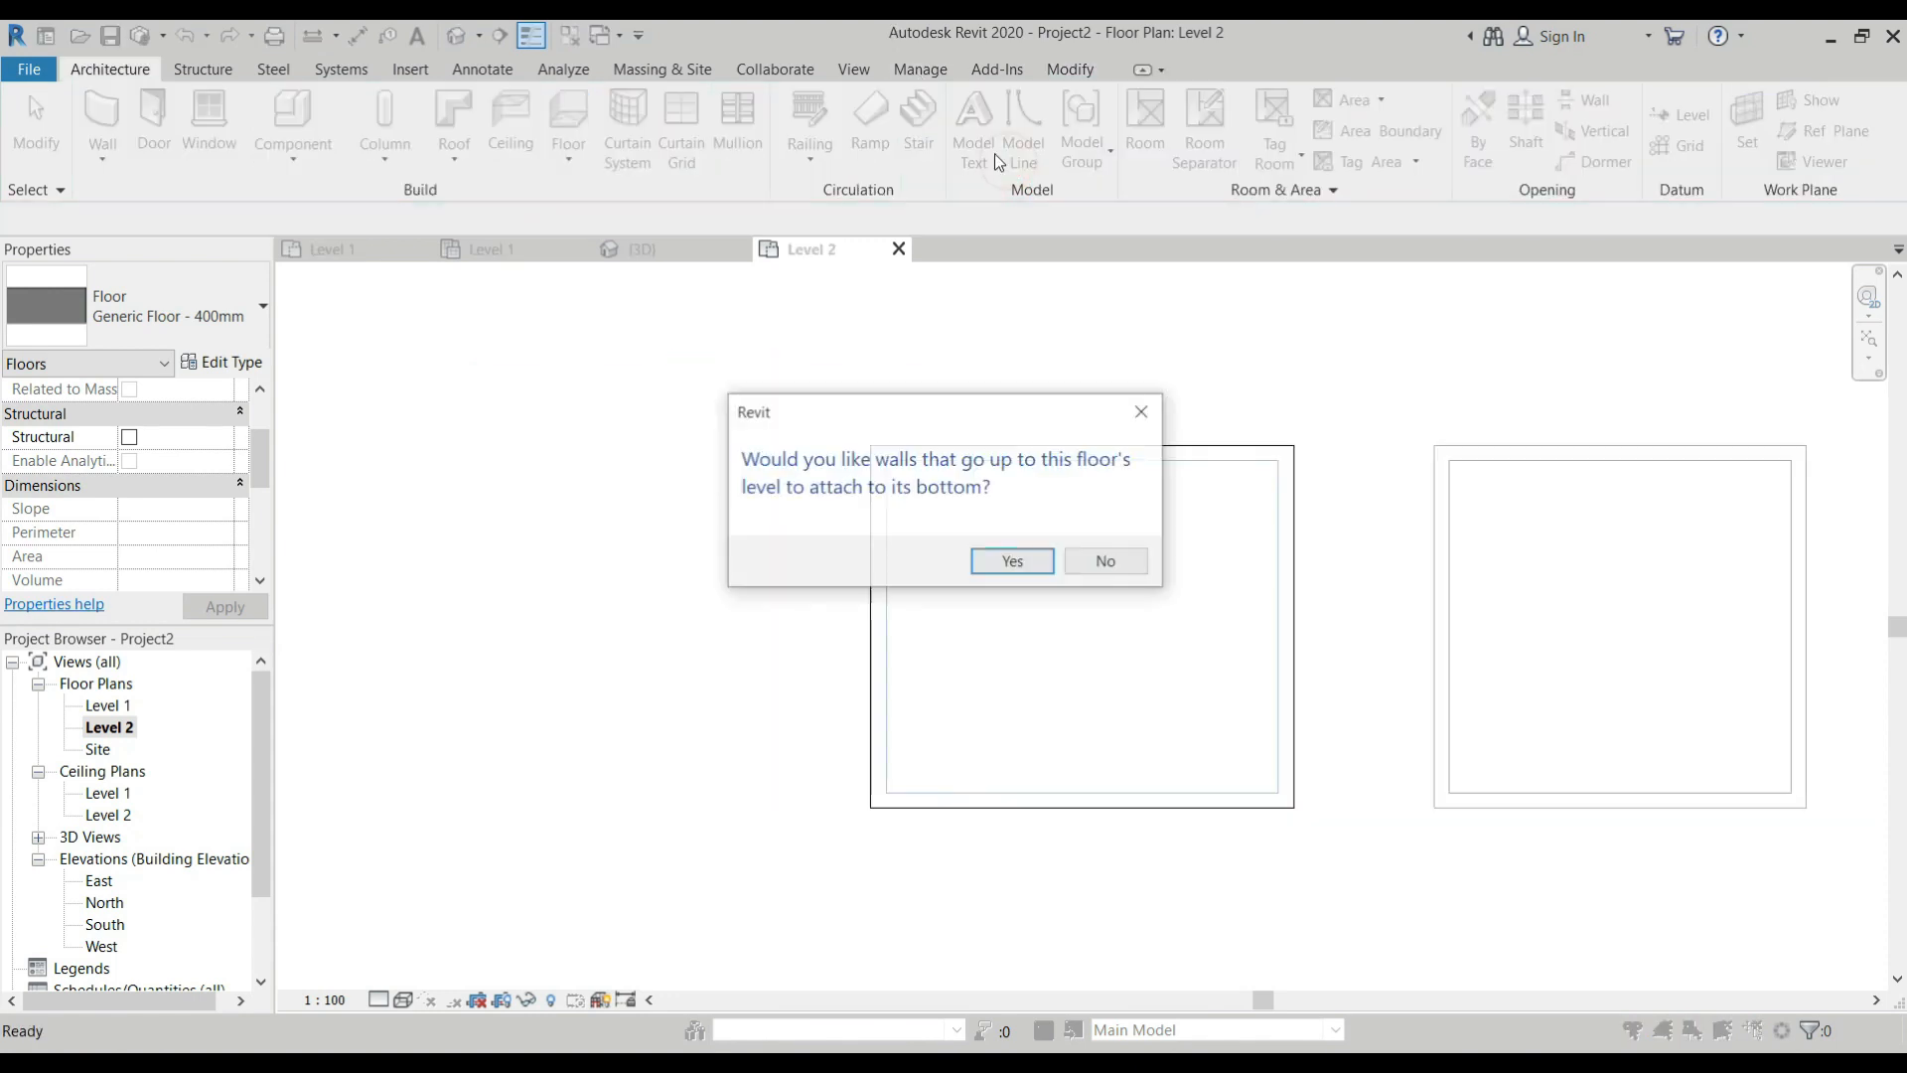
{"action": "left_click", "coordinate": [1107, 564]}
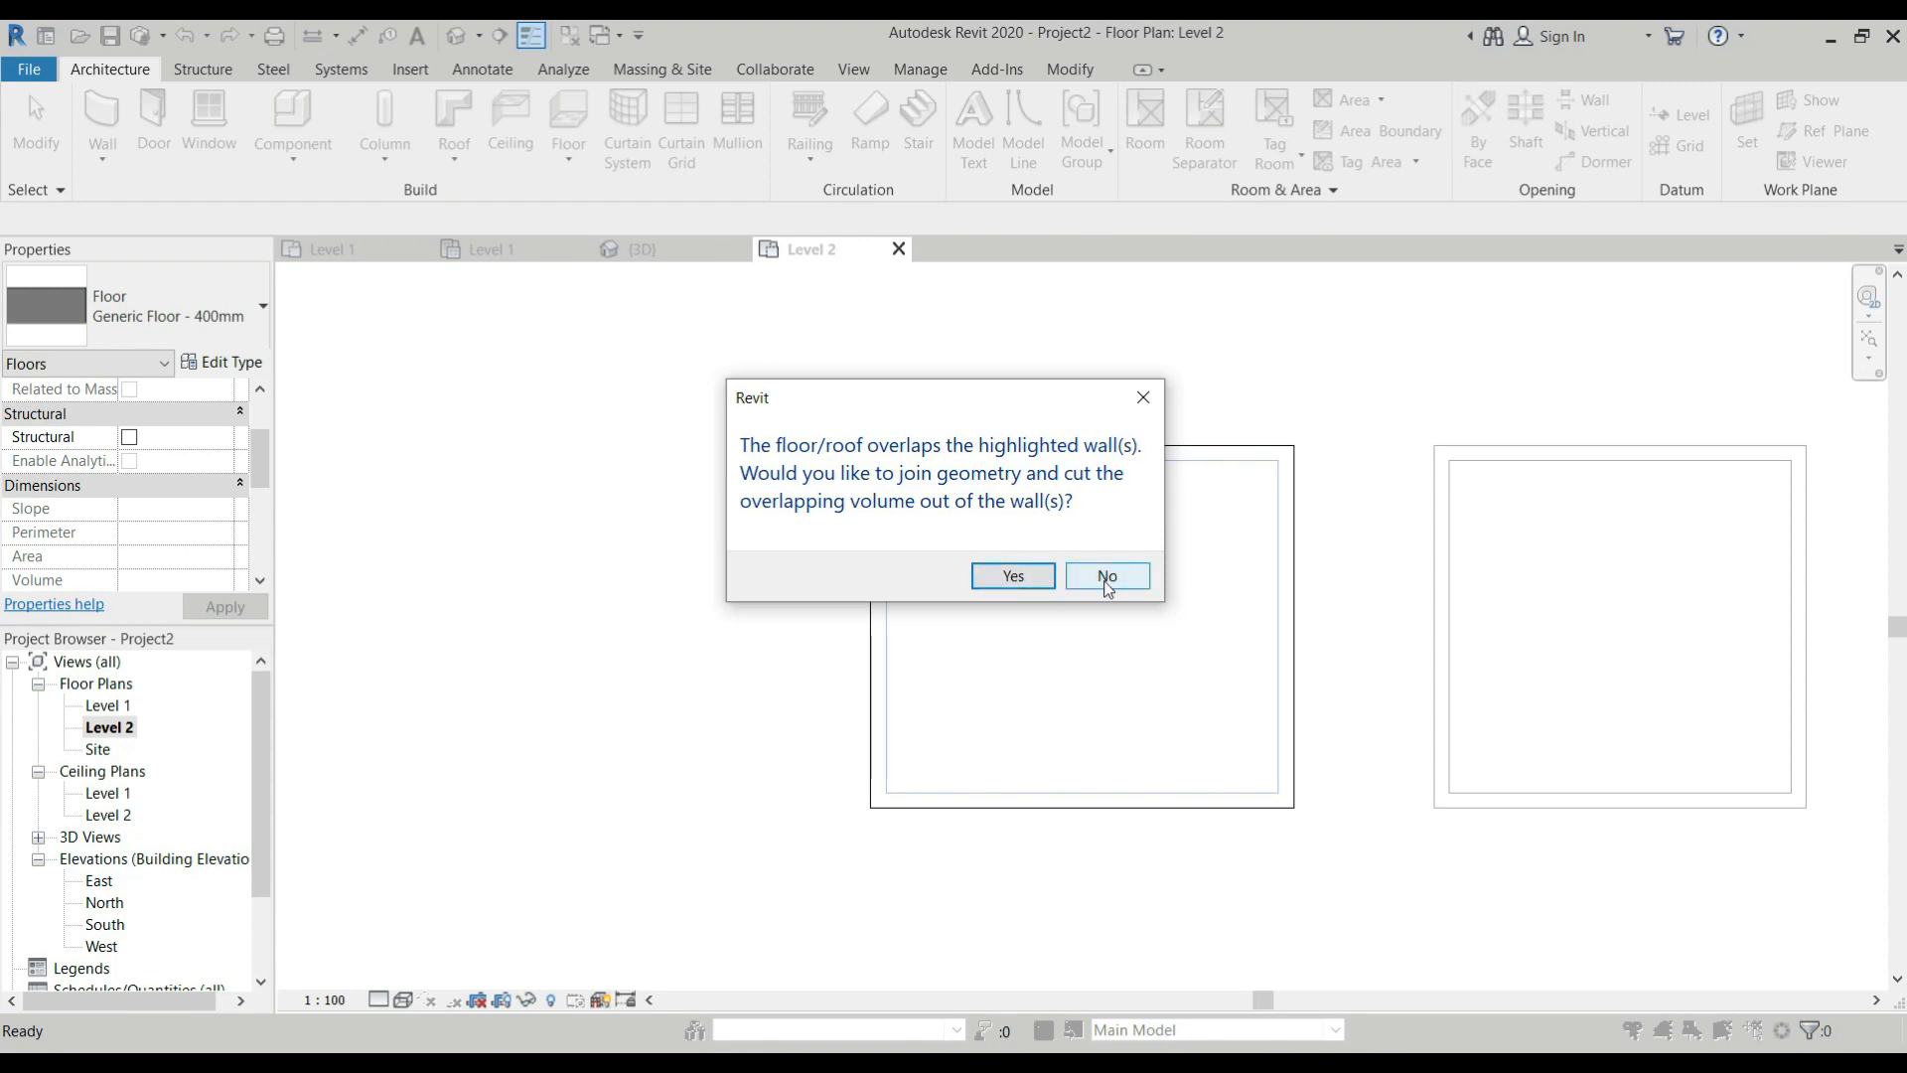
{"action": "left_click", "coordinate": [1108, 576]}
{"action": "scroll", "coordinate": [732, 542], "scroll_direction": "down", "scroll_amount": 2}
{"action": "key", "text": "Escape"}
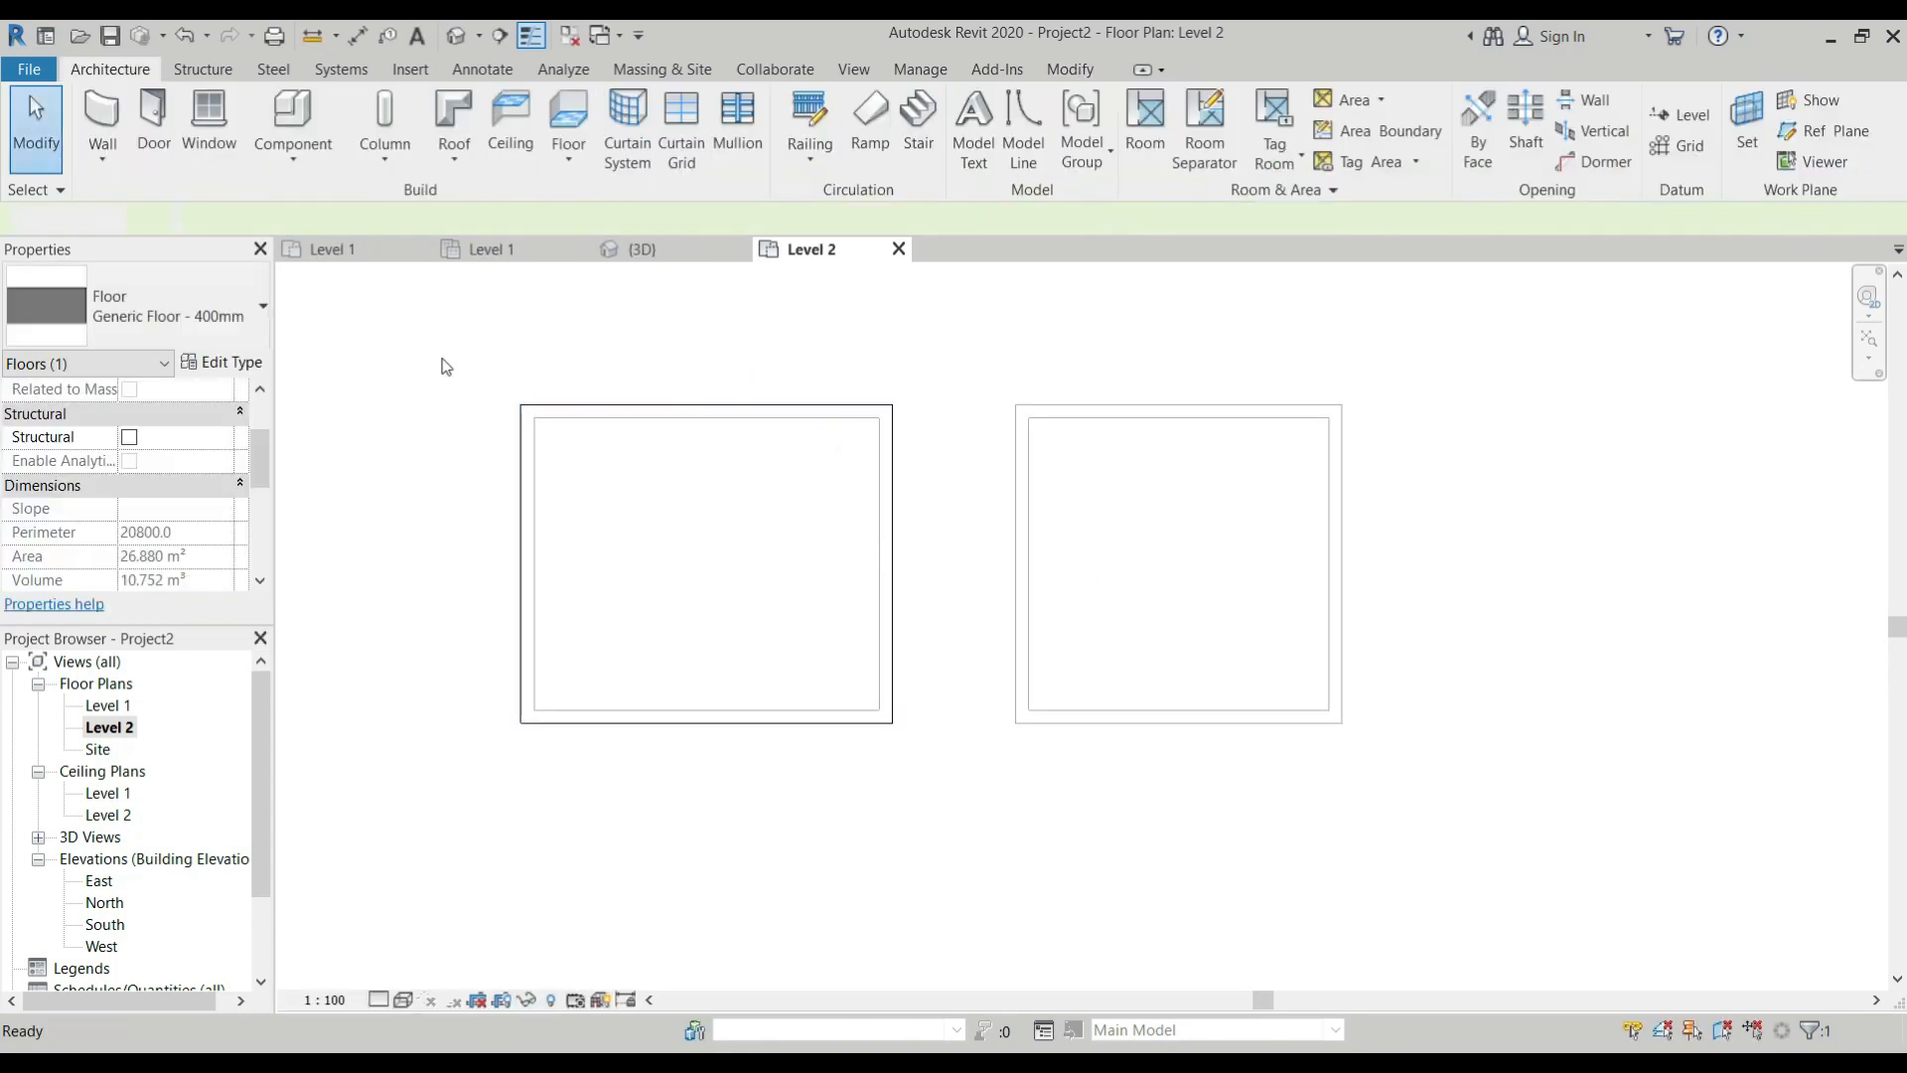
In the Level 1 ceiling plan, select the floor above the first room to check how it shows there.
{"action": "double_click", "coordinate": [110, 793]}
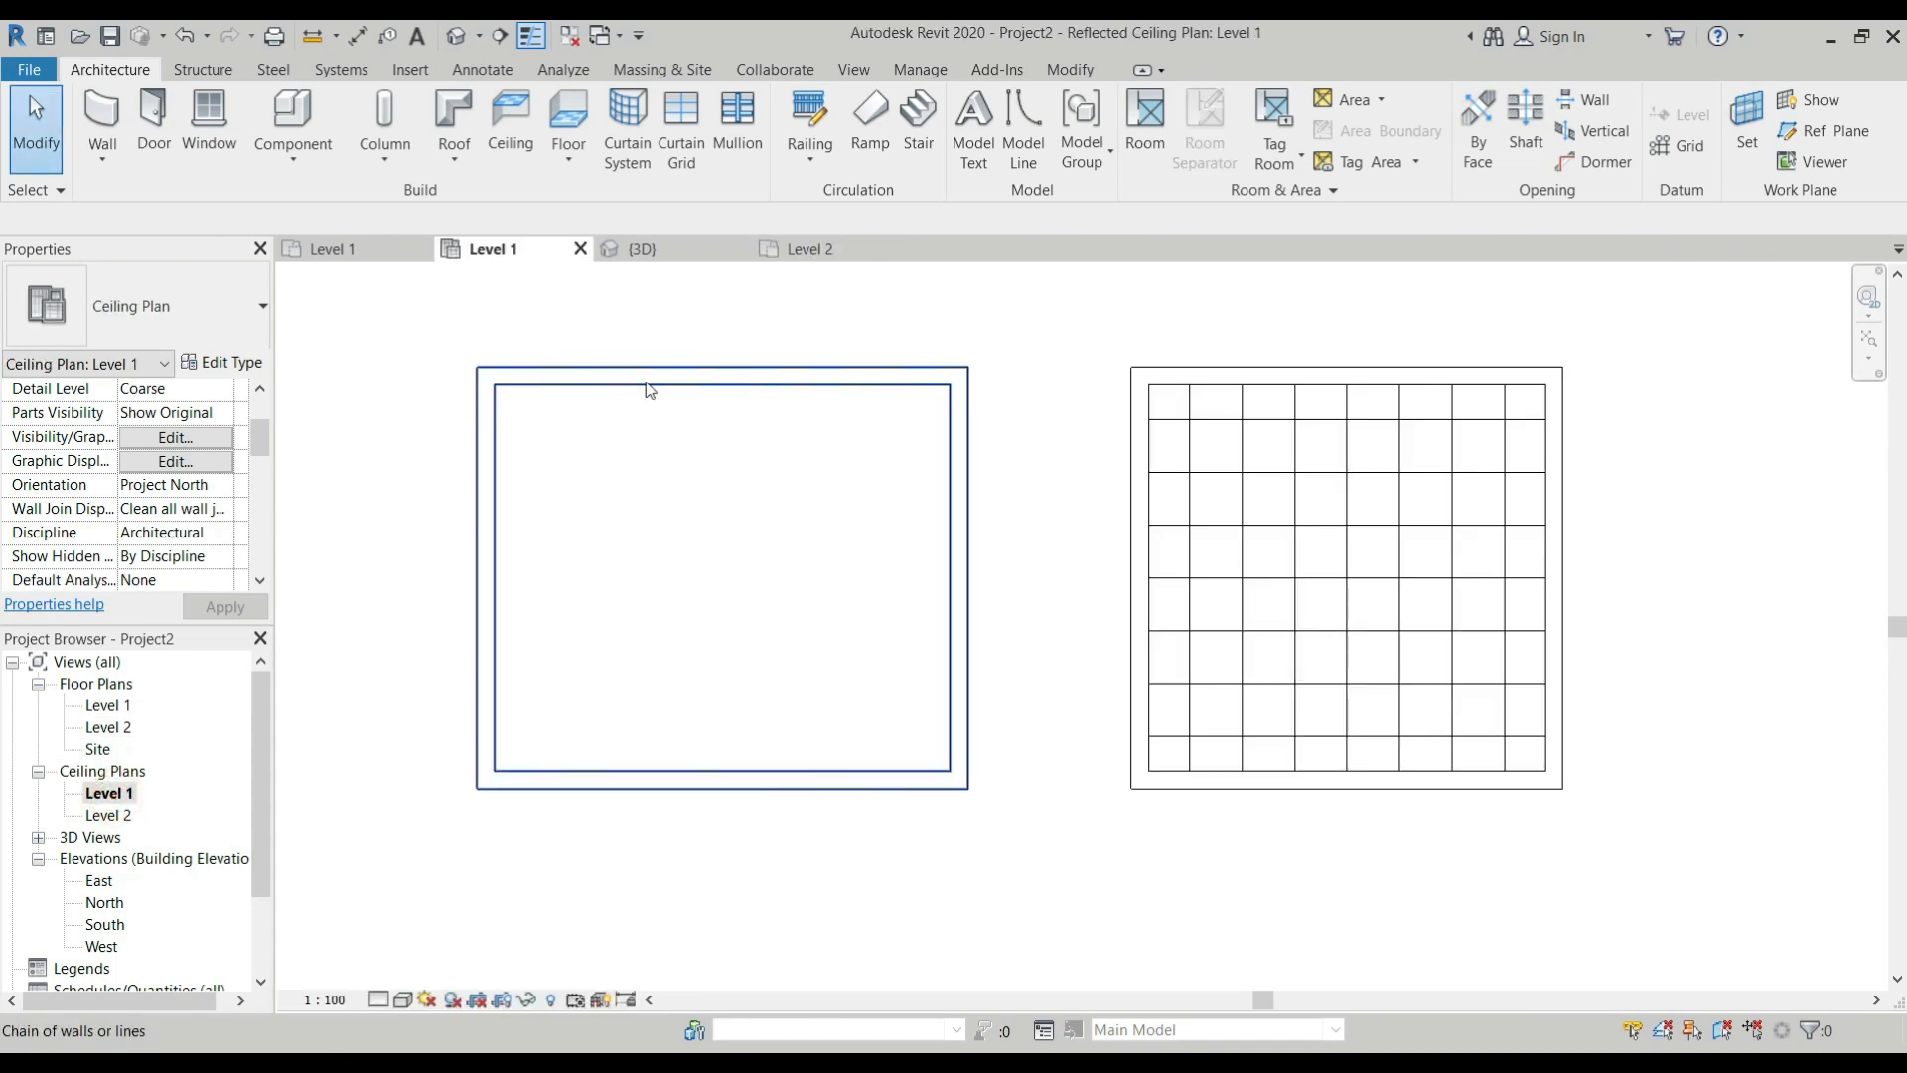
{"action": "left_click", "coordinate": [663, 371]}
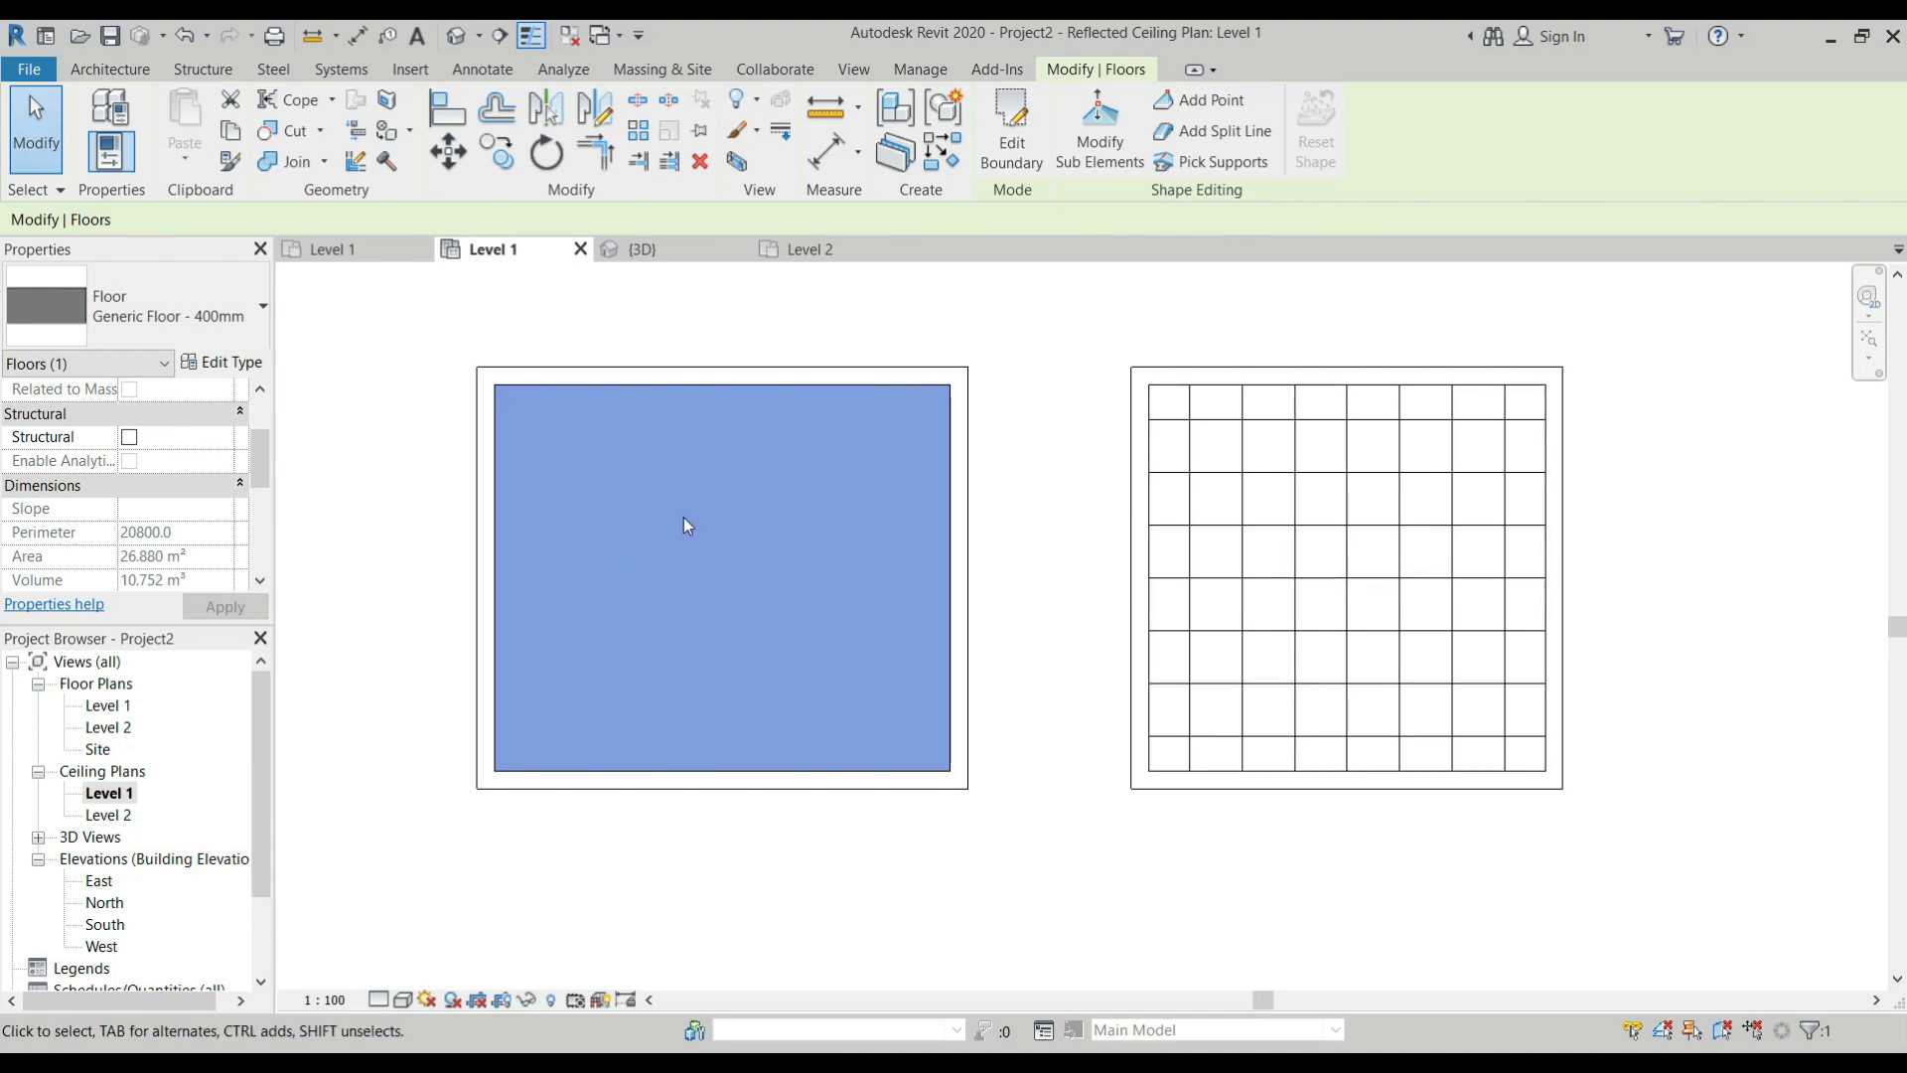
{"action": "key", "text": "Escape"}
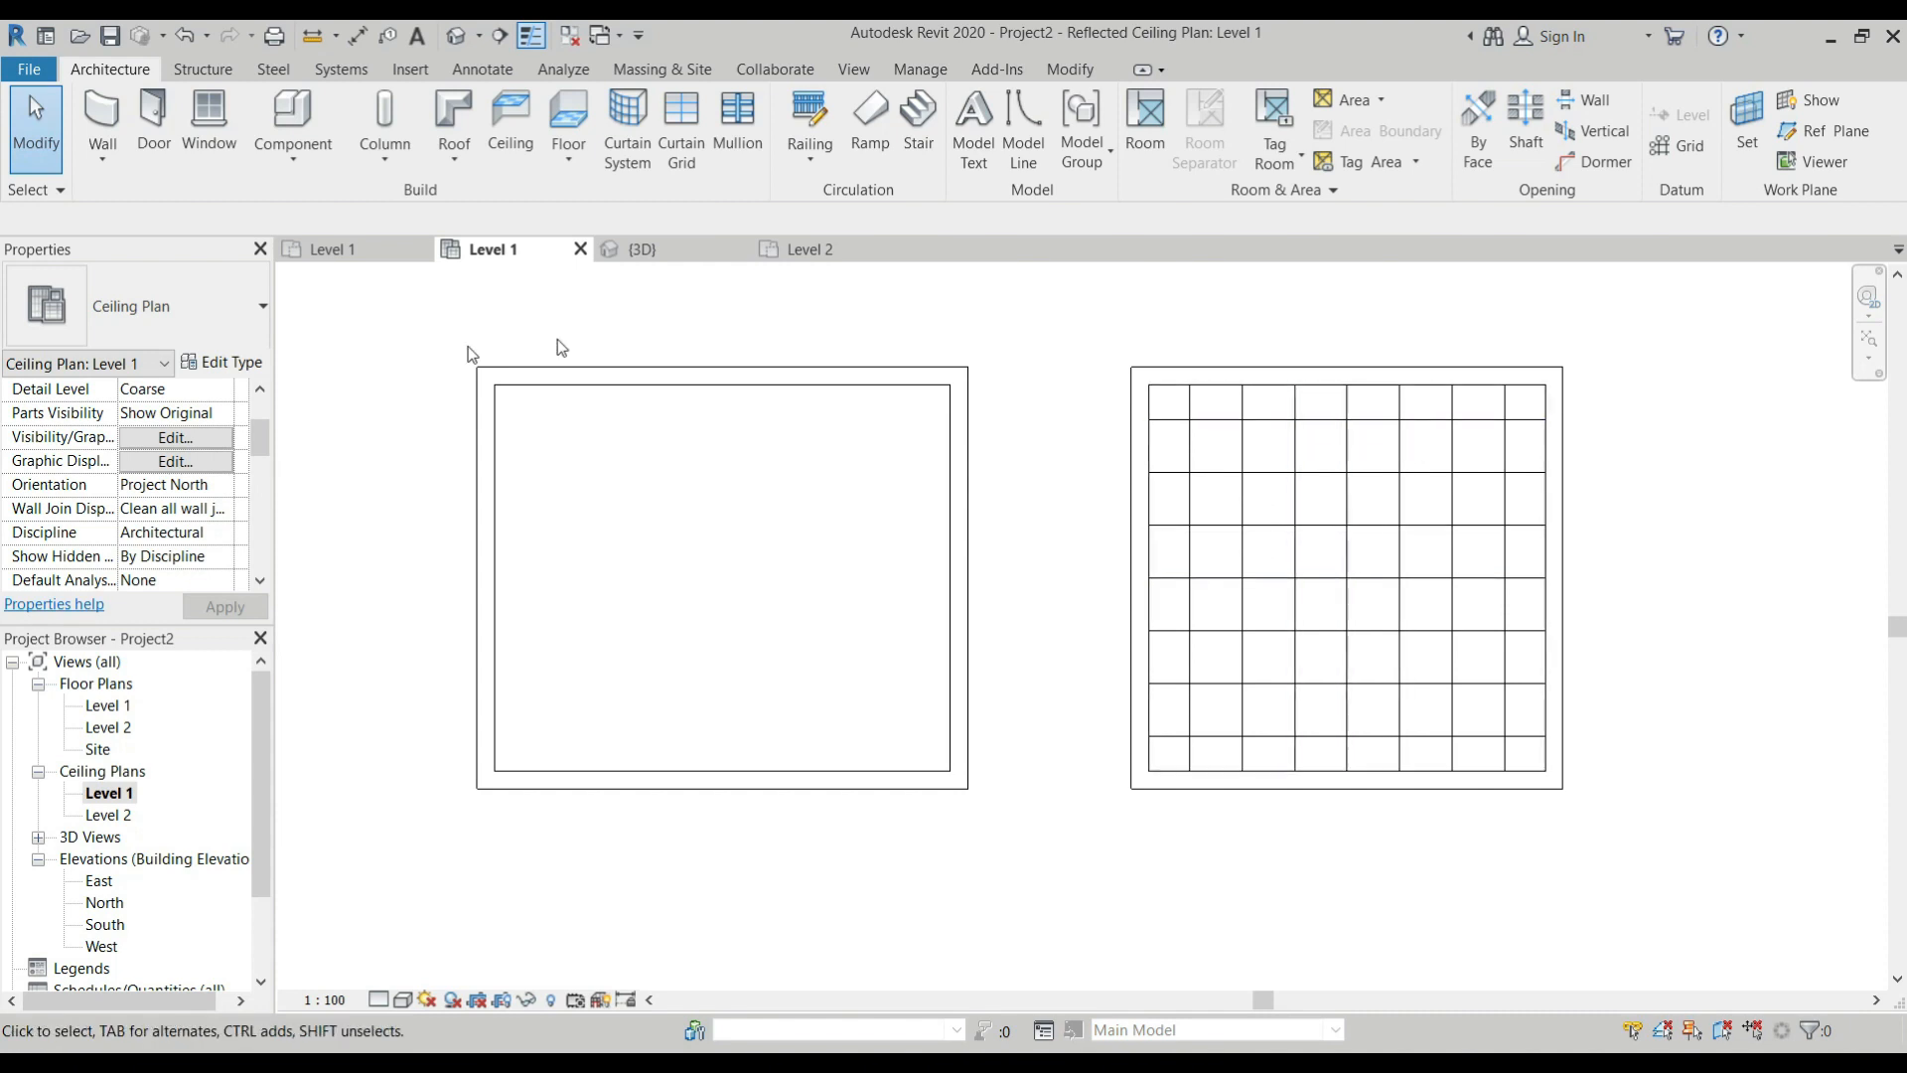
View the first room's floor slab and the second room's grid ceiling from below in the 3D view.
{"action": "left_click", "coordinate": [684, 252]}
{"action": "scroll", "coordinate": [804, 556], "scroll_direction": "up", "scroll_amount": 2}
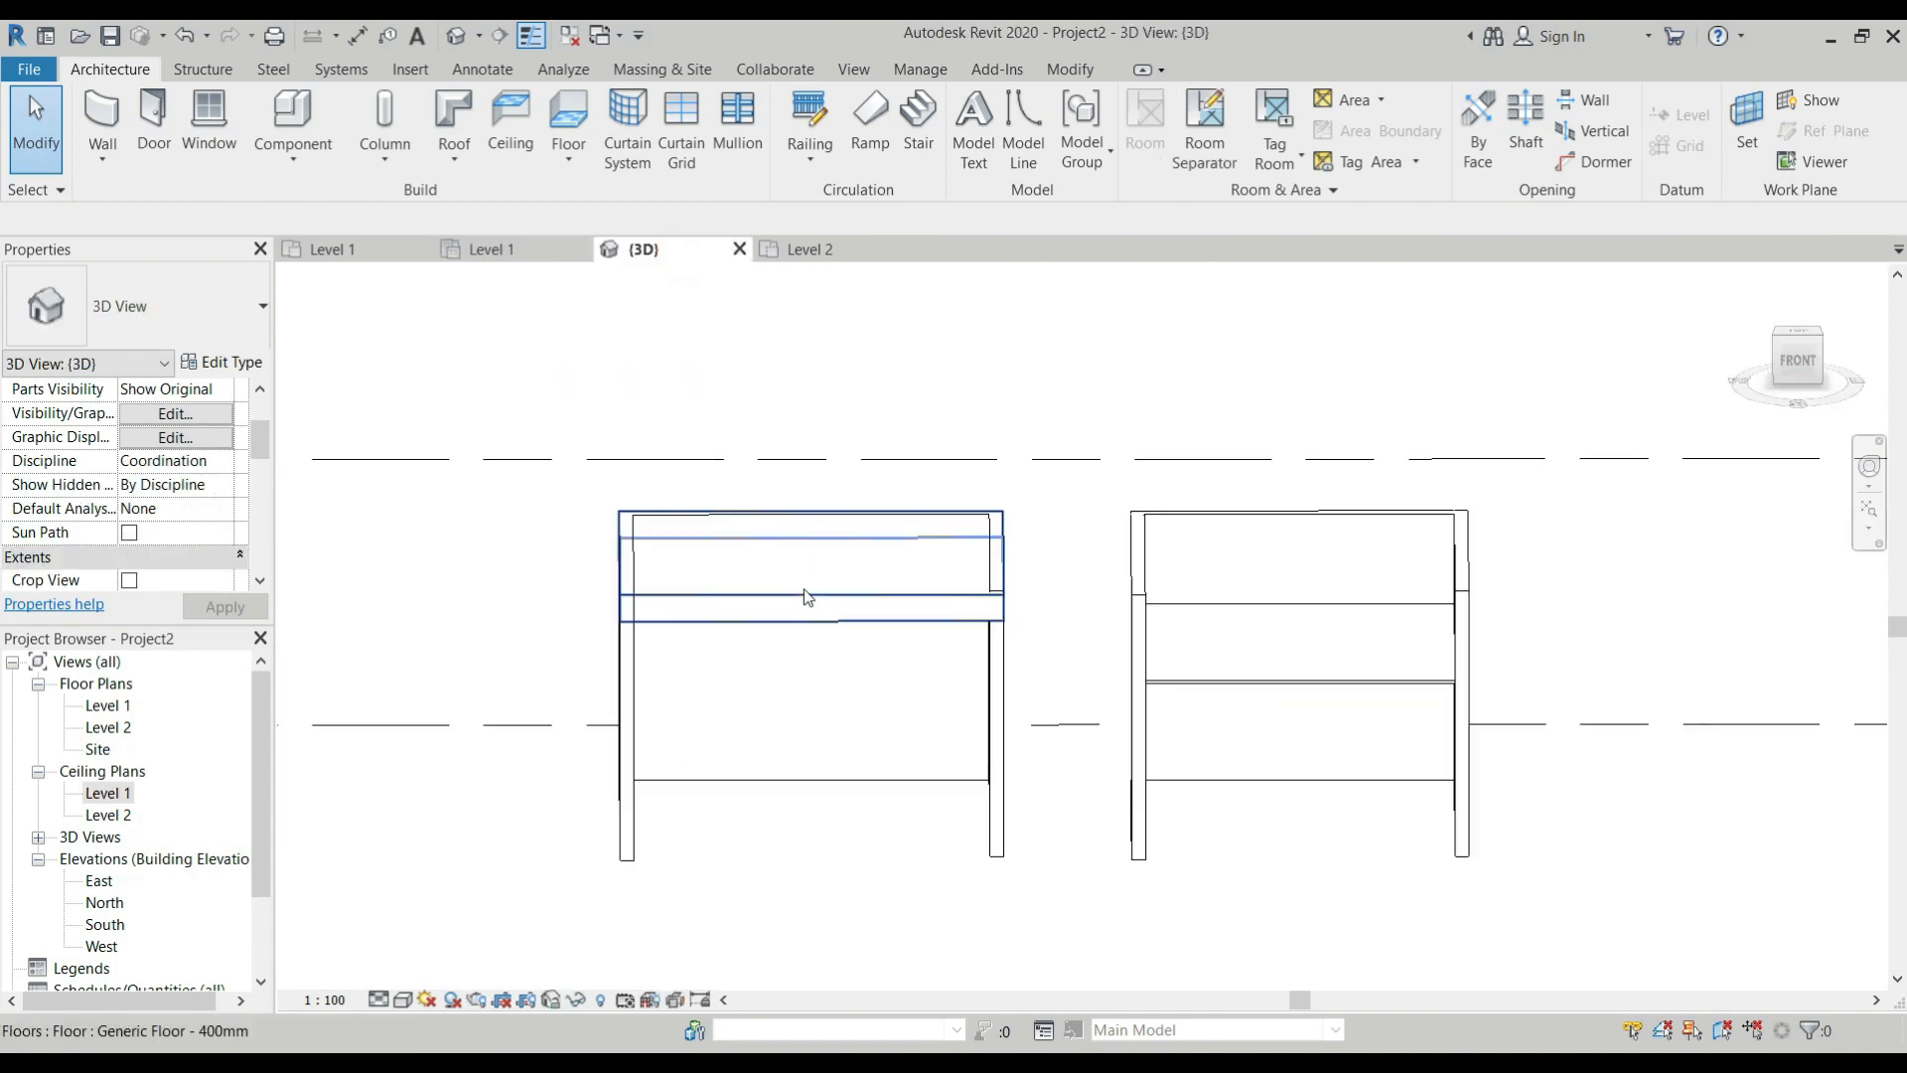
{"action": "middle_click_drag", "start_coordinate": [821, 664], "coordinate": [861, 506], "text": "shift"}
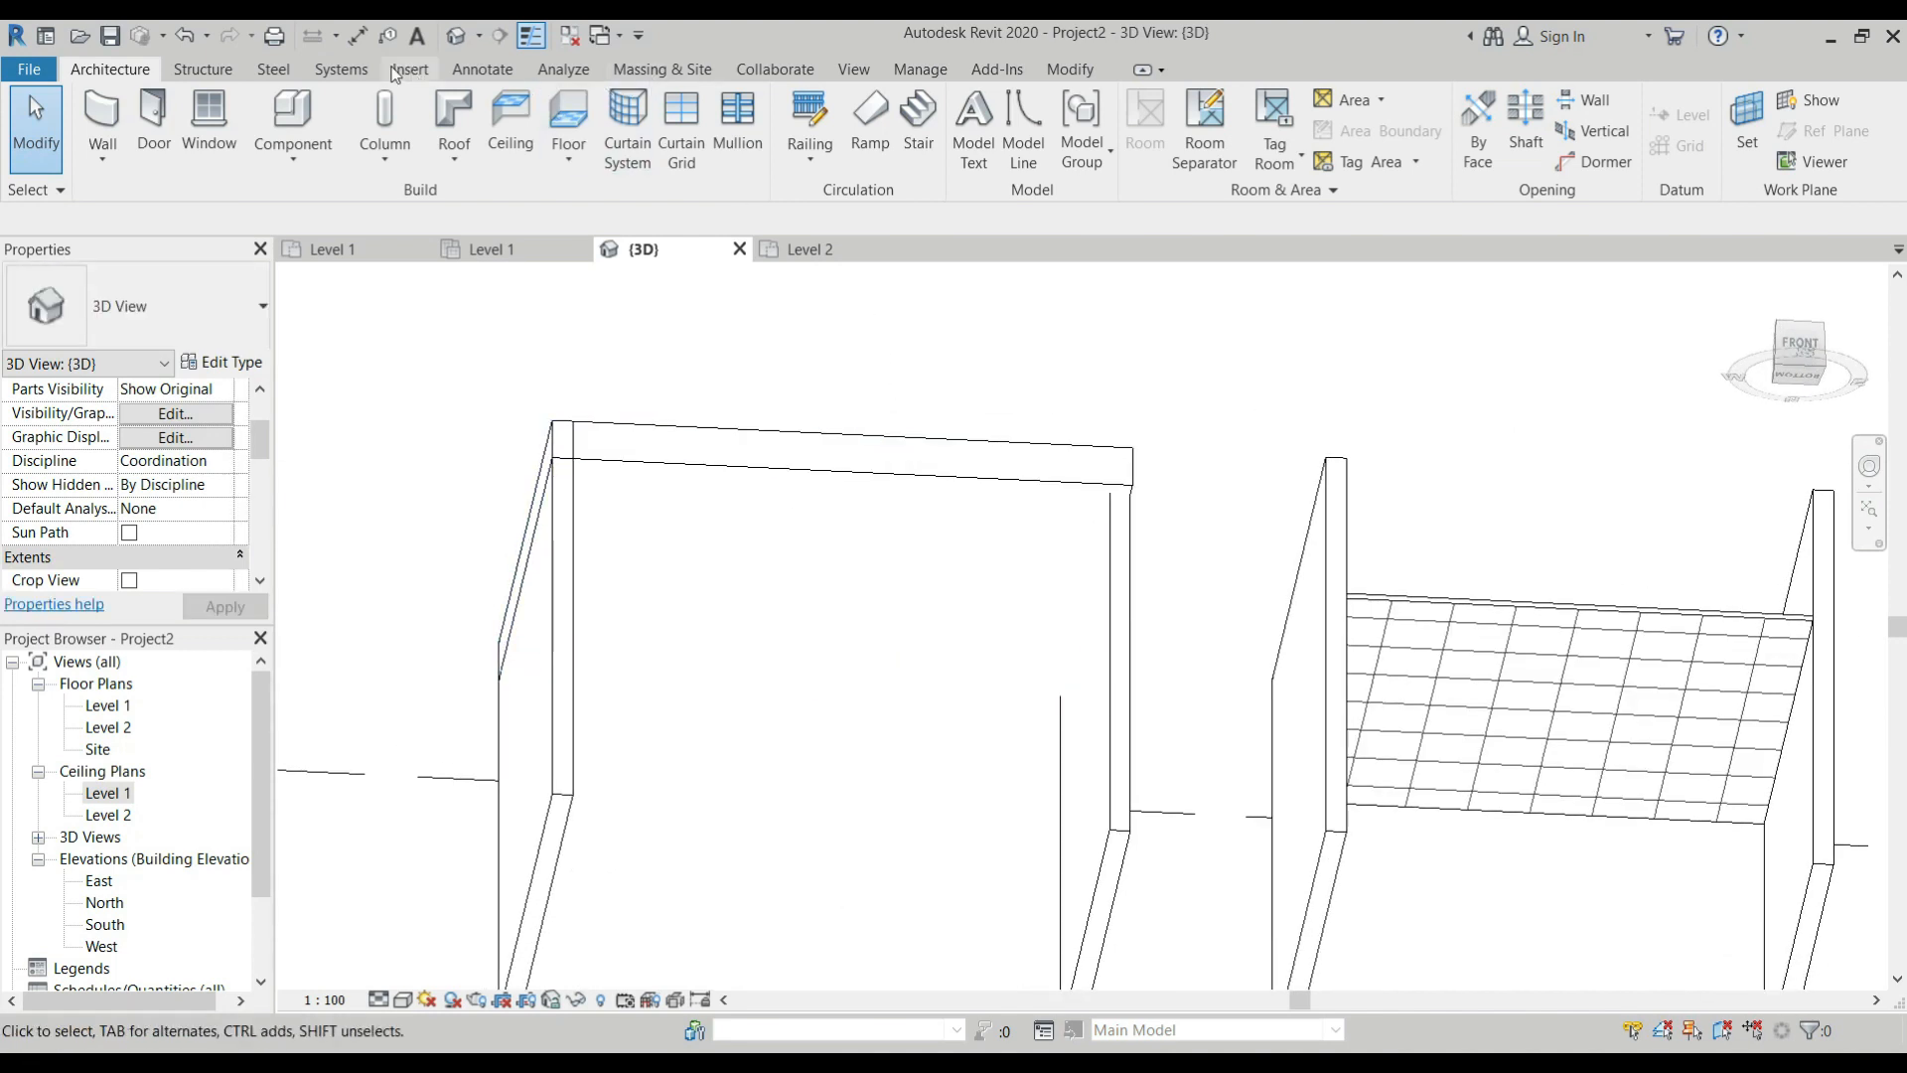
Start placing a lighting fixture and open the US Metric library folder to load a family for it.
{"action": "left_click", "coordinate": [354, 79]}
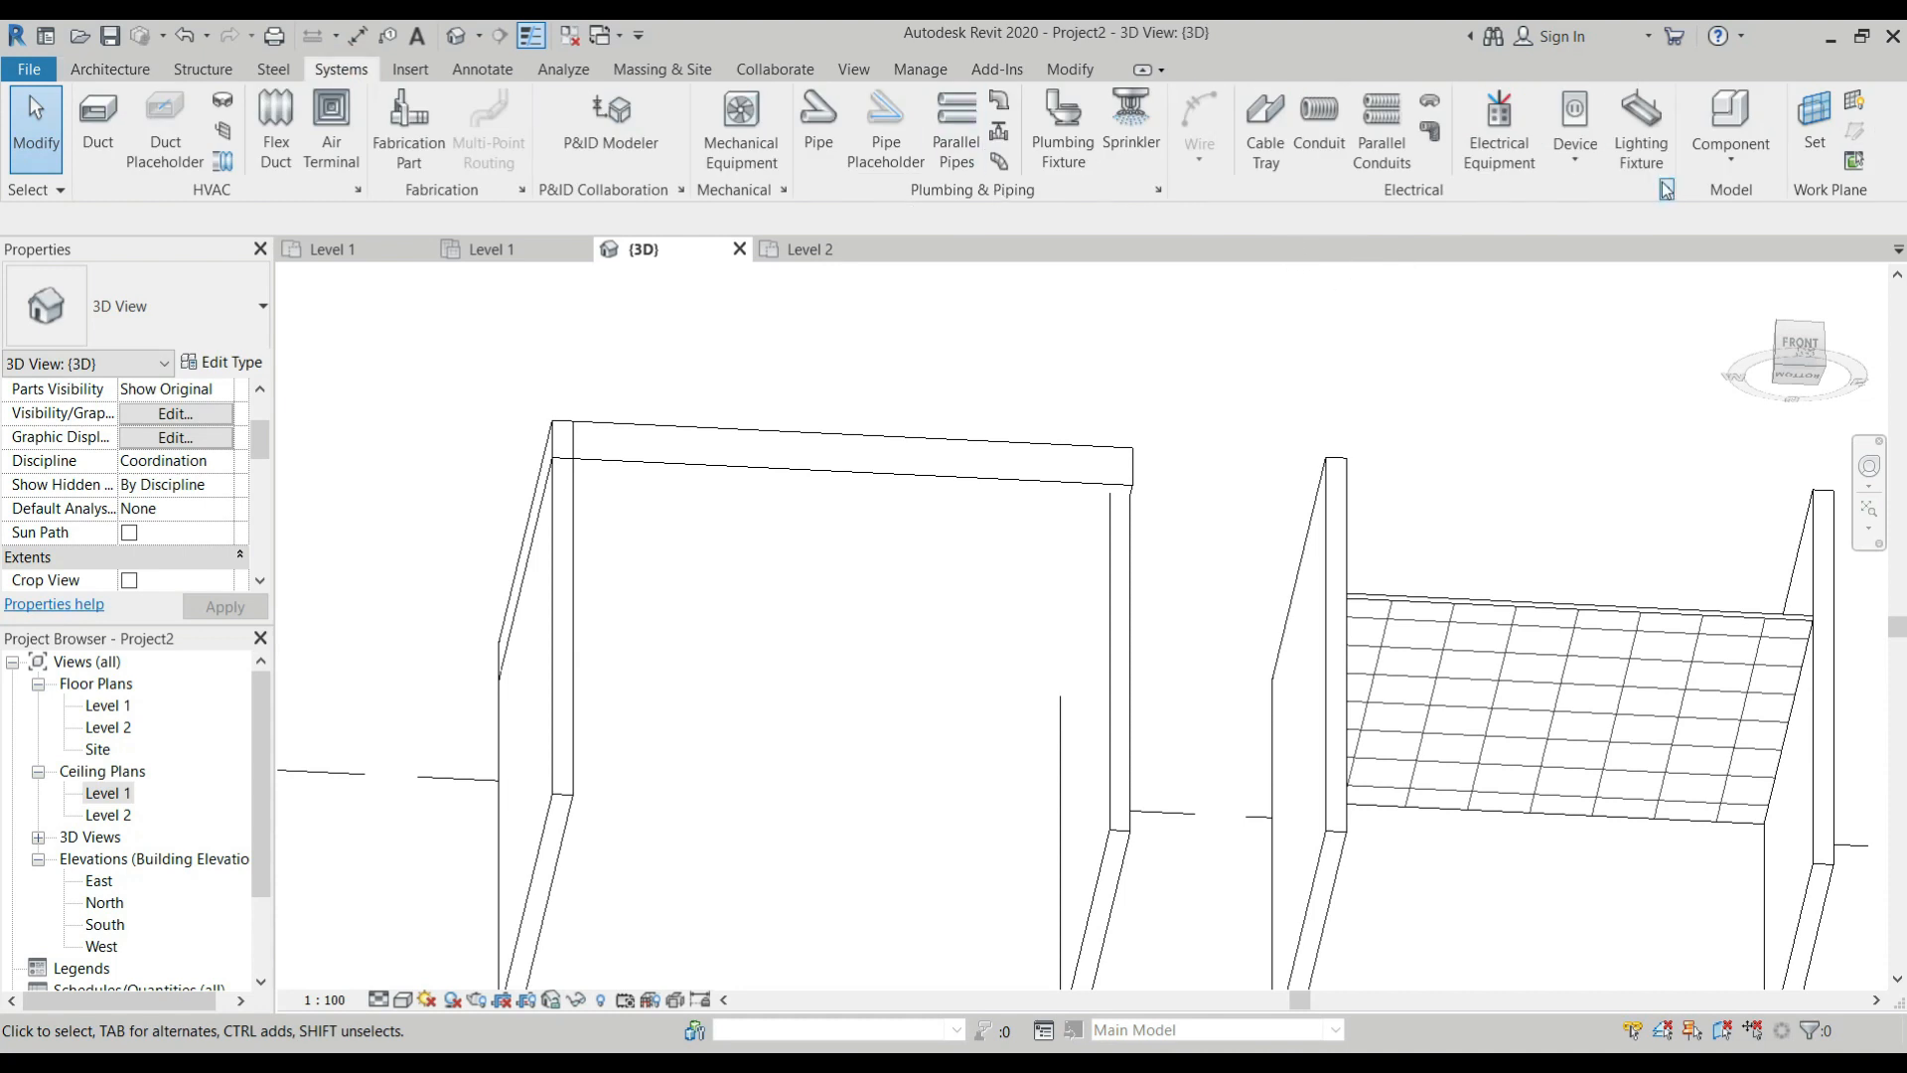
{"action": "left_click", "coordinate": [1641, 124]}
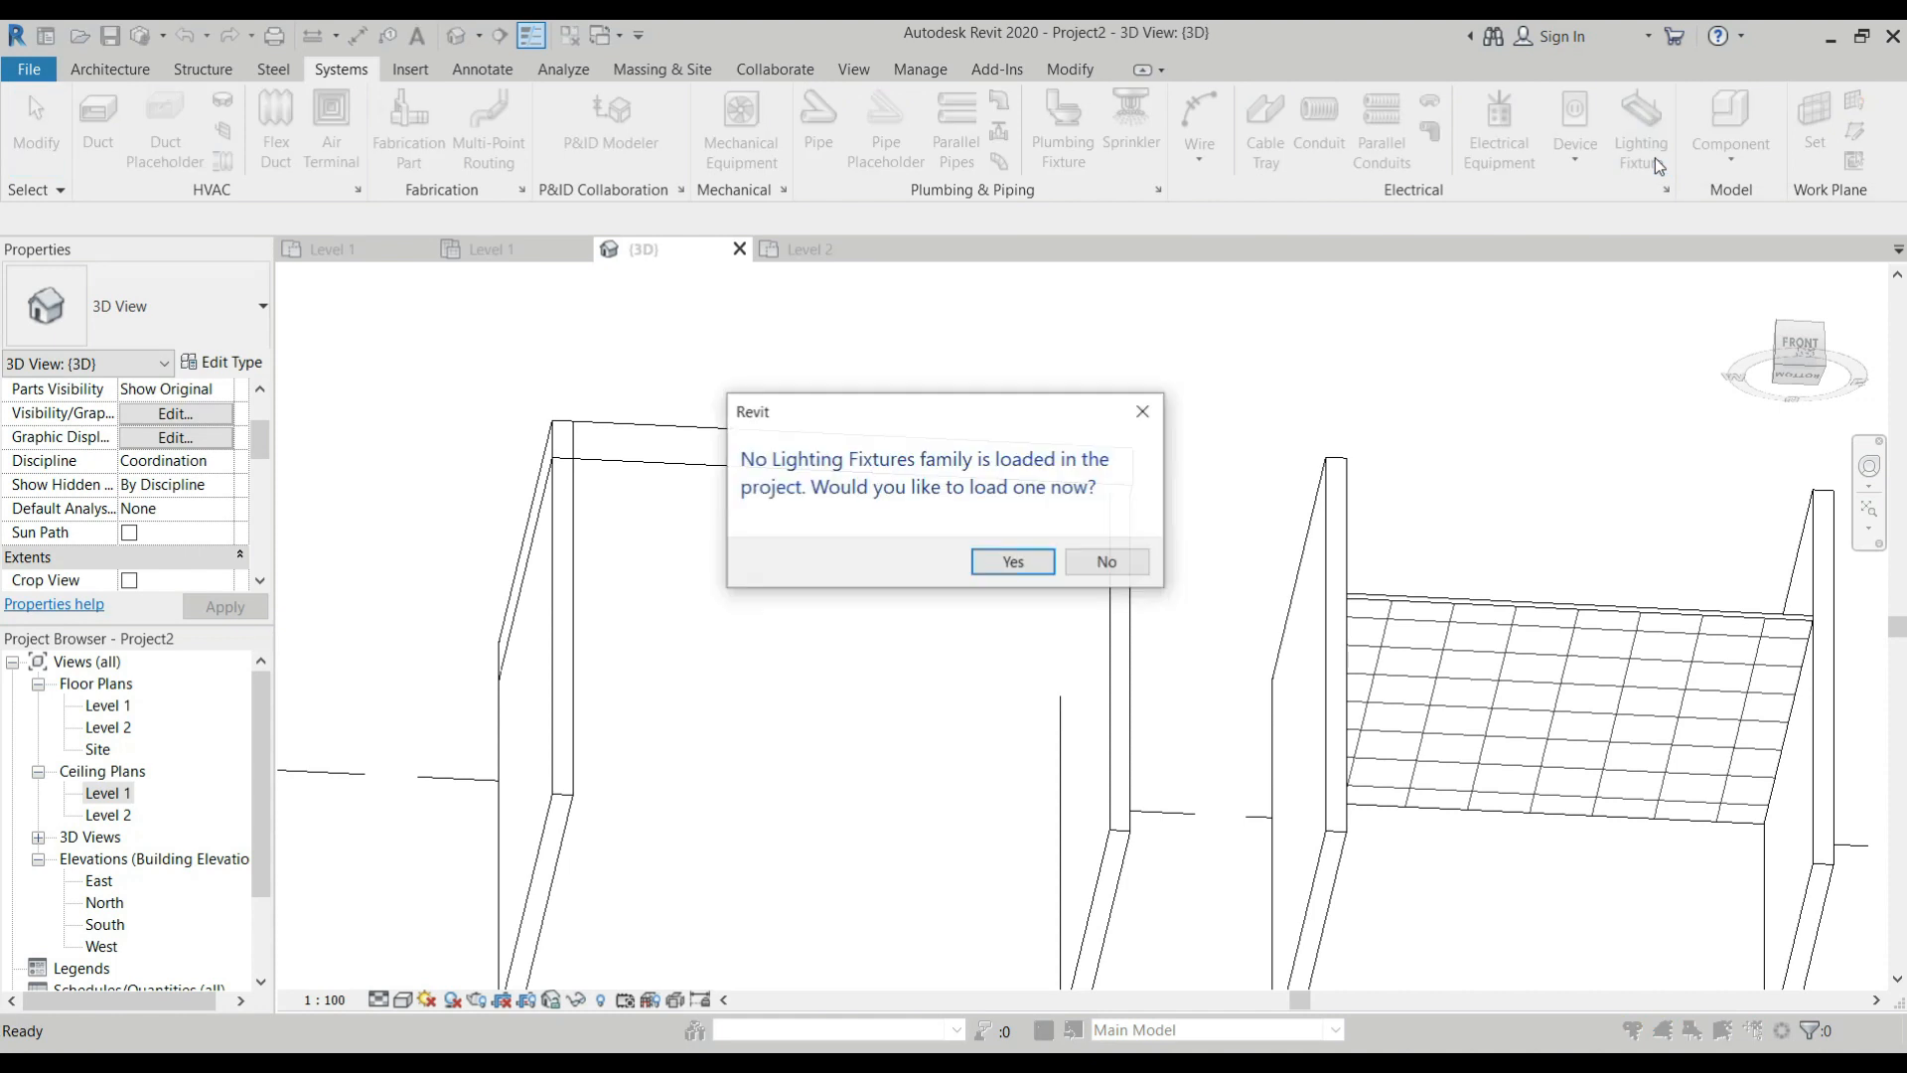
{"action": "left_click", "coordinate": [1007, 574]}
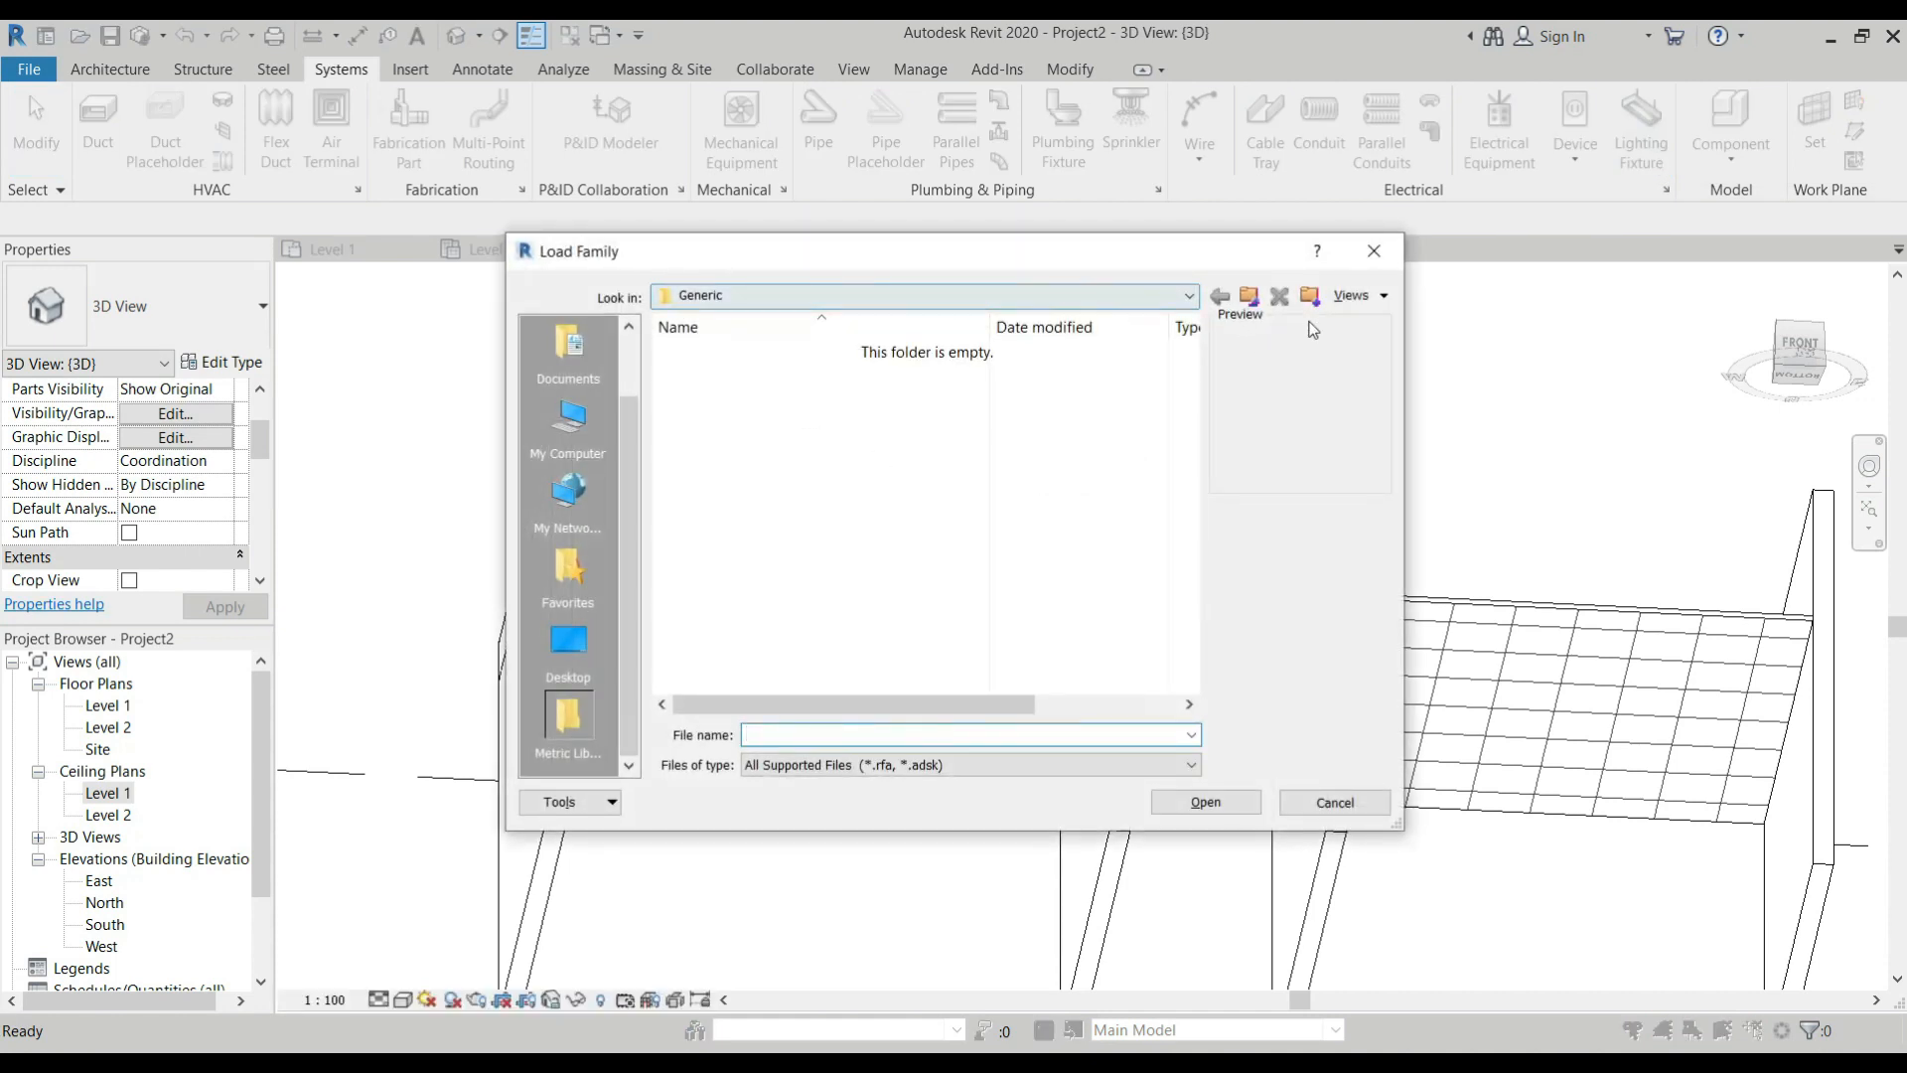
{"action": "left_click", "coordinate": [1249, 295]}
{"action": "double_click", "coordinate": [700, 377]}
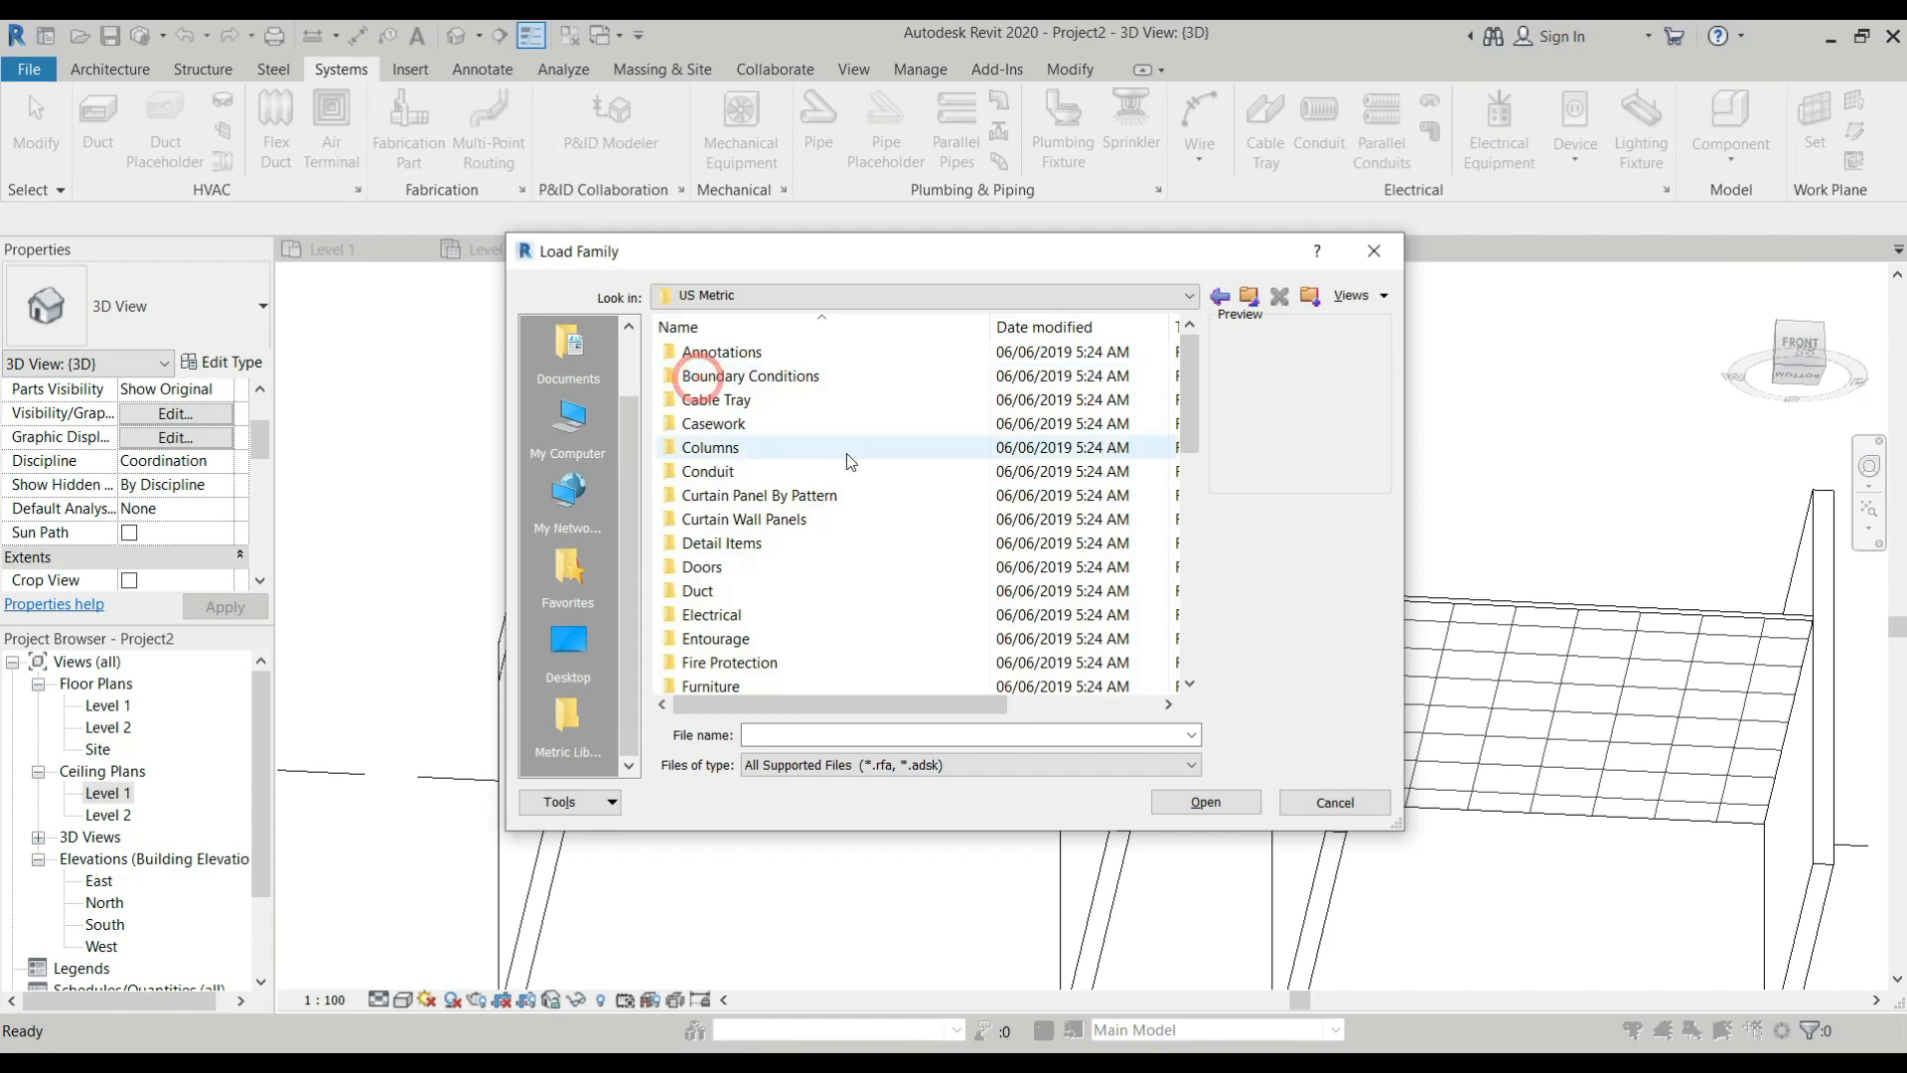
{"action": "scroll", "coordinate": [815, 521], "scroll_direction": "down", "scroll_amount": 2}
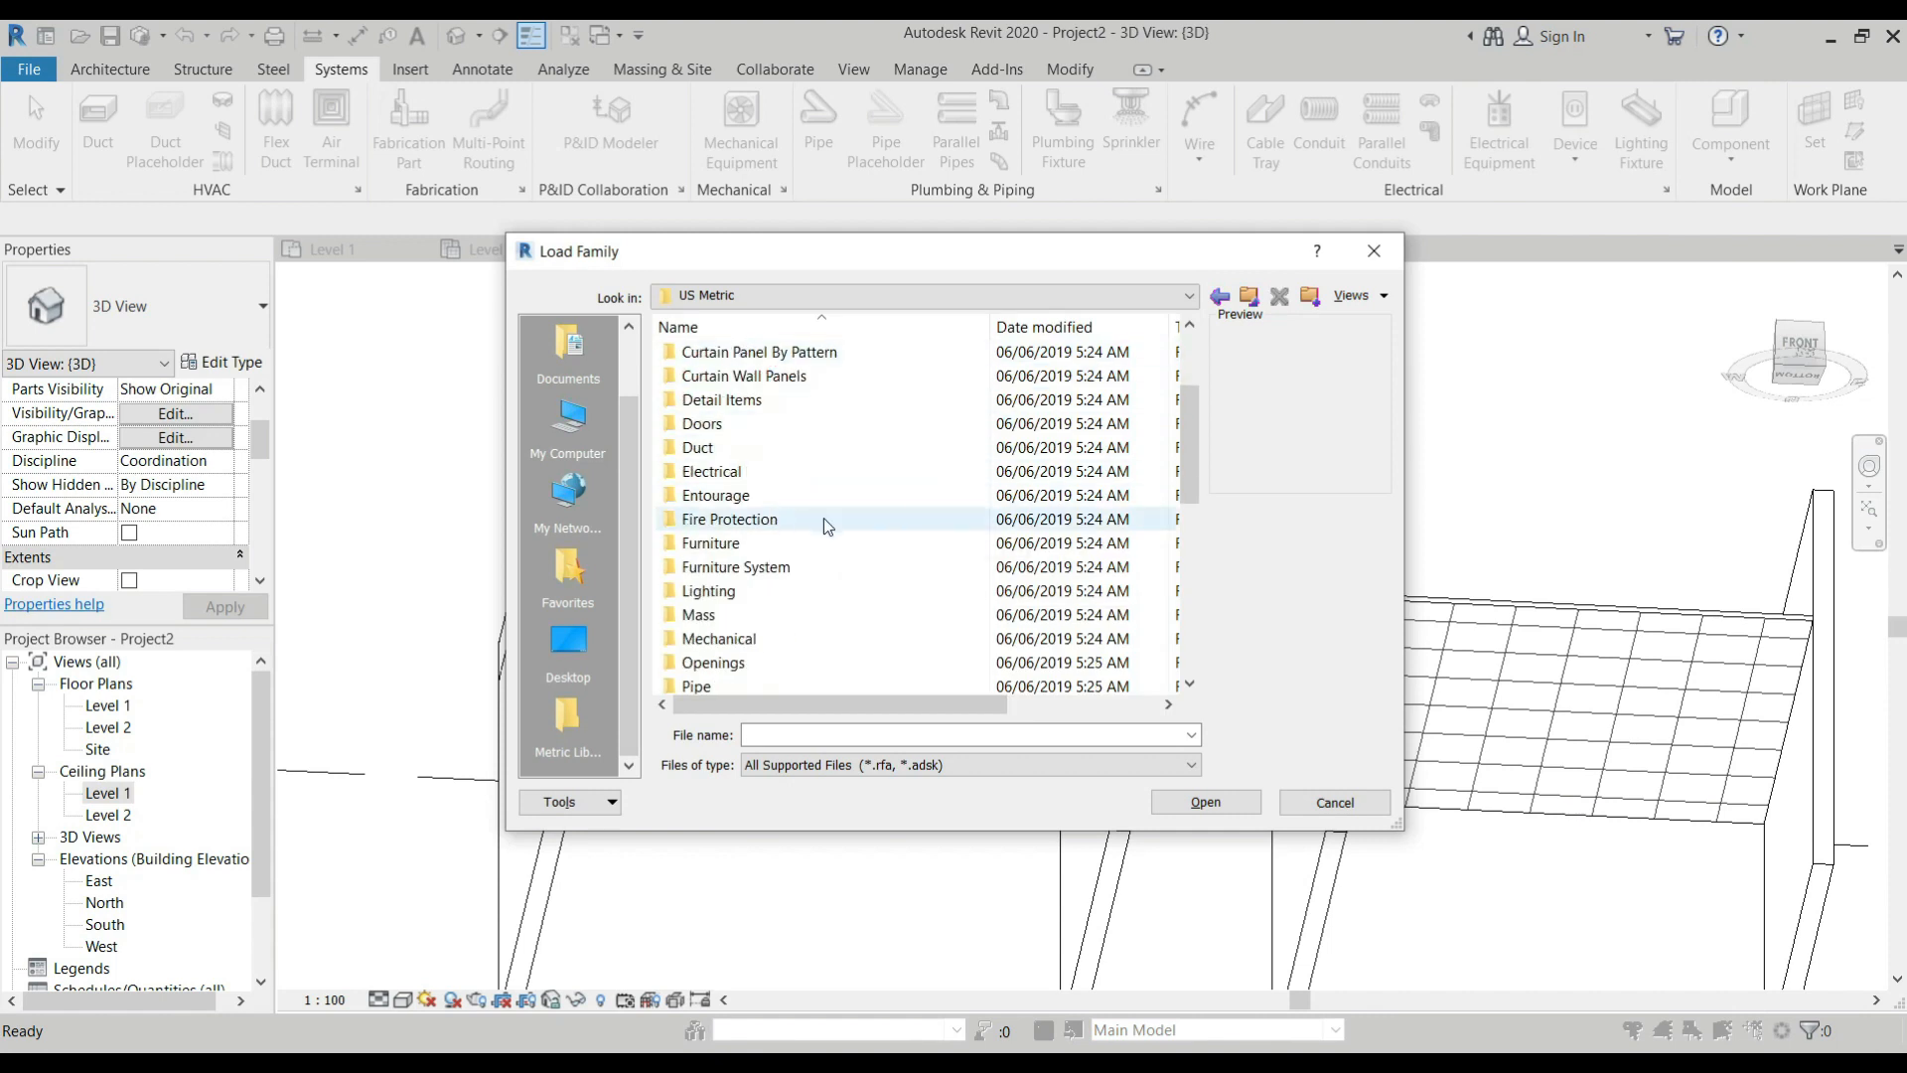
{"action": "double_click", "coordinate": [723, 473]}
{"action": "double_click", "coordinate": [743, 356]}
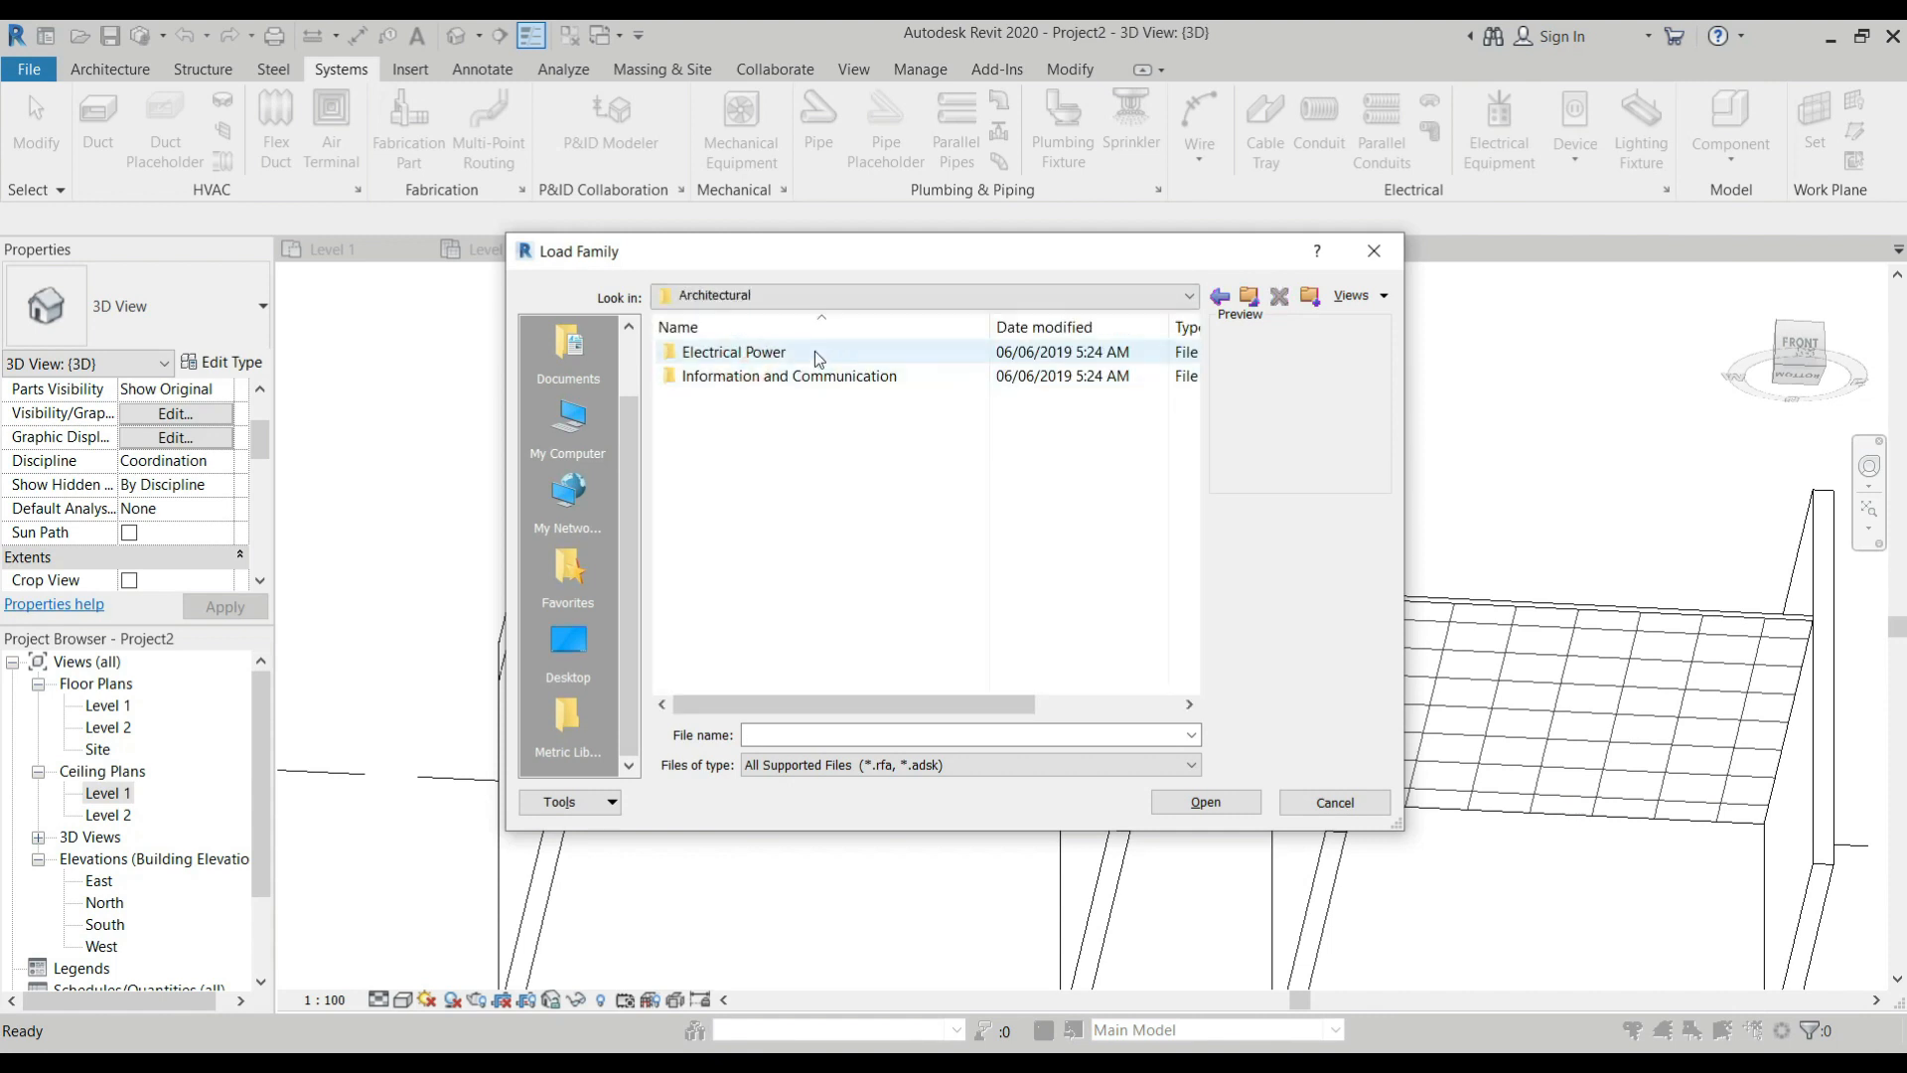
{"action": "double_click", "coordinate": [773, 353]}
{"action": "left_click", "coordinate": [1250, 296]}
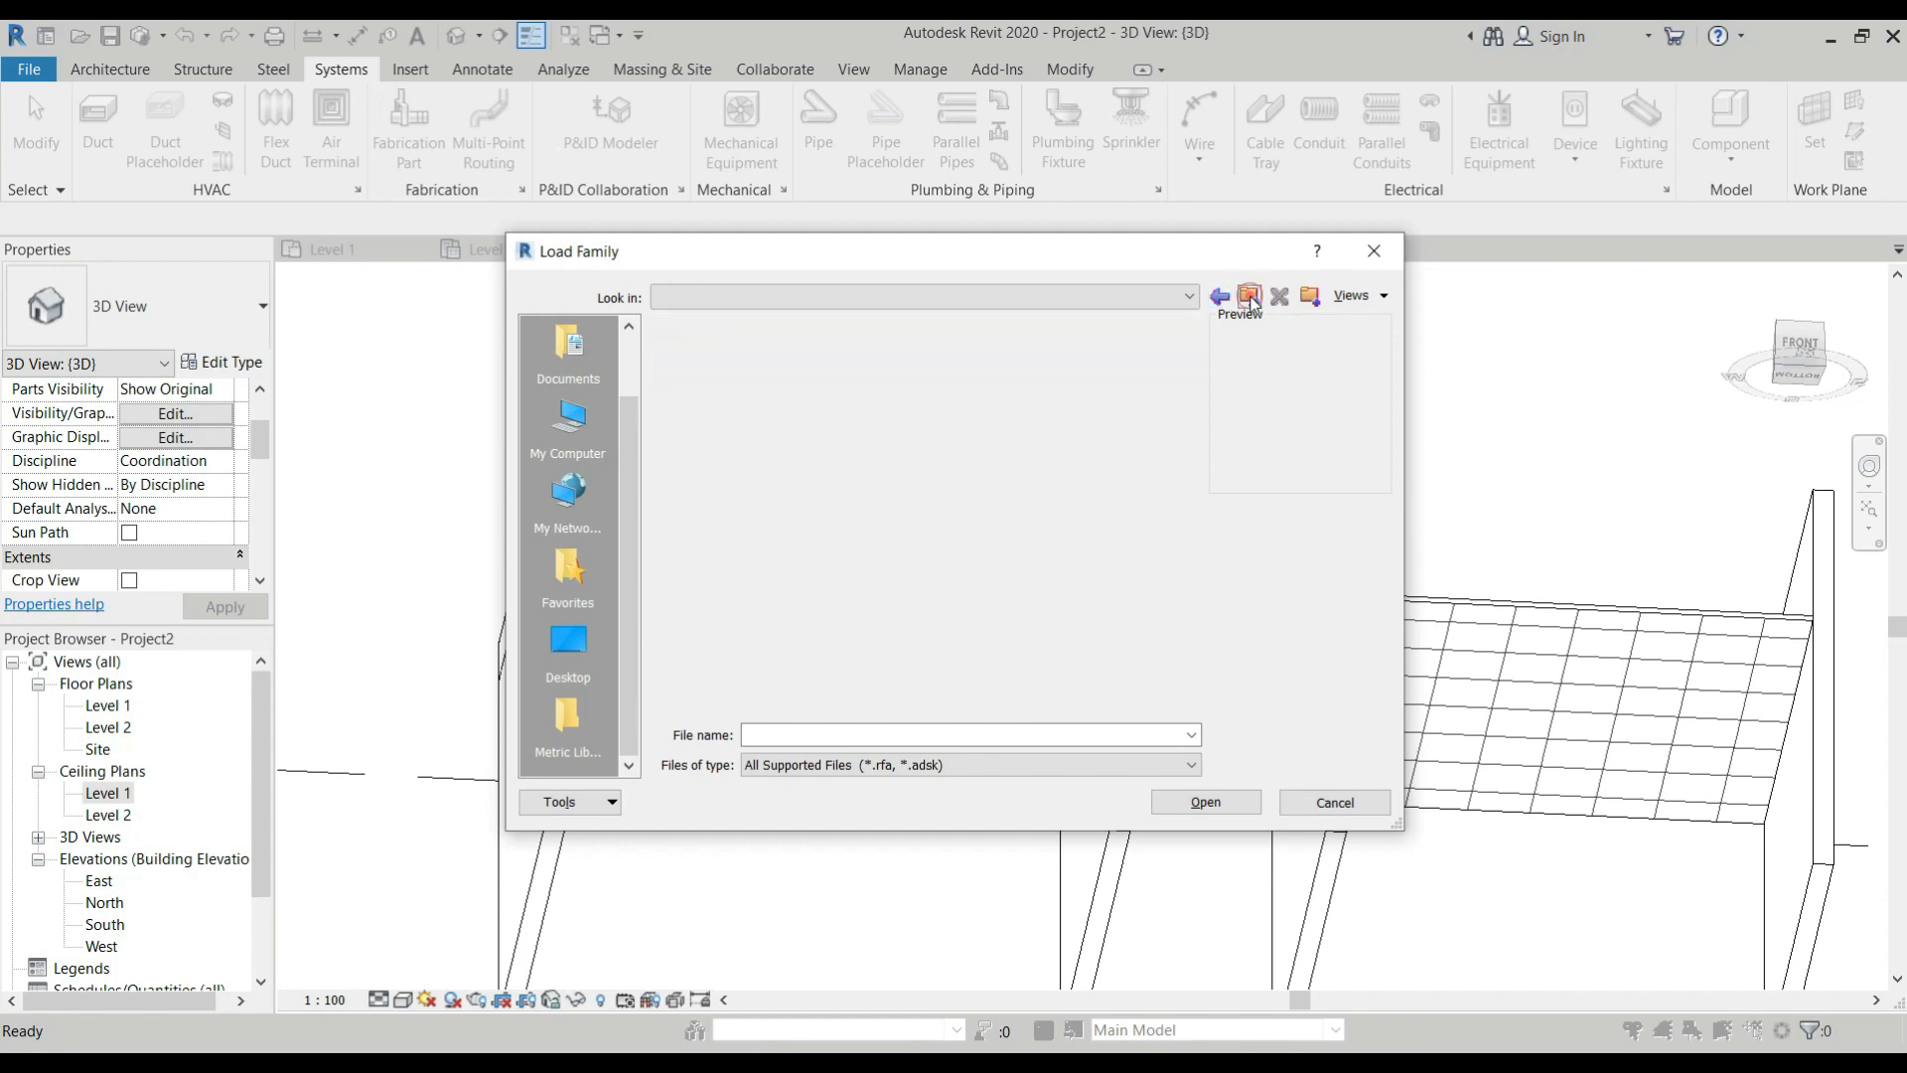
{"action": "left_click", "coordinate": [1249, 296]}
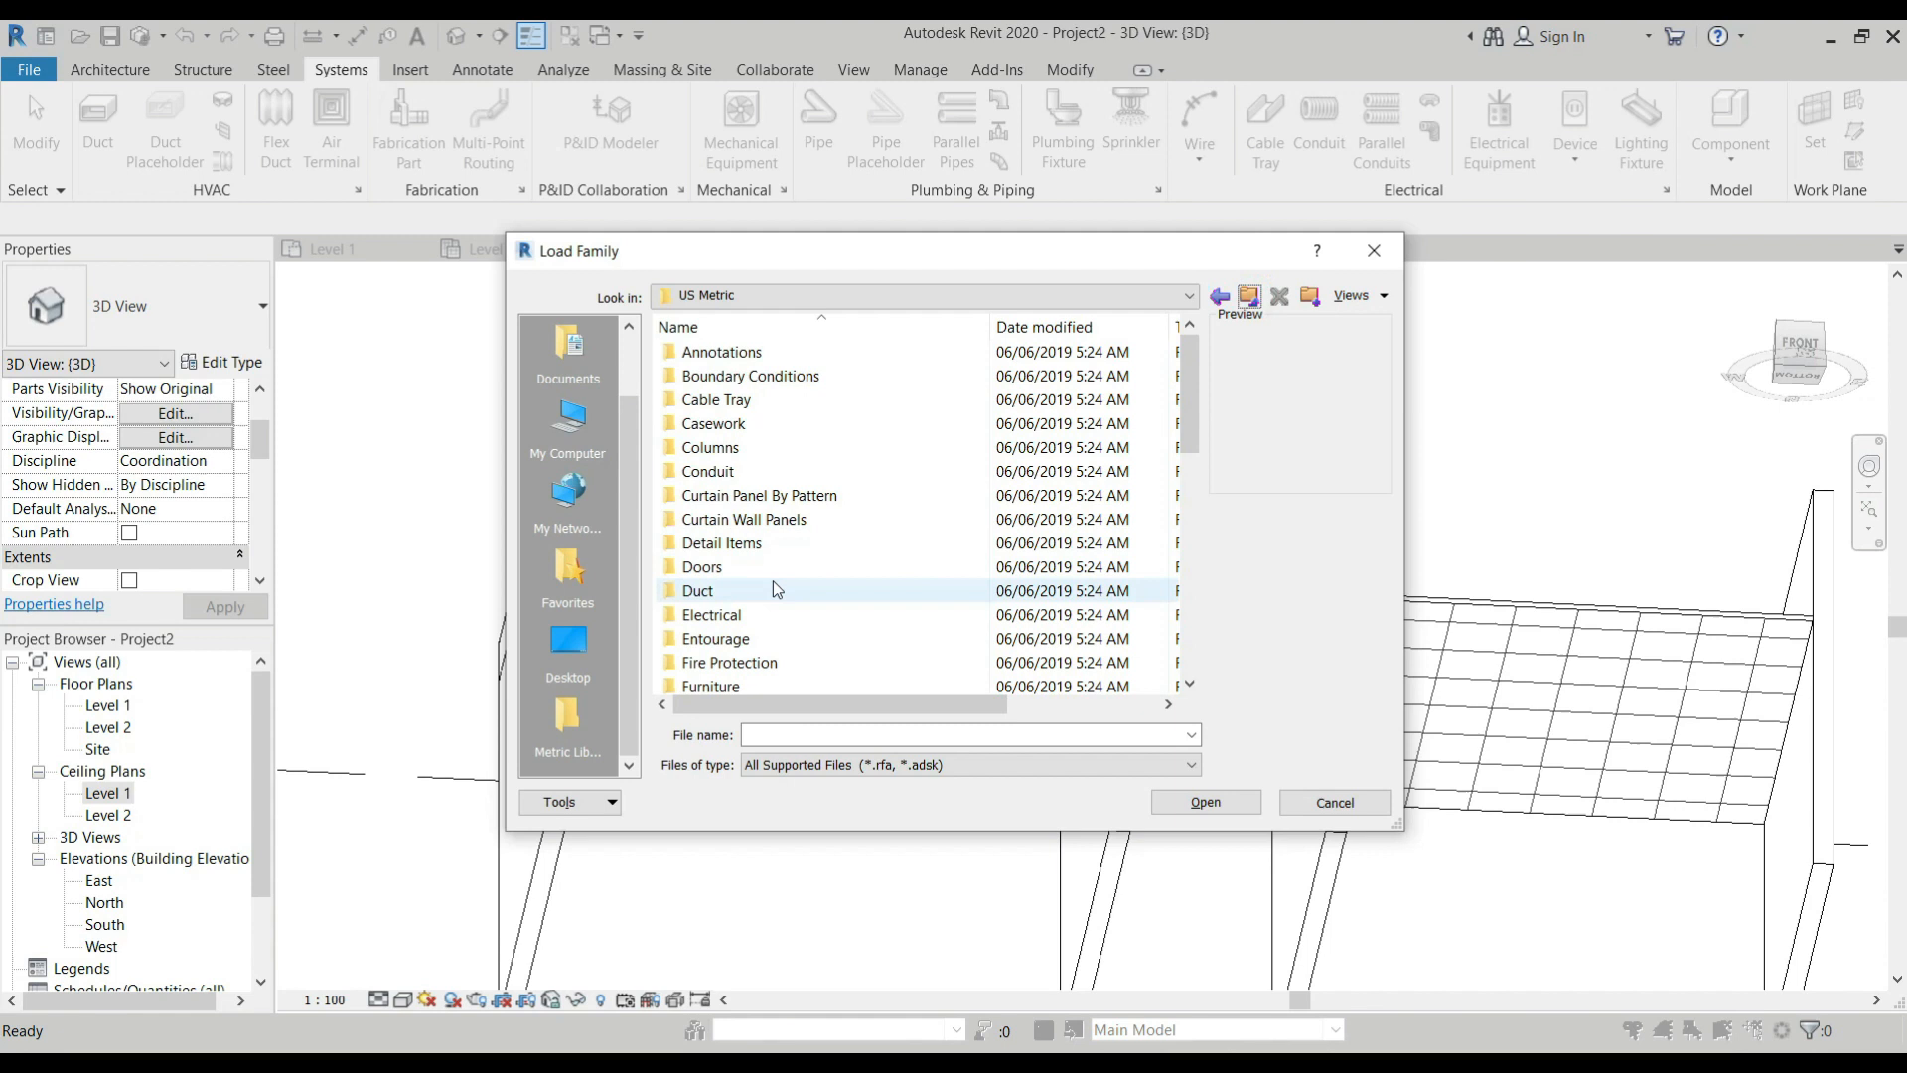
Load the M_Ceiling Light - Flat Round family from the library's Lighting > Architectural > Internal folder.
{"action": "scroll", "coordinate": [784, 579], "scroll_direction": "down", "scroll_amount": 1}
{"action": "double_click", "coordinate": [709, 668]}
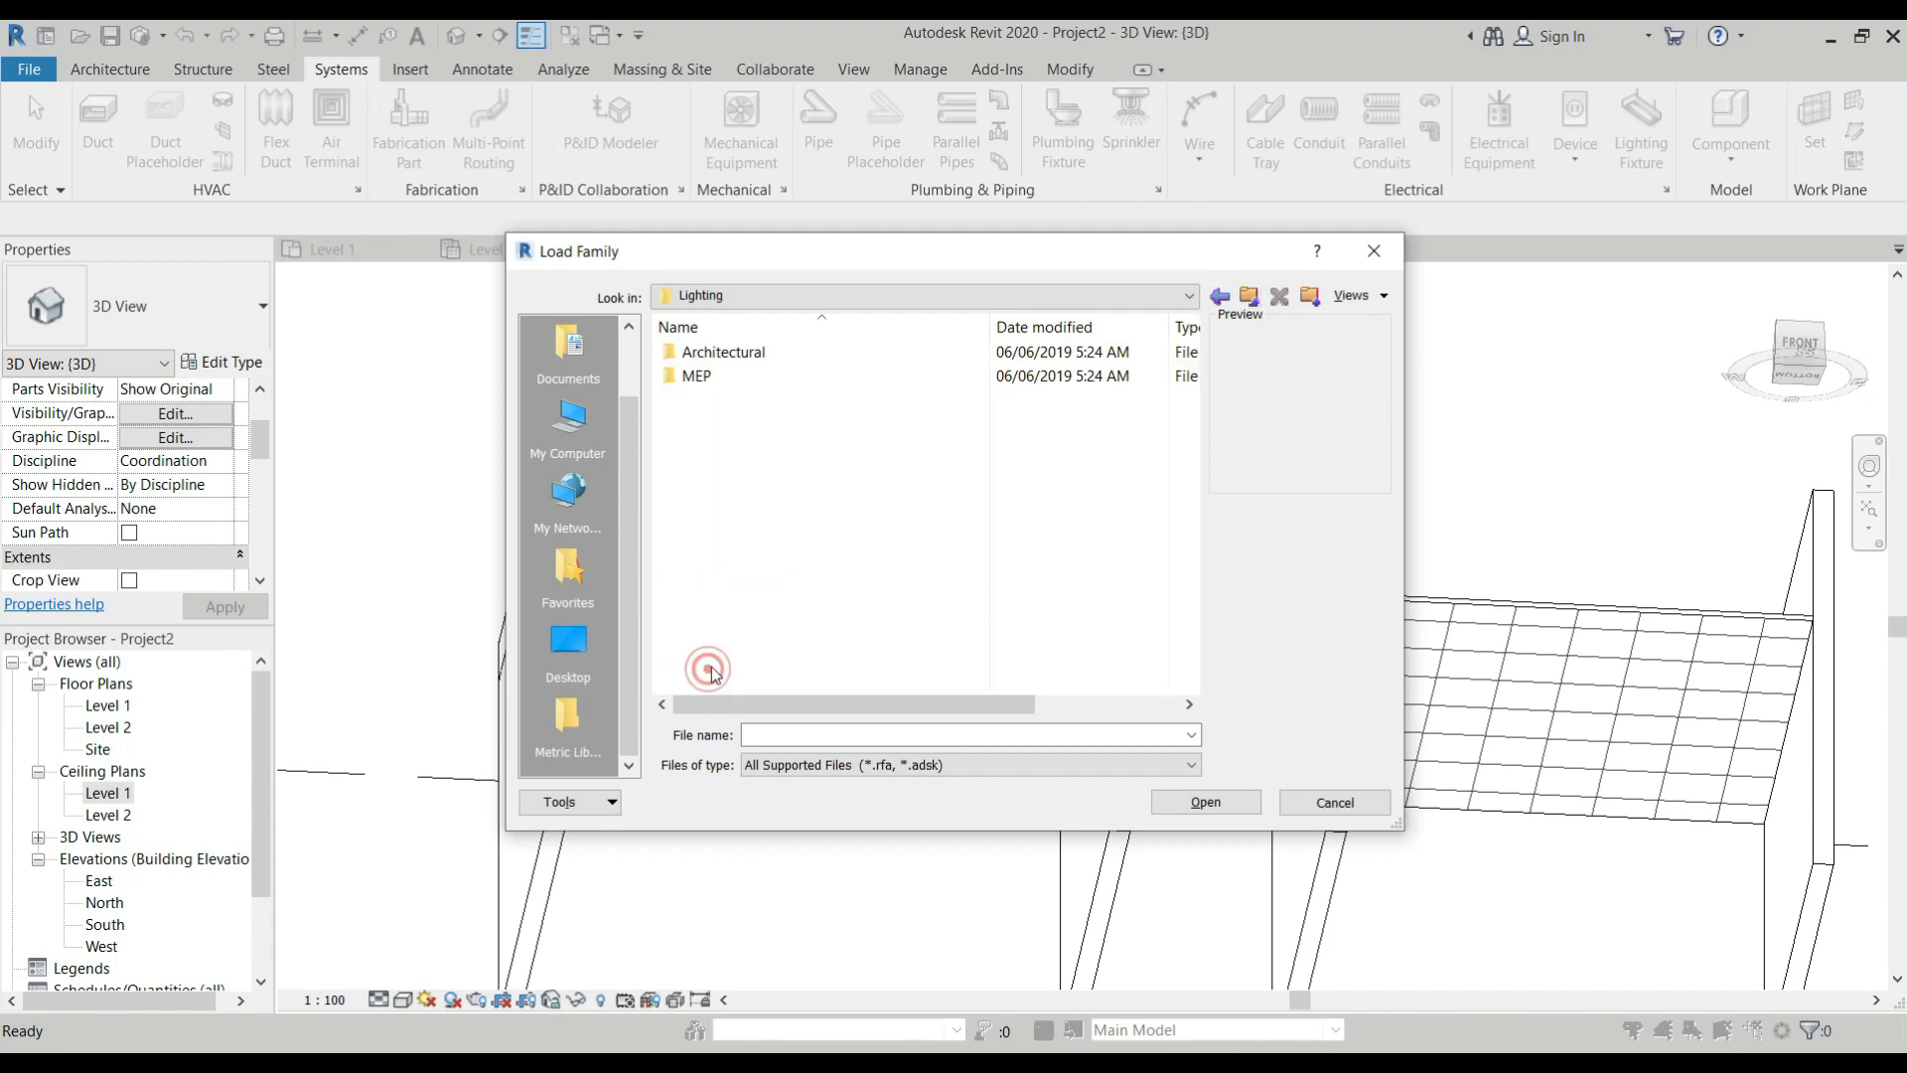
{"action": "double_click", "coordinate": [733, 356]}
{"action": "double_click", "coordinate": [755, 376]}
{"action": "left_click", "coordinate": [823, 326]}
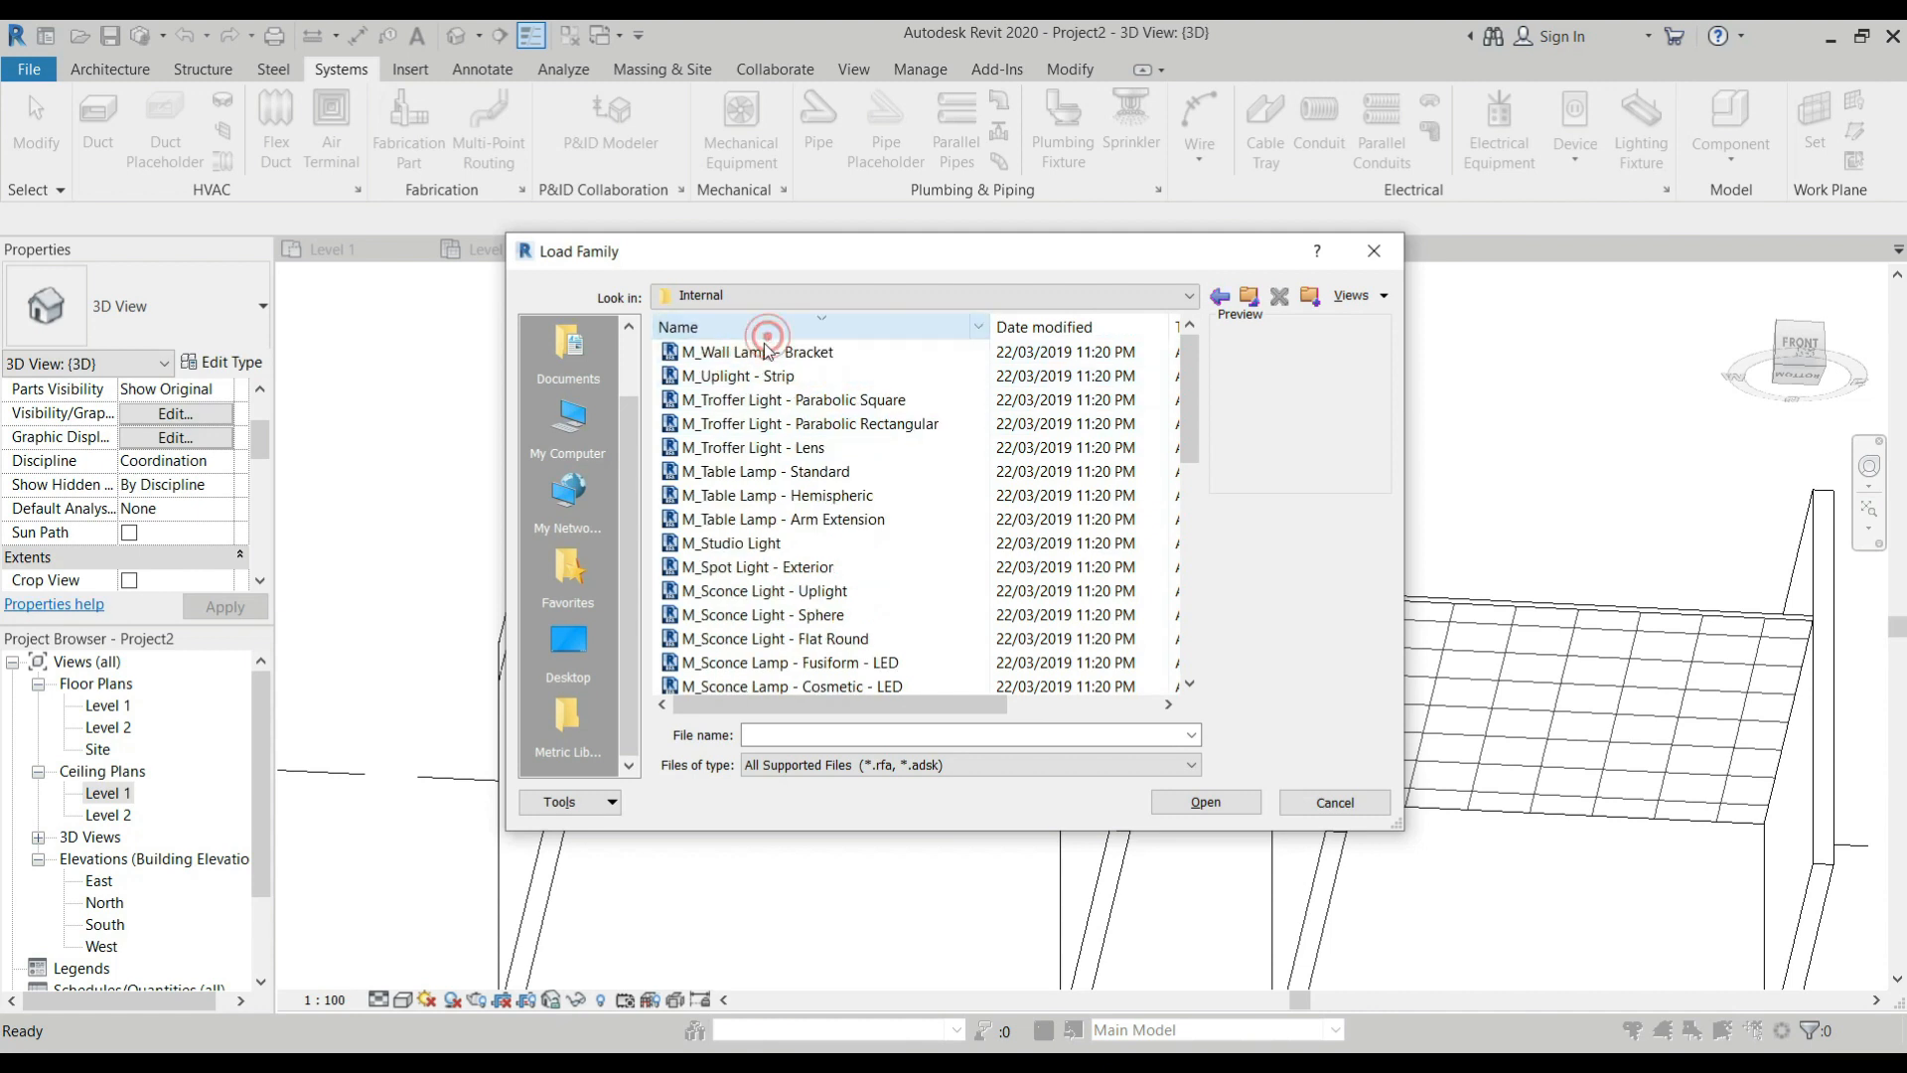
{"action": "left_click", "coordinate": [825, 326]}
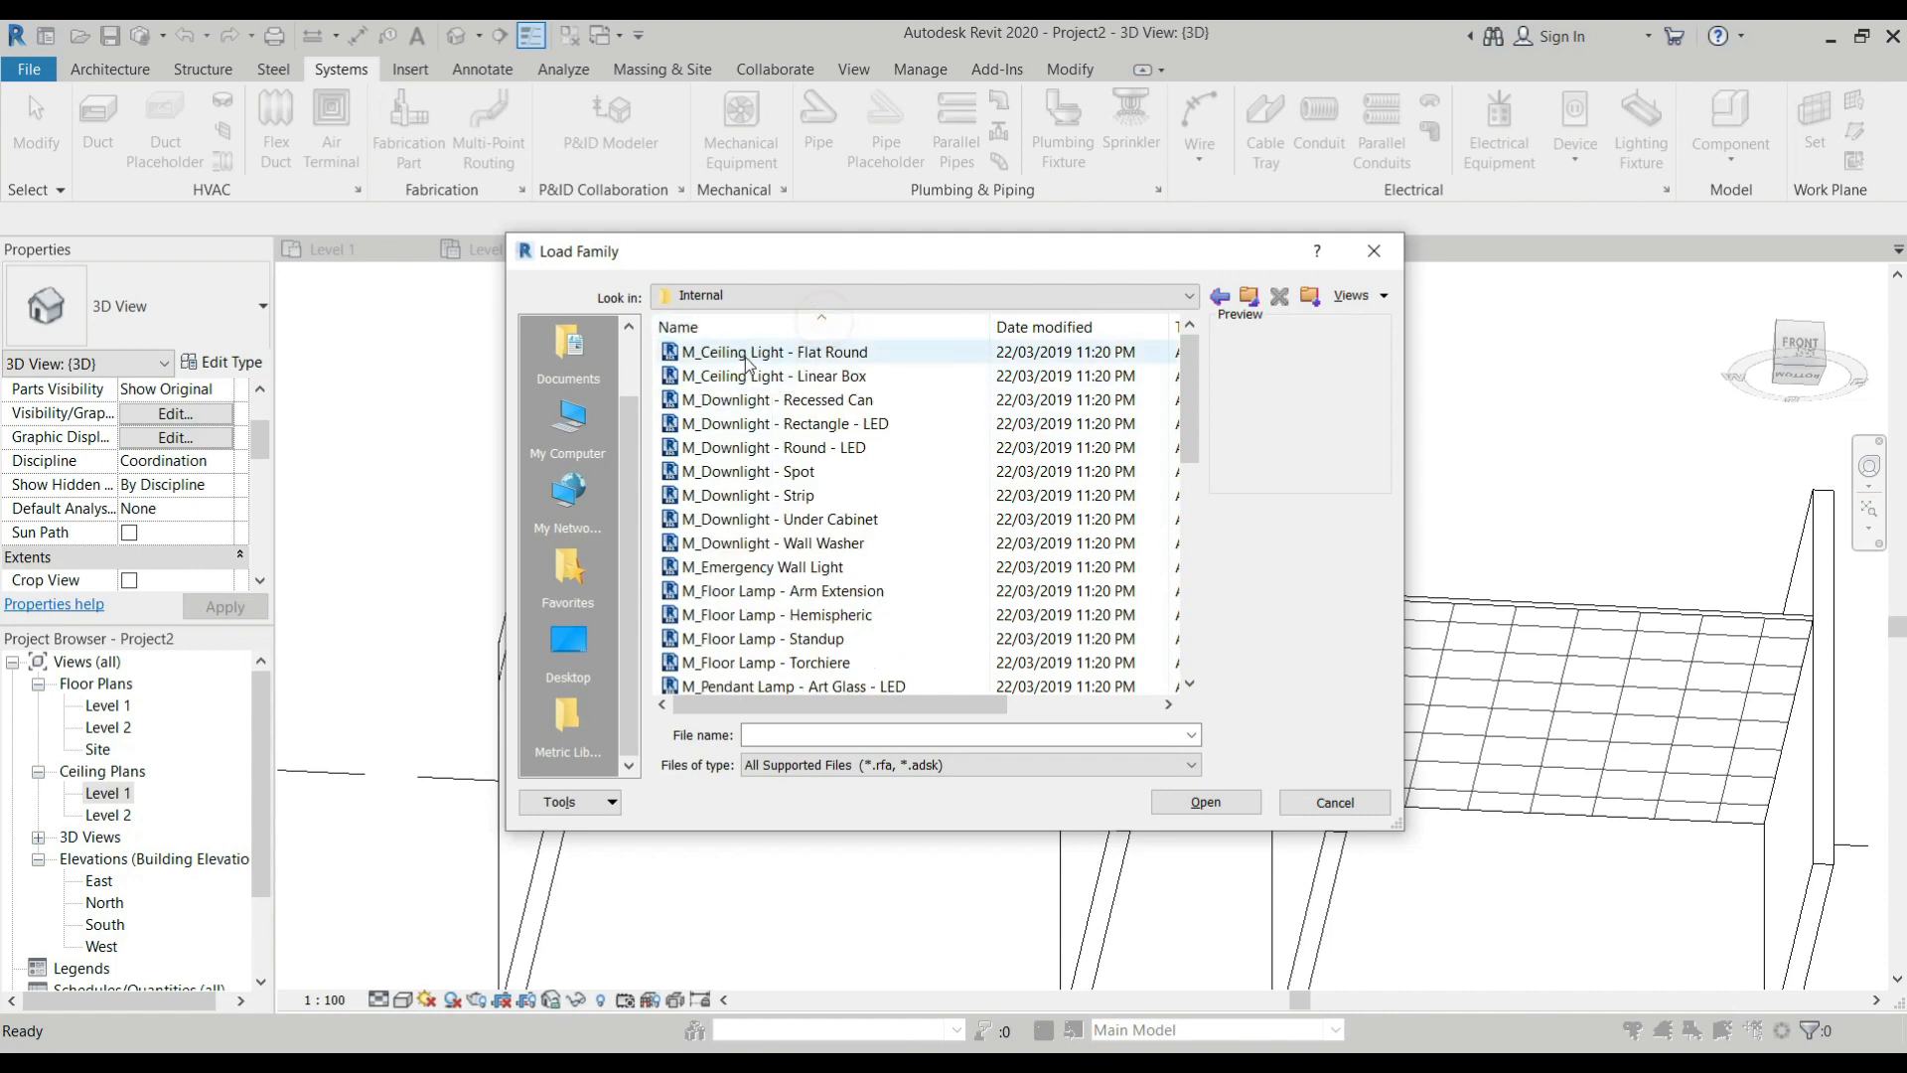
{"action": "left_click", "coordinate": [745, 352]}
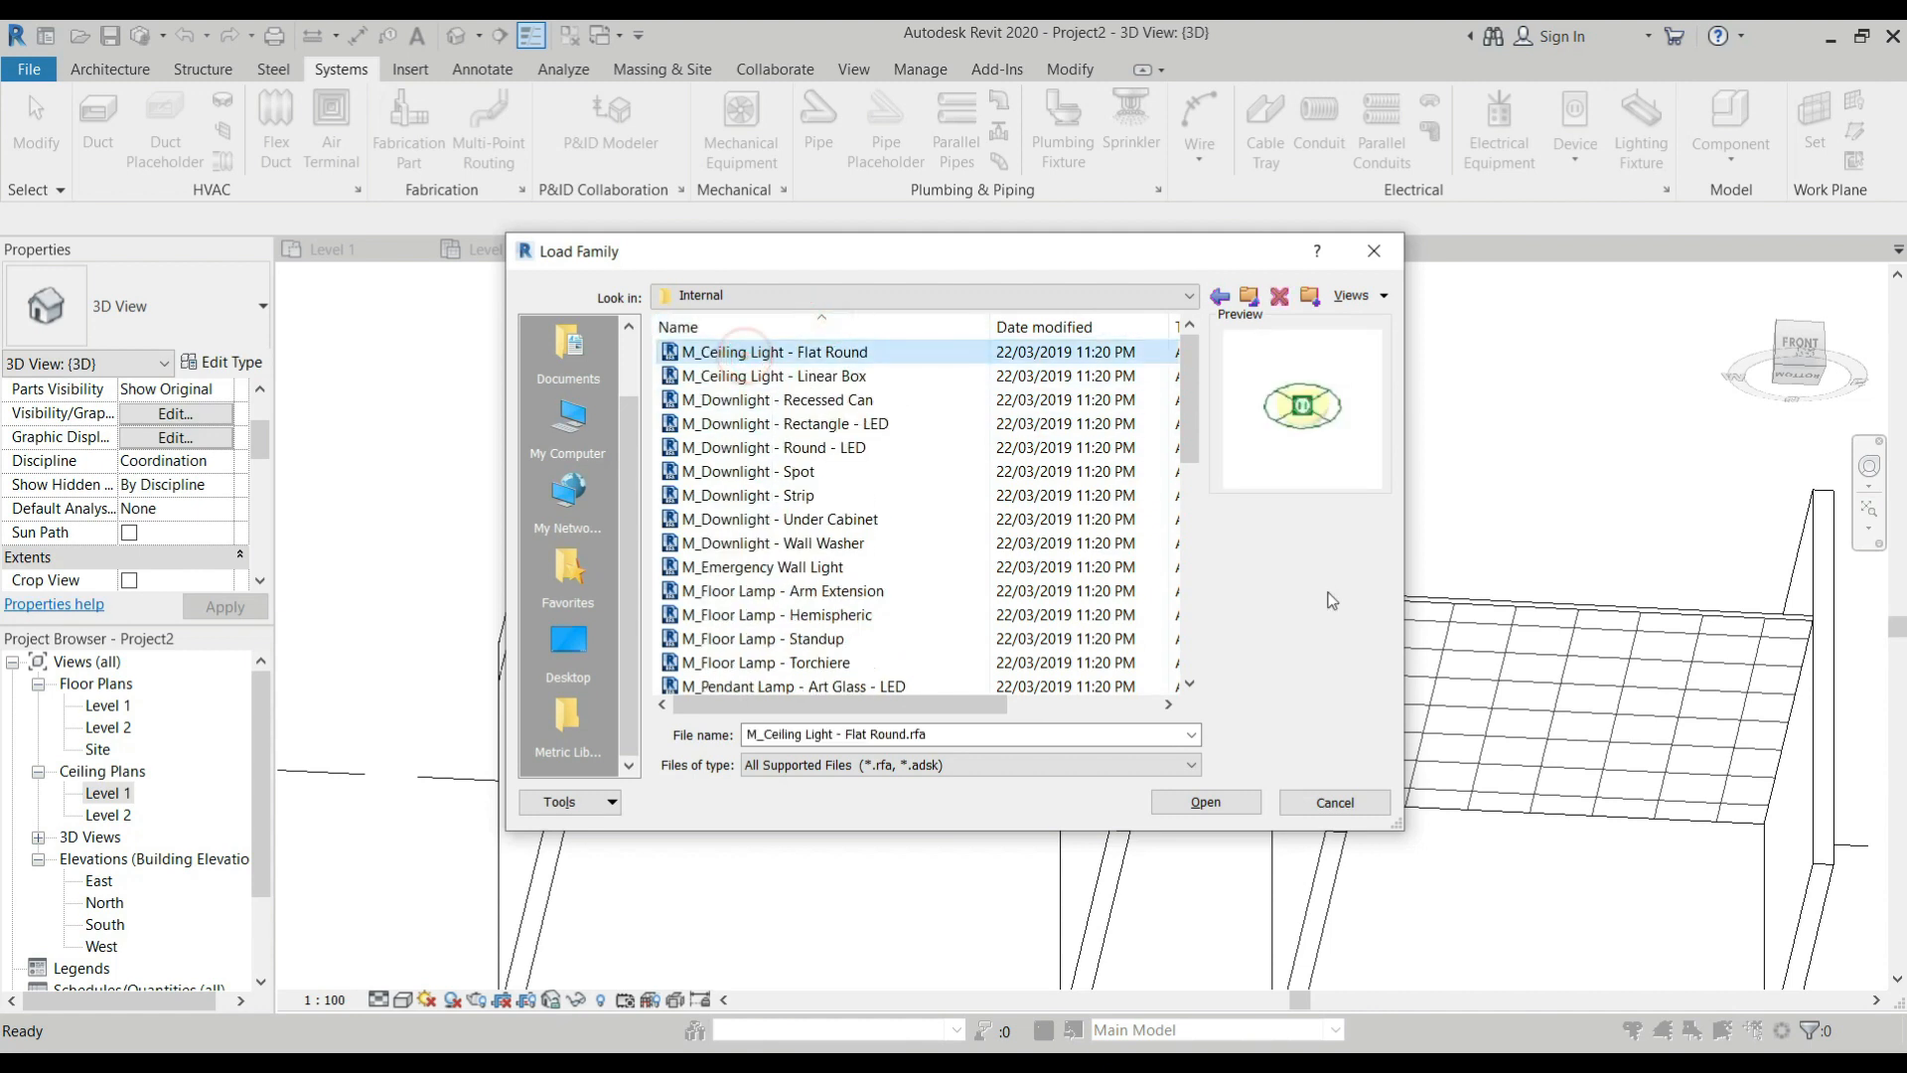
{"action": "left_click", "coordinate": [1199, 803]}
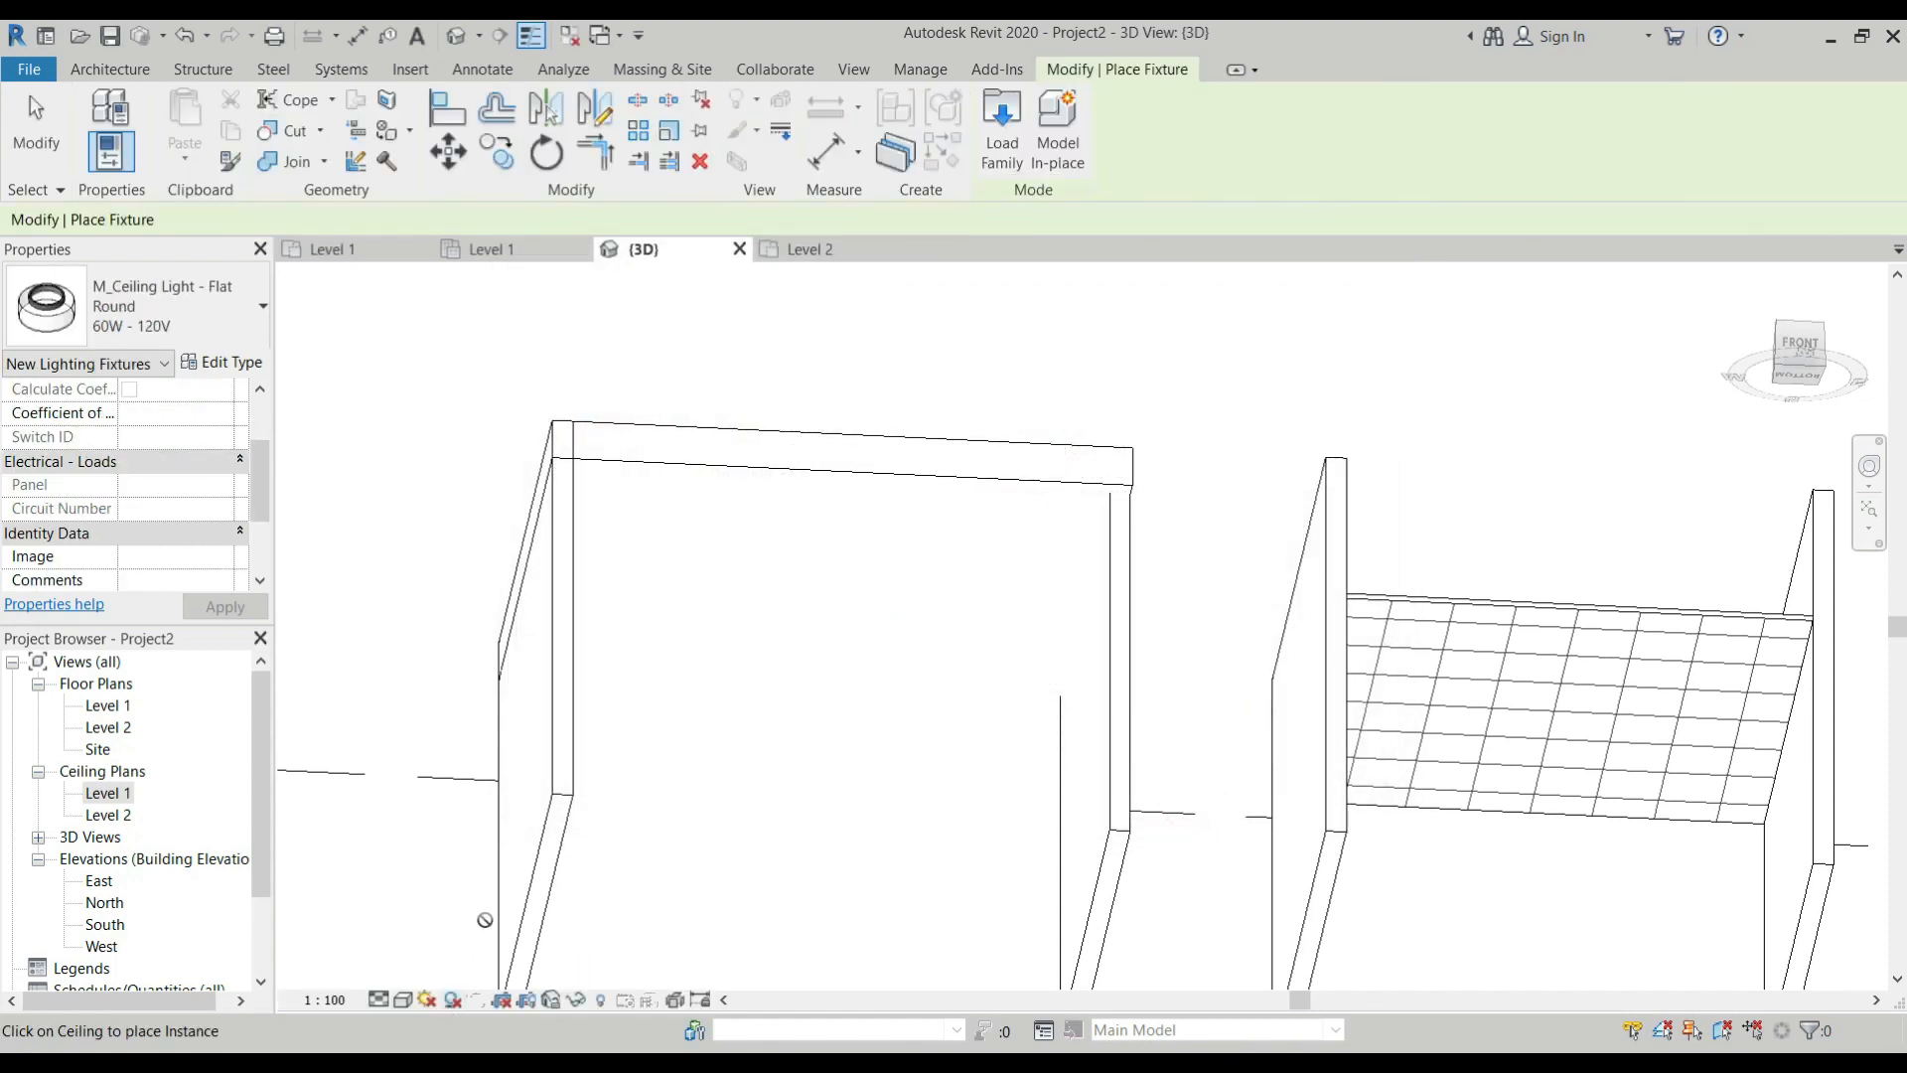
Set the 3D view's visual style to Shaded and place the Flat Round ceiling light on the second room's grid ceiling.
{"action": "left_click", "coordinate": [403, 1001]}
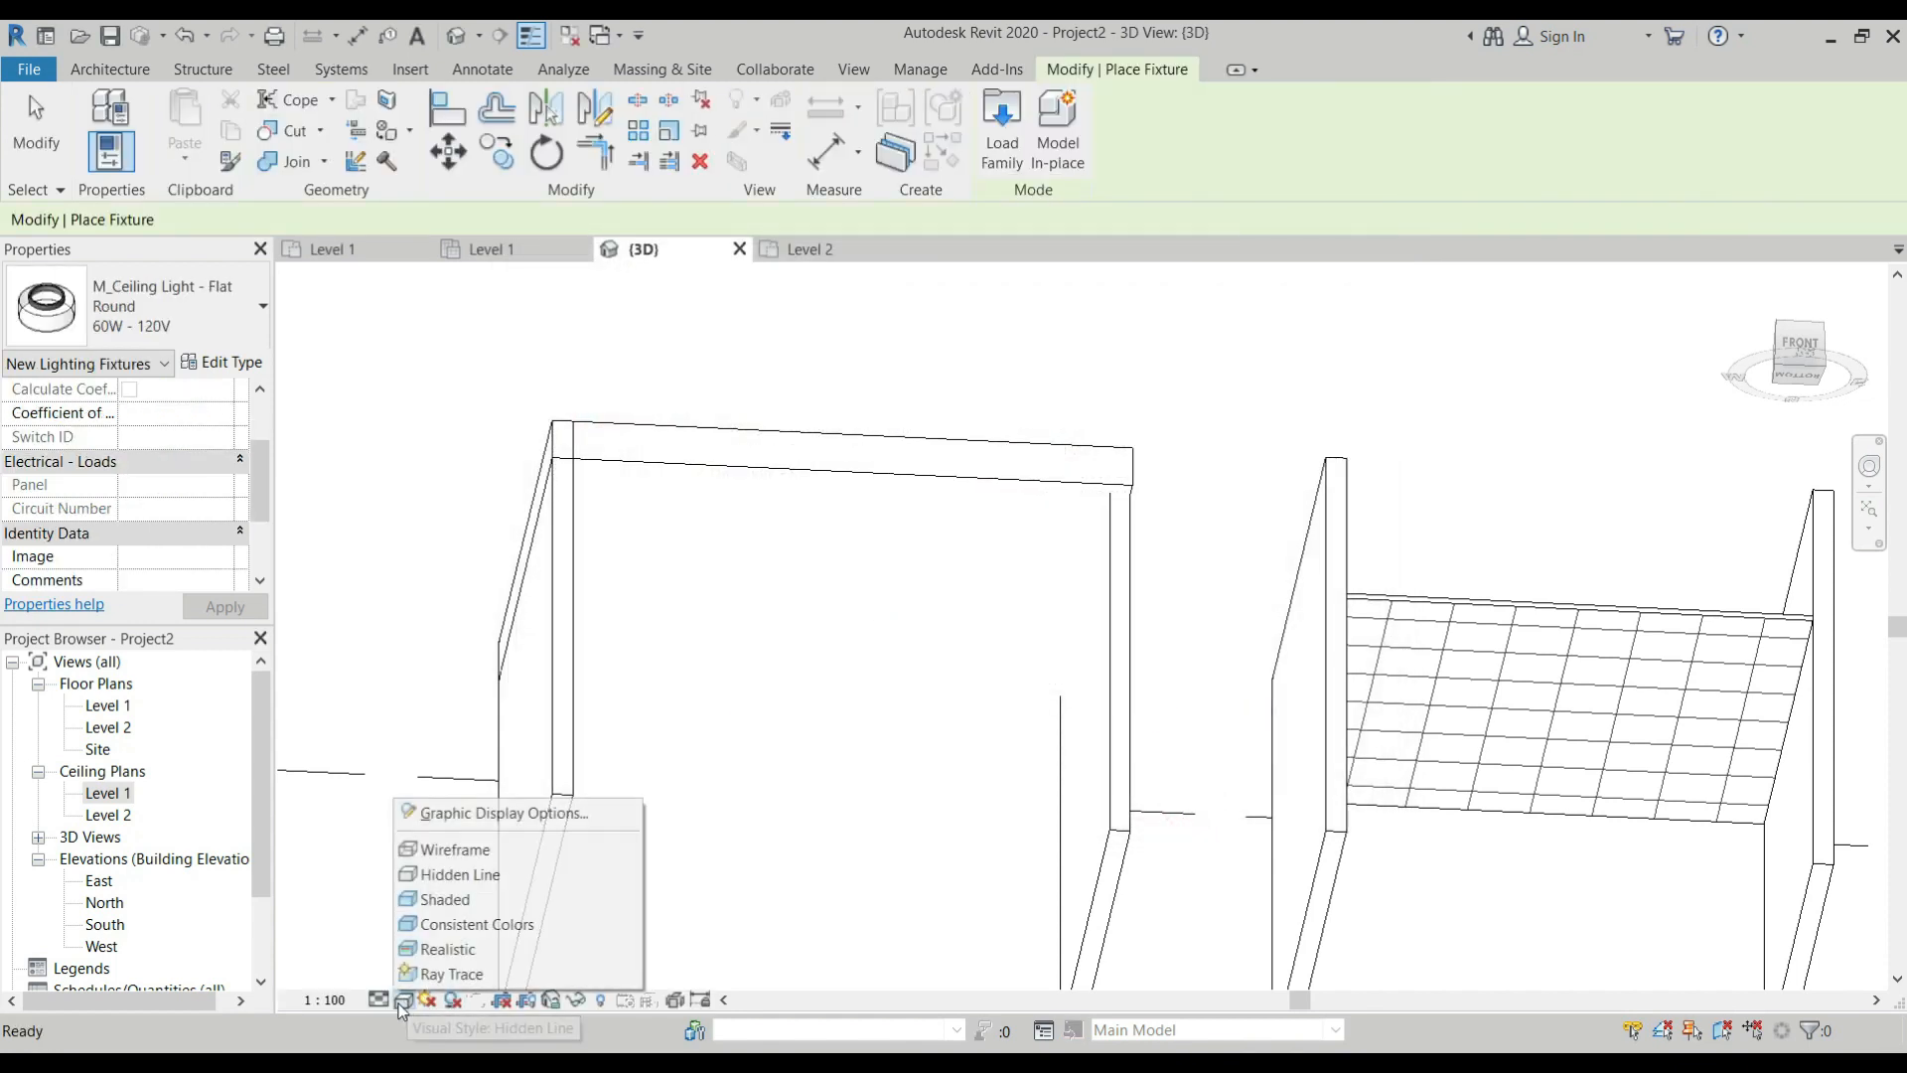
{"action": "left_click", "coordinate": [460, 900]}
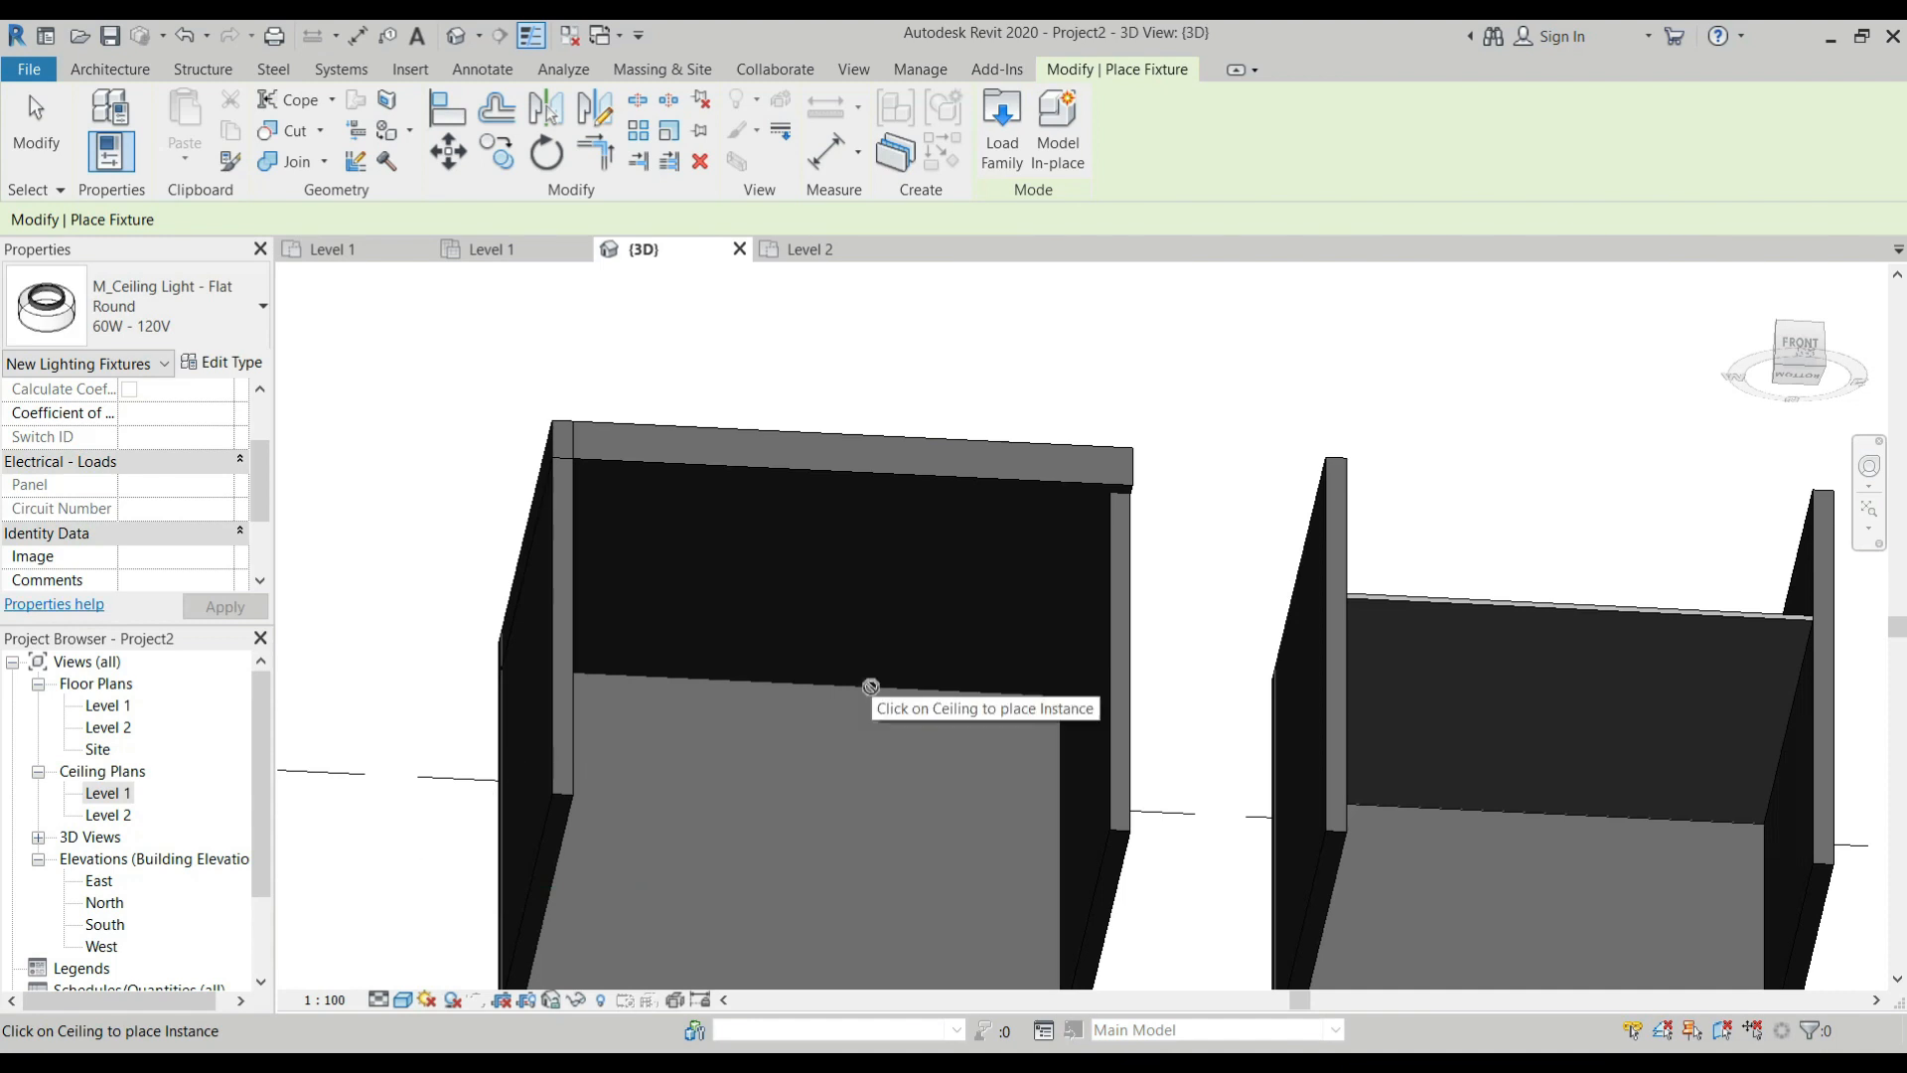
{"action": "scroll", "coordinate": [873, 689], "scroll_direction": "down", "scroll_amount": 3}
{"action": "middle_click_drag", "start_coordinate": [874, 695], "coordinate": [916, 760], "text": "shift"}
{"action": "scroll", "coordinate": [1172, 715], "scroll_direction": "up", "scroll_amount": 3}
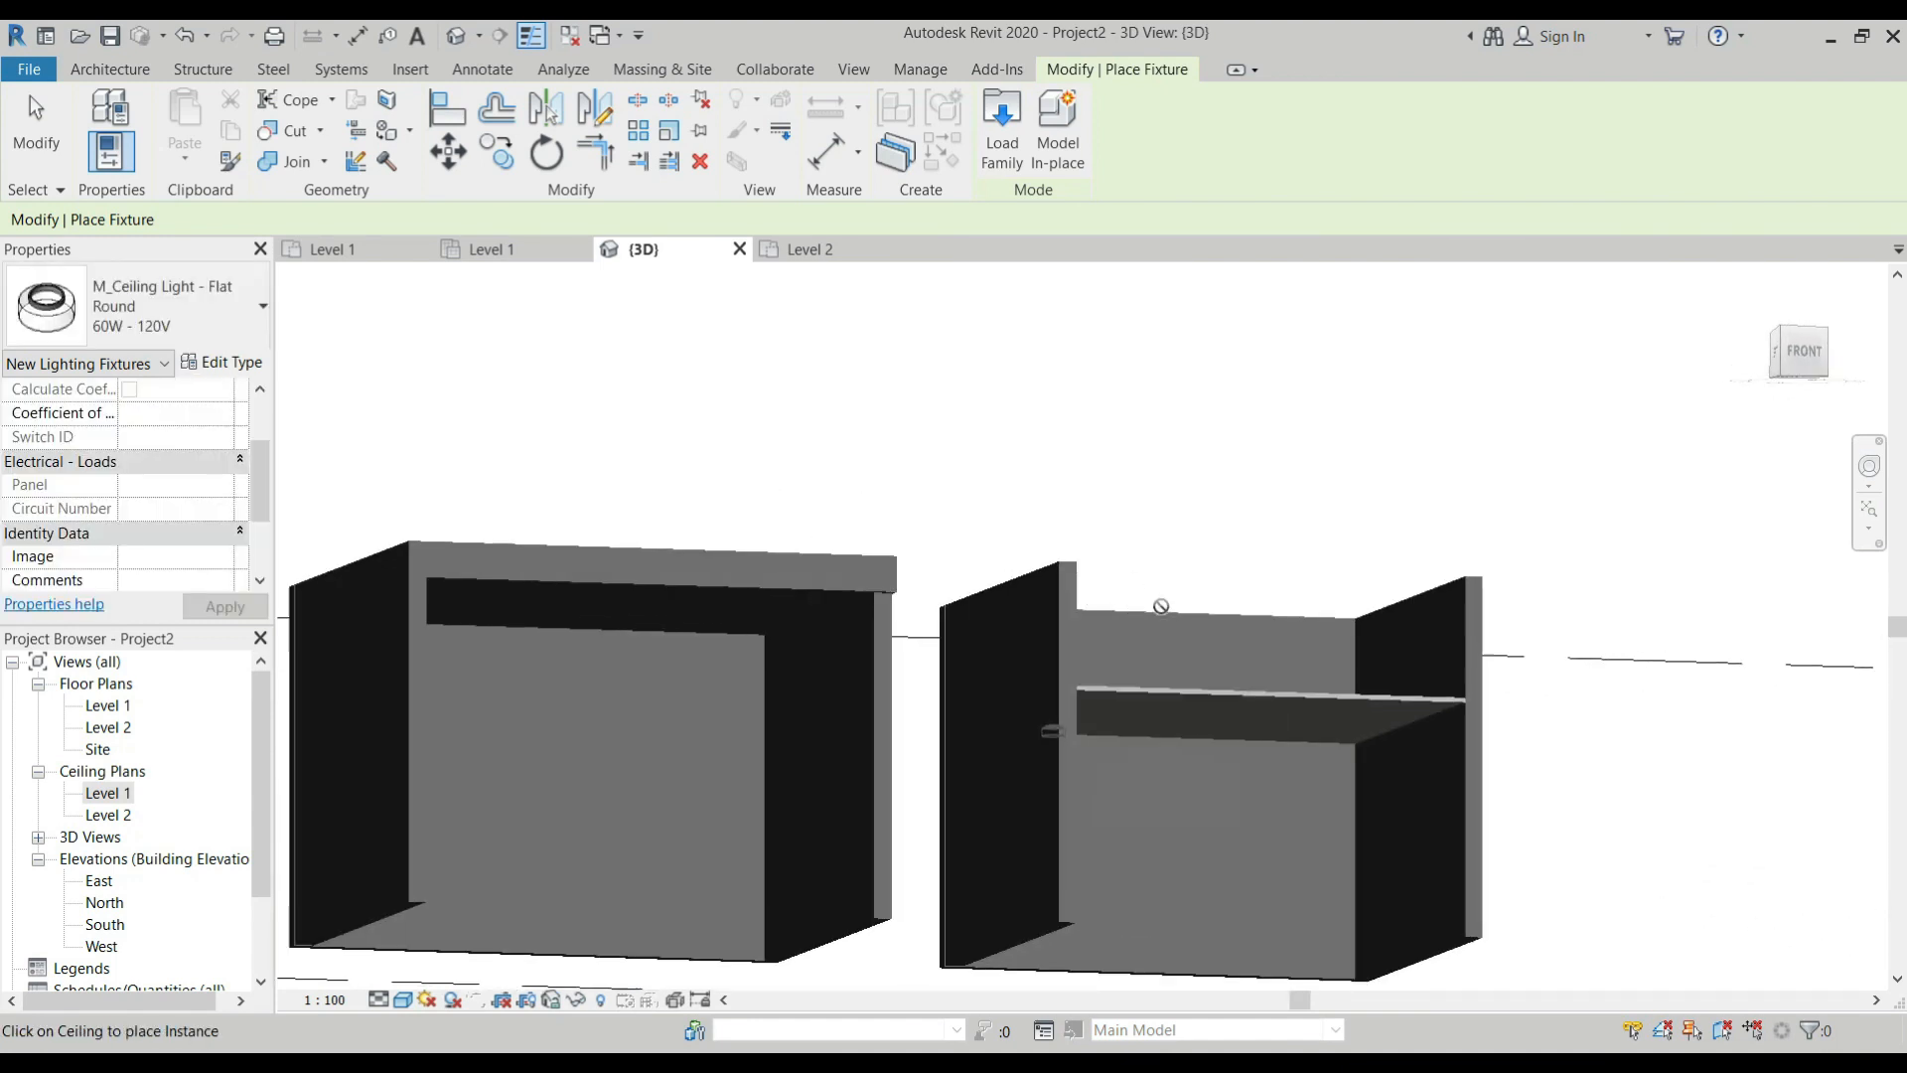
{"action": "scroll", "coordinate": [1175, 732], "scroll_direction": "up", "scroll_amount": 4}
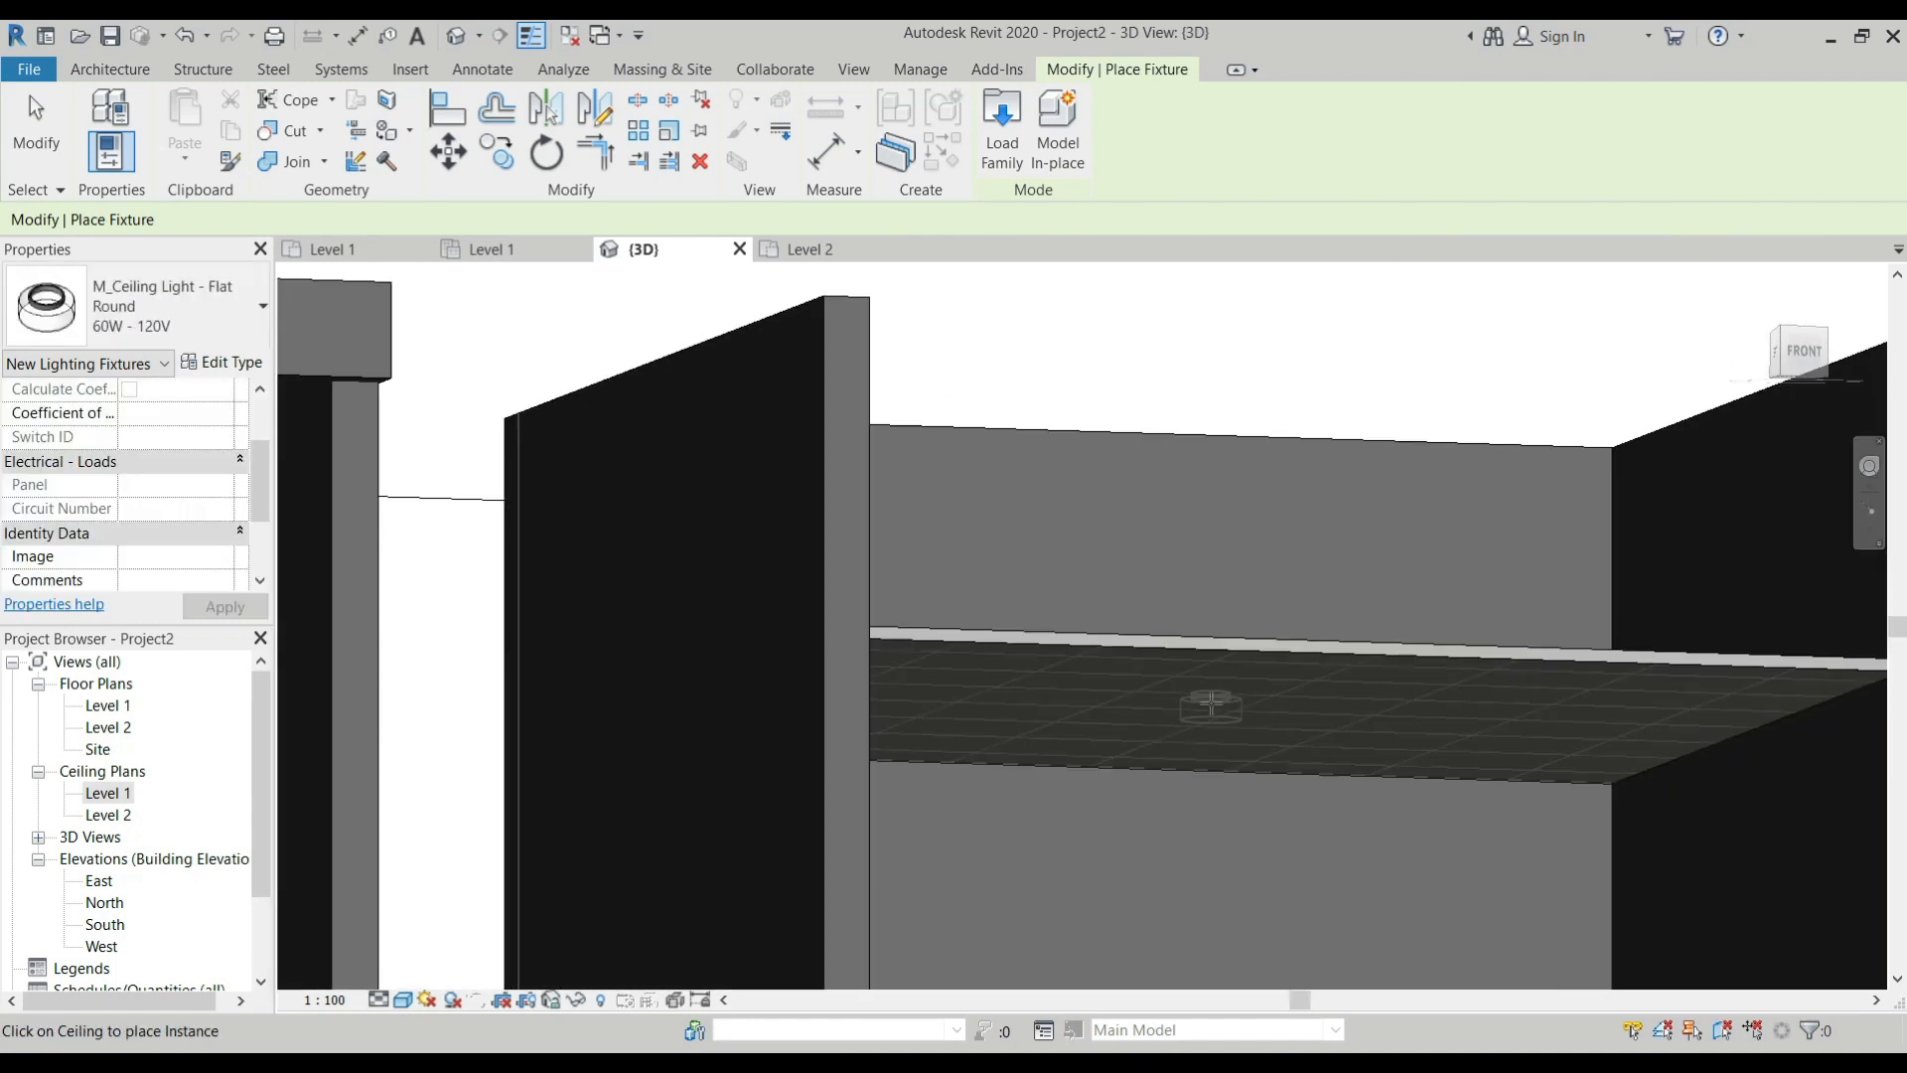
{"action": "left_click", "coordinate": [1211, 711]}
Examine the placed ceiling light and the underside of the first room's floor slab in 3D, and end fixture placement.
{"action": "middle_click_drag", "start_coordinate": [1127, 692], "coordinate": [1180, 515], "text": "shift"}
{"action": "scroll", "coordinate": [1259, 740], "scroll_direction": "down", "scroll_amount": 5}
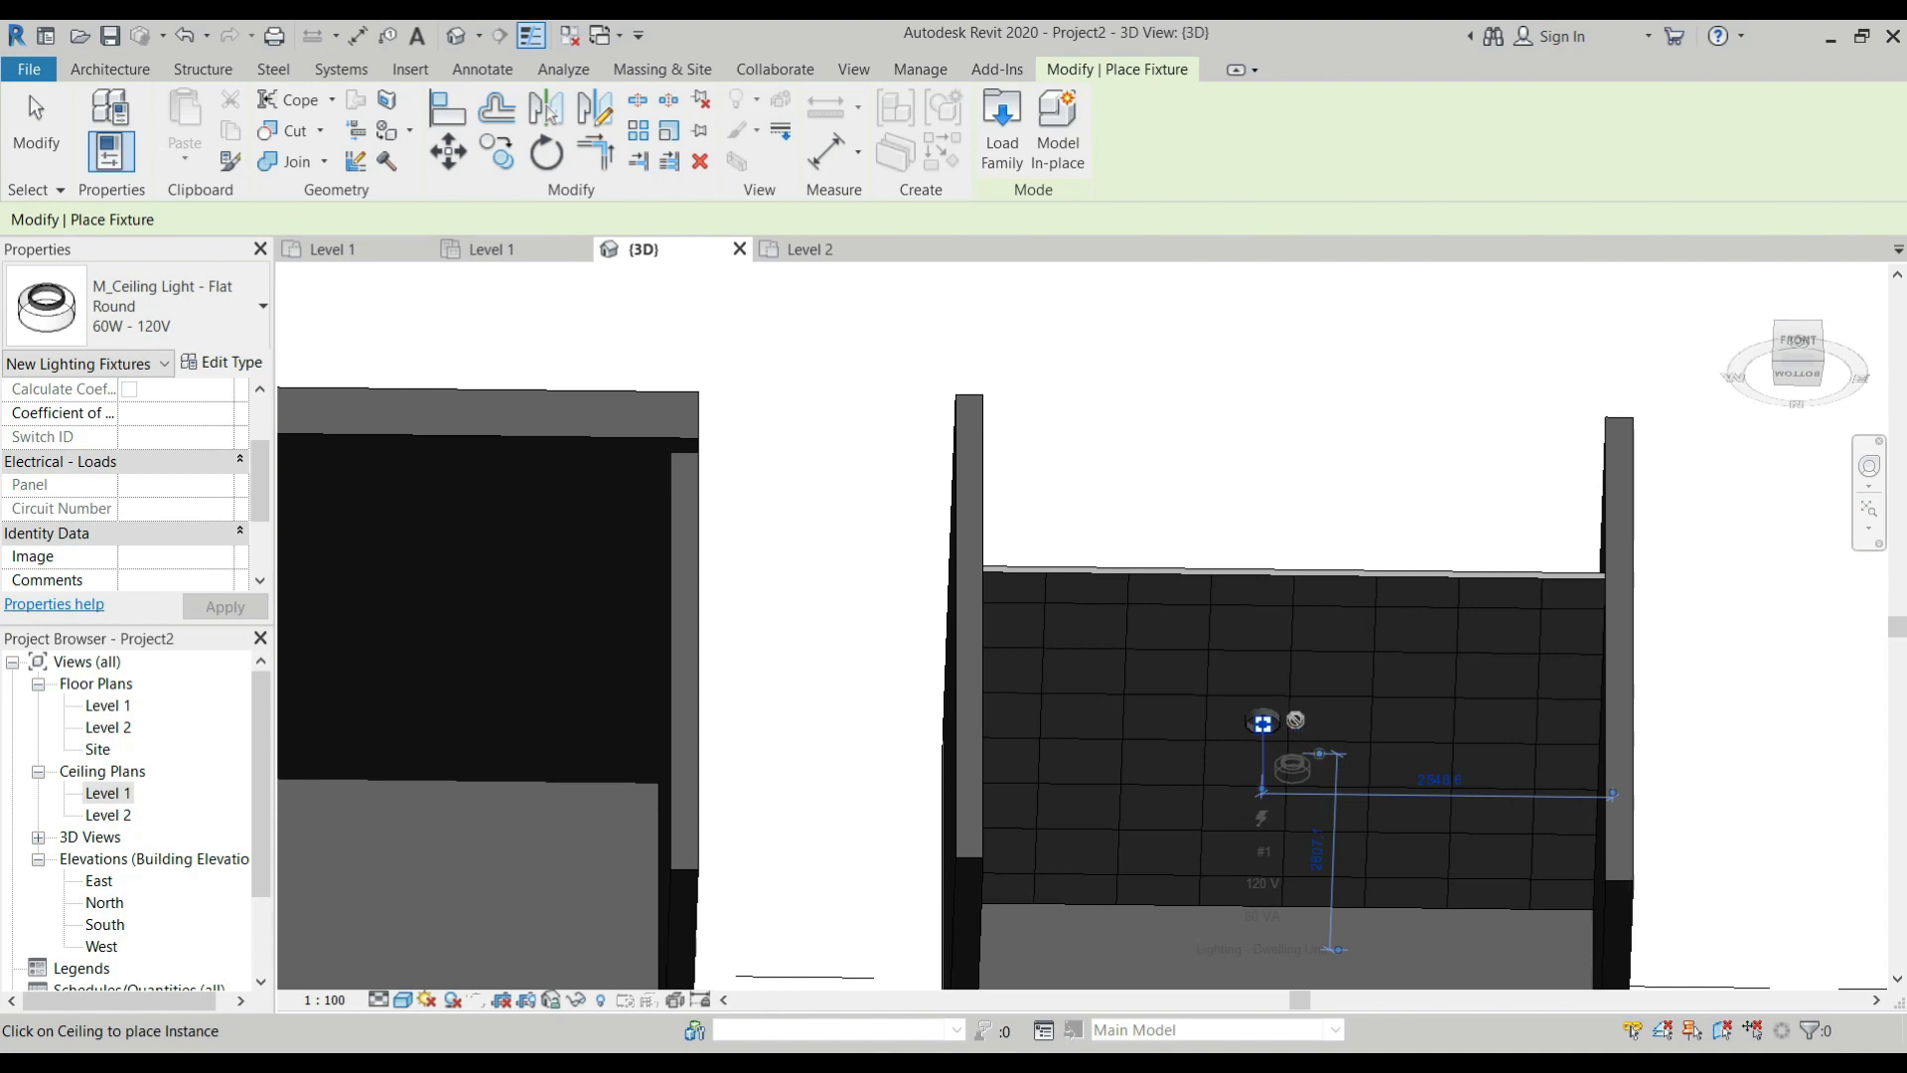
{"action": "scroll", "coordinate": [1263, 723], "scroll_direction": "down", "scroll_amount": 1}
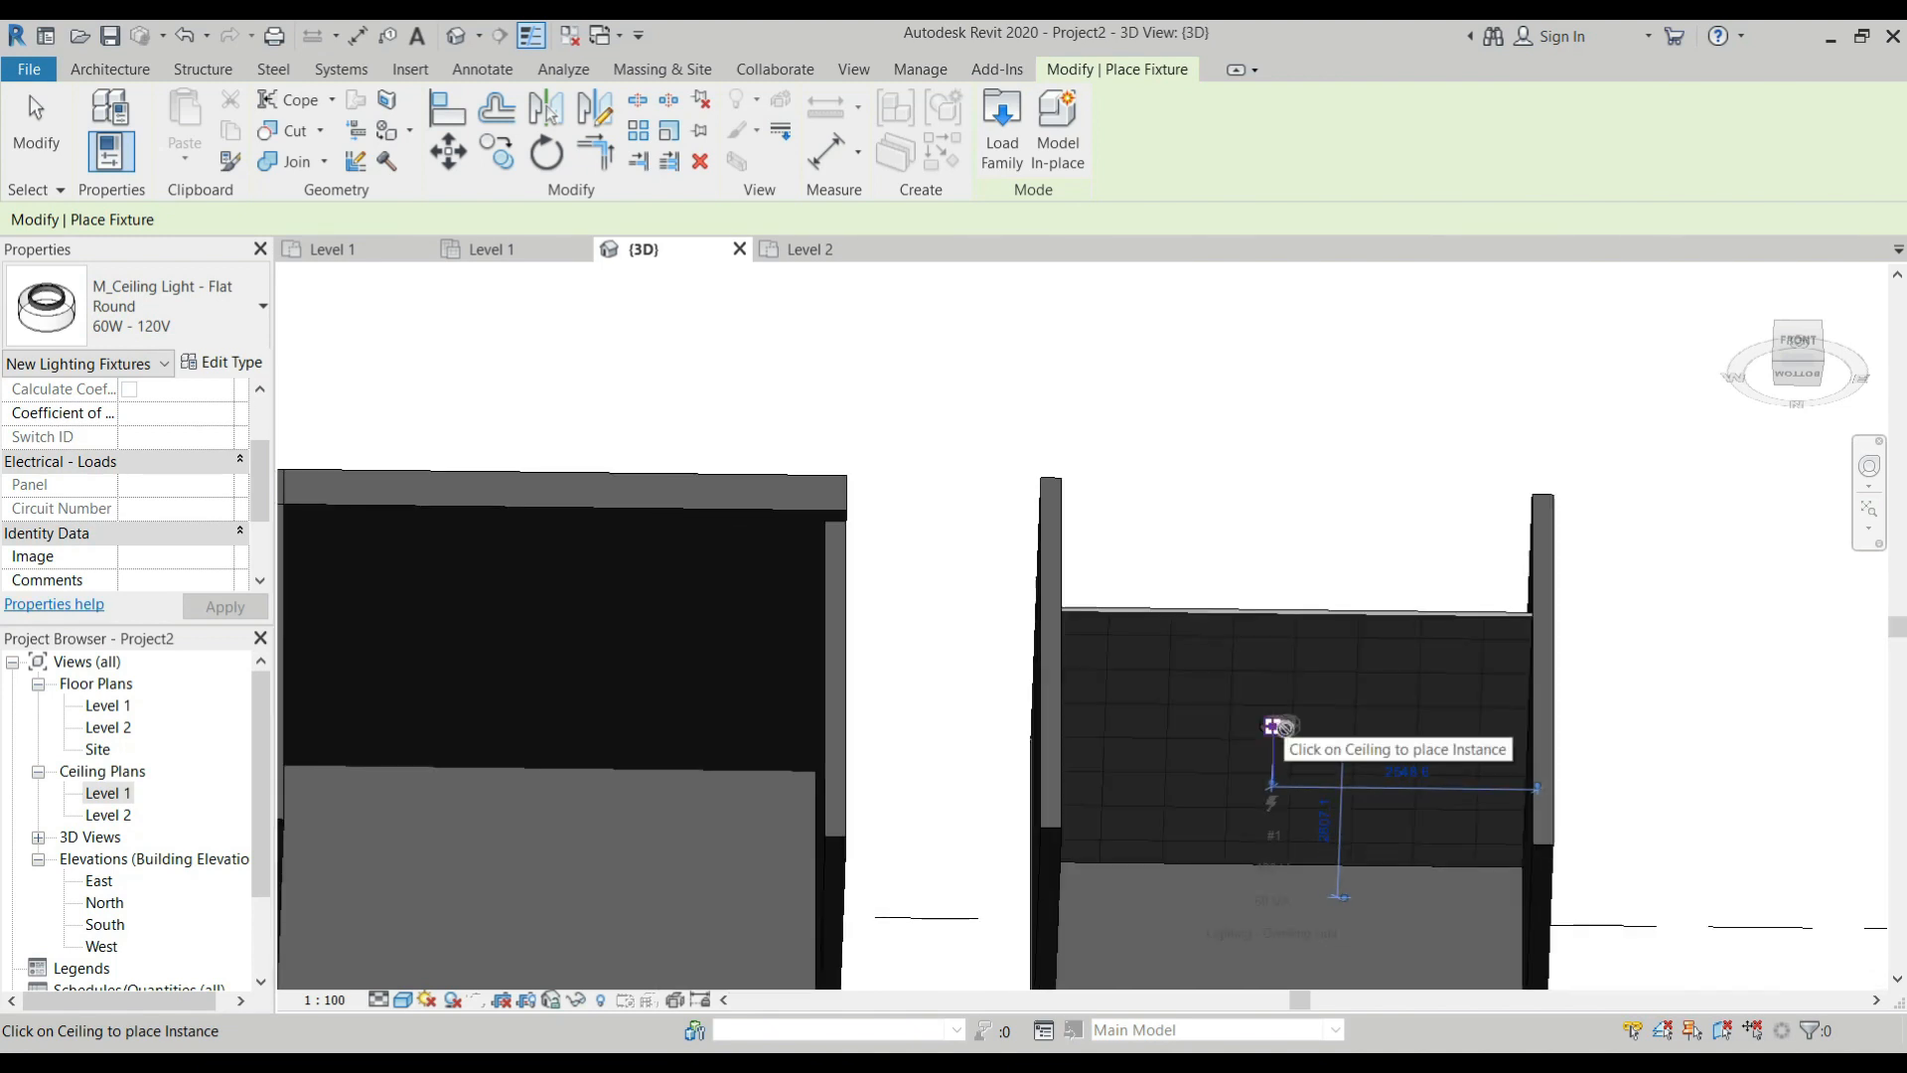
{"action": "scroll", "coordinate": [1282, 728], "scroll_direction": "down", "scroll_amount": 1}
{"action": "scroll", "coordinate": [758, 624], "scroll_direction": "up", "scroll_amount": 2}
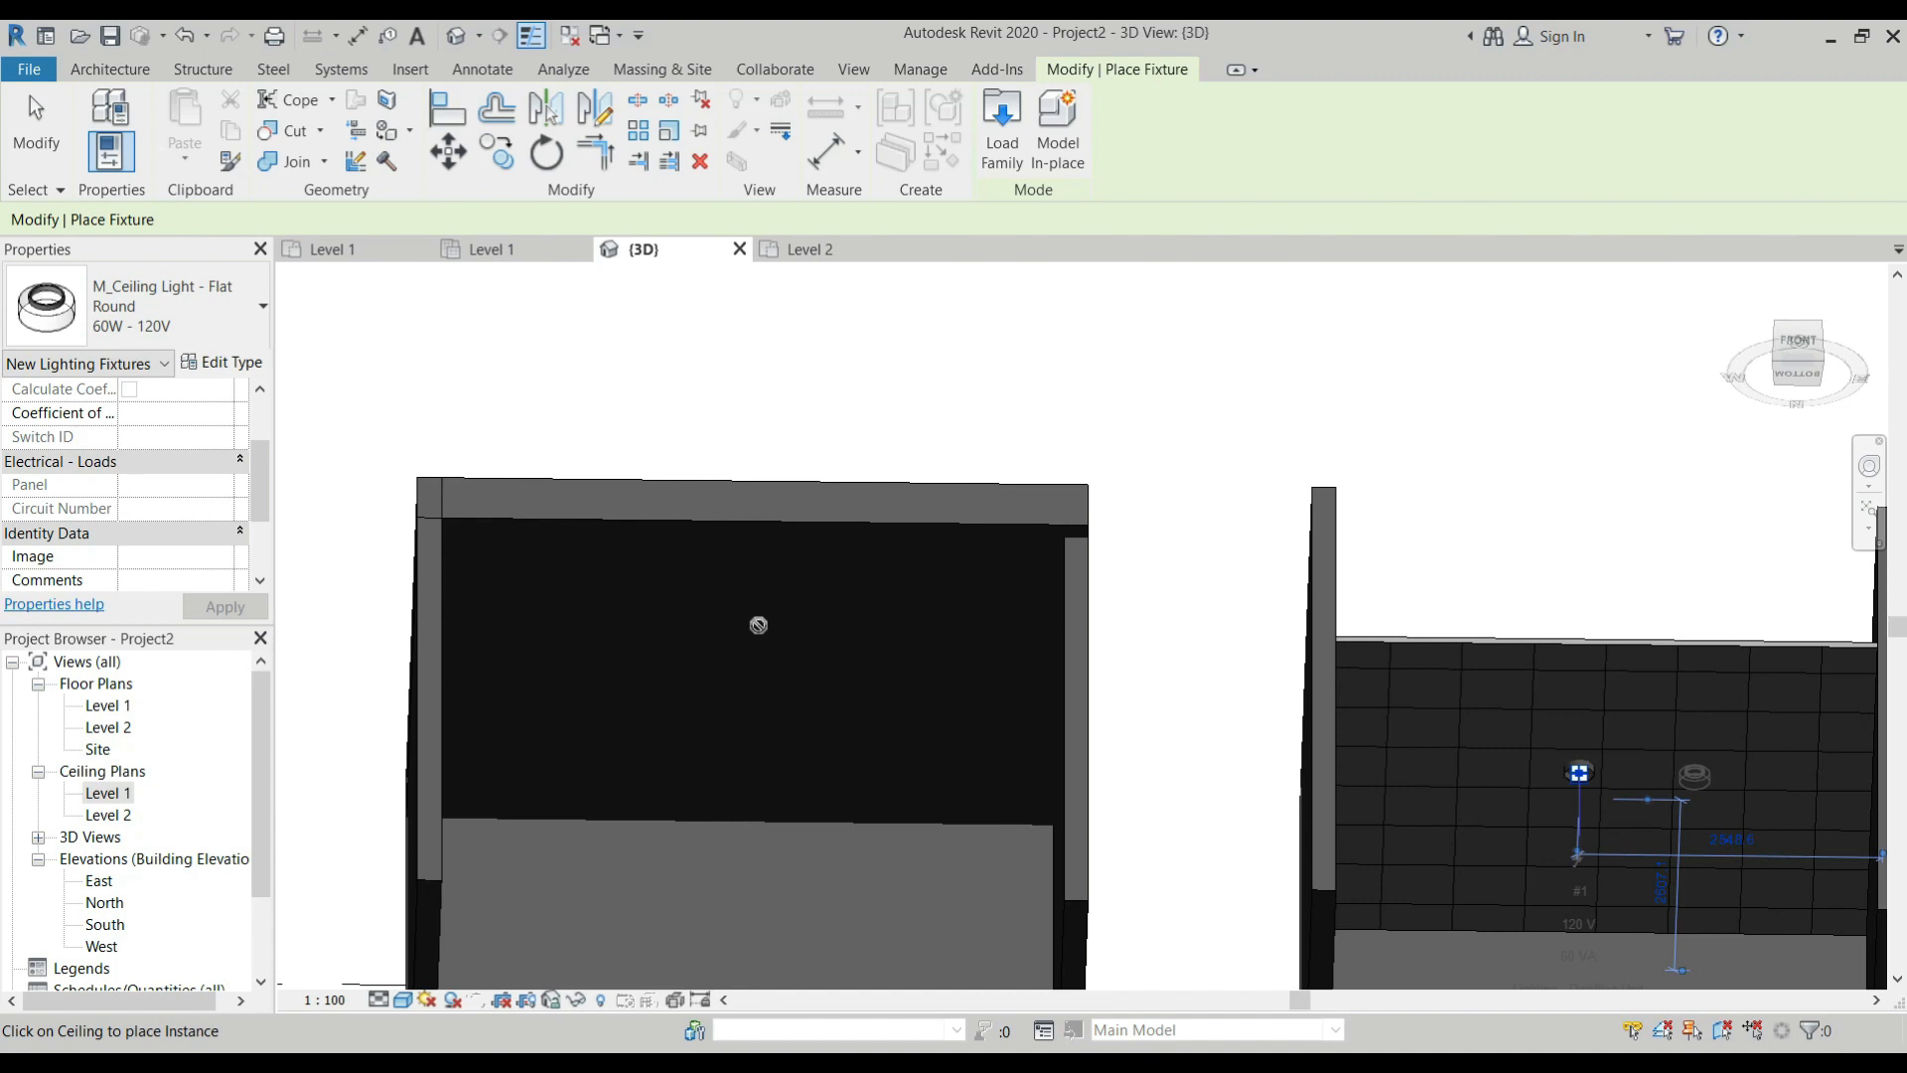
{"action": "scroll", "coordinate": [758, 624], "scroll_direction": "down", "scroll_amount": 1}
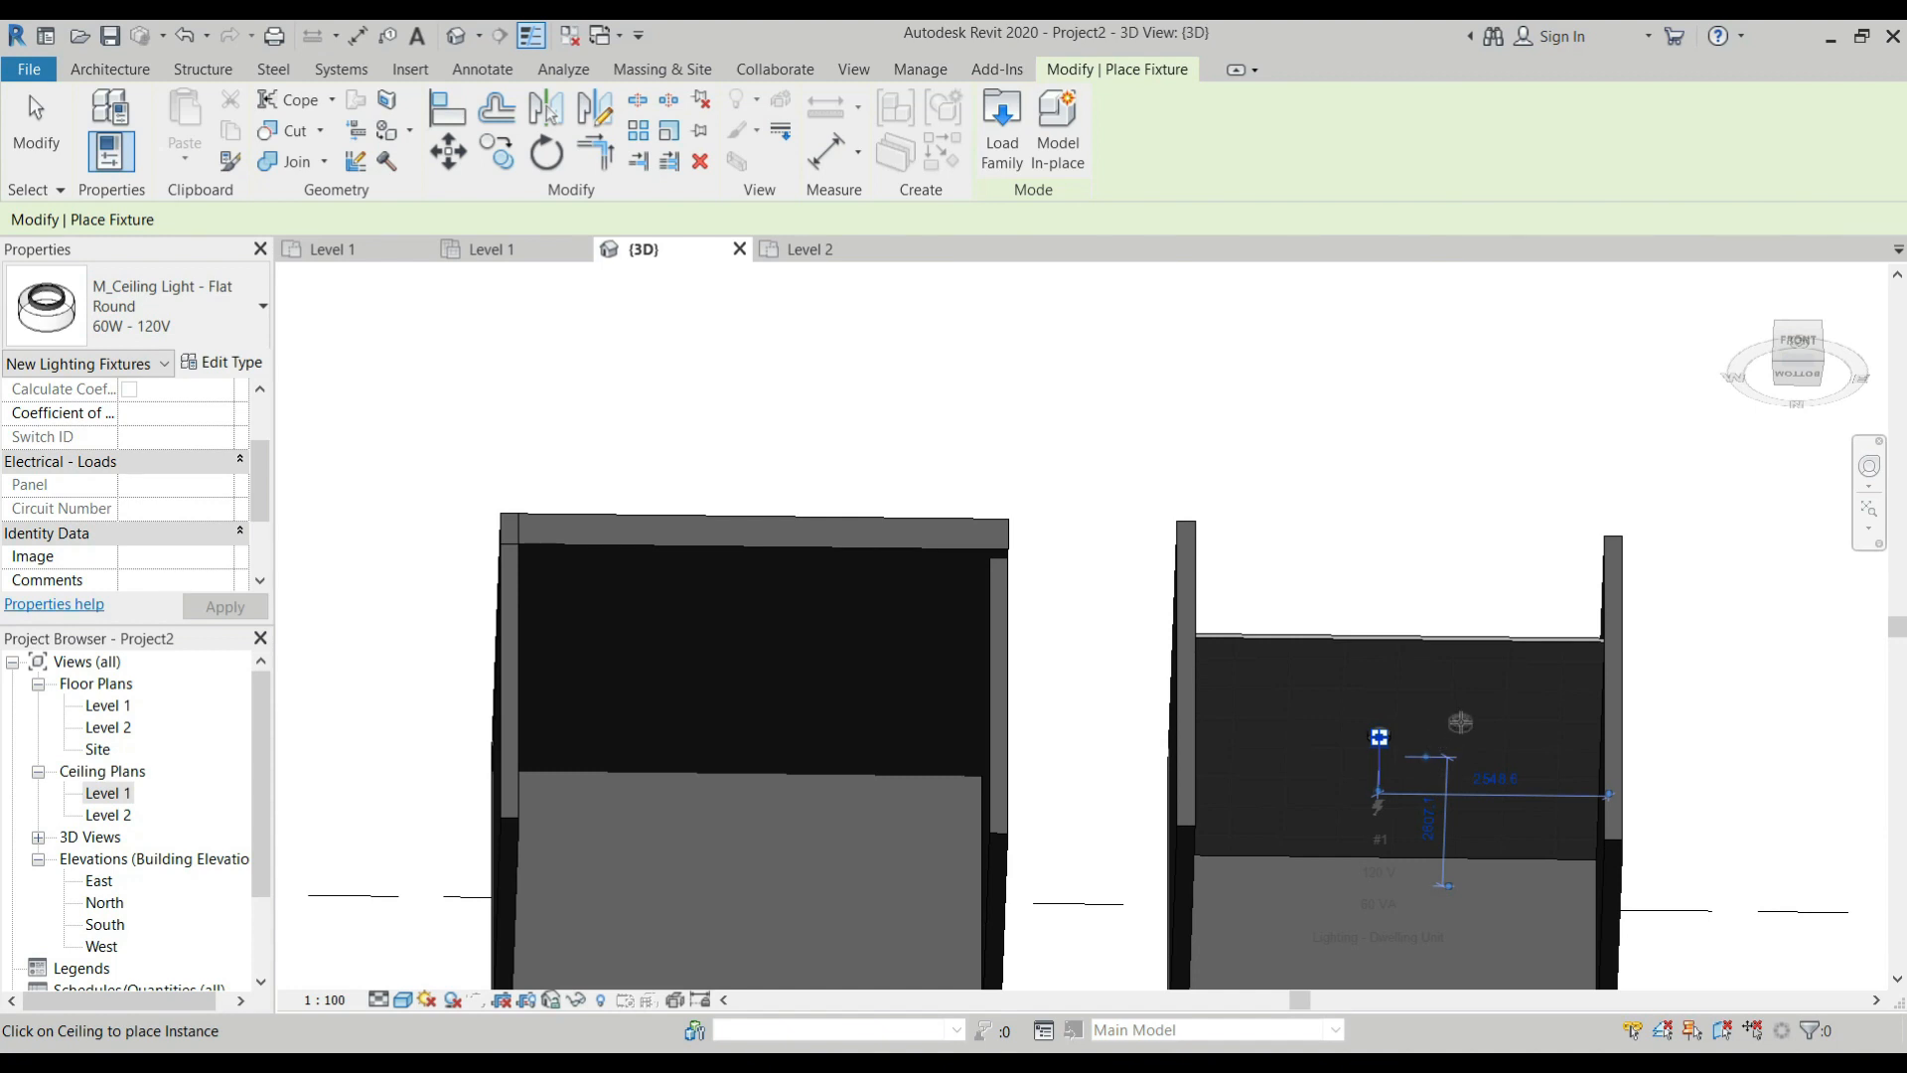
{"action": "left_click", "coordinate": [1379, 737]}
{"action": "key", "text": "Escape"}
{"action": "key", "text": "Escape"}
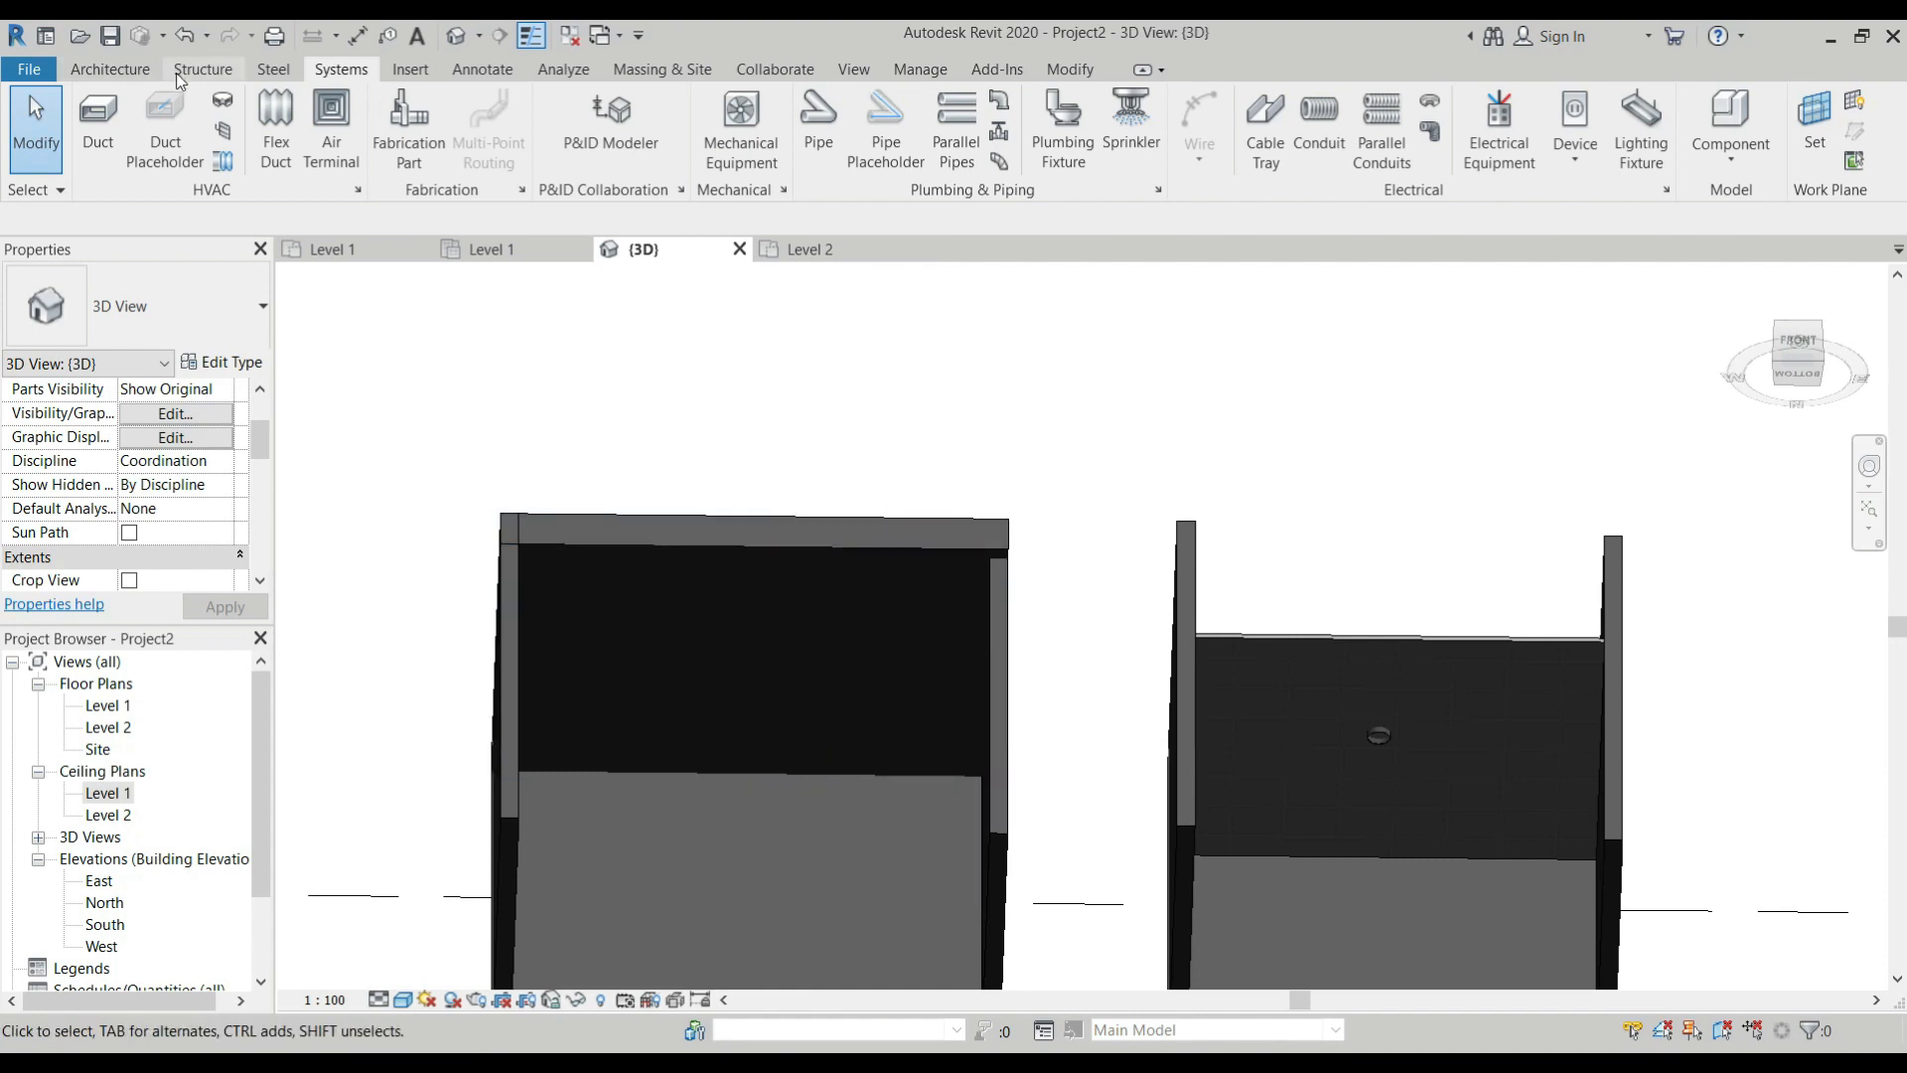
In the Level 1 ceiling plan, create an automatic Basic Ceiling Generic inside the first room.
{"action": "left_click", "coordinate": [112, 71]}
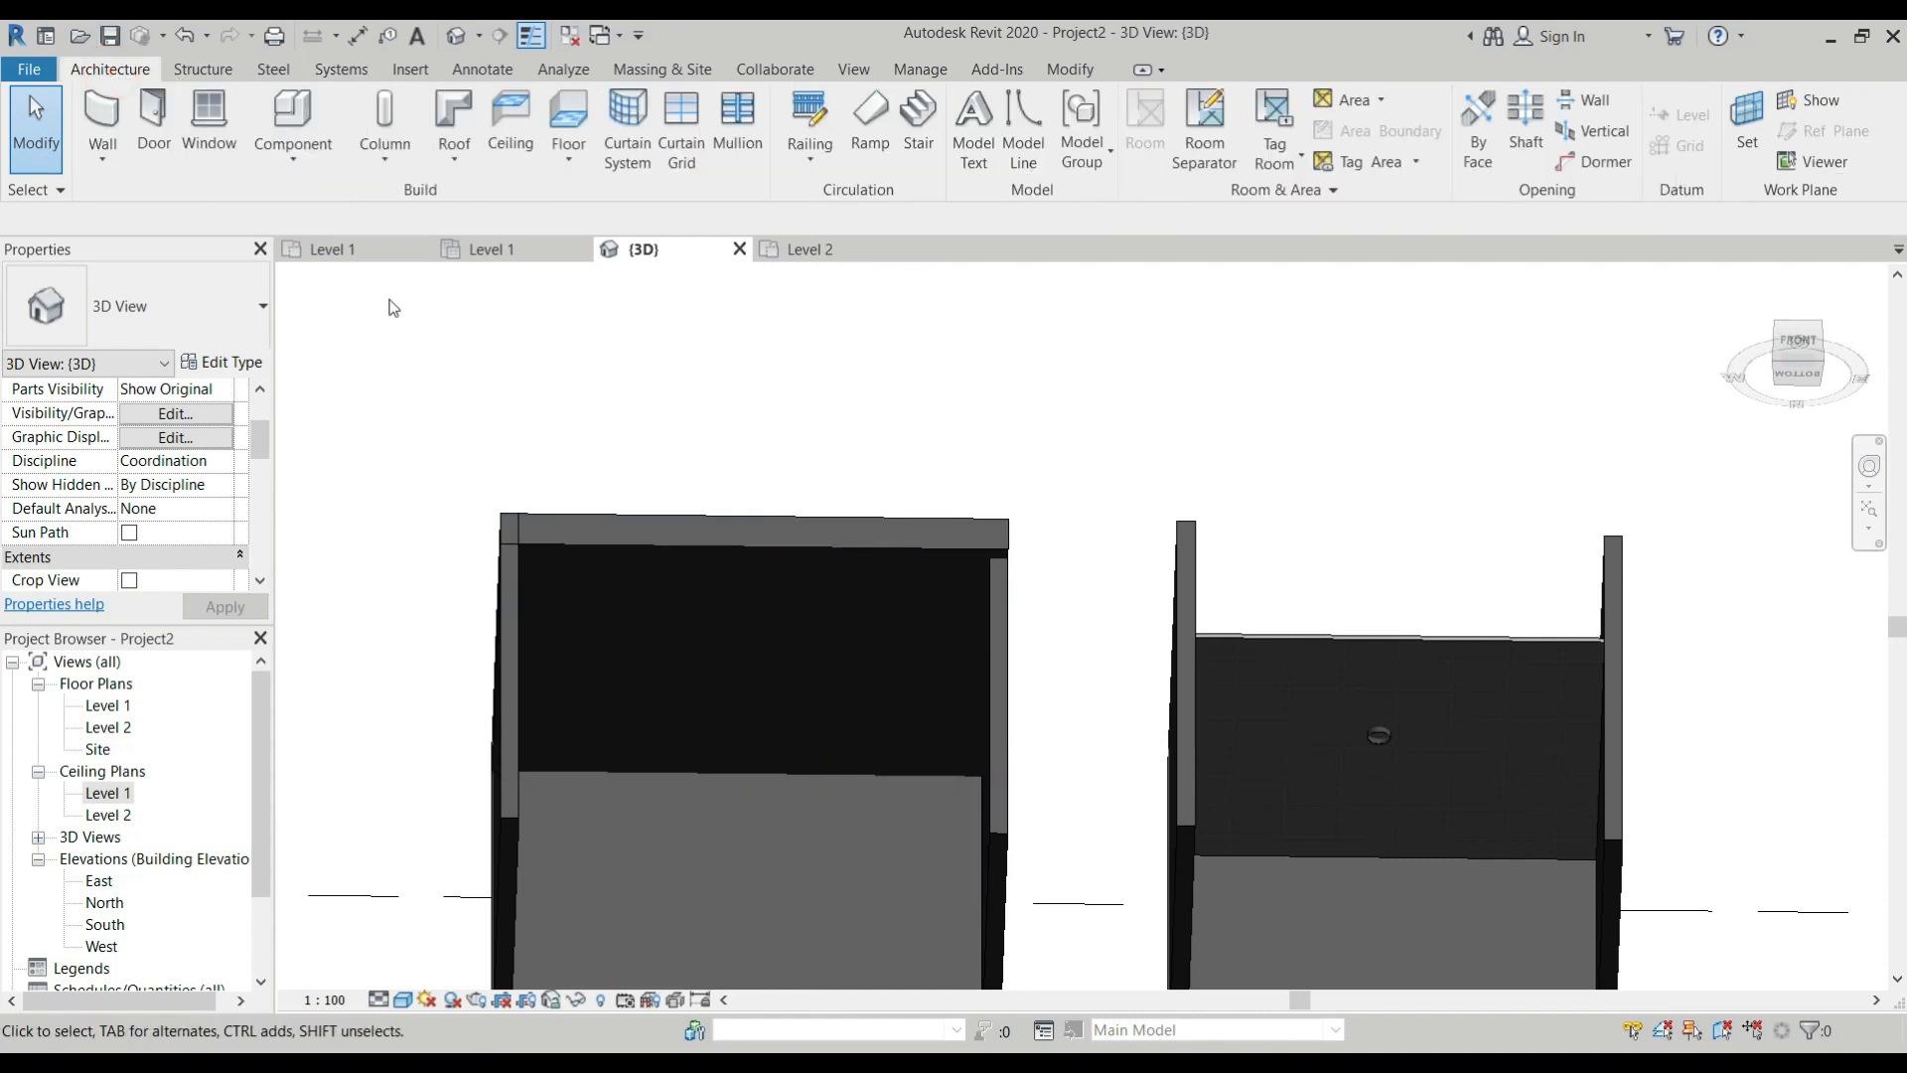
{"action": "left_click", "coordinate": [491, 250]}
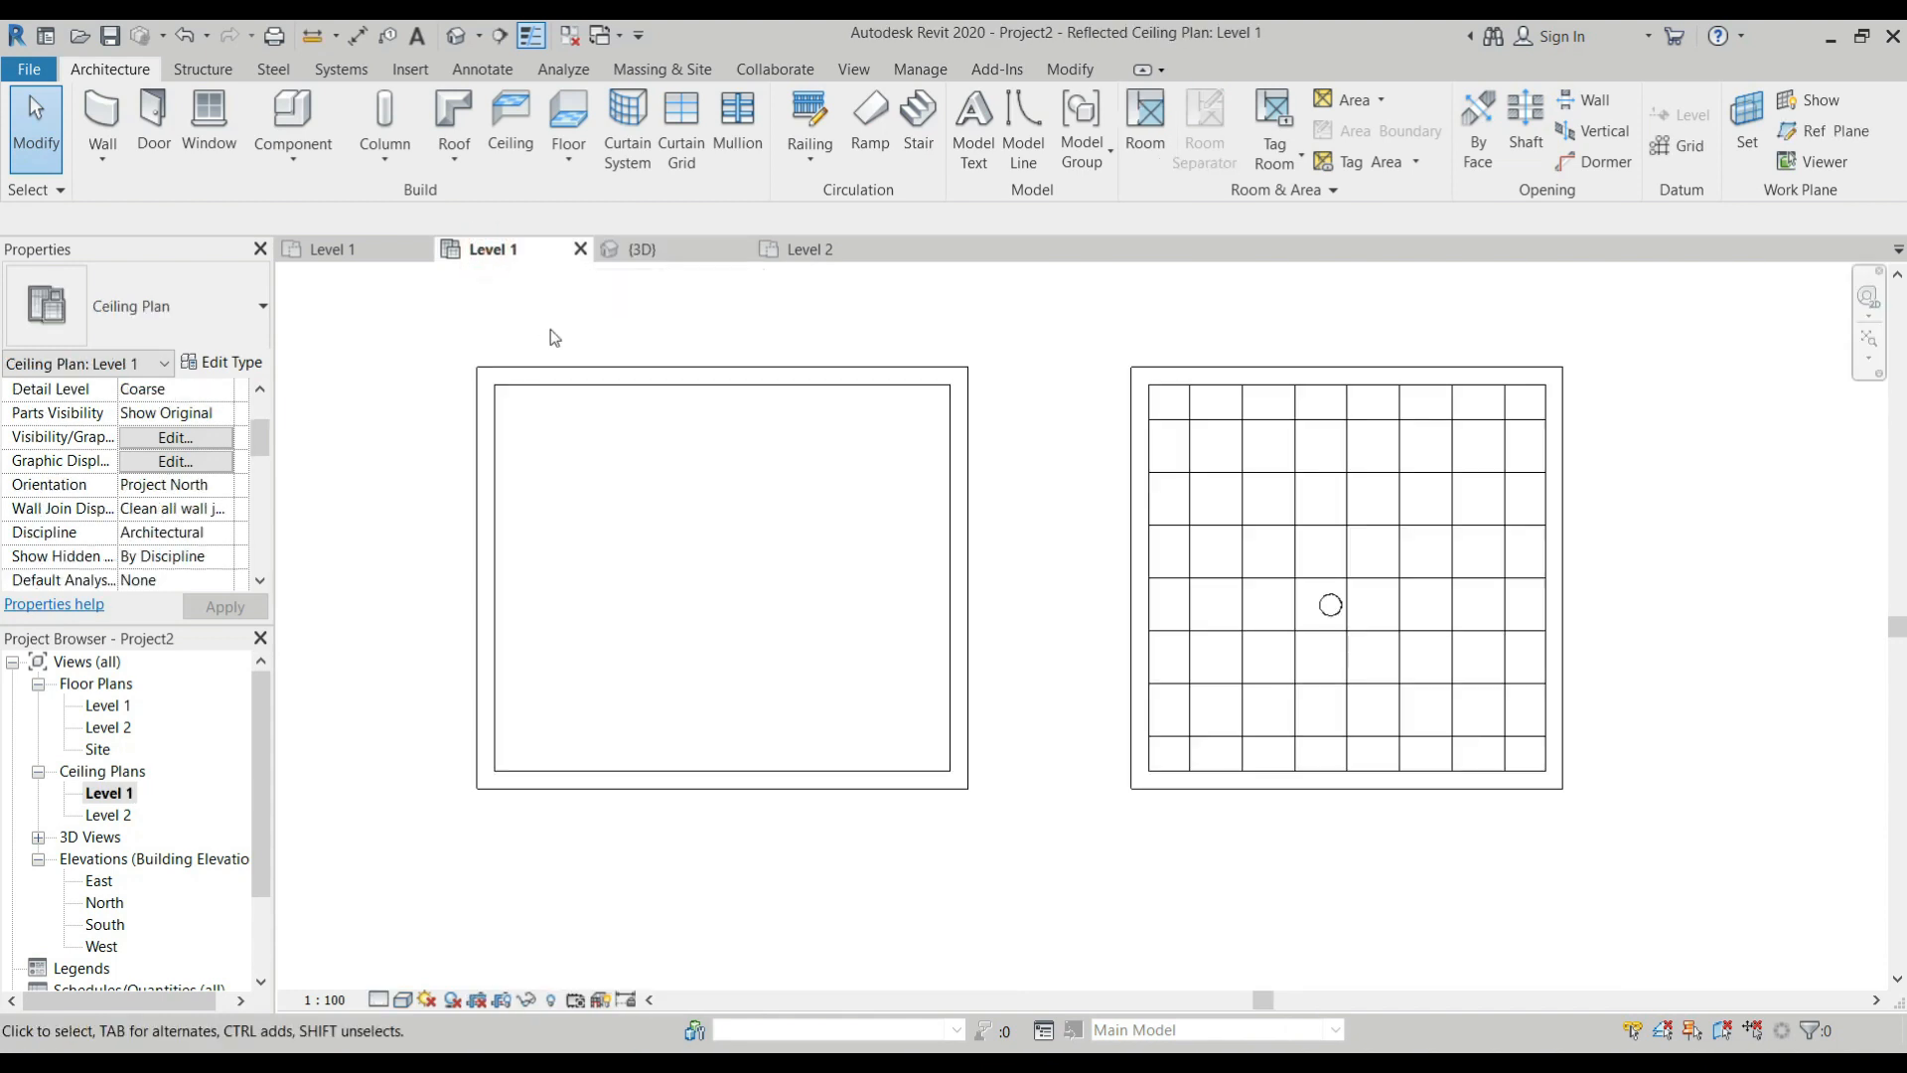
{"action": "left_click", "coordinate": [511, 124]}
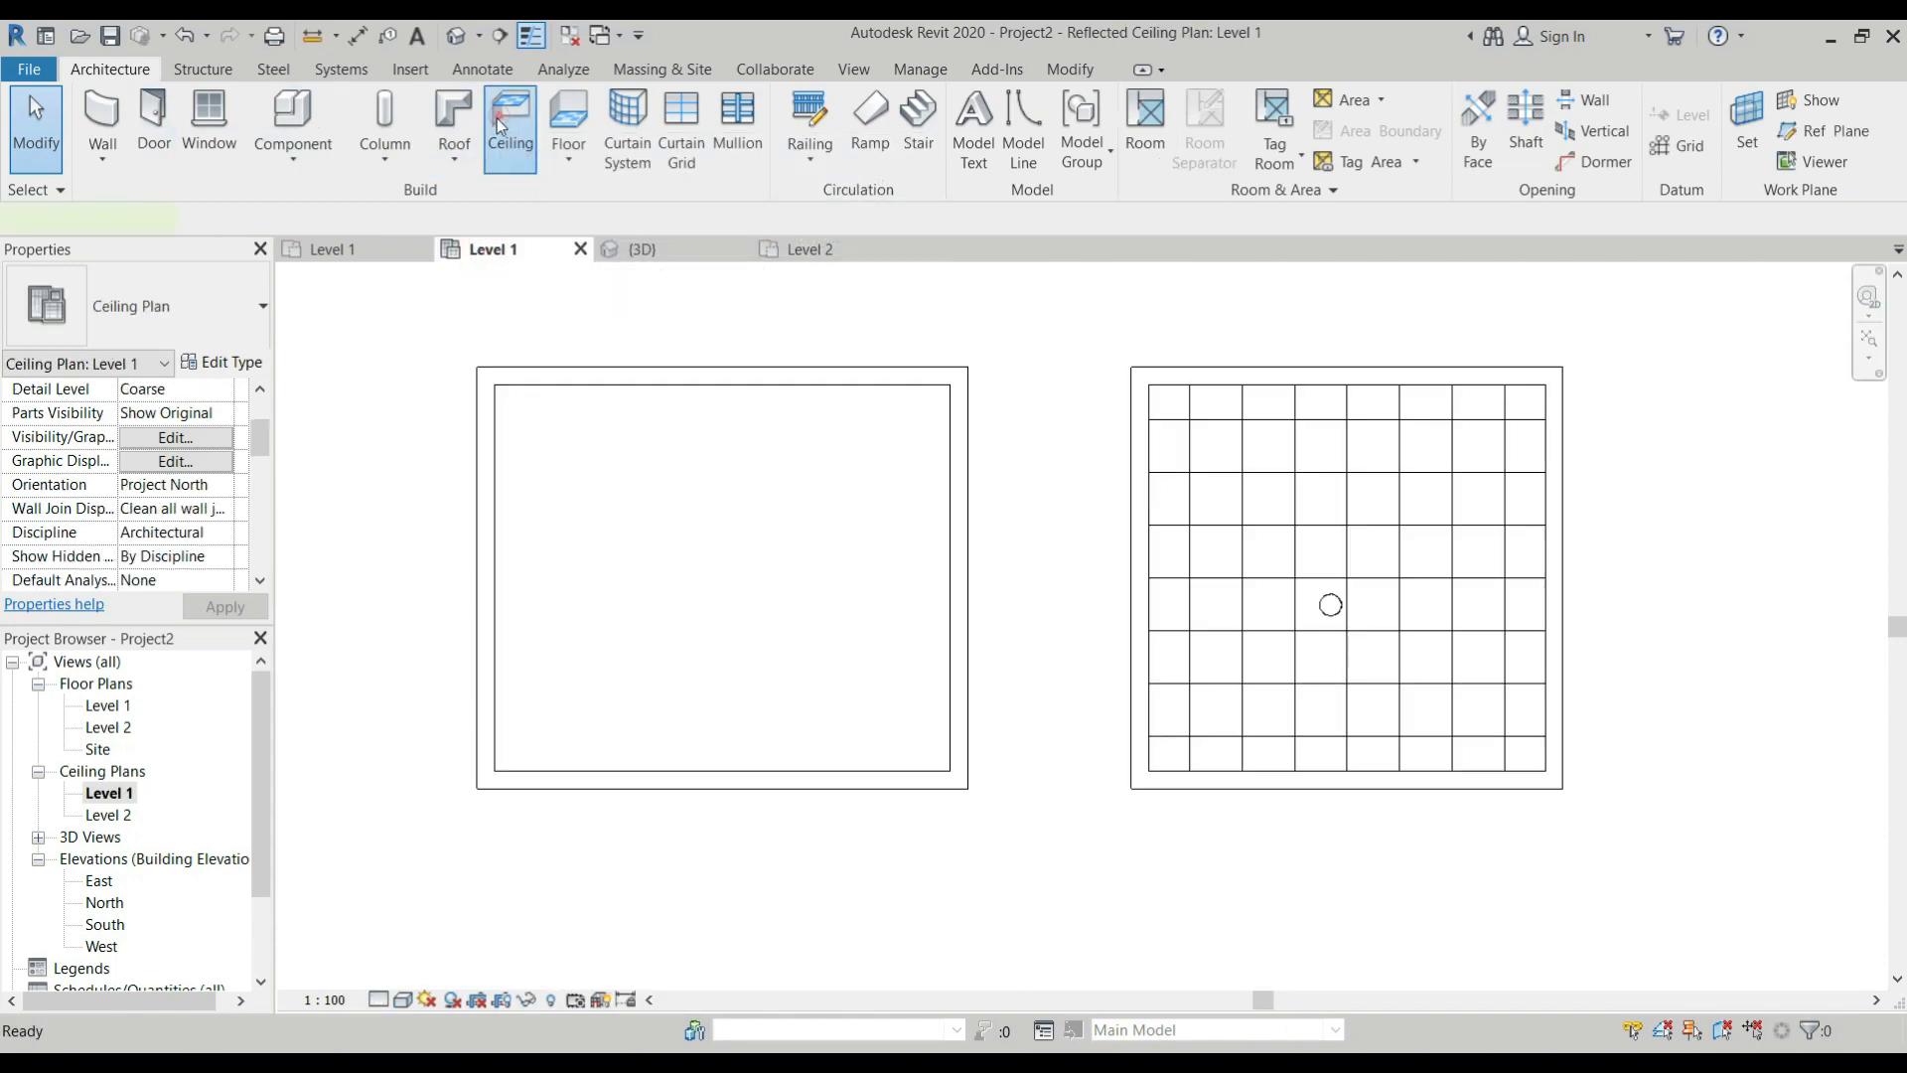
{"action": "left_click", "coordinate": [228, 321]}
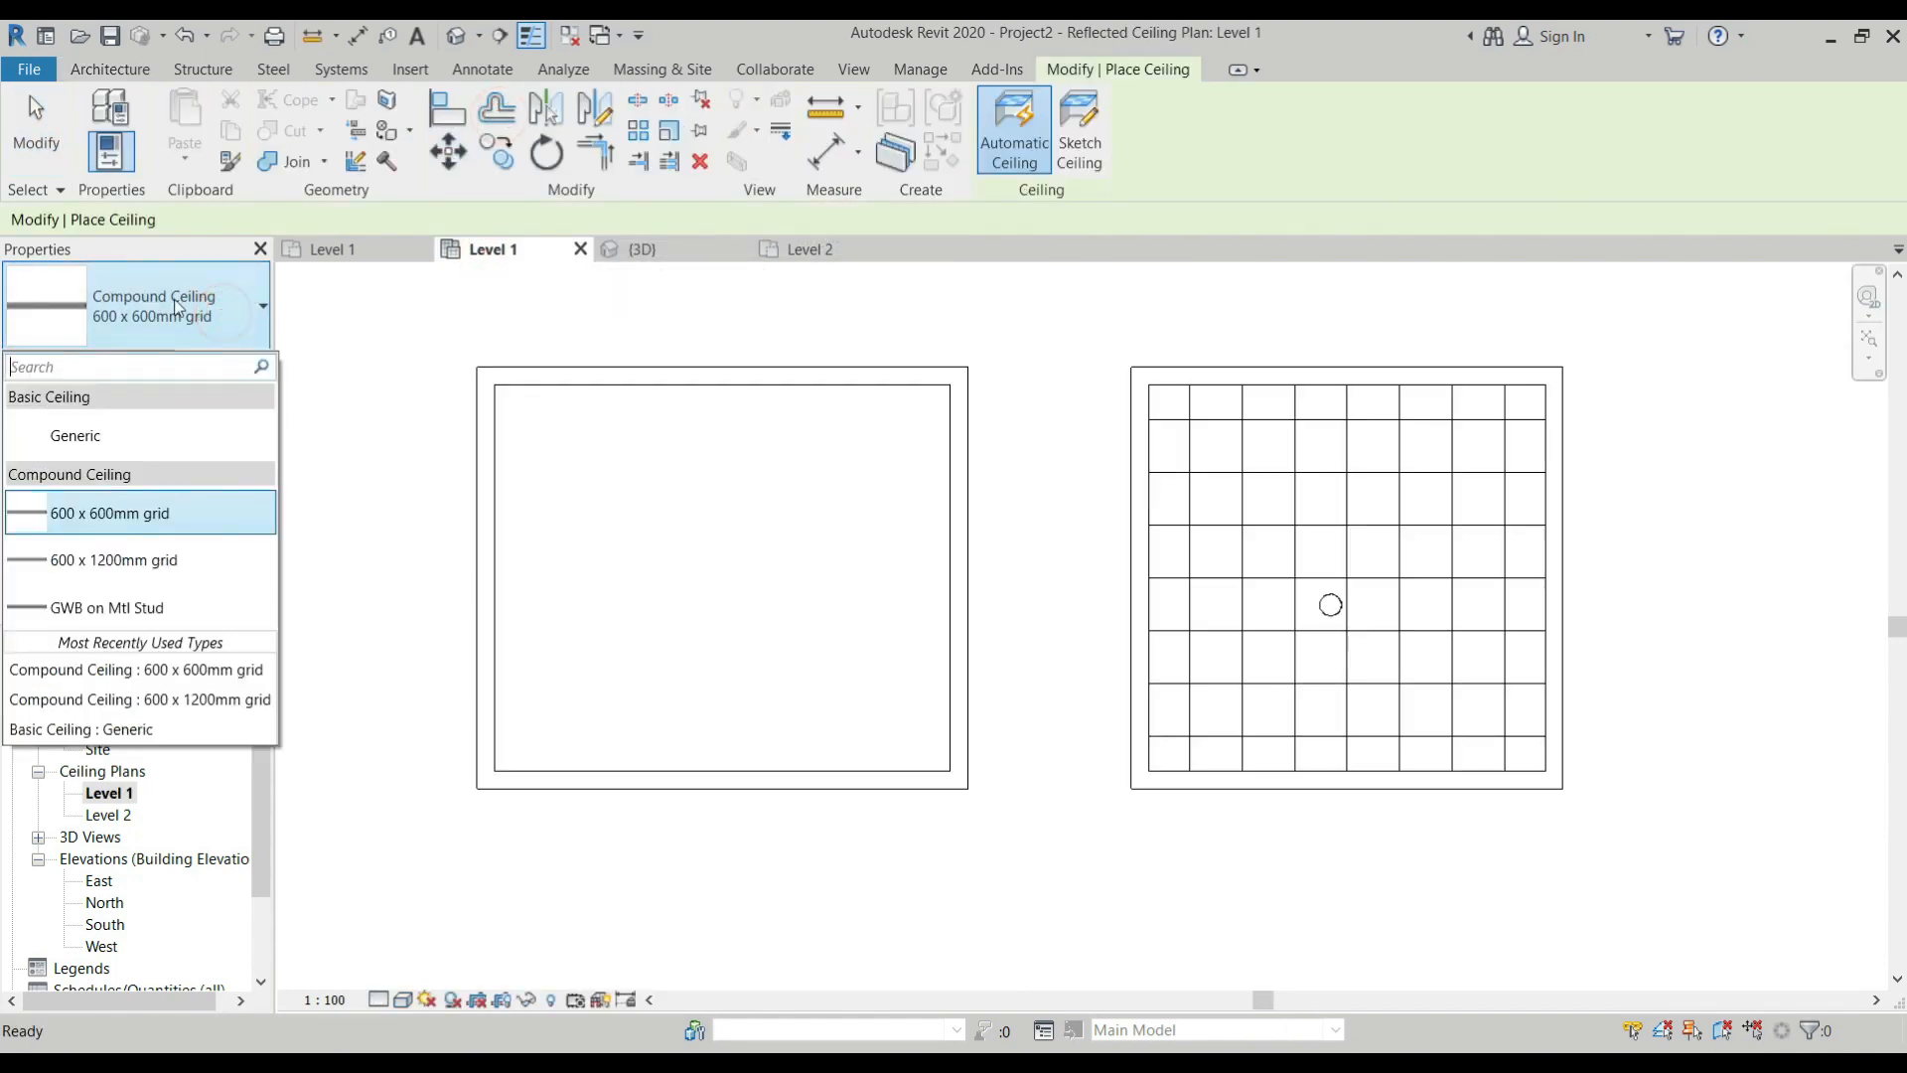
{"action": "left_click", "coordinate": [151, 437]}
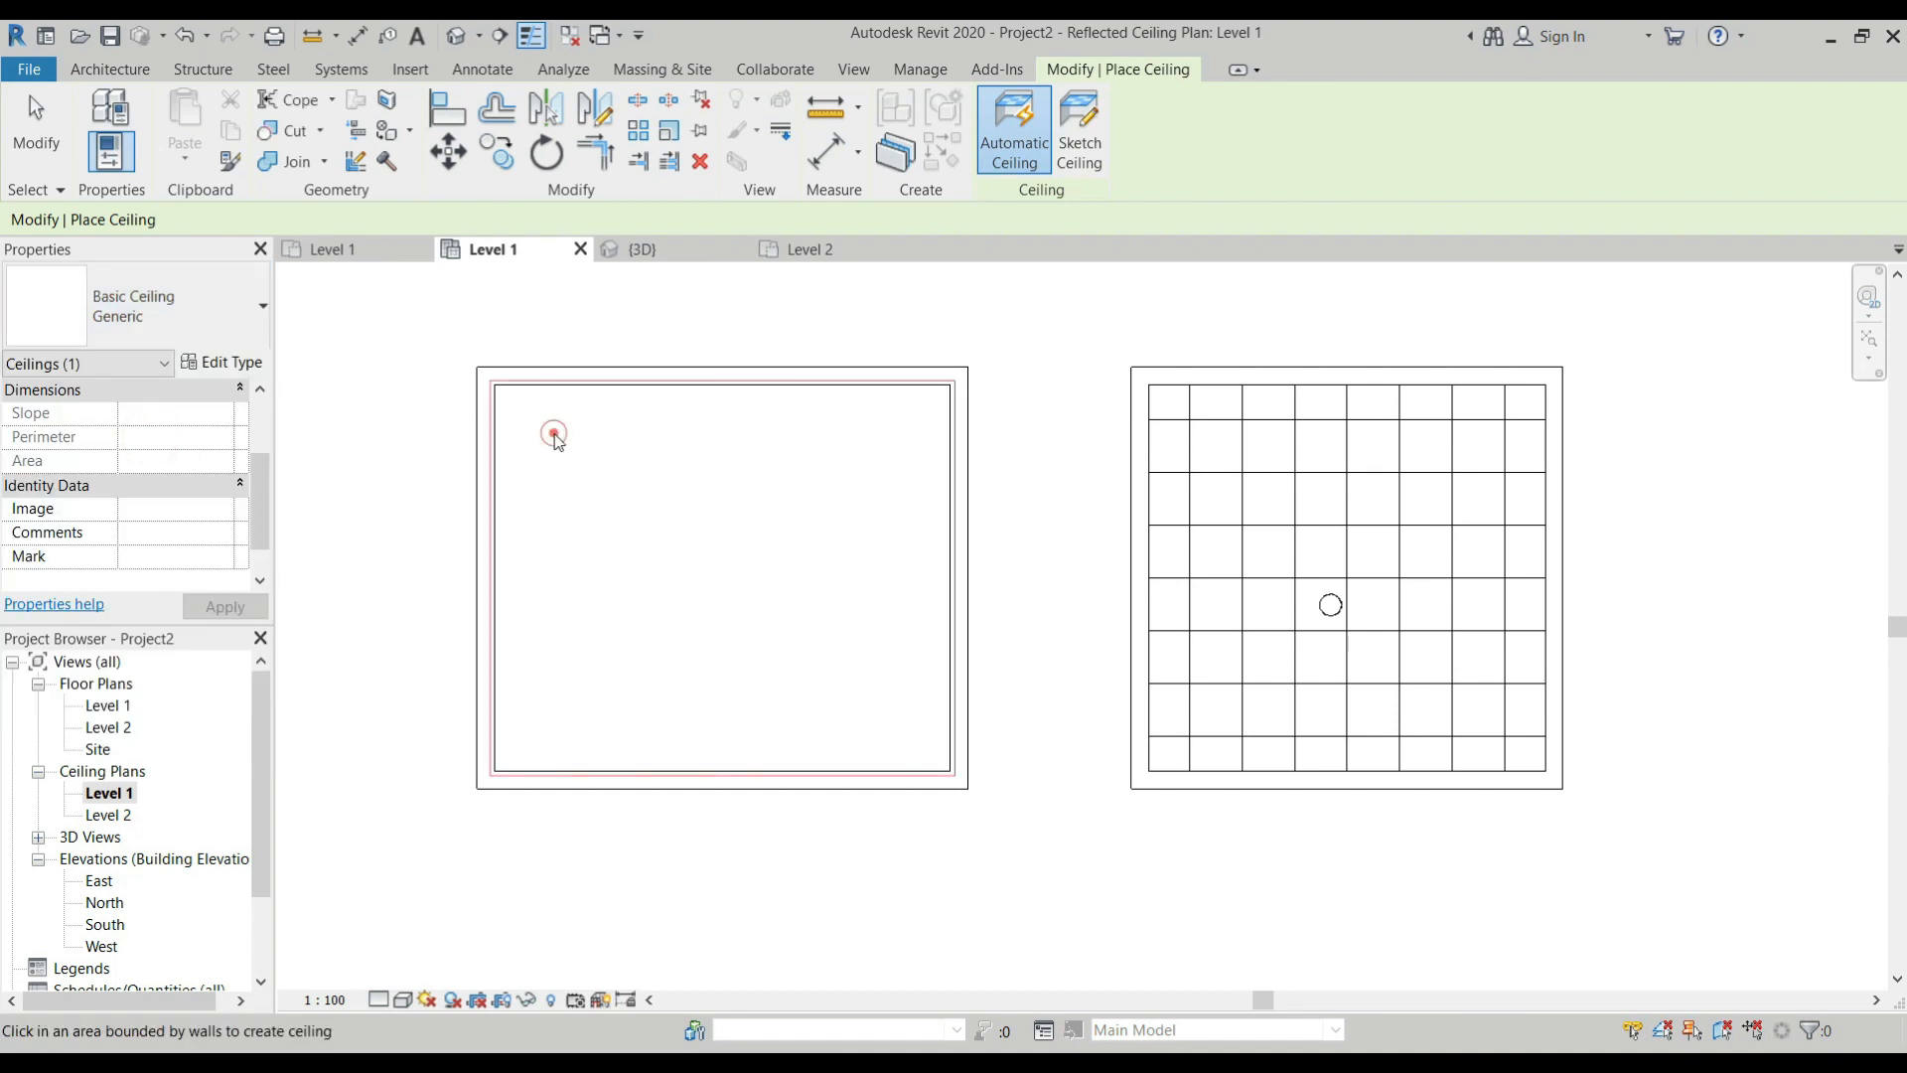
In the 3D view, place an M_Ceiling Light - Flat Round component on the first room's new Generic ceiling.
{"action": "left_click", "coordinate": [683, 253]}
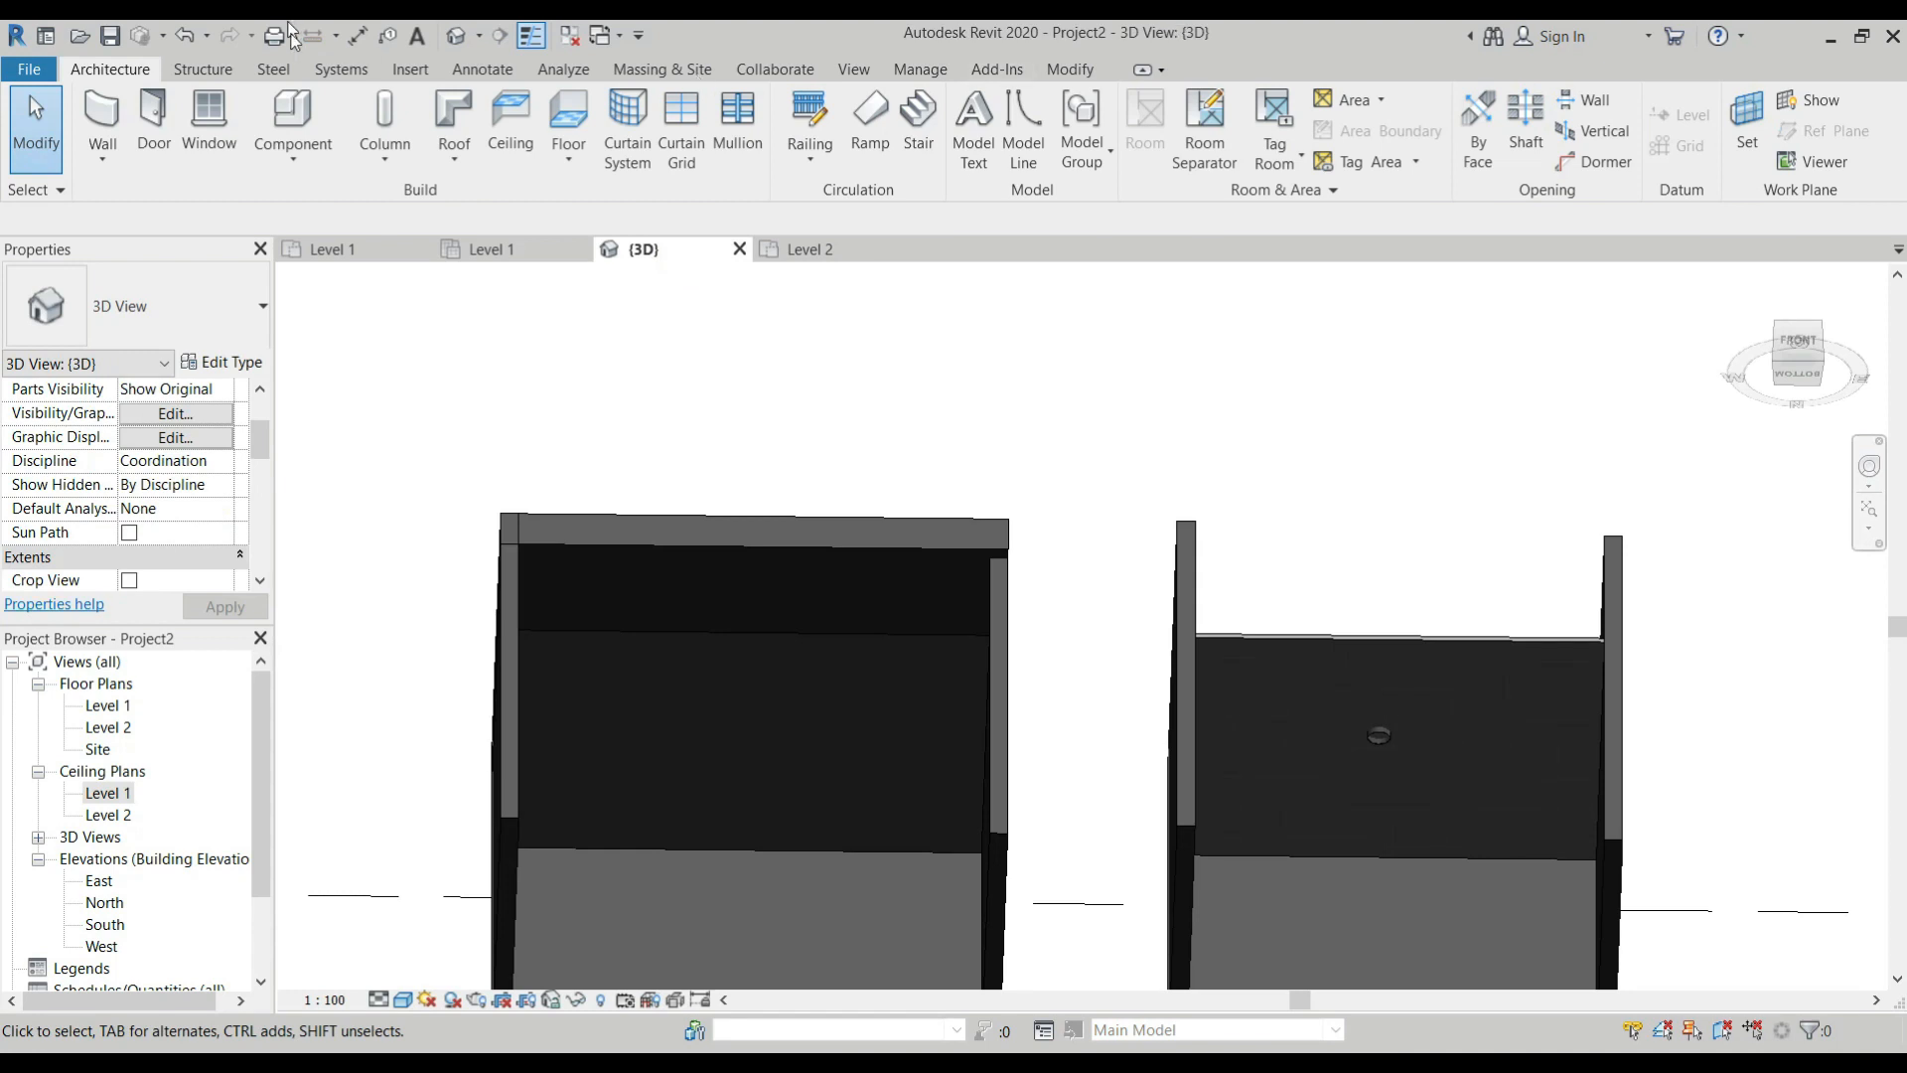
{"action": "left_click", "coordinate": [308, 147]}
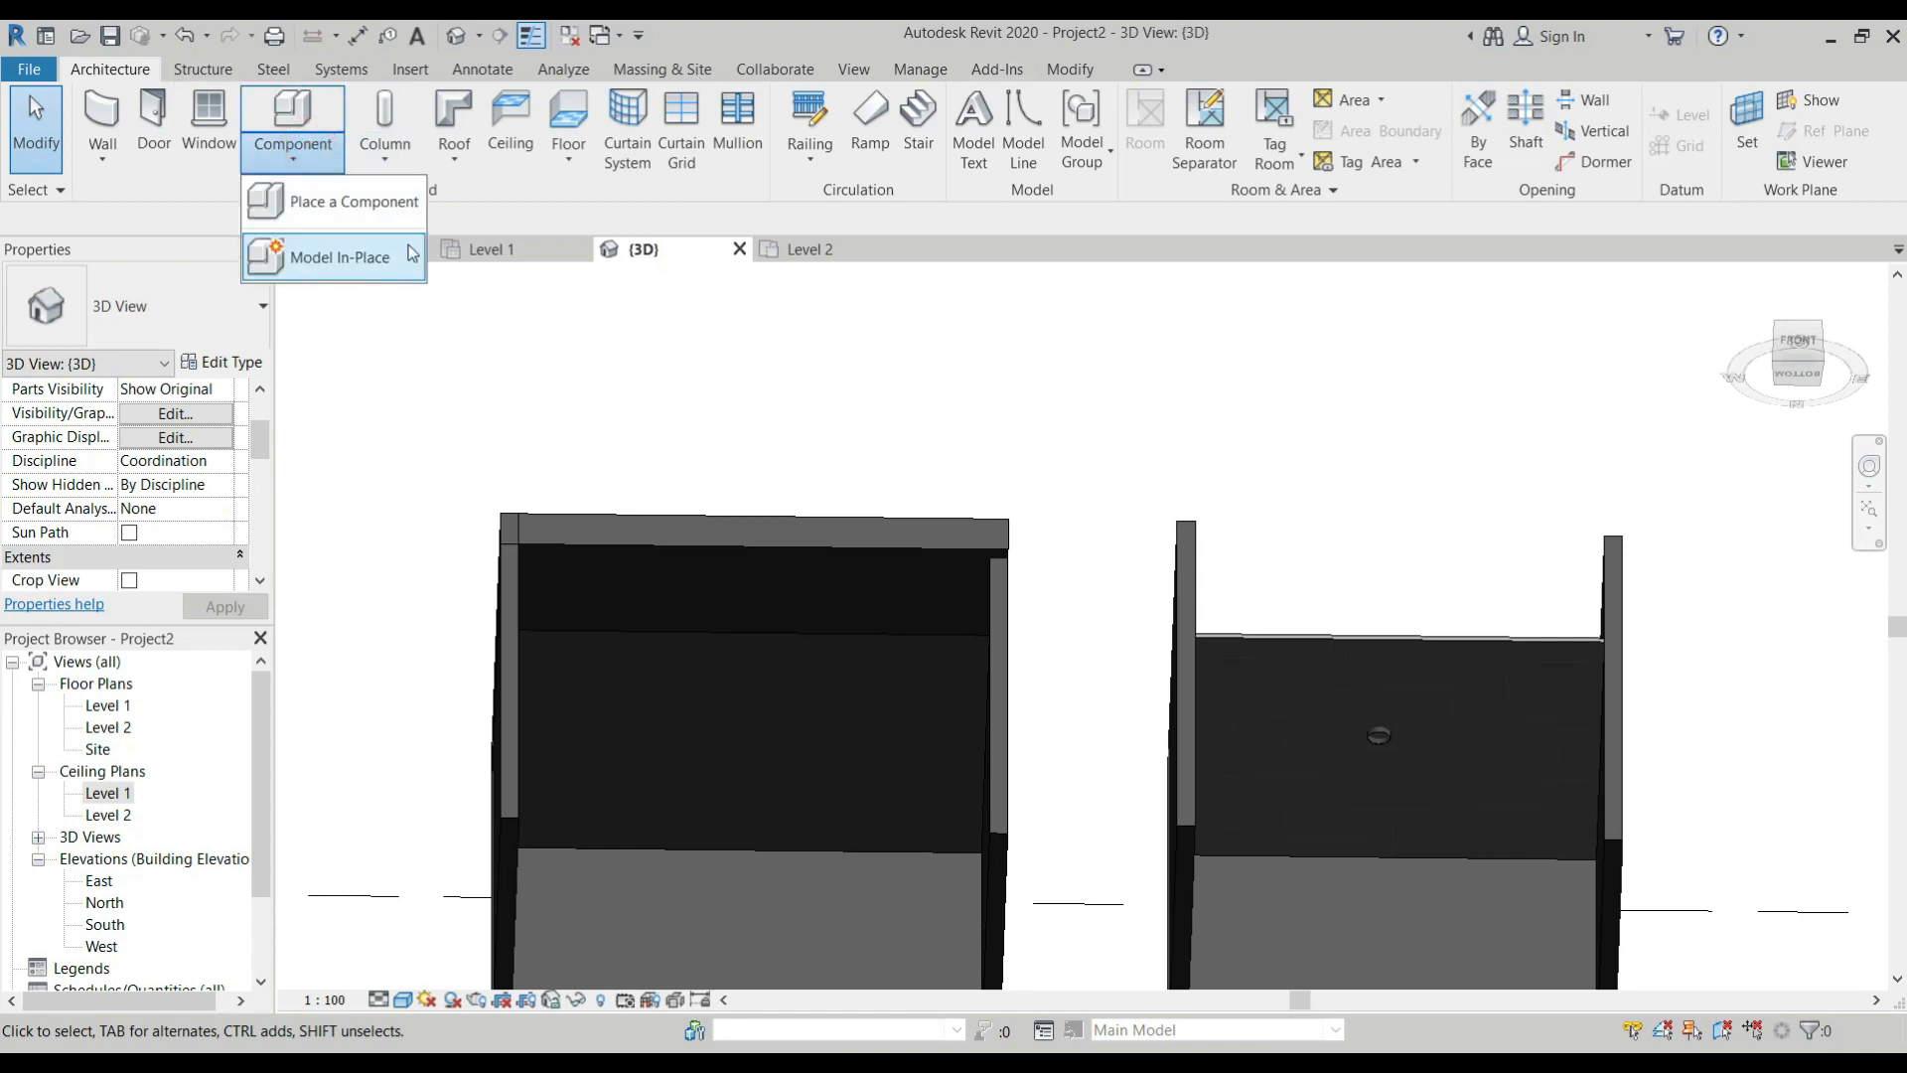
{"action": "left_click", "coordinate": [352, 201]}
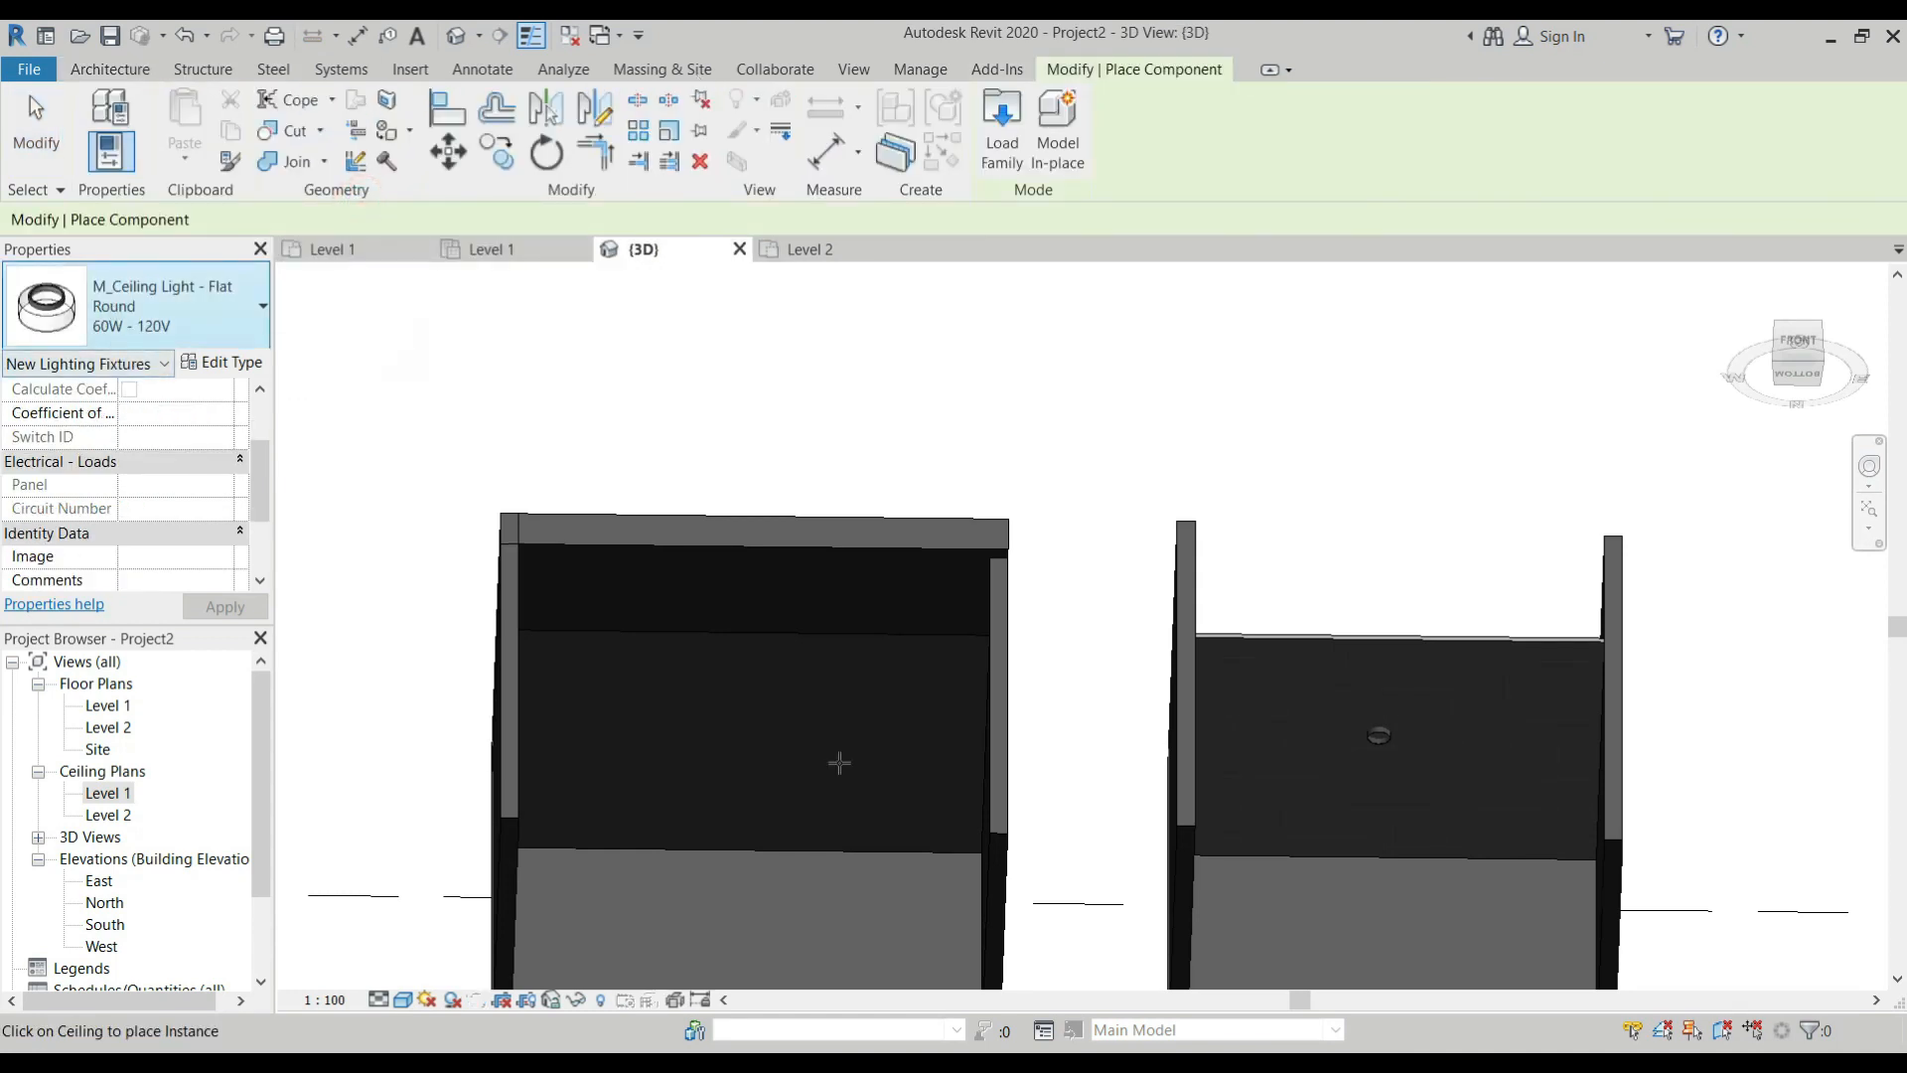
{"action": "left_click", "coordinate": [824, 654]}
{"action": "key", "text": "Escape"}
{"action": "key", "text": "Escape"}
Select the first room's Generic ceiling and set its height offset from Level 1 to 3000 mm.
{"action": "scroll", "coordinate": [832, 642], "scroll_direction": "up", "scroll_amount": 4}
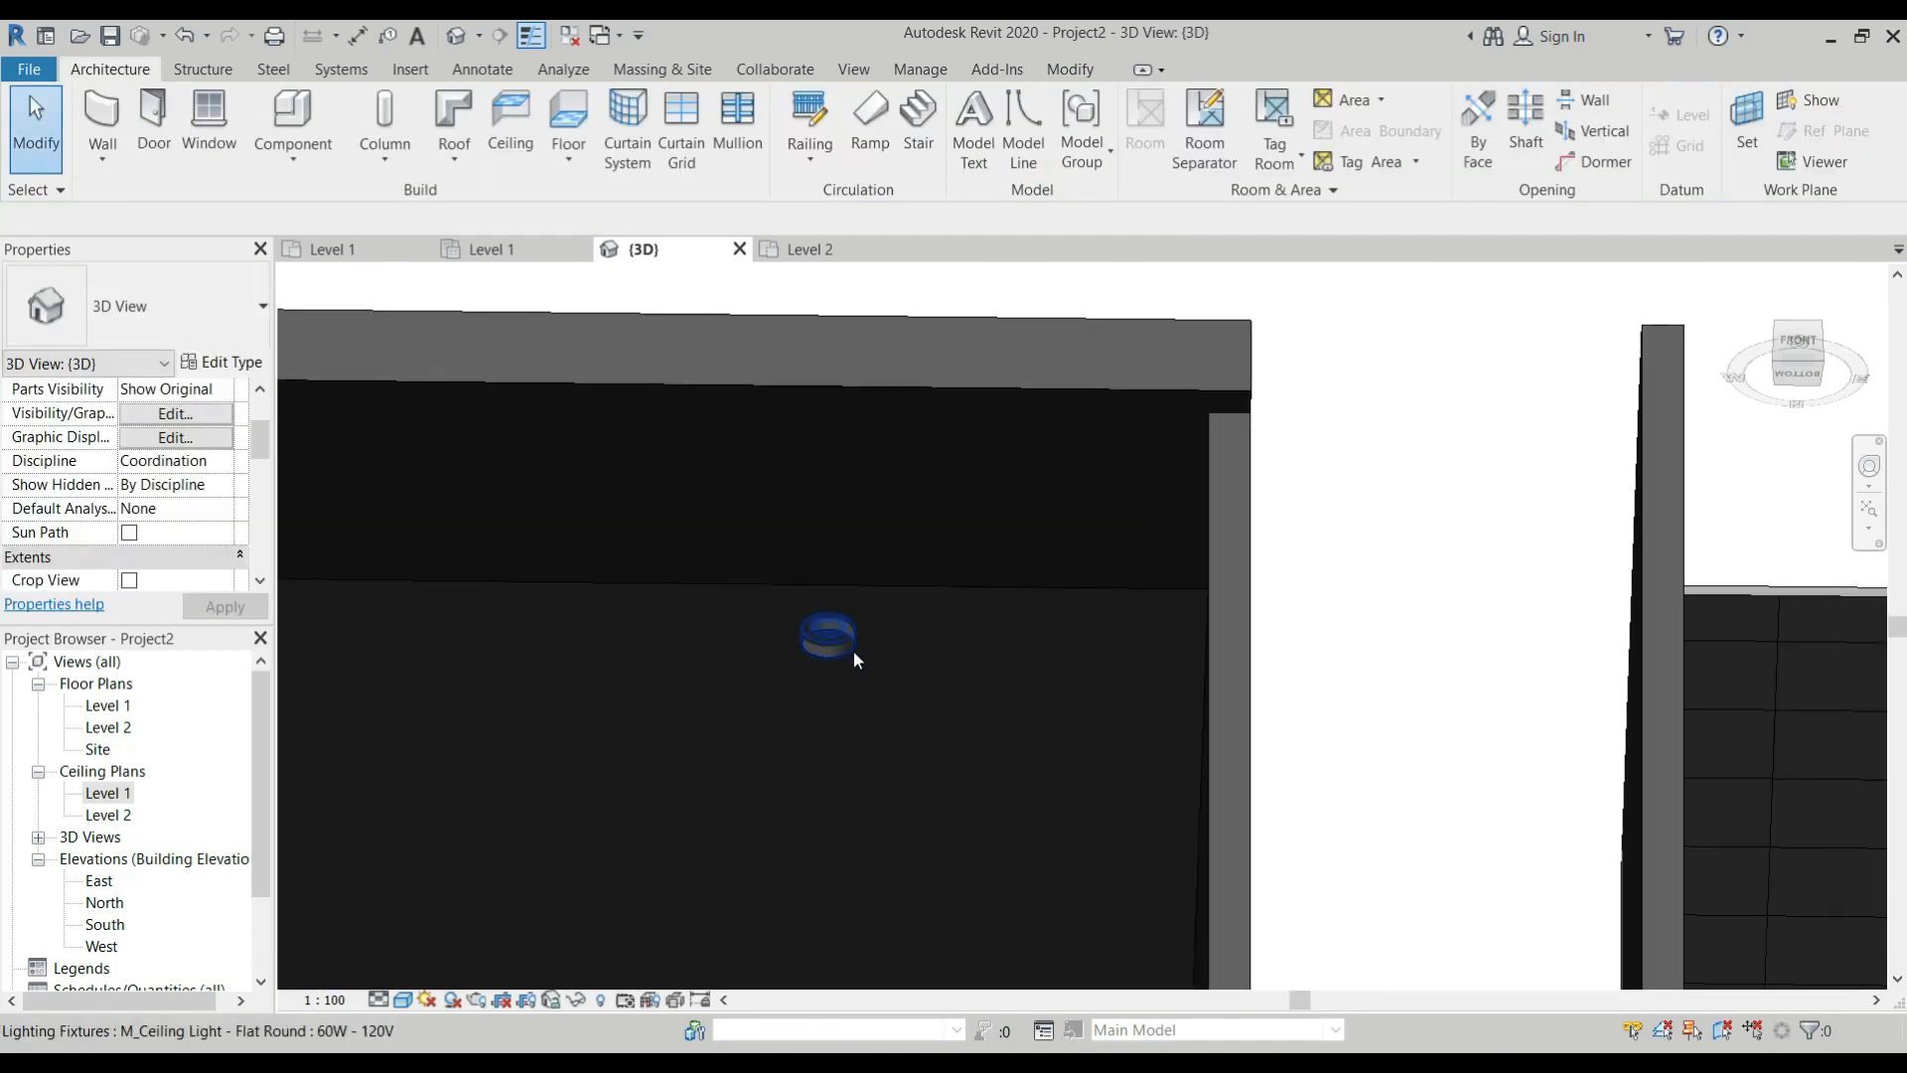
{"action": "scroll", "coordinate": [854, 652], "scroll_direction": "down", "scroll_amount": 4}
{"action": "middle_click_drag", "start_coordinate": [878, 606], "coordinate": [812, 673], "text": "shift"}
{"action": "left_click", "coordinate": [897, 695]}
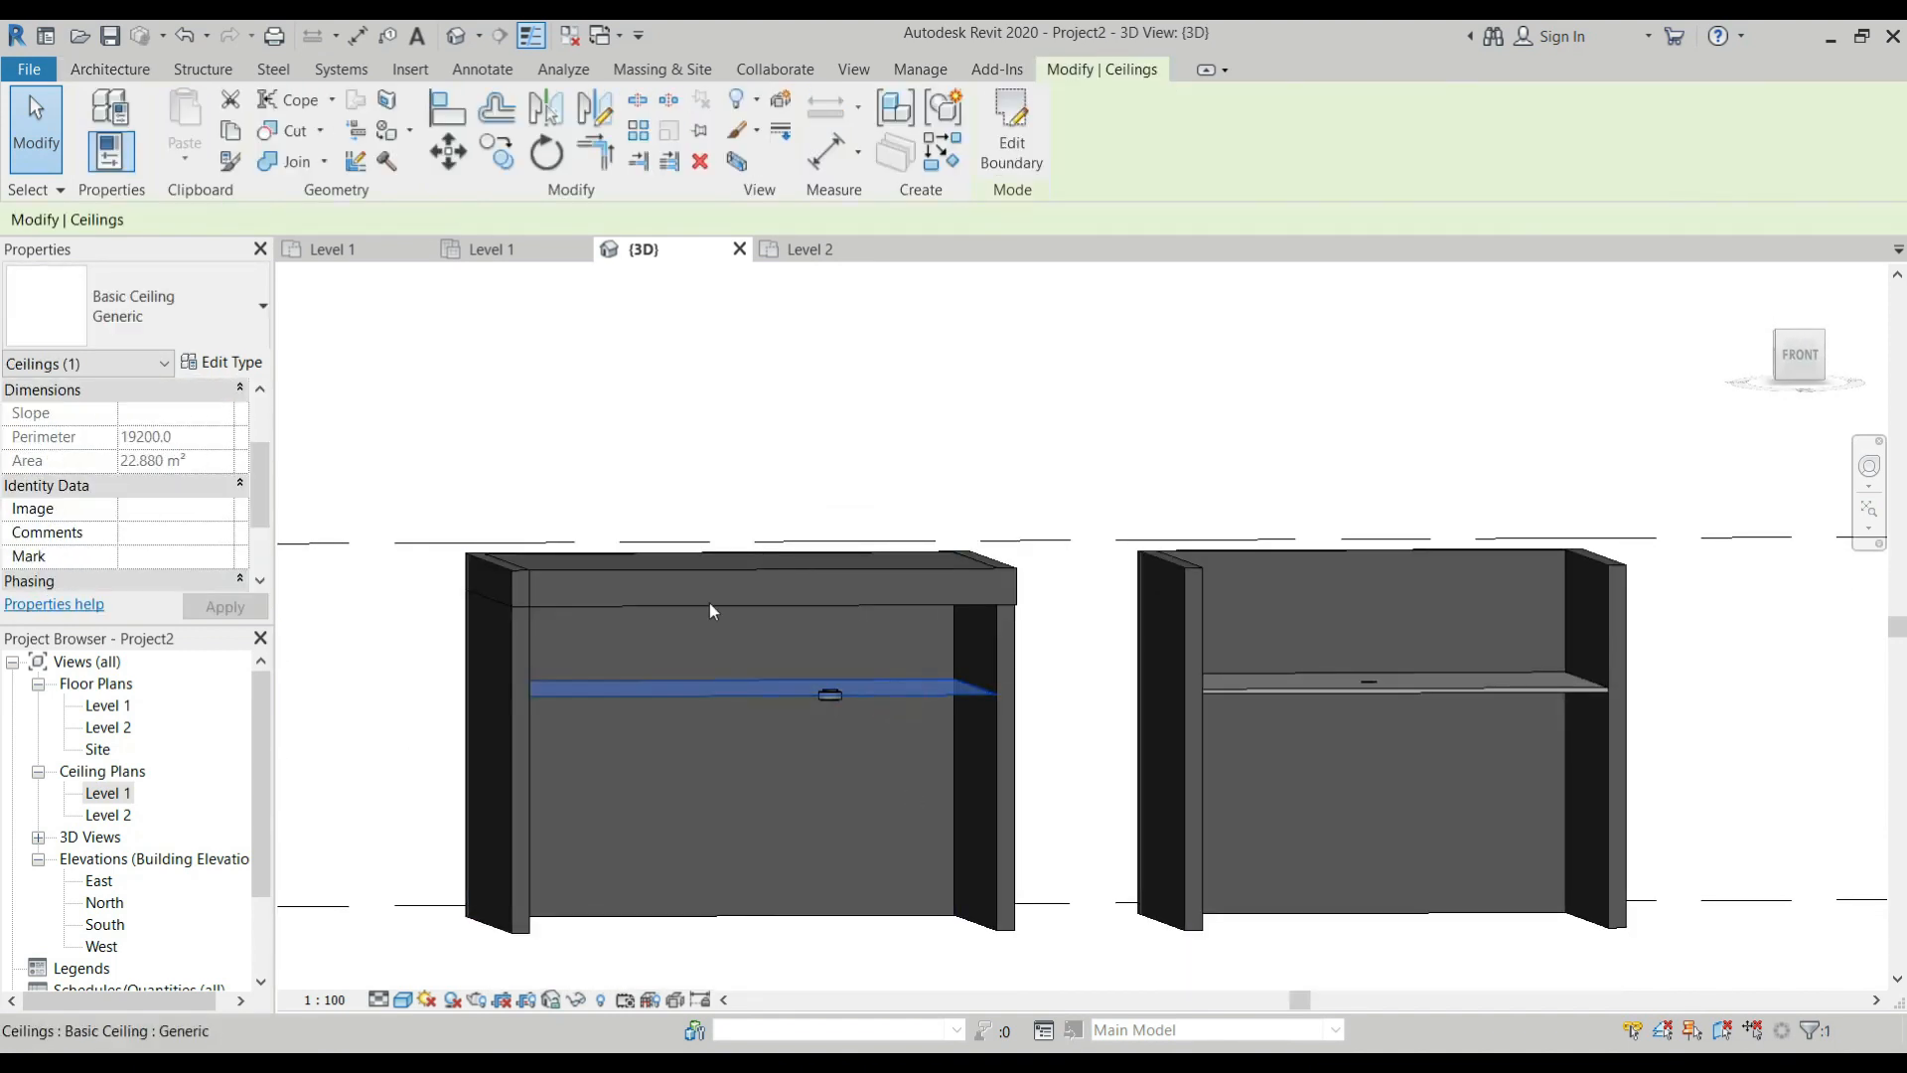
{"action": "left_click", "coordinate": [179, 439]}
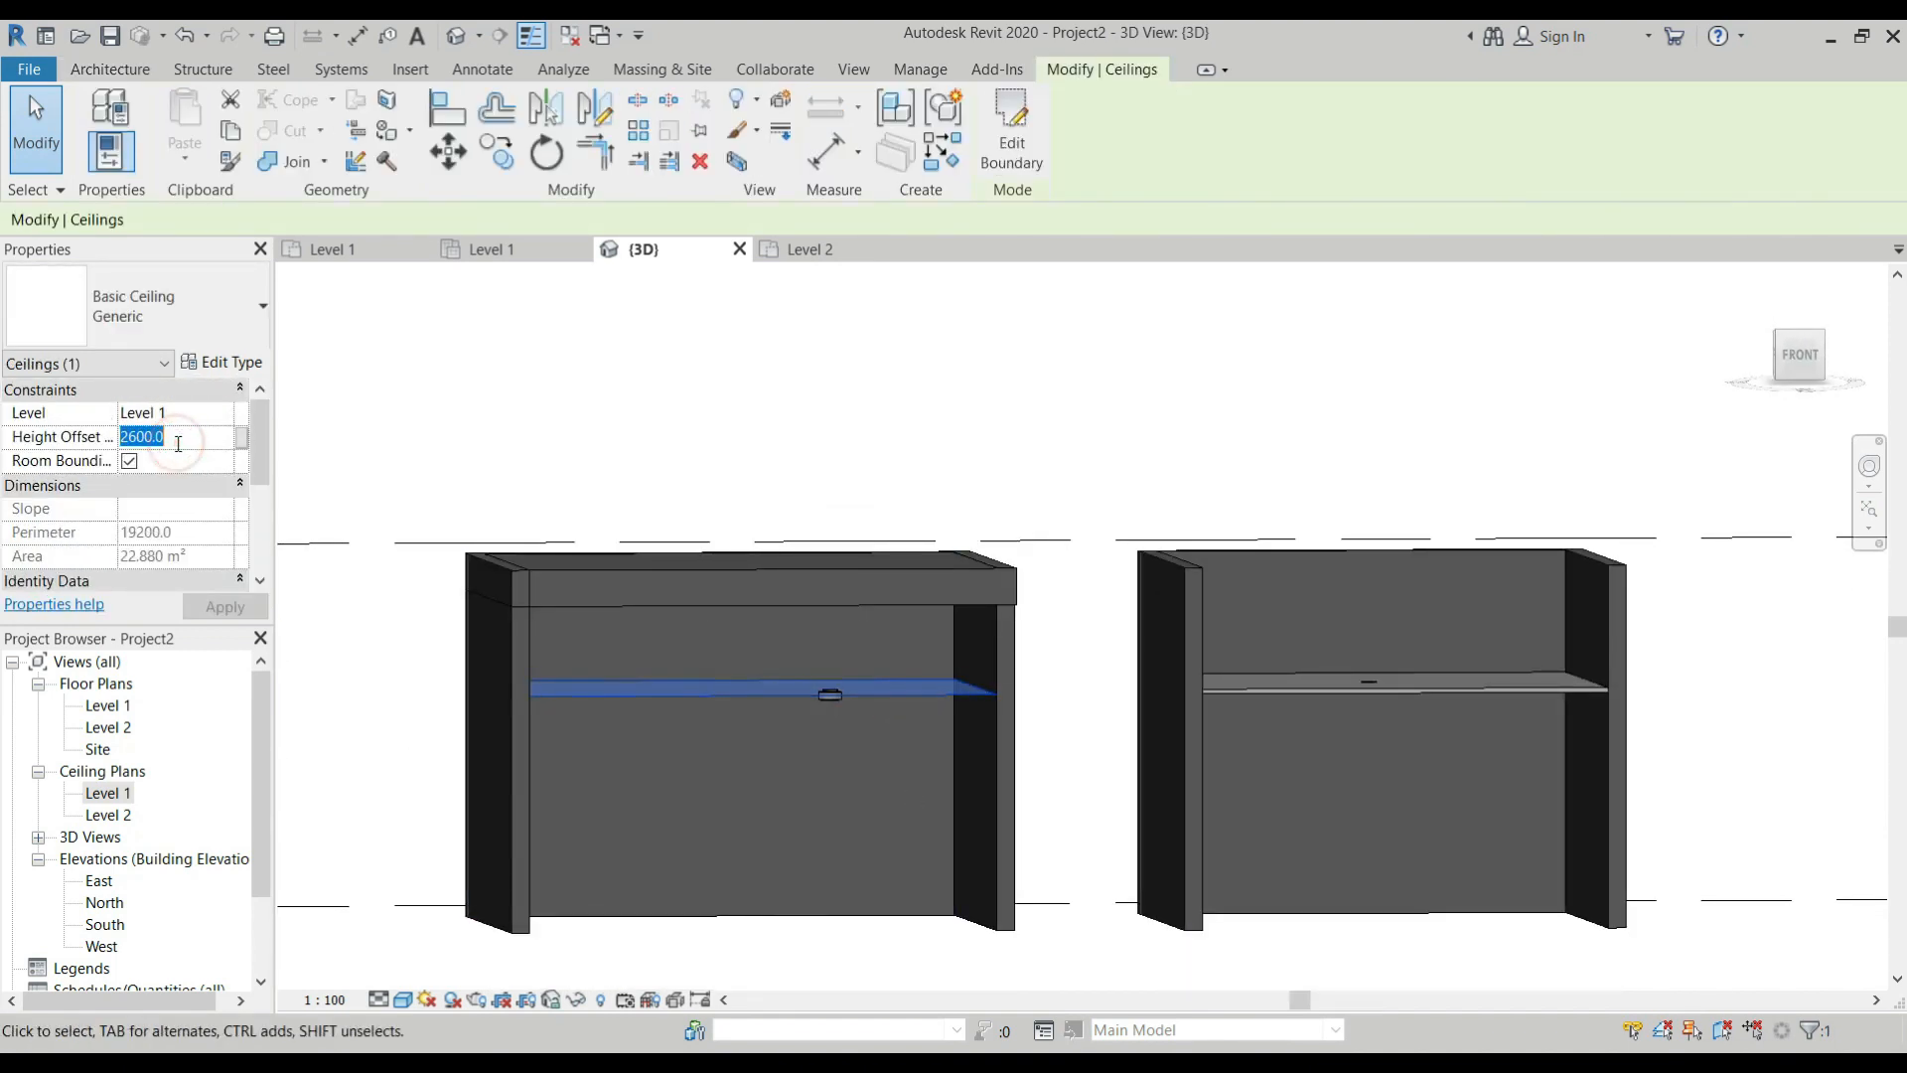
{"action": "type", "text": "300"}
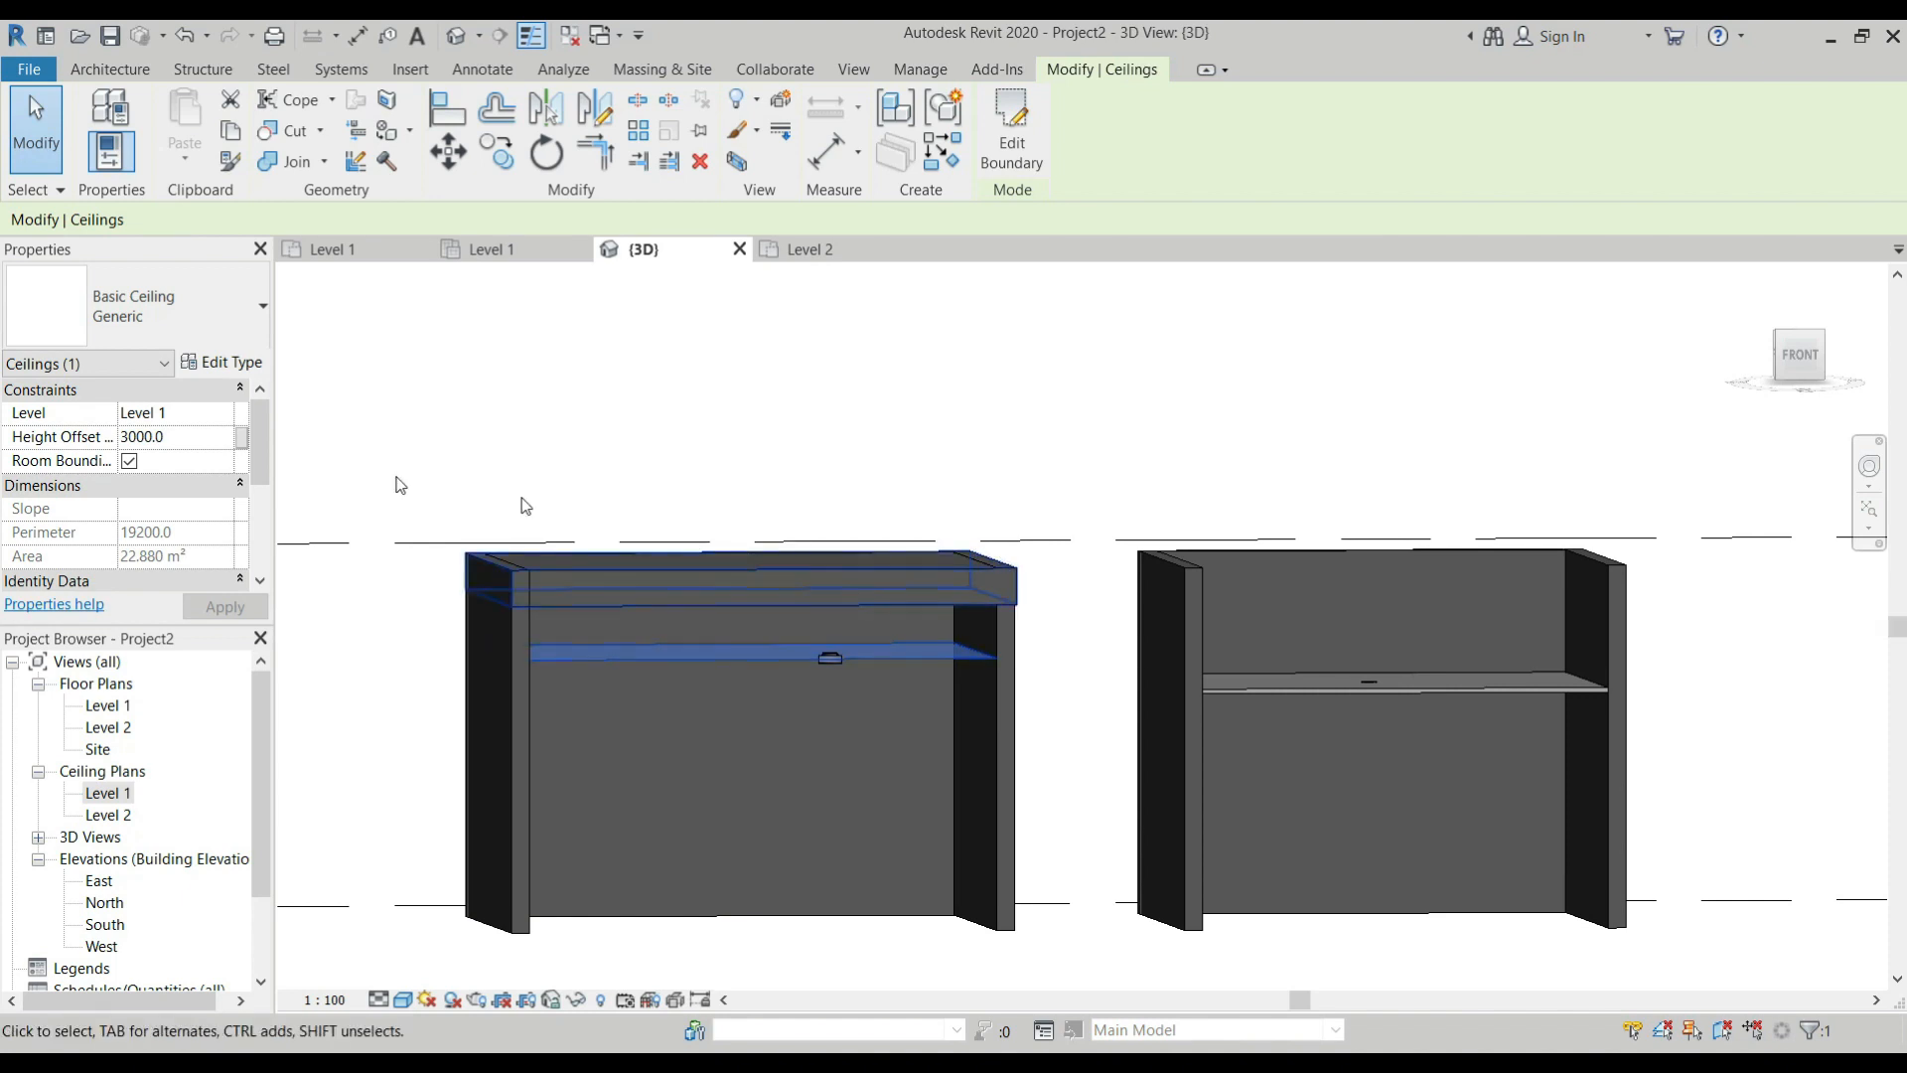
Set the first room's Generic ceiling height offset from Level 1 to 4000 mm.
{"action": "scroll", "coordinate": [694, 686], "scroll_direction": "down", "scroll_amount": 2}
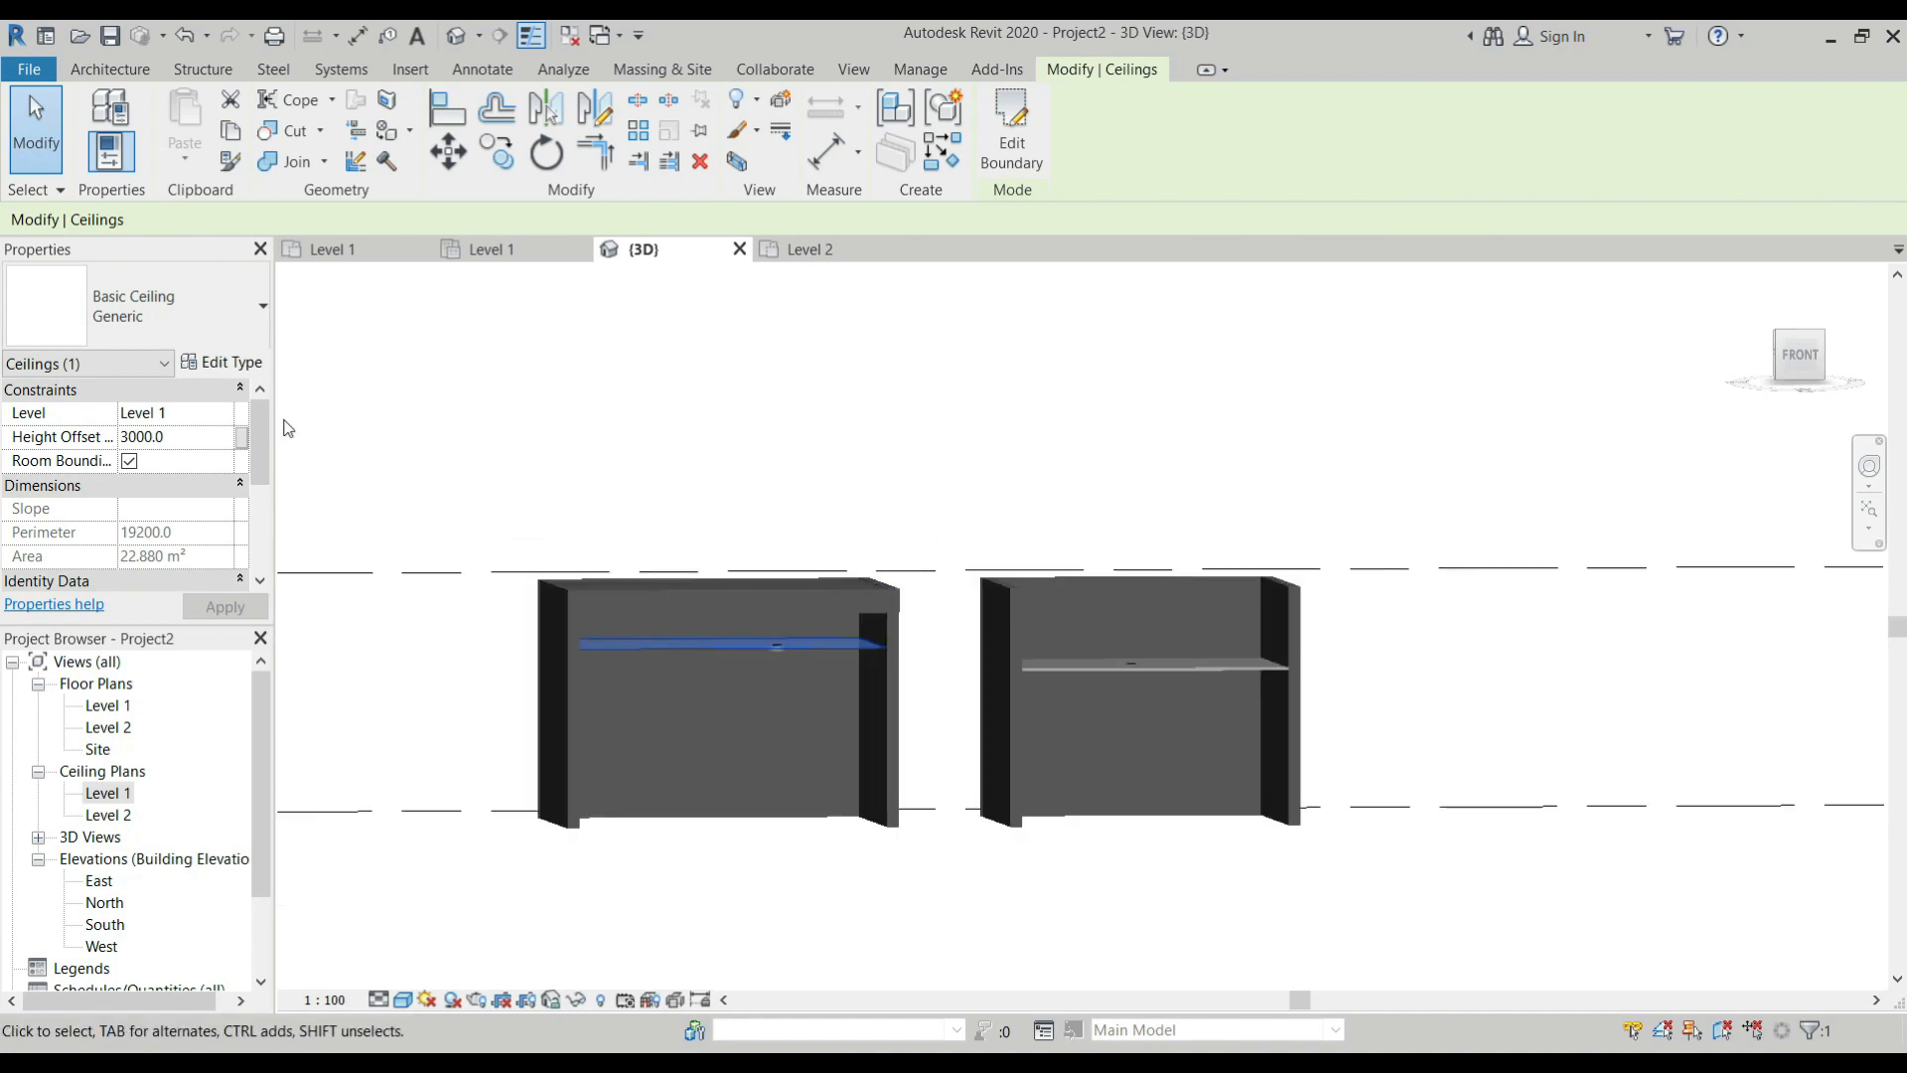
{"action": "left_click_drag", "start_coordinate": [167, 437], "coordinate": [97, 421]}
{"action": "type", "text": "4000"}
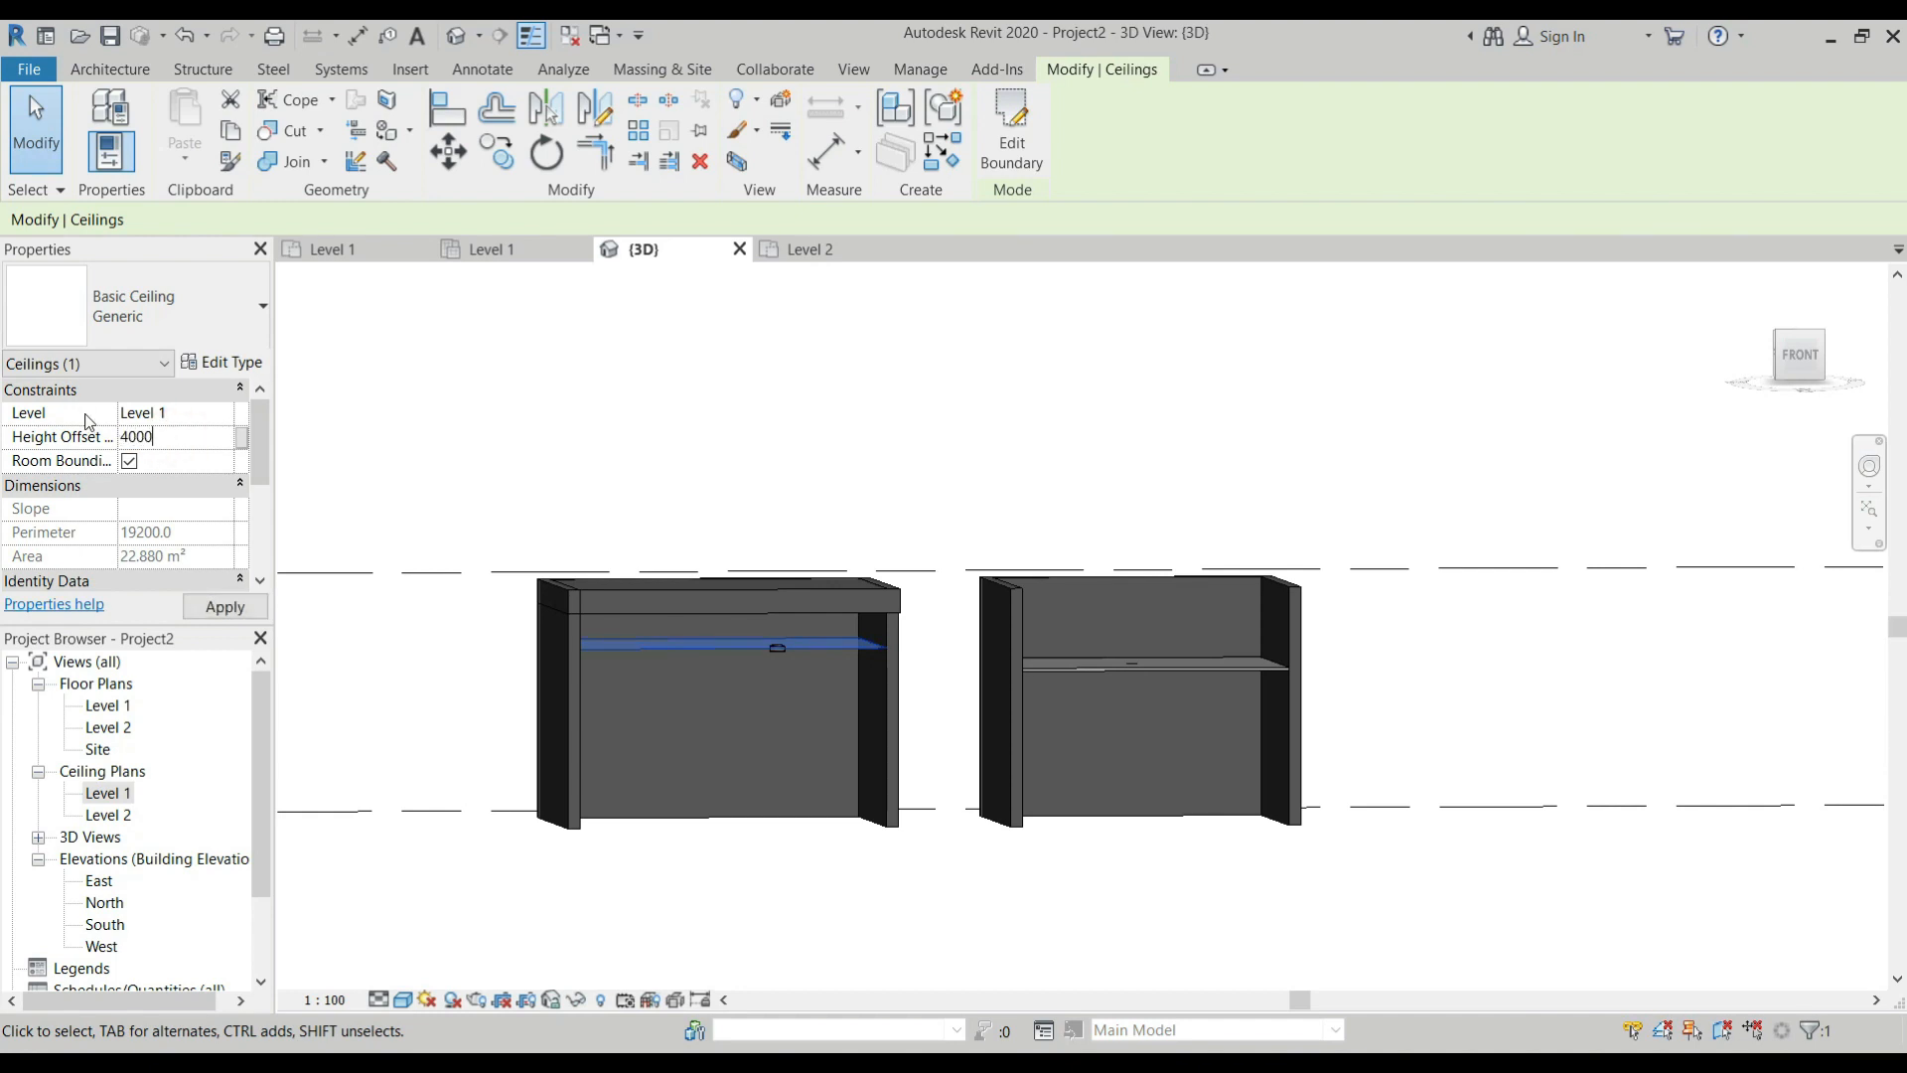
{"action": "key", "text": "Return"}
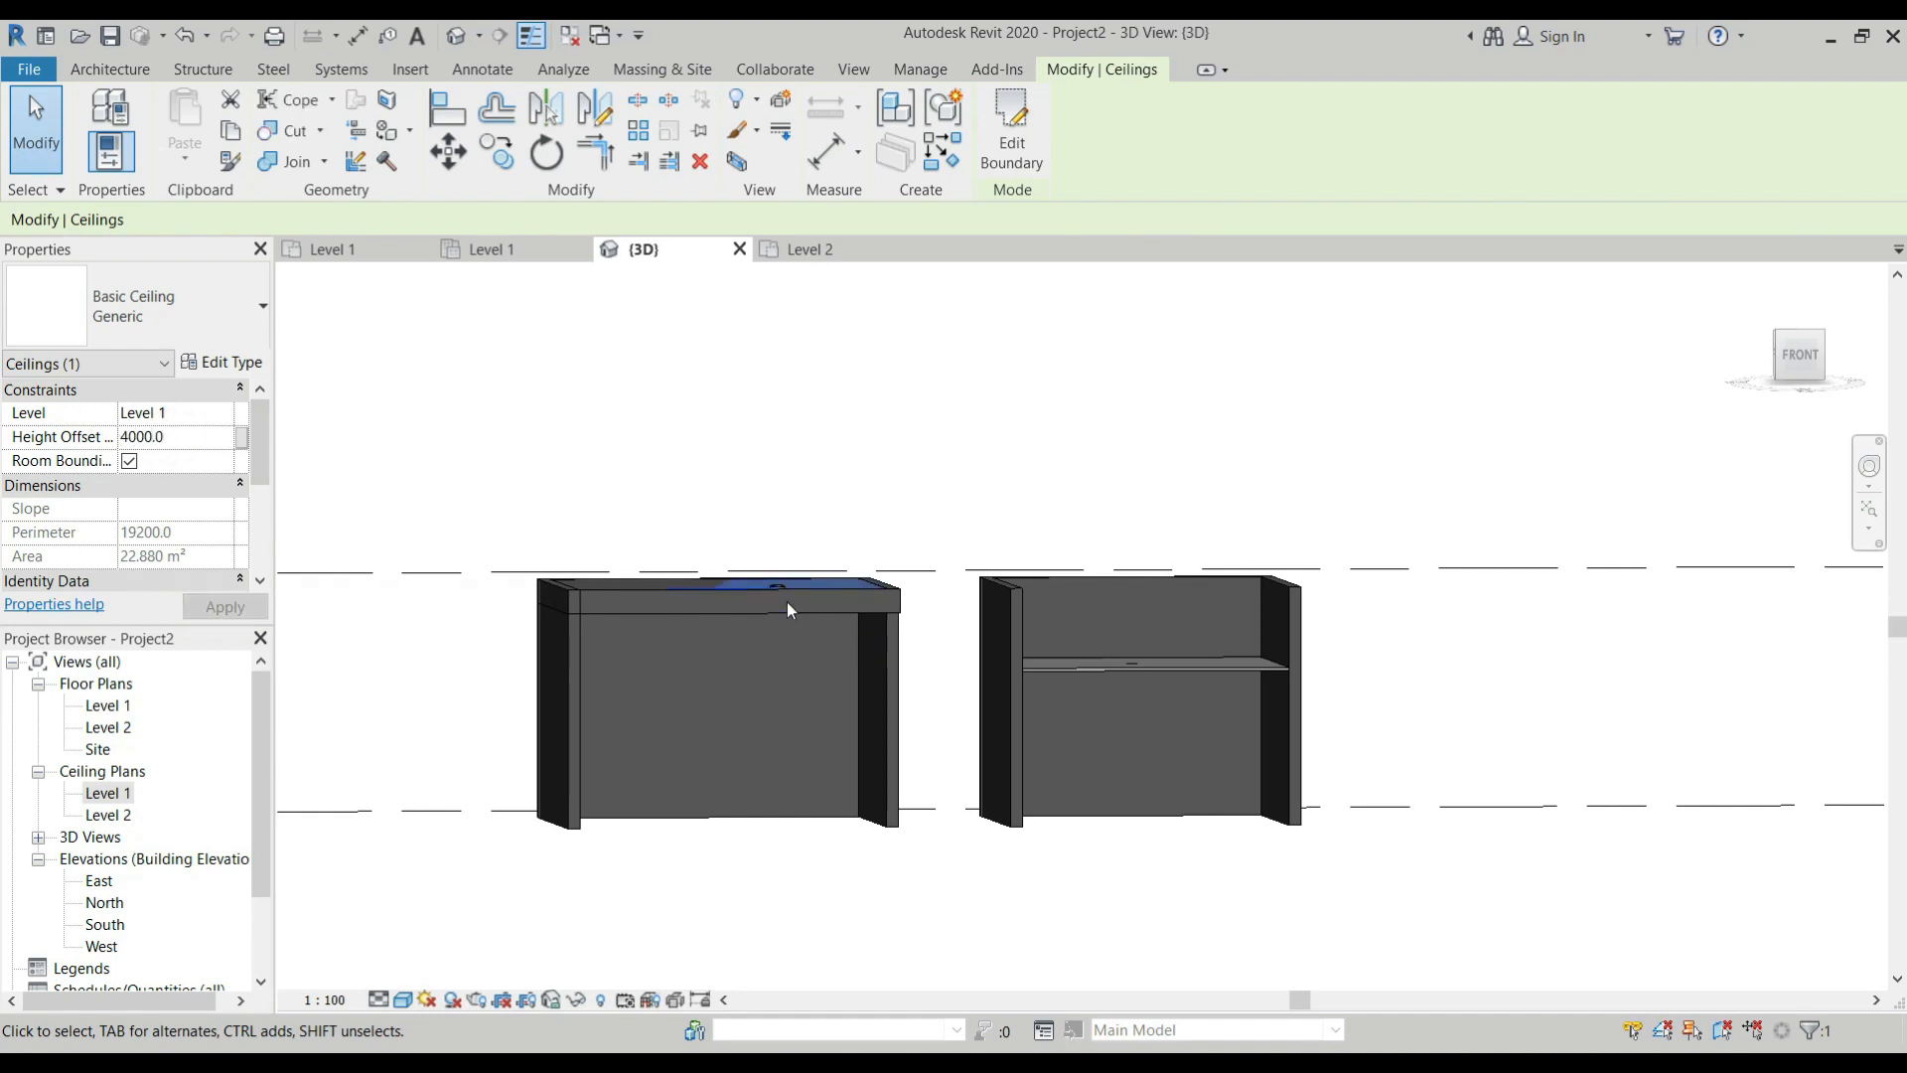
Set the first room's Generic ceiling height offset to 3600 mm and inspect the ceiling and its light from below.
{"action": "double_click", "coordinate": [181, 437]}
{"action": "type", "text": "3600"}
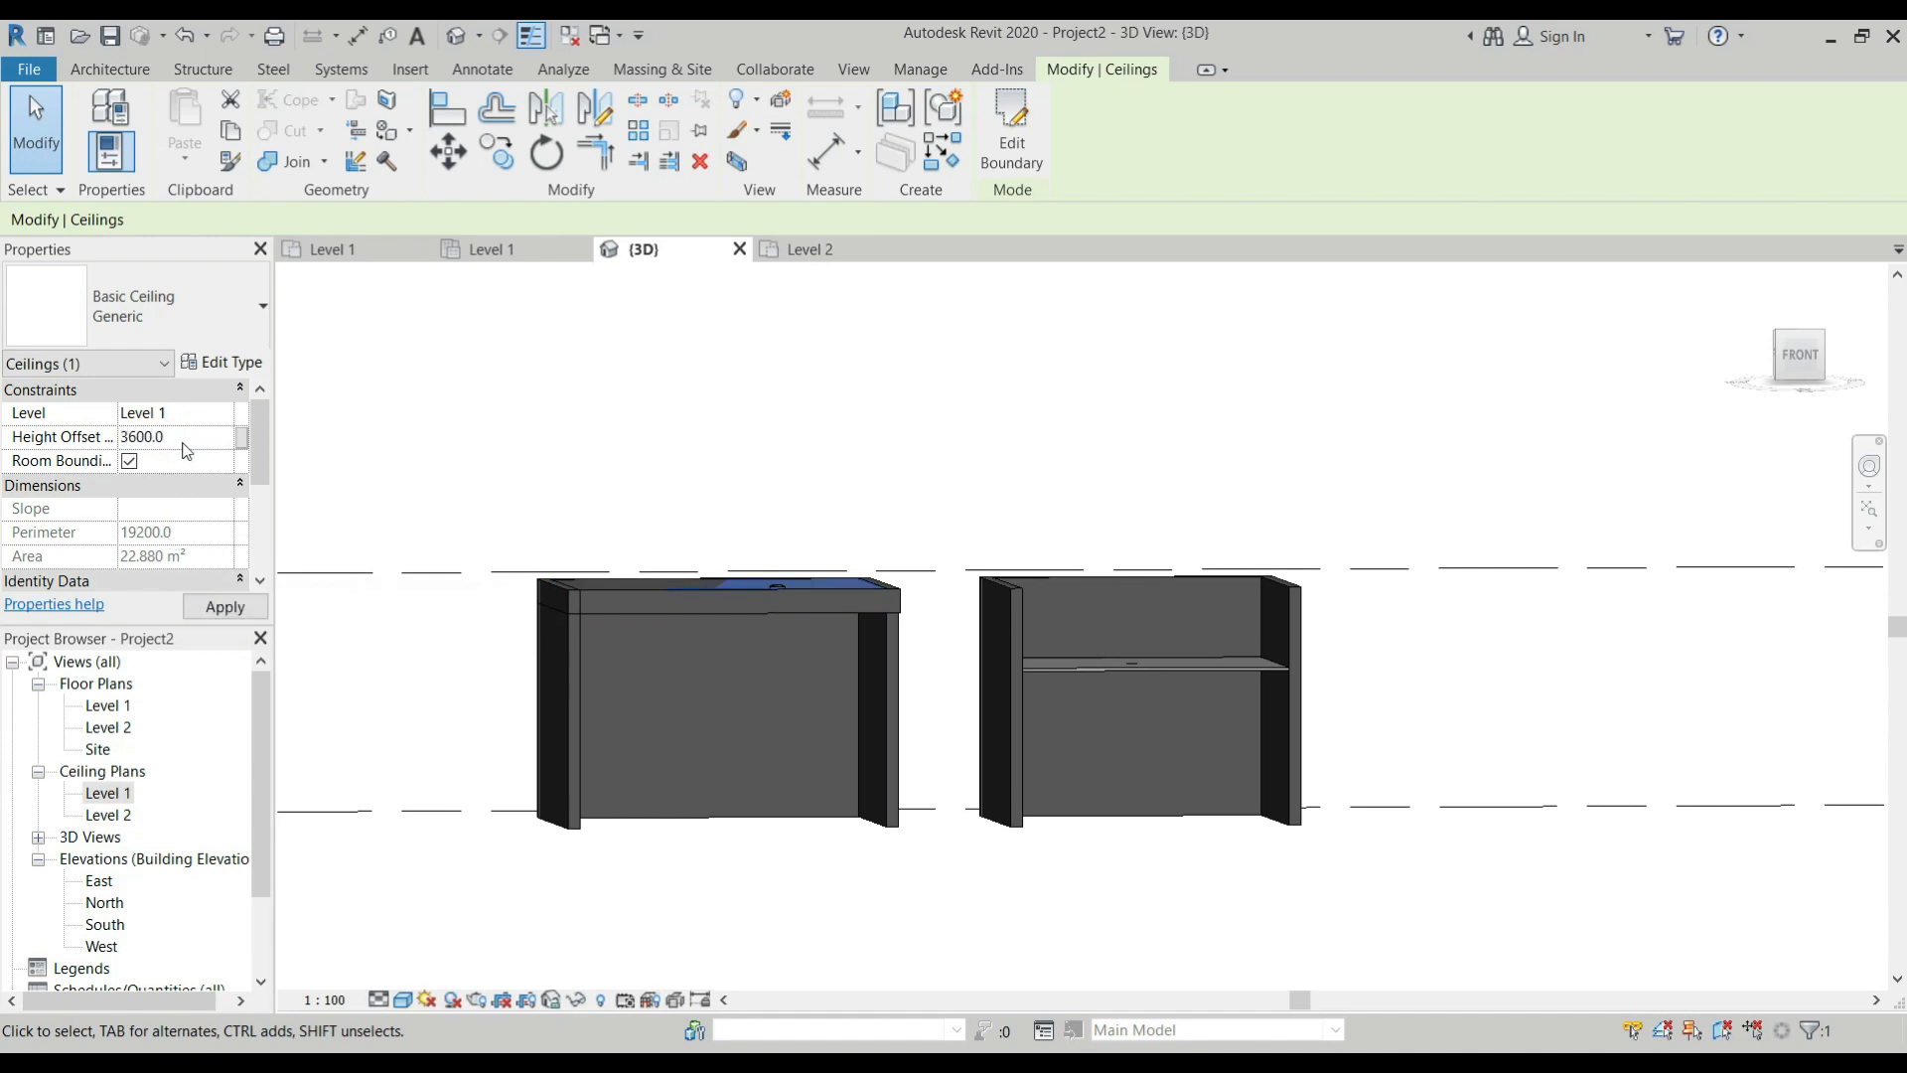
{"action": "scroll", "coordinate": [704, 581], "scroll_direction": "up", "scroll_amount": 3}
{"action": "middle_click_drag", "start_coordinate": [870, 688], "coordinate": [929, 466], "text": "shift"}
{"action": "scroll", "coordinate": [936, 490], "scroll_direction": "up", "scroll_amount": 3}
{"action": "scroll", "coordinate": [1118, 532], "scroll_direction": "down", "scroll_amount": 4}
{"action": "middle_click_drag", "start_coordinate": [894, 639], "coordinate": [1141, 517], "text": "shift"}
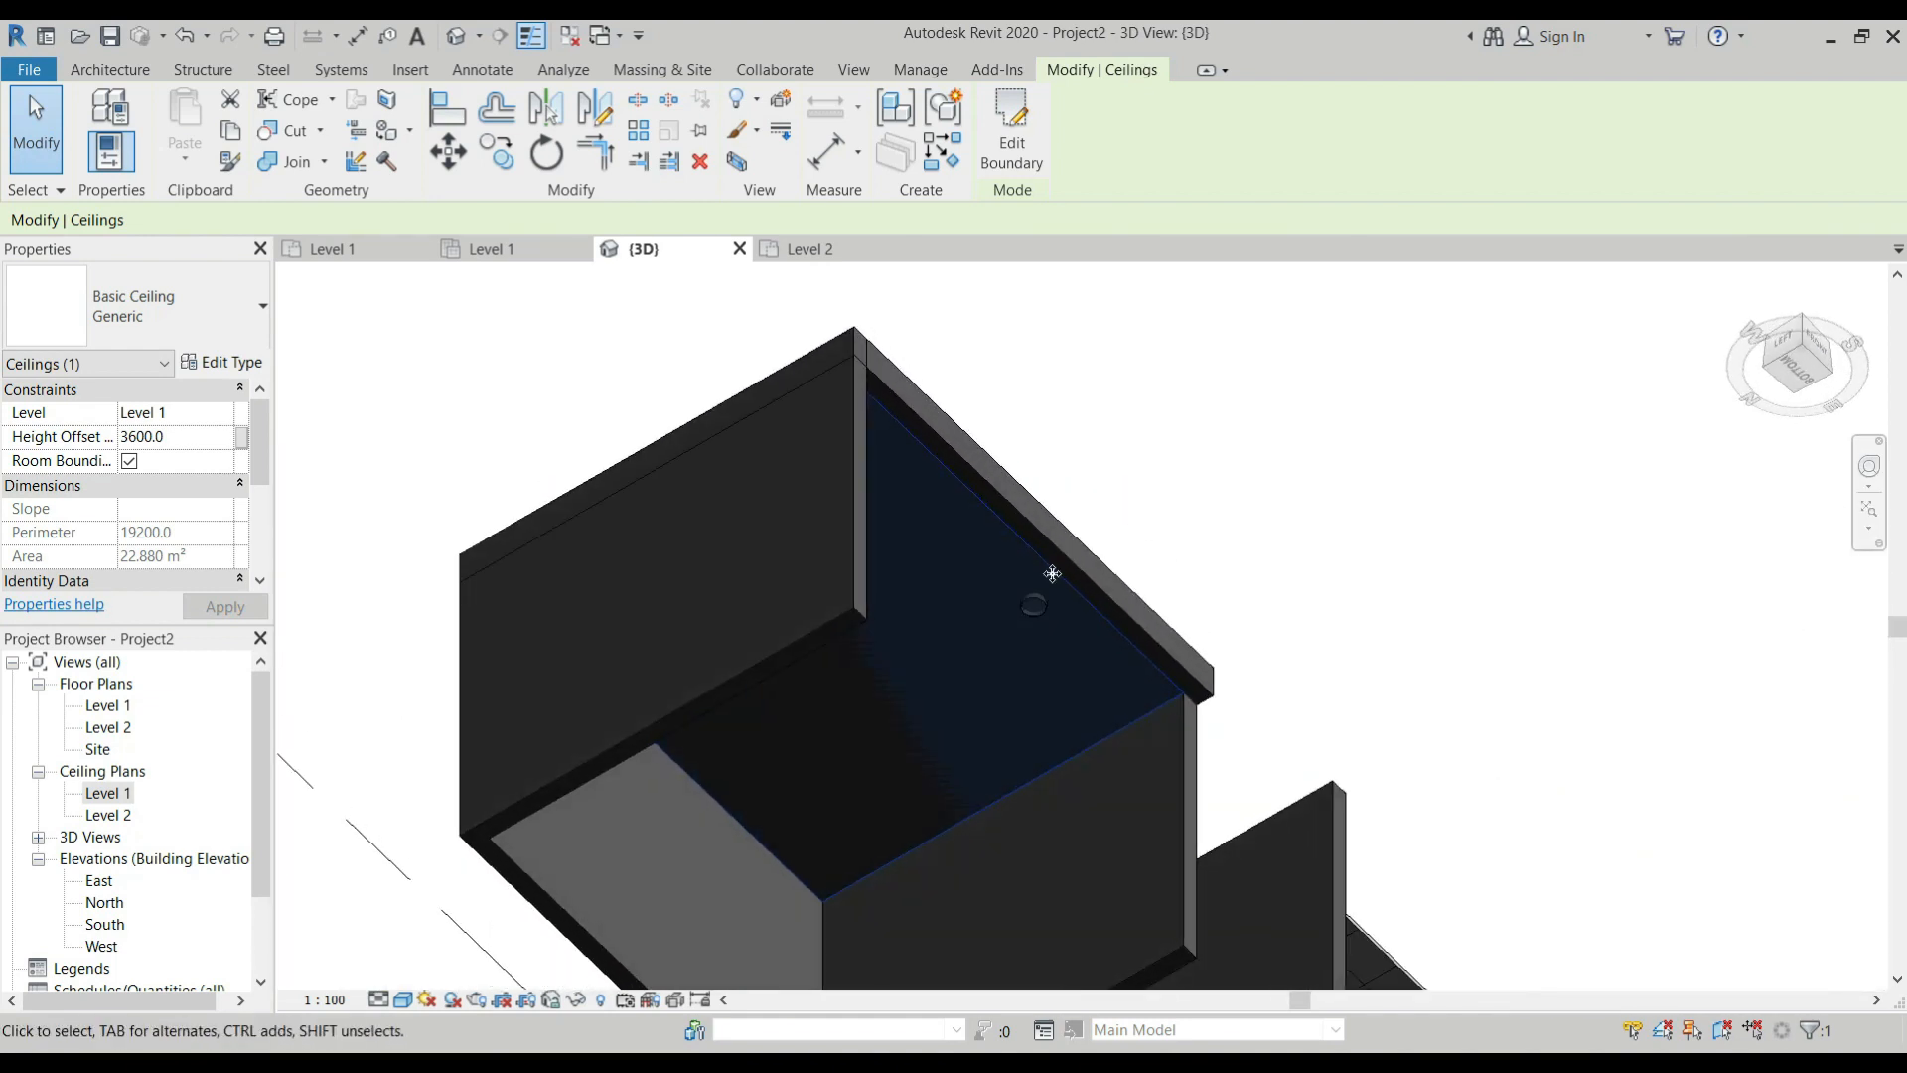
{"action": "scroll", "coordinate": [1034, 609], "scroll_direction": "up", "scroll_amount": 2}
{"action": "scroll", "coordinate": [1023, 605], "scroll_direction": "down", "scroll_amount": 5}
{"action": "middle_click_drag", "start_coordinate": [1023, 605], "coordinate": [955, 557], "text": "shift"}
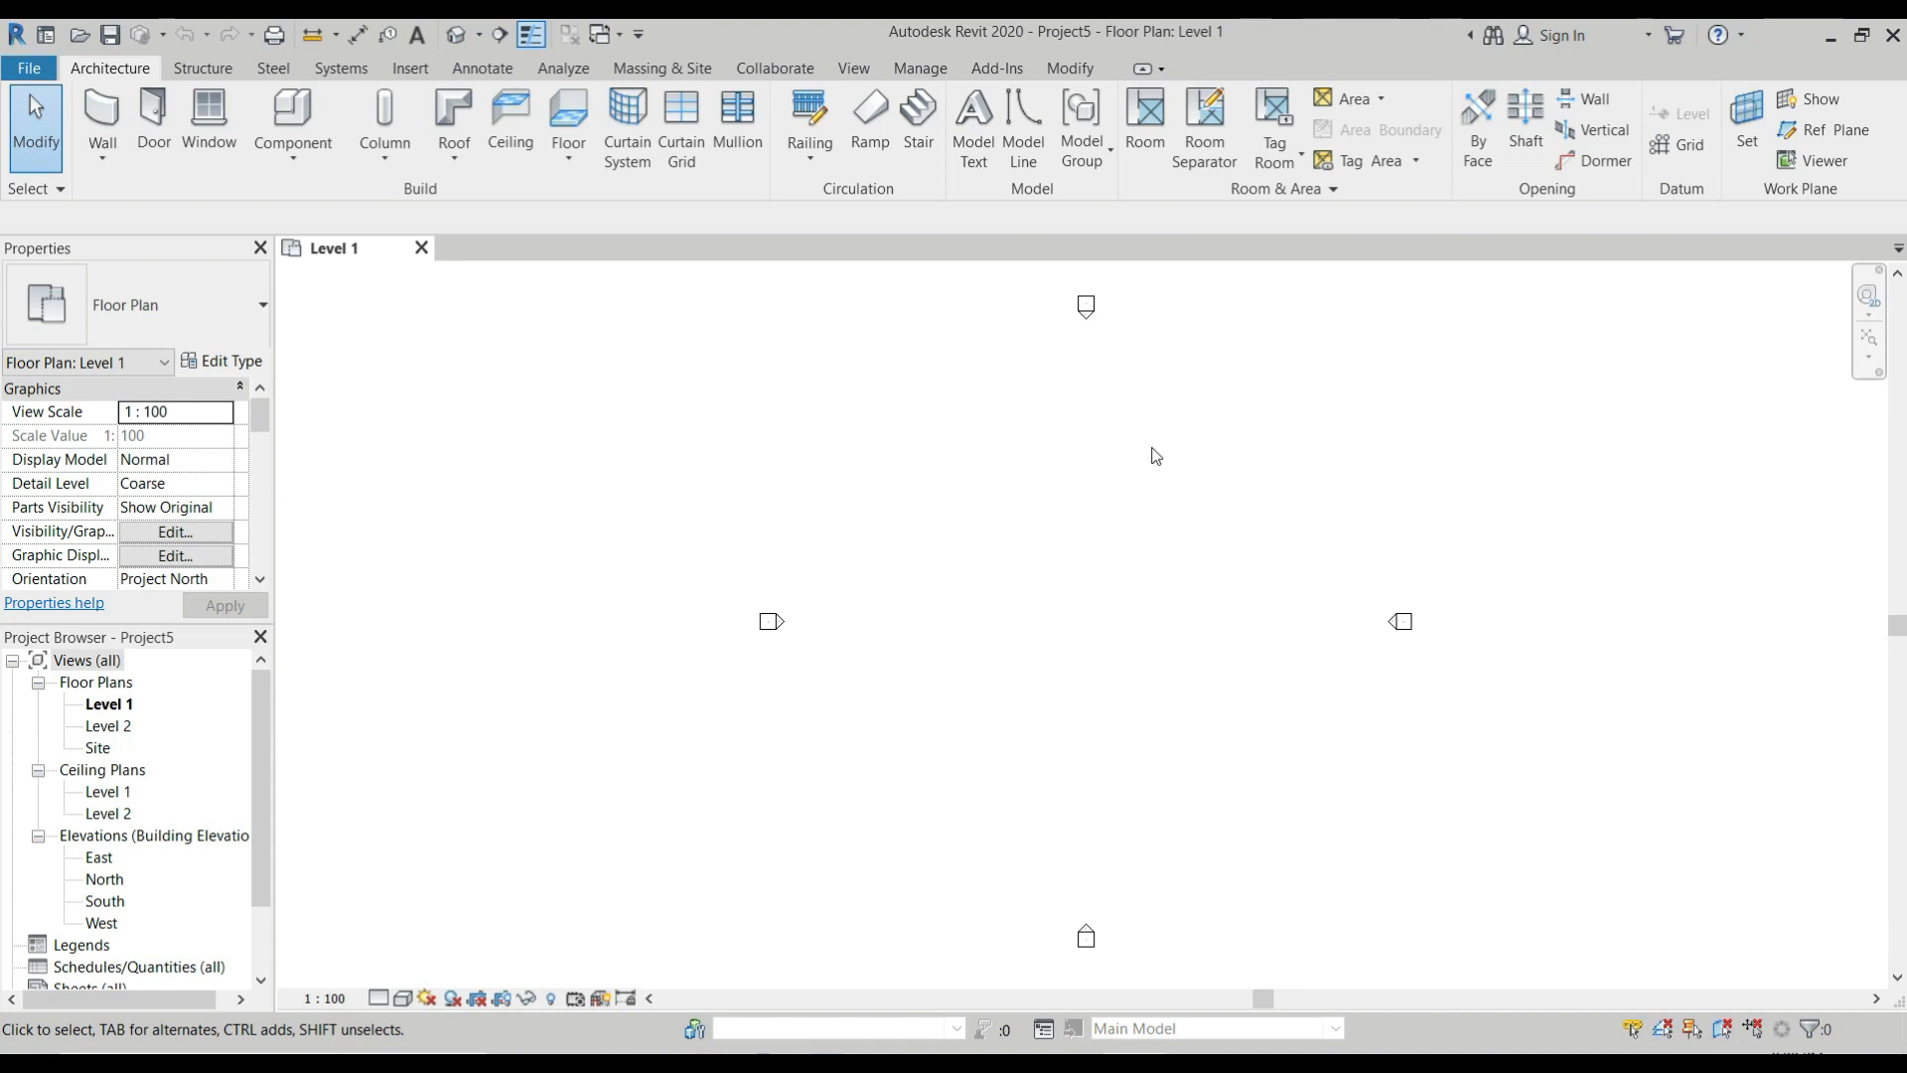
Draw a 5000 x 5000 mm rectangular room with Generic - 200mm walls in the Level 1 floor plan.
{"action": "left_click", "coordinate": [105, 122]}
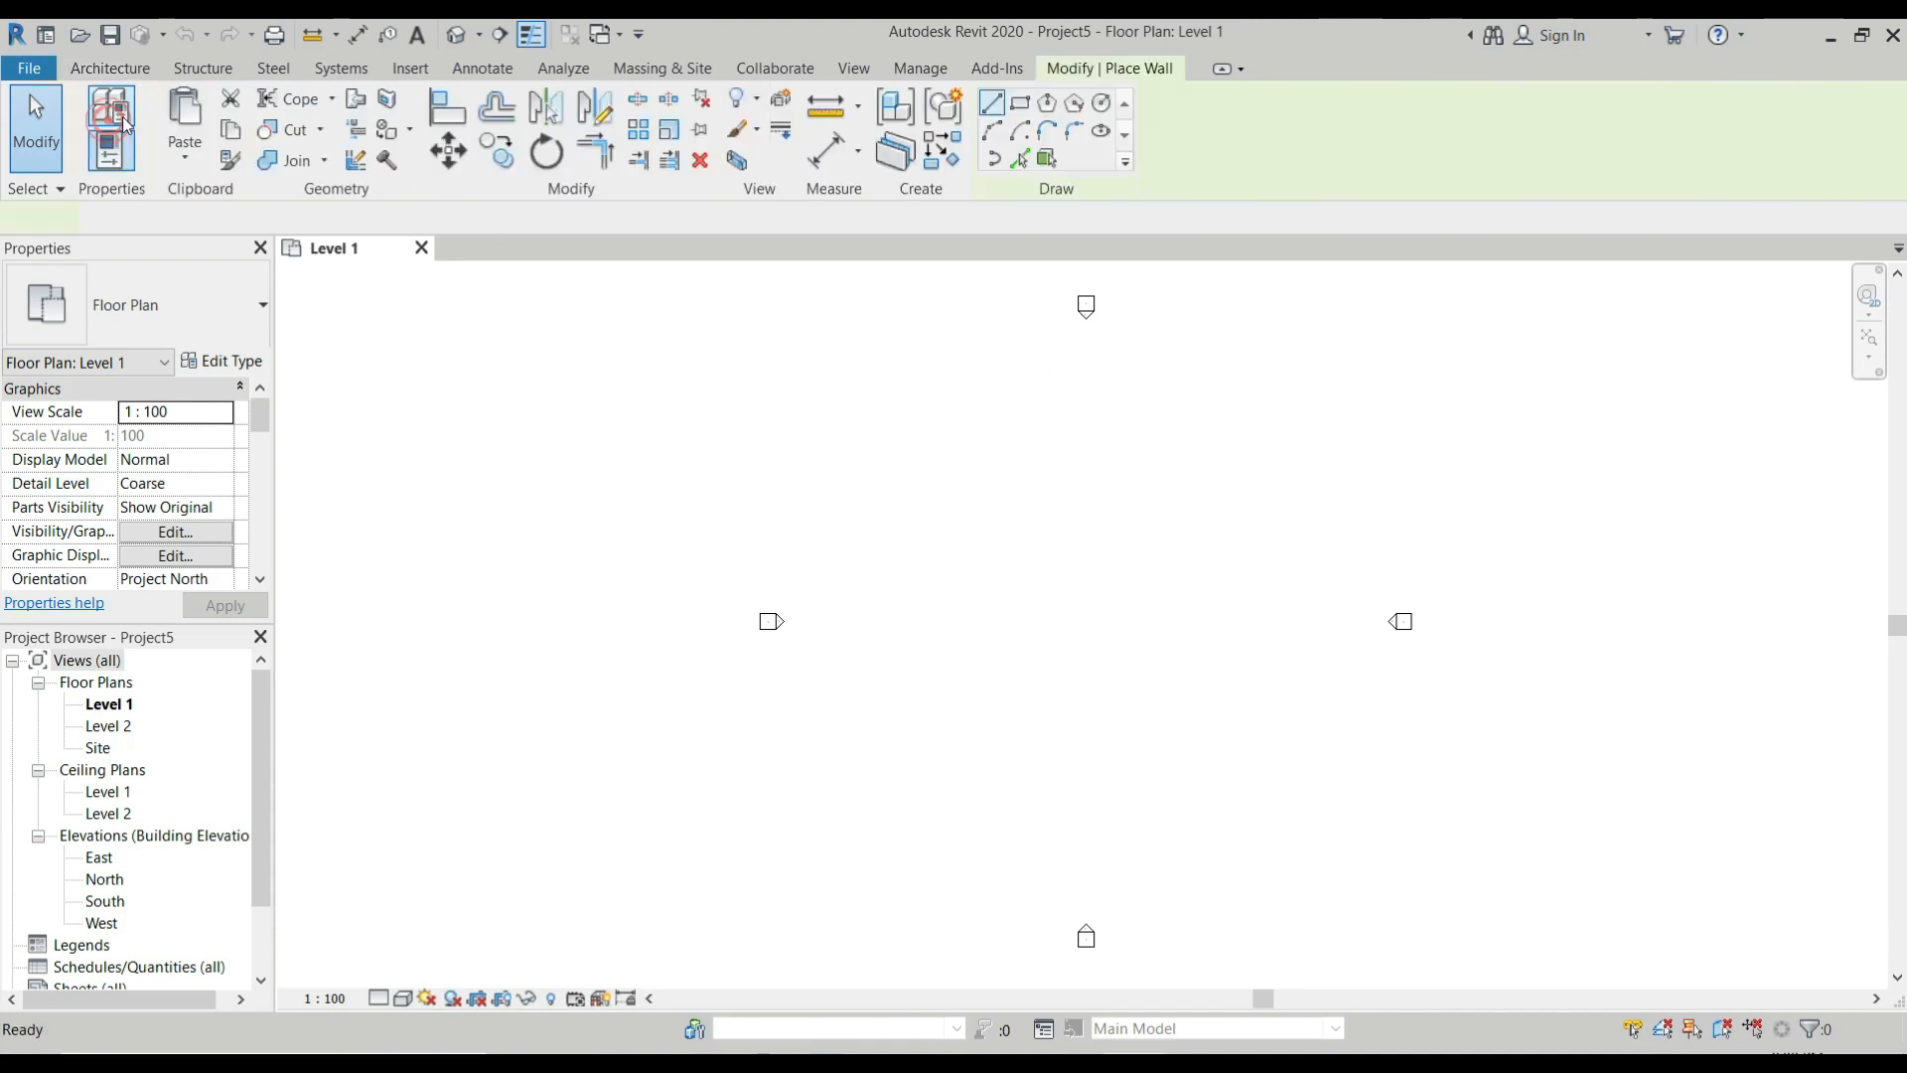
{"action": "left_click", "coordinate": [1020, 103]}
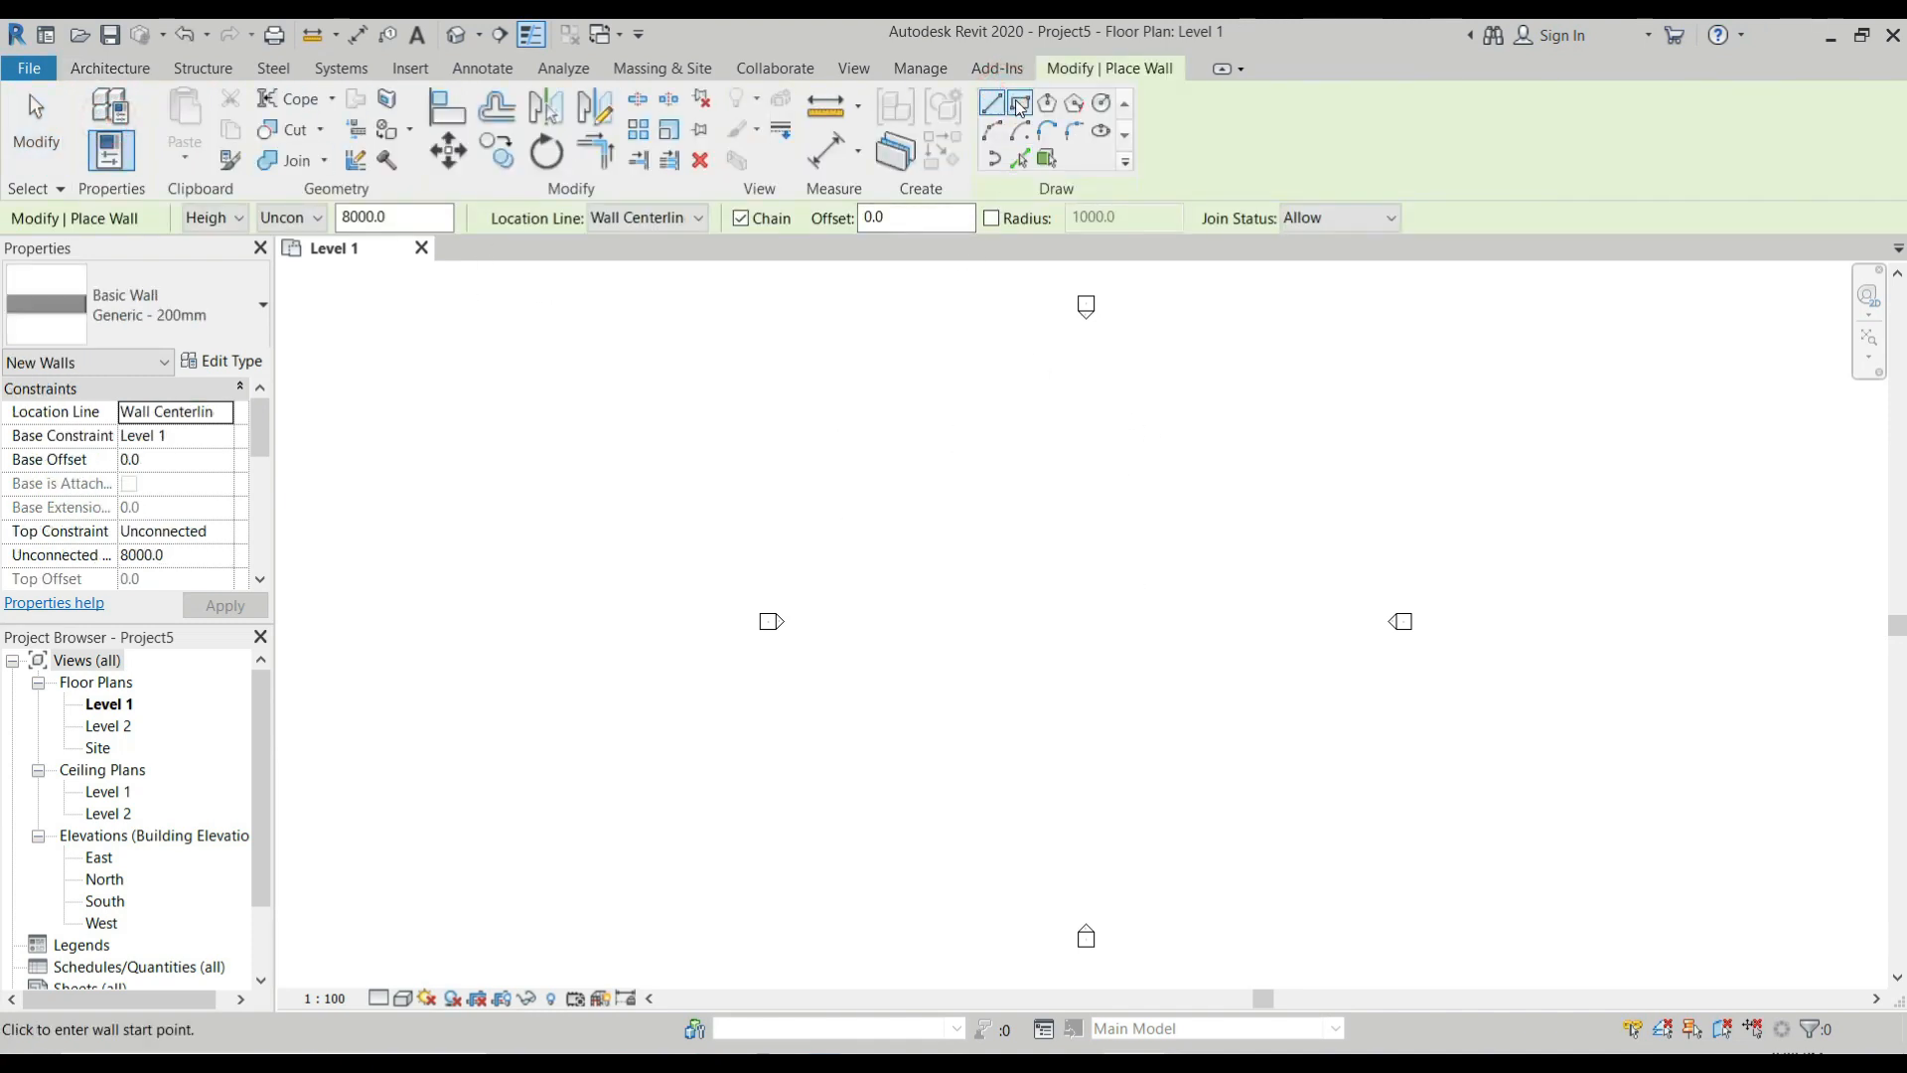
{"action": "left_click", "coordinate": [968, 493]}
{"action": "scroll", "coordinate": [1024, 552], "scroll_direction": "up", "scroll_amount": 2}
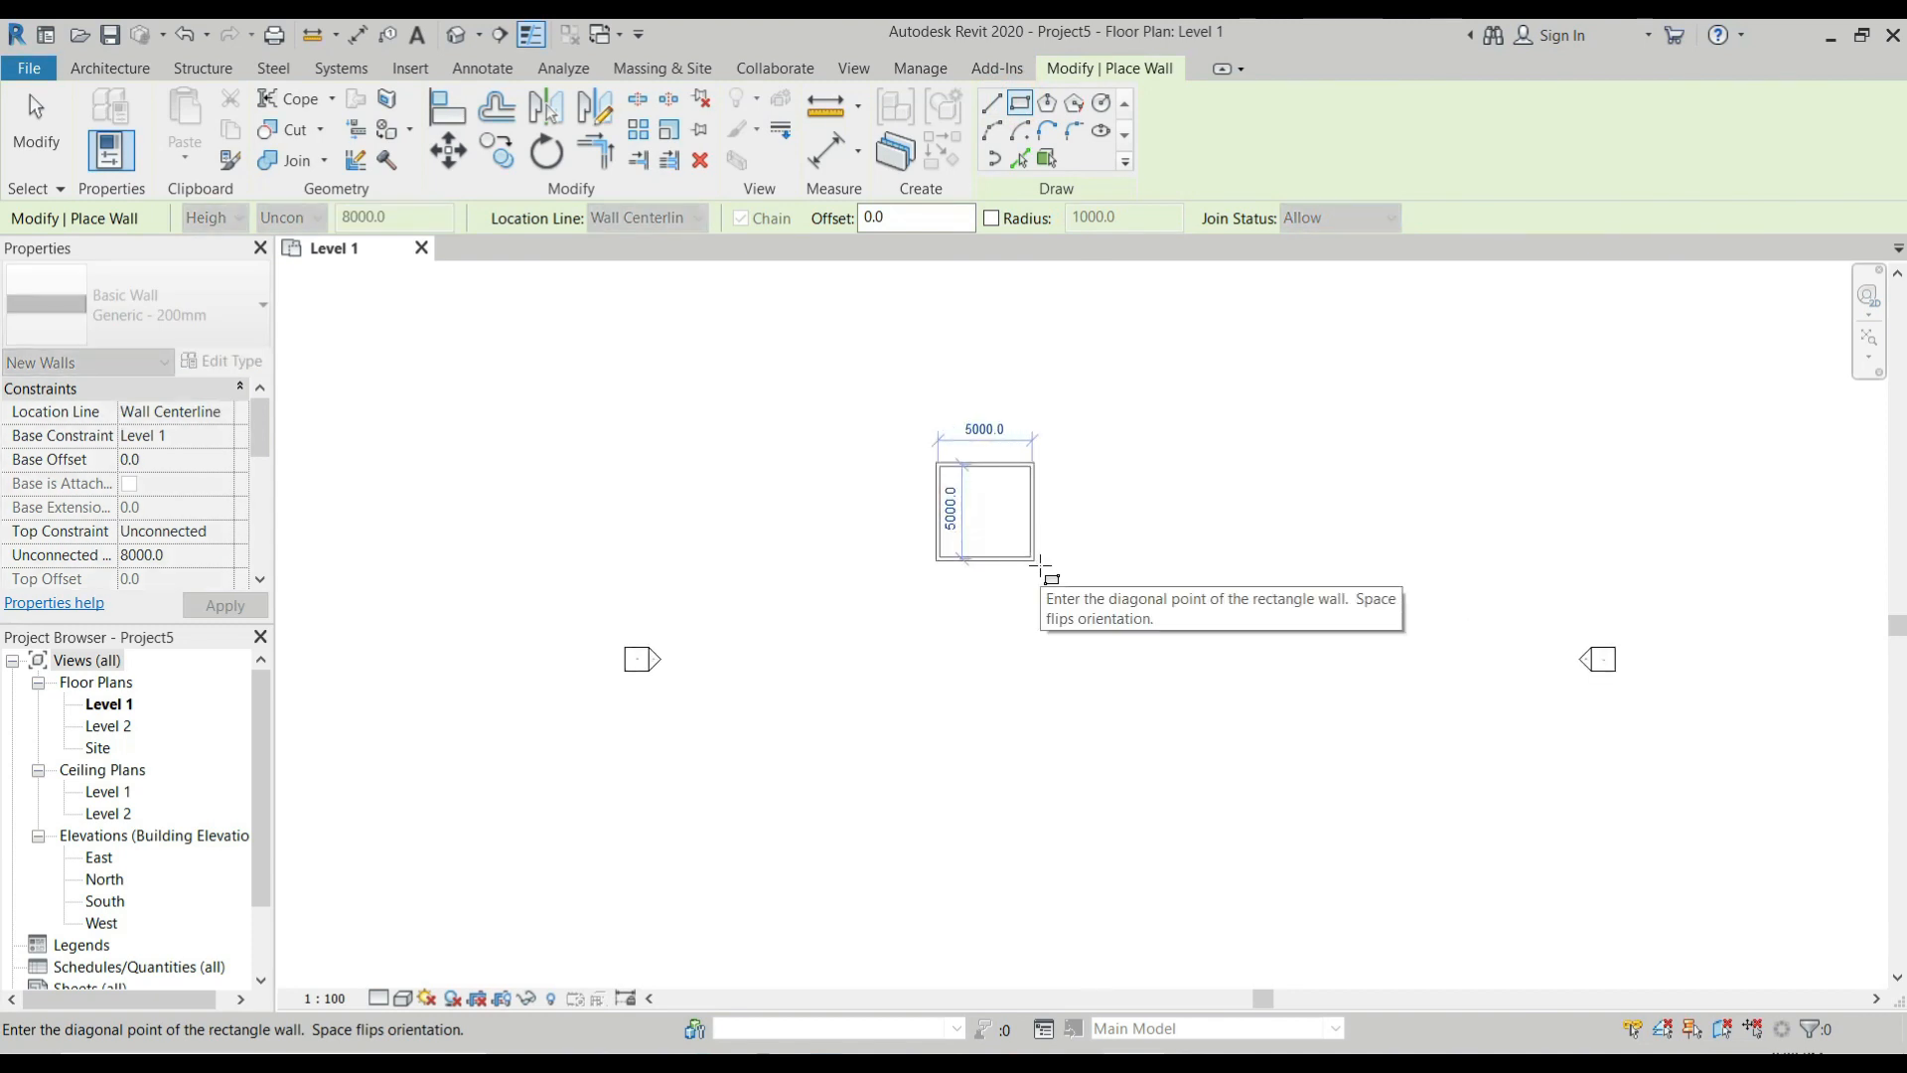
{"action": "left_click", "coordinate": [1038, 563]}
{"action": "scroll", "coordinate": [1003, 502], "scroll_direction": "up", "scroll_amount": 2}
{"action": "scroll", "coordinate": [1003, 501], "scroll_direction": "up", "scroll_amount": 1}
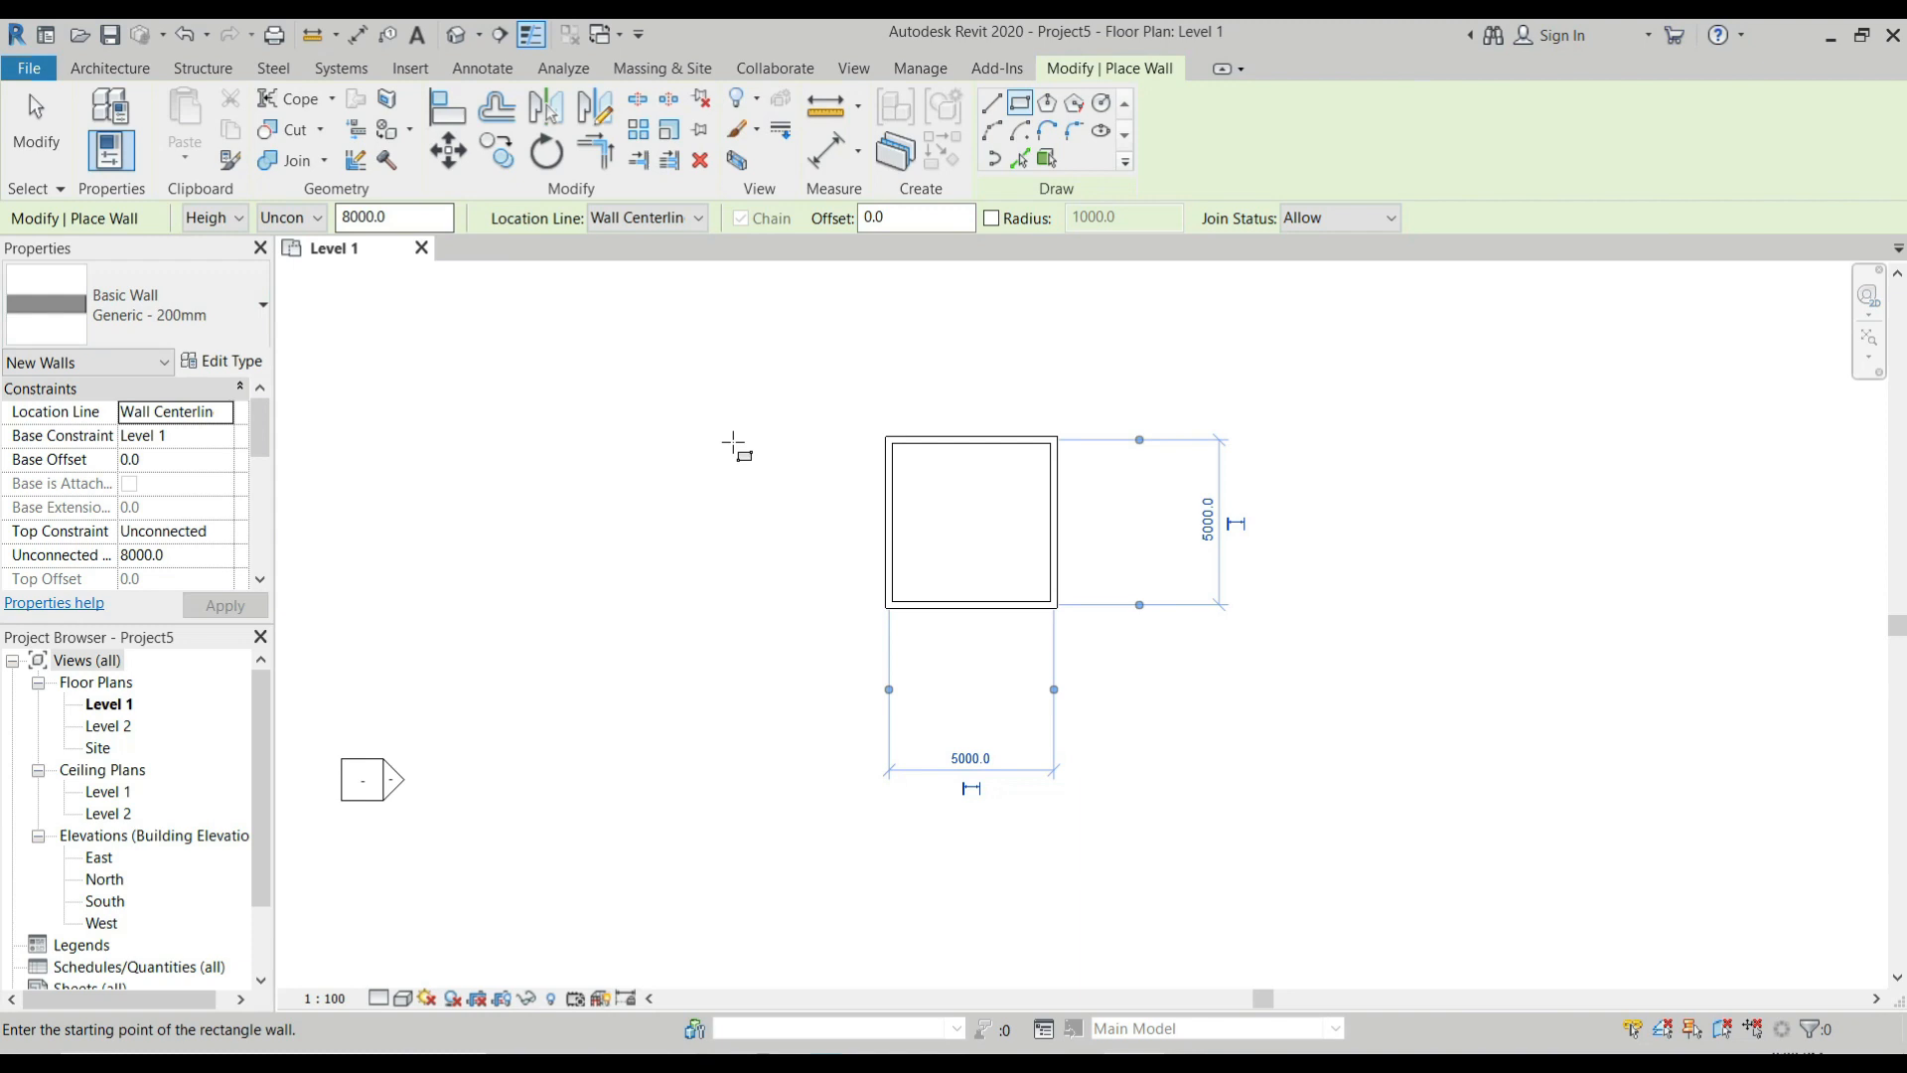
{"action": "key", "text": "Escape"}
{"action": "key", "text": "Escape"}
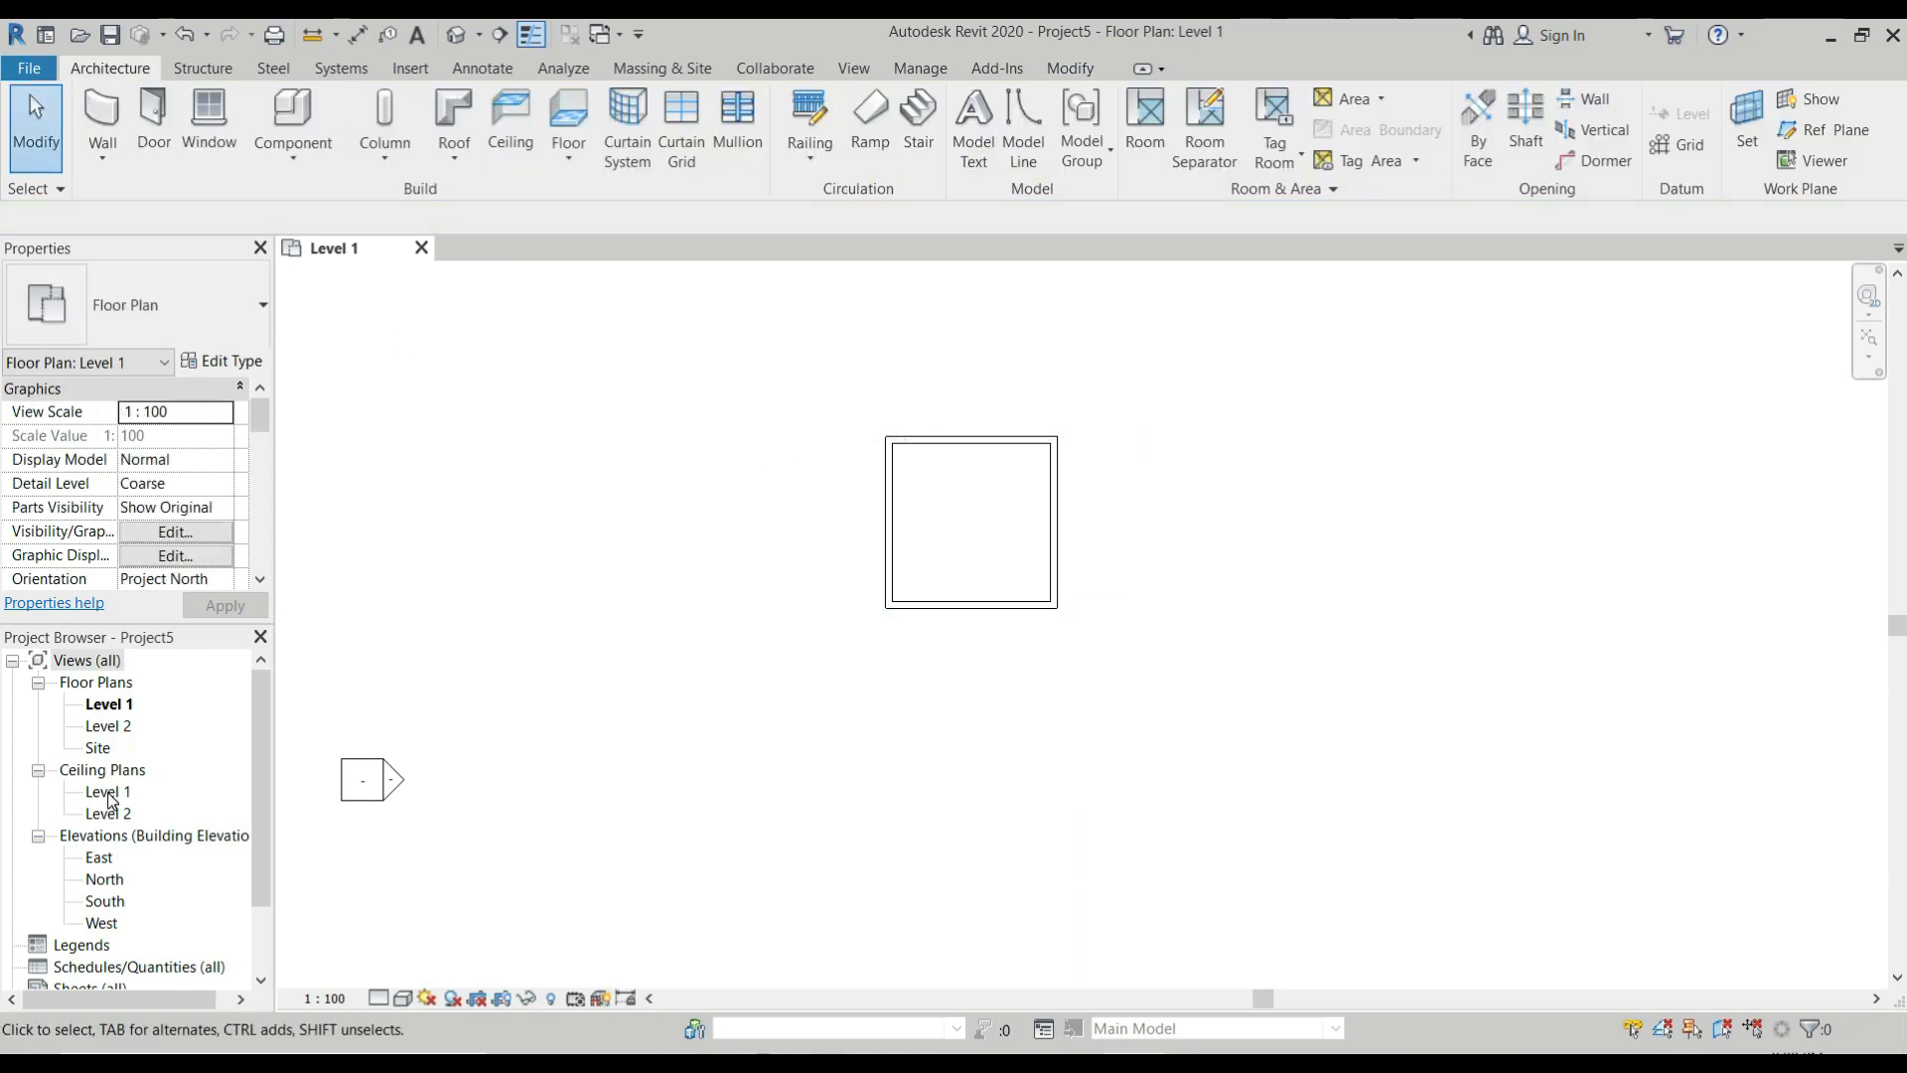
In the Level 1 ceiling plan, start a ceiling and duplicate the 600 x 600mm grid compound type as Recessed Ceiling 1.
{"action": "double_click", "coordinate": [109, 793]}
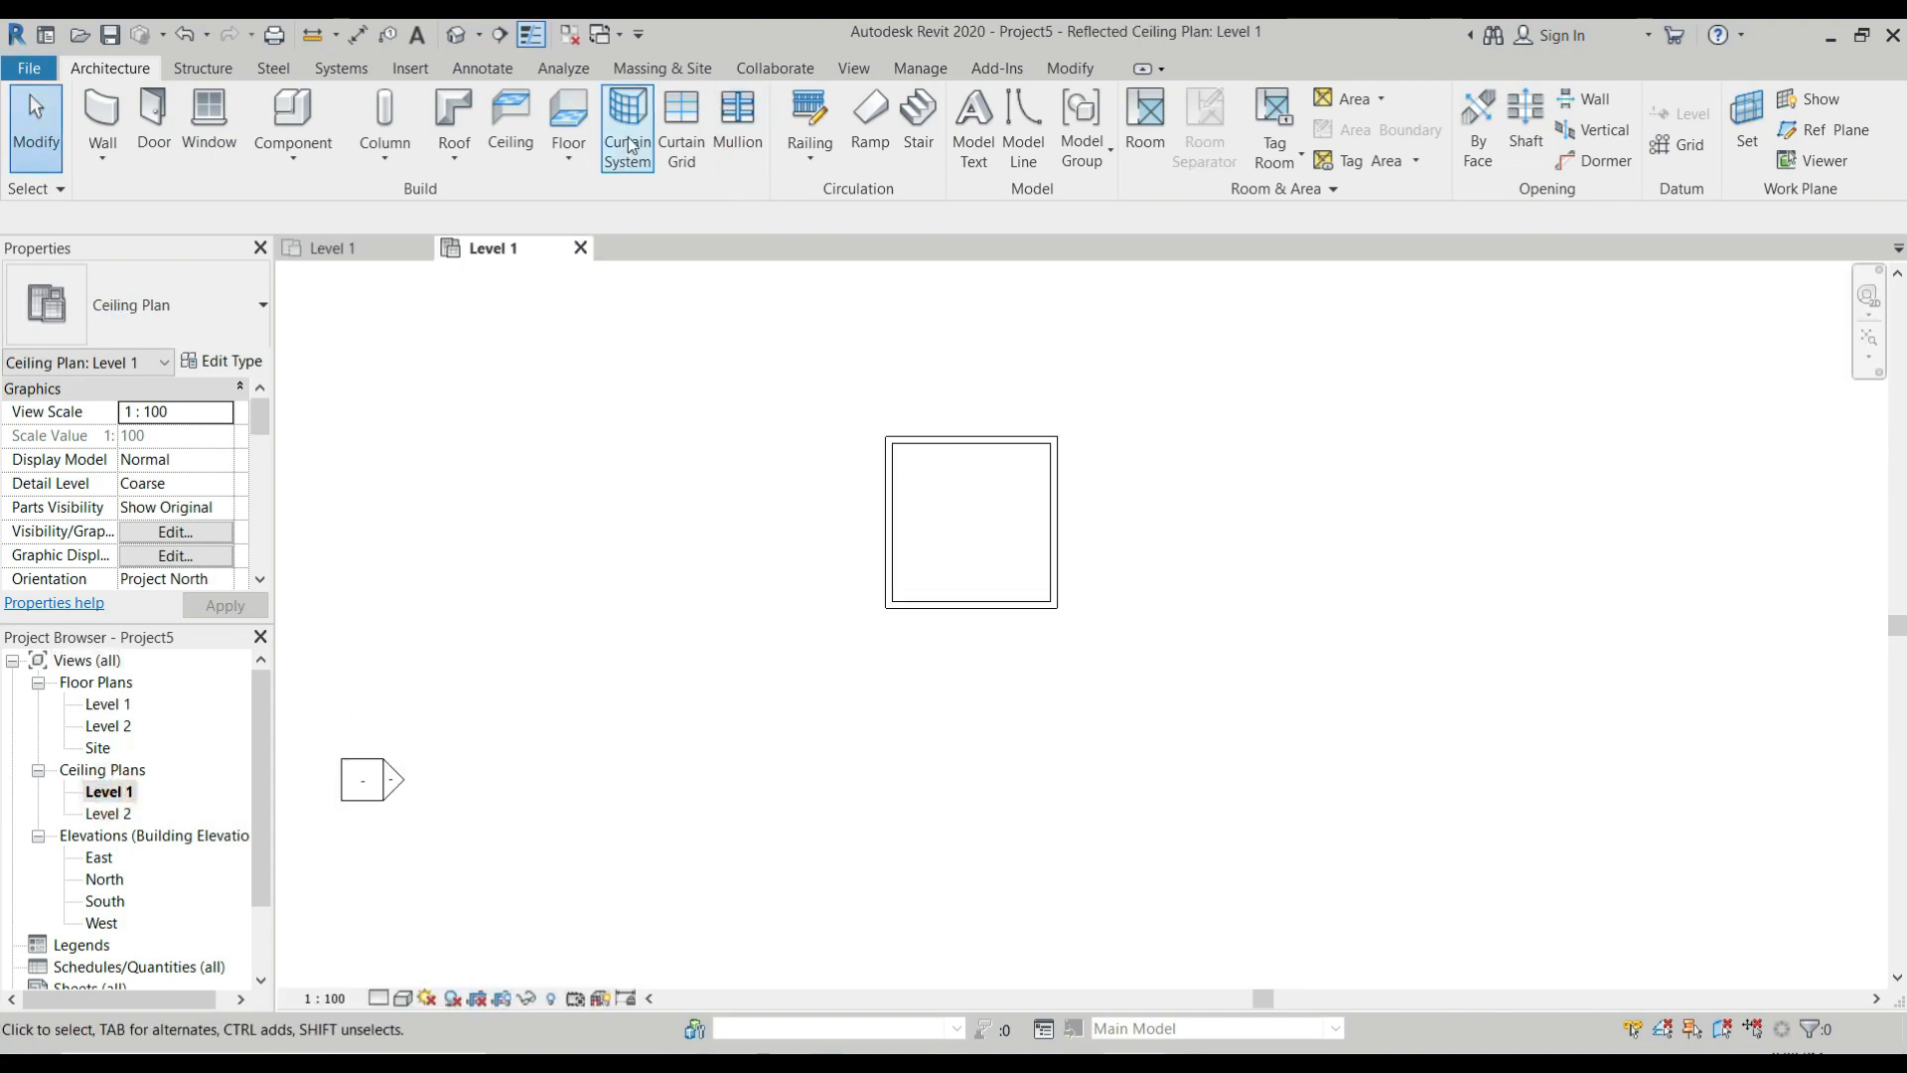
{"action": "left_click", "coordinate": [510, 124]}
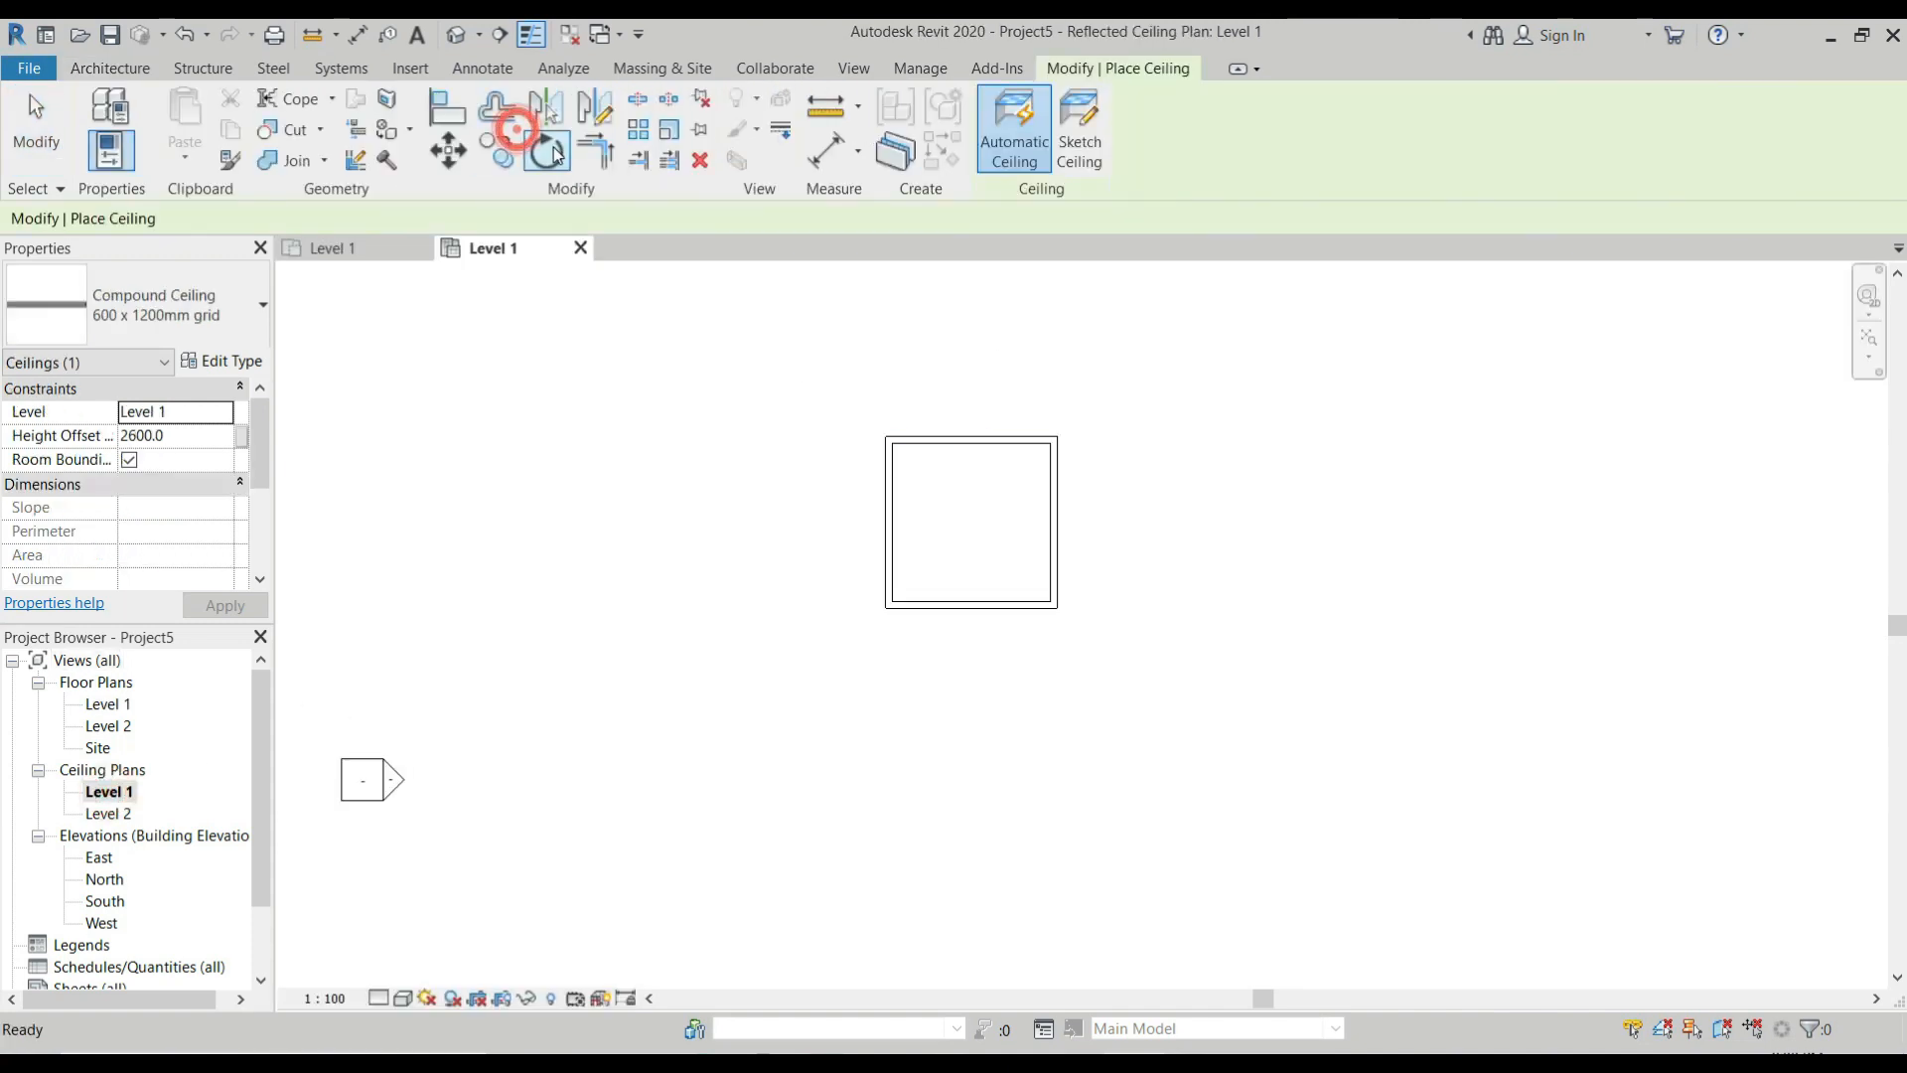
{"action": "left_click", "coordinate": [249, 316]}
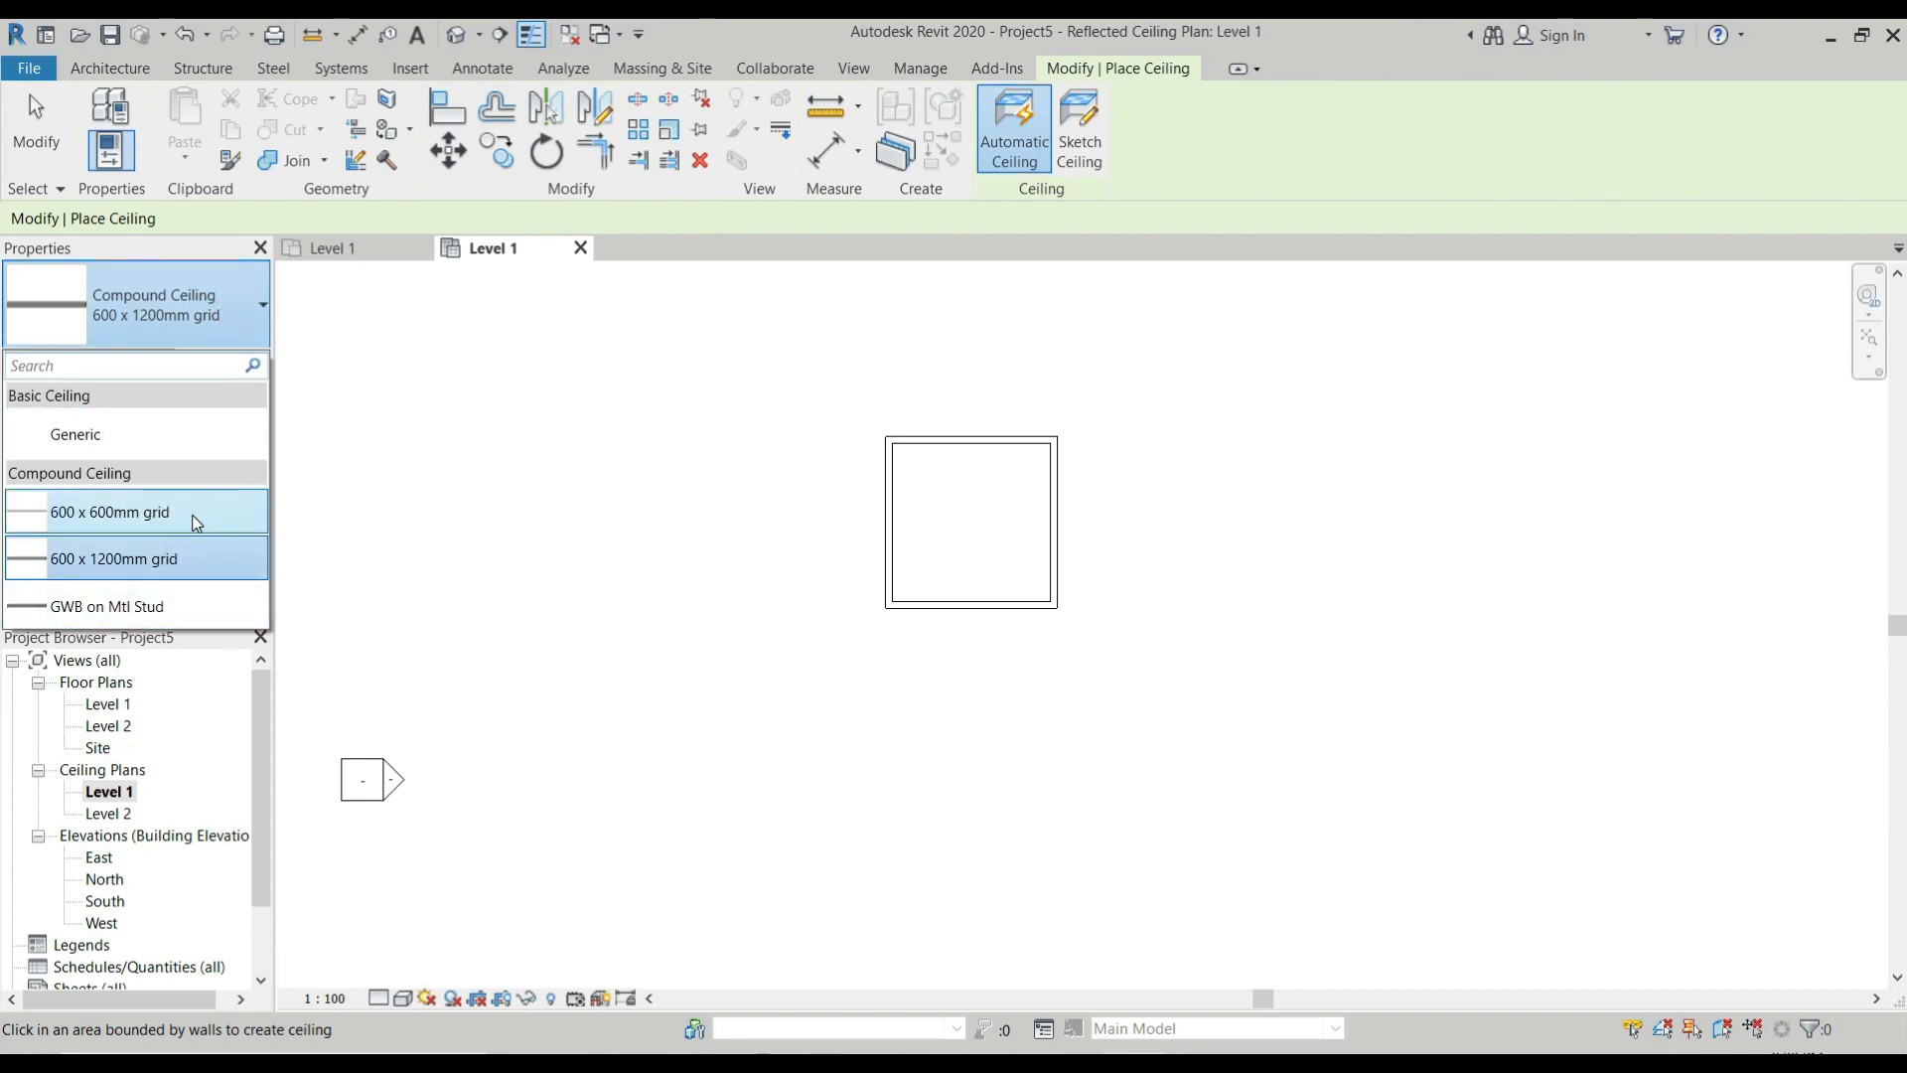
{"action": "mouse_move", "coordinate": [196, 523]}
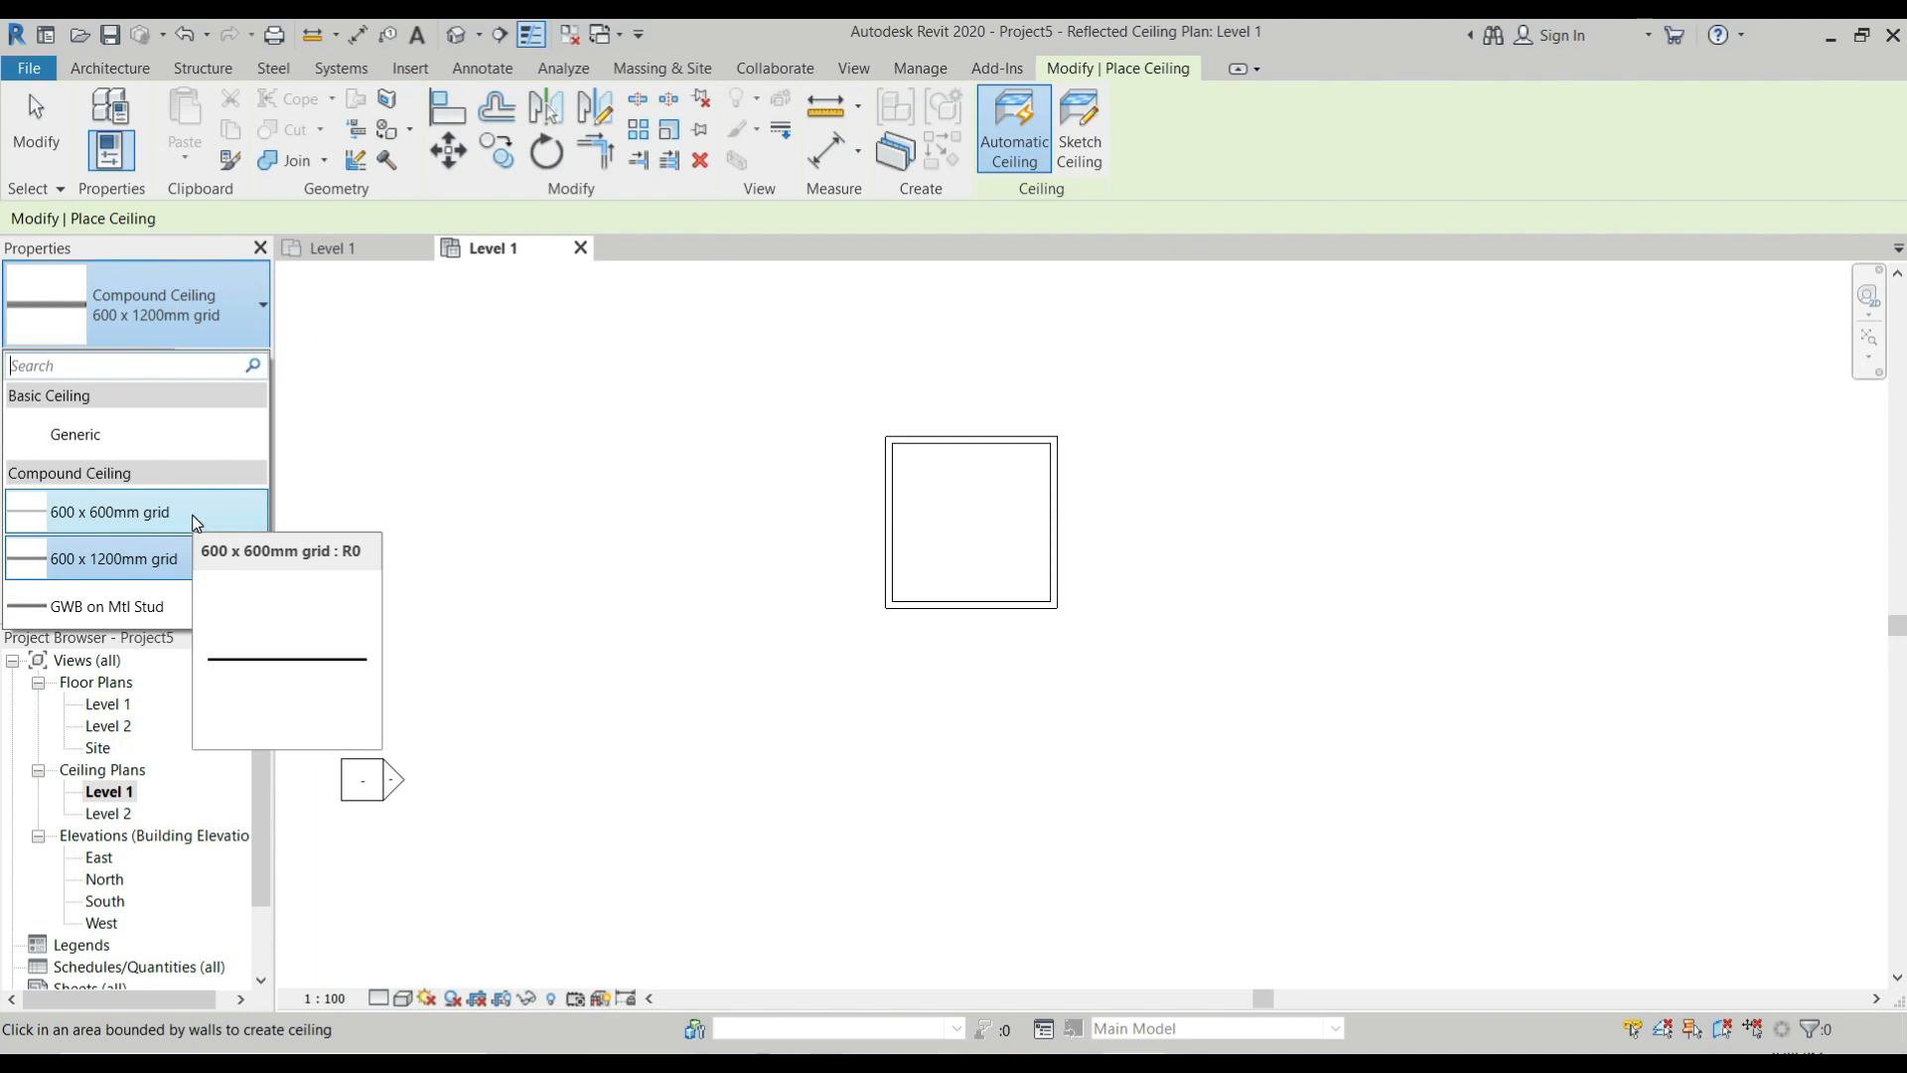
{"action": "left_click", "coordinate": [196, 514]}
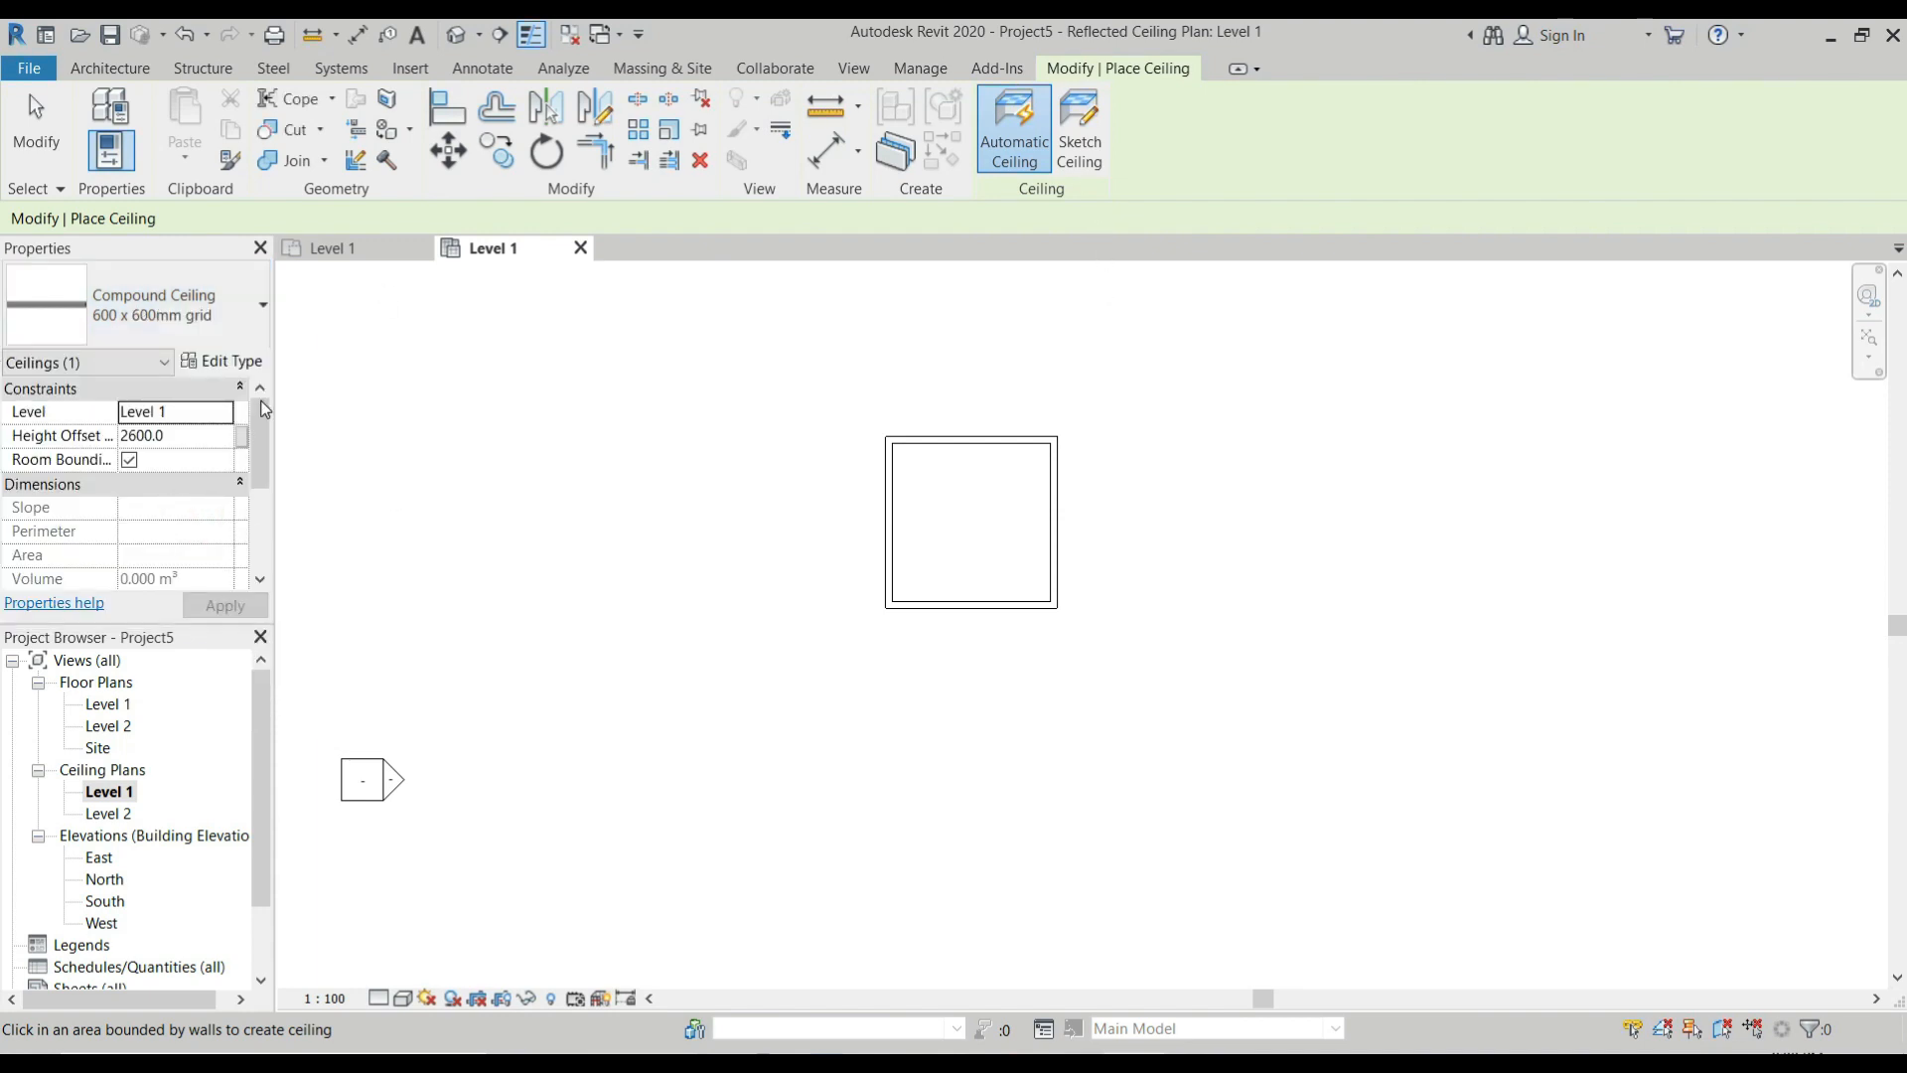
{"action": "left_click", "coordinate": [246, 363]}
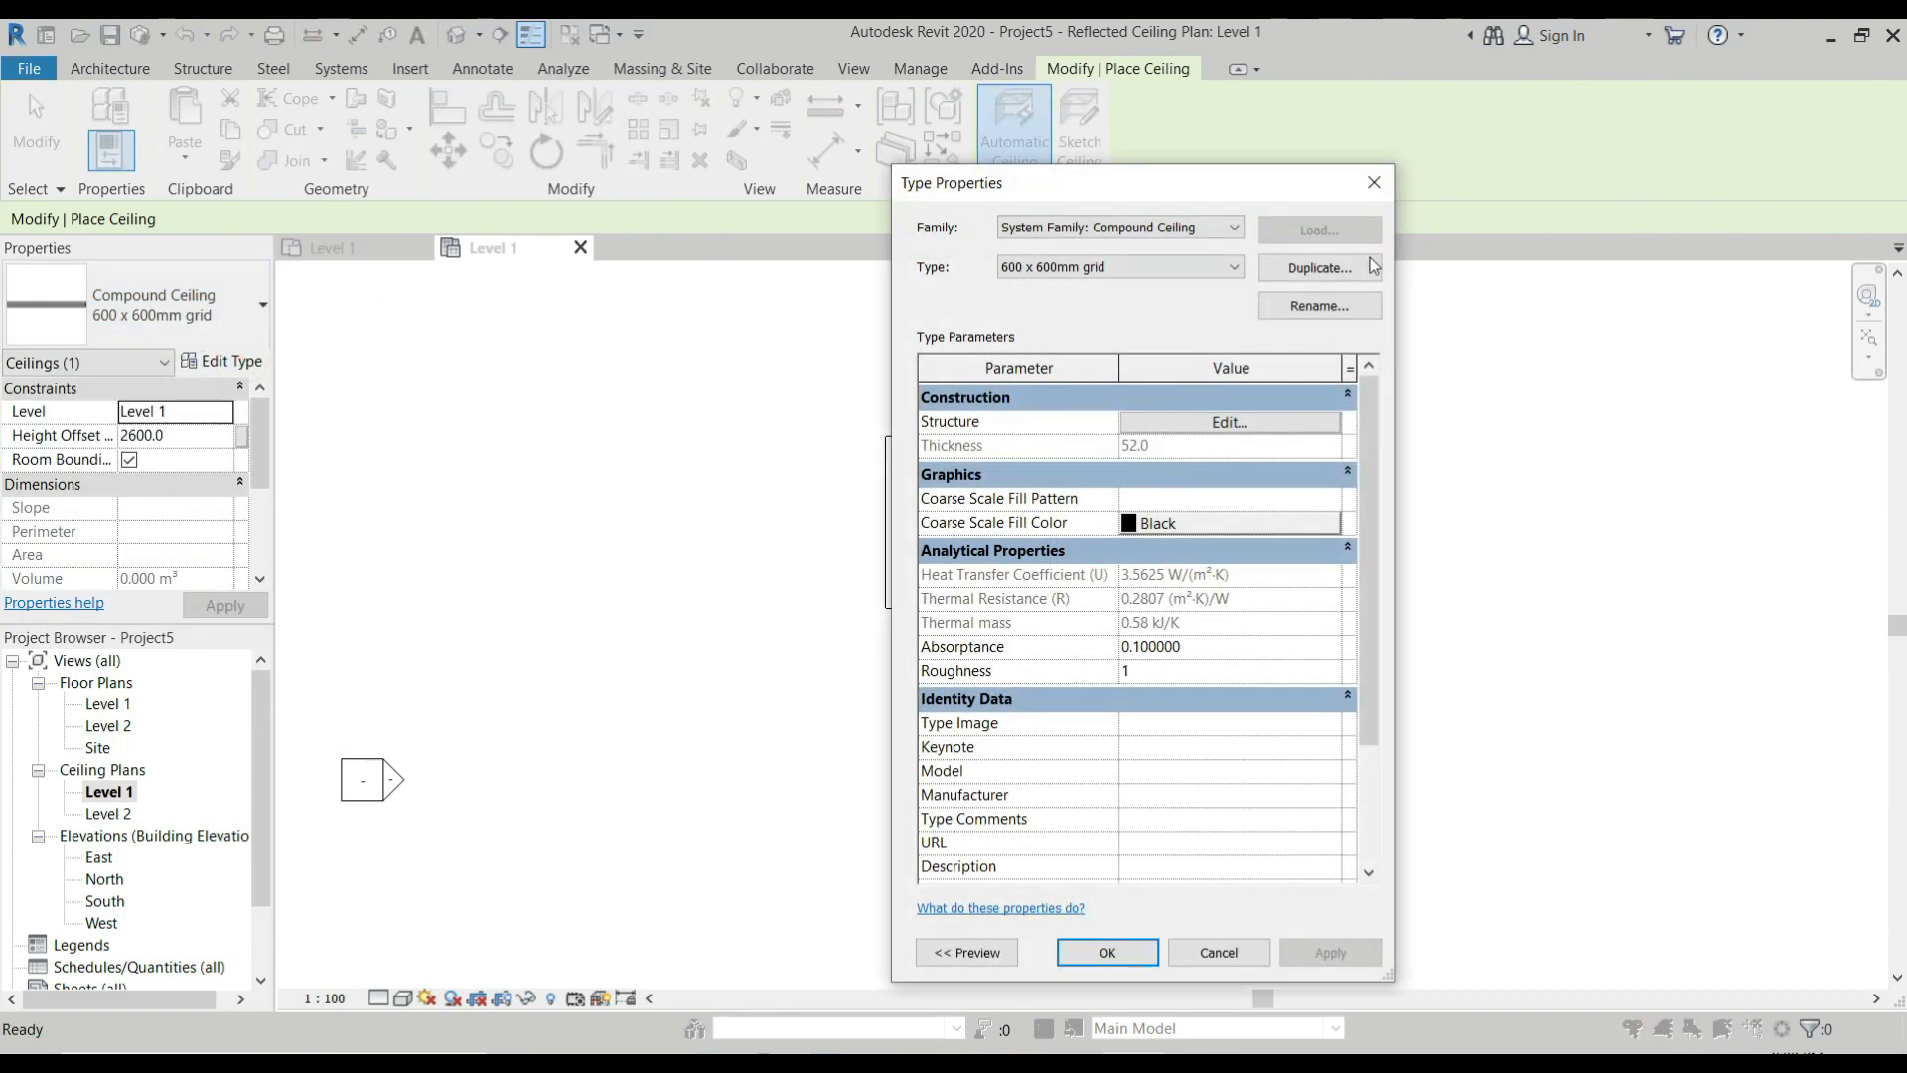
{"action": "left_click", "coordinate": [1340, 278]}
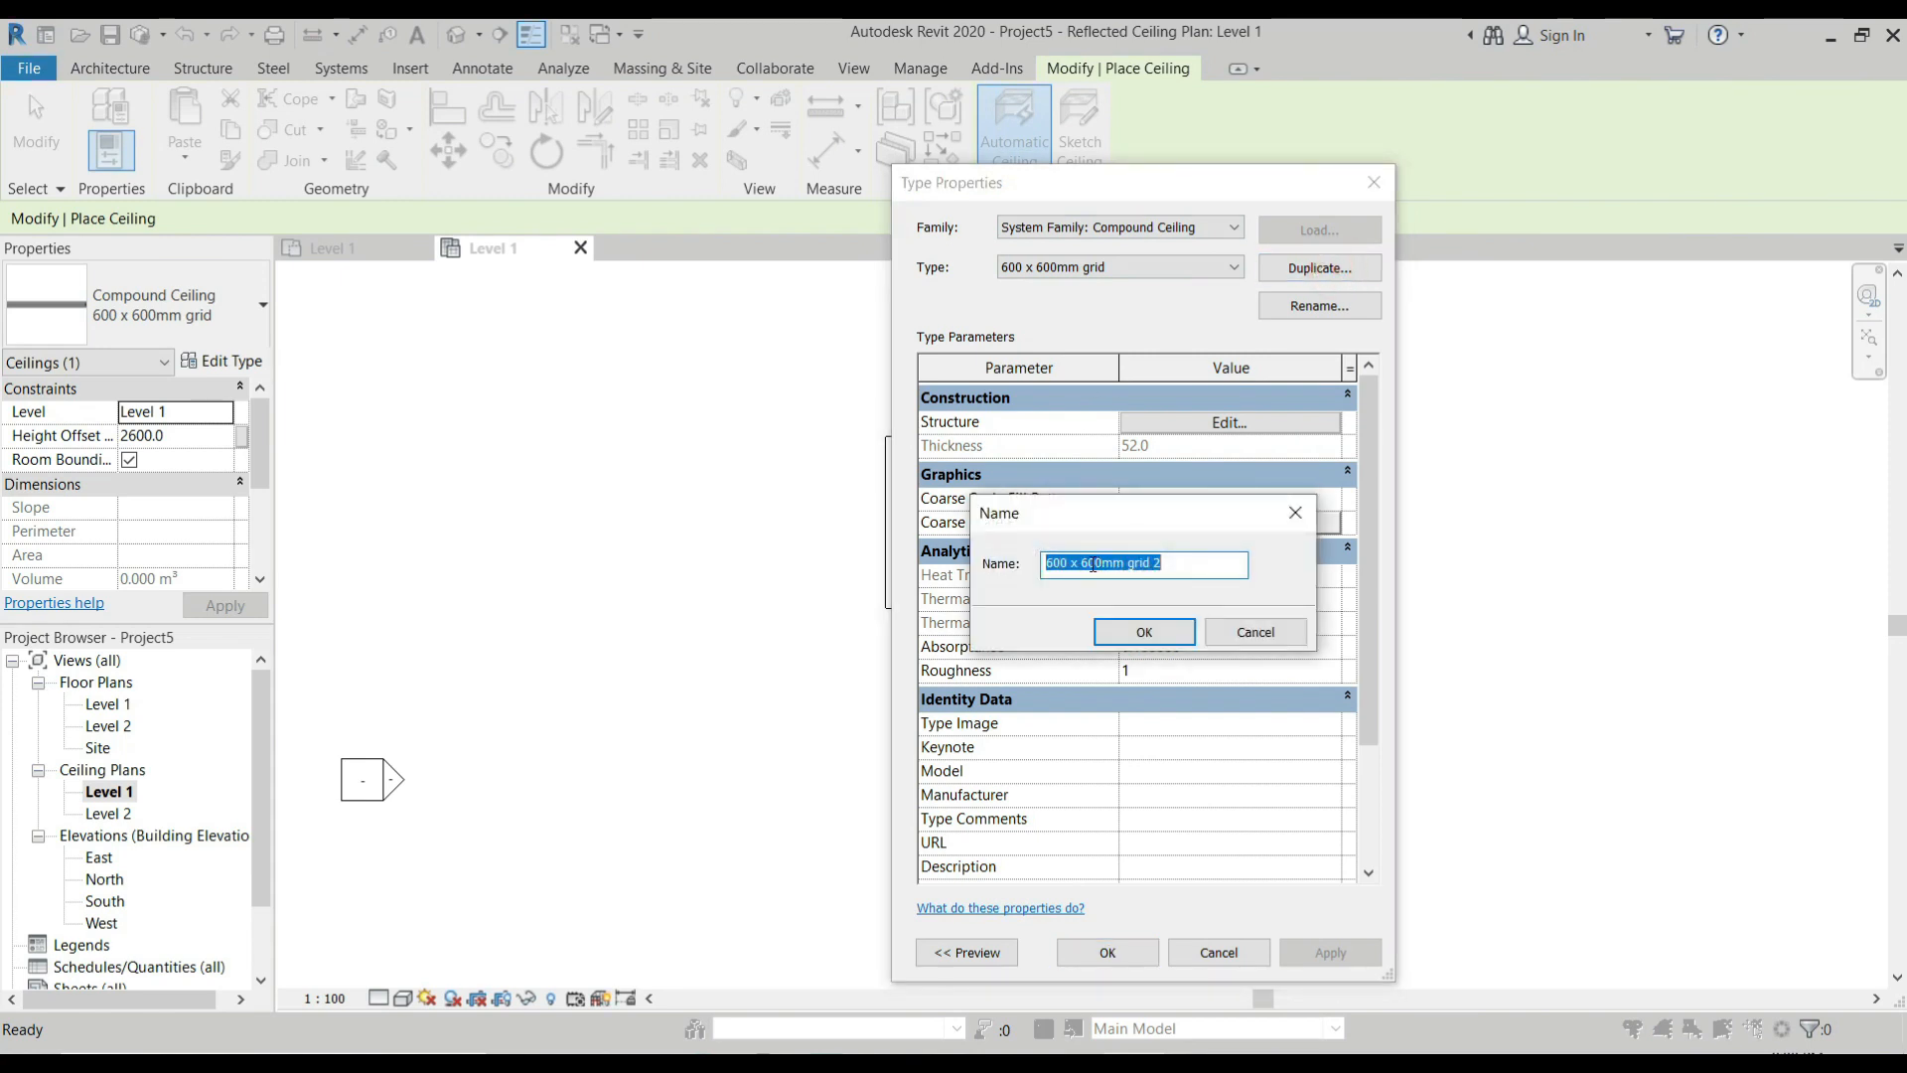
{"action": "type", "text": "Recessed Ceiling 1"}
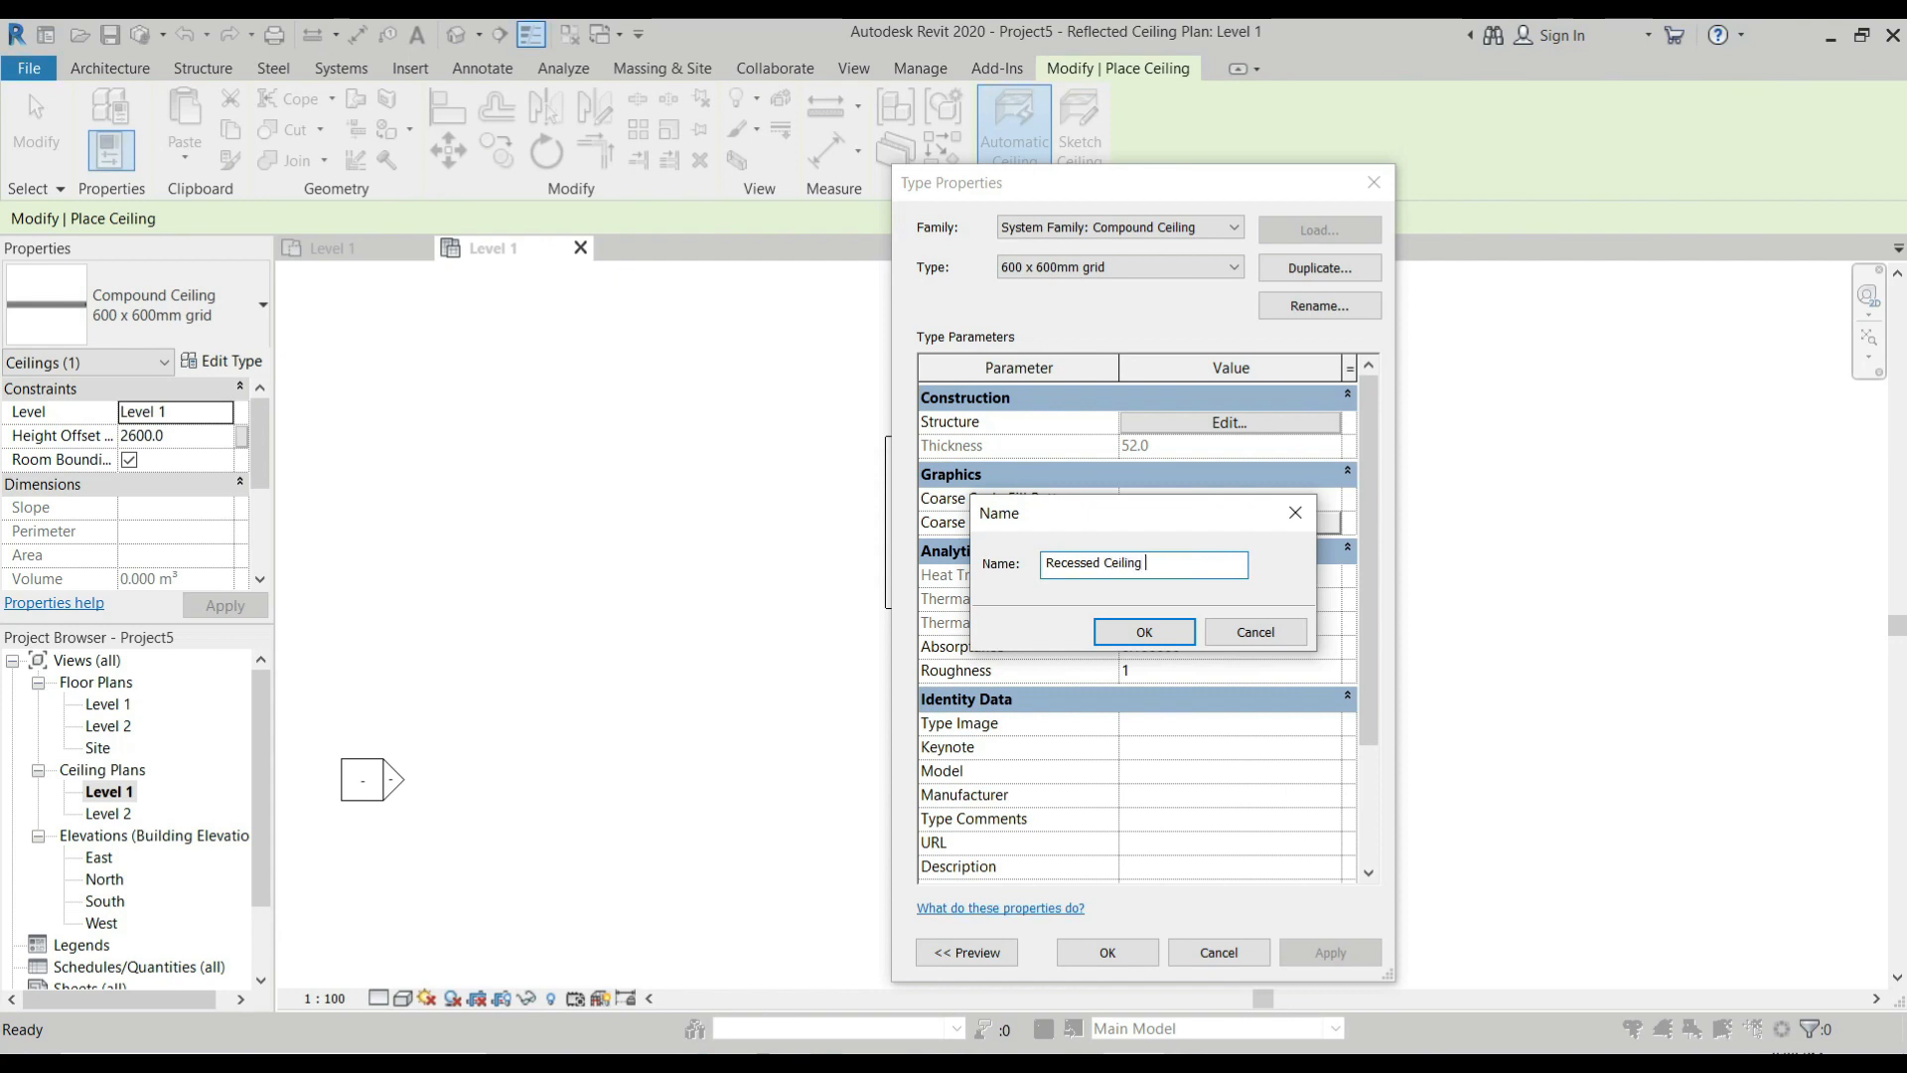
{"action": "left_click", "coordinate": [1144, 632]}
Edit the Recessed Ceiling 1 structure and delete its Finish 2 [5] ceiling tile layer.
{"action": "left_click", "coordinate": [1228, 423]}
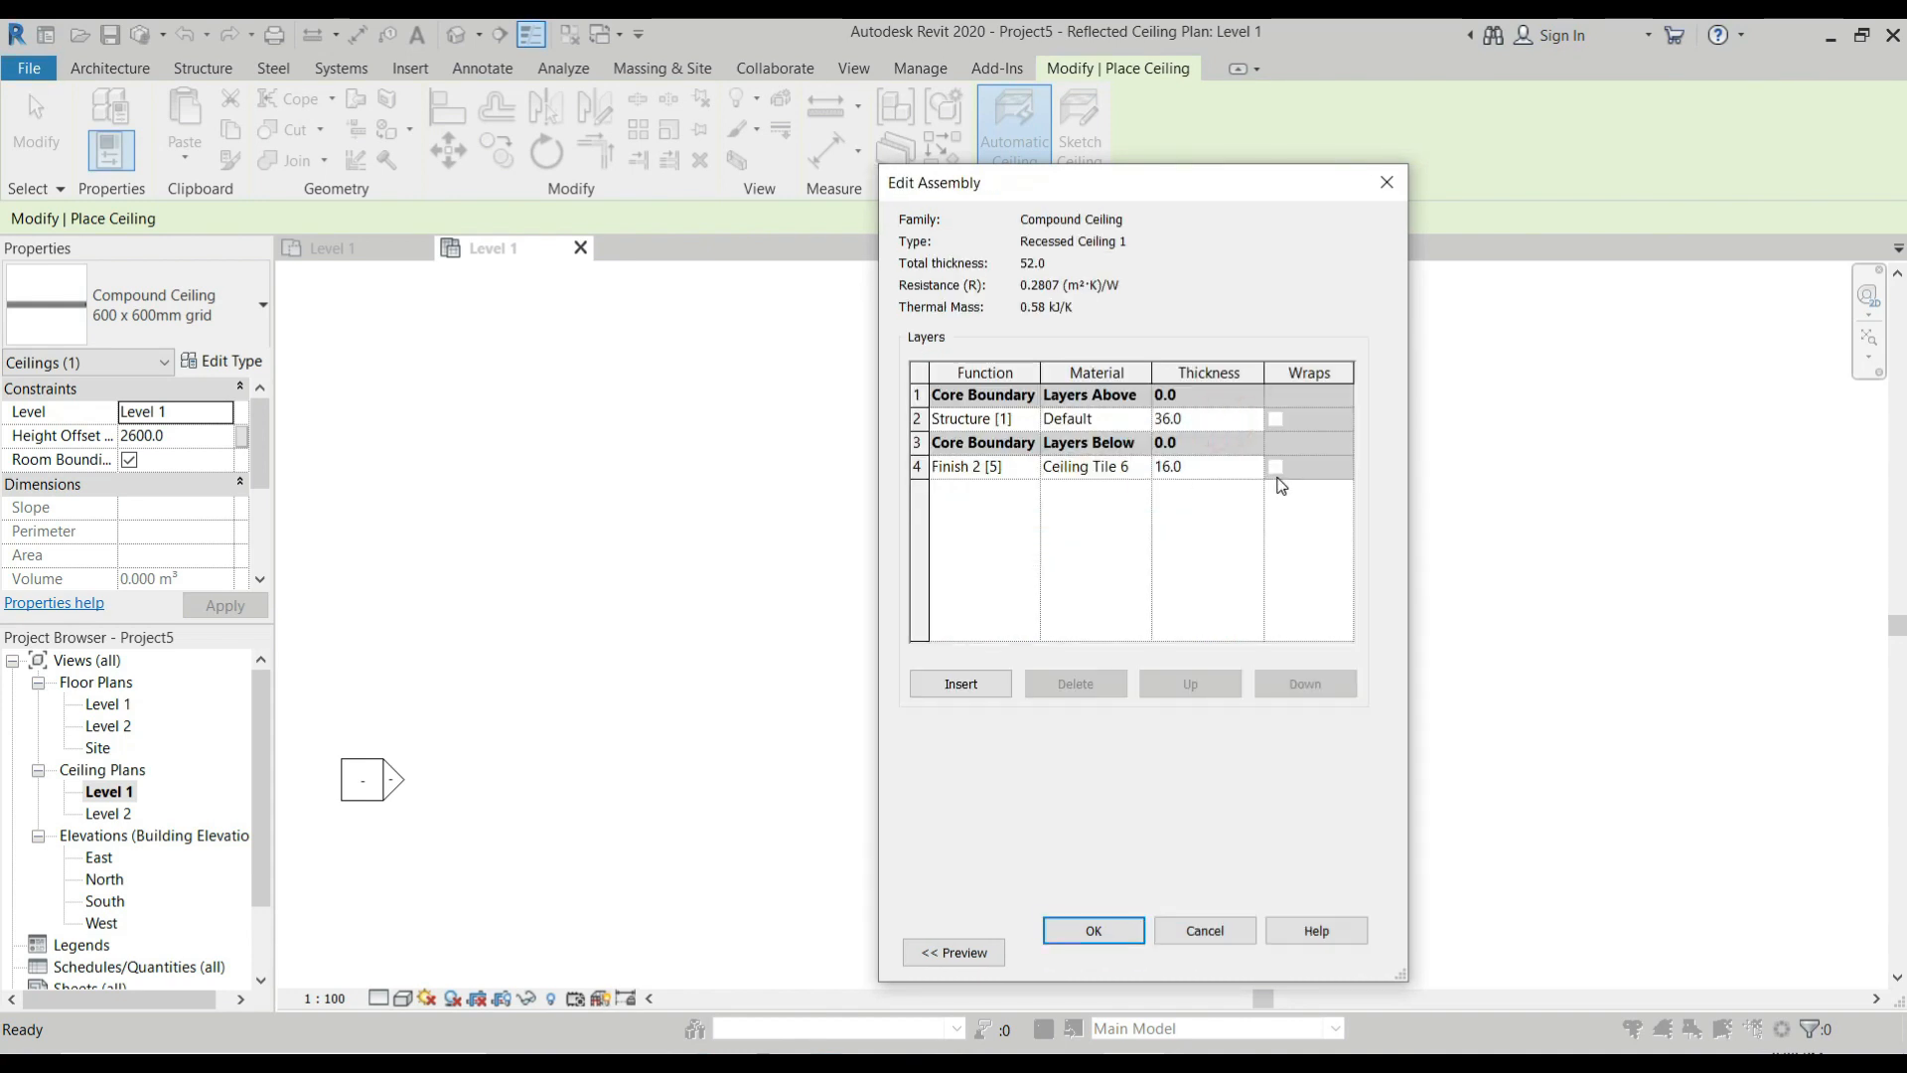
{"action": "left_click", "coordinate": [919, 466]}
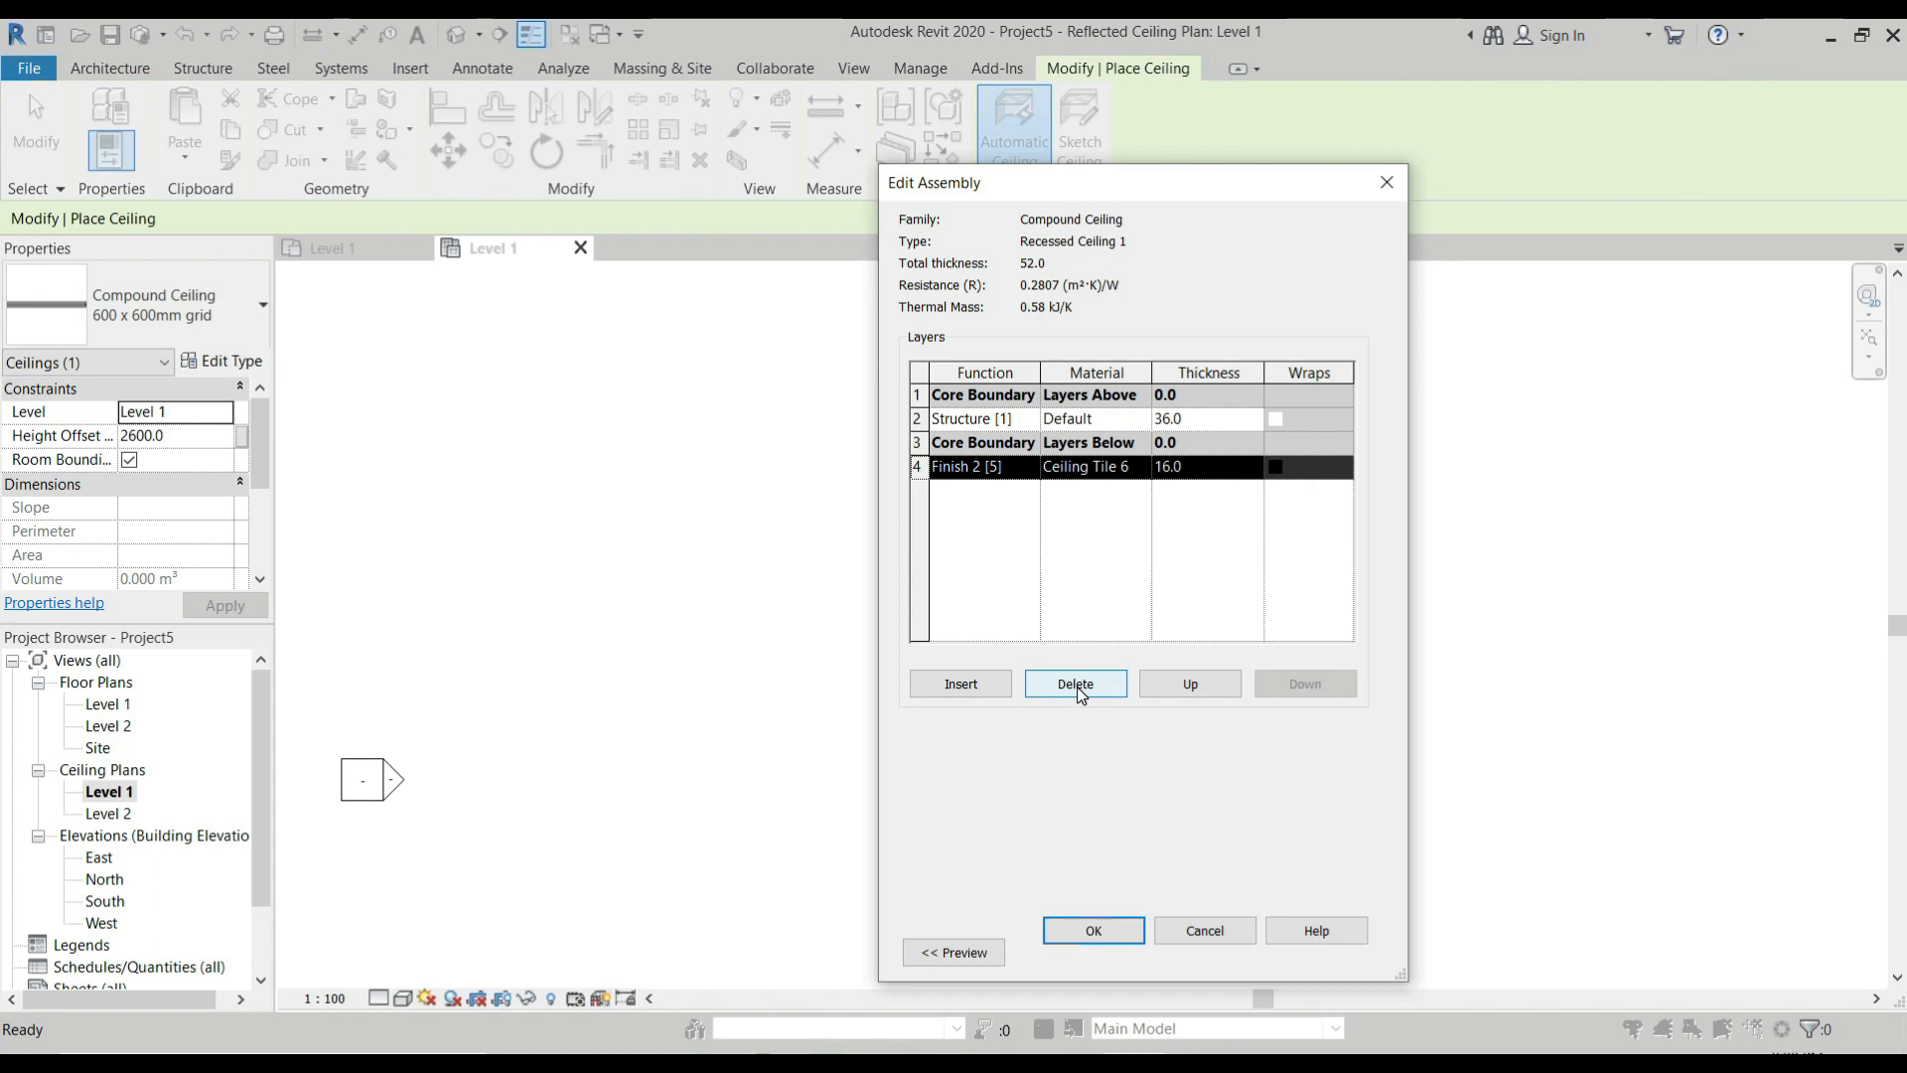
{"action": "left_click", "coordinate": [1077, 683]}
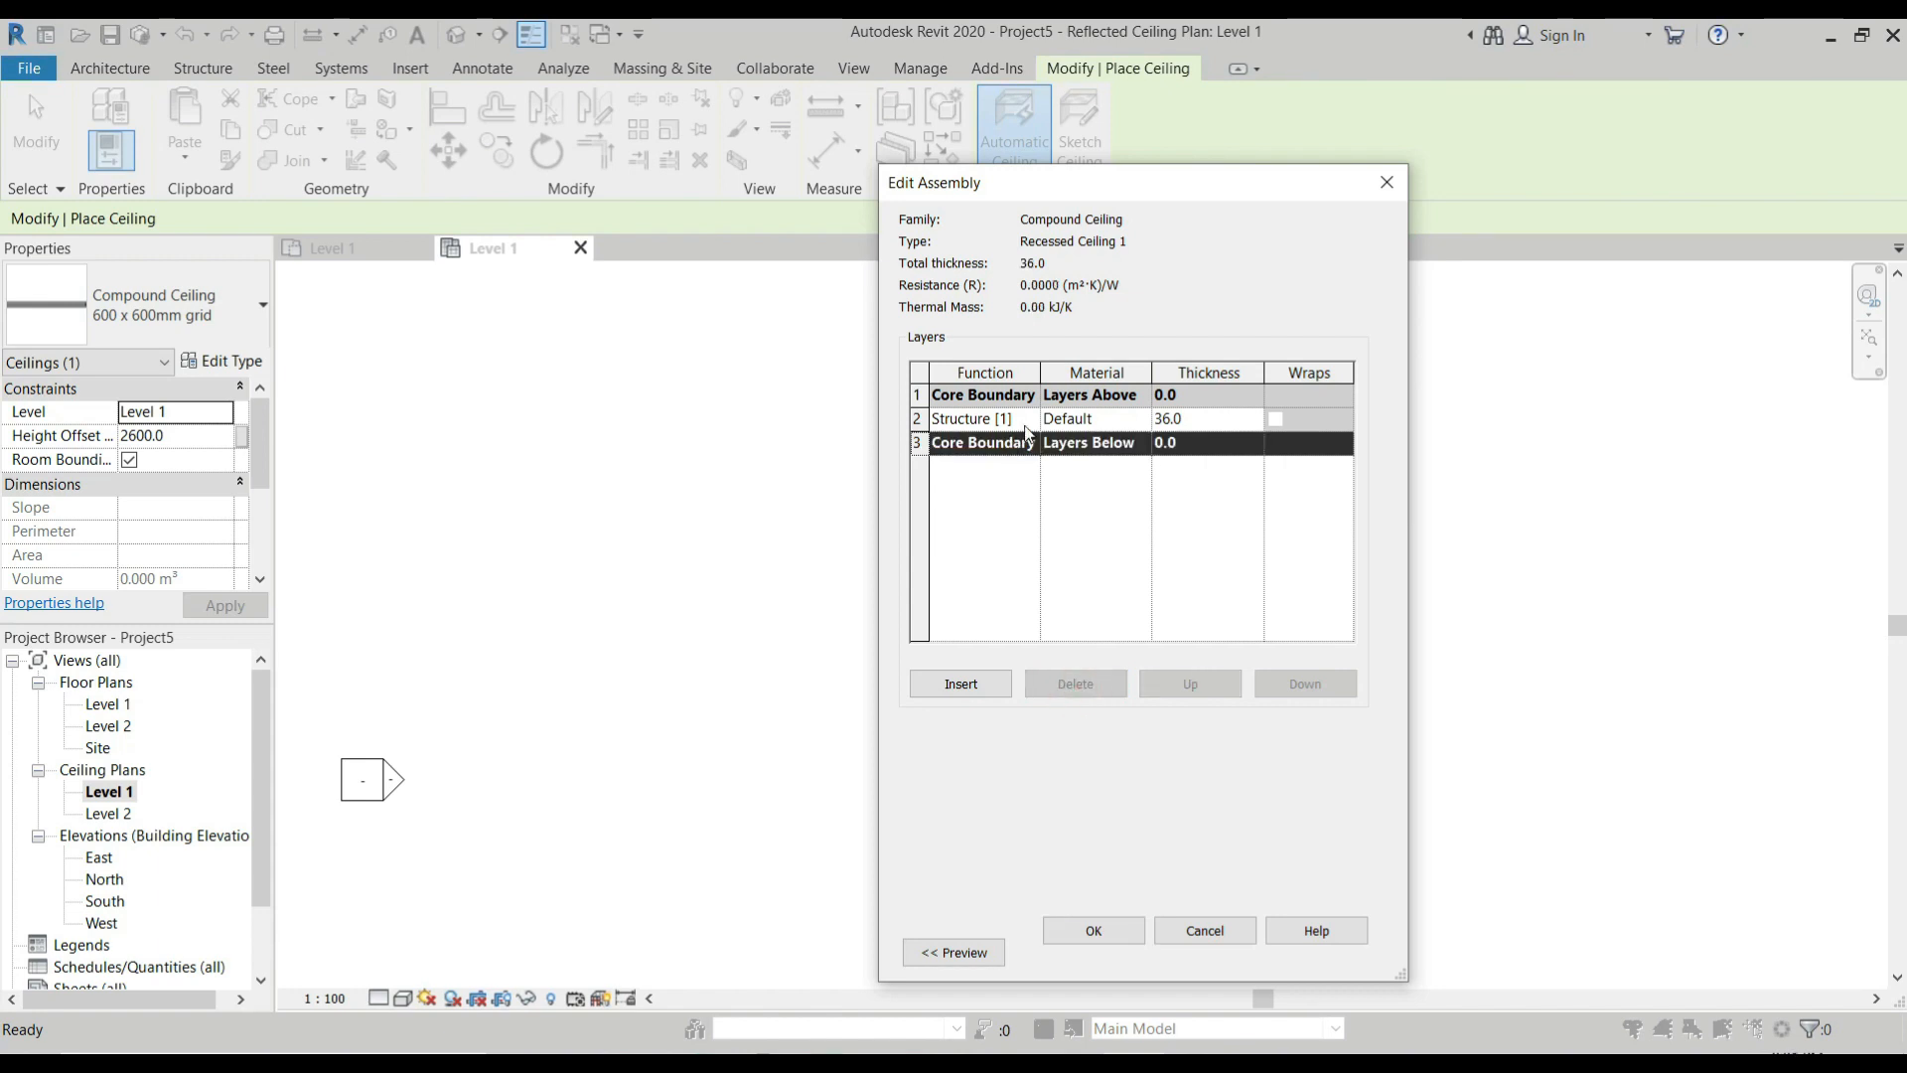
Set the structure layer of Recessed Ceiling 1 to Gypsum Wall Board with a thickness of 12 mm and accept the type.
{"action": "left_click", "coordinate": [1123, 419]}
{"action": "left_click", "coordinate": [1141, 418]}
{"action": "left_click", "coordinate": [712, 158]}
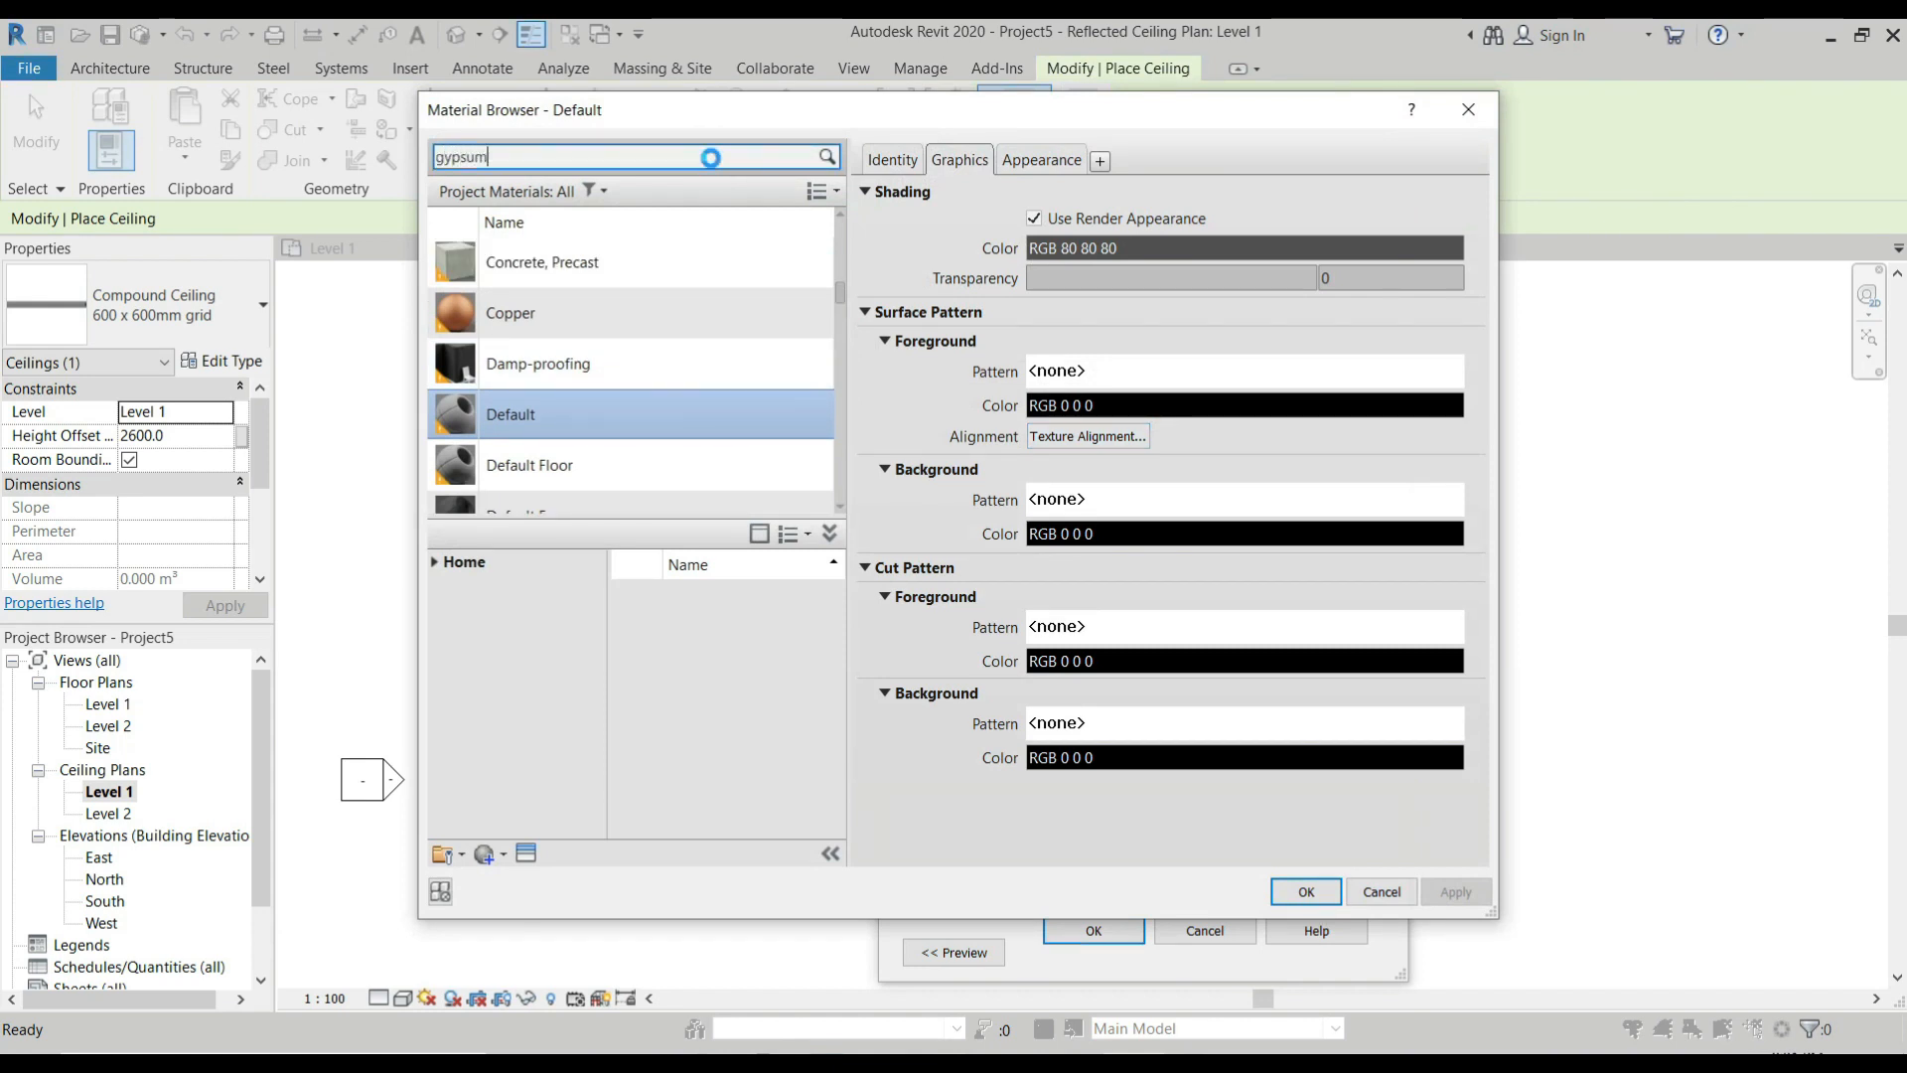
{"action": "left_click", "coordinate": [556, 298]}
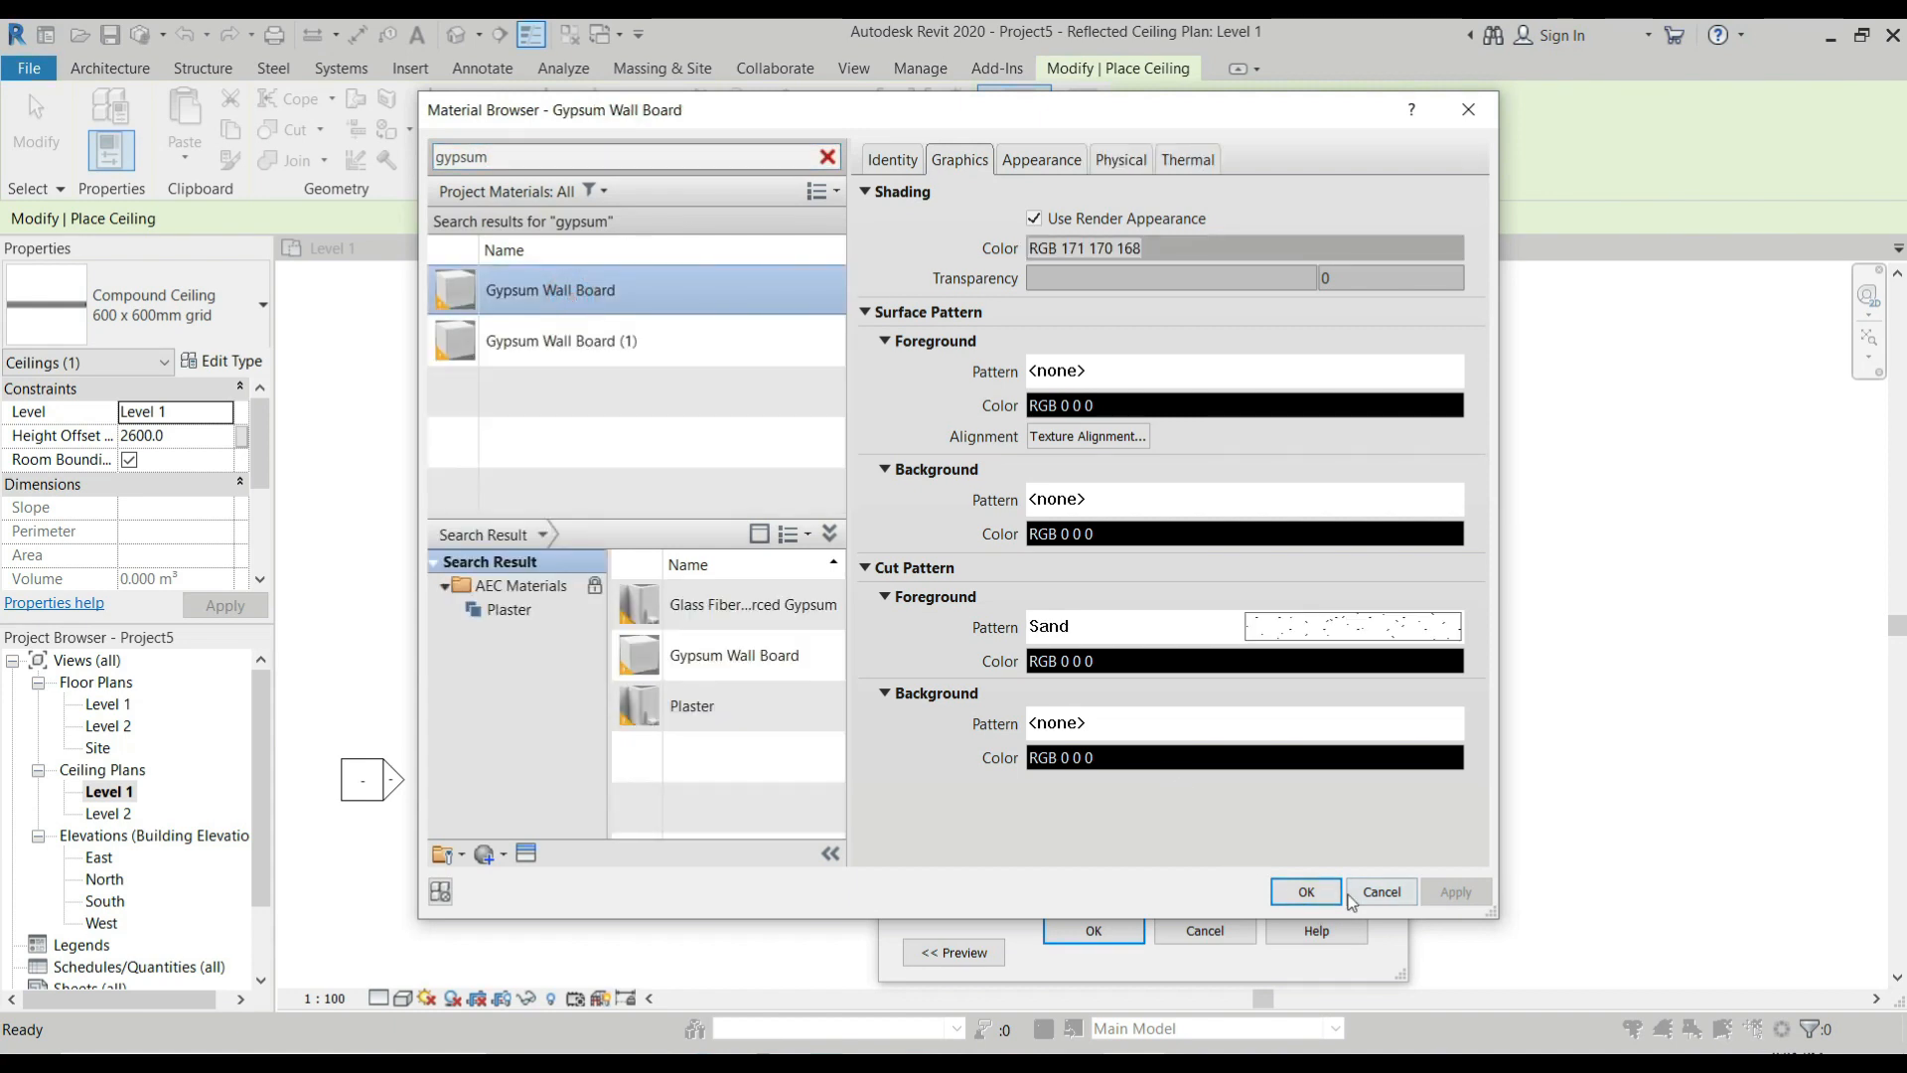
{"action": "left_click", "coordinate": [1309, 892]}
{"action": "left_click", "coordinate": [1217, 422]}
{"action": "type", "text": "12"}
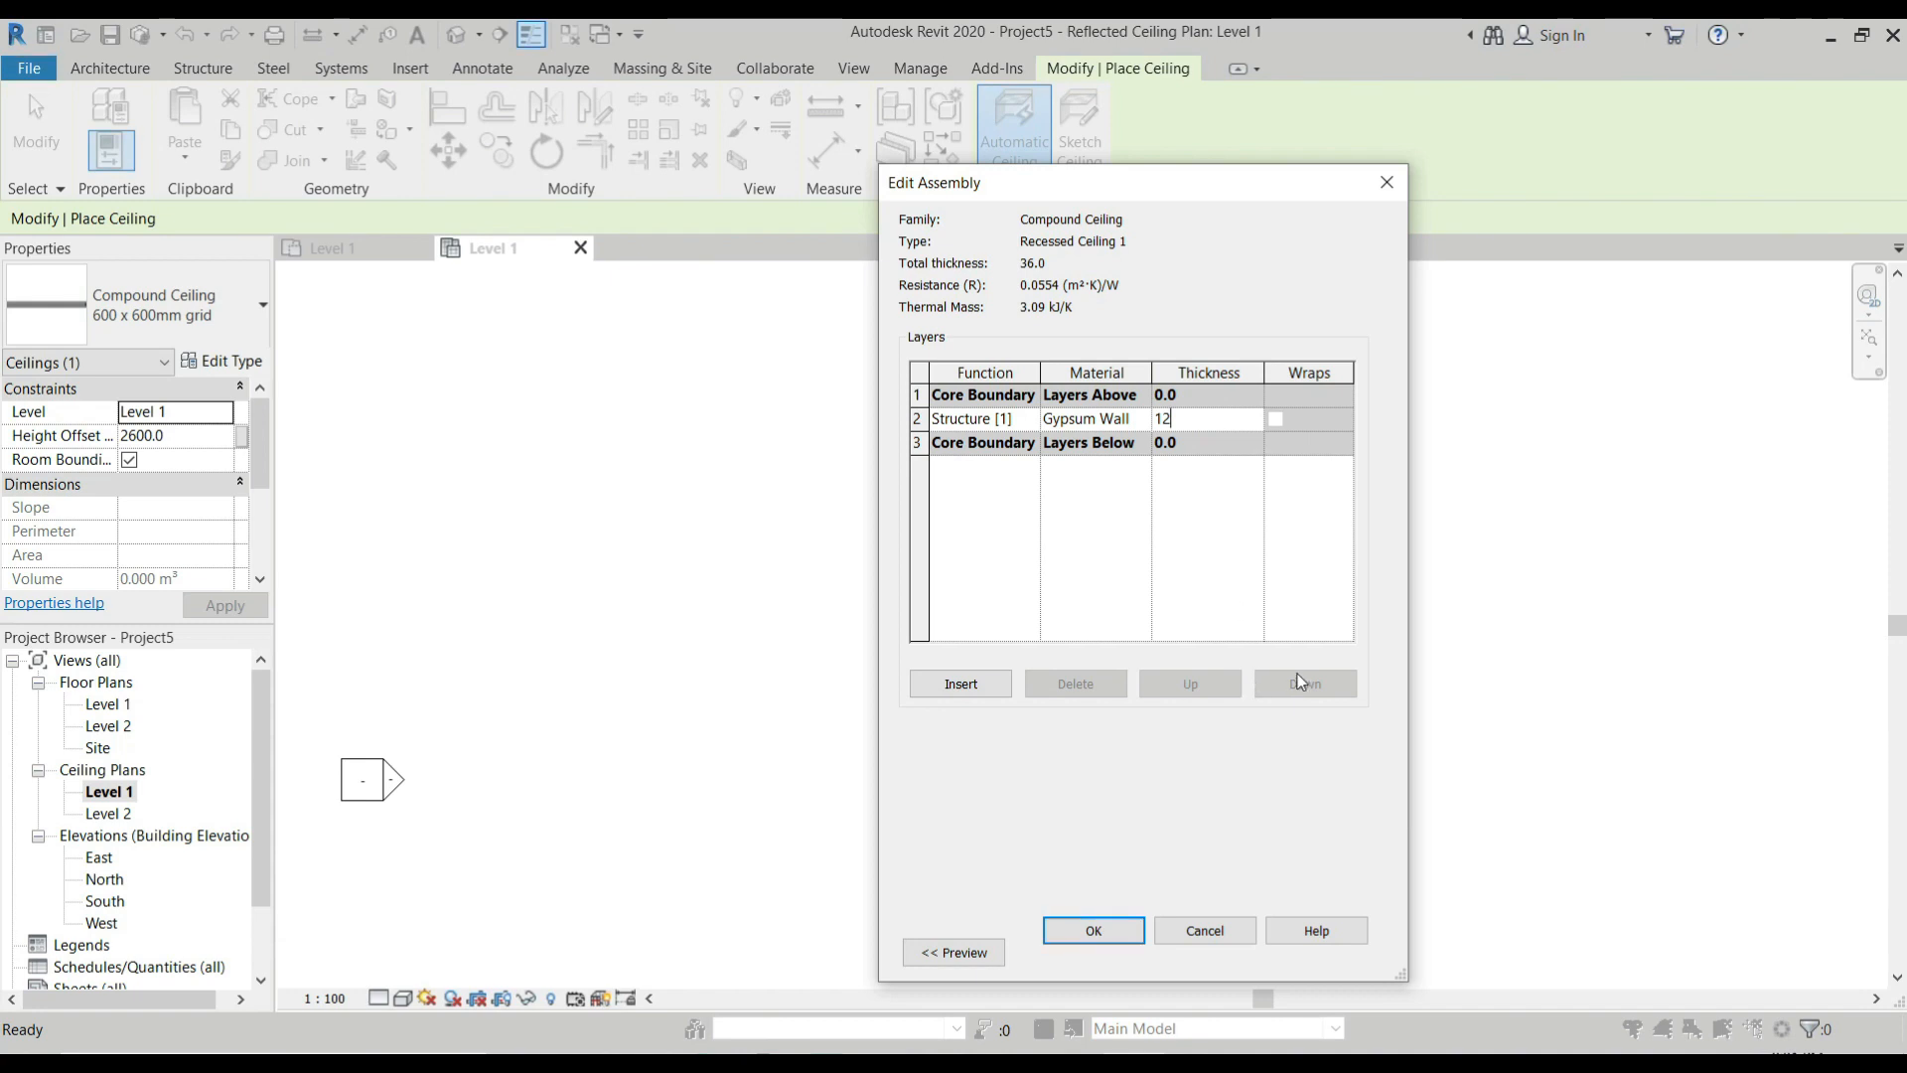
{"action": "left_click", "coordinate": [1094, 931]}
{"action": "left_click", "coordinate": [1108, 943]}
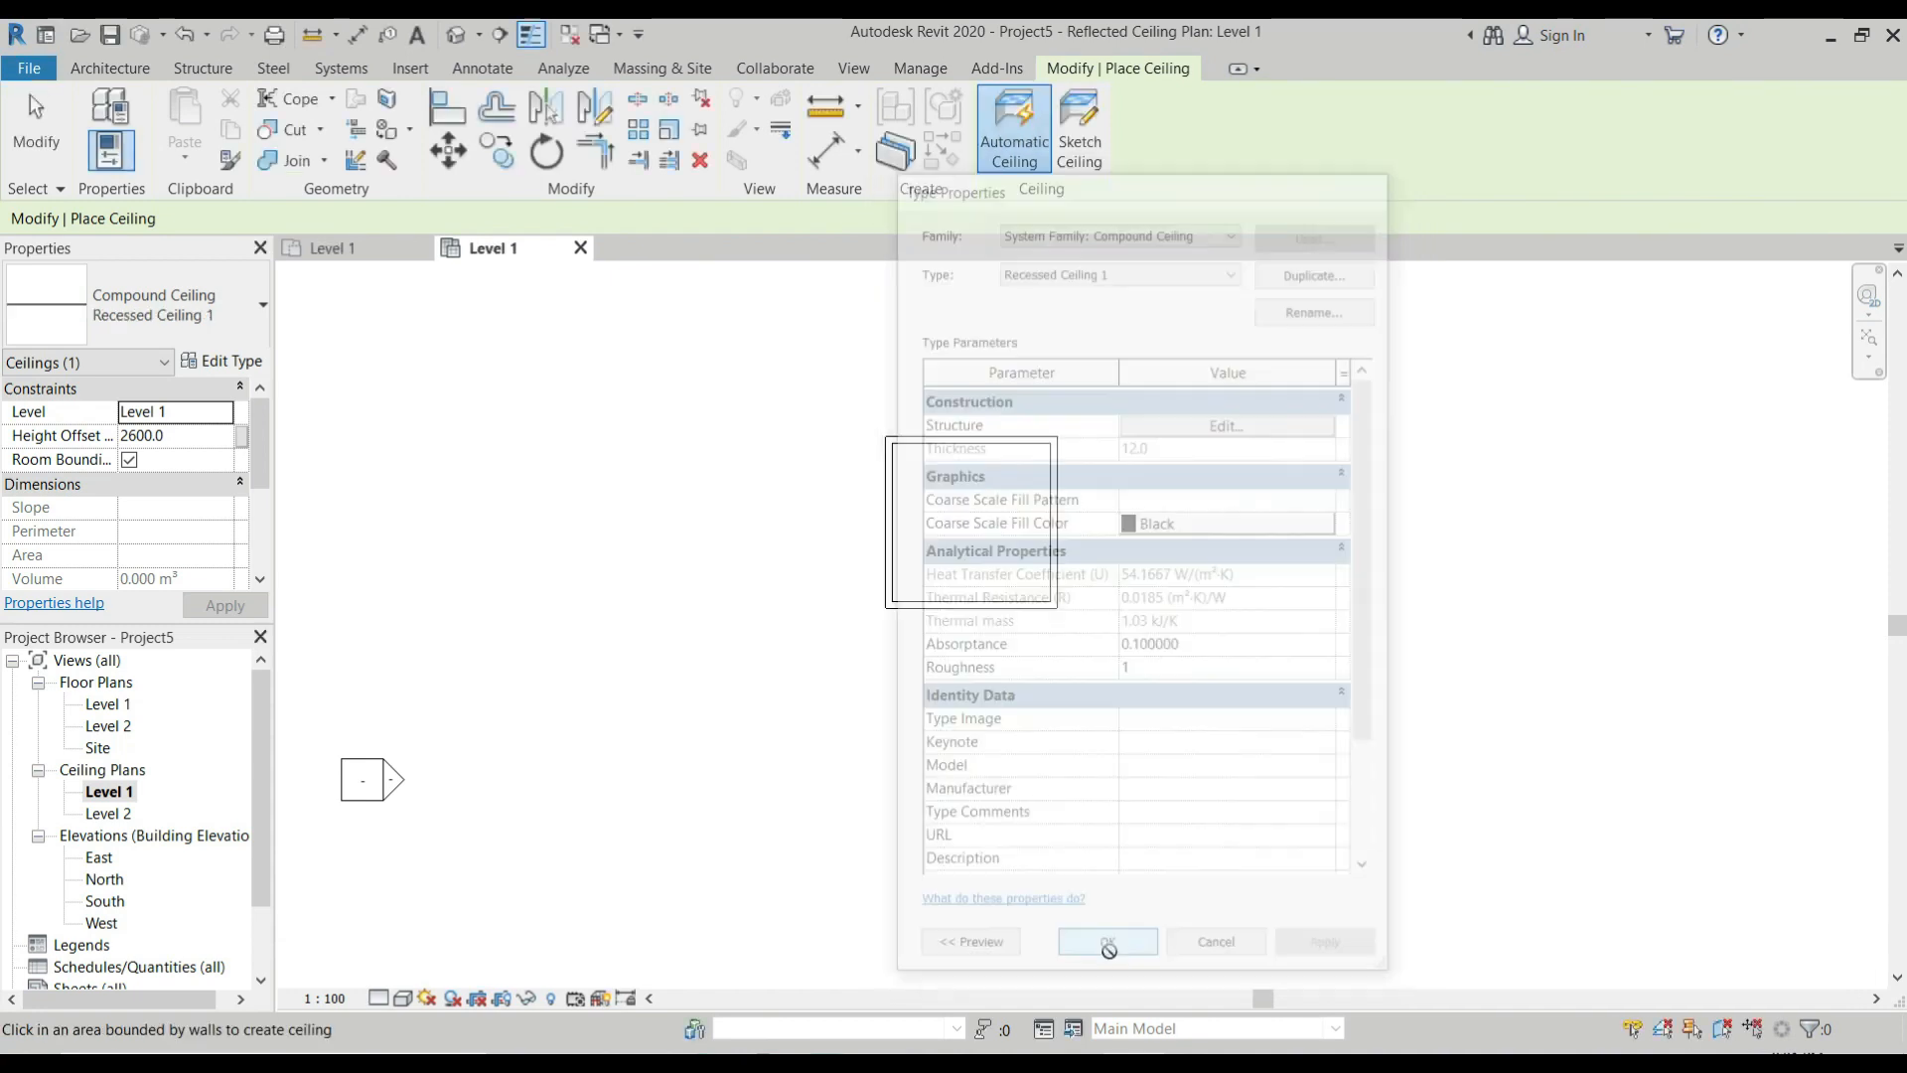
Place a Recessed Ceiling 1 automatic ceiling within the room's four walls.
{"action": "scroll", "coordinate": [1016, 477], "scroll_direction": "up", "scroll_amount": 1}
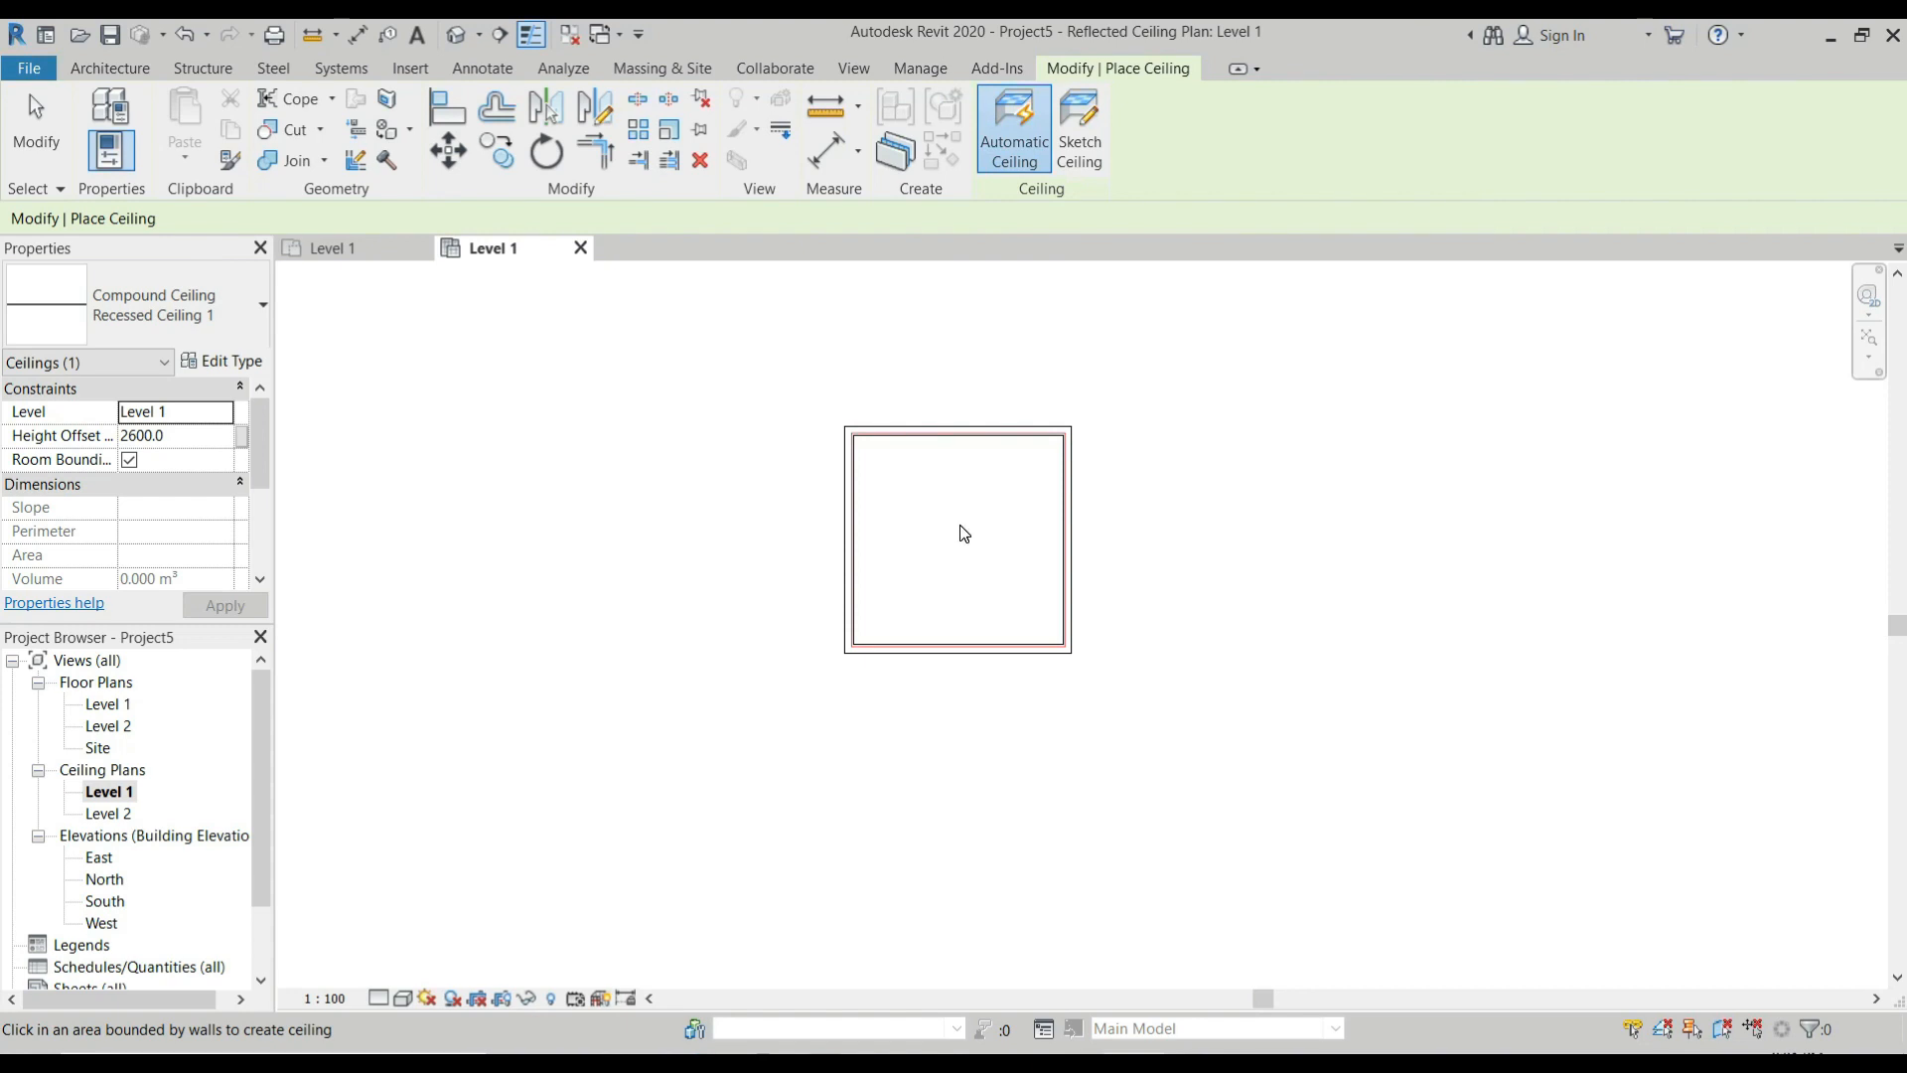
{"action": "scroll", "coordinate": [963, 534], "scroll_direction": "up", "scroll_amount": 4}
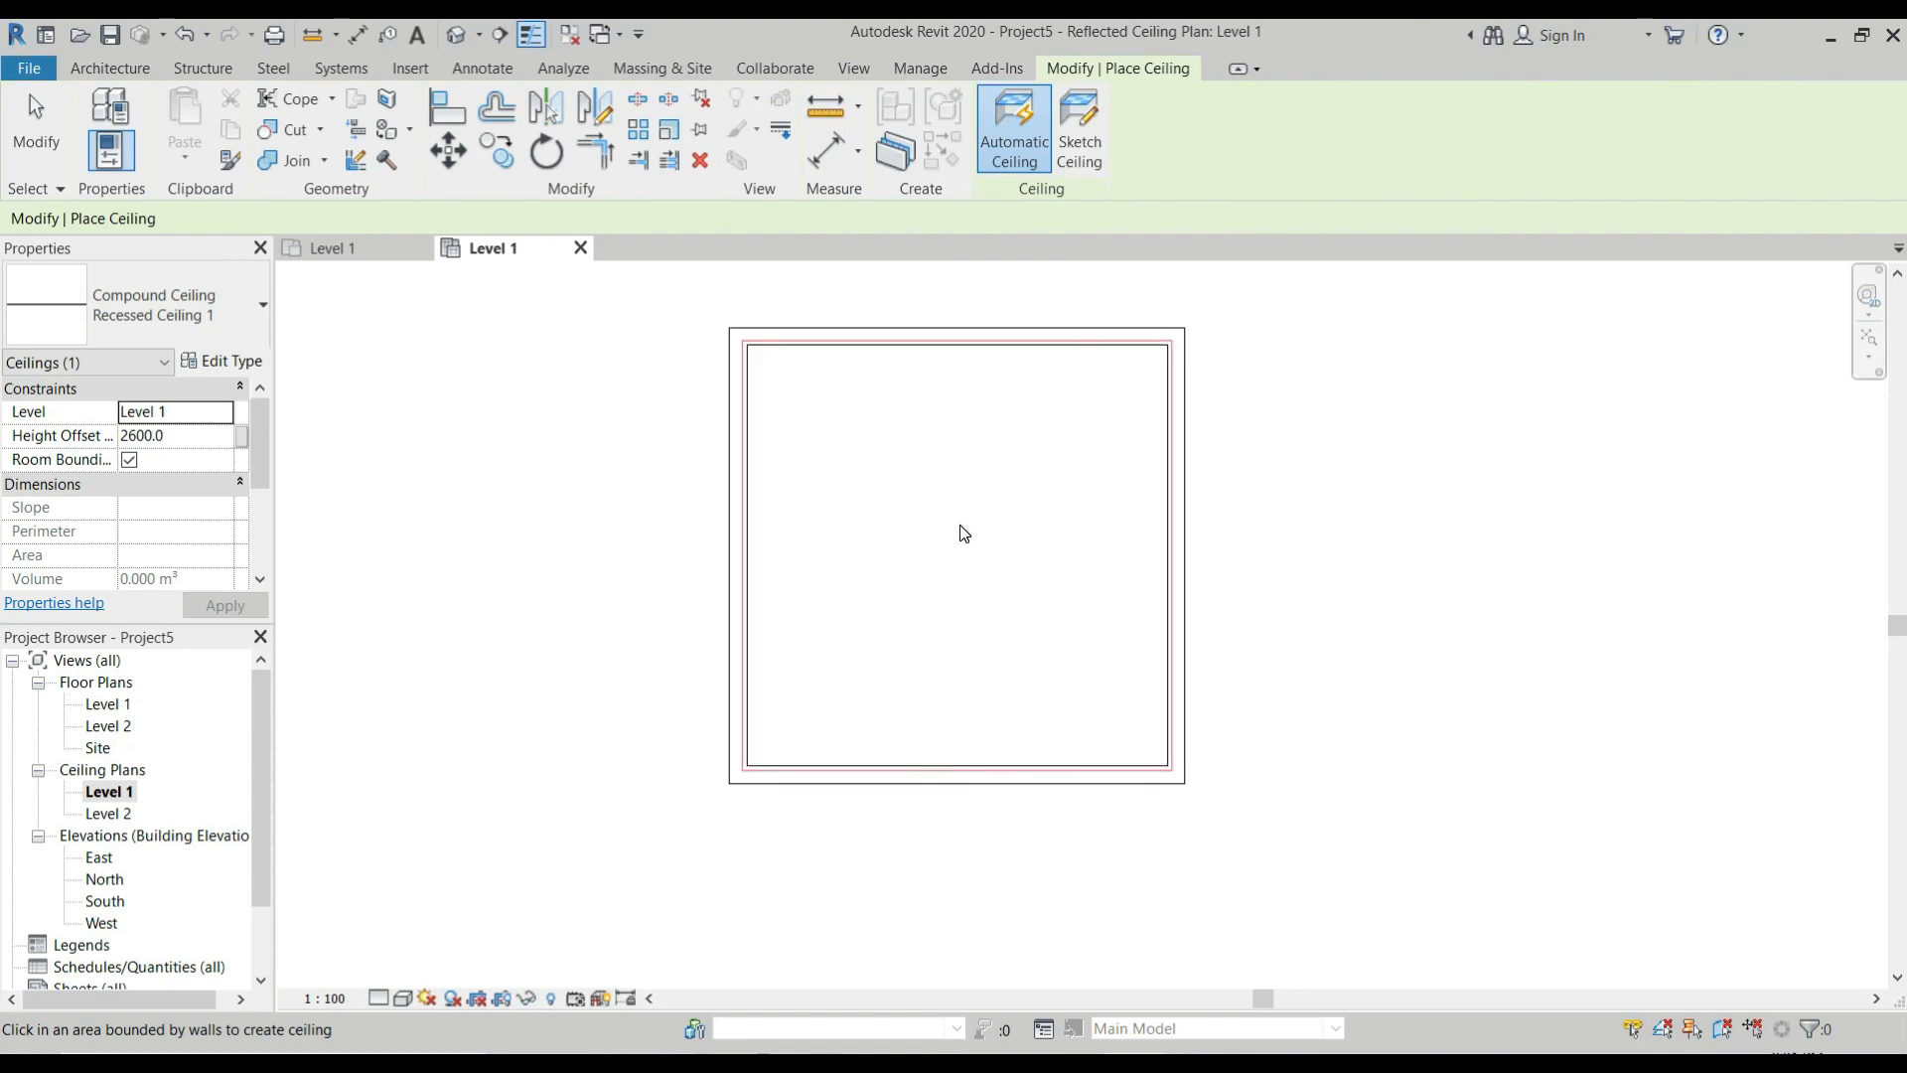
{"action": "left_click", "coordinate": [961, 526]}
{"action": "key", "text": "Escape"}
{"action": "key", "text": "Escape"}
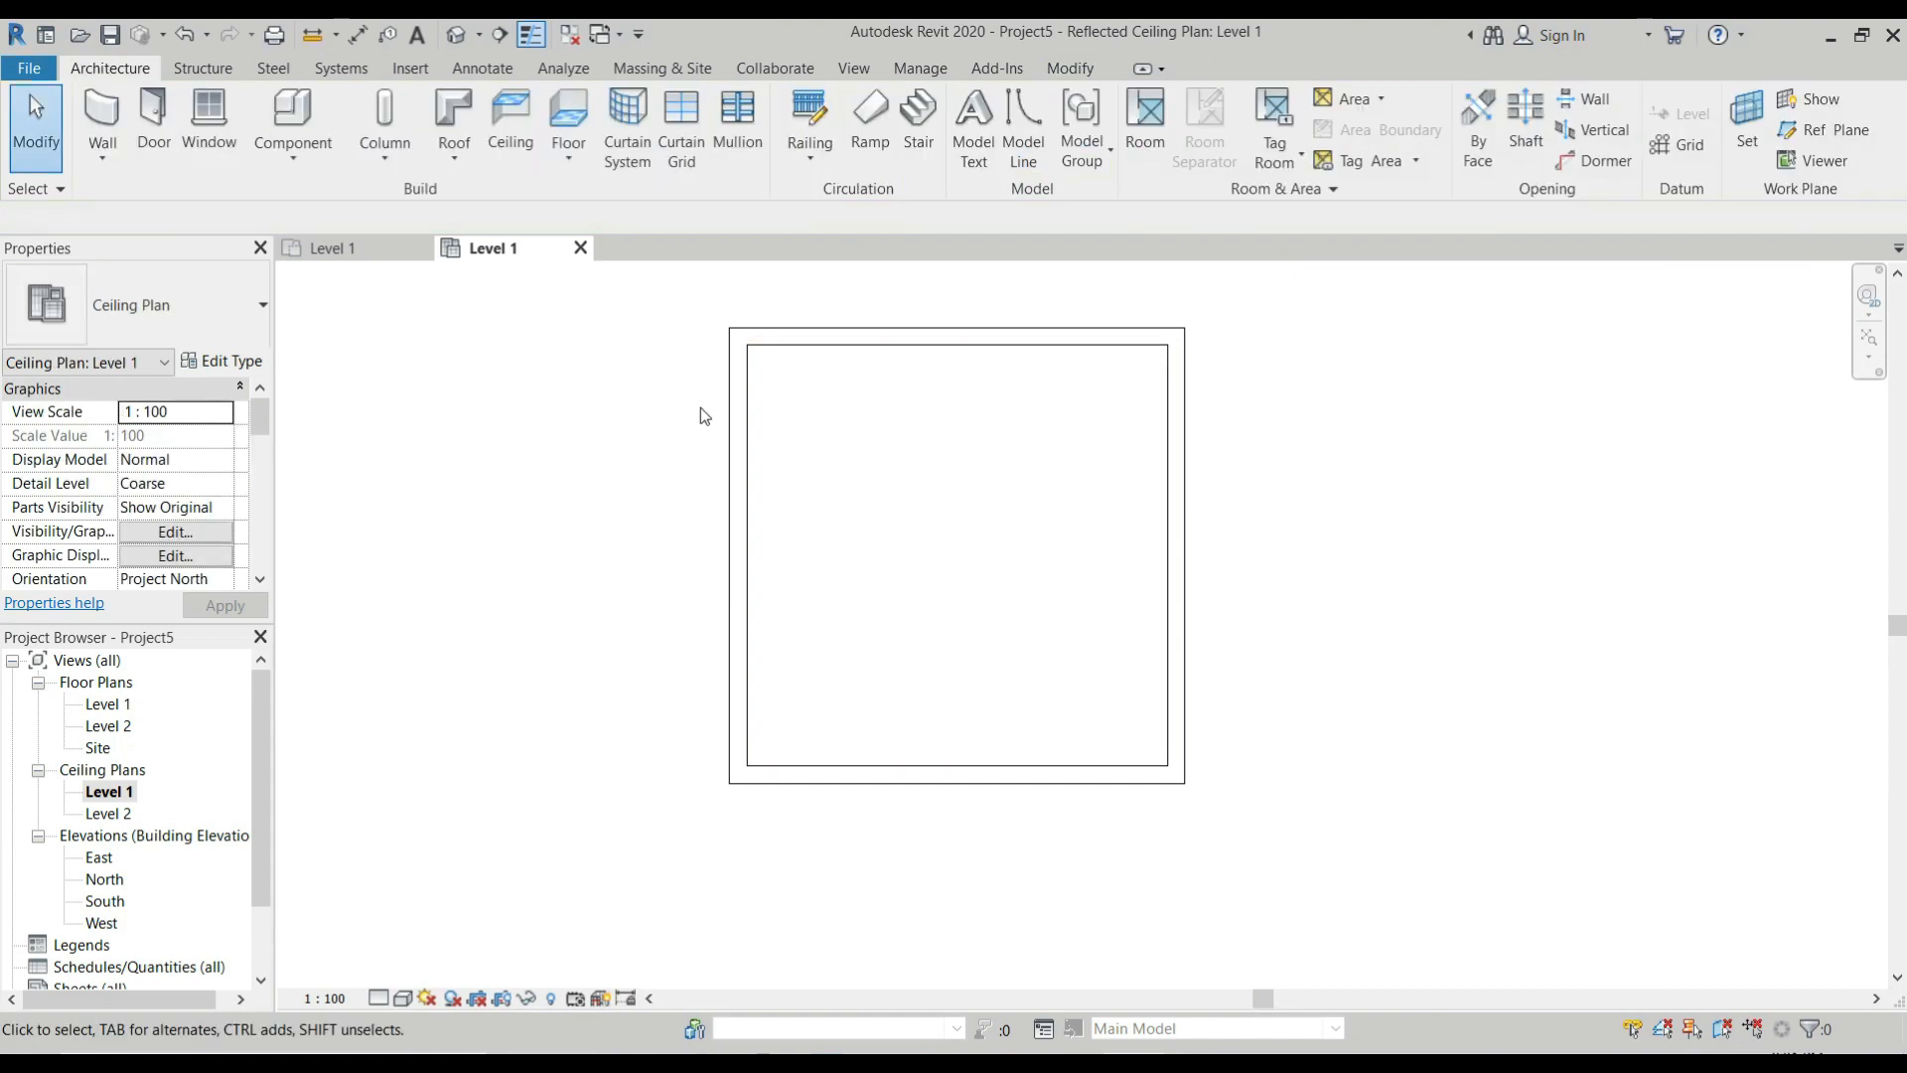
Check the room in 3D and, back in the Level 1 floor plan, set all four walls' top constraint to Level 2.
{"action": "left_click", "coordinate": [456, 36]}
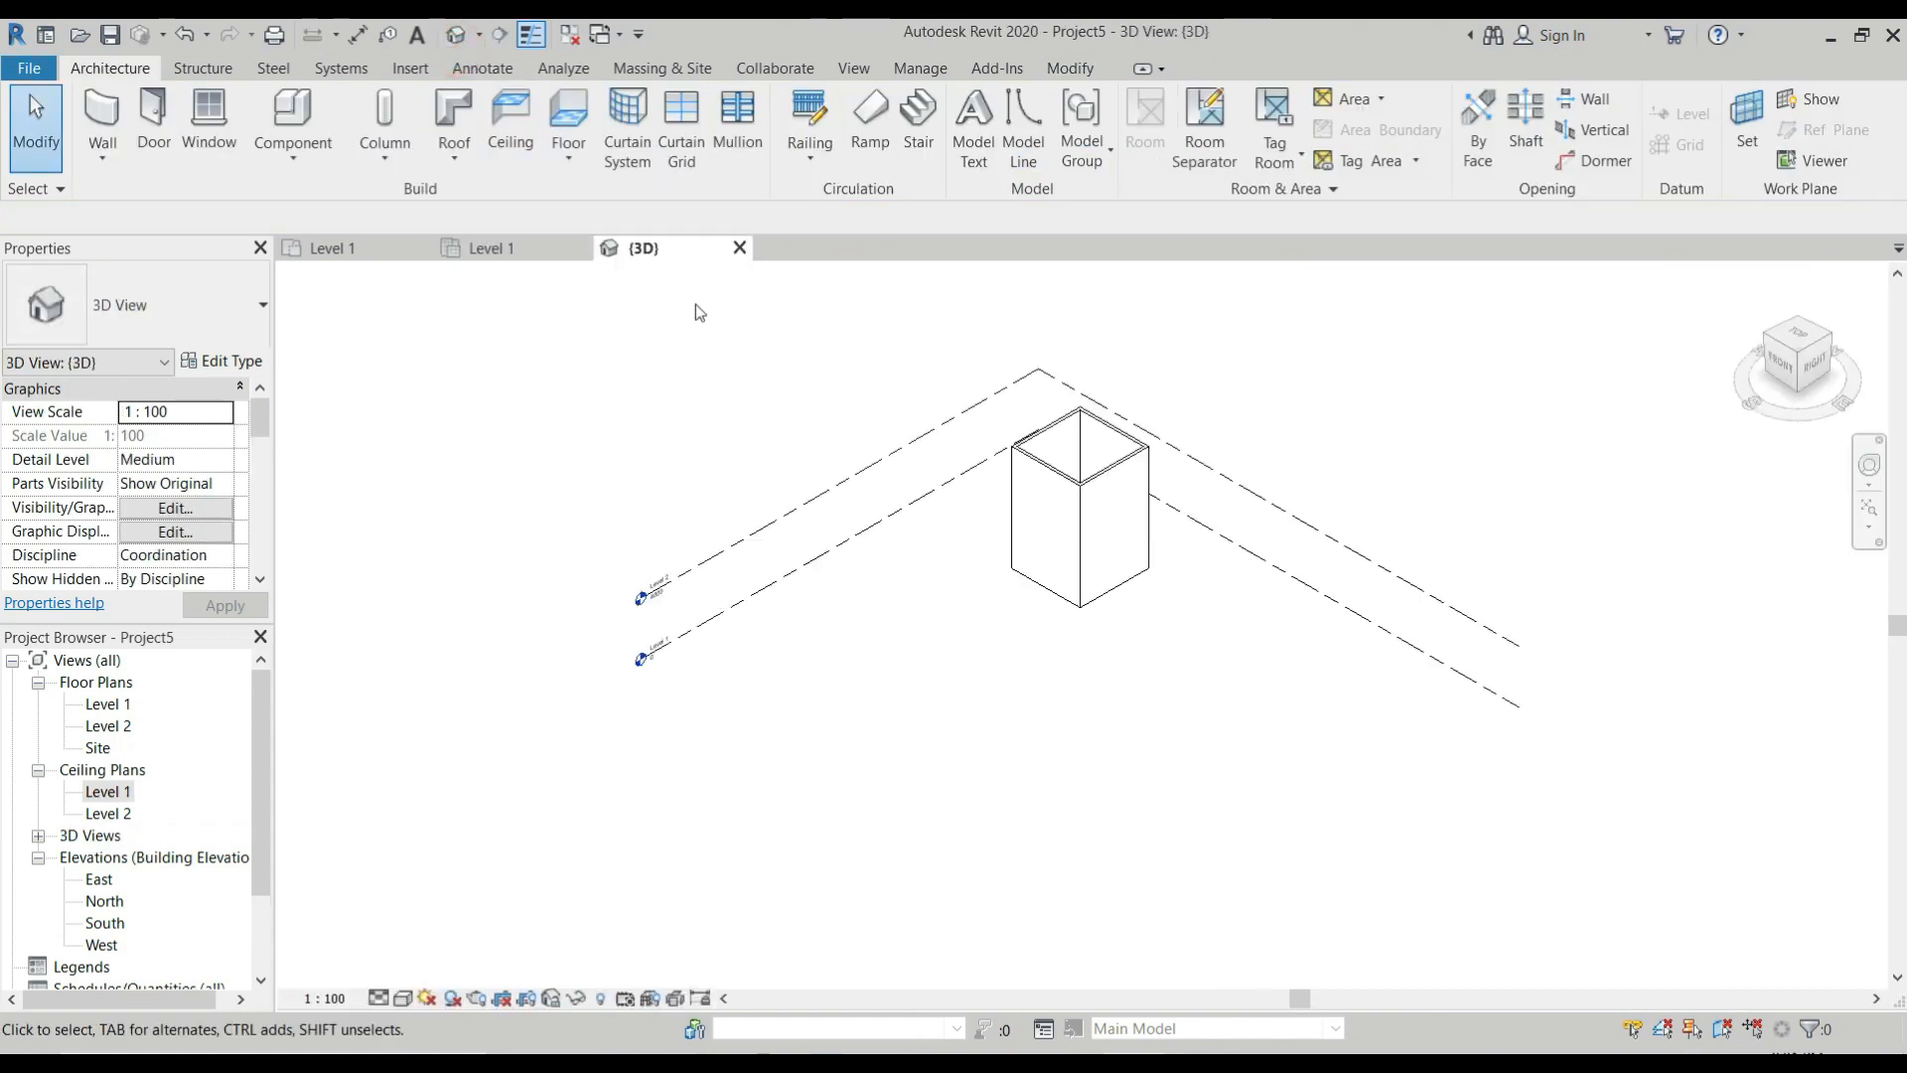
{"action": "left_click", "coordinate": [347, 248]}
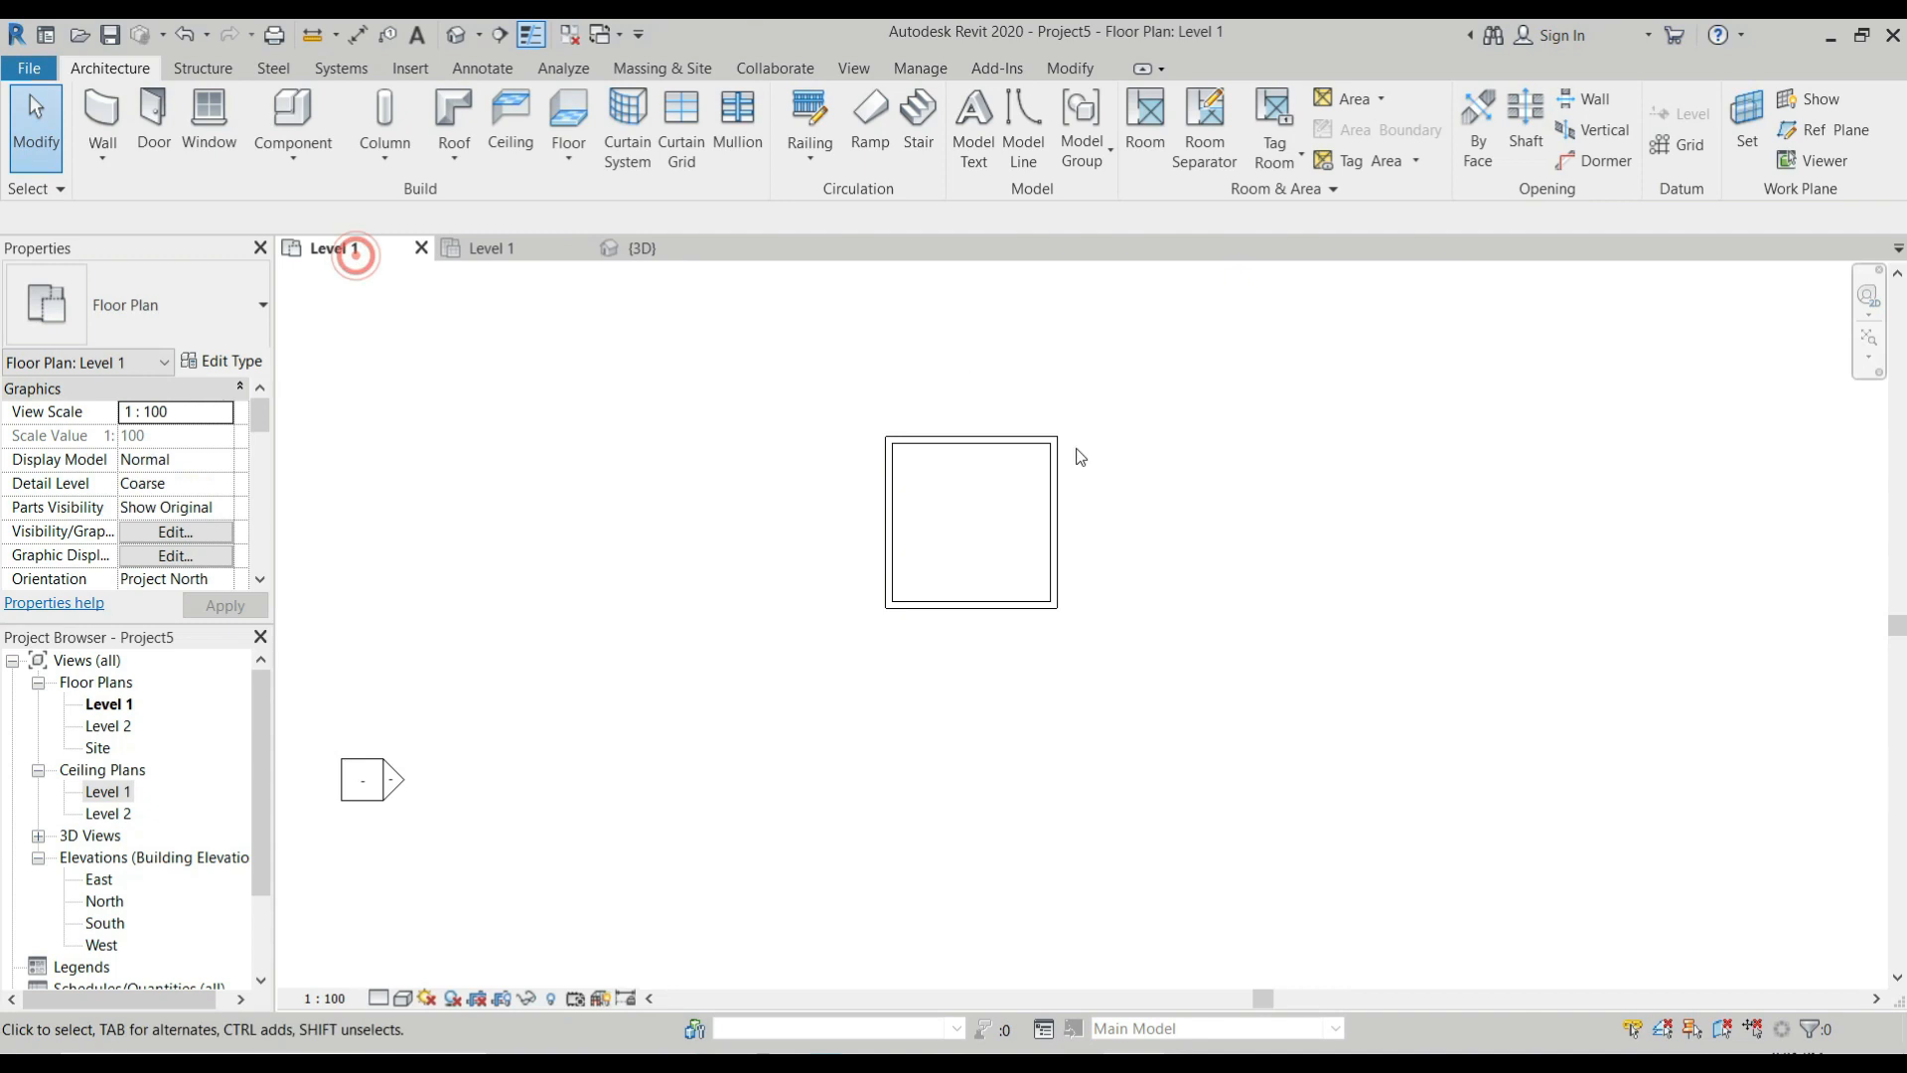
{"action": "left_click_drag", "start_coordinate": [816, 600], "coordinate": [741, 668]}
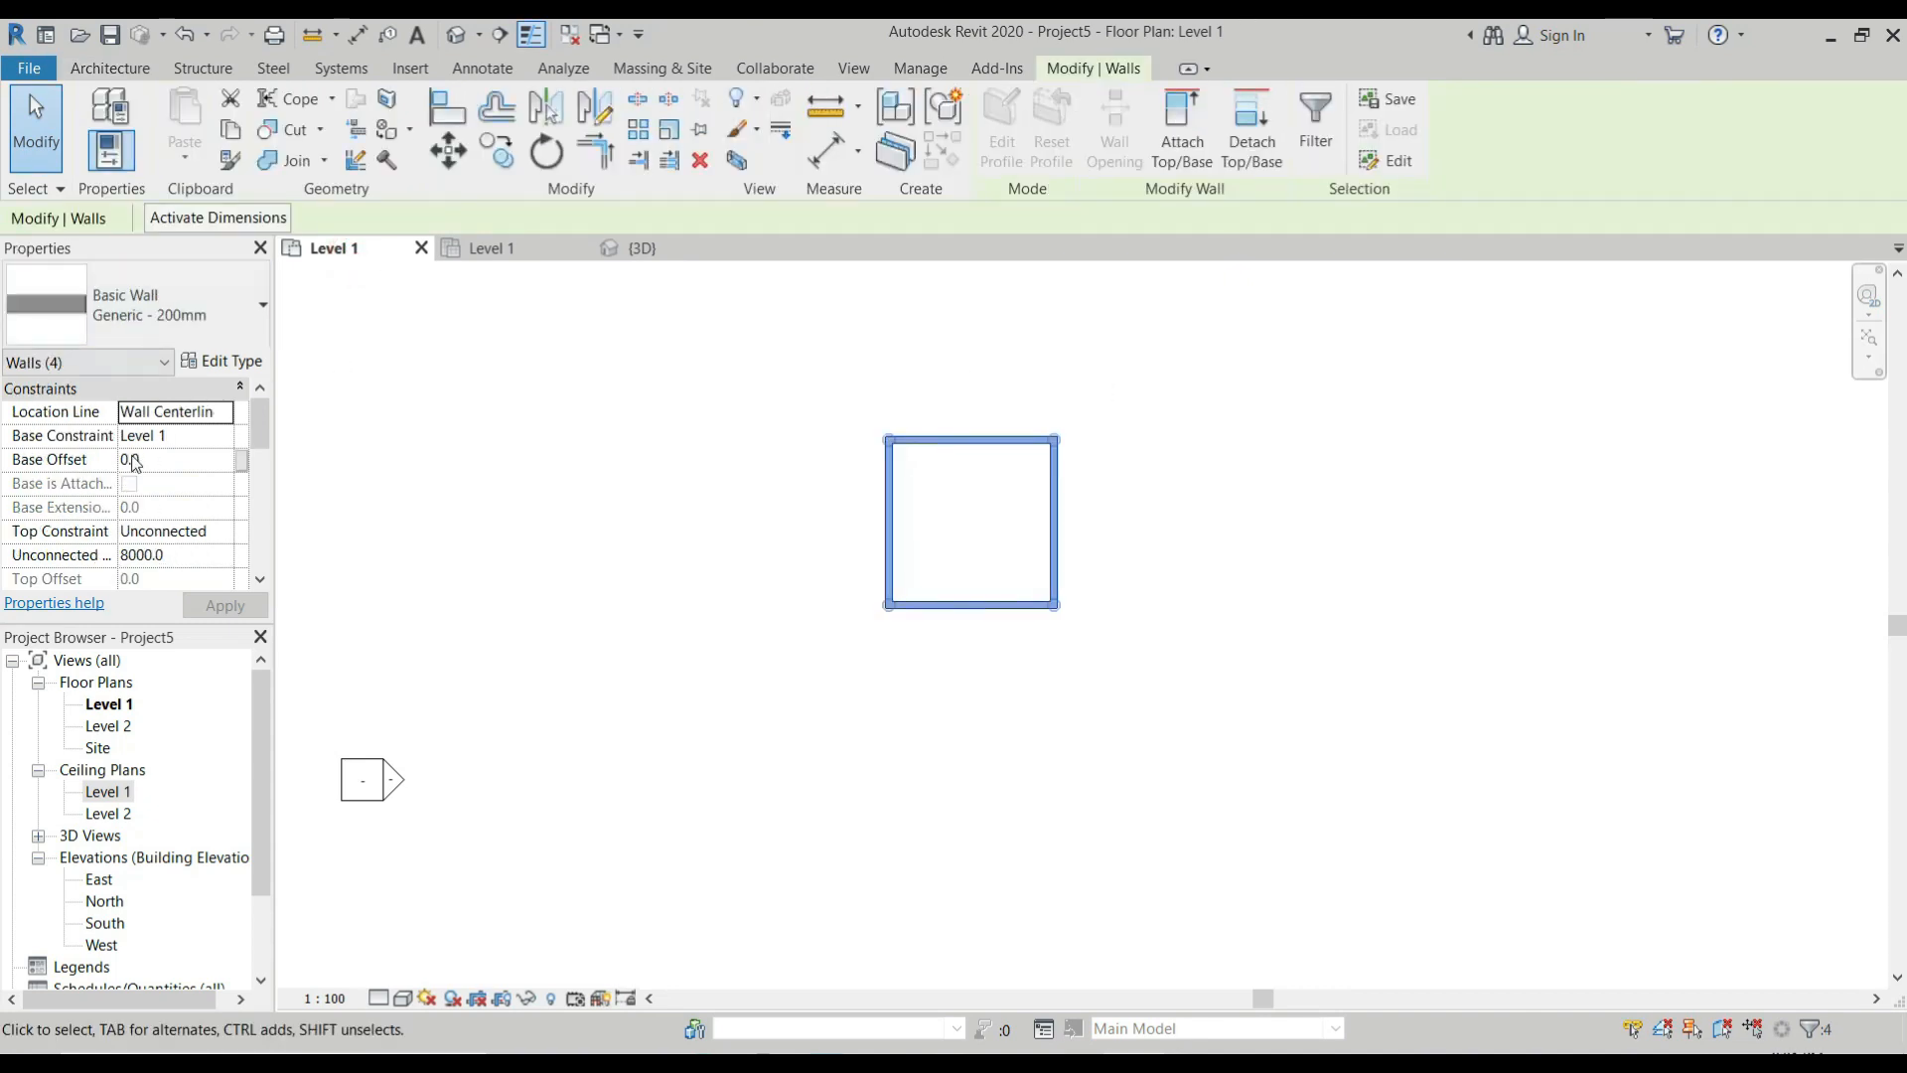
{"action": "left_click", "coordinate": [208, 531]}
{"action": "left_click", "coordinate": [222, 531]}
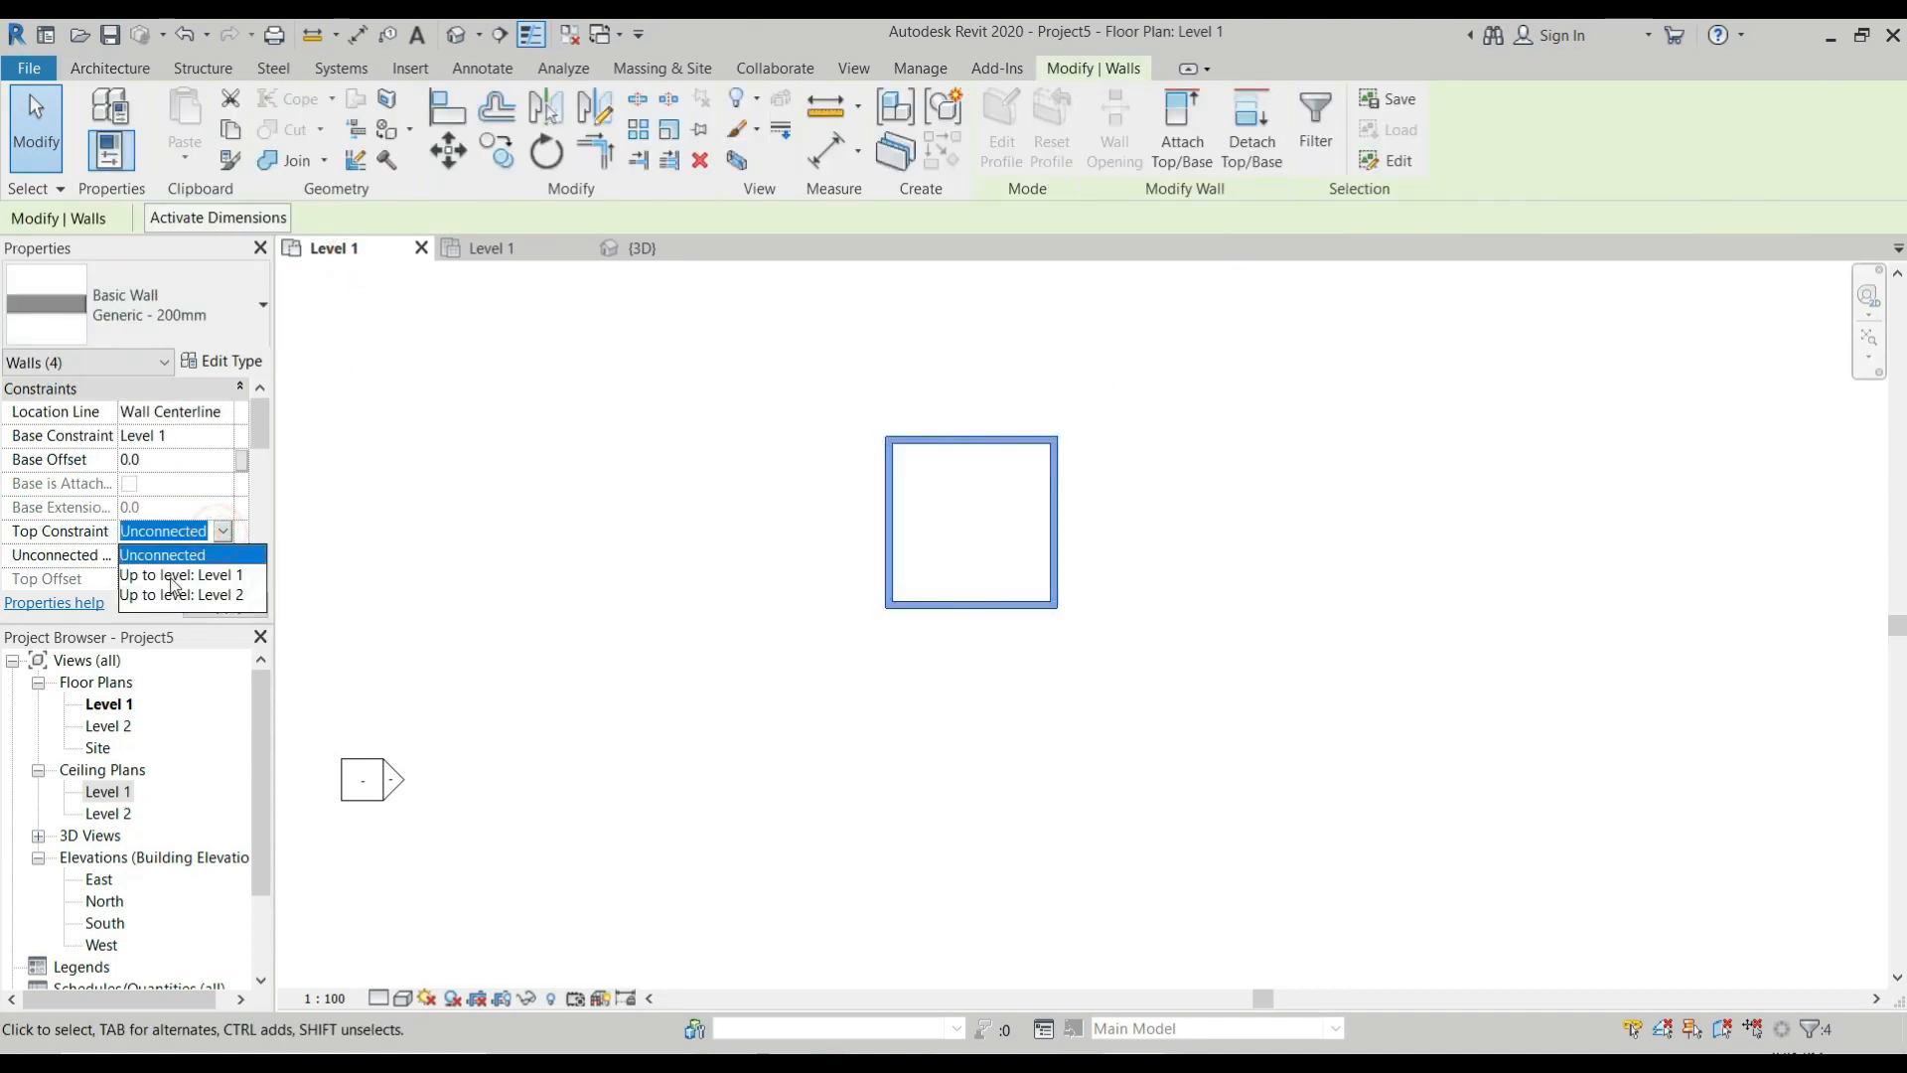
{"action": "left_click", "coordinate": [172, 580]}
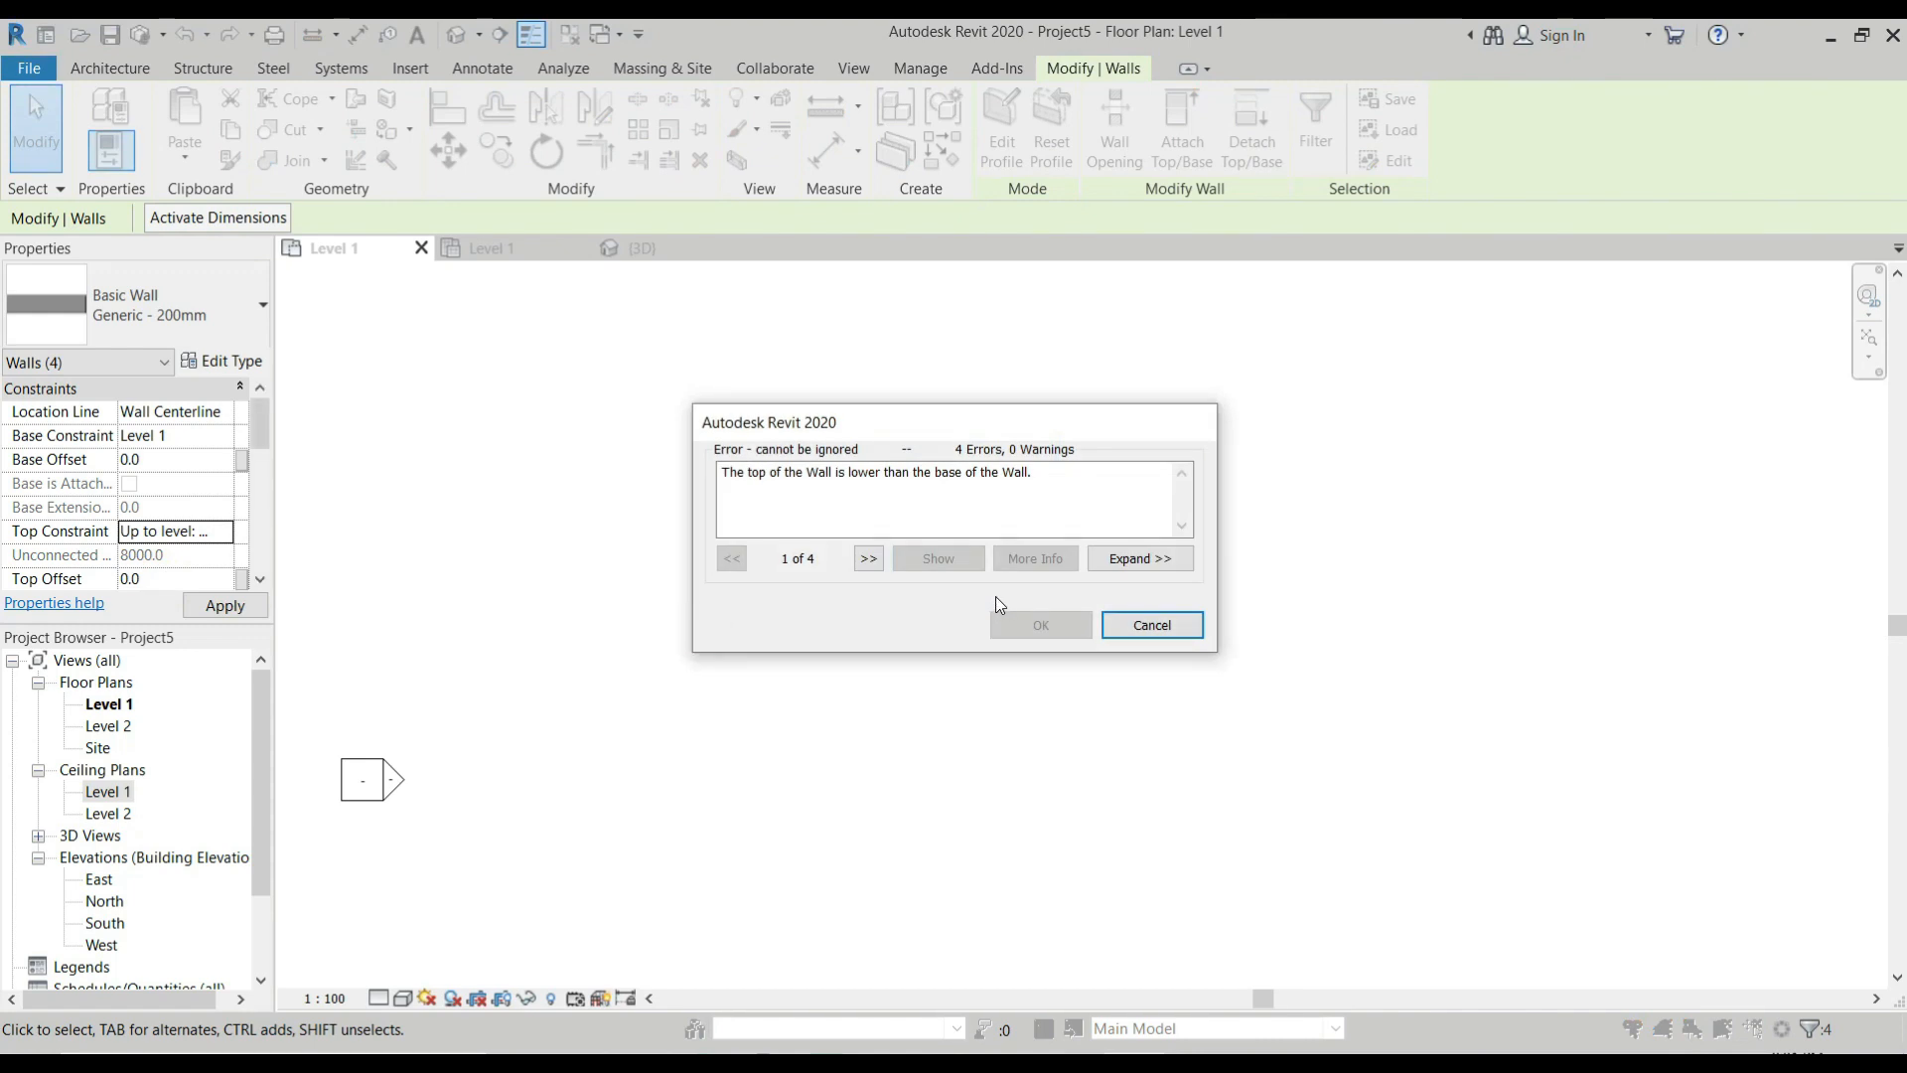
{"action": "left_click", "coordinate": [1153, 624]}
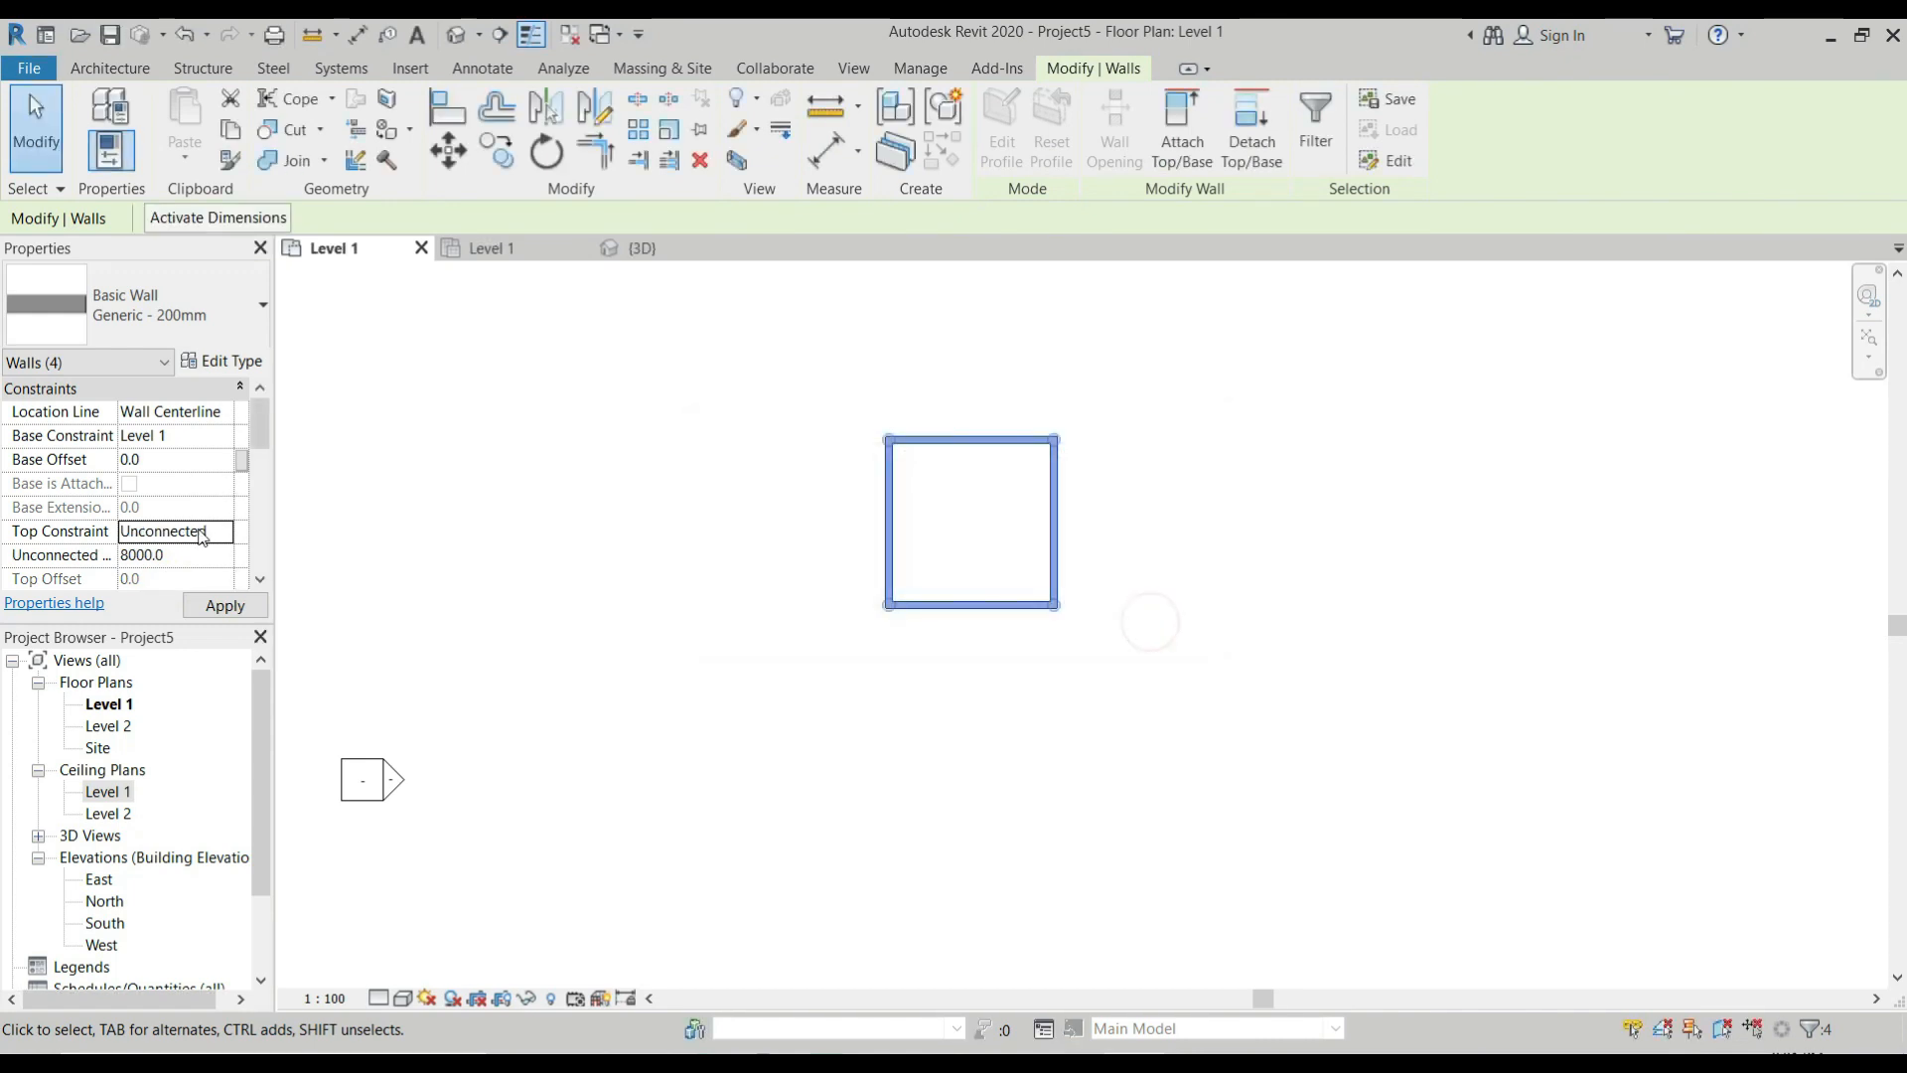
{"action": "left_click", "coordinate": [218, 532]}
{"action": "left_click", "coordinate": [219, 594]}
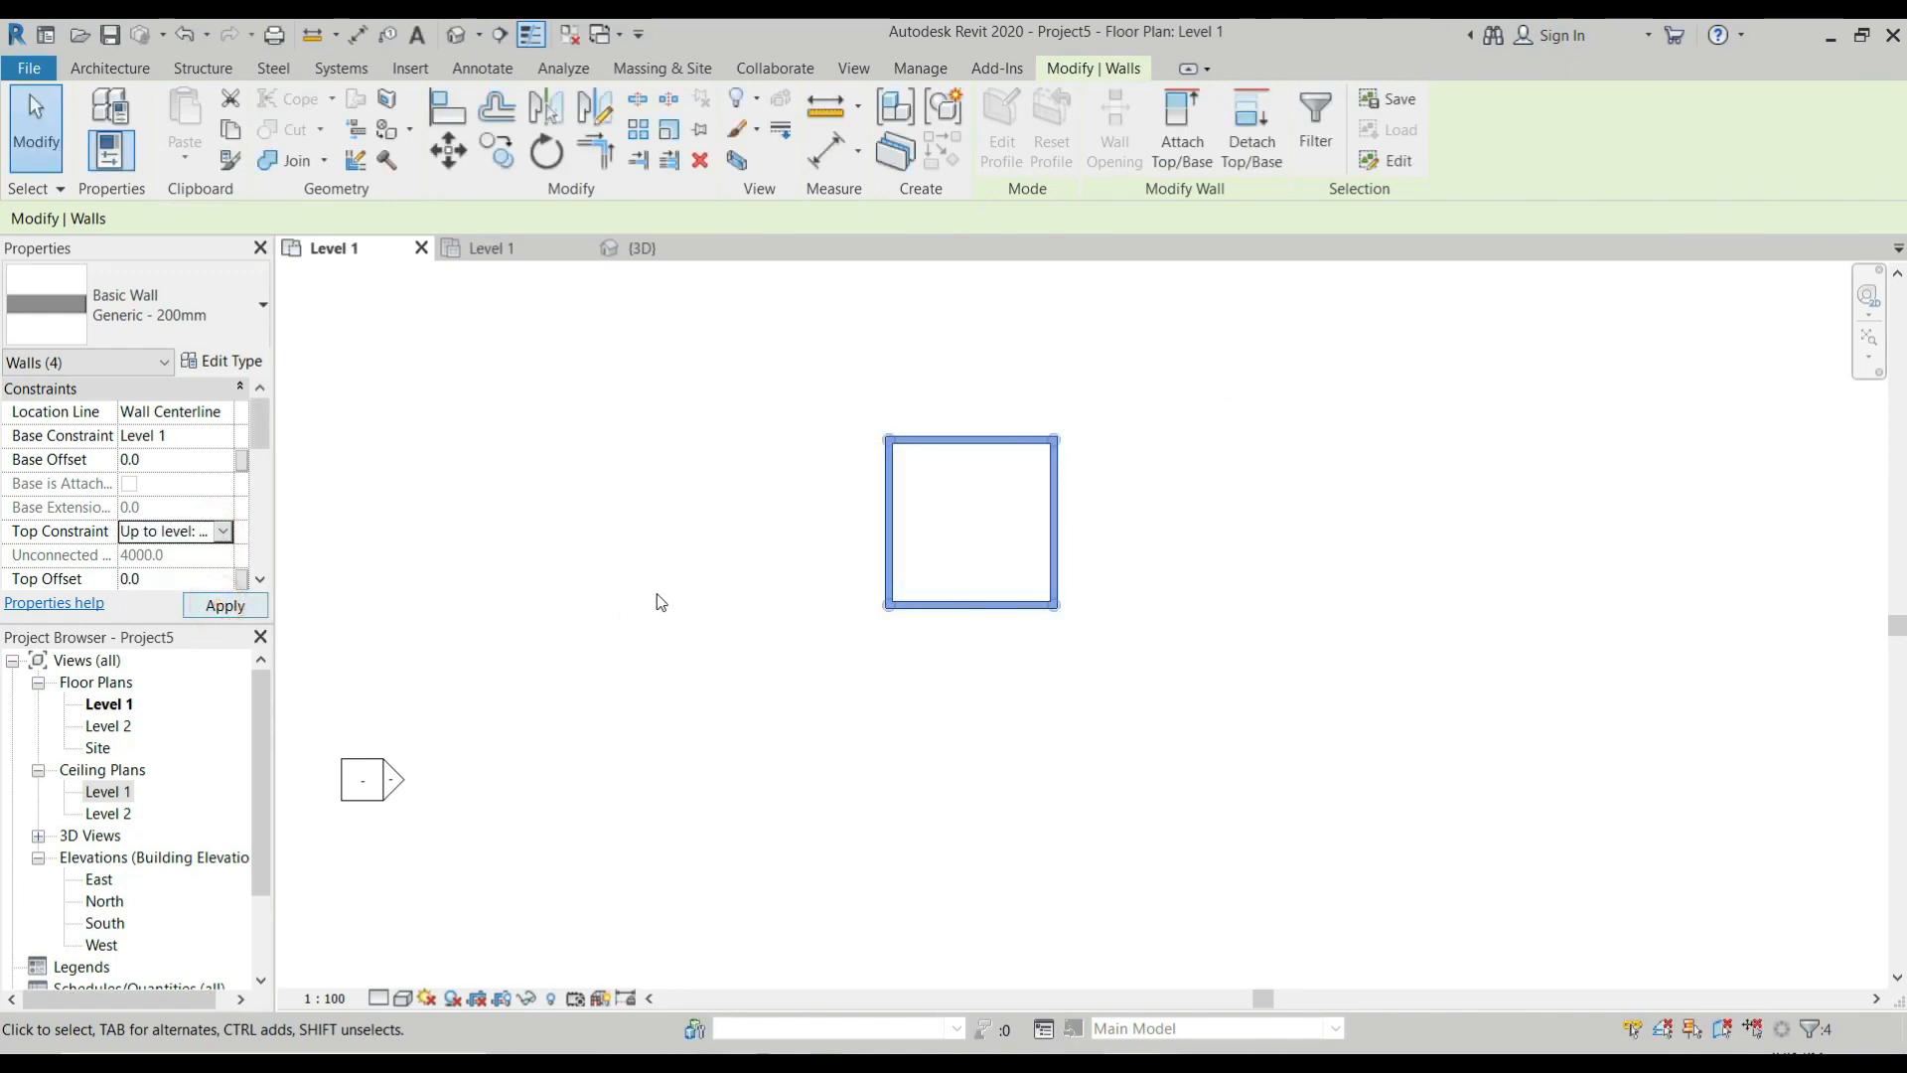
{"action": "left_click", "coordinate": [750, 611]}
In the 3D view, hide the room's right-side wall to expose the interior.
{"action": "left_click", "coordinate": [657, 252]}
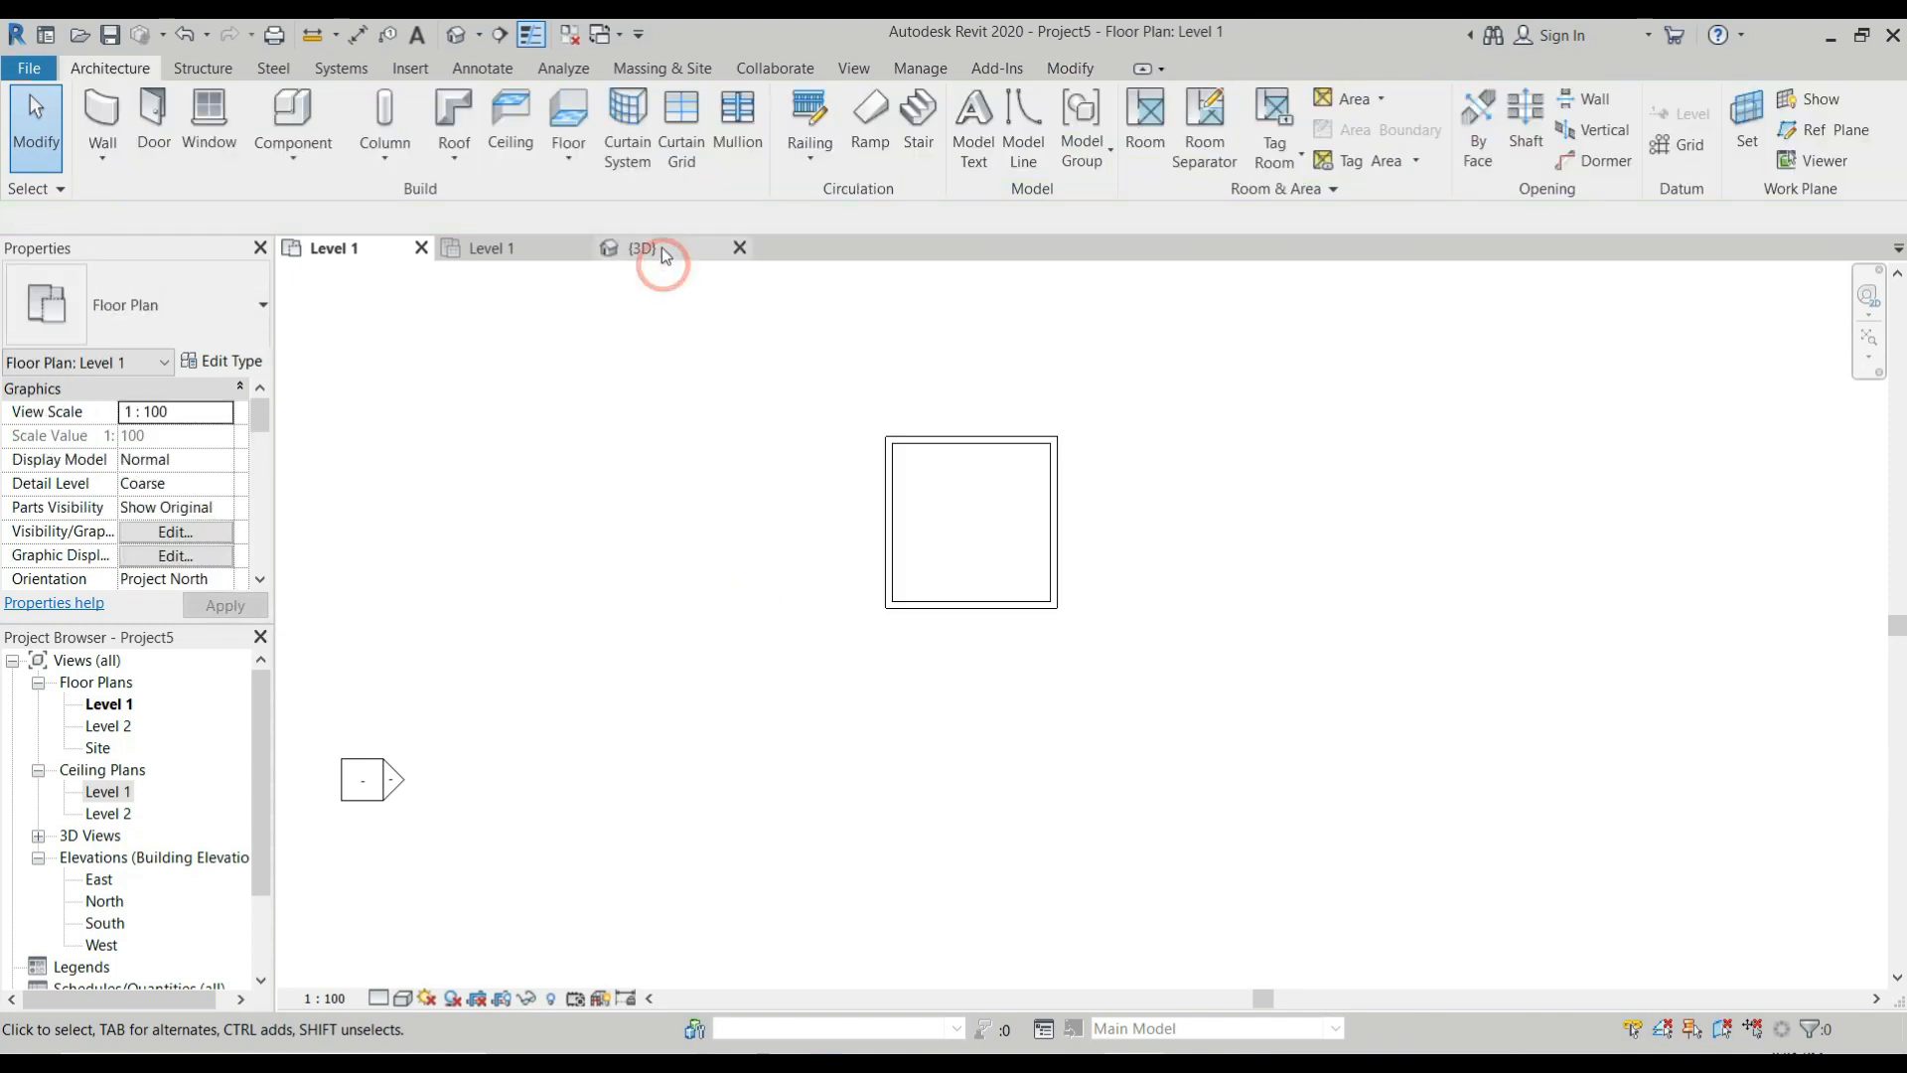
{"action": "scroll", "coordinate": [1103, 548], "scroll_direction": "up", "scroll_amount": 3}
{"action": "left_click", "coordinate": [1170, 655]}
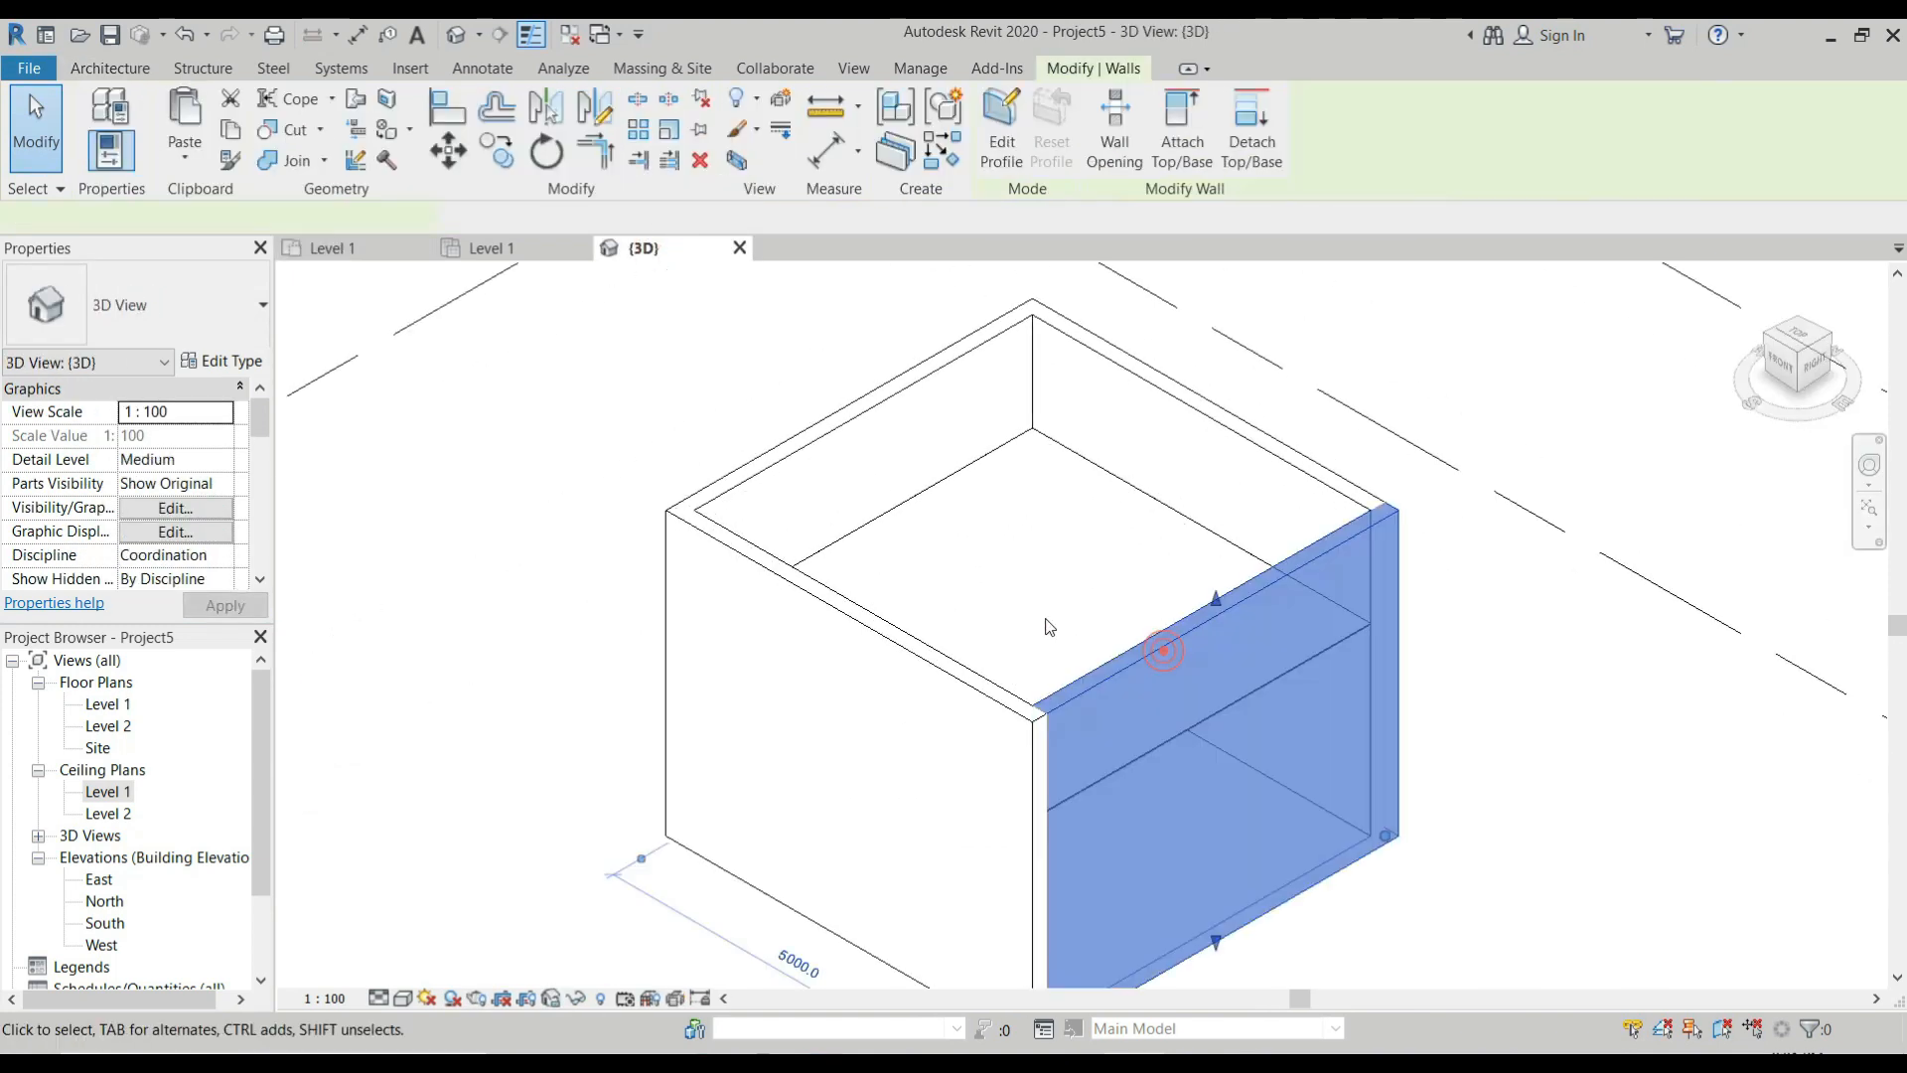
{"action": "scroll", "coordinate": [1085, 683], "scroll_direction": "down", "scroll_amount": 2}
{"action": "scroll", "coordinate": [1085, 683], "scroll_direction": "up", "scroll_amount": 2}
{"action": "middle_click_drag", "start_coordinate": [1118, 723], "coordinate": [1085, 605], "text": "shift"}
{"action": "key", "text": "e"}
{"action": "key", "text": "h"}
Set the 3D view to Fine detail level and Shaded visual style, and examine the recessed ceiling between the walls.
{"action": "scroll", "coordinate": [978, 576], "scroll_direction": "up", "scroll_amount": 4}
{"action": "scroll", "coordinate": [970, 676], "scroll_direction": "down", "scroll_amount": 2}
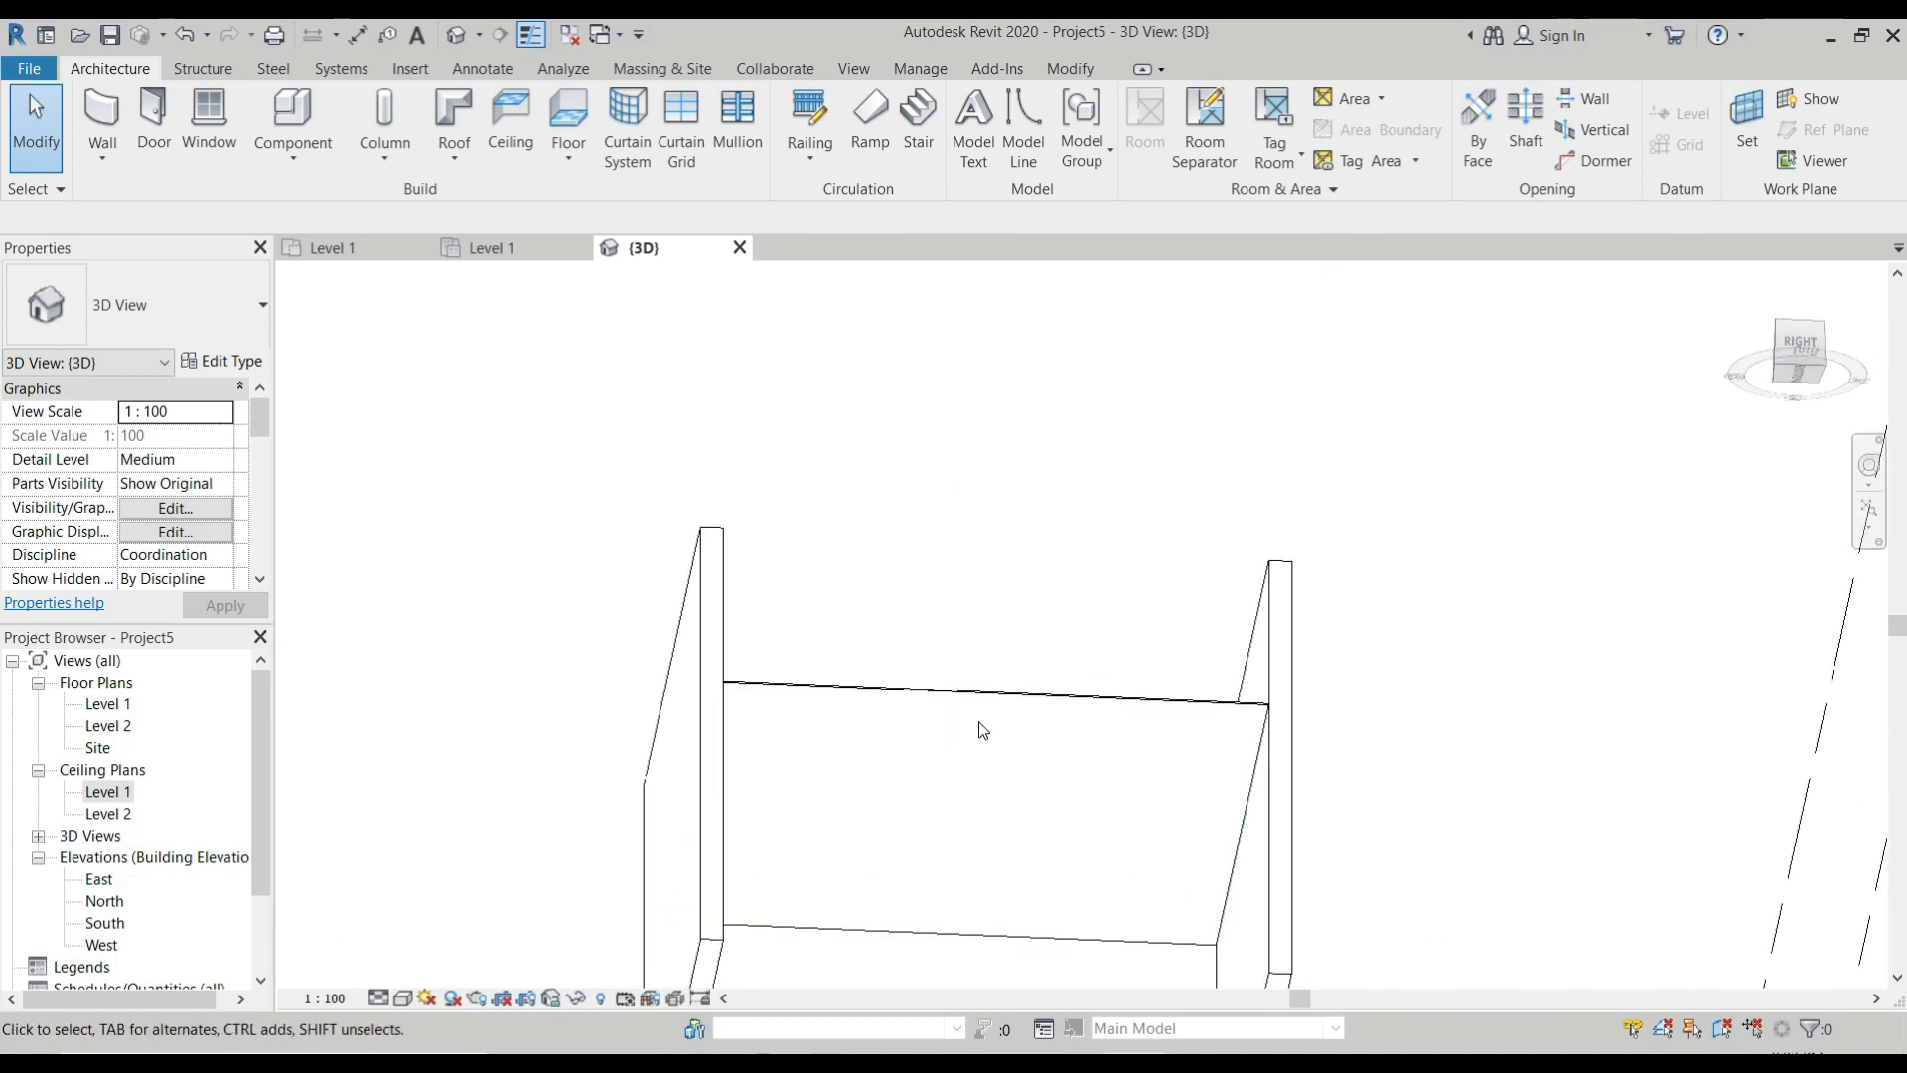
{"action": "left_click", "coordinate": [378, 998]}
{"action": "left_click", "coordinate": [397, 971]}
{"action": "left_click", "coordinate": [403, 997]}
{"action": "left_click", "coordinate": [446, 898]}
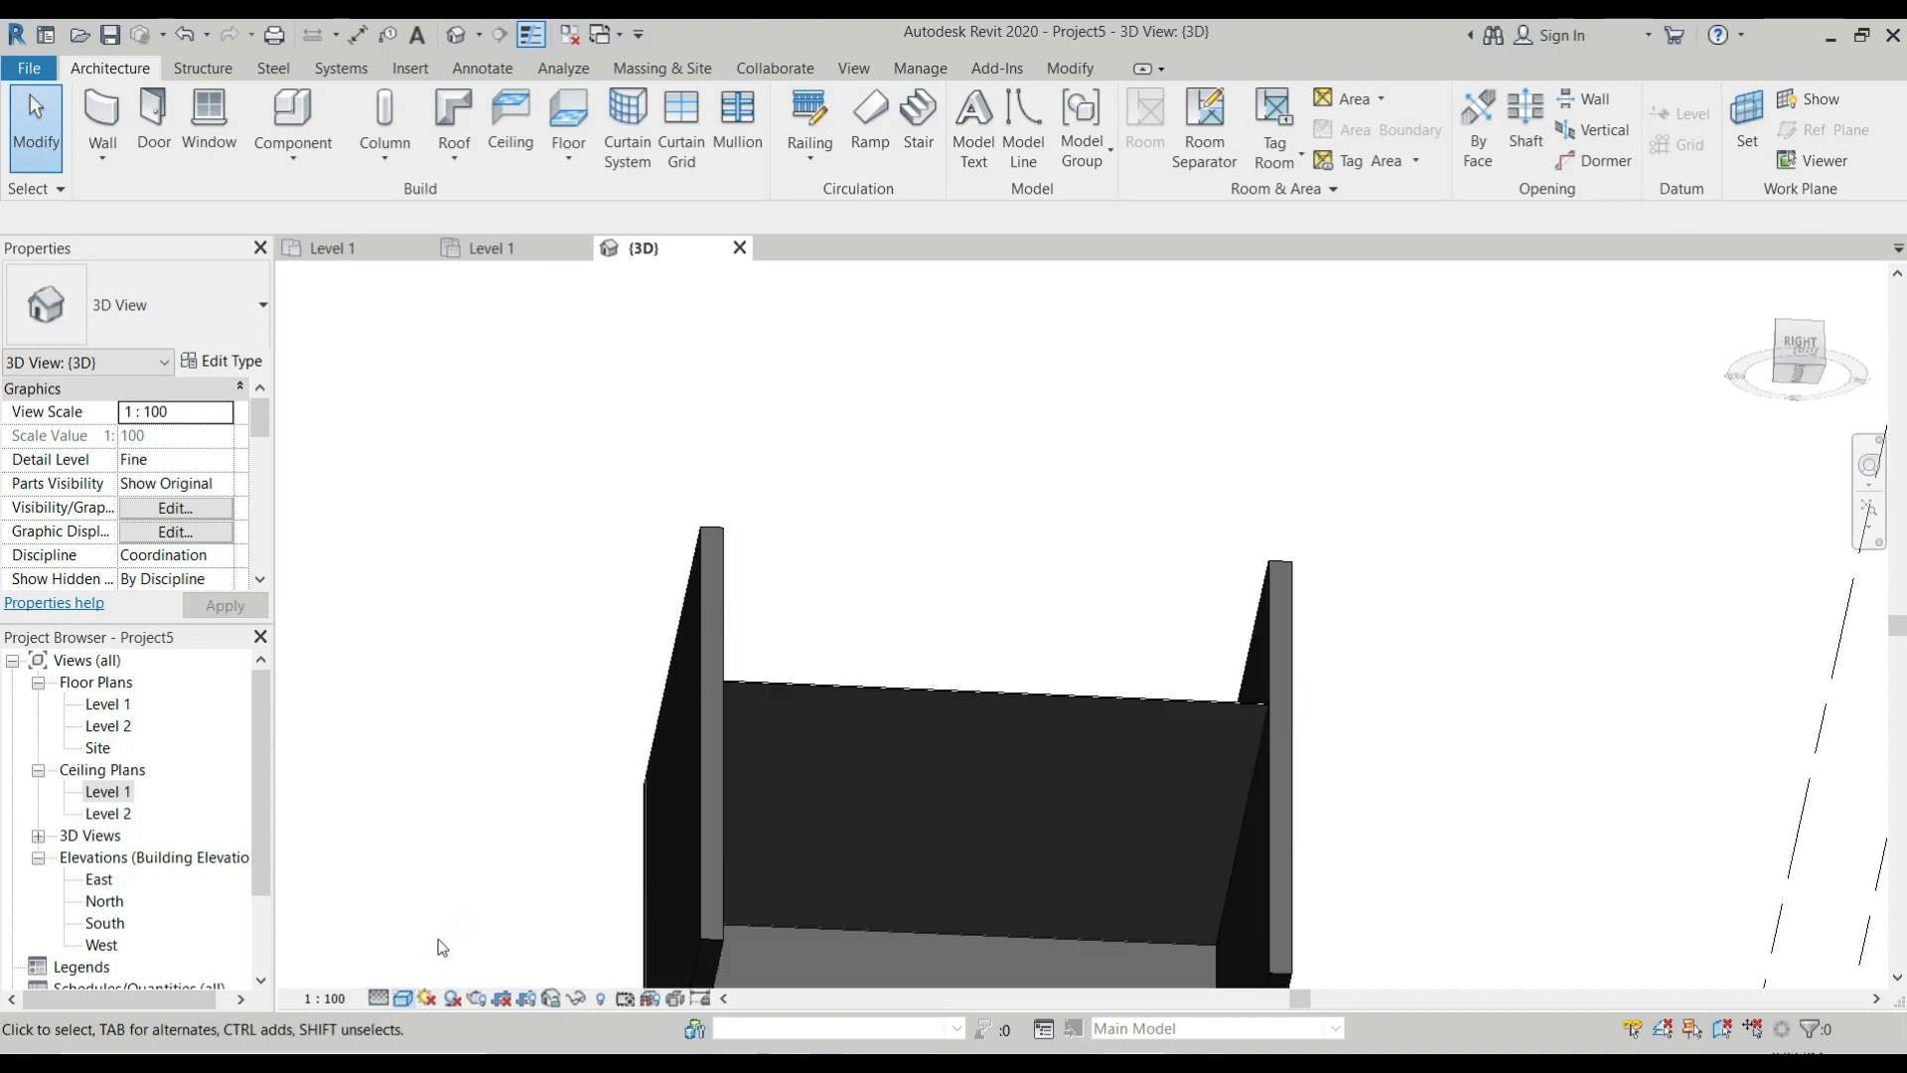
{"action": "scroll", "coordinate": [896, 770], "scroll_direction": "up", "scroll_amount": 2}
{"action": "scroll", "coordinate": [897, 770], "scroll_direction": "down", "scroll_amount": 3}
{"action": "middle_click_drag", "start_coordinate": [847, 736], "coordinate": [834, 825], "text": "shift"}
{"action": "middle_click_drag", "start_coordinate": [838, 665], "coordinate": [838, 732], "text": "shift"}
{"action": "scroll", "coordinate": [838, 725], "scroll_direction": "up", "scroll_amount": 3}
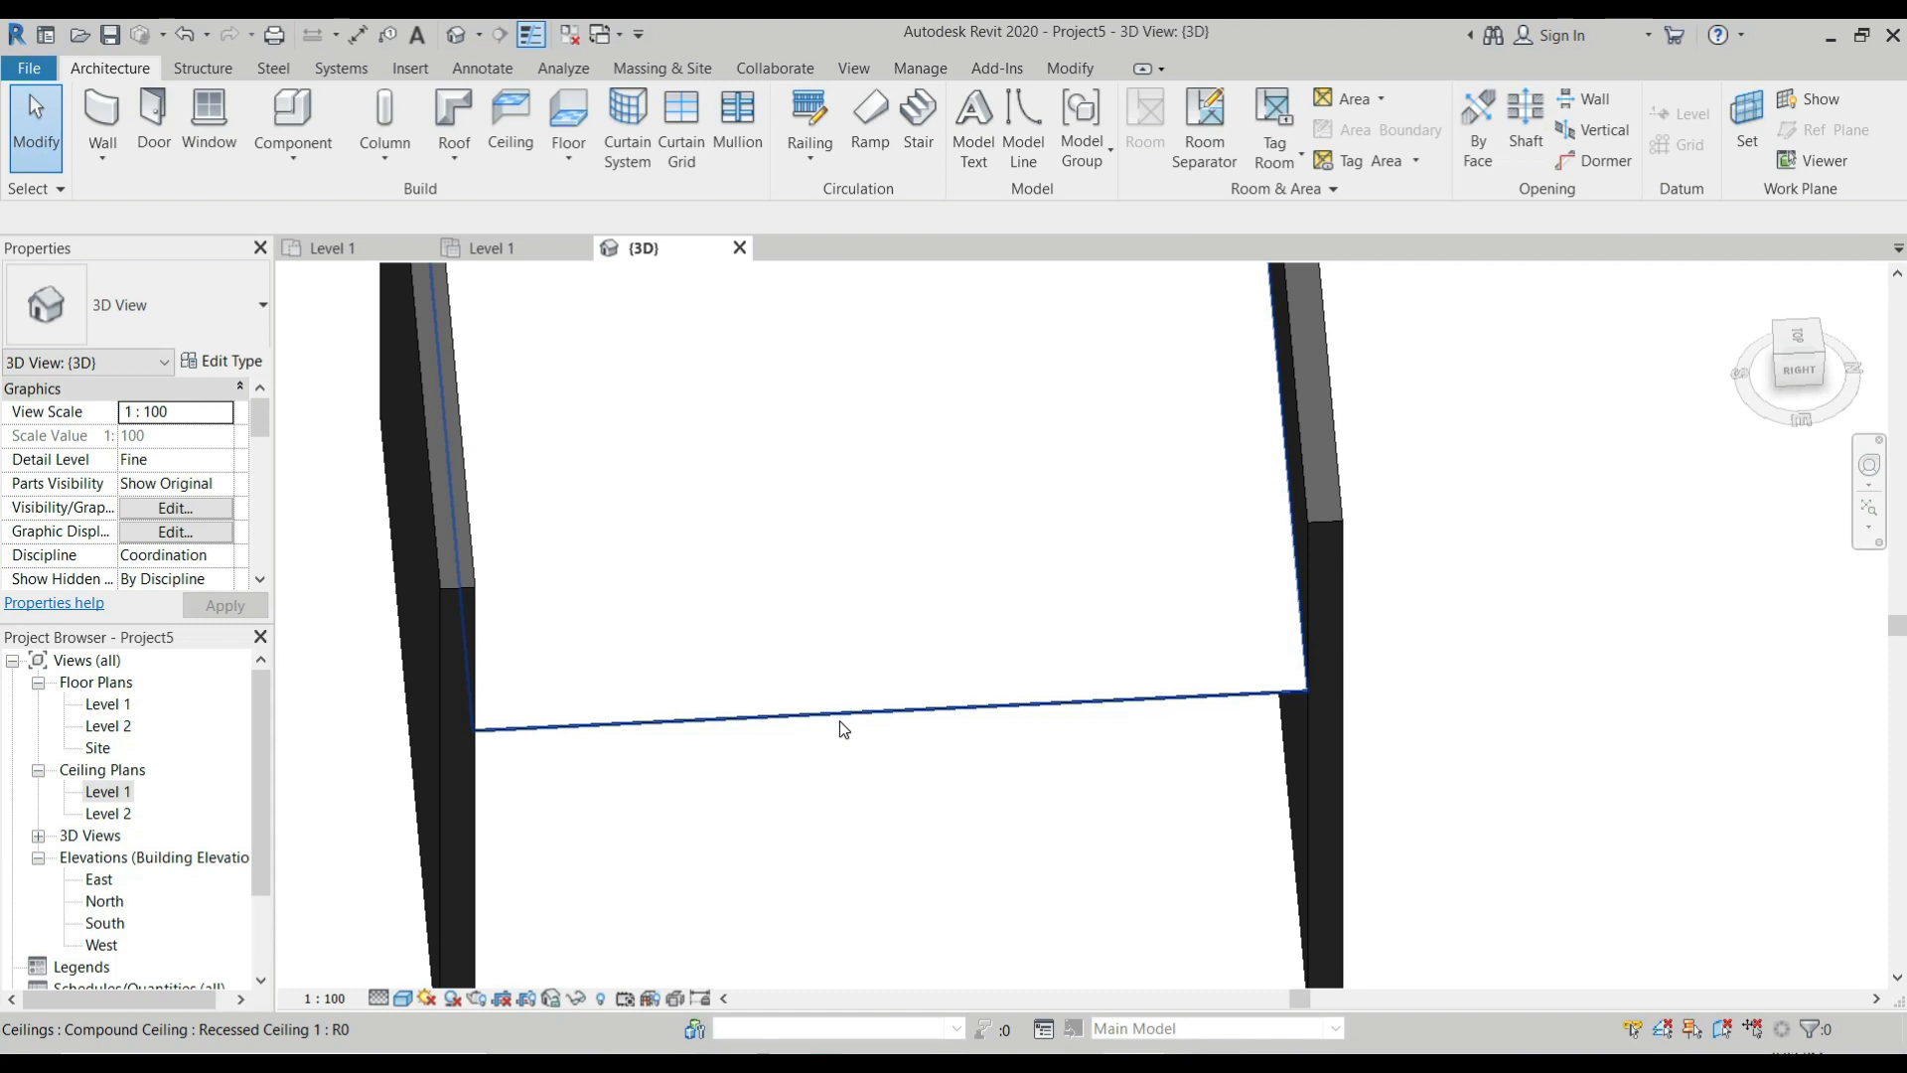
In the Level 1 ceiling plan, cut a central opening in the ceiling boundary with a rectangle offset 1000 inward from the room's corners.
{"action": "scroll", "coordinate": [840, 724], "scroll_direction": "down", "scroll_amount": 3}
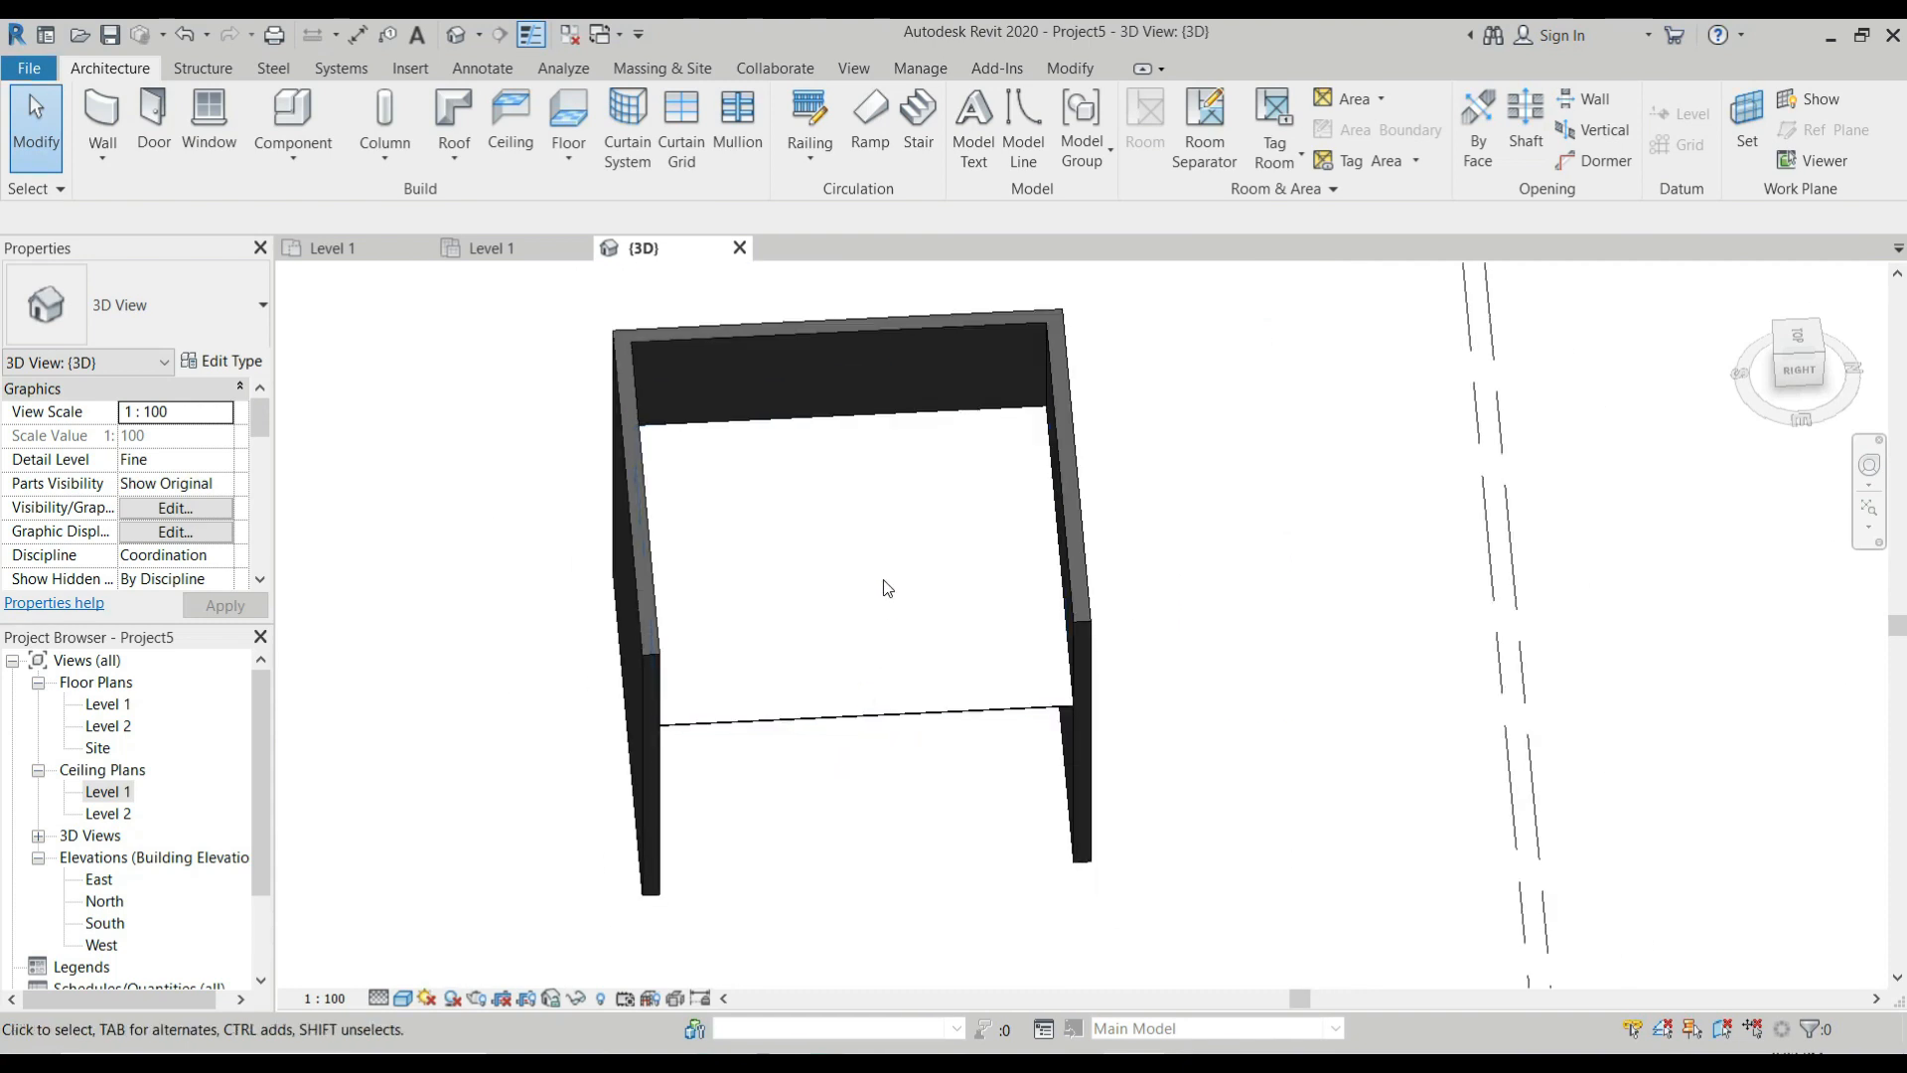
{"action": "double_click", "coordinate": [924, 722]}
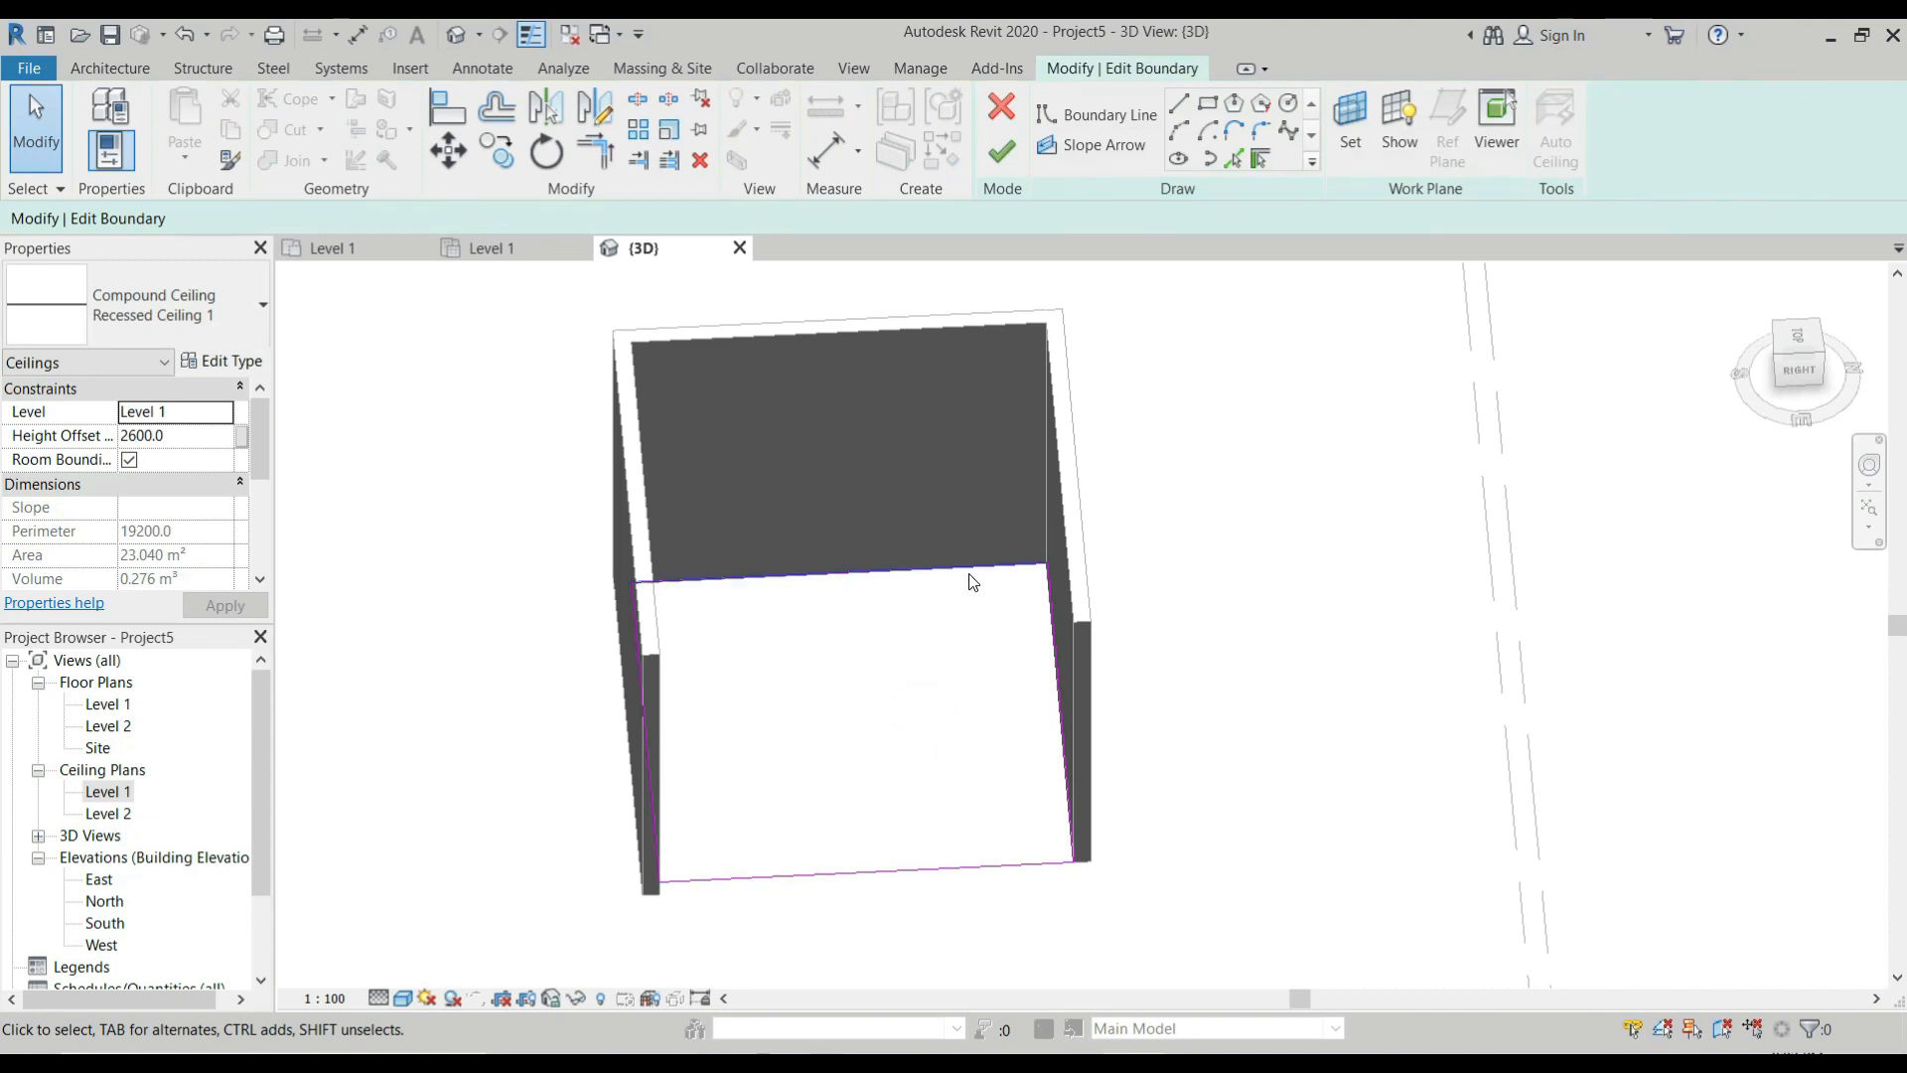
{"action": "left_click", "coordinate": [505, 252]}
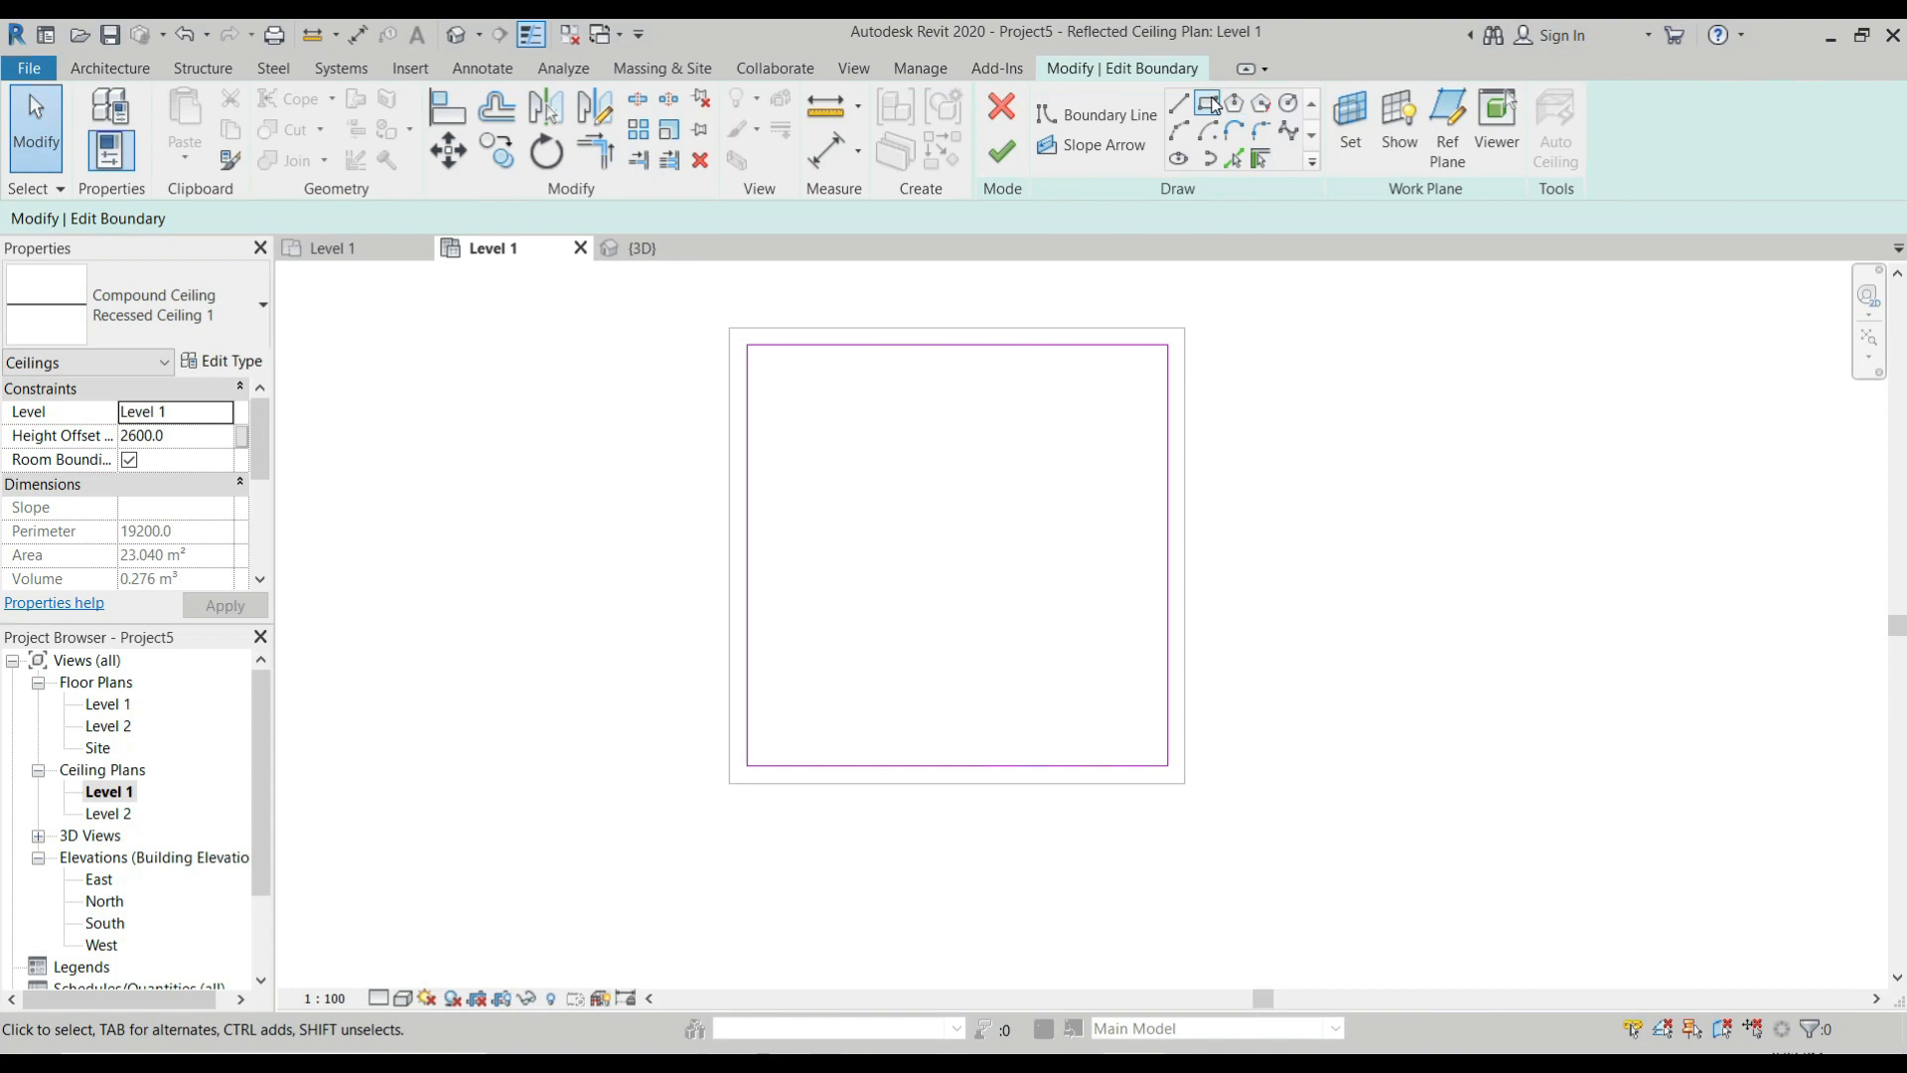
{"action": "left_click", "coordinate": [1214, 105]}
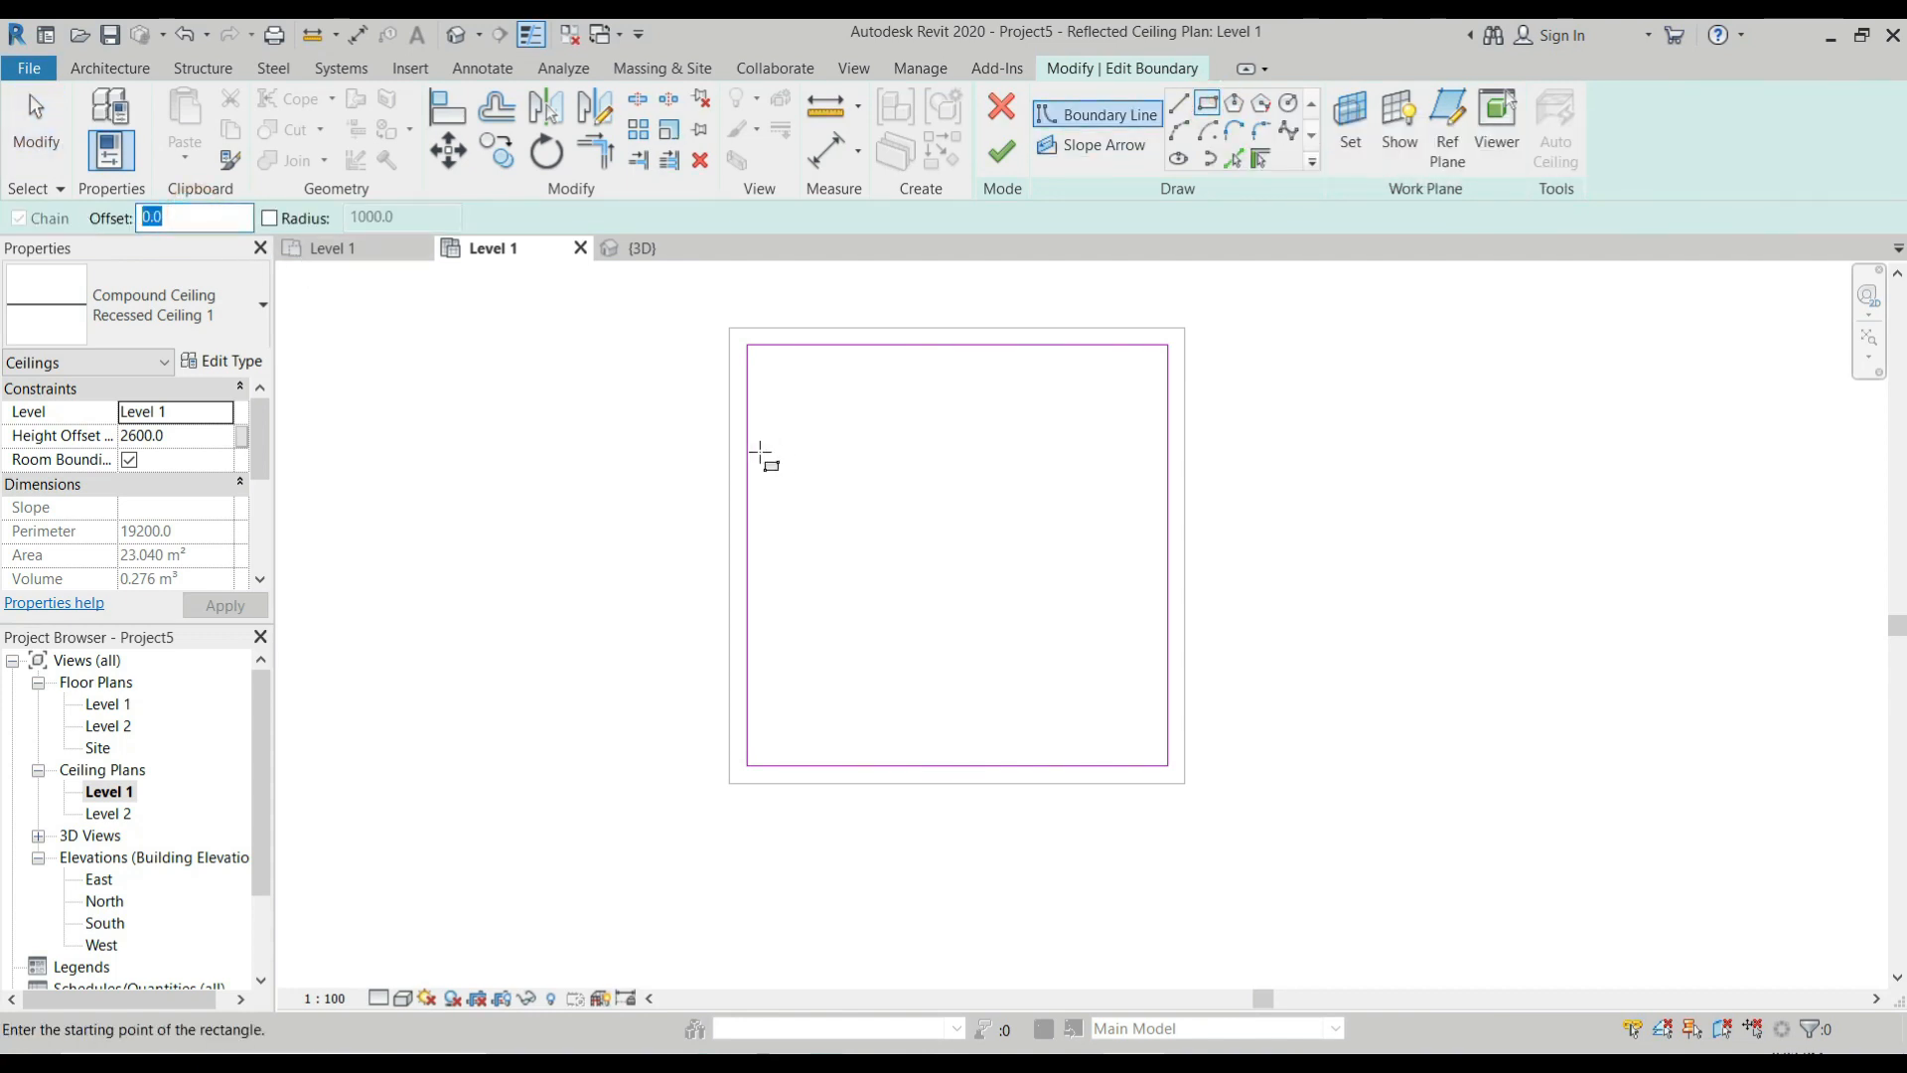
{"action": "type", "text": "1000"}
{"action": "key", "text": "Return"}
{"action": "left_click", "coordinate": [748, 346]}
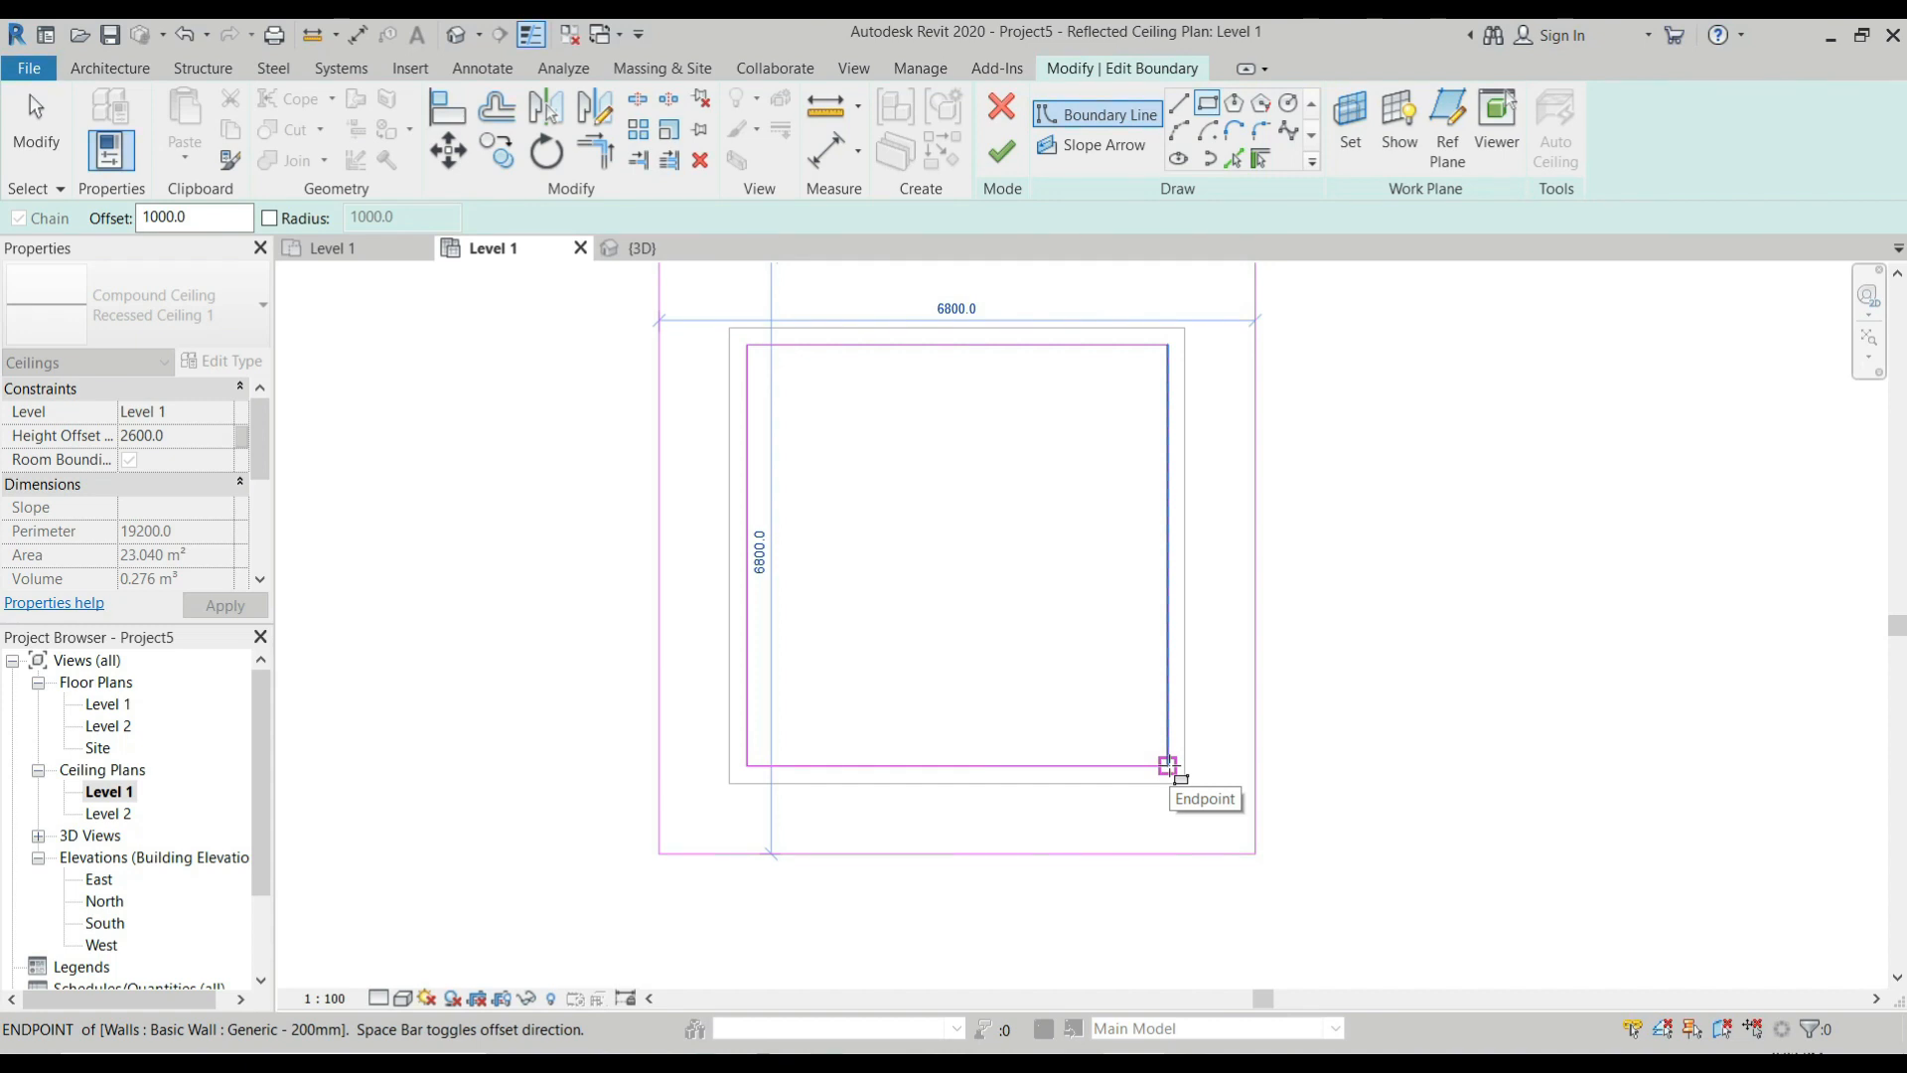
{"action": "left_click", "coordinate": [1168, 766]}
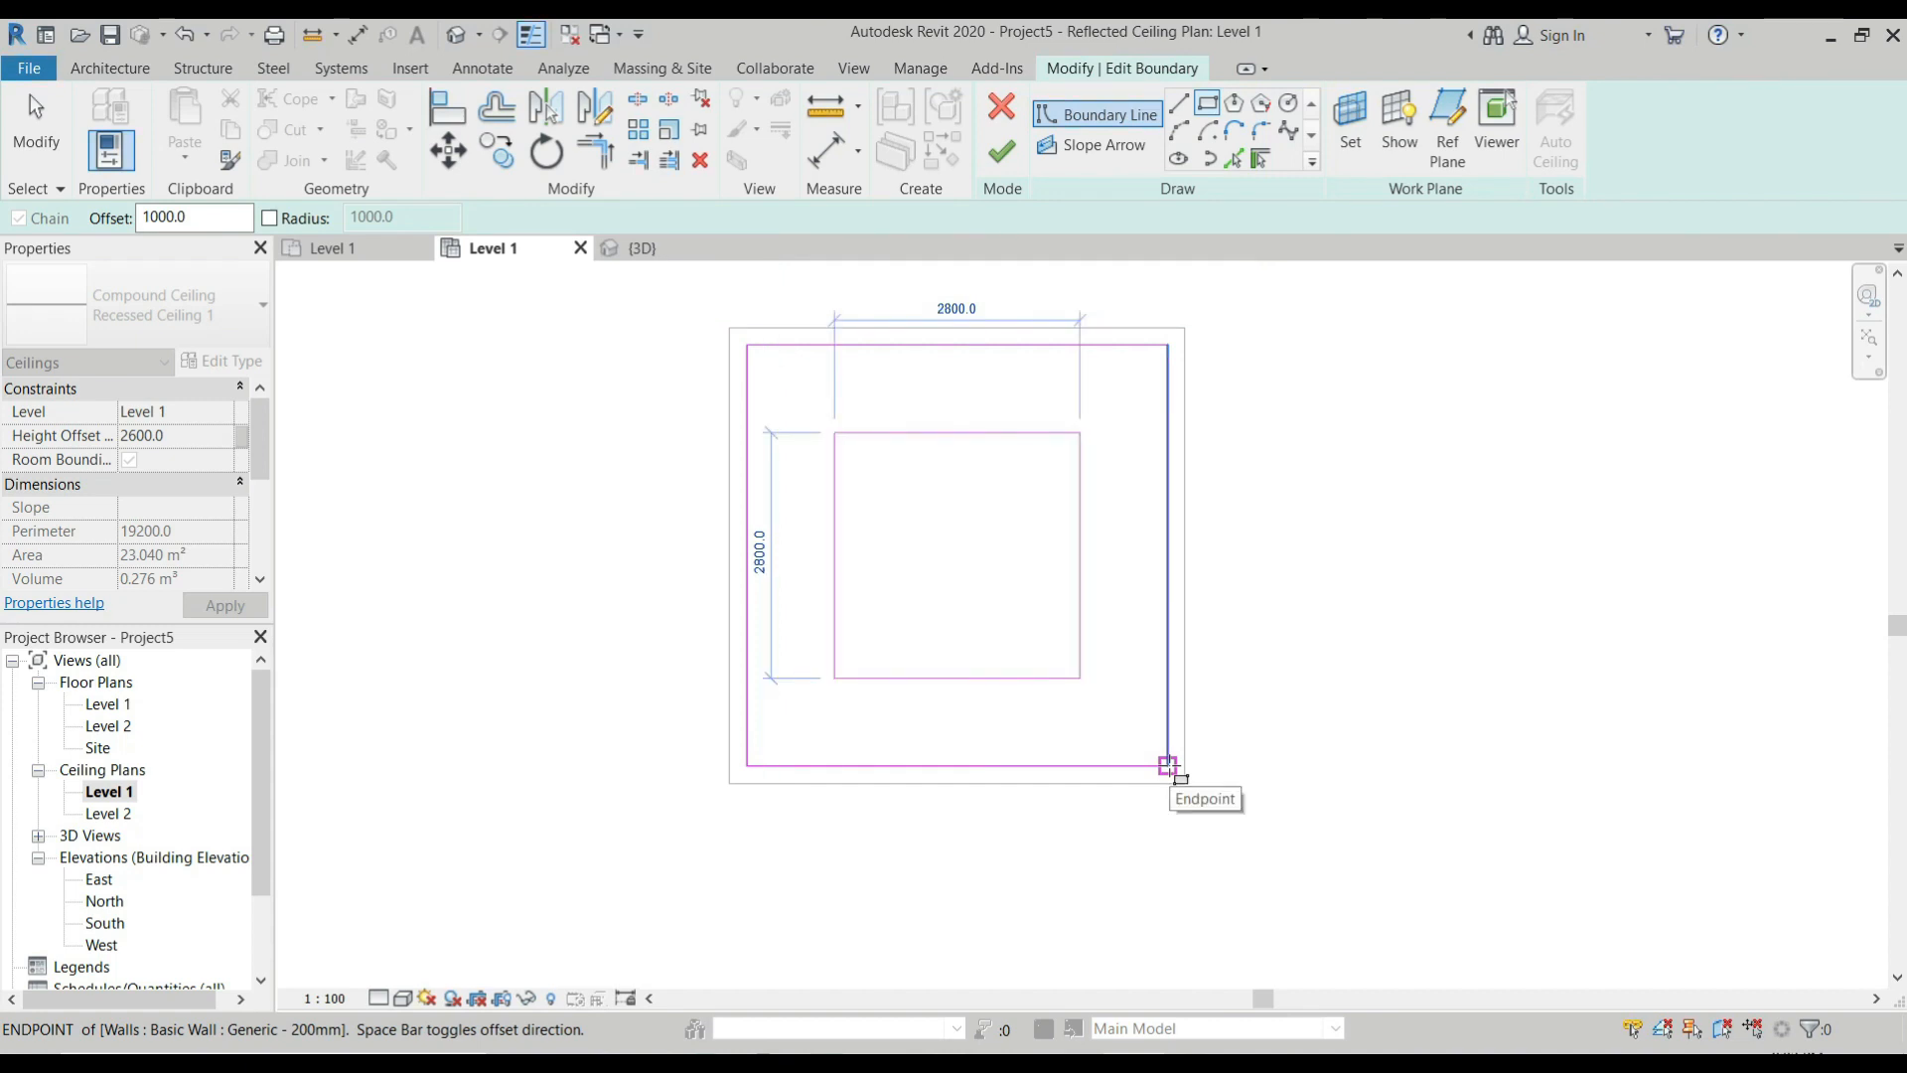
{"action": "left_click", "coordinate": [1168, 766]}
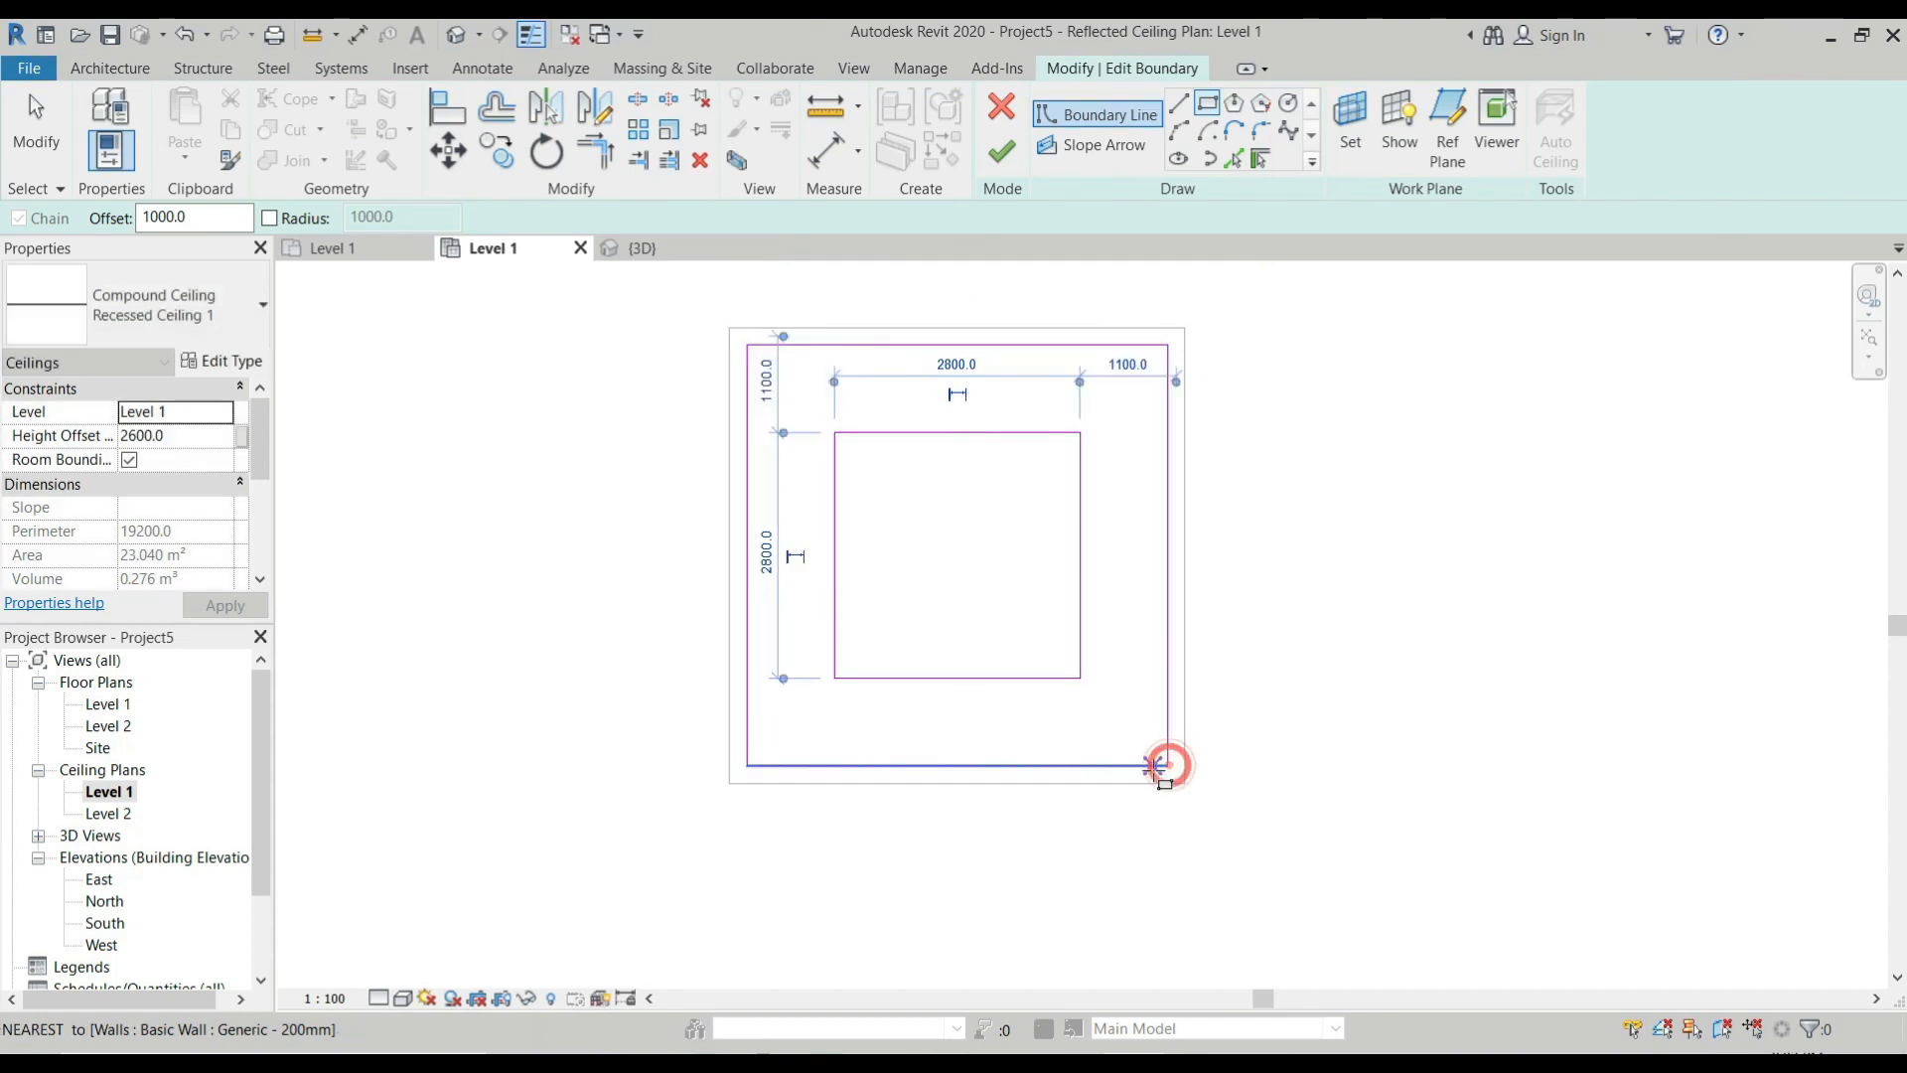
{"action": "left_click", "coordinate": [1000, 157]}
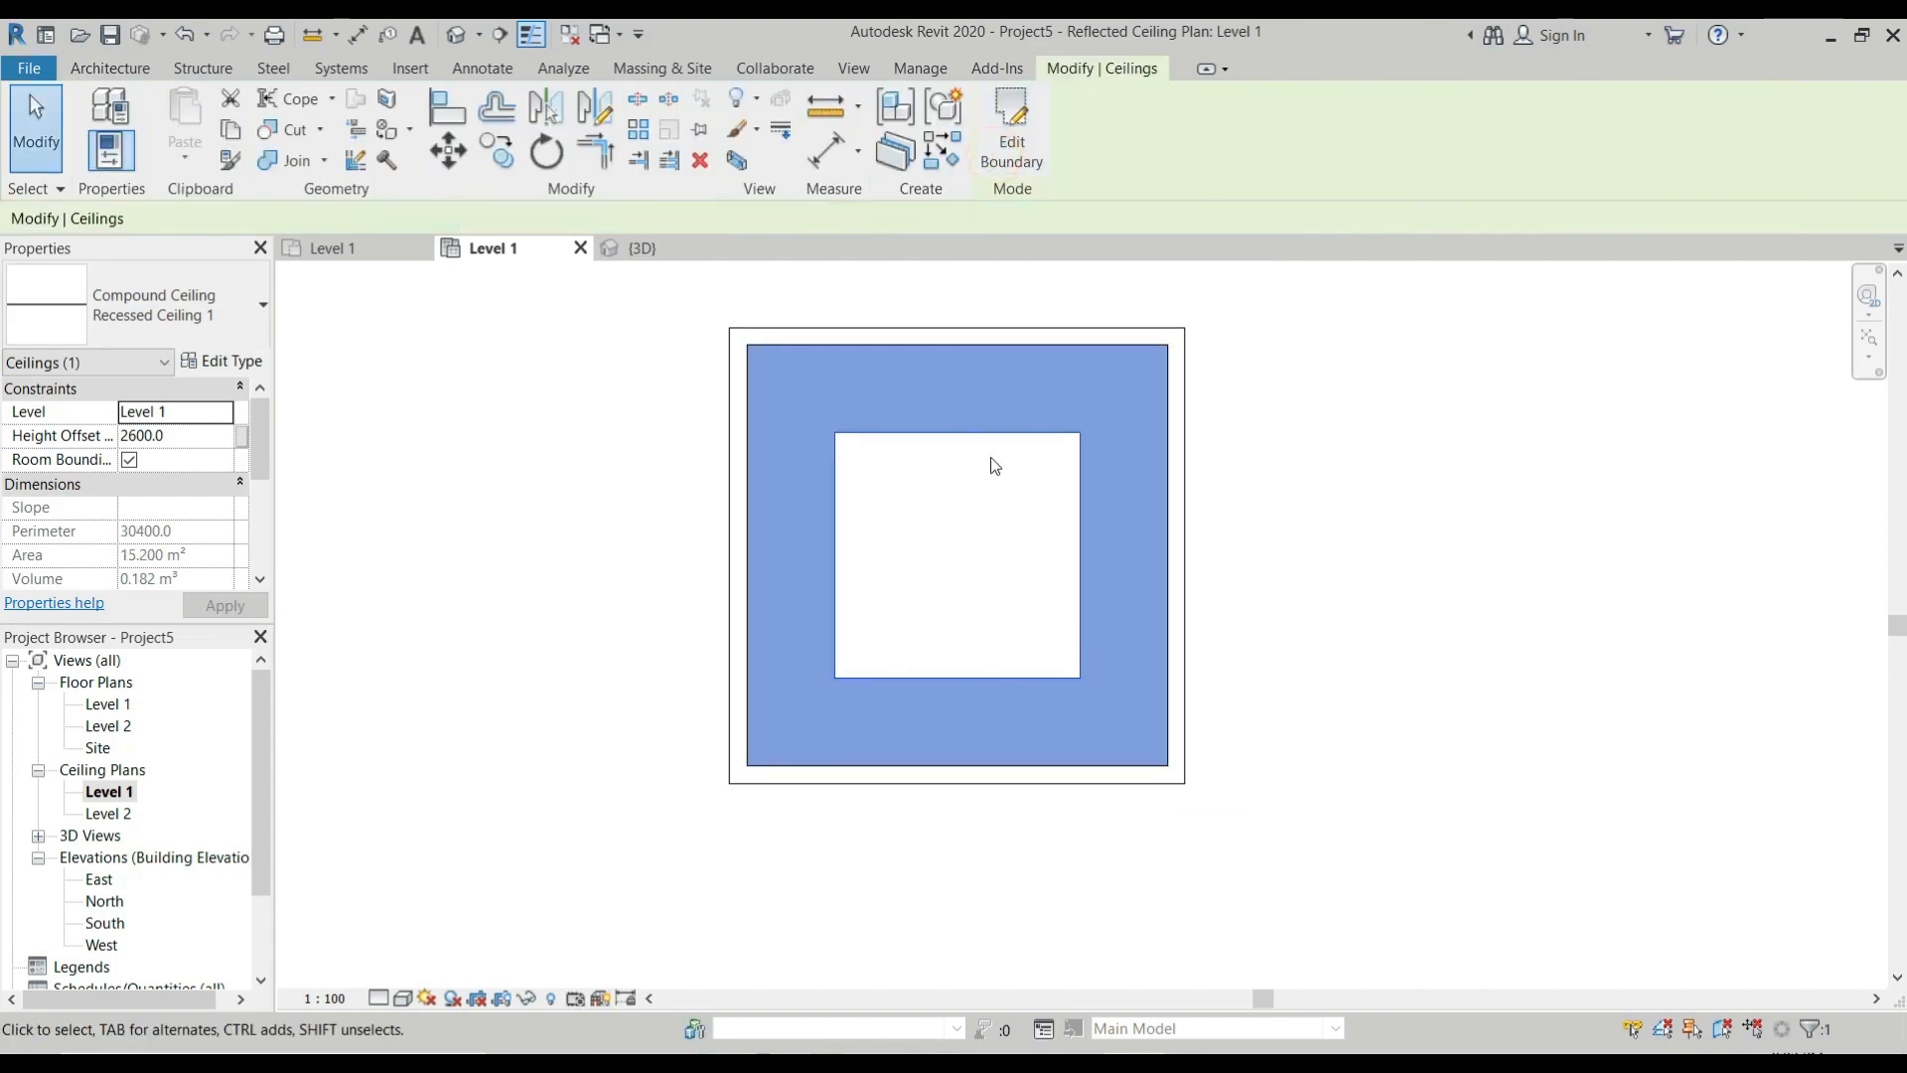
Check the ceiling opening in the 3D view and start an in-place model in the Ceilings category, named Recessed Cei.
{"action": "left_click", "coordinate": [636, 248]}
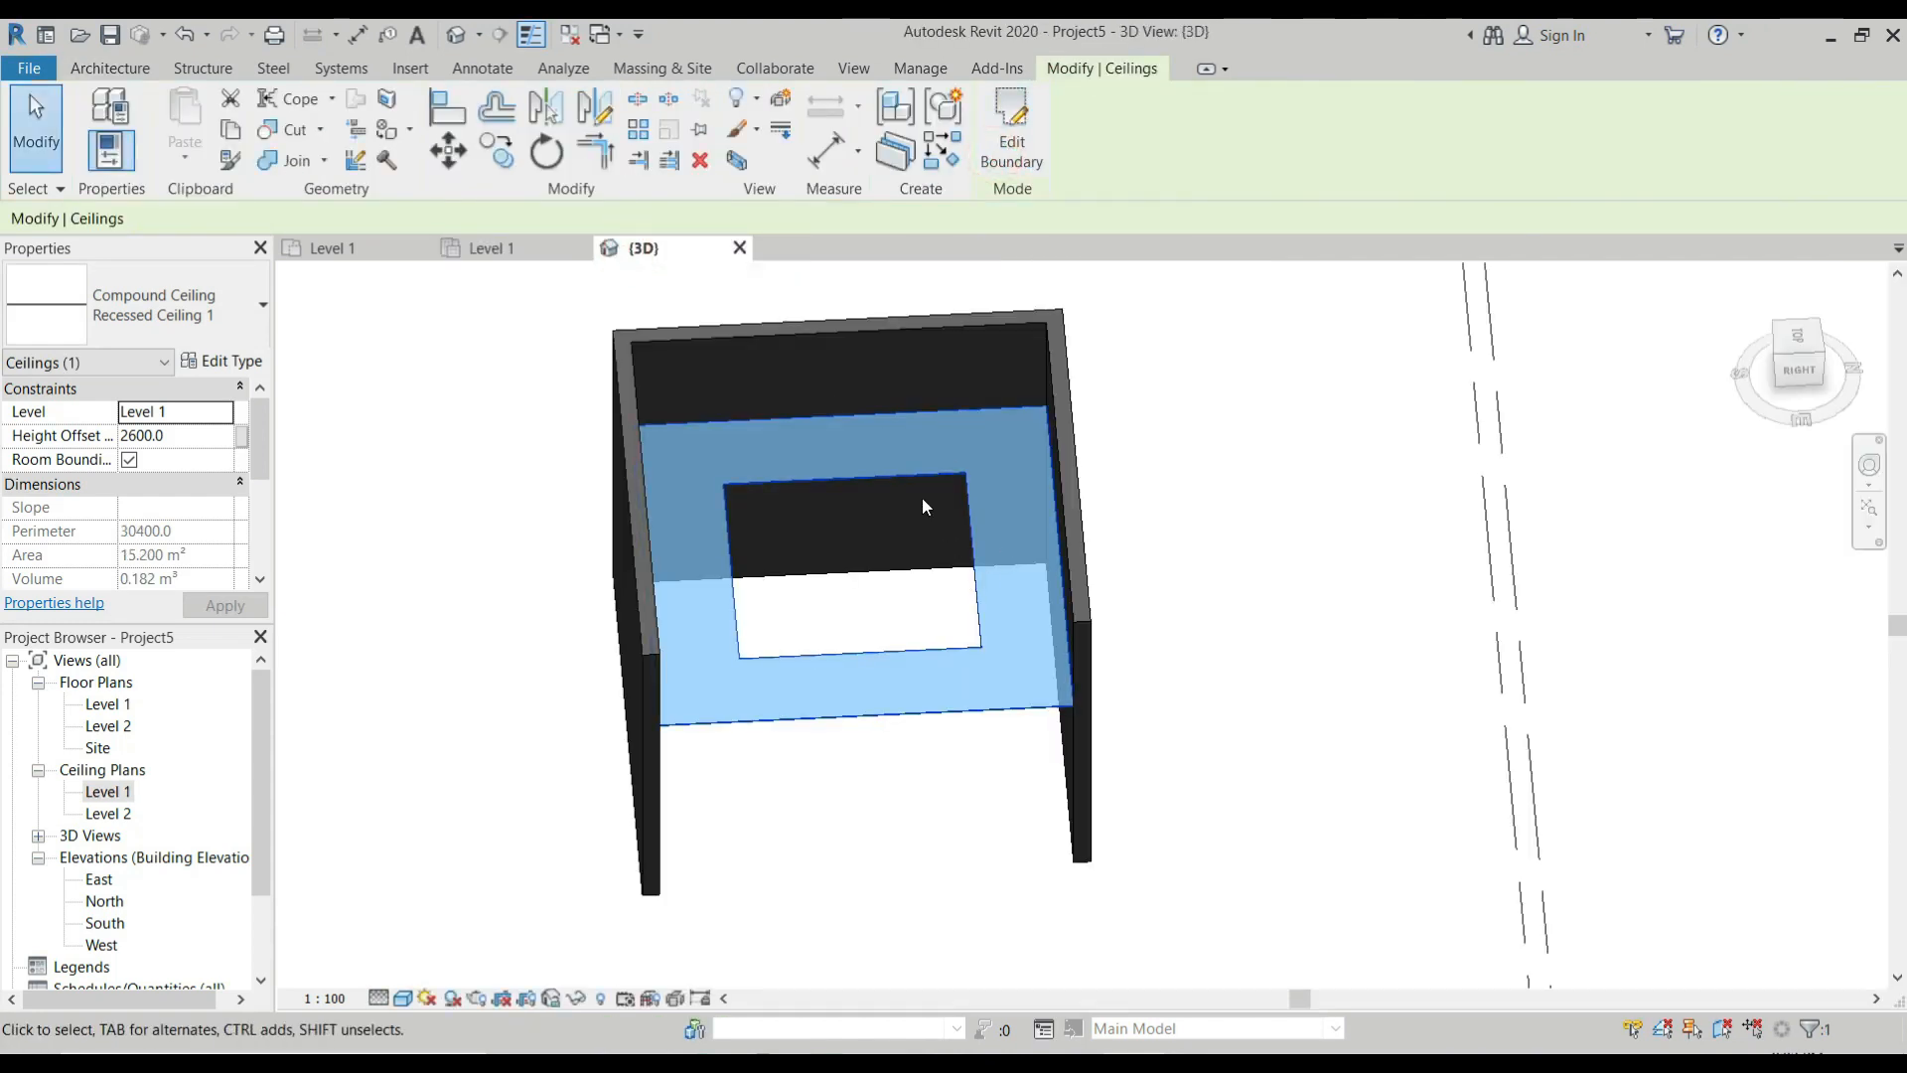
{"action": "scroll", "coordinate": [923, 502], "scroll_direction": "up", "scroll_amount": 1}
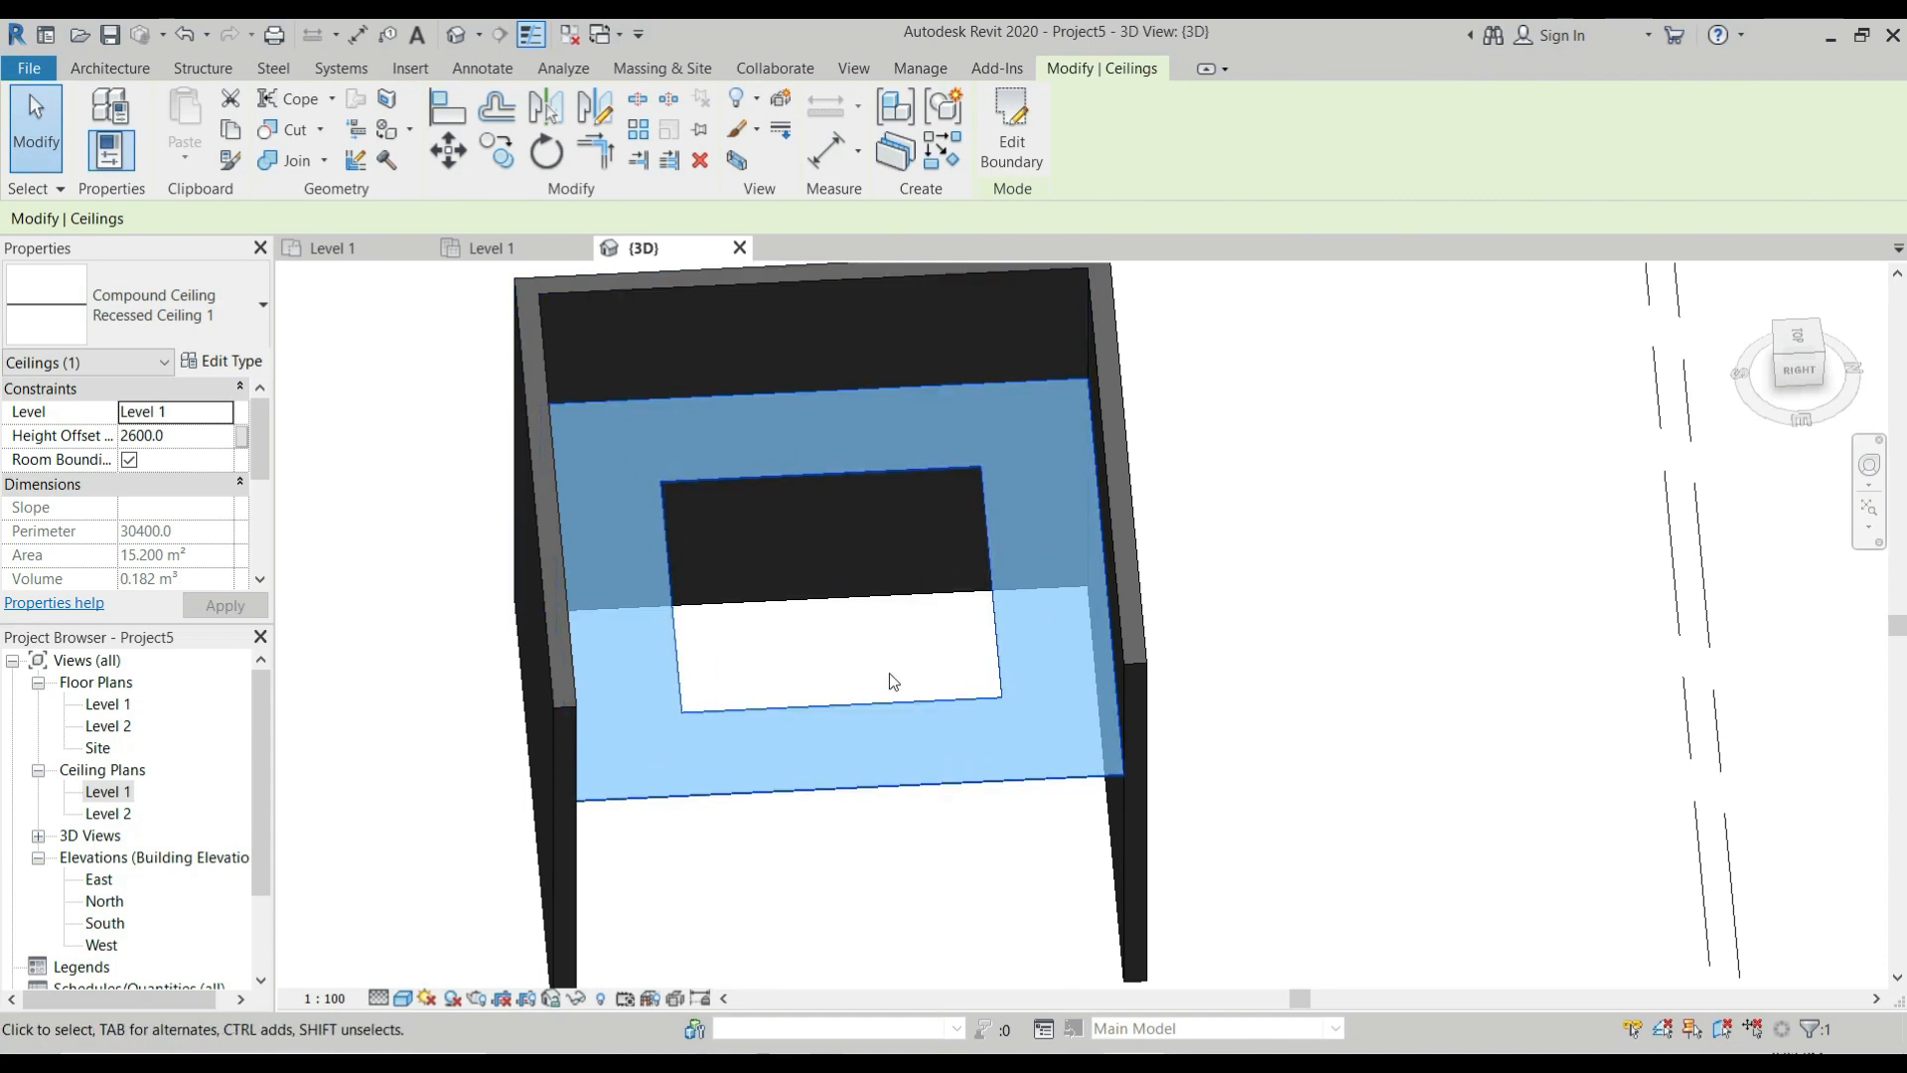
{"action": "scroll", "coordinate": [645, 478], "scroll_direction": "up", "scroll_amount": 1}
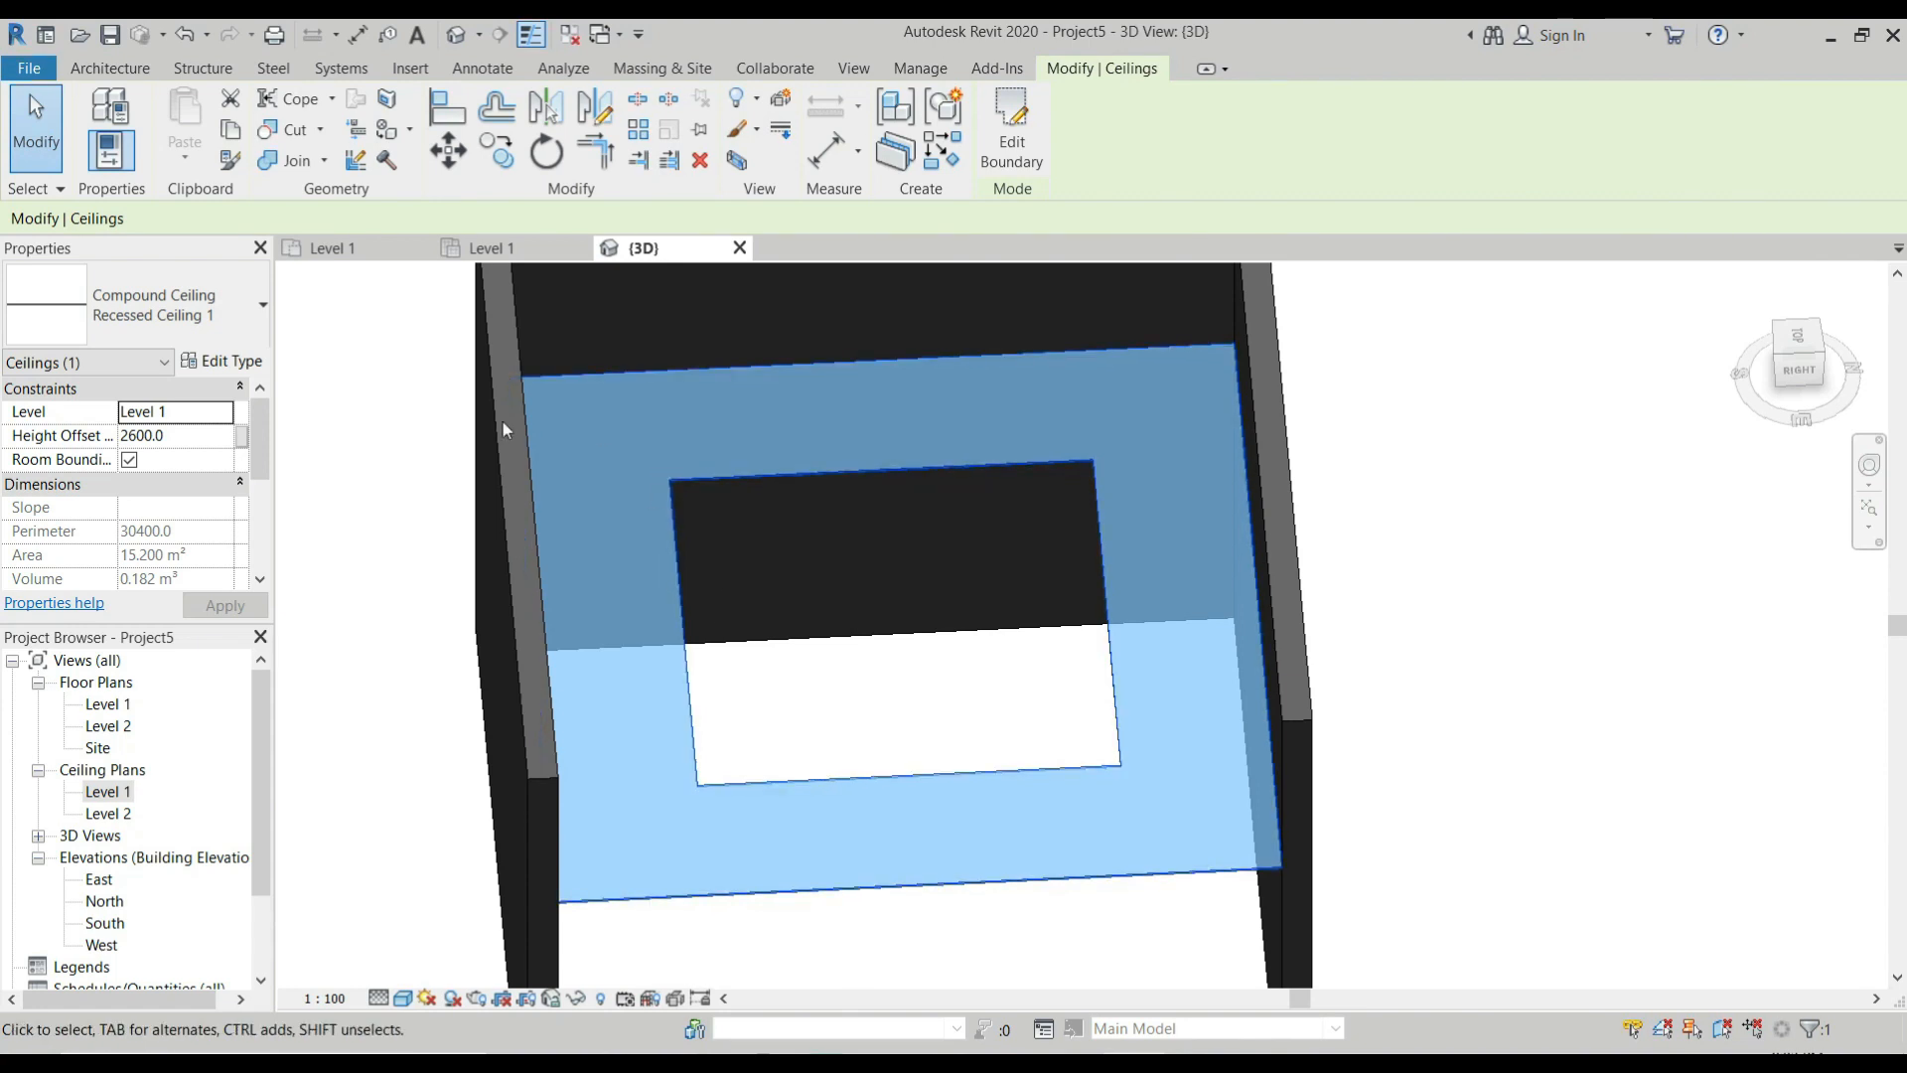
{"action": "scroll", "coordinate": [525, 368], "scroll_direction": "down", "scroll_amount": 3}
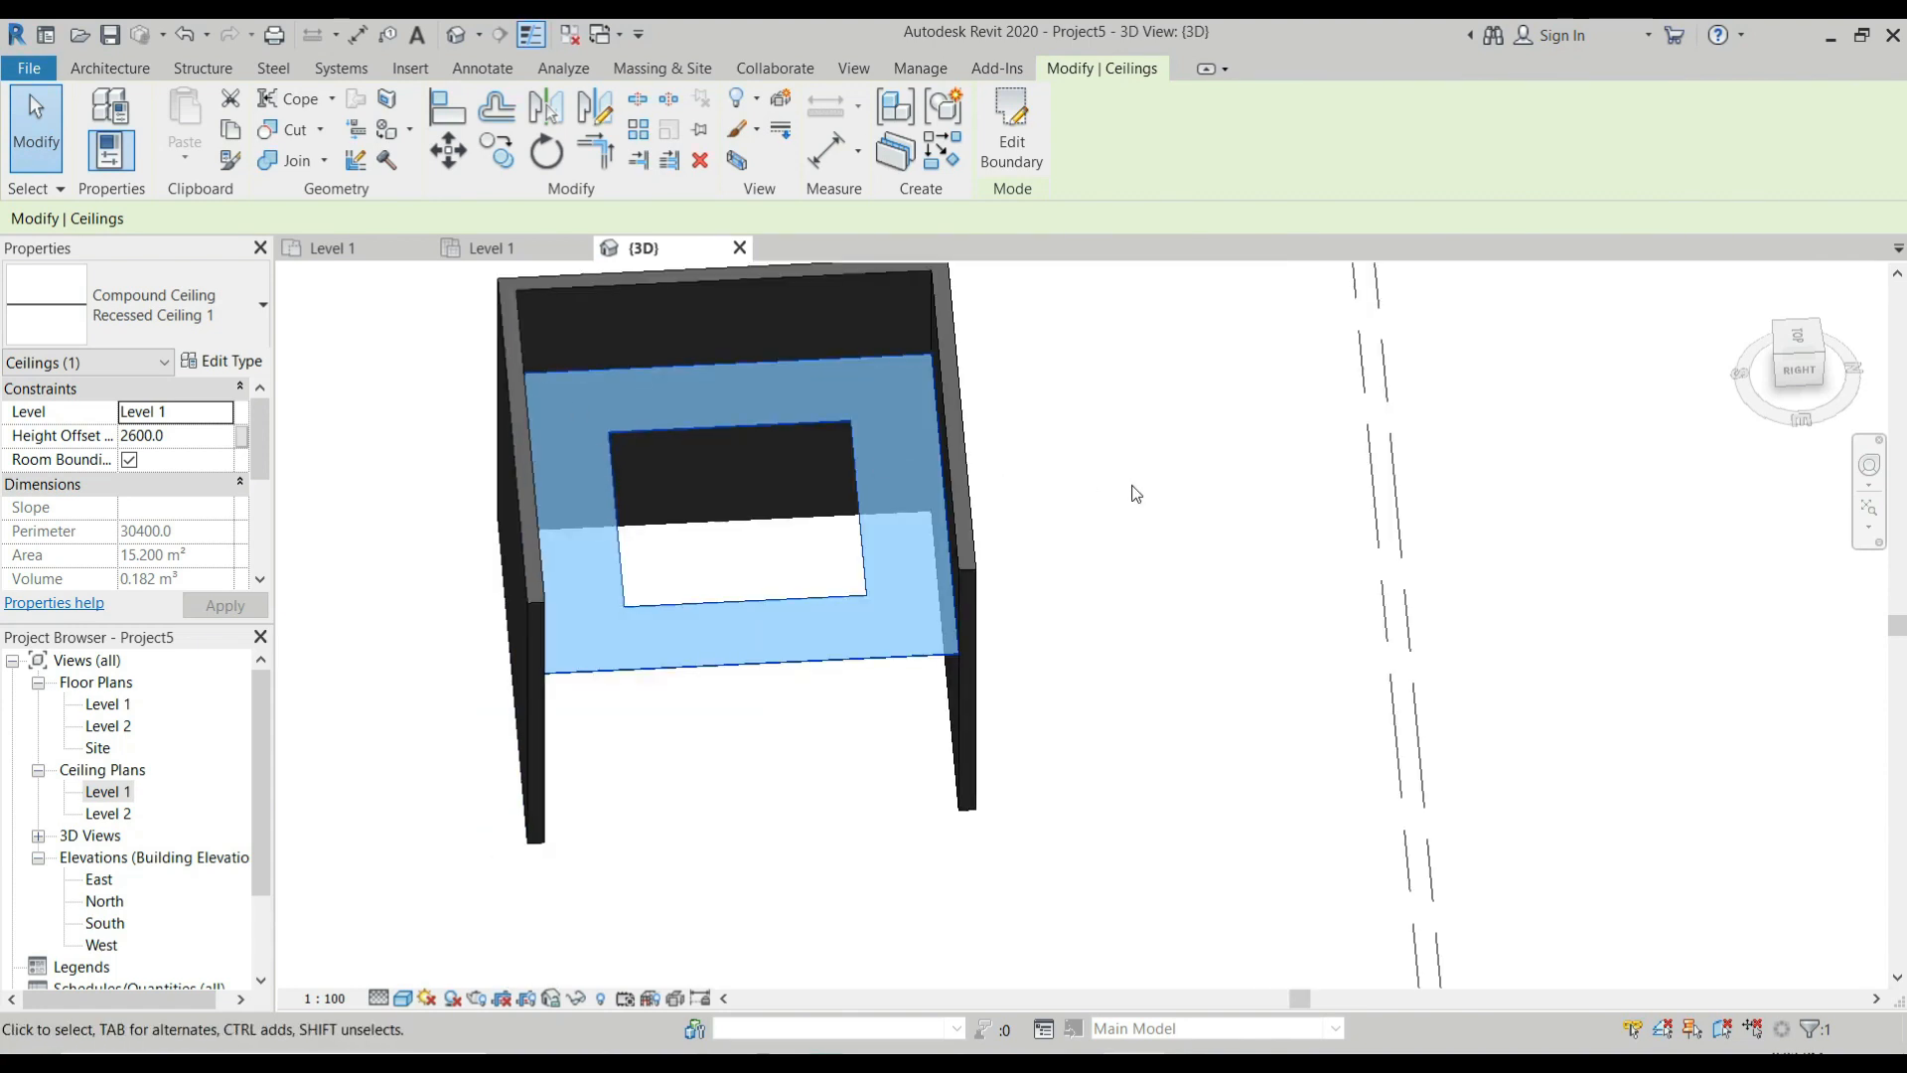
{"action": "left_click", "coordinate": [1131, 481]}
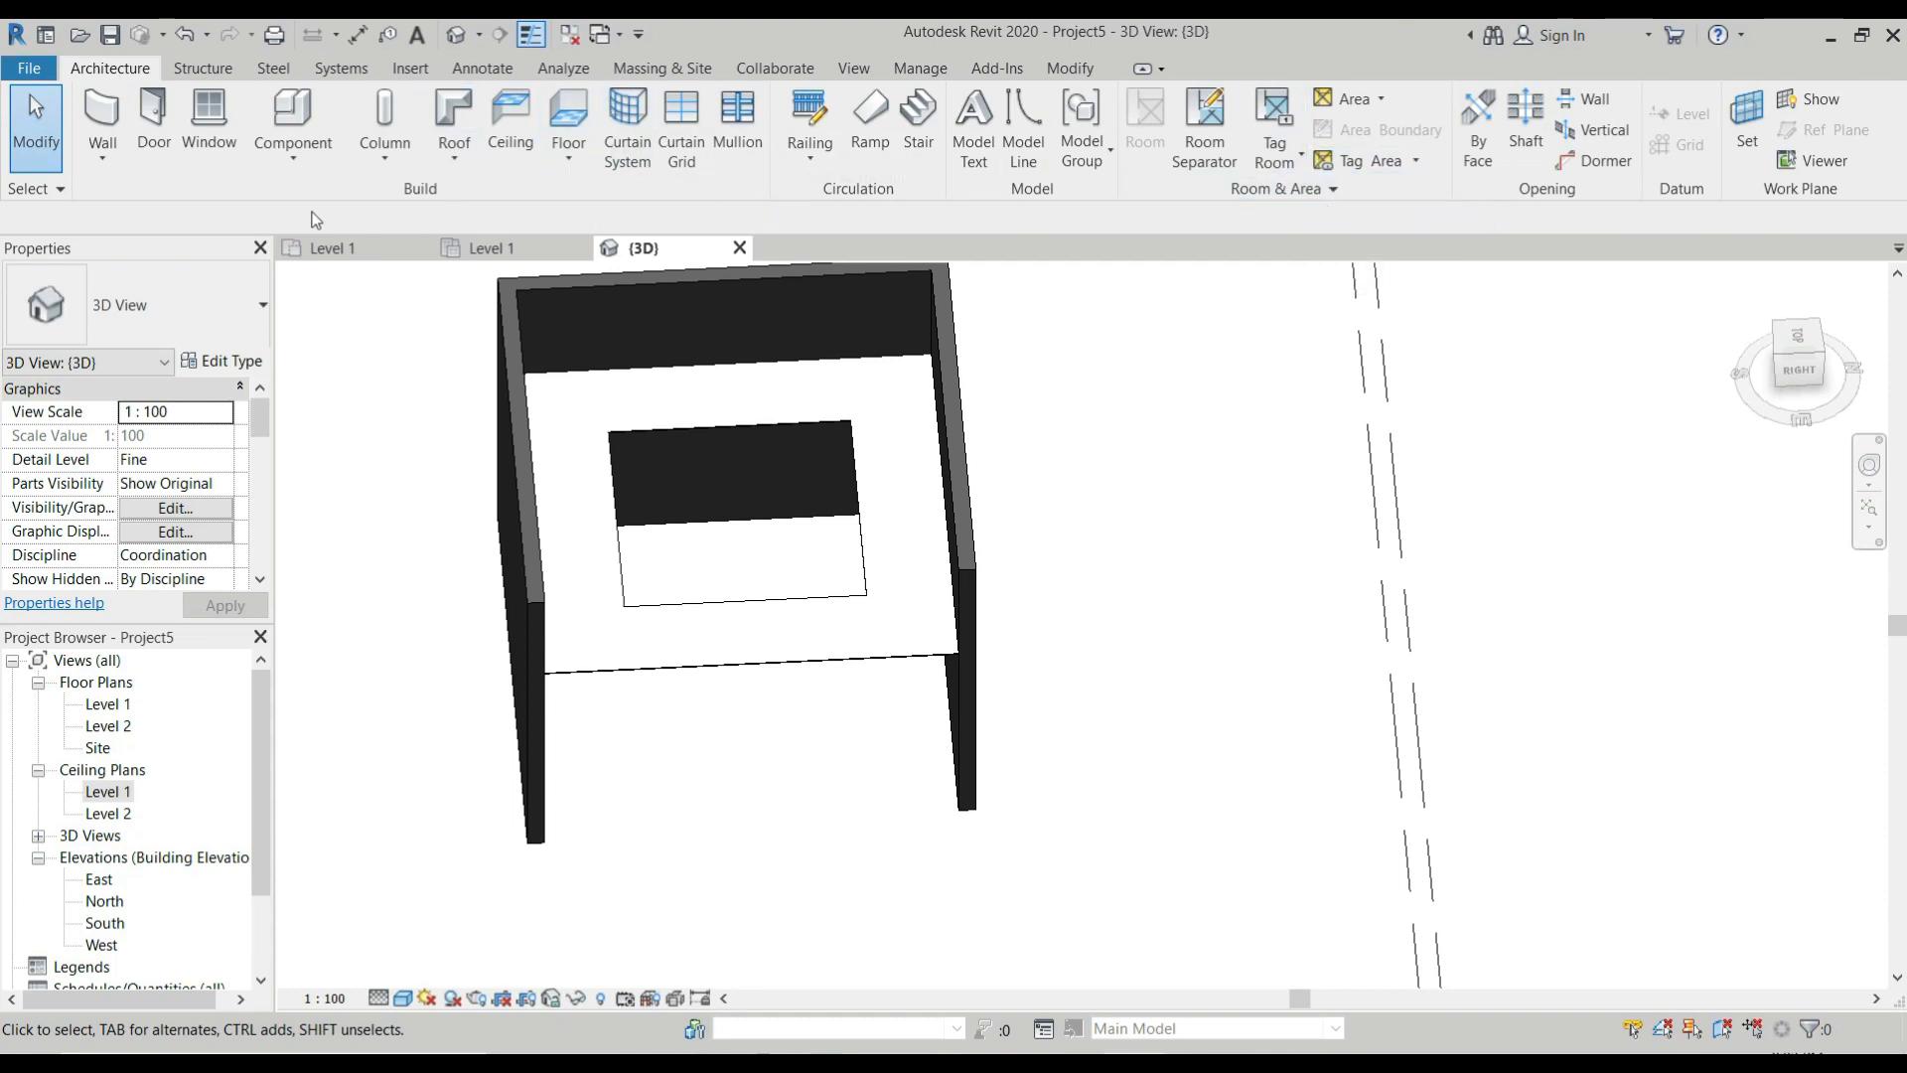
{"action": "left_click", "coordinate": [302, 165]}
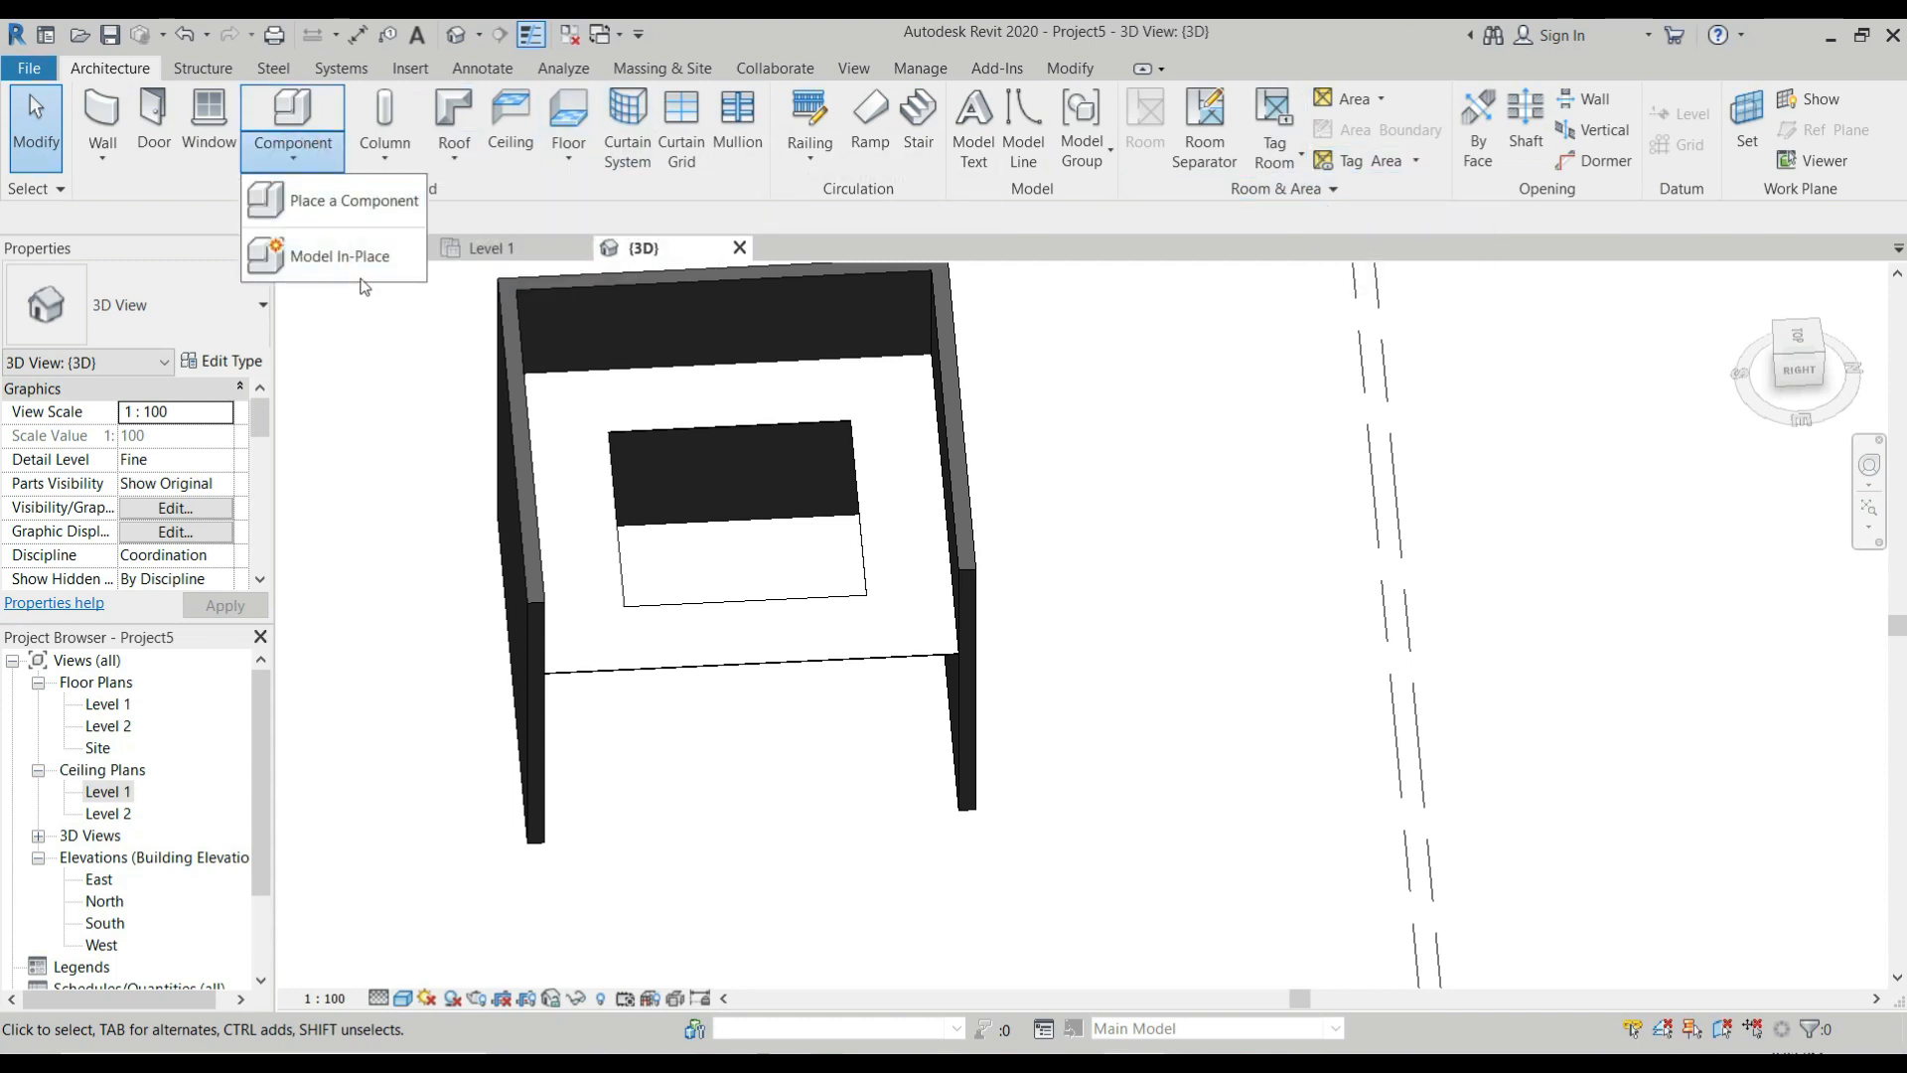
{"action": "left_click", "coordinate": [355, 260]}
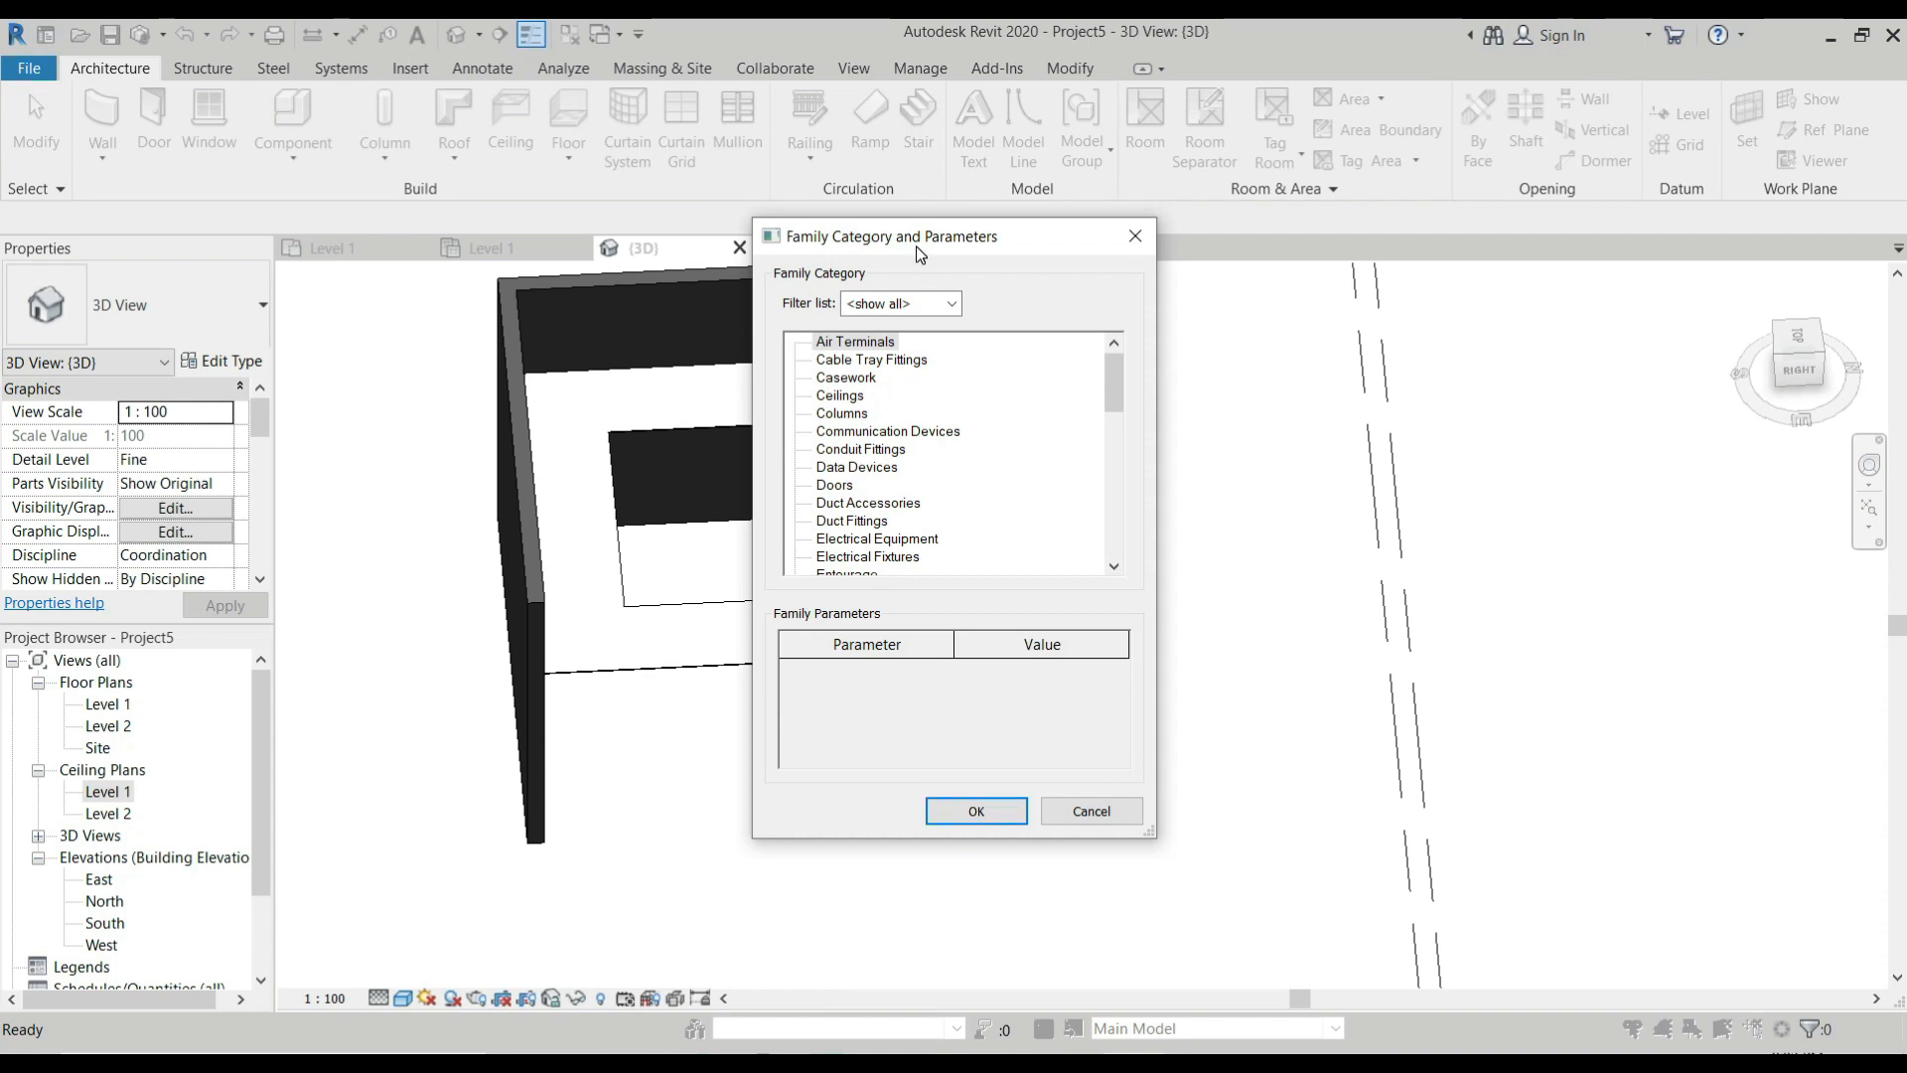
{"action": "left_click", "coordinate": [856, 398]}
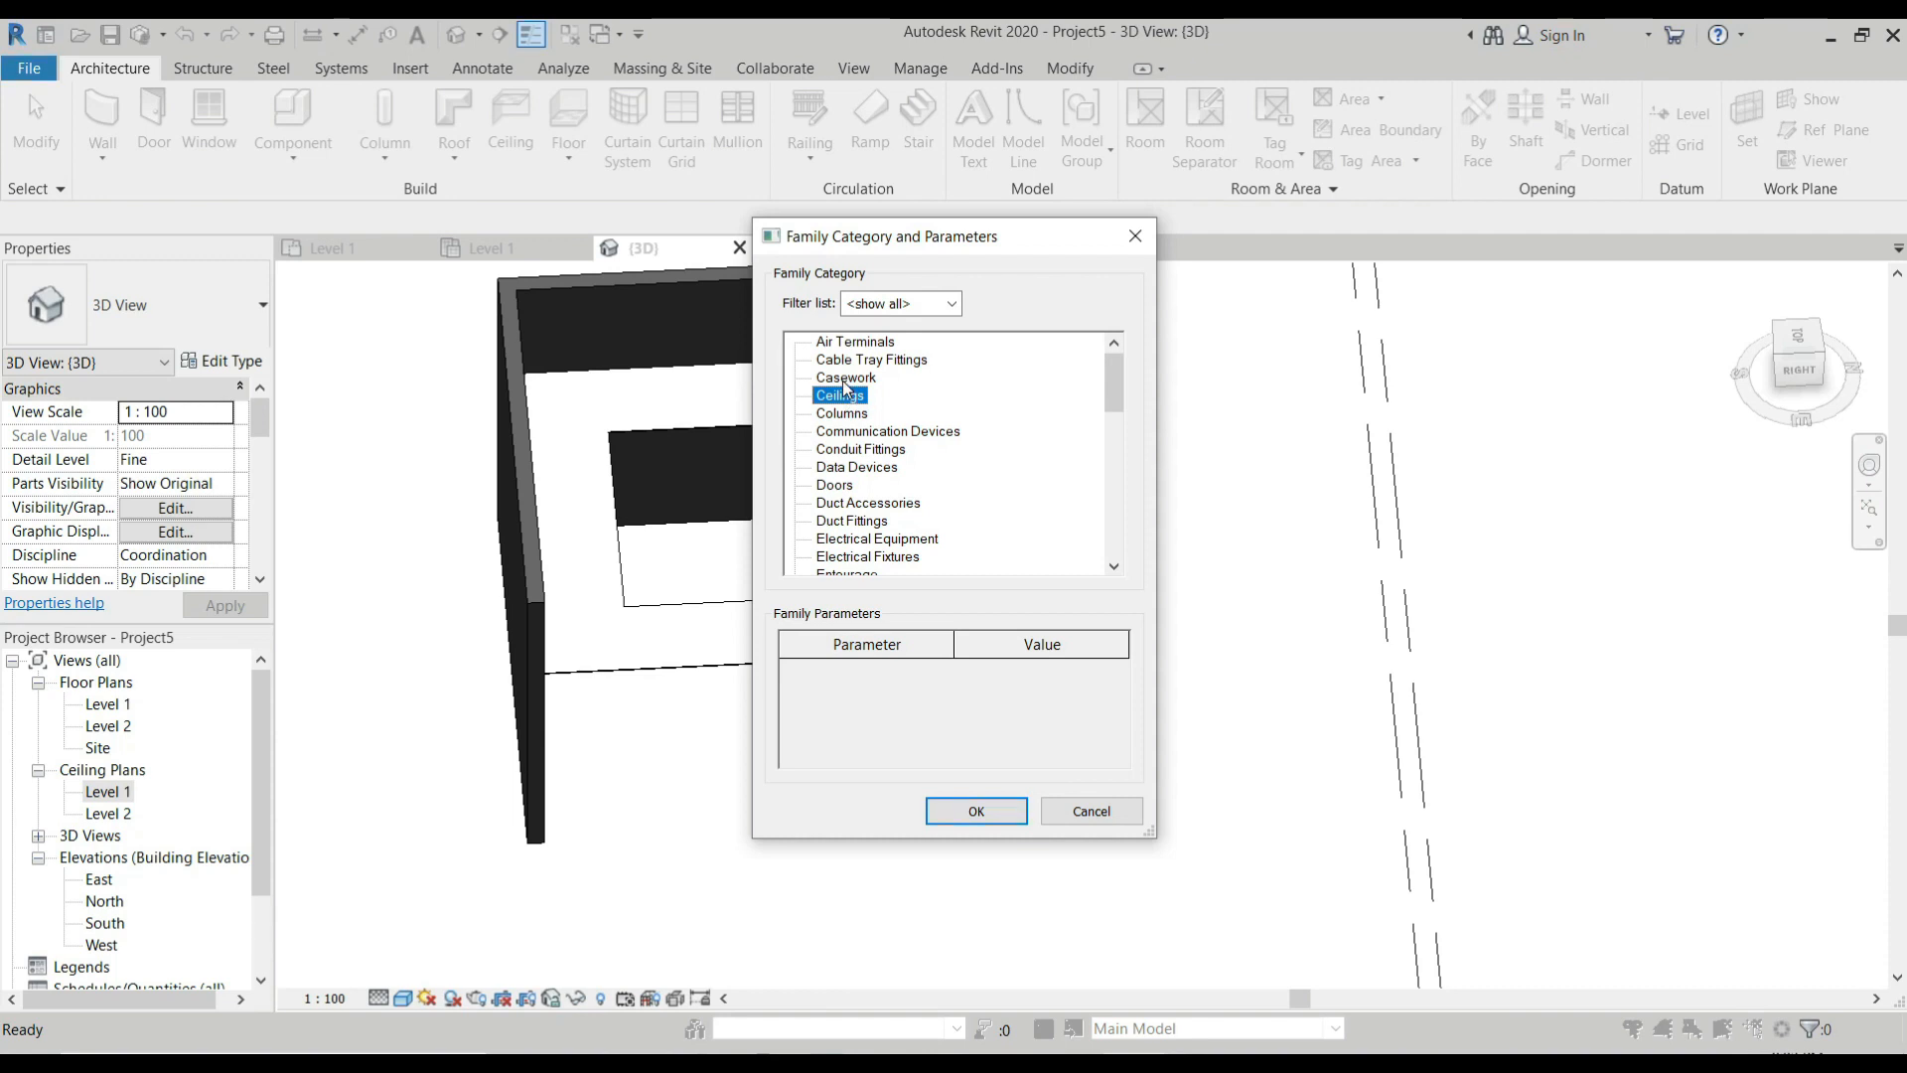
{"action": "left_click", "coordinate": [976, 812]}
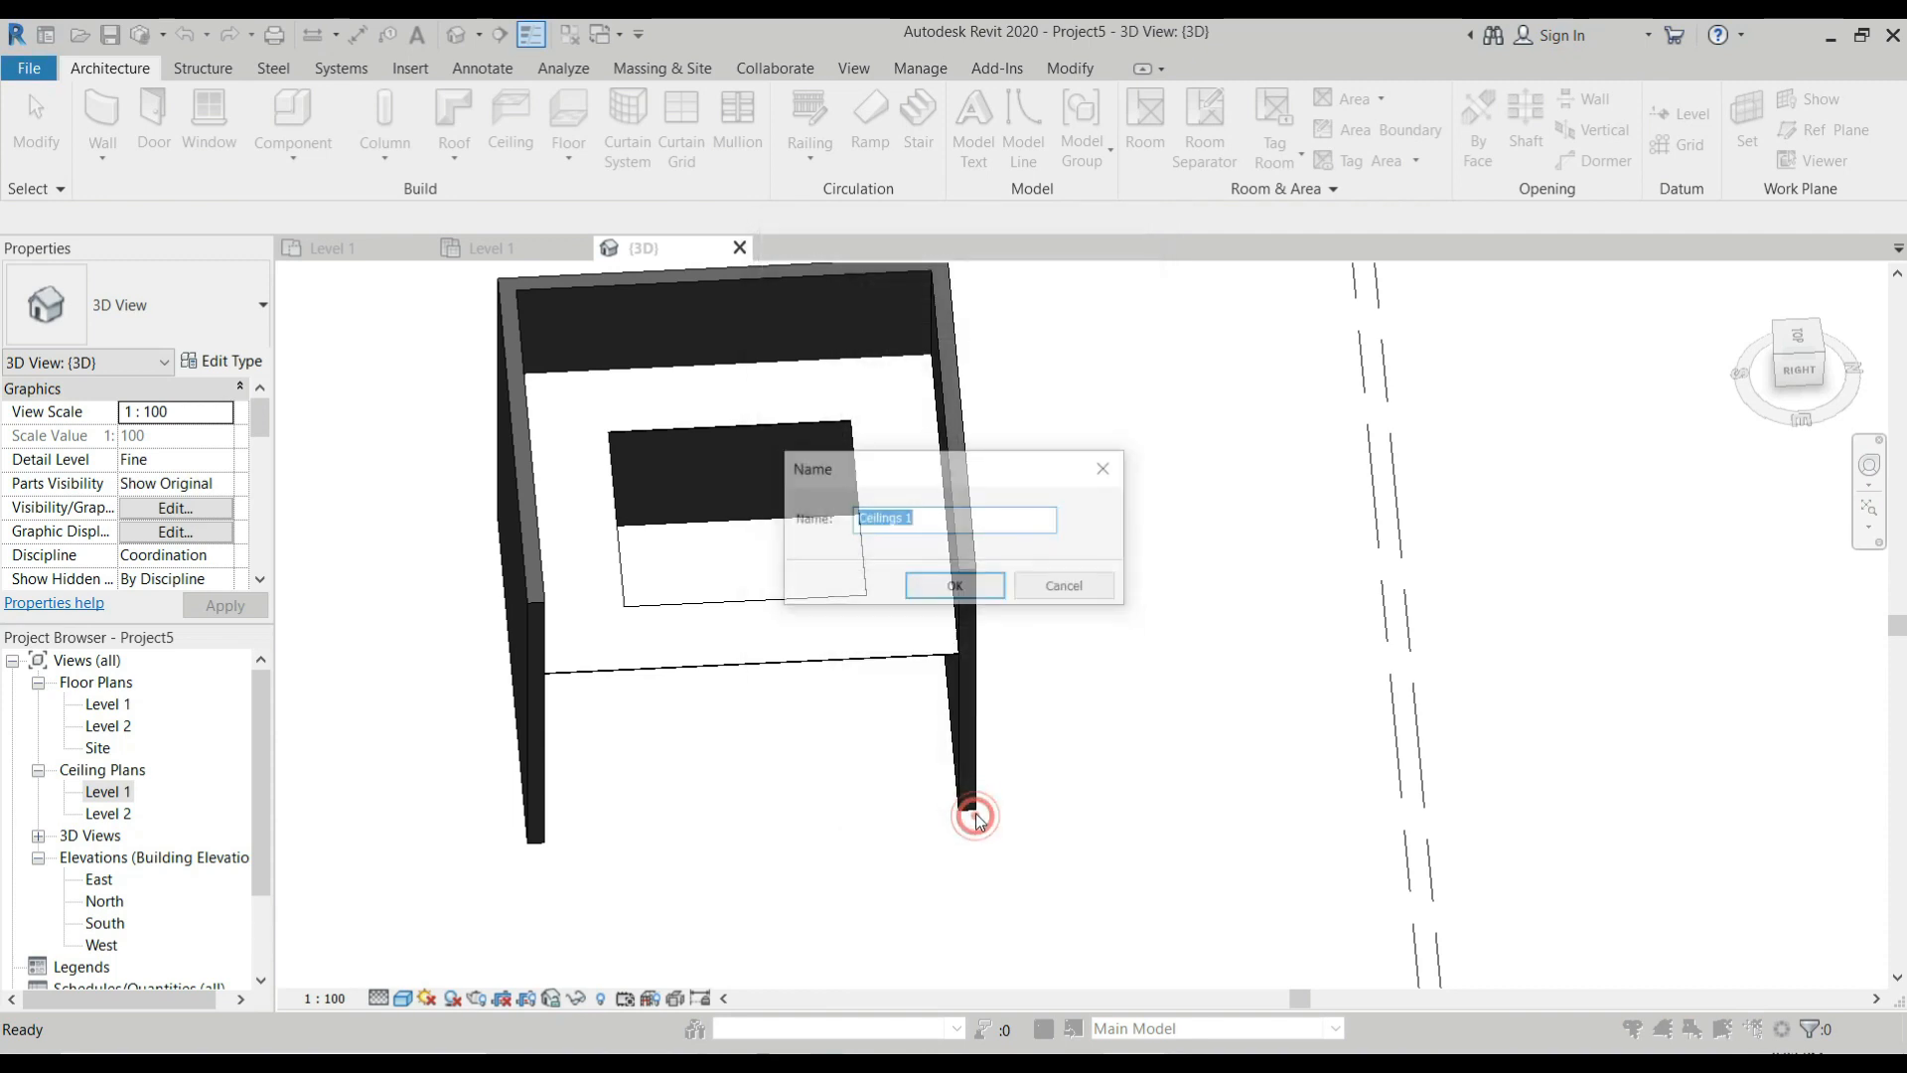
{"action": "type", "text": "Recessed"}
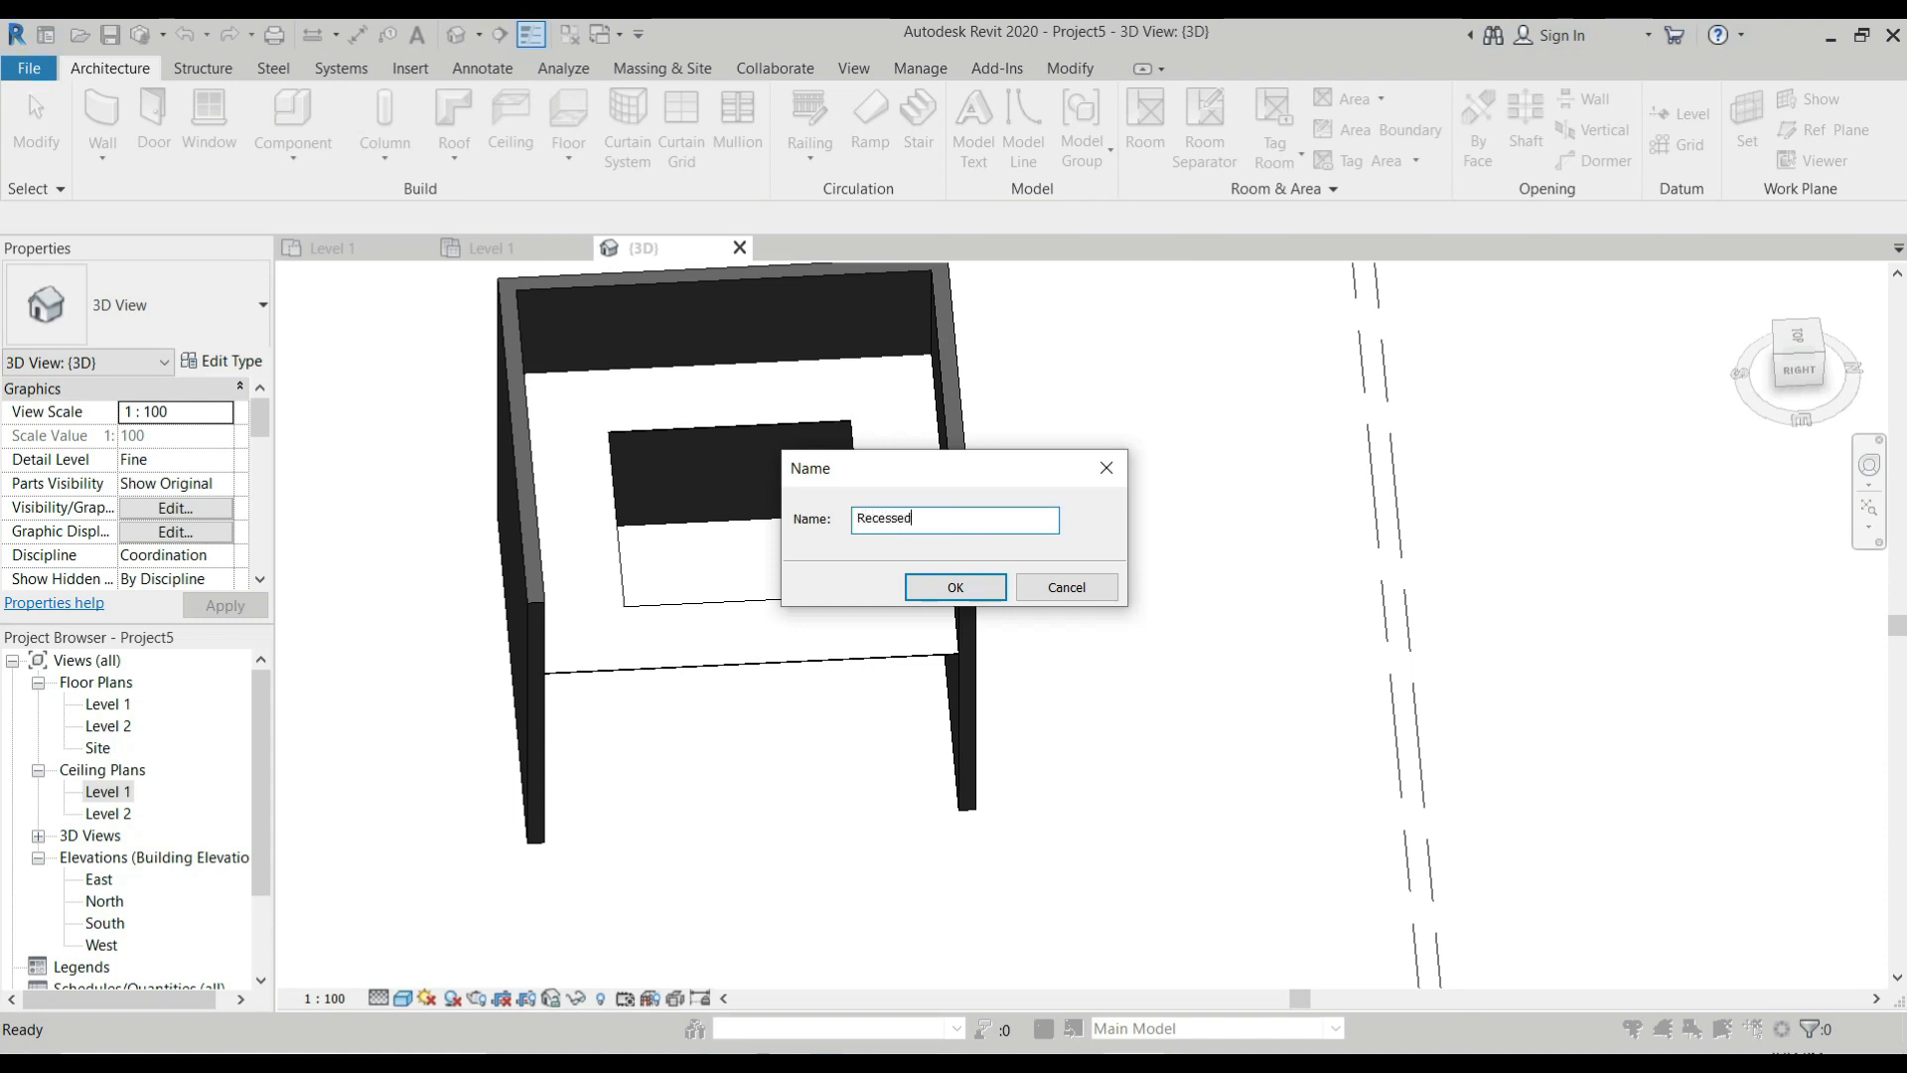
{"action": "type", "text": " Cei;"}
{"action": "key", "text": "BackSpace"}
{"action": "left_click", "coordinate": [948, 587]}
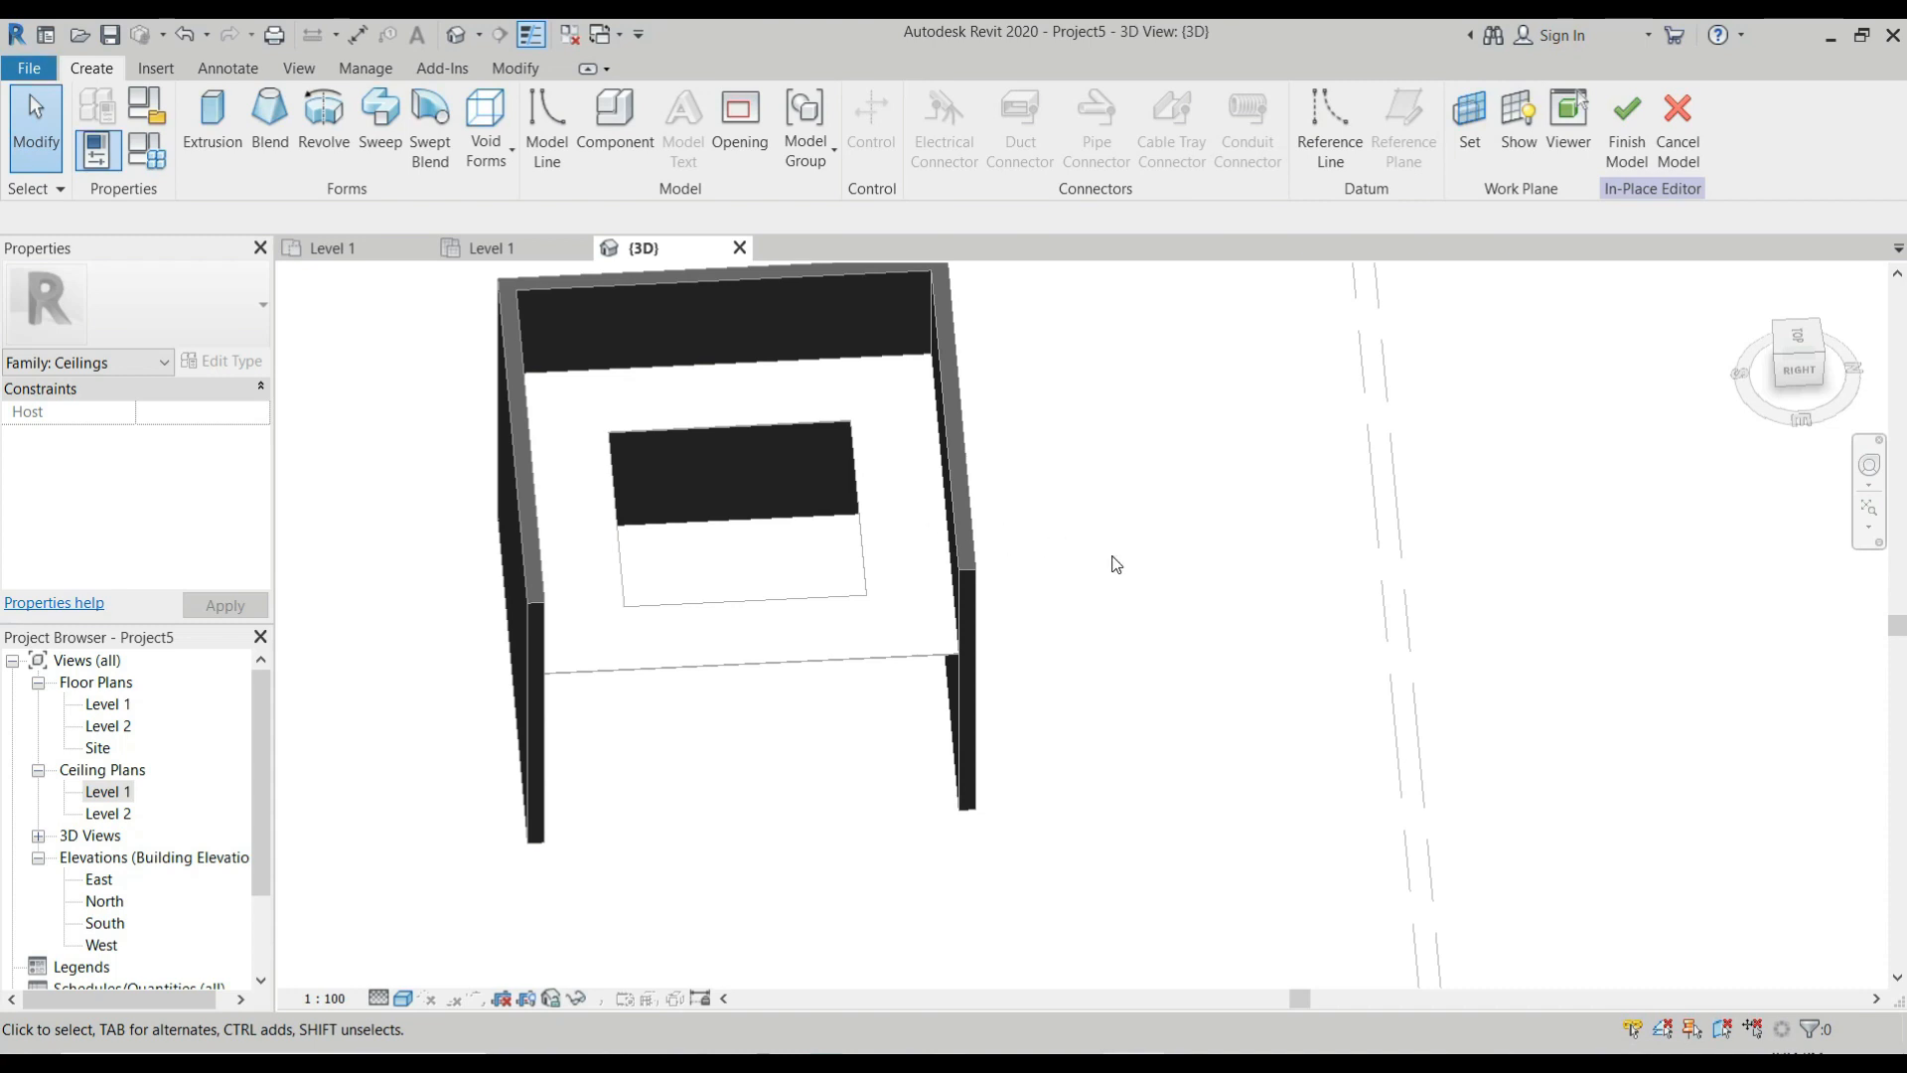
Set the work plane by picking the recessed ceiling's face around the opening, and show the work plane.
{"action": "scroll", "coordinate": [1116, 560], "scroll_direction": "down", "scroll_amount": 3}
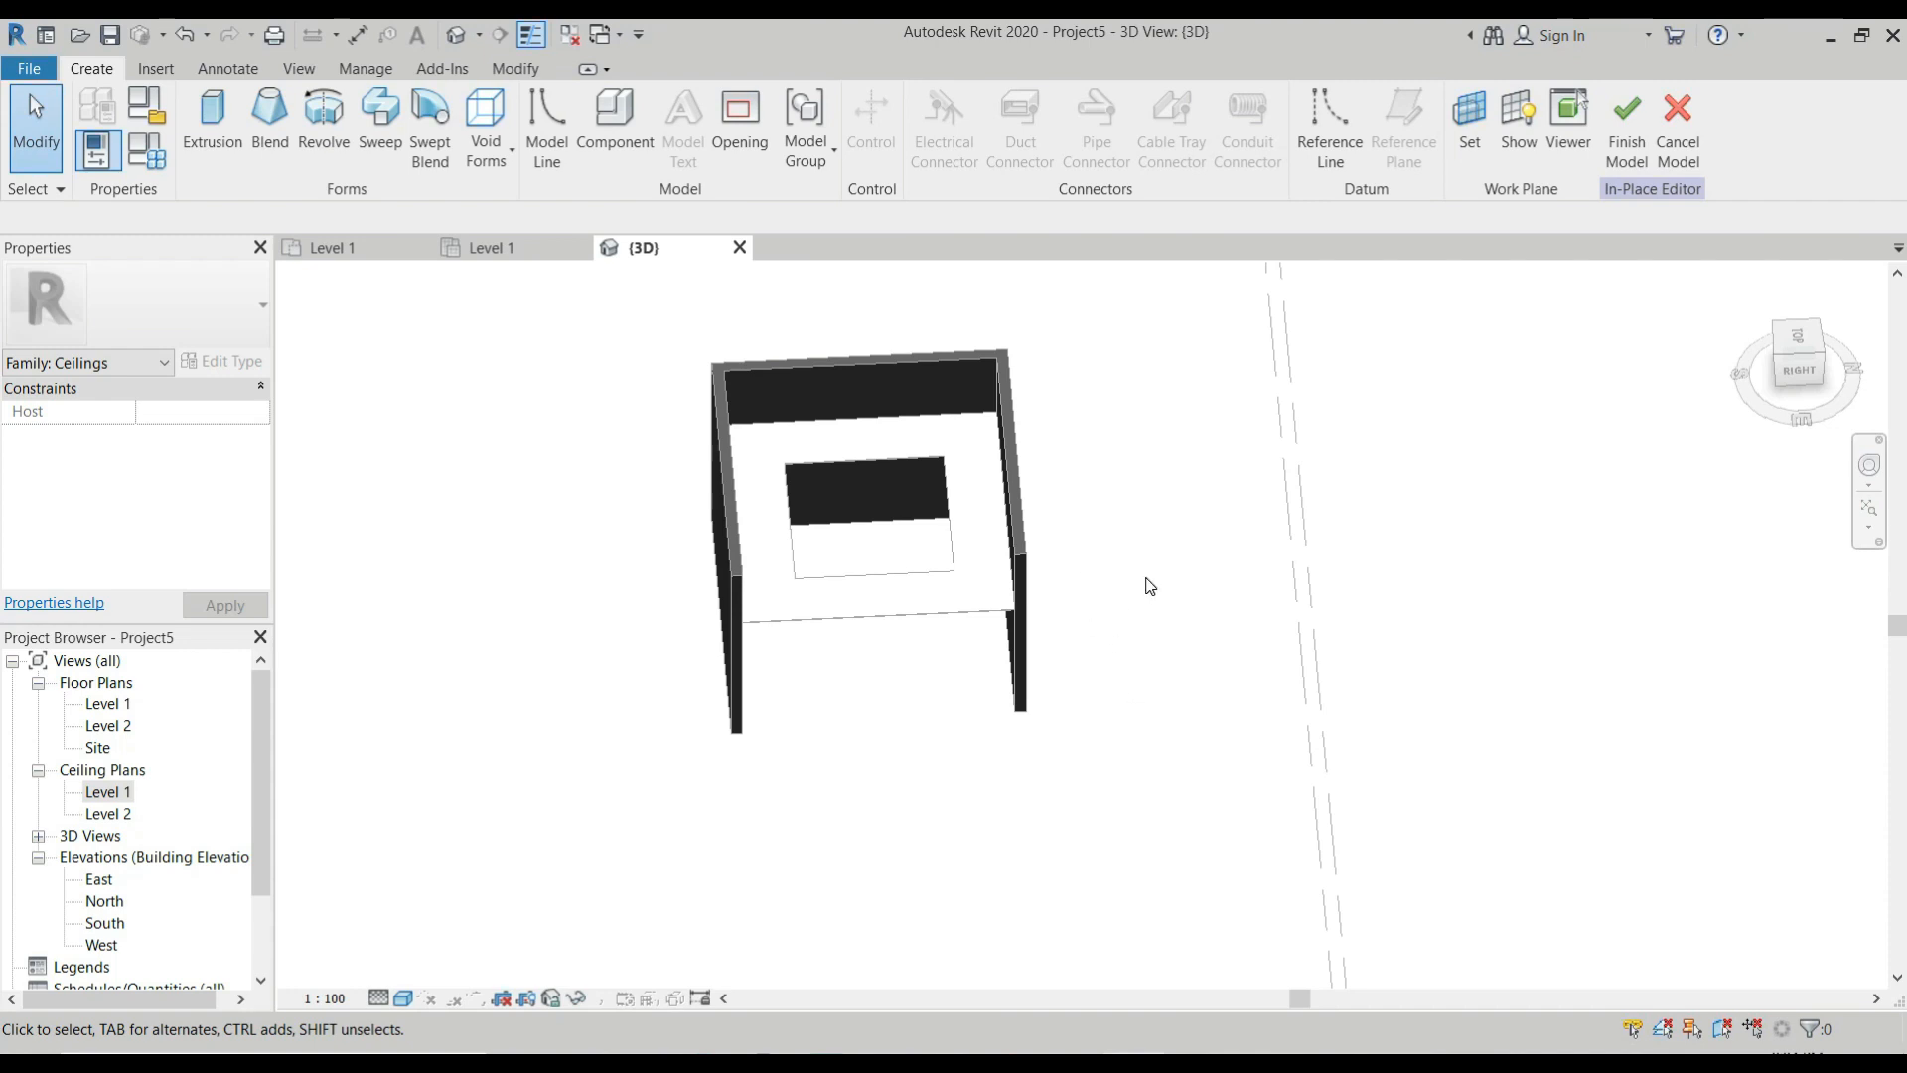
{"action": "left_click", "coordinate": [1470, 127]}
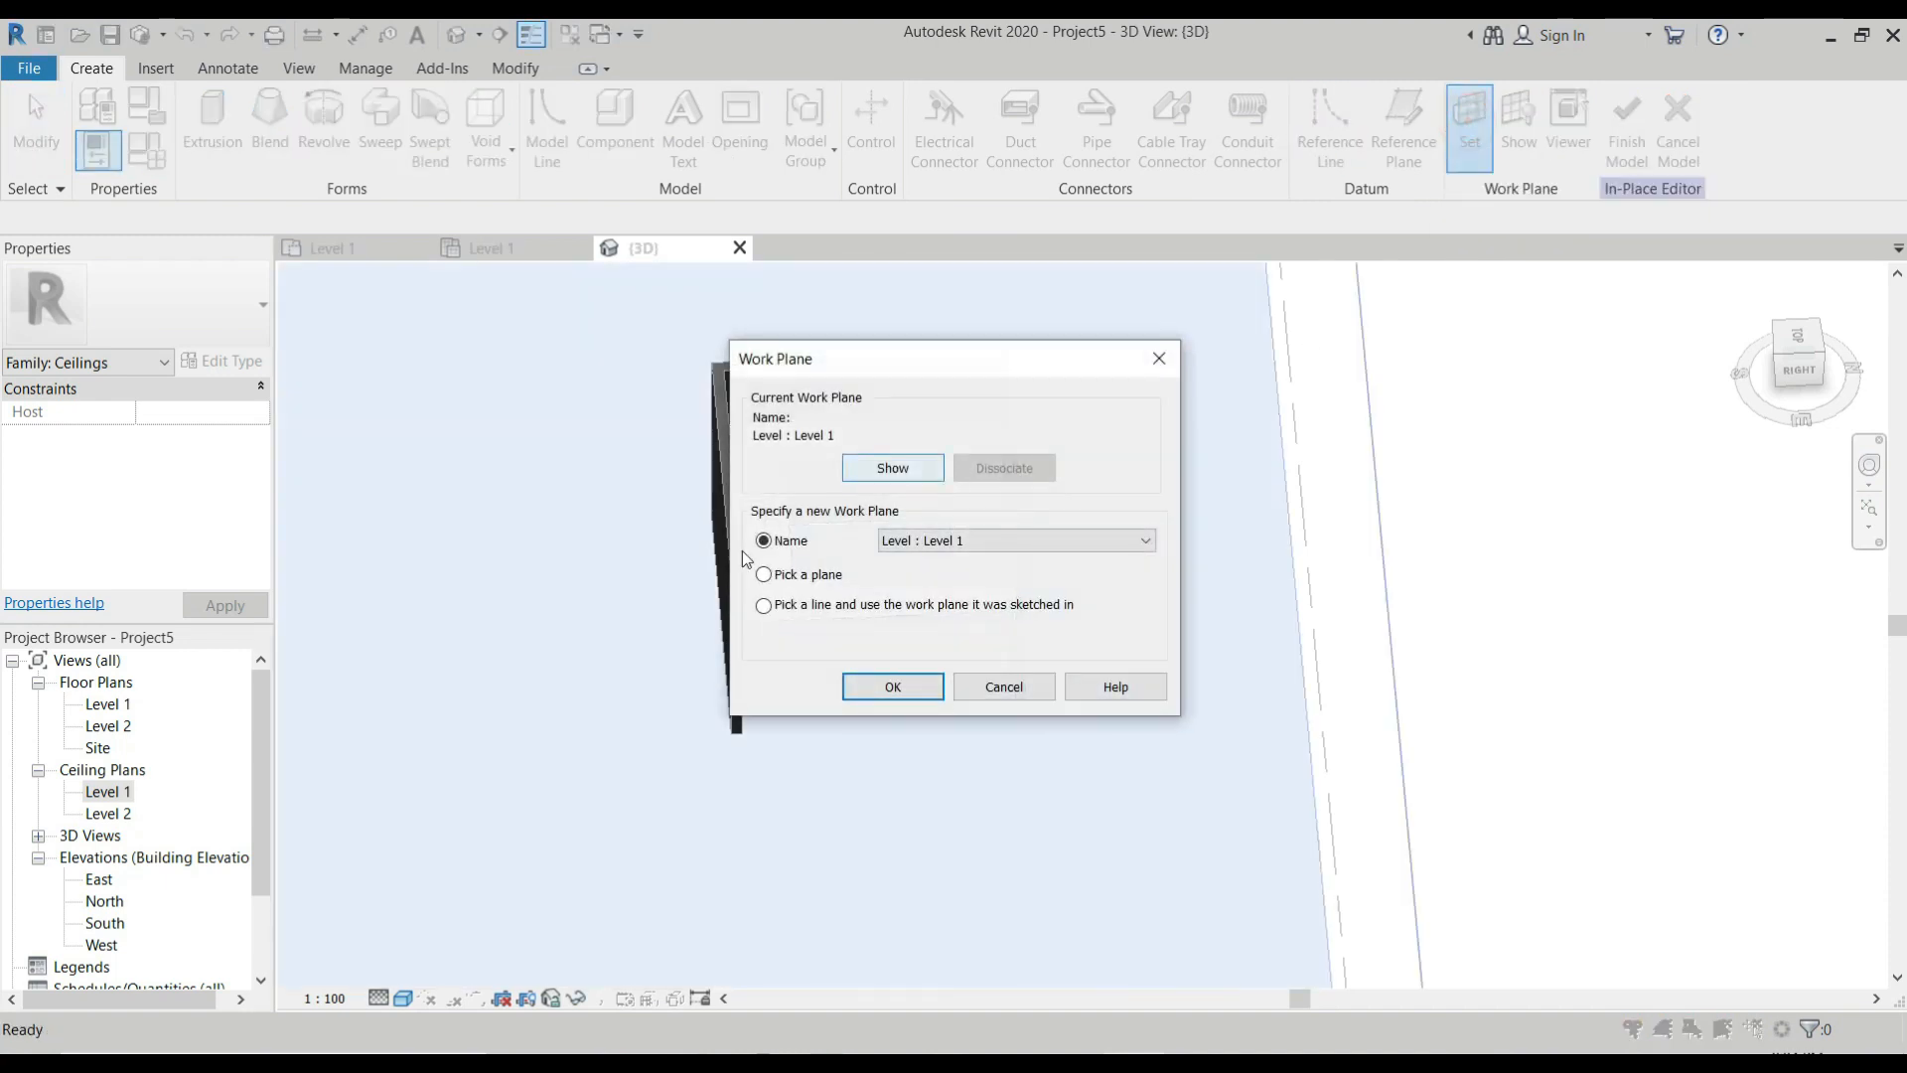
{"action": "left_click", "coordinate": [764, 574]}
{"action": "left_click", "coordinate": [892, 688]}
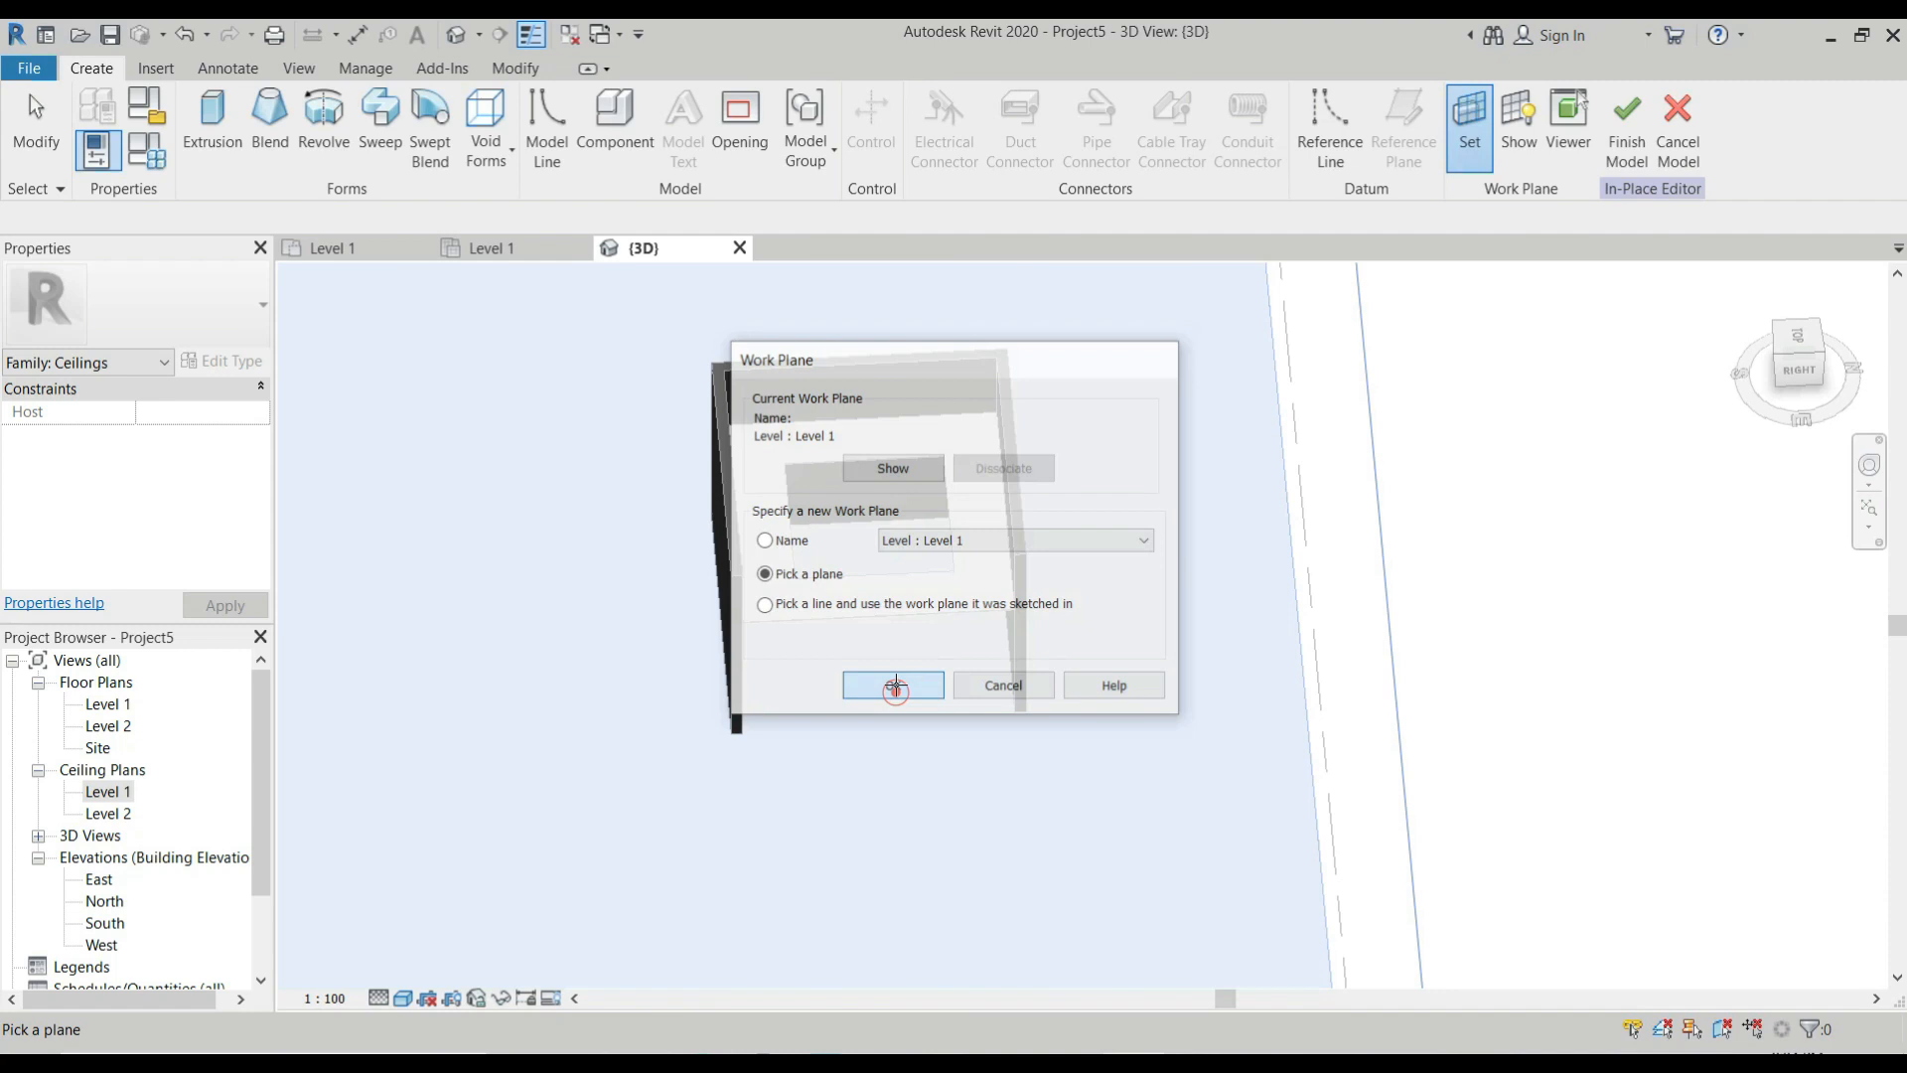
{"action": "scroll", "coordinate": [778, 454], "scroll_direction": "up", "scroll_amount": 5}
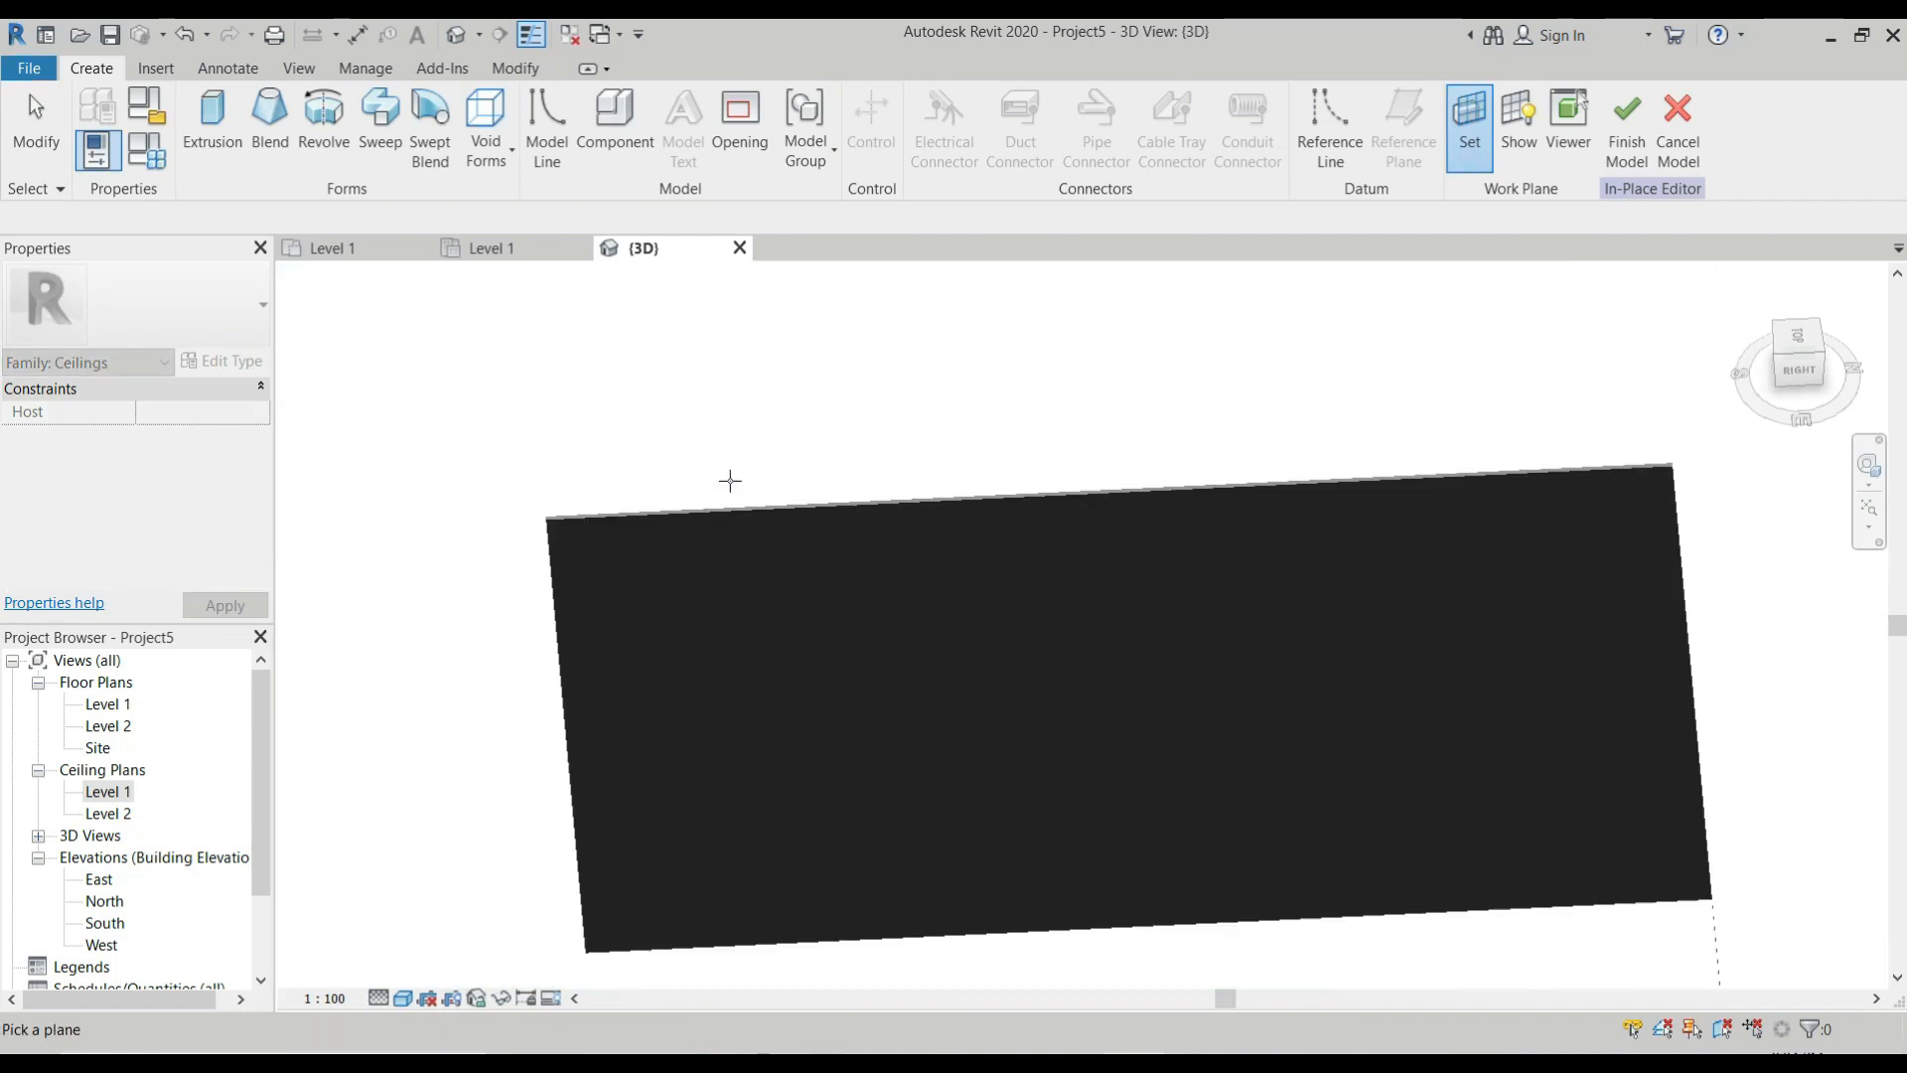
{"action": "scroll", "coordinate": [545, 520], "scroll_direction": "up", "scroll_amount": 1}
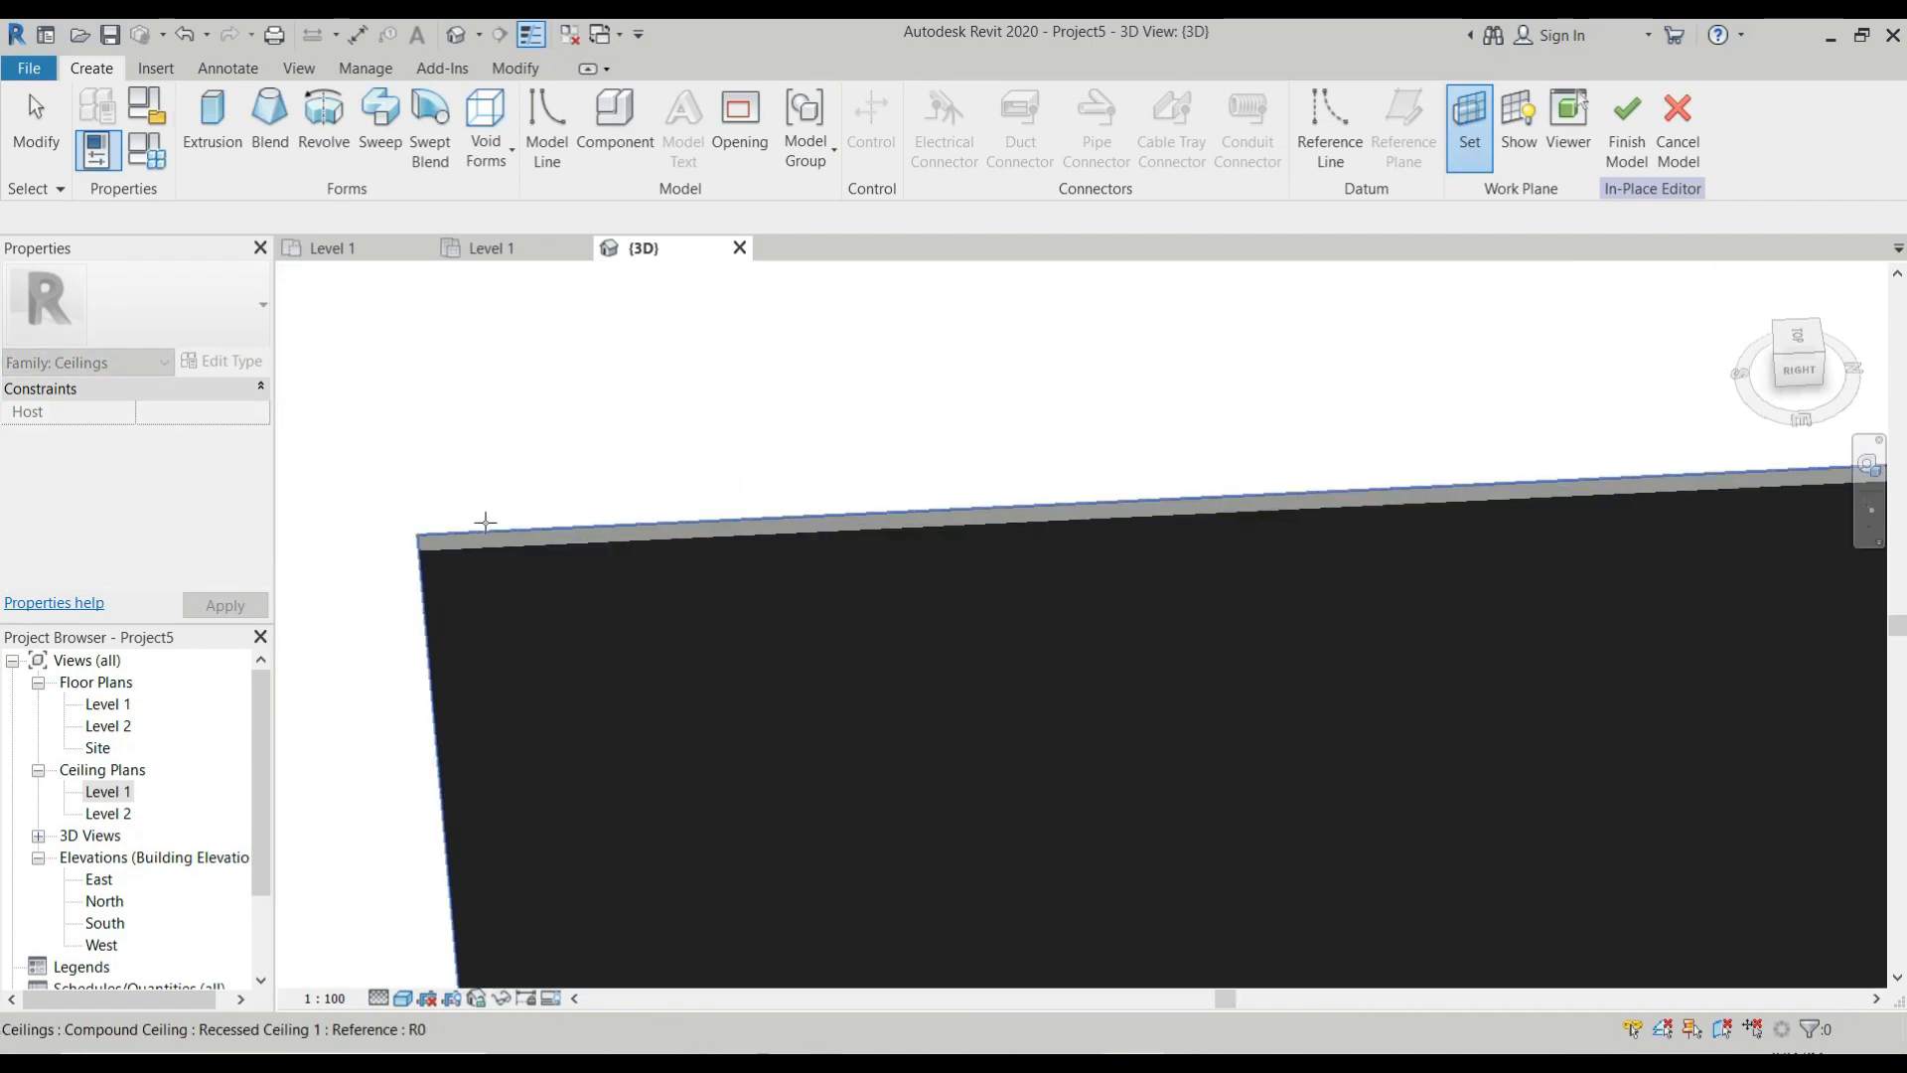
{"action": "left_click", "coordinate": [484, 518]}
{"action": "scroll", "coordinate": [1337, 311], "scroll_direction": "down", "scroll_amount": 6}
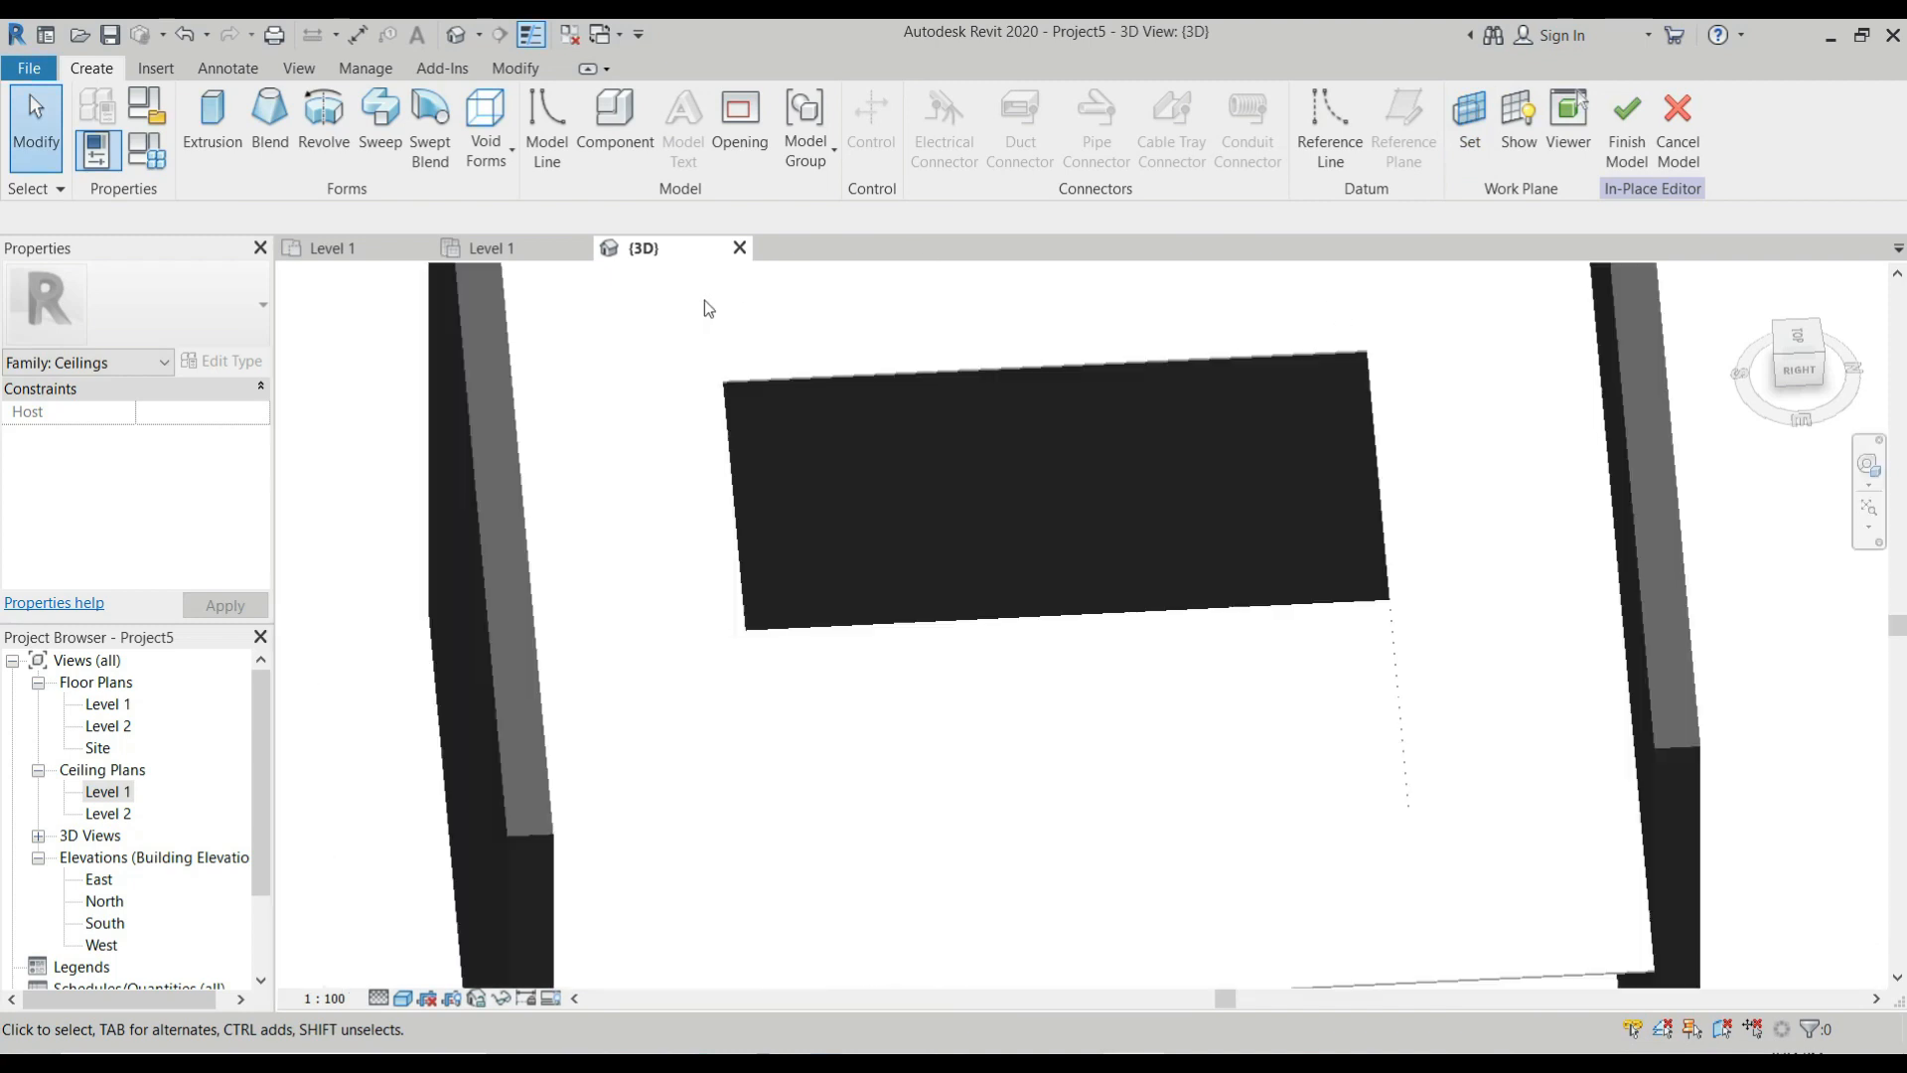
{"action": "left_click", "coordinate": [1520, 123]}
{"action": "scroll", "coordinate": [808, 391], "scroll_direction": "up", "scroll_amount": 3}
{"action": "scroll", "coordinate": [821, 367], "scroll_direction": "down", "scroll_amount": 2}
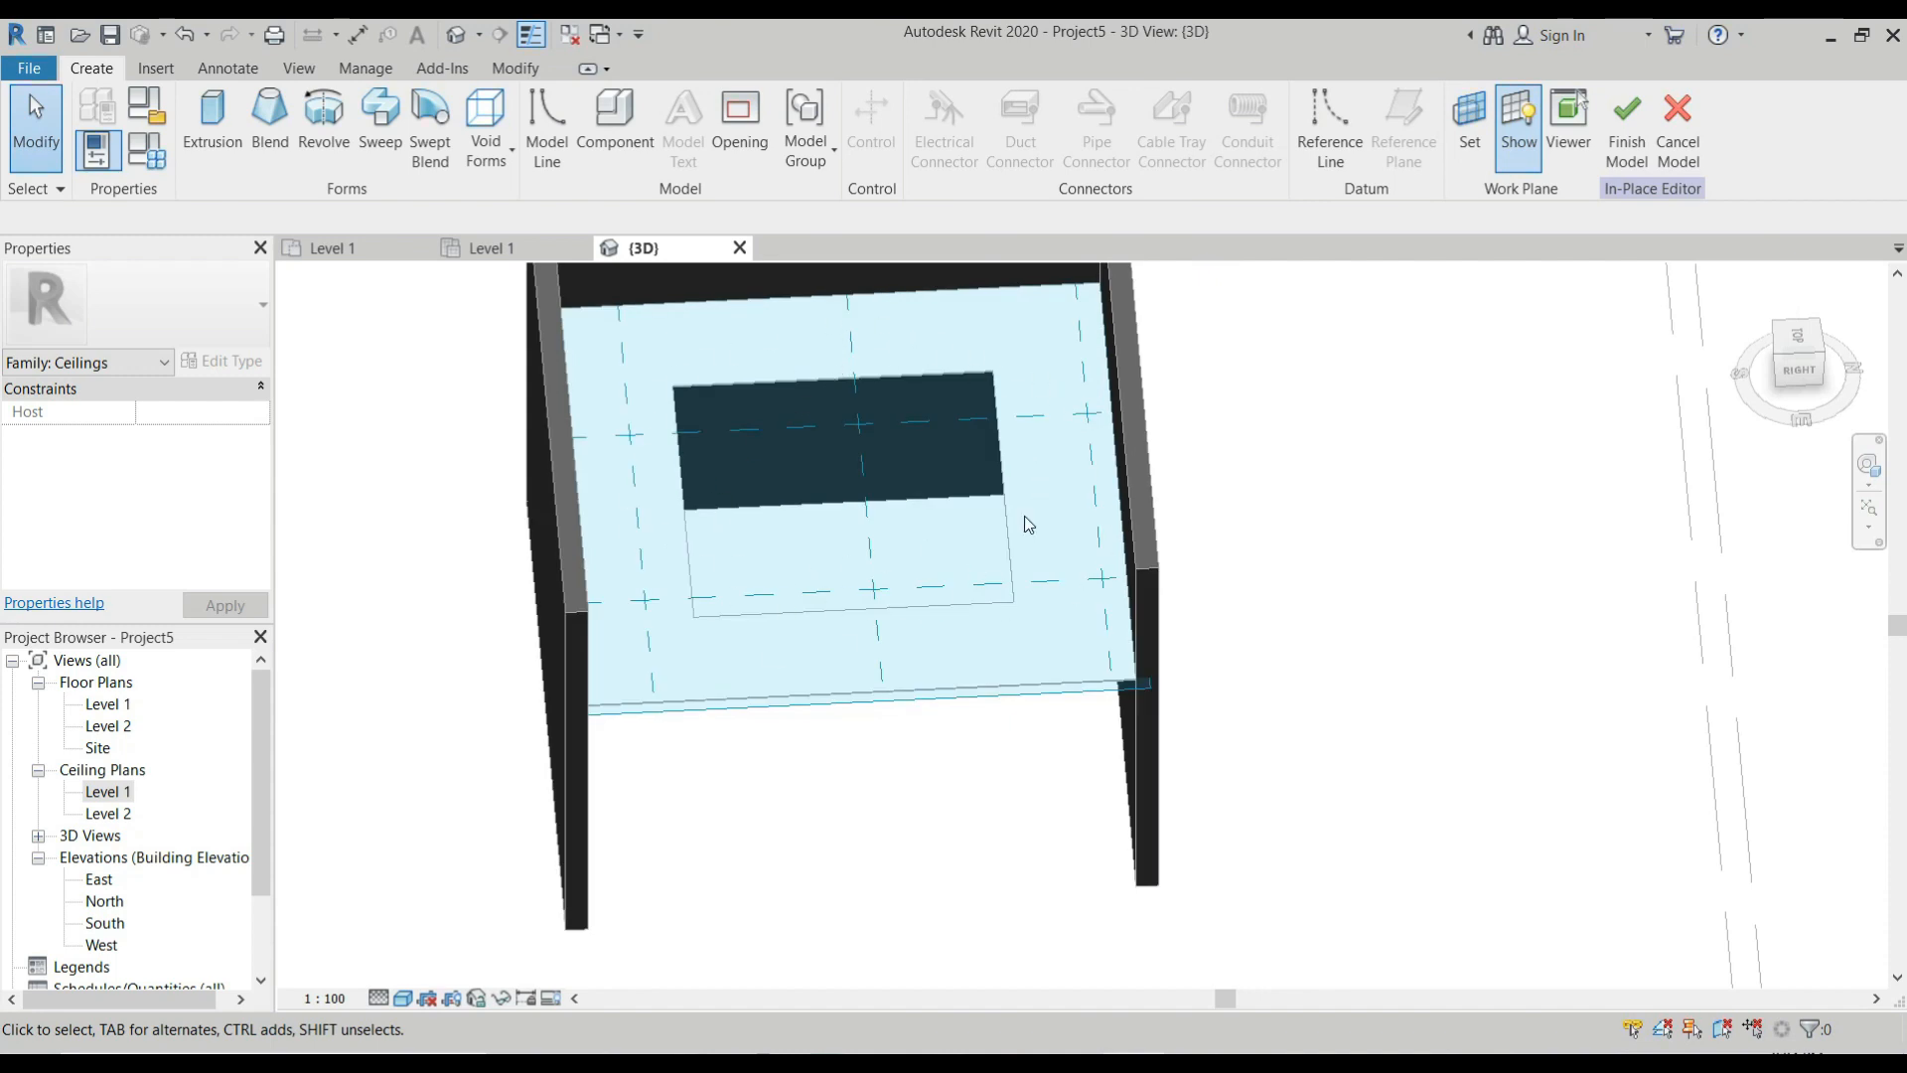
Start a solid extrusion and sketch its rectangular outline 150 outside the ceiling opening, using the opening's opposite corners.
{"action": "left_click", "coordinate": [209, 129]}
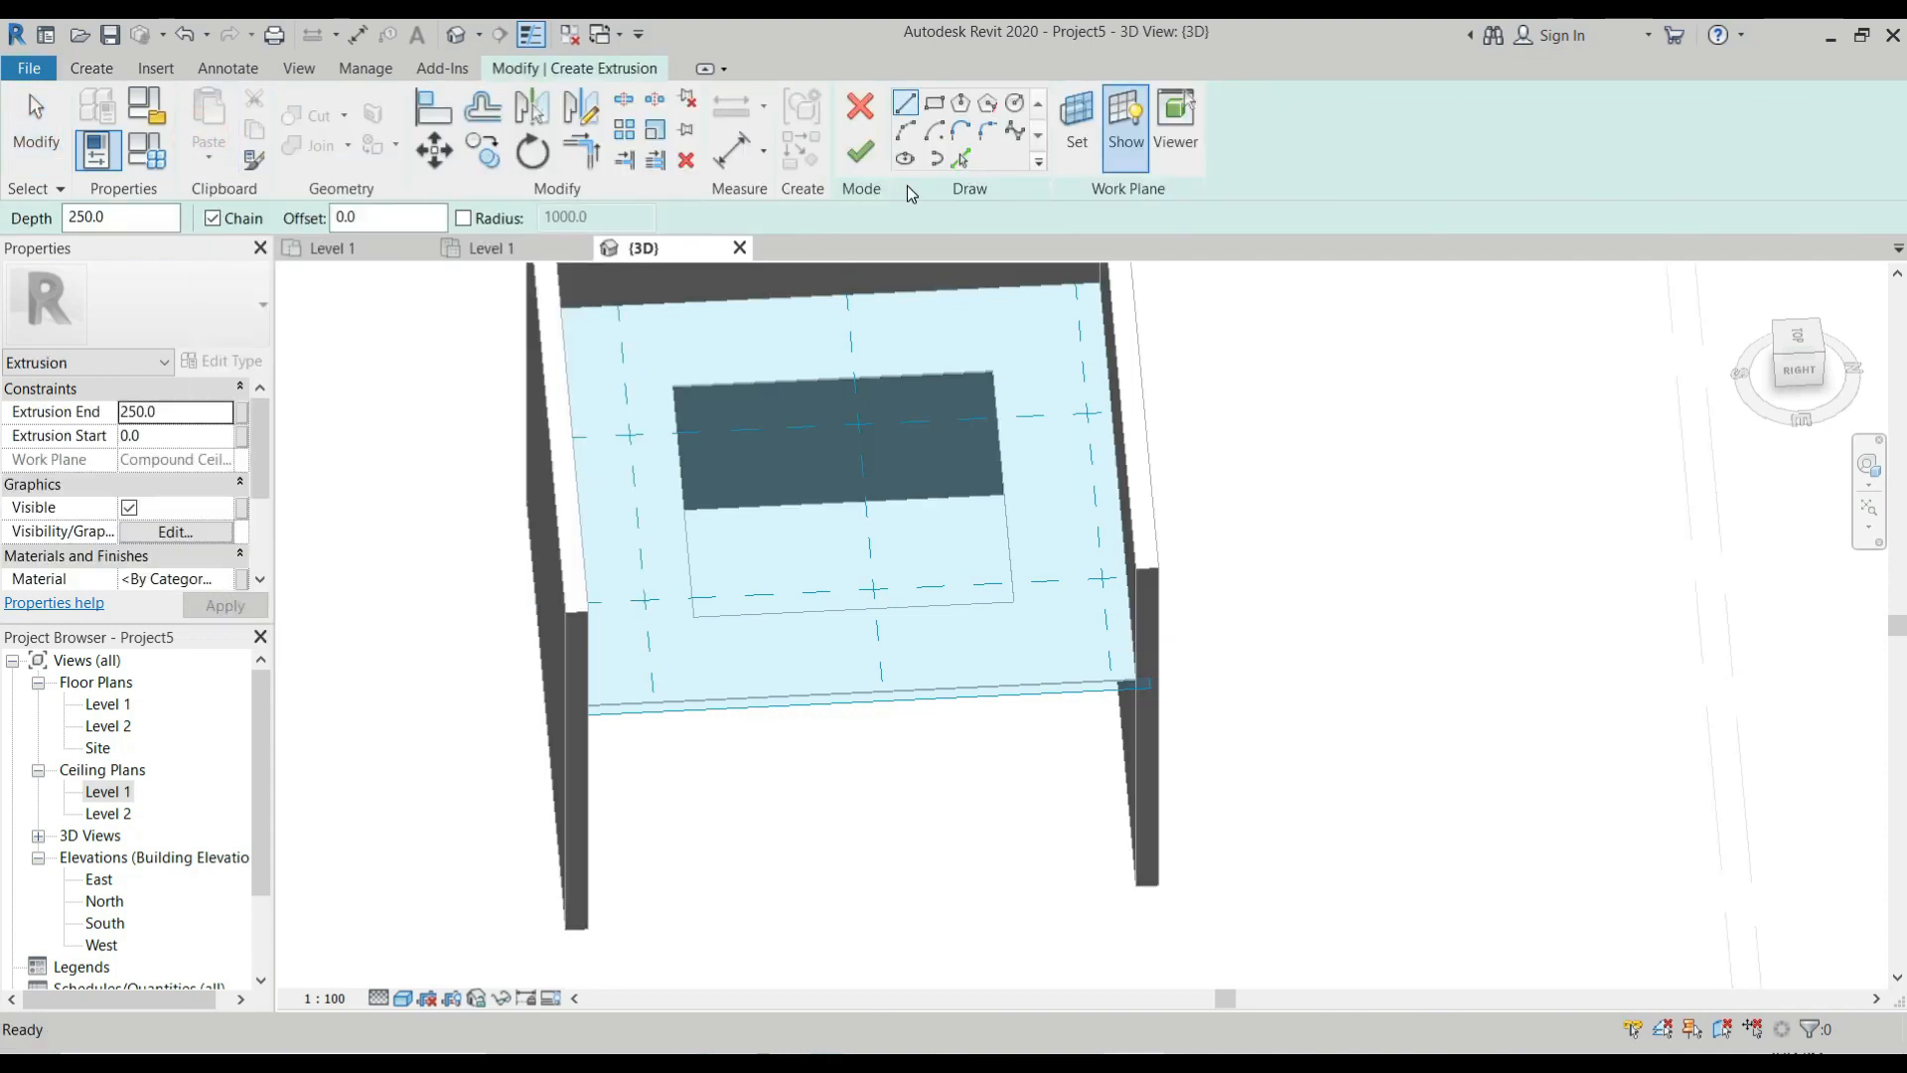
{"action": "left_click", "coordinate": [936, 104]}
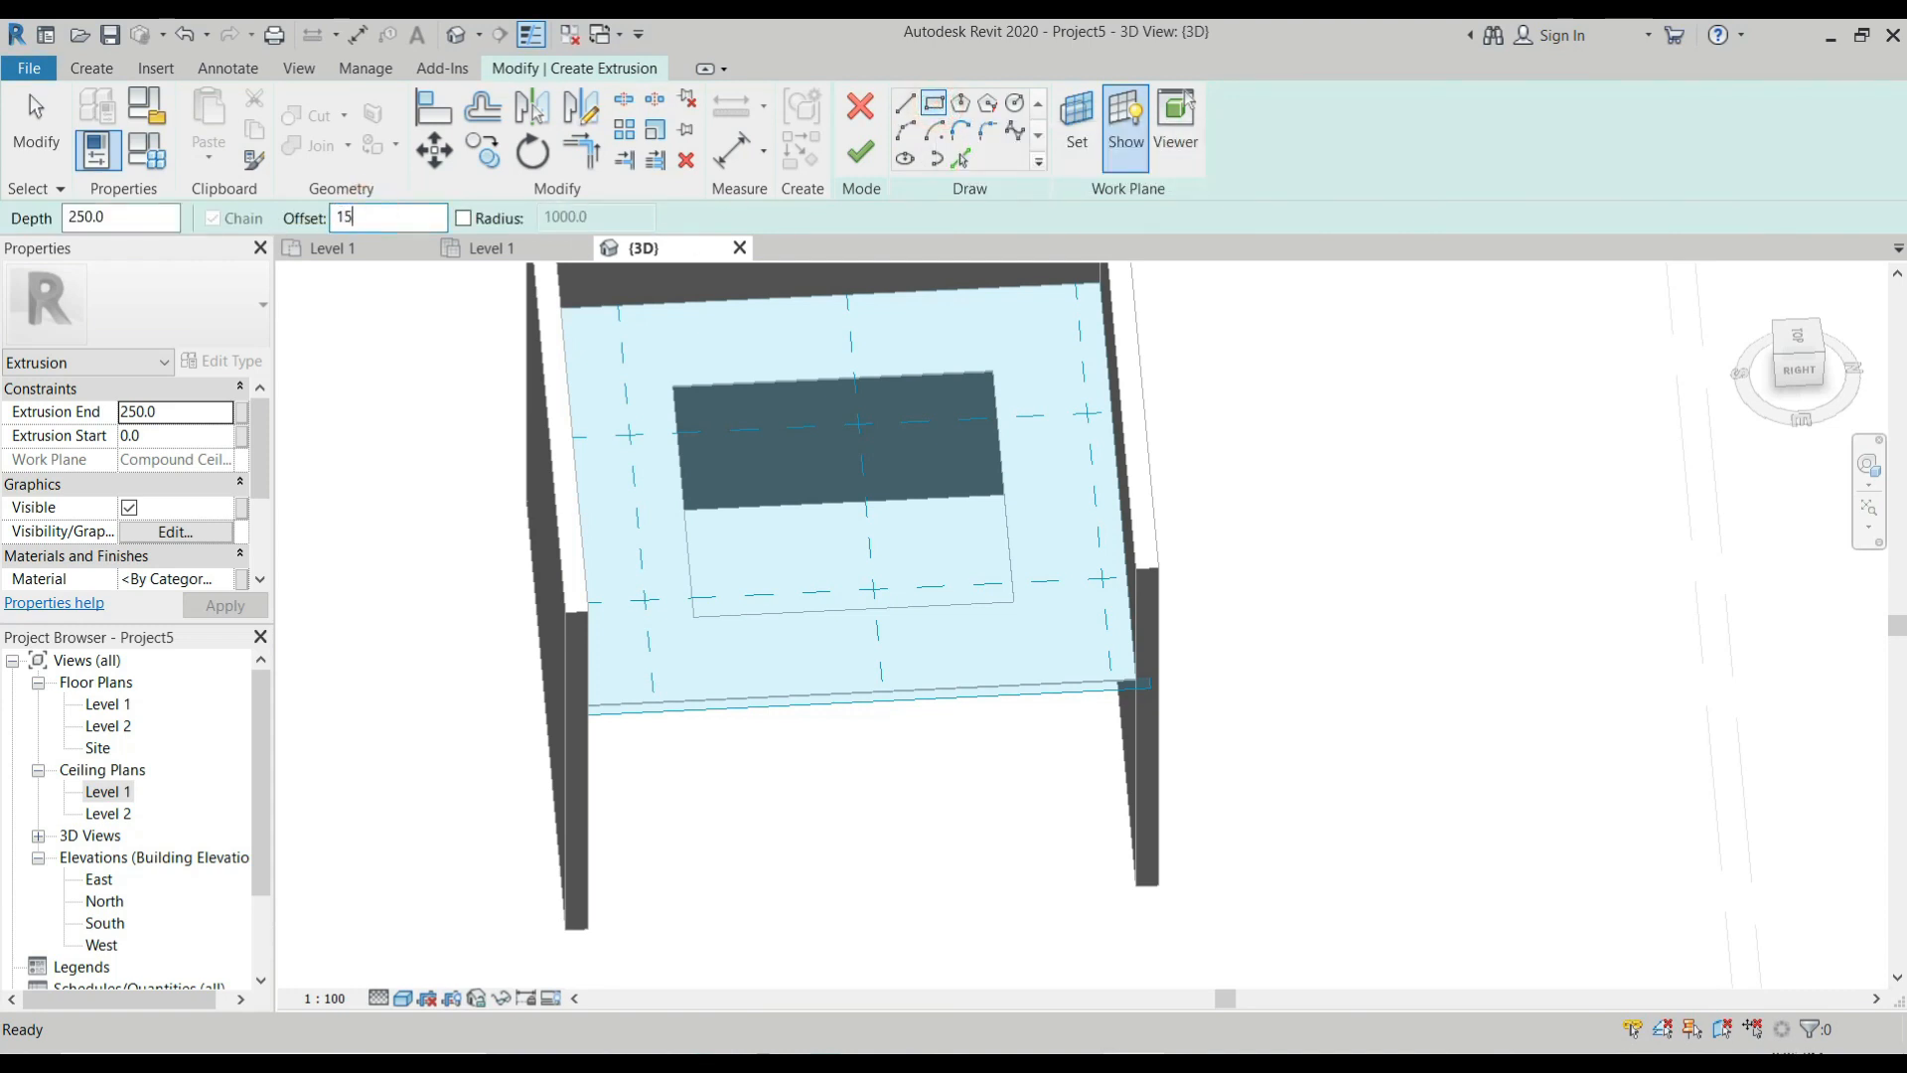
{"action": "type", "text": "150"}
{"action": "scroll", "coordinate": [669, 392], "scroll_direction": "up", "scroll_amount": 5}
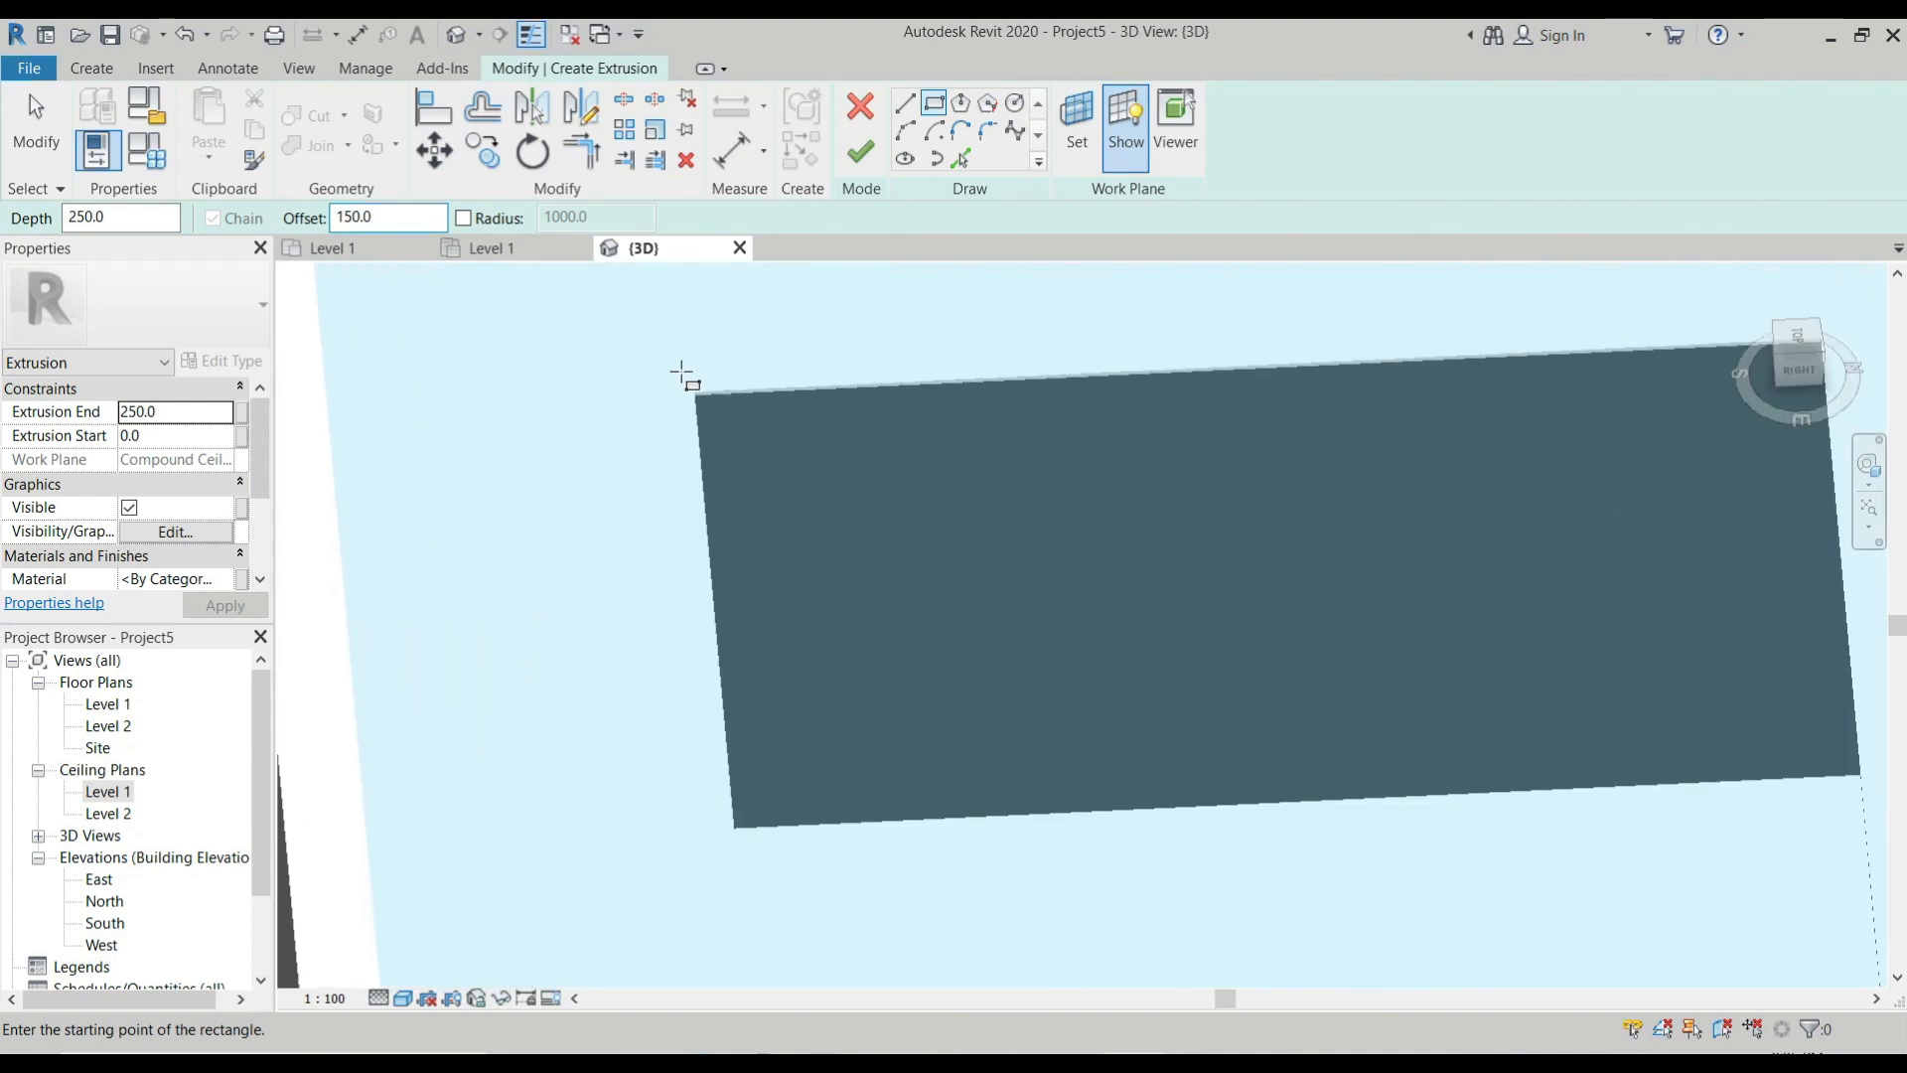
{"action": "left_click", "coordinate": [695, 392]}
{"action": "scroll", "coordinate": [696, 397], "scroll_direction": "down", "scroll_amount": 4}
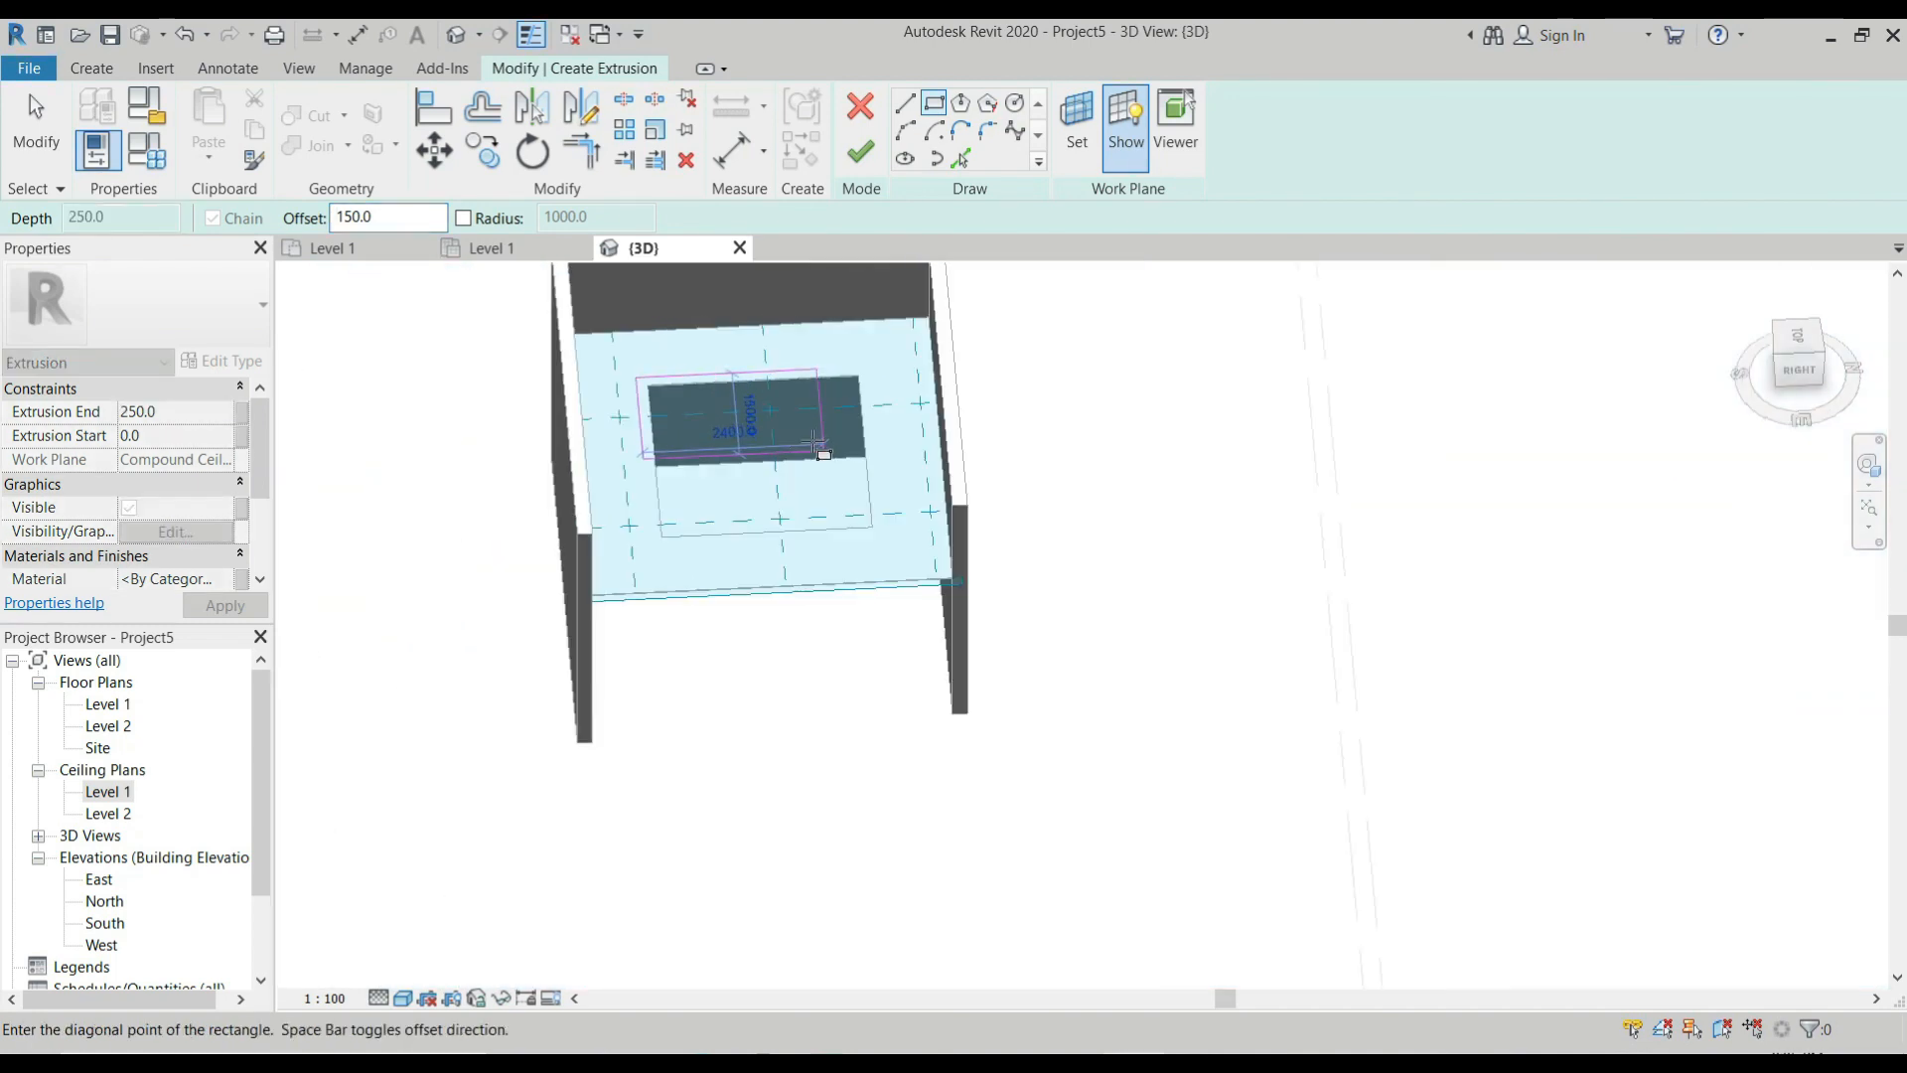
{"action": "scroll", "coordinate": [898, 444], "scroll_direction": "up", "scroll_amount": 6}
{"action": "scroll", "coordinate": [909, 457], "scroll_direction": "up", "scroll_amount": 3}
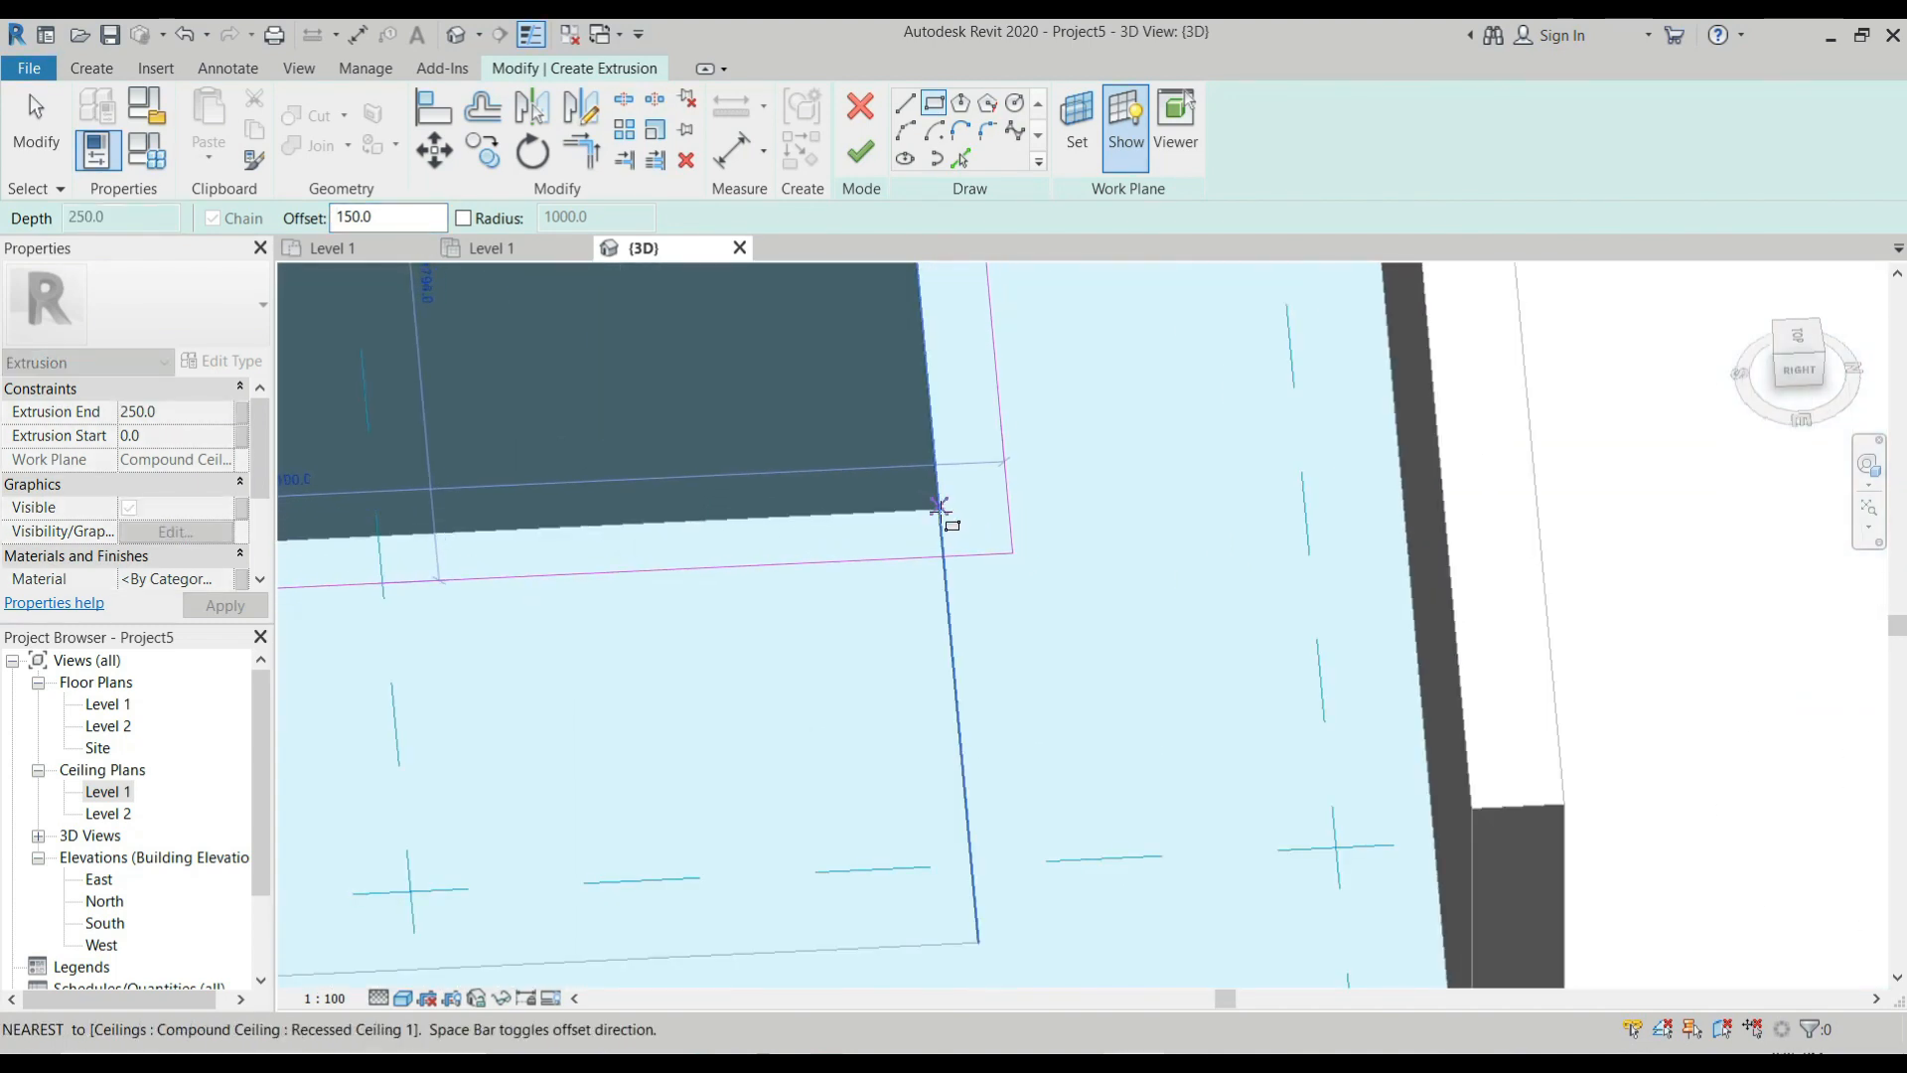
{"action": "scroll", "coordinate": [939, 514], "scroll_direction": "up", "scroll_amount": 3}
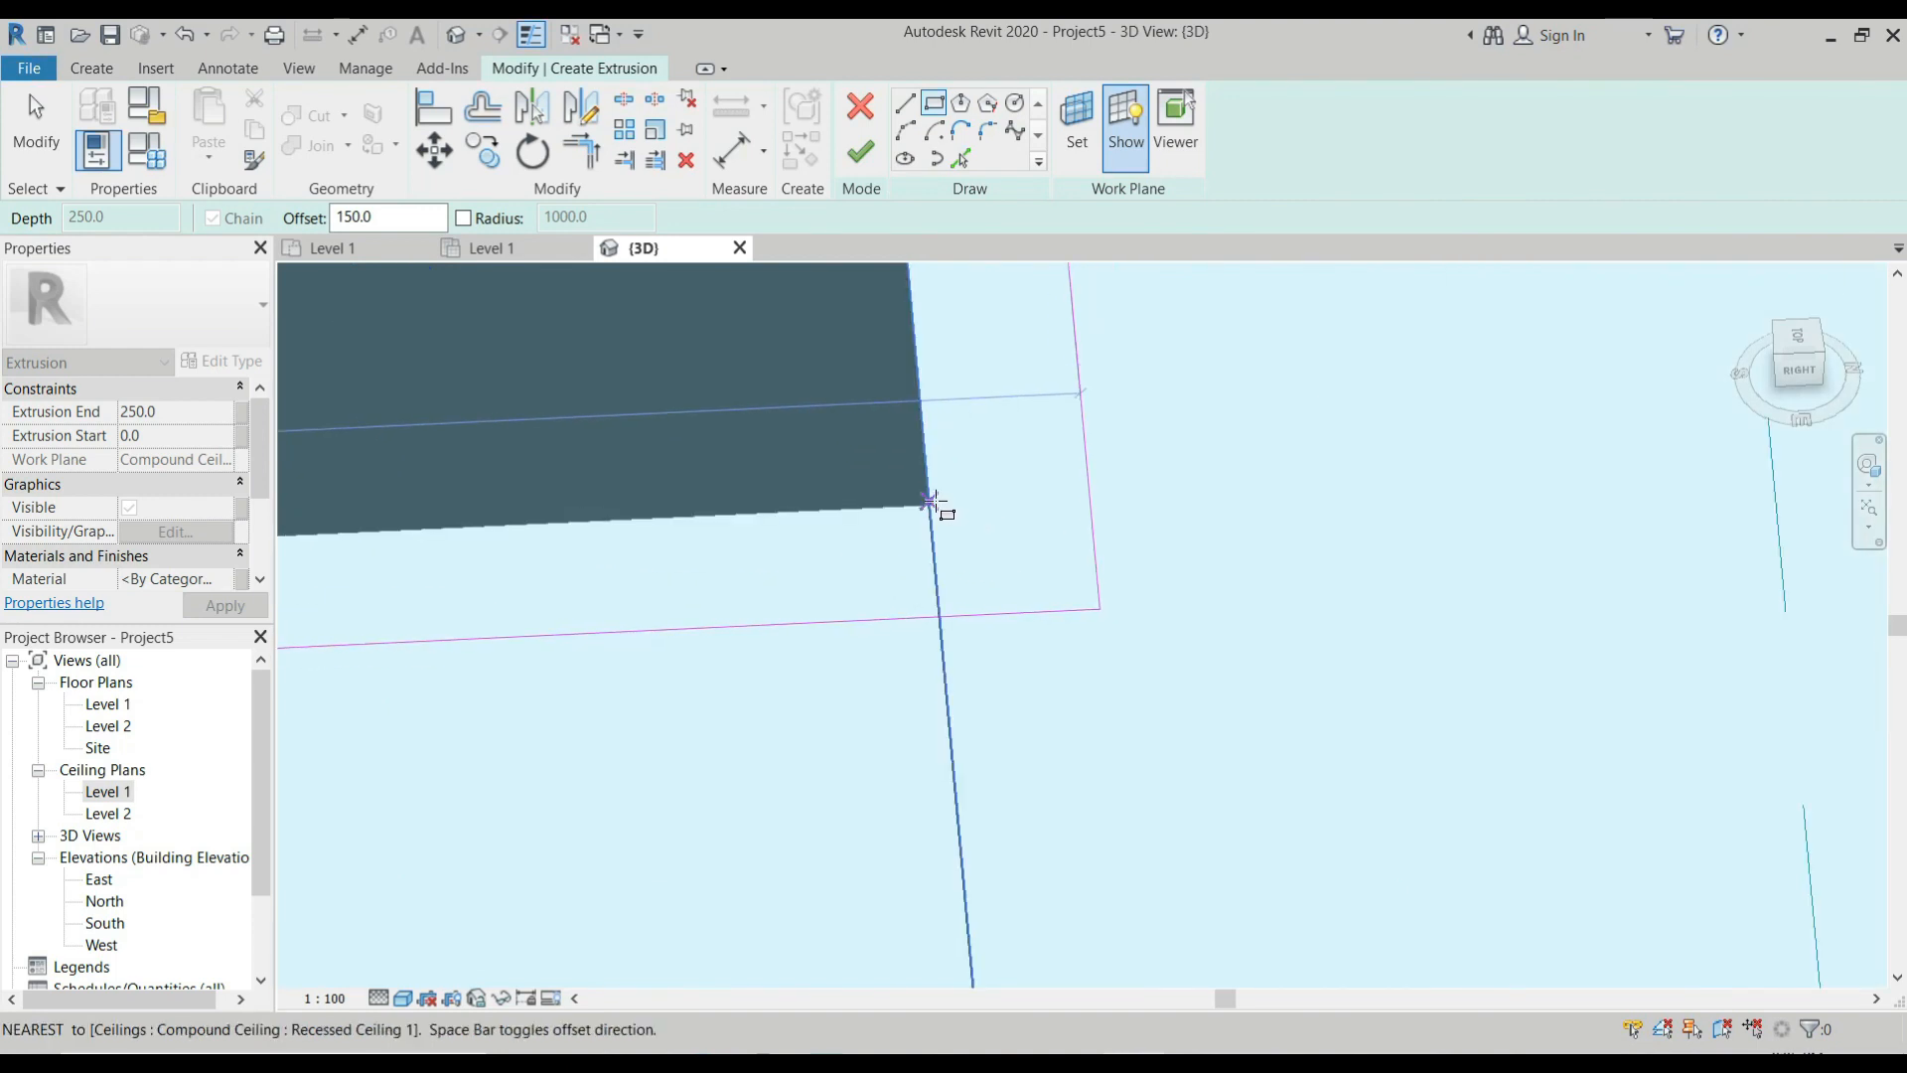
{"action": "scroll", "coordinate": [939, 509], "scroll_direction": "up", "scroll_amount": 5}
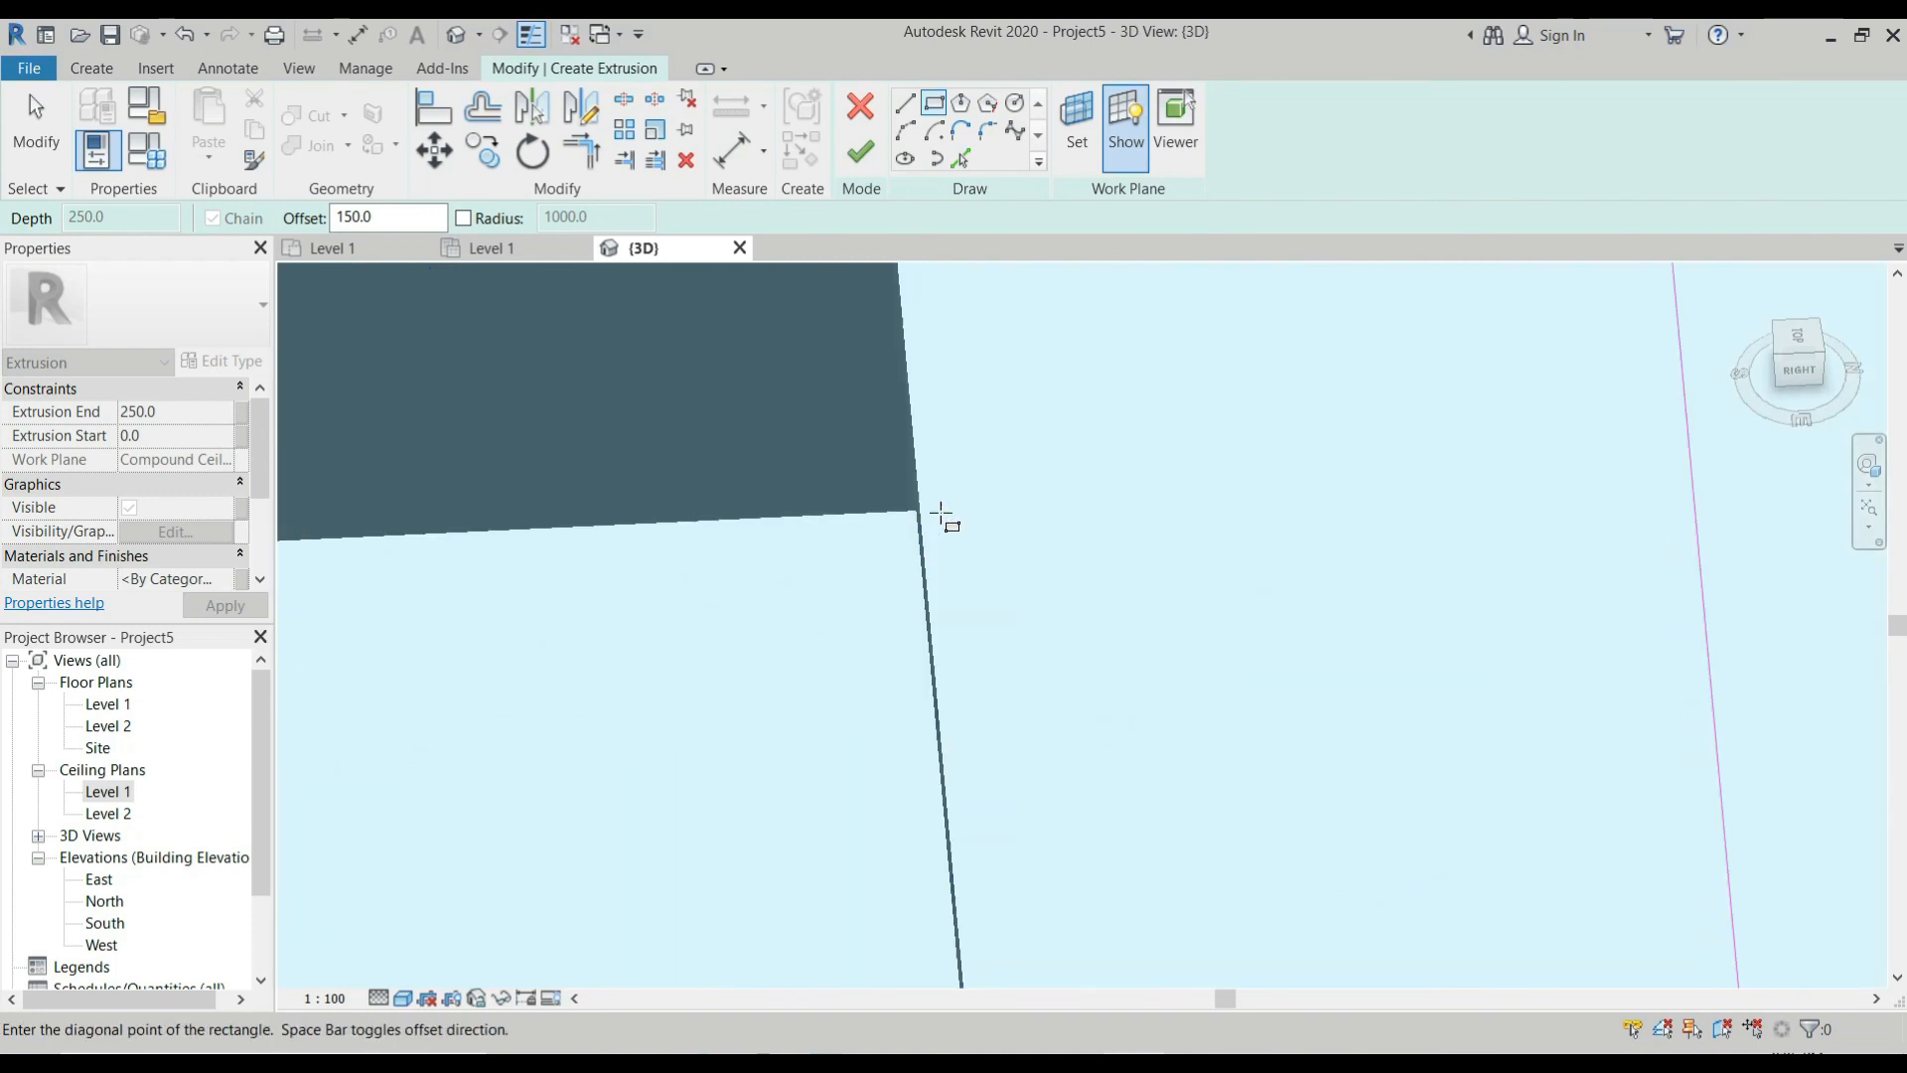
{"action": "scroll", "coordinate": [933, 516], "scroll_direction": "down", "scroll_amount": 1}
{"action": "scroll", "coordinate": [937, 516], "scroll_direction": "down", "scroll_amount": 3}
{"action": "middle_click_drag", "start_coordinate": [954, 536], "coordinate": [1036, 565], "text": "shift"}
{"action": "scroll", "coordinate": [1036, 567], "scroll_direction": "down", "scroll_amount": 4}
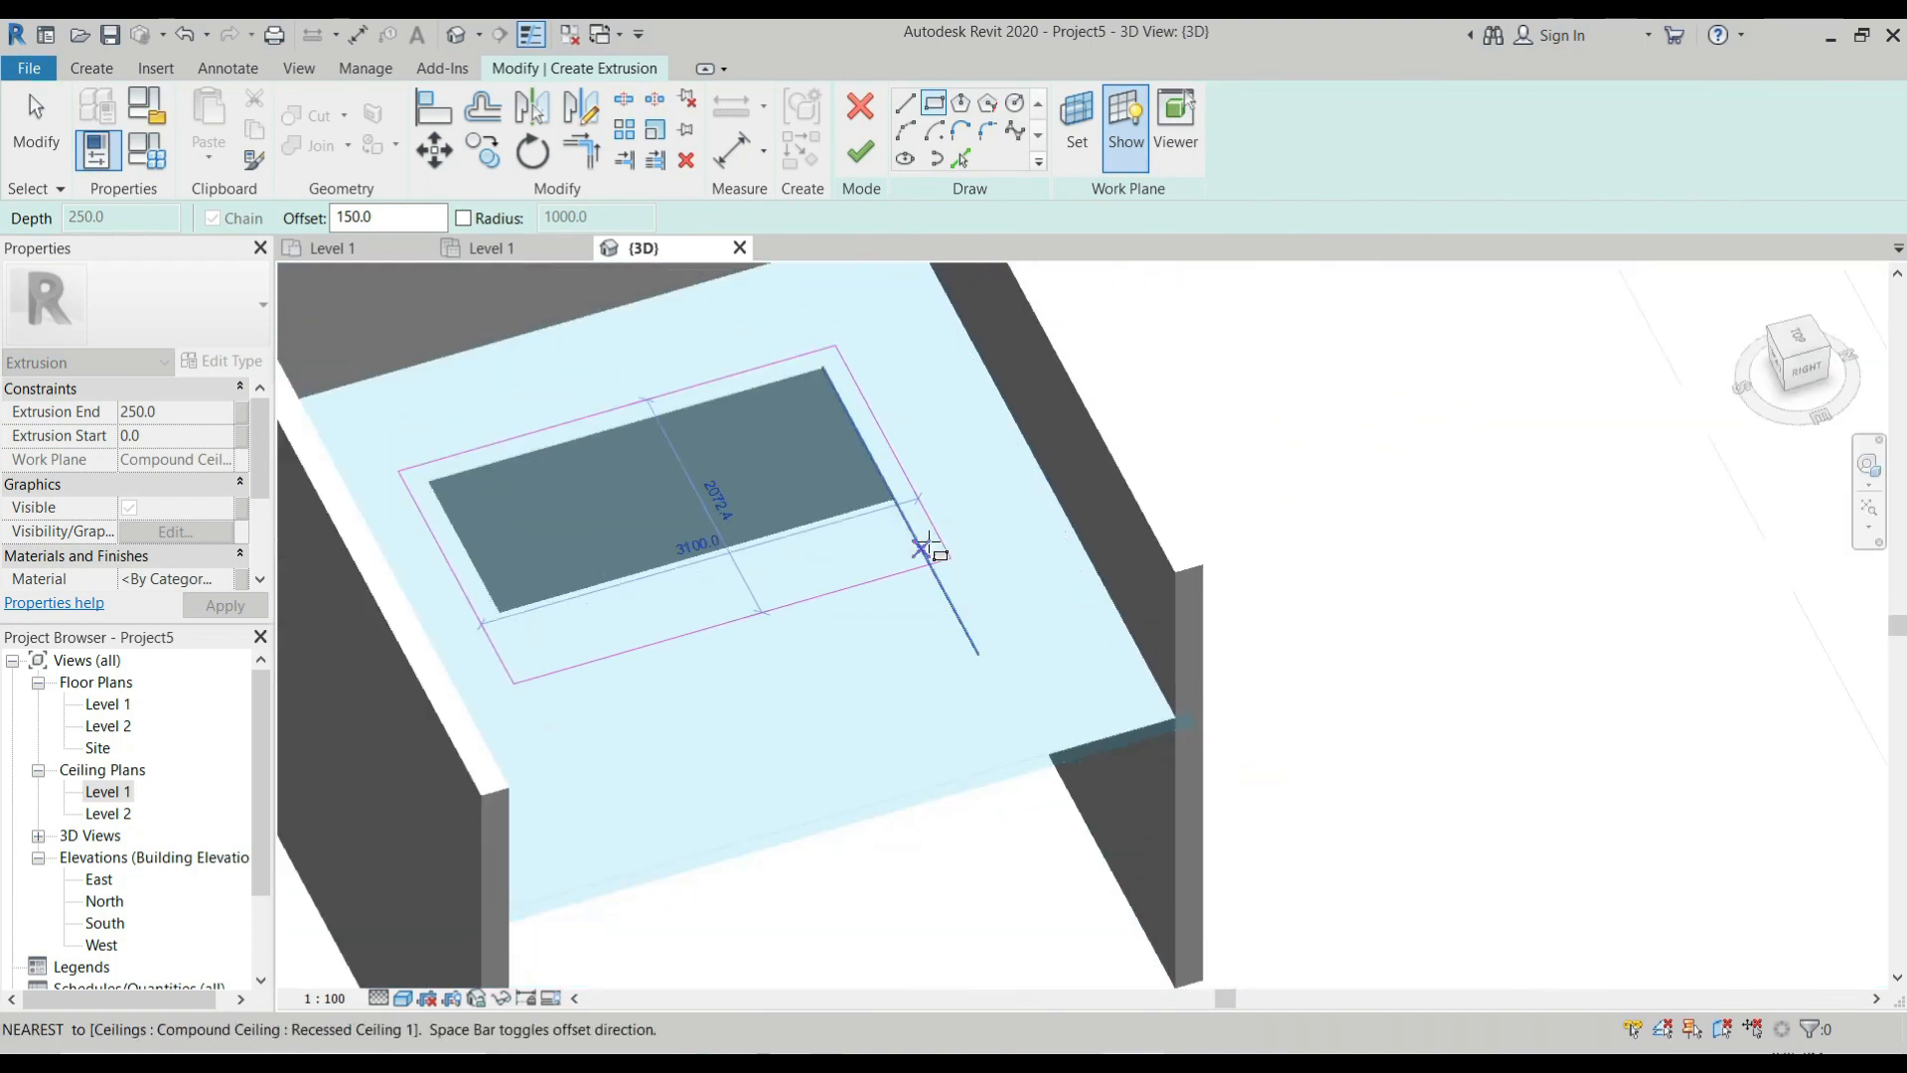
{"action": "scroll", "coordinate": [928, 545], "scroll_direction": "up", "scroll_amount": 3}
{"action": "scroll", "coordinate": [854, 477], "scroll_direction": "down", "scroll_amount": 3}
{"action": "scroll", "coordinate": [1086, 498], "scroll_direction": "down", "scroll_amount": 3}
{"action": "middle_click_drag", "start_coordinate": [971, 523], "coordinate": [1088, 558], "text": "shift"}
{"action": "scroll", "coordinate": [995, 571], "scroll_direction": "up", "scroll_amount": 5}
{"action": "scroll", "coordinate": [994, 579], "scroll_direction": "up", "scroll_amount": 4}
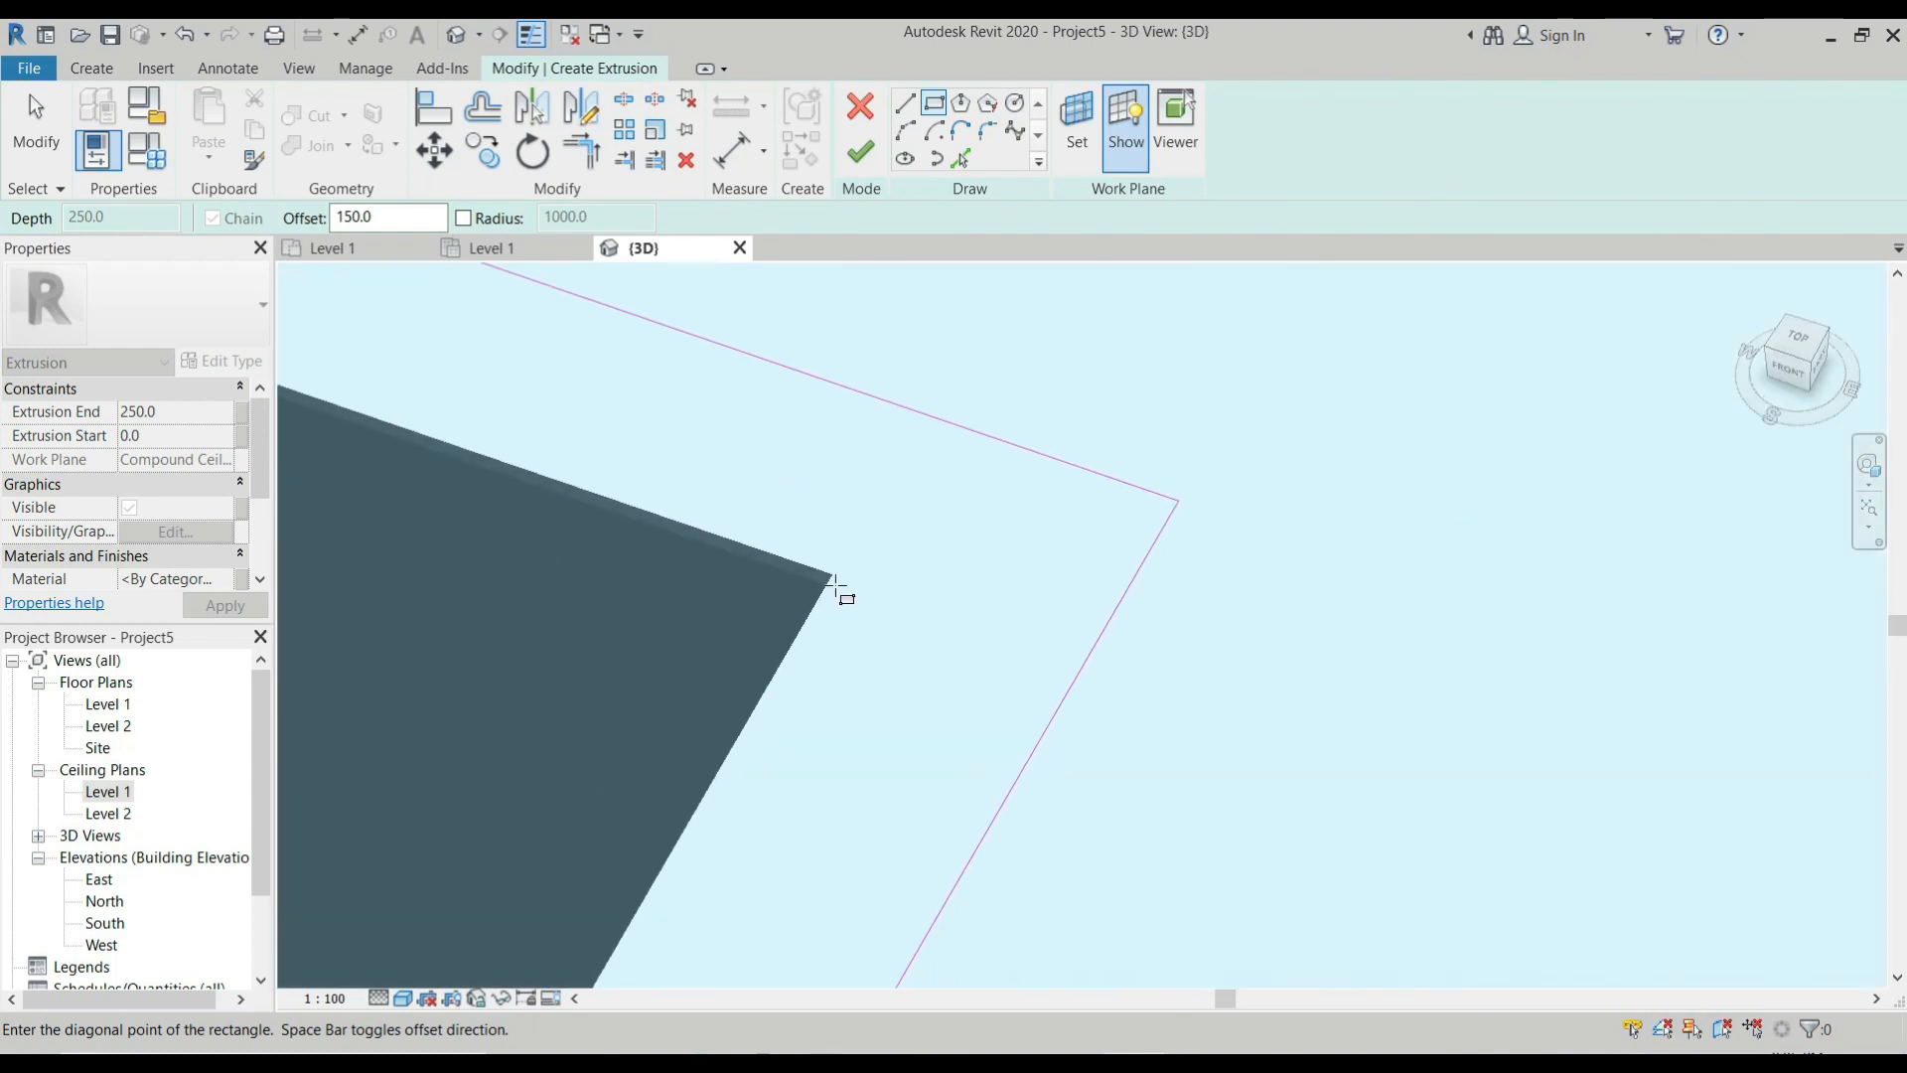
{"action": "left_click", "coordinate": [833, 576]}
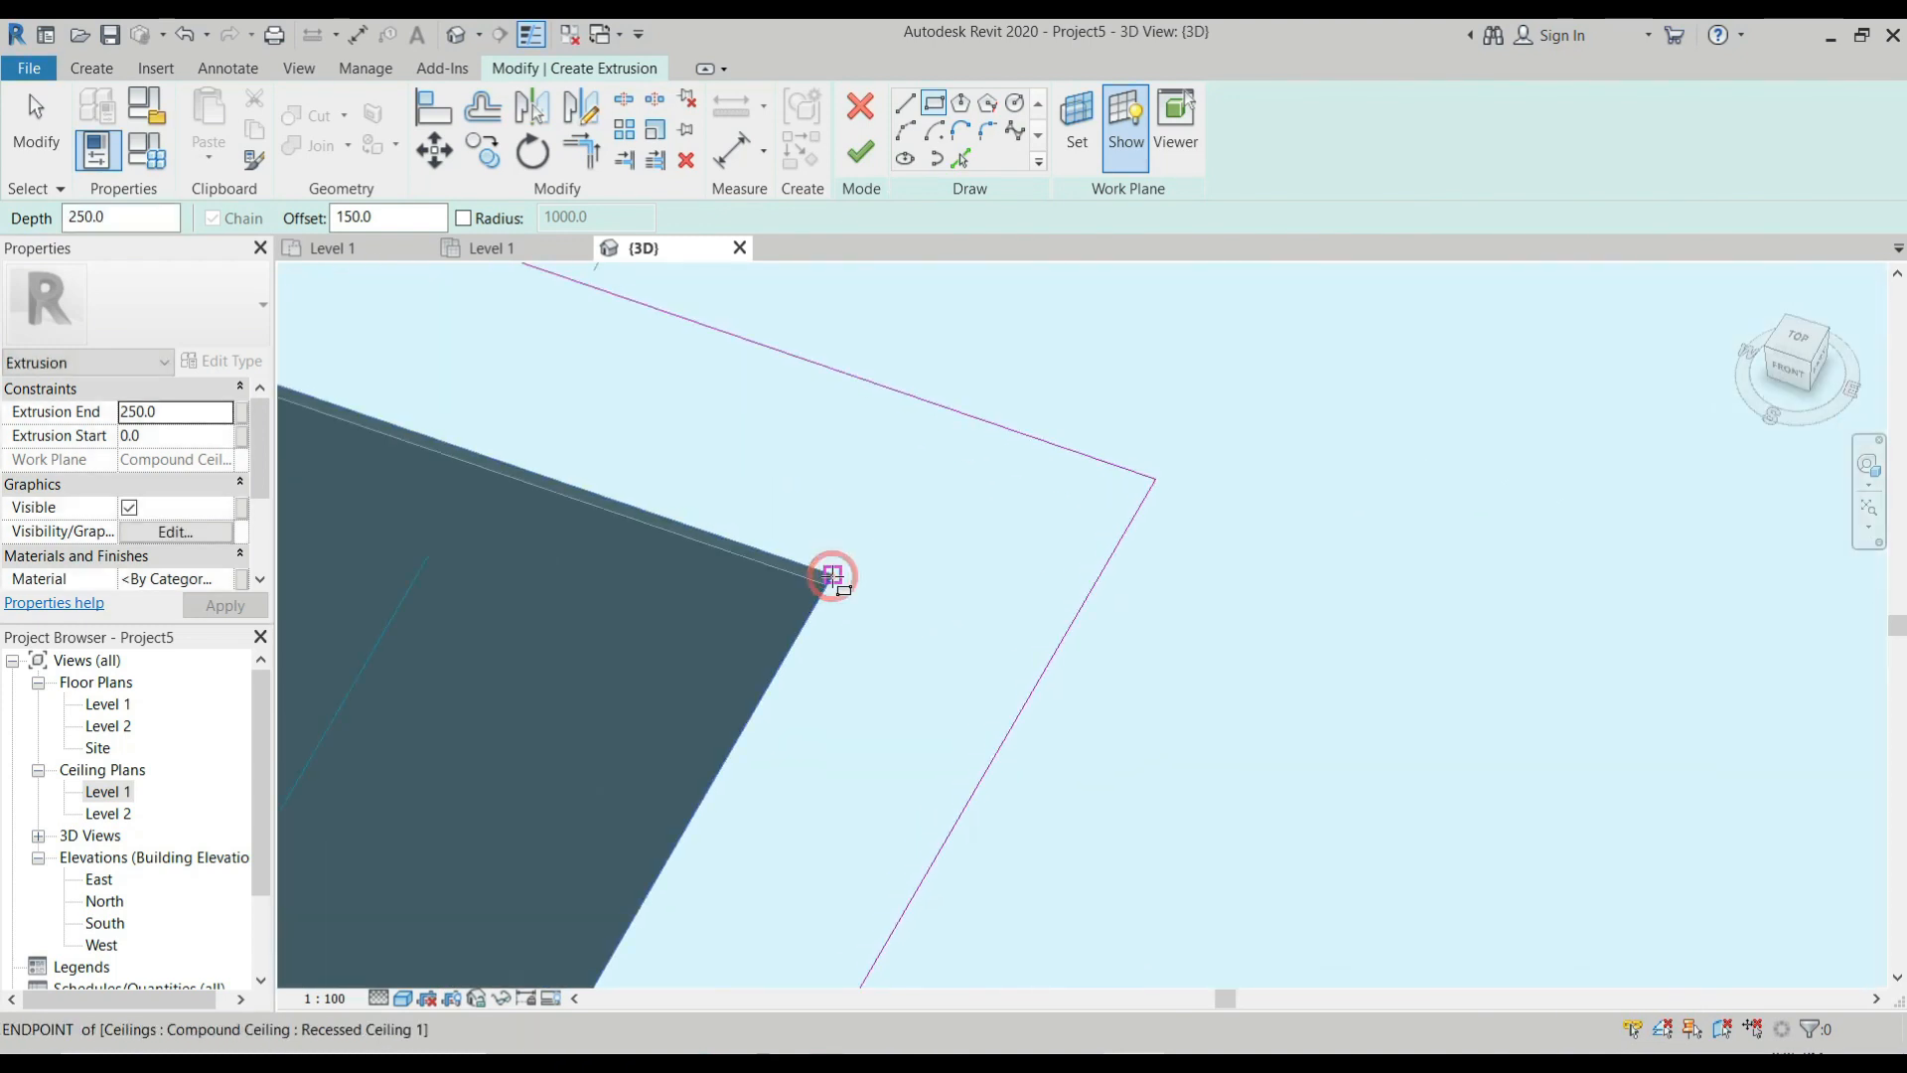
Offset a copy of the whole rectangular sketch chain by 12 to form a second, parallel outline.
{"action": "scroll", "coordinate": [890, 558], "scroll_direction": "down", "scroll_amount": 5}
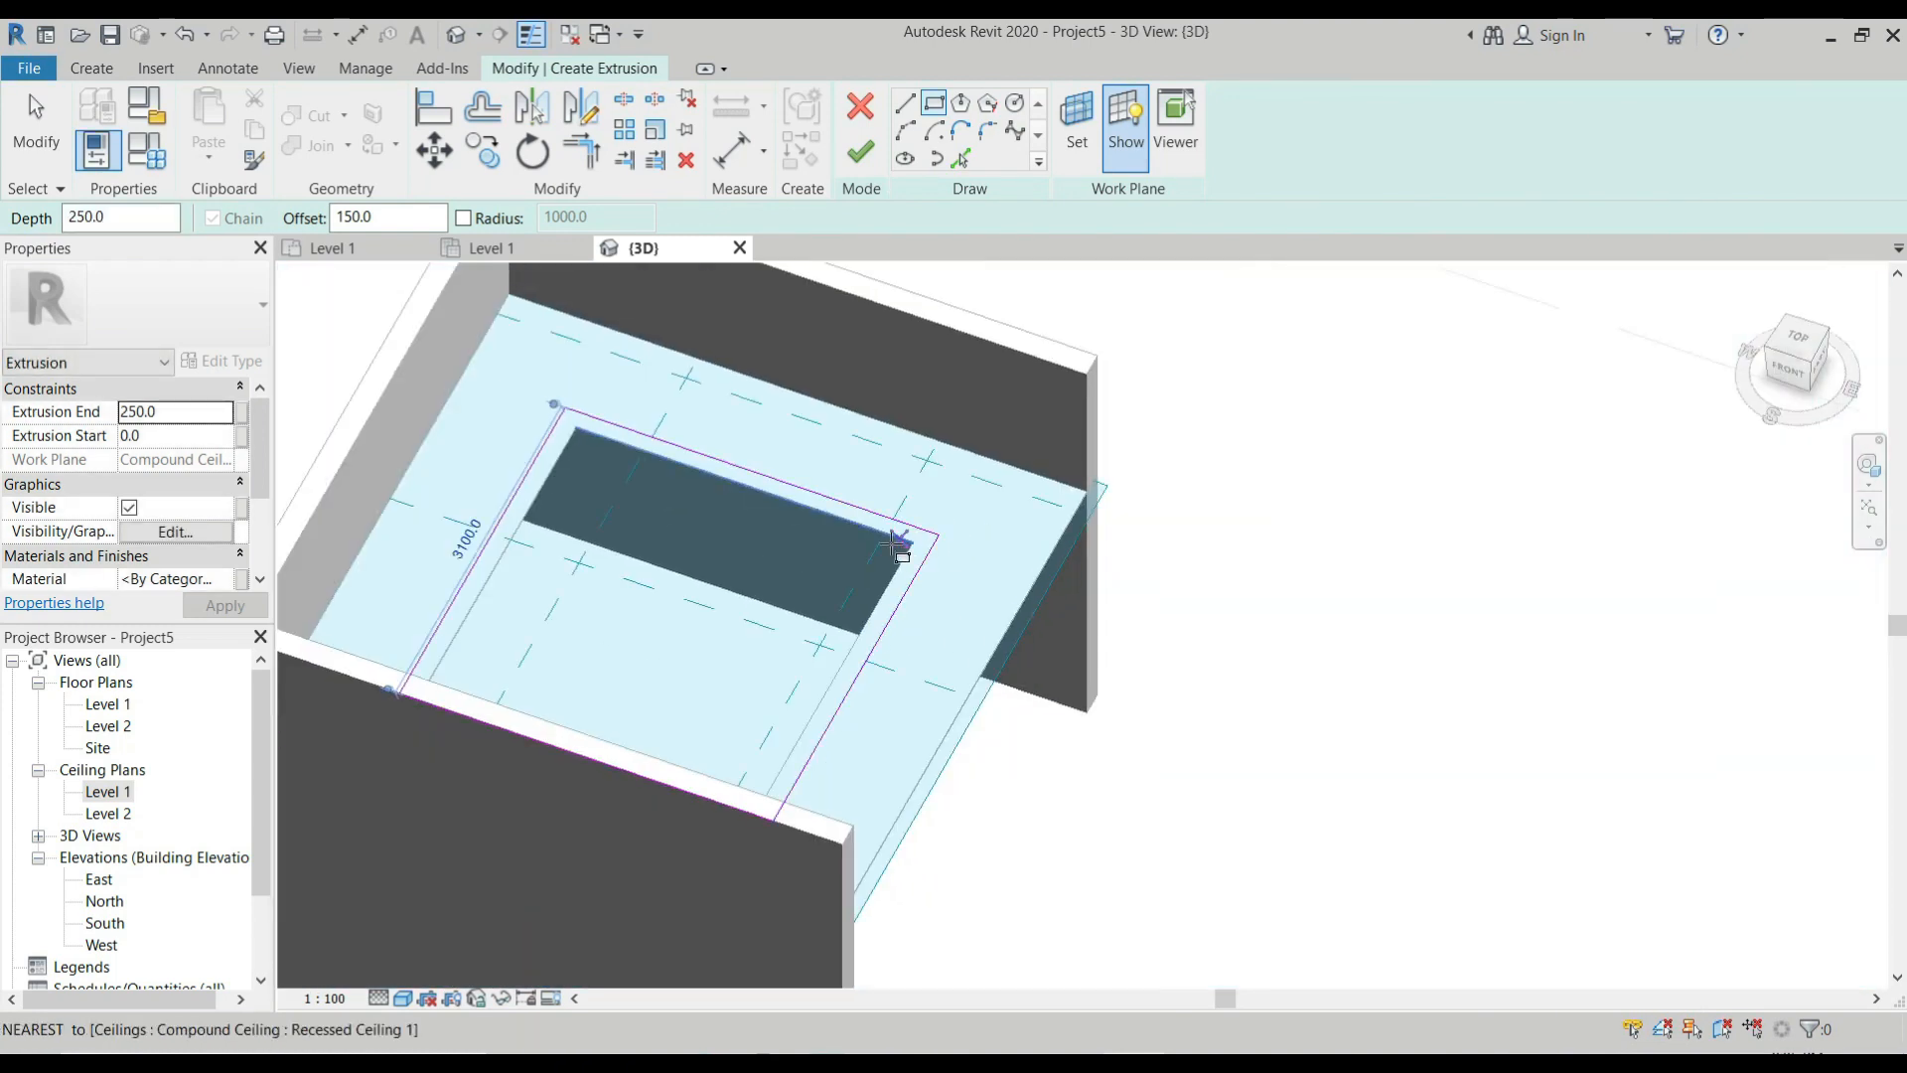
{"action": "scroll", "coordinate": [914, 552], "scroll_direction": "down", "scroll_amount": 4}
{"action": "middle_click_drag", "start_coordinate": [902, 553], "coordinate": [830, 690], "text": "shift"}
{"action": "scroll", "coordinate": [881, 668], "scroll_direction": "up", "scroll_amount": 4}
{"action": "scroll", "coordinate": [880, 668], "scroll_direction": "up", "scroll_amount": 2}
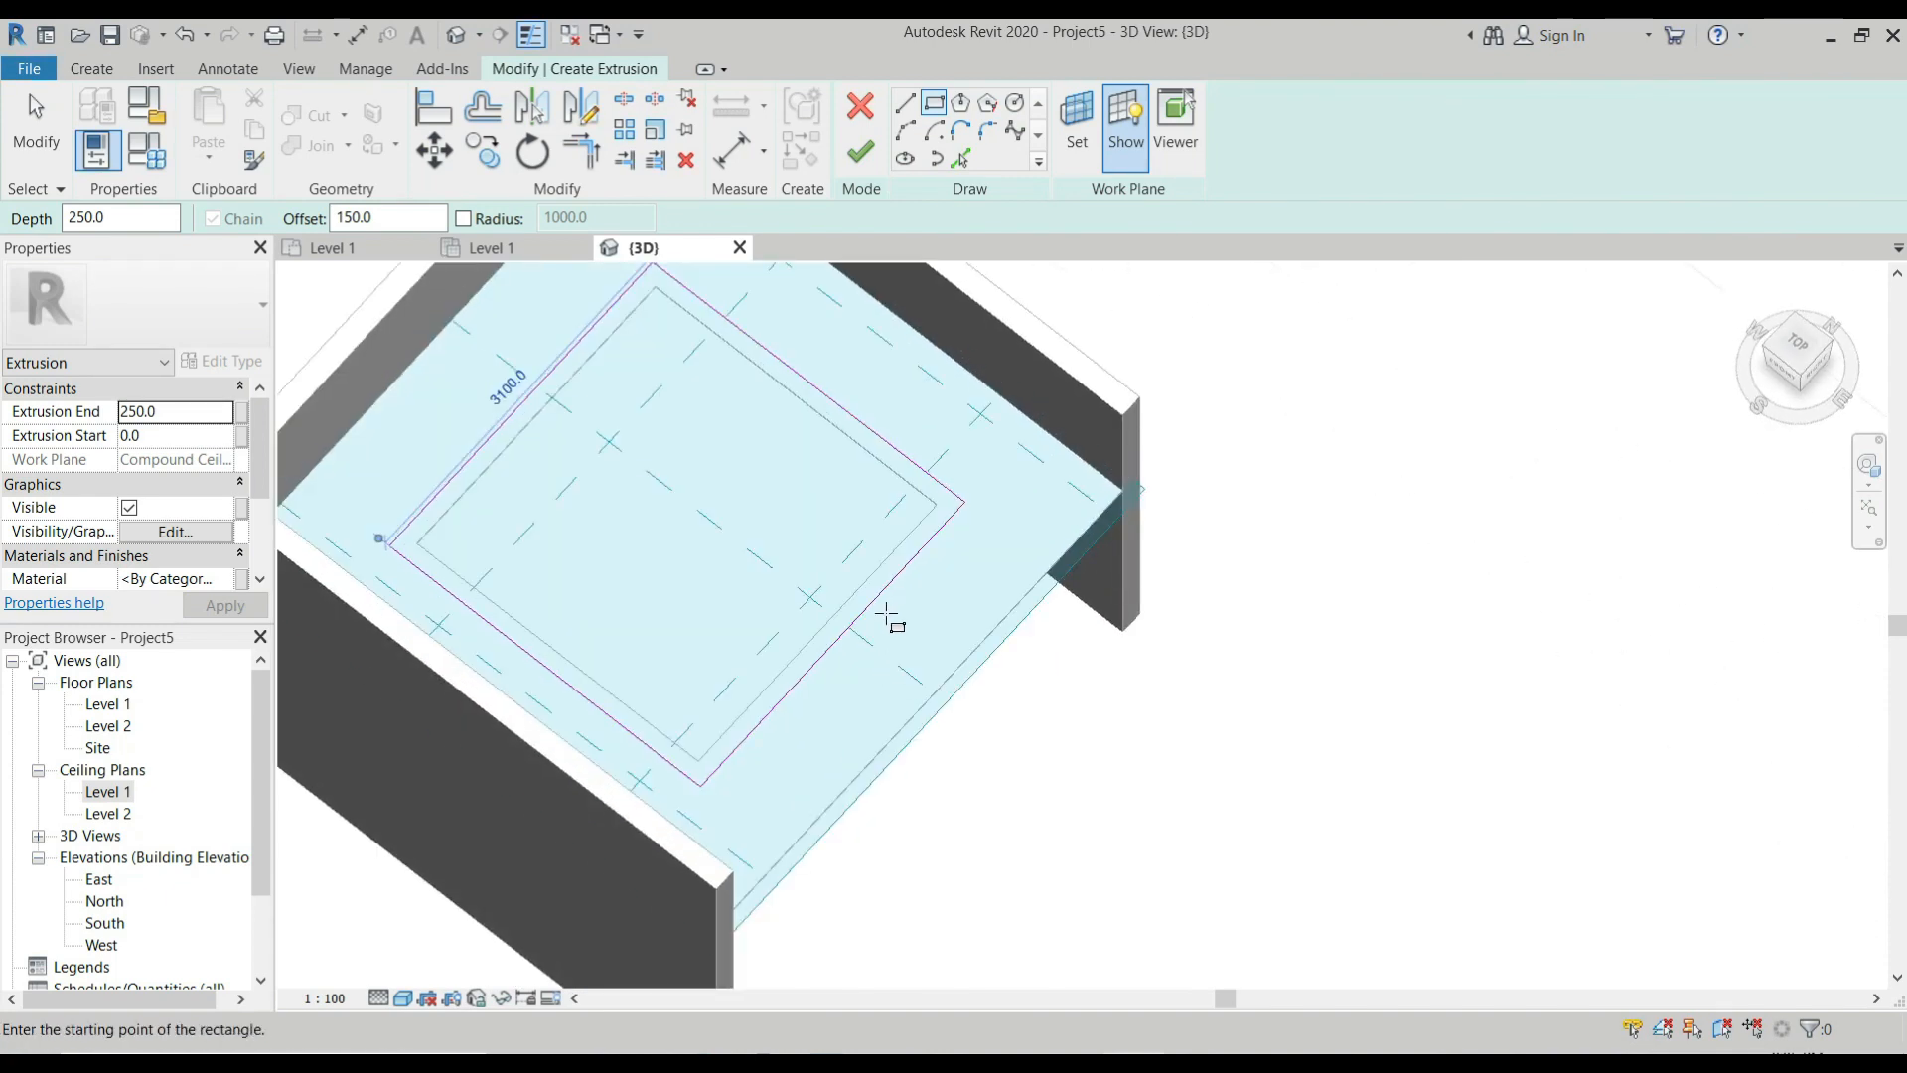
{"action": "key", "text": "o"}
{"action": "key", "text": "f"}
{"action": "scroll", "coordinate": [887, 612], "scroll_direction": "up", "scroll_amount": 2}
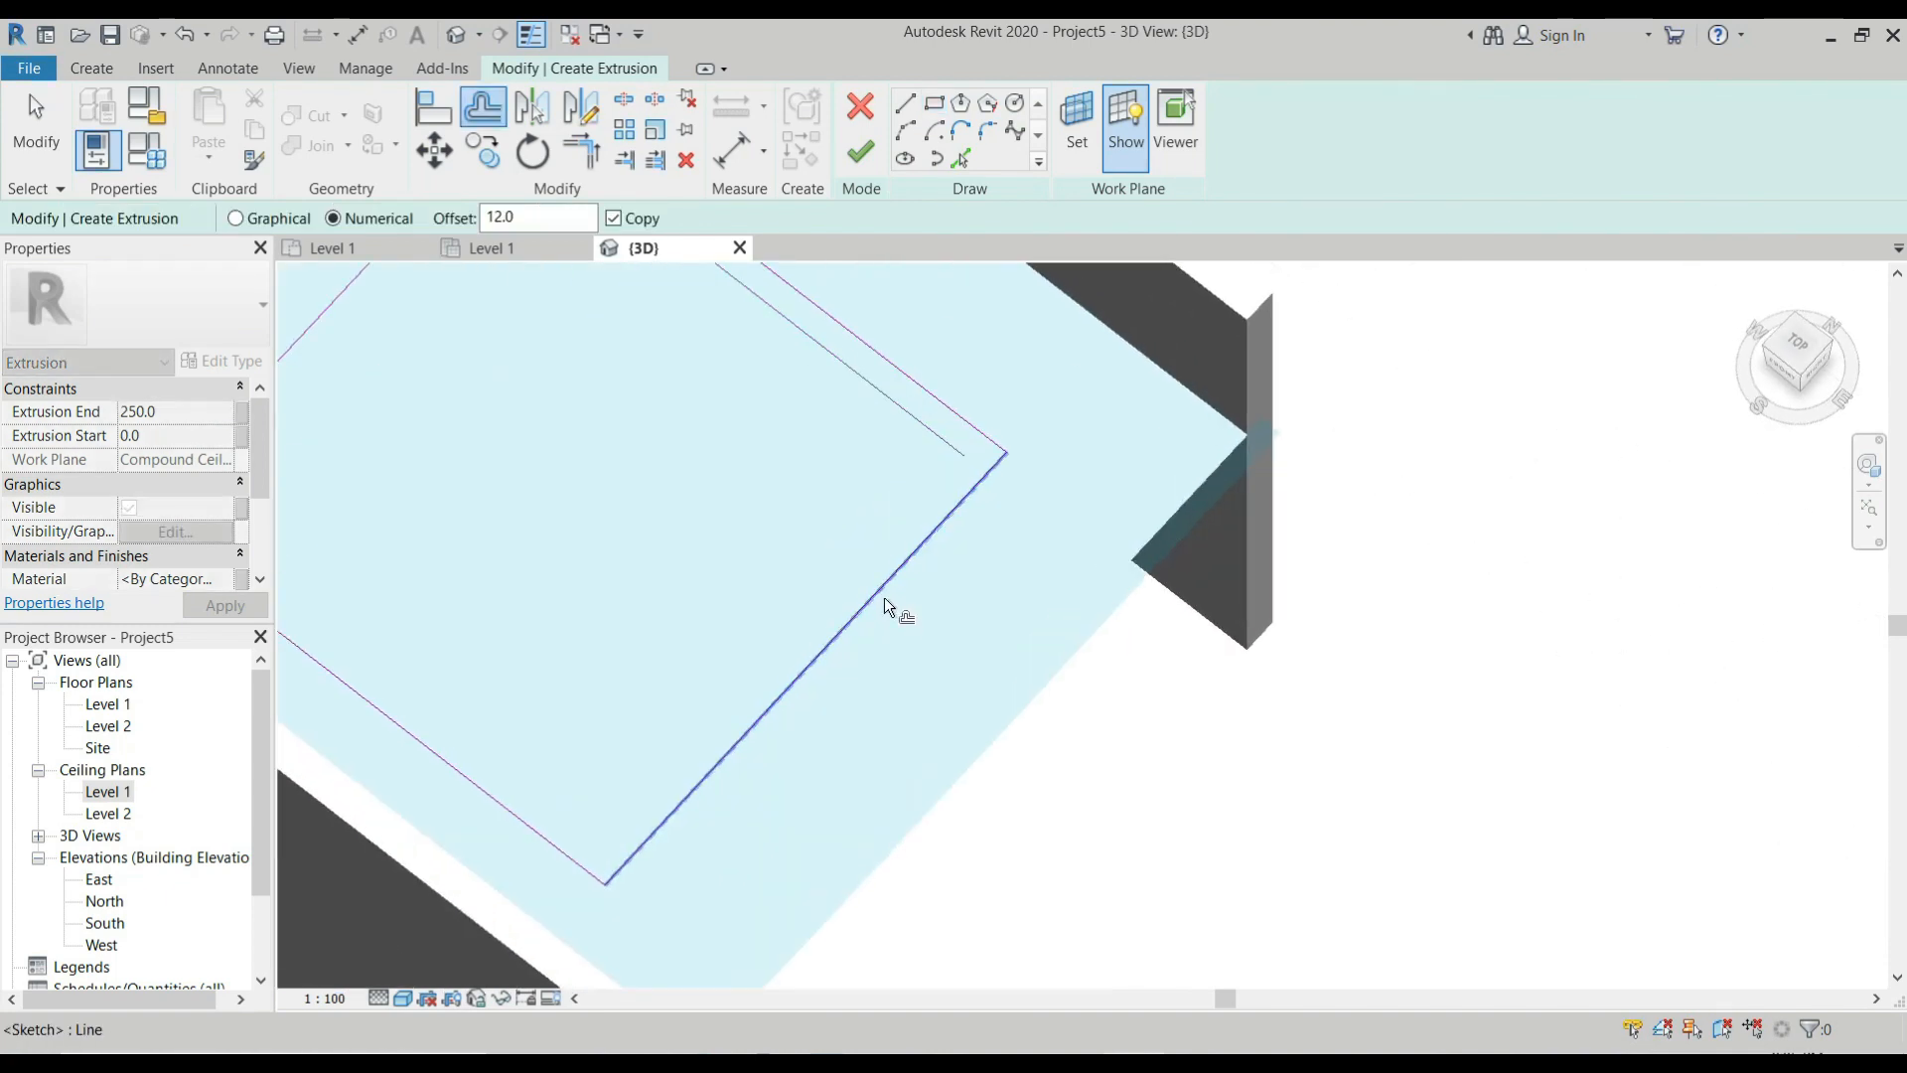
{"action": "scroll", "coordinate": [887, 606], "scroll_direction": "up", "scroll_amount": 3}
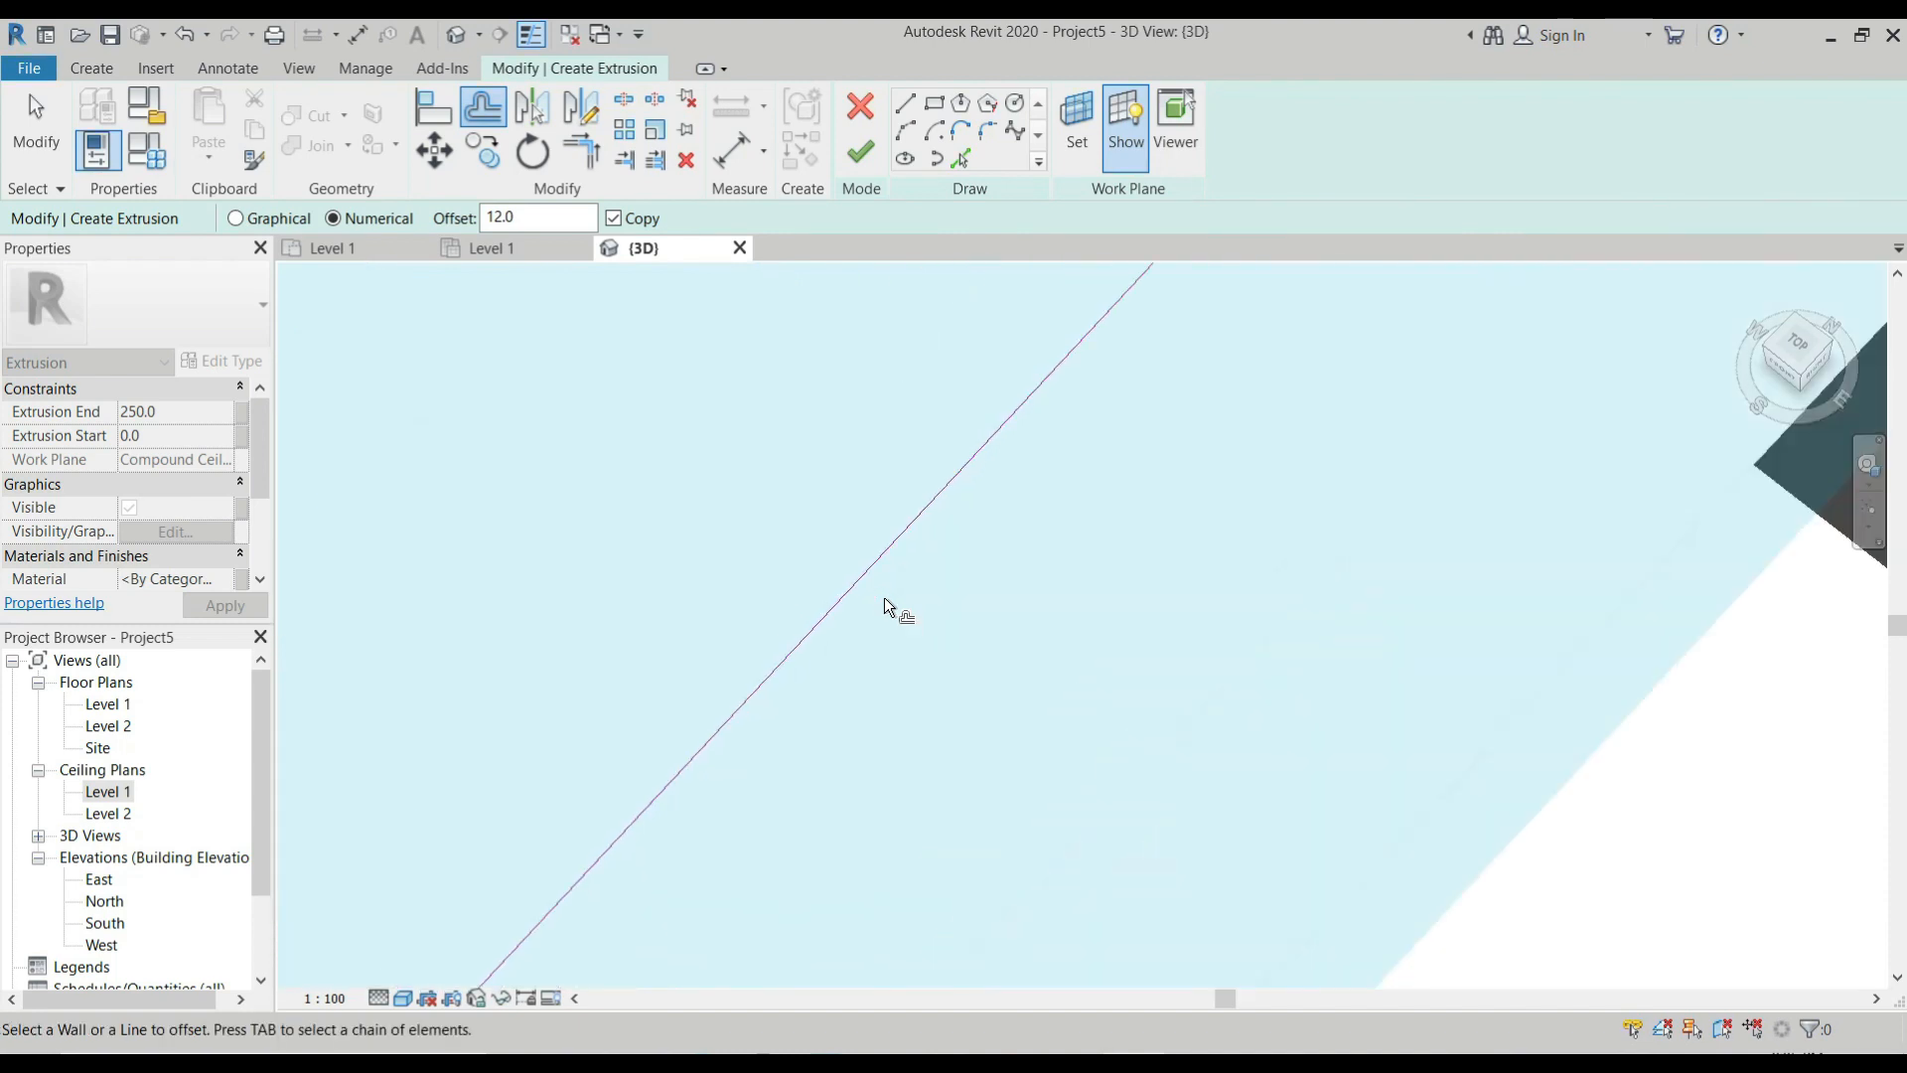
{"action": "scroll", "coordinate": [873, 578], "scroll_direction": "down", "scroll_amount": 3}
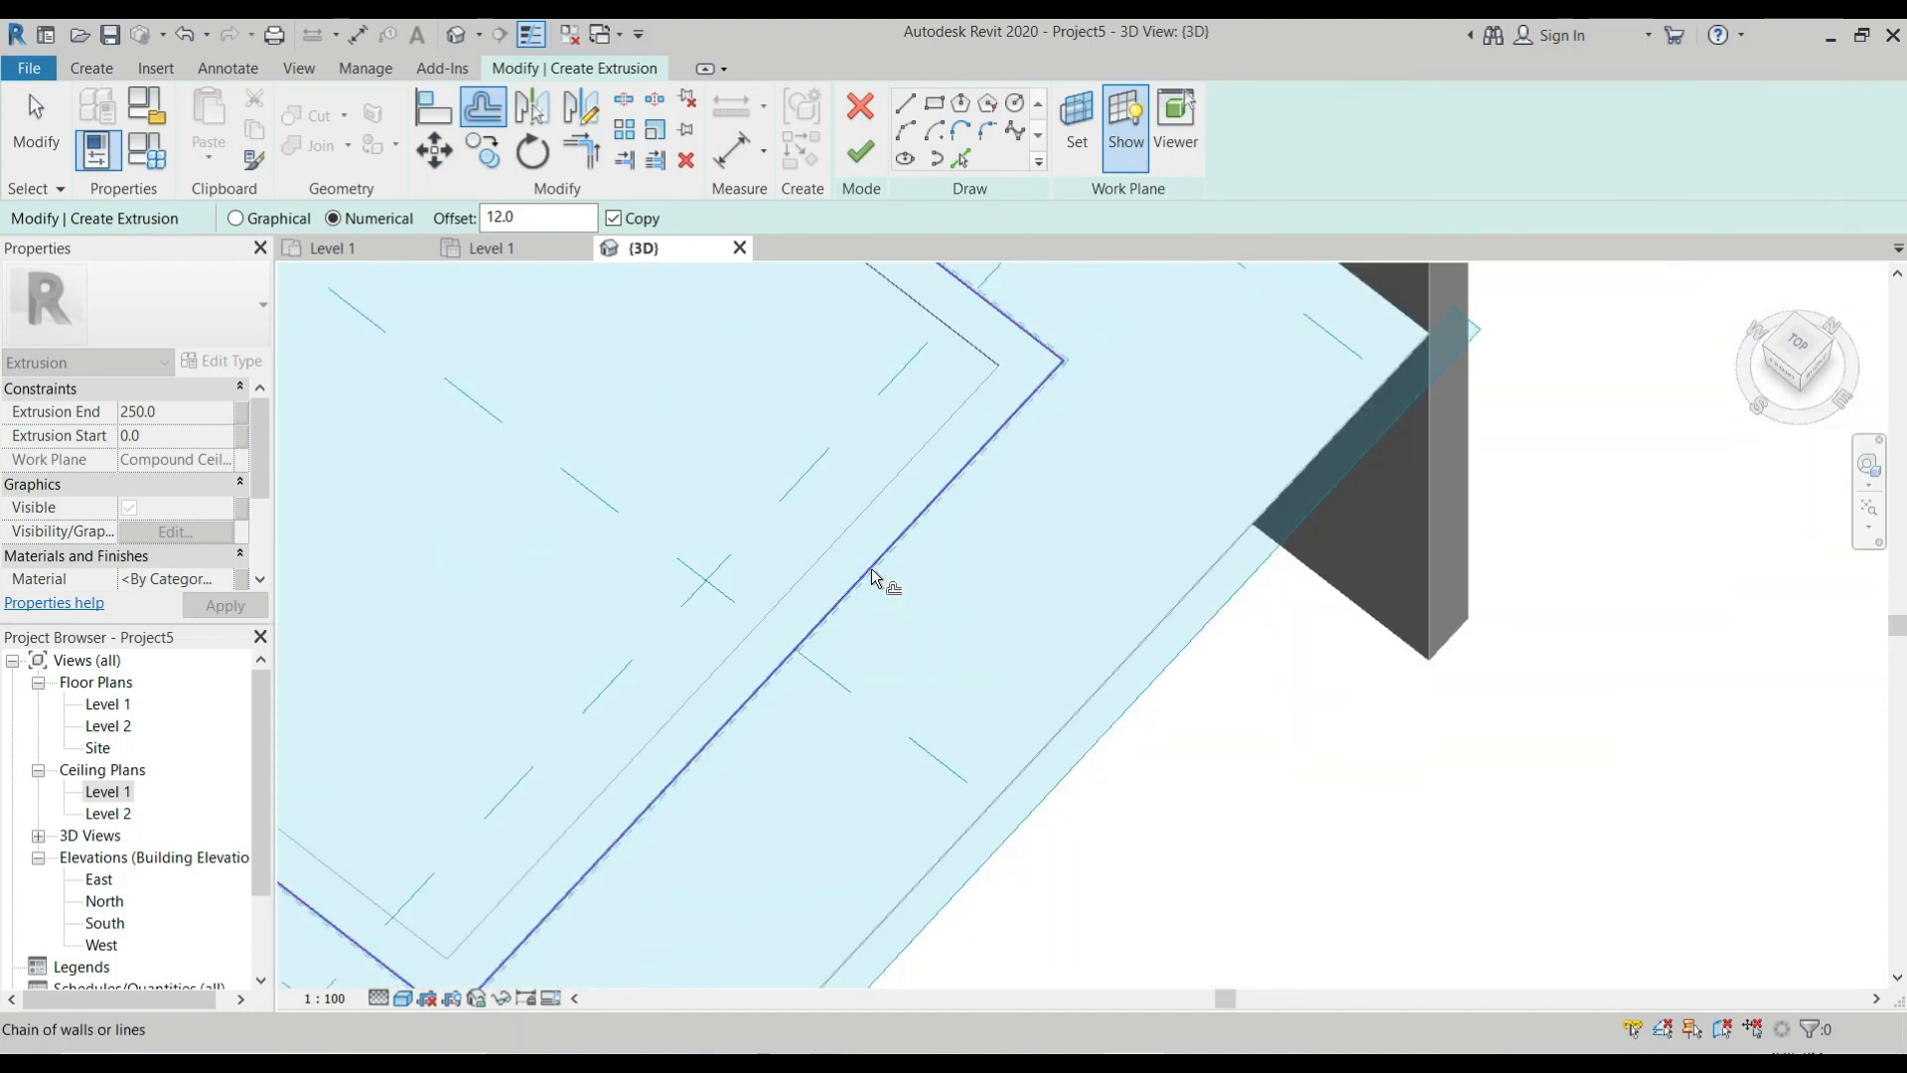
{"action": "left_click", "coordinate": [873, 577]}
{"action": "scroll", "coordinate": [1060, 417], "scroll_direction": "down", "scroll_amount": 4}
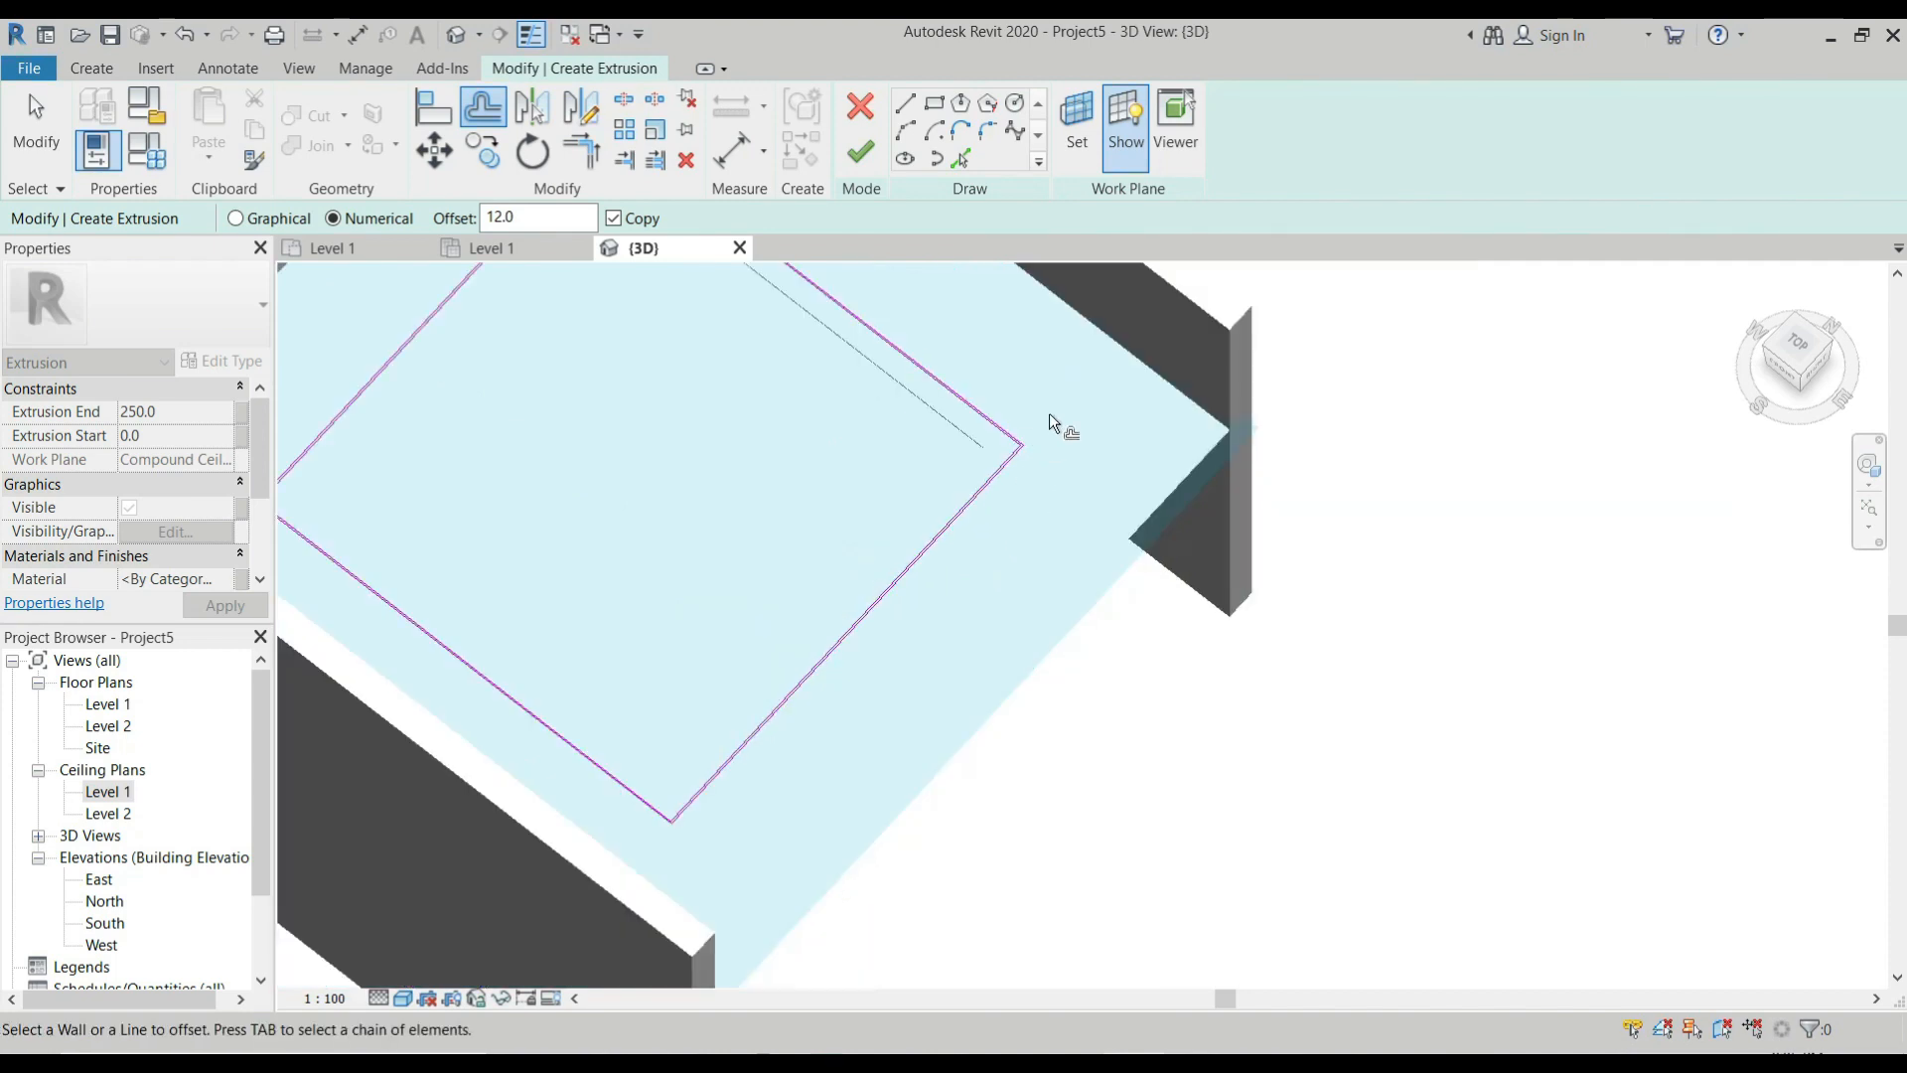
Finish the extrusion sketch with a depth of 250 and complete the in-place ceiling model.
{"action": "scroll", "coordinate": [1005, 460], "scroll_direction": "up", "scroll_amount": 4}
{"action": "scroll", "coordinate": [996, 480], "scroll_direction": "down", "scroll_amount": 2}
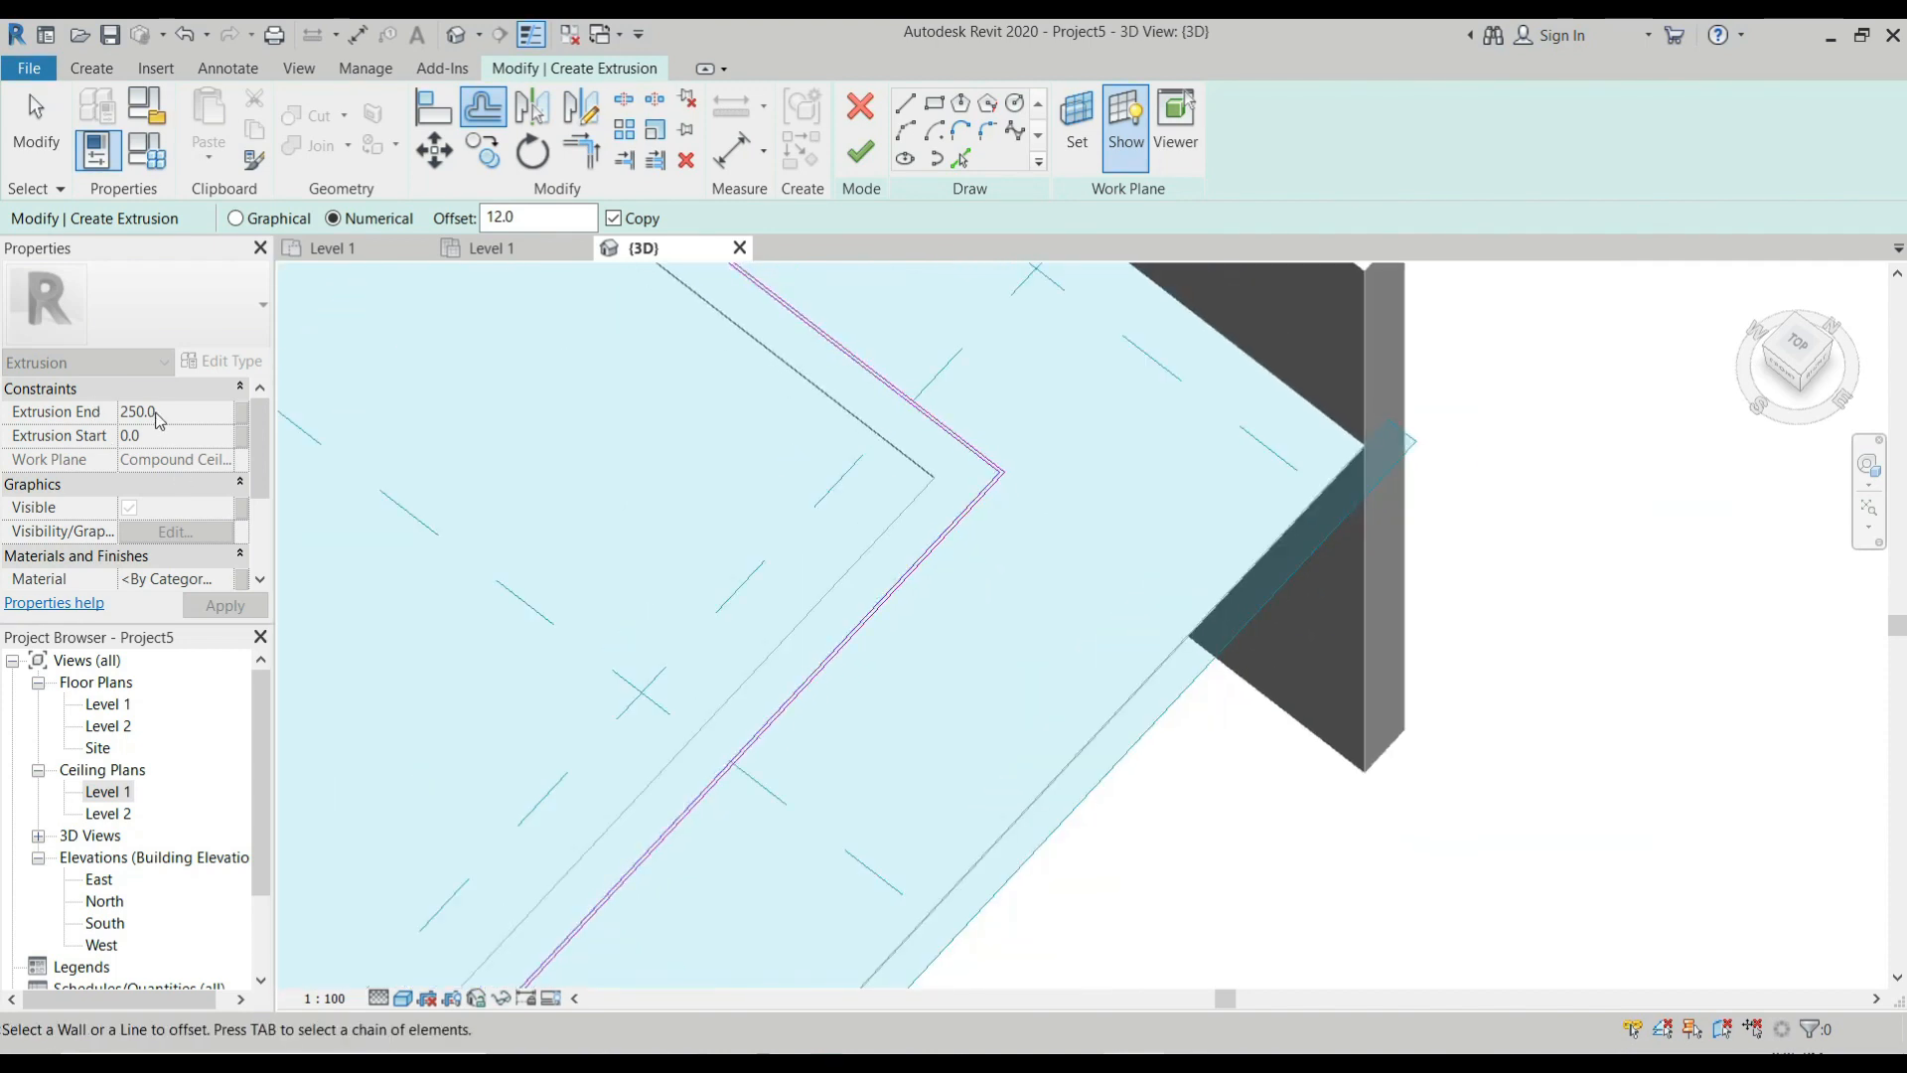
{"action": "scroll", "coordinate": [948, 472], "scroll_direction": "down", "scroll_amount": 4}
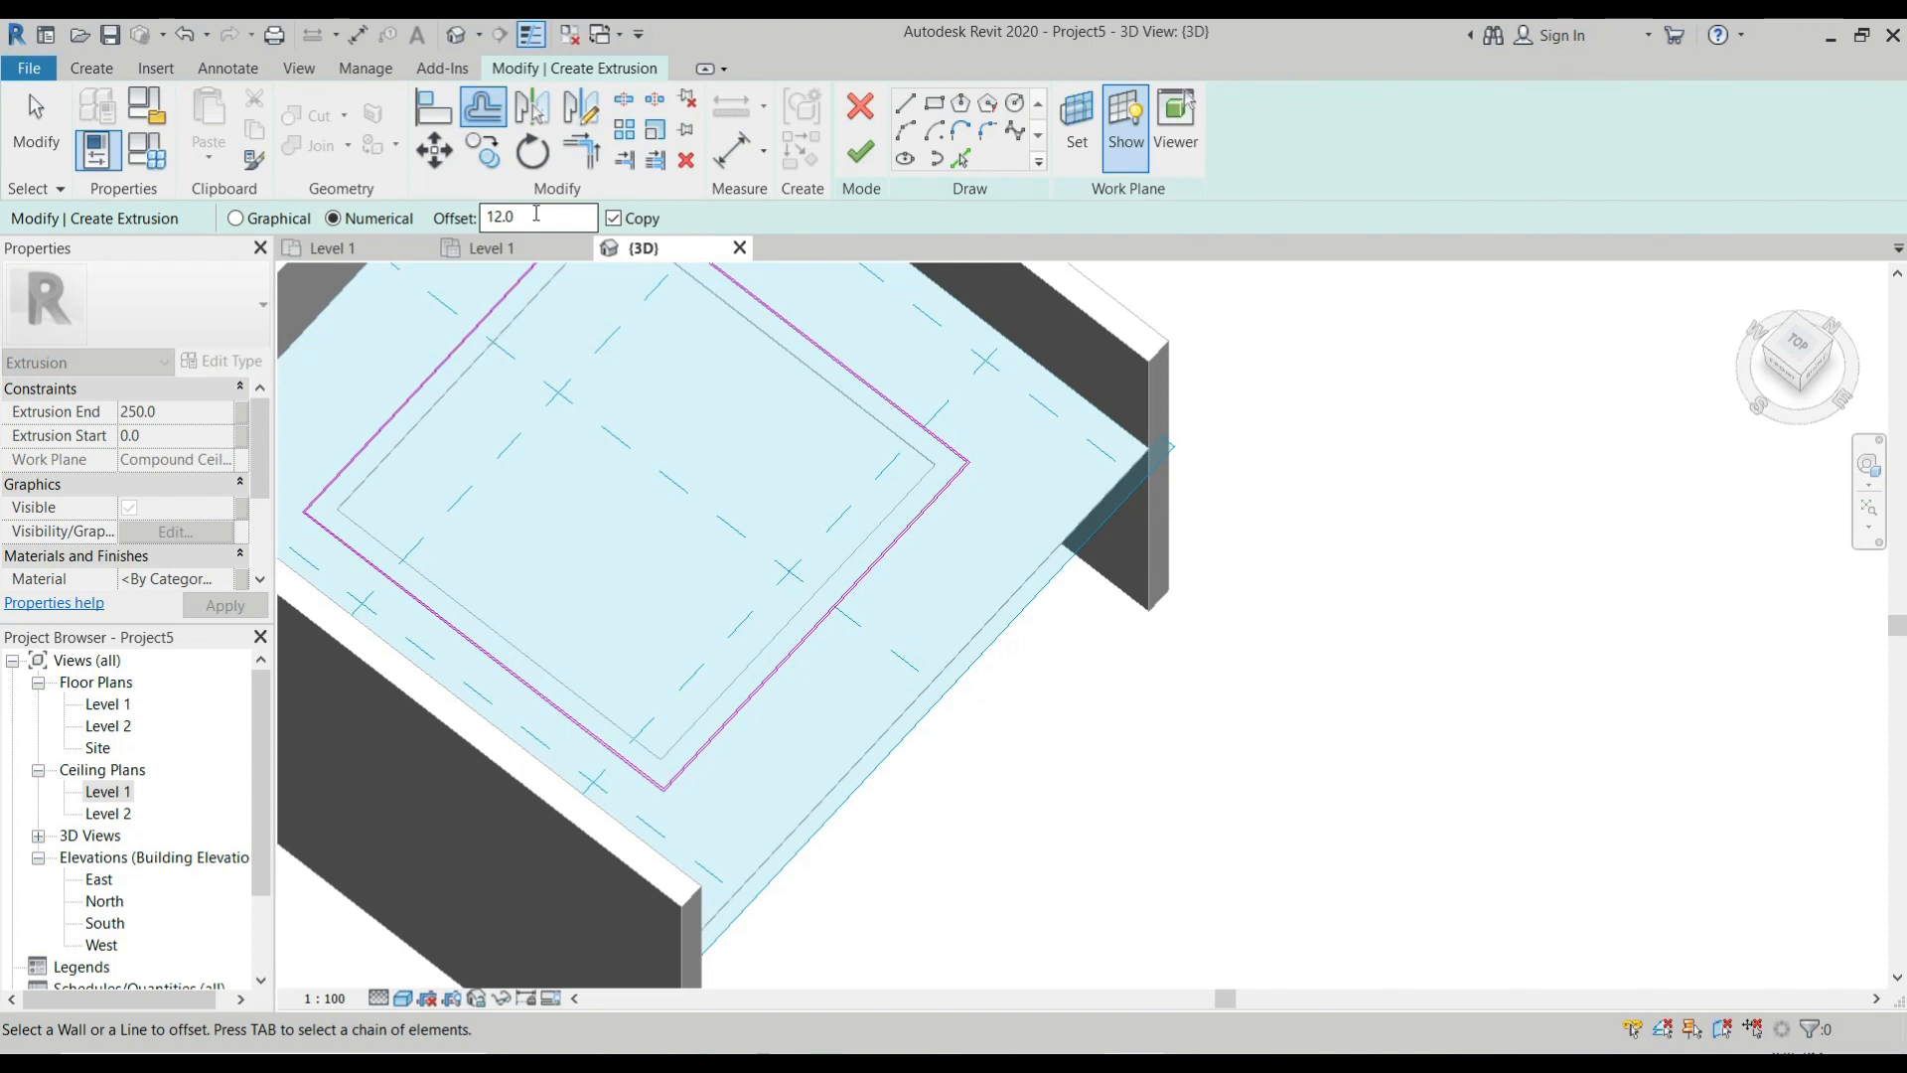
{"action": "left_click", "coordinate": [862, 157]}
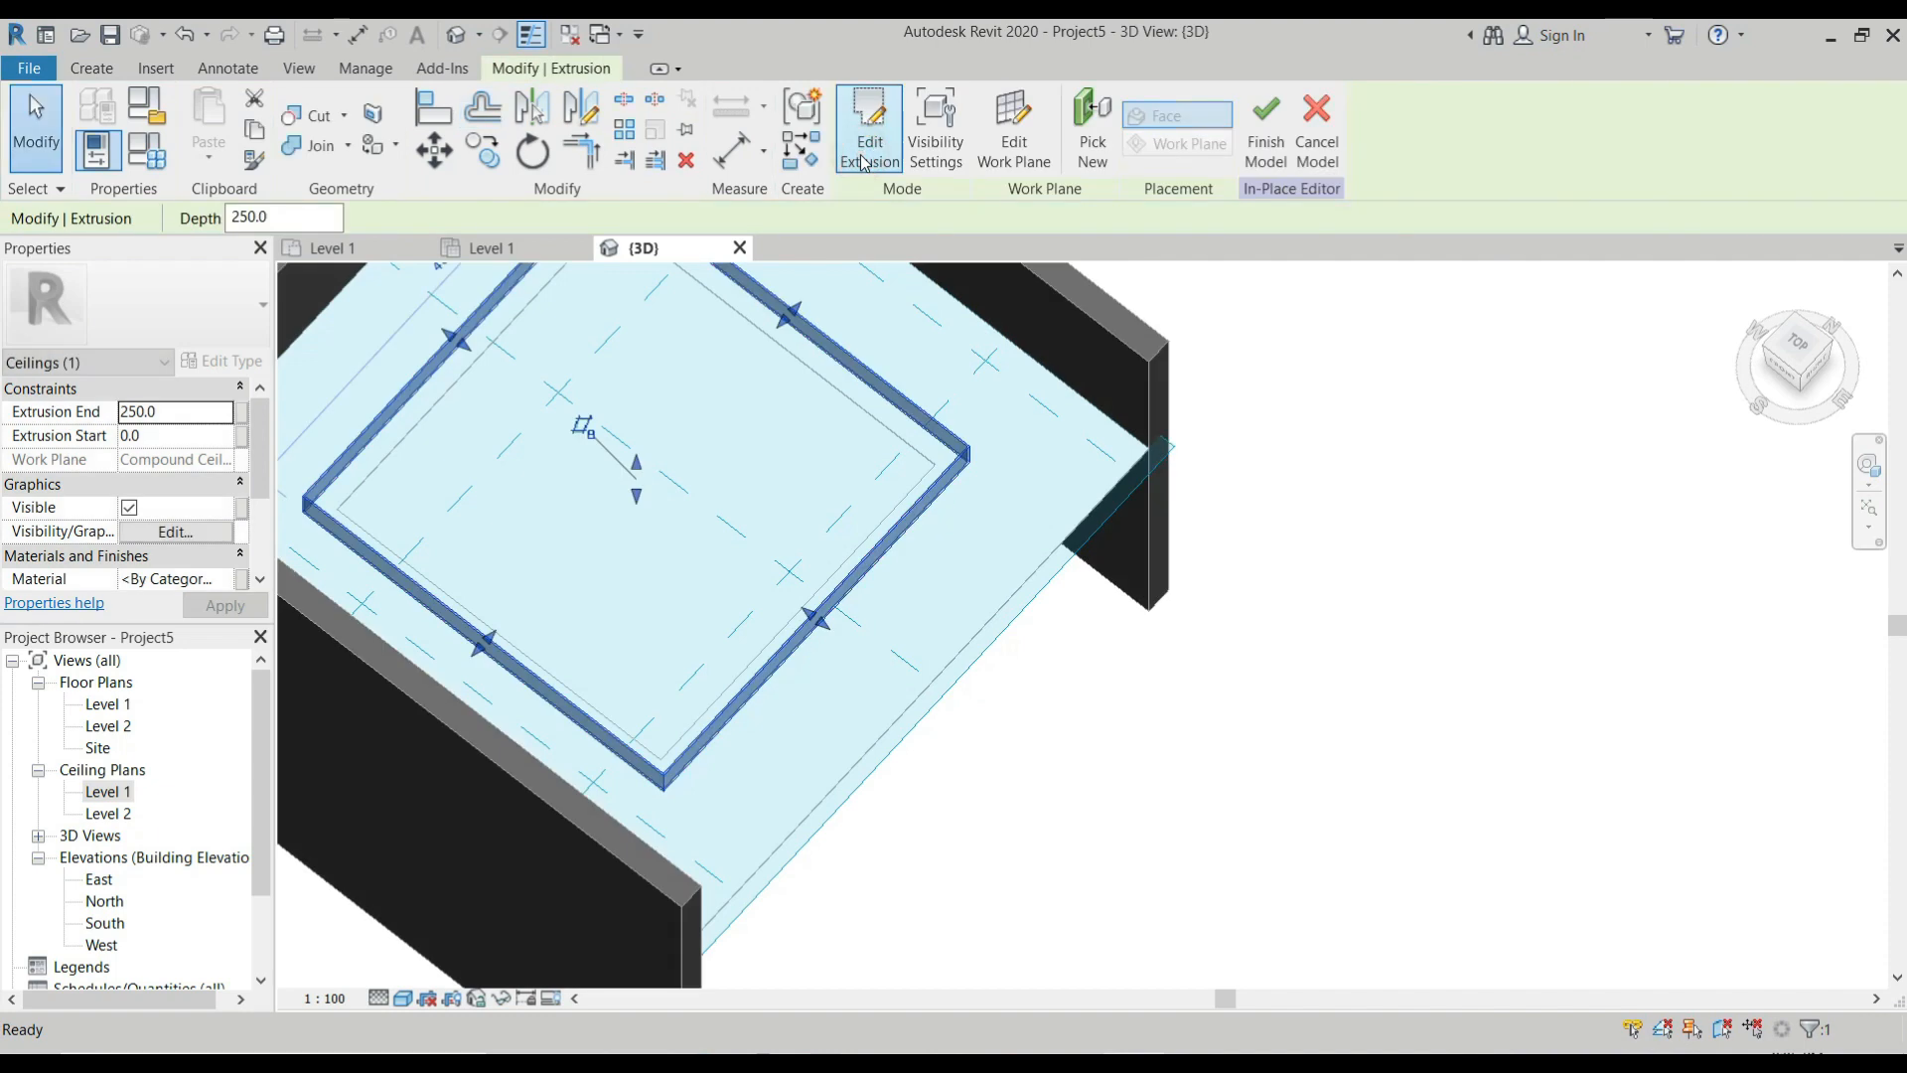
{"action": "scroll", "coordinate": [968, 448], "scroll_direction": "up", "scroll_amount": 3}
{"action": "scroll", "coordinate": [968, 448], "scroll_direction": "down", "scroll_amount": 6}
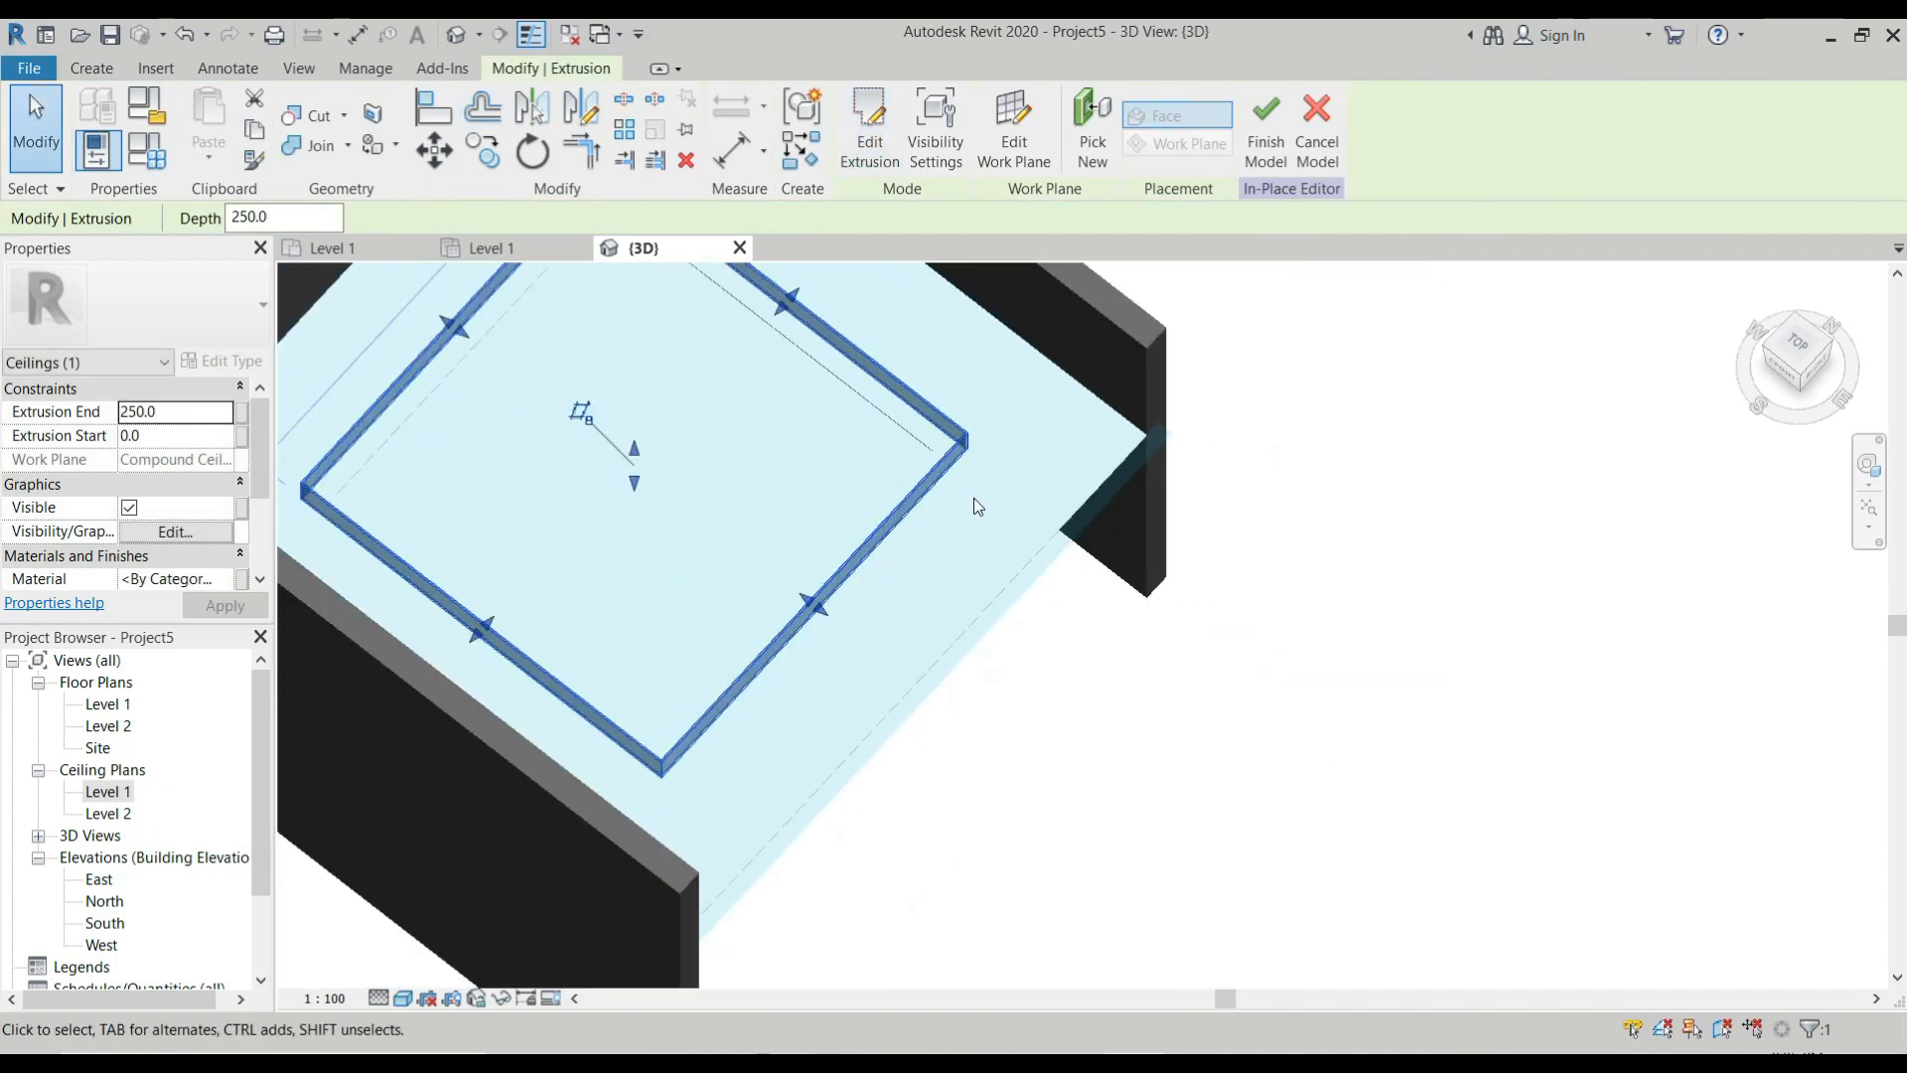
{"action": "middle_click_drag", "start_coordinate": [969, 476], "coordinate": [1226, 503], "text": "shift"}
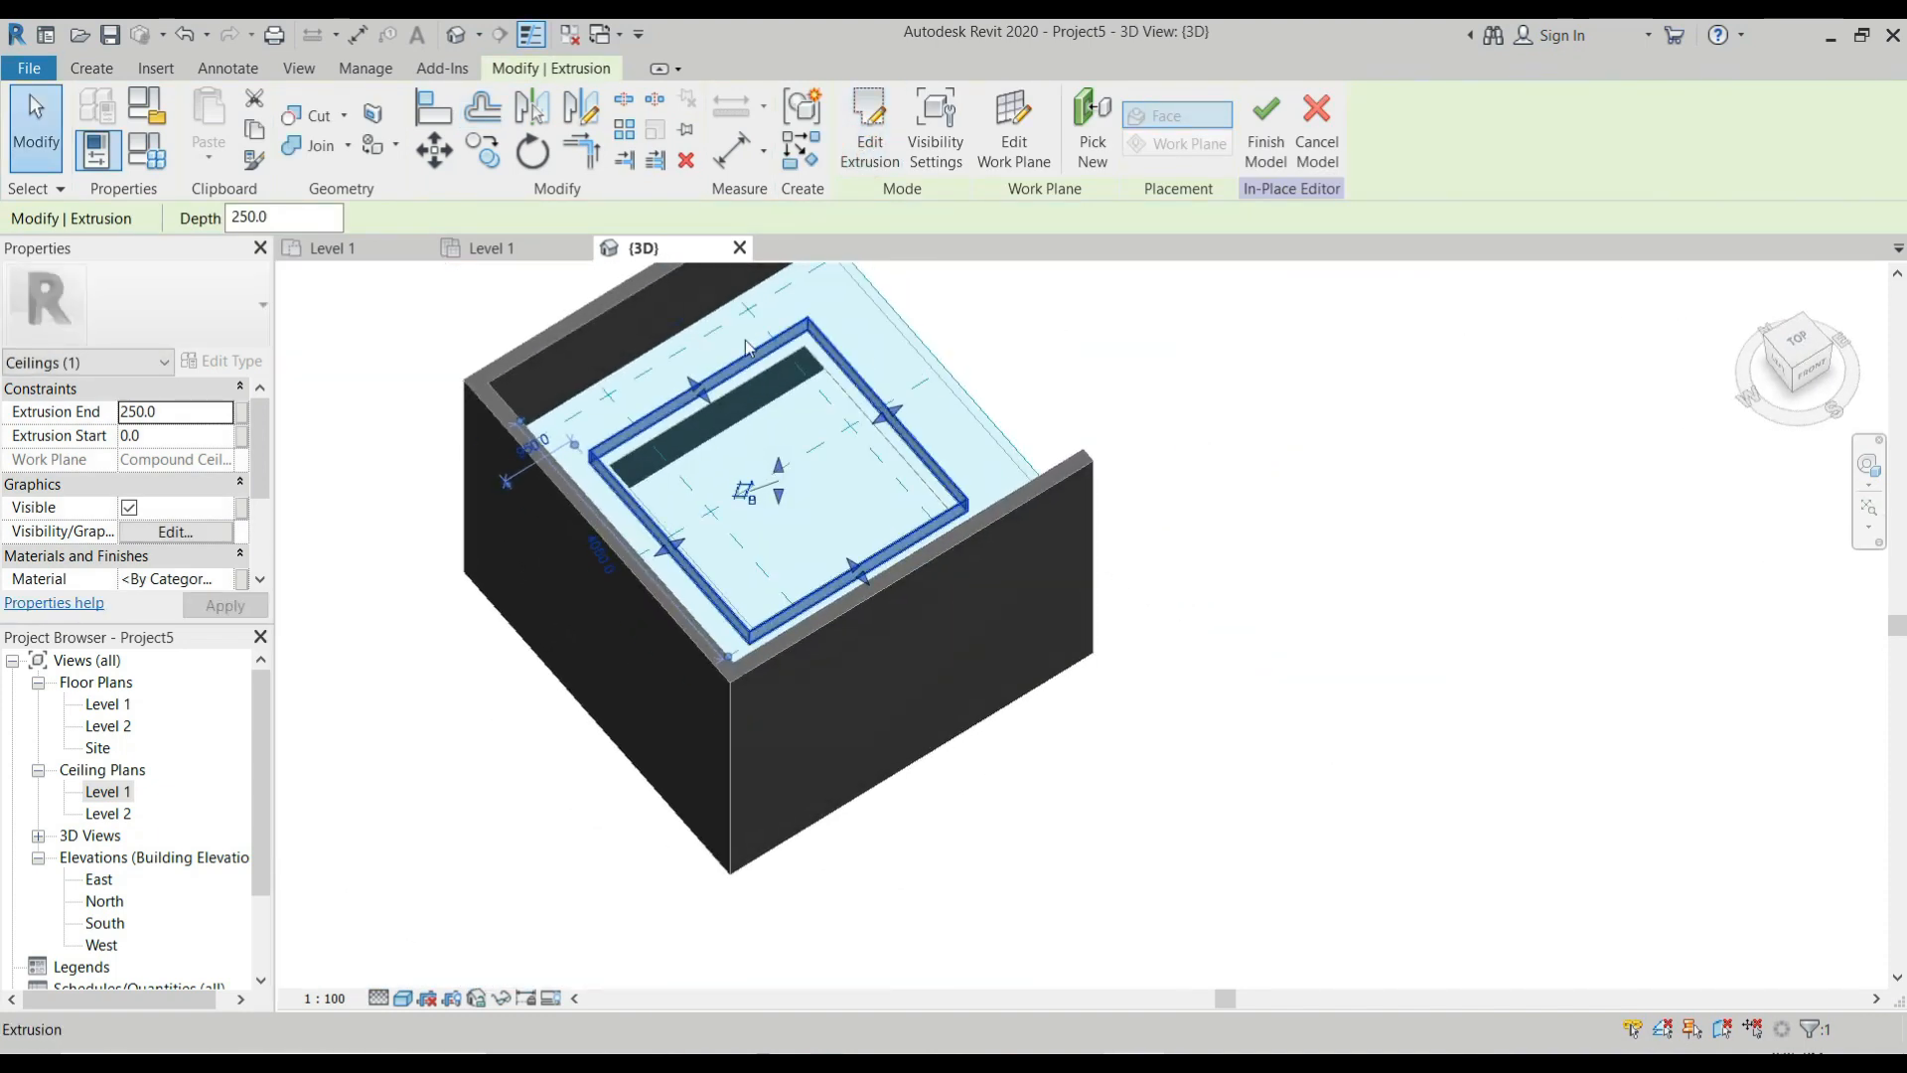
{"action": "scroll", "coordinate": [841, 344], "scroll_direction": "up", "scroll_amount": 6}
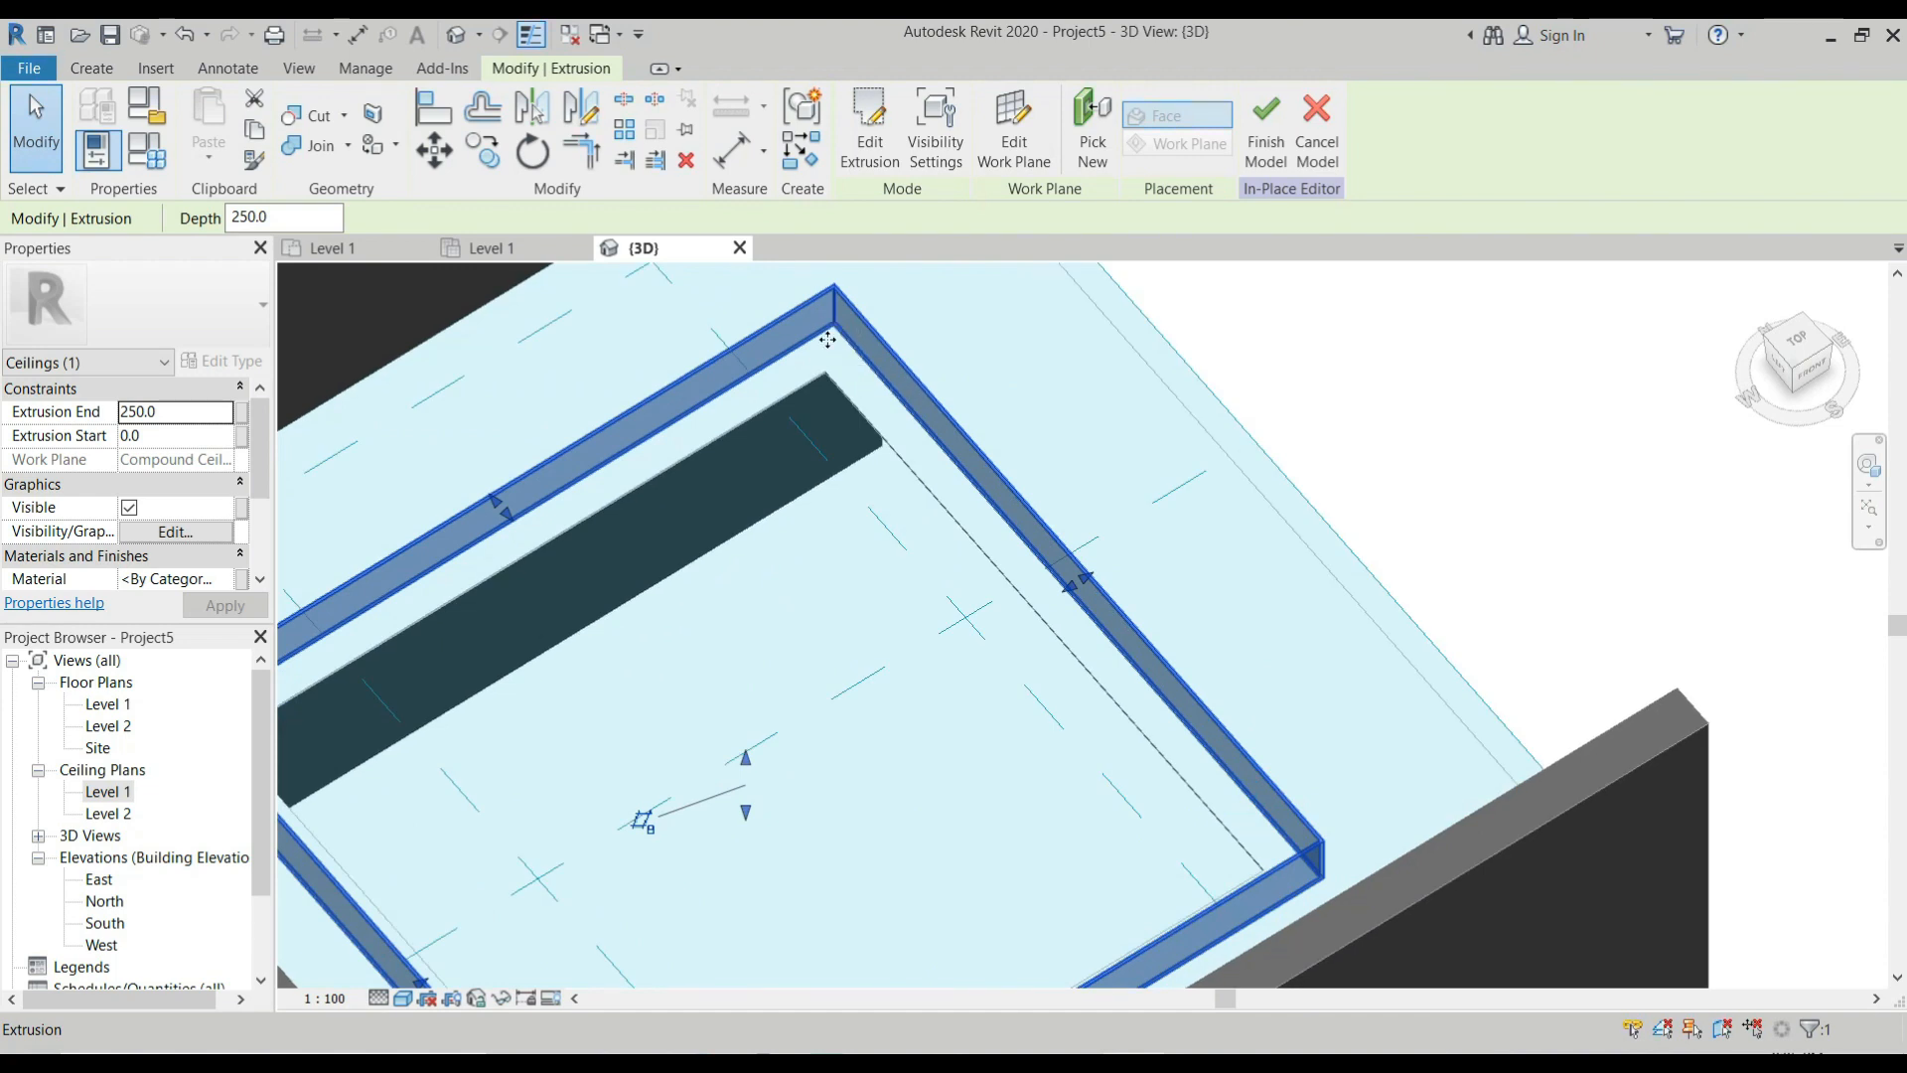
{"action": "scroll", "coordinate": [848, 347], "scroll_direction": "down", "scroll_amount": 4}
{"action": "scroll", "coordinate": [908, 346], "scroll_direction": "down", "scroll_amount": 2}
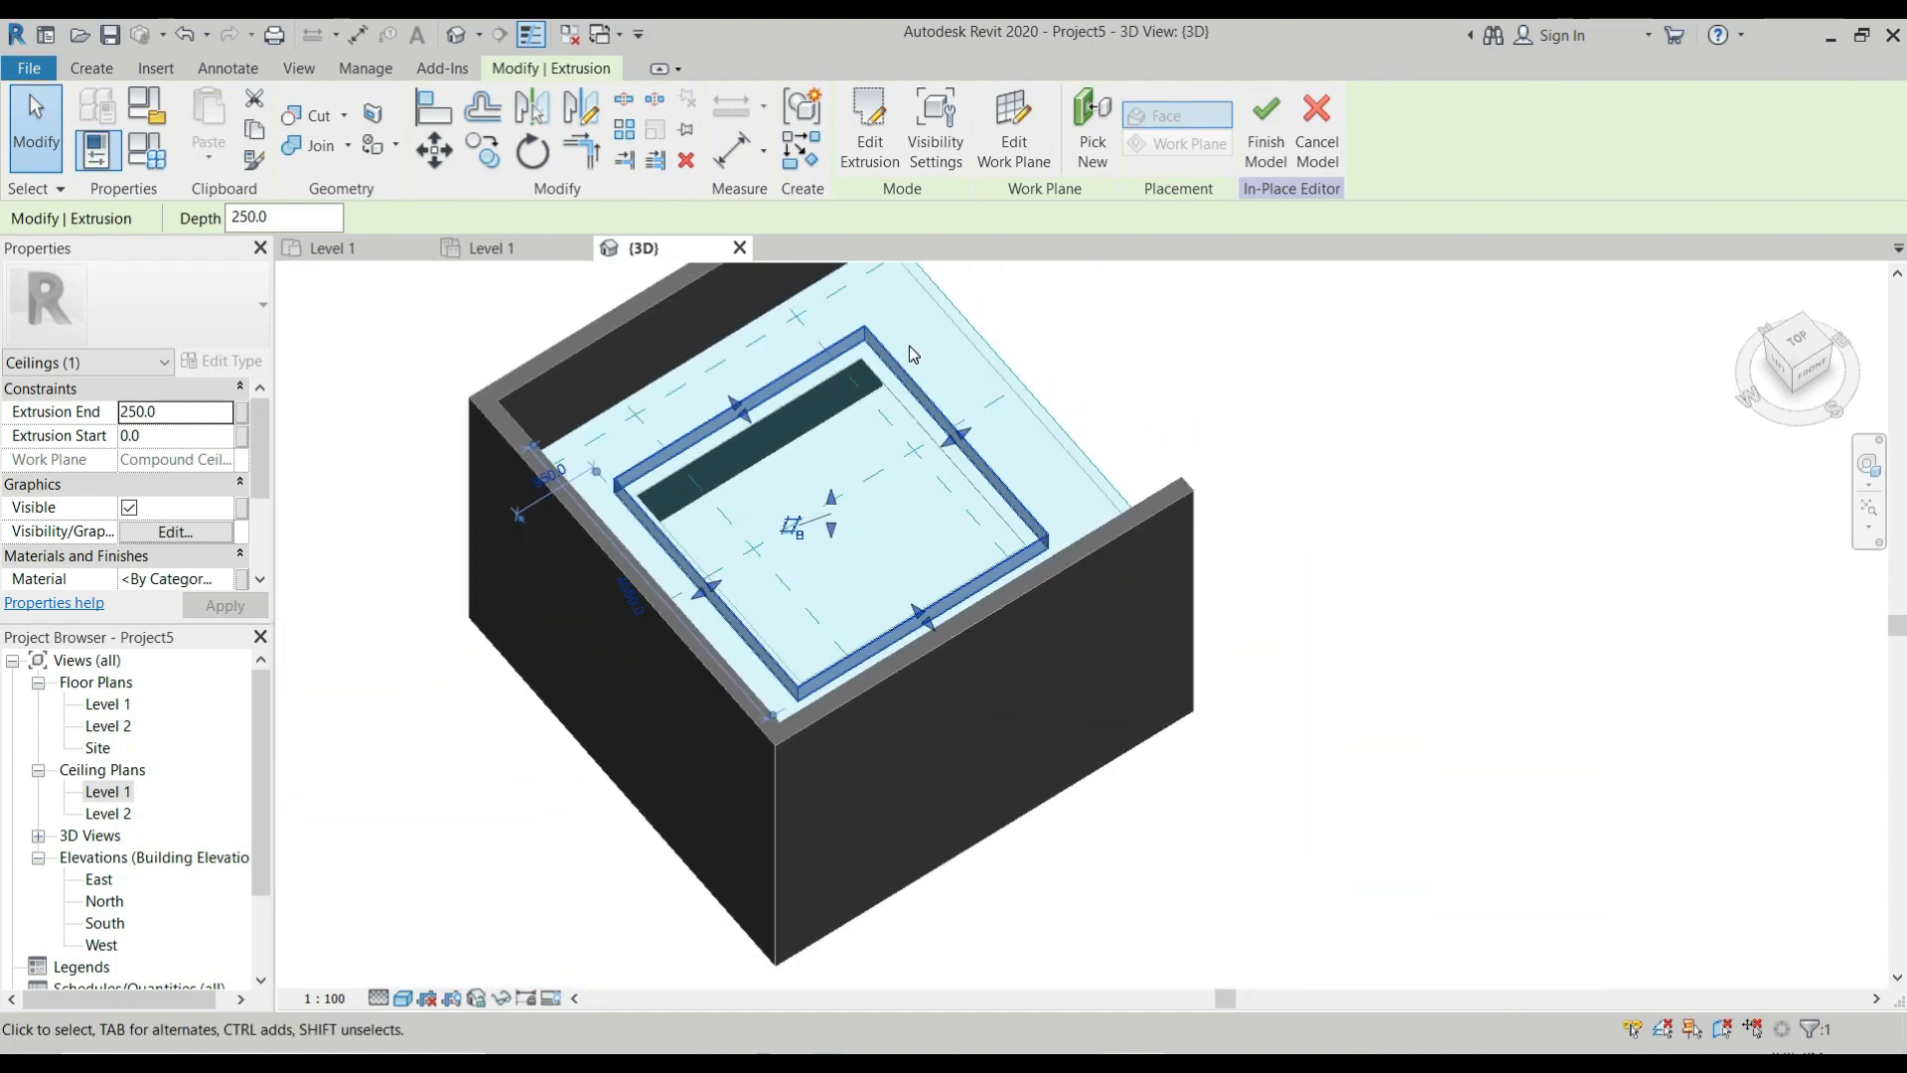
{"action": "left_click", "coordinate": [1267, 149]}
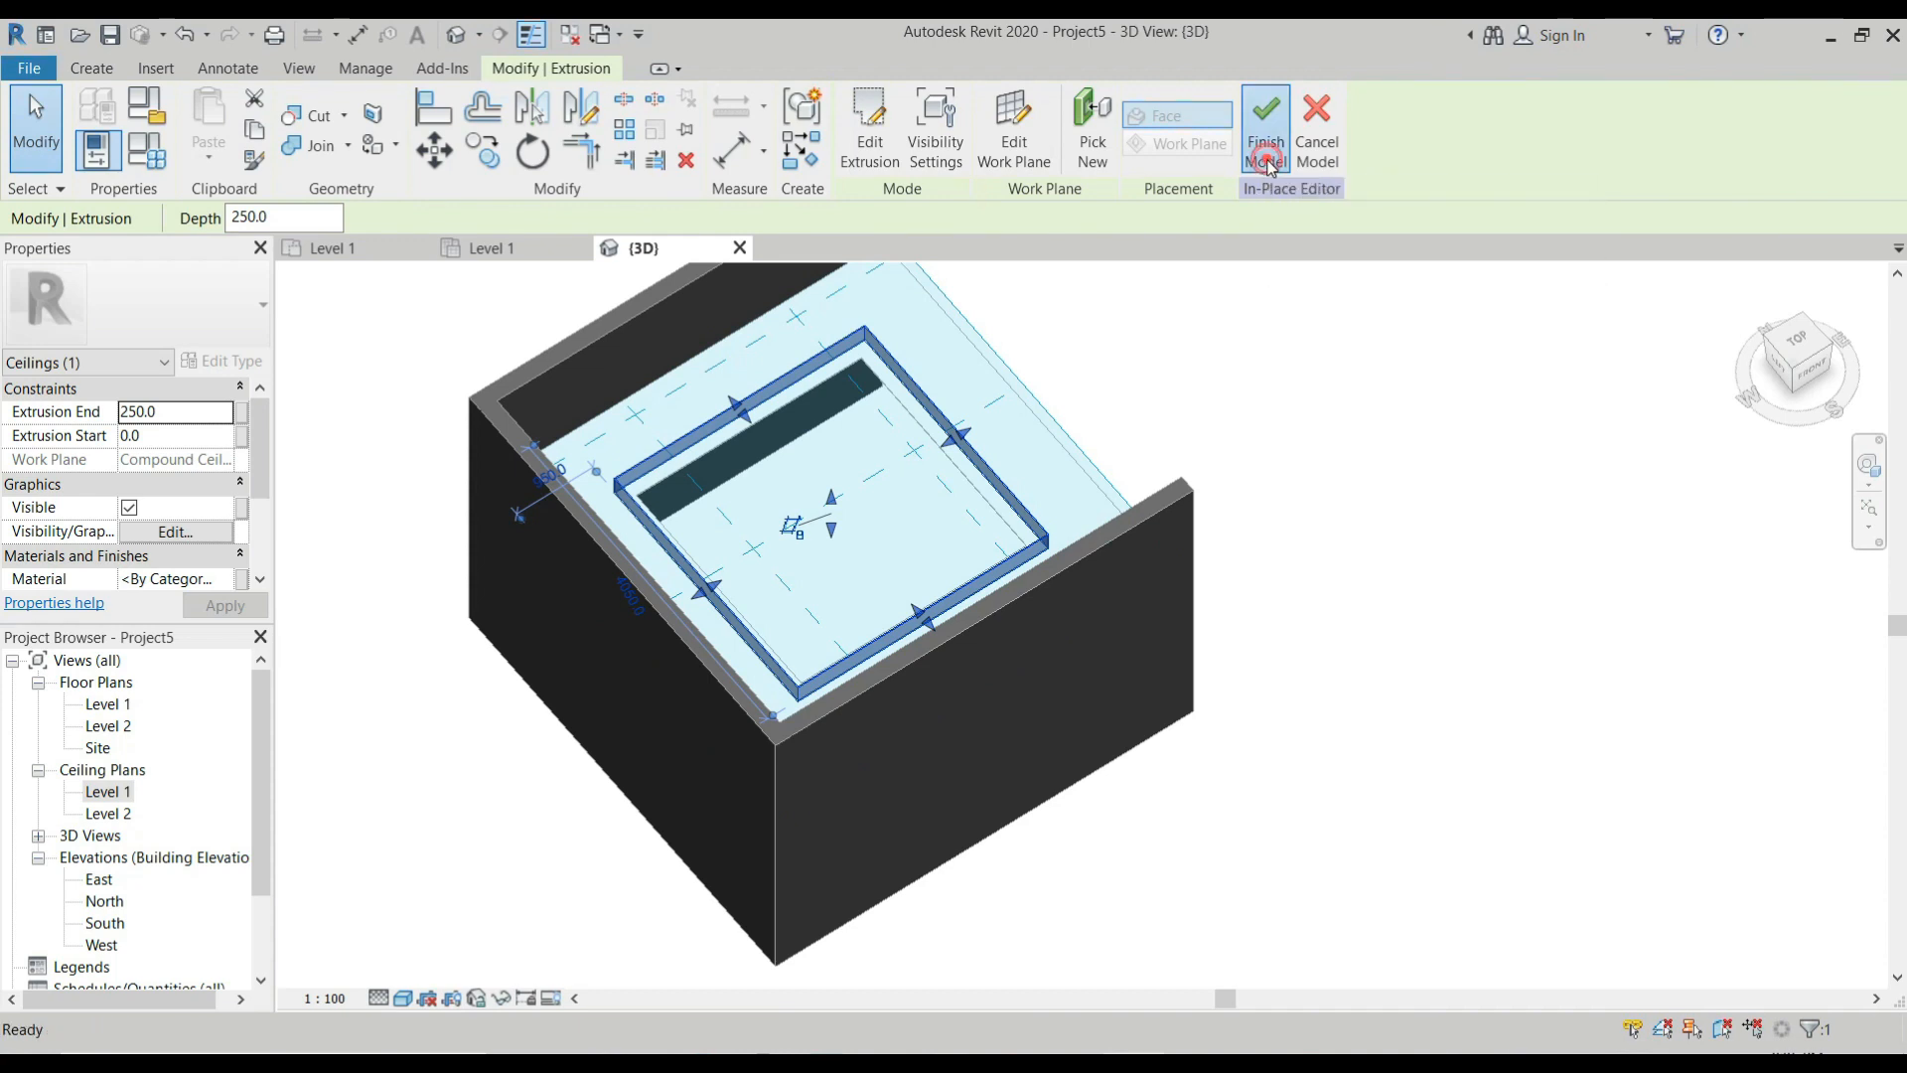
Examine the raised in-place frame around the ceiling opening from different angles in the 3D view.
{"action": "scroll", "coordinate": [921, 389], "scroll_direction": "up", "scroll_amount": 5}
{"action": "scroll", "coordinate": [922, 389], "scroll_direction": "down", "scroll_amount": 4}
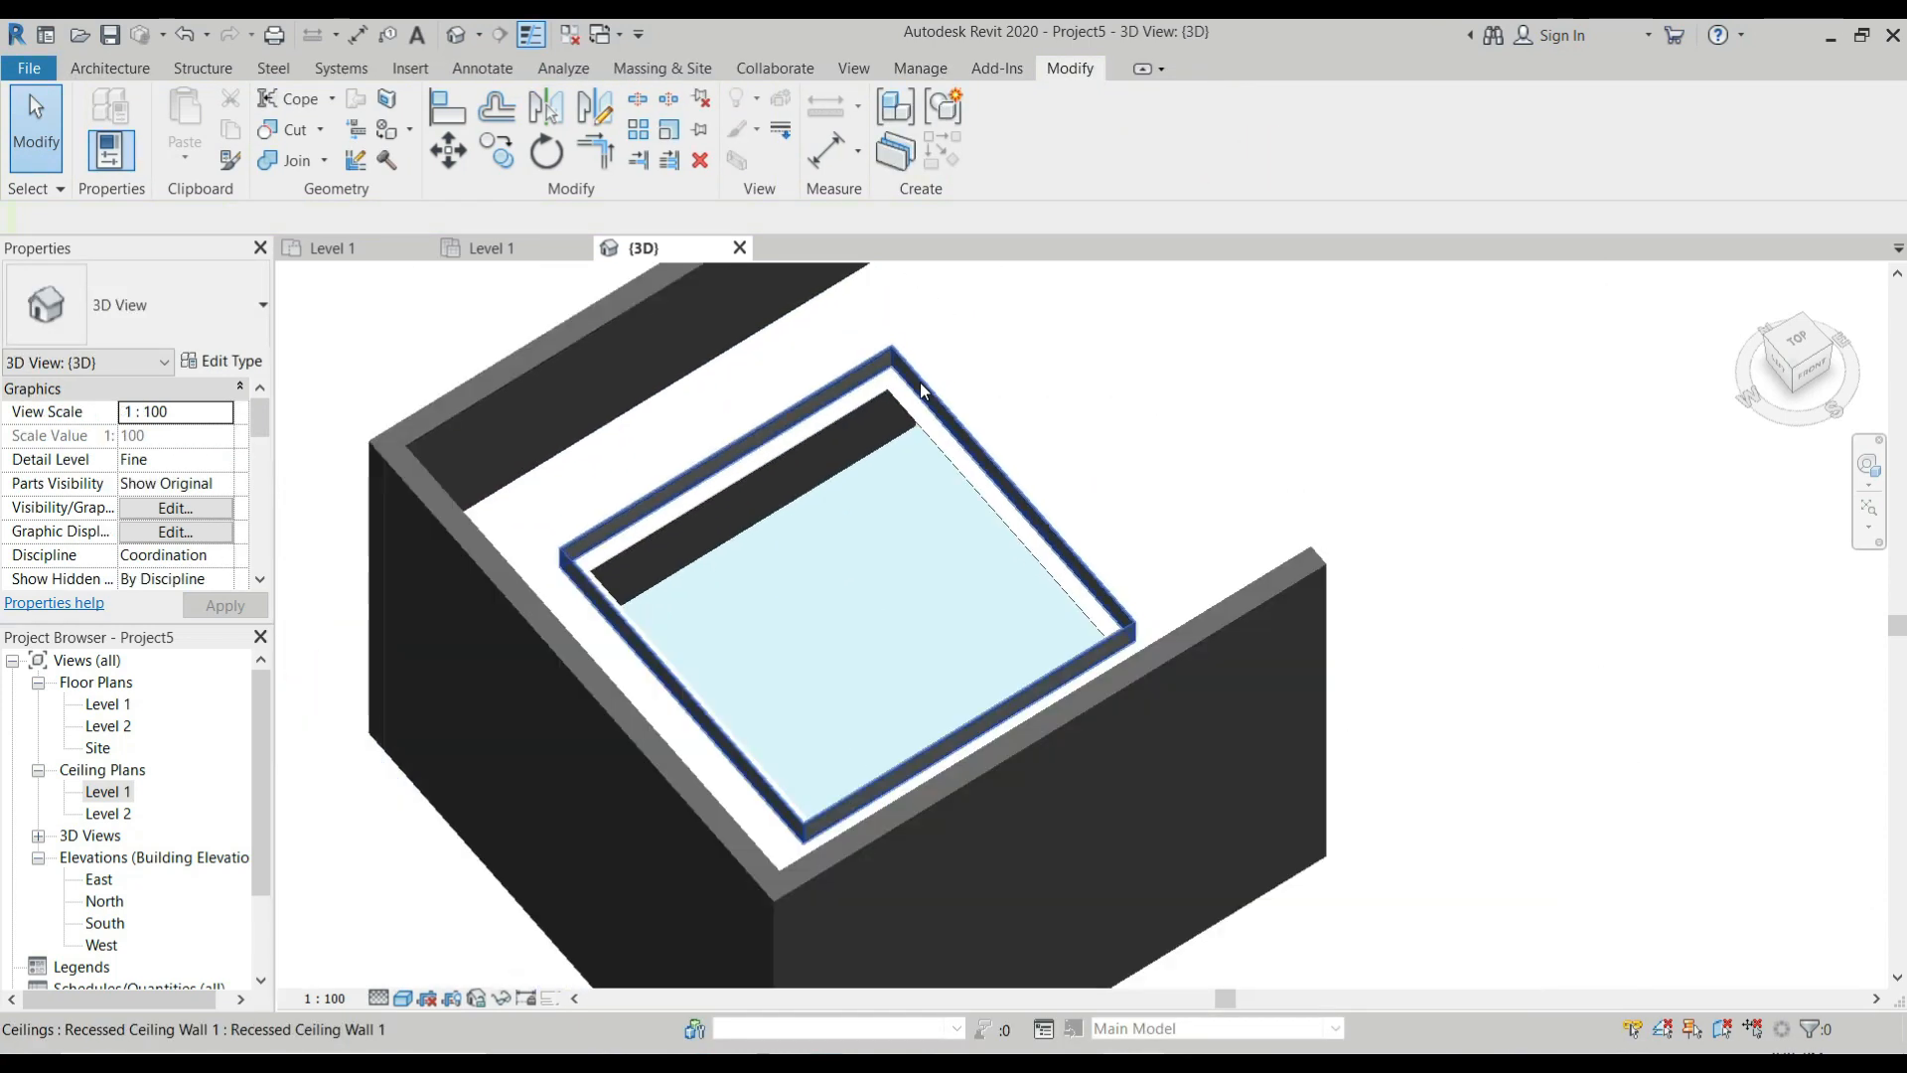
{"action": "scroll", "coordinate": [915, 382], "scroll_direction": "up", "scroll_amount": 5}
{"action": "scroll", "coordinate": [914, 354], "scroll_direction": "down", "scroll_amount": 2}
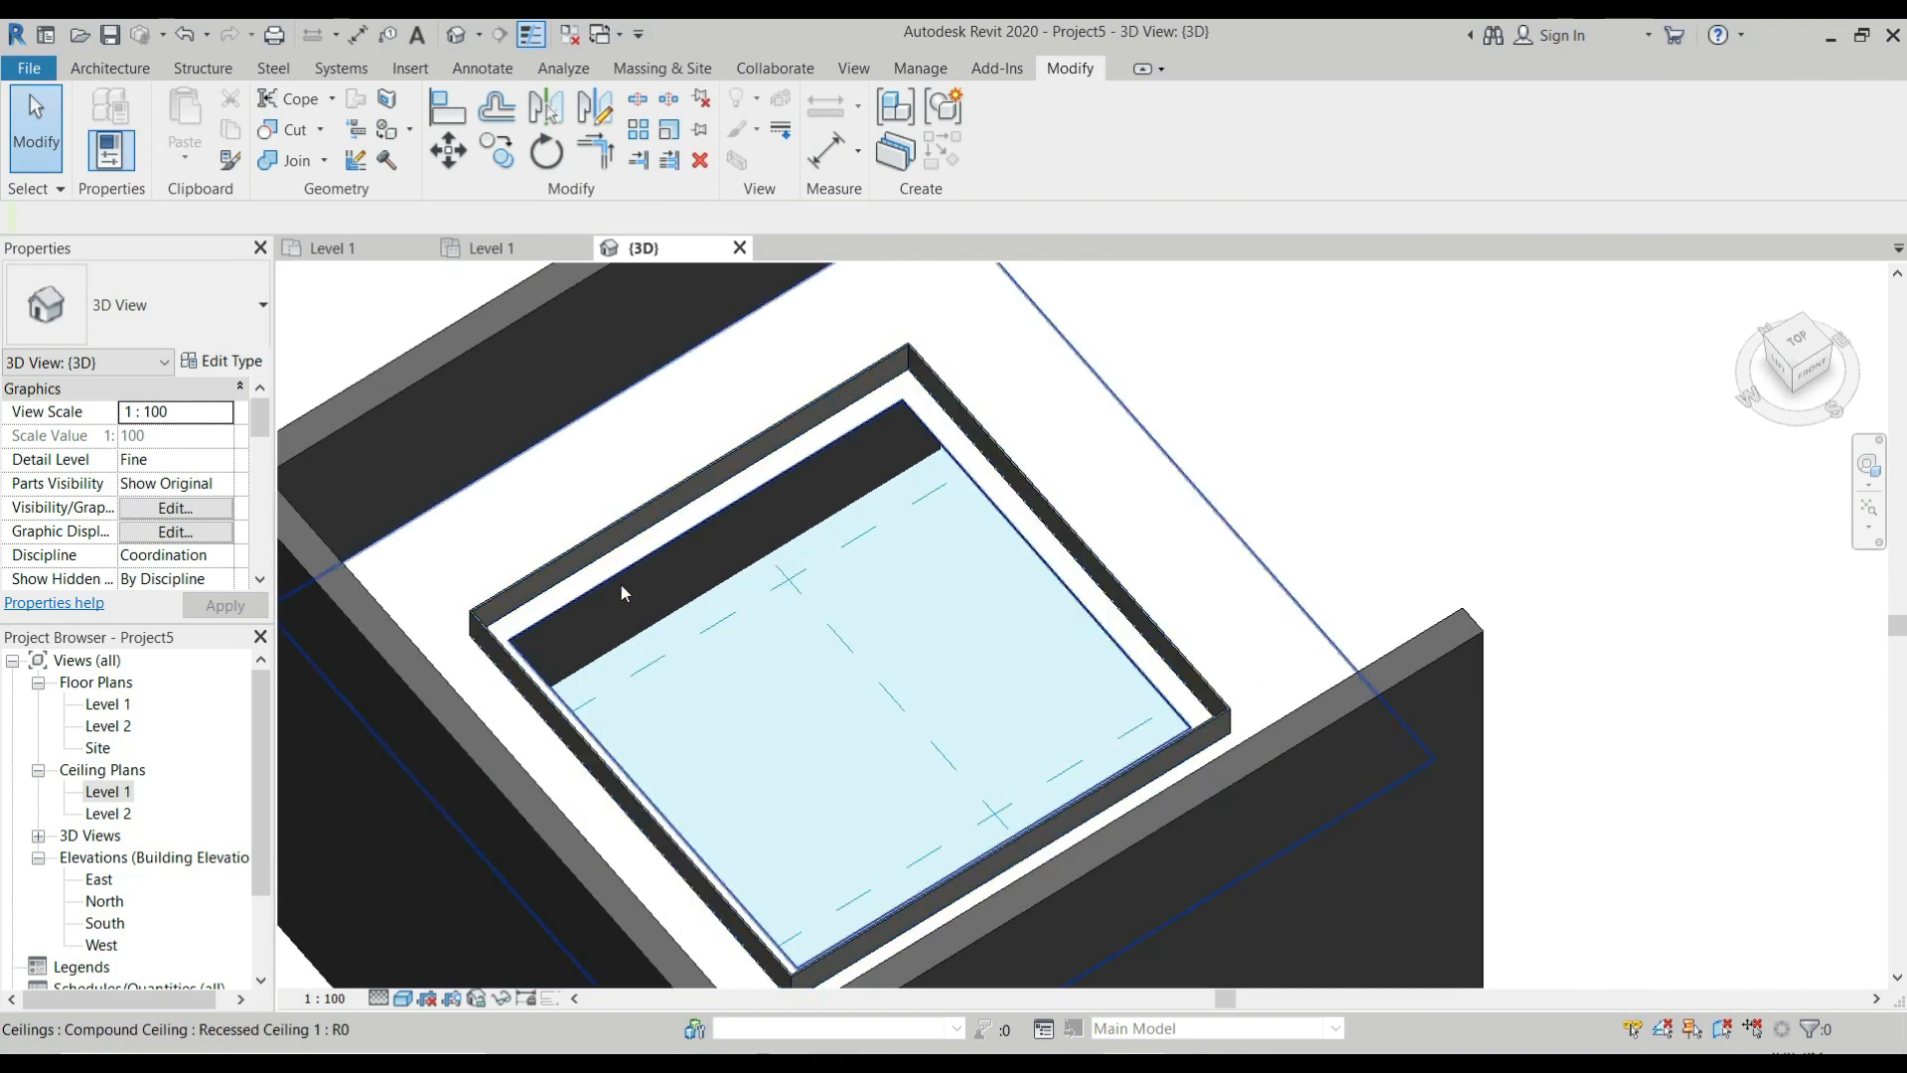
{"action": "scroll", "coordinate": [856, 413], "scroll_direction": "down", "scroll_amount": 2}
{"action": "scroll", "coordinate": [898, 355], "scroll_direction": "up", "scroll_amount": 2}
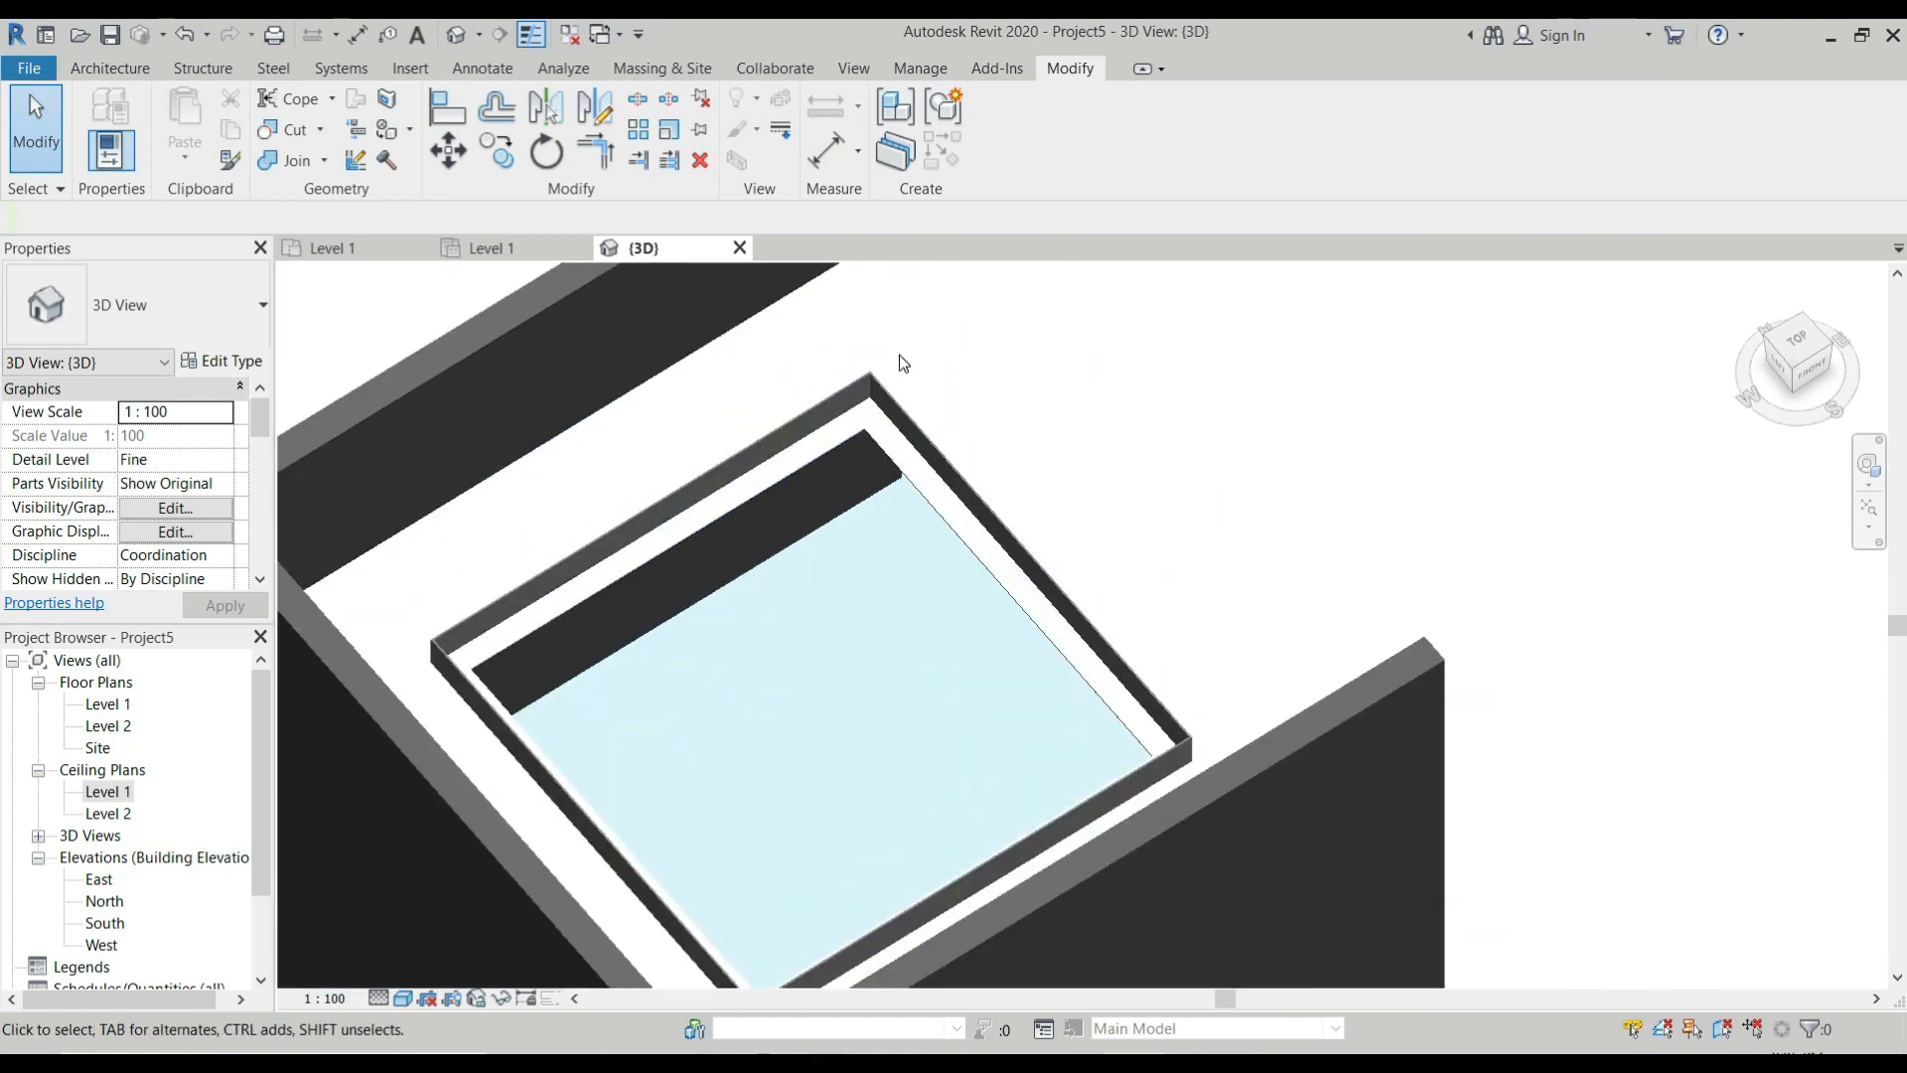
{"action": "scroll", "coordinate": [884, 367], "scroll_direction": "down", "scroll_amount": 2}
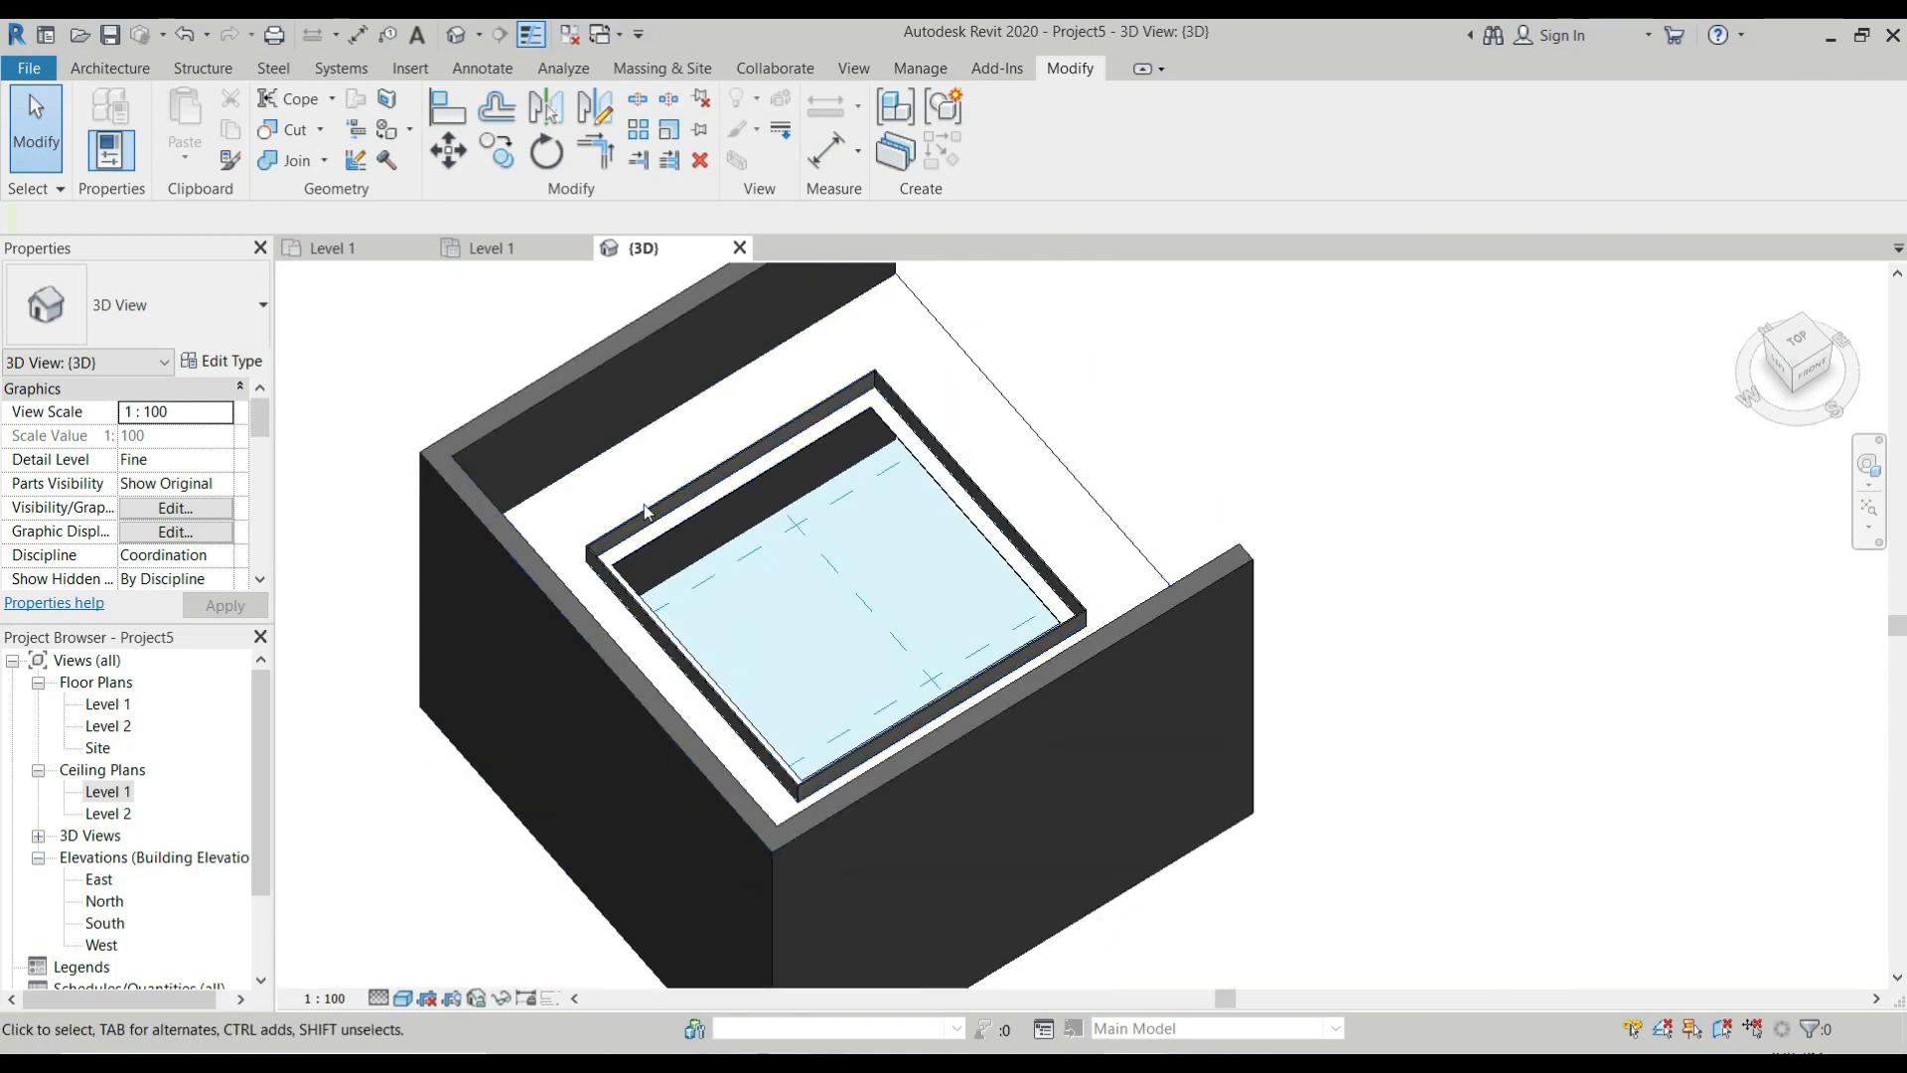
{"action": "scroll", "coordinate": [794, 422], "scroll_direction": "down", "scroll_amount": 2}
{"action": "middle_click_drag", "start_coordinate": [978, 463], "coordinate": [607, 525], "text": "shift"}
Start a sketched-boundary ceiling of the Recessed Ceiling 1 type for the panel above the opening.
{"action": "left_click", "coordinate": [113, 67]}
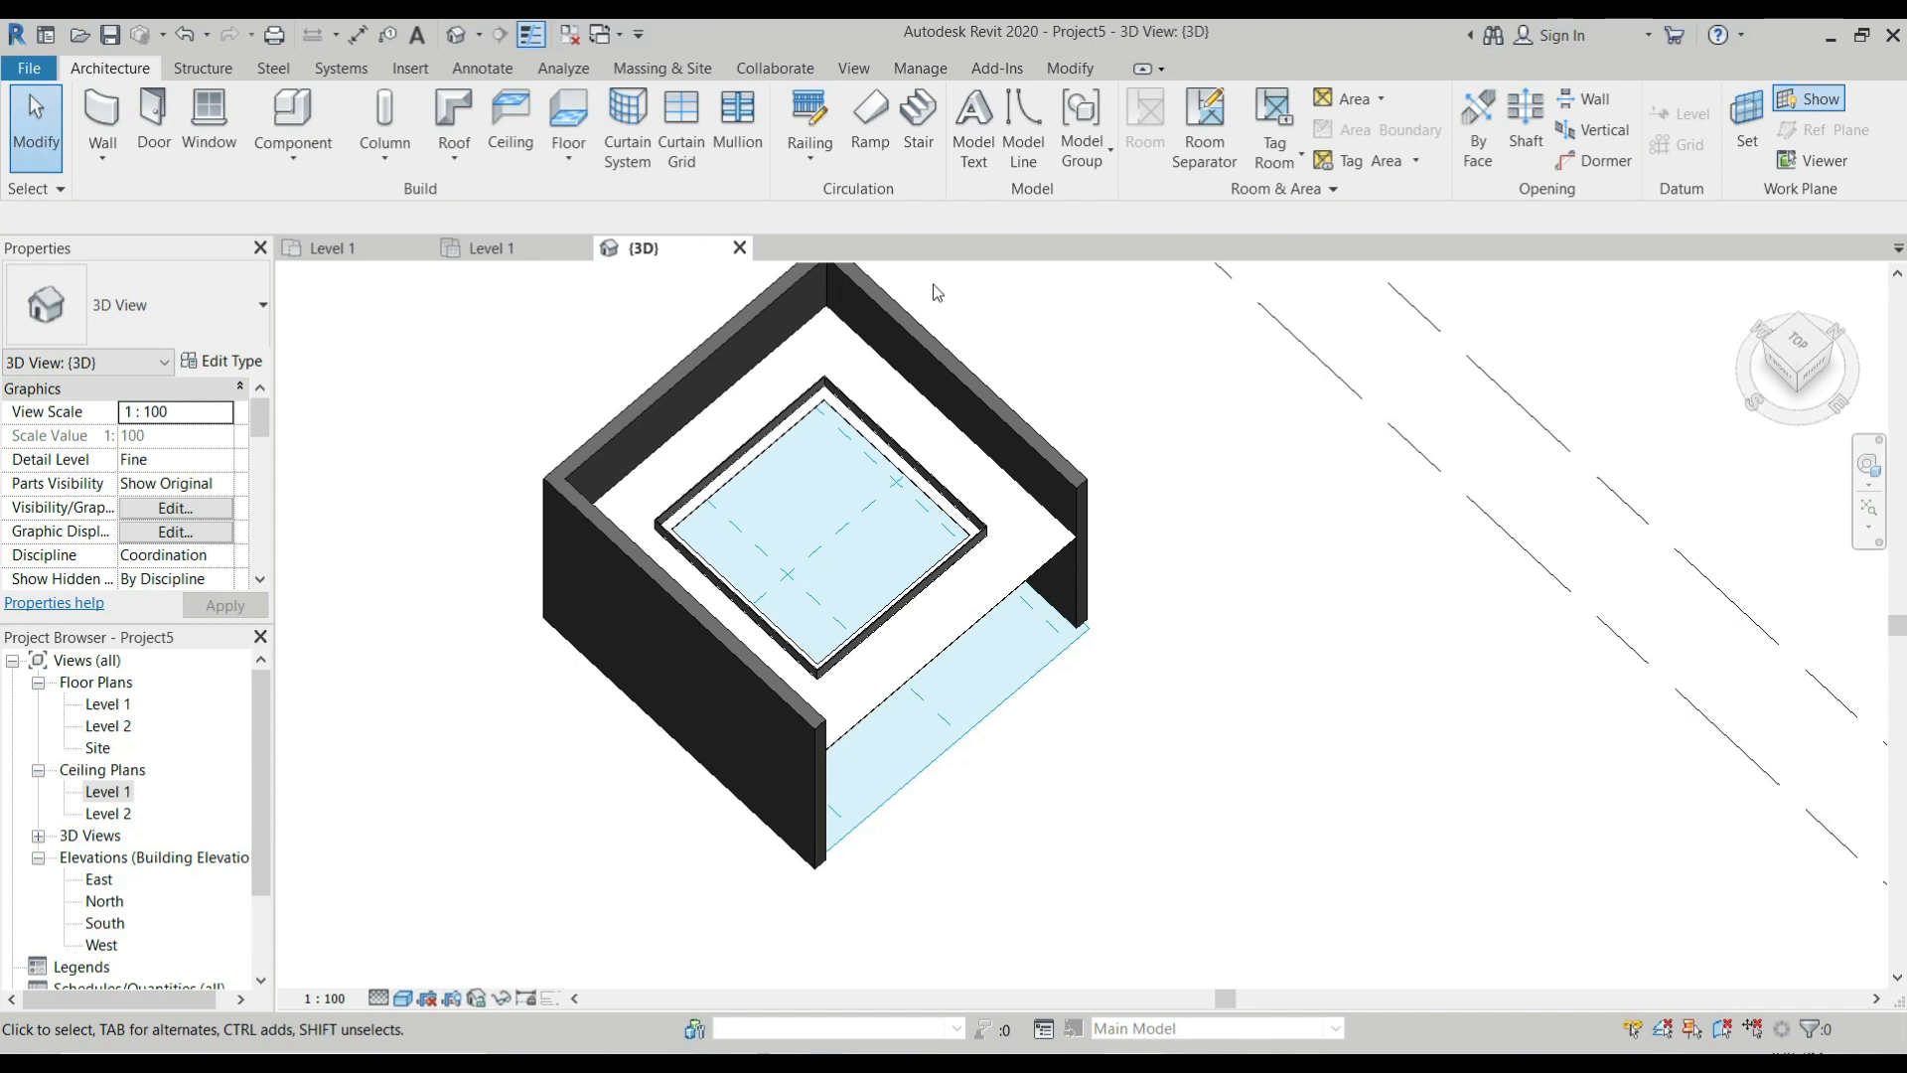
{"action": "left_click", "coordinate": [510, 127]}
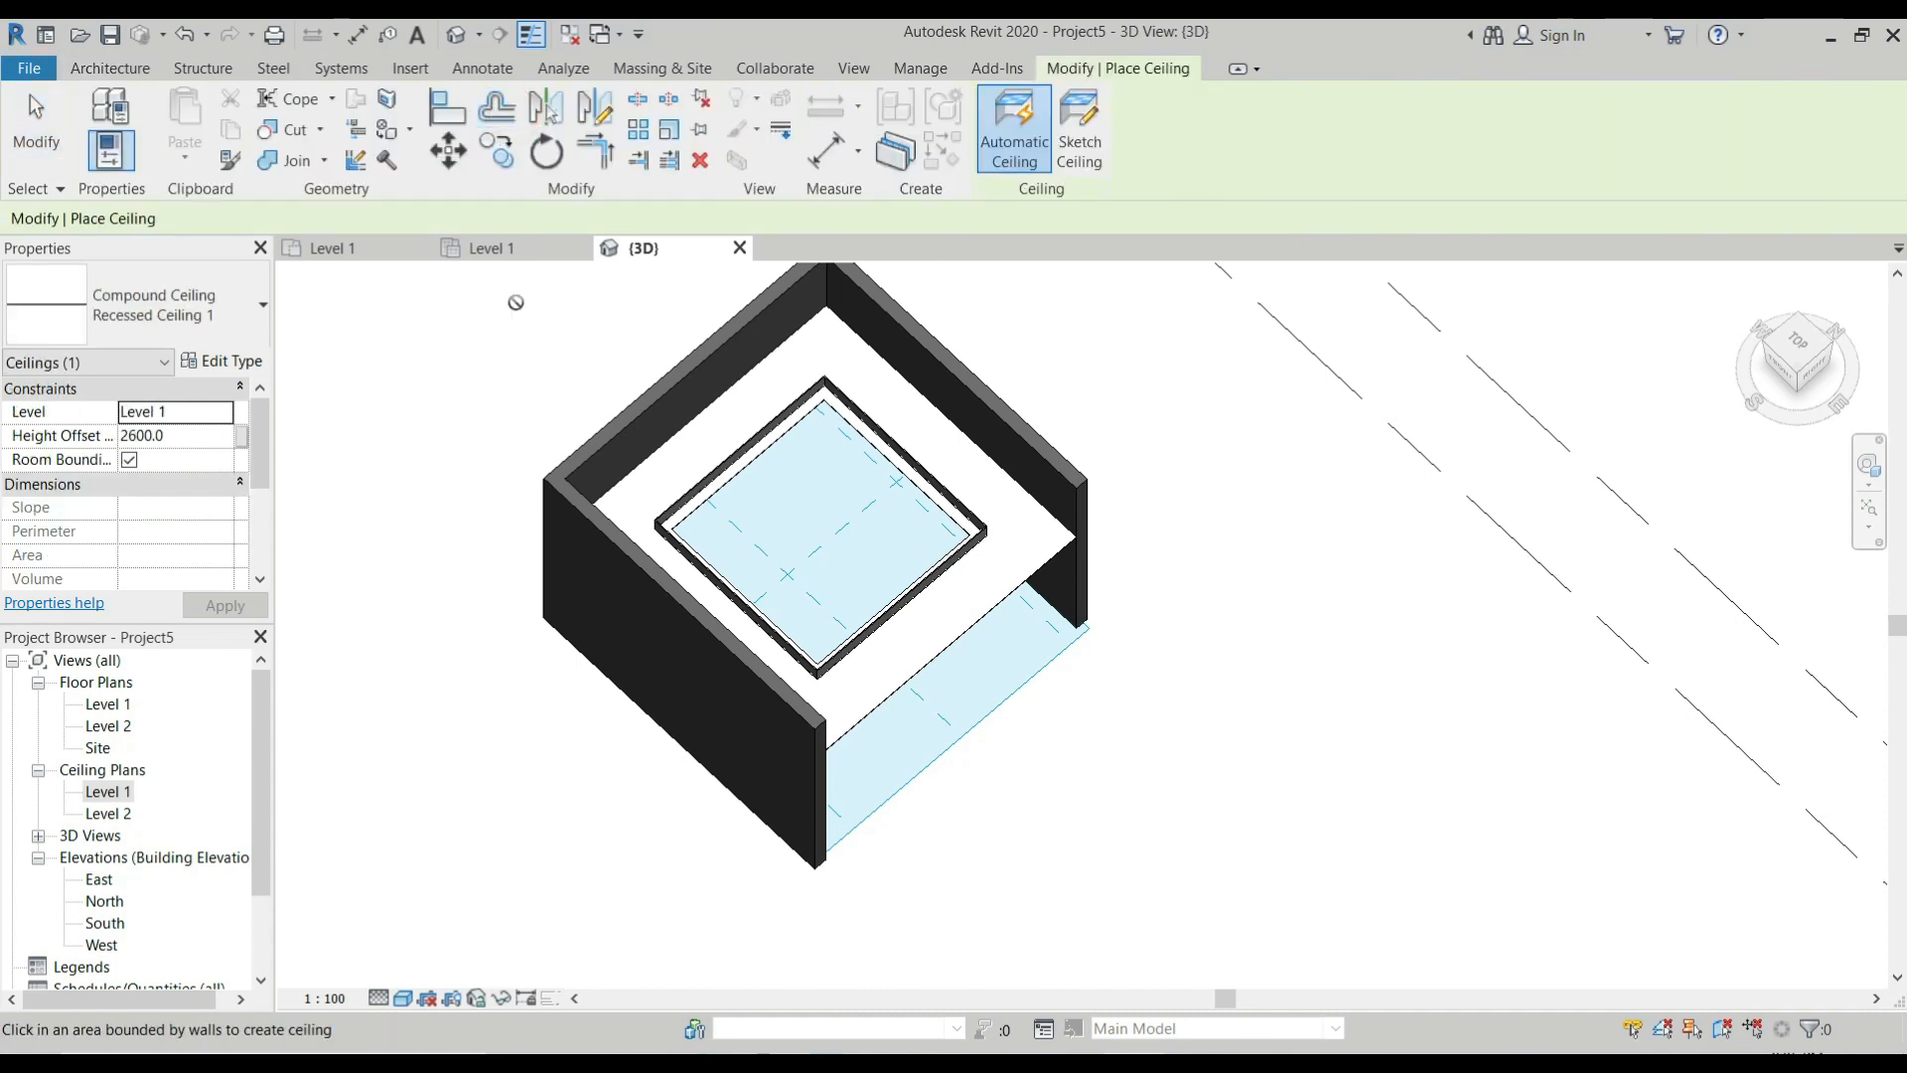
{"action": "left_click", "coordinate": [1078, 129]}
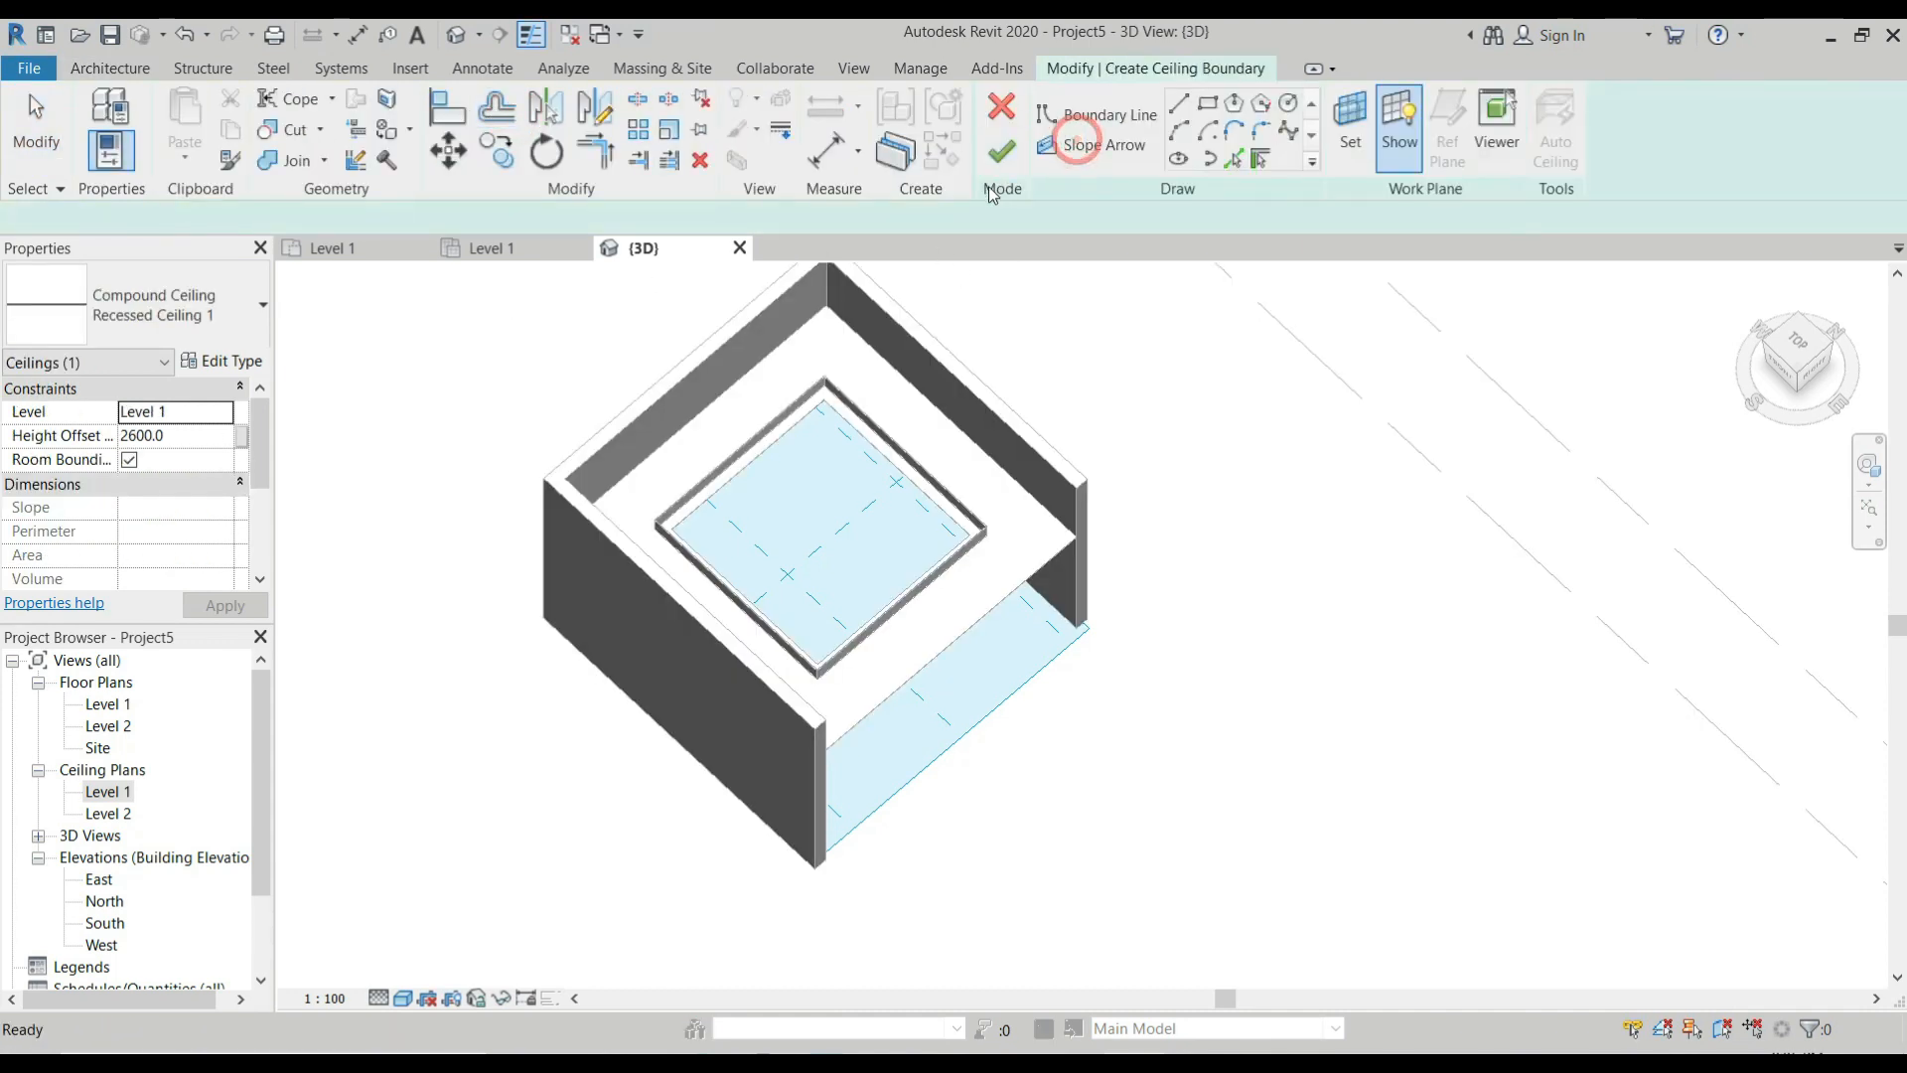
{"action": "scroll", "coordinate": [822, 372], "scroll_direction": "up", "scroll_amount": 3}
{"action": "scroll", "coordinate": [822, 372], "scroll_direction": "up", "scroll_amount": 3}
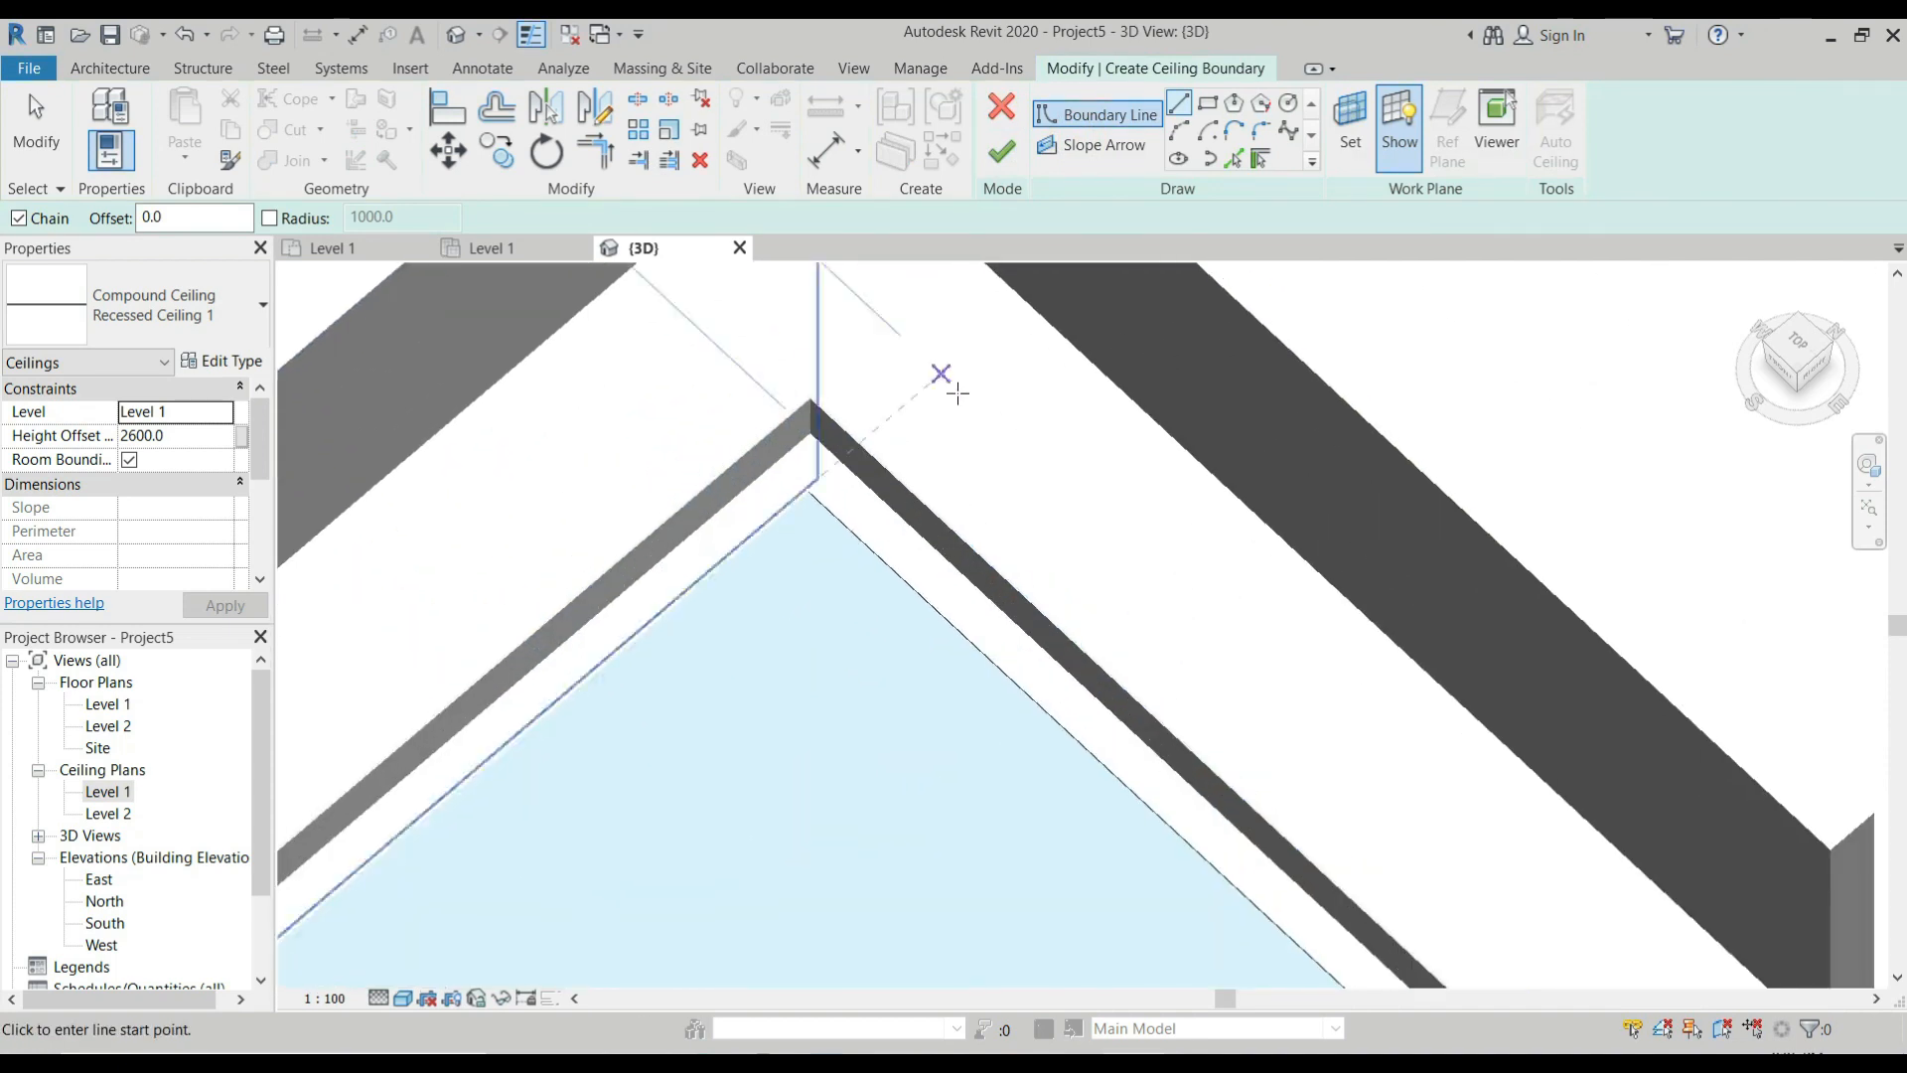
{"action": "left_click", "coordinate": [1208, 104]}
{"action": "scroll", "coordinate": [817, 427], "scroll_direction": "up", "scroll_amount": 4}
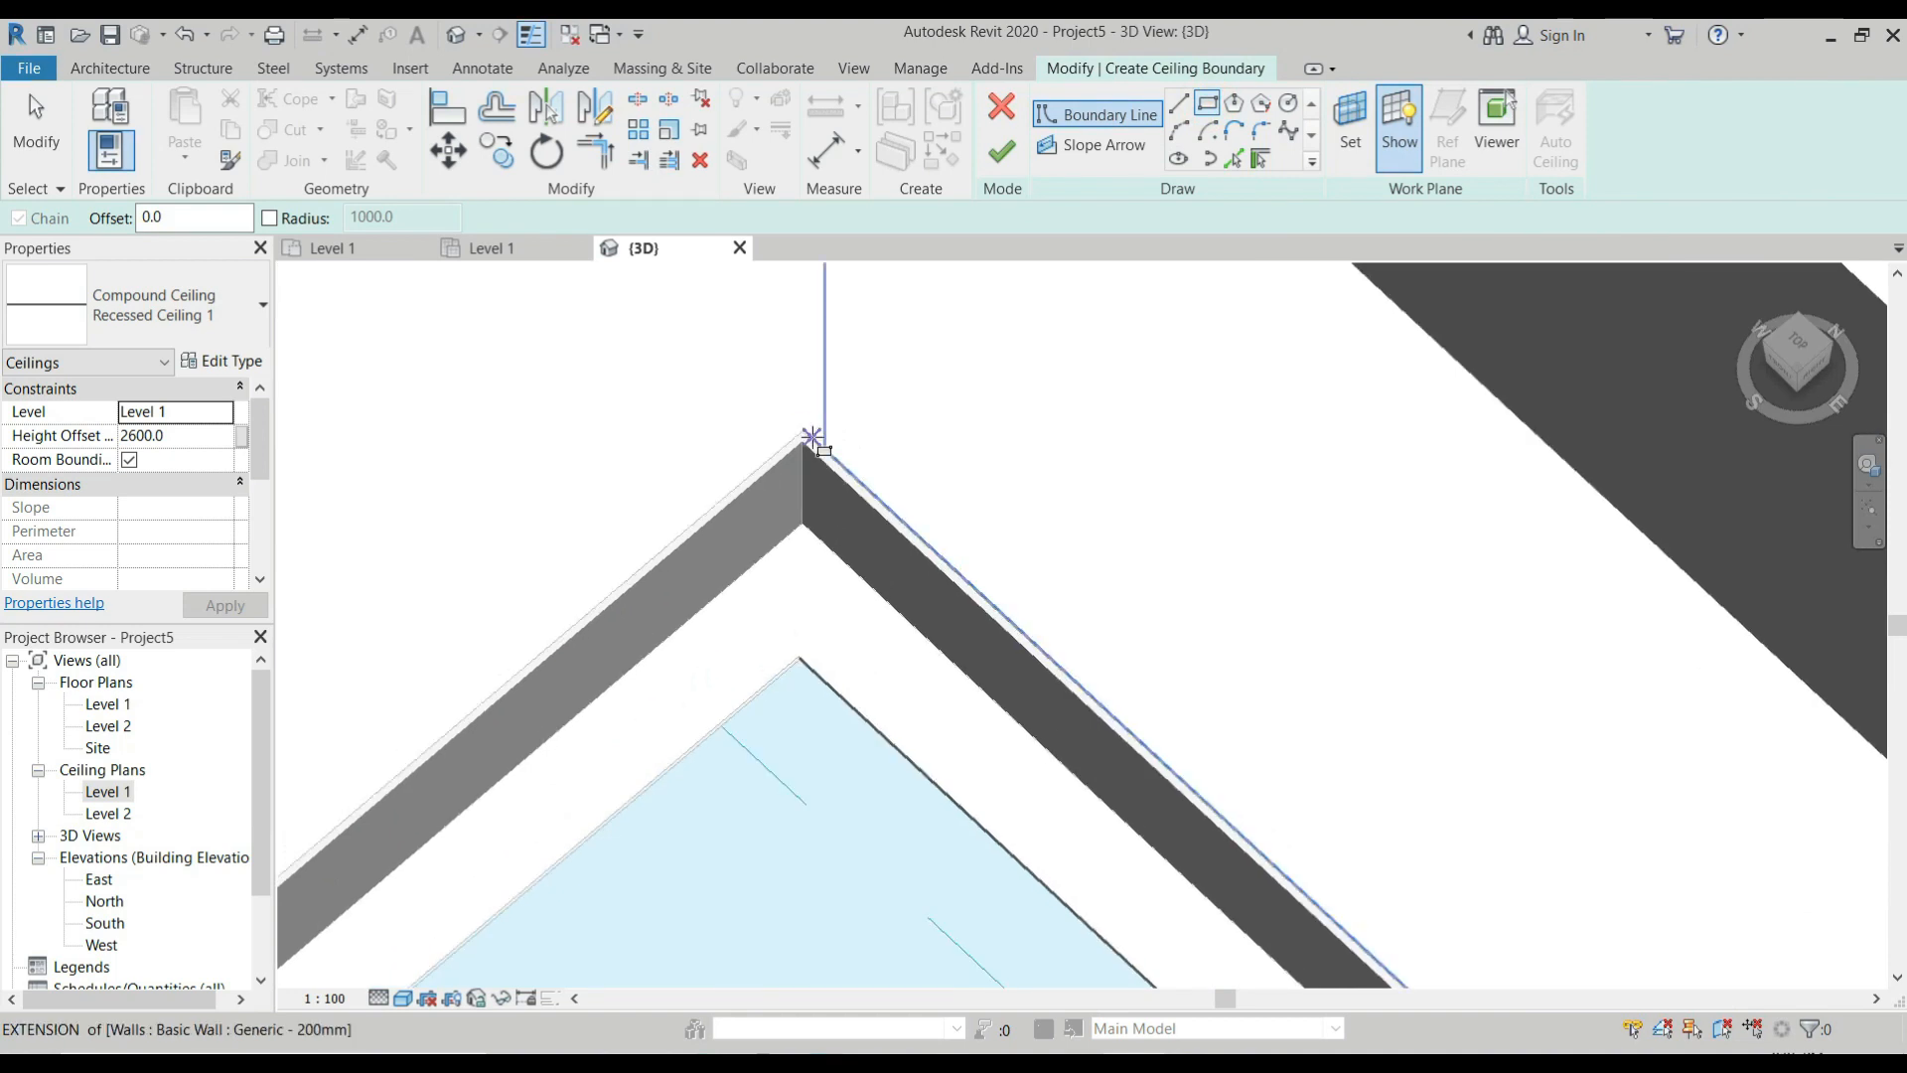
{"action": "left_click", "coordinate": [805, 431]}
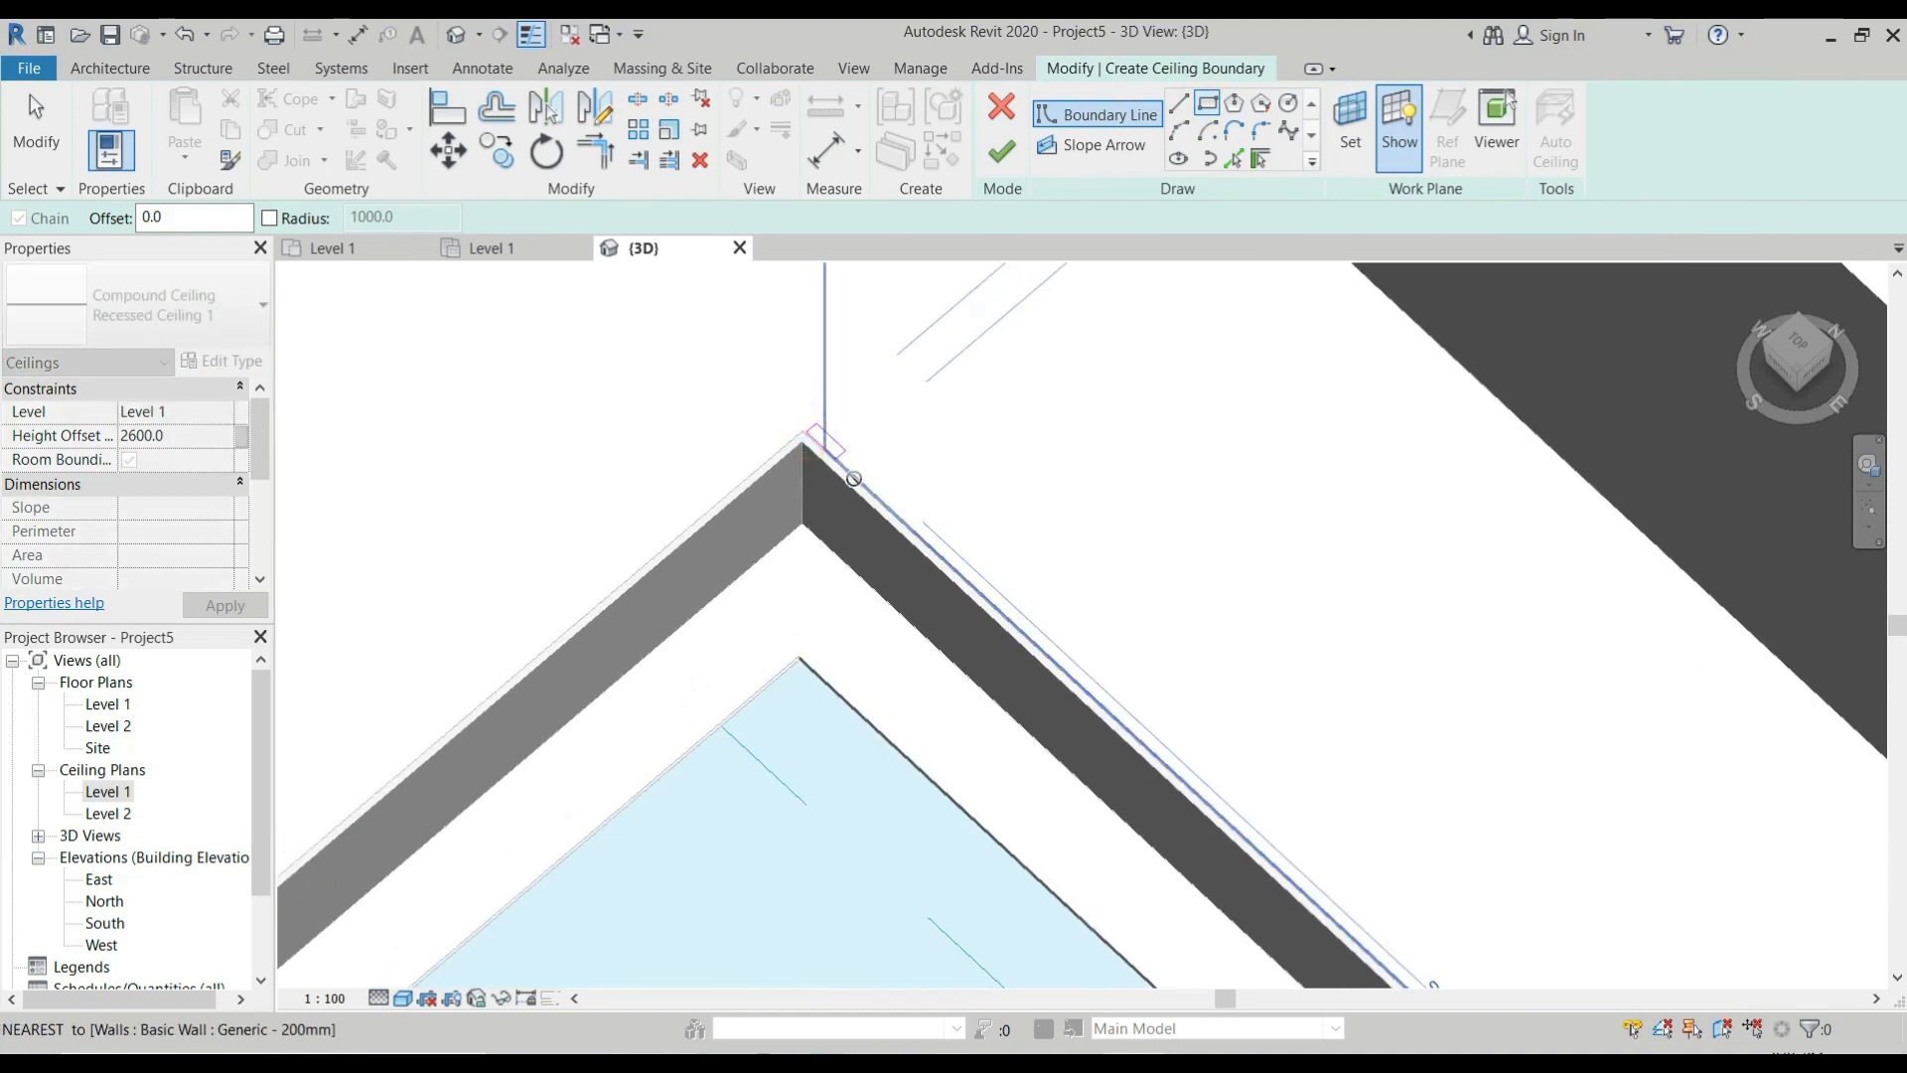
{"action": "key", "text": "Escape"}
{"action": "key", "text": "Escape"}
{"action": "key", "text": "Return"}
{"action": "scroll", "coordinate": [807, 427], "scroll_direction": "up", "scroll_amount": 4}
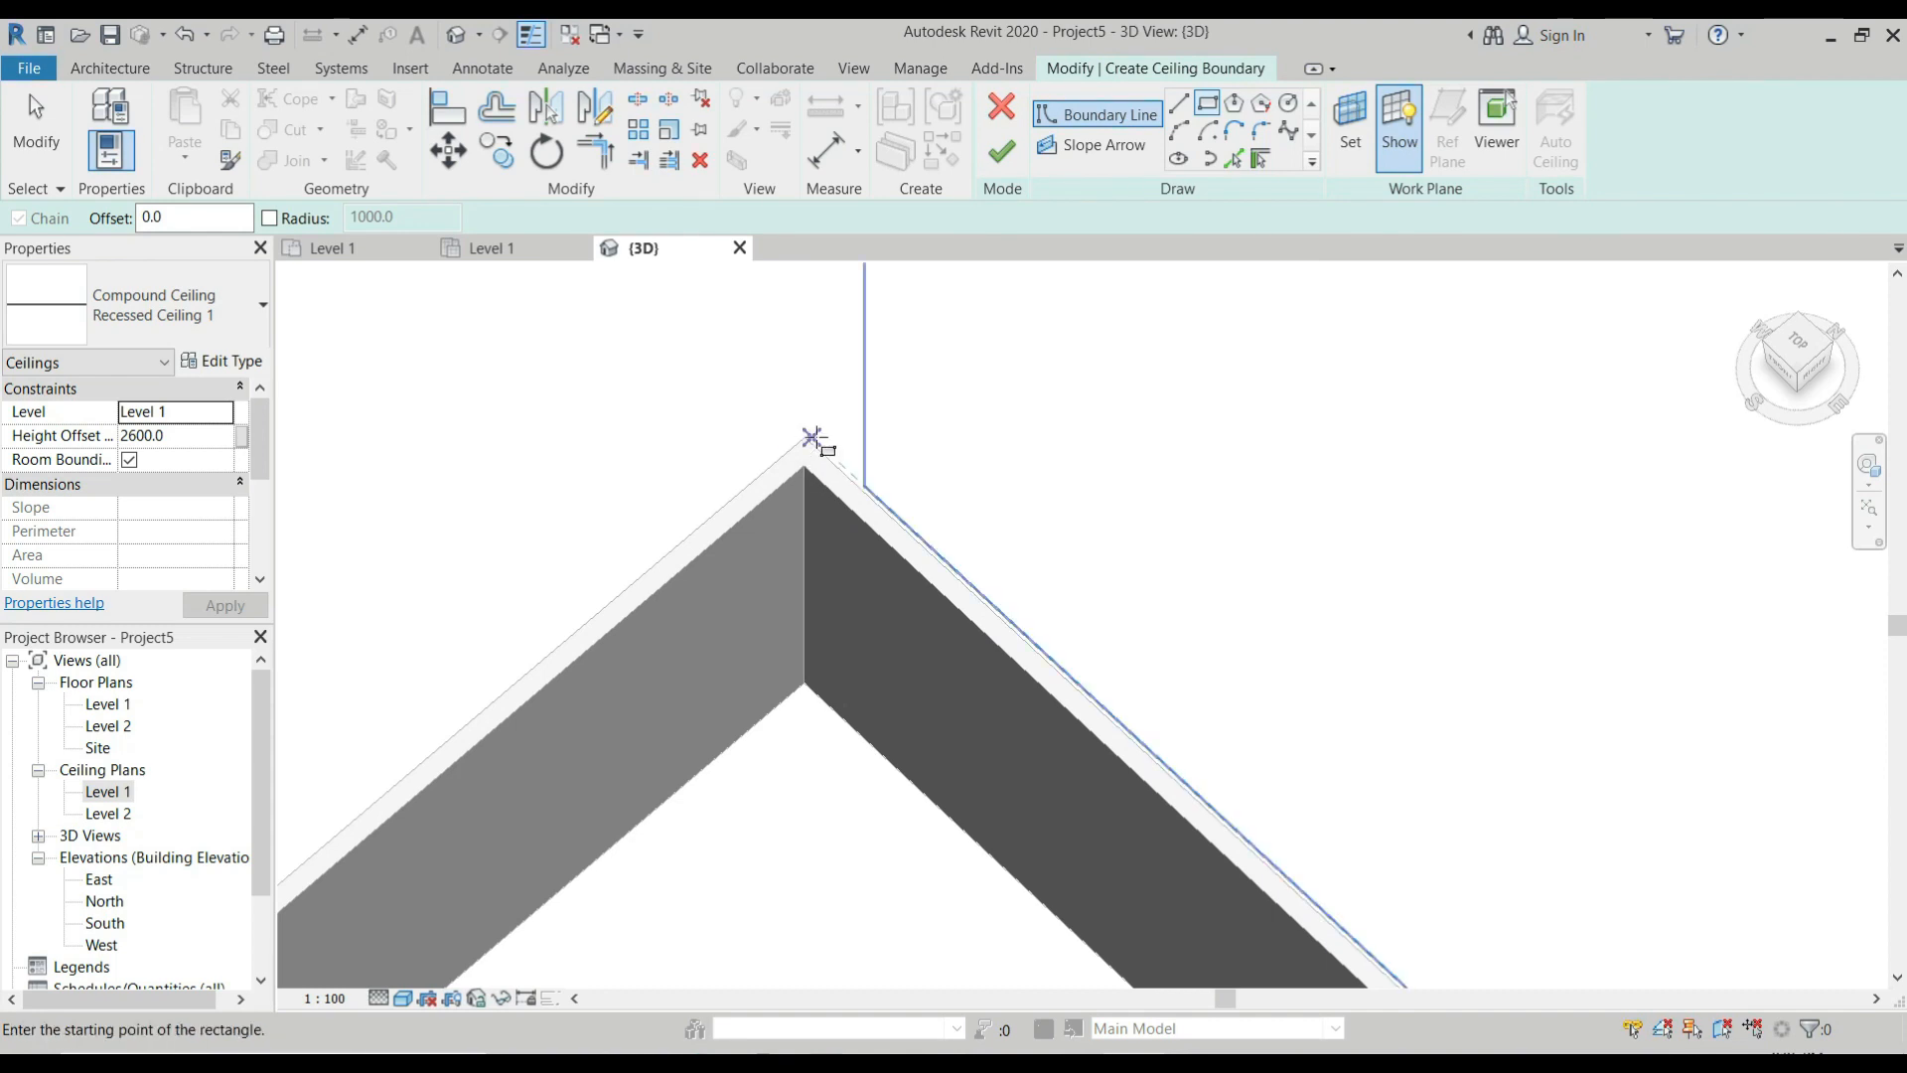
{"action": "scroll", "coordinate": [817, 438], "scroll_direction": "down", "scroll_amount": 6}
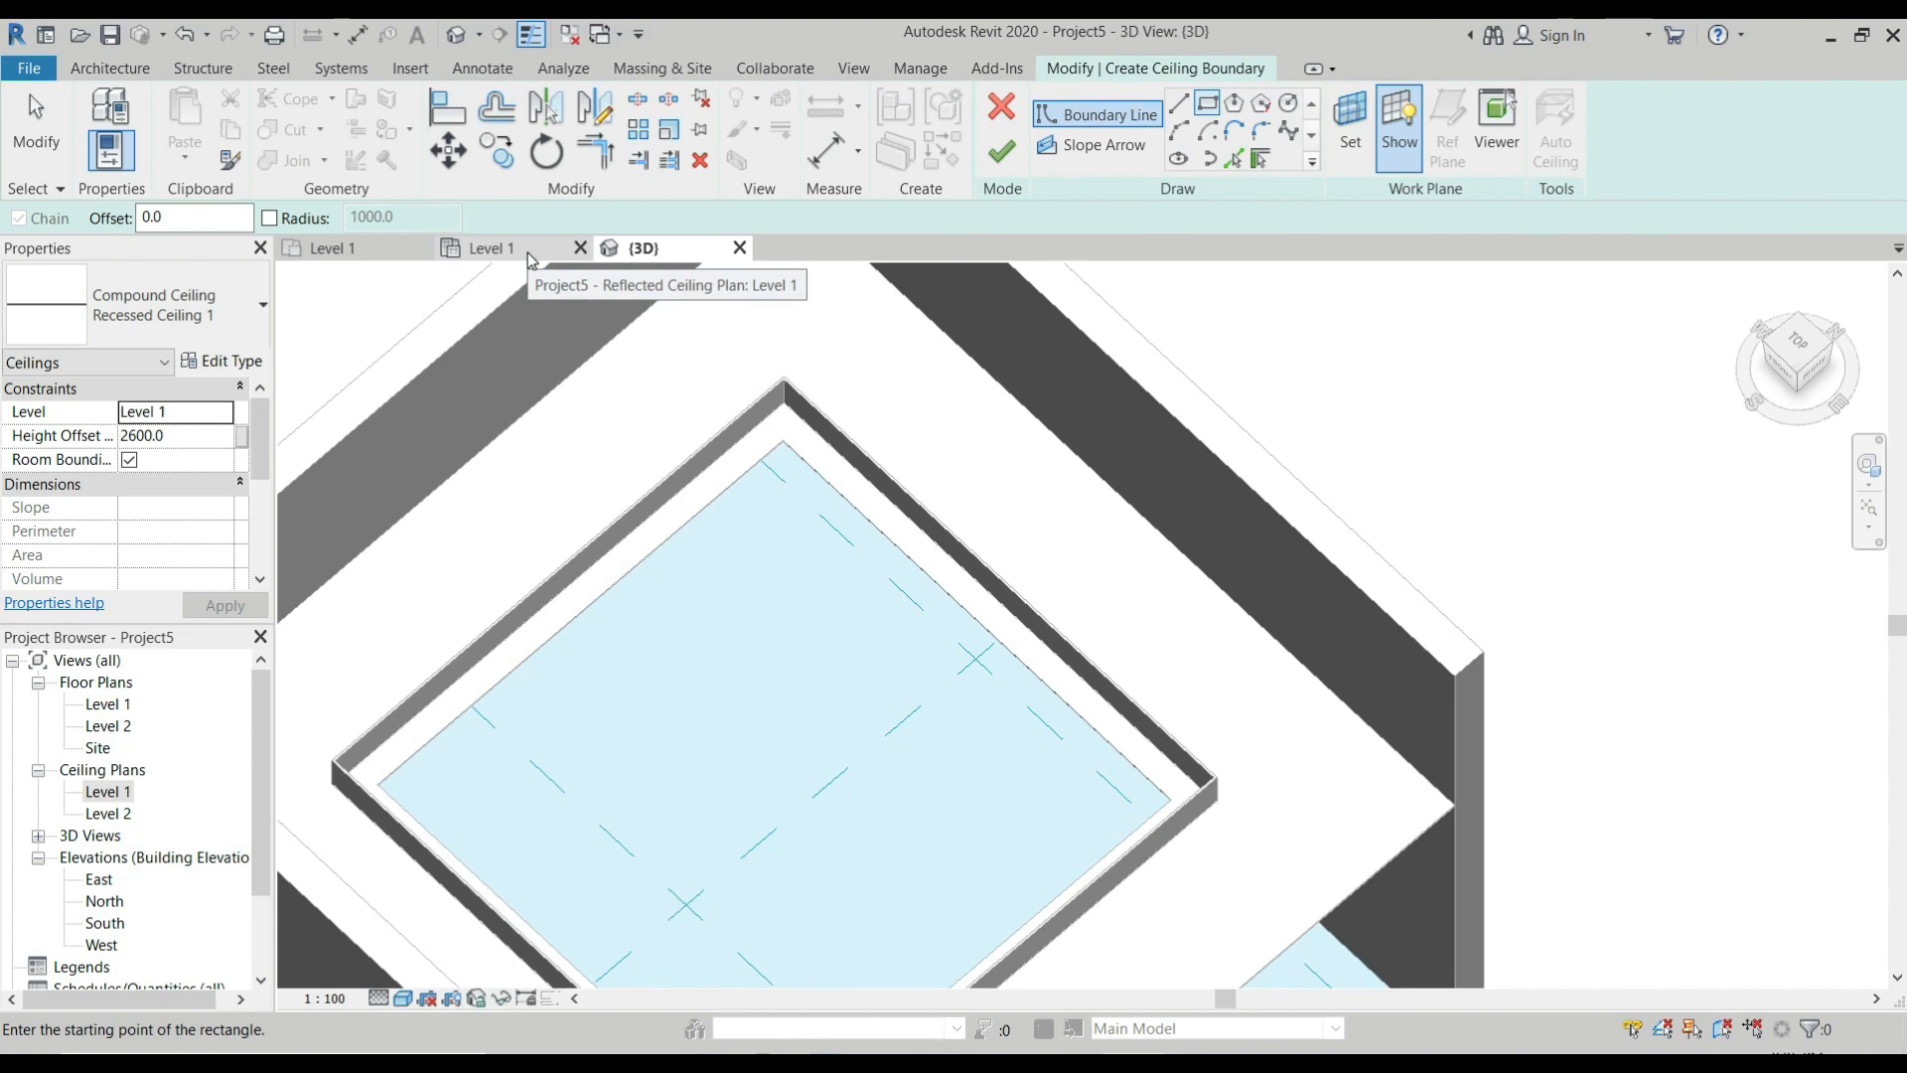
Switch to the Level 1 reflected ceiling plan and show the frame's corner in the Workplane Viewer.
{"action": "left_click", "coordinate": [529, 257]}
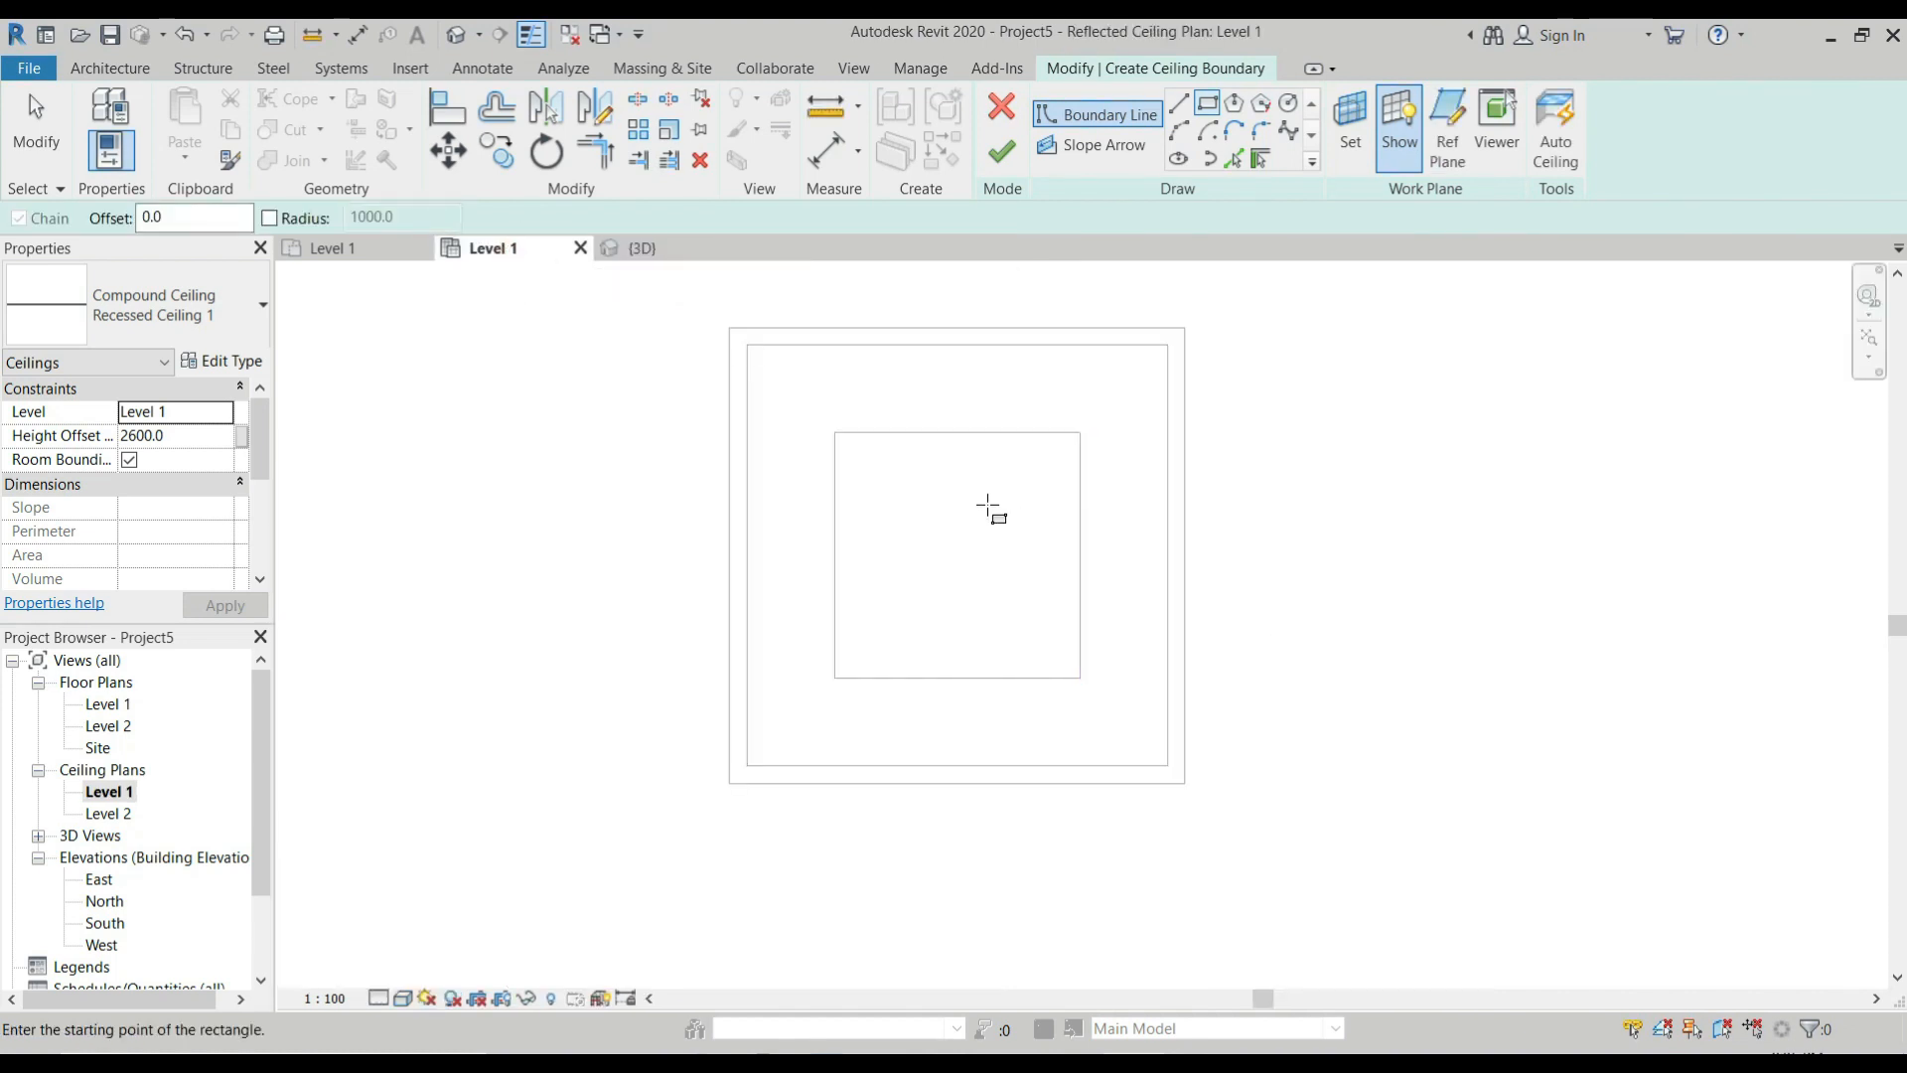
{"action": "left_click", "coordinate": [1514, 154]}
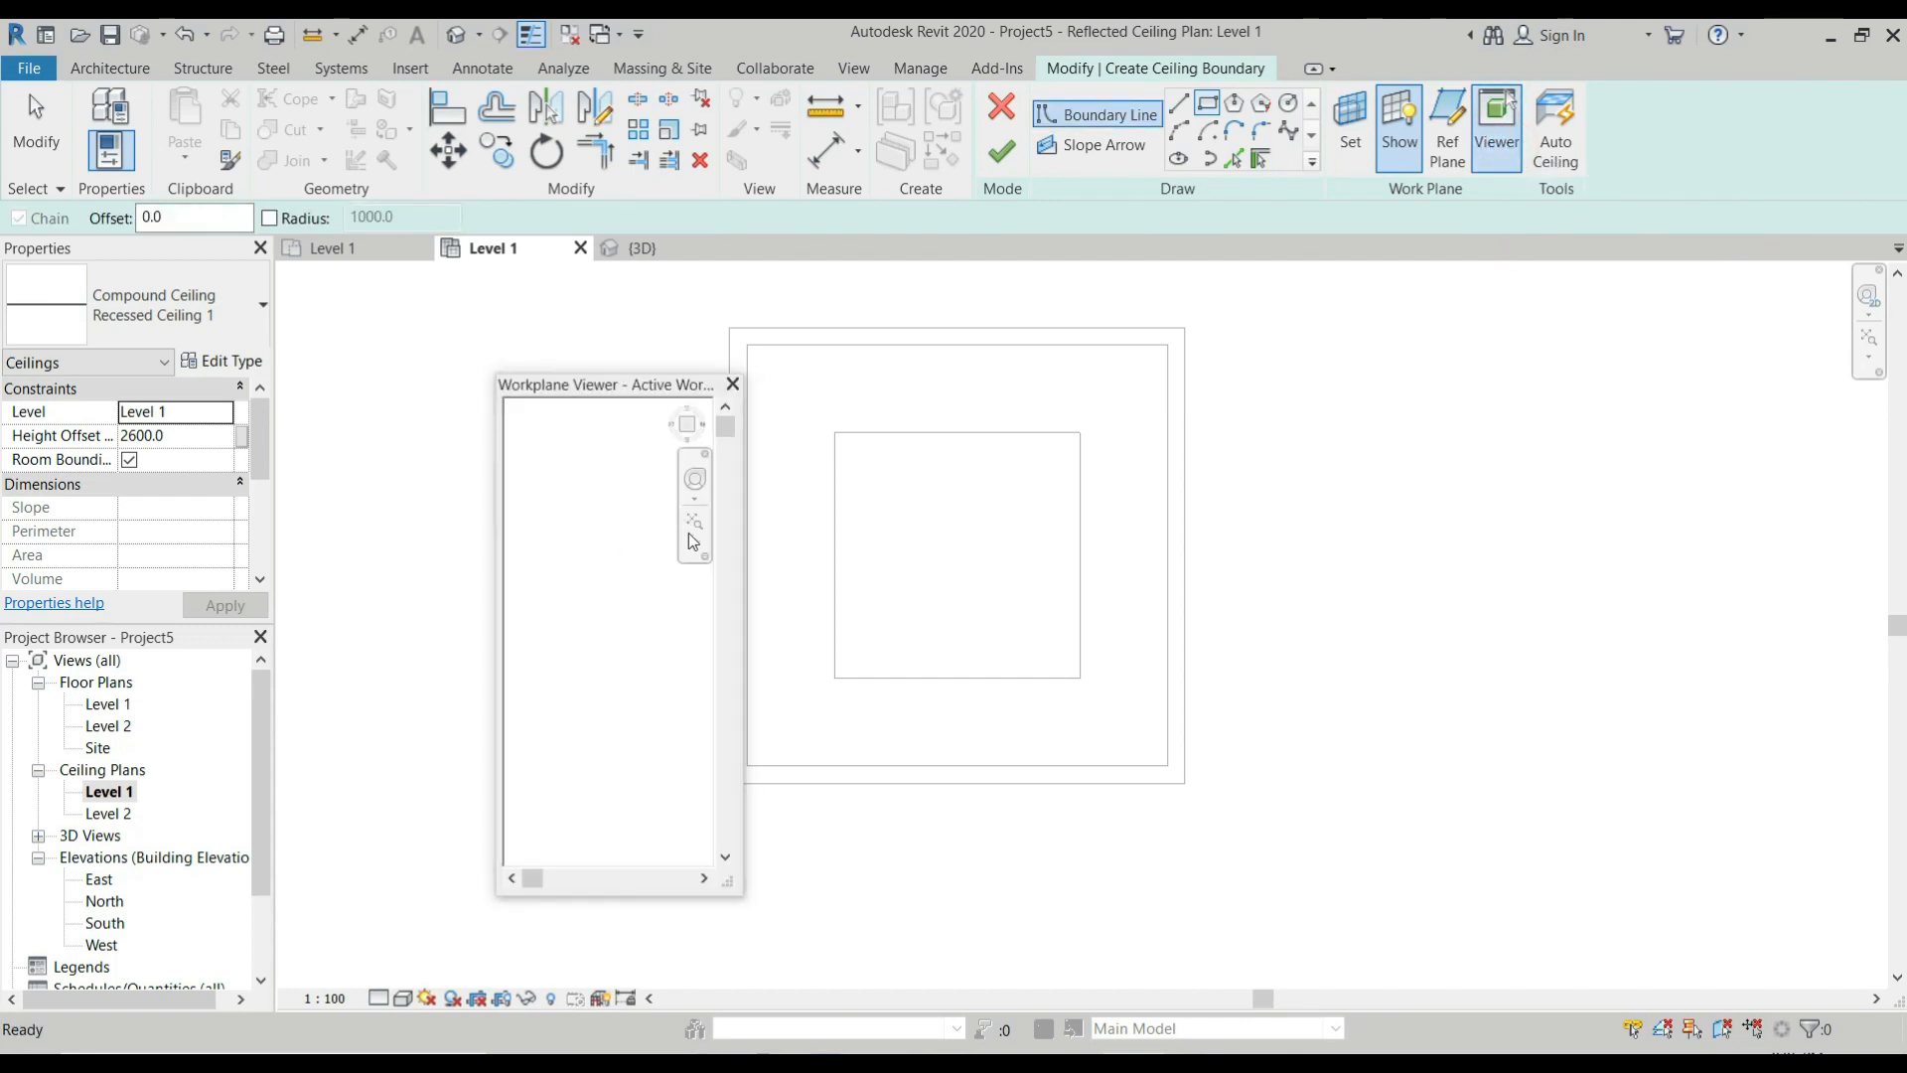
{"action": "left_click", "coordinate": [698, 524]}
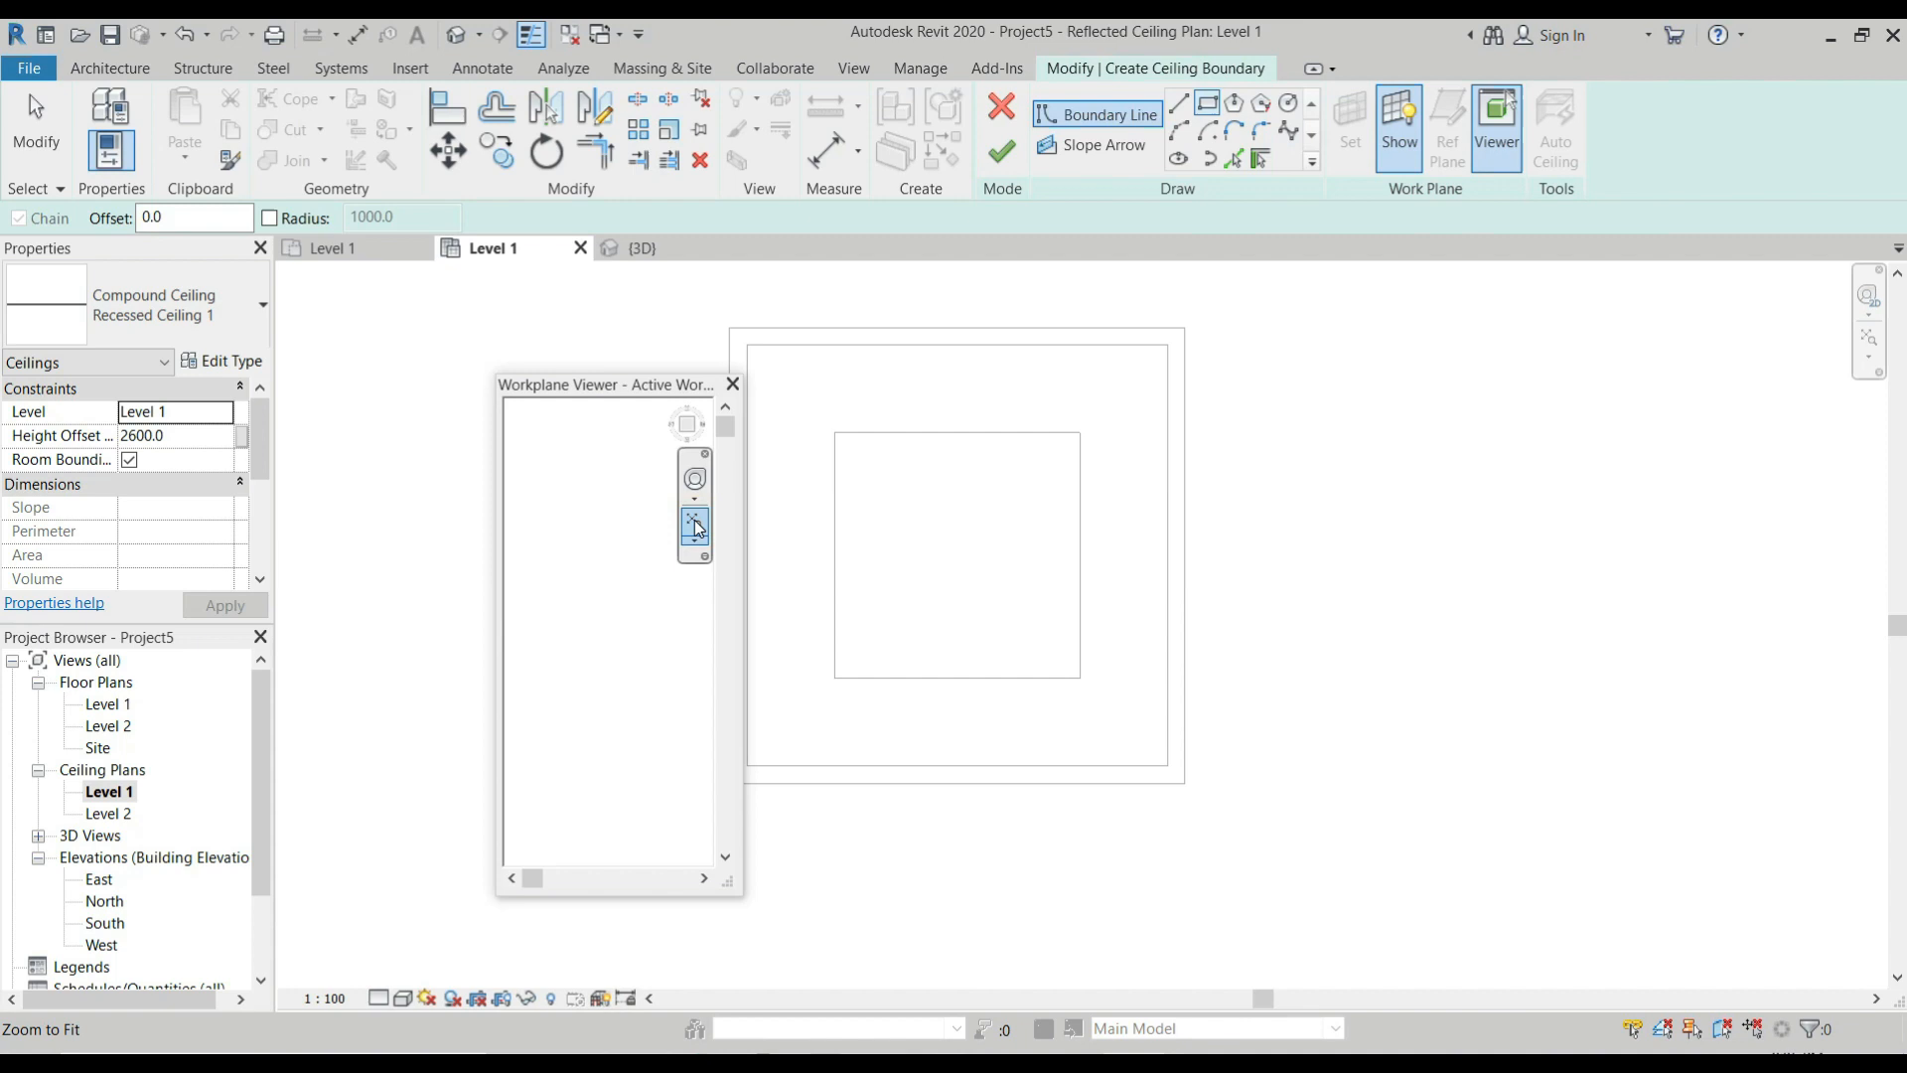
{"action": "left_click", "coordinate": [699, 527]}
{"action": "scroll", "coordinate": [556, 586], "scroll_direction": "up", "scroll_amount": 4}
{"action": "scroll", "coordinate": [563, 536], "scroll_direction": "up", "scroll_amount": 3}
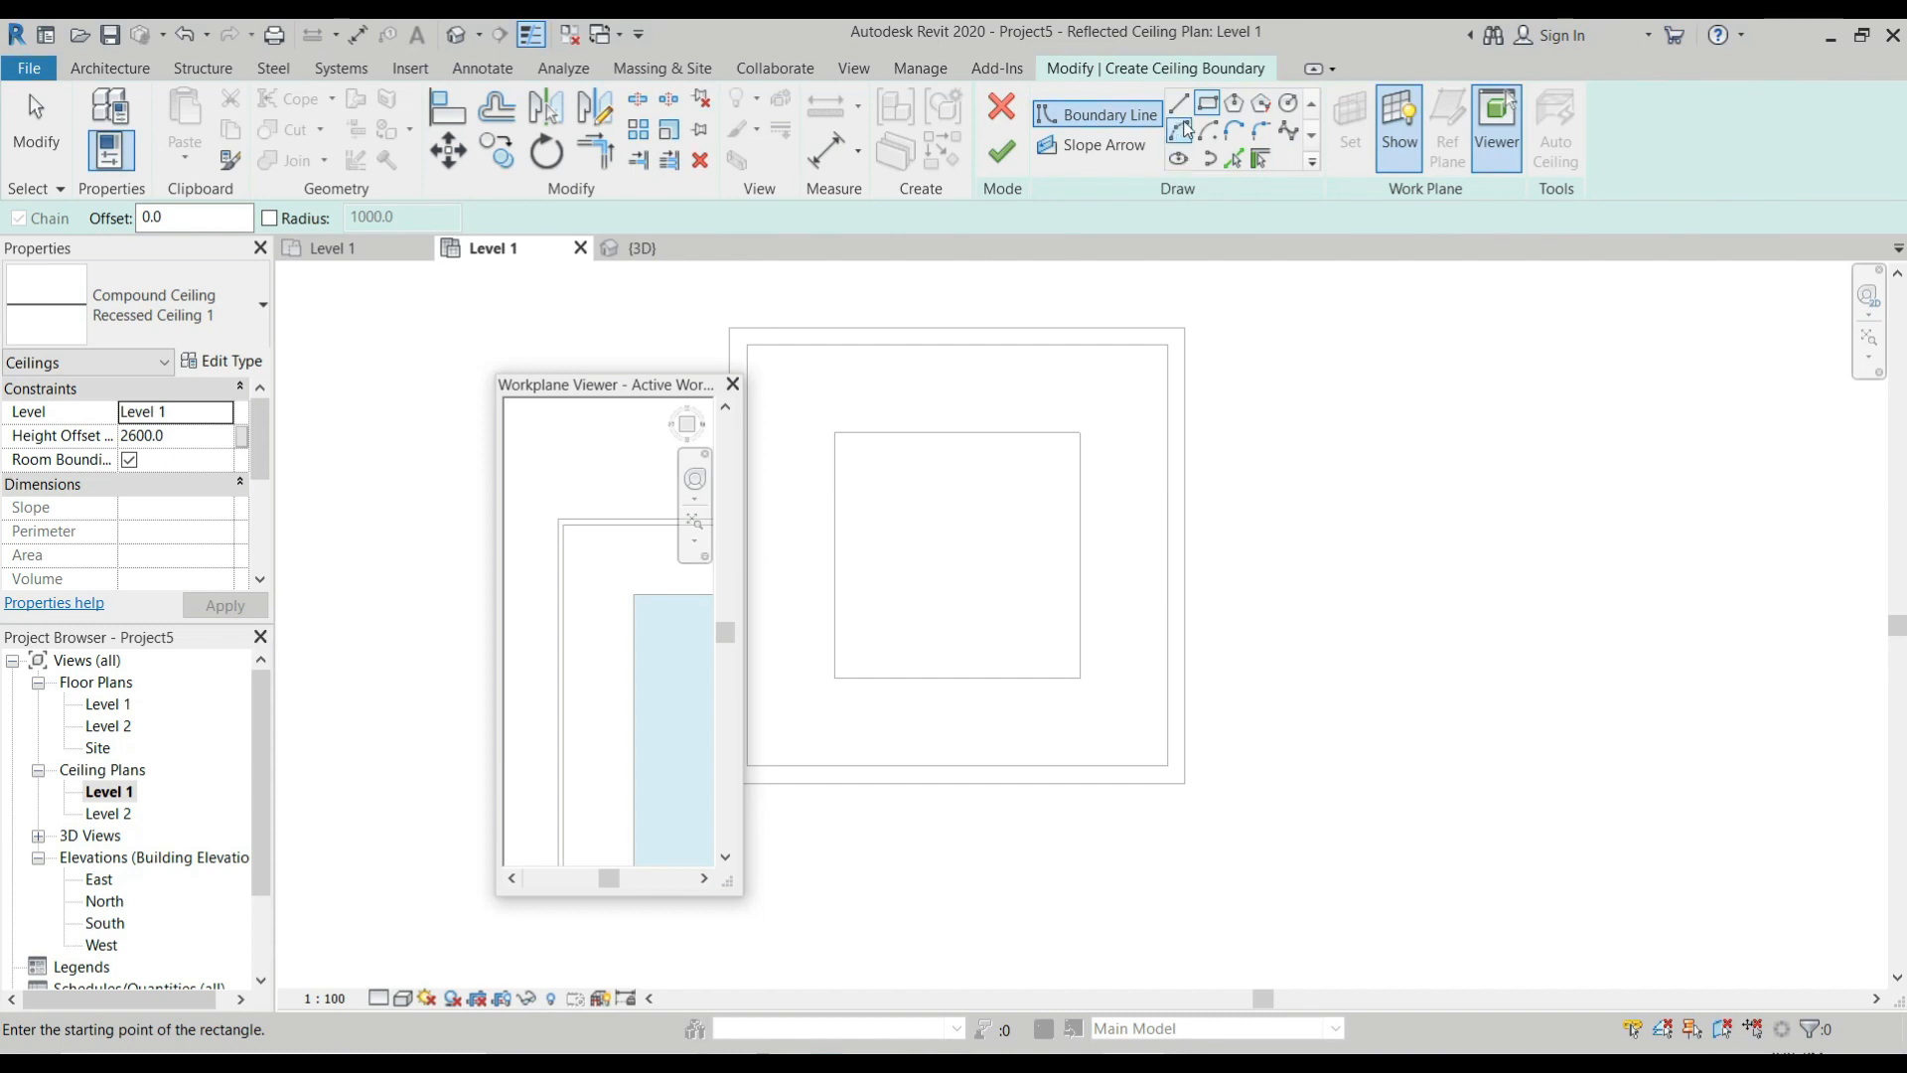
Pick the four outer edges of the in-place frame in the Workplane Viewer as the ceiling's boundary lines.
{"action": "left_click", "coordinate": [1231, 164]}
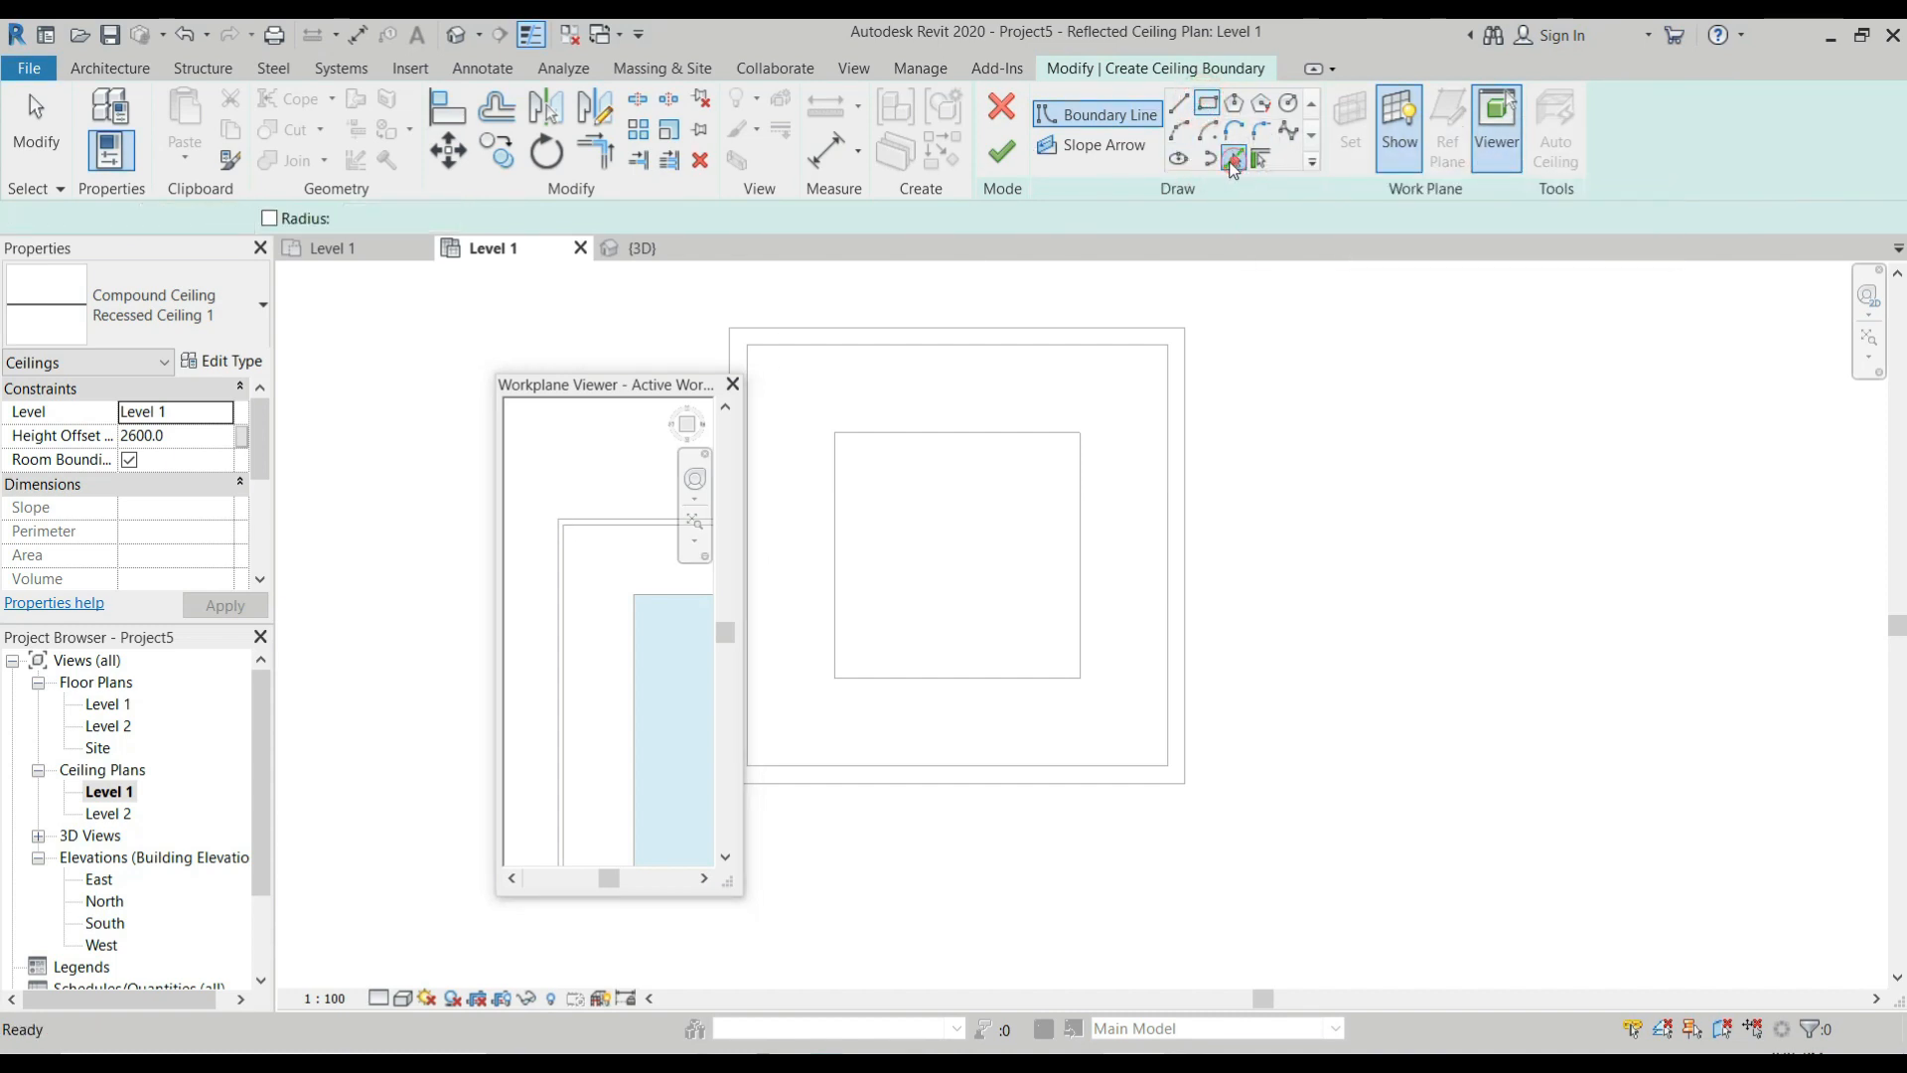
{"action": "left_click", "coordinate": [600, 527]}
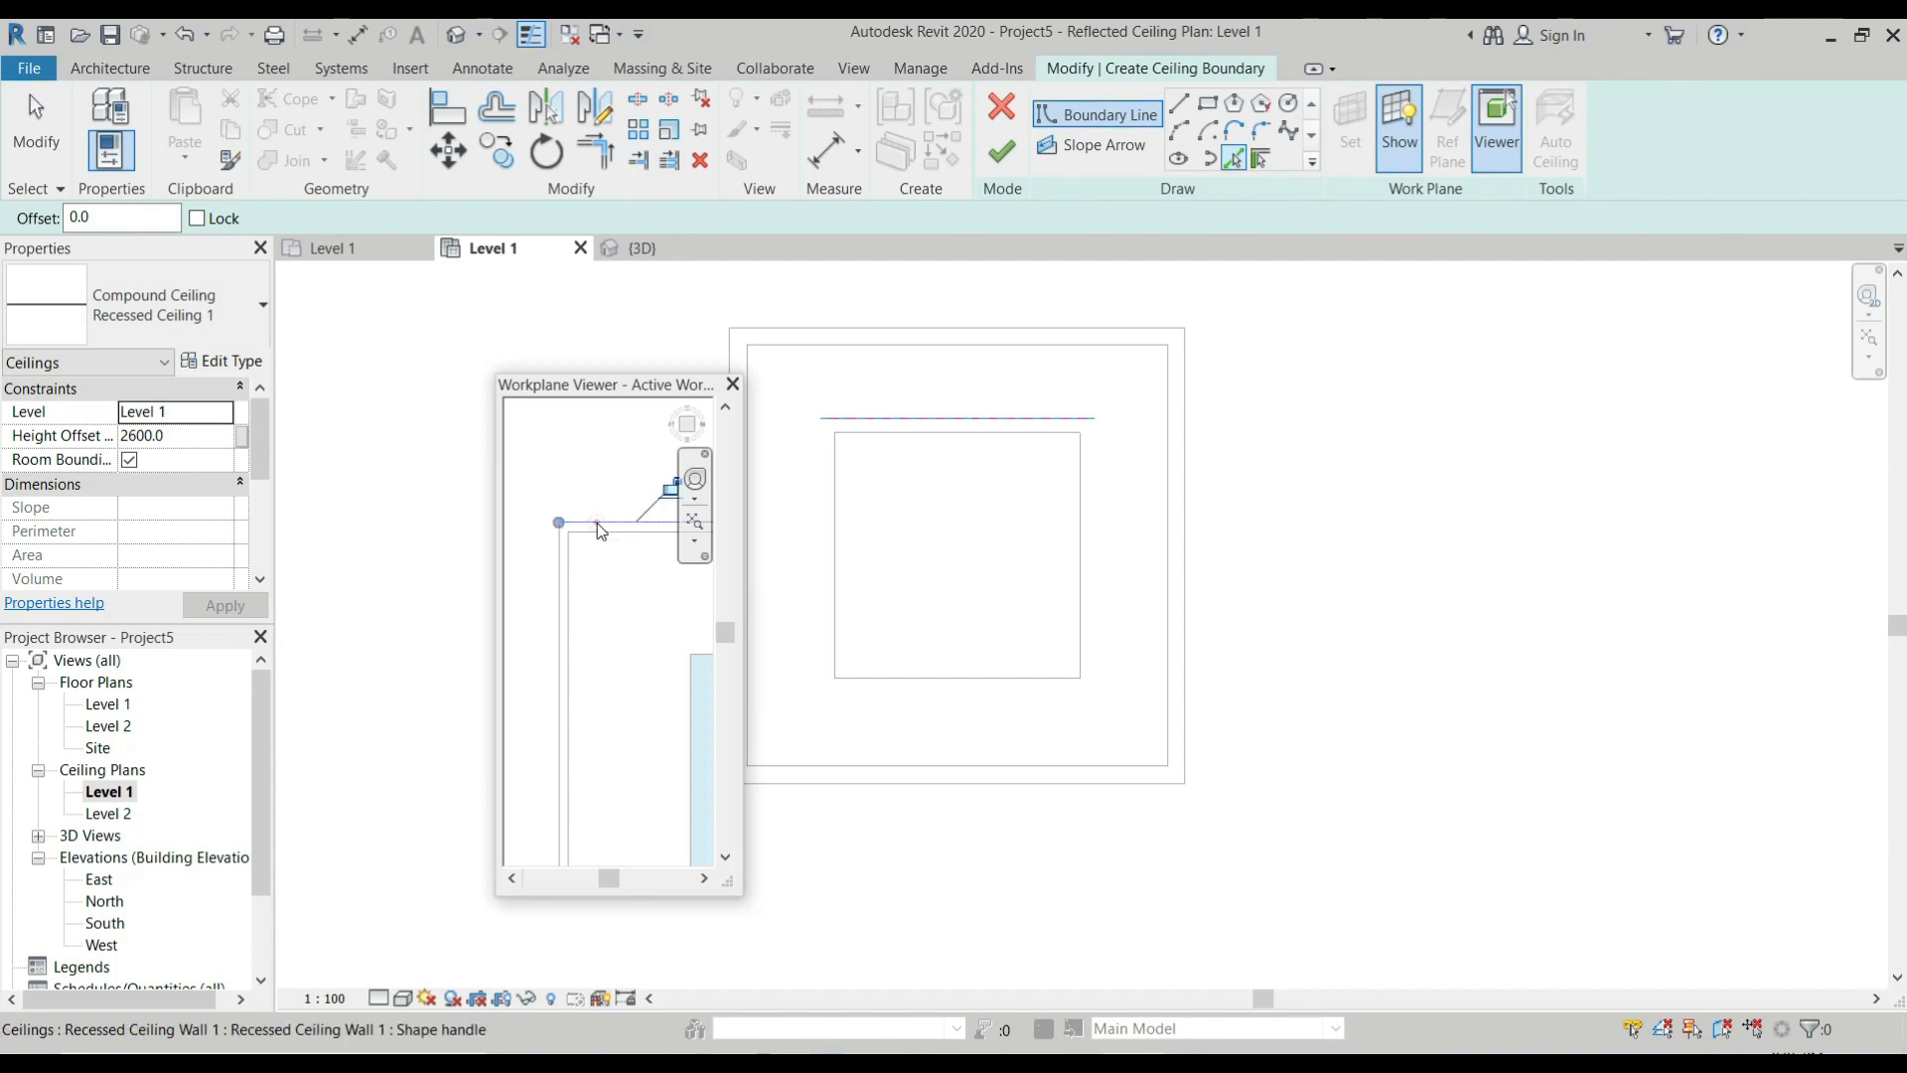
{"action": "left_click", "coordinate": [559, 571]}
{"action": "scroll", "coordinate": [523, 586], "scroll_direction": "down", "scroll_amount": 2}
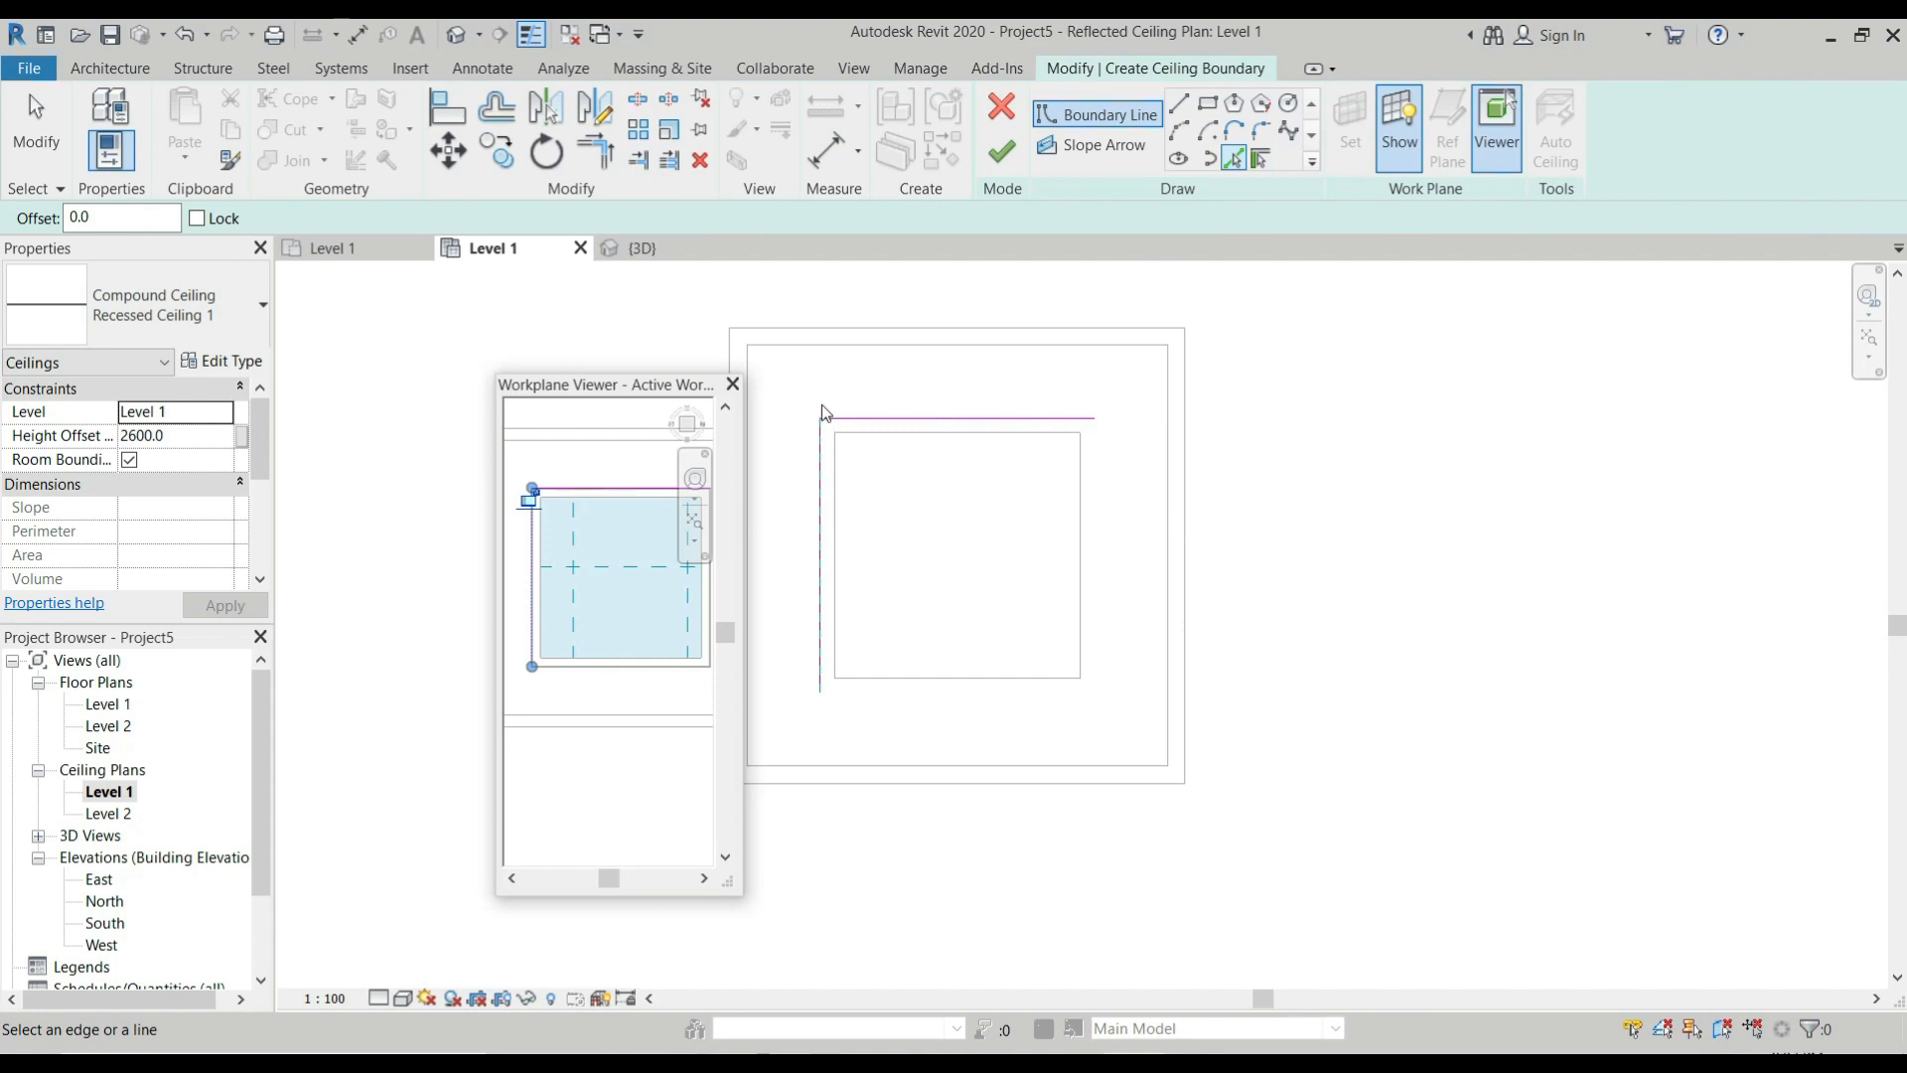
{"action": "scroll", "coordinate": [543, 676], "scroll_direction": "up", "scroll_amount": 8}
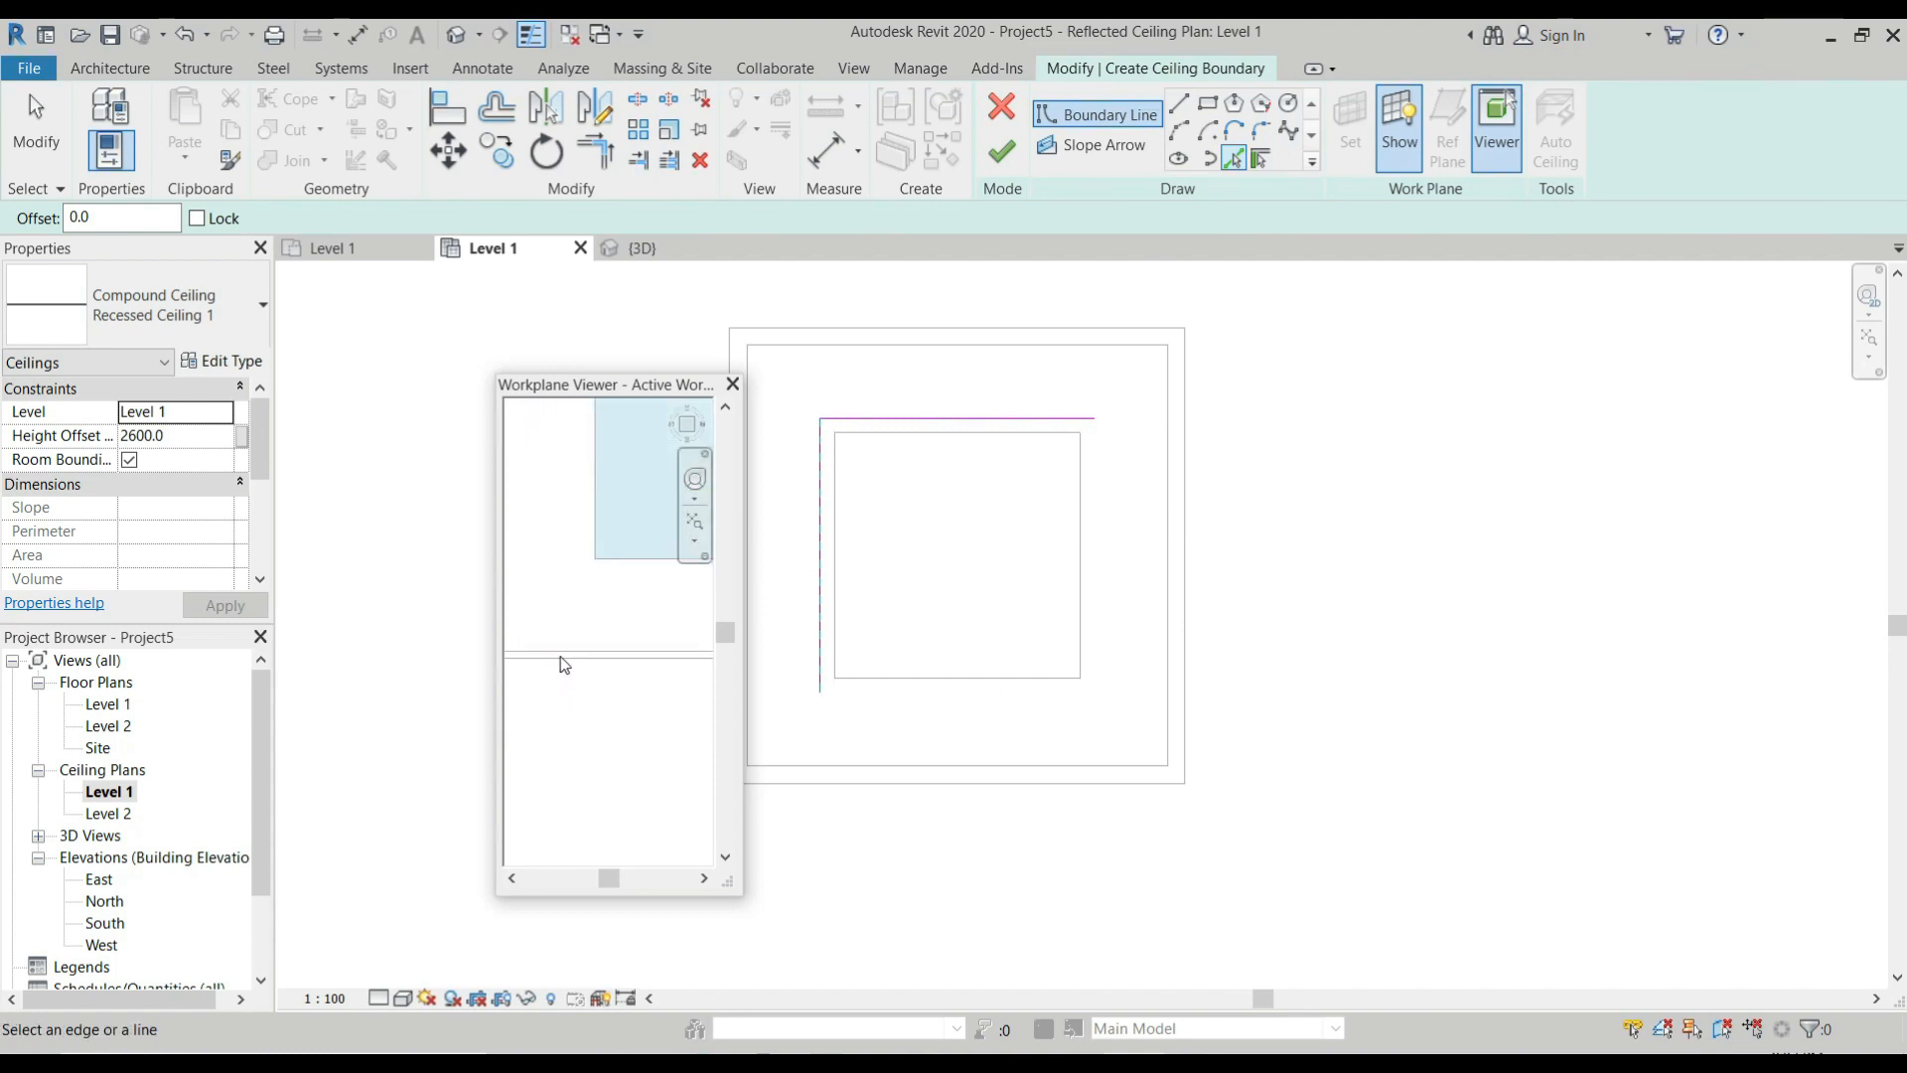
{"action": "left_click", "coordinate": [557, 659]}
{"action": "scroll", "coordinate": [538, 718], "scroll_direction": "down", "scroll_amount": 4}
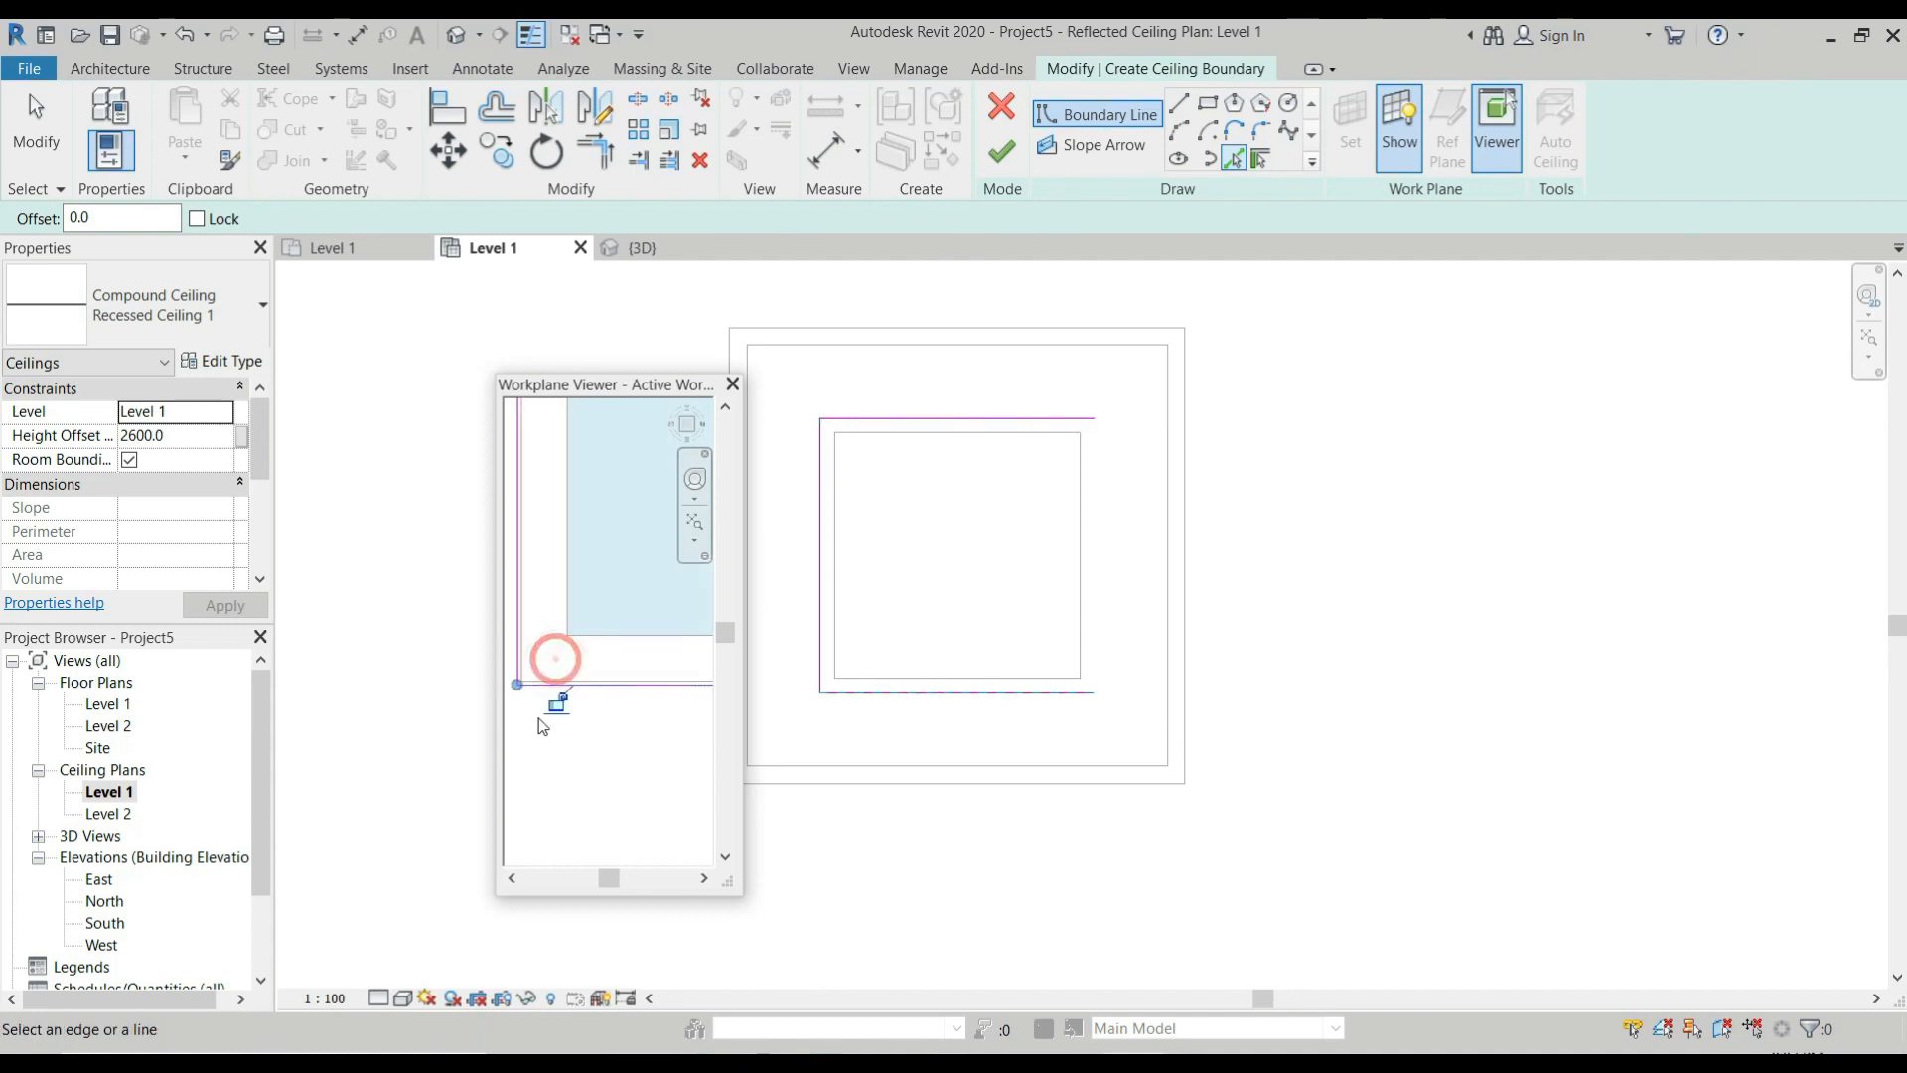
{"action": "scroll", "coordinate": [658, 664], "scroll_direction": "up", "scroll_amount": 6}
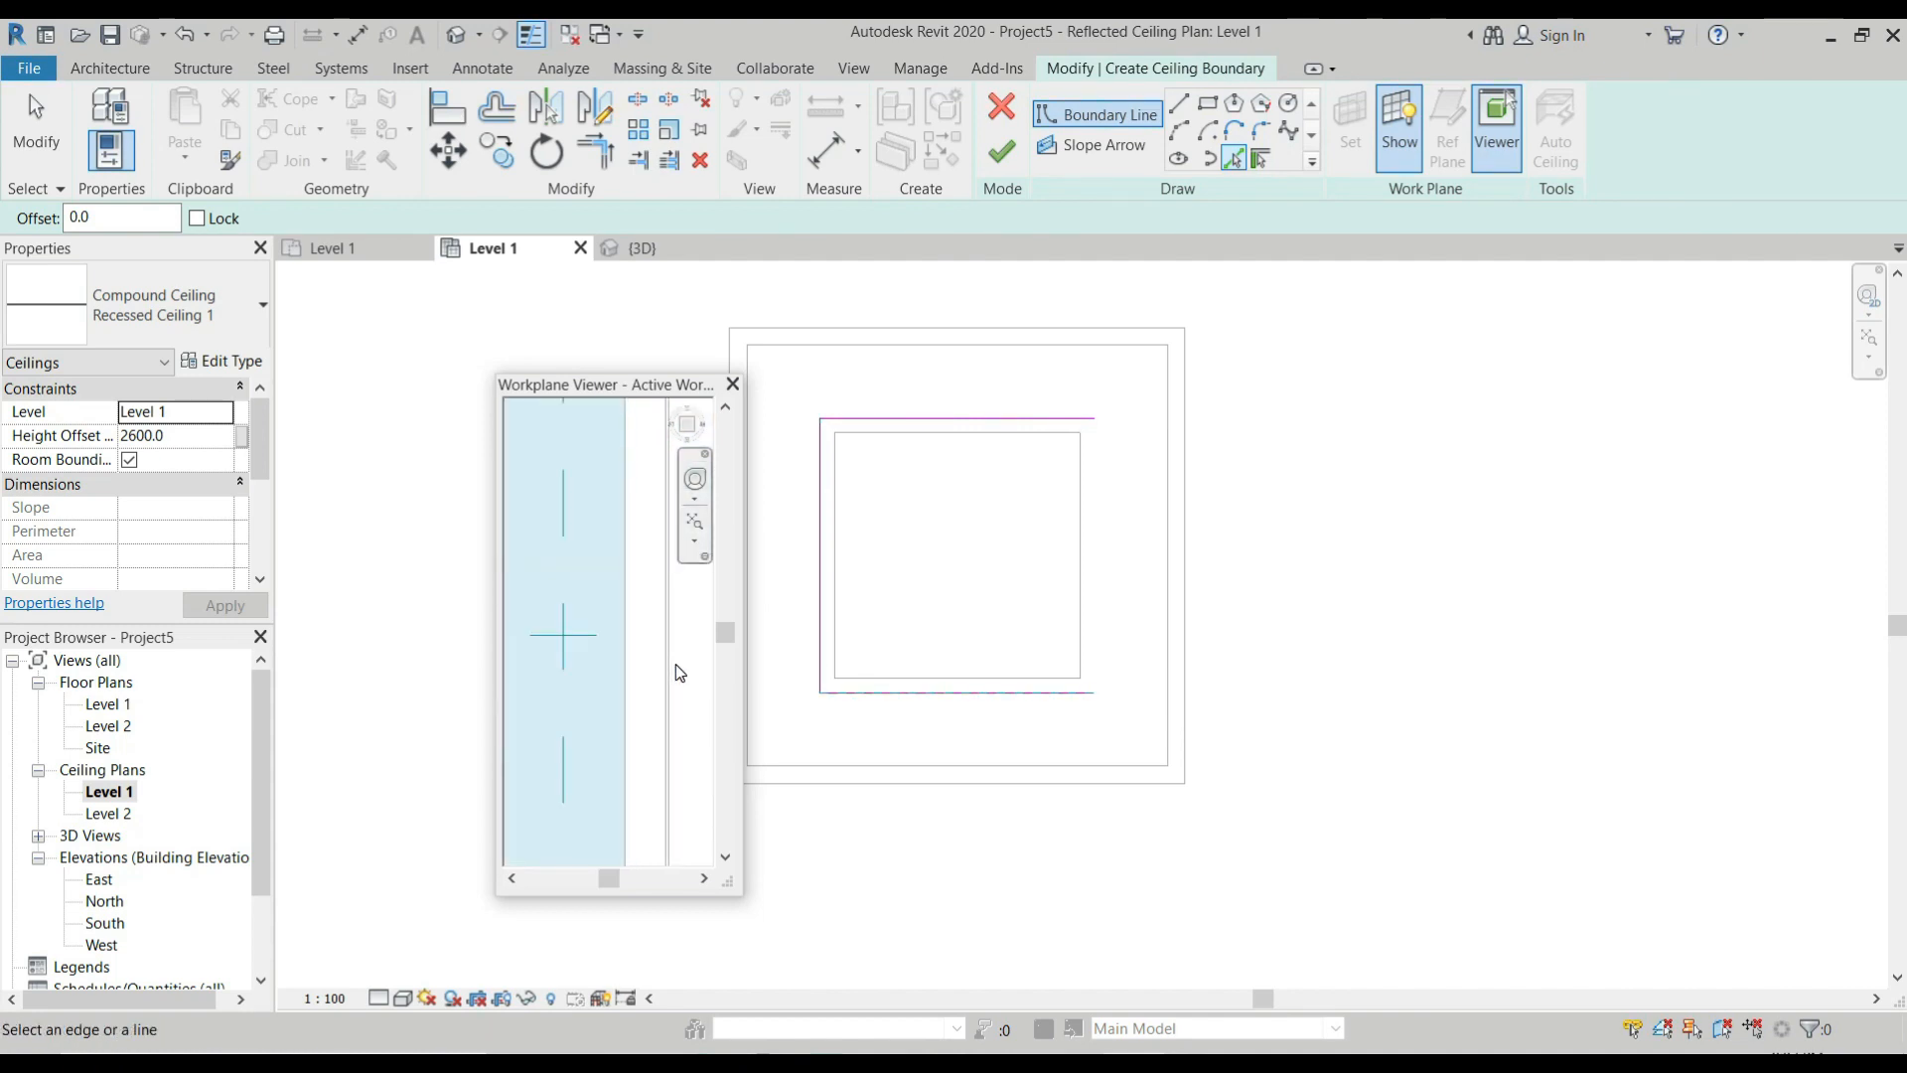
{"action": "left_click", "coordinate": [667, 668]}
{"action": "scroll", "coordinate": [698, 652], "scroll_direction": "down", "scroll_amount": 2}
{"action": "scroll", "coordinate": [860, 398], "scroll_direction": "down", "scroll_amount": 3}
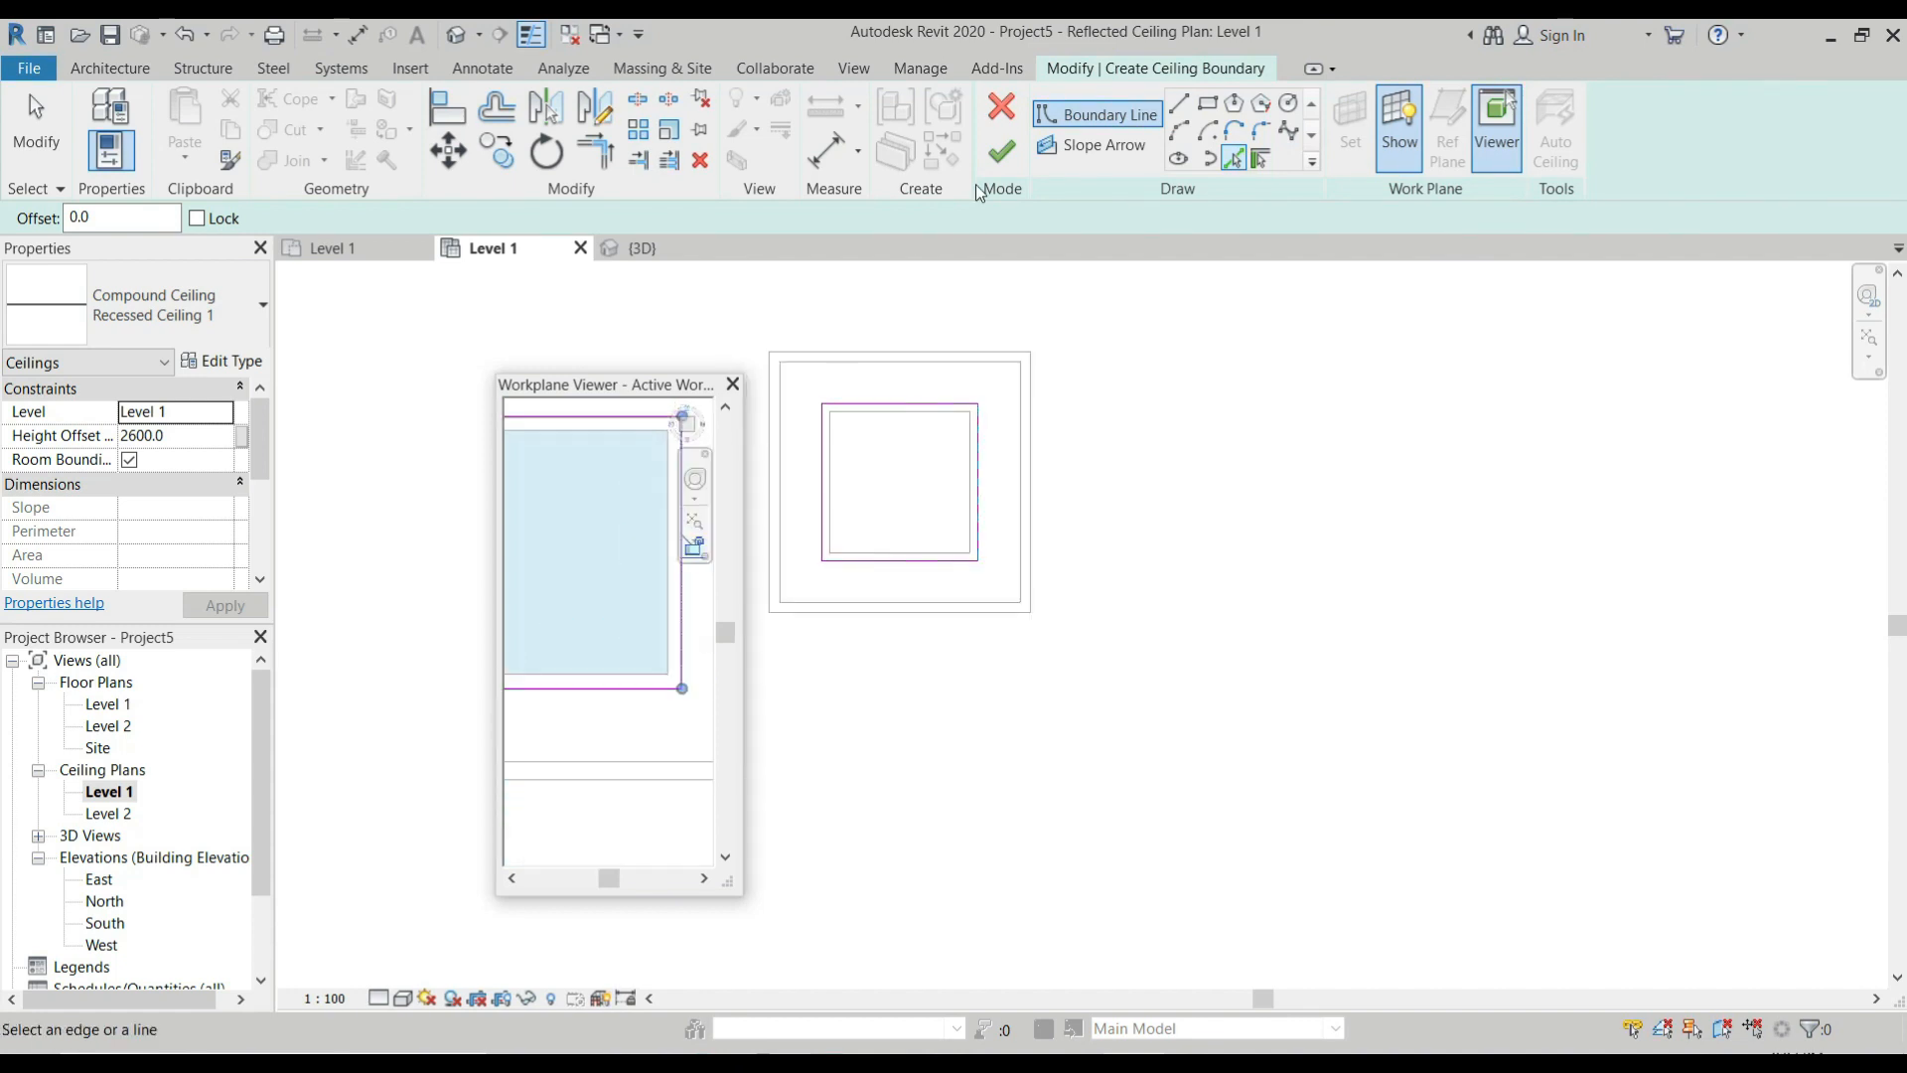
Finish the ceiling boundary and close the Workplane Viewer, returning to the 3D view.
{"action": "left_click", "coordinate": [1009, 155]}
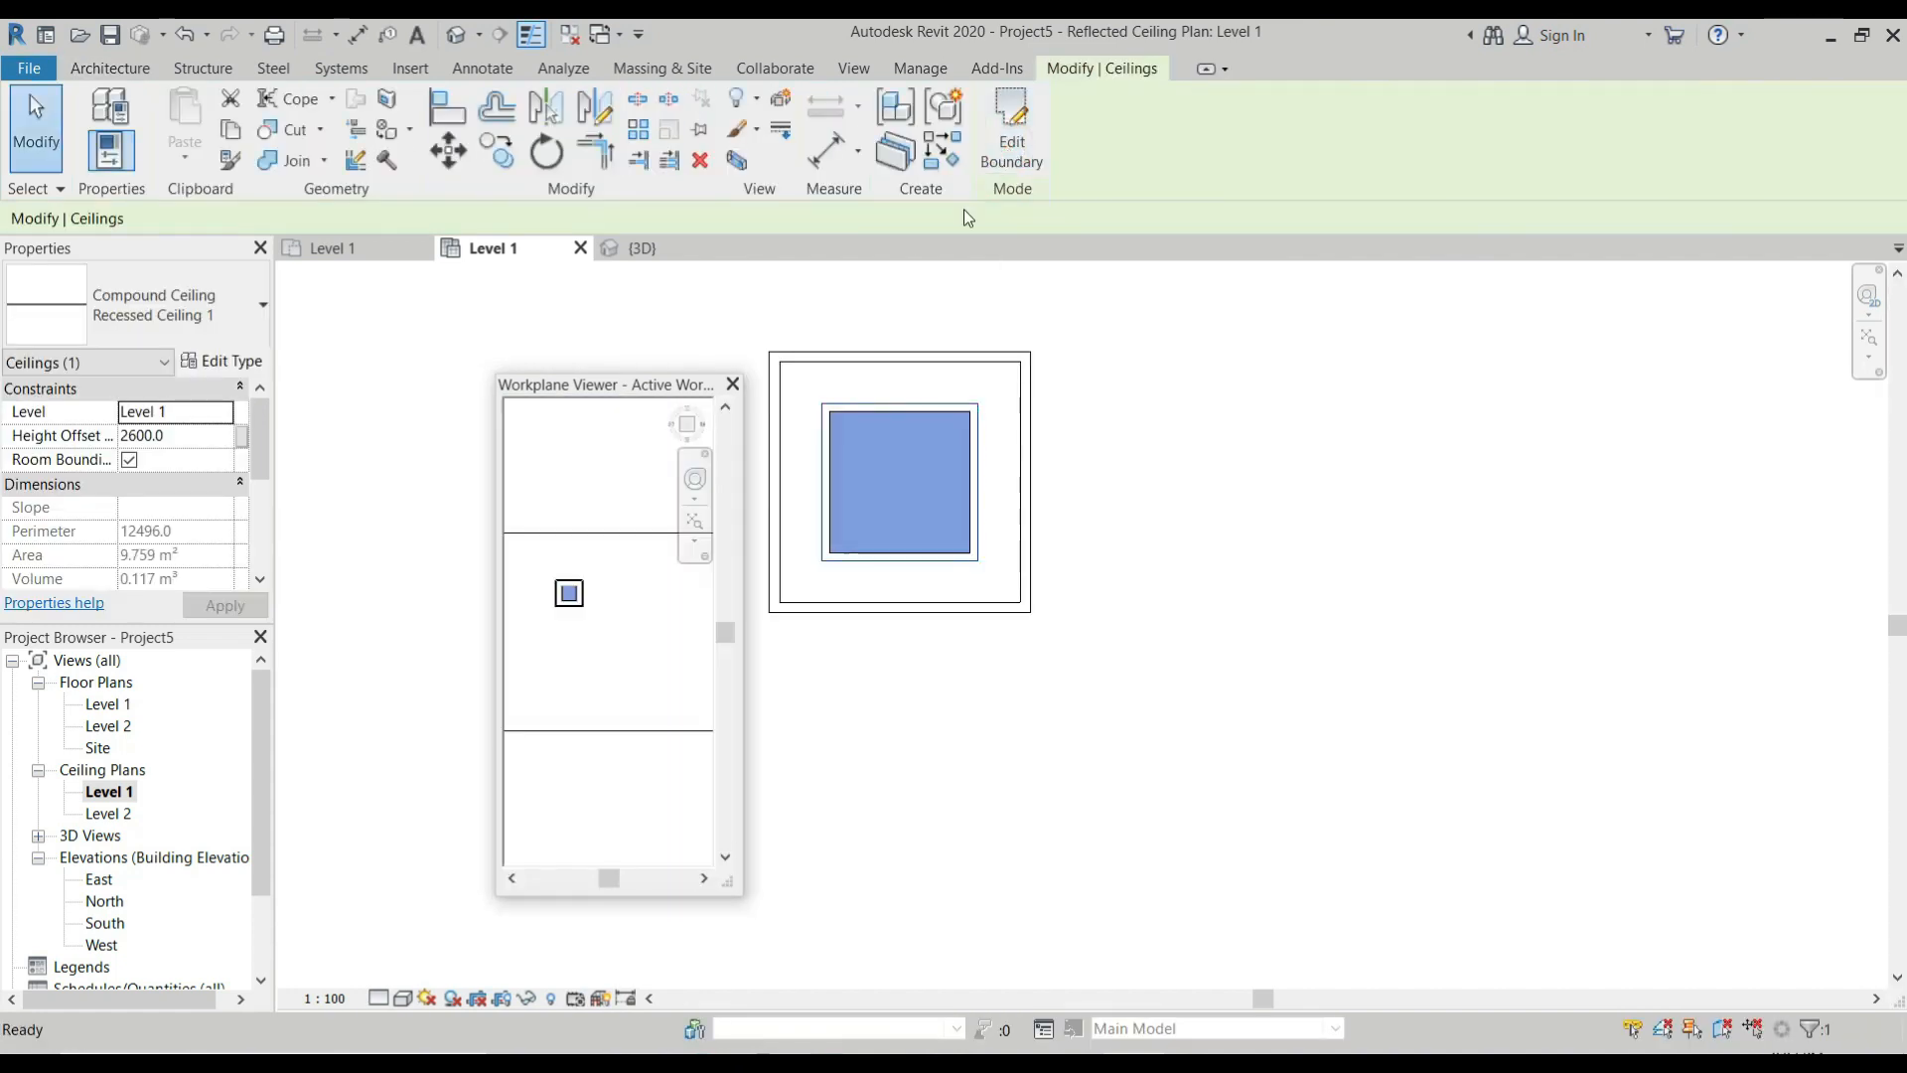
{"action": "left_click", "coordinate": [733, 384]}
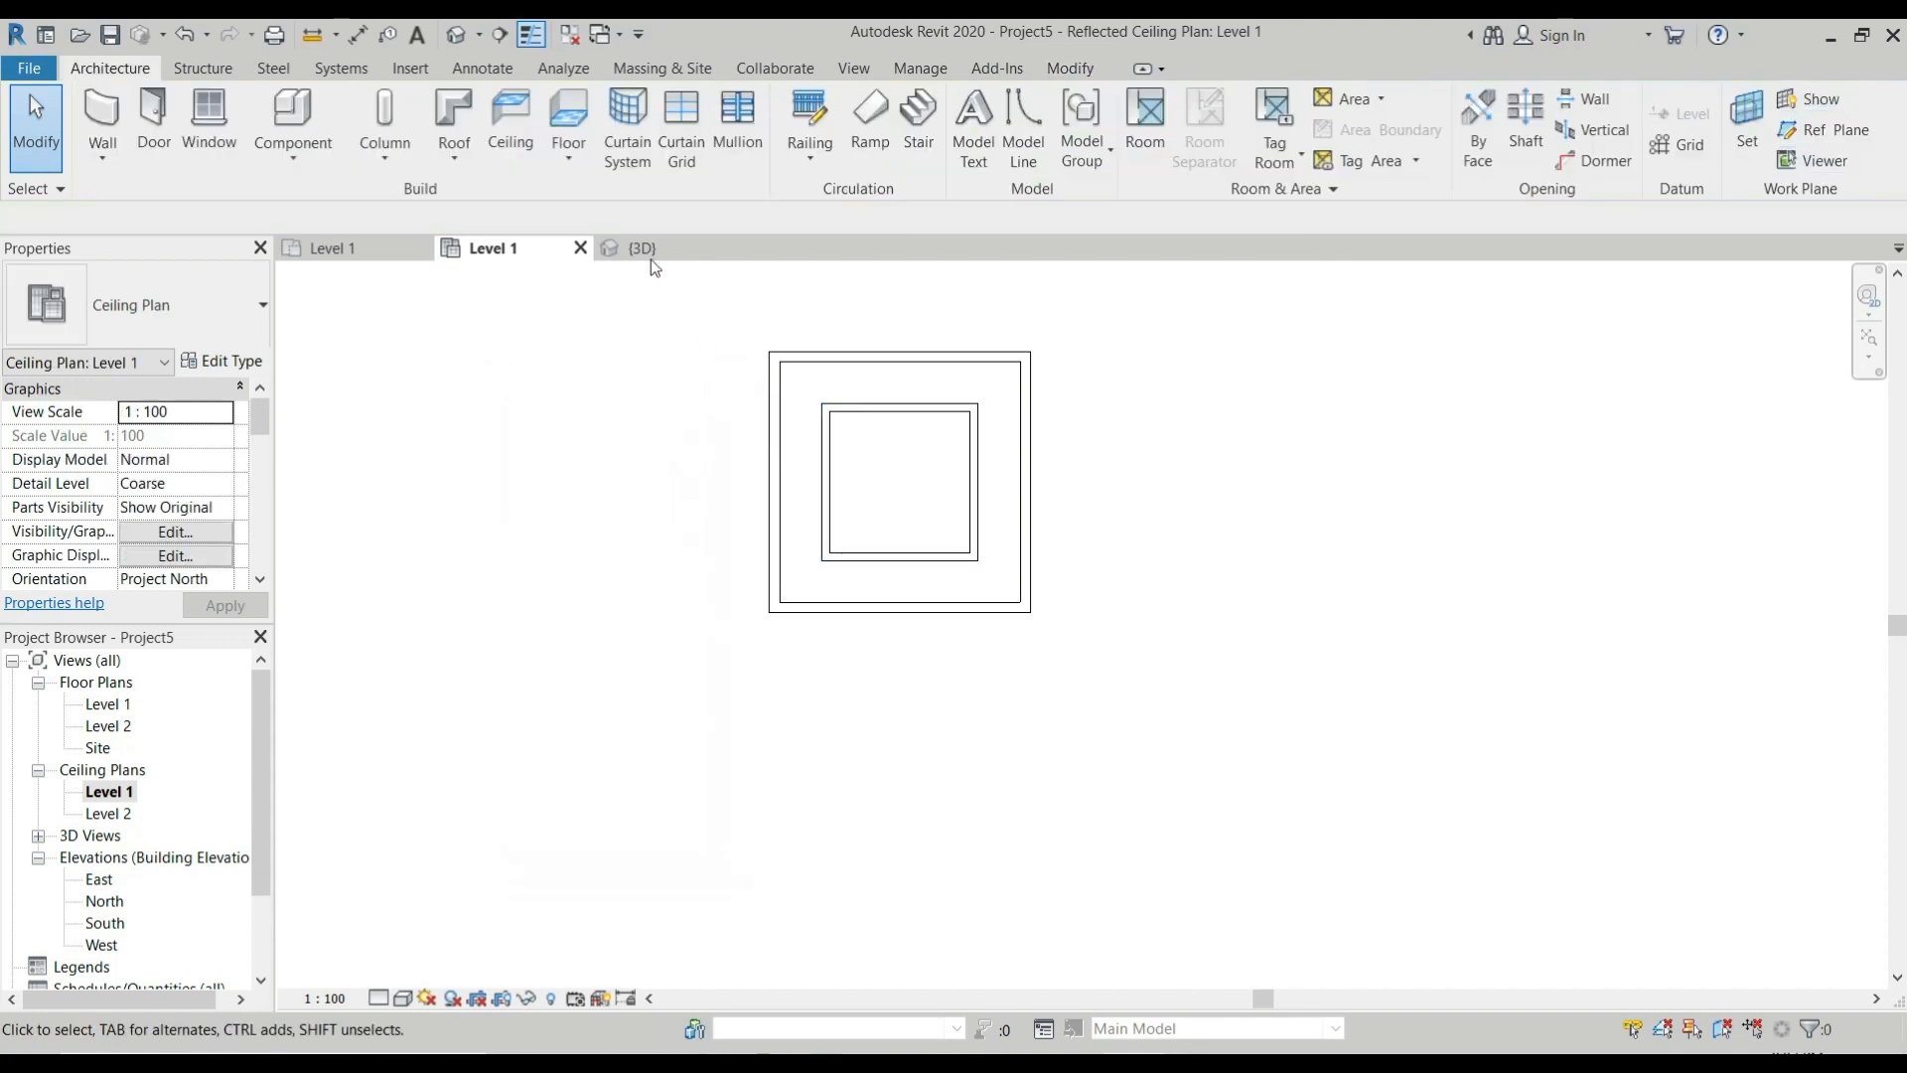
{"action": "left_click", "coordinate": [637, 248]}
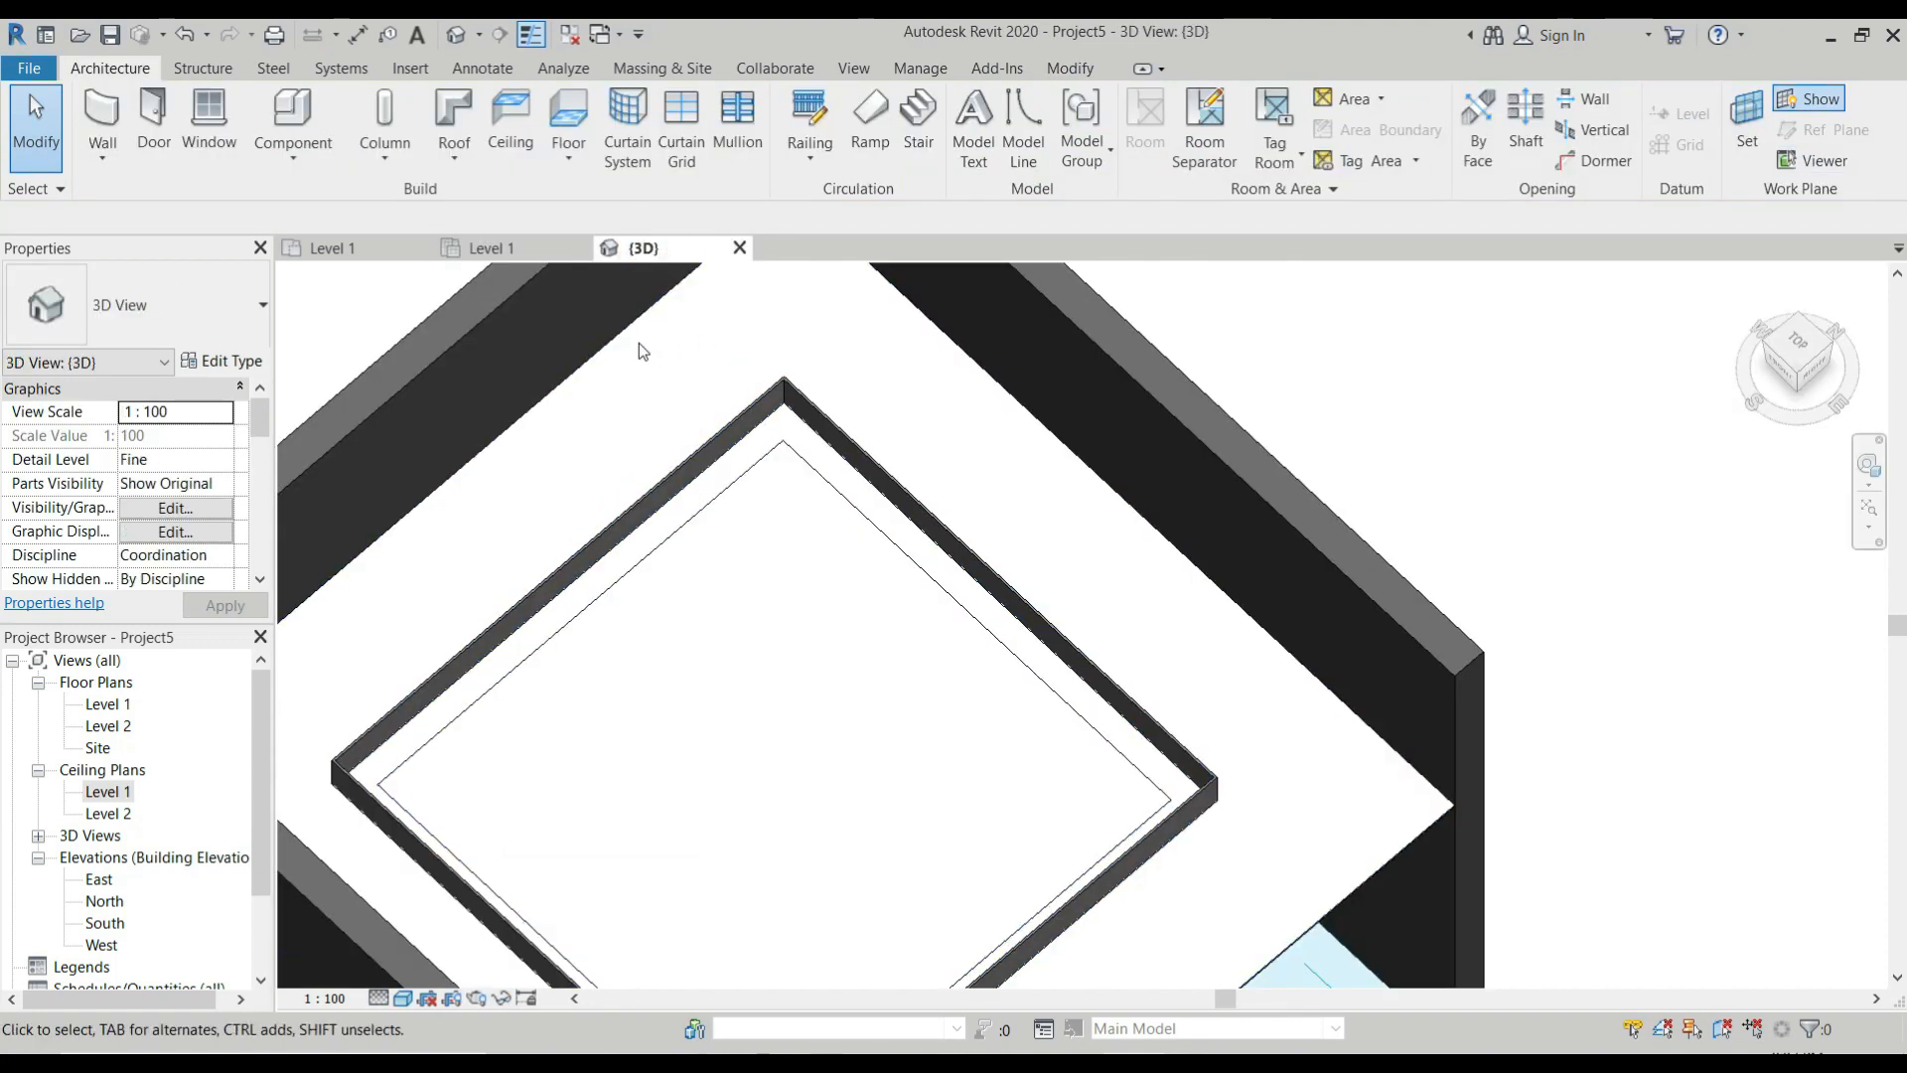
Draw a vertical building section through the middle of the room on the Level 1 floor plan and open its view.
{"action": "left_click", "coordinate": [368, 257]}
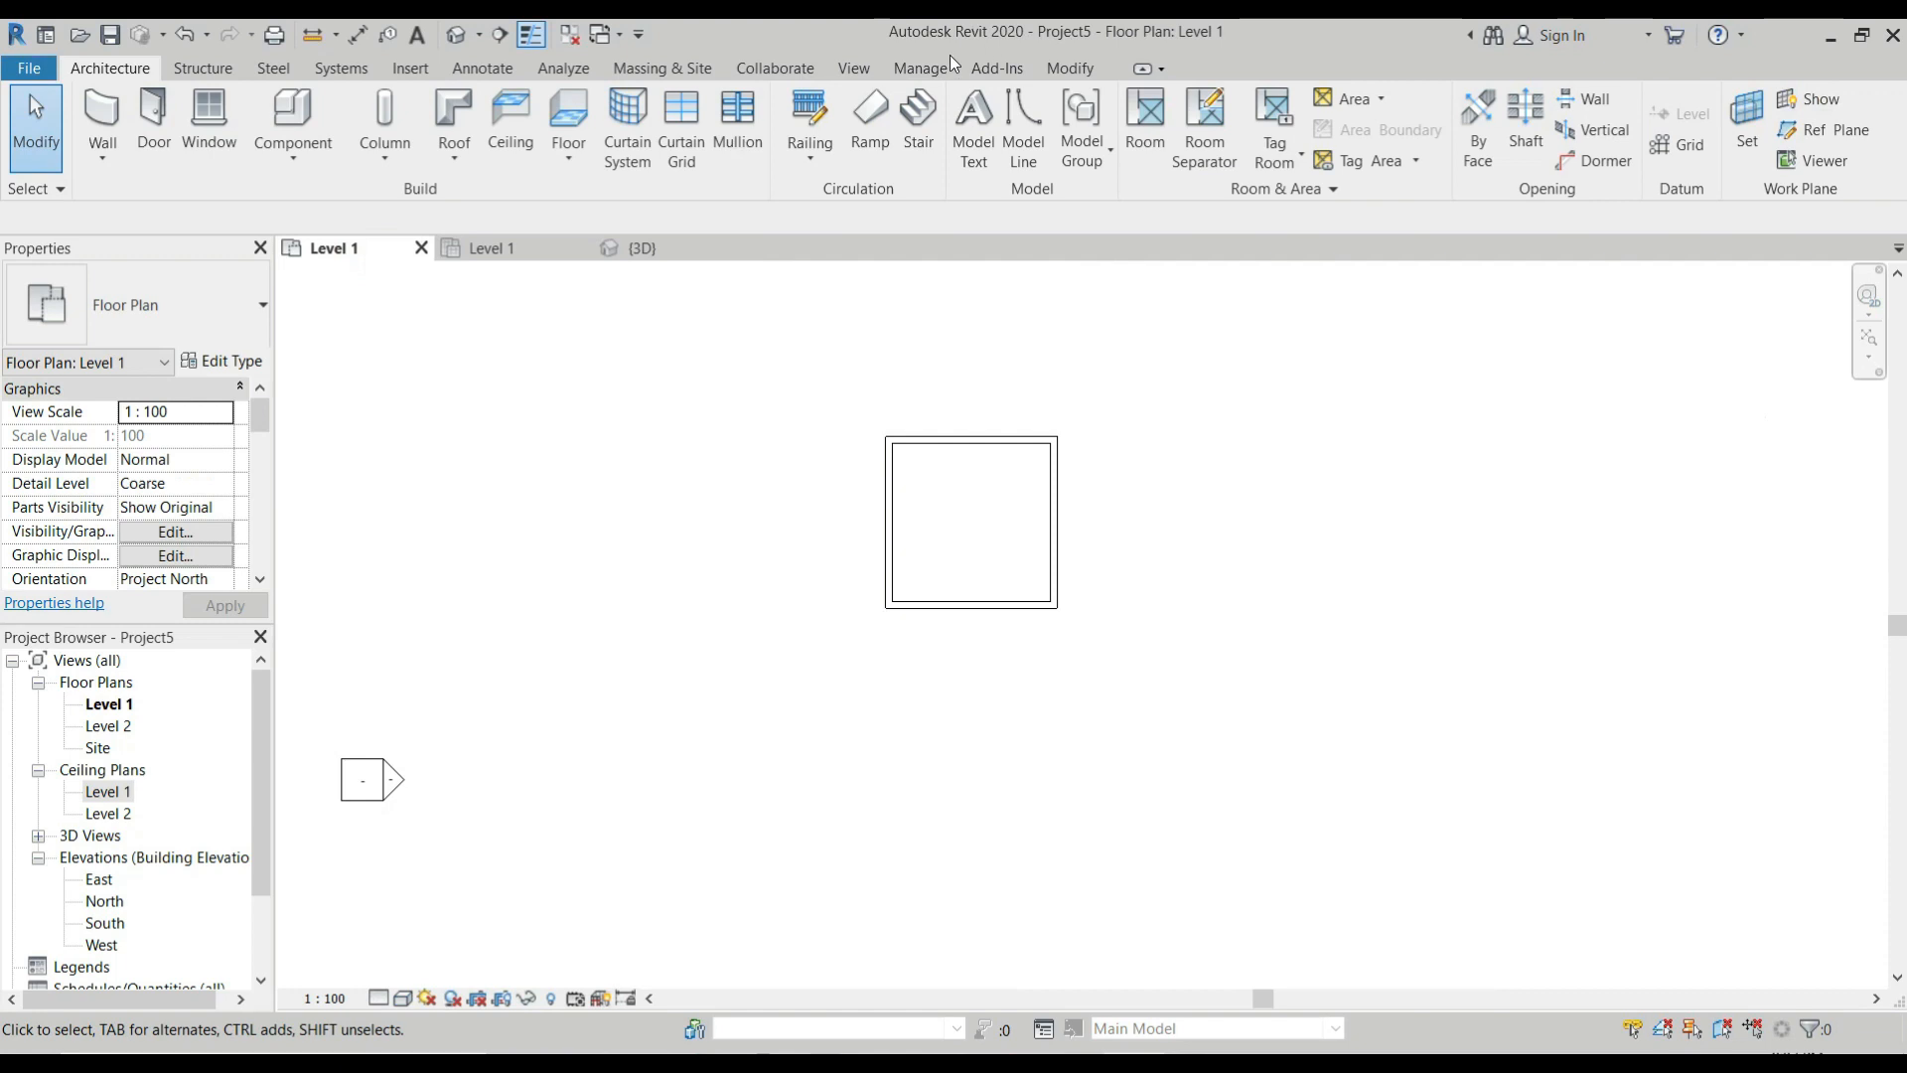
{"action": "left_click", "coordinate": [854, 68]}
{"action": "left_click", "coordinate": [760, 124]}
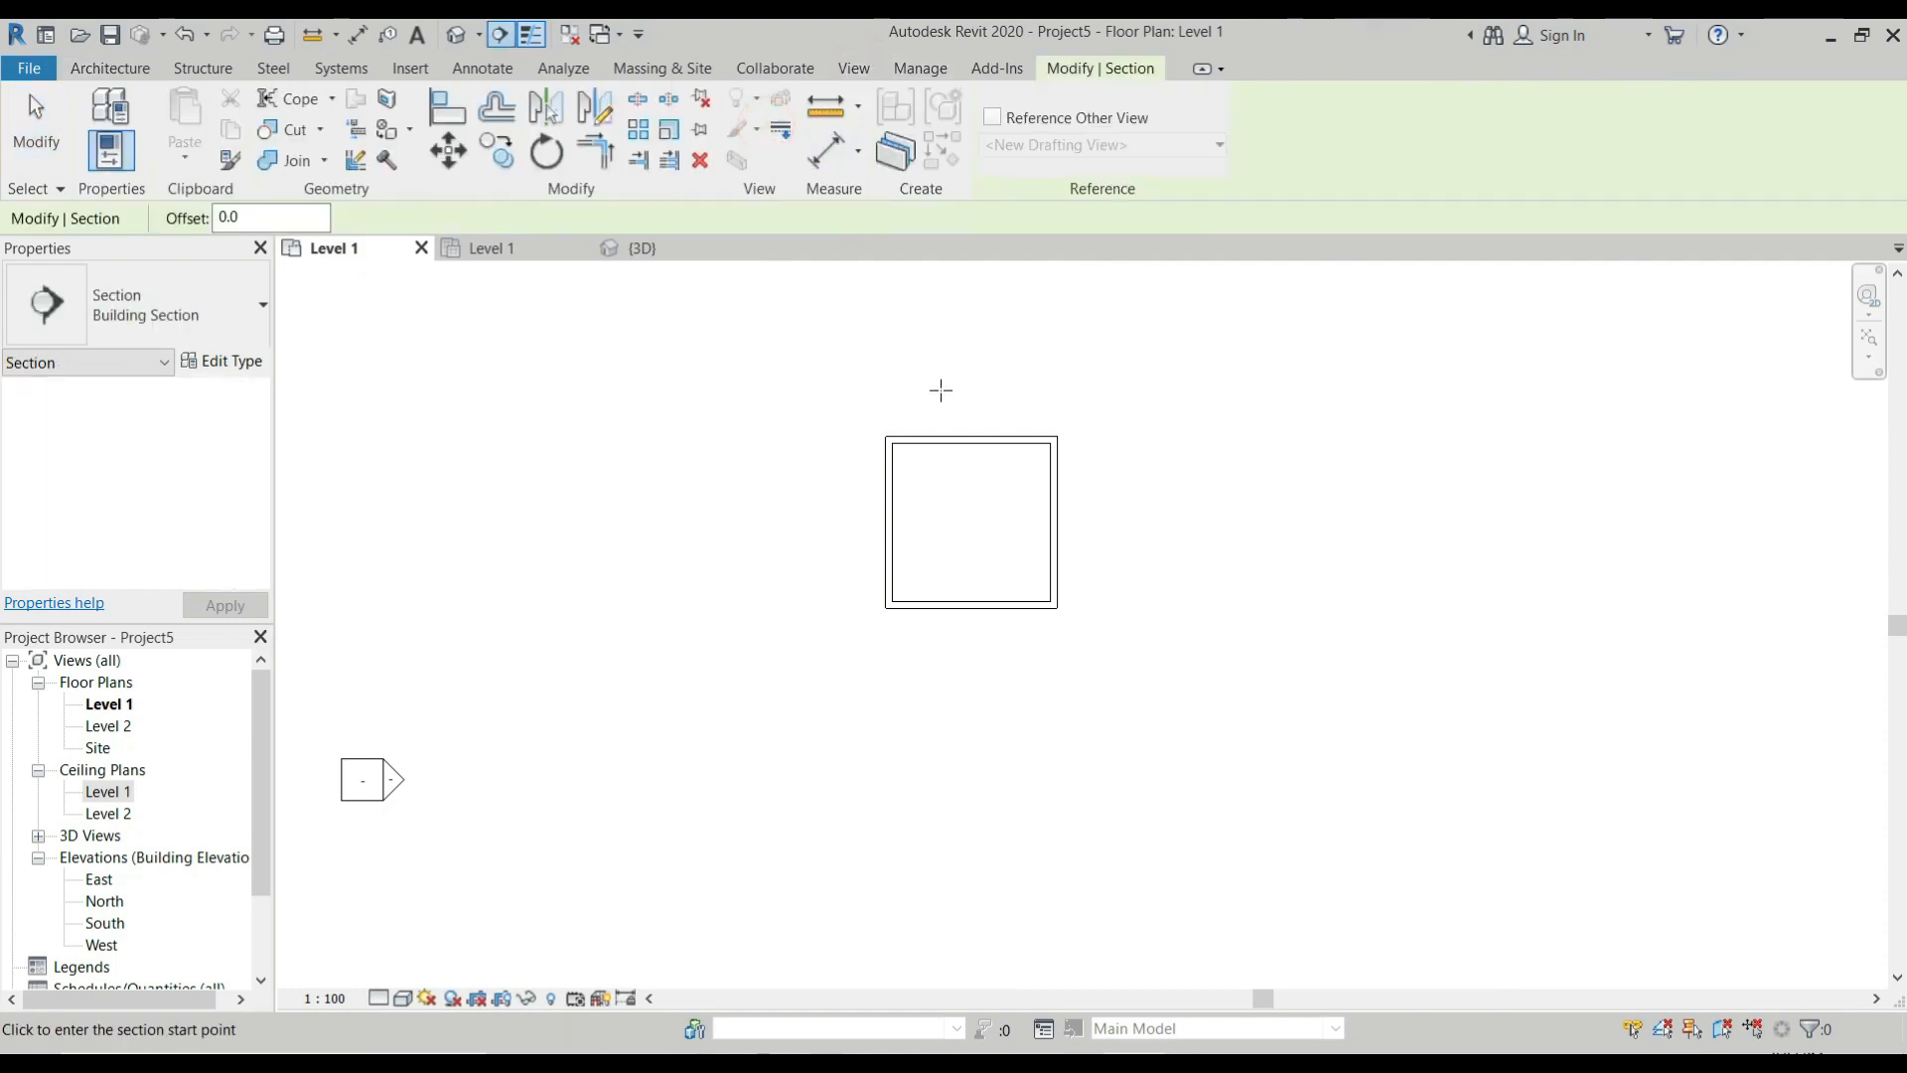
{"action": "left_click", "coordinate": [963, 380]}
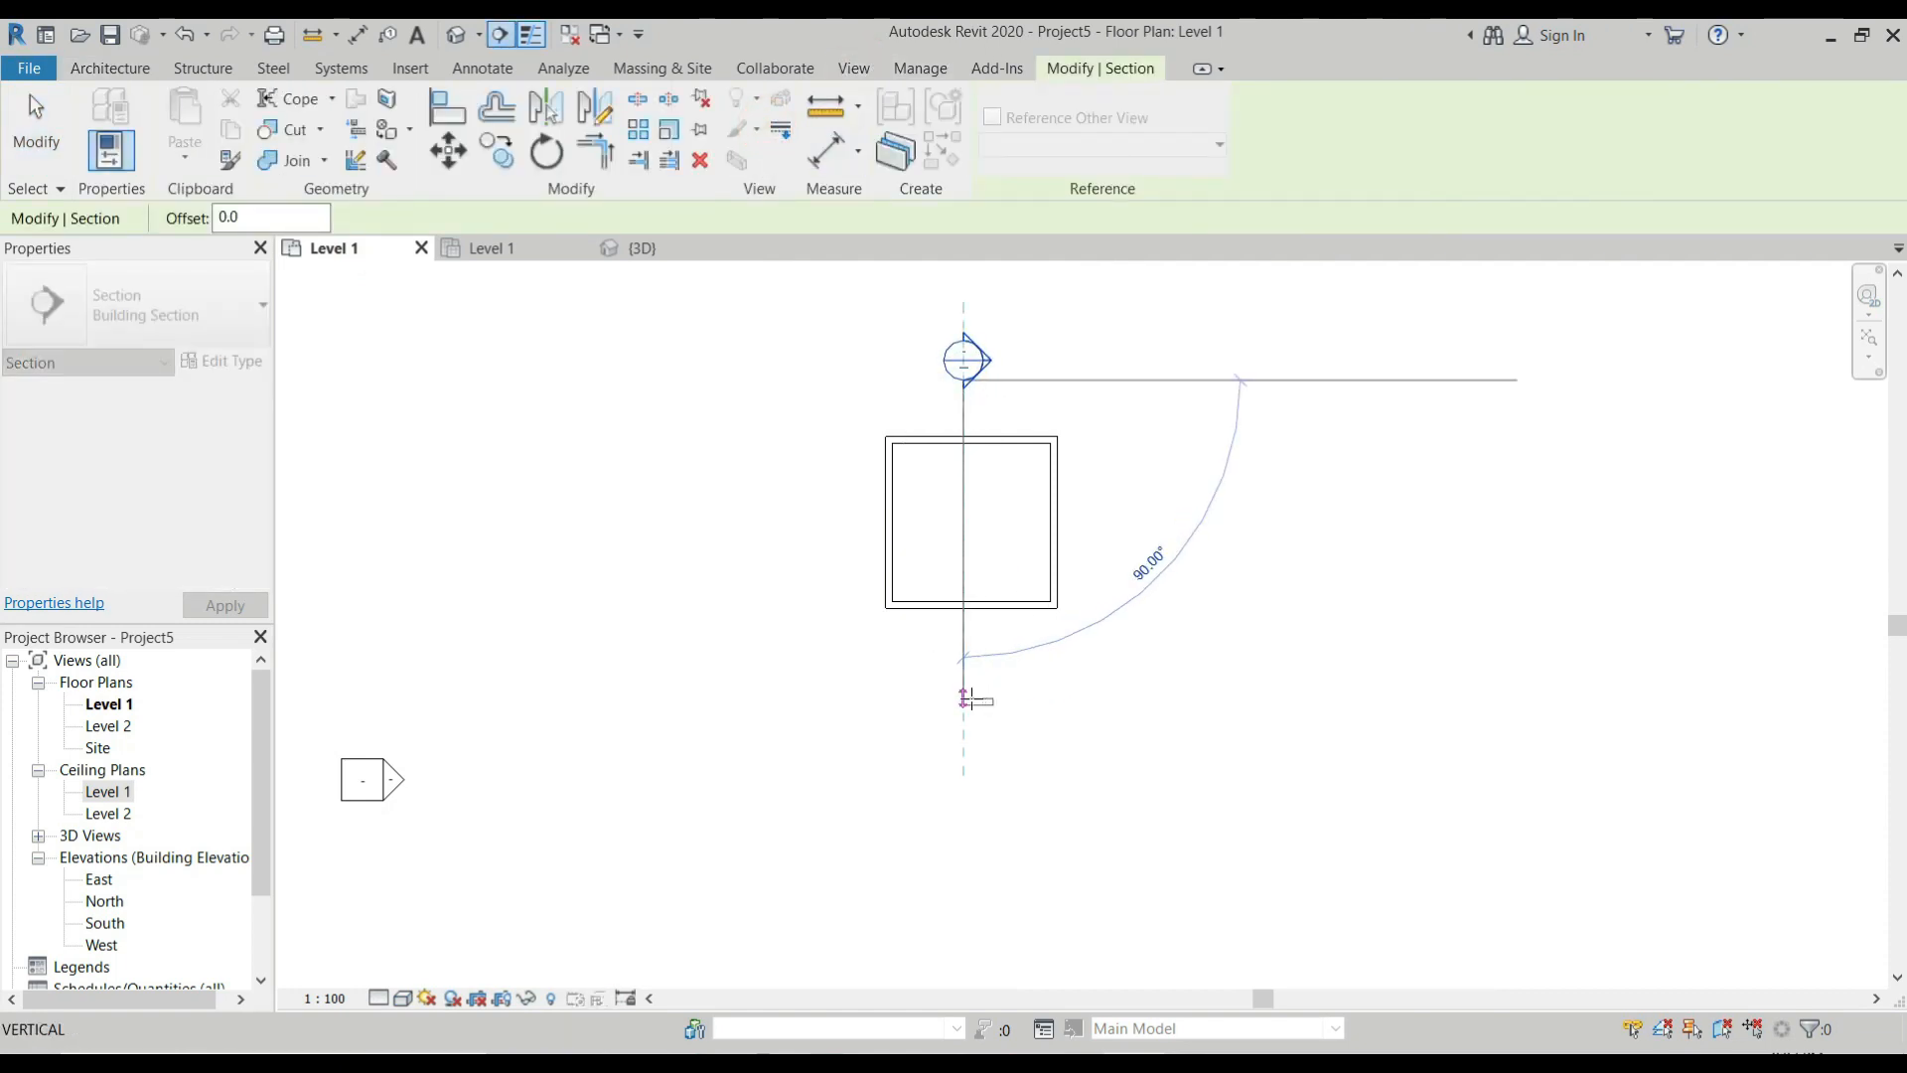
{"action": "left_click", "coordinate": [963, 699]}
{"action": "key", "text": "Escape"}
{"action": "double_click", "coordinate": [968, 358]}
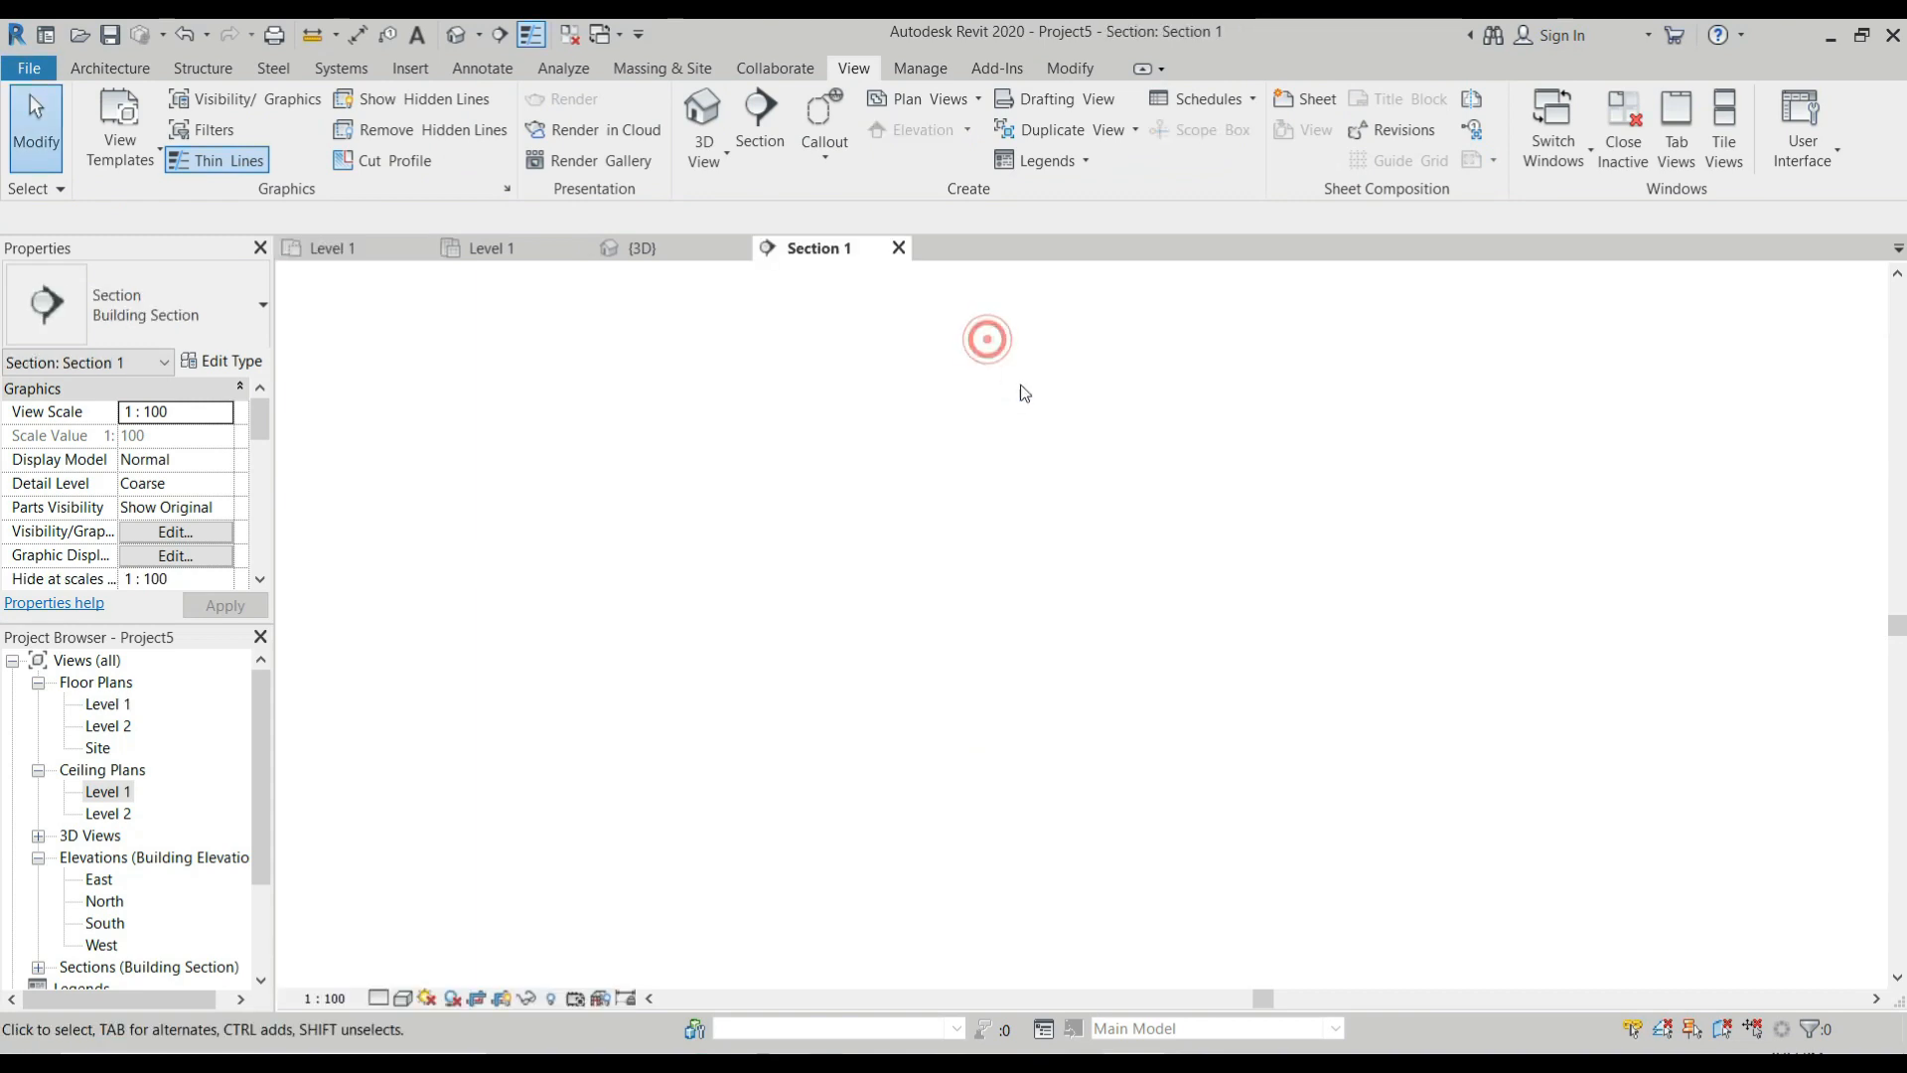
Examine the heights of the new ceiling panel and the in-place frame in the section view.
{"action": "scroll", "coordinate": [962, 596], "scroll_direction": "up", "scroll_amount": 2}
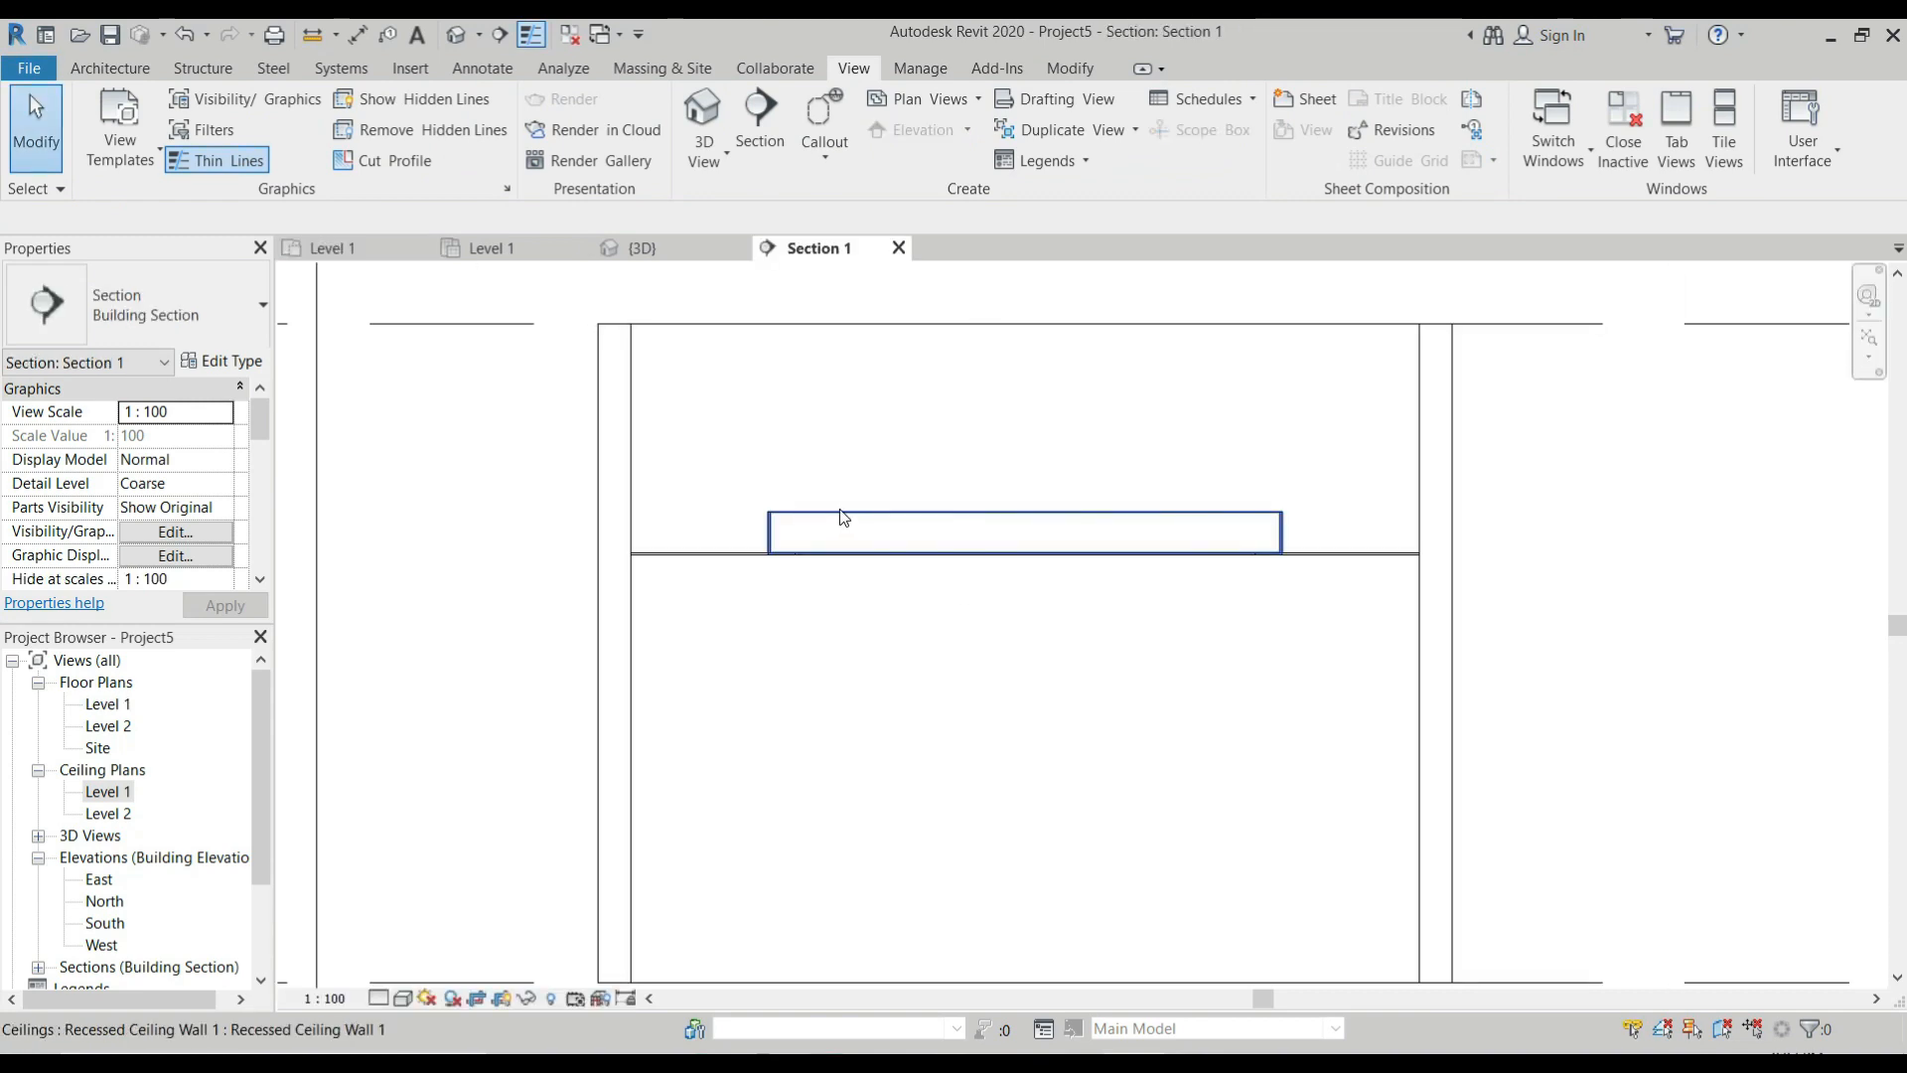
{"action": "left_click", "coordinate": [895, 559]}
{"action": "scroll", "coordinate": [864, 537], "scroll_direction": "up", "scroll_amount": 1}
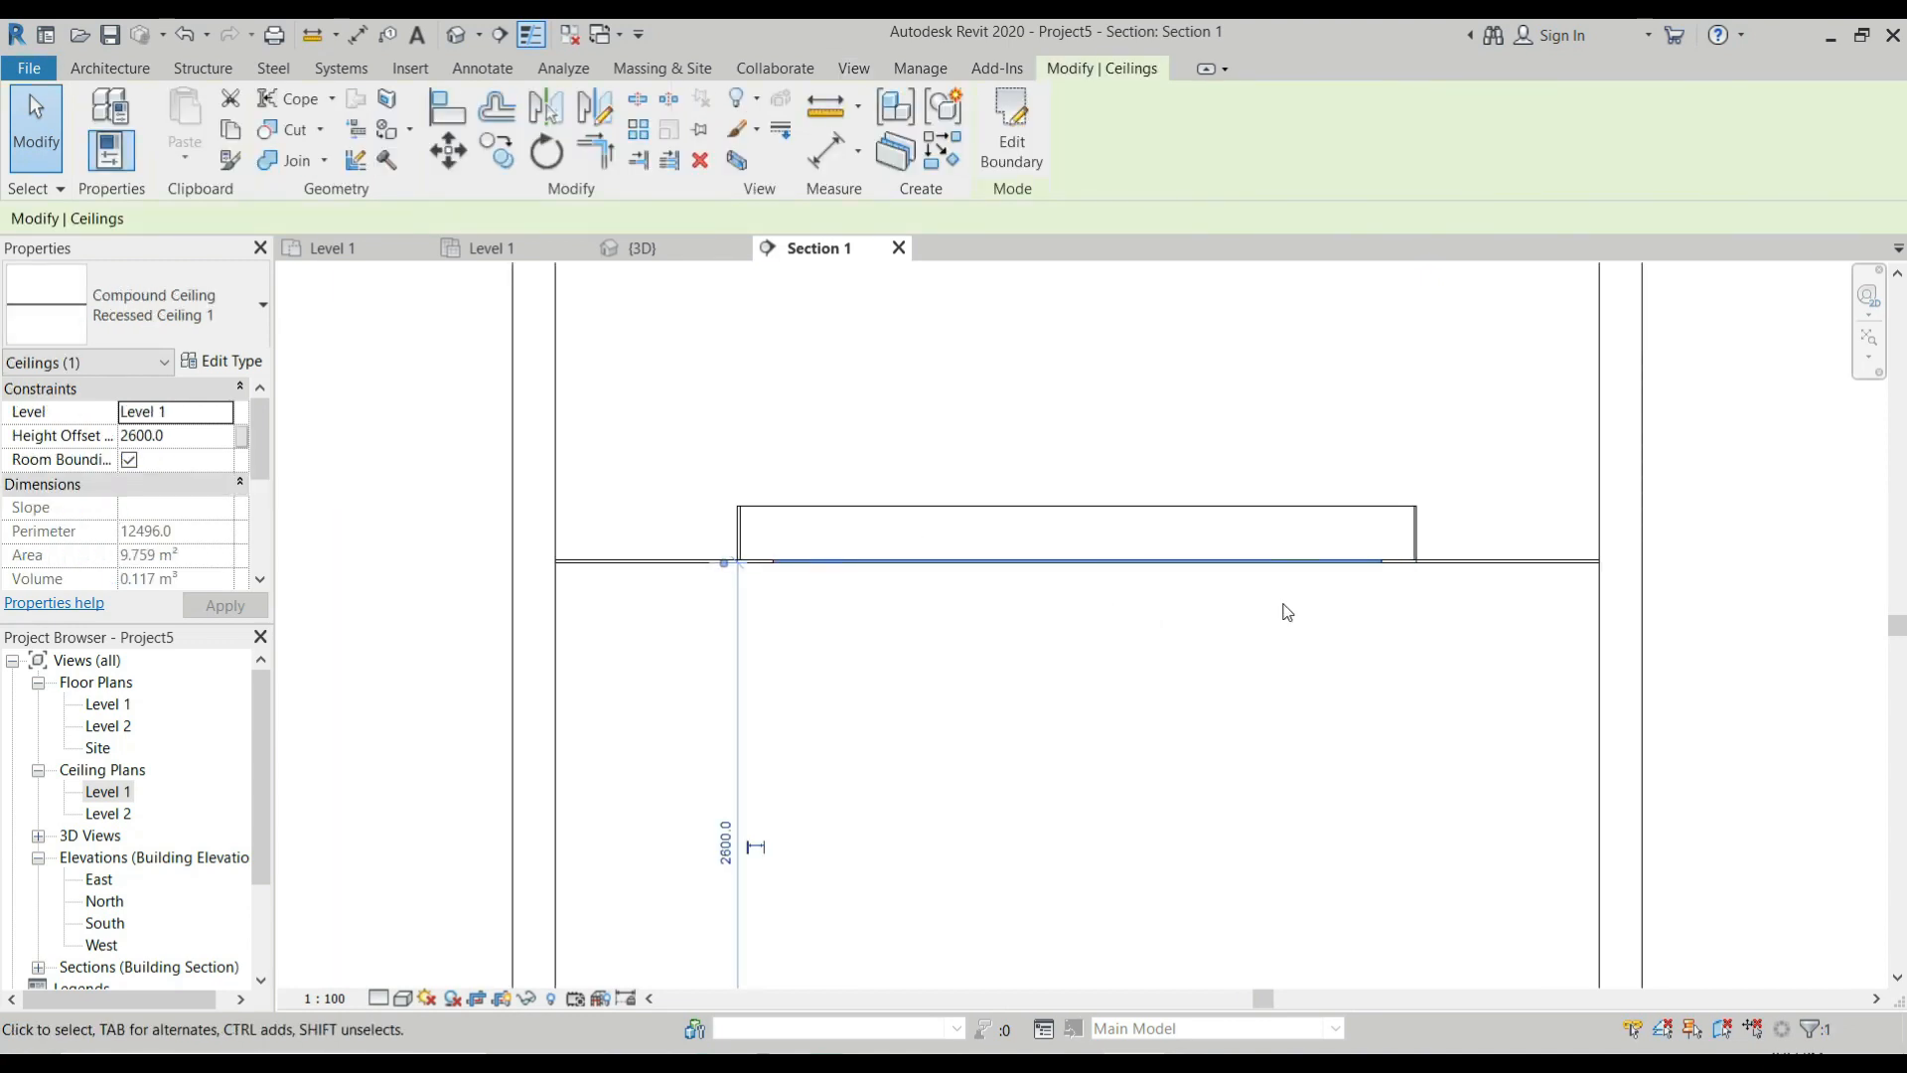
{"action": "scroll", "coordinate": [894, 613], "scroll_direction": "down", "scroll_amount": 2}
{"action": "scroll", "coordinate": [825, 563], "scroll_direction": "up", "scroll_amount": 1}
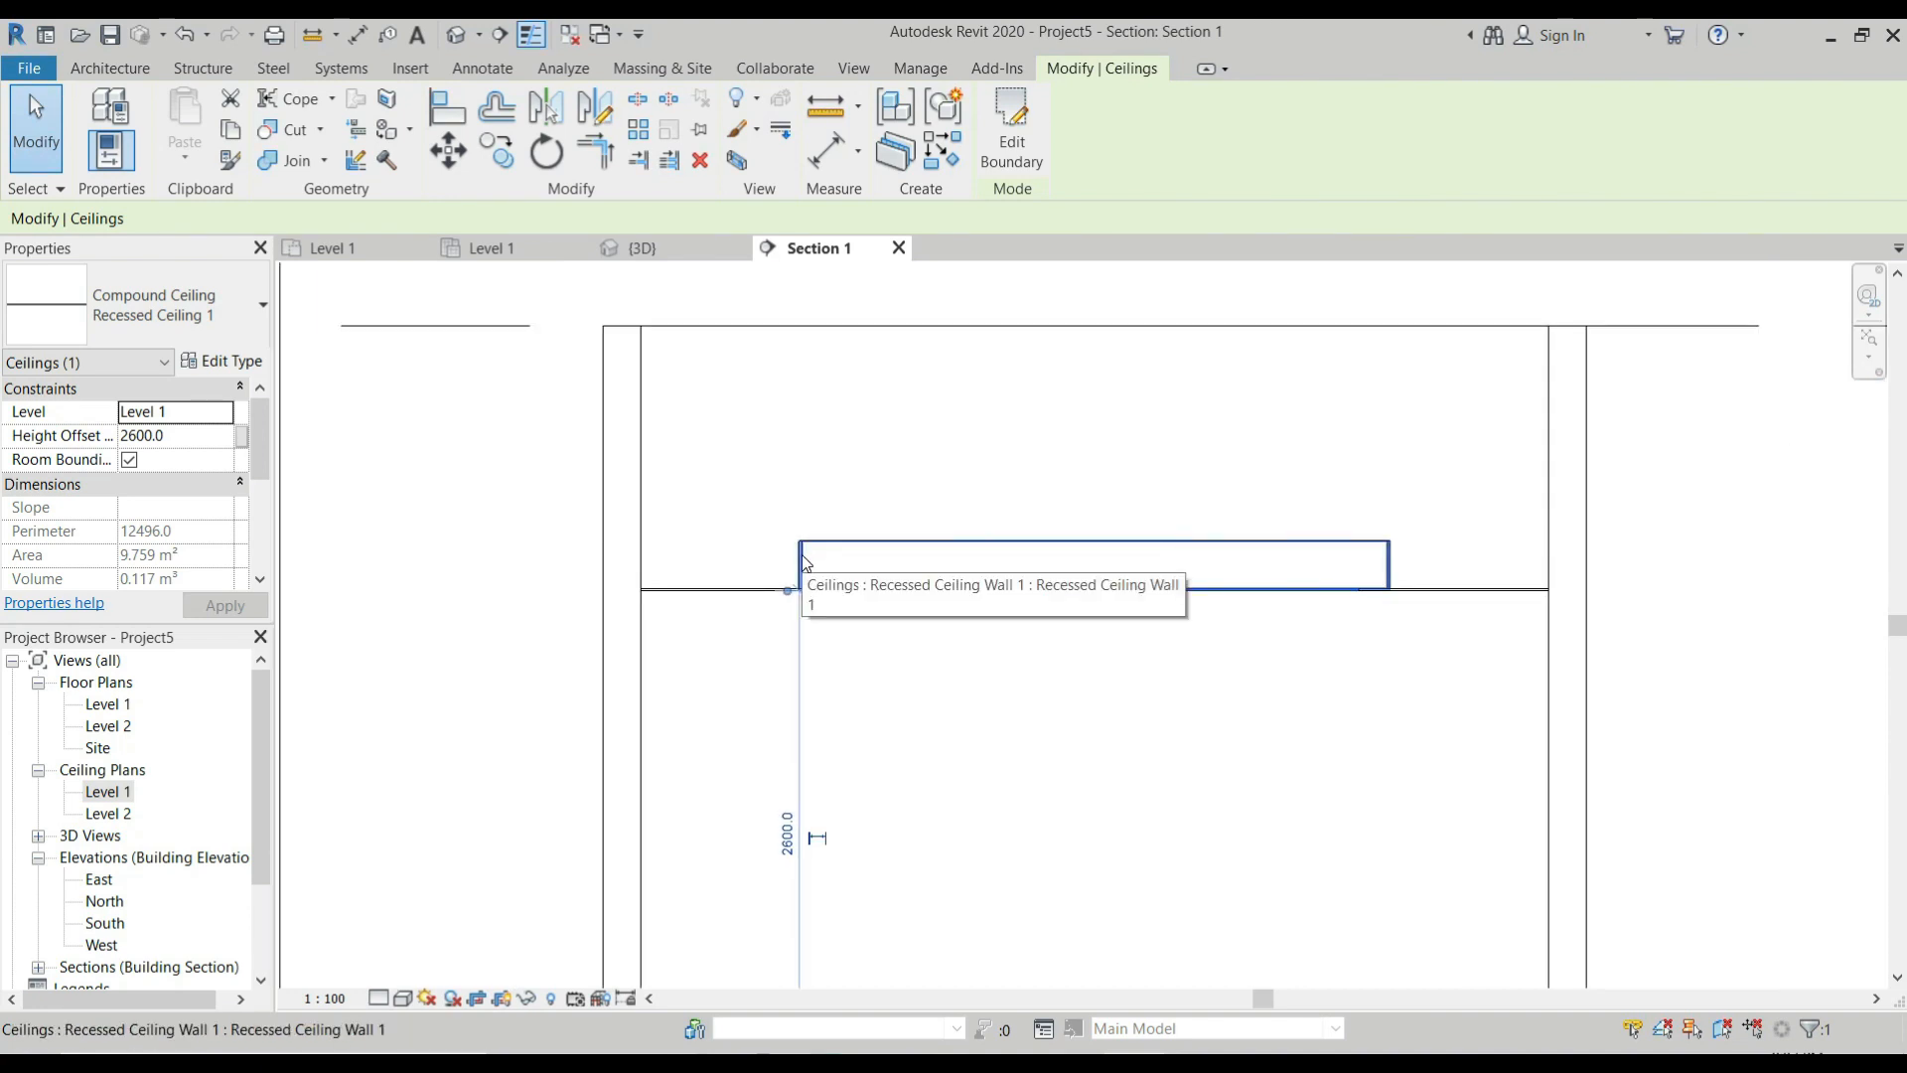
{"action": "left_click", "coordinate": [803, 560]}
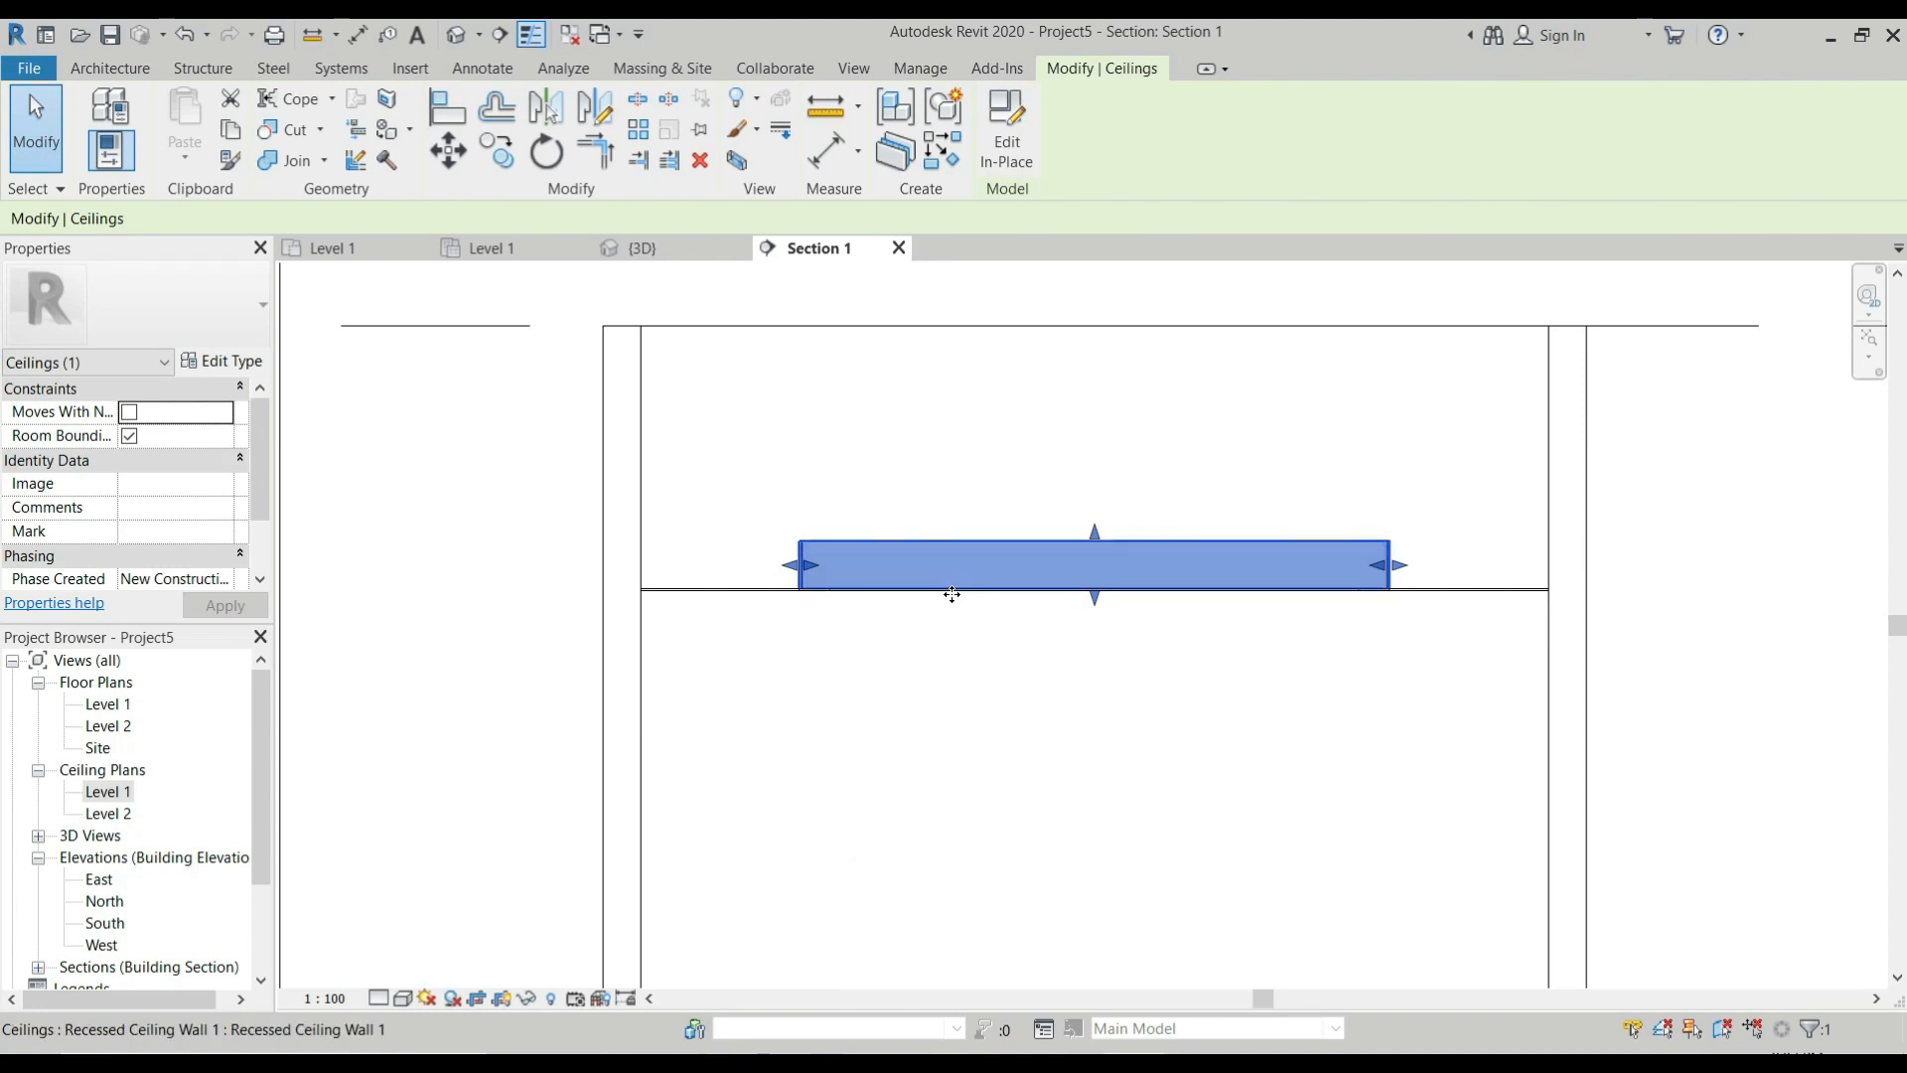
{"action": "left_click", "coordinate": [956, 614]}
Select the new ceiling panel under the frame in the section and open its height offset for editing.
{"action": "left_click", "coordinate": [954, 601]}
{"action": "scroll", "coordinate": [818, 621], "scroll_direction": "down", "scroll_amount": 3}
{"action": "scroll", "coordinate": [812, 631], "scroll_direction": "up", "scroll_amount": 1}
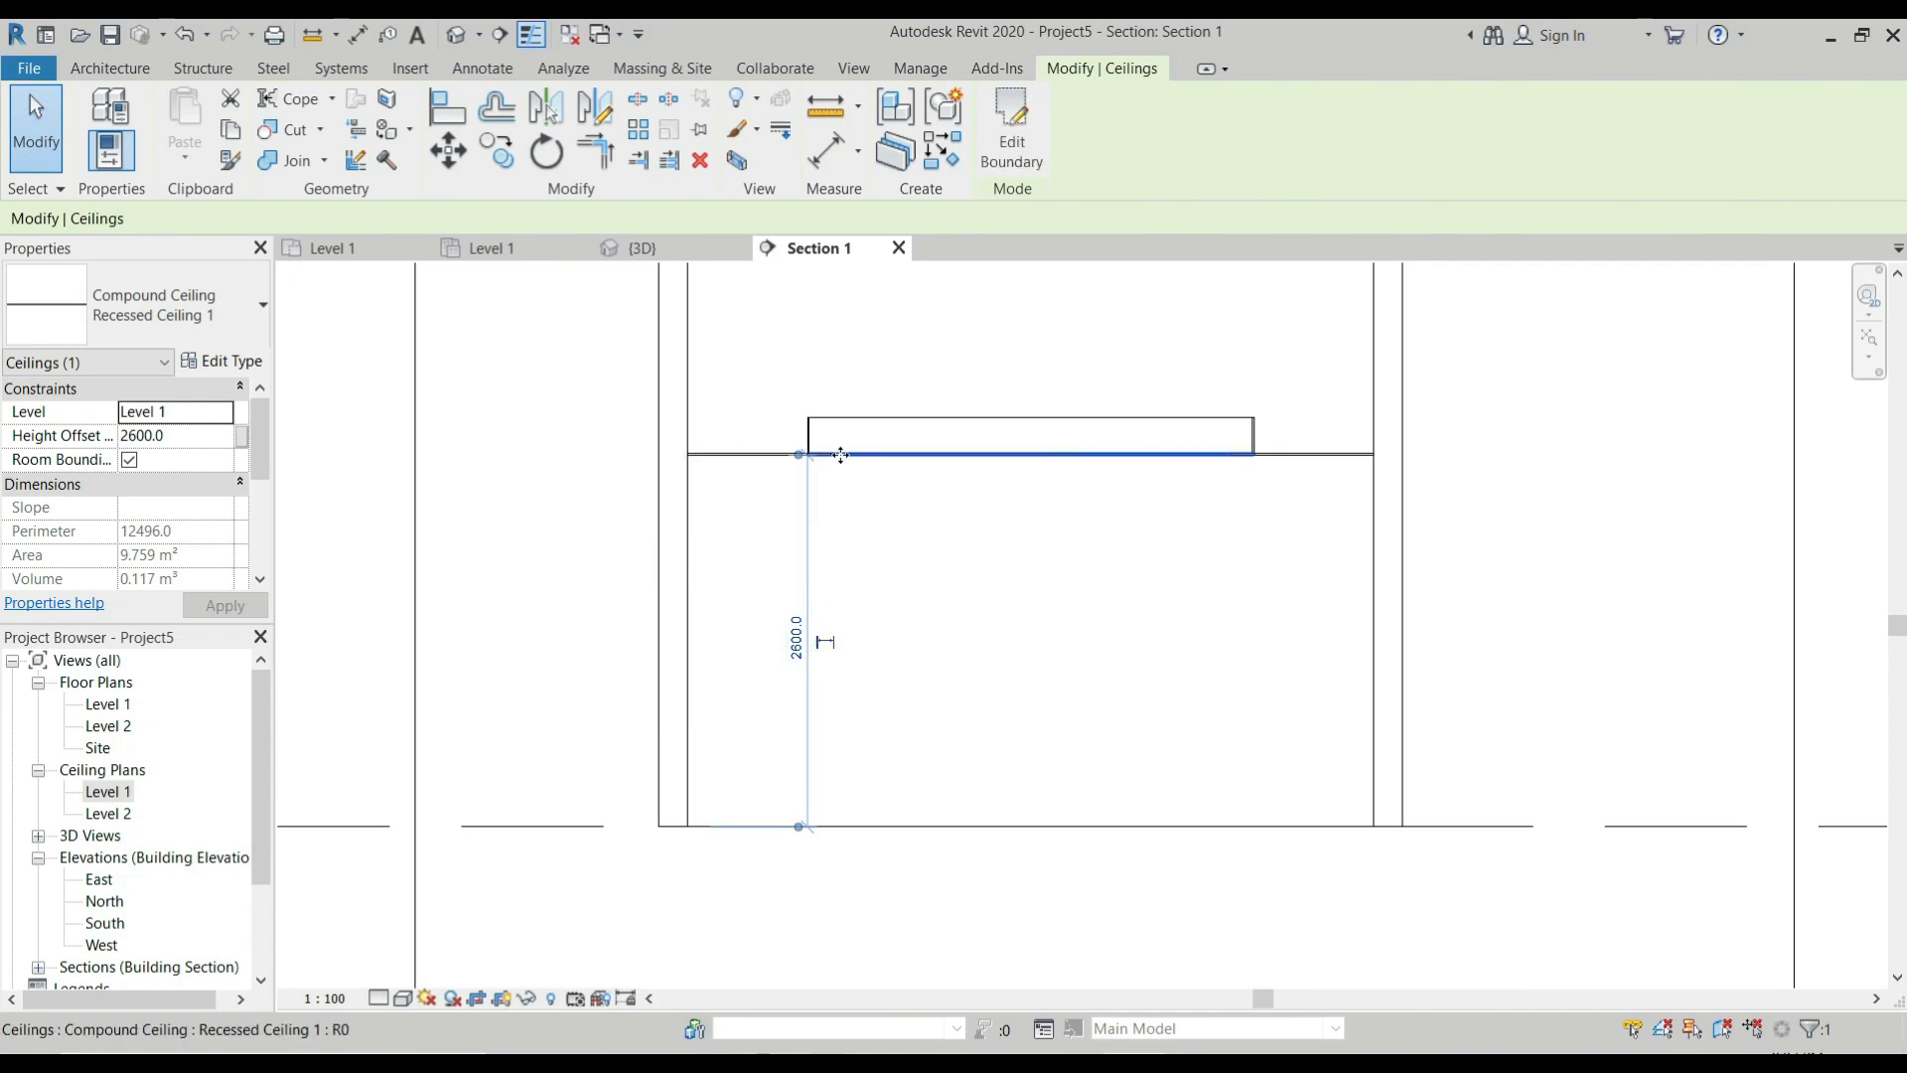
{"action": "scroll", "coordinate": [815, 462], "scroll_direction": "up", "scroll_amount": 3}
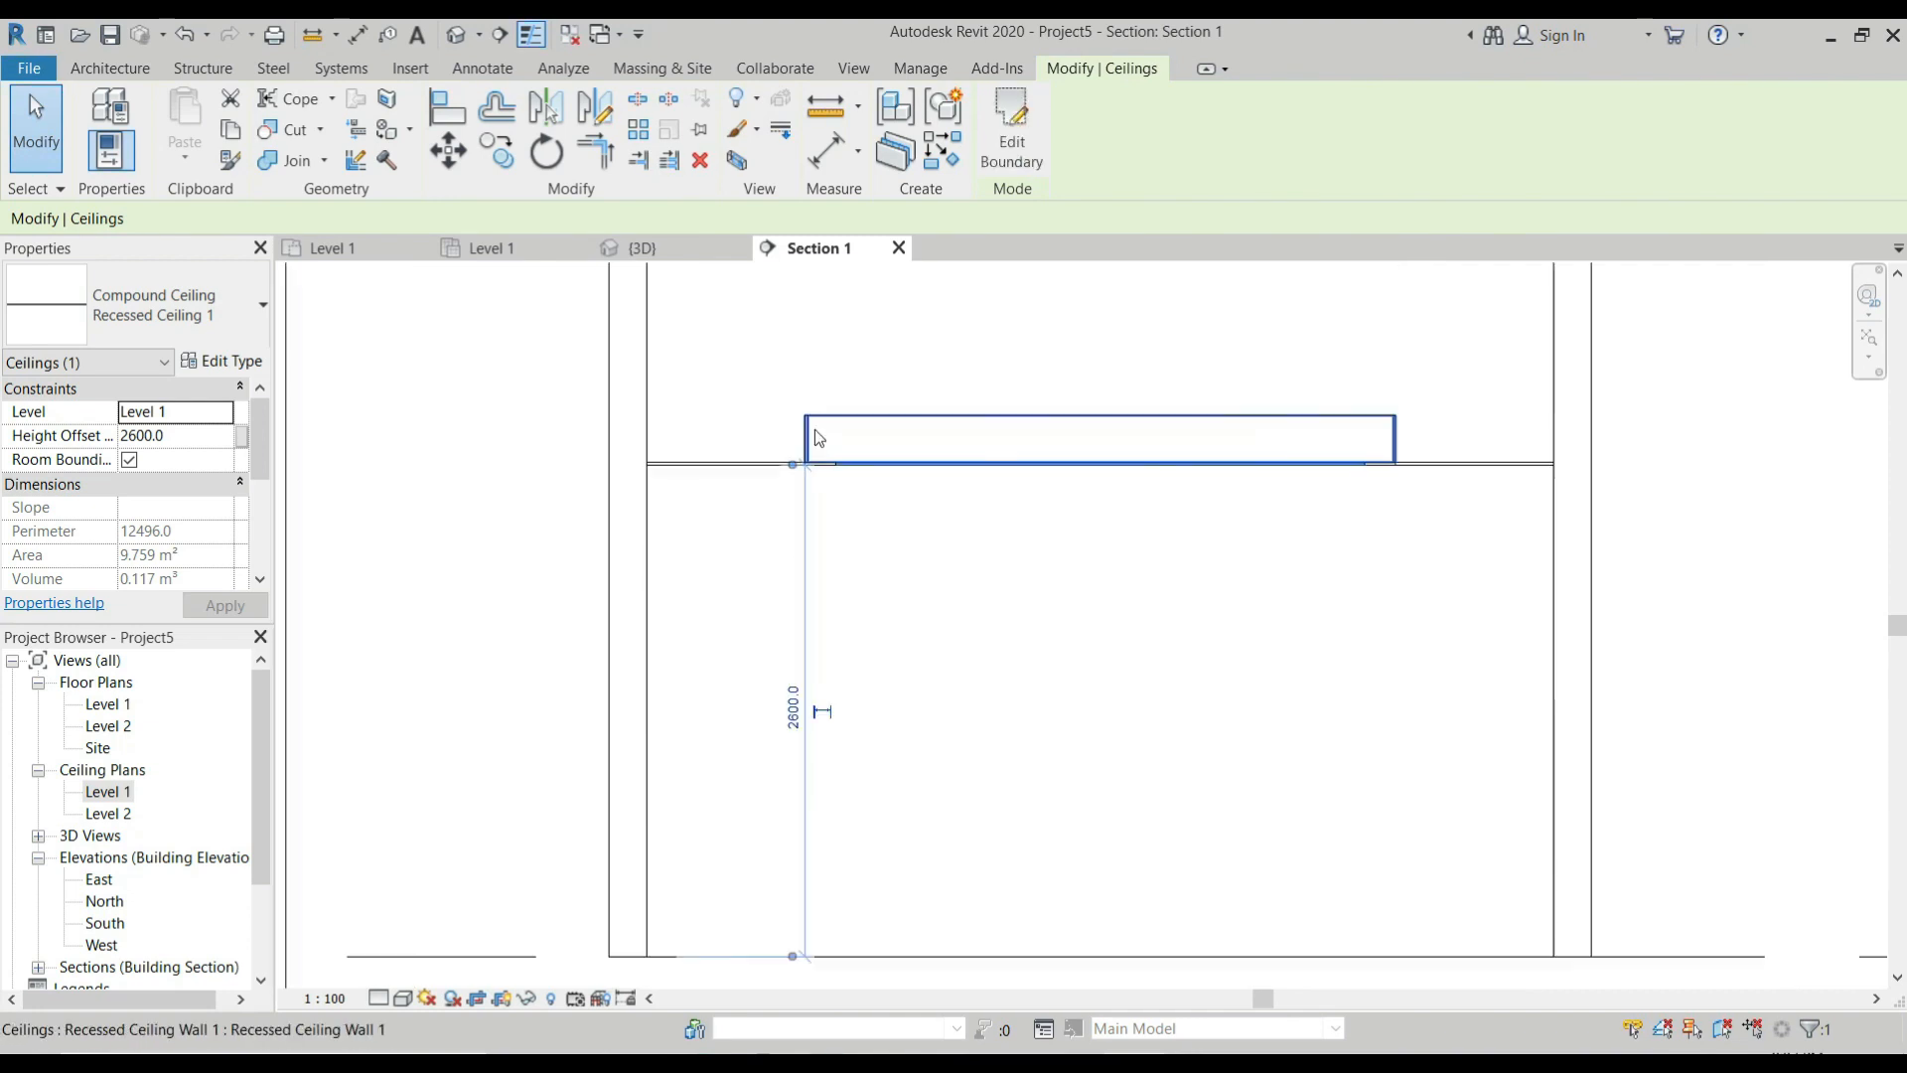
{"action": "left_click_drag", "start_coordinate": [791, 482], "coordinate": [865, 385]}
{"action": "scroll", "coordinate": [865, 387], "scroll_direction": "down", "scroll_amount": 2}
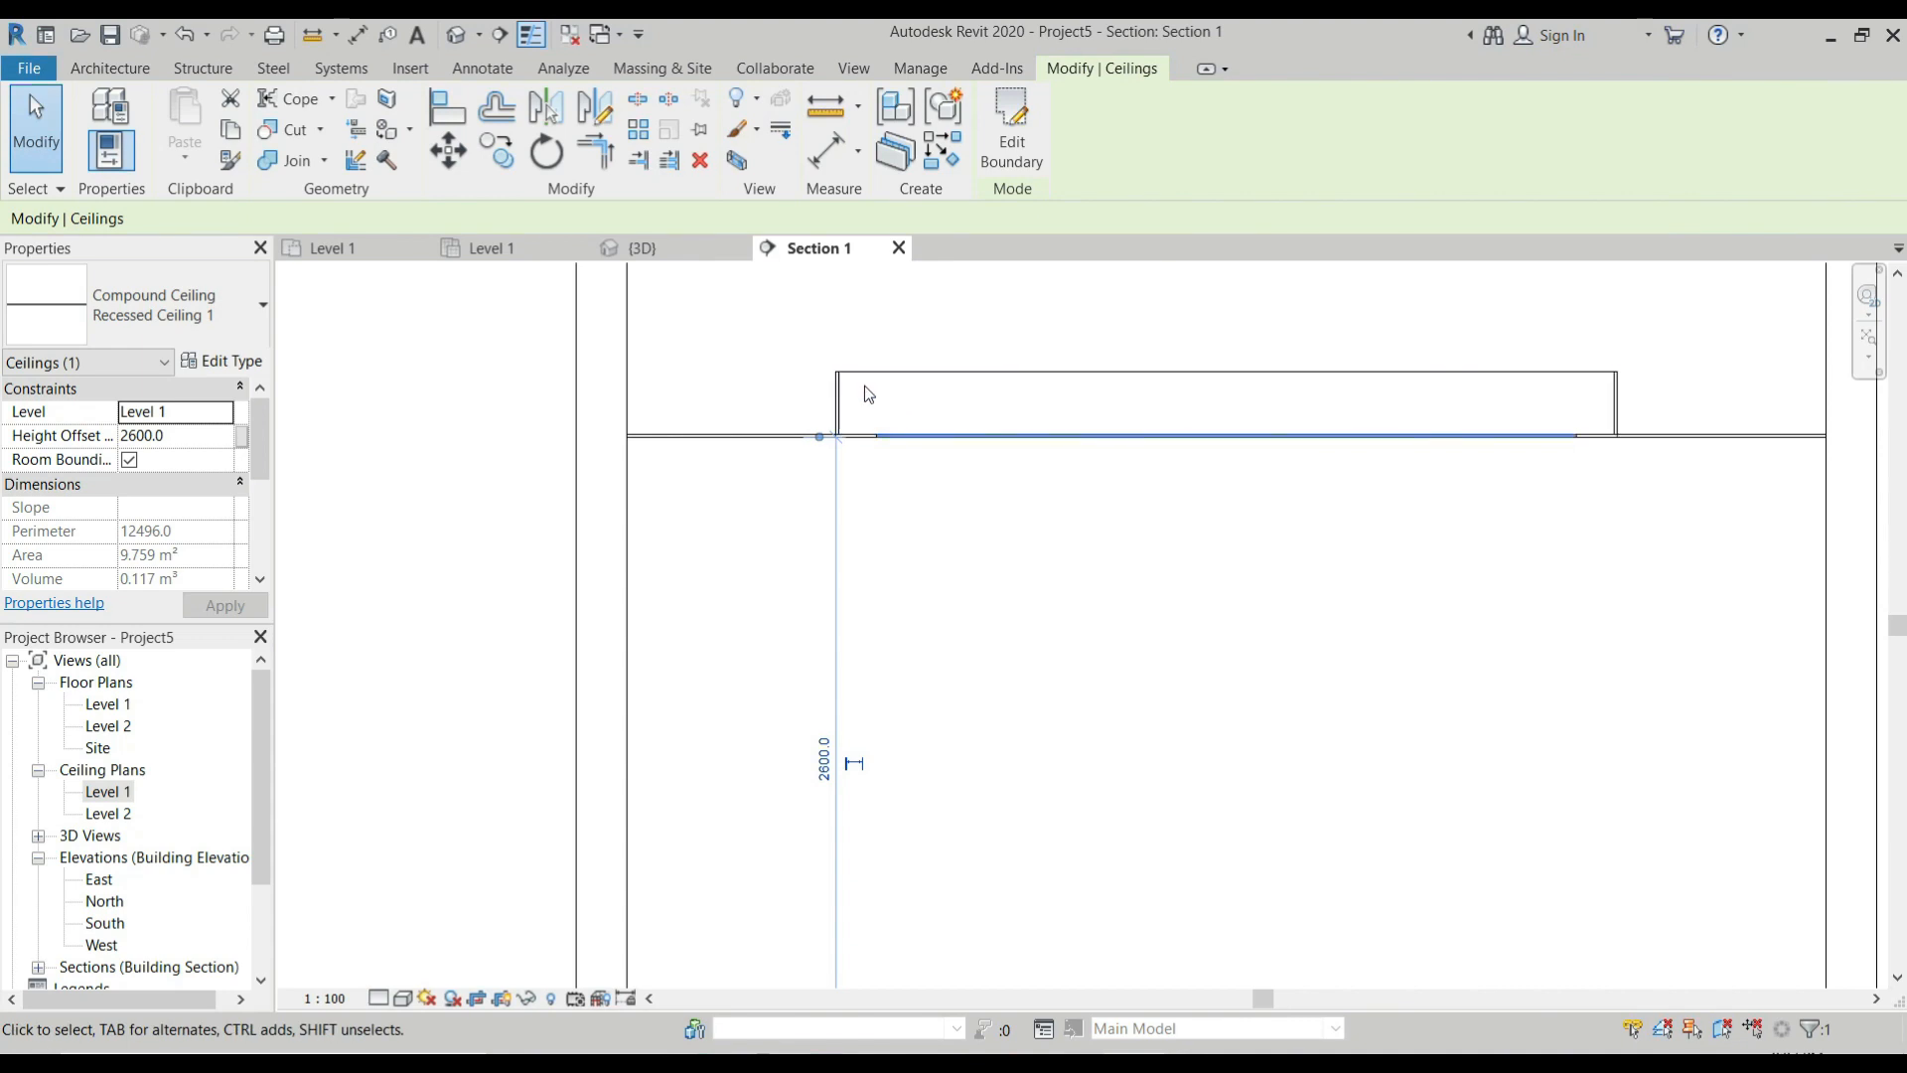
{"action": "left_click_drag", "start_coordinate": [177, 437], "coordinate": [116, 435]}
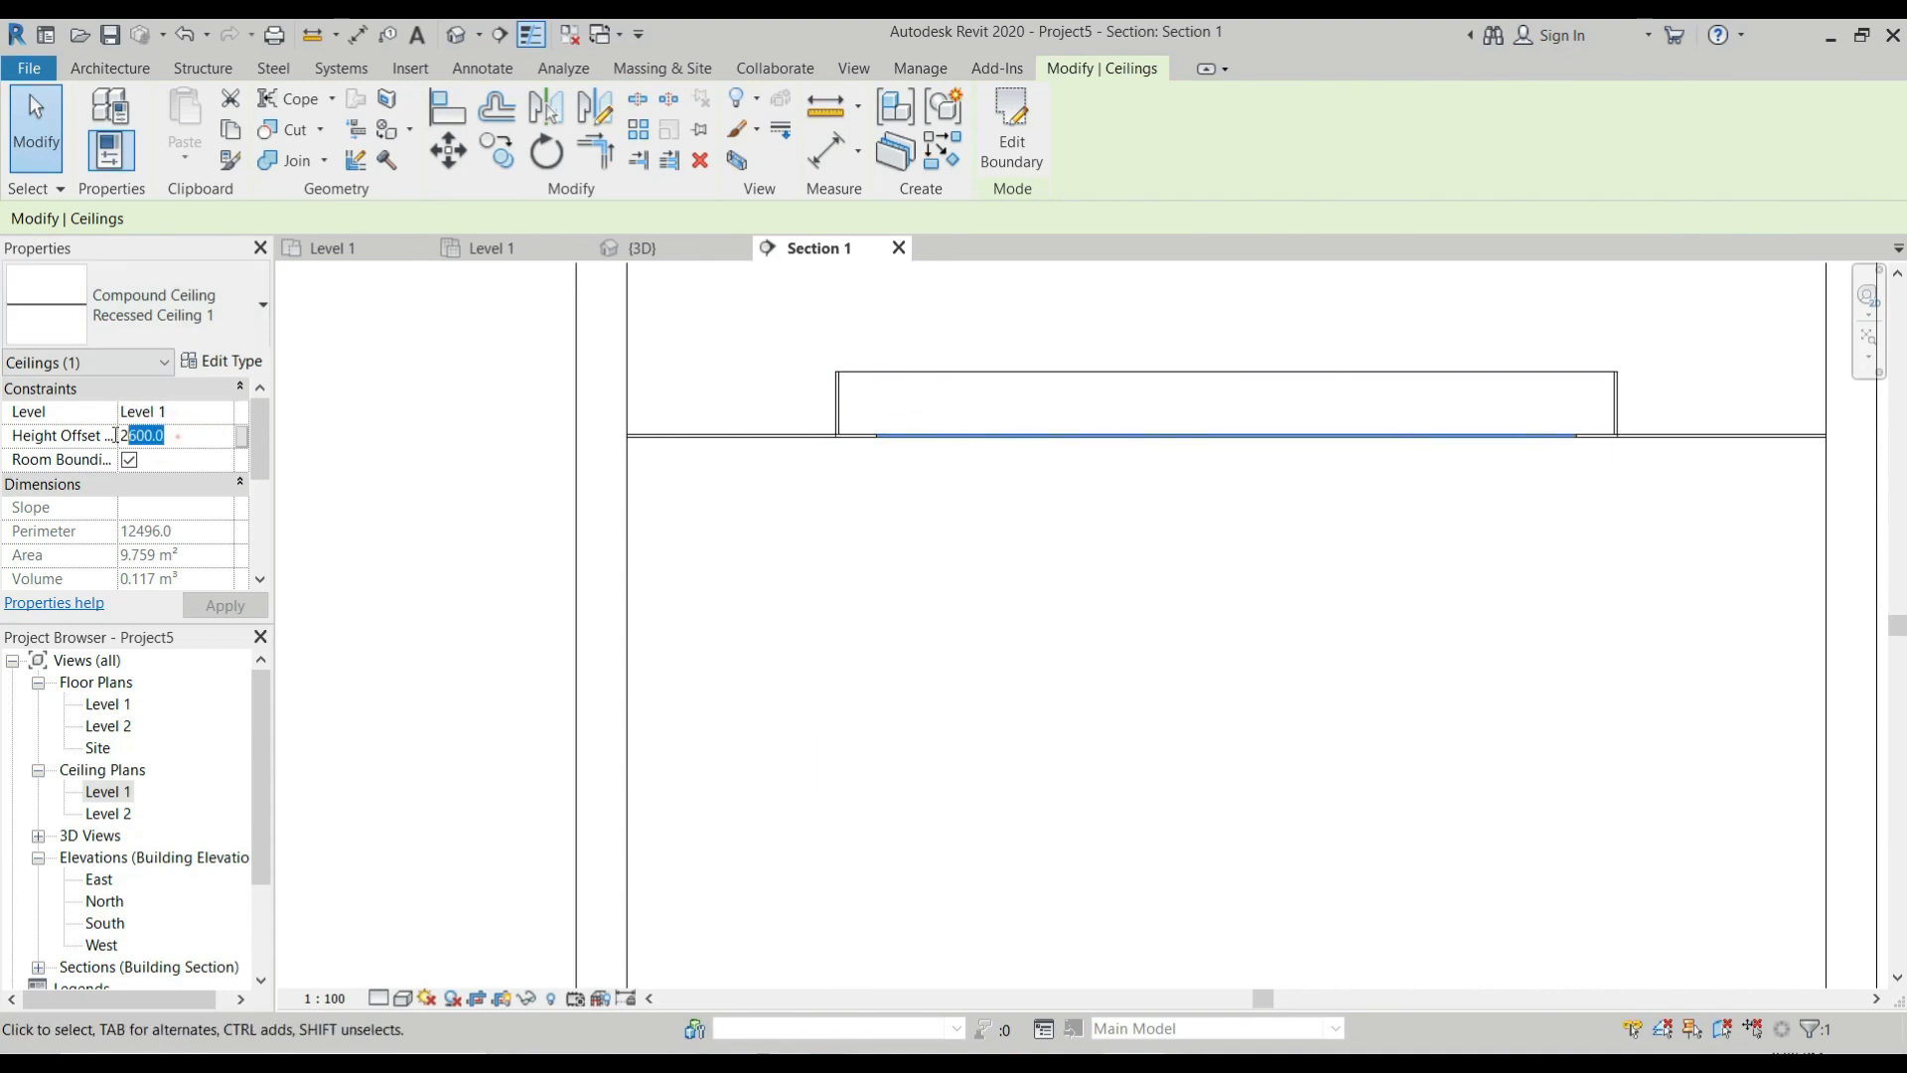
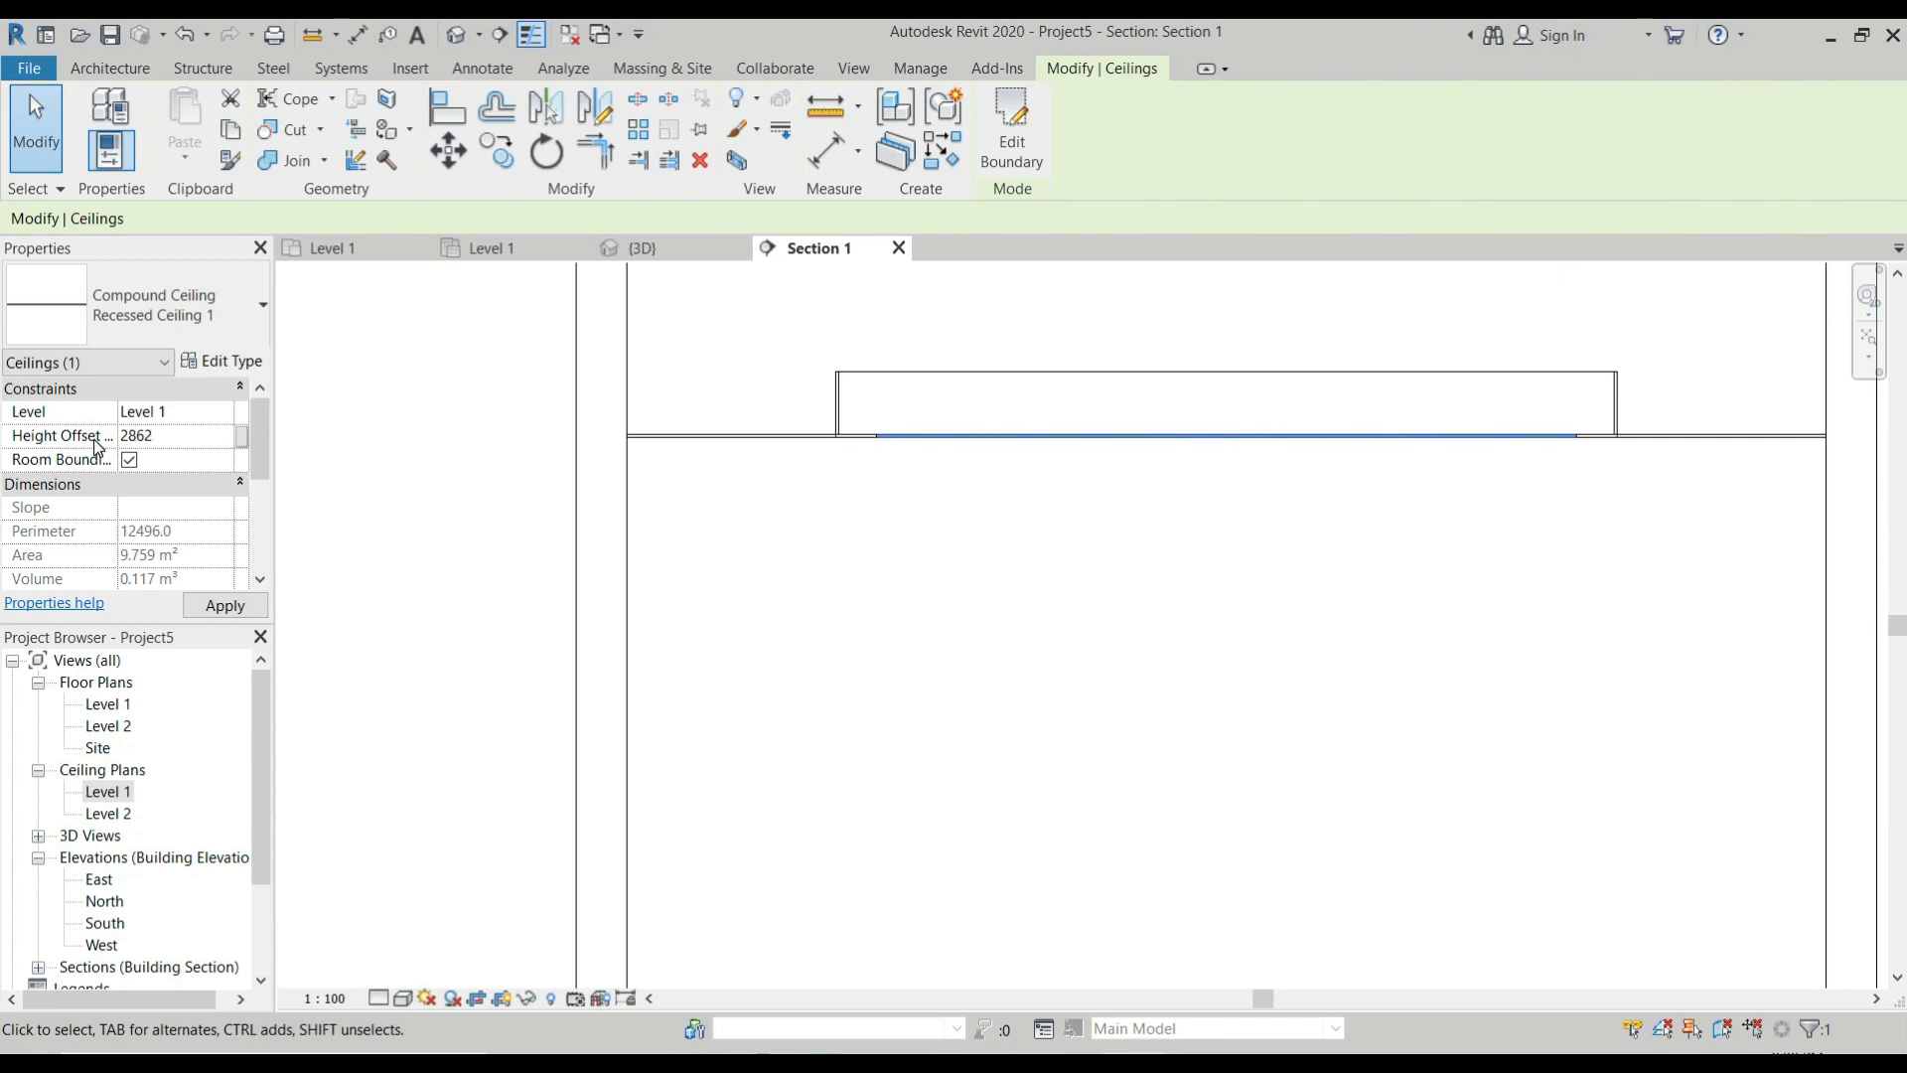
Set the new ceiling panel's height offset to 2862 mm so it meets the top of the in-place frame.
{"action": "left_click", "coordinate": [224, 605]}
{"action": "scroll", "coordinate": [845, 318], "scroll_direction": "up", "scroll_amount": 1}
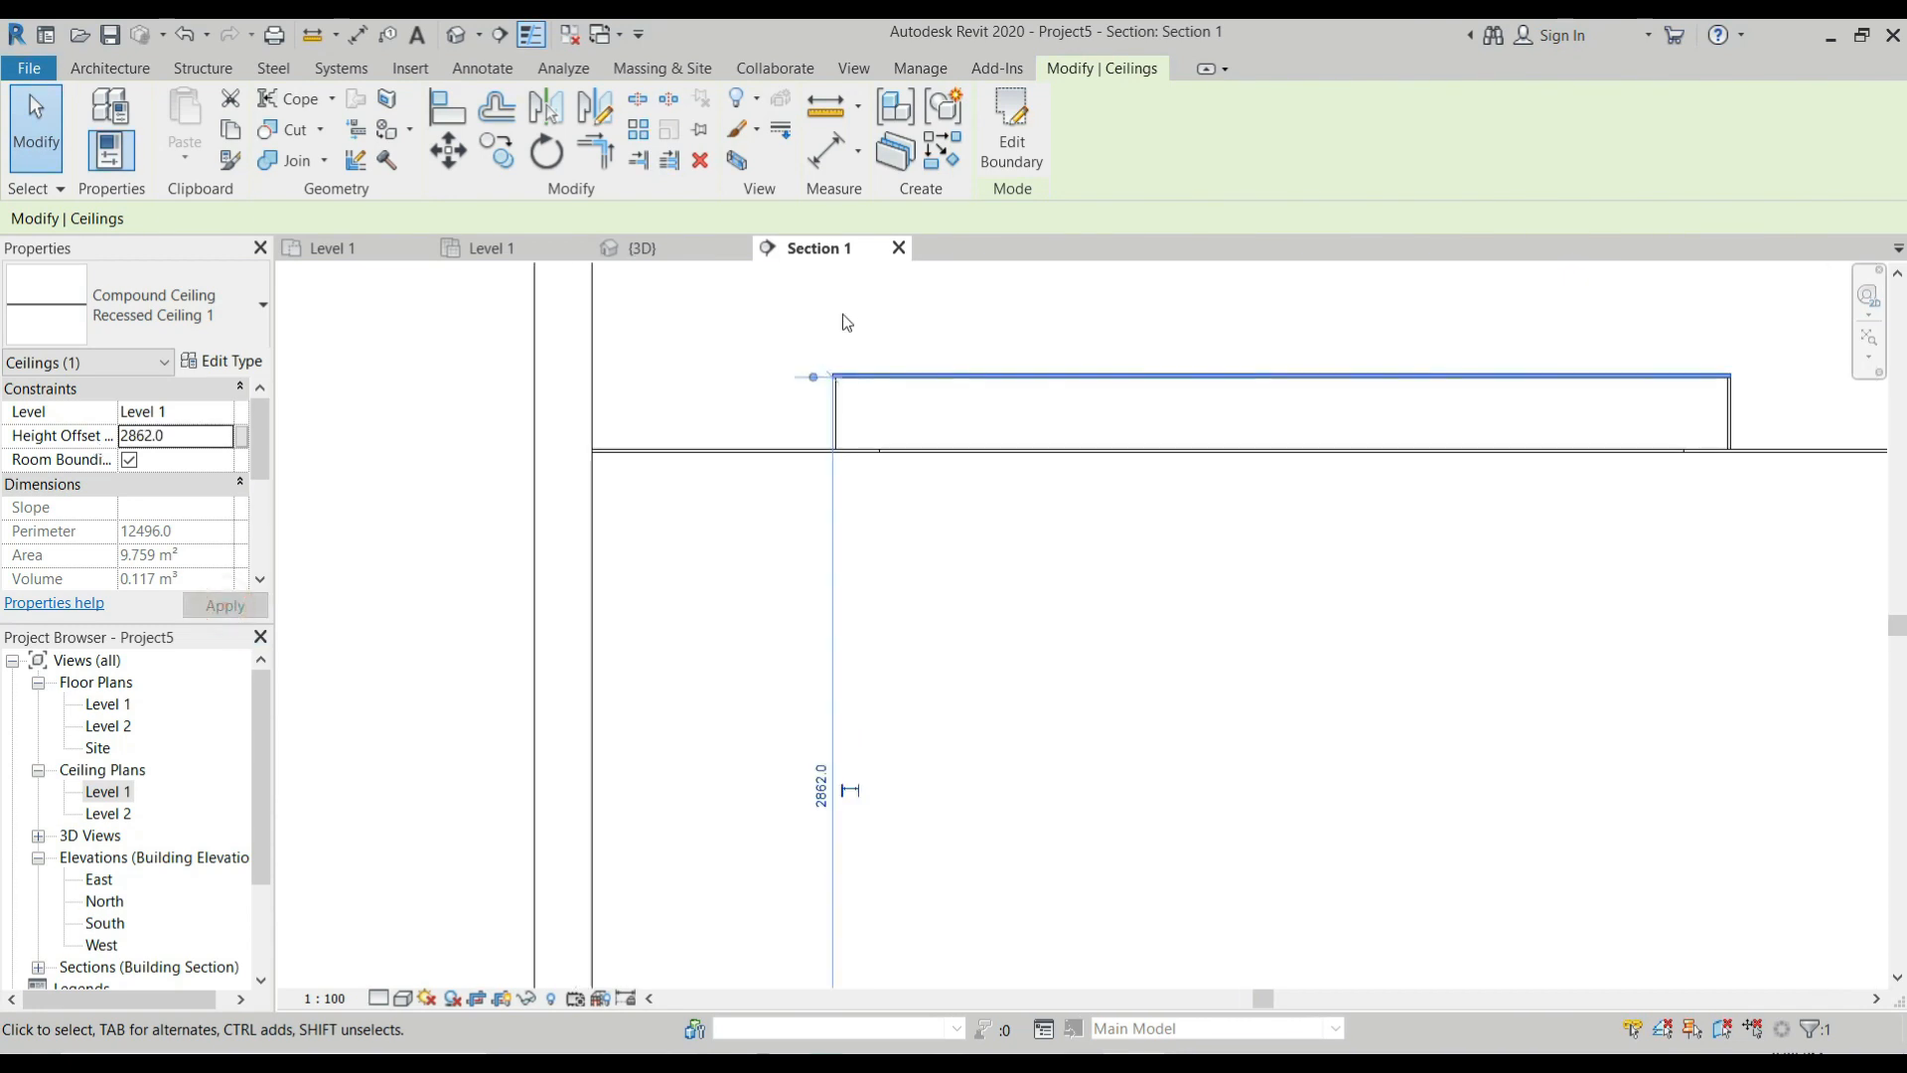
{"action": "scroll", "coordinate": [844, 328], "scroll_direction": "up", "scroll_amount": 2}
{"action": "scroll", "coordinate": [750, 422], "scroll_direction": "down", "scroll_amount": 3}
{"action": "left_click", "coordinate": [1072, 439]}
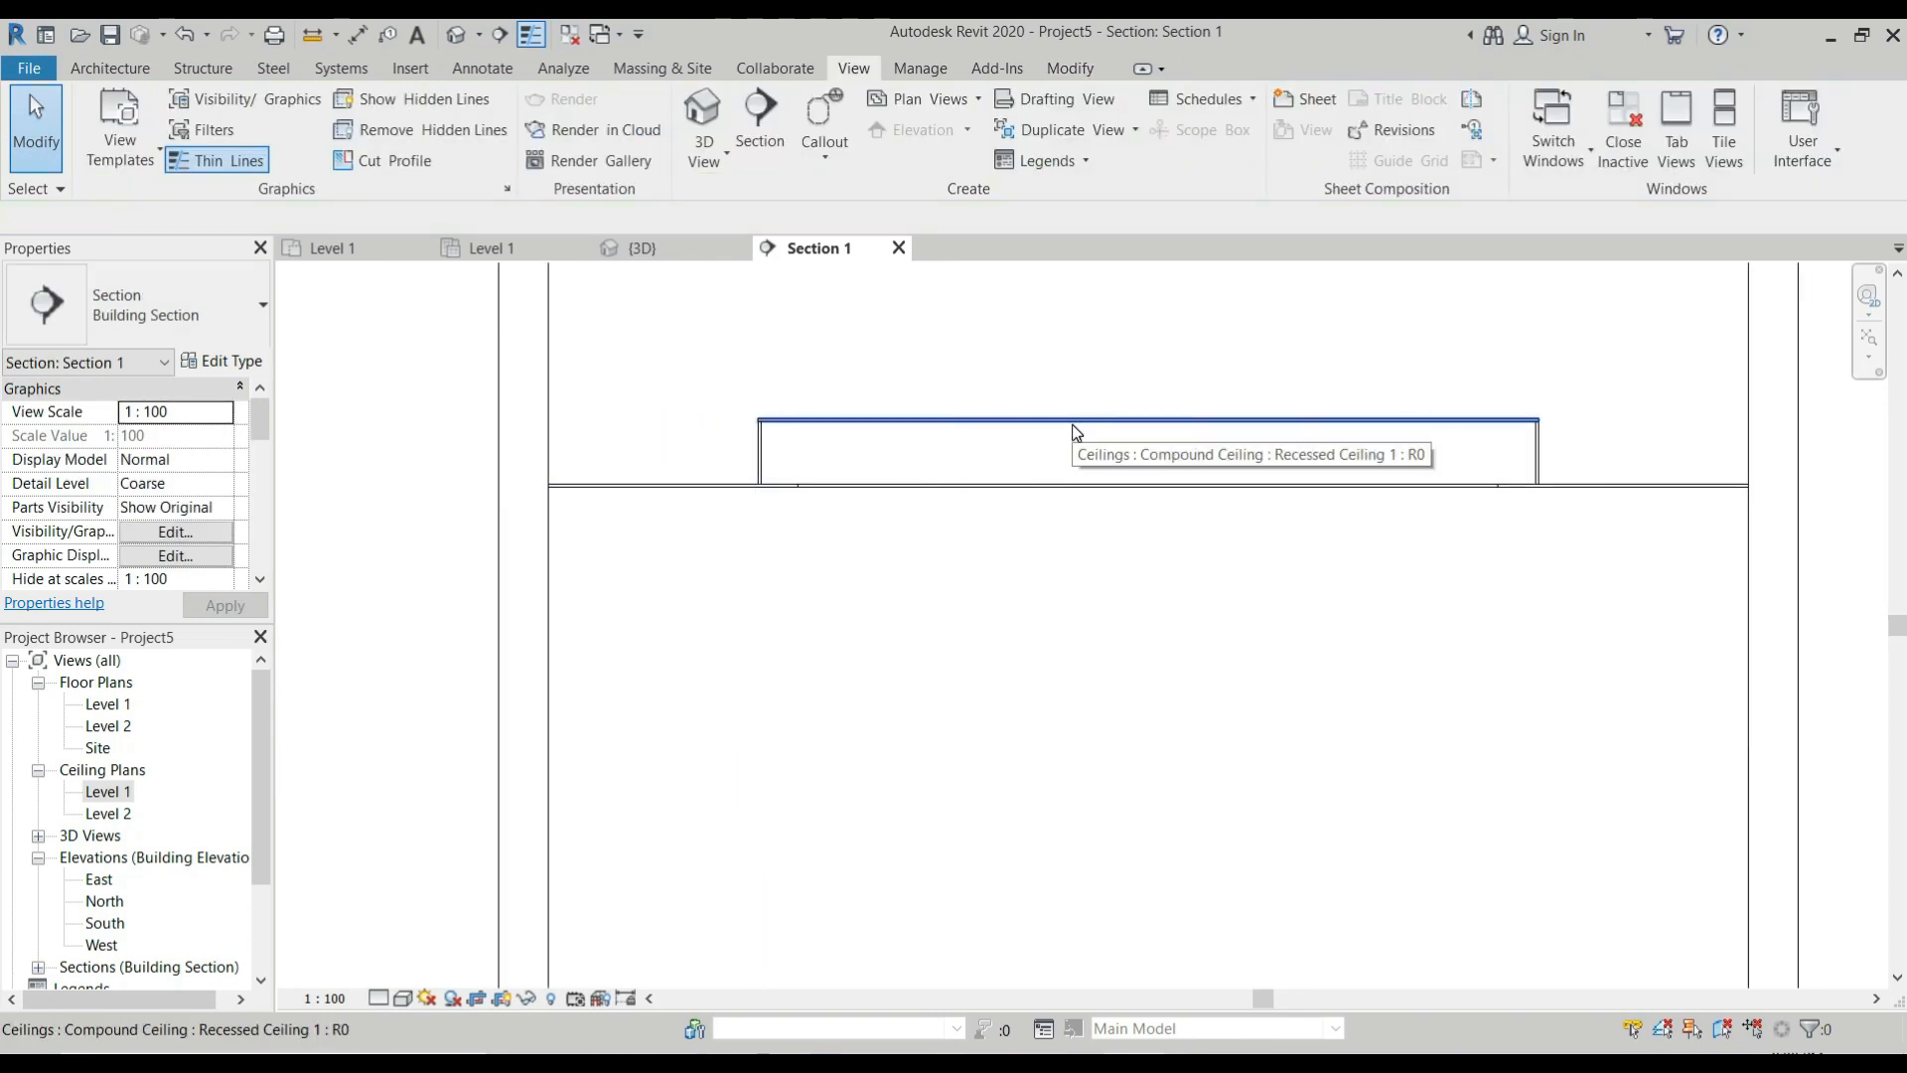
{"action": "scroll", "coordinate": [1103, 417], "scroll_direction": "down", "scroll_amount": 2}
{"action": "scroll", "coordinate": [1440, 477], "scroll_direction": "up", "scroll_amount": 3}
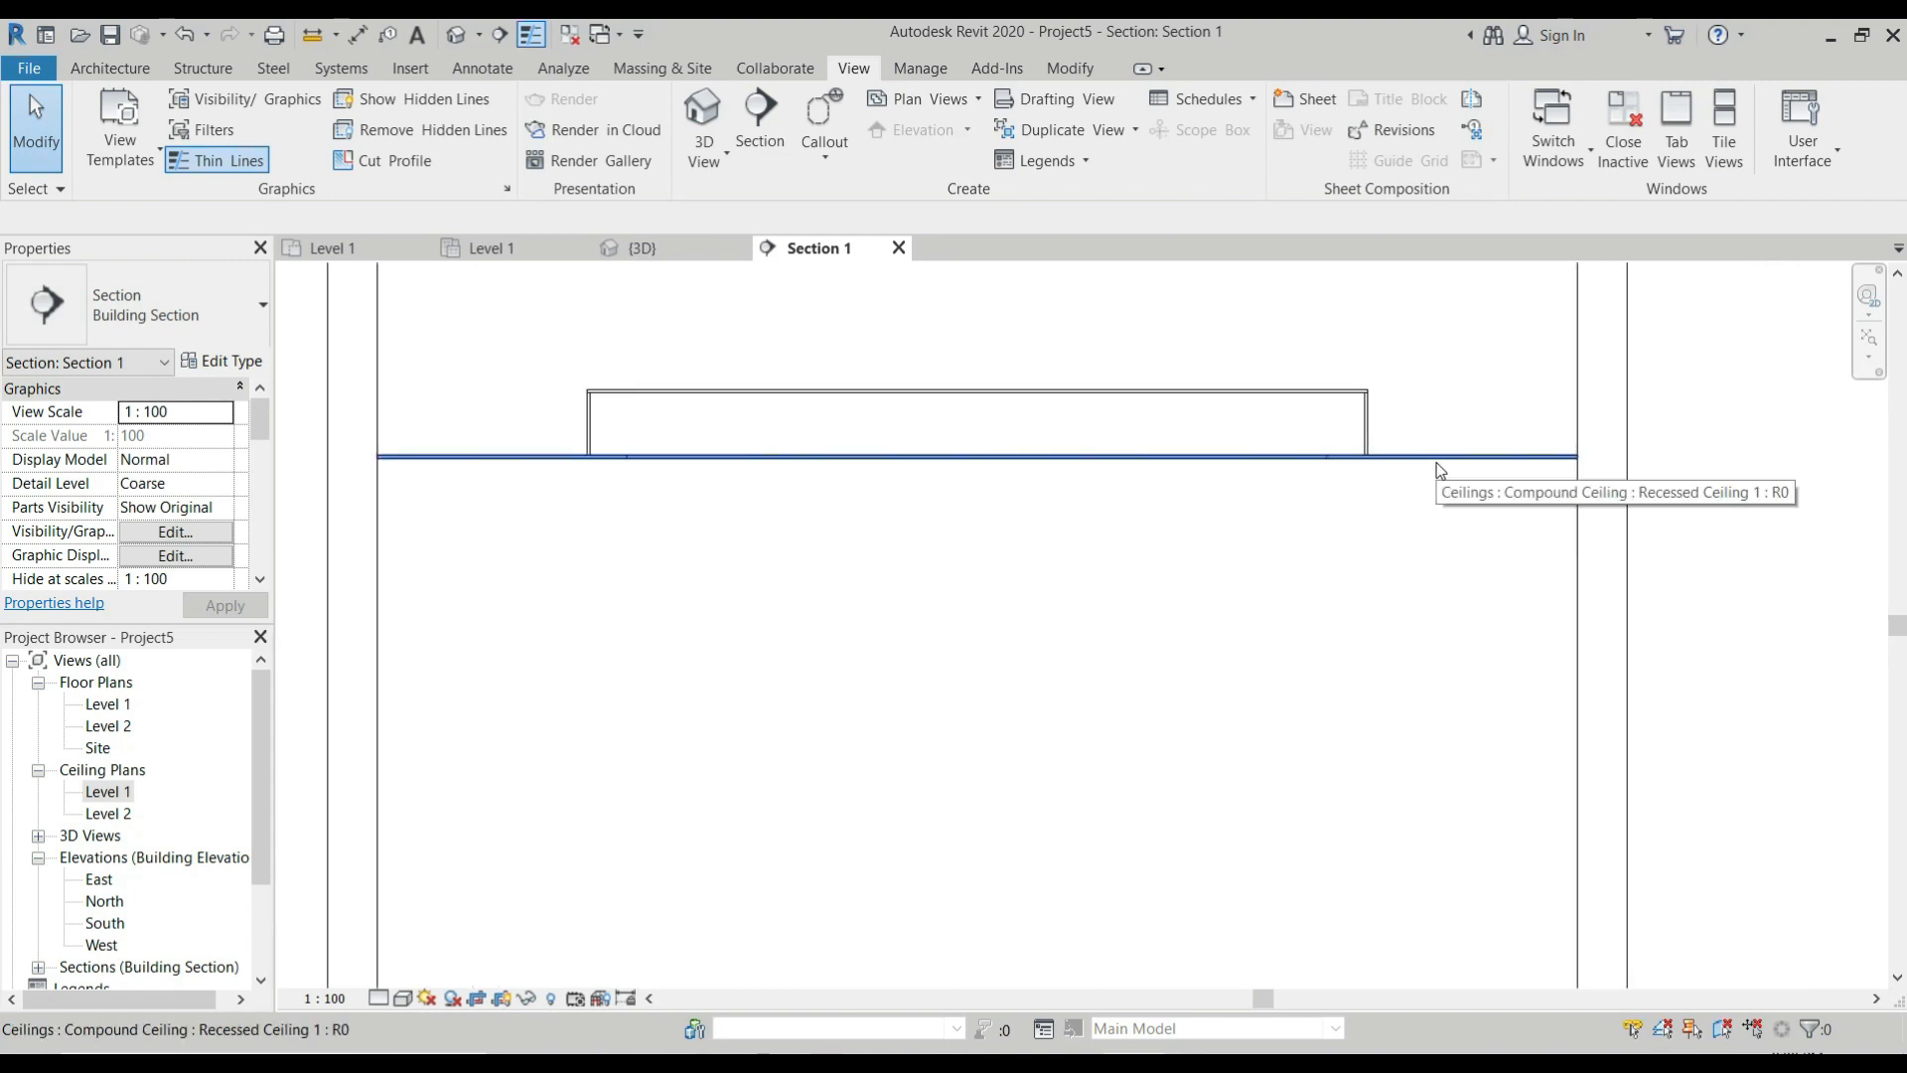
Set the main ceiling's height offset from Level 1 to 3000 mm.
{"action": "left_click", "coordinate": [1436, 459]}
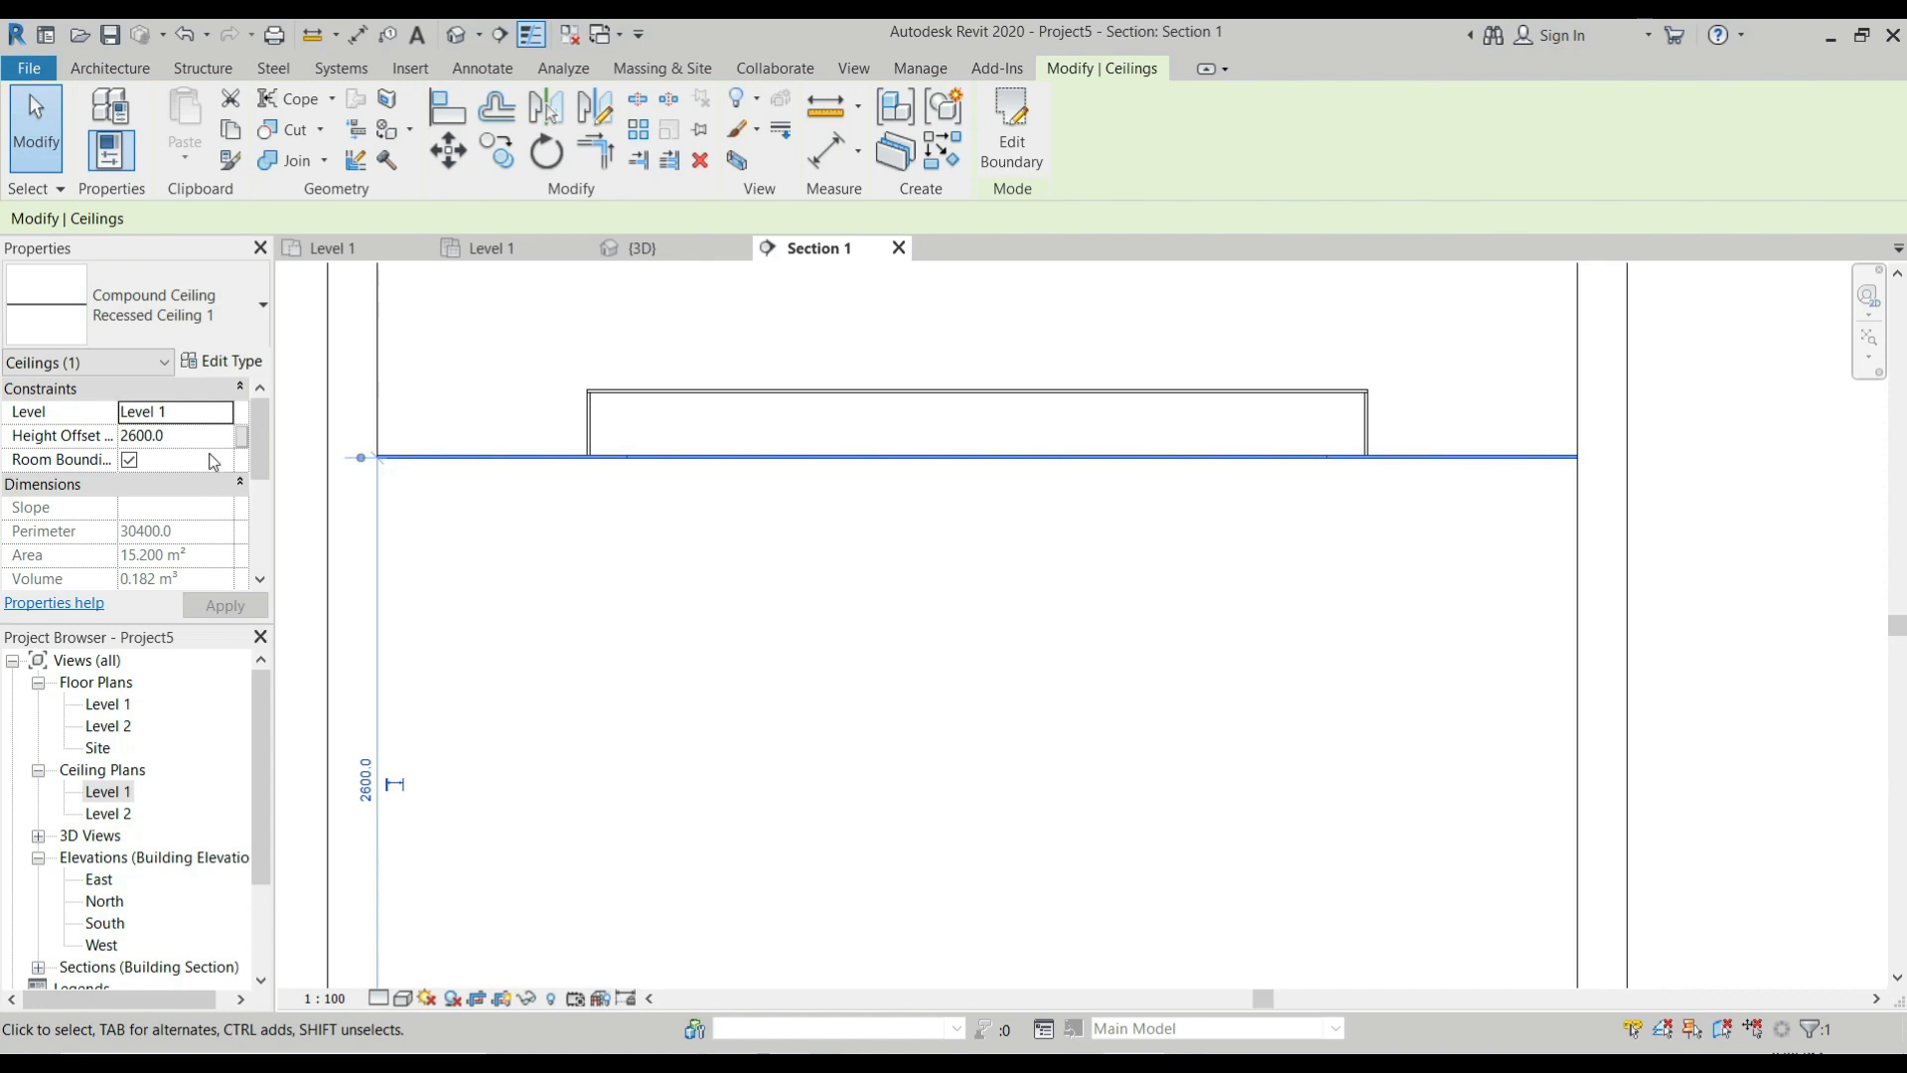
{"action": "left_click", "coordinate": [182, 437]}
{"action": "type", "text": "300"}
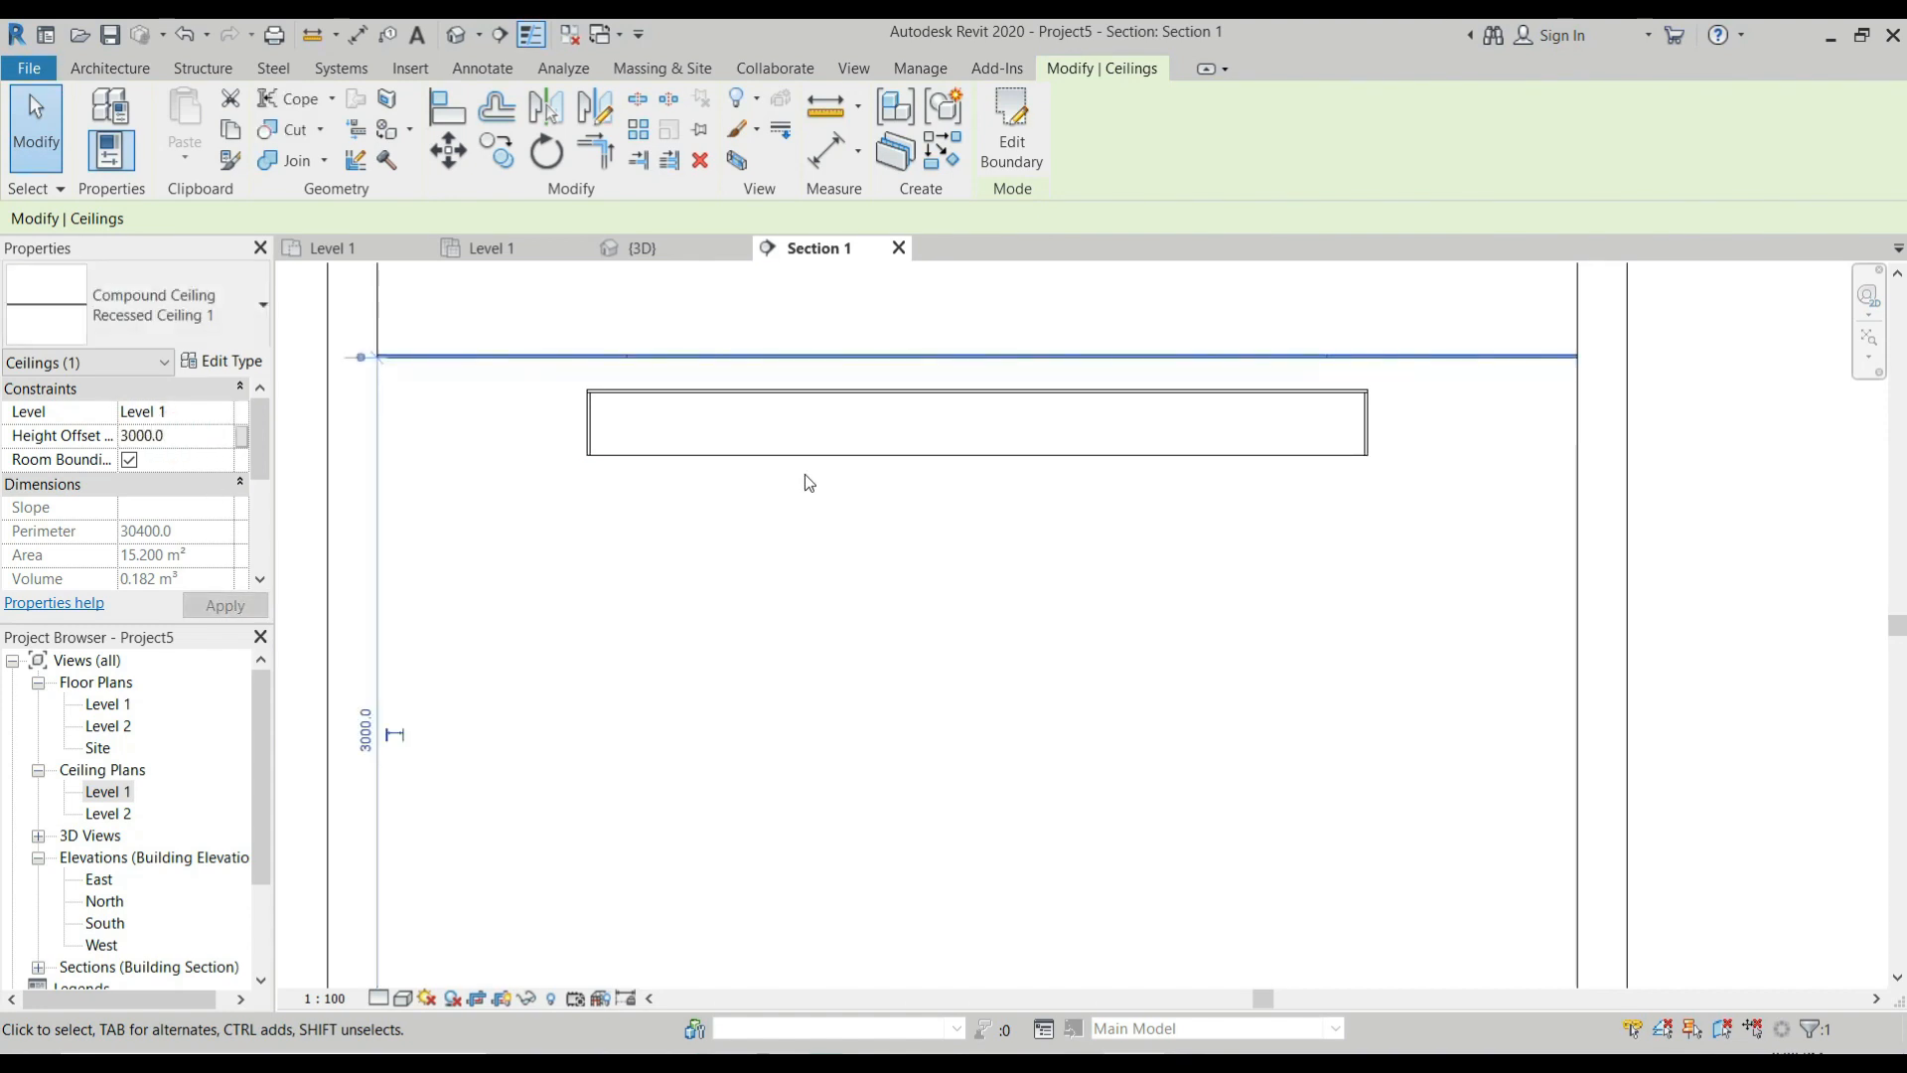
Set the upper ceiling panel's height offset from Level 1 to 3262 mm and deselect it.
{"action": "left_click", "coordinate": [792, 393]}
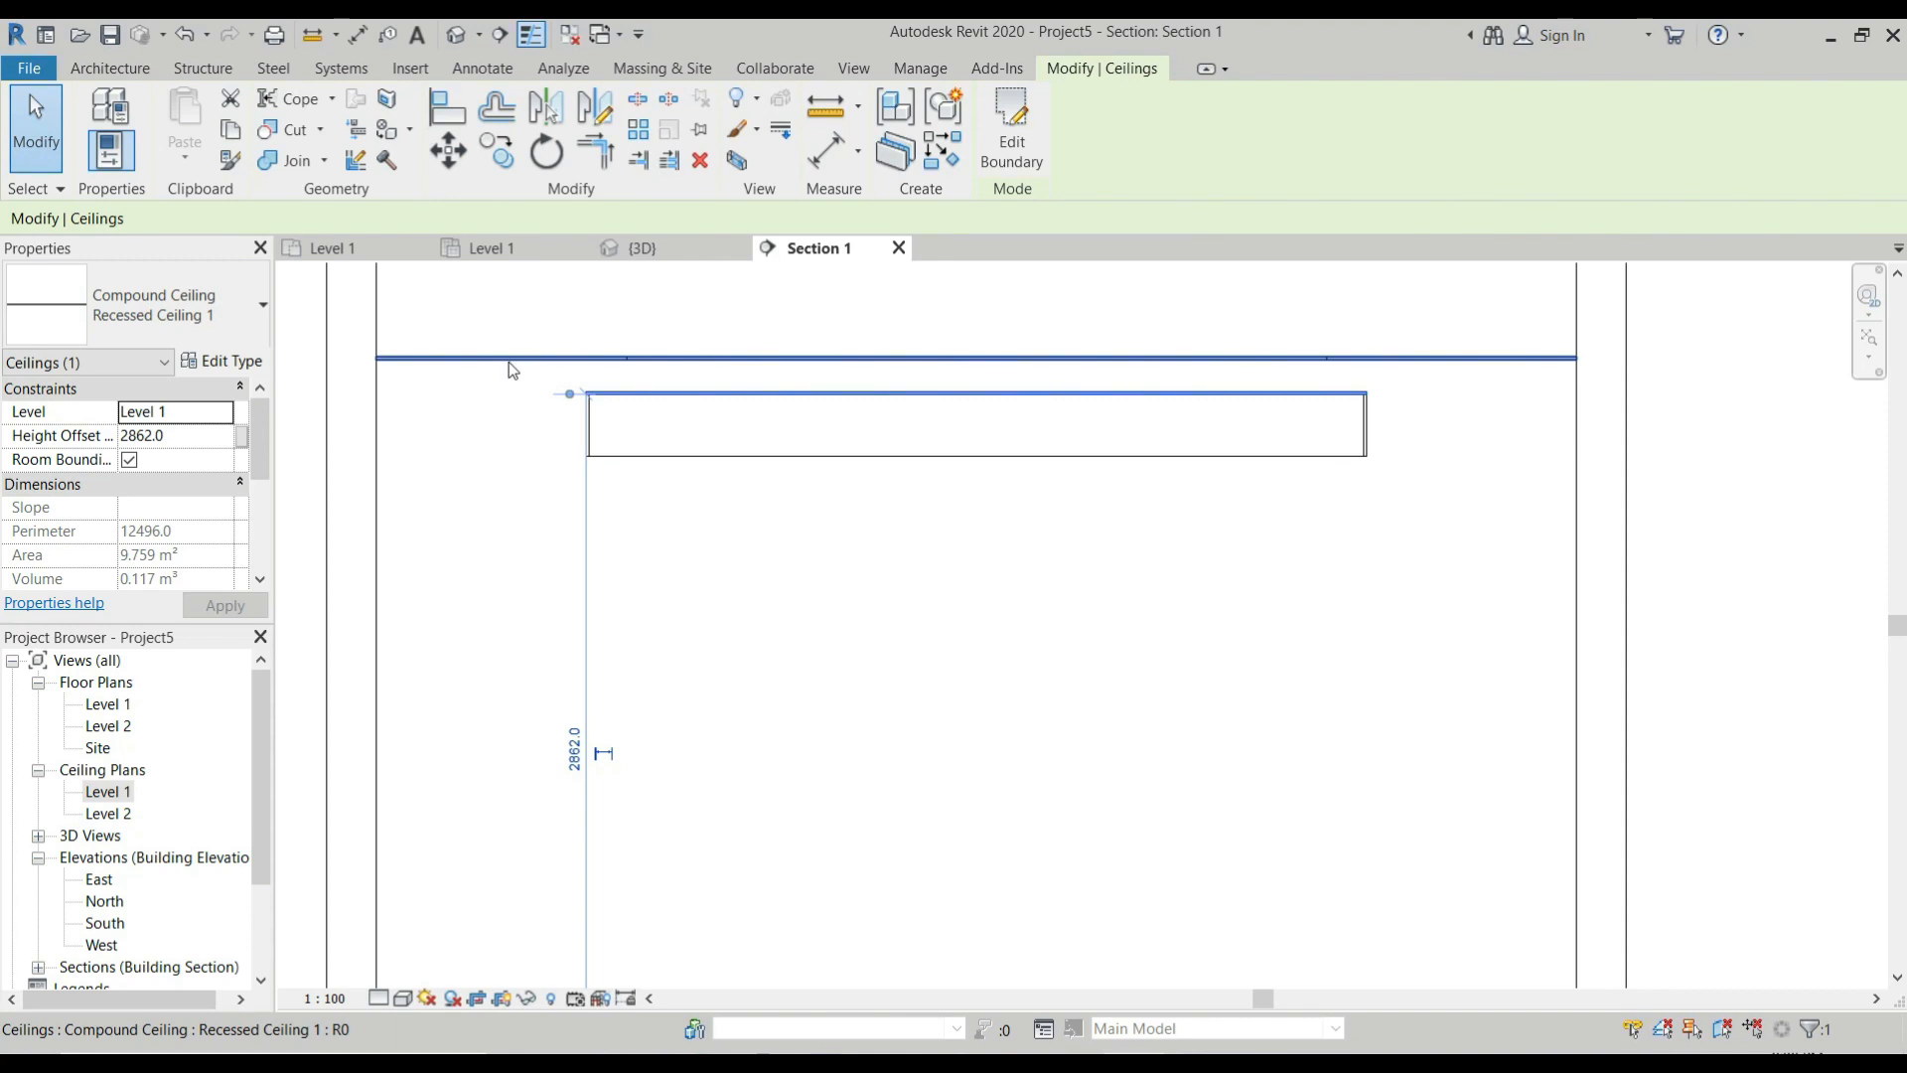
{"action": "scroll", "coordinate": [509, 366], "scroll_direction": "up", "scroll_amount": 2}
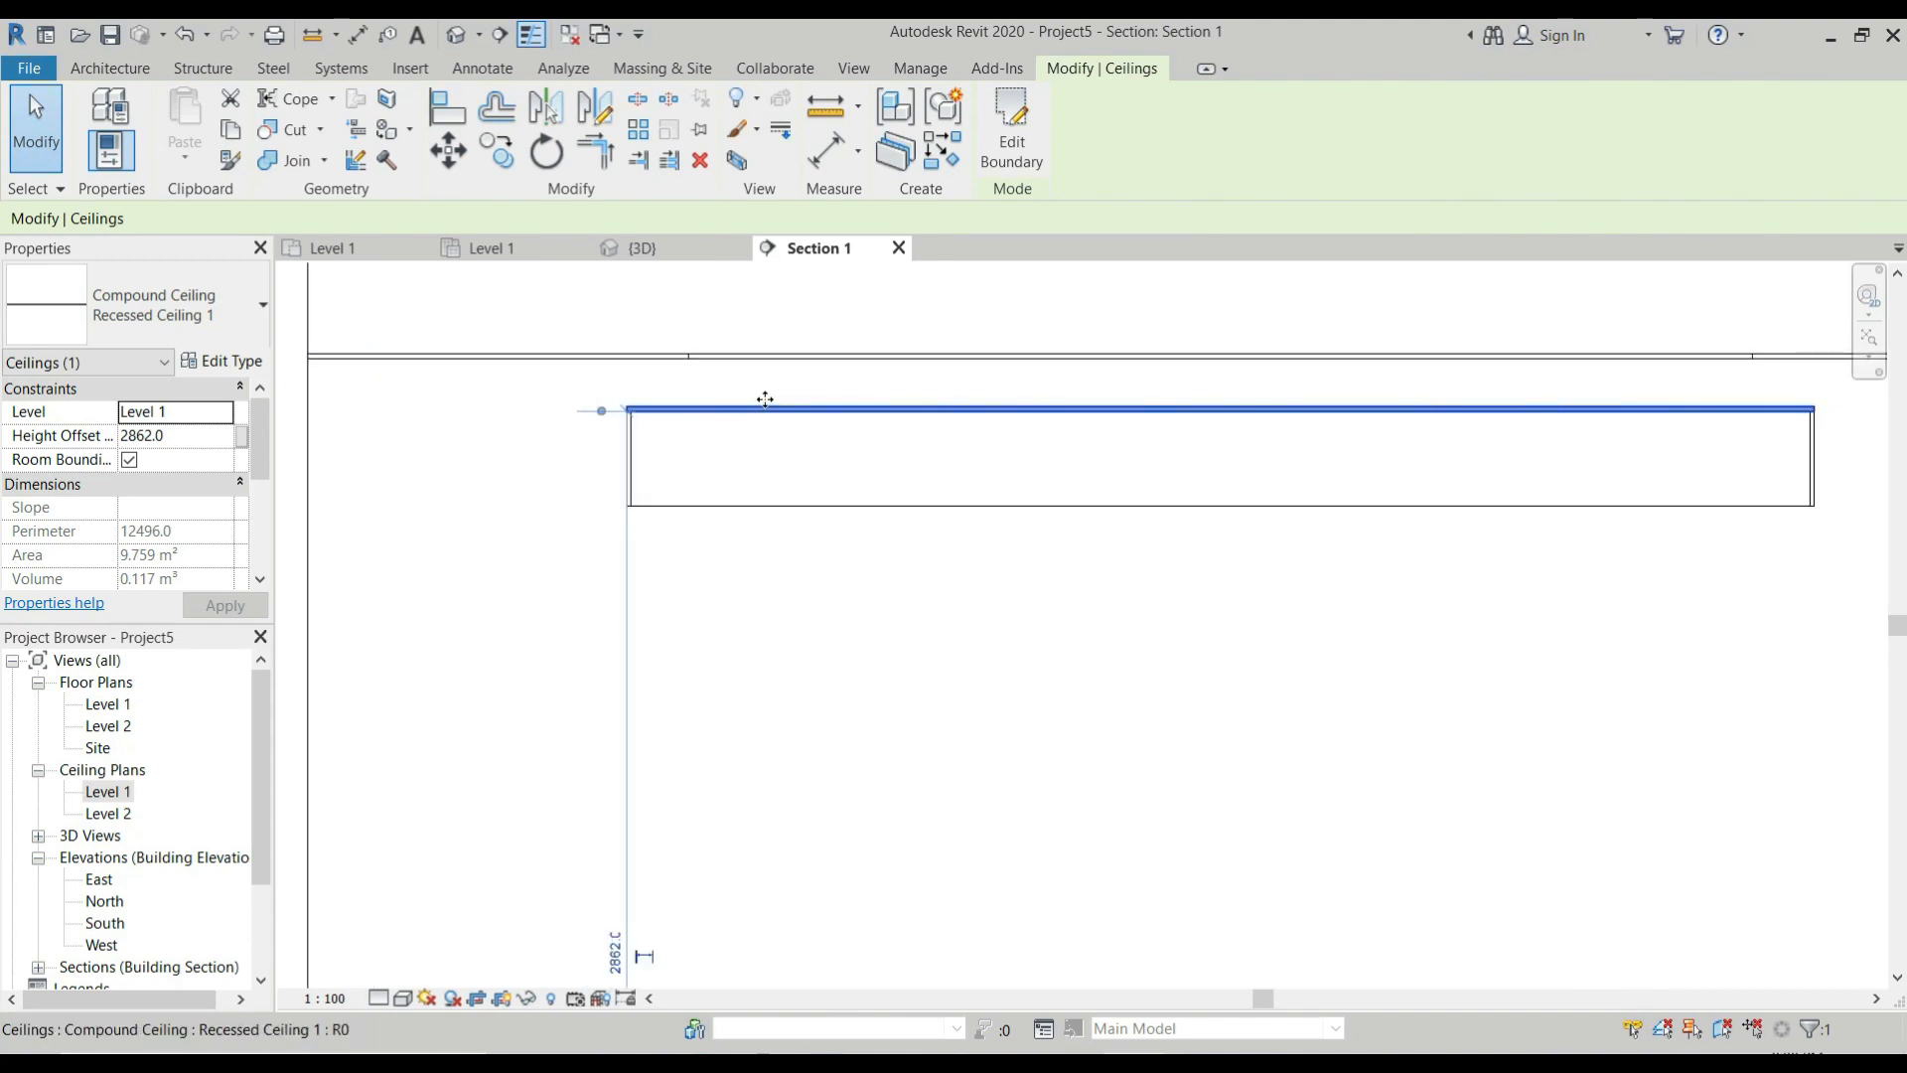
{"action": "left_click", "coordinate": [171, 435]}
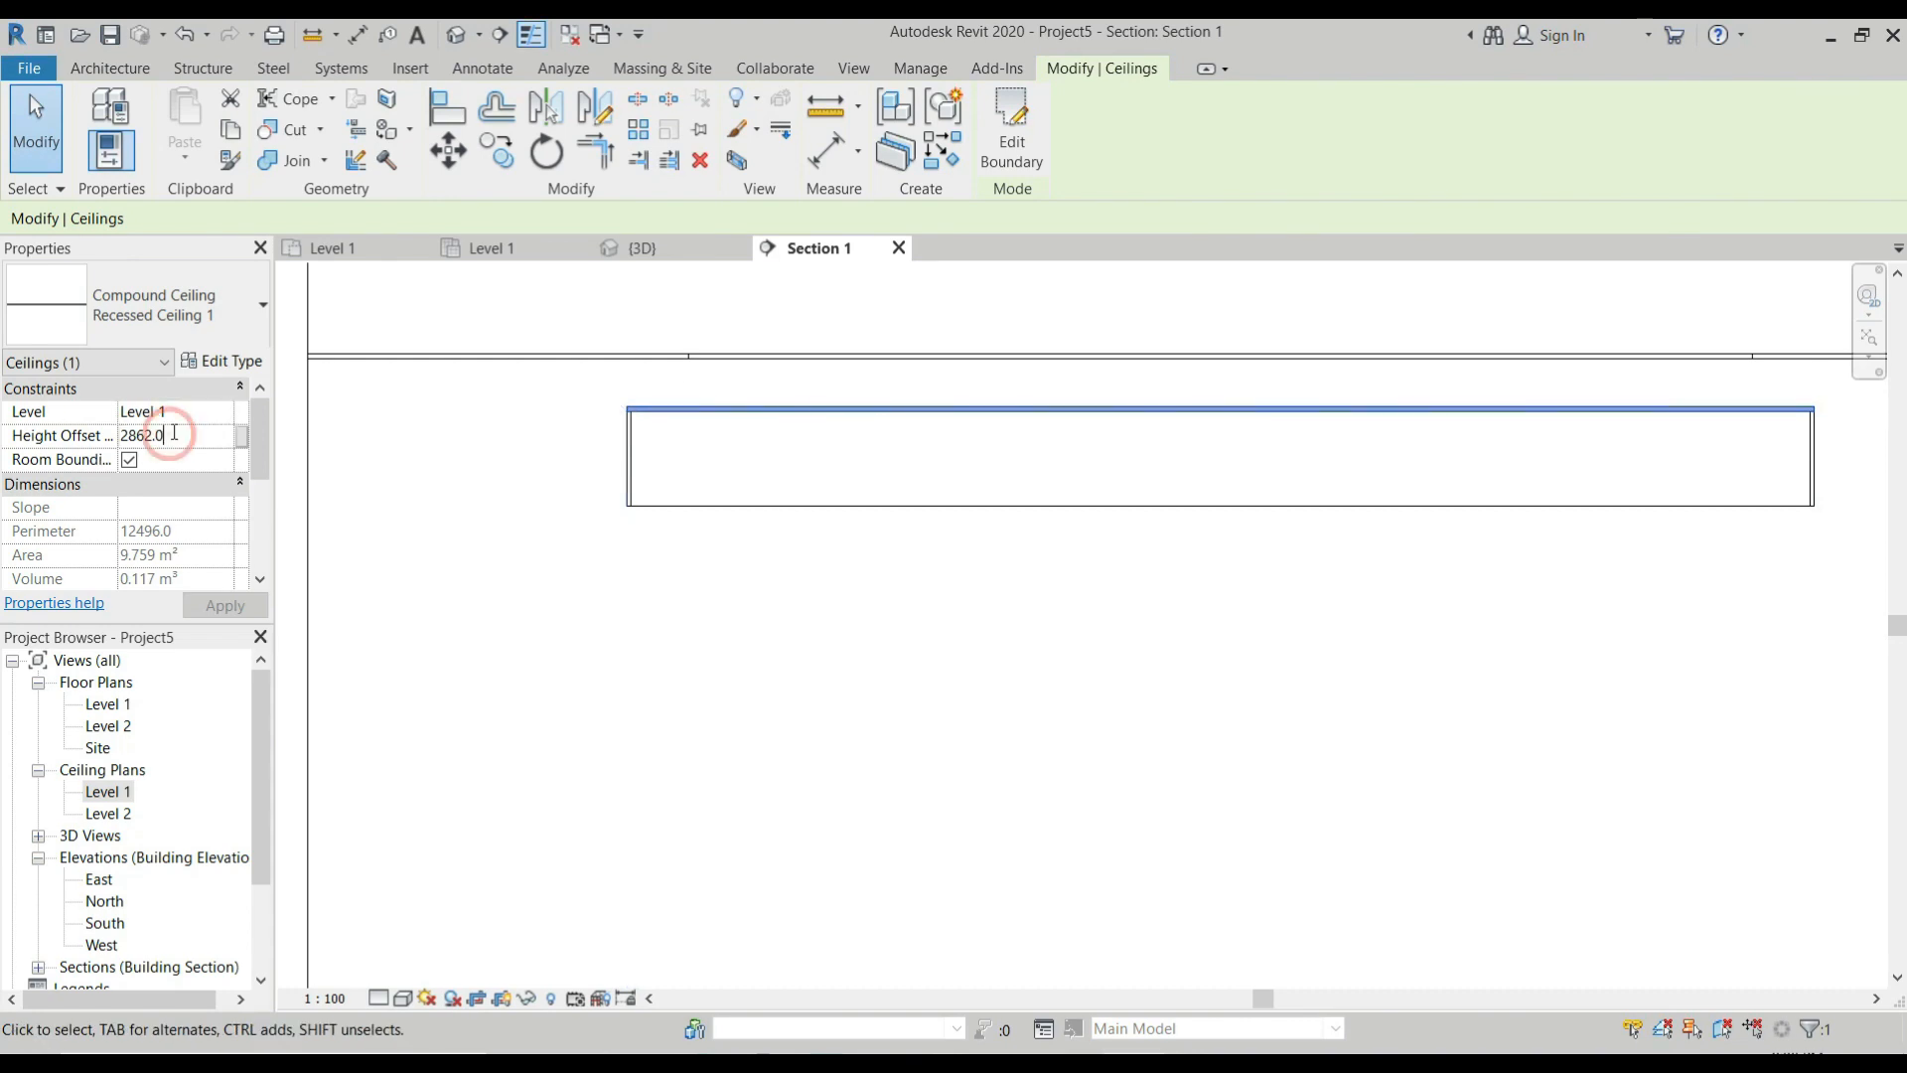
{"action": "type", "text": "32"}
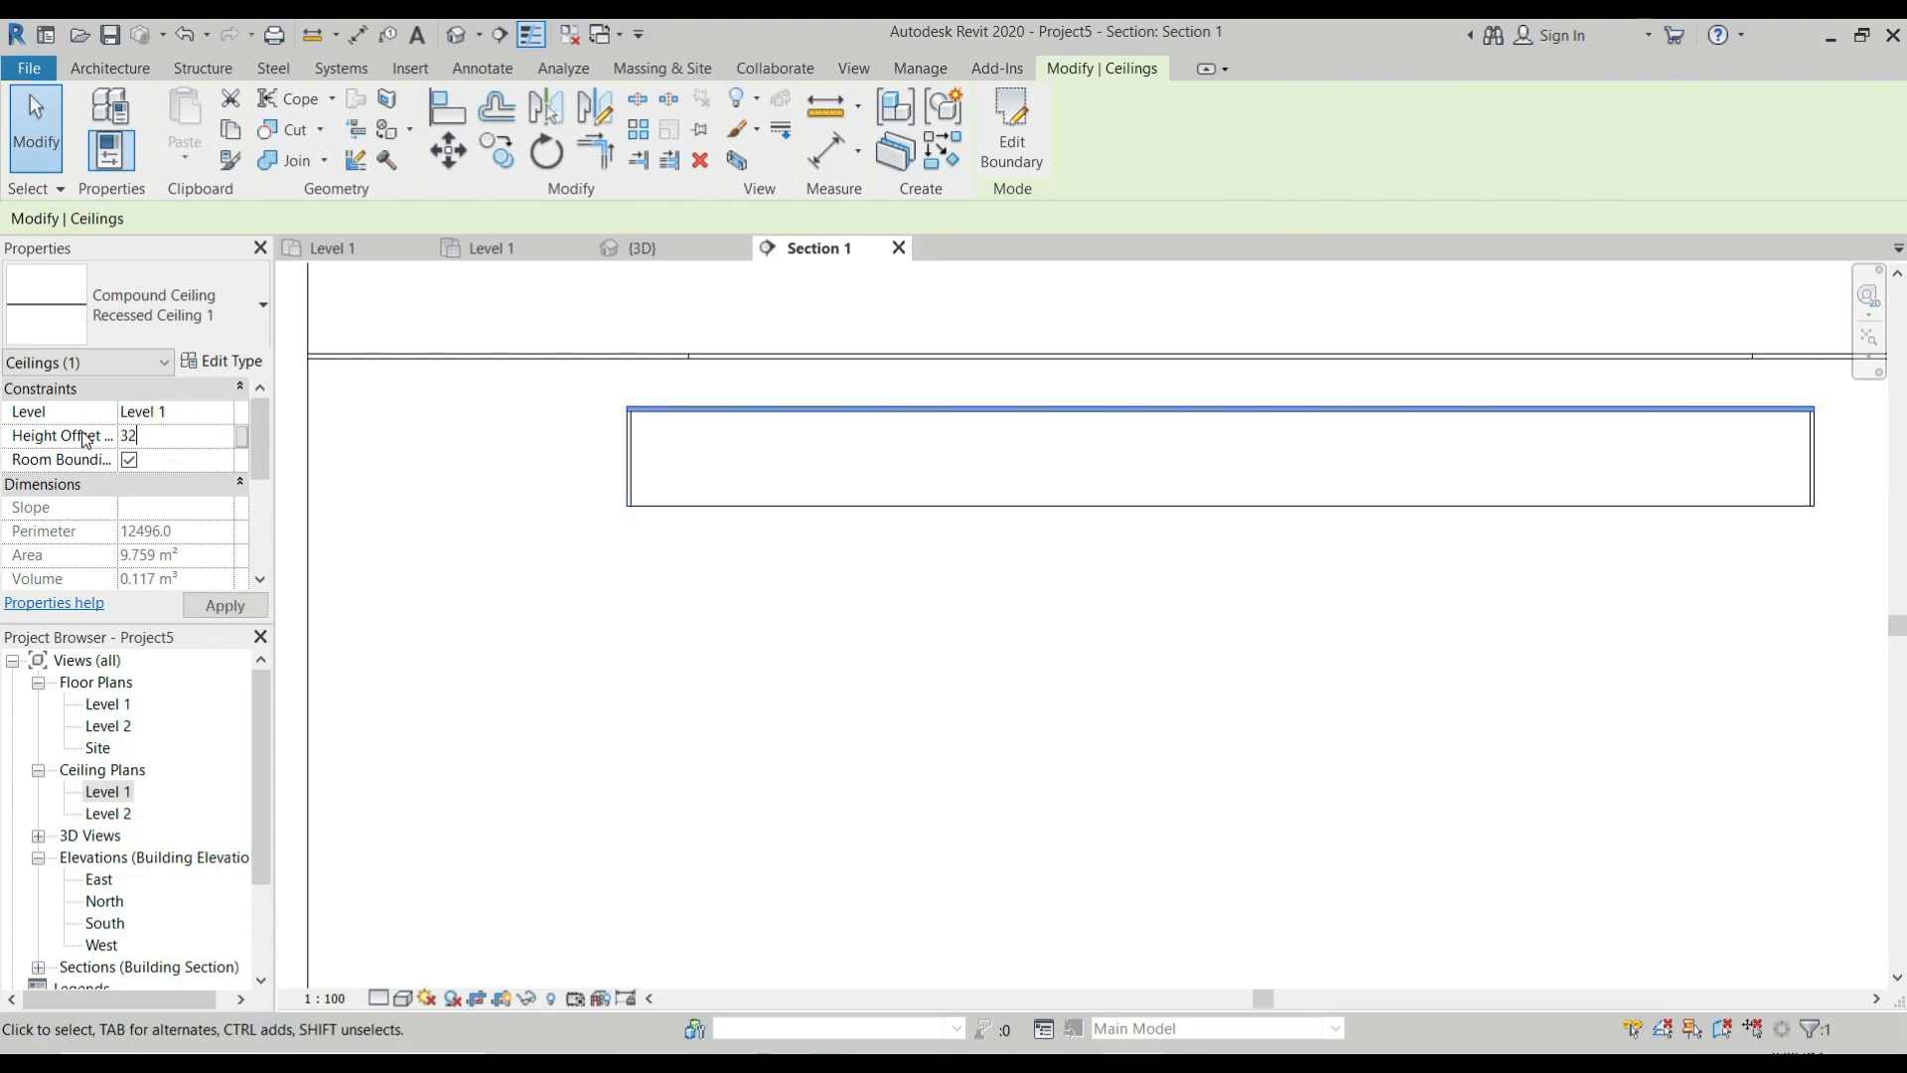
{"action": "type", "text": "62"}
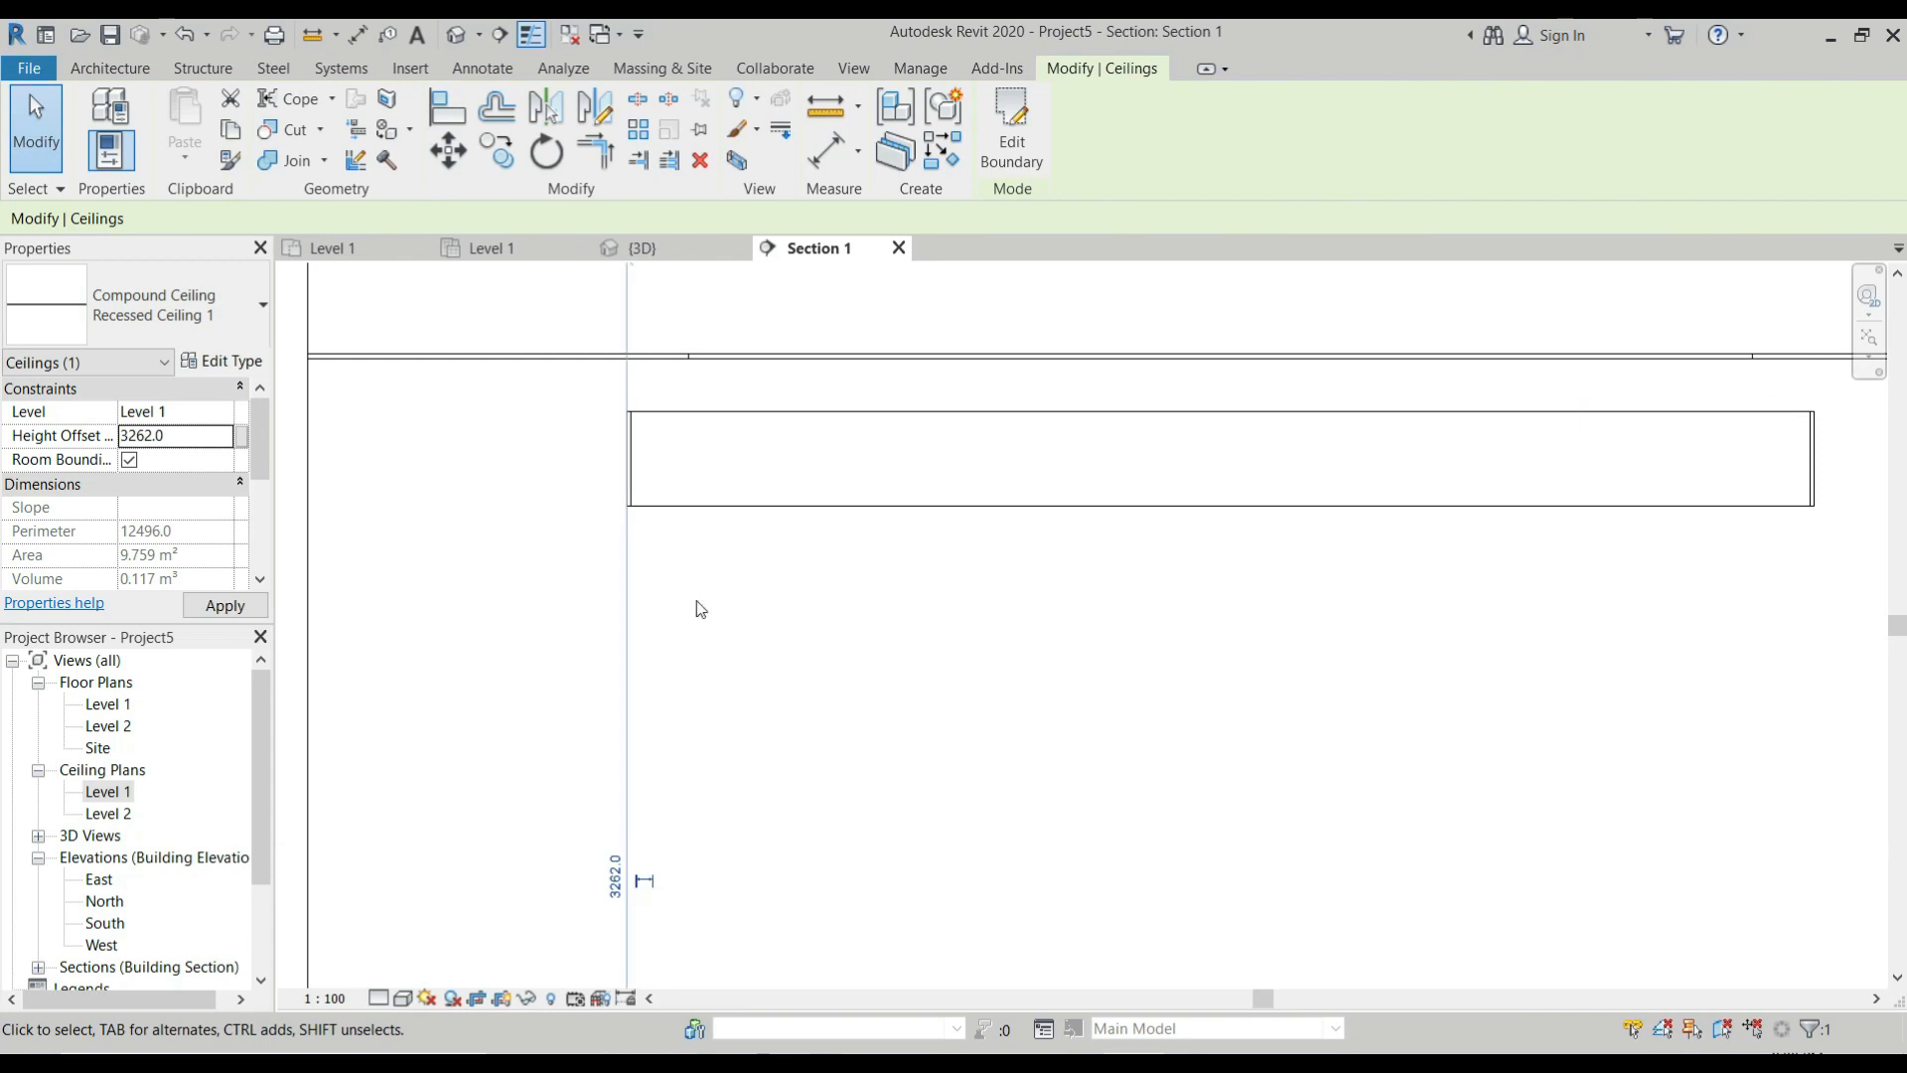
{"action": "scroll", "coordinate": [699, 635], "scroll_direction": "down", "scroll_amount": 2}
{"action": "scroll", "coordinate": [740, 525], "scroll_direction": "up", "scroll_amount": 2}
{"action": "left_click", "coordinate": [737, 527]}
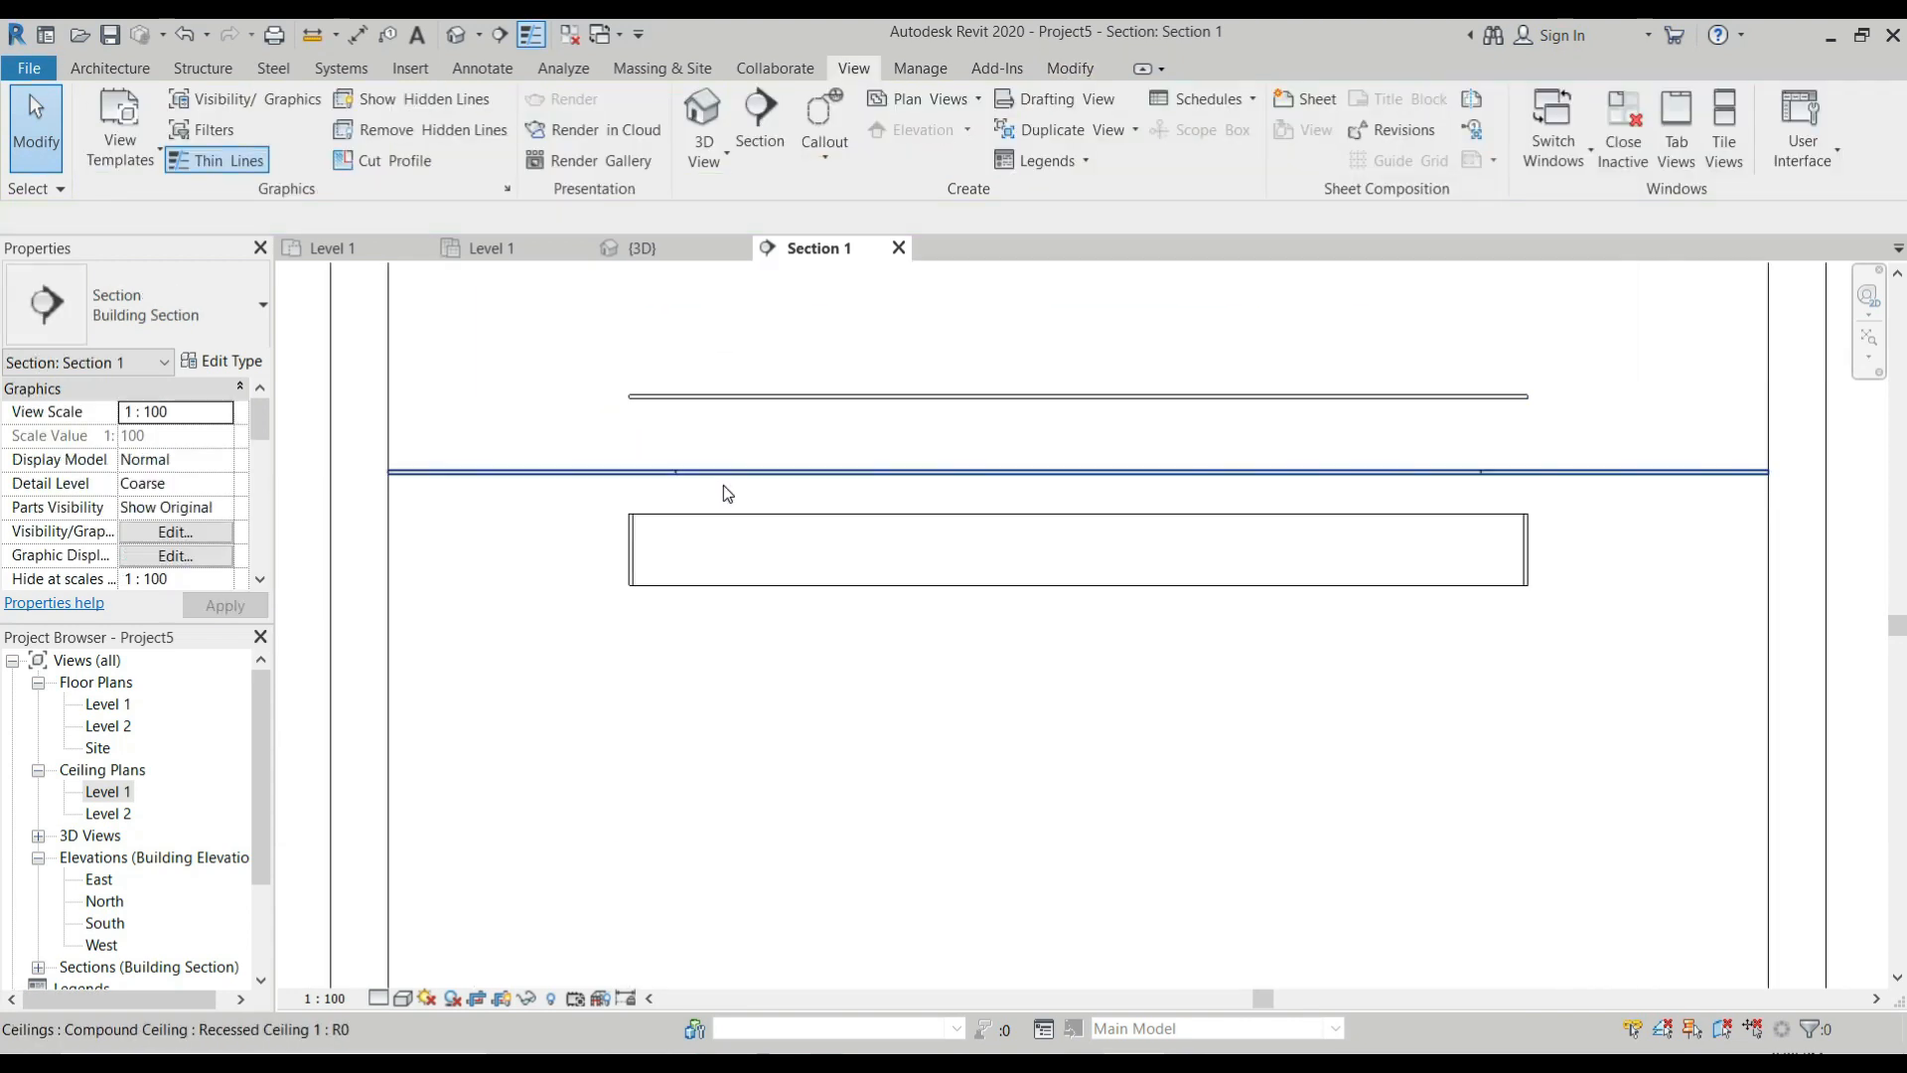
Align the top edge of the in-place frame with the raised upper ceiling panel in the section.
{"action": "key", "text": "a"}
{"action": "key", "text": "l"}
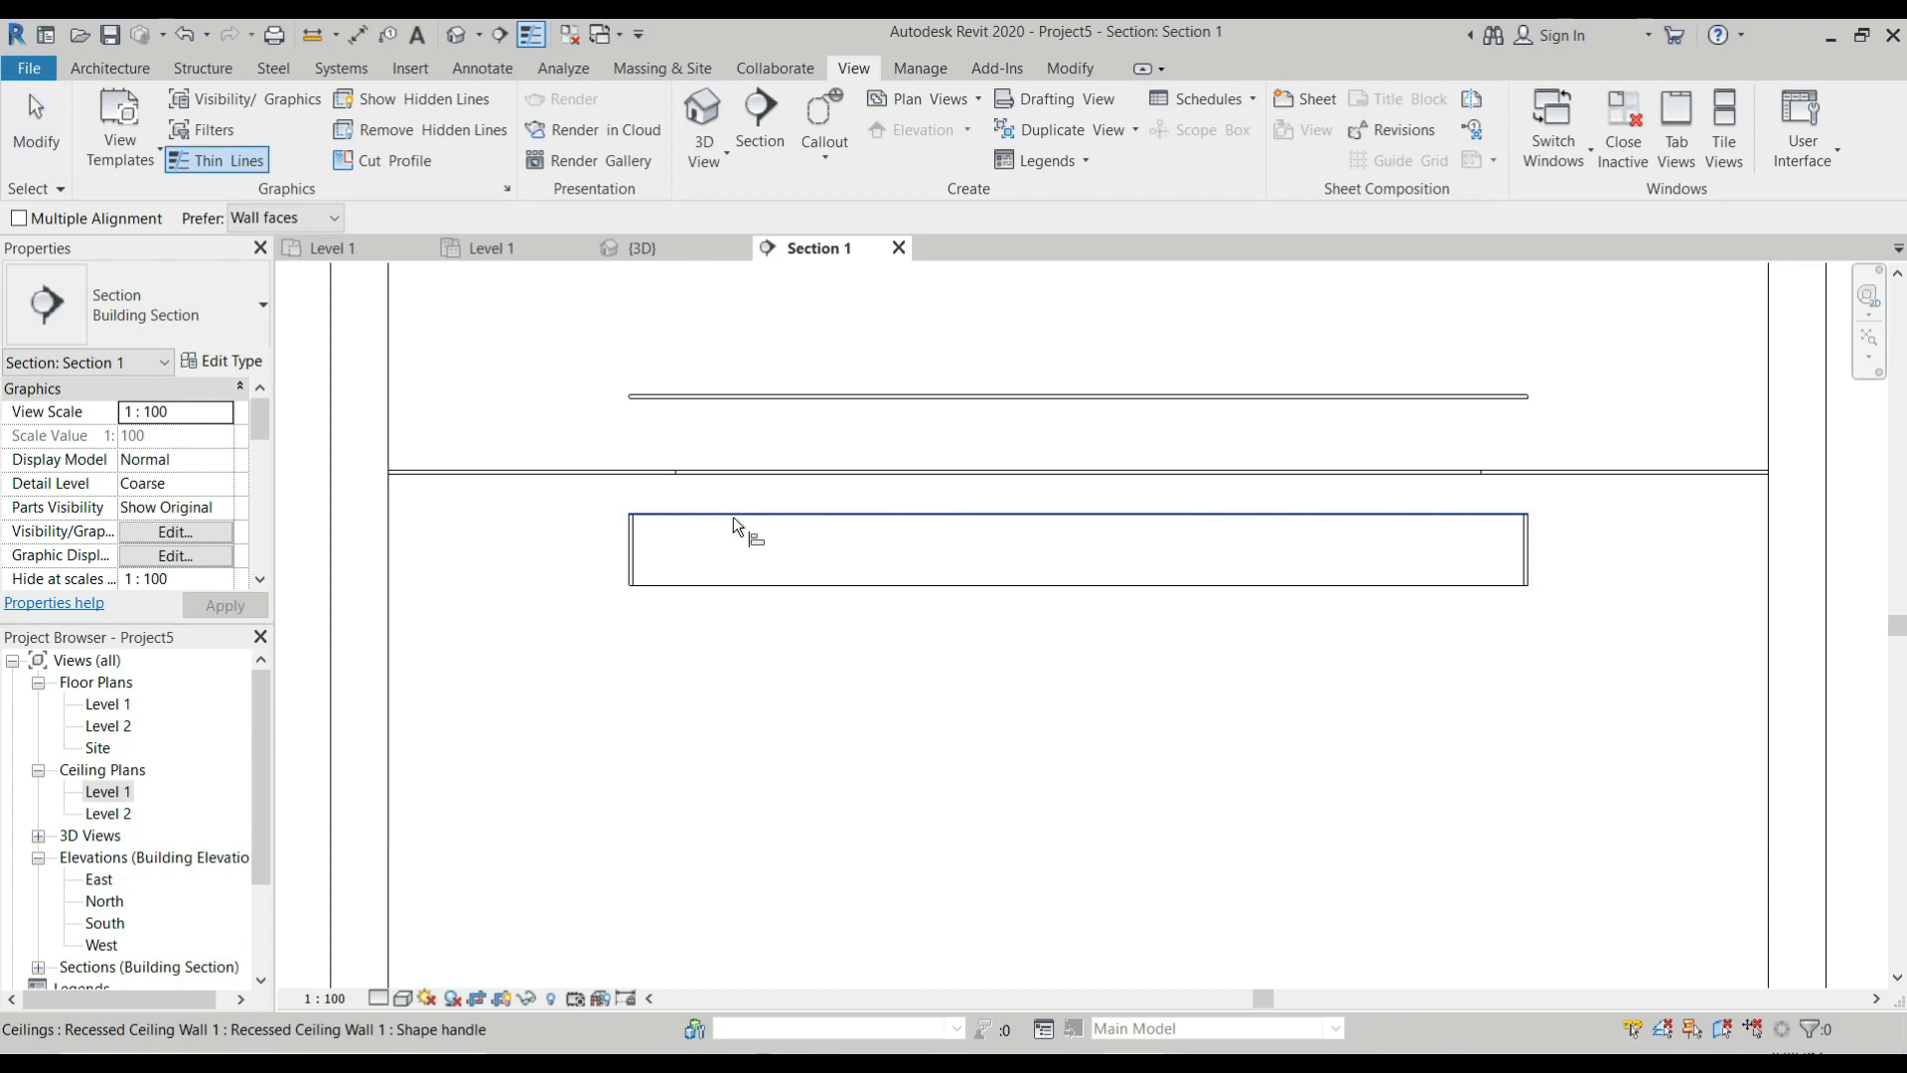
{"action": "scroll", "coordinate": [729, 405], "scroll_direction": "up", "scroll_amount": 1}
{"action": "left_click", "coordinate": [731, 405]}
{"action": "left_click", "coordinate": [802, 574]}
Align the bottom edge of the in-place frame with the main ceiling's upper face and end the Align command.
{"action": "scroll", "coordinate": [724, 542], "scroll_direction": "down", "scroll_amount": 1}
{"action": "scroll", "coordinate": [638, 513], "scroll_direction": "up", "scroll_amount": 2}
{"action": "left_click", "coordinate": [635, 510]}
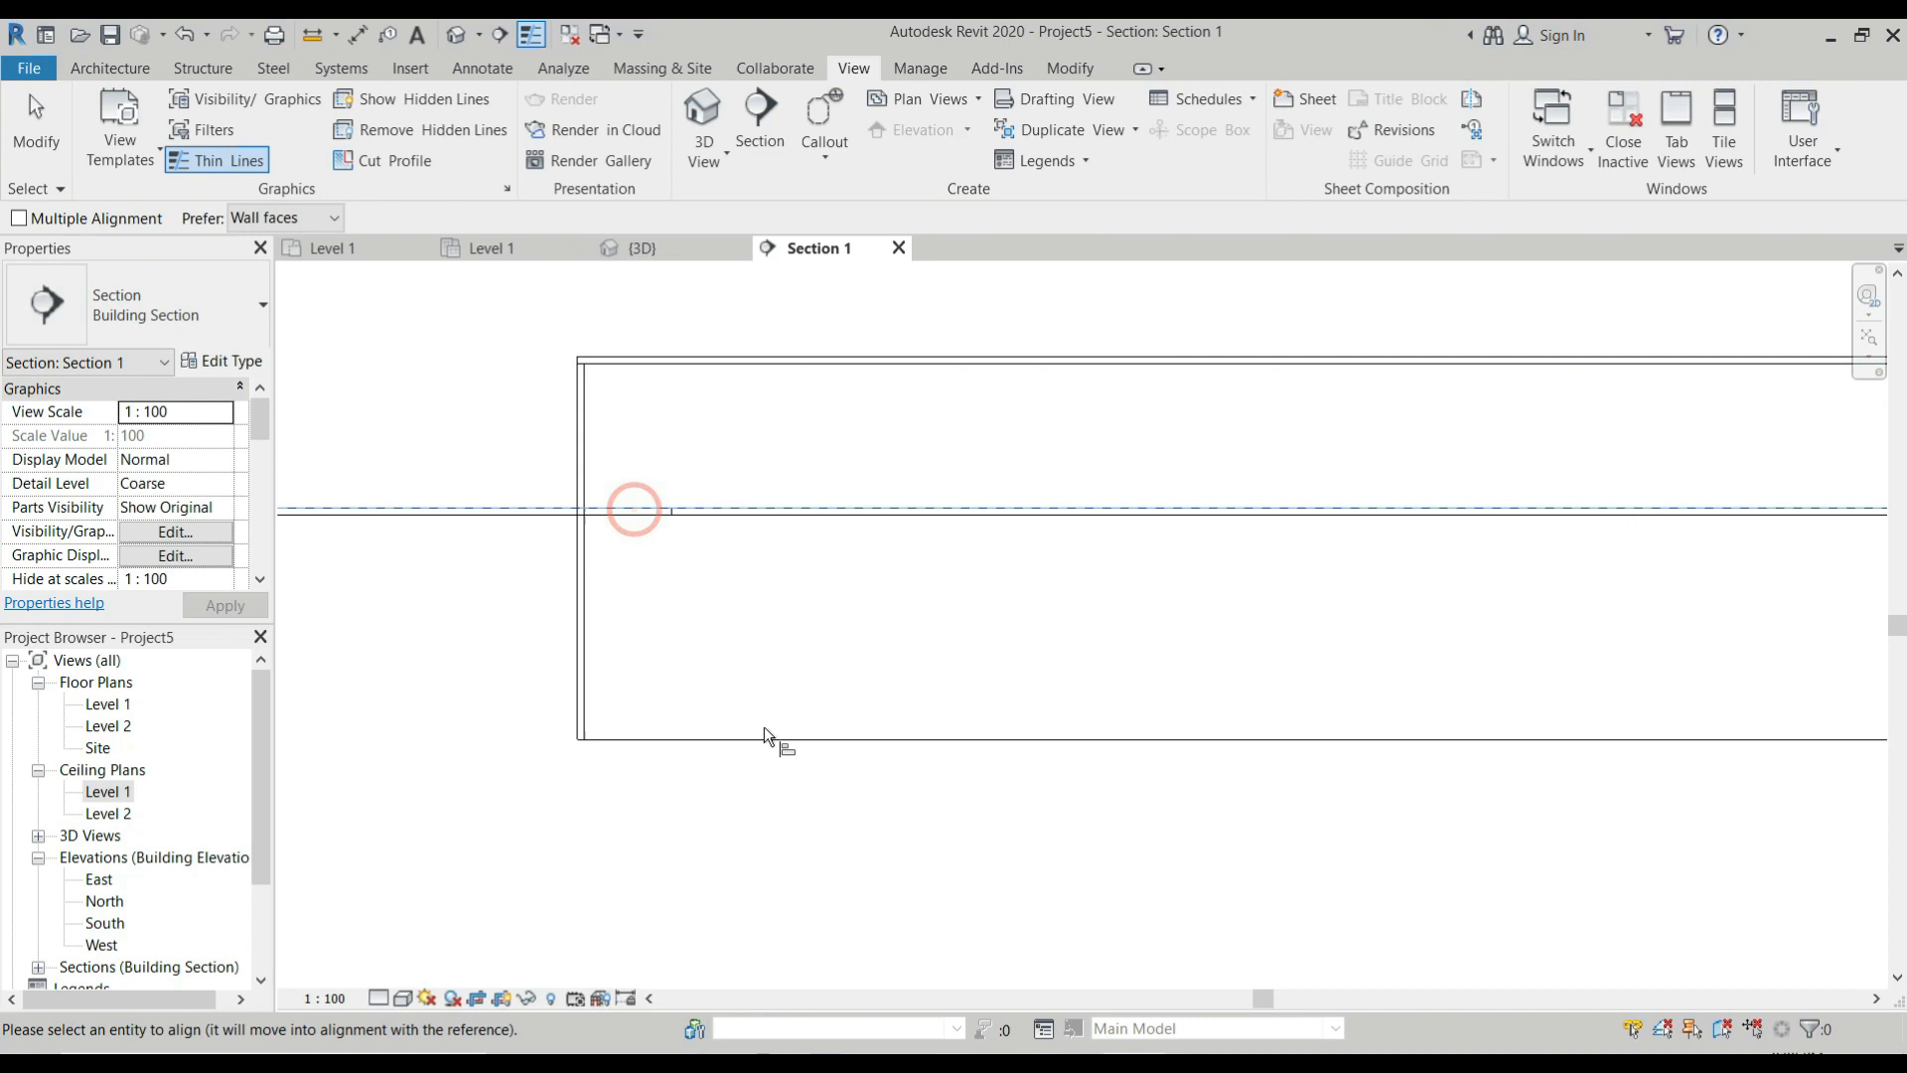
{"action": "left_click", "coordinate": [771, 739]}
{"action": "scroll", "coordinate": [635, 580], "scroll_direction": "down", "scroll_amount": 3}
{"action": "key", "text": "Escape"}
{"action": "key", "text": "Escape"}
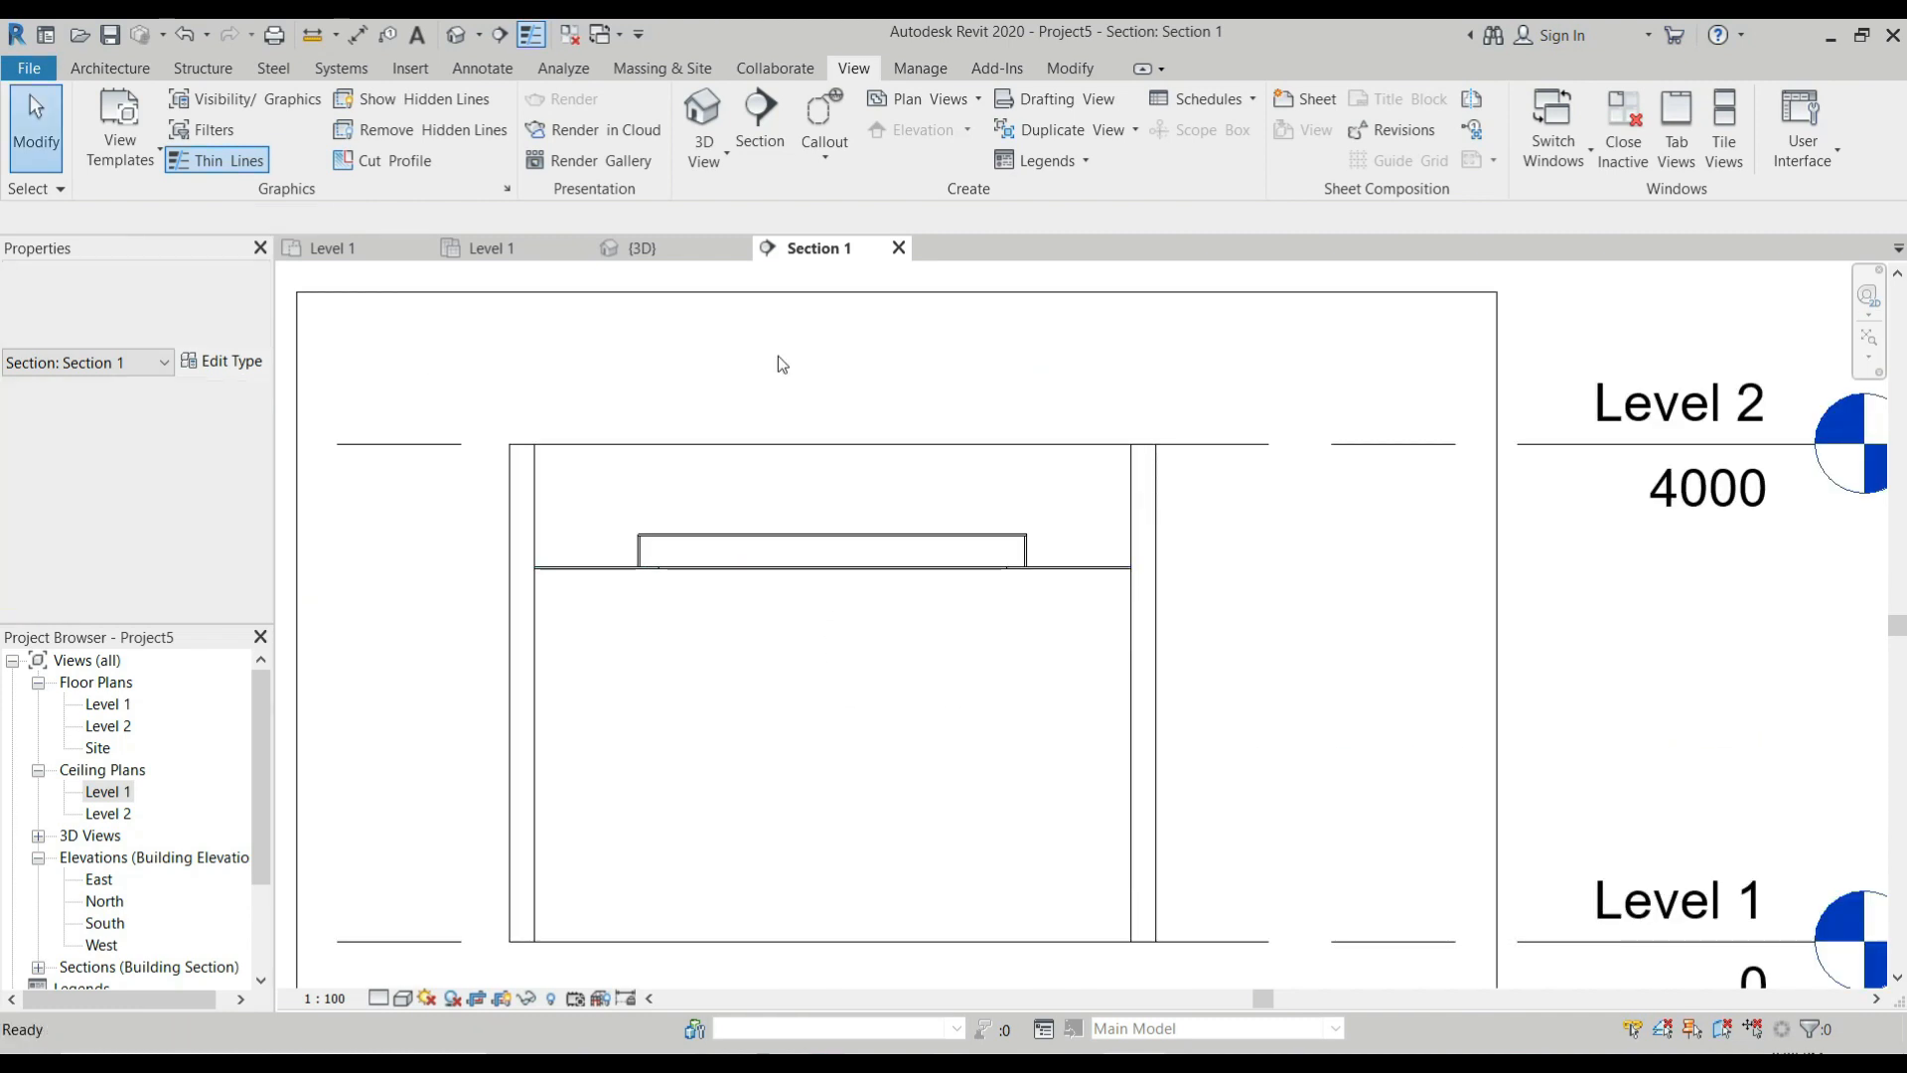
Return to the 3D view and examine the recessed ceiling and its frame from several angles.
{"action": "left_click", "coordinate": [658, 250]}
{"action": "scroll", "coordinate": [934, 666], "scroll_direction": "down", "scroll_amount": 2}
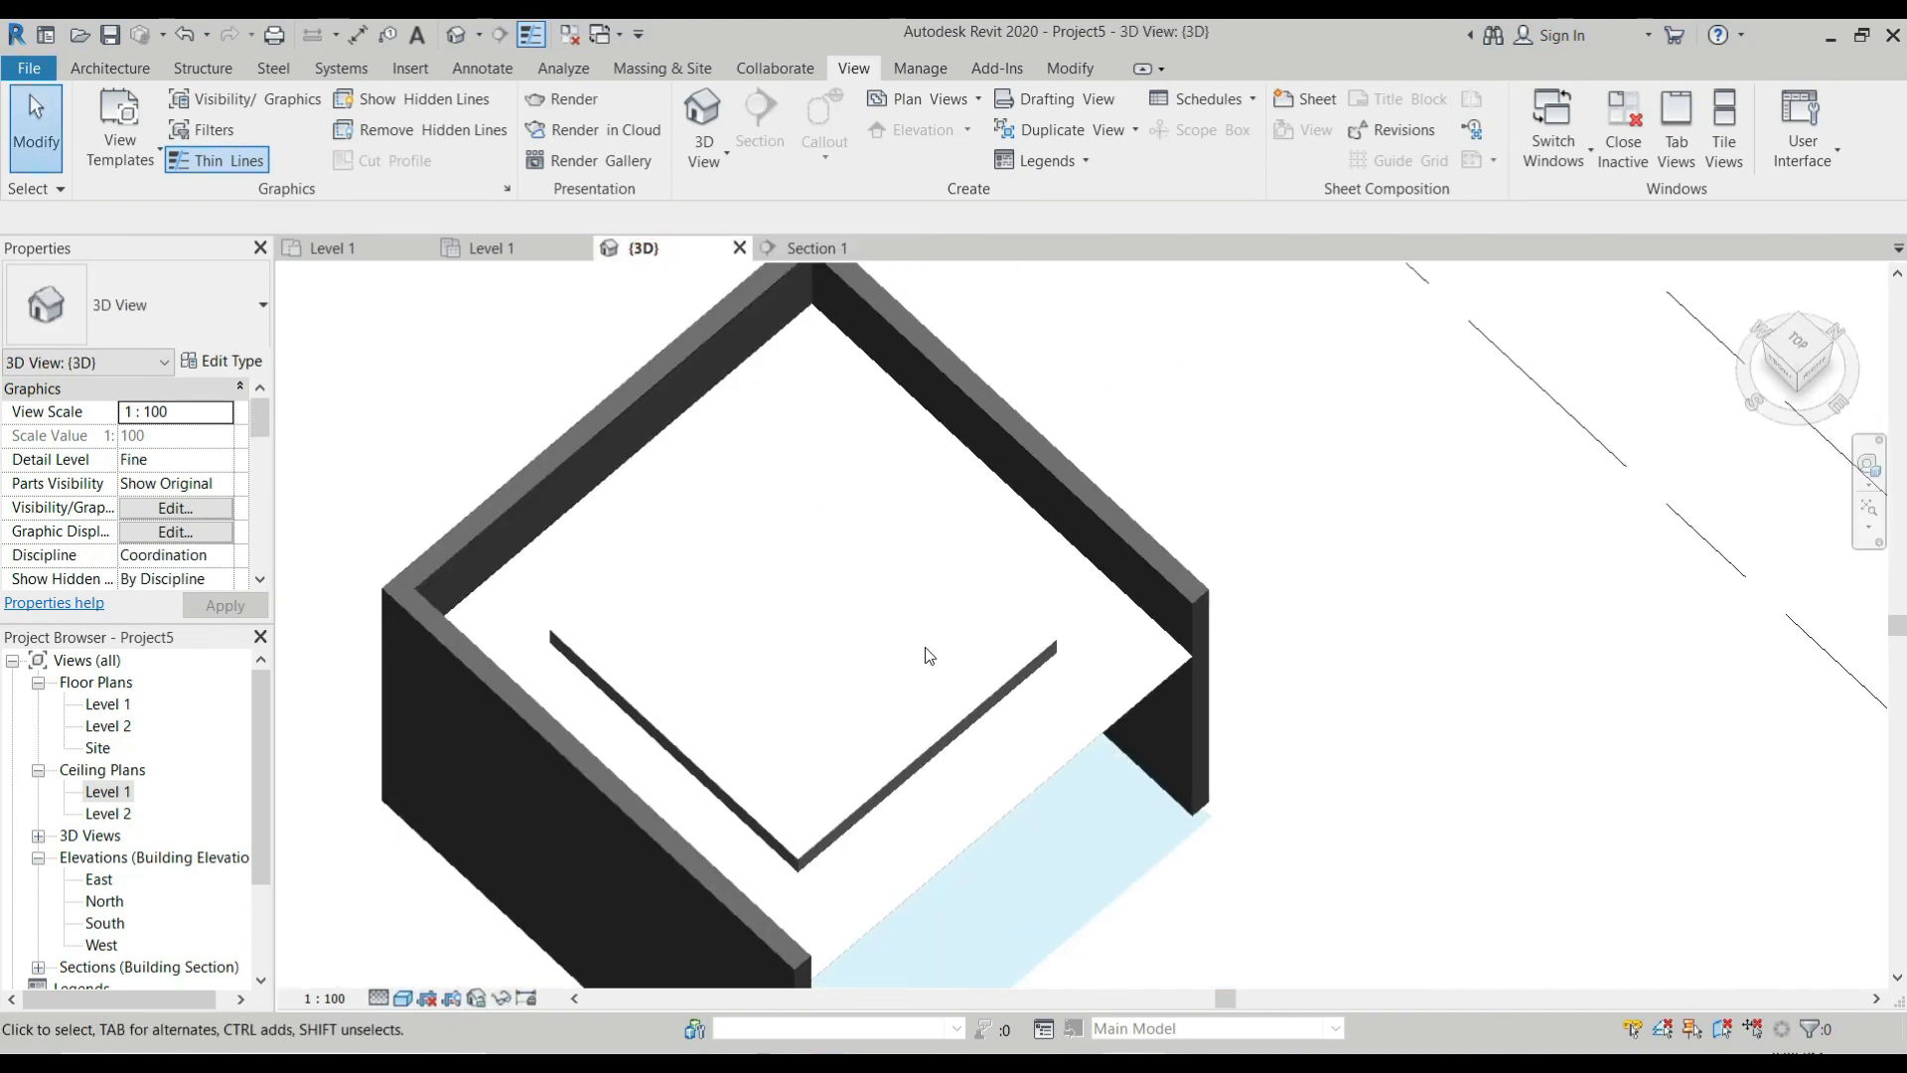
{"action": "scroll", "coordinate": [944, 681], "scroll_direction": "up", "scroll_amount": 4}
{"action": "scroll", "coordinate": [1031, 747], "scroll_direction": "down", "scroll_amount": 2}
{"action": "middle_click_drag", "start_coordinate": [1031, 751], "coordinate": [866, 290], "text": "shift"}
{"action": "scroll", "coordinate": [838, 637], "scroll_direction": "up", "scroll_amount": 3}
{"action": "middle_click_drag", "start_coordinate": [840, 645], "coordinate": [948, 729], "text": "shift"}
{"action": "scroll", "coordinate": [767, 451], "scroll_direction": "down", "scroll_amount": 6}
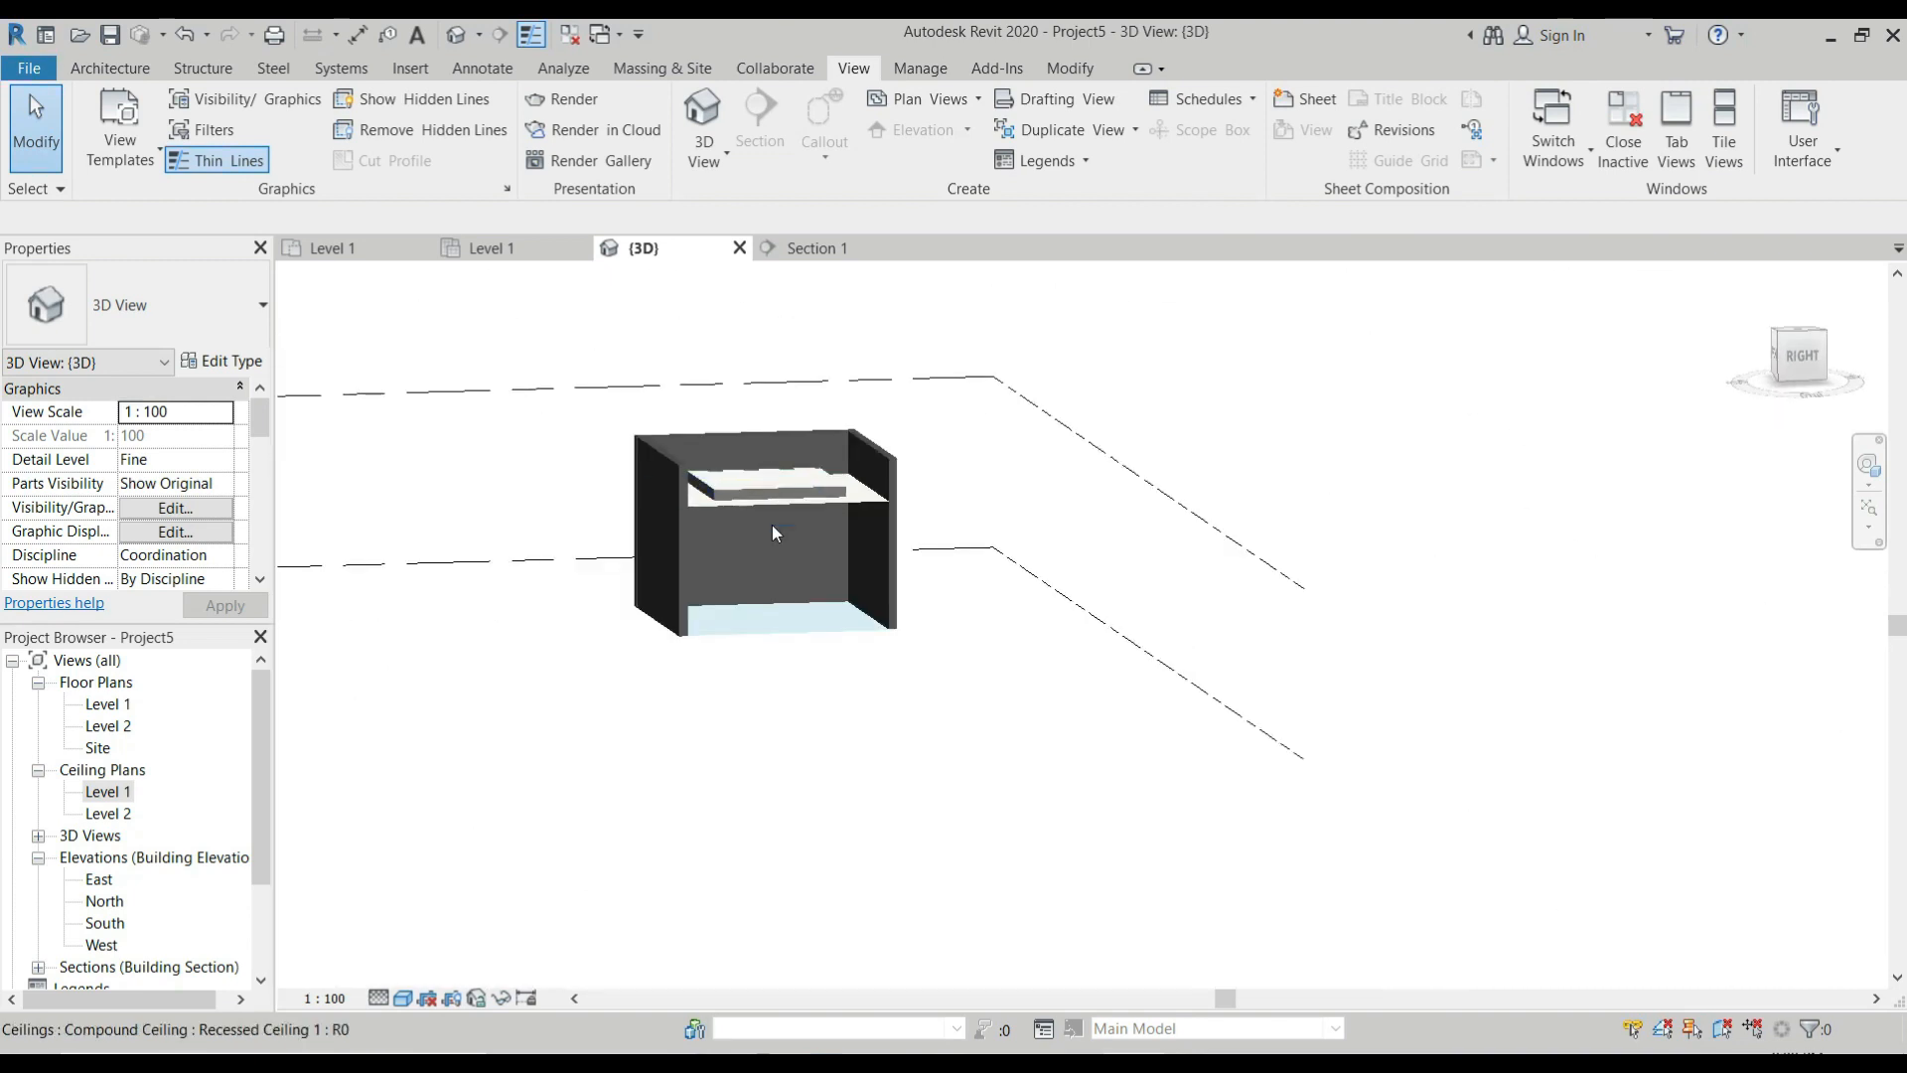
{"action": "scroll", "coordinate": [773, 524], "scroll_direction": "up", "scroll_amount": 2}
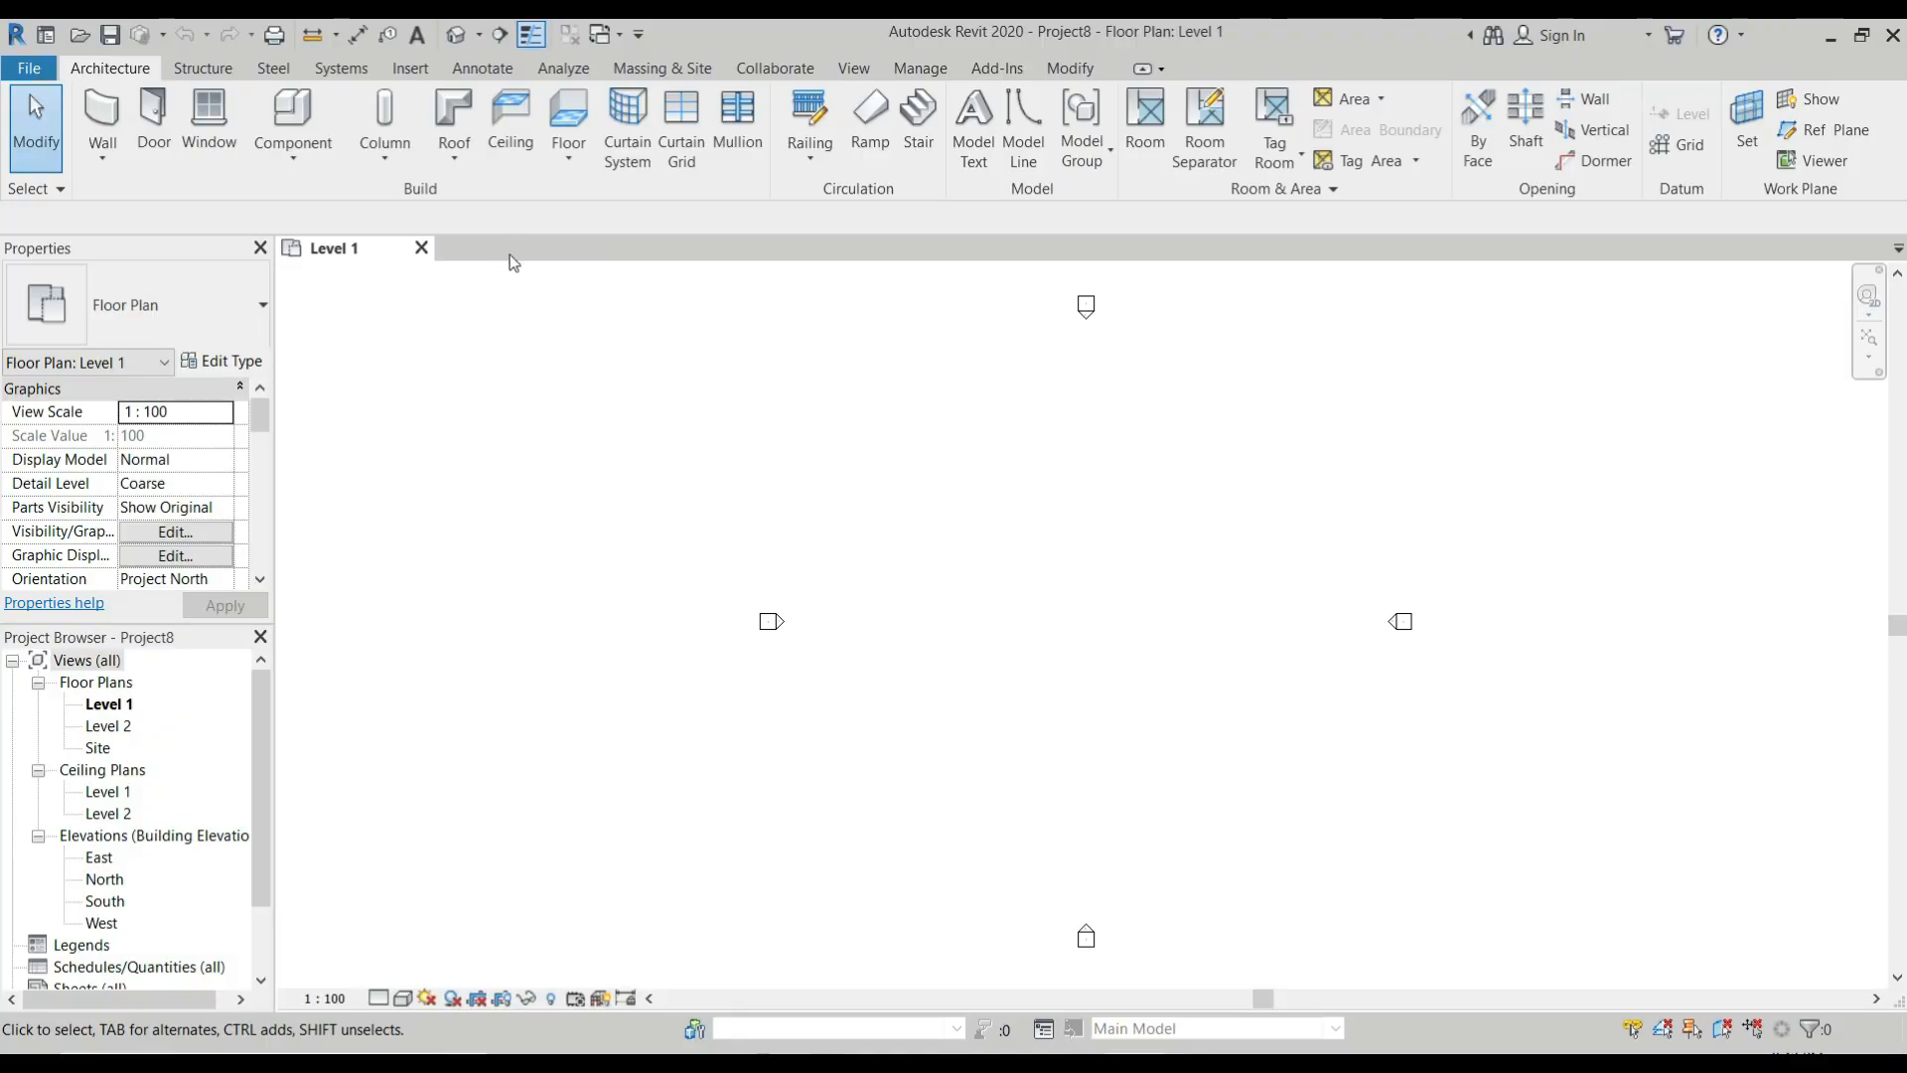
Draw a rectangular room of Generic - 200mm walls, 6000 by 5000 mm, on the new project's Level 1 floor plan.
{"action": "left_click", "coordinate": [94, 114]}
{"action": "left_click", "coordinate": [1018, 101]}
{"action": "scroll", "coordinate": [933, 532], "scroll_direction": "up", "scroll_amount": 2}
{"action": "left_click", "coordinate": [929, 530]}
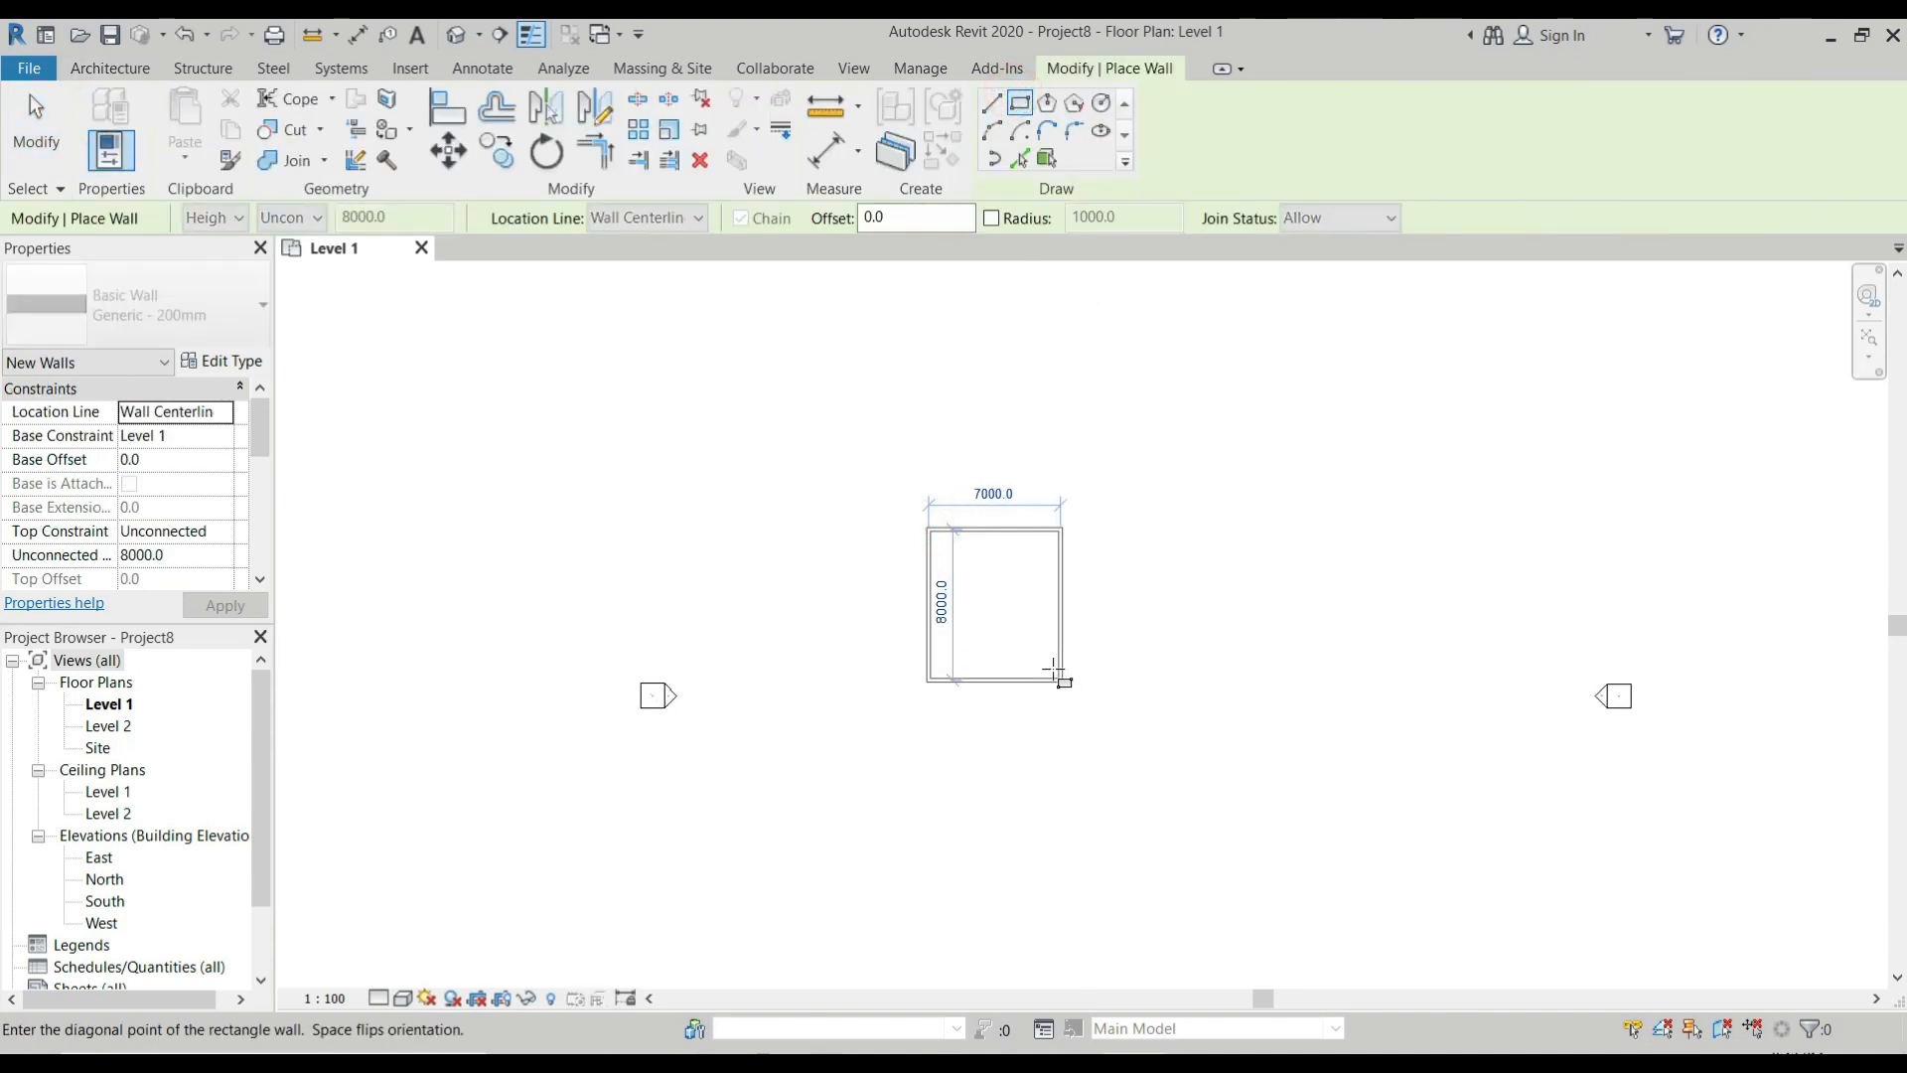
{"action": "left_click", "coordinate": [1042, 624]}
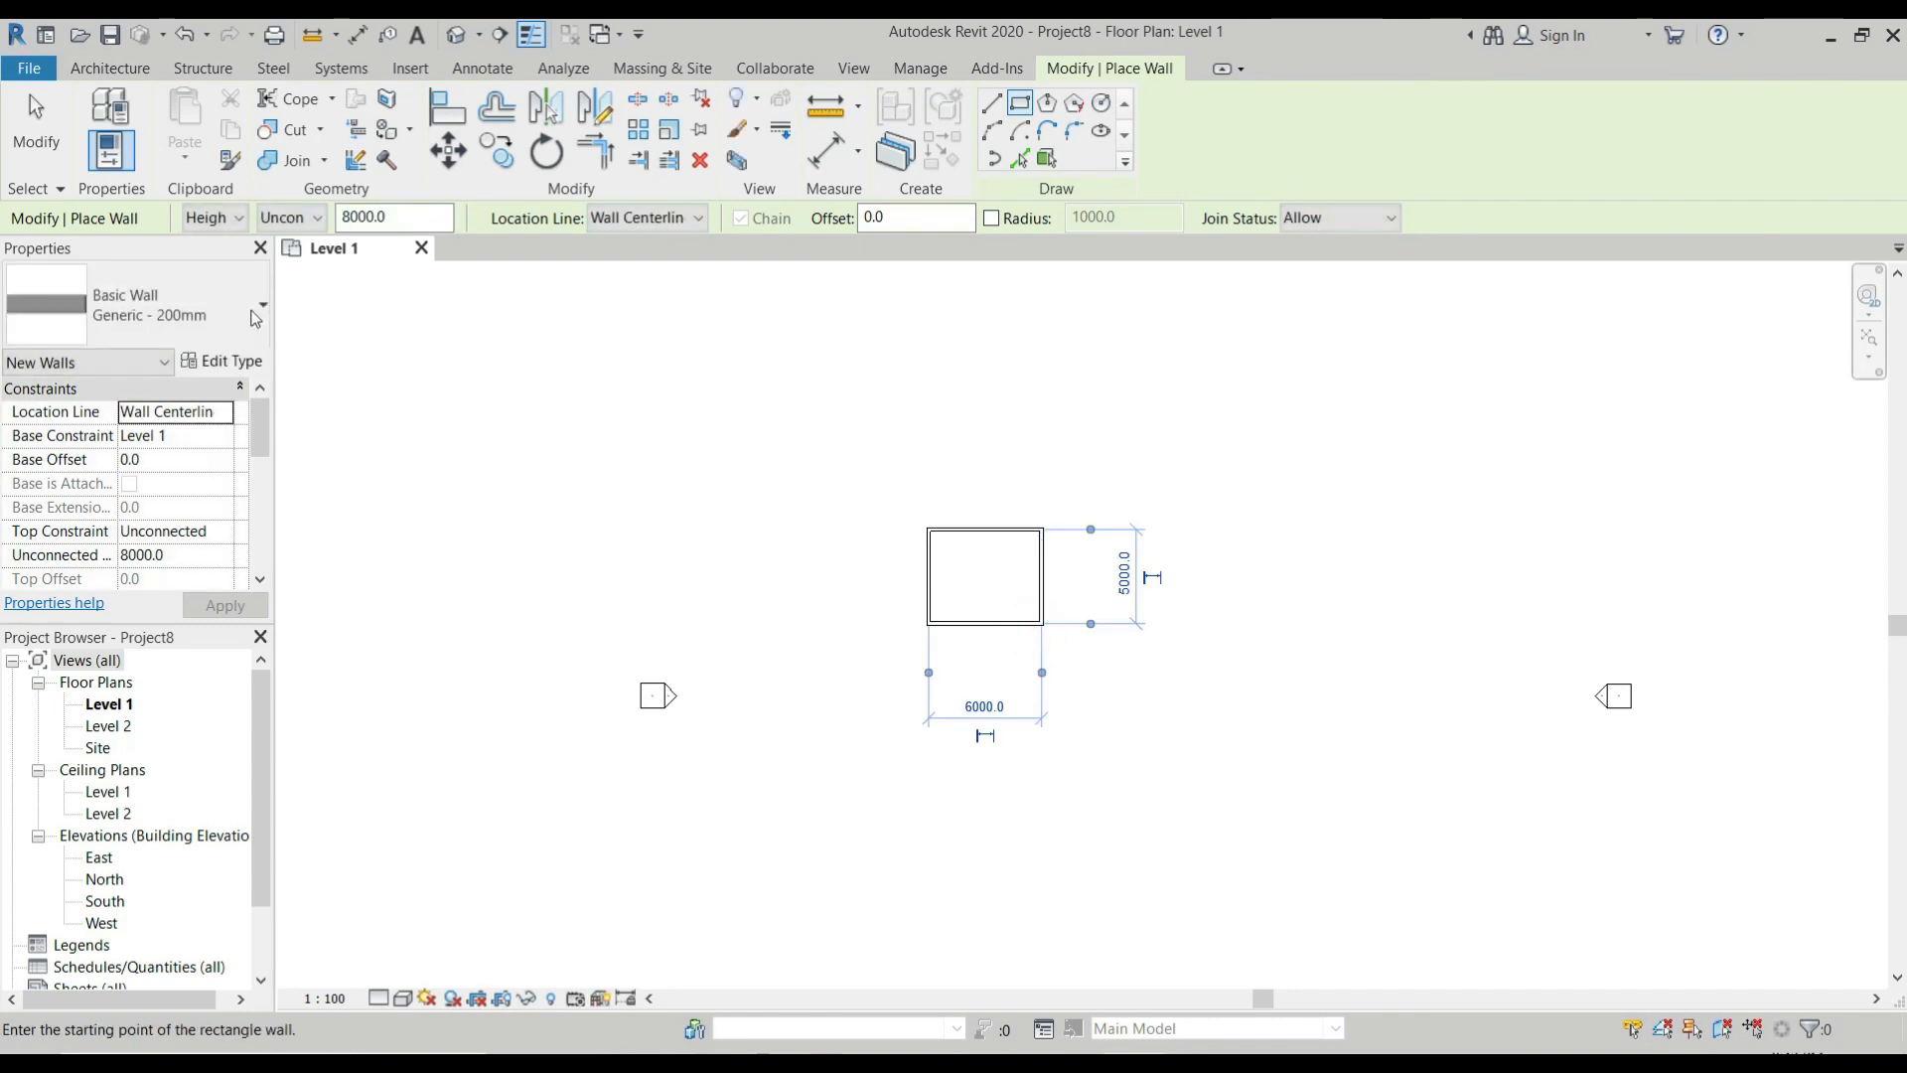
Set the wall top constraint to Level 2 and finish placing walls.
{"action": "left_click", "coordinate": [210, 533]}
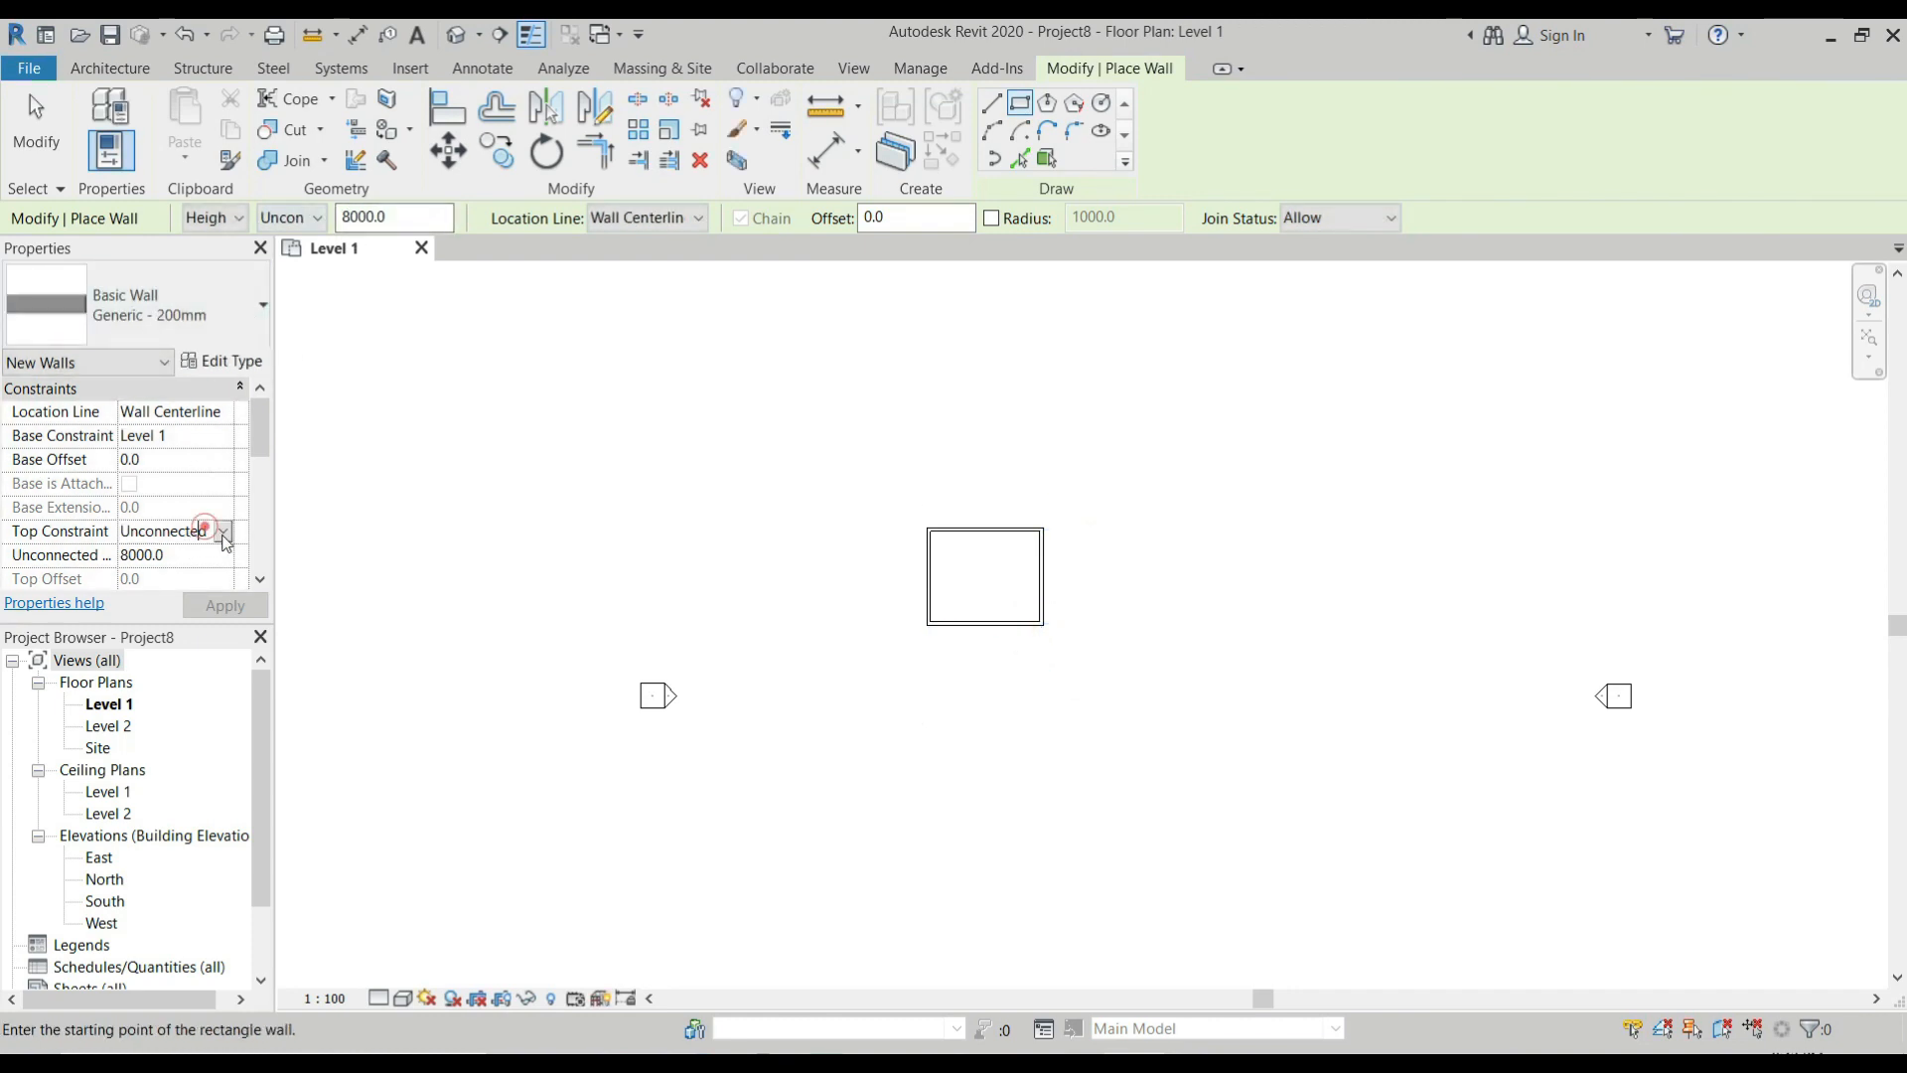
{"action": "left_click", "coordinate": [222, 531]}
{"action": "left_click", "coordinate": [198, 594]}
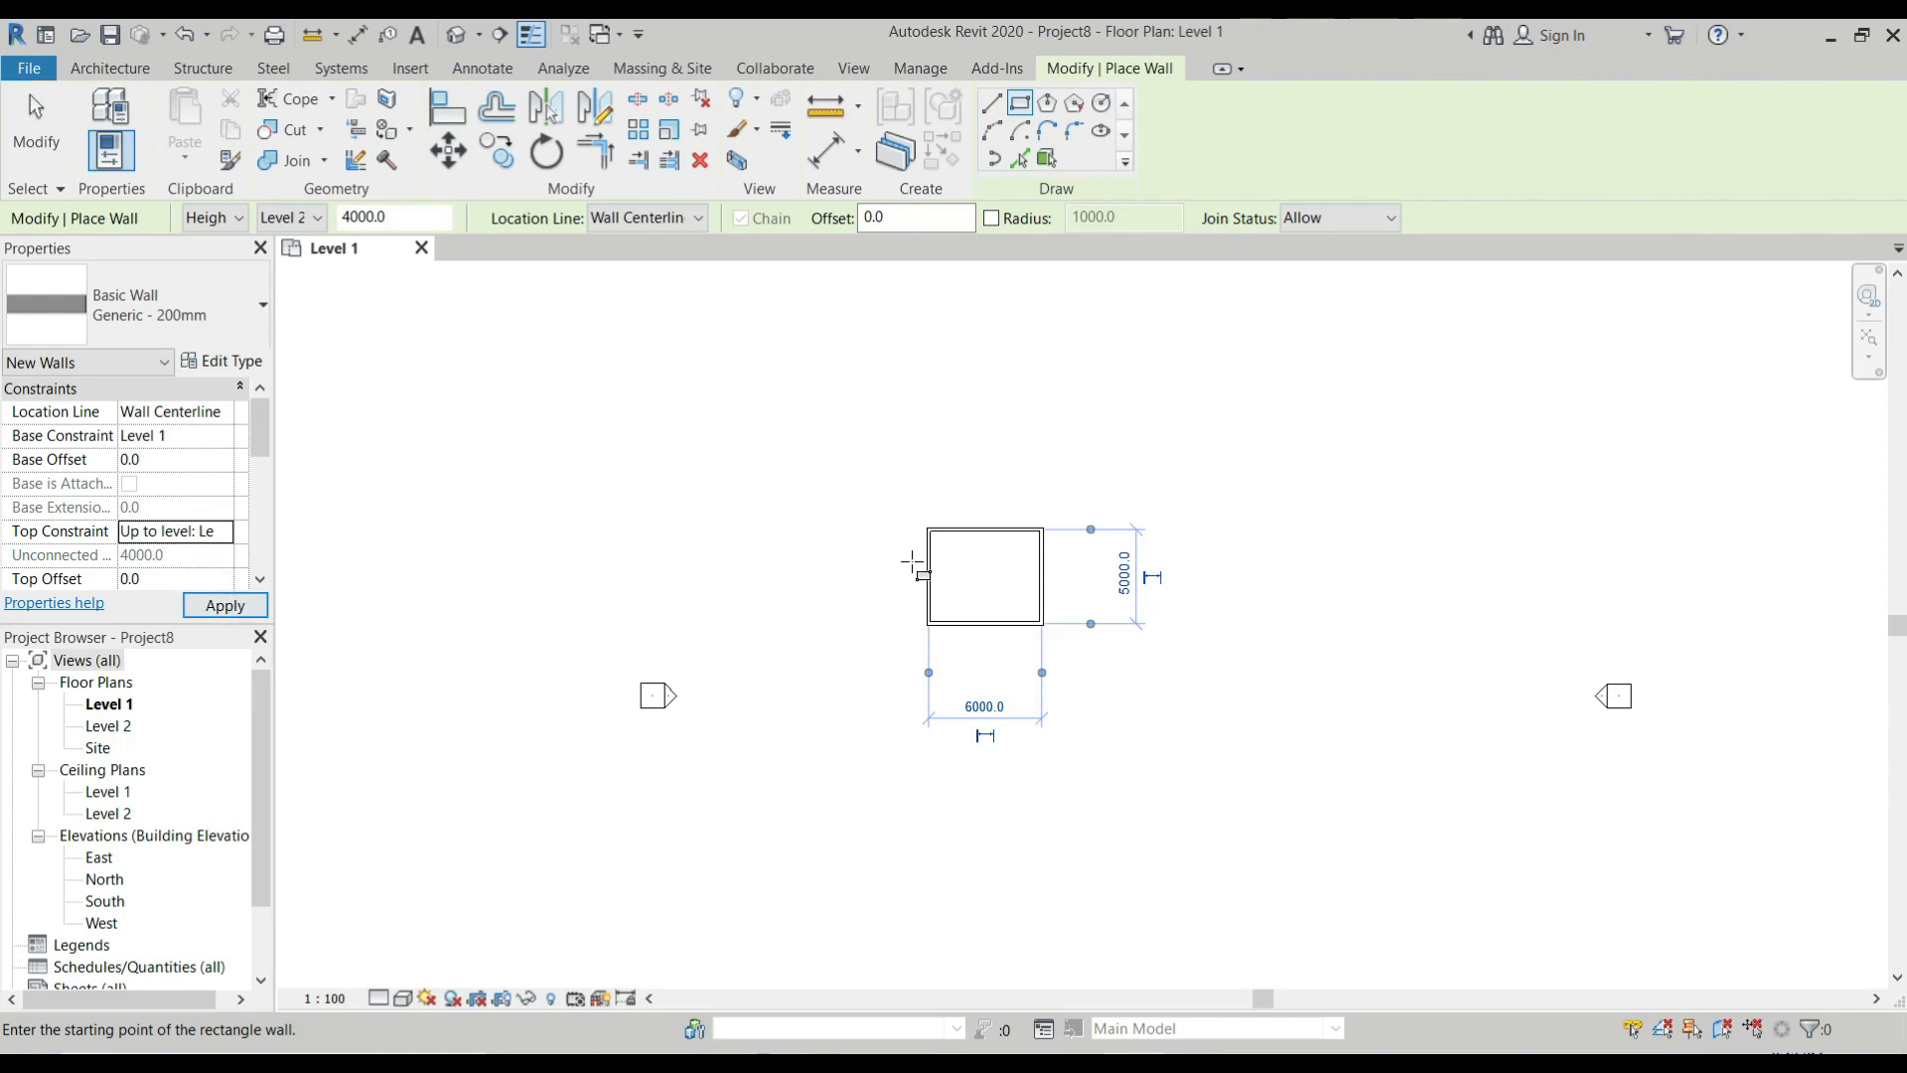
{"action": "scroll", "coordinate": [1119, 342], "scroll_direction": "up", "scroll_amount": 2}
{"action": "scroll", "coordinate": [934, 382], "scroll_direction": "down", "scroll_amount": 1}
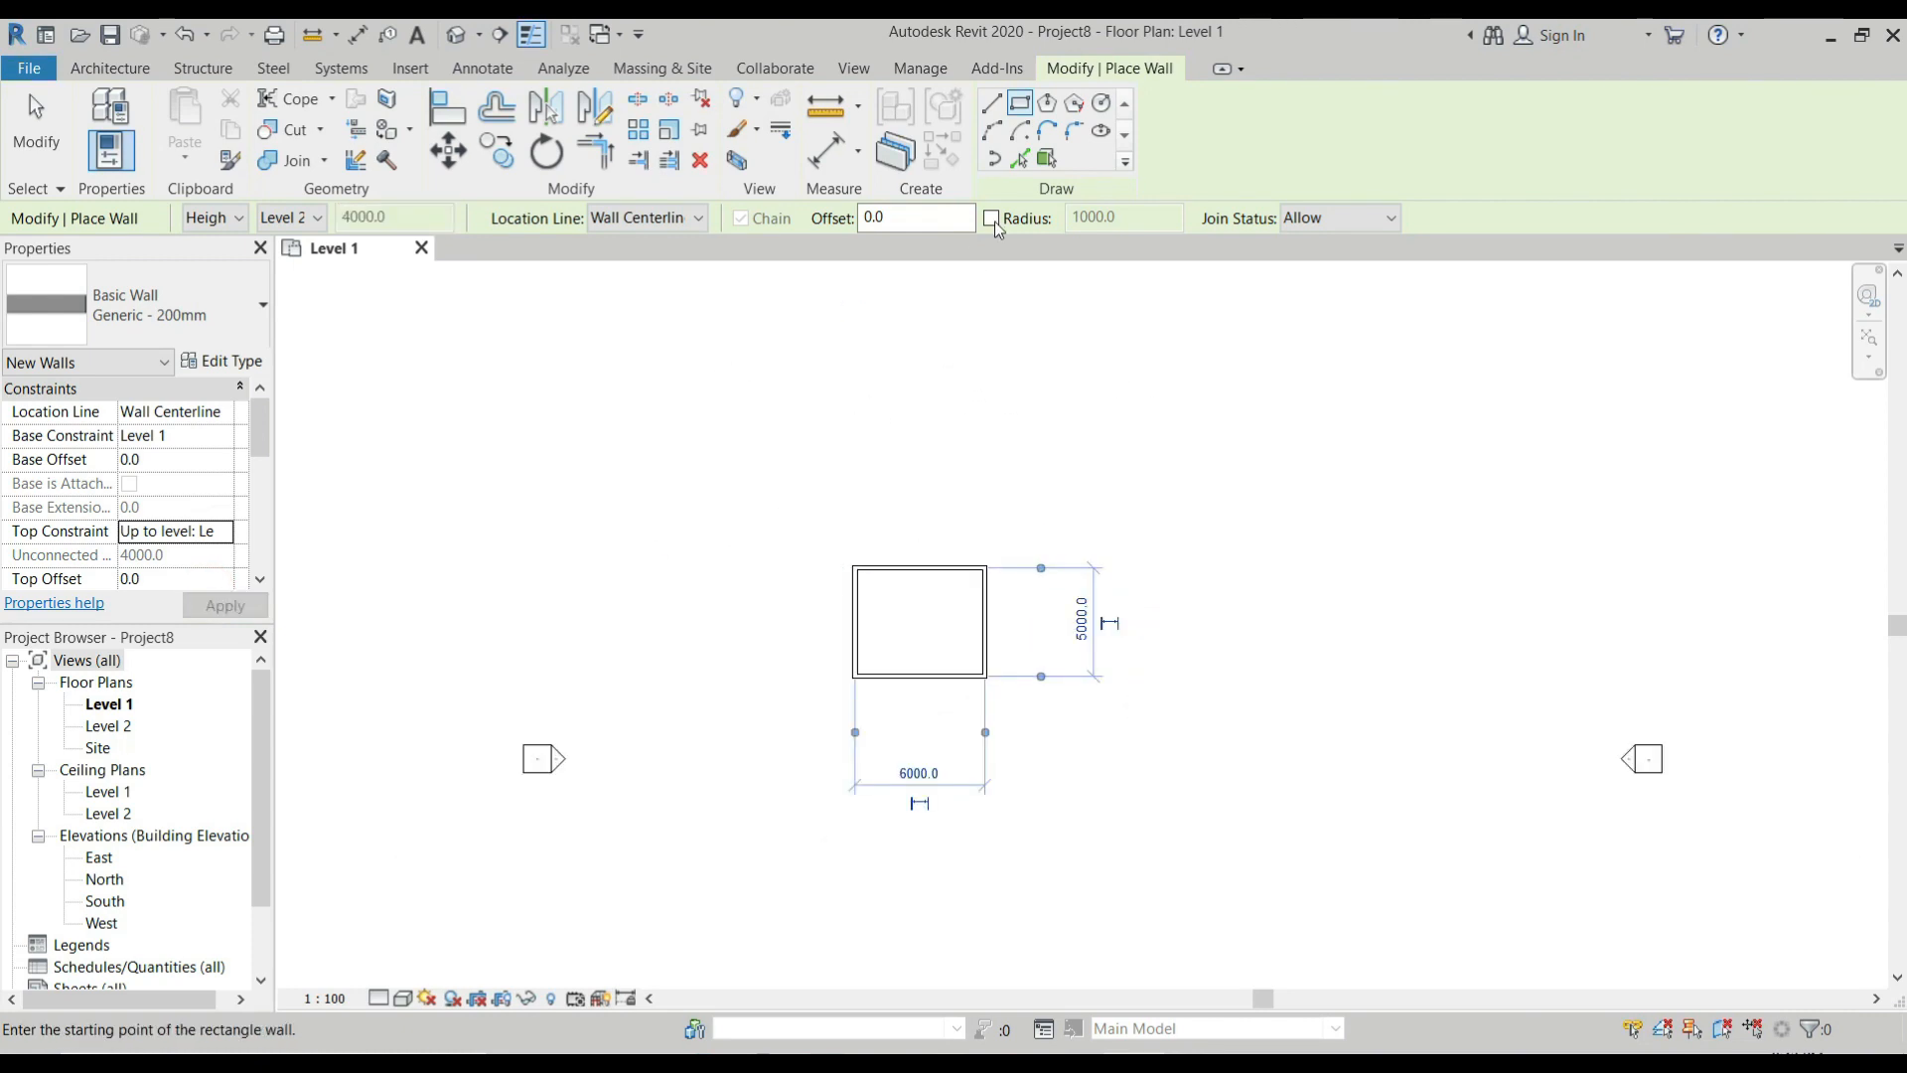
{"action": "key", "text": "Escape"}
{"action": "key", "text": "Escape"}
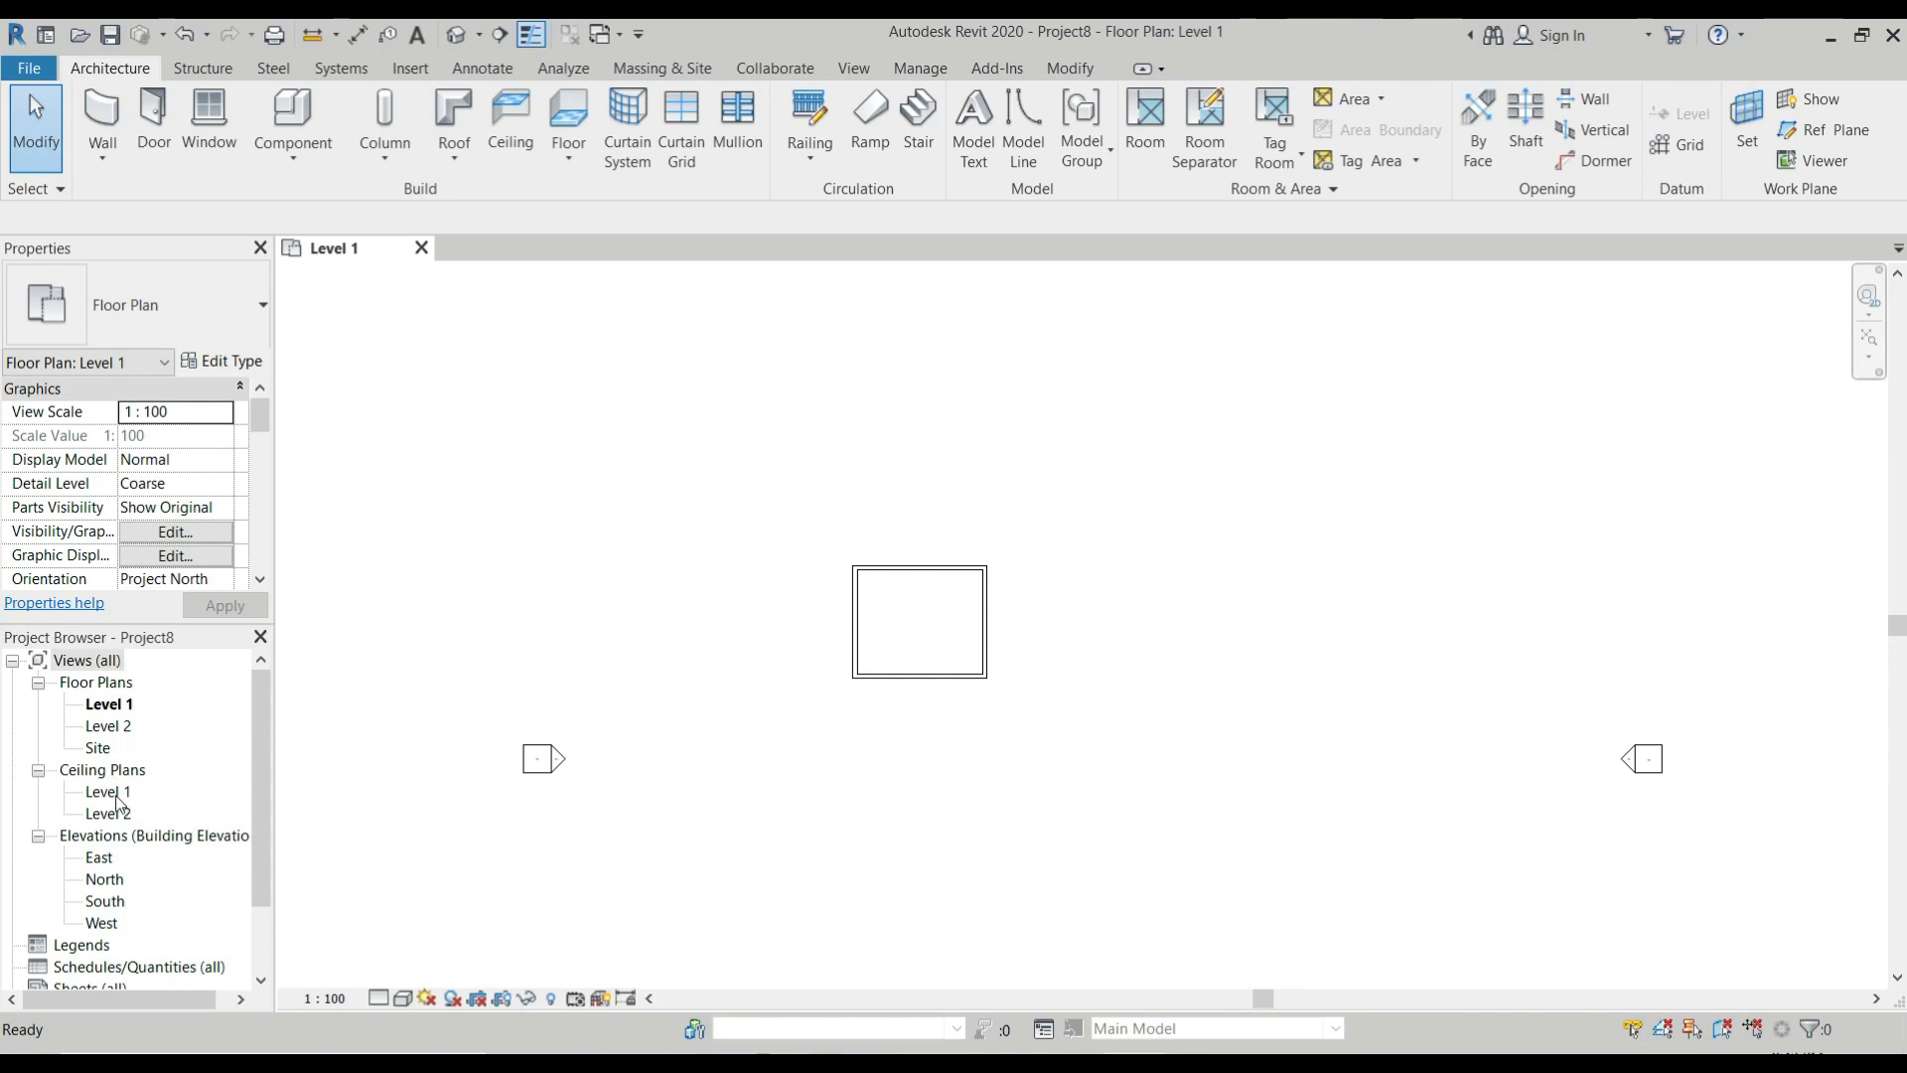
Open the Level 1 ceiling plan and place an automatic 600 x 600mm grid ceiling in the room.
{"action": "double_click", "coordinate": [110, 793]}
{"action": "scroll", "coordinate": [971, 520], "scroll_direction": "up", "scroll_amount": 1}
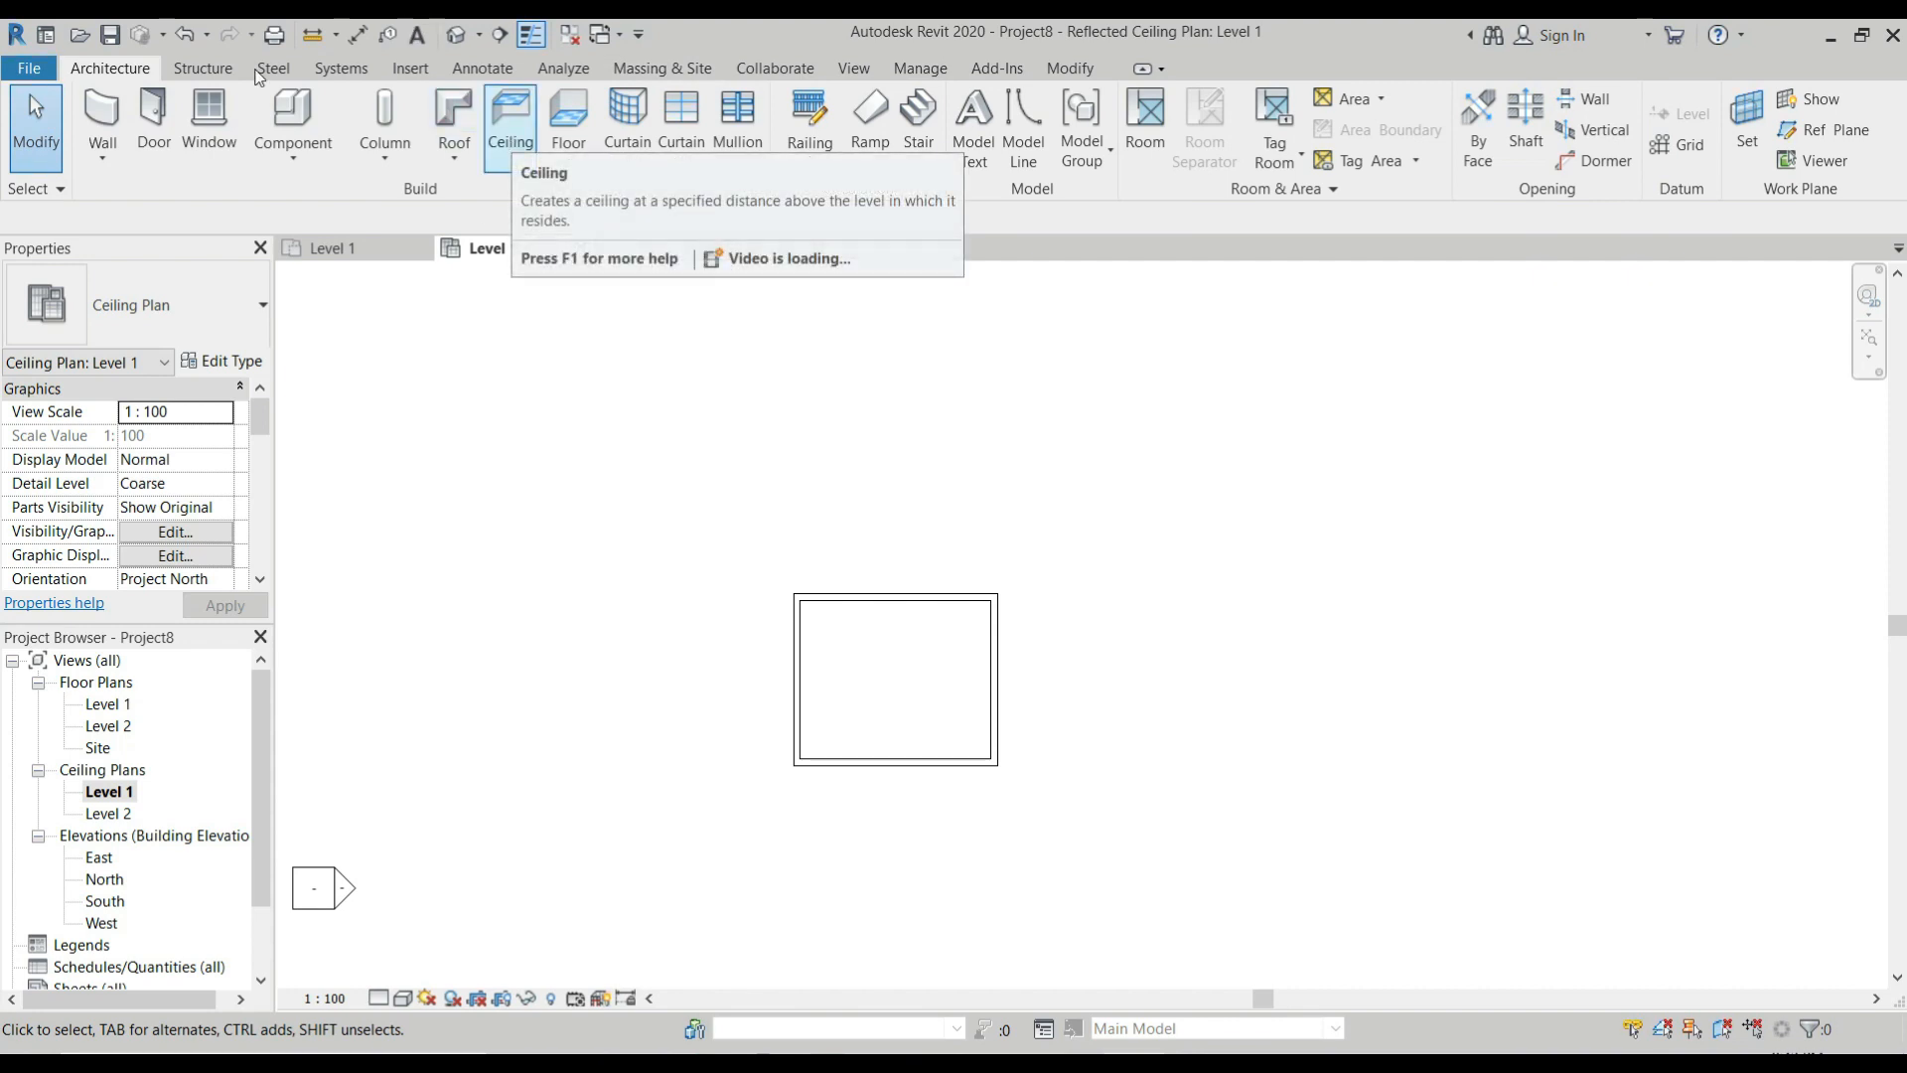
{"action": "left_click", "coordinate": [514, 145]}
{"action": "left_click", "coordinate": [260, 305]}
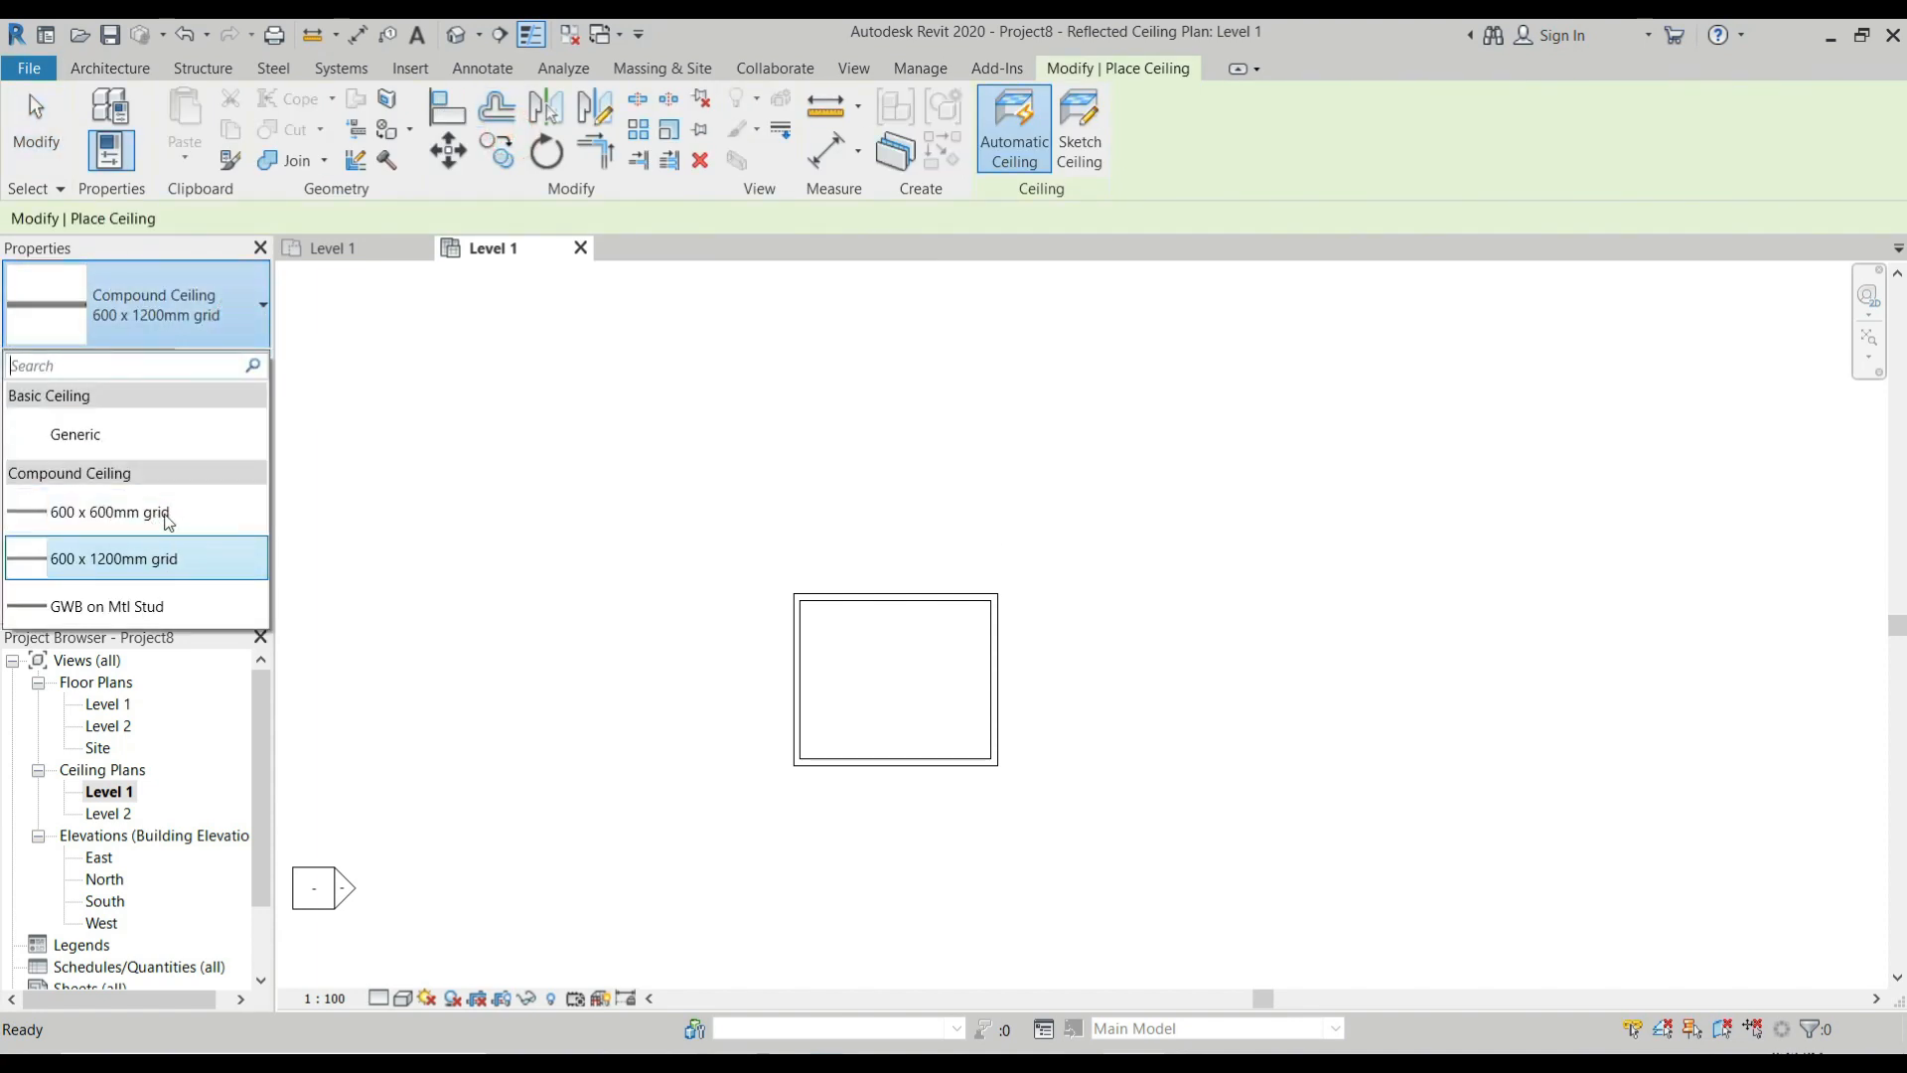
{"action": "left_click", "coordinate": [167, 518]}
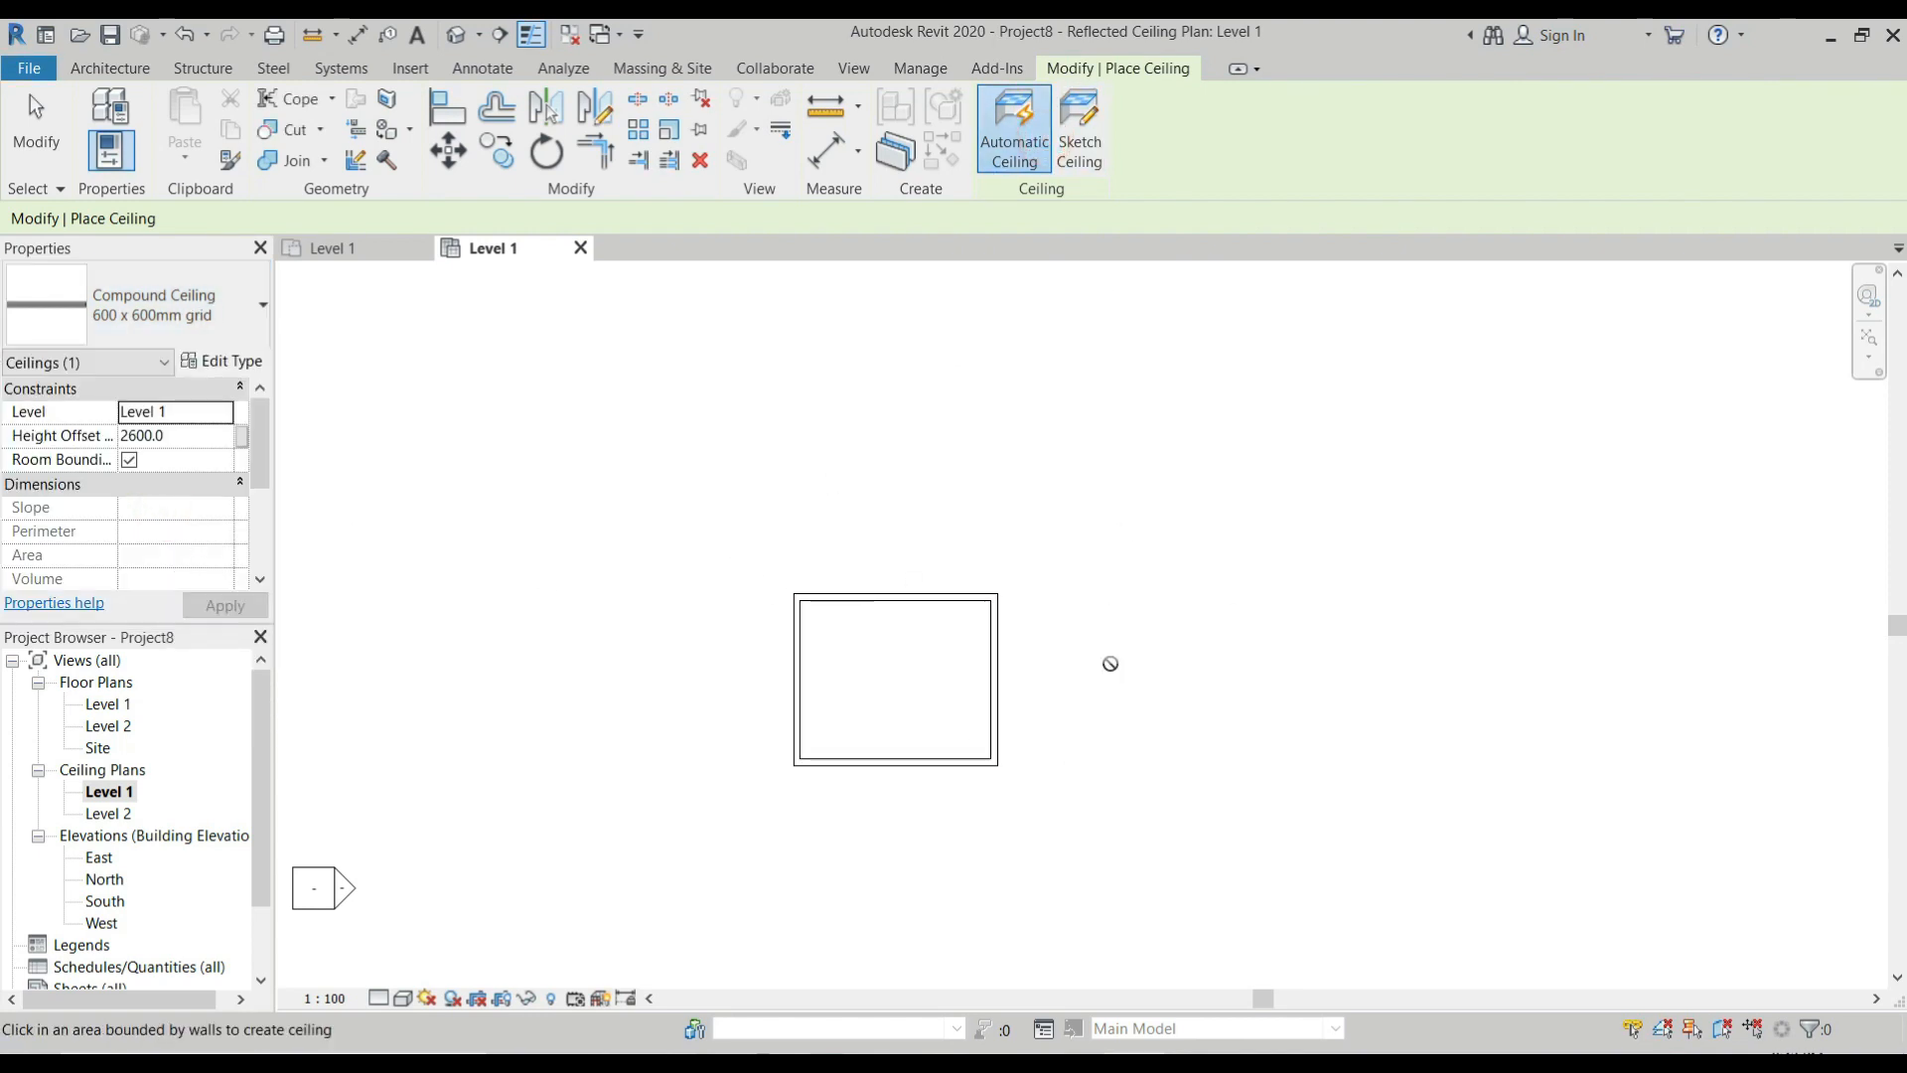
{"action": "left_click", "coordinate": [934, 678]}
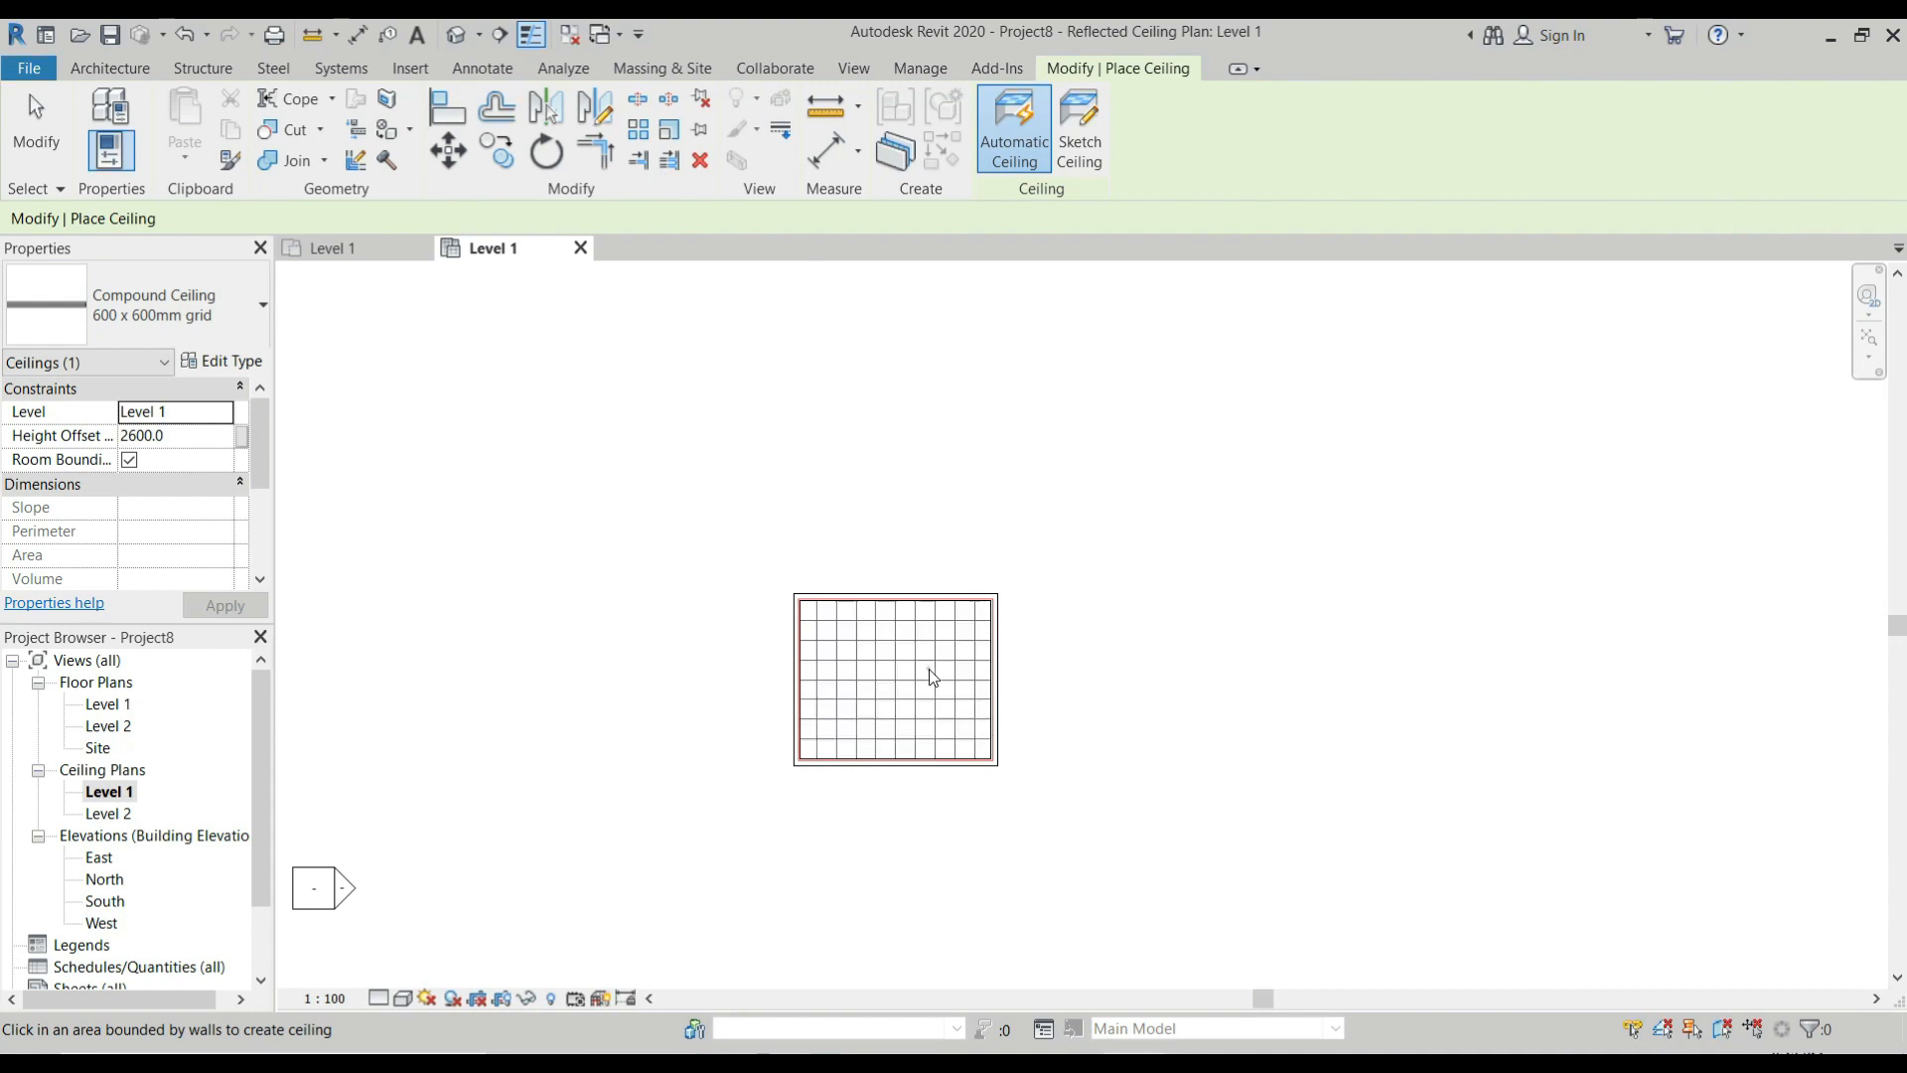
{"action": "scroll", "coordinate": [851, 705], "scroll_direction": "up", "scroll_amount": 3}
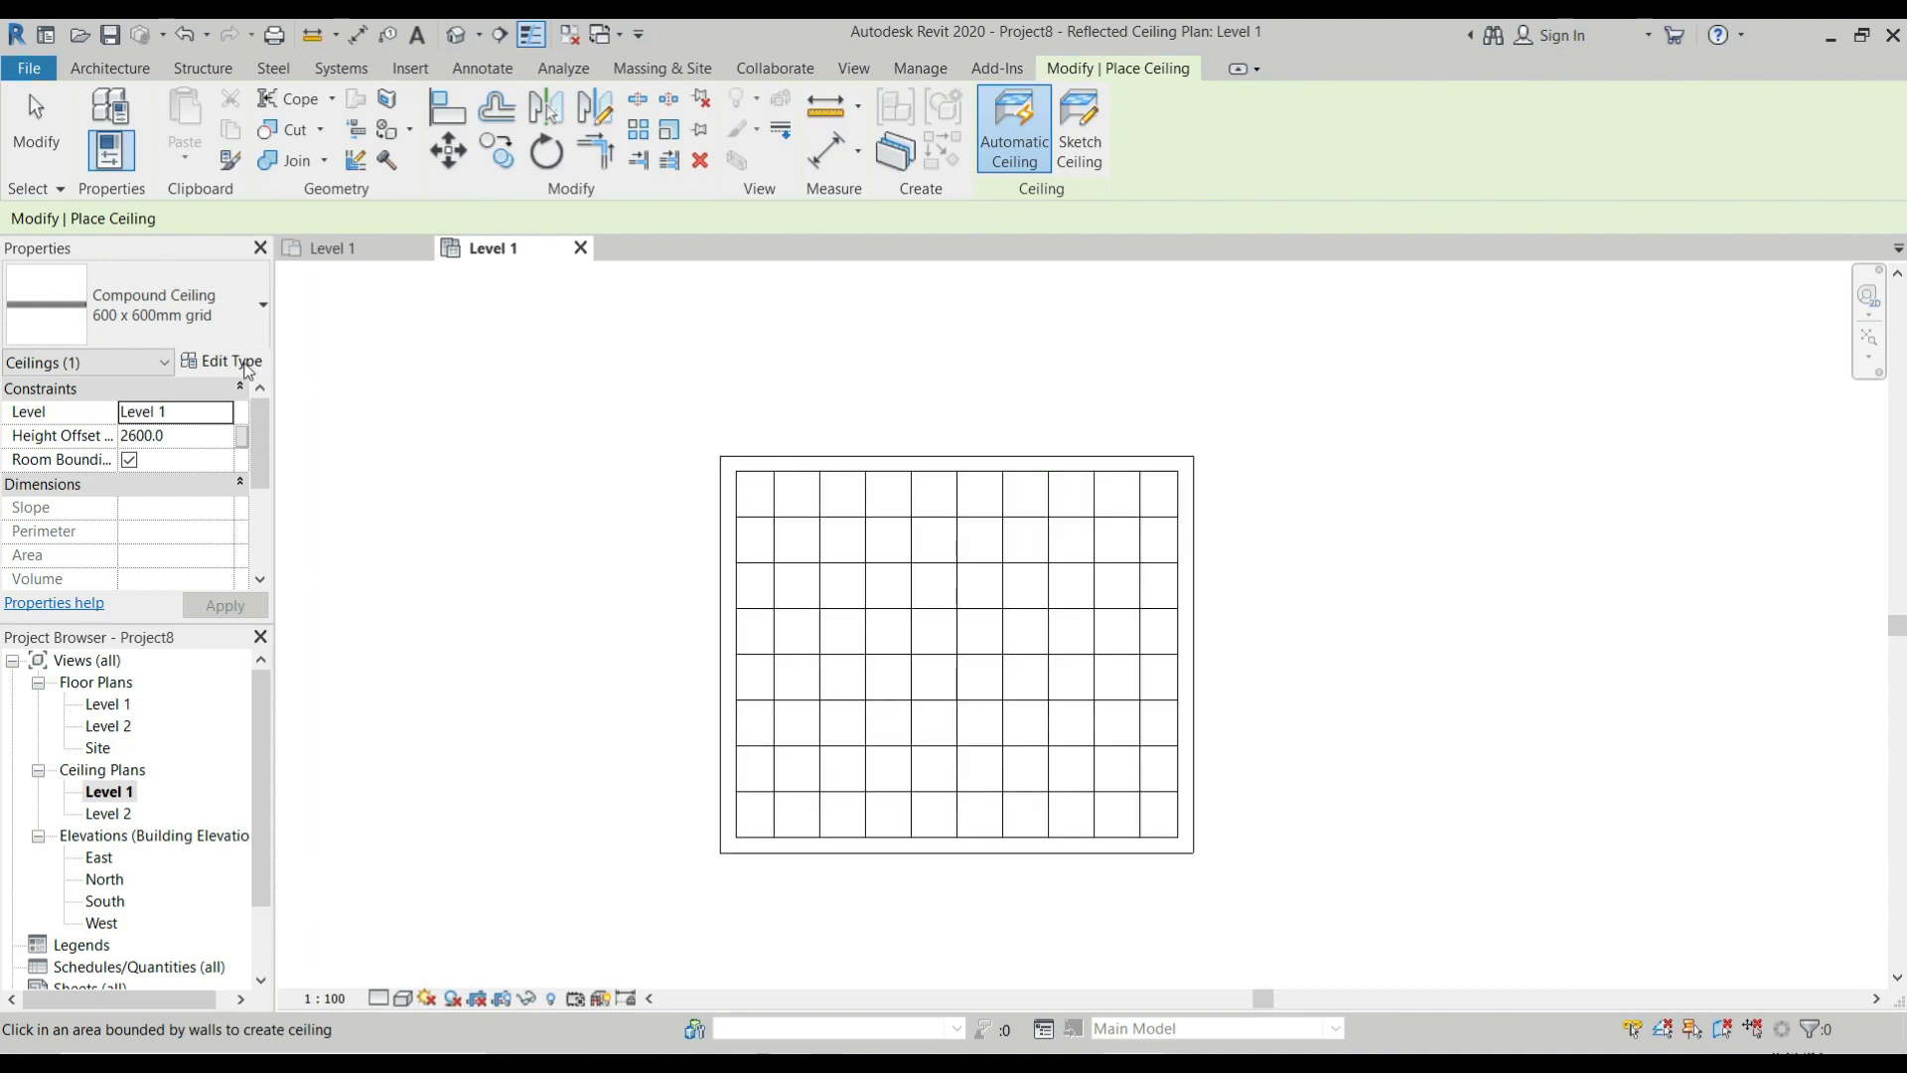
Duplicate the 600 x 600mm grid ceiling type under the name Ceiling 1.
{"action": "left_click", "coordinate": [249, 368]}
{"action": "left_click", "coordinate": [1319, 267]}
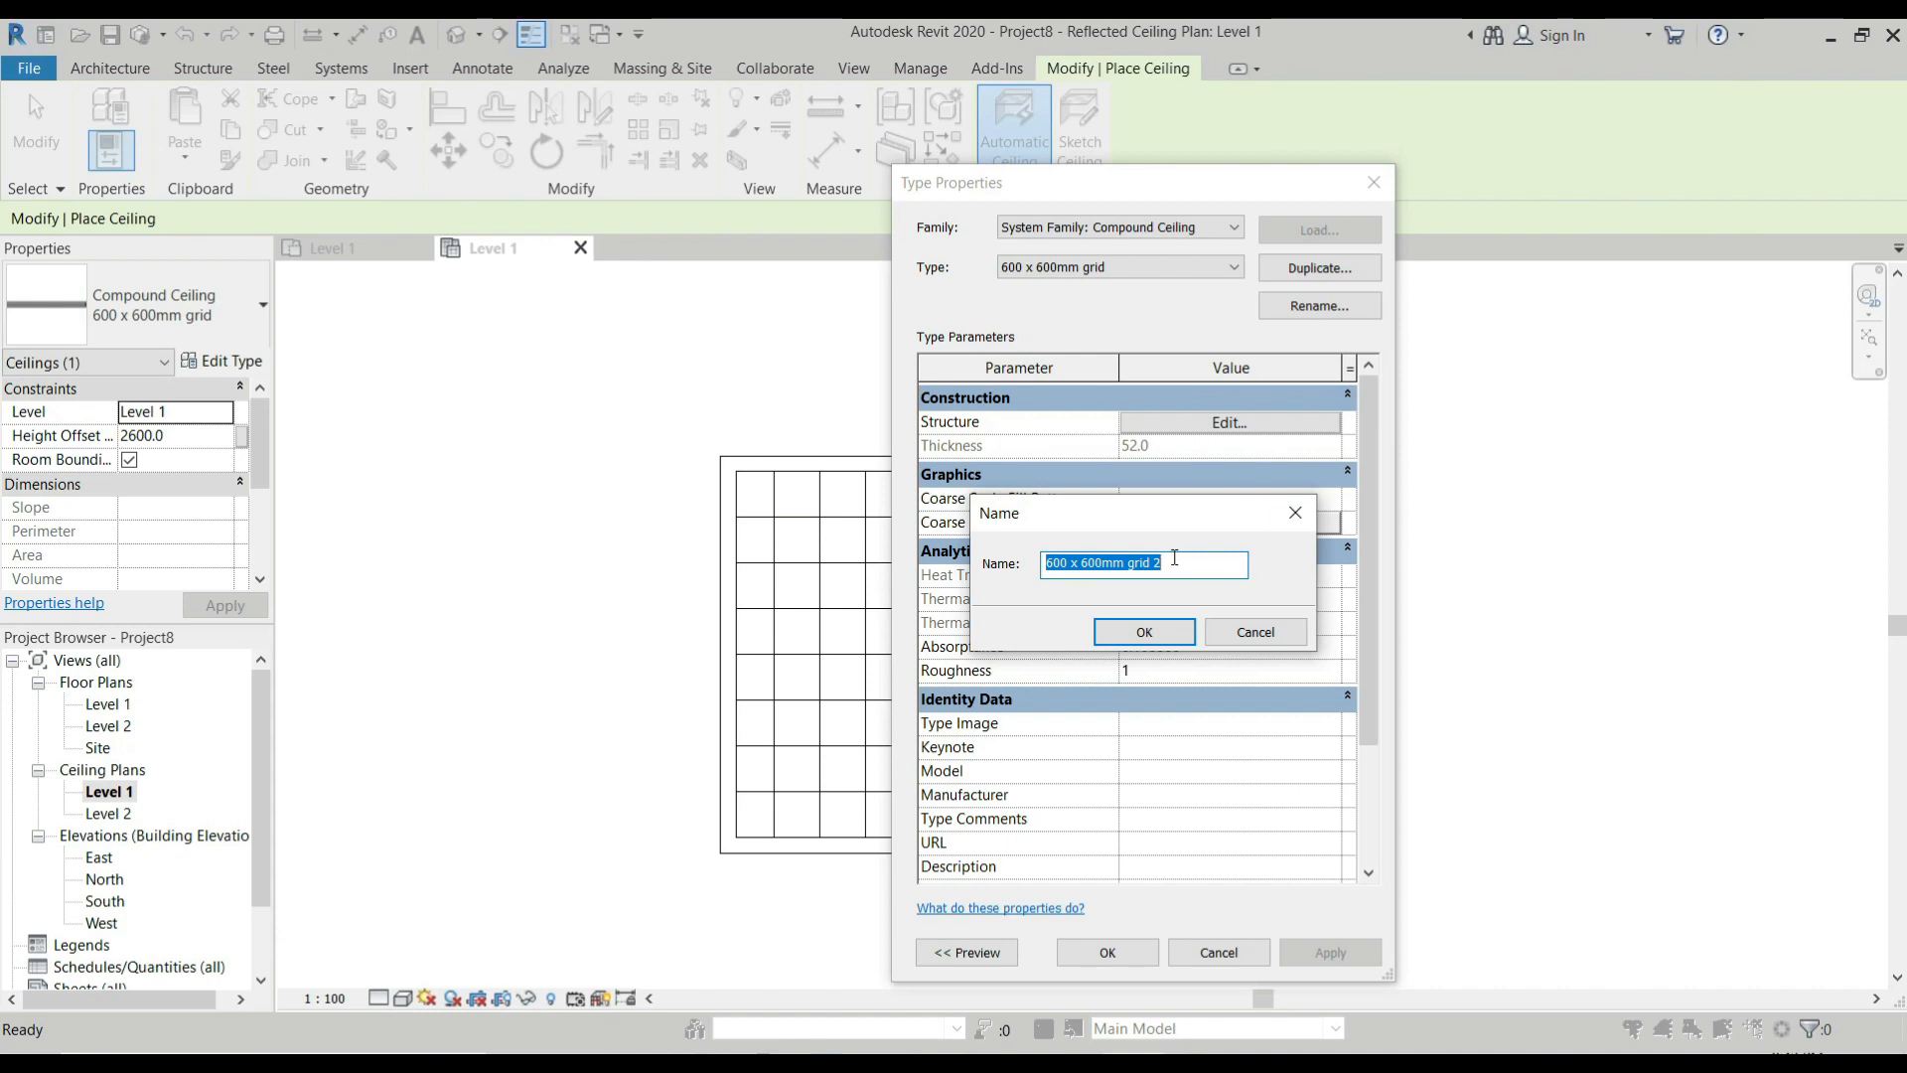
{"action": "type", "text": "Ceil"}
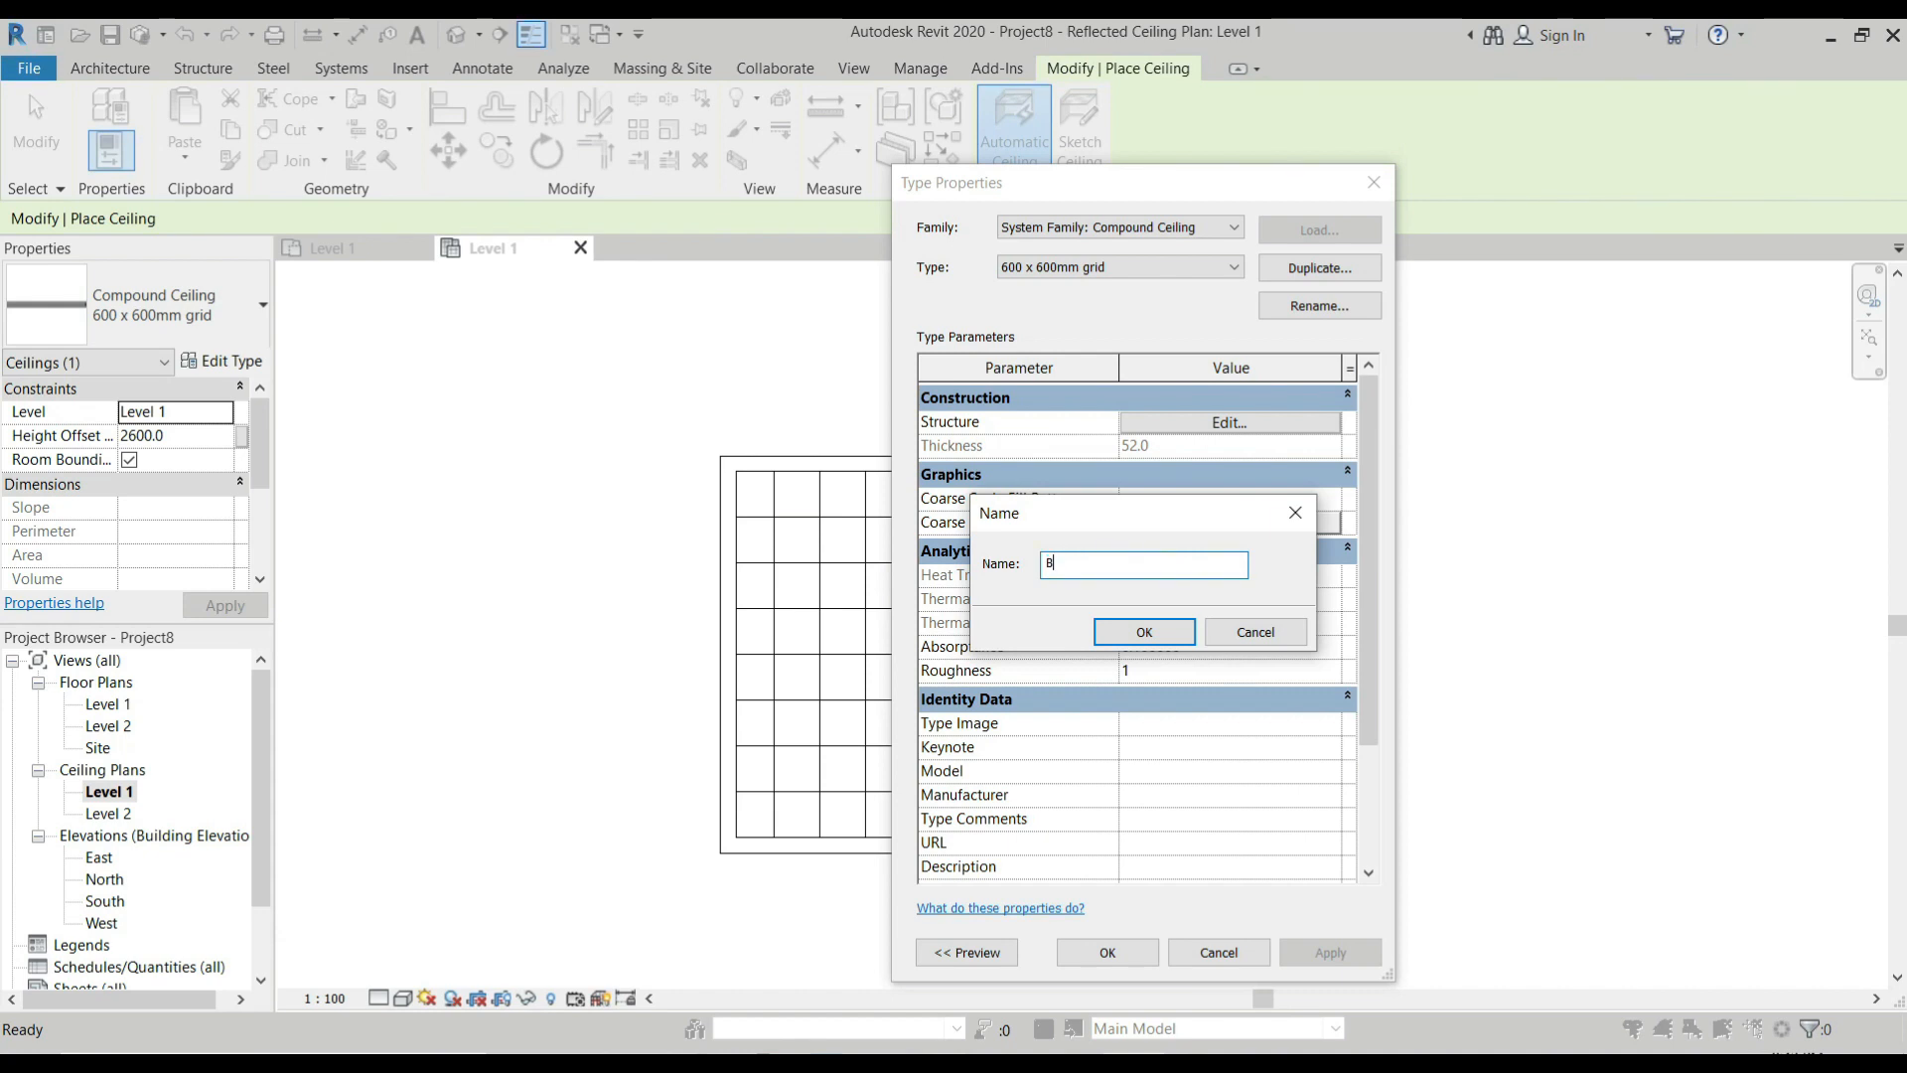
{"action": "type", "text": "ing 1"}
{"action": "left_click", "coordinate": [1140, 634]}
Open the layer structure of Ceiling 1 and delete its Finish 2 ceiling tile layer.
{"action": "left_click", "coordinate": [1216, 404]}
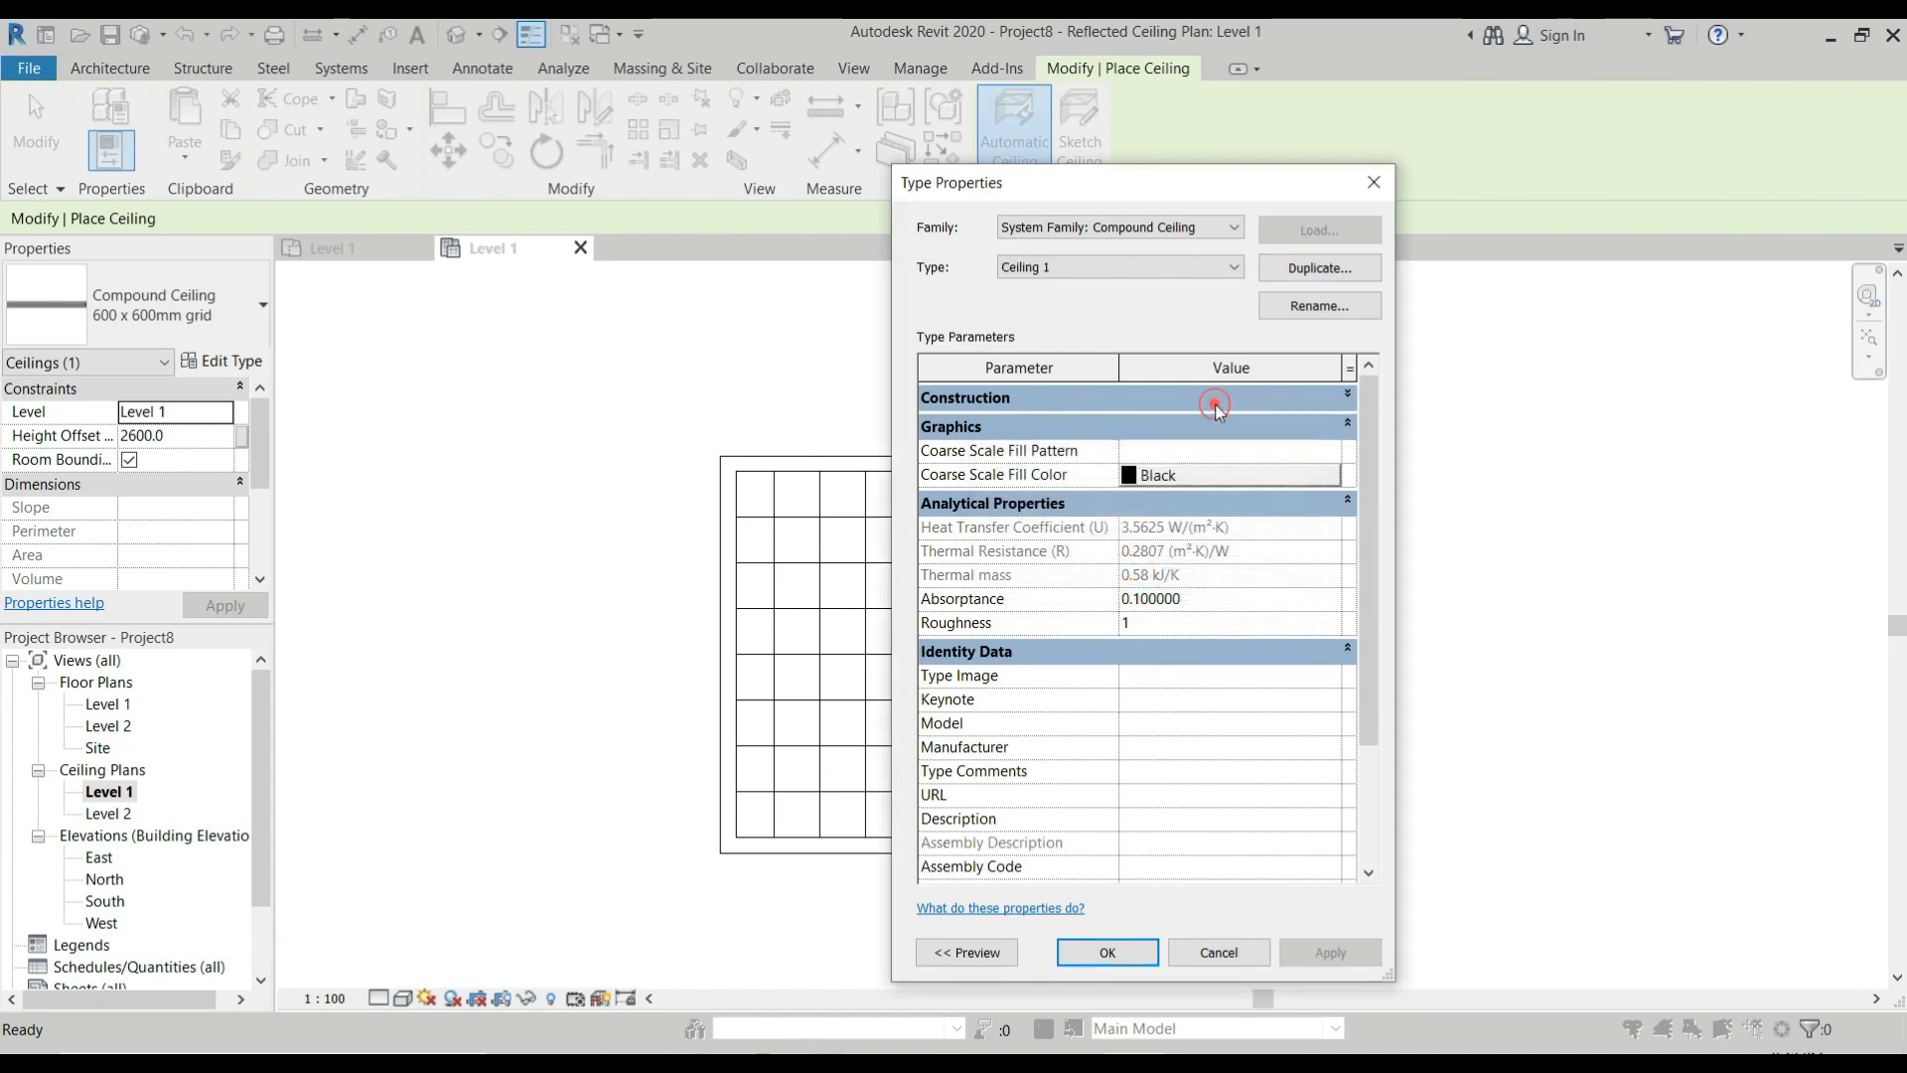
{"action": "left_click", "coordinate": [1225, 408]}
{"action": "left_click", "coordinate": [1228, 423]}
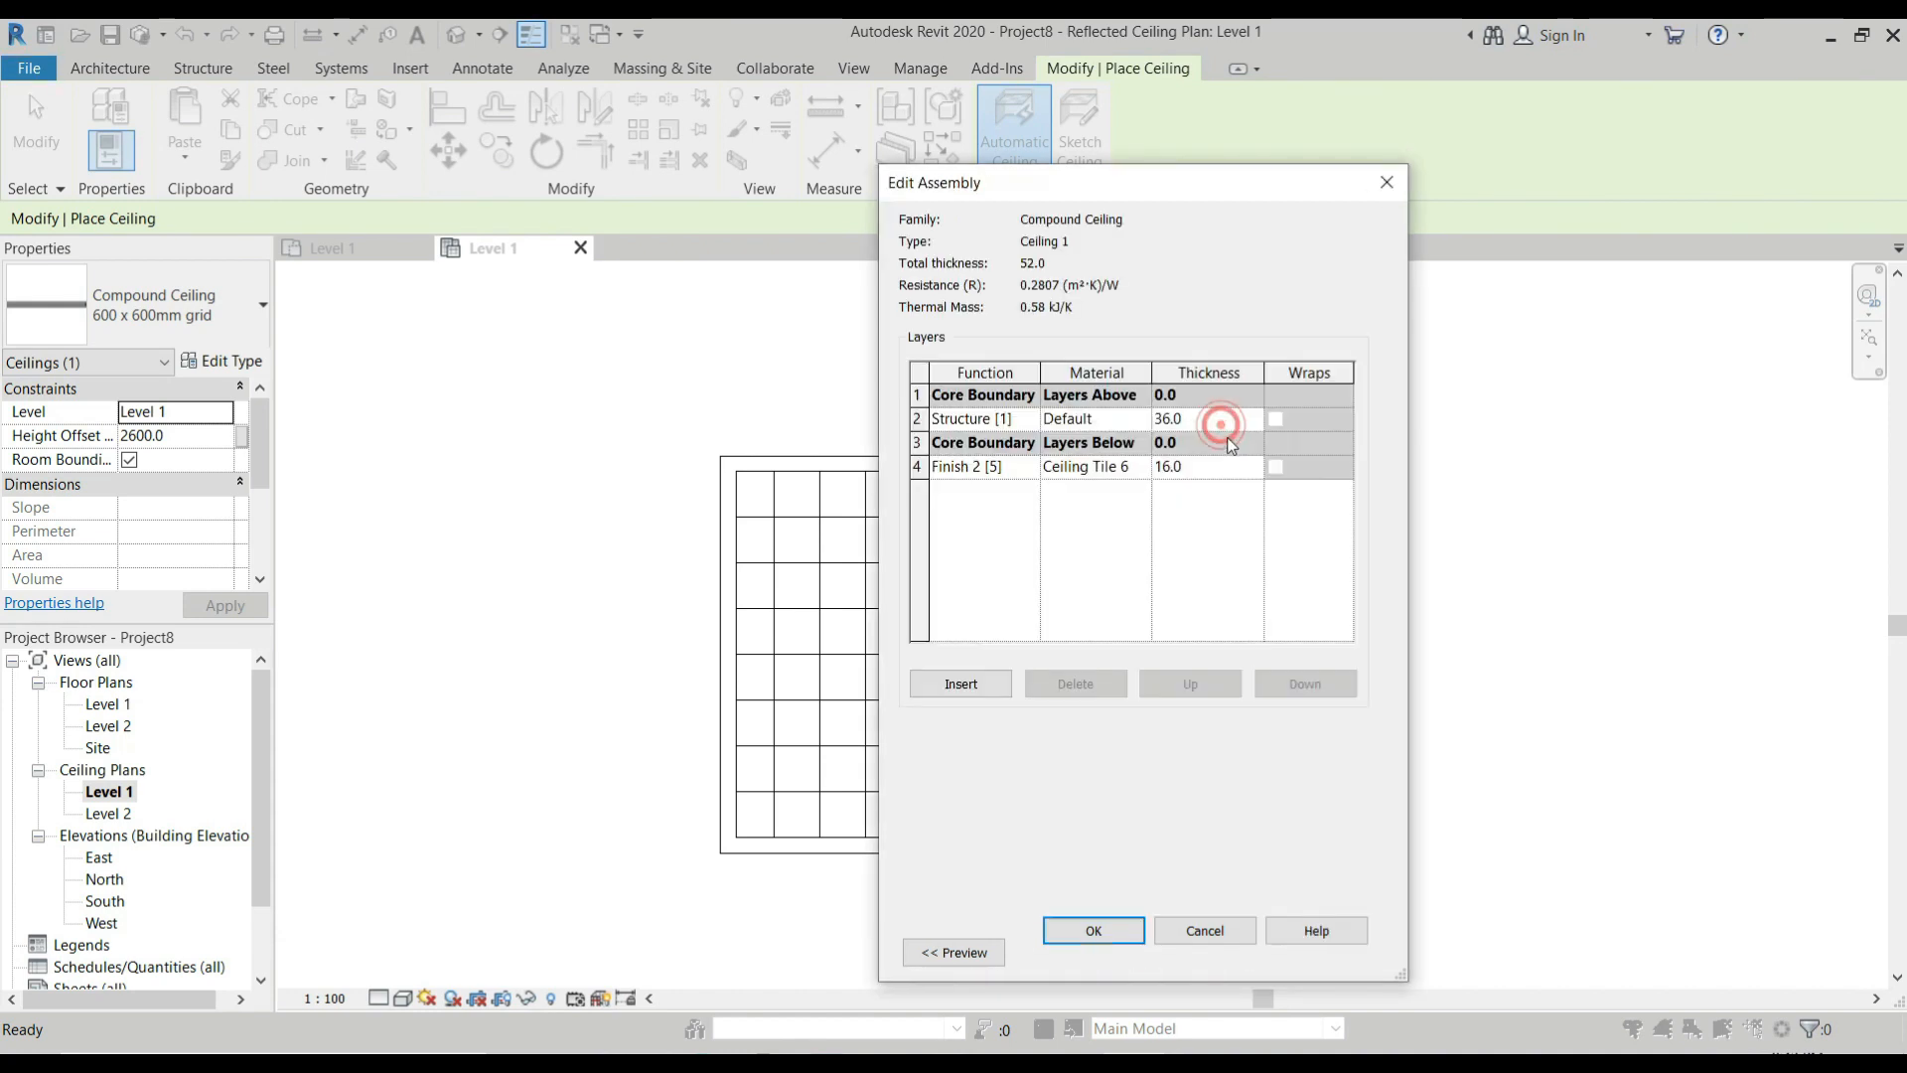
{"action": "left_click", "coordinate": [920, 465]}
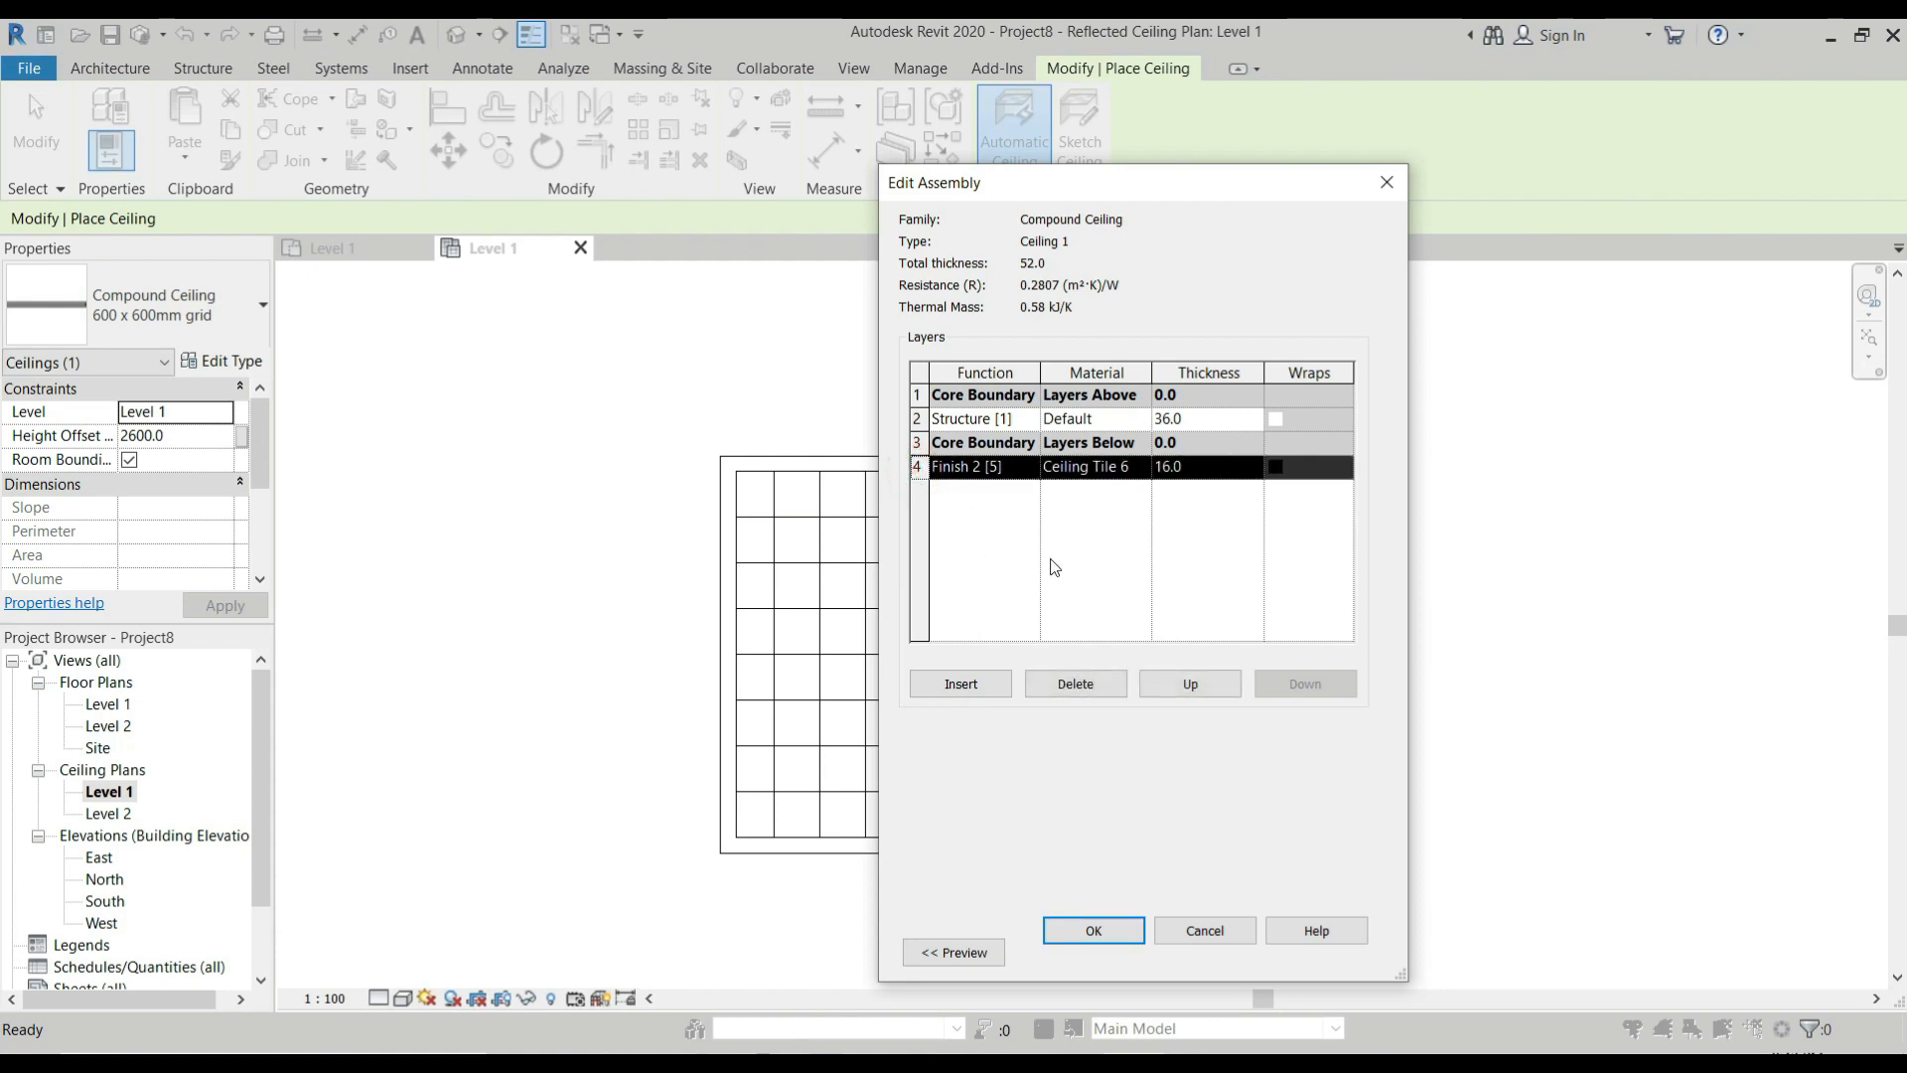
{"action": "left_click", "coordinate": [1074, 684]}
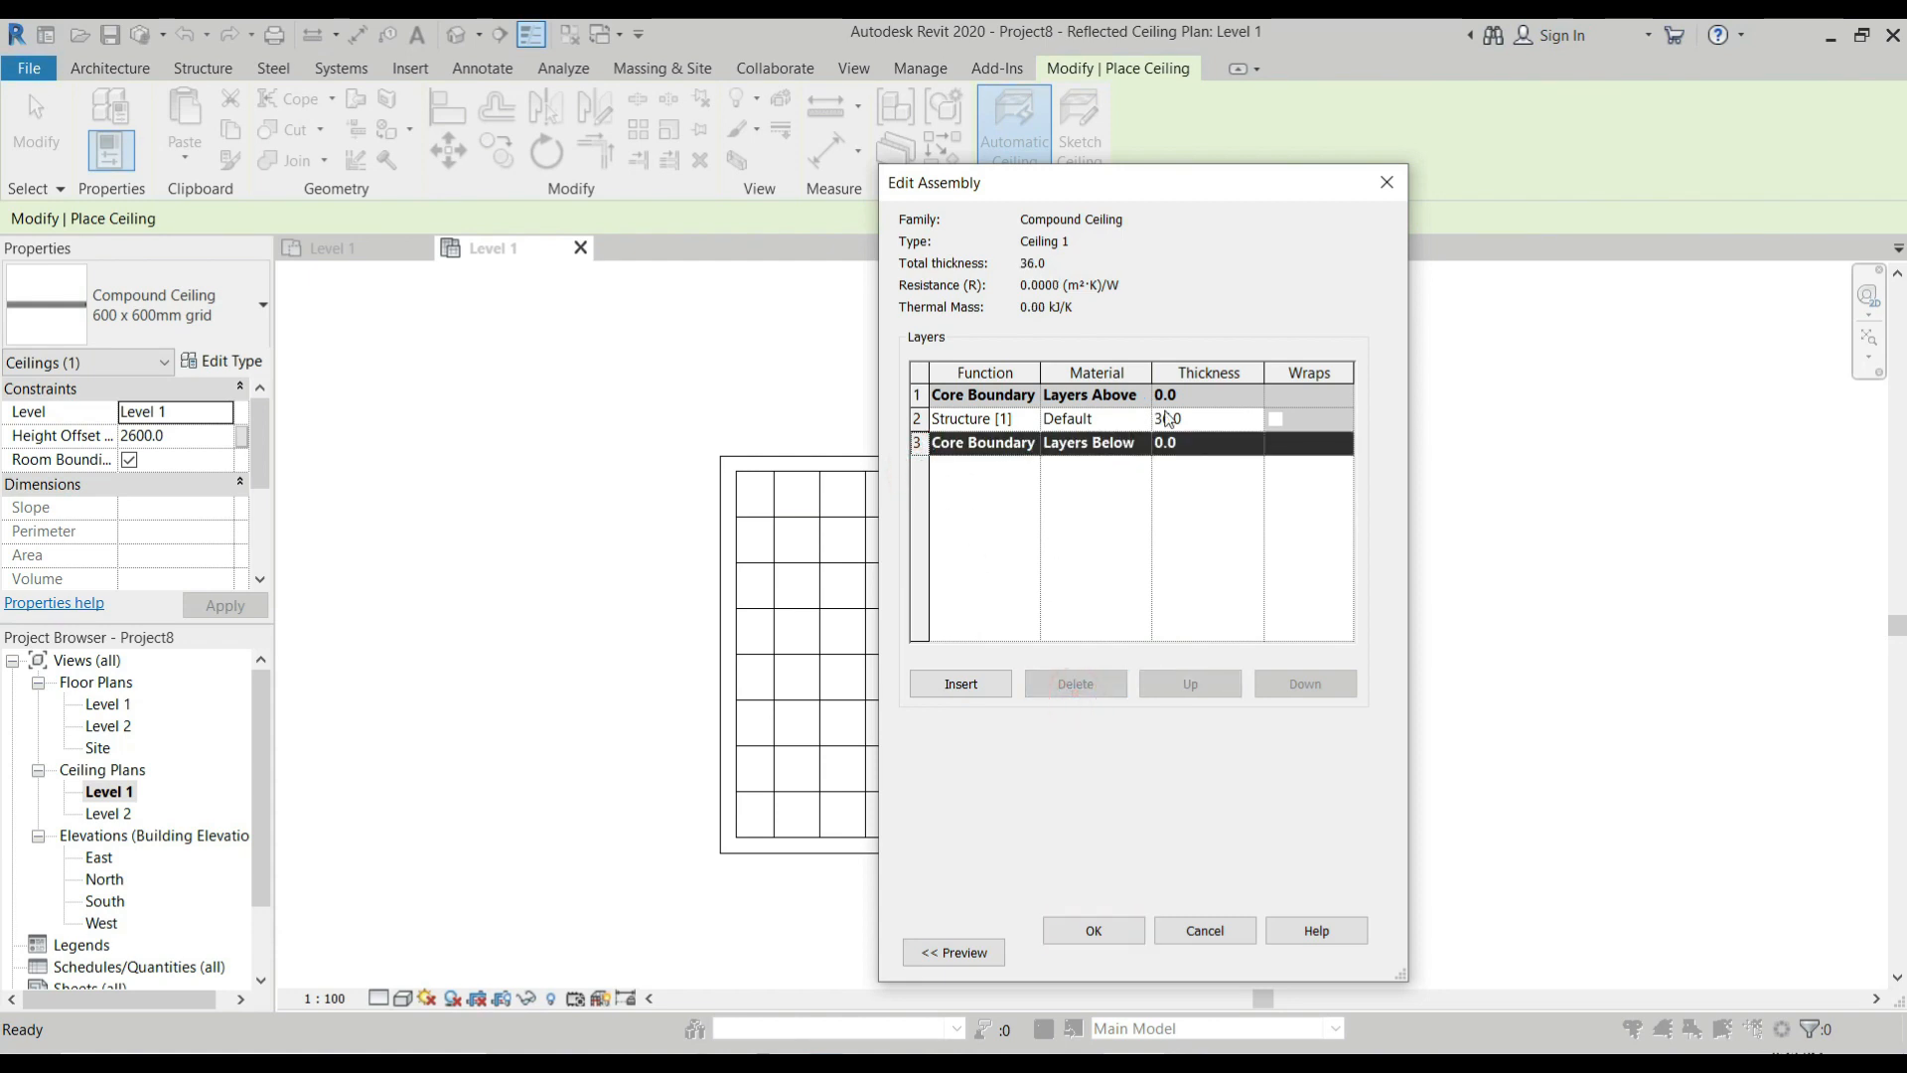
Set the structure layer of Ceiling 1 to 12 mm thick with Gypsum Wall Board material and accept the type changes.
{"action": "left_click", "coordinate": [1202, 420]}
{"action": "type", "text": "12"}
{"action": "left_click", "coordinate": [1102, 418]}
{"action": "left_click", "coordinate": [1140, 418]}
{"action": "left_click", "coordinate": [613, 155]}
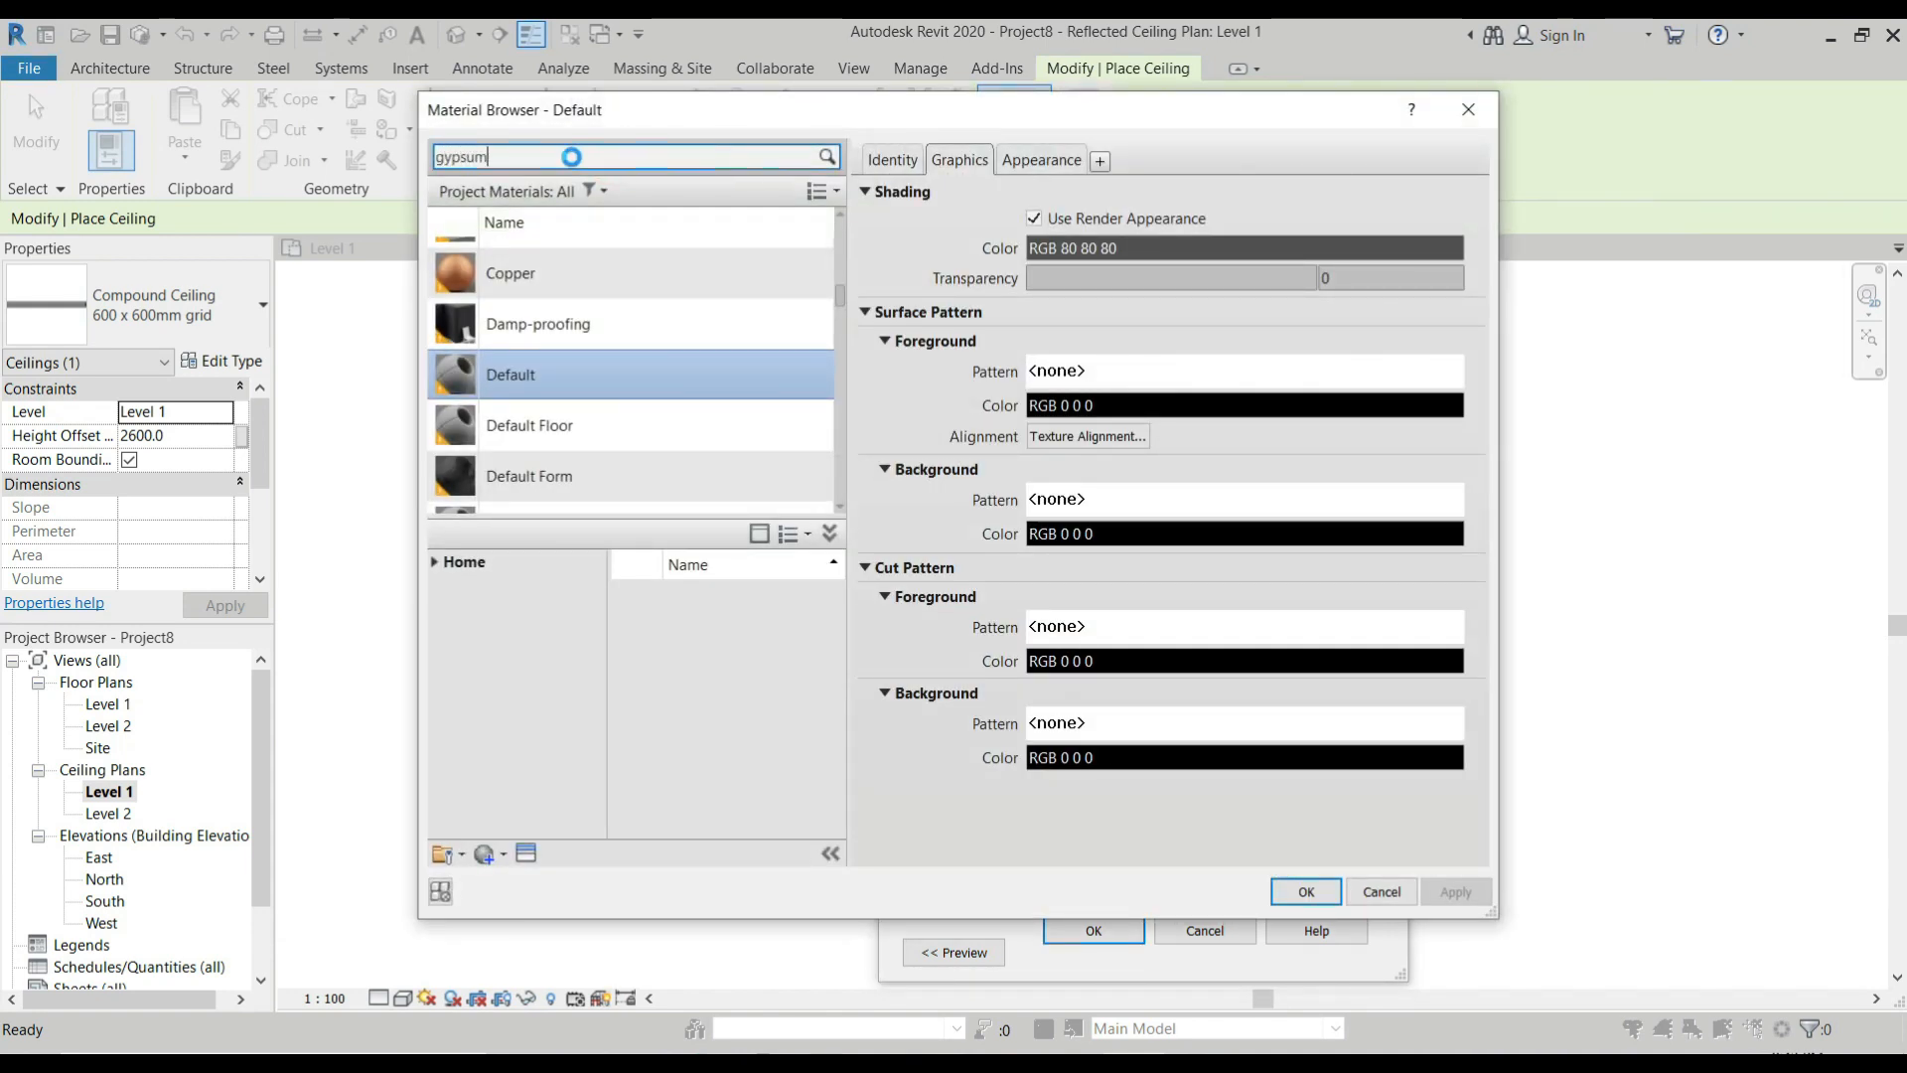
{"action": "left_click", "coordinate": [586, 290]}
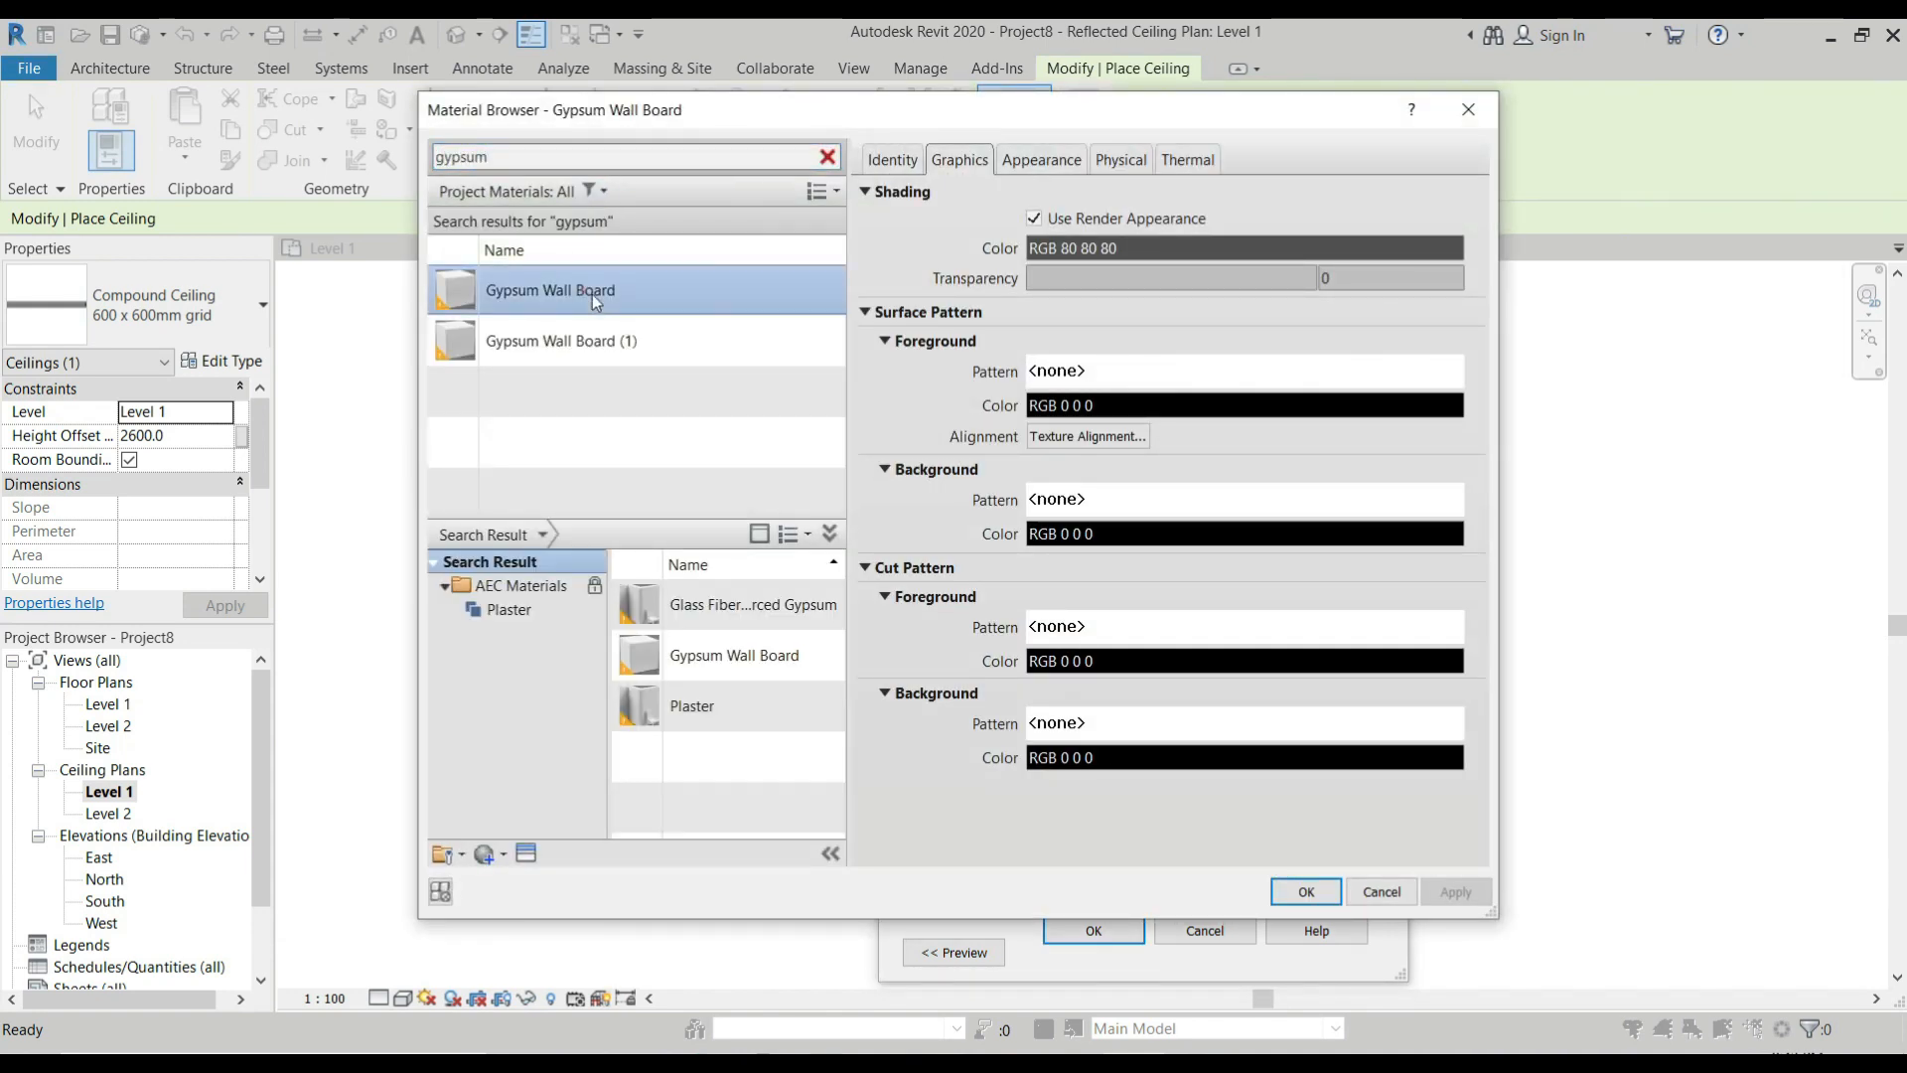
{"action": "left_click", "coordinate": [1313, 902]}
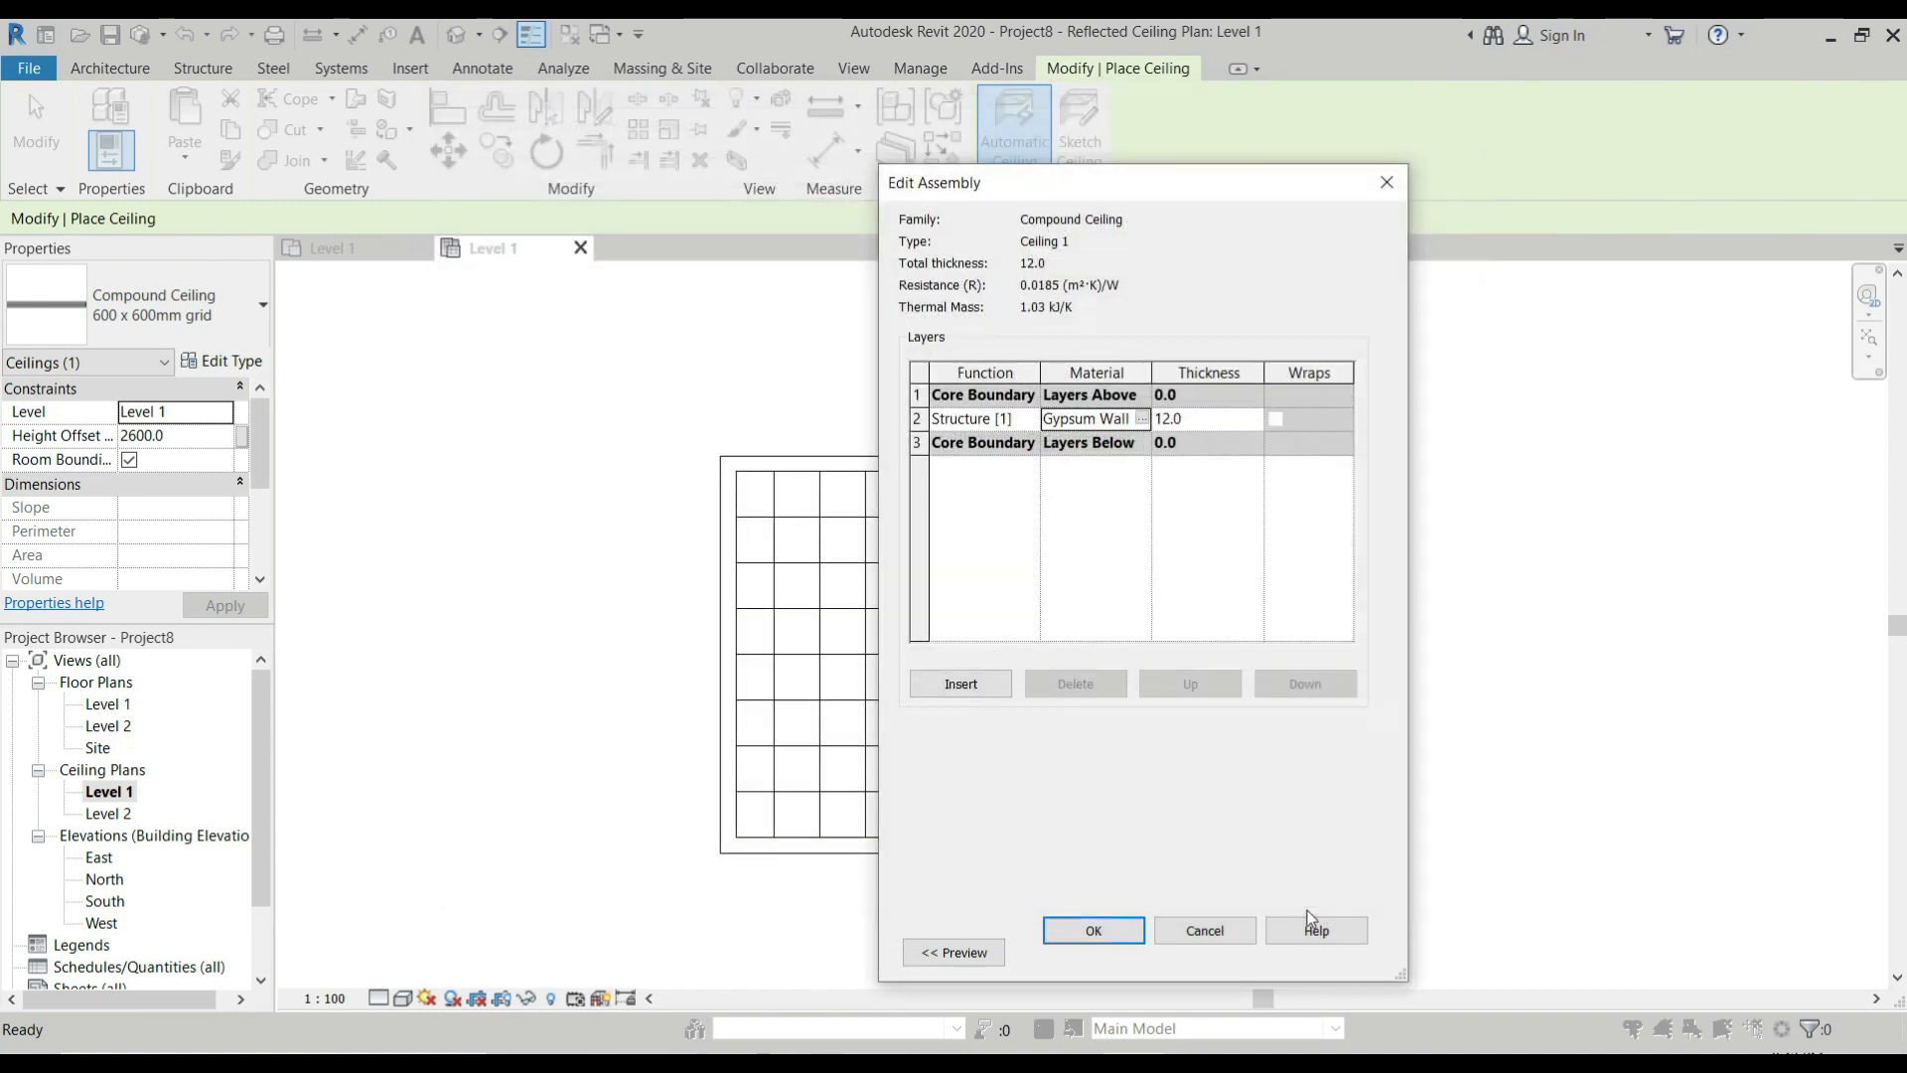
{"action": "left_click", "coordinate": [1092, 929]}
{"action": "left_click", "coordinate": [1108, 953]}
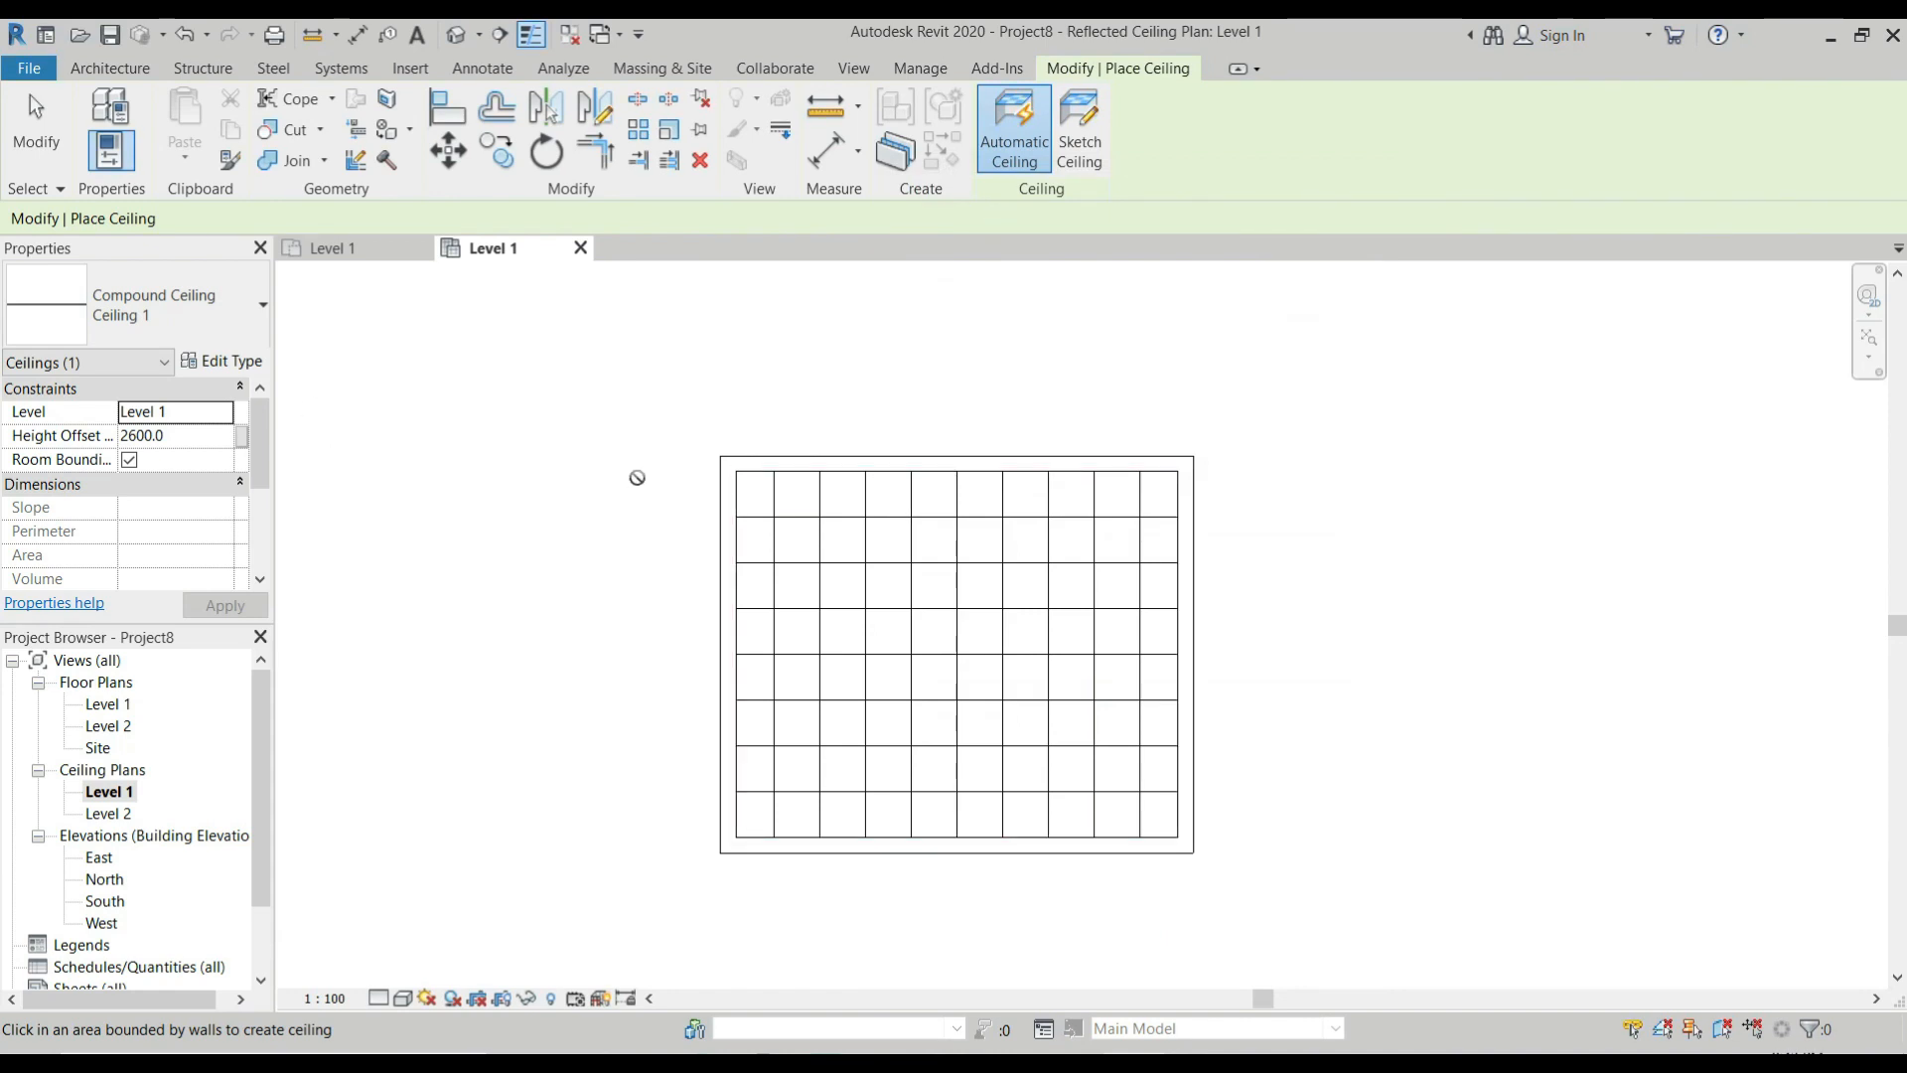
Change the placed 600 x 600mm grid ceiling to the Ceiling 1 type.
{"action": "key", "text": "Escape"}
{"action": "left_click", "coordinate": [790, 517]}
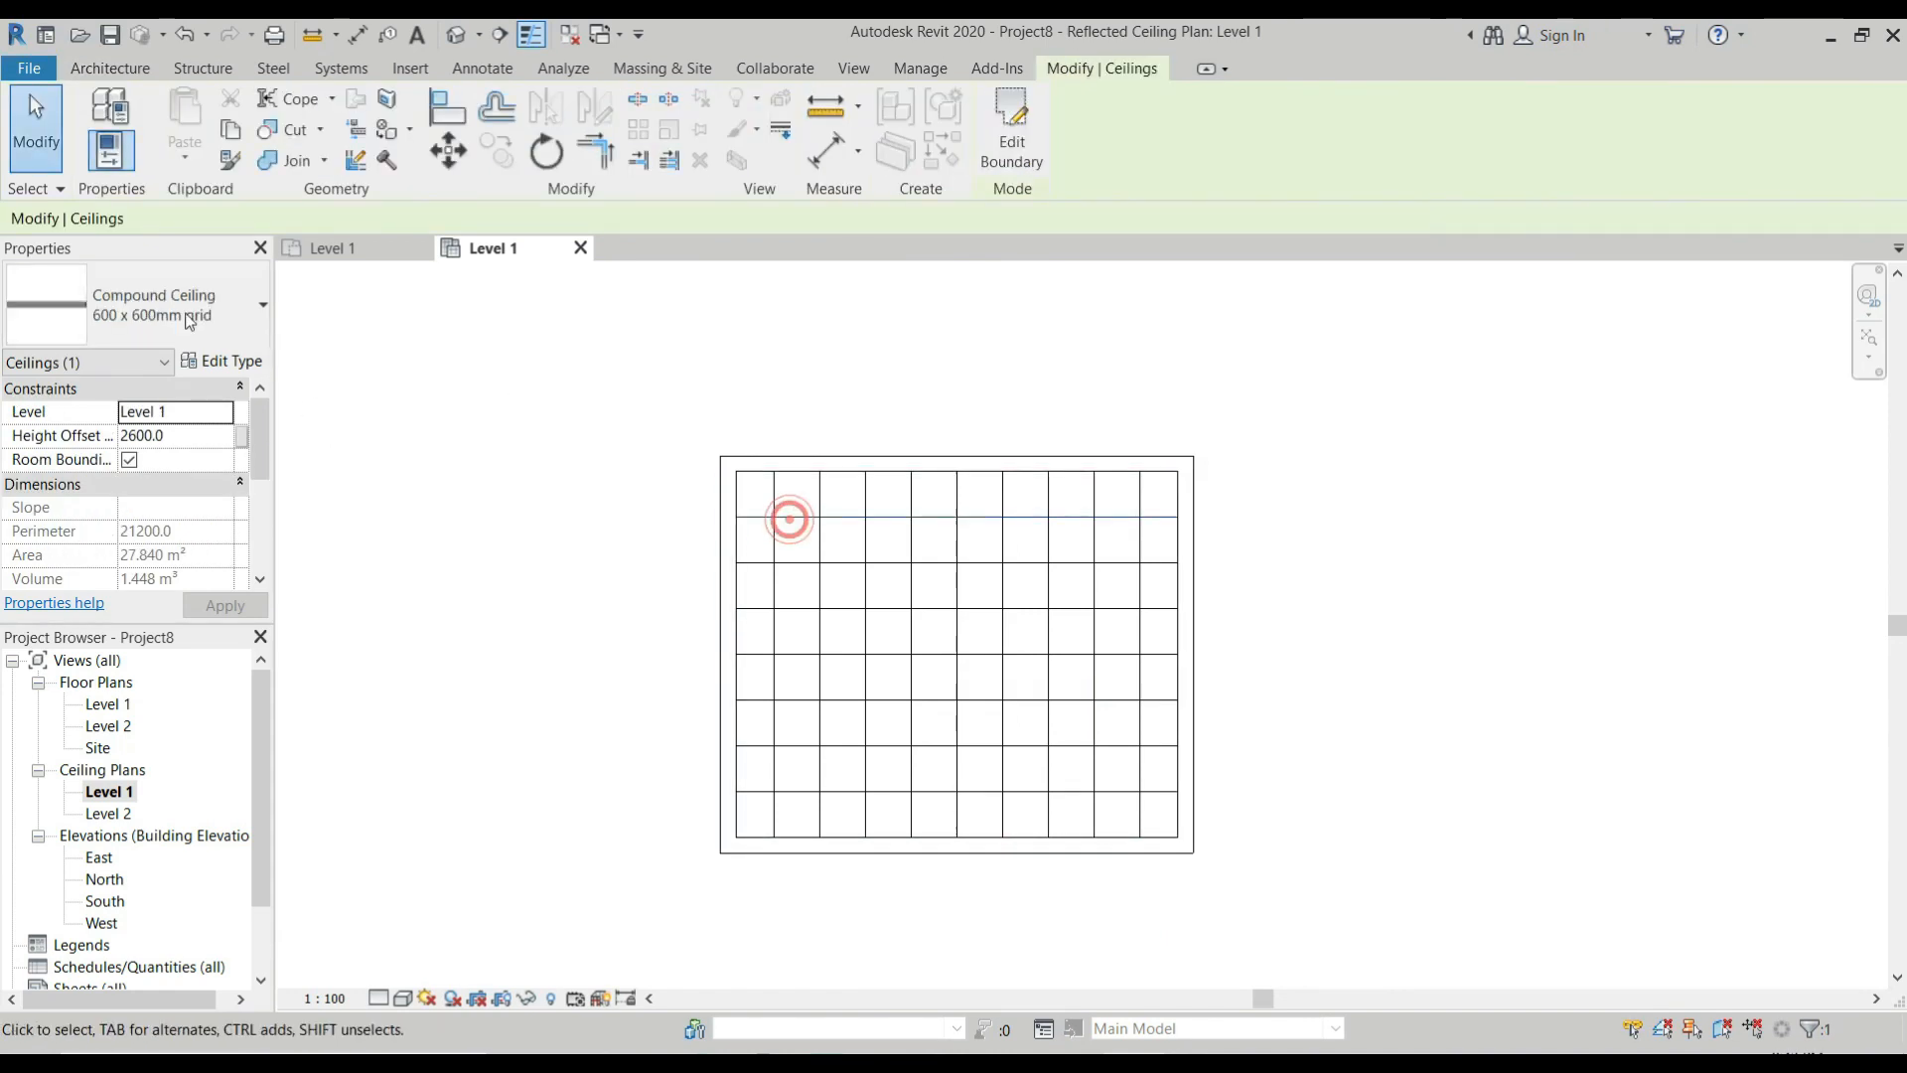
{"action": "left_click", "coordinate": [139, 304]}
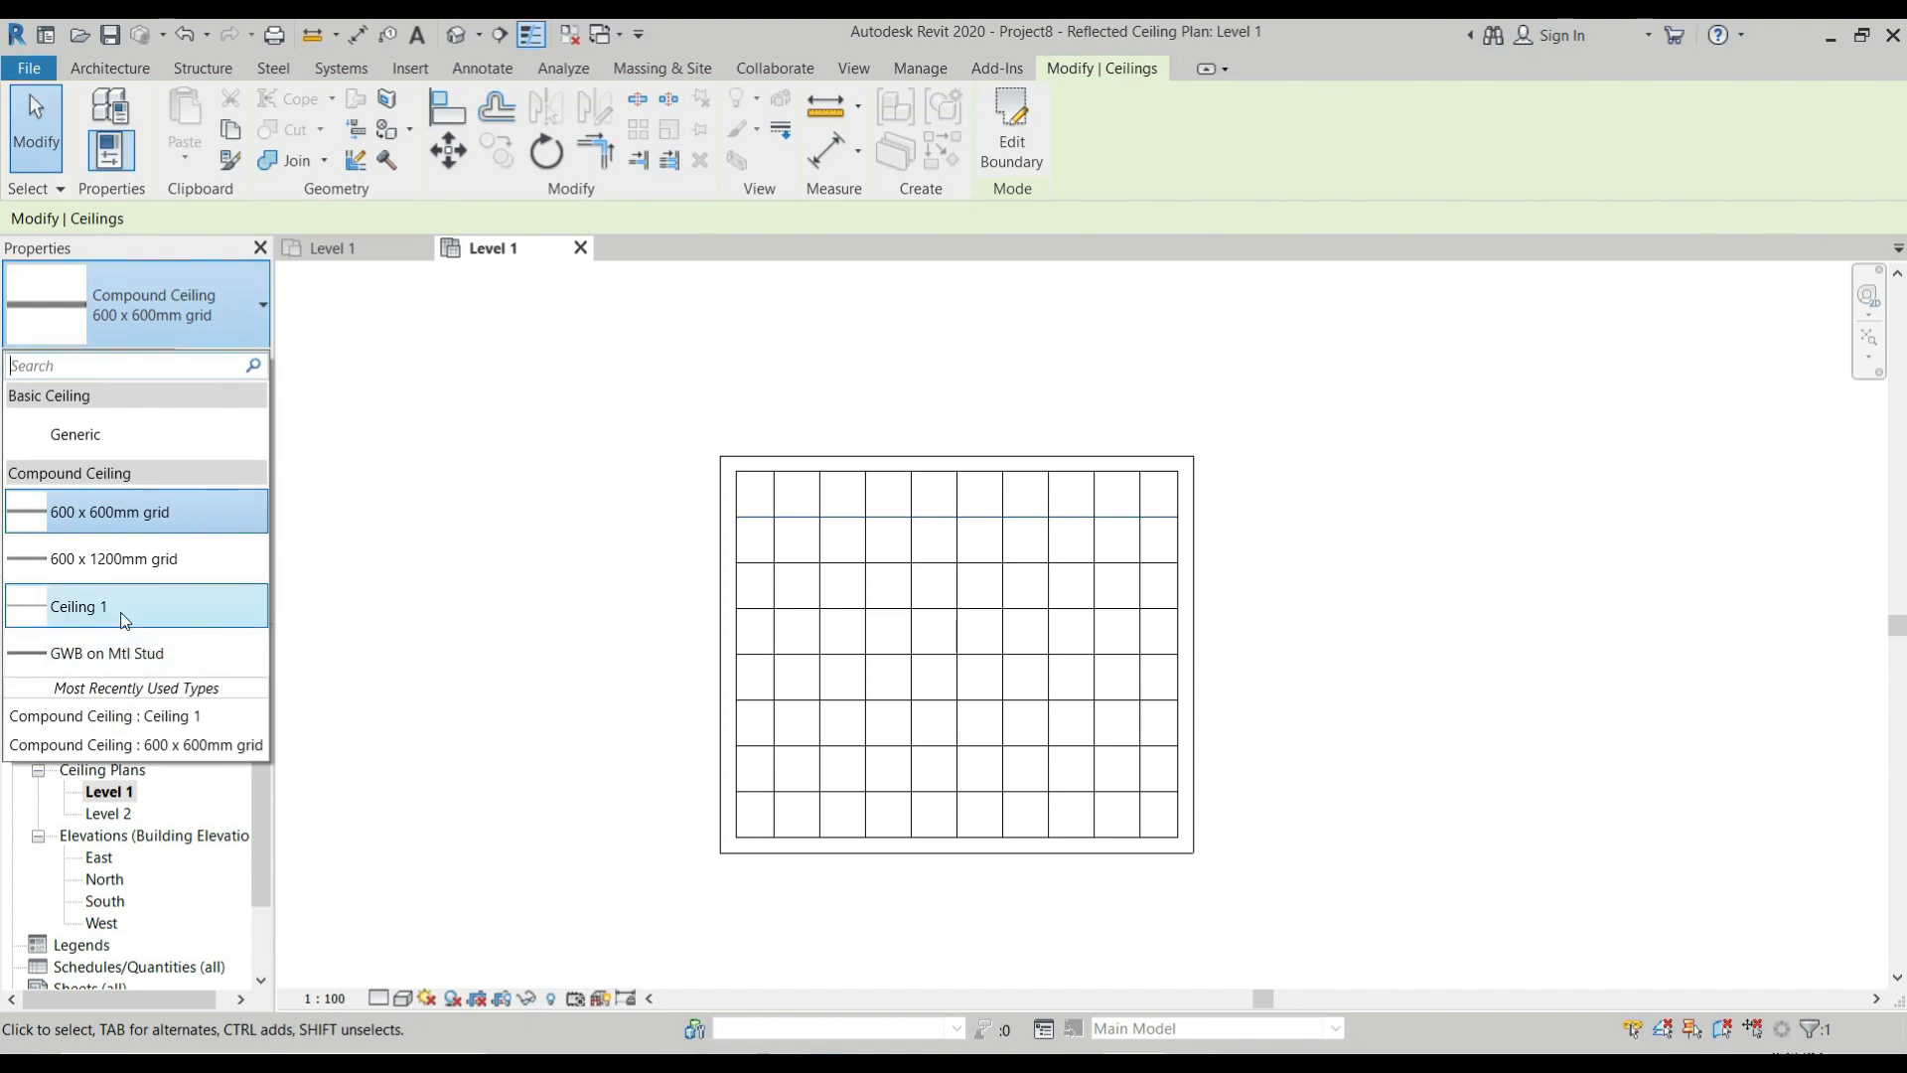
{"action": "left_click", "coordinate": [79, 606]}
{"action": "left_click", "coordinate": [961, 569]}
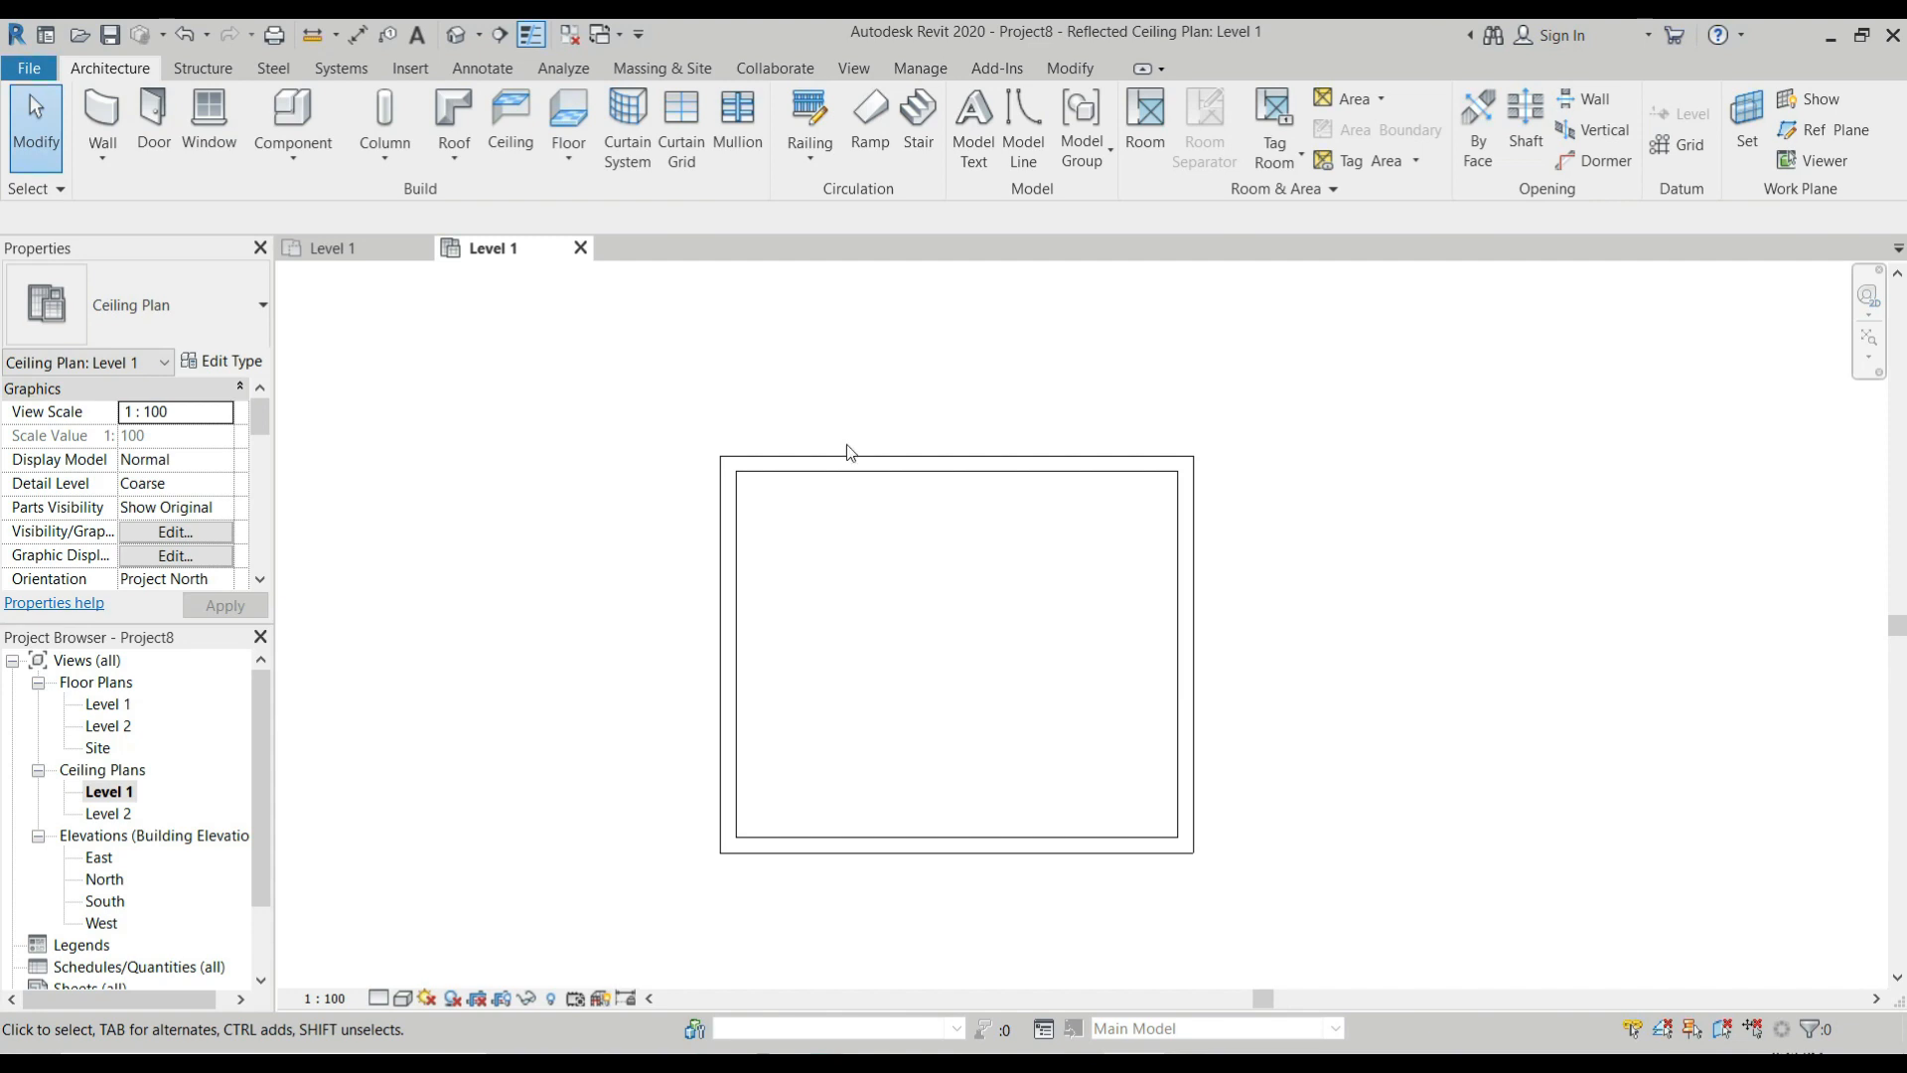
{"action": "left_click", "coordinate": [203, 68]}
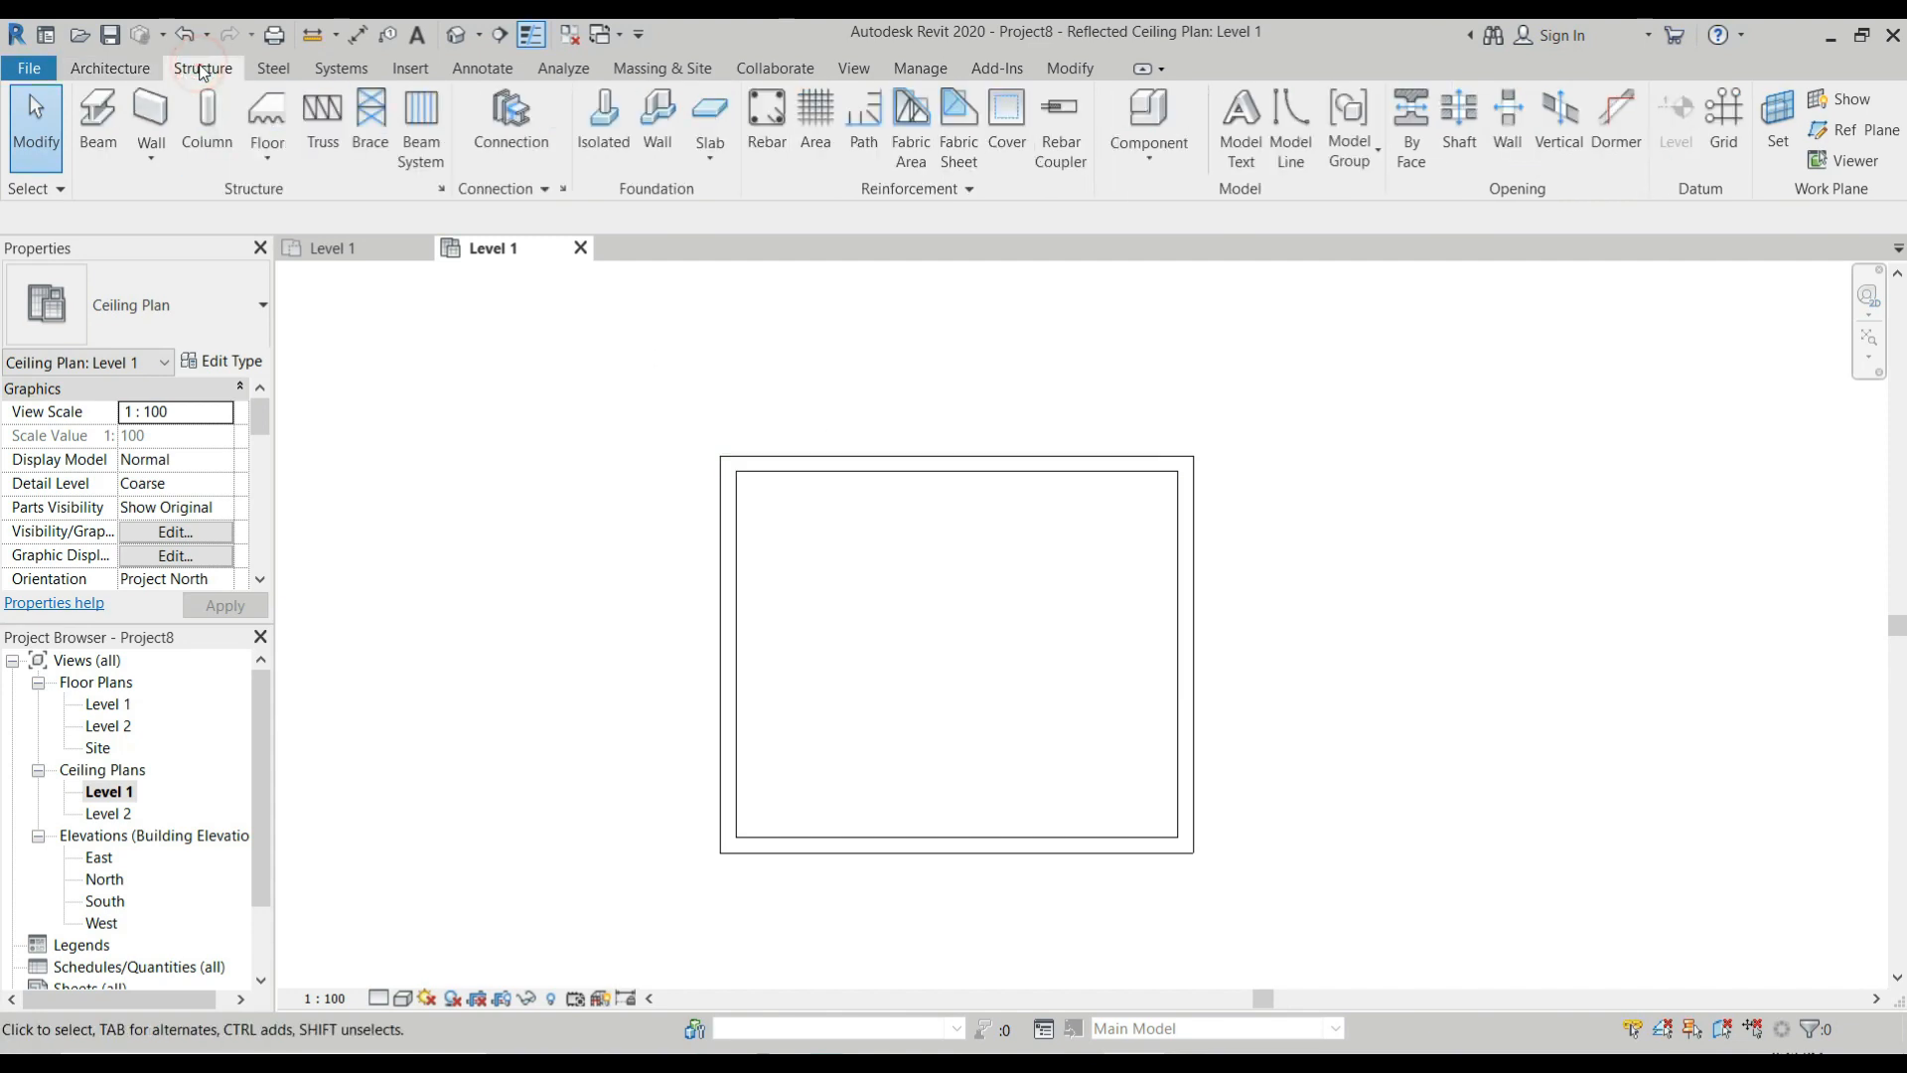
{"action": "left_click", "coordinate": [419, 139]}
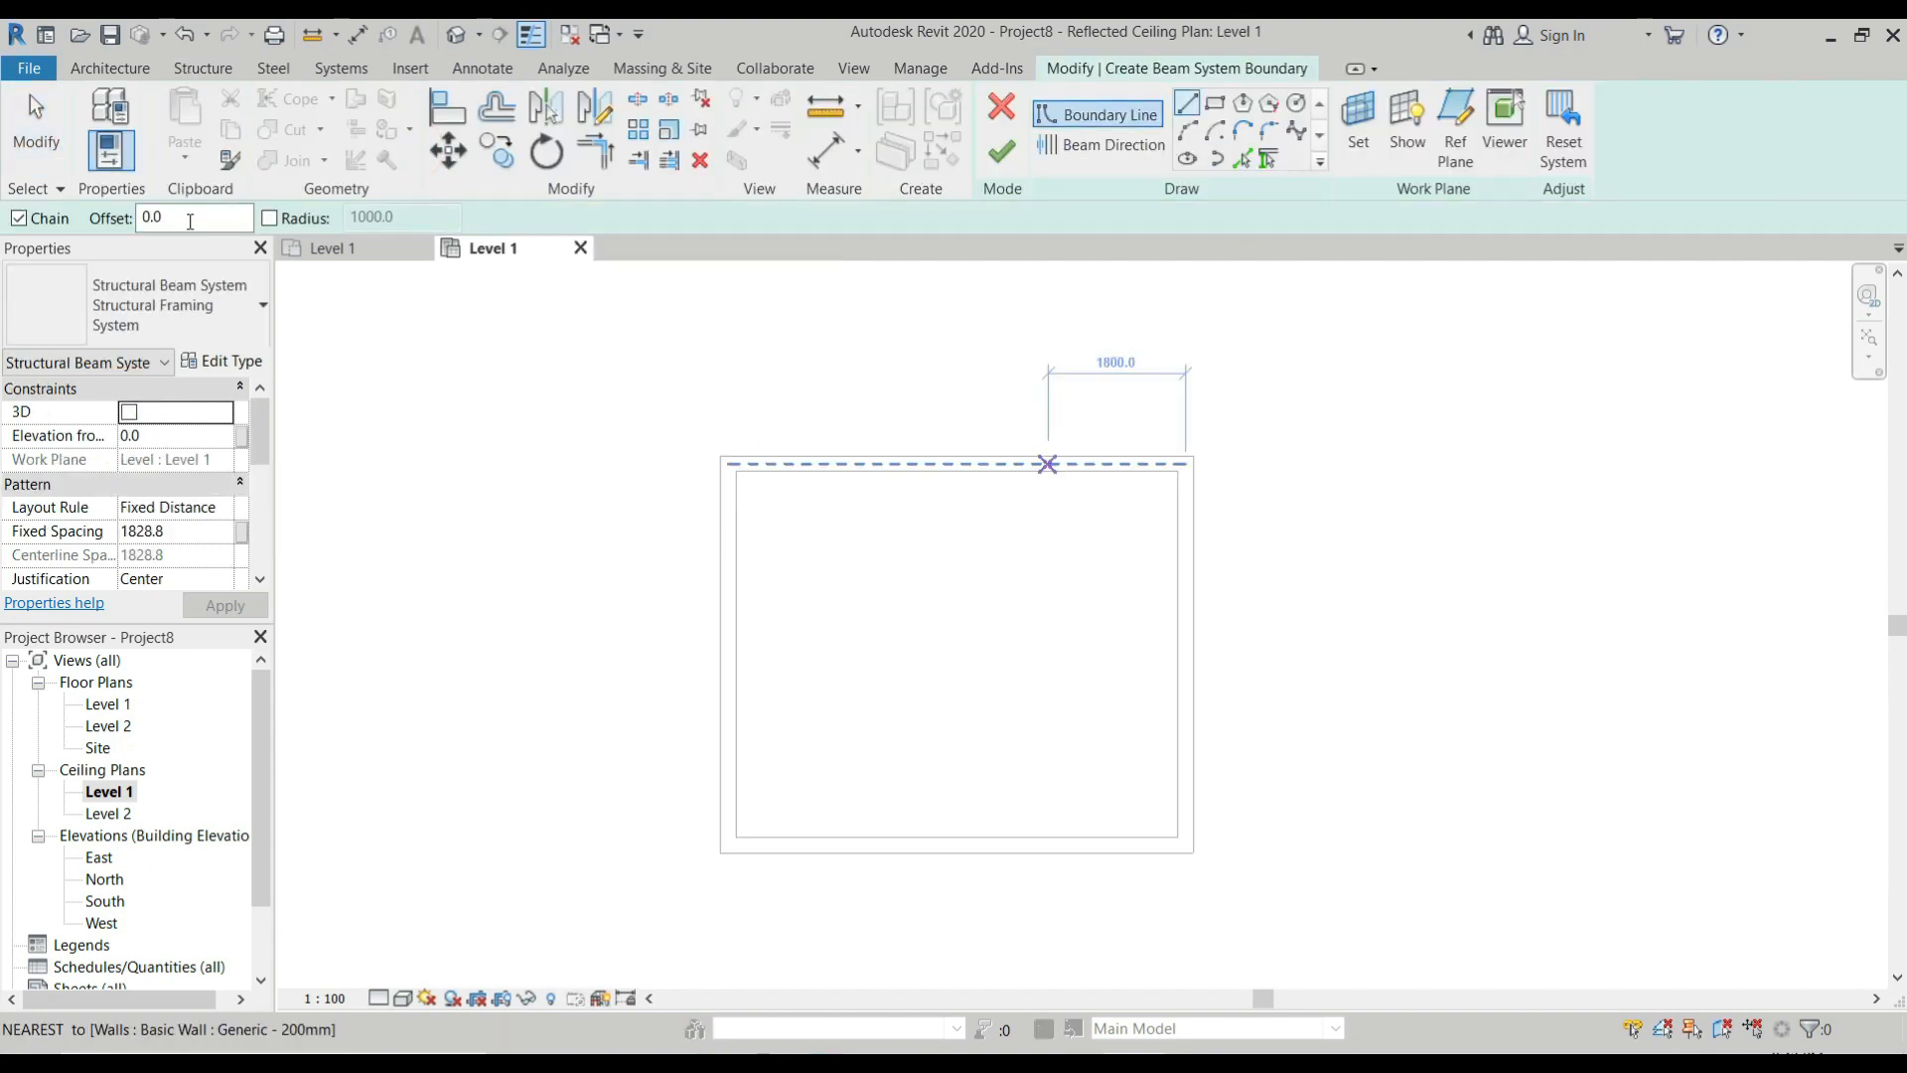
{"action": "left_click", "coordinate": [202, 315]}
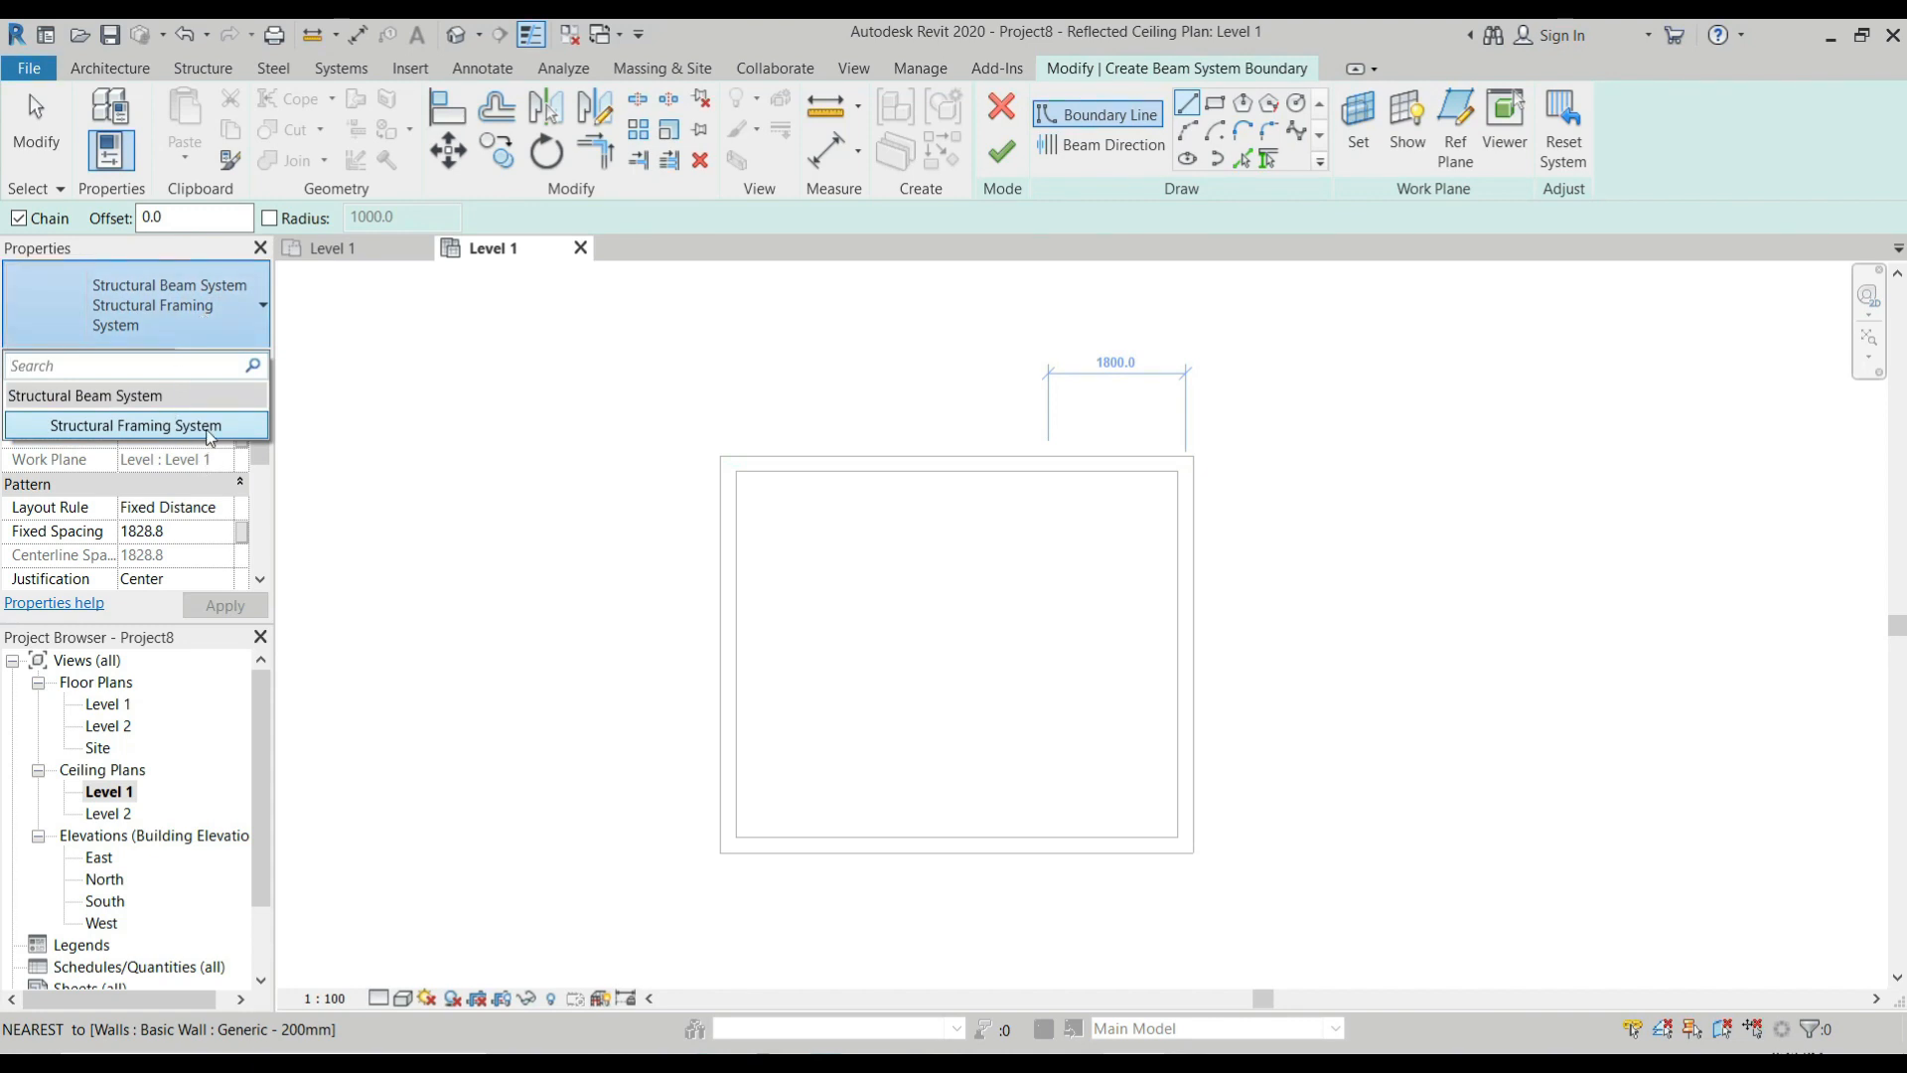
{"action": "left_click", "coordinate": [213, 300]}
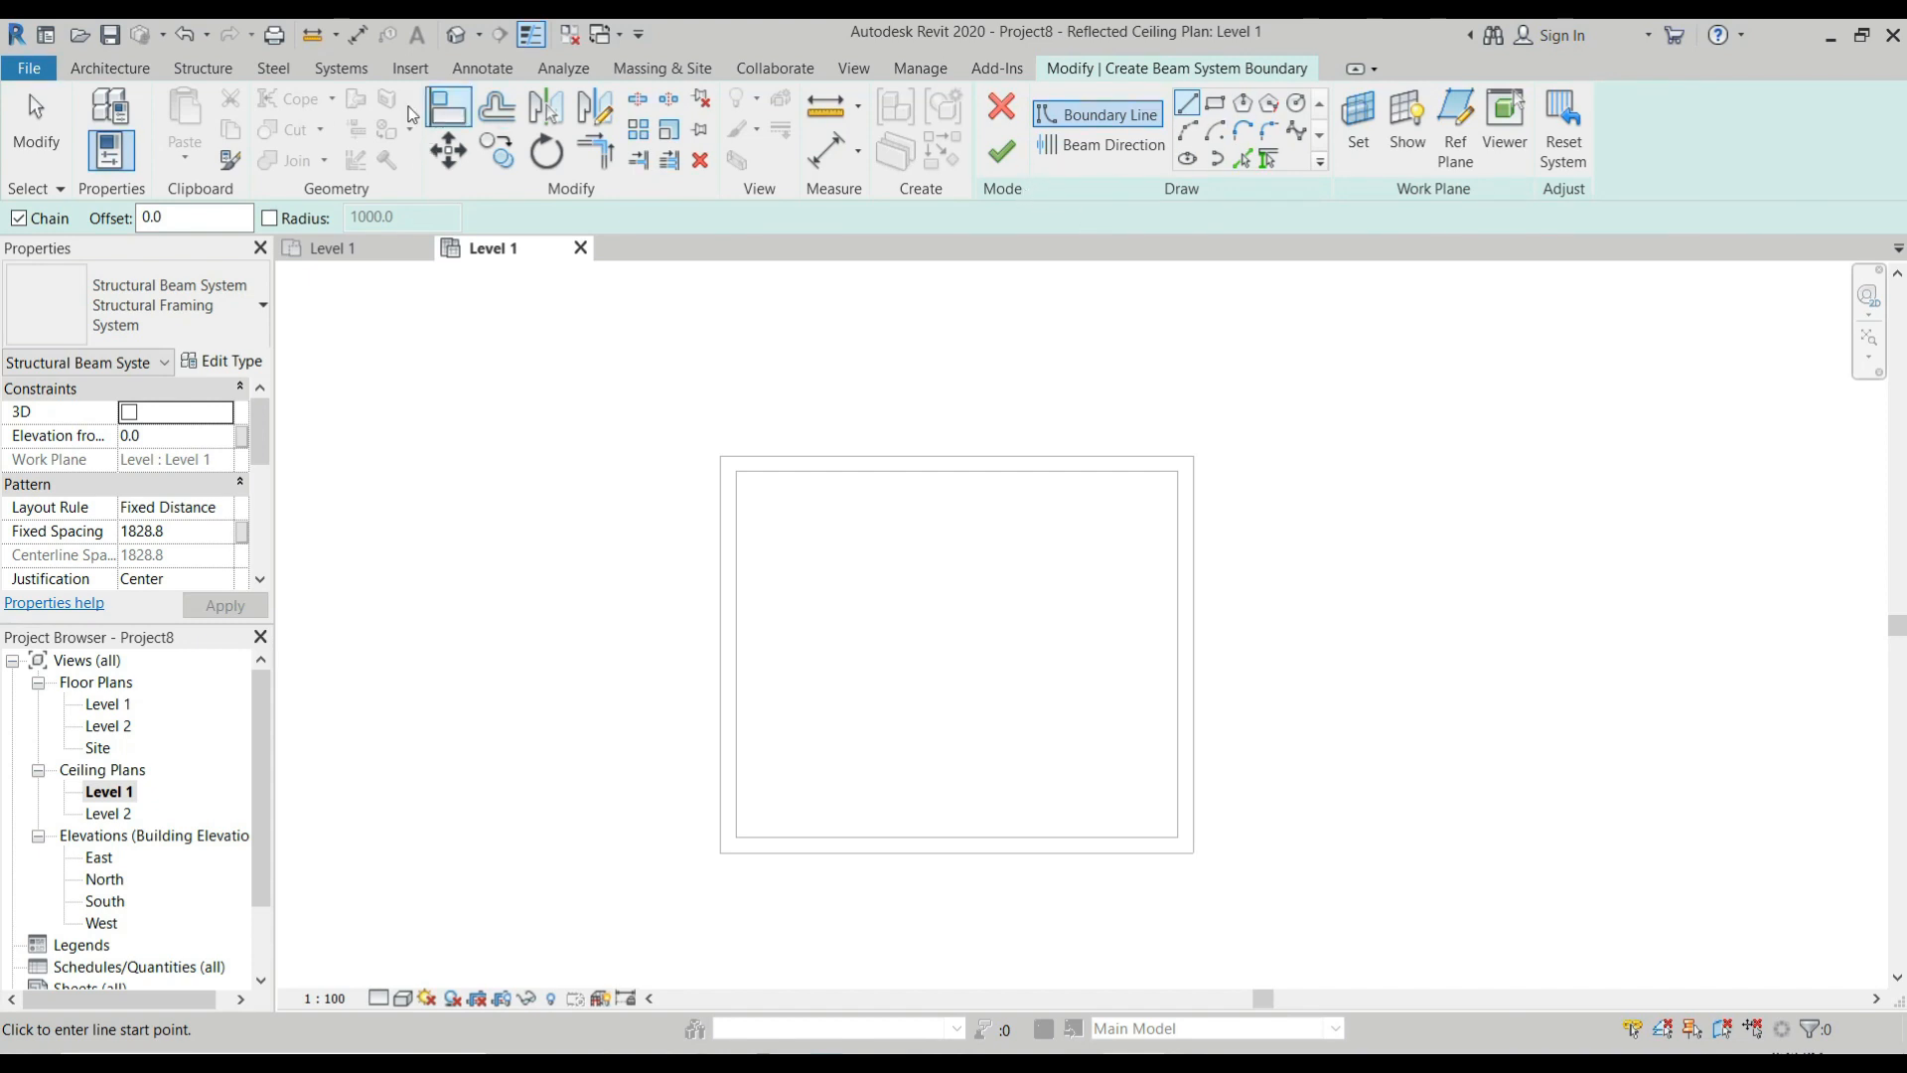
{"action": "key", "text": "Escape"}
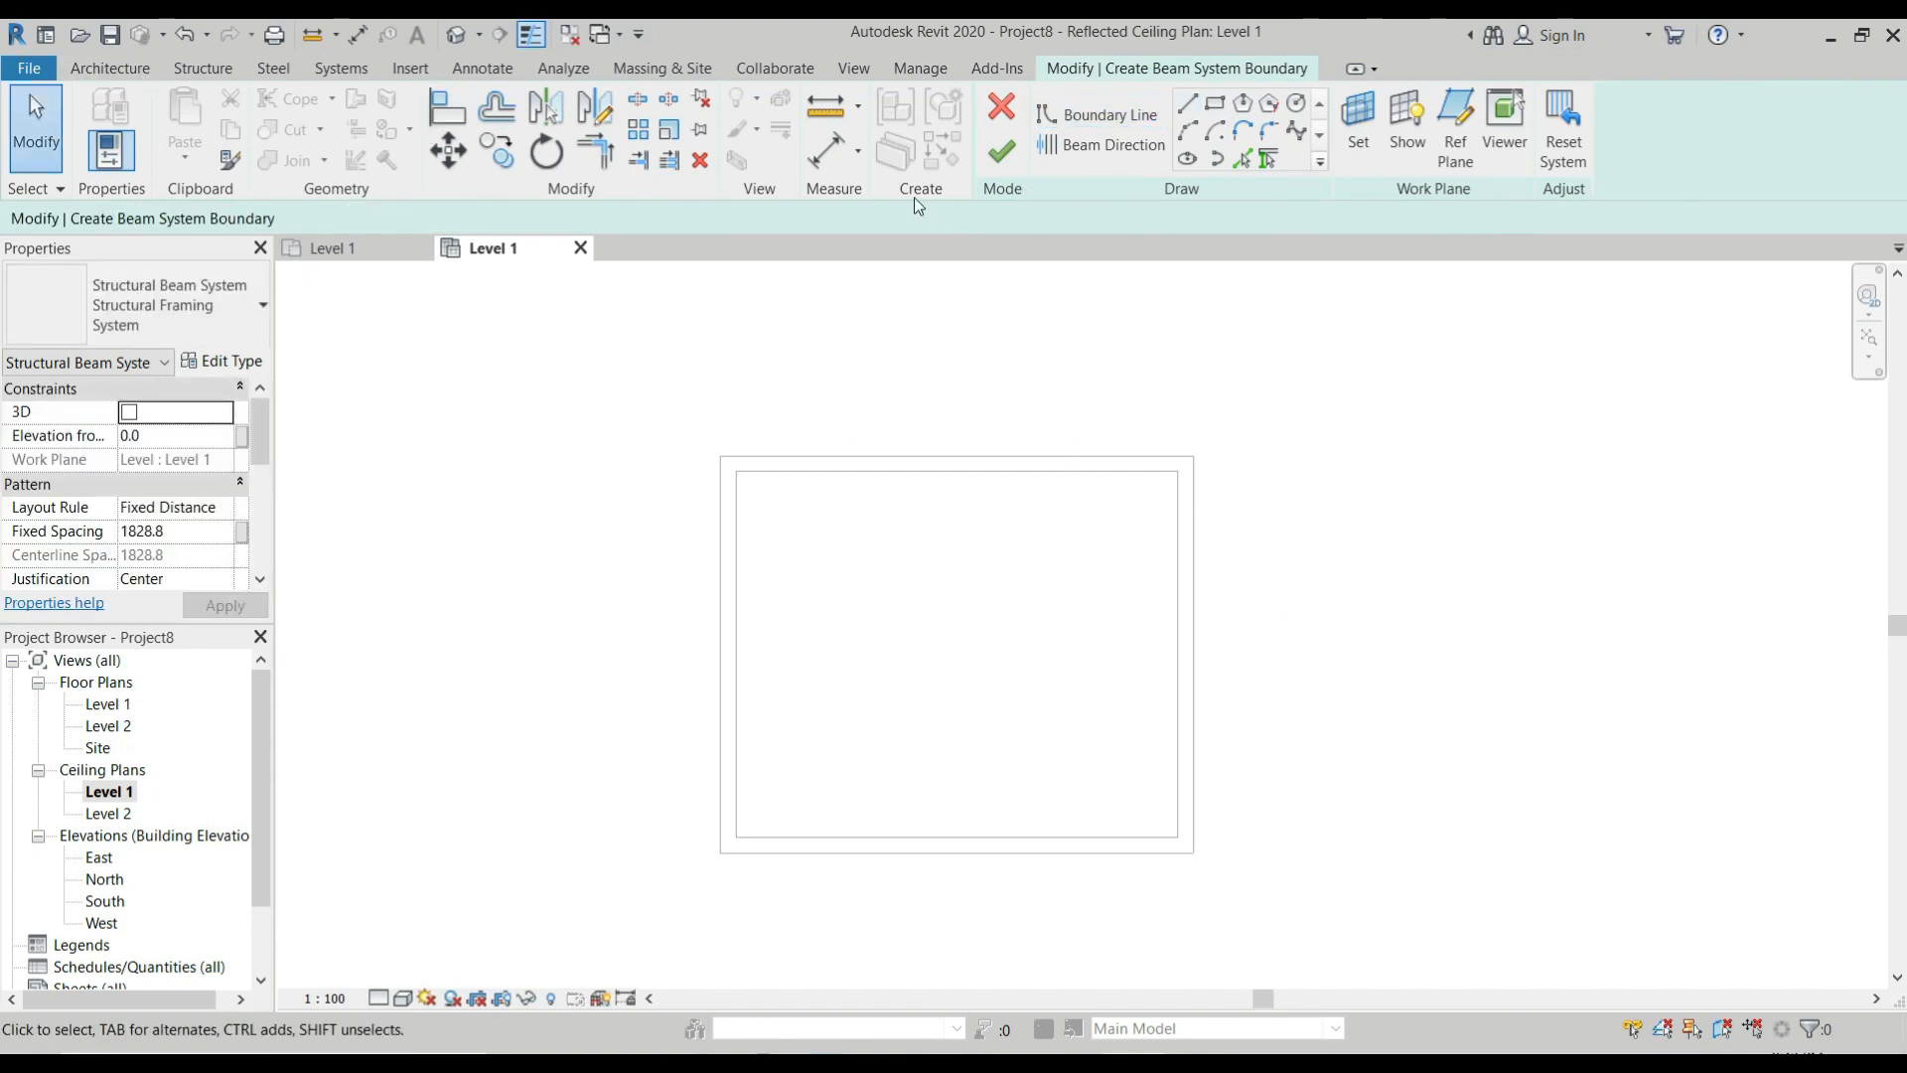
{"action": "left_click", "coordinate": [1003, 111]}
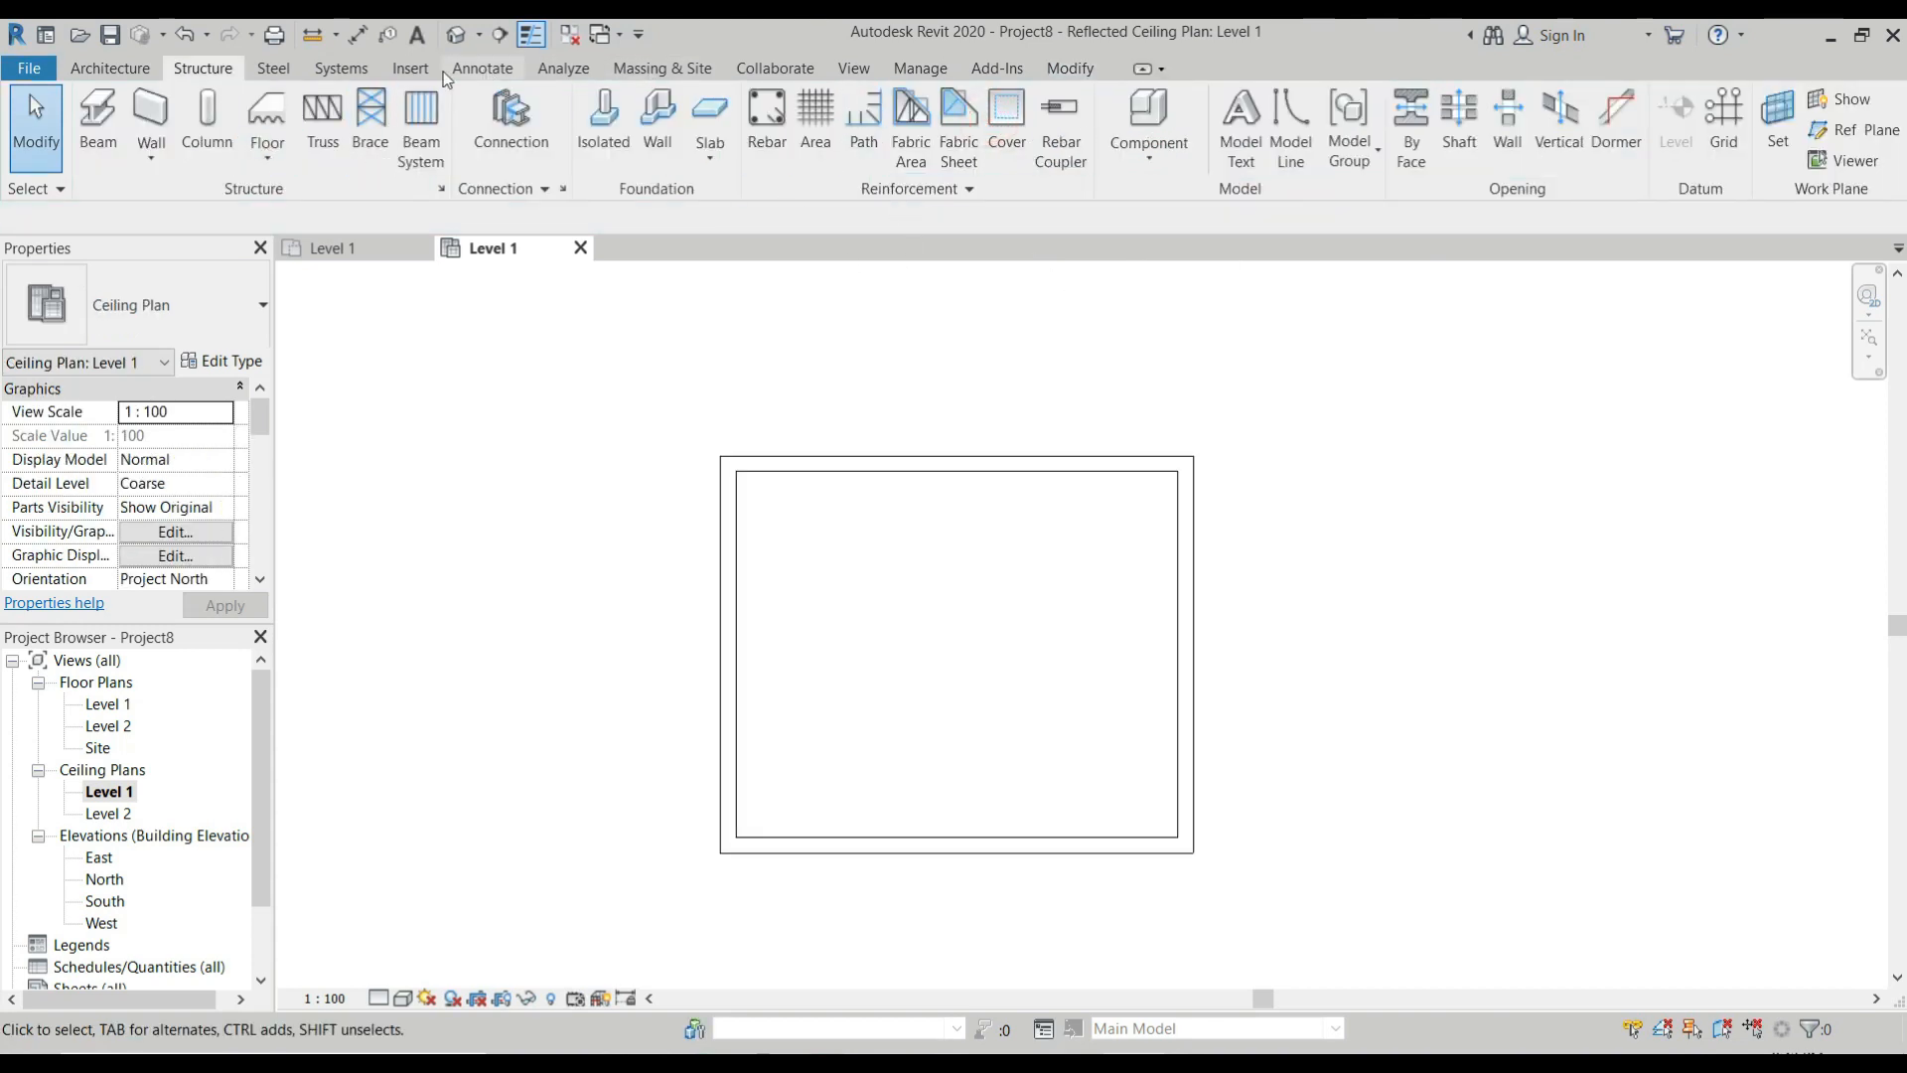
Start loading a family and browse to the Wood folder within Structural Framing in the US Metric library.
{"action": "left_click", "coordinate": [410, 68]}
{"action": "left_click", "coordinate": [1035, 139]}
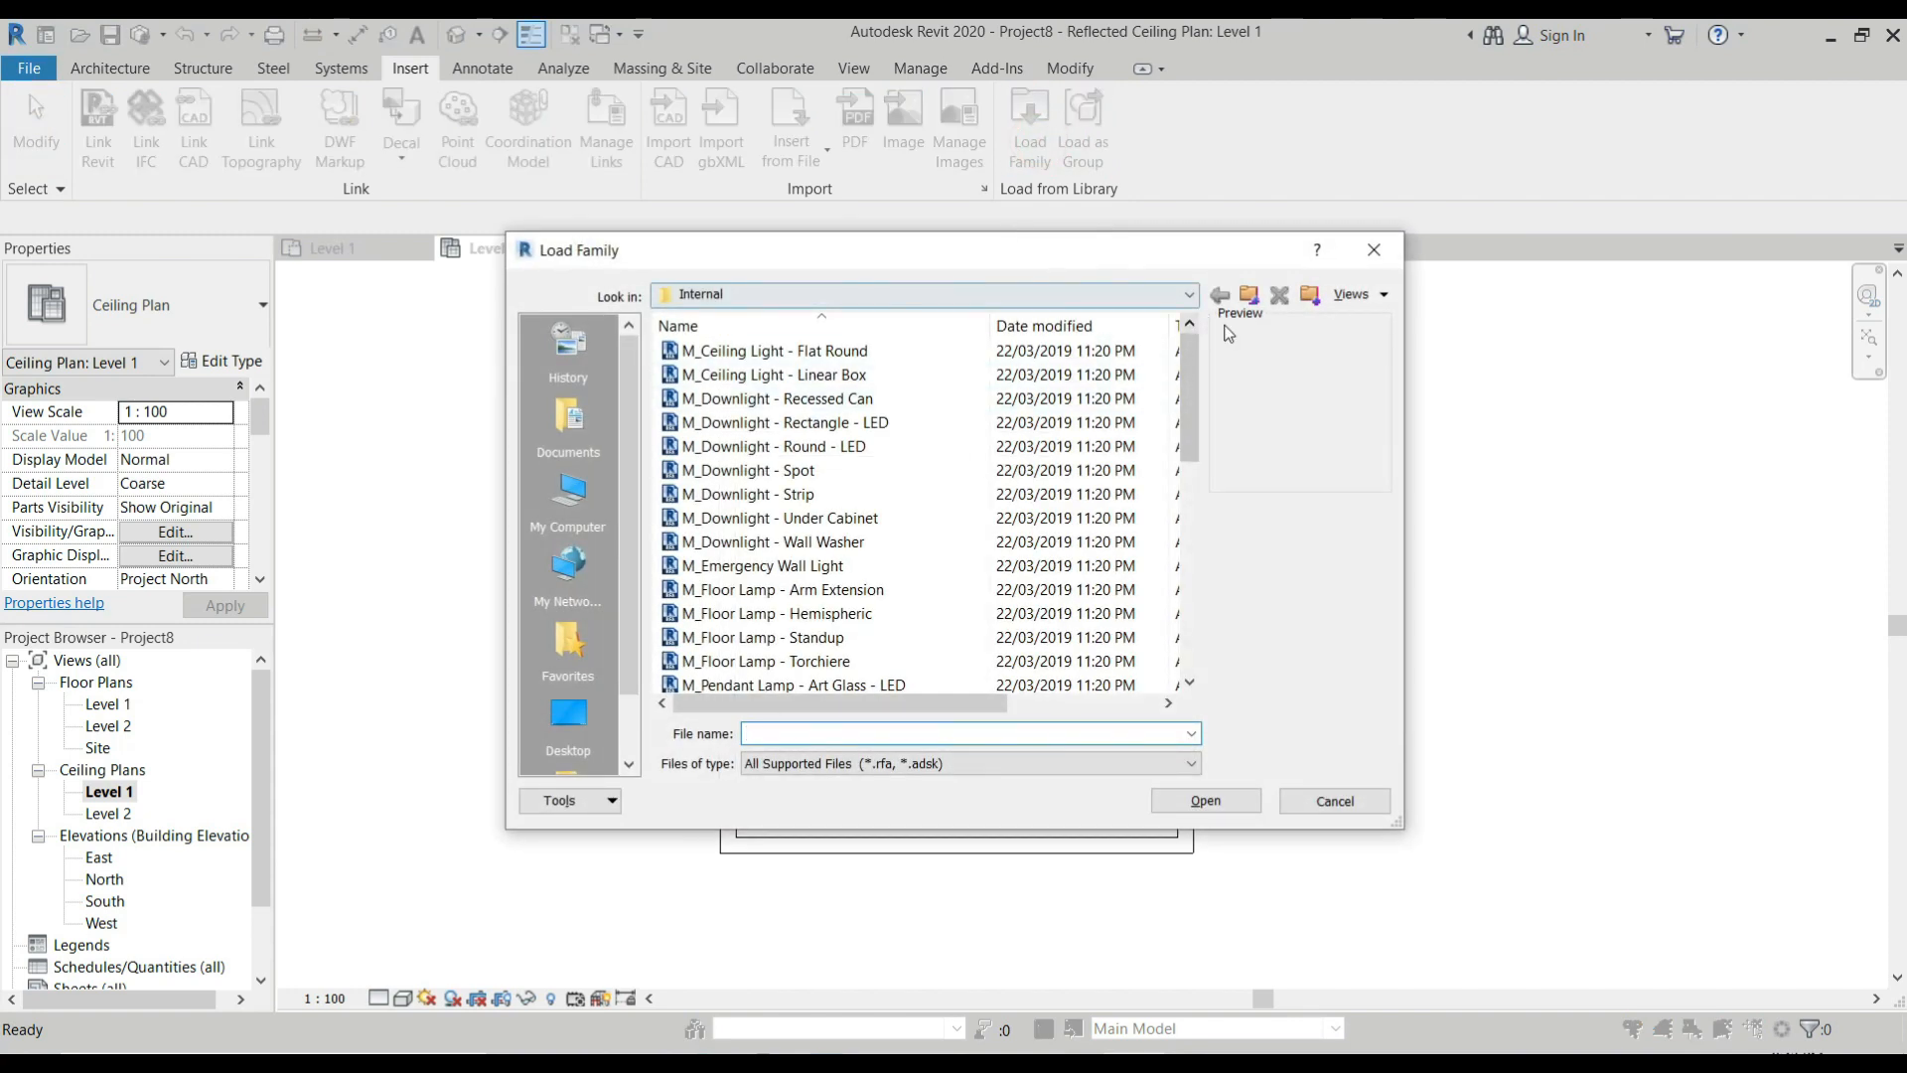
{"action": "left_click", "coordinate": [1251, 296]}
{"action": "left_click", "coordinate": [1250, 296]}
{"action": "left_click", "coordinate": [1250, 296]}
{"action": "scroll", "coordinate": [908, 490], "scroll_direction": "down", "scroll_amount": 10}
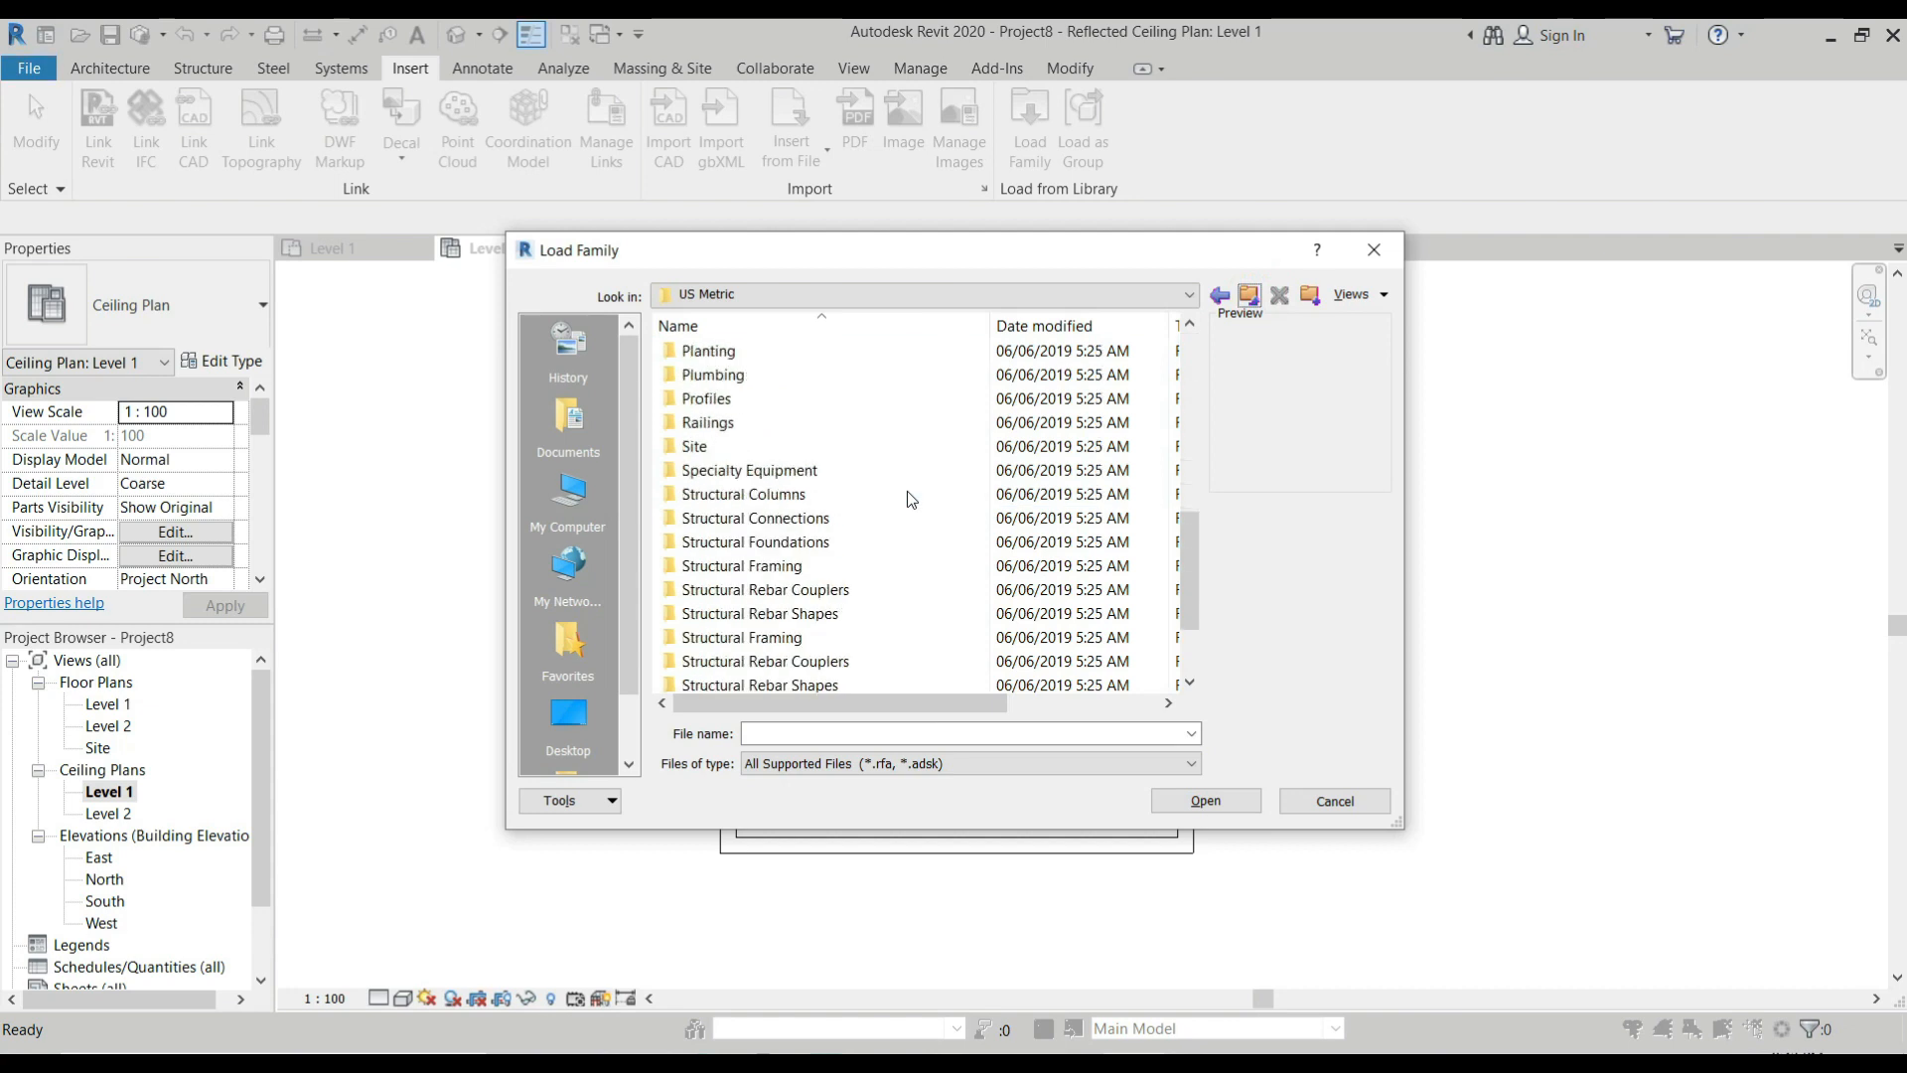
{"action": "double_click", "coordinate": [809, 494]}
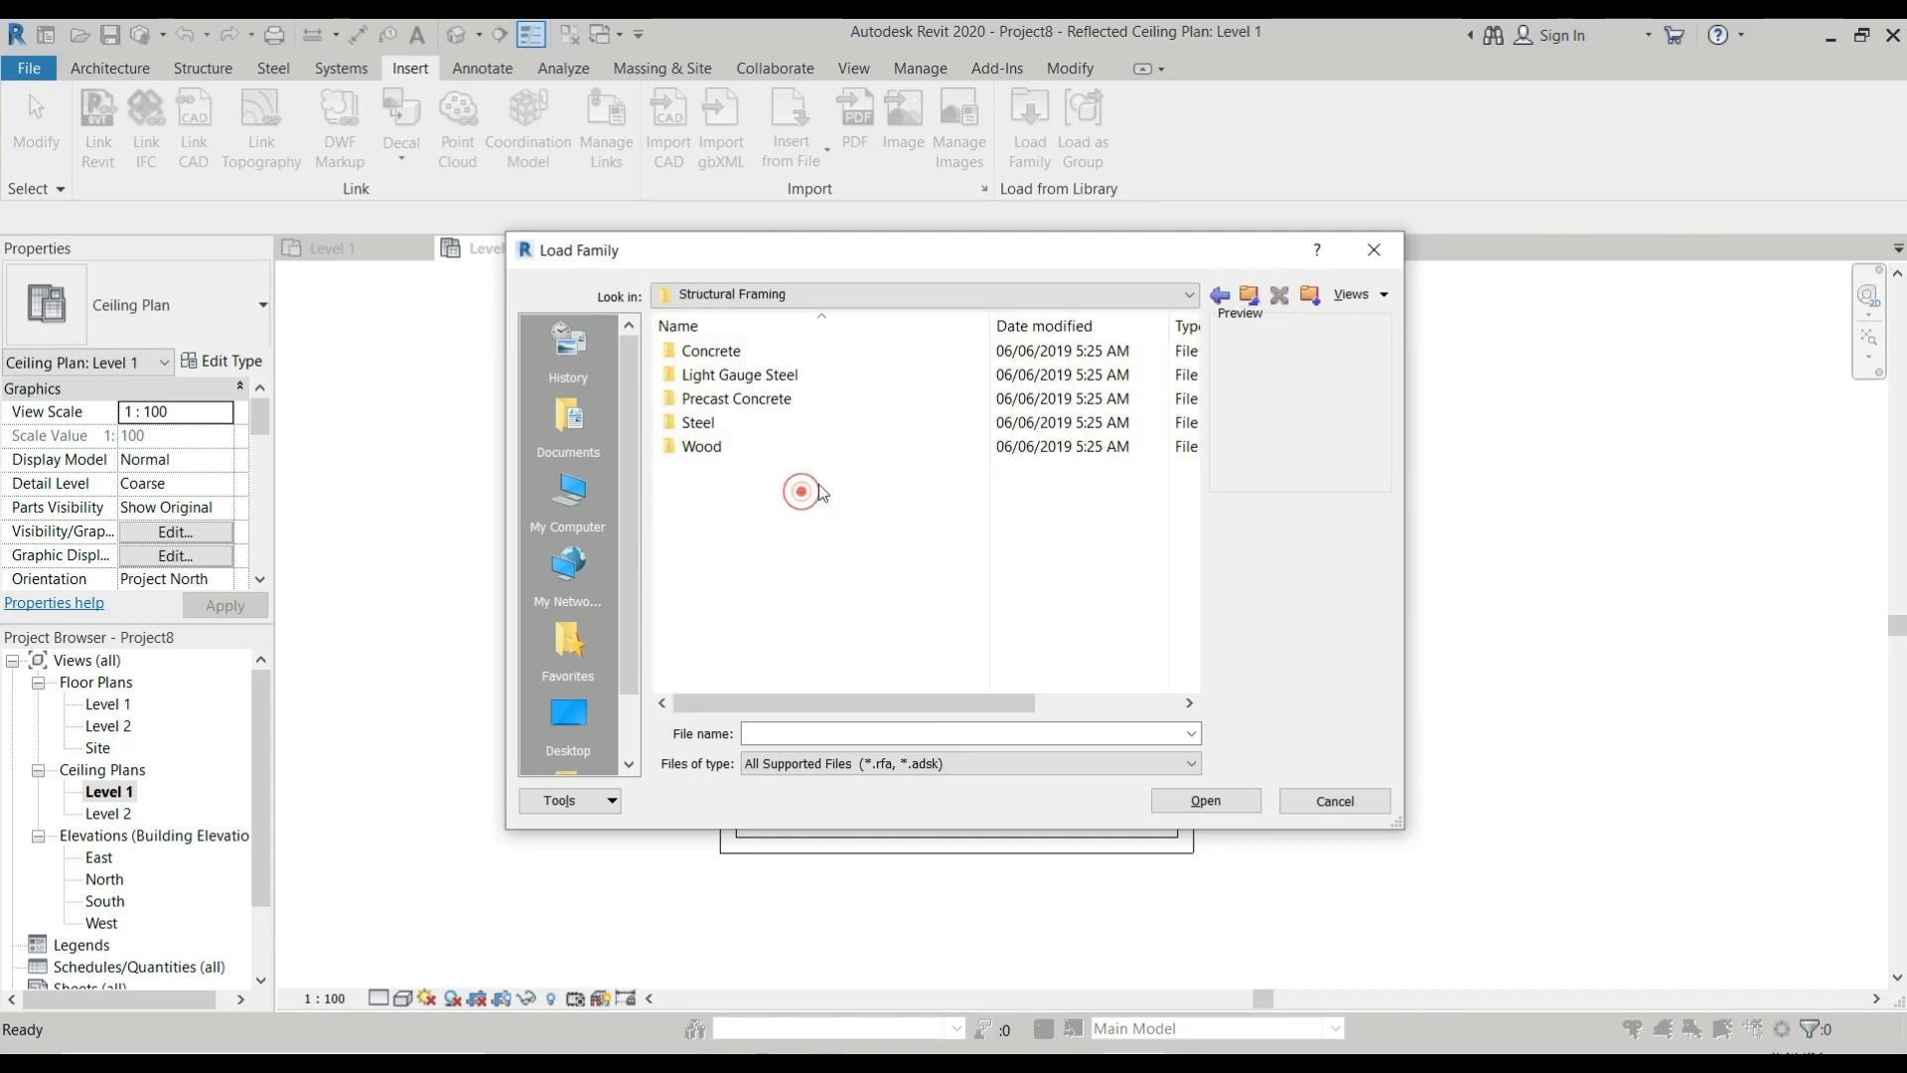
{"action": "double_click", "coordinate": [725, 445]}
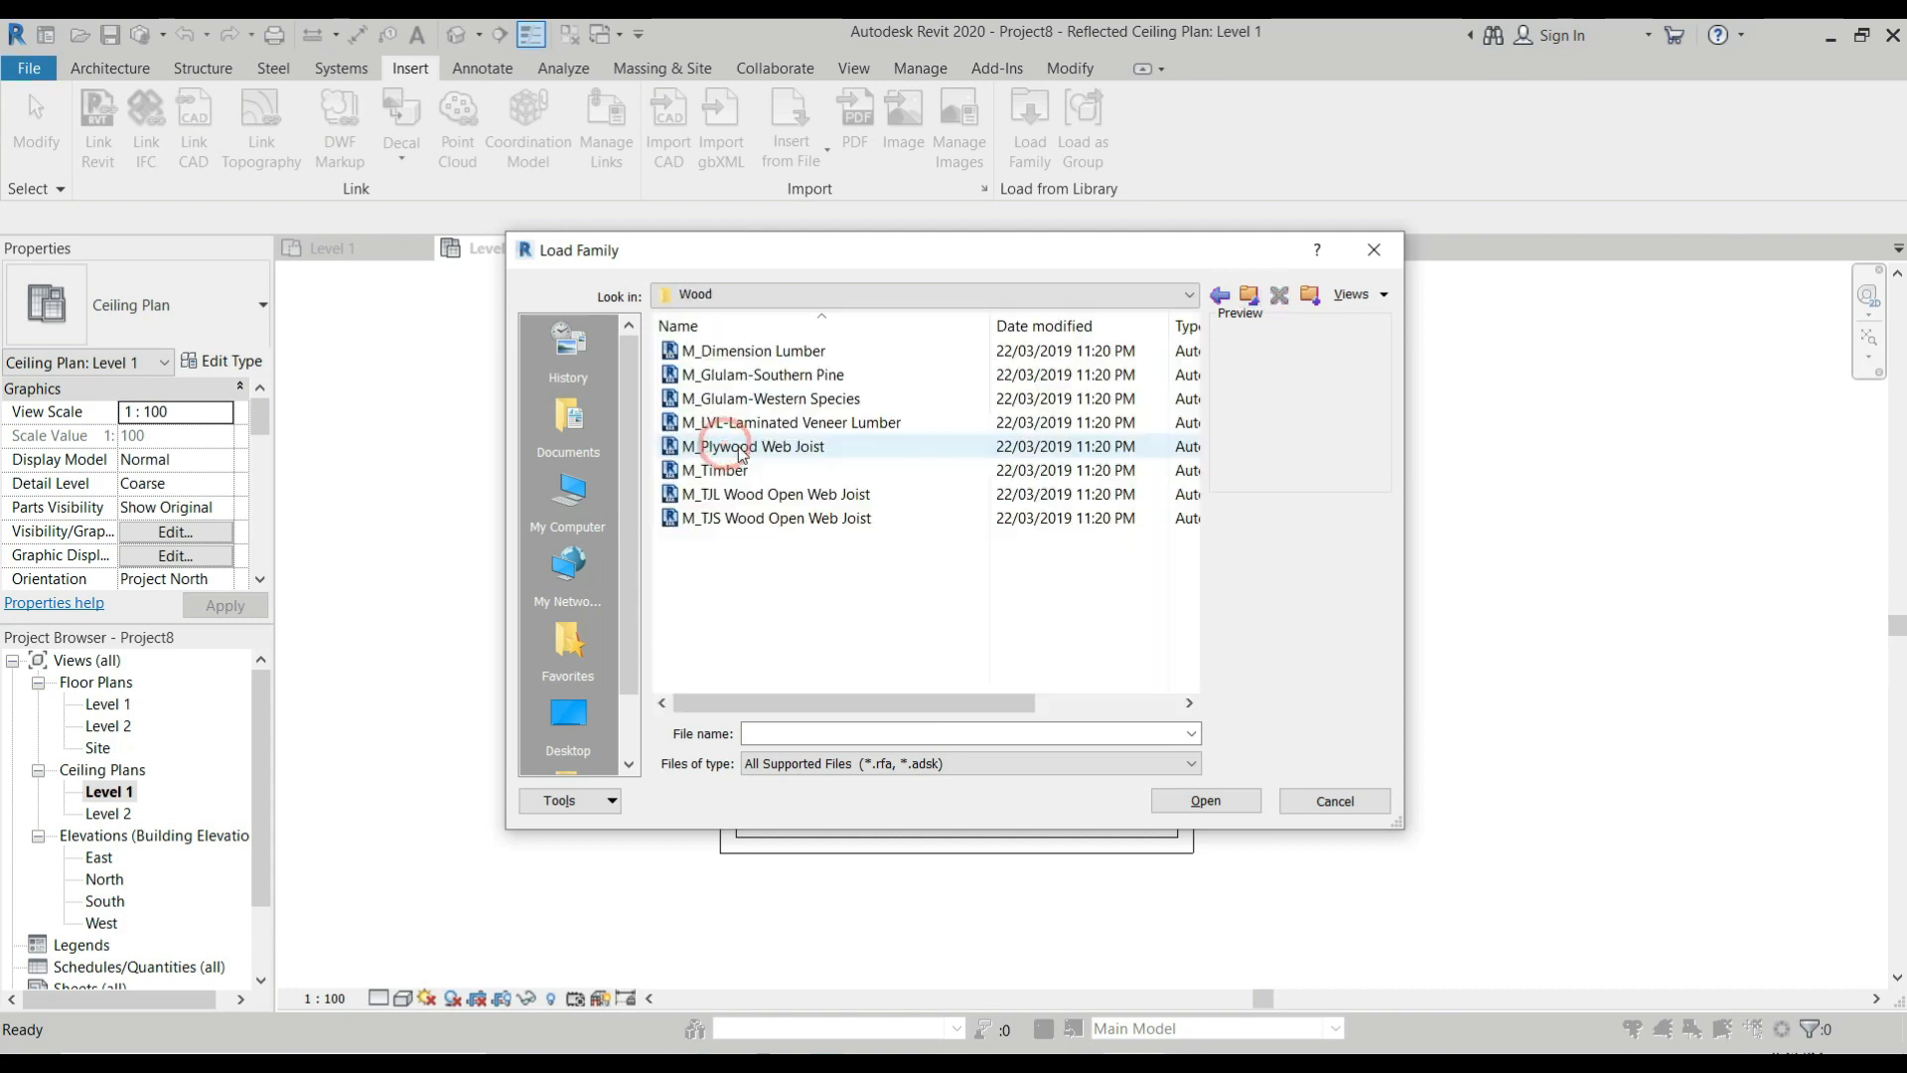
Preview several wood framing families and open M_Timber for loading.
{"action": "left_click", "coordinate": [823, 356]}
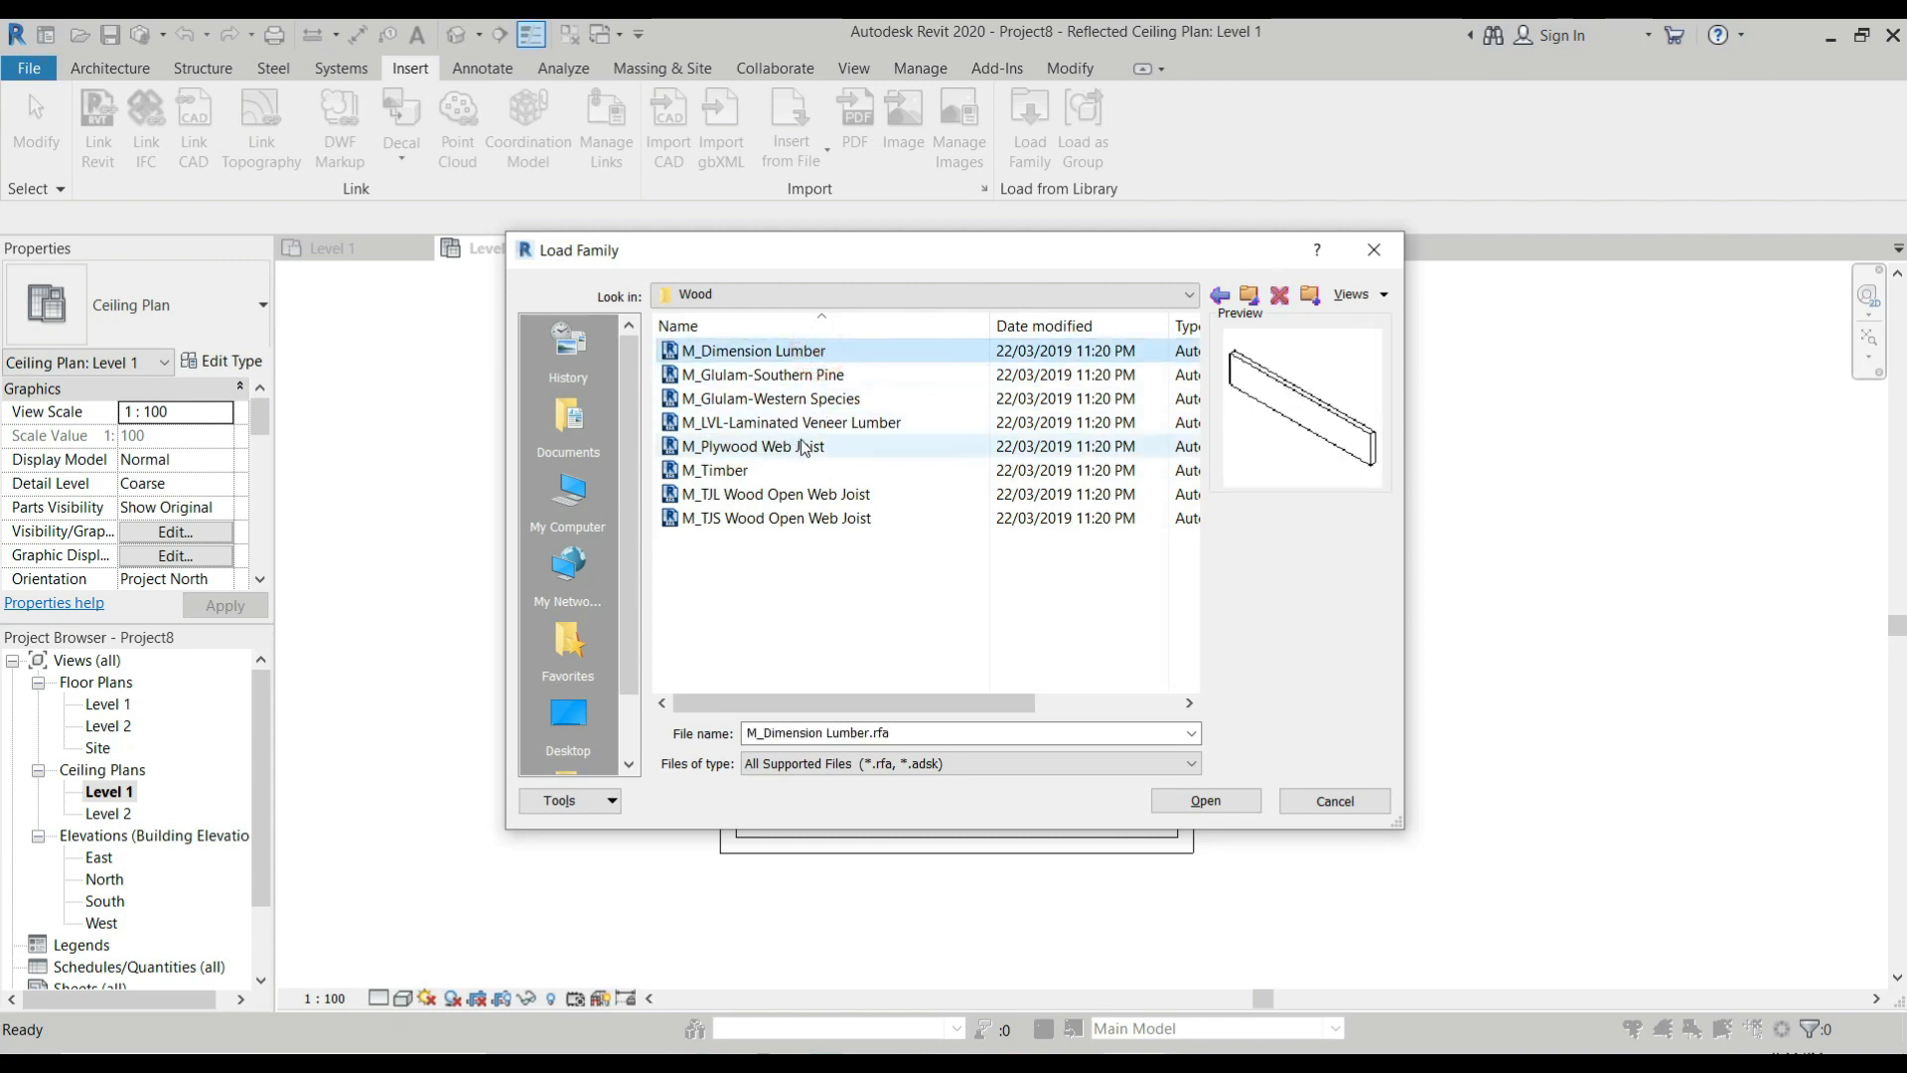
{"action": "left_click", "coordinate": [763, 500]}
{"action": "left_click", "coordinate": [771, 517]}
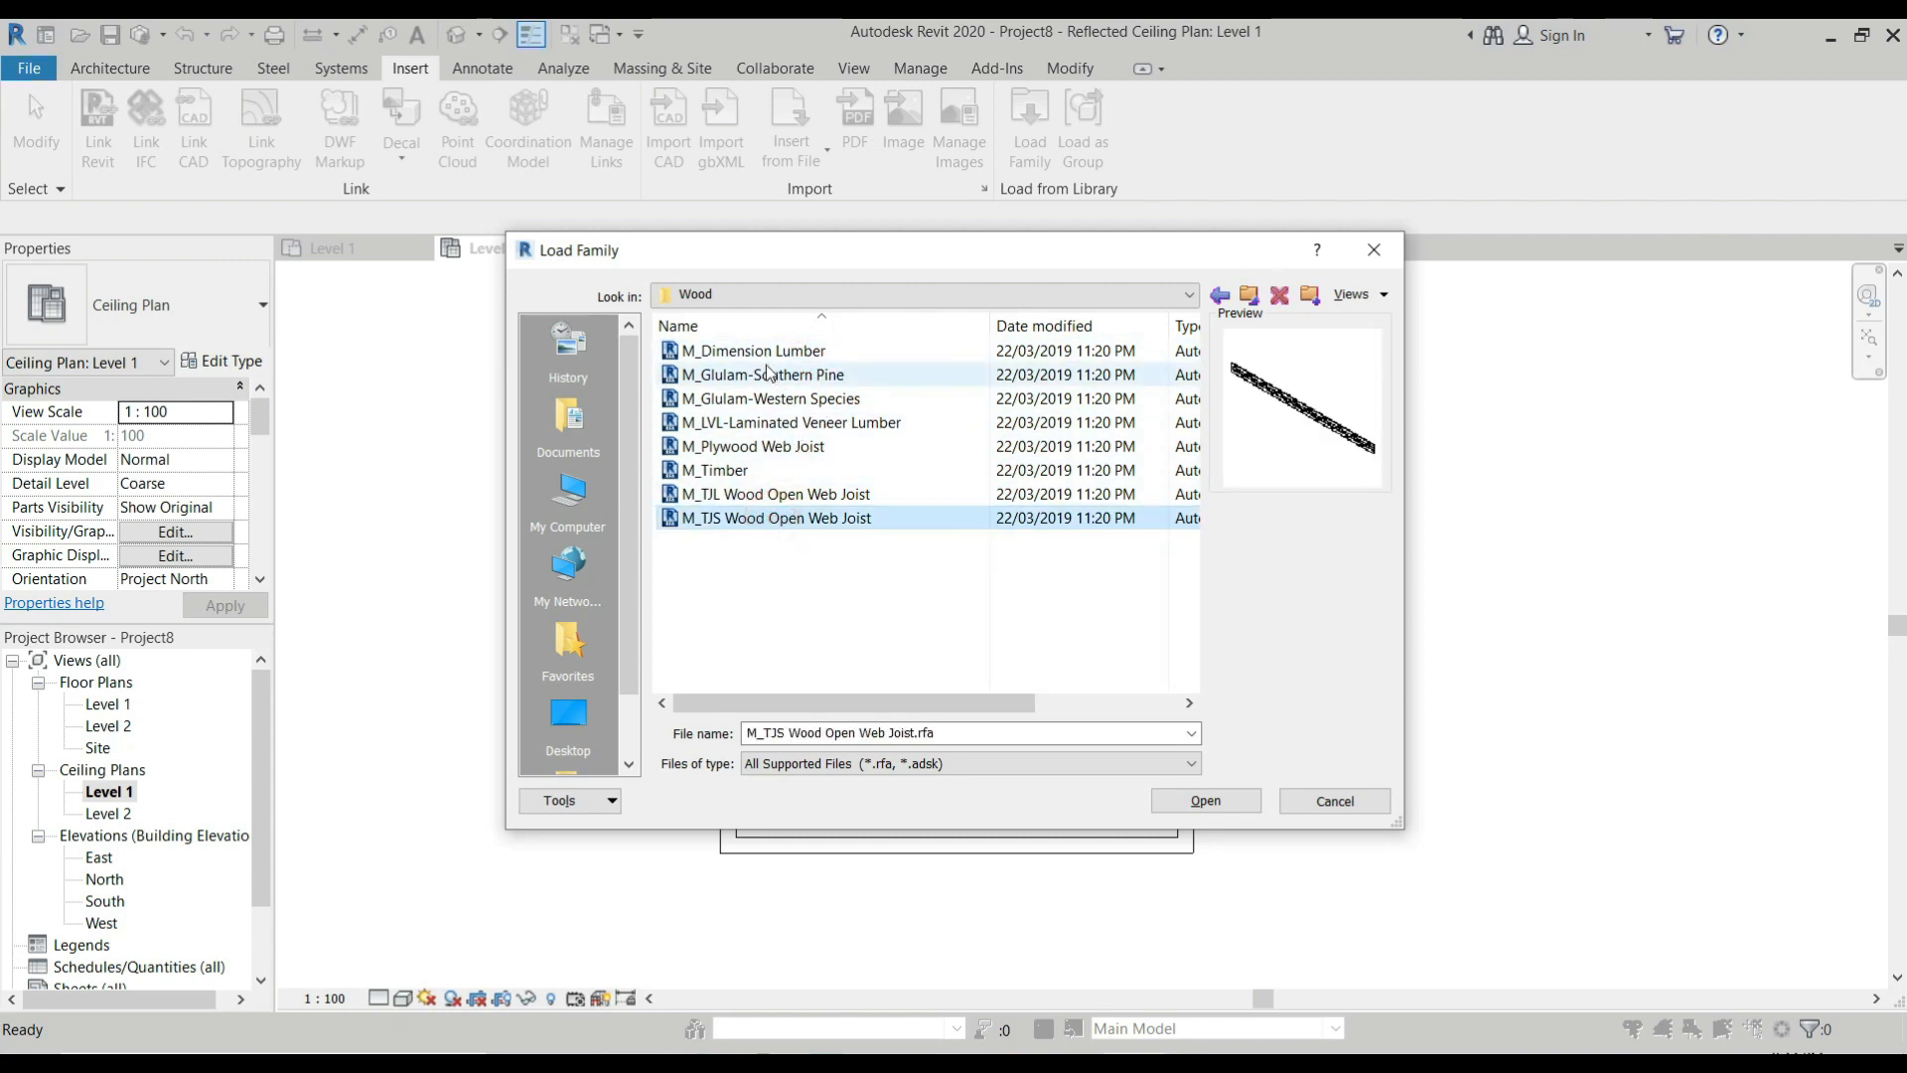
{"action": "left_click", "coordinate": [765, 350]}
{"action": "left_click", "coordinate": [715, 470]}
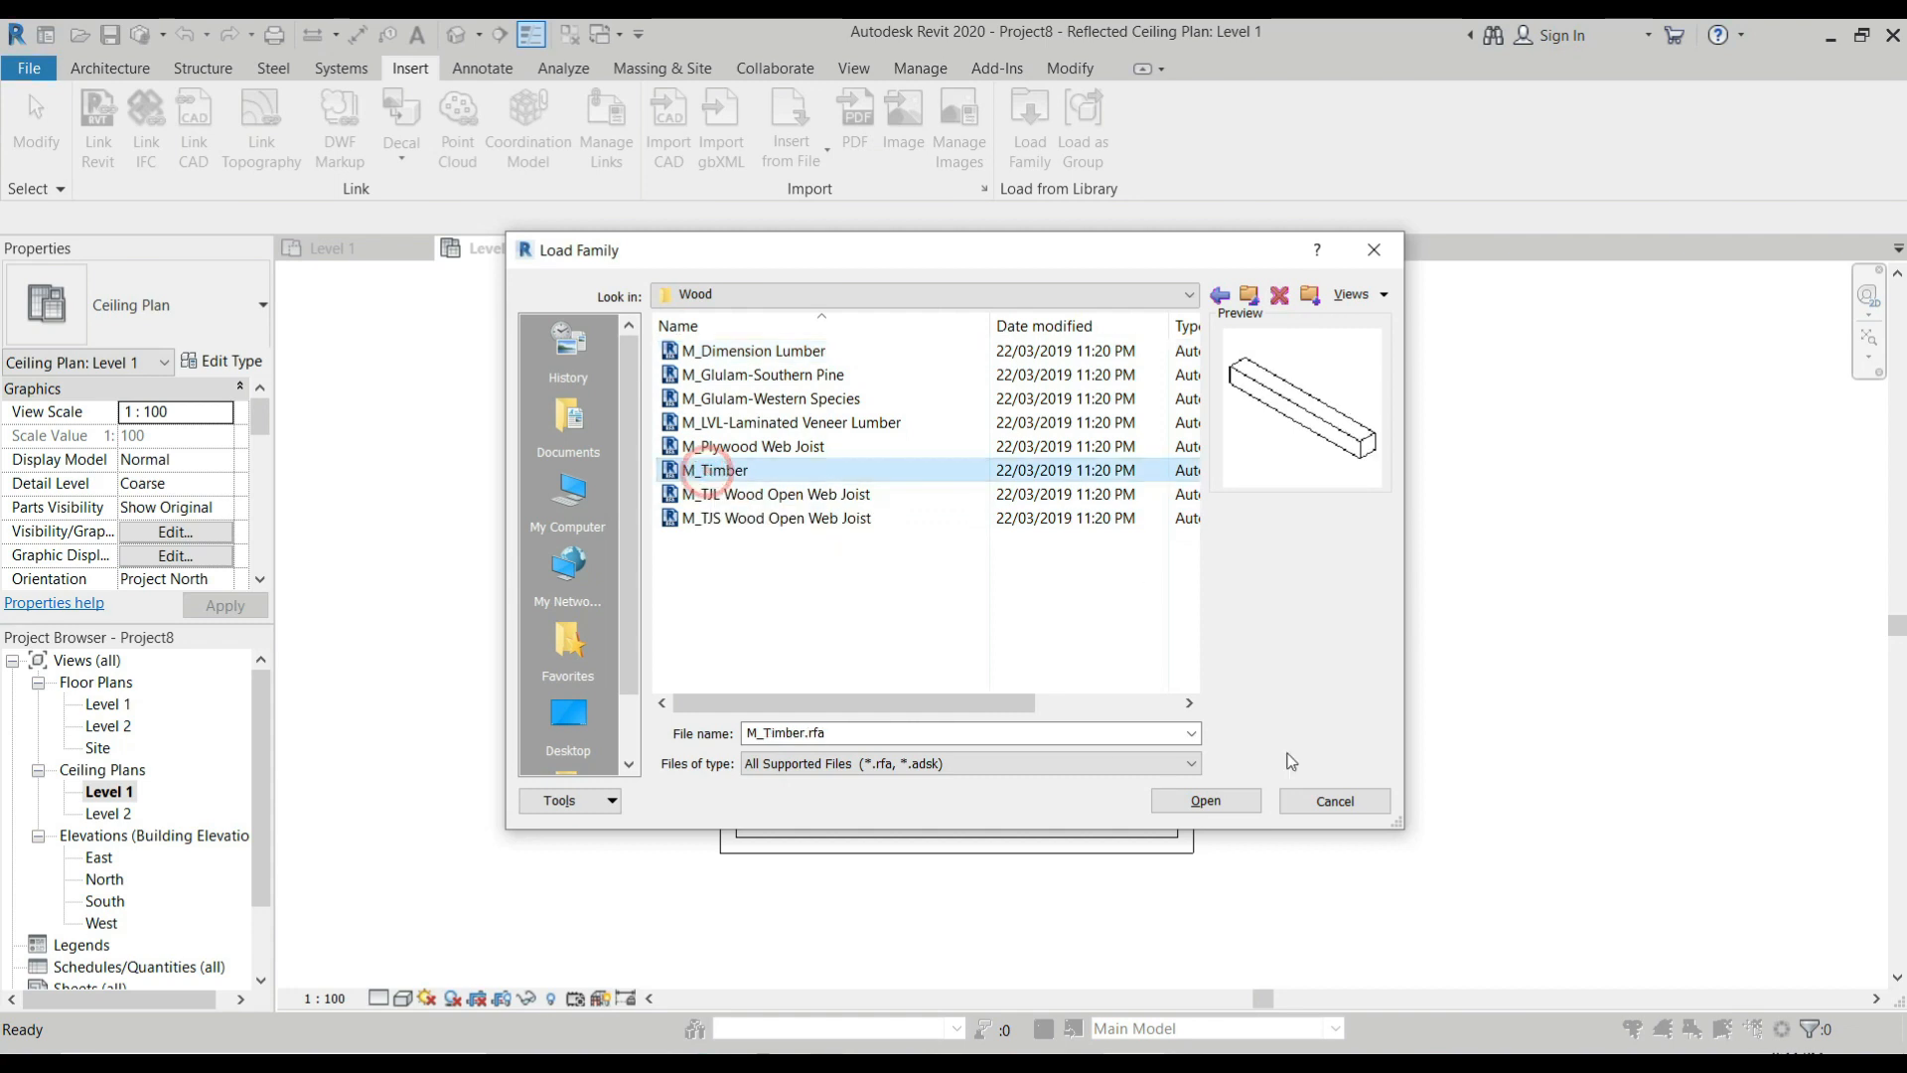
{"action": "left_click", "coordinate": [1212, 807]}
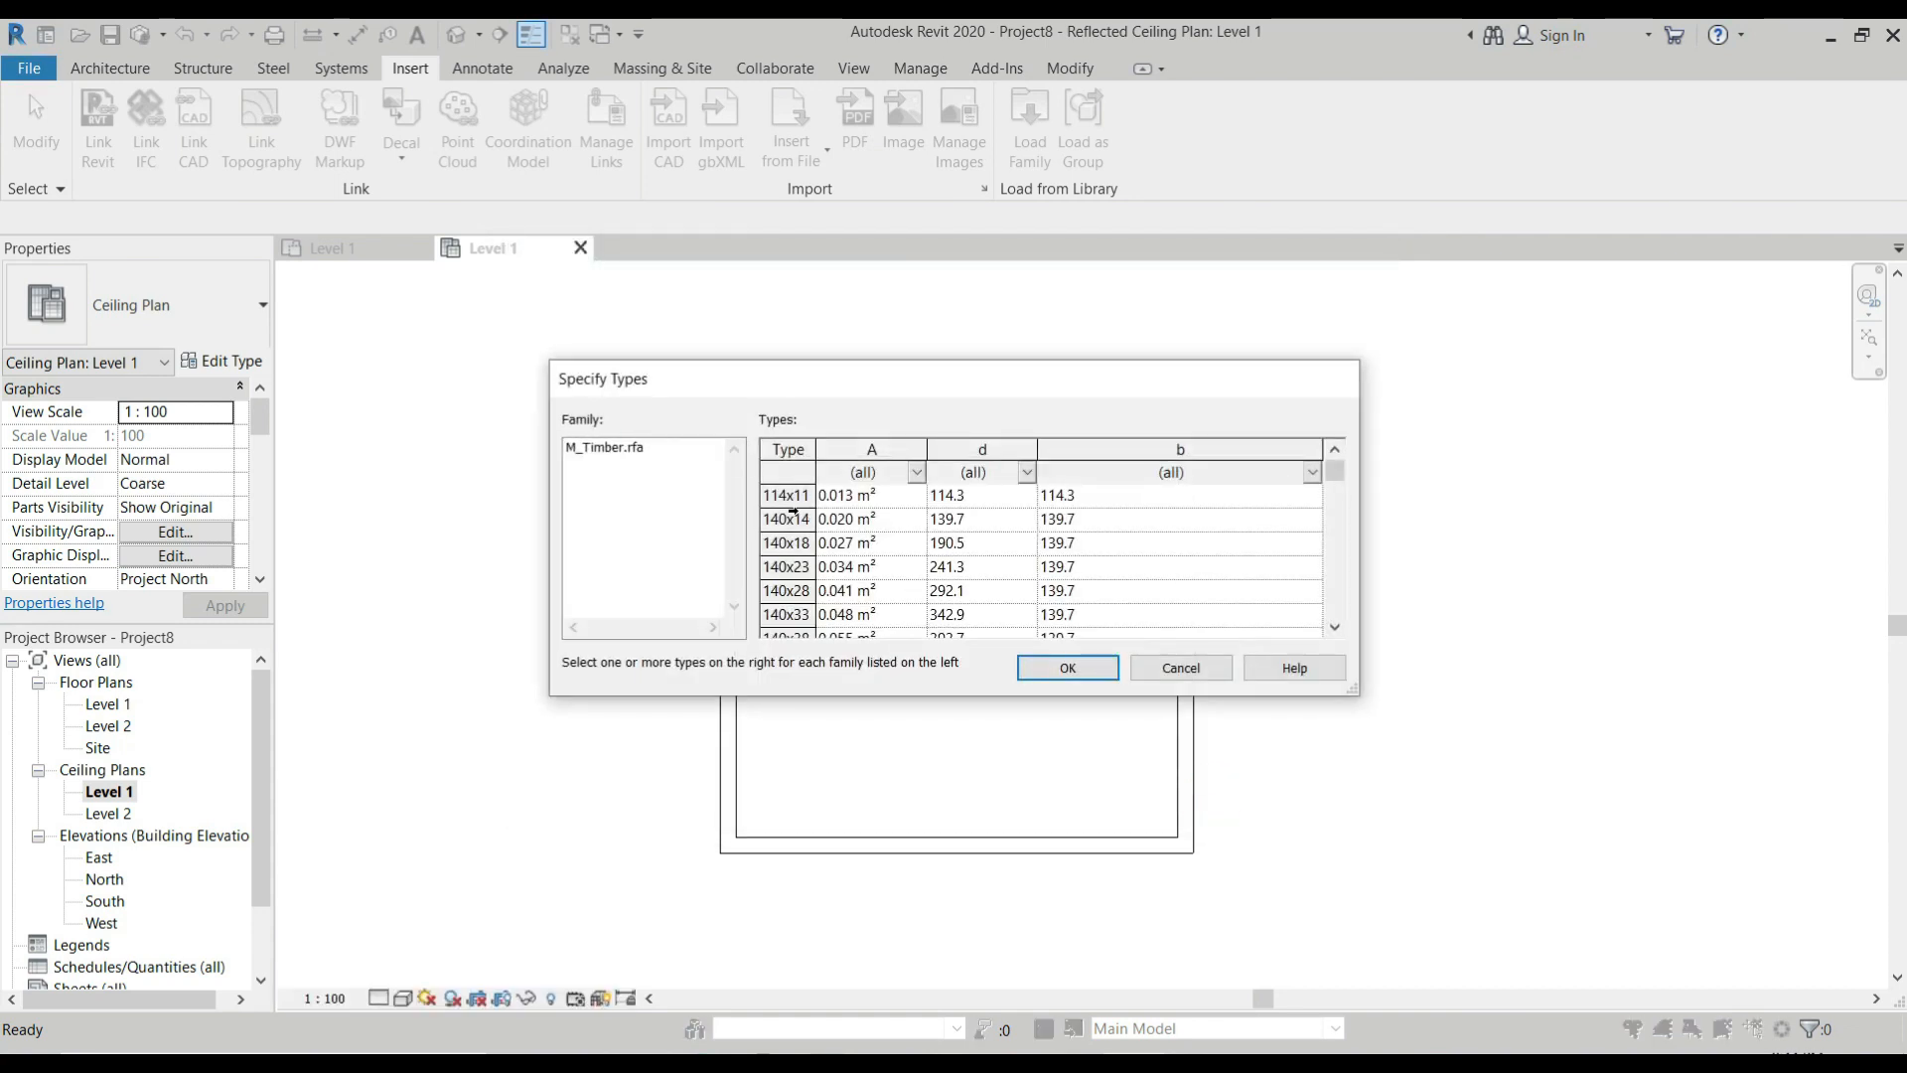
Widen the type name column and load the 286x597 type of the M_Timber family.
{"action": "double_click", "coordinate": [819, 449]}
{"action": "scroll", "coordinate": [807, 501], "scroll_direction": "down", "scroll_amount": 3}
{"action": "scroll", "coordinate": [807, 501], "scroll_direction": "down", "scroll_amount": 8}
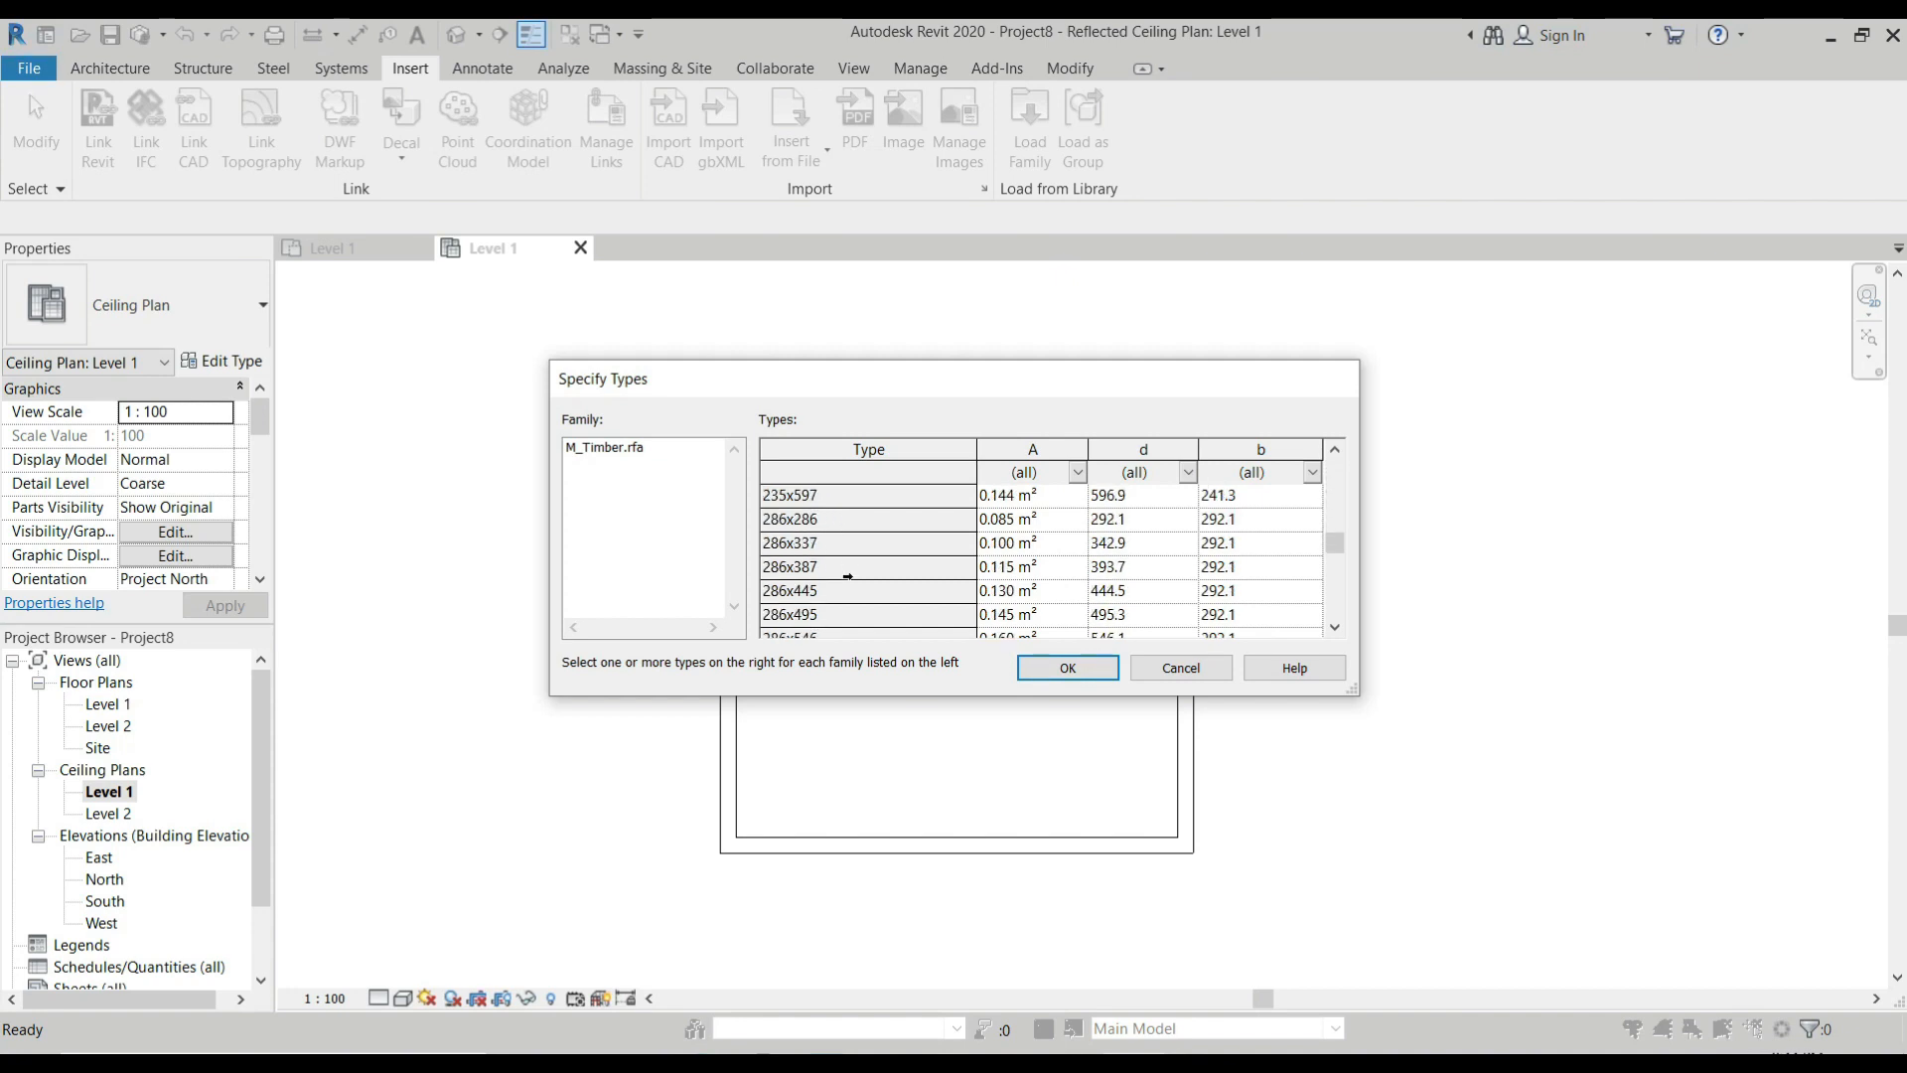
{"action": "scroll", "coordinate": [847, 576], "scroll_direction": "up", "scroll_amount": 5}
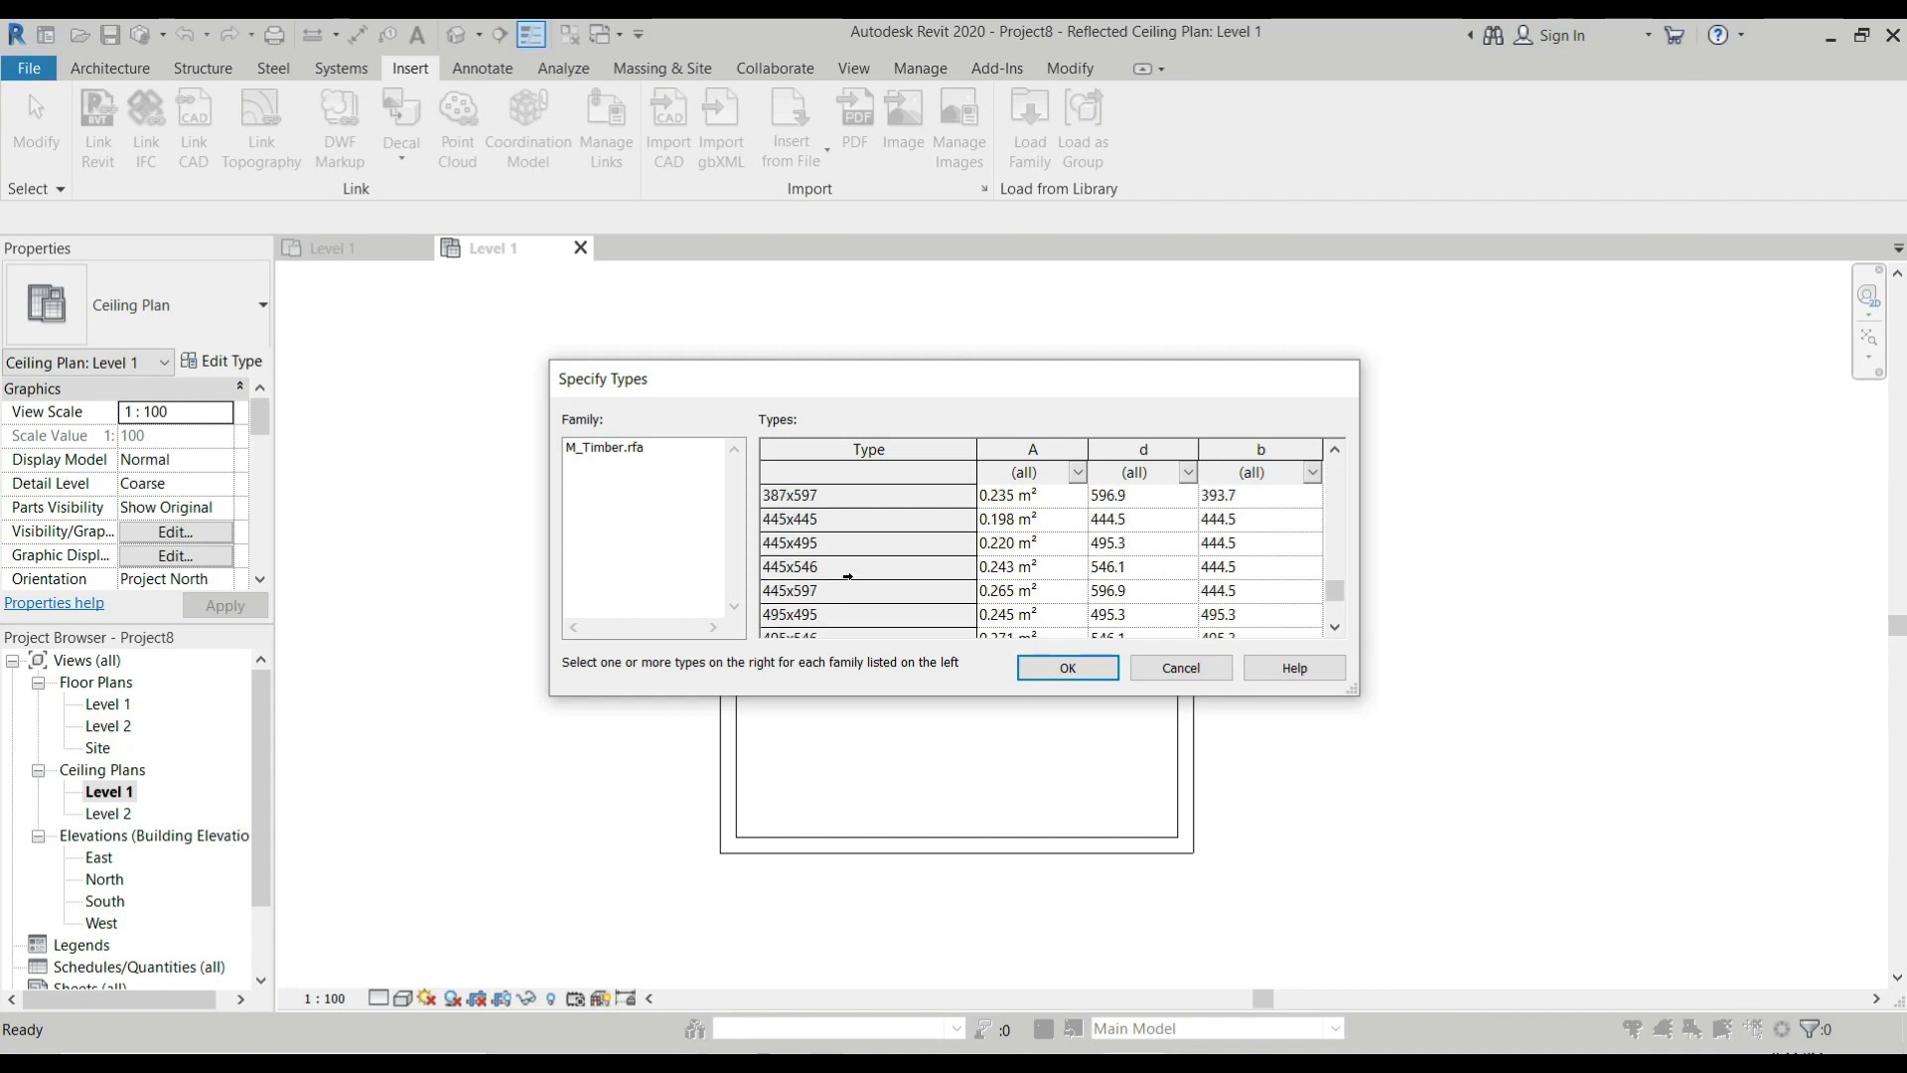
{"action": "left_click", "coordinate": [815, 528]}
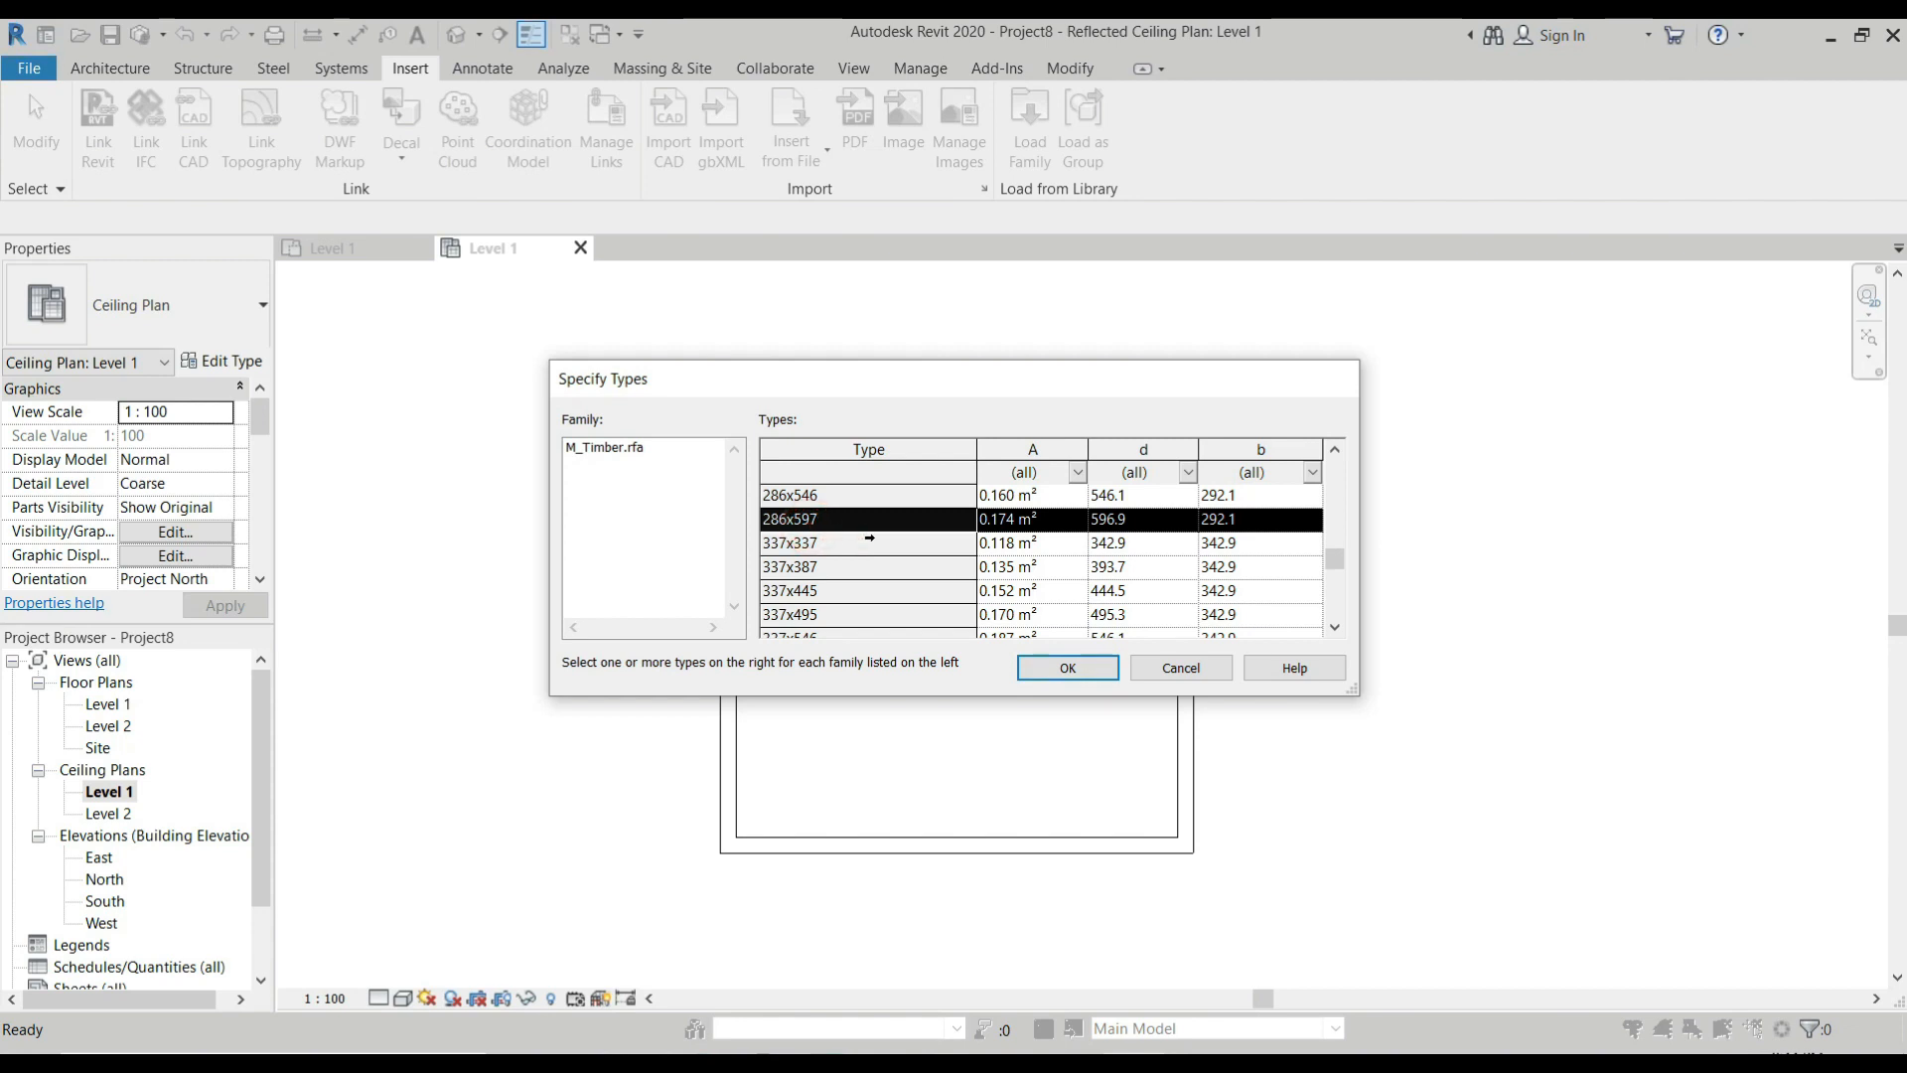
{"action": "left_click", "coordinate": [1068, 668]}
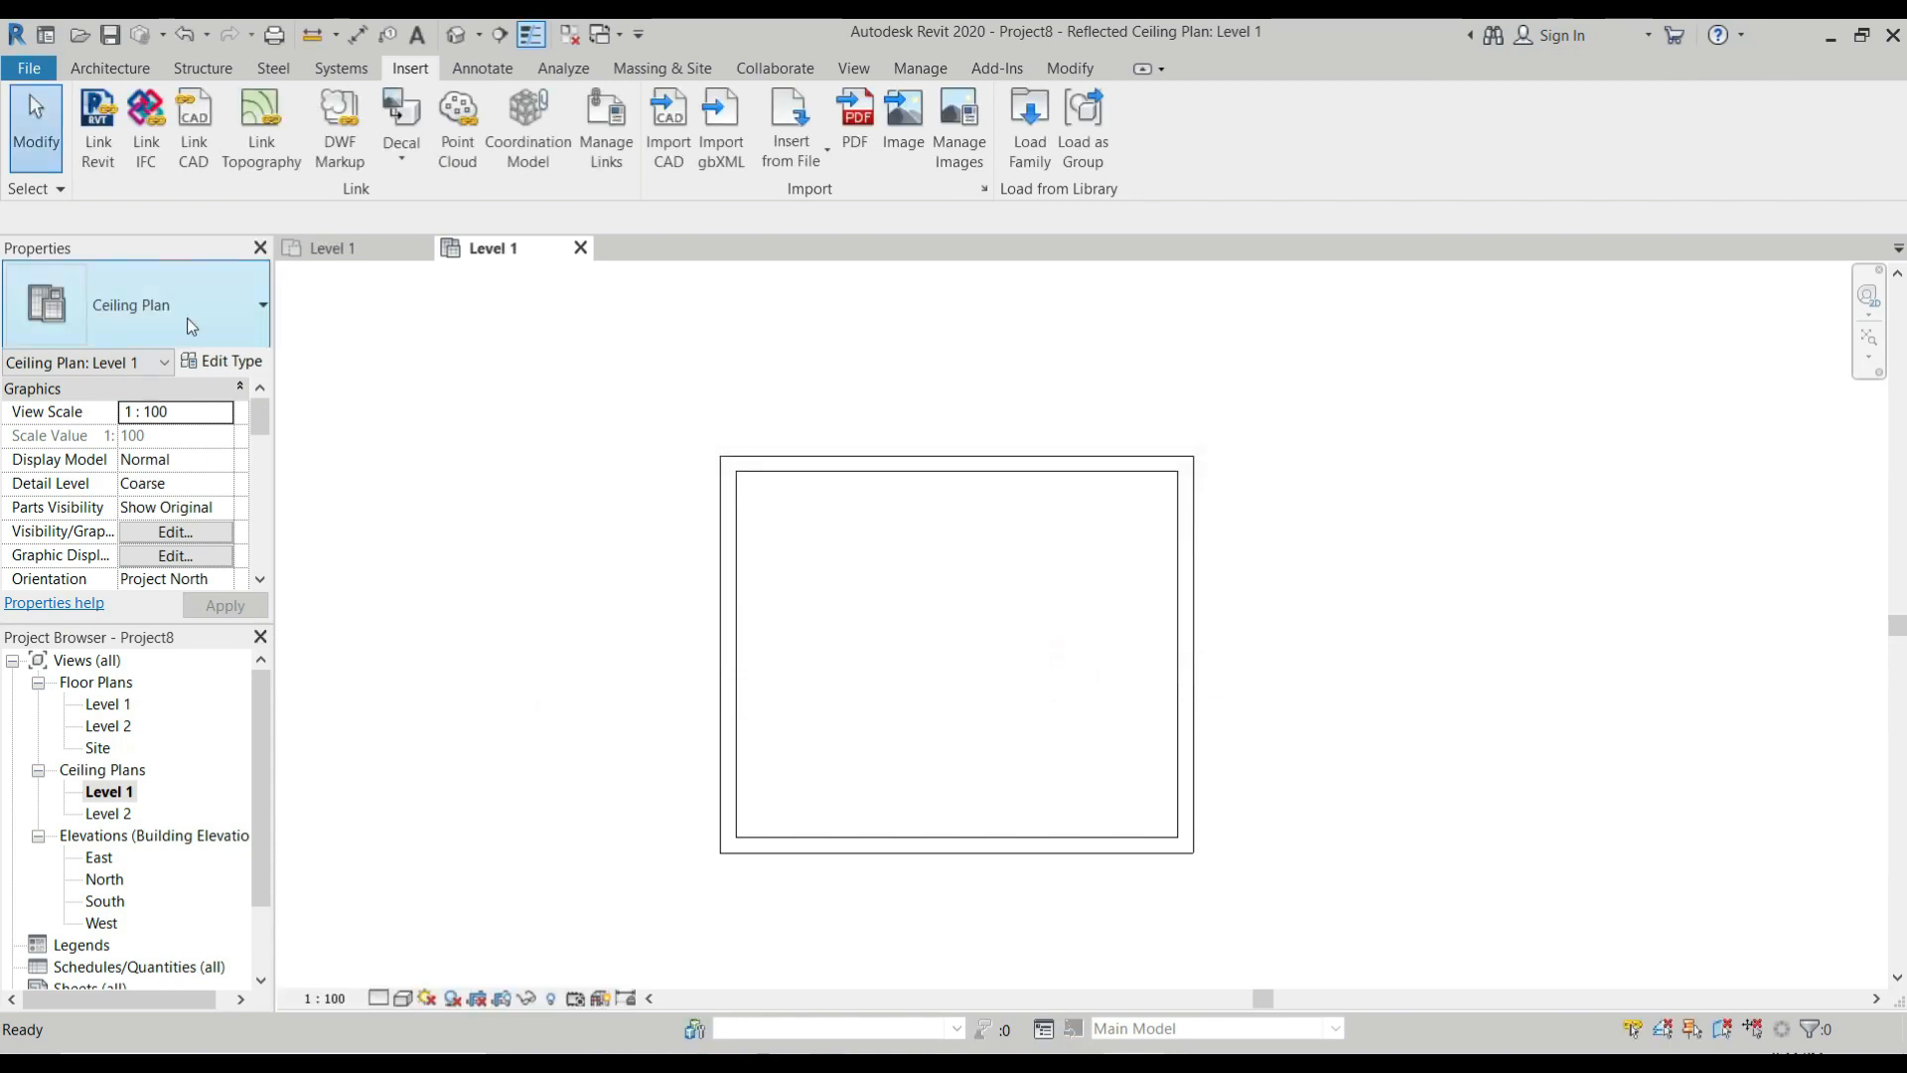
Start a structural beam system and sketch a 5800 x 4800 mm rectangular boundary along the room's inner wall faces.
{"action": "left_click", "coordinate": [199, 68]}
{"action": "left_click", "coordinate": [417, 121]}
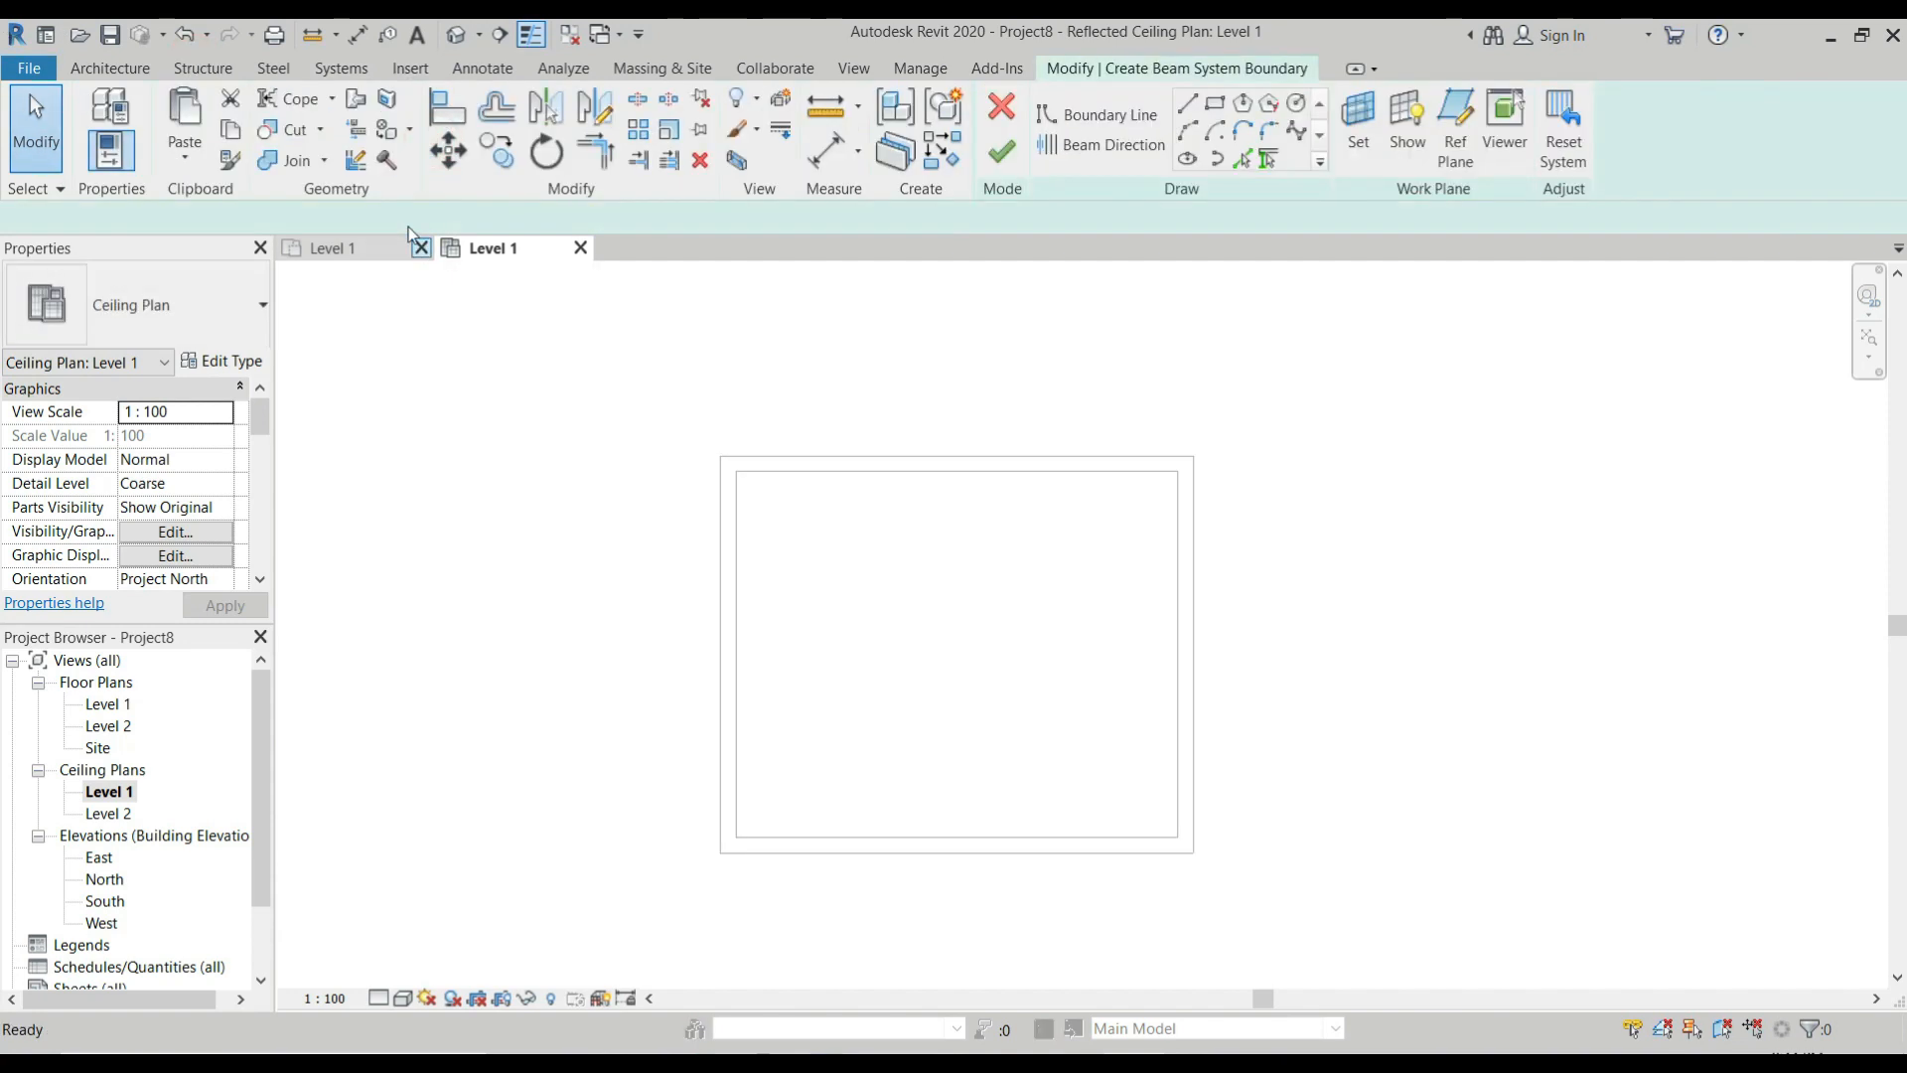
{"action": "left_click", "coordinate": [253, 326]}
{"action": "left_click", "coordinate": [253, 325]}
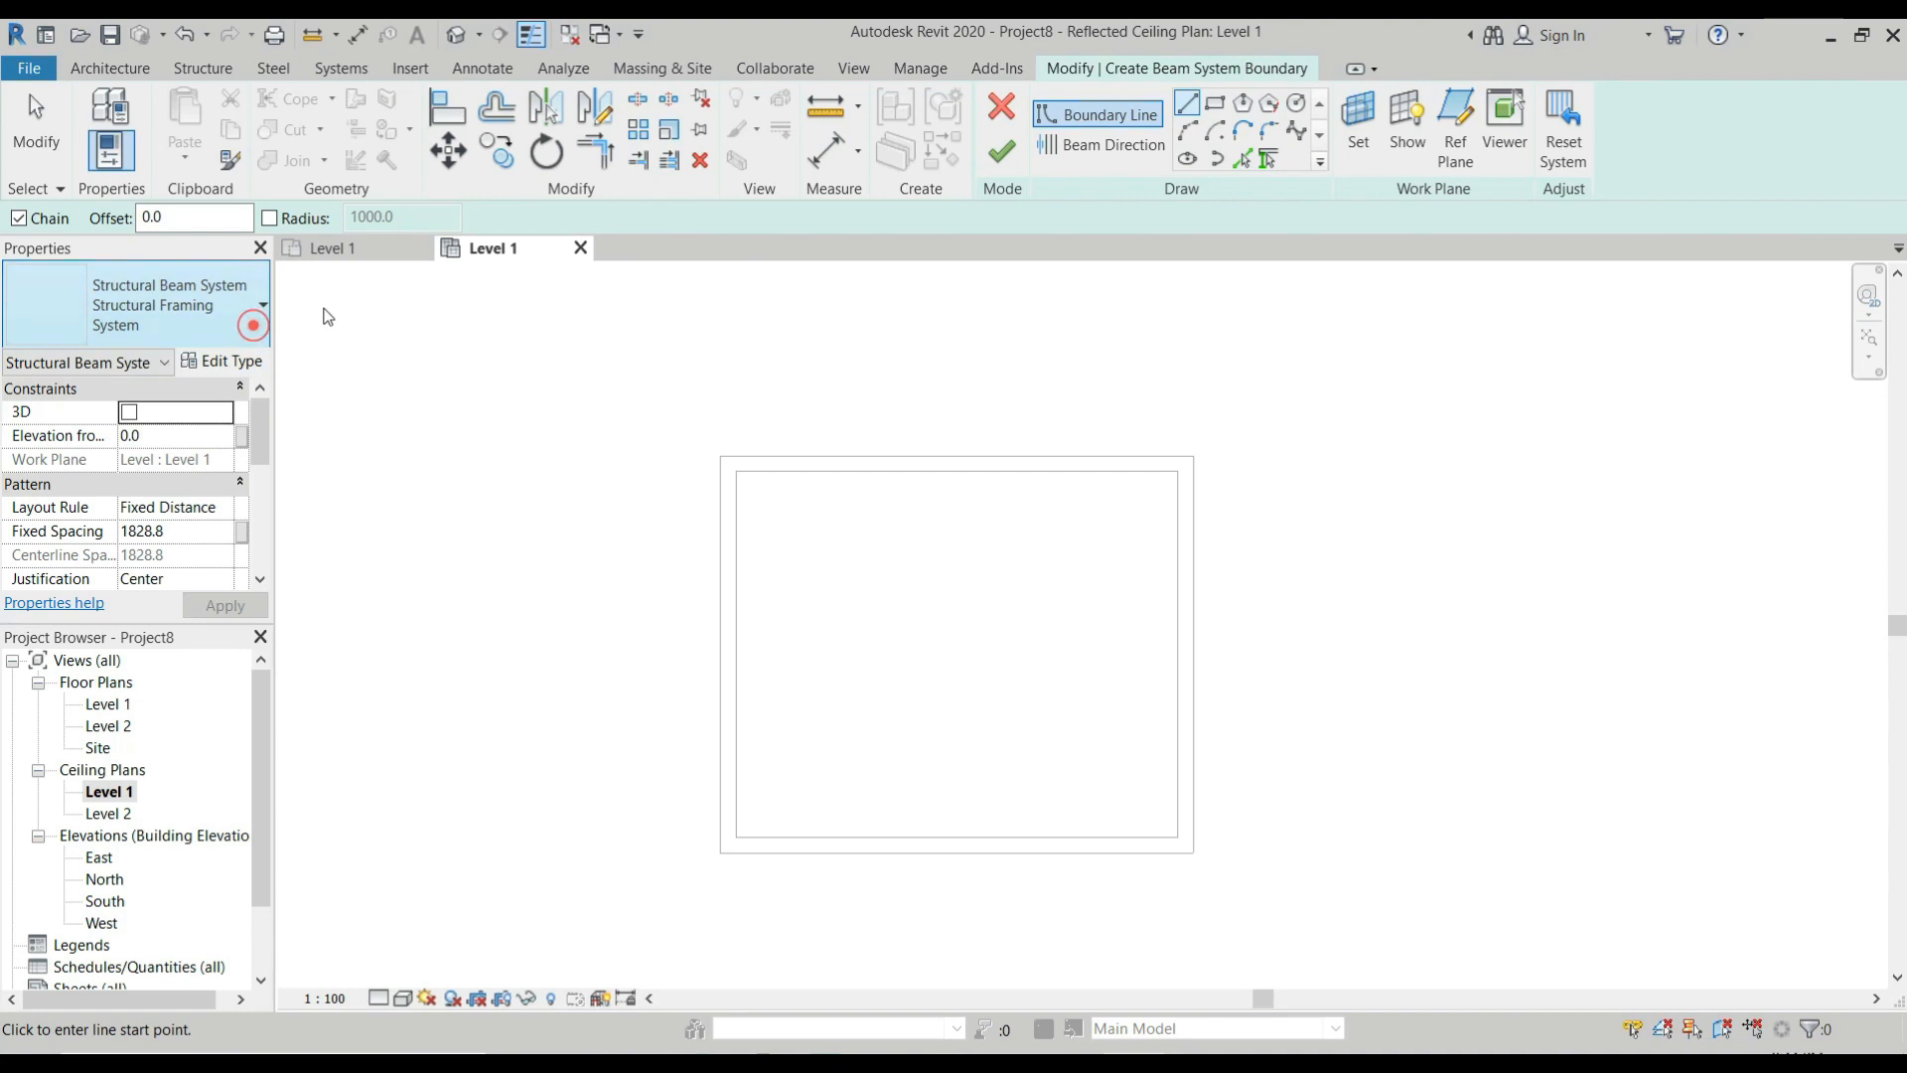
{"action": "left_click", "coordinate": [1216, 107]}
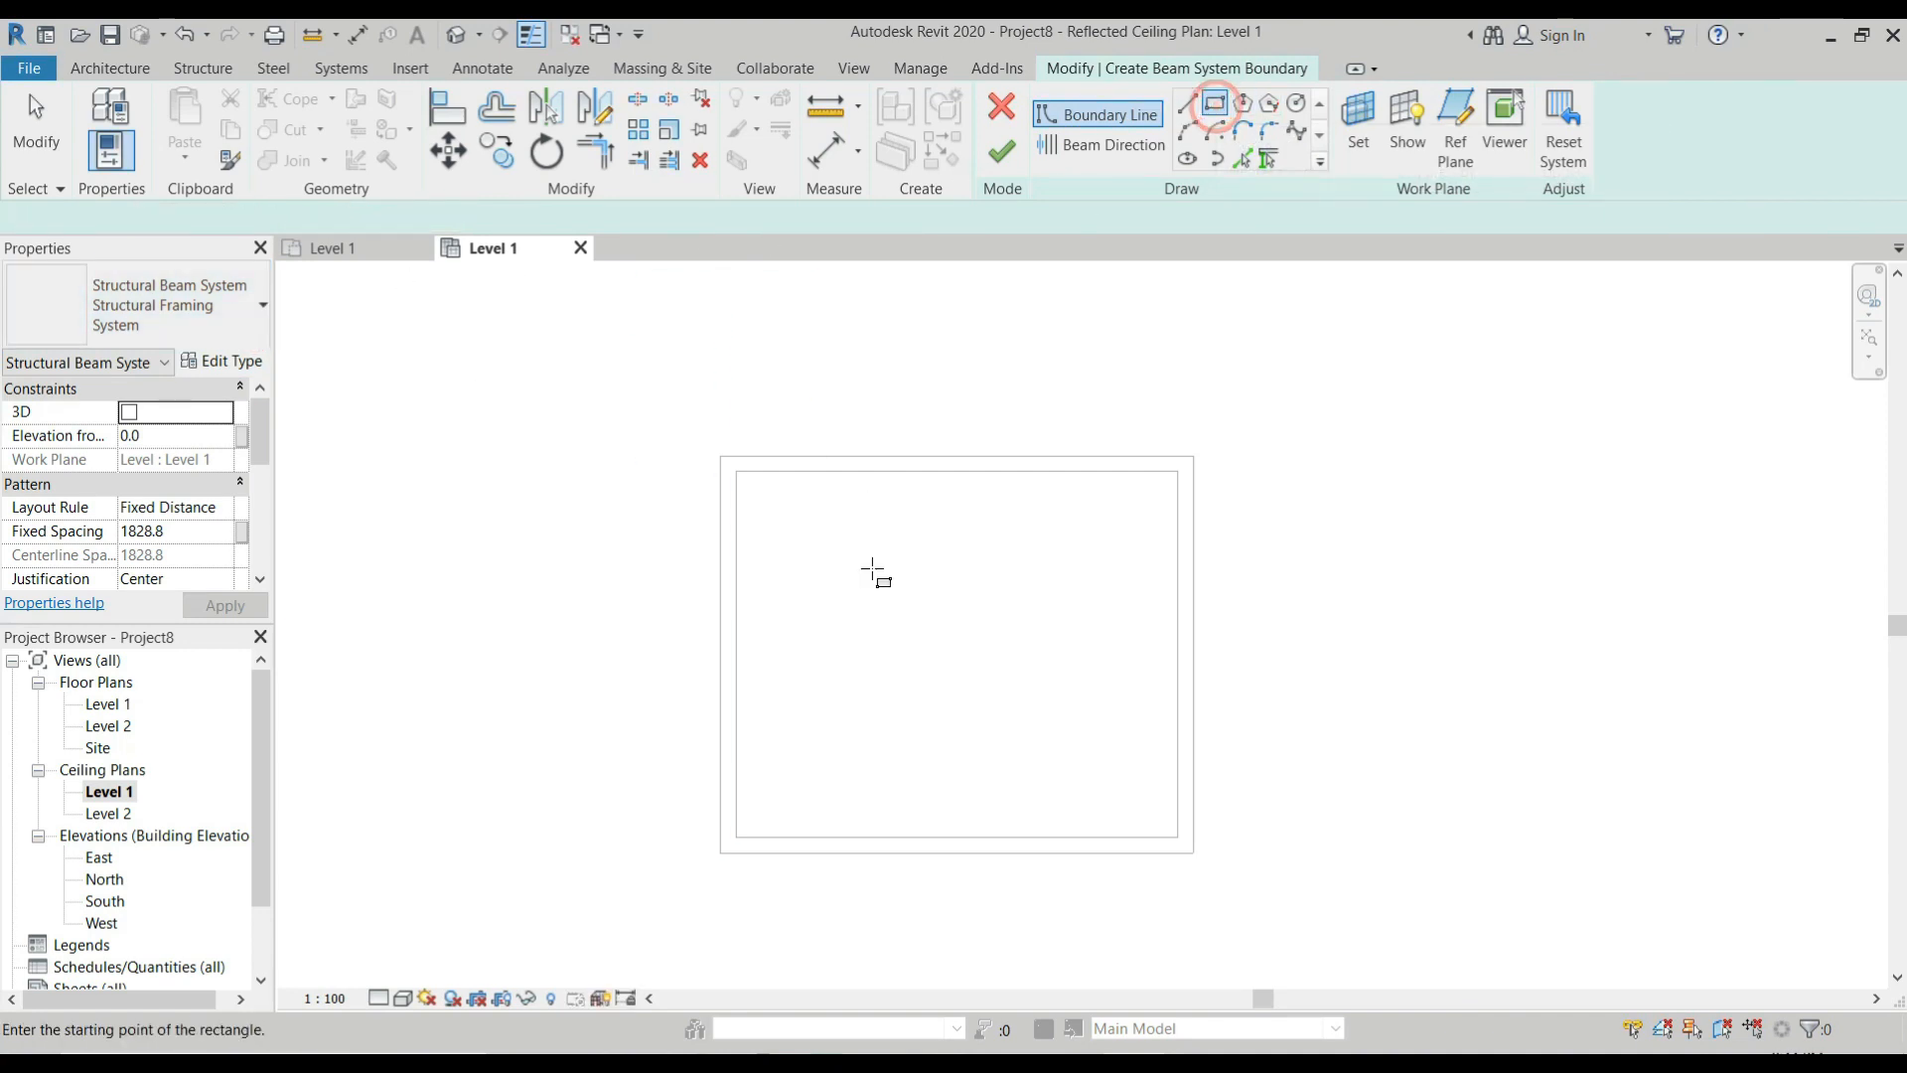
{"action": "left_click", "coordinate": [737, 472]}
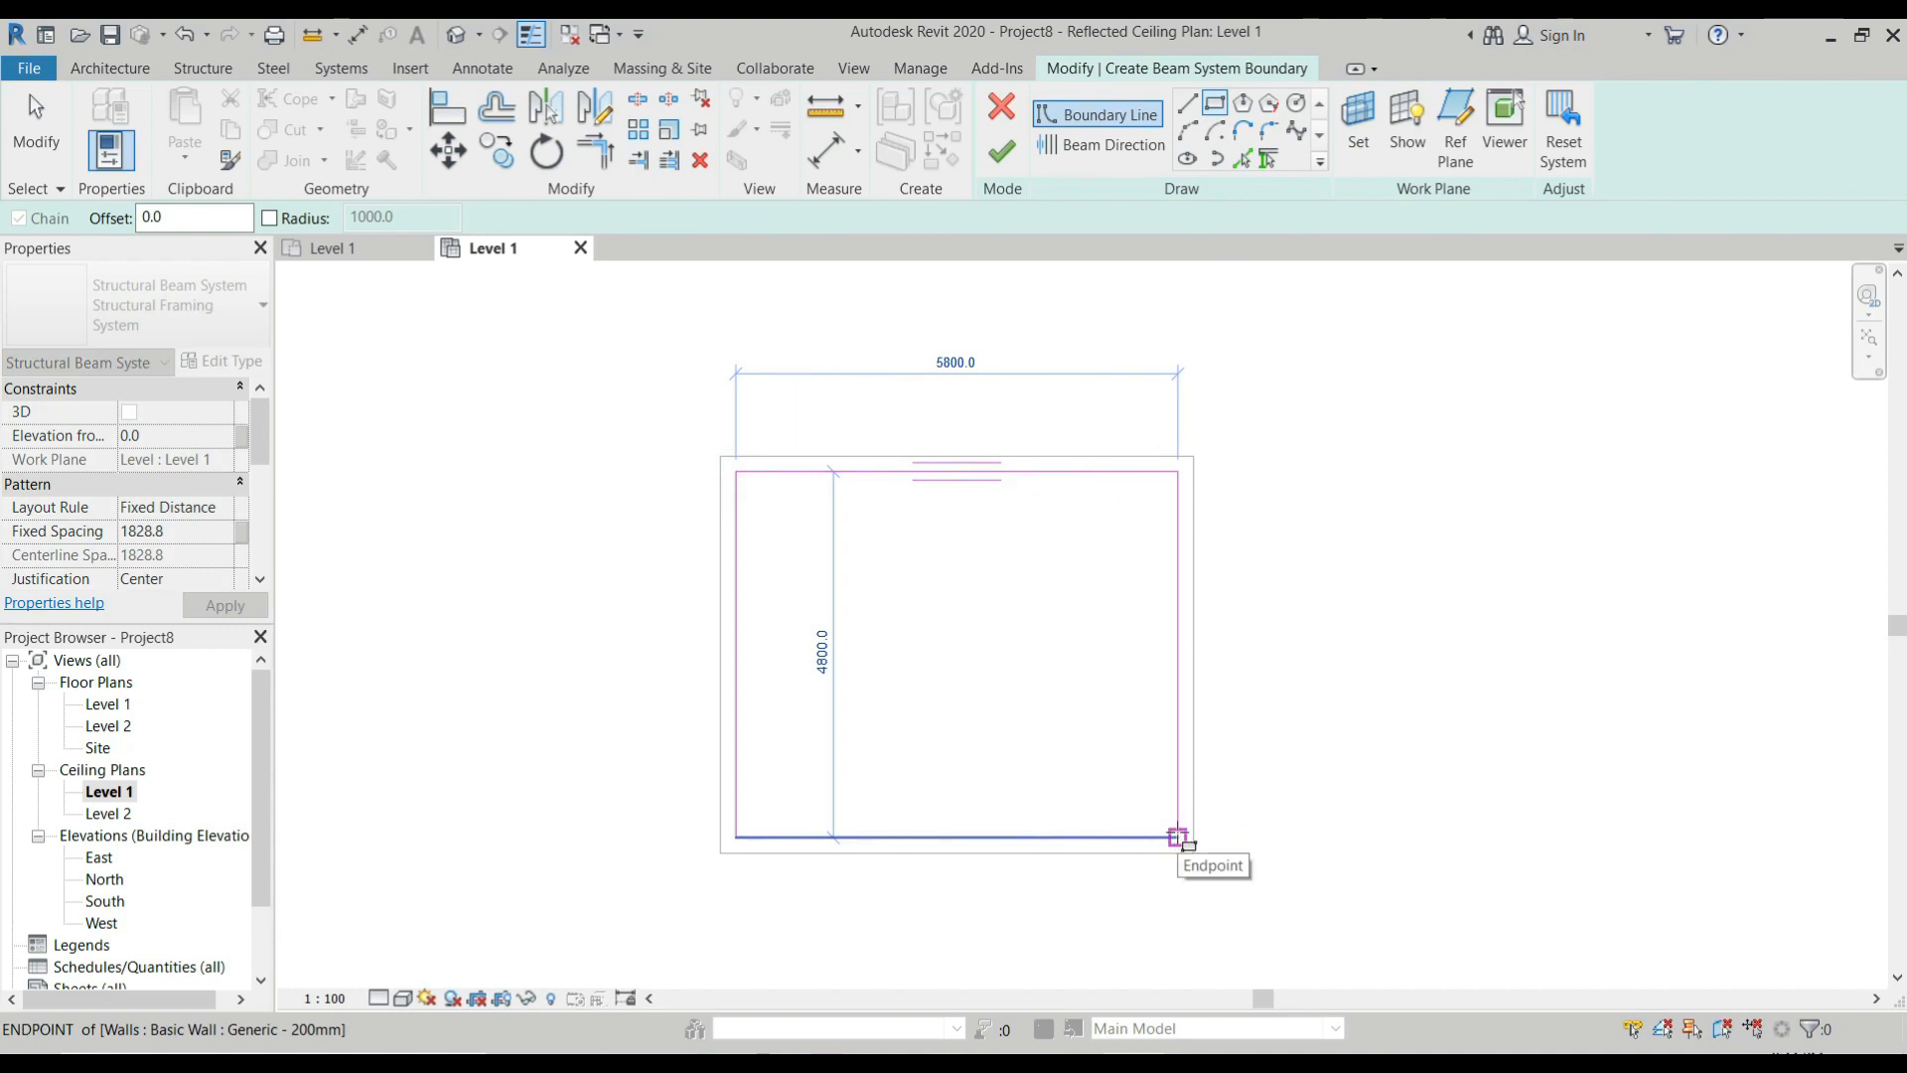
{"action": "left_click", "coordinate": [1178, 837]}
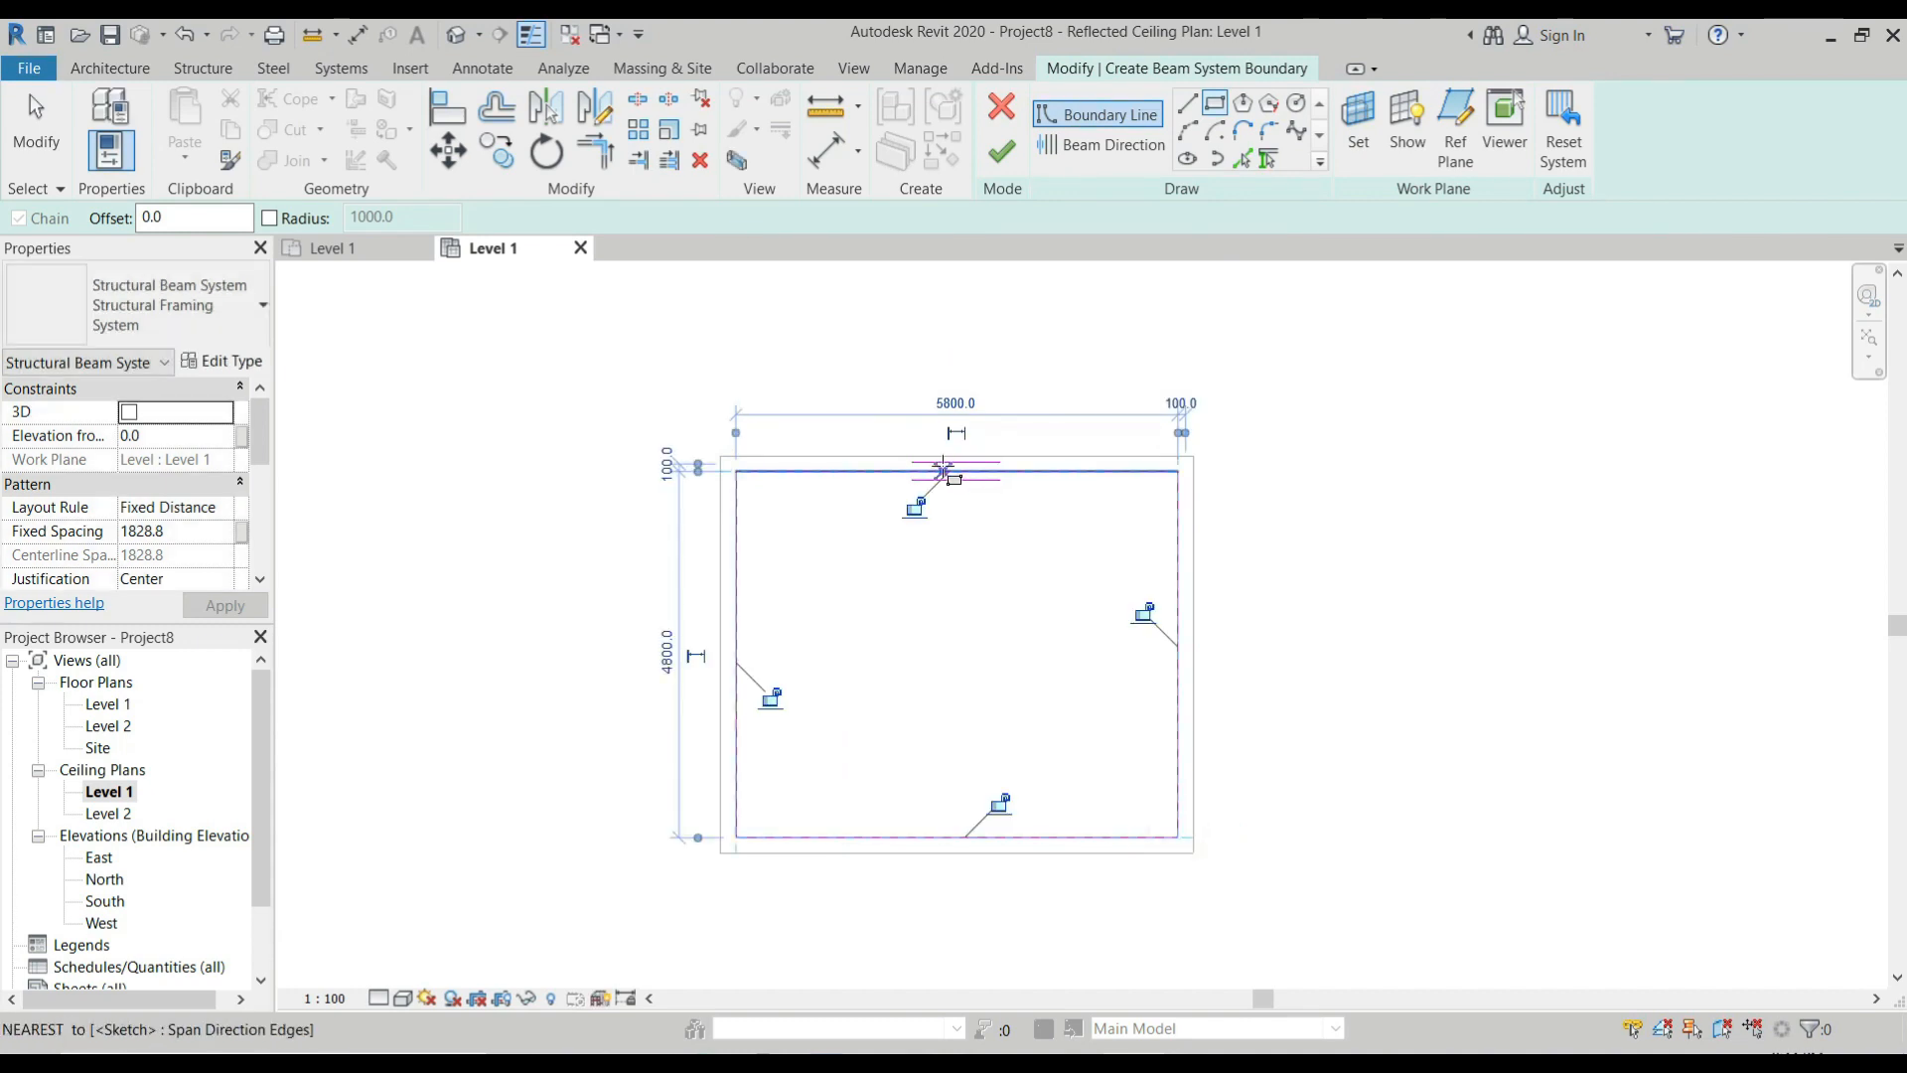
{"action": "scroll", "coordinate": [949, 470], "scroll_direction": "up", "scroll_amount": 3}
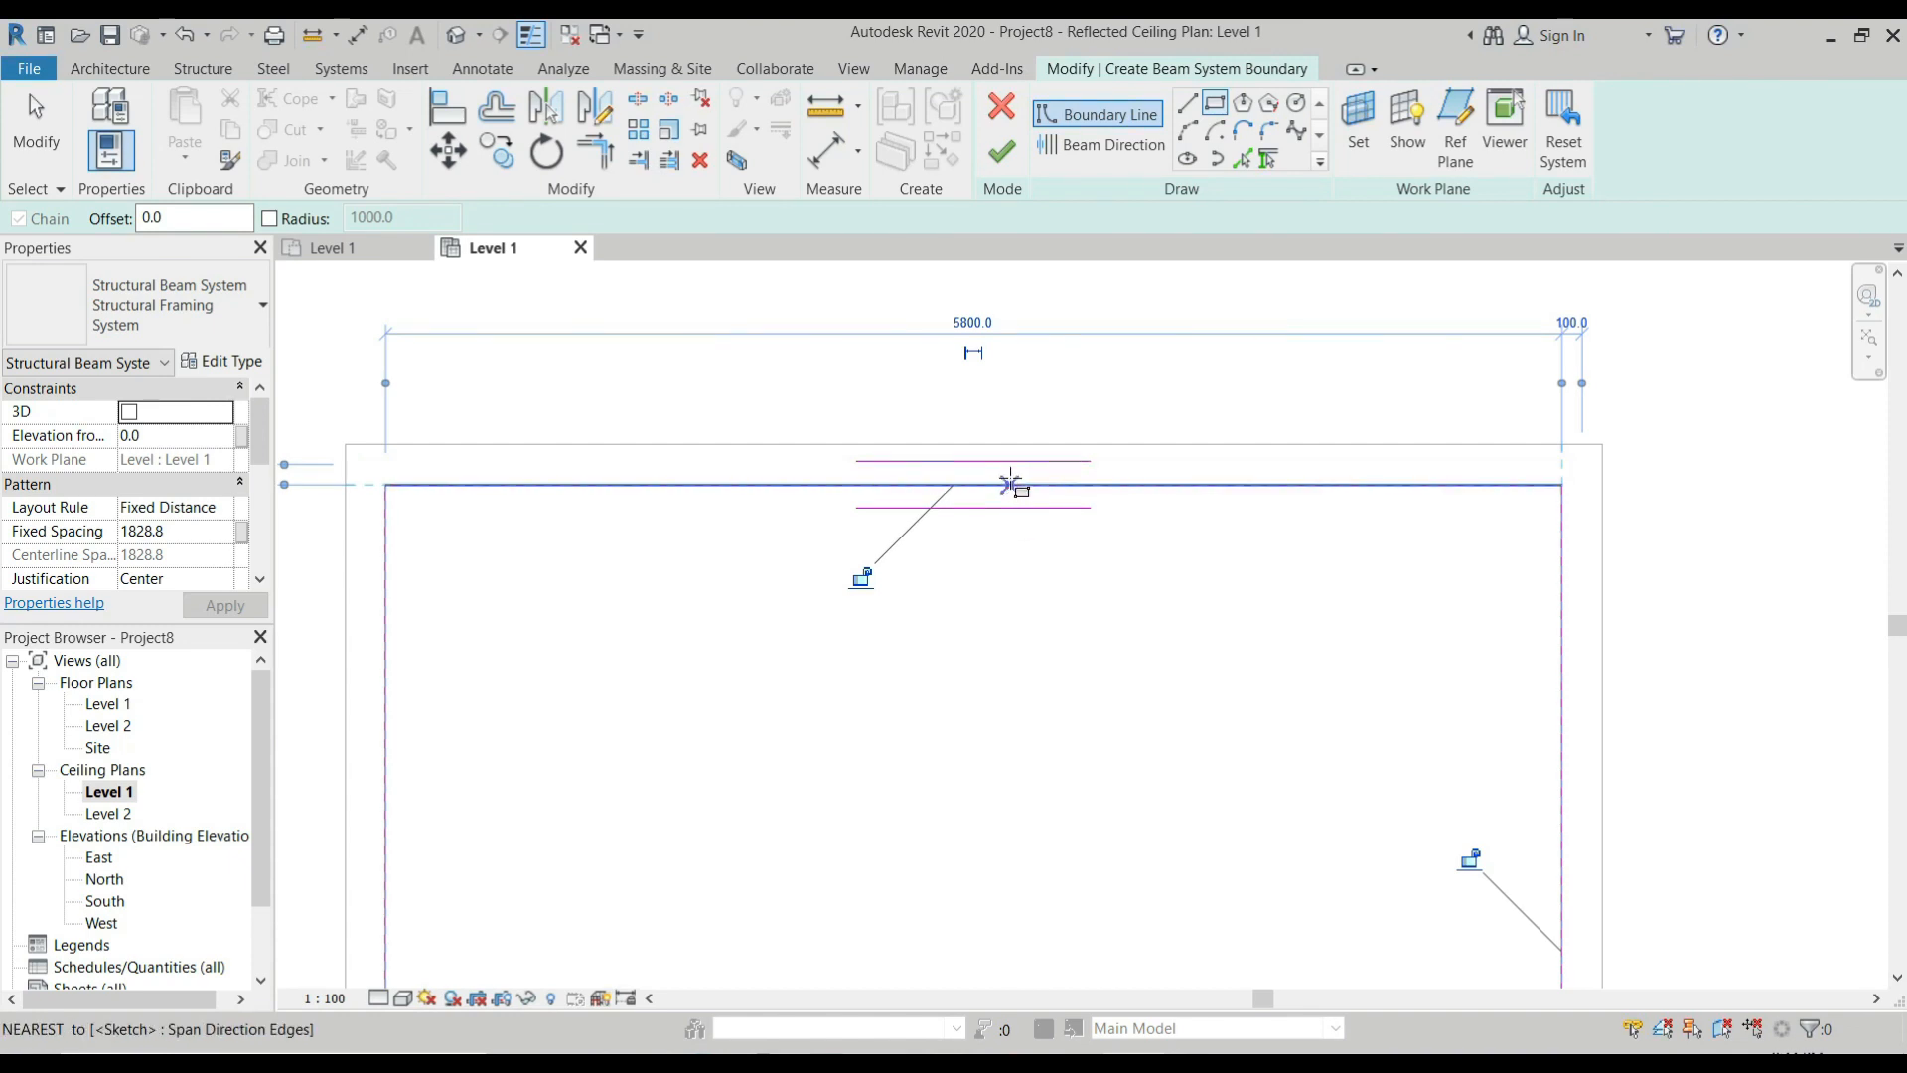
{"action": "scroll", "coordinate": [1010, 484], "scroll_direction": "down", "scroll_amount": 2}
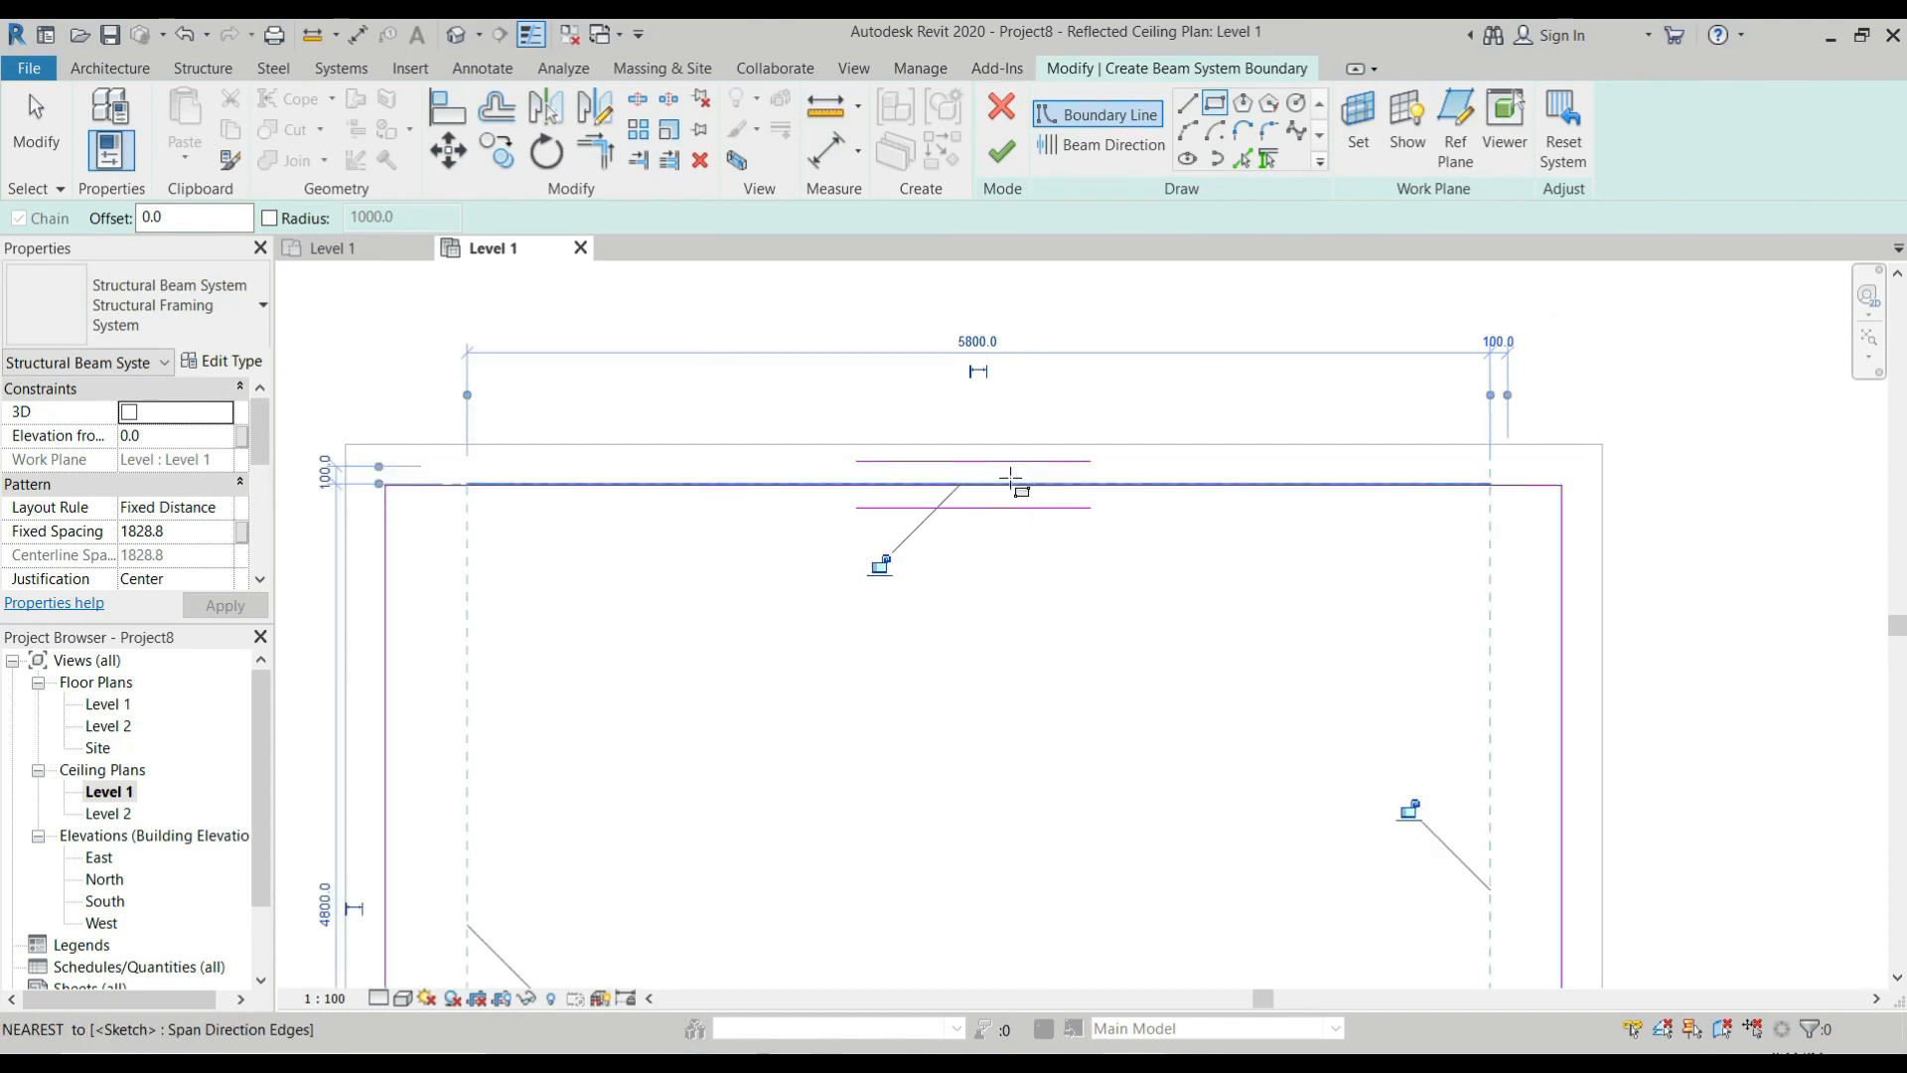
Set the beam direction with a vertical line across the boundary, about 1500 mm from its right edge.
{"action": "left_click", "coordinate": [1096, 149]}
{"action": "scroll", "coordinate": [1094, 515], "scroll_direction": "down", "scroll_amount": 2}
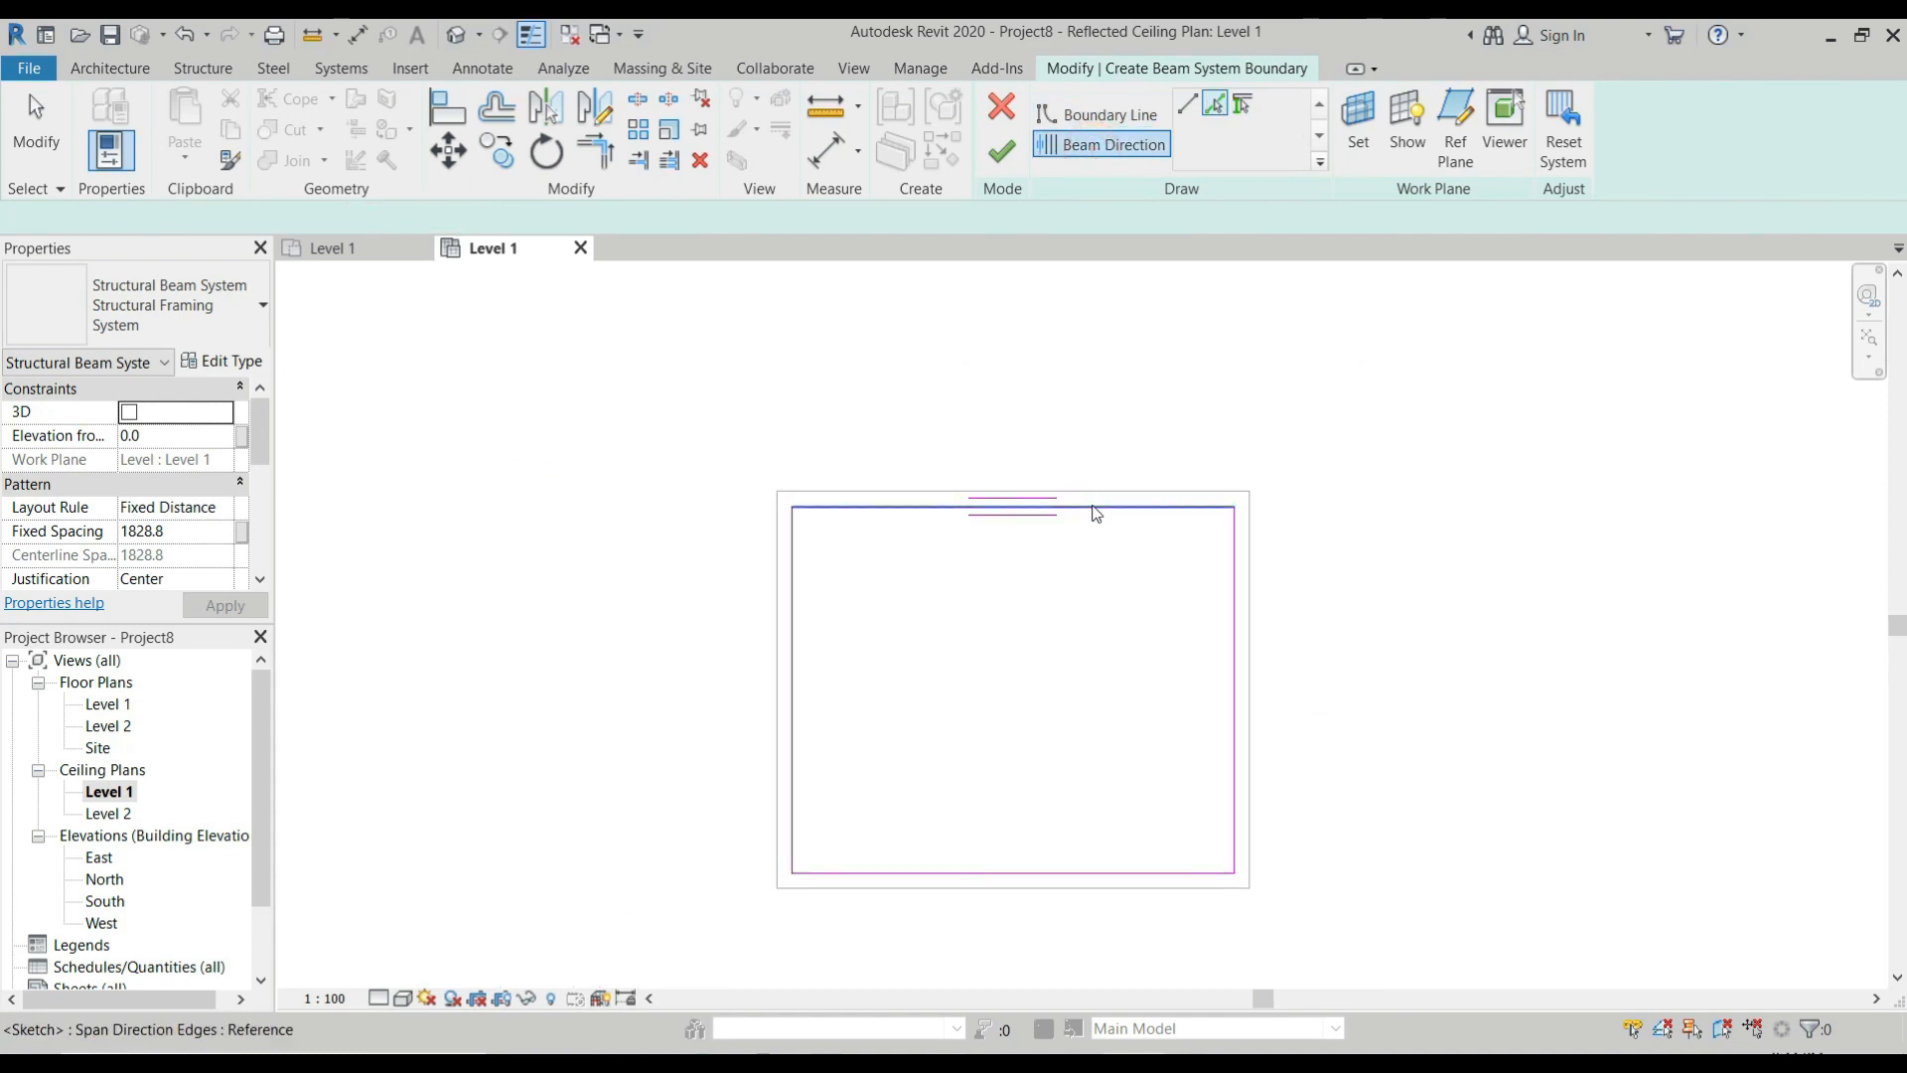
{"action": "left_click", "coordinate": [1189, 105]}
{"action": "left_click", "coordinate": [1120, 506]}
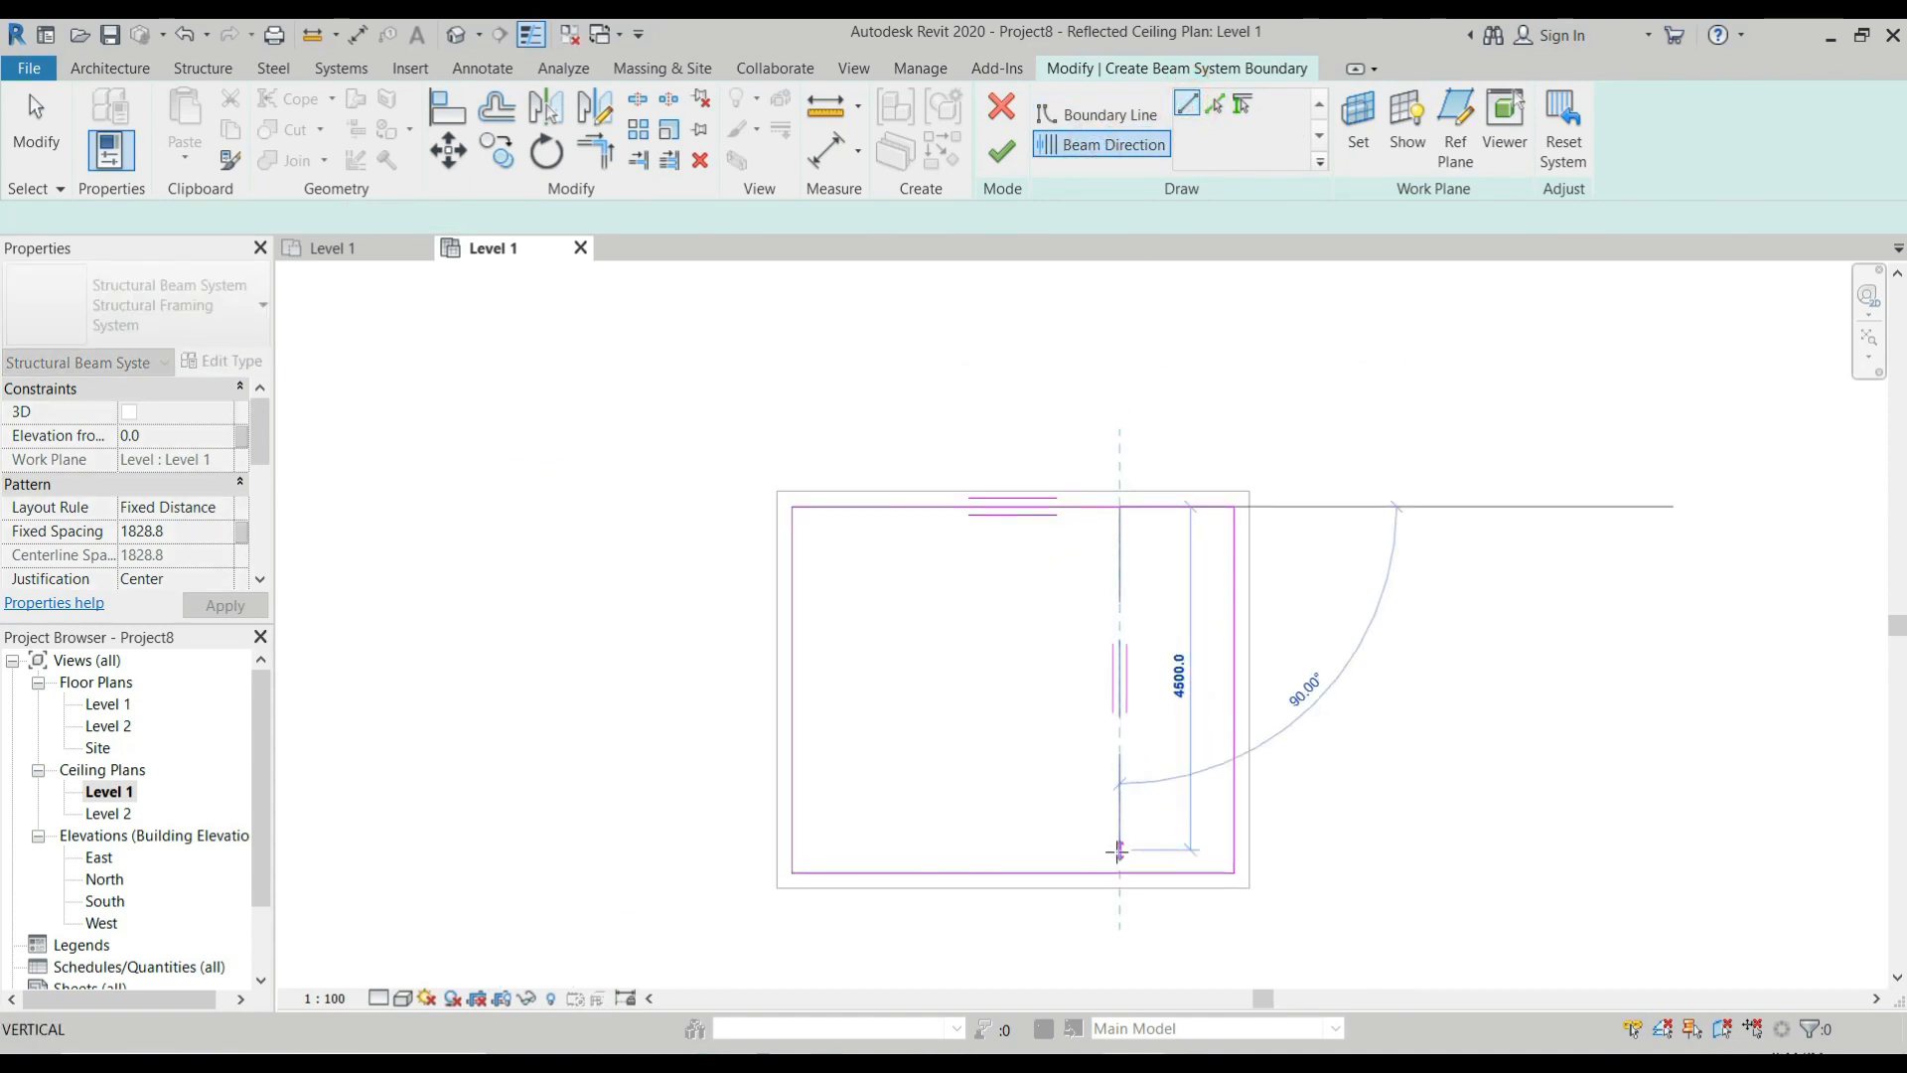
{"action": "left_click", "coordinate": [1117, 852]}
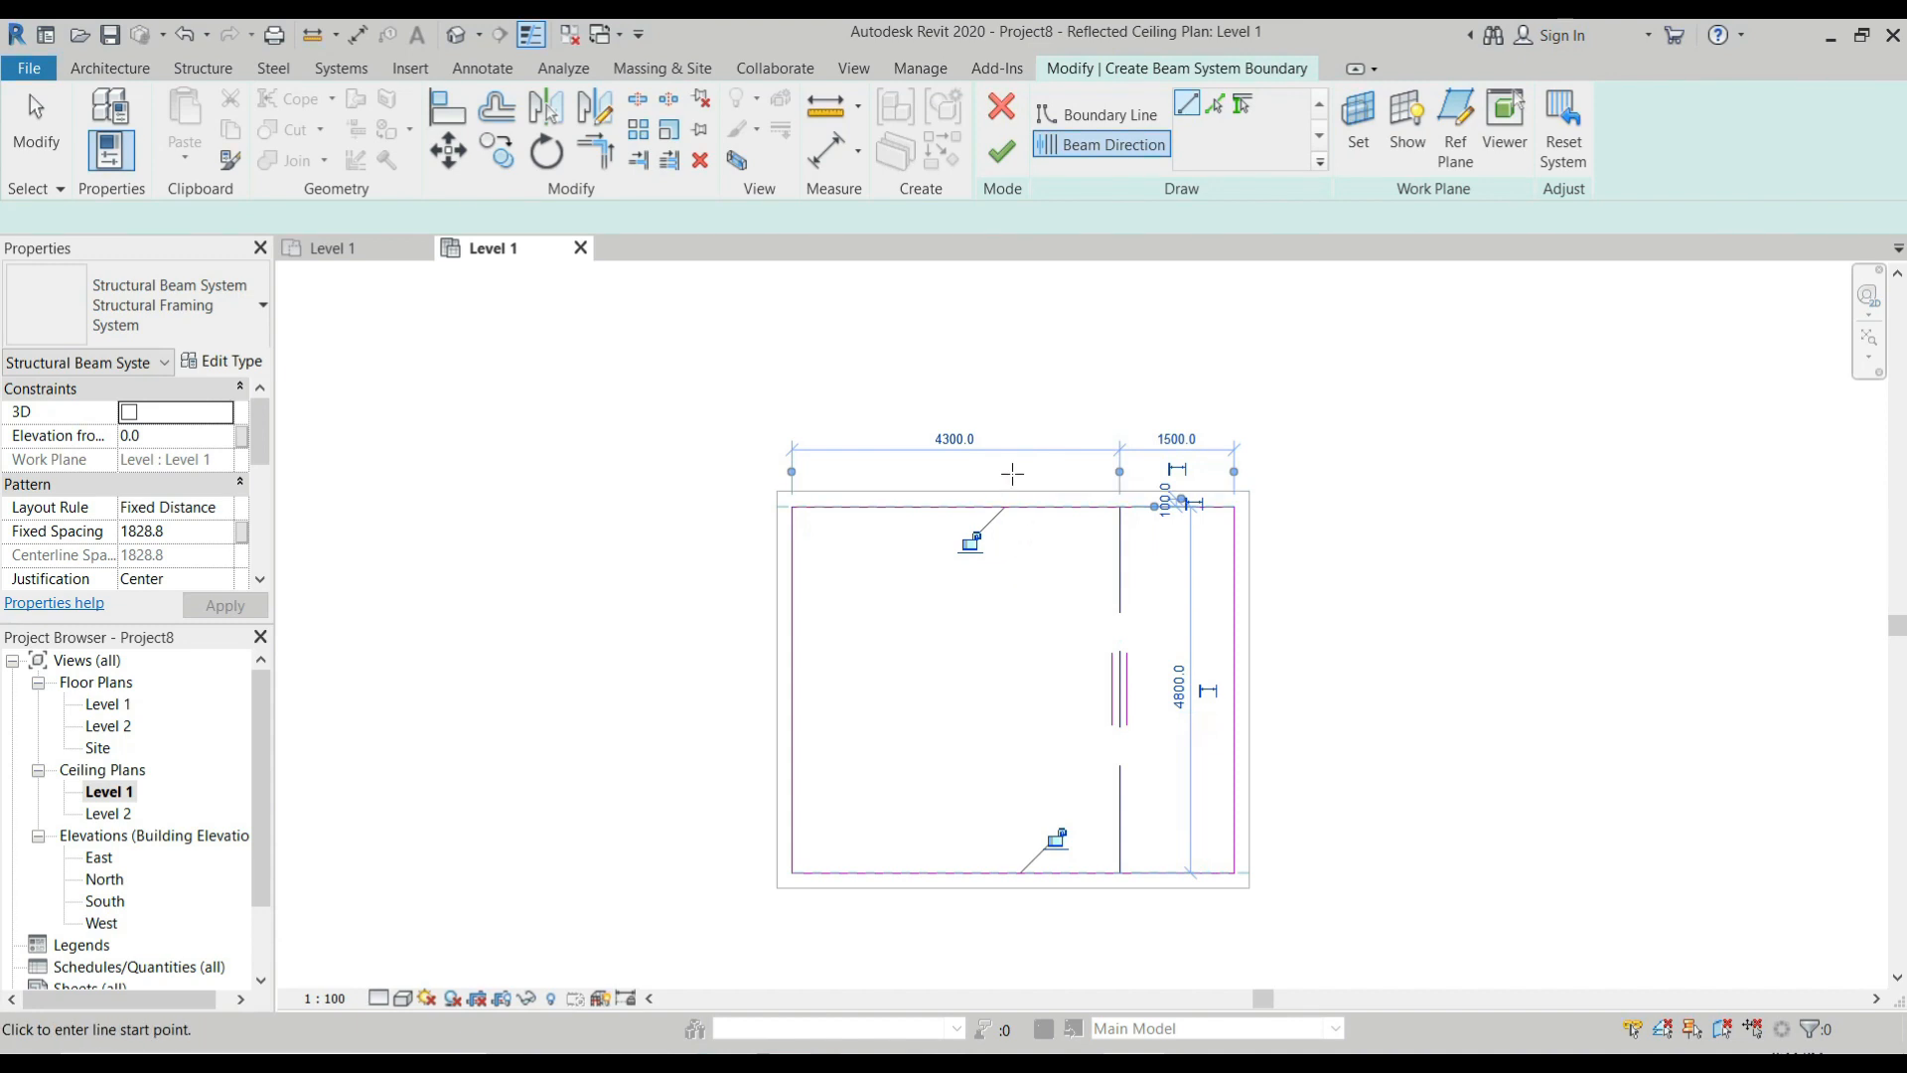
Finish the beam system sketch and open the 3D view to inspect the timber beams beneath the walls.
{"action": "left_click", "coordinate": [1001, 144]}
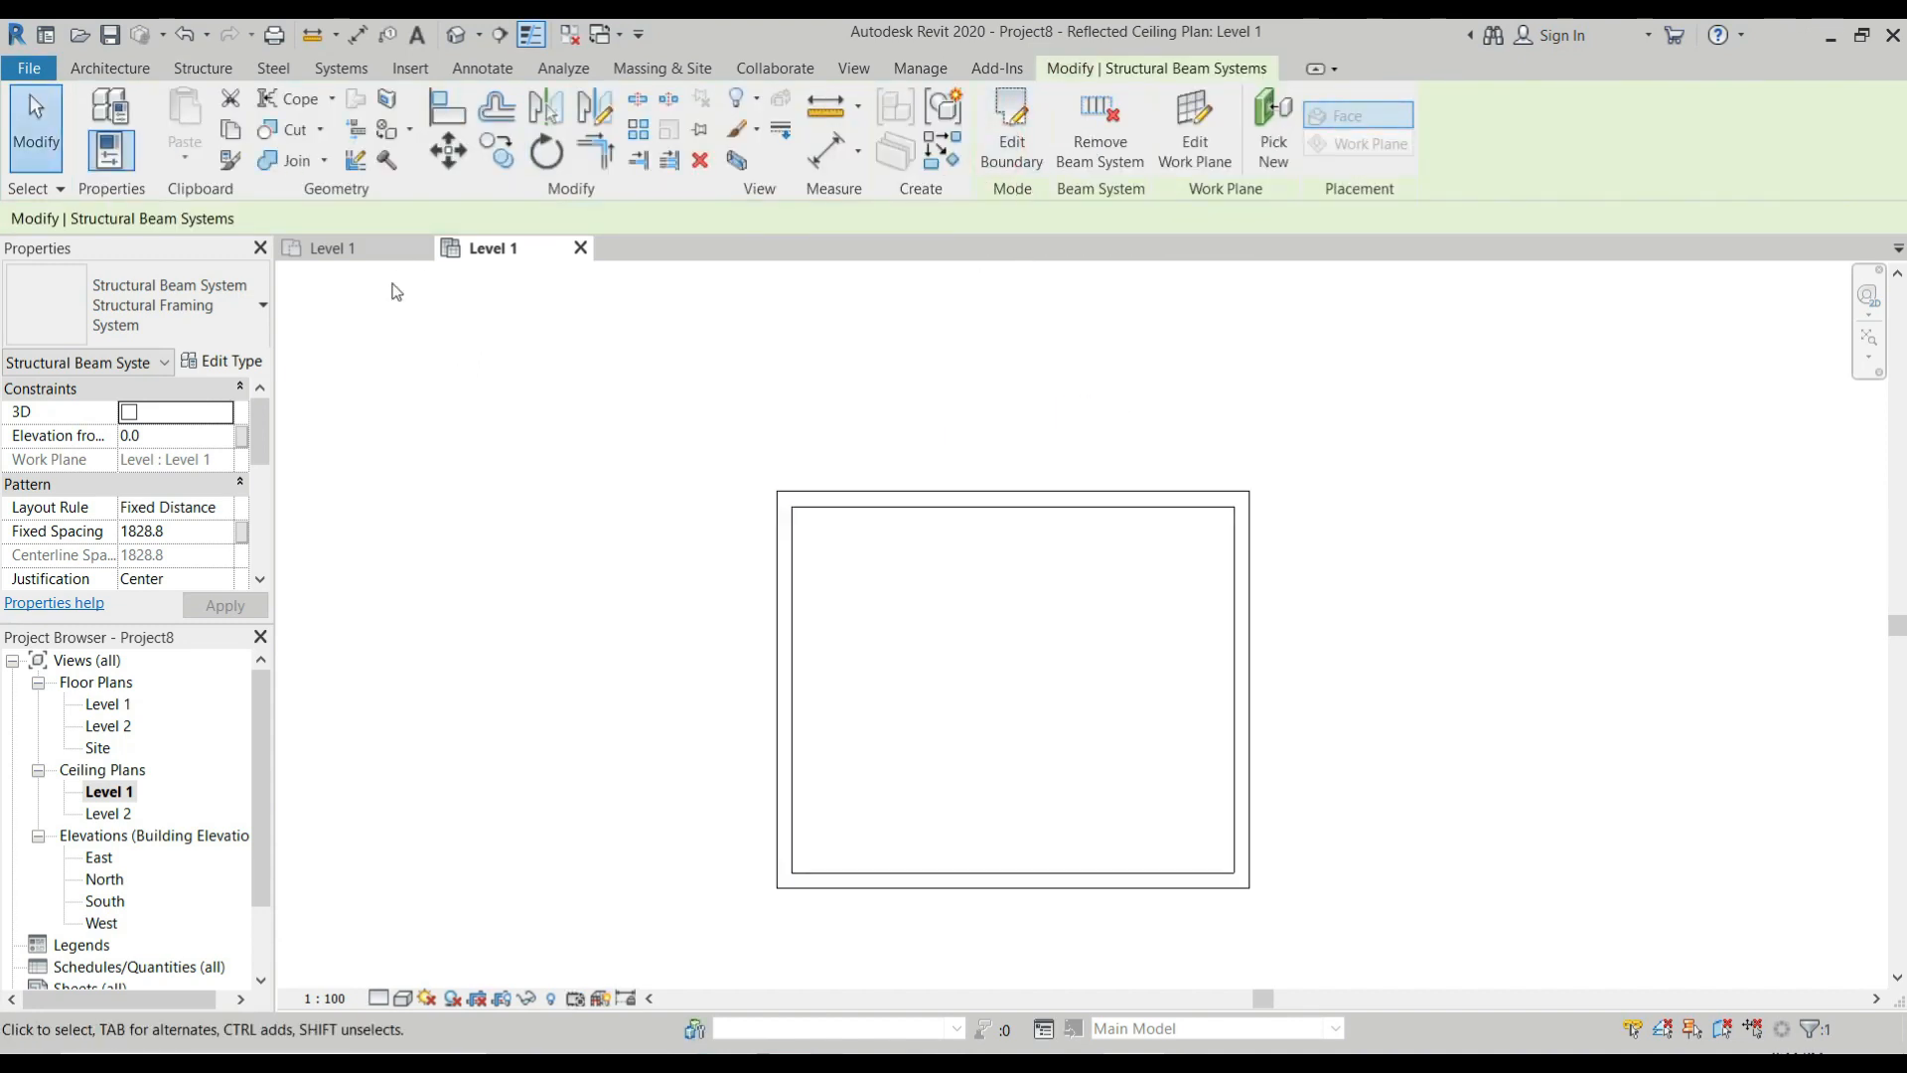
{"action": "left_click", "coordinate": [463, 36]}
{"action": "scroll", "coordinate": [1048, 493], "scroll_direction": "up", "scroll_amount": 3}
{"action": "scroll", "coordinate": [996, 554], "scroll_direction": "down", "scroll_amount": 5}
{"action": "scroll", "coordinate": [978, 623], "scroll_direction": "up", "scroll_amount": 5}
{"action": "middle_click_drag", "start_coordinate": [978, 623], "coordinate": [1051, 394], "text": "shift"}
{"action": "scroll", "coordinate": [1006, 562], "scroll_direction": "up", "scroll_amount": 5}
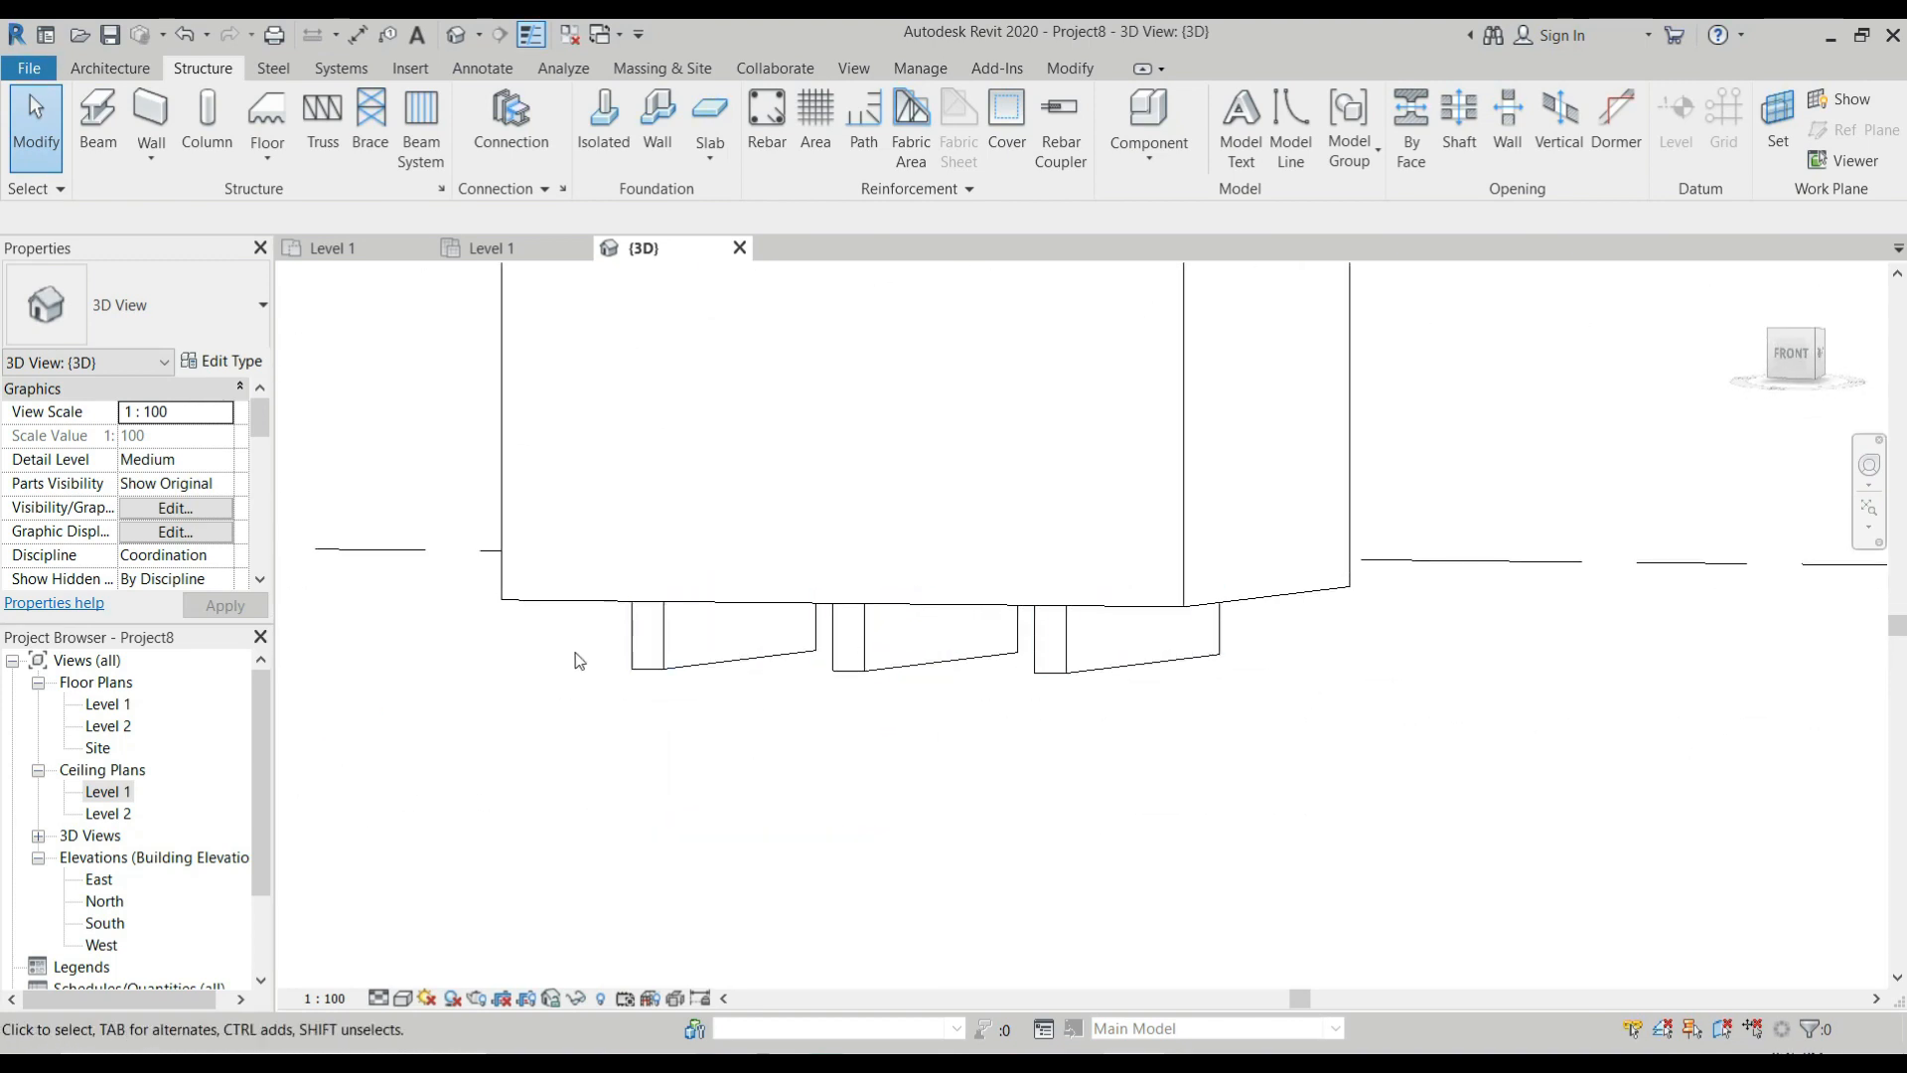
{"action": "scroll", "coordinate": [899, 659], "scroll_direction": "down", "scroll_amount": 3}
{"action": "left_click", "coordinate": [960, 662]}
{"action": "key", "text": "Escape"}
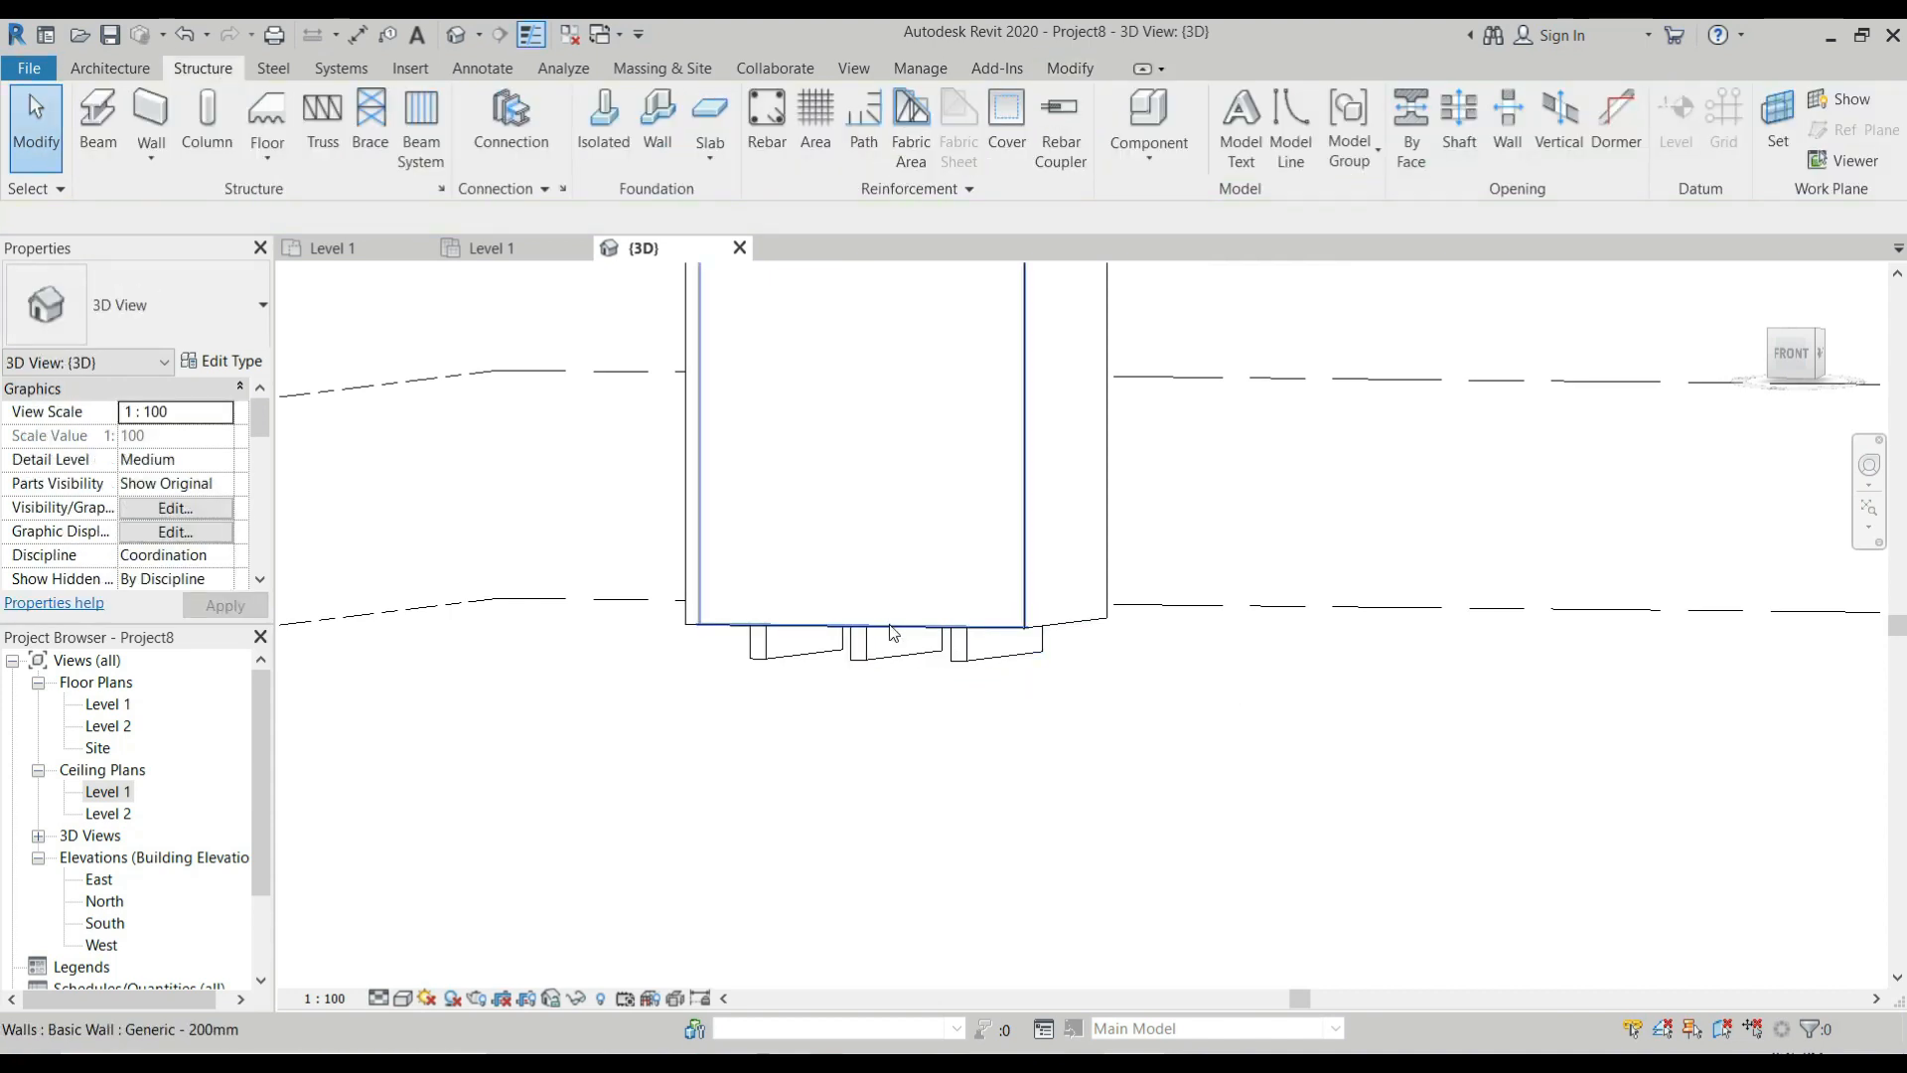
Select the four room walls and constrain their tops up to Level 2.
{"action": "left_click", "coordinate": [872, 646]}
{"action": "scroll", "coordinate": [851, 617], "scroll_direction": "down", "scroll_amount": 4}
{"action": "key", "text": "Escape"}
{"action": "scroll", "coordinate": [898, 489], "scroll_direction": "up", "scroll_amount": 3}
{"action": "left_click_drag", "start_coordinate": [970, 462], "coordinate": [680, 469]}
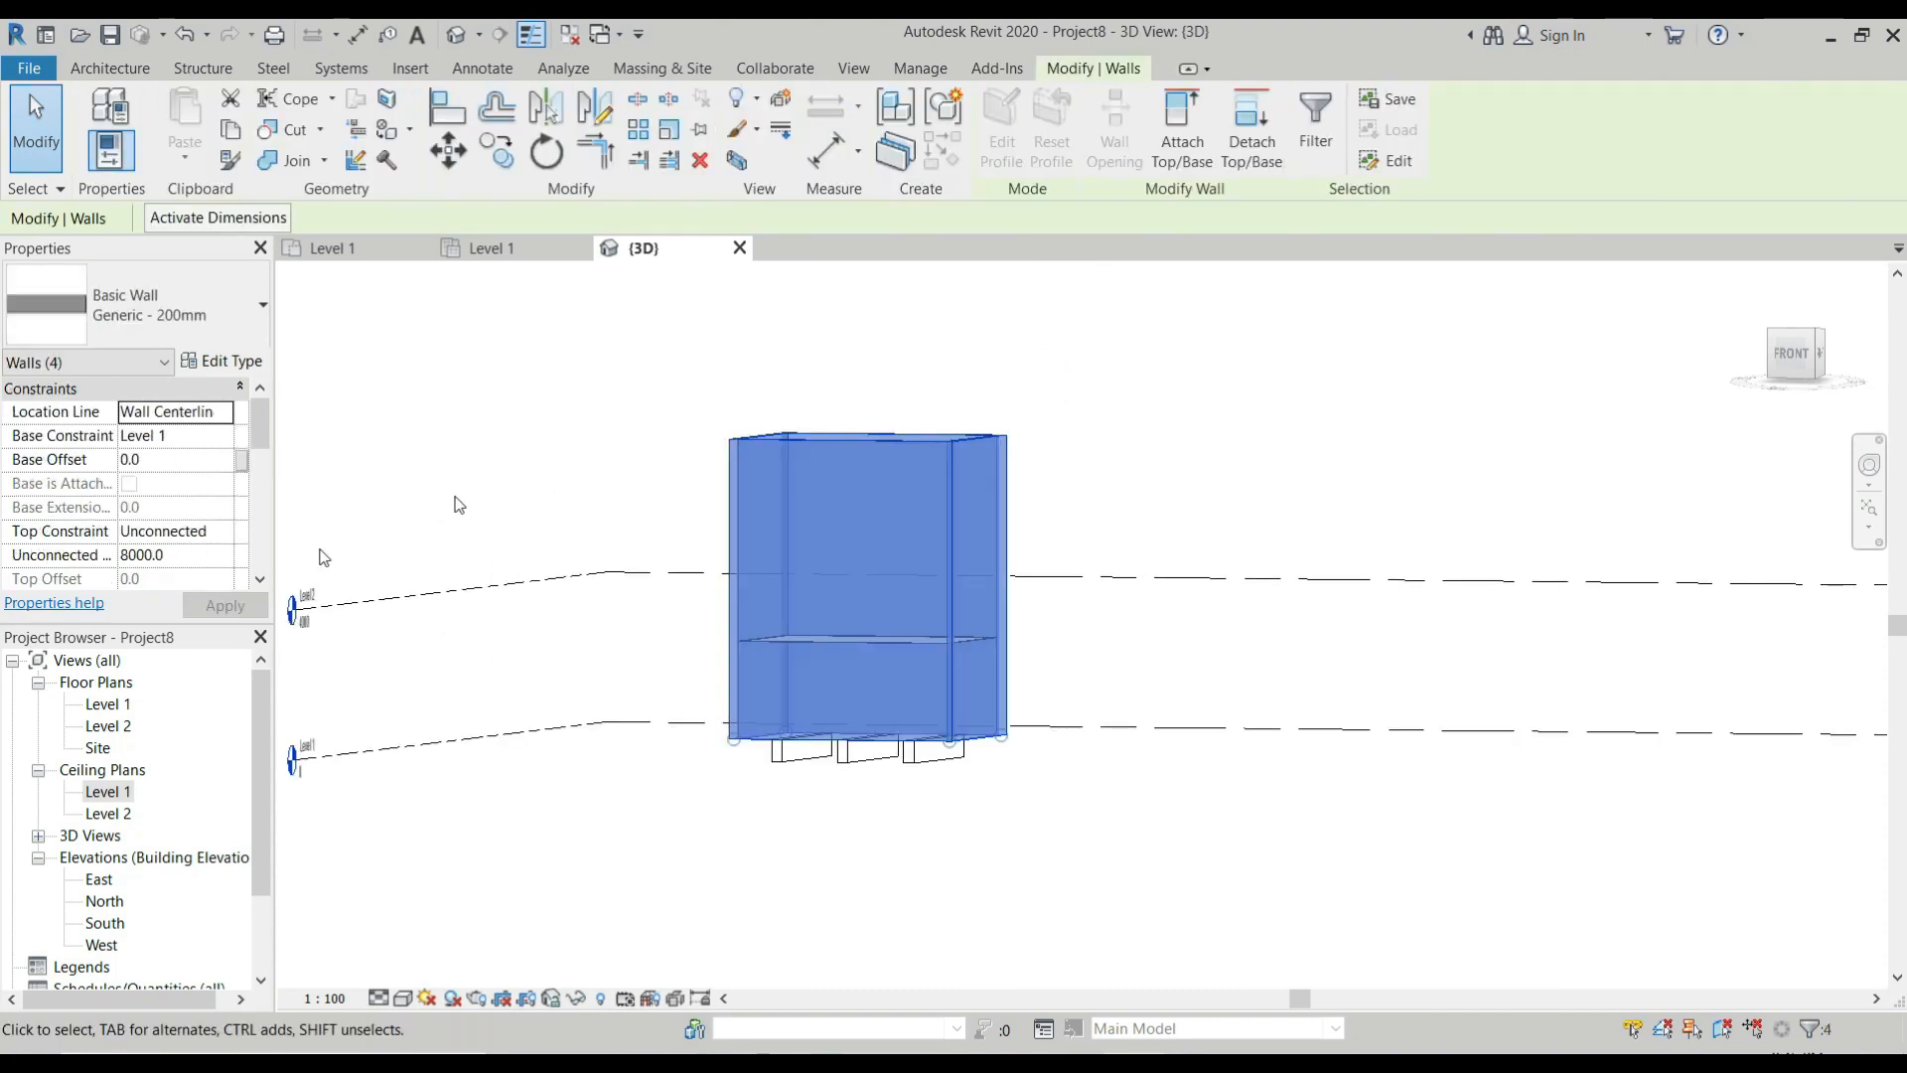
{"action": "left_click", "coordinate": [224, 533]}
{"action": "left_click", "coordinate": [185, 595]}
{"action": "left_click", "coordinate": [226, 605]}
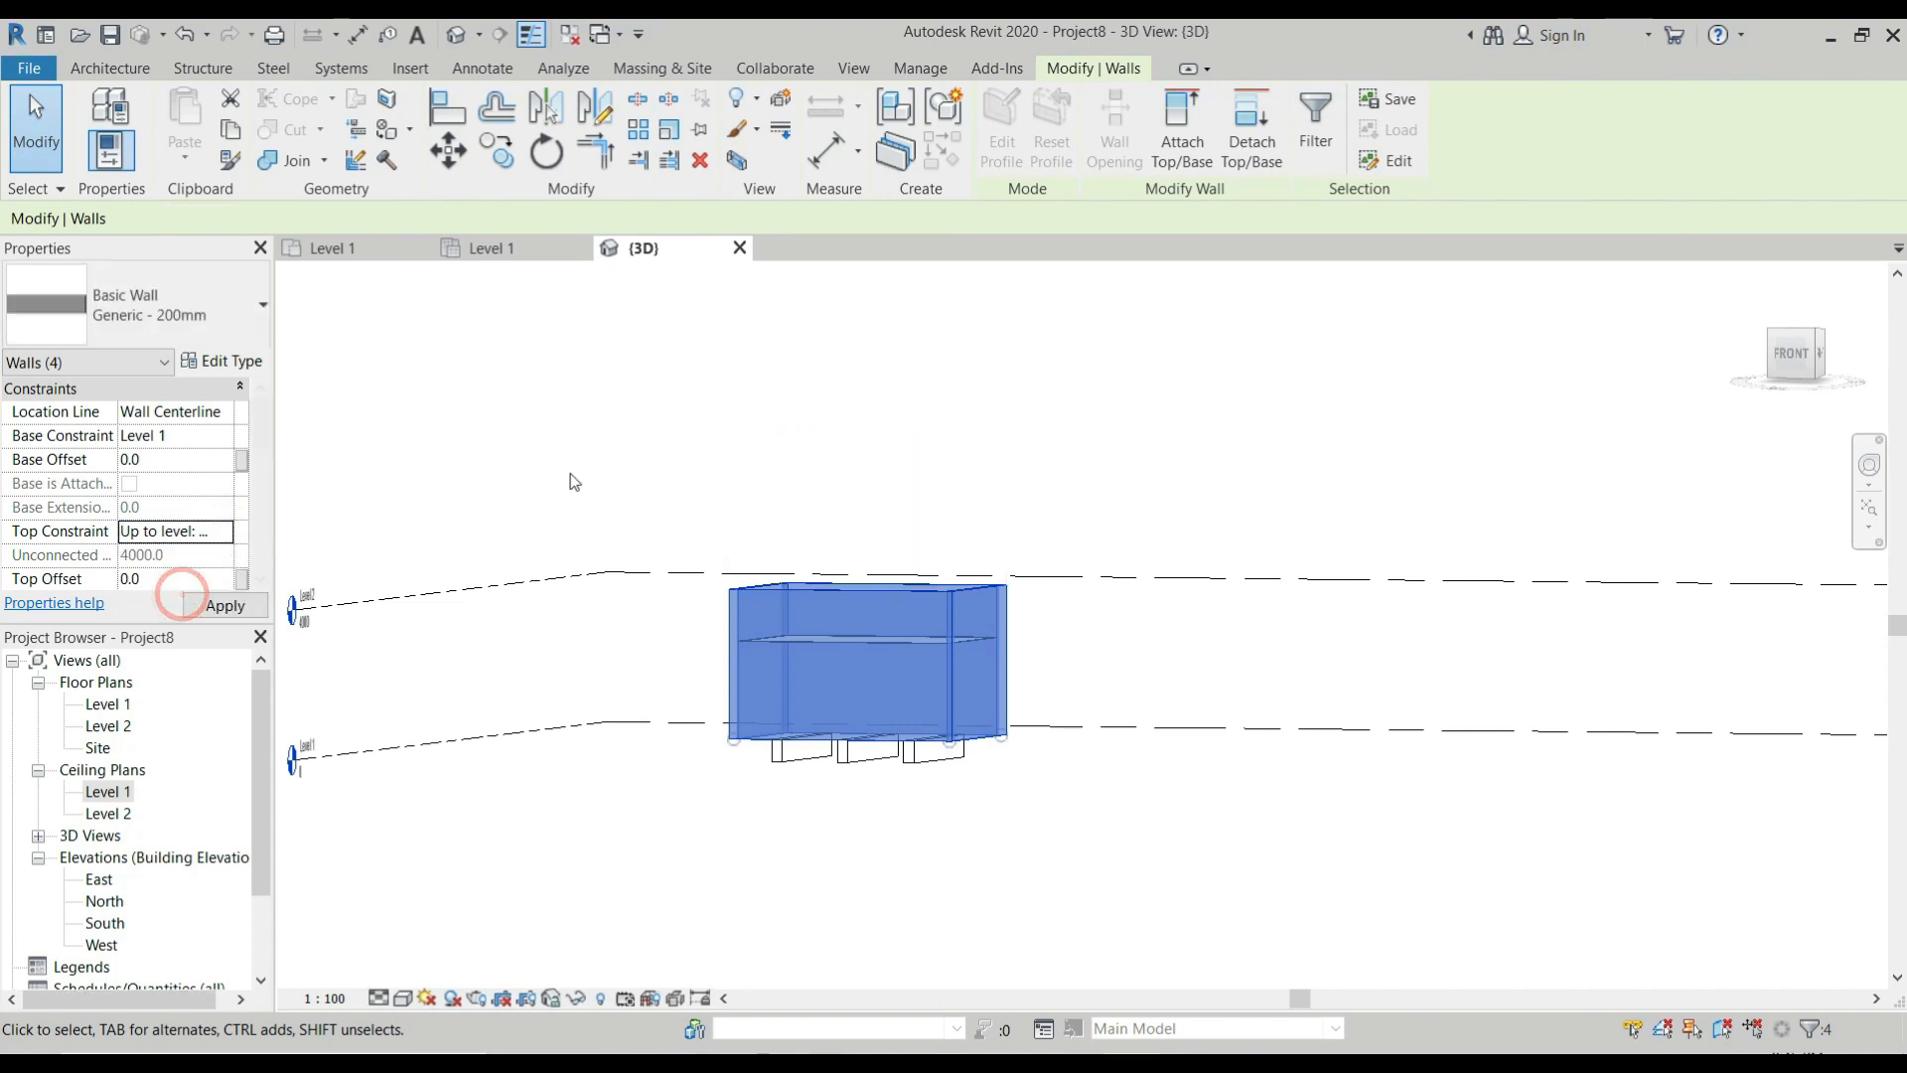
{"action": "left_click", "coordinate": [566, 468]}
{"action": "scroll", "coordinate": [941, 779], "scroll_direction": "up", "scroll_amount": 2}
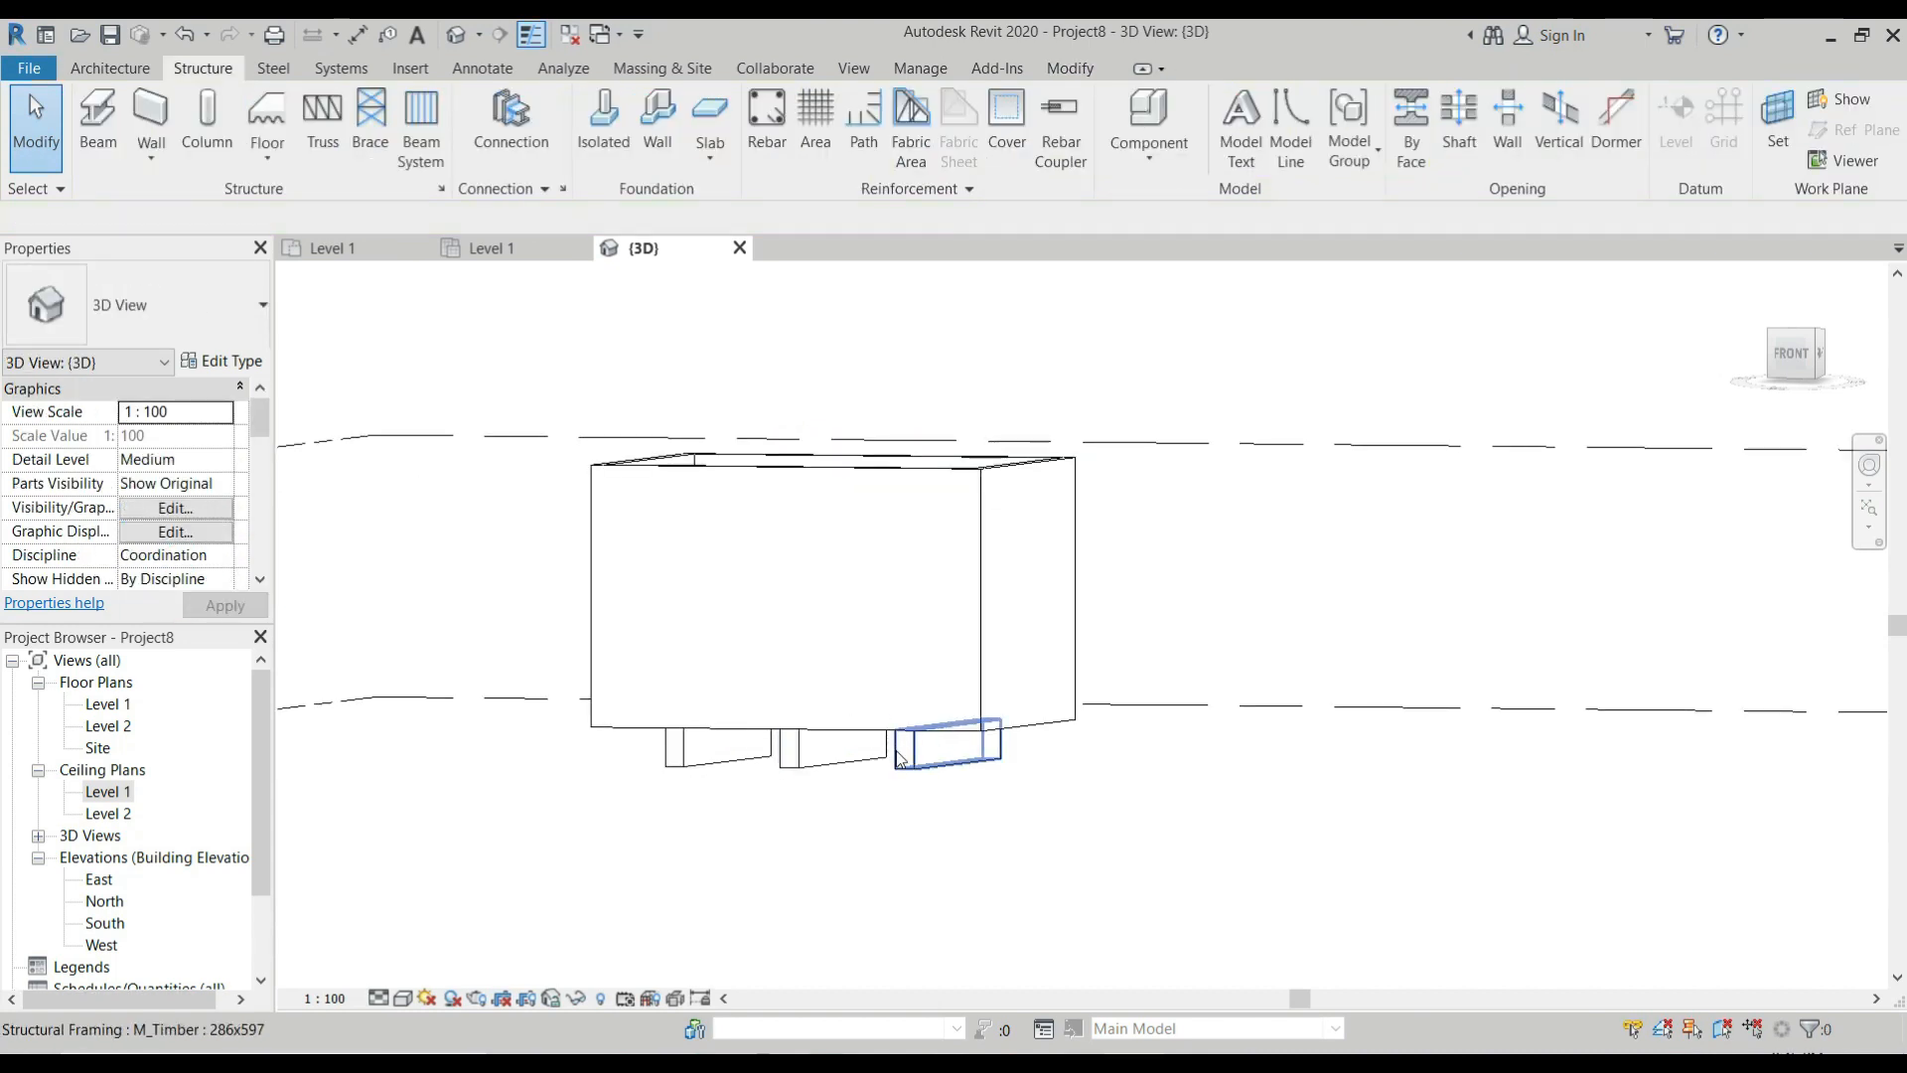
Select the beam system, review its pattern properties, and switch the 3D view to the Shaded visual style.
{"action": "left_click", "coordinate": [834, 738]}
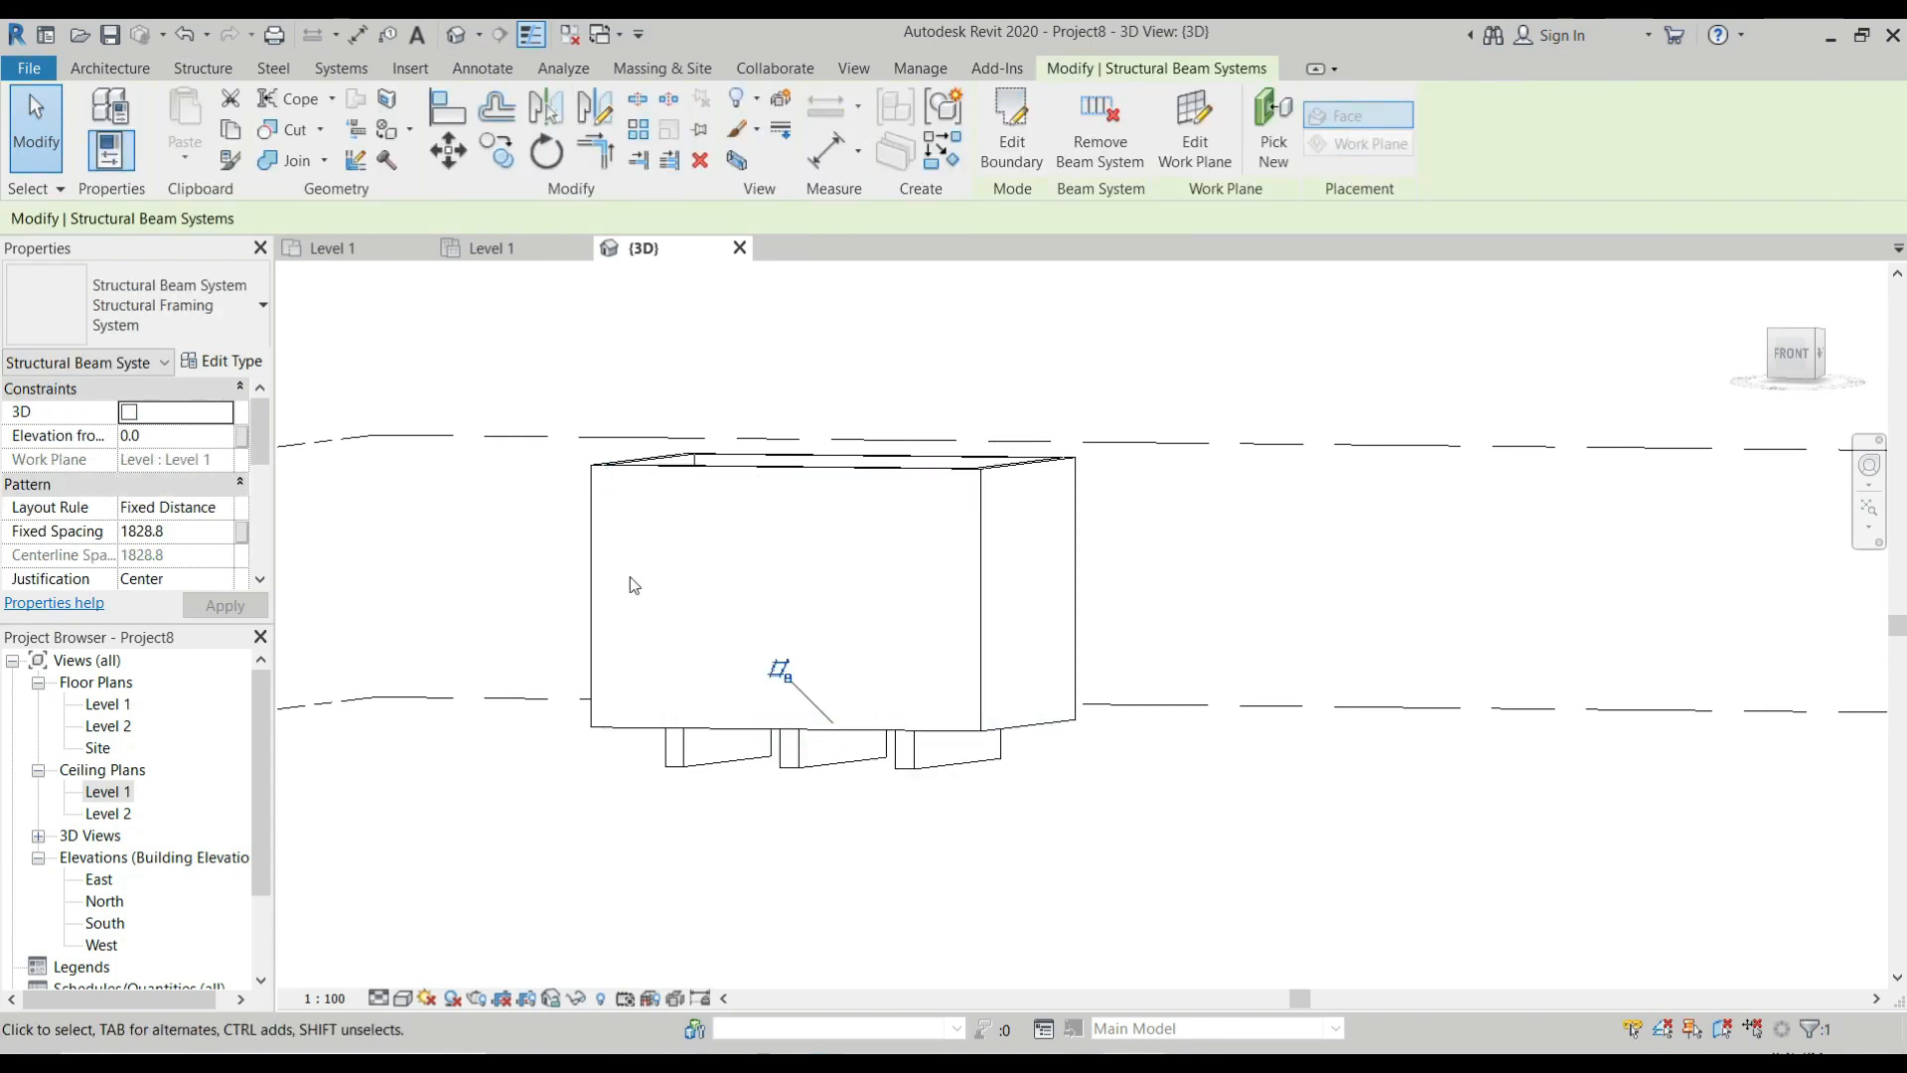
{"action": "scroll", "coordinate": [159, 467], "scroll_direction": "down", "scroll_amount": 4}
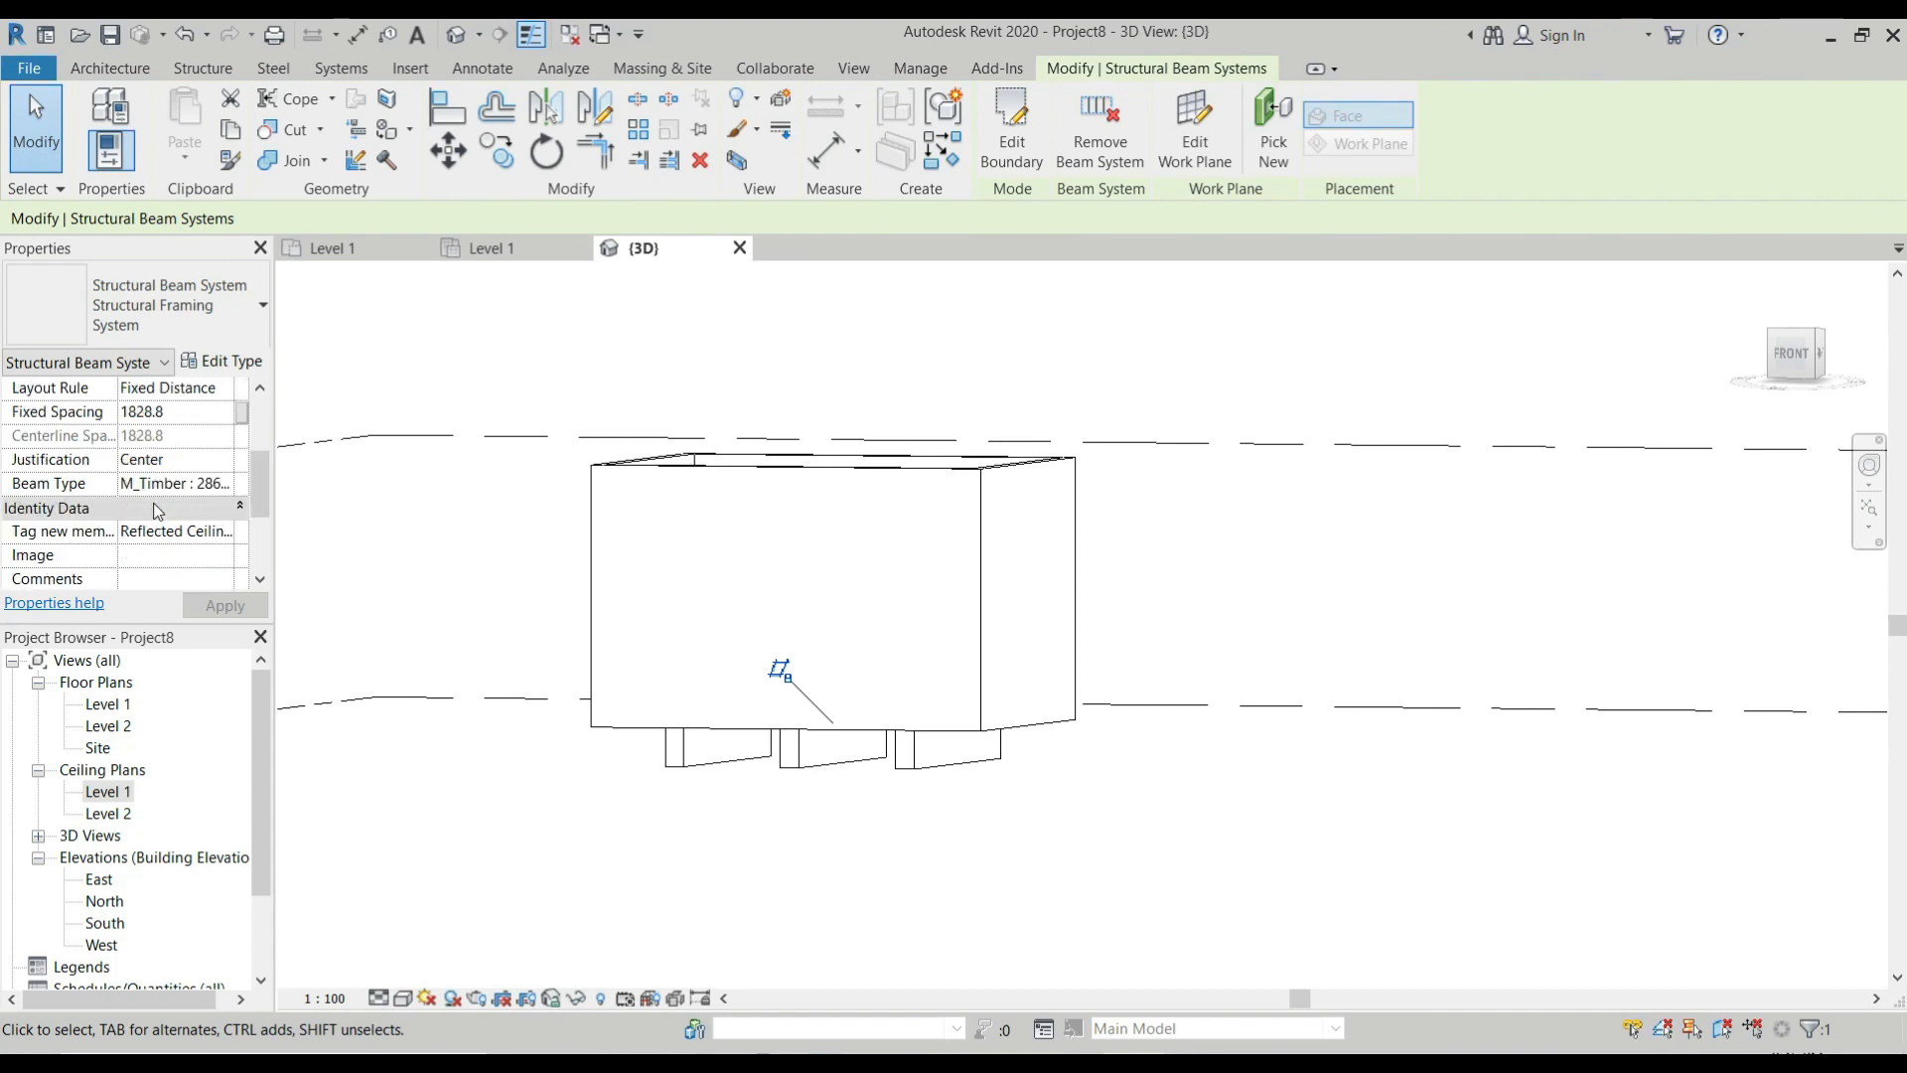
{"action": "scroll", "coordinate": [161, 510], "scroll_direction": "up", "scroll_amount": 3}
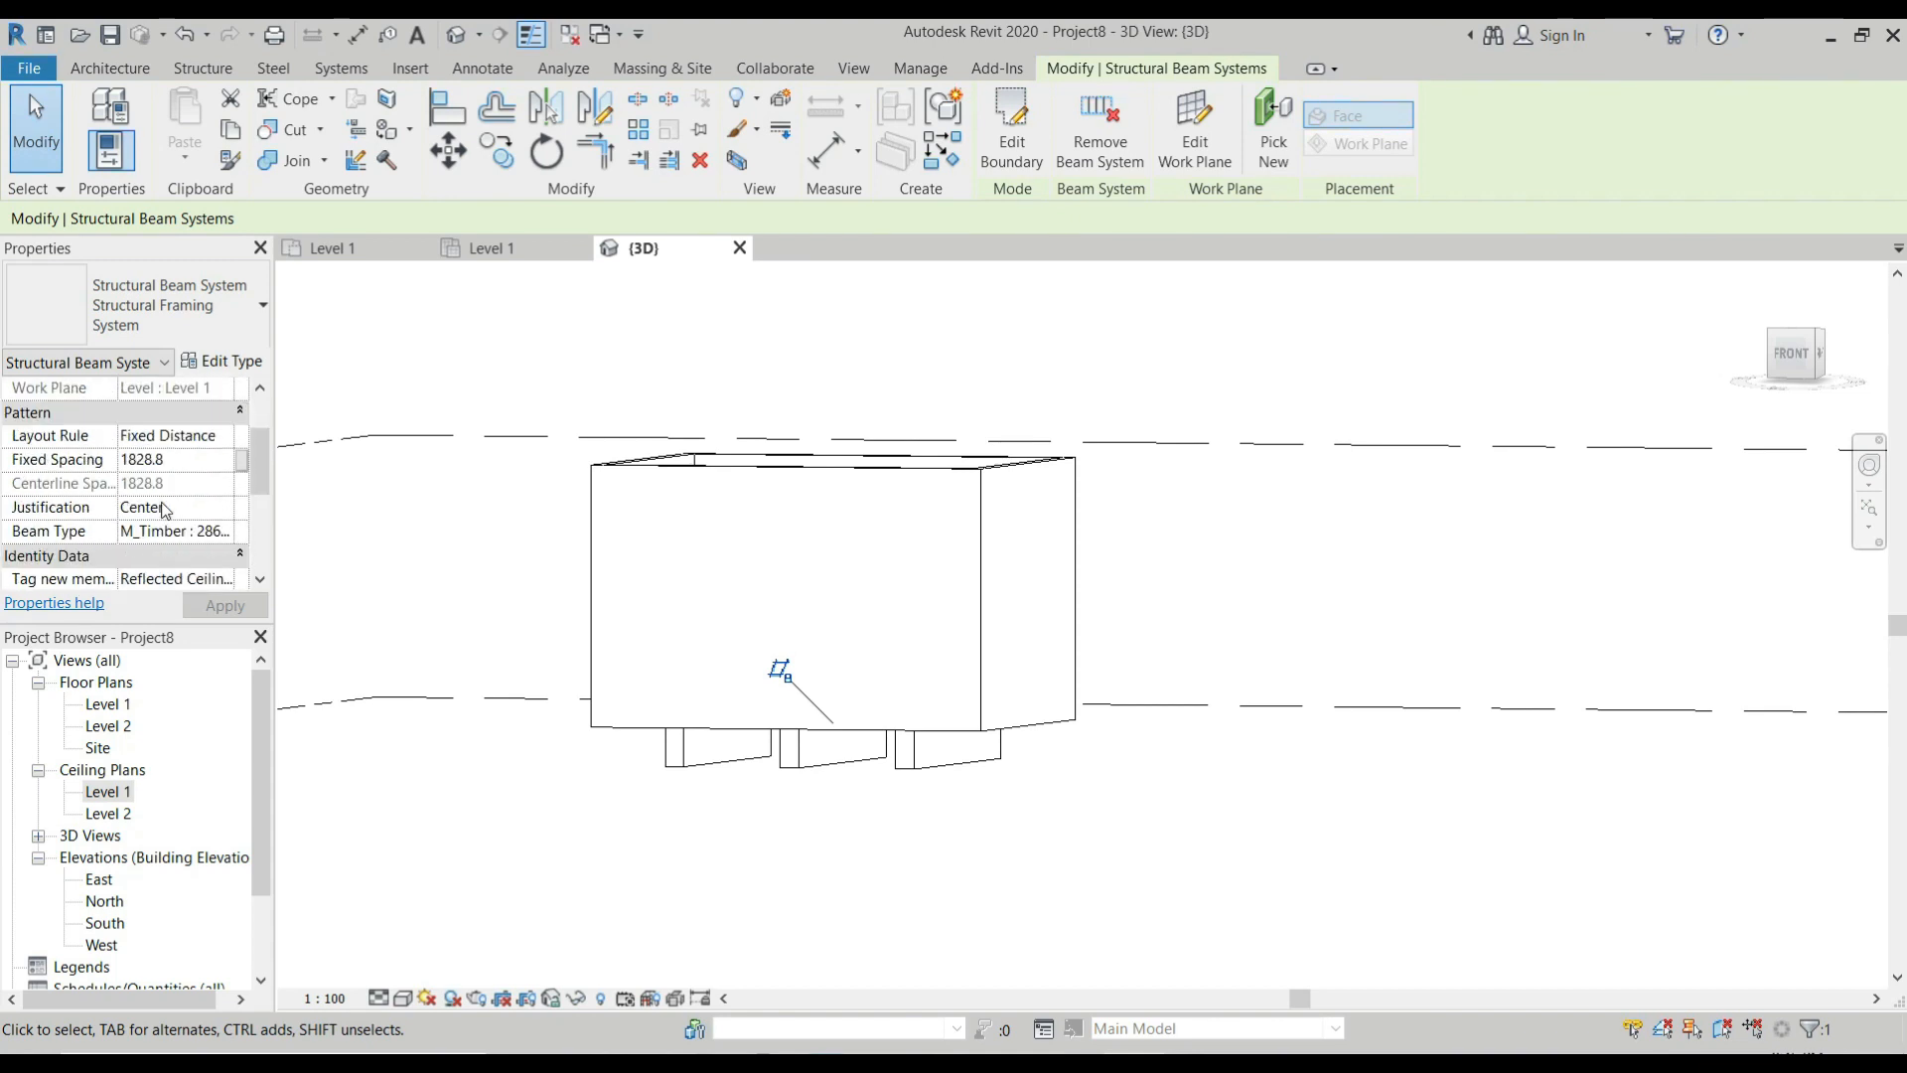
{"action": "scroll", "coordinate": [165, 511], "scroll_direction": "up", "scroll_amount": 2}
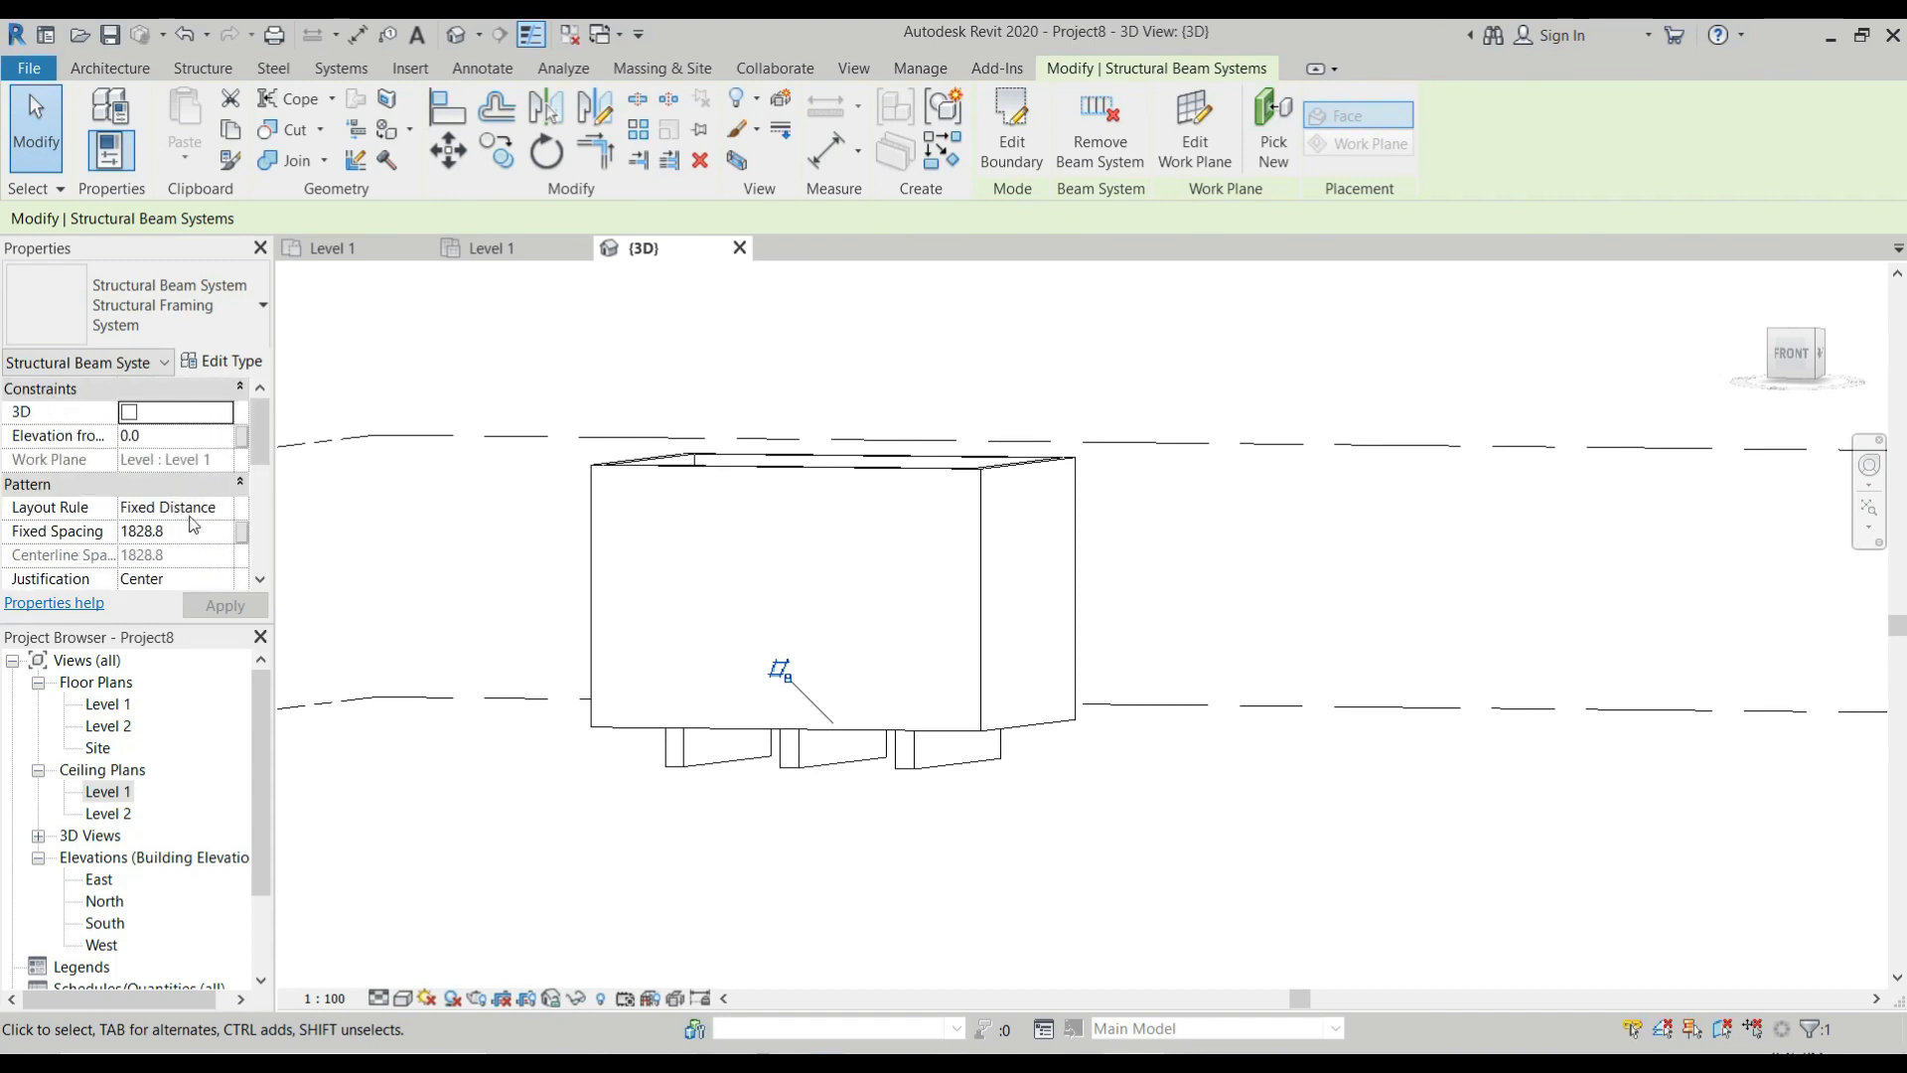
{"action": "left_click", "coordinate": [406, 1005]}
{"action": "left_click", "coordinate": [467, 900]}
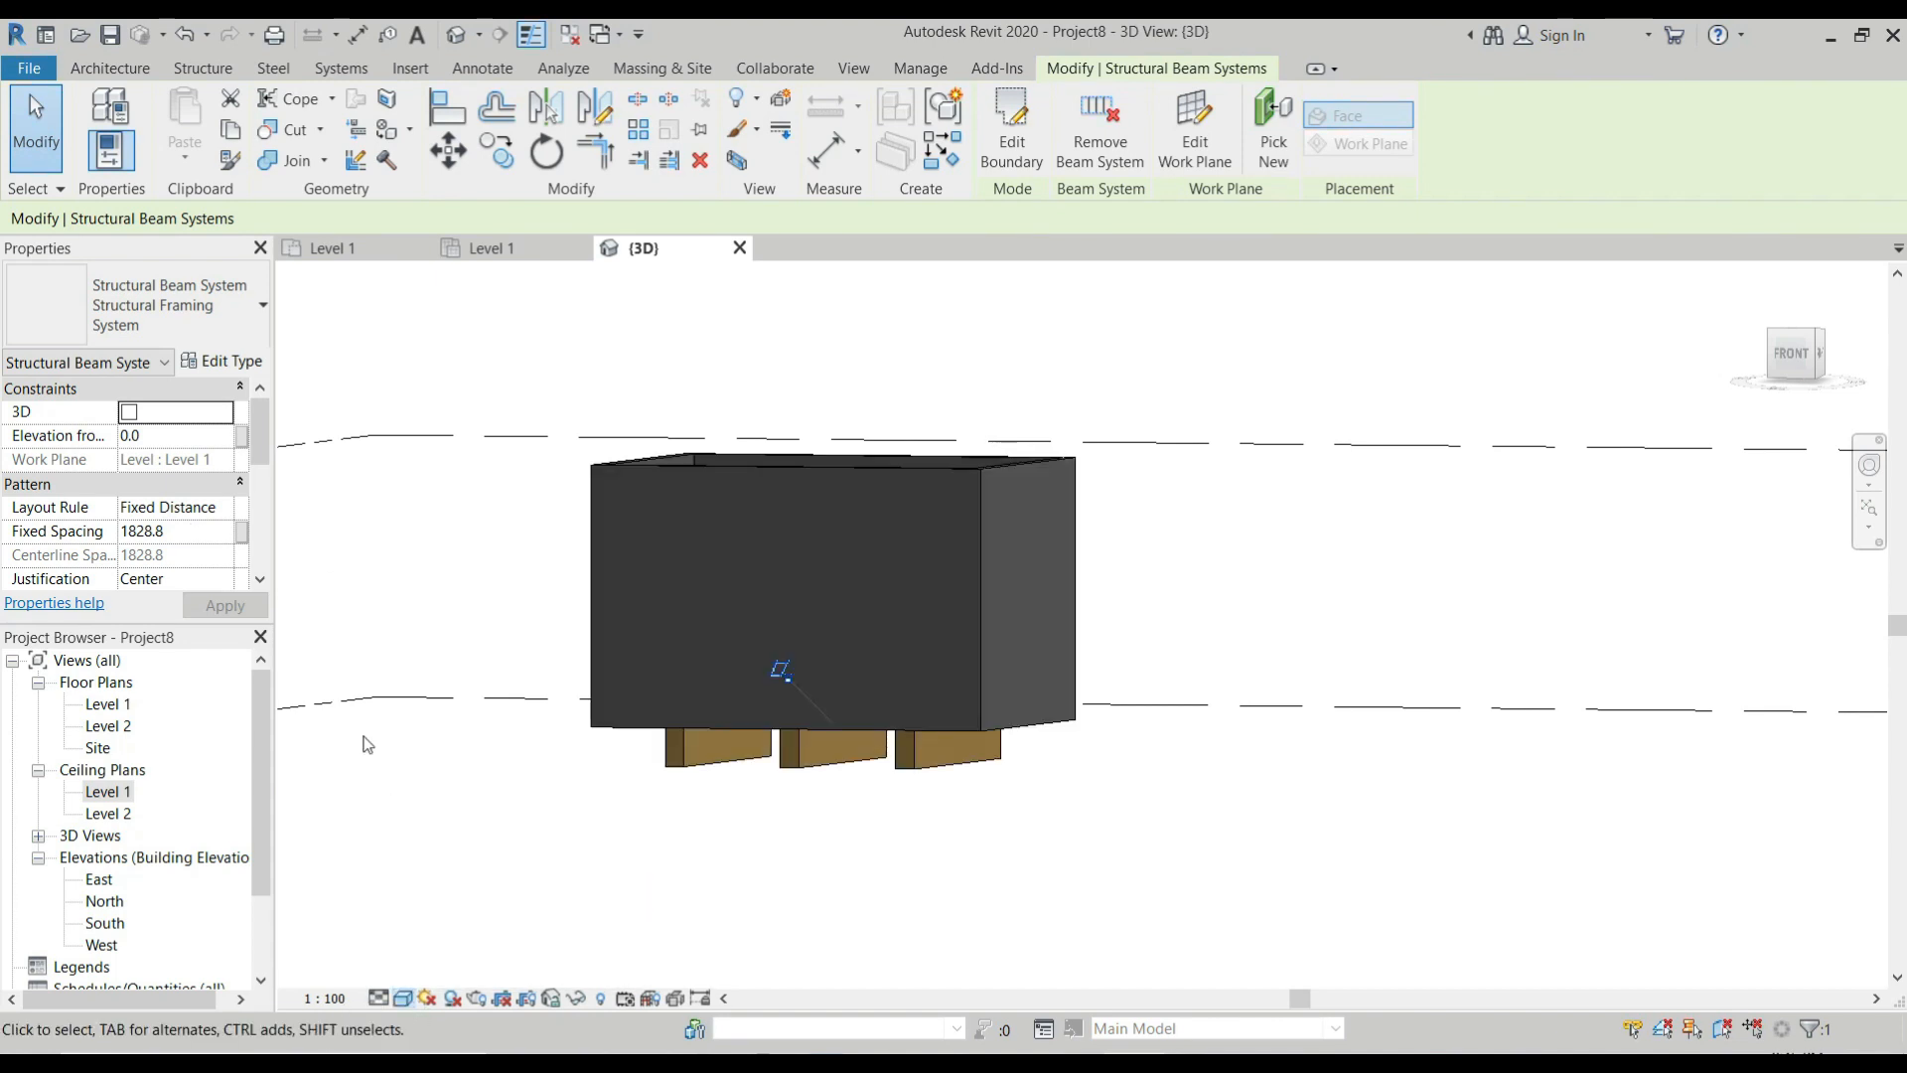
Set the beam system's fixed spacing to 600 mm.
{"action": "scroll", "coordinate": [159, 497], "scroll_direction": "down", "scroll_amount": 4}
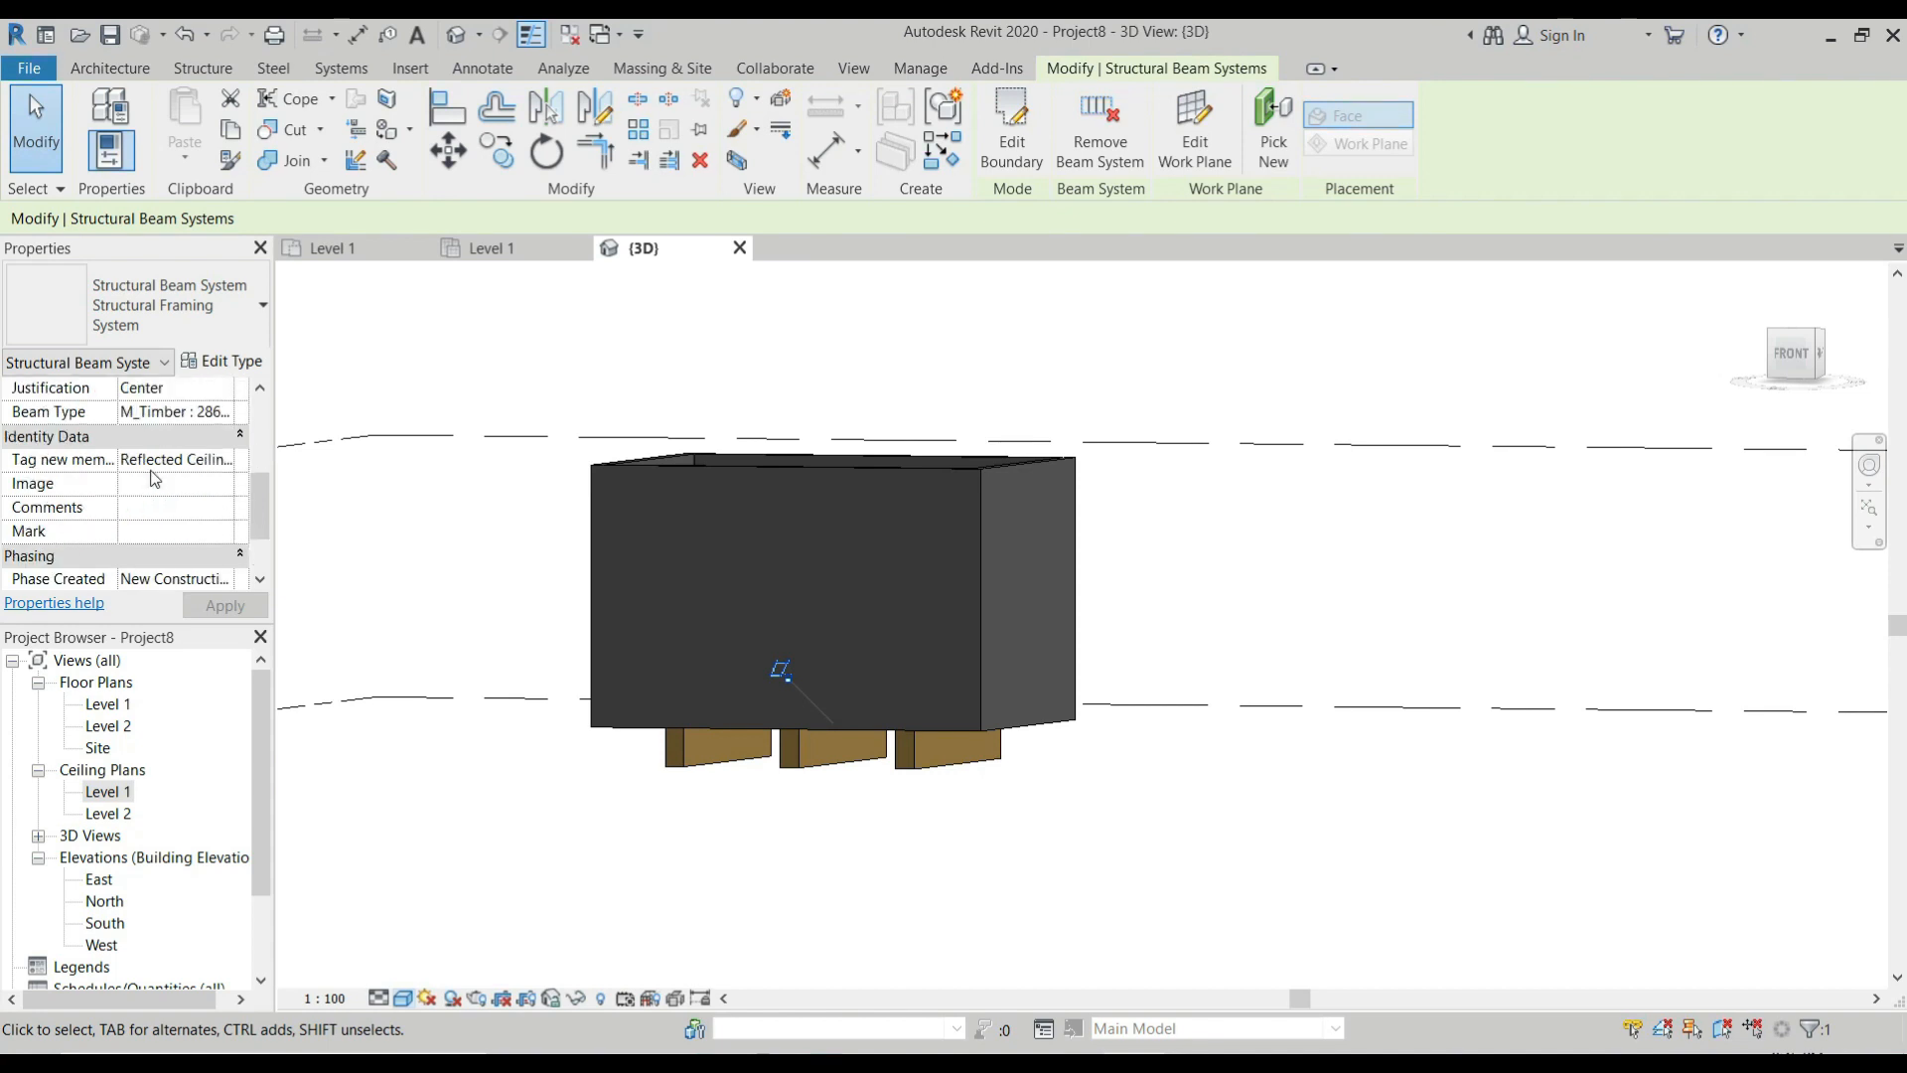
{"action": "scroll", "coordinate": [188, 518], "scroll_direction": "down", "scroll_amount": 1}
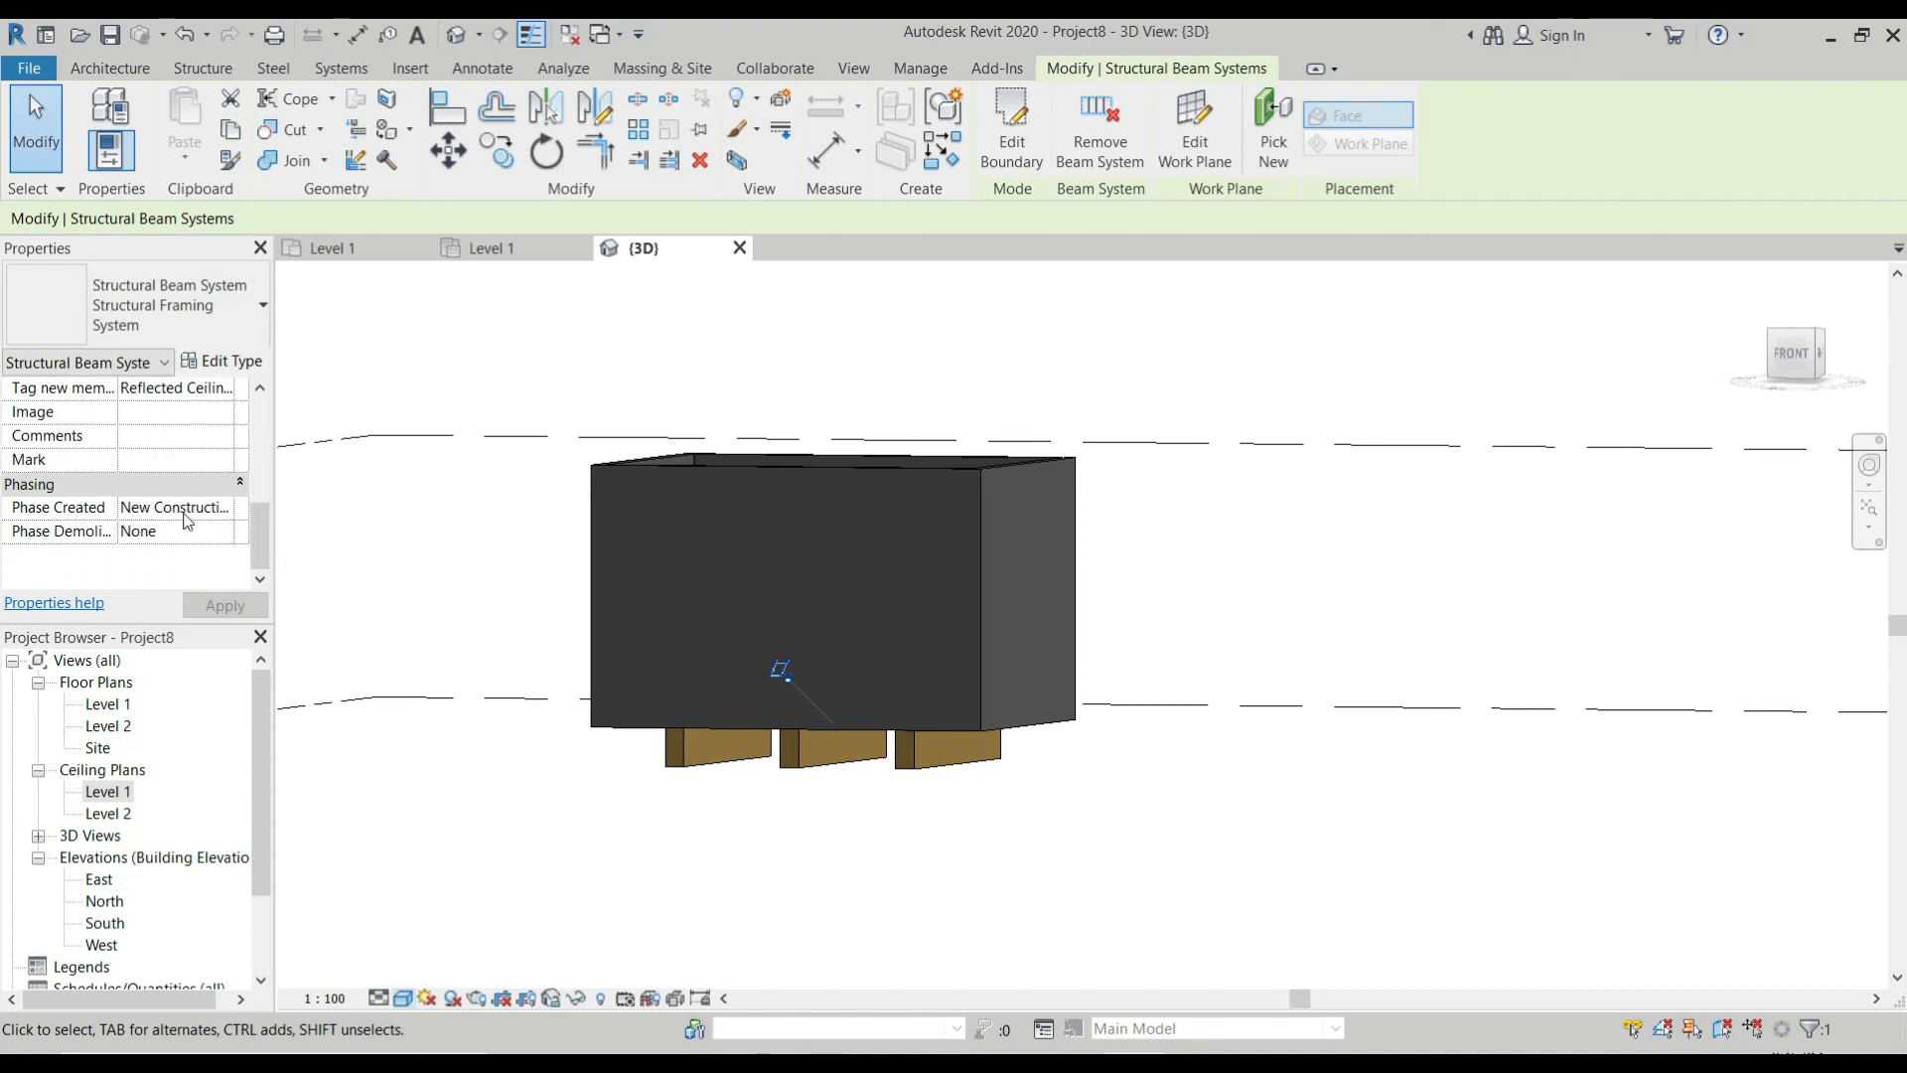
{"action": "scroll", "coordinate": [188, 518], "scroll_direction": "up", "scroll_amount": 5}
{"action": "left_click", "coordinate": [194, 533]}
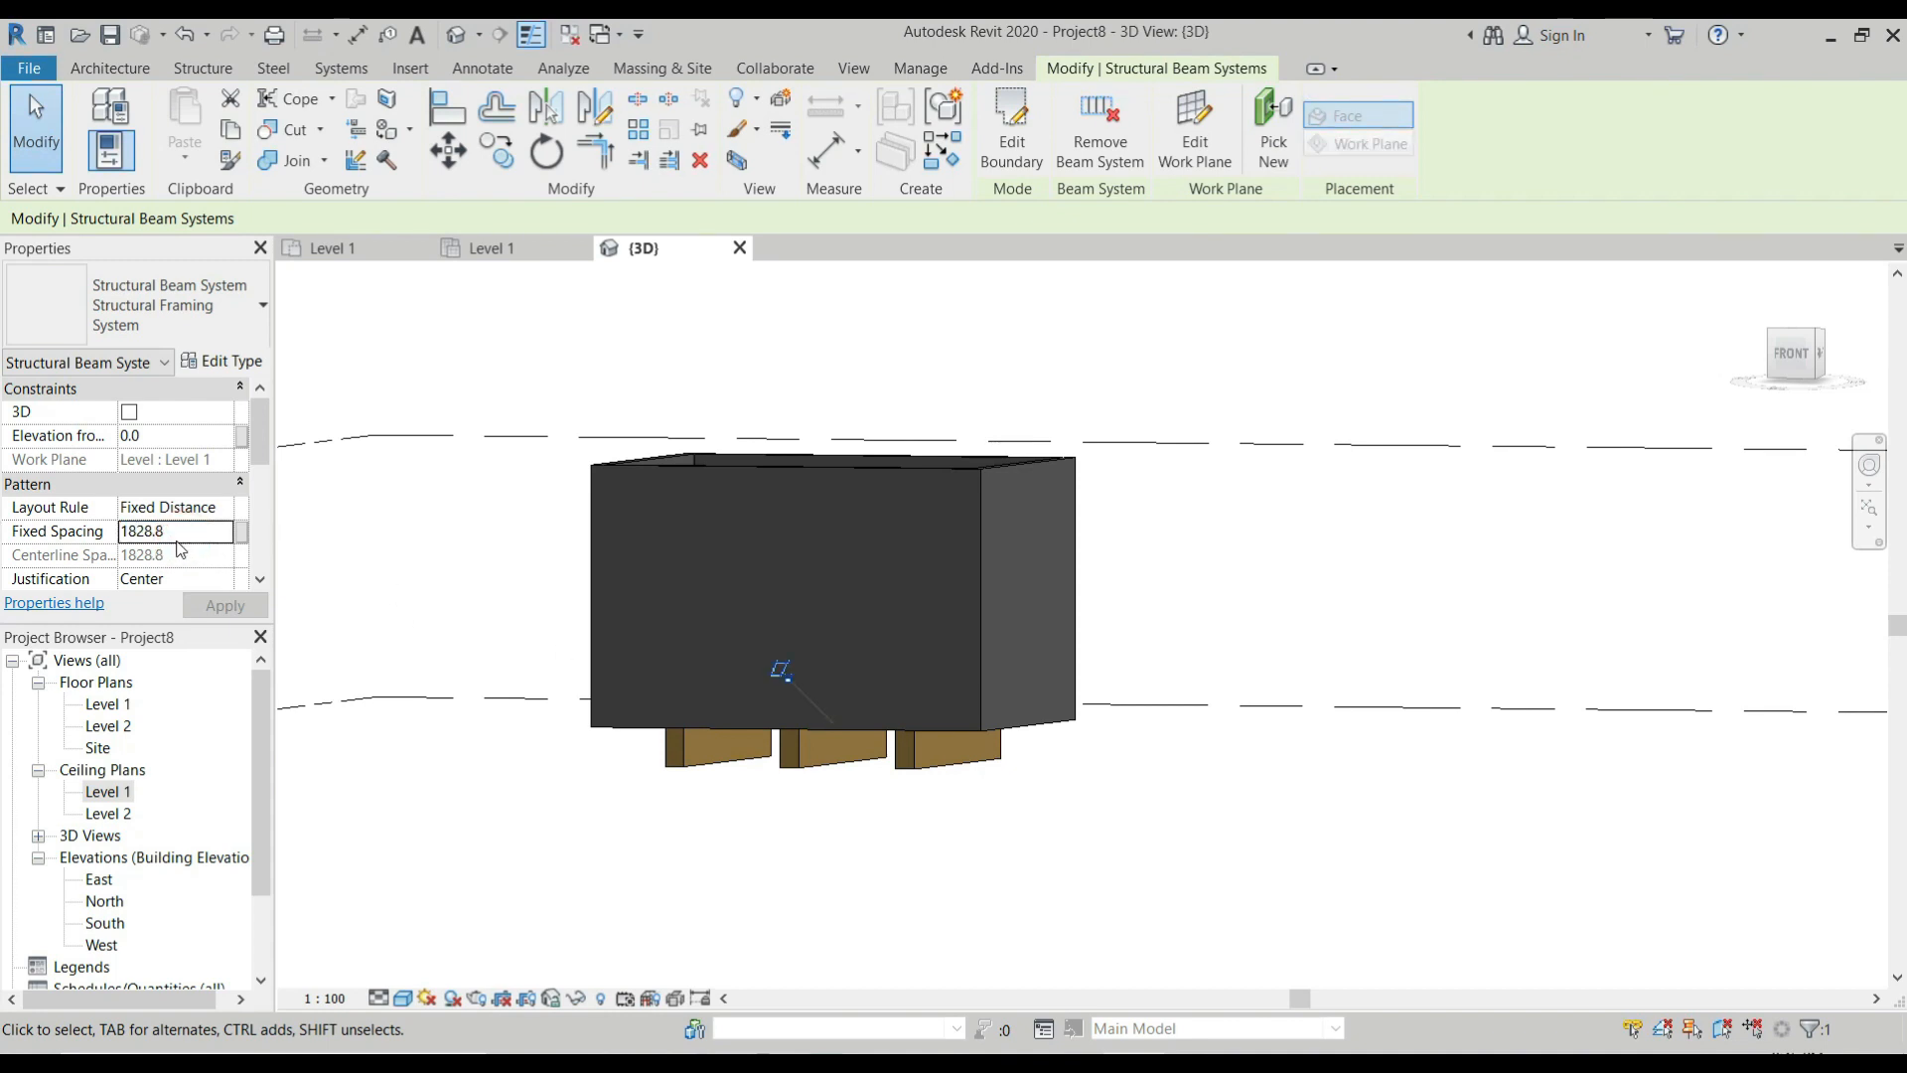
{"action": "double_click", "coordinate": [179, 536]}
{"action": "left_click", "coordinate": [164, 533]}
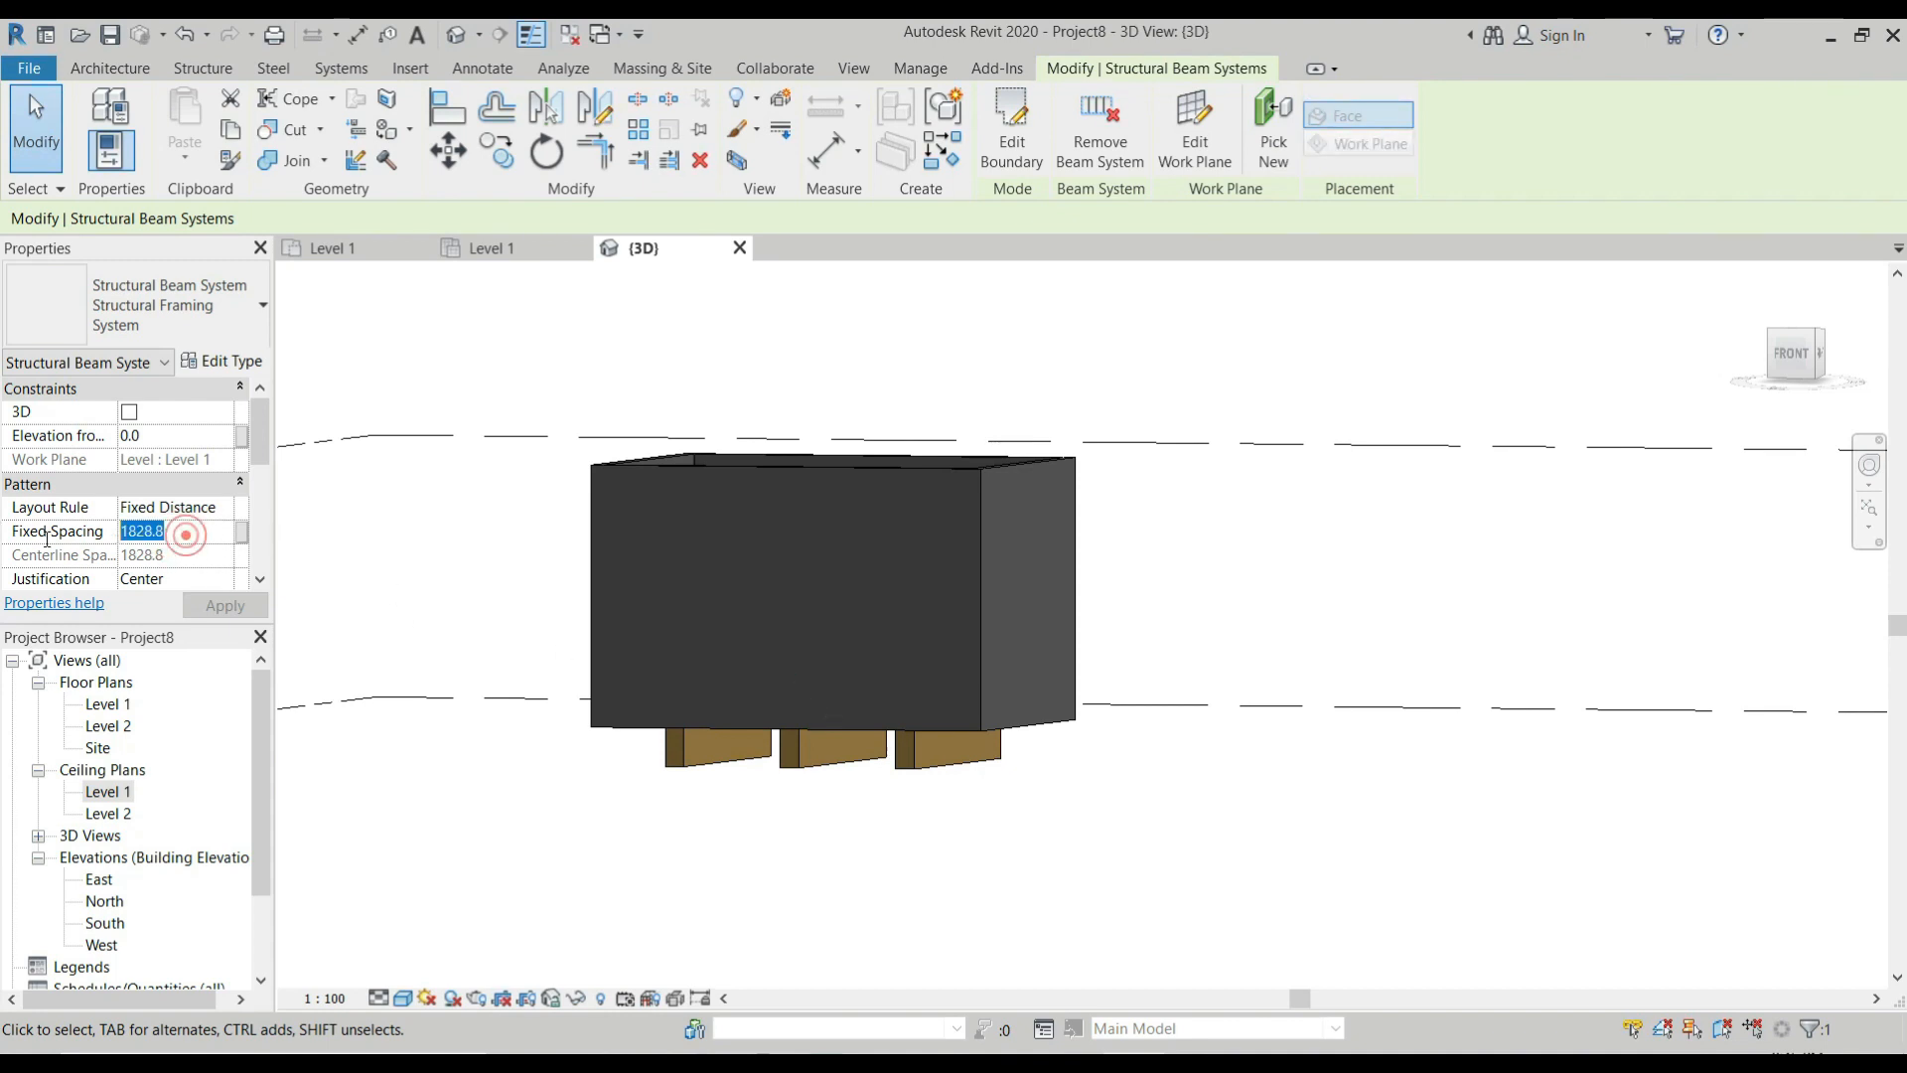
{"action": "left_click_drag", "start_coordinate": [171, 525], "coordinate": [7, 541]}
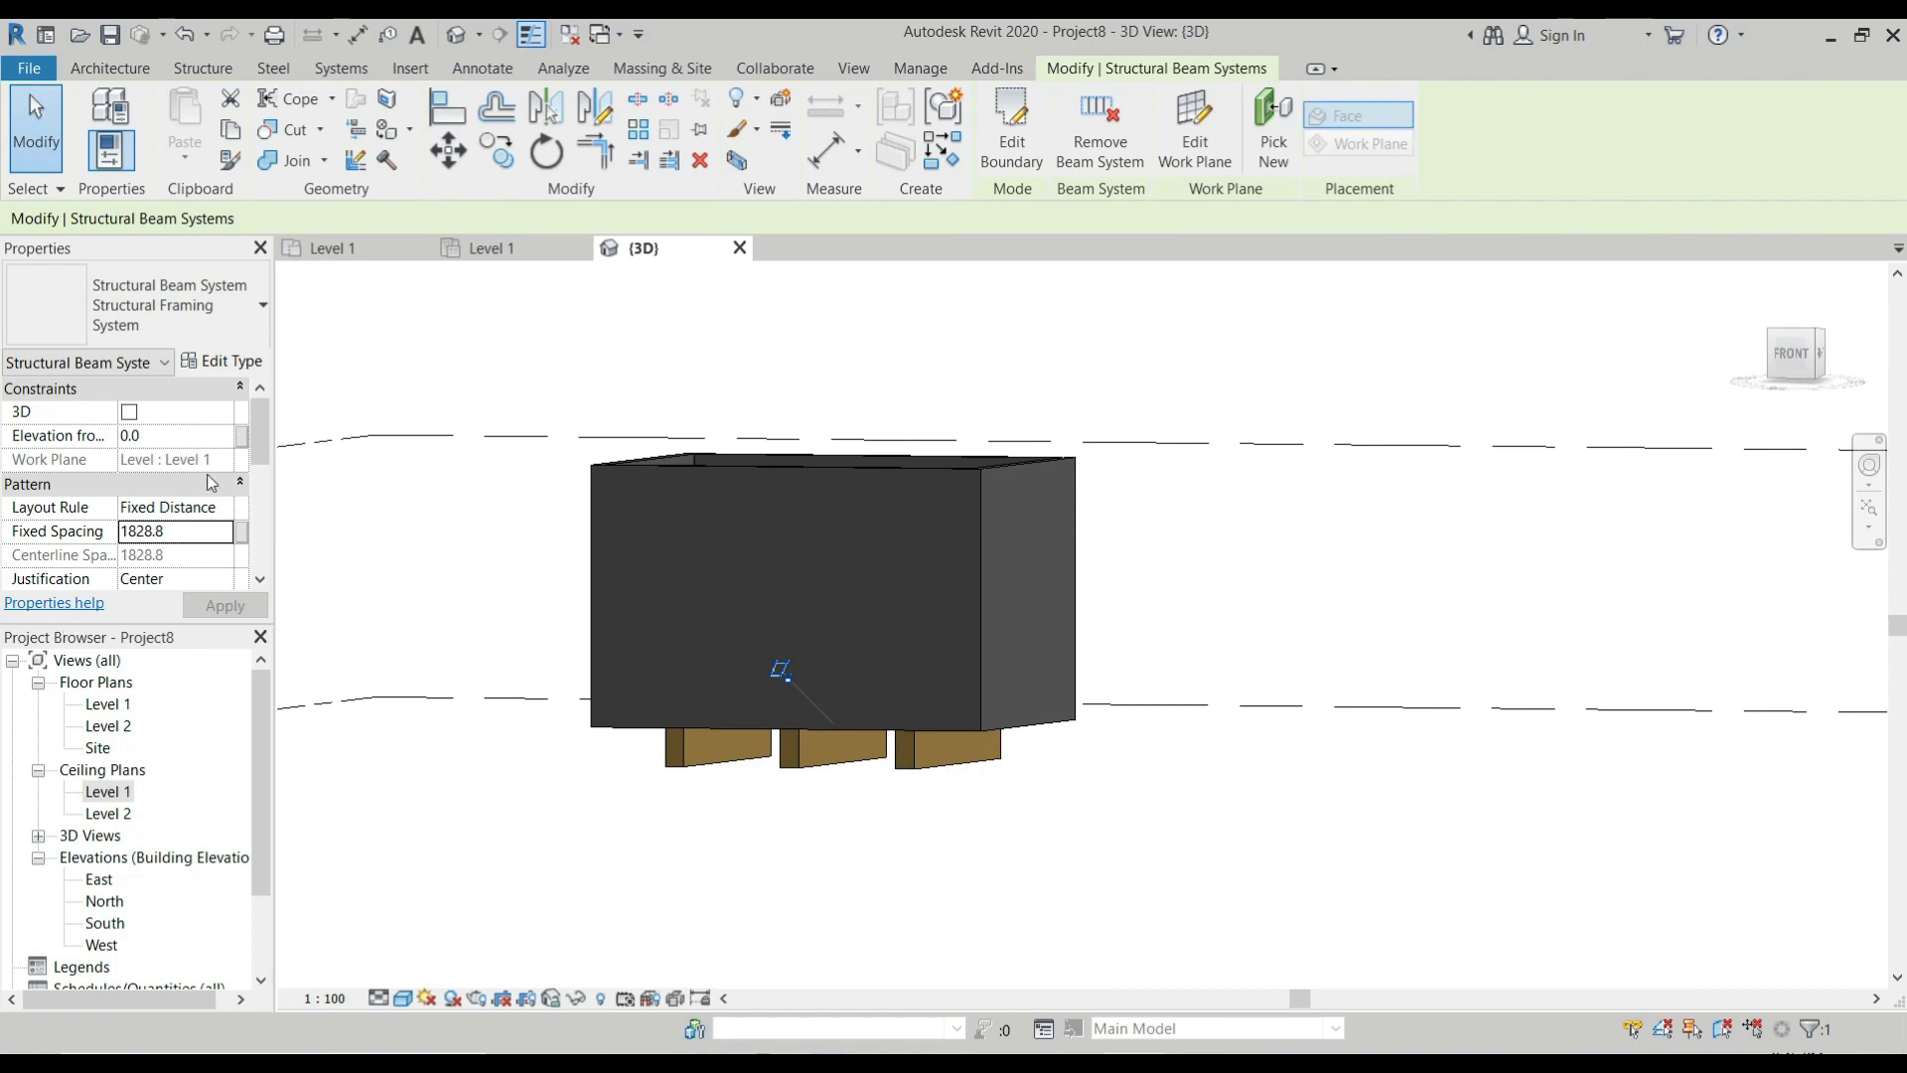
{"action": "left_click_drag", "start_coordinate": [177, 534], "coordinate": [96, 528]}
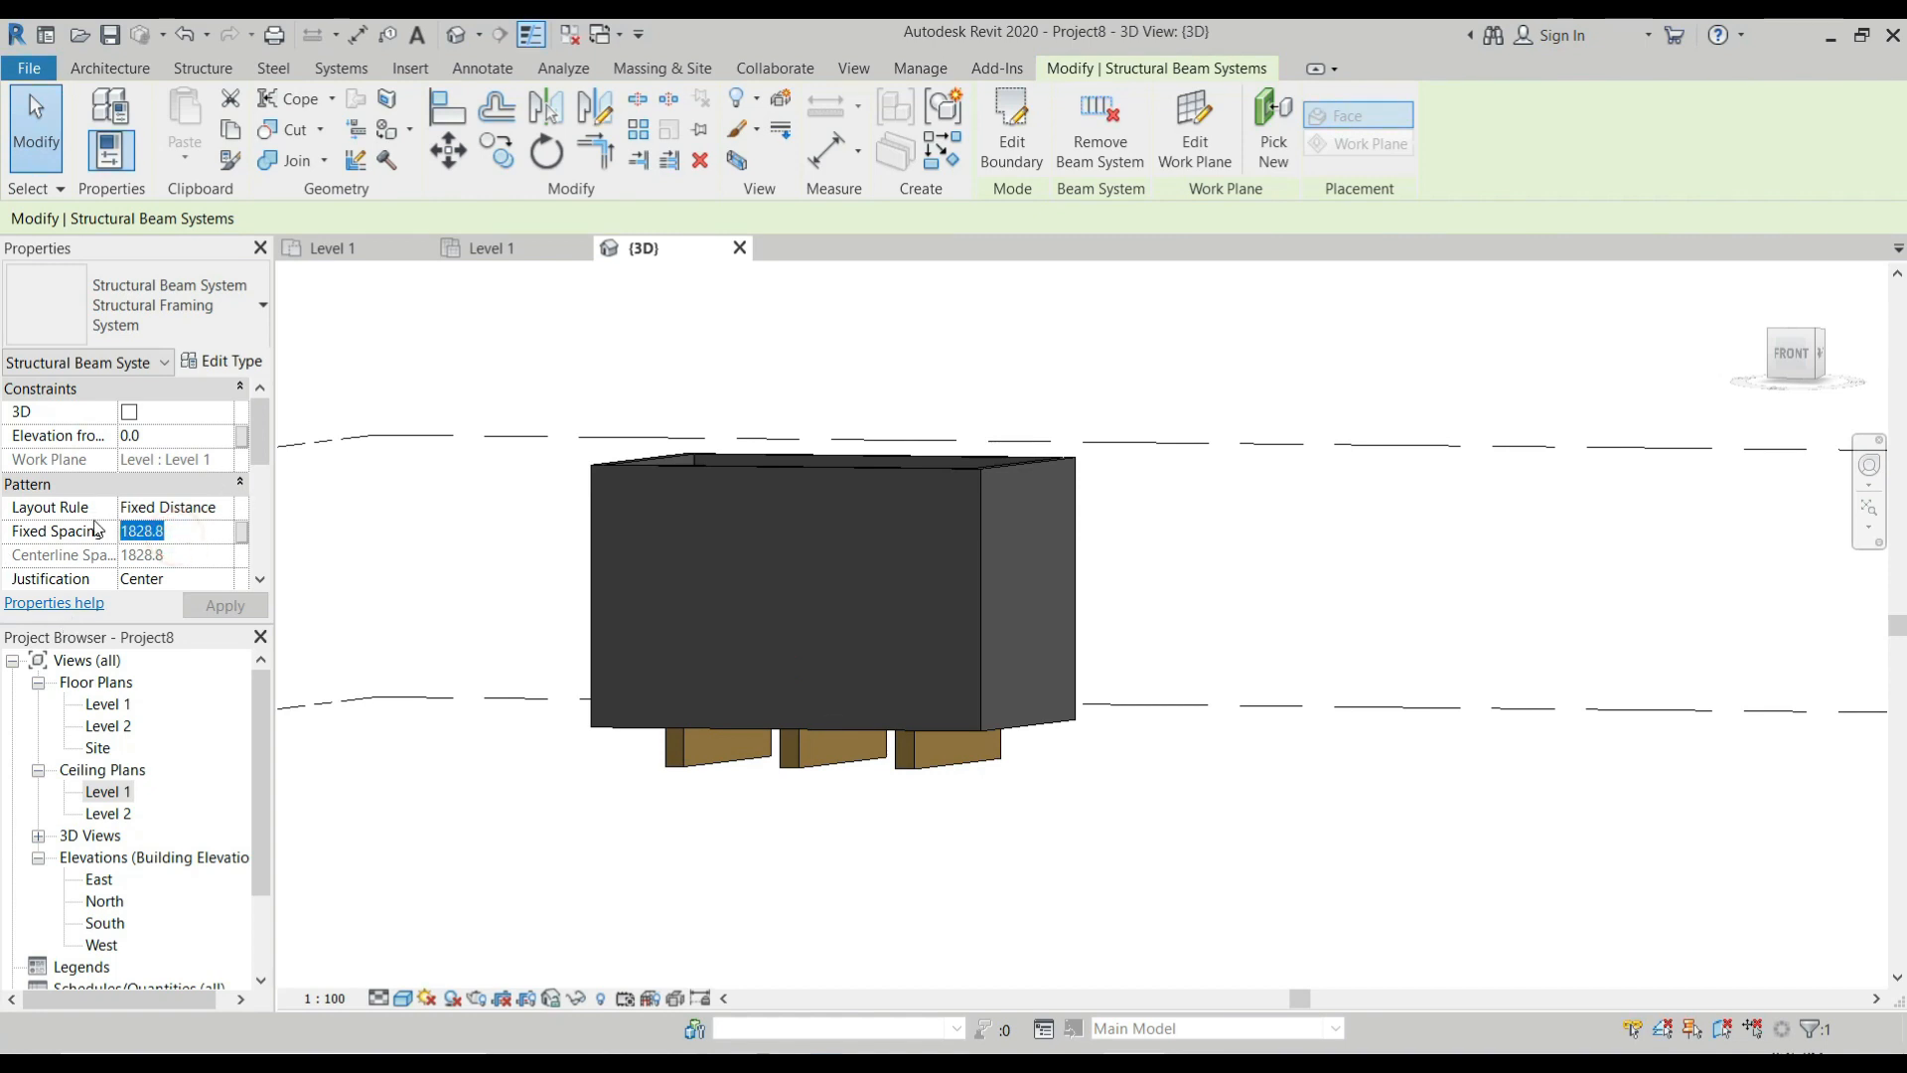
{"action": "type", "text": "600"}
{"action": "key", "text": "Return"}
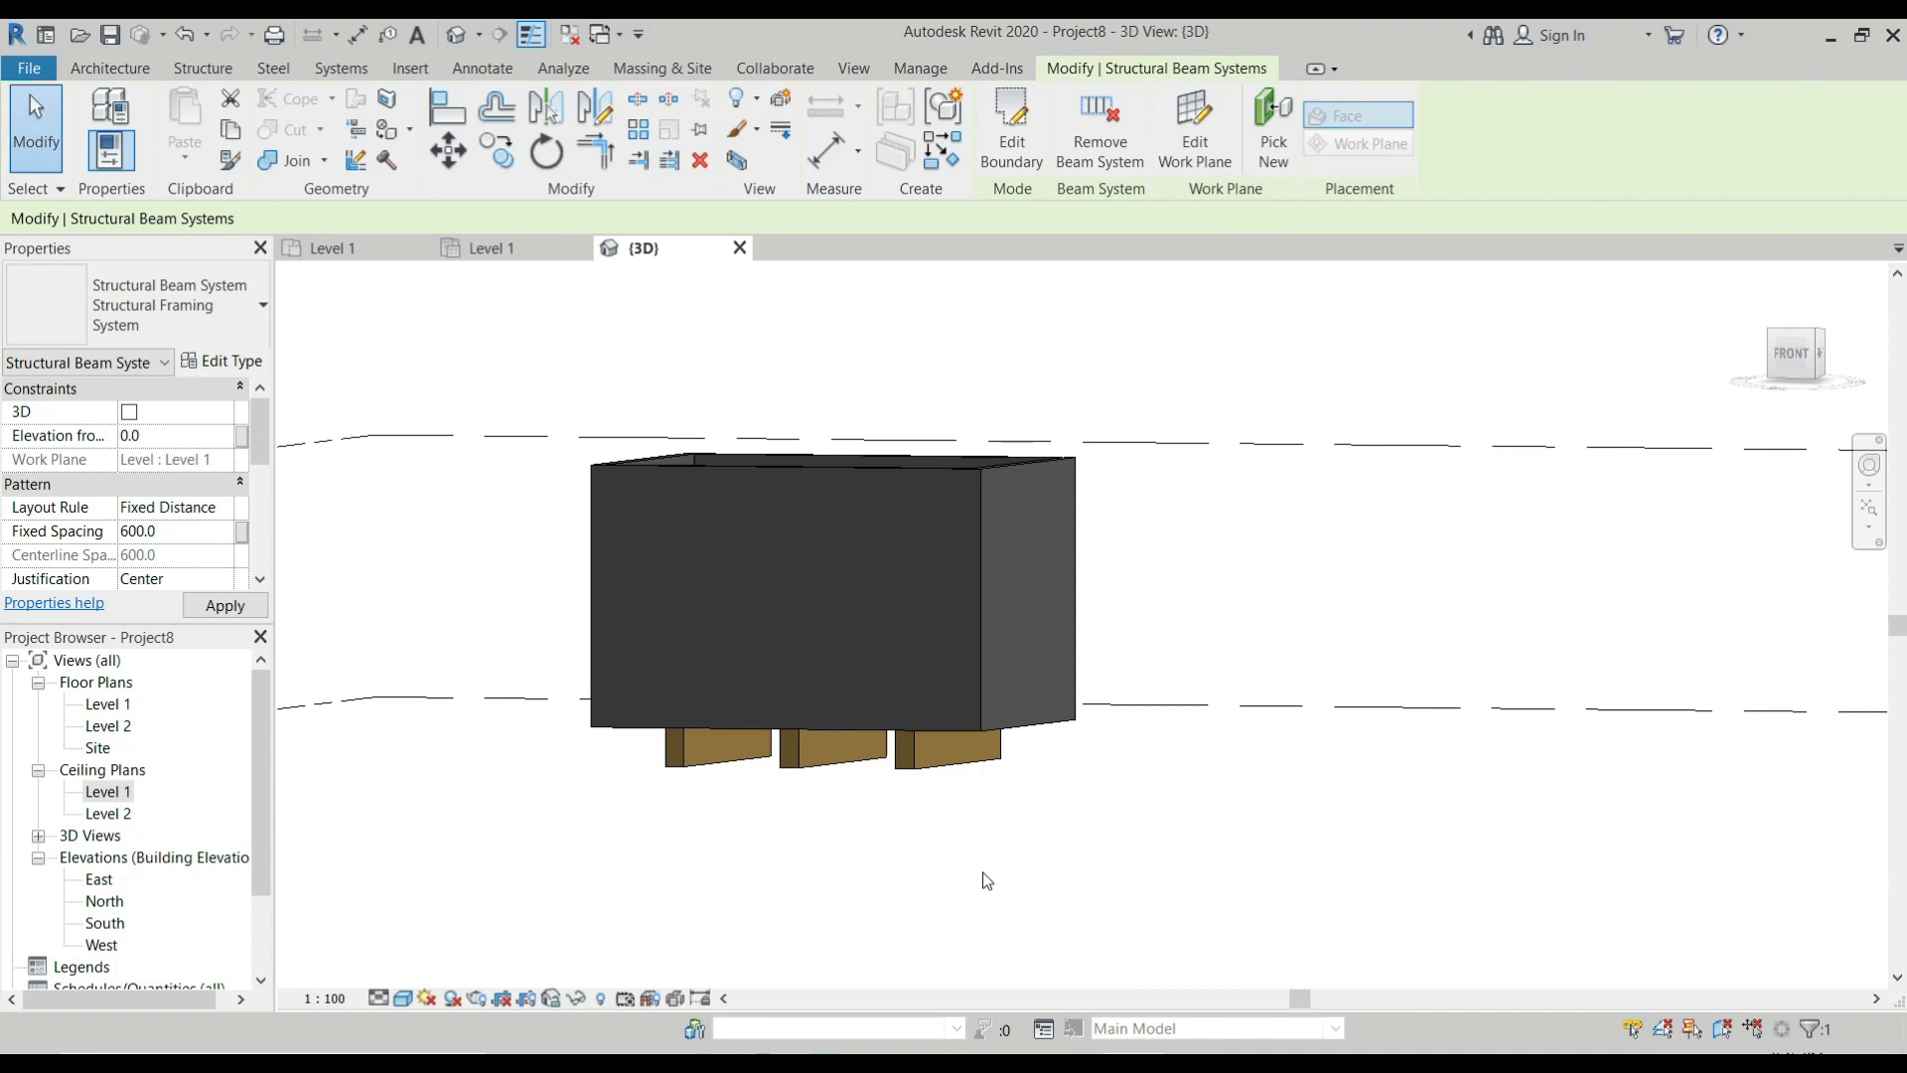
{"action": "scroll", "coordinate": [677, 720], "scroll_direction": "up", "scroll_amount": 1}
{"action": "scroll", "coordinate": [636, 688], "scroll_direction": "up", "scroll_amount": 1}
{"action": "left_click", "coordinate": [152, 434]}
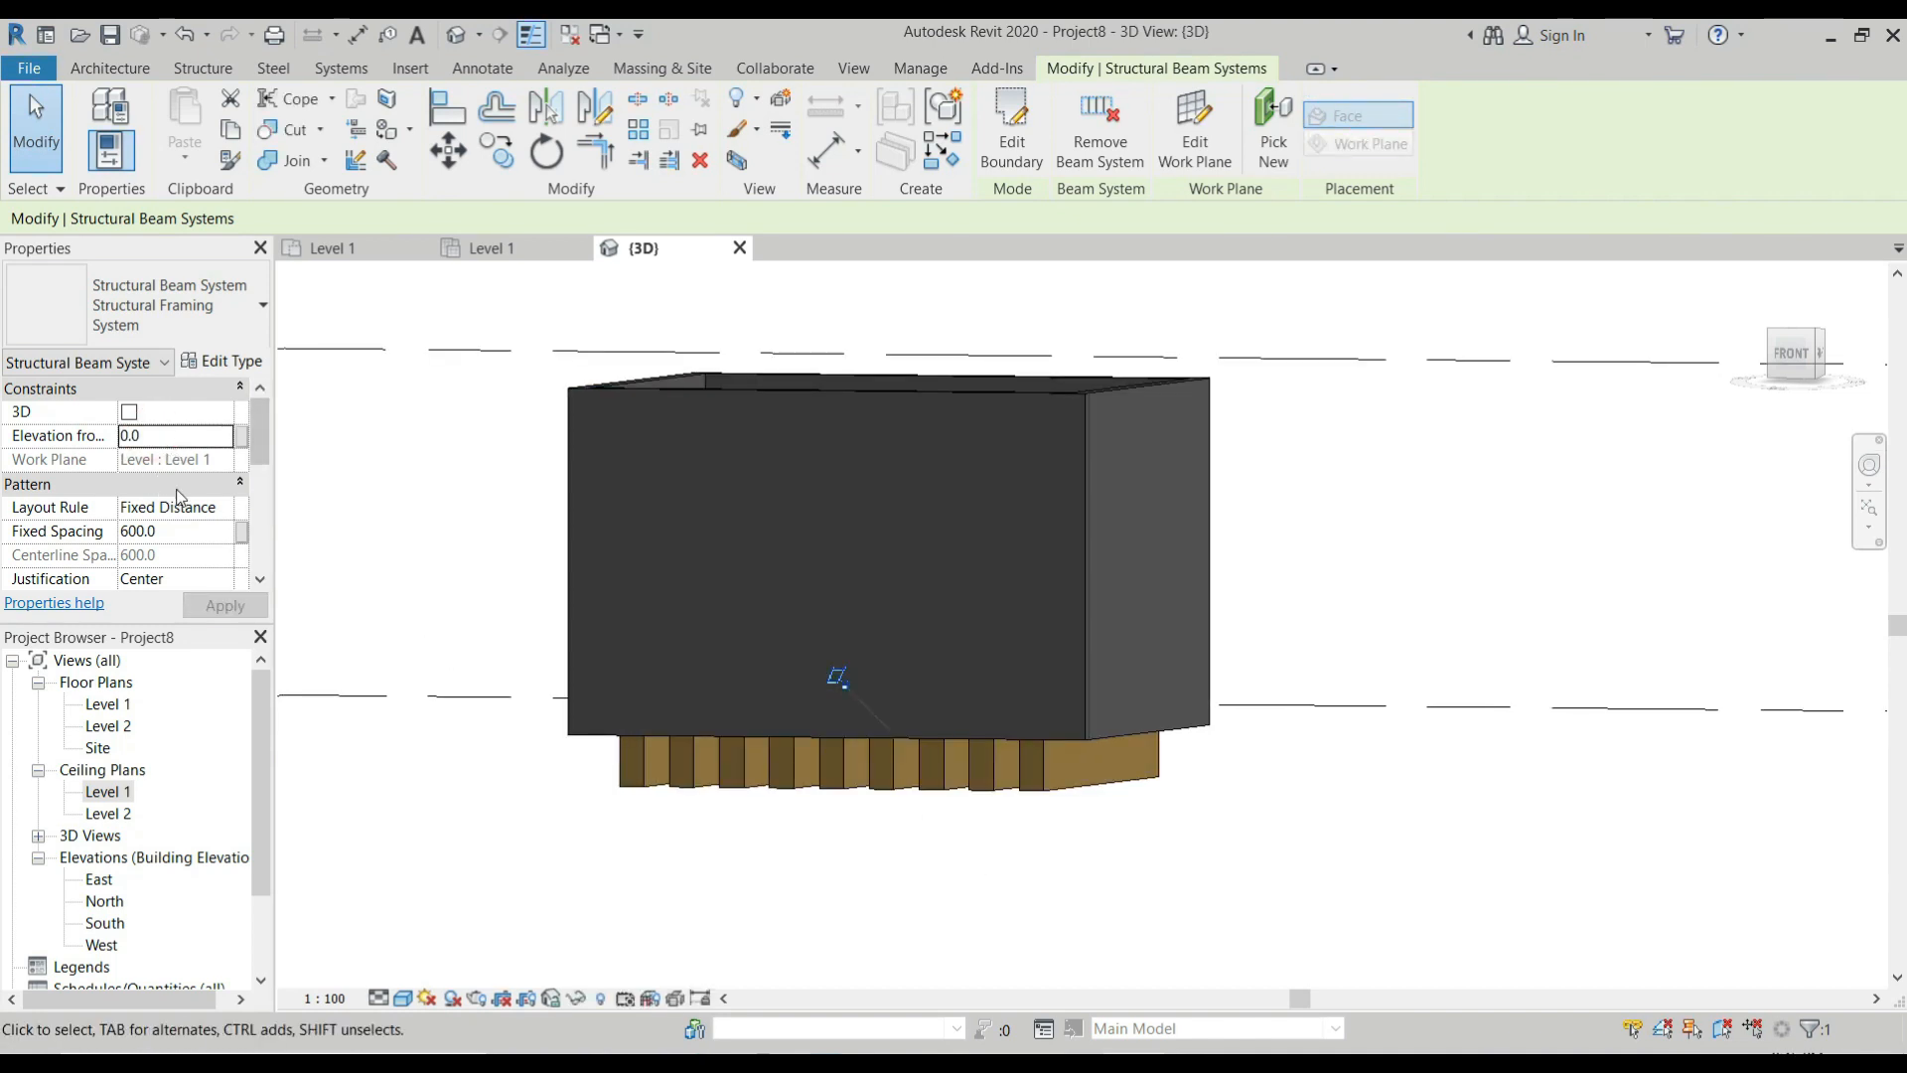
{"action": "scroll", "coordinate": [616, 556], "scroll_direction": "down", "scroll_amount": 1}
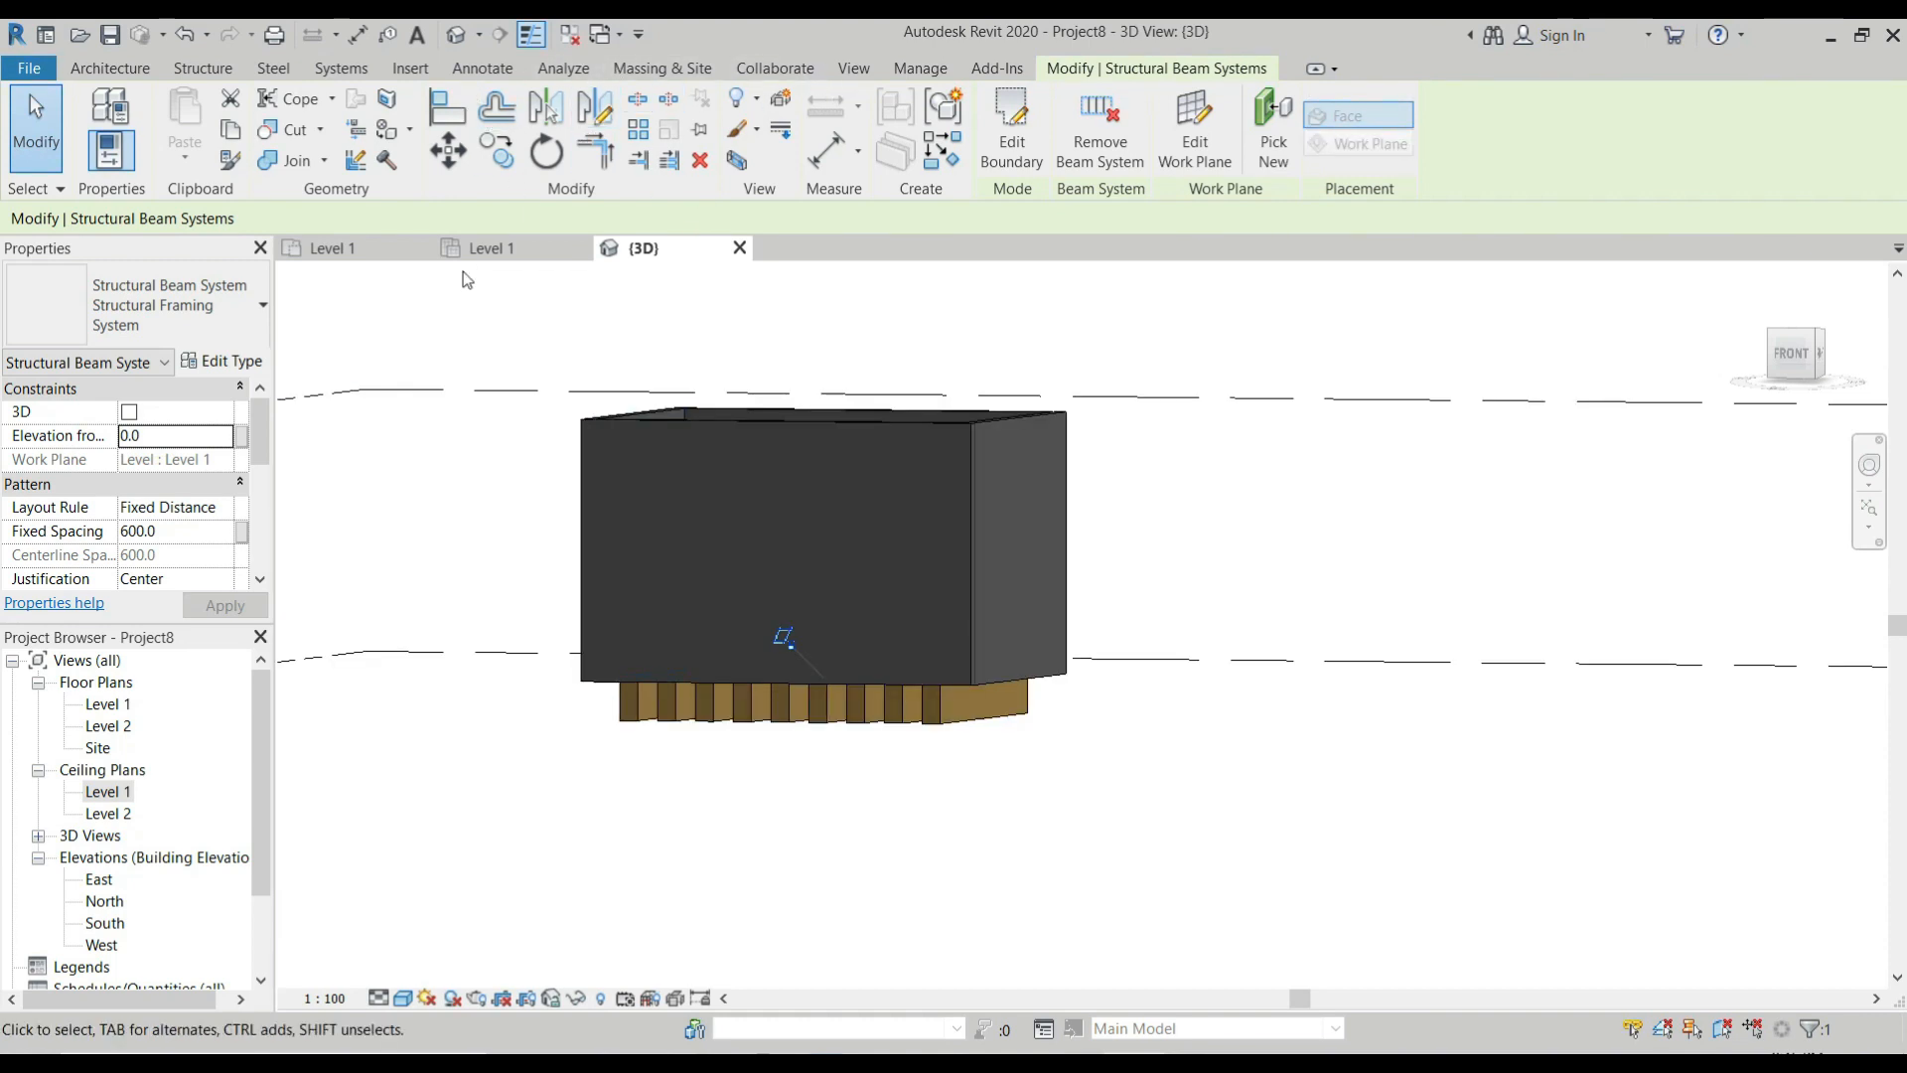
Create a horizontal building section across the middle of the room in the Level 1 floor plan and open its view.
{"action": "left_click", "coordinate": [342, 248]}
{"action": "left_click", "coordinate": [853, 67]}
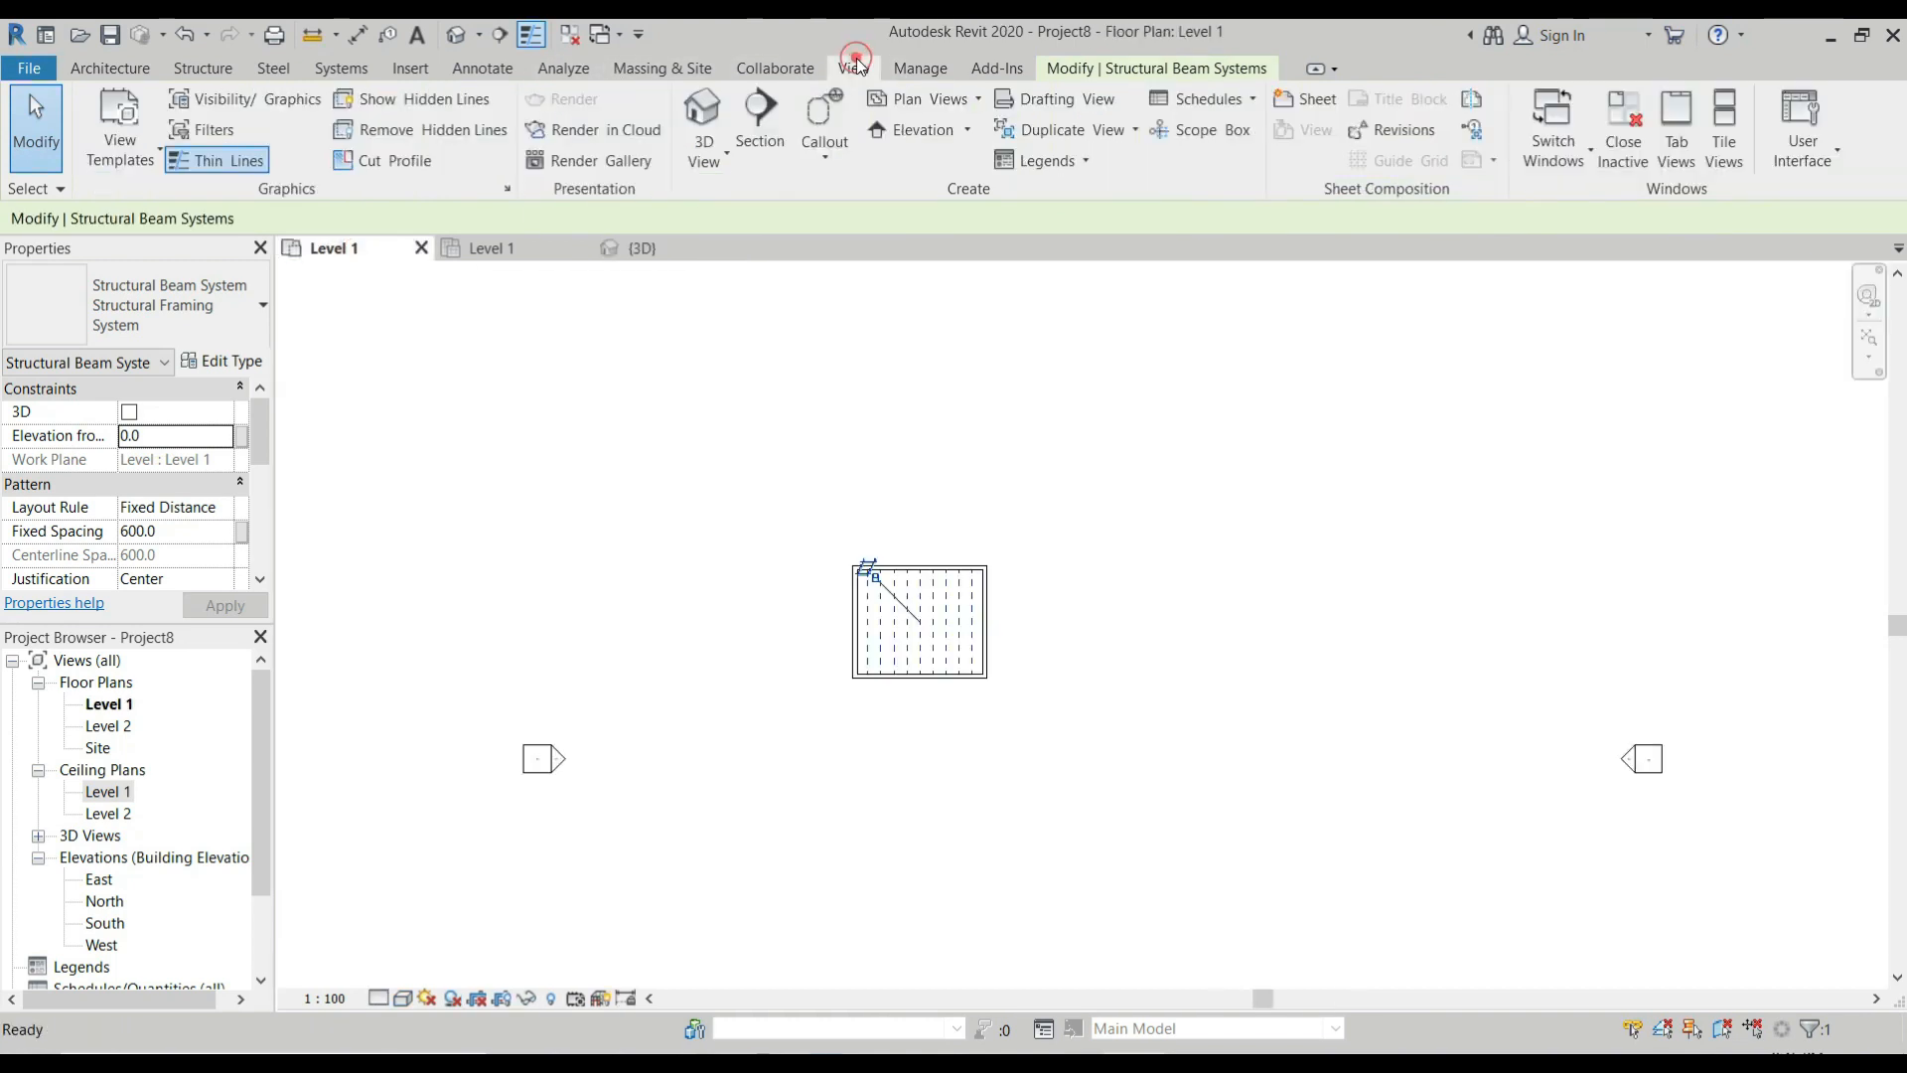
{"action": "left_click", "coordinate": [780, 116]}
{"action": "left_click", "coordinate": [788, 630]}
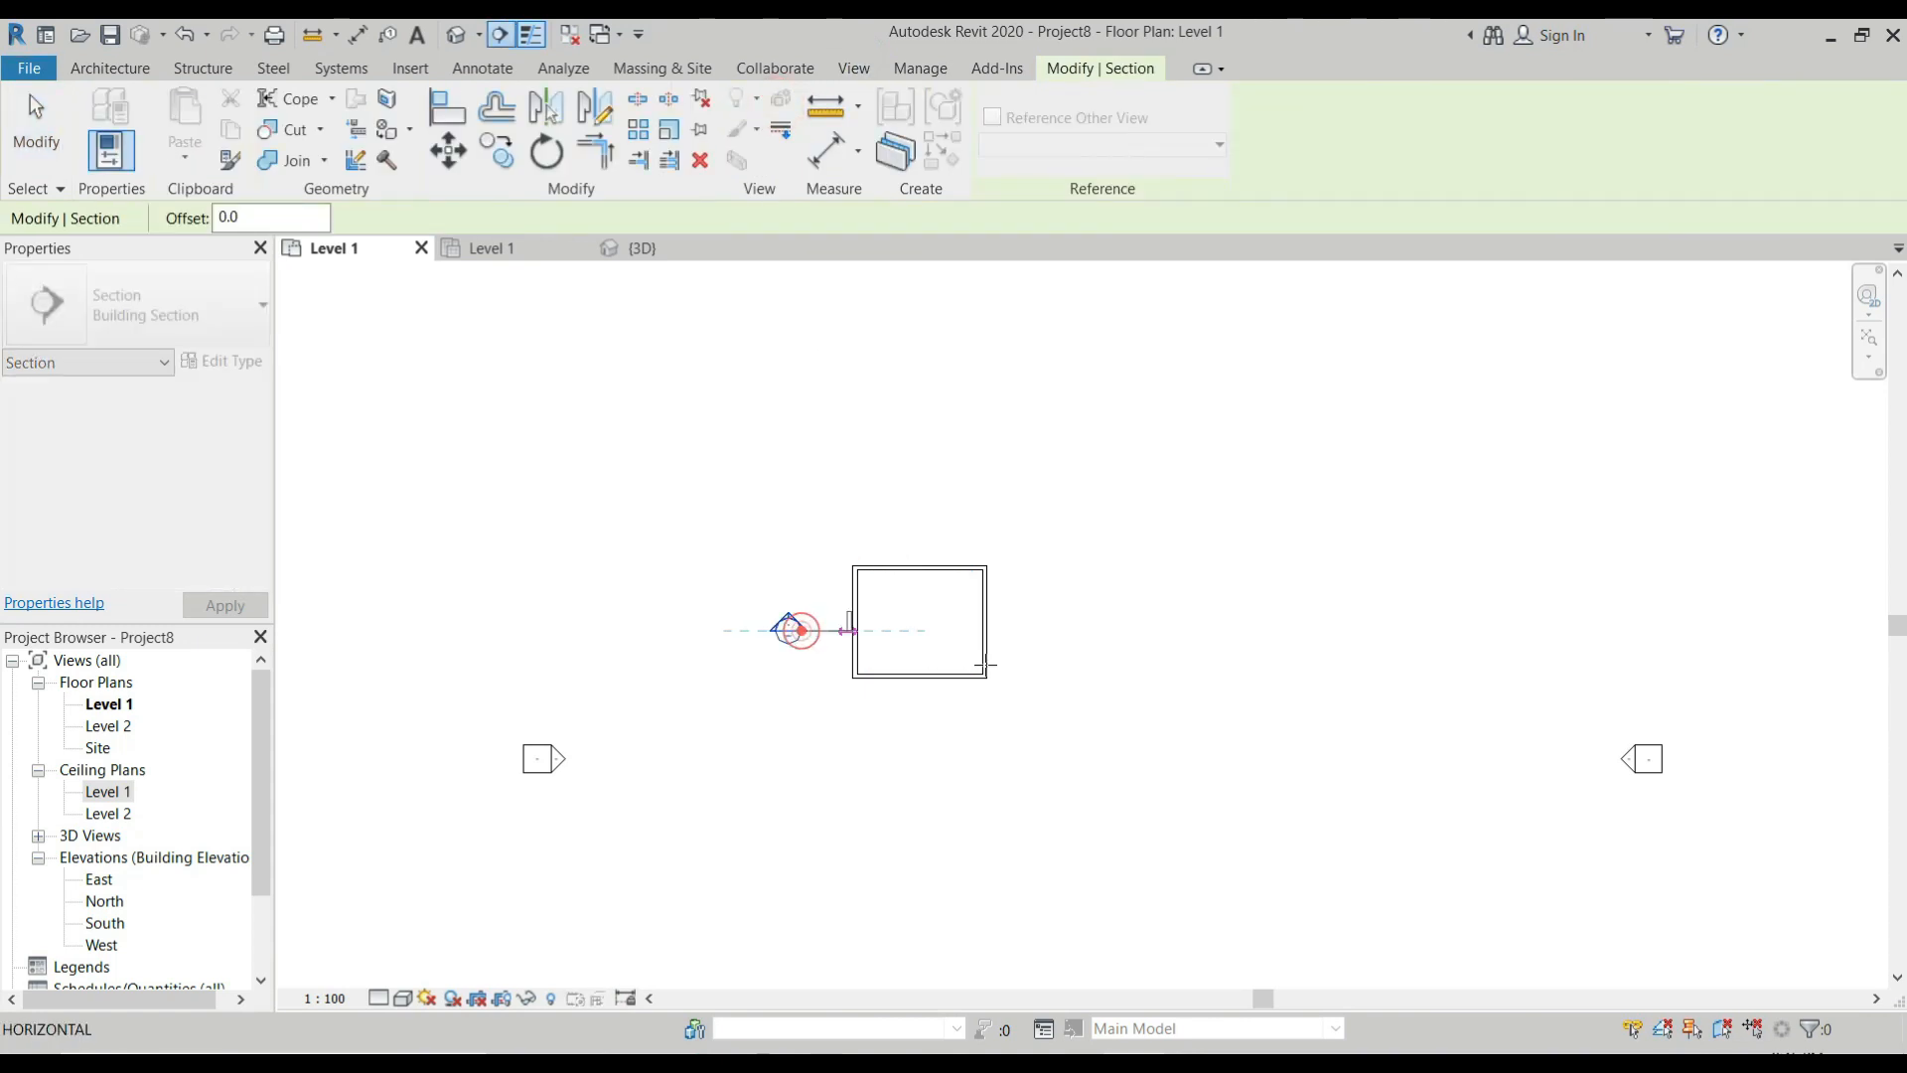
{"action": "left_click", "coordinate": [1031, 631]}
{"action": "scroll", "coordinate": [768, 608], "scroll_direction": "up", "scroll_amount": 4}
{"action": "key", "text": "Escape"}
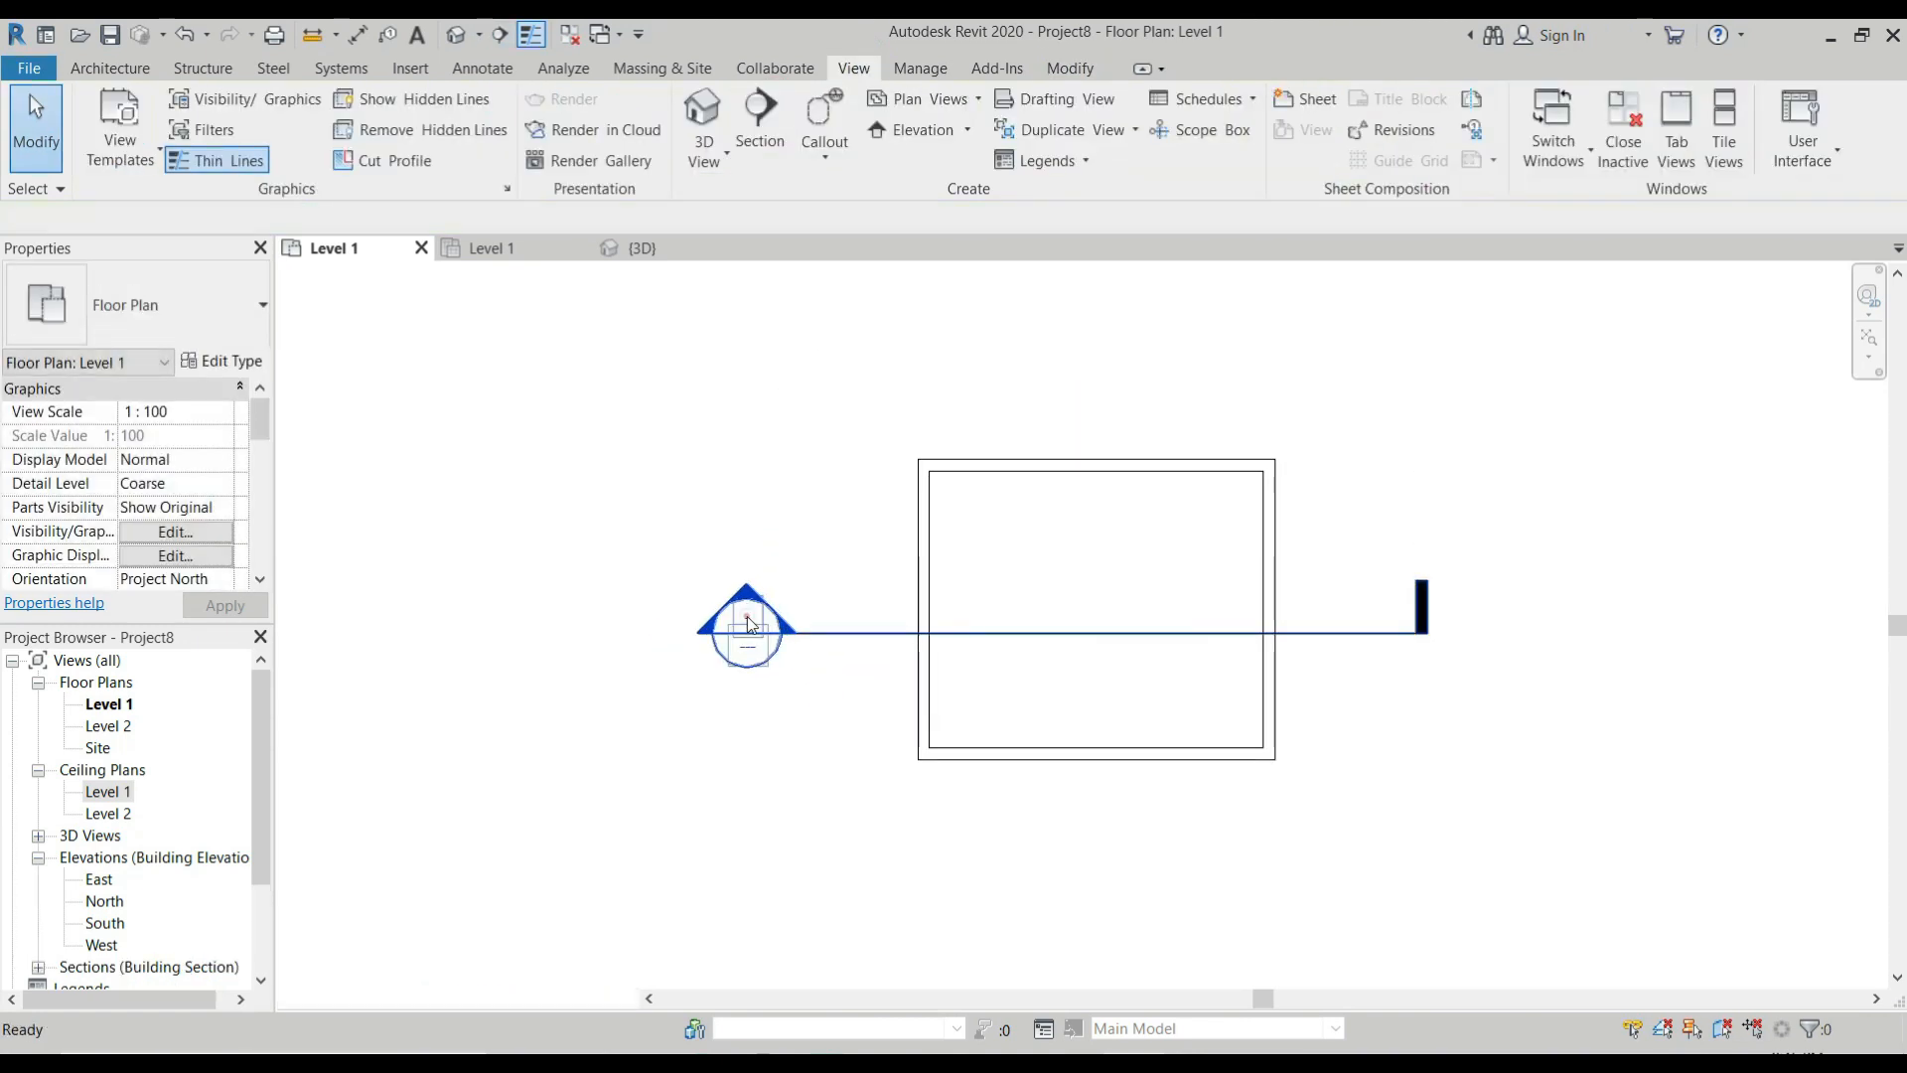
{"action": "double_click", "coordinate": [750, 624]}
{"action": "scroll", "coordinate": [894, 596], "scroll_direction": "up", "scroll_amount": 3}
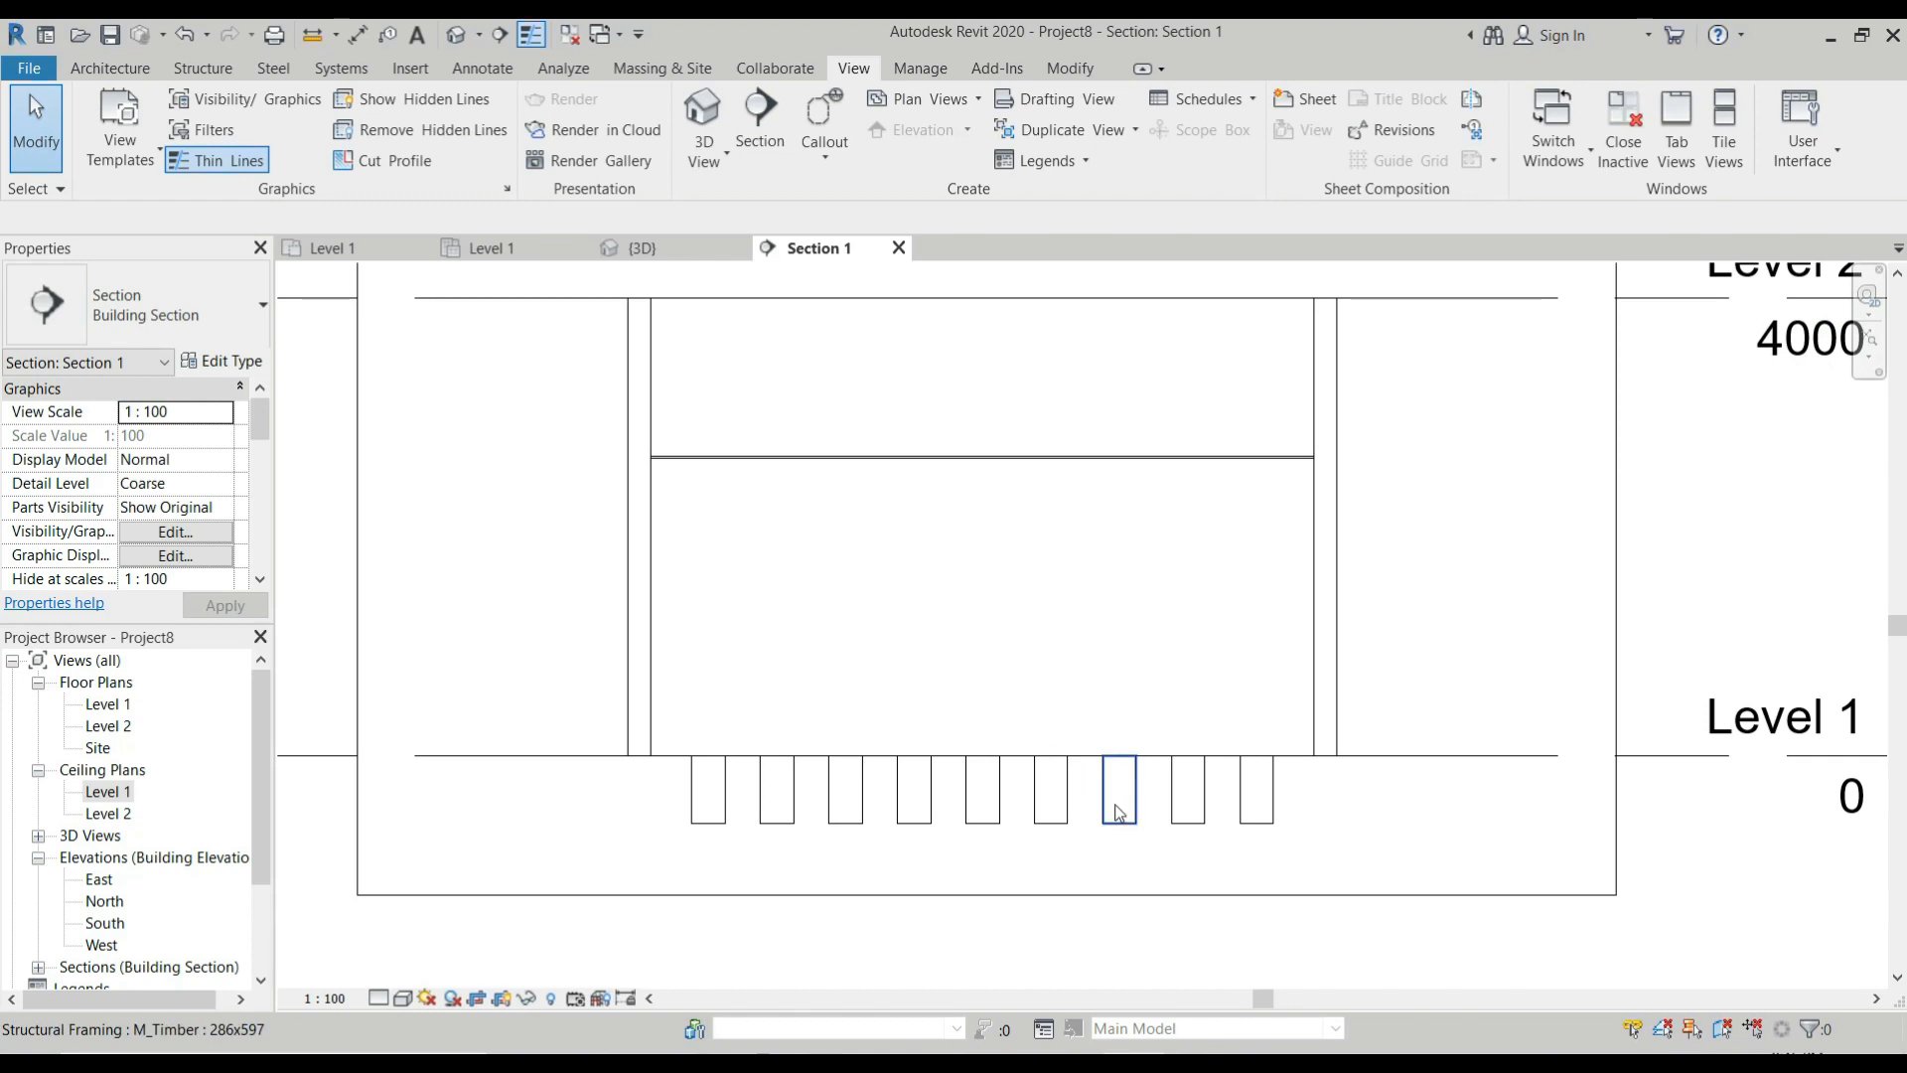
Examine the constraints of the timber beams and of the whole beam system in the section, including its elevation from level.
{"action": "left_click_drag", "start_coordinate": [1372, 804], "coordinate": [608, 842]}
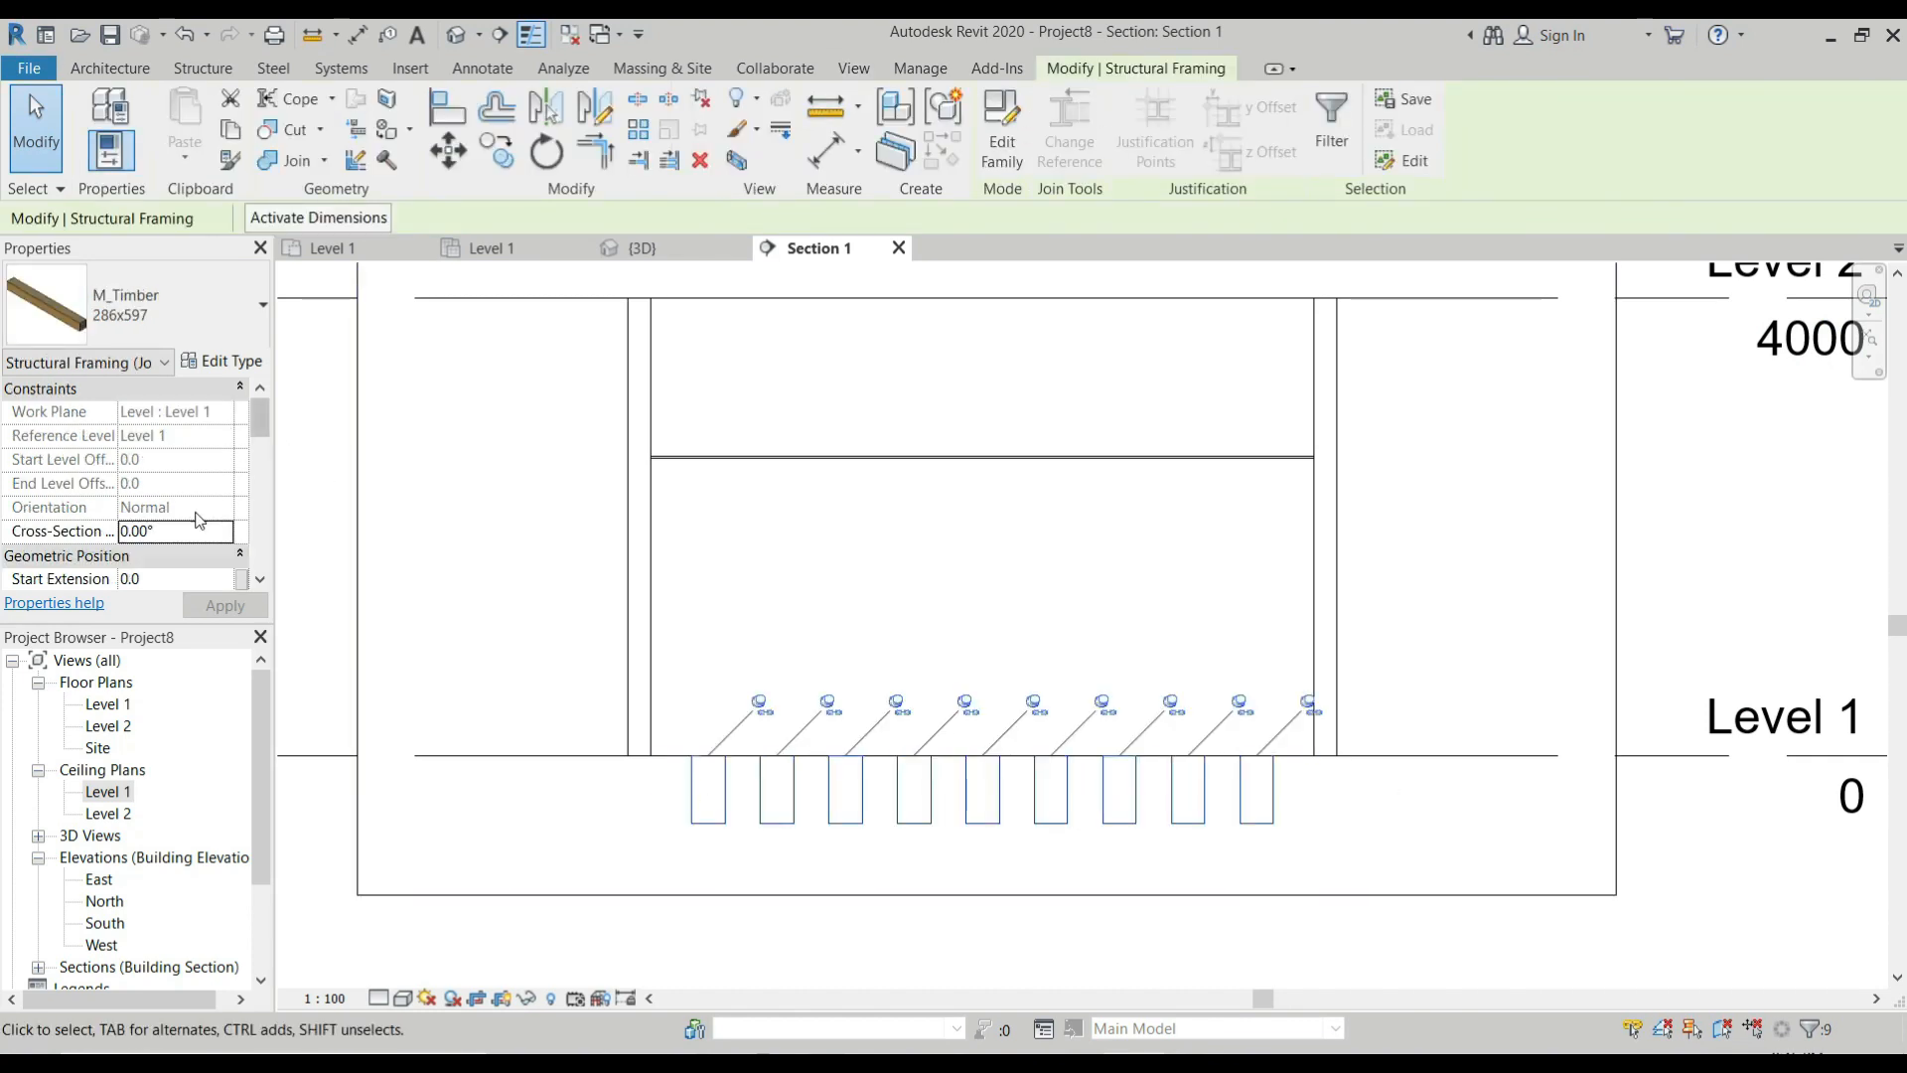
{"action": "scroll", "coordinate": [149, 512], "scroll_direction": "down", "scroll_amount": 6}
{"action": "key", "text": "Escape"}
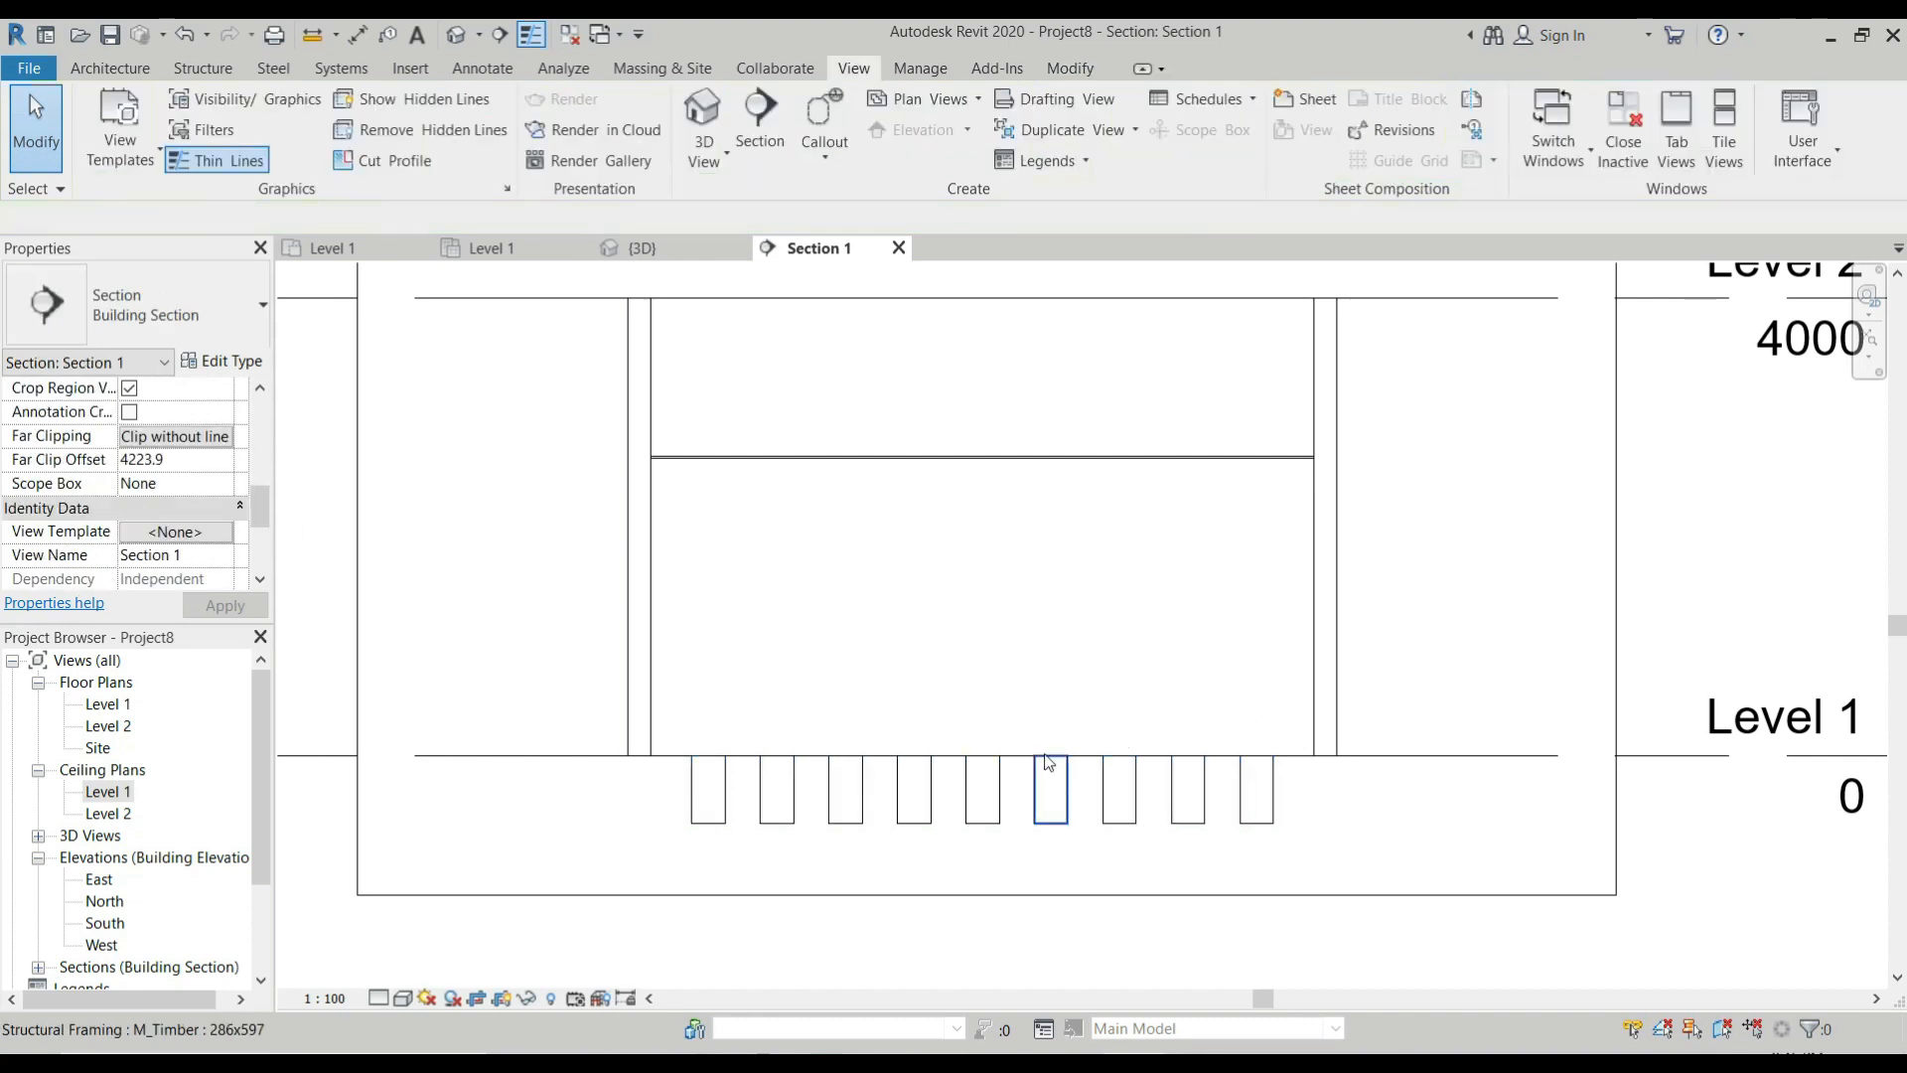
{"action": "key", "text": "Tab"}
{"action": "left_click", "coordinate": [1049, 765]}
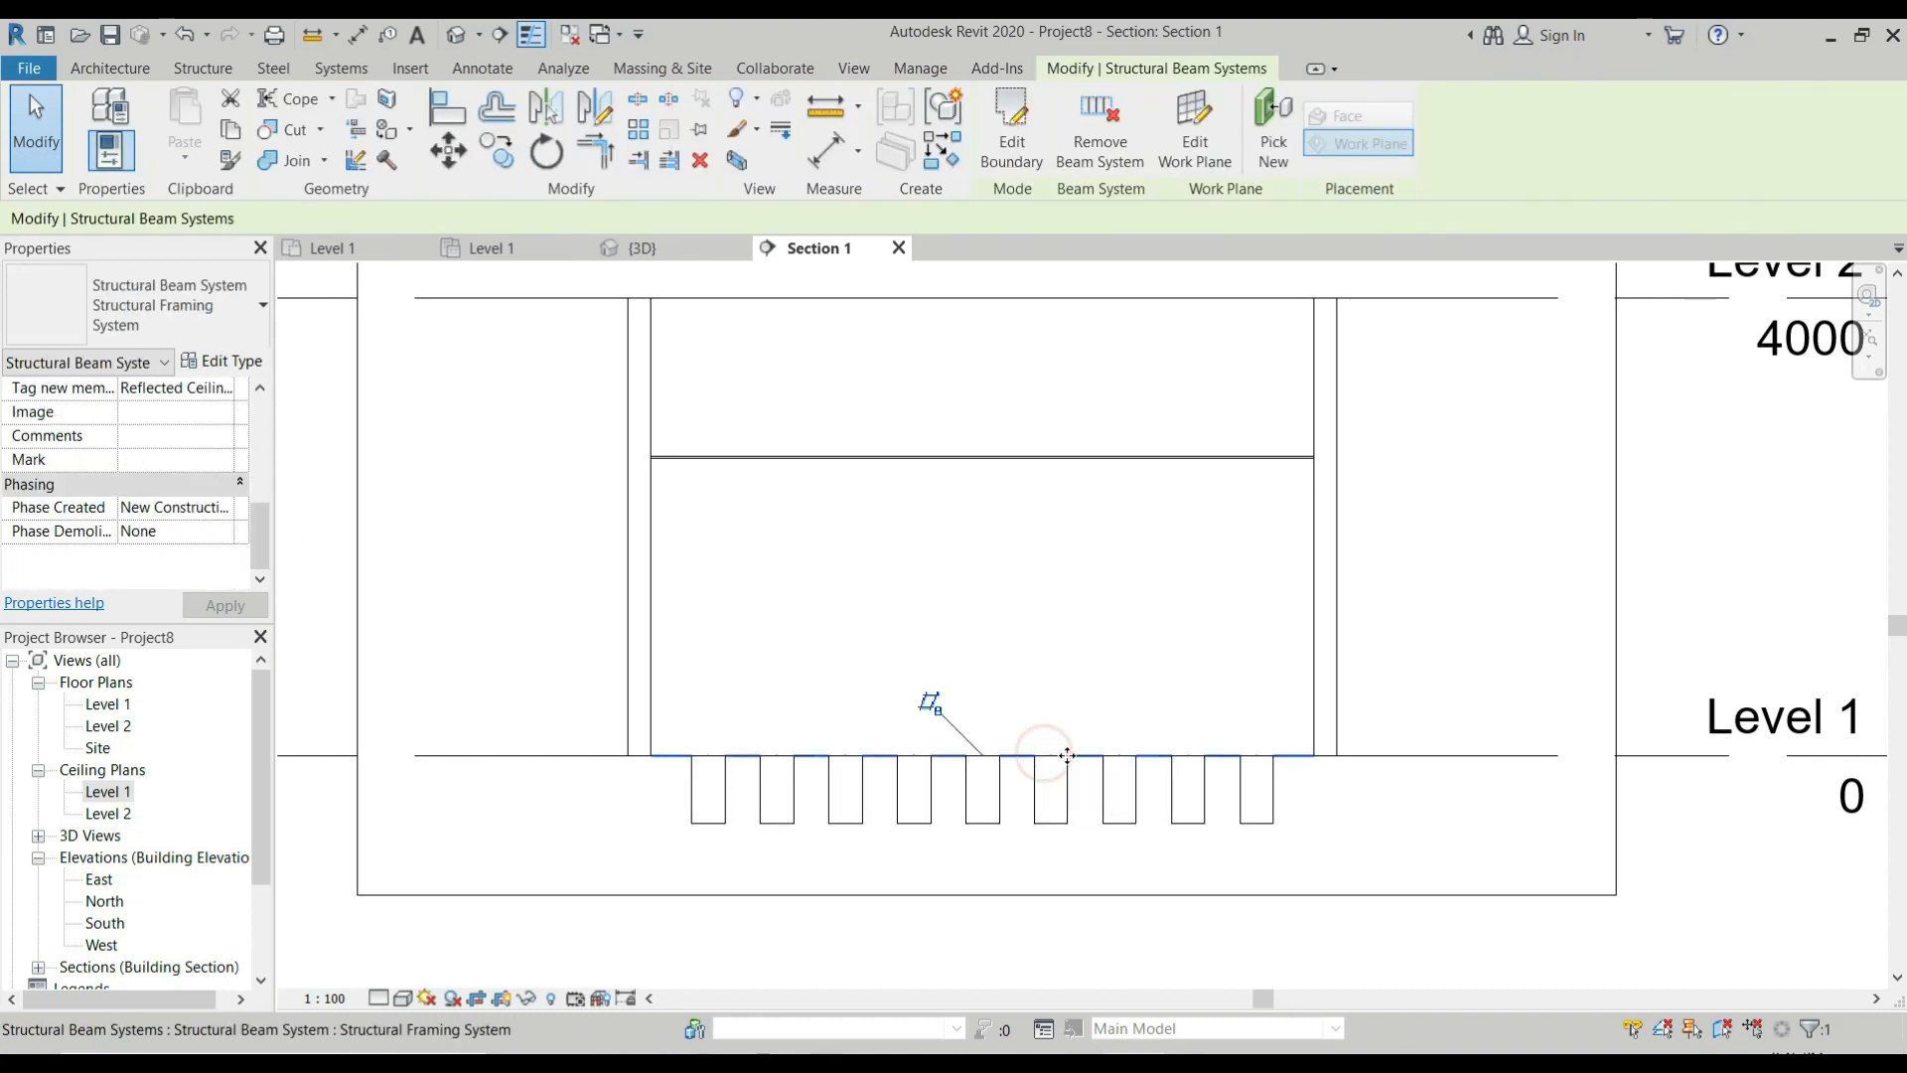
{"action": "scroll", "coordinate": [188, 420], "scroll_direction": "up", "scroll_amount": 3}
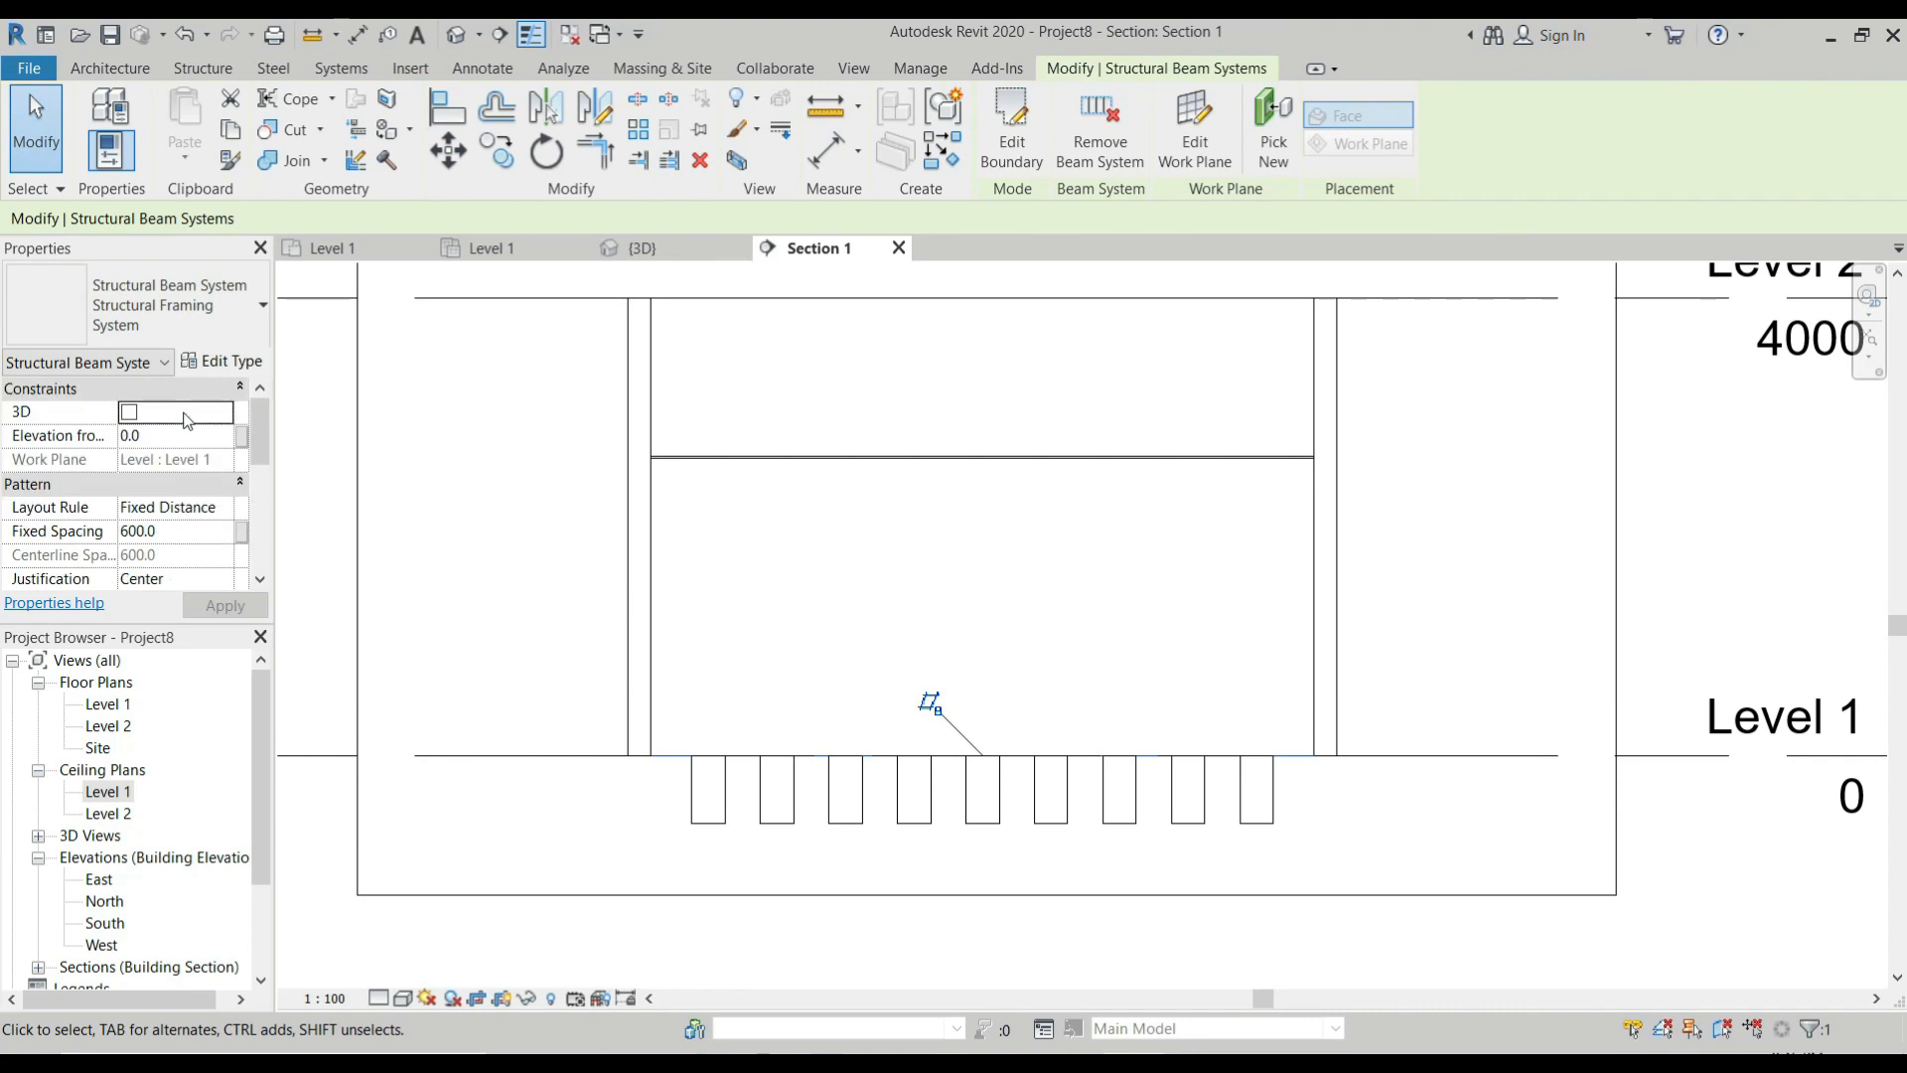
{"action": "scroll", "coordinate": [184, 493], "scroll_direction": "up", "scroll_amount": 2}
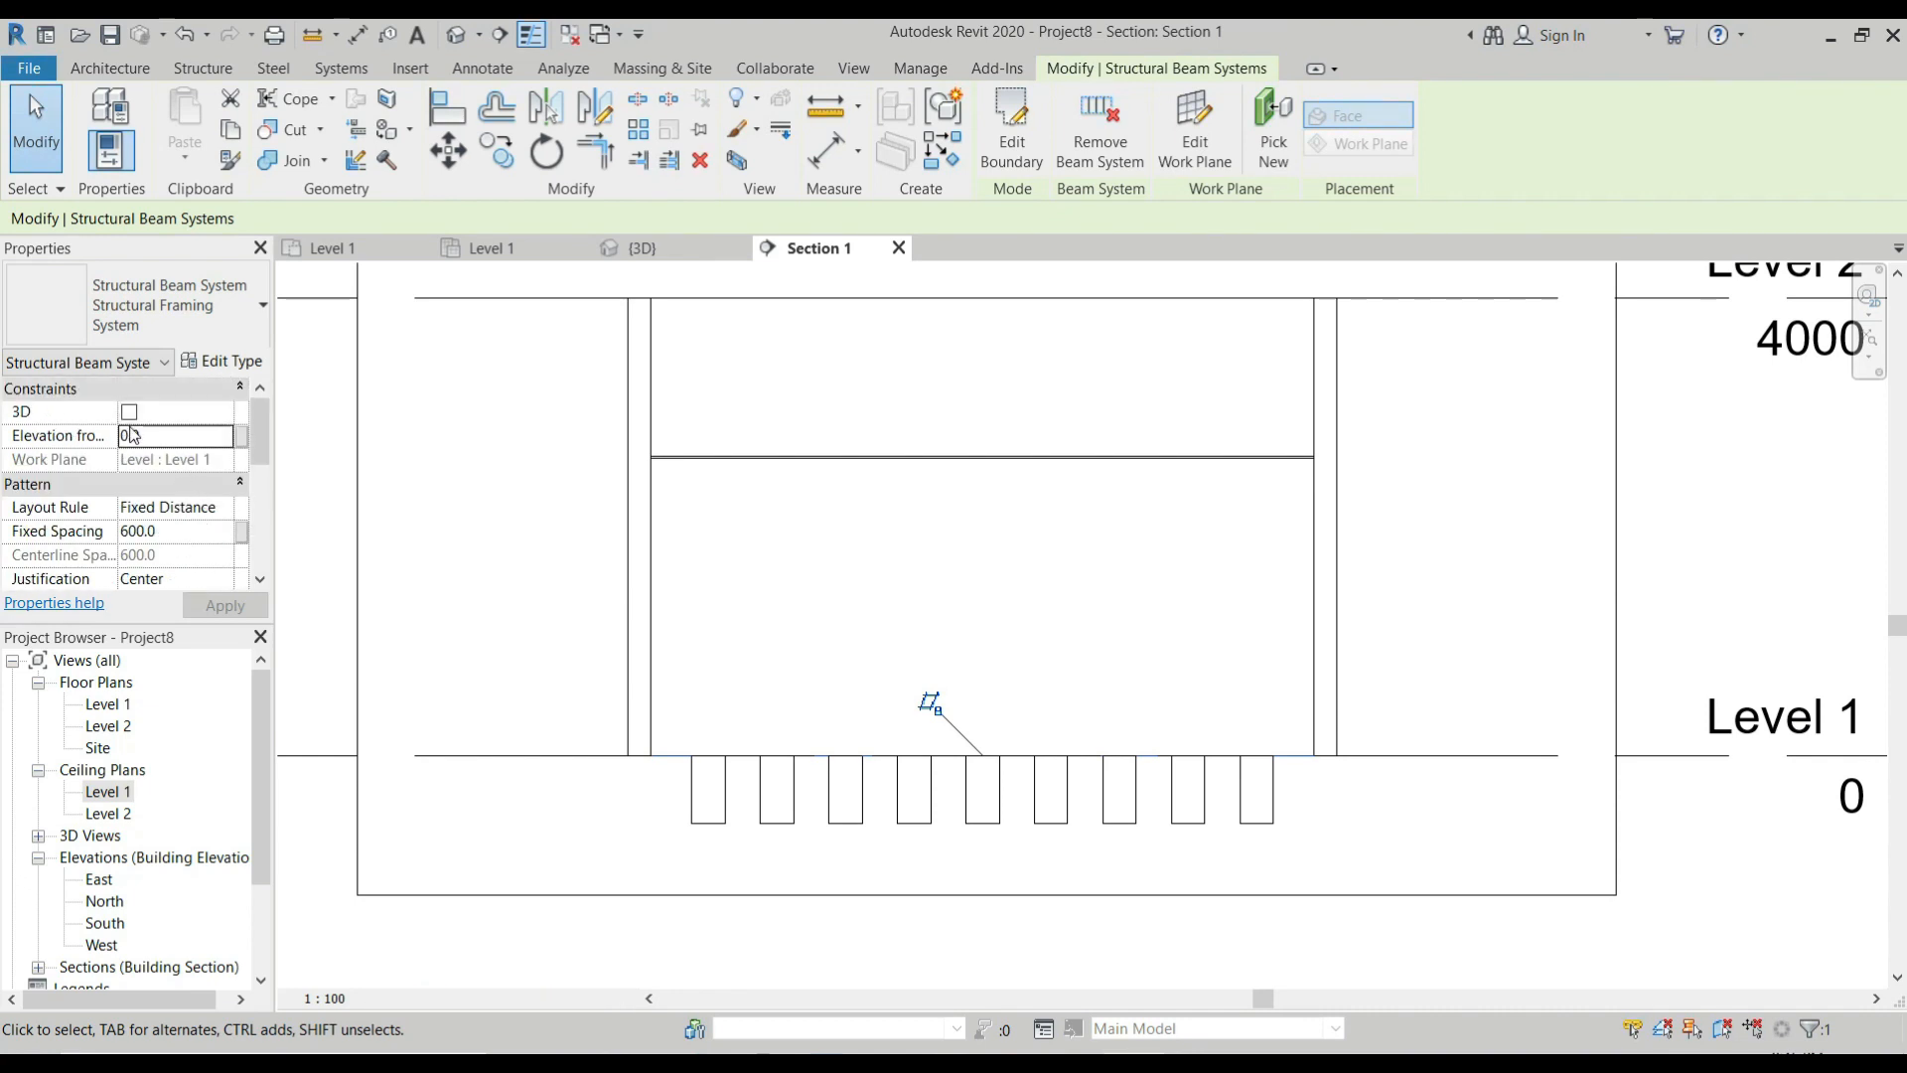
{"action": "left_click", "coordinate": [156, 437]}
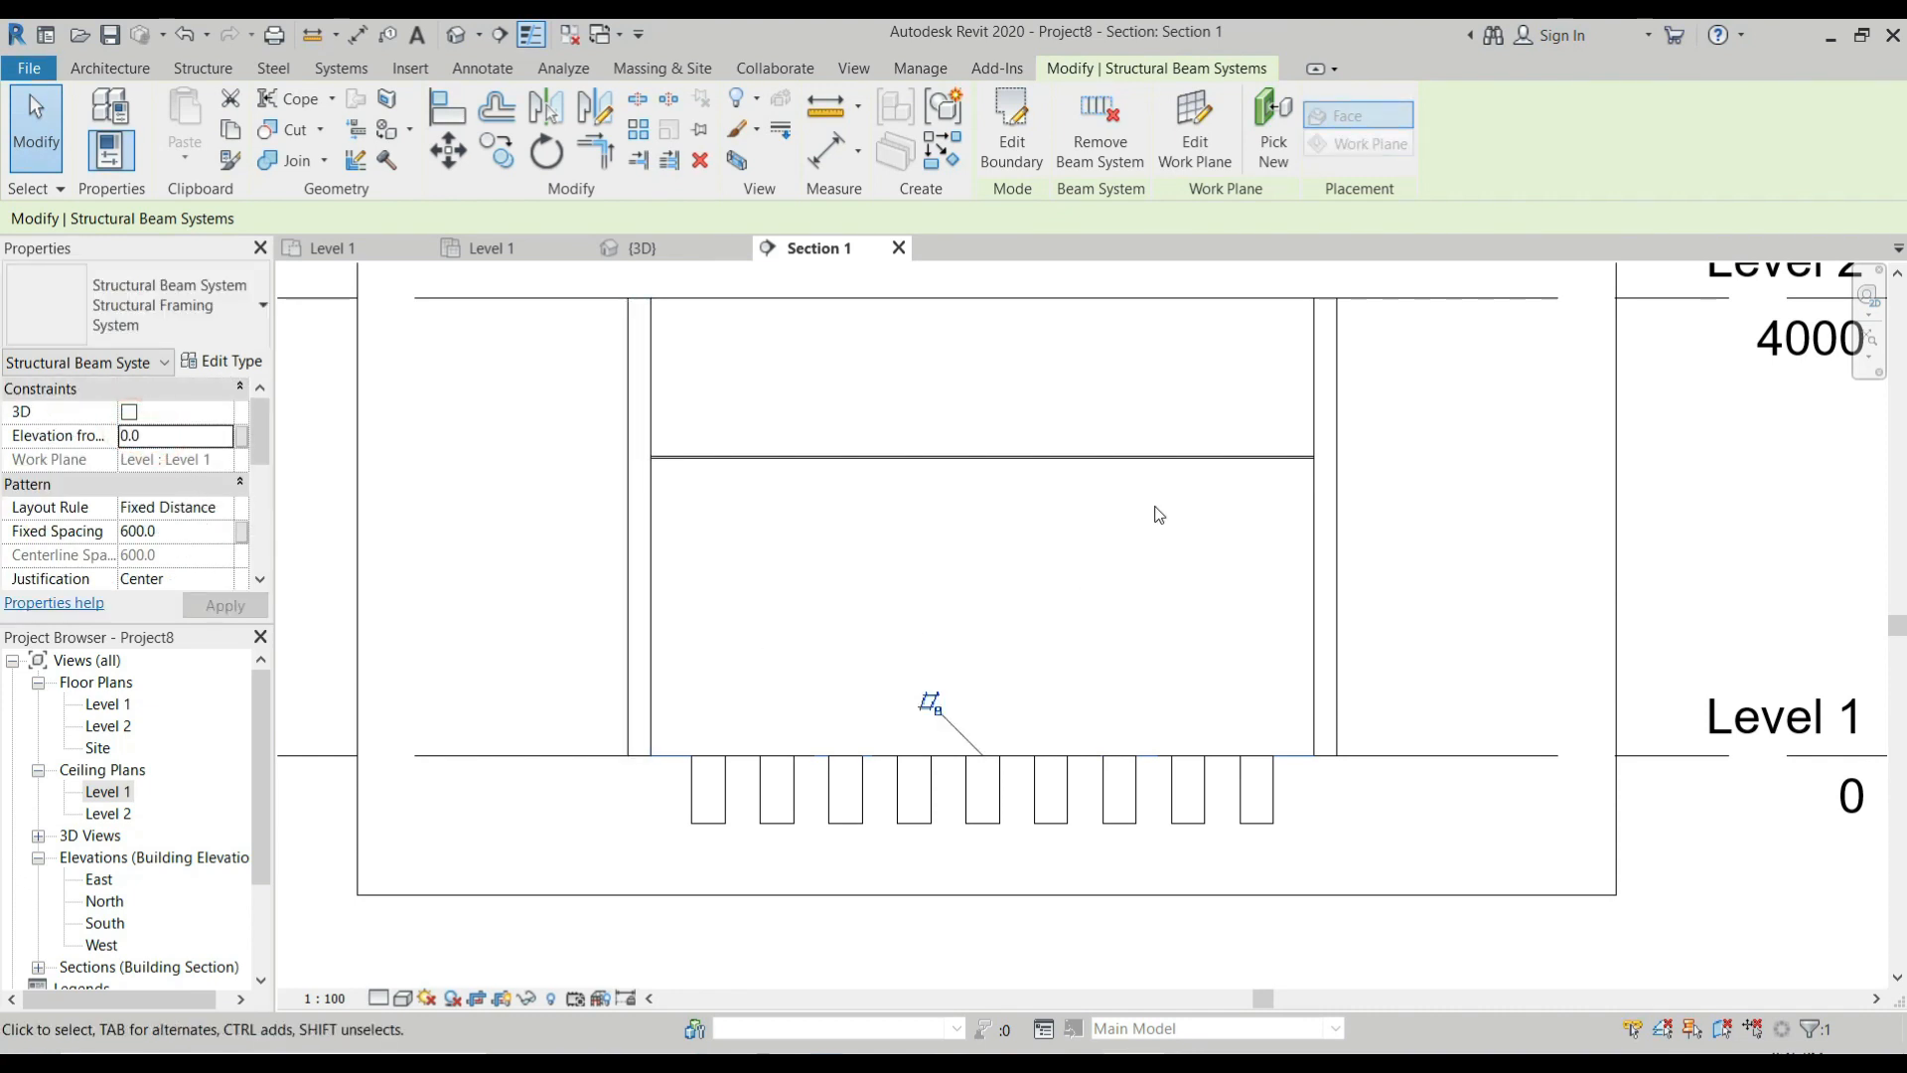
{"action": "left_click", "coordinate": [1141, 477]}
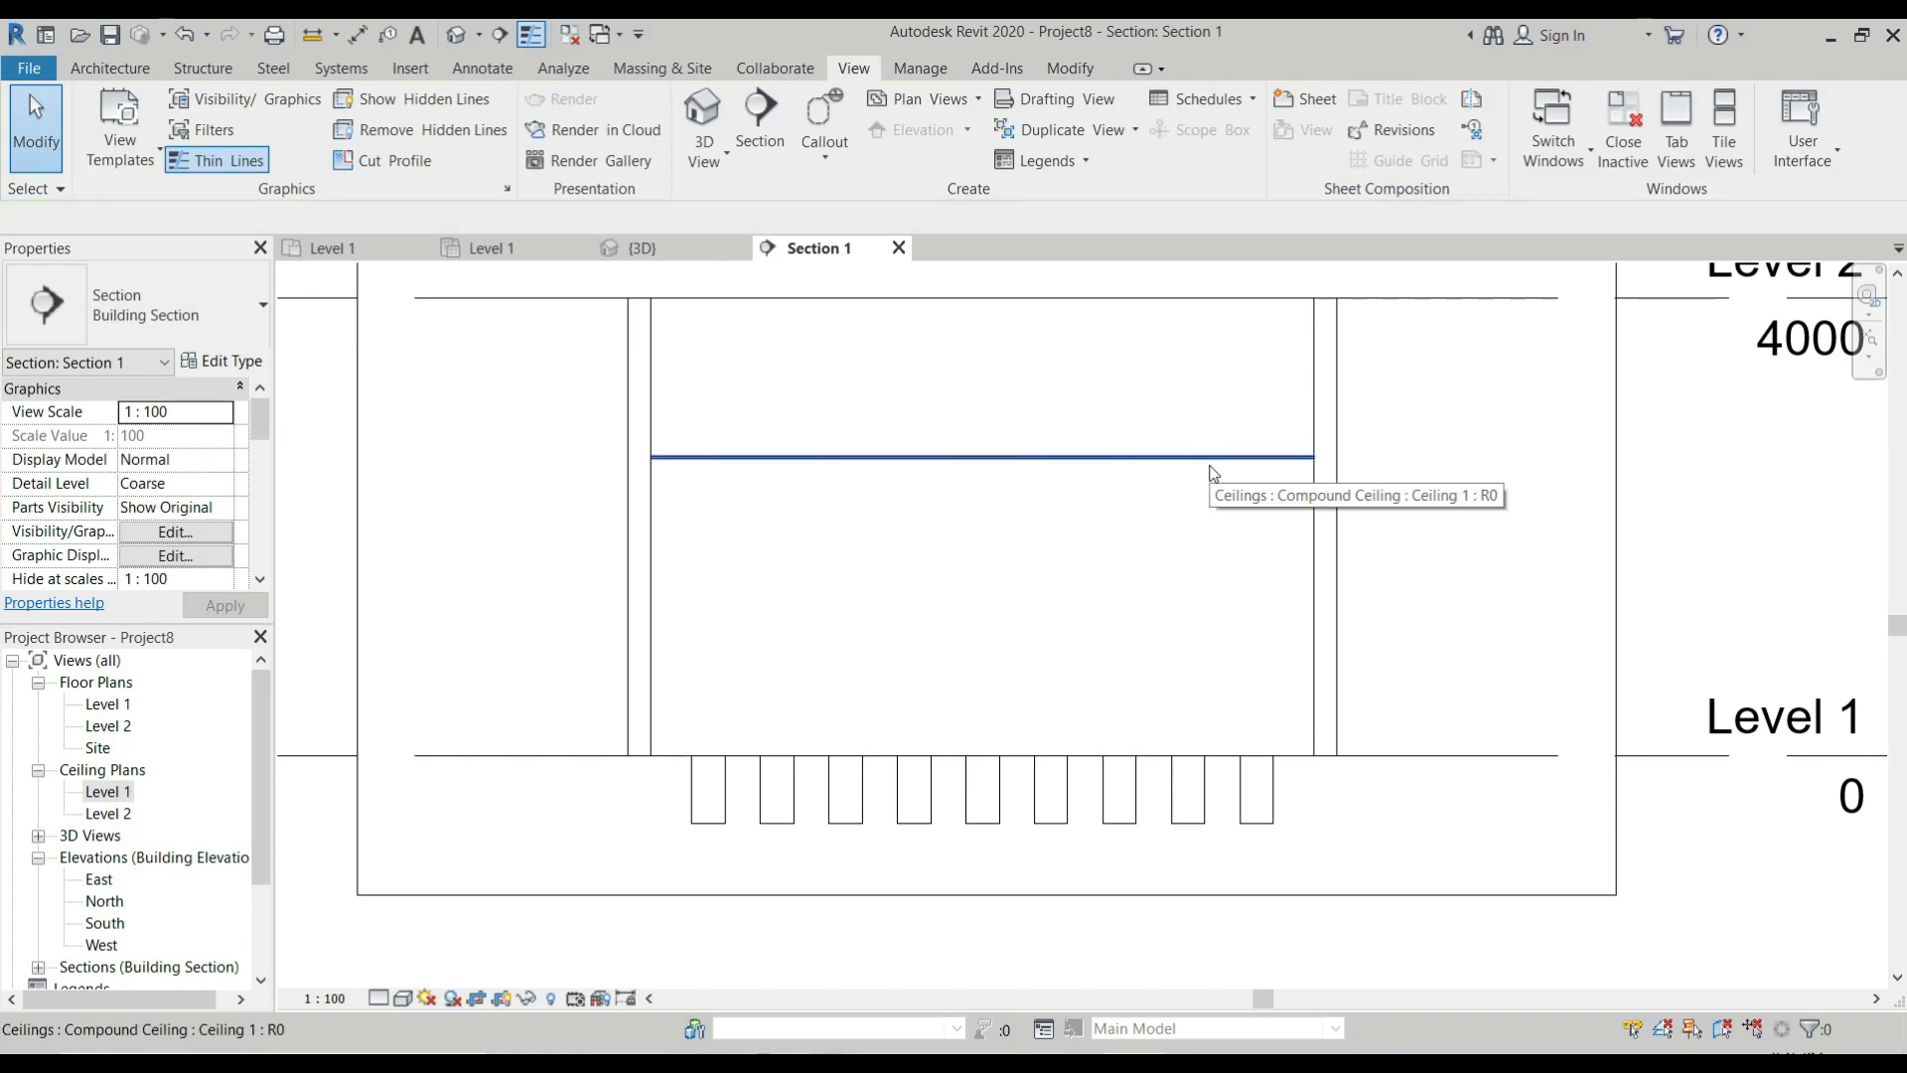
{"action": "key", "text": "d"}
{"action": "key", "text": "i"}
{"action": "scroll", "coordinate": [1306, 477], "scroll_direction": "up", "scroll_amount": 2}
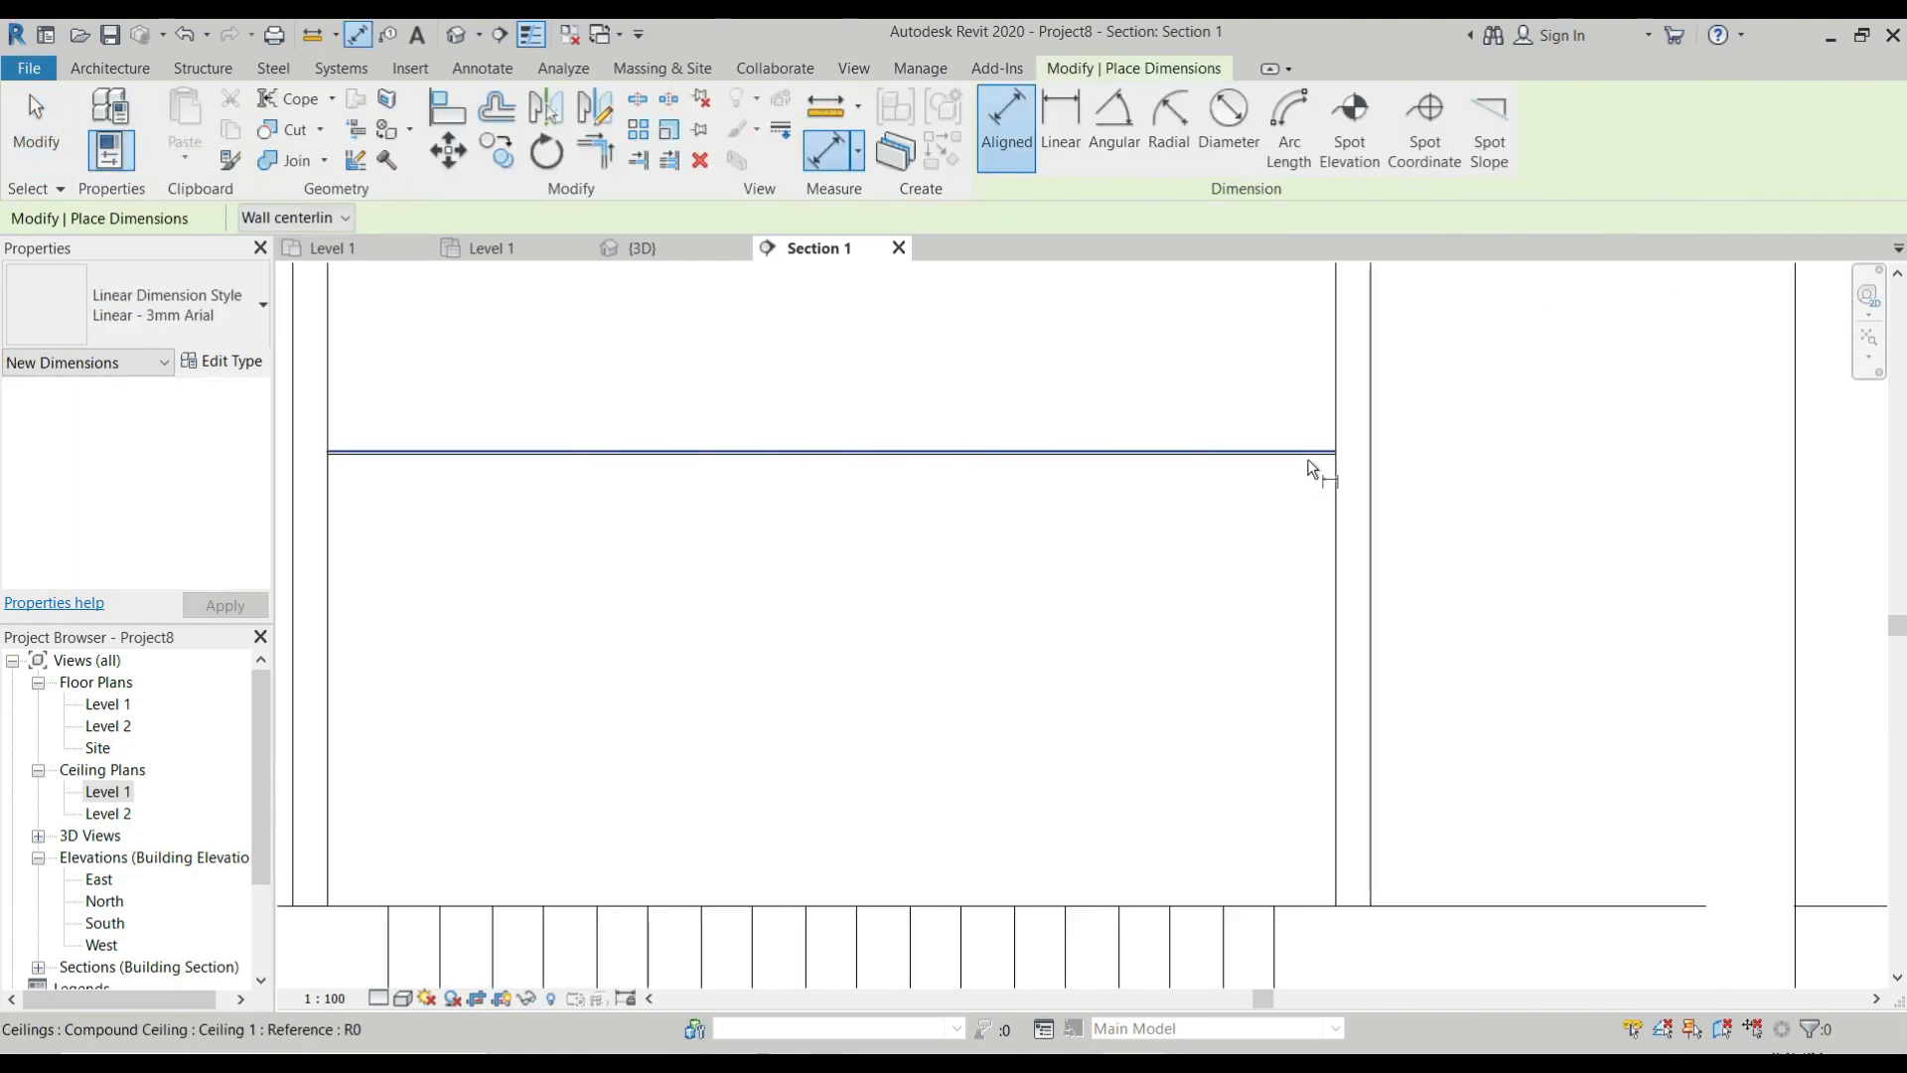
{"action": "scroll", "coordinate": [1308, 474], "scroll_direction": "up", "scroll_amount": 2}
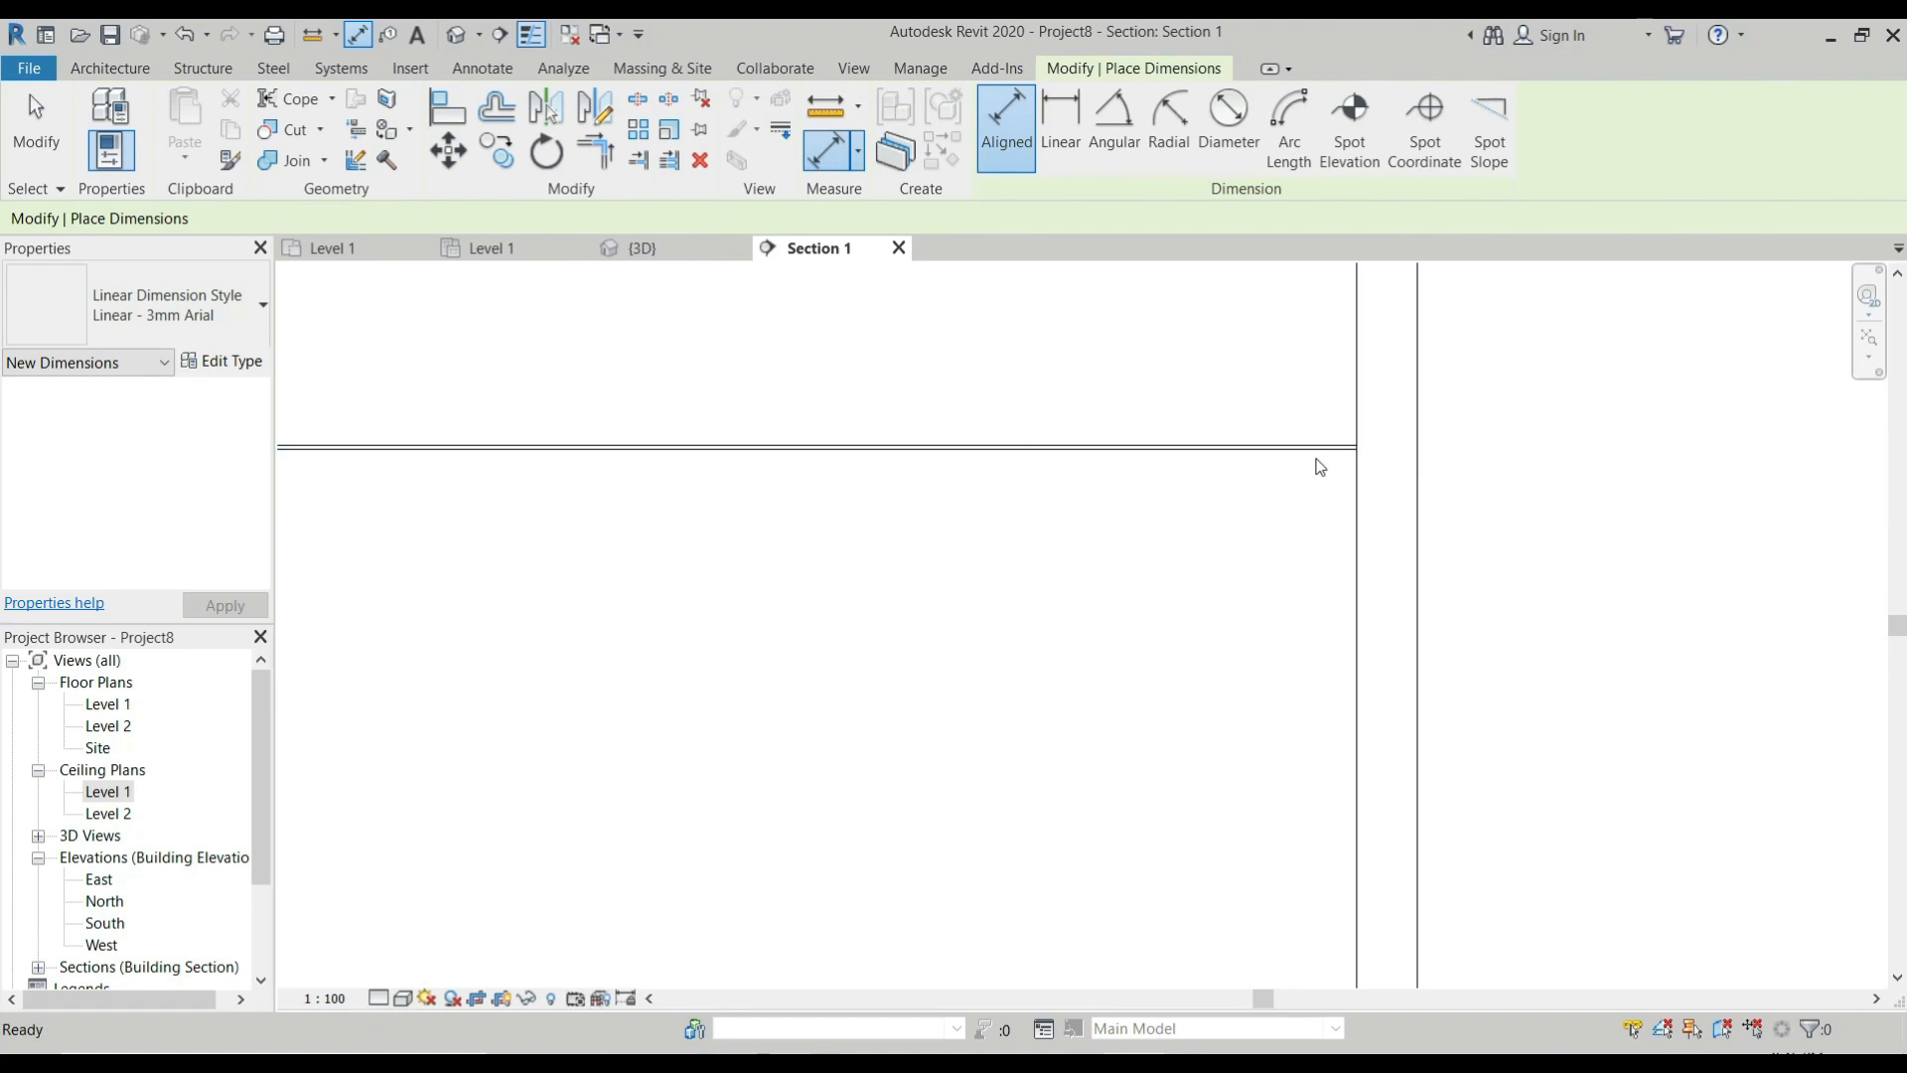
{"action": "key", "text": "Escape"}
Set the compound ceiling's height offset from Level 1 to 3000 mm.
{"action": "left_click", "coordinate": [1306, 449]}
{"action": "left_click", "coordinate": [189, 434]}
{"action": "double_click", "coordinate": [186, 435]}
{"action": "type", "text": "3000.0"}
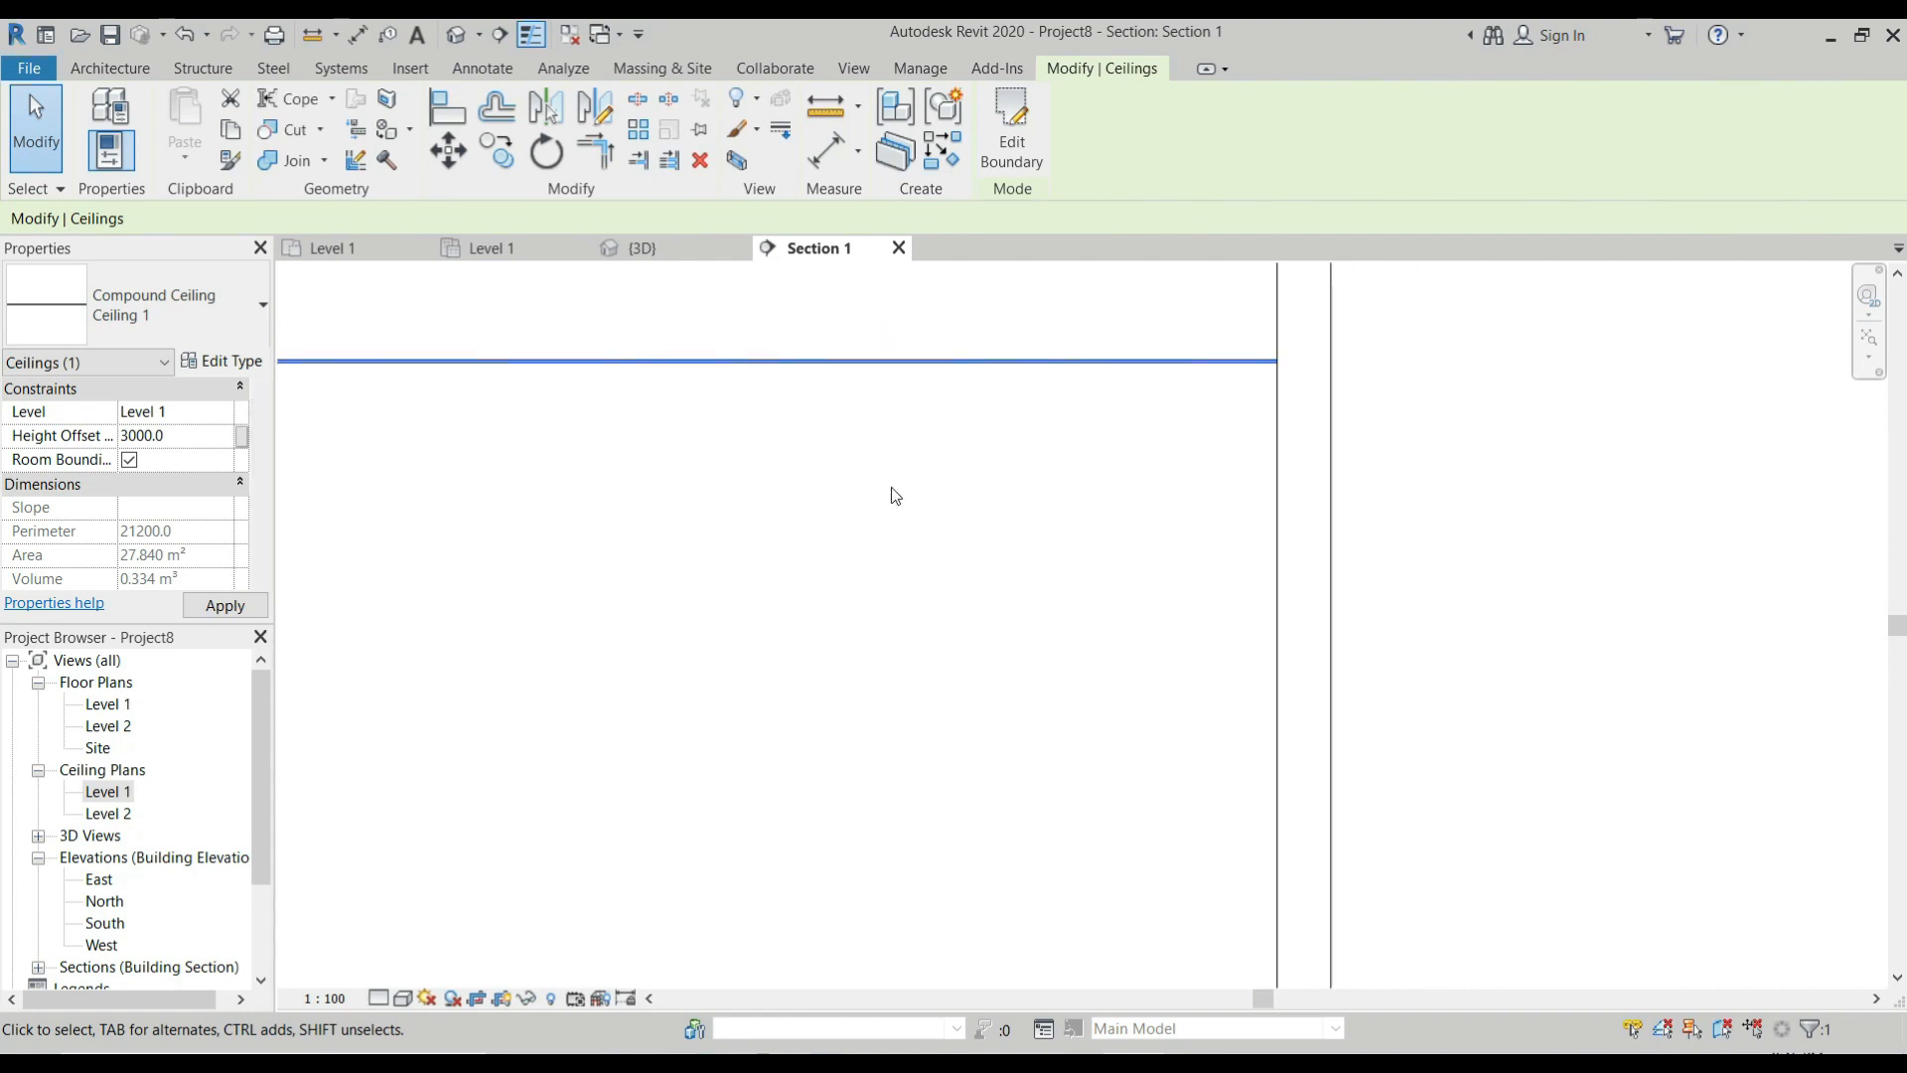
{"action": "scroll", "coordinate": [924, 507], "scroll_direction": "down", "scroll_amount": 3}
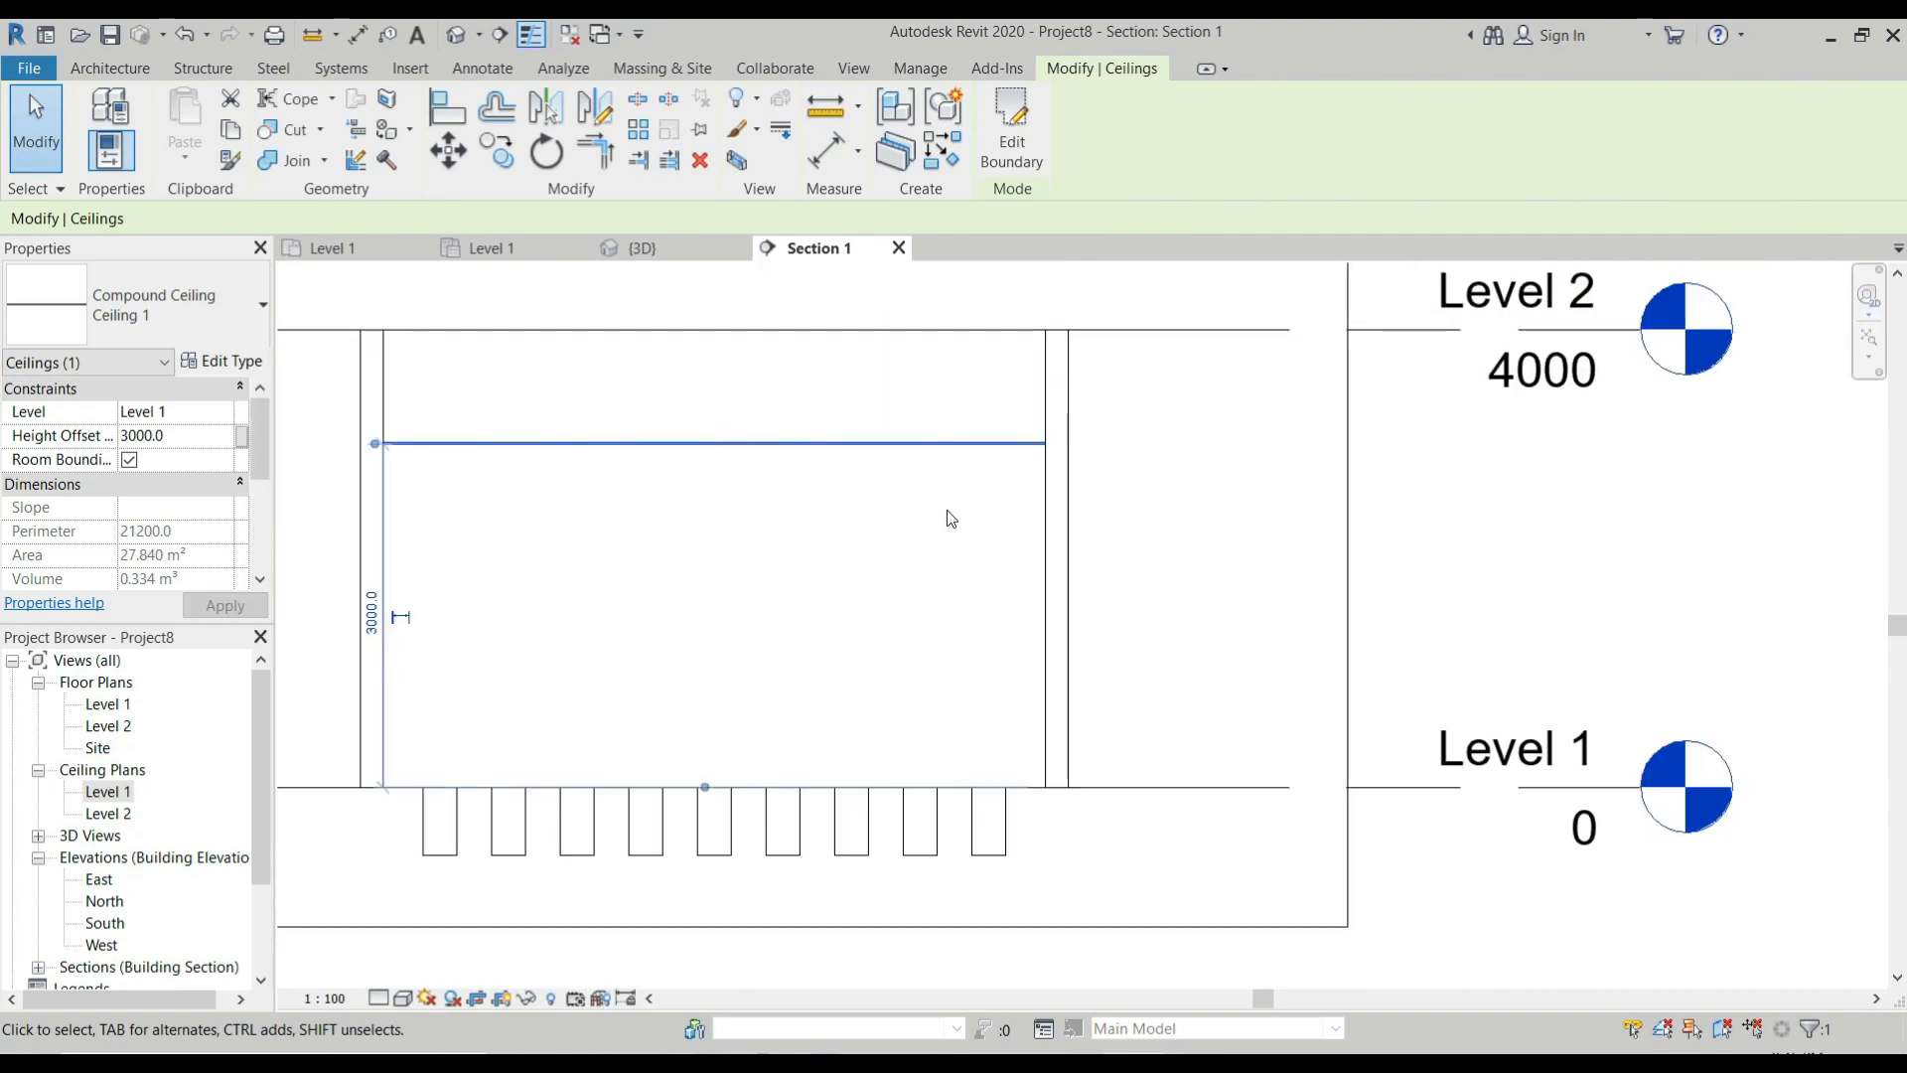
Set the structural beam system's elevation from level to 3000 mm in the section view.
{"action": "key", "text": "Escape"}
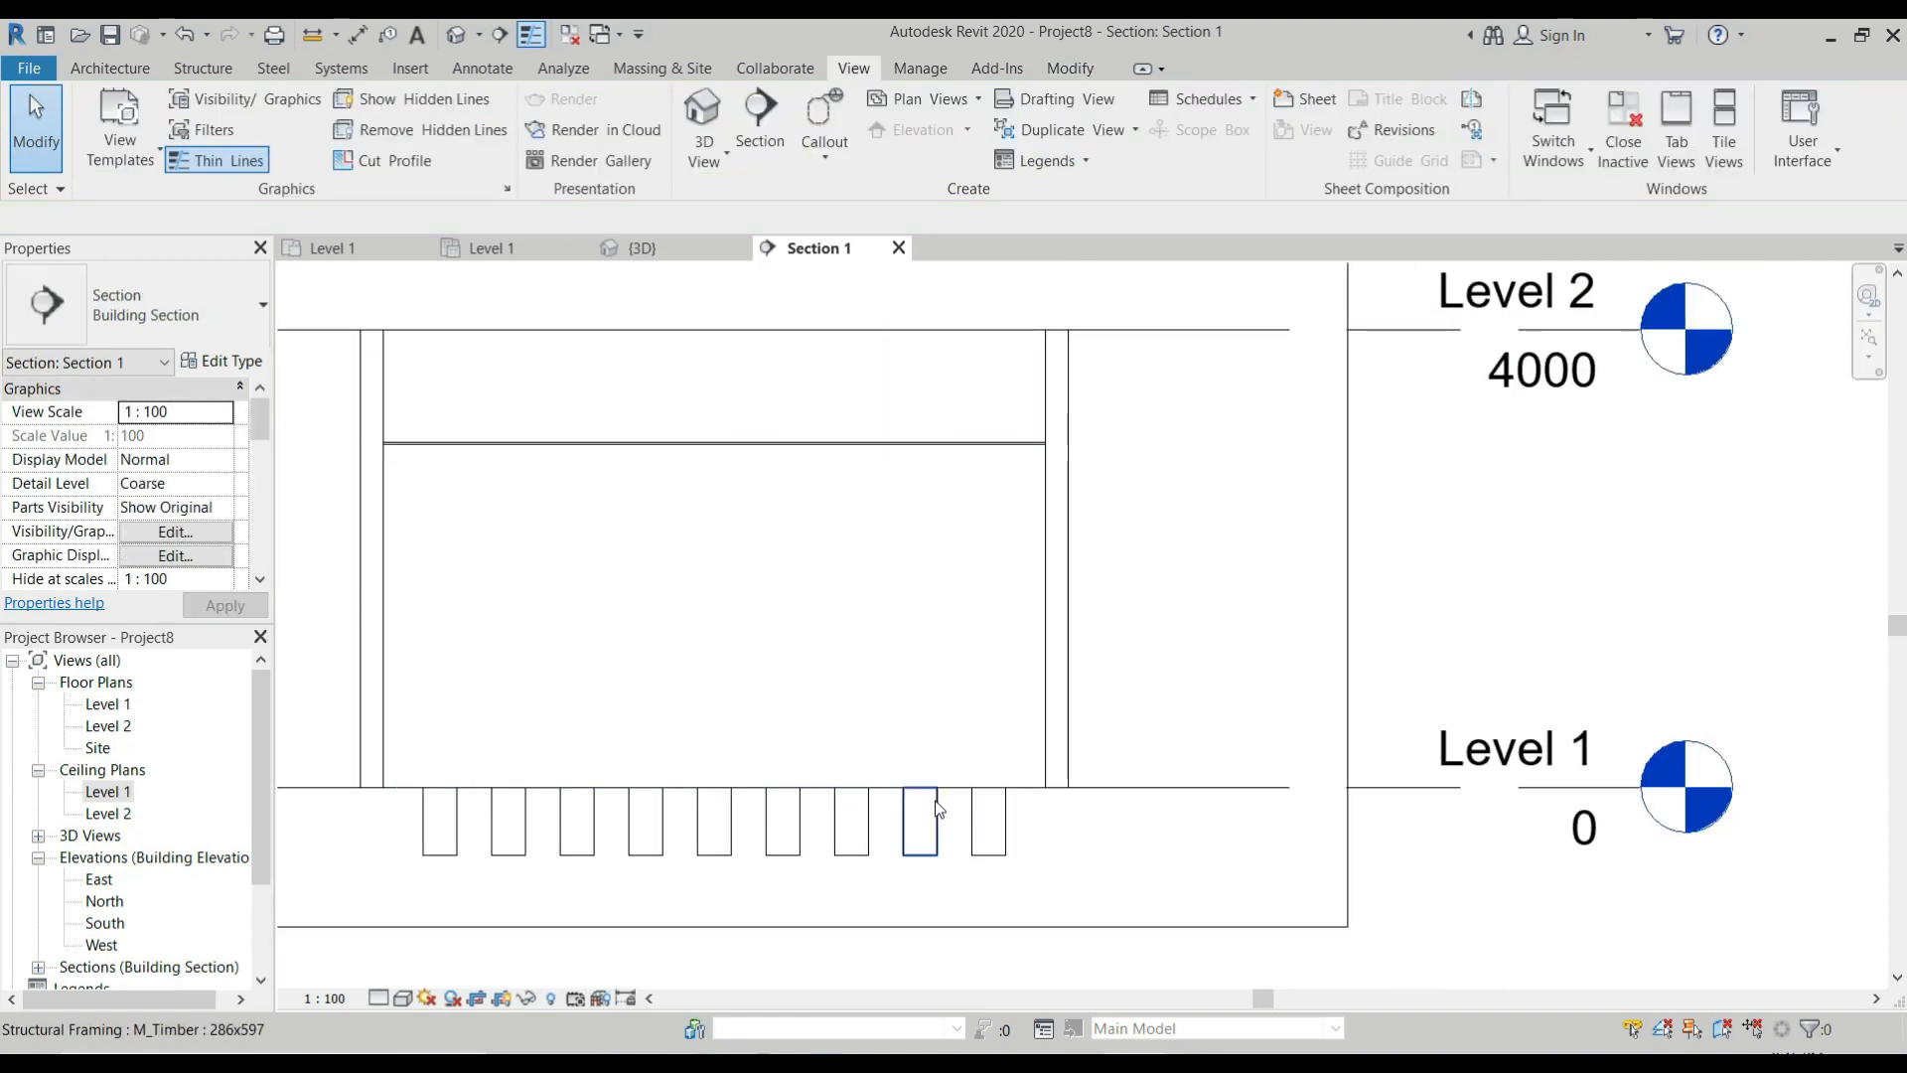
{"action": "left_click", "coordinate": [961, 791]}
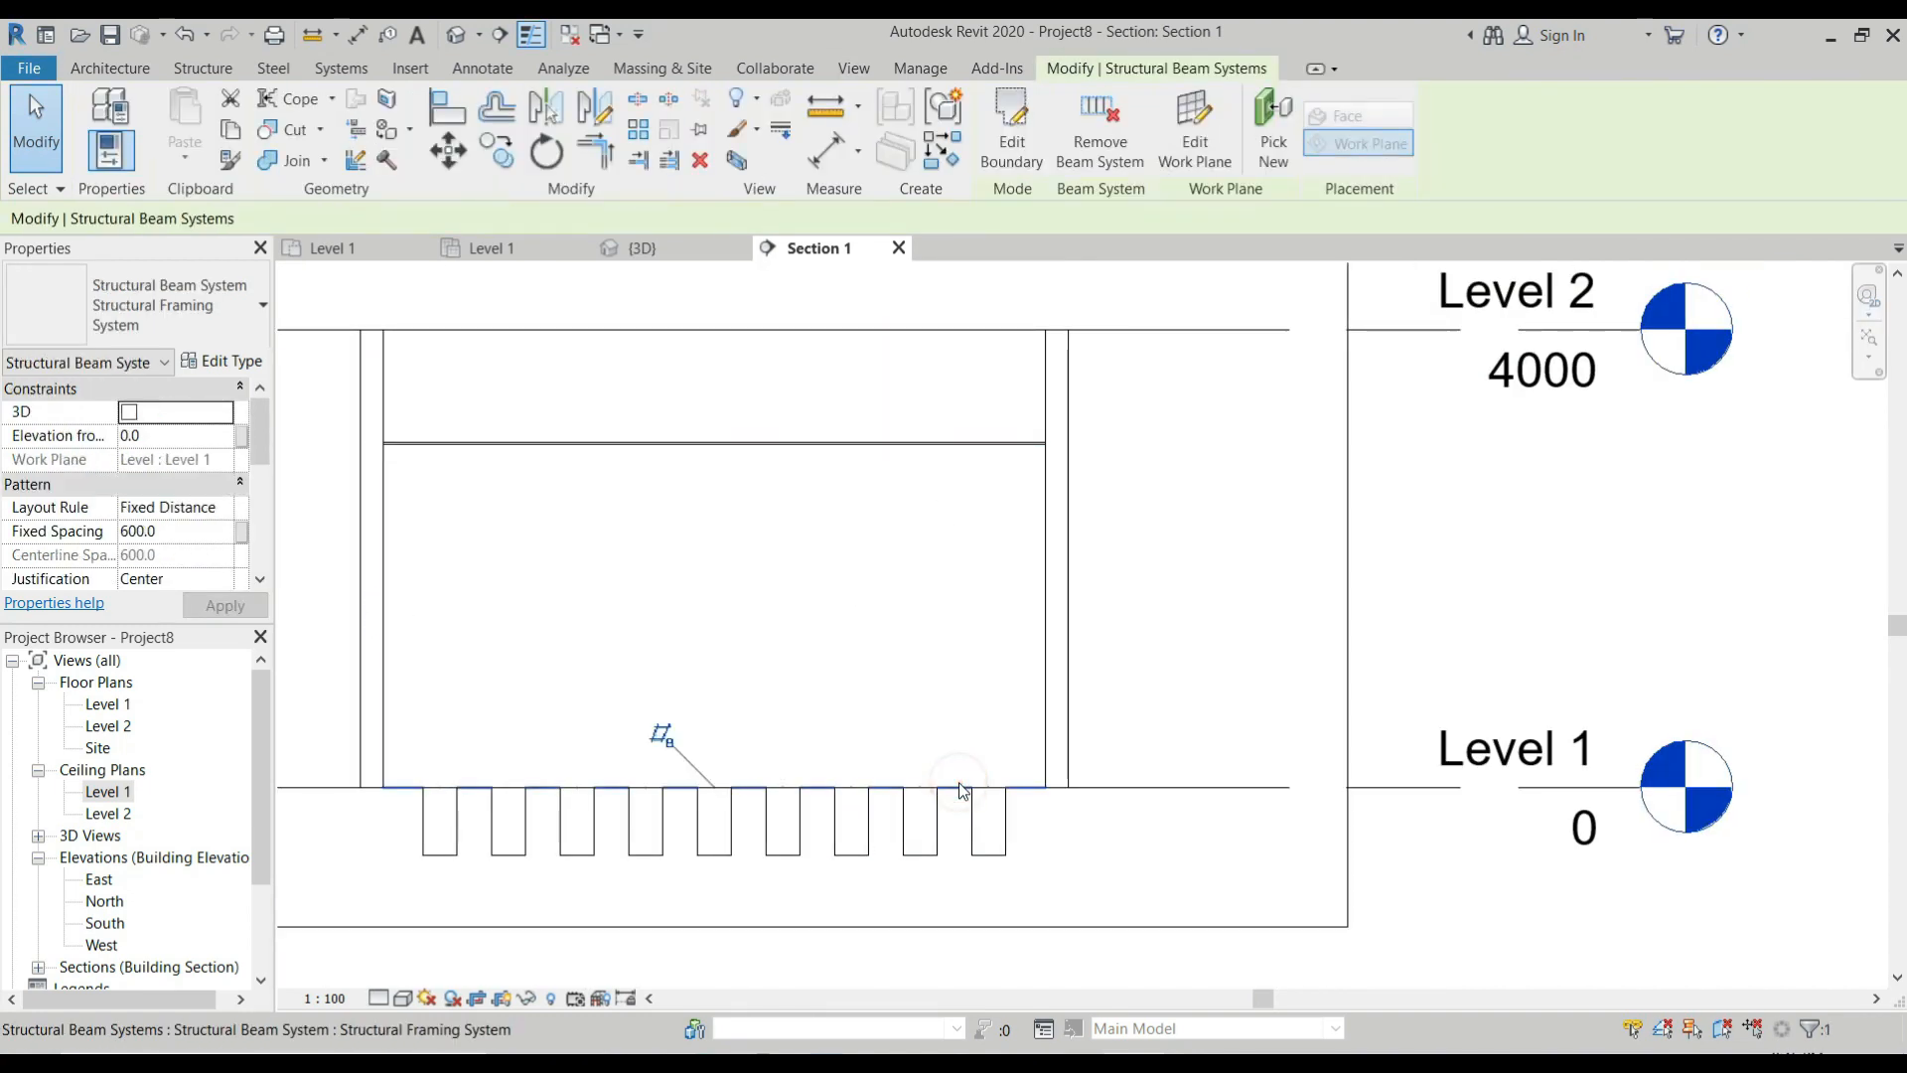
{"action": "left_click", "coordinate": [173, 437]}
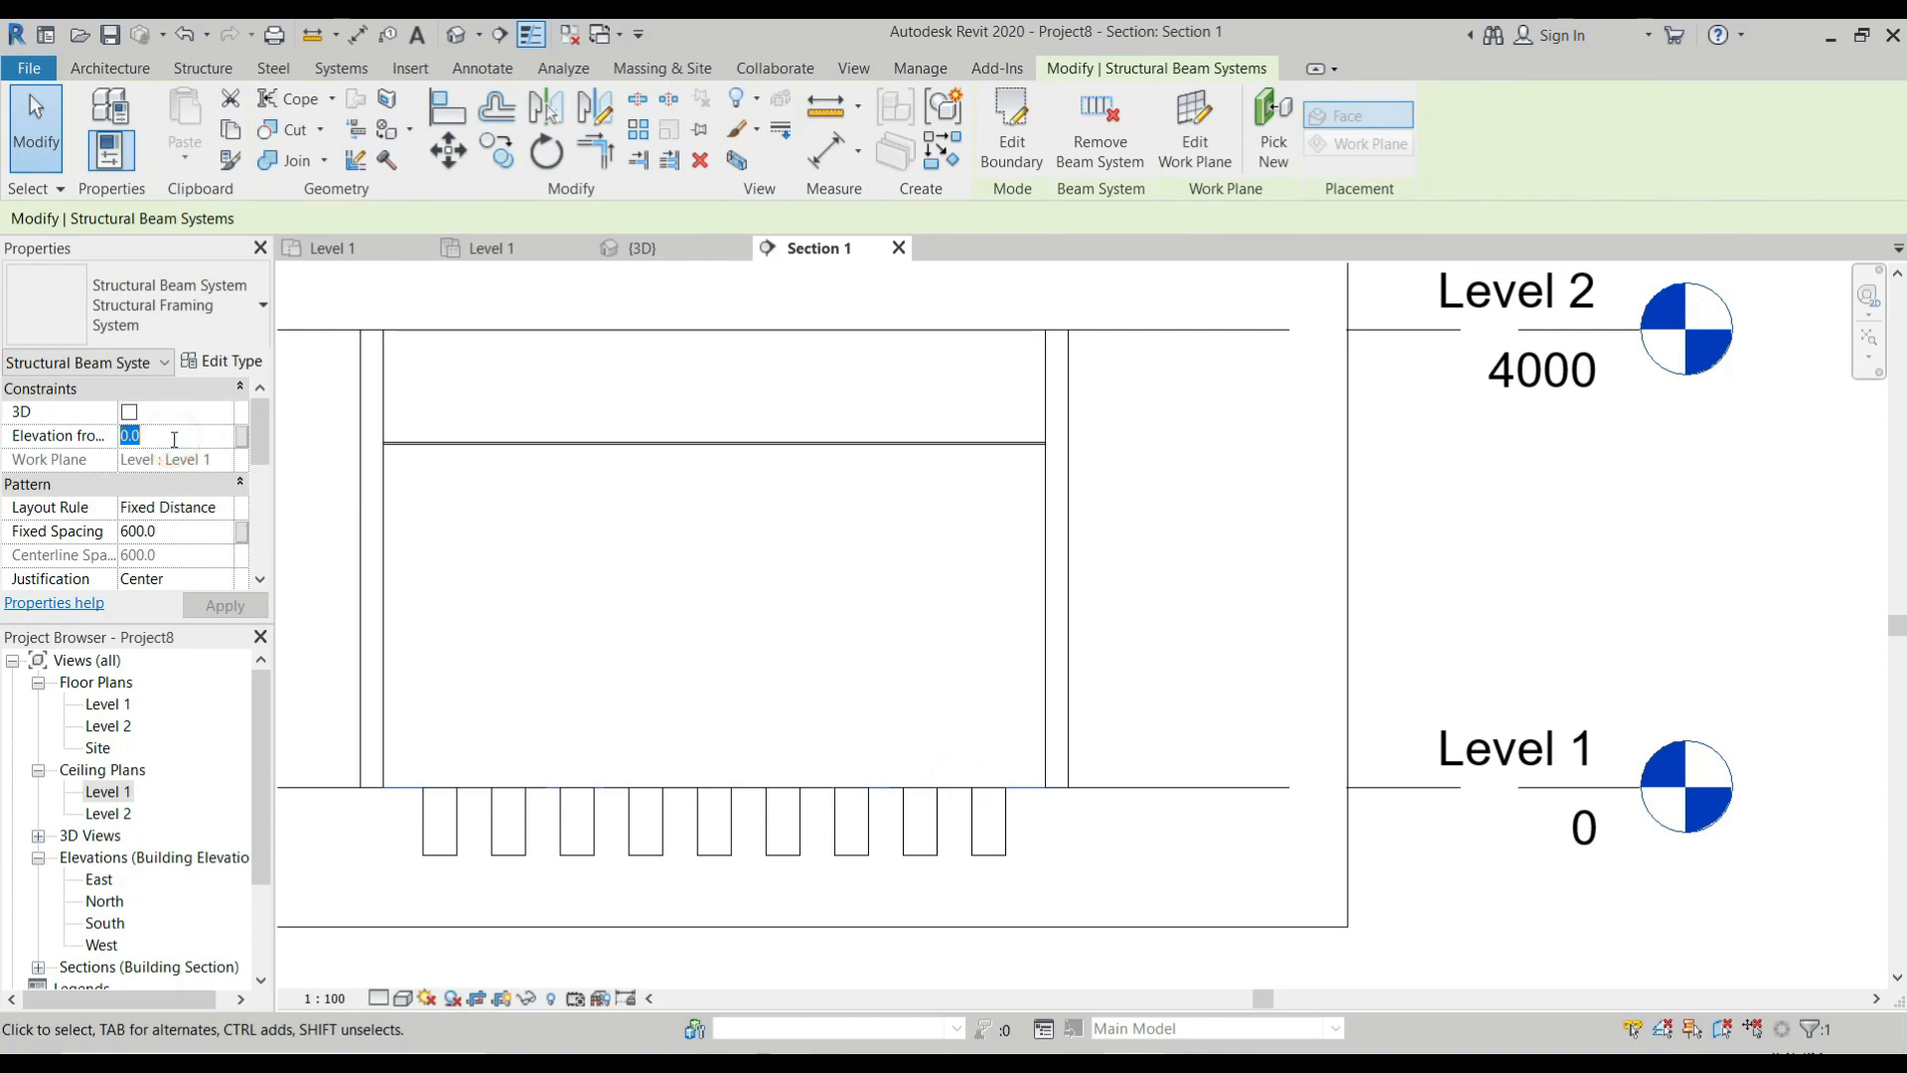
{"action": "type", "text": "3000"}
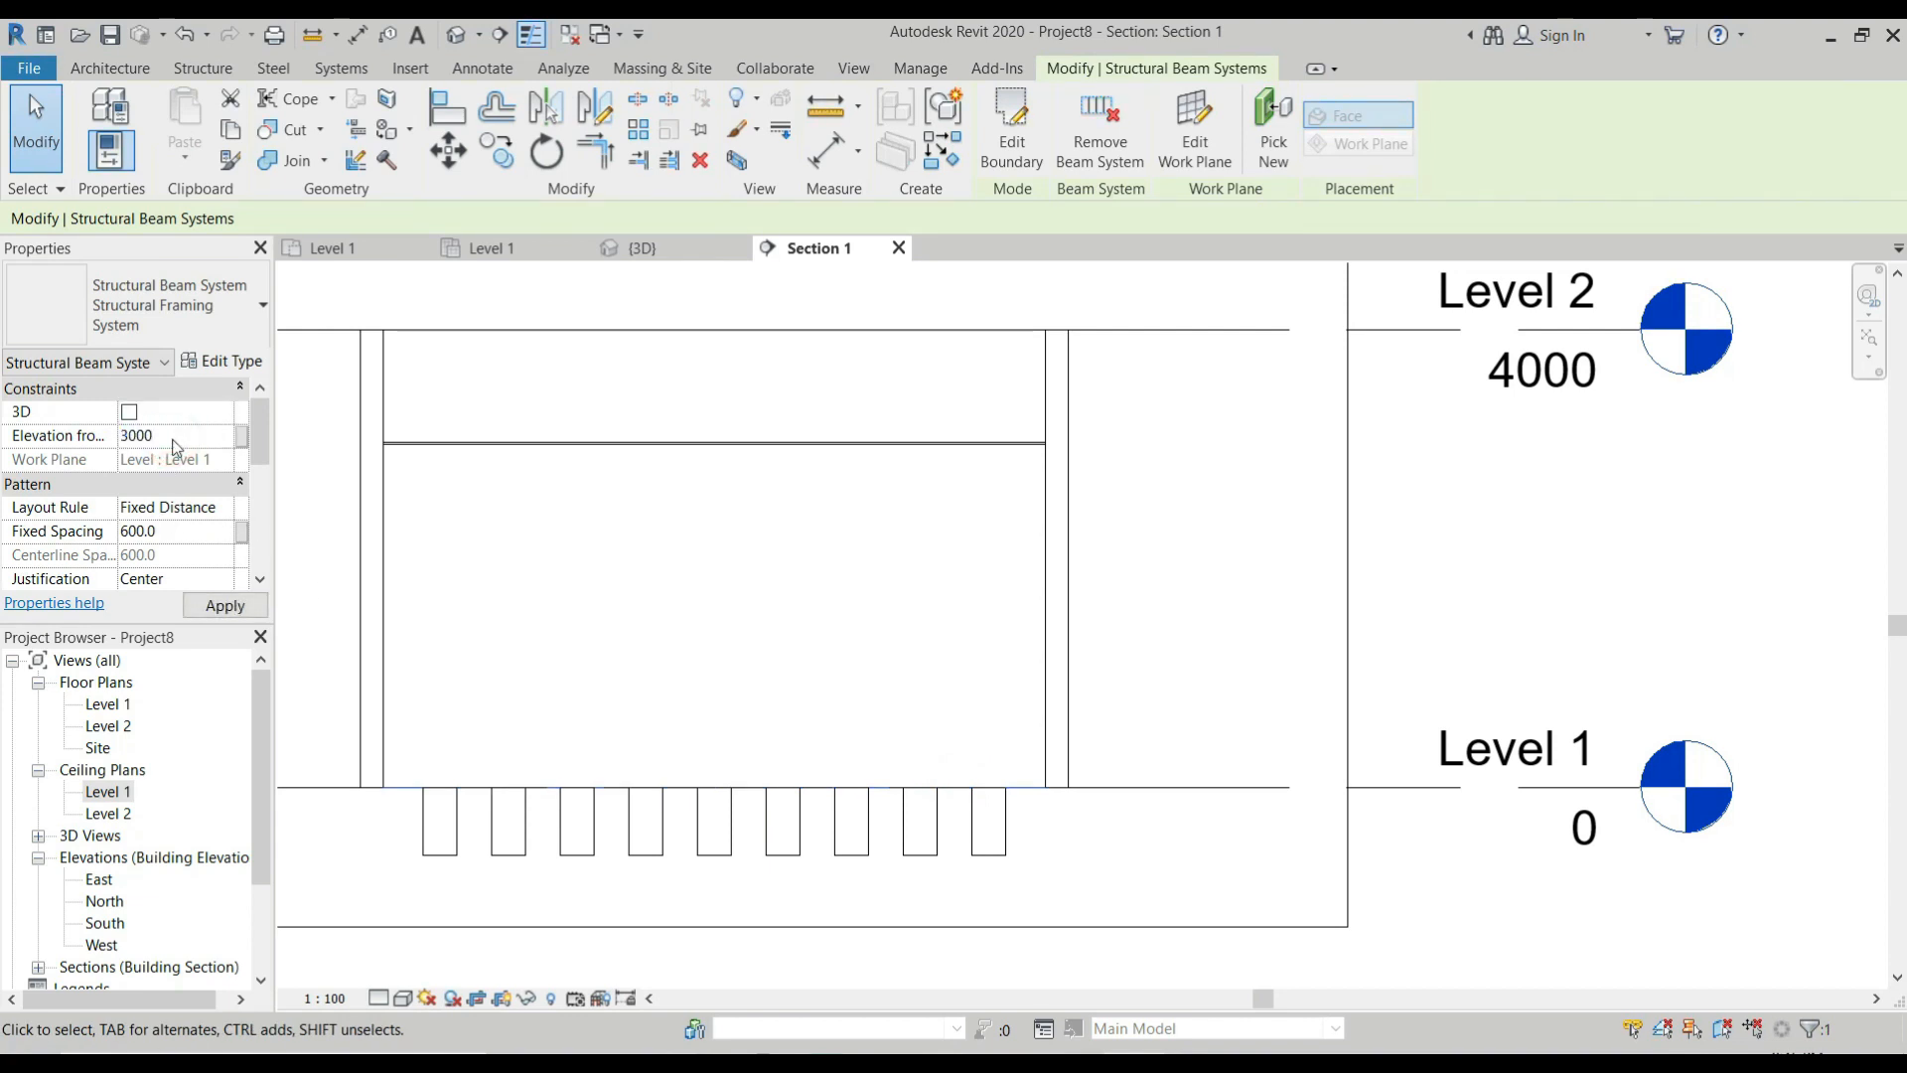
{"action": "scroll", "coordinate": [1005, 407], "scroll_direction": "up", "scroll_amount": 1}
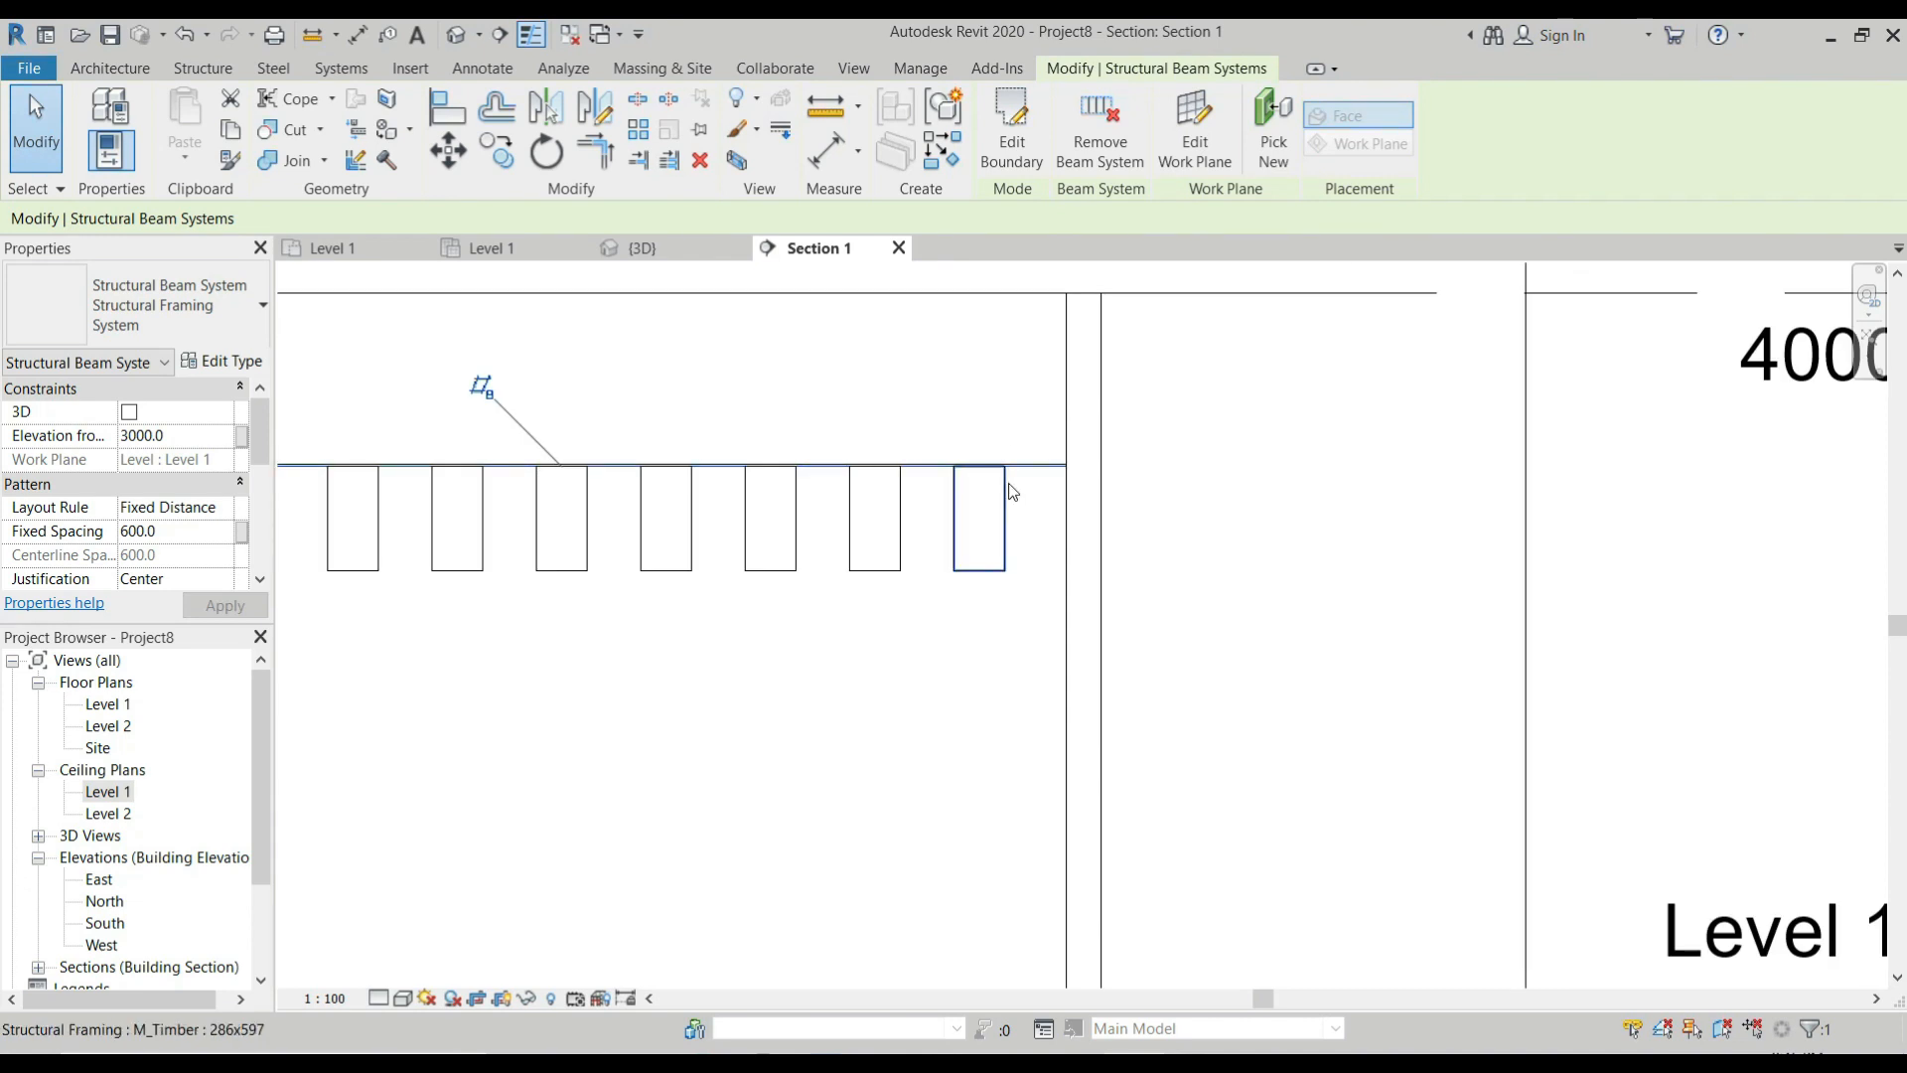
{"action": "scroll", "coordinate": [1017, 481], "scroll_direction": "down", "scroll_amount": 1}
Examine the raised timber beams in the section, check the Level 1 ceiling and floor plans, and return to Section 1.
{"action": "left_click", "coordinate": [1003, 539]}
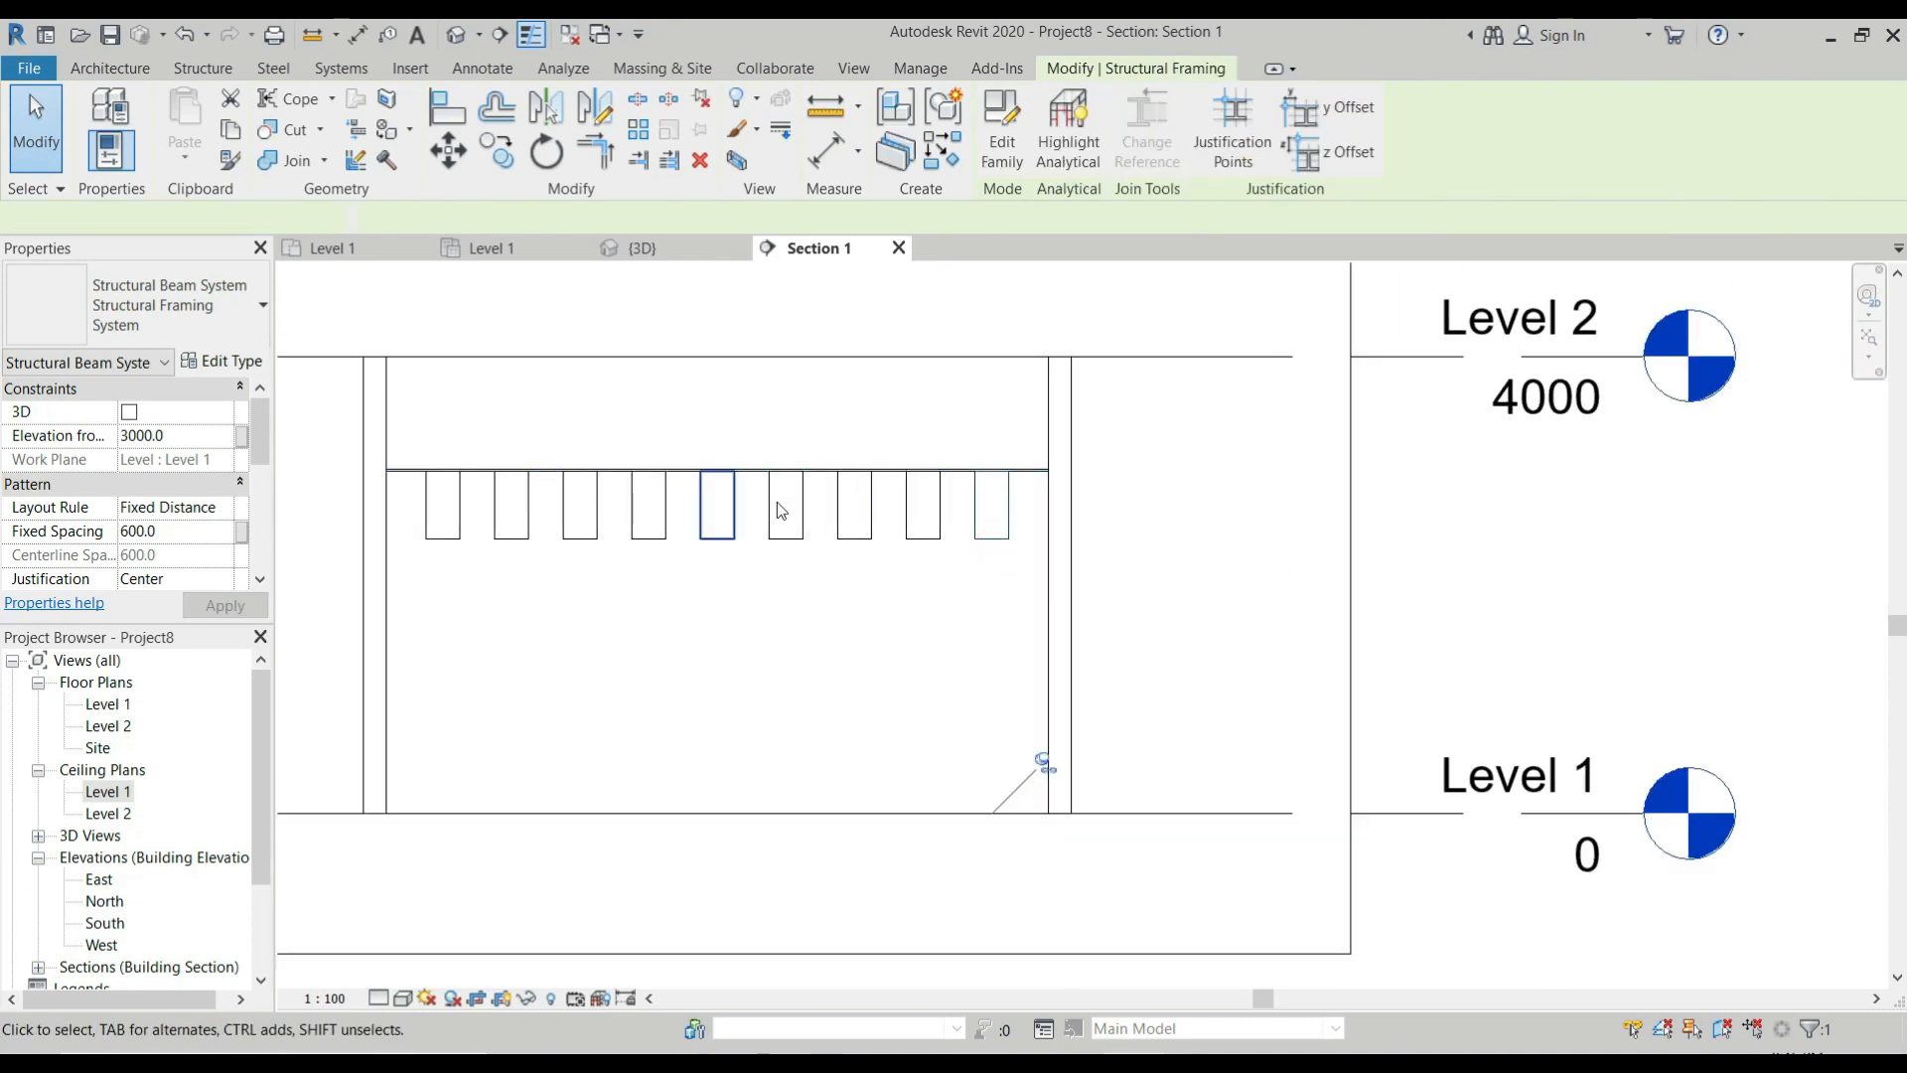
{"action": "key", "text": "Escape"}
{"action": "left_click_drag", "start_coordinate": [1023, 517], "coordinate": [413, 596]}
{"action": "key", "text": "Escape"}
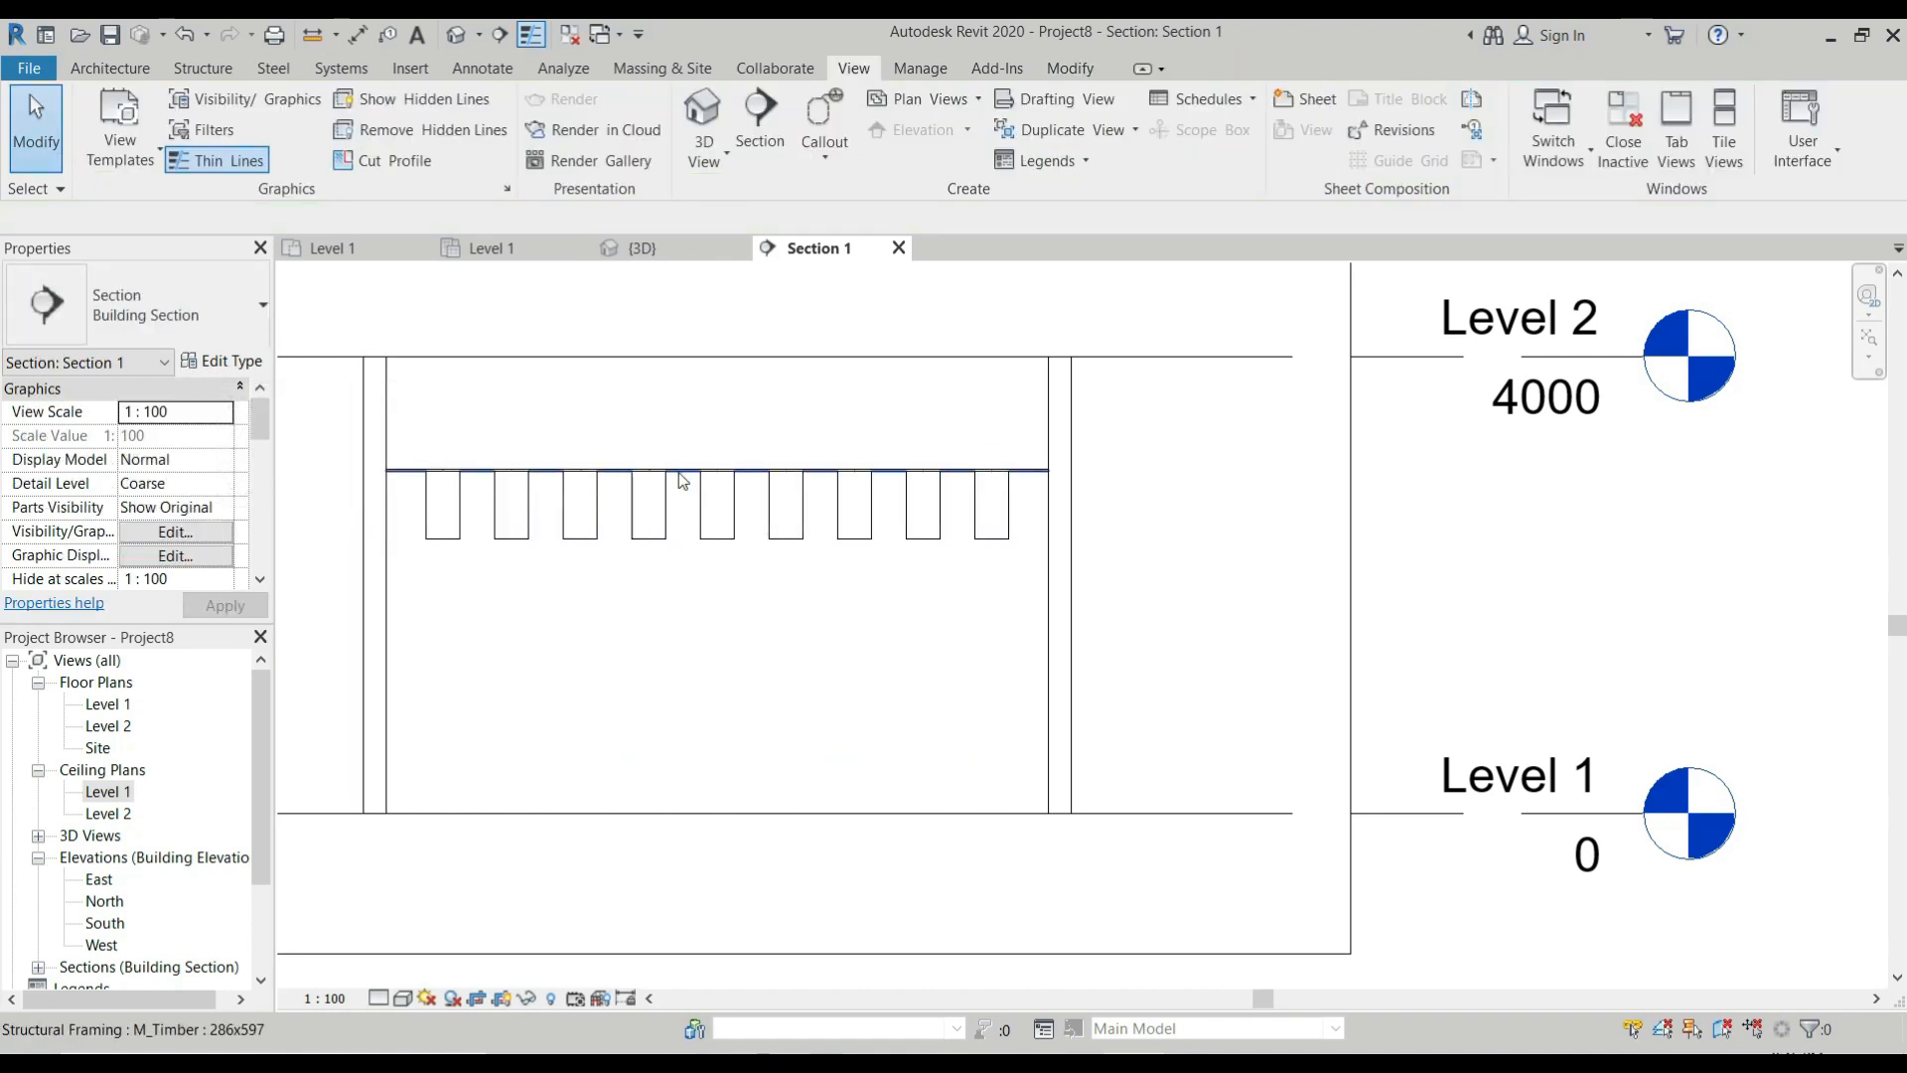
{"action": "scroll", "coordinate": [683, 480], "scroll_direction": "up", "scroll_amount": 3}
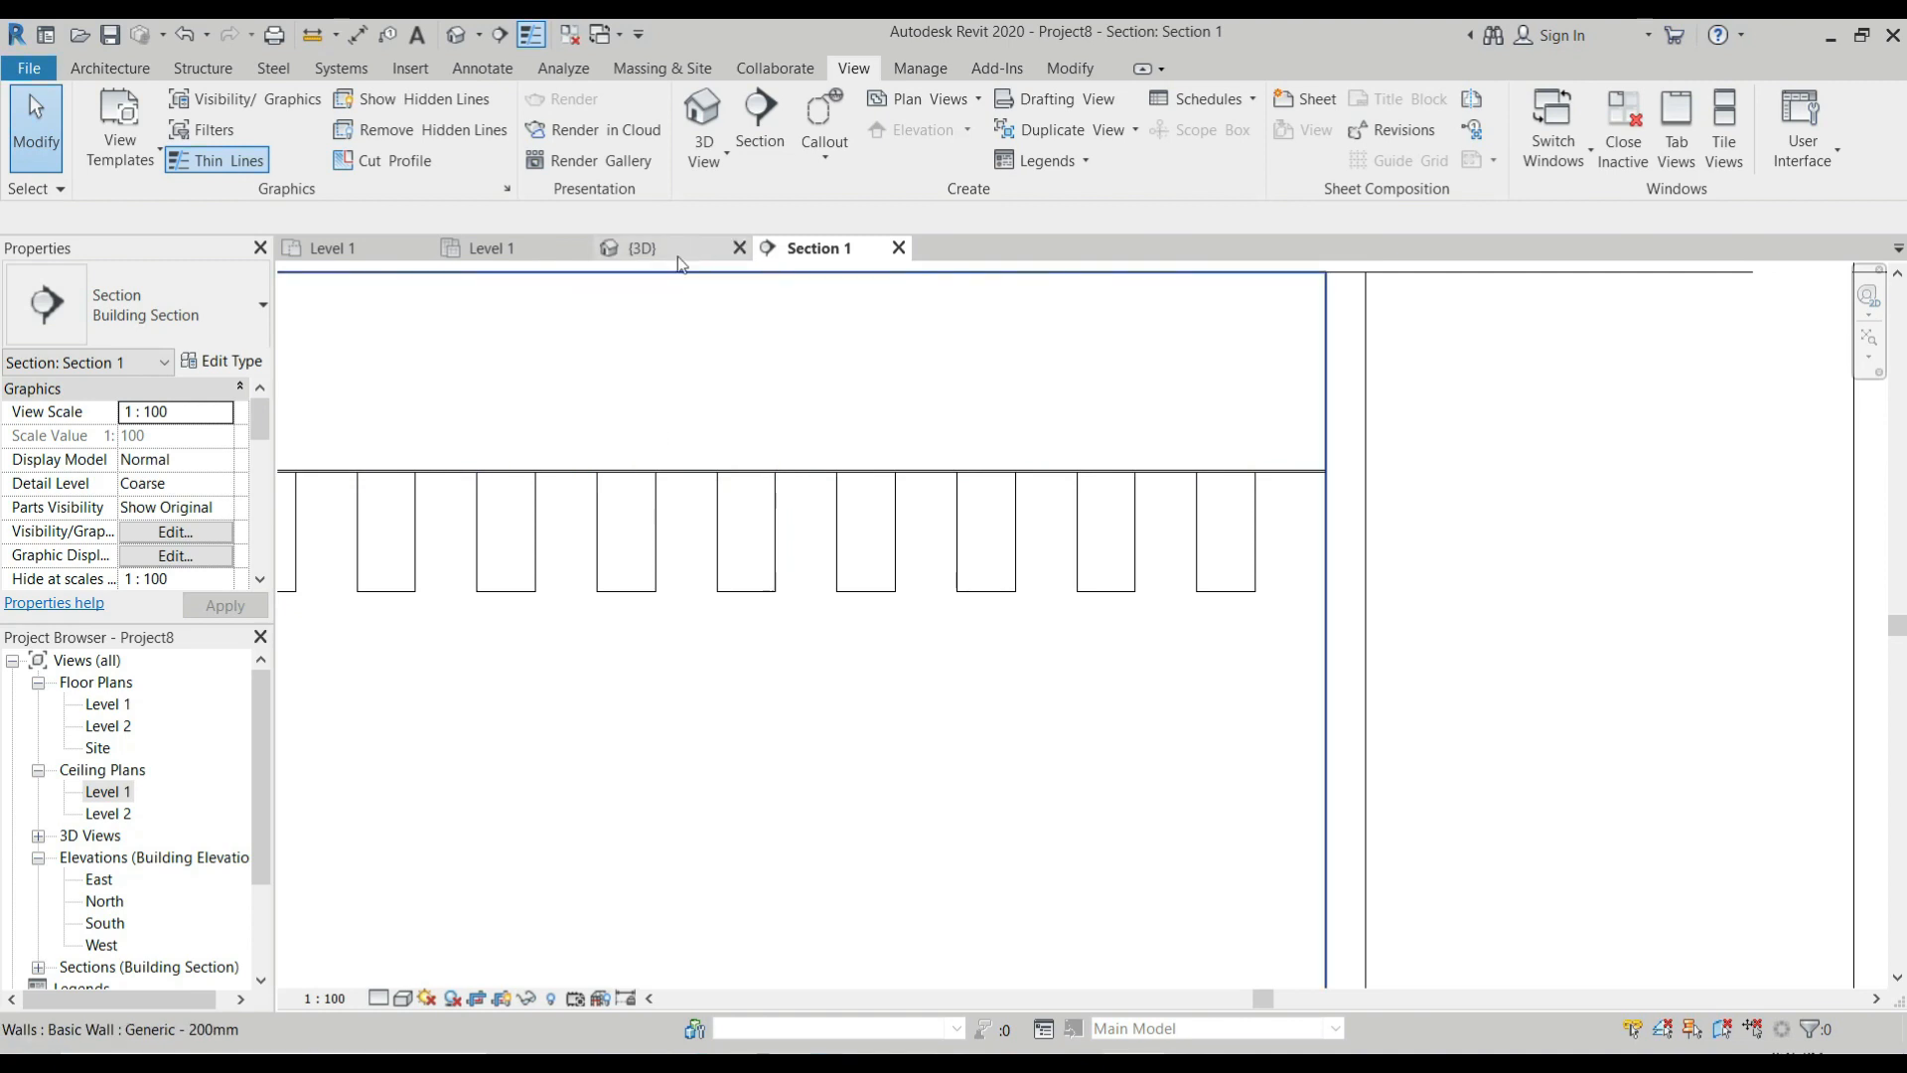
{"action": "left_click", "coordinate": [545, 243]}
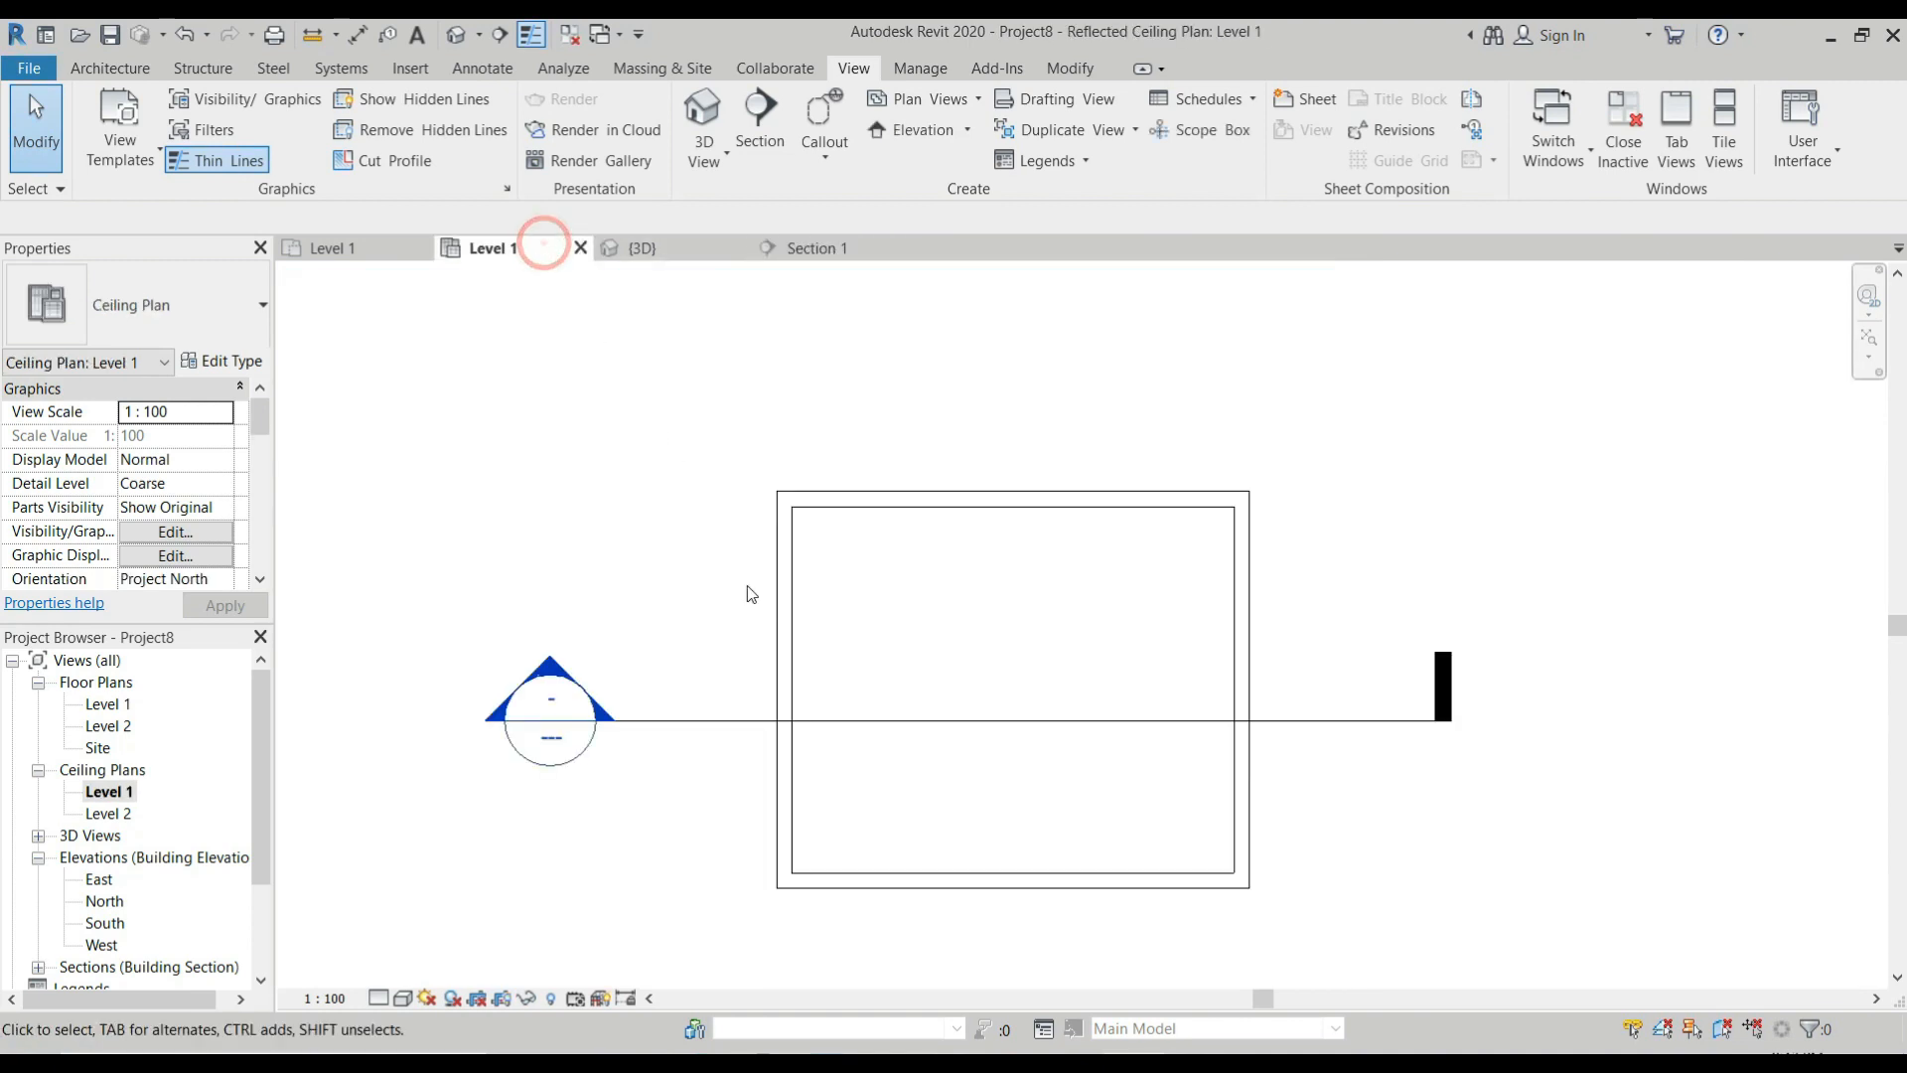
{"action": "left_click", "coordinate": [357, 253]}
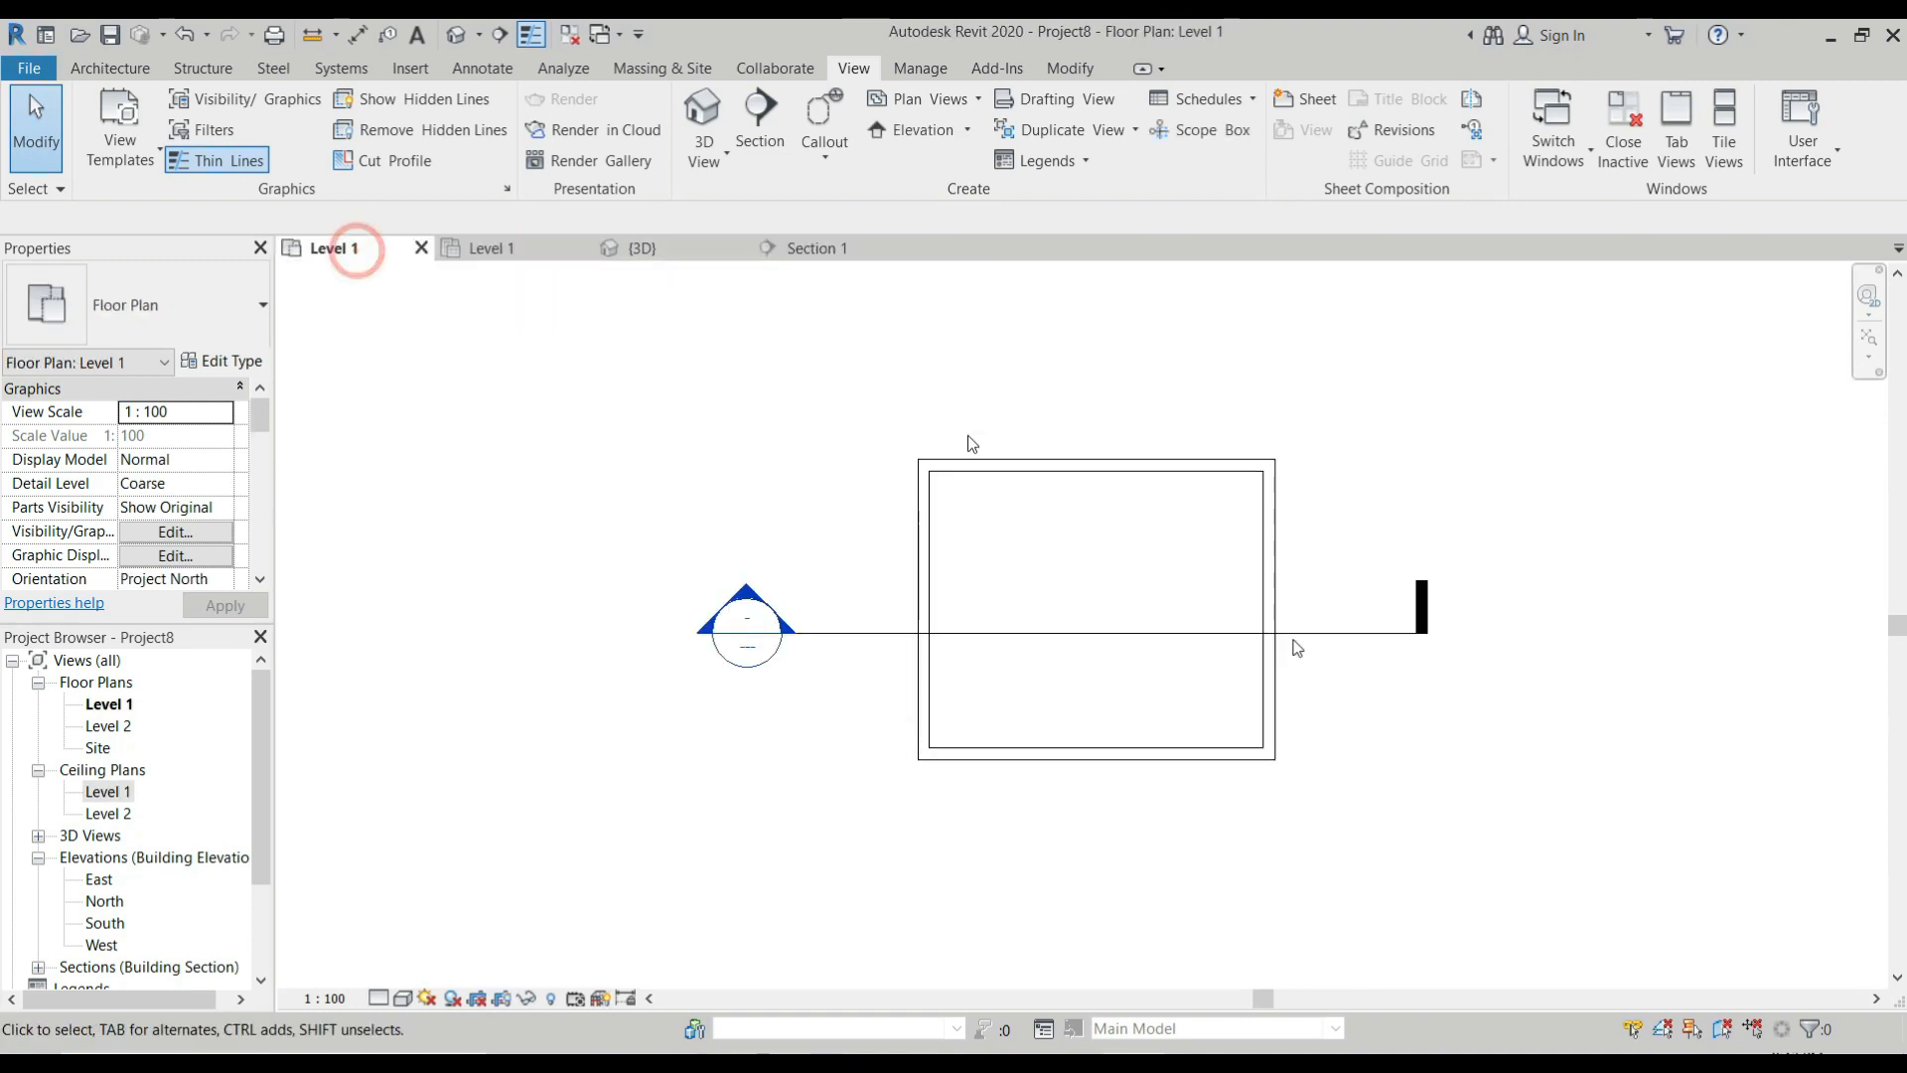
{"action": "left_click", "coordinate": [819, 253]}
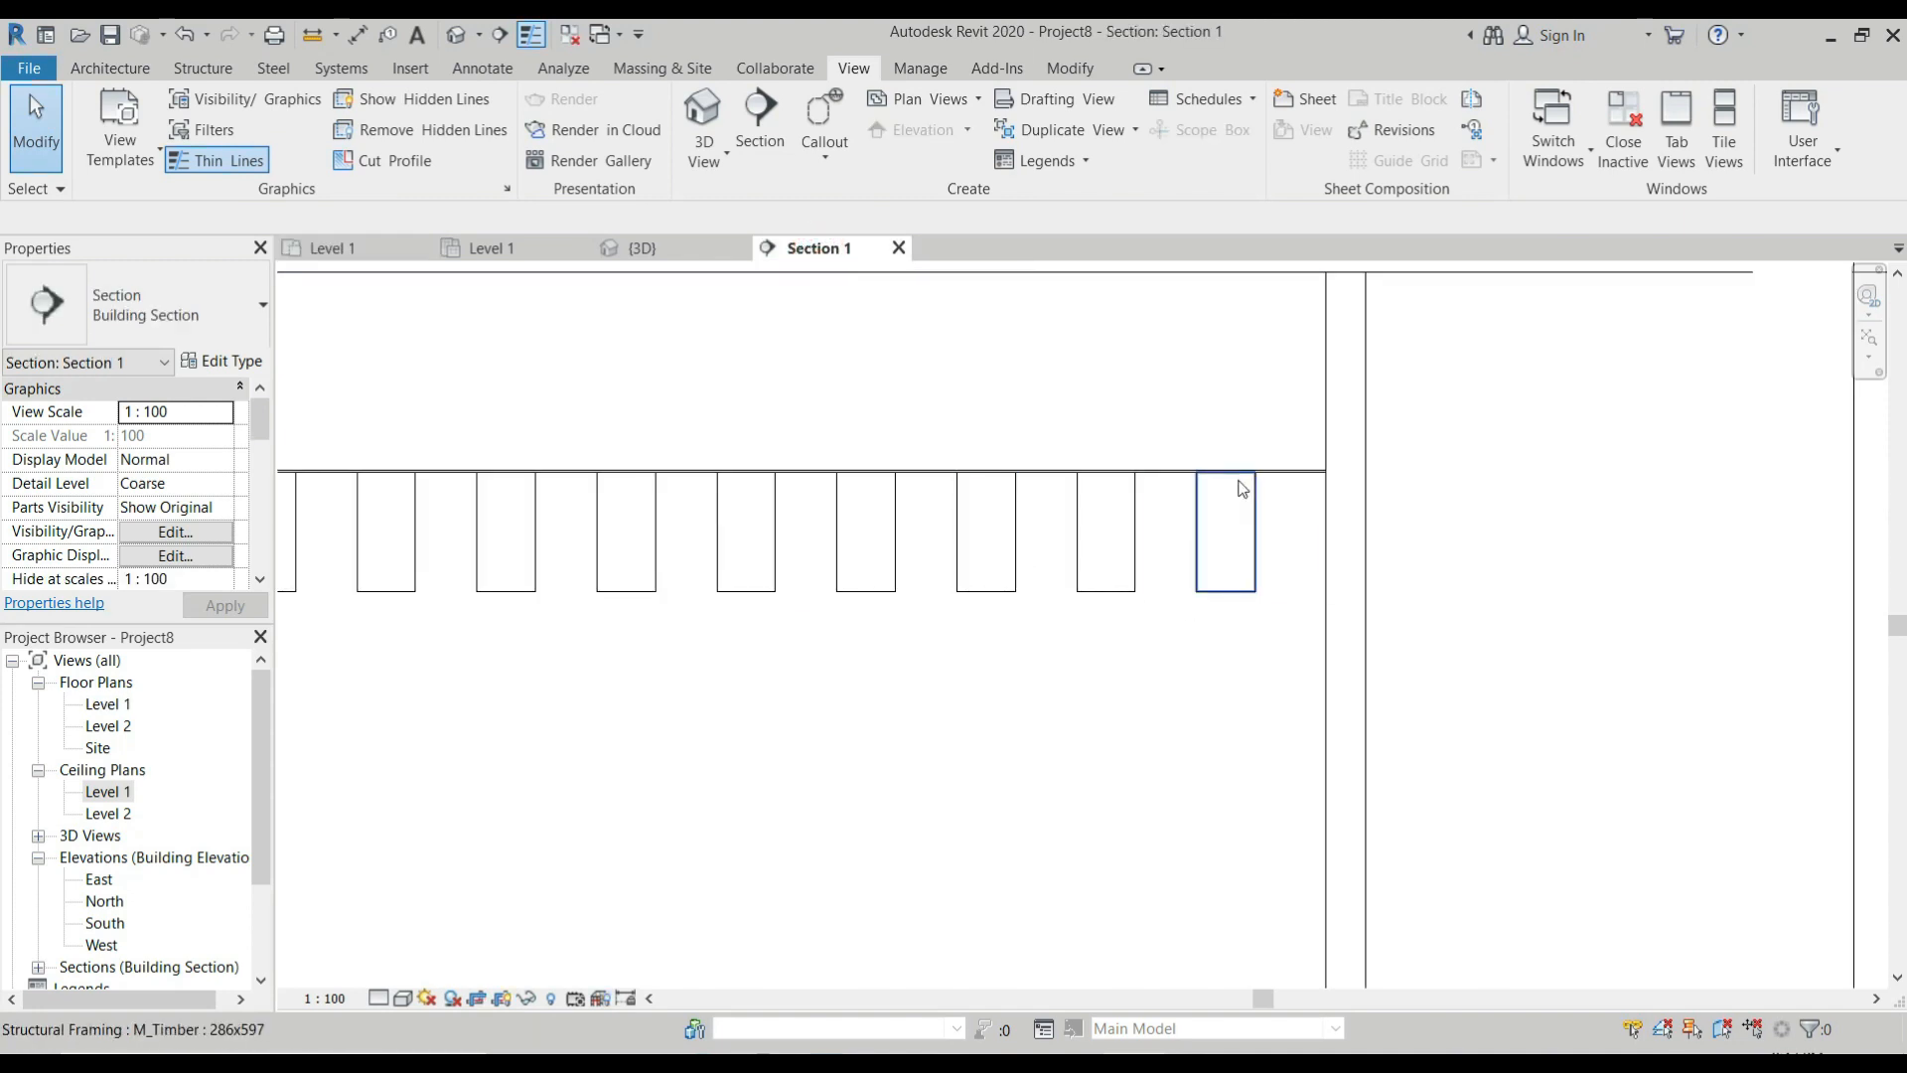
Review the type properties of the structural beam system without changing them, and clear the selection.
{"action": "scroll", "coordinate": [1178, 486], "scroll_direction": "up", "scroll_amount": 2}
{"action": "left_click", "coordinate": [1175, 480]}
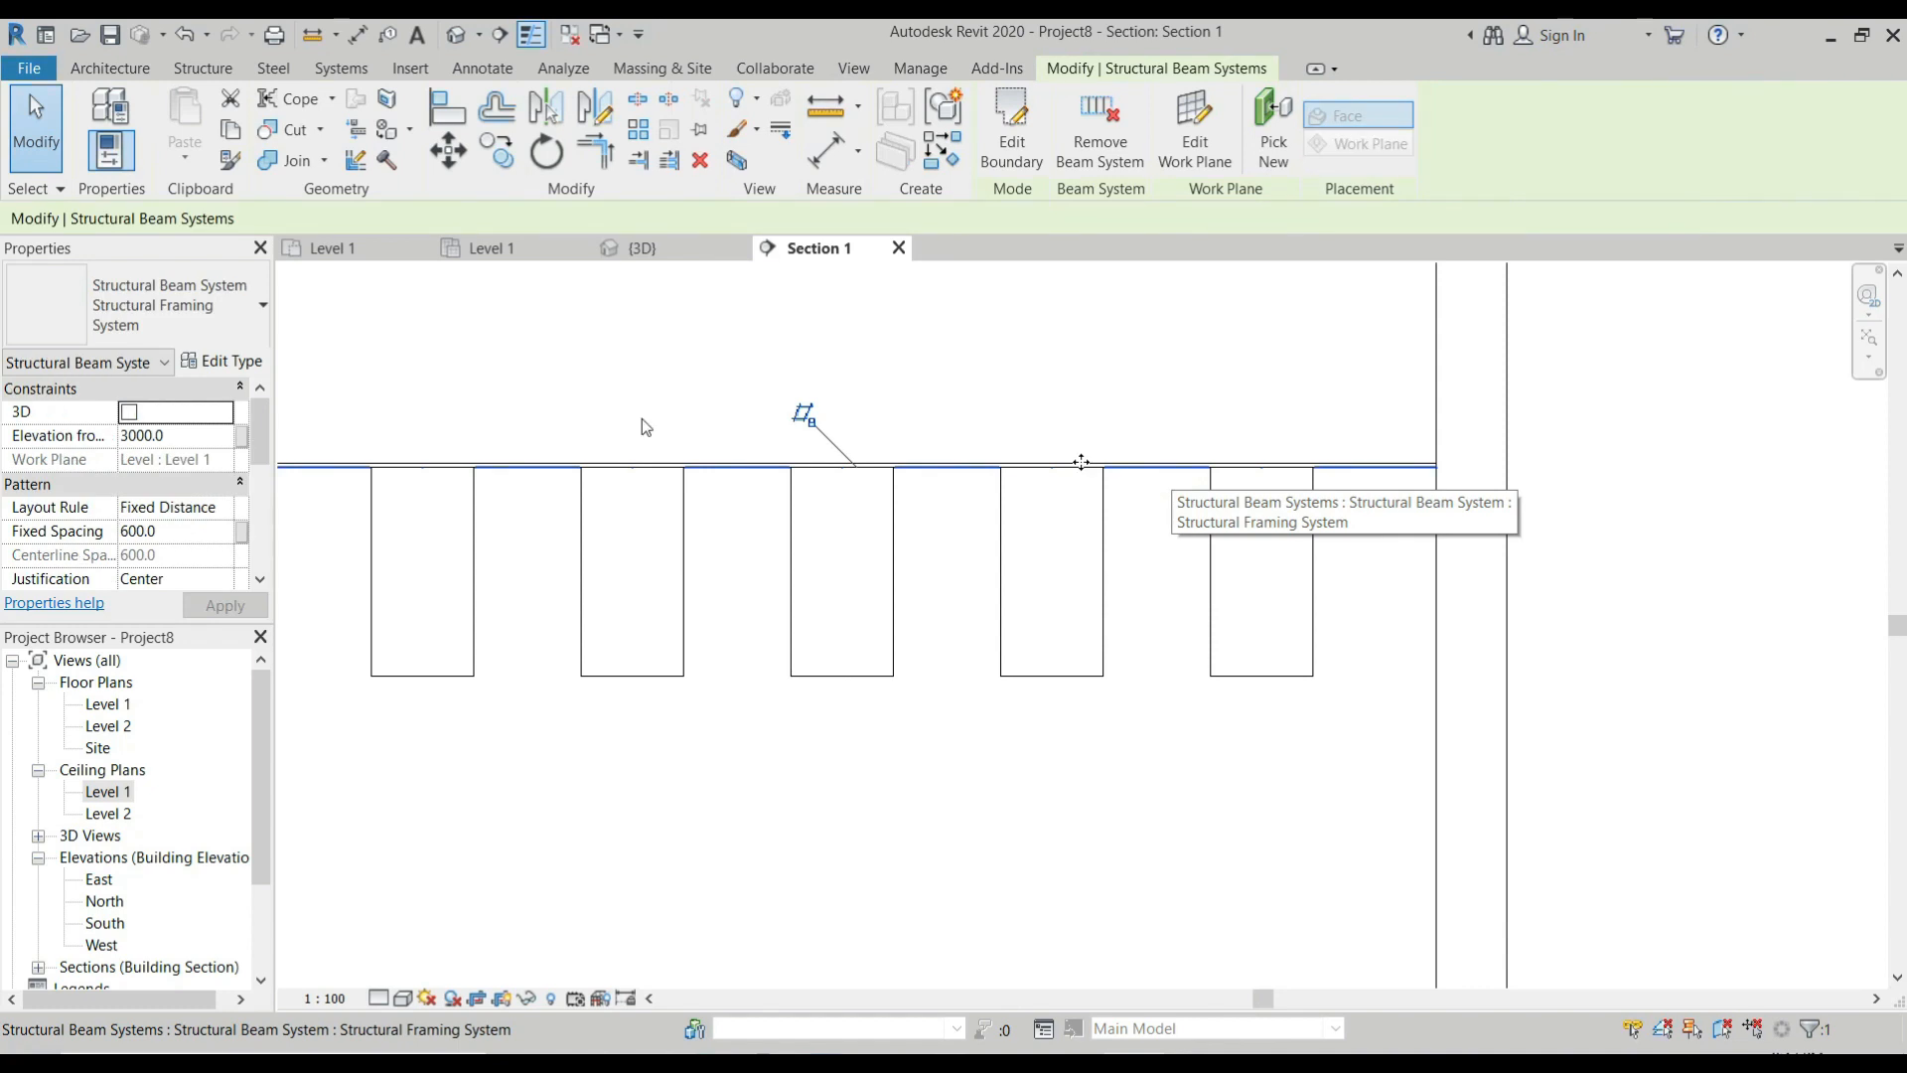
{"action": "left_click", "coordinate": [223, 361]}
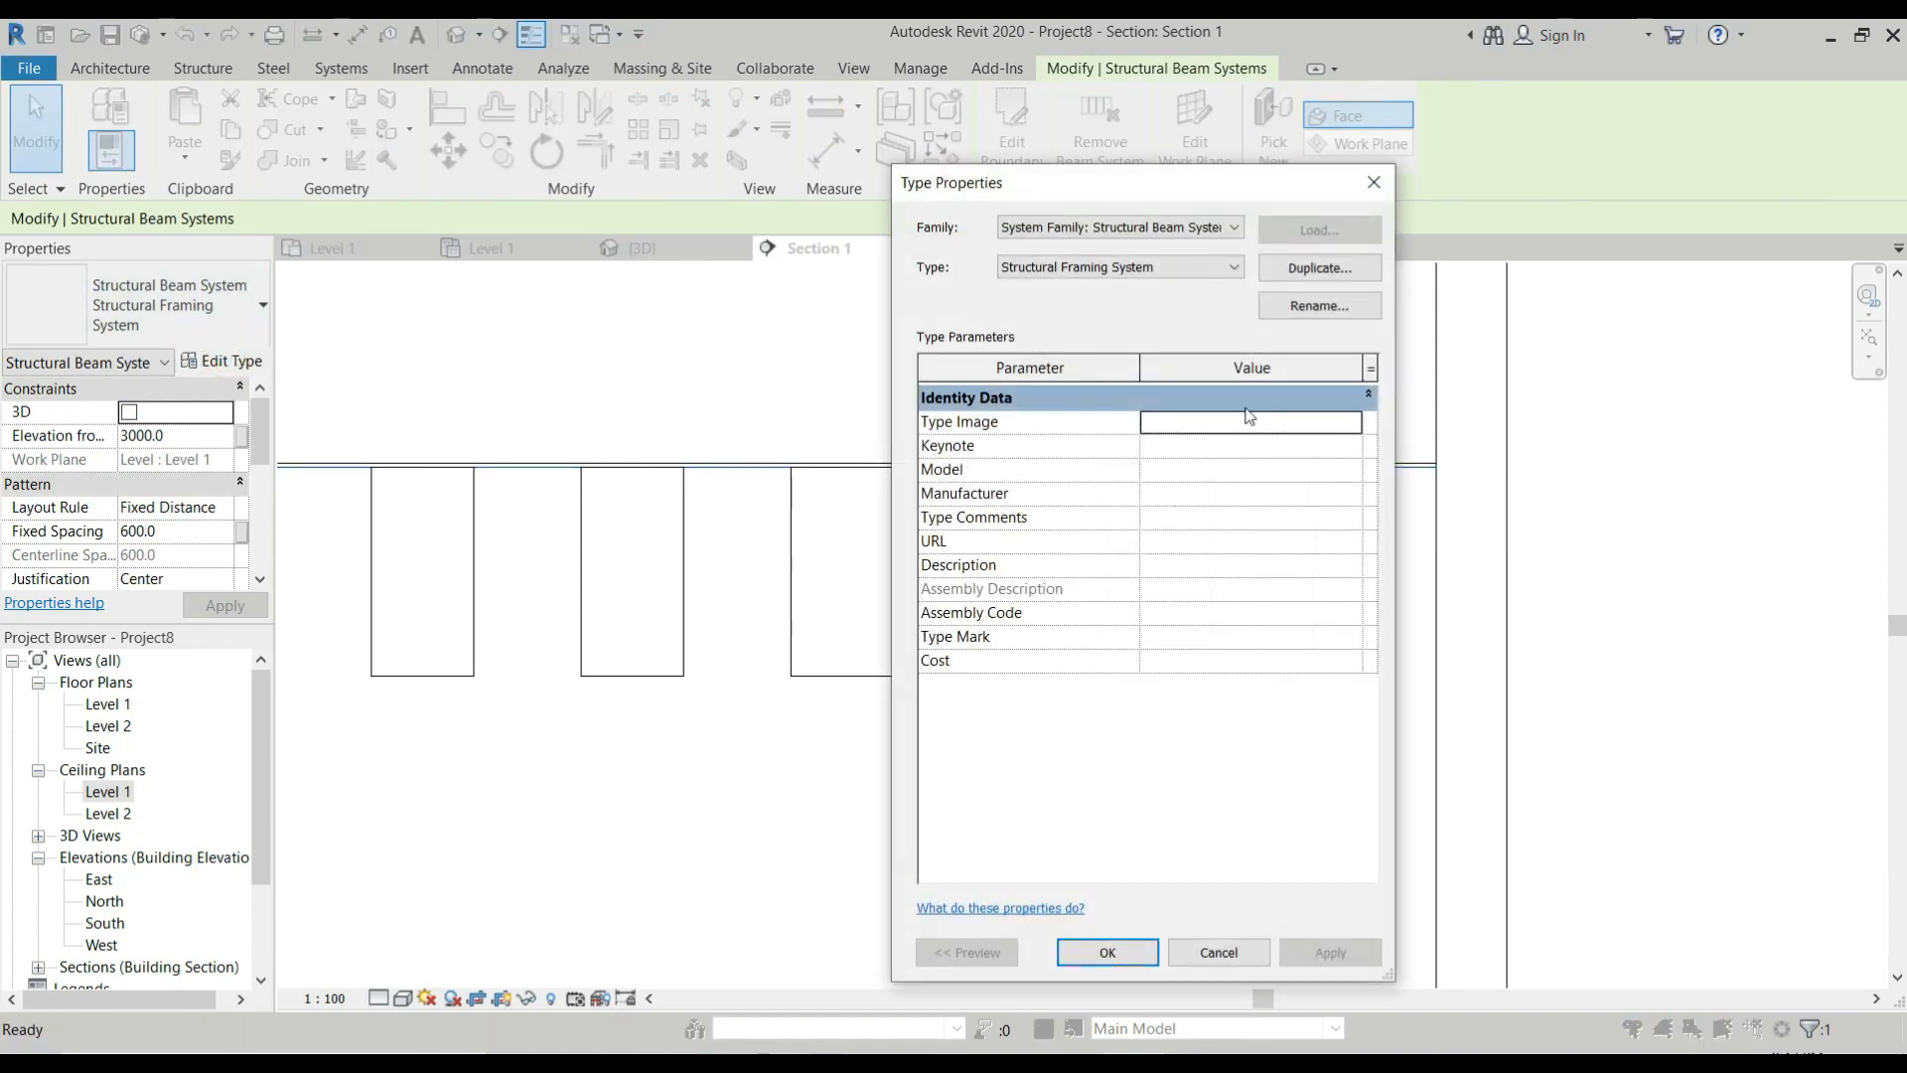
{"action": "left_click", "coordinate": [1242, 951]}
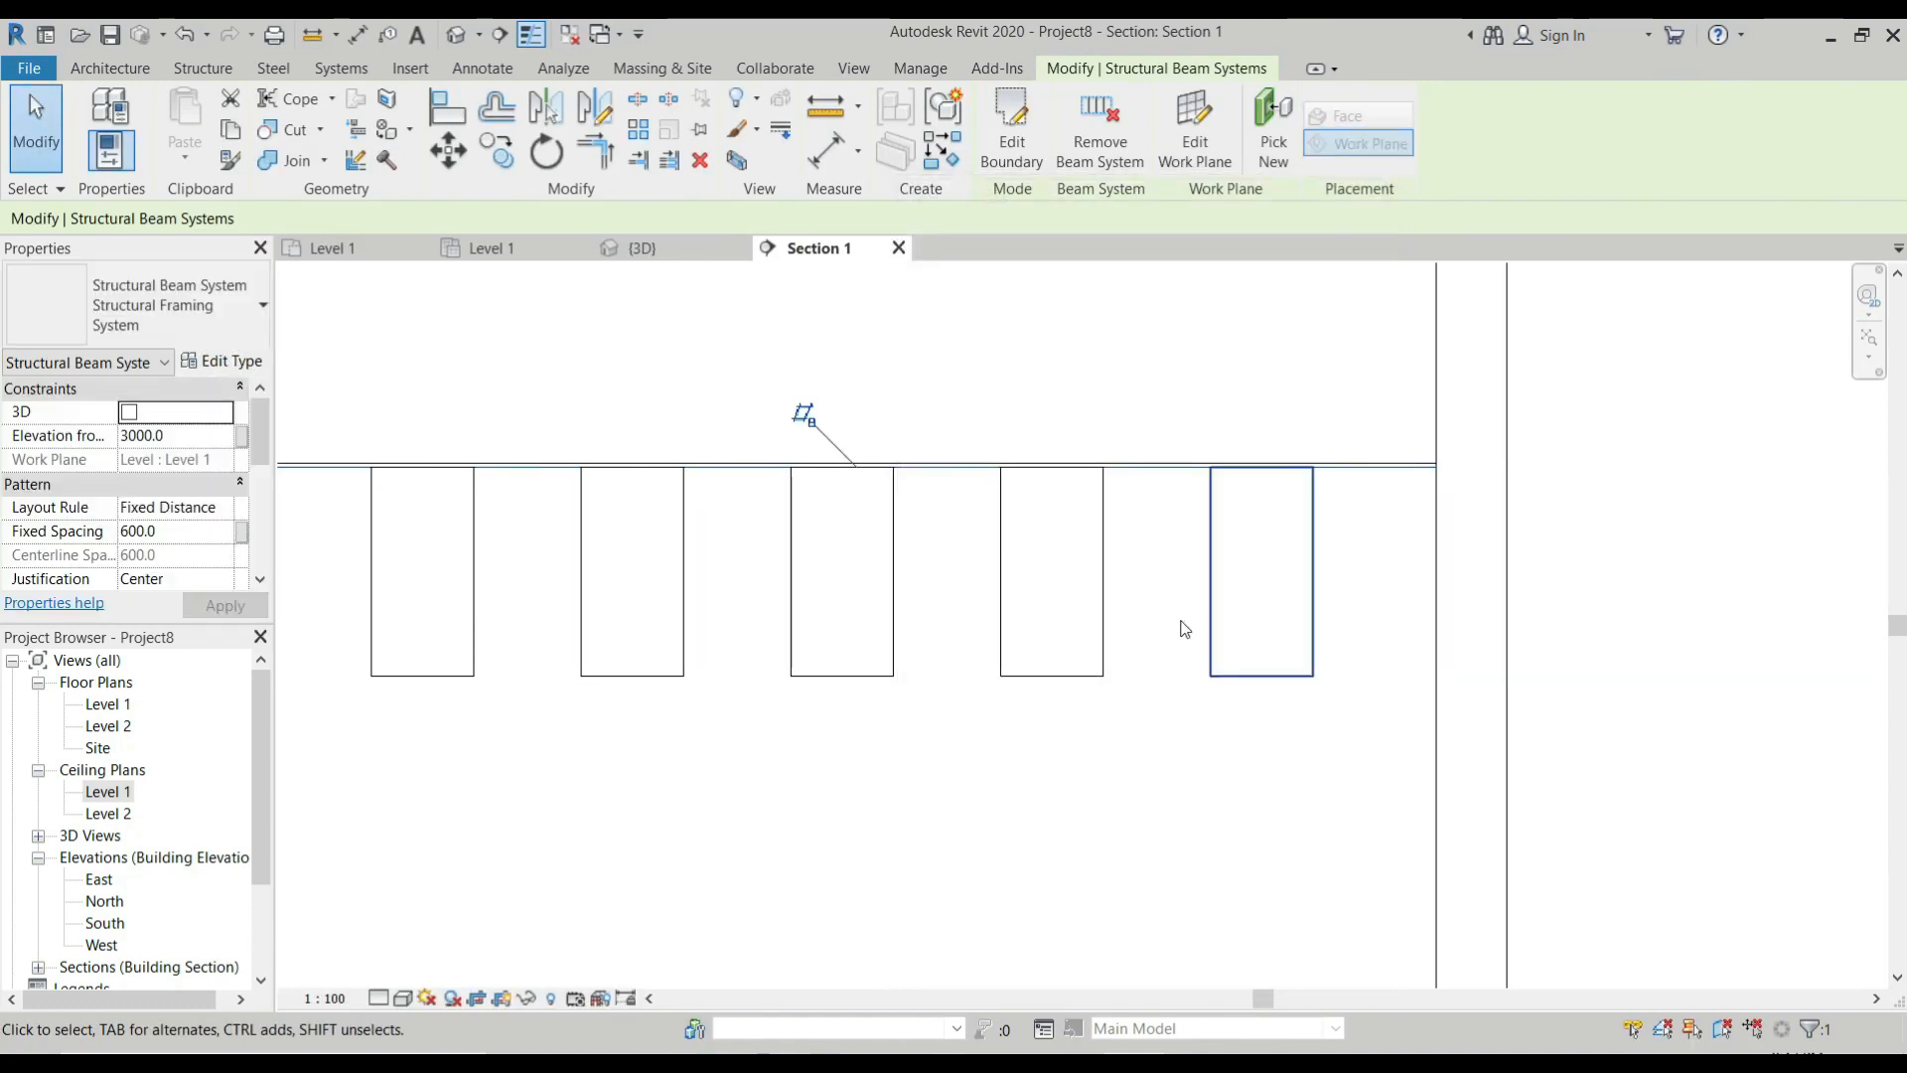
{"action": "left_click", "coordinate": [915, 475]}
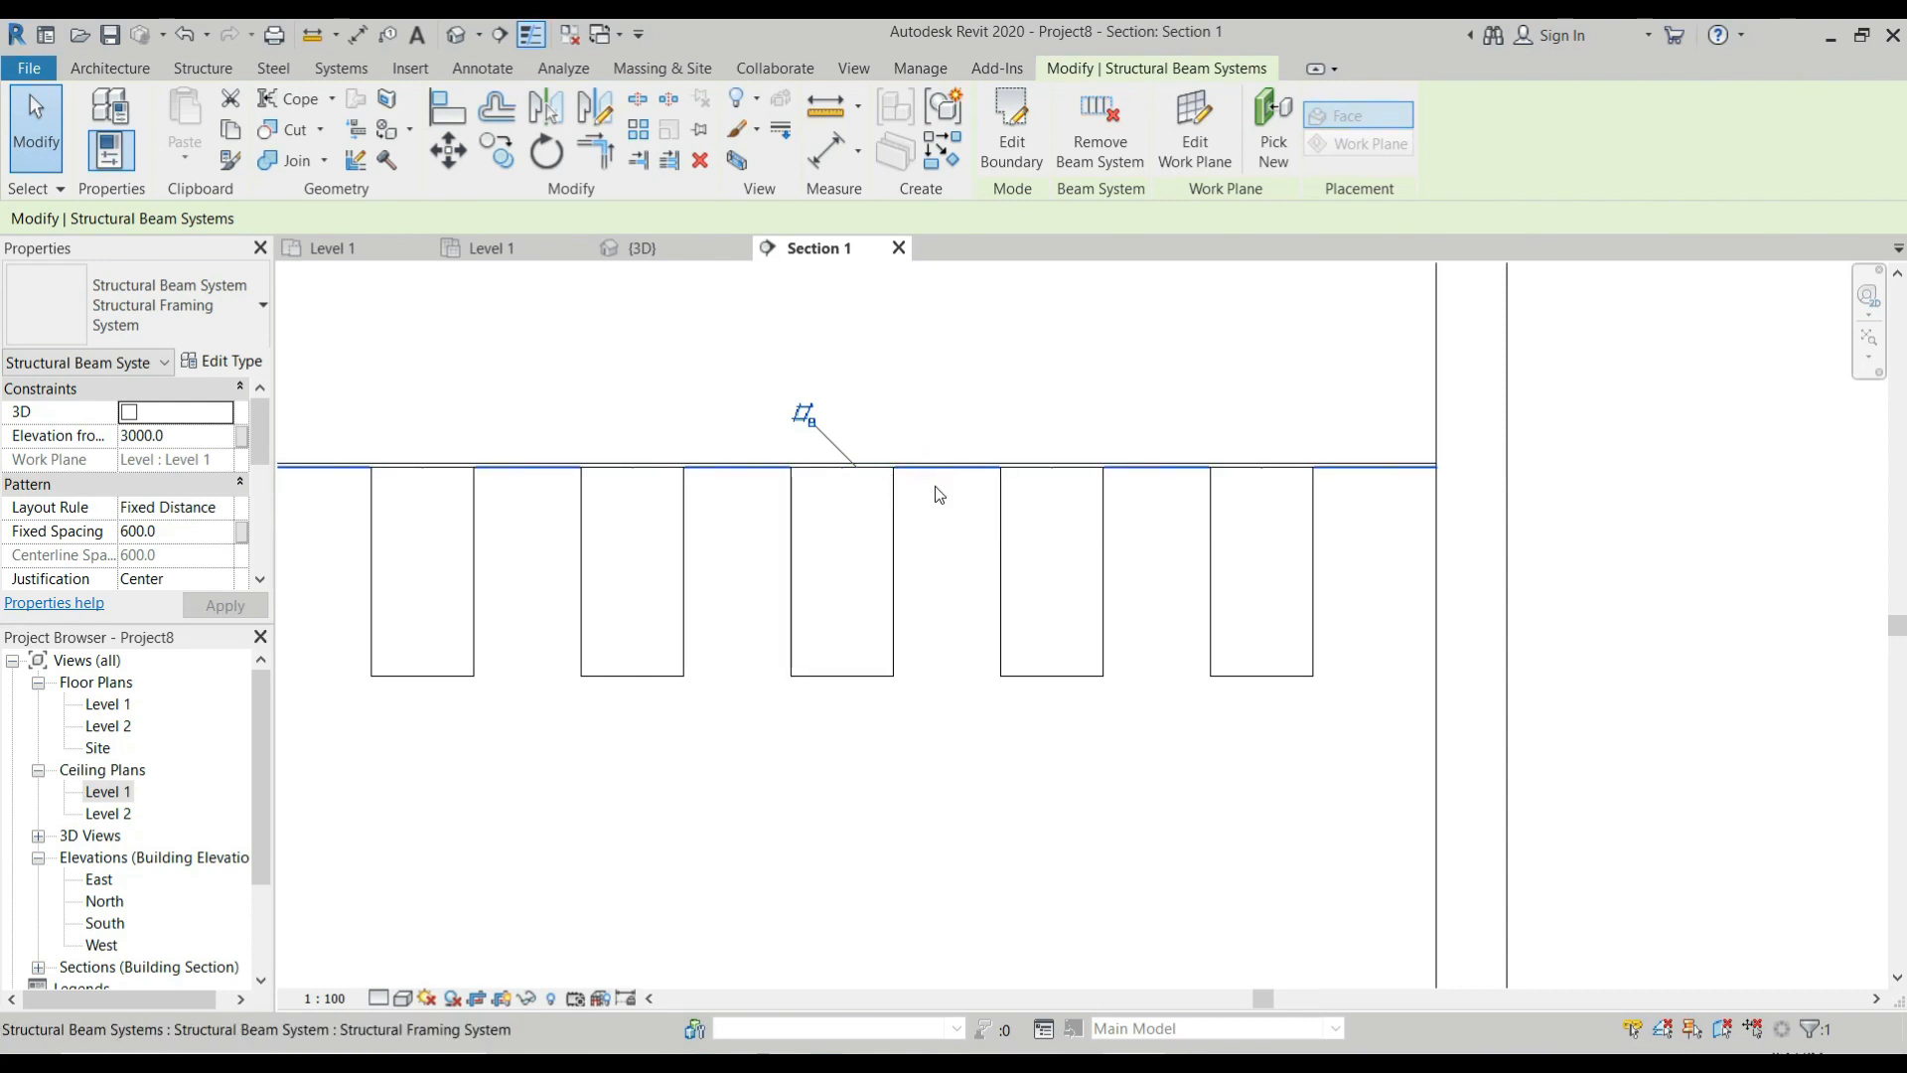
{"action": "left_click", "coordinate": [320, 429]}
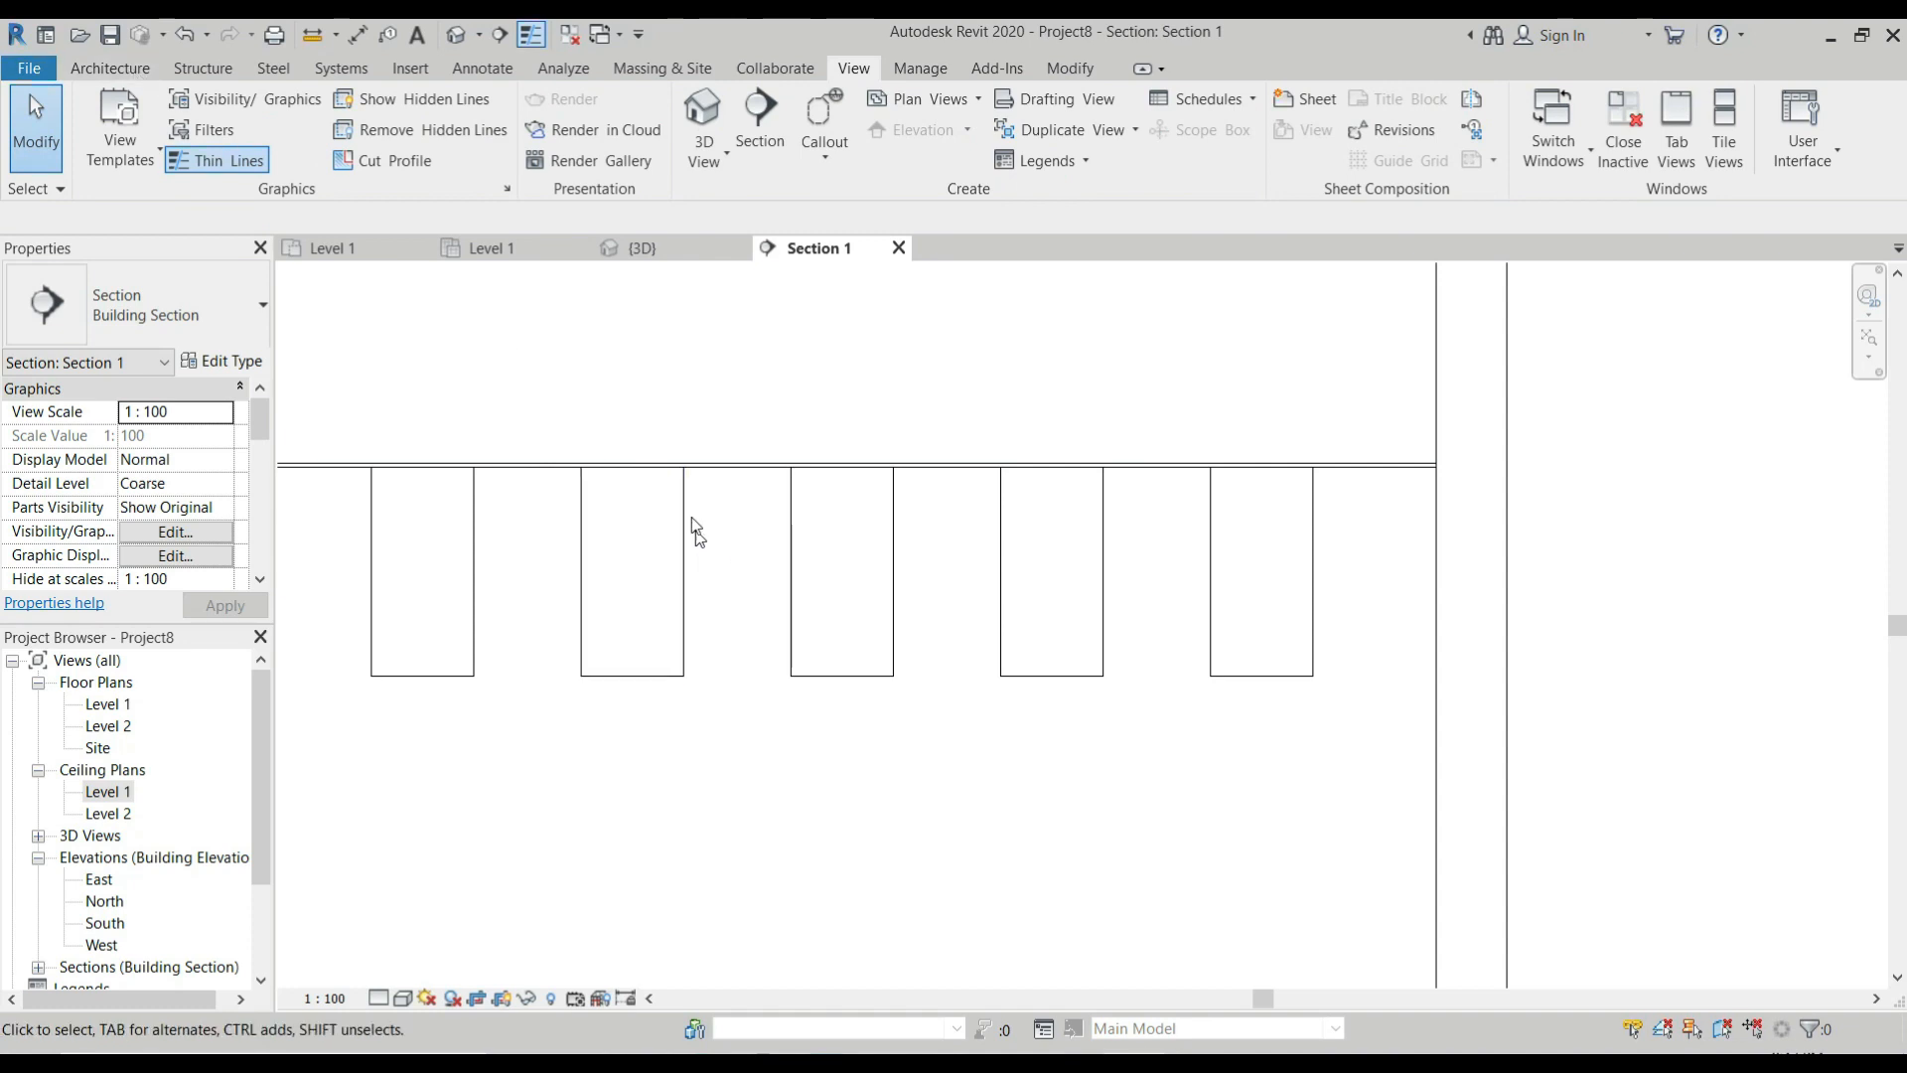
Load the M_Timber family from the Wood library with the type whose b is 139.7 and d is 342.9.
{"action": "left_click", "coordinate": [110, 69]}
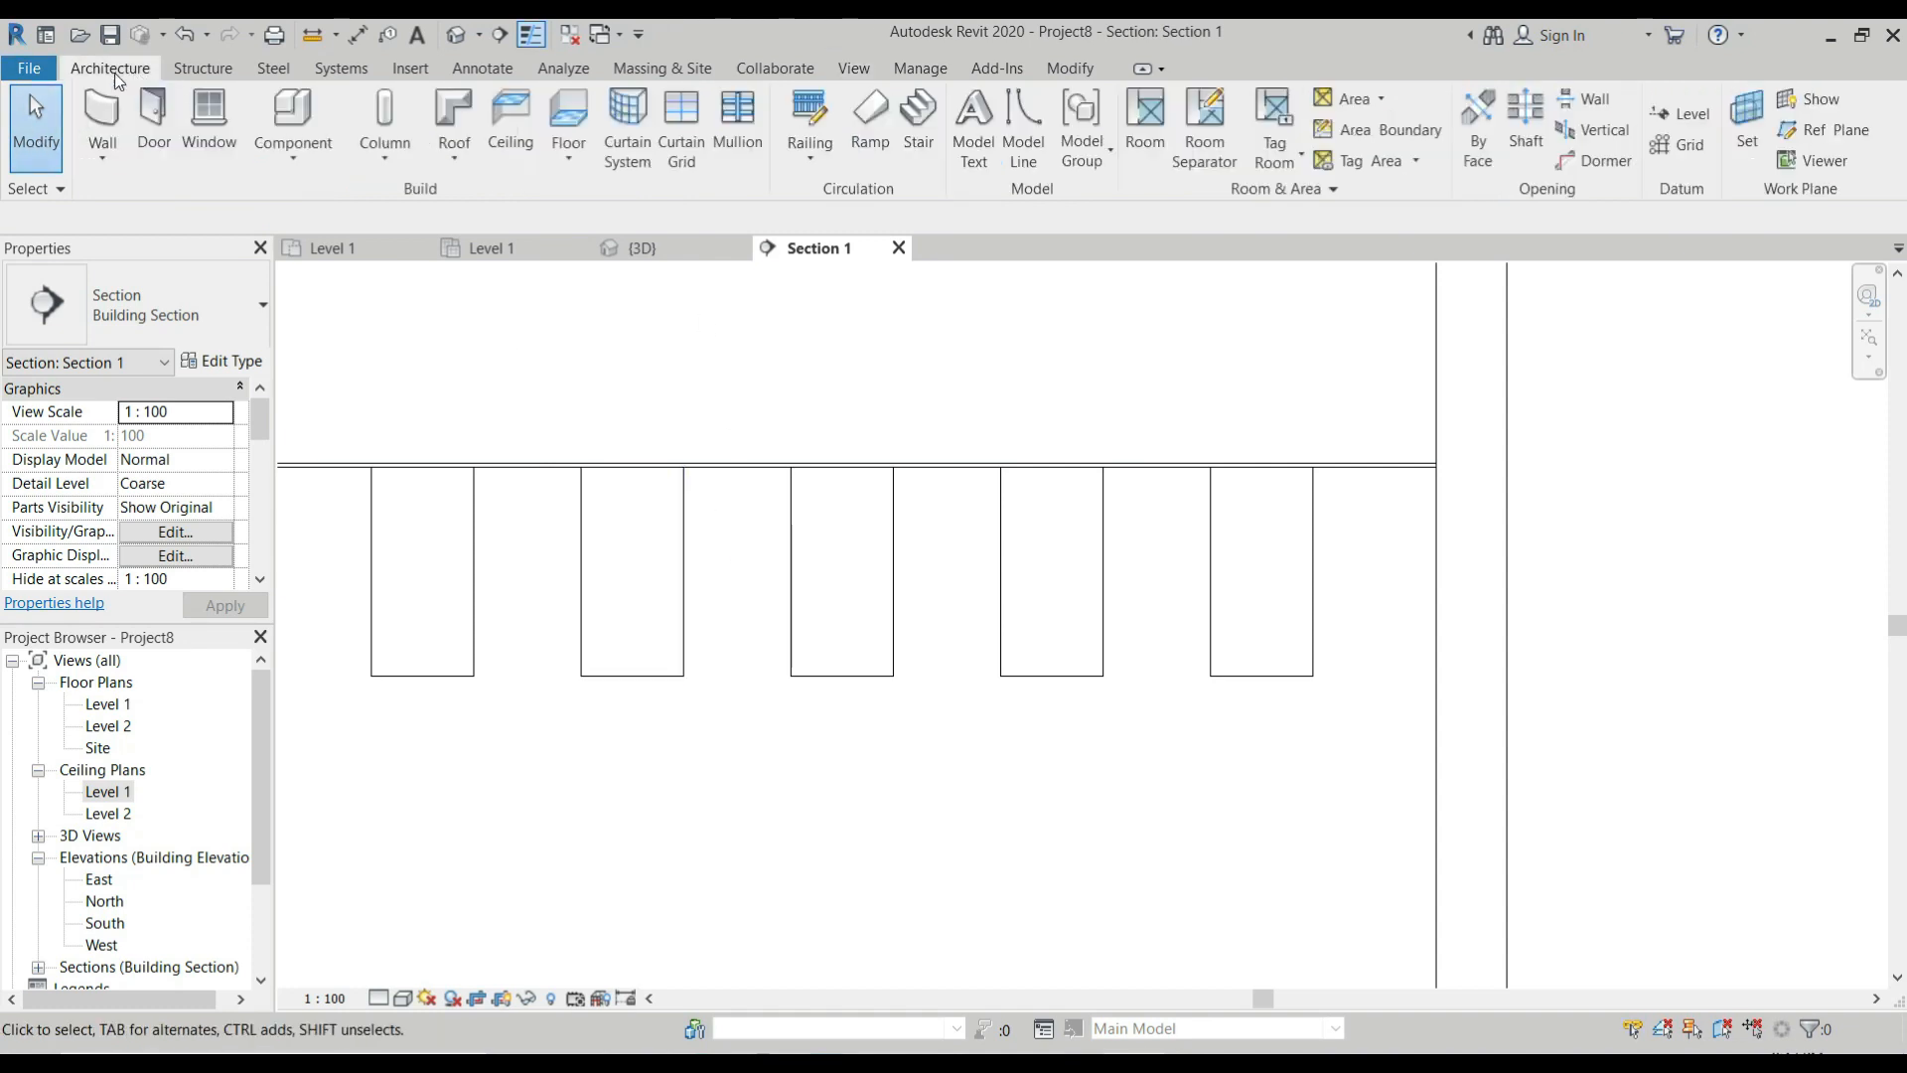
{"action": "left_click", "coordinate": [384, 149]}
{"action": "left_click", "coordinate": [399, 135]}
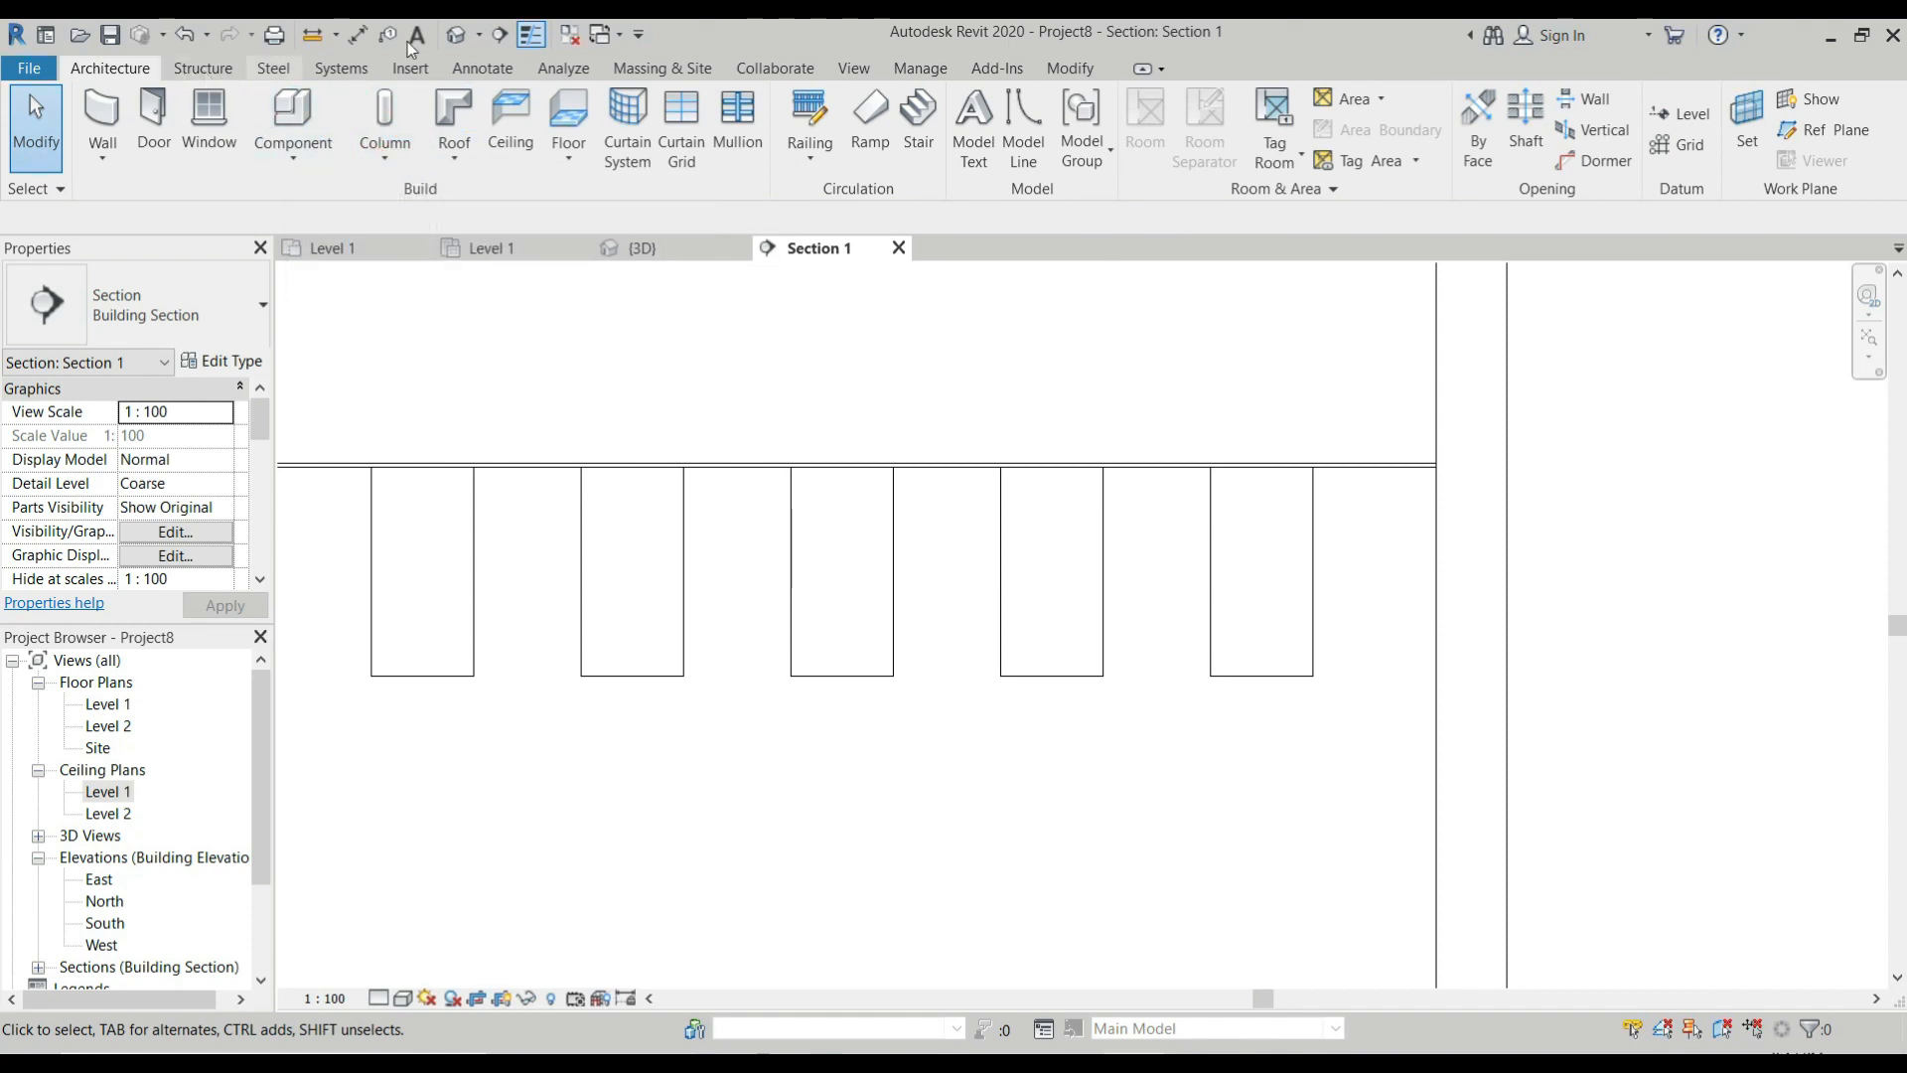
{"action": "left_click", "coordinate": [413, 72]}
{"action": "left_click", "coordinate": [1029, 127]}
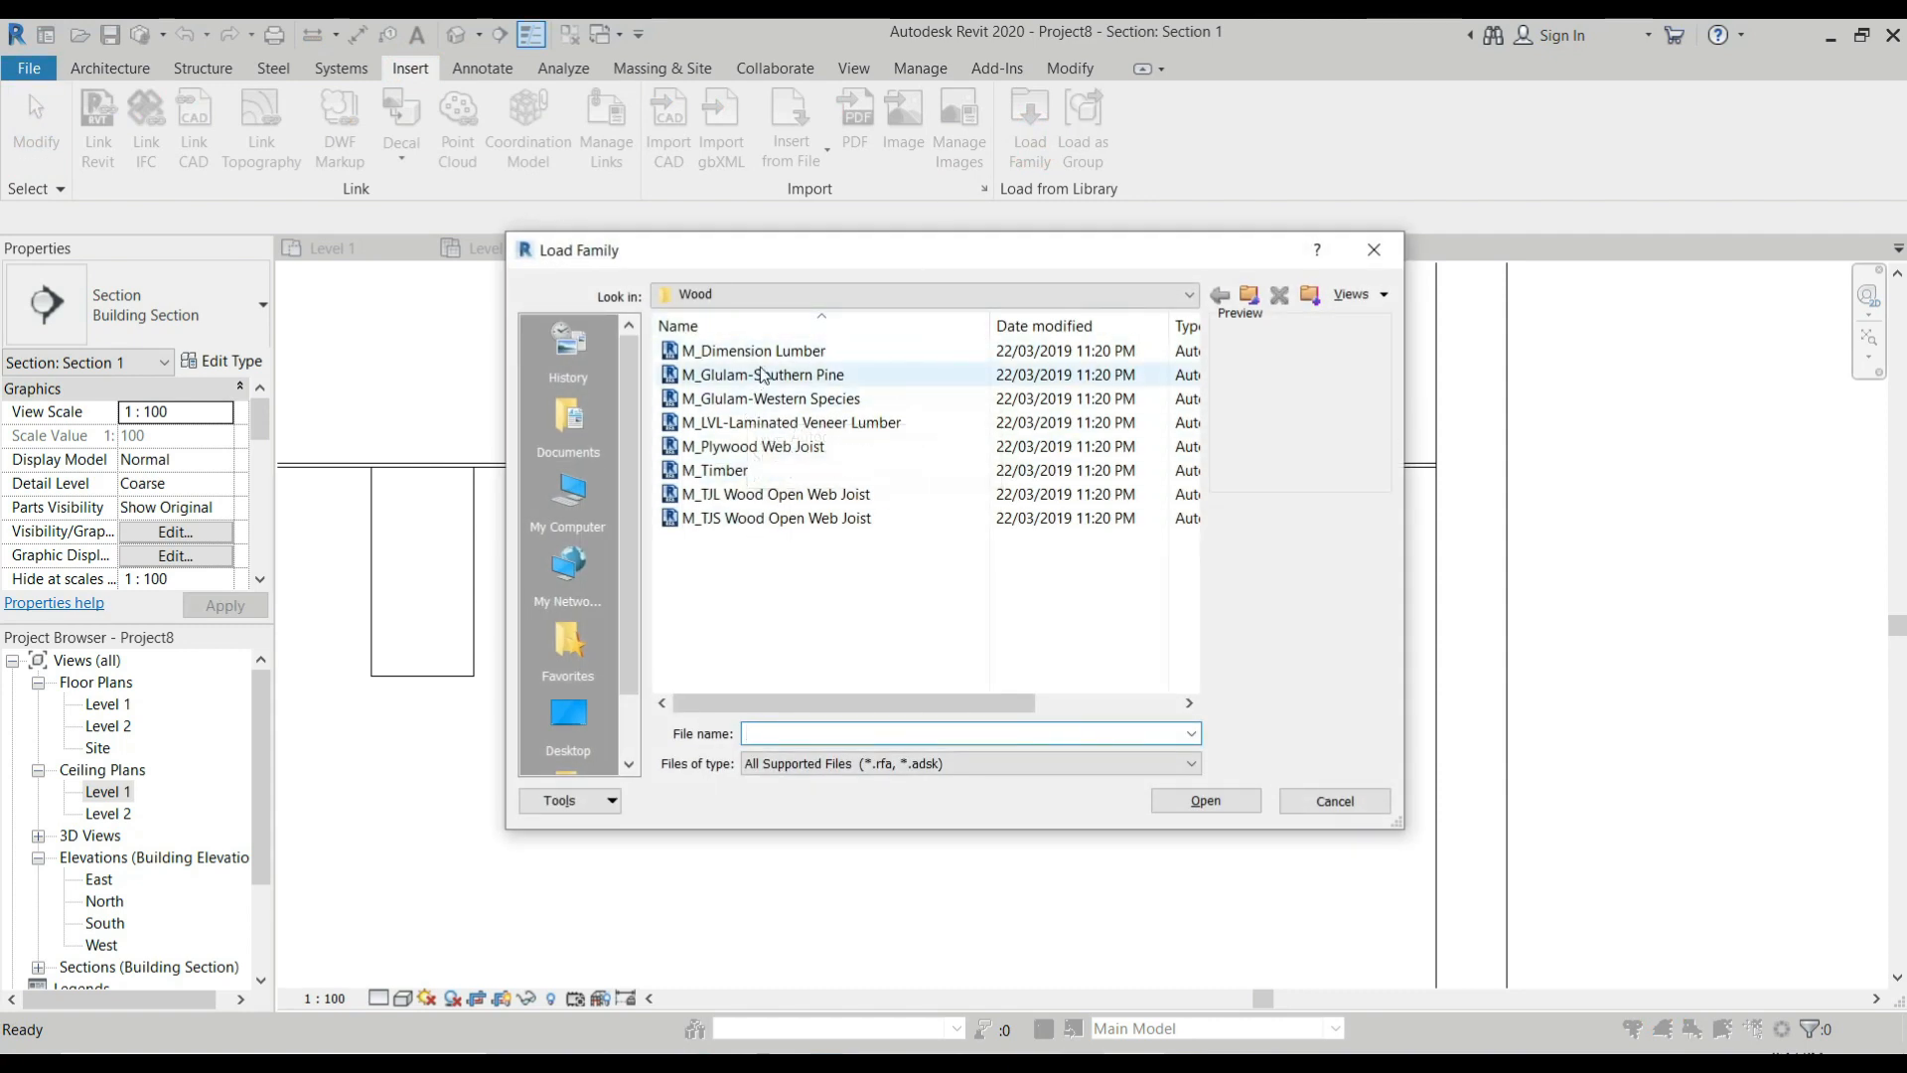
{"action": "left_click", "coordinate": [723, 471]}
{"action": "left_click", "coordinate": [1225, 799]}
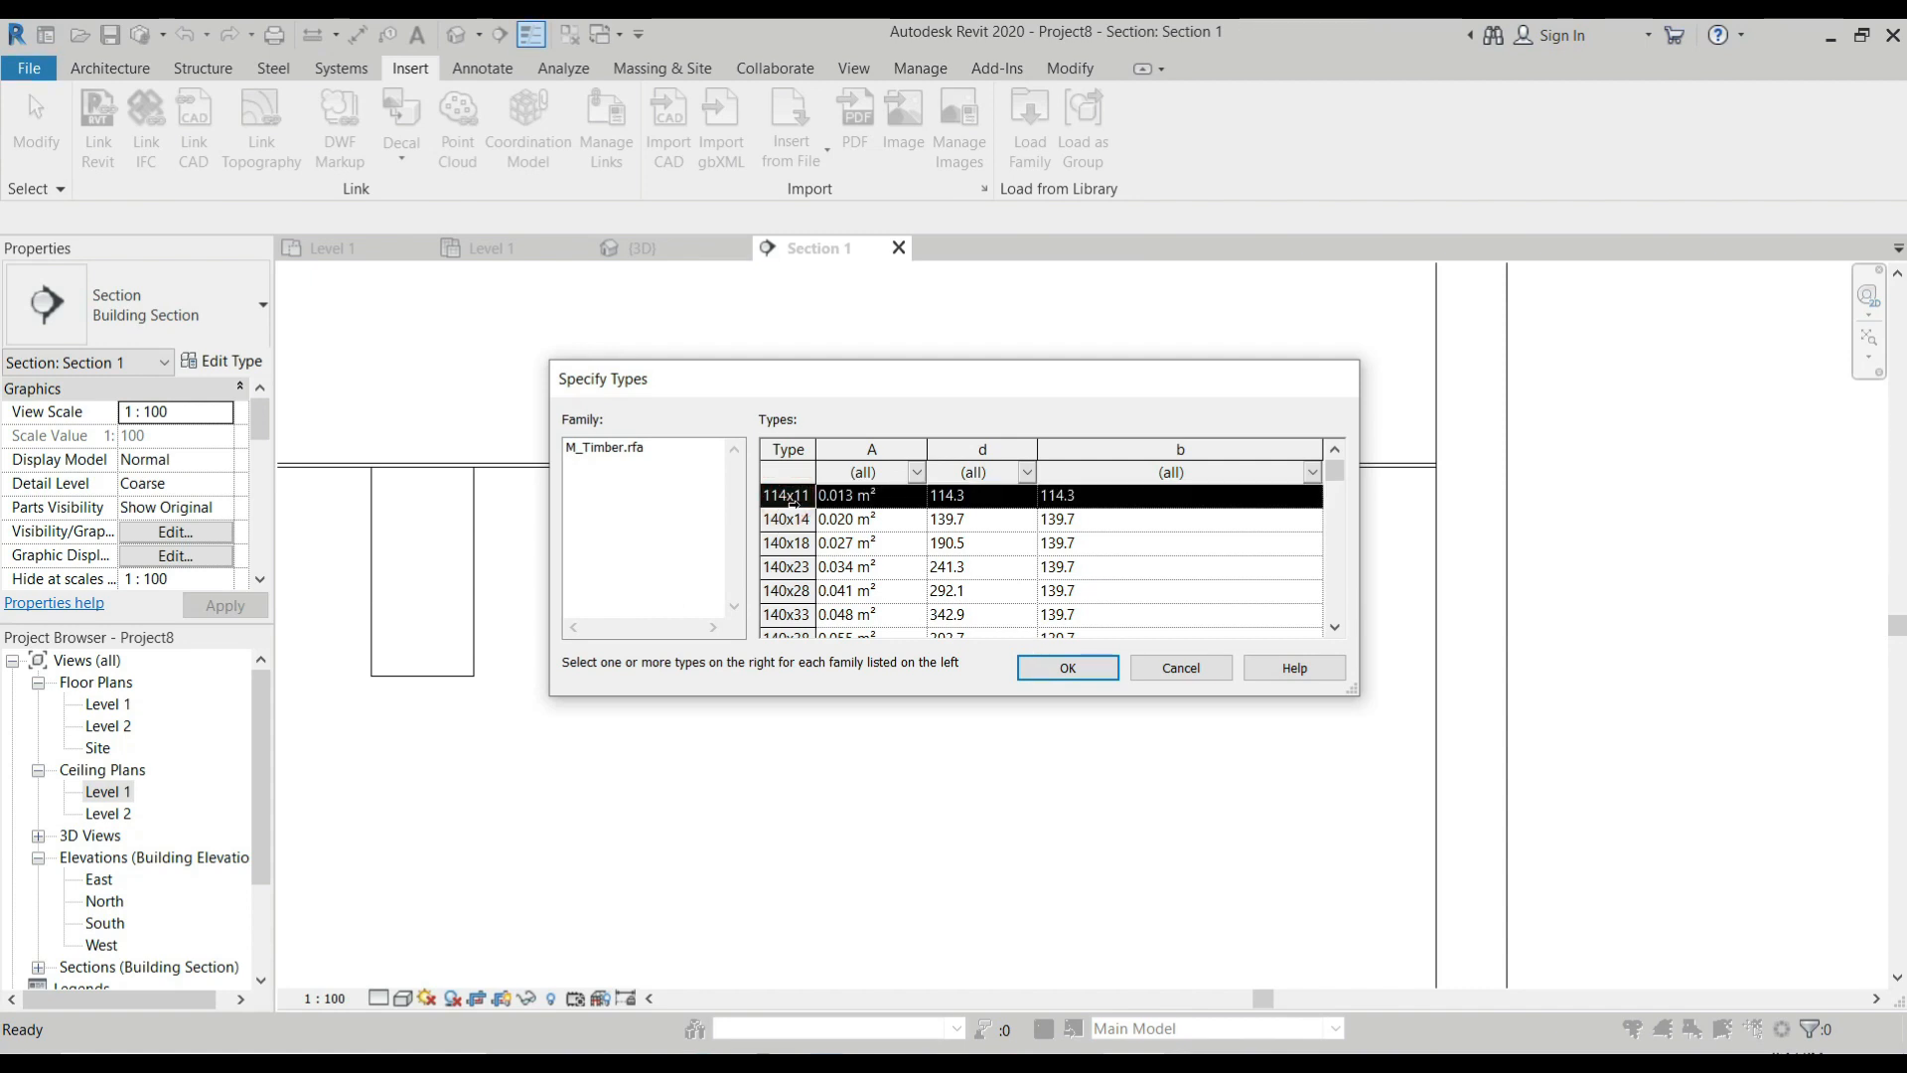
{"action": "scroll", "coordinate": [792, 507], "scroll_direction": "down", "scroll_amount": 1}
{"action": "left_click", "coordinate": [785, 566]}
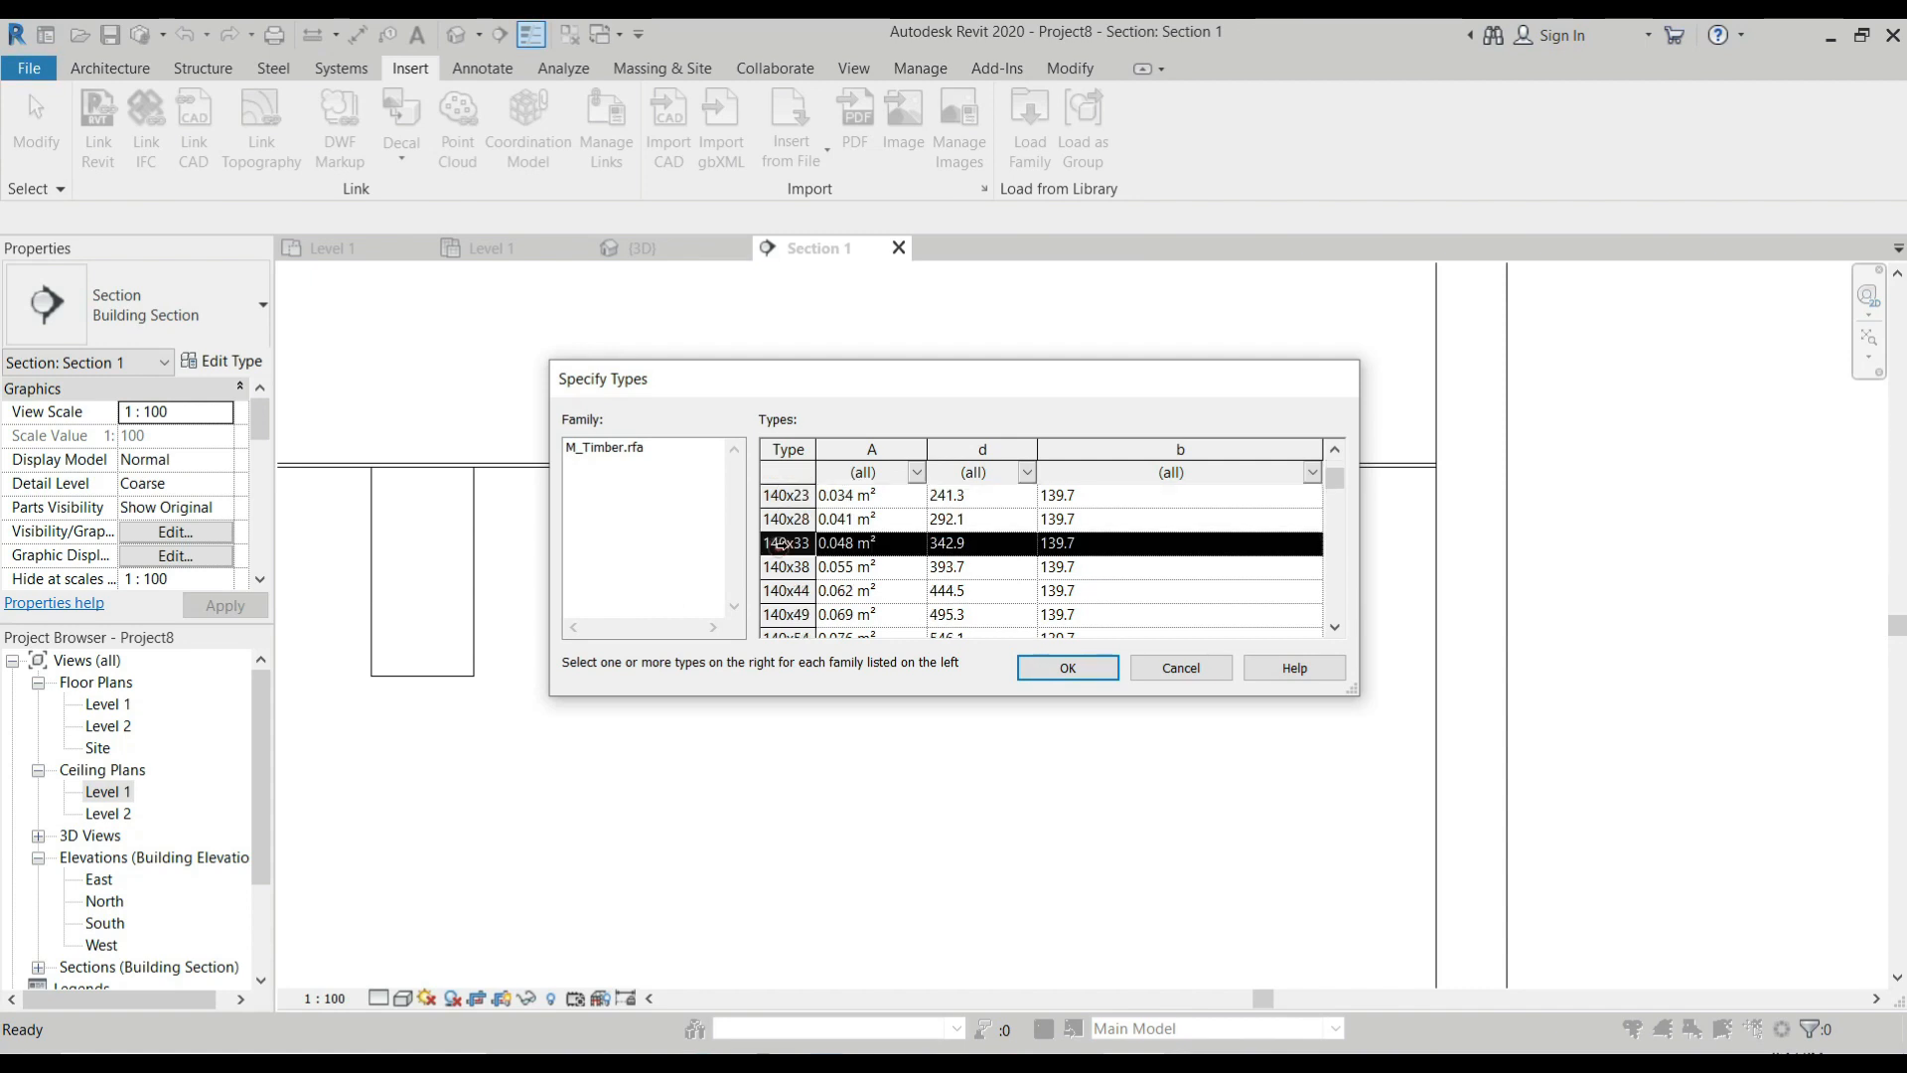
{"action": "left_click", "coordinate": [1068, 667]}
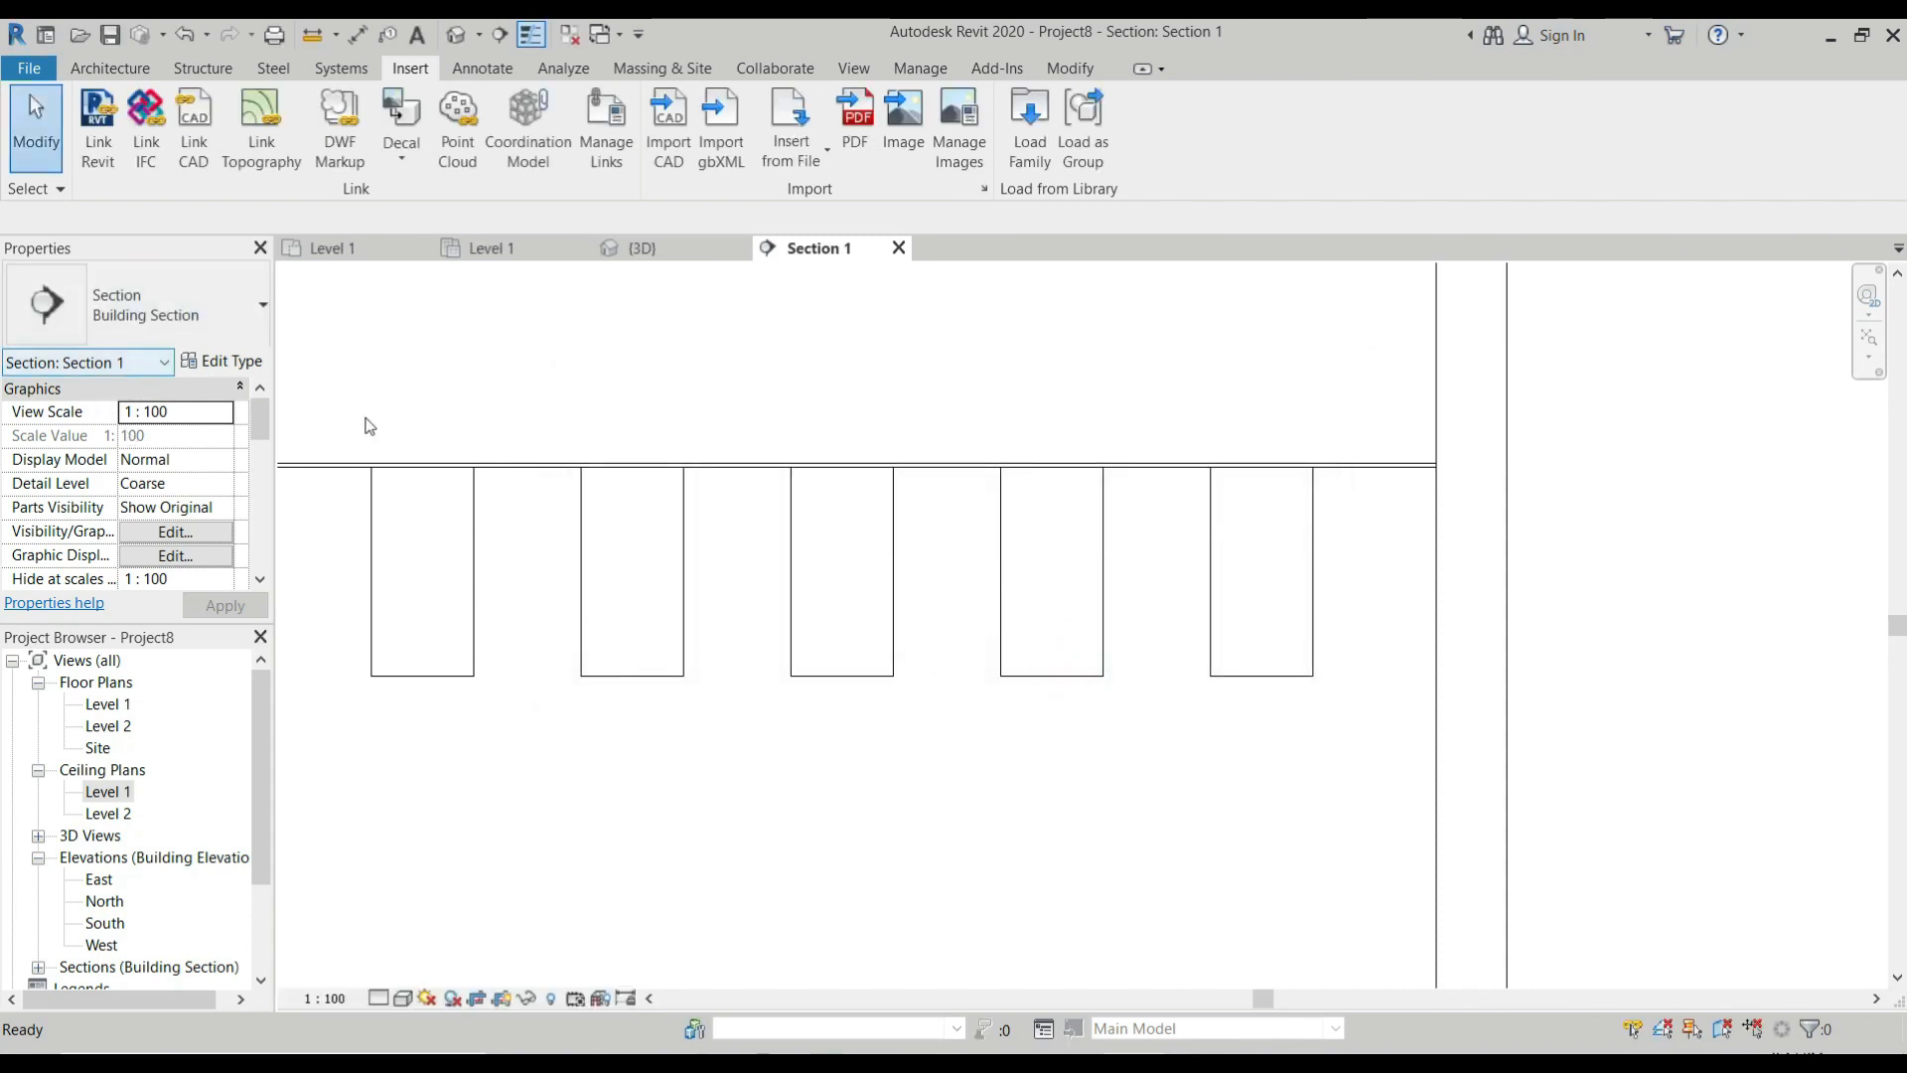
Select all the timber beams under the ceiling in Section 1 and open their type properties.
{"action": "scroll", "coordinate": [469, 541], "scroll_direction": "down", "scroll_amount": 1}
{"action": "scroll", "coordinate": [473, 538], "scroll_direction": "down", "scroll_amount": 2}
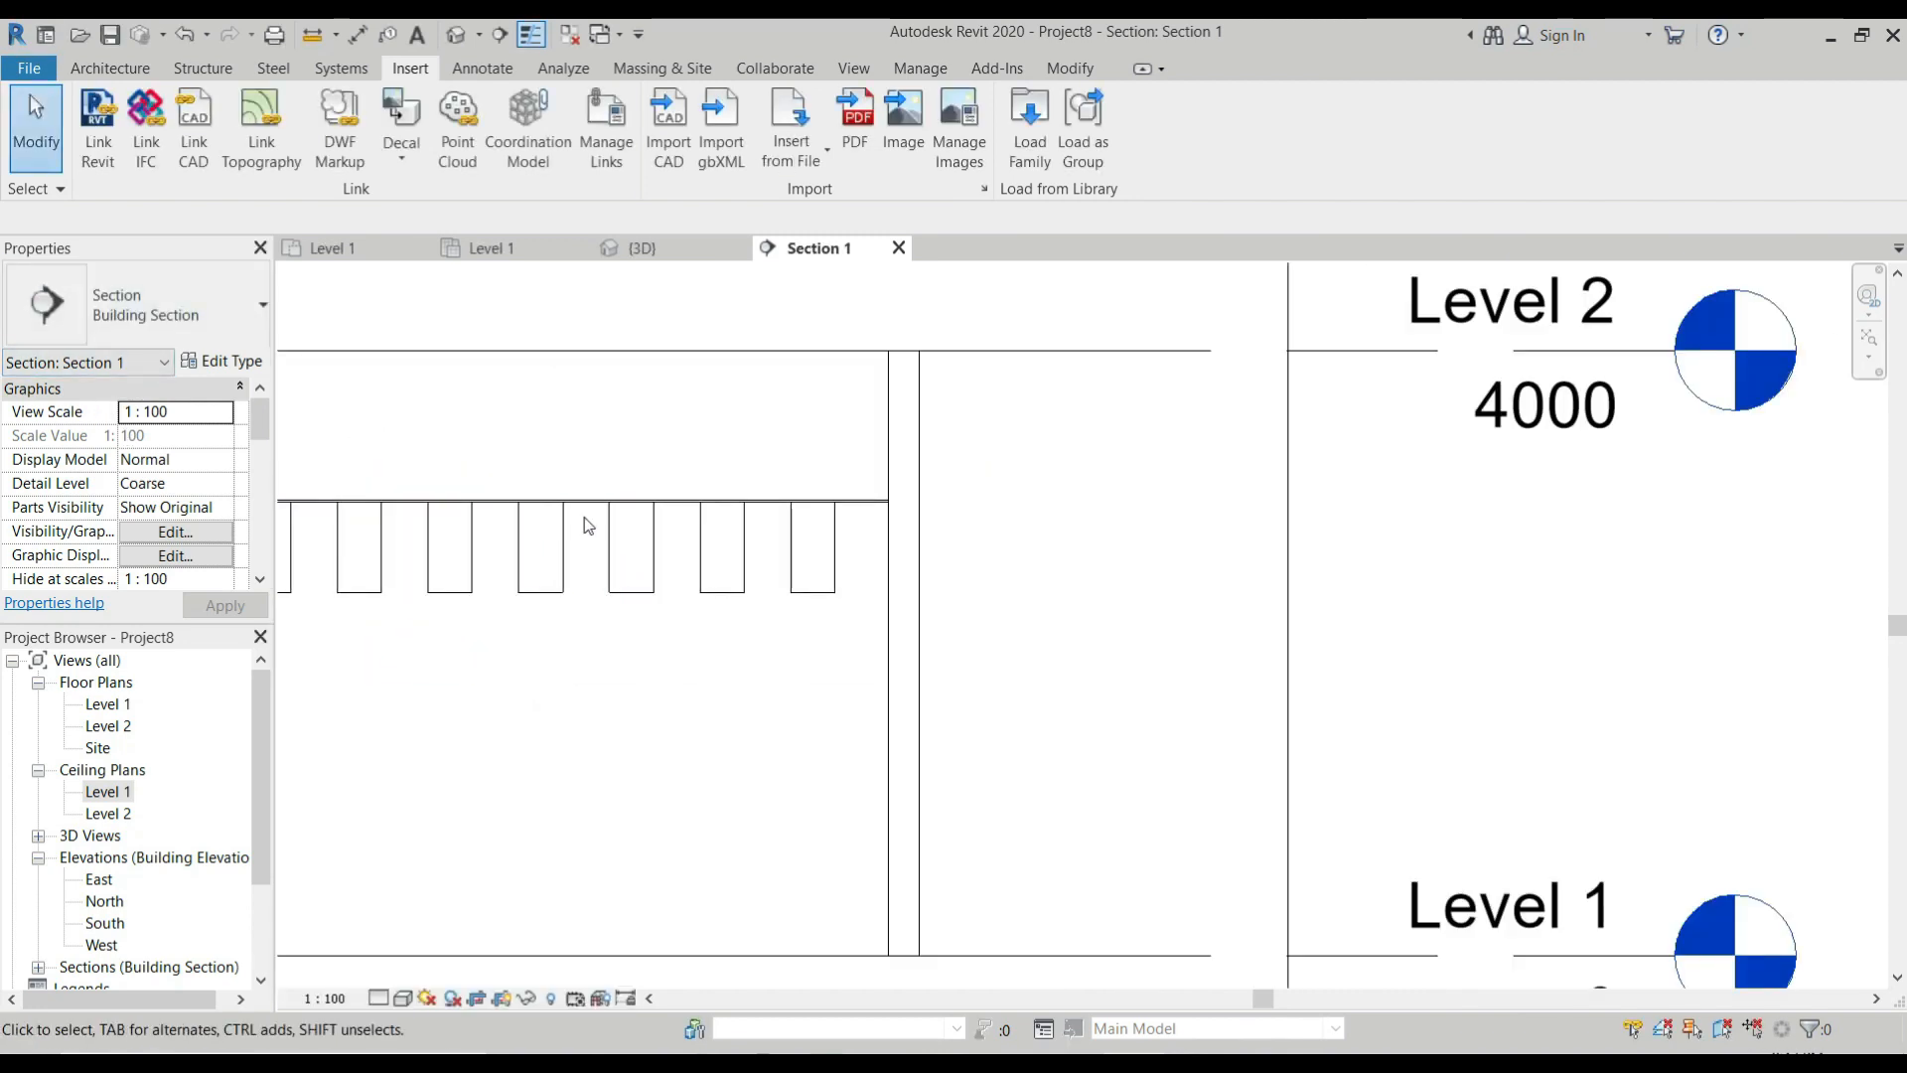
{"action": "left_click", "coordinate": [794, 577]}
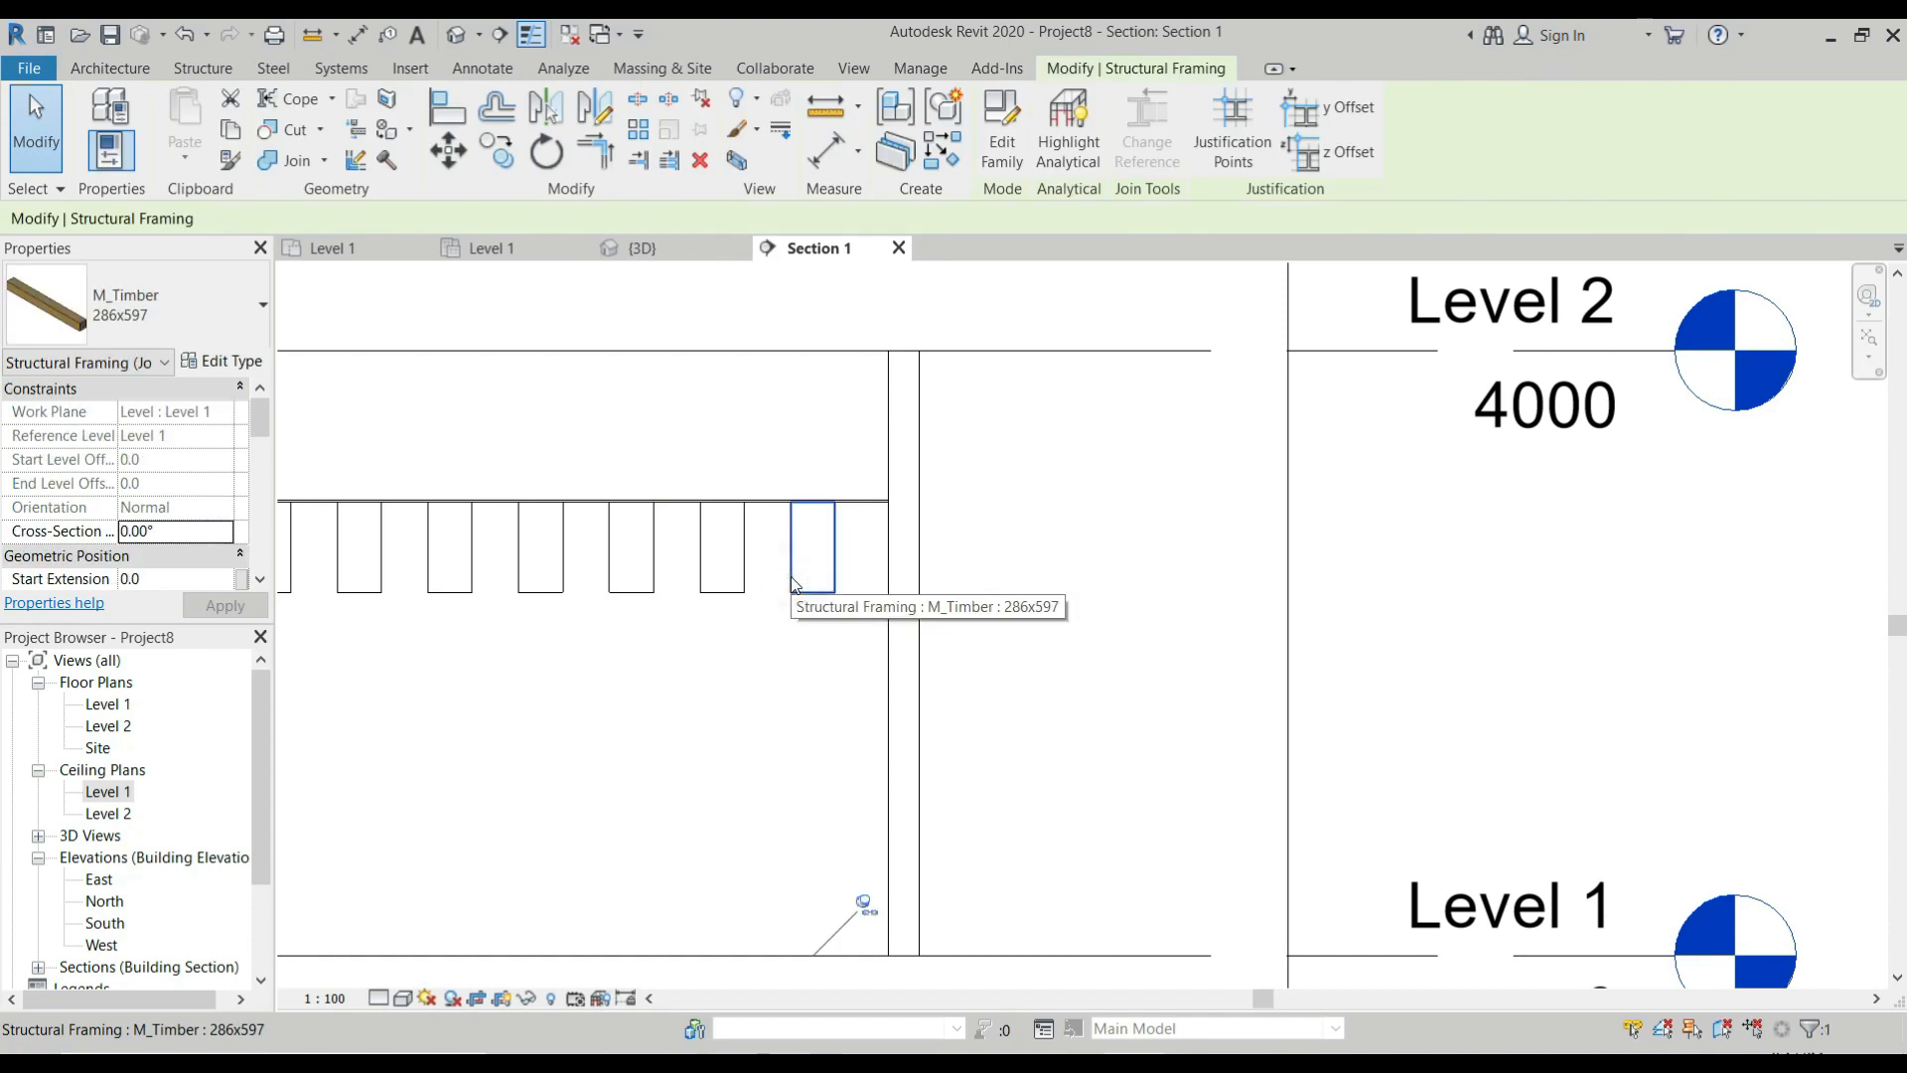
{"action": "scroll", "coordinate": [795, 576], "scroll_direction": "down", "scroll_amount": 1}
{"action": "scroll", "coordinate": [857, 586], "scroll_direction": "up", "scroll_amount": 1}
{"action": "scroll", "coordinate": [856, 586], "scroll_direction": "down", "scroll_amount": 2}
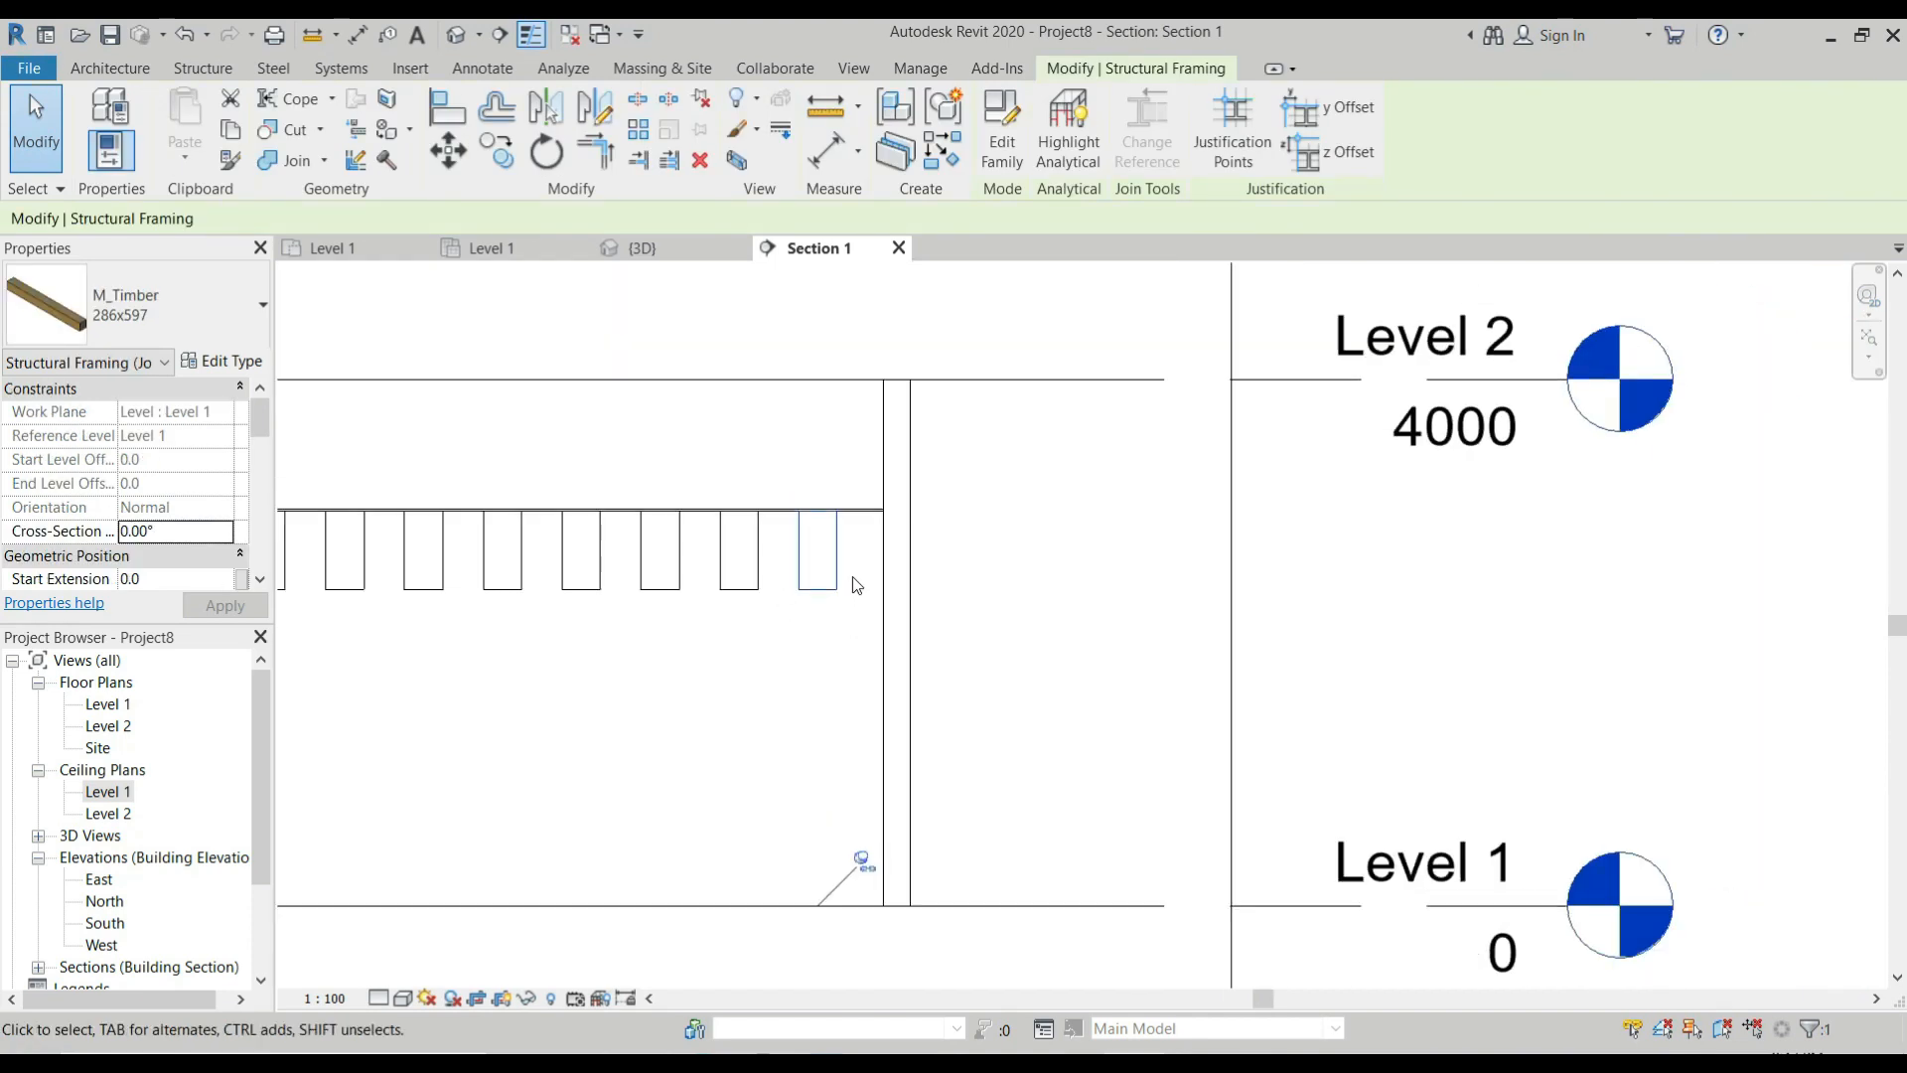
{"action": "left_click_drag", "start_coordinate": [855, 578], "coordinate": [332, 608]}
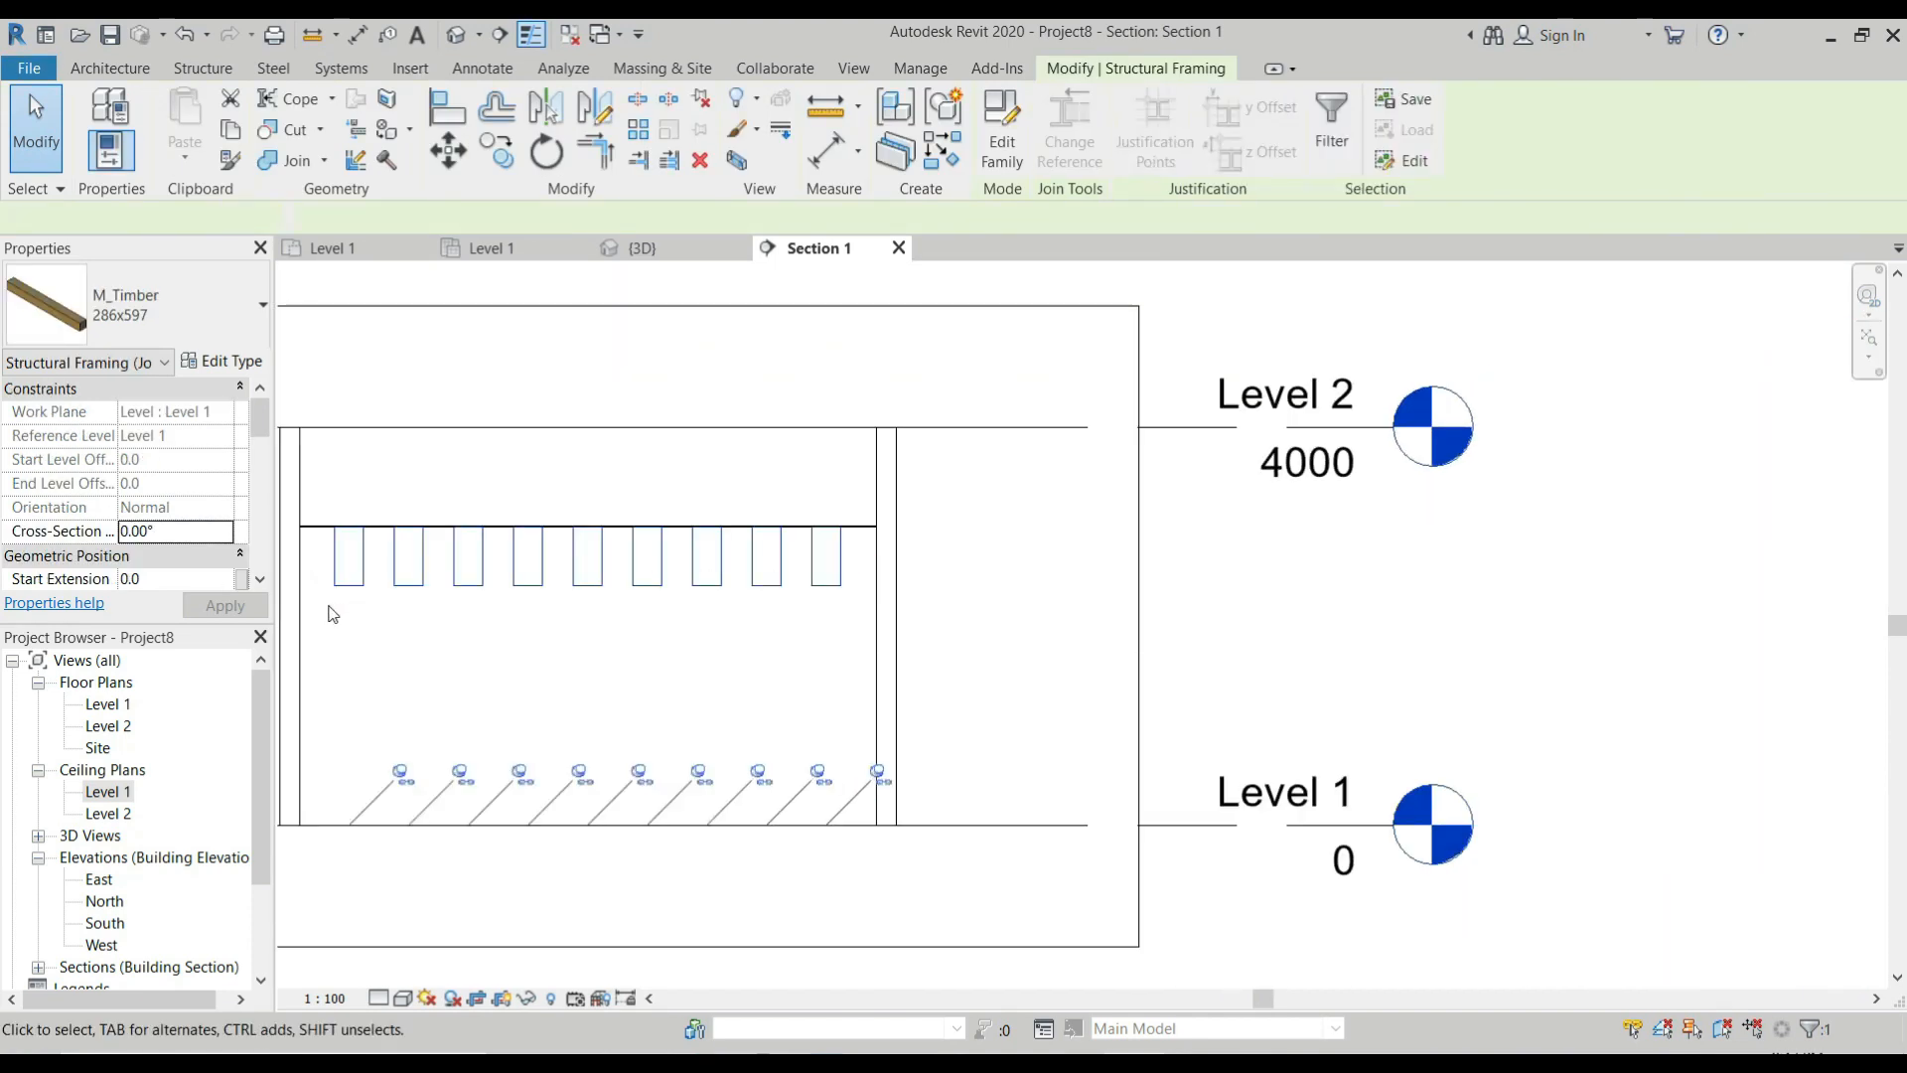
{"action": "left_click", "coordinate": [220, 362]}
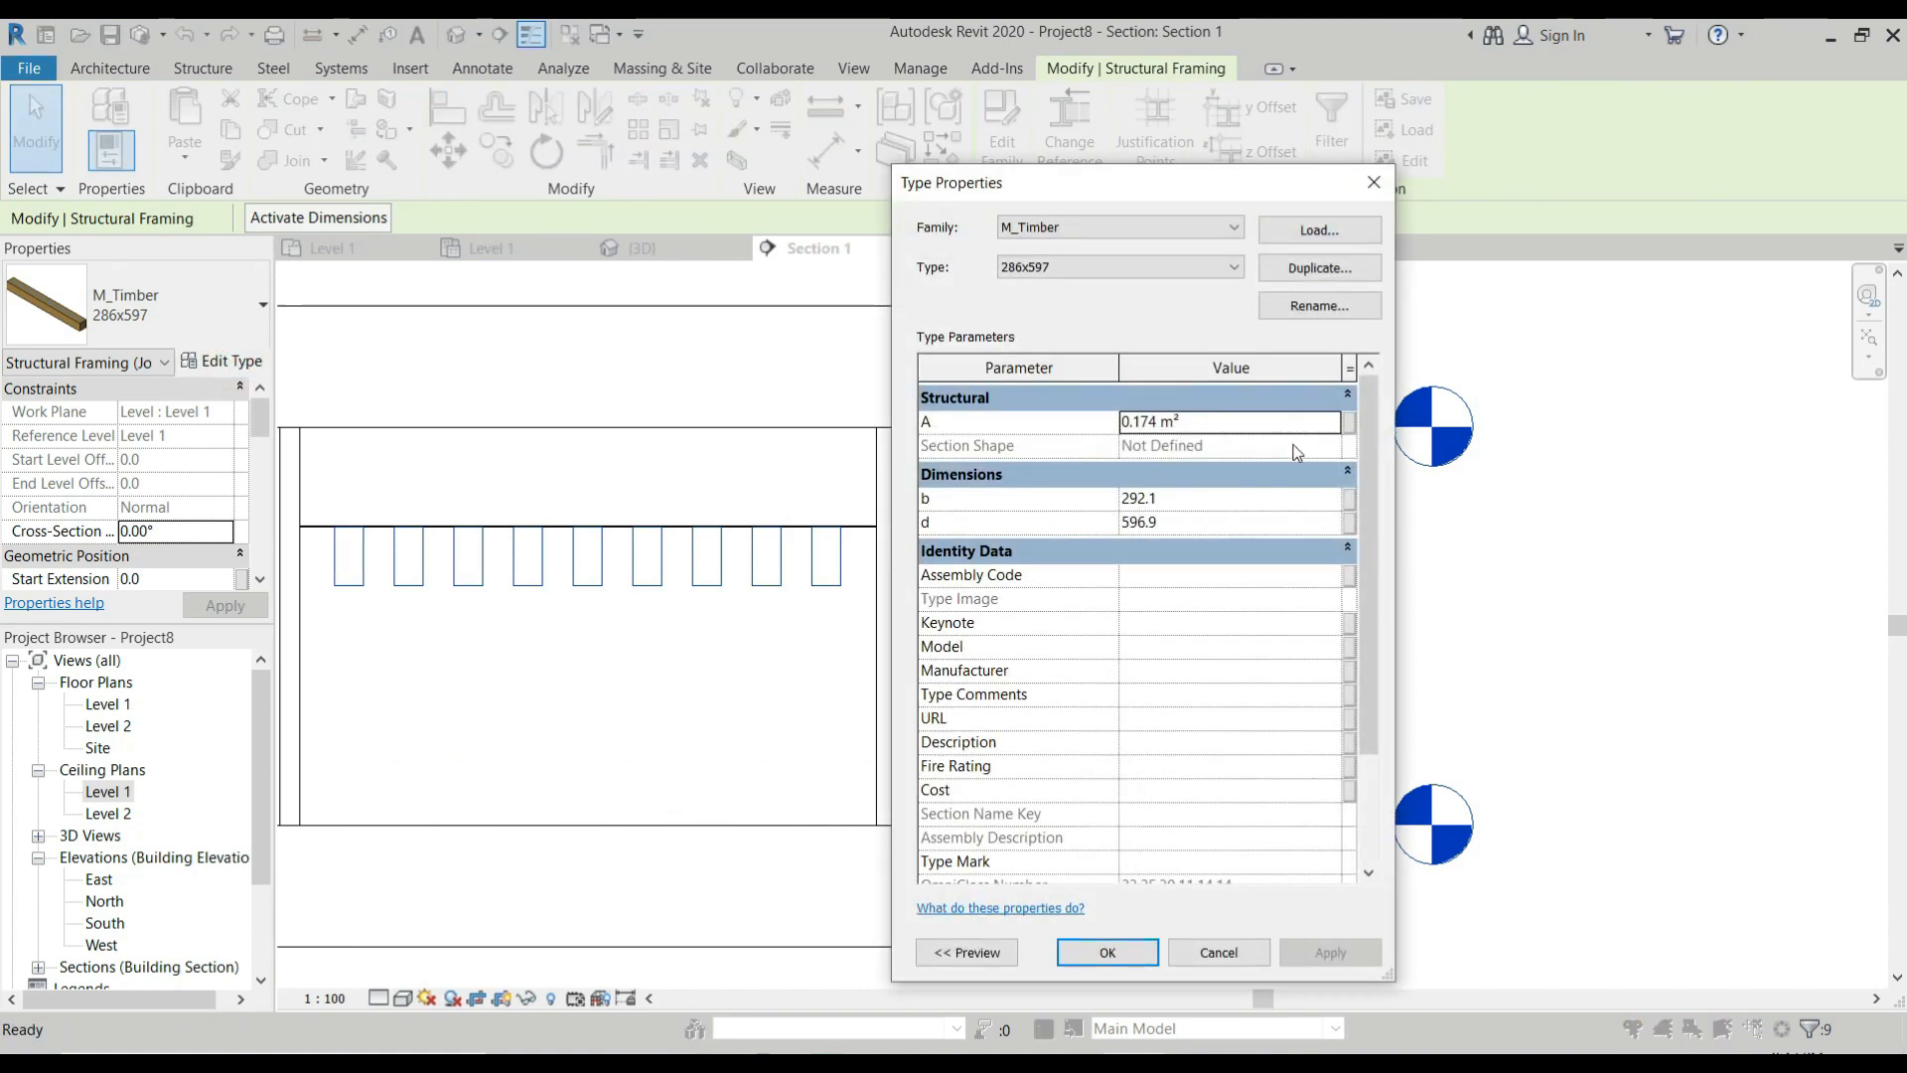
Set the M_Timber 286x597 type's dimension b to 100 mm and d to 200 mm, using the preview to identify them.
{"action": "left_click", "coordinate": [1214, 497]}
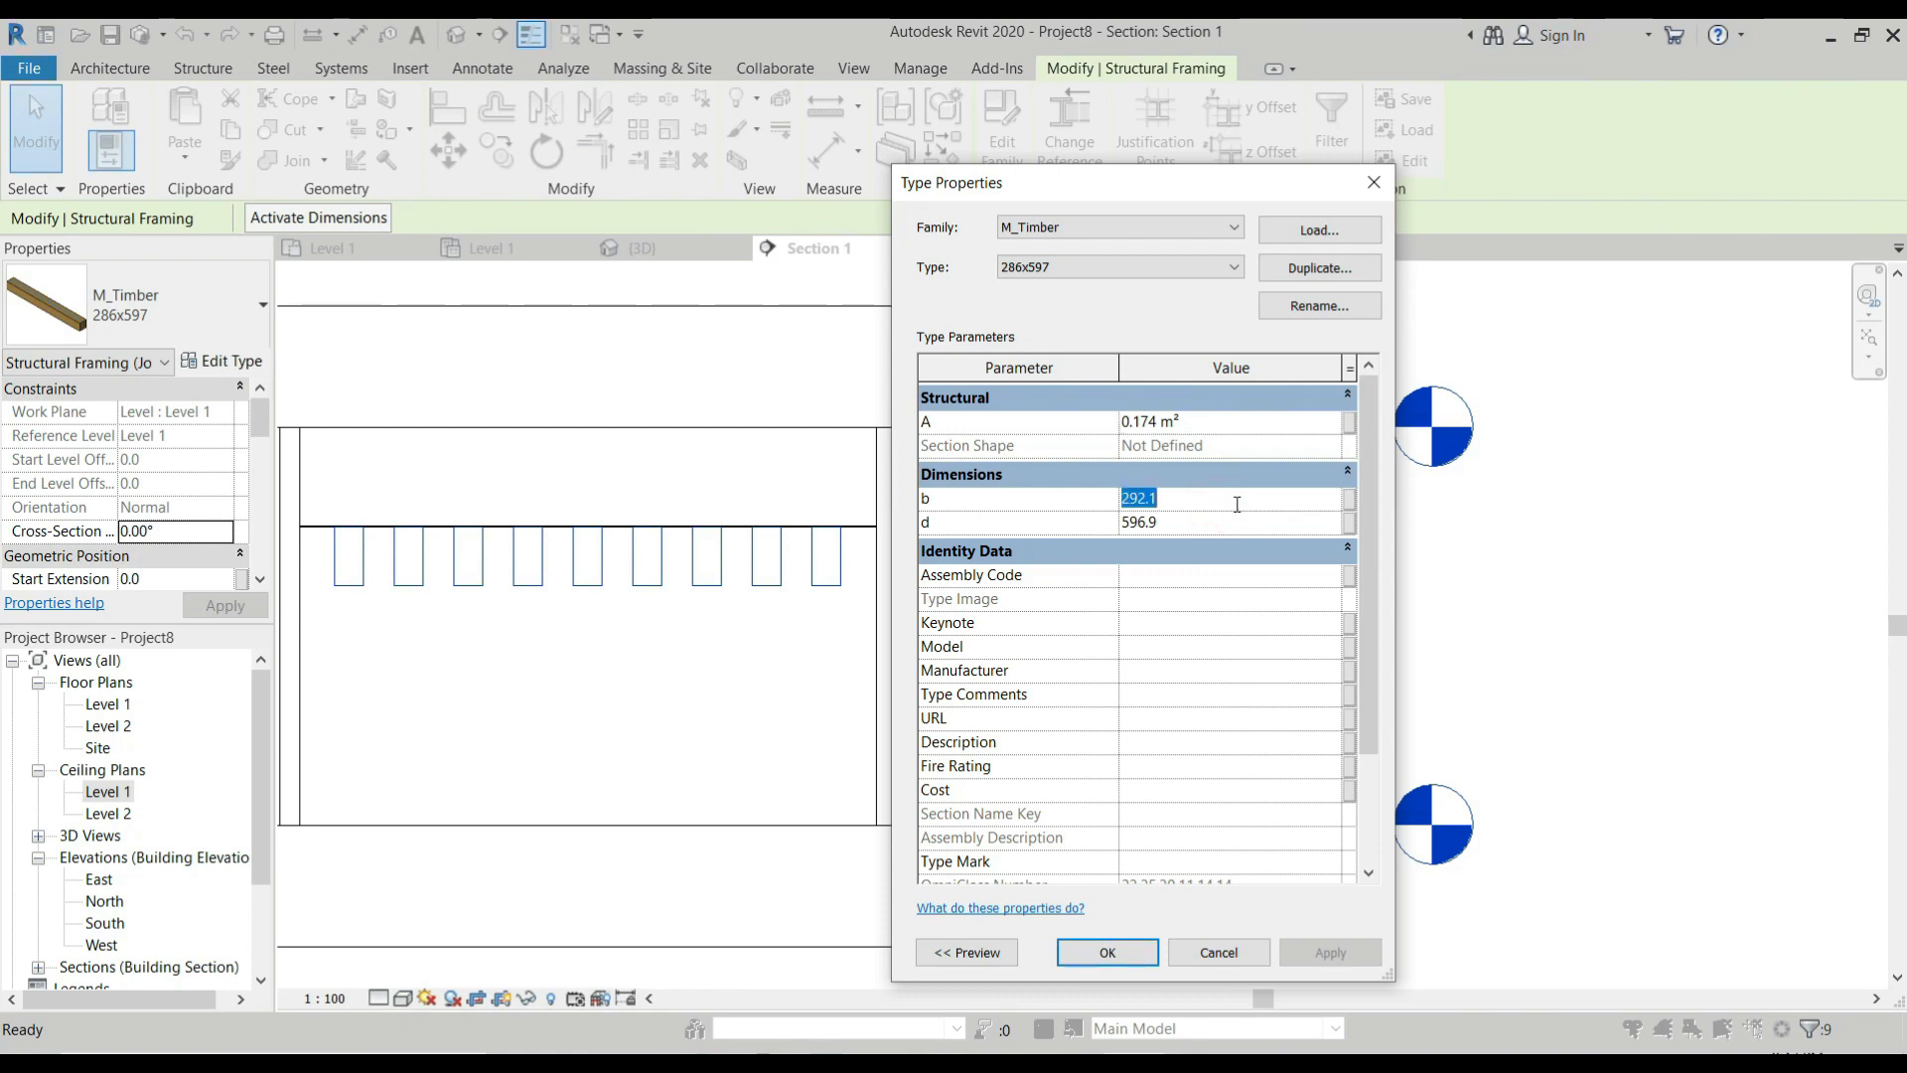
{"action": "left_click", "coordinate": [966, 956]}
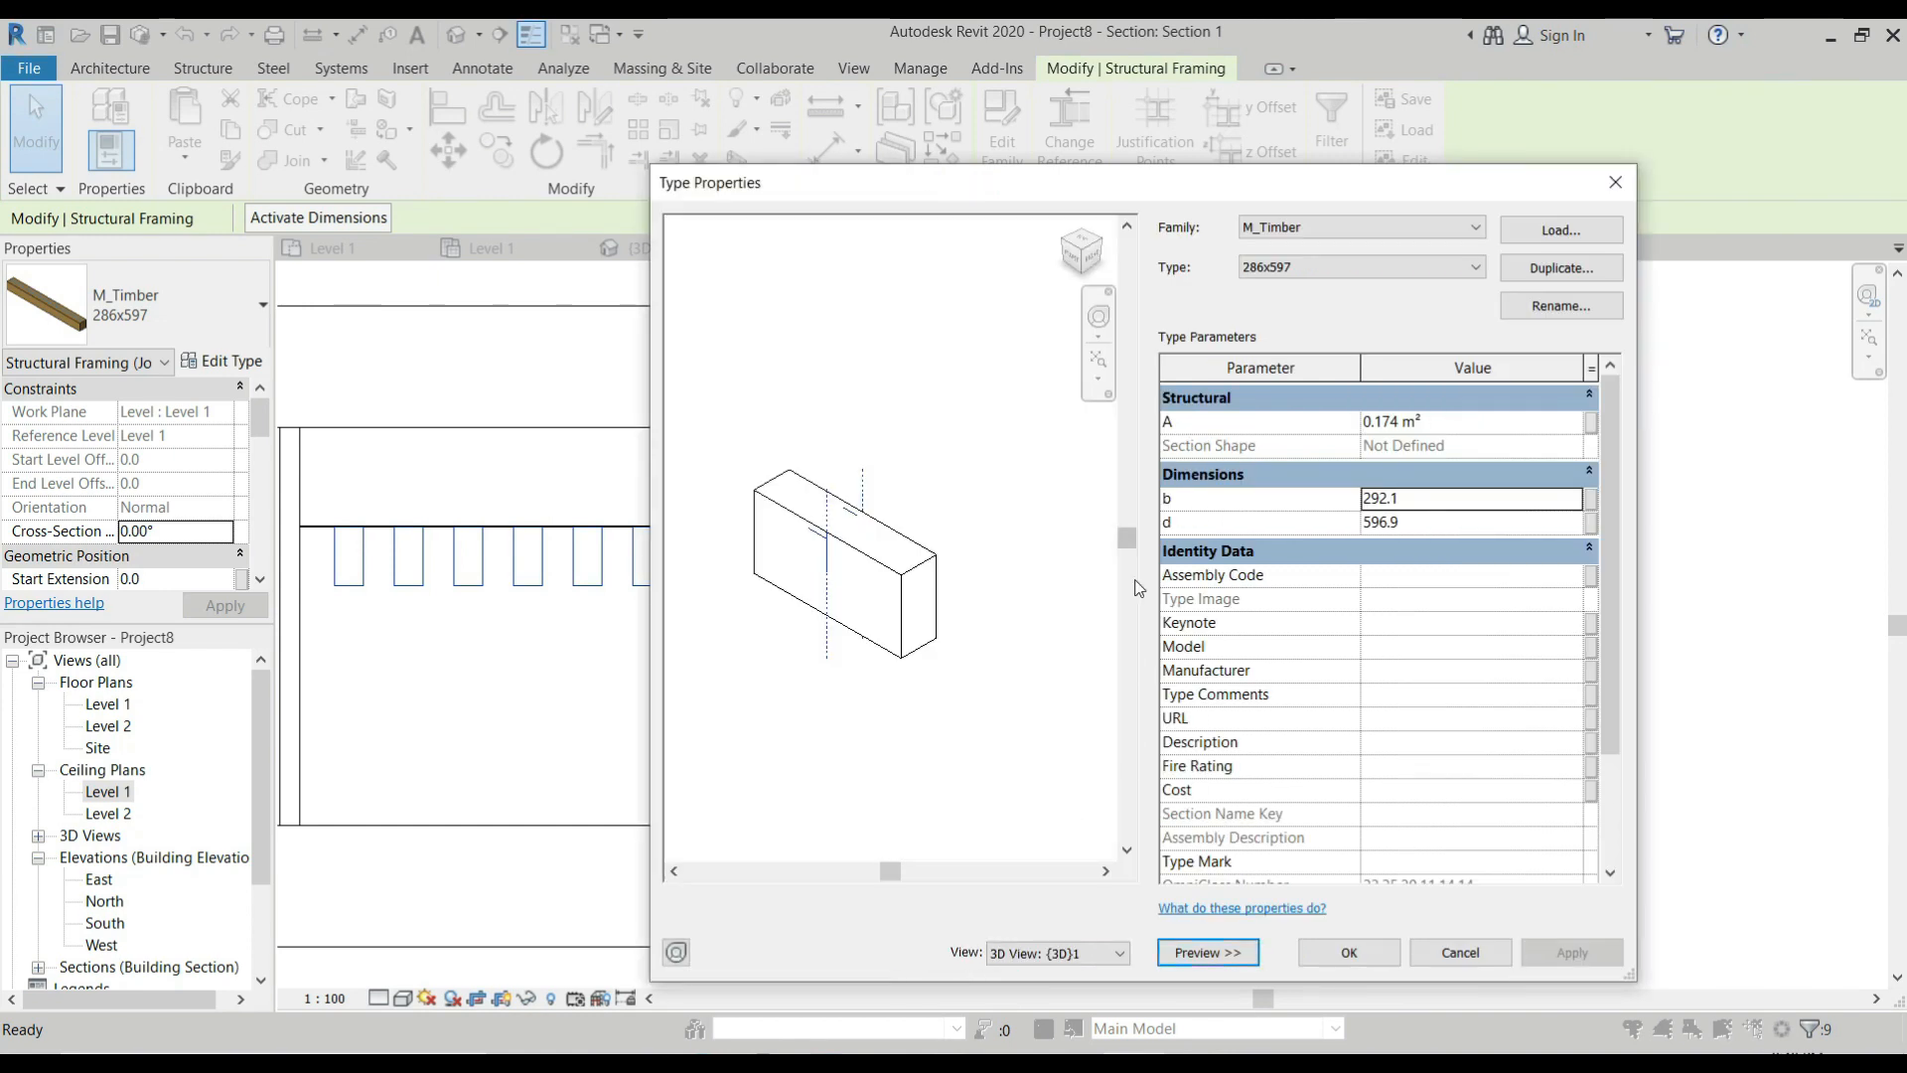
{"action": "left_click", "coordinate": [1416, 500]}
{"action": "left_click_drag", "start_coordinate": [1416, 500], "coordinate": [1336, 512]}
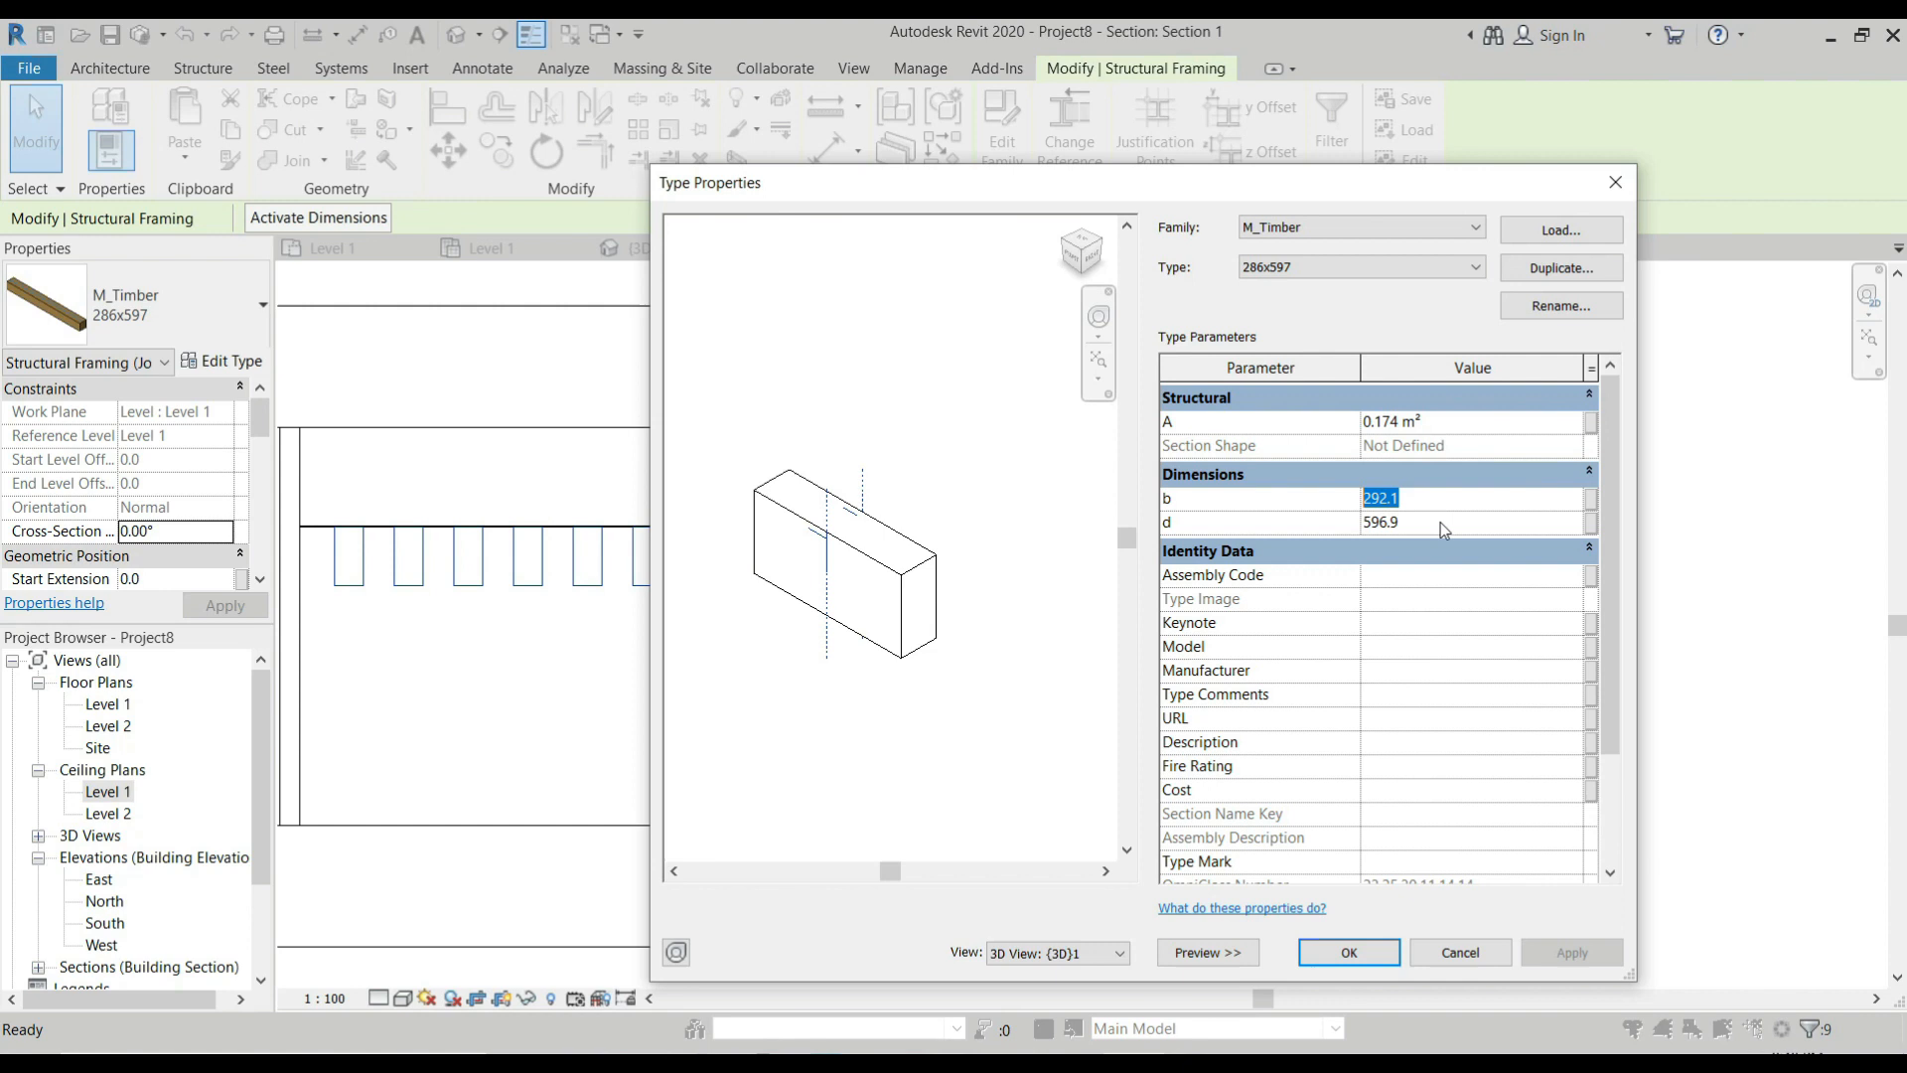
{"action": "type", "text": "100"}
{"action": "left_click", "coordinate": [1440, 522]}
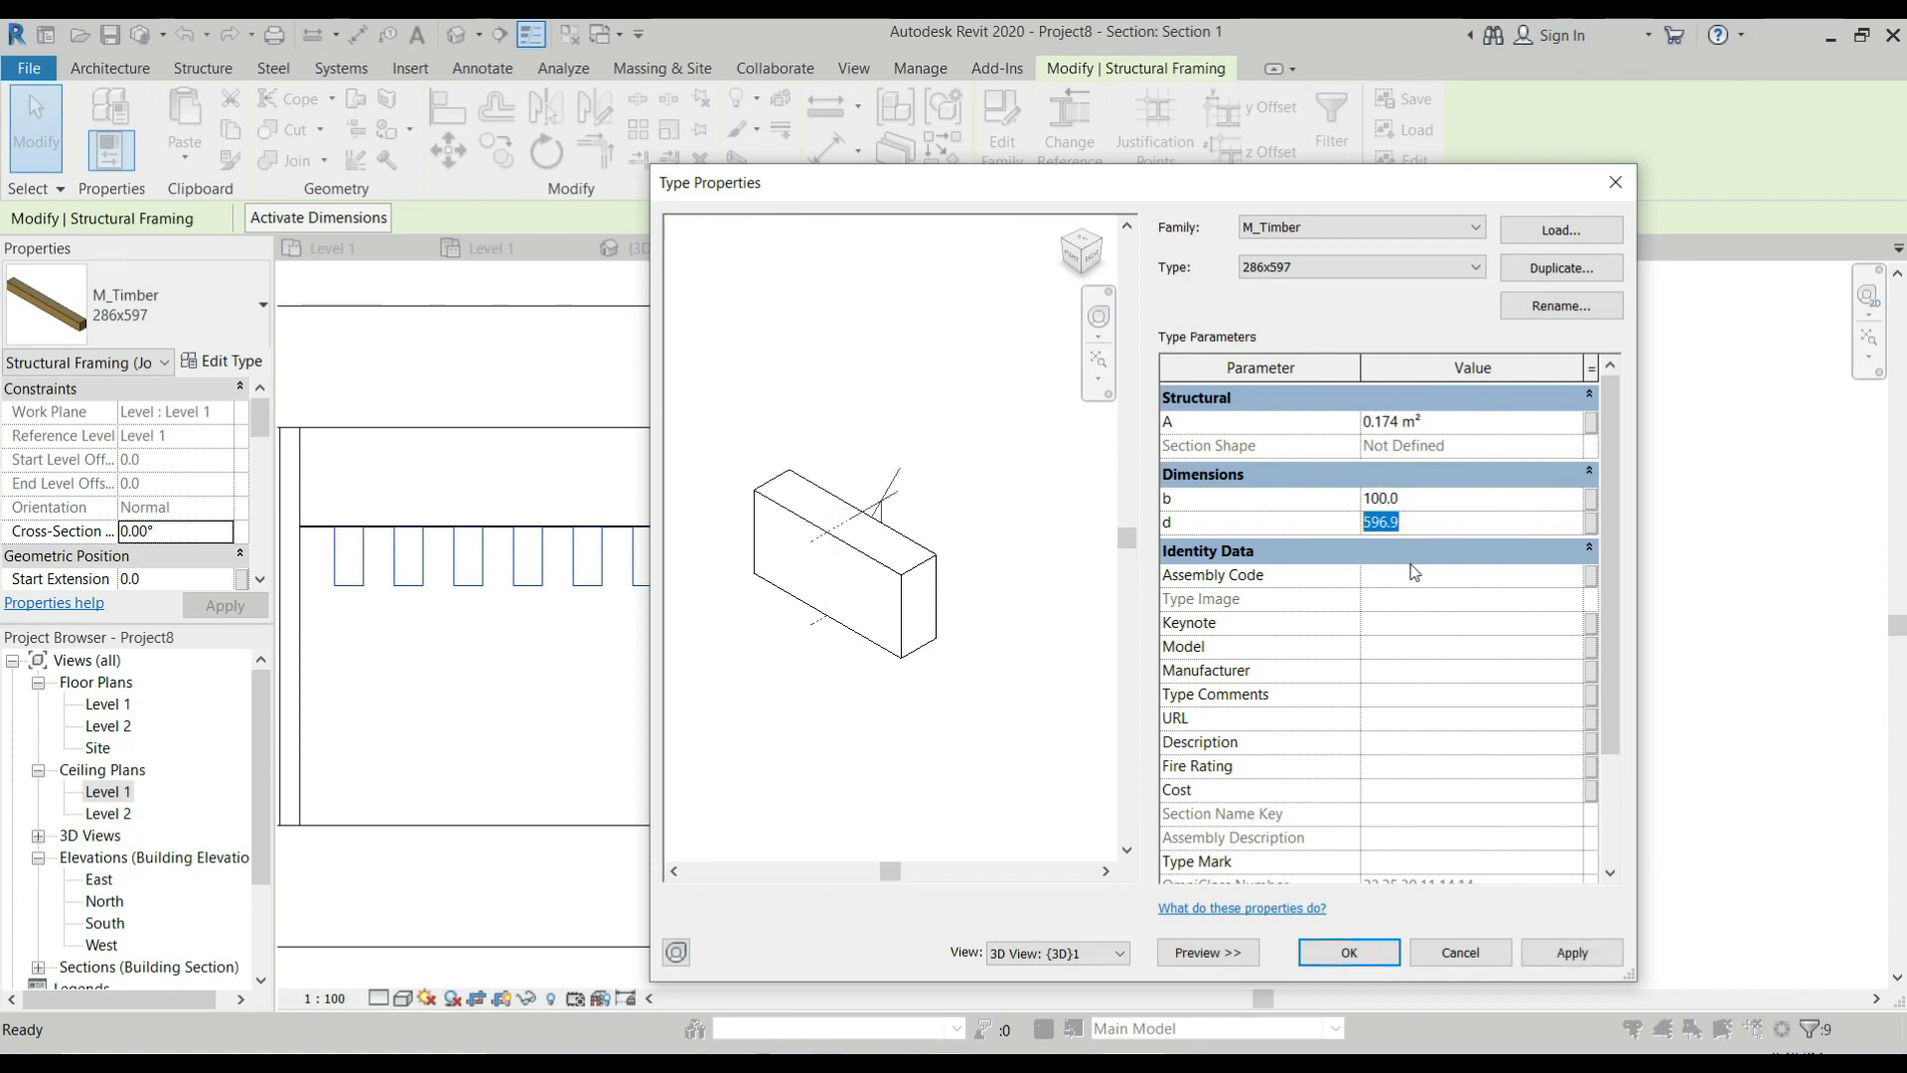
{"action": "type", "text": "200"}
{"action": "left_click", "coordinate": [1348, 952]}
{"action": "scroll", "coordinate": [697, 564], "scroll_direction": "up", "scroll_amount": 3}
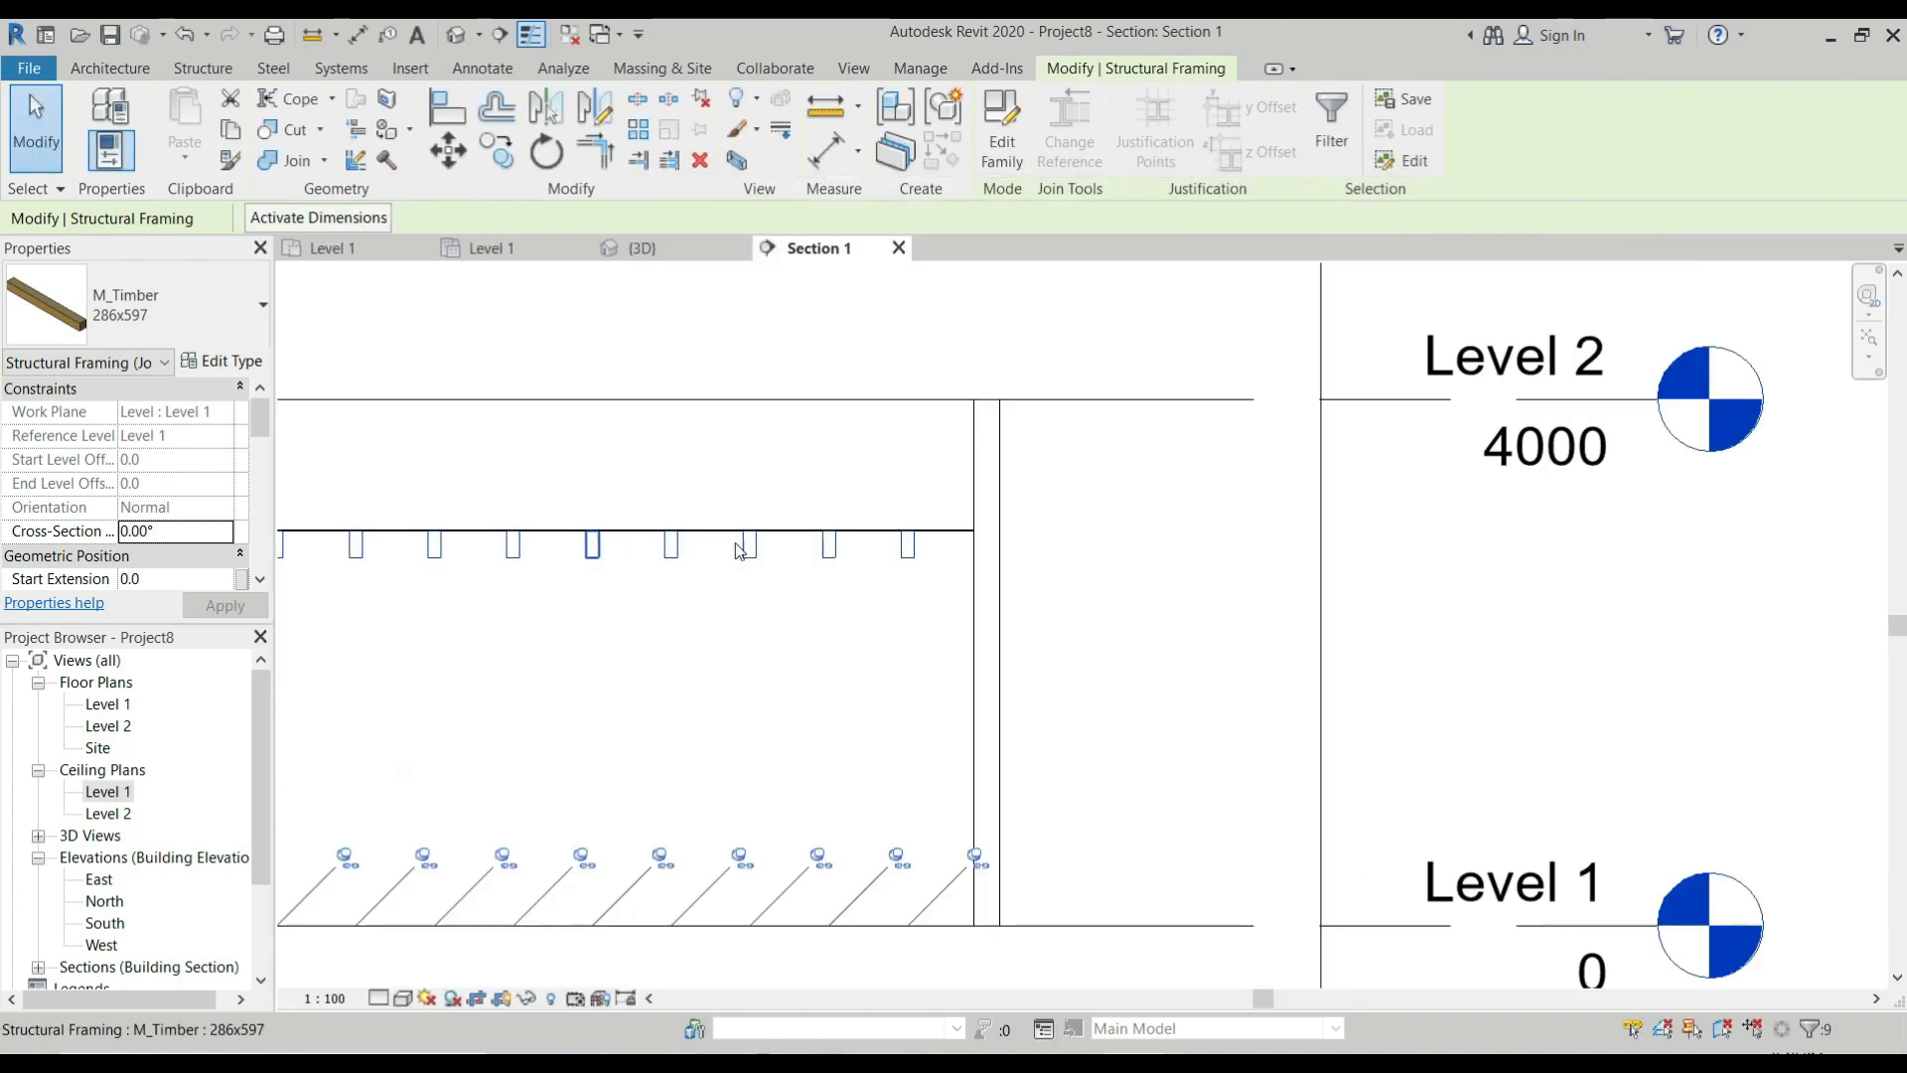
{"action": "left_click", "coordinate": [774, 616]}
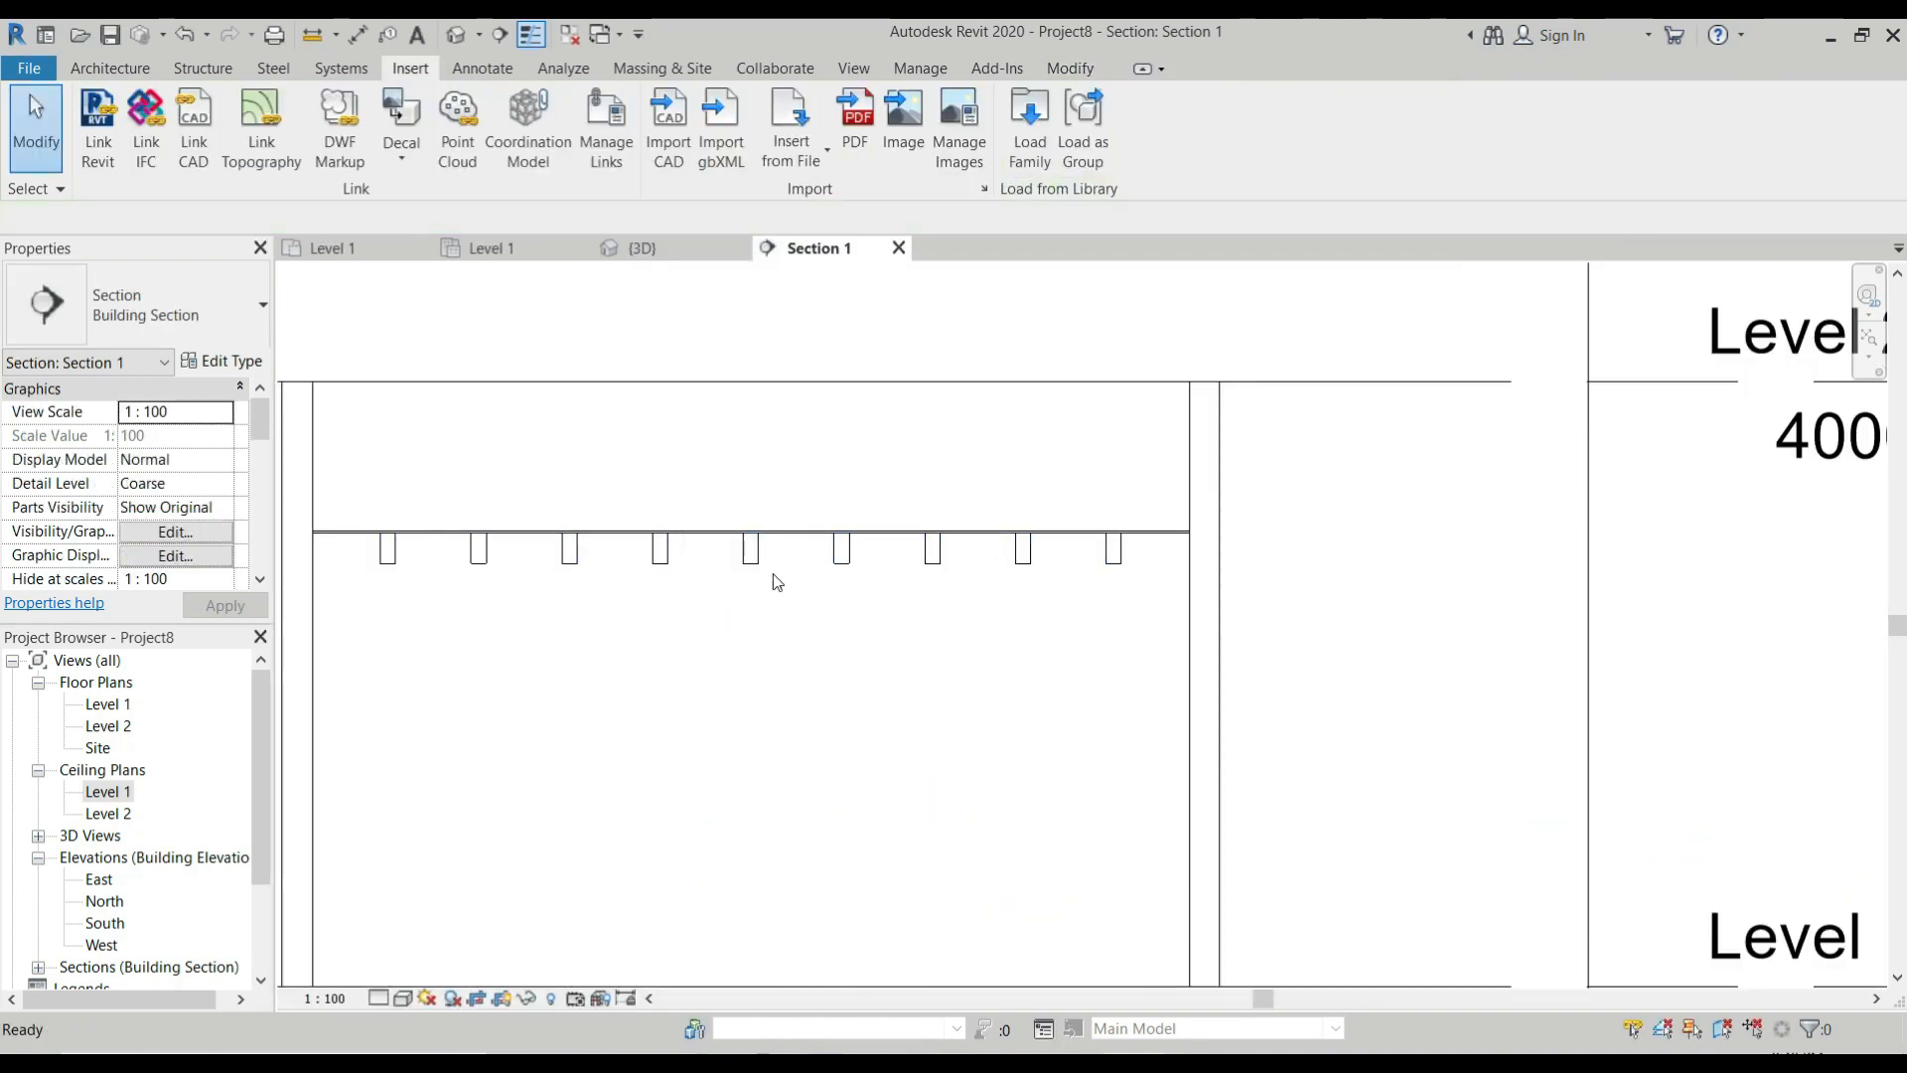
Delete the front 200 mm generic wall in the 3D view to open up the room with the beamed ceiling.
{"action": "scroll", "coordinate": [1090, 573], "scroll_direction": "down", "scroll_amount": 2}
{"action": "scroll", "coordinate": [1094, 564], "scroll_direction": "up", "scroll_amount": 2}
{"action": "scroll", "coordinate": [1038, 511], "scroll_direction": "down", "scroll_amount": 1}
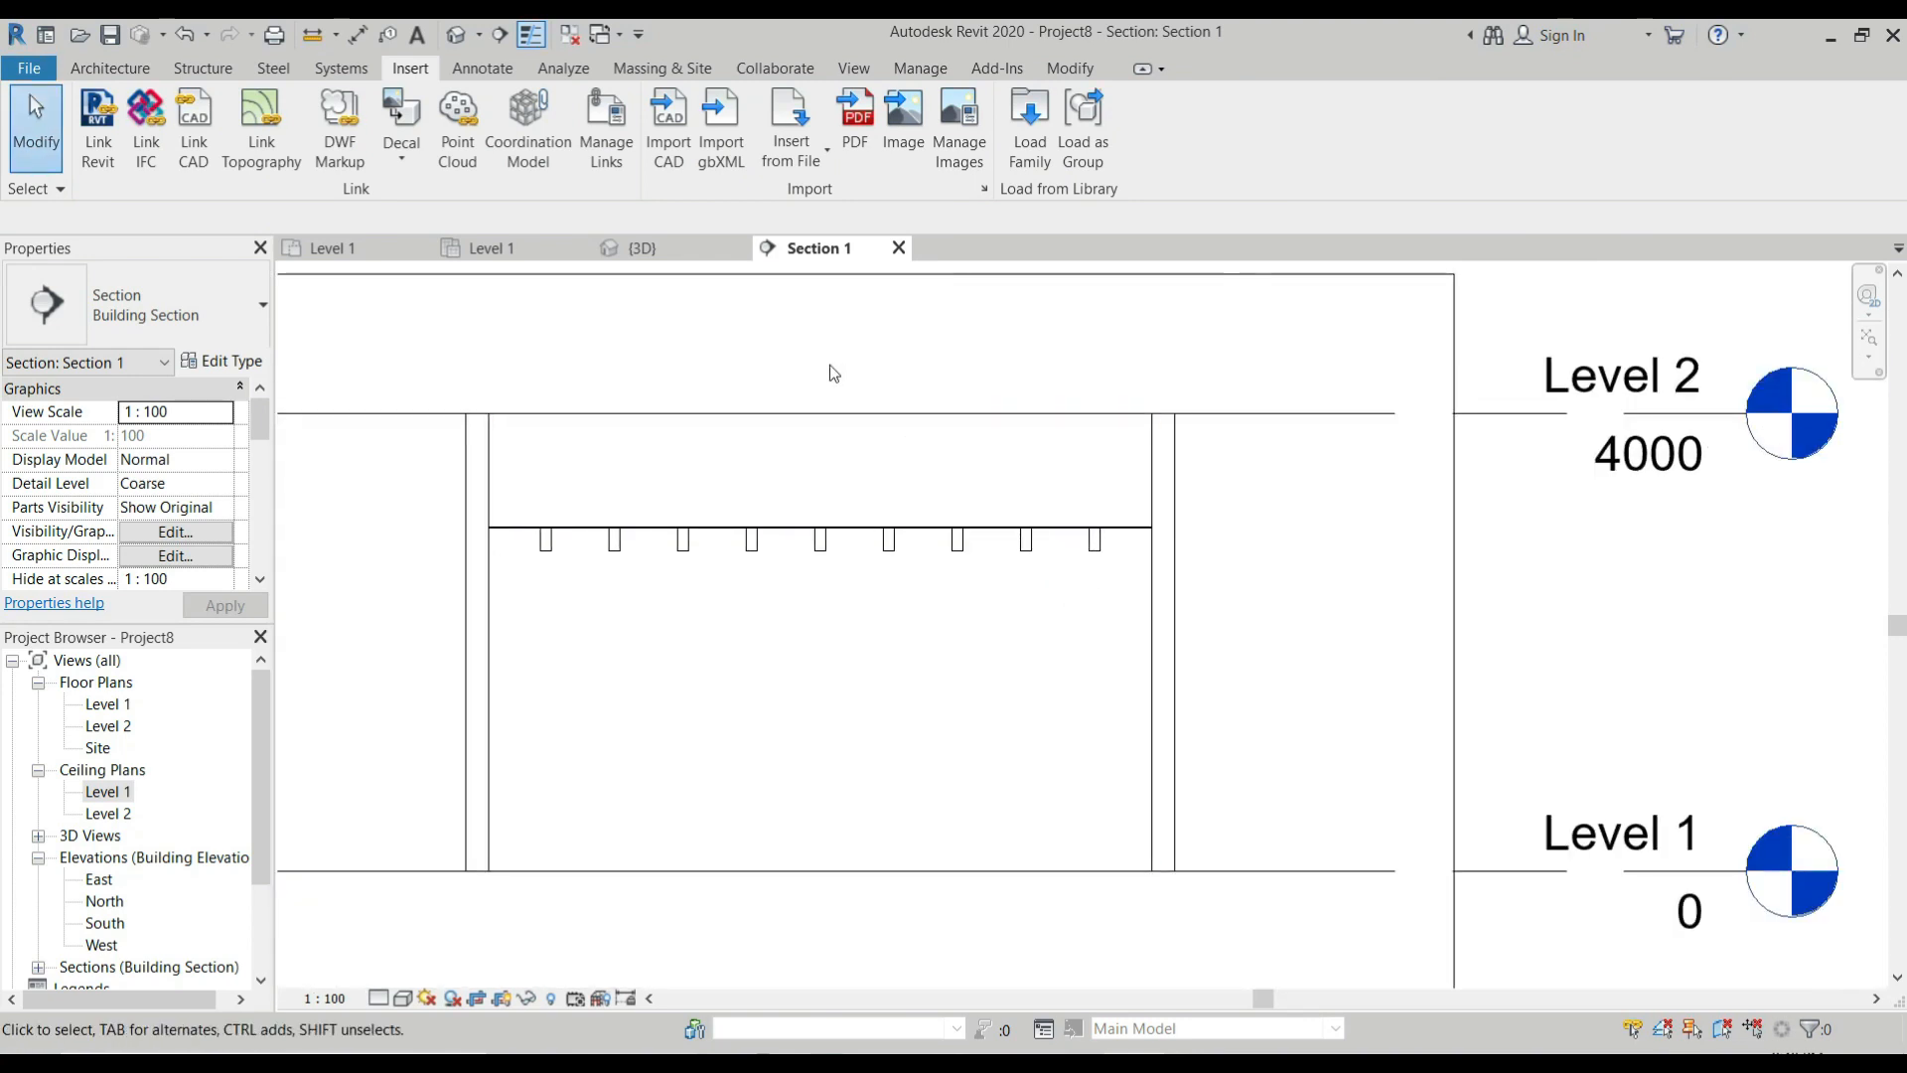
{"action": "left_click", "coordinate": [688, 258]}
{"action": "middle_click_drag", "start_coordinate": [894, 557], "coordinate": [847, 717], "text": "shift"}
{"action": "scroll", "coordinate": [1118, 463], "scroll_direction": "down", "scroll_amount": 3}
{"action": "left_click", "coordinate": [1091, 456]}
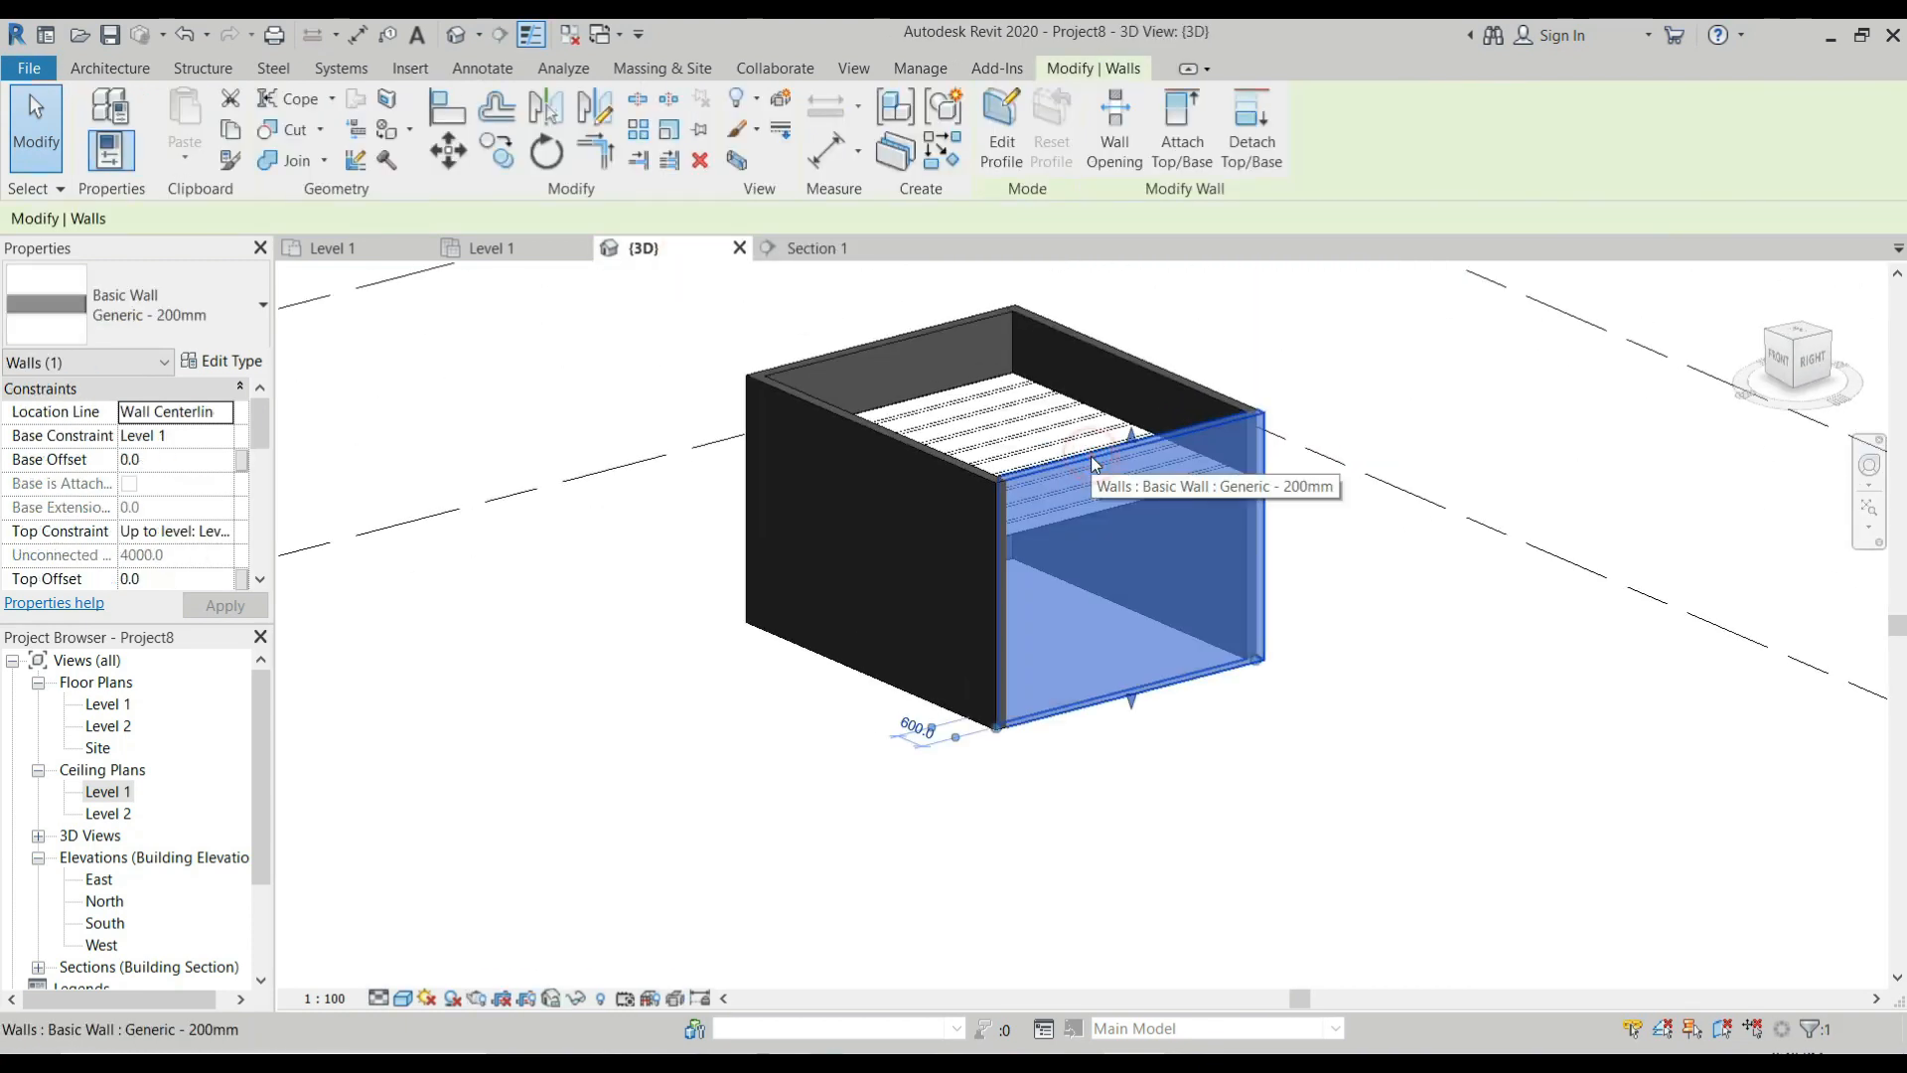
{"action": "key", "text": "Delete"}
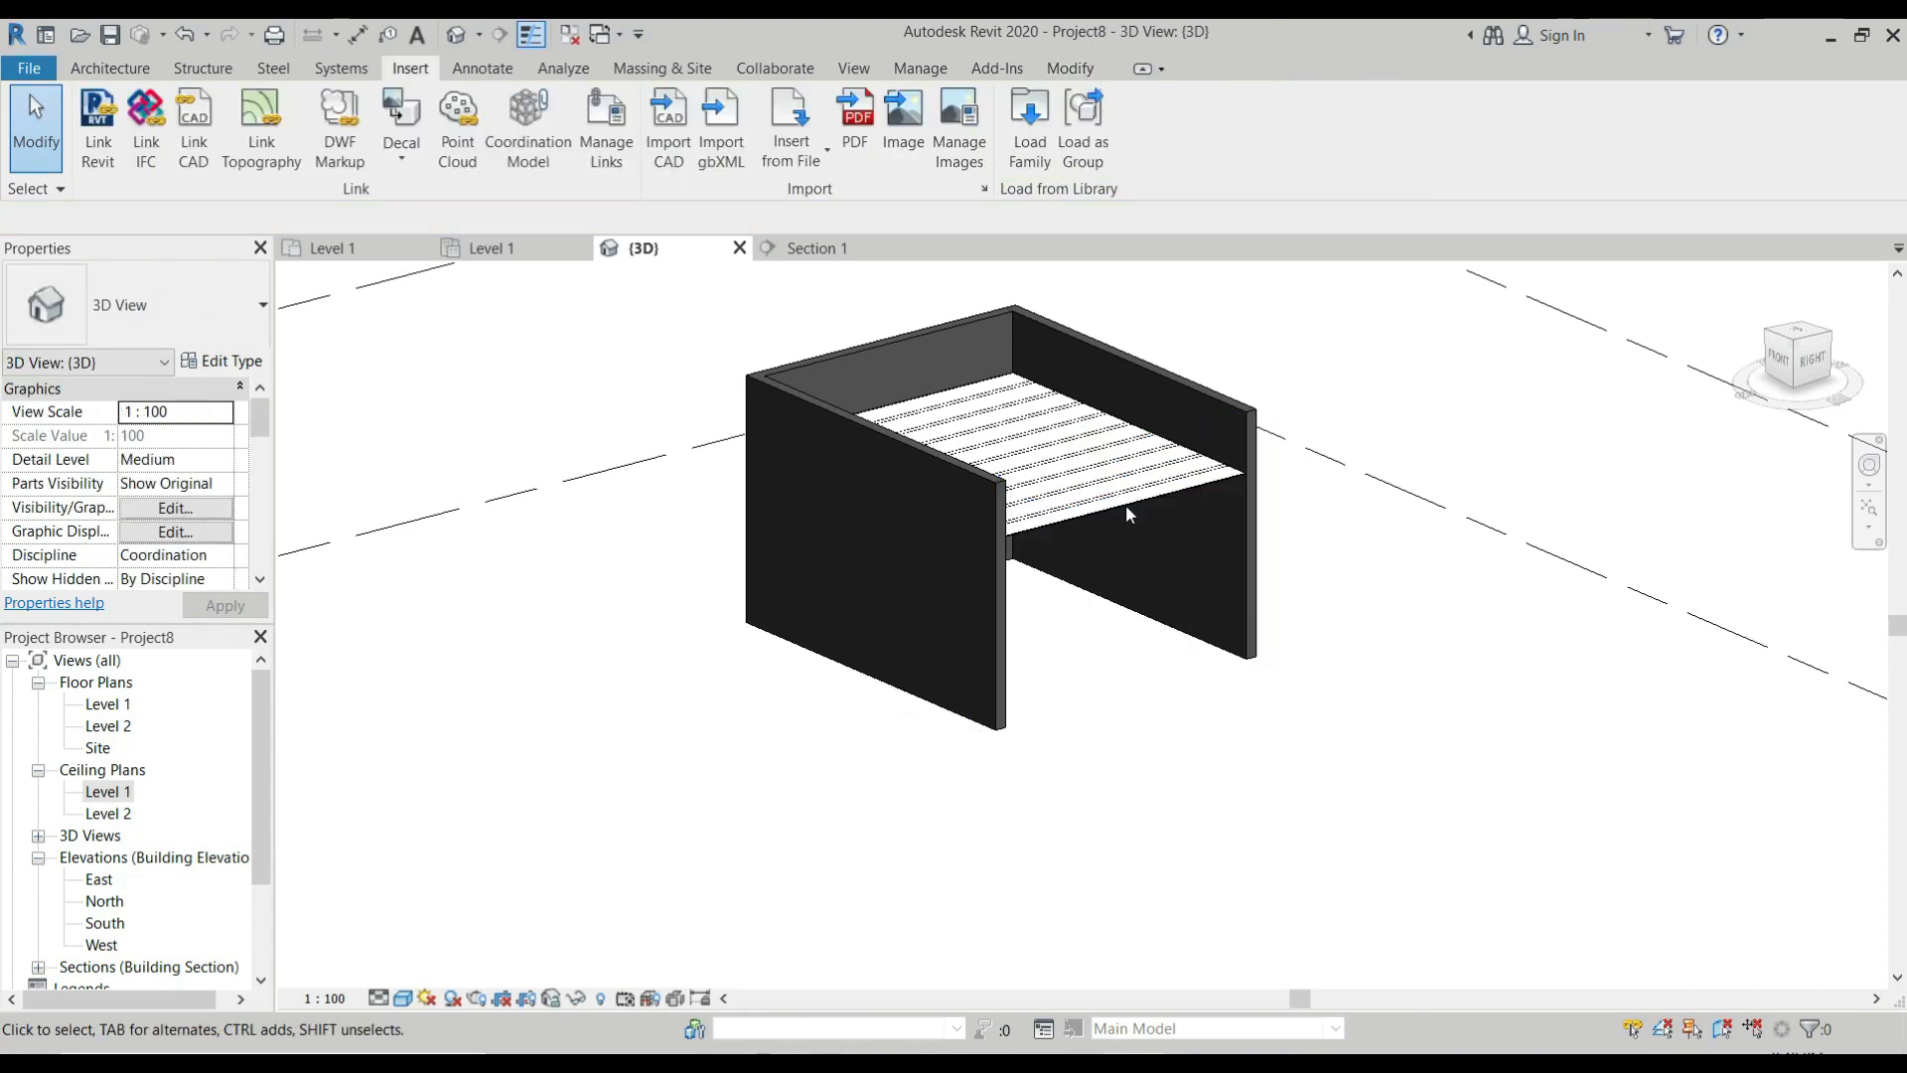
Examine the timber beams beneath the ceiling from below and through the open side of the room in 3D.
{"action": "middle_click_drag", "start_coordinate": [1095, 538], "coordinate": [991, 369], "text": "shift"}
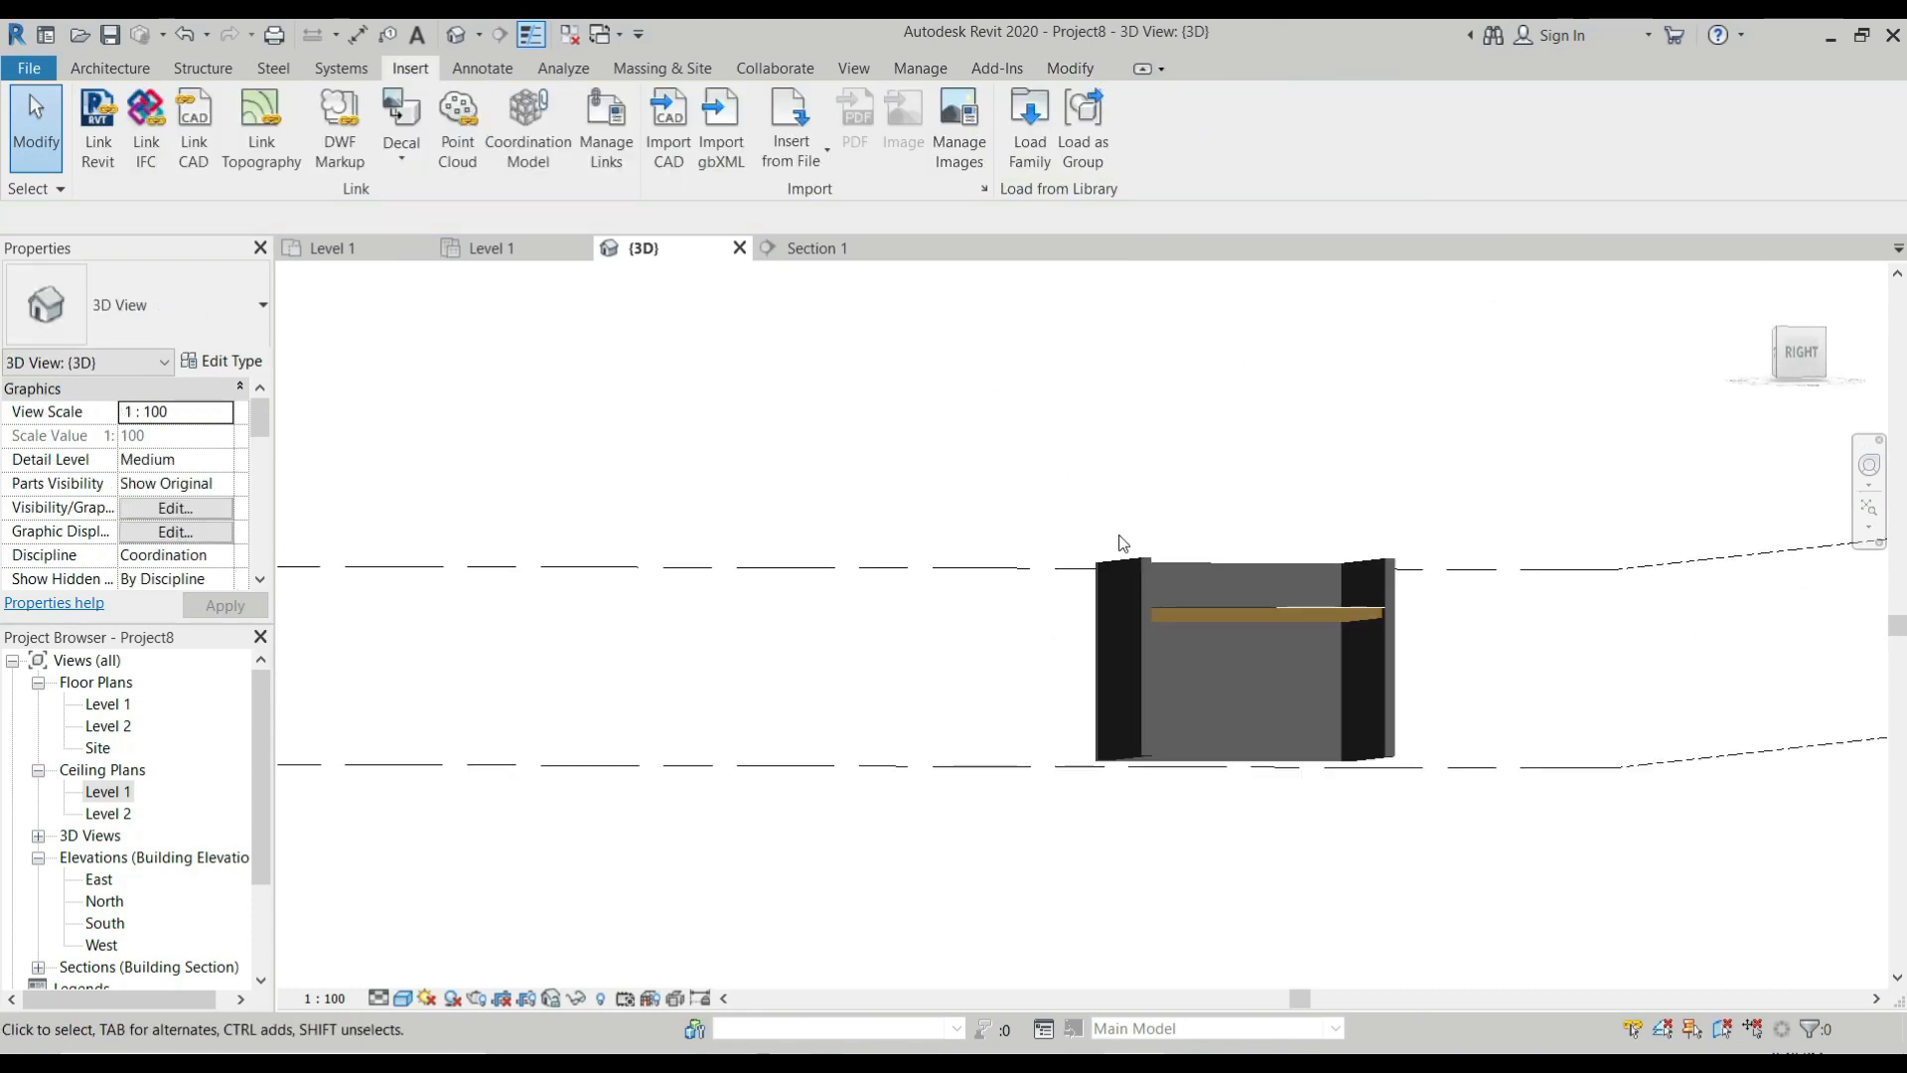
{"action": "scroll", "coordinate": [1275, 628], "scroll_direction": "up", "scroll_amount": 5}
{"action": "scroll", "coordinate": [1081, 628], "scroll_direction": "down", "scroll_amount": 1}
{"action": "middle_click_drag", "start_coordinate": [1081, 628], "coordinate": [940, 847], "text": "shift"}
{"action": "scroll", "coordinate": [1043, 768], "scroll_direction": "down", "scroll_amount": 5}
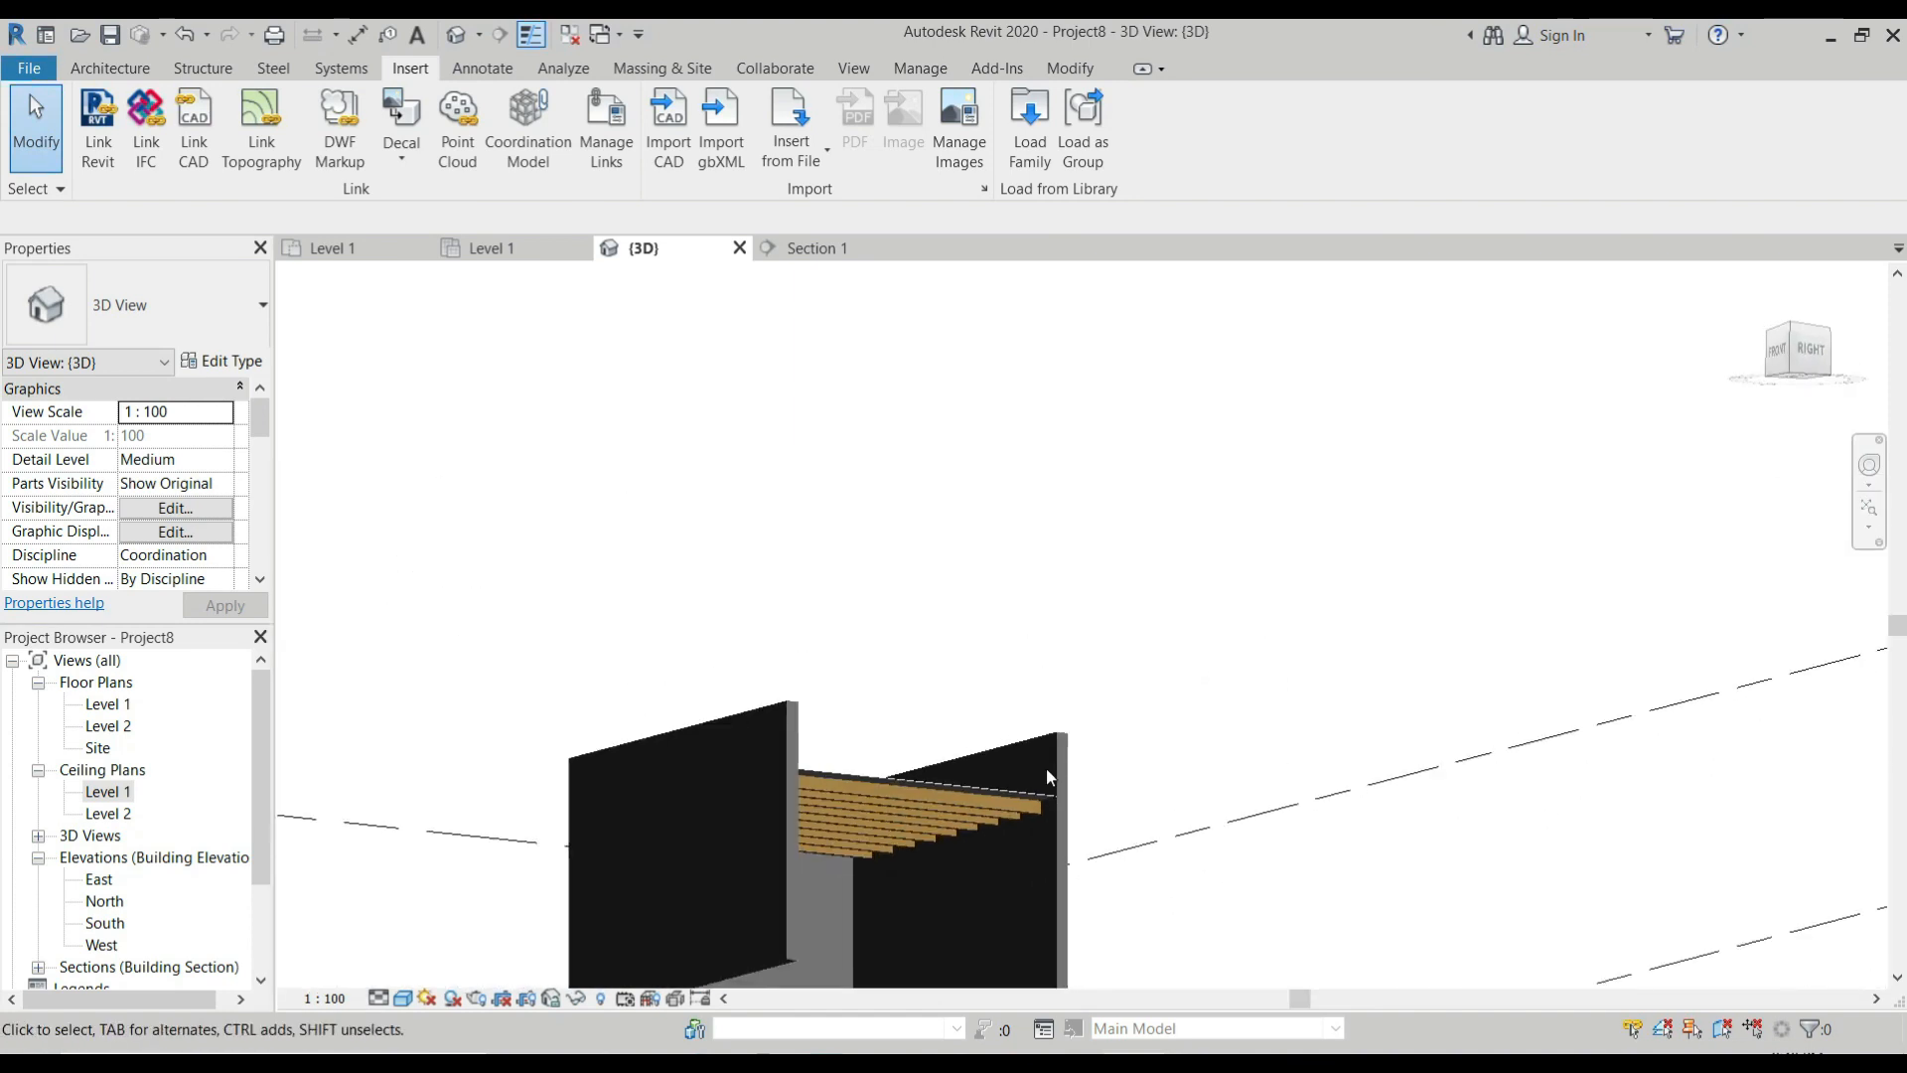
{"action": "scroll", "coordinate": [993, 768], "scroll_direction": "up", "scroll_amount": 1}
{"action": "middle_click_drag", "start_coordinate": [985, 779], "coordinate": [1008, 887], "text": "shift"}
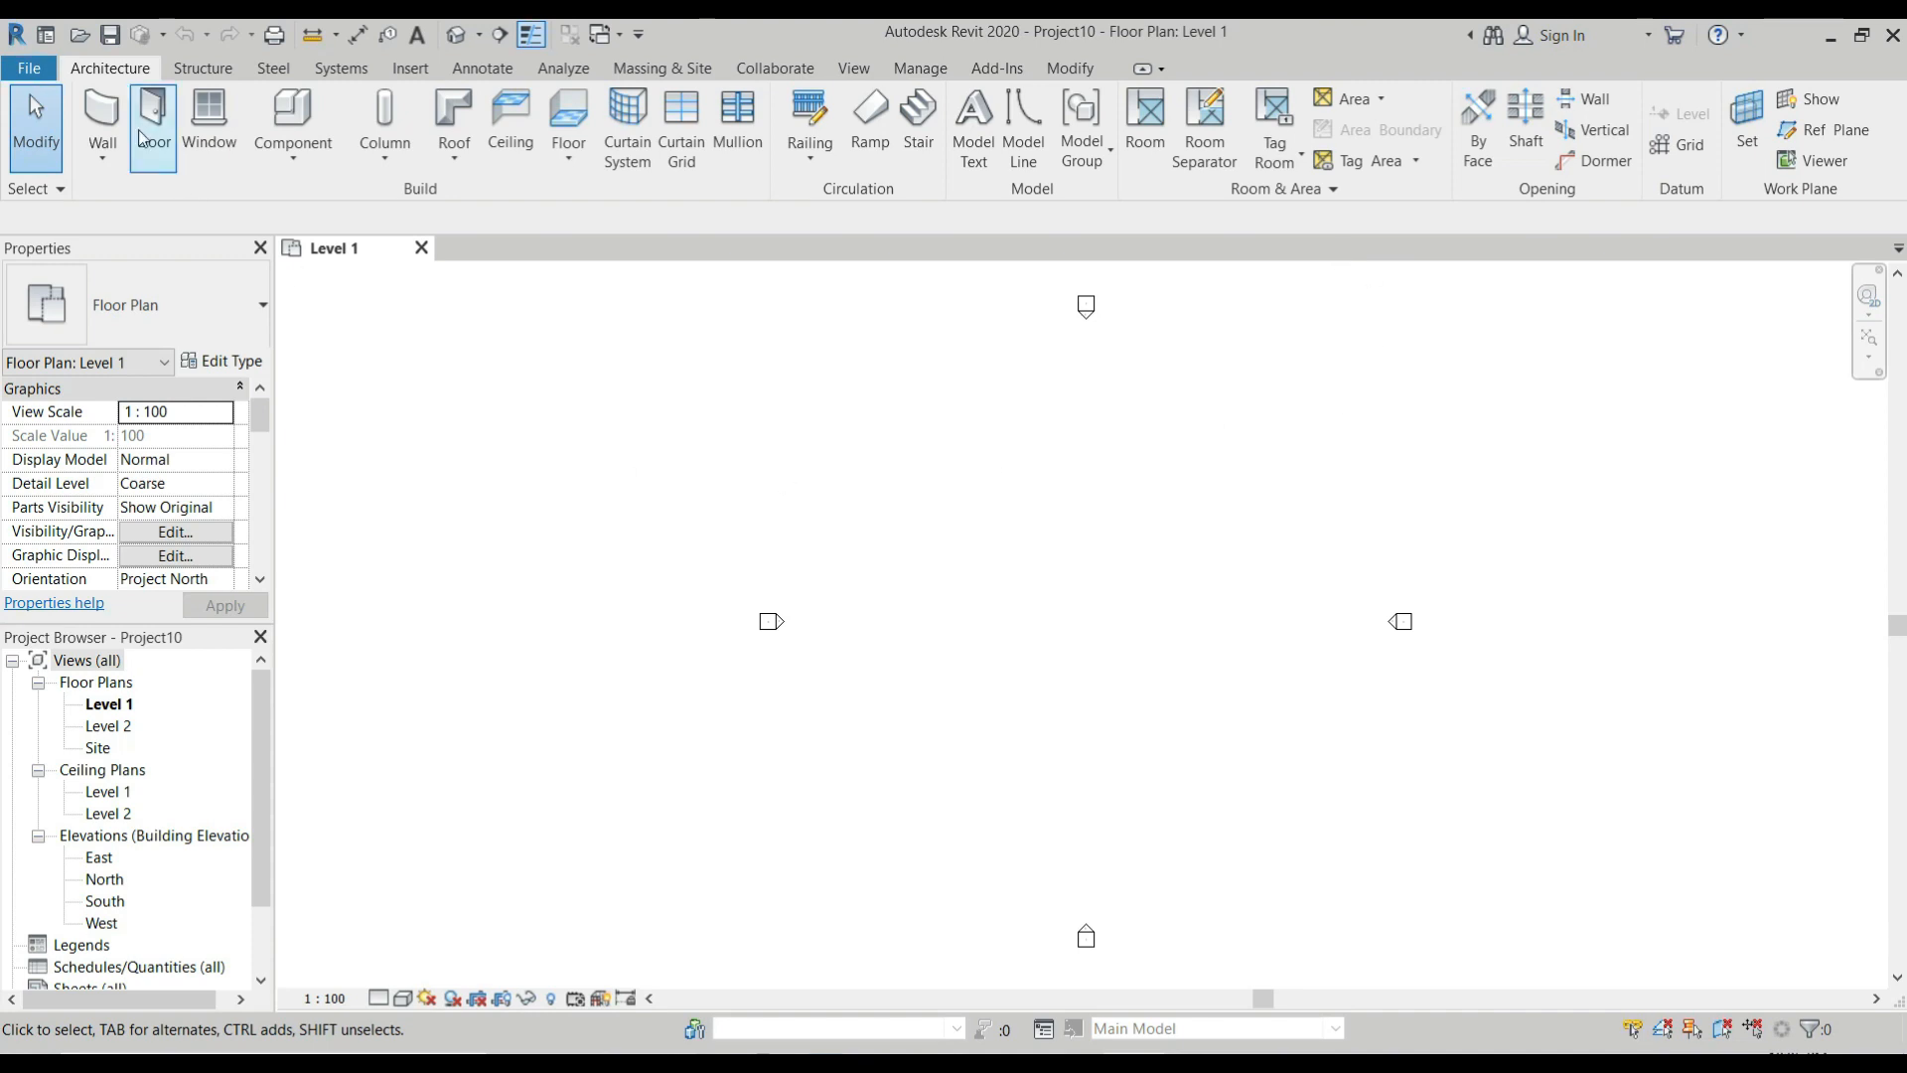
Draw a rectangular room of Generic - 200mm walls, about 7000 by 6000 mm, in the Level 1 floor plan of the new project.
{"action": "left_click", "coordinate": [102, 119]}
{"action": "scroll", "coordinate": [989, 437], "scroll_direction": "up", "scroll_amount": 2}
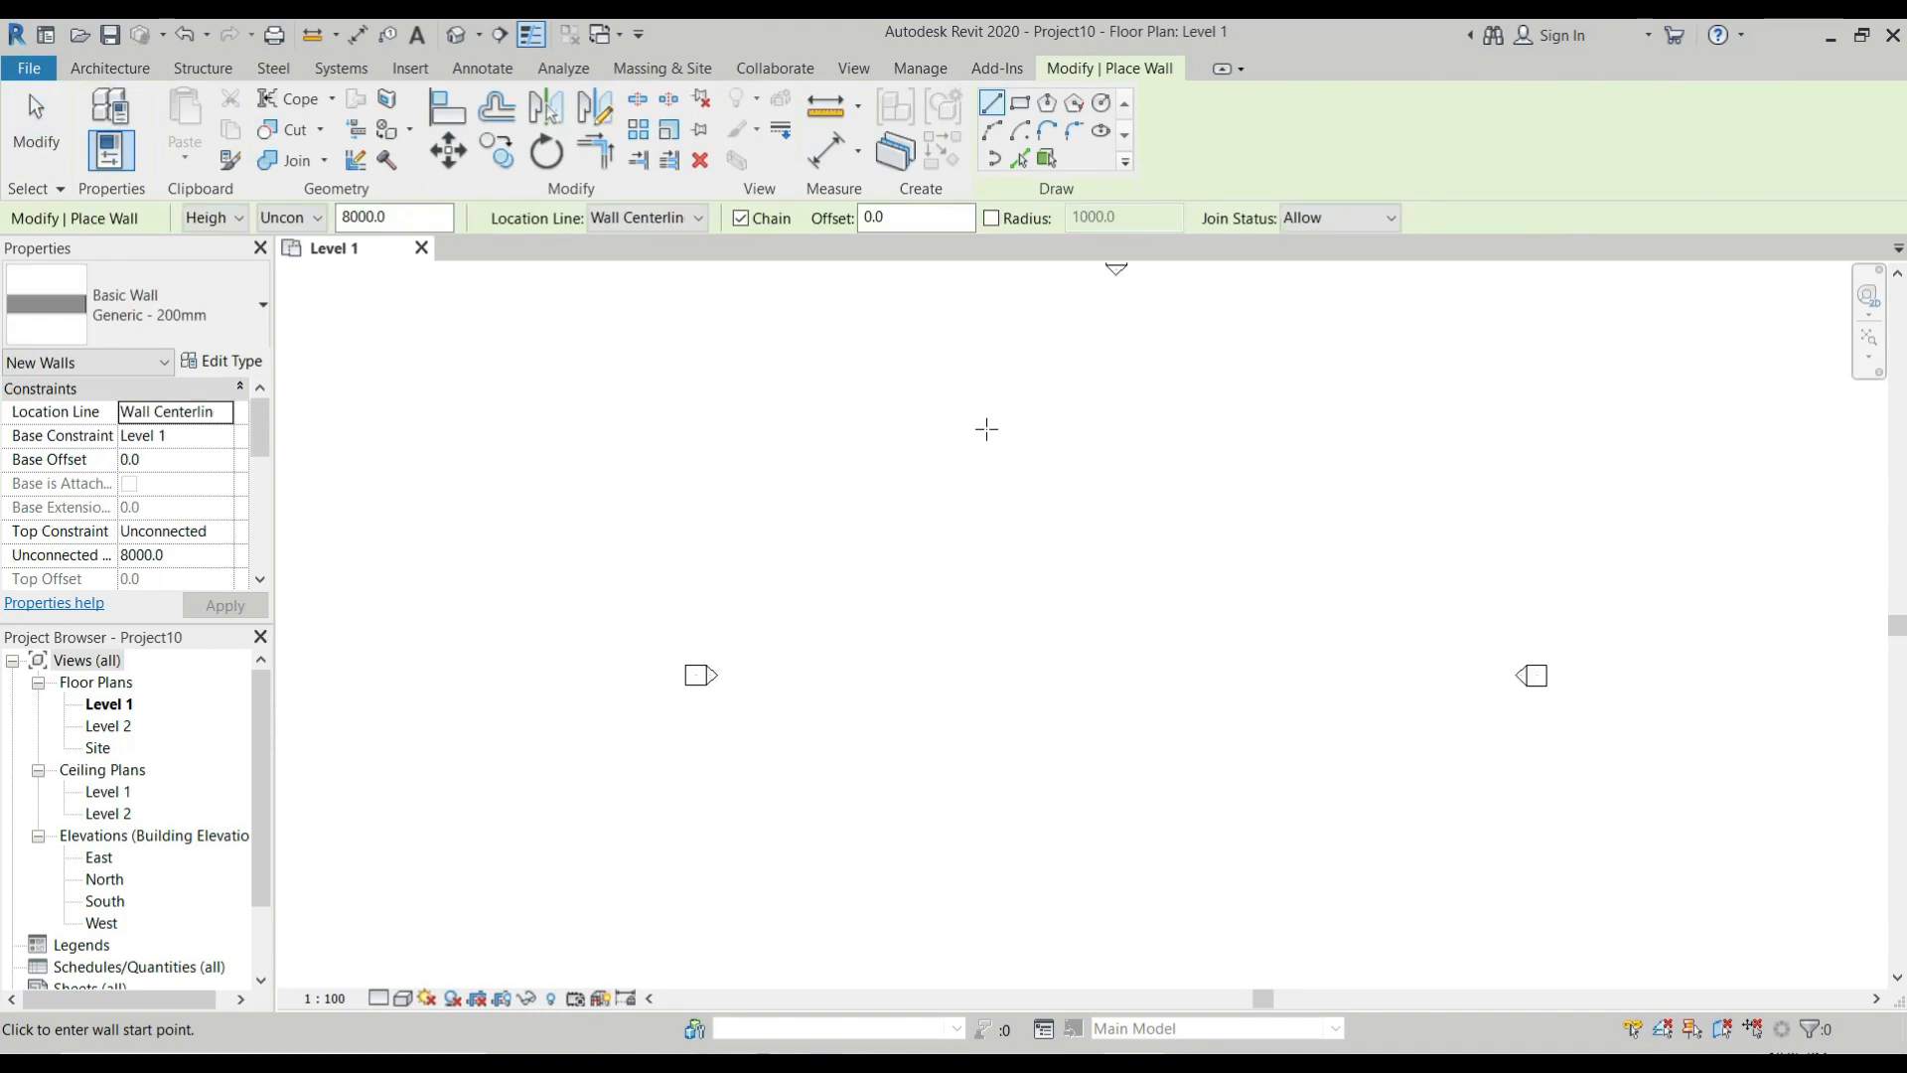
{"action": "left_click", "coordinate": [939, 449]}
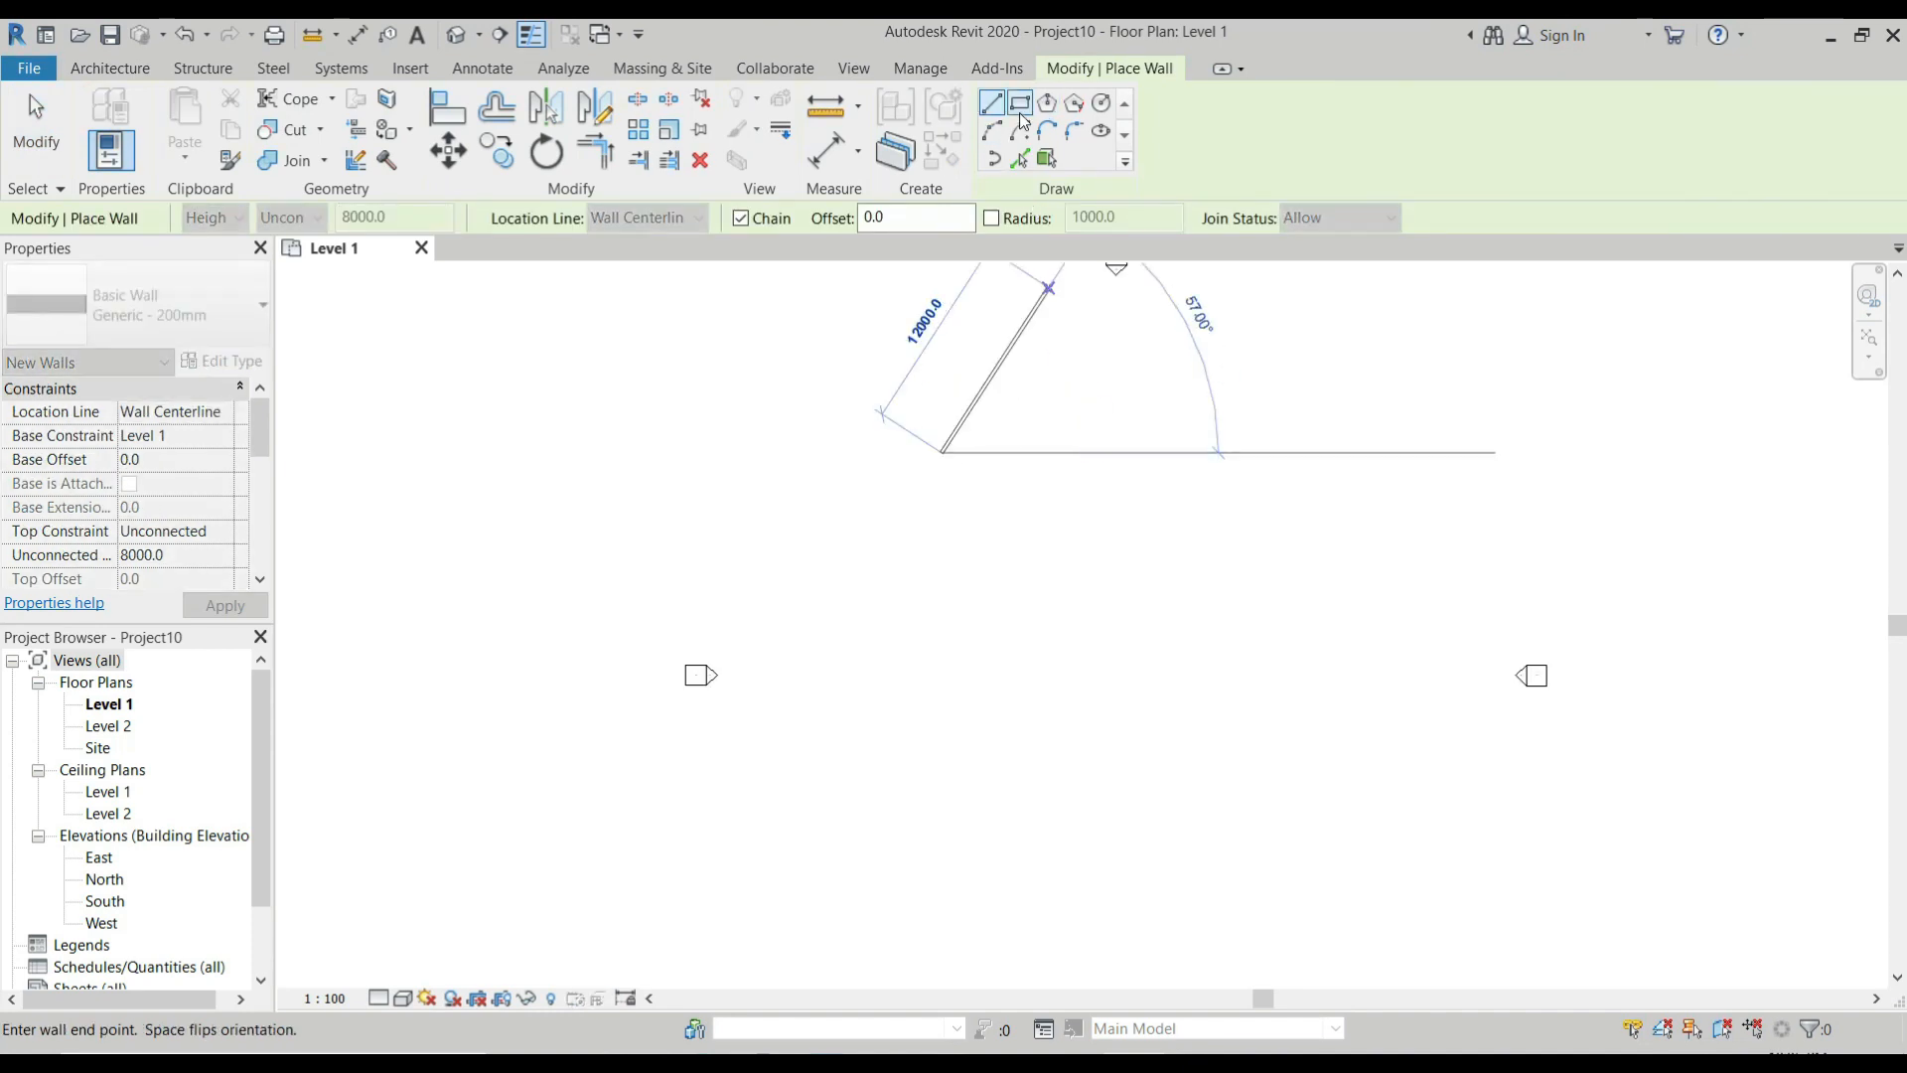
{"action": "left_click", "coordinate": [1019, 112]}
{"action": "left_click", "coordinate": [941, 472]}
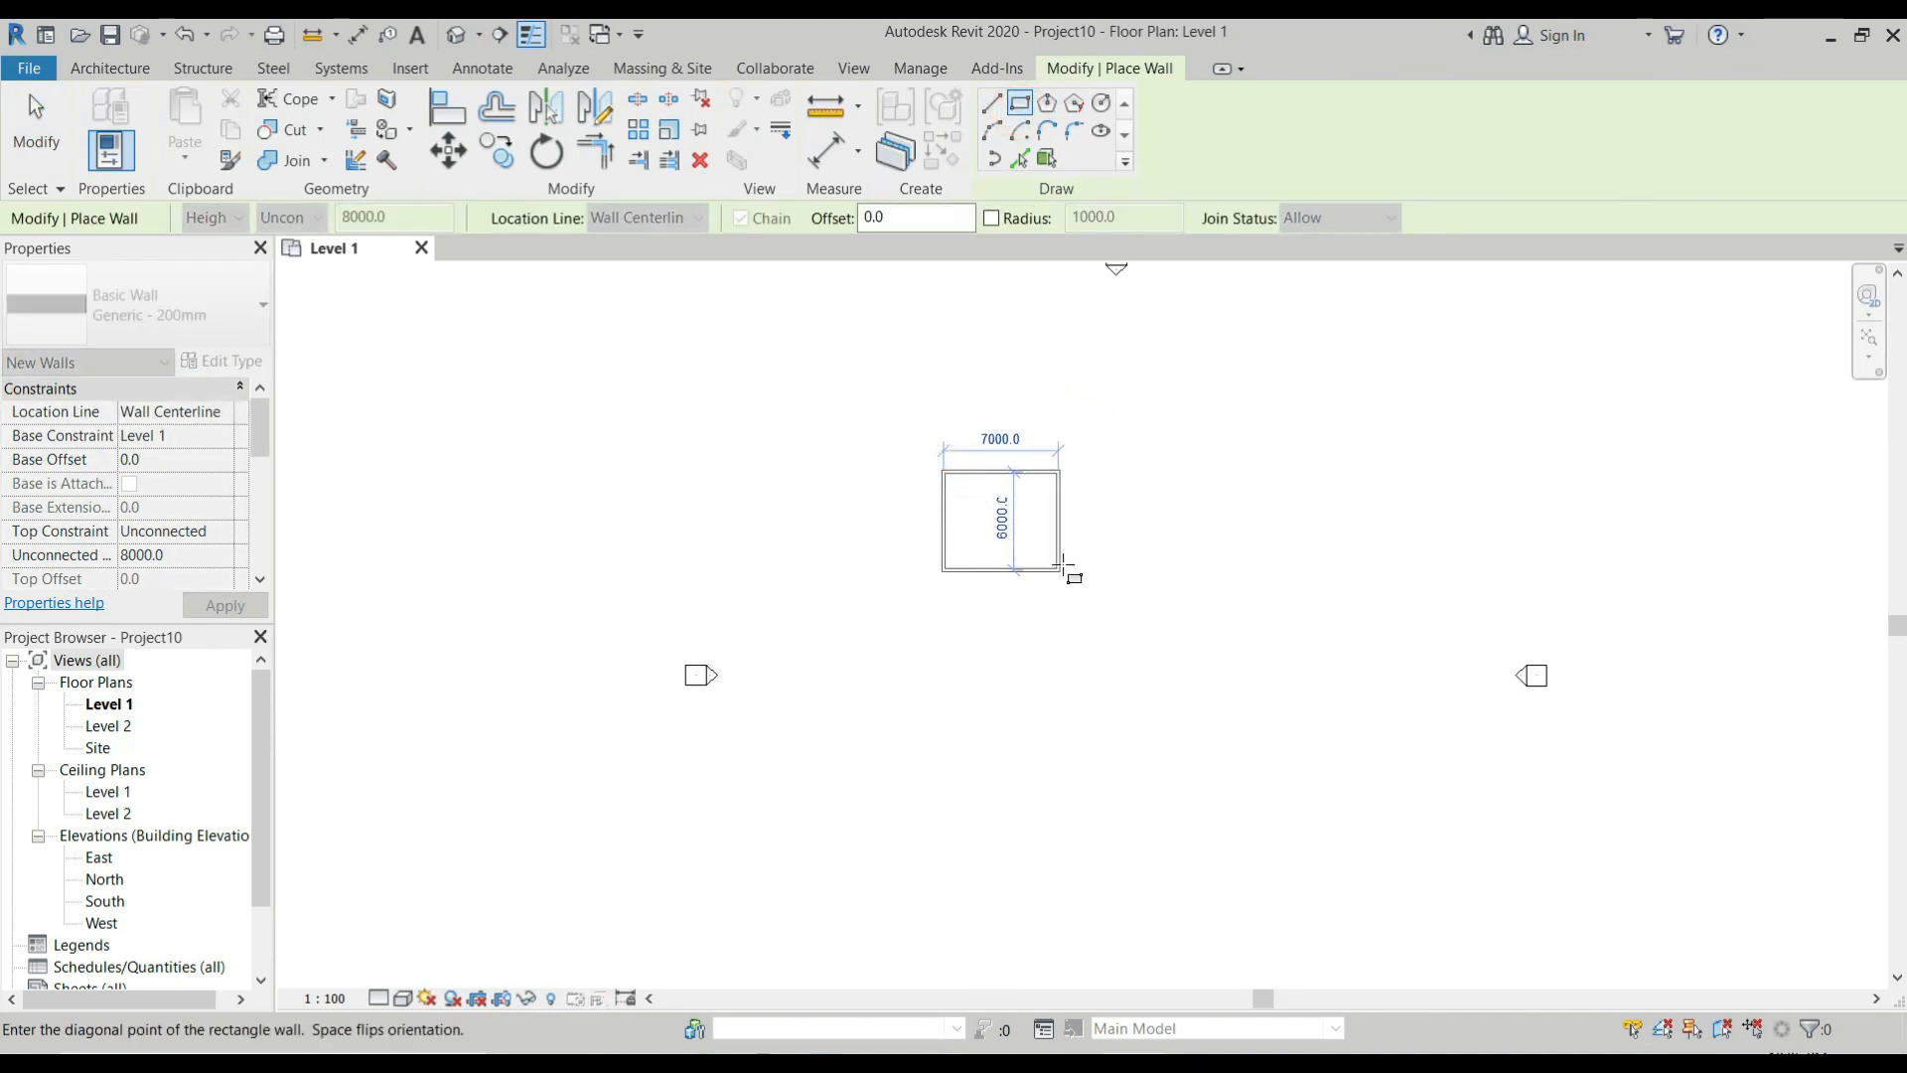
{"action": "left_click", "coordinate": [1061, 570]}
{"action": "scroll", "coordinate": [1058, 478], "scroll_direction": "up", "scroll_amount": 3}
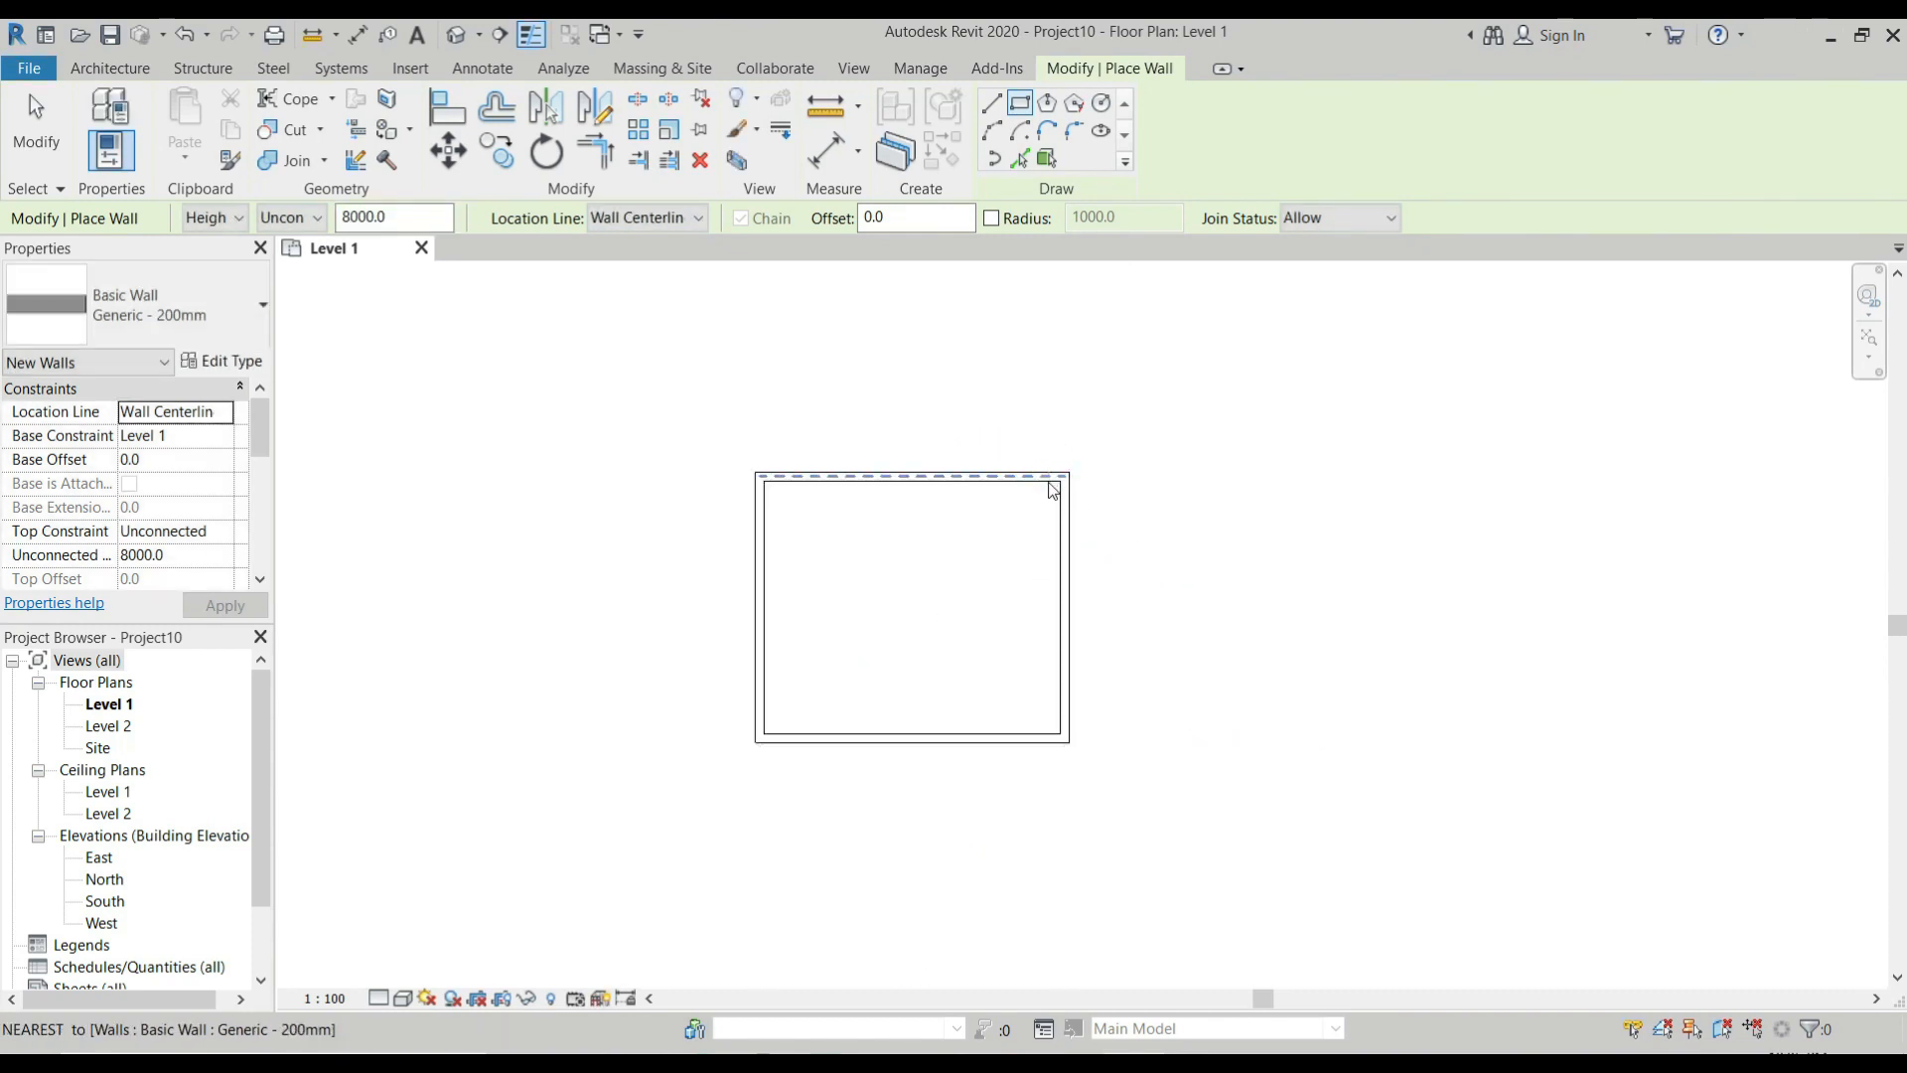
{"action": "key", "text": "Escape"}
{"action": "key", "text": "Escape"}
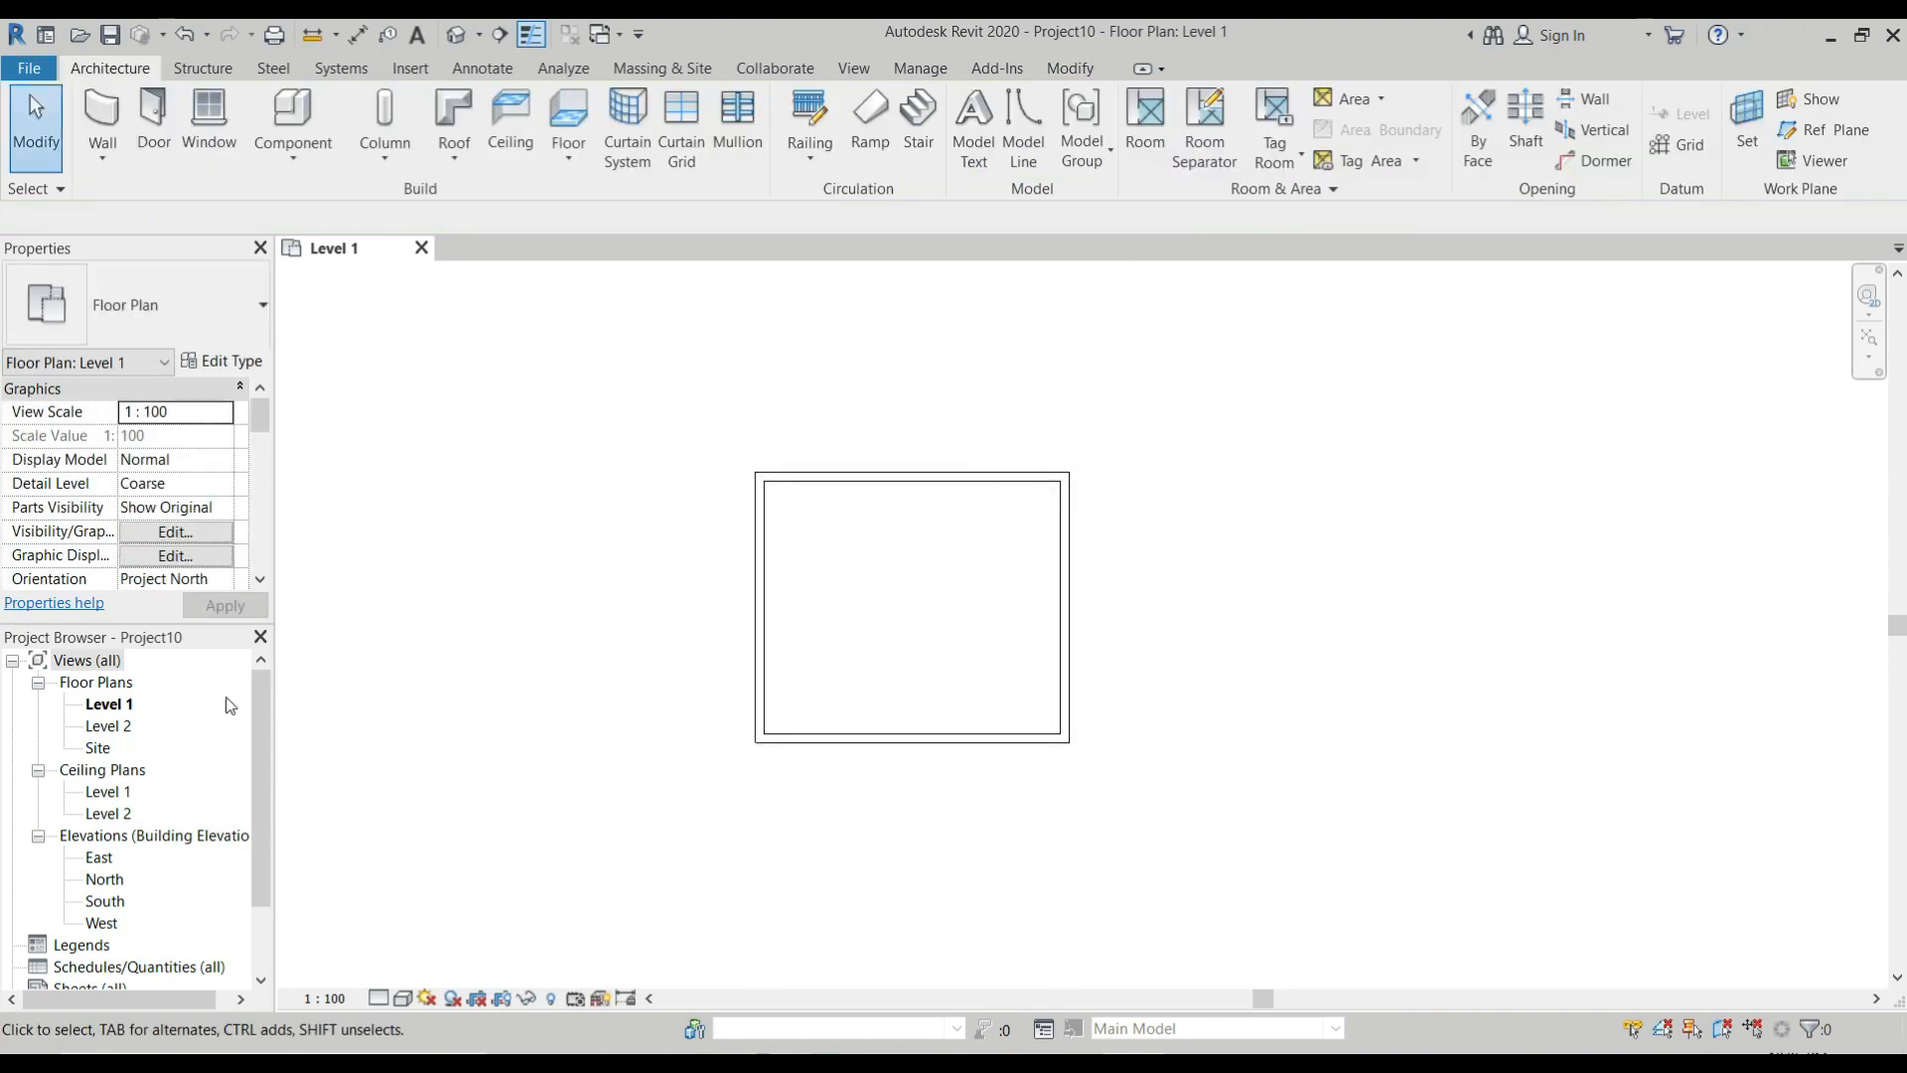
Place an automatic 600 x 1200mm grid compound ceiling inside the room in the Level 1 ceiling plan.
{"action": "double_click", "coordinate": [110, 792]}
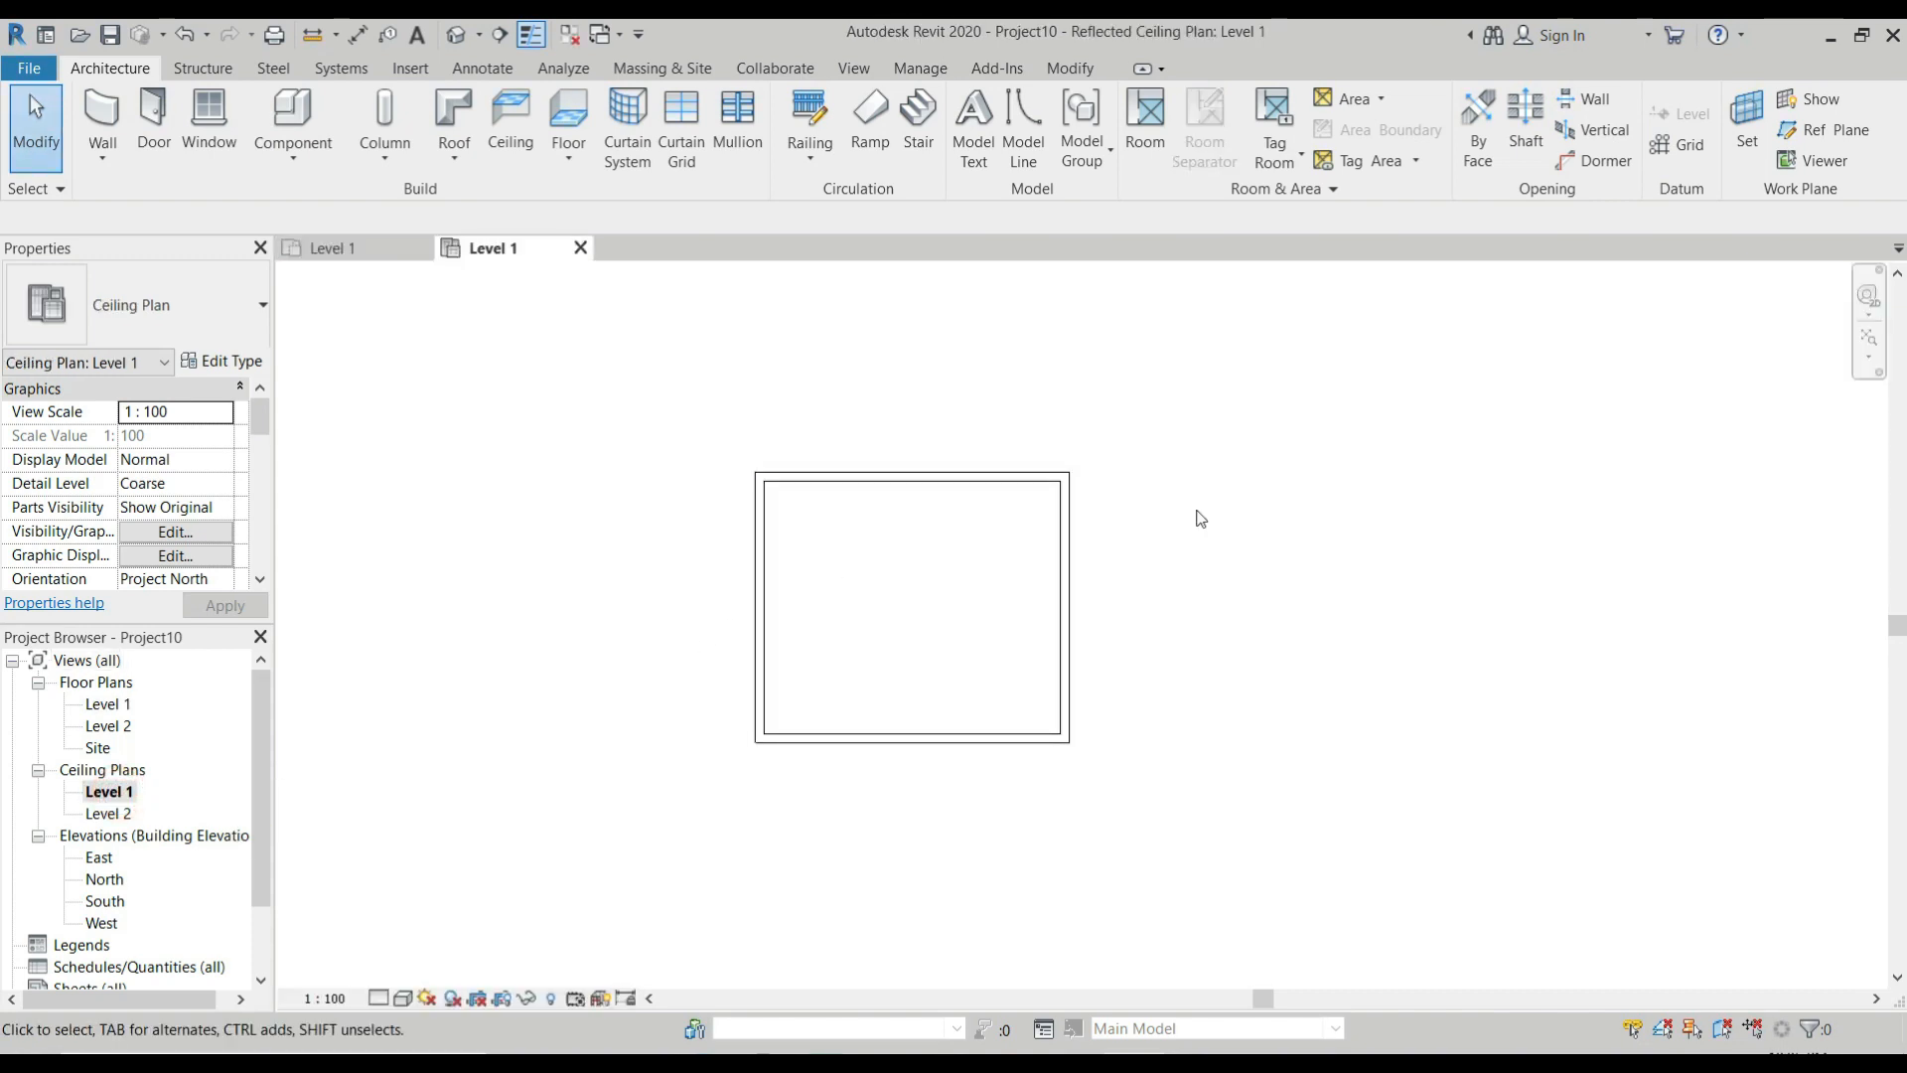
{"action": "left_click", "coordinate": [510, 135]}
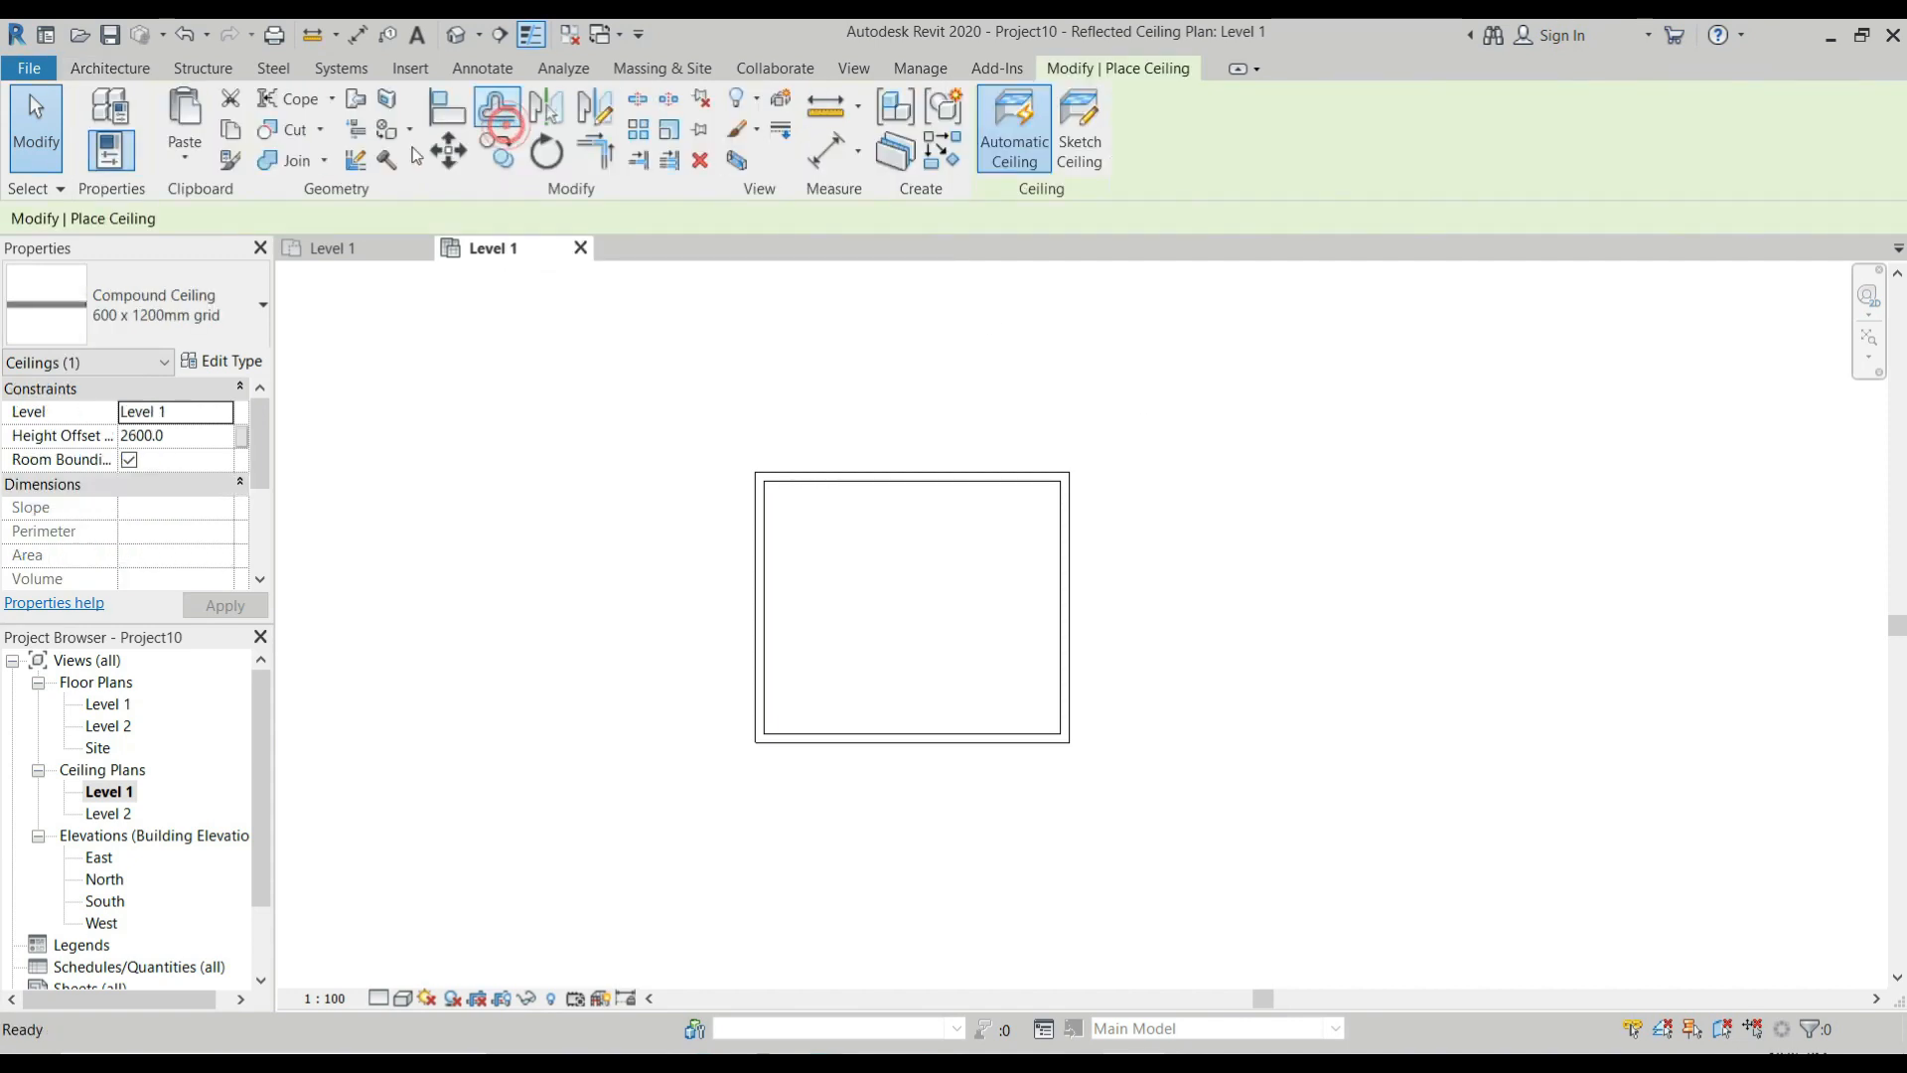
{"action": "left_click", "coordinate": [243, 331]}
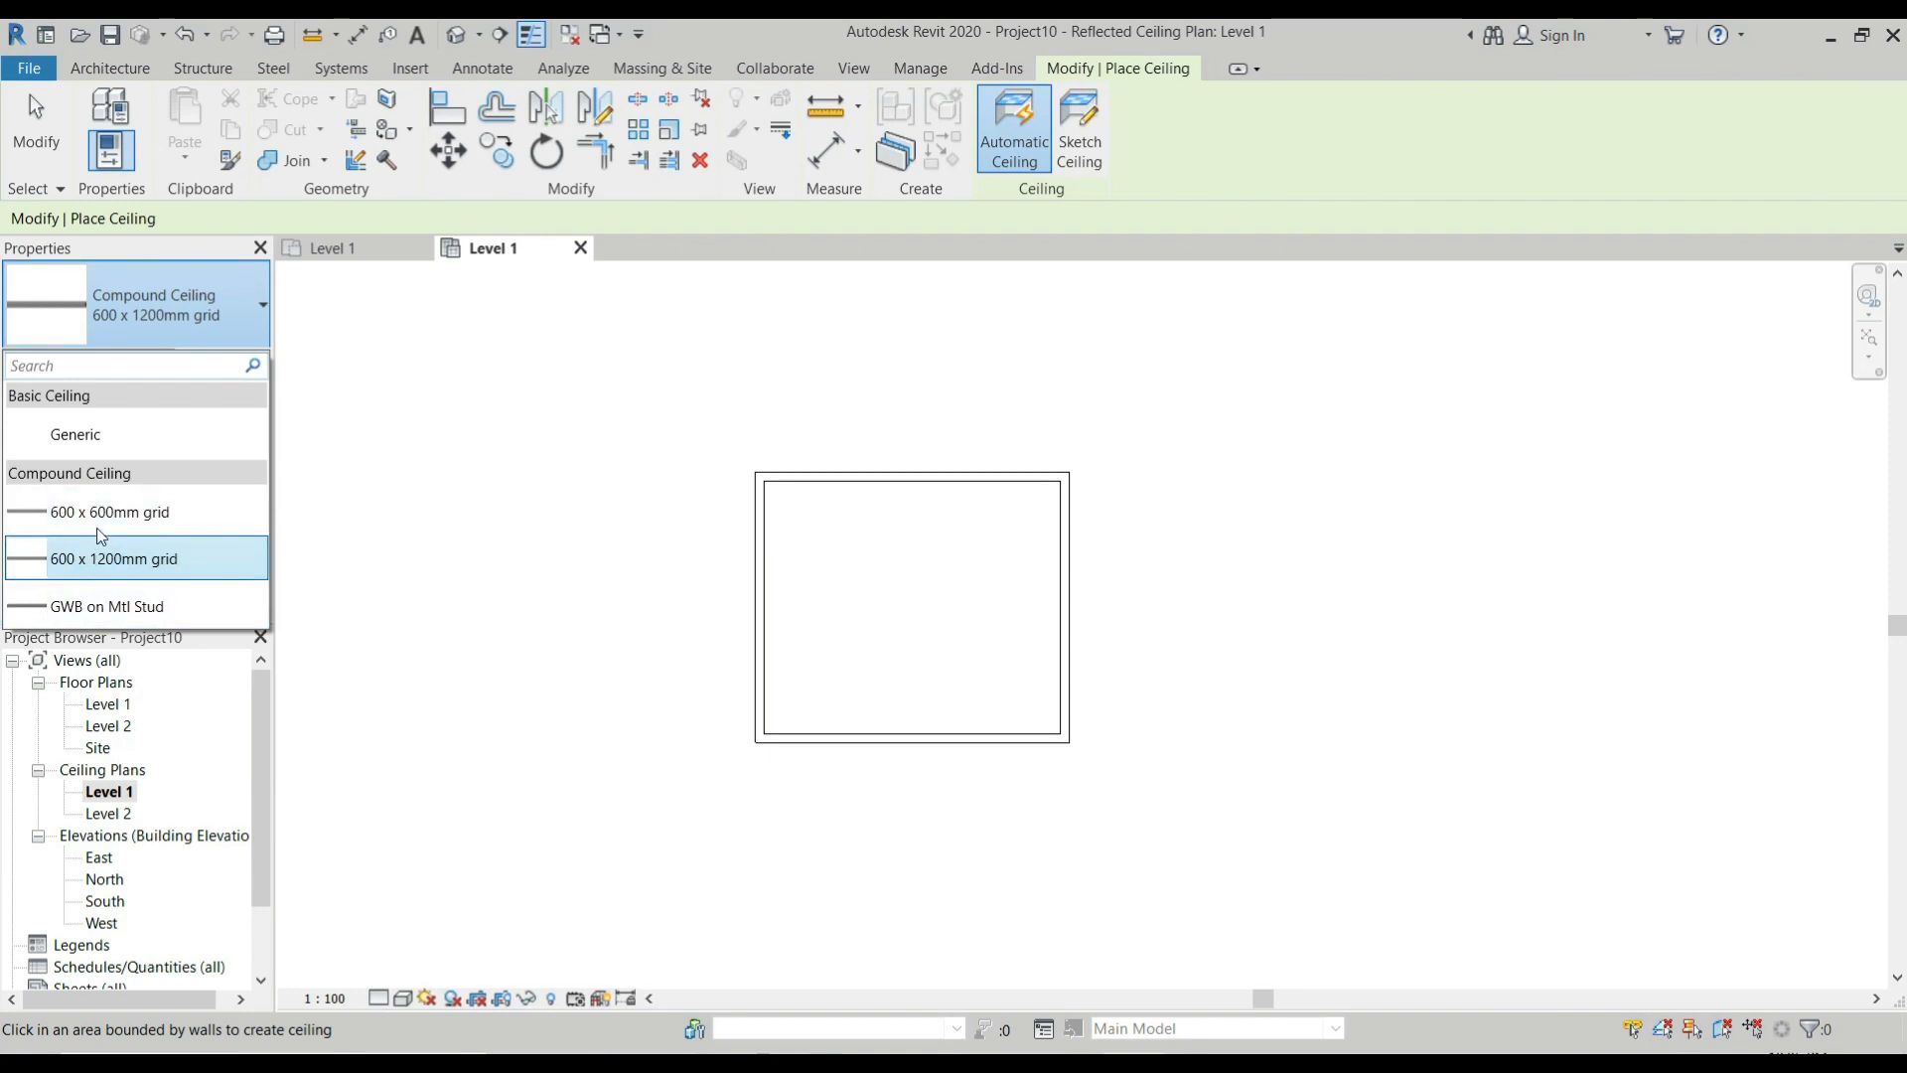
{"action": "left_click", "coordinate": [124, 574]}
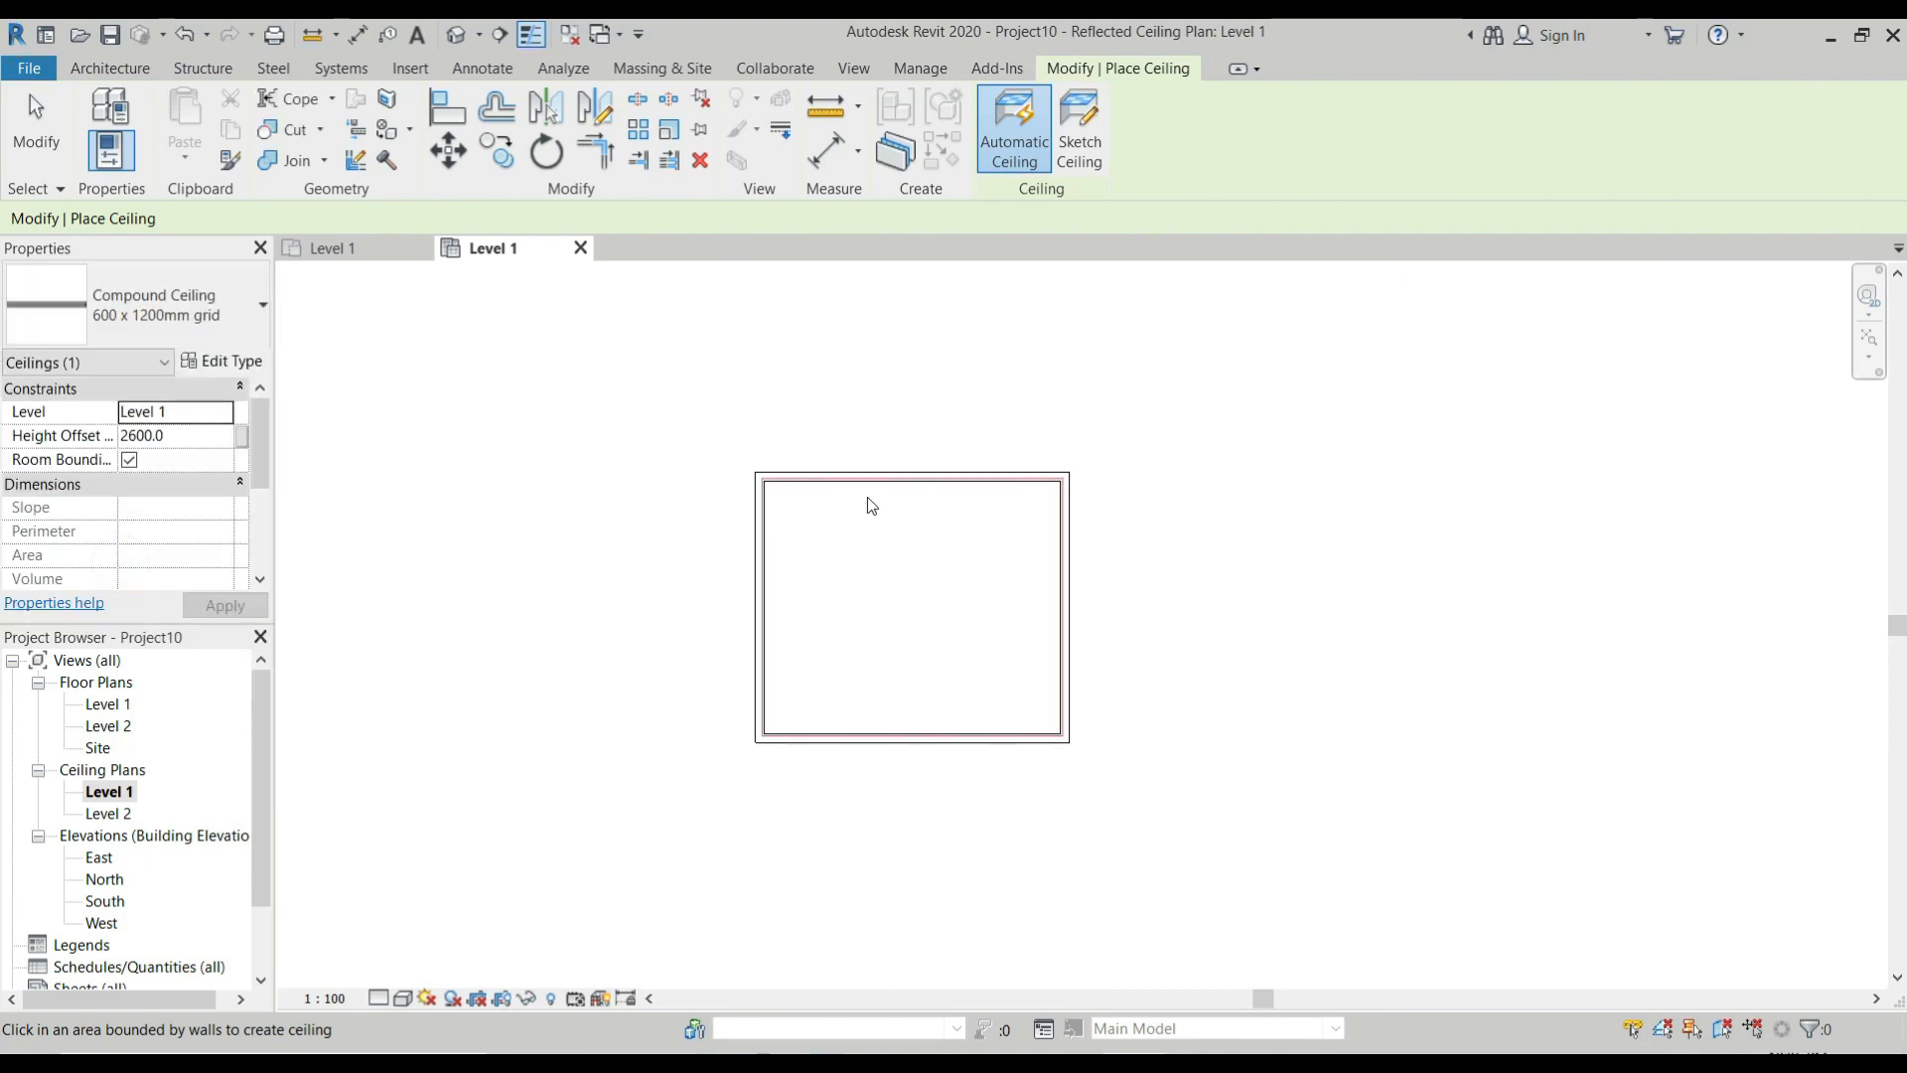
{"action": "left_click", "coordinate": [1024, 145]}
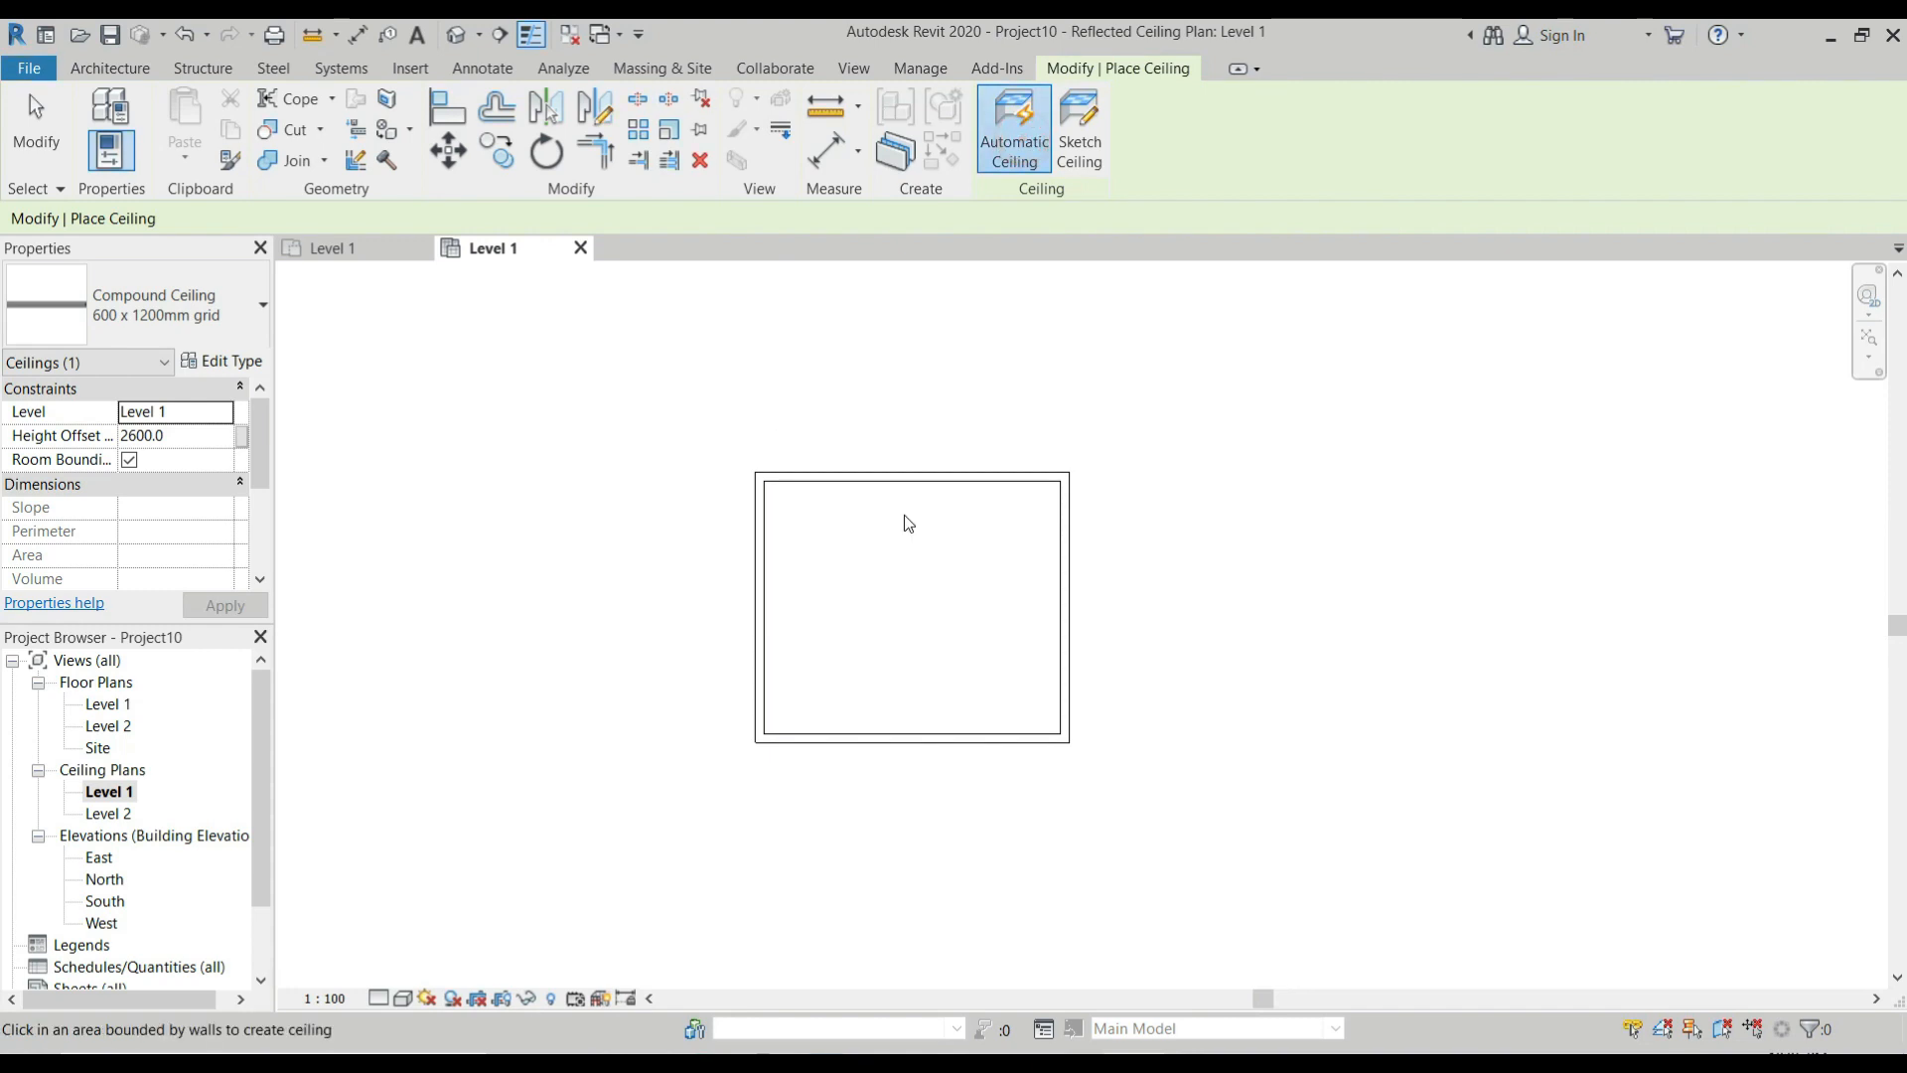
{"action": "left_click", "coordinate": [887, 548]}
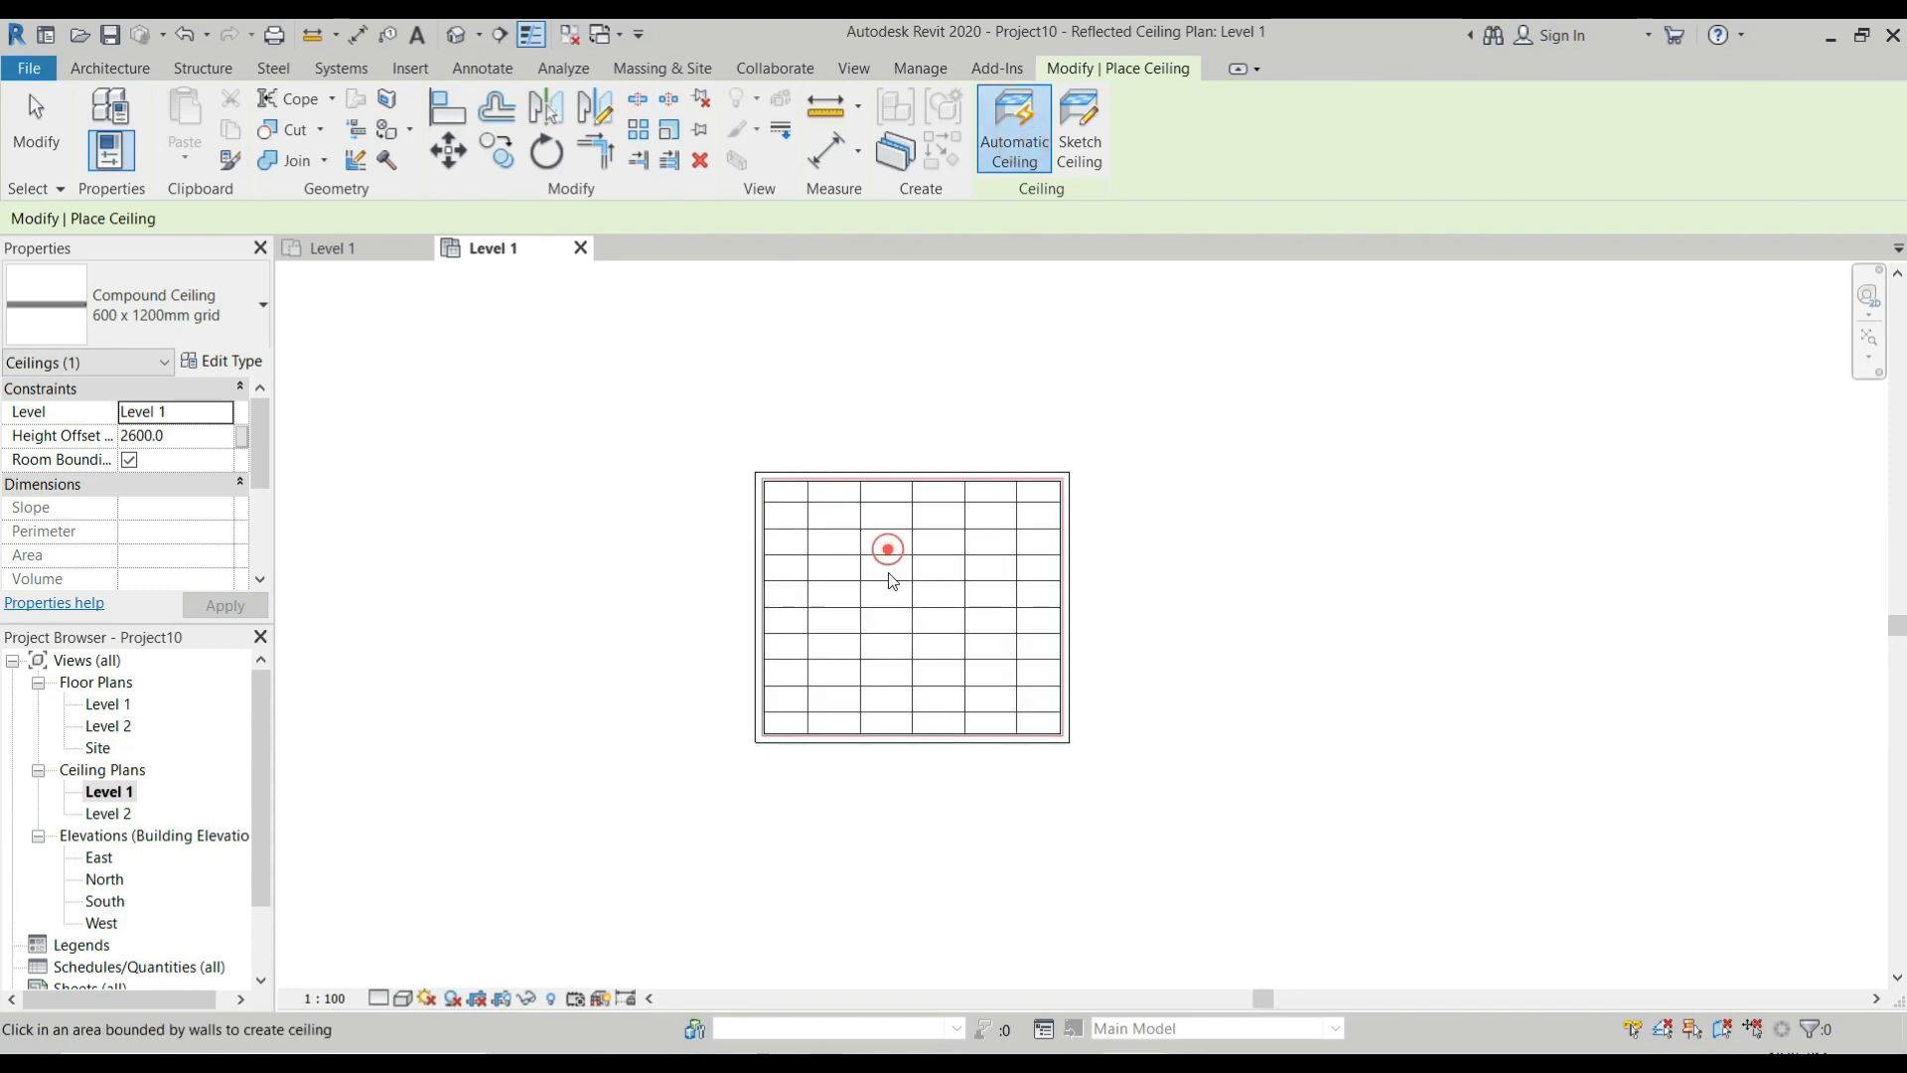
Duplicate the 600 x 1200mm grid ceiling type under the name Ceiling Coffered.
{"action": "left_click", "coordinate": [226, 360]}
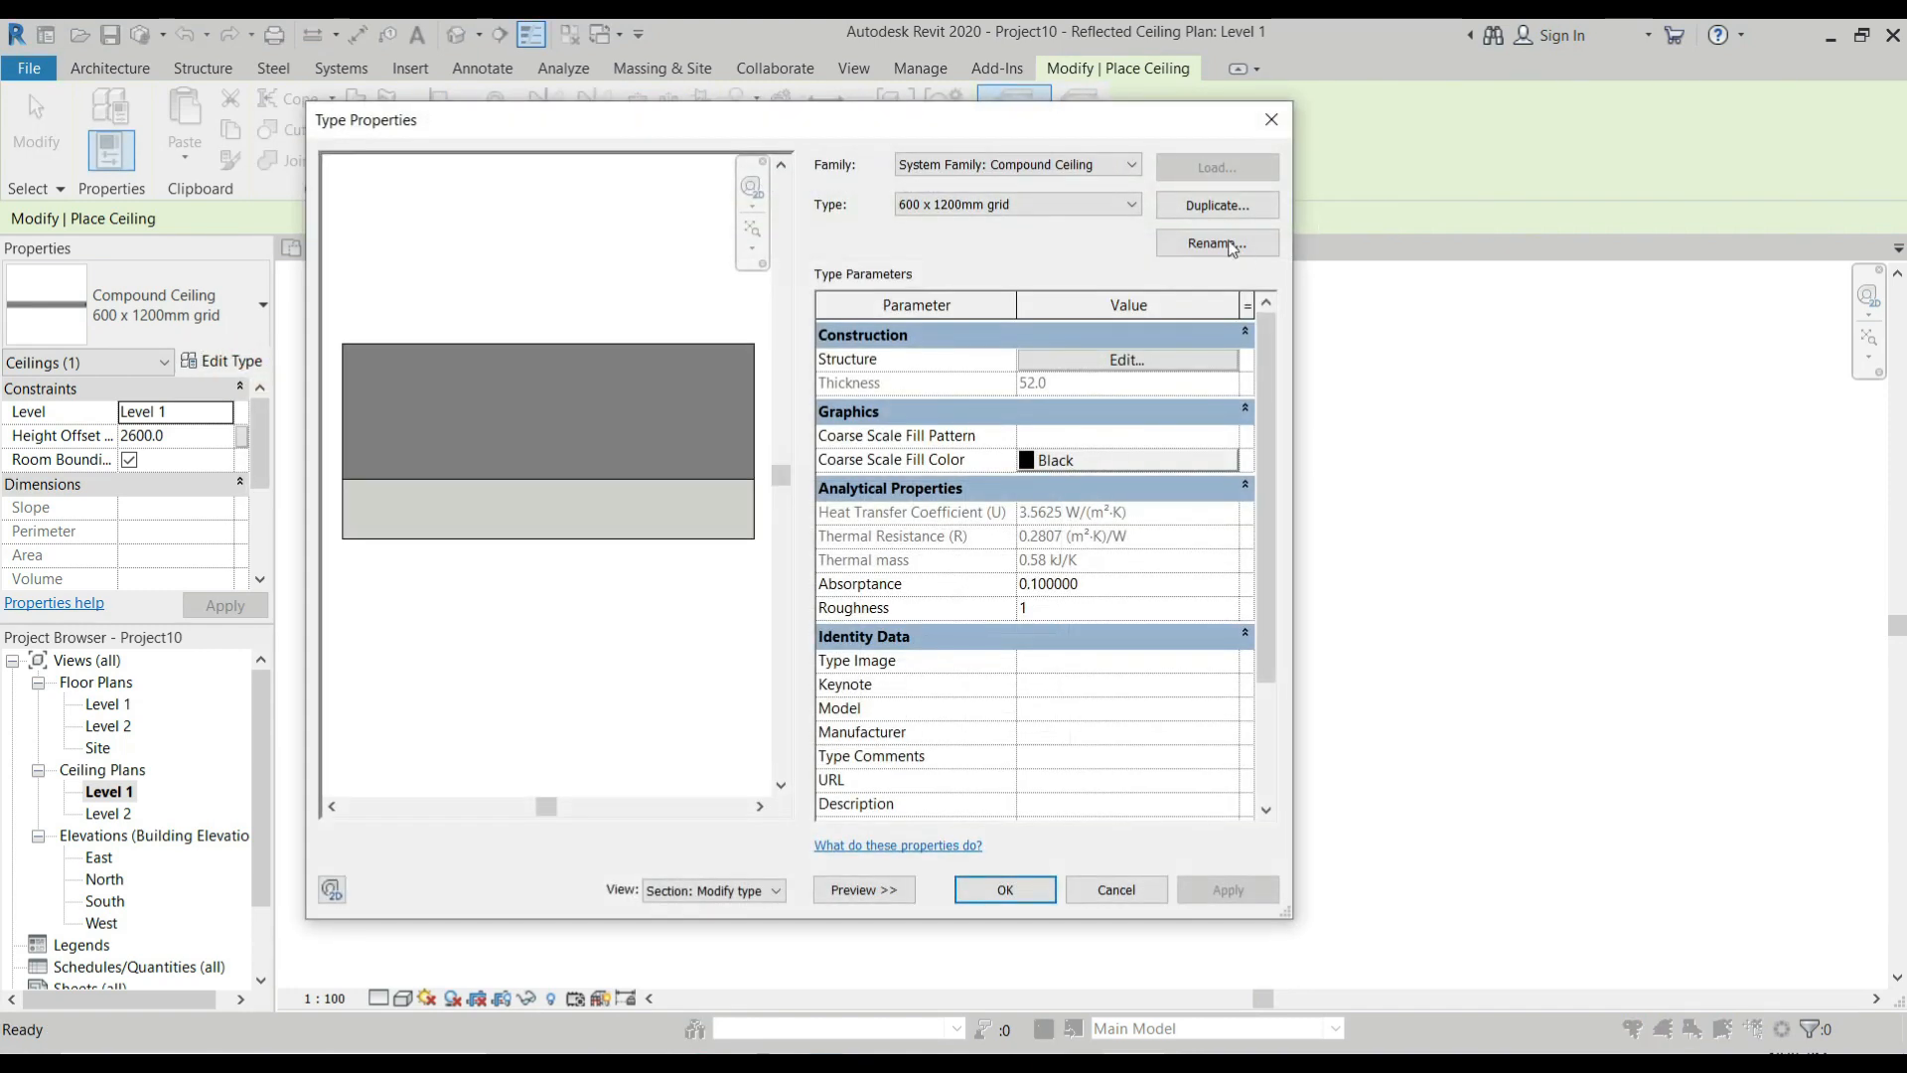
{"action": "left_click", "coordinate": [1215, 204]}
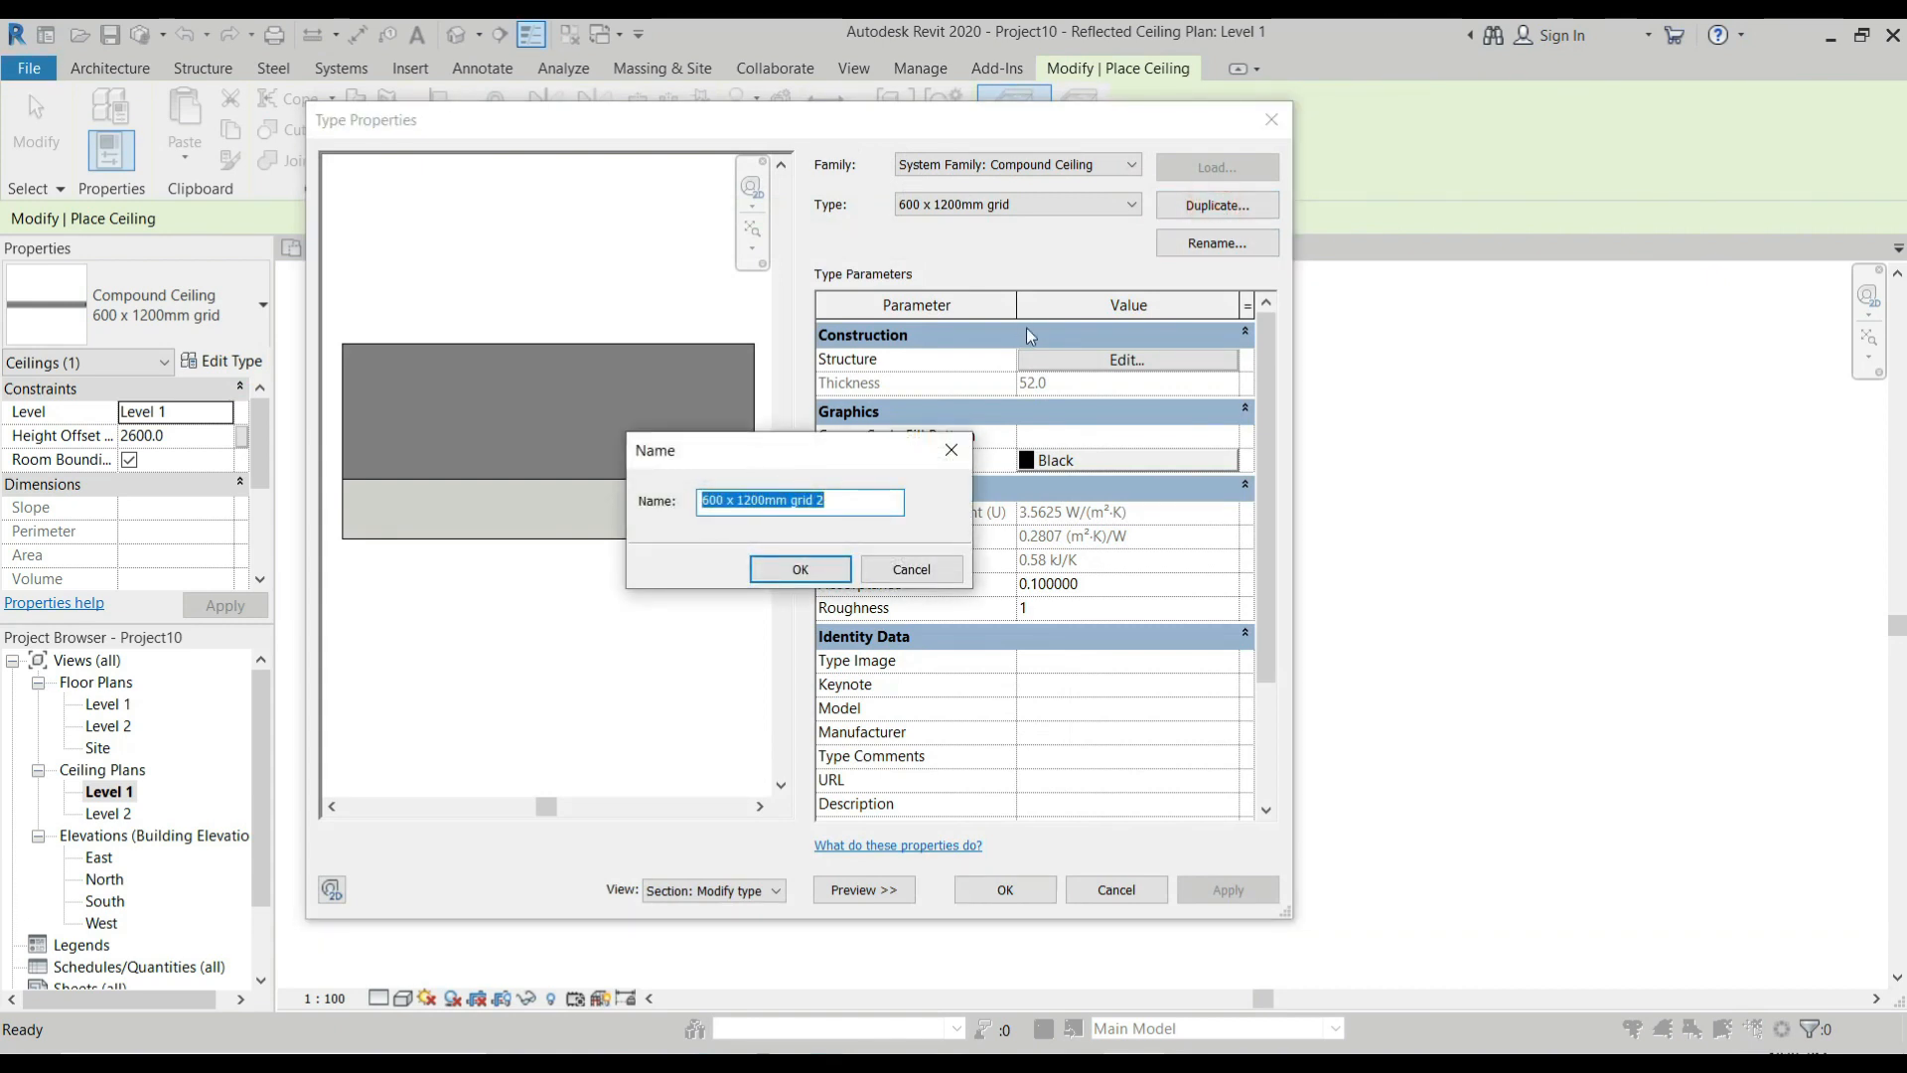
{"action": "type", "text": "Ce"}
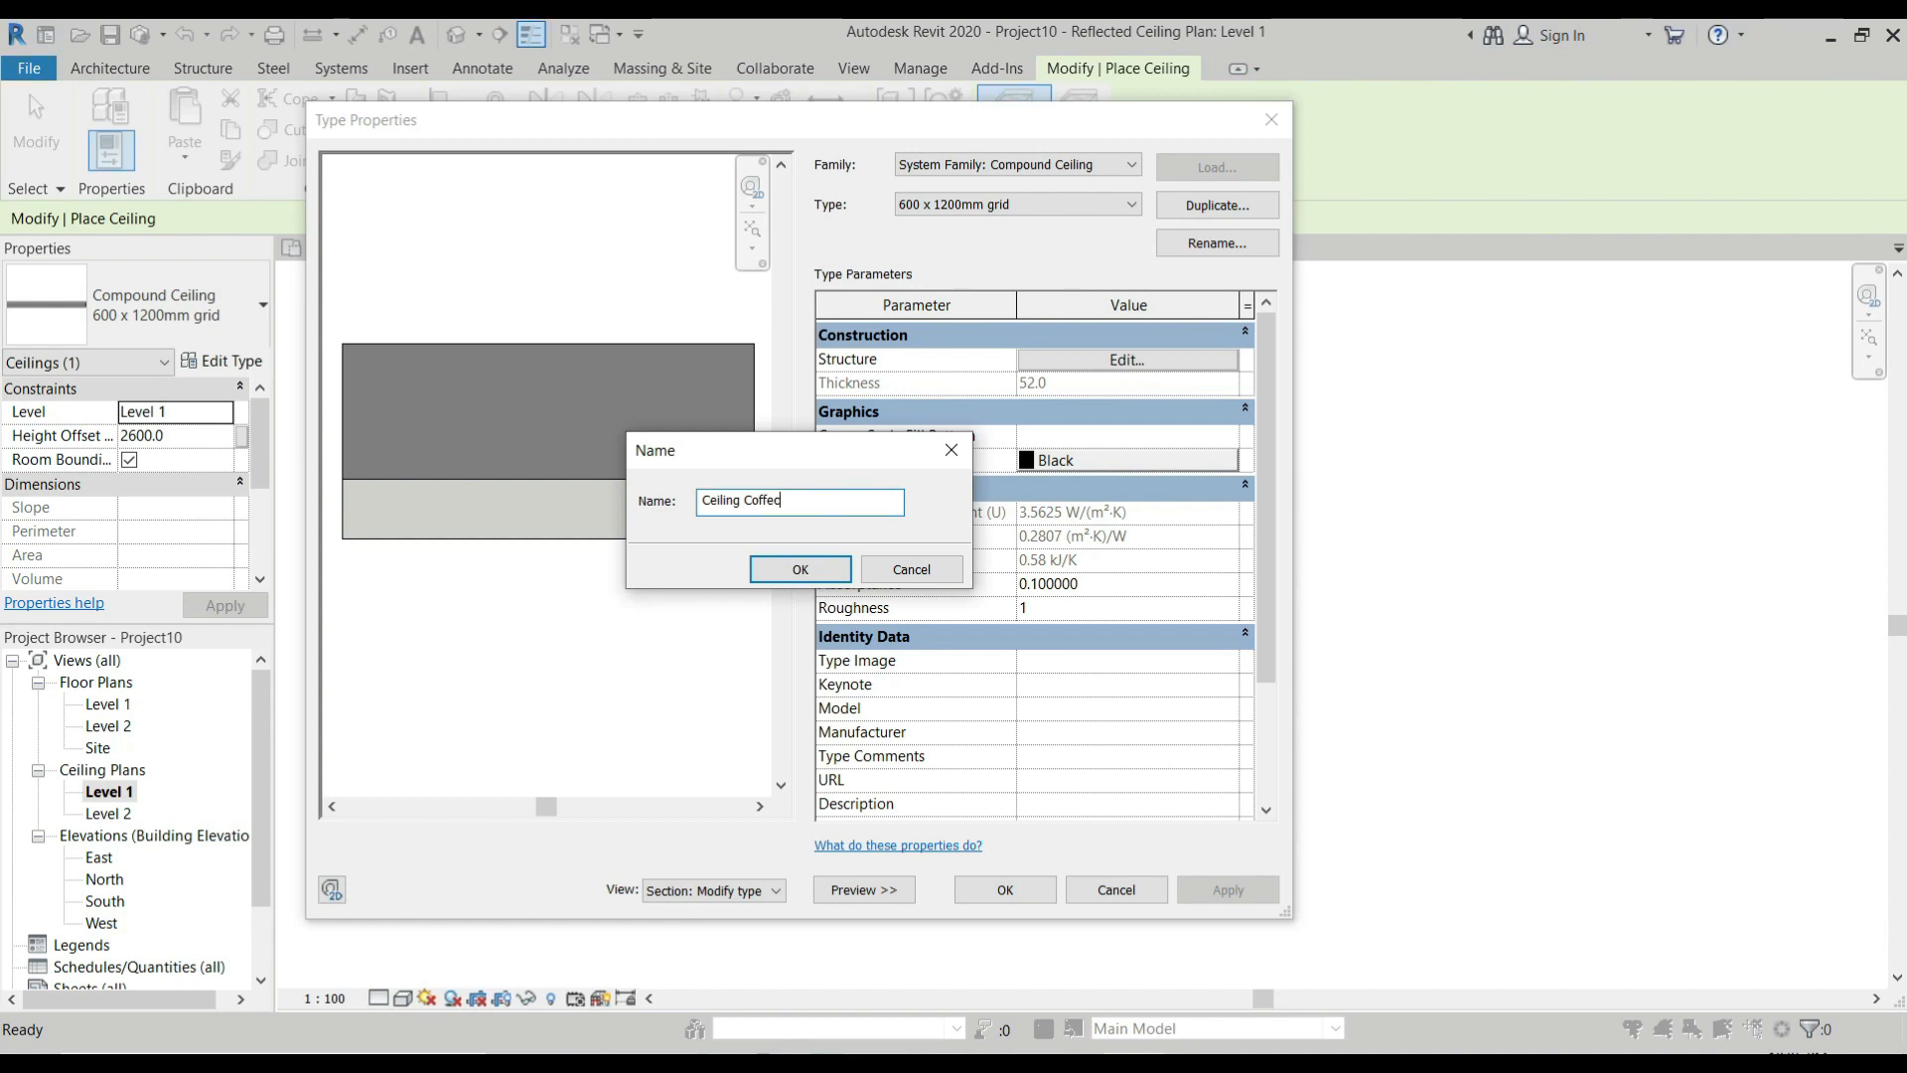
{"action": "type", "text": "iling Coffered"}
{"action": "left_click", "coordinate": [800, 569]}
Delete the Finish 2 [5] ceiling tile layer from the Ceiling Coffered type's structure.
{"action": "left_click", "coordinate": [1111, 361]}
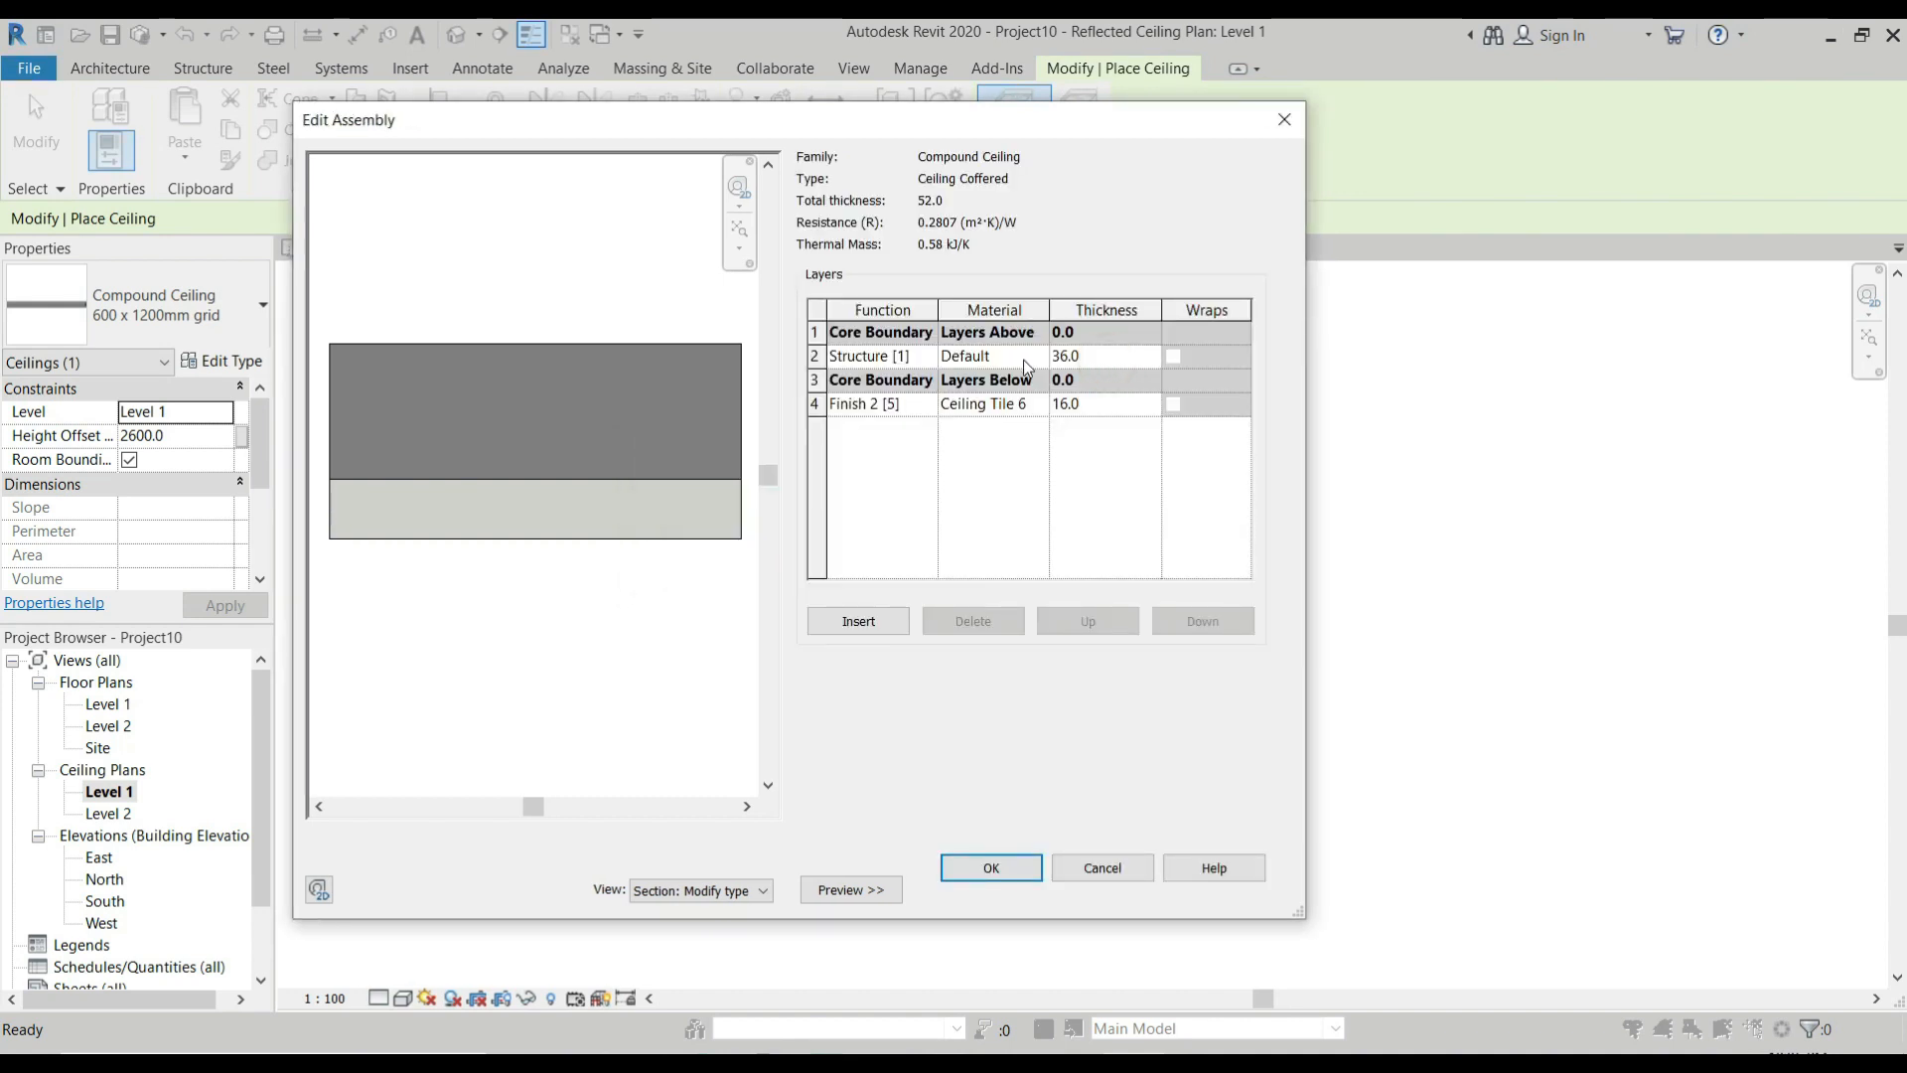
{"action": "left_click", "coordinate": [816, 403]}
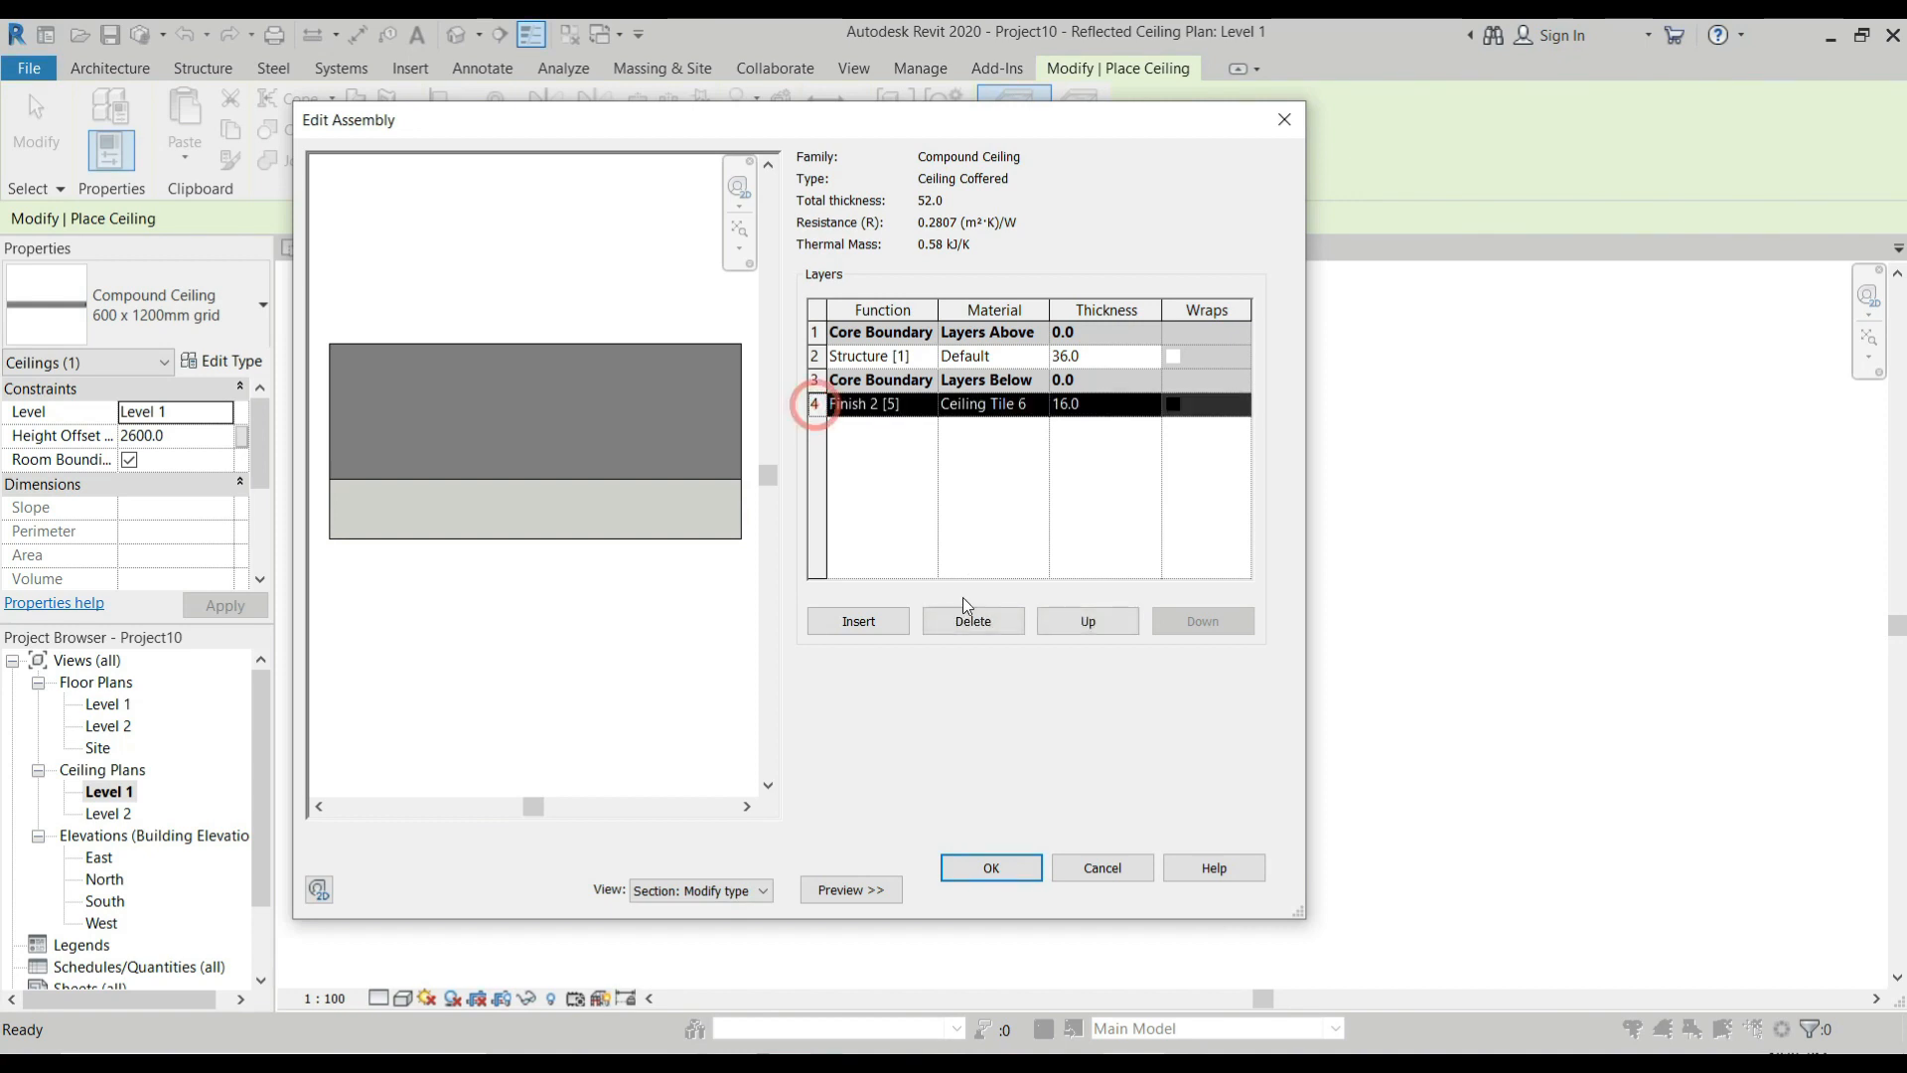
{"action": "left_click", "coordinate": [973, 620]}
Assign the Gypsum Wall Board material to the Structure [1] layer, searching the materials for gypsum.
{"action": "left_click", "coordinate": [996, 356]}
{"action": "left_click", "coordinate": [1040, 356]}
{"action": "type", "text": "gyp"}
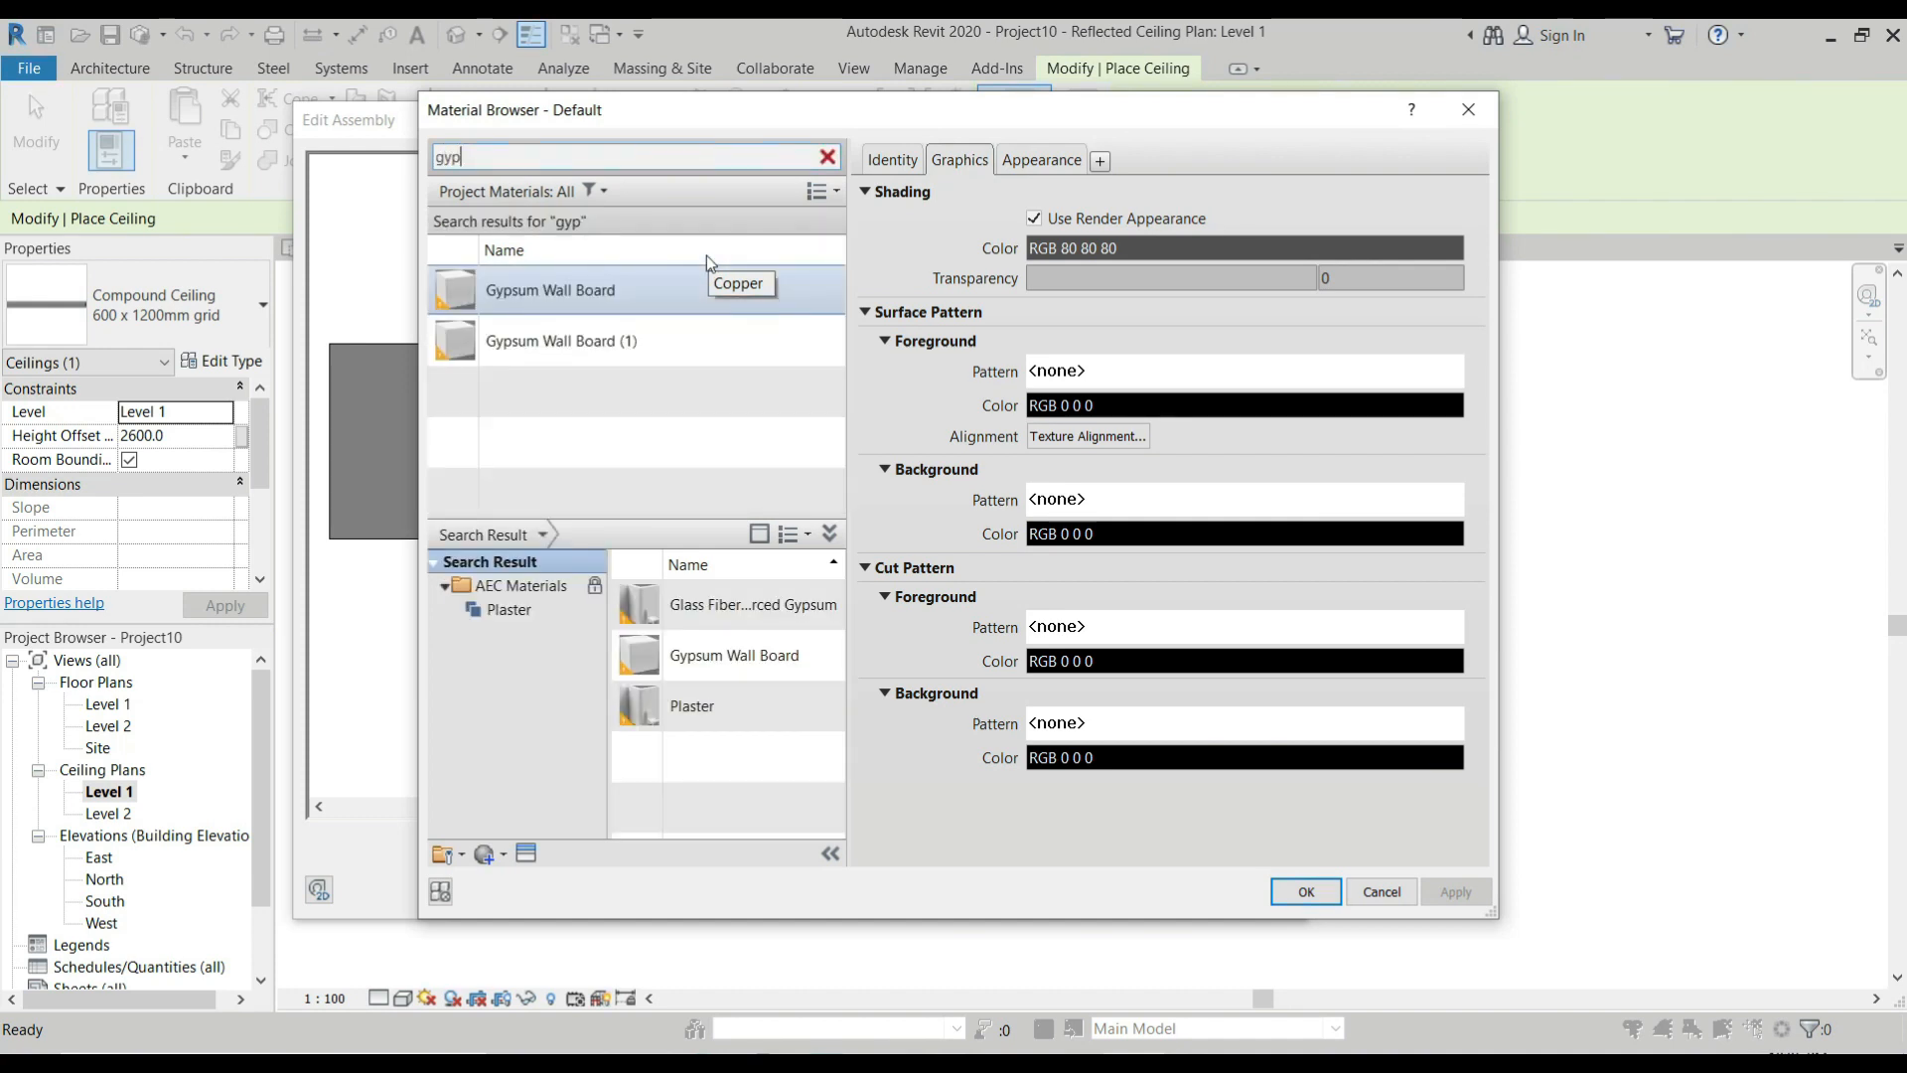
{"action": "type", "text": "sukm"}
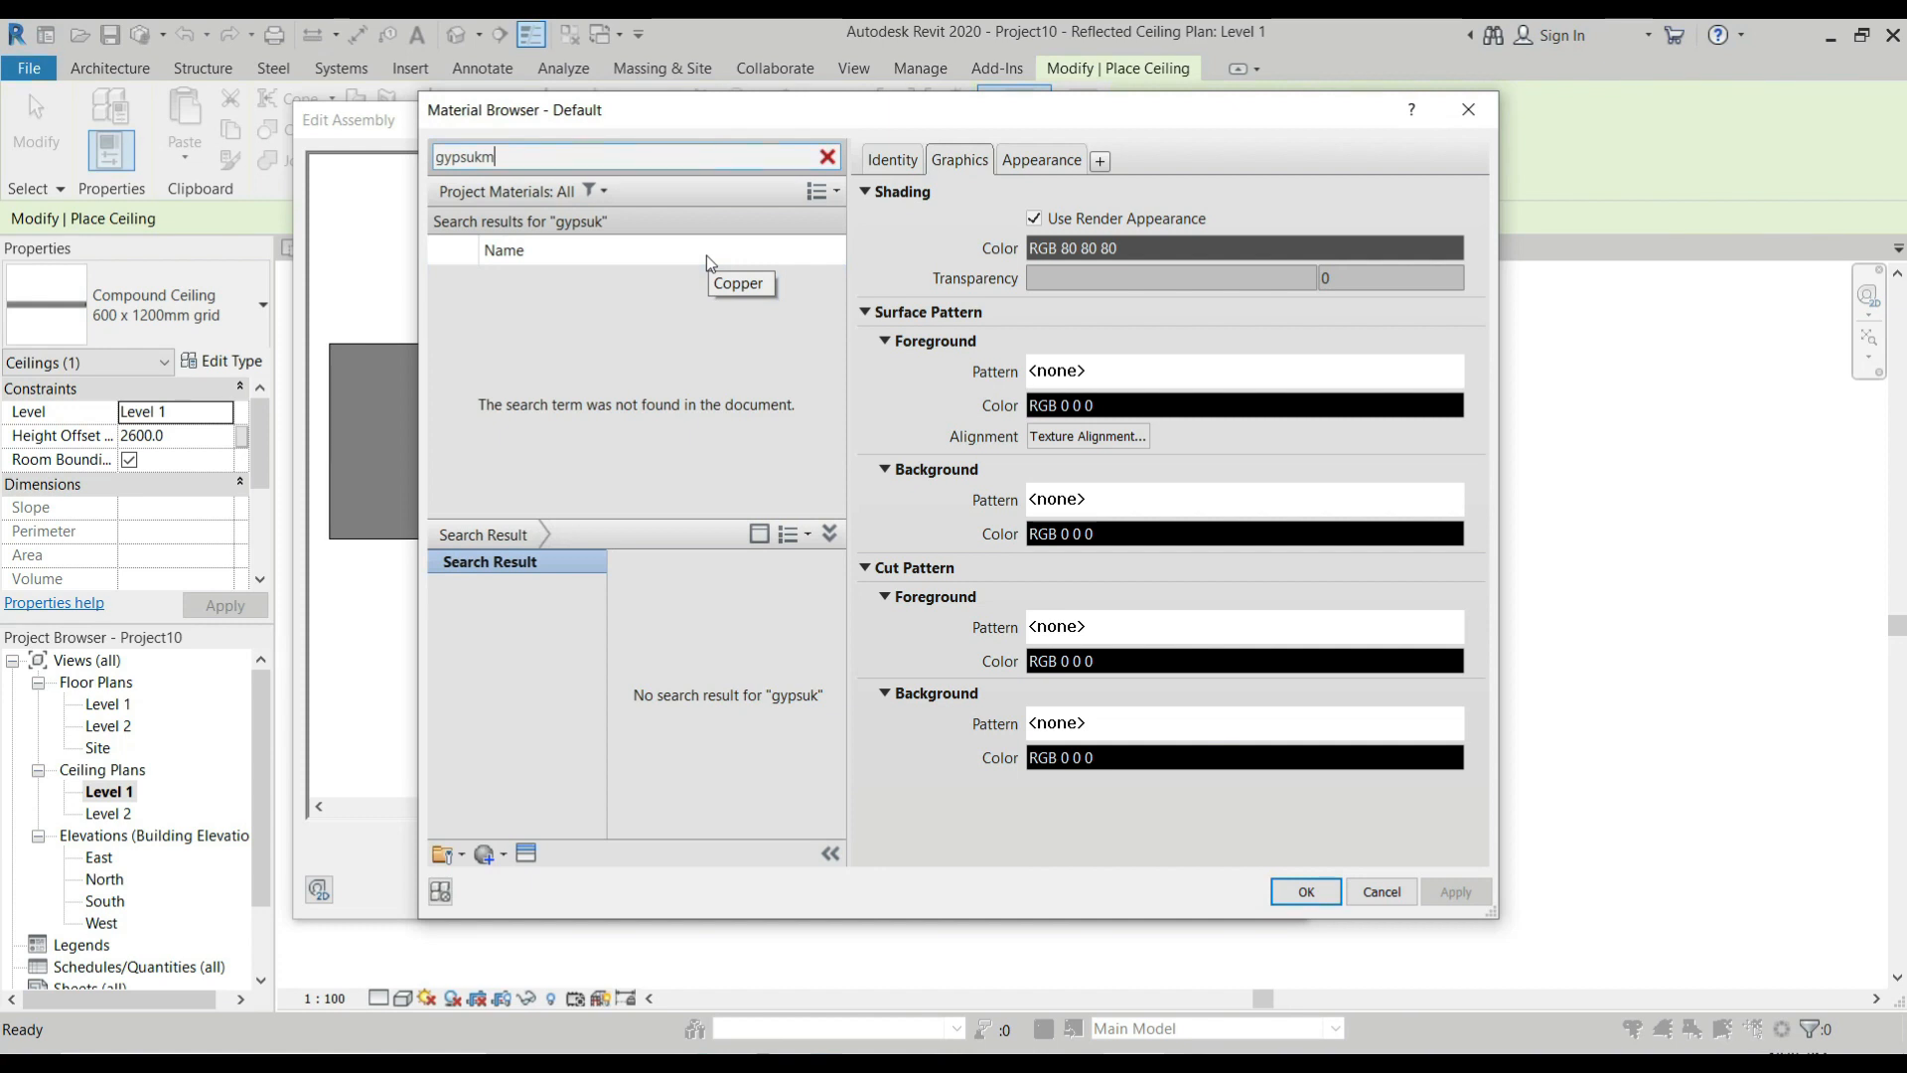
{"action": "key", "text": "BackSpace"}
{"action": "key", "text": "BackSpace"}
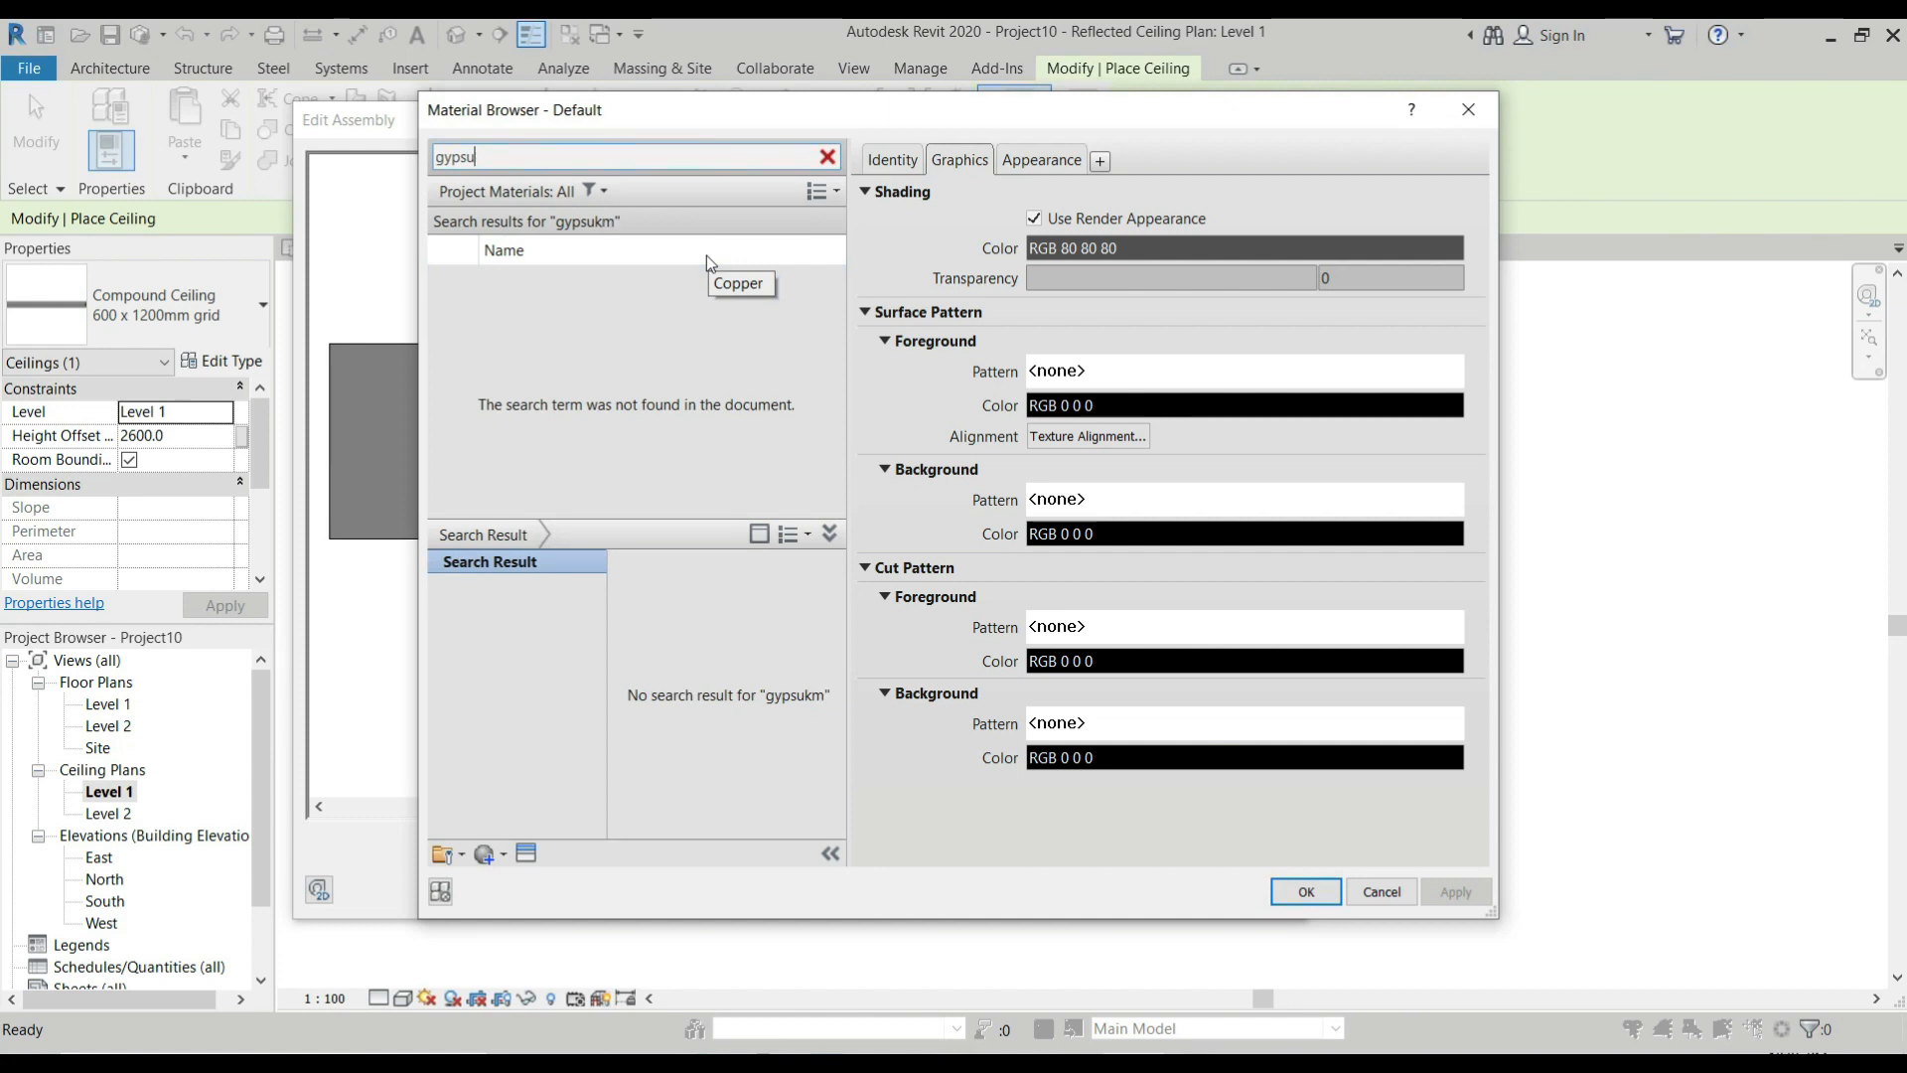
{"action": "type", "text": "m"}
{"action": "left_click", "coordinate": [712, 304]}
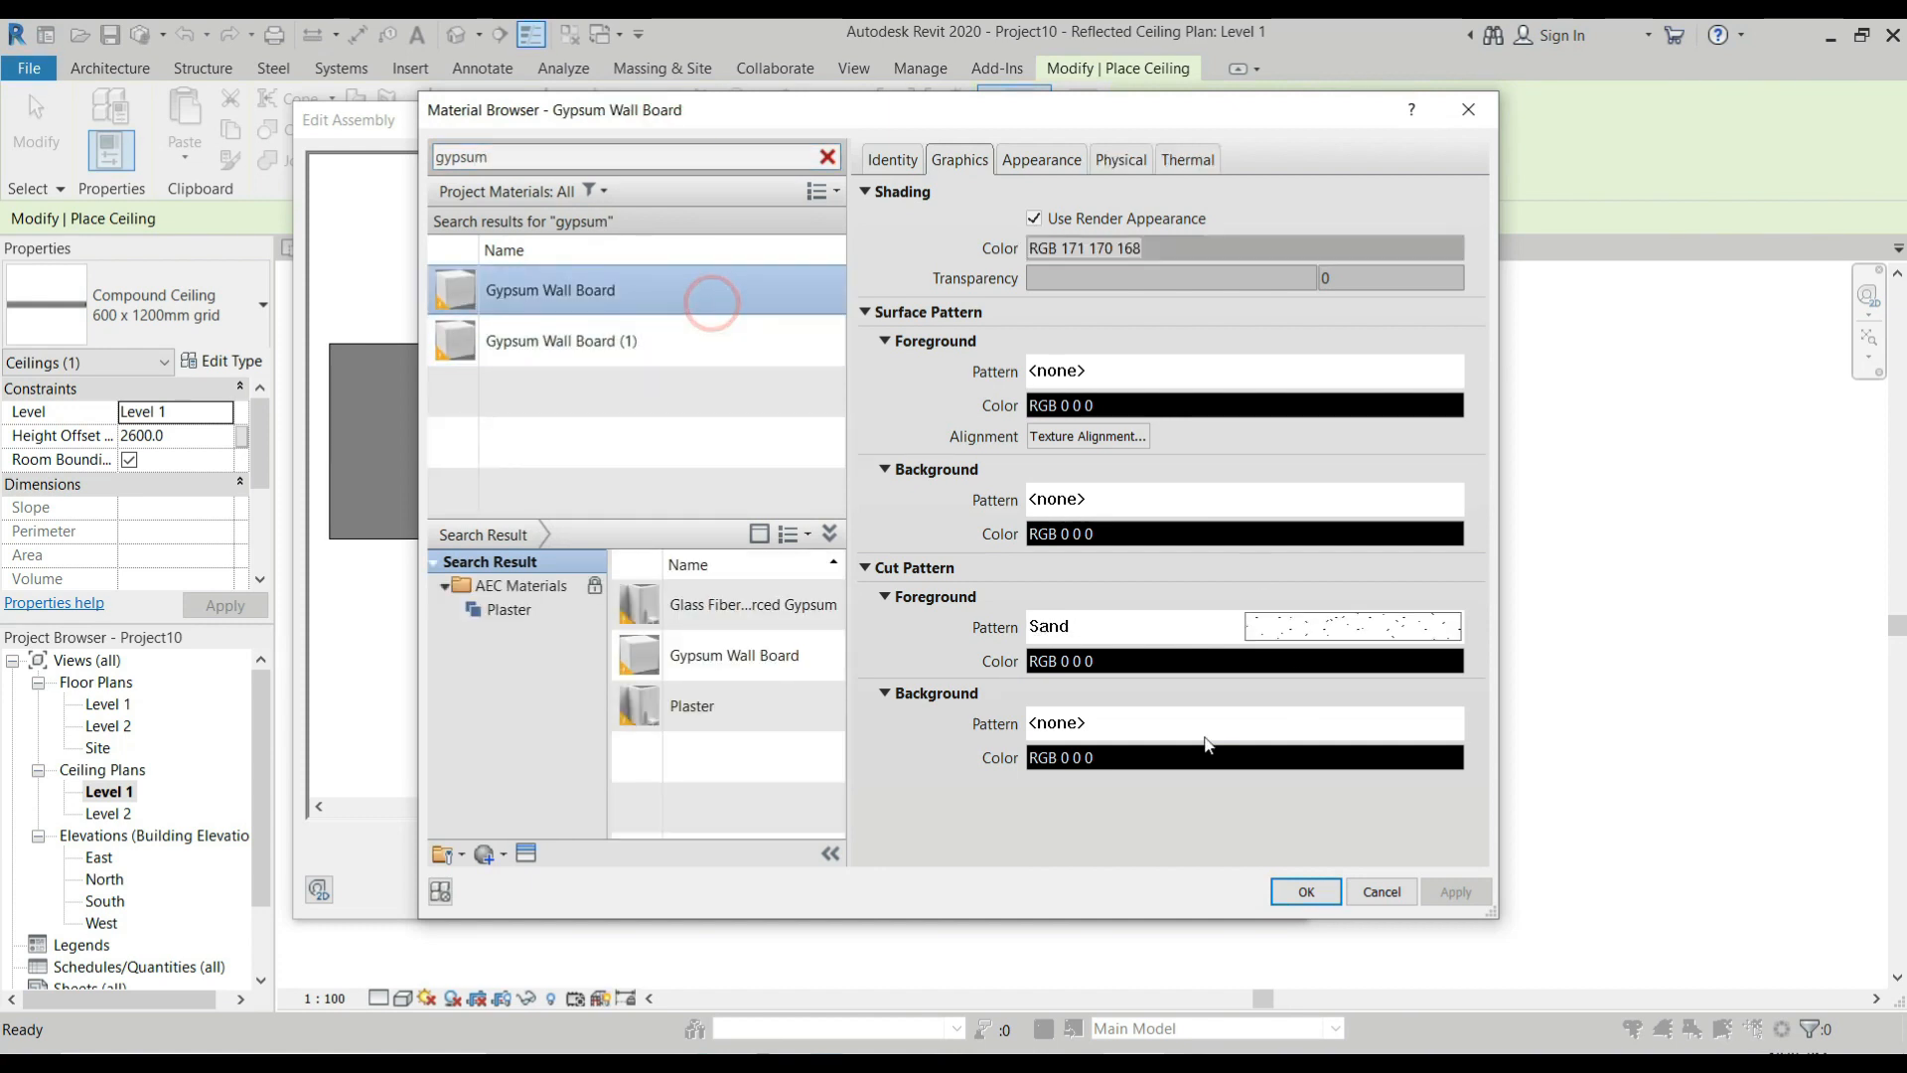
{"action": "left_click", "coordinate": [1291, 891]}
Set the Structure [1] layer's thickness to 12 mm and accept the Ceiling Coffered type's changes.
{"action": "left_click", "coordinate": [1106, 363]}
{"action": "type", "text": "12"}
{"action": "left_click", "coordinate": [1033, 874]}
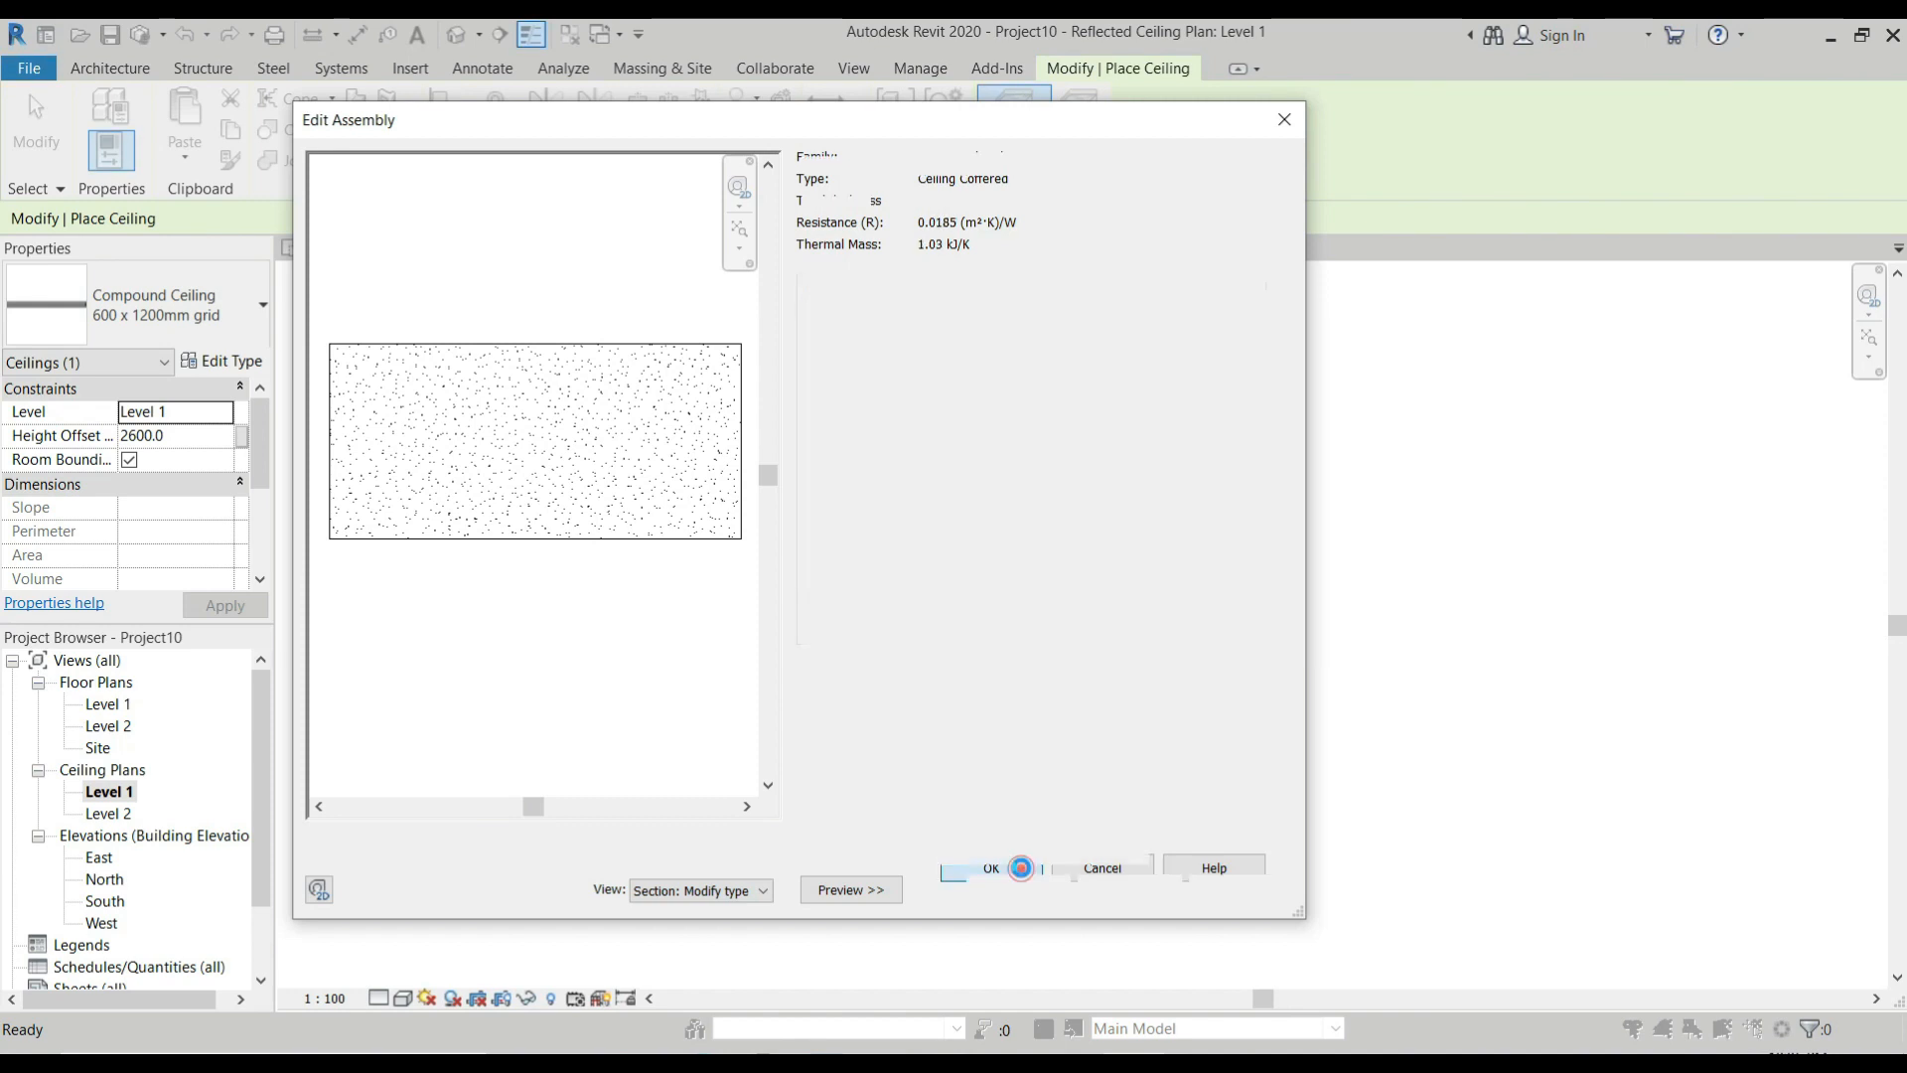
{"action": "left_click", "coordinate": [1003, 887]}
Try to place the coffered ceiling inside the room, and choose Ceiling Coffered as the ceiling type again.
{"action": "left_click", "coordinate": [955, 540]}
{"action": "left_click", "coordinate": [200, 342]}
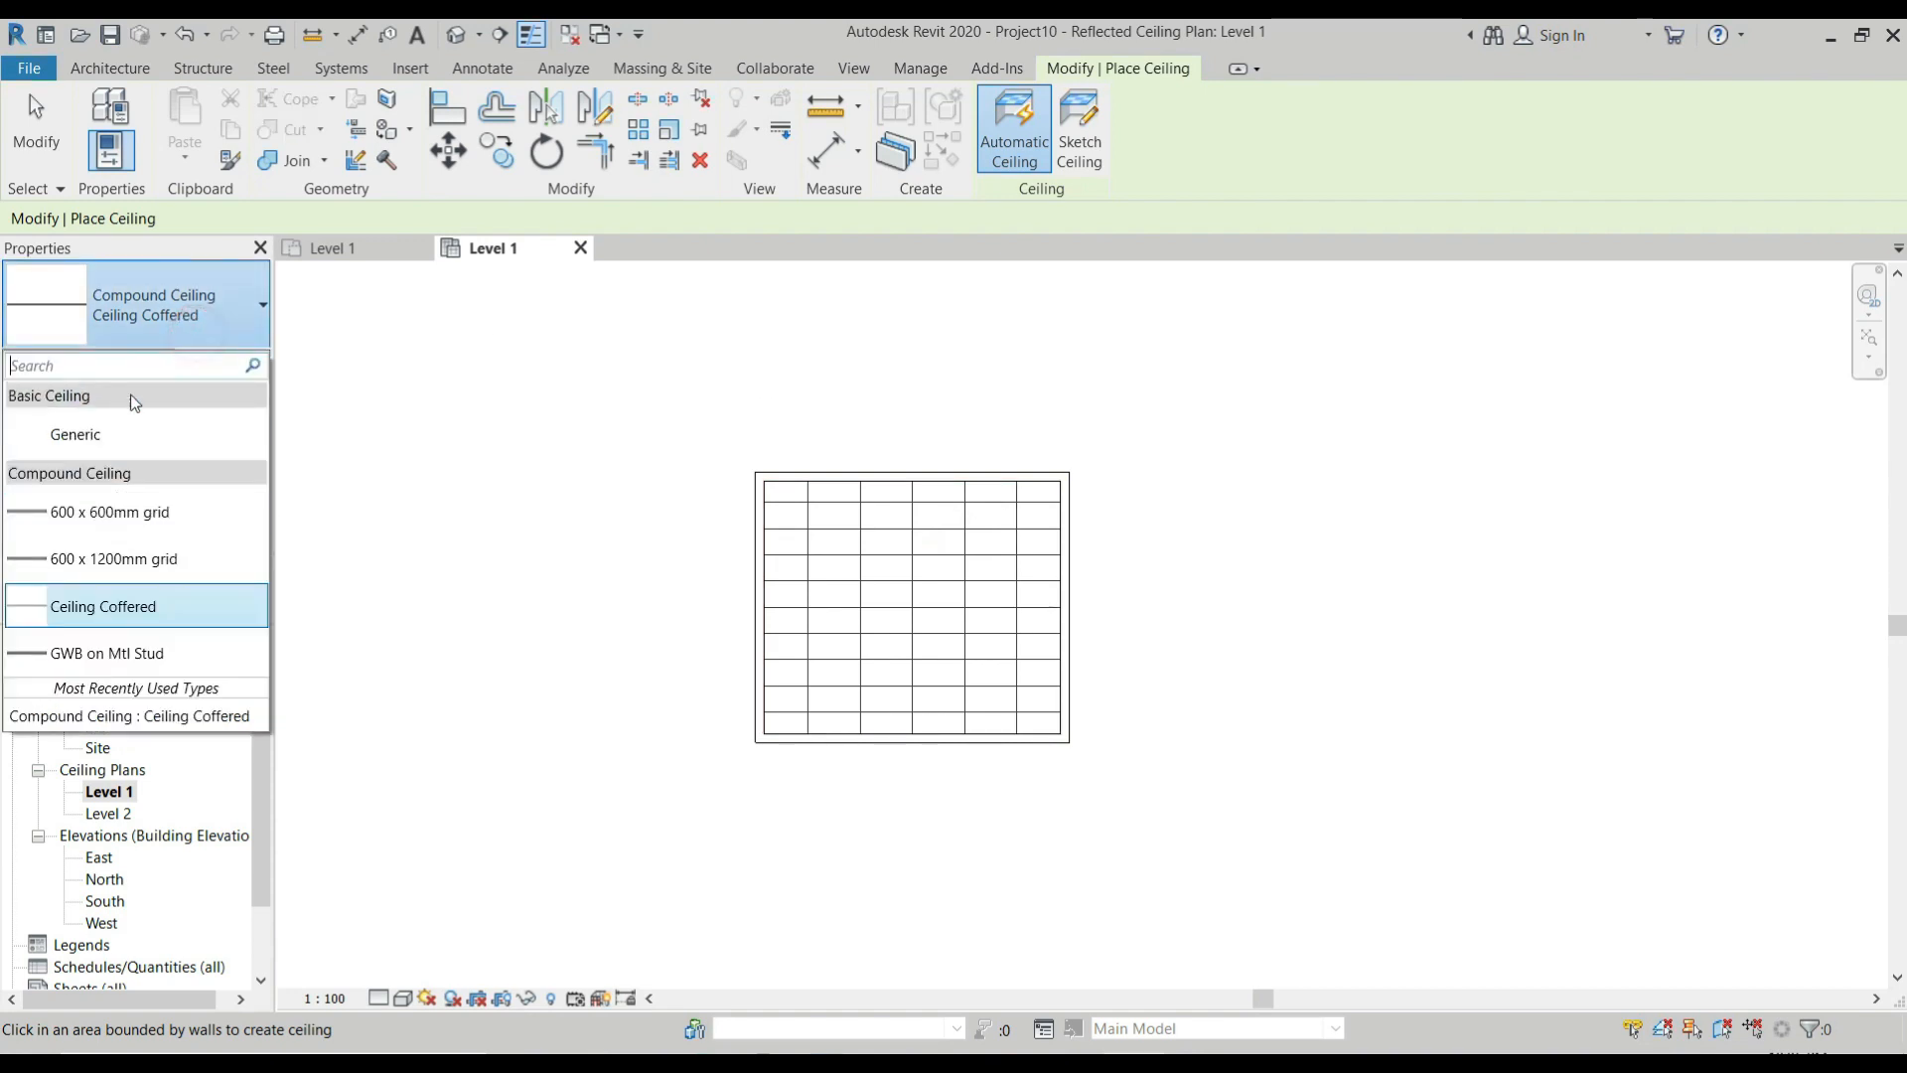
{"action": "left_click", "coordinate": [159, 717]}
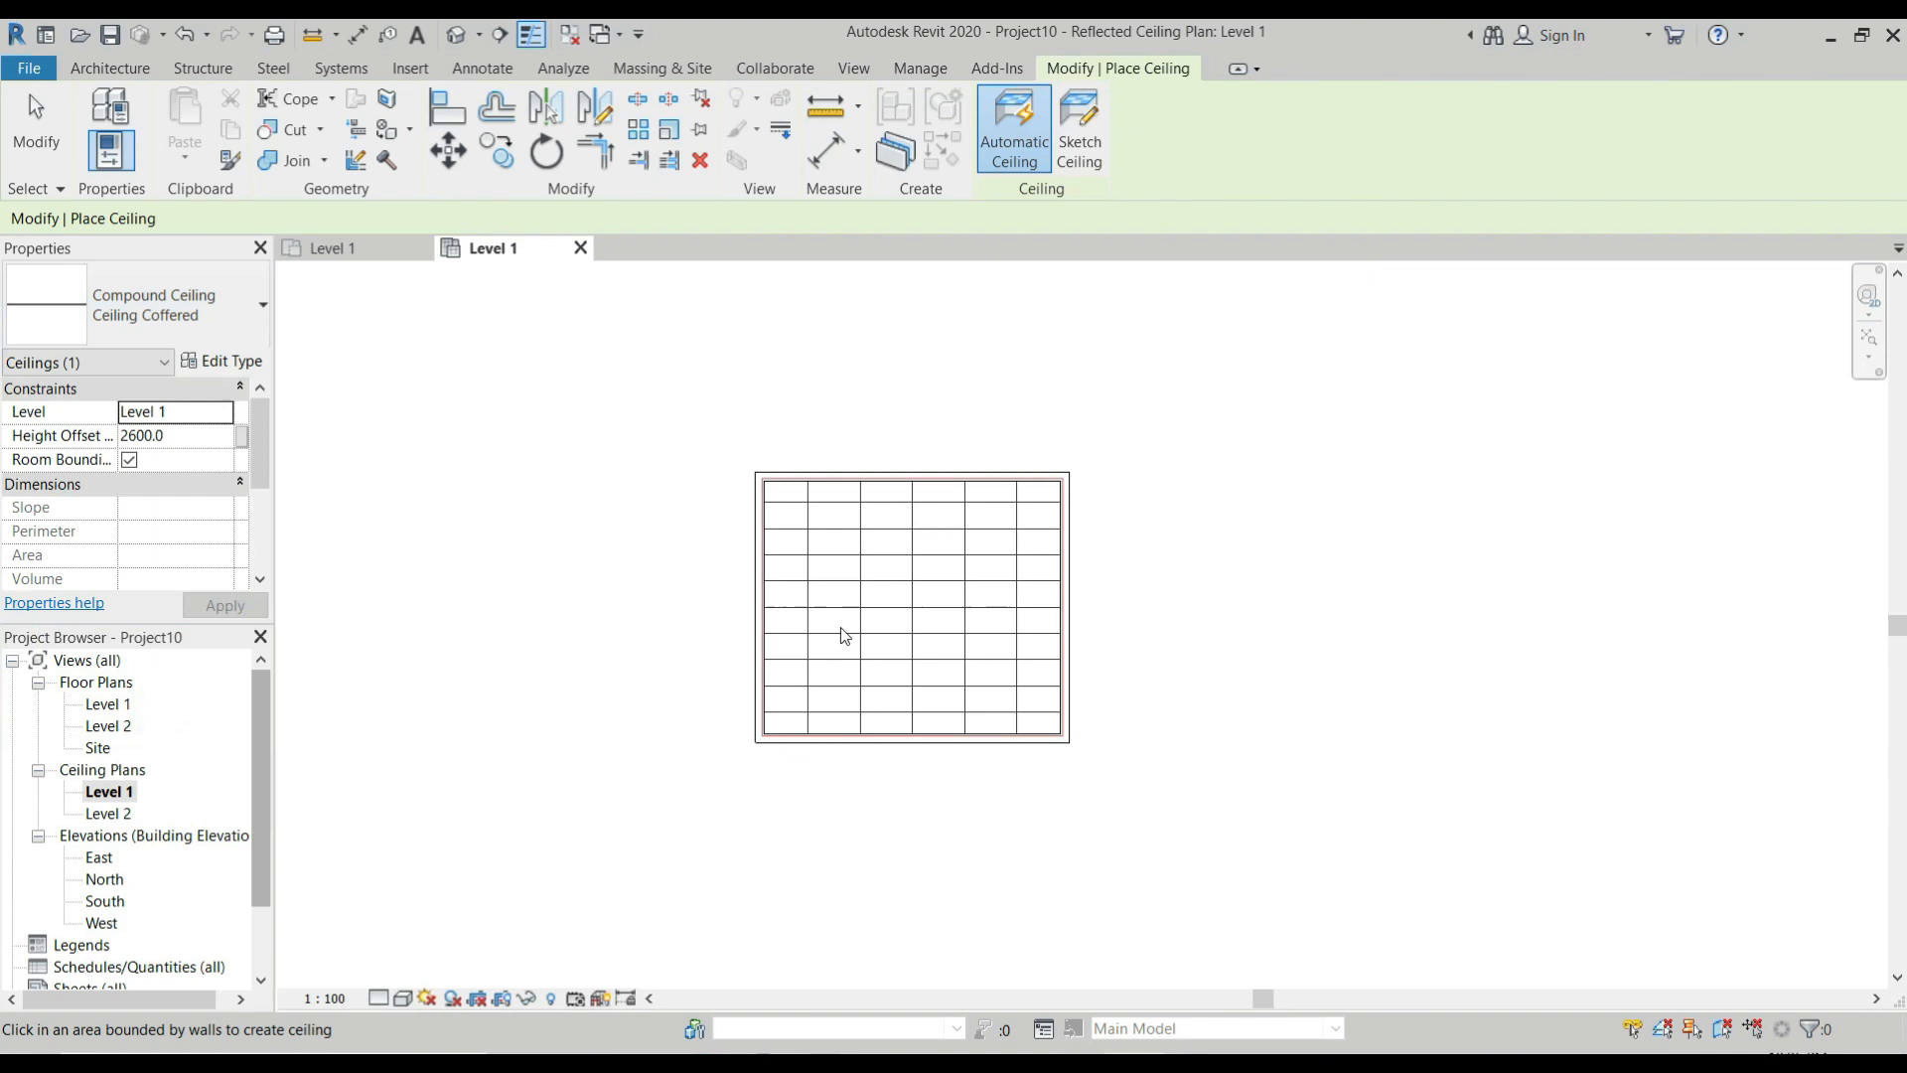
Review the Ceiling Coffered type's properties and layer structure without changing them.
{"action": "left_click", "coordinate": [251, 334]}
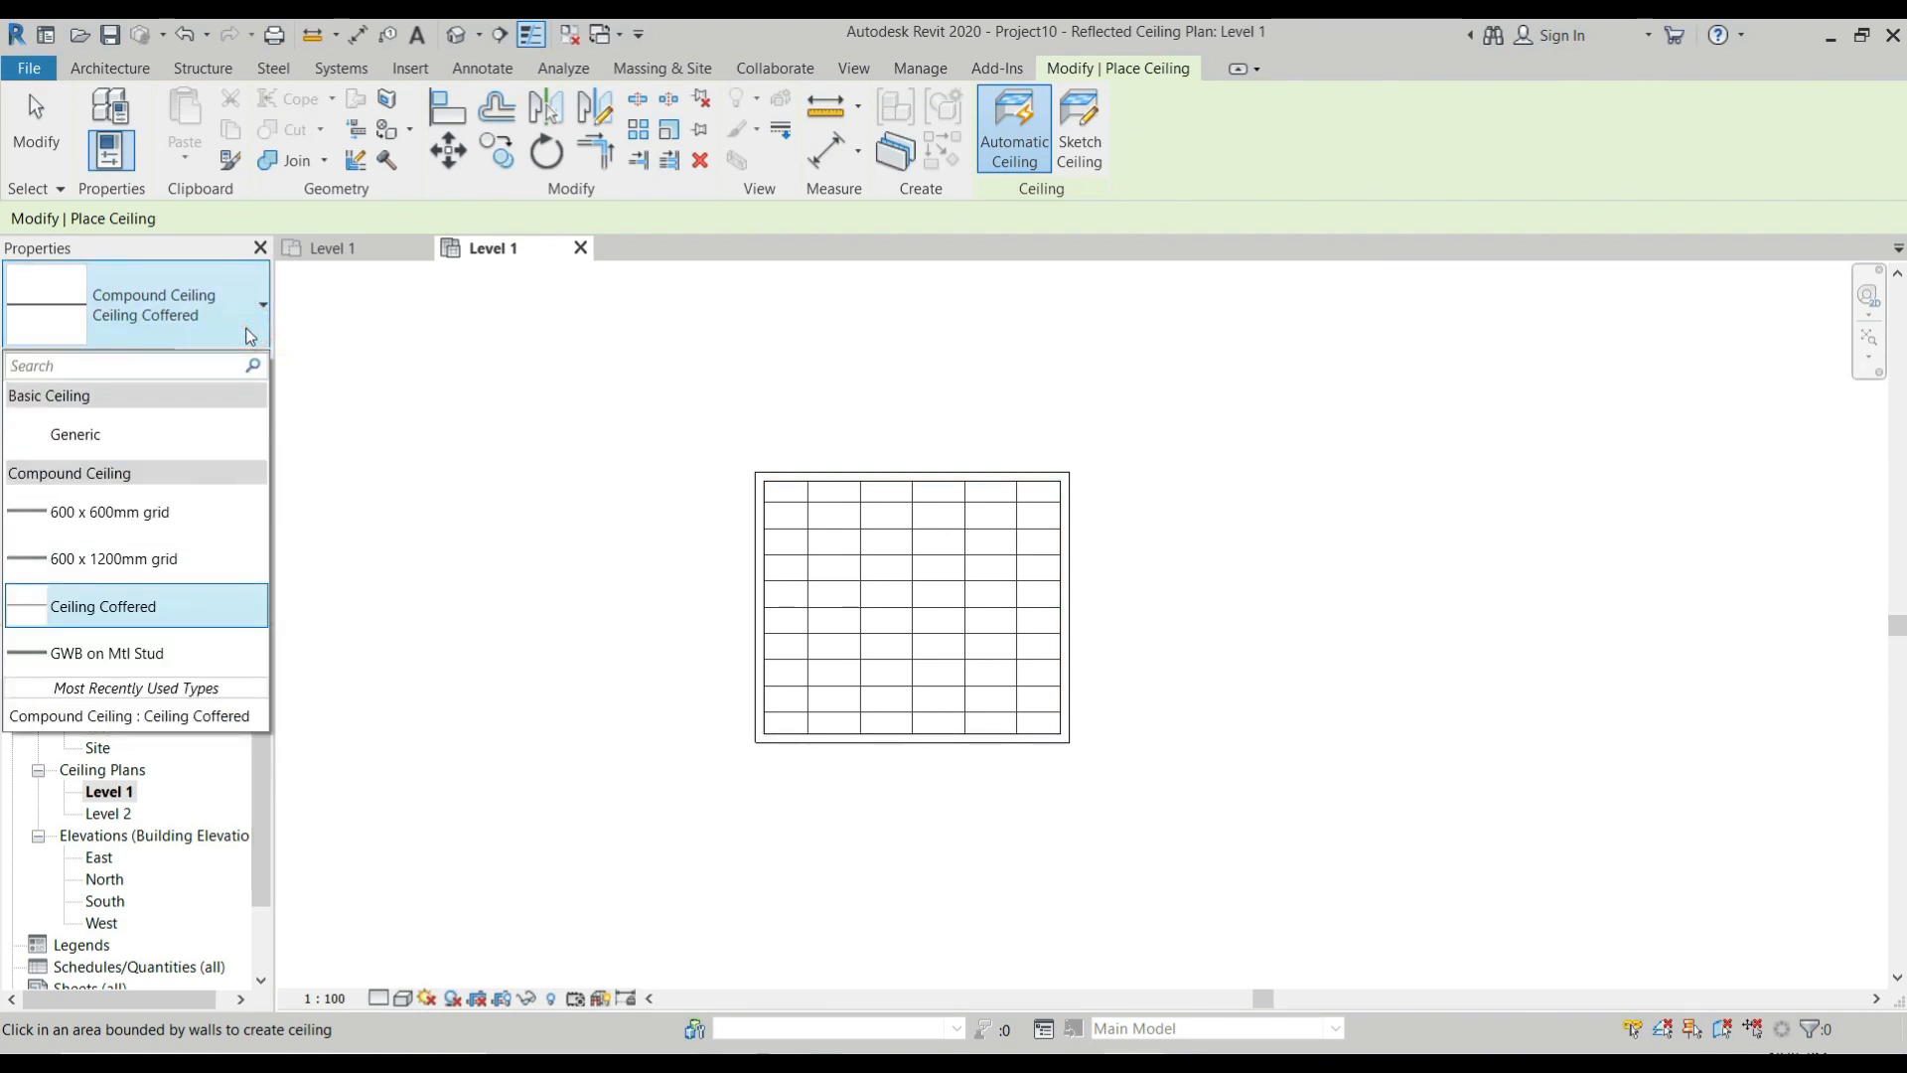
{"action": "left_click", "coordinate": [250, 333]}
{"action": "left_click", "coordinate": [221, 361]}
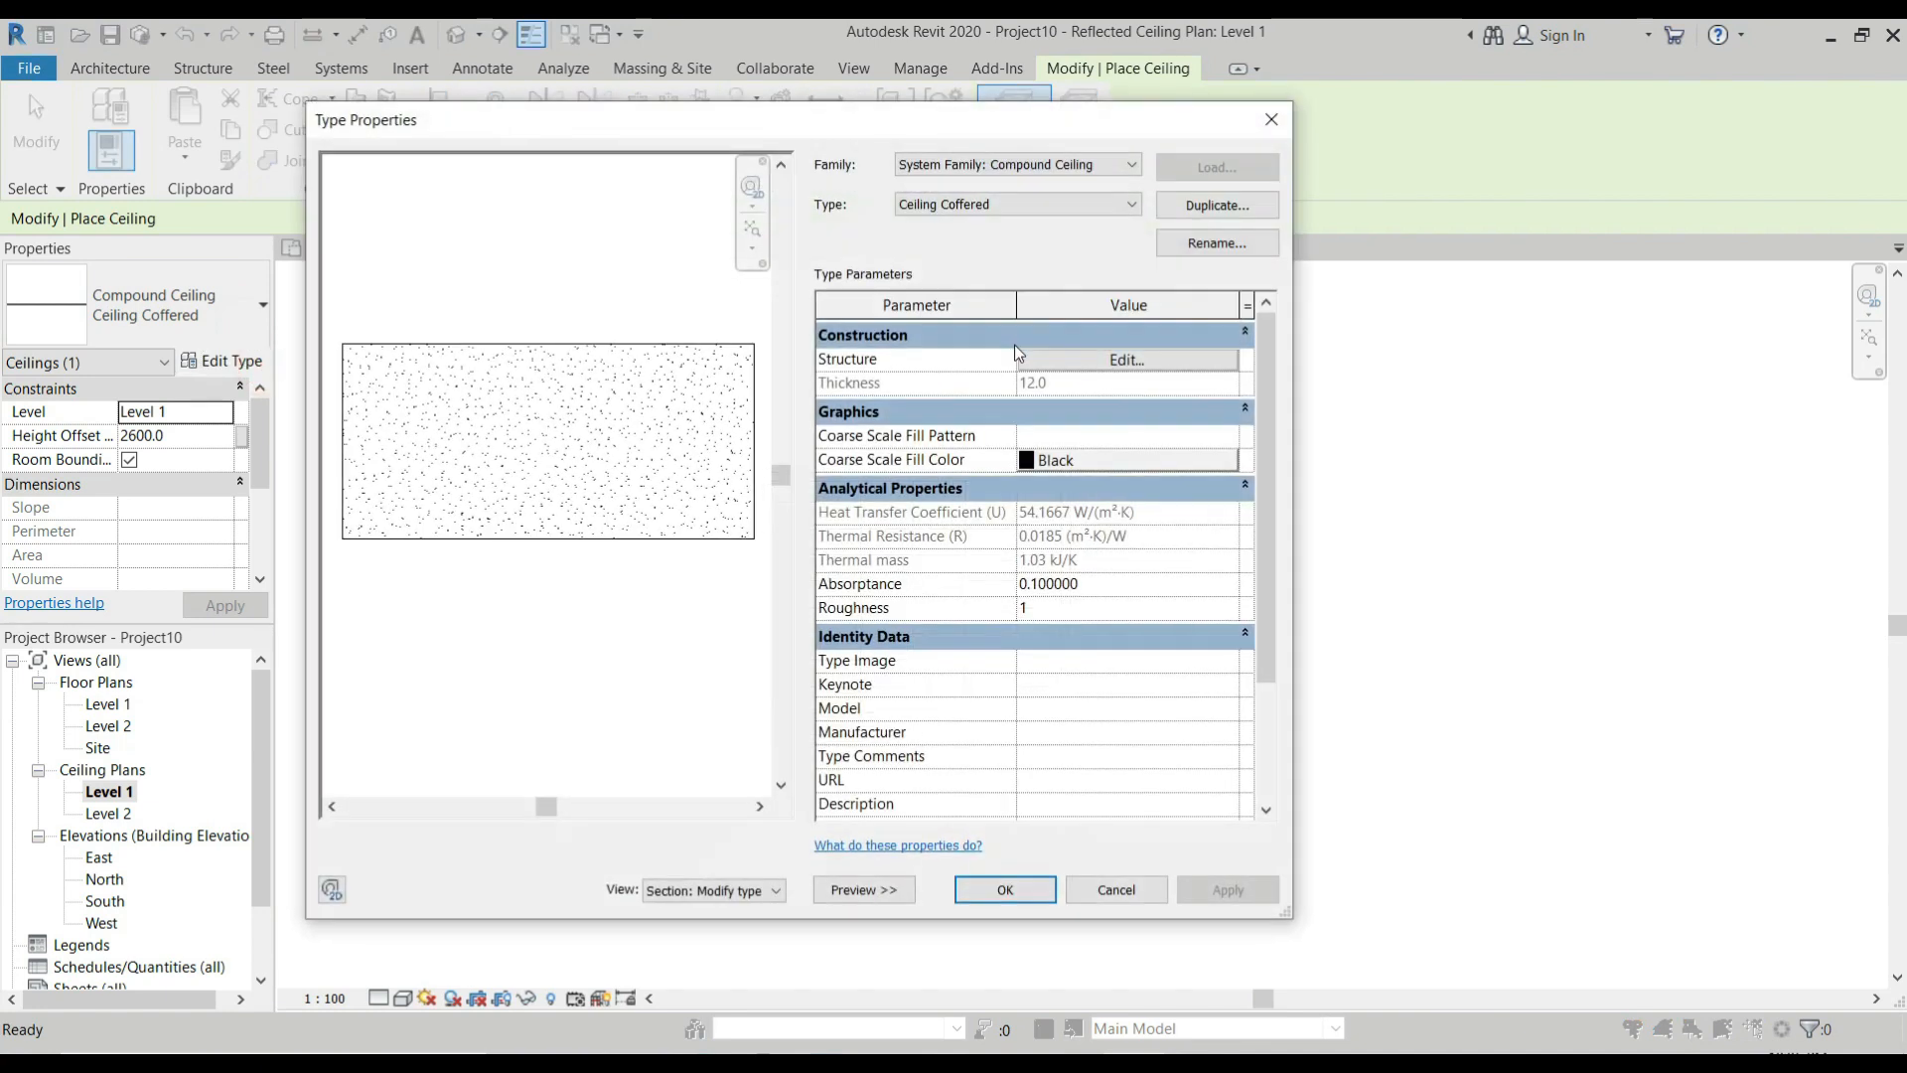
{"action": "left_click", "coordinate": [1084, 364]}
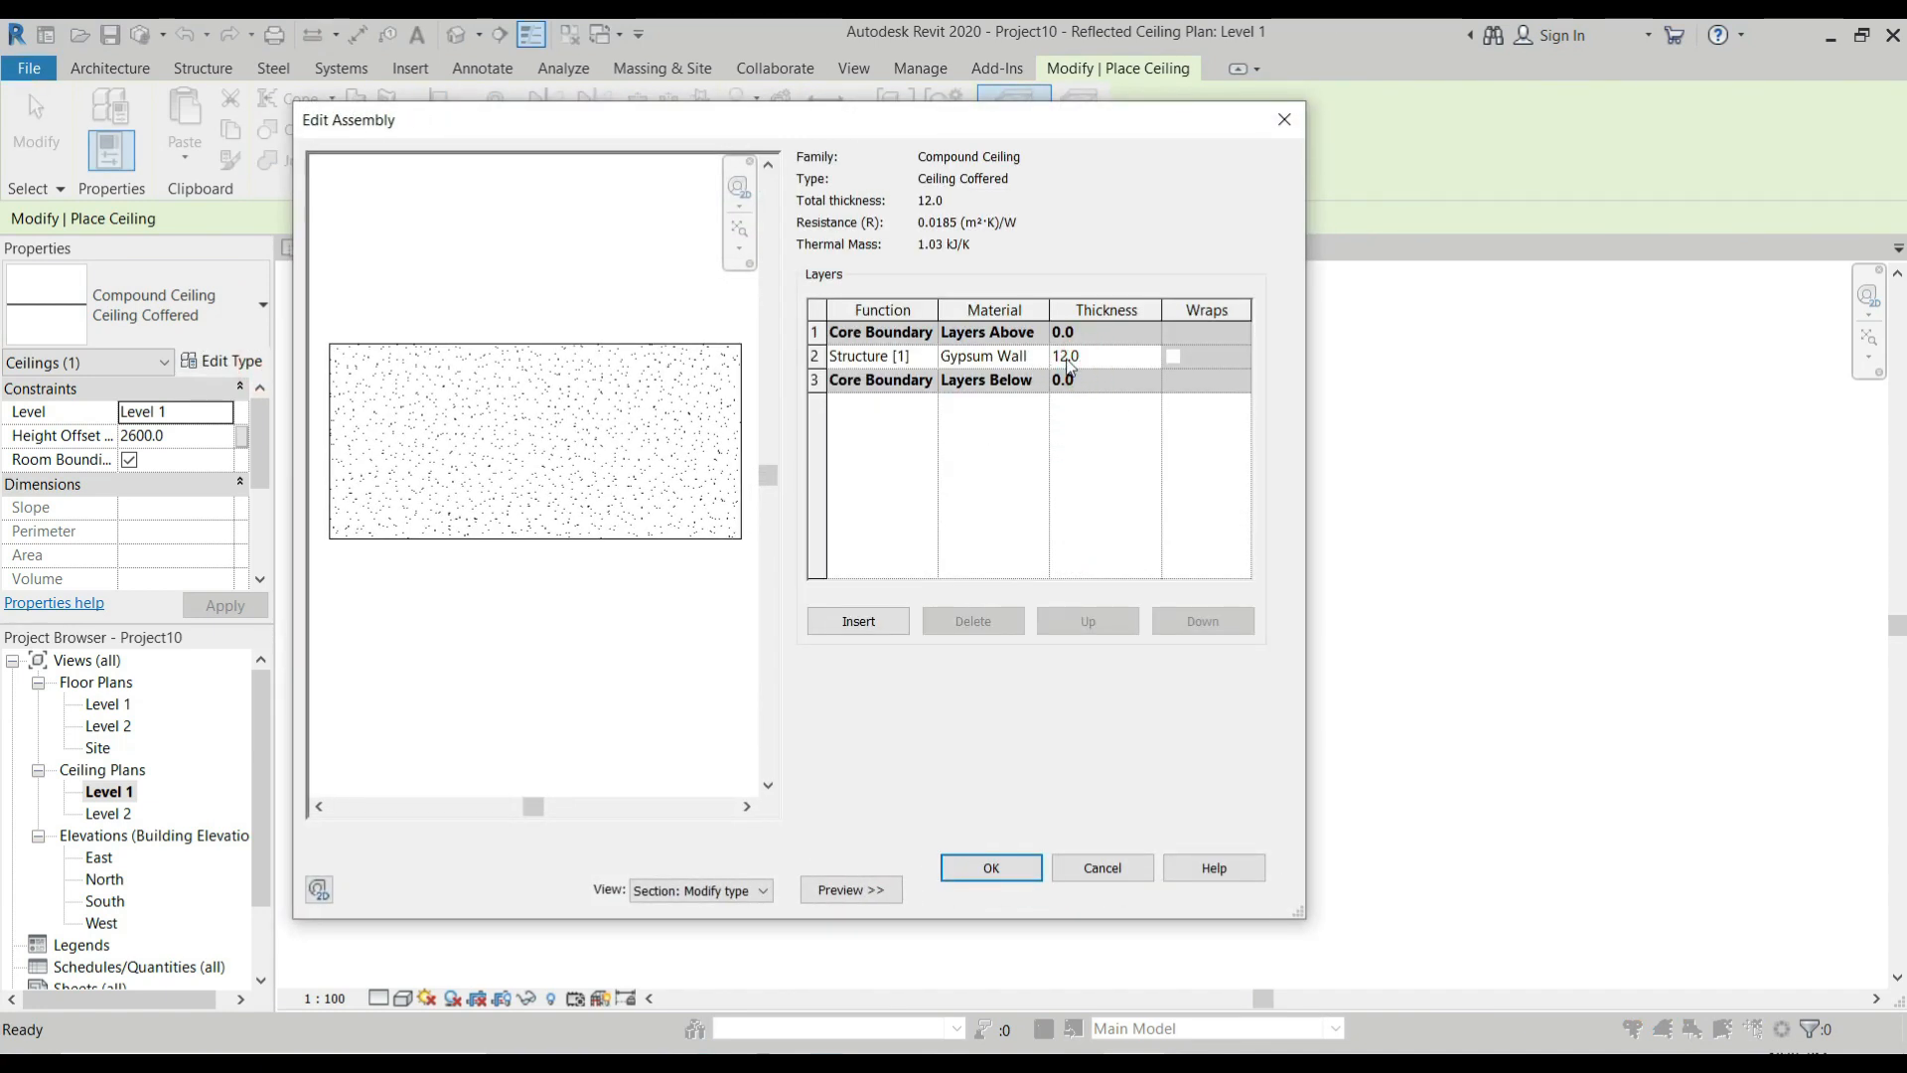
{"action": "left_click", "coordinate": [1021, 863]}
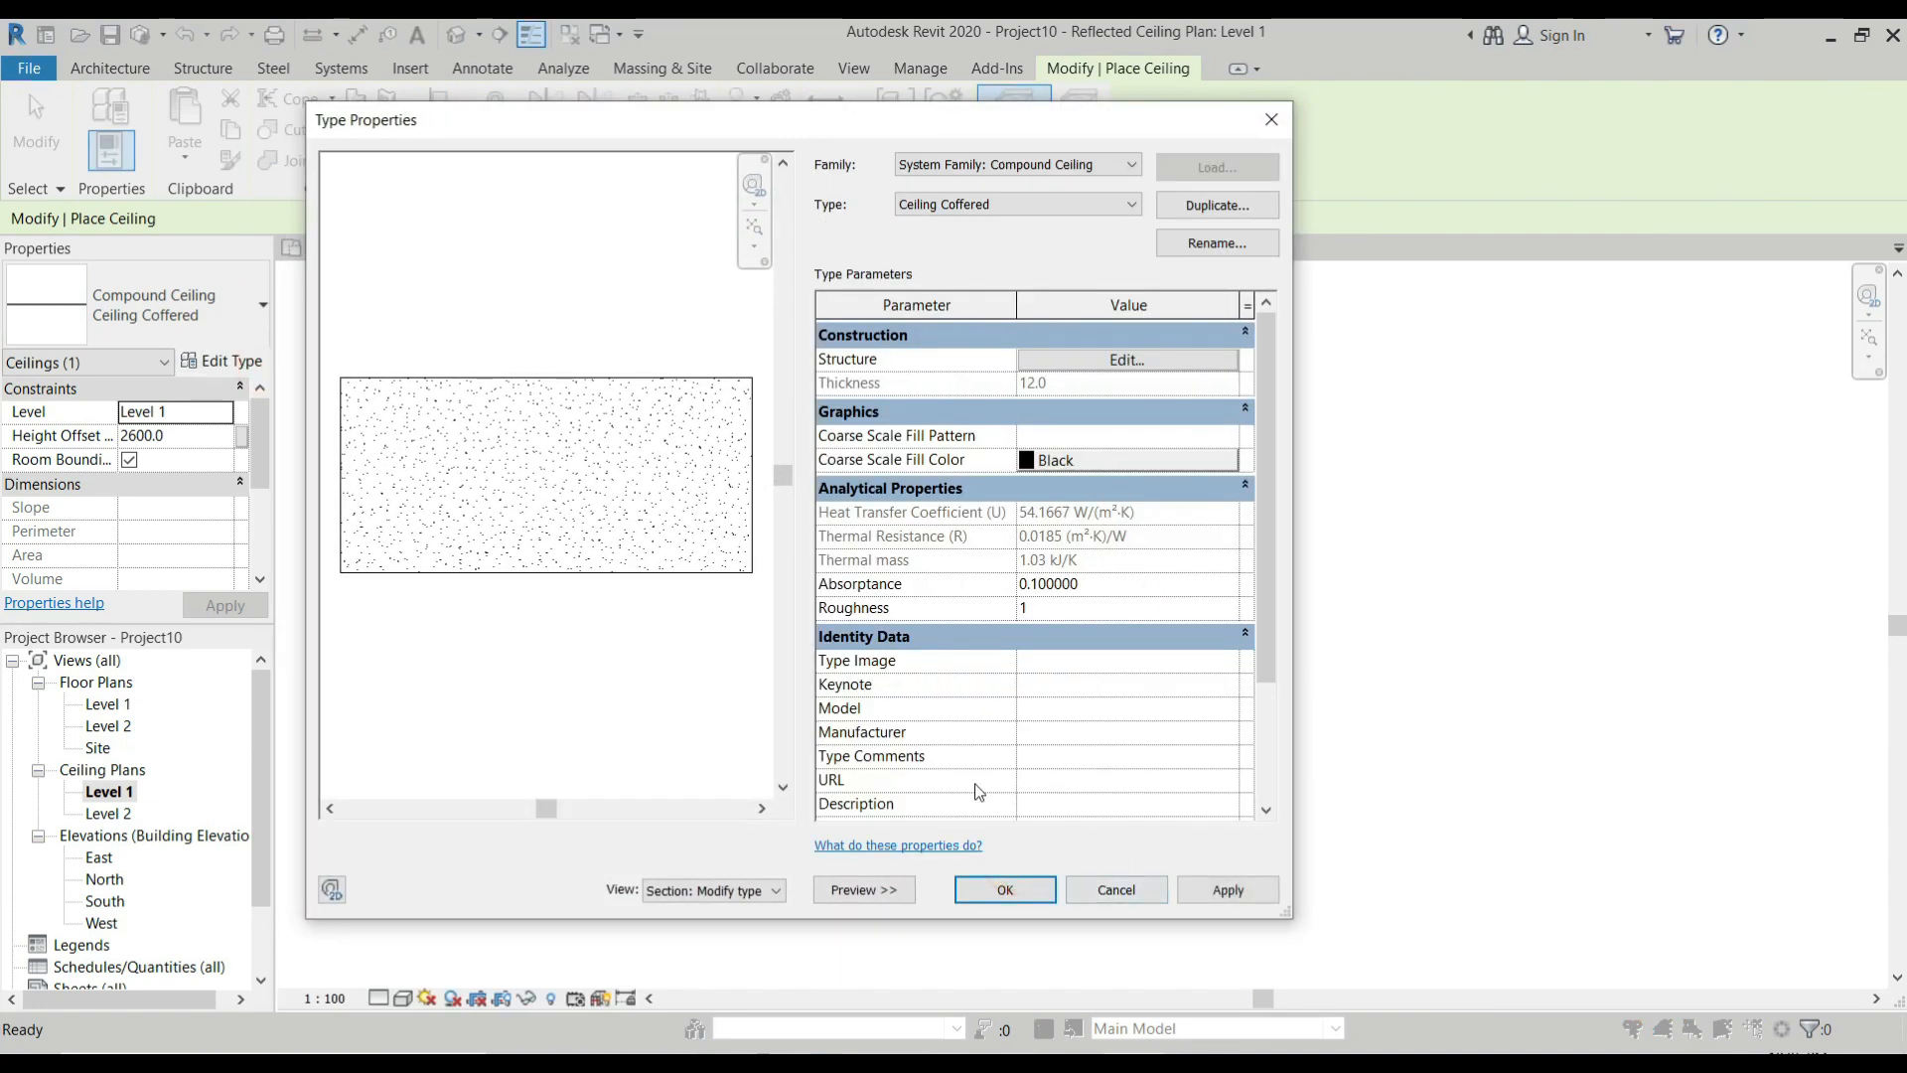
{"action": "left_click", "coordinate": [1005, 889]}
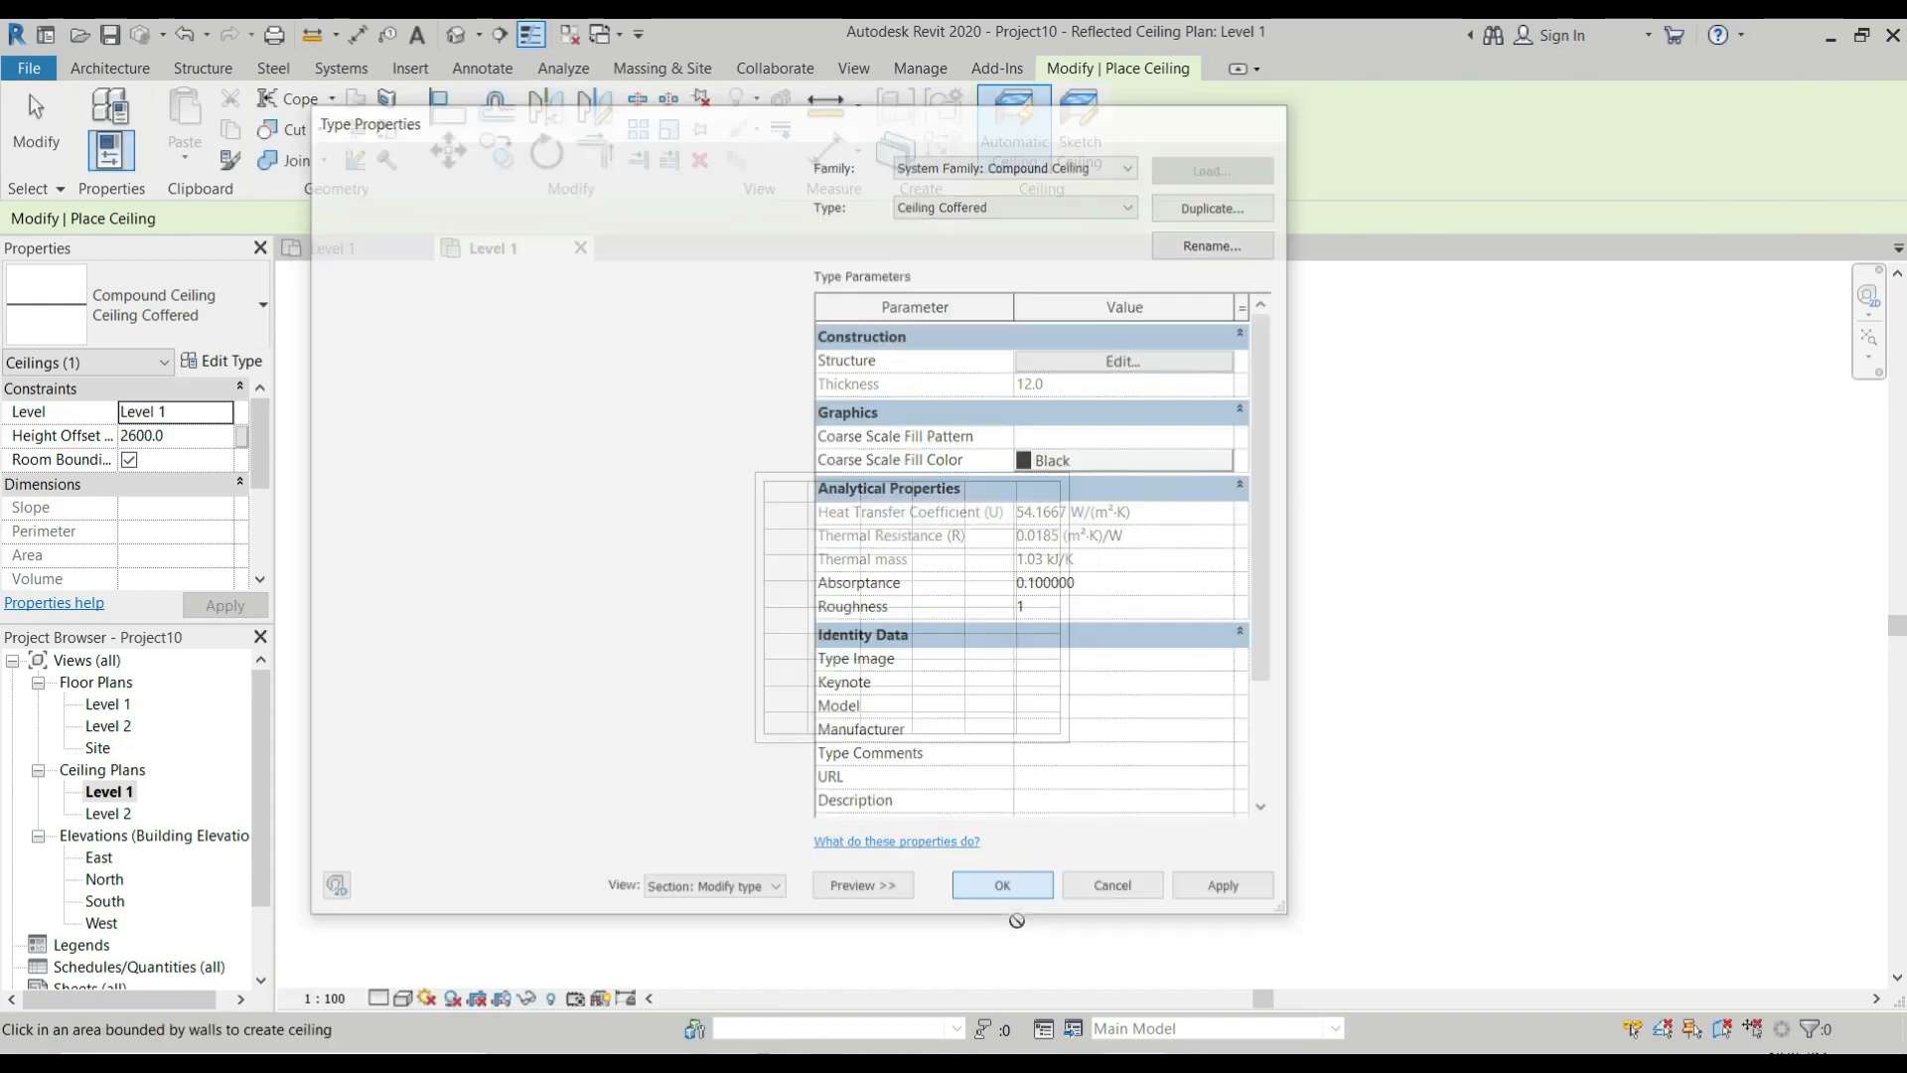
Place an automatic Ceiling Coffered ceiling over the room's existing grid ceiling and end the ceiling command.
{"action": "left_click", "coordinate": [904, 556]}
{"action": "key", "text": "Escape"}
{"action": "key", "text": "Escape"}
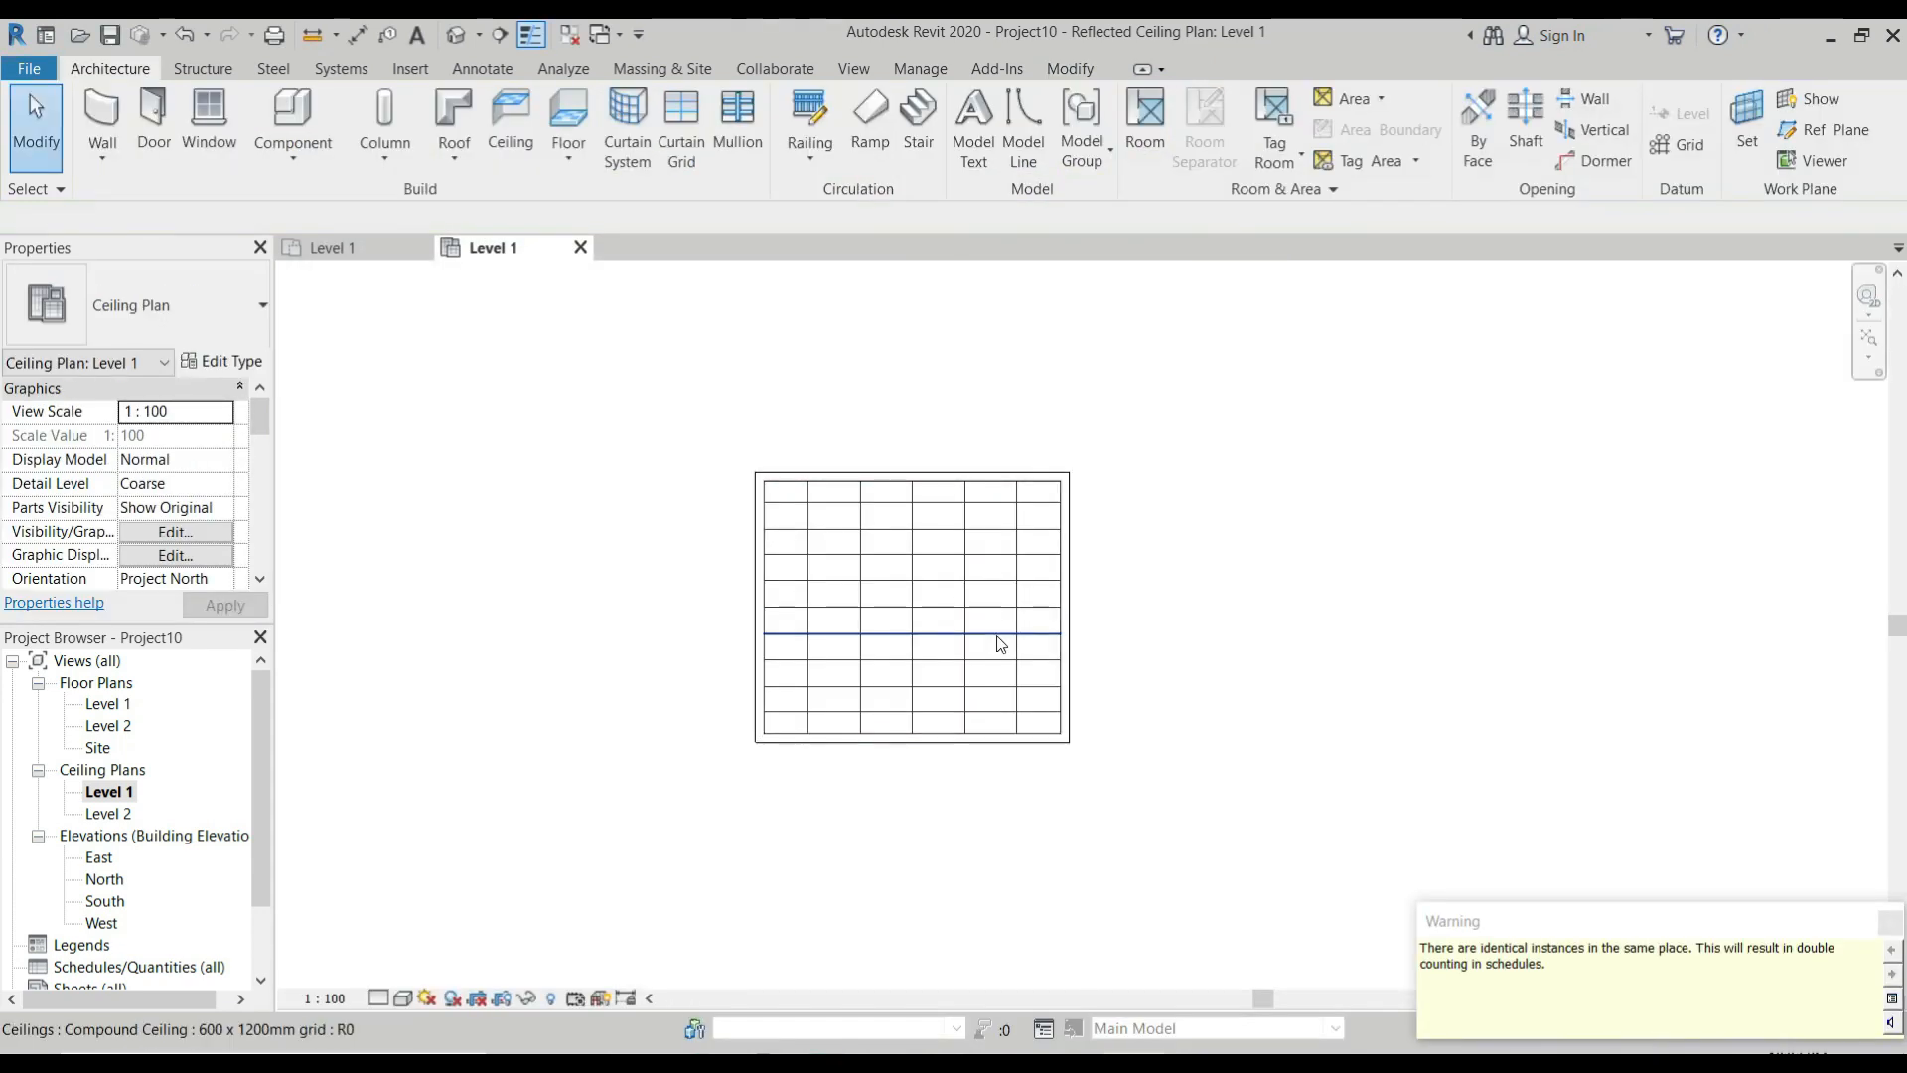
Change the 600 x 1200mm grid ceiling in the room to the Ceiling Coffered type.
{"action": "left_click", "coordinate": [964, 542]}
{"action": "left_click", "coordinate": [232, 316]}
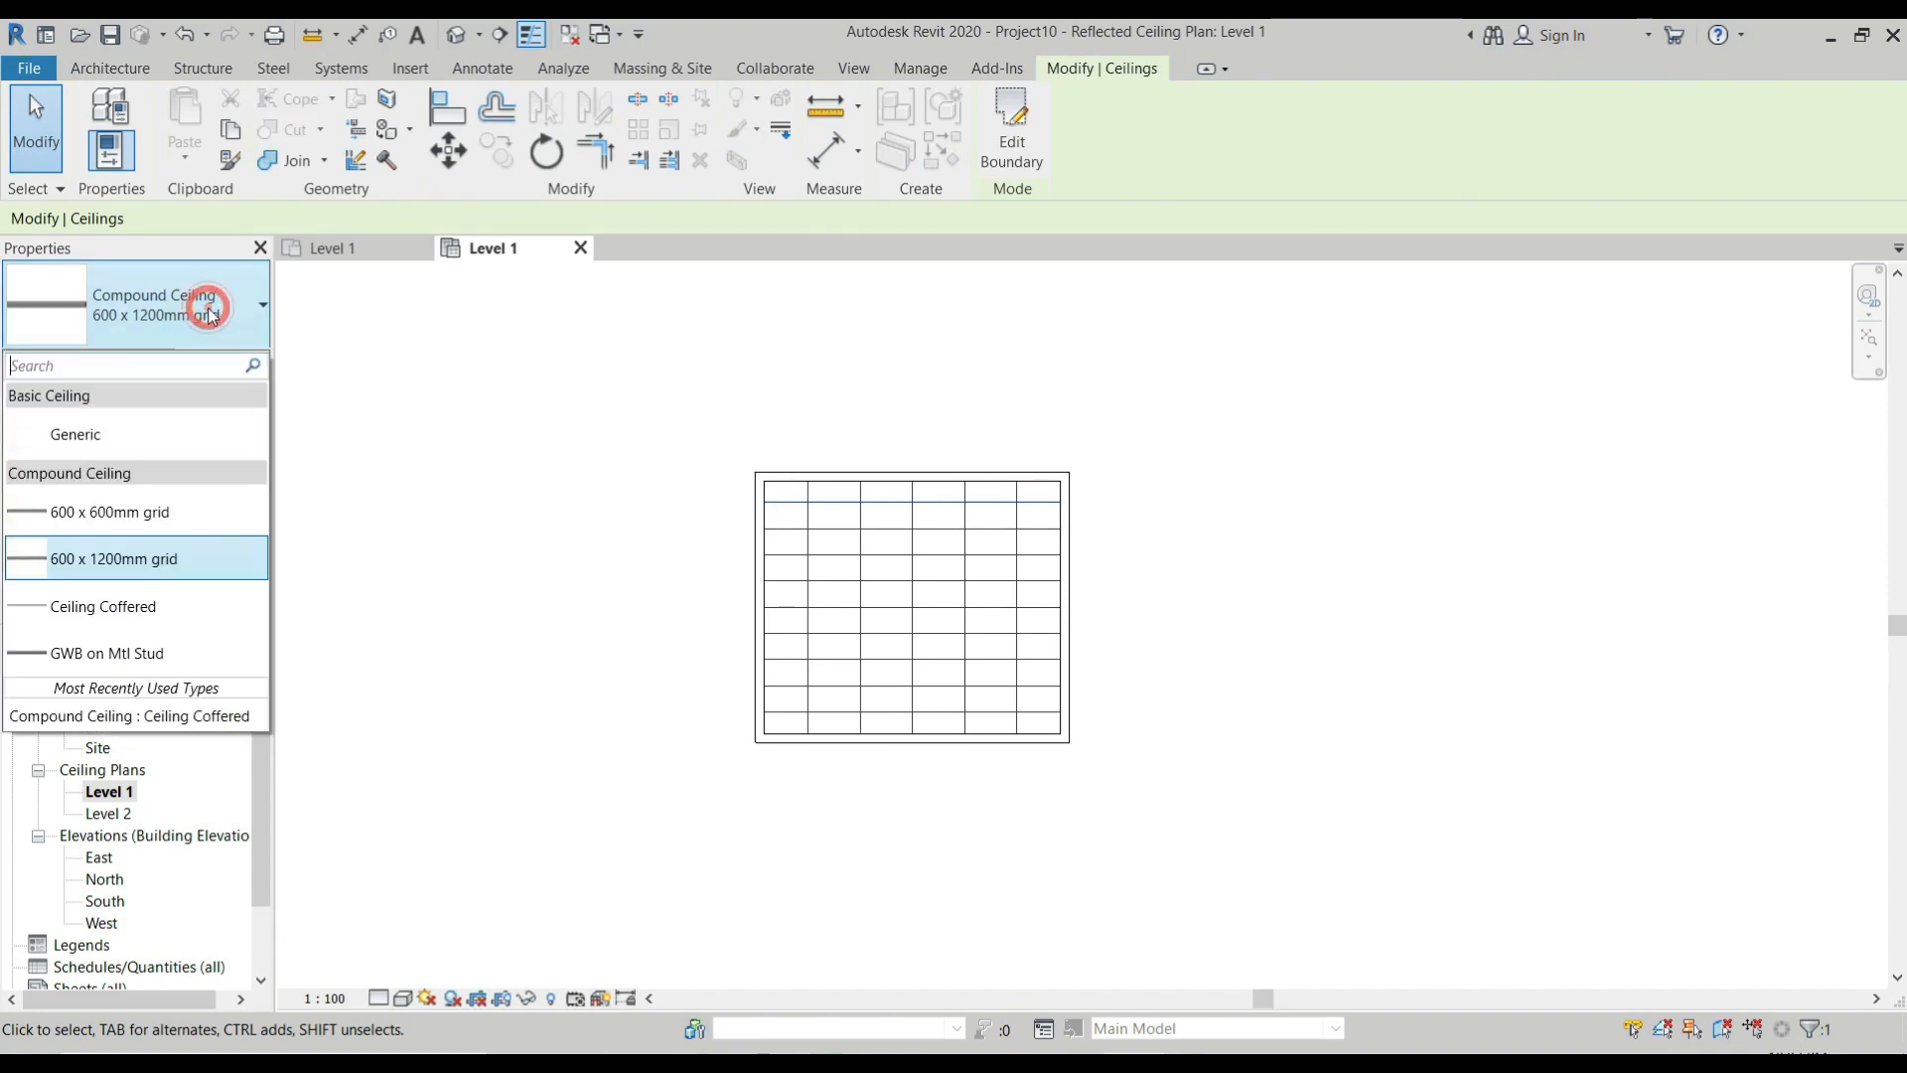
{"action": "left_click", "coordinate": [142, 611]}
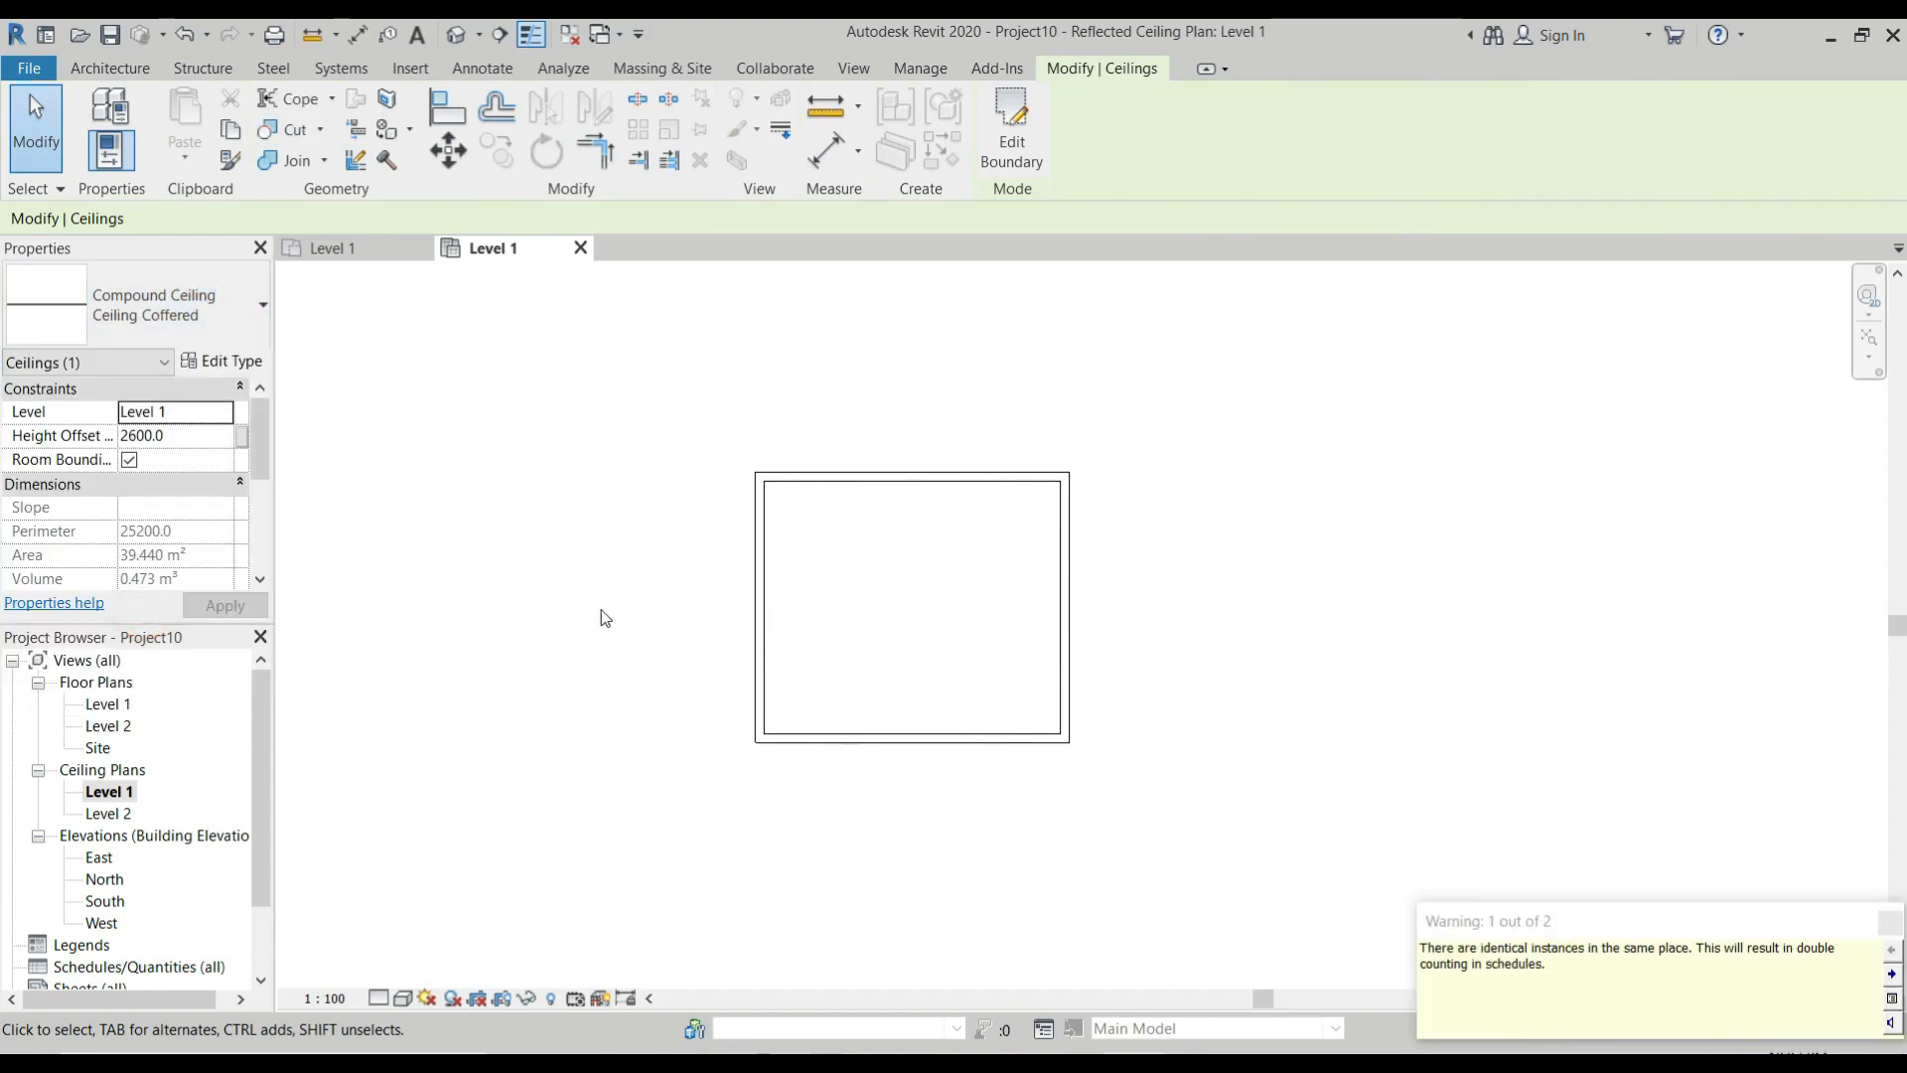
{"action": "left_click", "coordinate": [588, 599]}
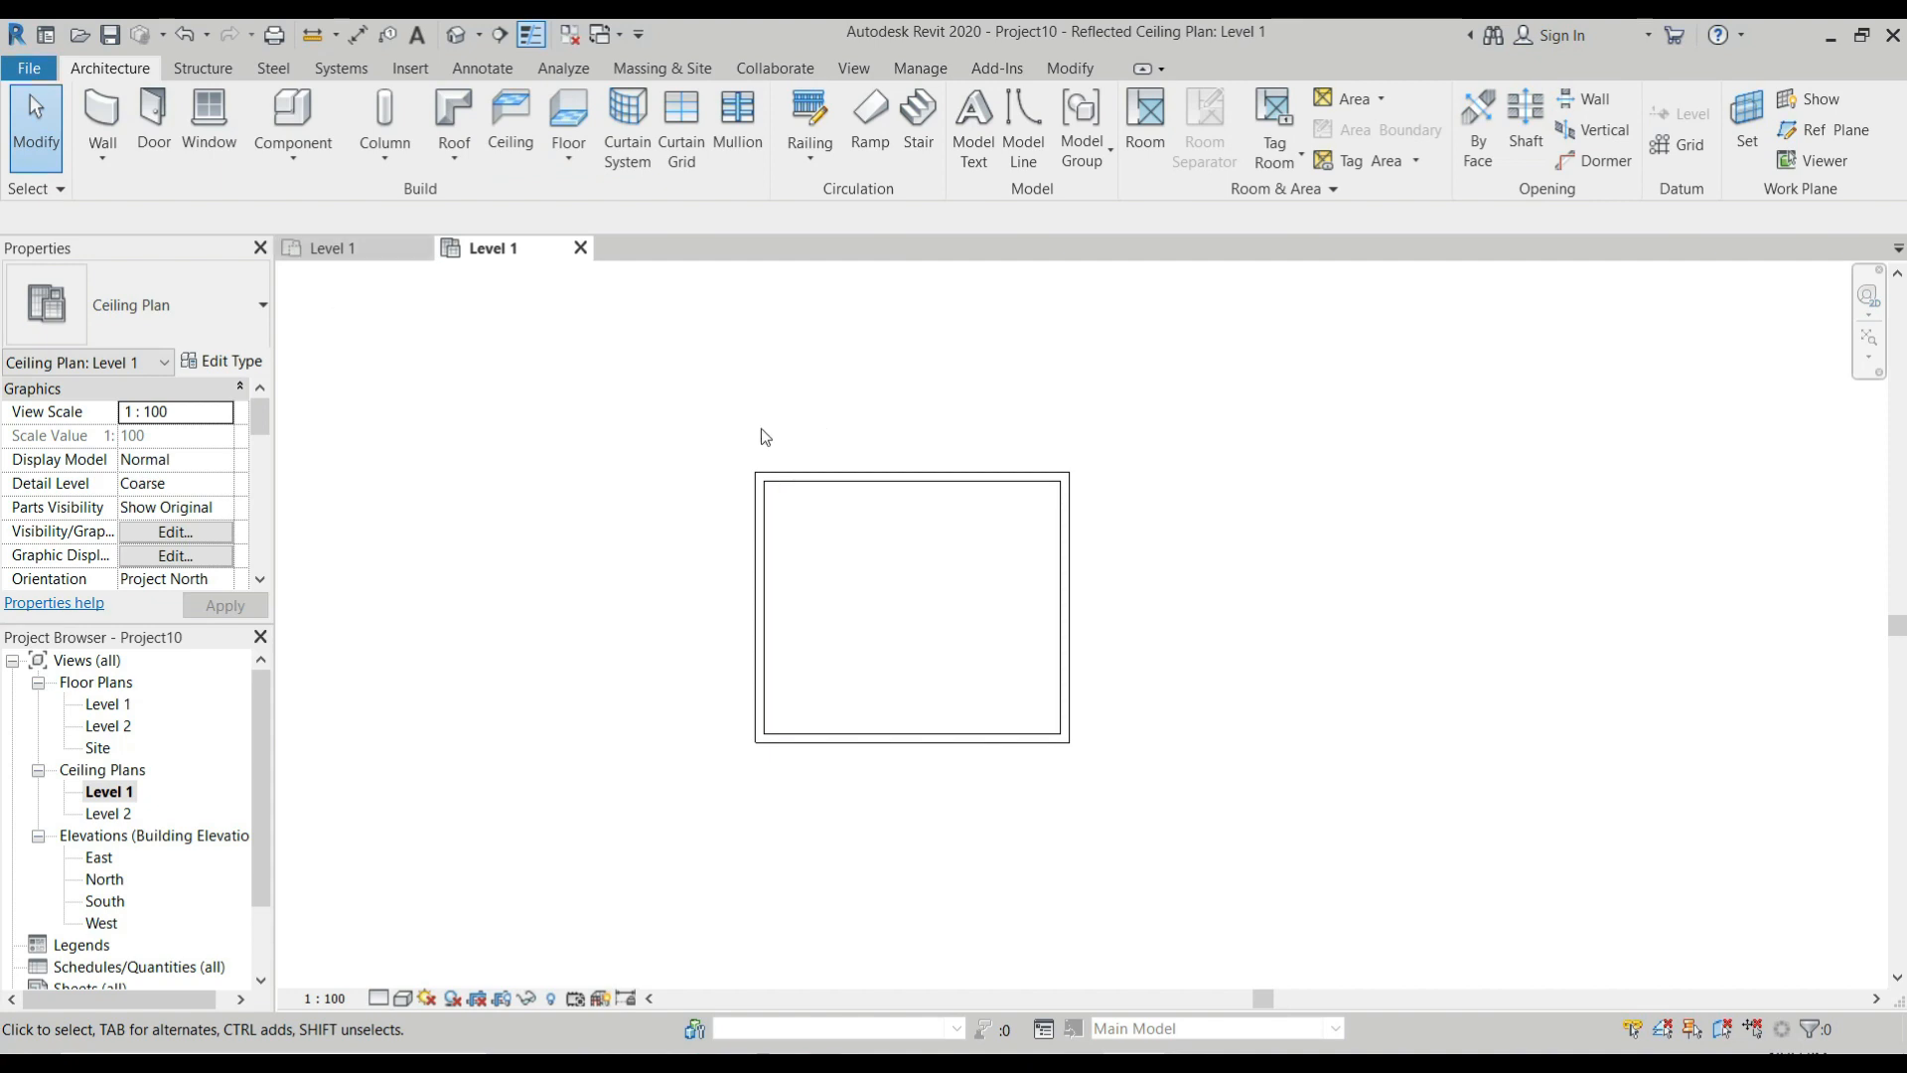
In the Level 1 floor plan, constrain the tops of all four room walls up to Level 2.
{"action": "left_click", "coordinate": [308, 250]}
{"action": "left_click_drag", "start_coordinate": [669, 443], "coordinate": [1185, 803]}
{"action": "left_click", "coordinate": [211, 537]}
{"action": "left_click", "coordinate": [224, 531]}
{"action": "left_click", "coordinate": [201, 596]}
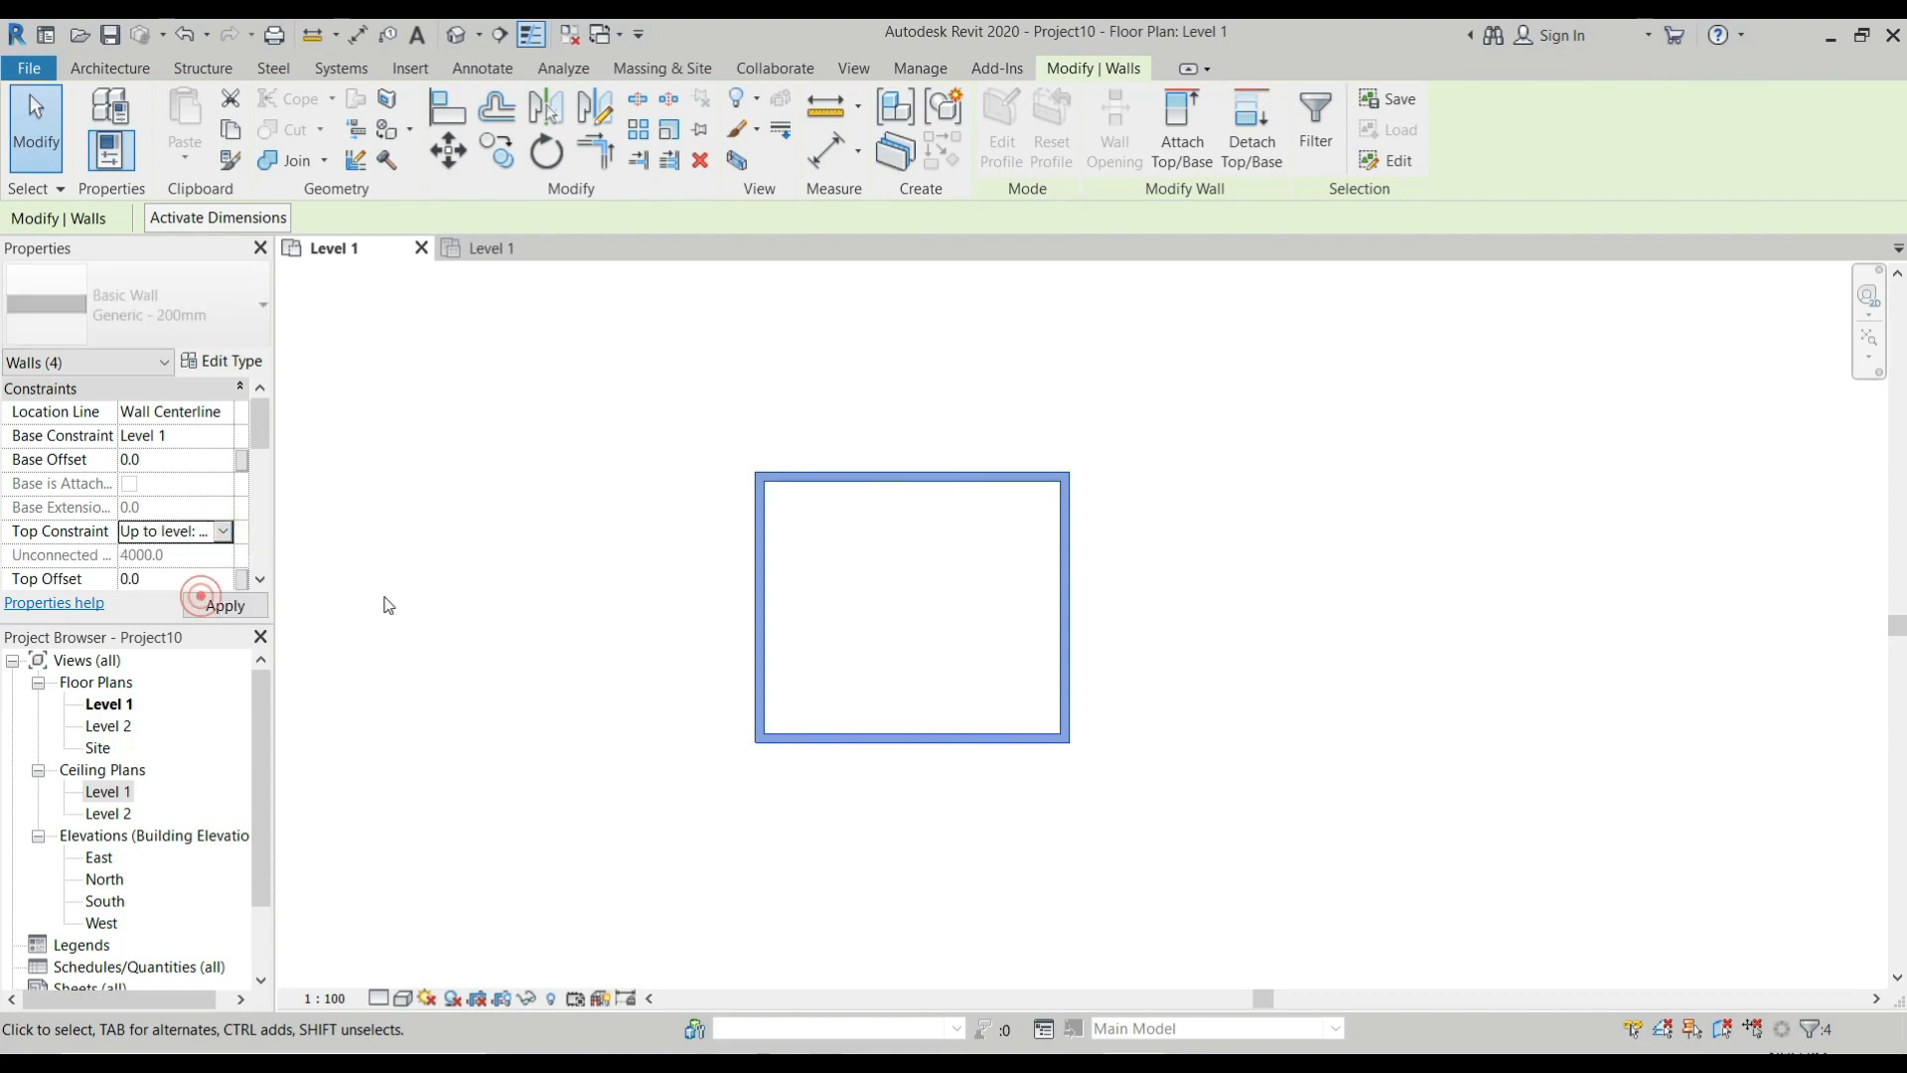
{"action": "left_click", "coordinate": [387, 605]}
In the 3D view, delete the overlapping duplicate coffered ceiling and undo the extra deletion so one ceiling stays in the room.
{"action": "left_click", "coordinate": [456, 35]}
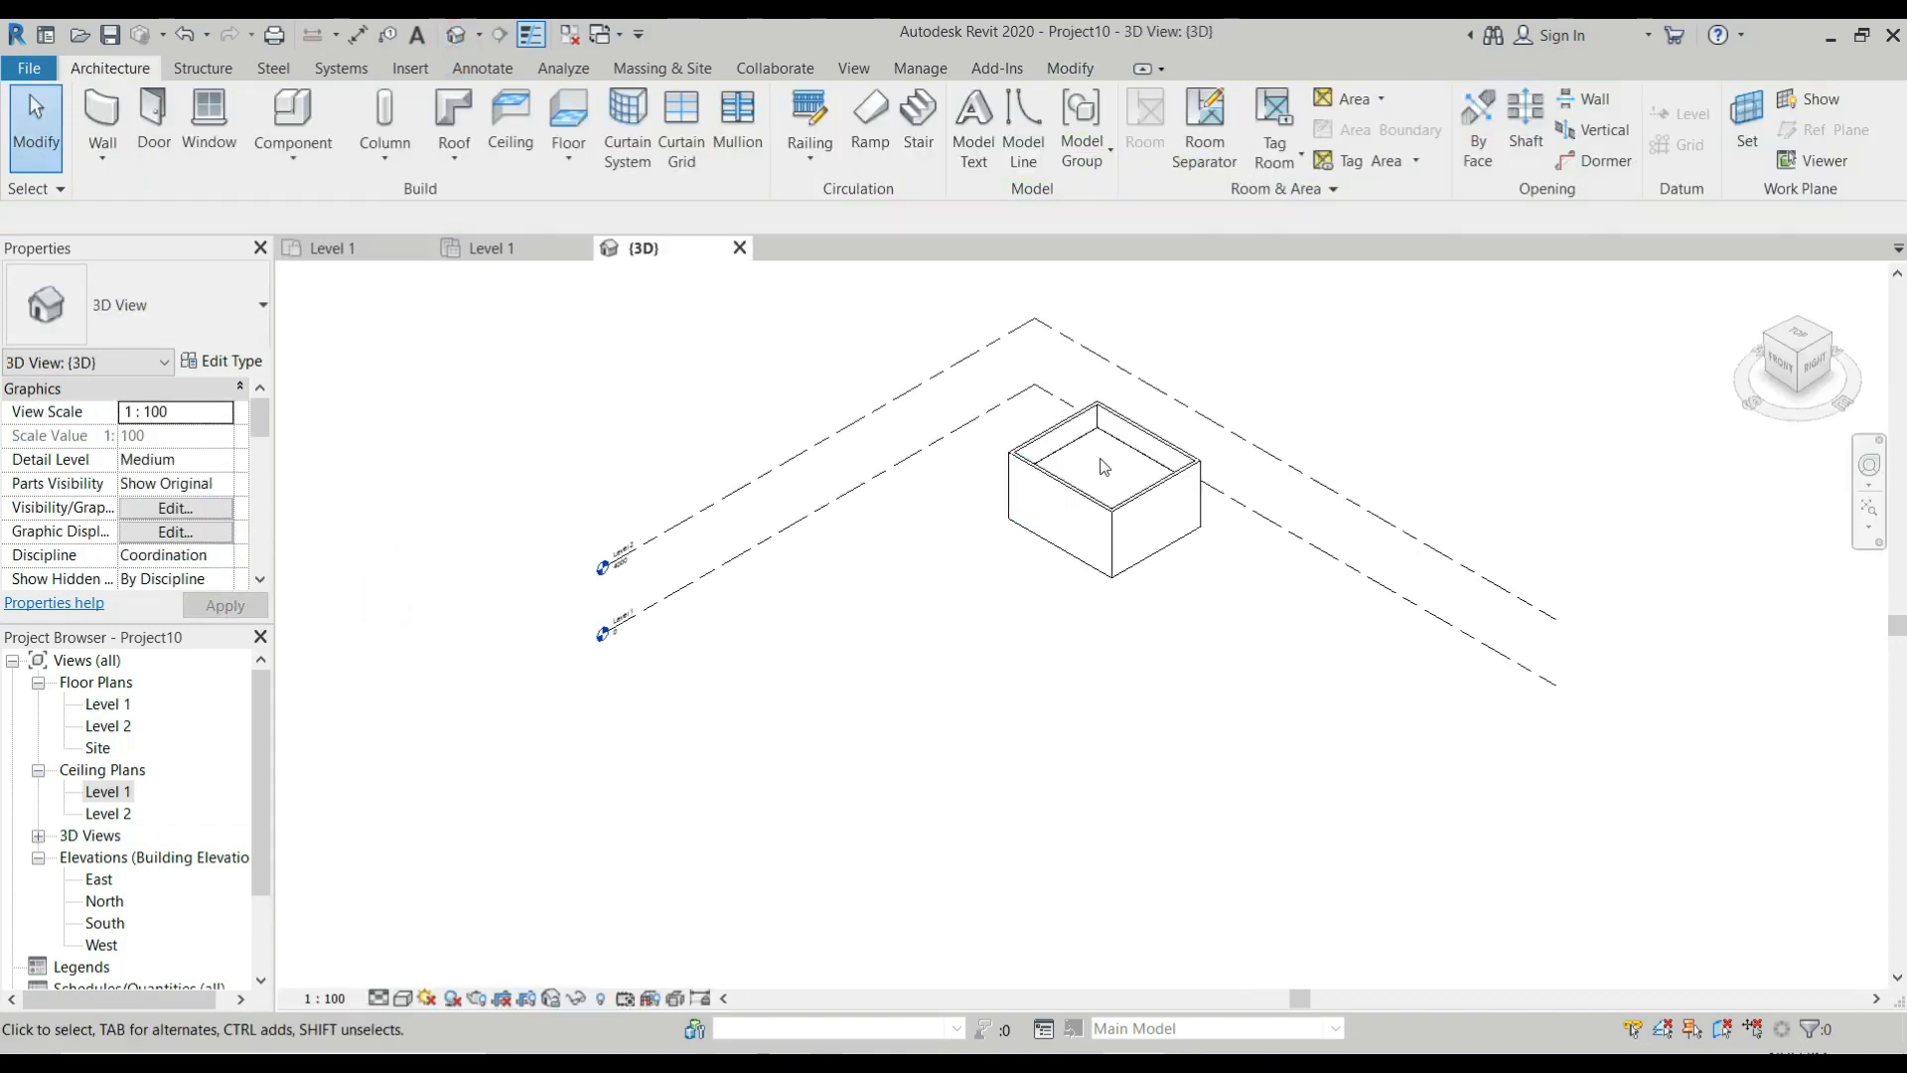
{"action": "scroll", "coordinate": [1103, 467], "scroll_direction": "up", "scroll_amount": 3}
{"action": "left_click", "coordinate": [1130, 417]}
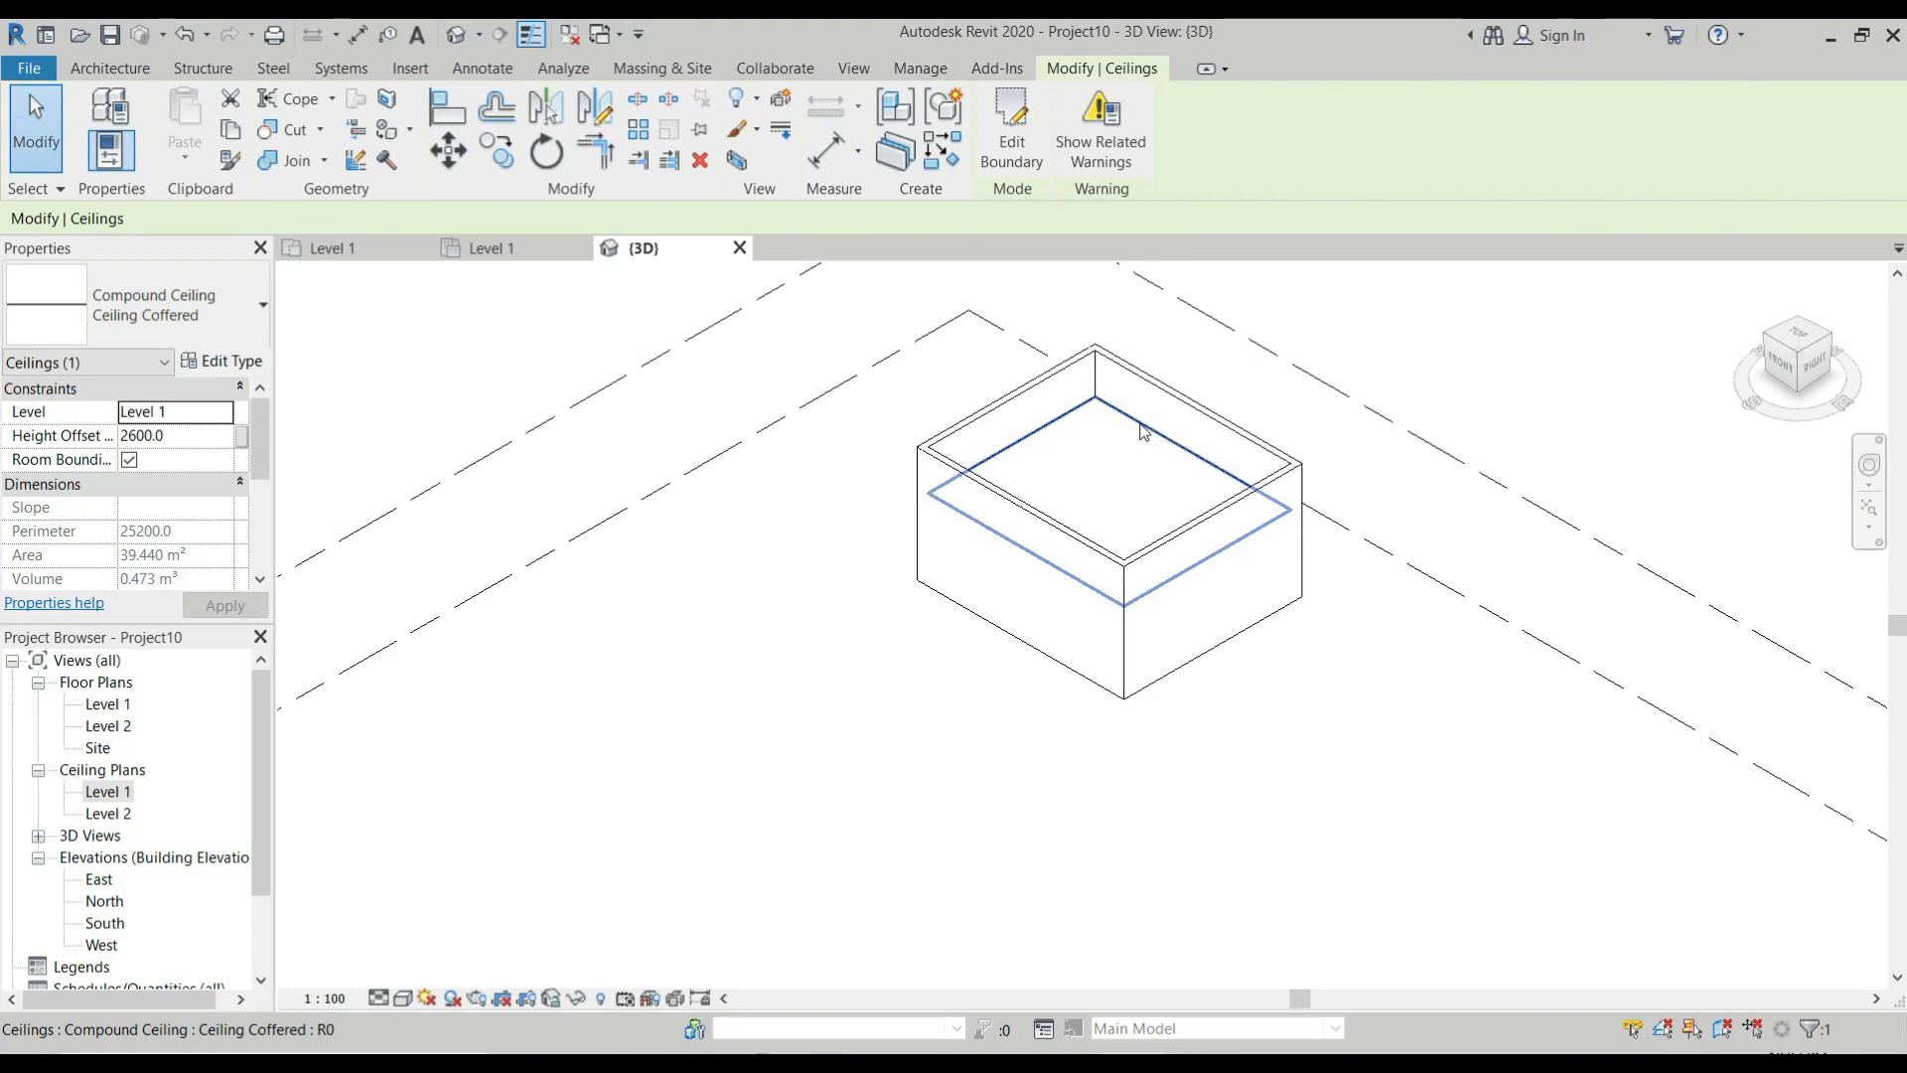
{"action": "key", "text": "Escape"}
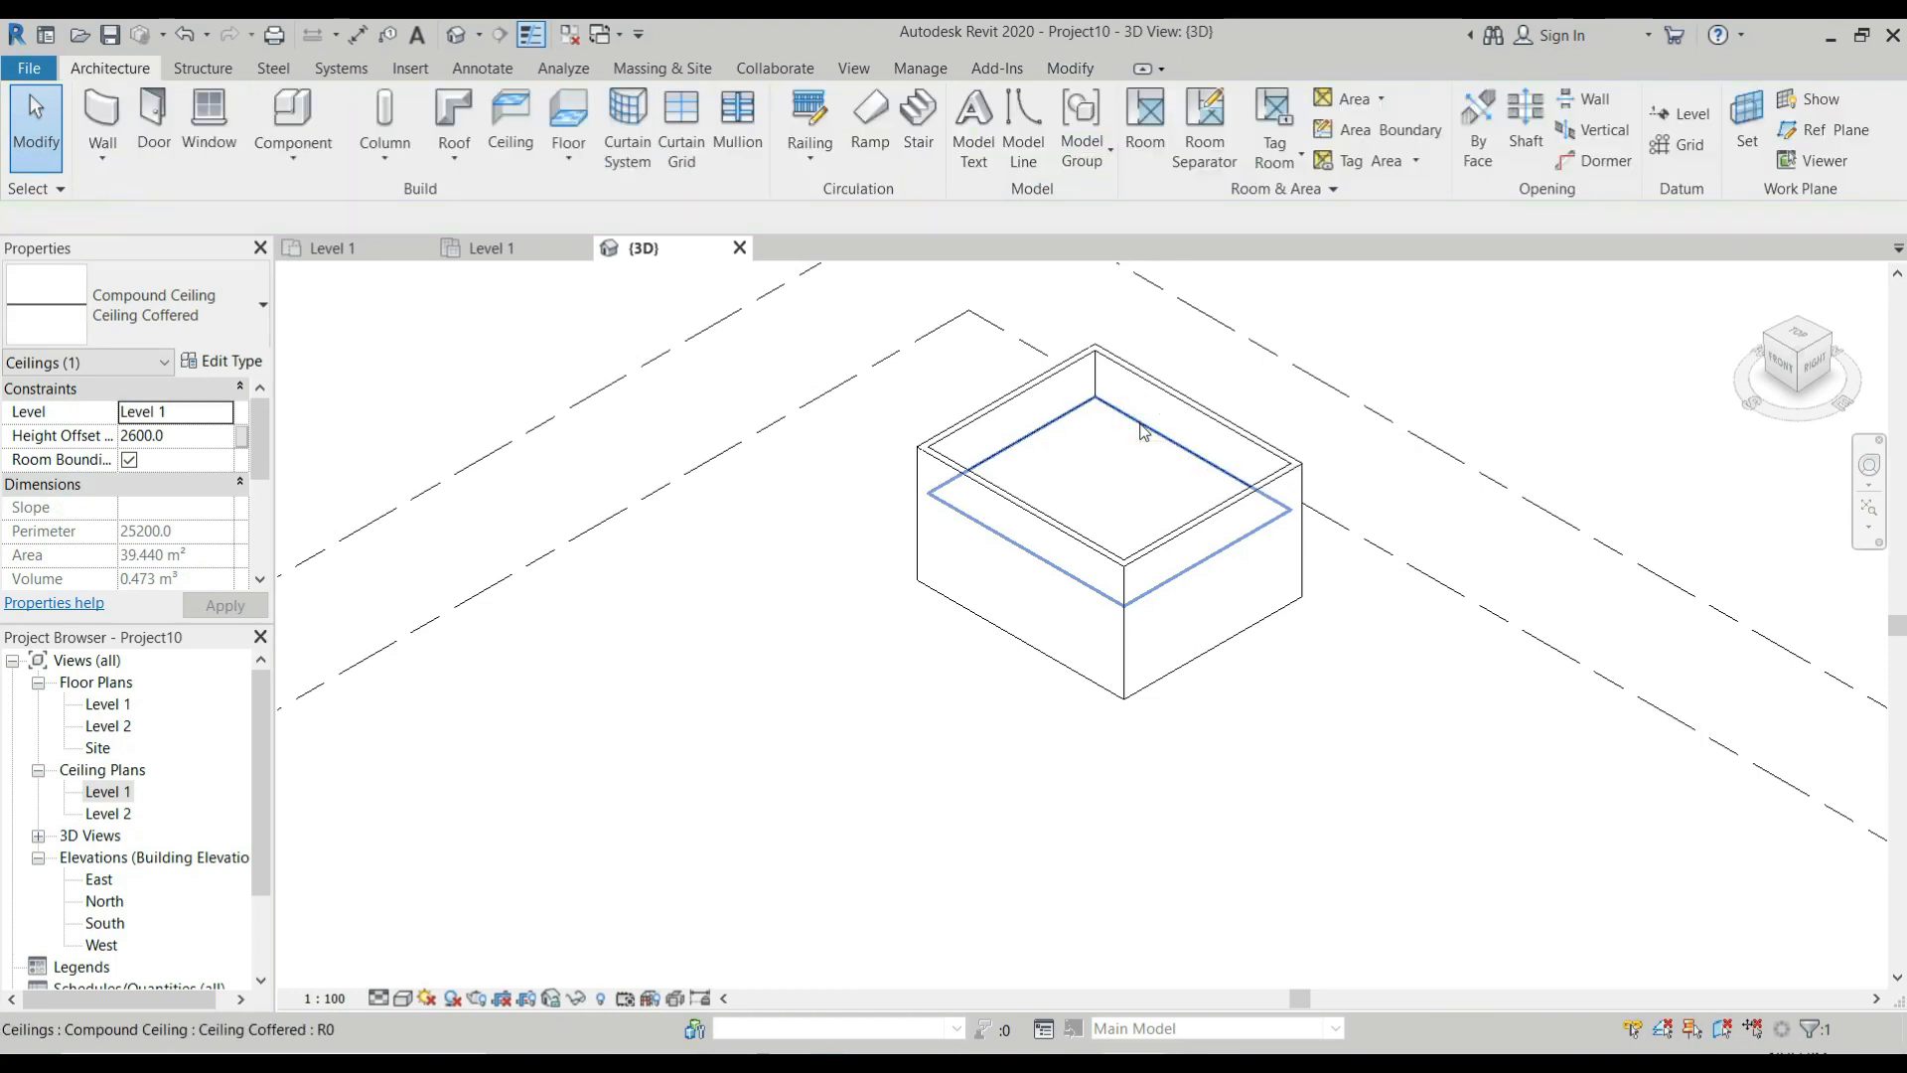
{"action": "left_click", "coordinate": [1141, 426]}
{"action": "key", "text": "Escape"}
{"action": "left_click", "coordinate": [1154, 439]}
{"action": "key", "text": "Delete"}
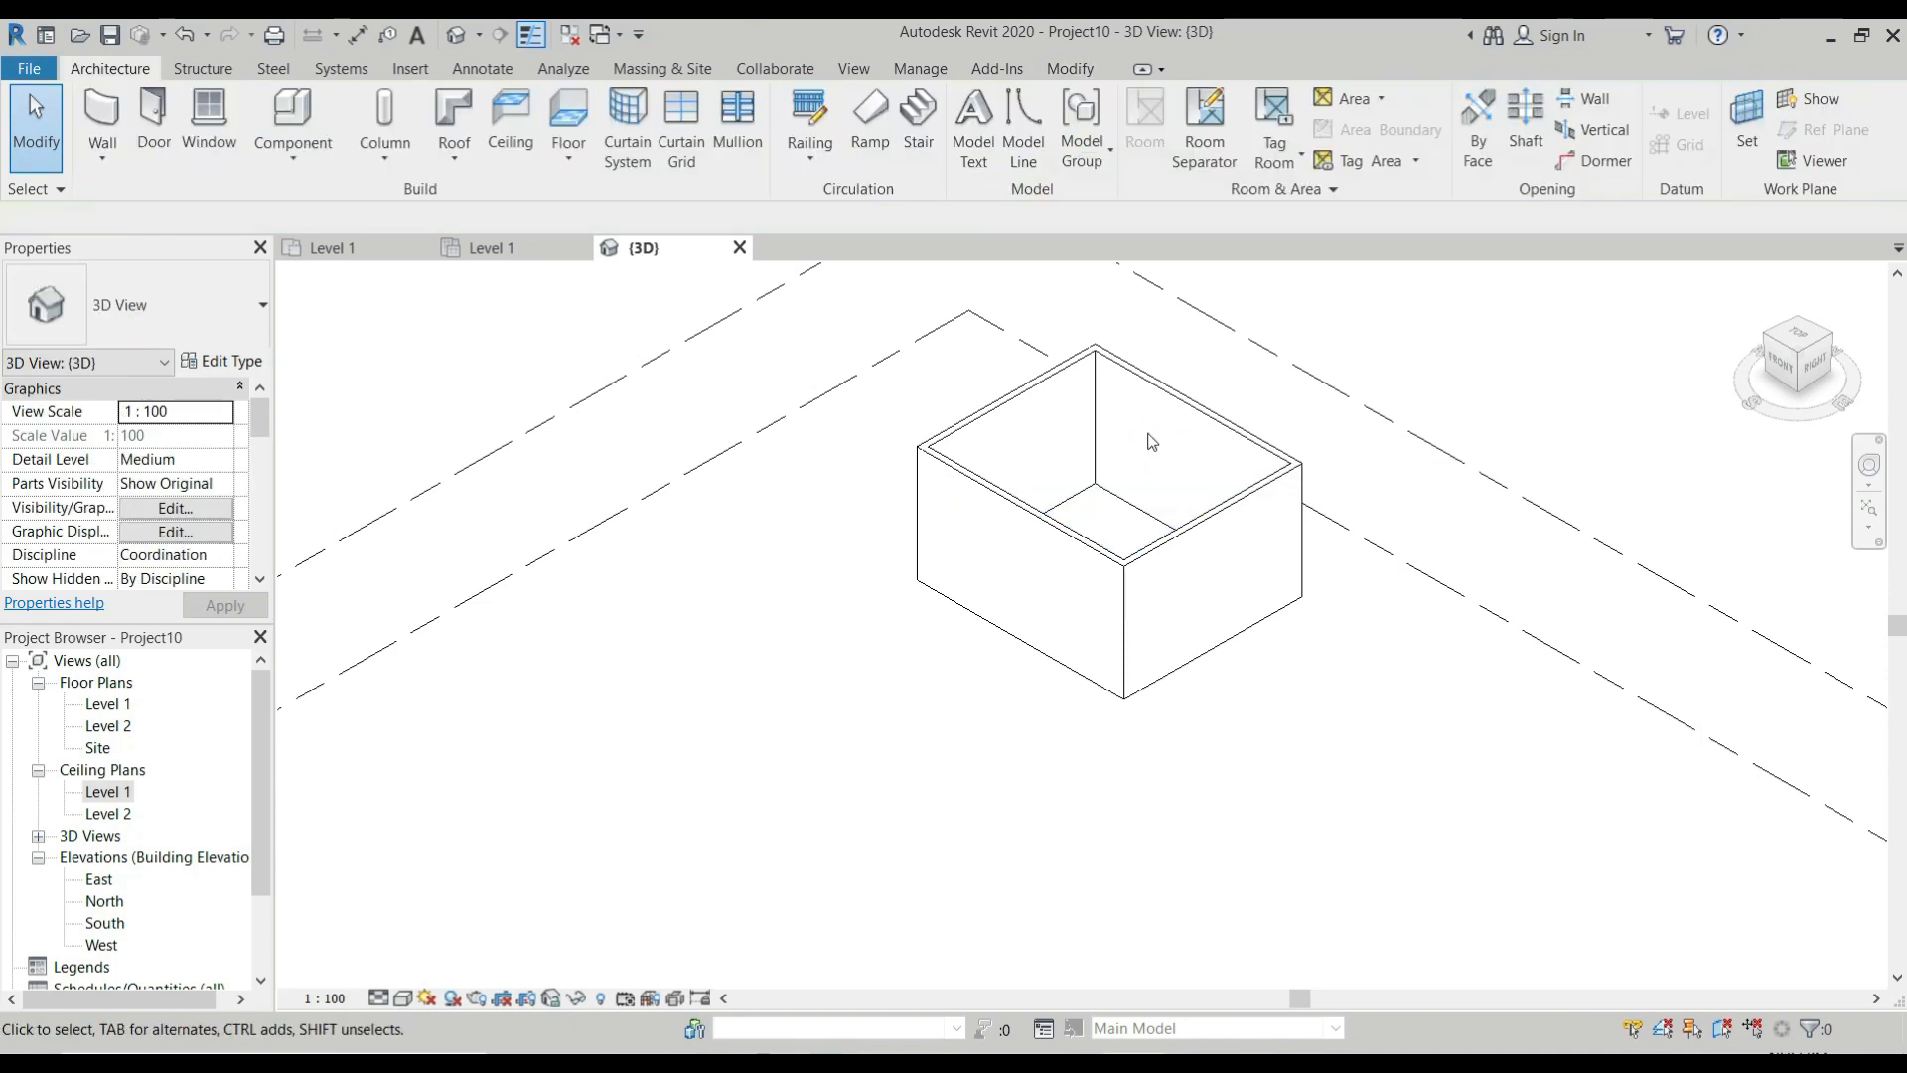
{"action": "key", "text": "ctrl+z"}
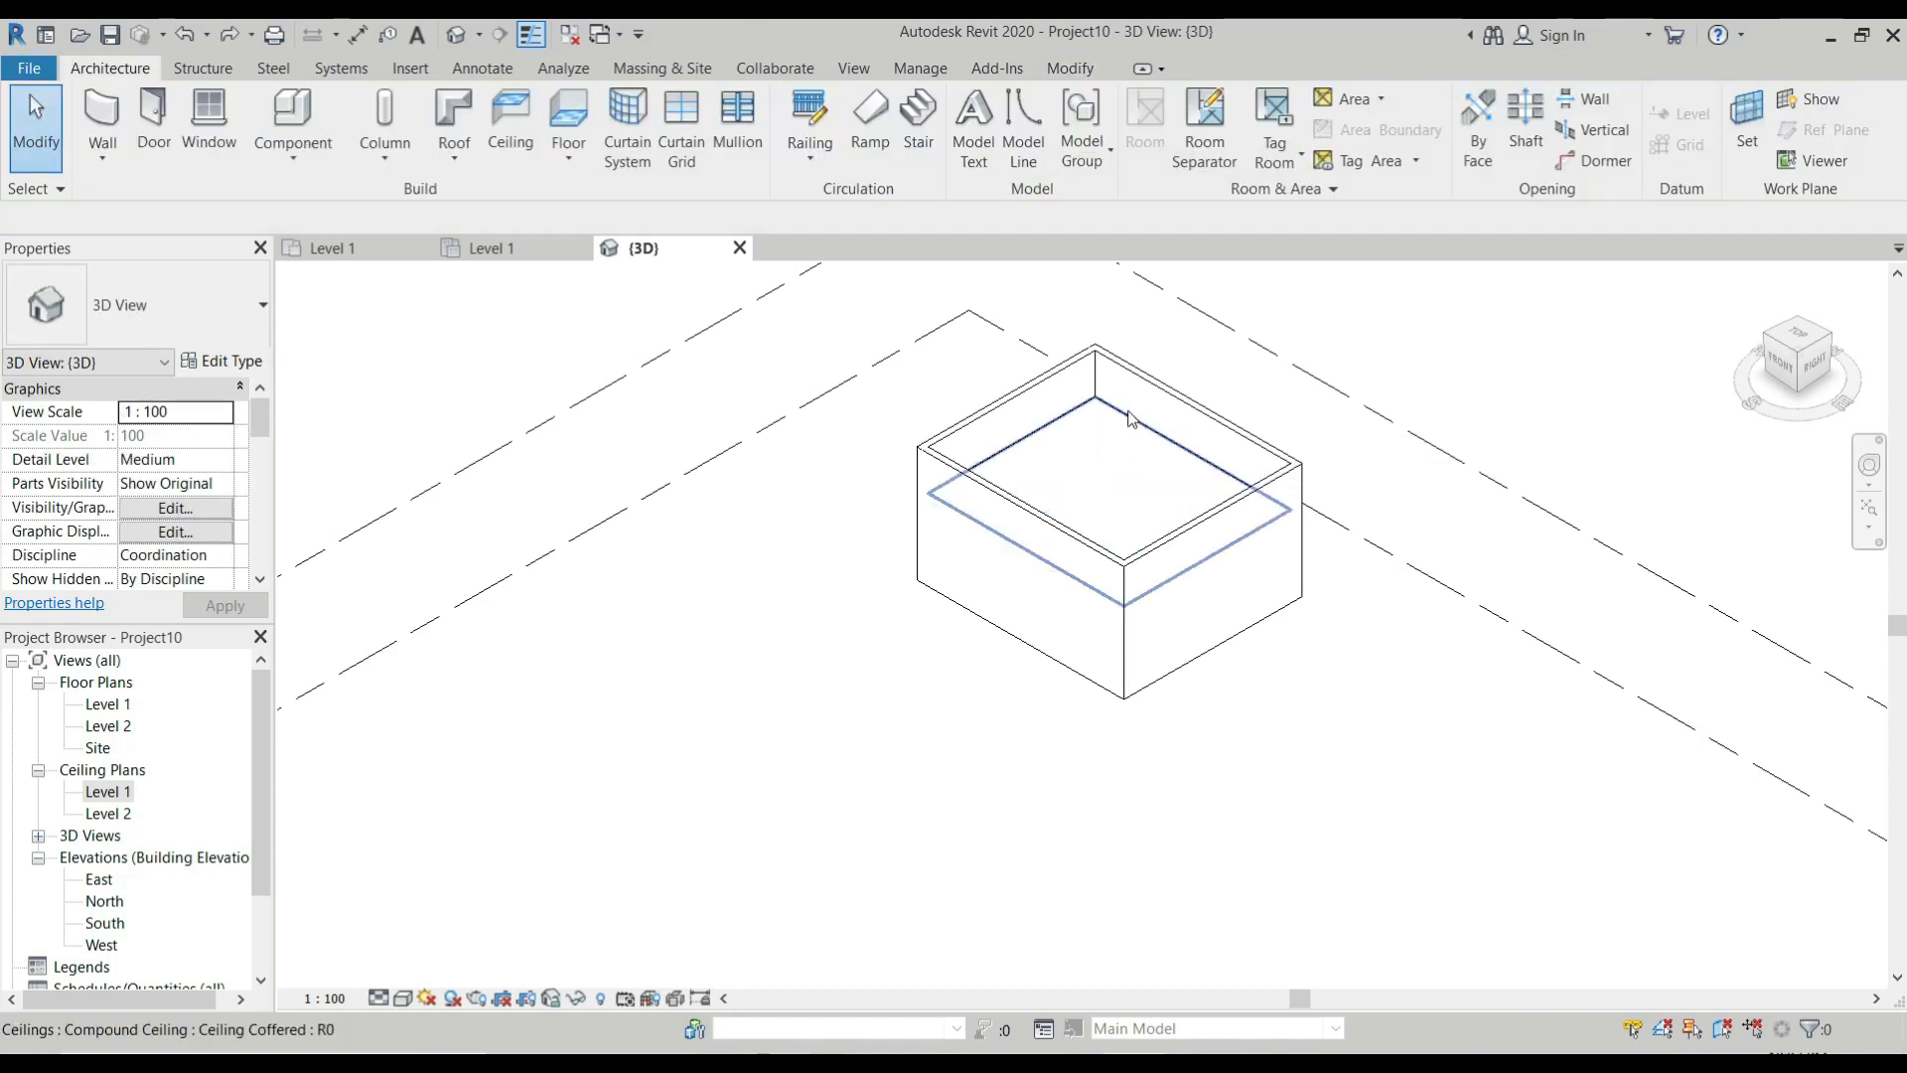
{"action": "left_click", "coordinate": [1130, 419]}
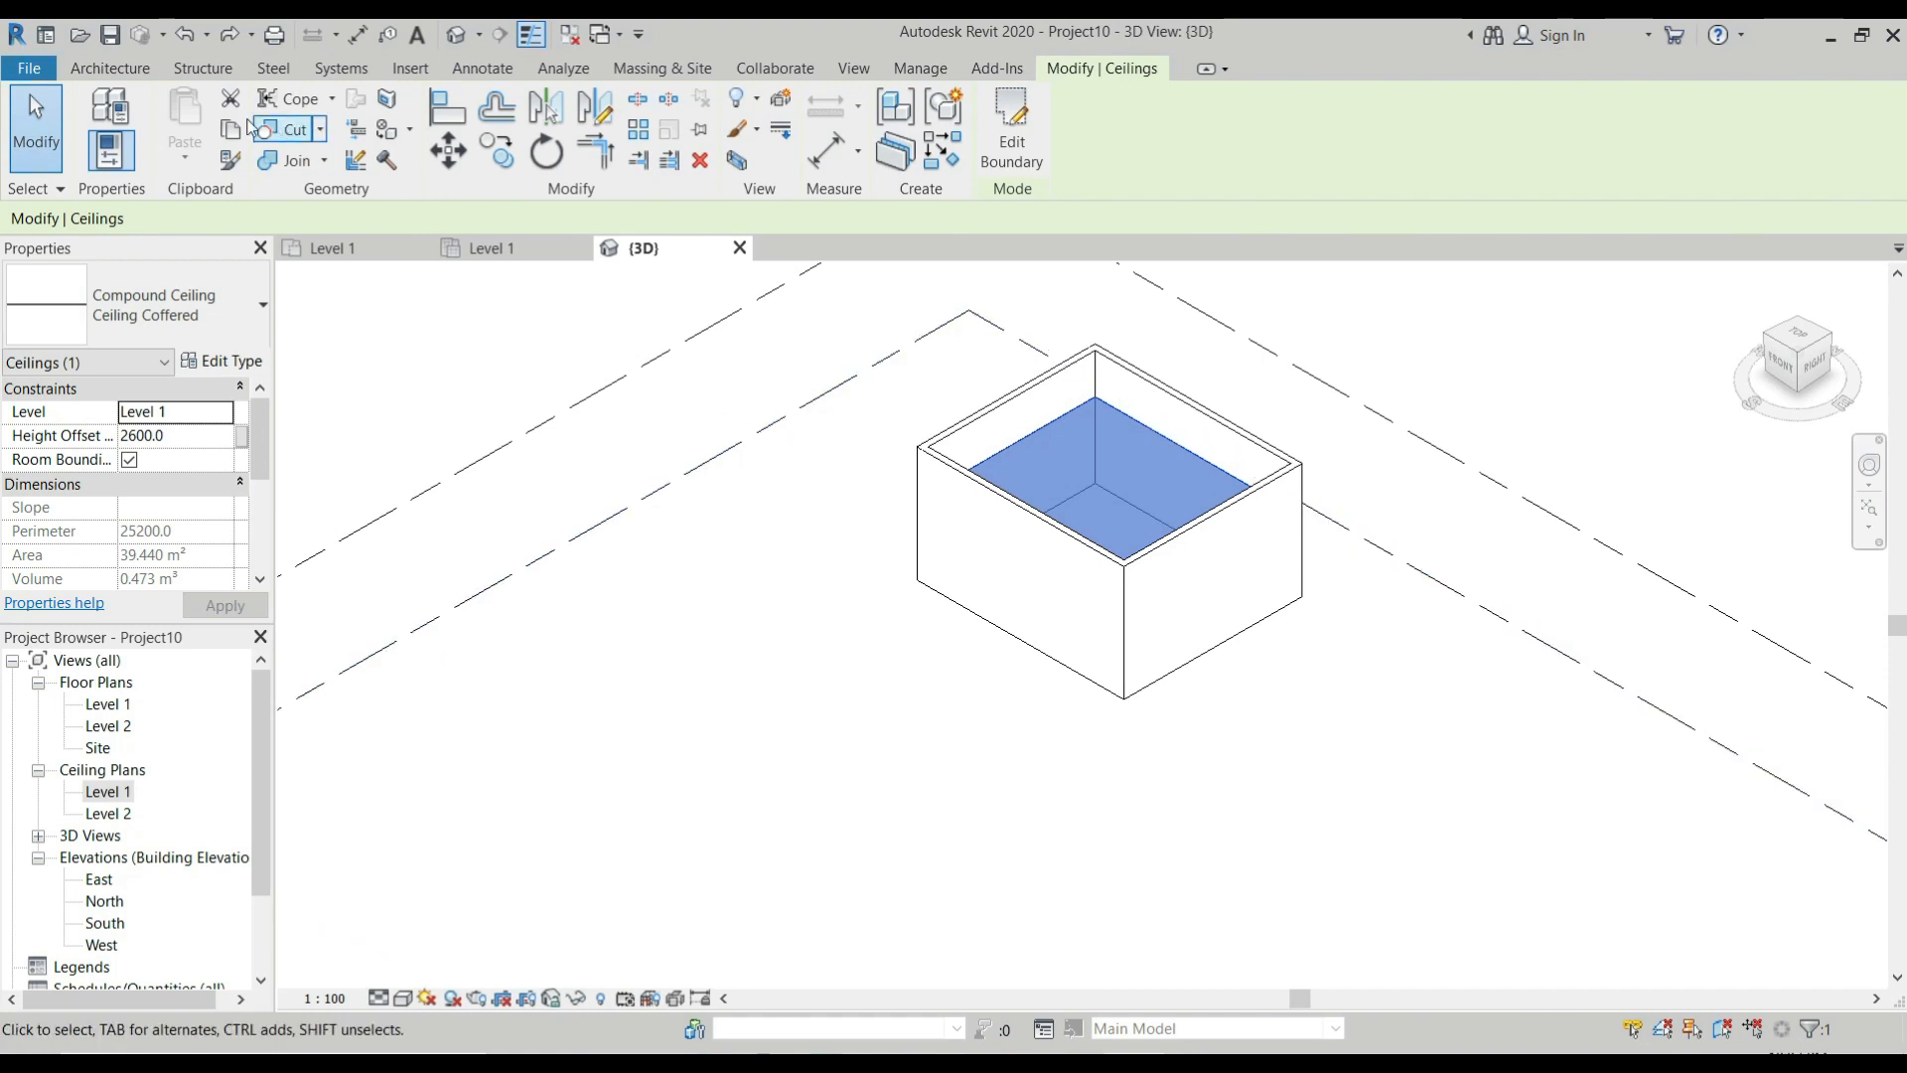
Start a roof by footprint and choose Sloped Glazing as its type.
{"action": "left_click", "coordinate": [111, 70]}
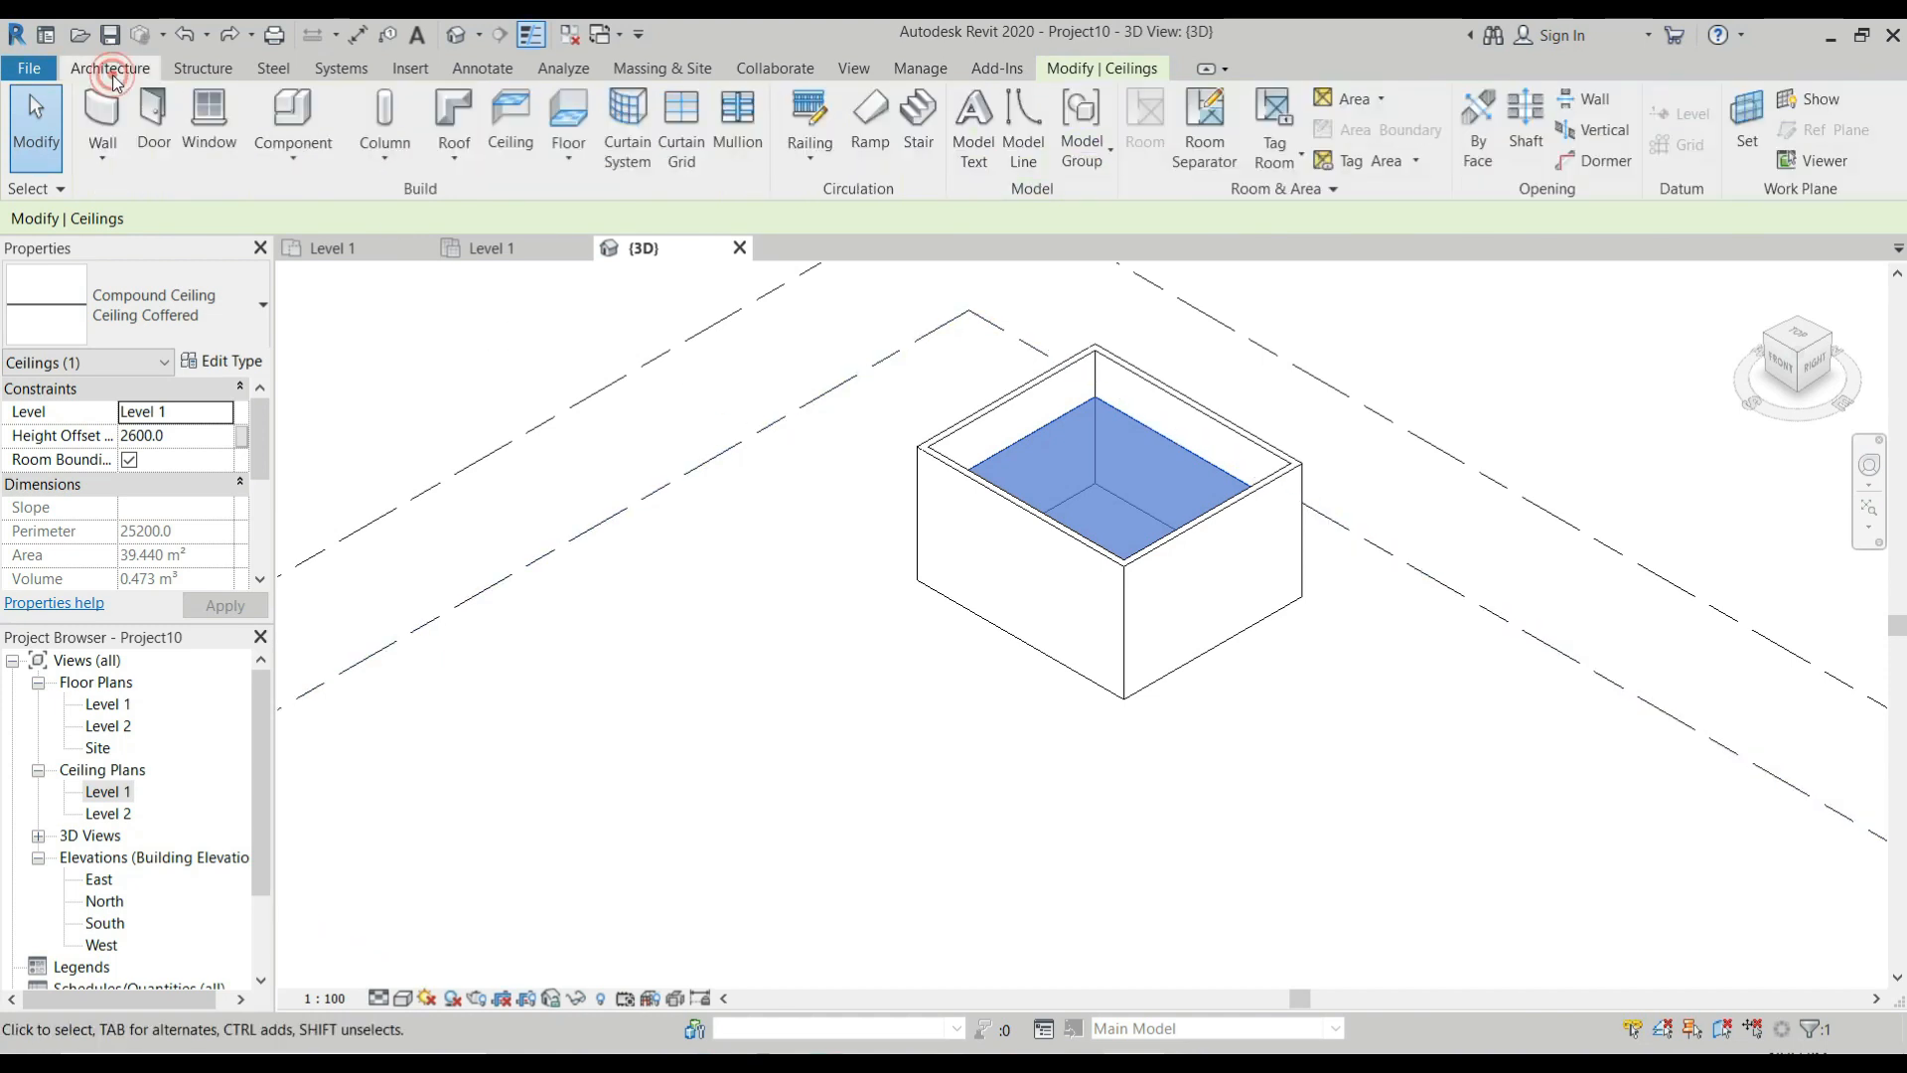
{"action": "left_click", "coordinate": [457, 110]}
{"action": "left_click", "coordinate": [915, 597]}
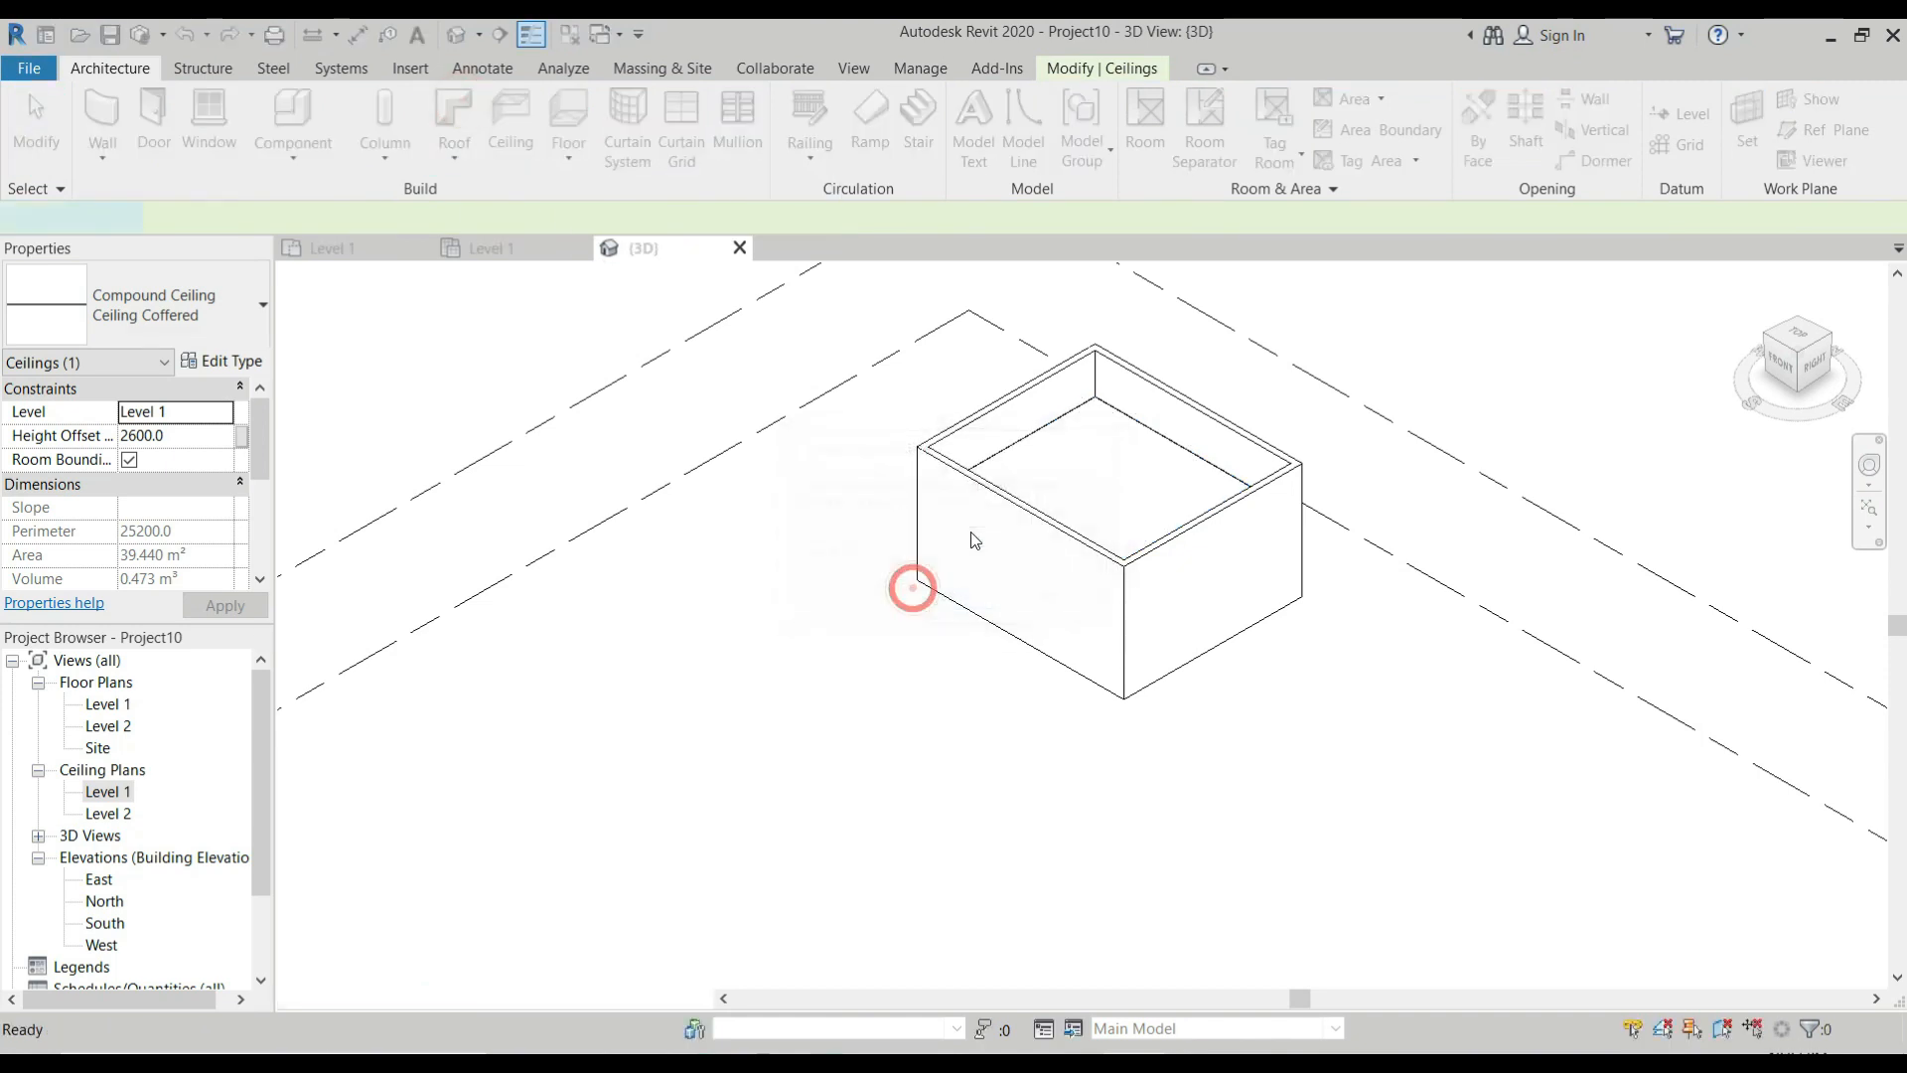
{"action": "left_click", "coordinate": [229, 316]}
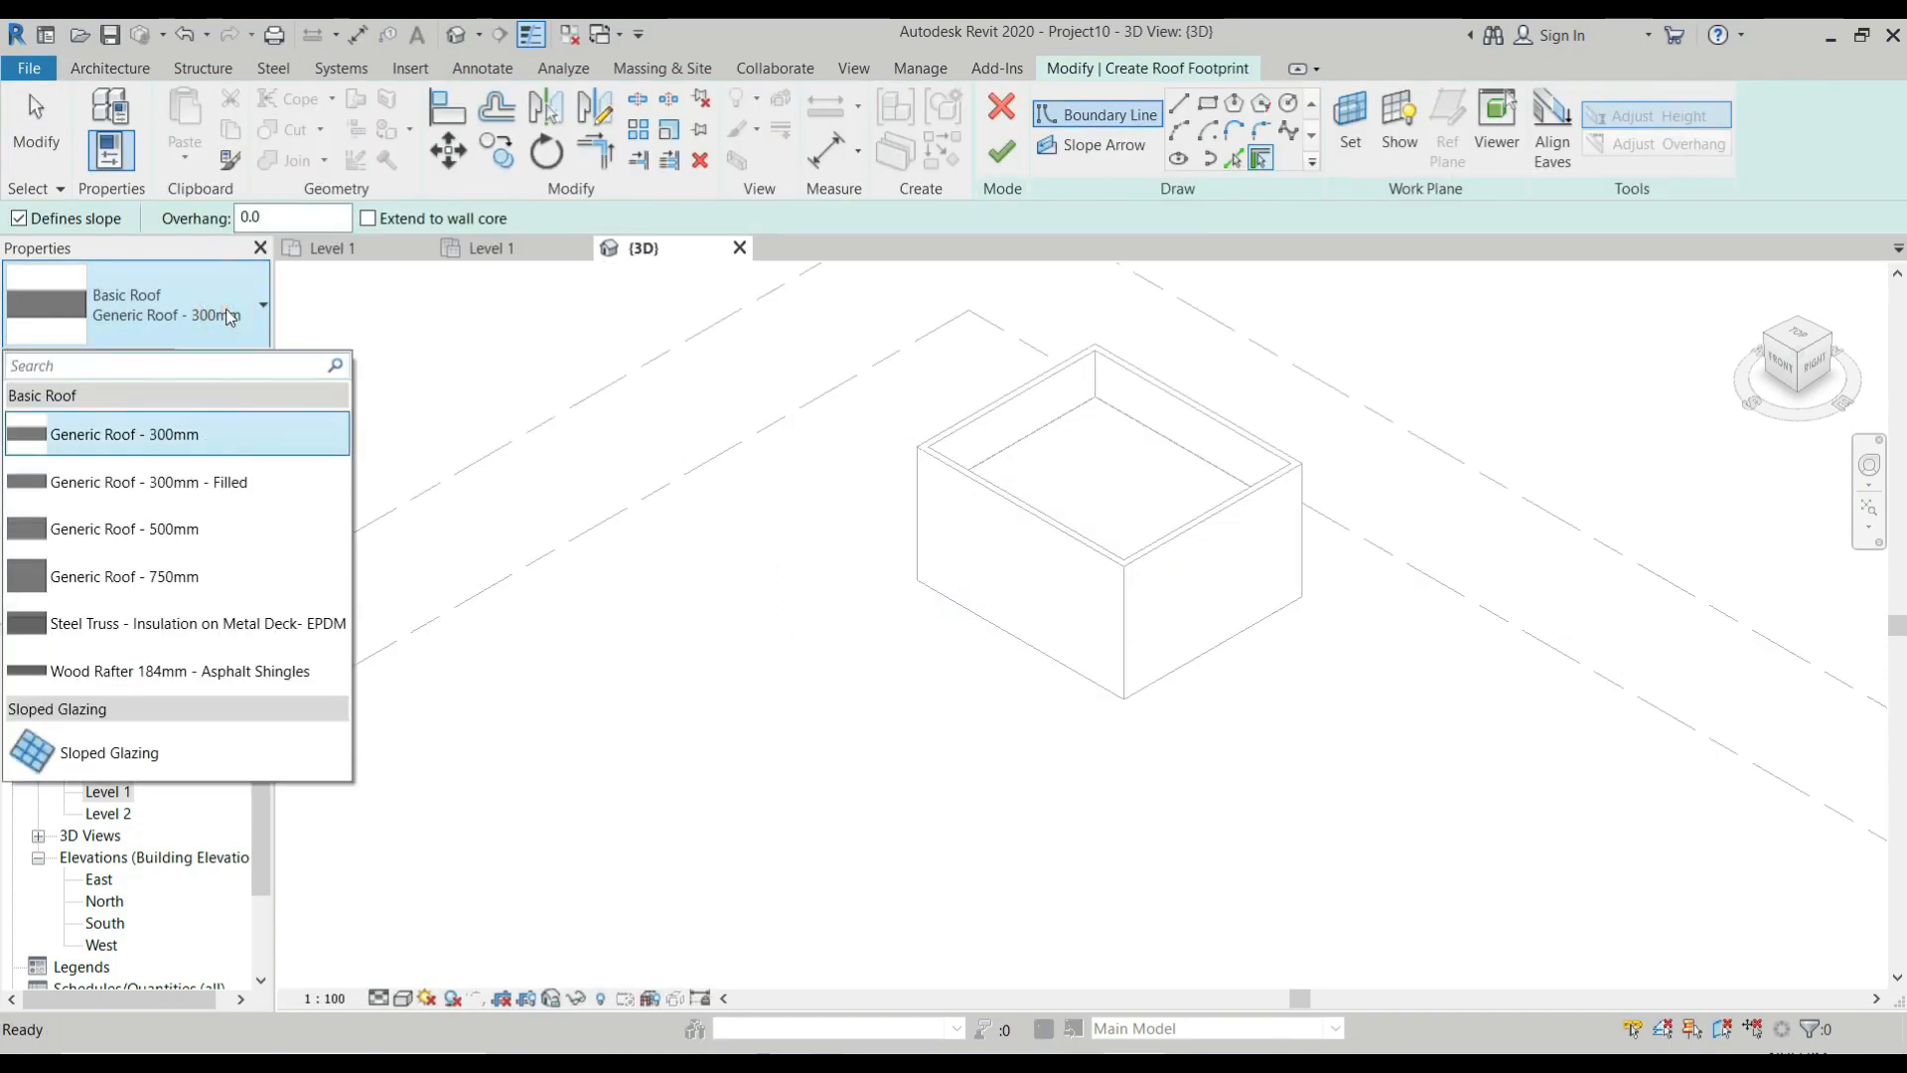
{"action": "left_click", "coordinate": [167, 755]}
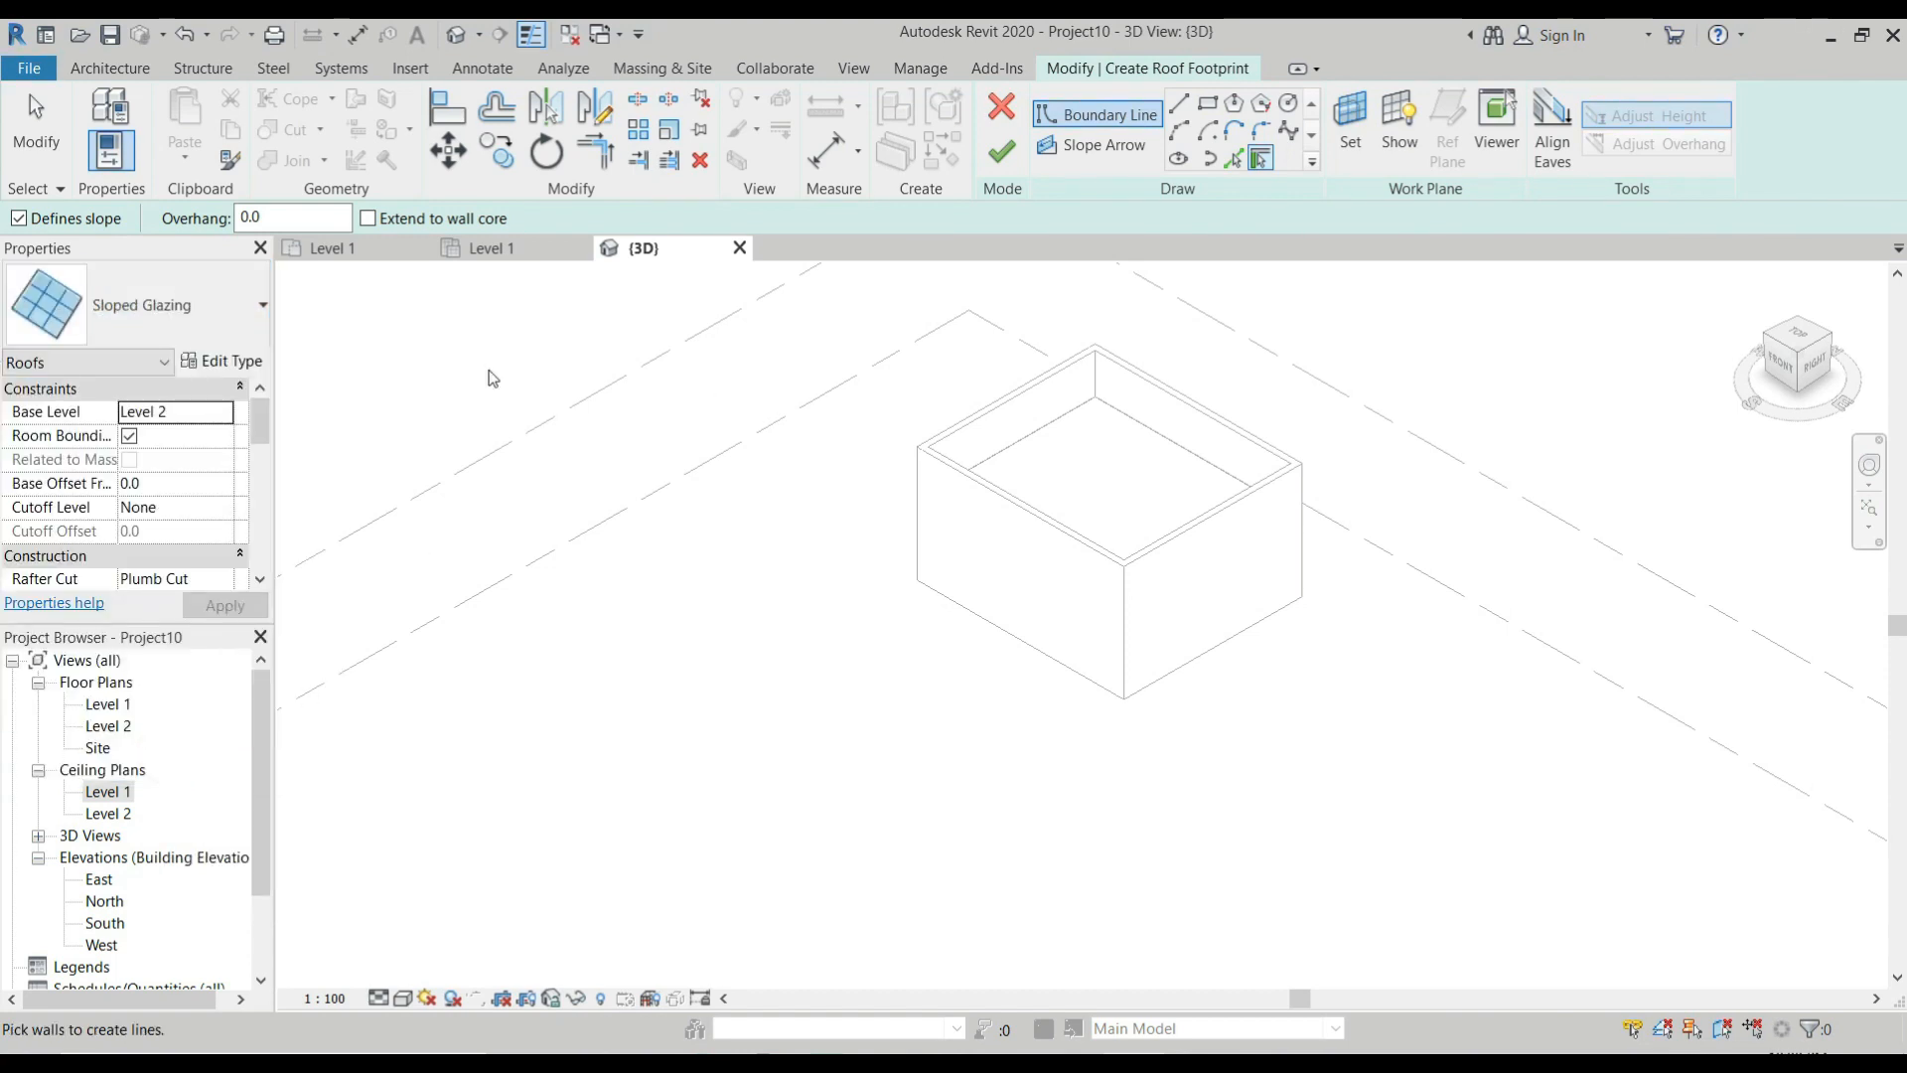
In the Level 1 ceiling plan, sketch a 6800 x 5800 mm rectangular roof boundary along the inner wall faces.
{"action": "left_click", "coordinate": [501, 253]}
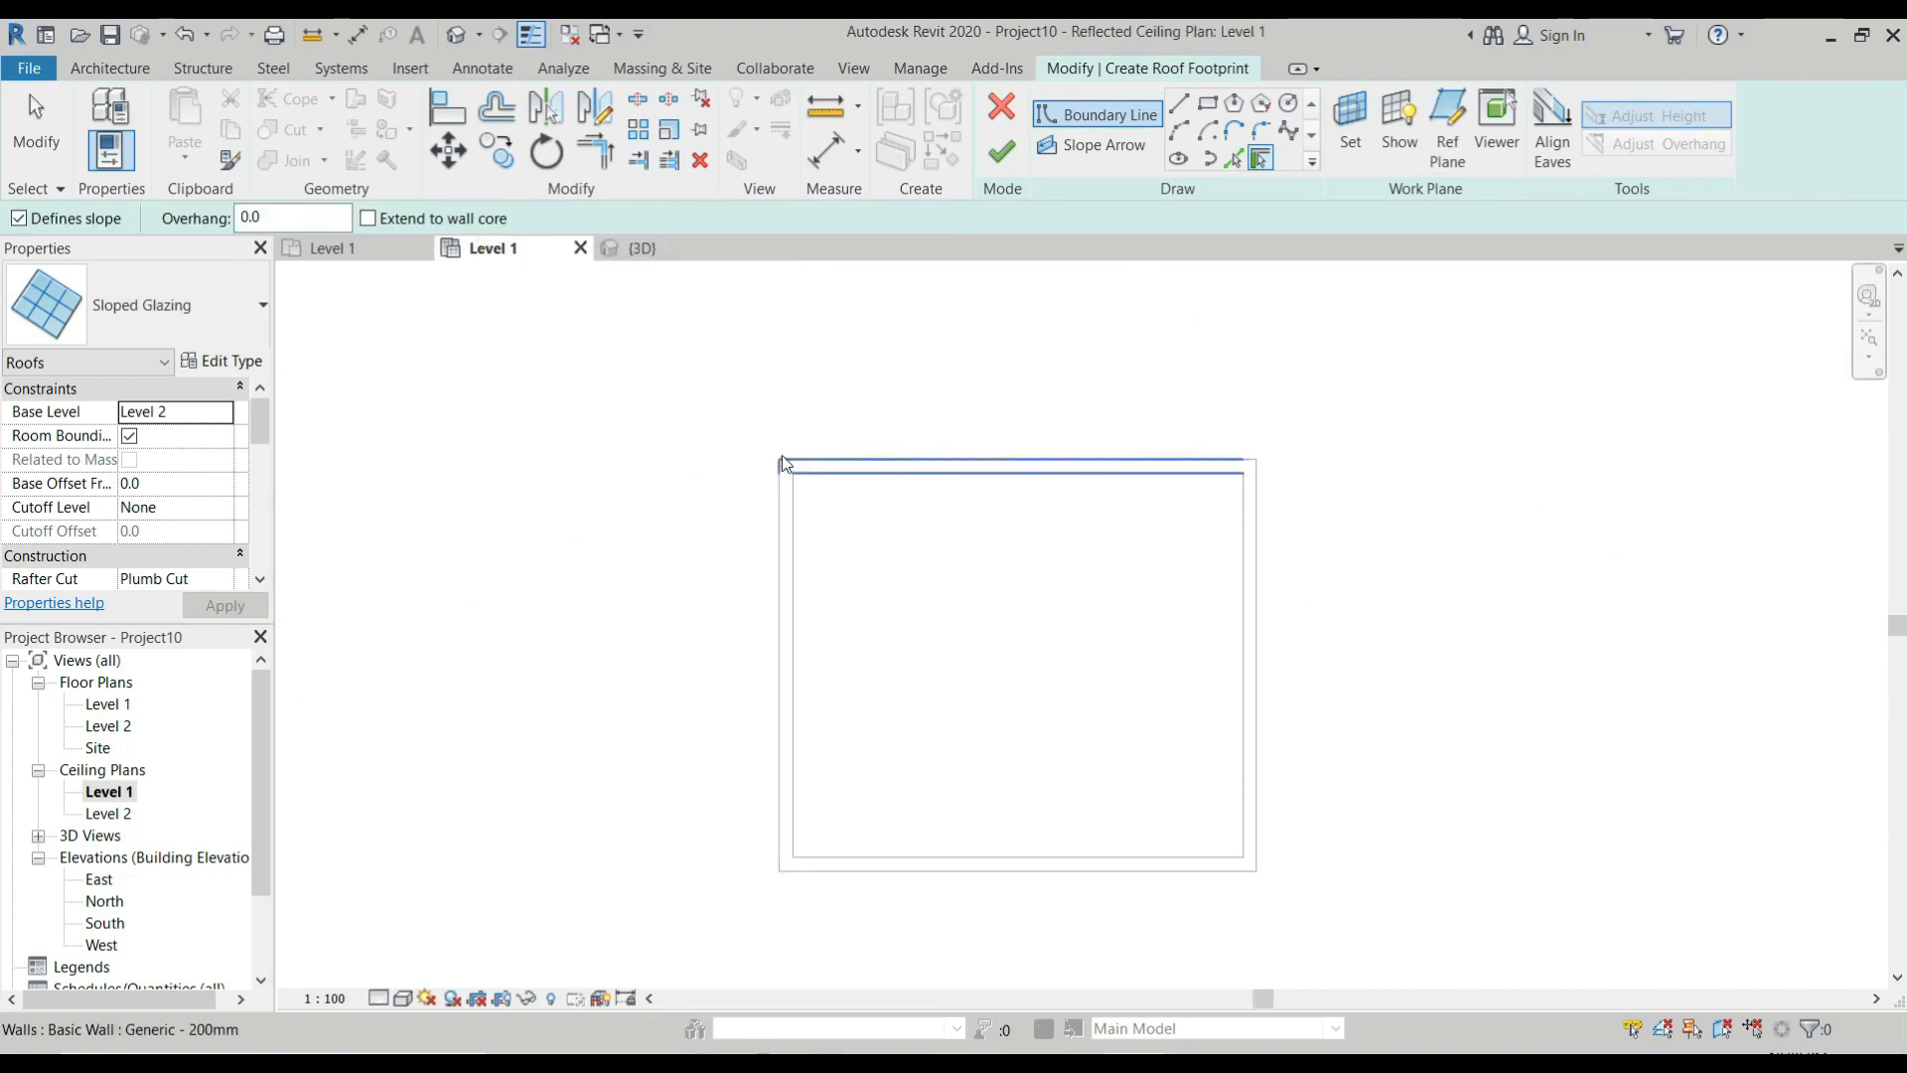
{"action": "left_click", "coordinate": [1211, 105]}
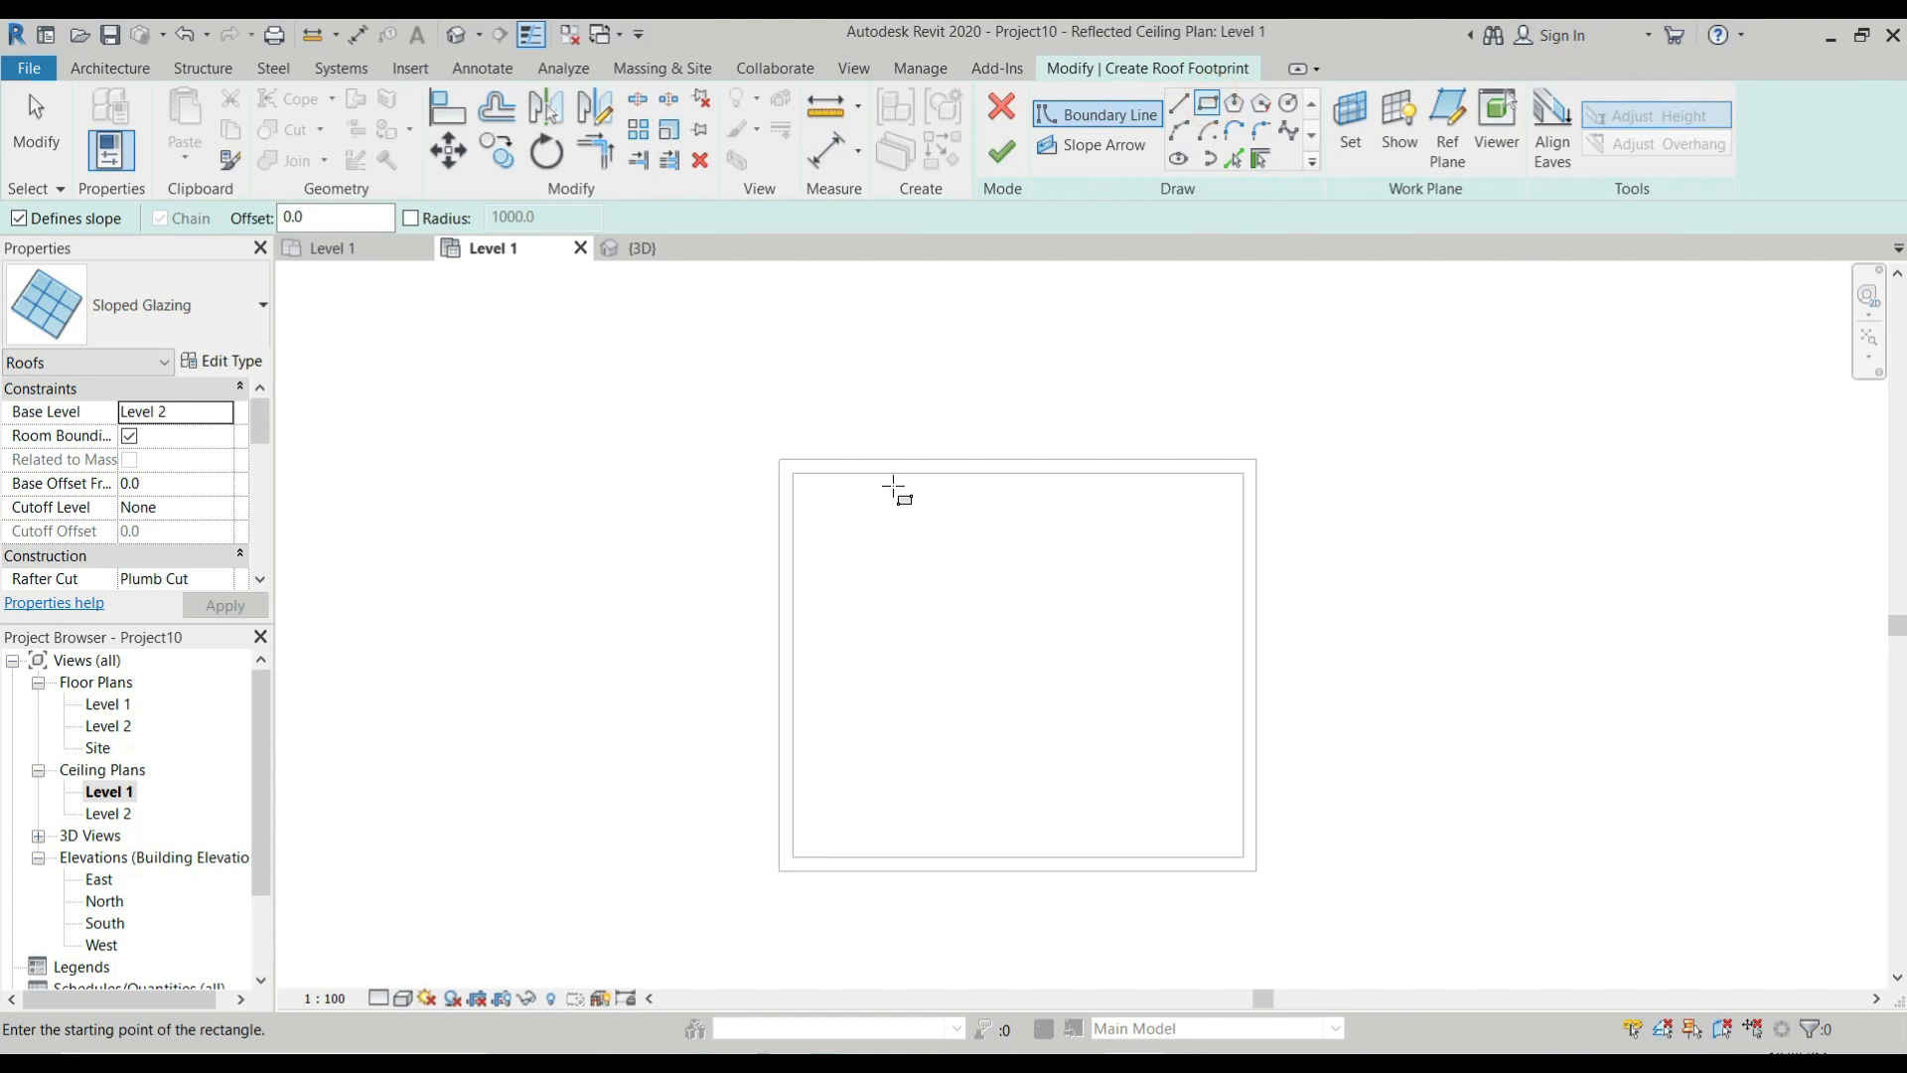
{"action": "left_click", "coordinate": [794, 471]}
{"action": "scroll", "coordinate": [1100, 725], "scroll_direction": "down", "scroll_amount": 1}
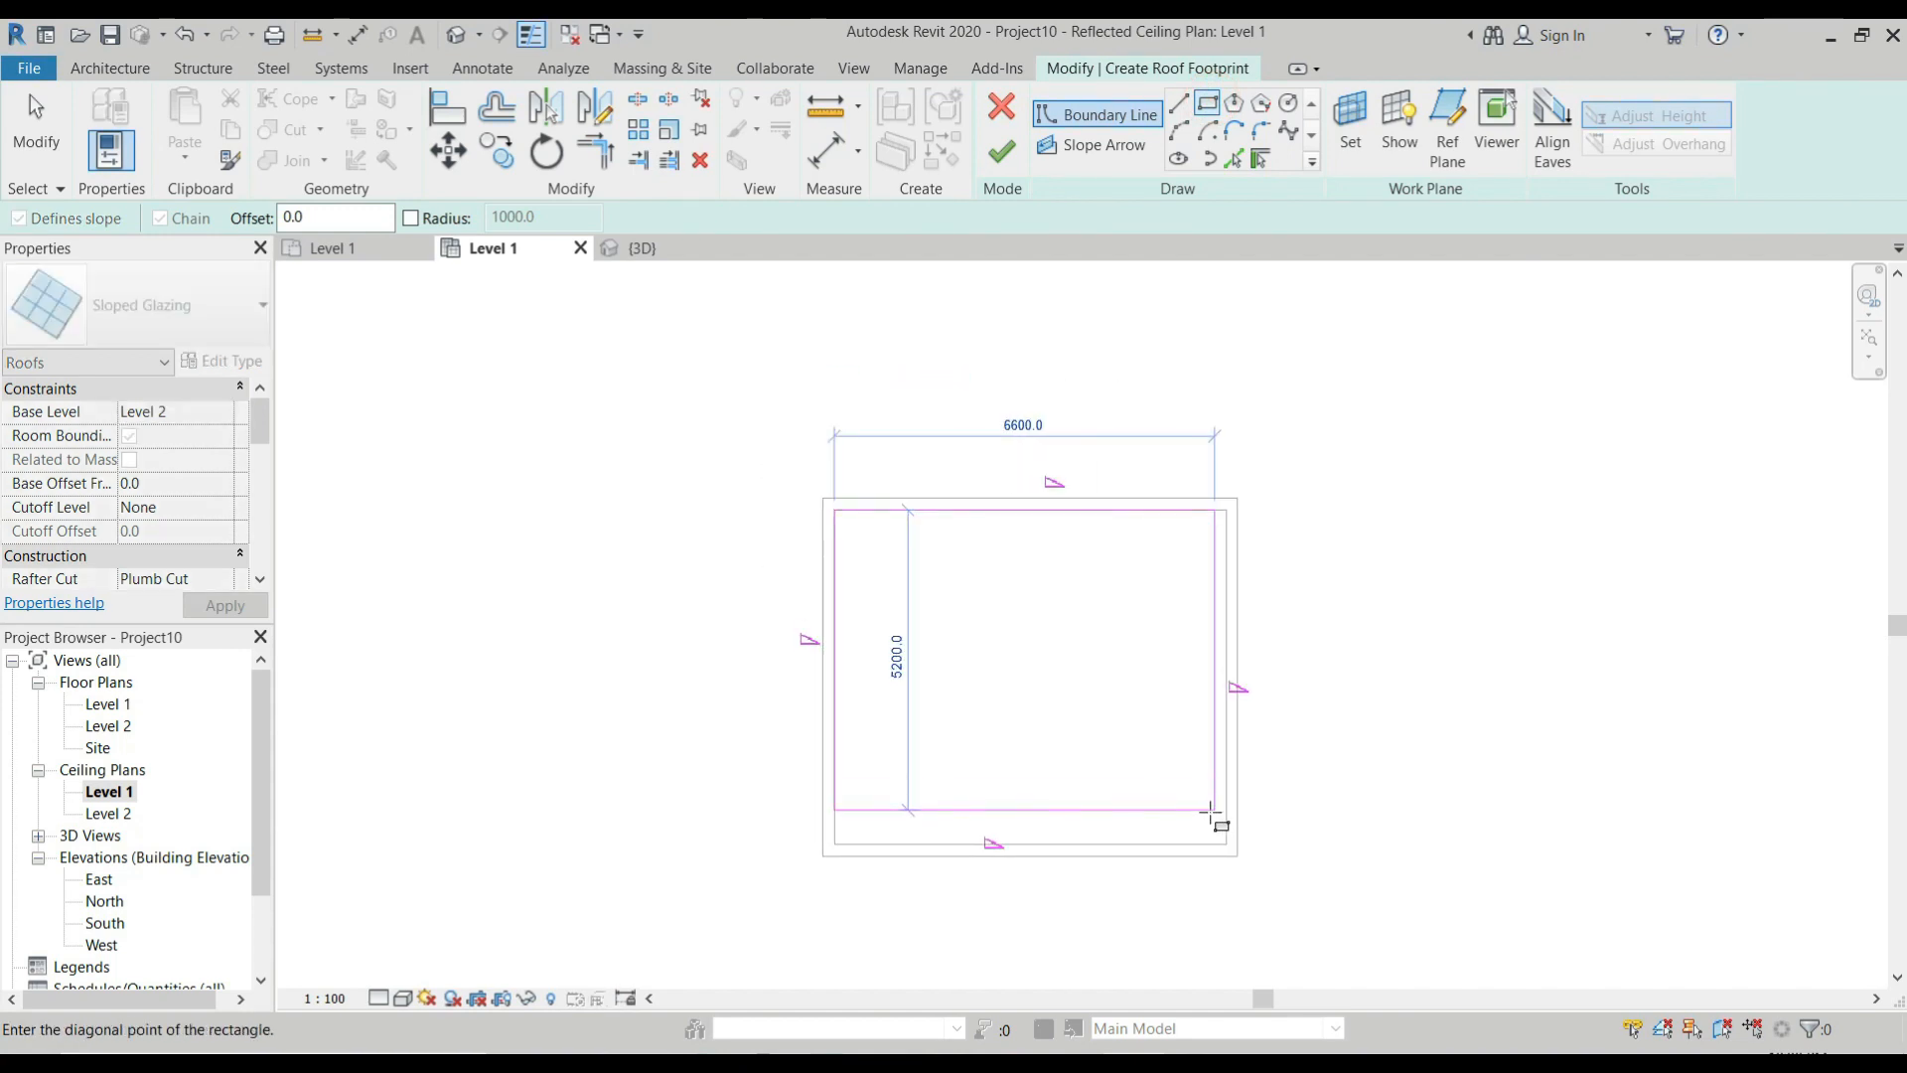
{"action": "left_click", "coordinate": [1227, 844]}
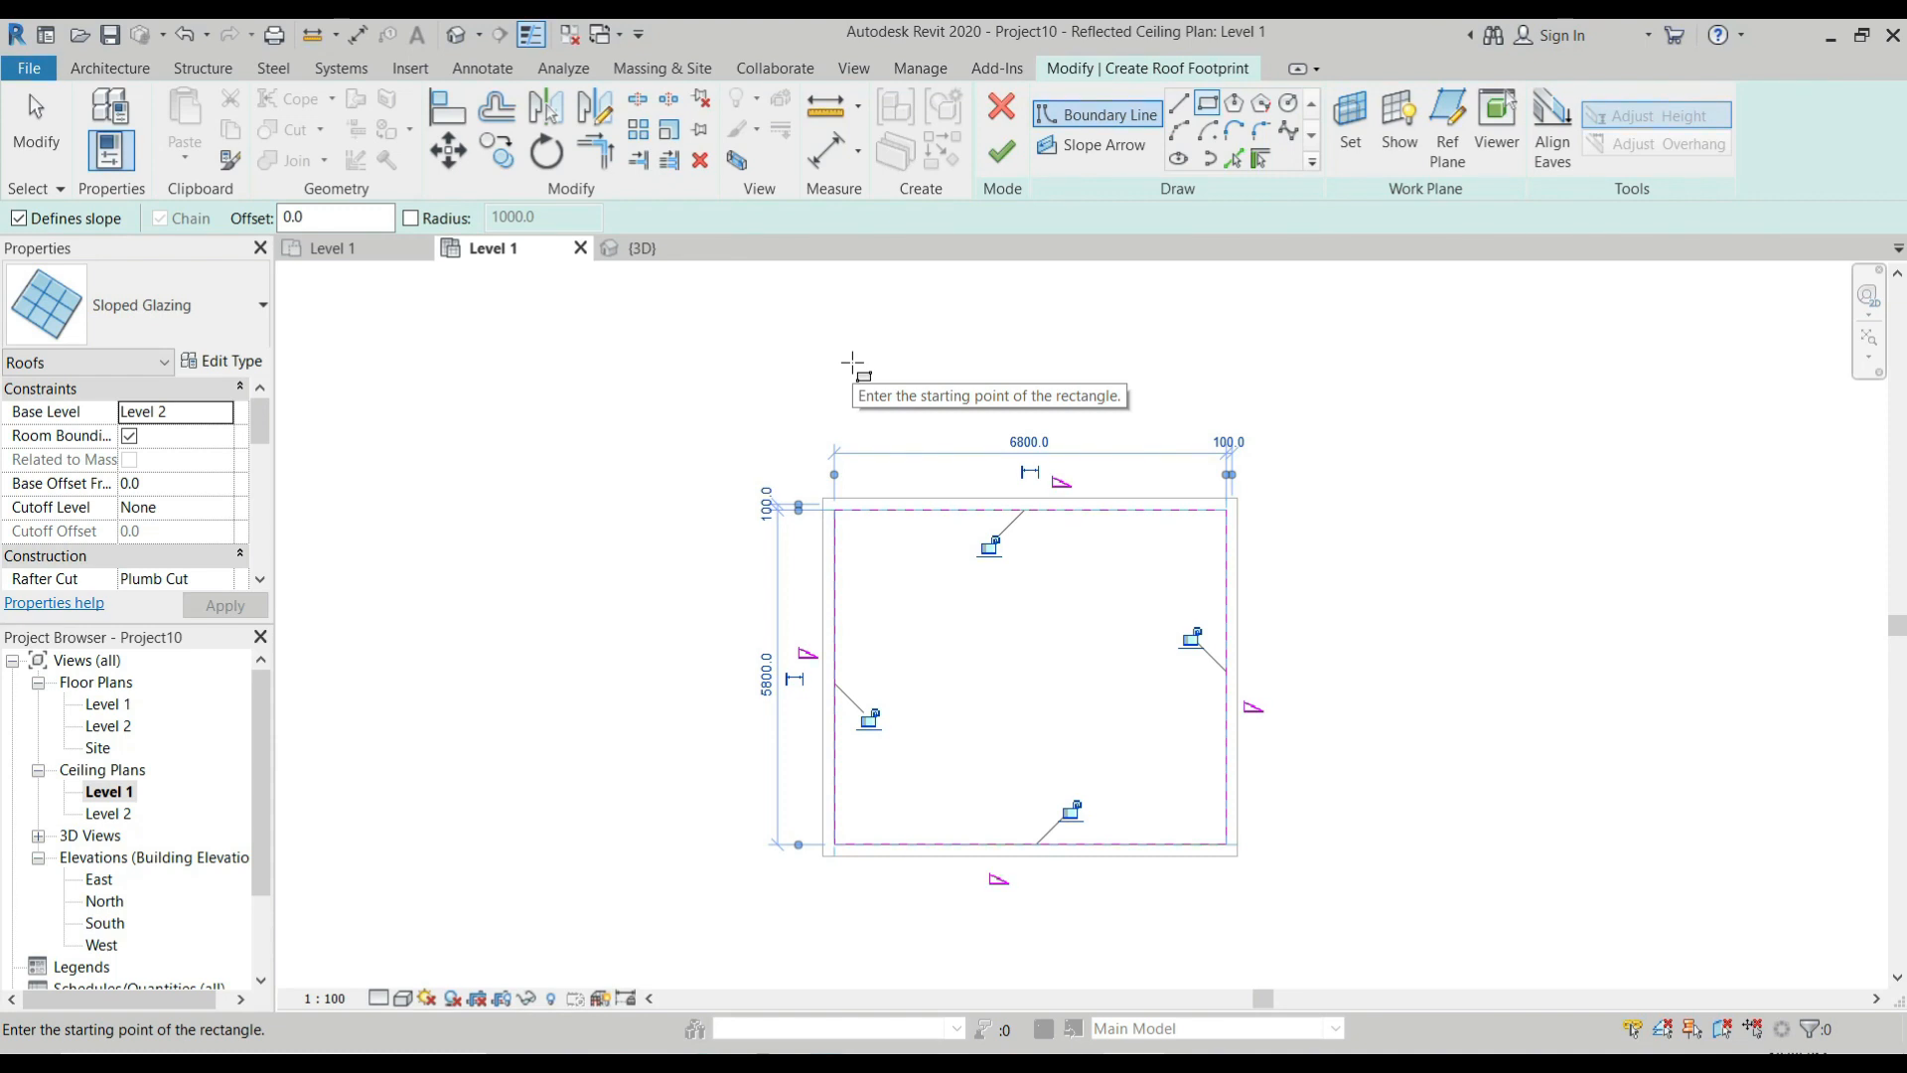
Turn off slope definition for all four boundary lines, finish the sloped glazing roof and view it in 3D.
{"action": "key", "text": "Escape"}
{"action": "key", "text": "Escape"}
{"action": "left_click_drag", "start_coordinate": [753, 425], "coordinate": [1504, 971]}
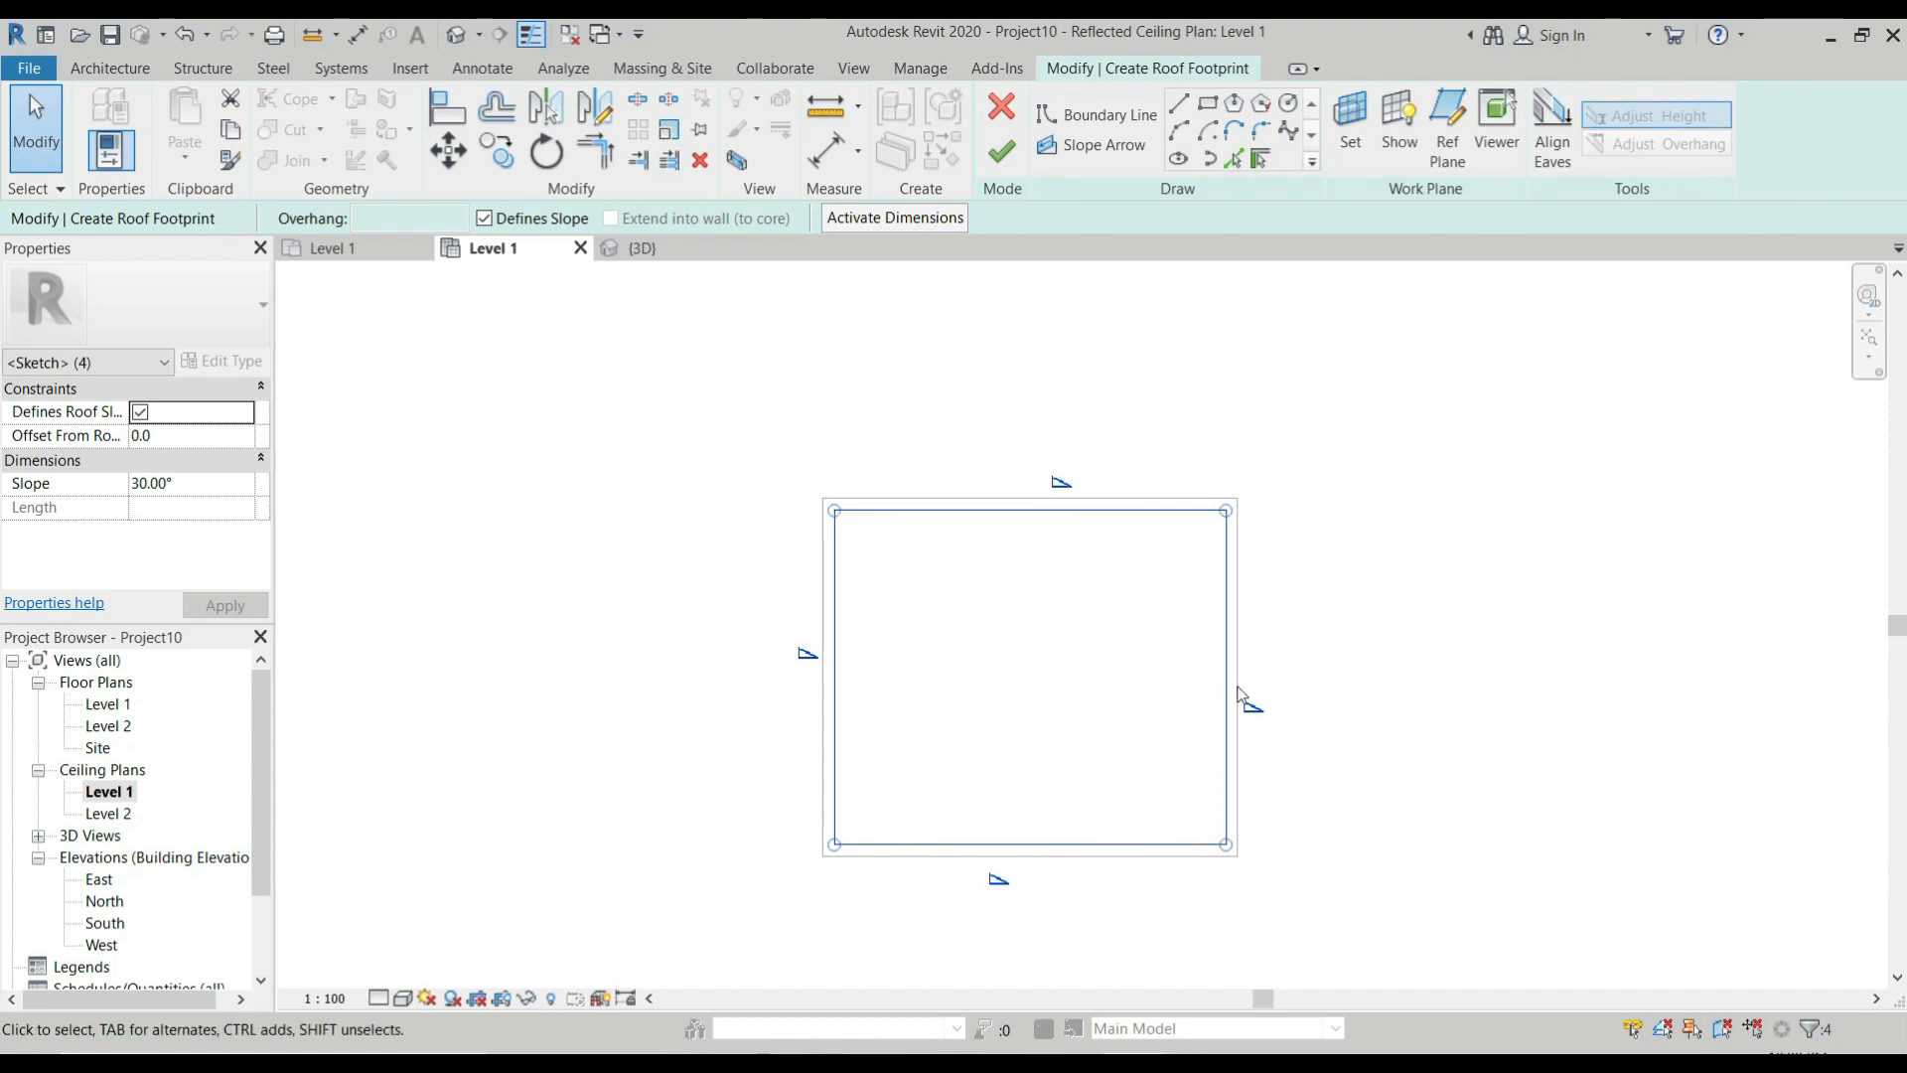
{"action": "left_click", "coordinate": [485, 220]}
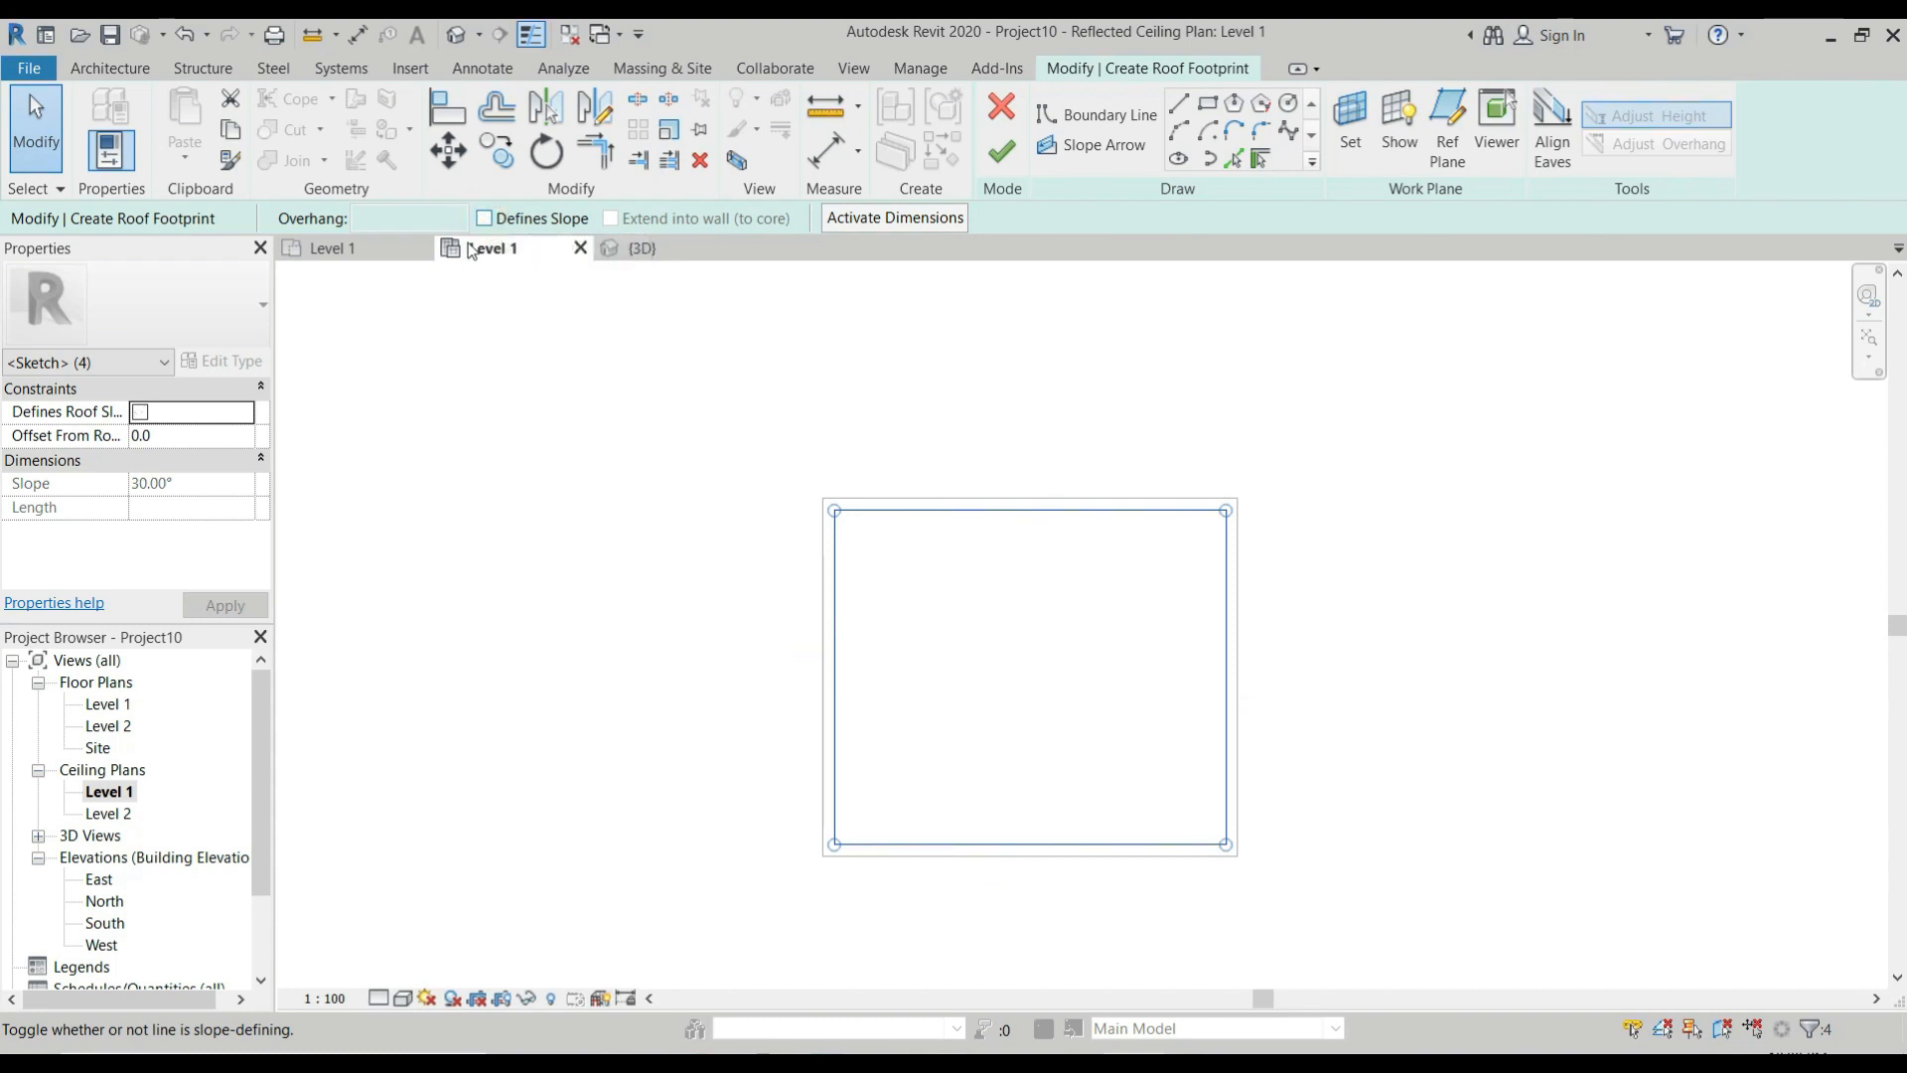
{"action": "left_click", "coordinate": [1023, 151]}
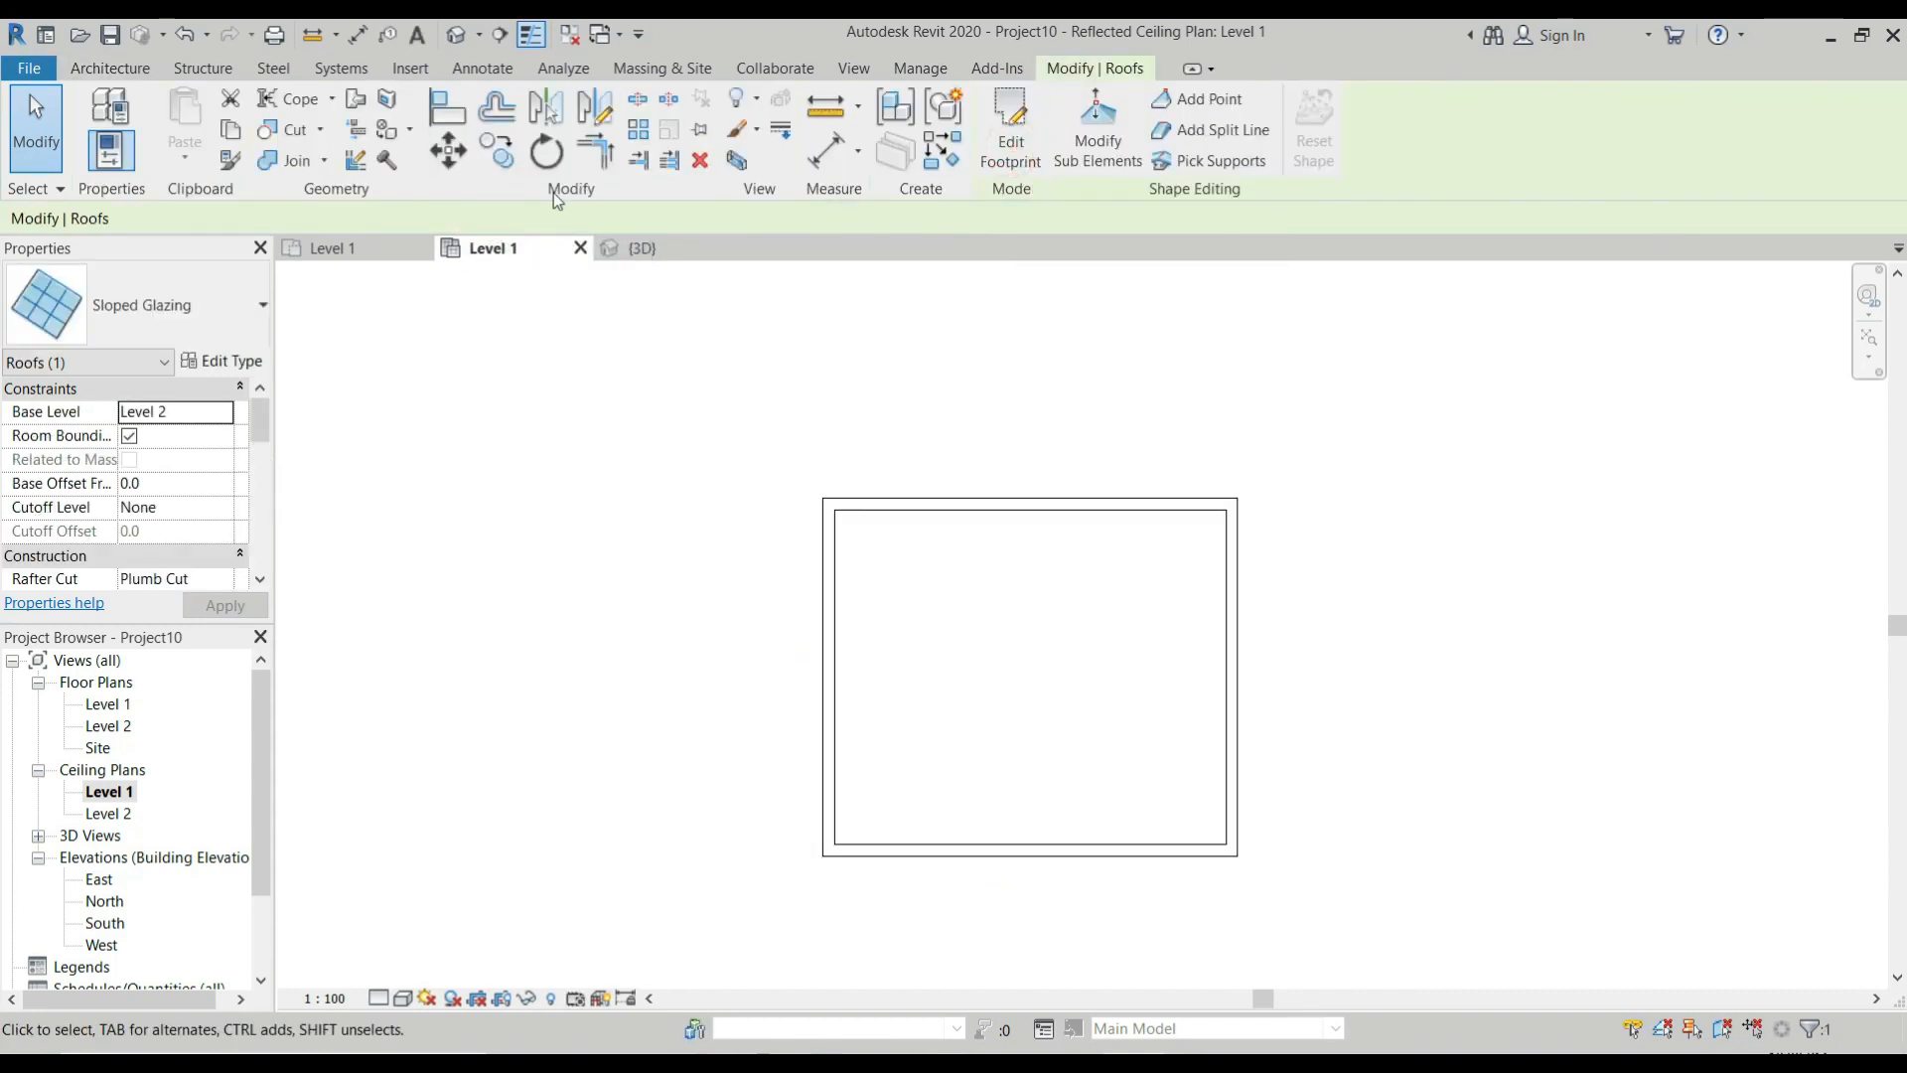
{"action": "left_click", "coordinate": [636, 247]}
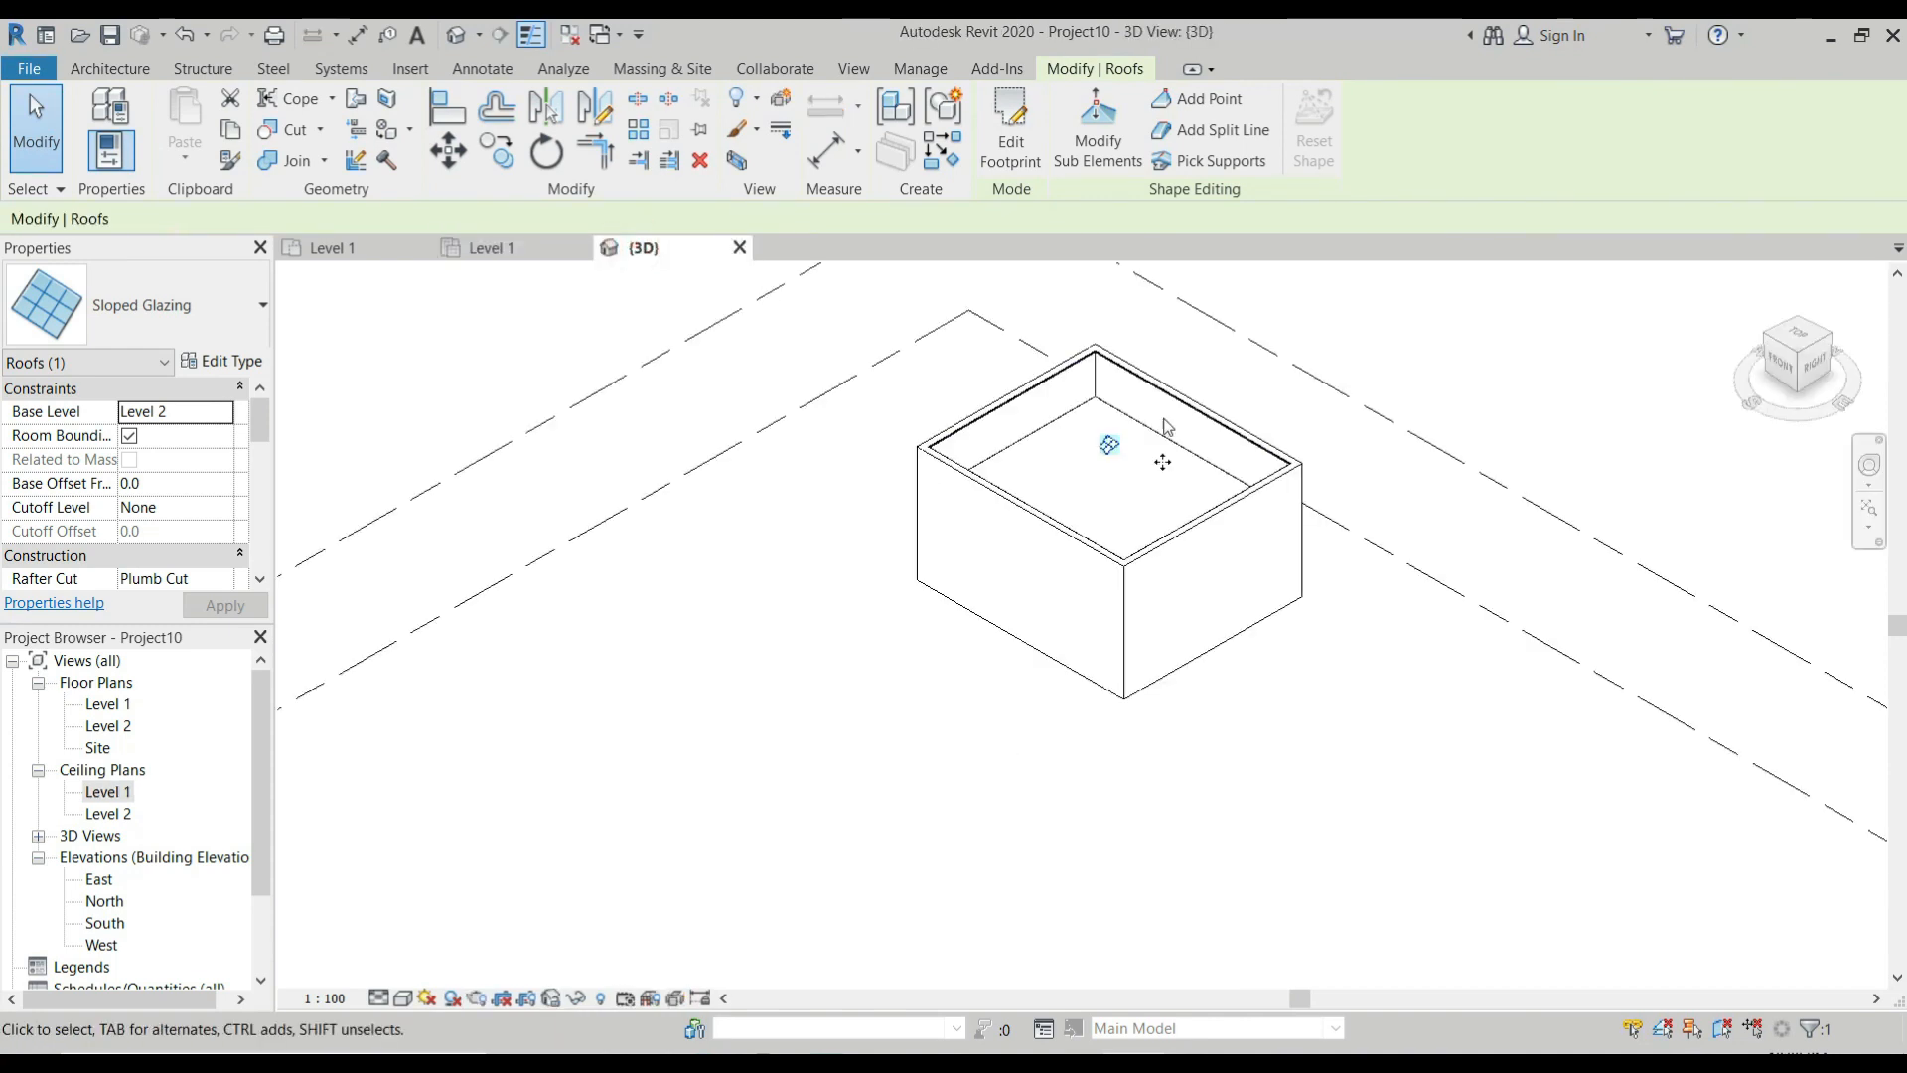
{"action": "scroll", "coordinate": [1162, 461], "scroll_direction": "up", "scroll_amount": 2}
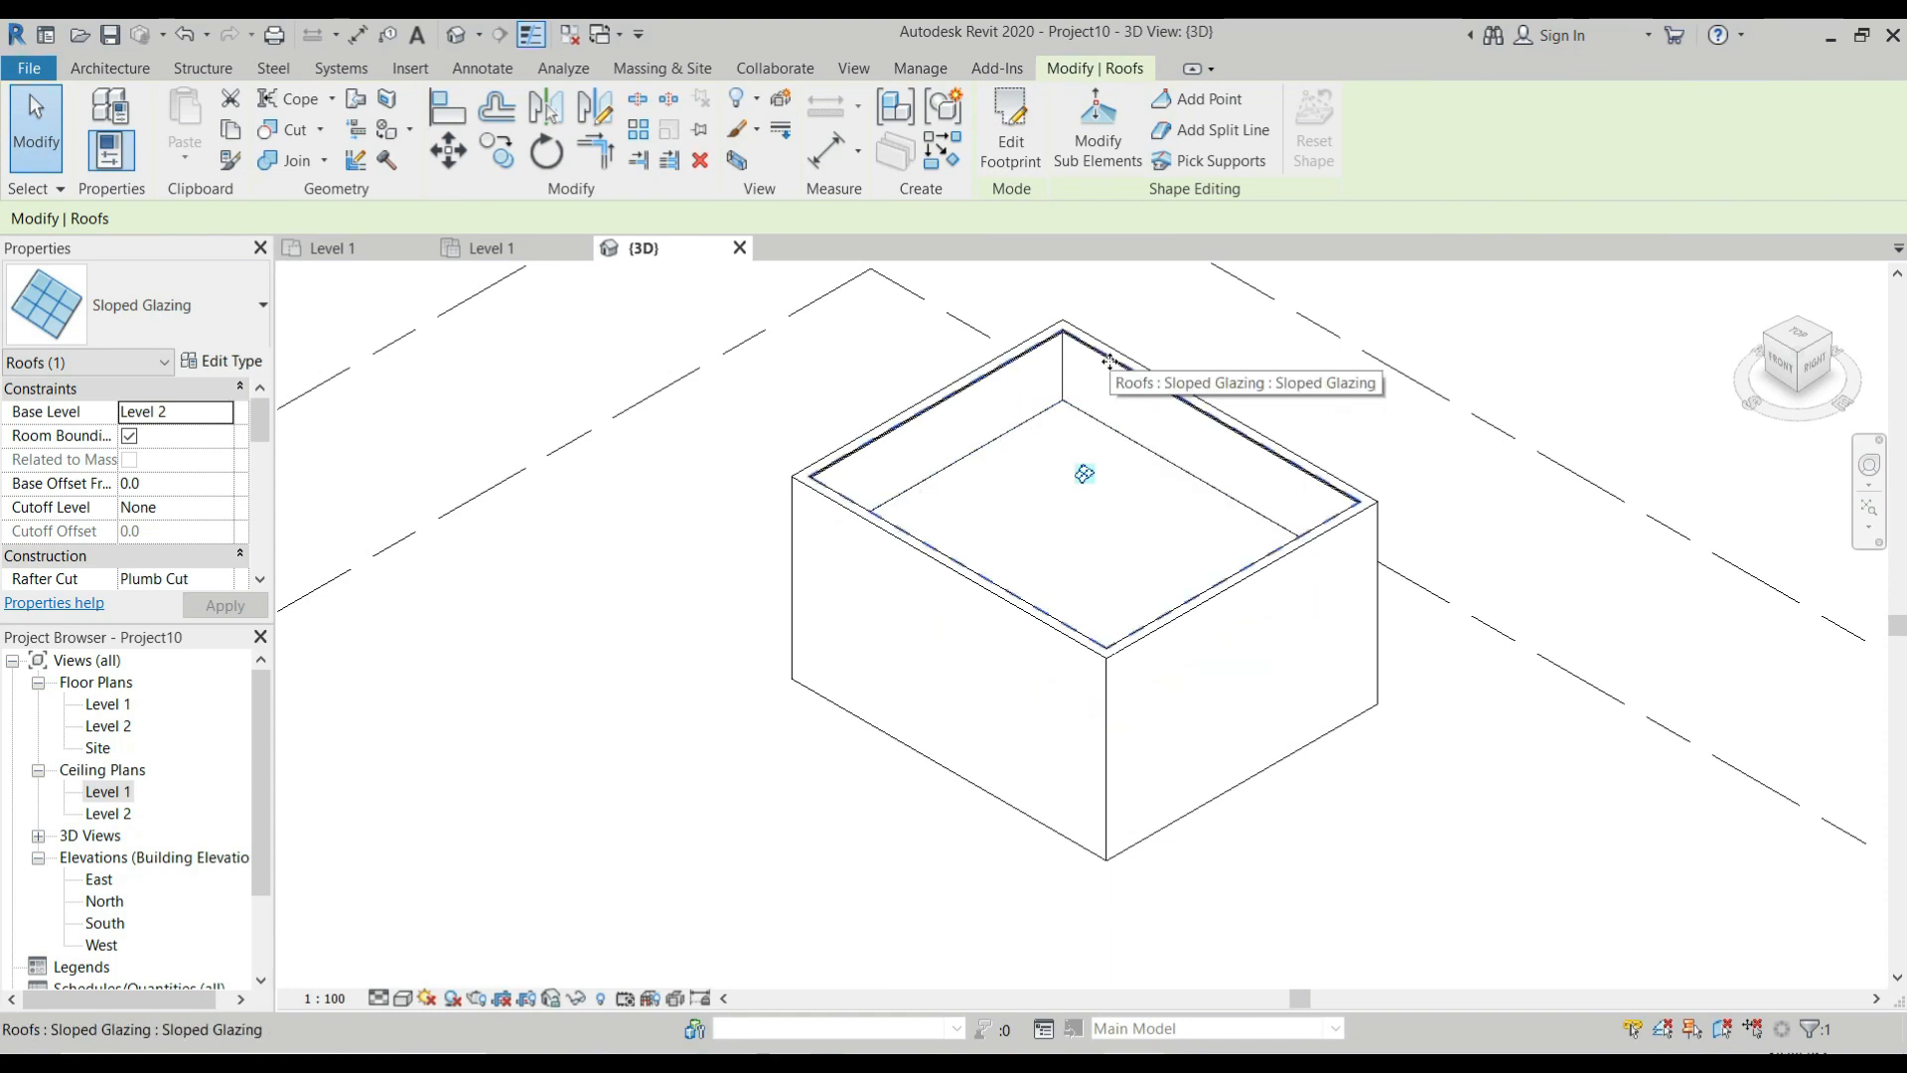
{"action": "scroll", "coordinate": [1109, 362], "scroll_direction": "up", "scroll_amount": 2}
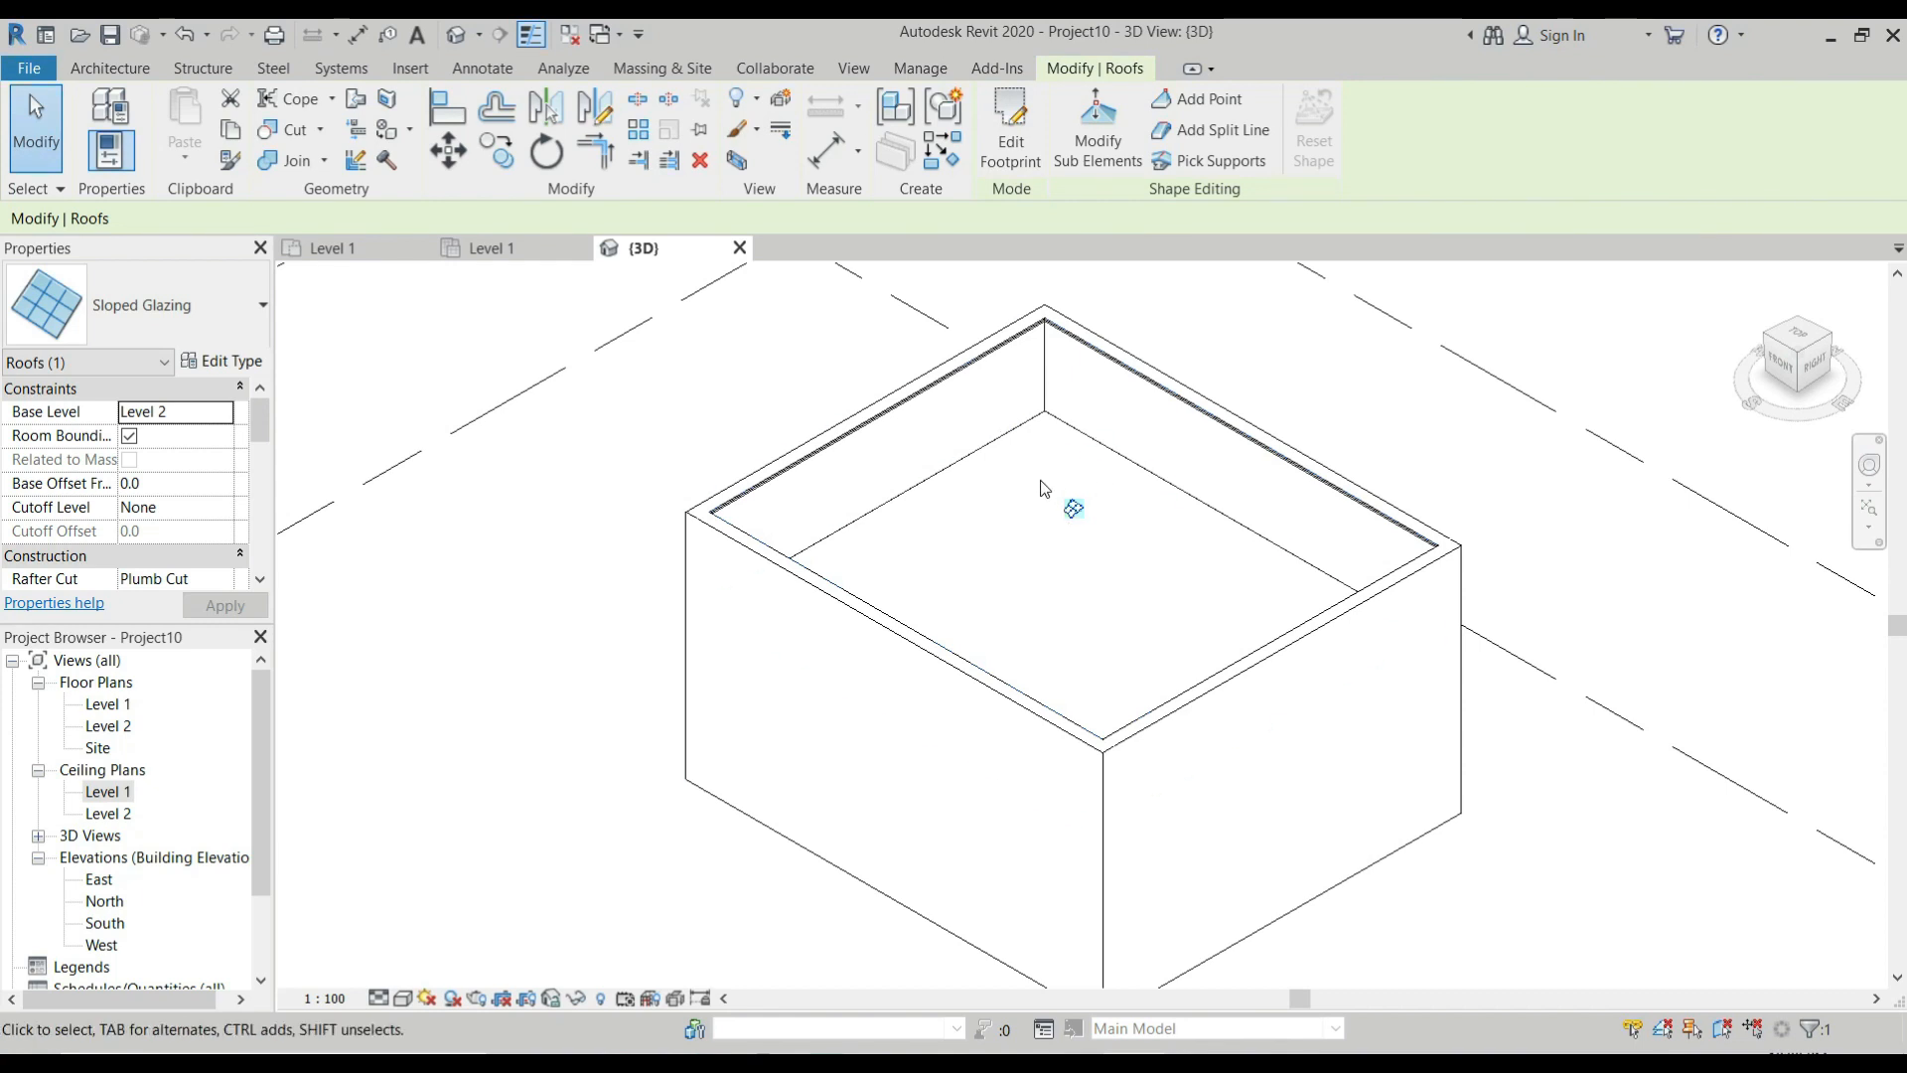
Create a new family from the Profile-Mullion template.
{"action": "left_click", "coordinate": [7, 76]}
{"action": "mouse_move", "coordinate": [159, 177]}
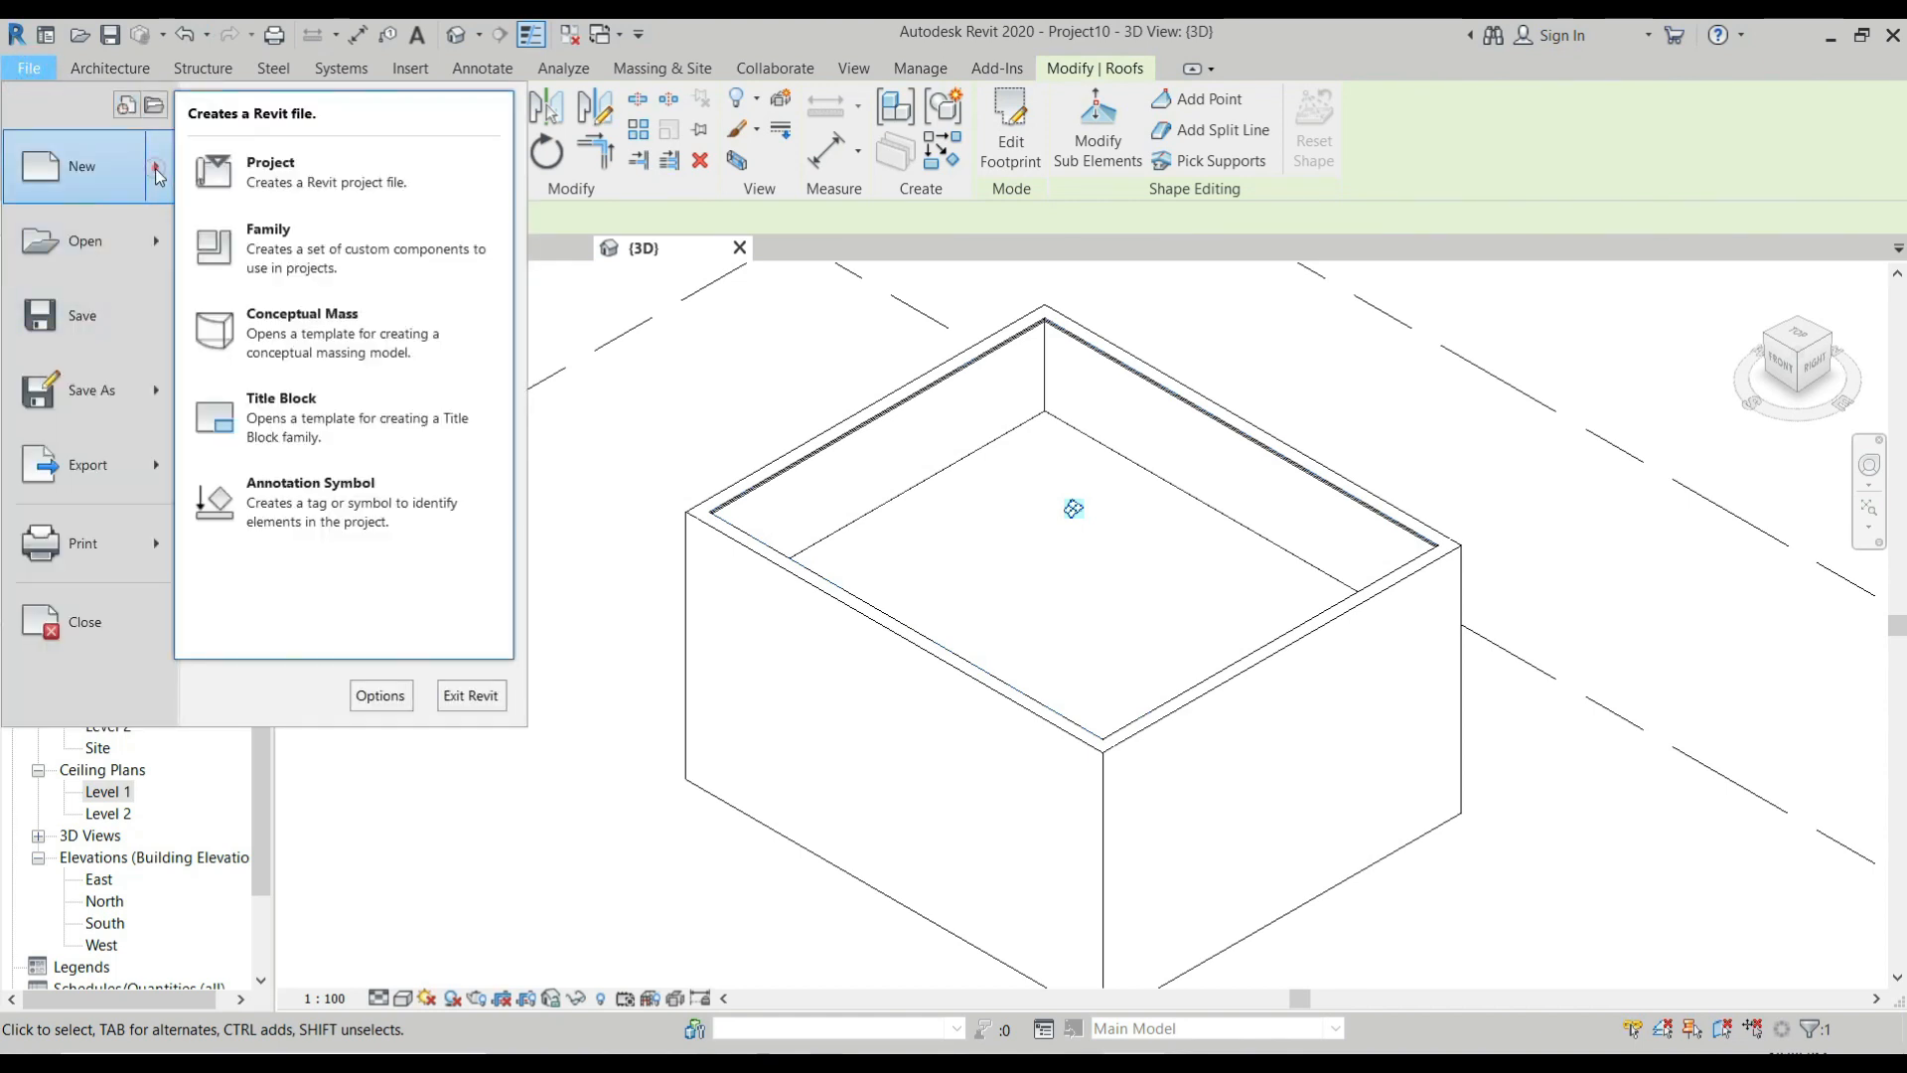
{"action": "left_click", "coordinate": [268, 244]}
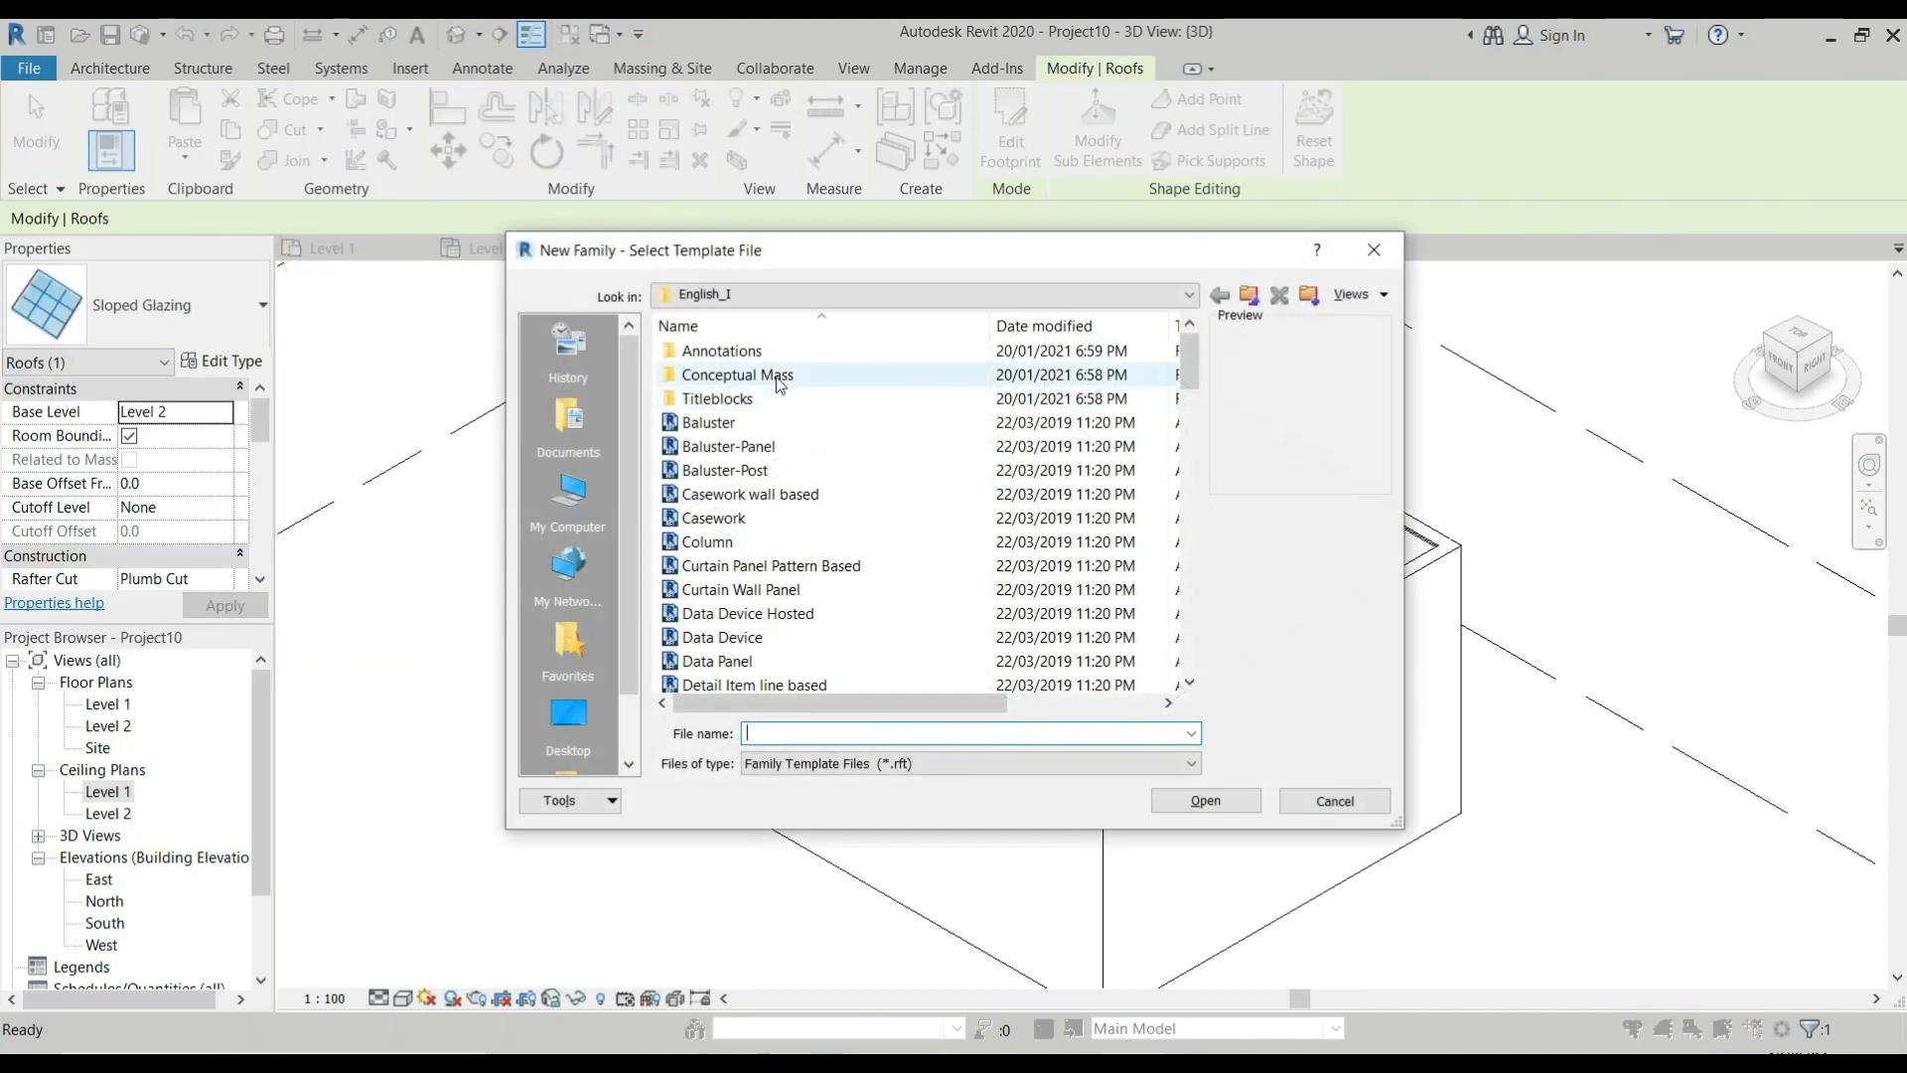
{"action": "scroll", "coordinate": [766, 455], "scroll_direction": "down", "scroll_amount": 7}
{"action": "scroll", "coordinate": [766, 455], "scroll_direction": "up", "scroll_amount": 7}
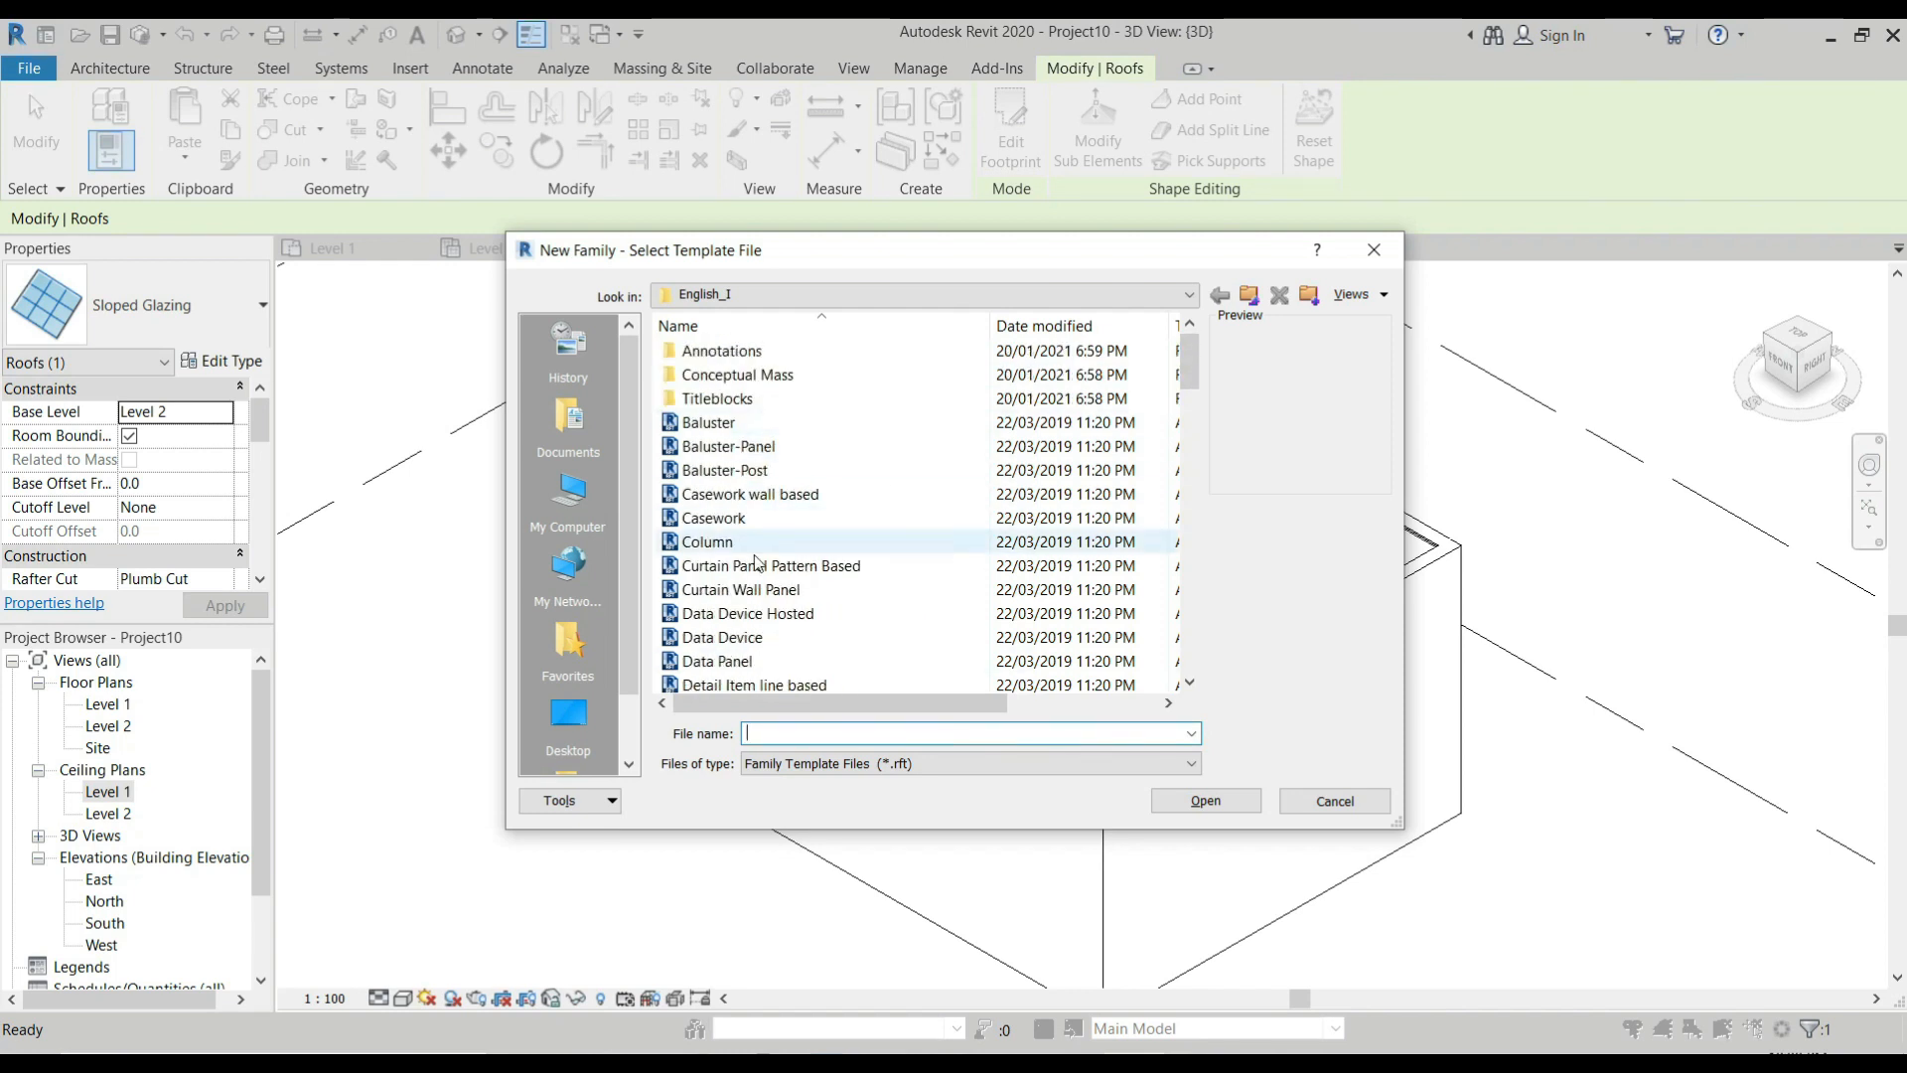
{"action": "scroll", "coordinate": [817, 608], "scroll_direction": "down", "scroll_amount": 12}
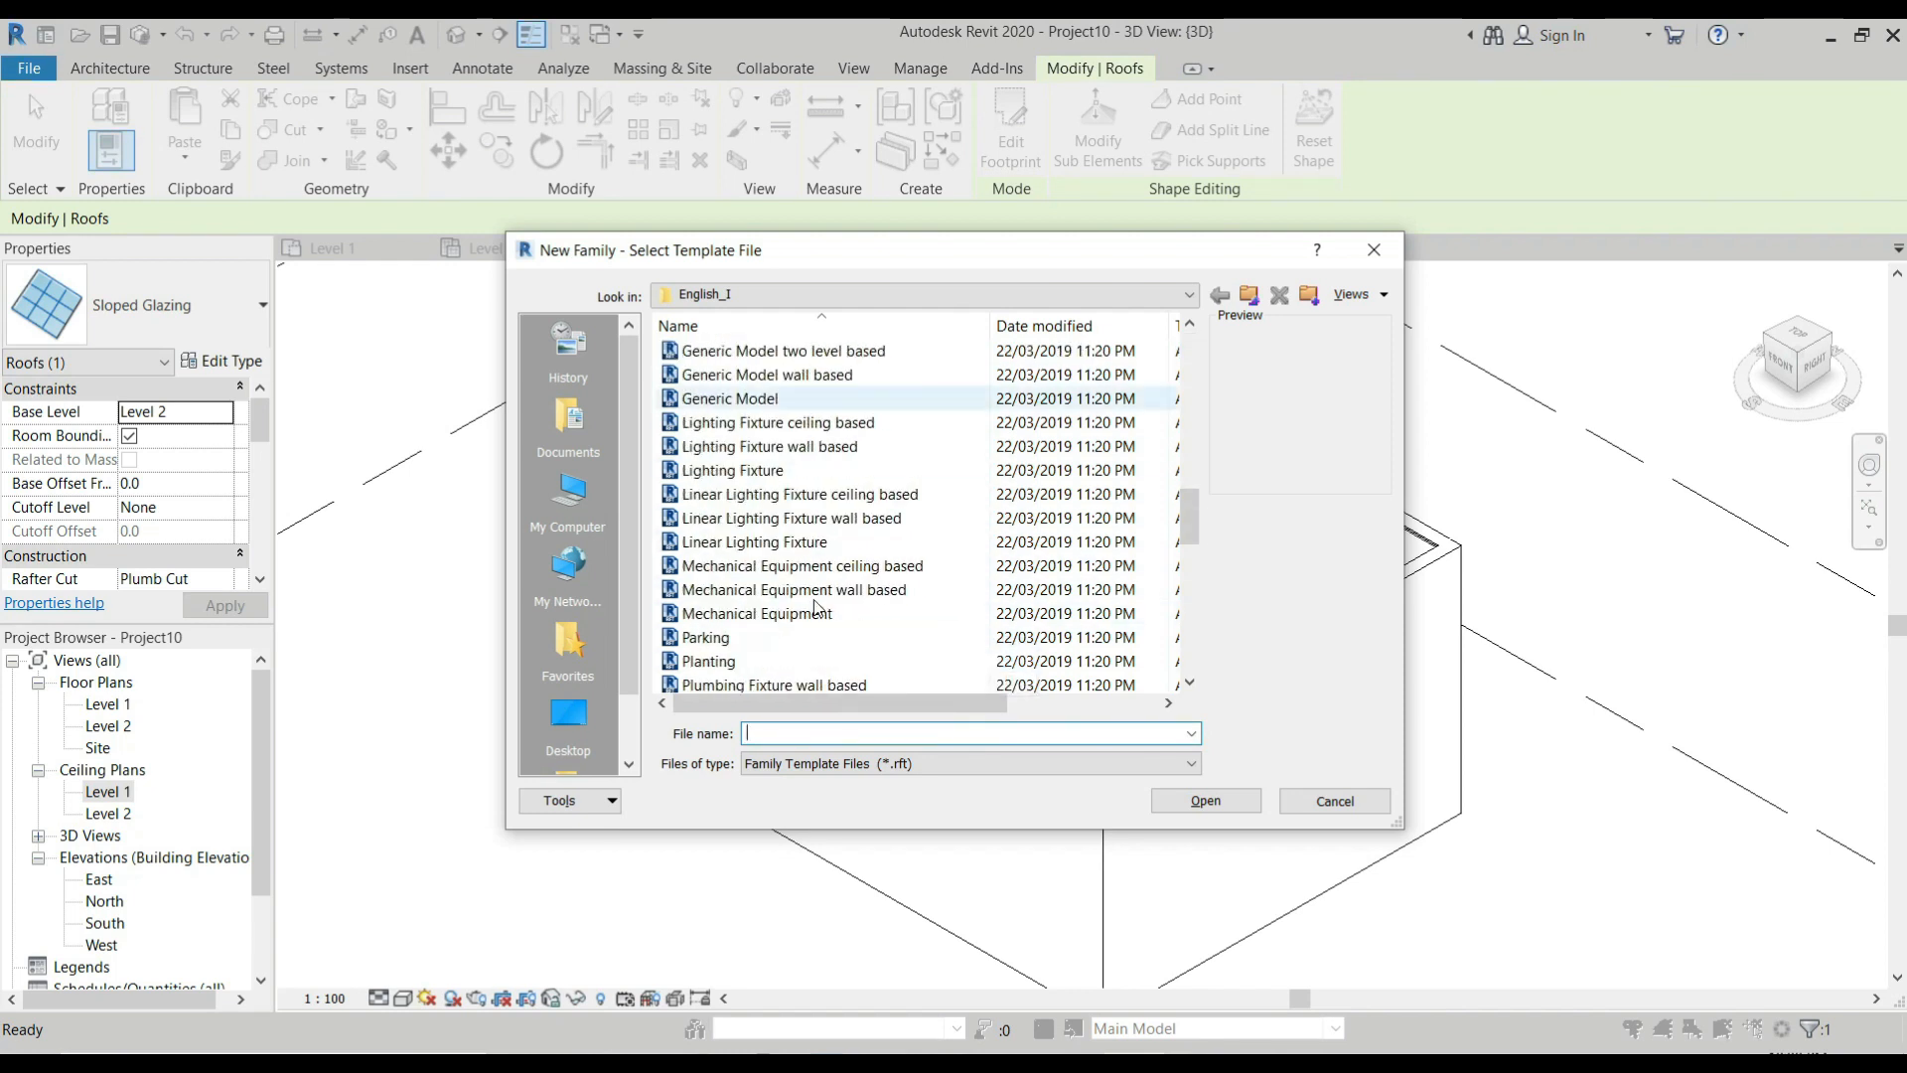
{"action": "scroll", "coordinate": [816, 608], "scroll_direction": "down", "scroll_amount": 2}
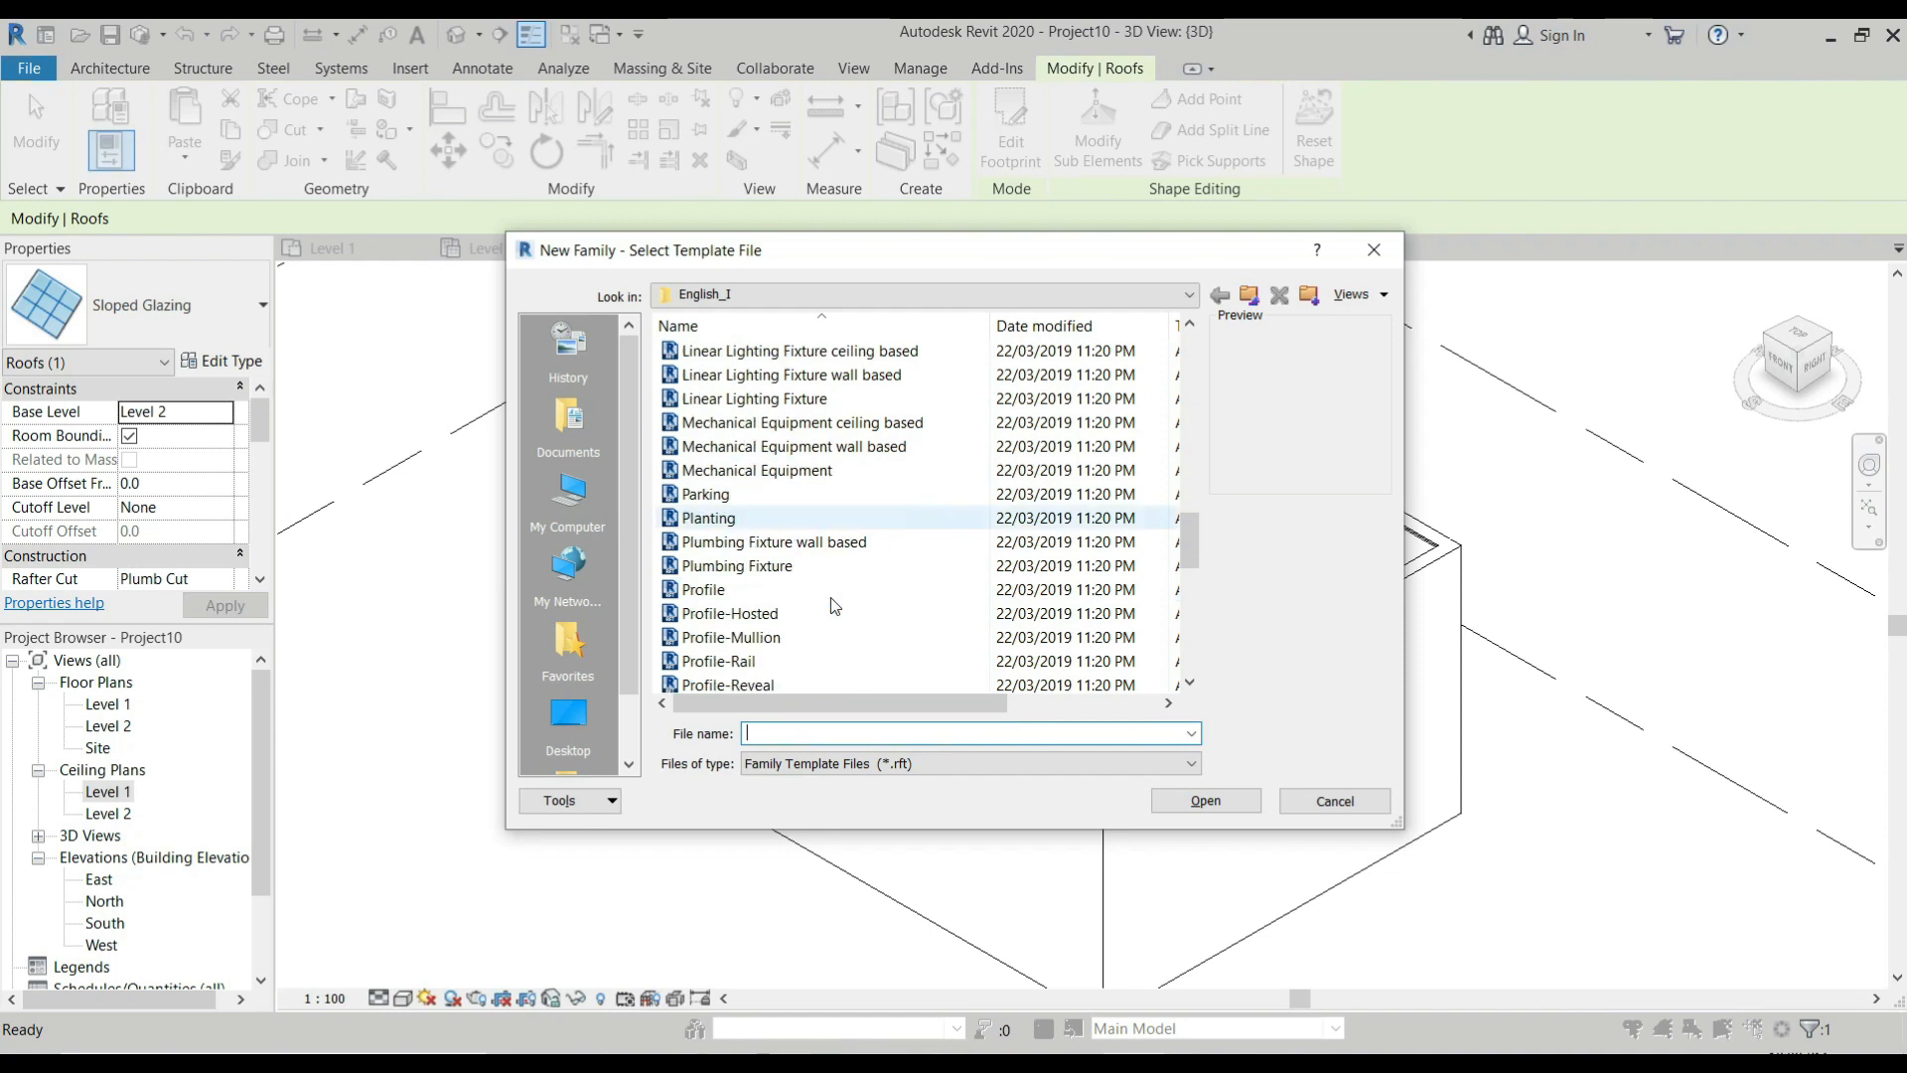
{"action": "left_click", "coordinate": [747, 636]}
{"action": "left_click", "coordinate": [1222, 805]}
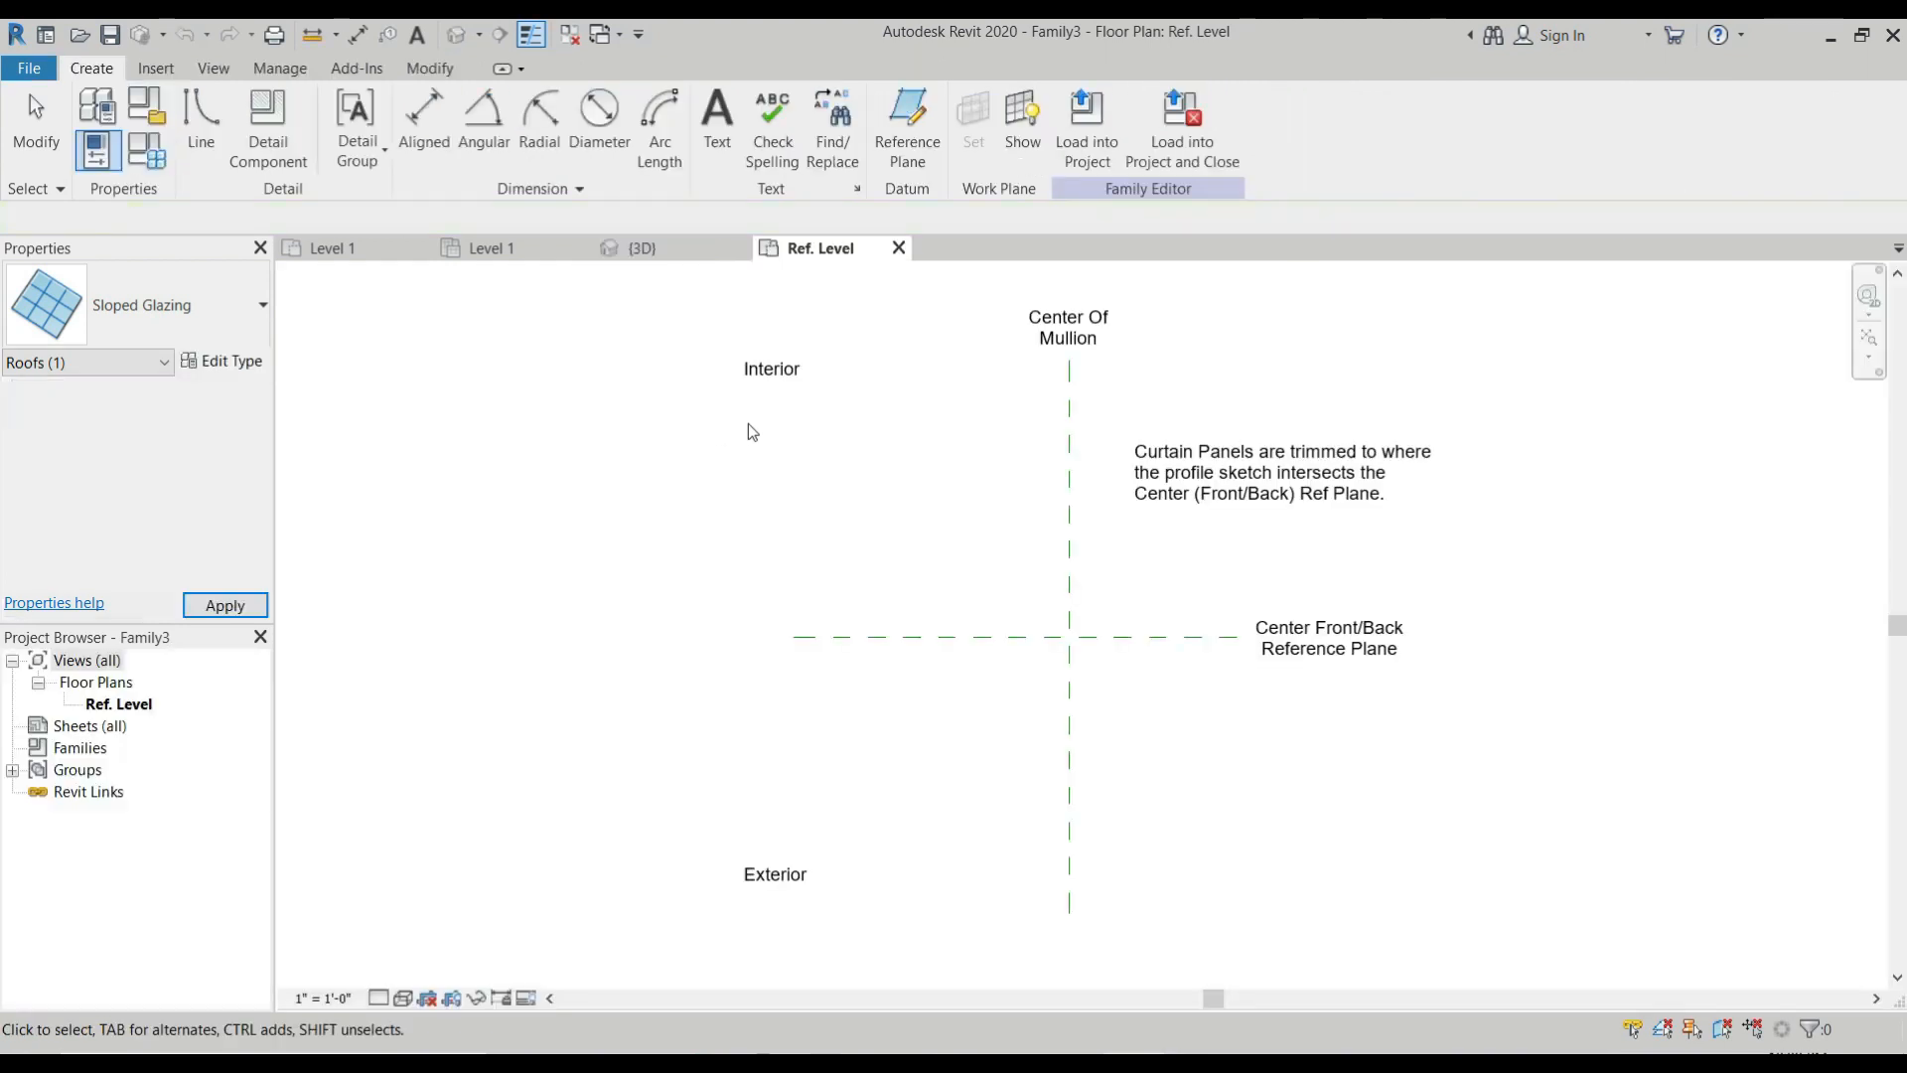
Set the family's length units to millimeters in the project units.
{"action": "scroll", "coordinate": [789, 397], "scroll_direction": "down", "scroll_amount": 2}
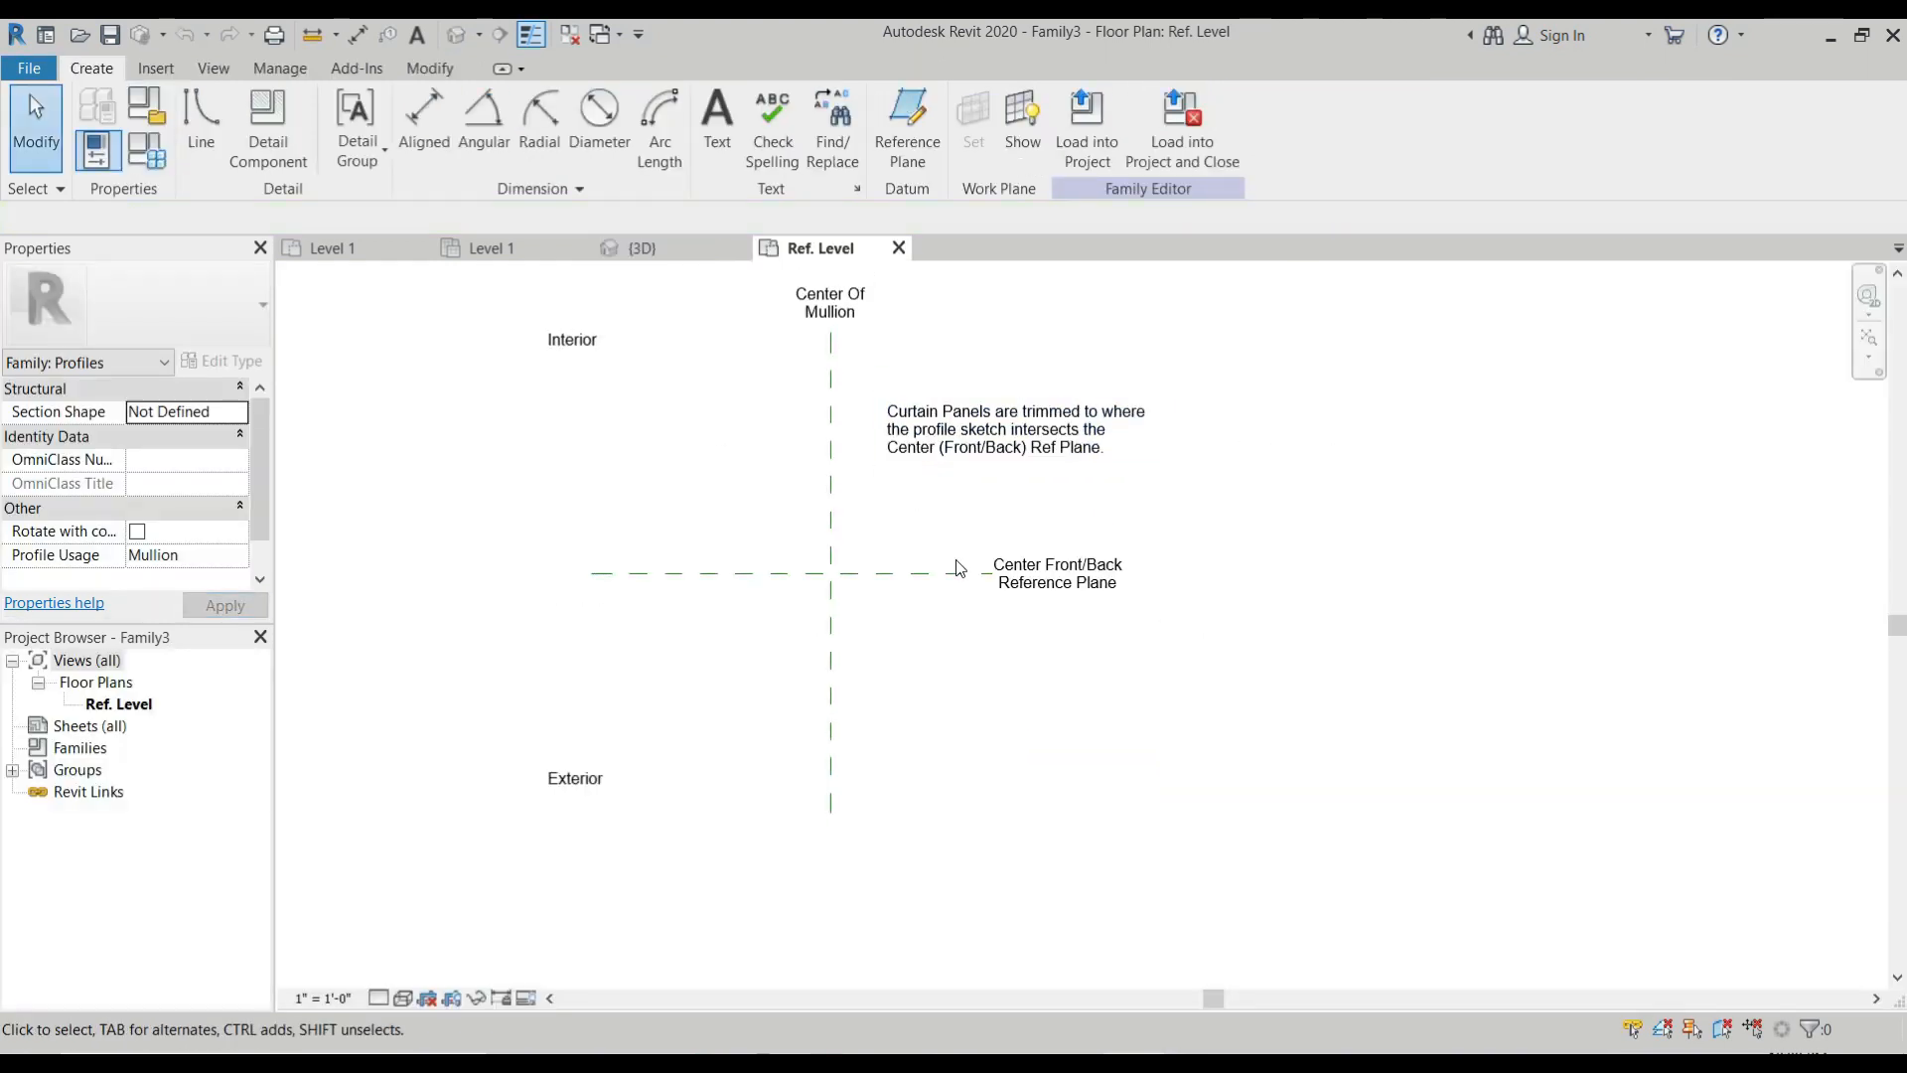
{"action": "scroll", "coordinate": [792, 417], "scroll_direction": "up", "scroll_amount": 3}
{"action": "scroll", "coordinate": [938, 415], "scroll_direction": "down", "scroll_amount": 2}
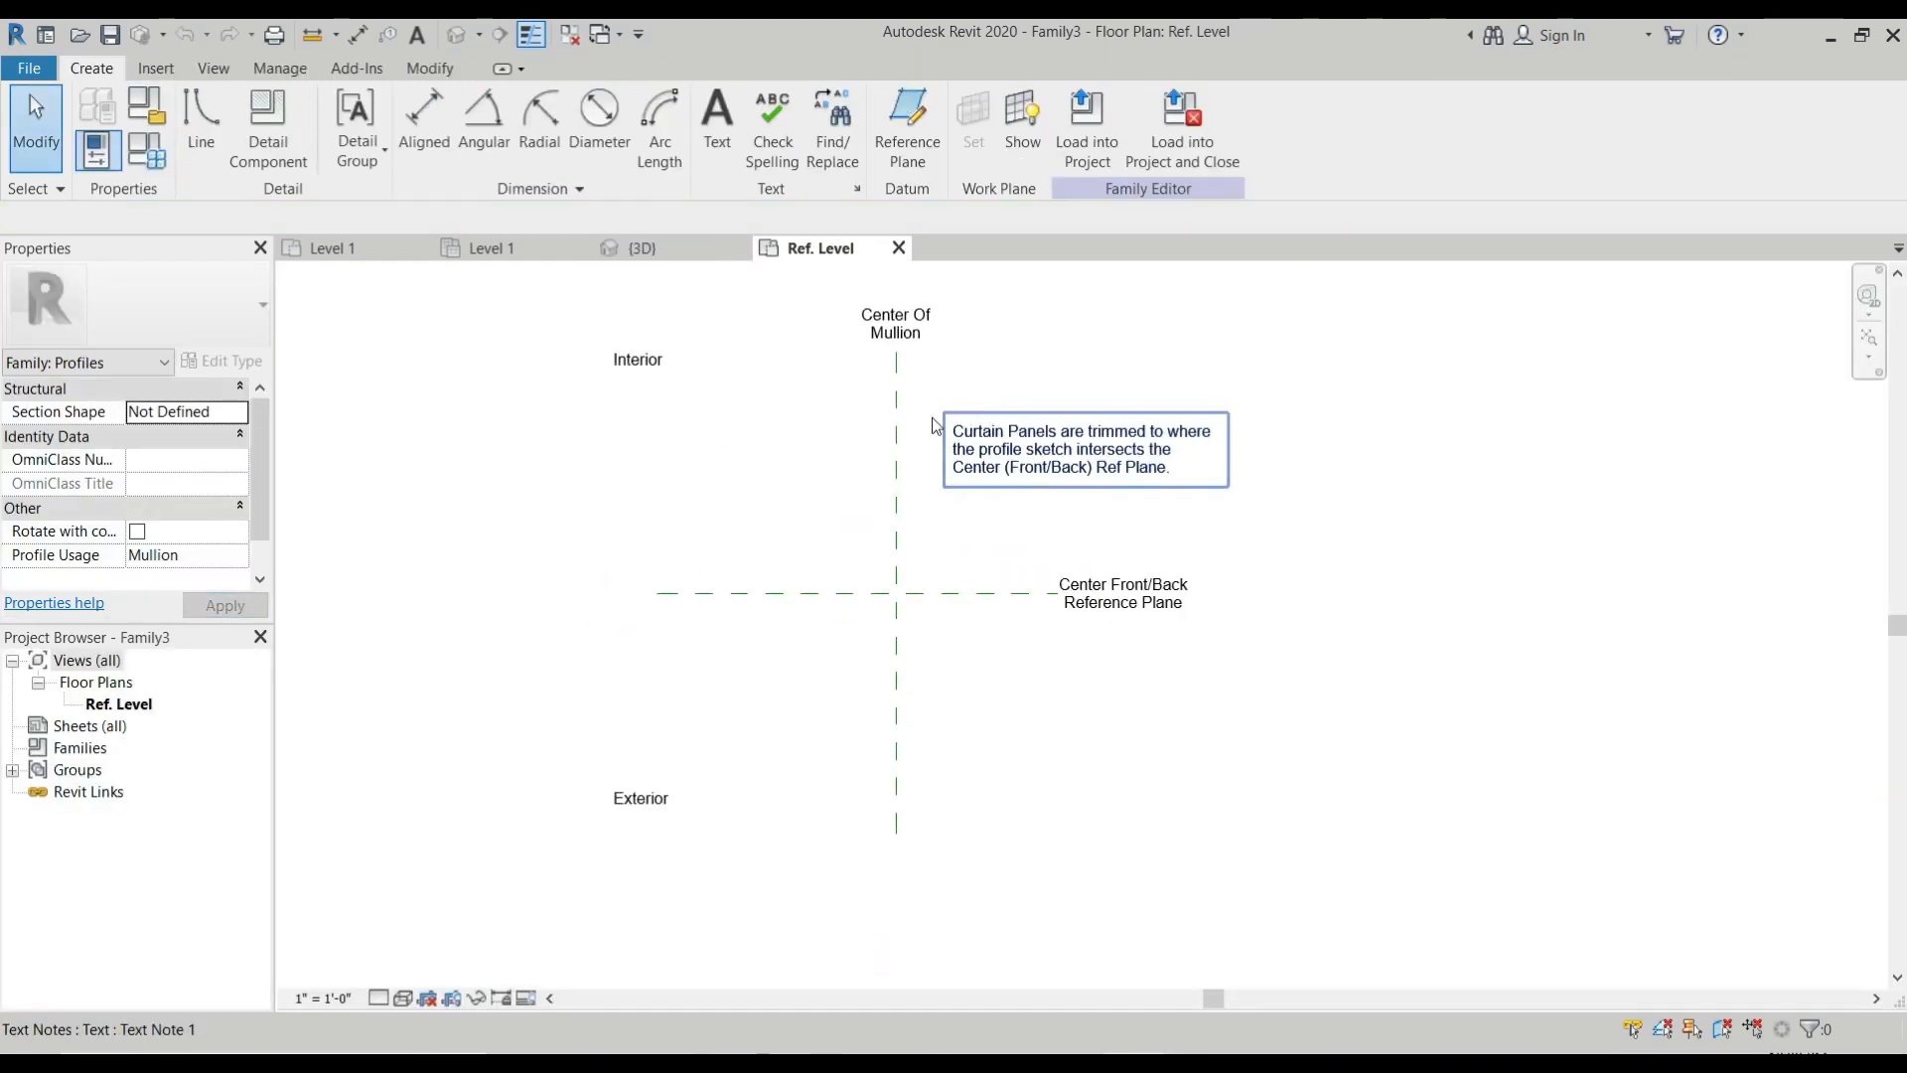
{"action": "scroll", "coordinate": [786, 374], "scroll_direction": "up", "scroll_amount": 2}
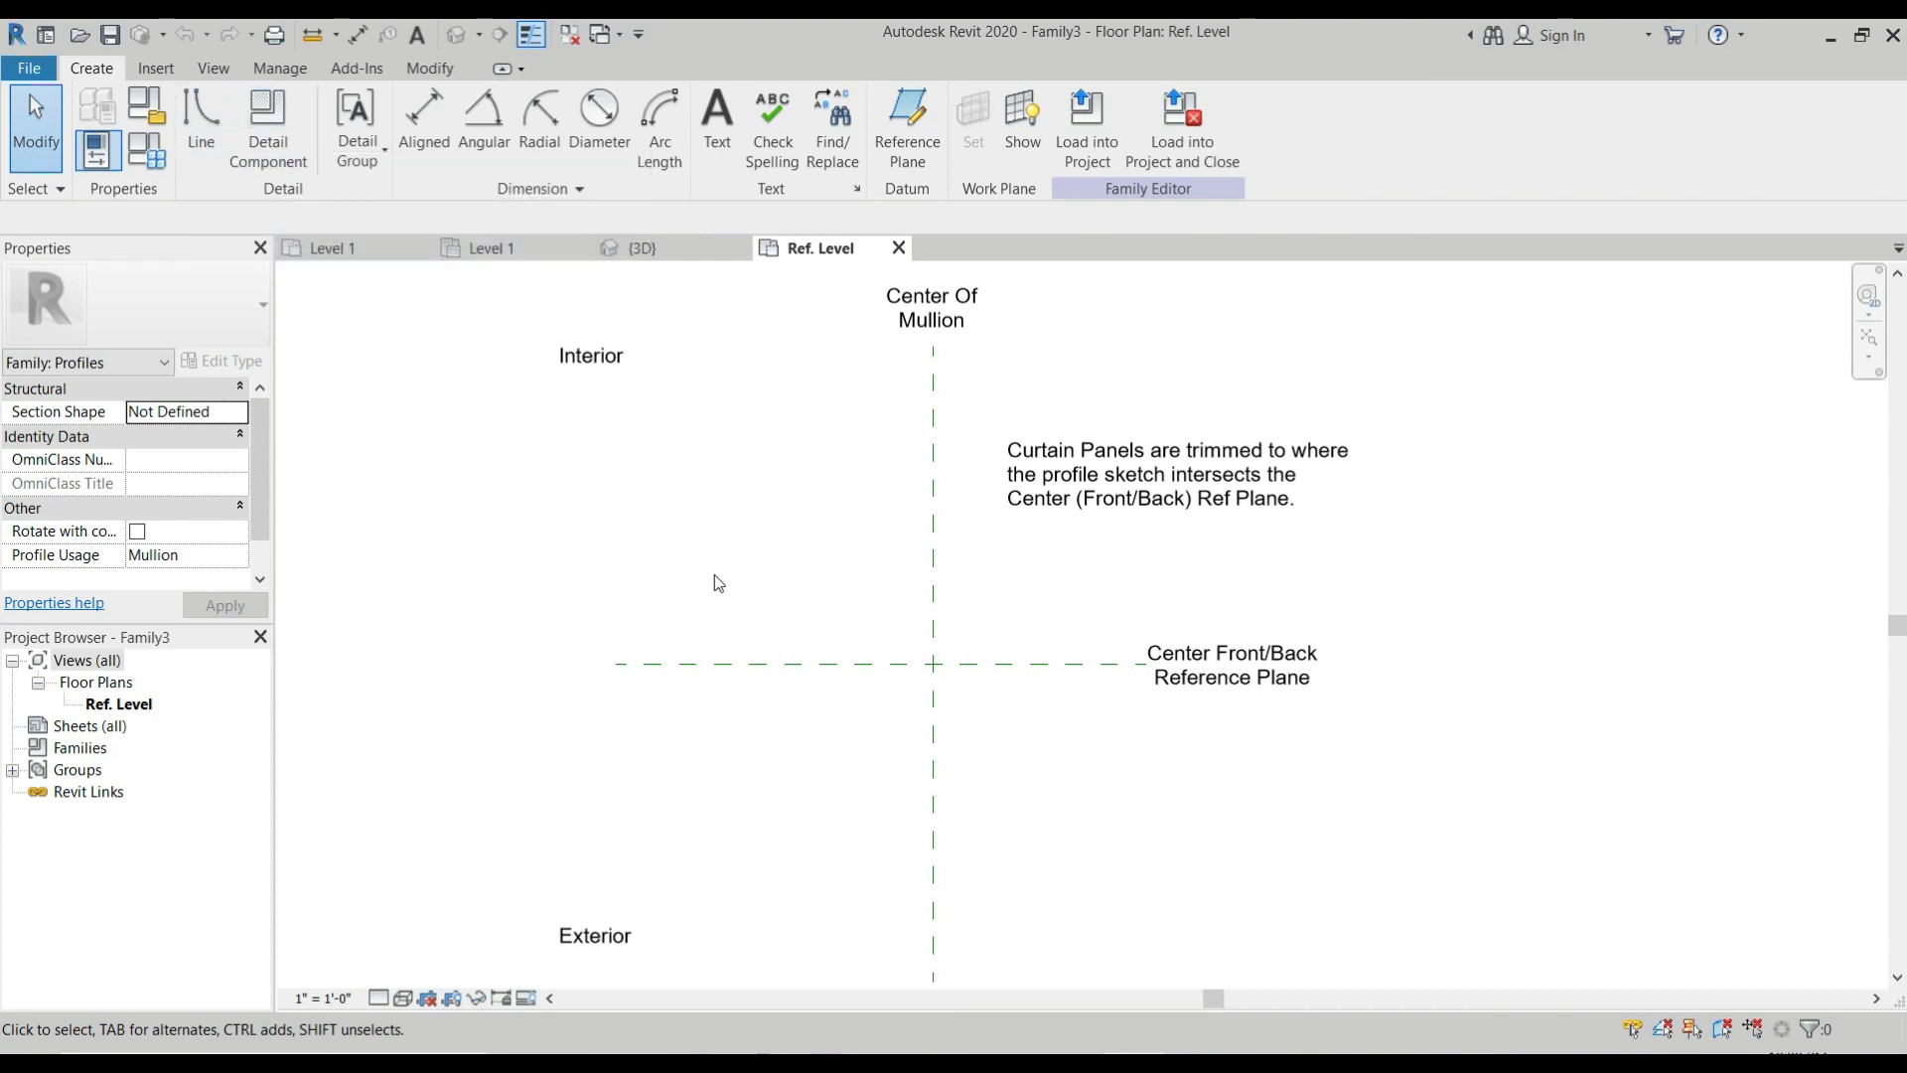
{"action": "key", "text": "u"}
{"action": "key", "text": "n"}
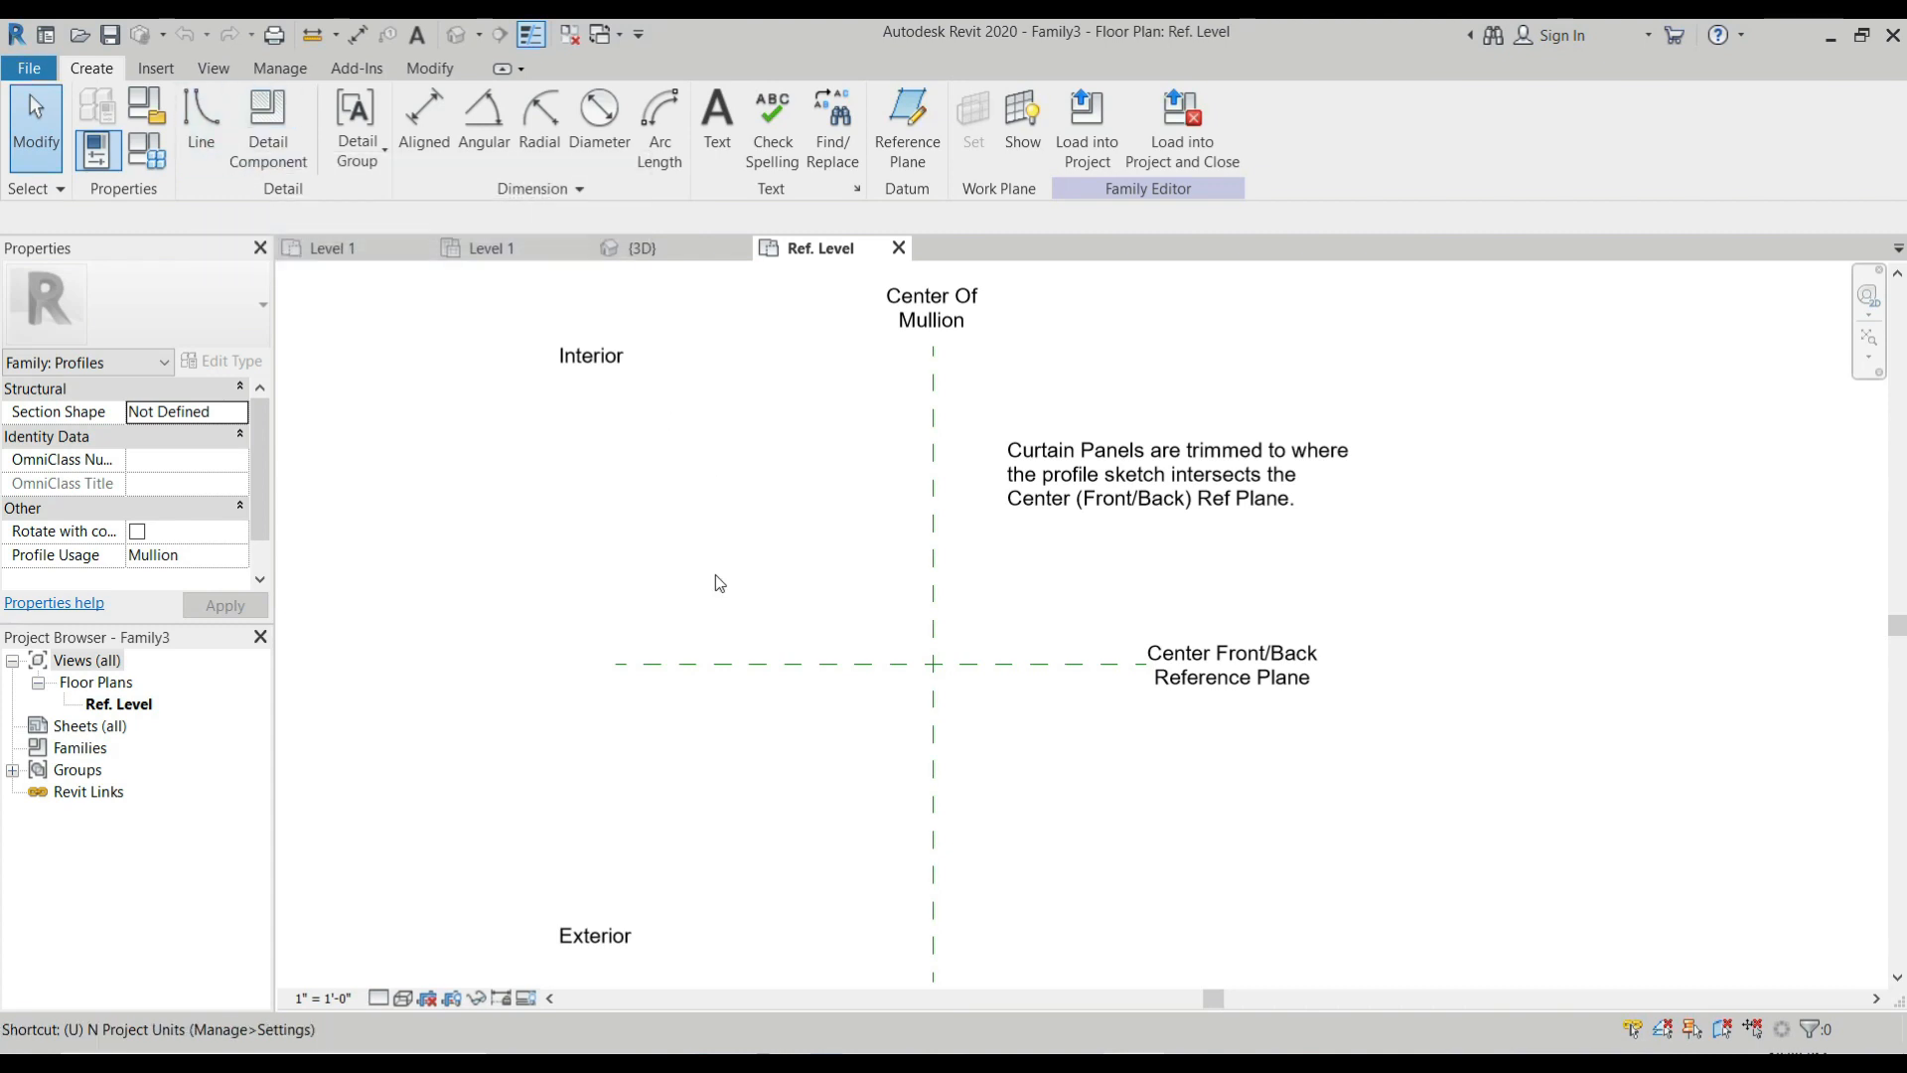
{"action": "left_click", "coordinate": [918, 357]}
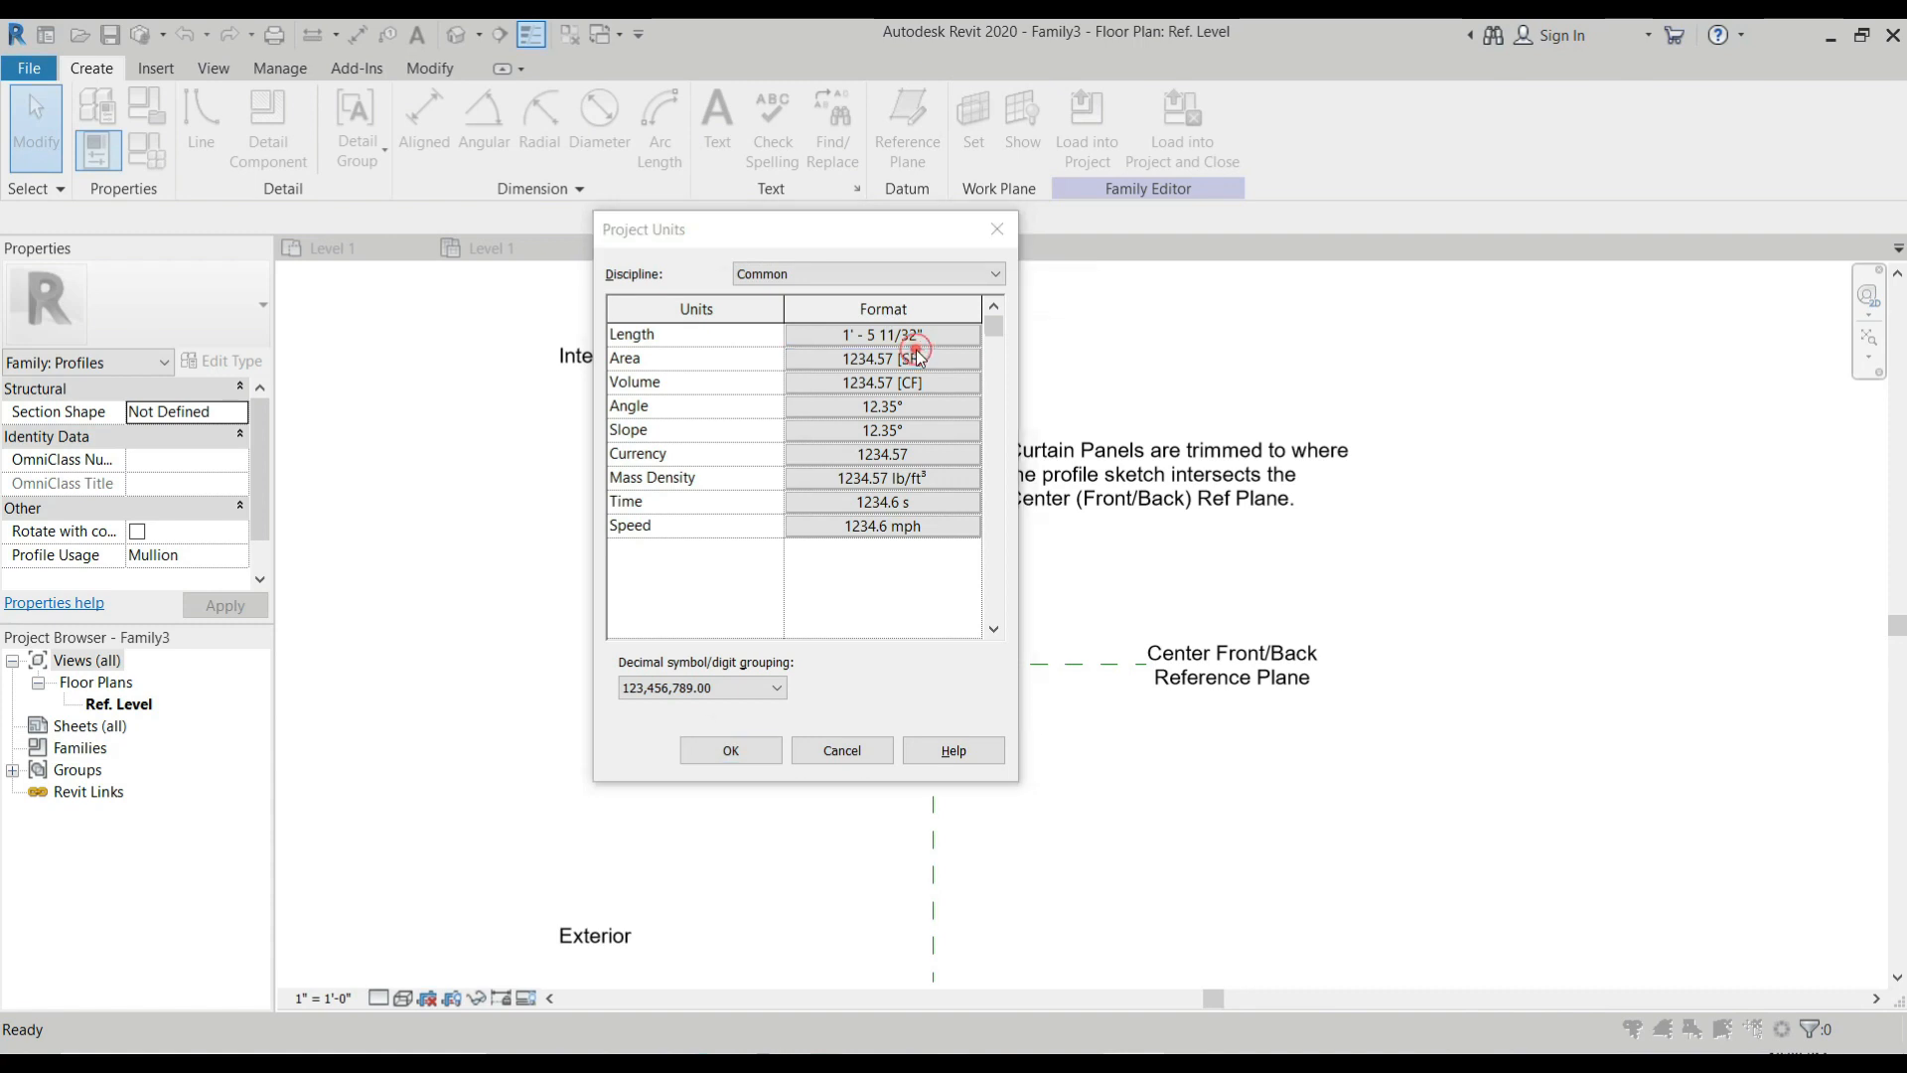
{"action": "left_click", "coordinate": [1079, 294]}
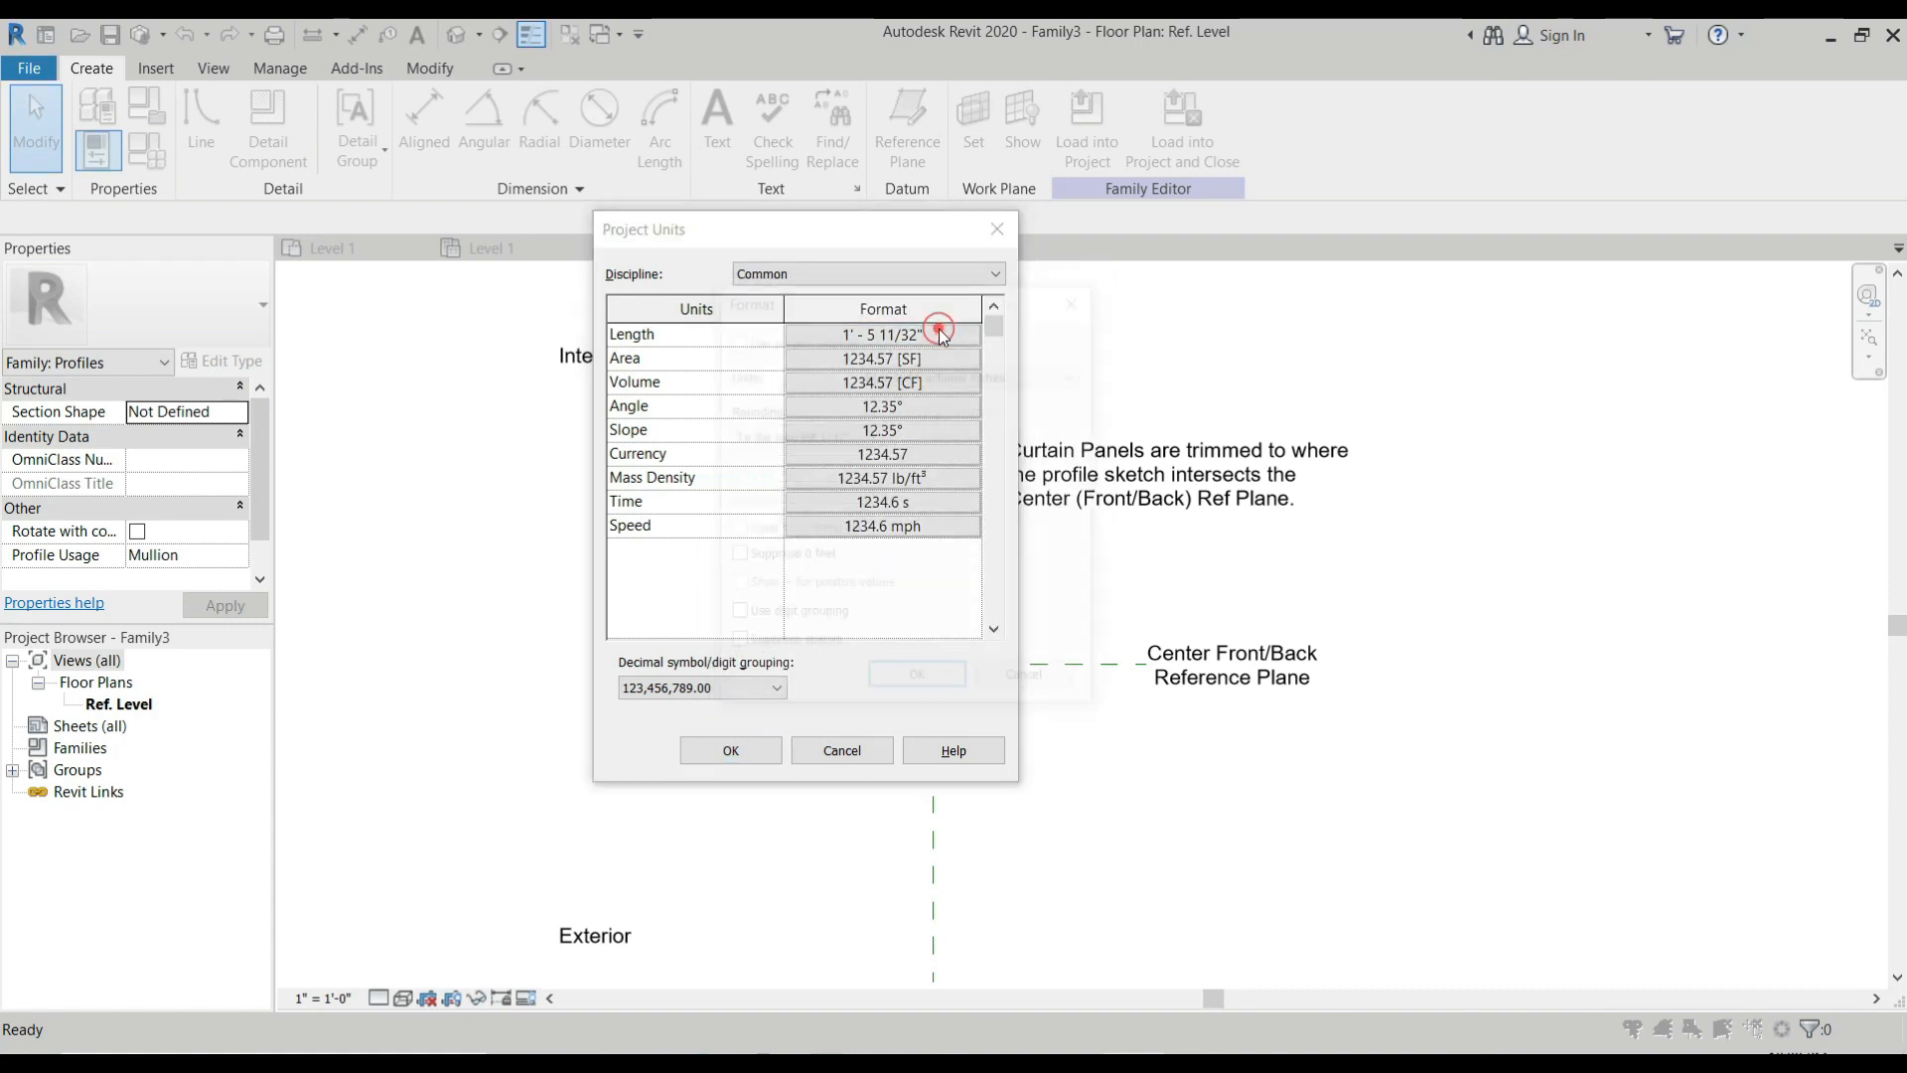
{"action": "left_click", "coordinate": [943, 336]}
{"action": "left_click", "coordinate": [929, 374]}
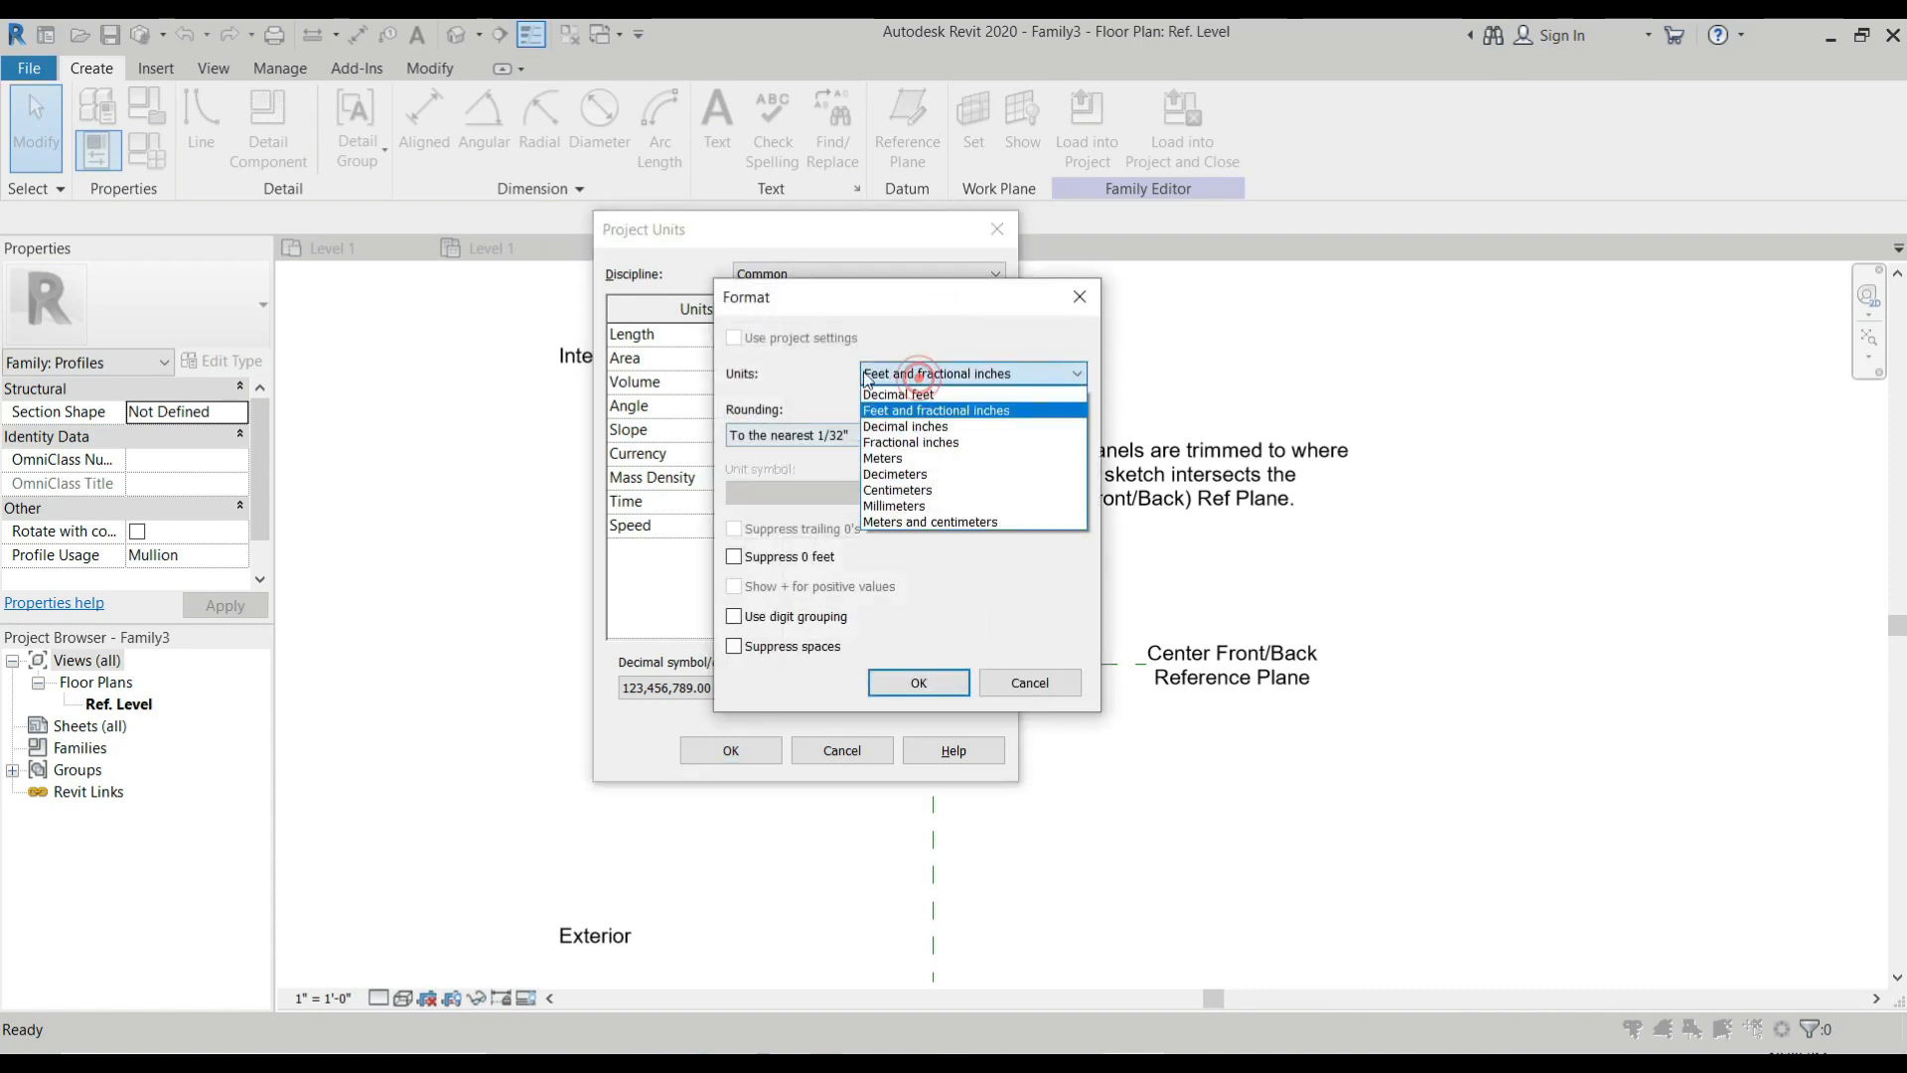
{"action": "left_click", "coordinate": [894, 506]}
{"action": "left_click", "coordinate": [918, 683]}
{"action": "left_click", "coordinate": [731, 751]}
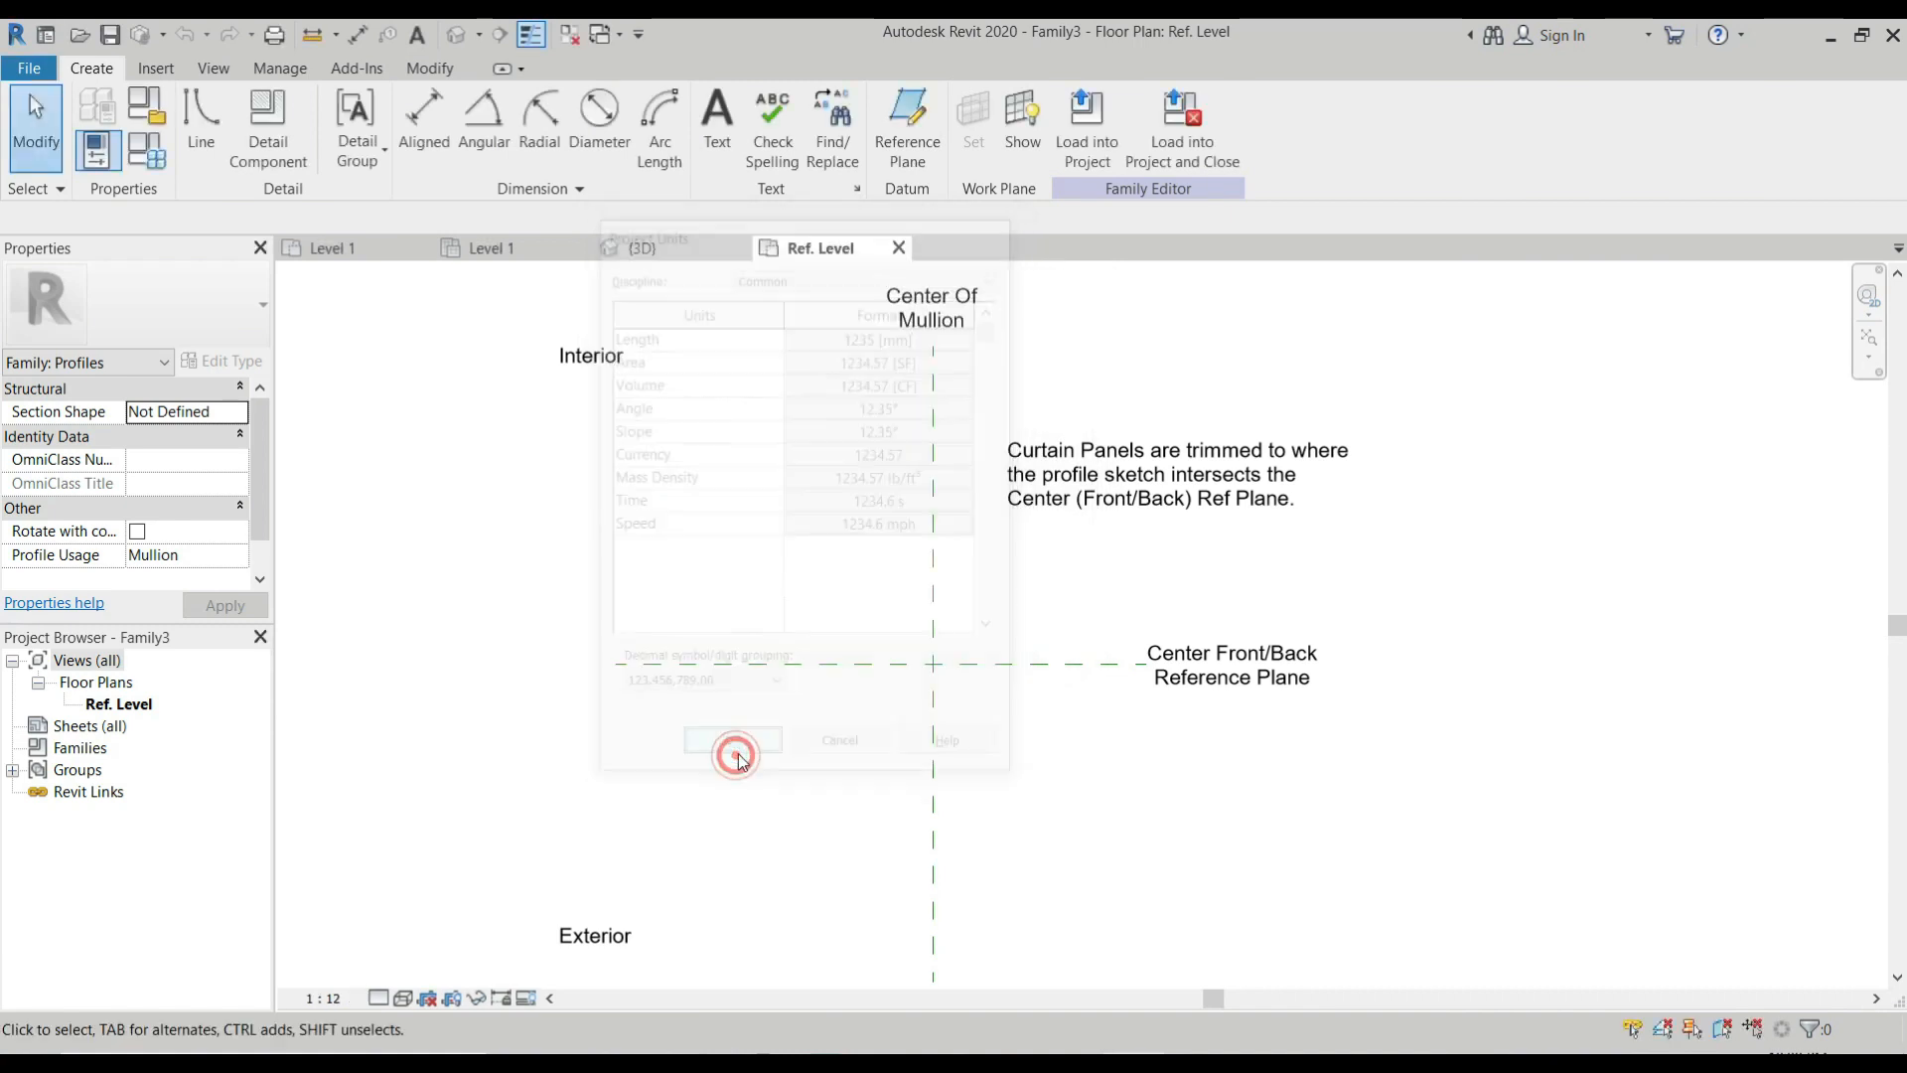
Draw profile lines from the reference planes' intersection, 150 mm down along the mullion center and 50 mm to the left.
{"action": "scroll", "coordinate": [934, 685], "scroll_direction": "up", "scroll_amount": 4}
{"action": "scroll", "coordinate": [377, 338], "scroll_direction": "down", "scroll_amount": 1}
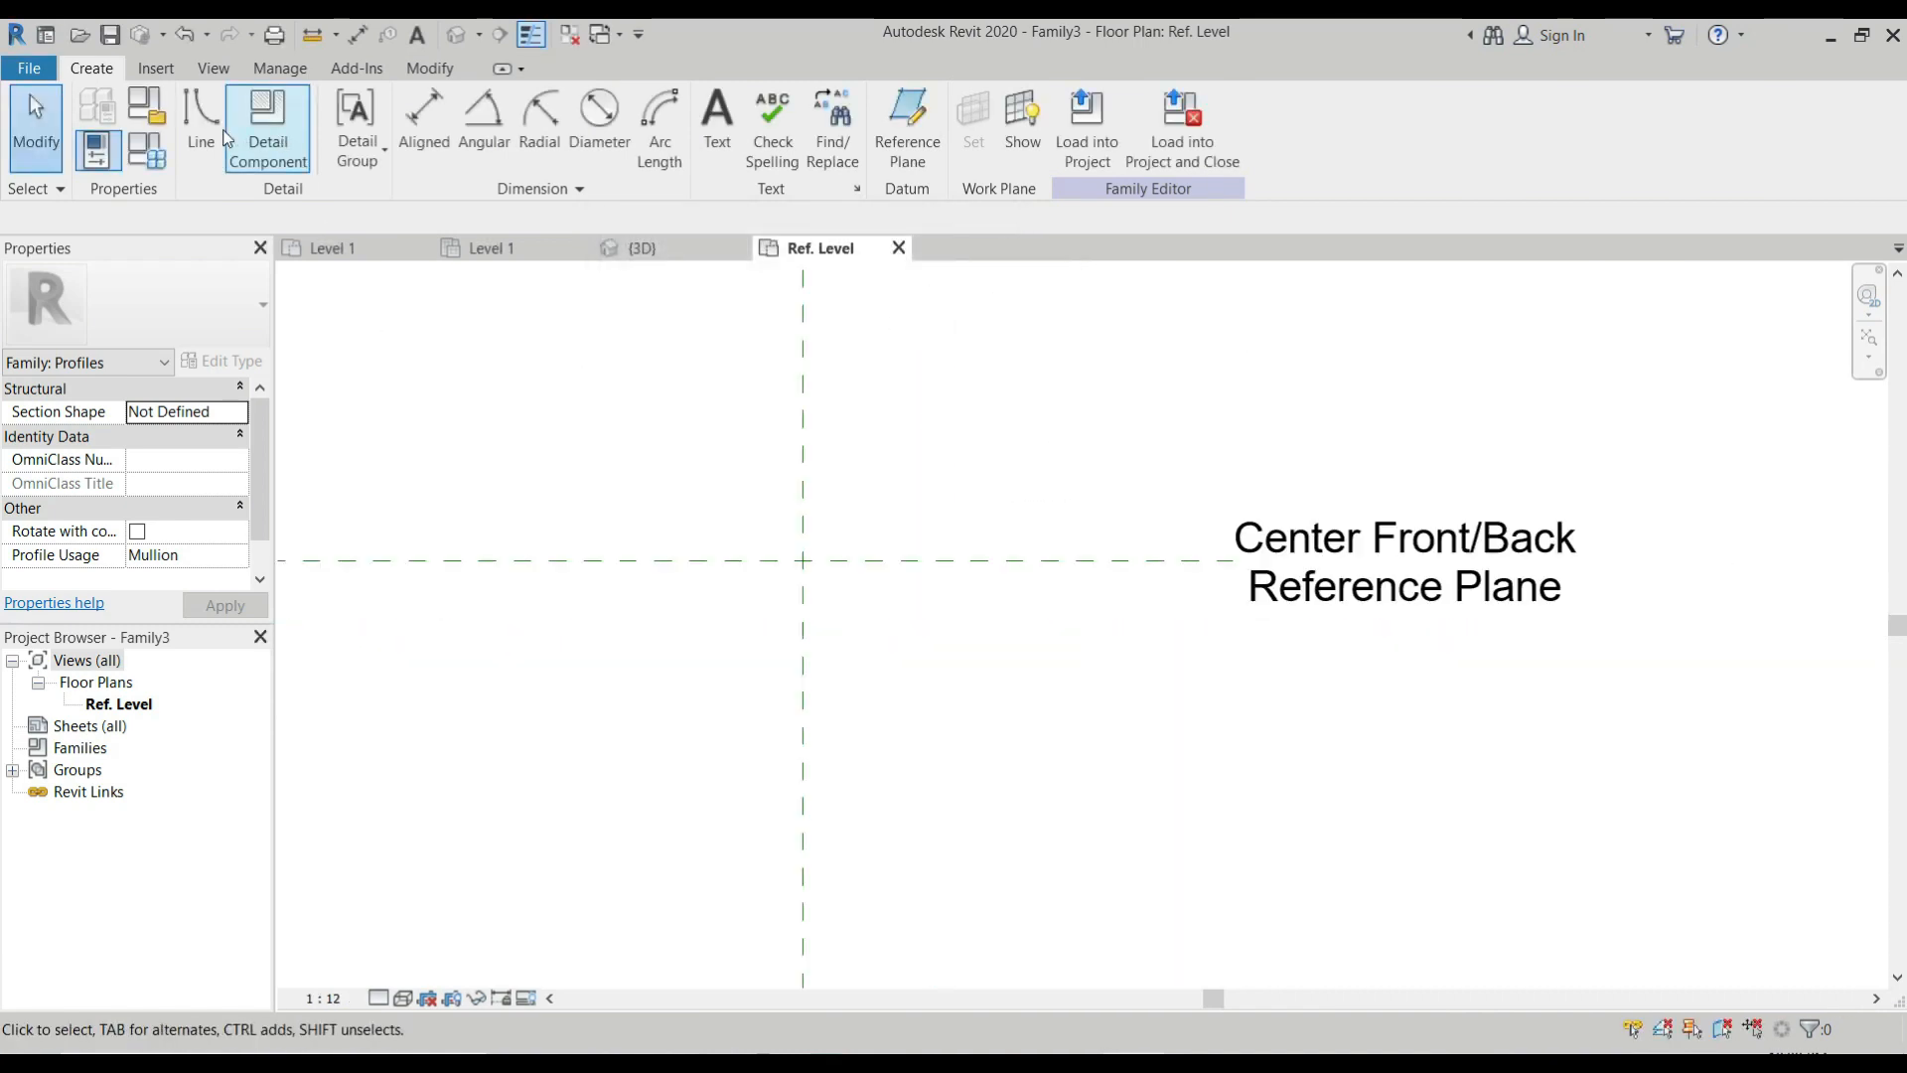
{"action": "left_click", "coordinate": [201, 119]}
{"action": "scroll", "coordinate": [801, 592], "scroll_direction": "up", "scroll_amount": 1}
{"action": "scroll", "coordinate": [800, 592], "scroll_direction": "up", "scroll_amount": 1}
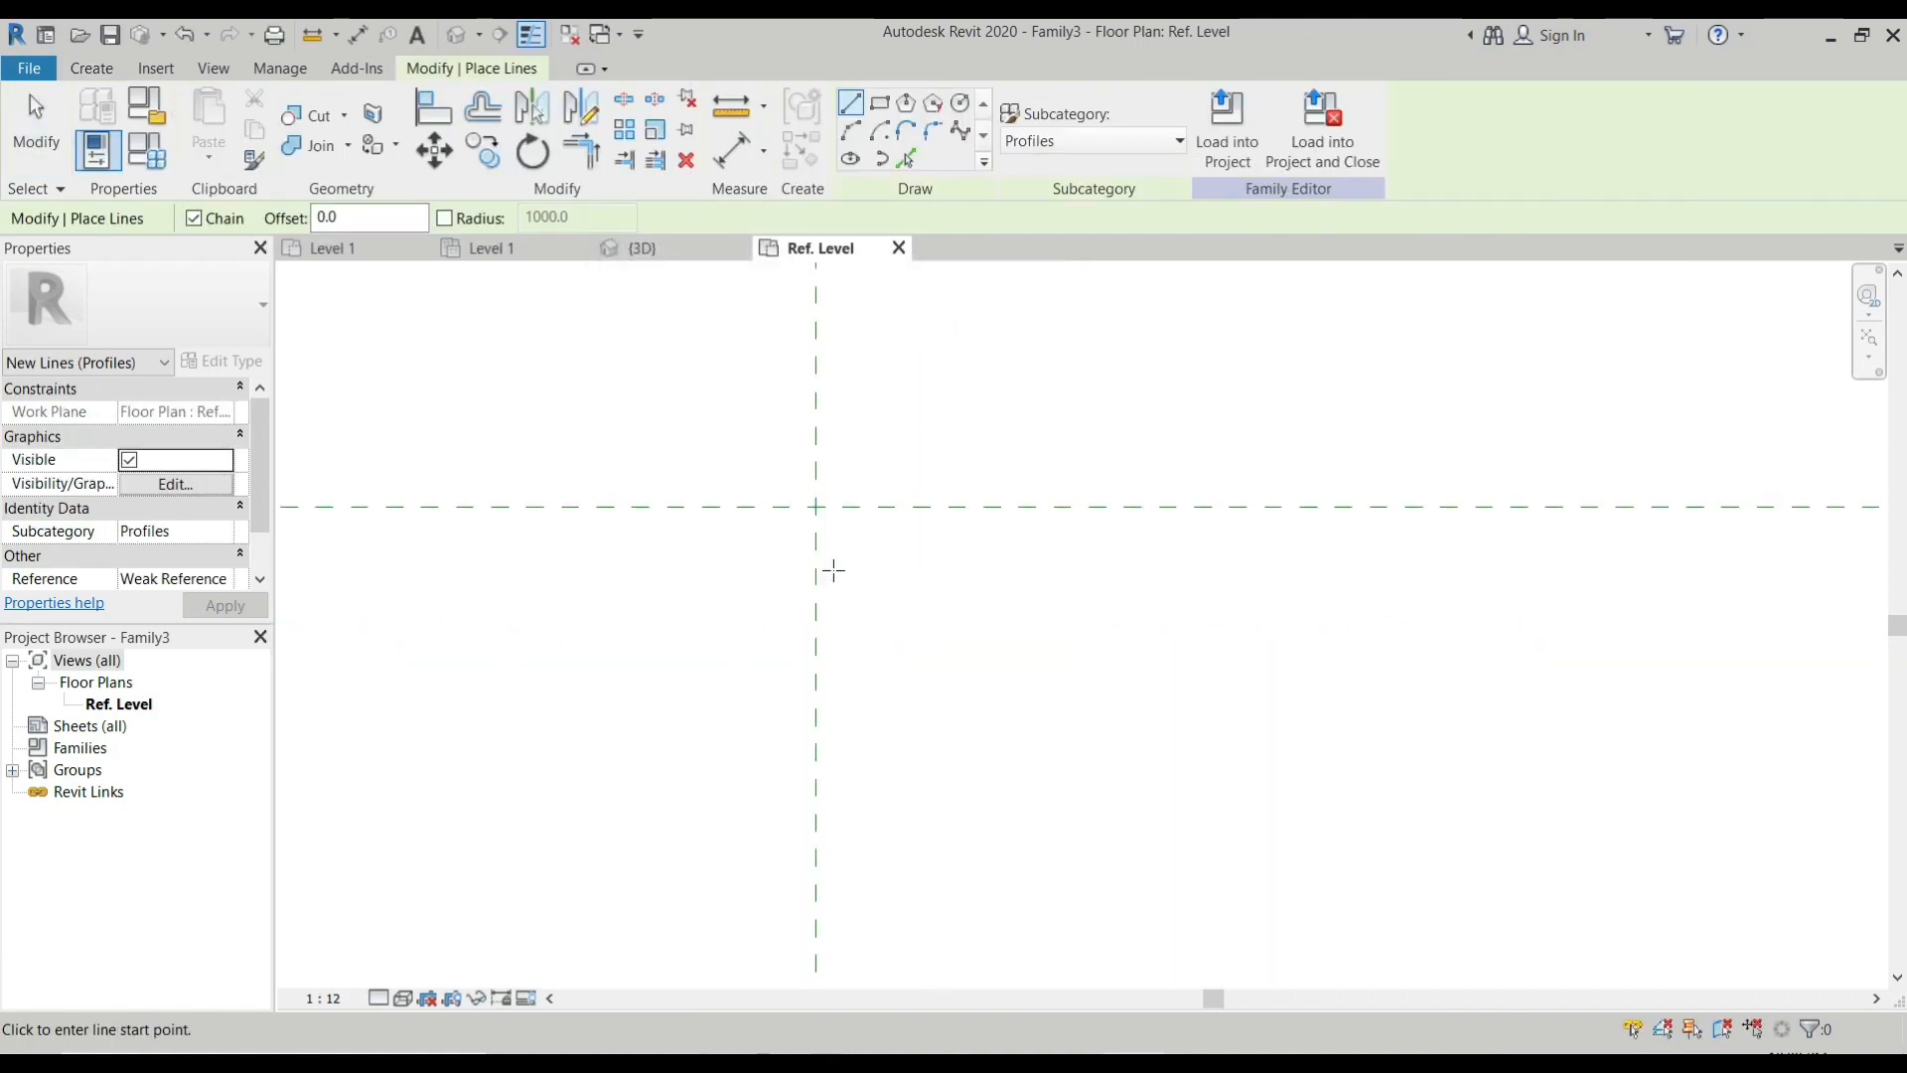
{"action": "left_click", "coordinate": [816, 508]}
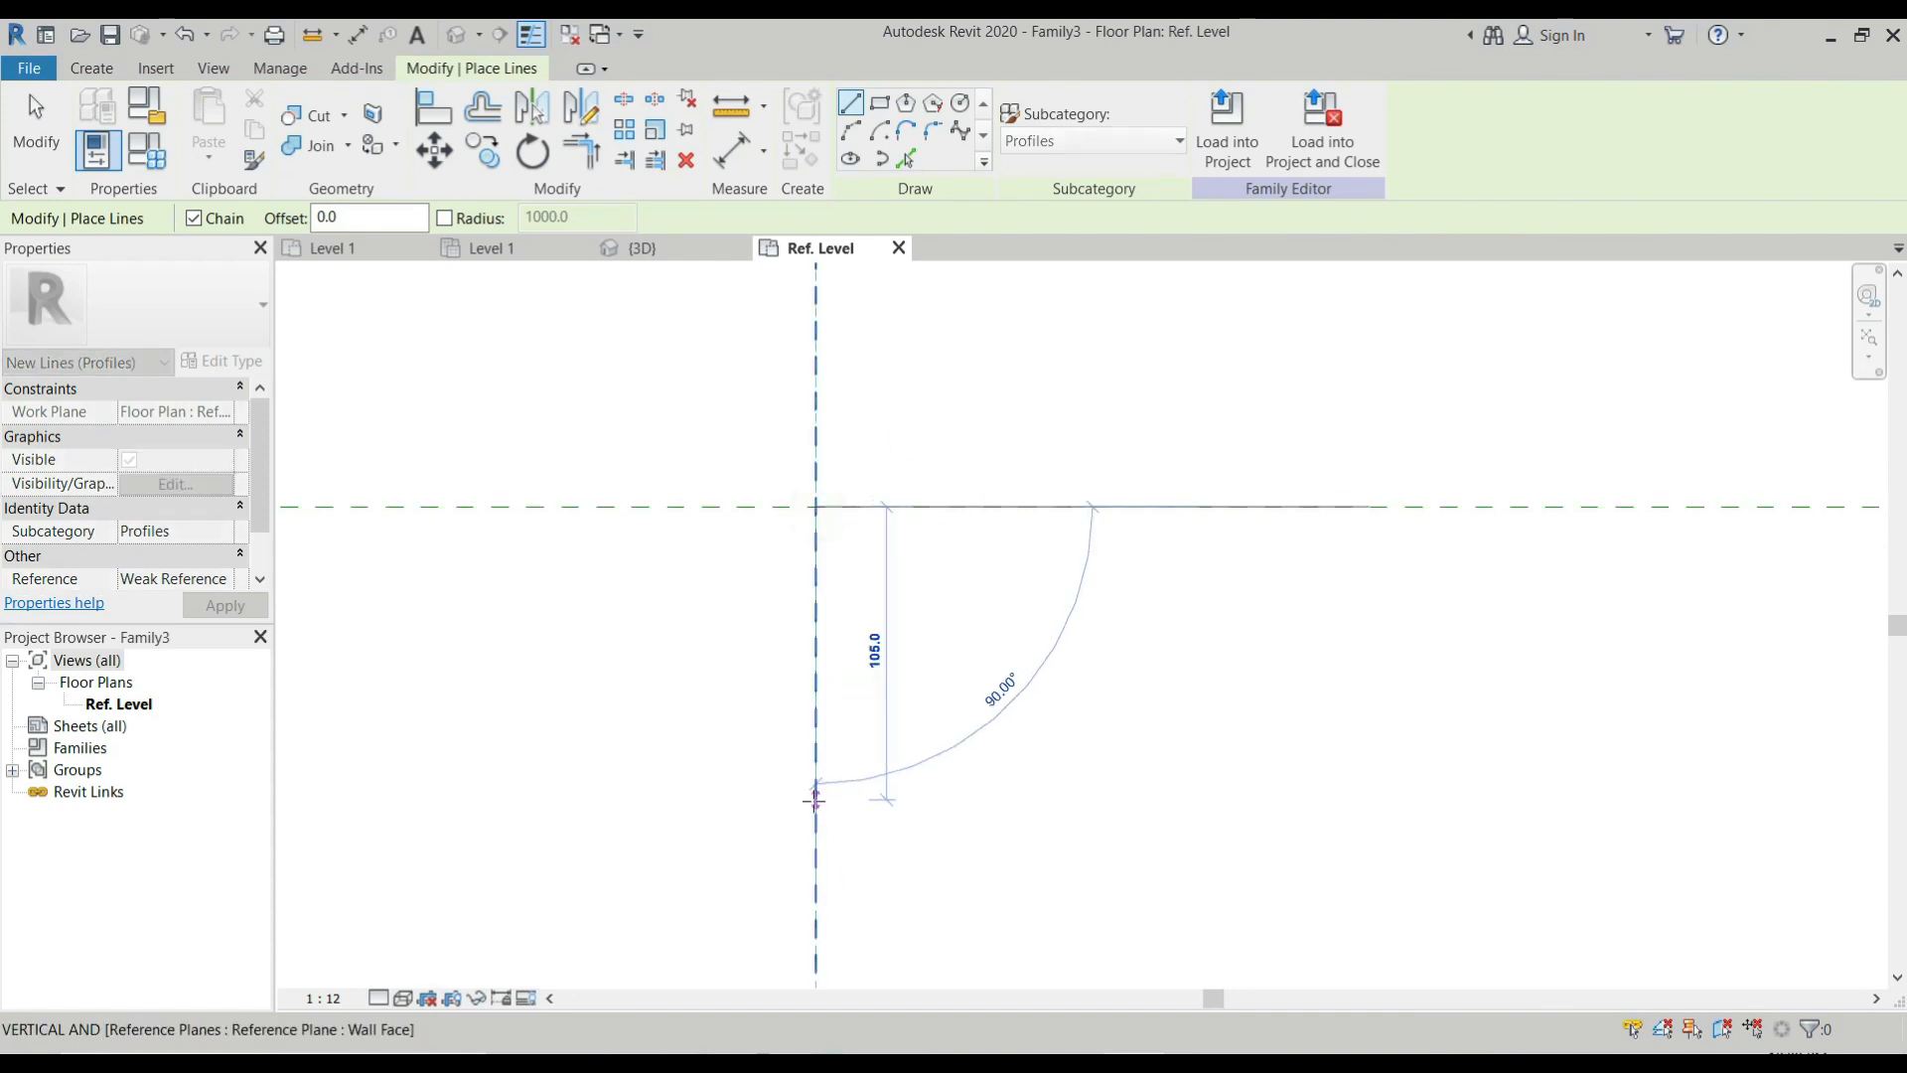
{"action": "type", "text": "15"}
{"action": "key", "text": "Return"}
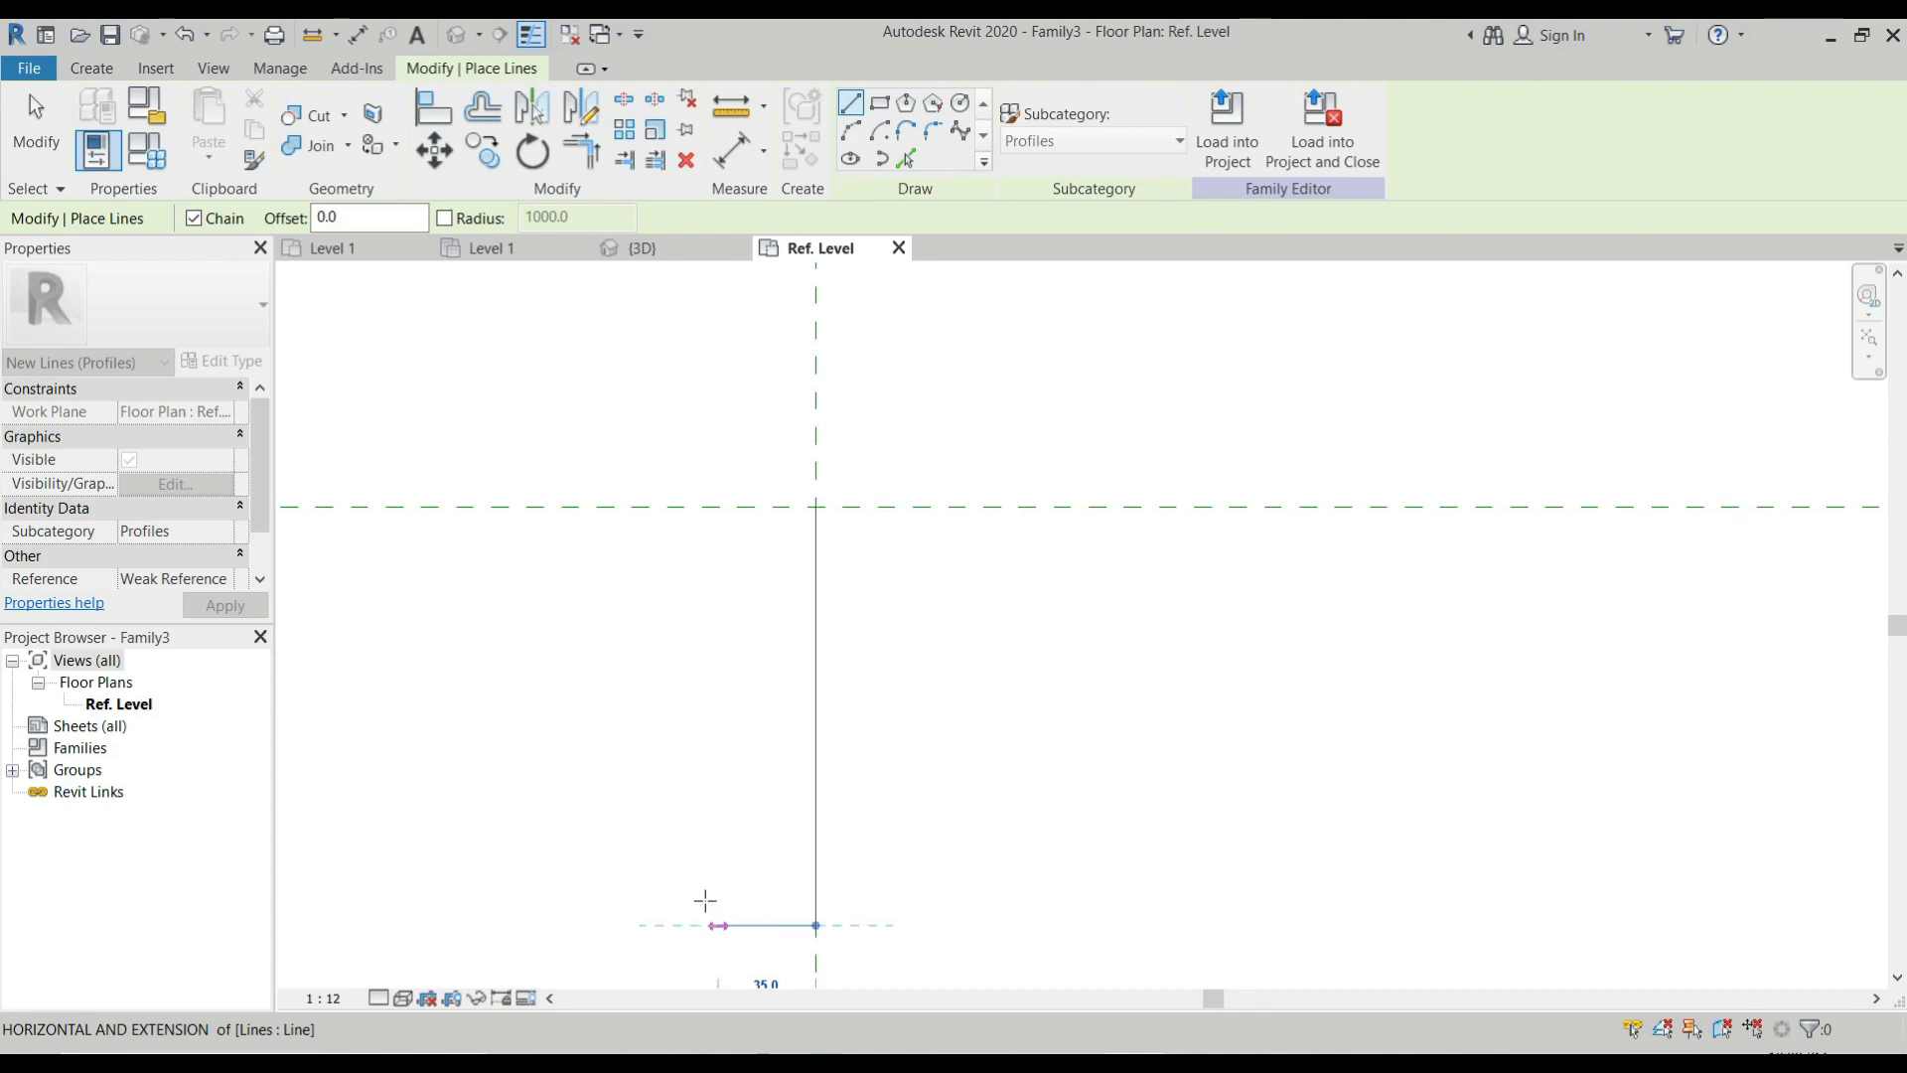
{"action": "scroll", "coordinate": [706, 900], "scroll_direction": "down", "scroll_amount": 2}
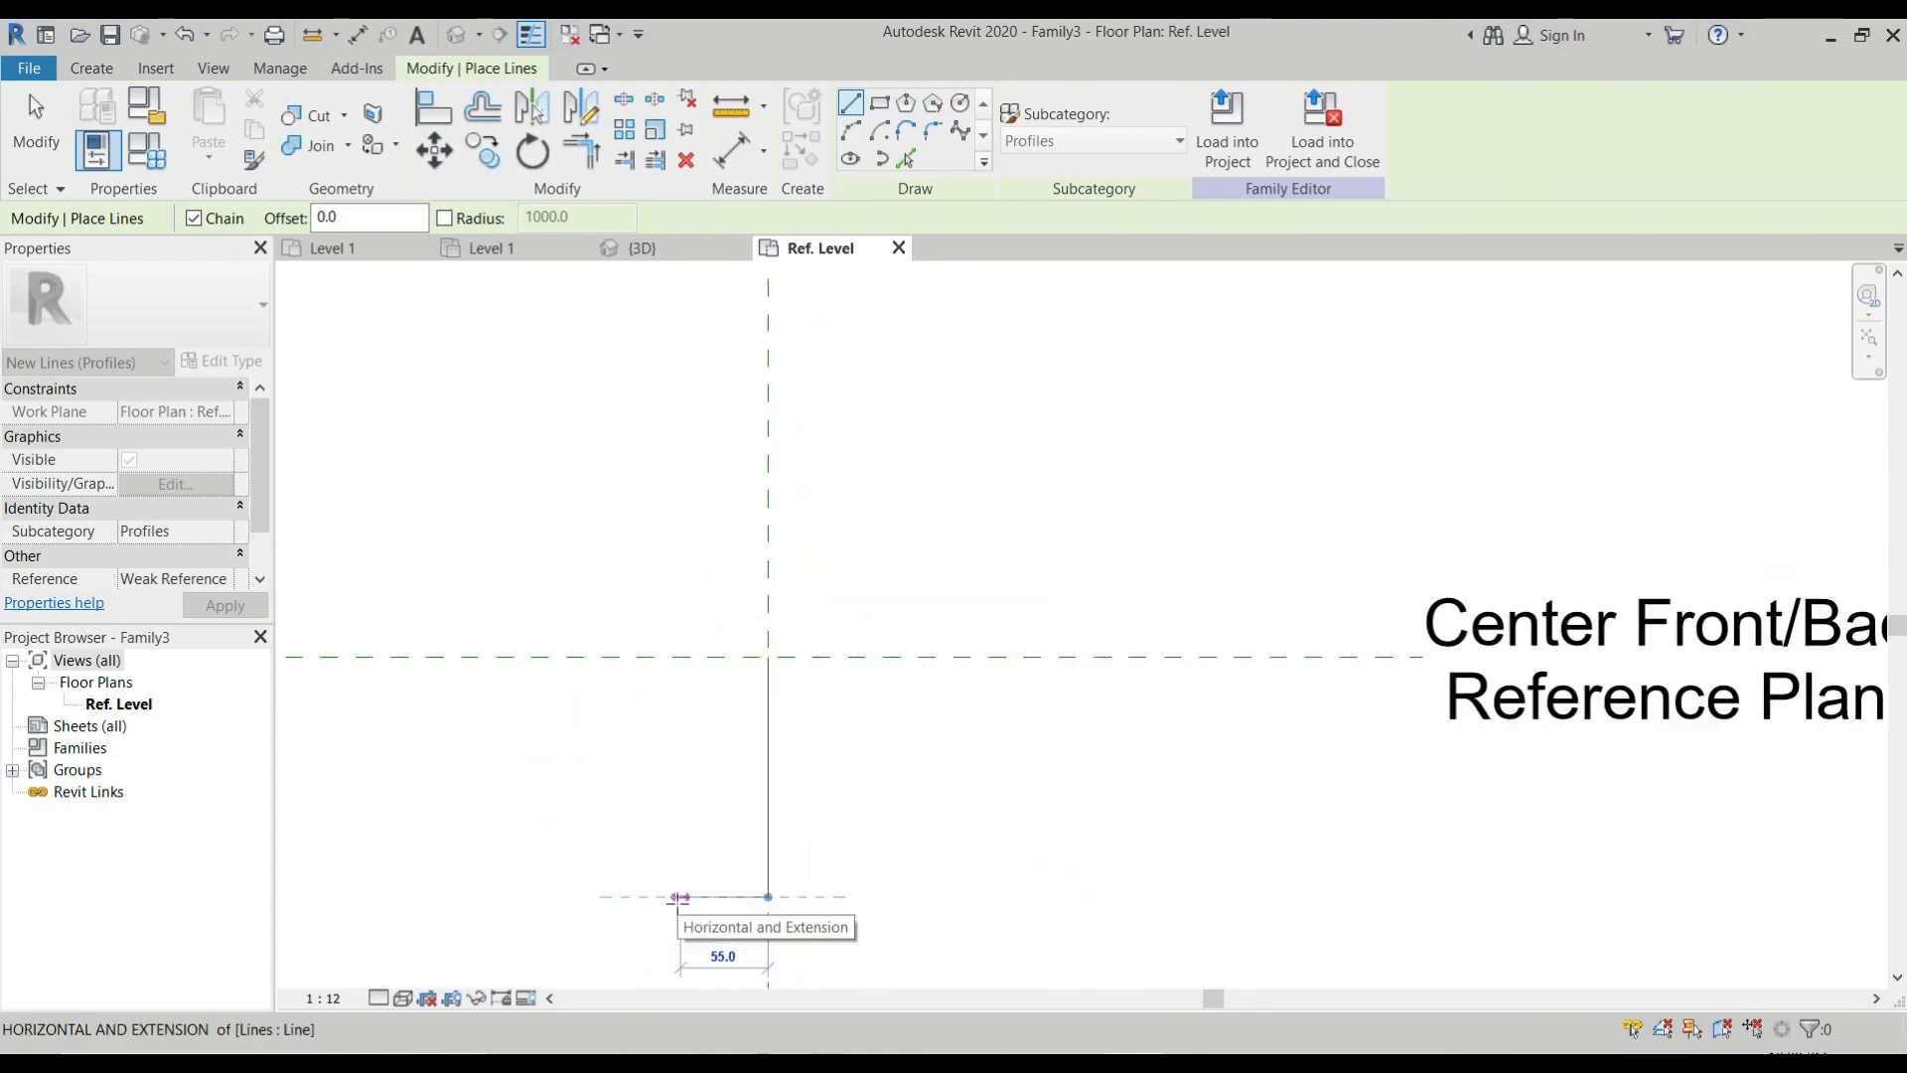
{"action": "type", "text": "50"}
{"action": "key", "text": "Return"}
Continue the profile outline with lines 12 mm down, 12 mm left and 50 mm up.
{"action": "scroll", "coordinate": [596, 596], "scroll_direction": "down", "scroll_amount": 2}
{"action": "scroll", "coordinate": [639, 852], "scroll_direction": "up", "scroll_amount": 2}
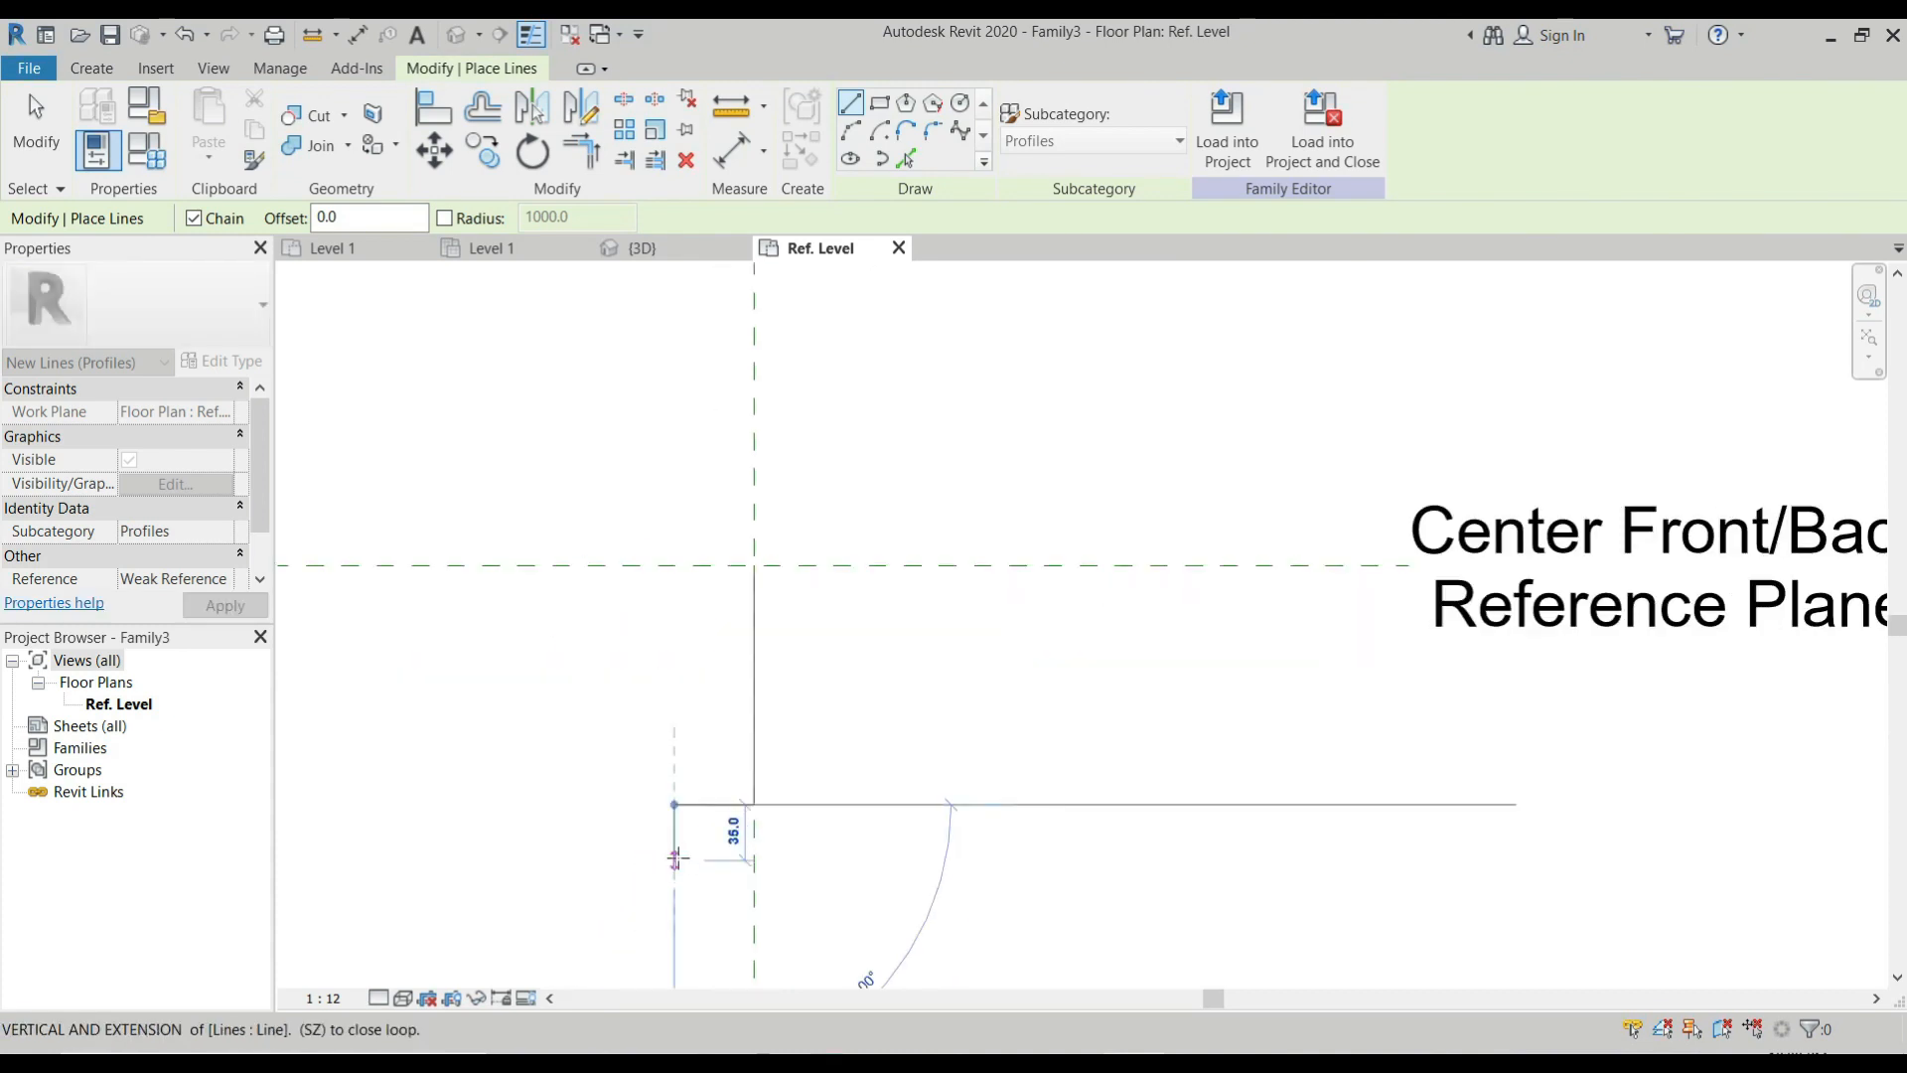
{"action": "type", "text": "12"}
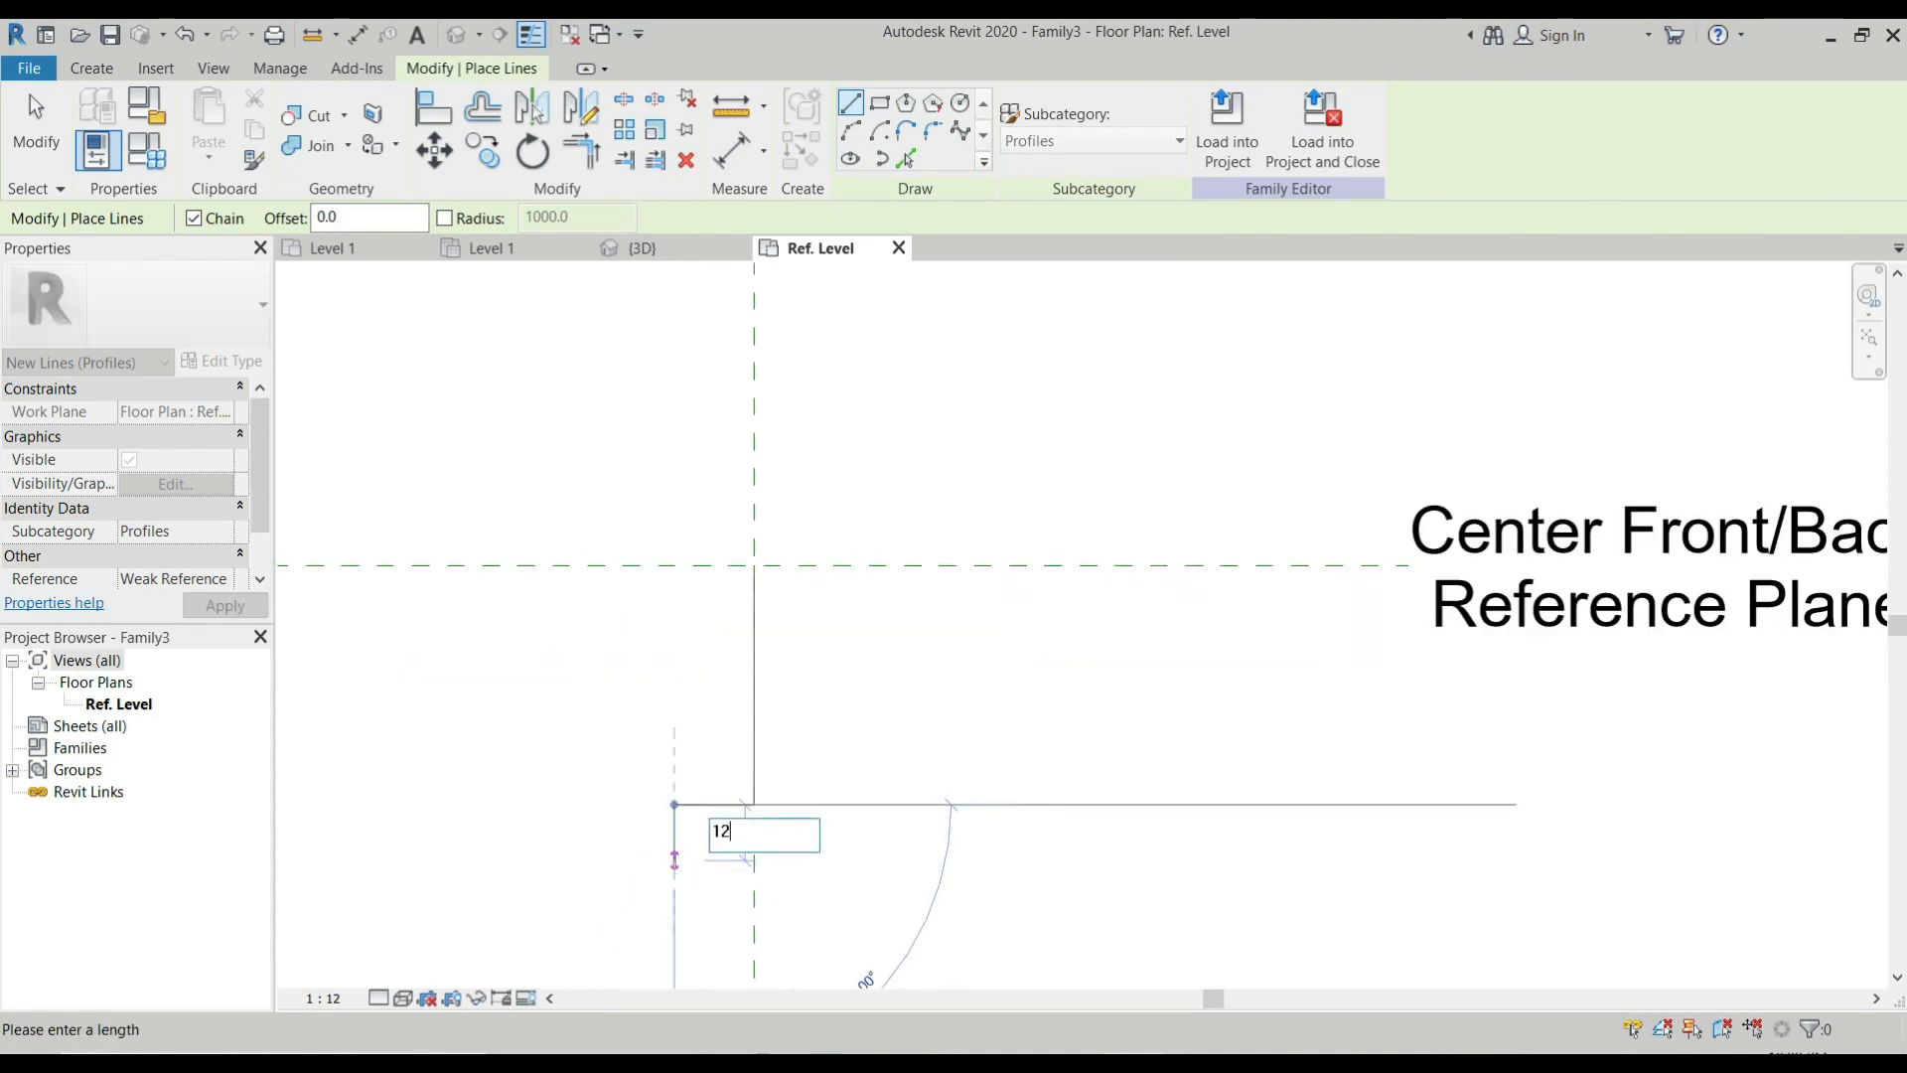
{"action": "key", "text": "Return"}
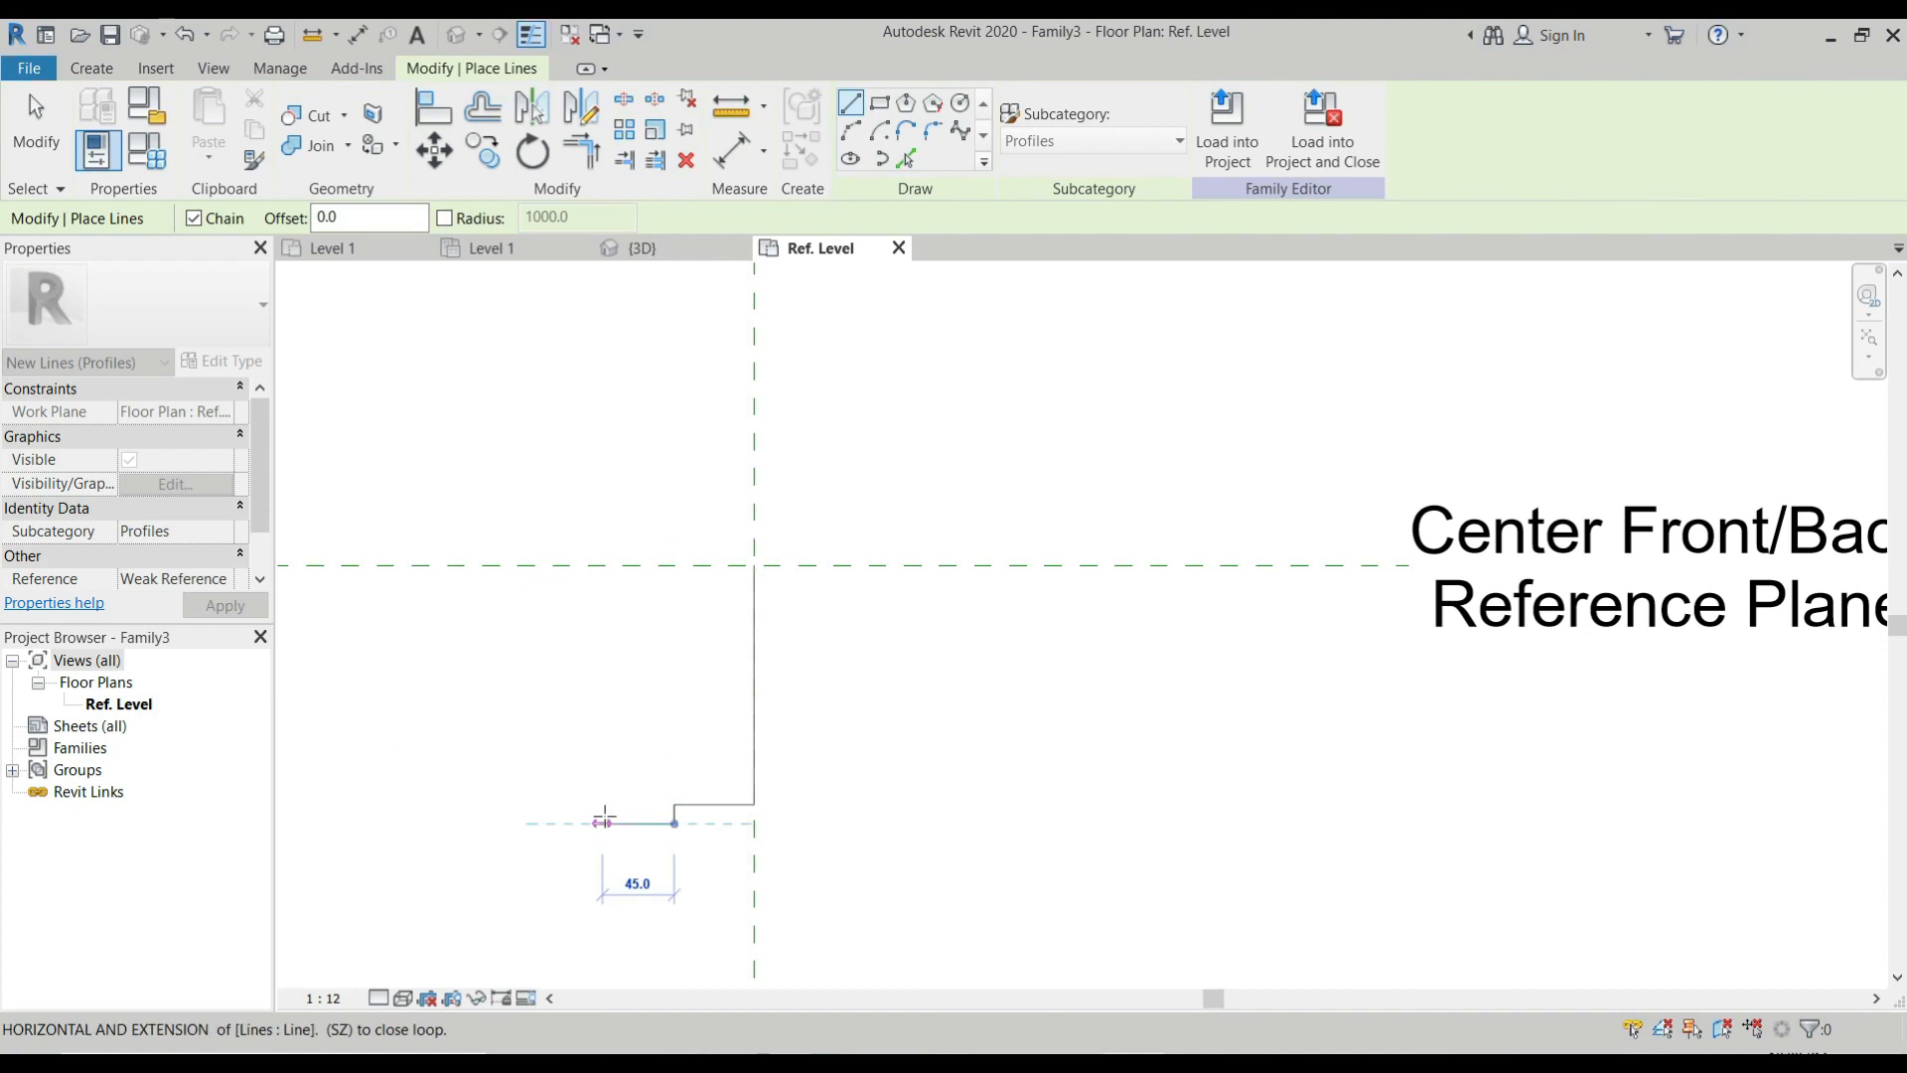
{"action": "type", "text": "12"}
{"action": "key", "text": "Return"}
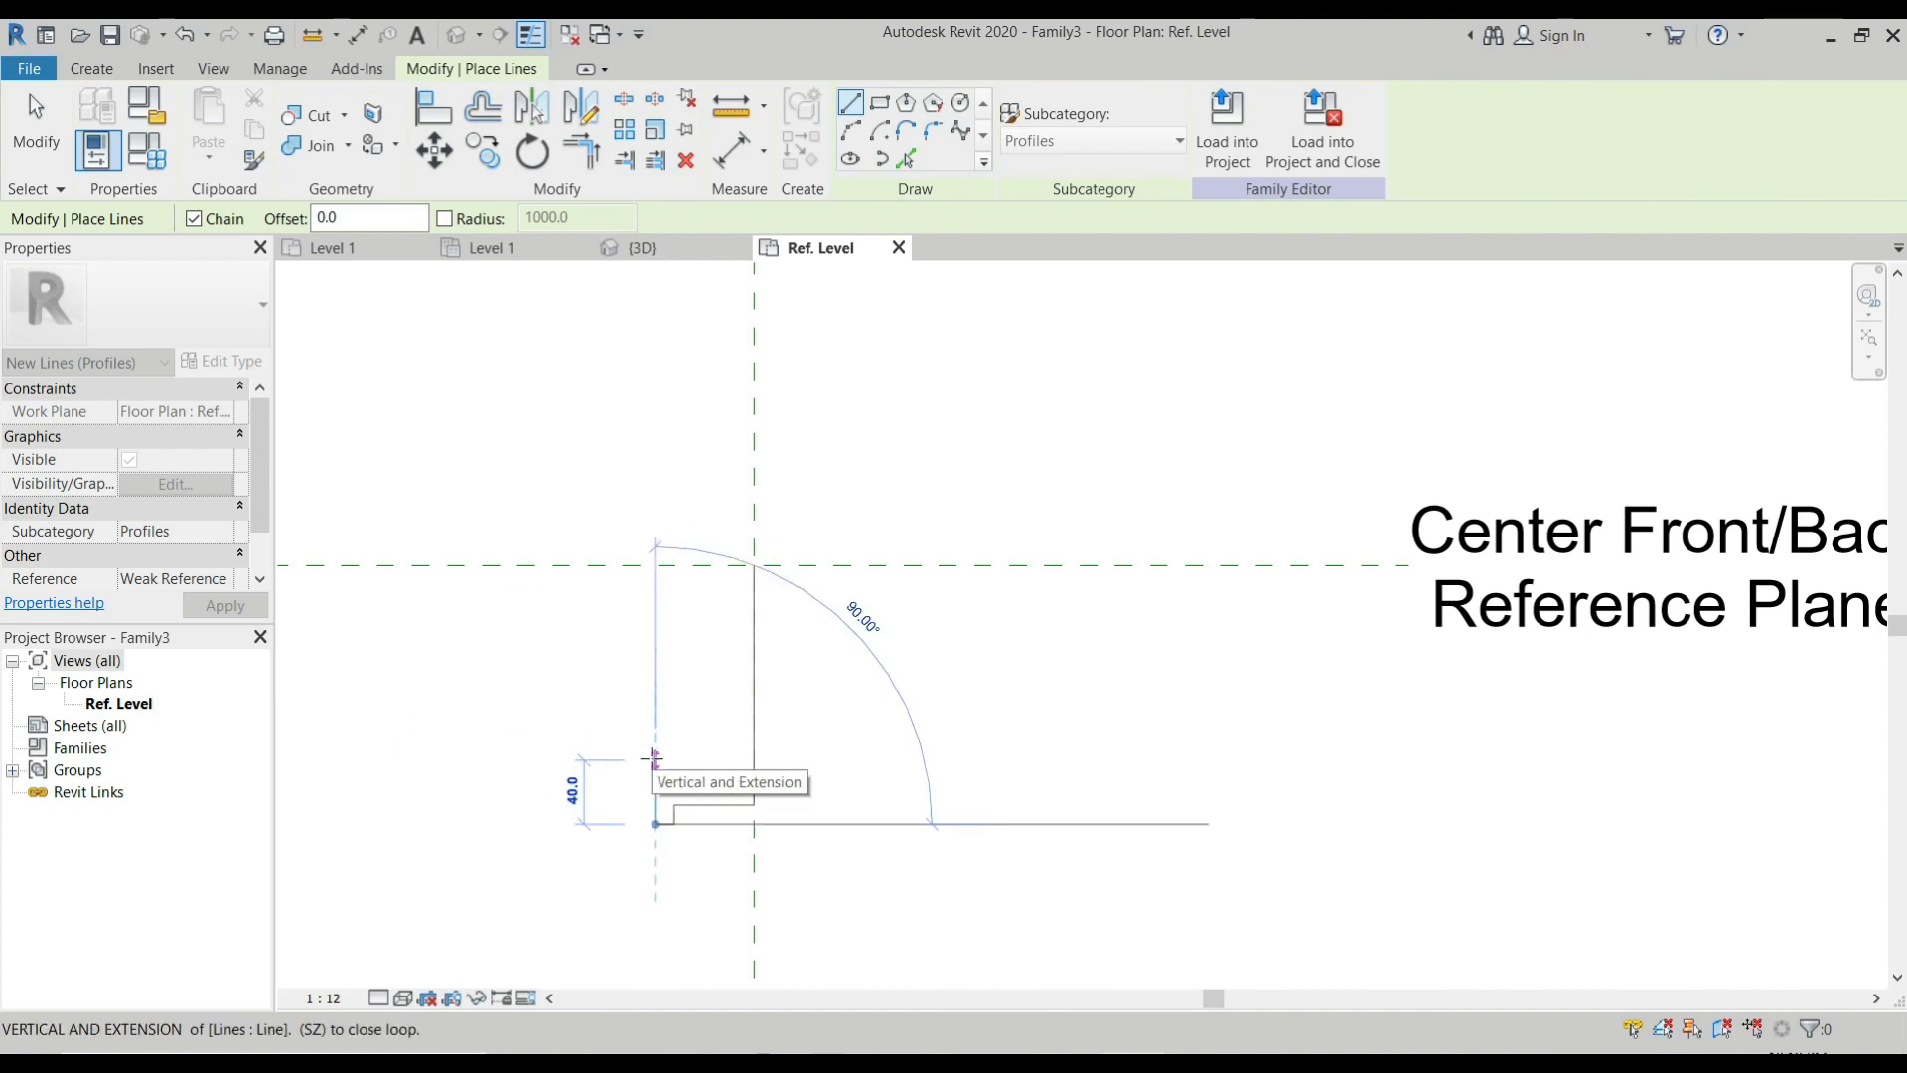
{"action": "type", "text": "5.0"}
{"action": "key", "text": "Return"}
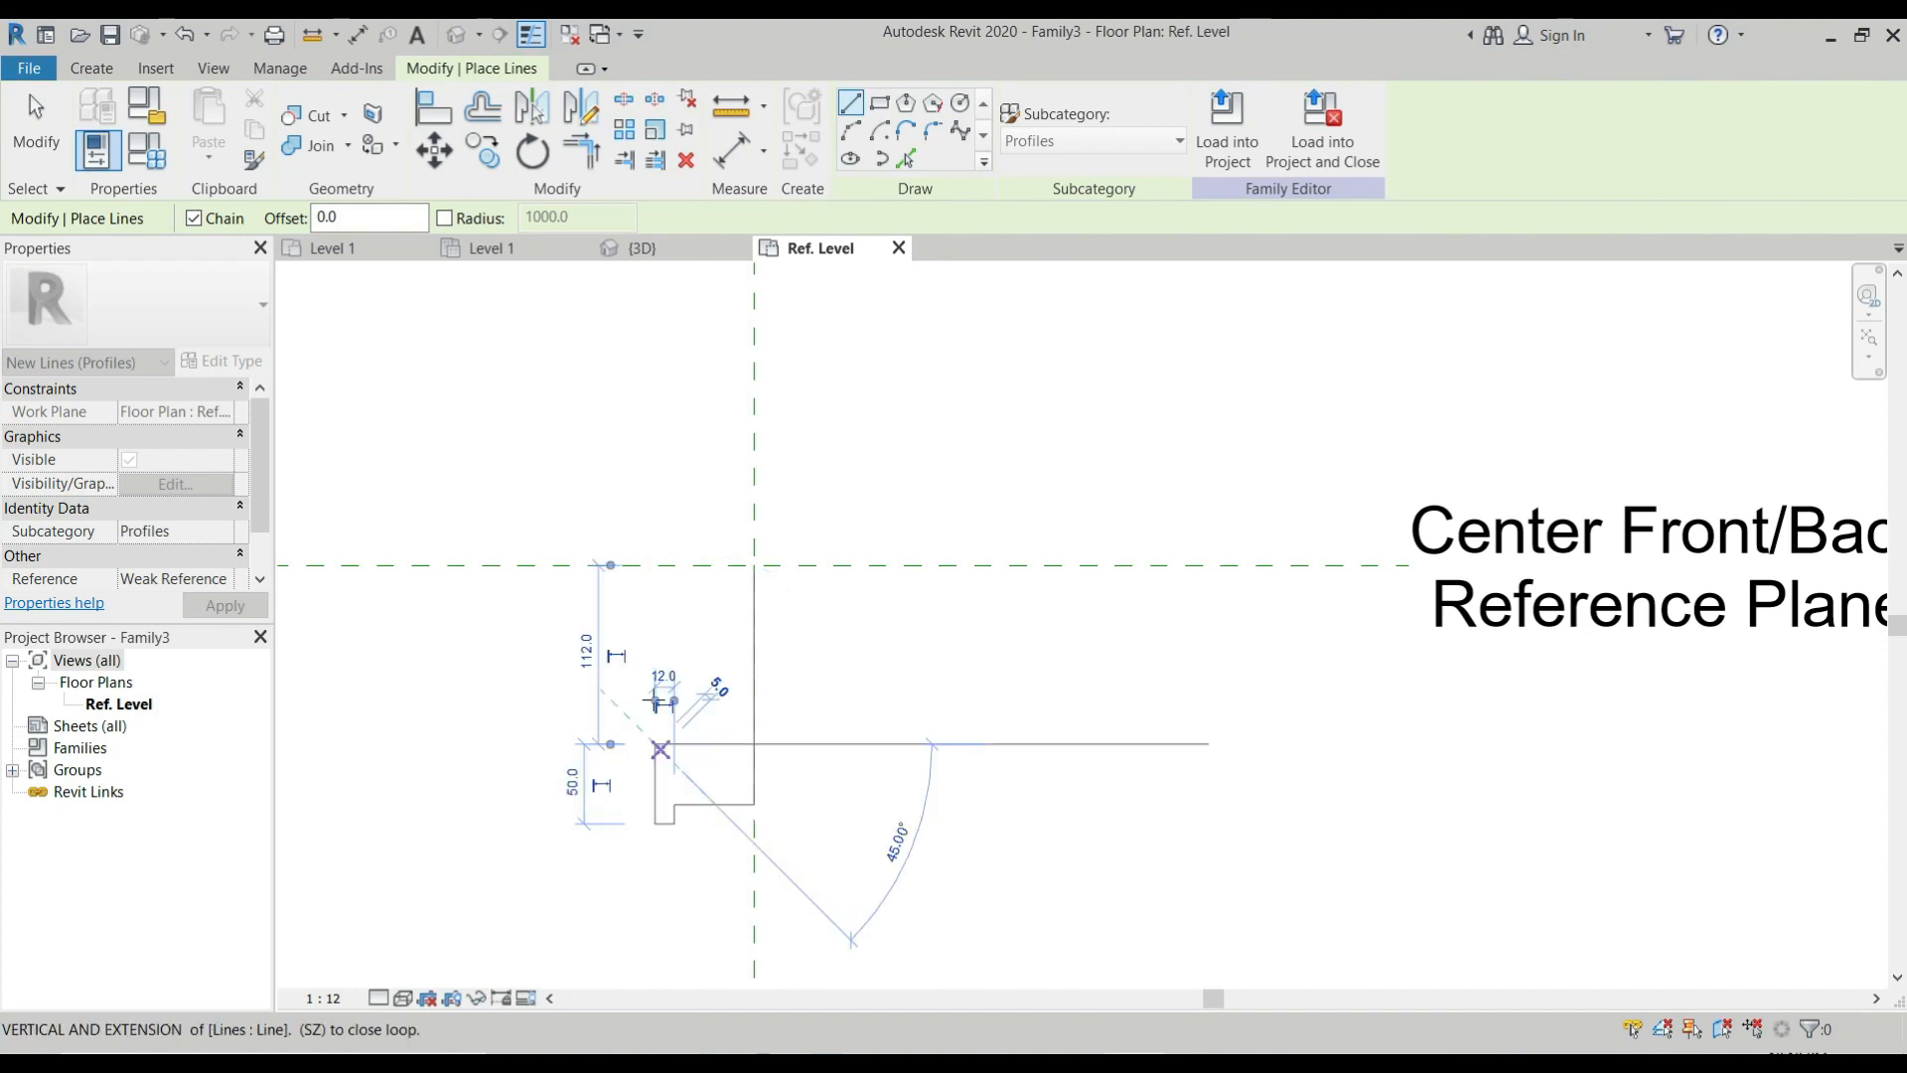
Add a step to the outline with a 12 mm line left and a 12 mm line up.
{"action": "scroll", "coordinate": [658, 705], "scroll_direction": "up", "scroll_amount": 1}
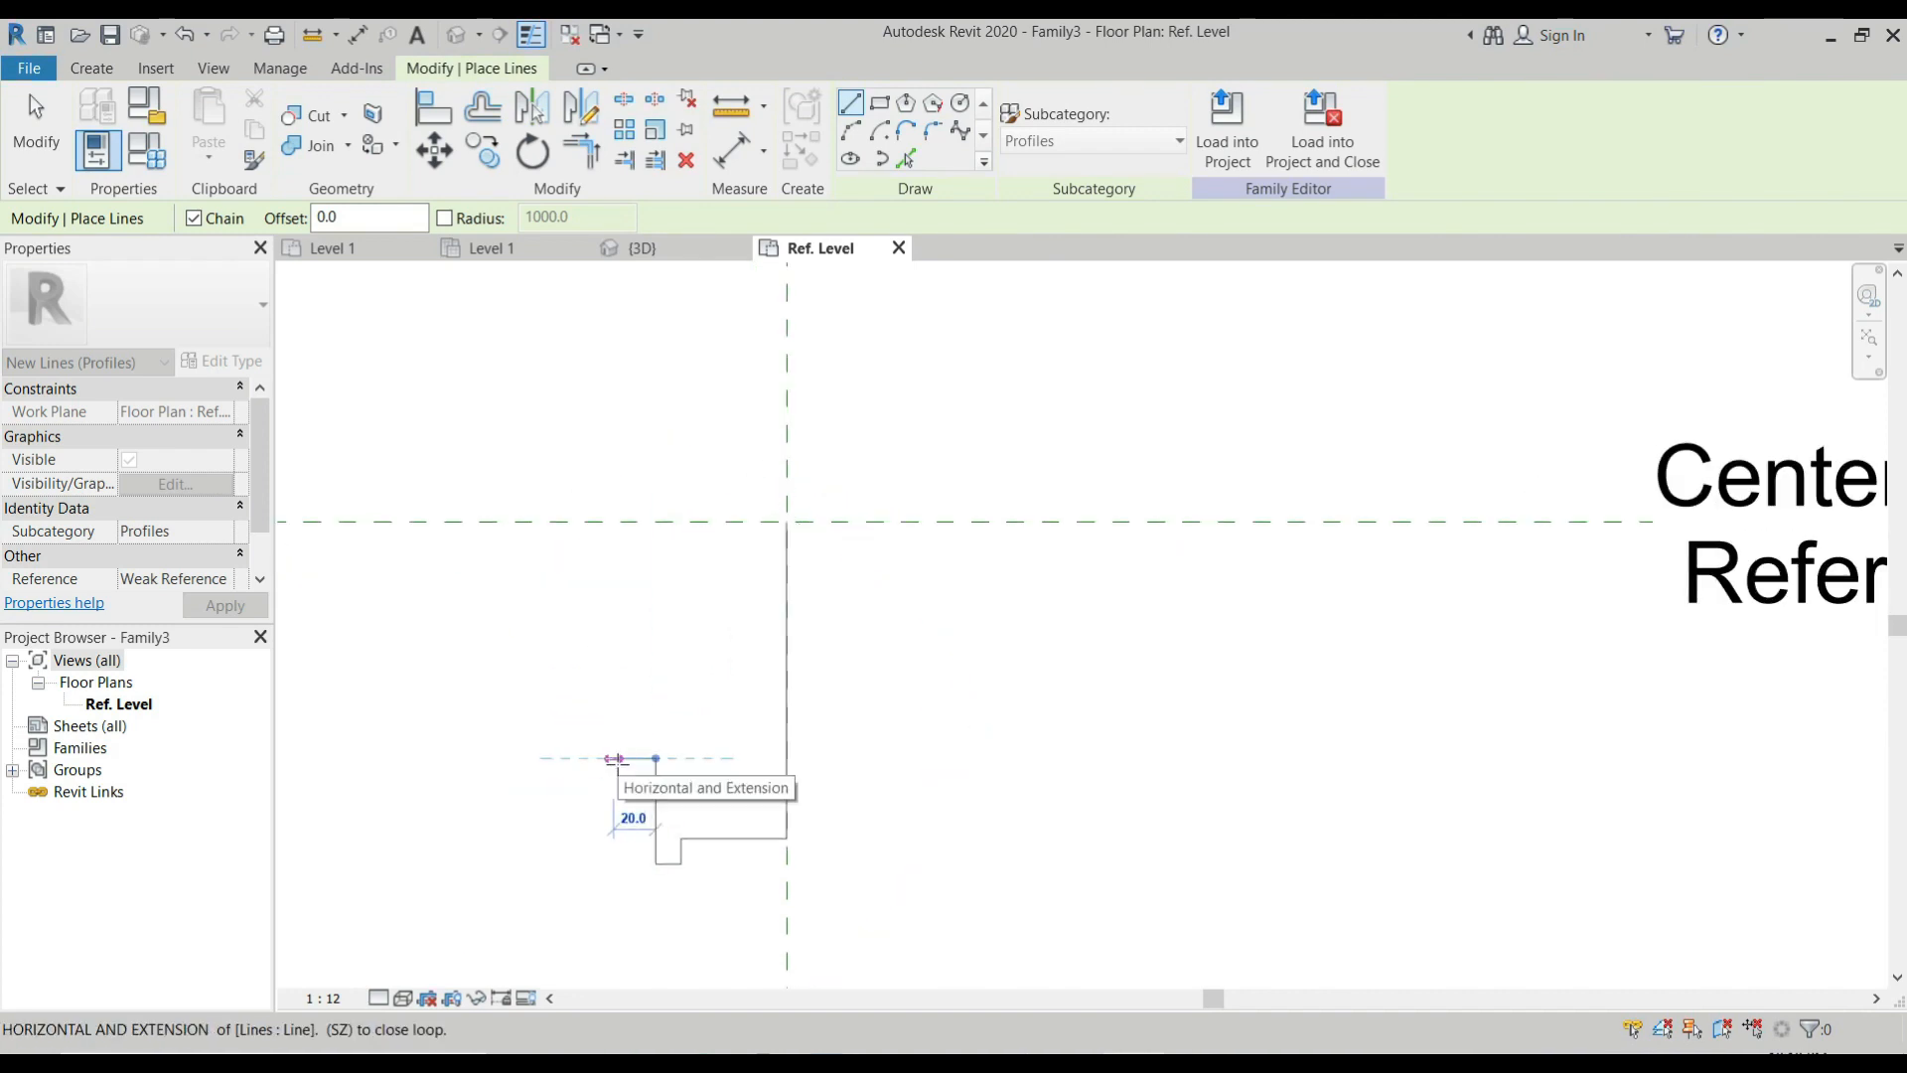
{"action": "type", "text": "12"}
{"action": "key", "text": "Return"}
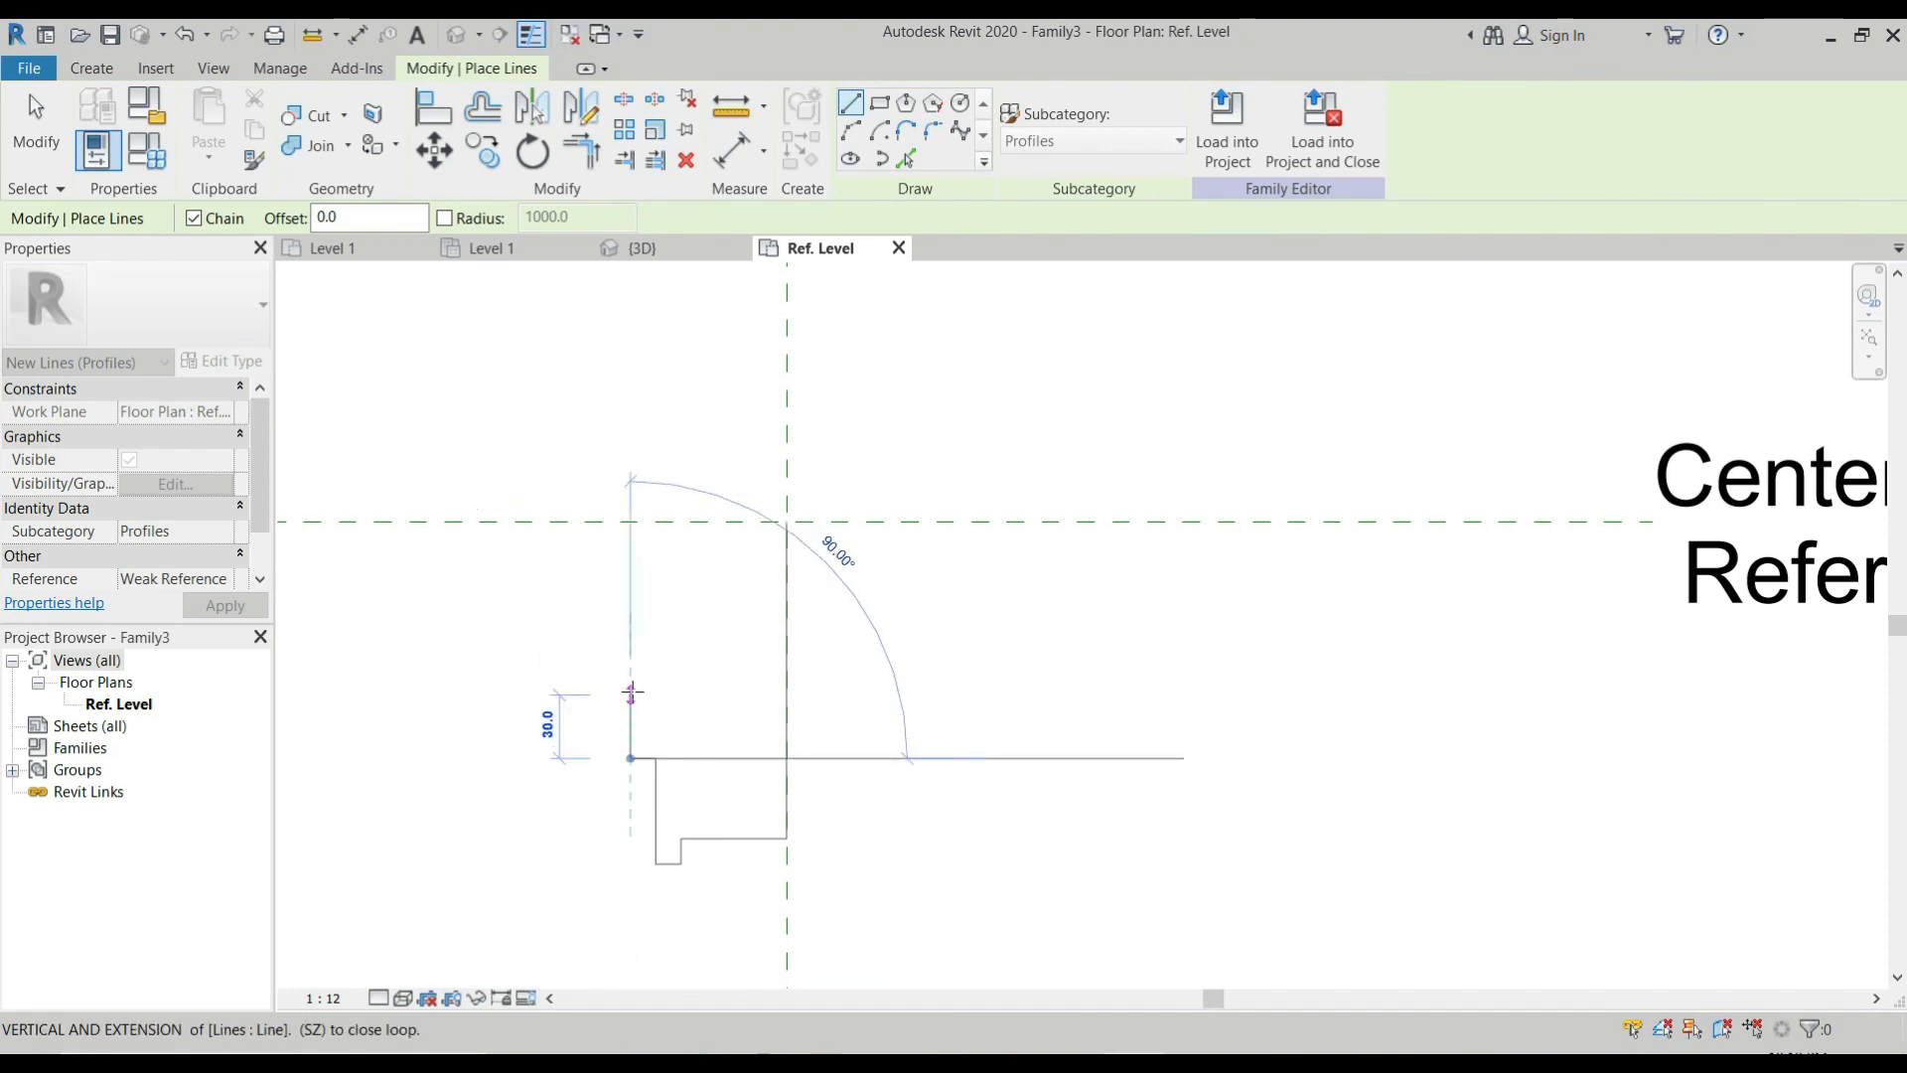
{"action": "type", "text": "12"}
{"action": "key", "text": "Return"}
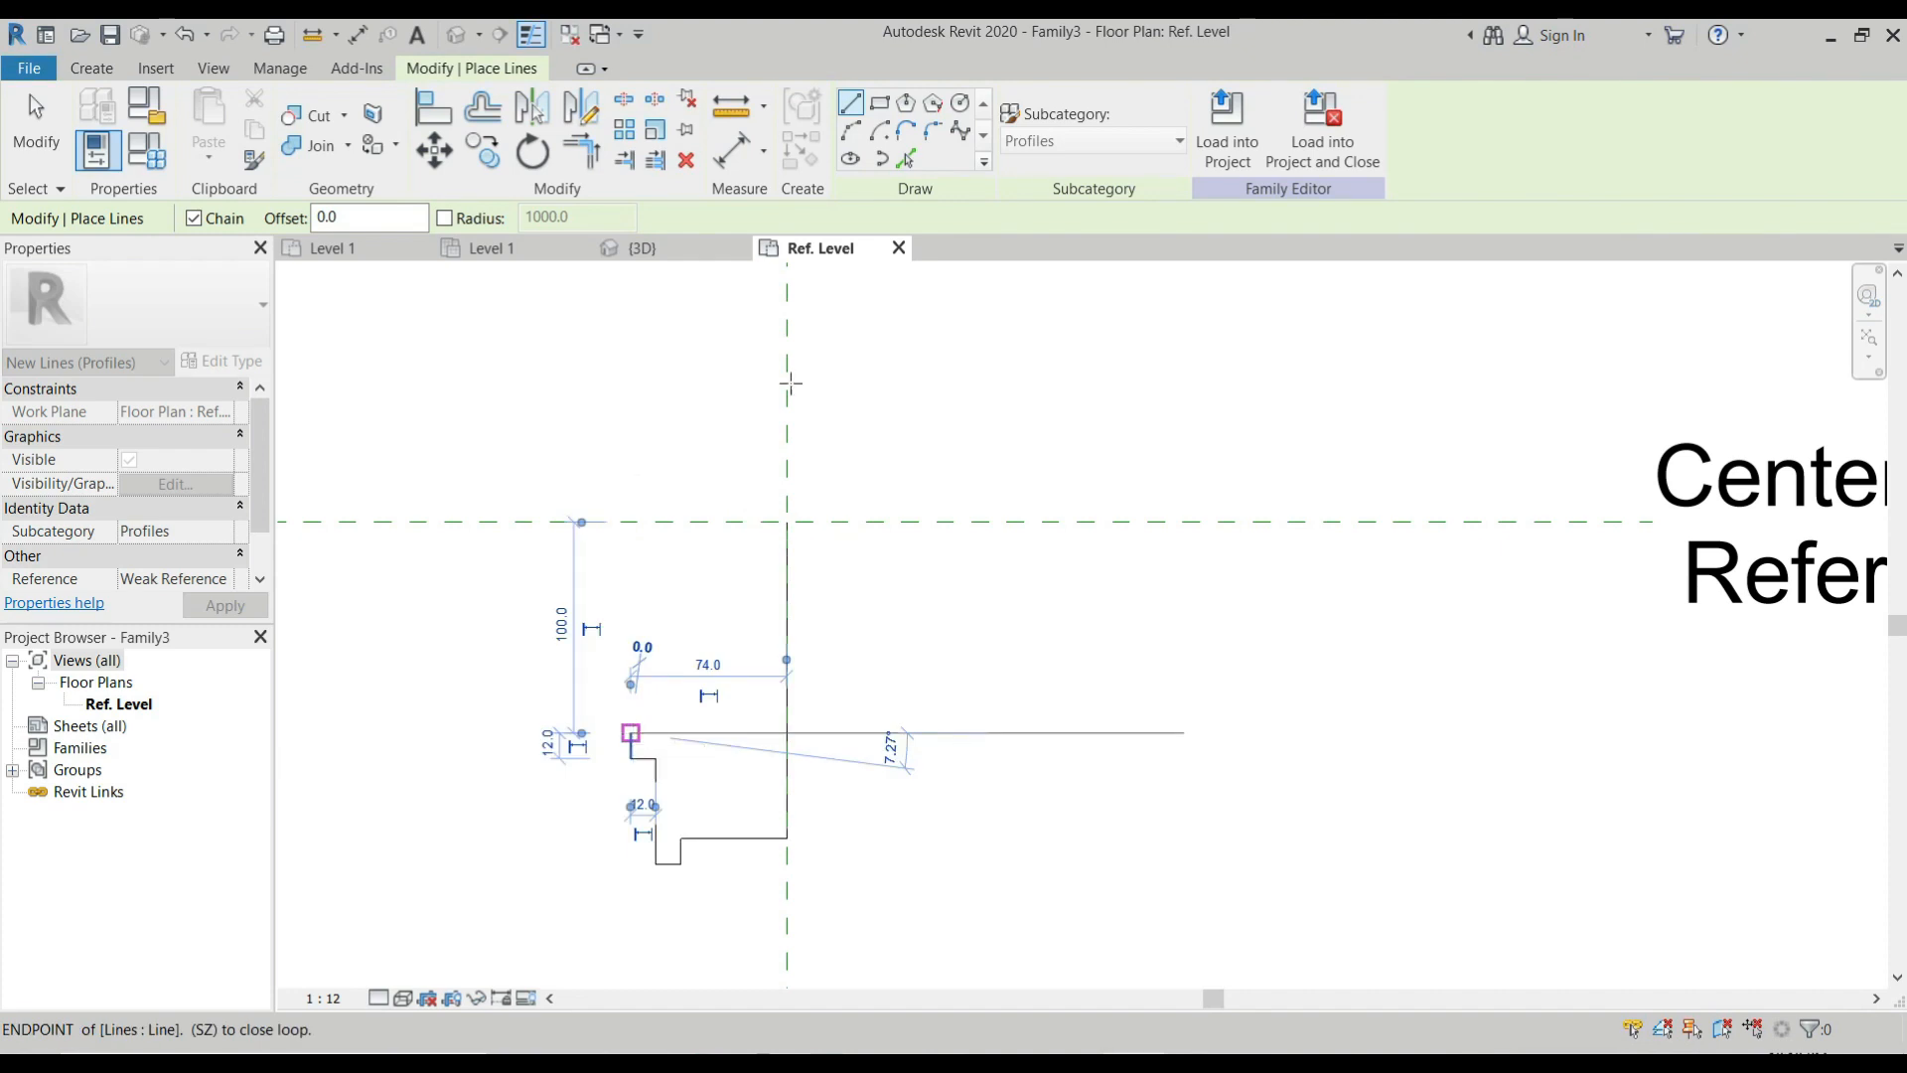
Draw a quarter-circle arc from the last line's end up and to the left.
{"action": "left_click", "coordinate": [795, 323]}
{"action": "left_click", "coordinate": [850, 130]}
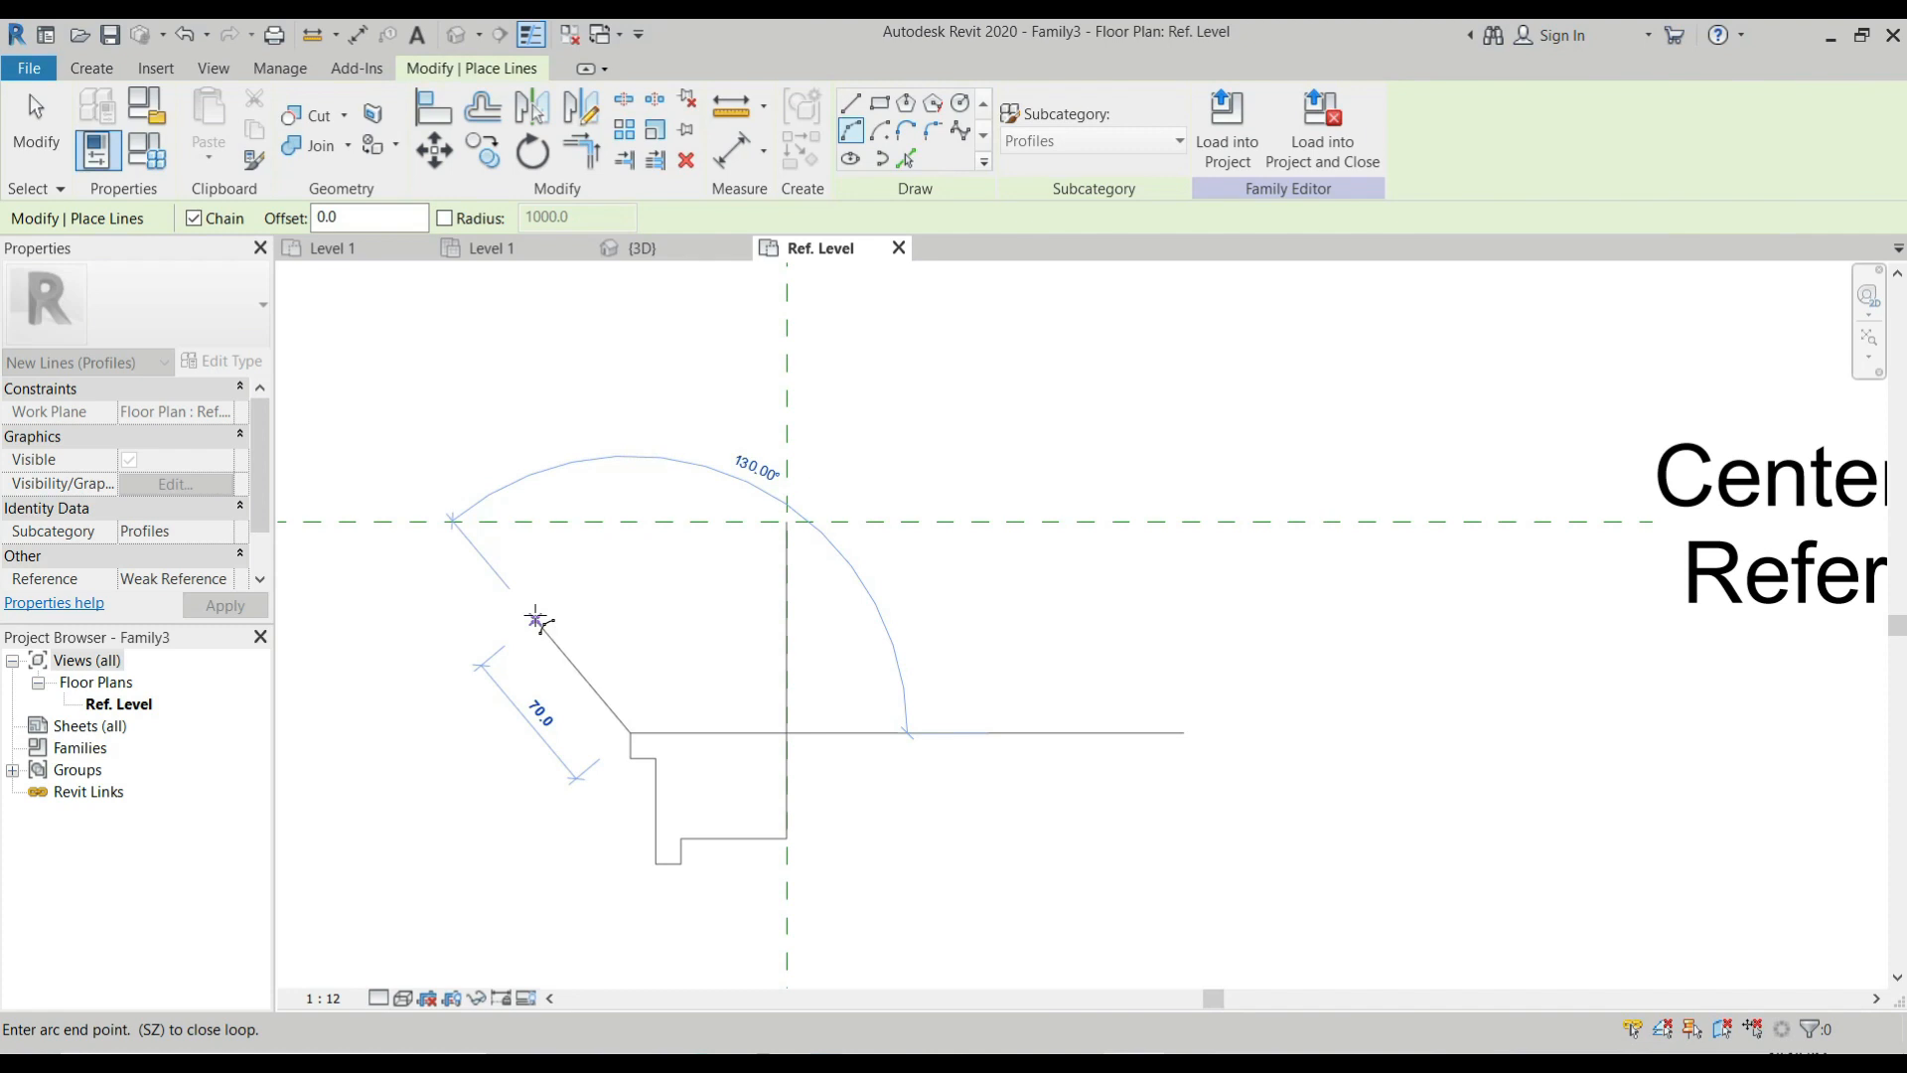
{"action": "left_click", "coordinate": [529, 614]}
{"action": "left_click", "coordinate": [594, 650]}
Continue from the arc's upper end with straight lines 12 mm up and 12 mm left.
{"action": "scroll", "coordinate": [490, 591], "scroll_direction": "up", "scroll_amount": 3}
{"action": "left_click", "coordinate": [851, 103]}
{"action": "type", "text": "12"}
{"action": "key", "text": "Return"}
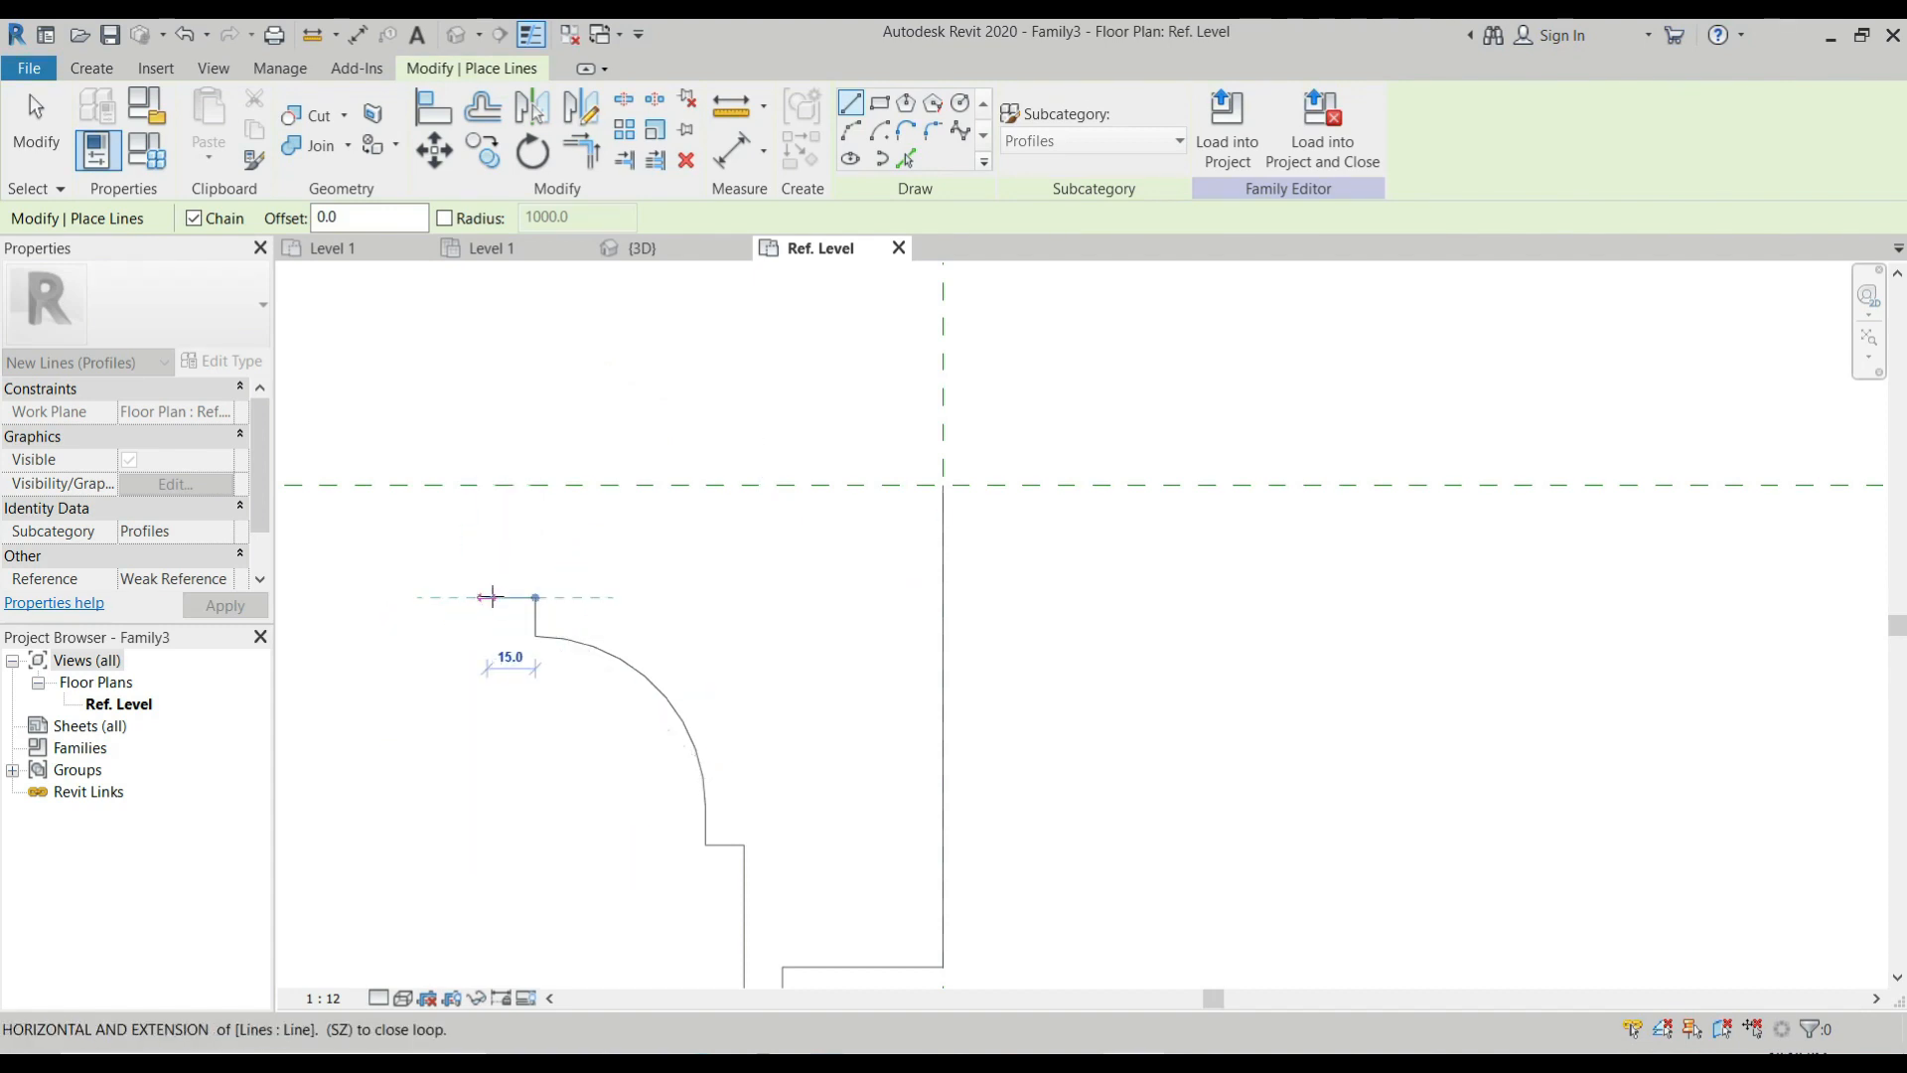
{"action": "left_click", "coordinate": [493, 596]}
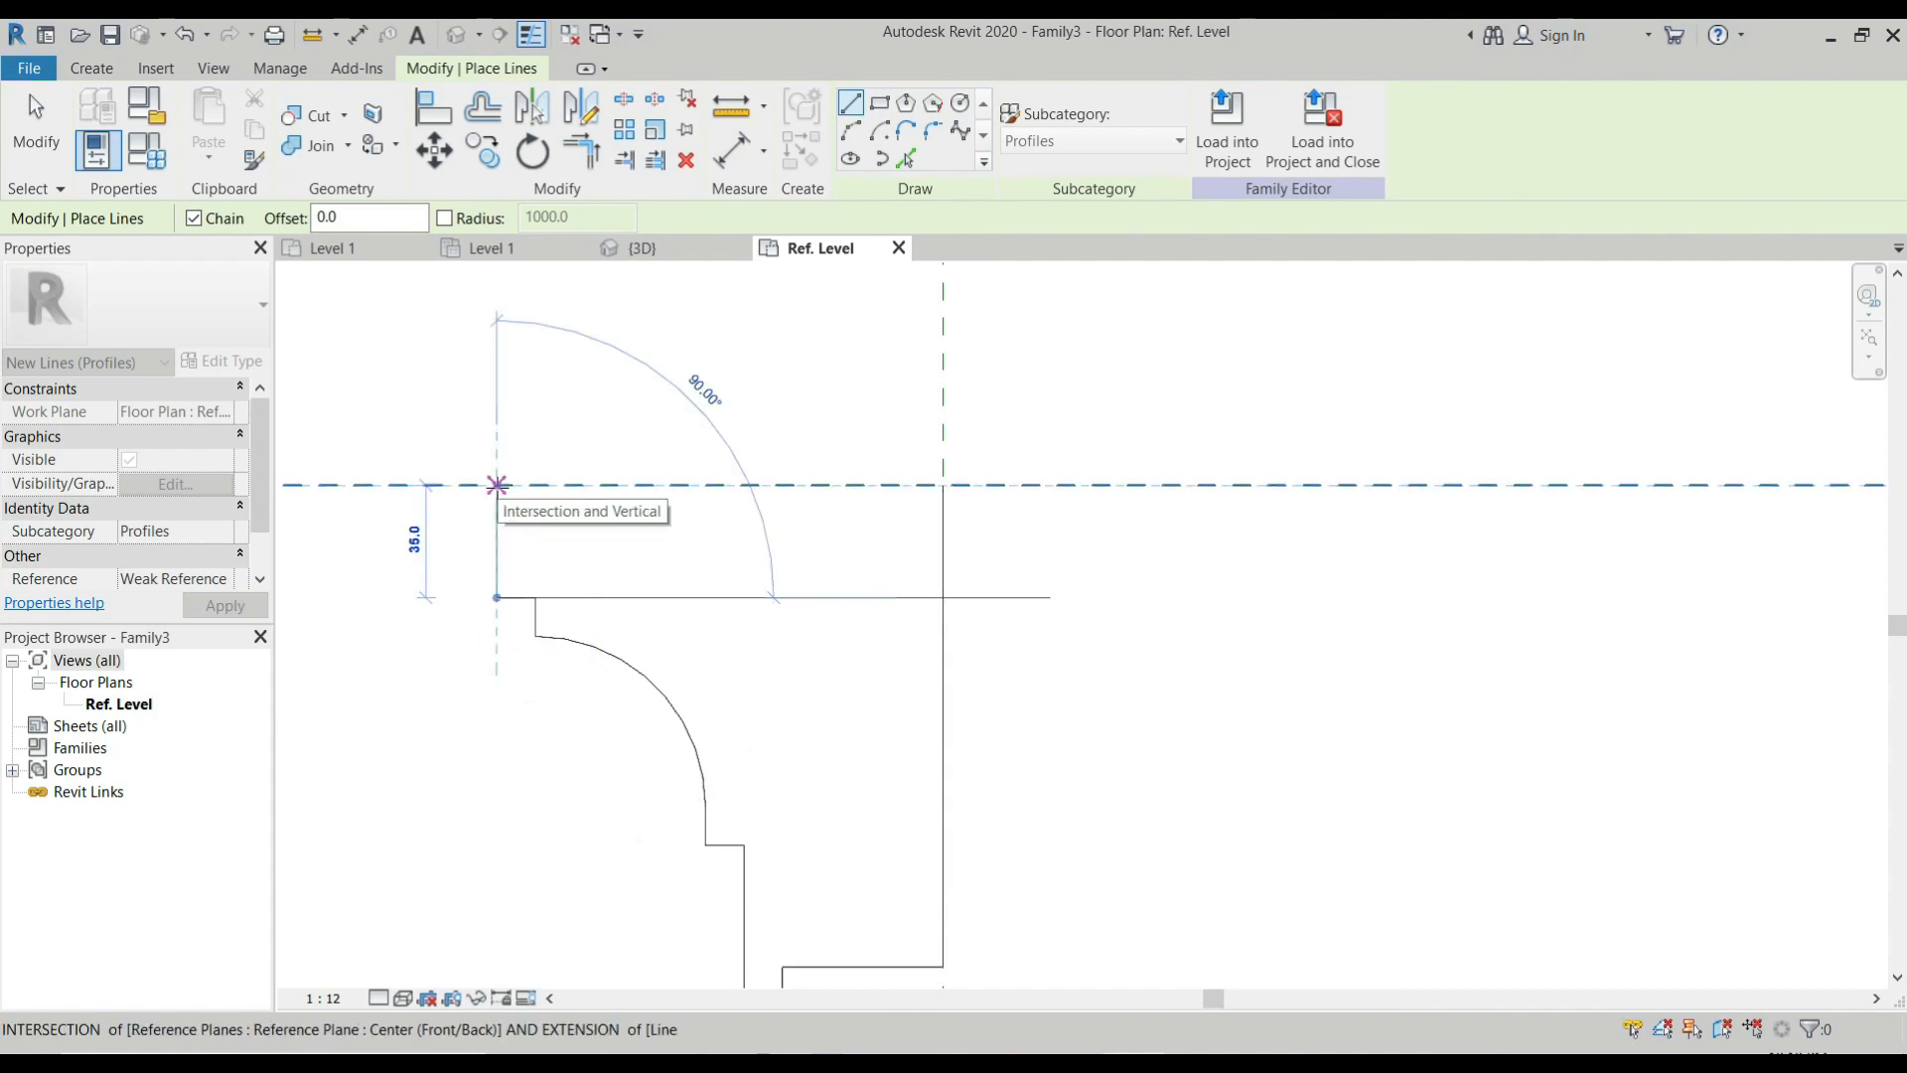
Draw a line 139 mm left along the center front/back plane from the planes' intersection, and extend it another 12 mm.
{"action": "key", "text": "Escape"}
{"action": "left_click", "coordinate": [943, 484]}
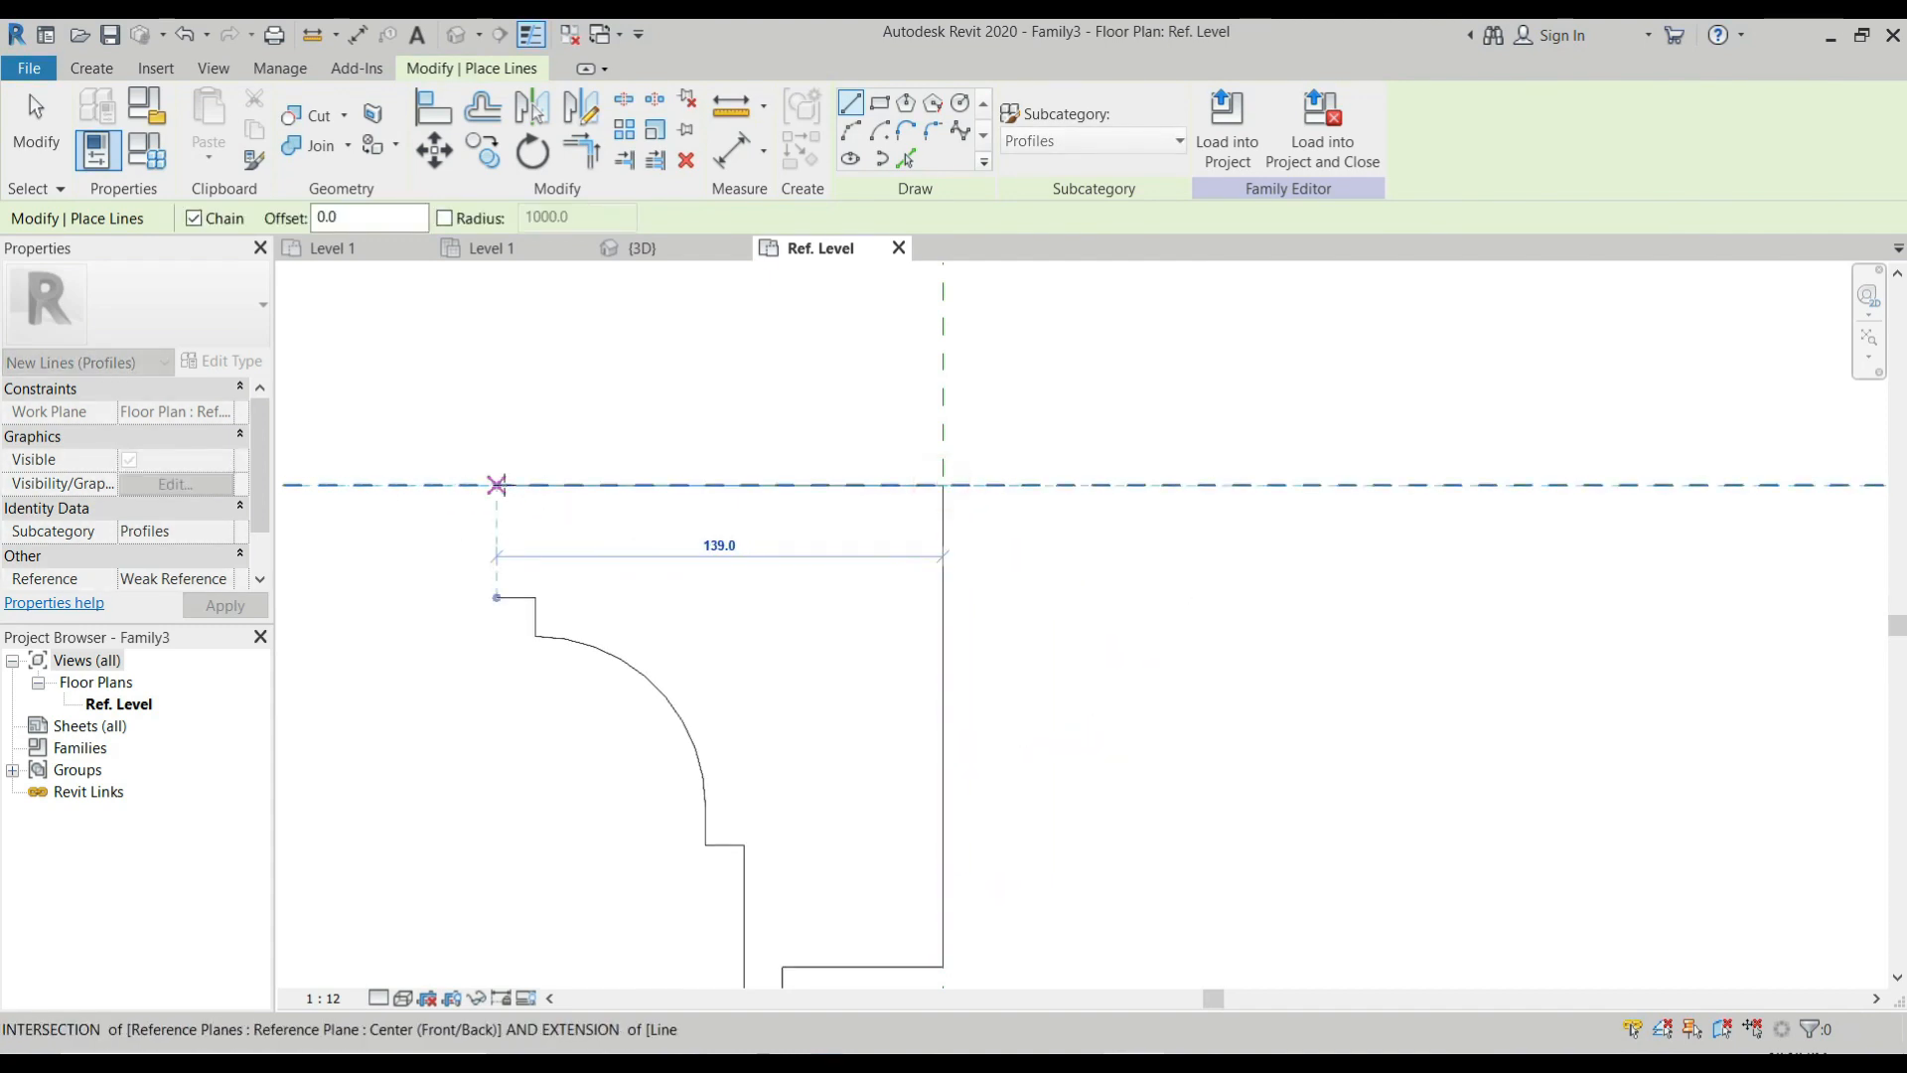
{"action": "left_click", "coordinate": [496, 484]}
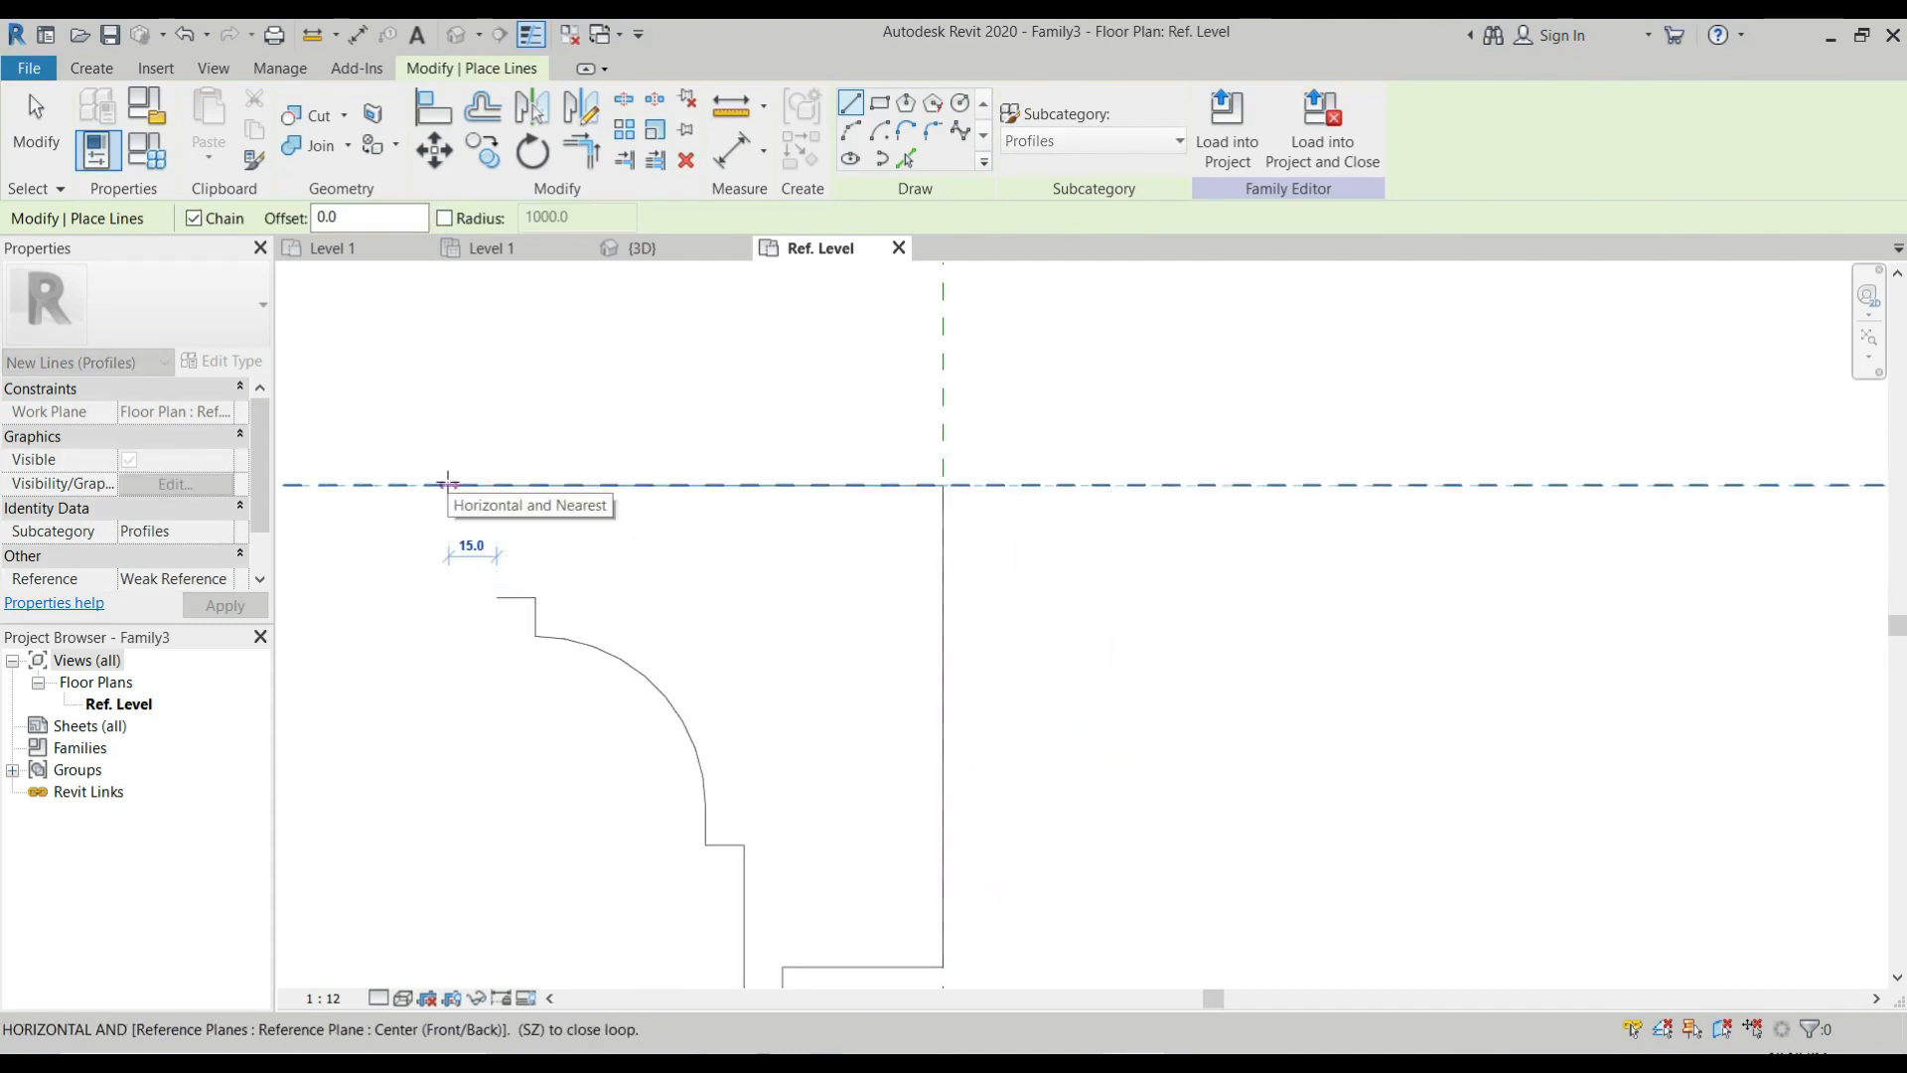
{"action": "type", "text": "12"}
{"action": "key", "text": "Return"}
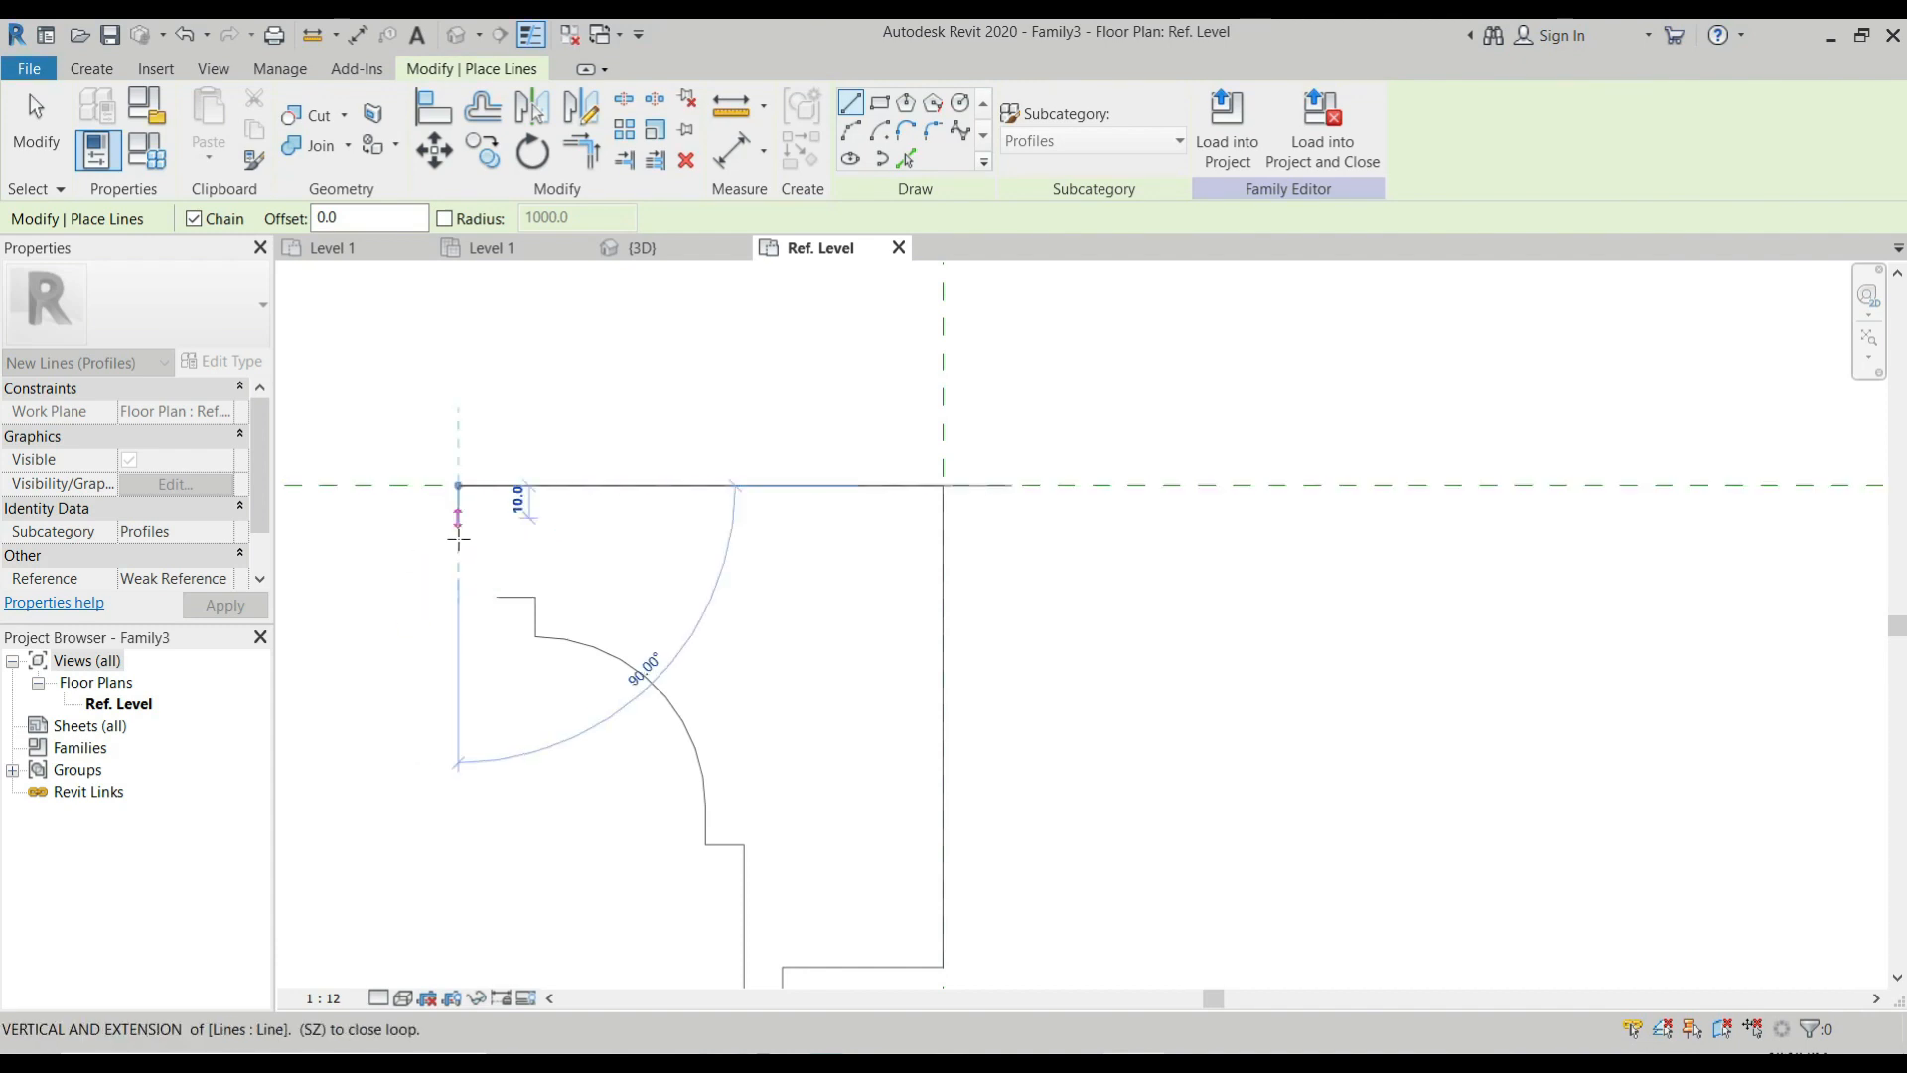
Close the outline with lines 12 mm down, 12 mm right and 23 mm down to the open line end.
{"action": "type", "text": "12"}
{"action": "key", "text": "Return"}
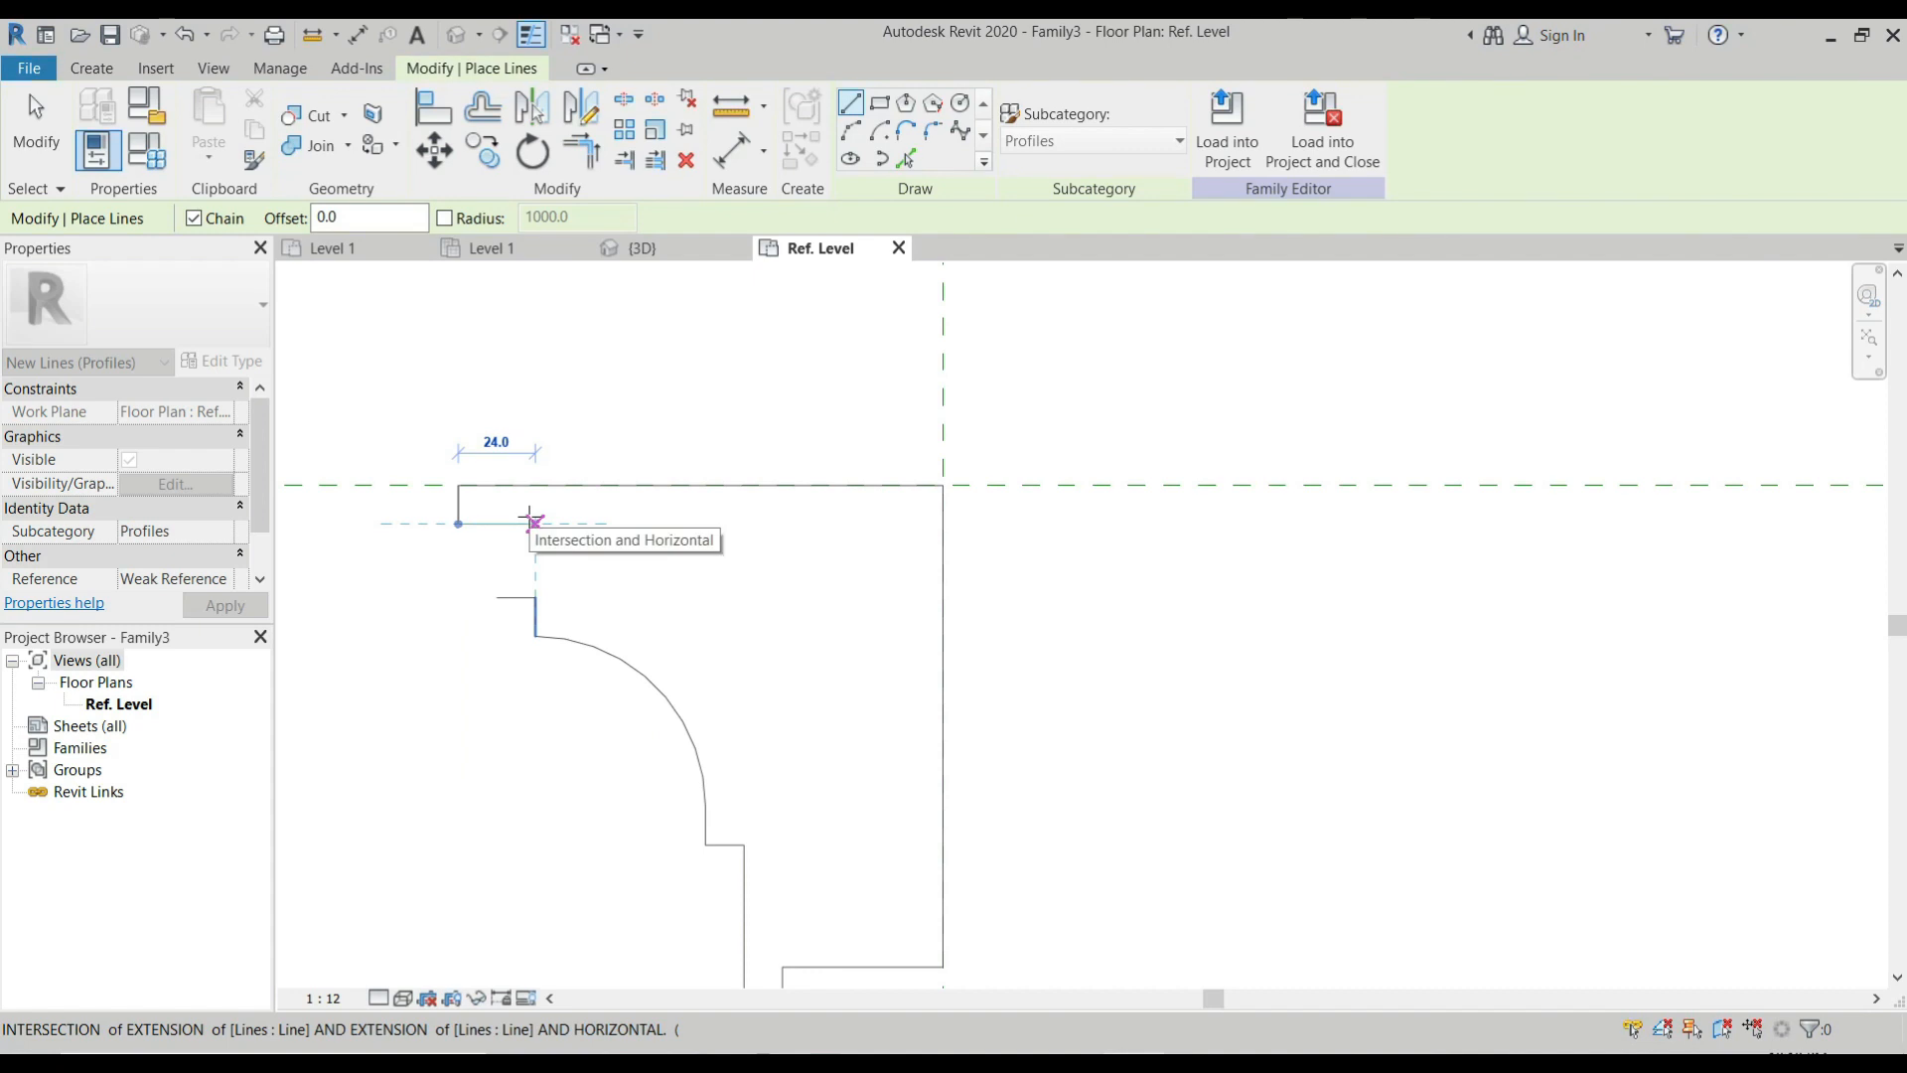
{"action": "type", "text": "12"}
{"action": "key", "text": "Return"}
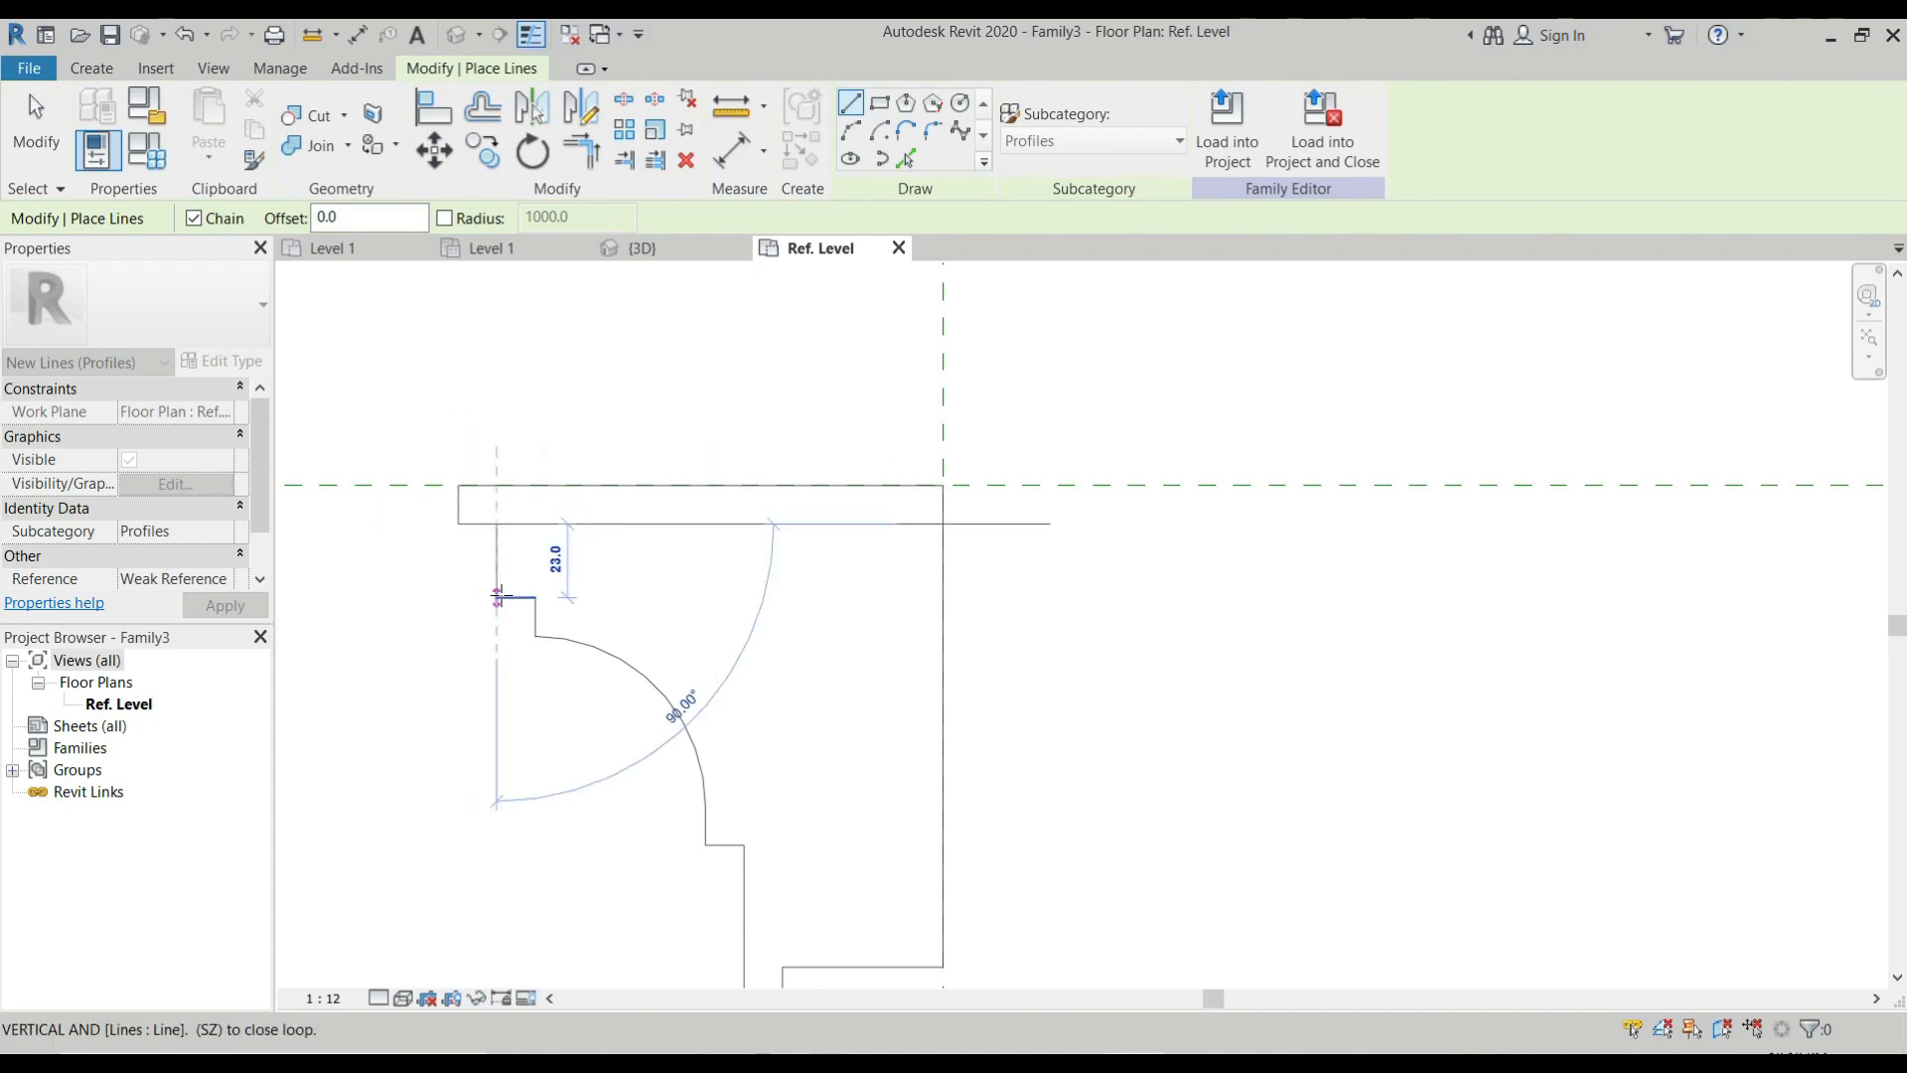
{"action": "left_click", "coordinate": [496, 595]}
{"action": "scroll", "coordinate": [541, 551], "scroll_direction": "down", "scroll_amount": 3}
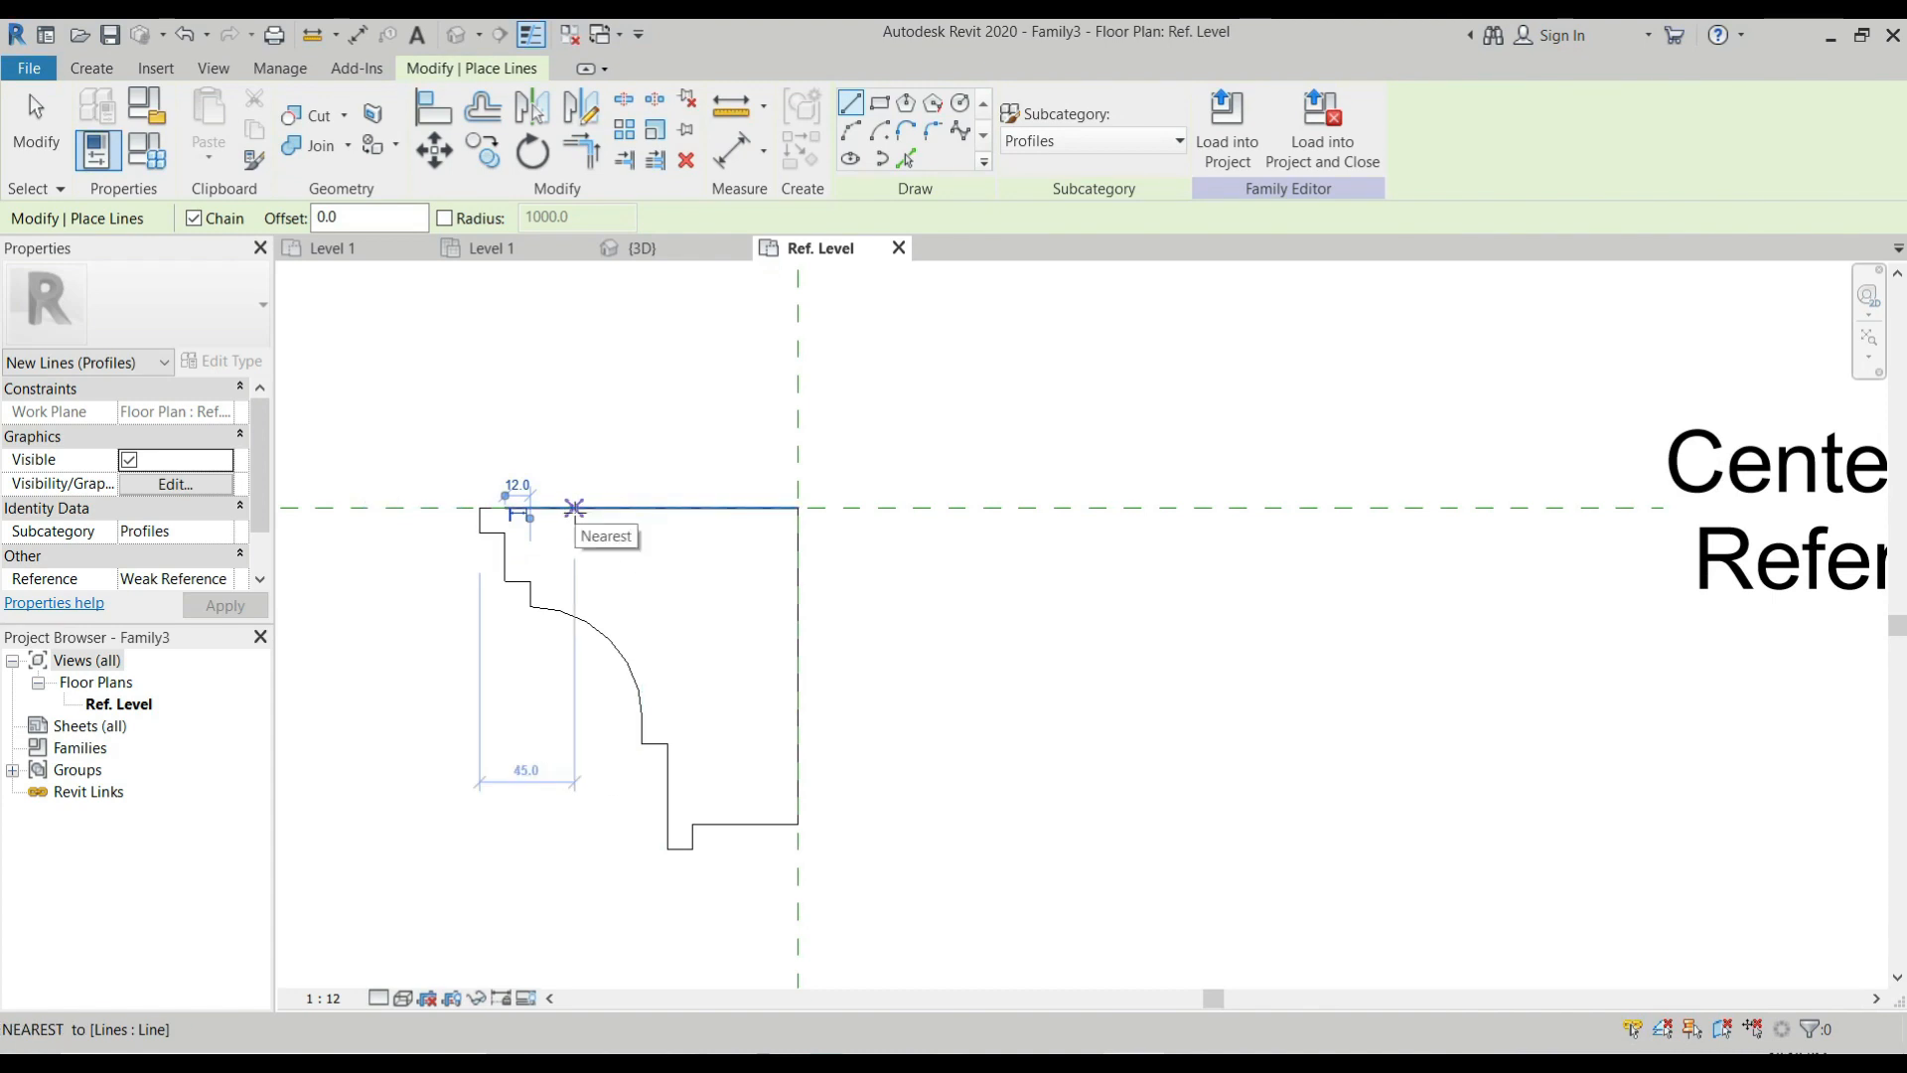
Draw the inner contour: a diagonal about 137 mm long at 55° from the top line, 20 mm down, then across to the mullion center.
{"action": "left_click", "coordinate": [573, 509]}
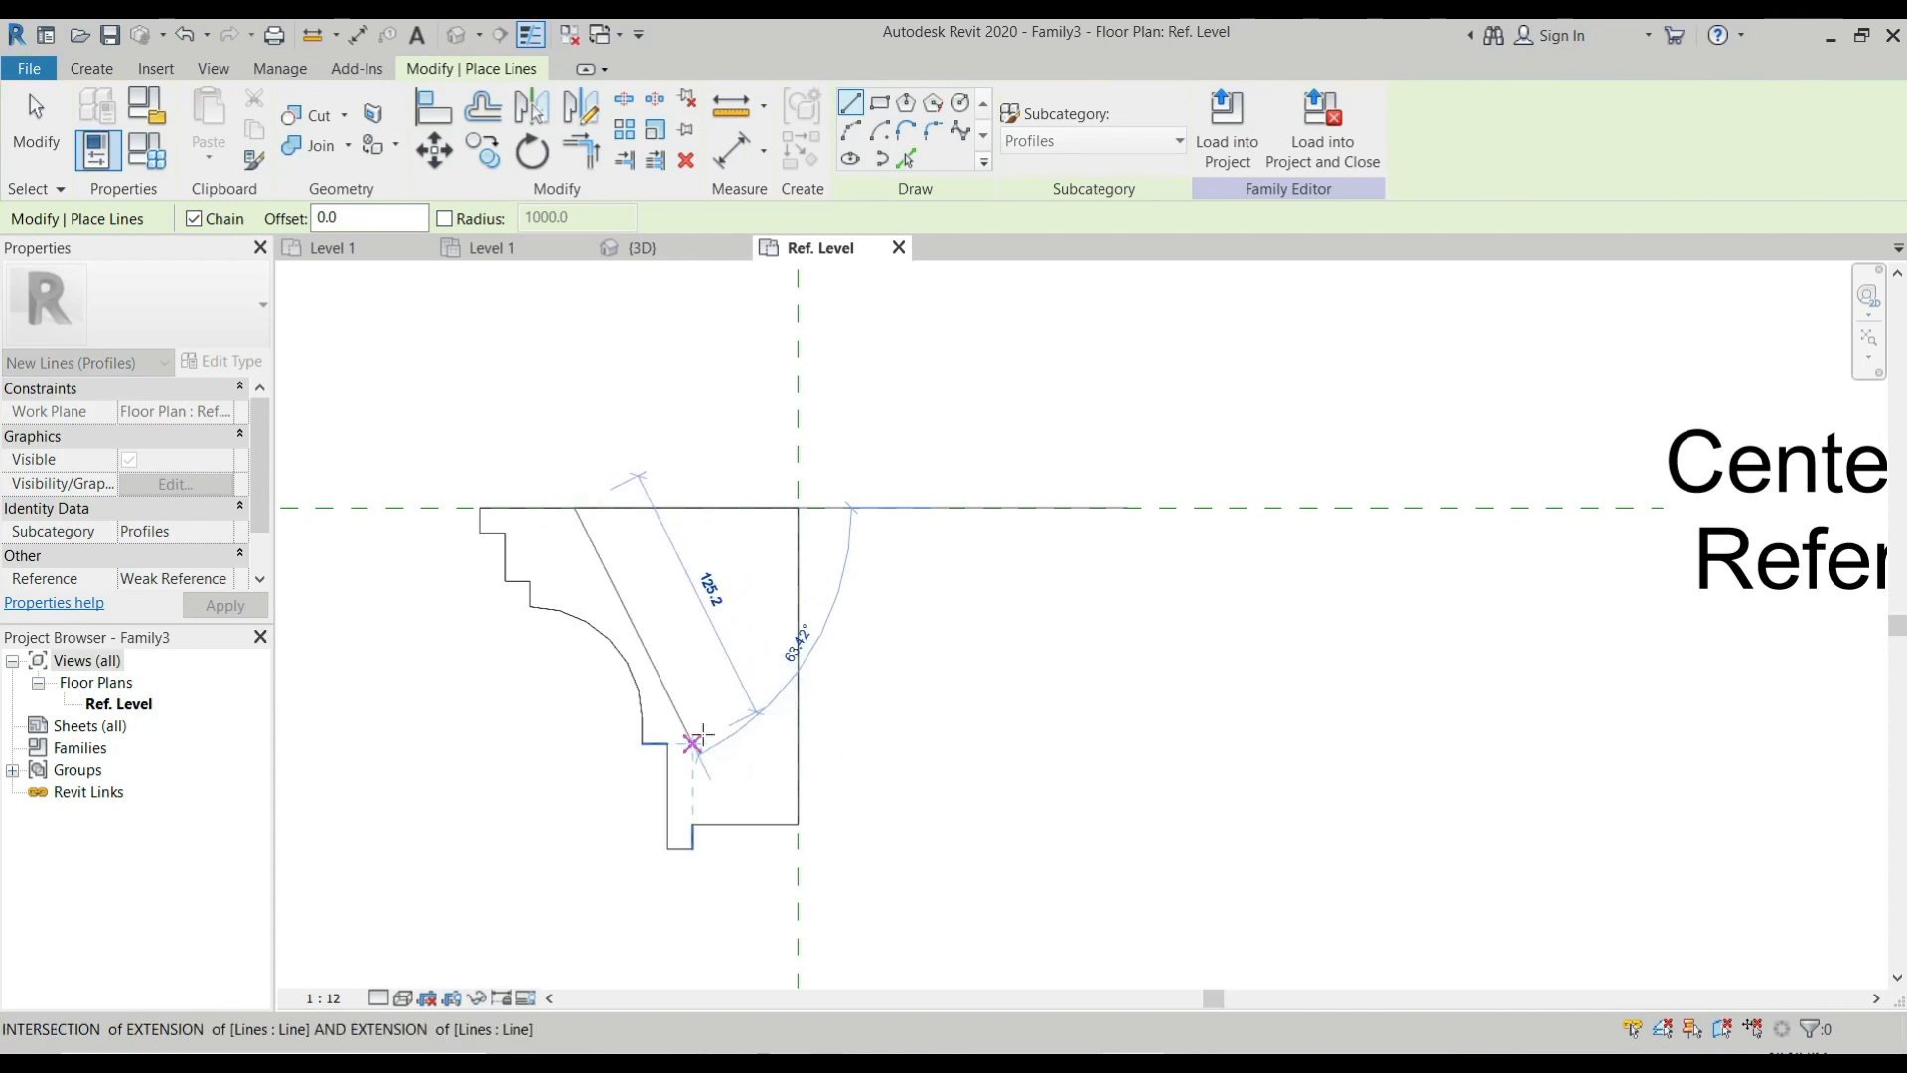
{"action": "left_click", "coordinate": [738, 743]}
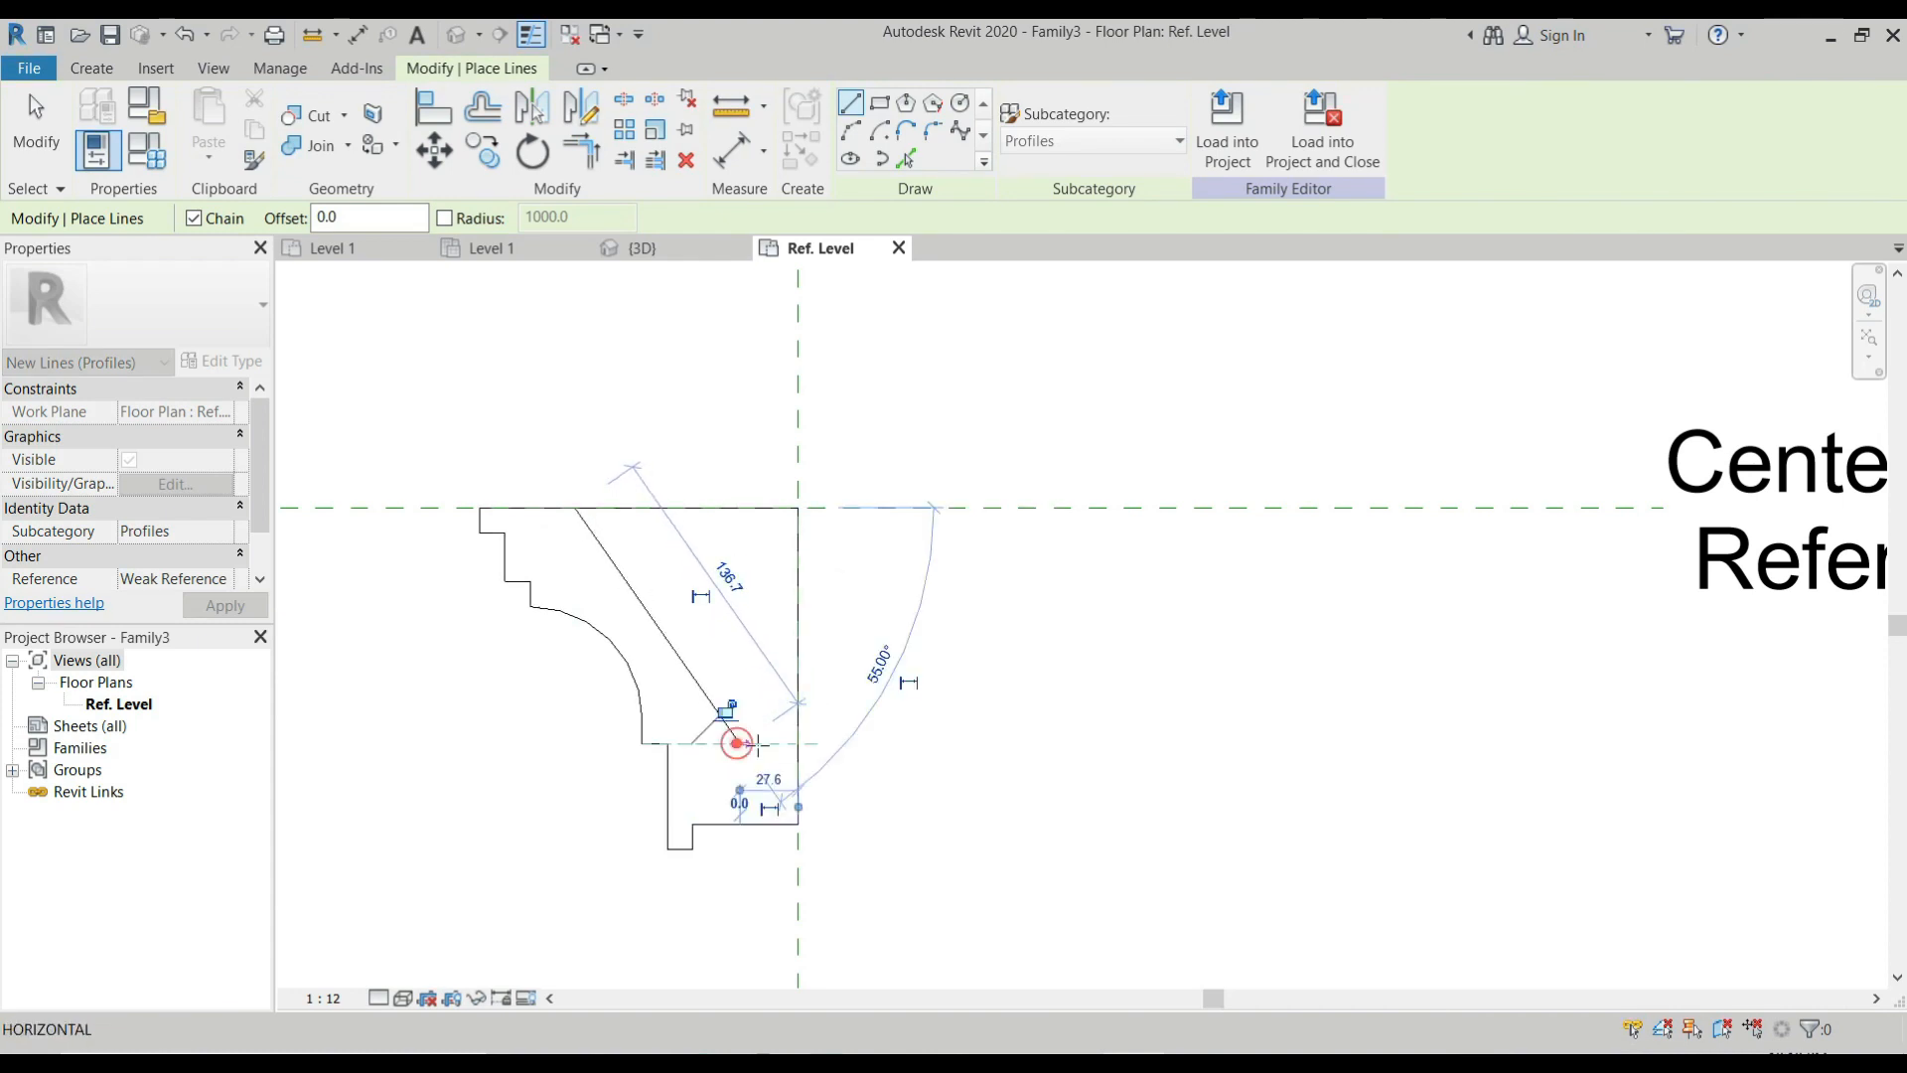
{"action": "left_click", "coordinate": [788, 743]}
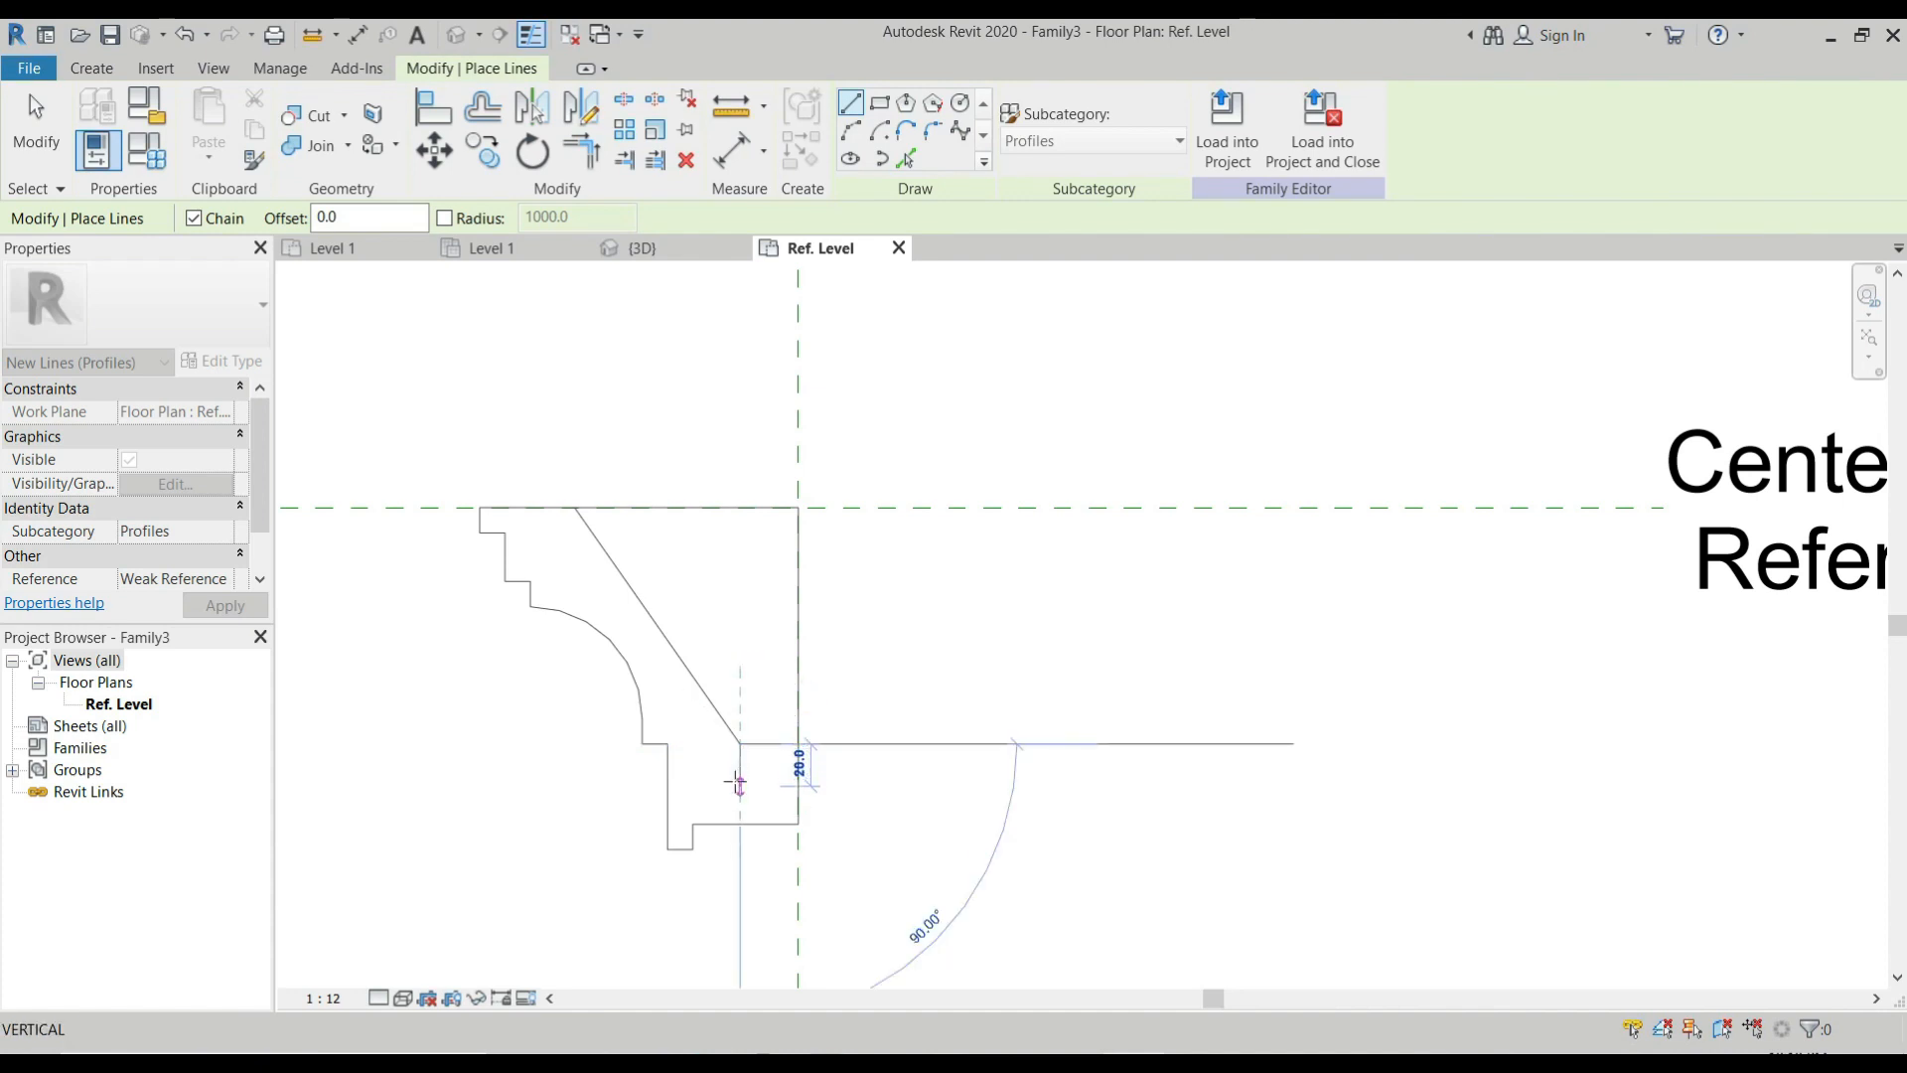
{"action": "left_click", "coordinate": [740, 785]}
{"action": "left_click", "coordinate": [798, 786]}
{"action": "key", "text": "Escape"}
{"action": "key", "text": "Escape"}
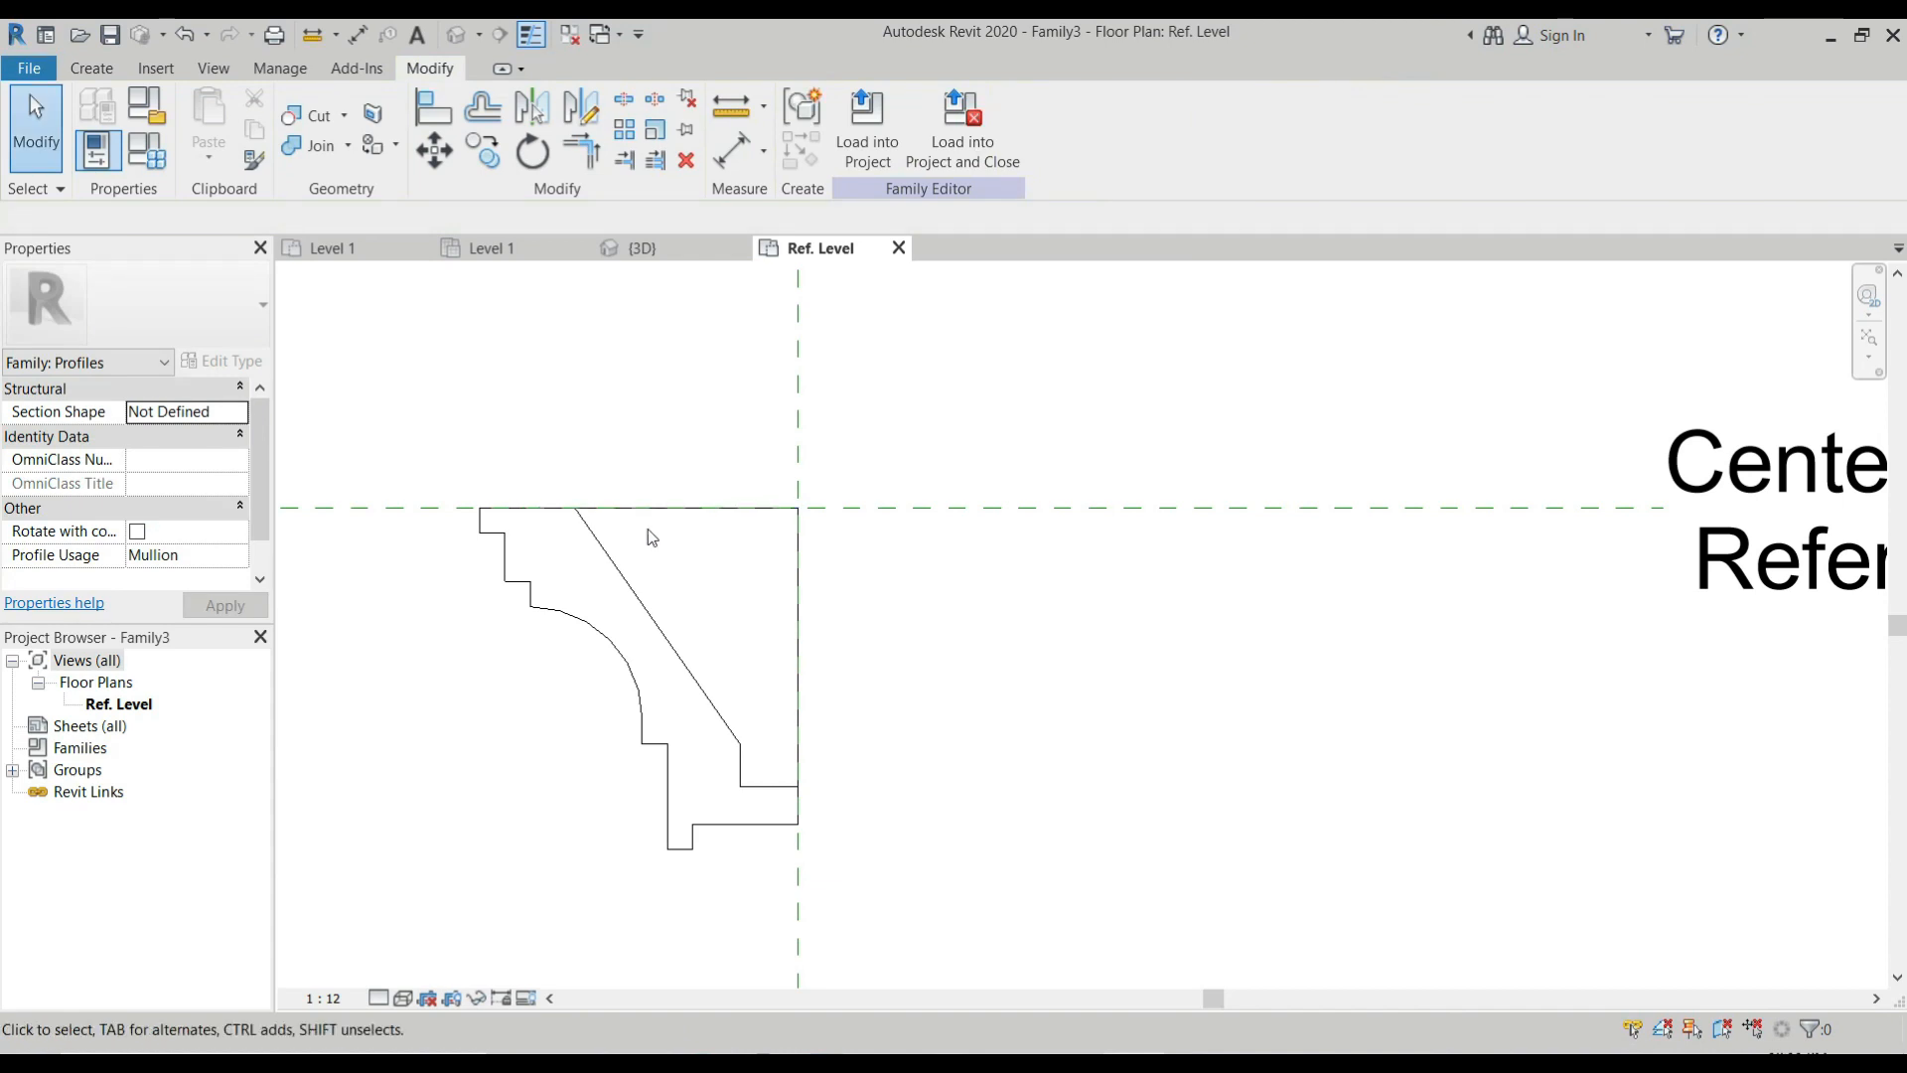
Trim the top line to the inner diagonal and the vertical center line to the inner contour, leaving one closed outline.
{"action": "key", "text": "t"}
{"action": "key", "text": "r"}
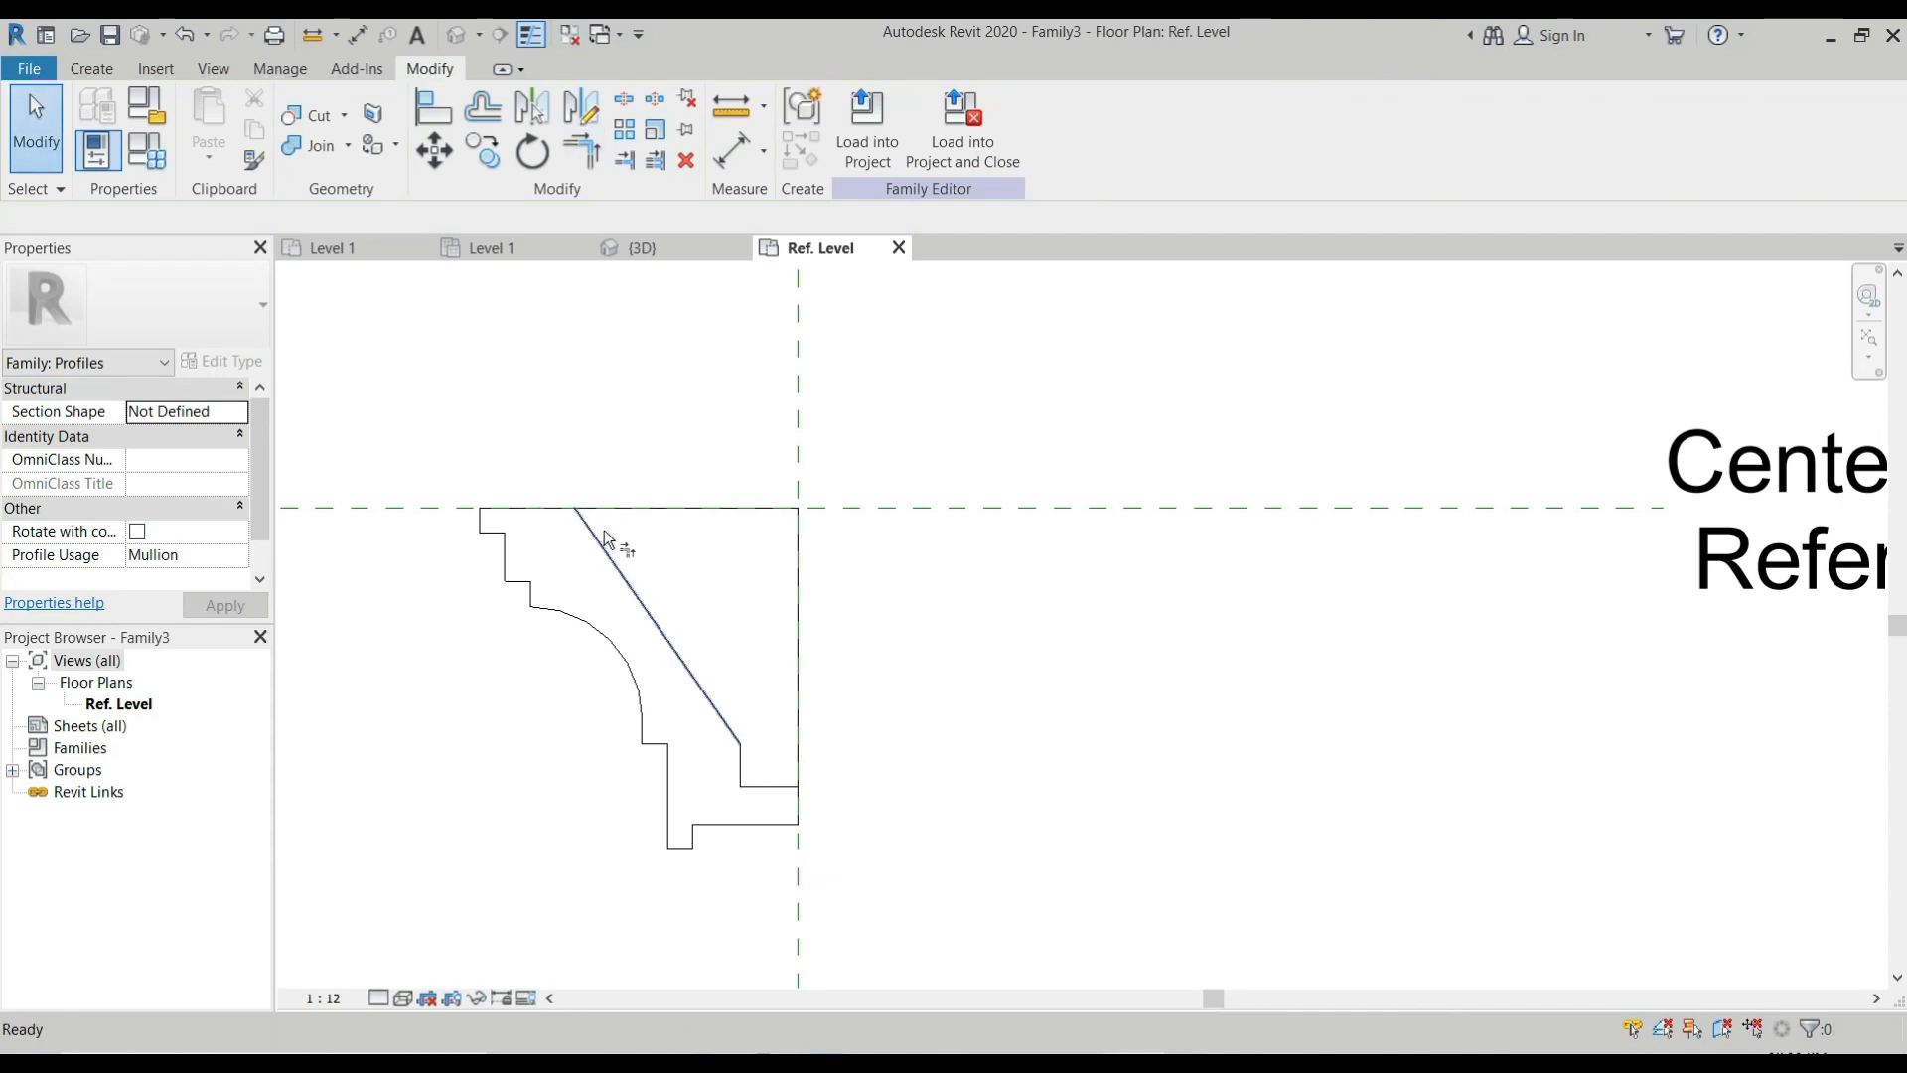
{"action": "left_click", "coordinate": [598, 542]}
{"action": "left_click", "coordinate": [554, 508]}
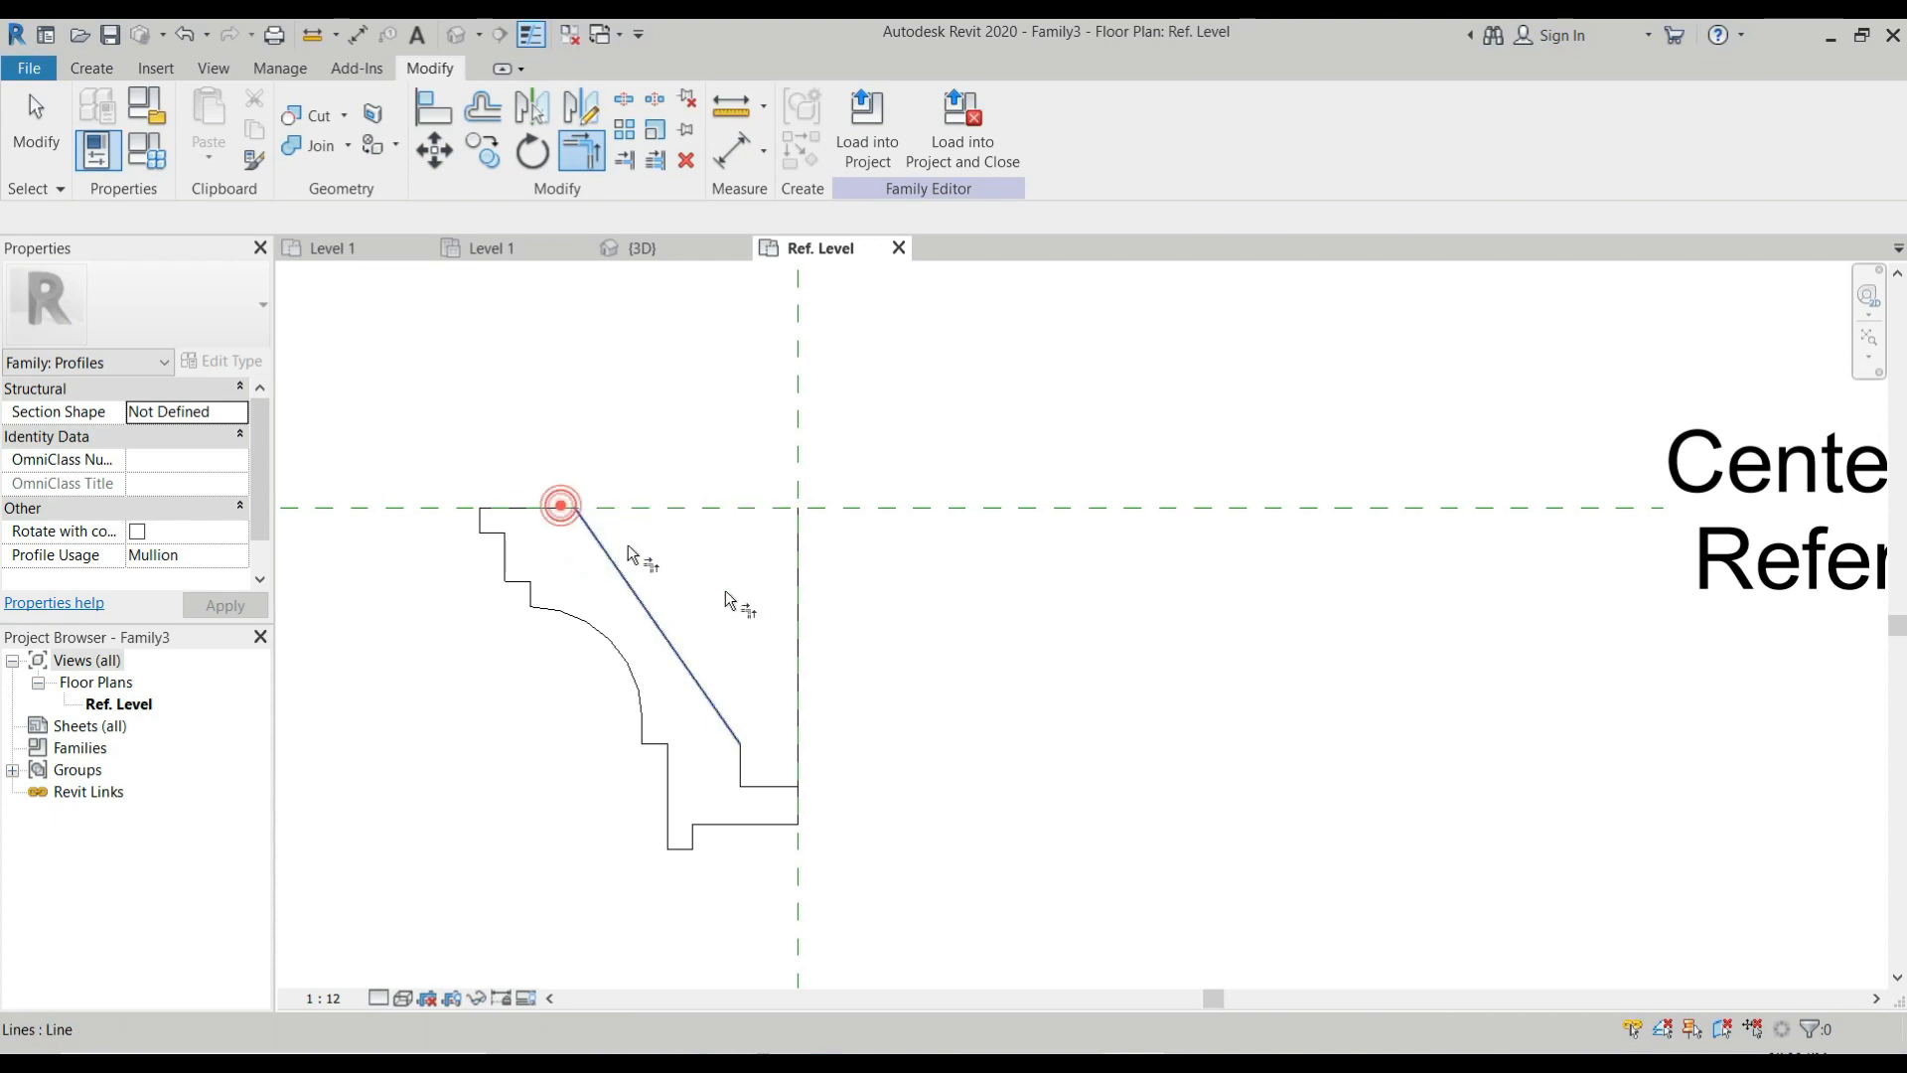
{"action": "left_click", "coordinate": [777, 785]}
{"action": "left_click", "coordinate": [797, 799]}
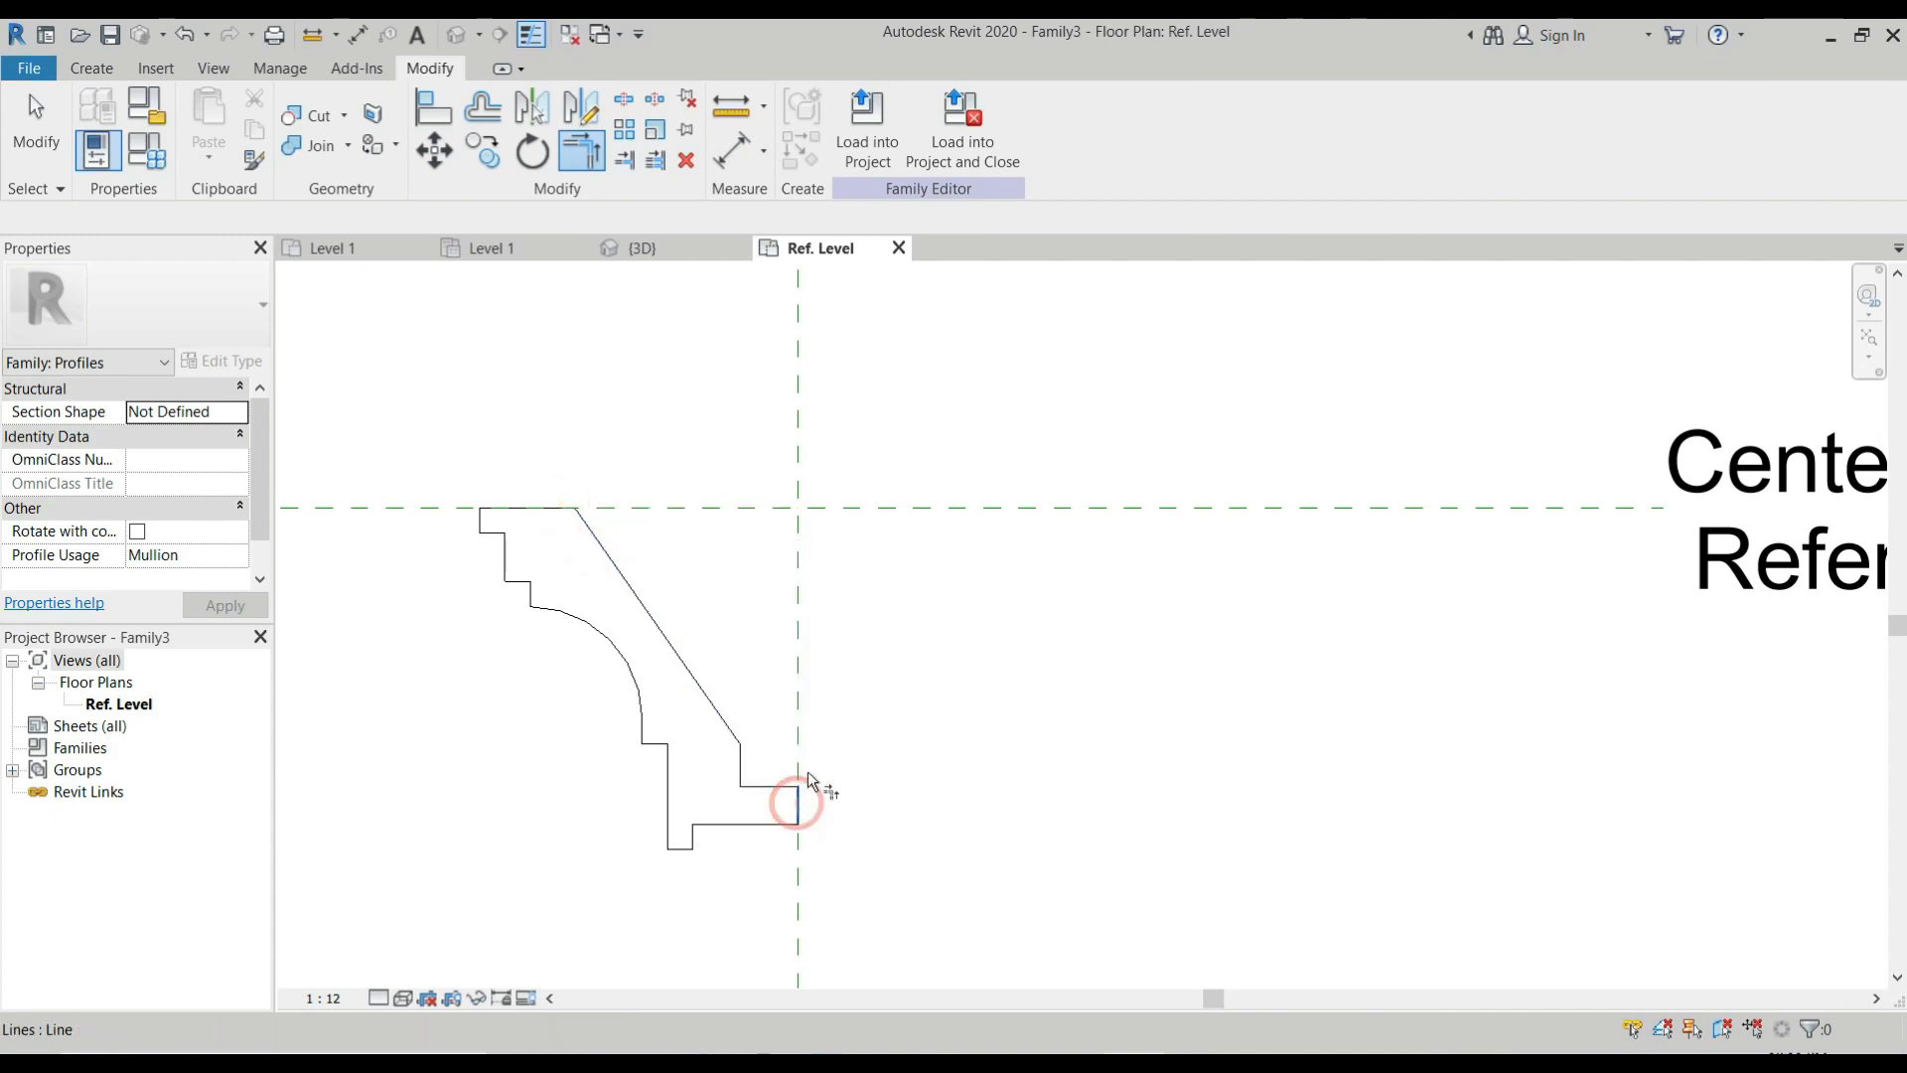
{"action": "scroll", "coordinate": [808, 771], "scroll_direction": "down", "scroll_amount": 3}
{"action": "key", "text": "Escape"}
{"action": "scroll", "coordinate": [839, 646], "scroll_direction": "up", "scroll_amount": 1}
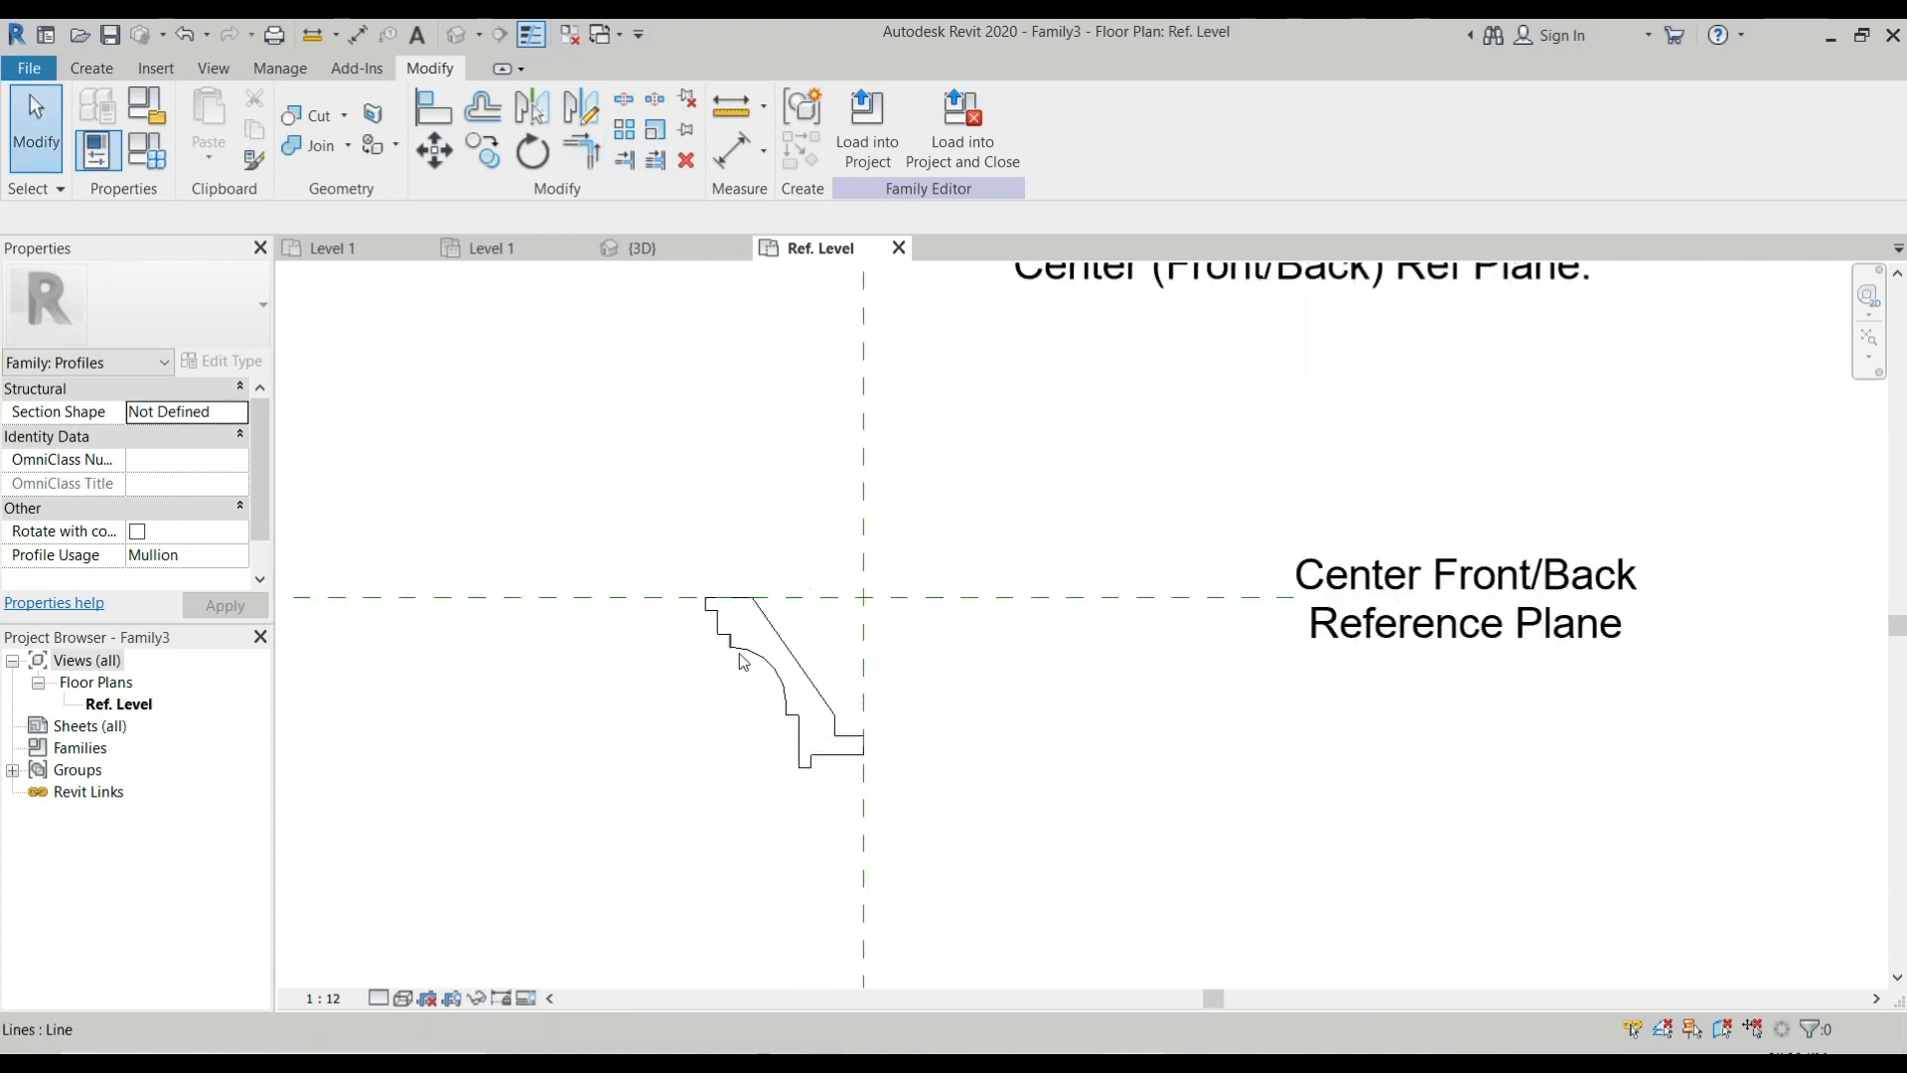
{"action": "scroll", "coordinate": [737, 591], "scroll_direction": "up", "scroll_amount": 1}
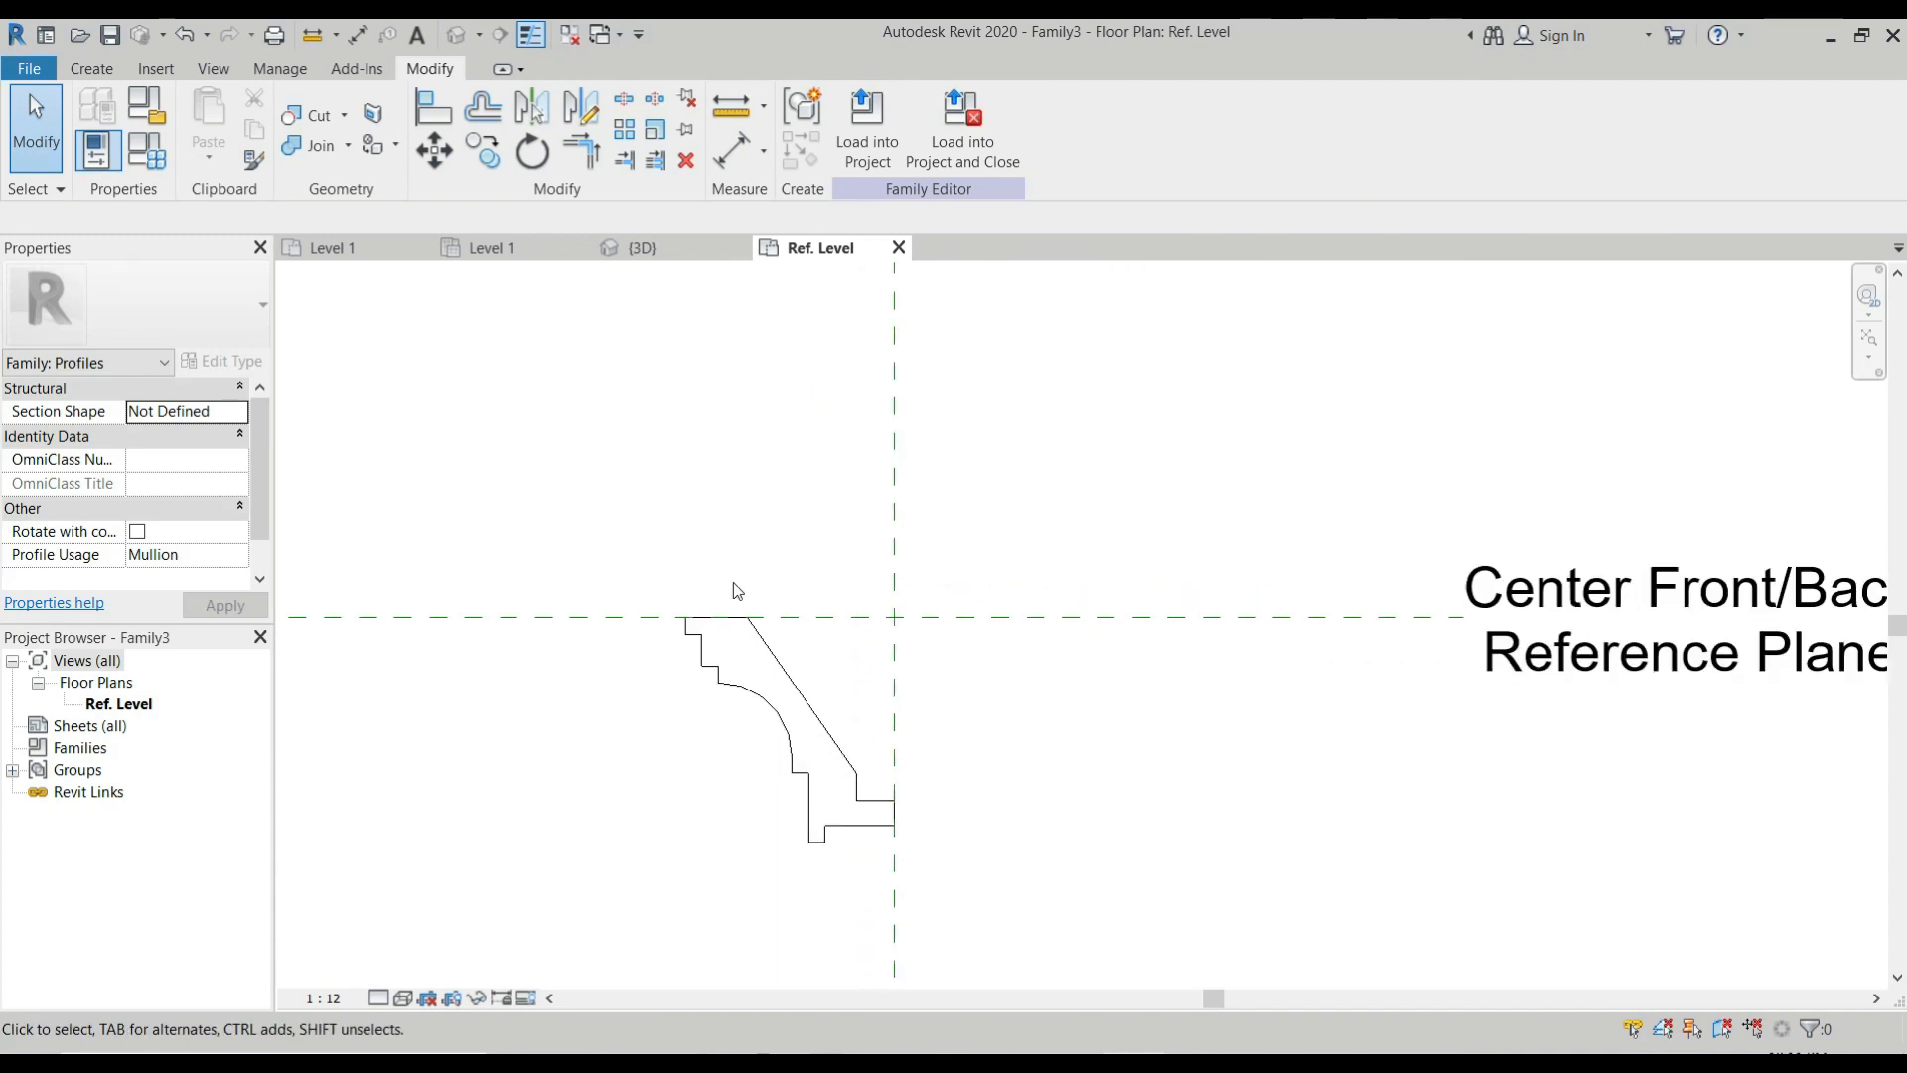
Save the family on the Desktop as "Coffered CEiling half".
{"action": "left_click", "coordinate": [110, 35]}
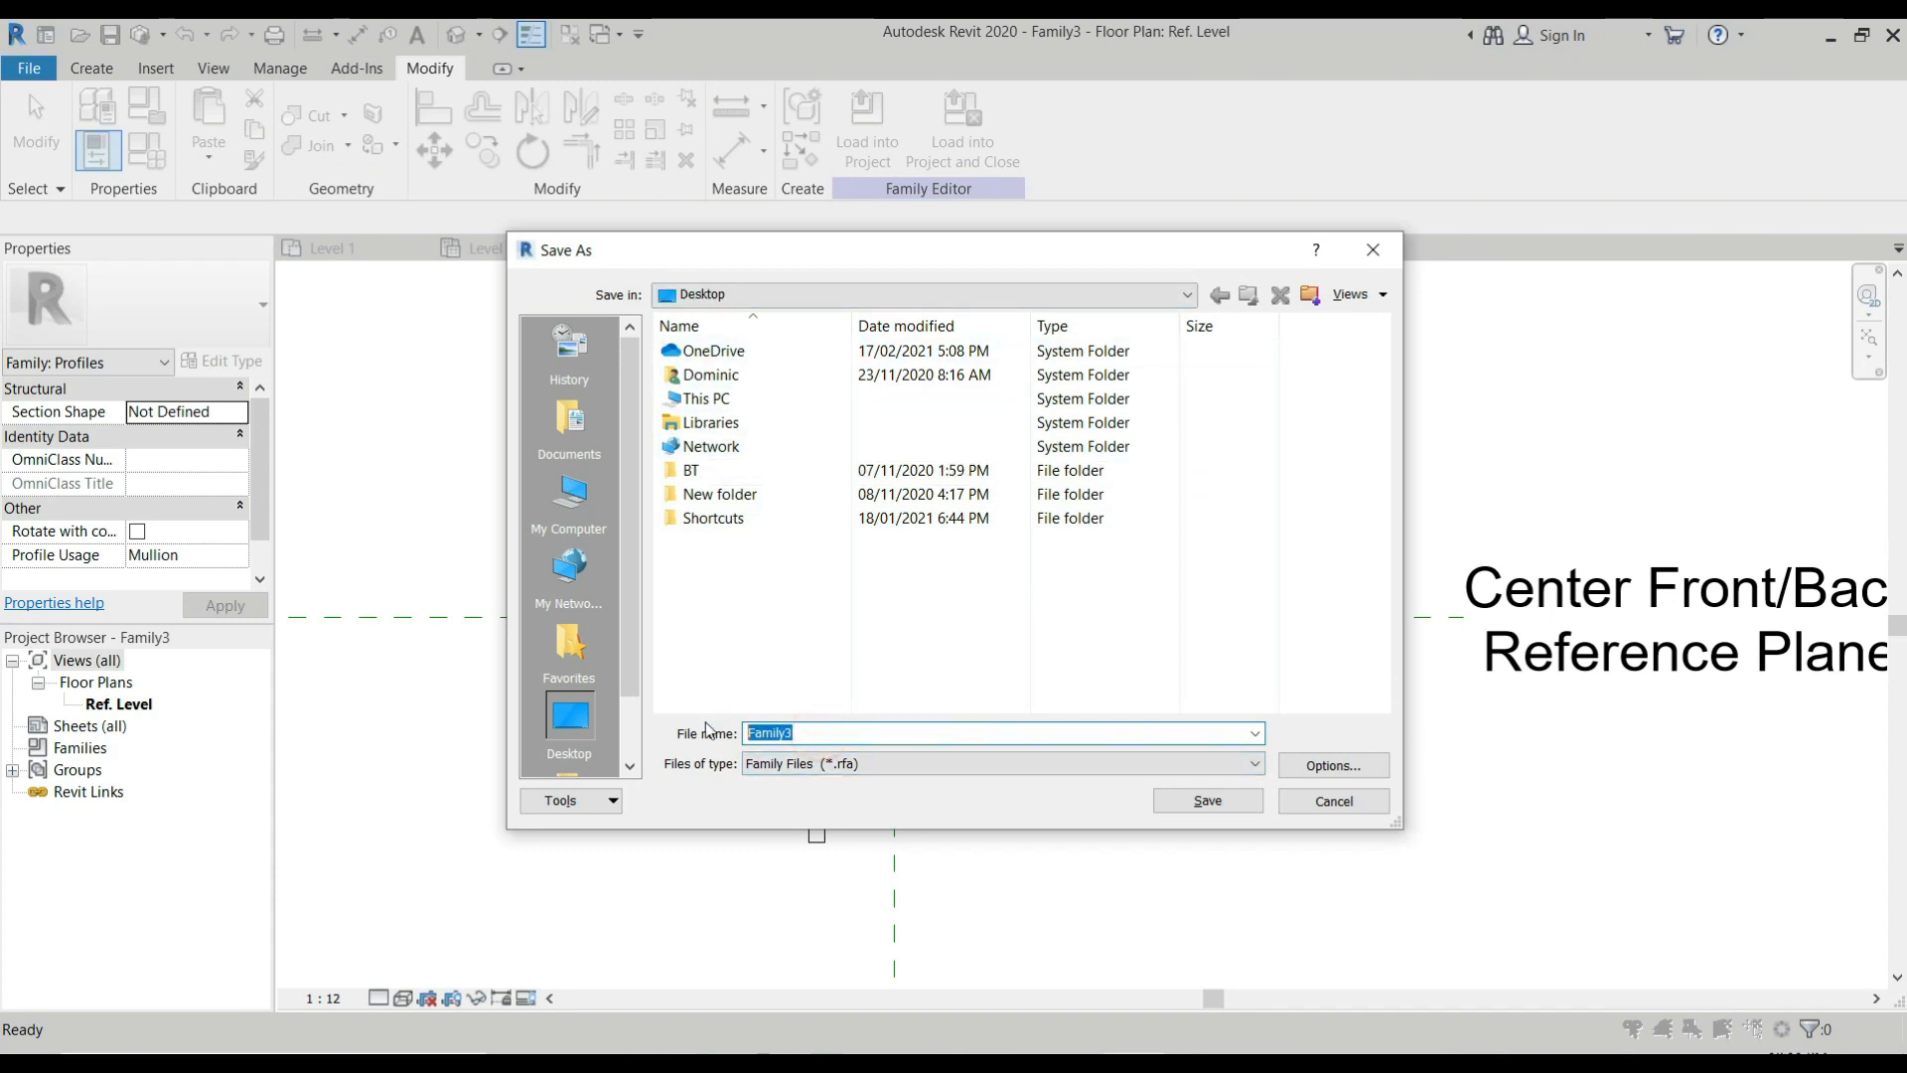
{"action": "type", "text": "Coffered CEiling half"}
{"action": "left_click", "coordinate": [1209, 797]}
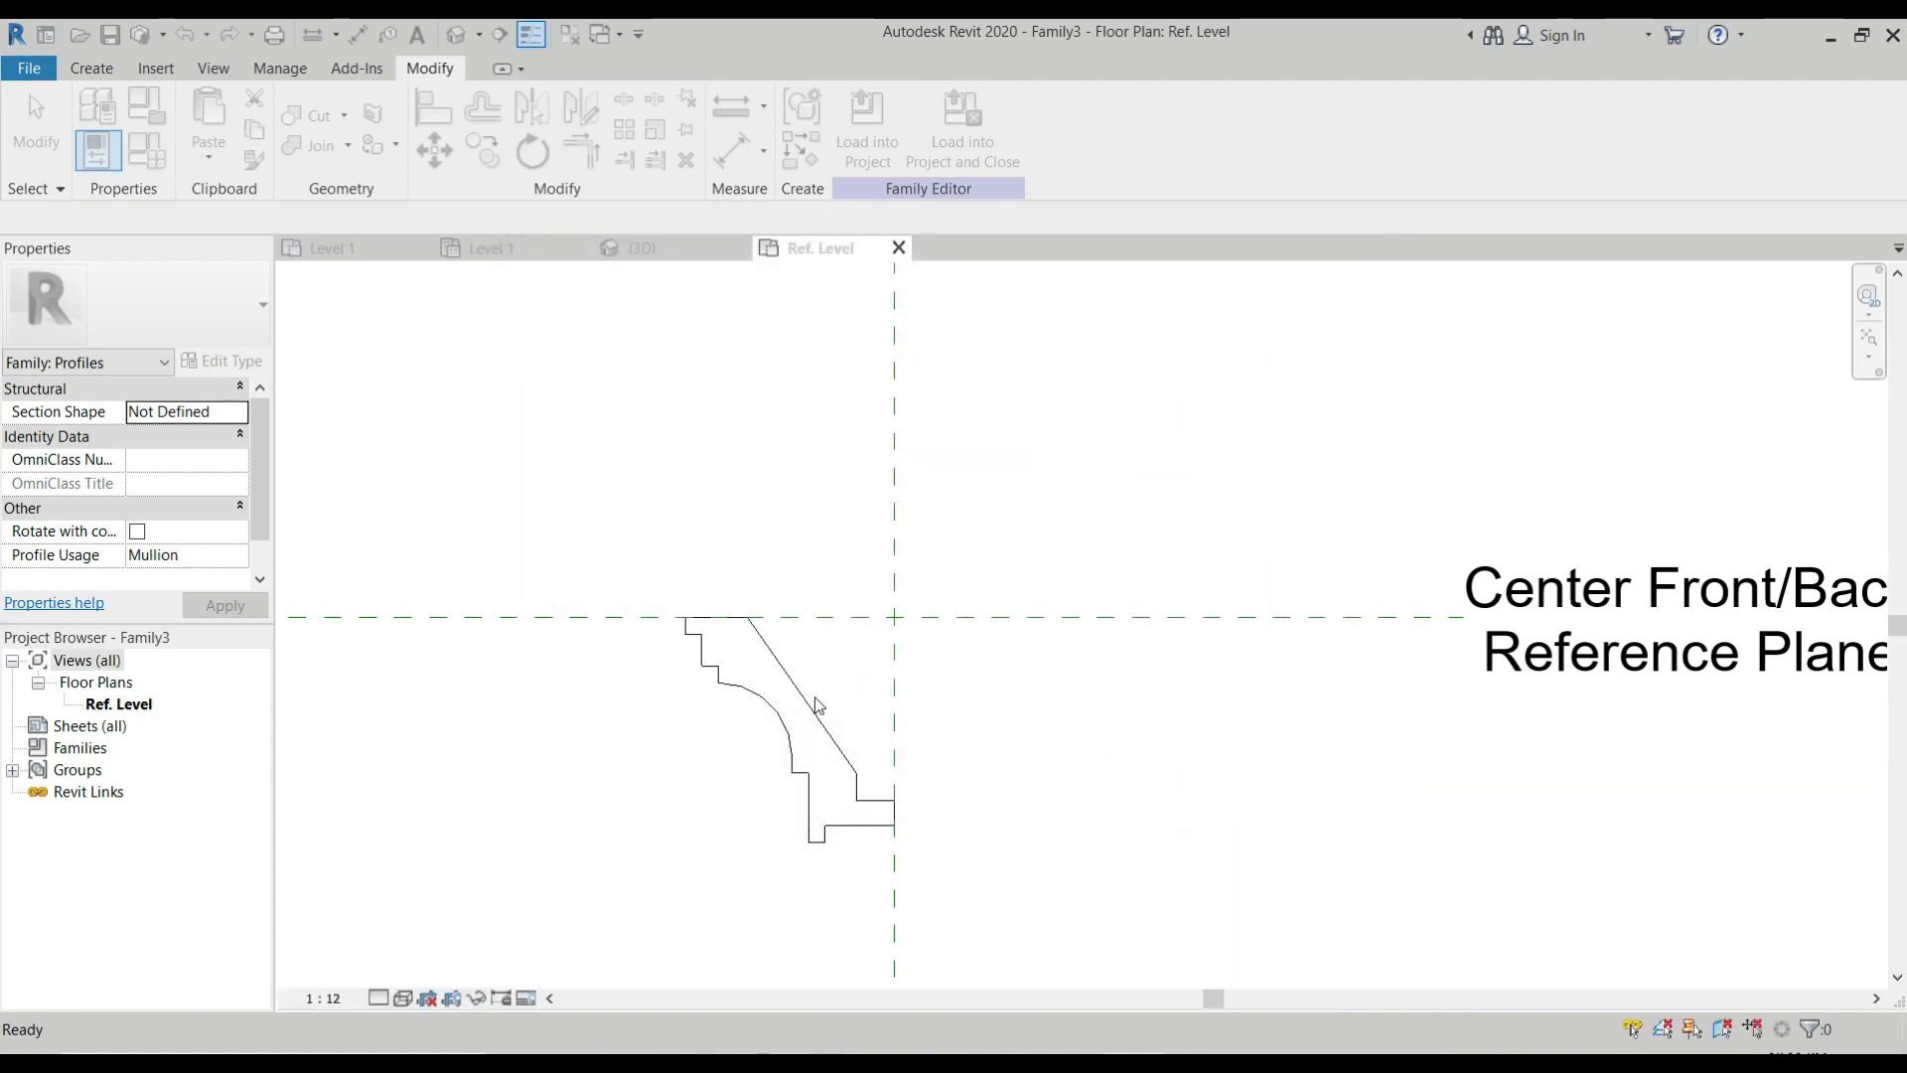
Mirror all lines of the half profile about its vertical center line.
{"action": "mouse_move", "coordinate": [616, 481]}
{"action": "left_mouse_down"}
{"action": "mouse_move", "coordinate": [1113, 955]}
{"action": "mouse_move", "coordinate": [1077, 899]}
{"action": "left_mouse_up"}
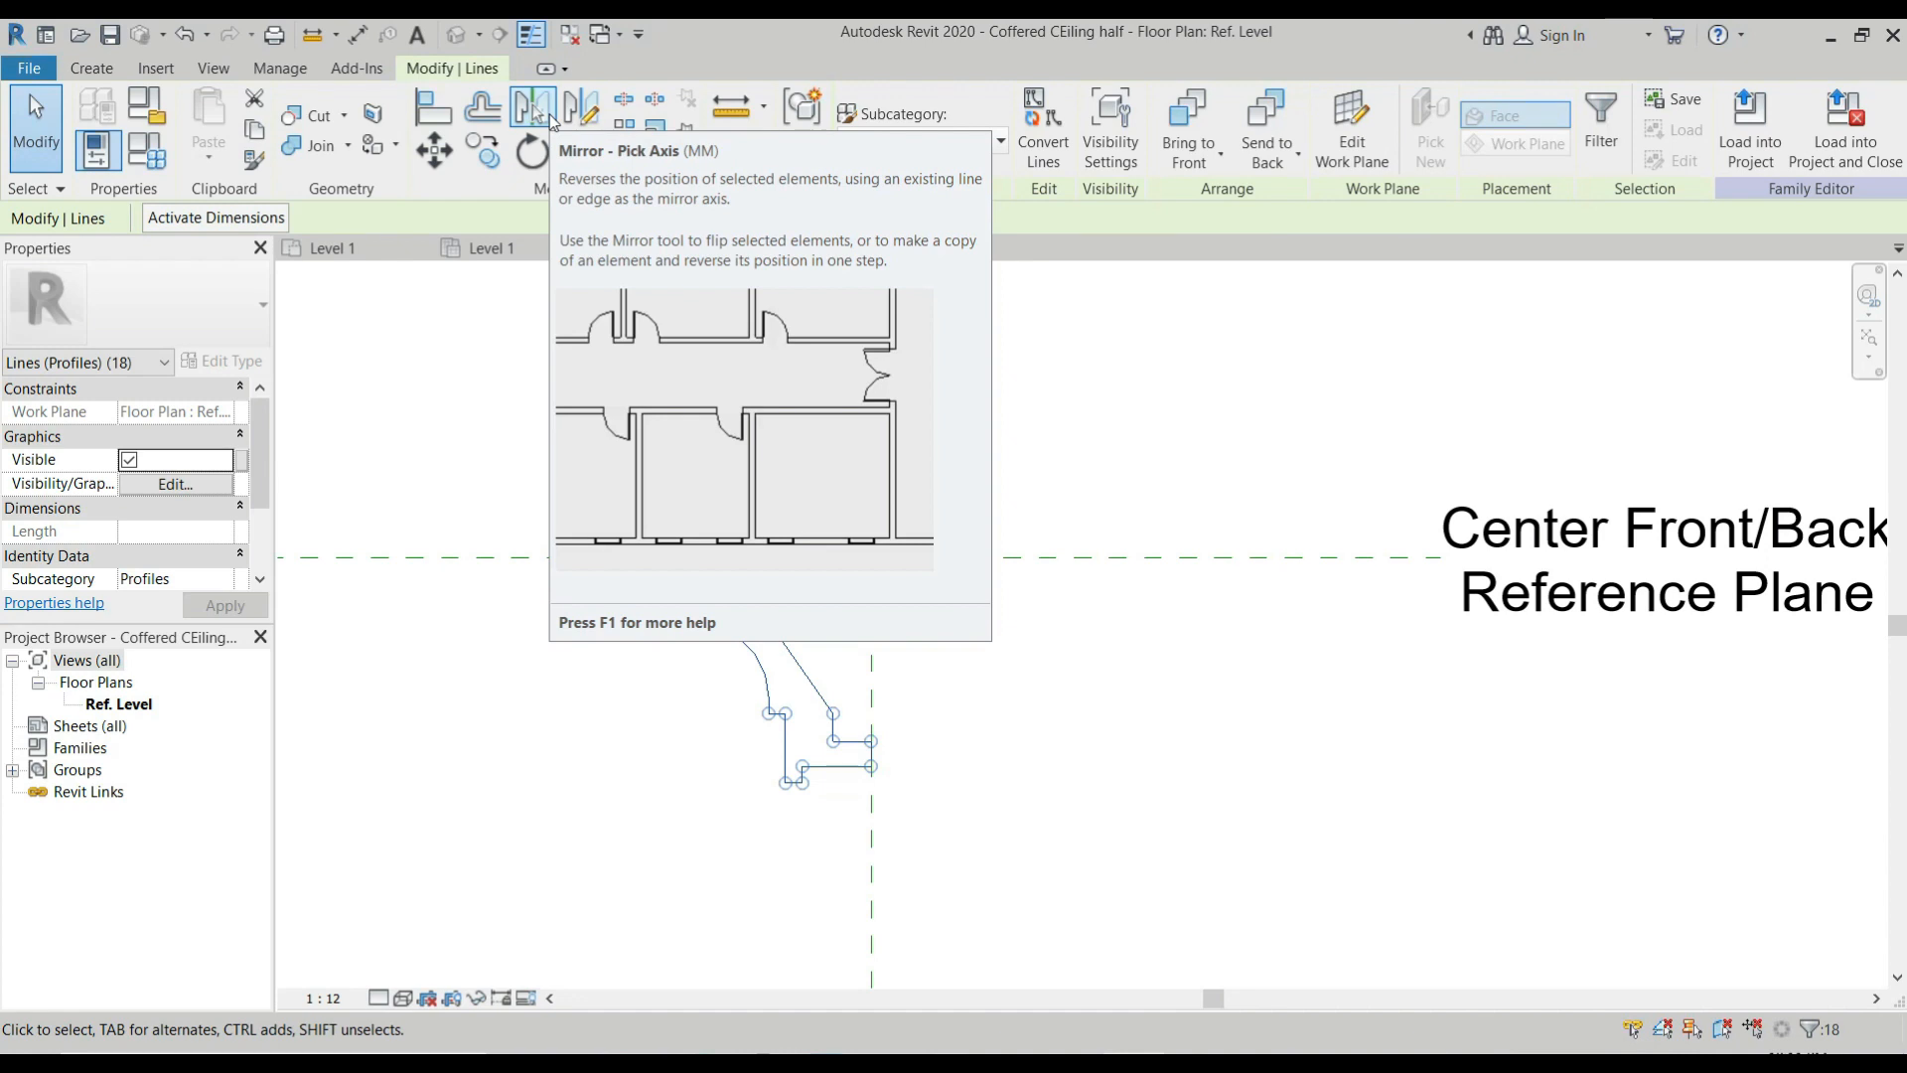
{"action": "left_click", "coordinate": [550, 115]}
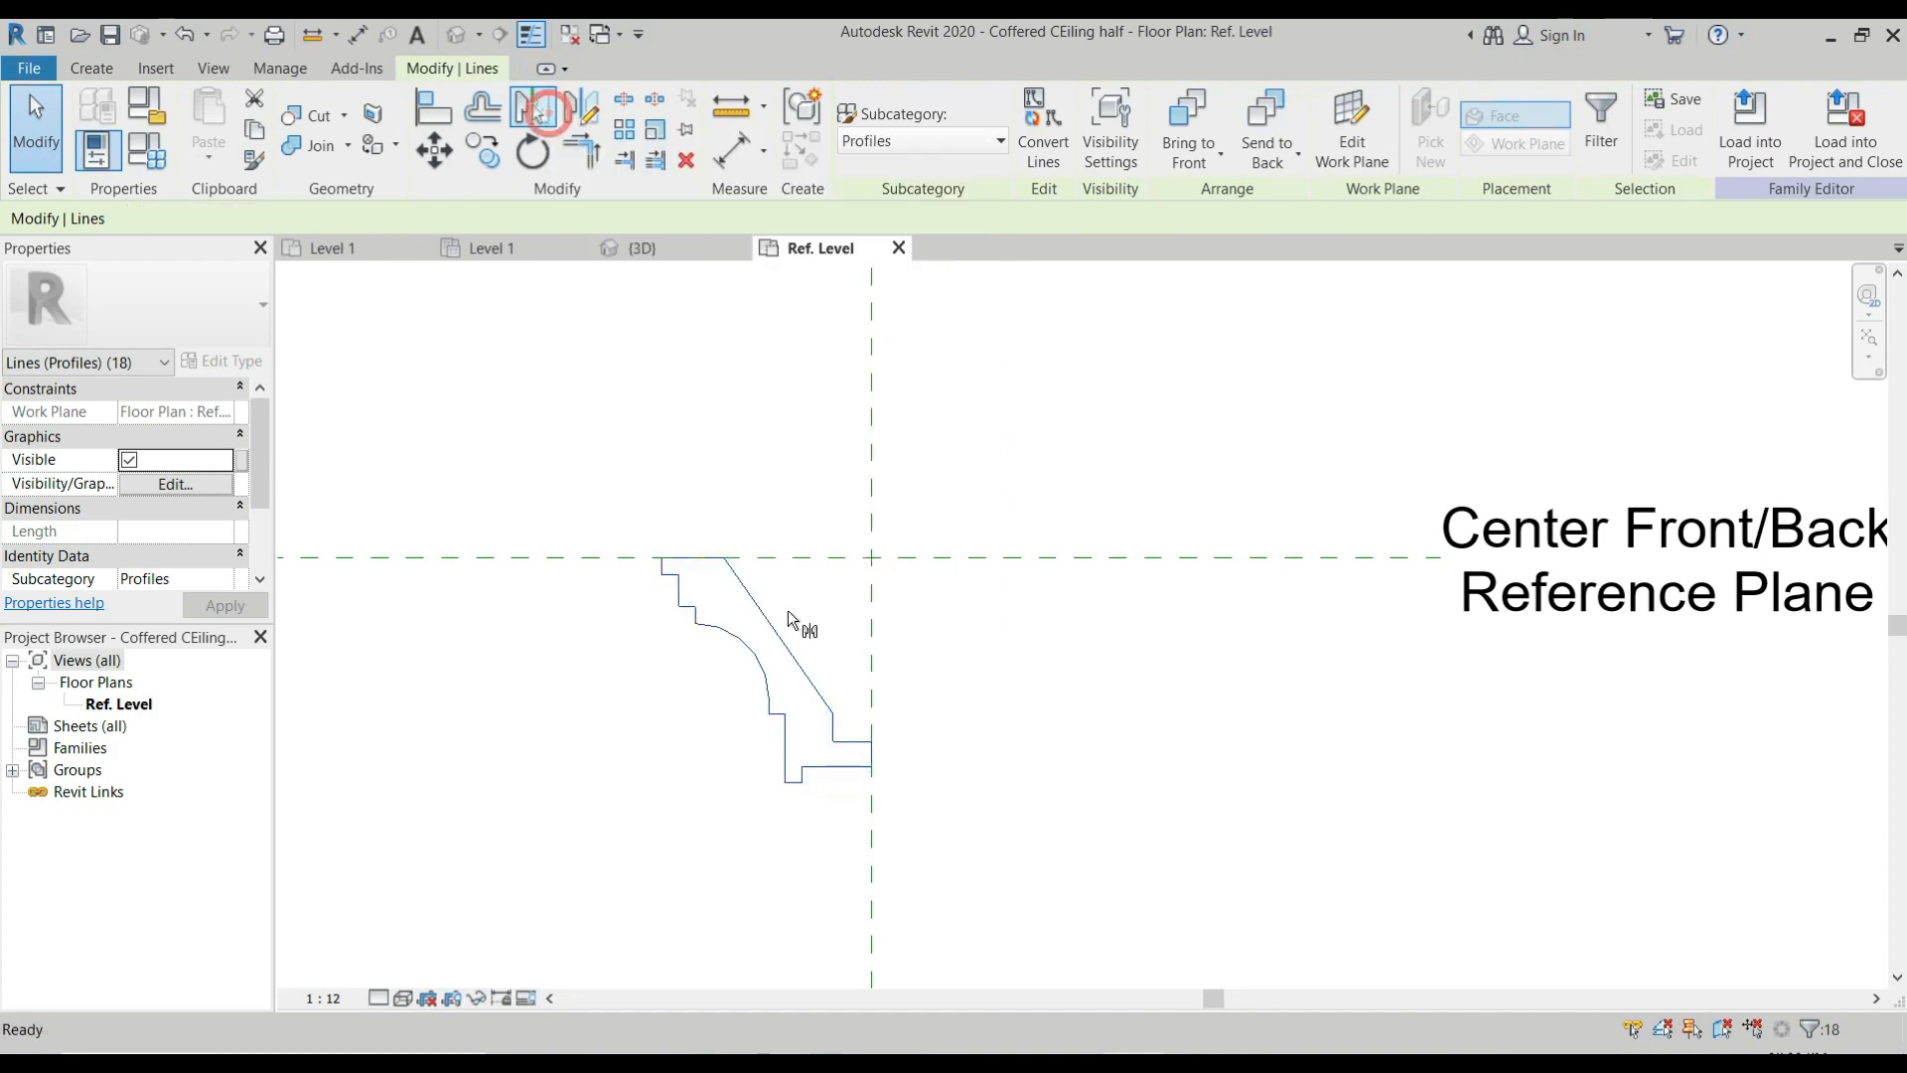
{"action": "left_click", "coordinate": [873, 752]}
{"action": "left_click", "coordinate": [870, 809]}
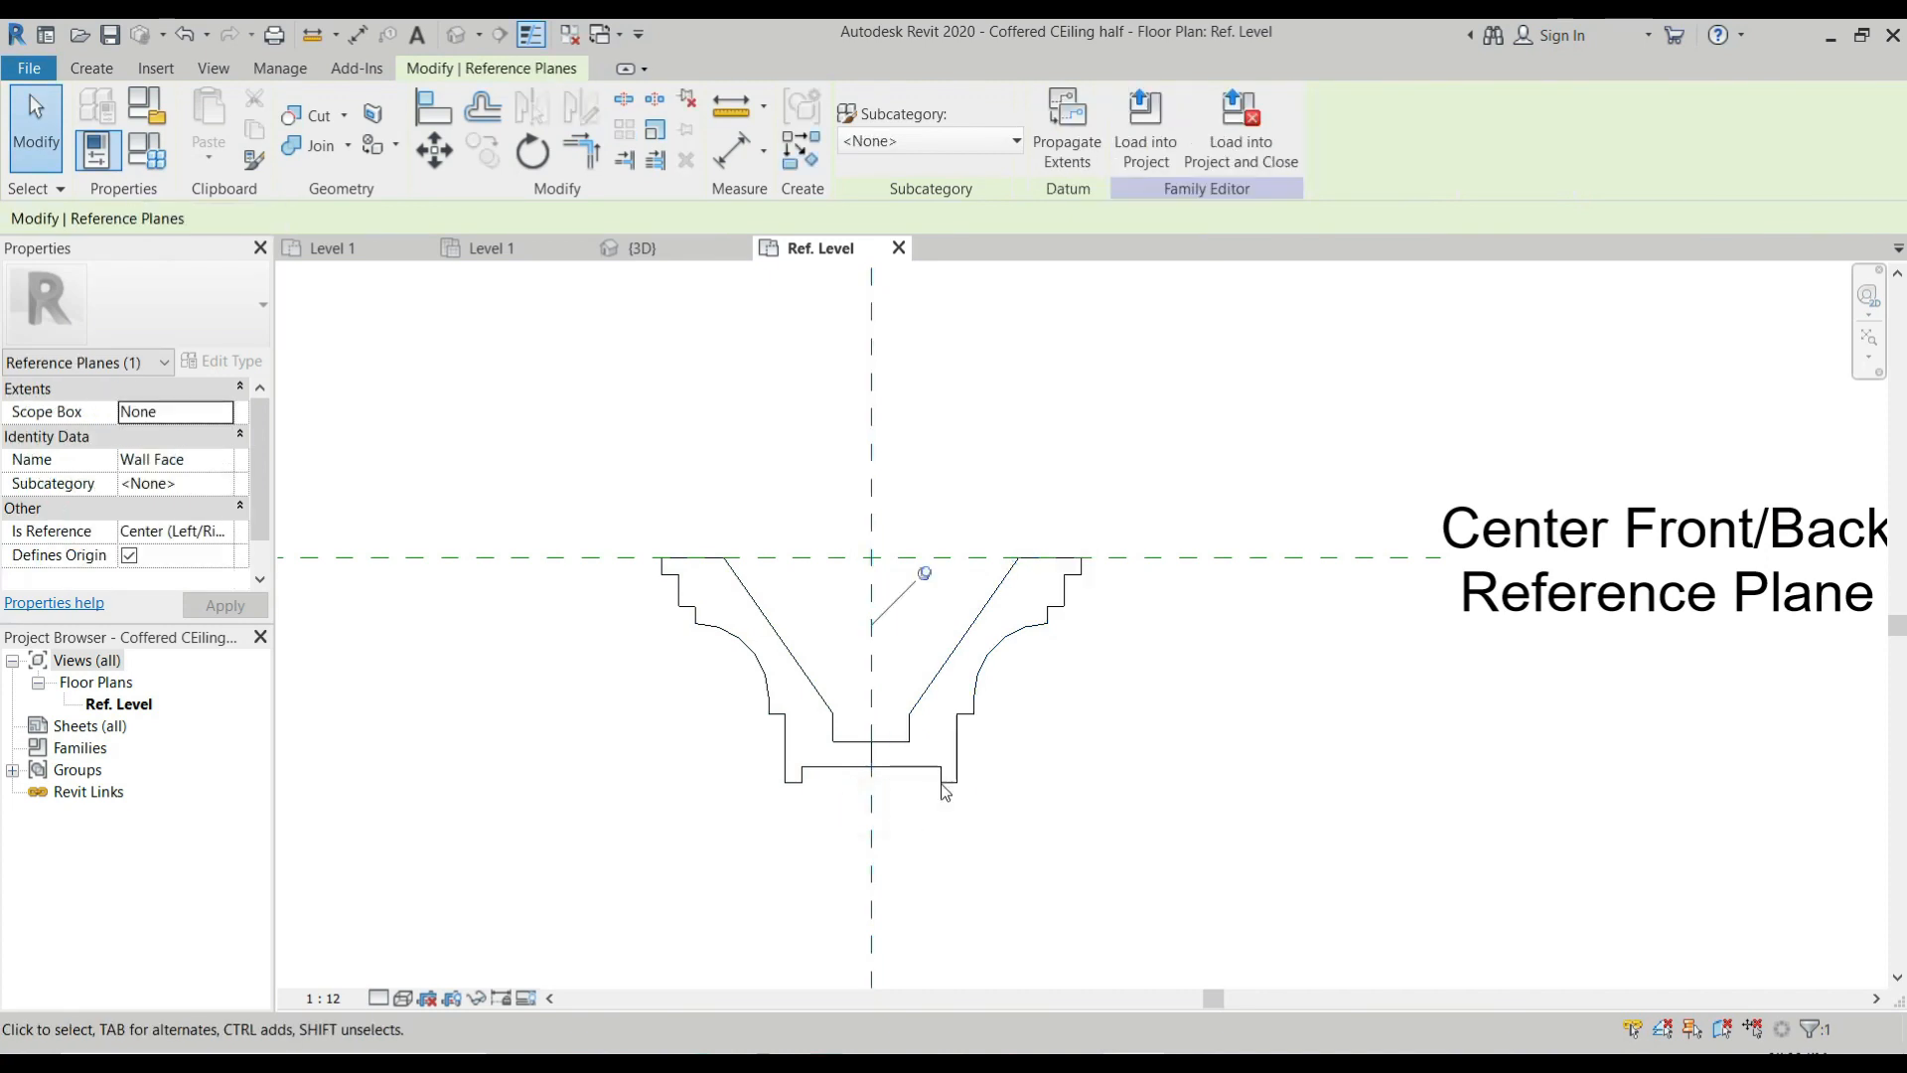
Delete the short vertical line at the center where the two profile halves meet.
{"action": "scroll", "coordinate": [890, 757], "scroll_direction": "up", "scroll_amount": 4}
{"action": "left_click", "coordinate": [833, 708]}
{"action": "left_click_drag", "start_coordinate": [815, 699], "coordinate": [900, 853]}
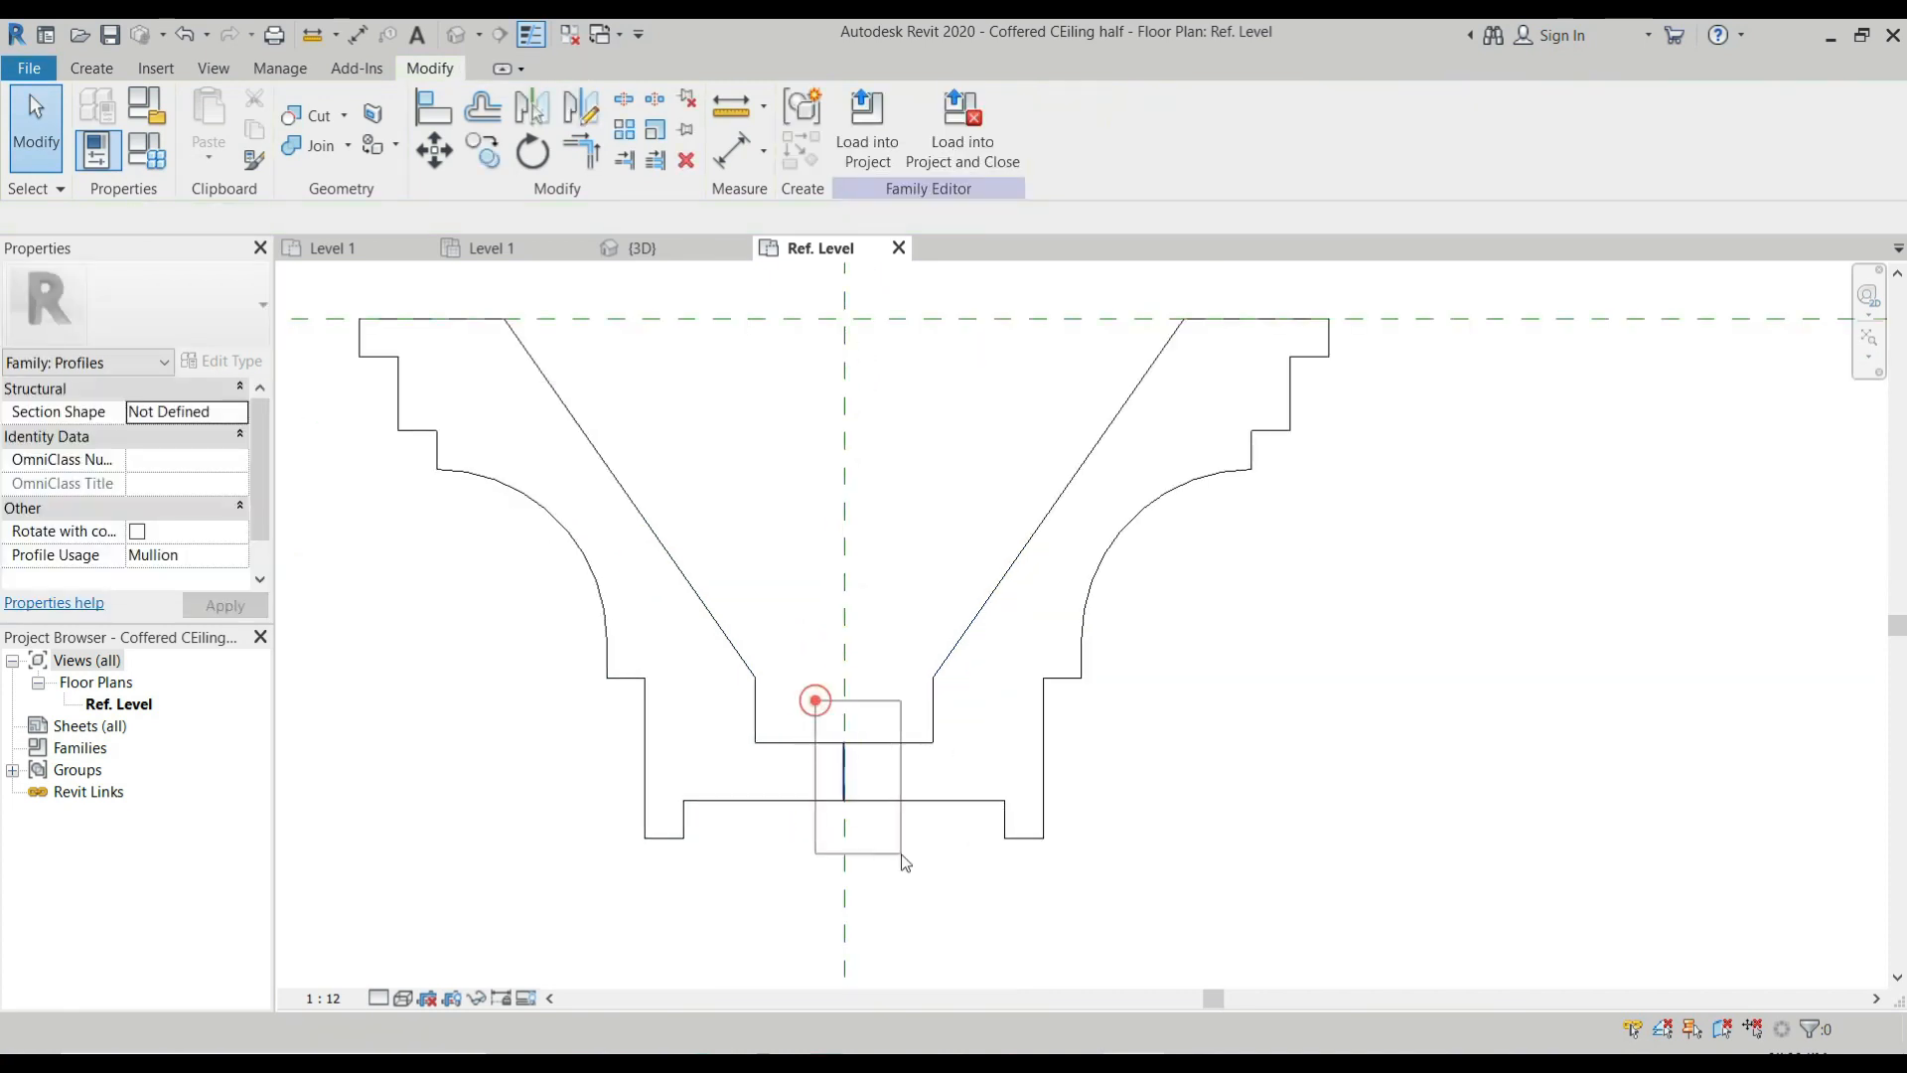
{"action": "key", "text": "Delete"}
{"action": "scroll", "coordinate": [934, 842], "scroll_direction": "down", "scroll_amount": 1}
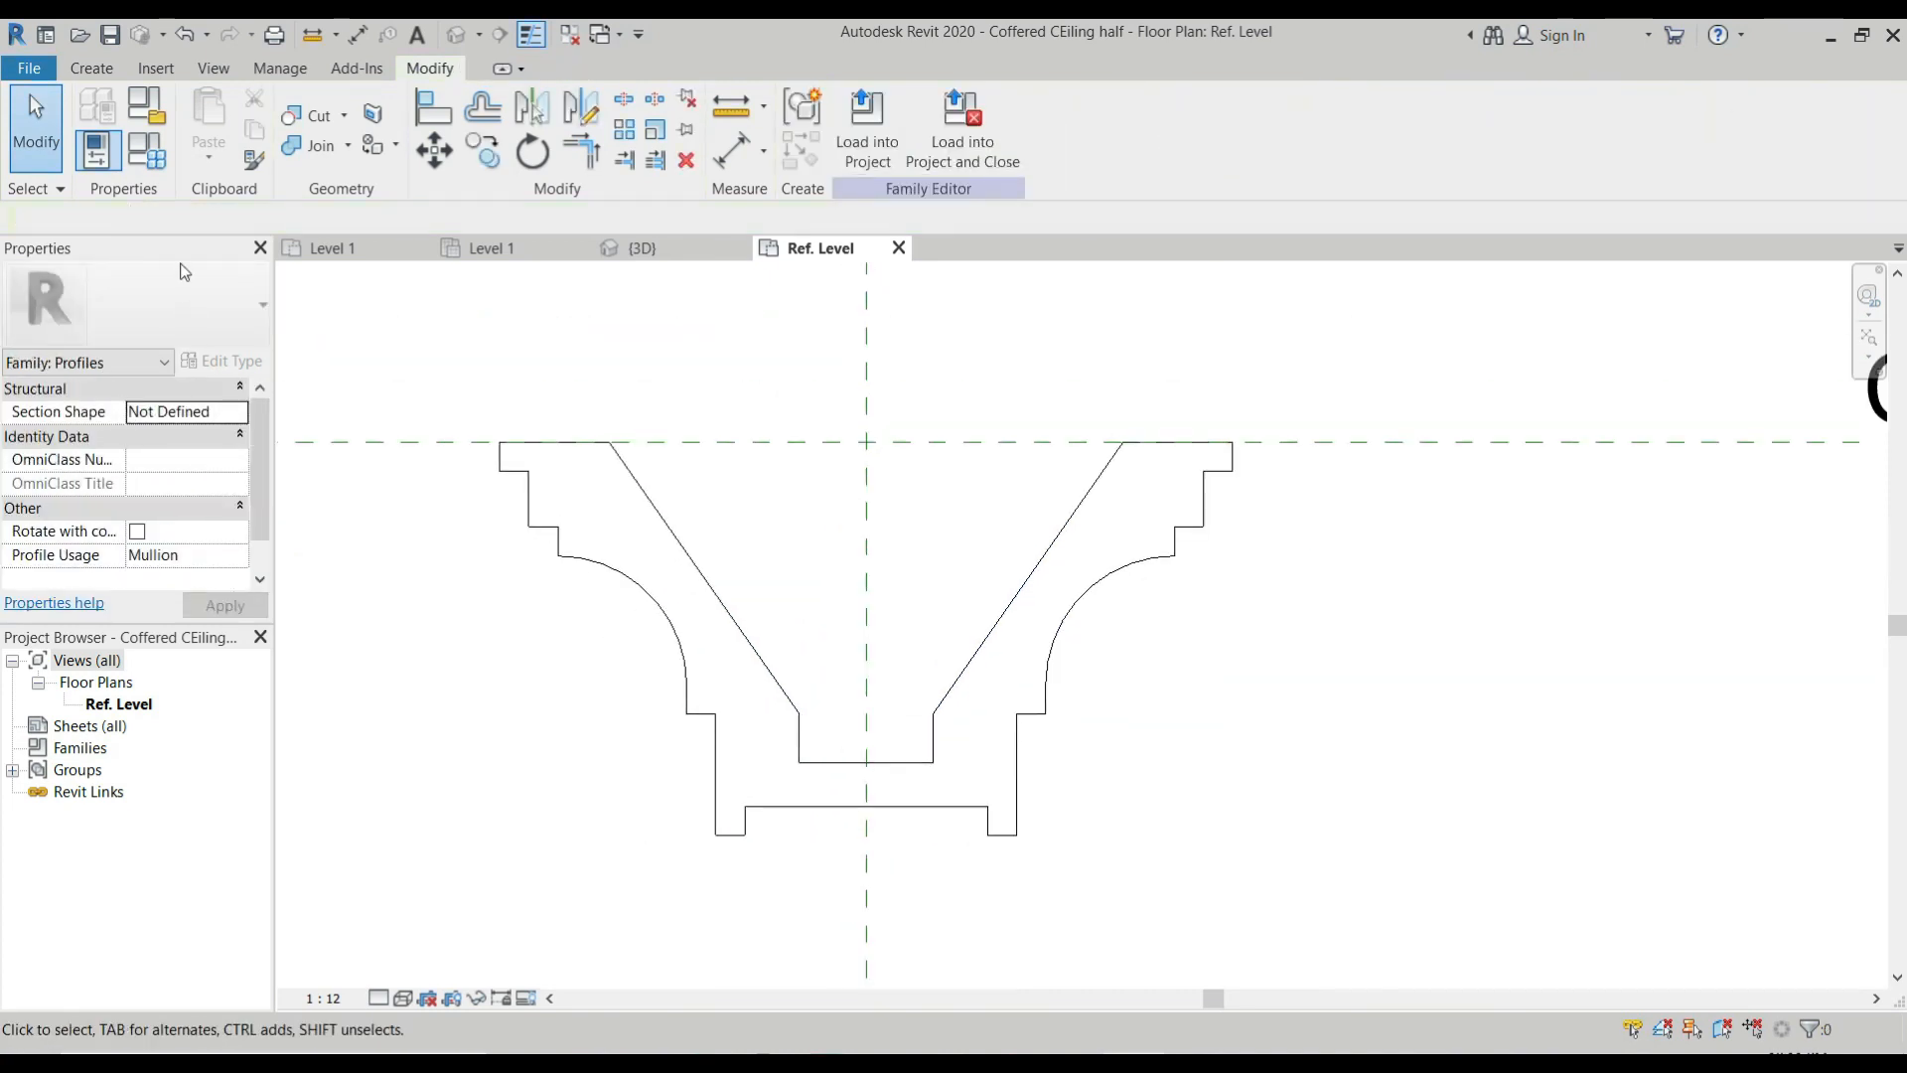
Save the mirrored profile as a separate family named "Coffered CEiling full" and close it to return to the project.
{"action": "left_click", "coordinate": [28, 66]}
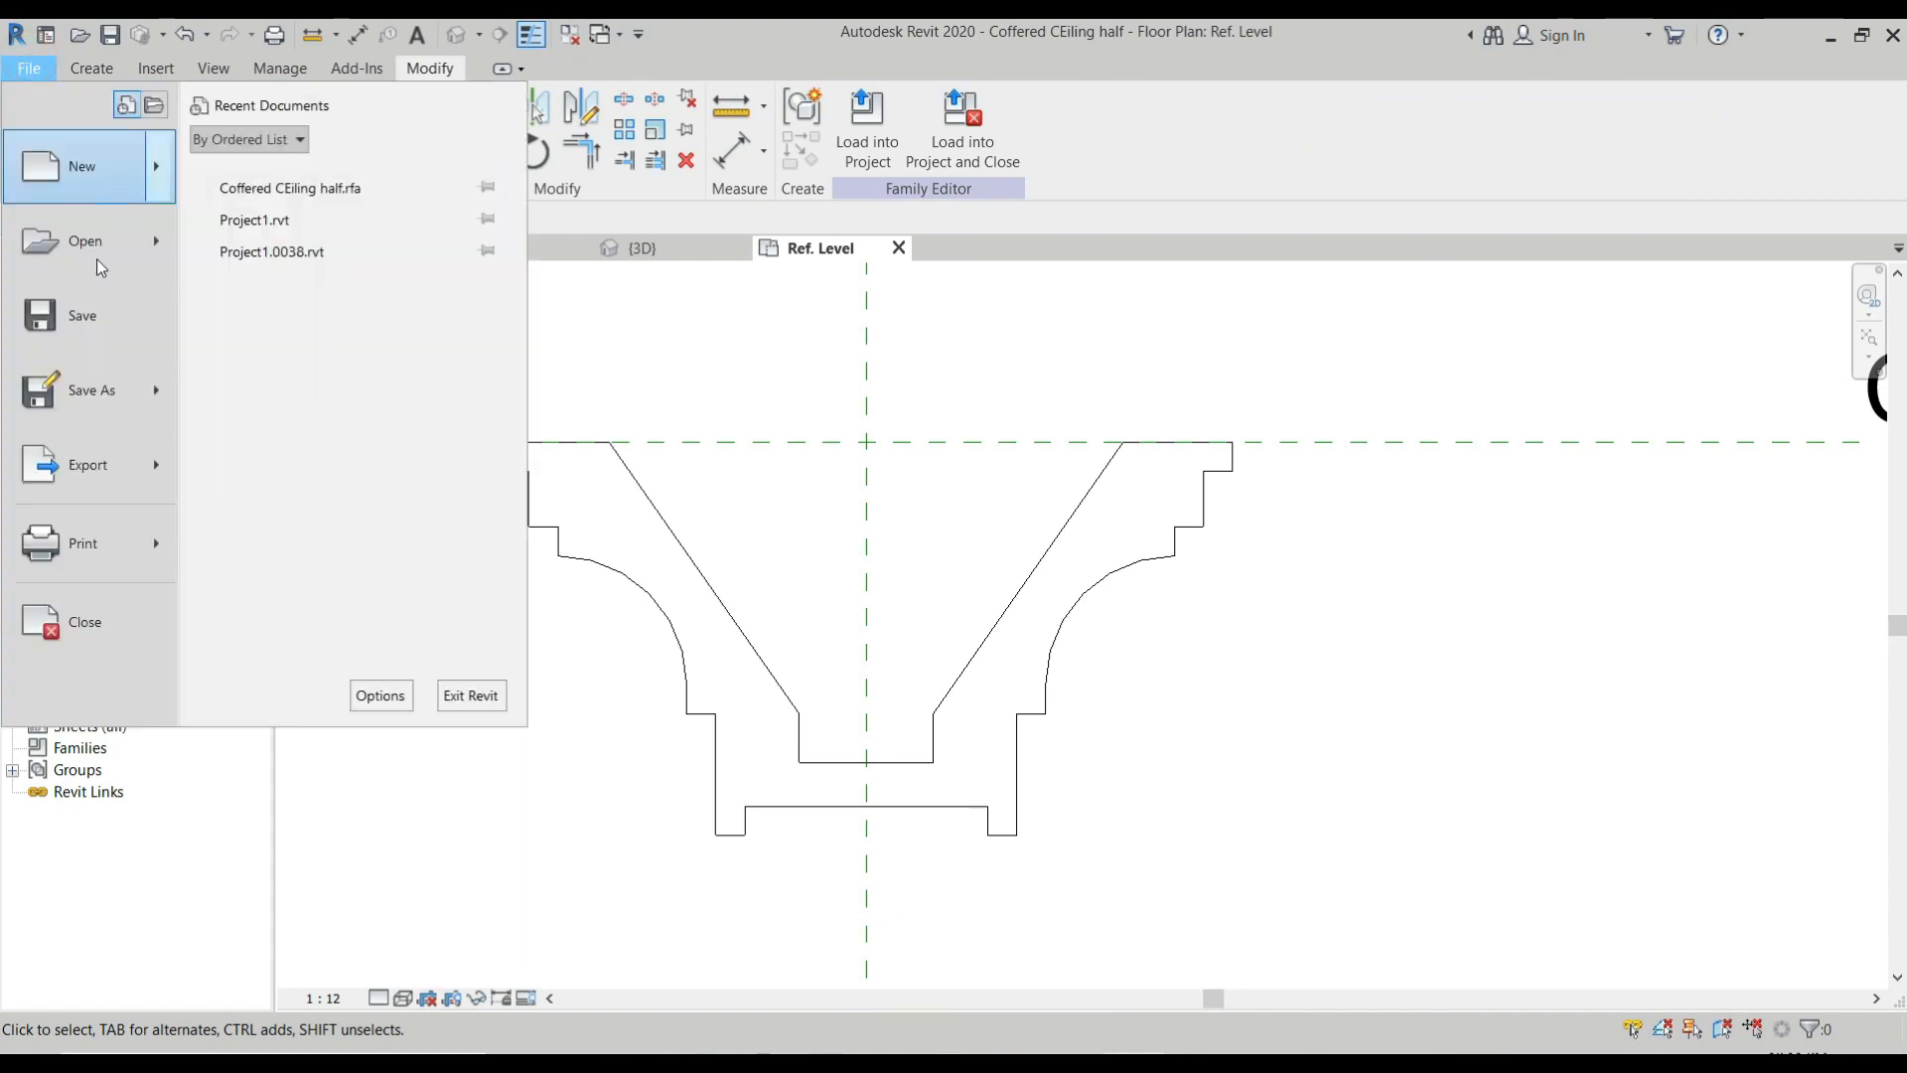
{"action": "mouse_move", "coordinate": [63, 389]}
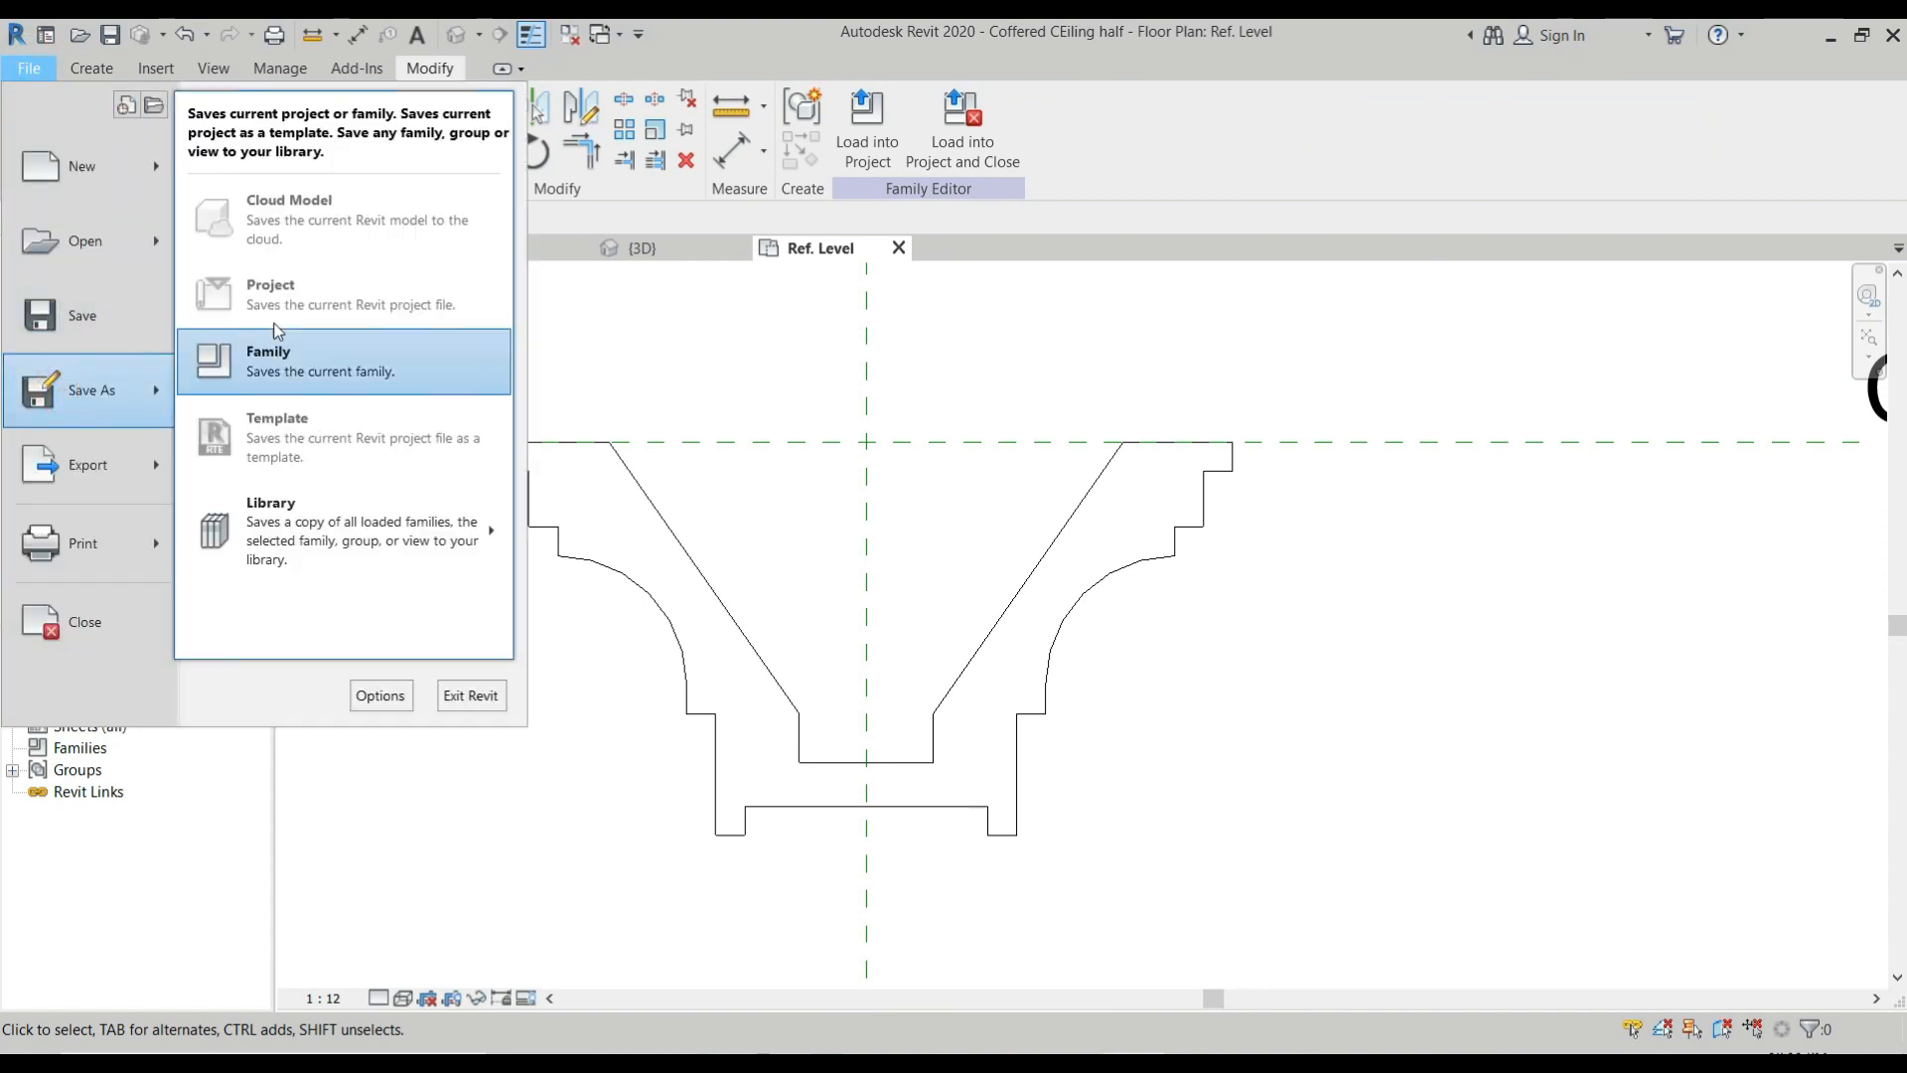
{"action": "left_click", "coordinate": [269, 360]}
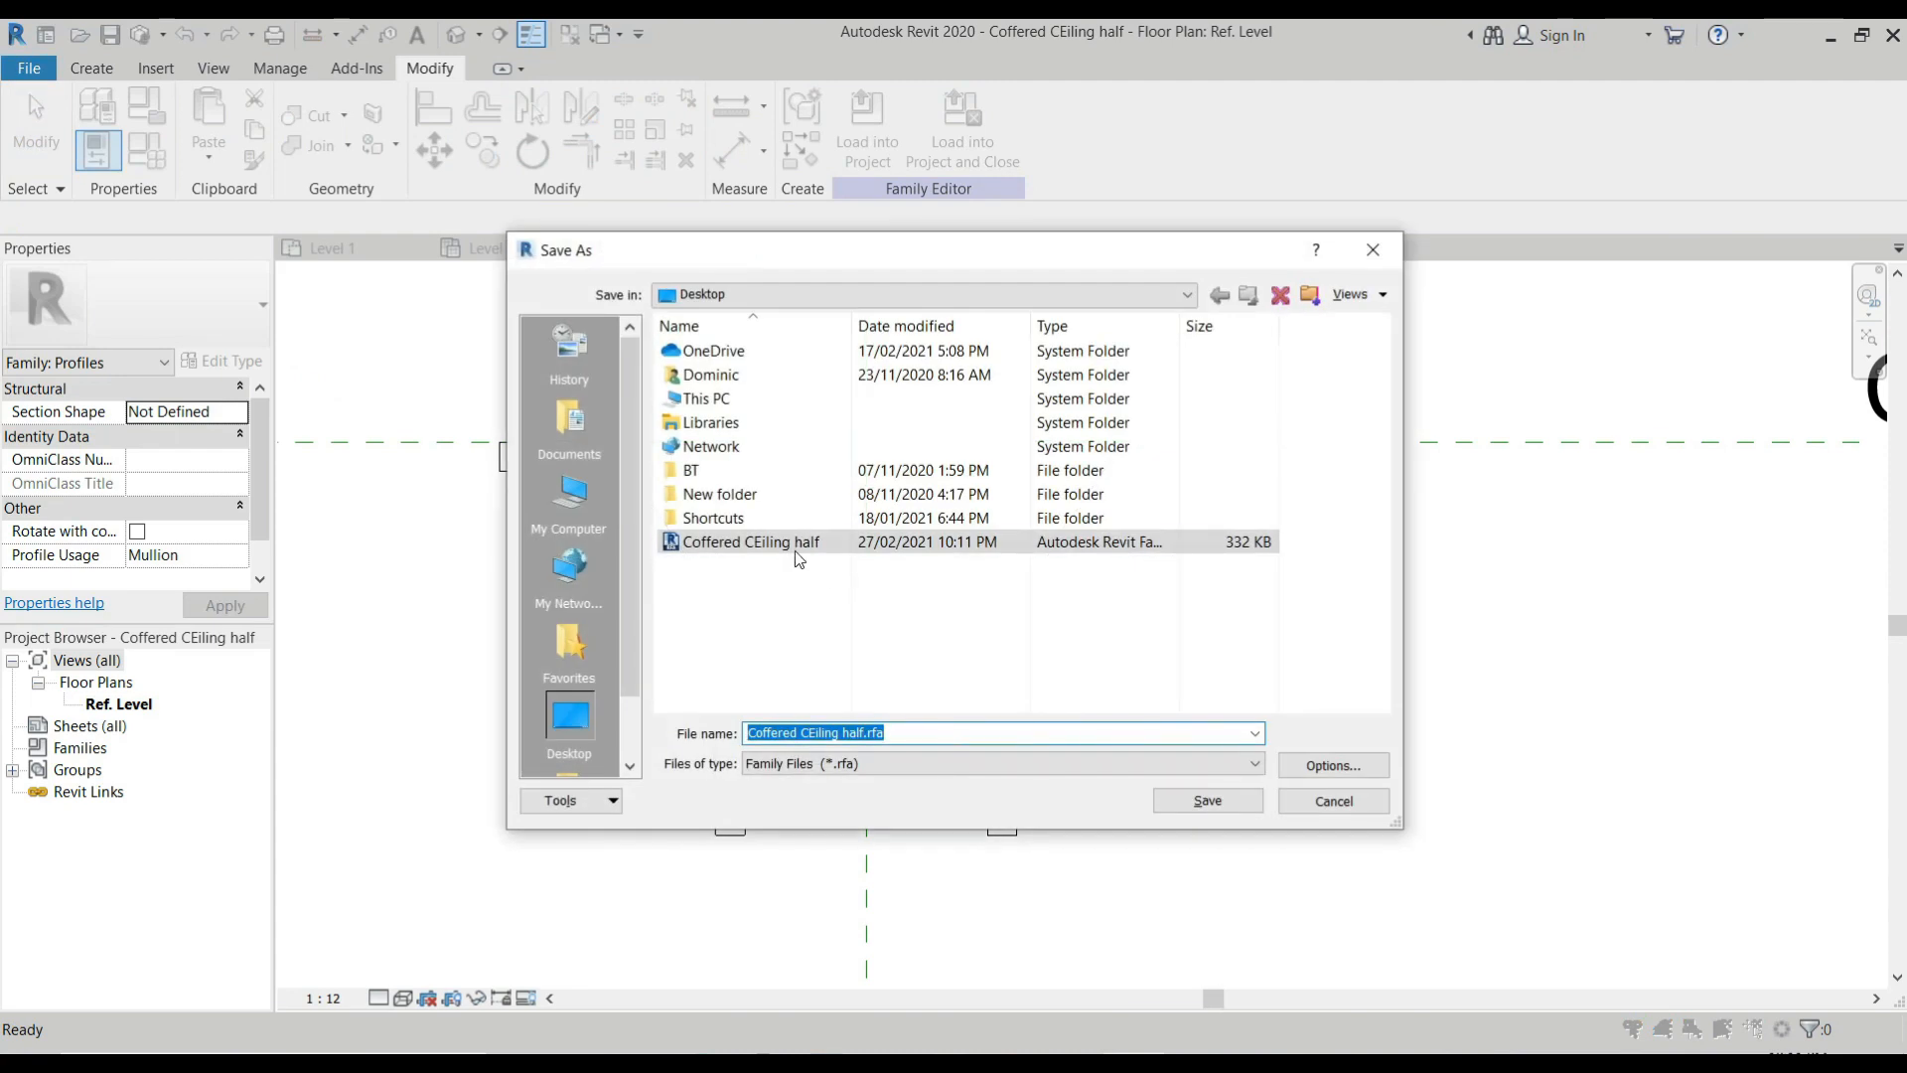
{"action": "left_click", "coordinate": [867, 732]}
{"action": "key", "text": "BackSpace"}
{"action": "key", "text": "BackSpace"}
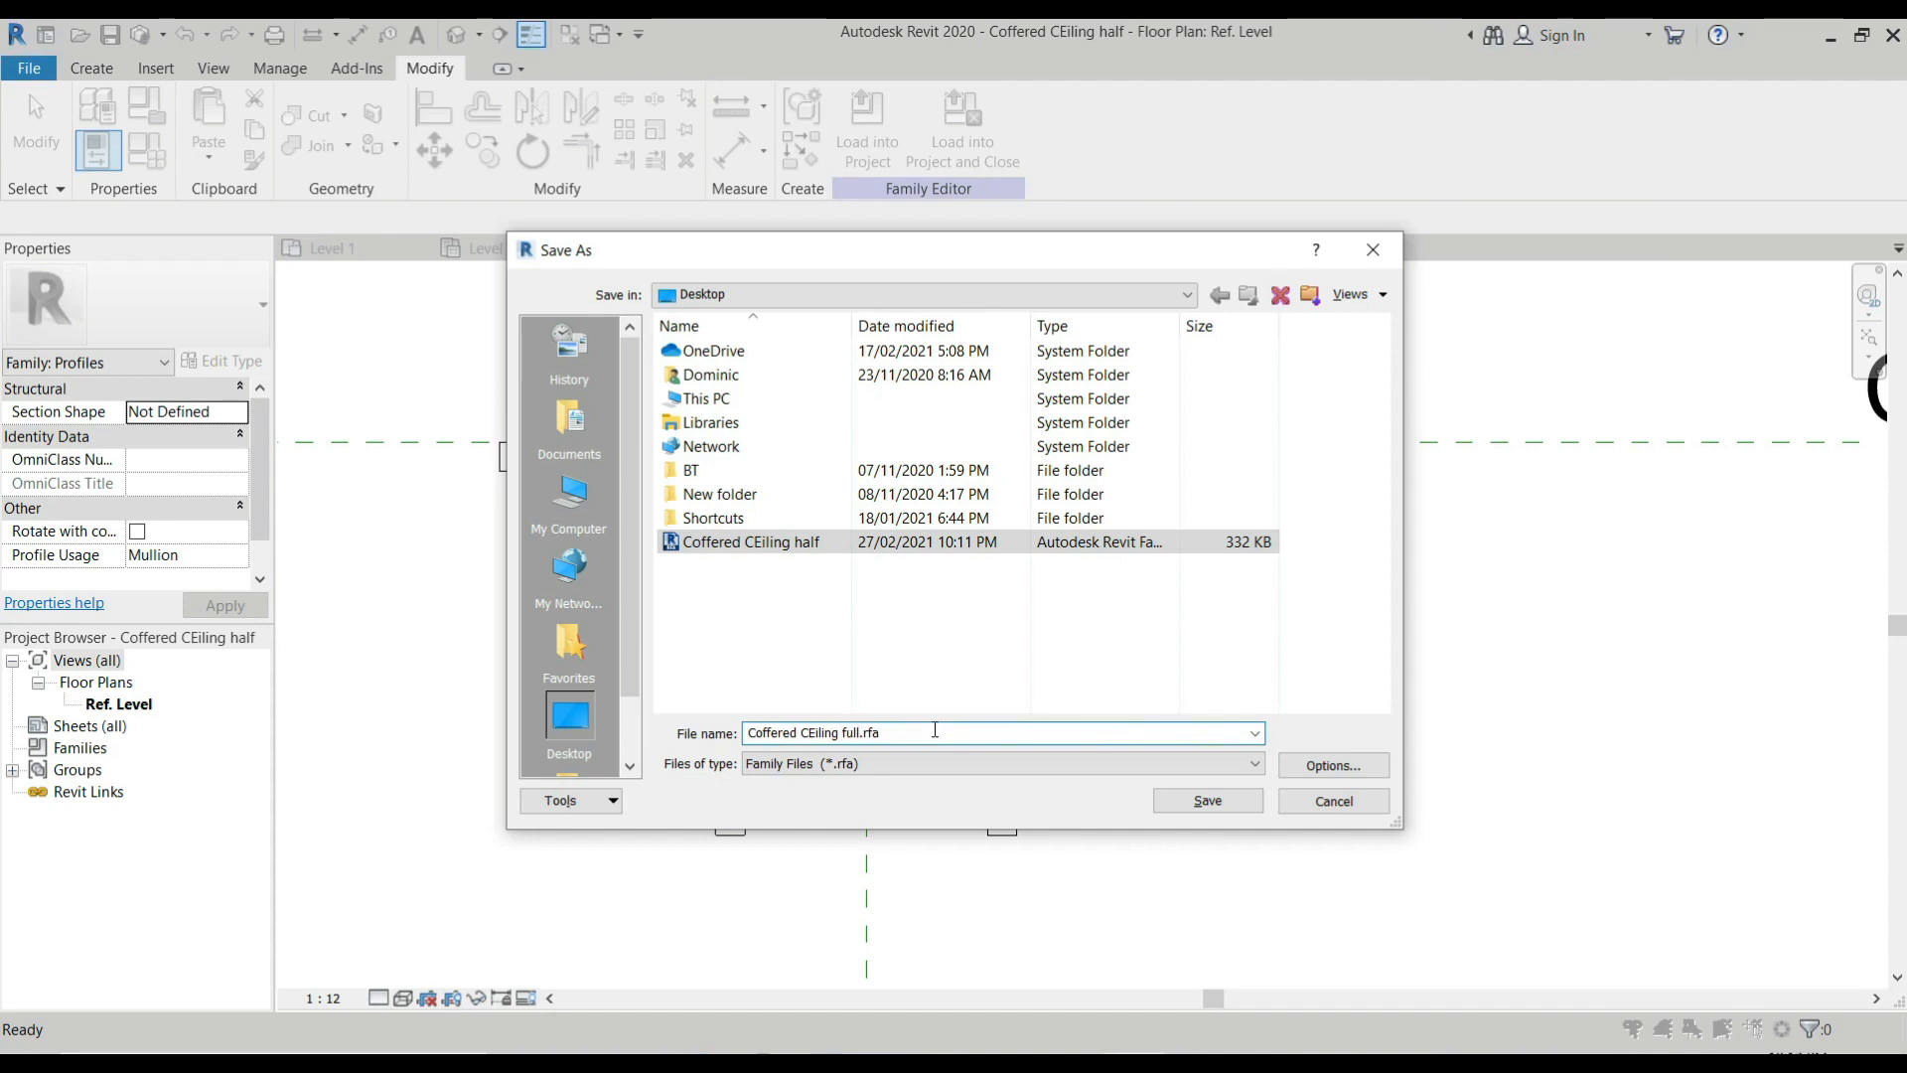
{"action": "left_click", "coordinate": [1211, 802]}
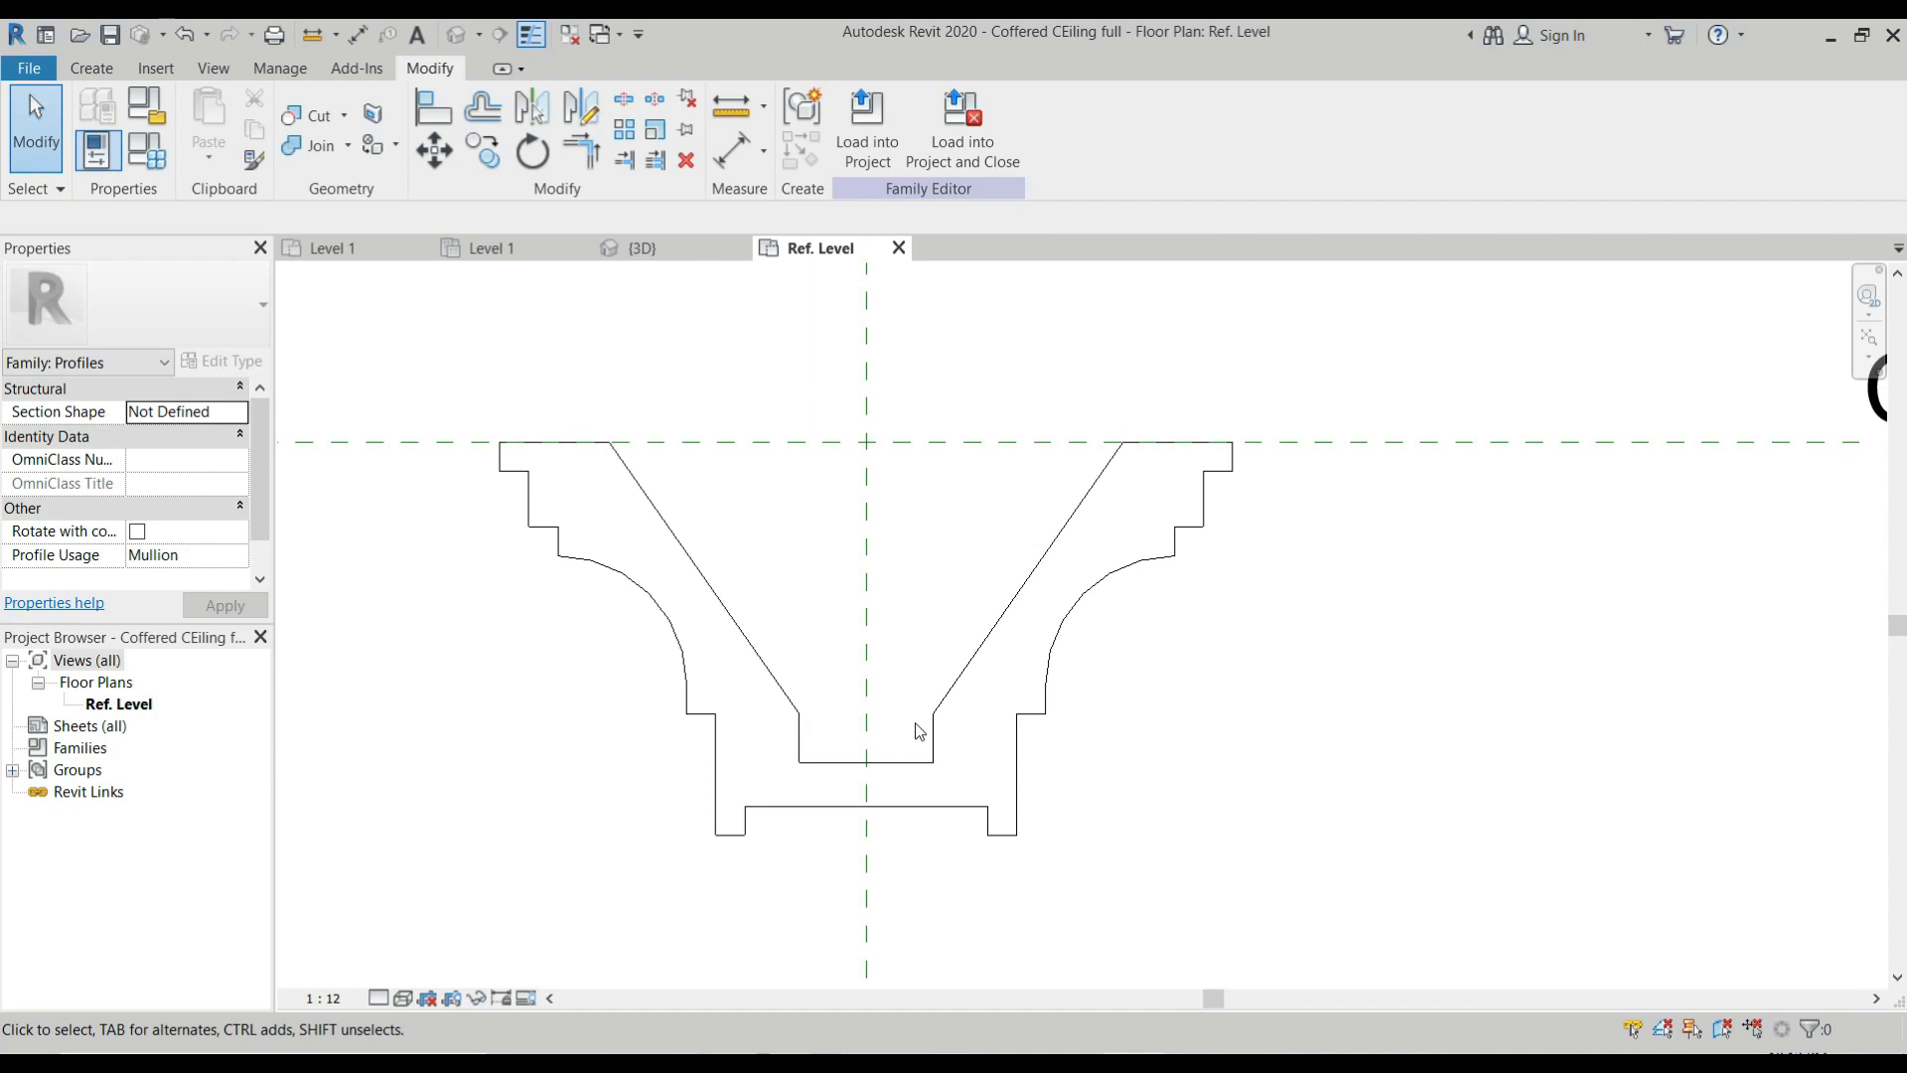
{"action": "scroll", "coordinate": [651, 527], "scroll_direction": "down", "scroll_amount": 5}
{"action": "scroll", "coordinate": [715, 519], "scroll_direction": "up", "scroll_amount": 2}
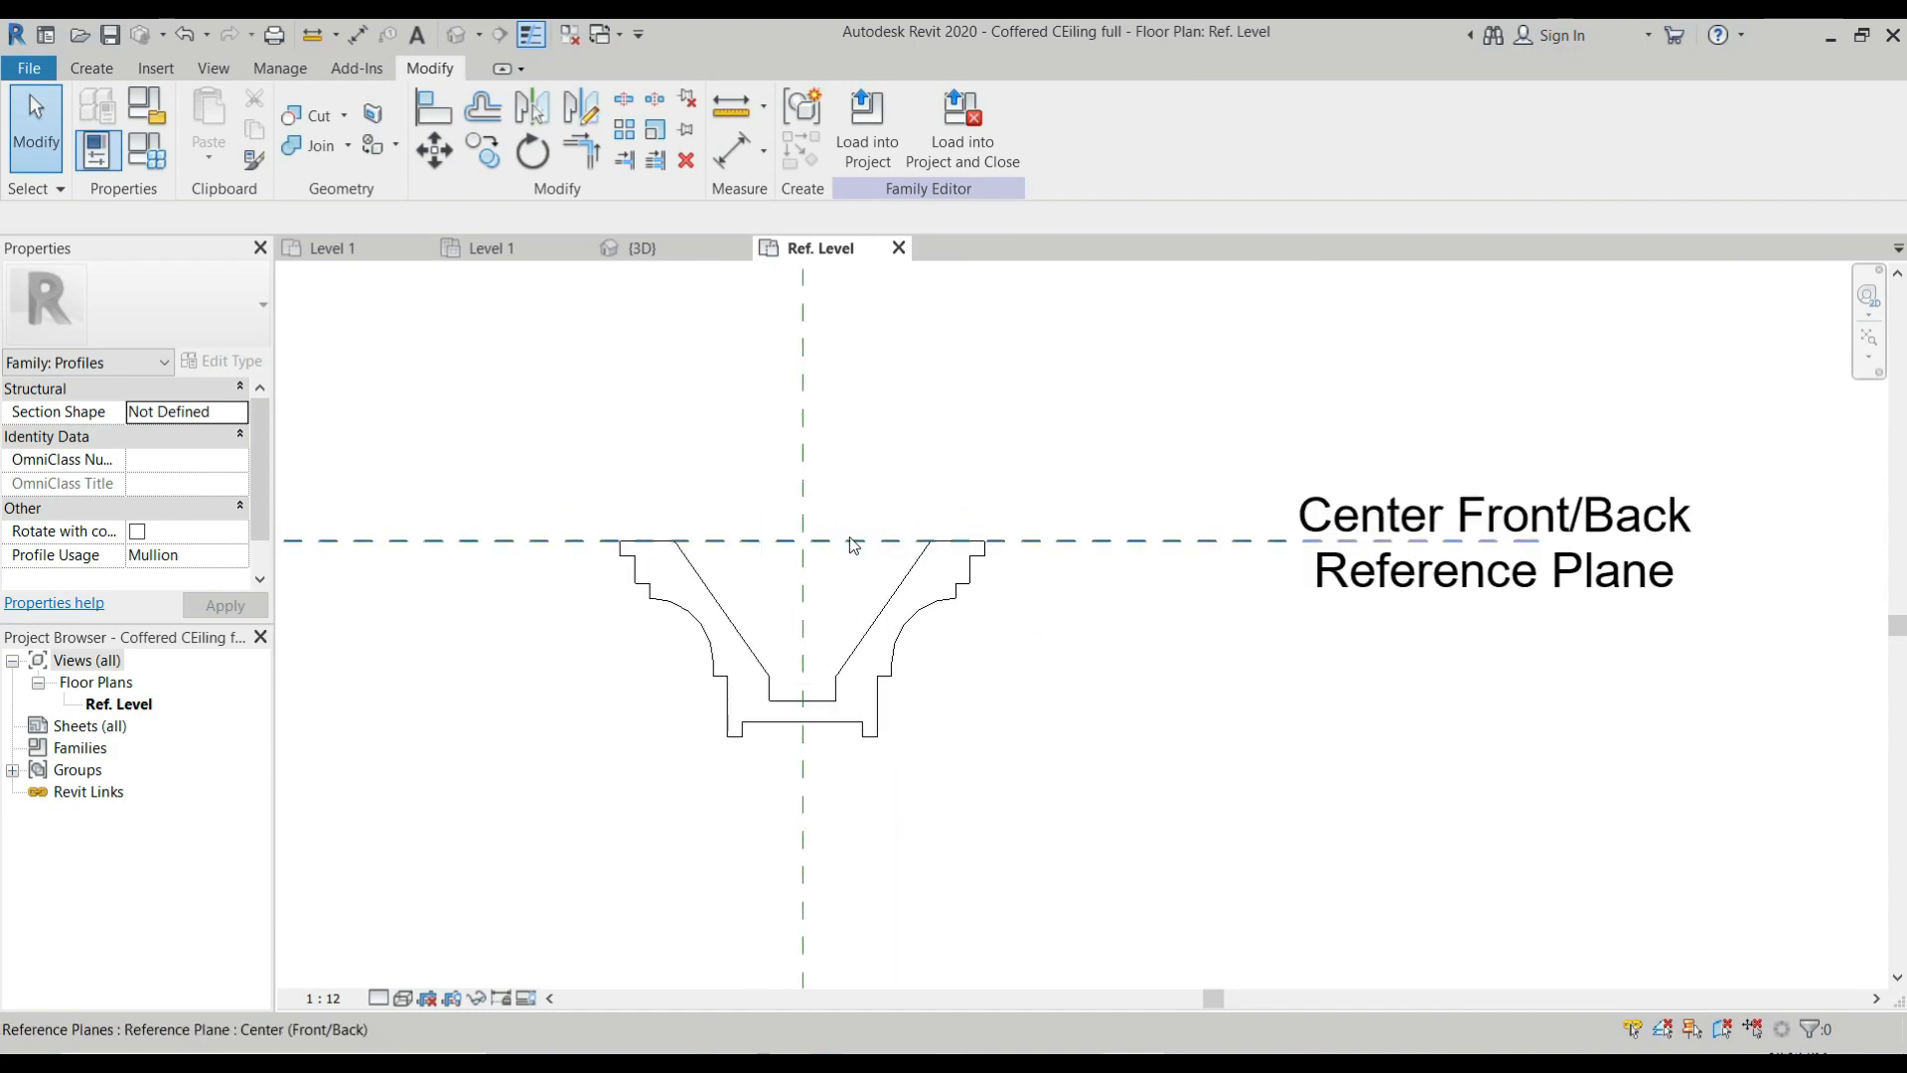
{"action": "left_click", "coordinate": [899, 247]}
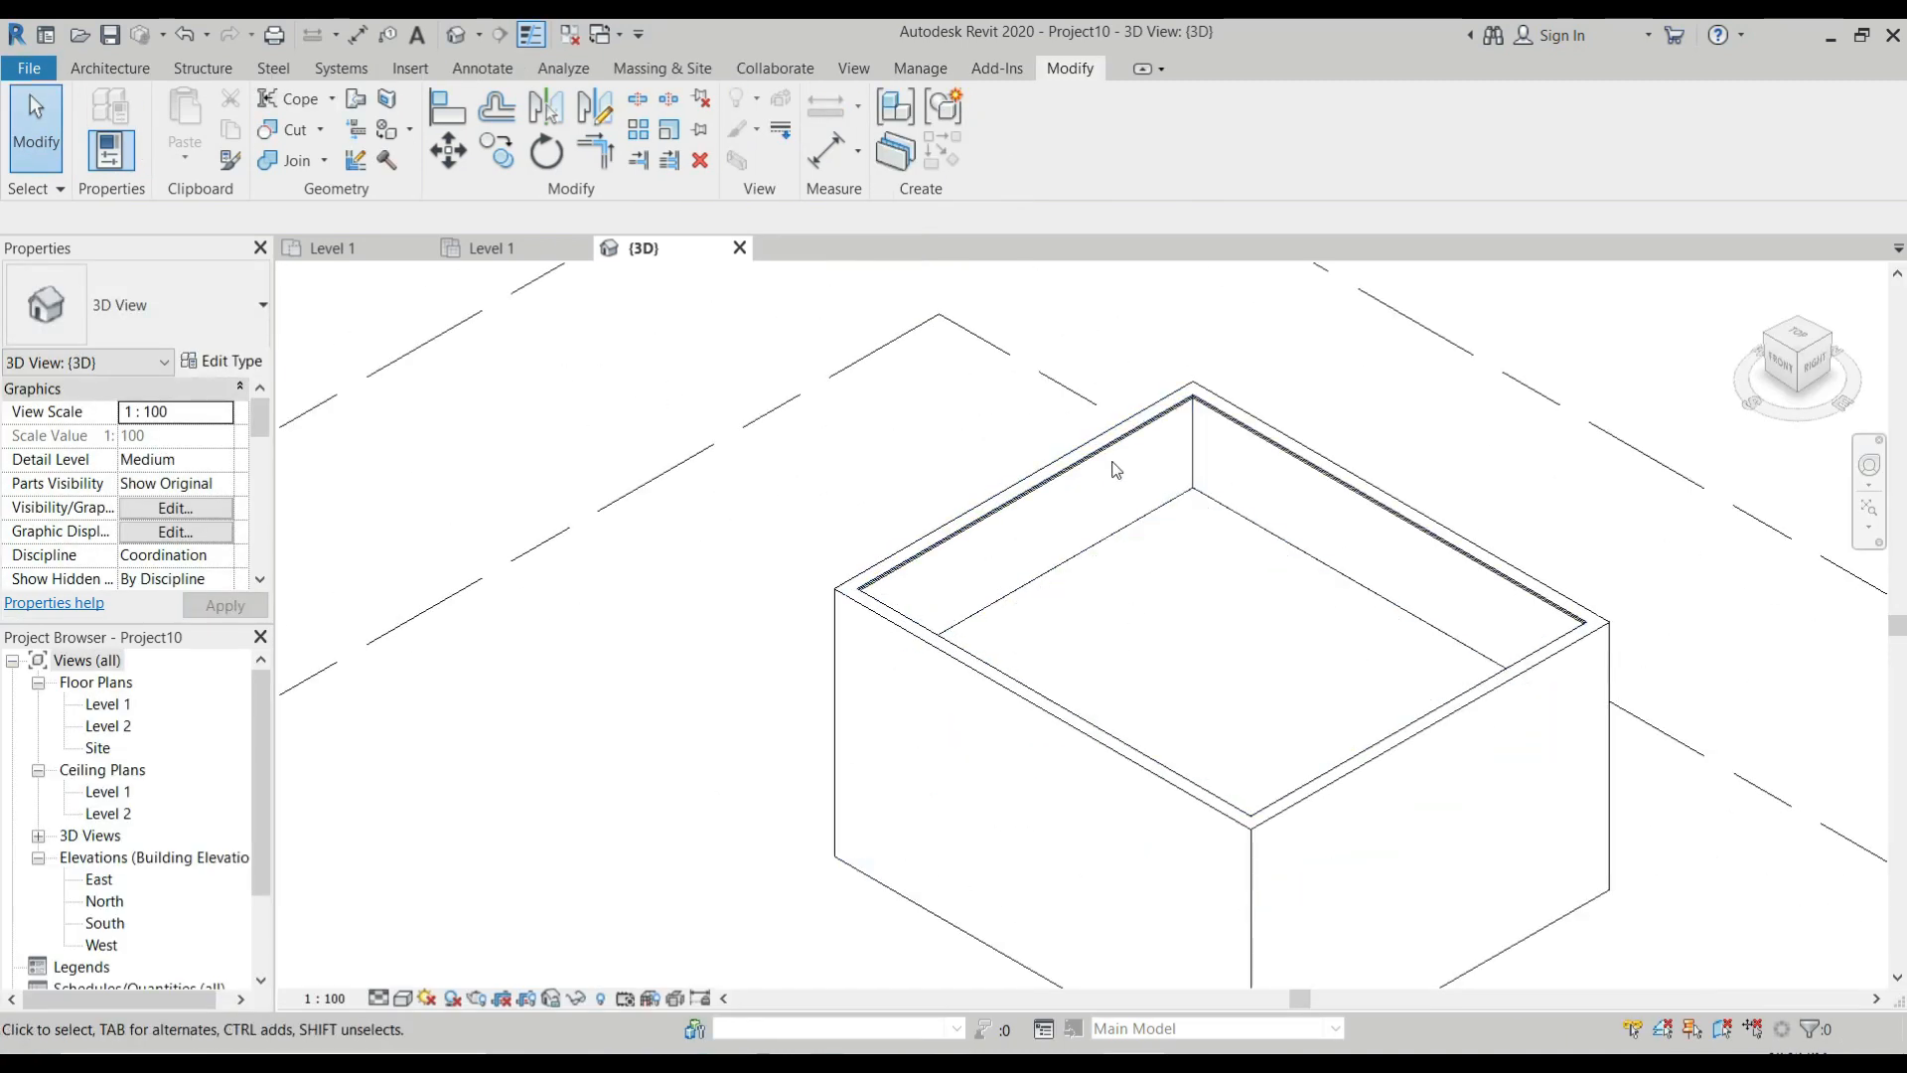
Load the Coffered CEiling full and Coffered CEiling half families from the Desktop into the project.
{"action": "left_click", "coordinate": [100, 67]}
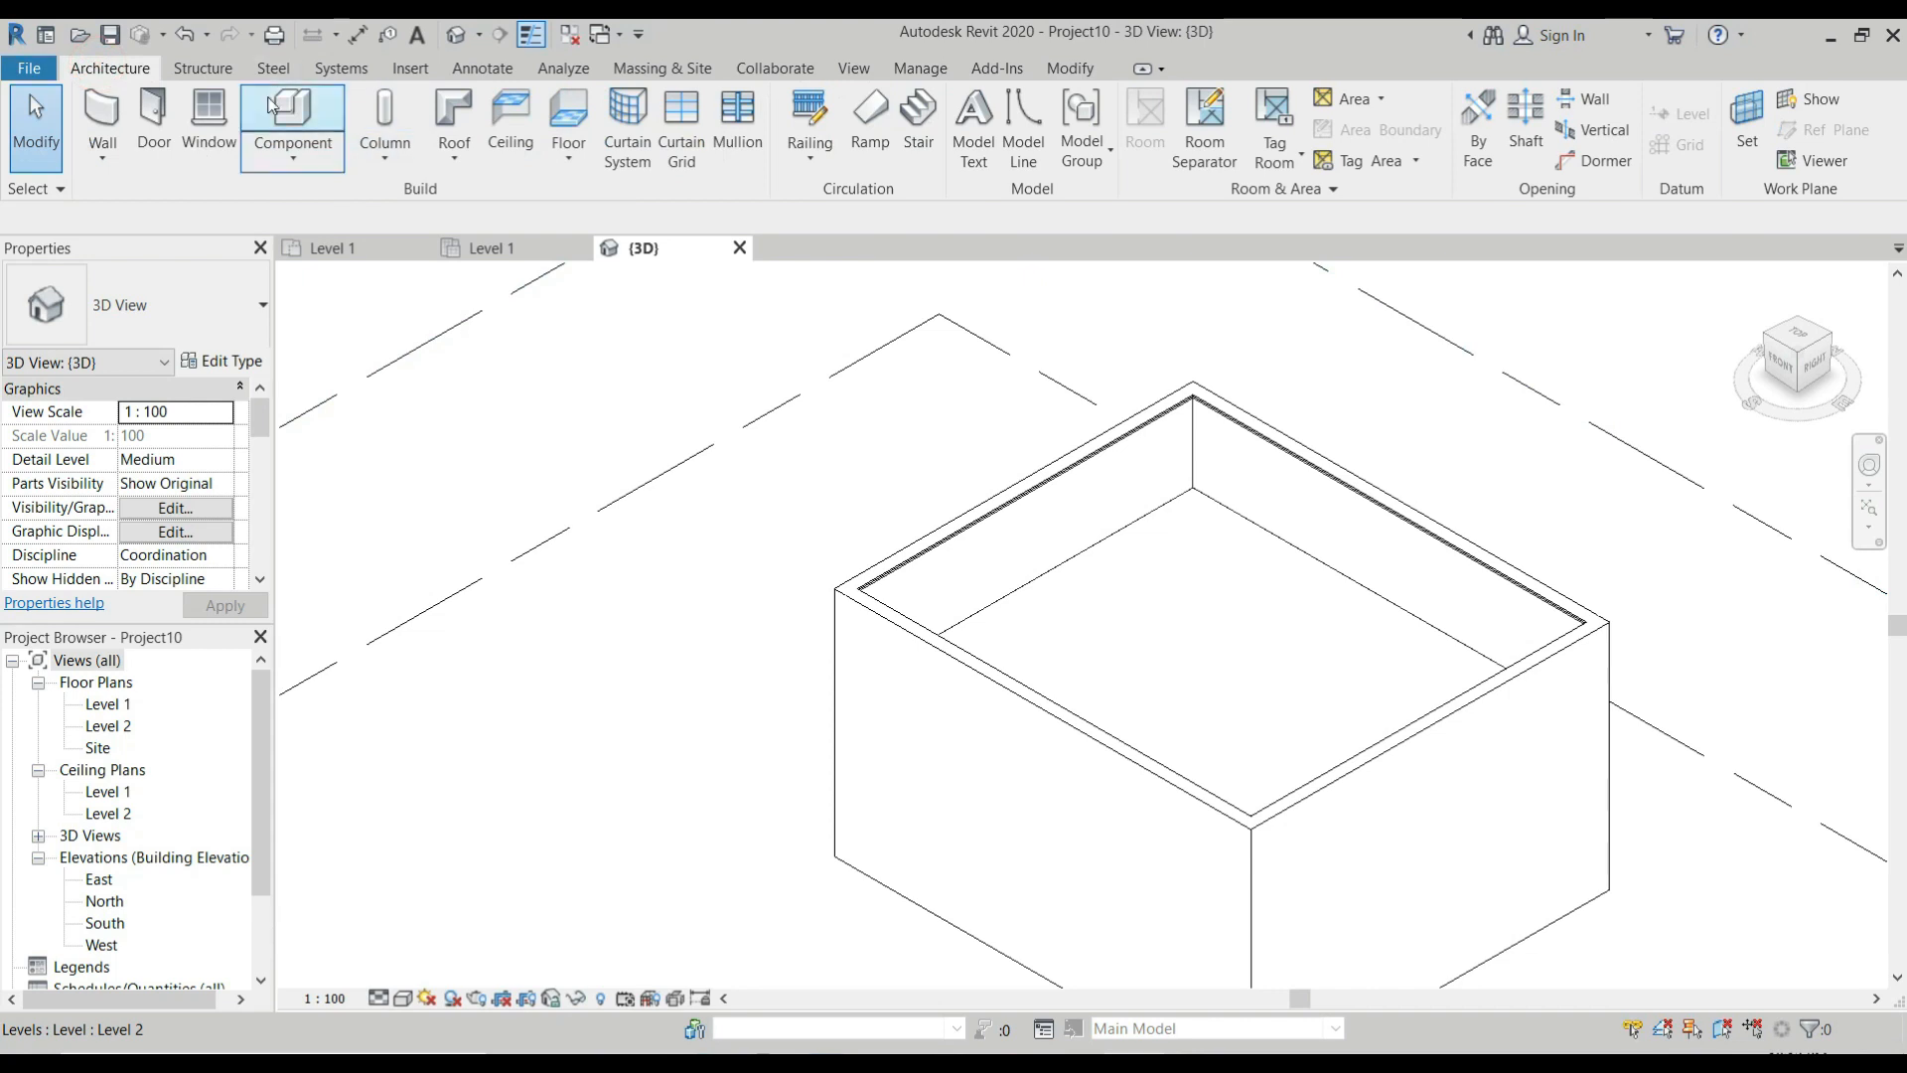
{"action": "left_click", "coordinate": [409, 68]}
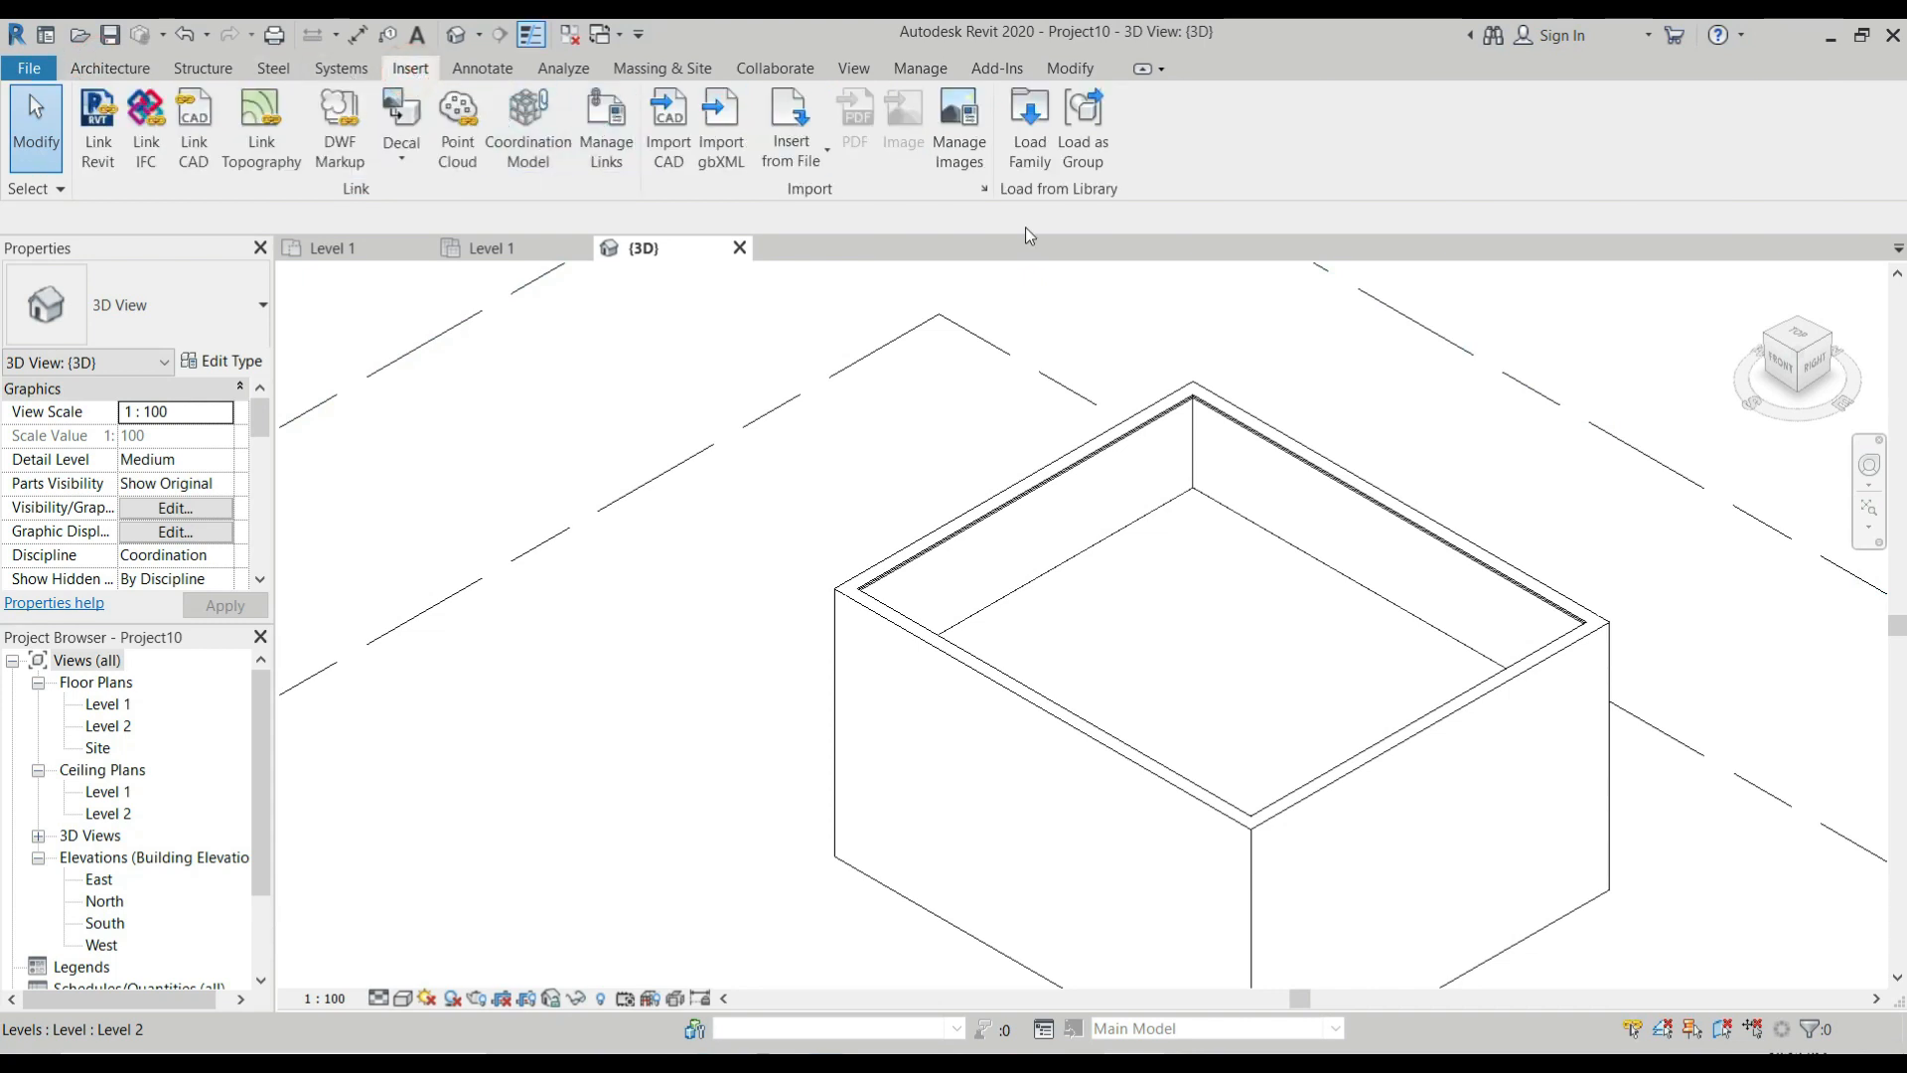
{"action": "left_click", "coordinate": [1030, 124]}
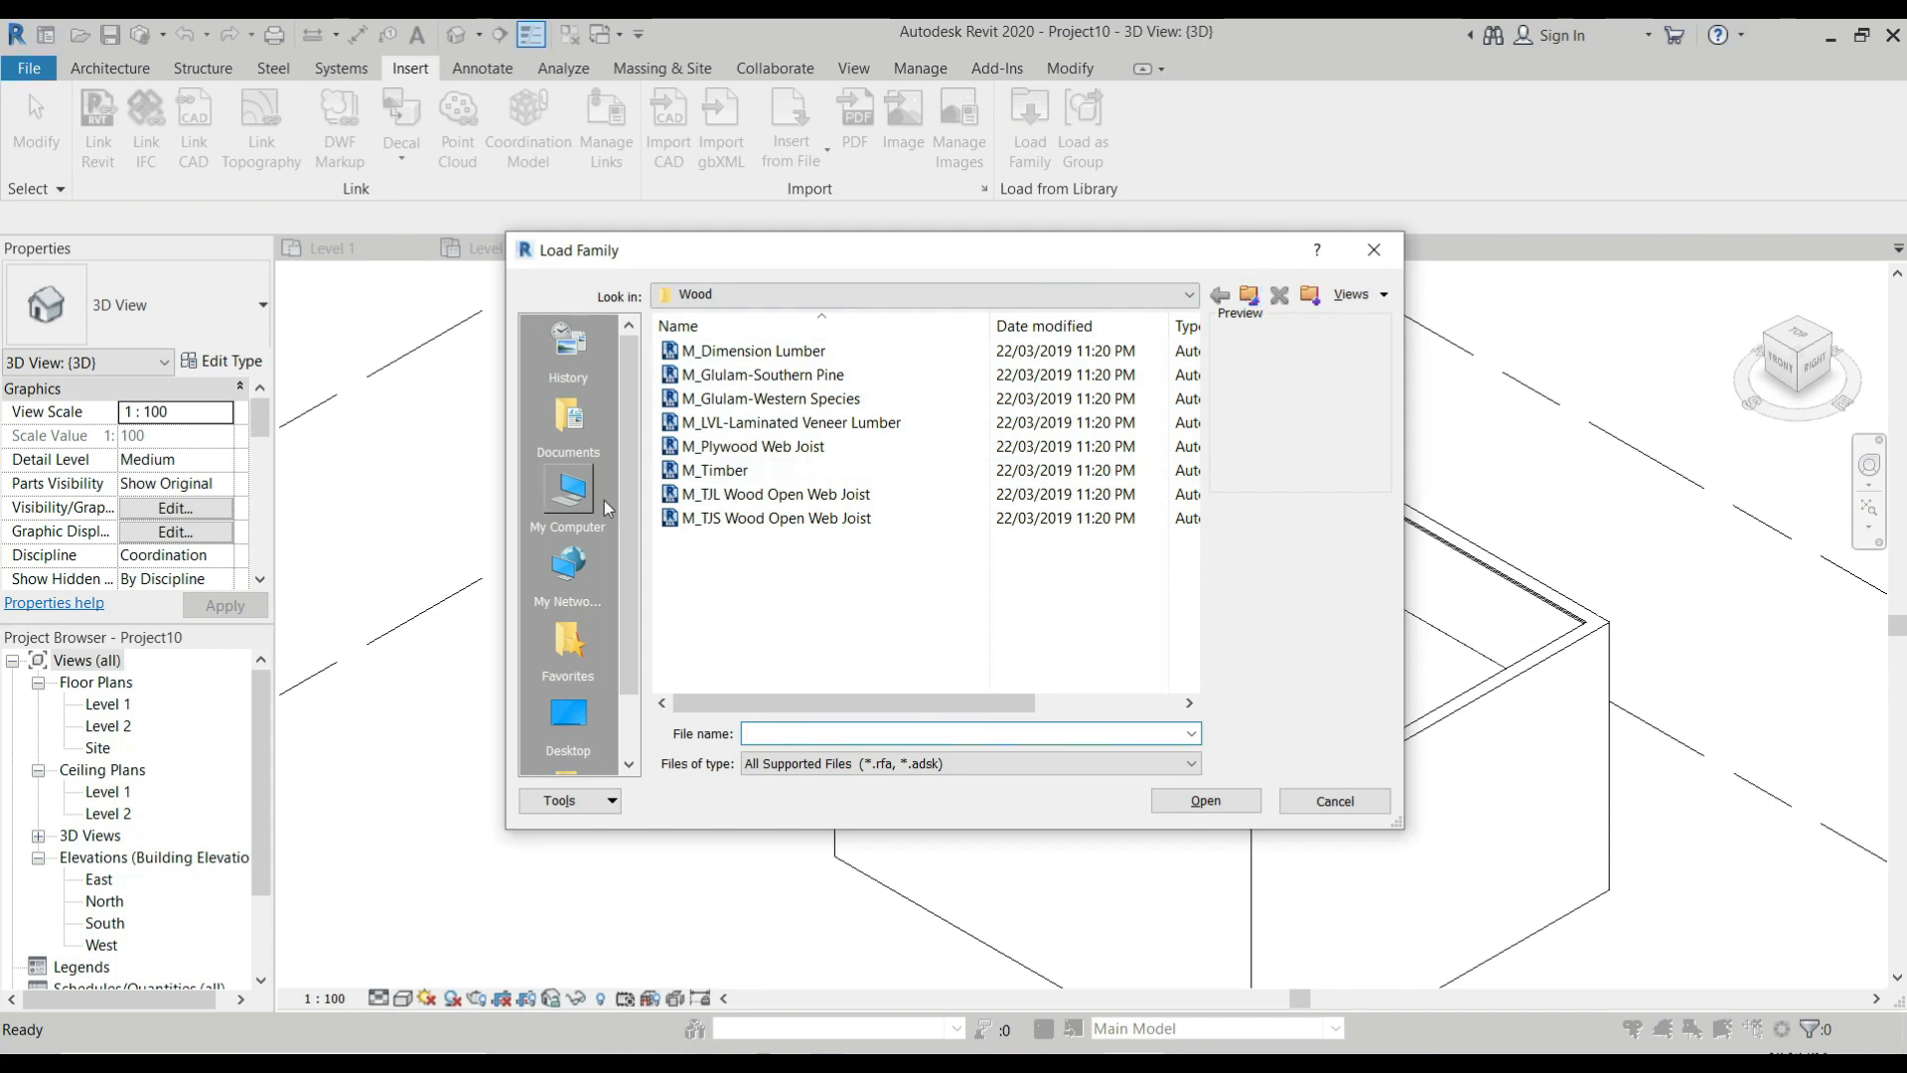
{"action": "left_click", "coordinate": [1077, 294]}
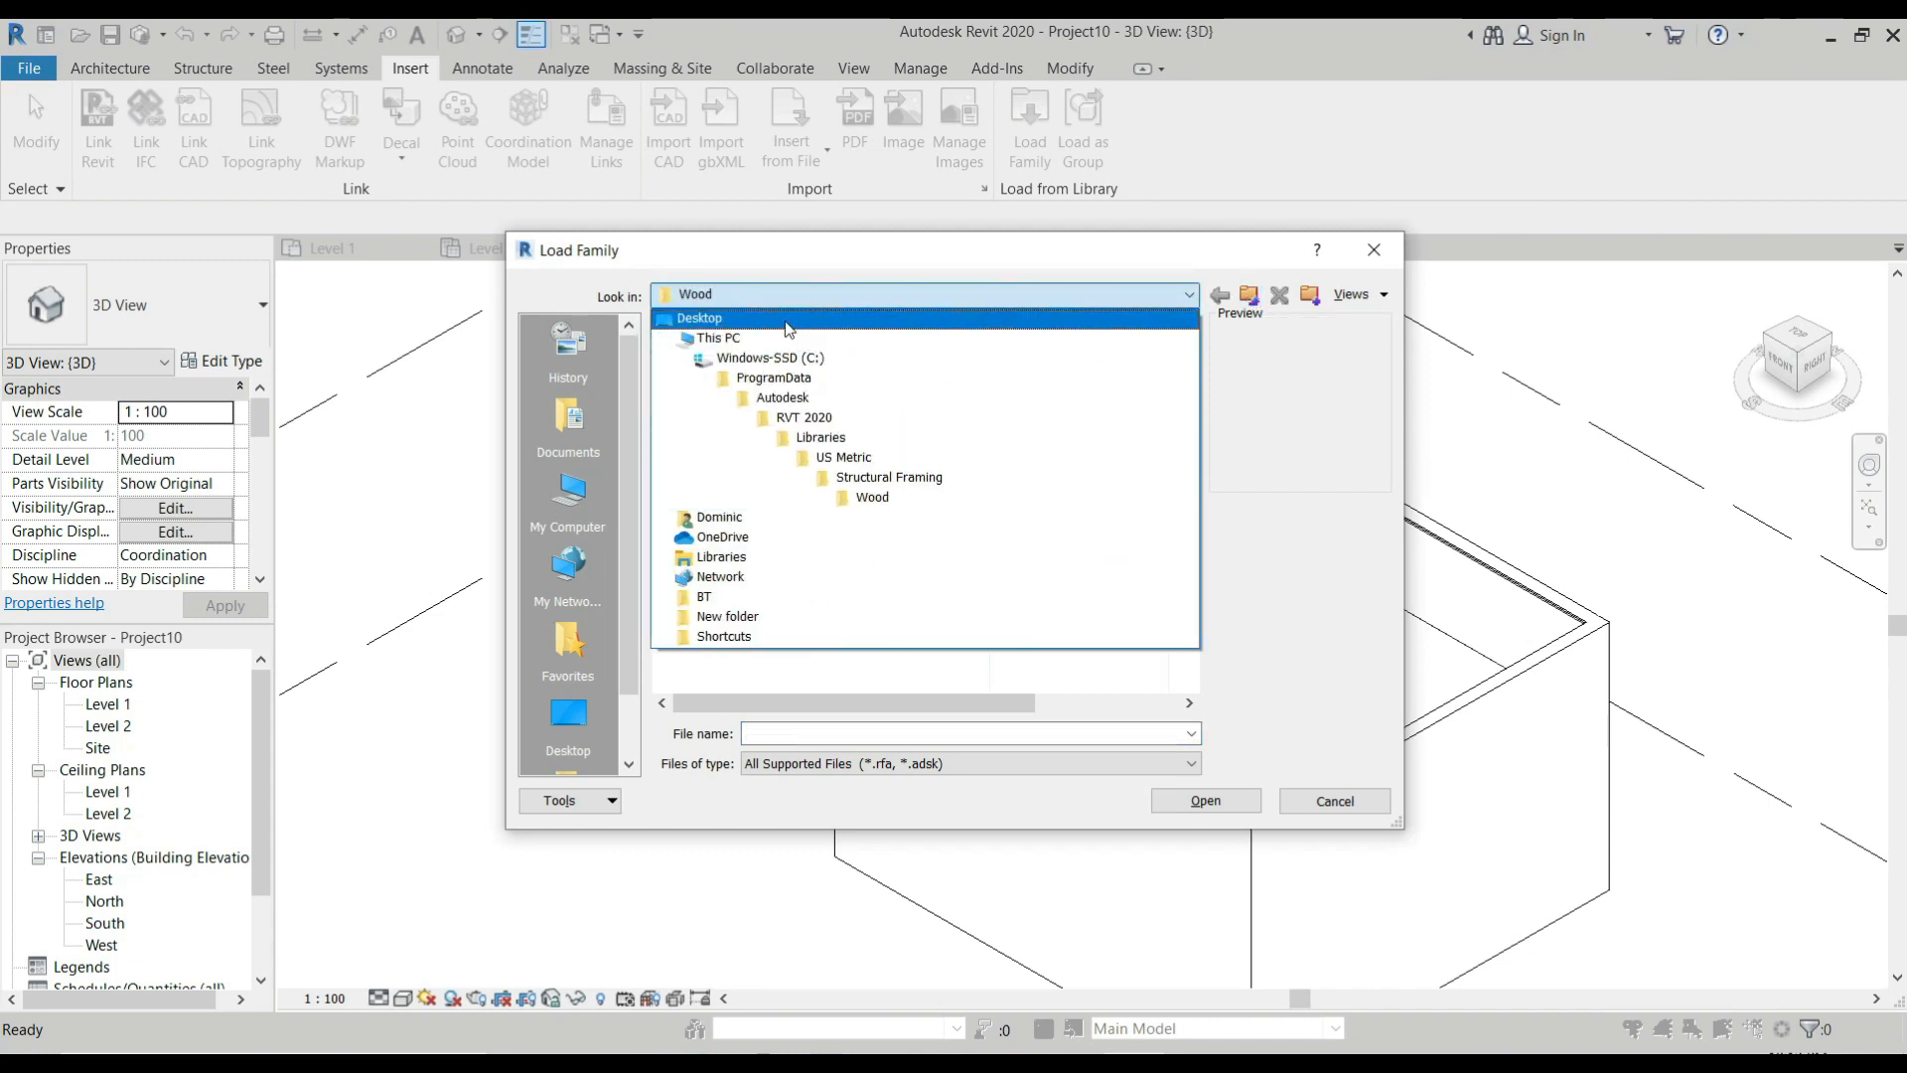
{"action": "left_click", "coordinate": [699, 318]}
{"action": "left_click", "coordinate": [754, 541]}
{"action": "left_click", "coordinate": [768, 564], "text": "ctrl"}
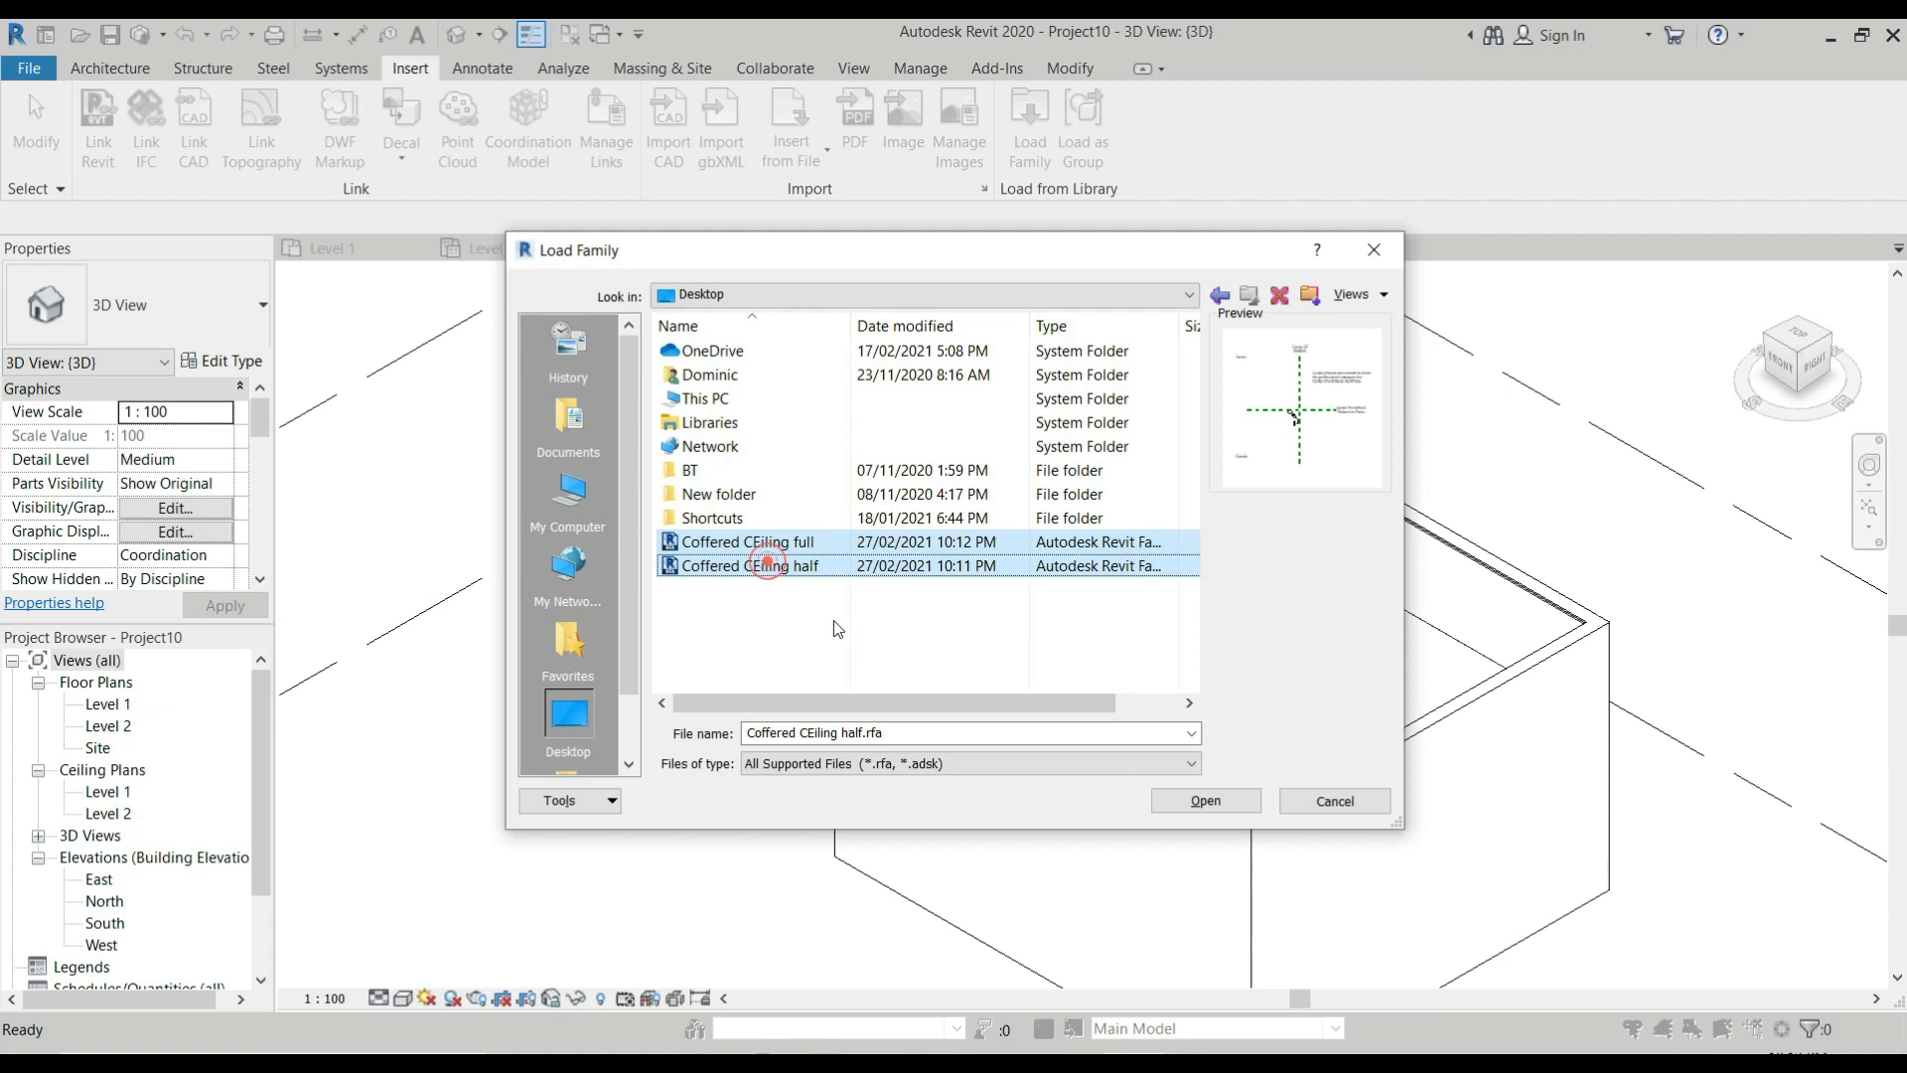
{"action": "left_click", "coordinate": [1206, 800]}
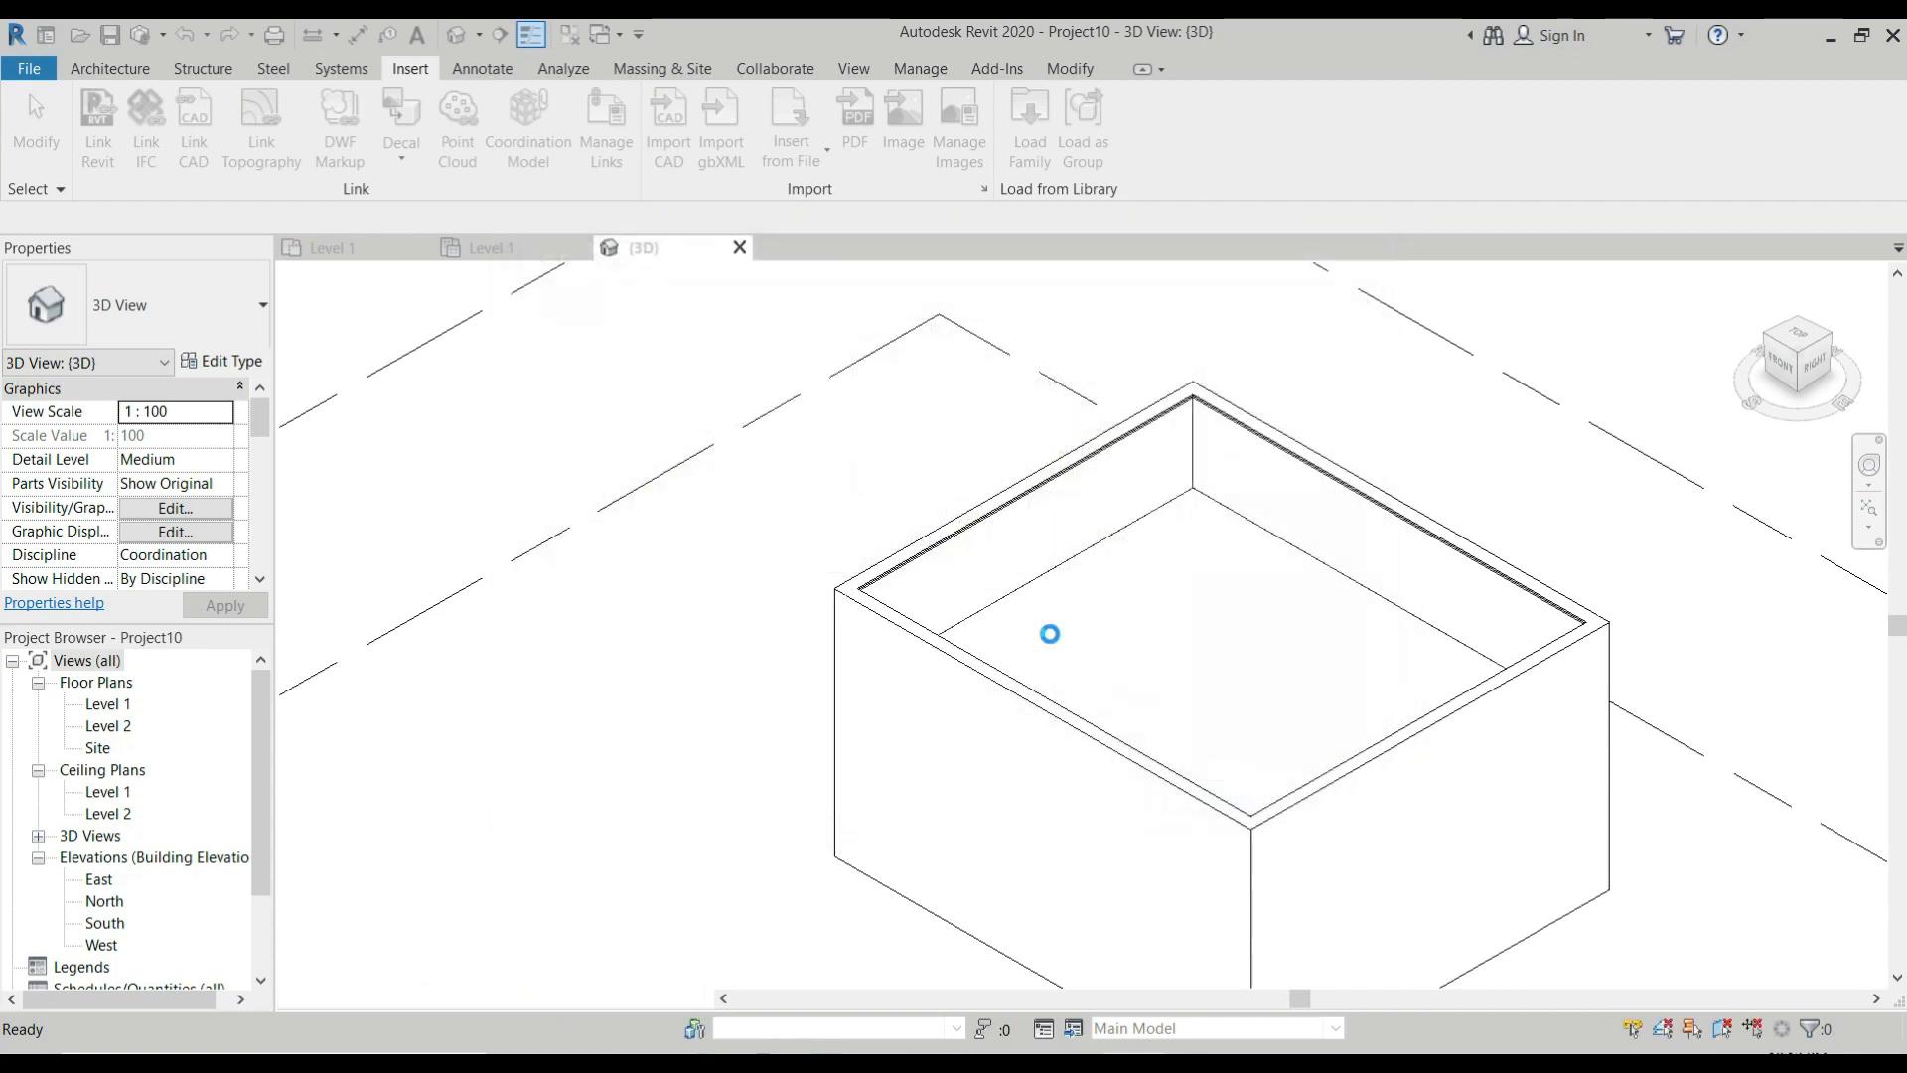
Duplicate the 50mm x 150mm Rectangular Mullion type in the project's curtain wall mullion families and name the copy "Coffered Ceiling half".
{"action": "scroll", "coordinate": [288, 397], "scroll_direction": "down", "scroll_amount": 4}
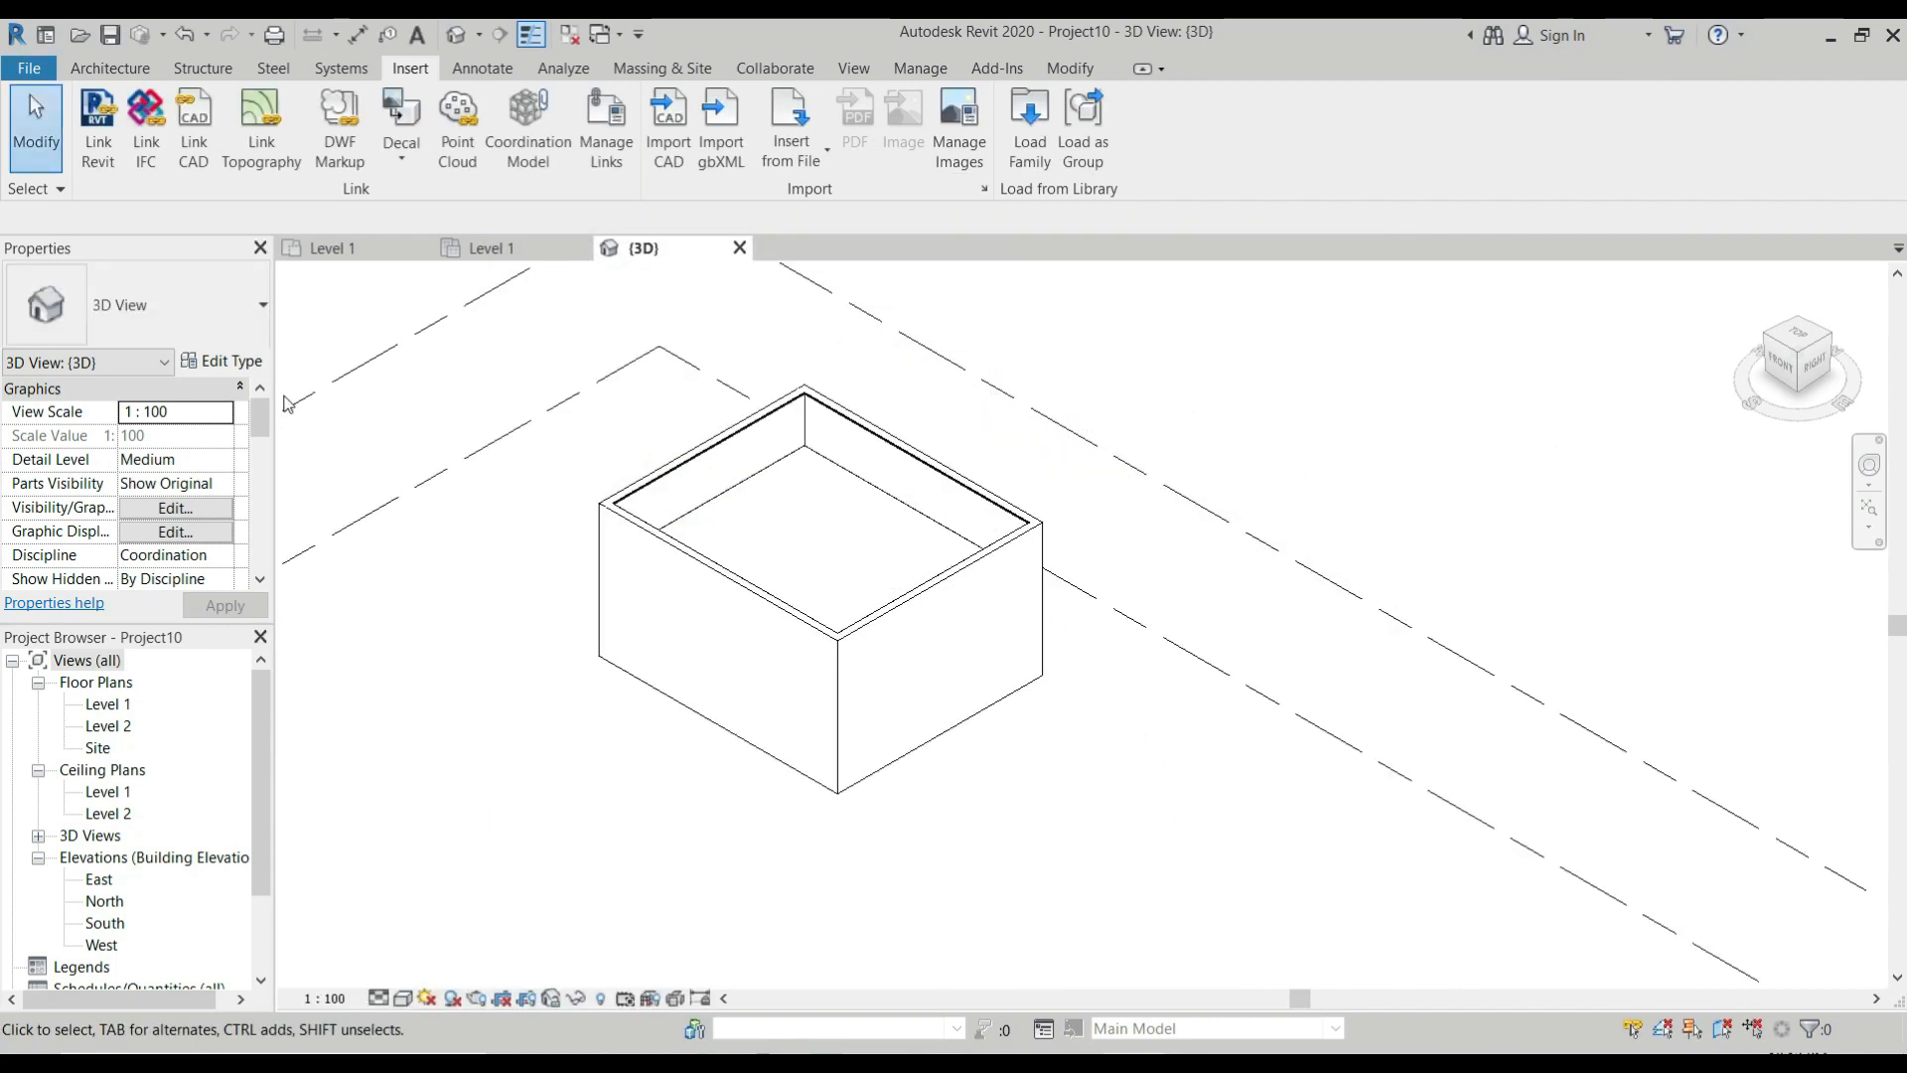
{"action": "scroll", "coordinate": [188, 703], "scroll_direction": "down", "scroll_amount": 3}
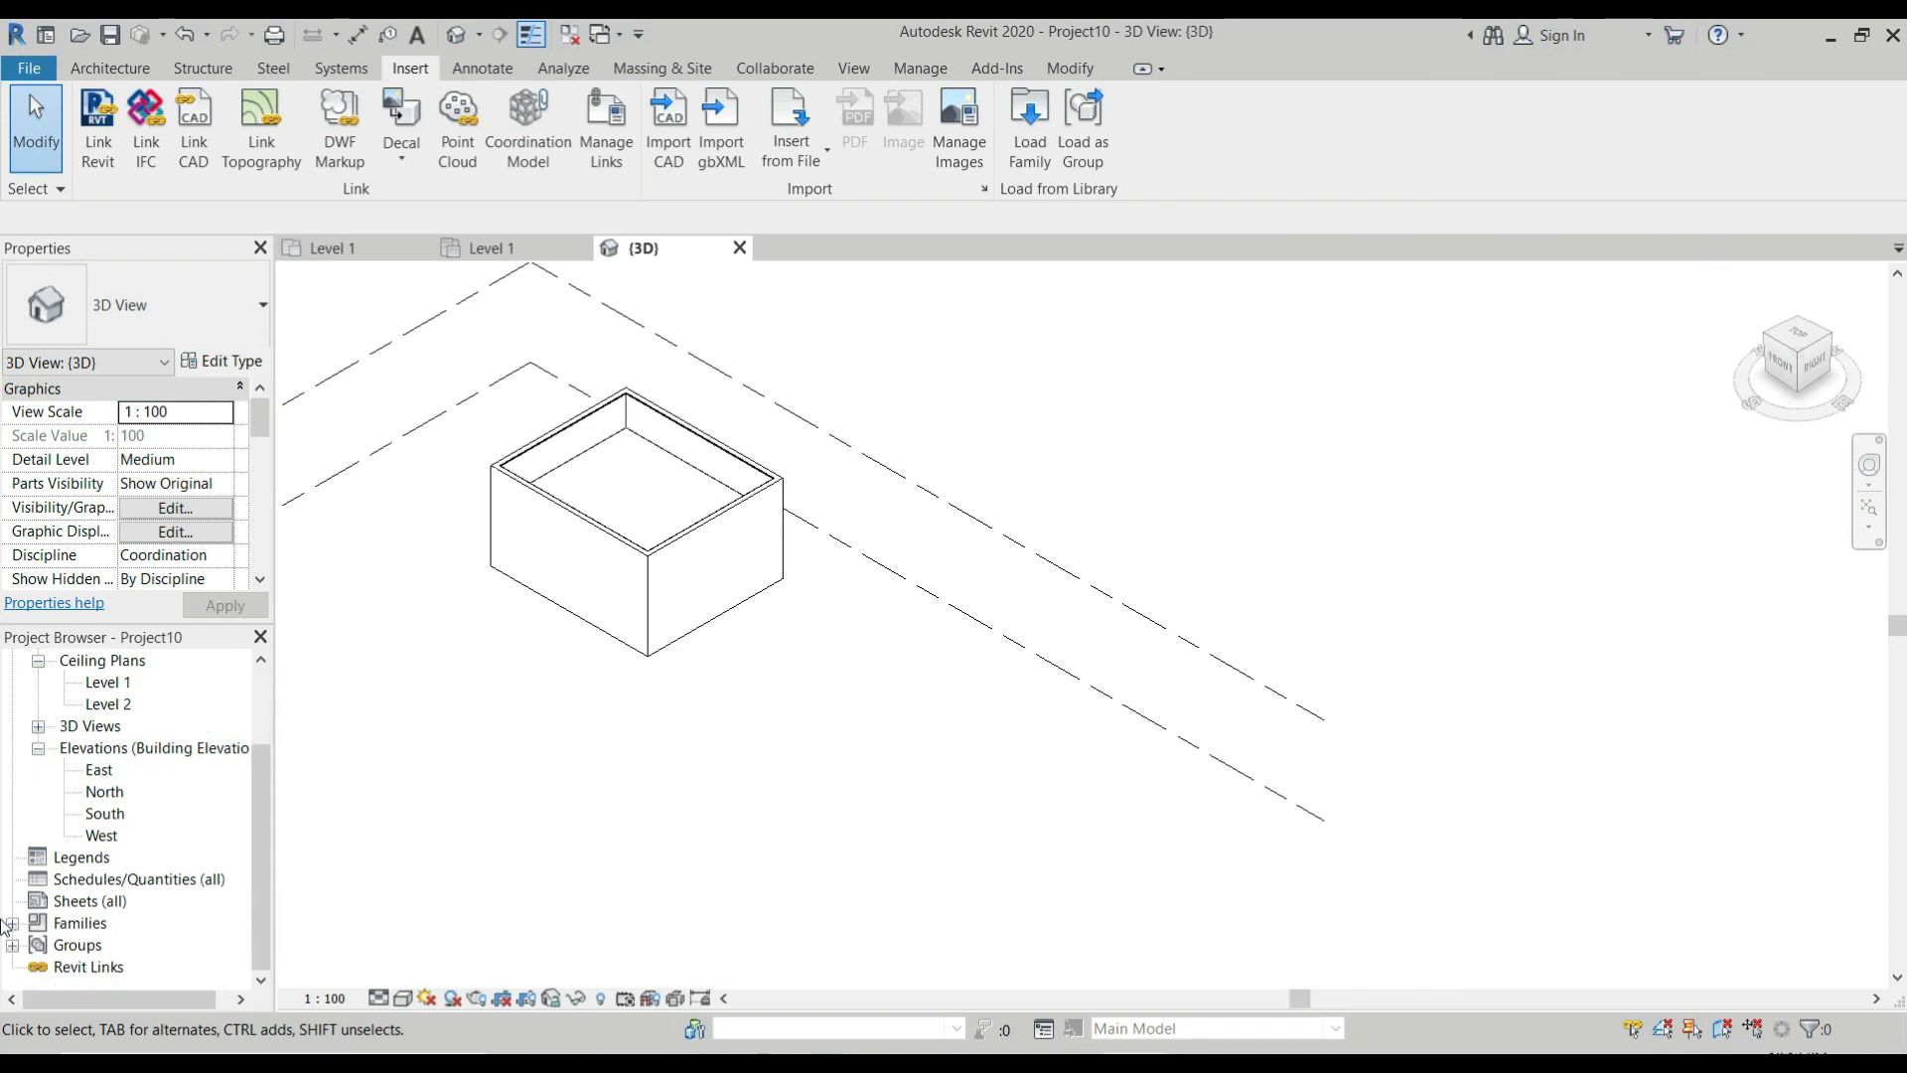
{"action": "left_click", "coordinate": [12, 922]}
{"action": "scroll", "coordinate": [156, 763], "scroll_direction": "down", "scroll_amount": 6}
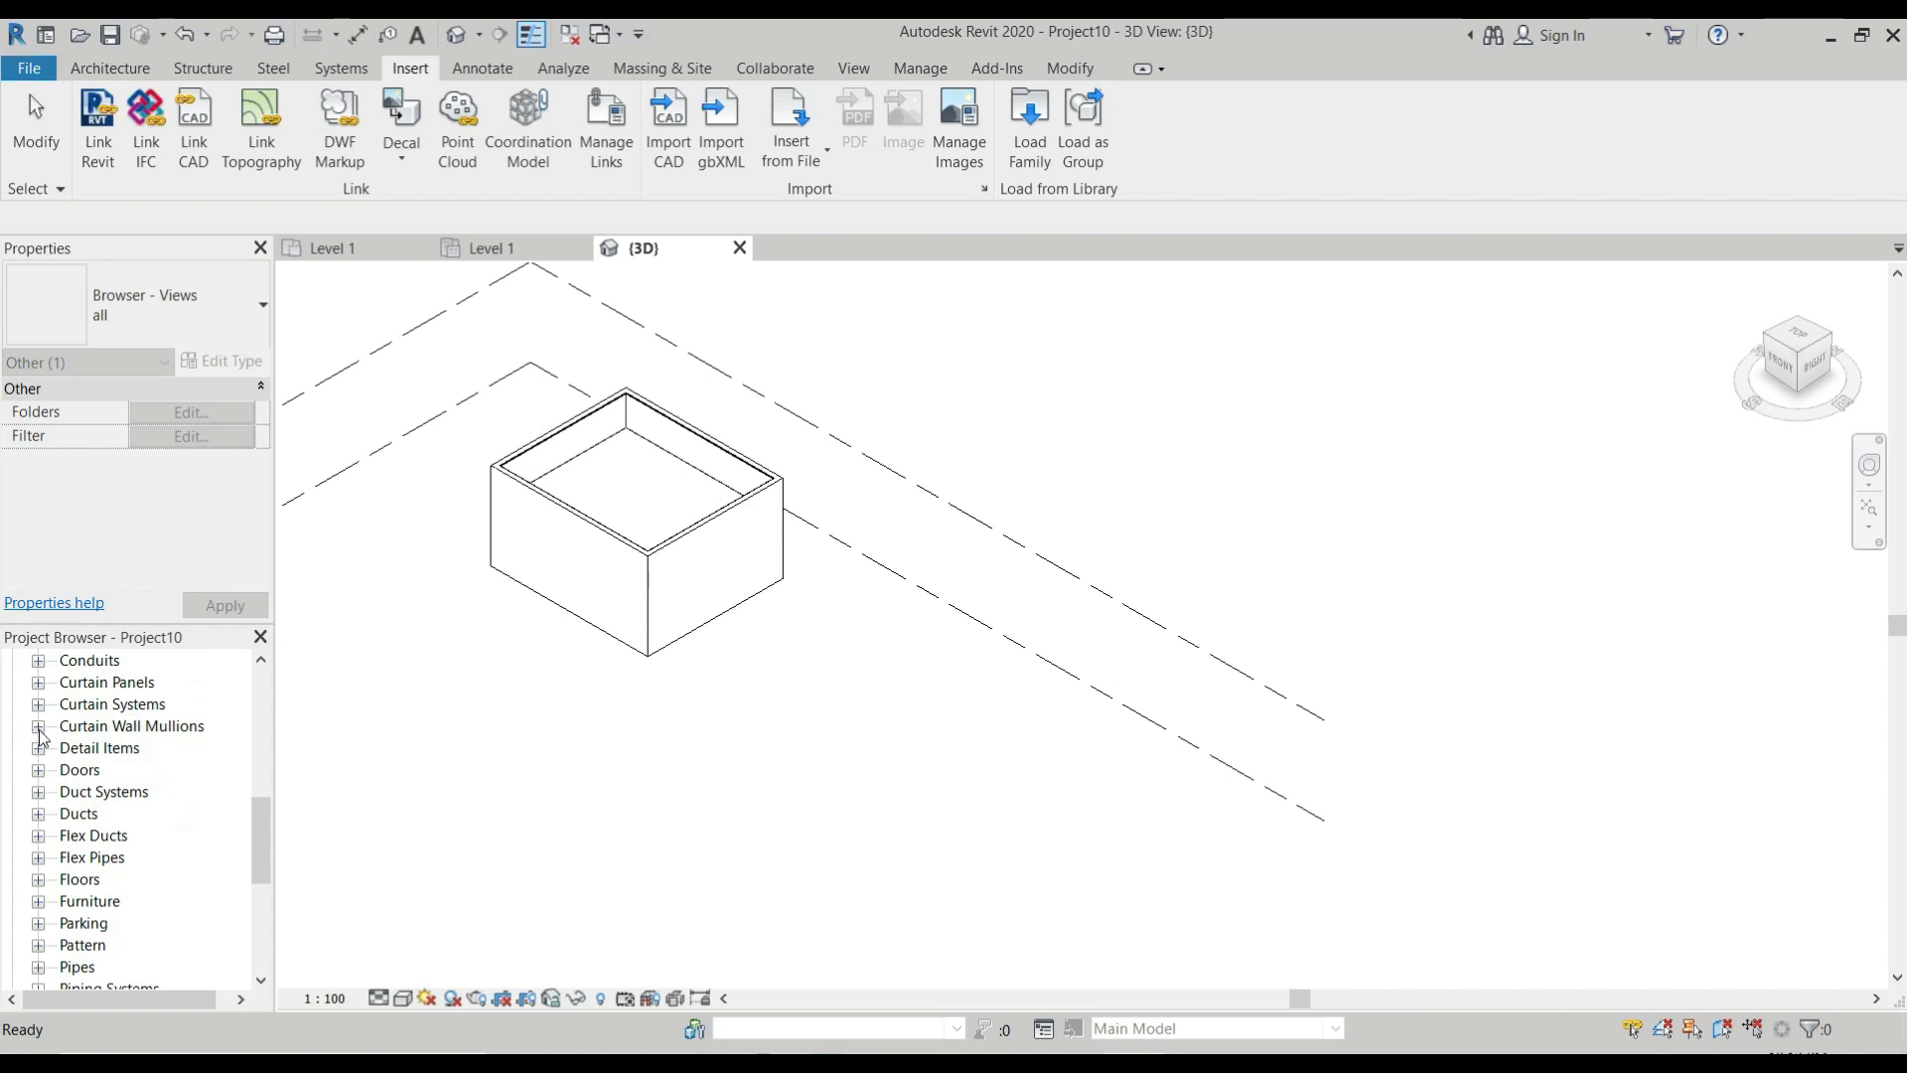
{"action": "left_click", "coordinate": [37, 726]}
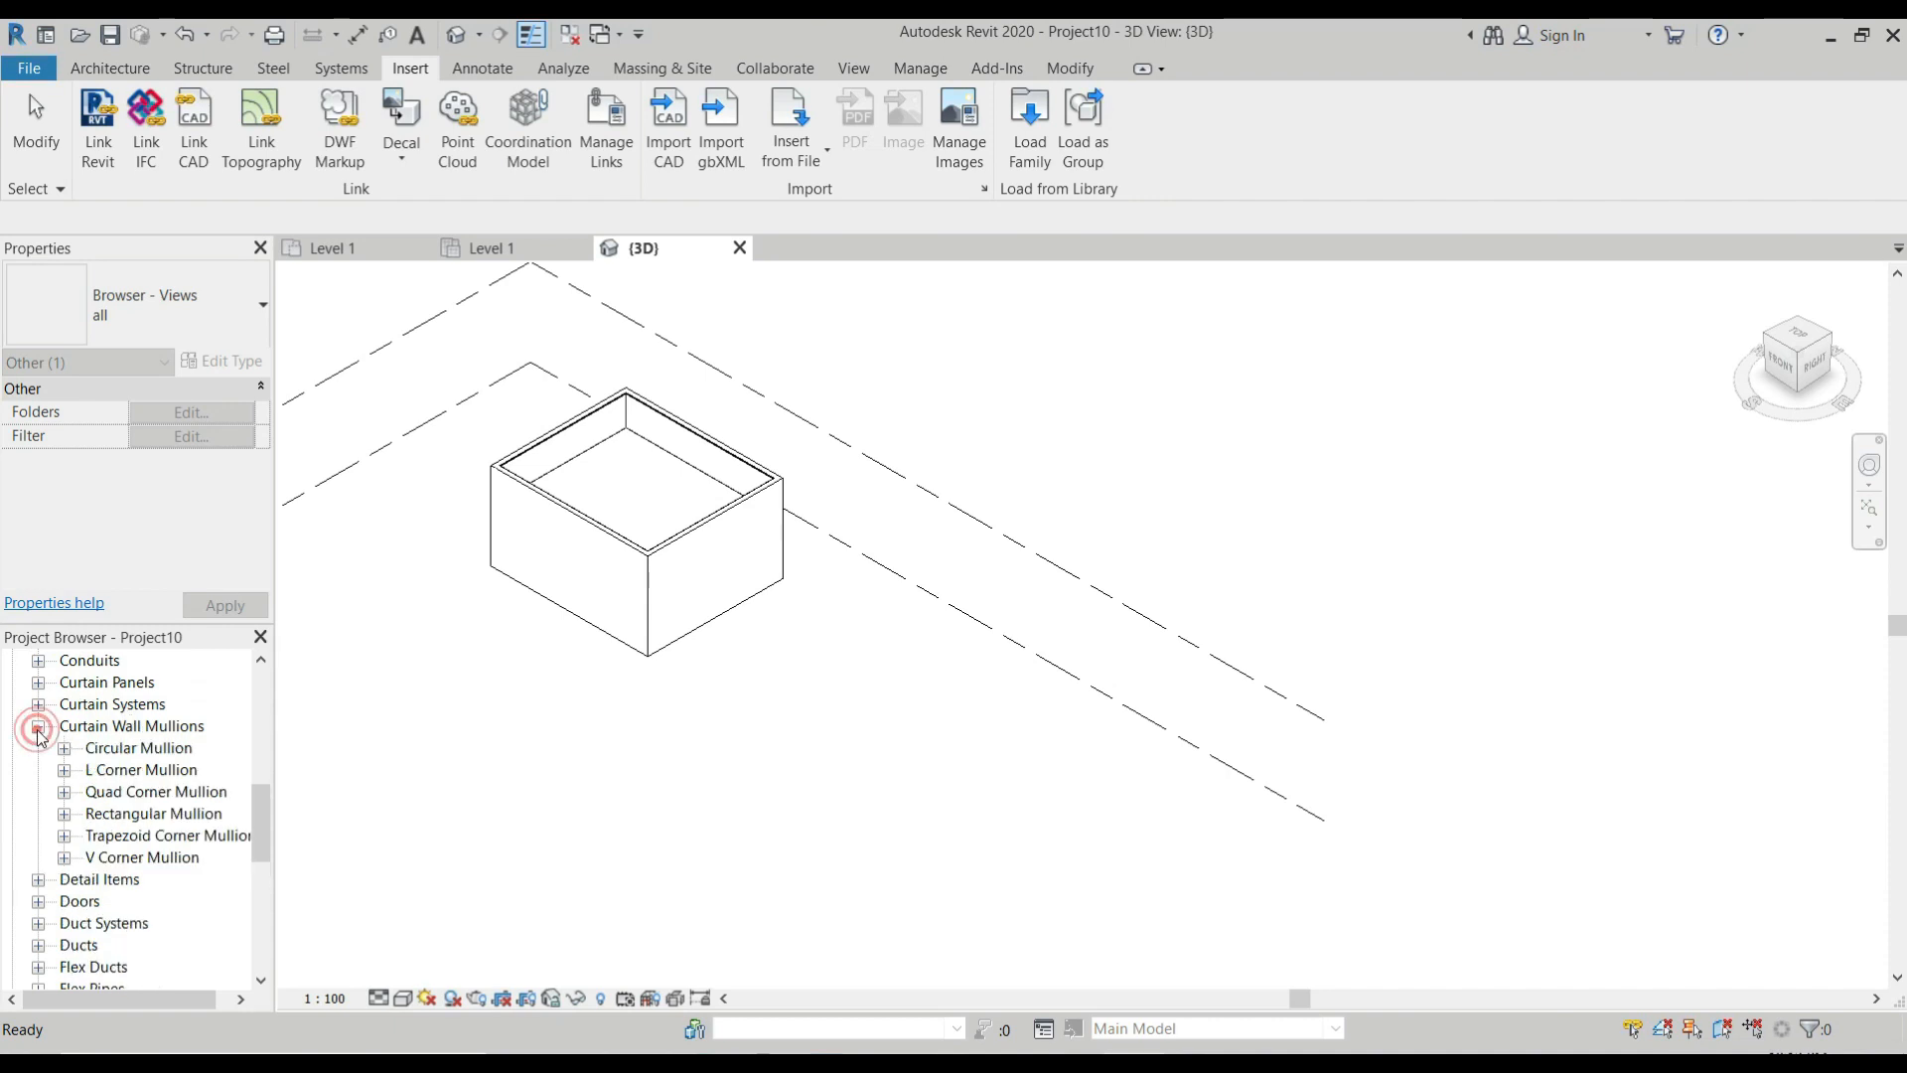
{"action": "left_click", "coordinate": [66, 813]}
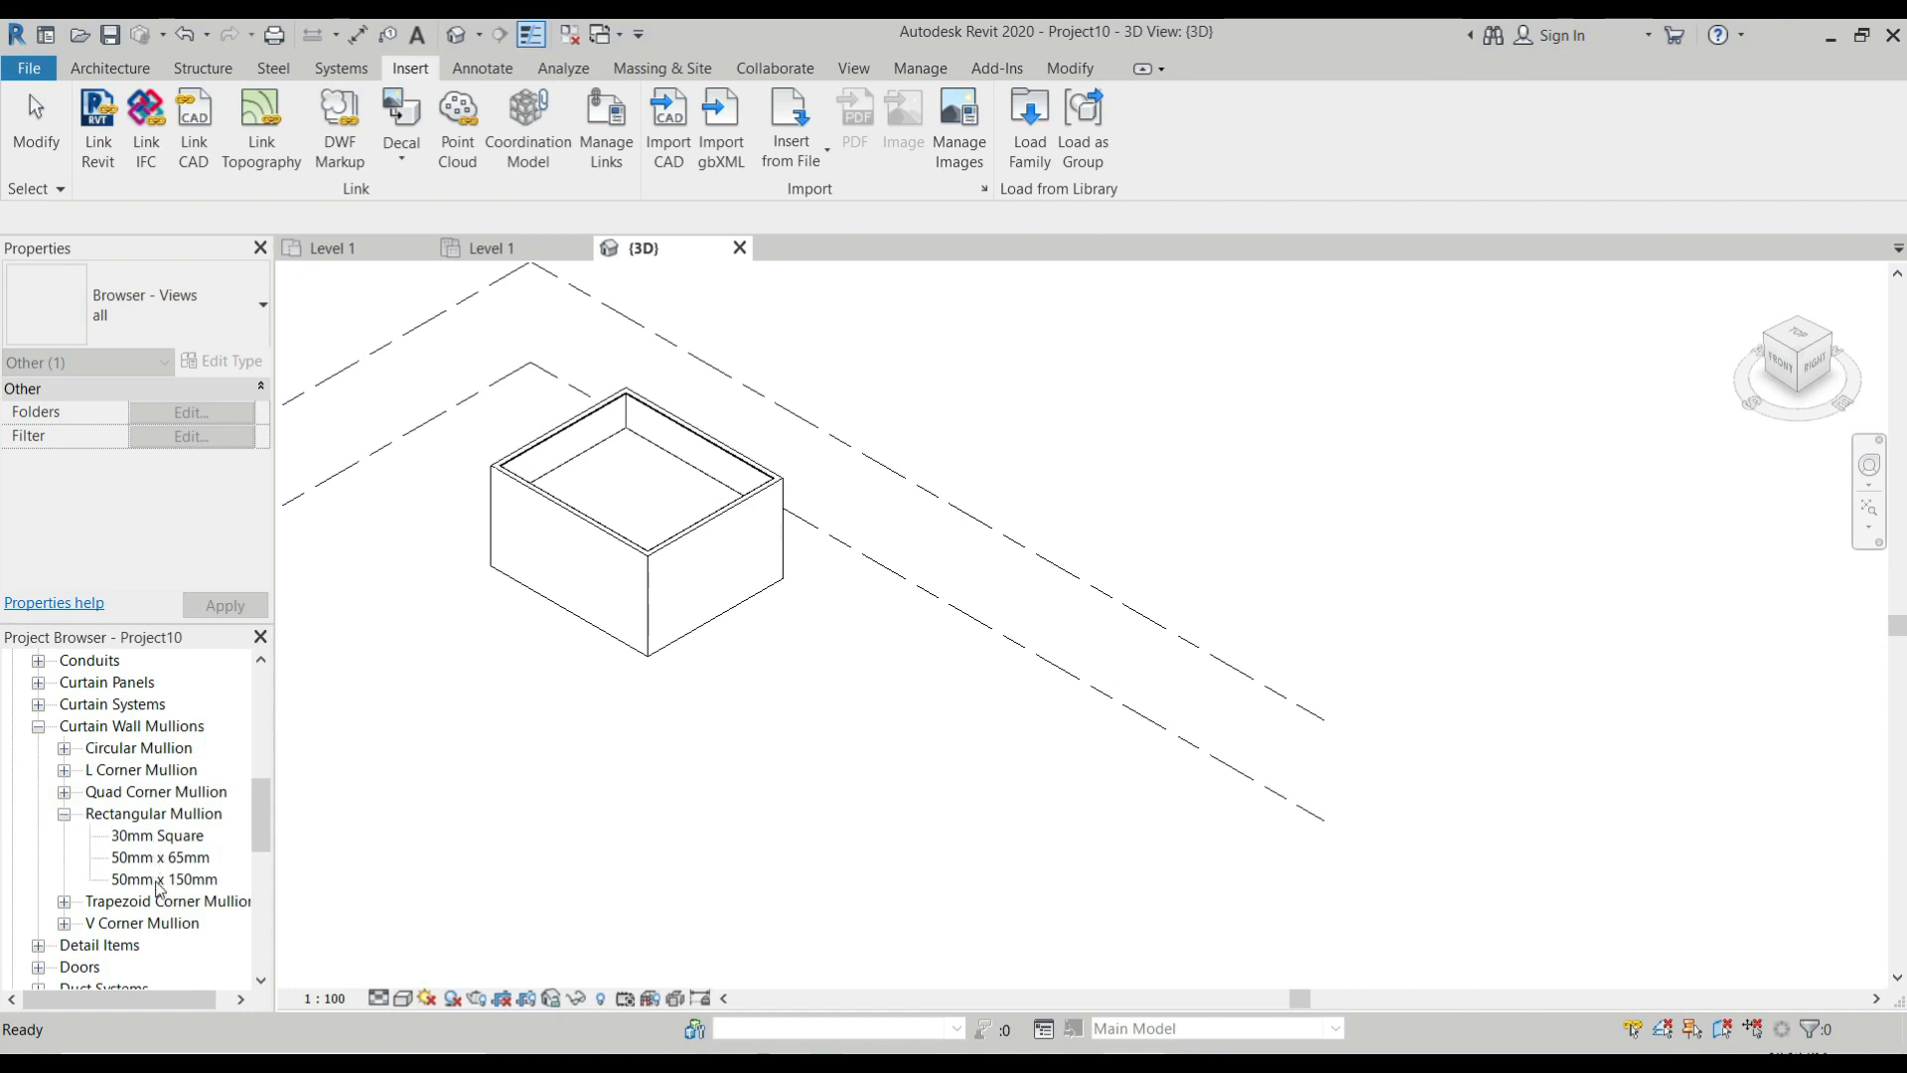
{"action": "left_click", "coordinate": [157, 882]}
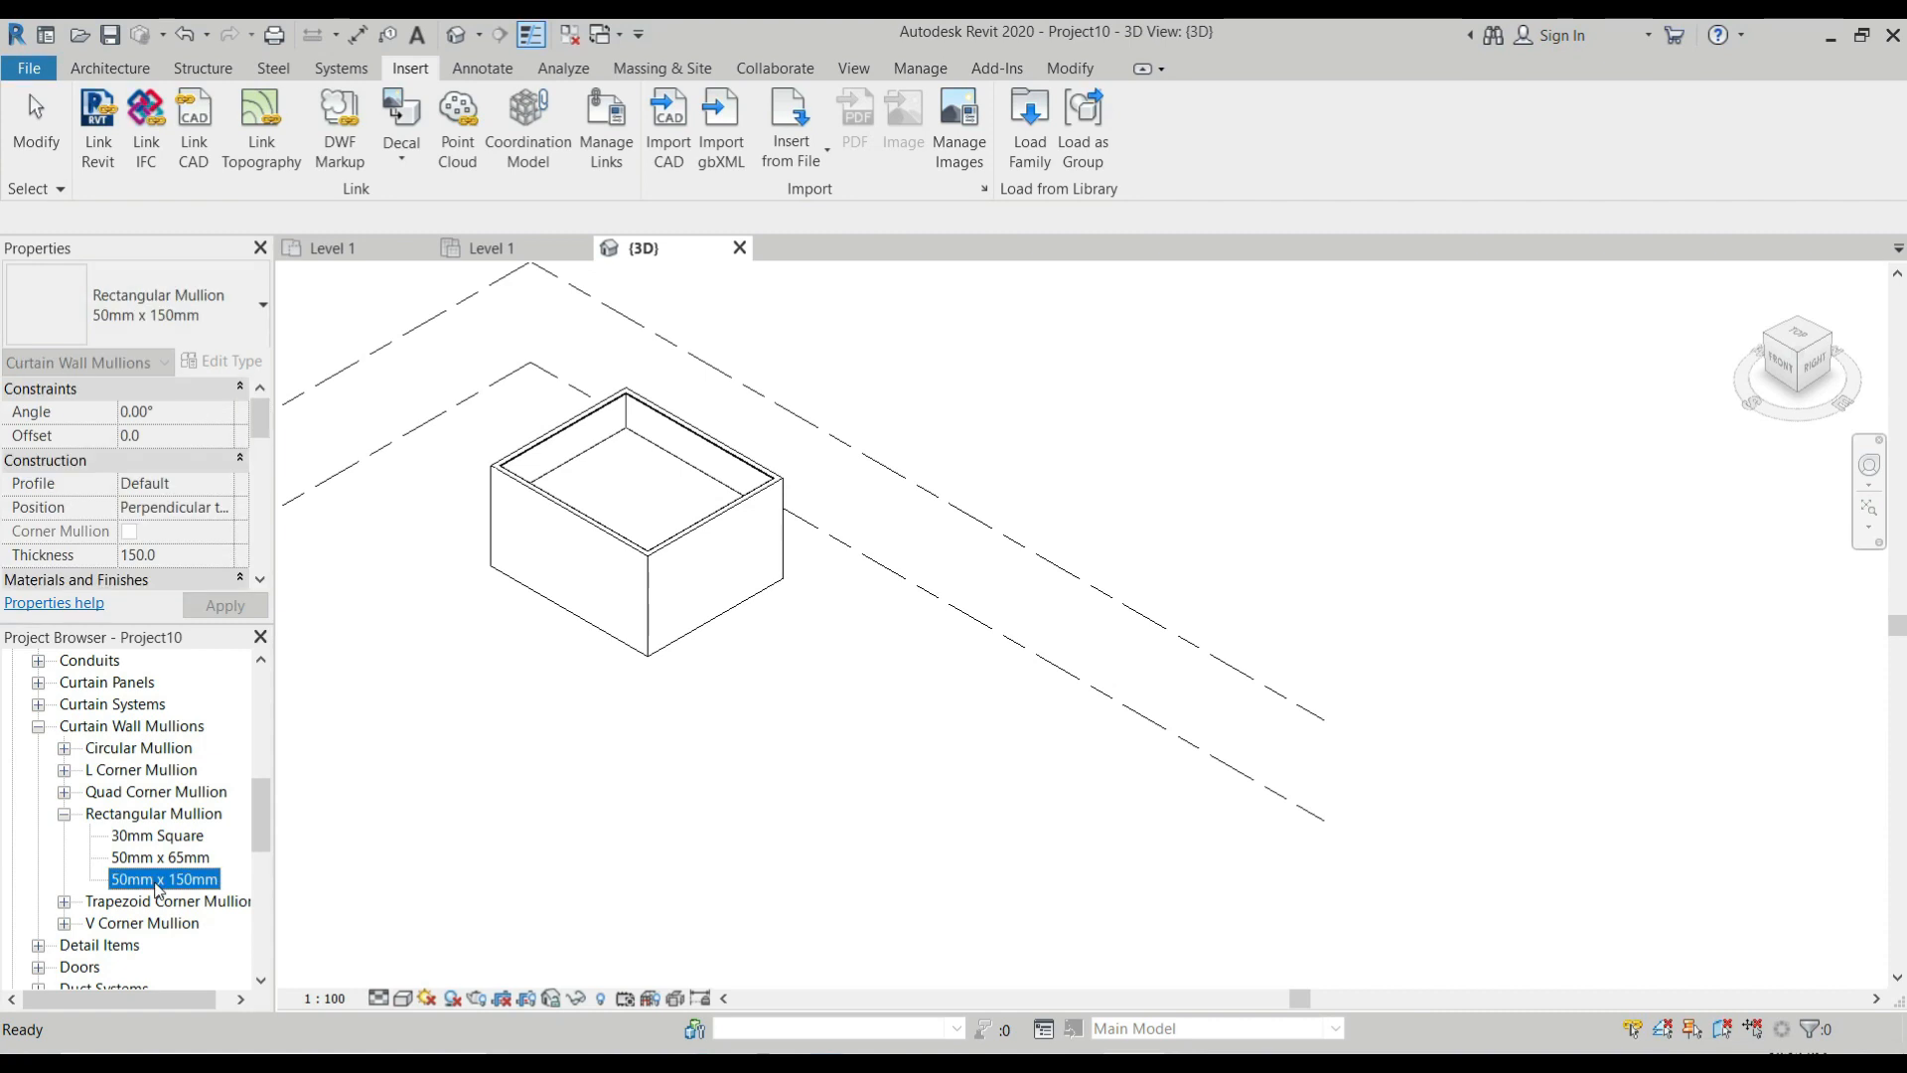
{"action": "right_click", "coordinate": [156, 887]}
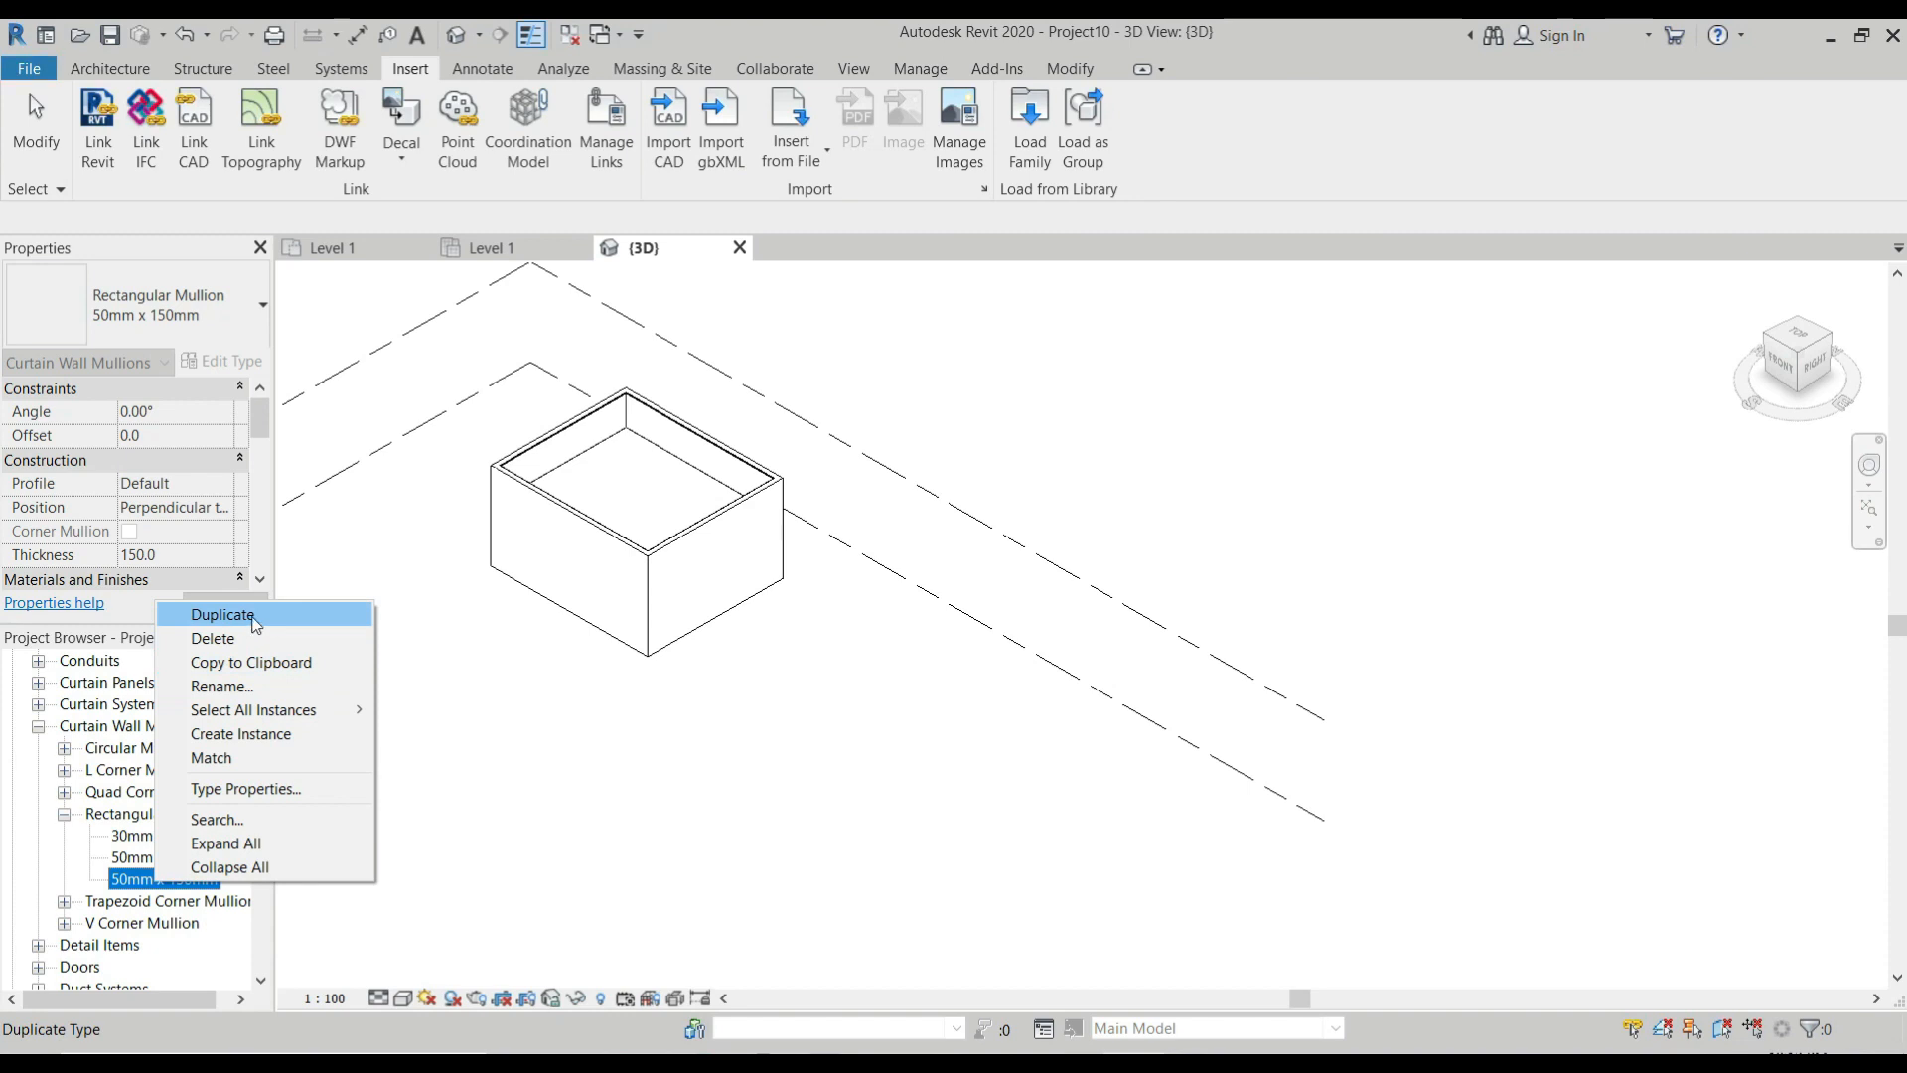
{"action": "left_click", "coordinate": [248, 614]}
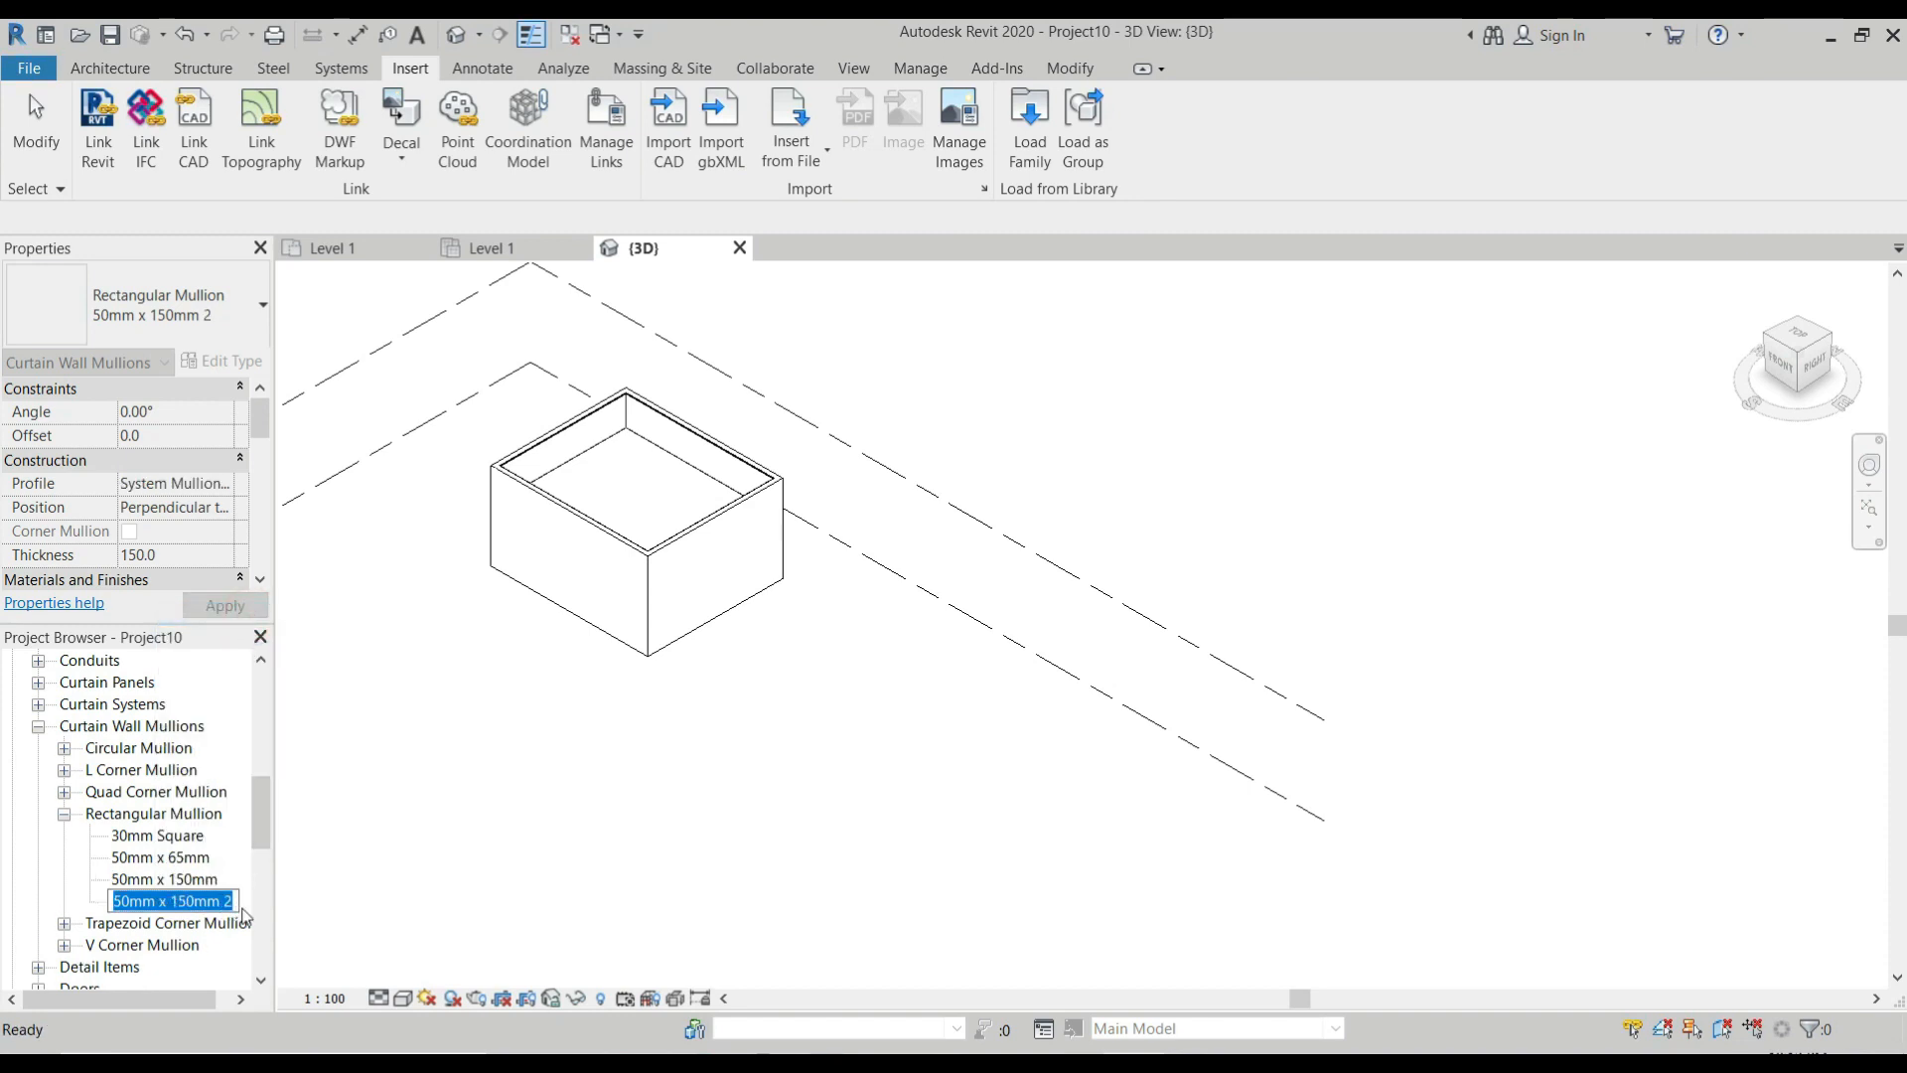
{"action": "type", "text": "Co"}
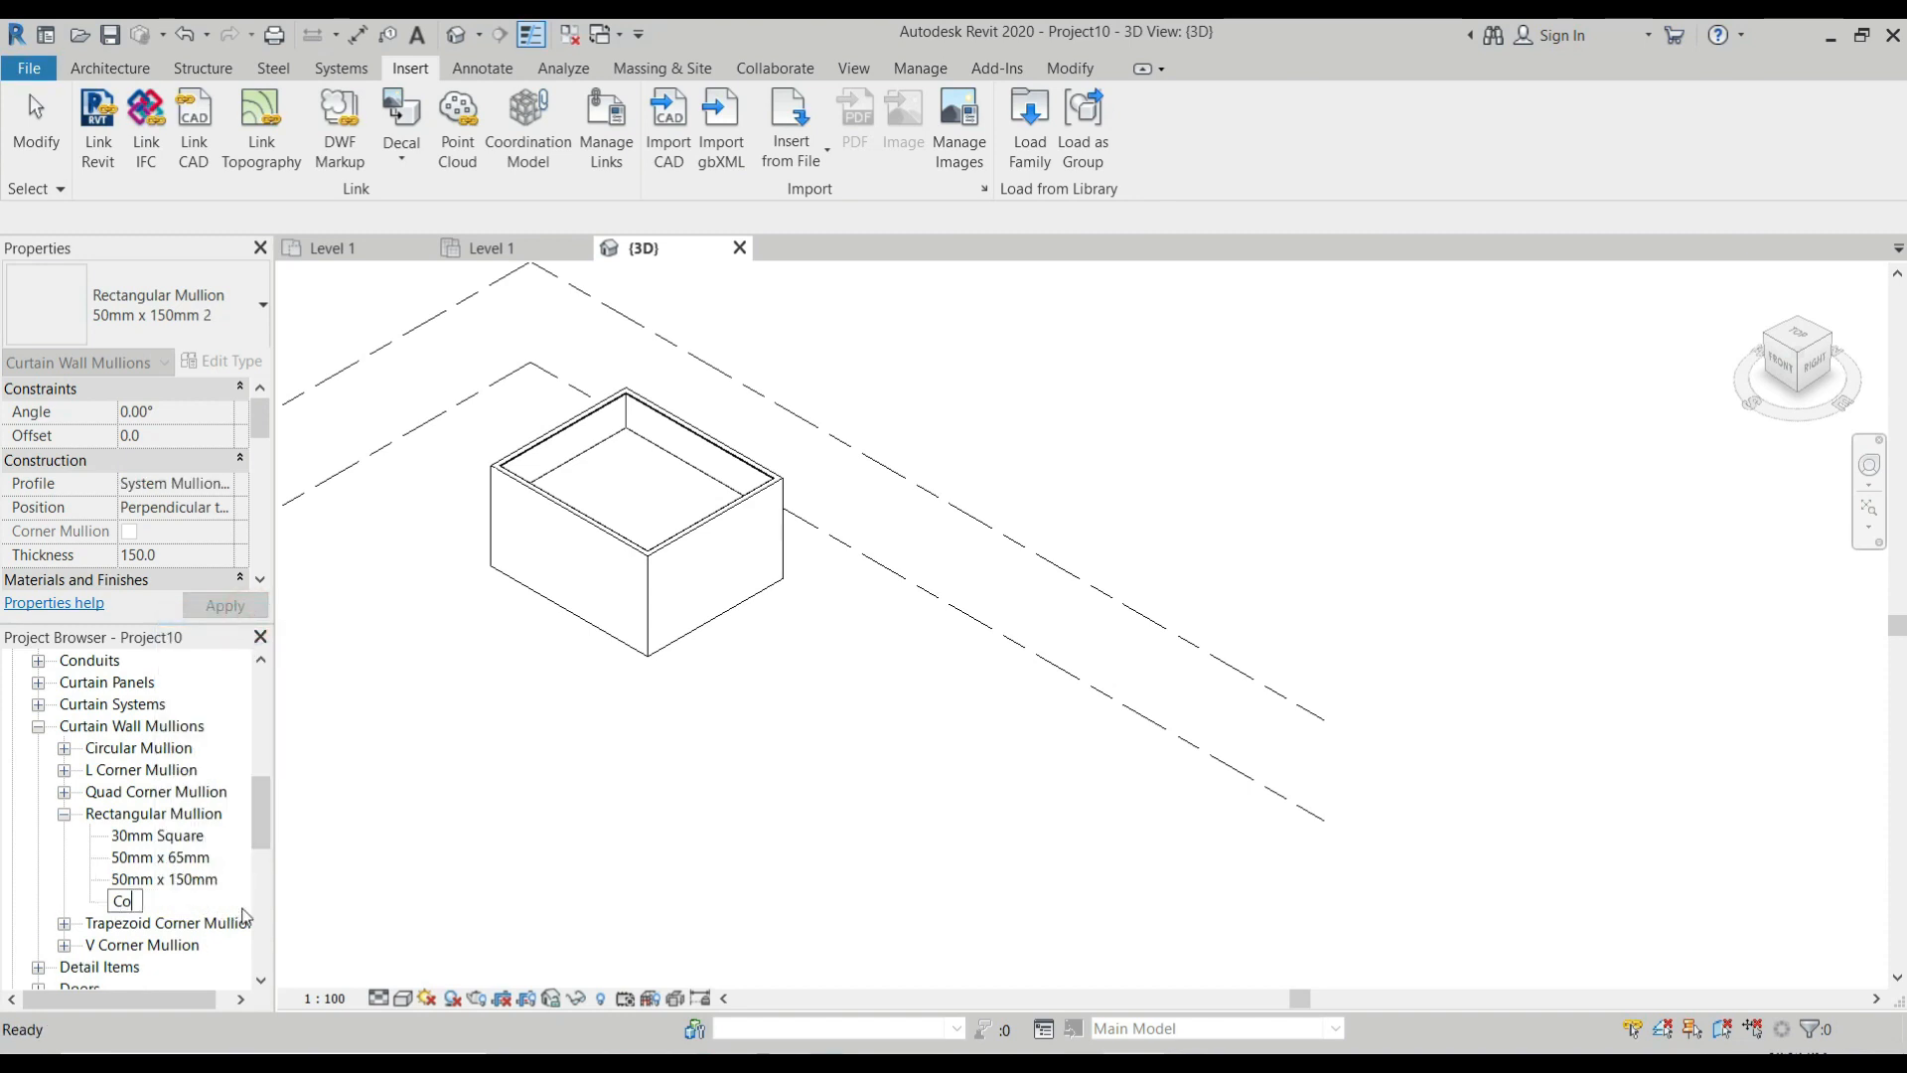
{"action": "type", "text": "ffered Ceiling half"}
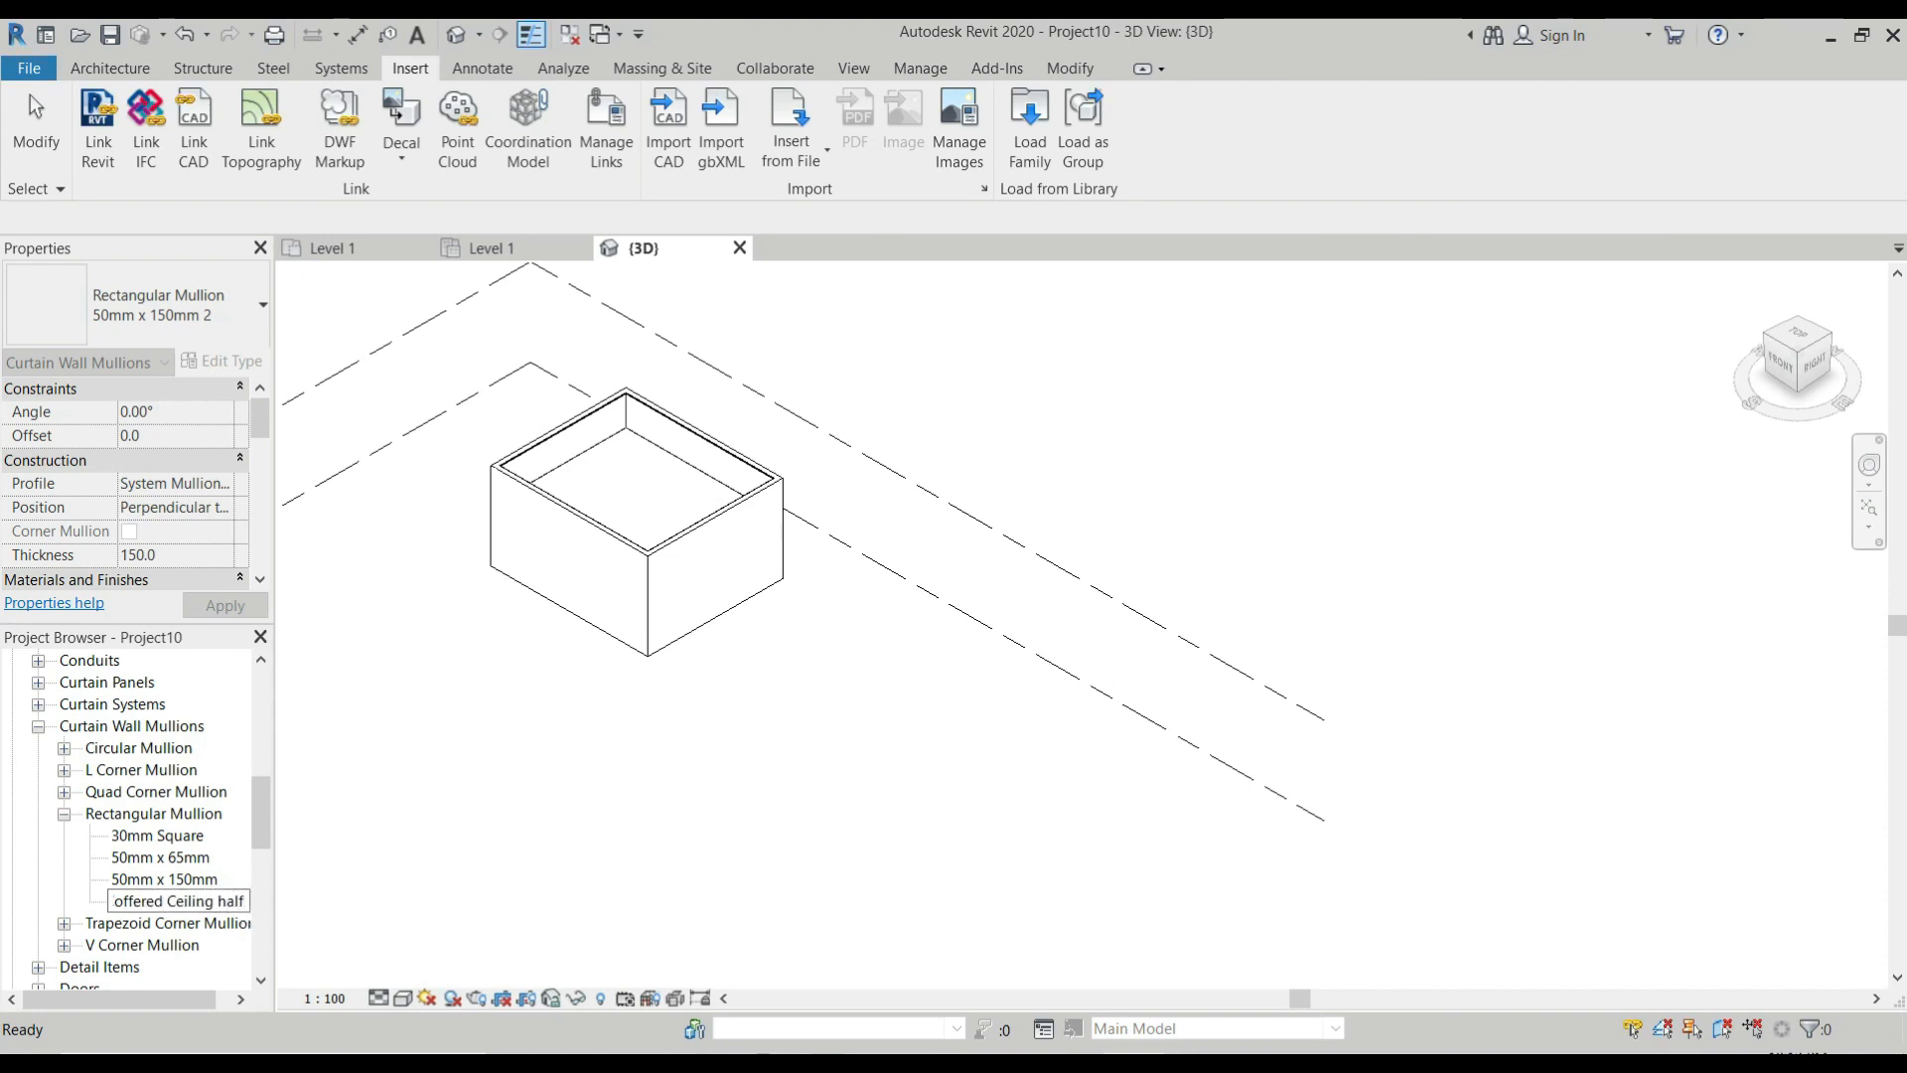
{"action": "key", "text": "Return"}
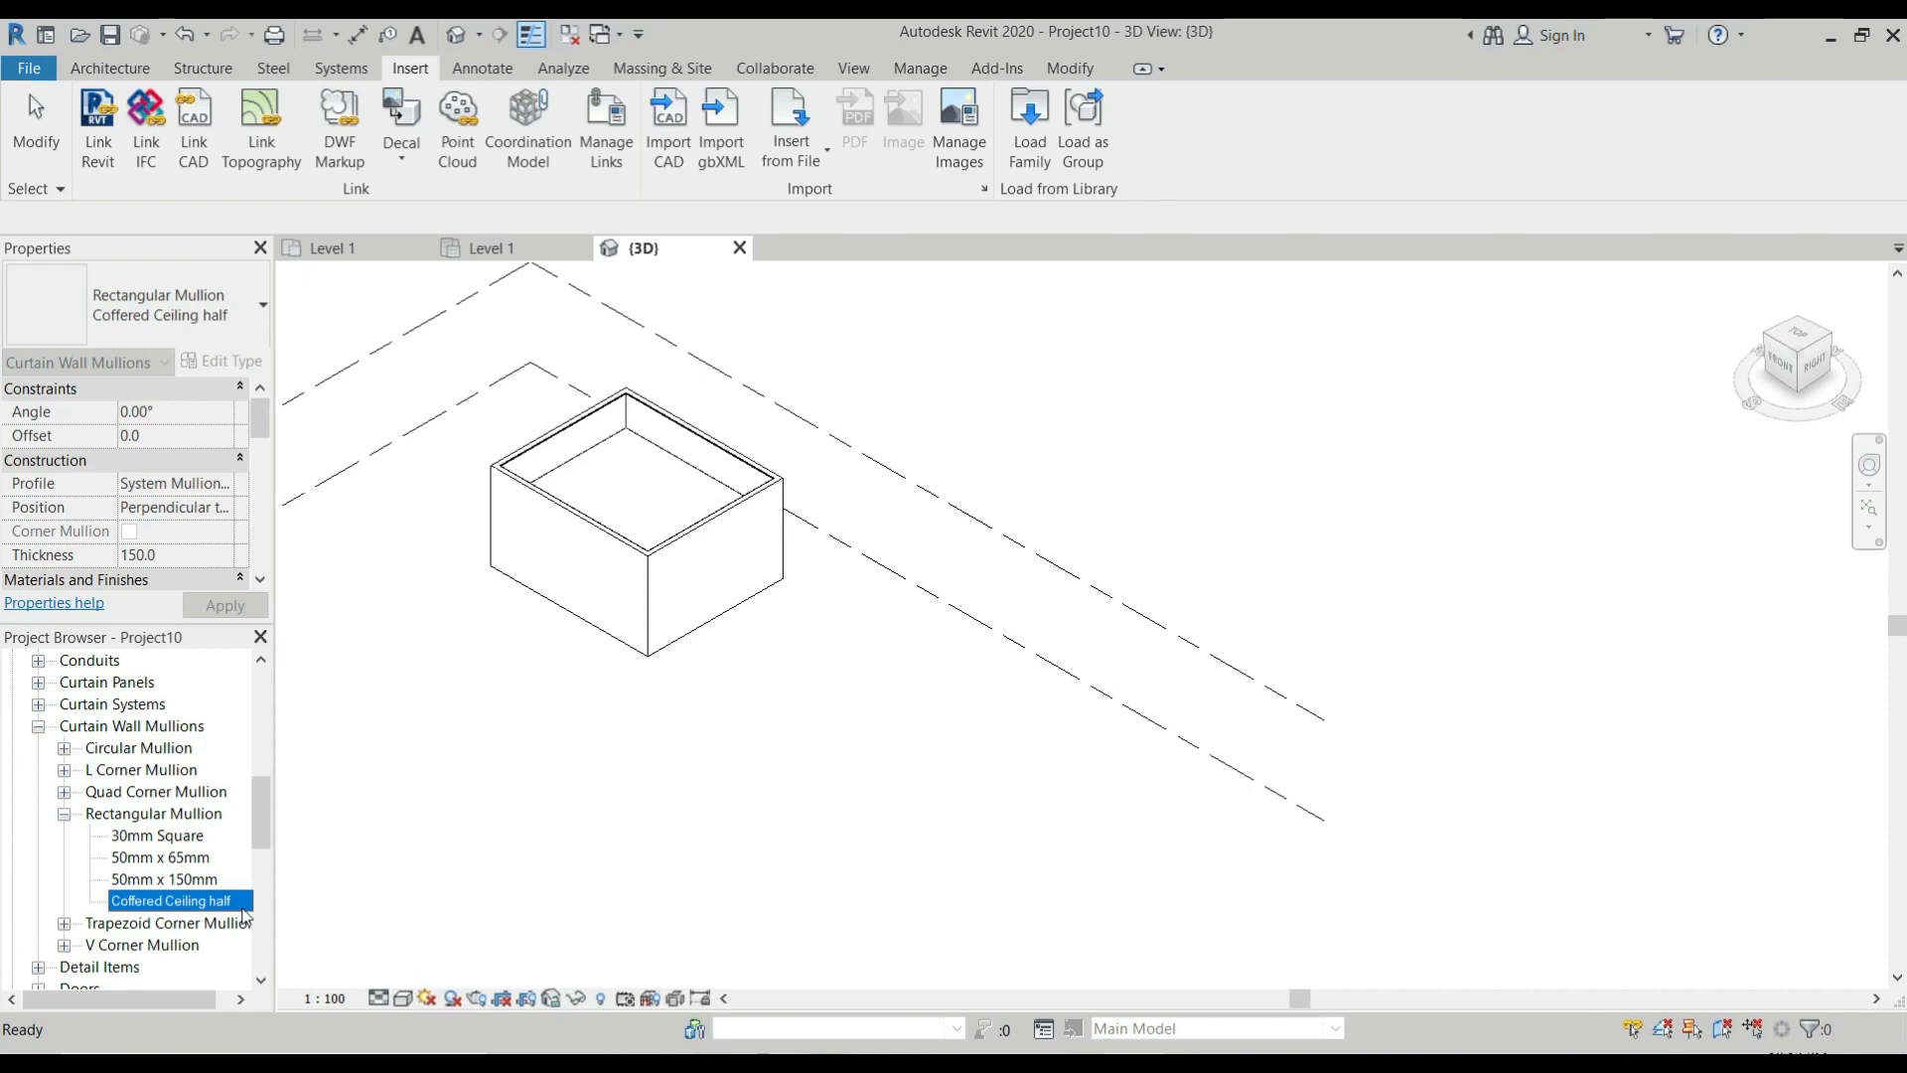
Duplicate the Coffered Ceiling half mullion type and name the copy "Coffered Ceiling full".
{"action": "right_click", "coordinate": [239, 911]}
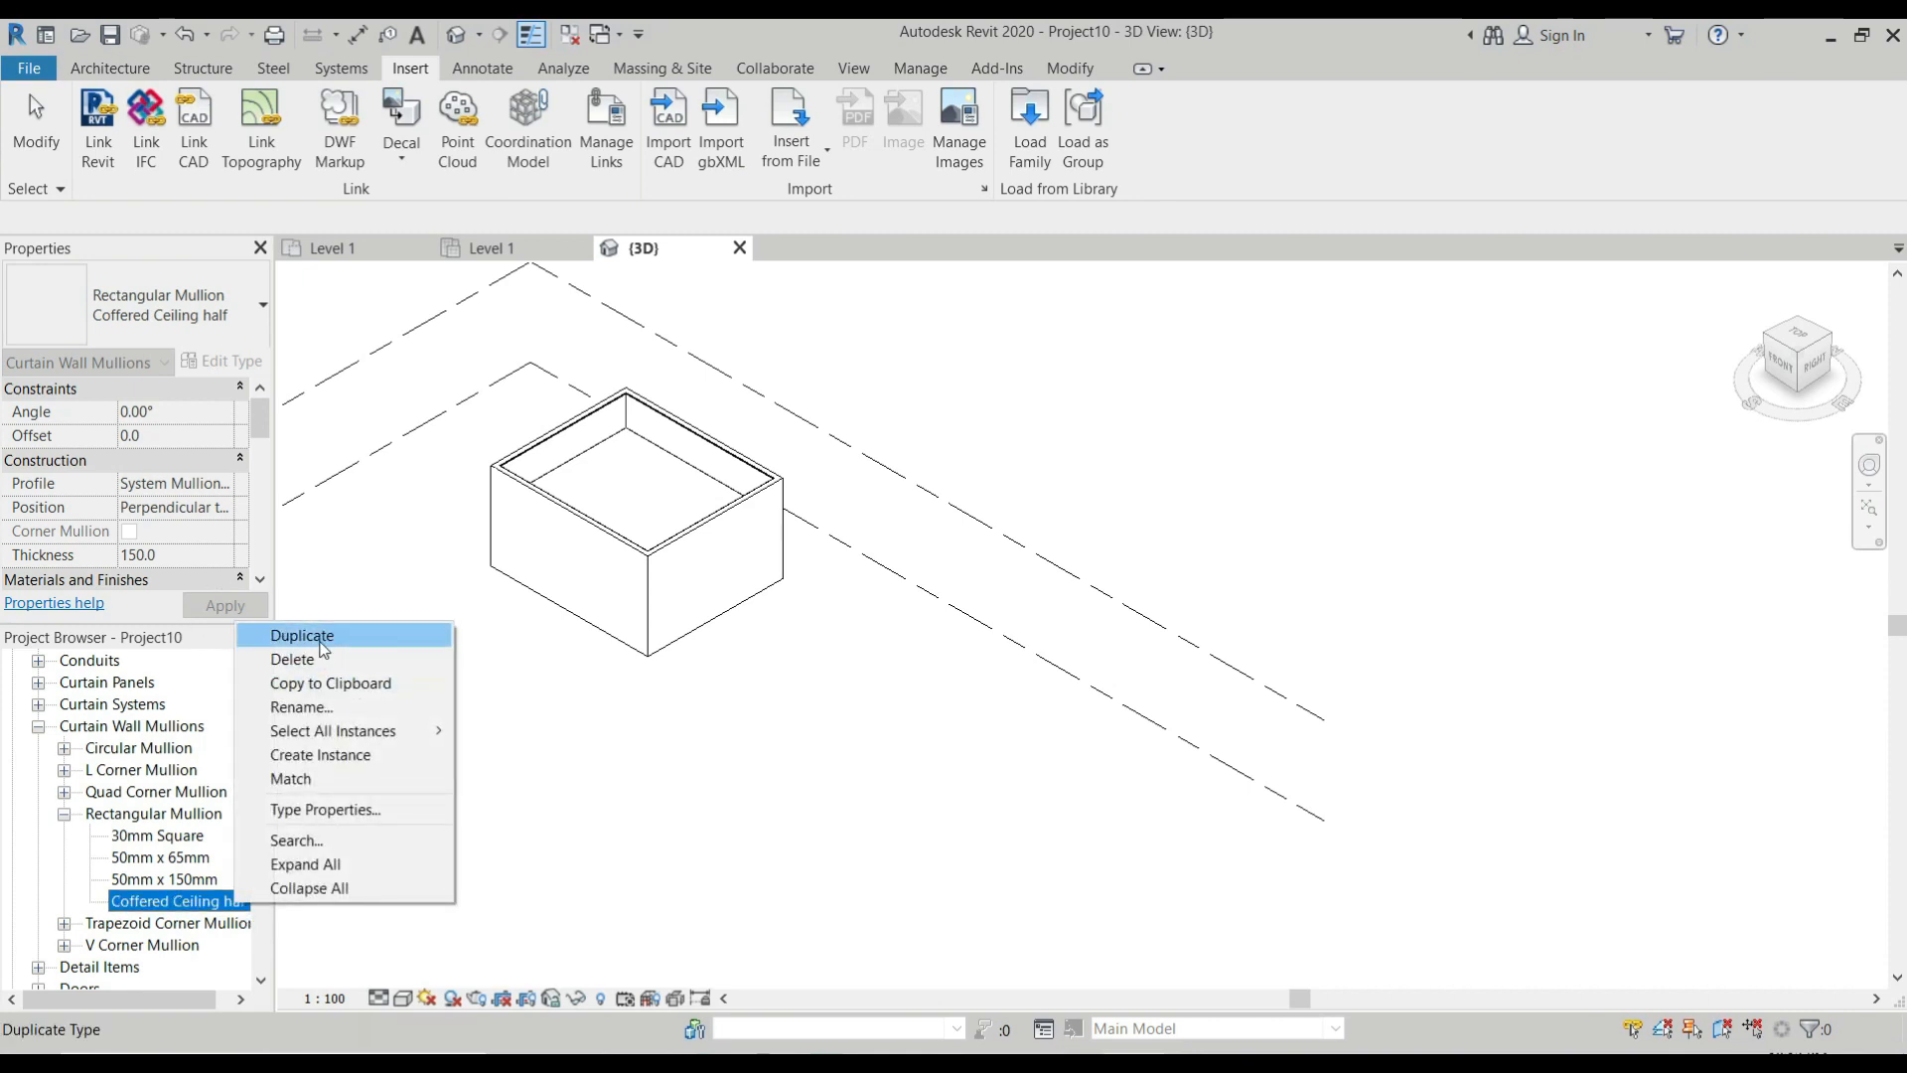
{"action": "left_click", "coordinate": [318, 640]}
{"action": "key", "text": "Right"}
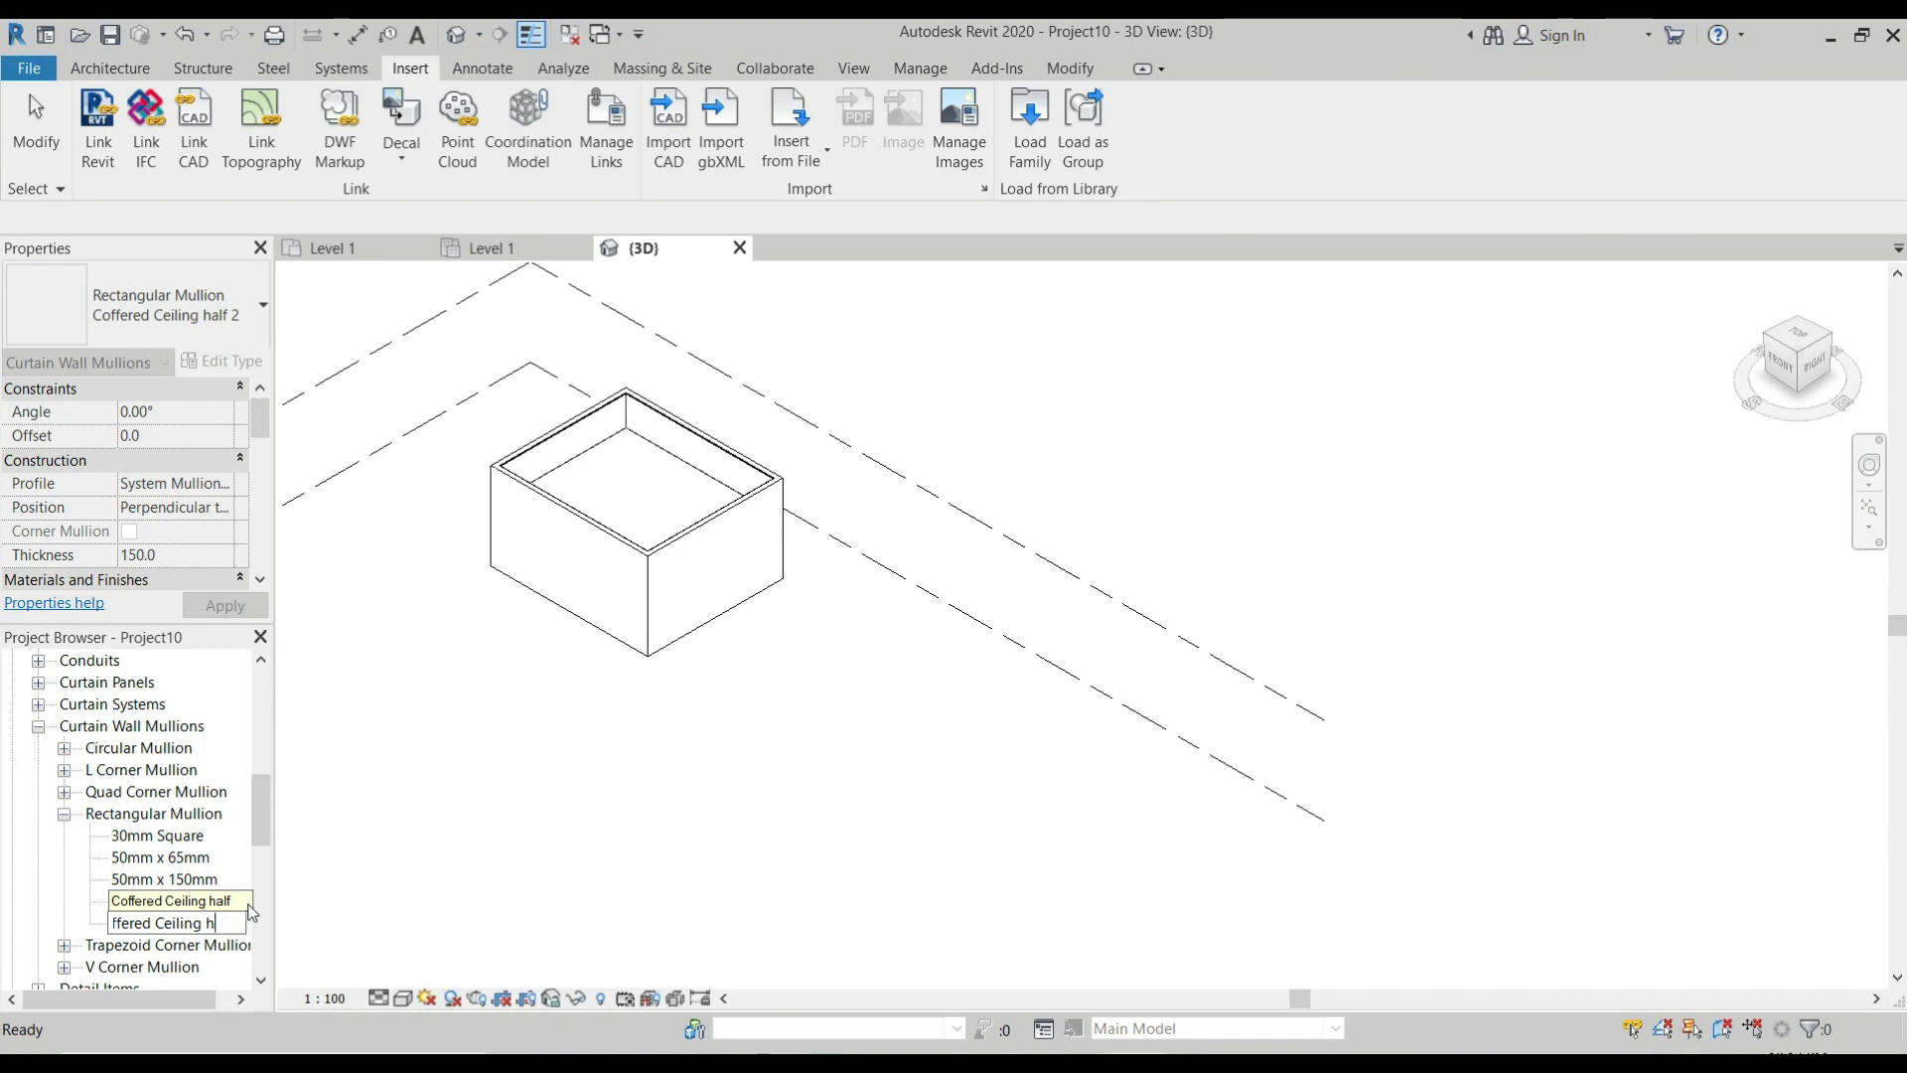
{"action": "type", "text": "full"}
{"action": "key", "text": "Return"}
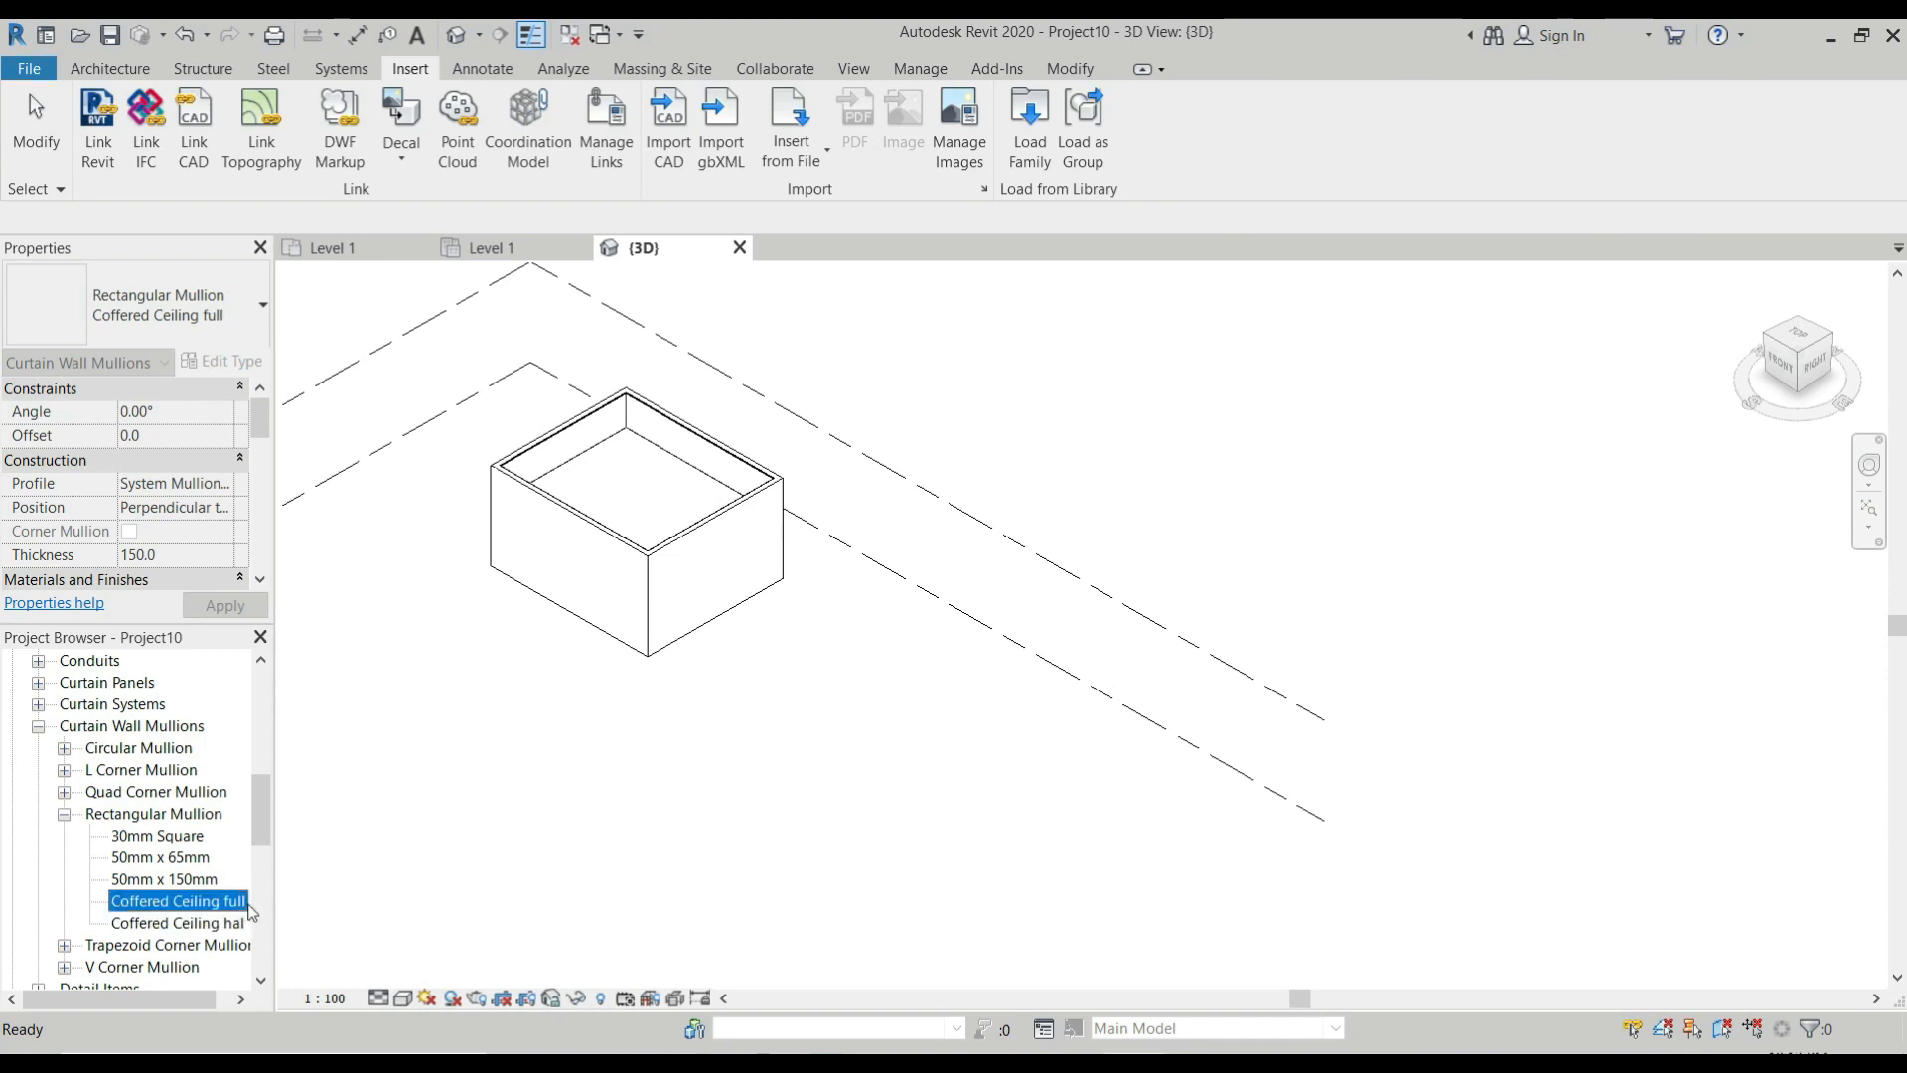
Set the Coffered Ceiling full mullion type's profile to "Coffered CEiling full : Coffered CEiling full".
{"action": "double_click", "coordinate": [234, 904]}
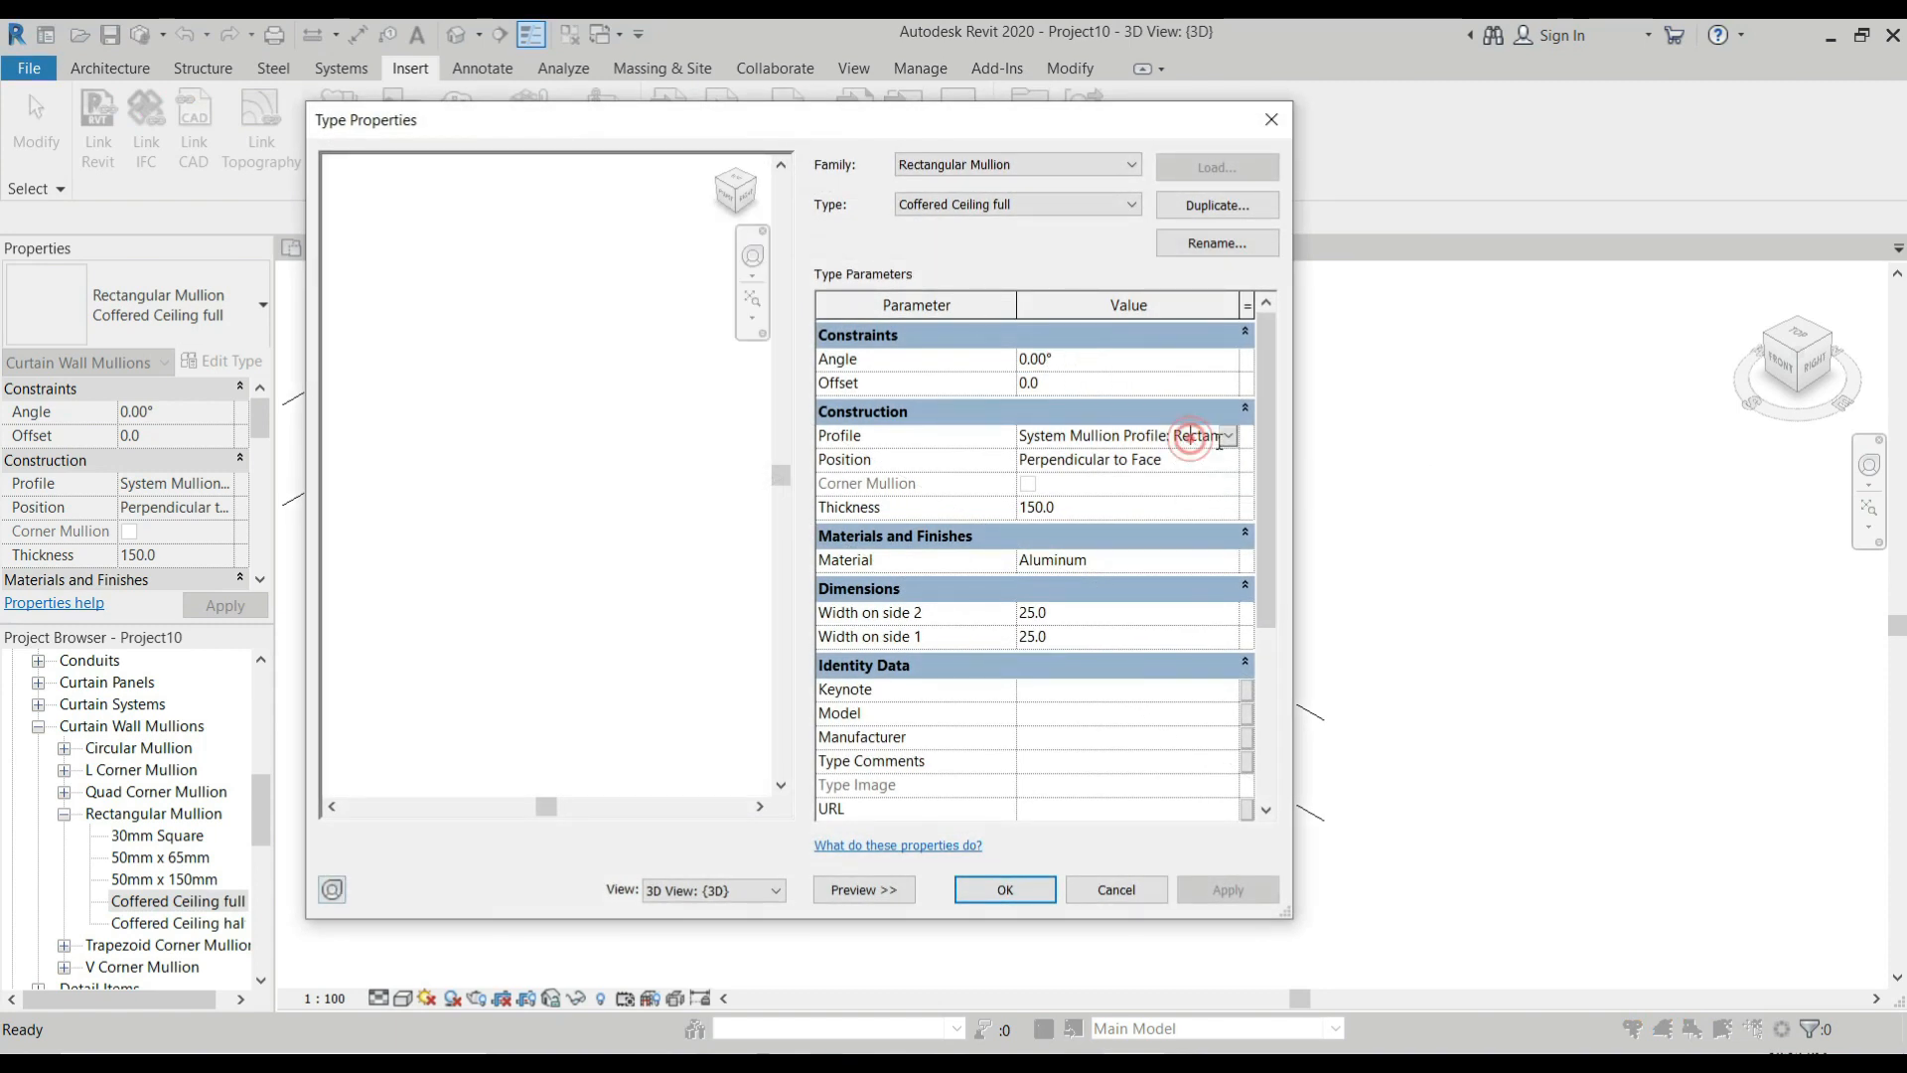
{"action": "left_click", "coordinate": [1187, 435]}
{"action": "left_click", "coordinate": [1229, 435]}
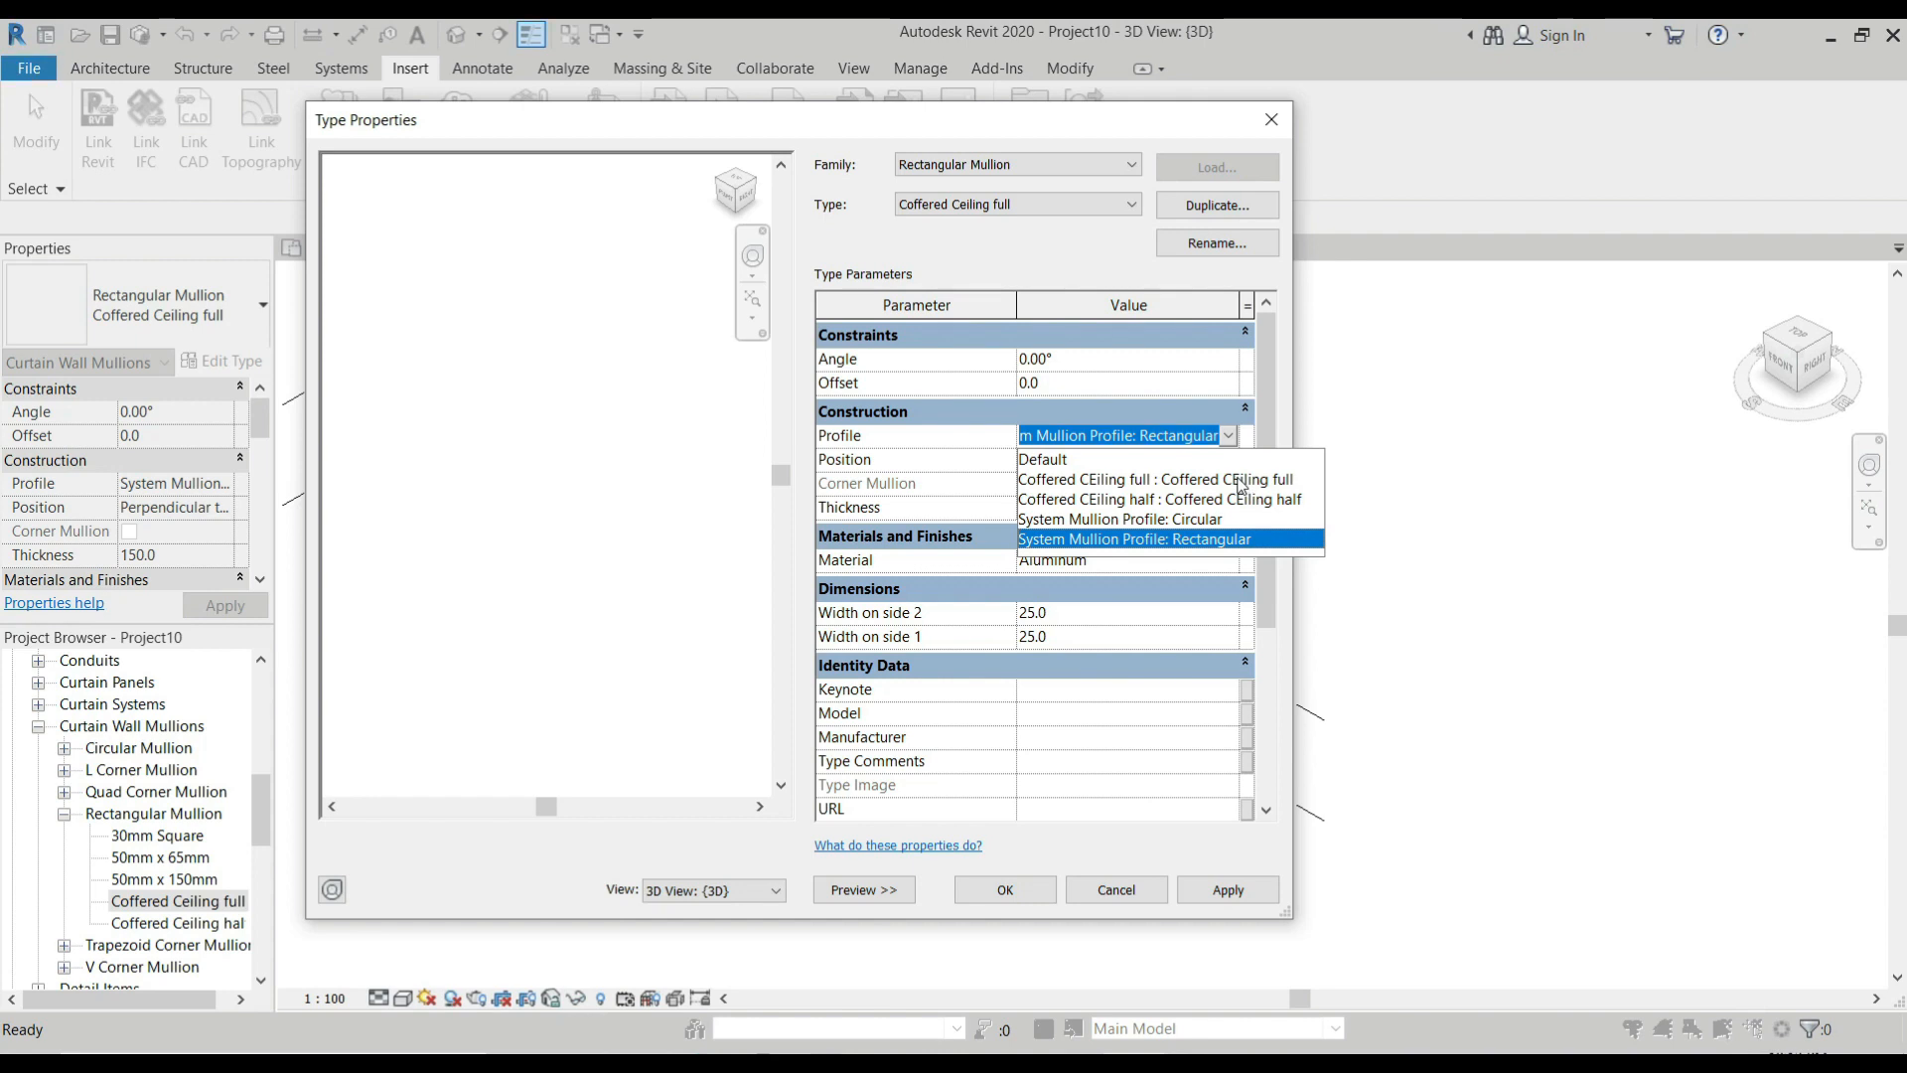
{"action": "left_click", "coordinate": [1240, 479]}
{"action": "left_click", "coordinate": [1004, 889]}
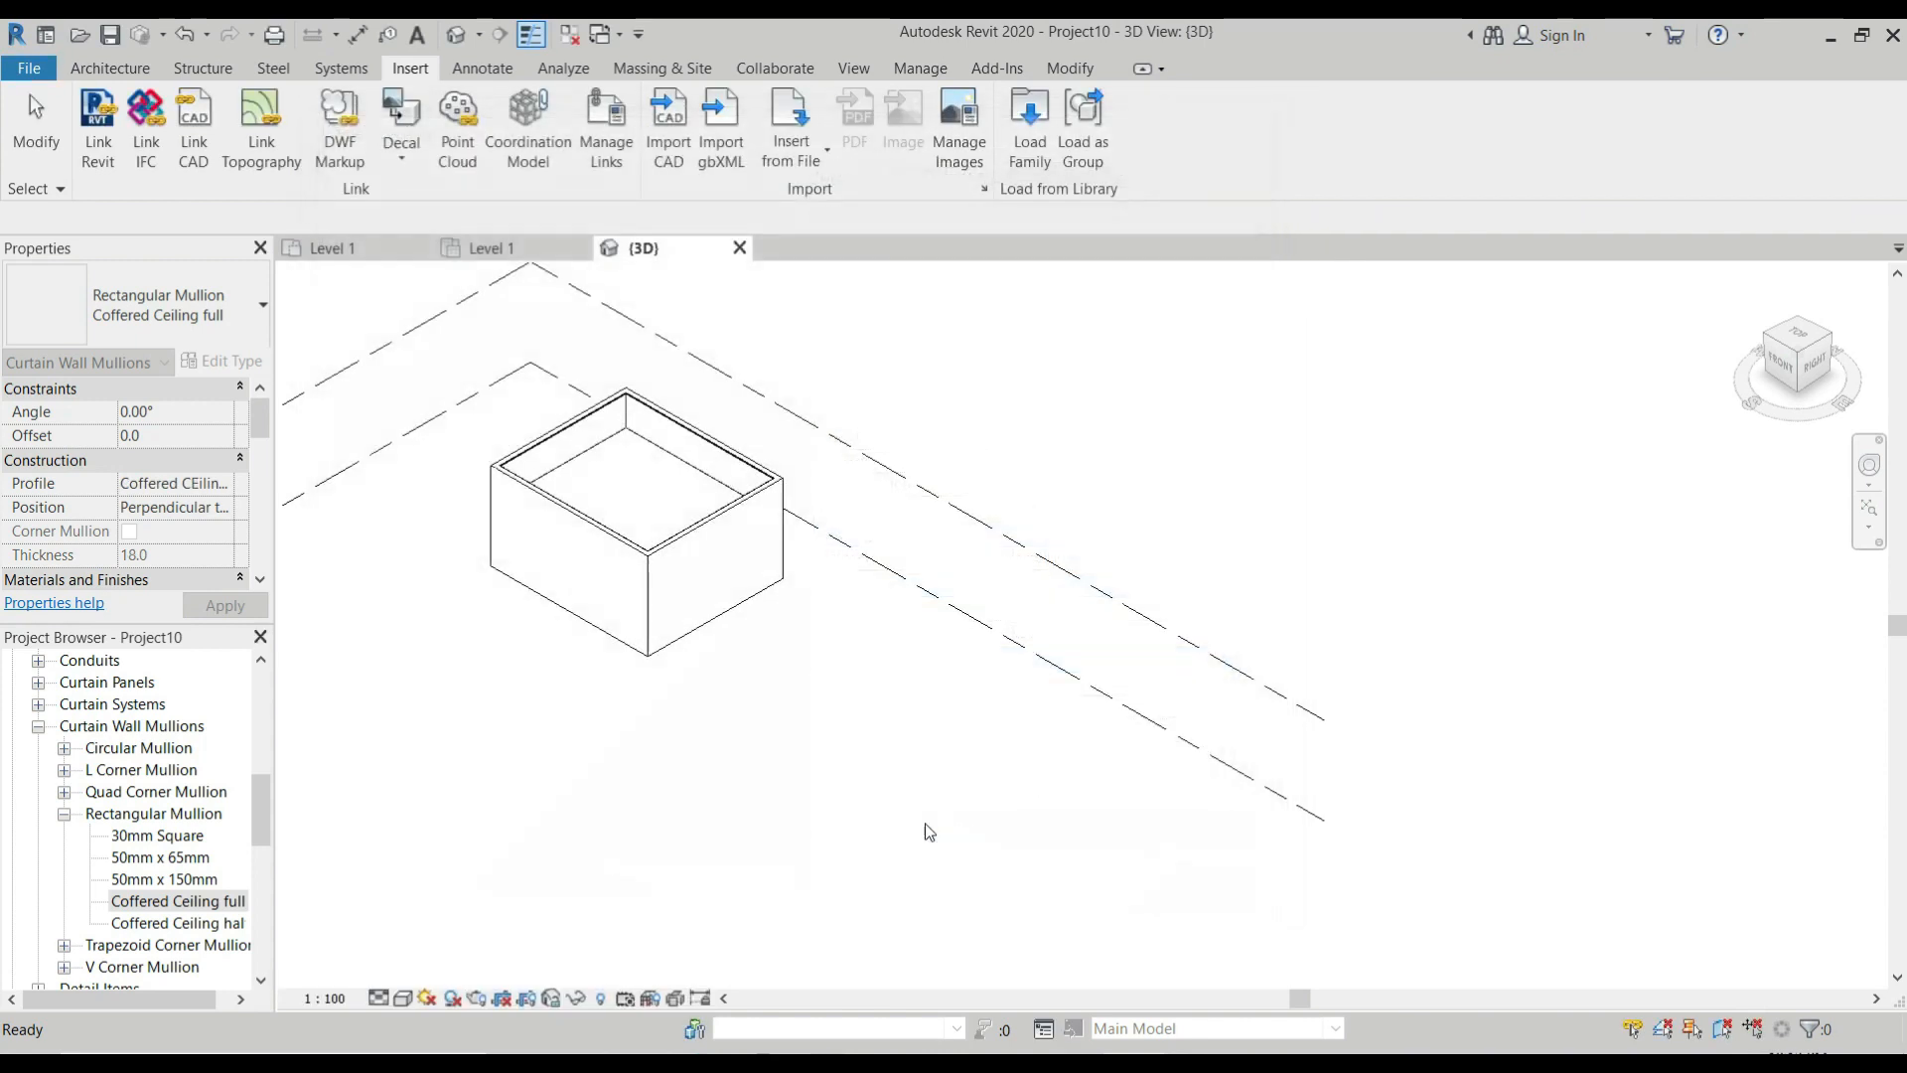
Set the Coffered Ceiling half mullion type's profile to "Coffered CEiling half : Coffered CEiling half".
{"action": "left_click", "coordinate": [187, 923]}
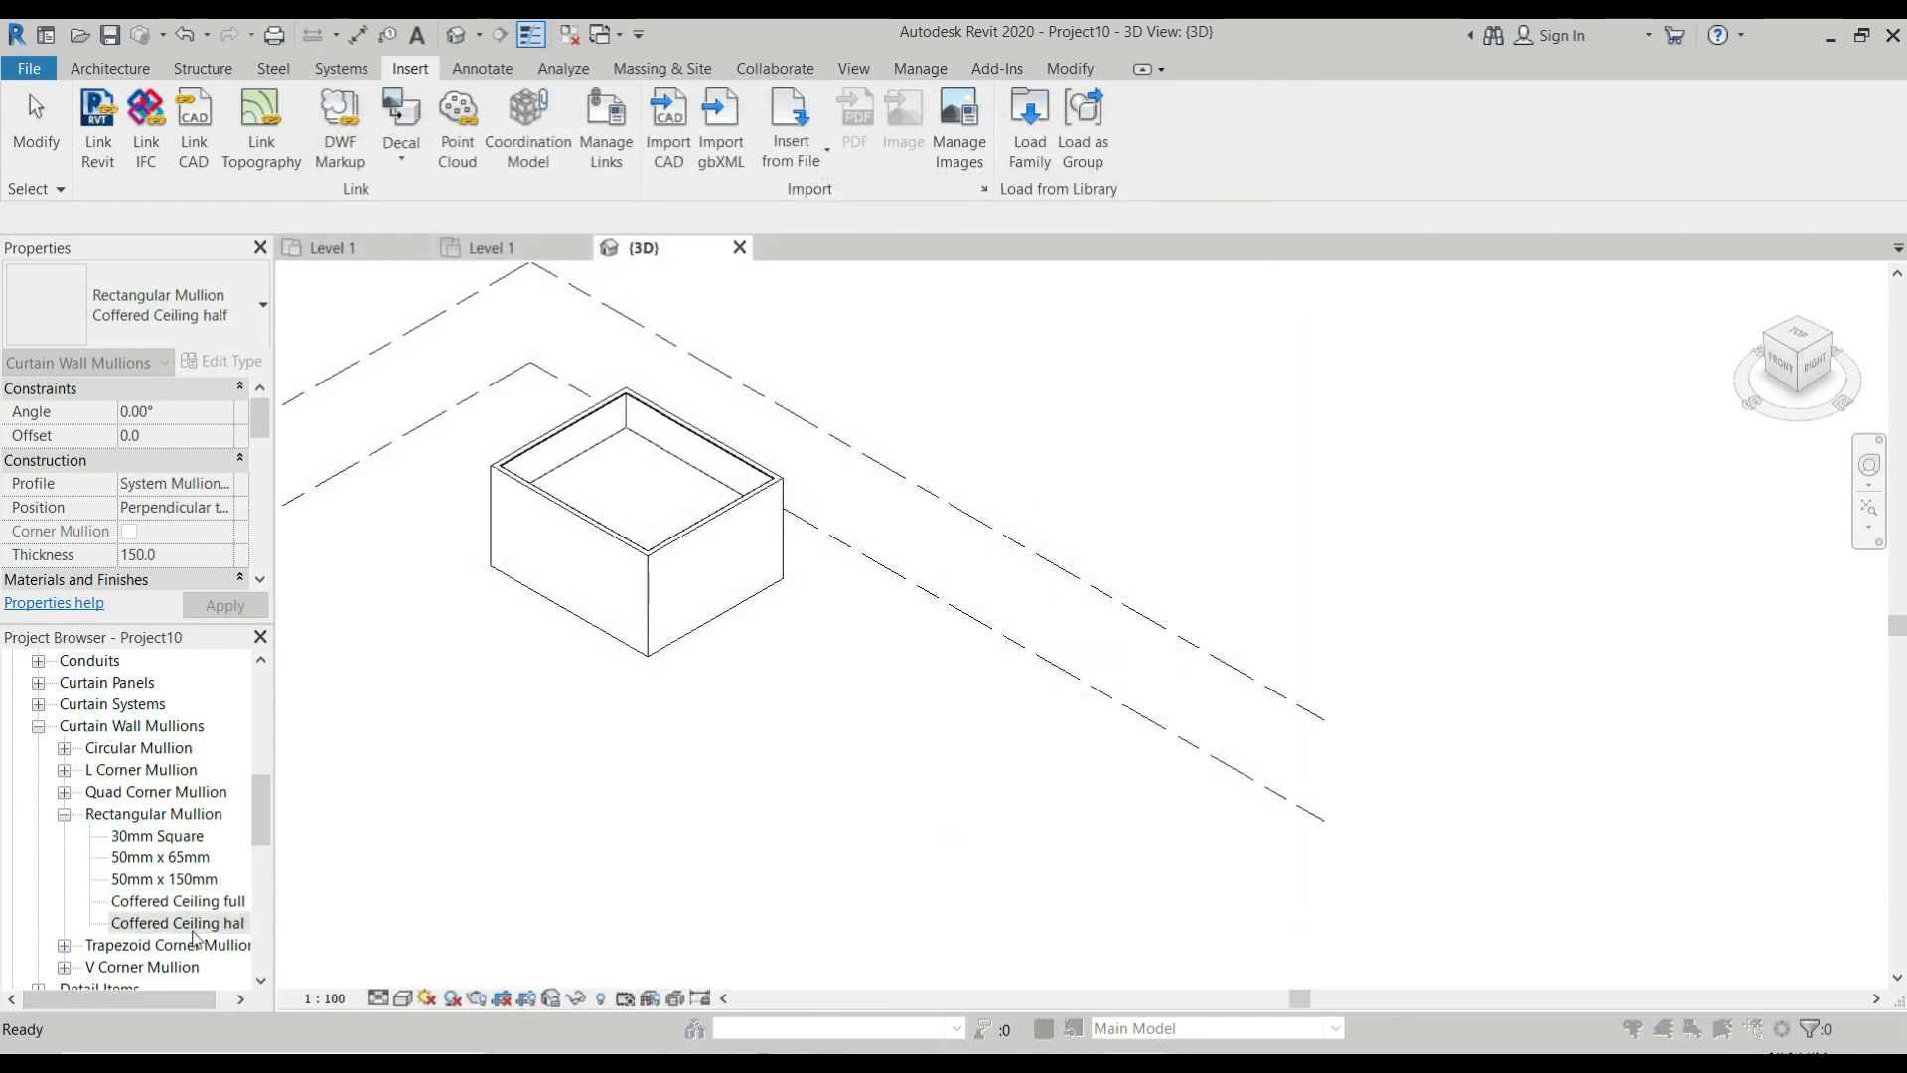
{"action": "double_click", "coordinate": [189, 924]}
{"action": "left_click", "coordinate": [1138, 435]}
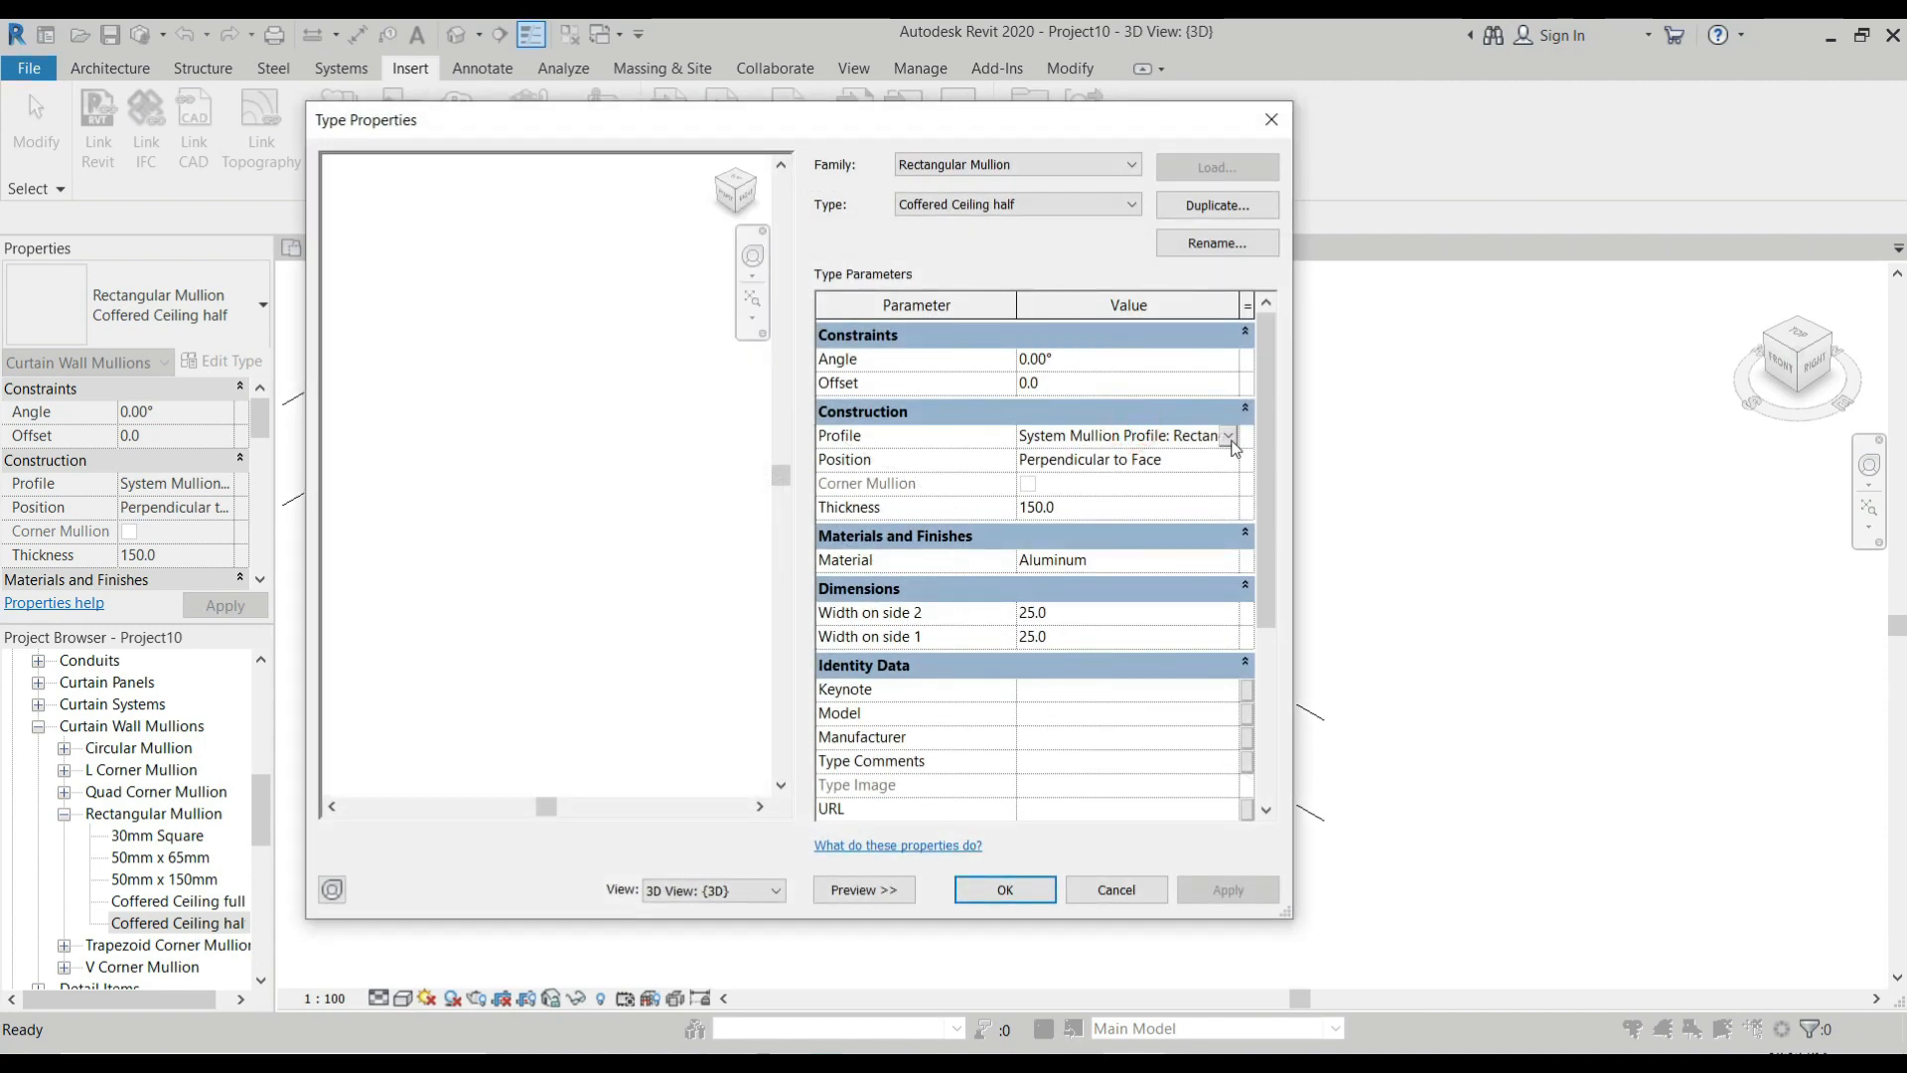
{"action": "left_click", "coordinate": [1229, 436]}
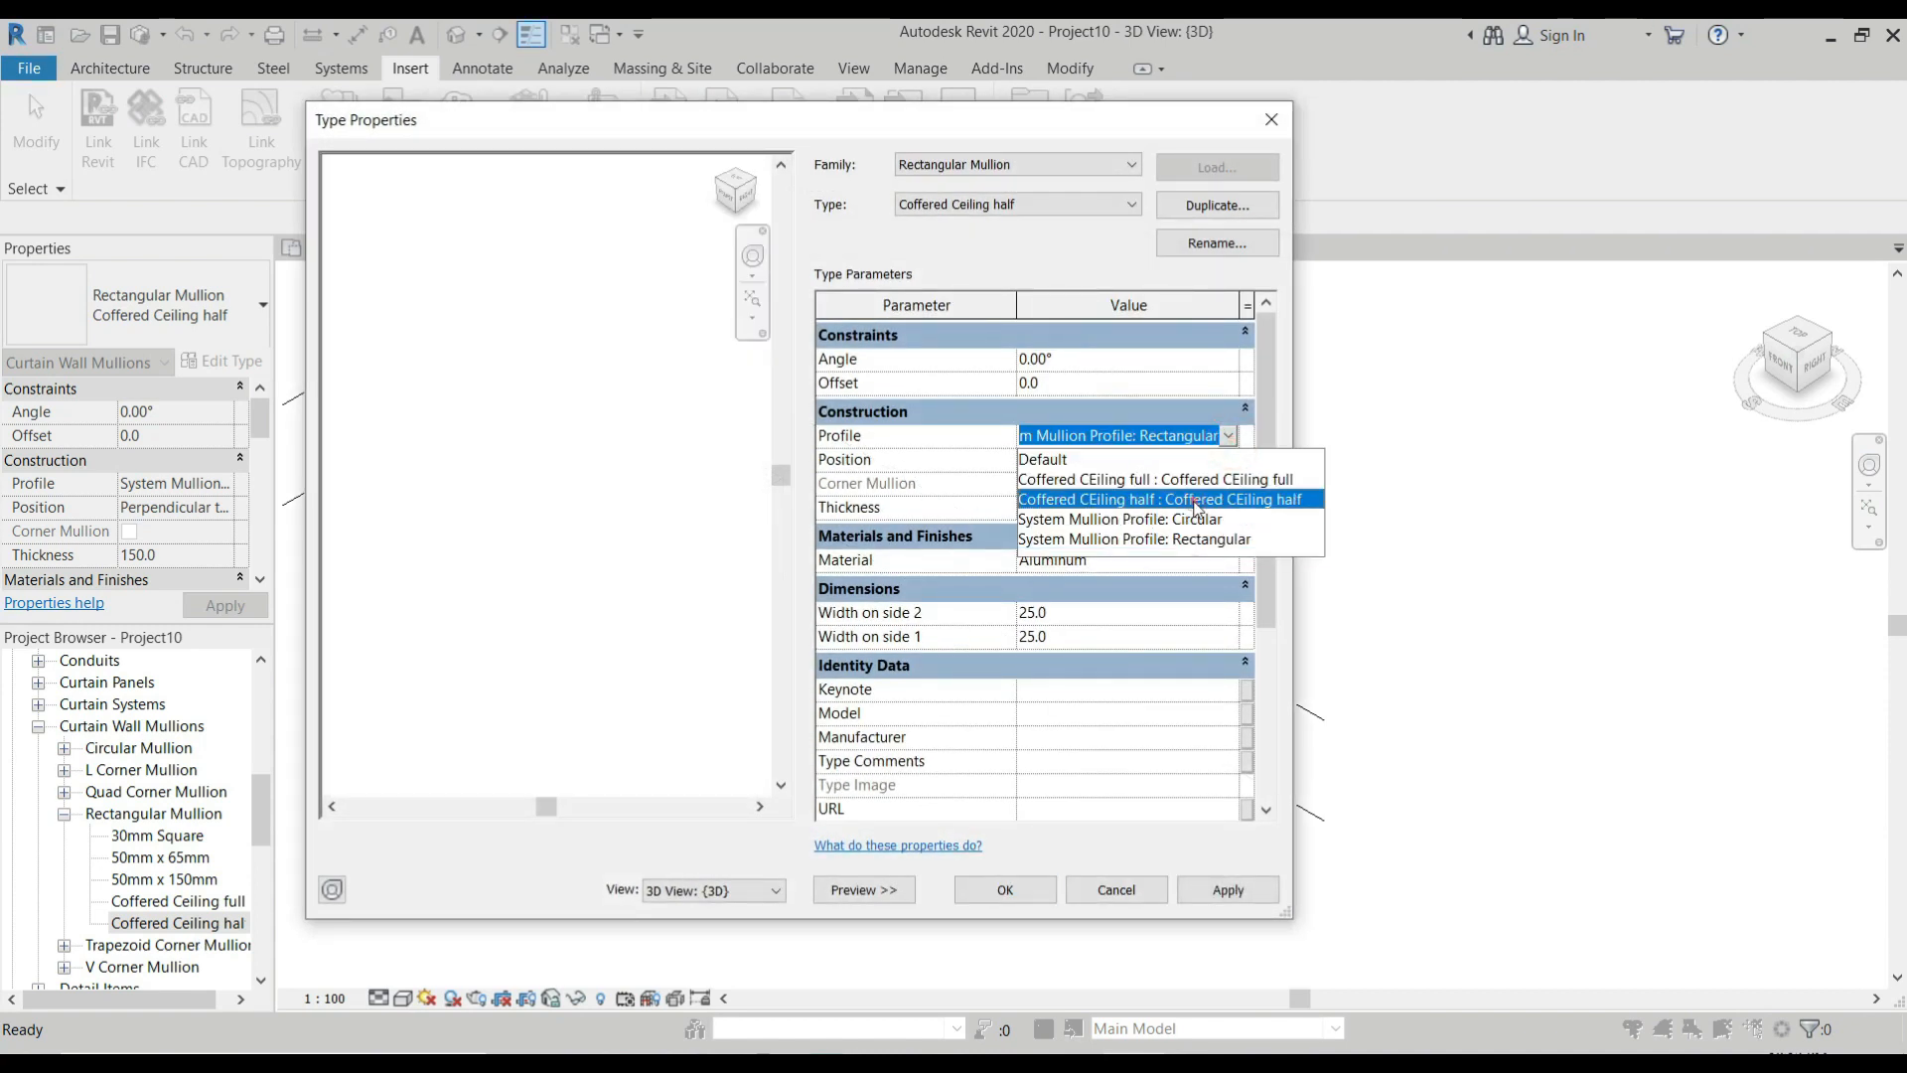
{"action": "left_click", "coordinate": [1192, 500]}
{"action": "left_click", "coordinate": [1008, 897]}
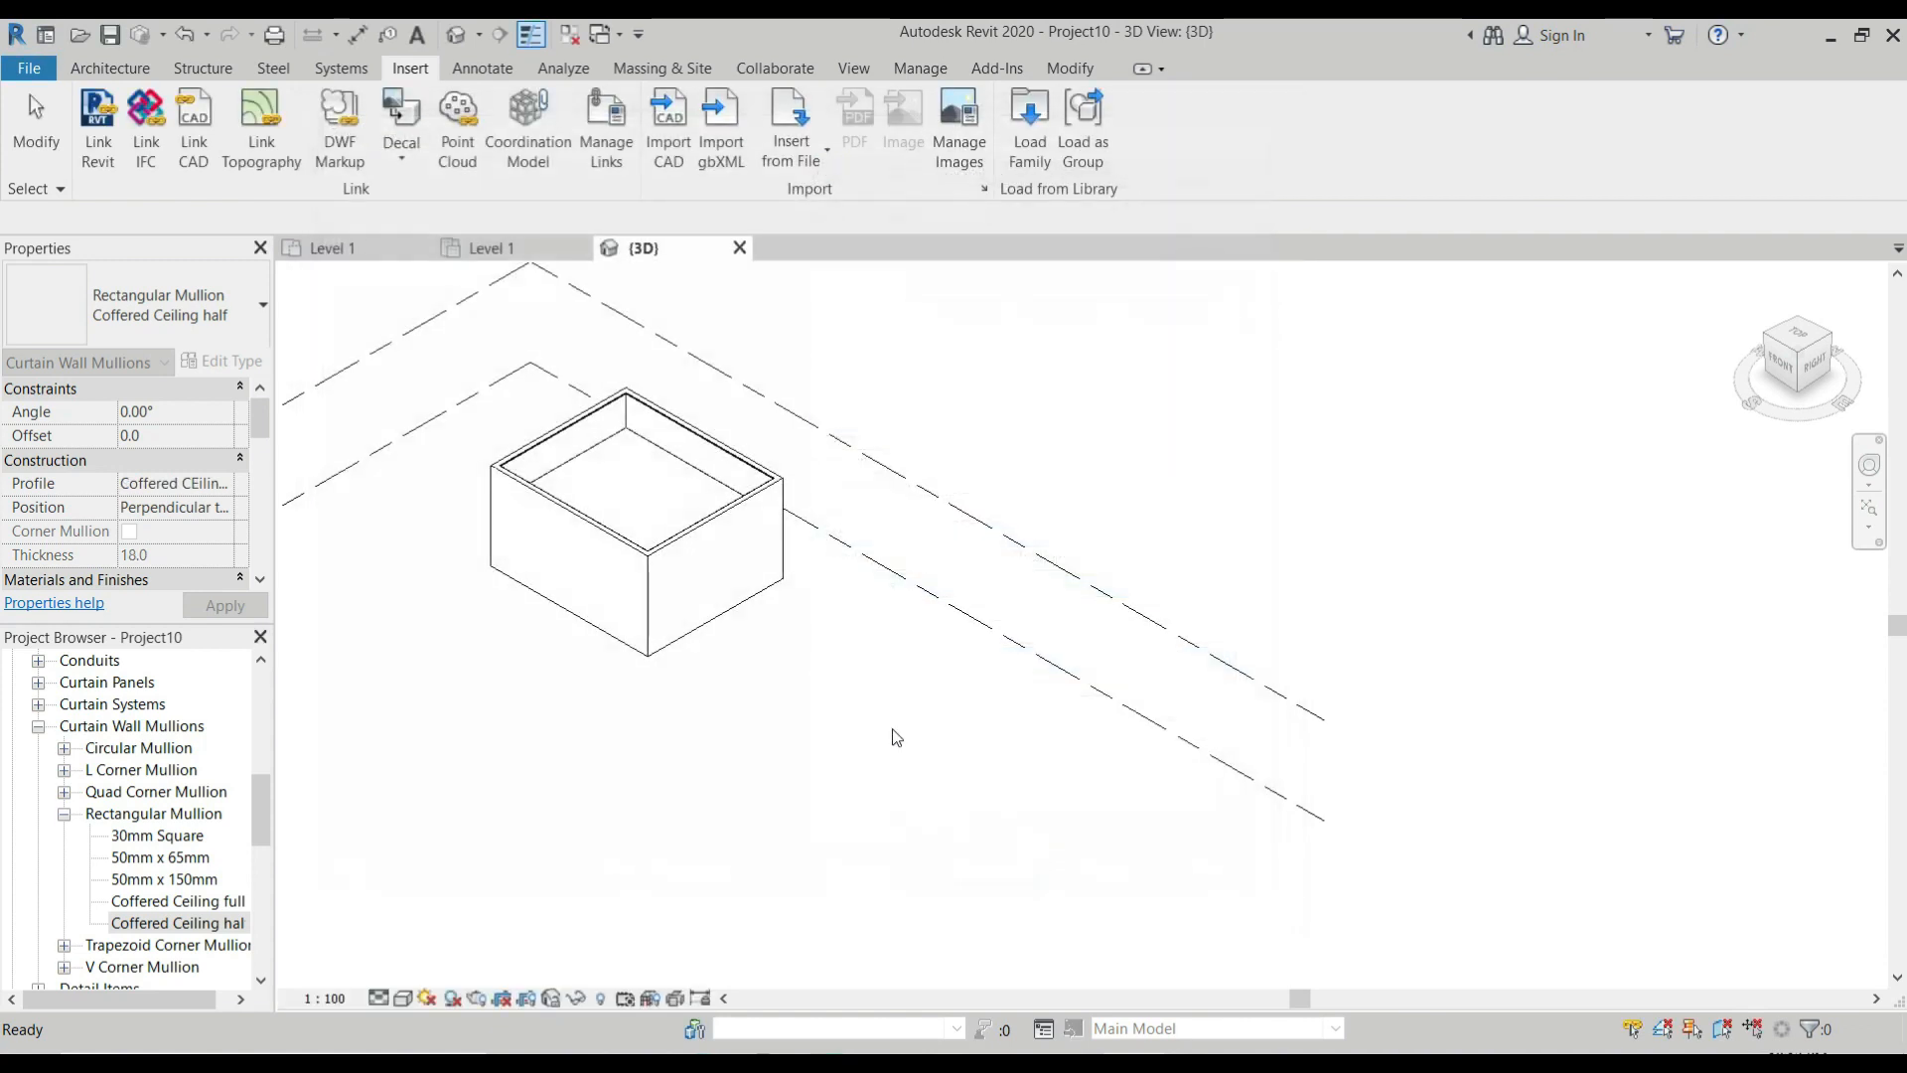
Duplicate the type of the Sloped Glazing roof over the room and enter a coffered ceiling name for the copy.
{"action": "scroll", "coordinate": [532, 426], "scroll_direction": "up", "scroll_amount": 5}
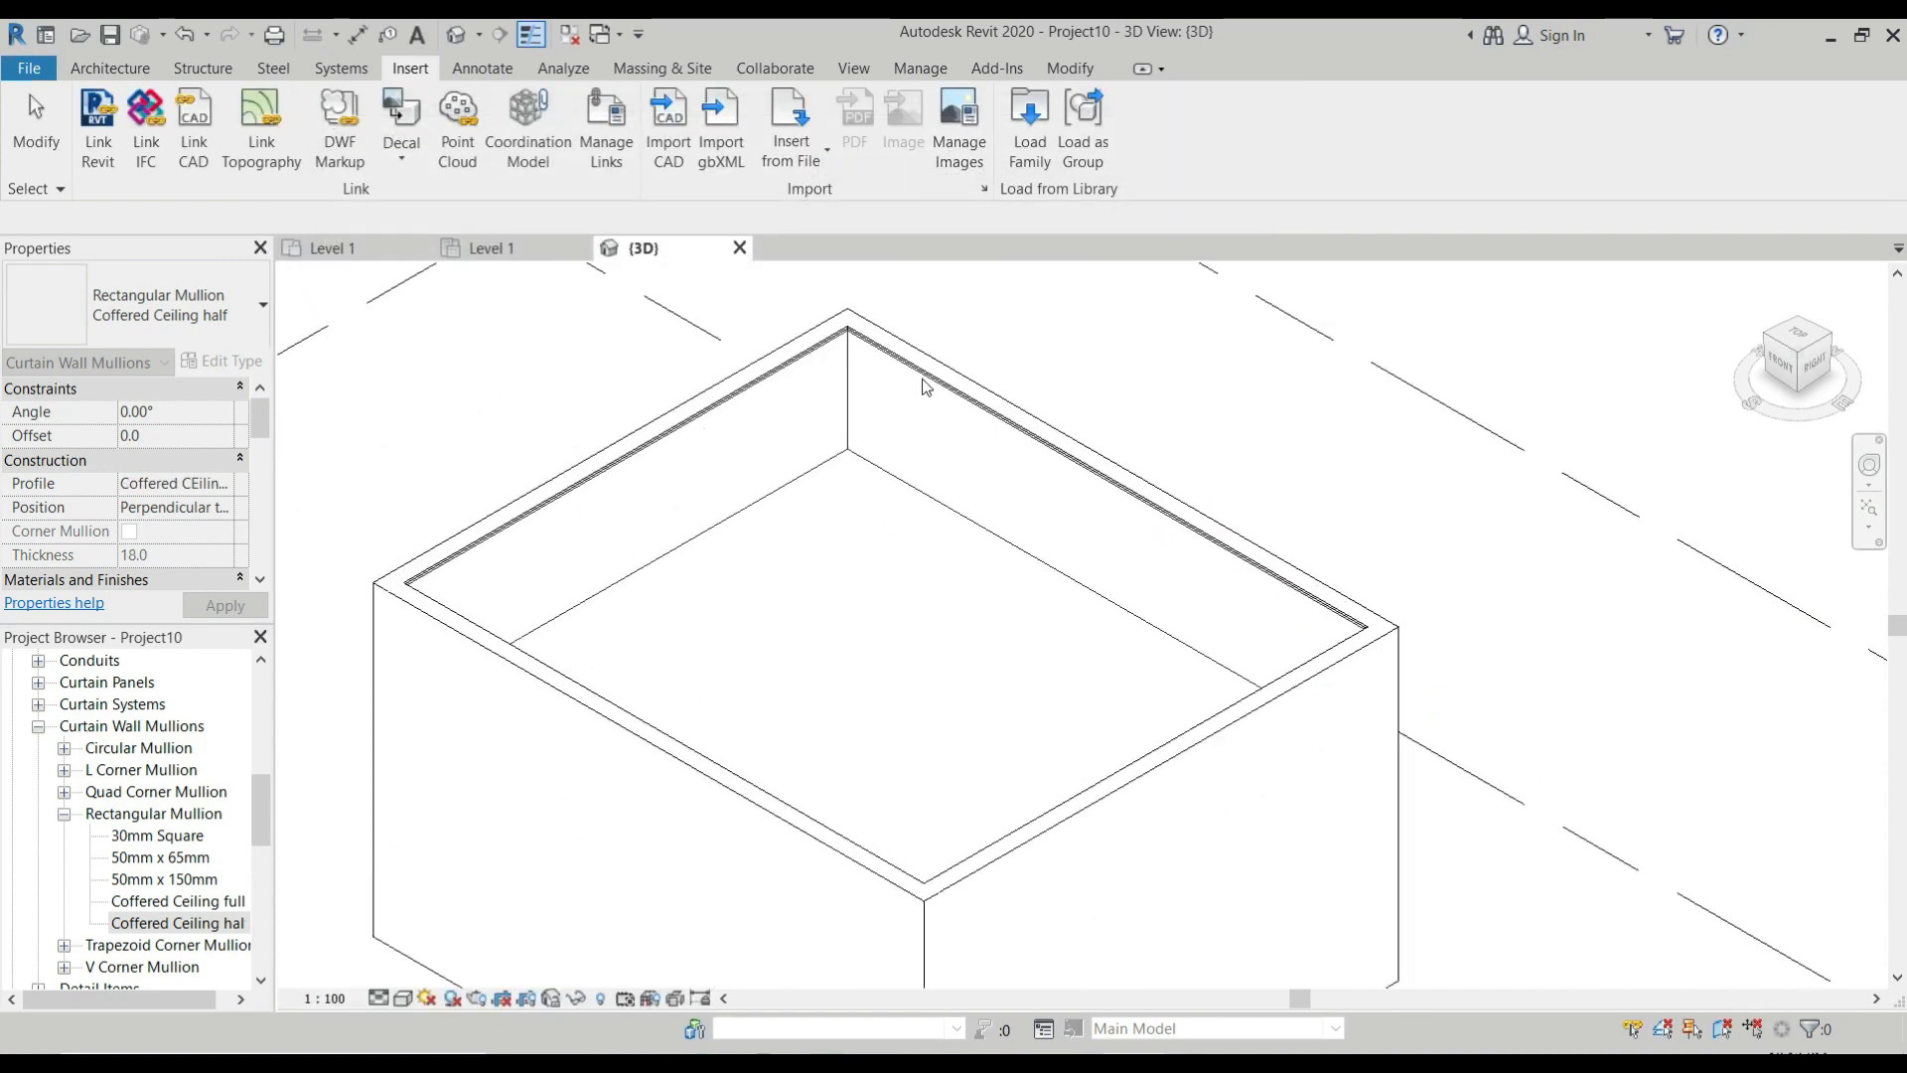
{"action": "scroll", "coordinate": [919, 375], "scroll_direction": "up", "scroll_amount": 2}
{"action": "key", "text": "Escape"}
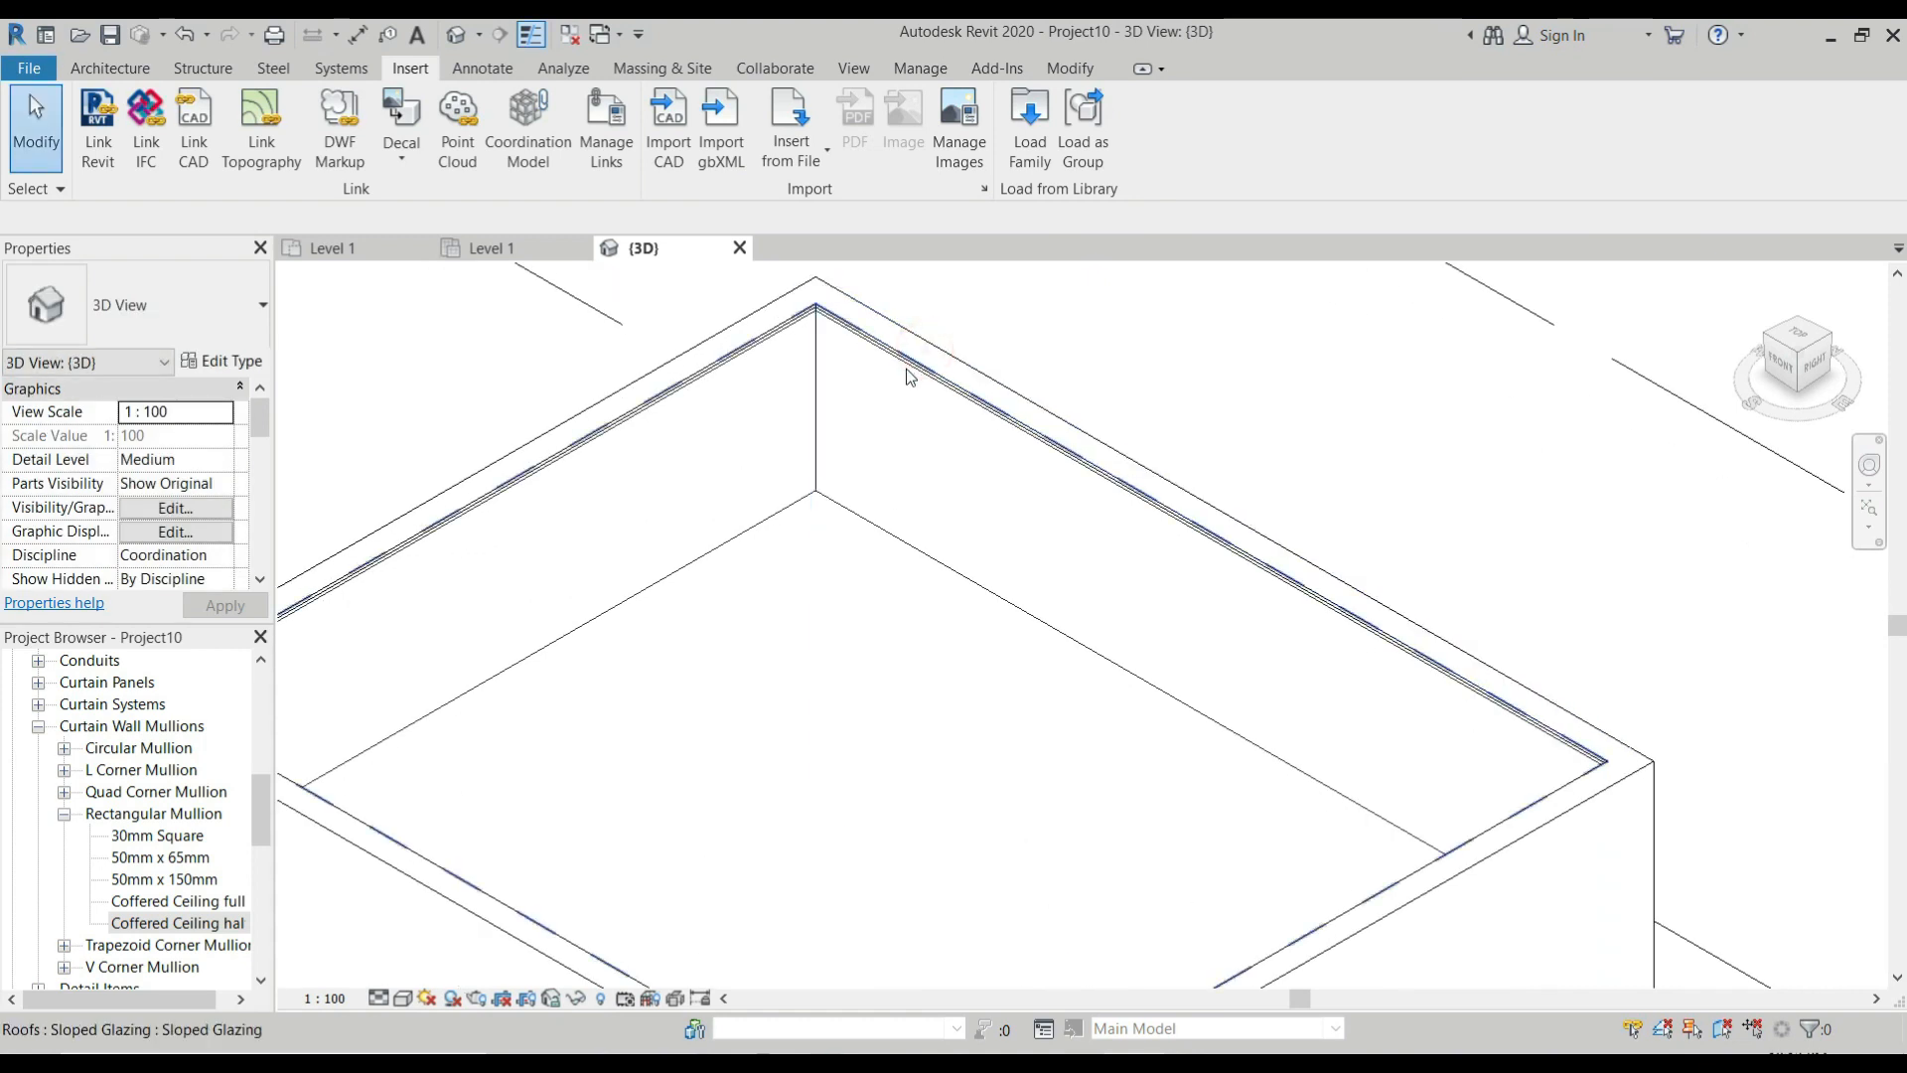
{"action": "left_click", "coordinate": [906, 376]}
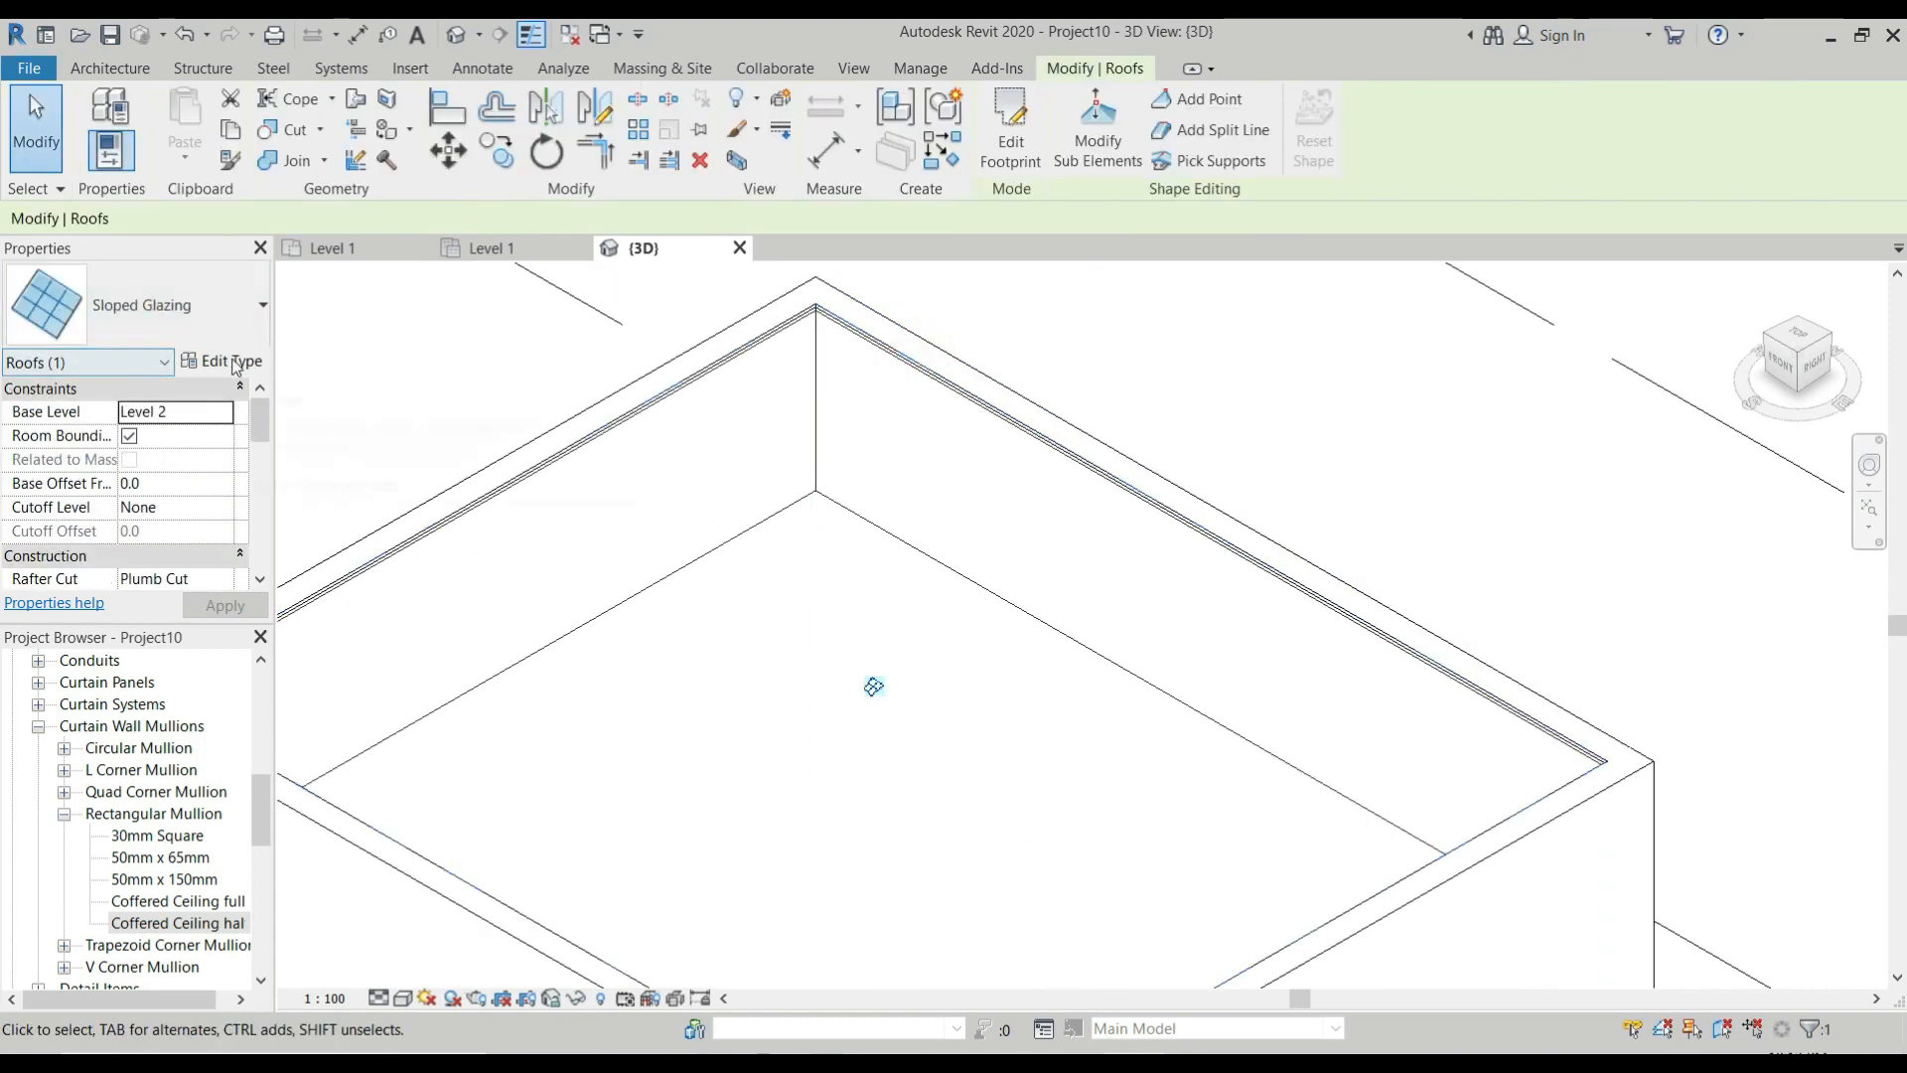
{"action": "left_click", "coordinate": [218, 361]}
{"action": "left_click", "coordinate": [966, 208]}
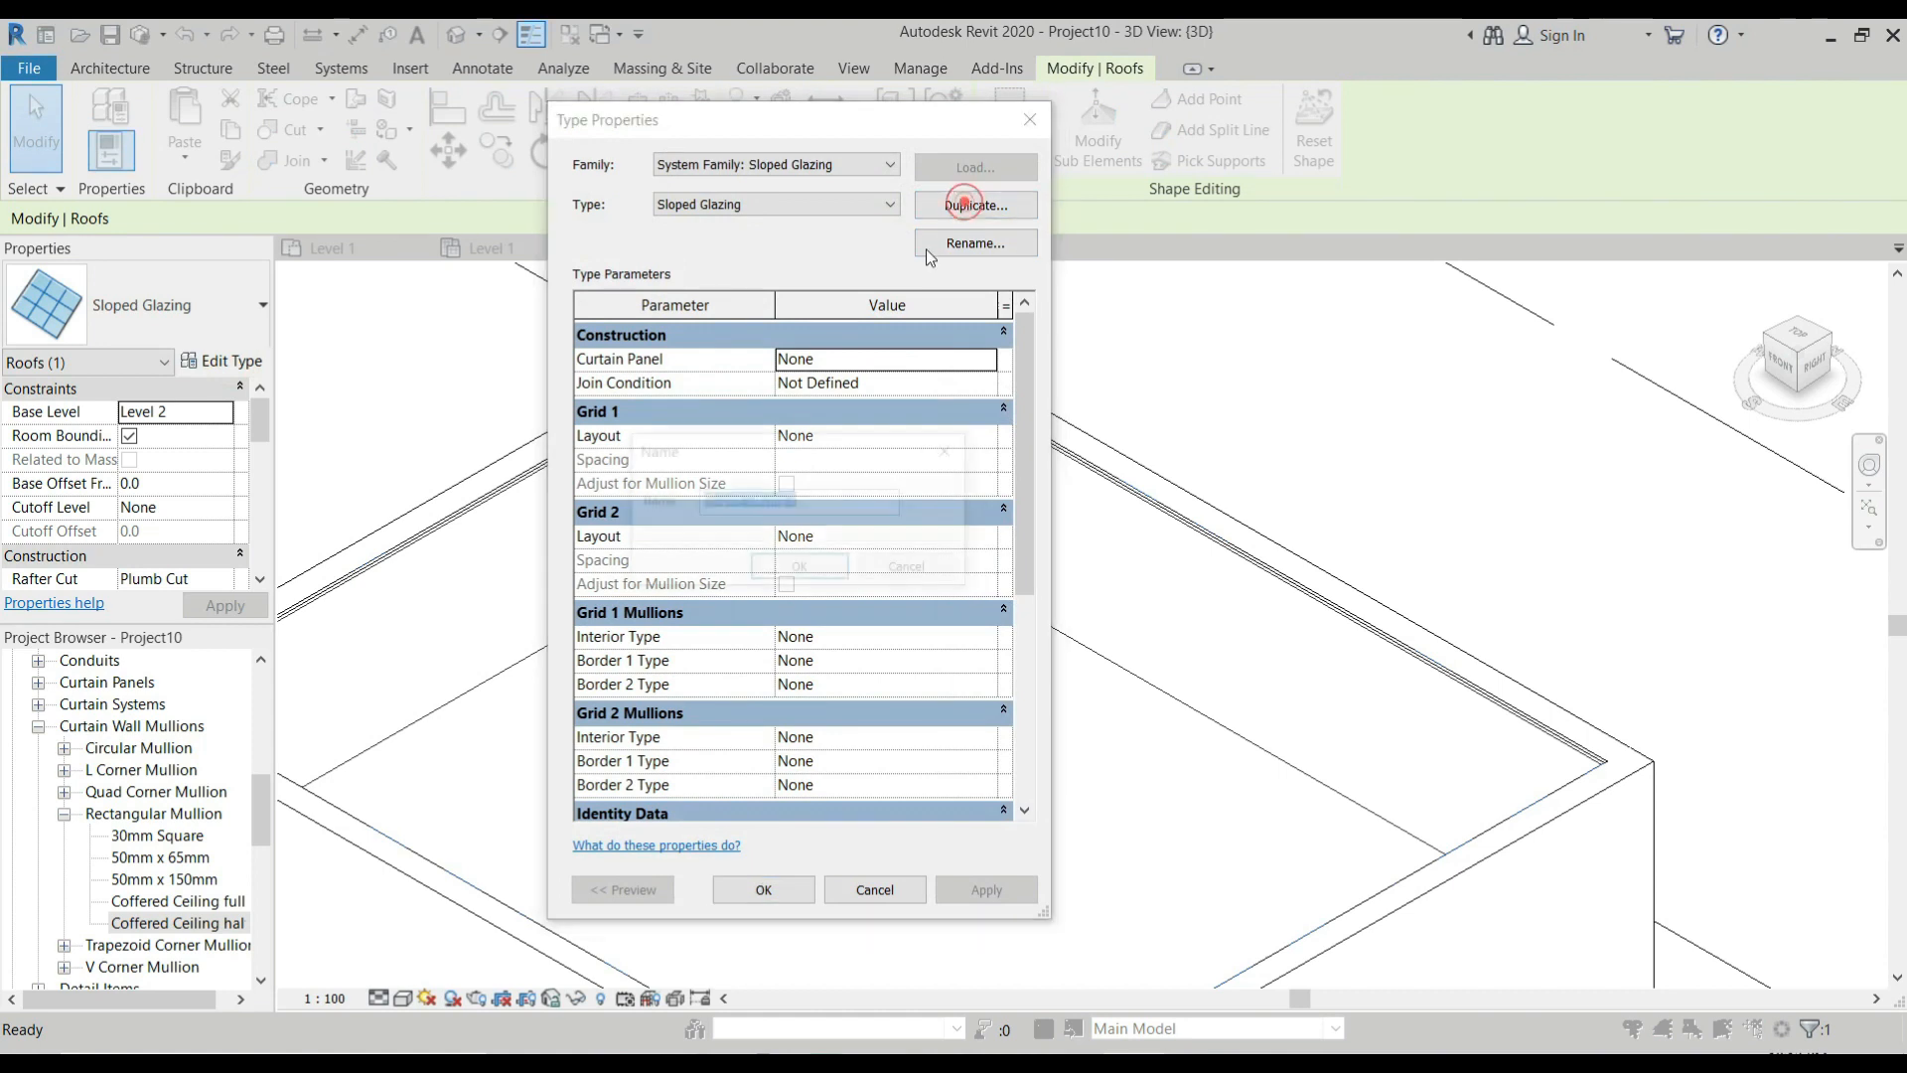
{"action": "type", "text": "Coffered 1"}
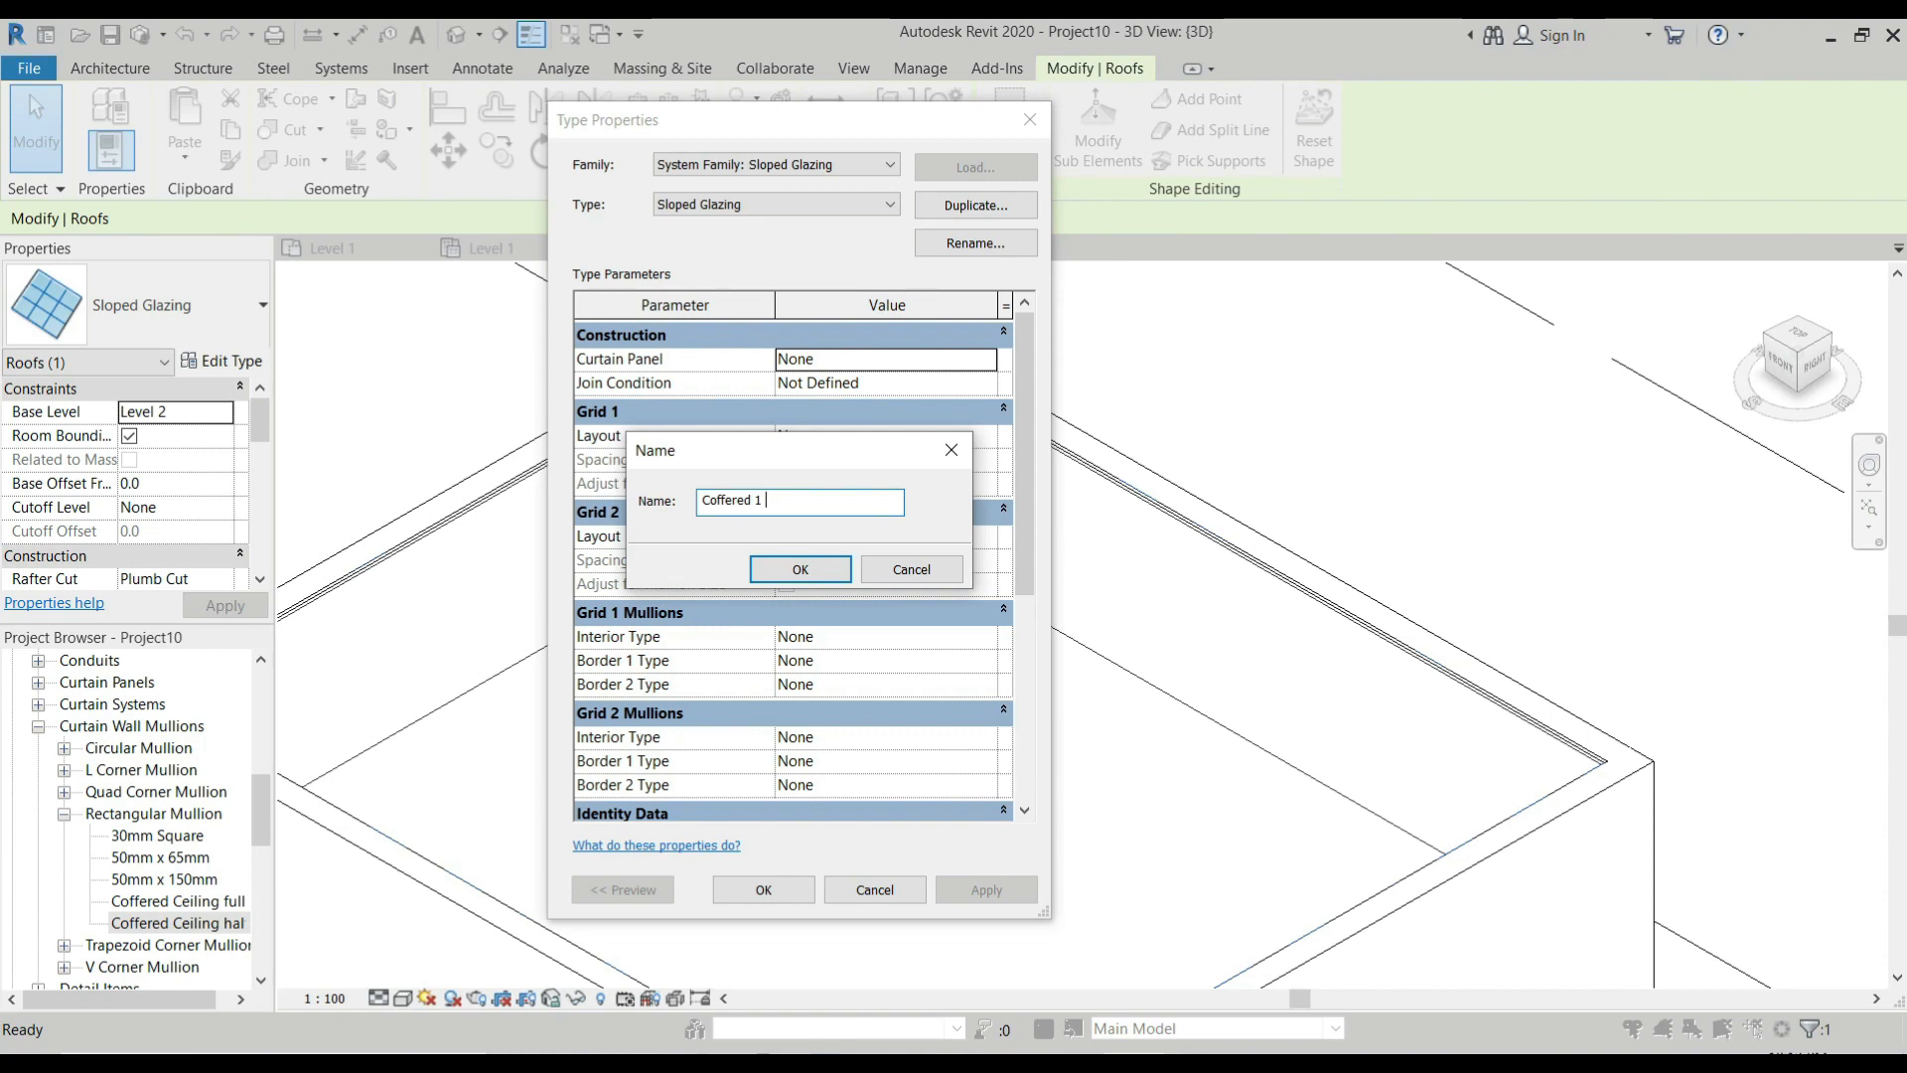
{"action": "key", "text": "Return"}
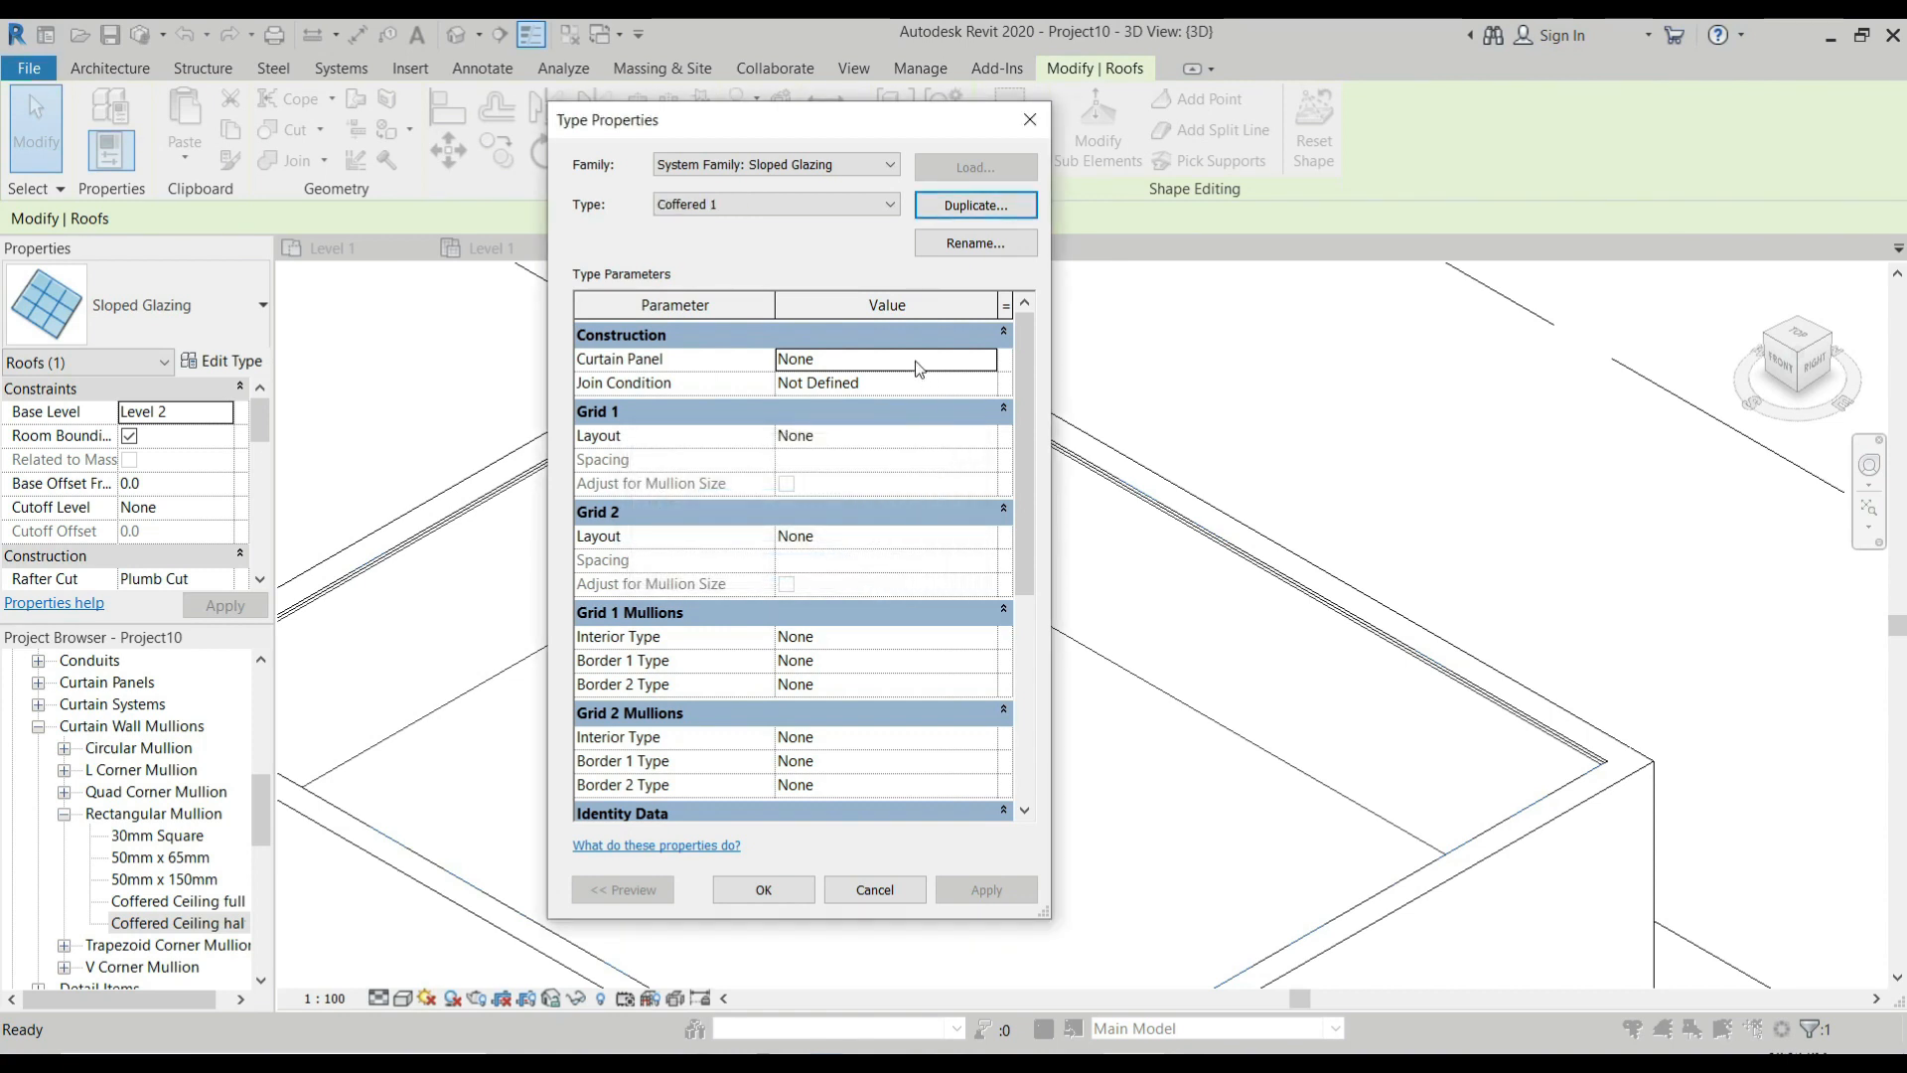
{"action": "left_click", "coordinate": [984, 363]}
{"action": "left_click", "coordinate": [985, 363]}
{"action": "left_click", "coordinate": [985, 363]}
{"action": "left_click", "coordinate": [986, 363]}
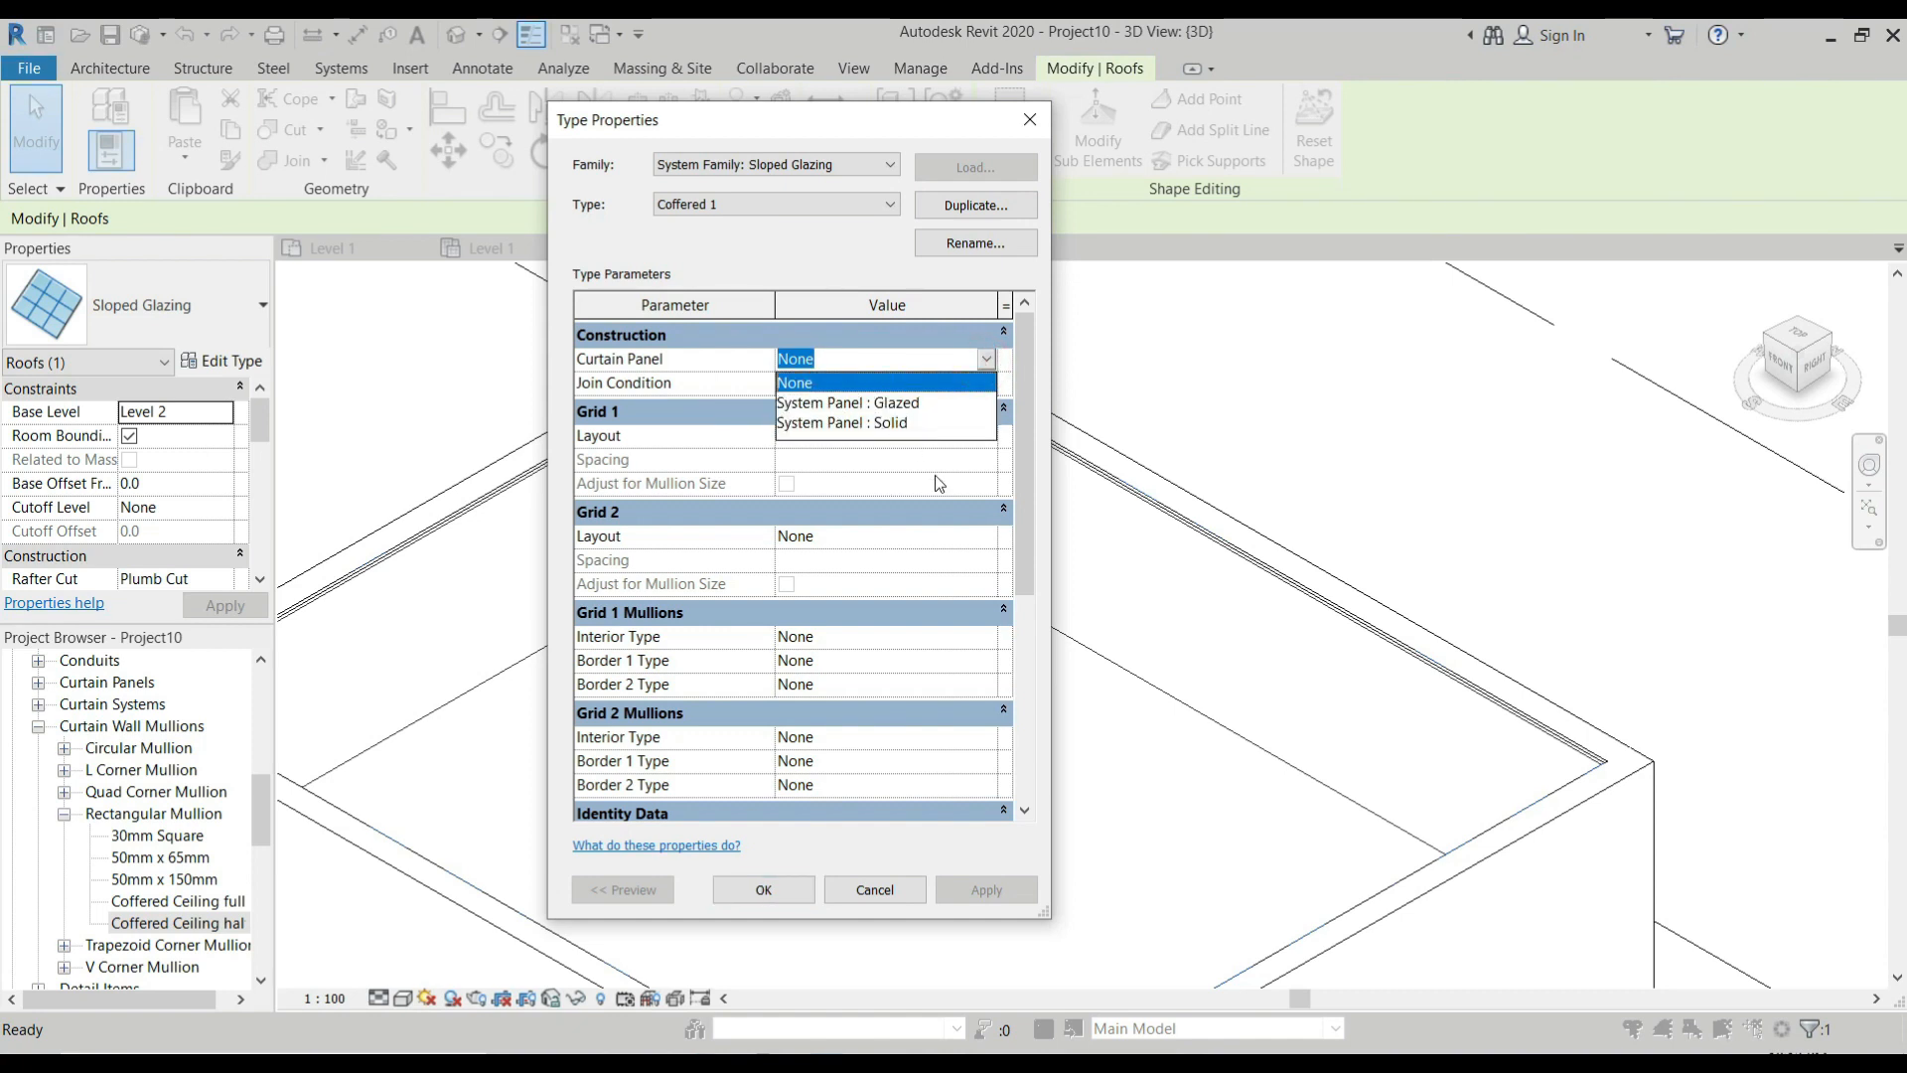
{"action": "left_click", "coordinate": [874, 890]}
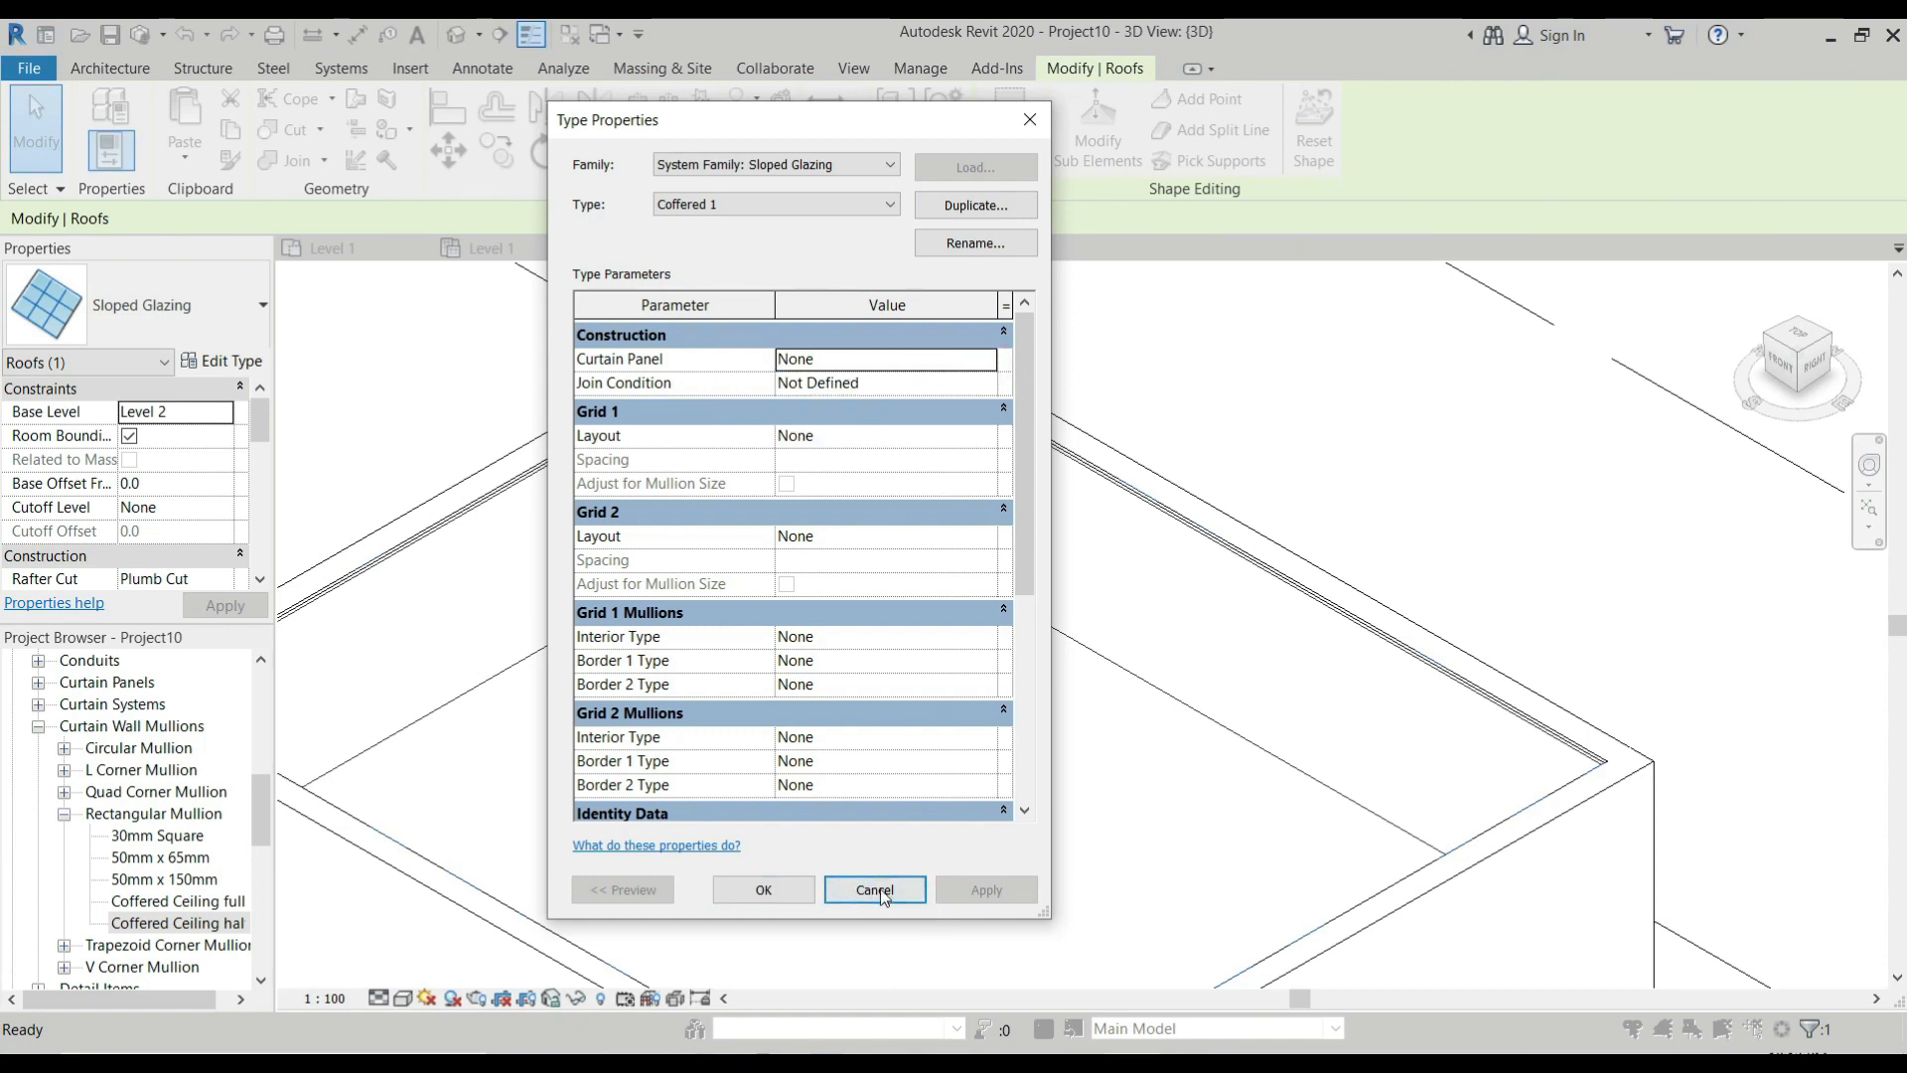
{"action": "left_click", "coordinate": [874, 890]}
Load the M_Empty Panel family from the Curtain Wall Panels folder of the US Metric library into the project.
{"action": "left_click", "coordinate": [410, 67]}
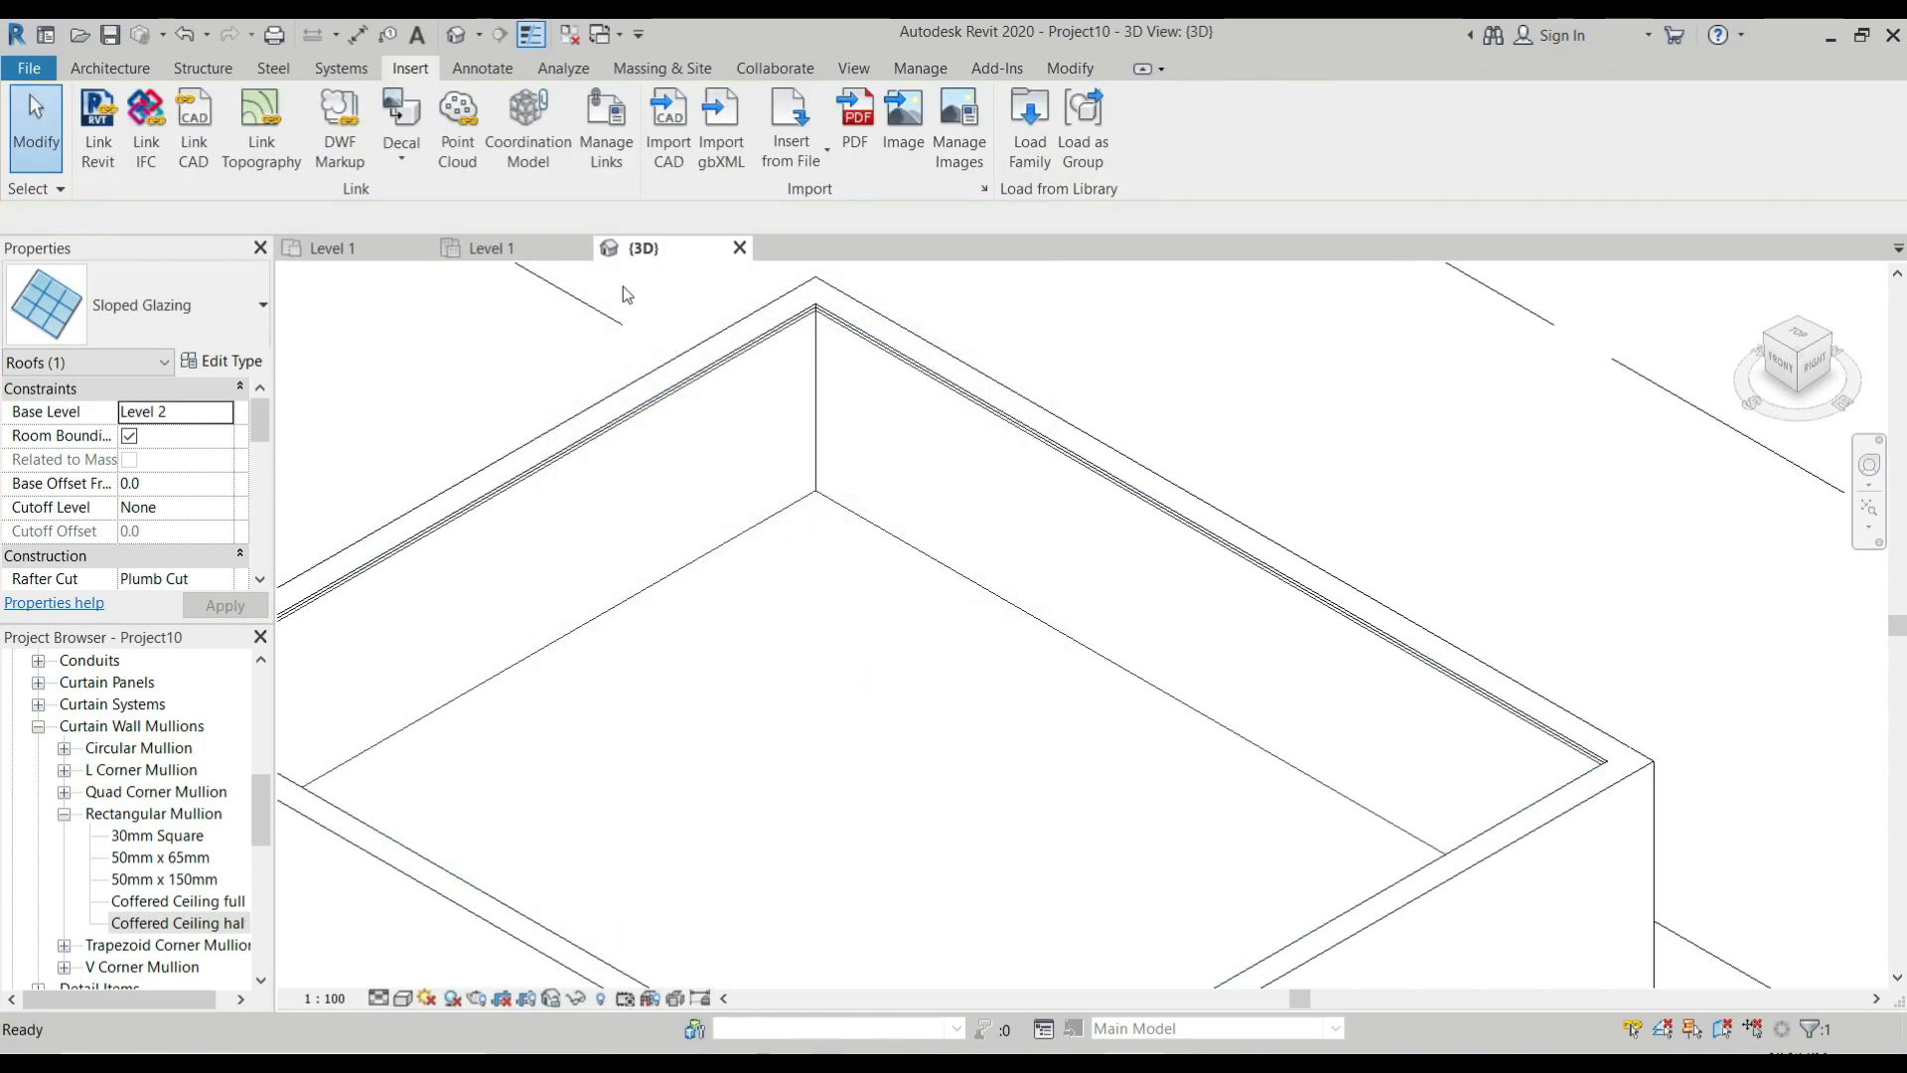
{"action": "key", "text": "Escape"}
{"action": "left_click", "coordinate": [1028, 129]}
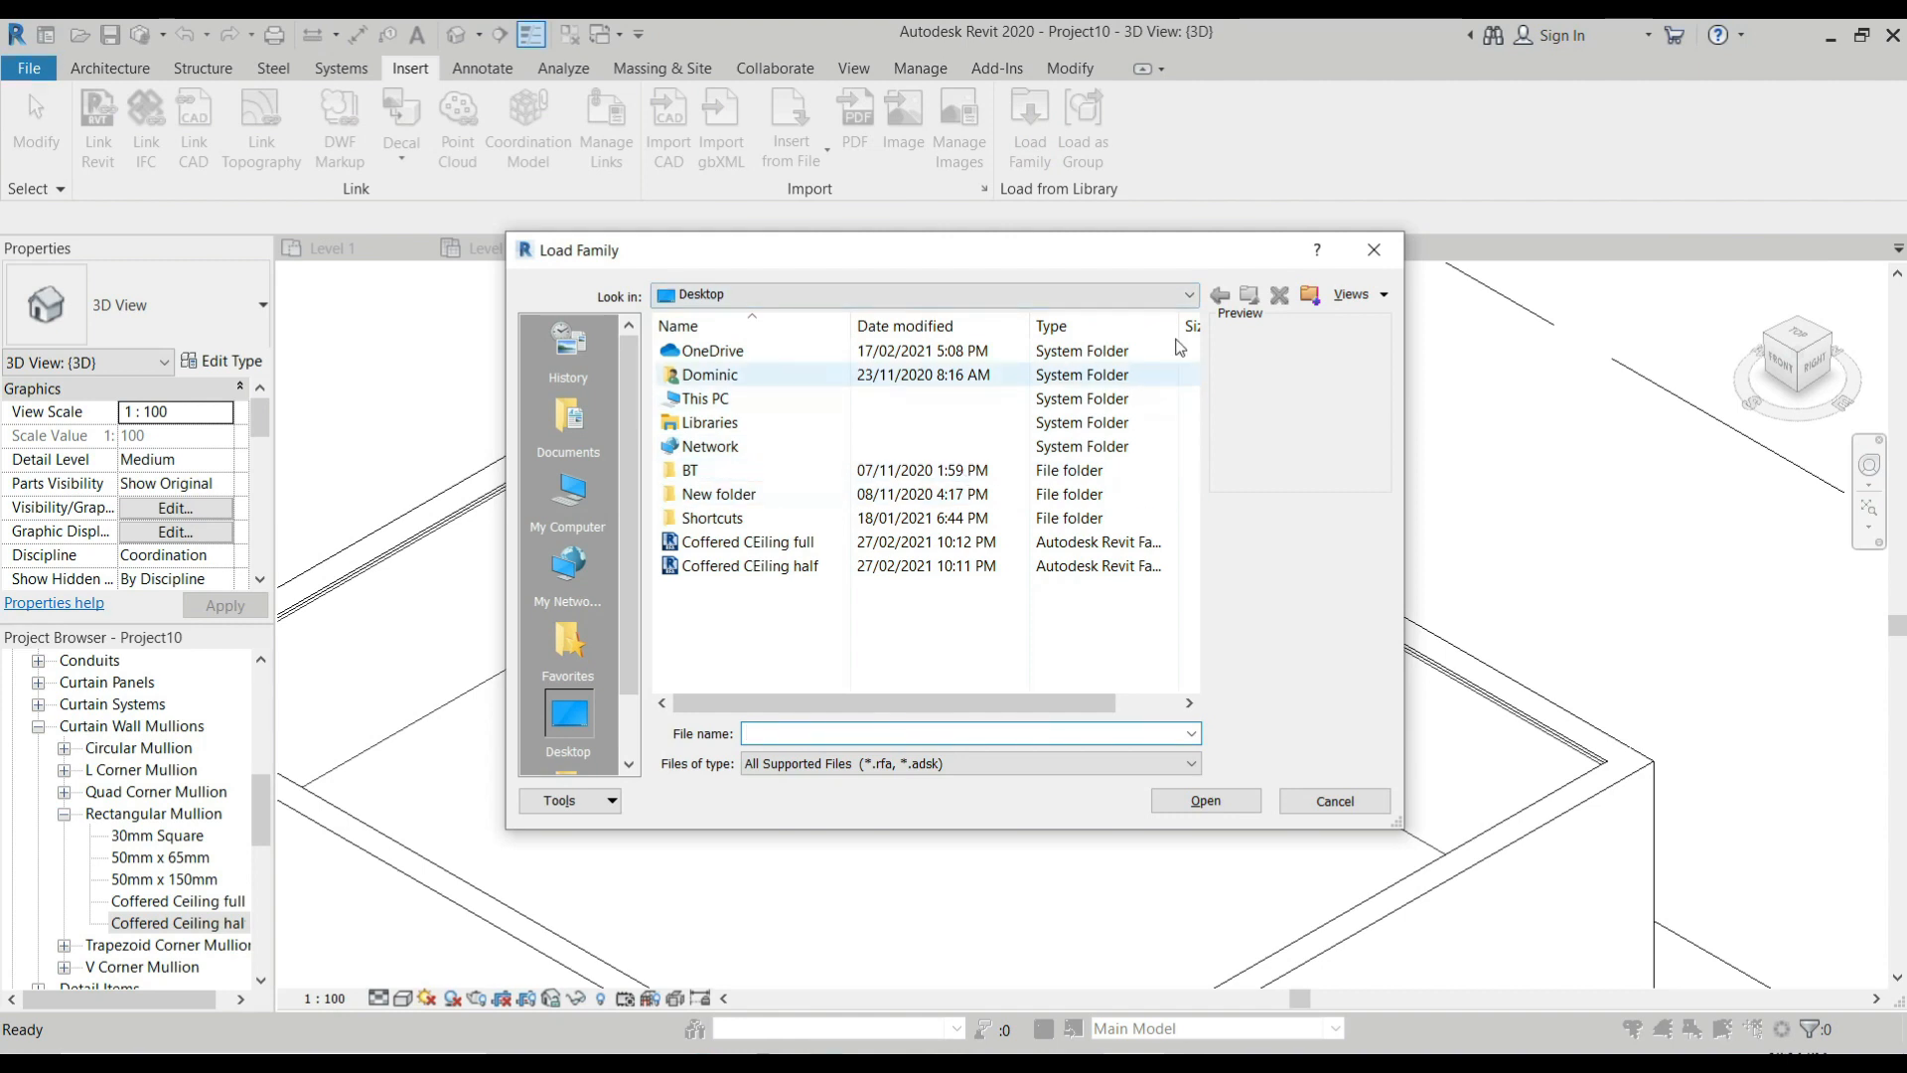
{"action": "left_click", "coordinate": [568, 646]}
{"action": "left_click", "coordinate": [577, 726]}
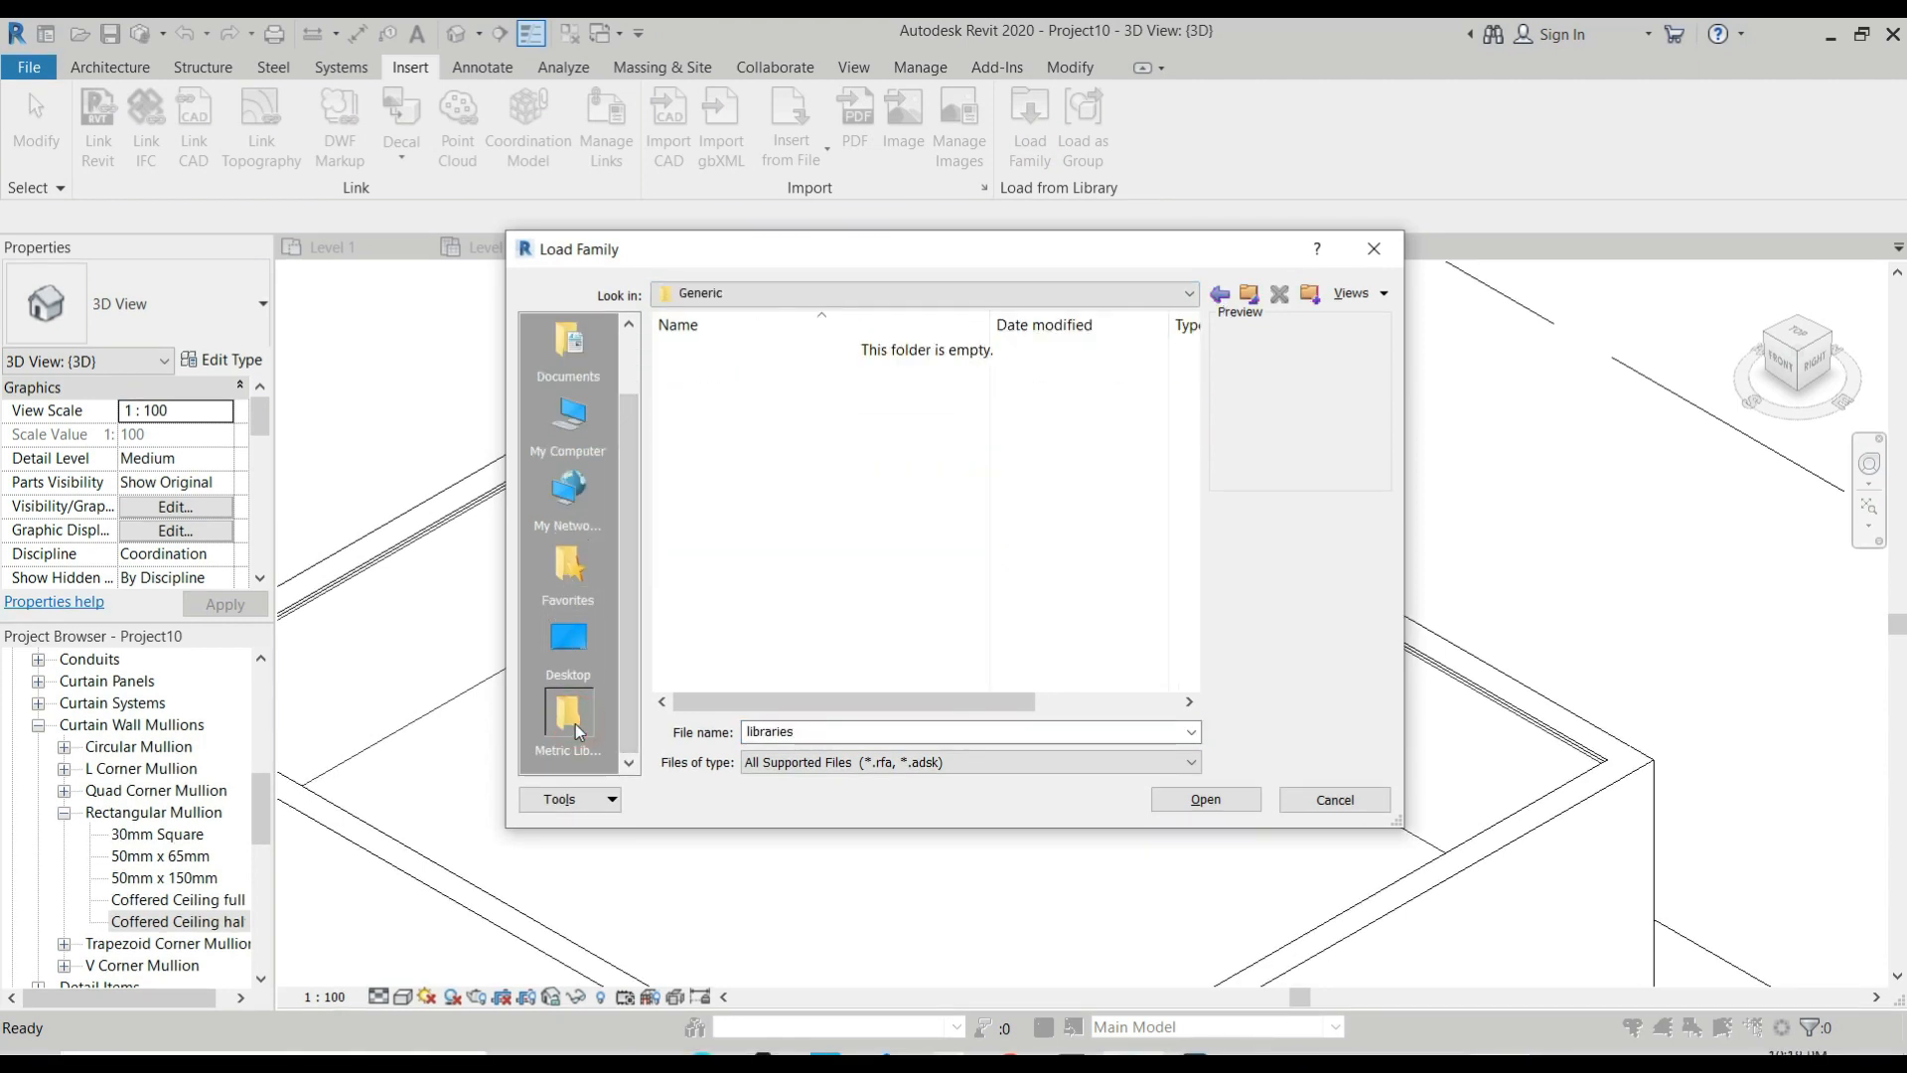
{"action": "left_click", "coordinate": [1250, 293]}
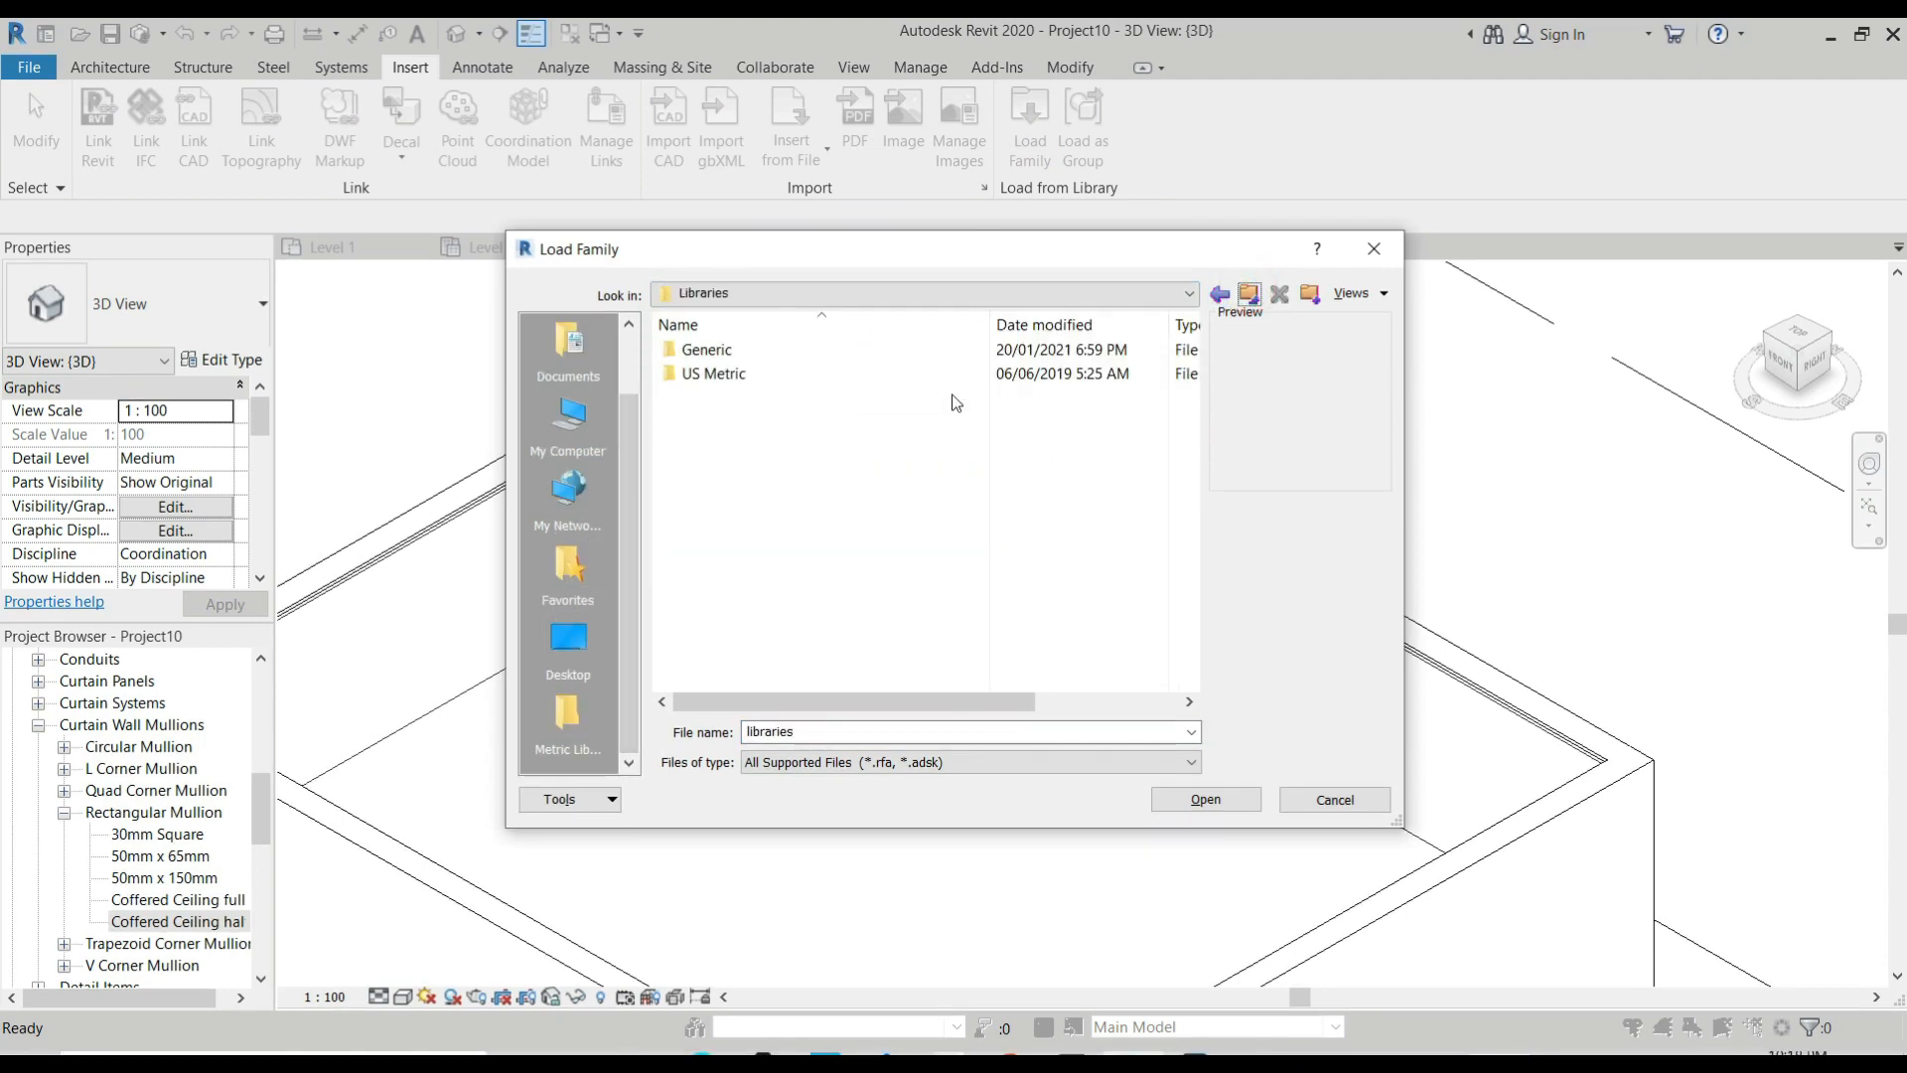
{"action": "double_click", "coordinate": [800, 373]}
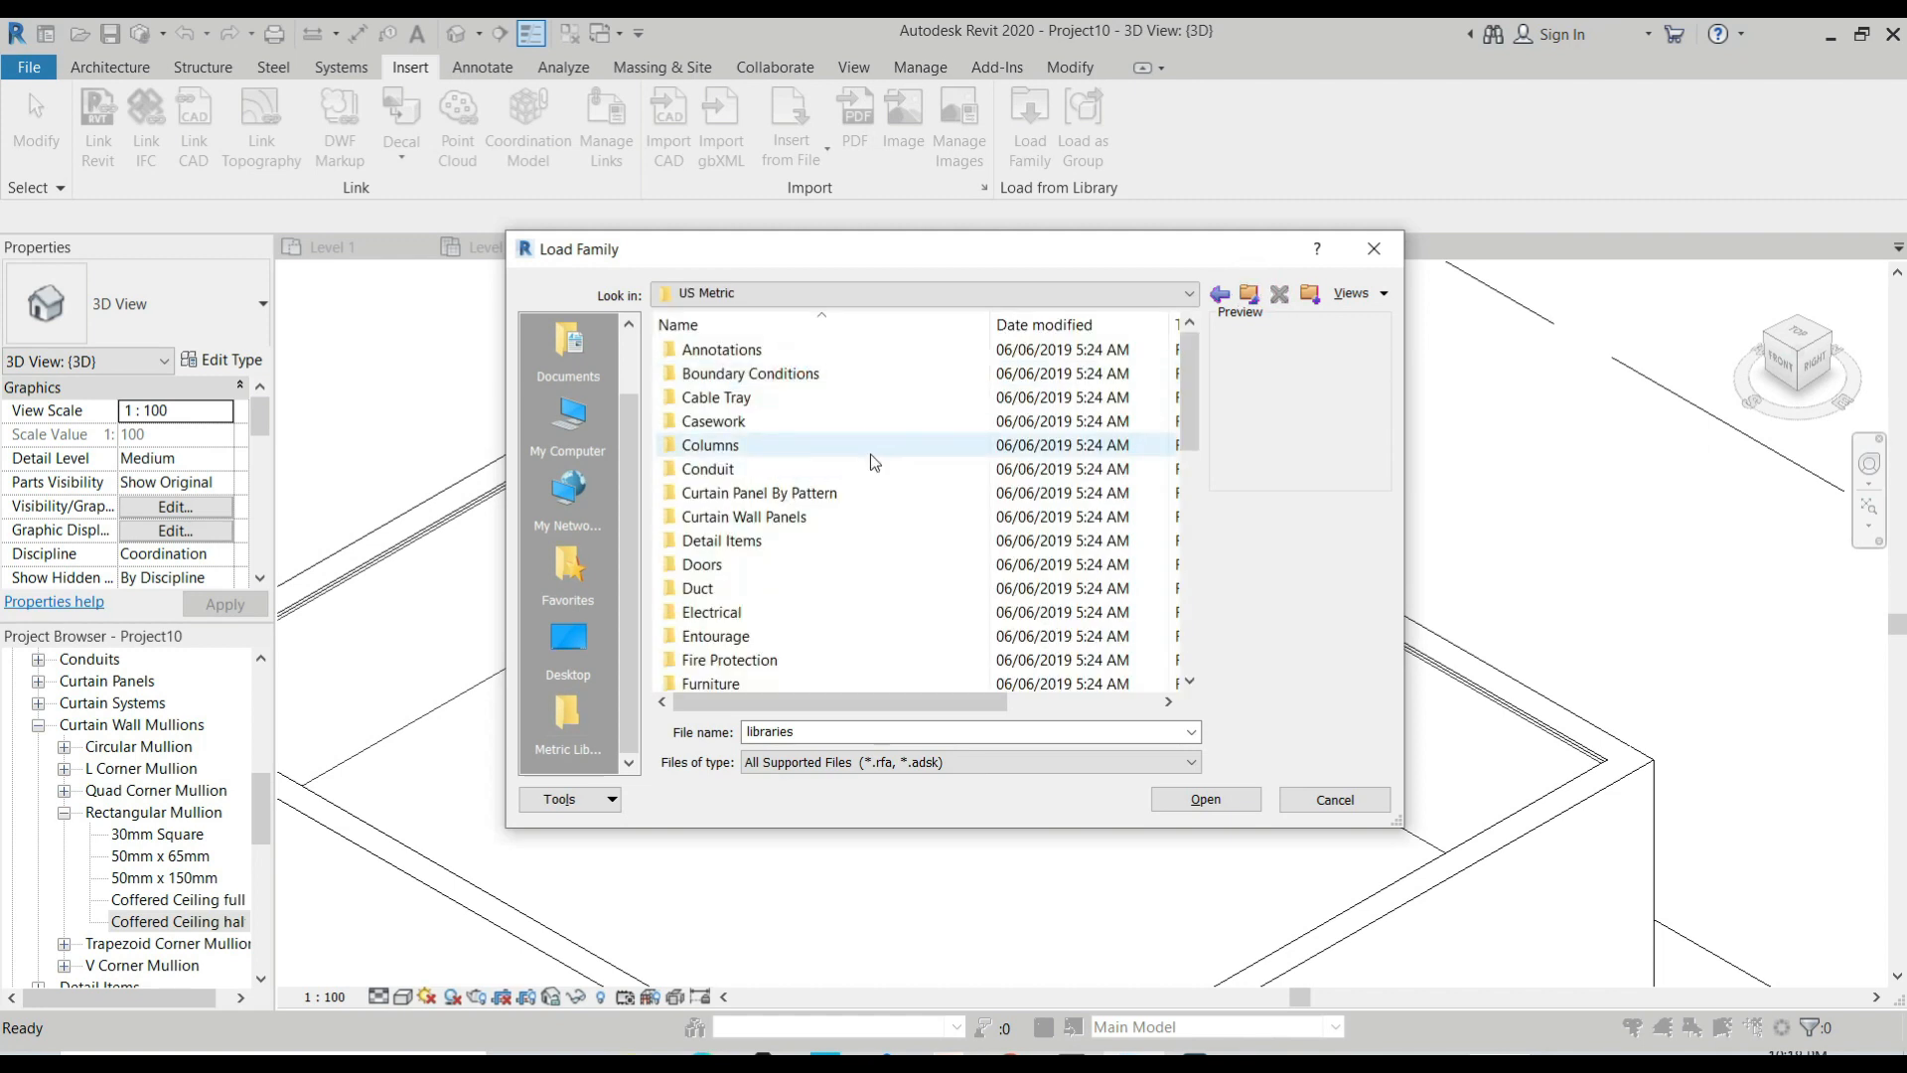
{"action": "double_click", "coordinate": [811, 518]}
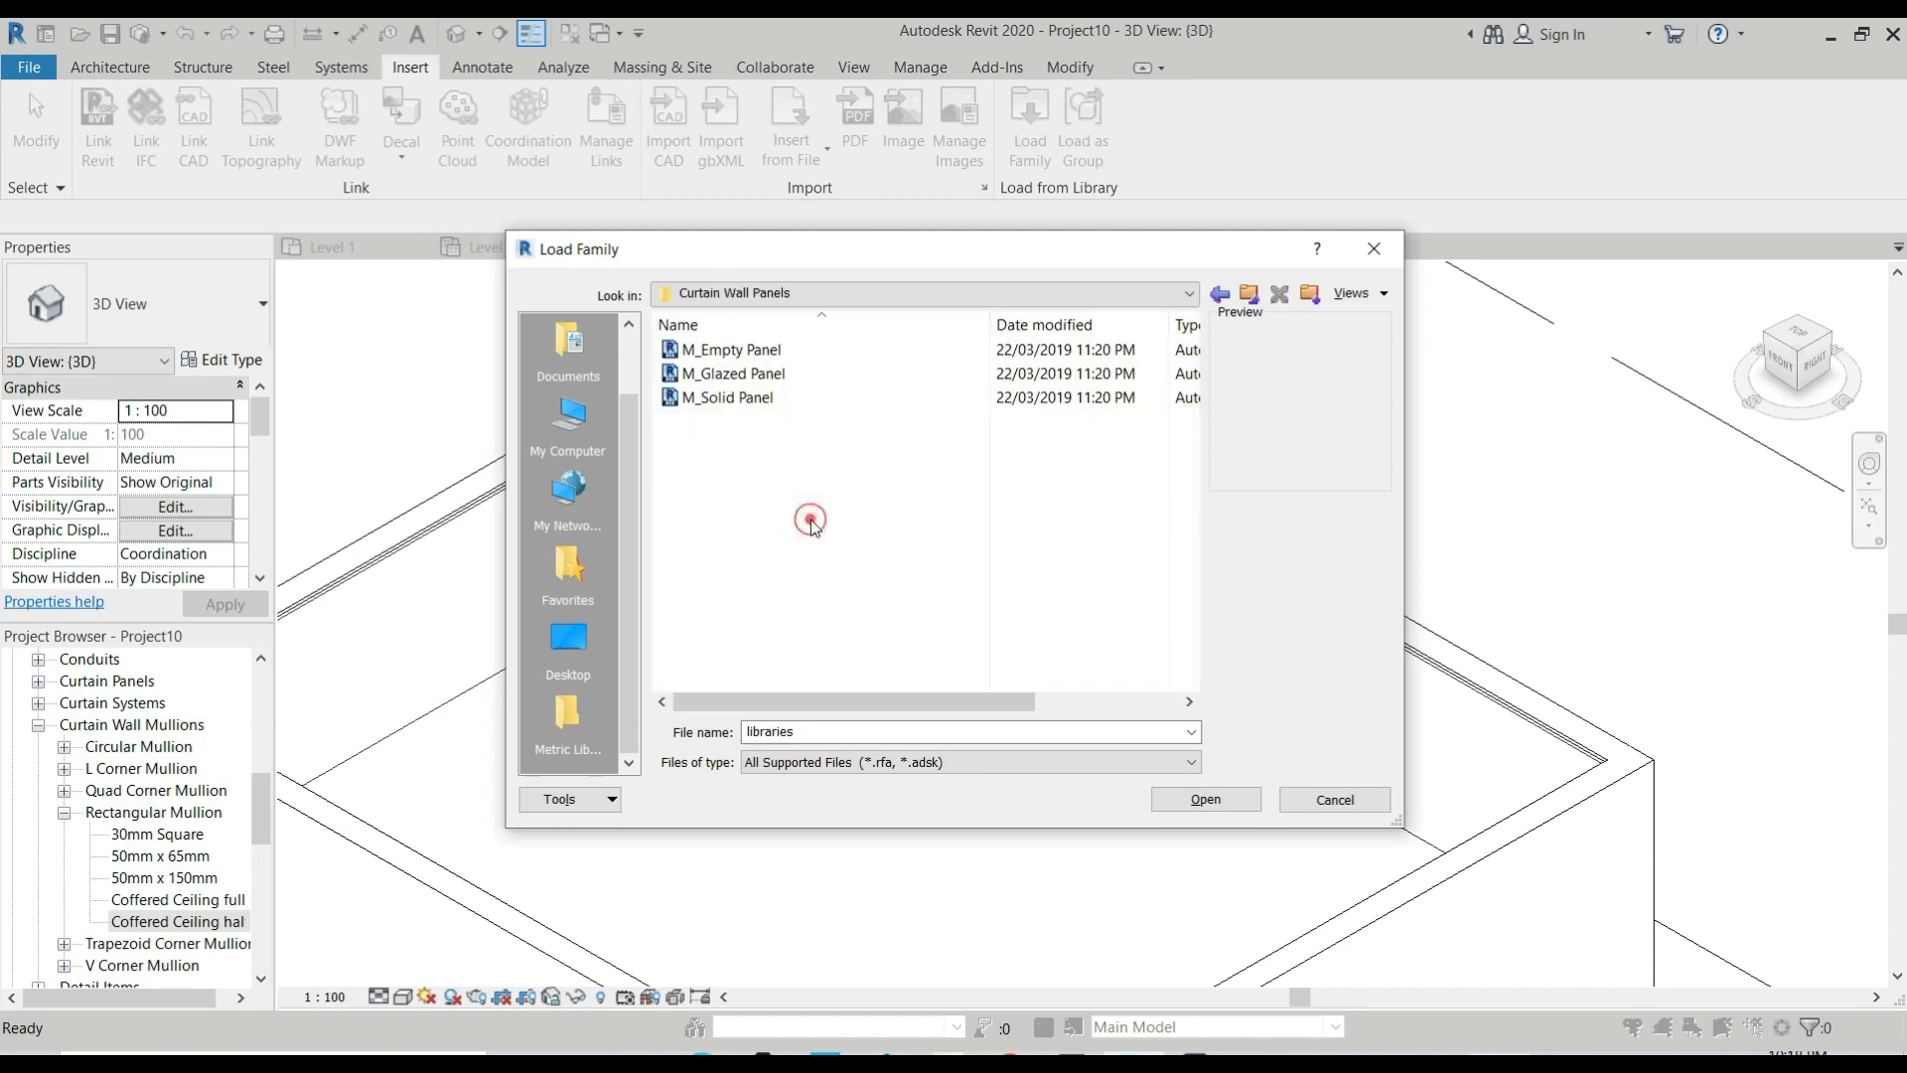
{"action": "left_click", "coordinate": [772, 354]}
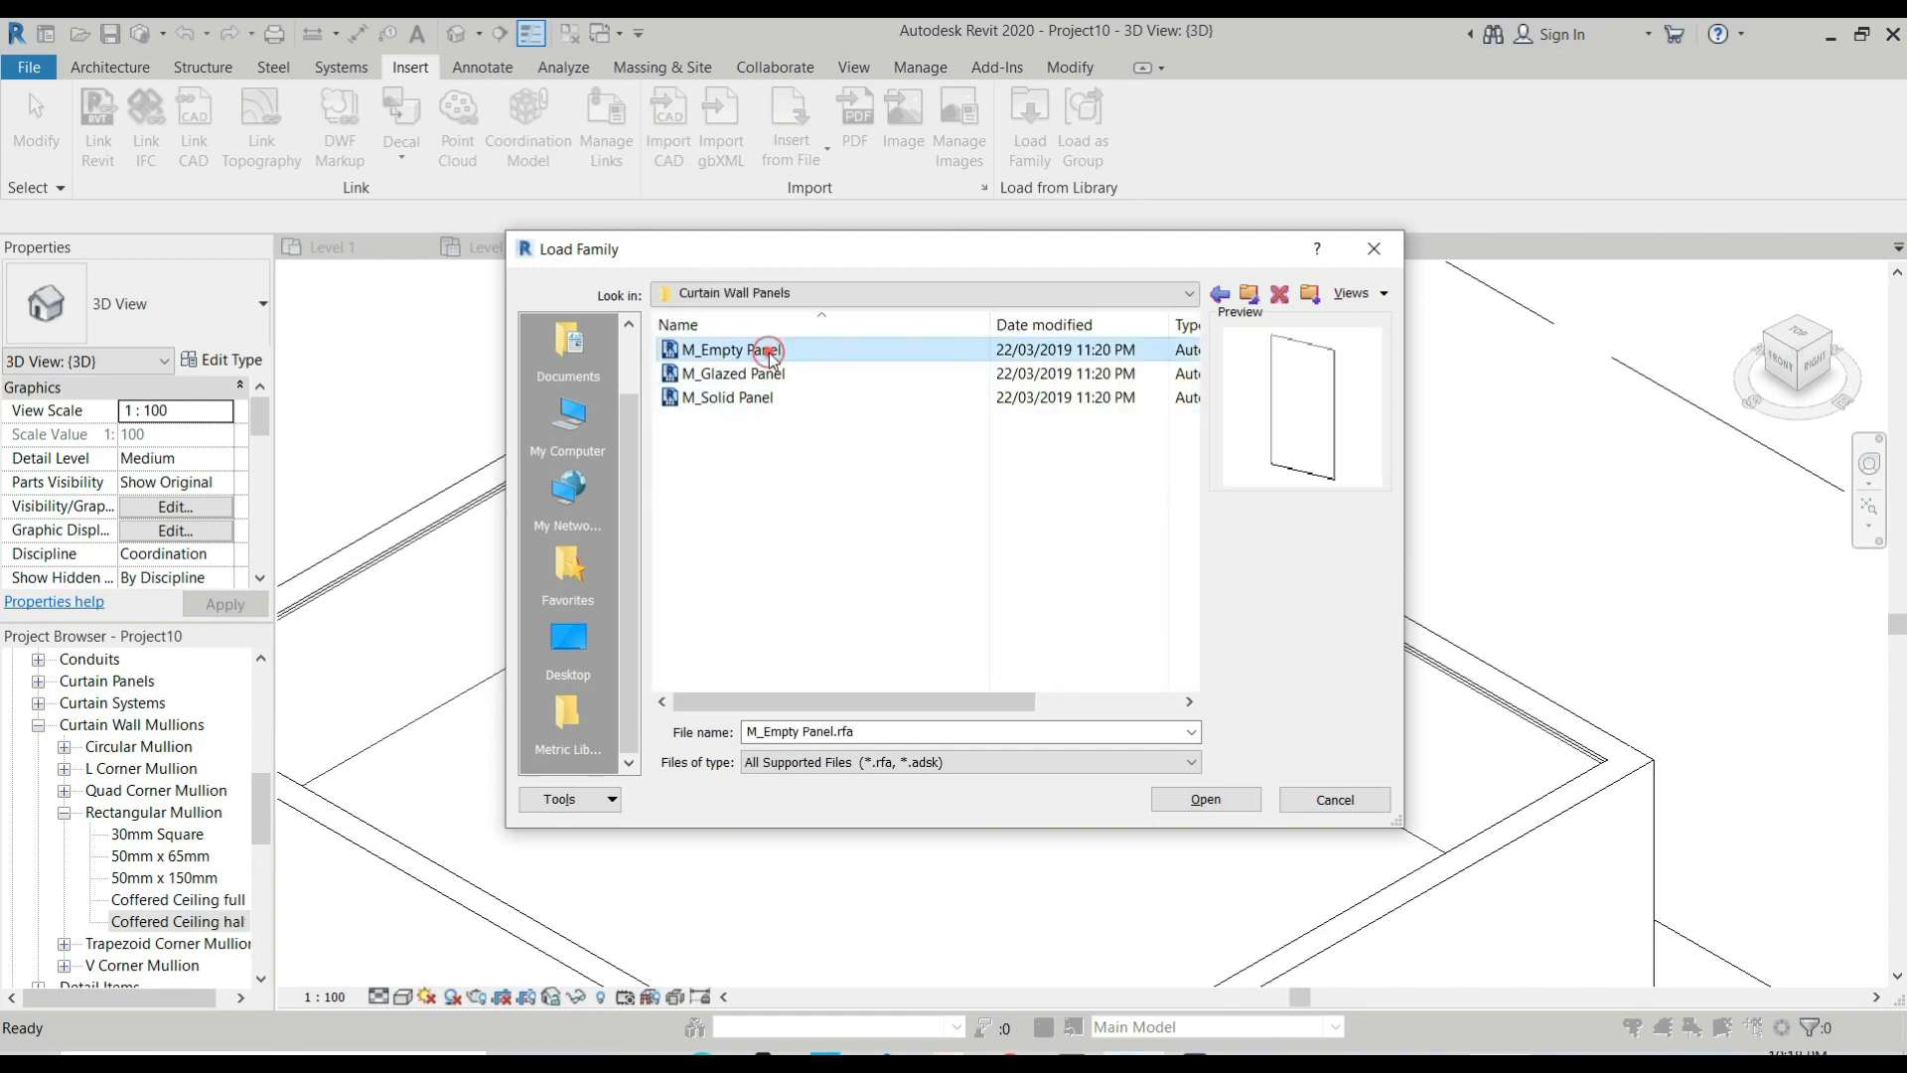
{"action": "left_click", "coordinate": [1215, 806]}
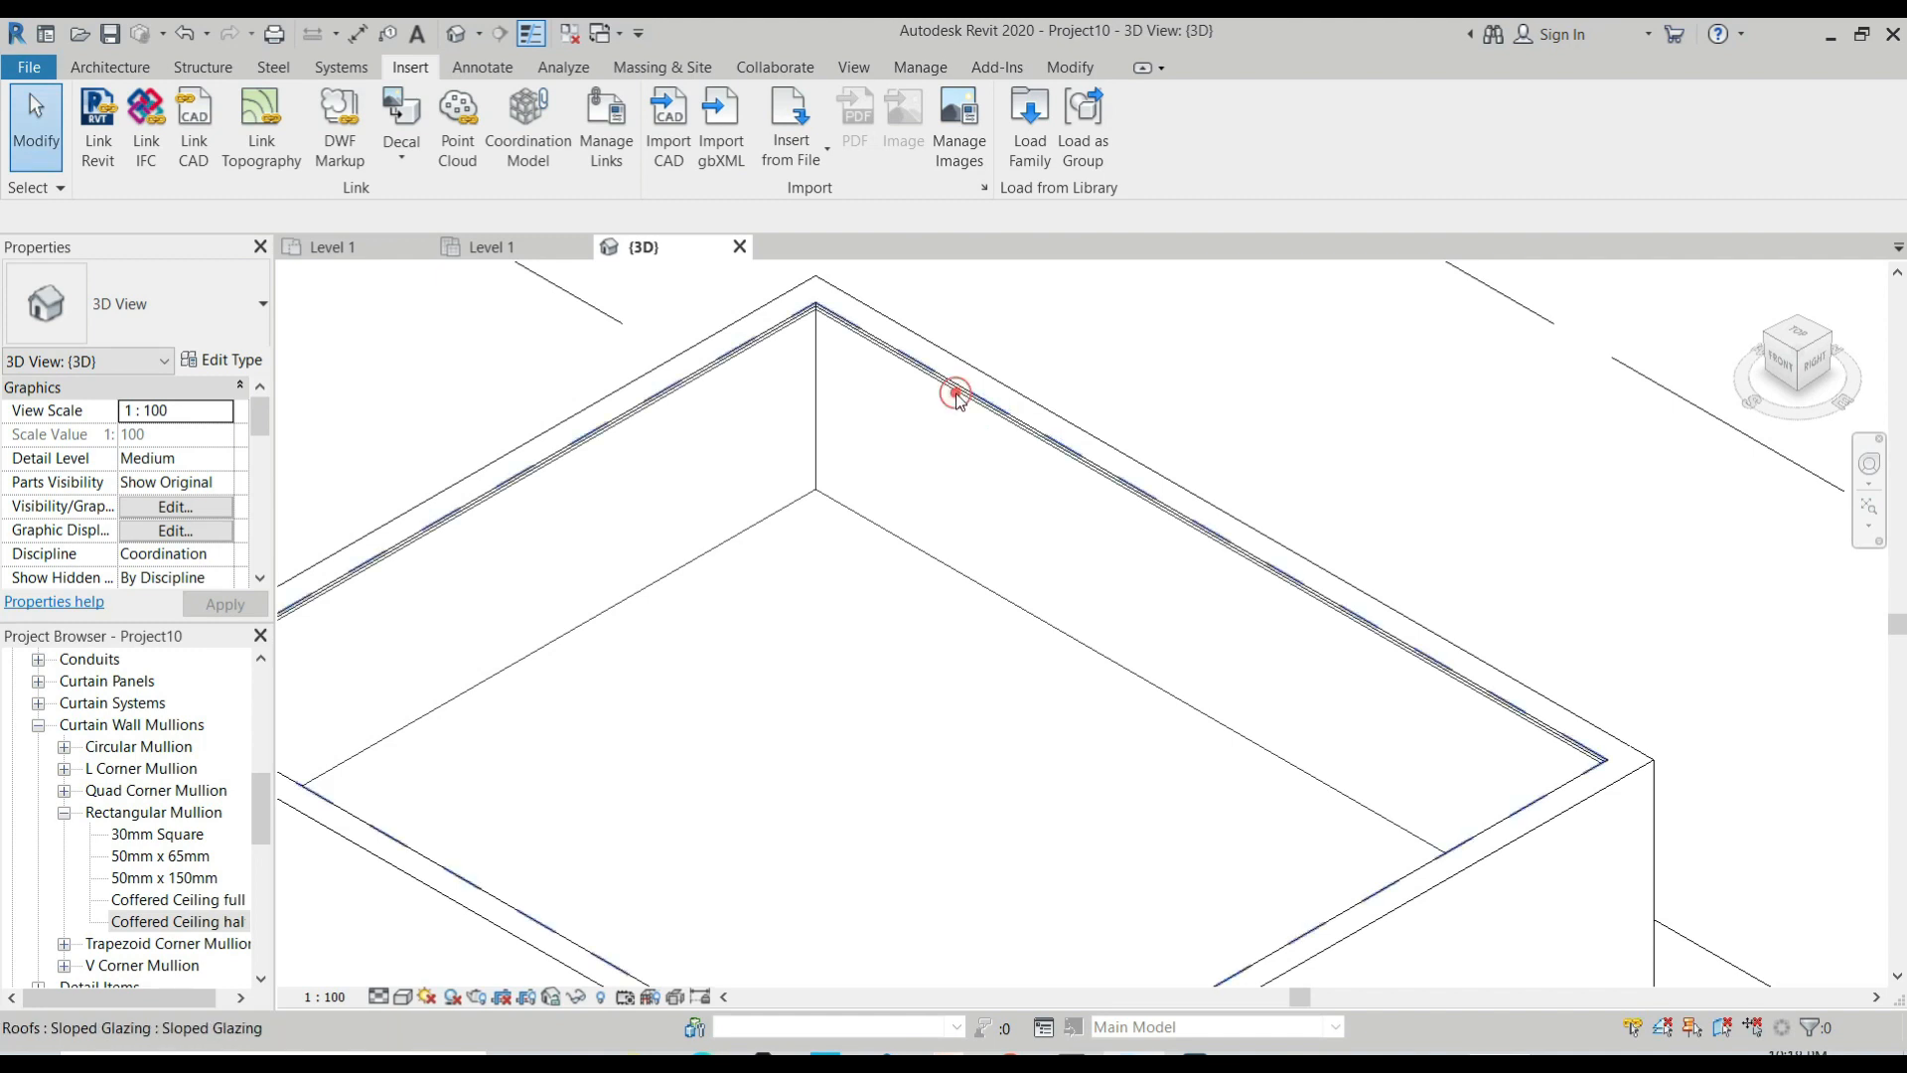
Duplicate the Sloped Glazing type of the roof over the room and name the copy "Coffered 1".
{"action": "left_click", "coordinate": [959, 398]}
{"action": "left_click", "coordinate": [222, 361]}
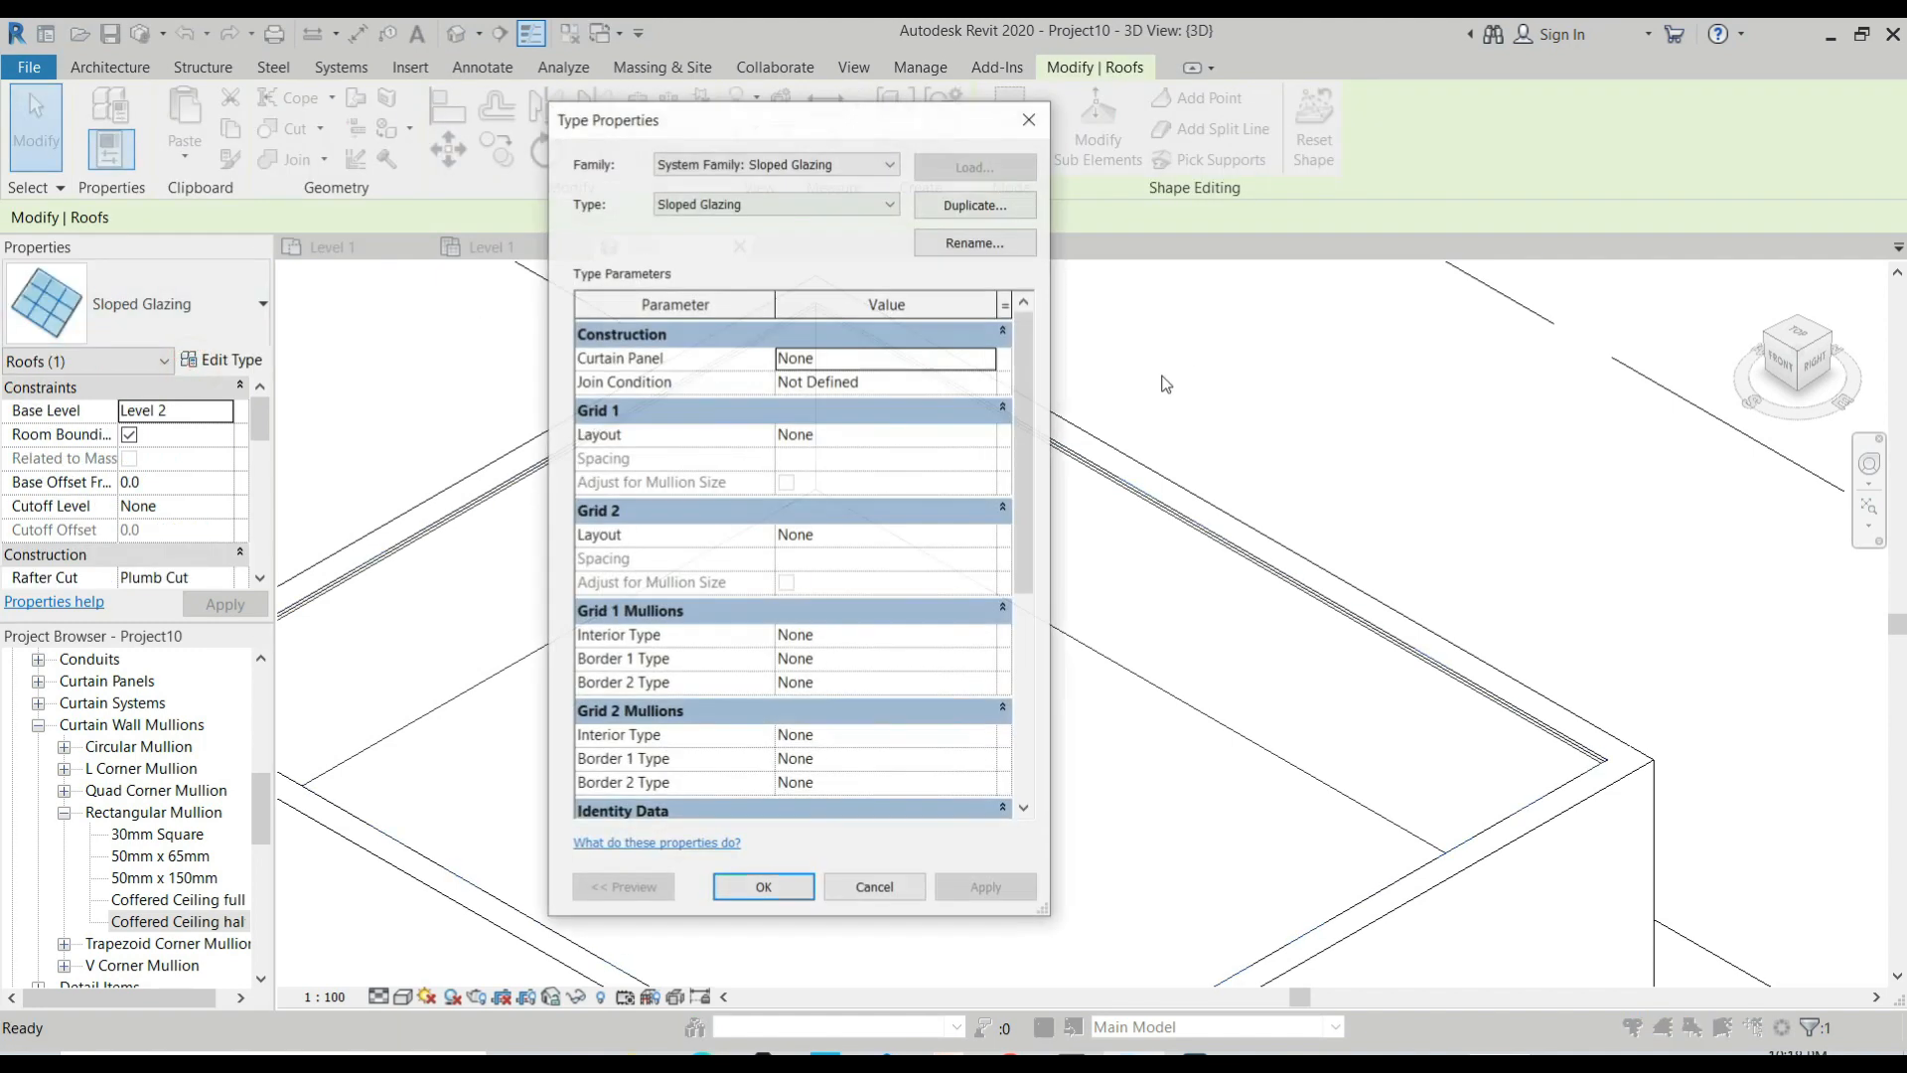
{"action": "left_click", "coordinate": [975, 203]}
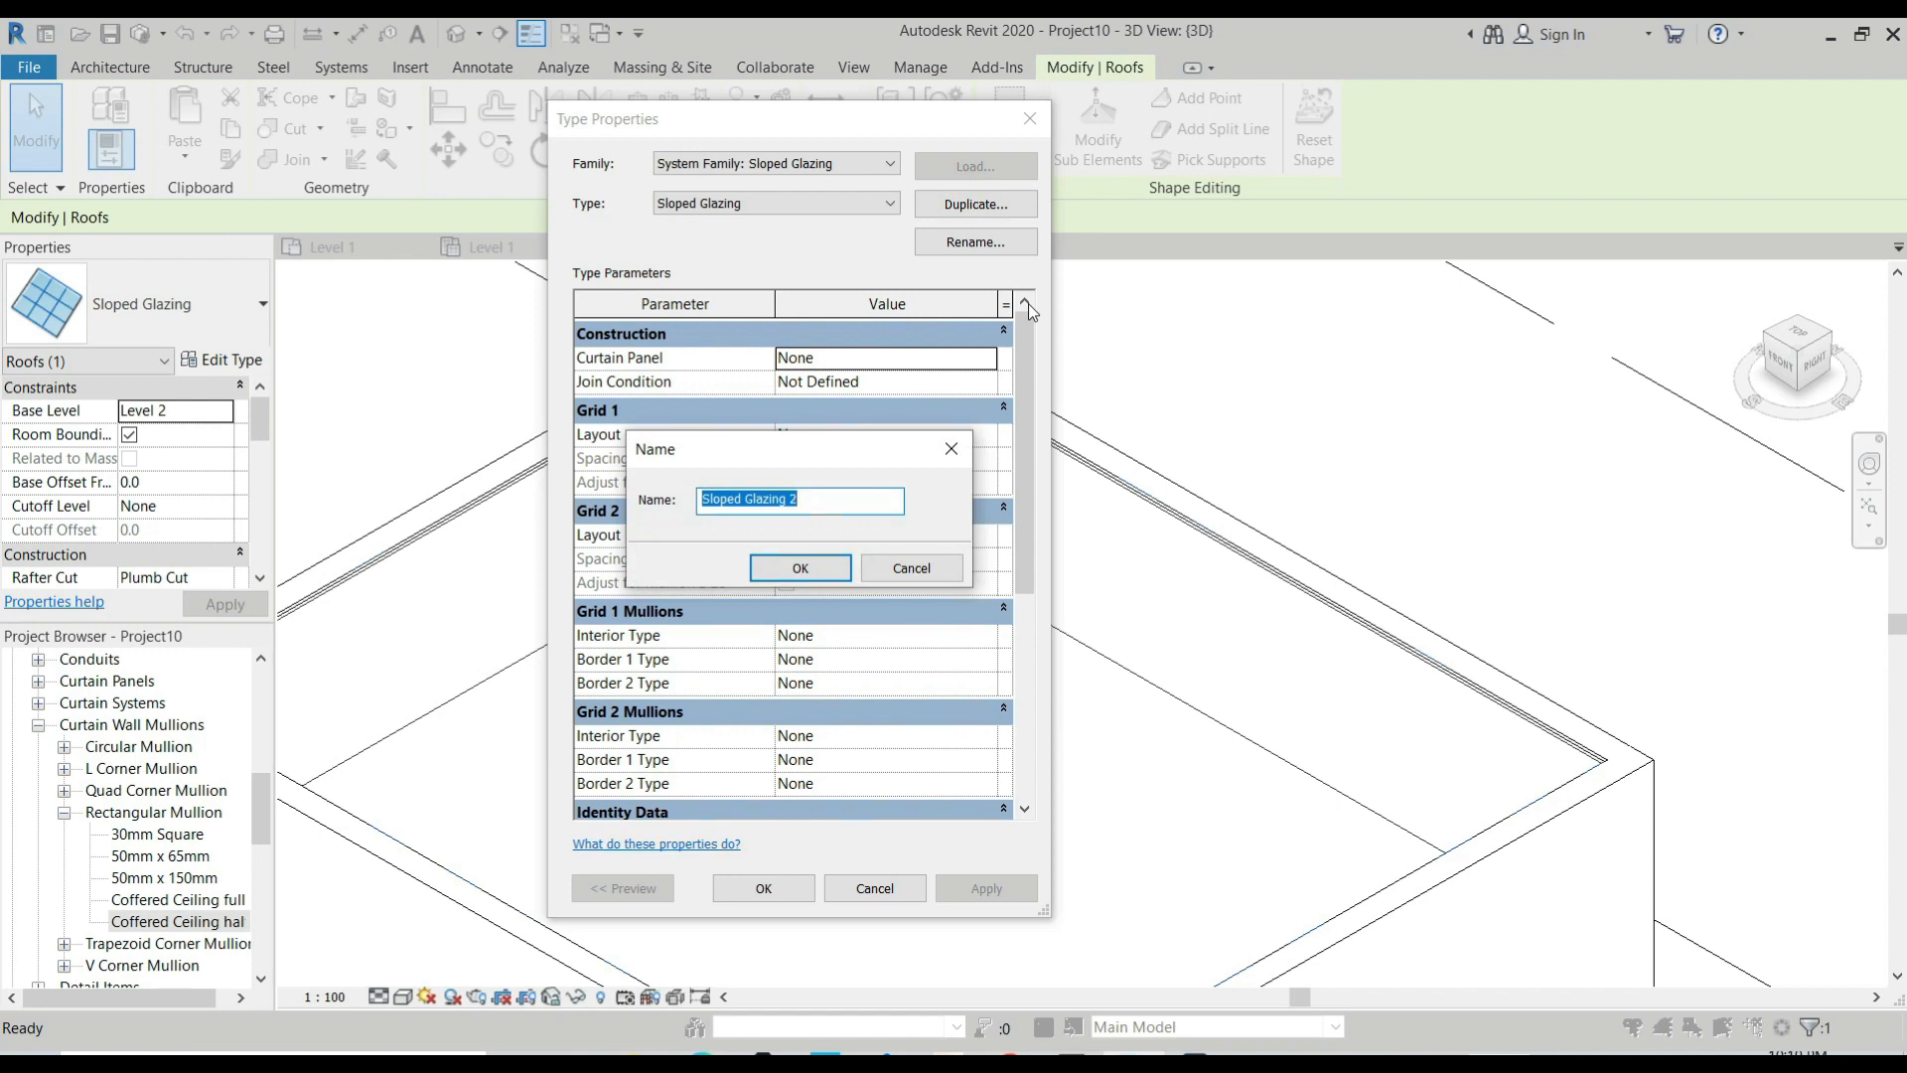
{"action": "type", "text": "Coff"}
{"action": "left_click", "coordinate": [800, 568]}
Set the Coffered 1 type's curtain panel to "M_Empty Panel : M_Empty Panel".
{"action": "left_click", "coordinate": [966, 358]}
{"action": "left_click", "coordinate": [968, 358]}
{"action": "left_click", "coordinate": [985, 358]}
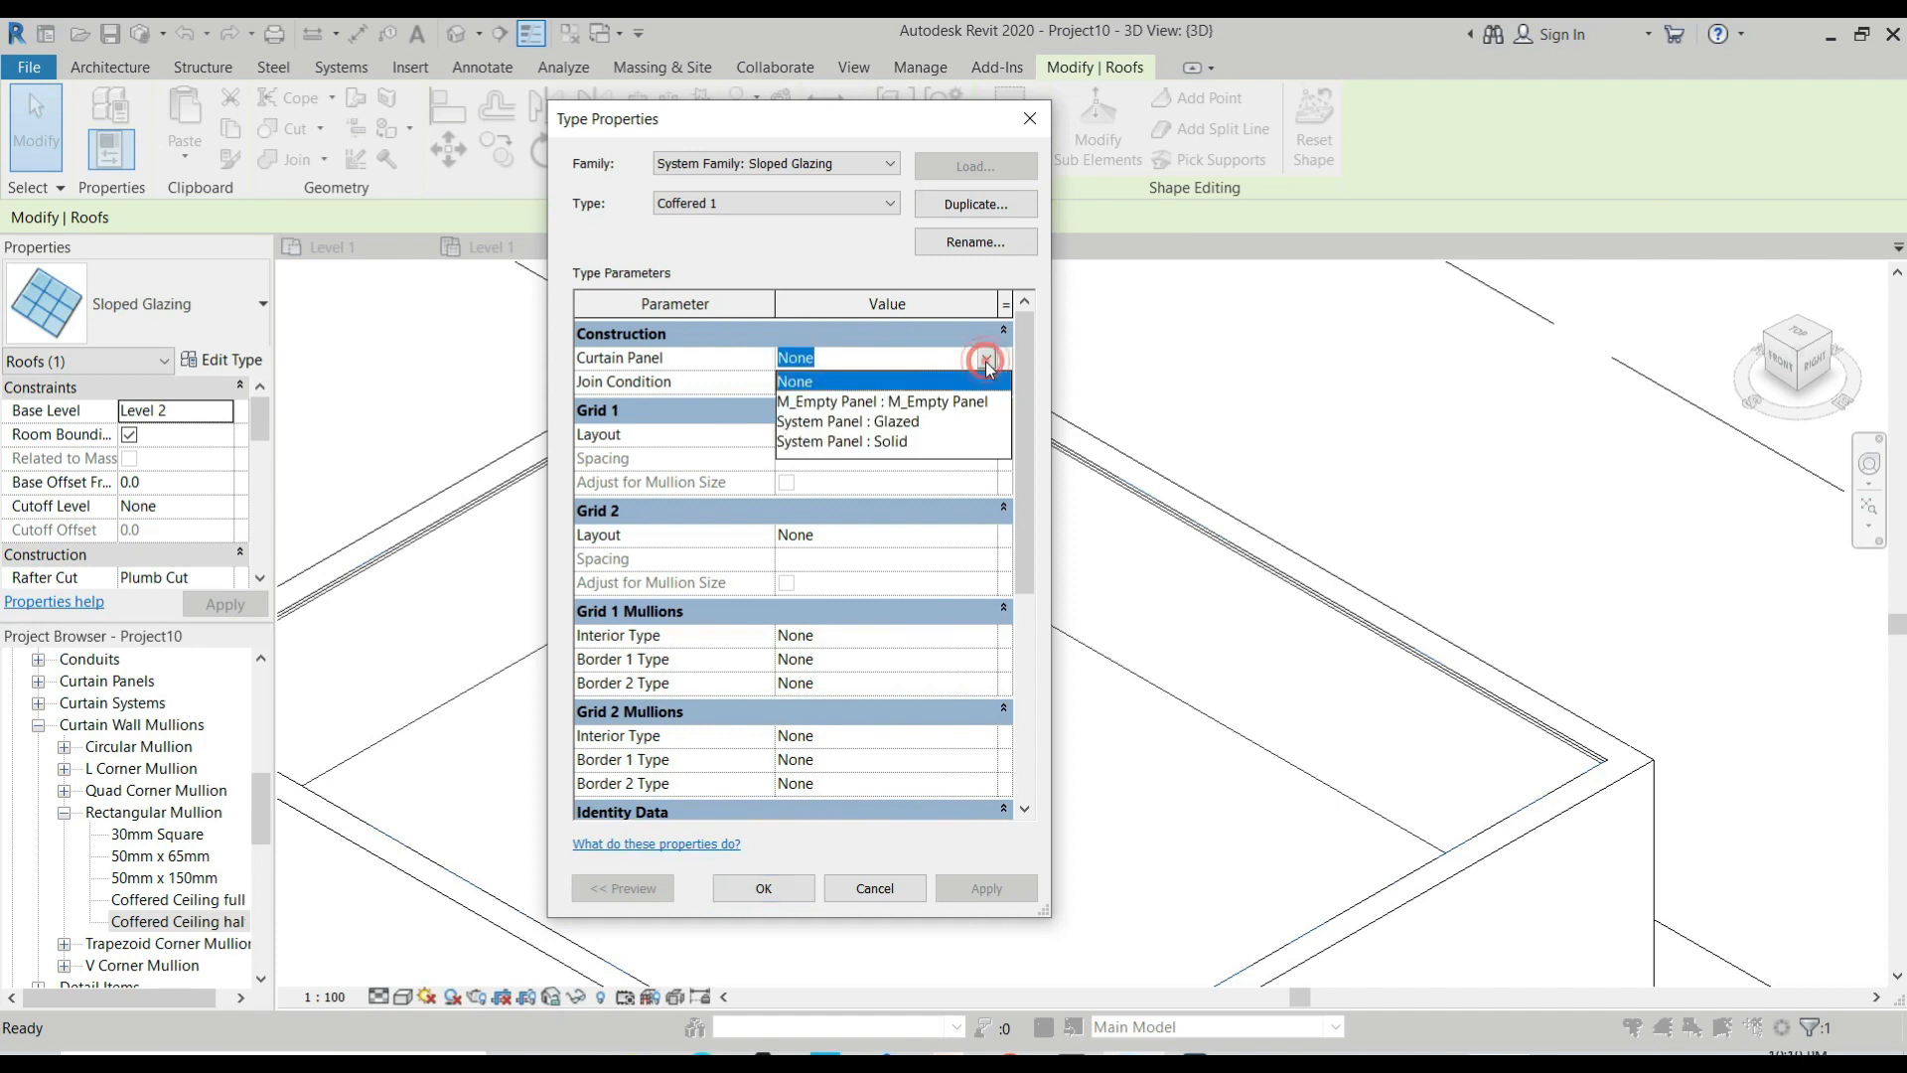
{"action": "left_click", "coordinate": [908, 403]}
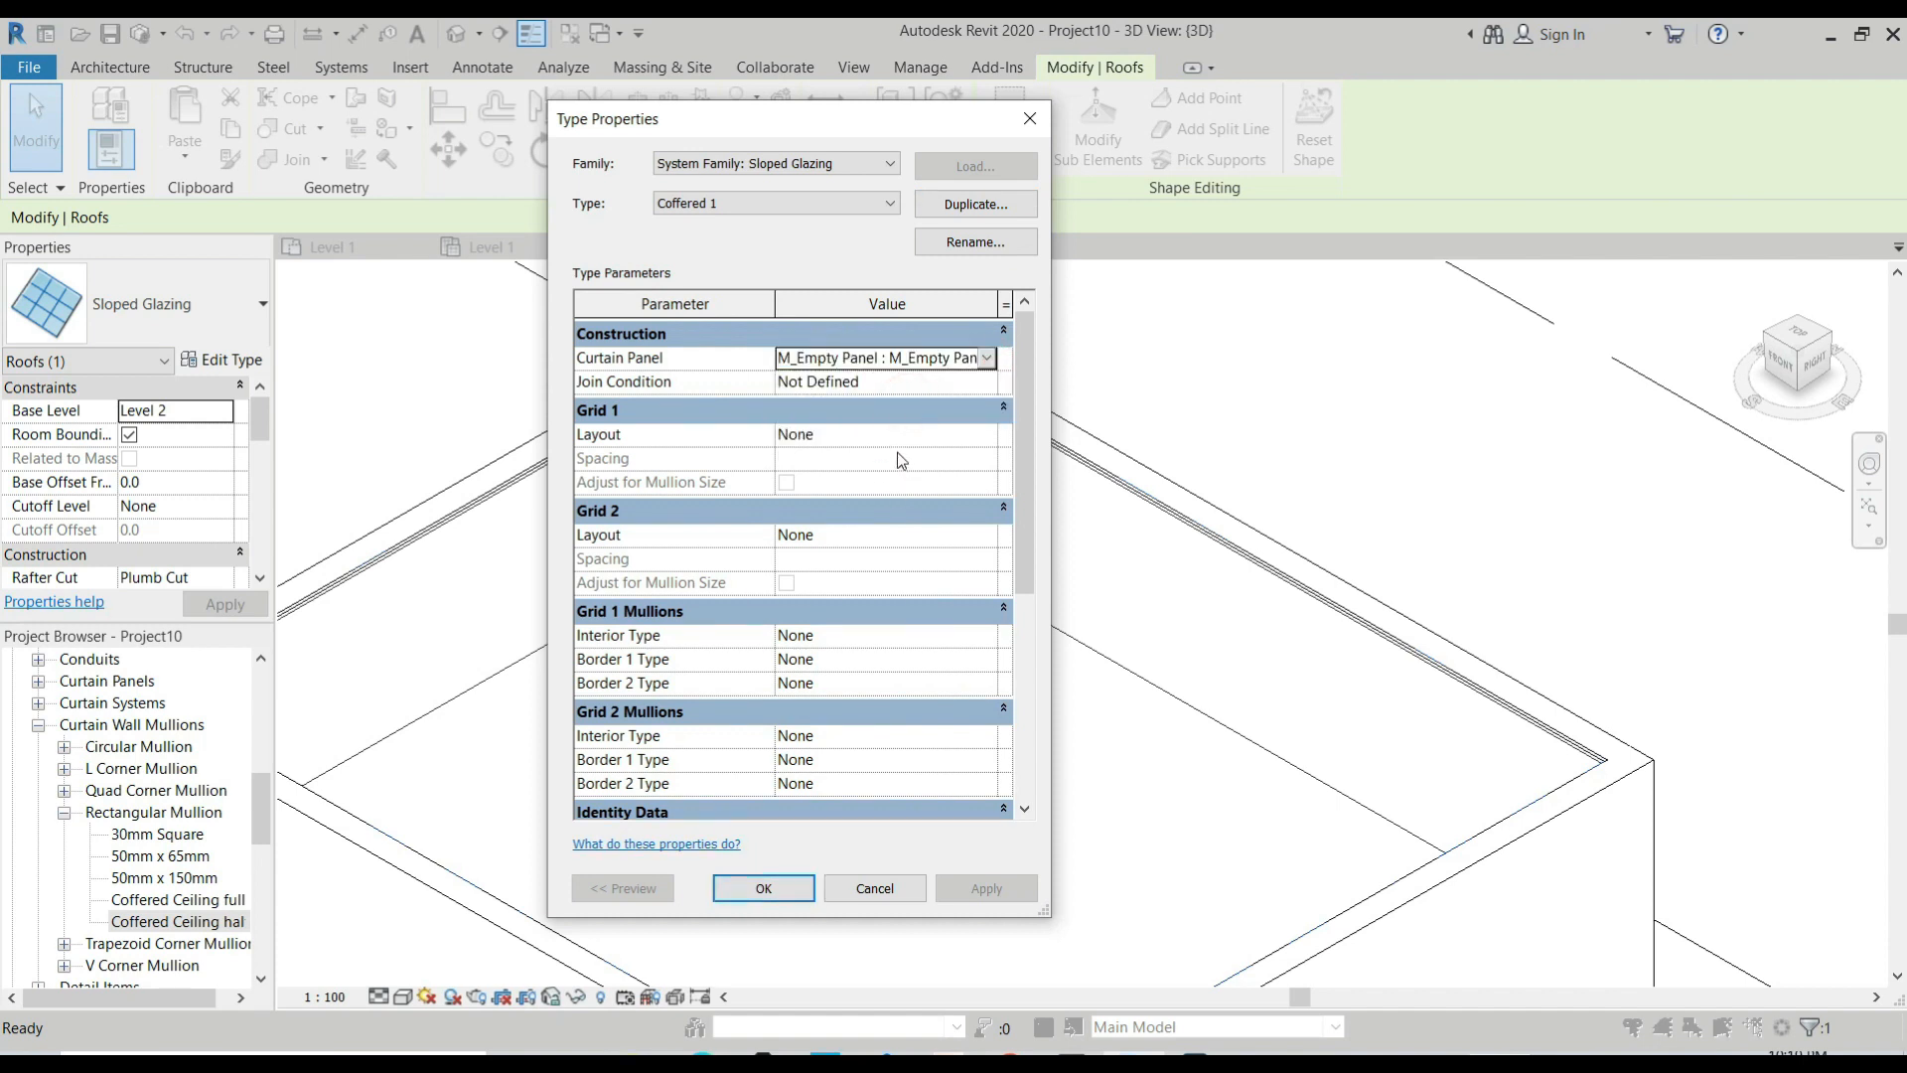
Set the Grid 1 layout of the Coffered 1 type to Maximum Spacing with a spacing of 600.
{"action": "left_click", "coordinate": [961, 437]}
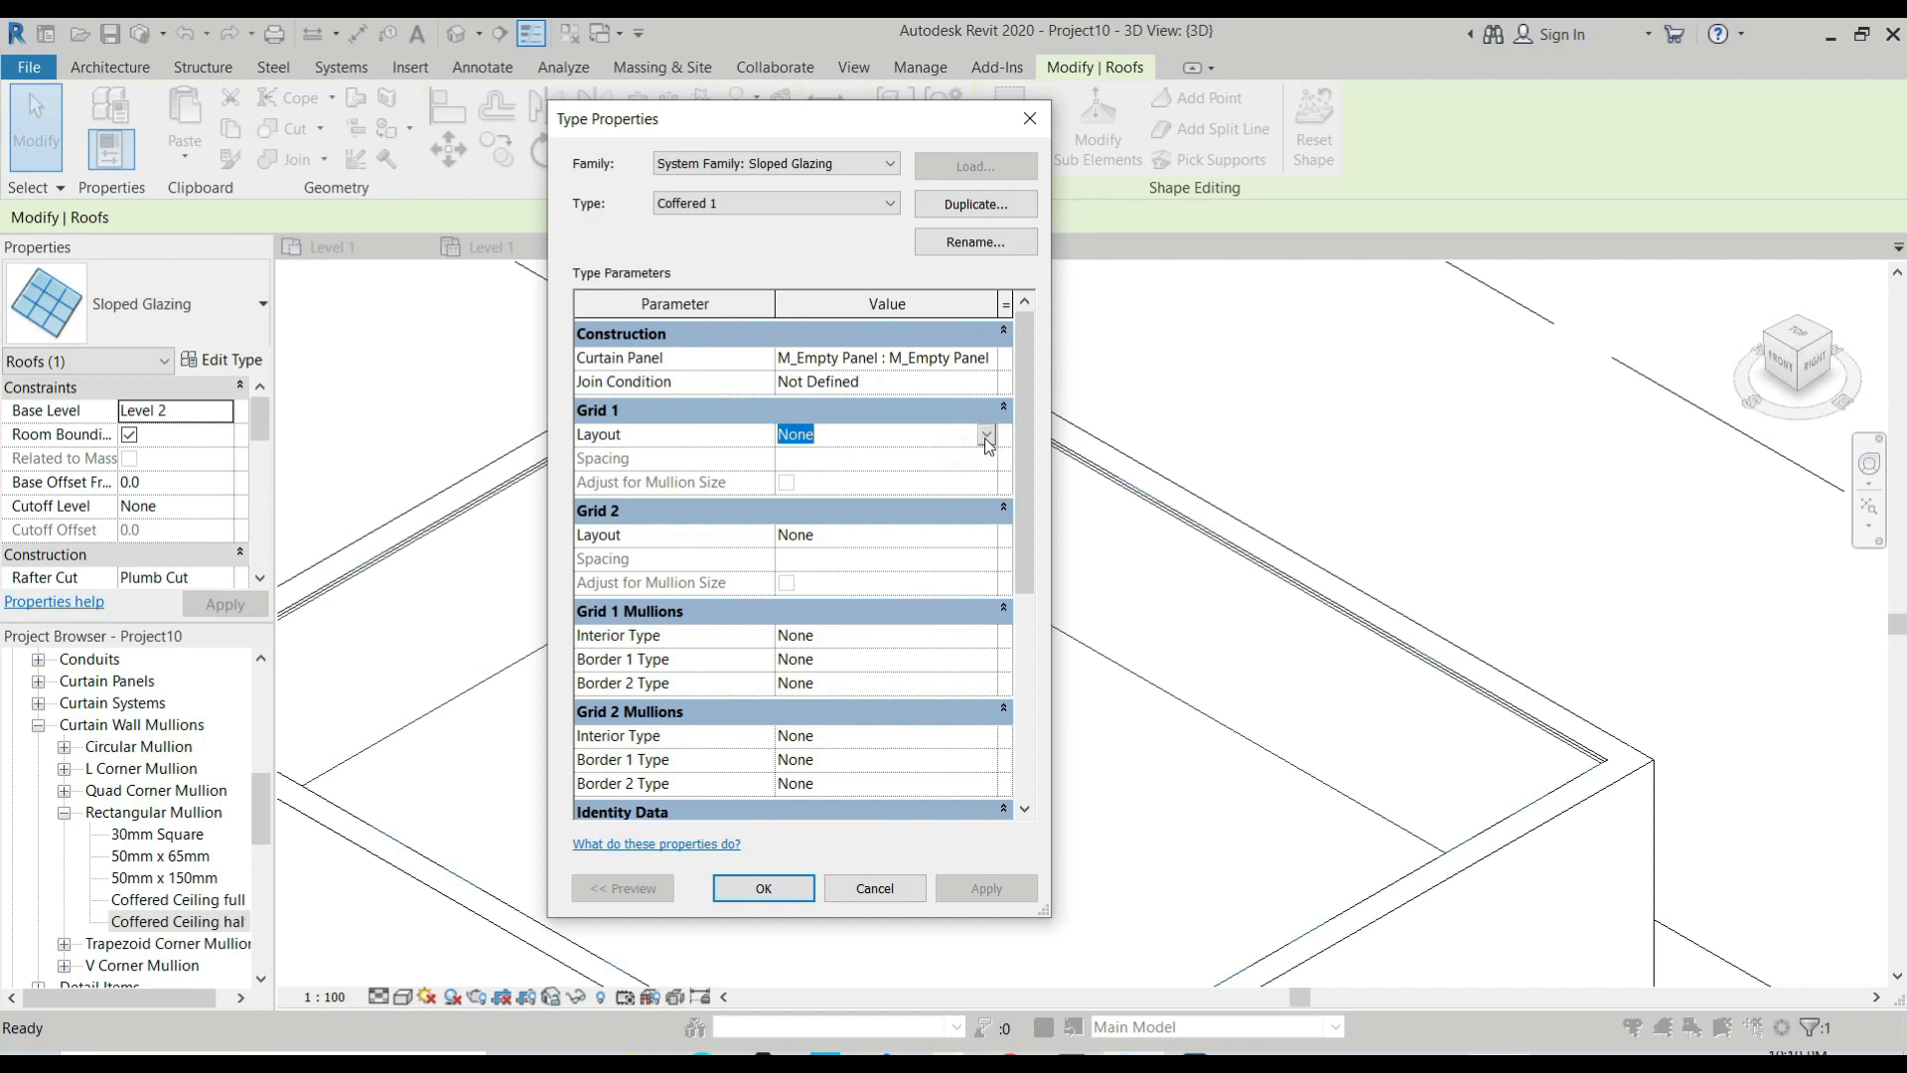
{"action": "left_click", "coordinate": [985, 436]}
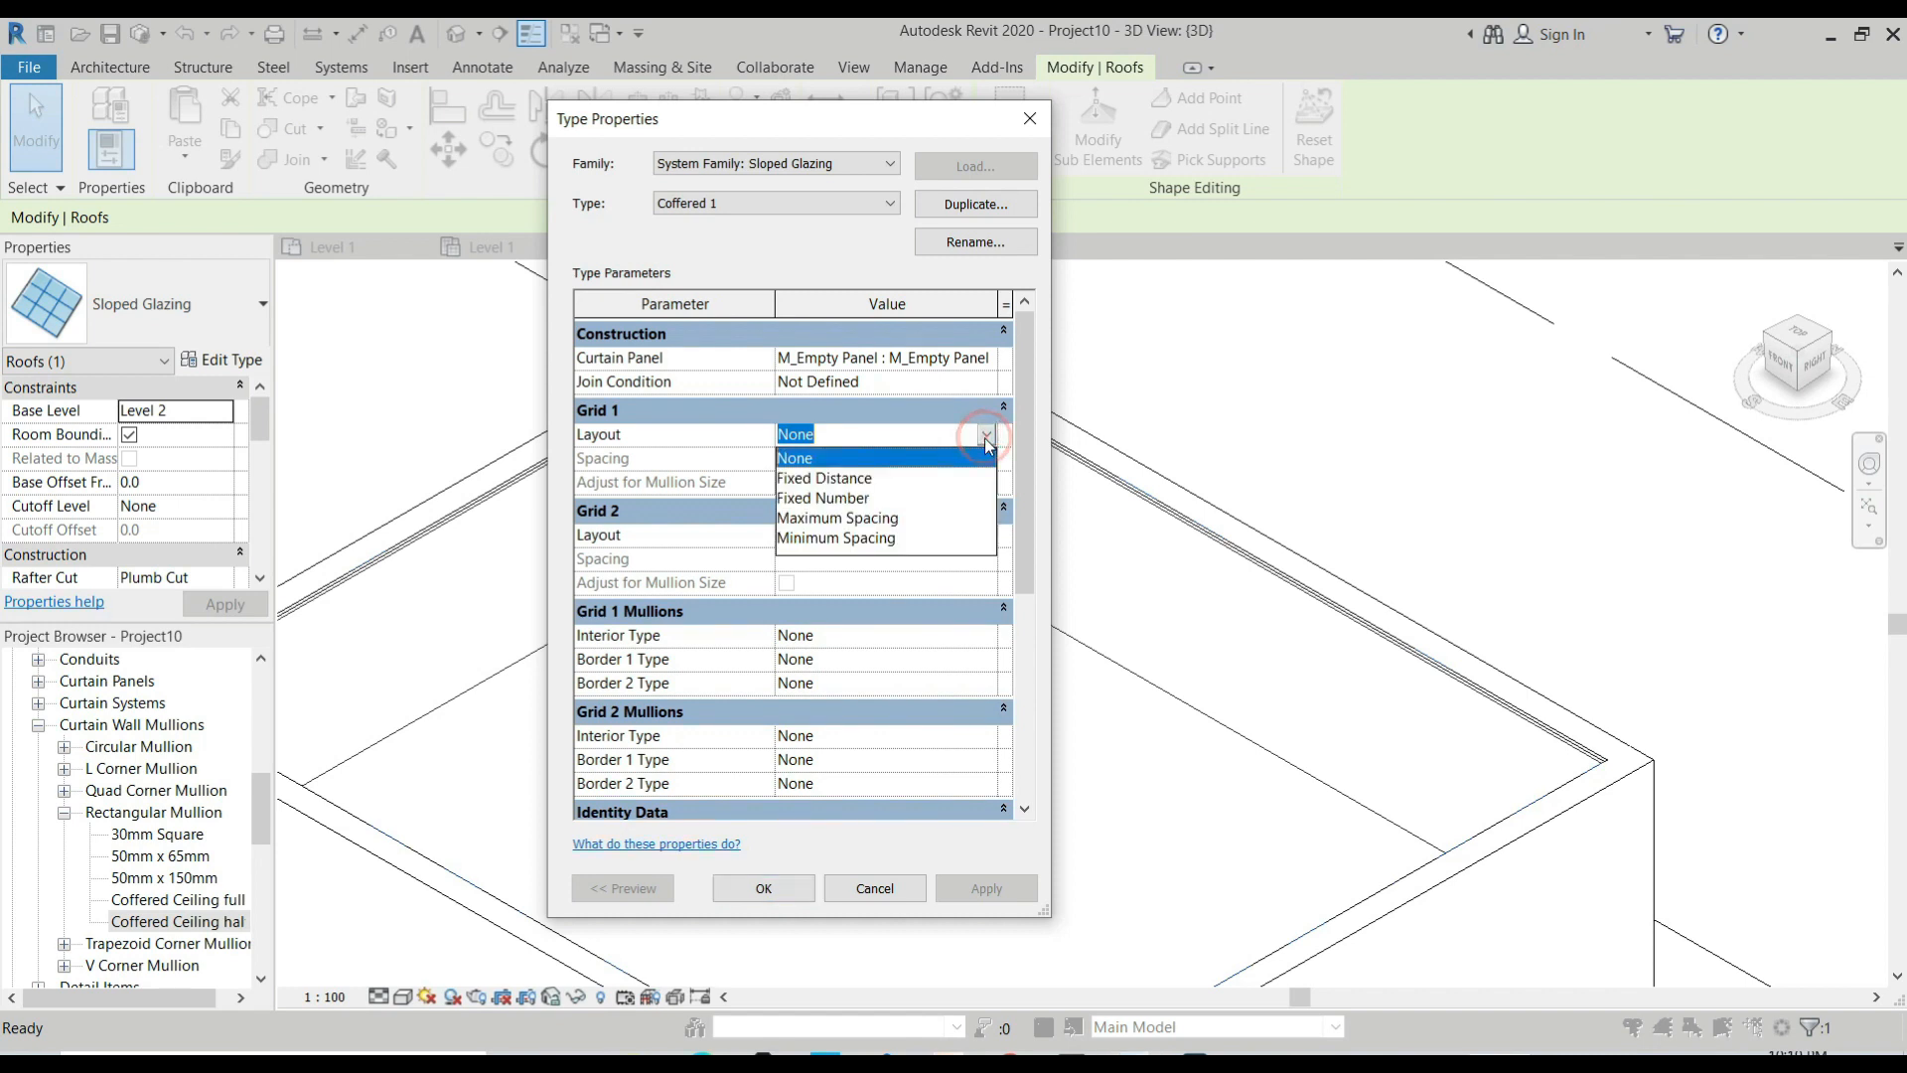
{"action": "left_click", "coordinate": [873, 521]}
{"action": "left_click", "coordinate": [844, 458]}
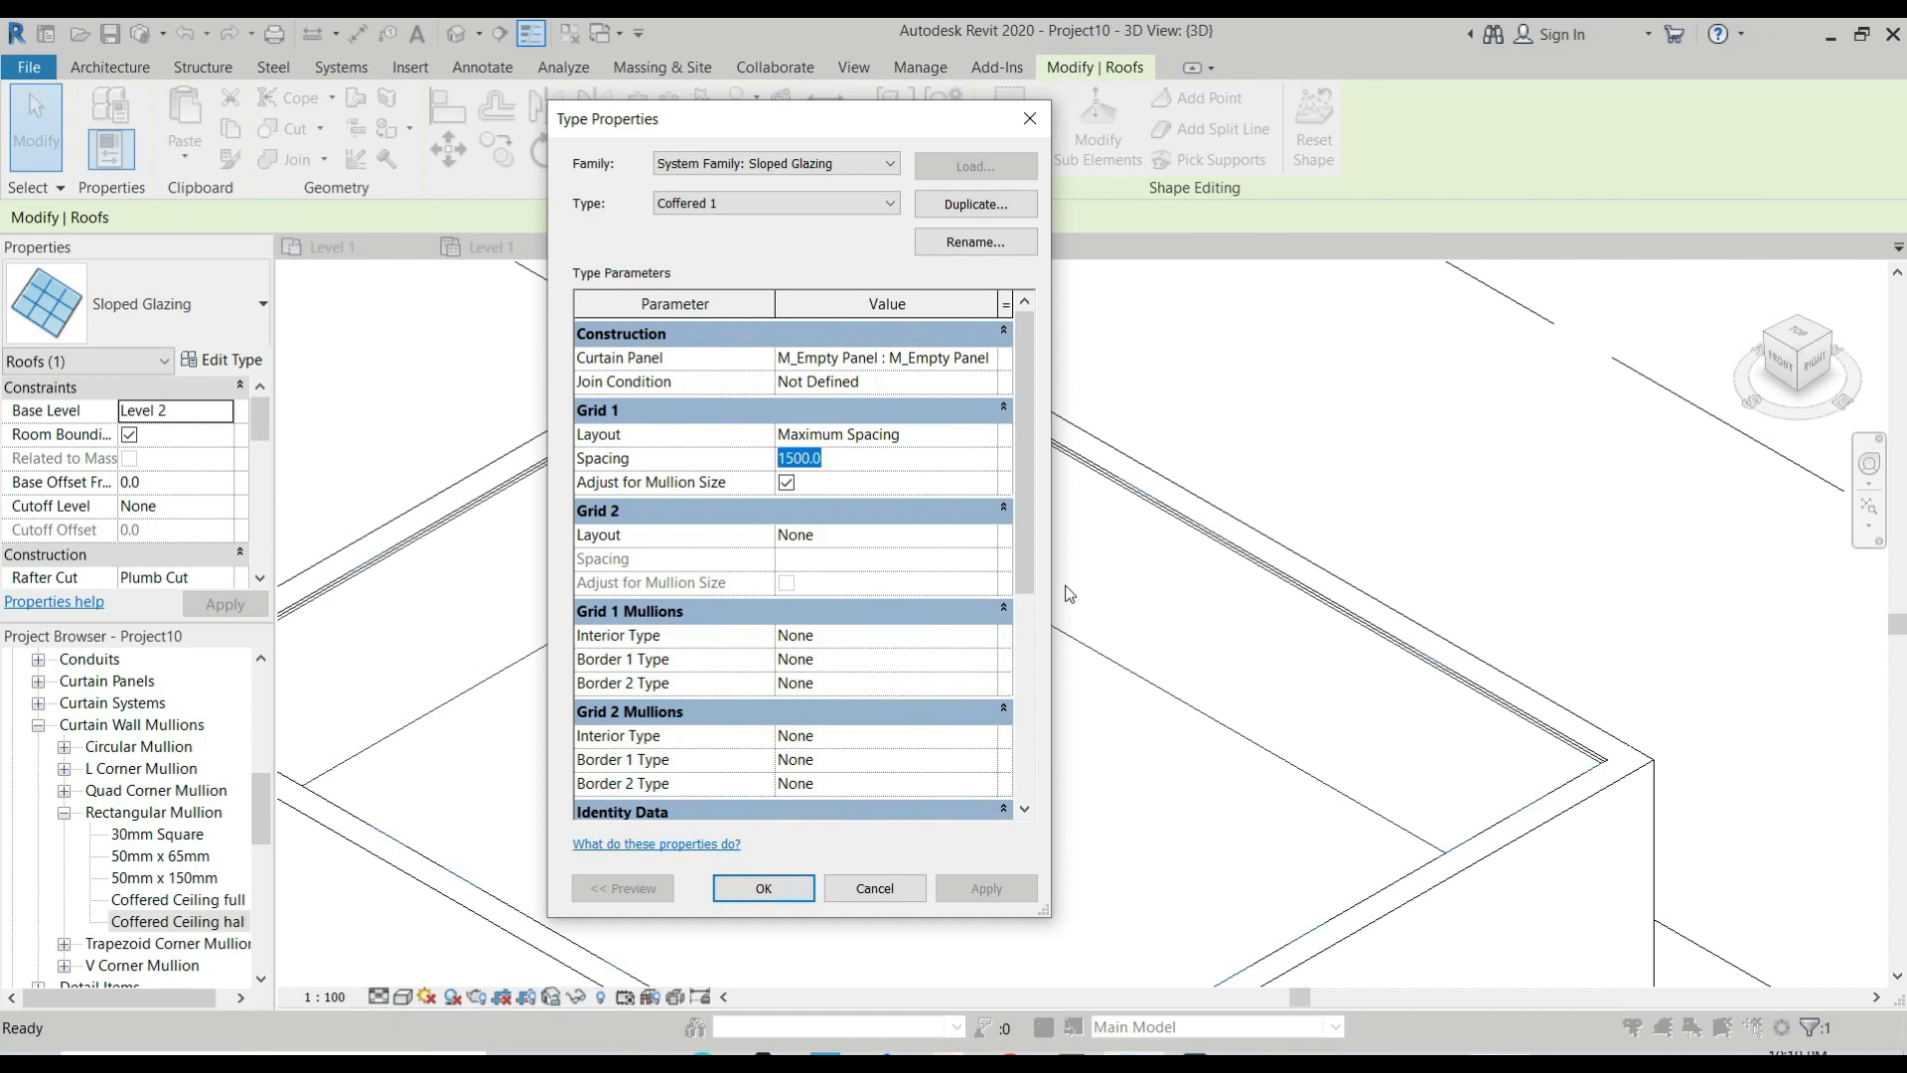
{"action": "type", "text": "600"}
Set the Grid 1 interior mullion type to "Rectangular Mullion : Coffered Ceiling full".
{"action": "left_click", "coordinate": [950, 639]}
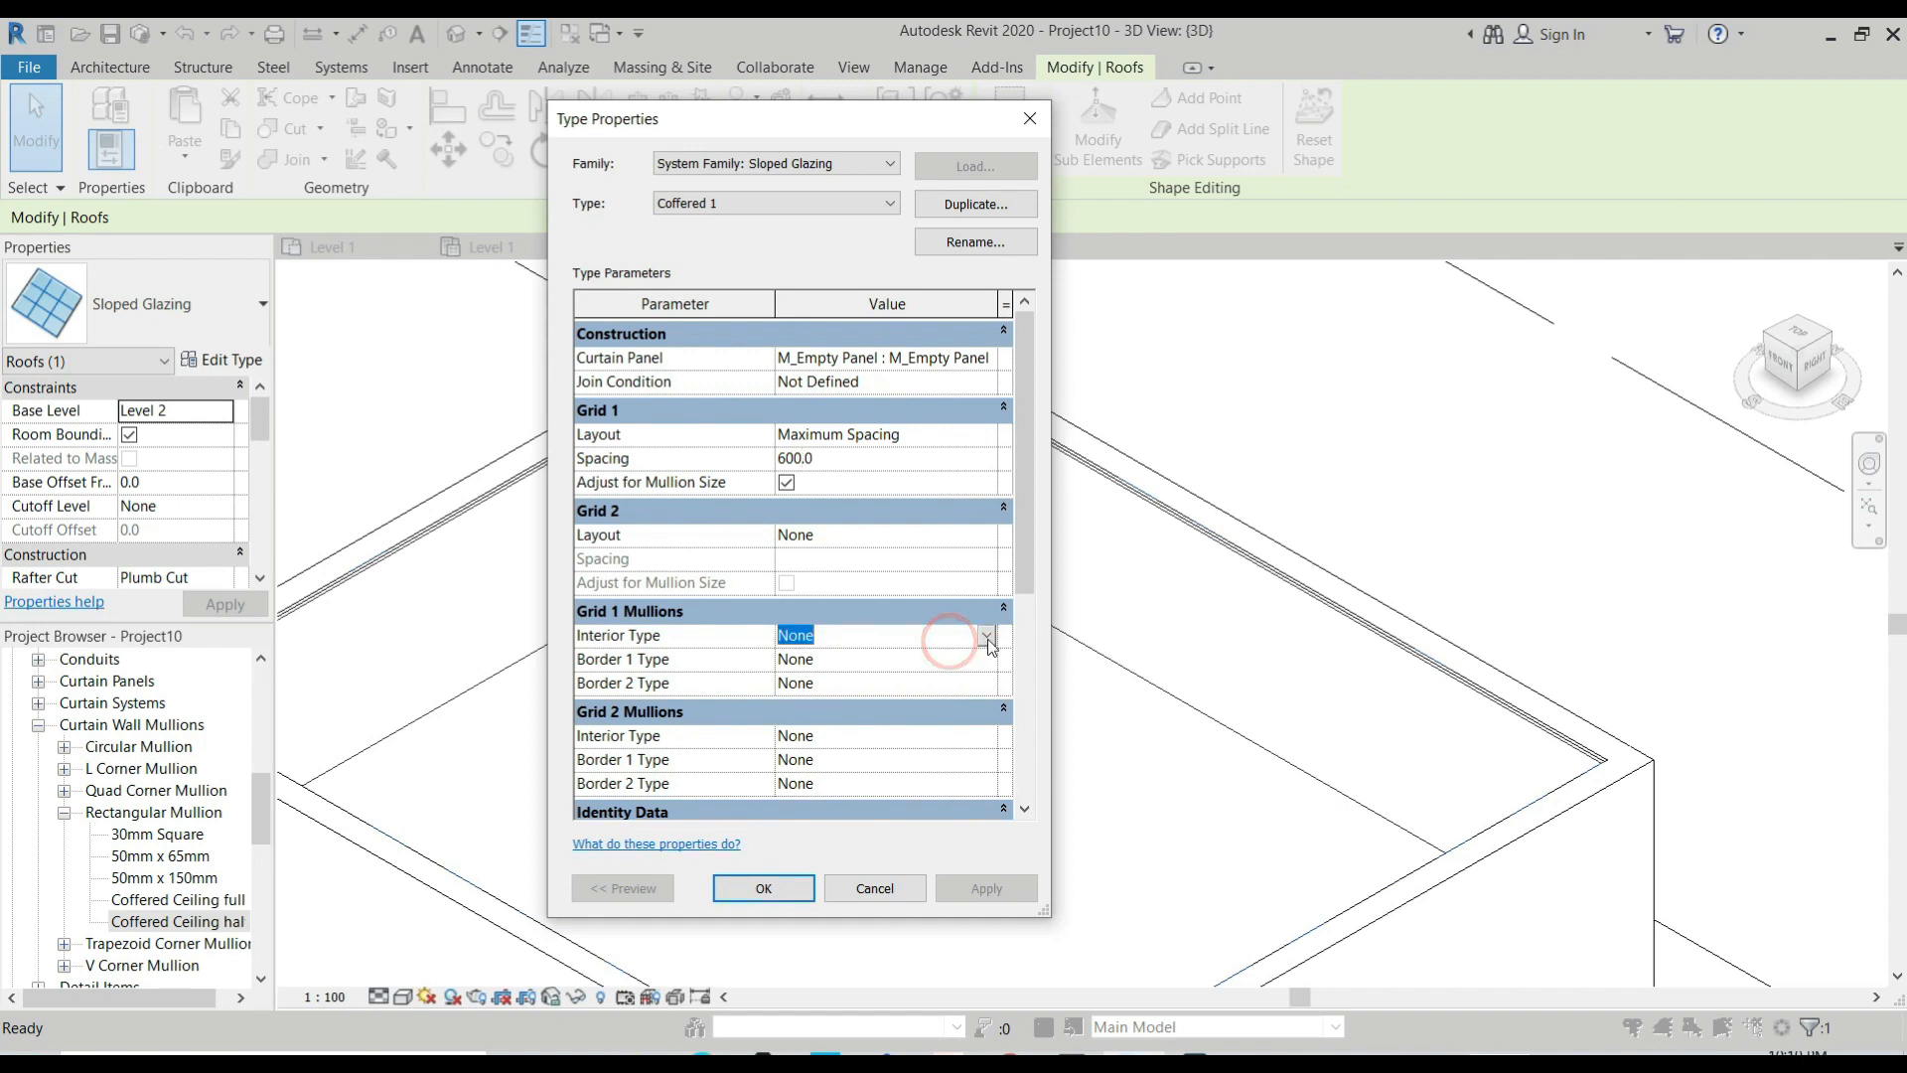
{"action": "left_click", "coordinate": [986, 637]}
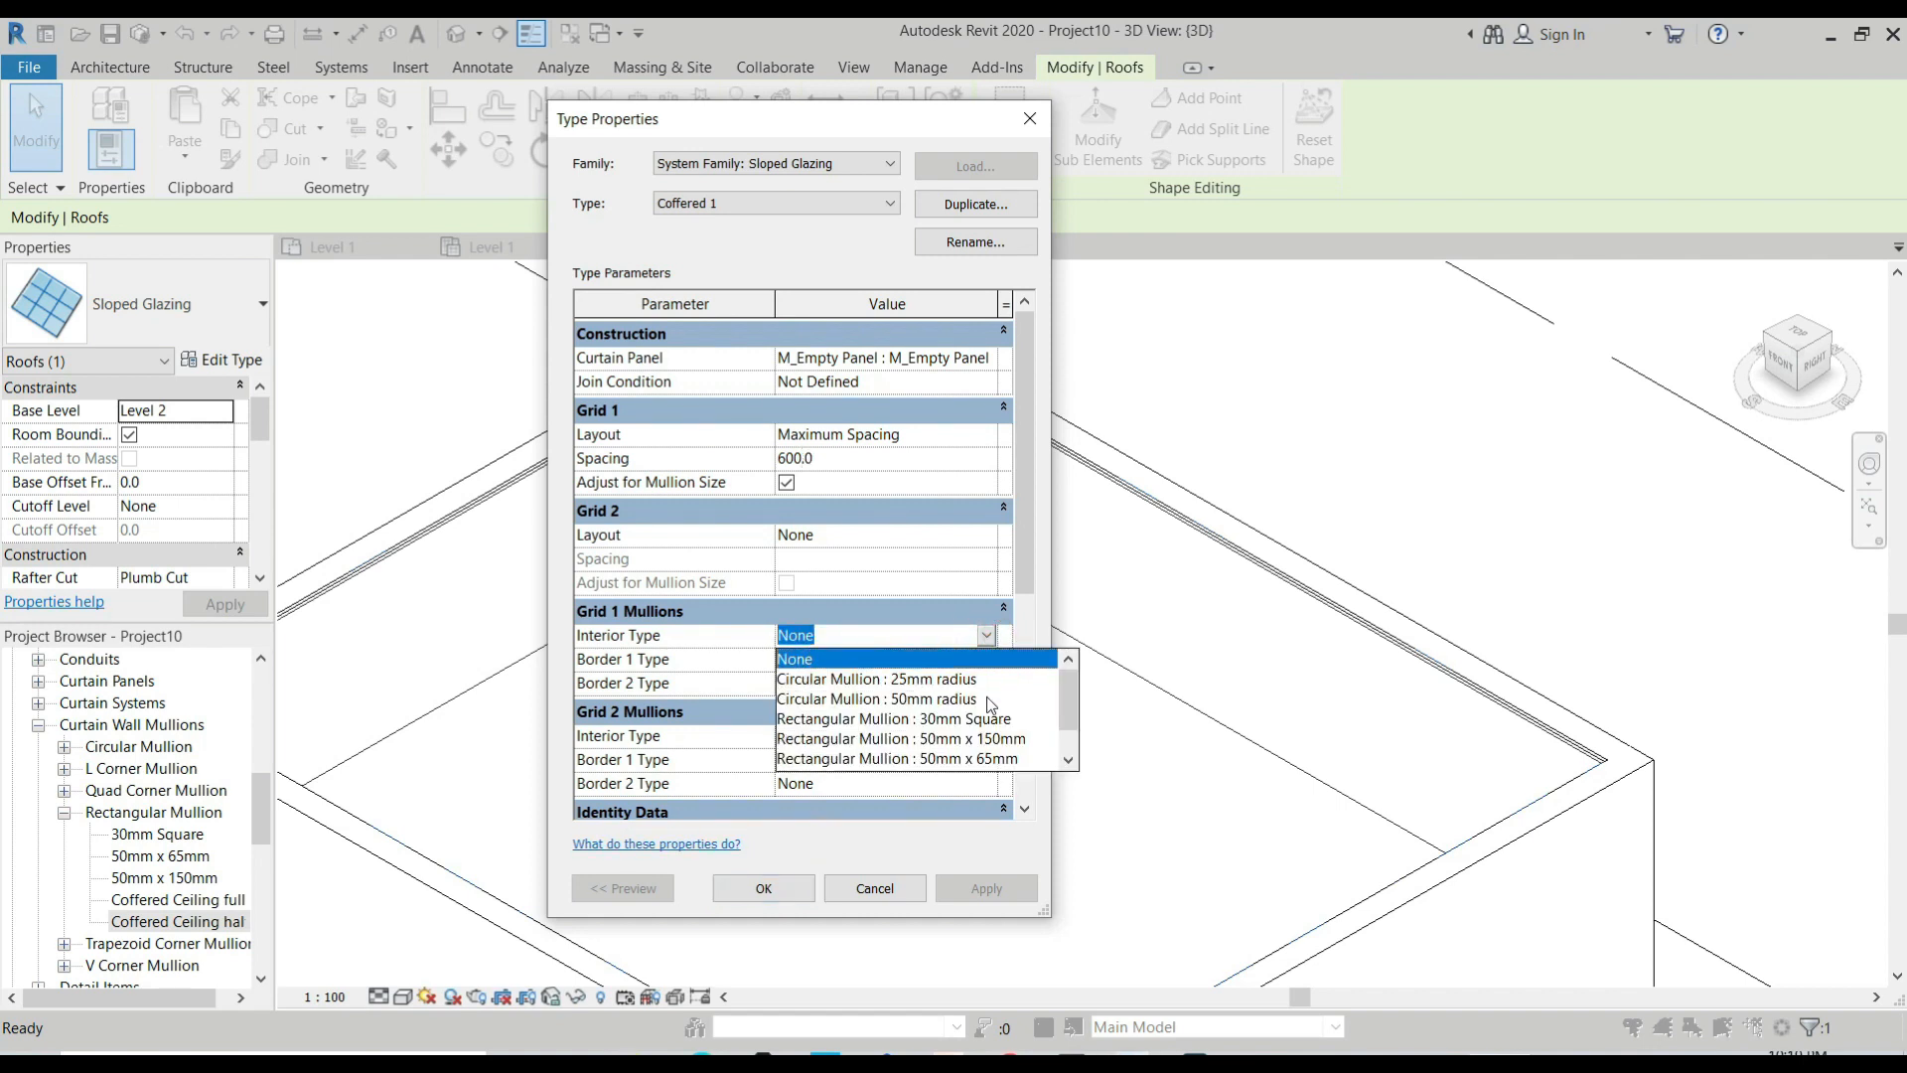
{"action": "scroll", "coordinate": [1001, 710], "scroll_direction": "down", "scroll_amount": 1}
{"action": "left_click", "coordinate": [997, 758]}
Set Grid 1's Border 1 mullion to "Trapezoid Corner Mullion : Trapezoid Mullion 1" and Border 2 to "Rectangular Mullion : Coffered Ceiling half", and apply the type changes.
{"action": "left_click", "coordinate": [993, 660]}
{"action": "left_click", "coordinate": [994, 659]}
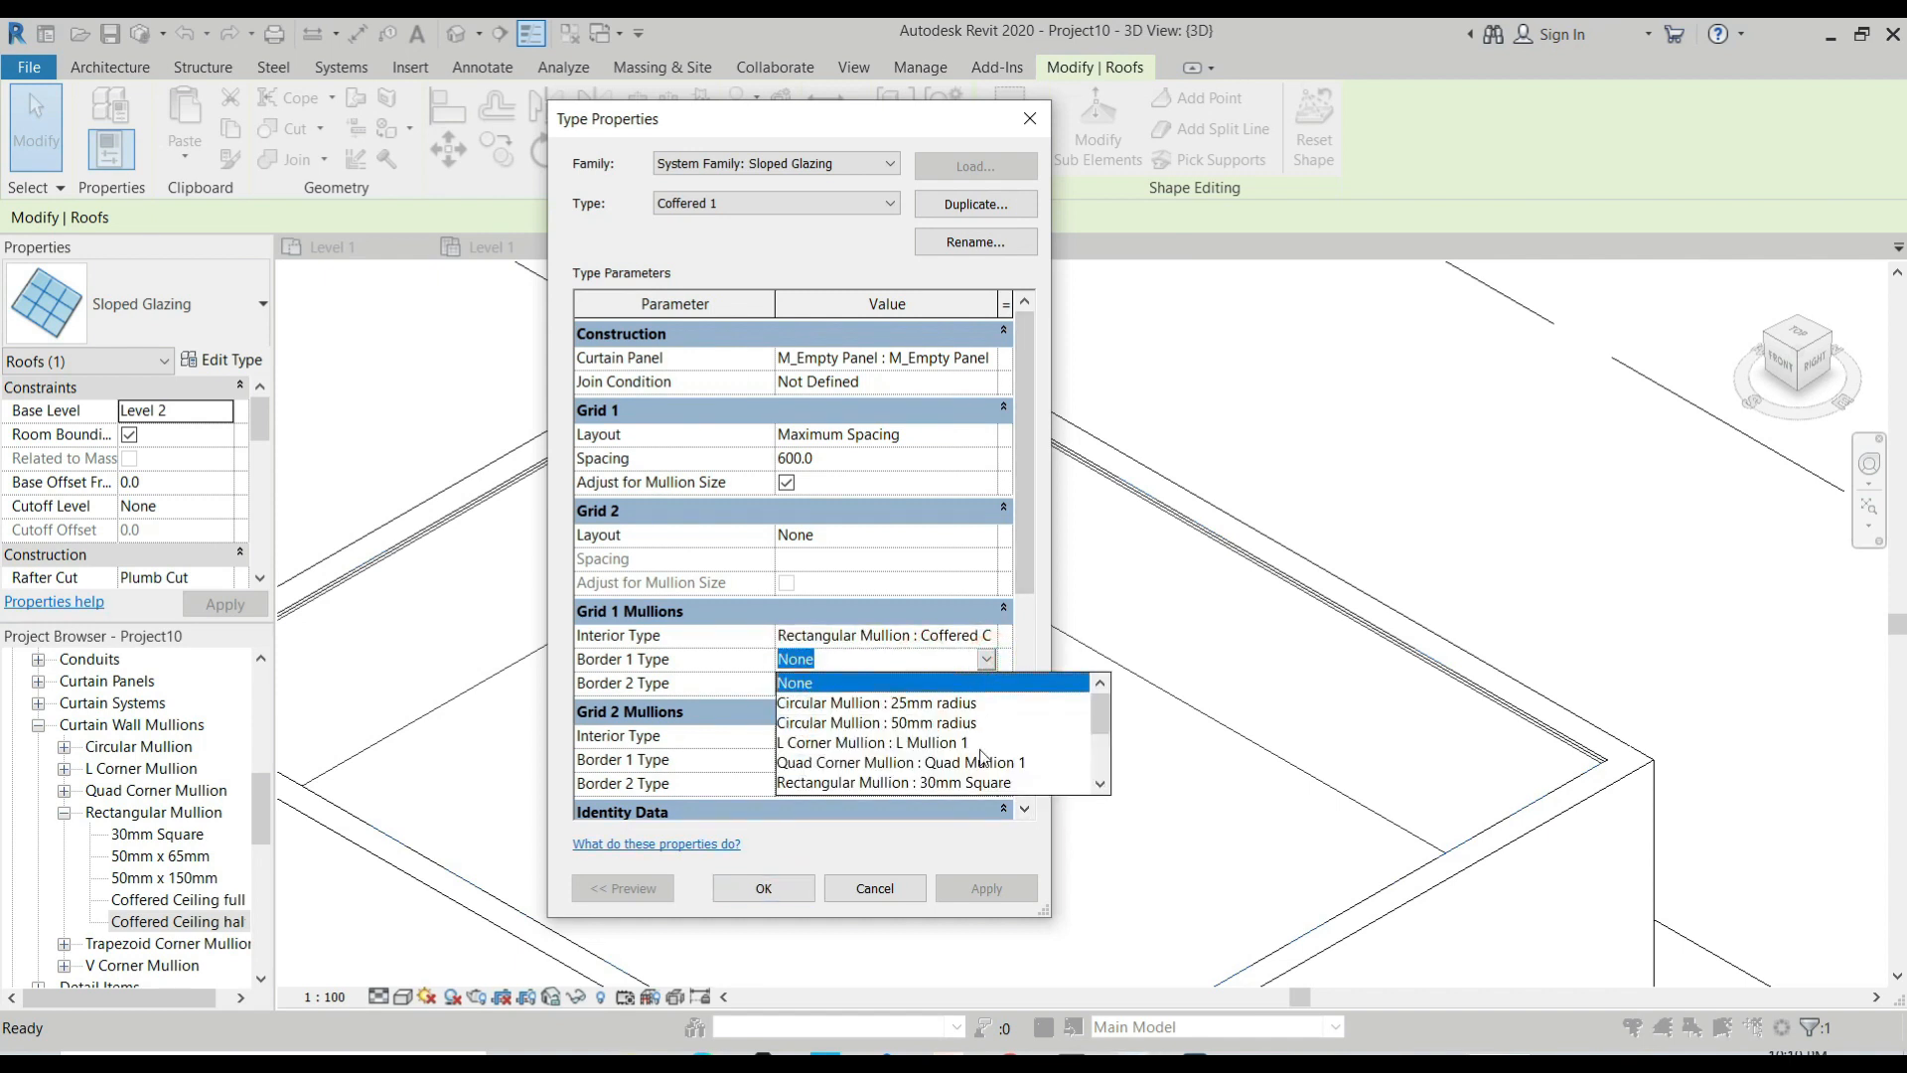
{"action": "scroll", "coordinate": [1013, 764], "scroll_direction": "down", "scroll_amount": 2}
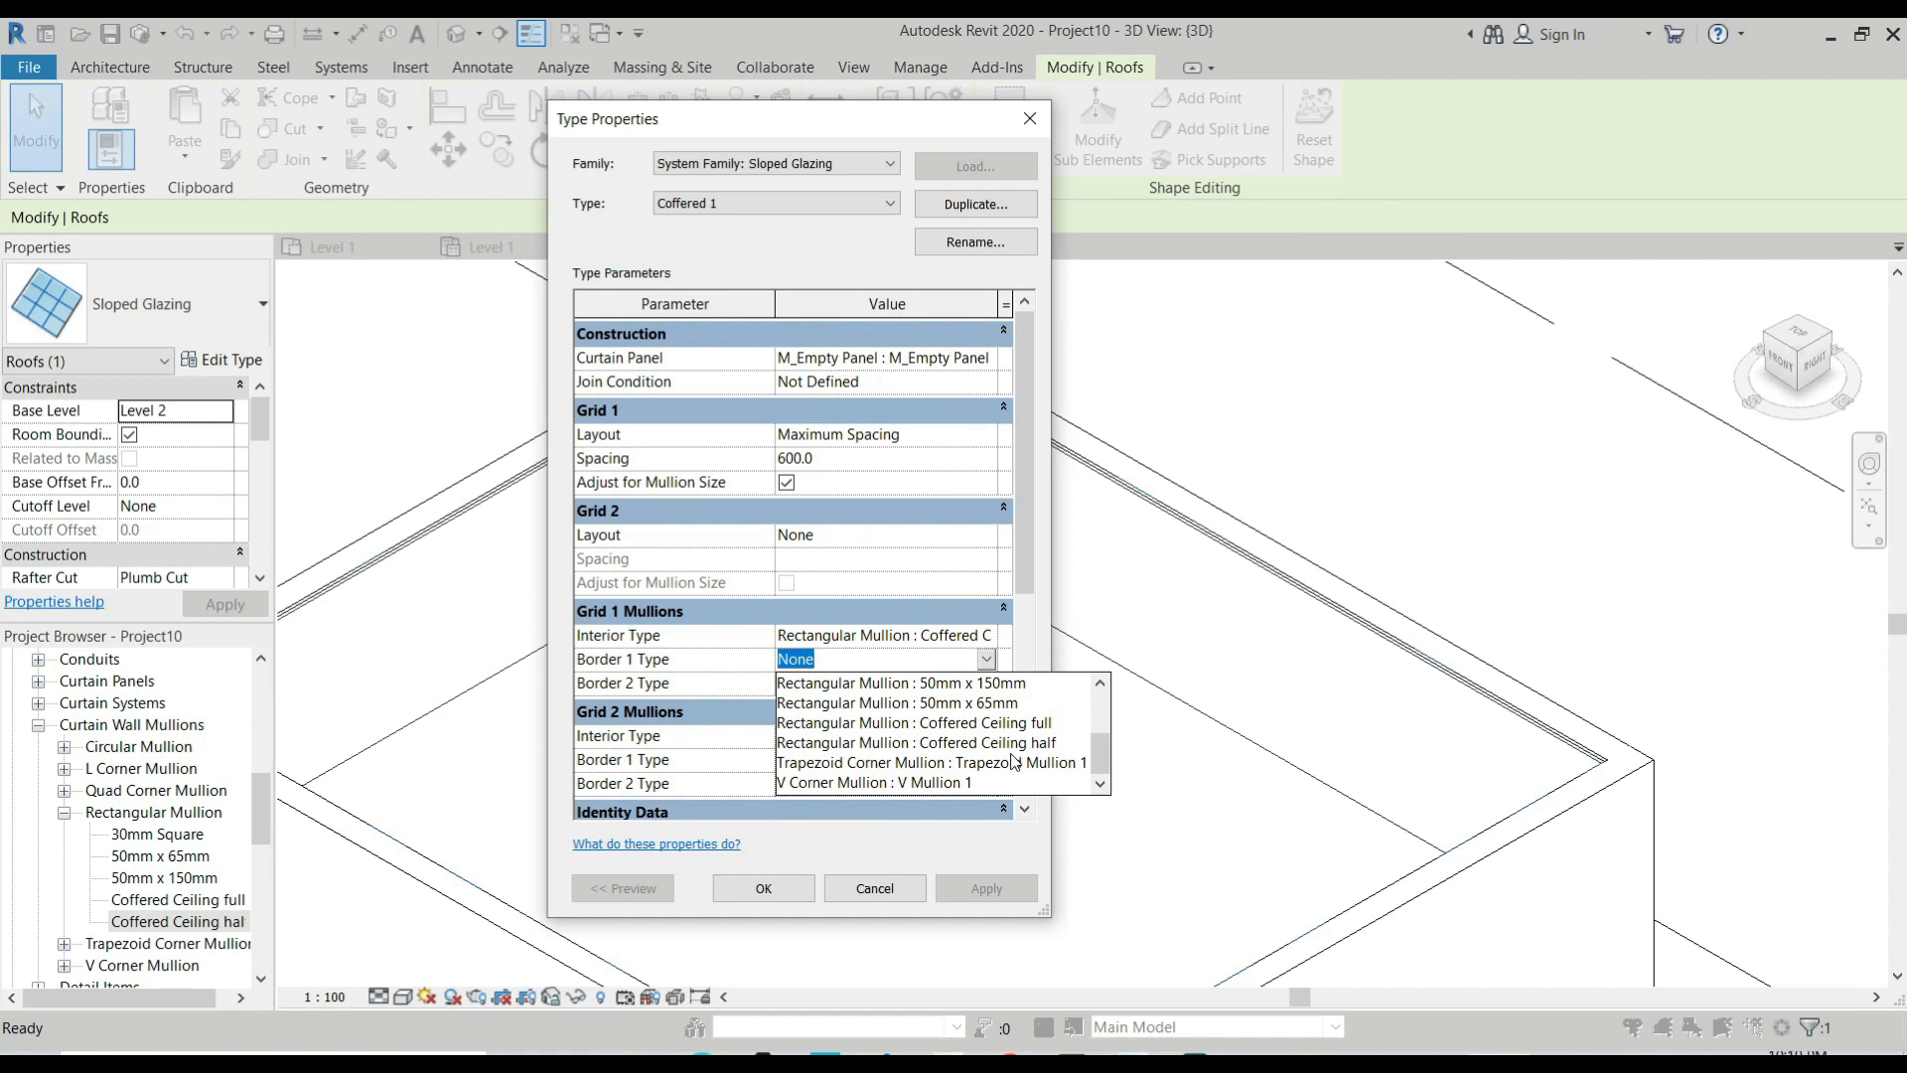
{"action": "left_click", "coordinate": [1013, 762]}
{"action": "left_click", "coordinate": [986, 681]}
{"action": "left_click", "coordinate": [985, 681]}
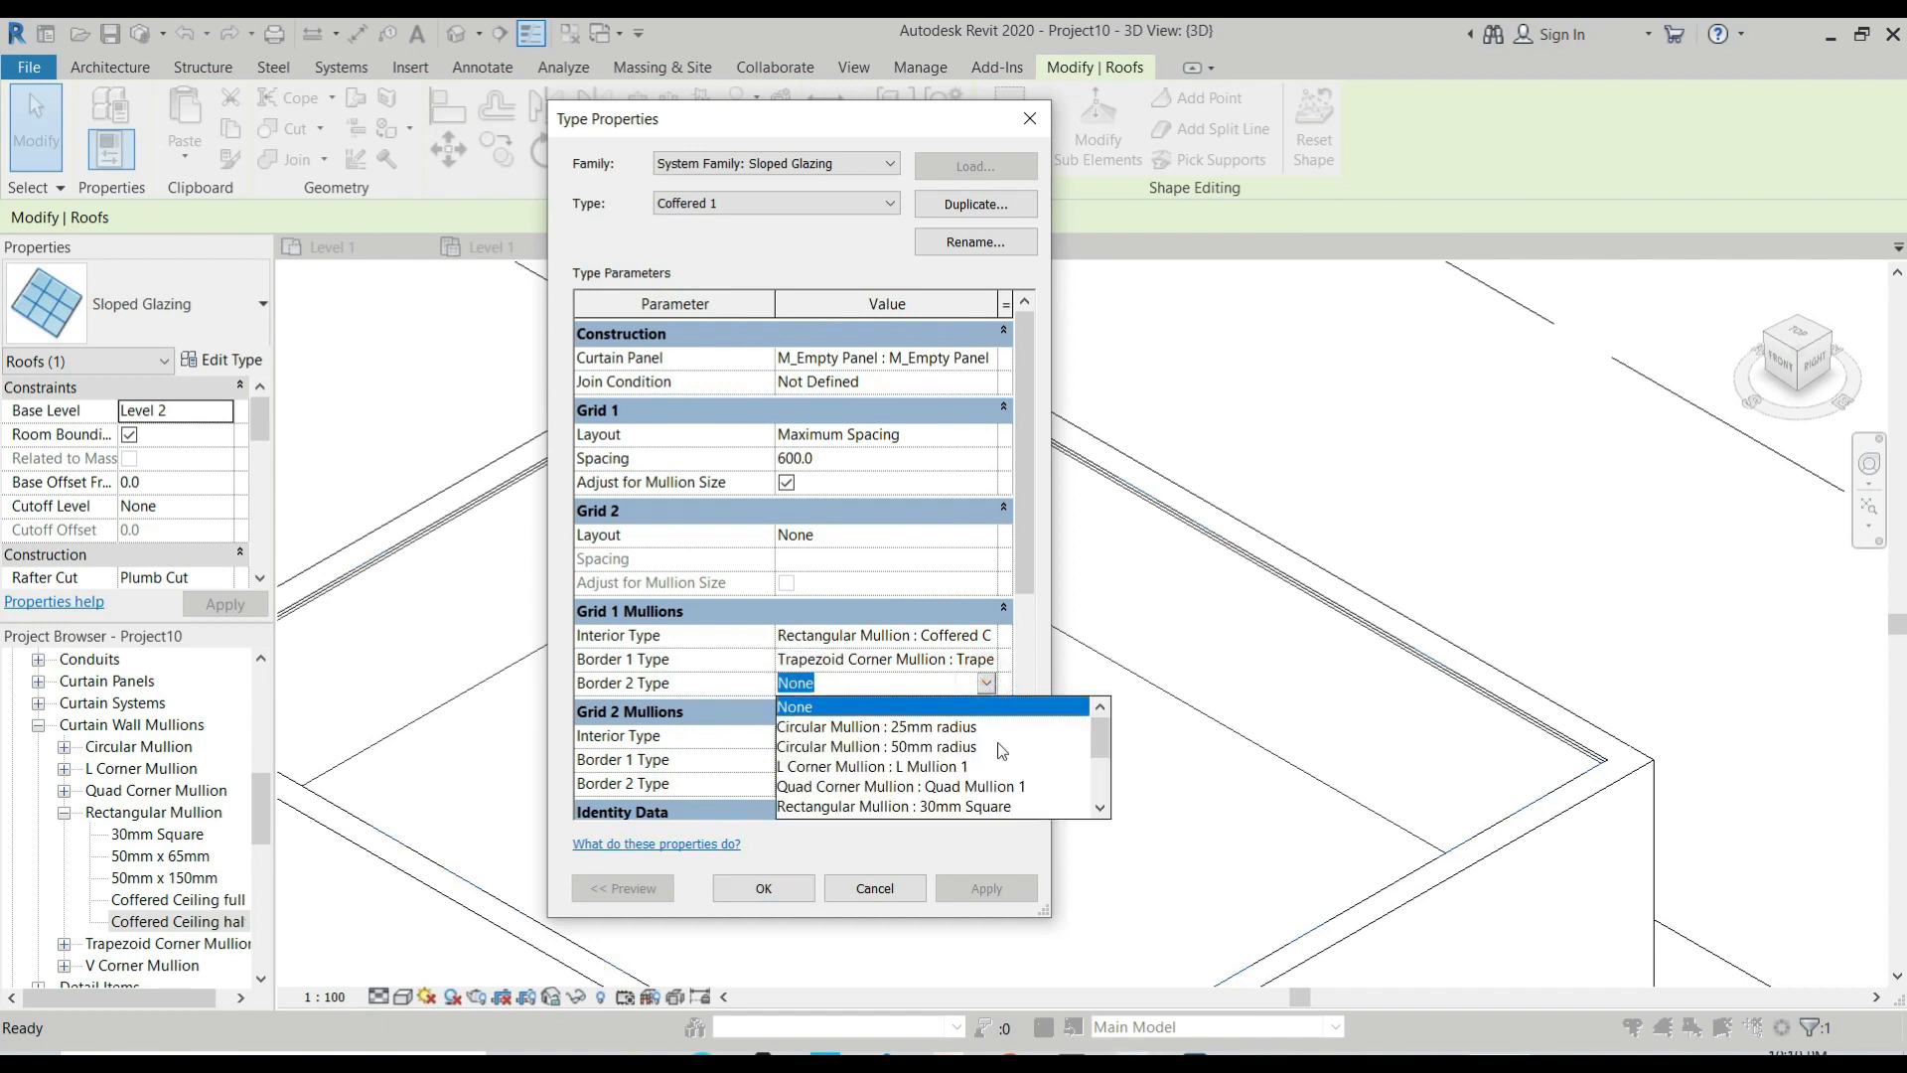
{"action": "scroll", "coordinate": [1001, 751], "scroll_direction": "down", "scroll_amount": 3}
{"action": "left_click", "coordinate": [1008, 766]}
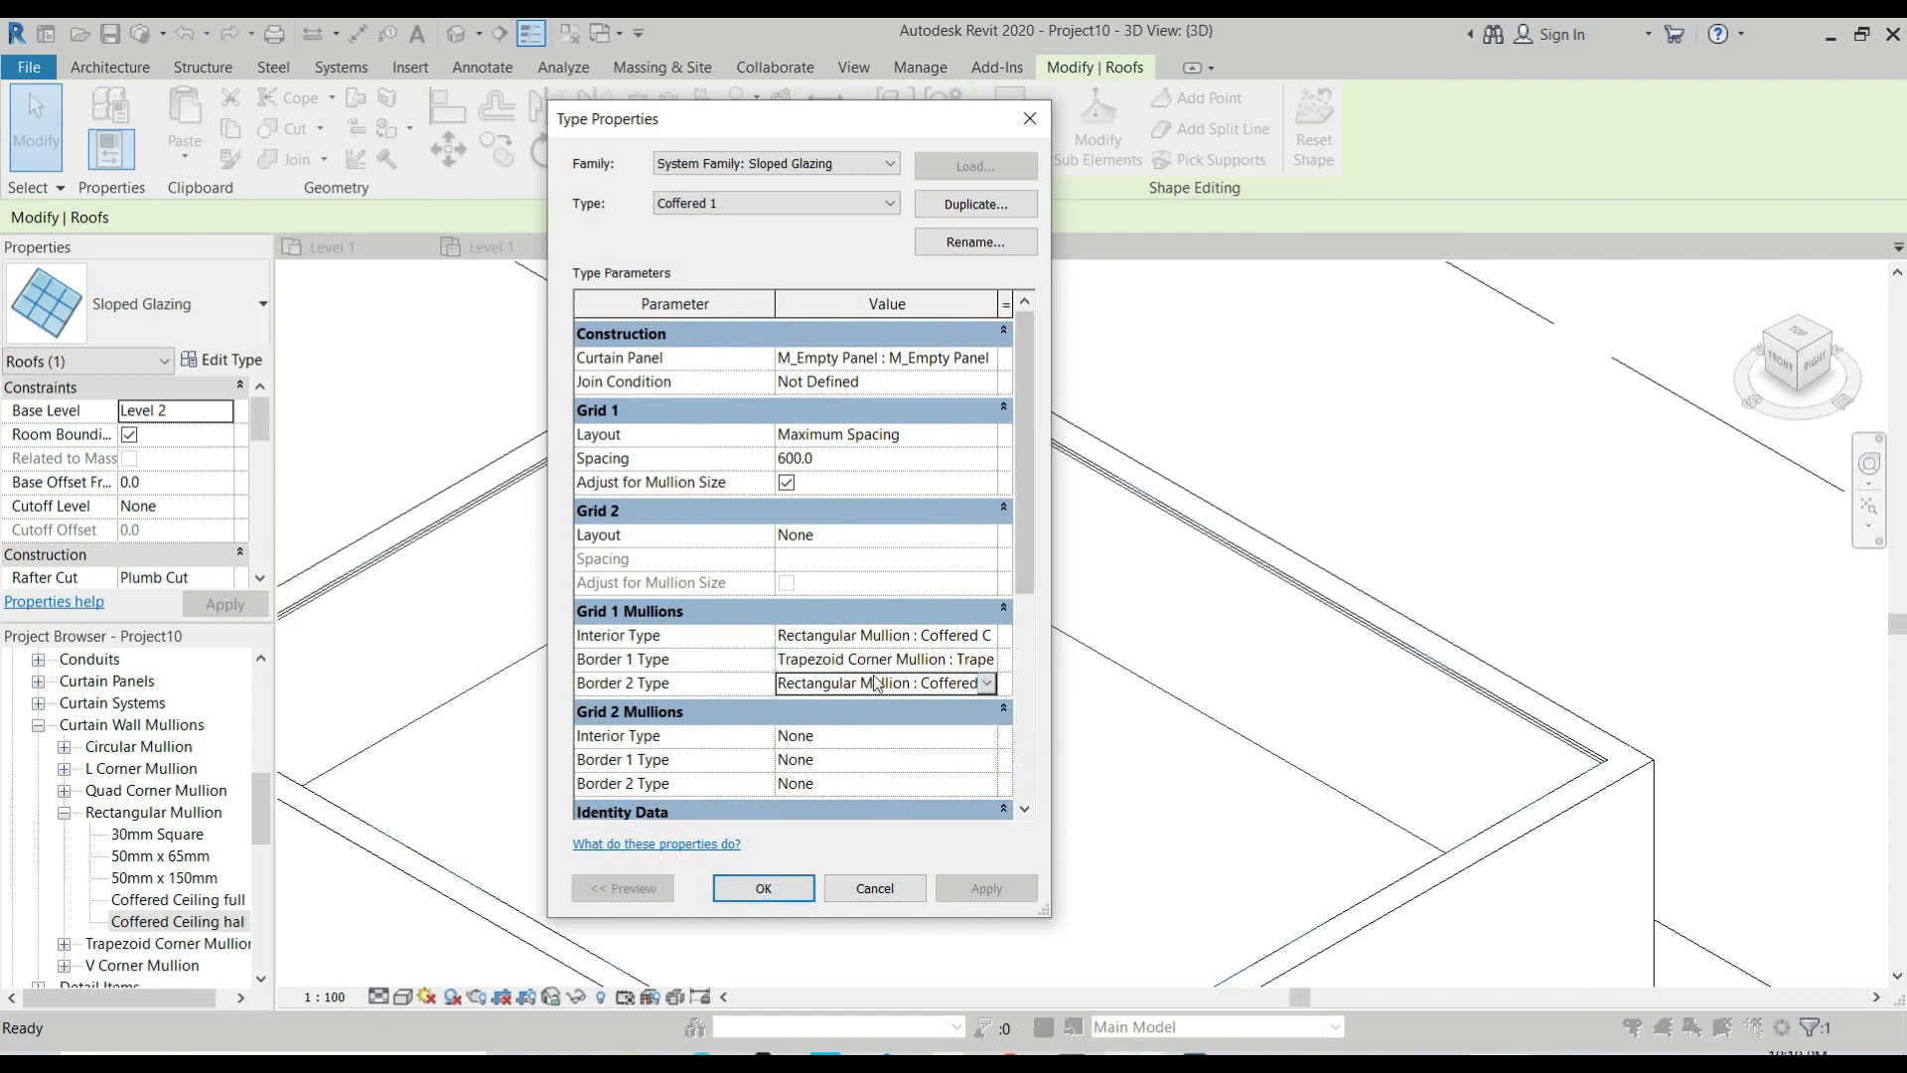
{"action": "left_click", "coordinate": [763, 888]}
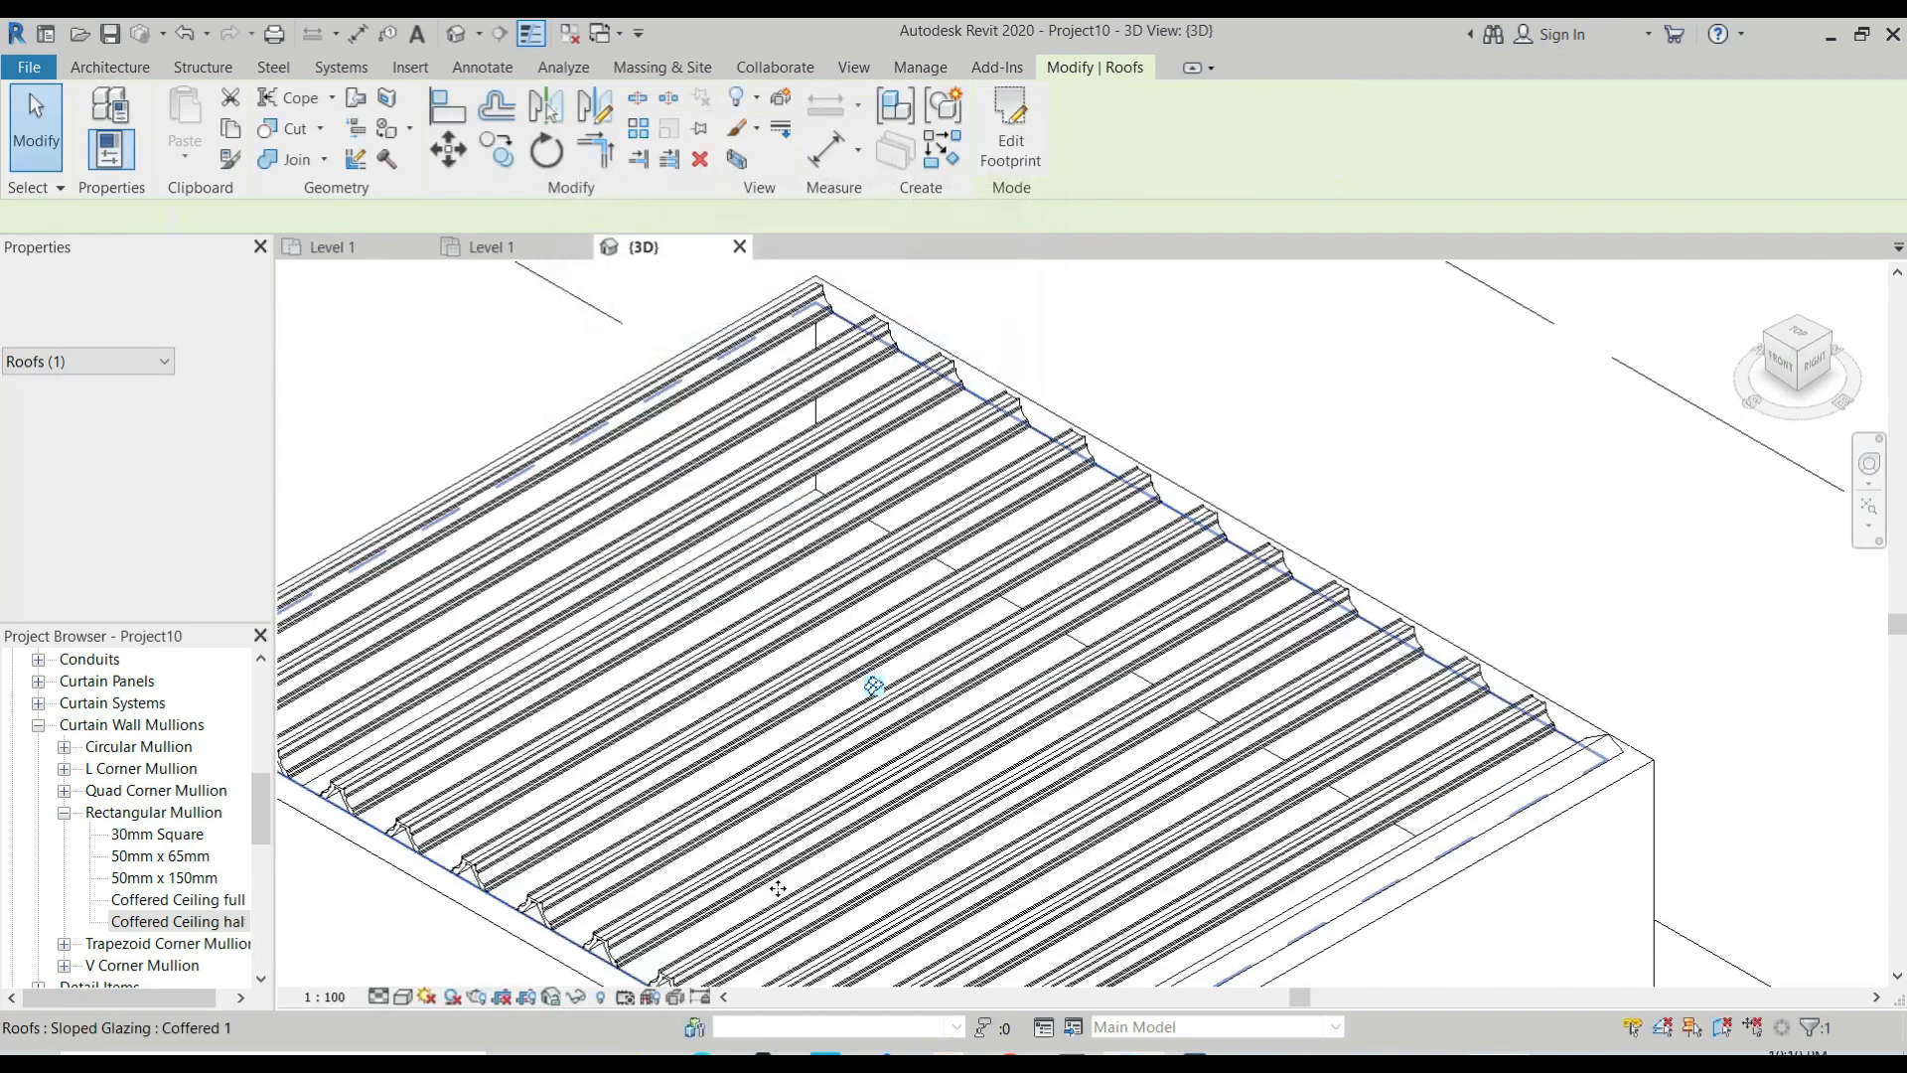
Examine the generated ceiling mullions near the room's corner, checking the last interior mullion and the adjacent empty panel.
{"action": "scroll", "coordinate": [1241, 676], "scroll_direction": "up", "scroll_amount": 3}
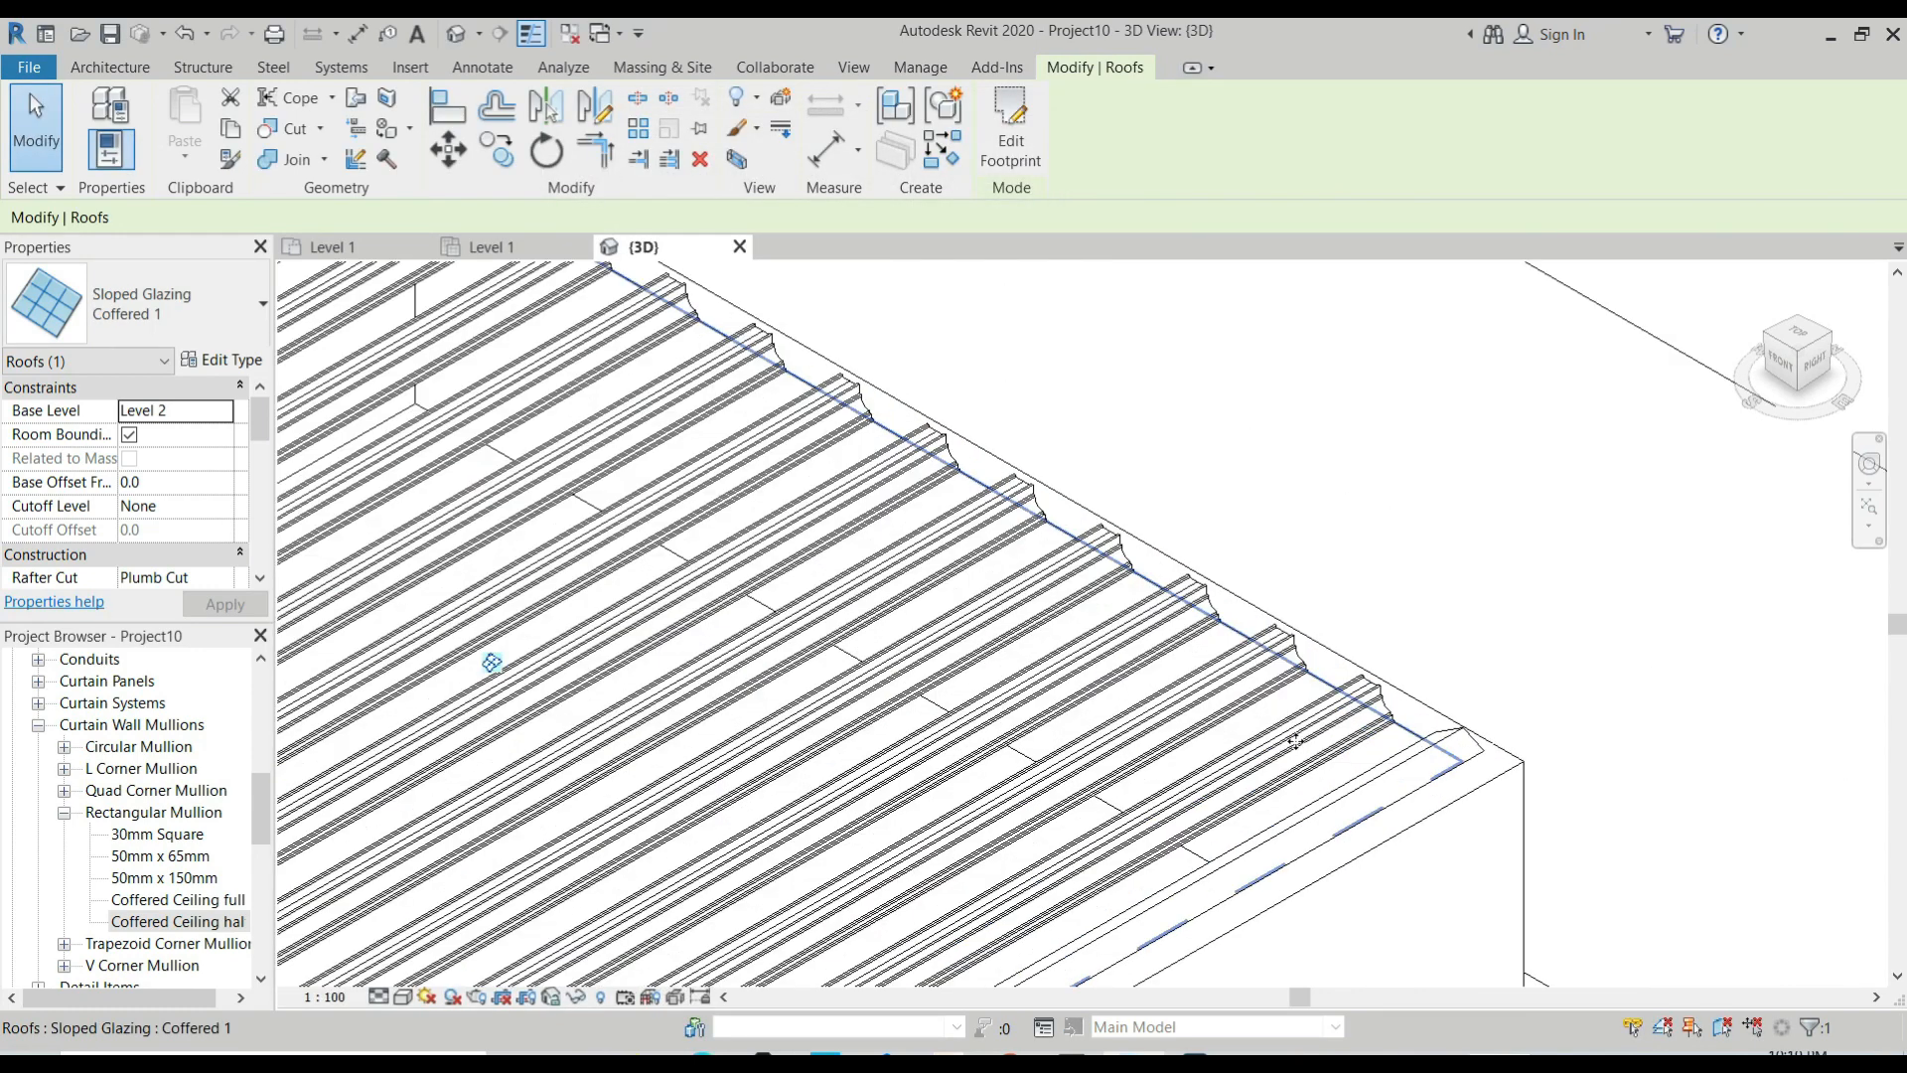
{"action": "scroll", "coordinate": [1325, 667], "scroll_direction": "up", "scroll_amount": 4}
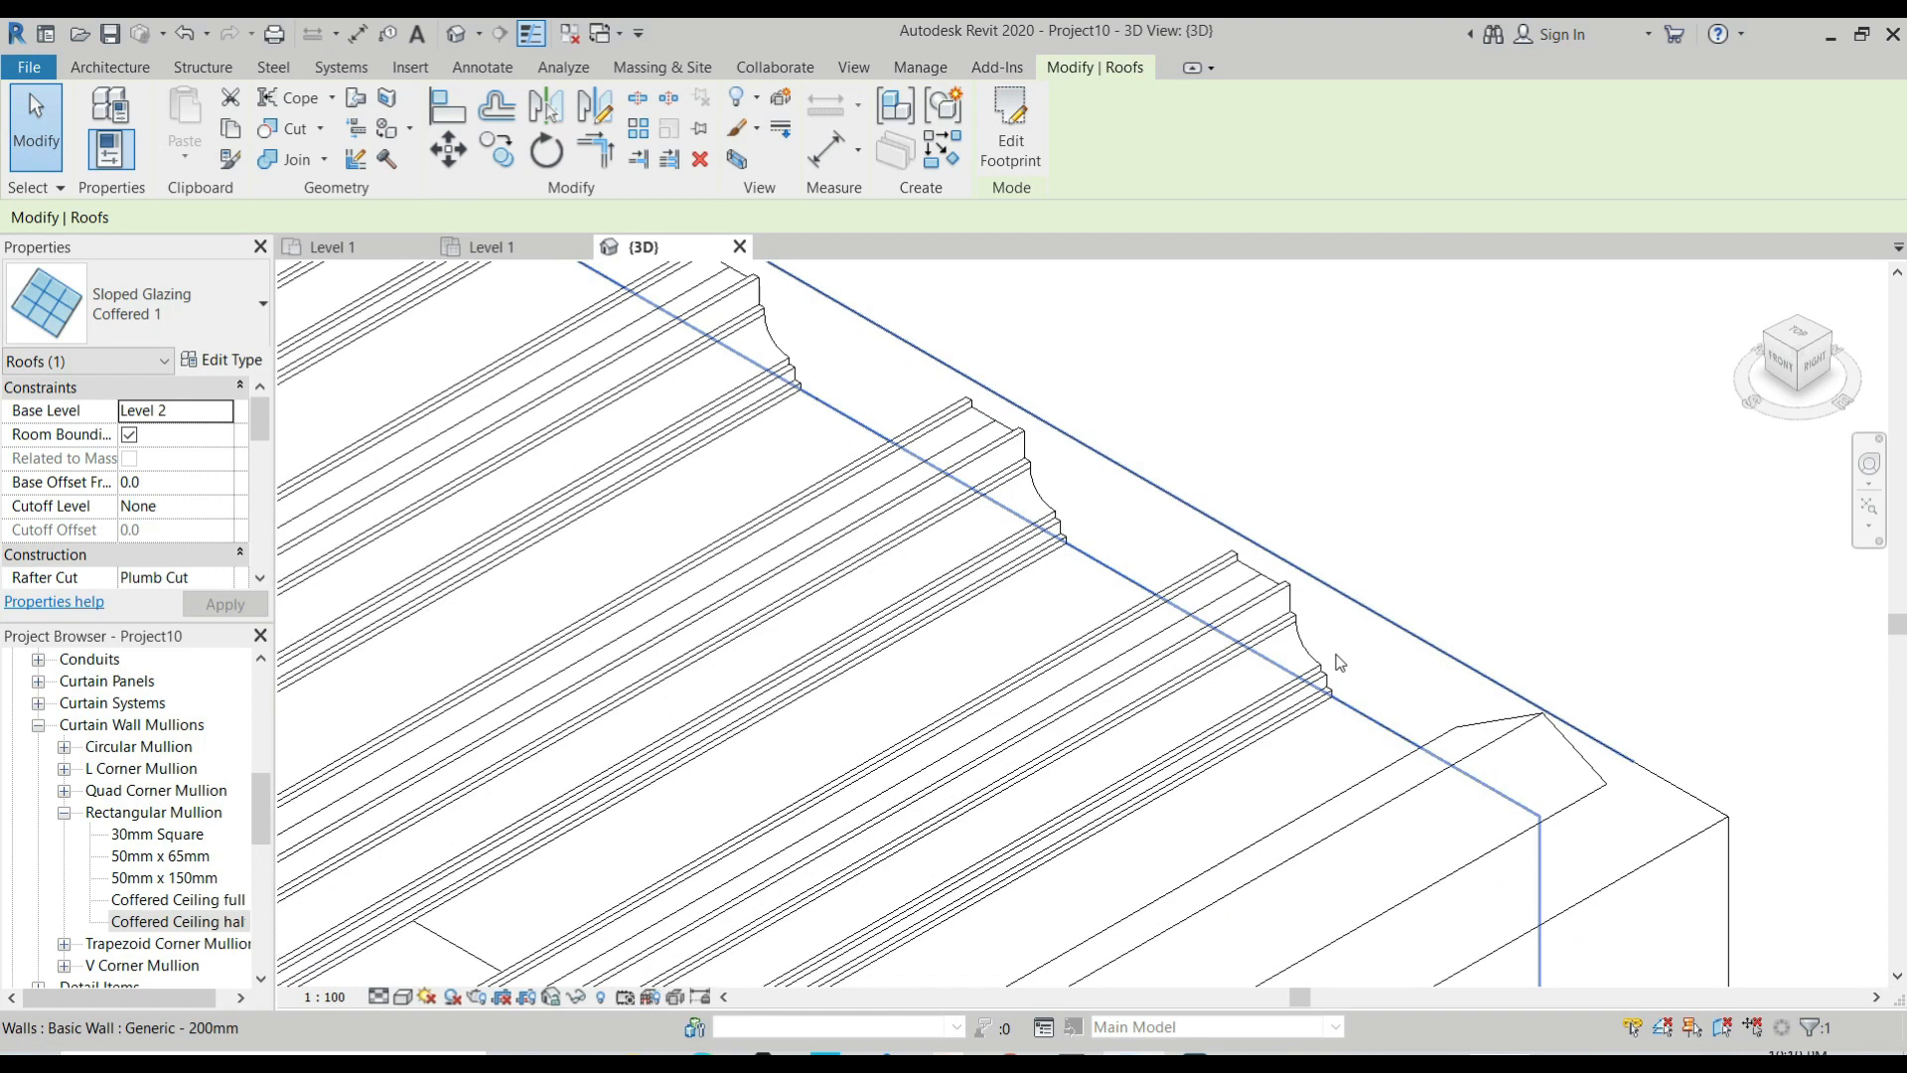
{"action": "key", "text": "Escape"}
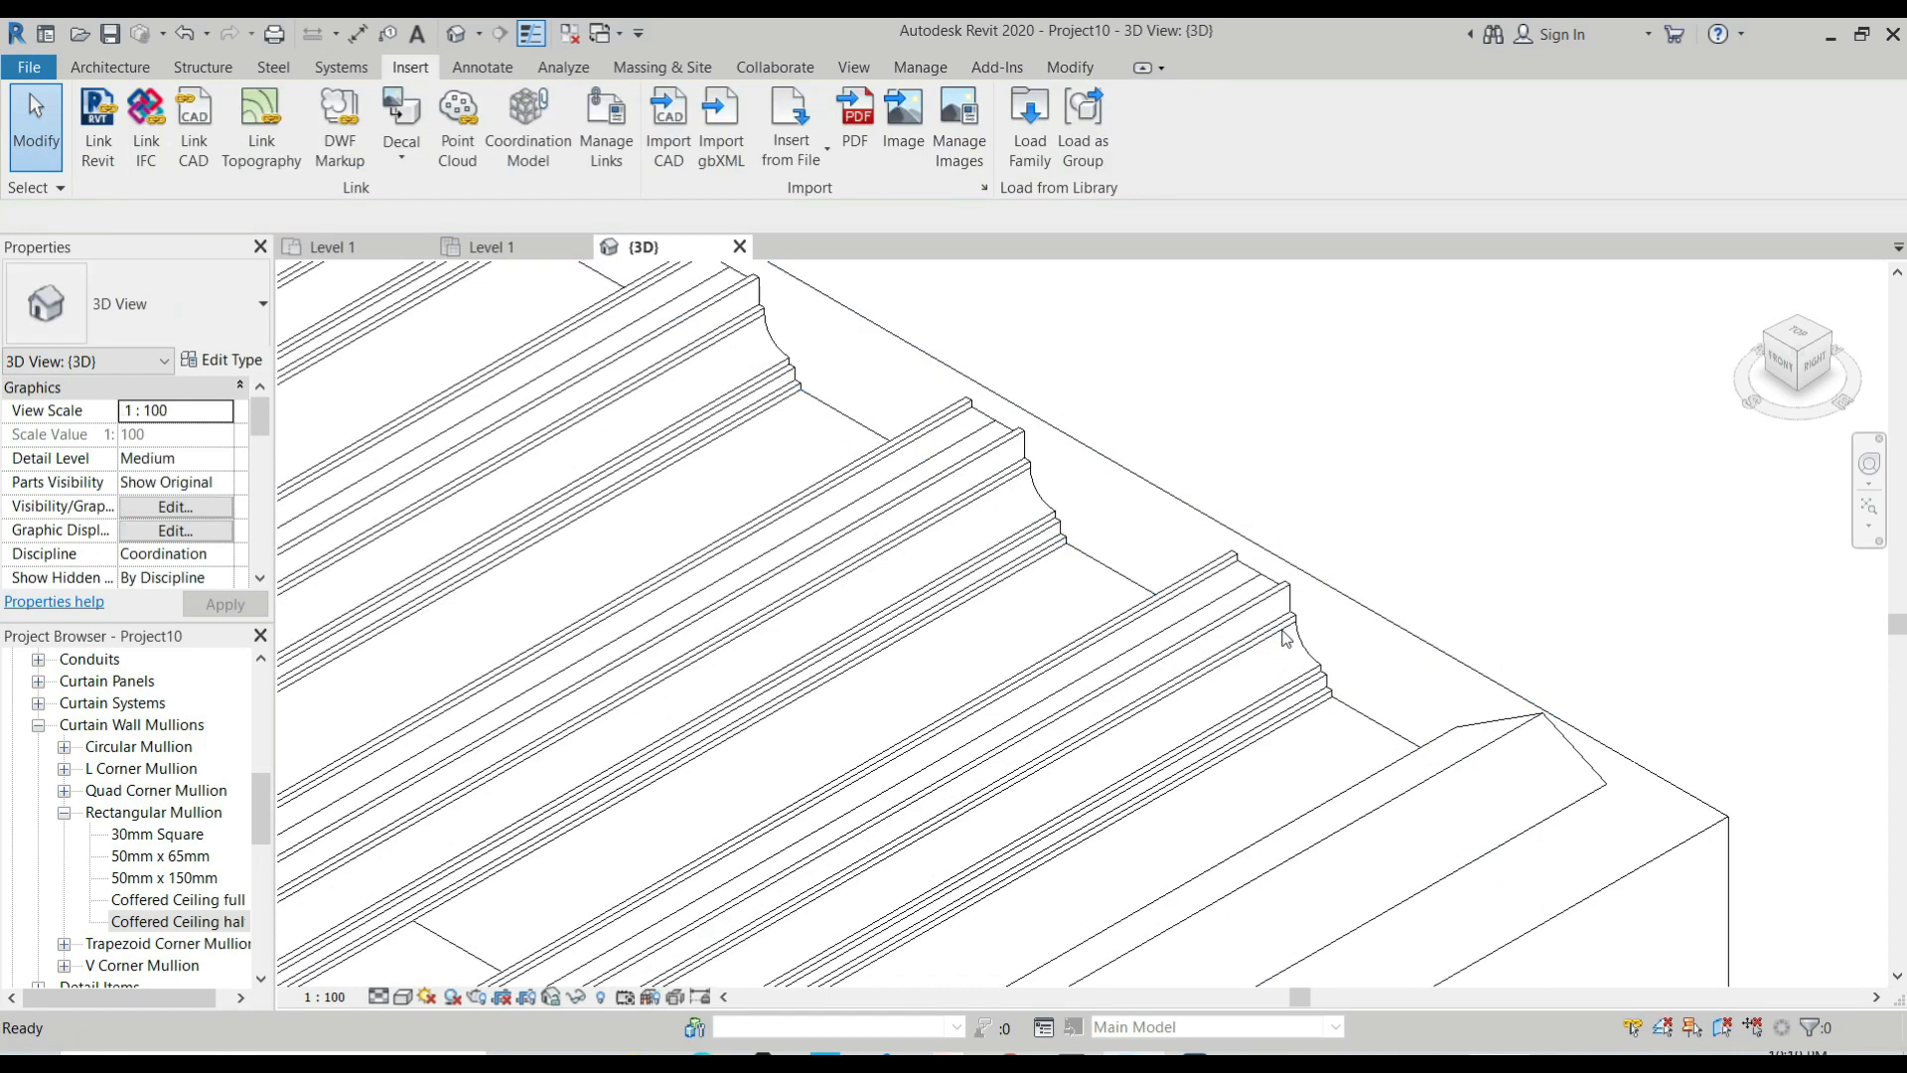
{"action": "left_click", "coordinate": [1277, 617]}
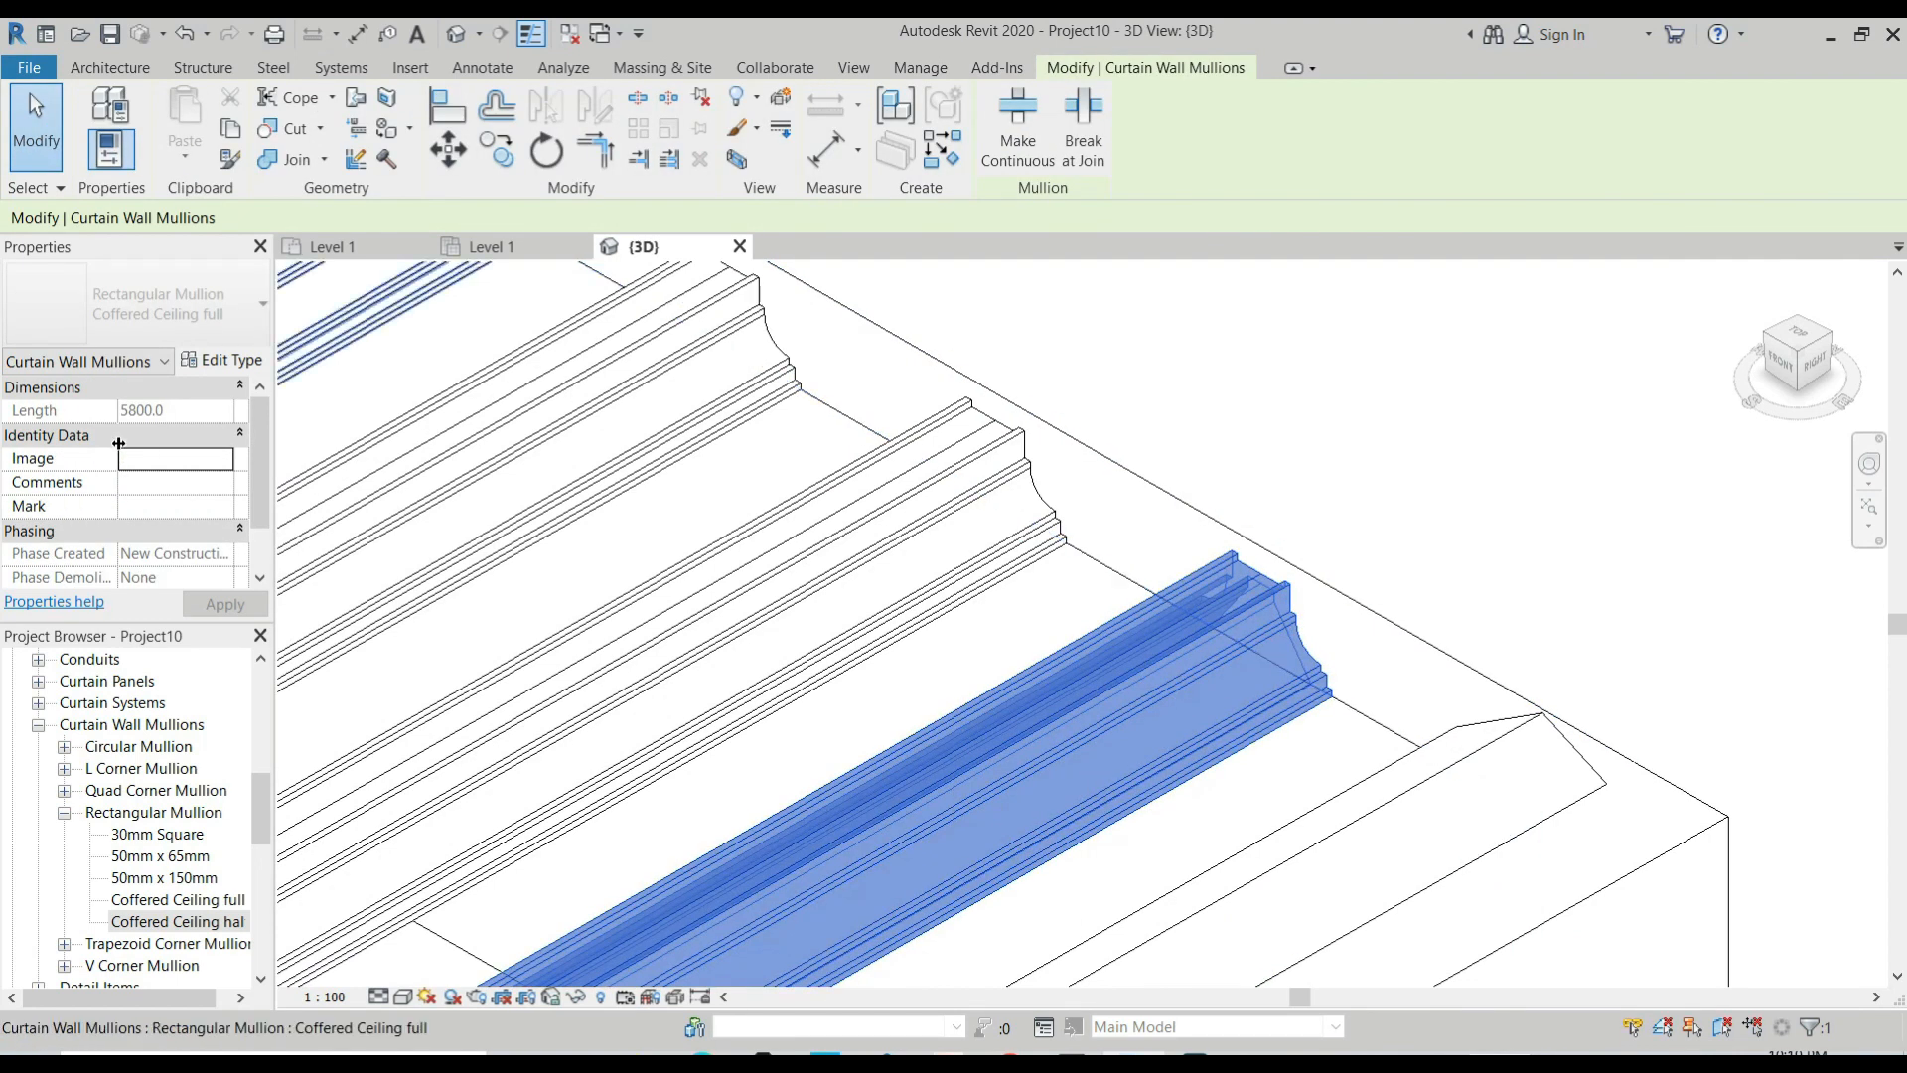
{"action": "key", "text": "Escape"}
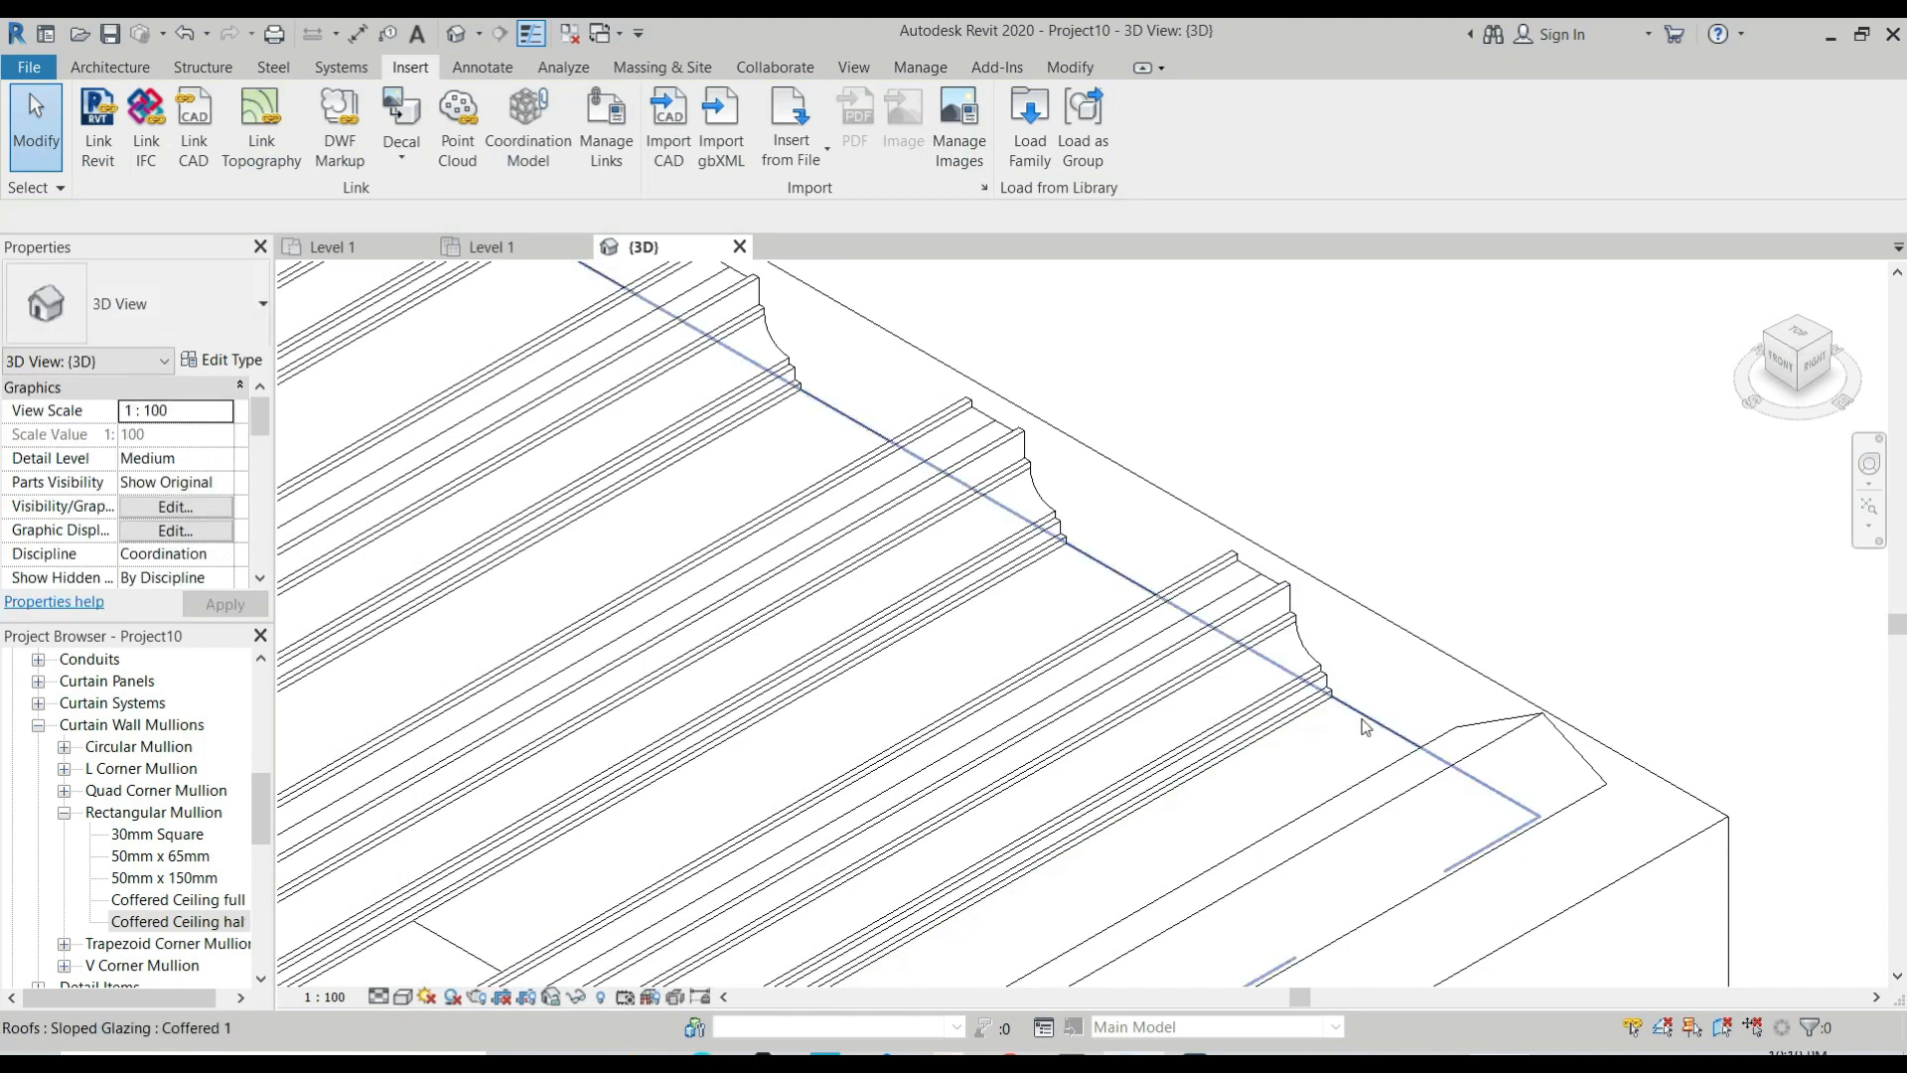
{"action": "left_click", "coordinate": [1363, 723]}
{"action": "key", "text": "Tab"}
{"action": "left_click", "coordinate": [1351, 723]}
{"action": "scroll", "coordinate": [1341, 717], "scroll_direction": "down", "scroll_amount": 3}
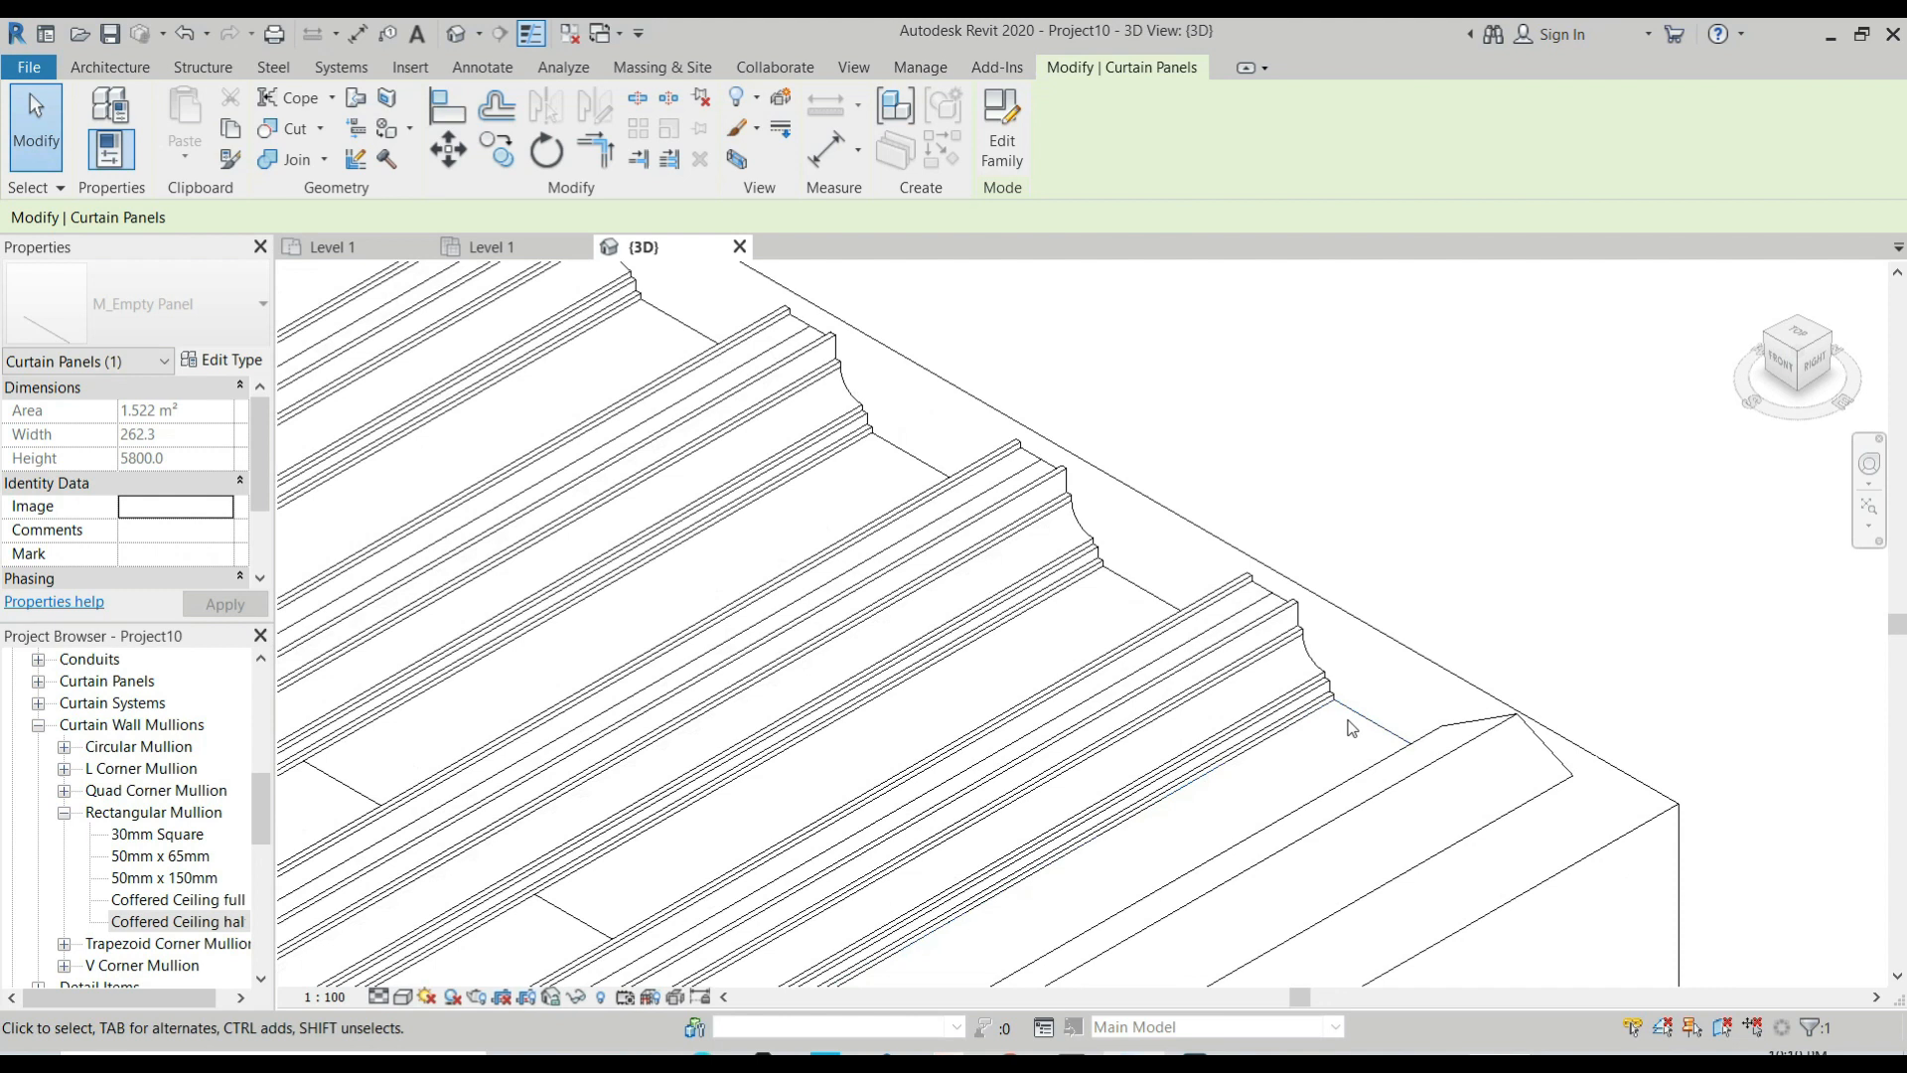
{"action": "key", "text": "Escape"}
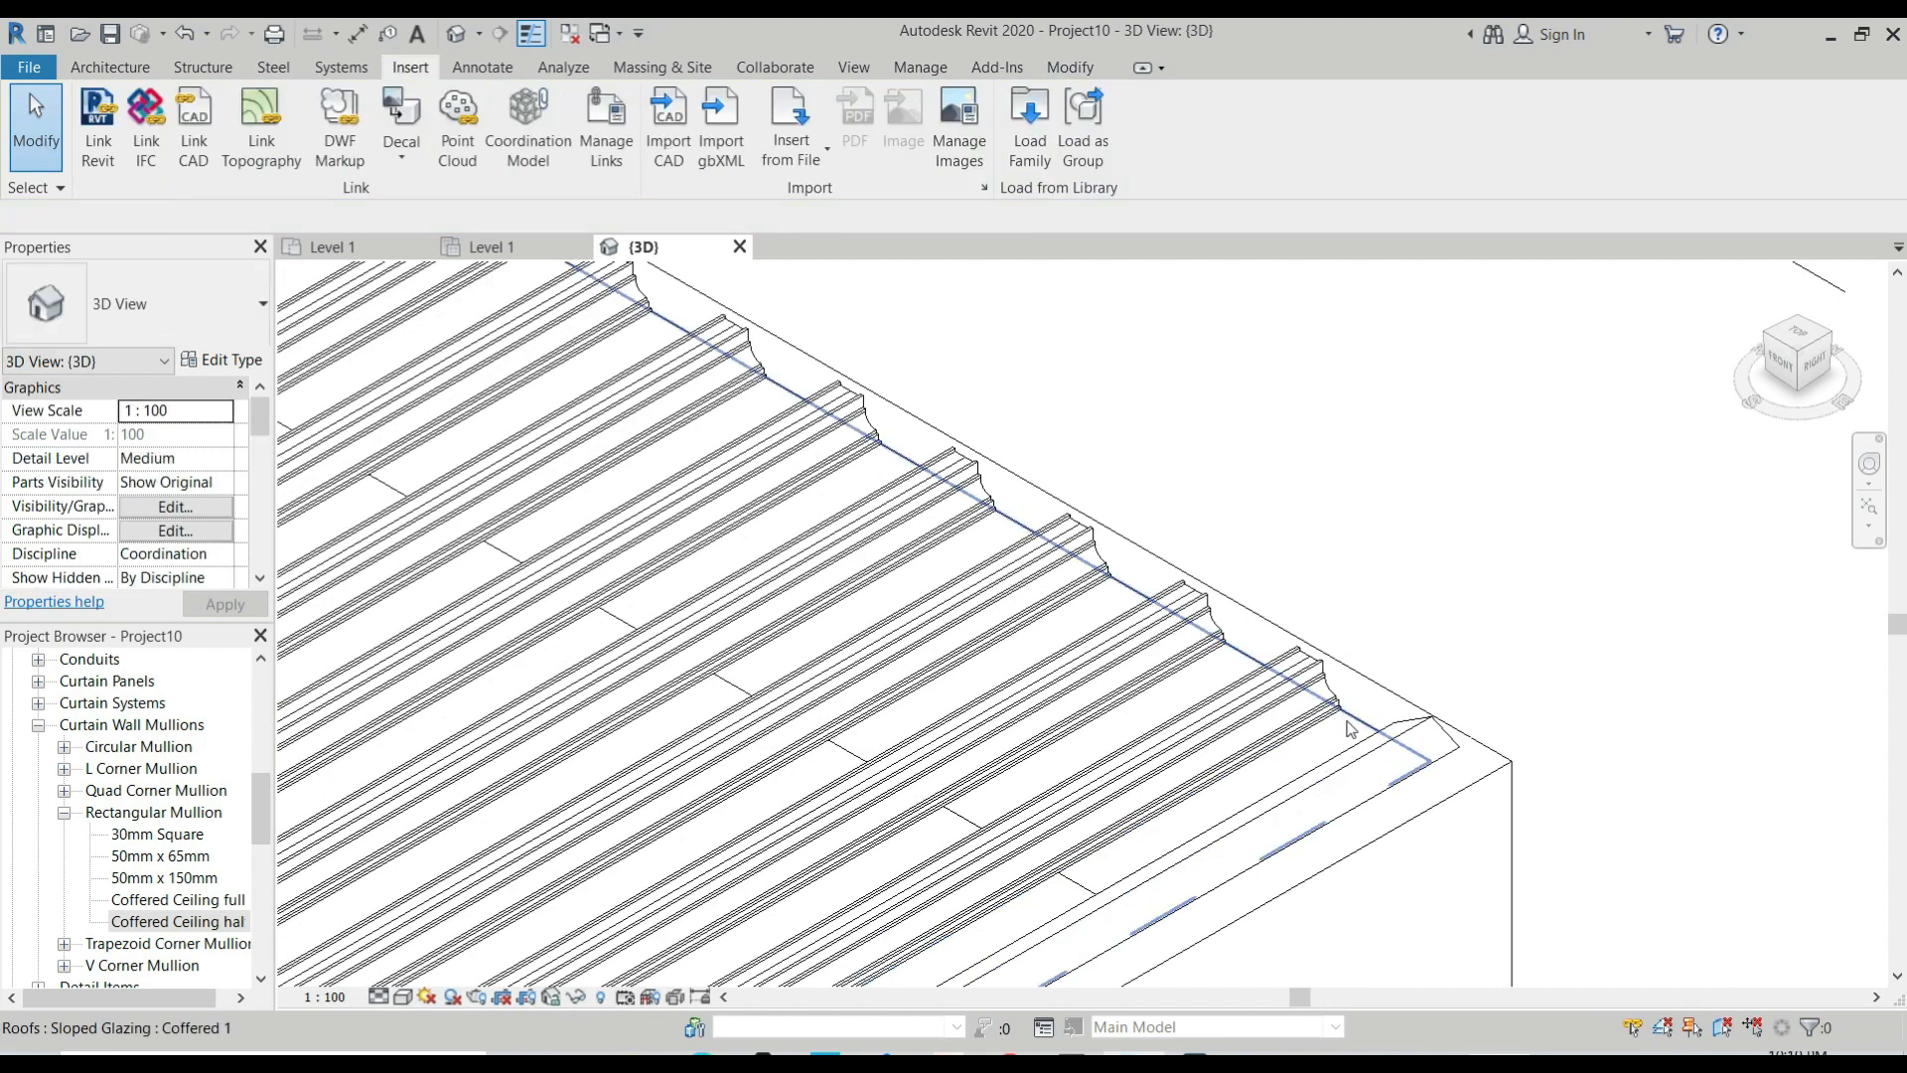
Review the grid and mullion type parameters of the Coffered 1 sloped glazing roof, leaving them unmodified.
{"action": "left_click", "coordinate": [1341, 719]}
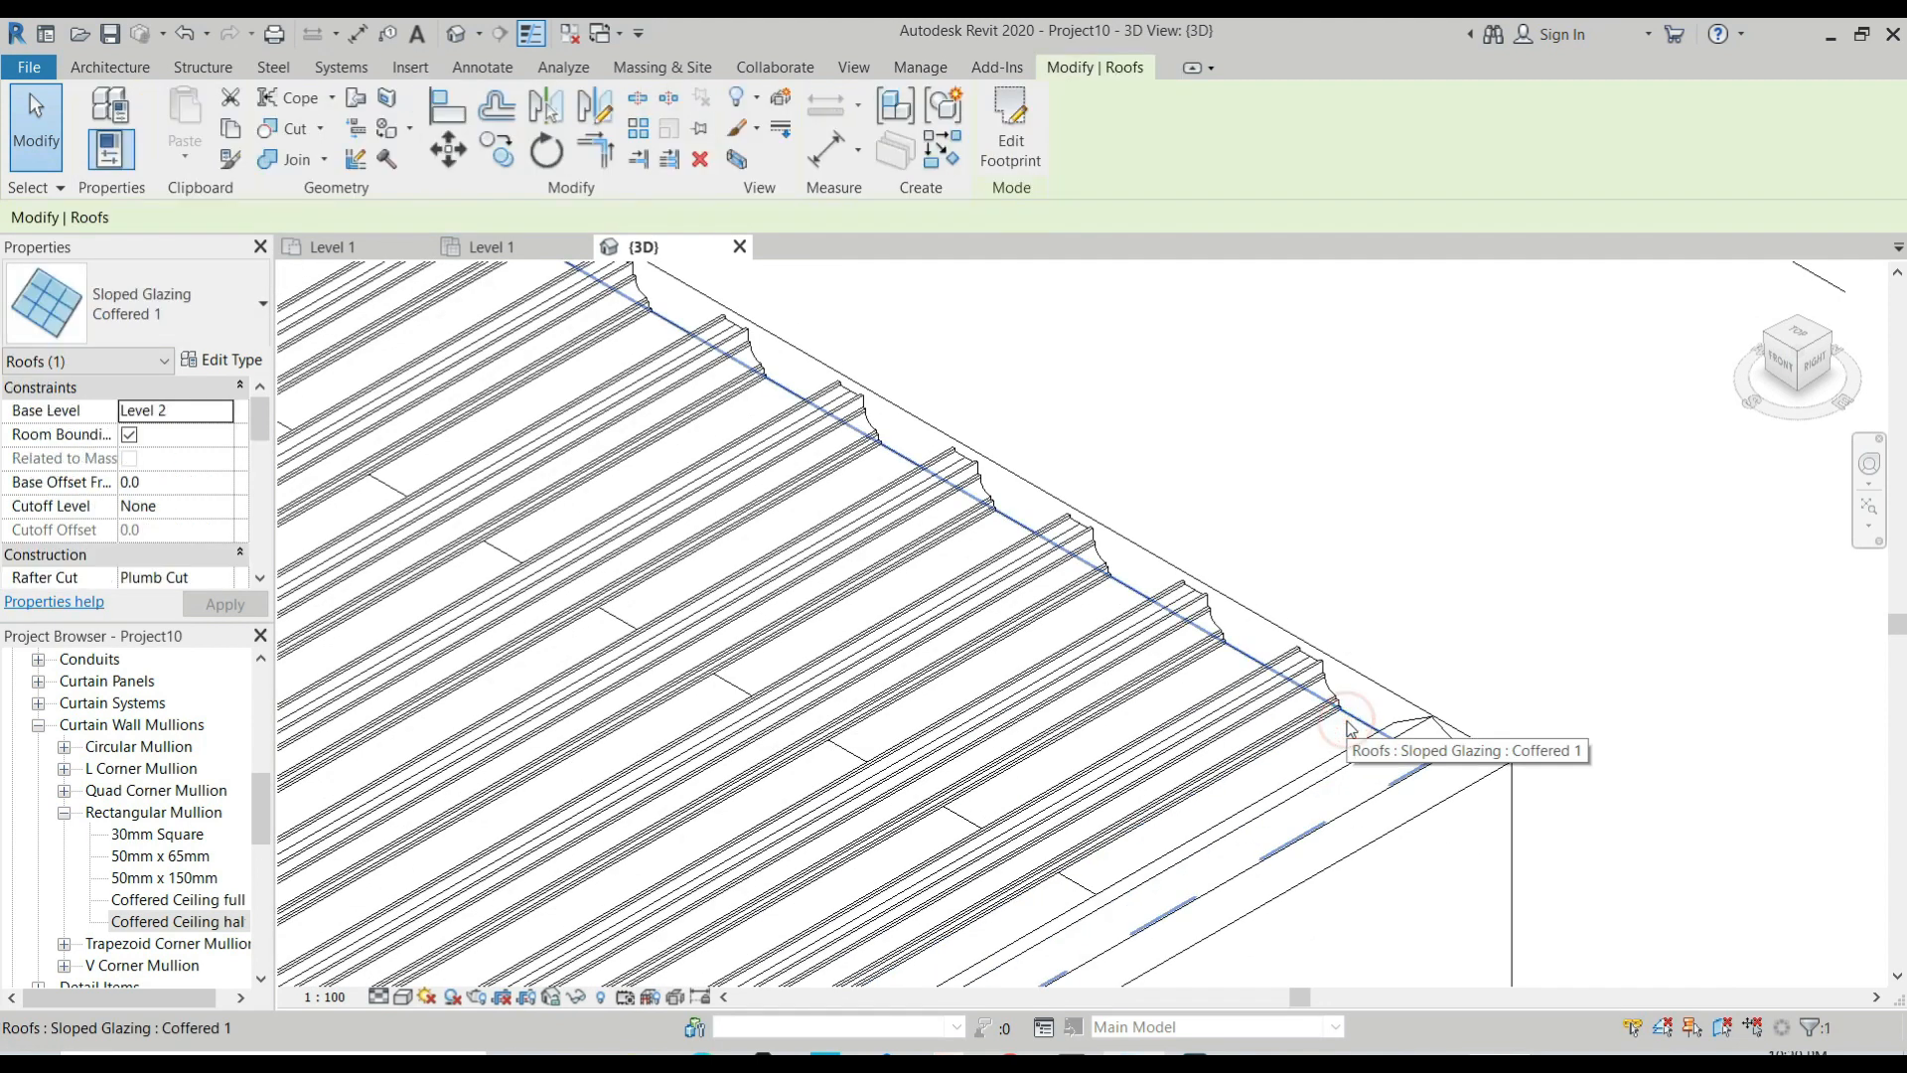
{"action": "left_click", "coordinate": [219, 359]}
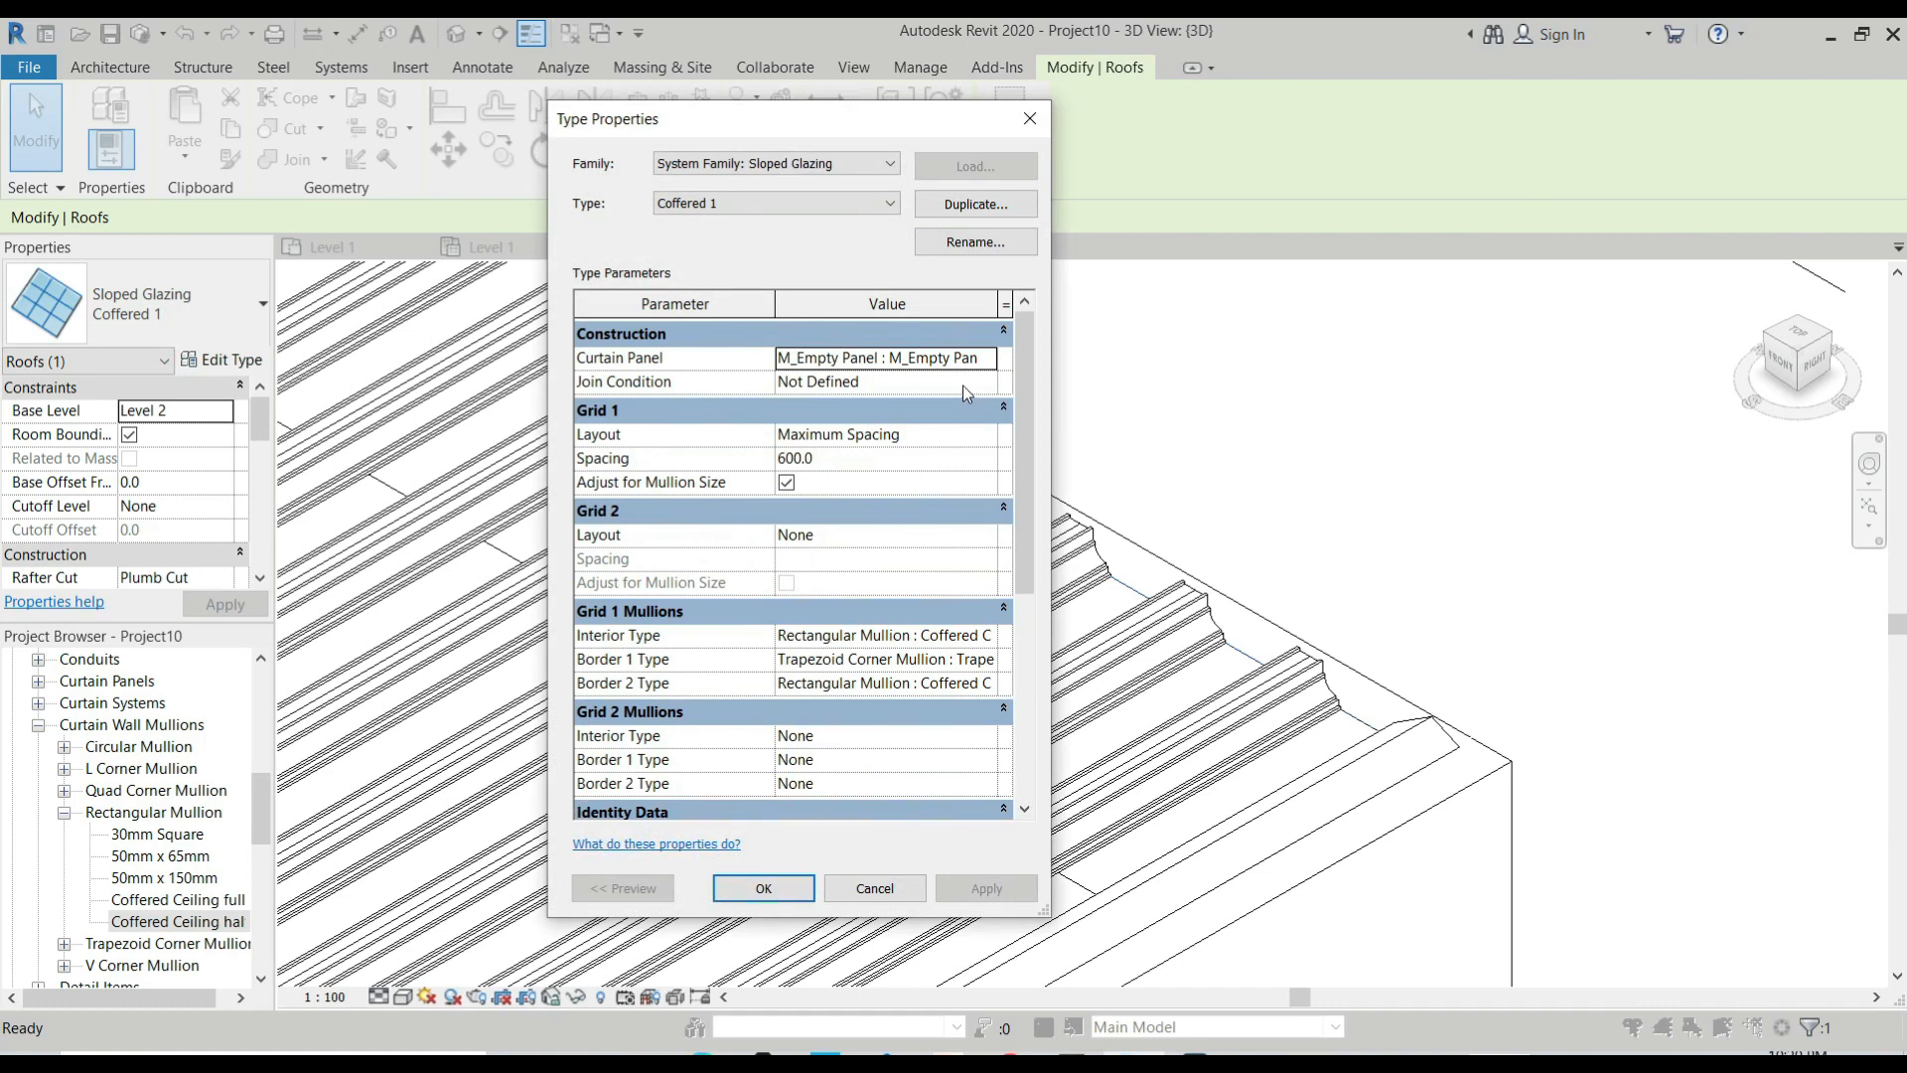
{"action": "scroll", "coordinate": [892, 536], "scroll_direction": "down", "scroll_amount": 1}
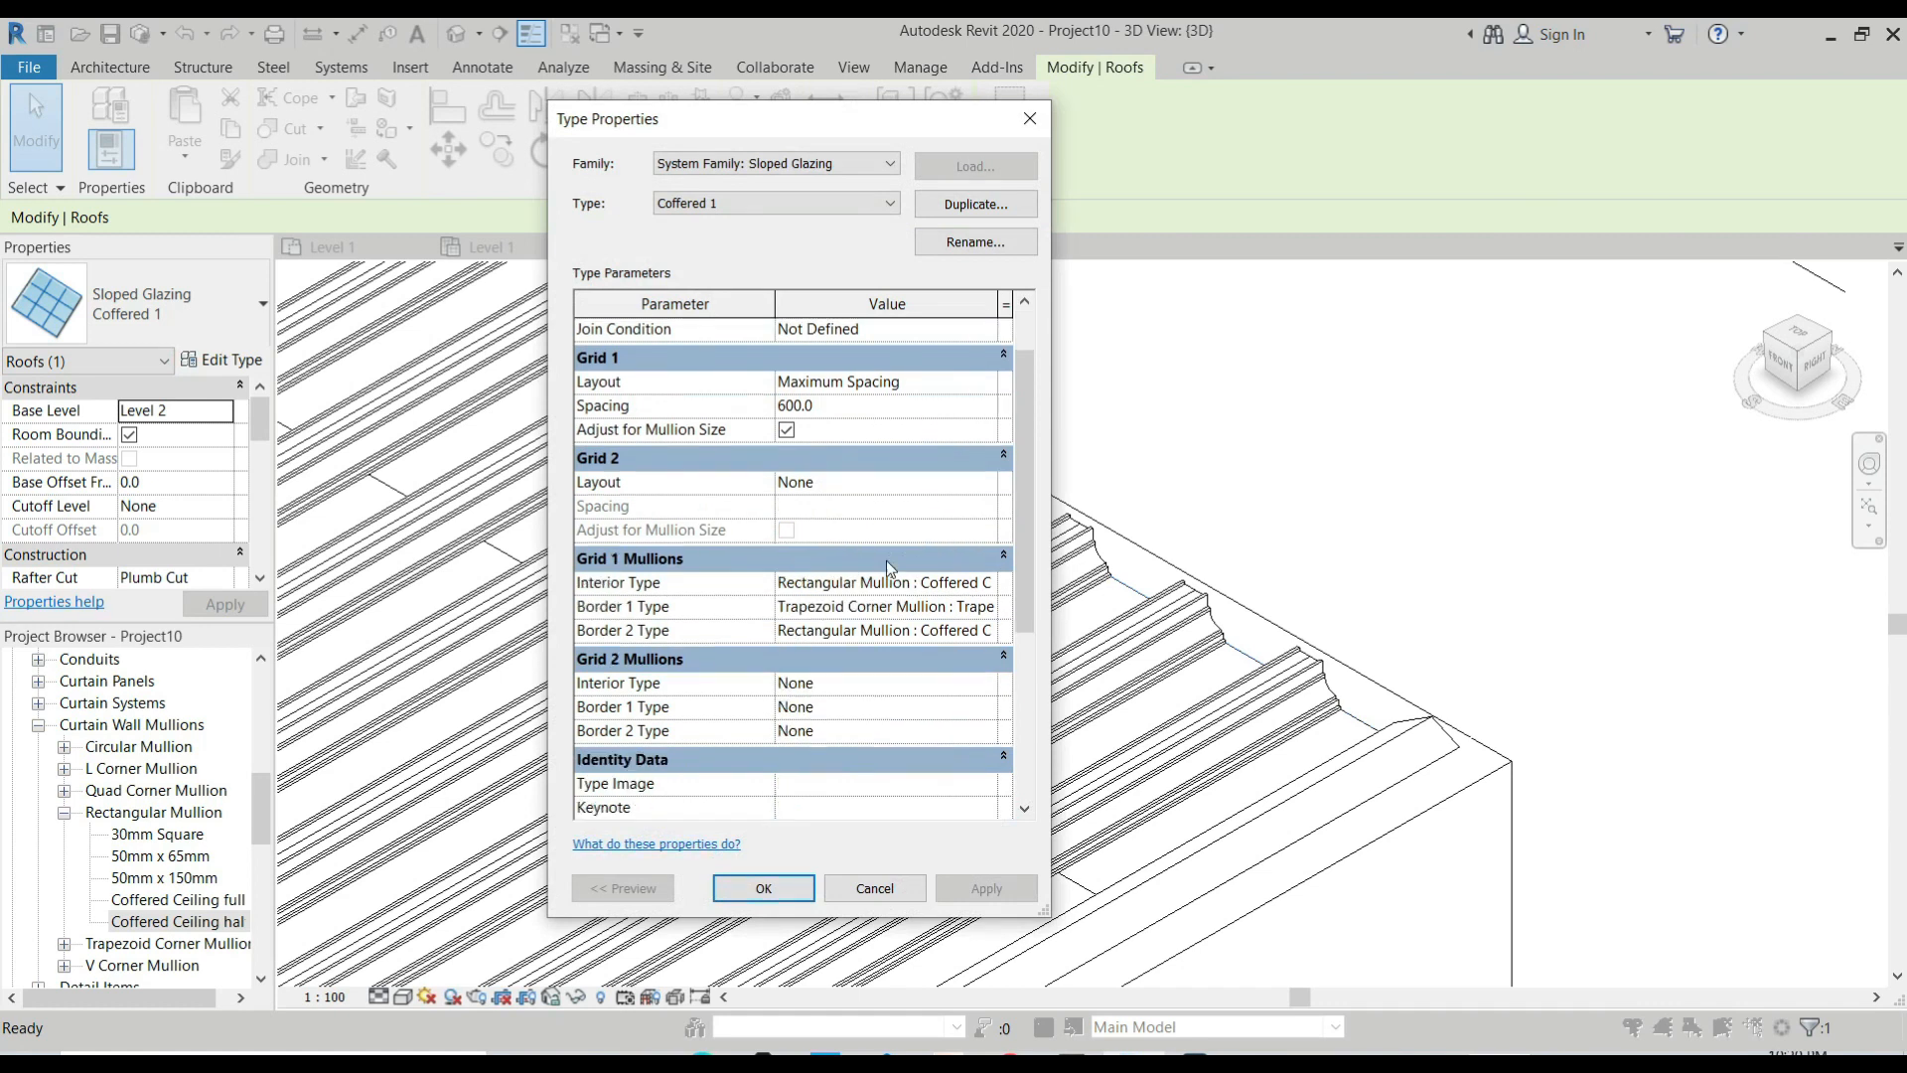
{"action": "scroll", "coordinate": [886, 557], "scroll_direction": "down", "scroll_amount": 5}
{"action": "scroll", "coordinate": [824, 807], "scroll_direction": "up", "scroll_amount": 4}
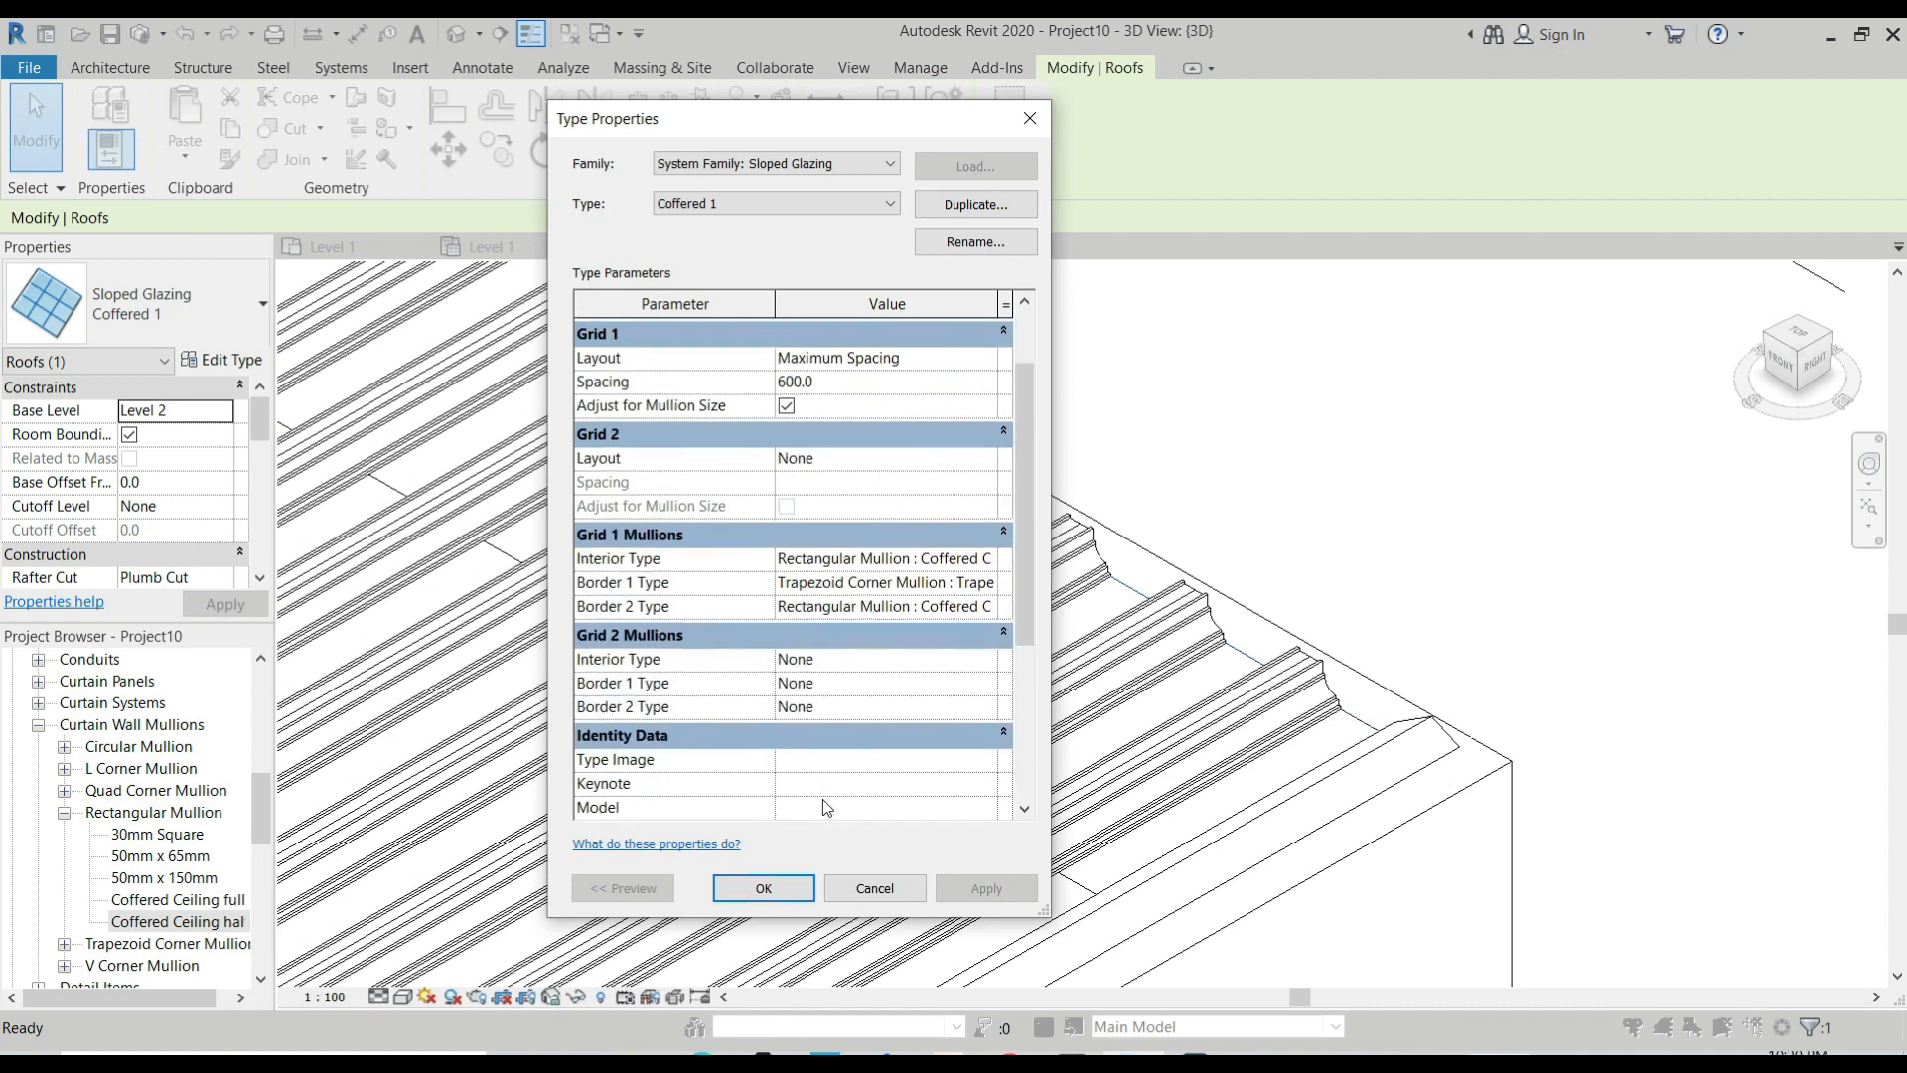
{"action": "left_click", "coordinate": [874, 888]}
{"action": "key", "text": "Escape"}
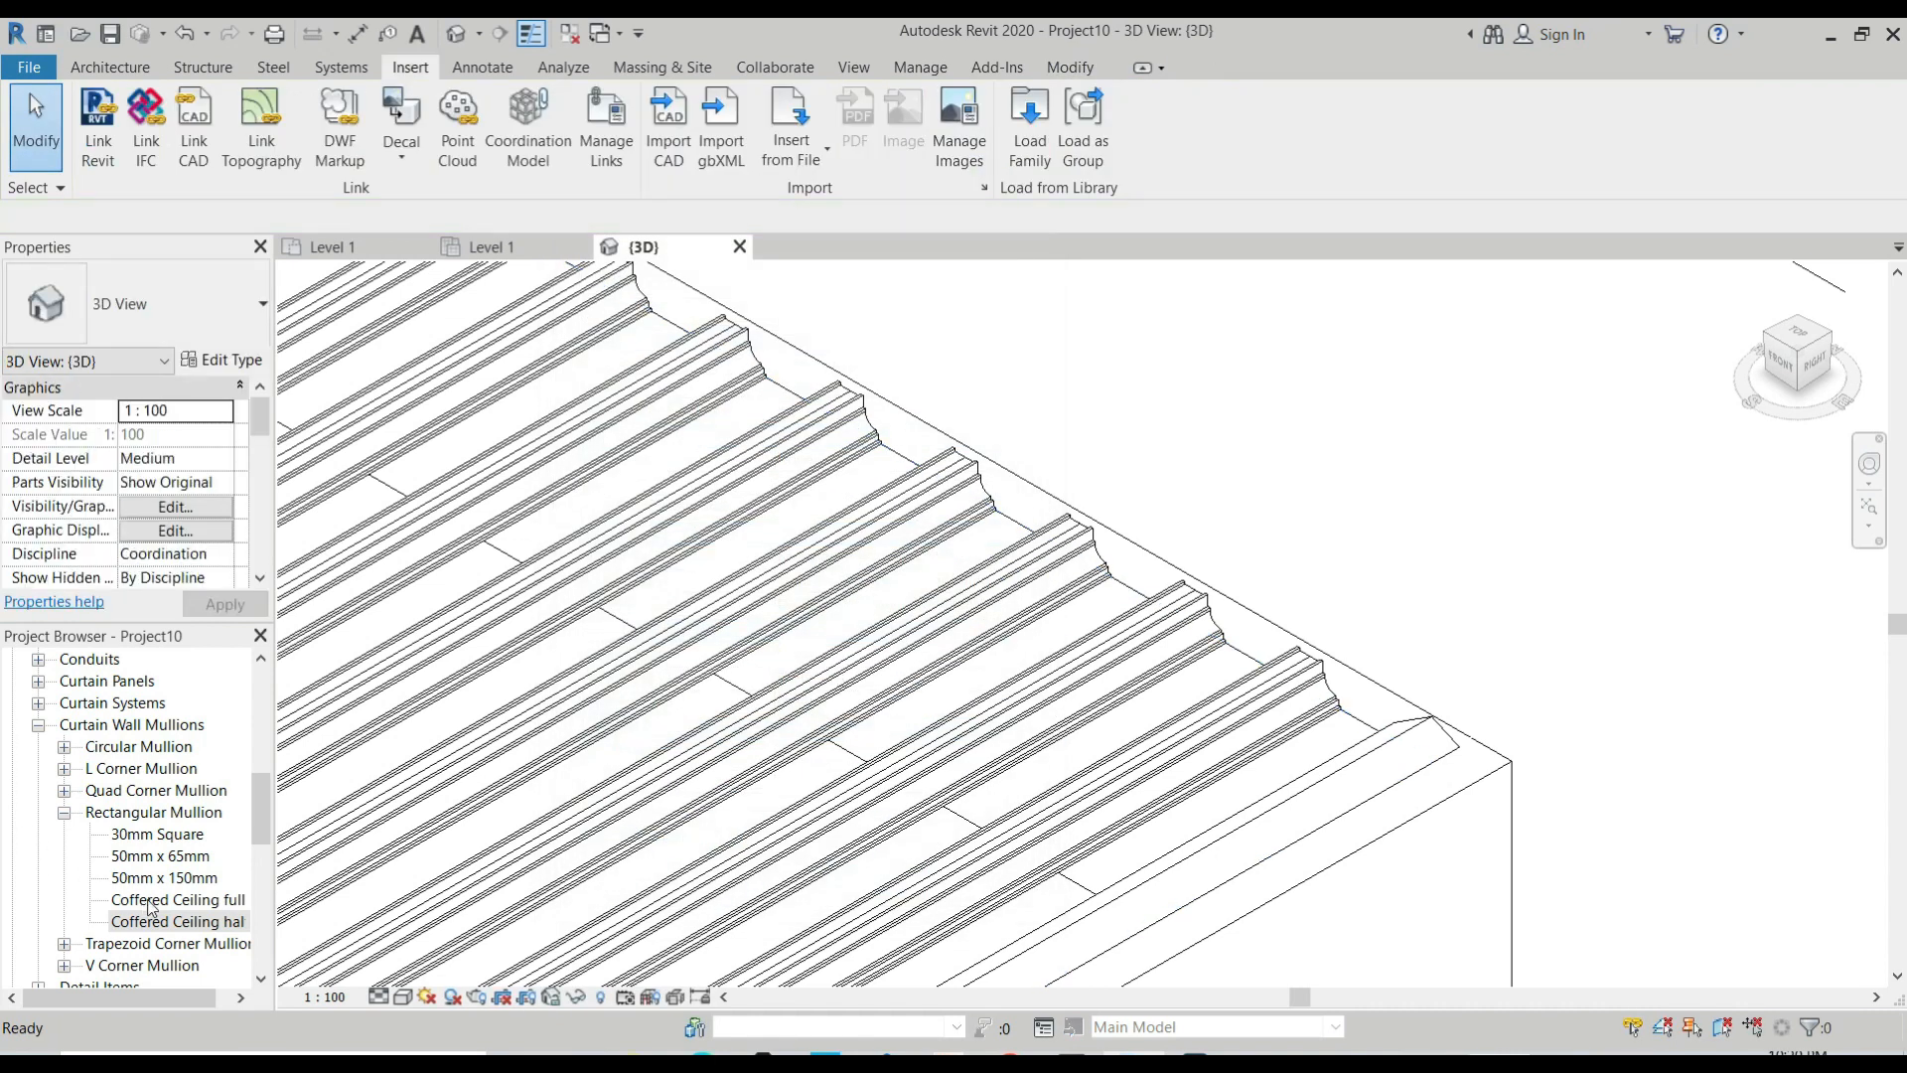
Set the Position of the Coffered Ceiling full rectangular mullion type to Parallel to Ground.
{"action": "double_click", "coordinate": [171, 902]}
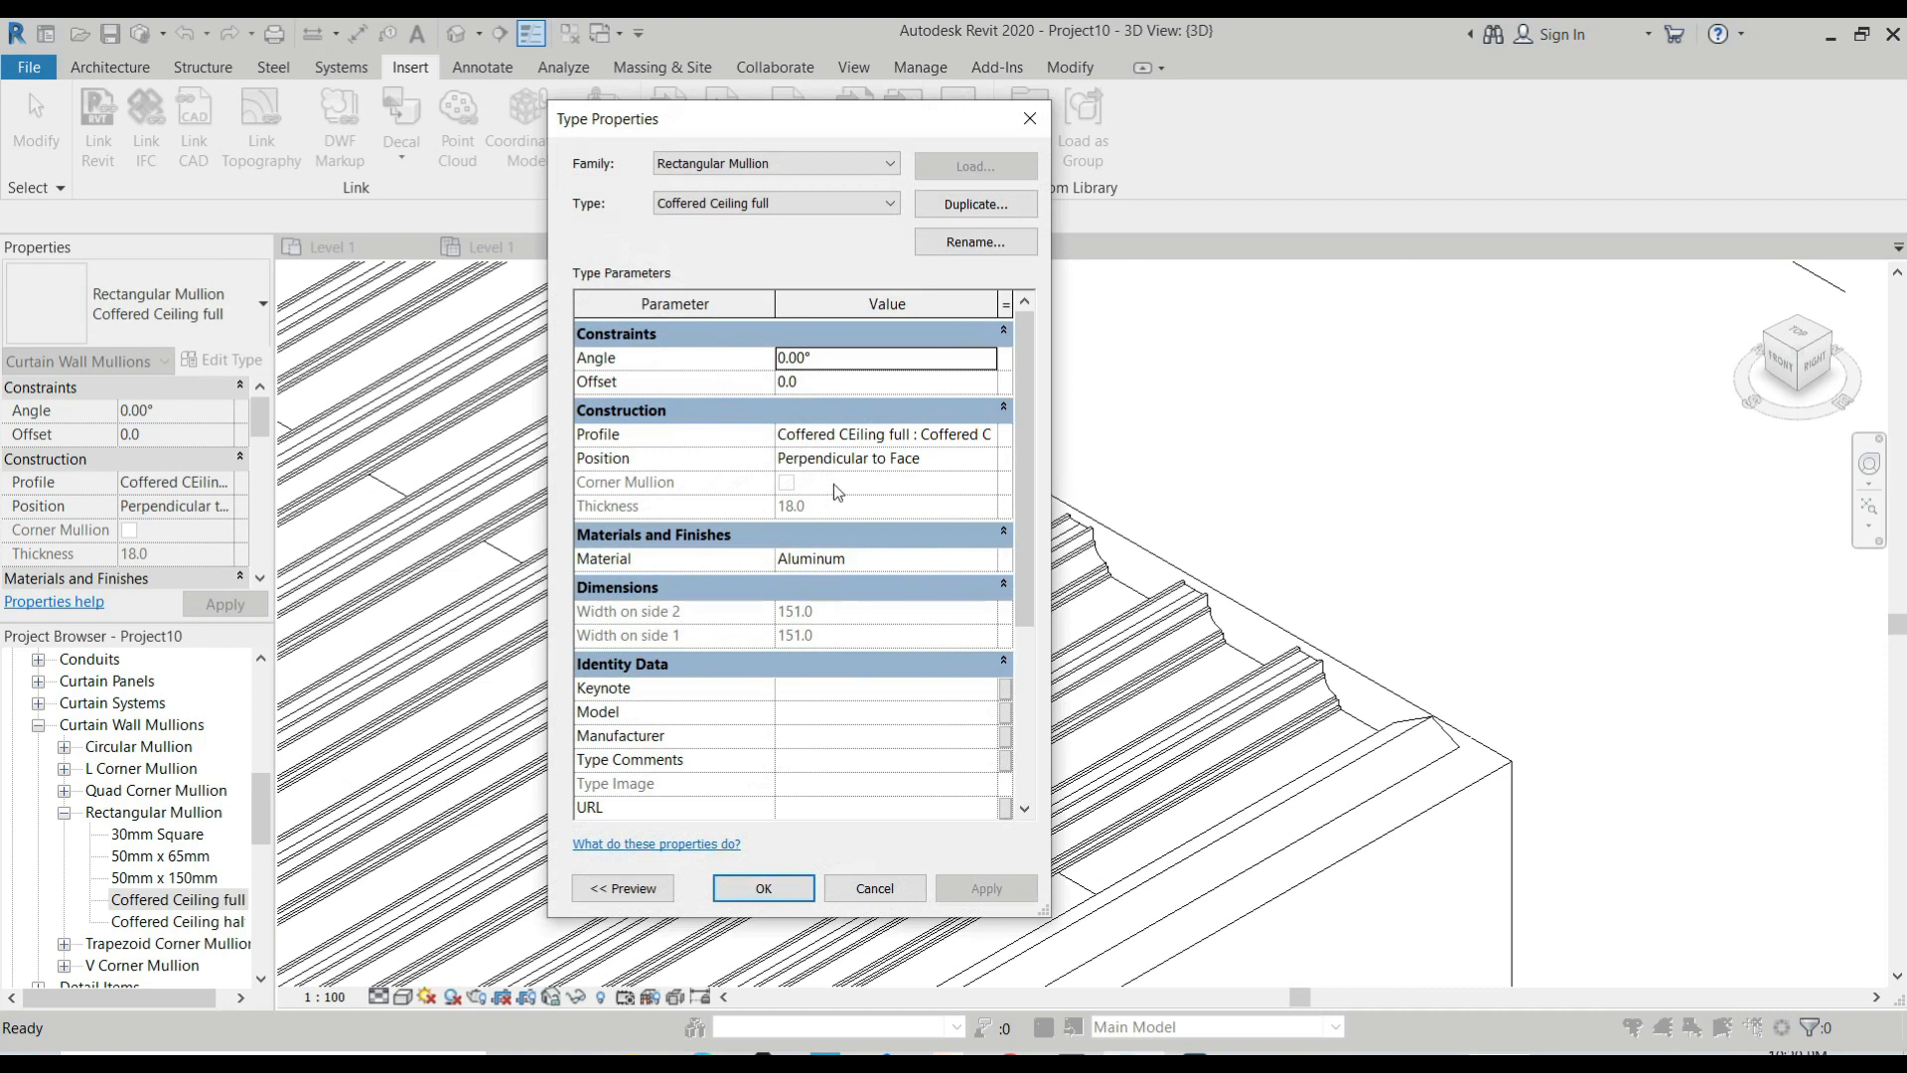
{"action": "left_click", "coordinate": [968, 459]}
{"action": "left_click", "coordinate": [986, 458]}
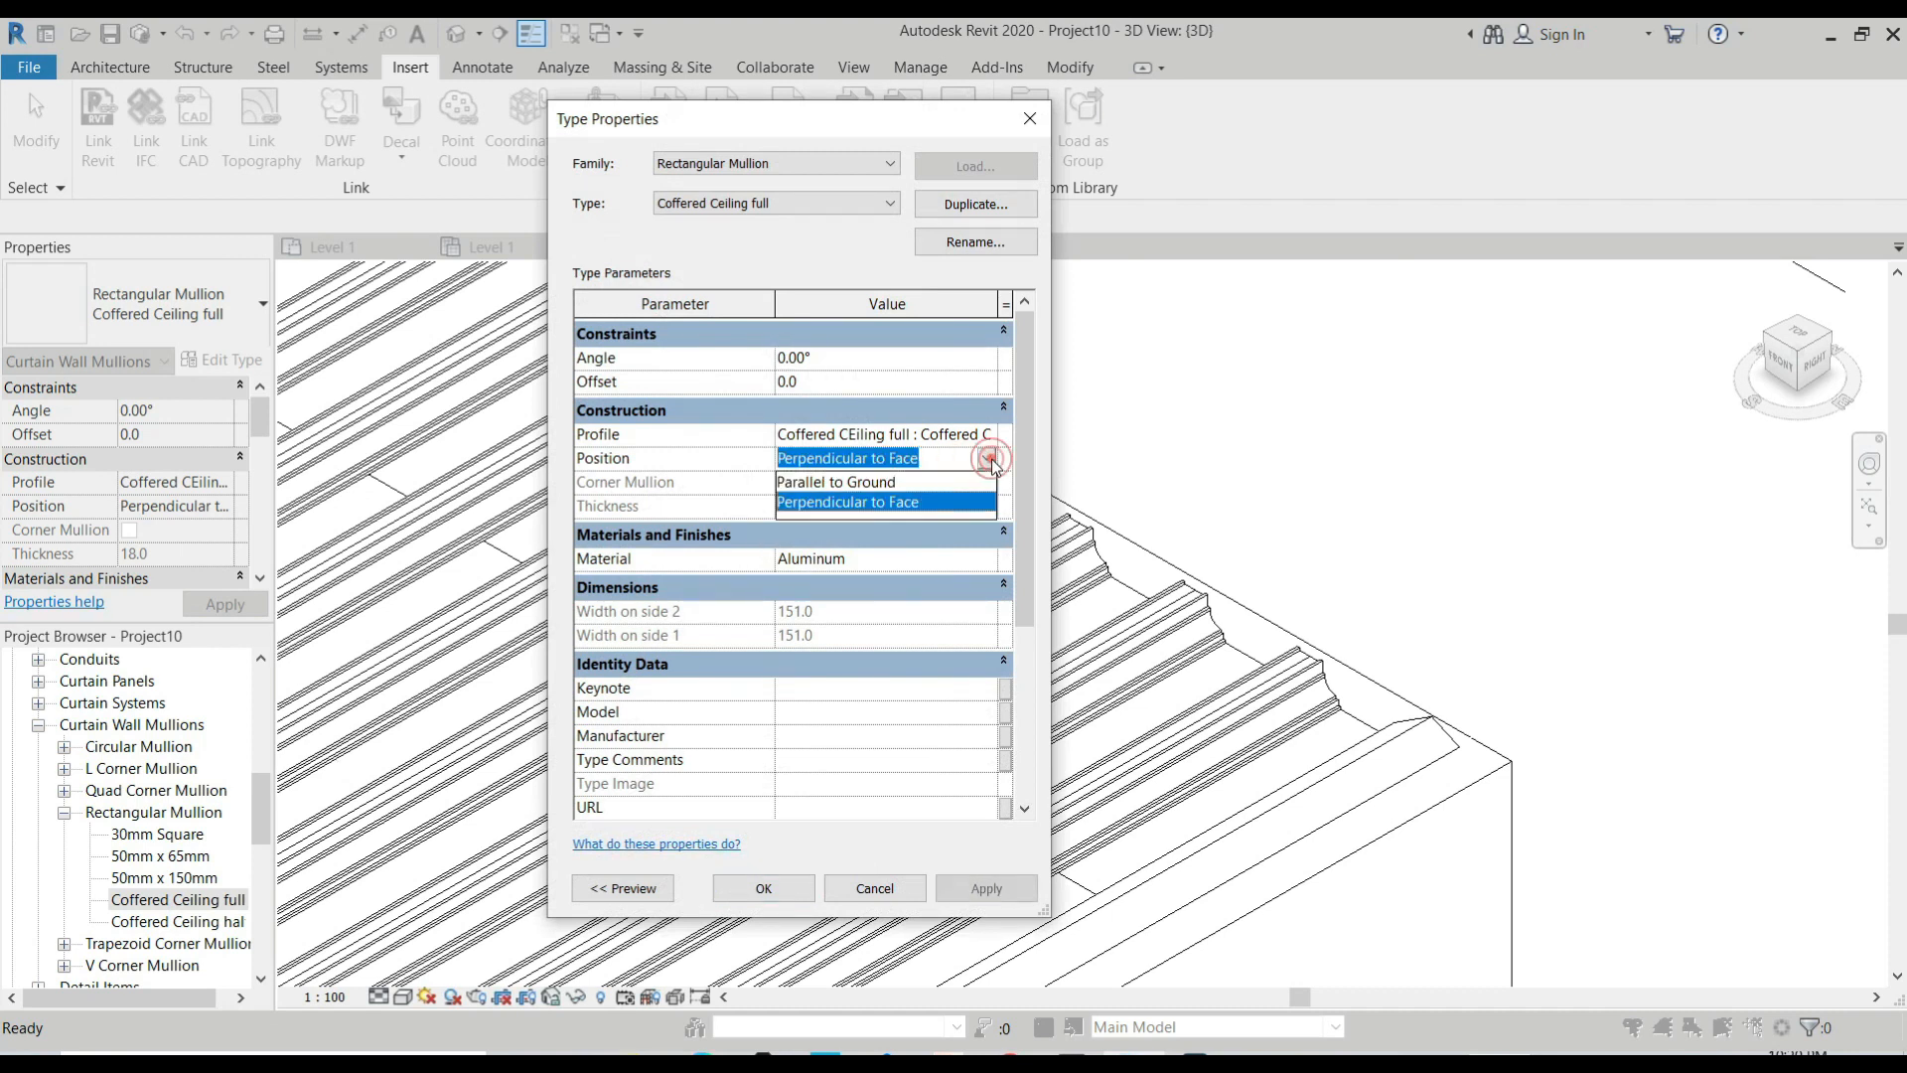
{"action": "left_click", "coordinate": [936, 483]}
{"action": "left_click", "coordinate": [783, 888]}
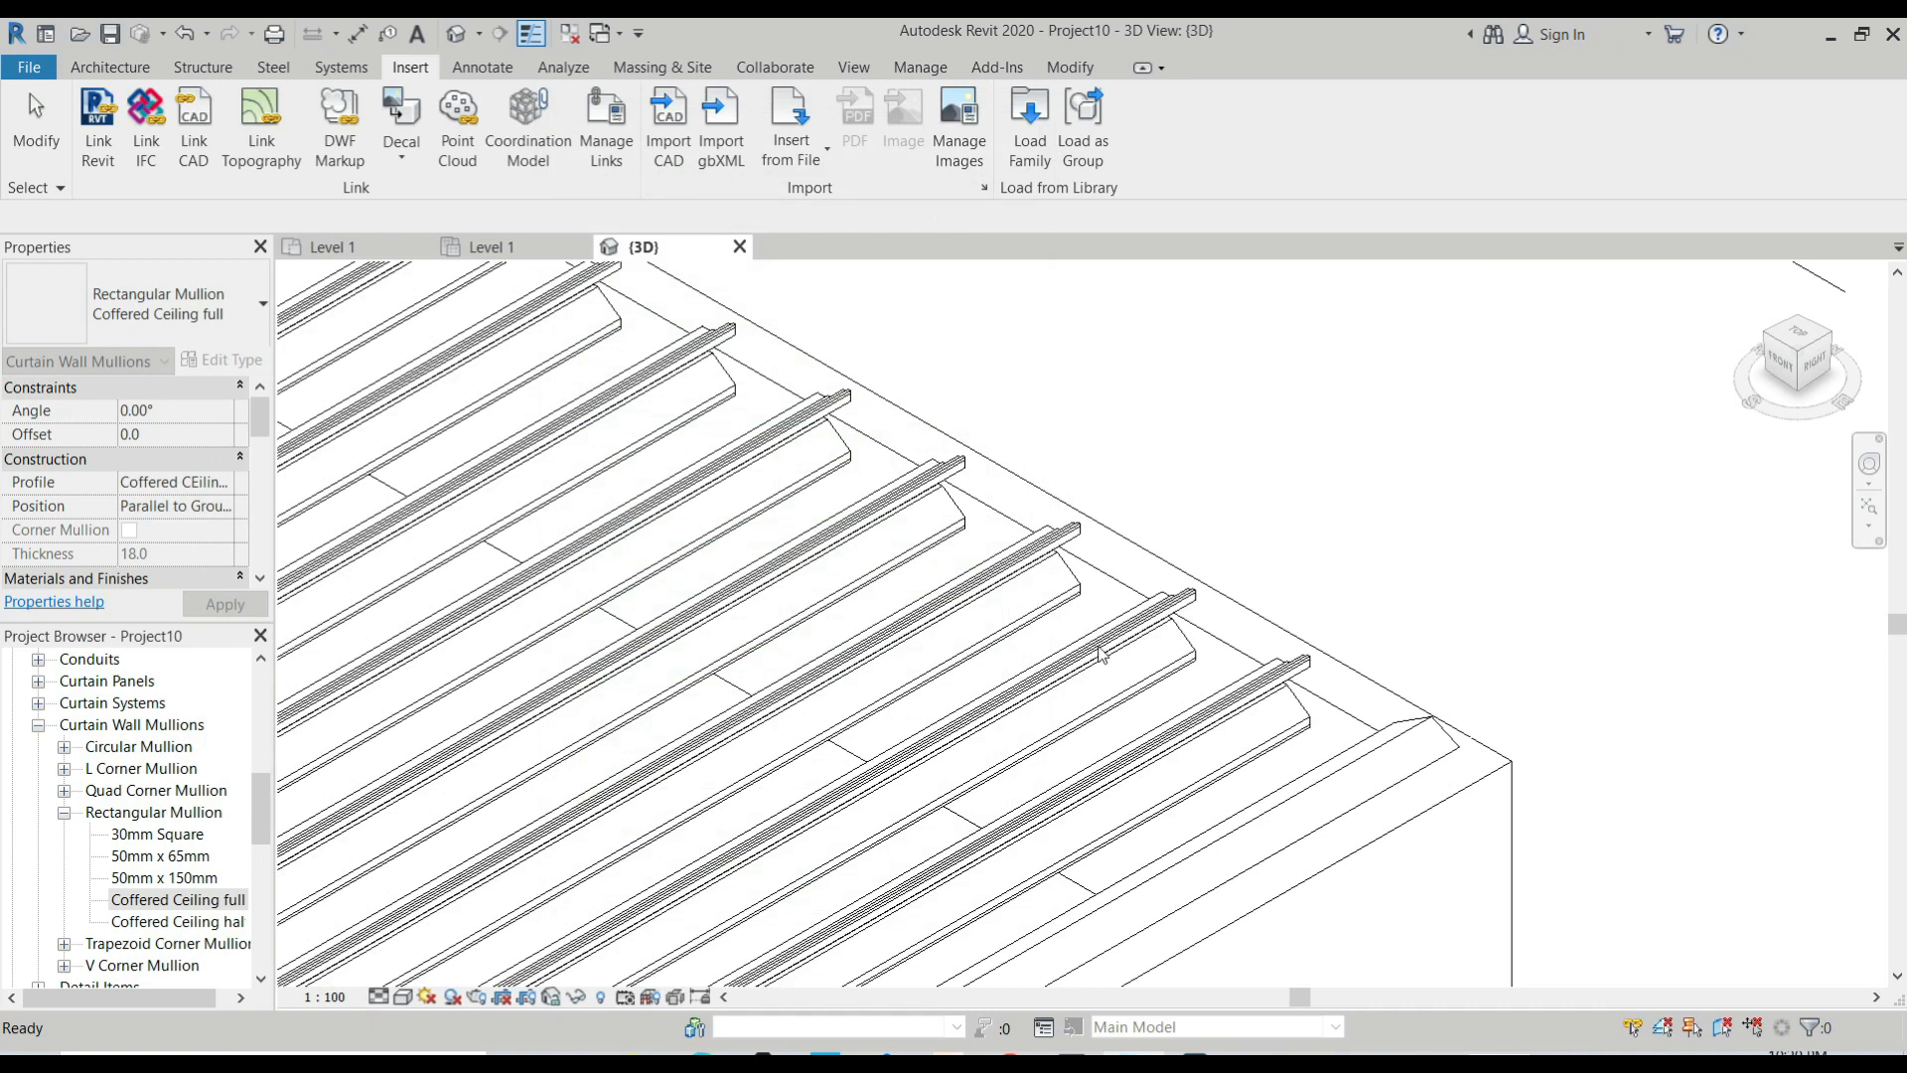
Set the Angle of the Coffered Ceiling full mullion type to -90° and apply it.
{"action": "double_click", "coordinate": [177, 900]}
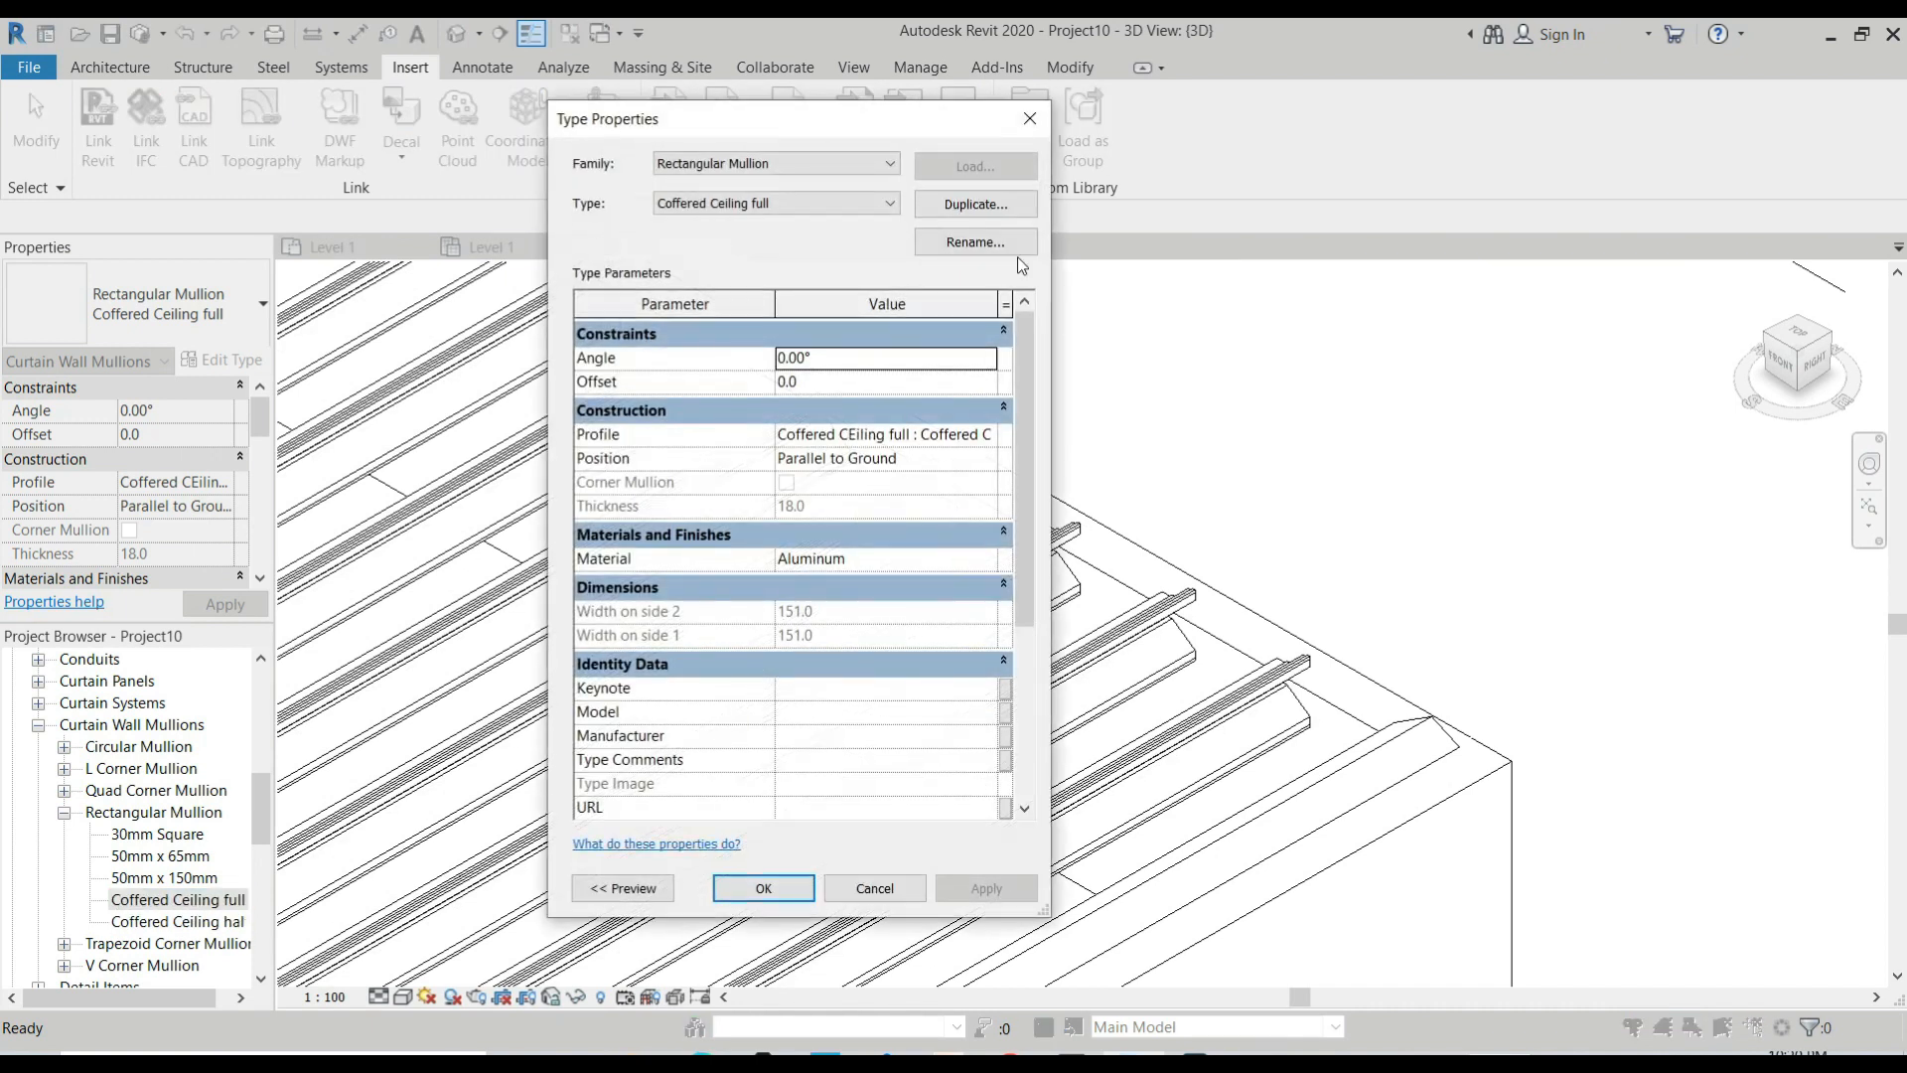
{"action": "left_click", "coordinate": [844, 360]}
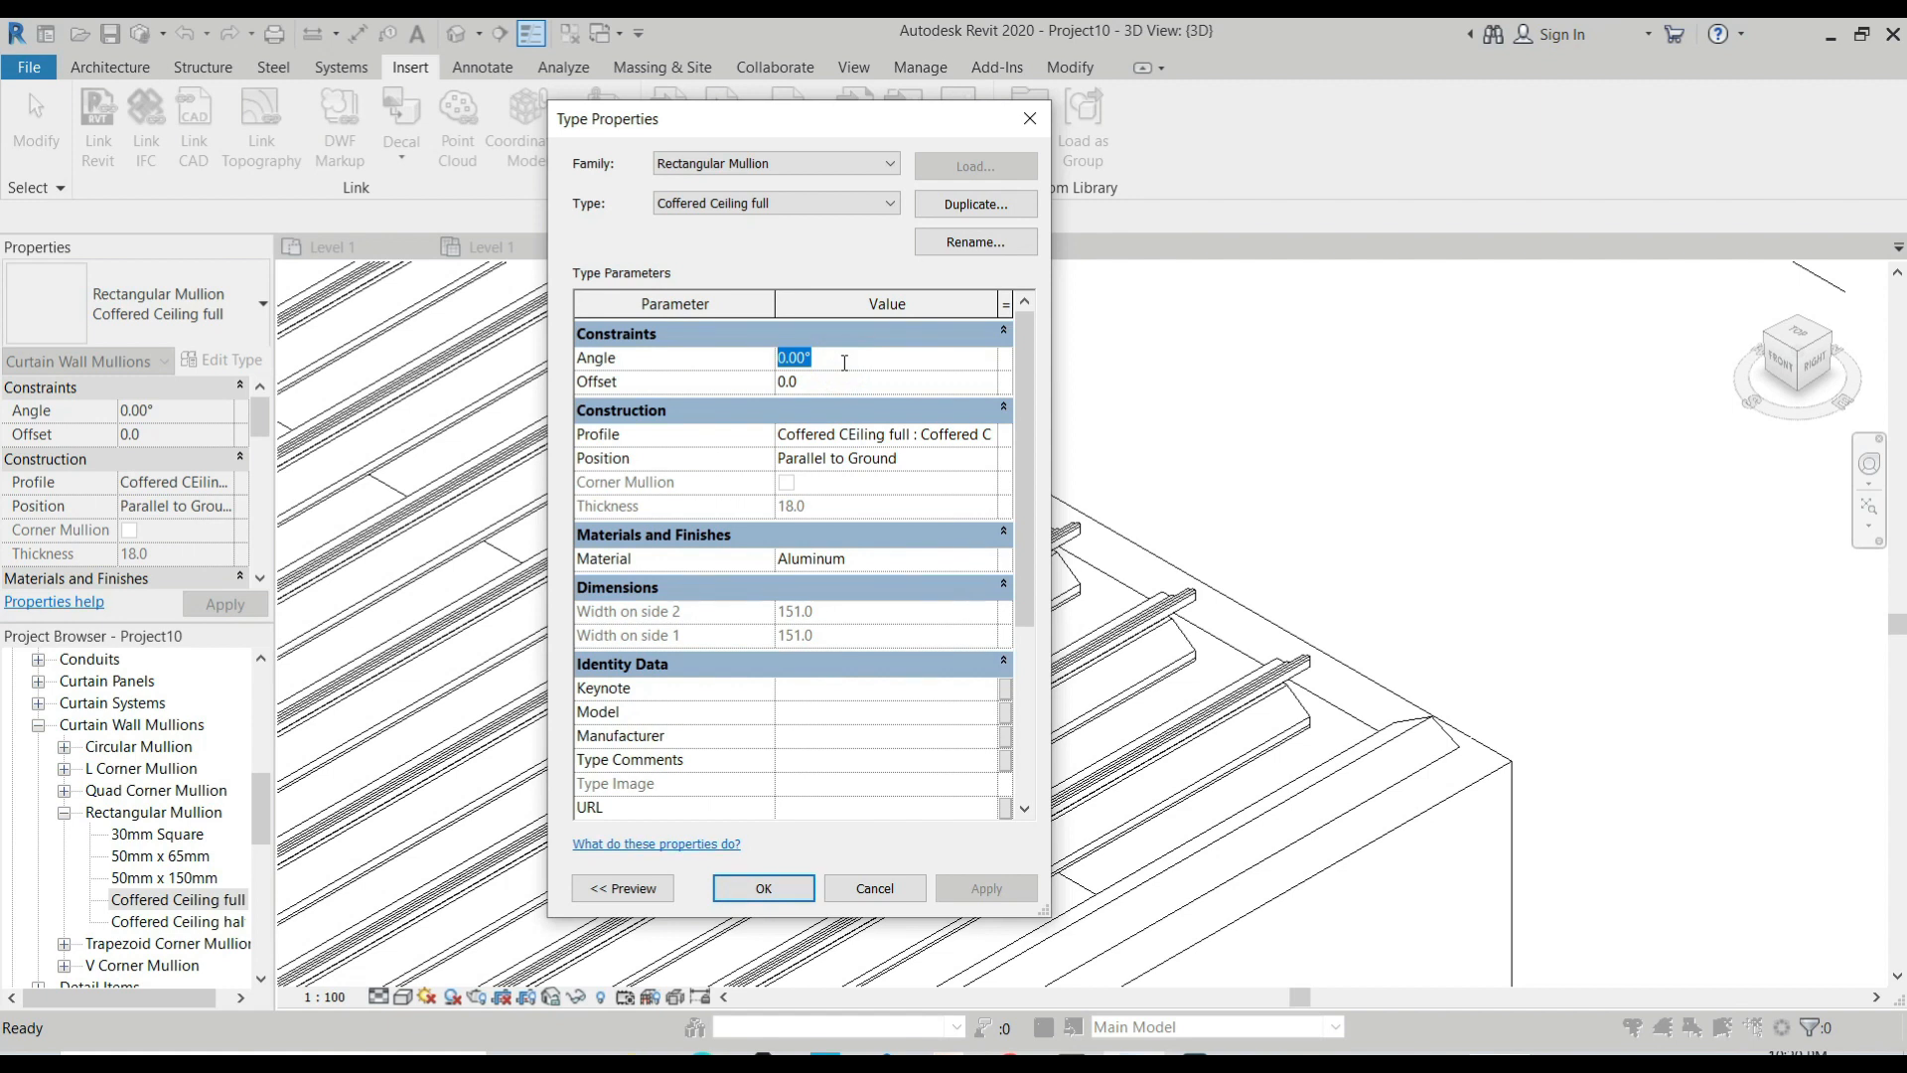
{"action": "type", "text": "-90"}
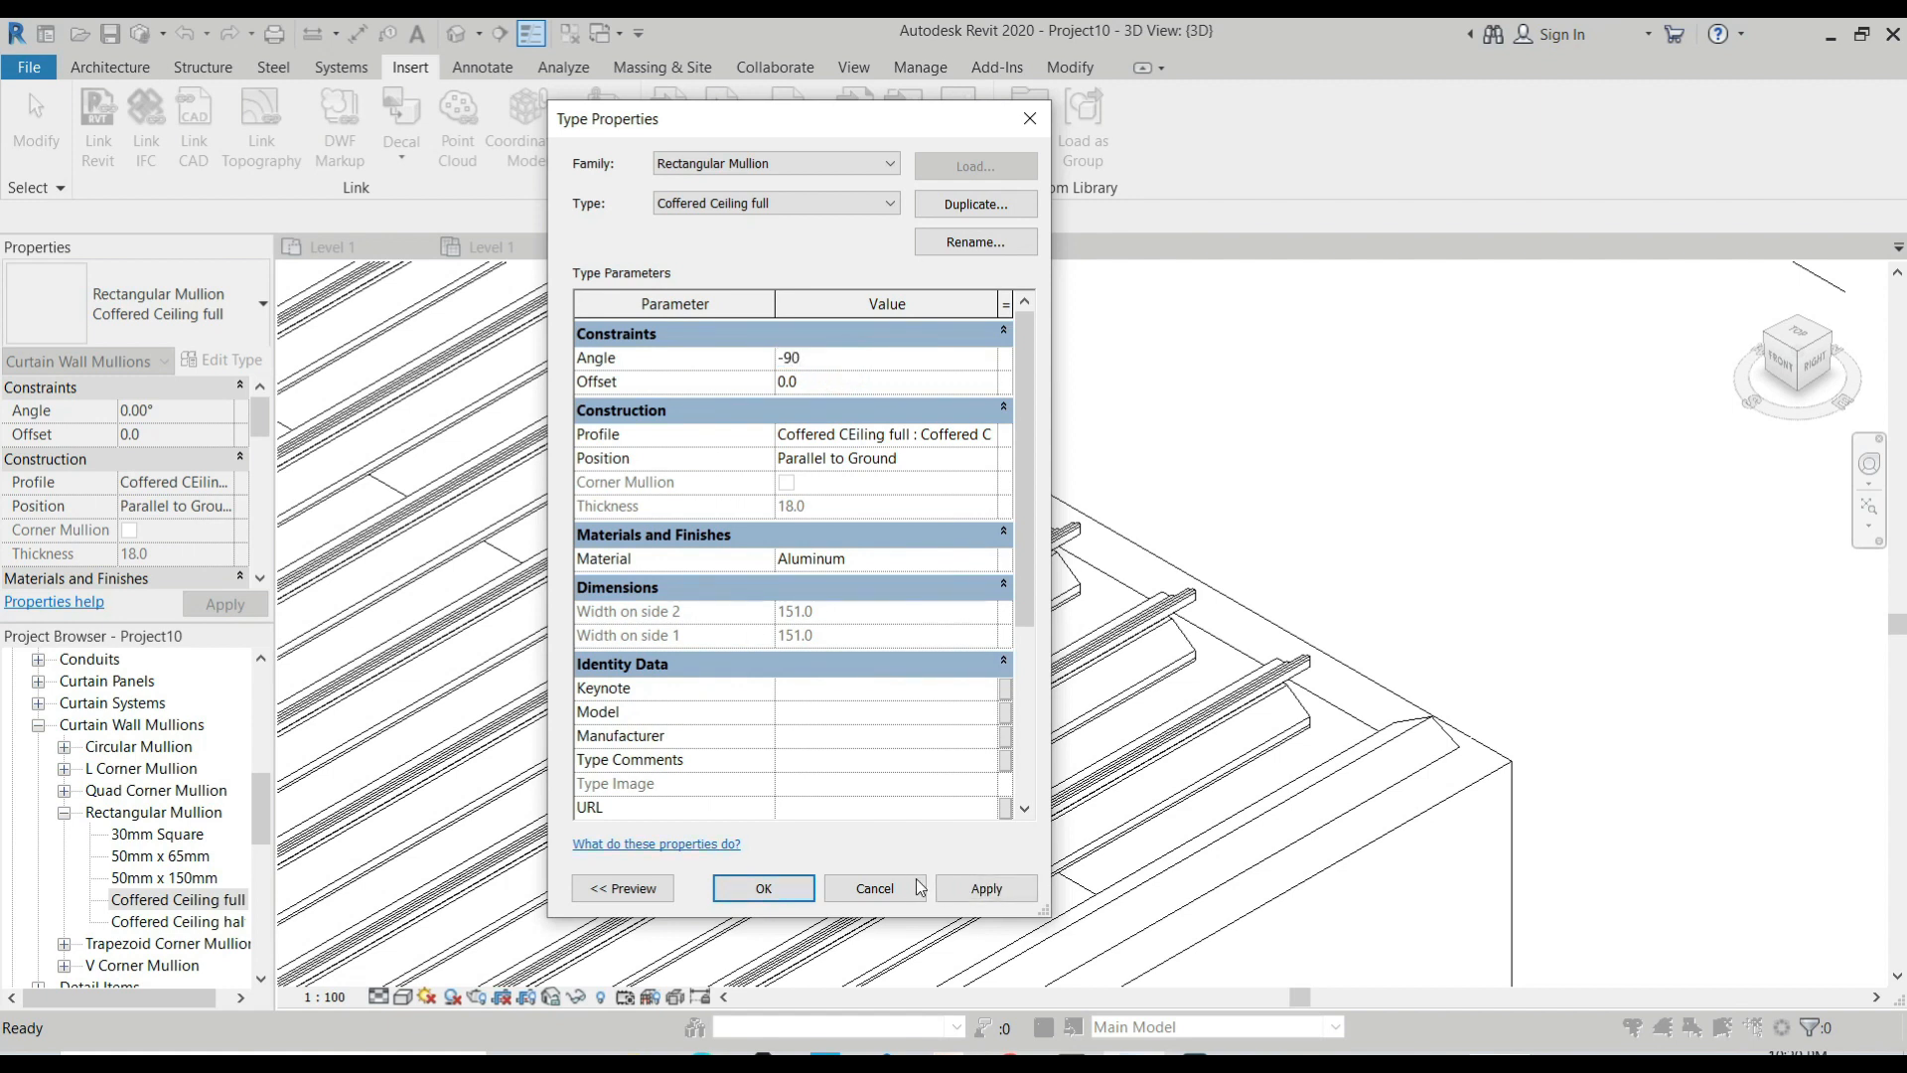
{"action": "left_click", "coordinate": [987, 897]}
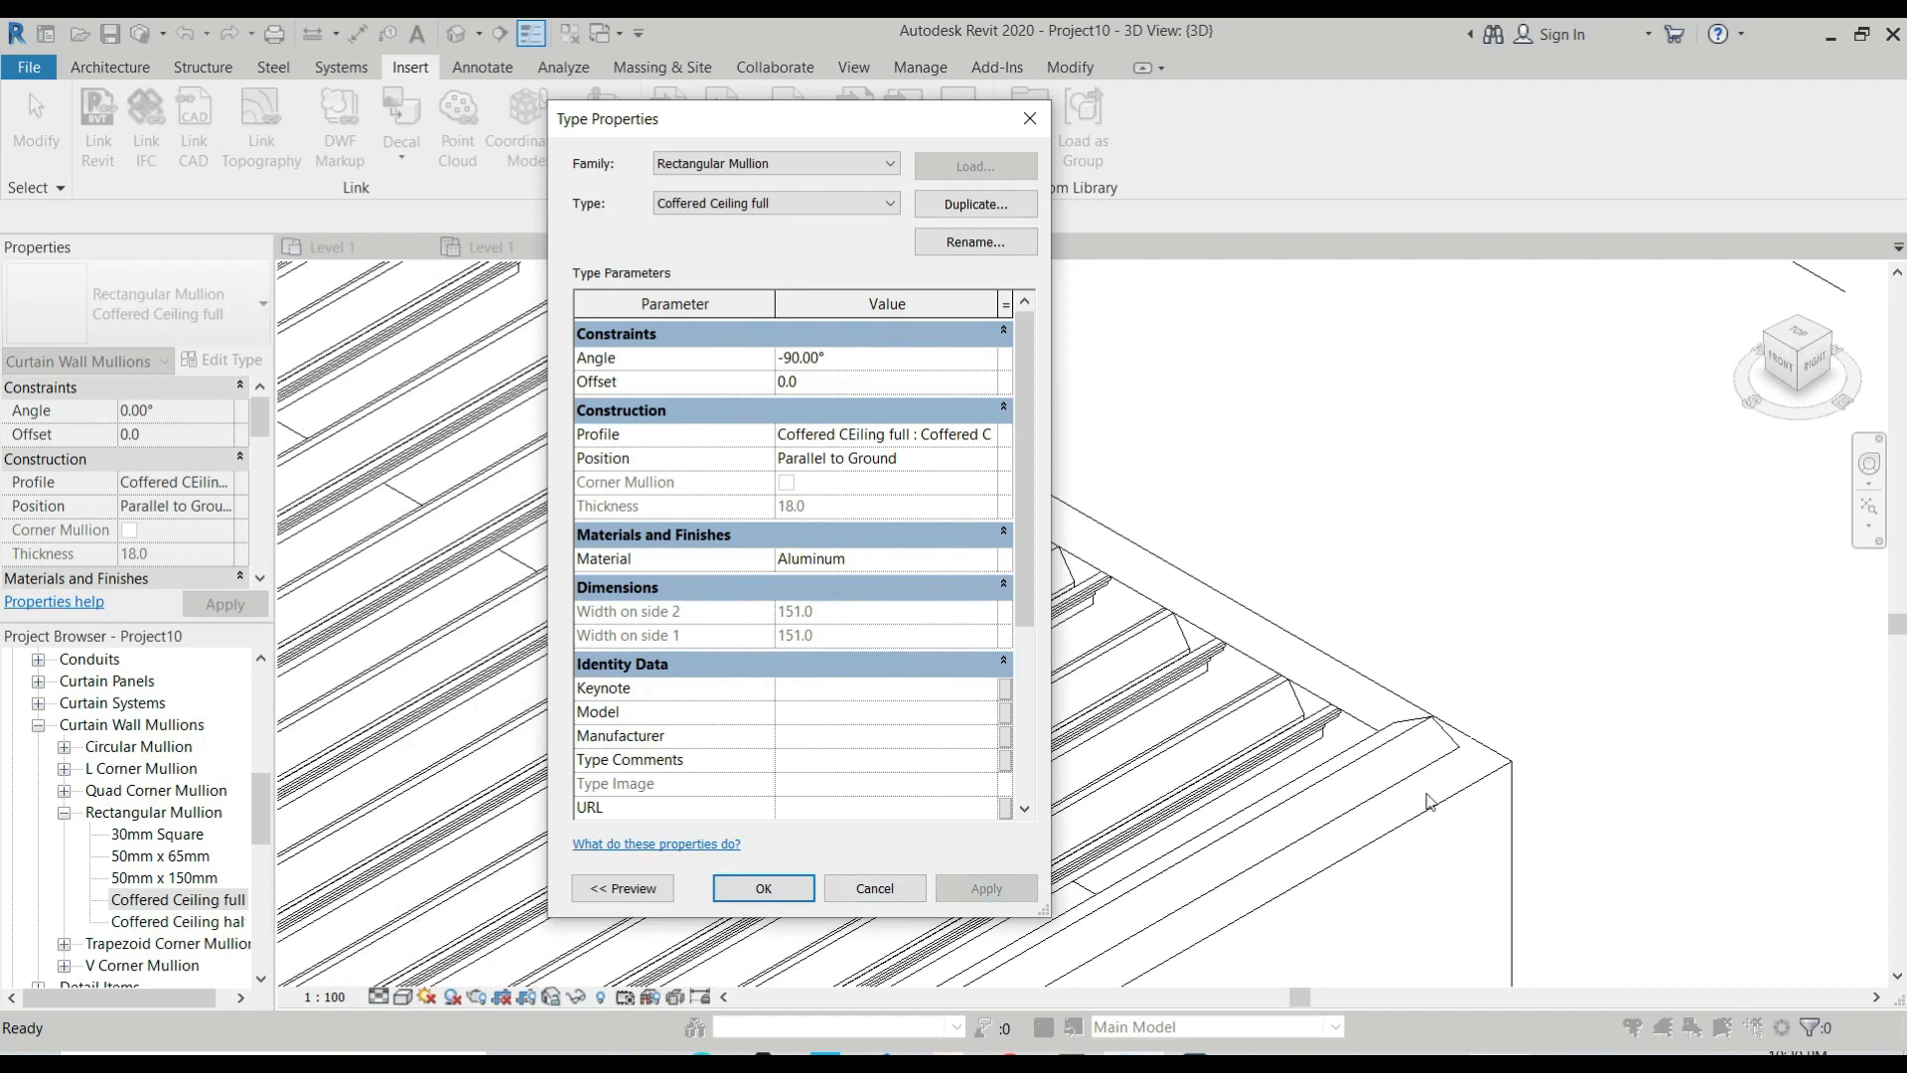
{"action": "left_click", "coordinate": [761, 887]}
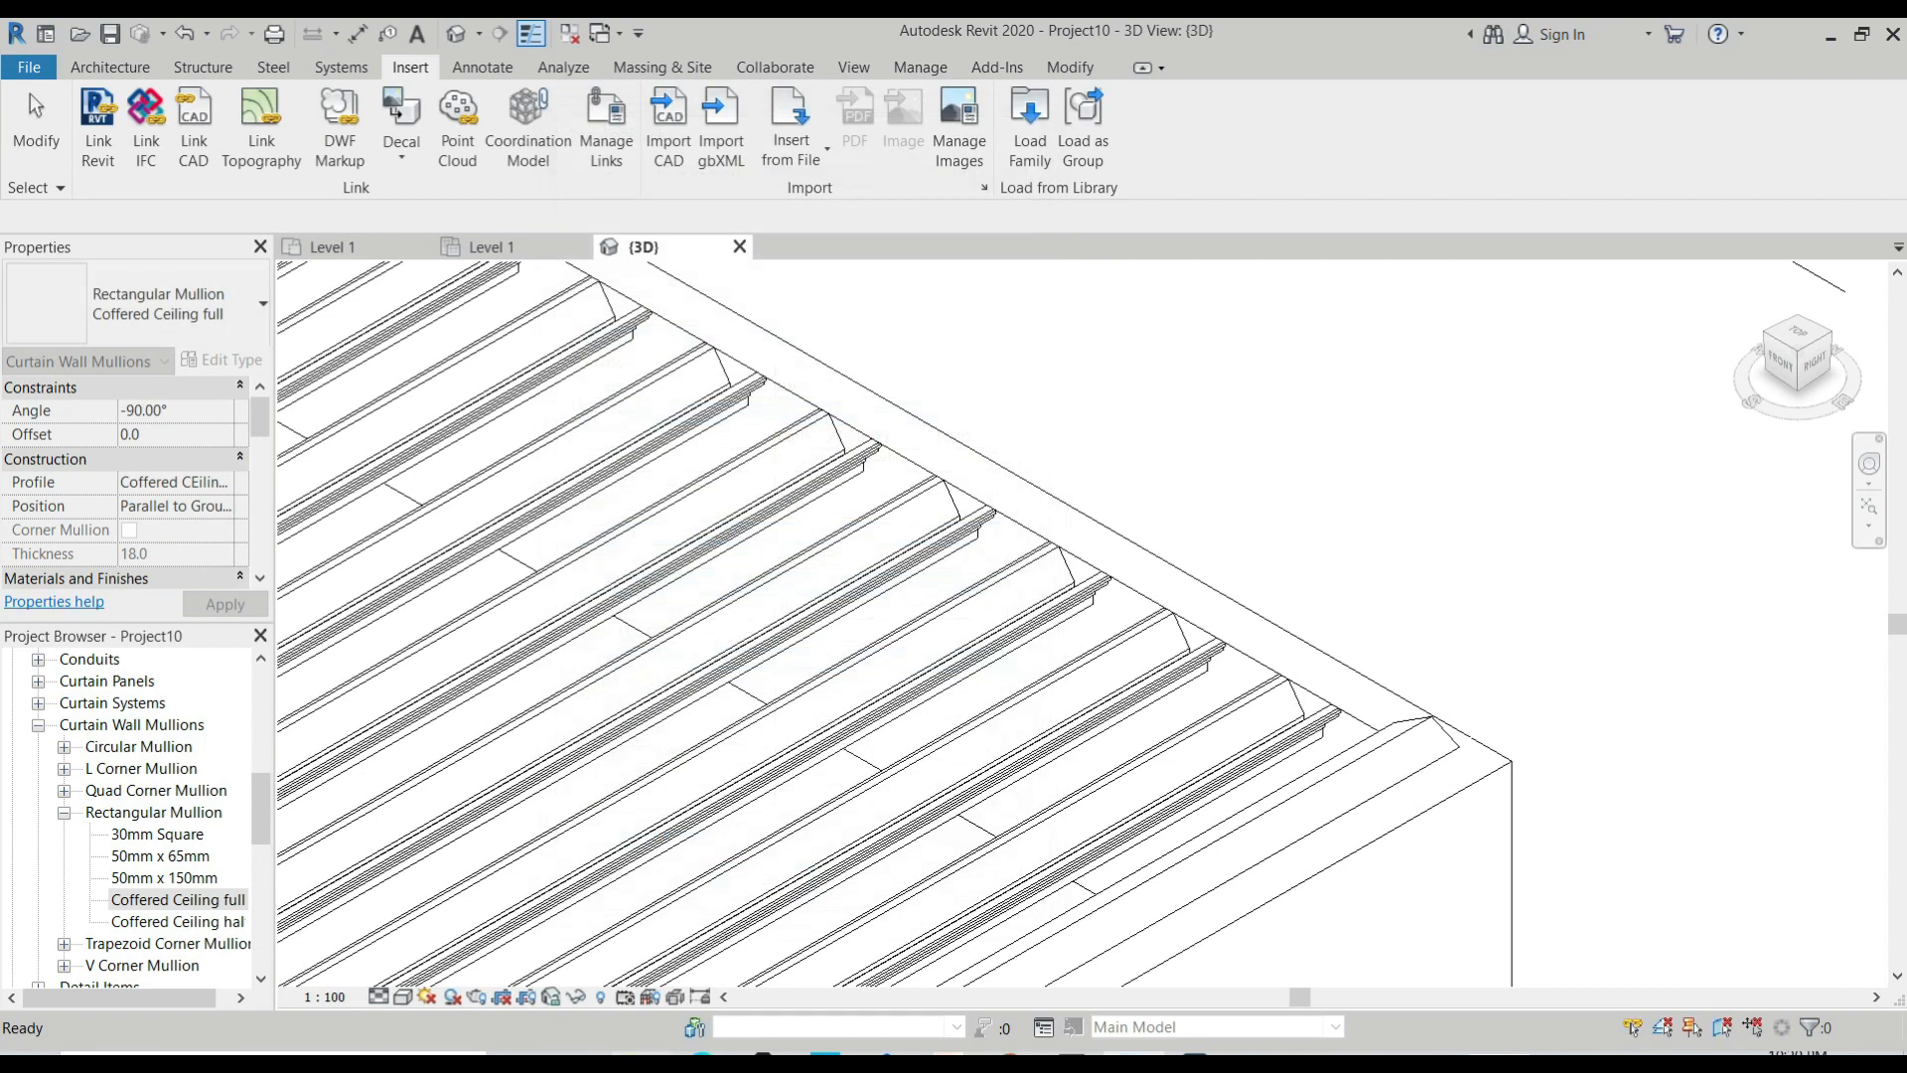
{"action": "key", "text": "Escape"}
Set the 3D view's visual style to Shaded and its detail level to Fine.
{"action": "left_click", "coordinate": [402, 997]}
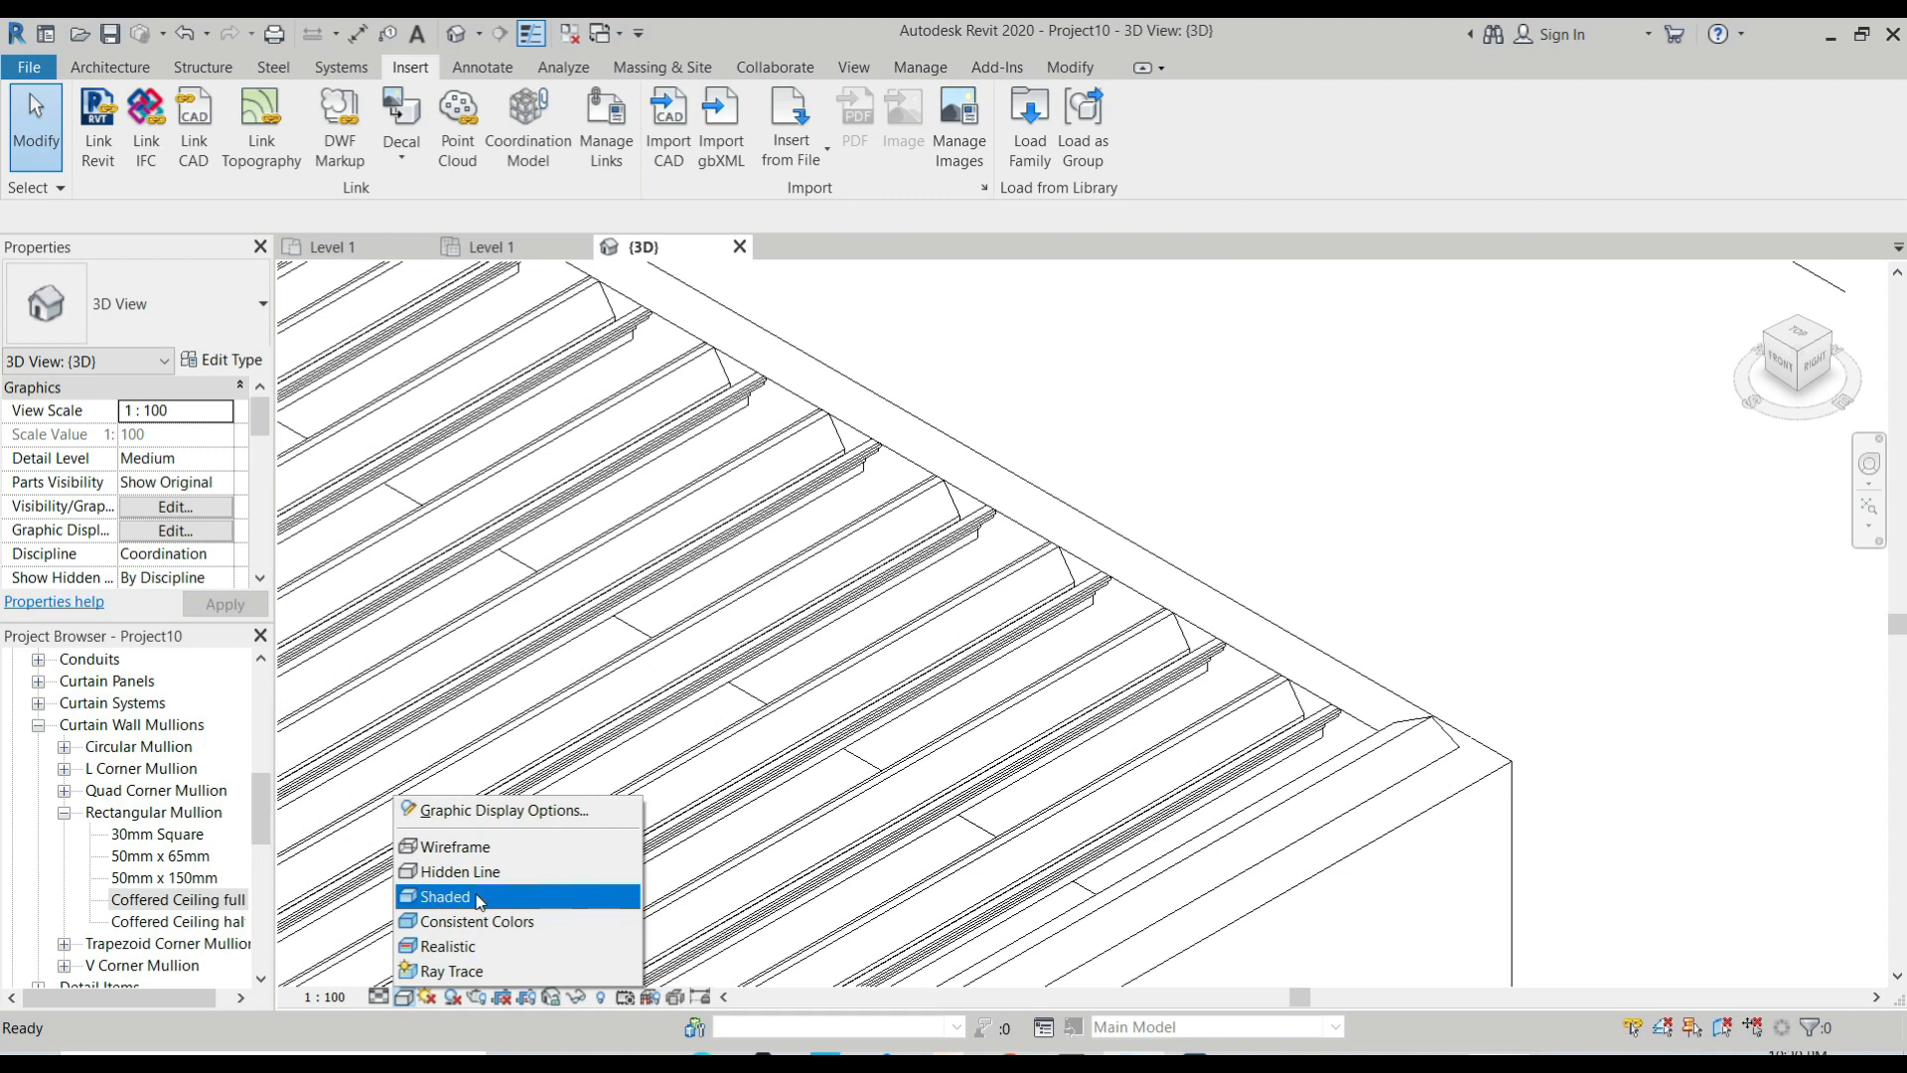
{"action": "left_click", "coordinate": [482, 897]}
{"action": "scroll", "coordinate": [788, 757], "scroll_direction": "down", "scroll_amount": 3}
{"action": "scroll", "coordinate": [788, 757], "scroll_direction": "down", "scroll_amount": 3}
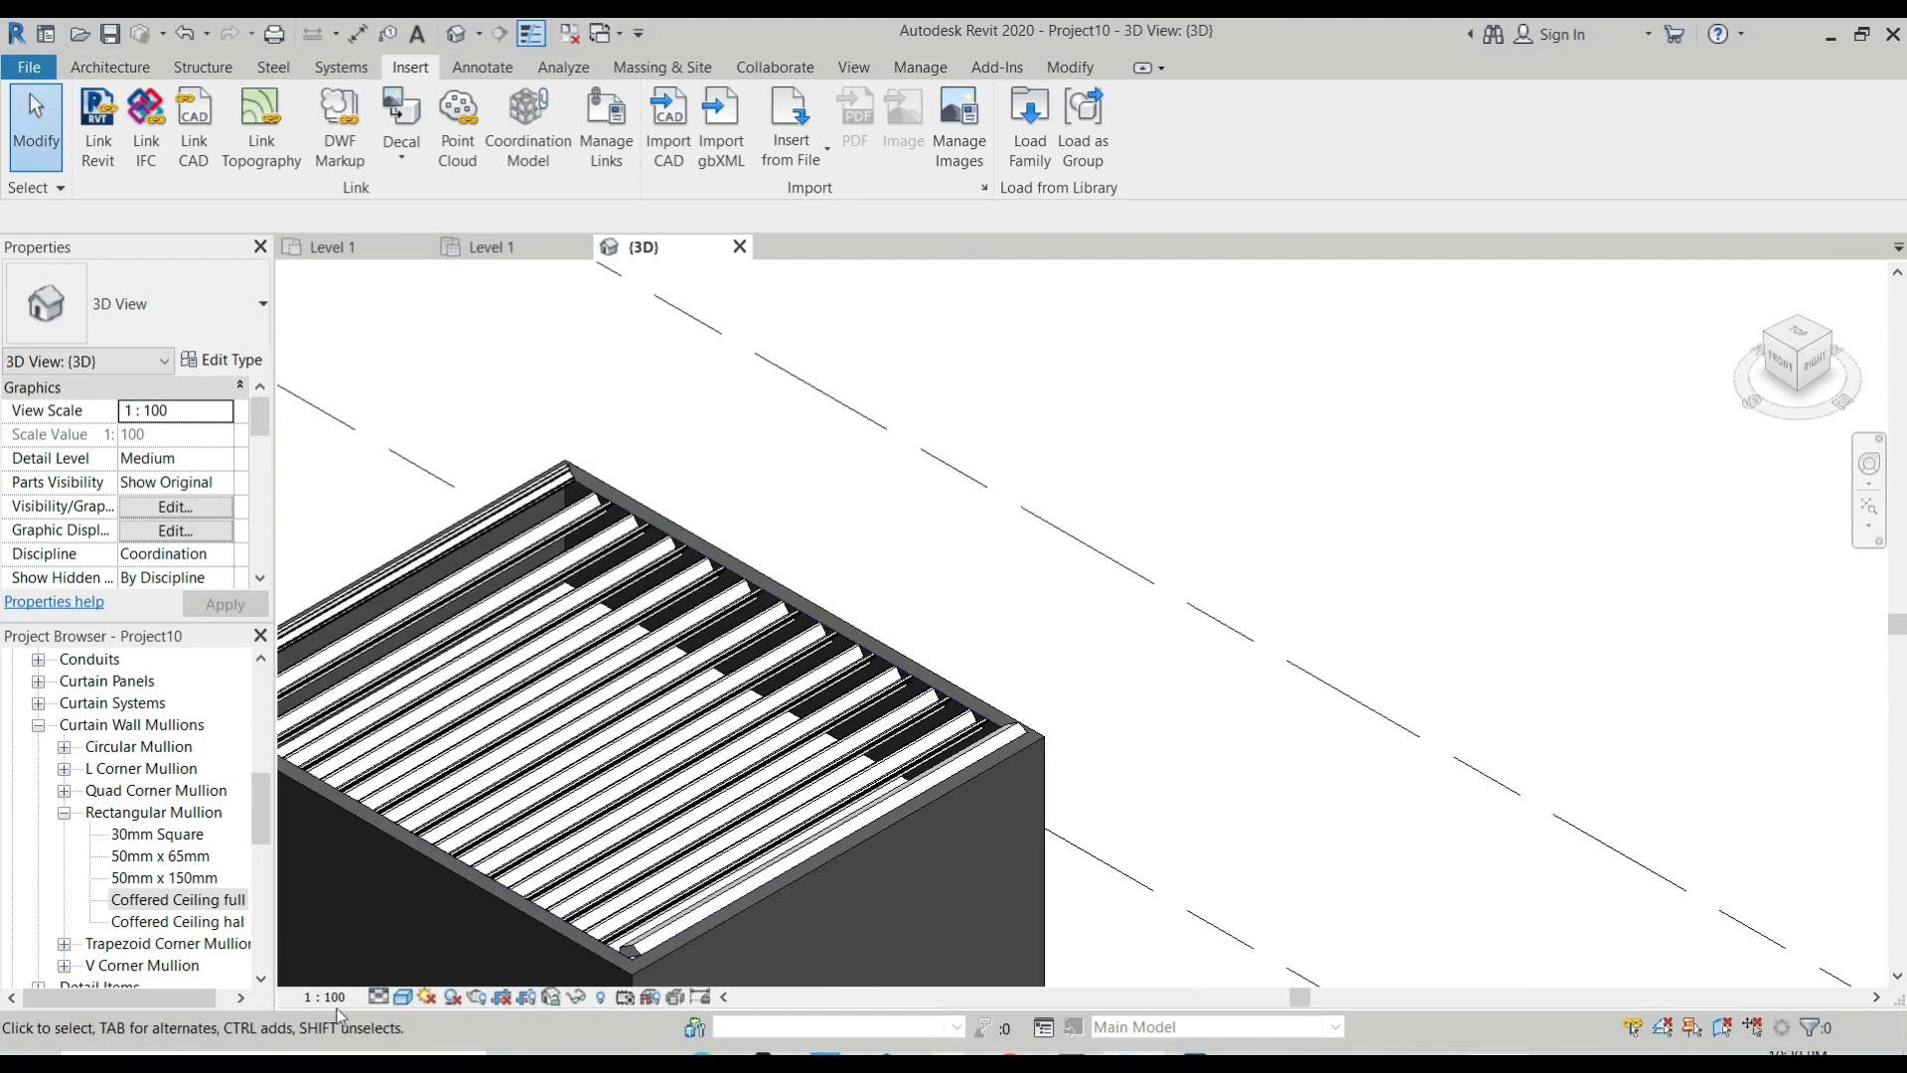
{"action": "left_click", "coordinate": [378, 997]}
{"action": "left_click", "coordinate": [408, 971]}
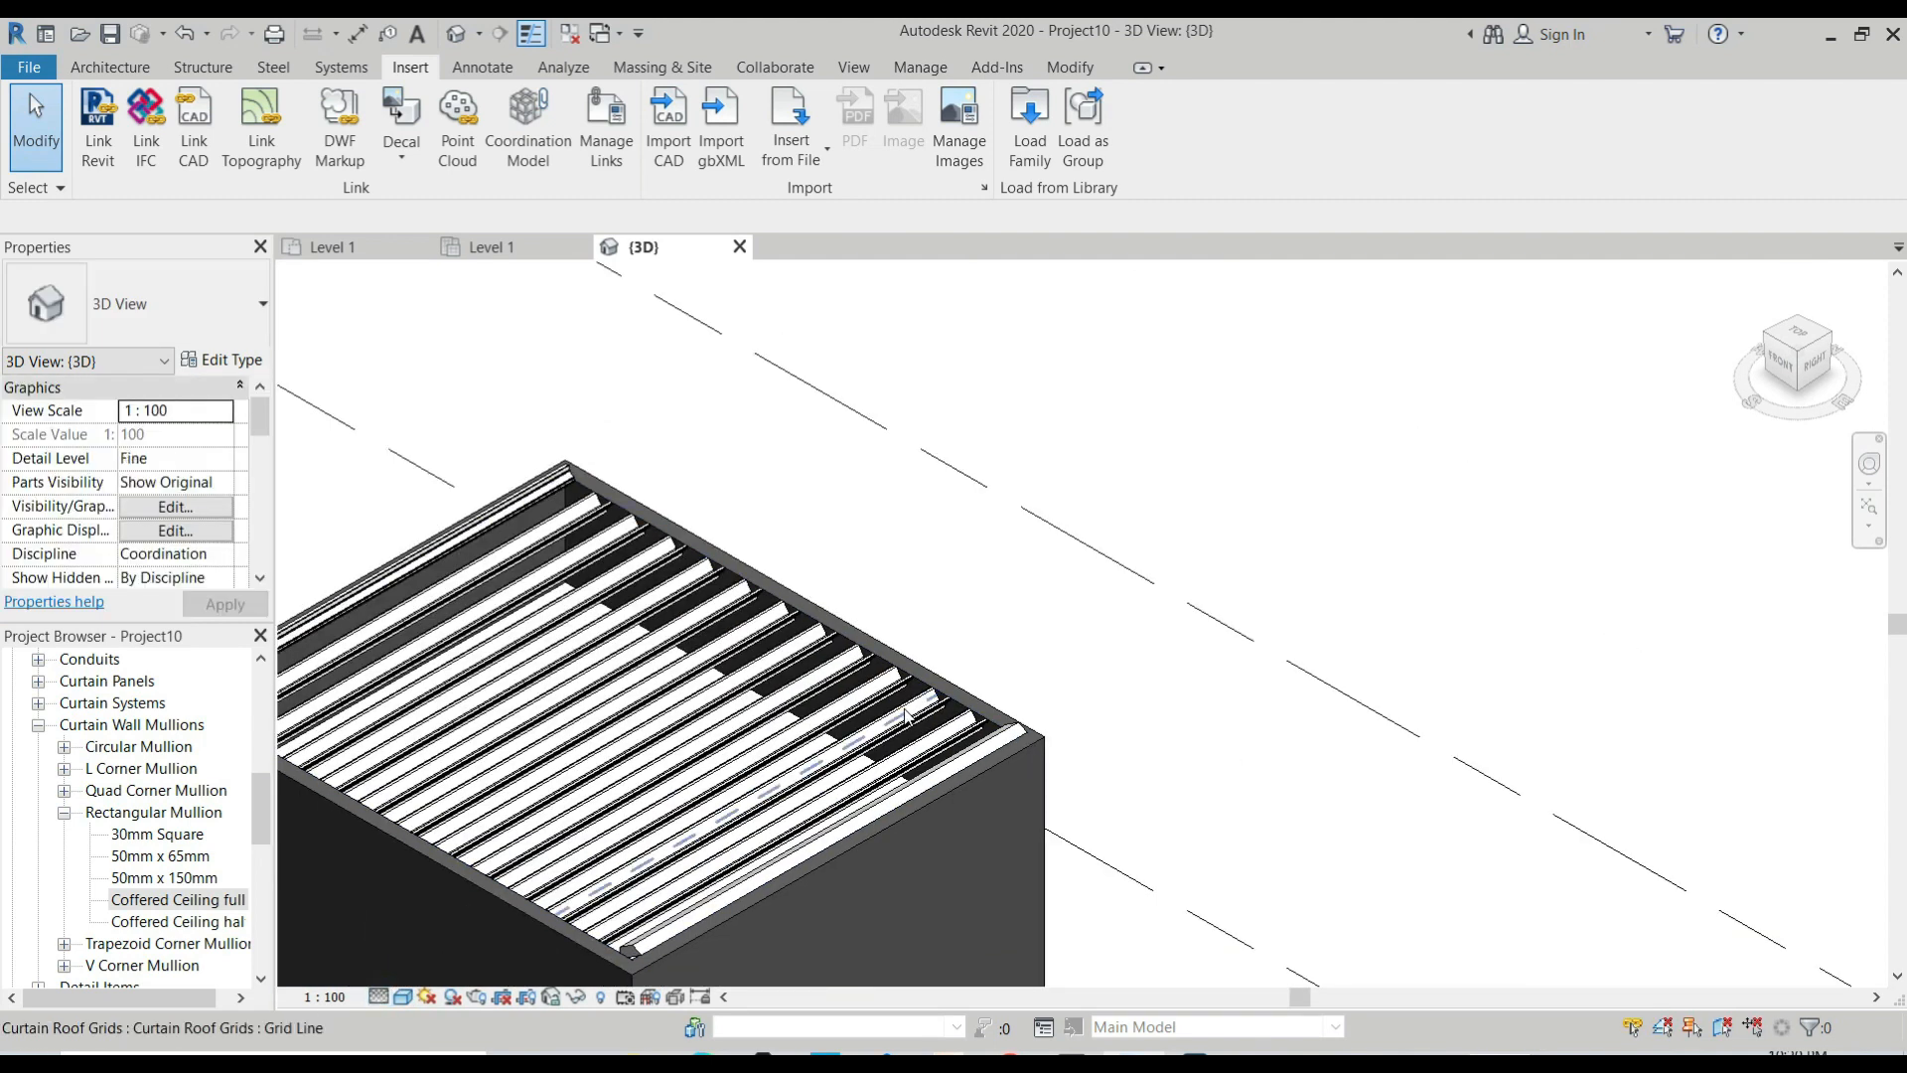
{"action": "scroll", "coordinate": [1081, 752], "scroll_direction": "up", "scroll_amount": 4}
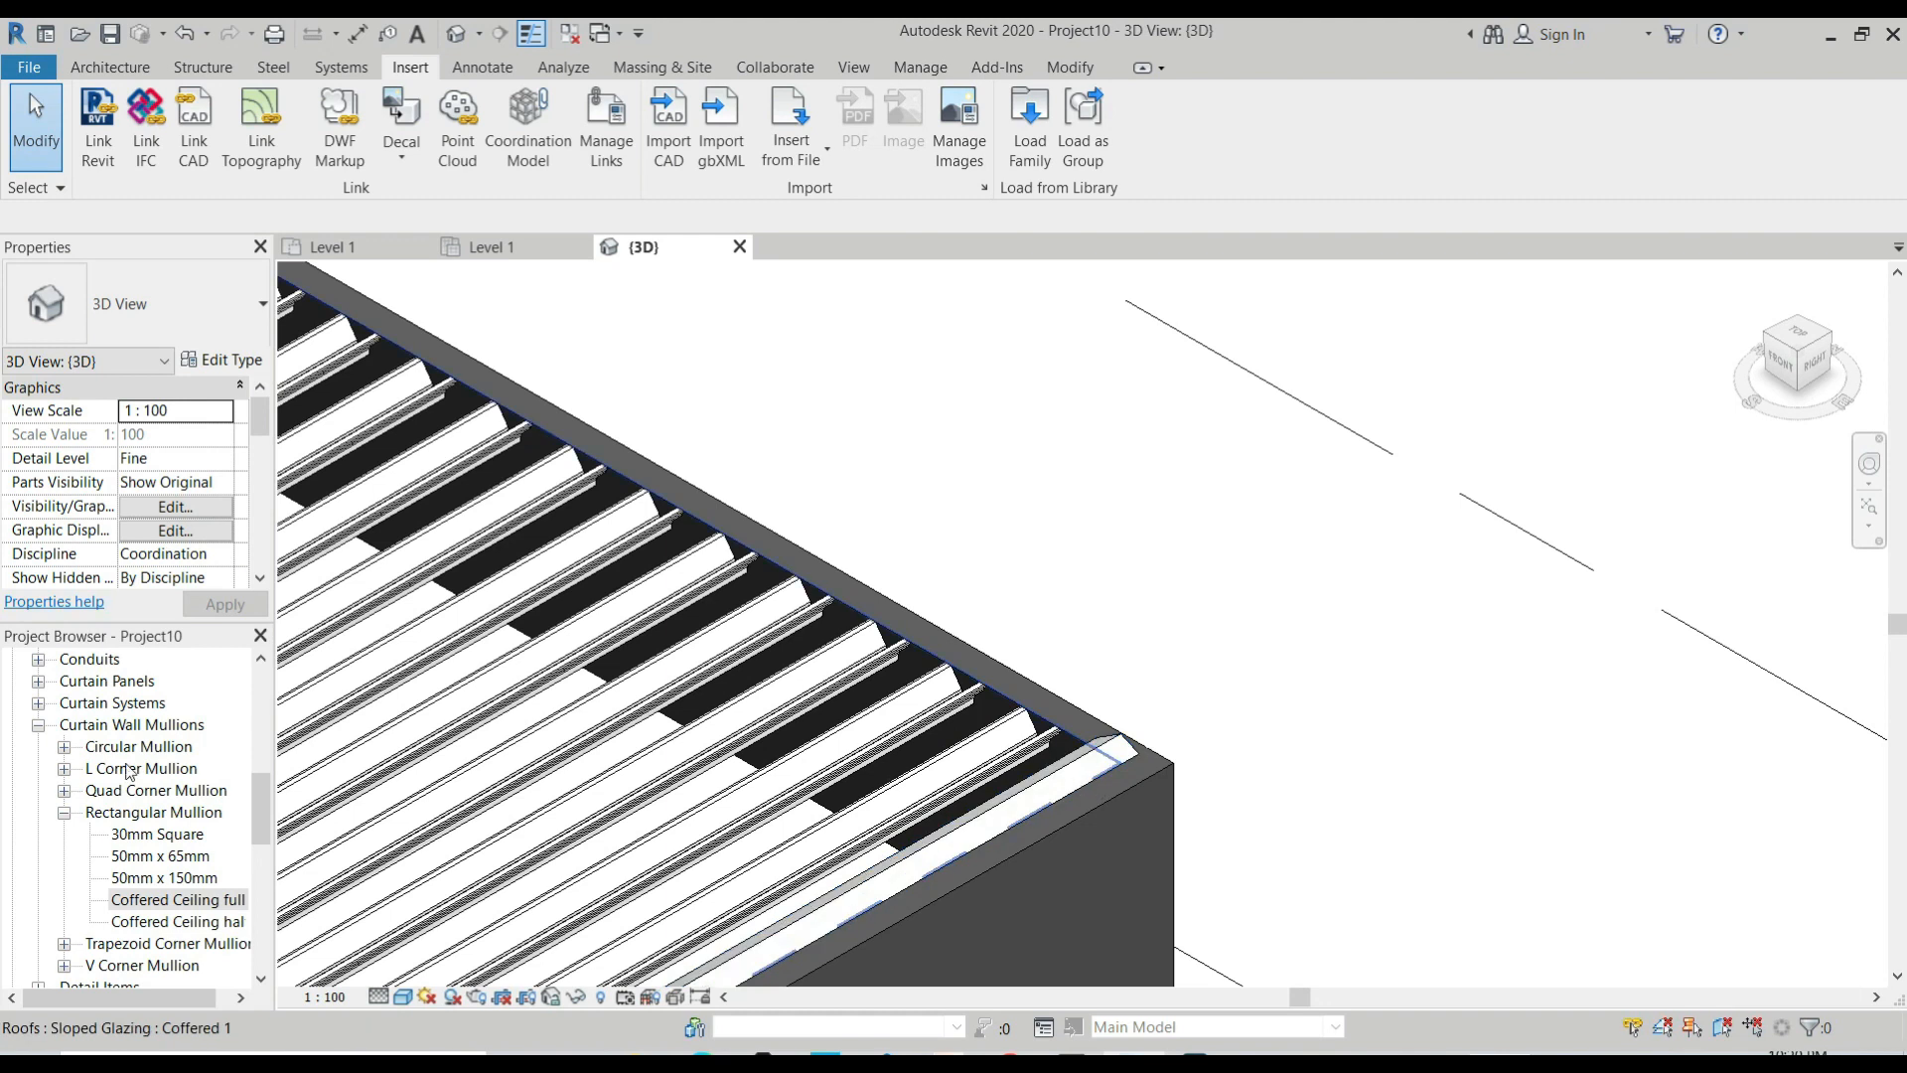
Set the Coffered Ceiling half mullion type's Position to Parallel to Ground and its Angle to -90°.
{"action": "left_click", "coordinate": [183, 923]}
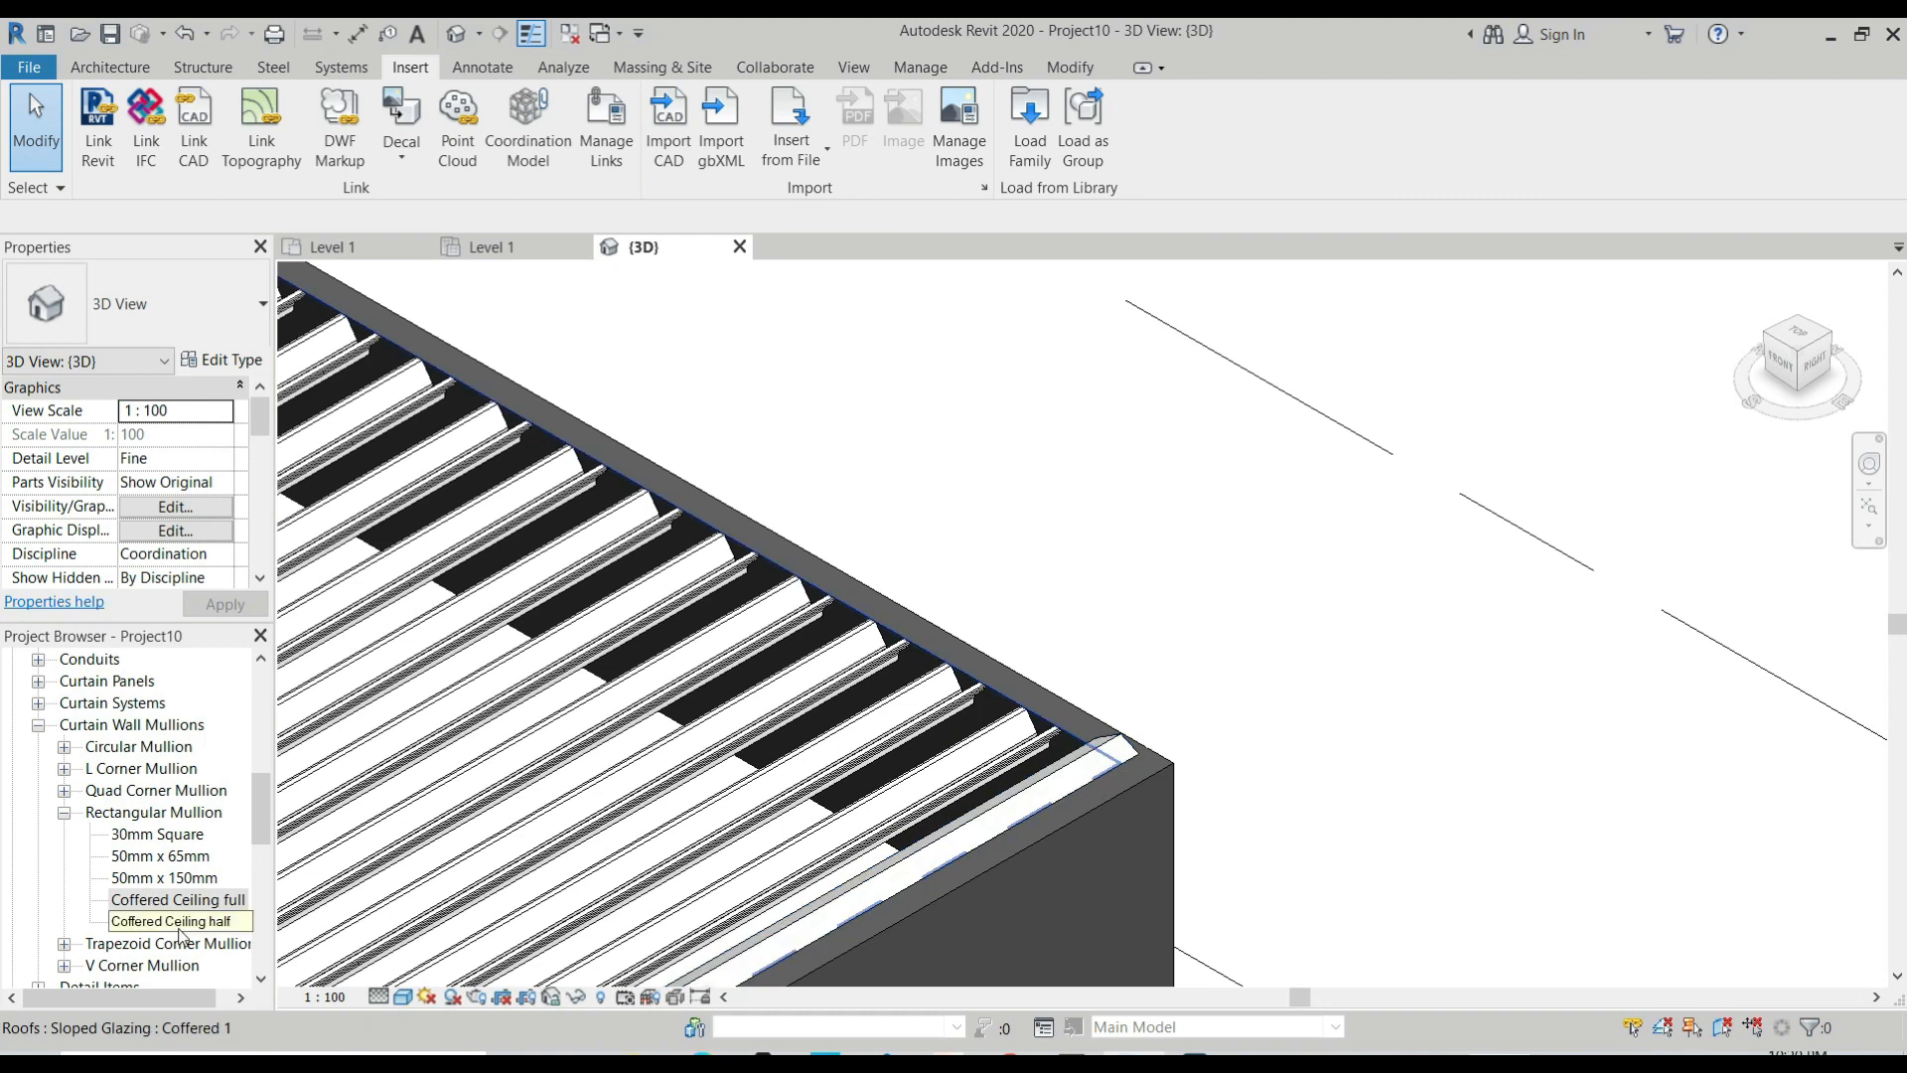
{"action": "double_click", "coordinate": [184, 923]}
{"action": "left_click", "coordinate": [926, 459]}
{"action": "left_click", "coordinate": [910, 481]}
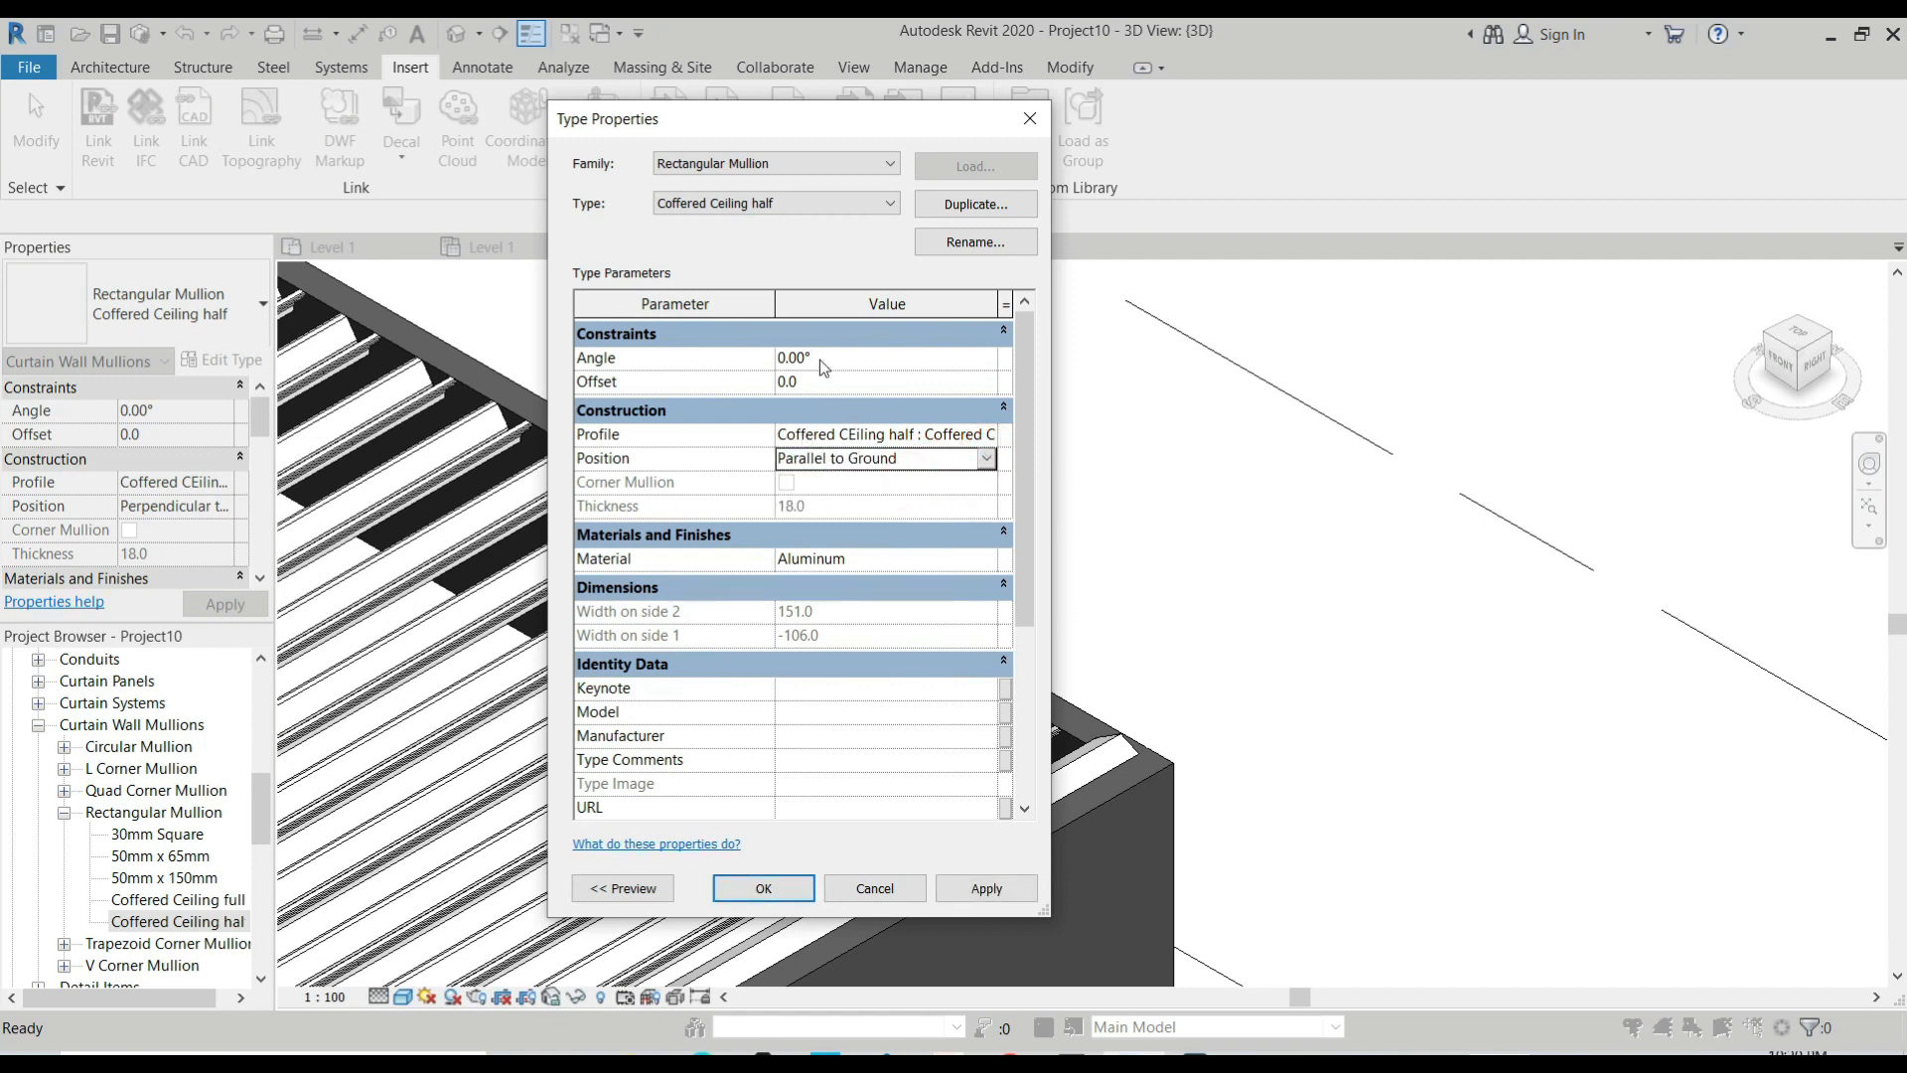
{"action": "left_click", "coordinate": [606, 888]}
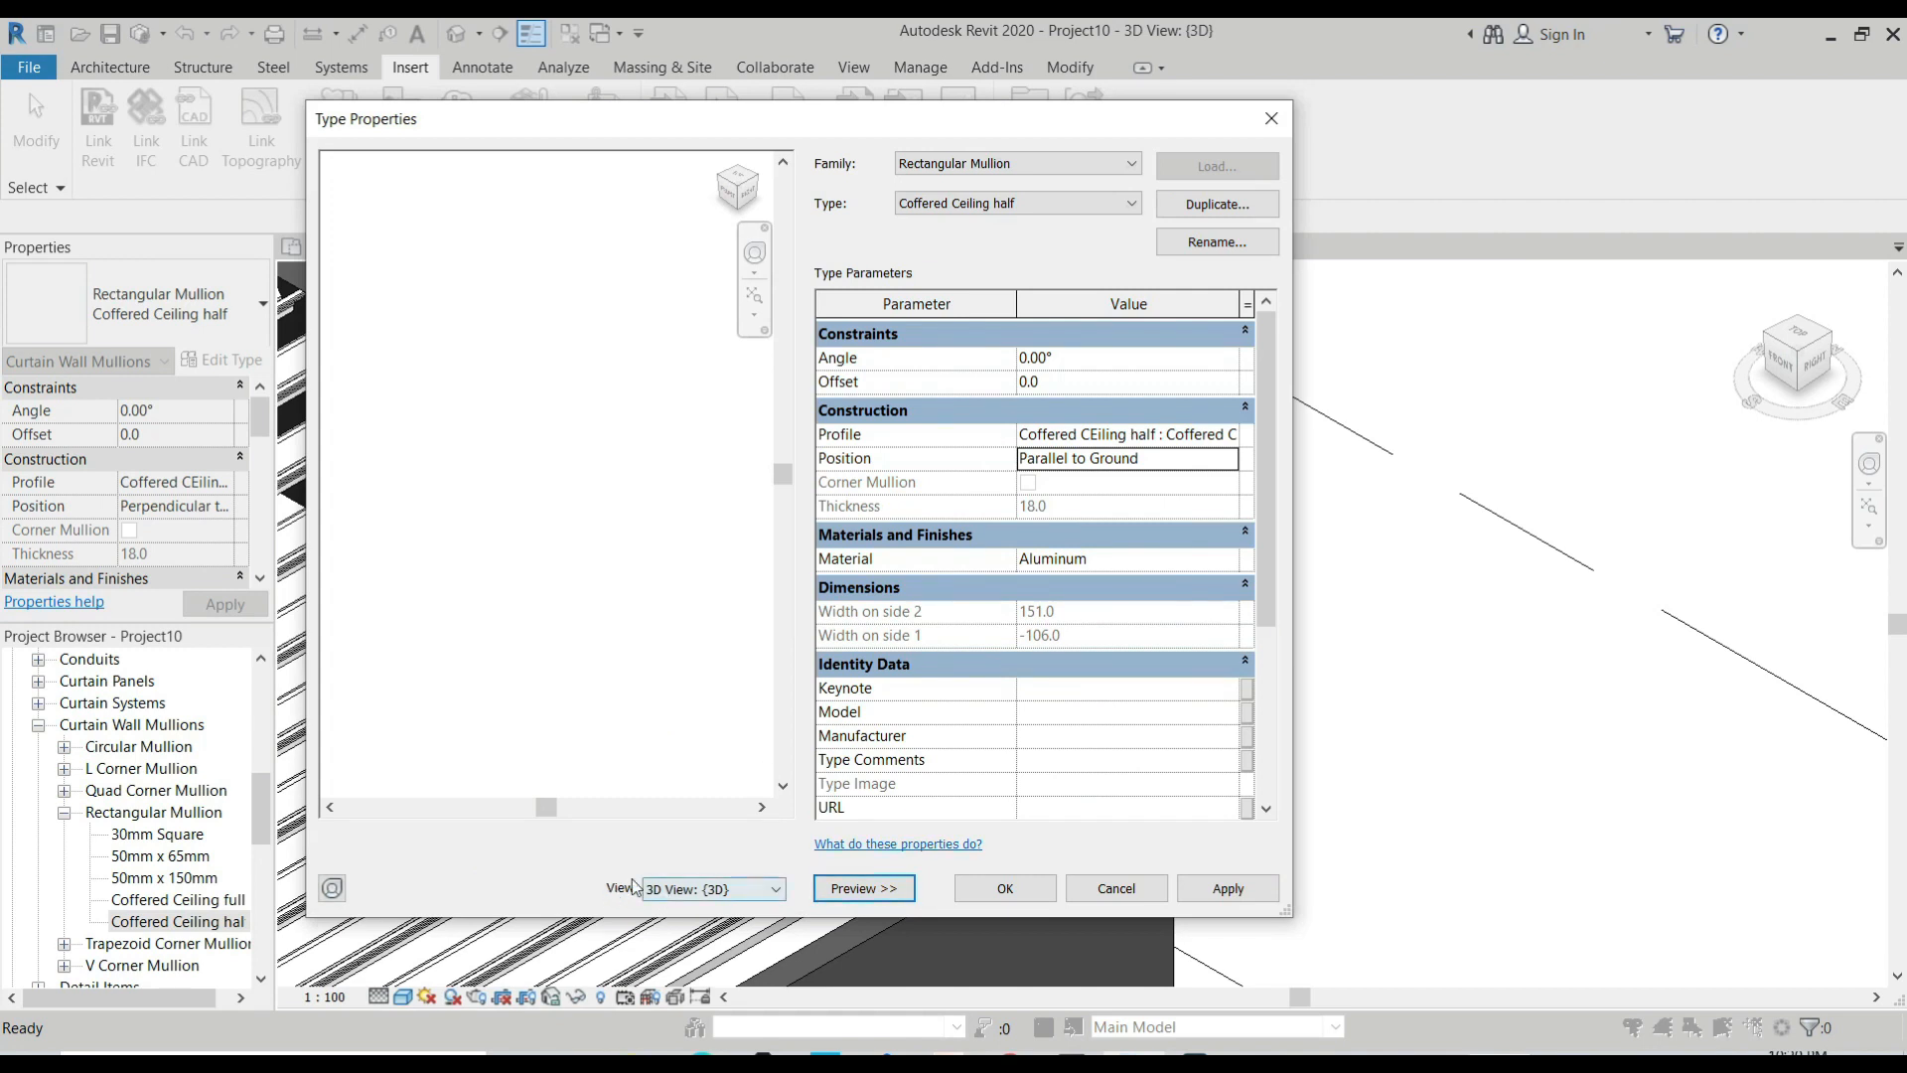
{"action": "left_click", "coordinate": [859, 889]}
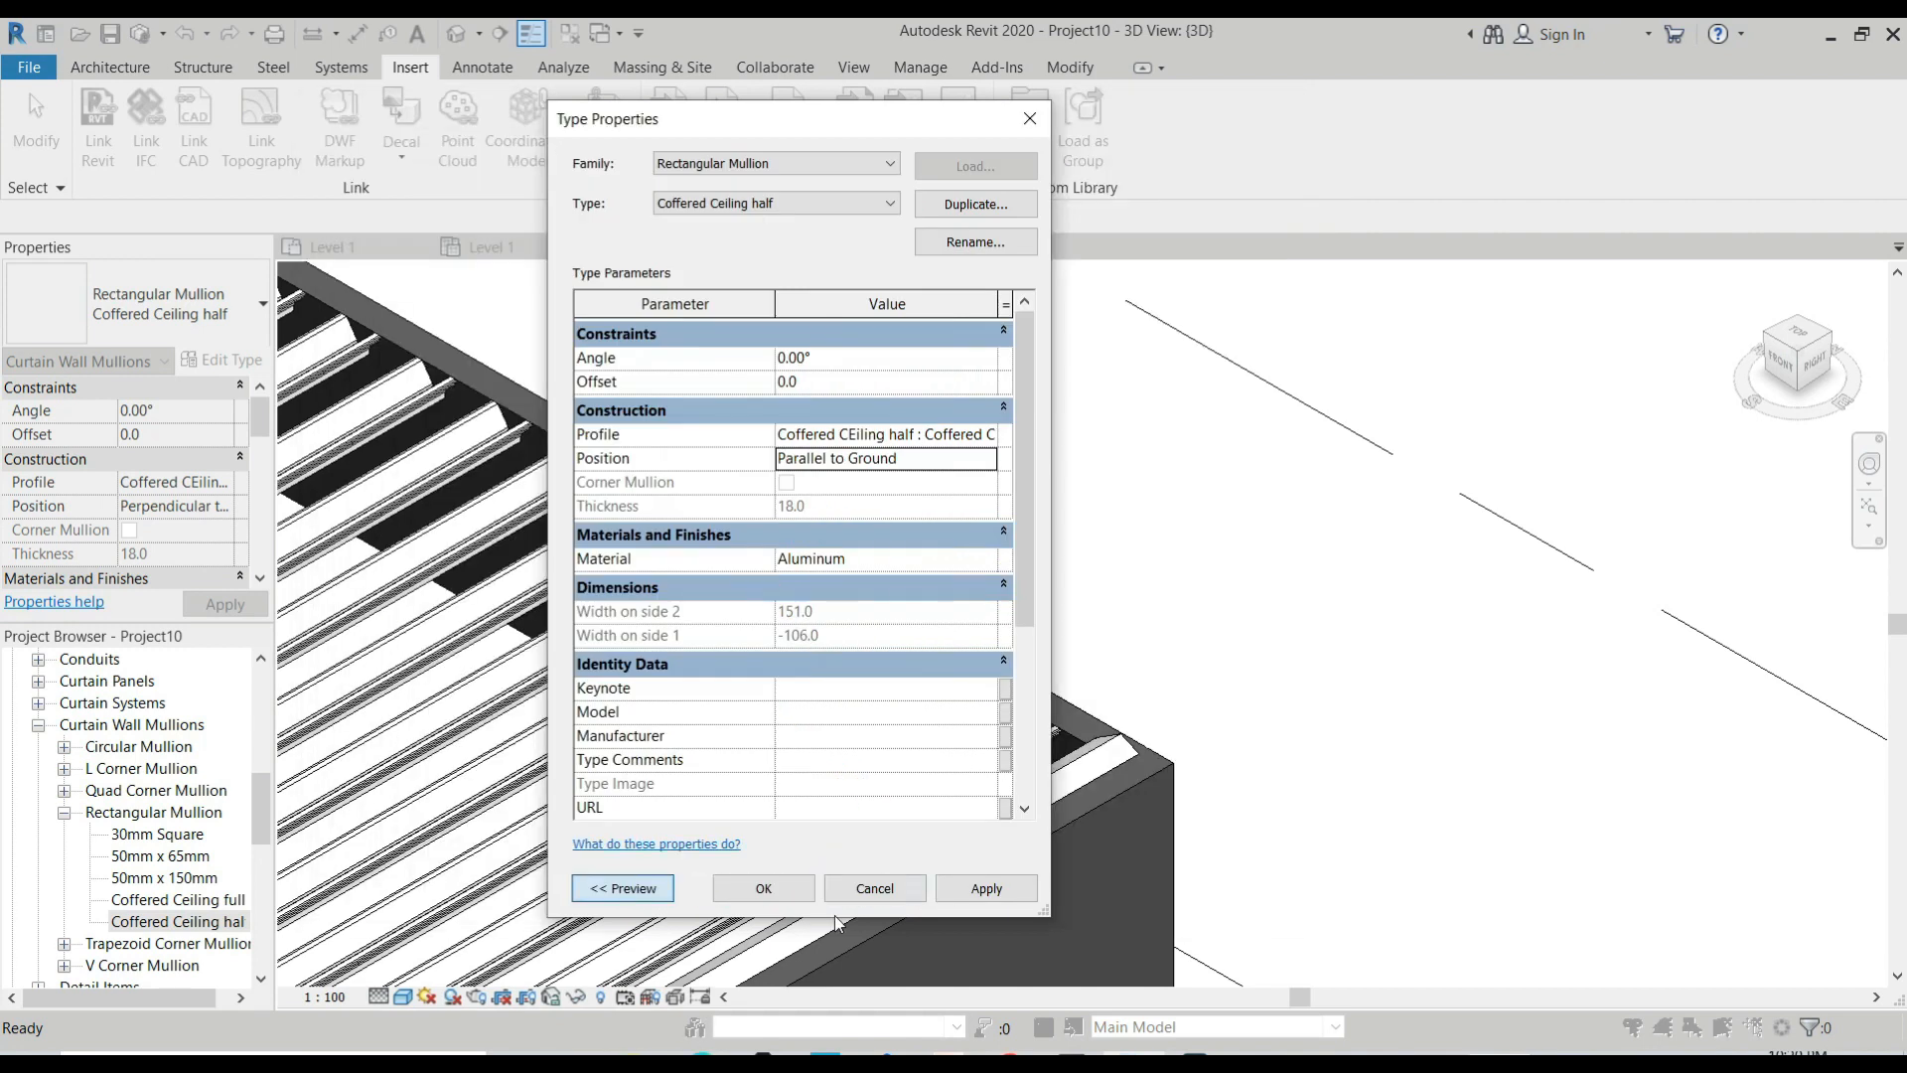
{"action": "left_click", "coordinate": [853, 356]}
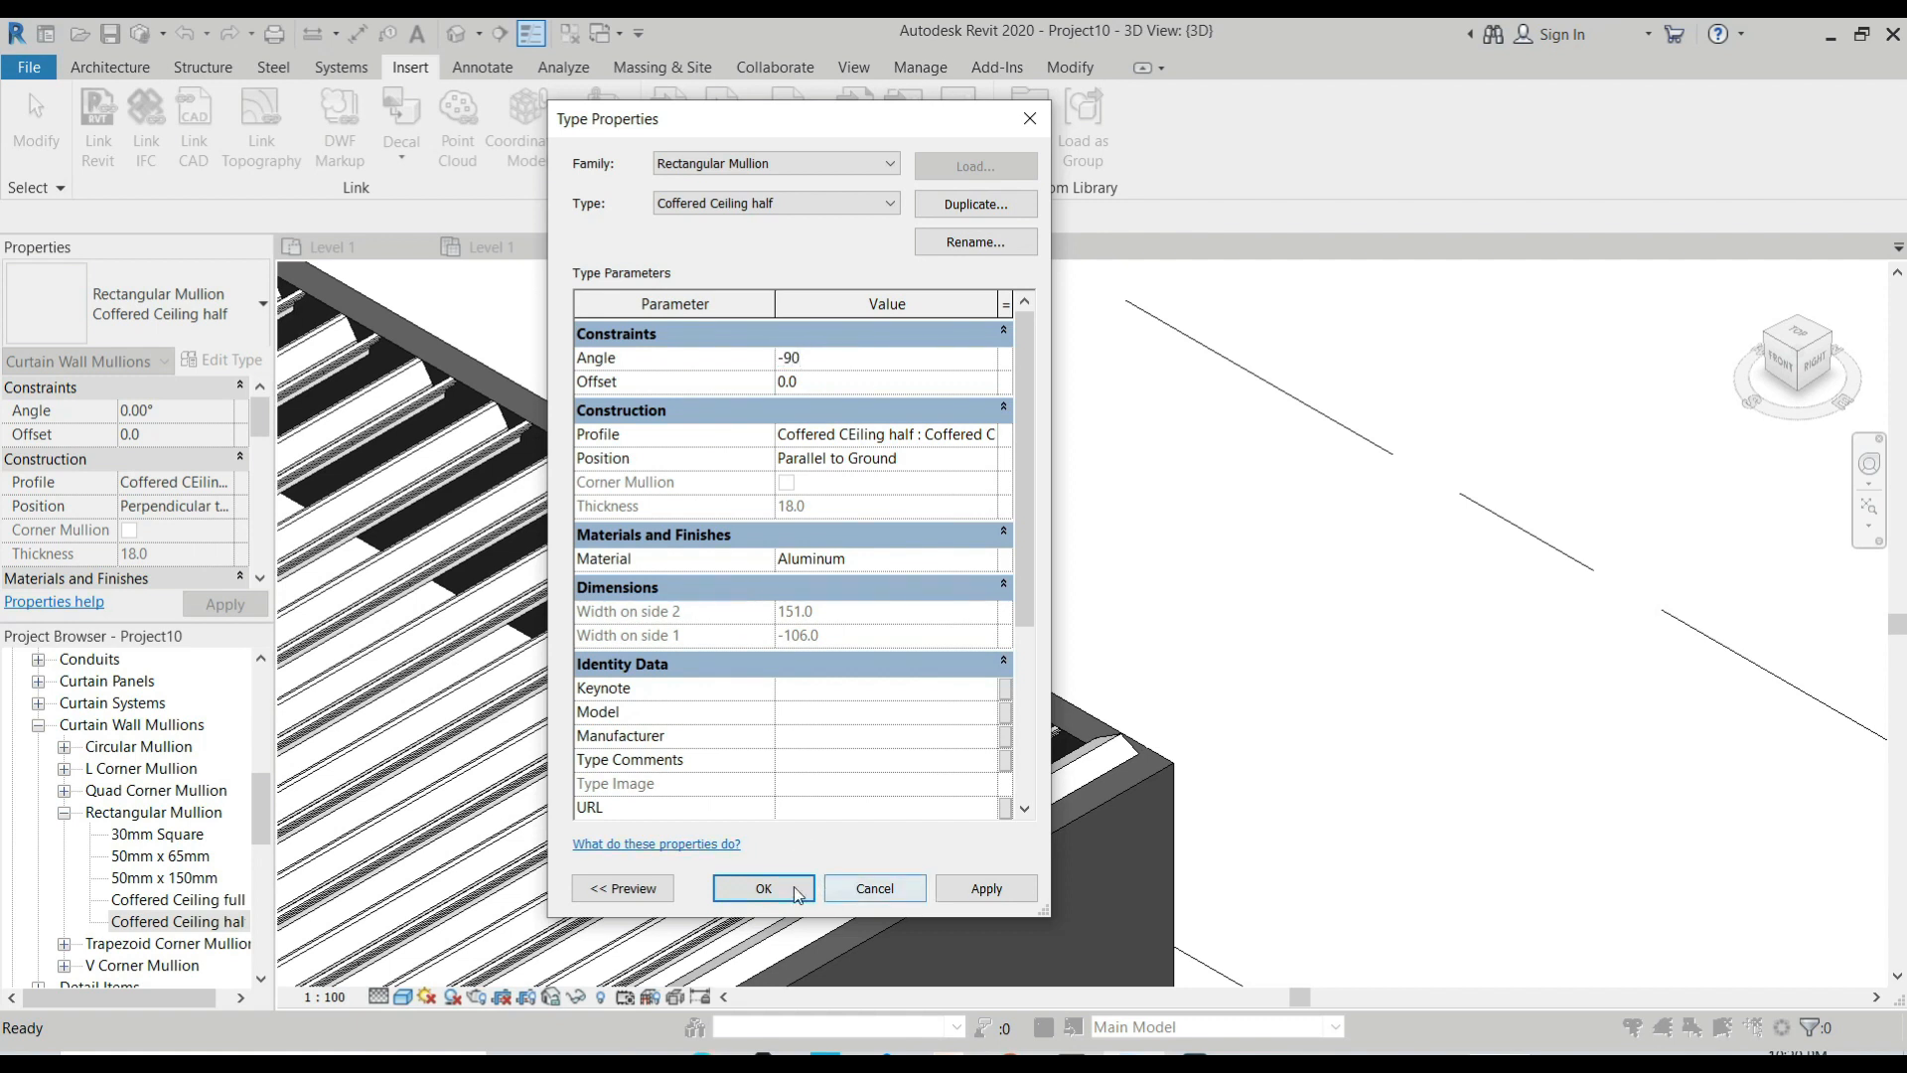
{"action": "left_click", "coordinate": [763, 888]}
Inspect the ceiling's interior and border mullions from several sides in the 3D view.
{"action": "scroll", "coordinate": [1063, 765], "scroll_direction": "down", "scroll_amount": 3}
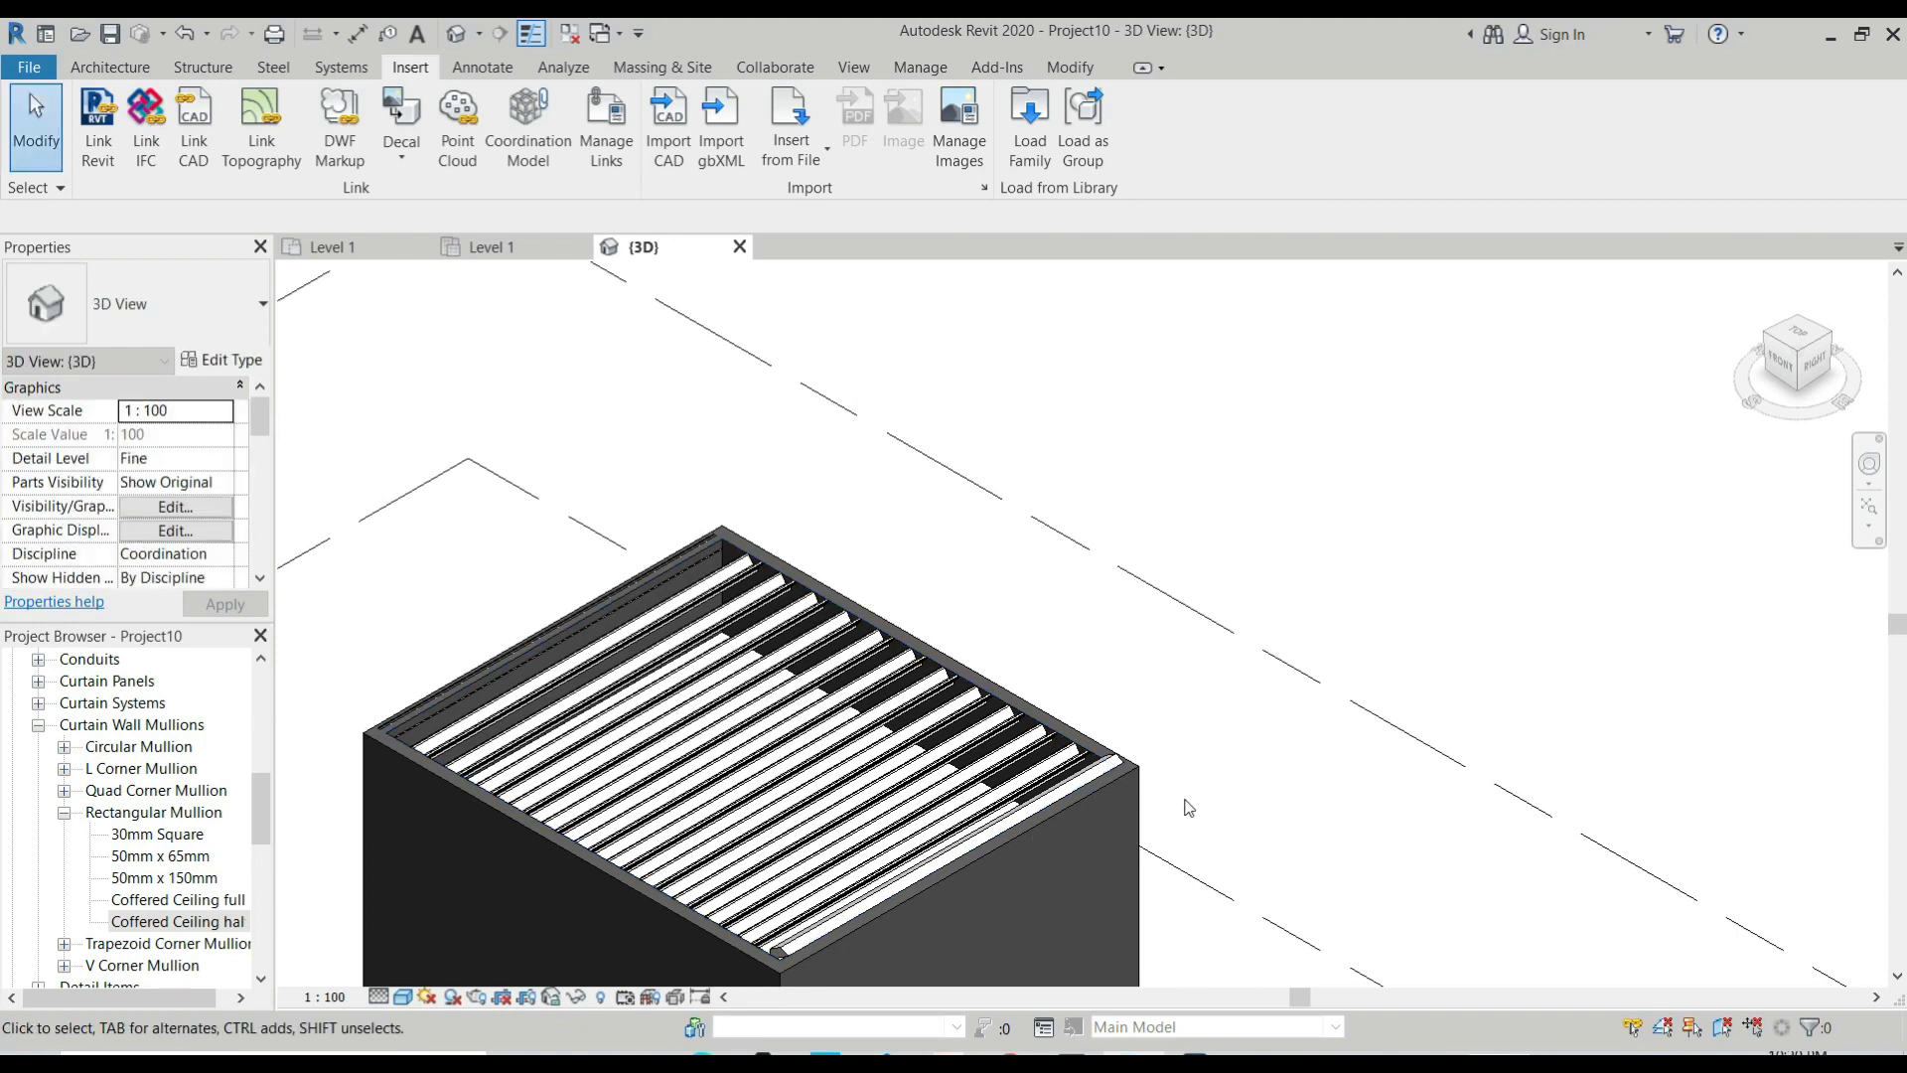
{"action": "scroll", "coordinate": [1105, 774], "scroll_direction": "down", "scroll_amount": 3}
{"action": "middle_click_drag", "start_coordinate": [994, 844], "coordinate": [1251, 747], "text": "shift"}
{"action": "scroll", "coordinate": [1252, 747], "scroll_direction": "down", "scroll_amount": 2}
{"action": "scroll", "coordinate": [717, 773], "scroll_direction": "up", "scroll_amount": 5}
{"action": "scroll", "coordinate": [939, 702], "scroll_direction": "up", "scroll_amount": 3}
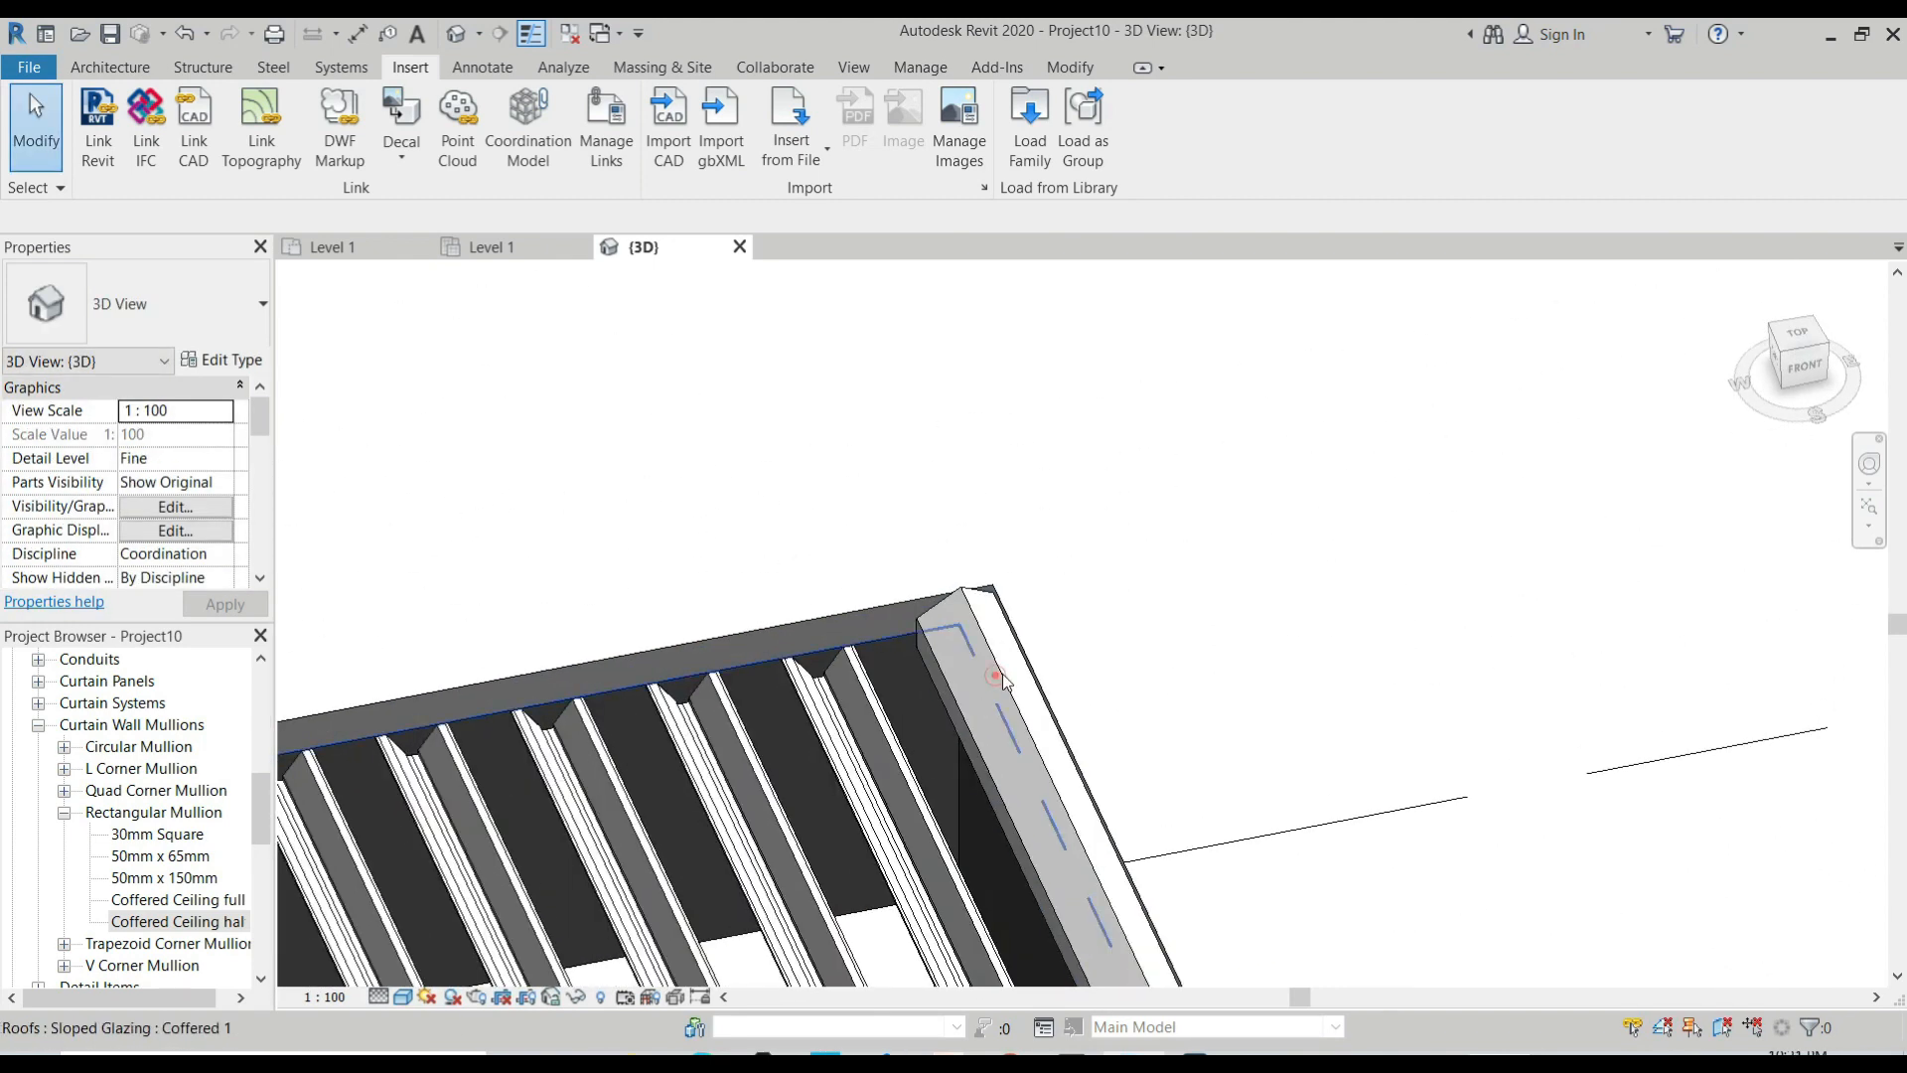
{"action": "left_click", "coordinate": [979, 670]}
{"action": "scroll", "coordinate": [924, 594], "scroll_direction": "down", "scroll_amount": 2}
{"action": "scroll", "coordinate": [923, 594], "scroll_direction": "down", "scroll_amount": 5}
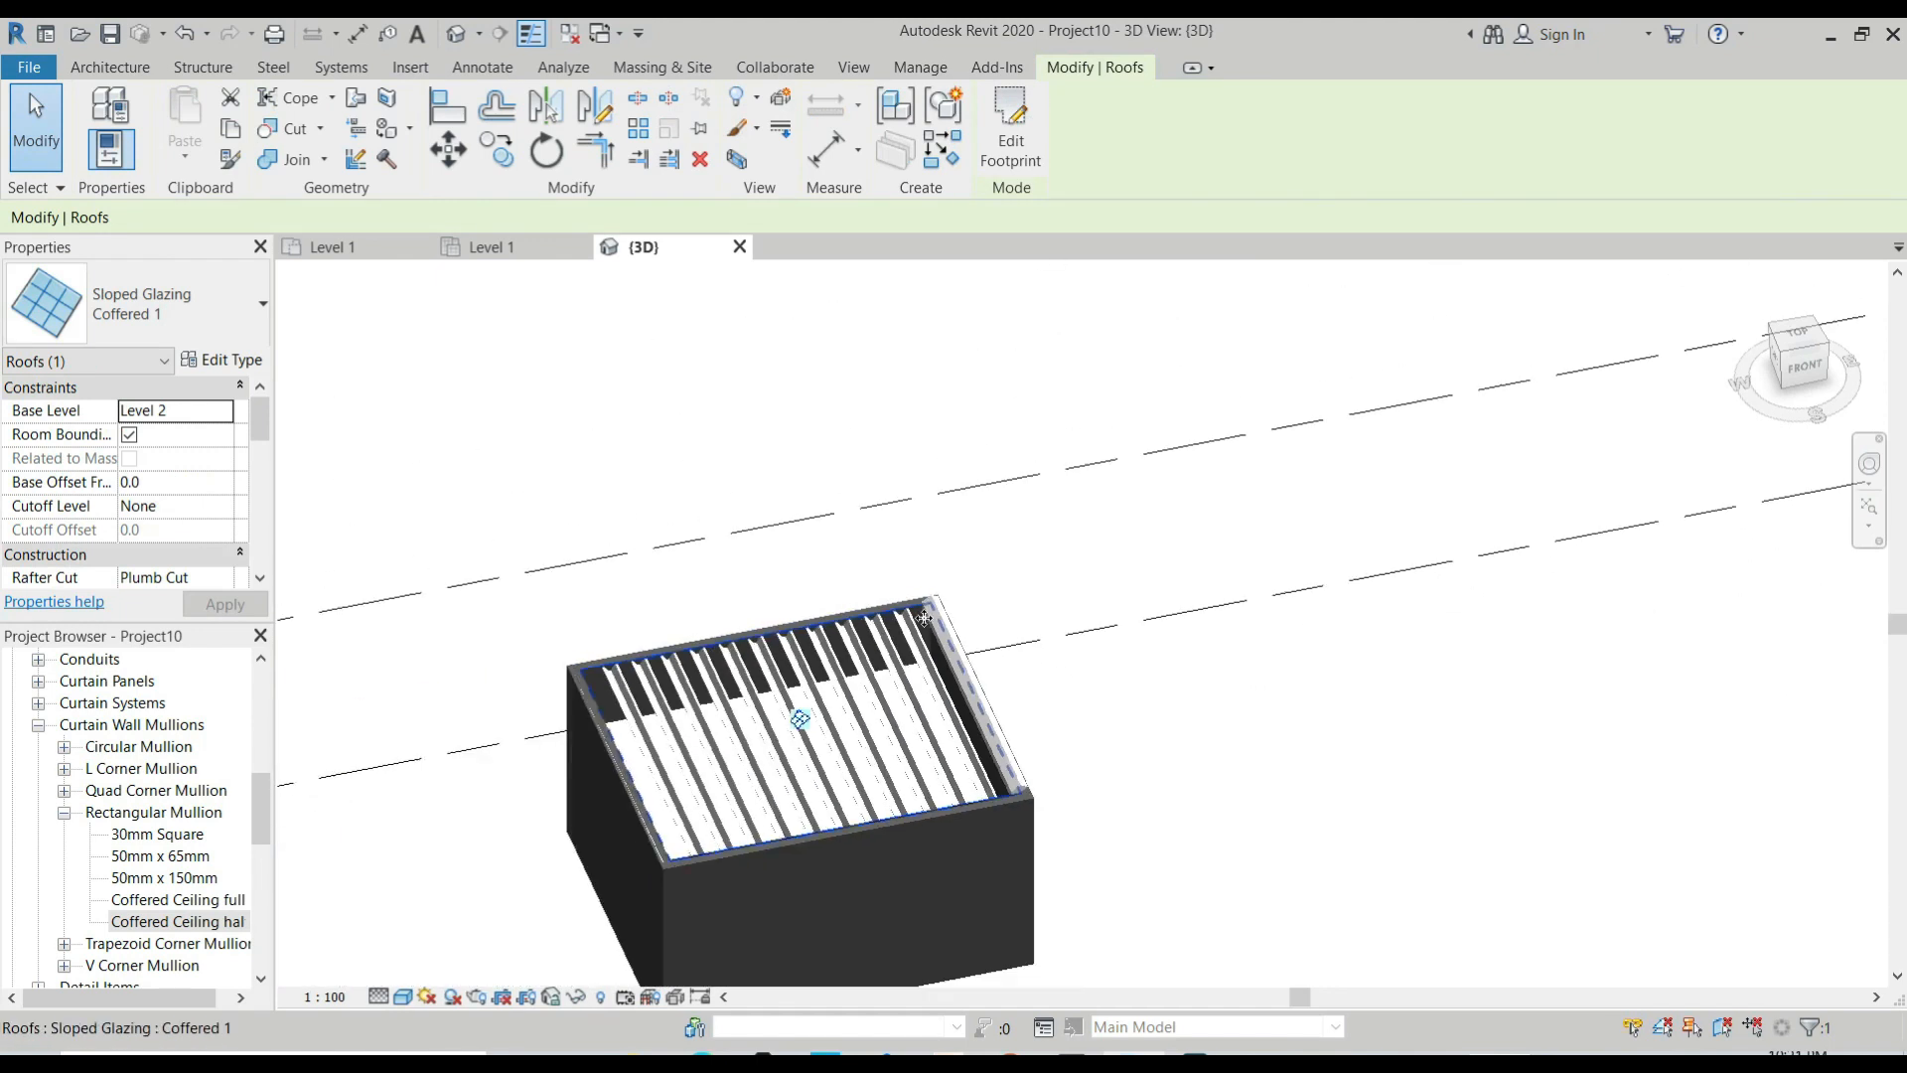
{"action": "key", "text": "Escape"}
{"action": "scroll", "coordinate": [832, 683], "scroll_direction": "up", "scroll_amount": 4}
{"action": "middle_click_drag", "start_coordinate": [935, 810], "coordinate": [994, 879], "text": "shift"}
{"action": "scroll", "coordinate": [994, 879], "scroll_direction": "up", "scroll_amount": 4}
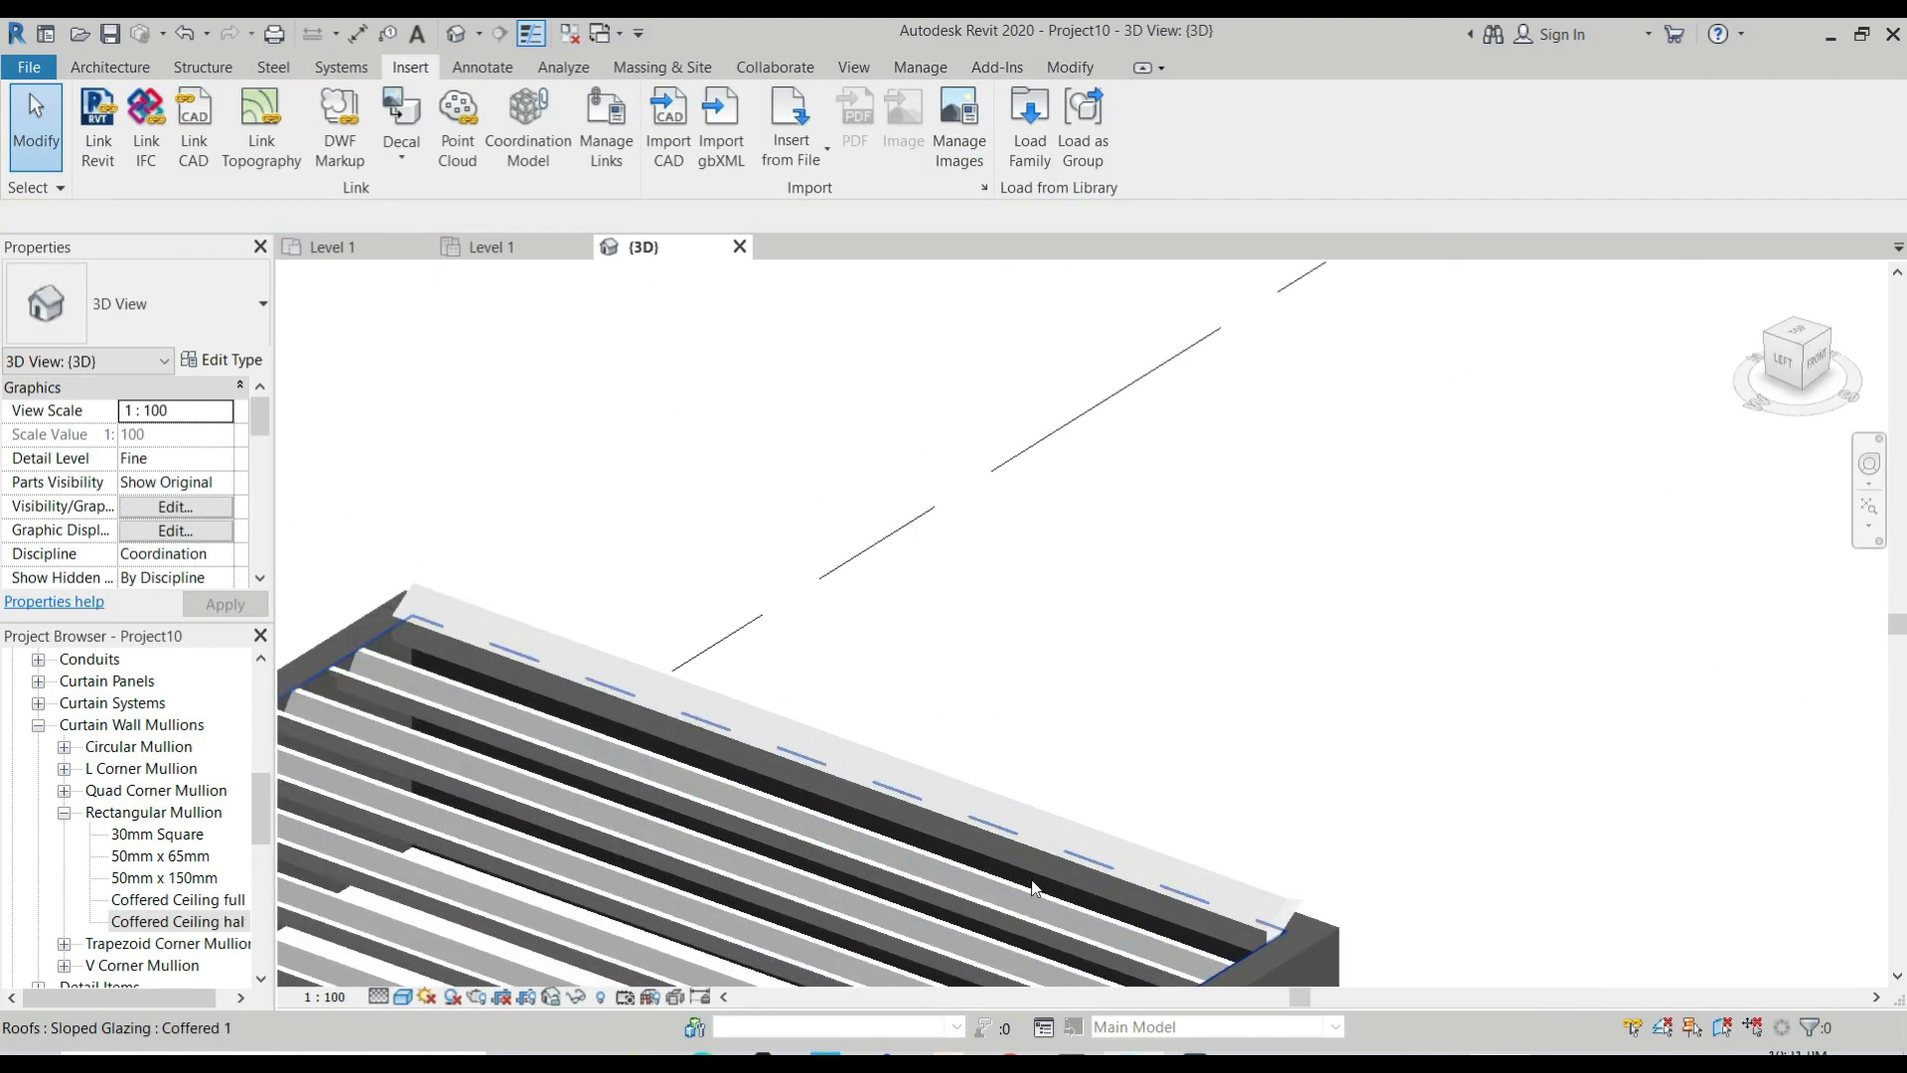
Check the mullion type along the roof's raised border edge and how its end meets the wall.
{"action": "left_click", "coordinate": [1289, 925]}
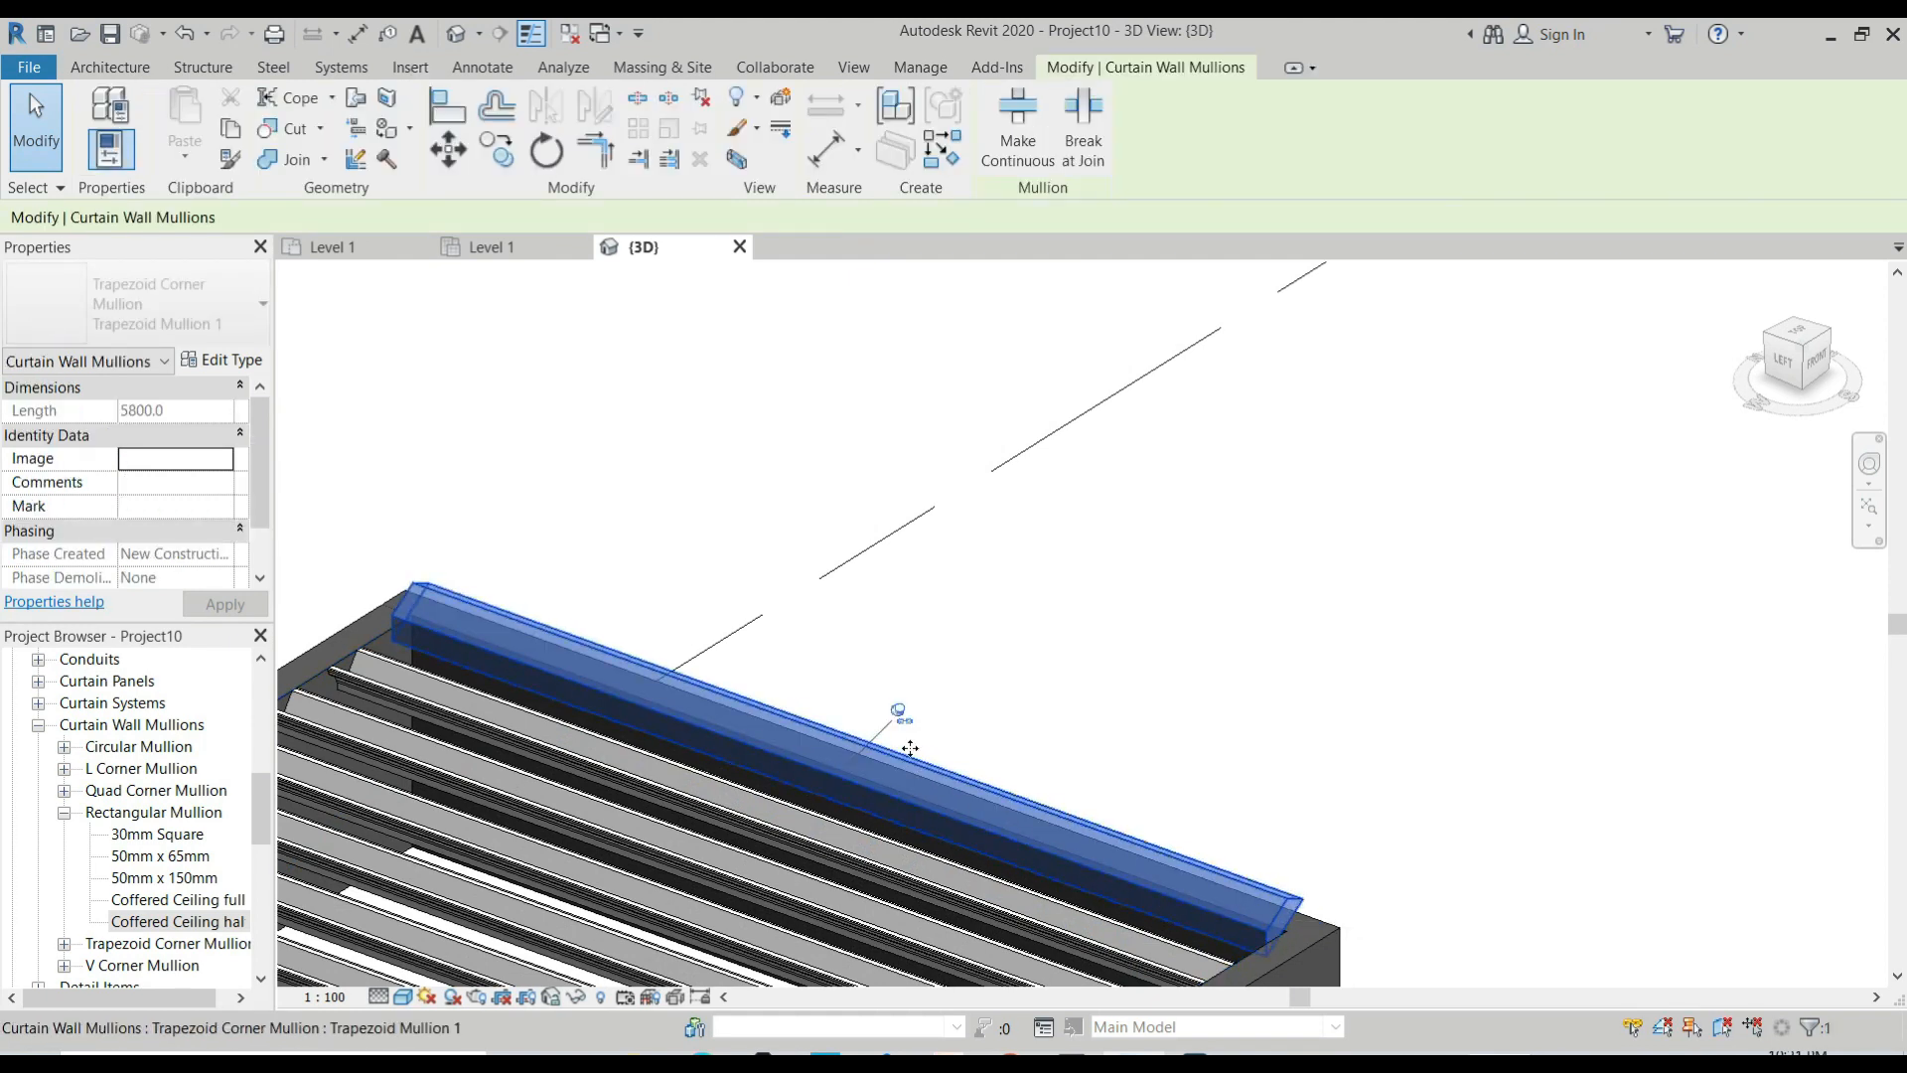
{"action": "scroll", "coordinate": [866, 622], "scroll_direction": "down", "scroll_amount": 5}
{"action": "scroll", "coordinate": [1038, 752], "scroll_direction": "up", "scroll_amount": 4}
{"action": "scroll", "coordinate": [1094, 772], "scroll_direction": "up", "scroll_amount": 3}
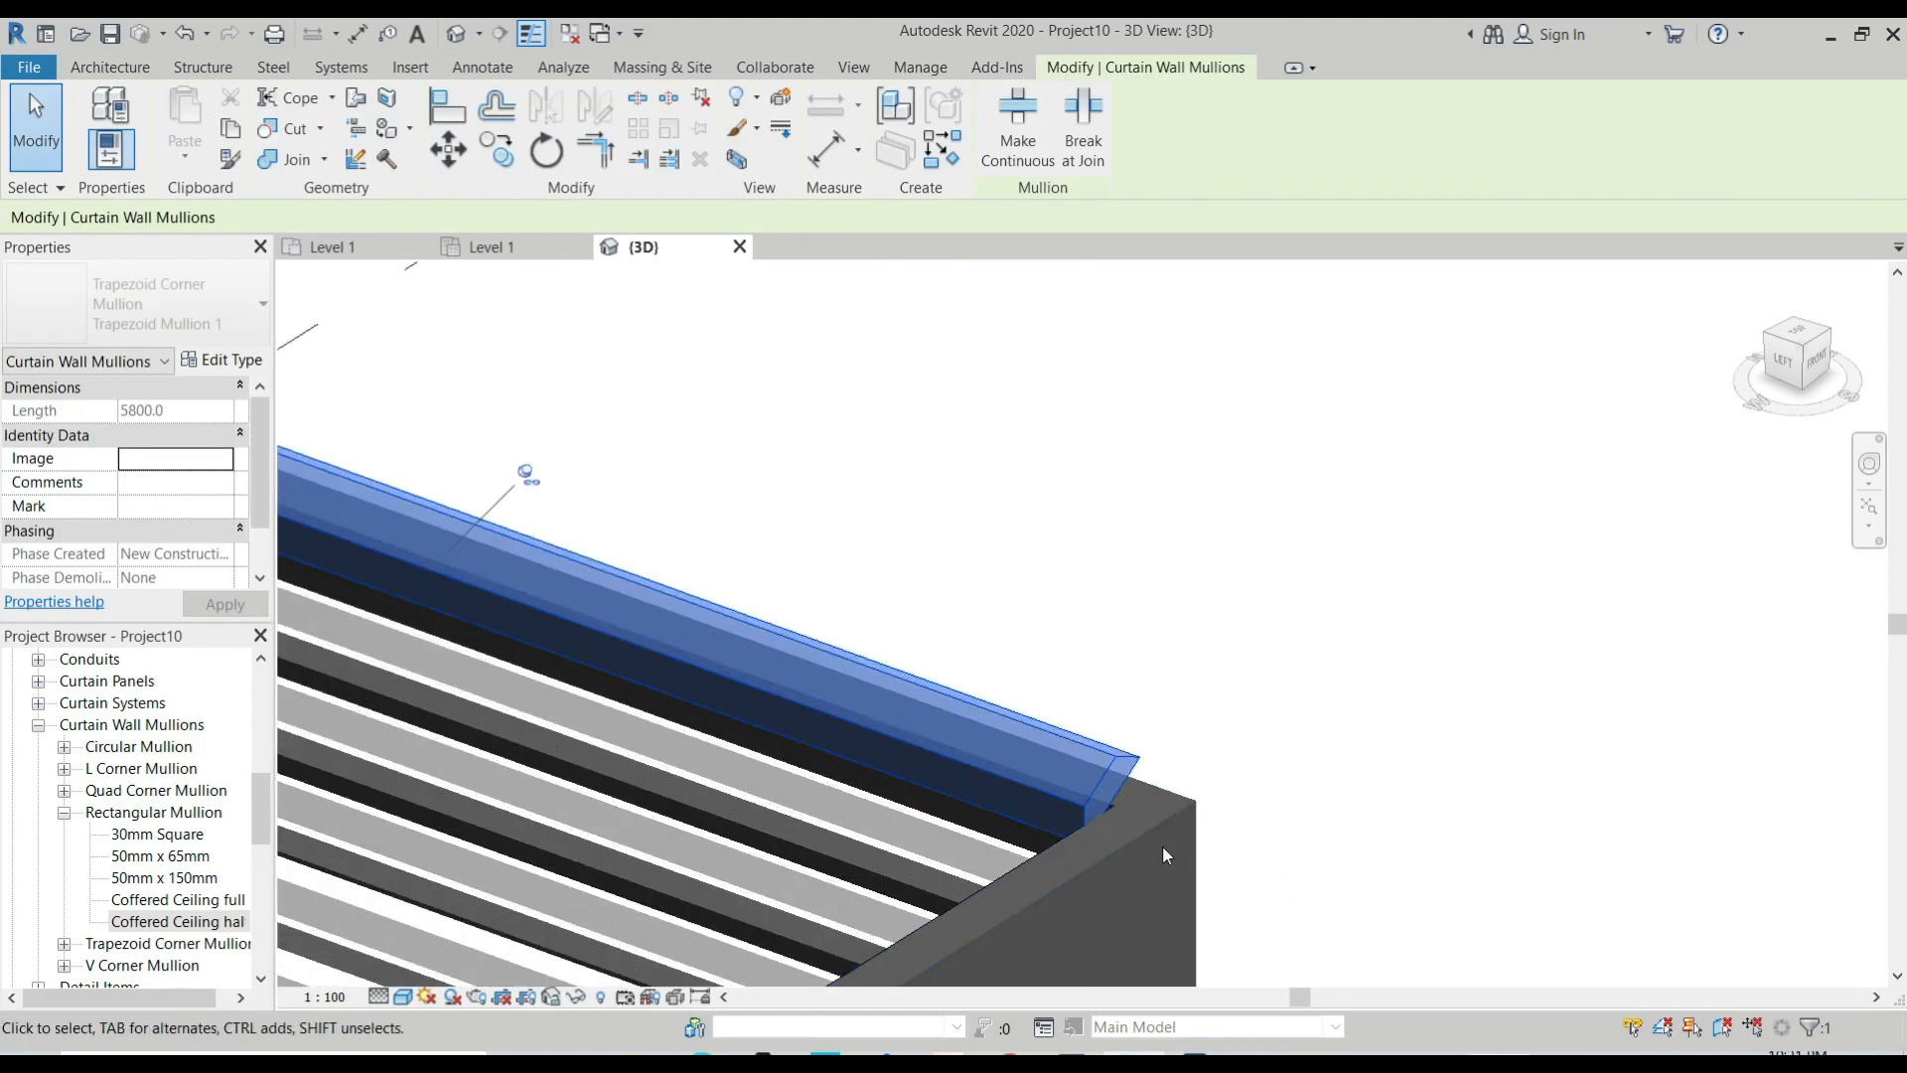
{"action": "middle_click_drag", "start_coordinate": [1053, 865], "coordinate": [1192, 789], "text": "shift"}
{"action": "scroll", "coordinate": [1307, 745], "scroll_direction": "down", "scroll_amount": 3}
{"action": "key", "text": "Escape"}
Set the Coffered 1 type's Grid 1 Border 1 mullion to "Rectangular Mullion : Coffered Ceiling half".
{"action": "scroll", "coordinate": [1033, 670], "scroll_direction": "up", "scroll_amount": 3}
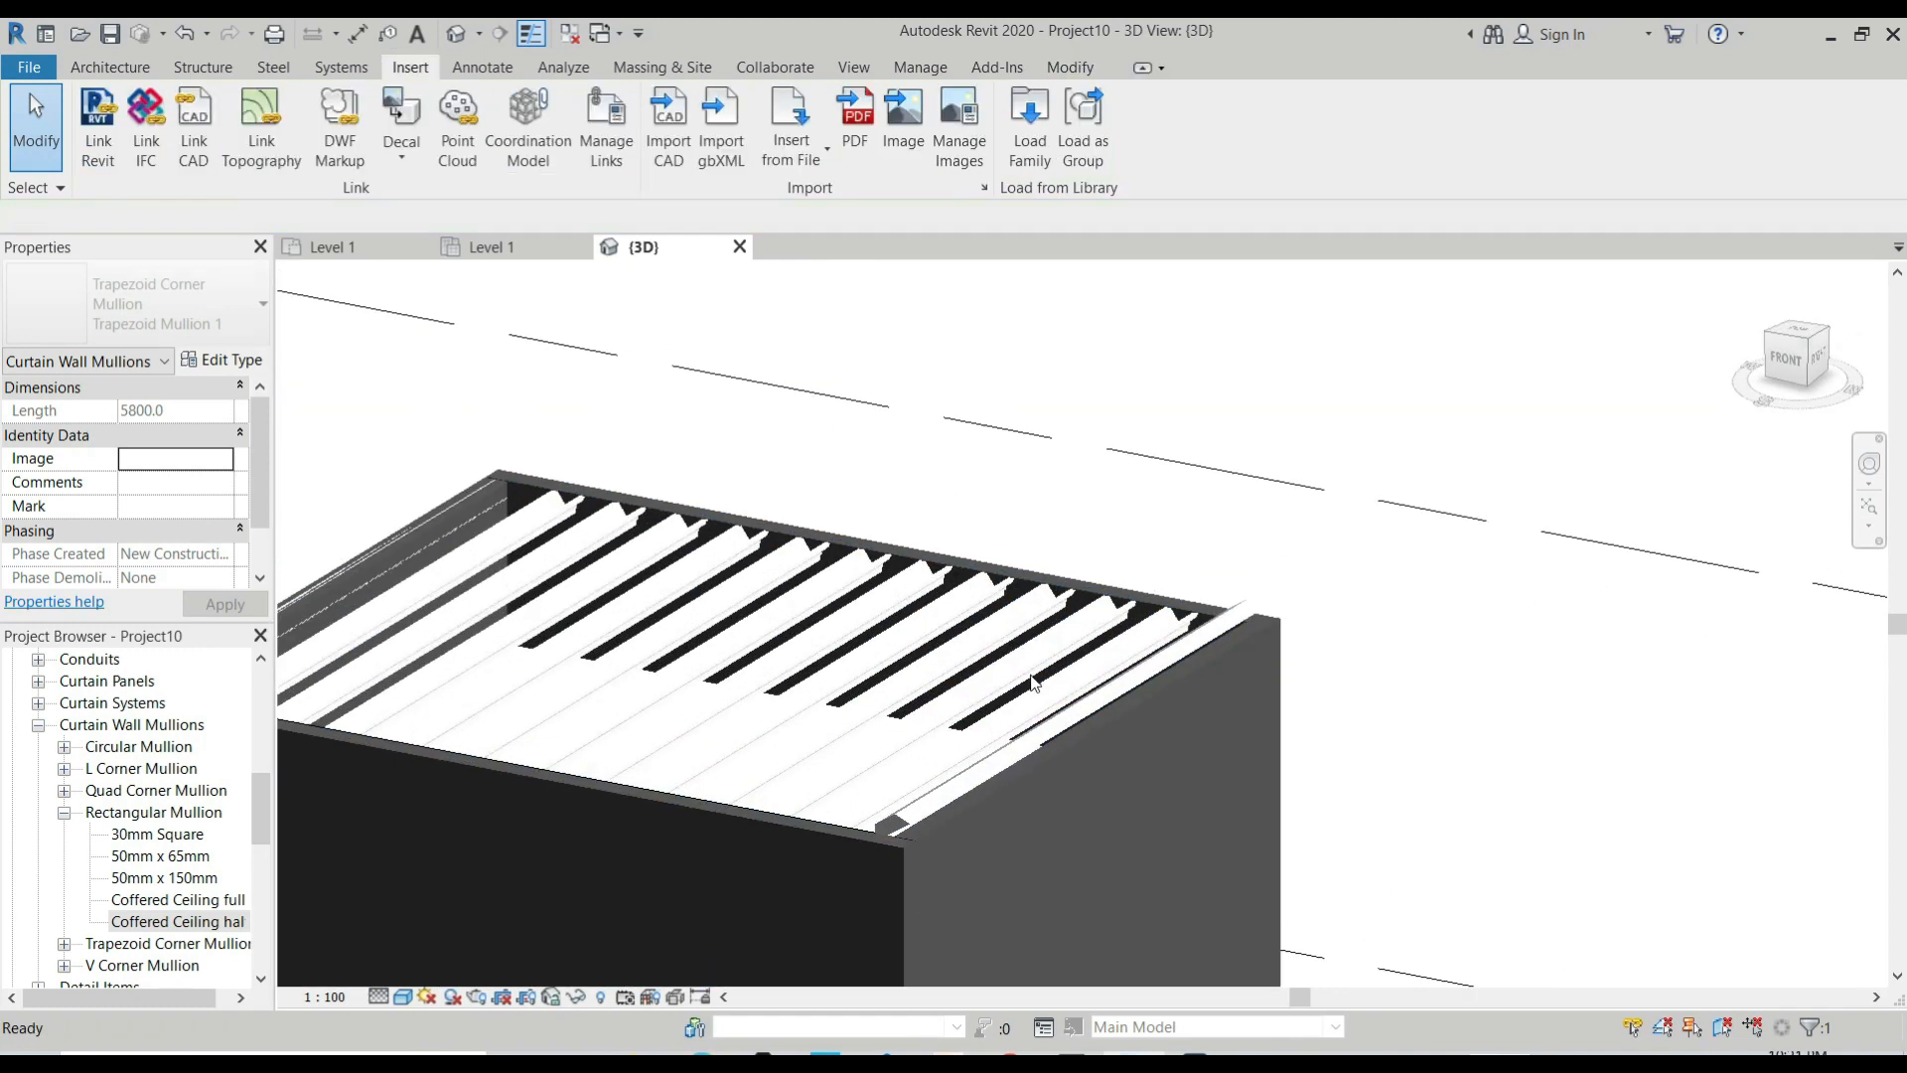
{"action": "left_click", "coordinate": [1143, 612]}
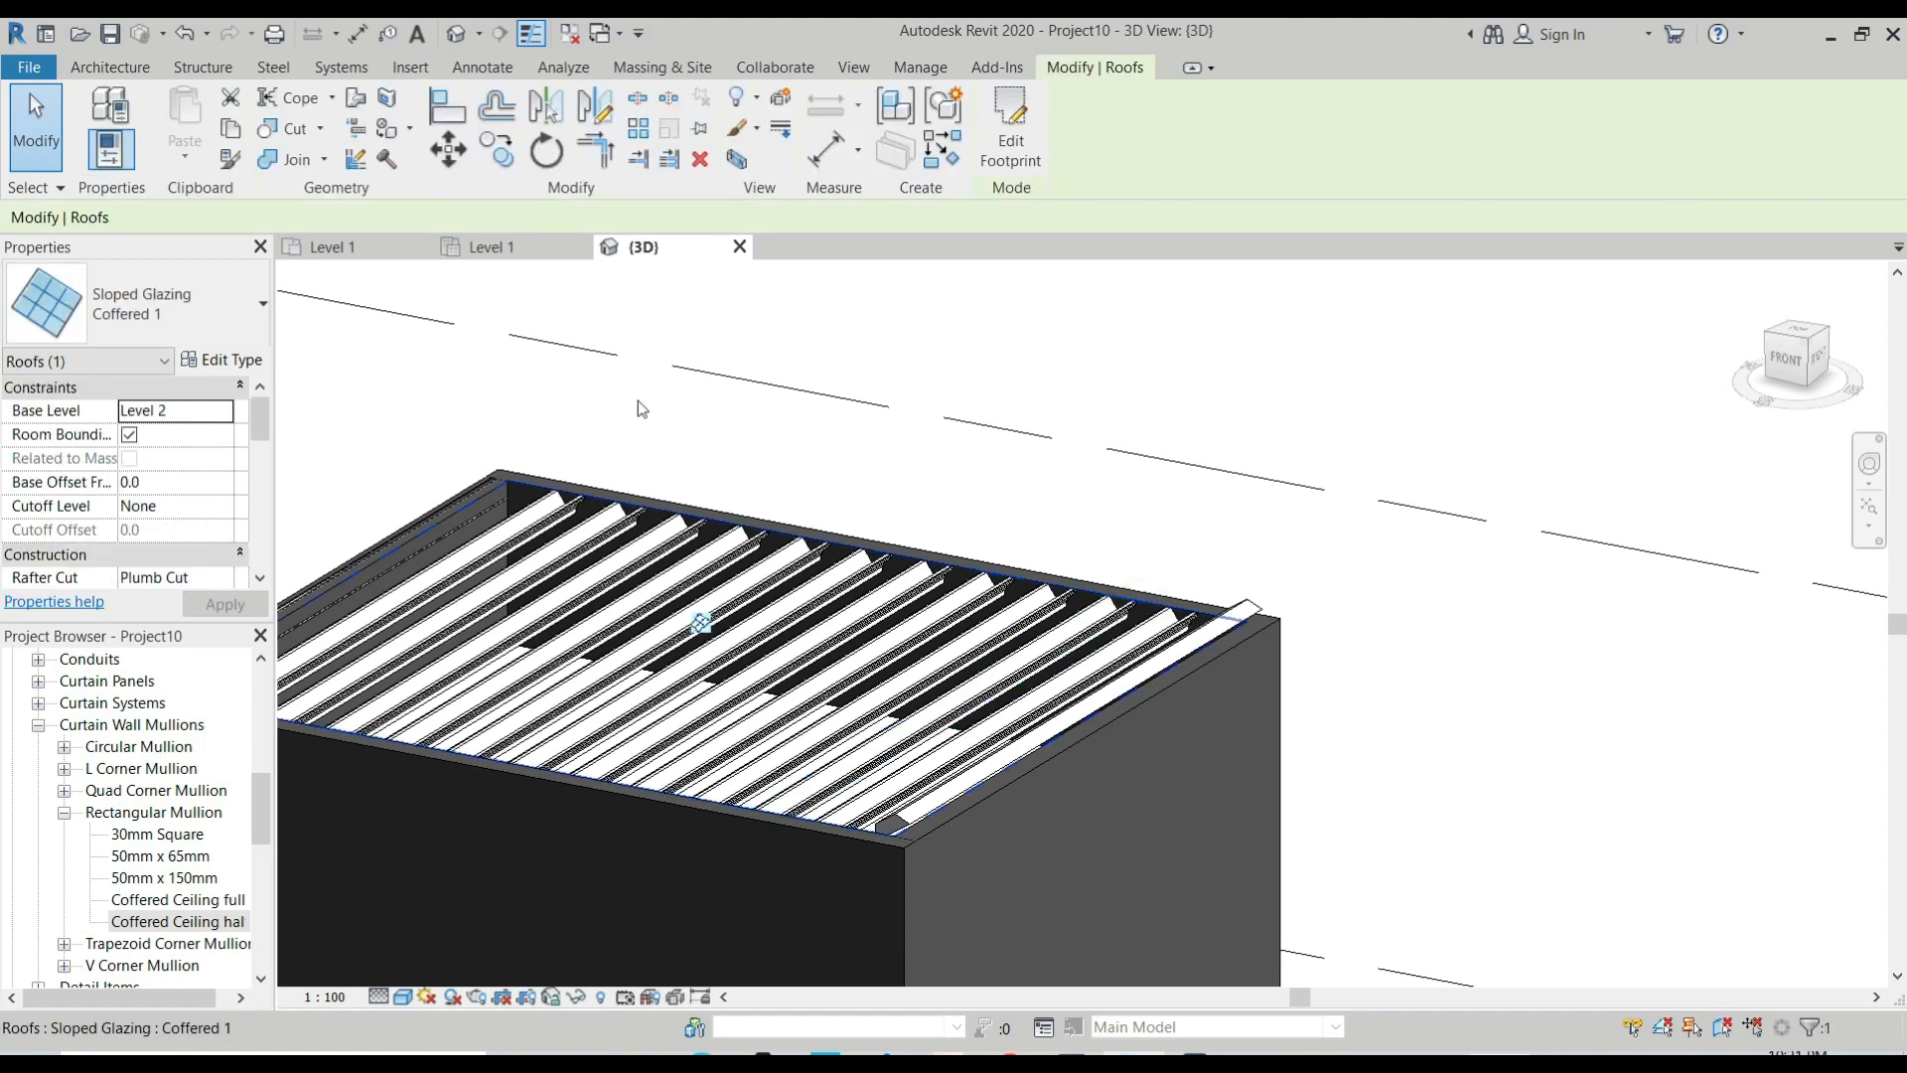
{"action": "left_click", "coordinate": [220, 359]}
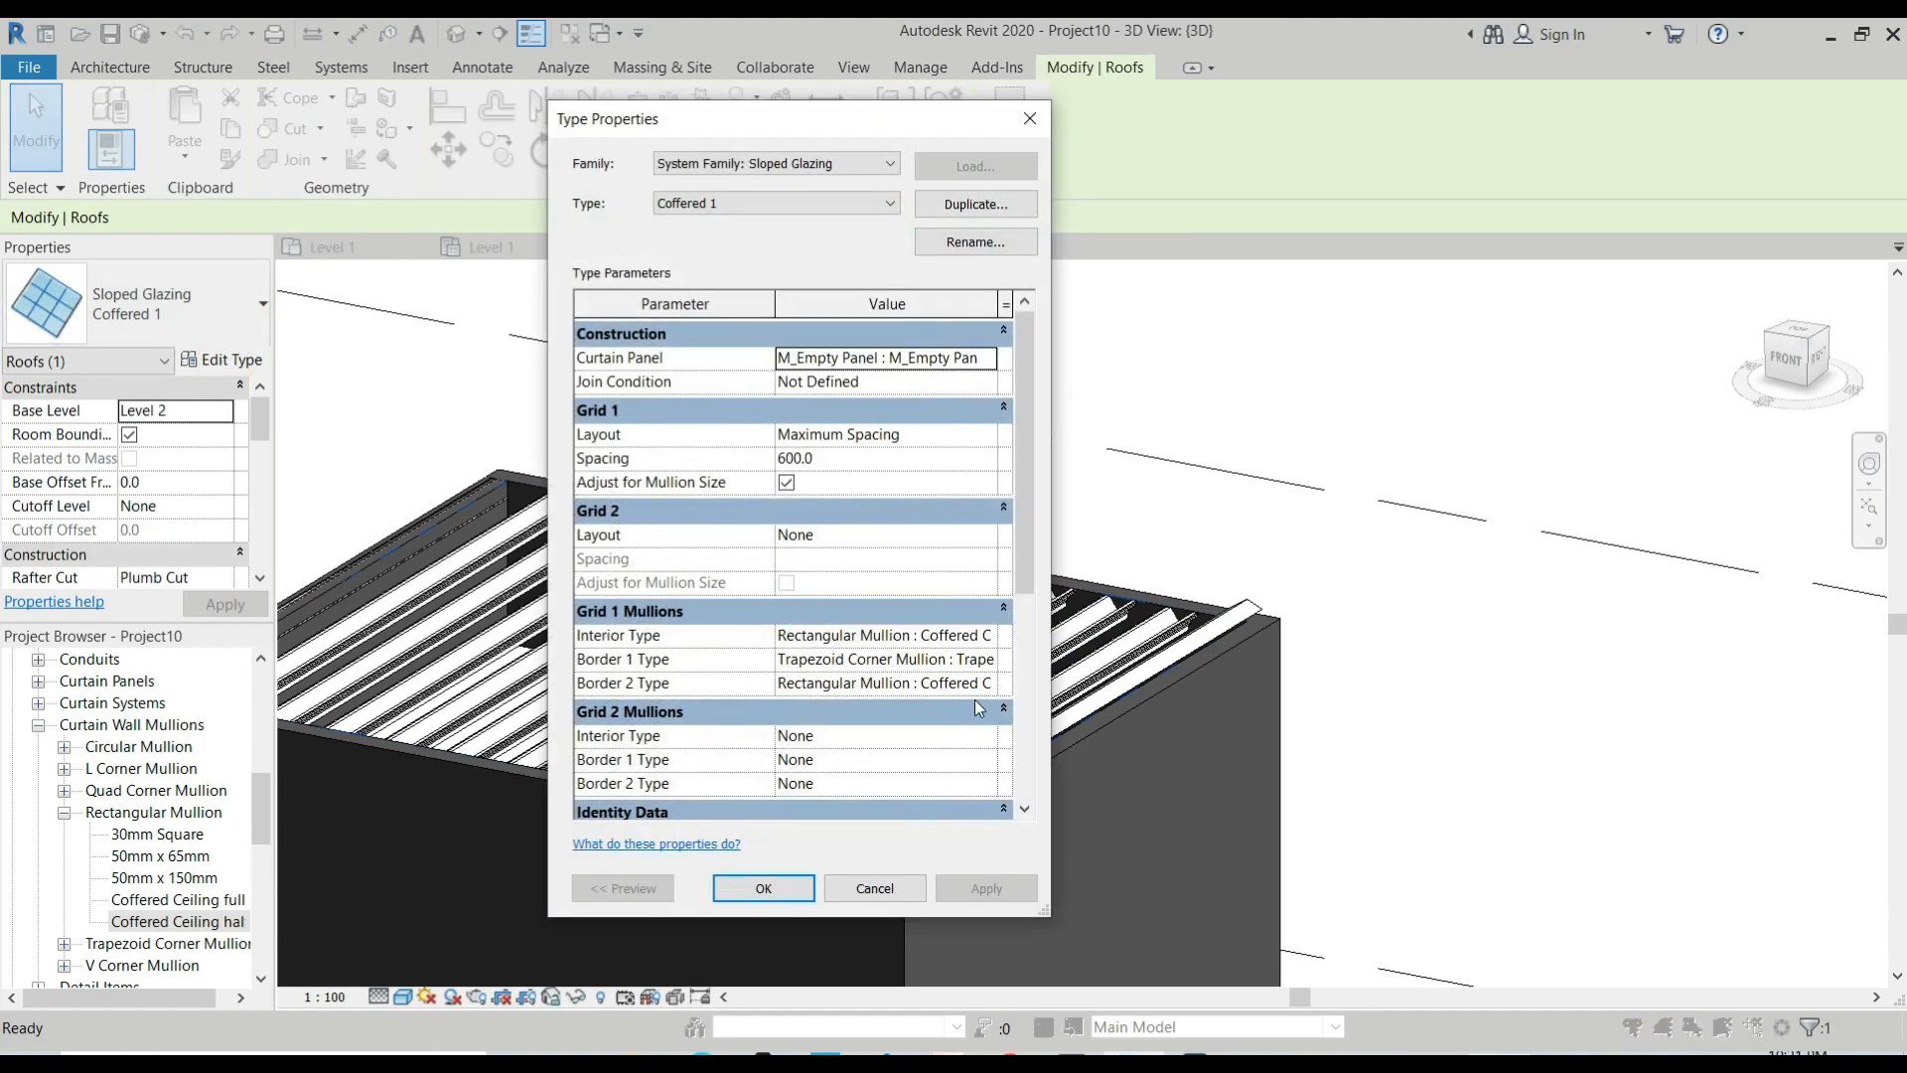
{"action": "left_click", "coordinate": [991, 659]}
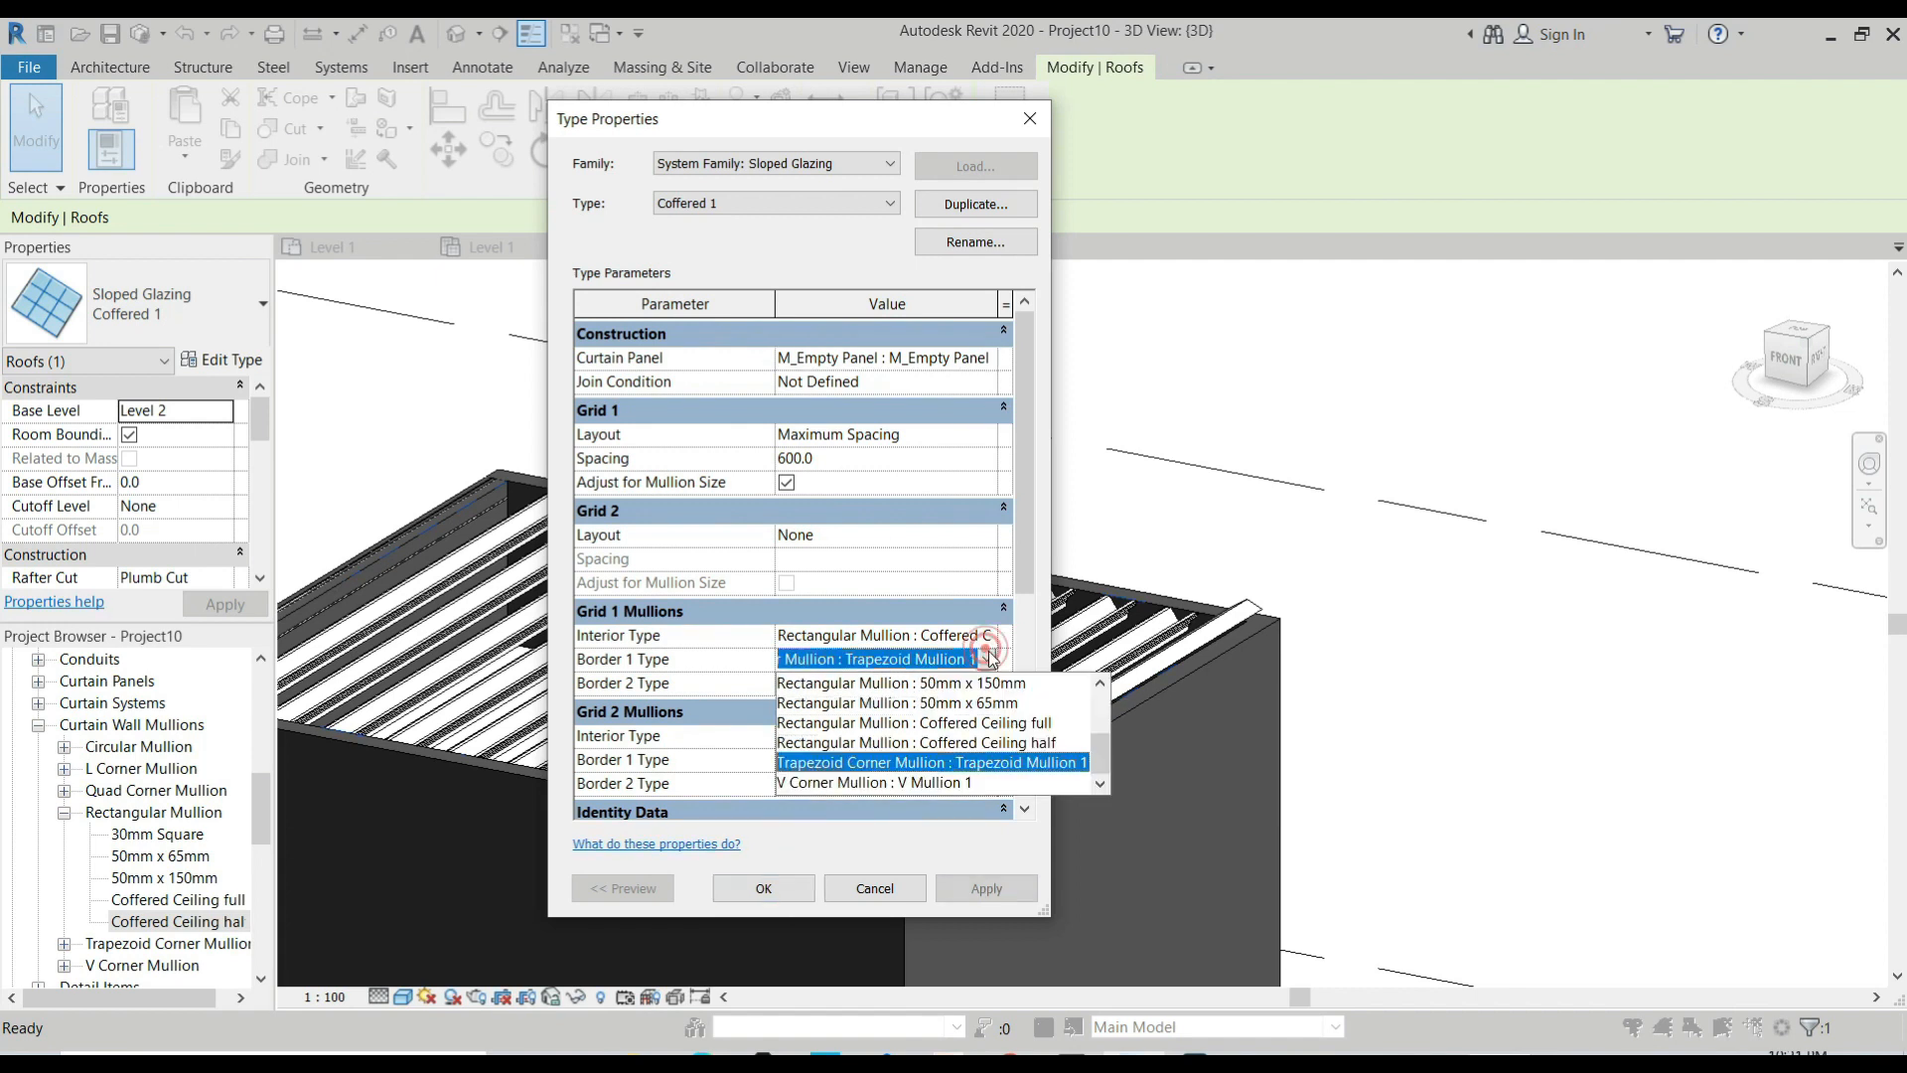
{"action": "left_click", "coordinate": [989, 745]}
{"action": "left_click", "coordinate": [767, 888]}
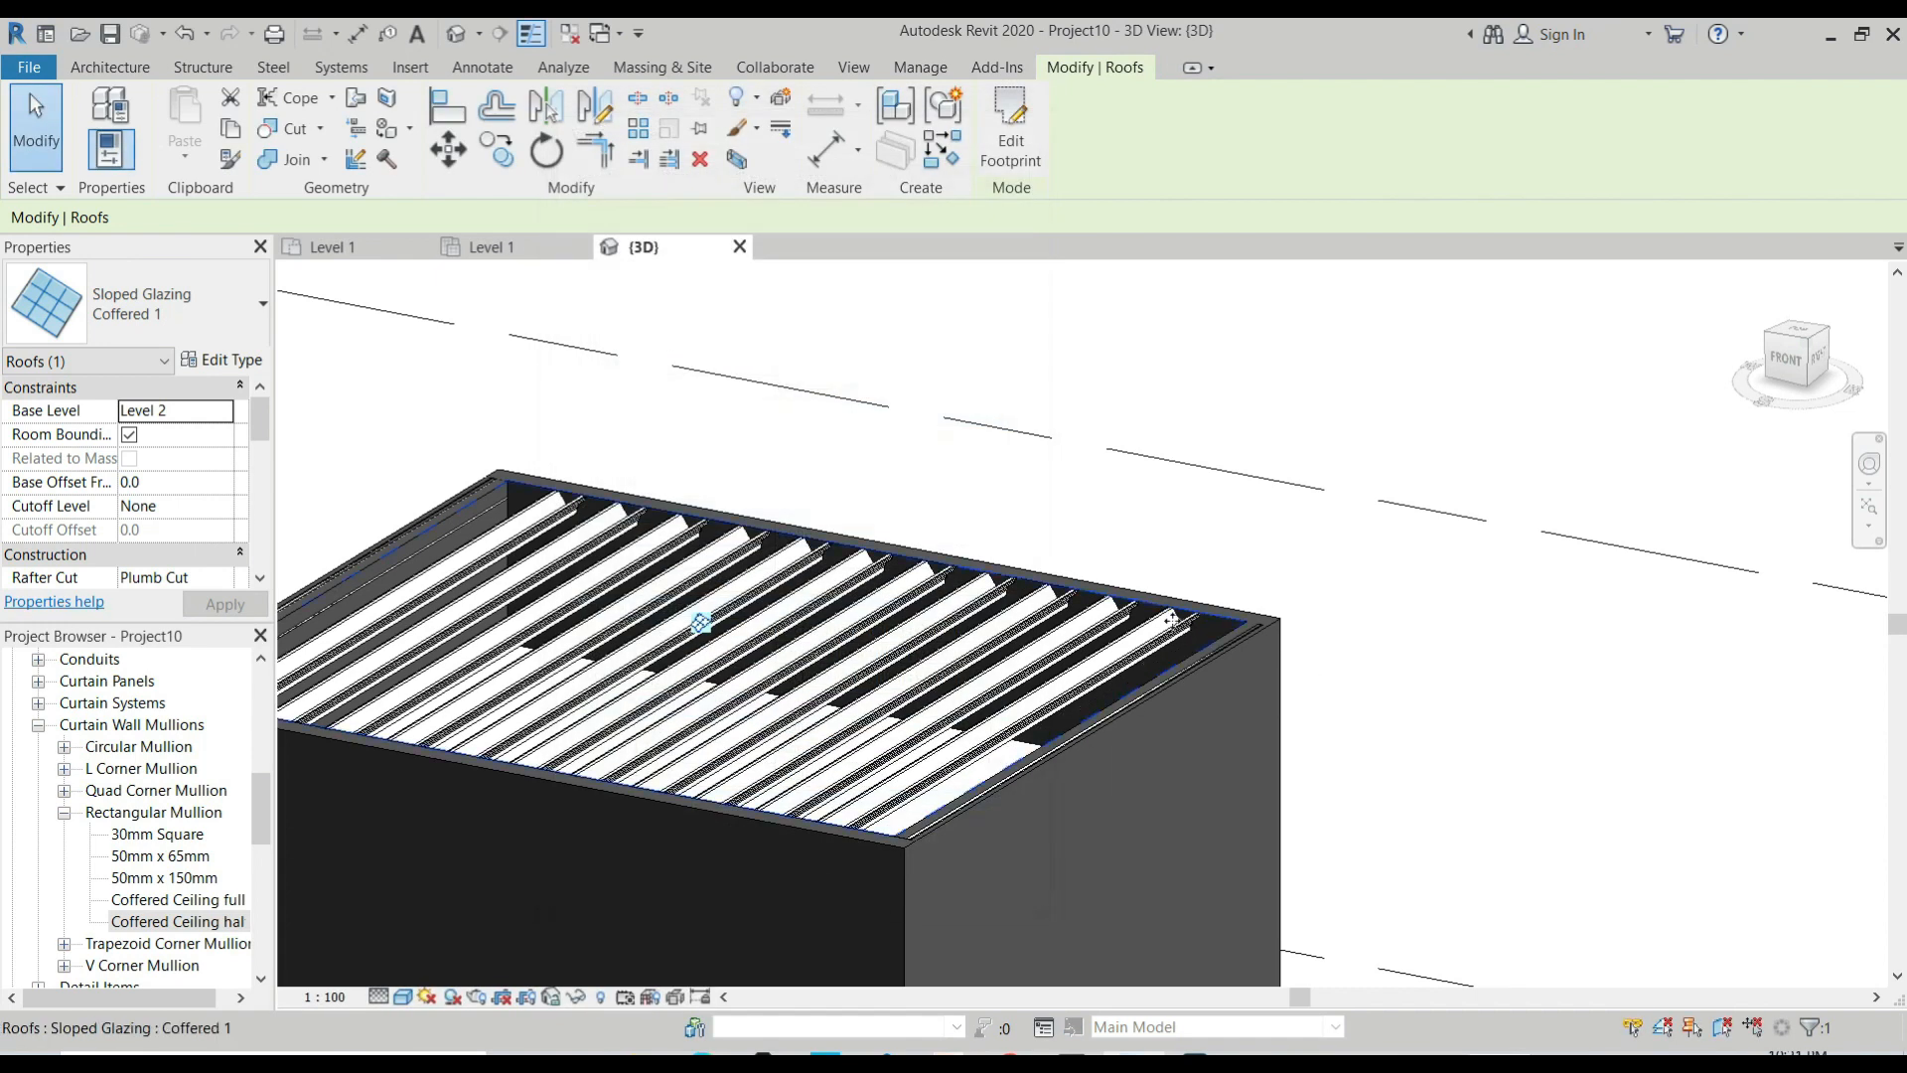
Deselect the roof and switch to the Level 1 floor plan view.
{"action": "scroll", "coordinate": [1152, 632], "scroll_direction": "down", "scroll_amount": 3}
{"action": "scroll", "coordinate": [978, 683], "scroll_direction": "down", "scroll_amount": 3}
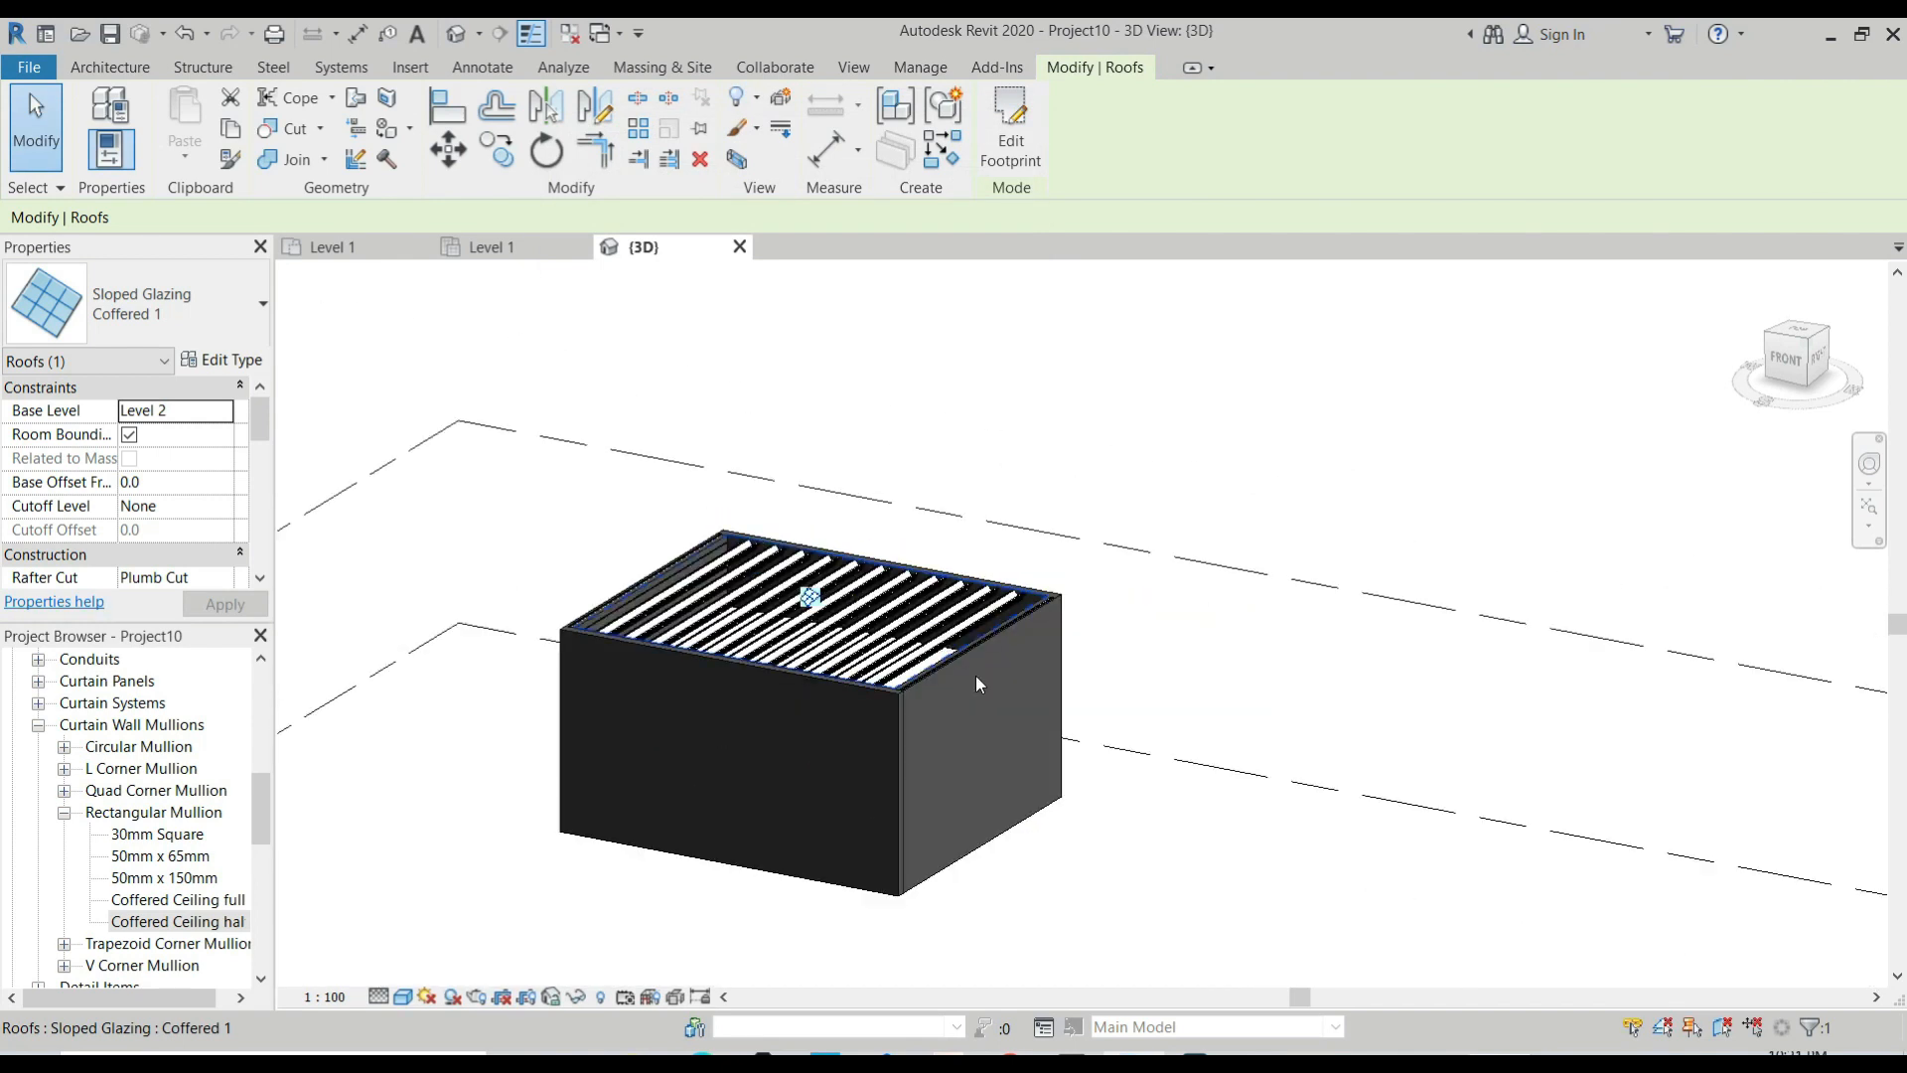
{"action": "key", "text": "Escape"}
{"action": "left_click", "coordinate": [334, 247]}
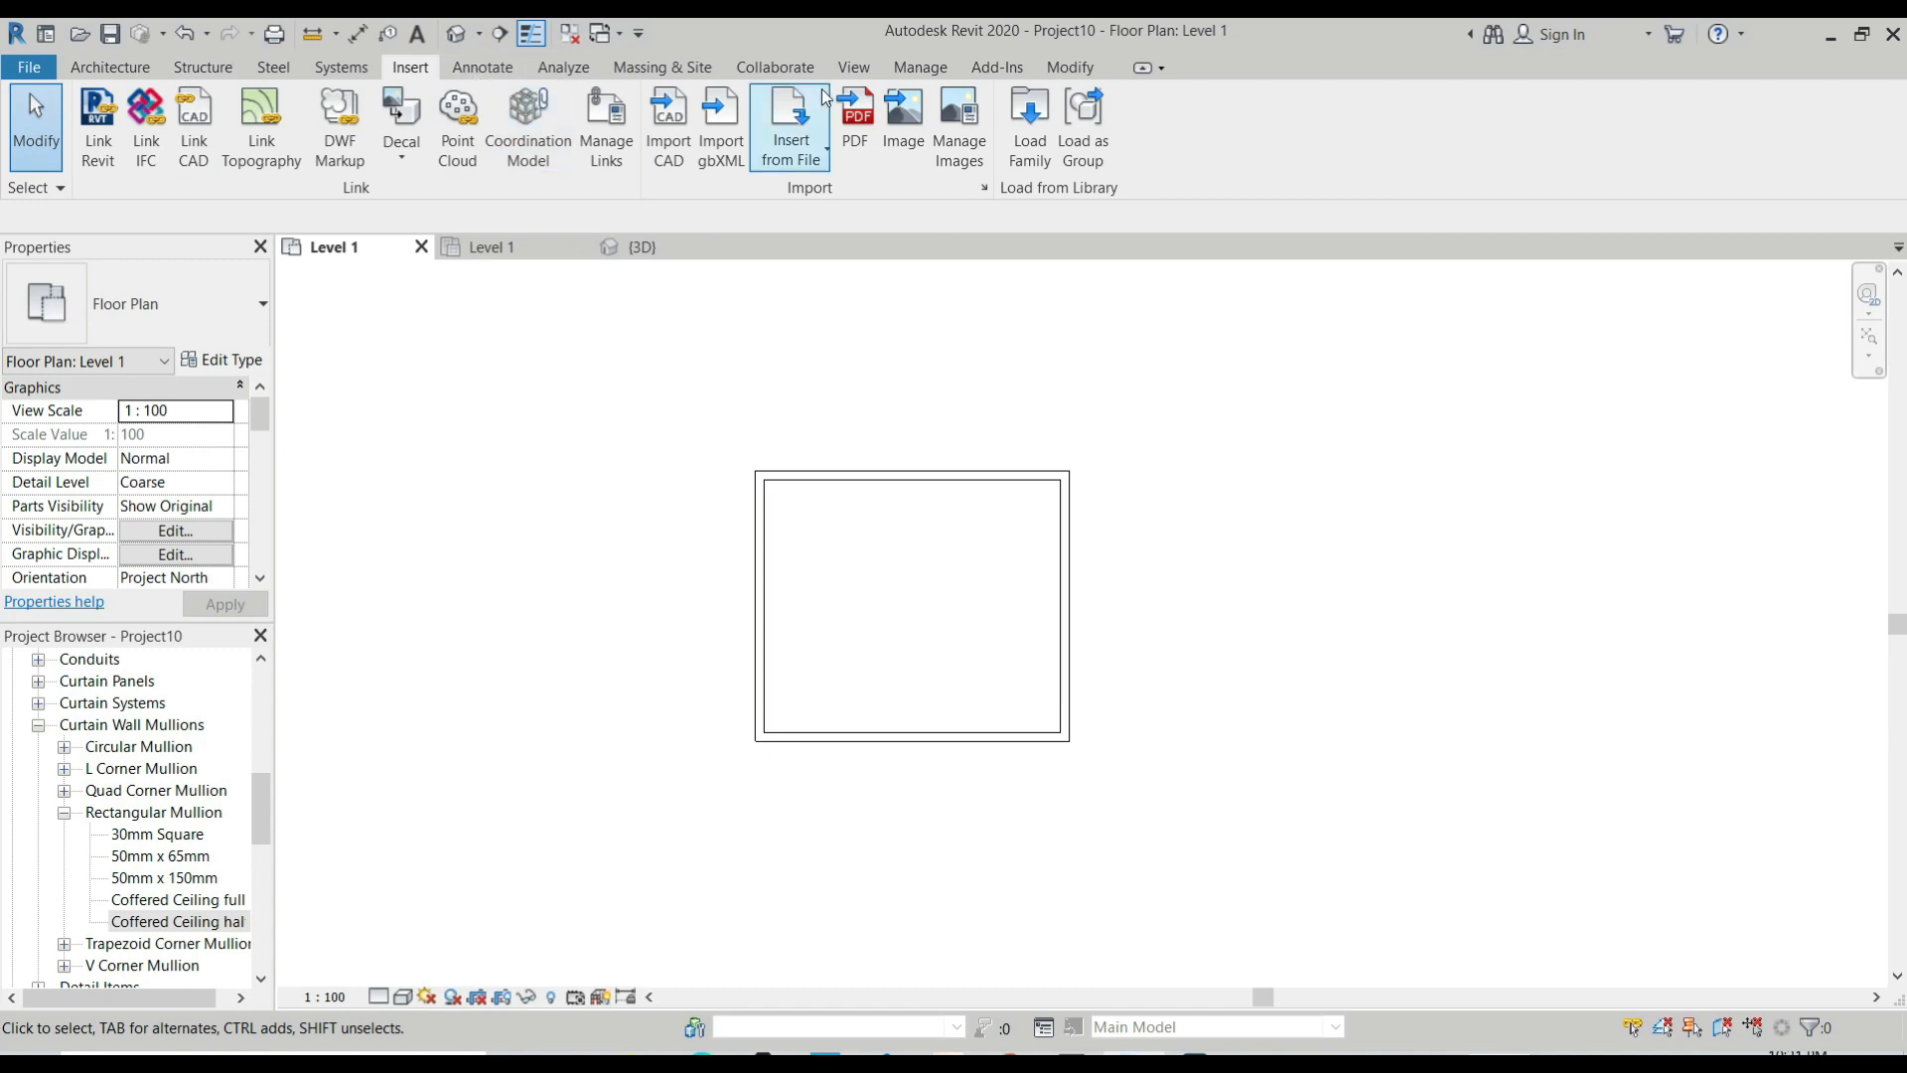
Draw a north-south building section through the room, slightly west of its centre, and open the section view.
{"action": "left_click", "coordinate": [856, 68]}
{"action": "left_click", "coordinate": [757, 119]}
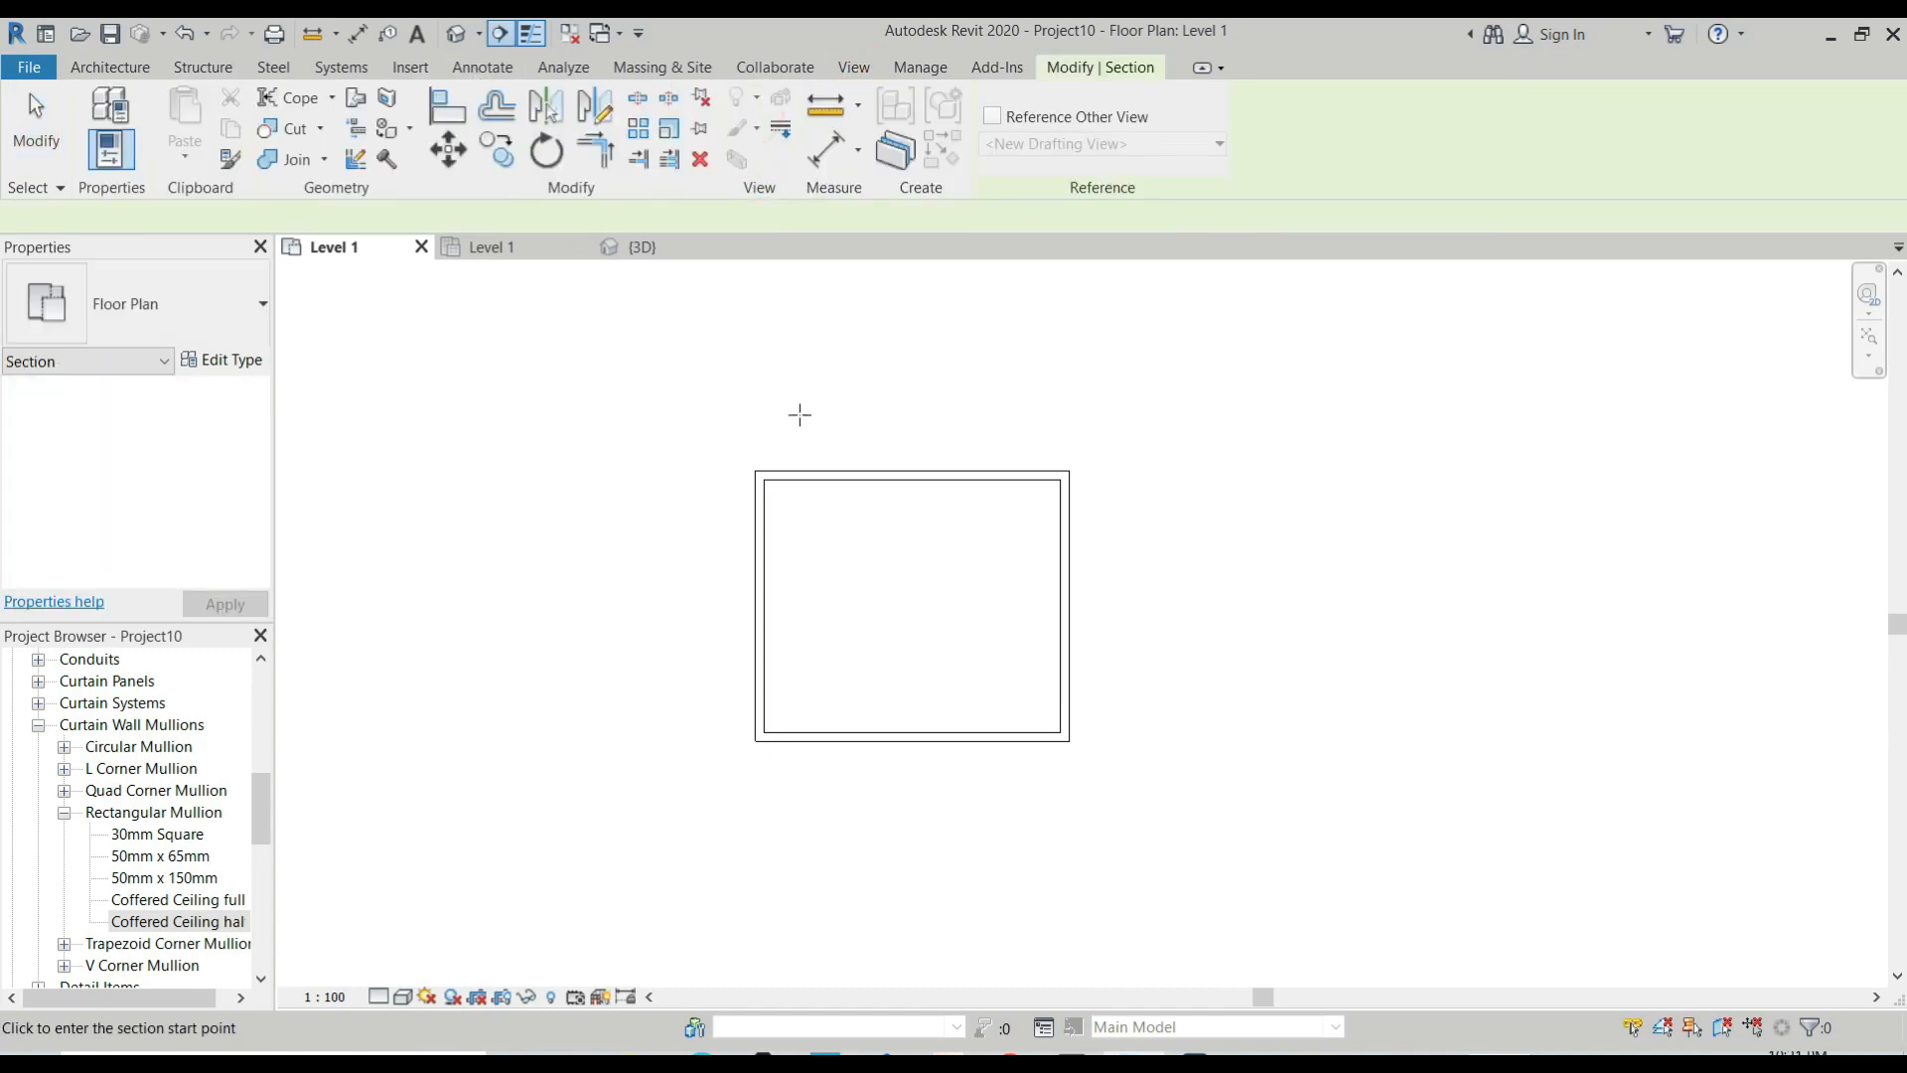
{"action": "left_click", "coordinate": [849, 381]}
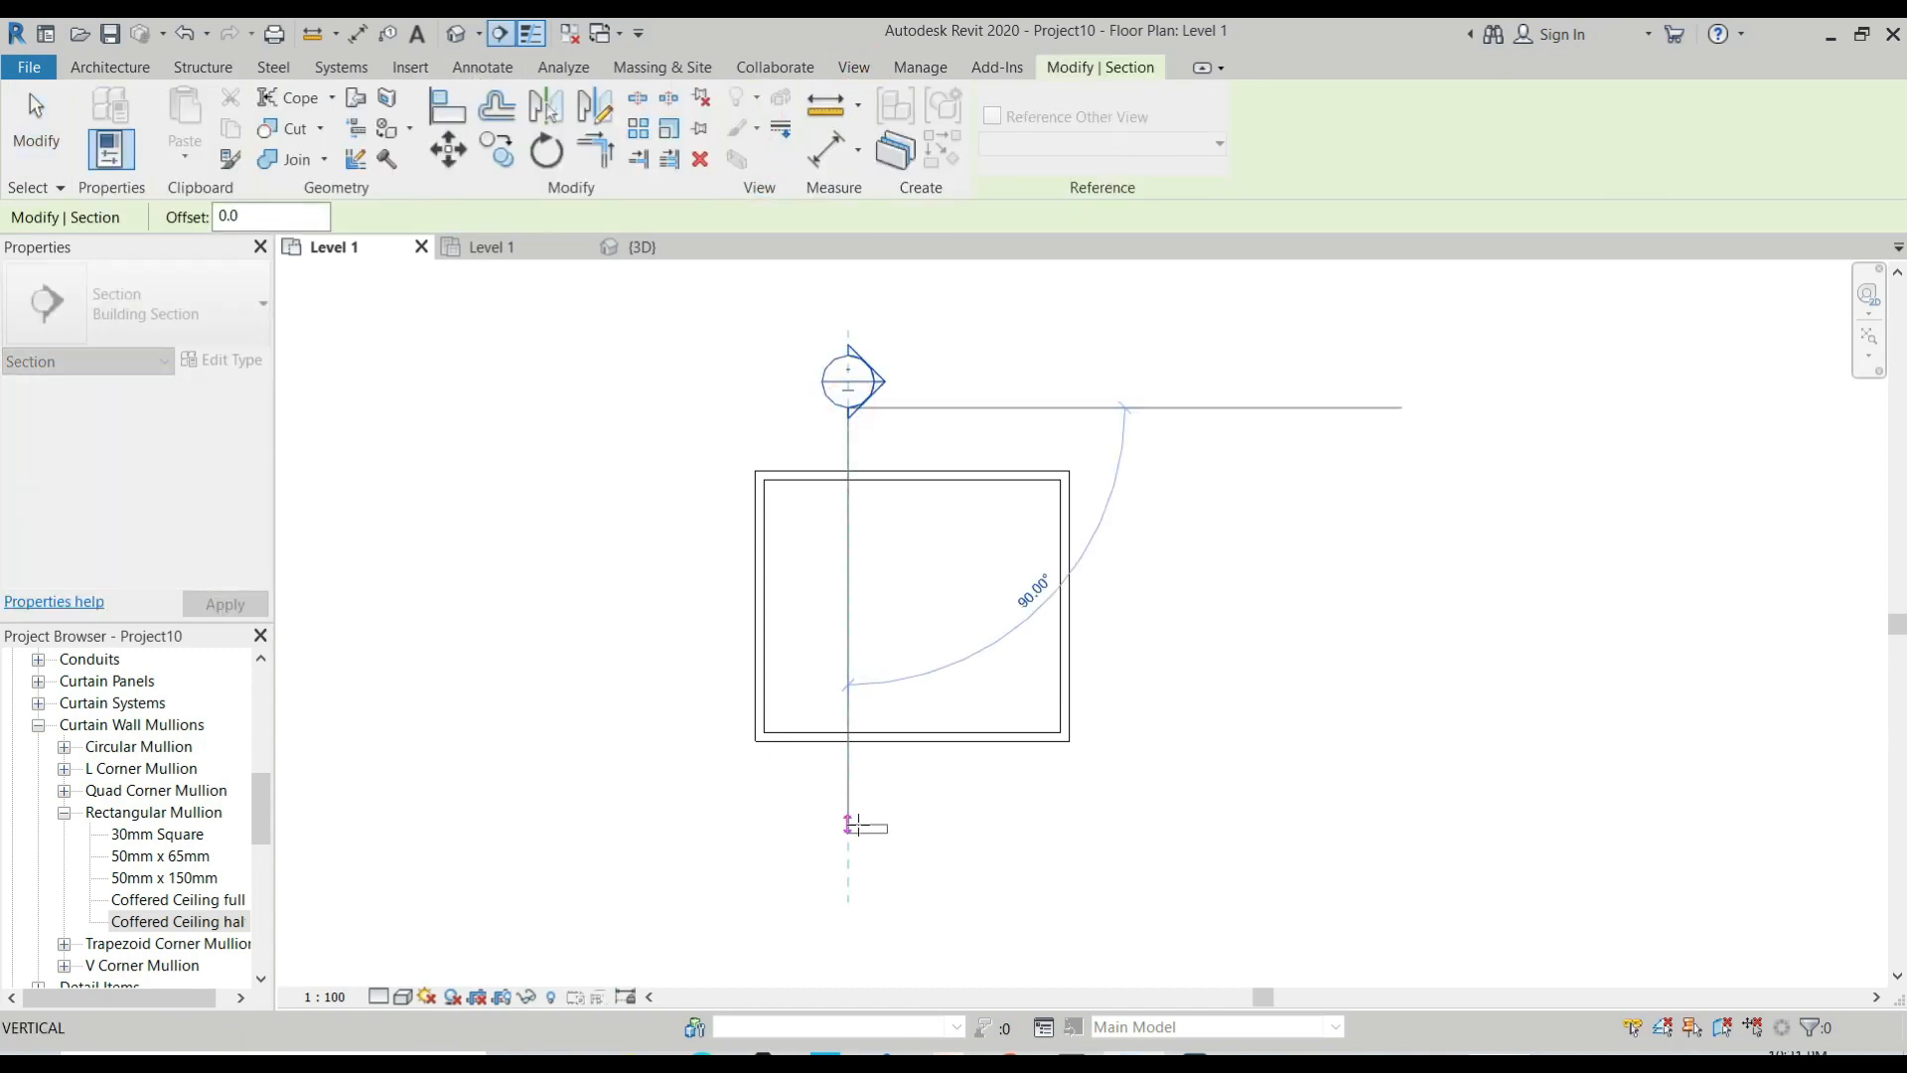
{"action": "left_click", "coordinate": [848, 828]}
{"action": "key", "text": "Escape"}
{"action": "key", "text": "Escape"}
{"action": "double_click", "coordinate": [852, 376]}
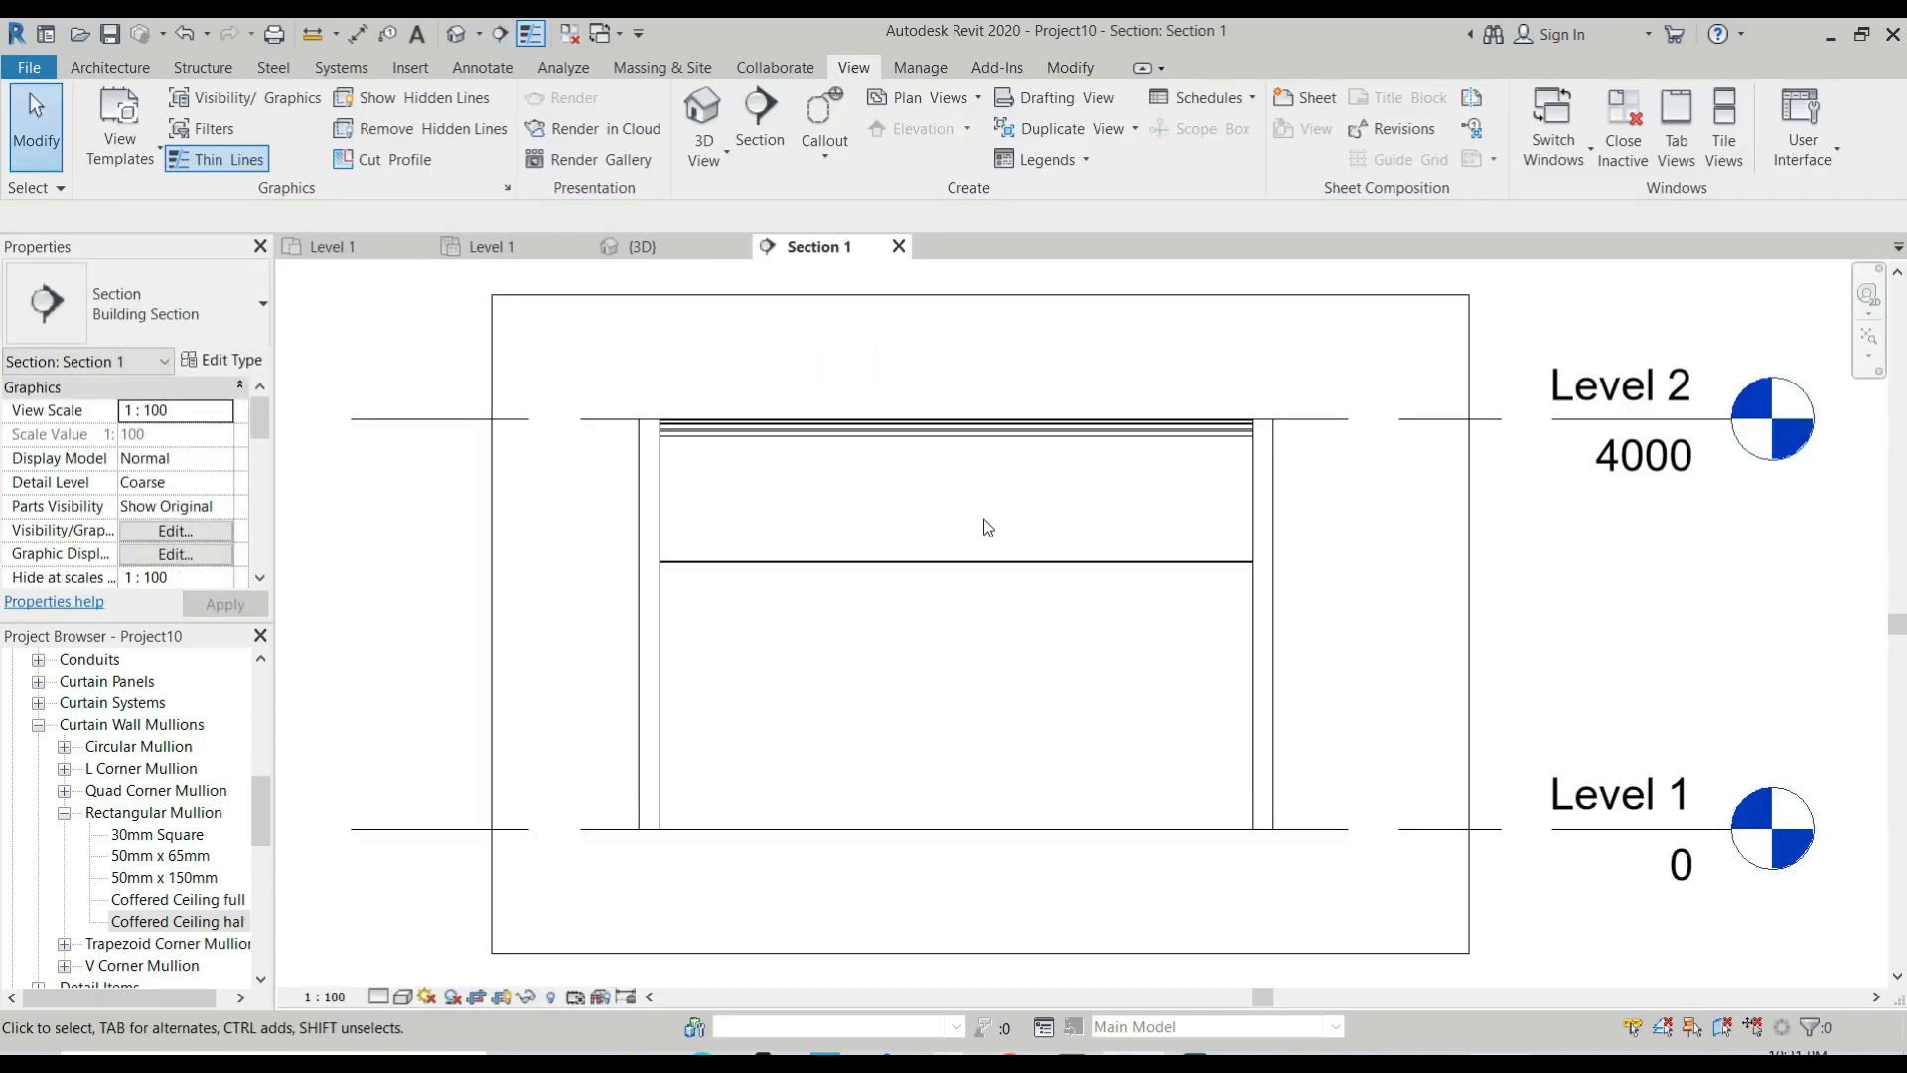
{"action": "scroll", "coordinate": [1269, 421], "scroll_direction": "up", "scroll_amount": 4}
{"action": "scroll", "coordinate": [1230, 434], "scroll_direction": "down", "scroll_amount": 3}
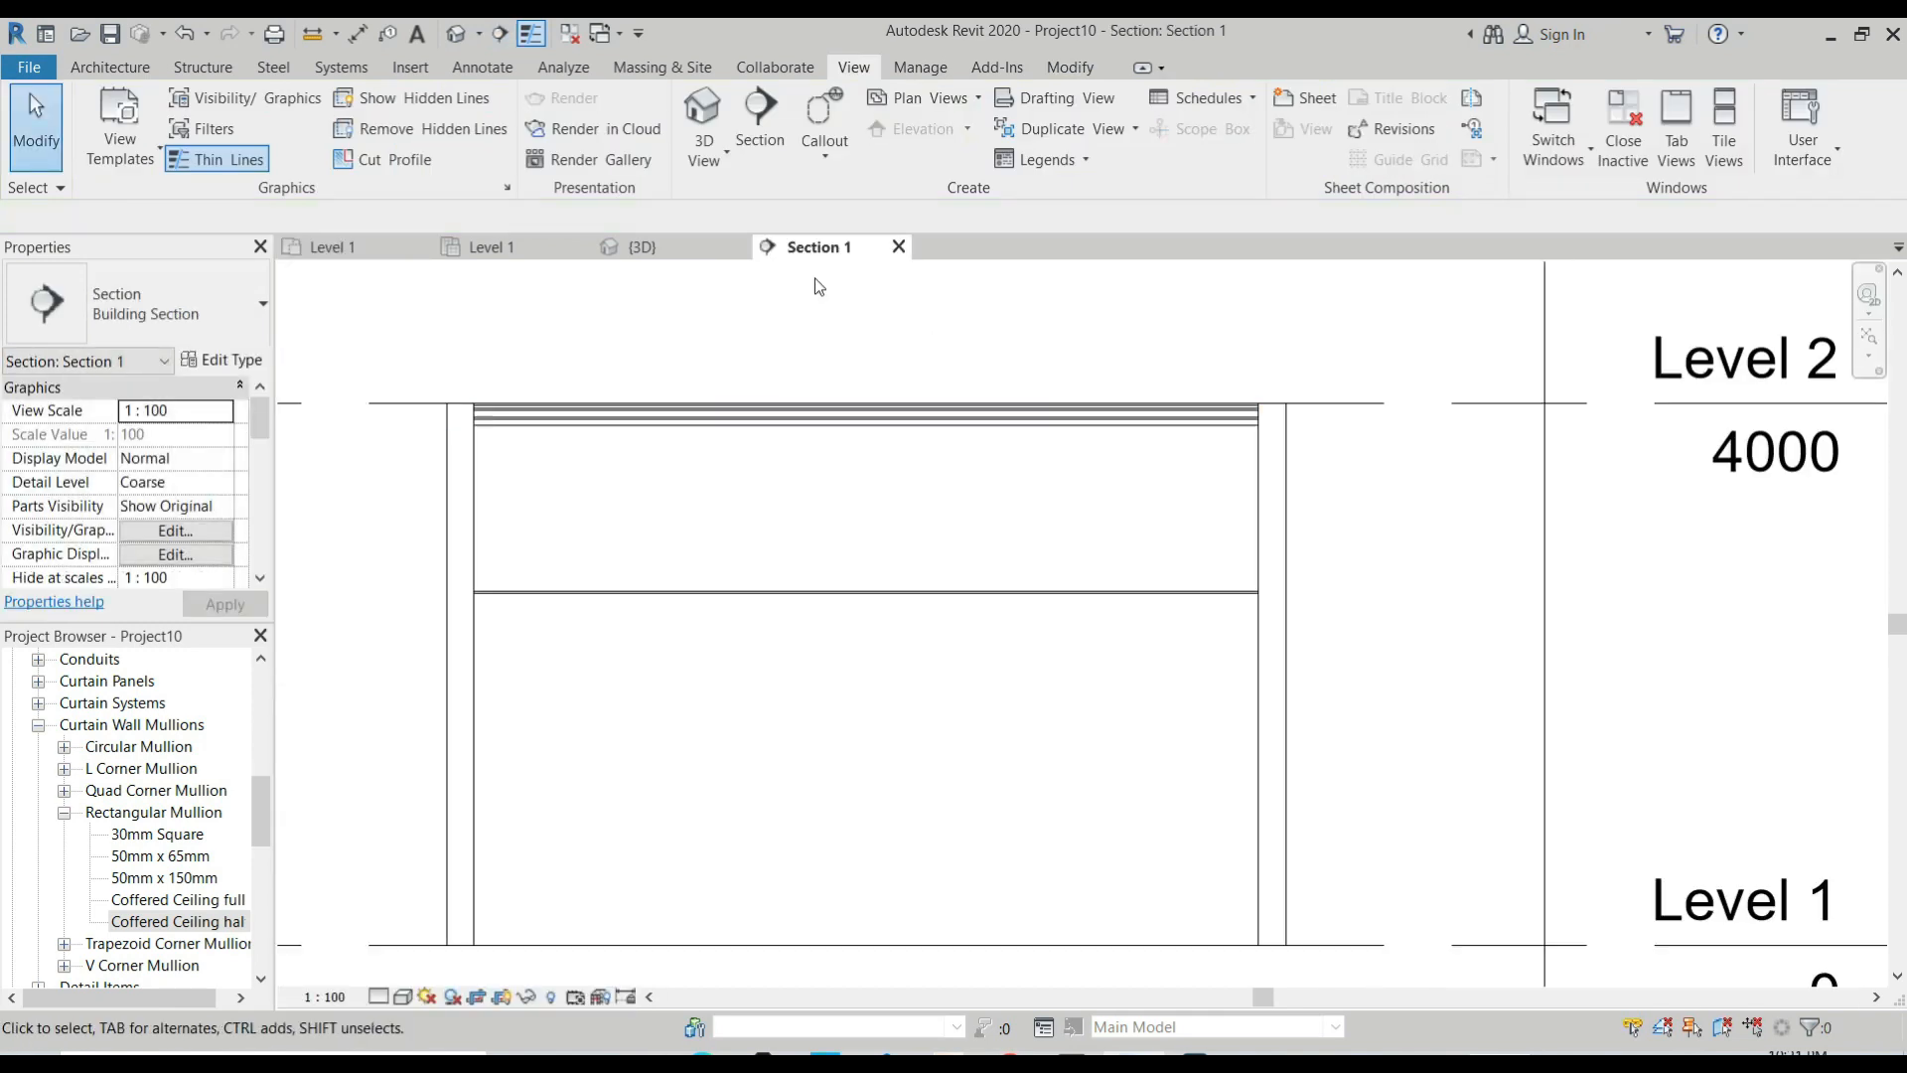
Draw an east-west building section through the middle of the room on the Level 1 plan and open it.
{"action": "left_click", "coordinate": [330, 247]}
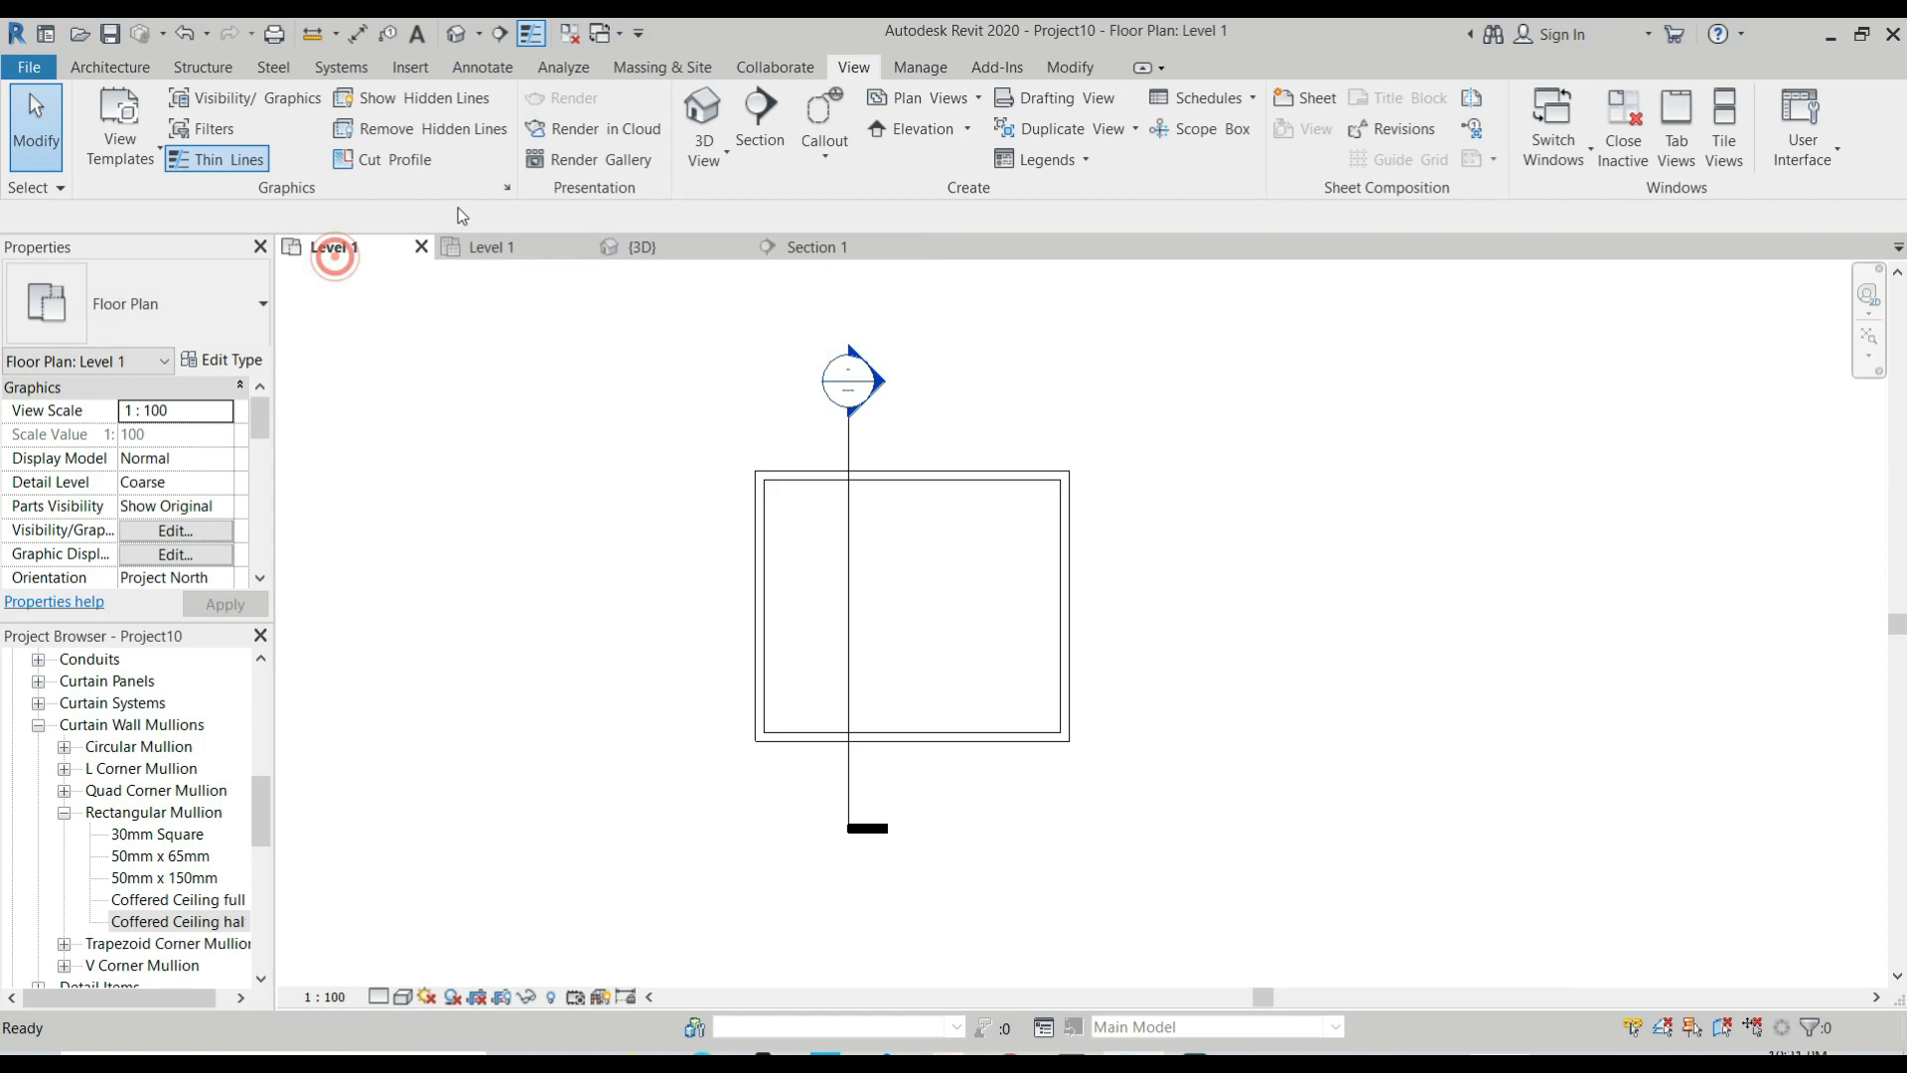
{"action": "left_click", "coordinate": [758, 112]}
{"action": "left_click", "coordinate": [641, 613]}
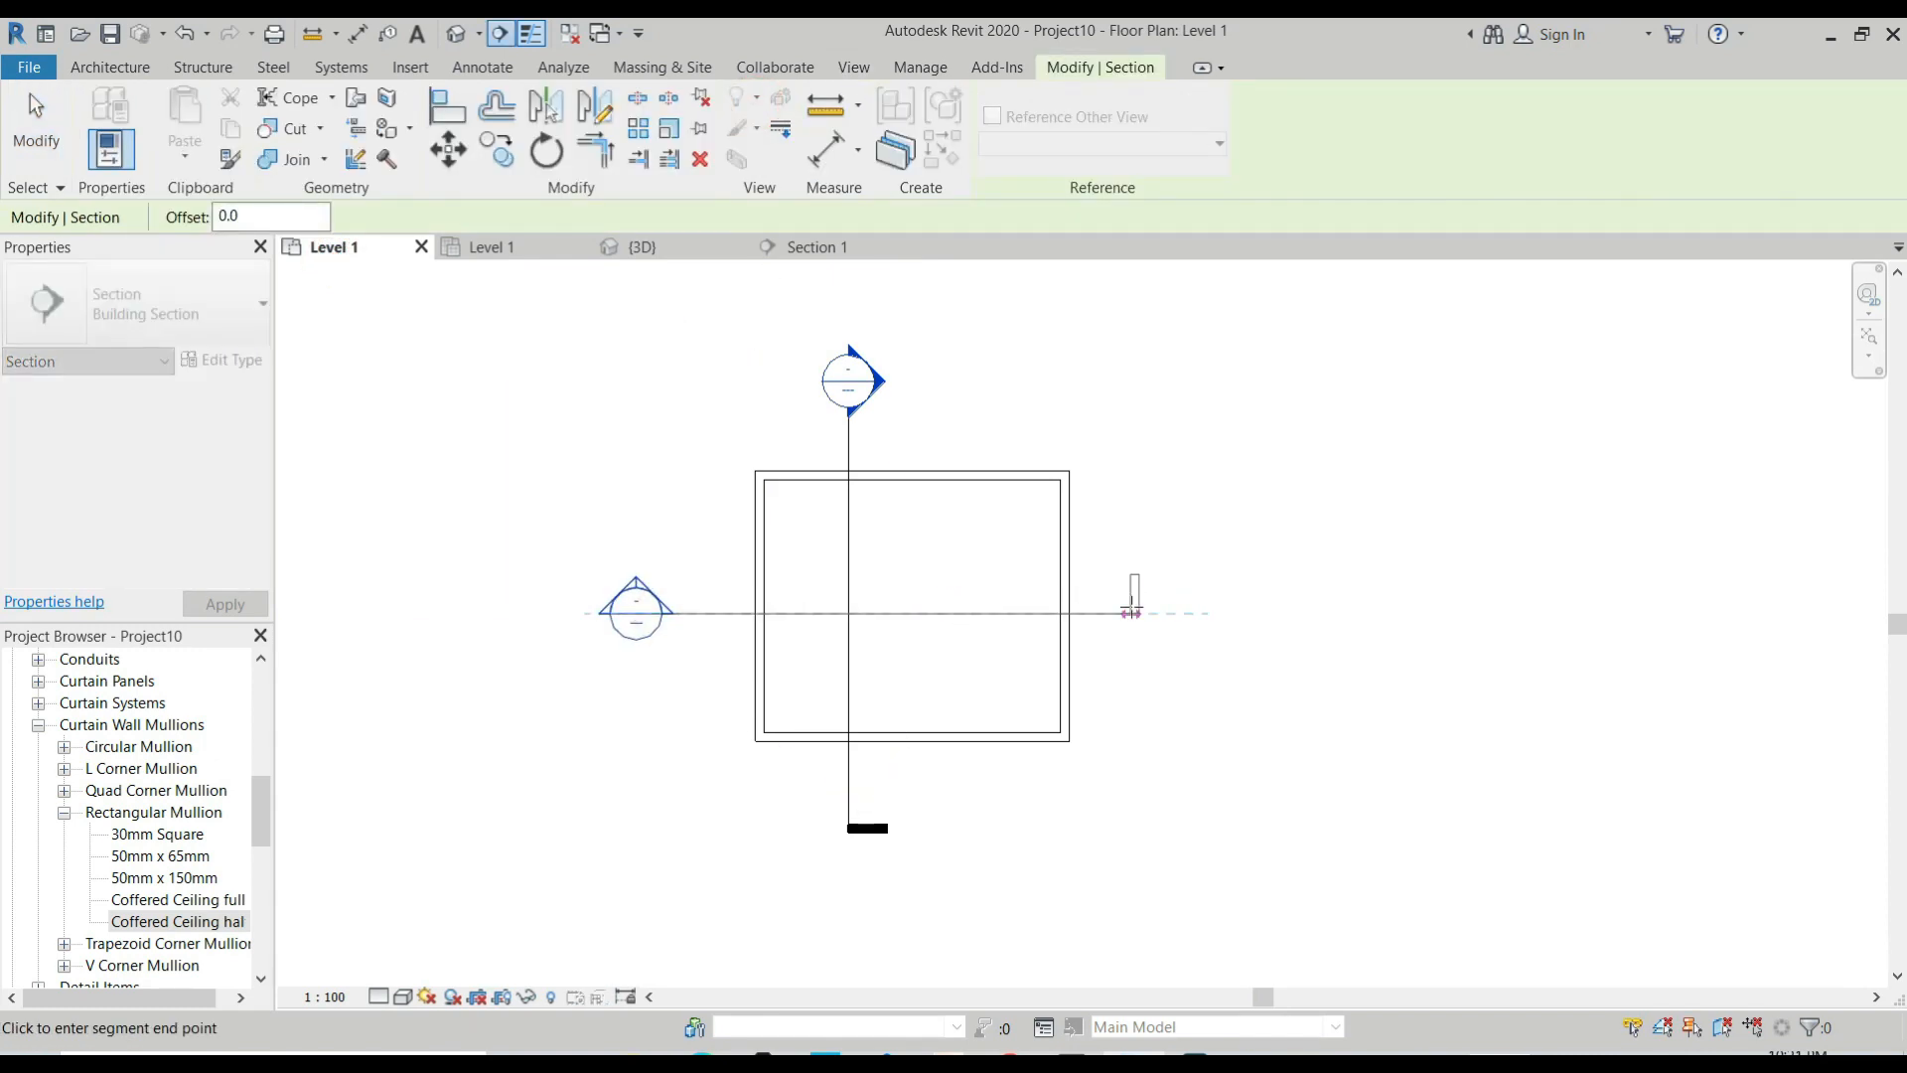
{"action": "left_click", "coordinate": [1132, 613]}
{"action": "key", "text": "Escape"}
{"action": "scroll", "coordinate": [646, 606], "scroll_direction": "up", "scroll_amount": 3}
{"action": "double_click", "coordinate": [646, 604]}
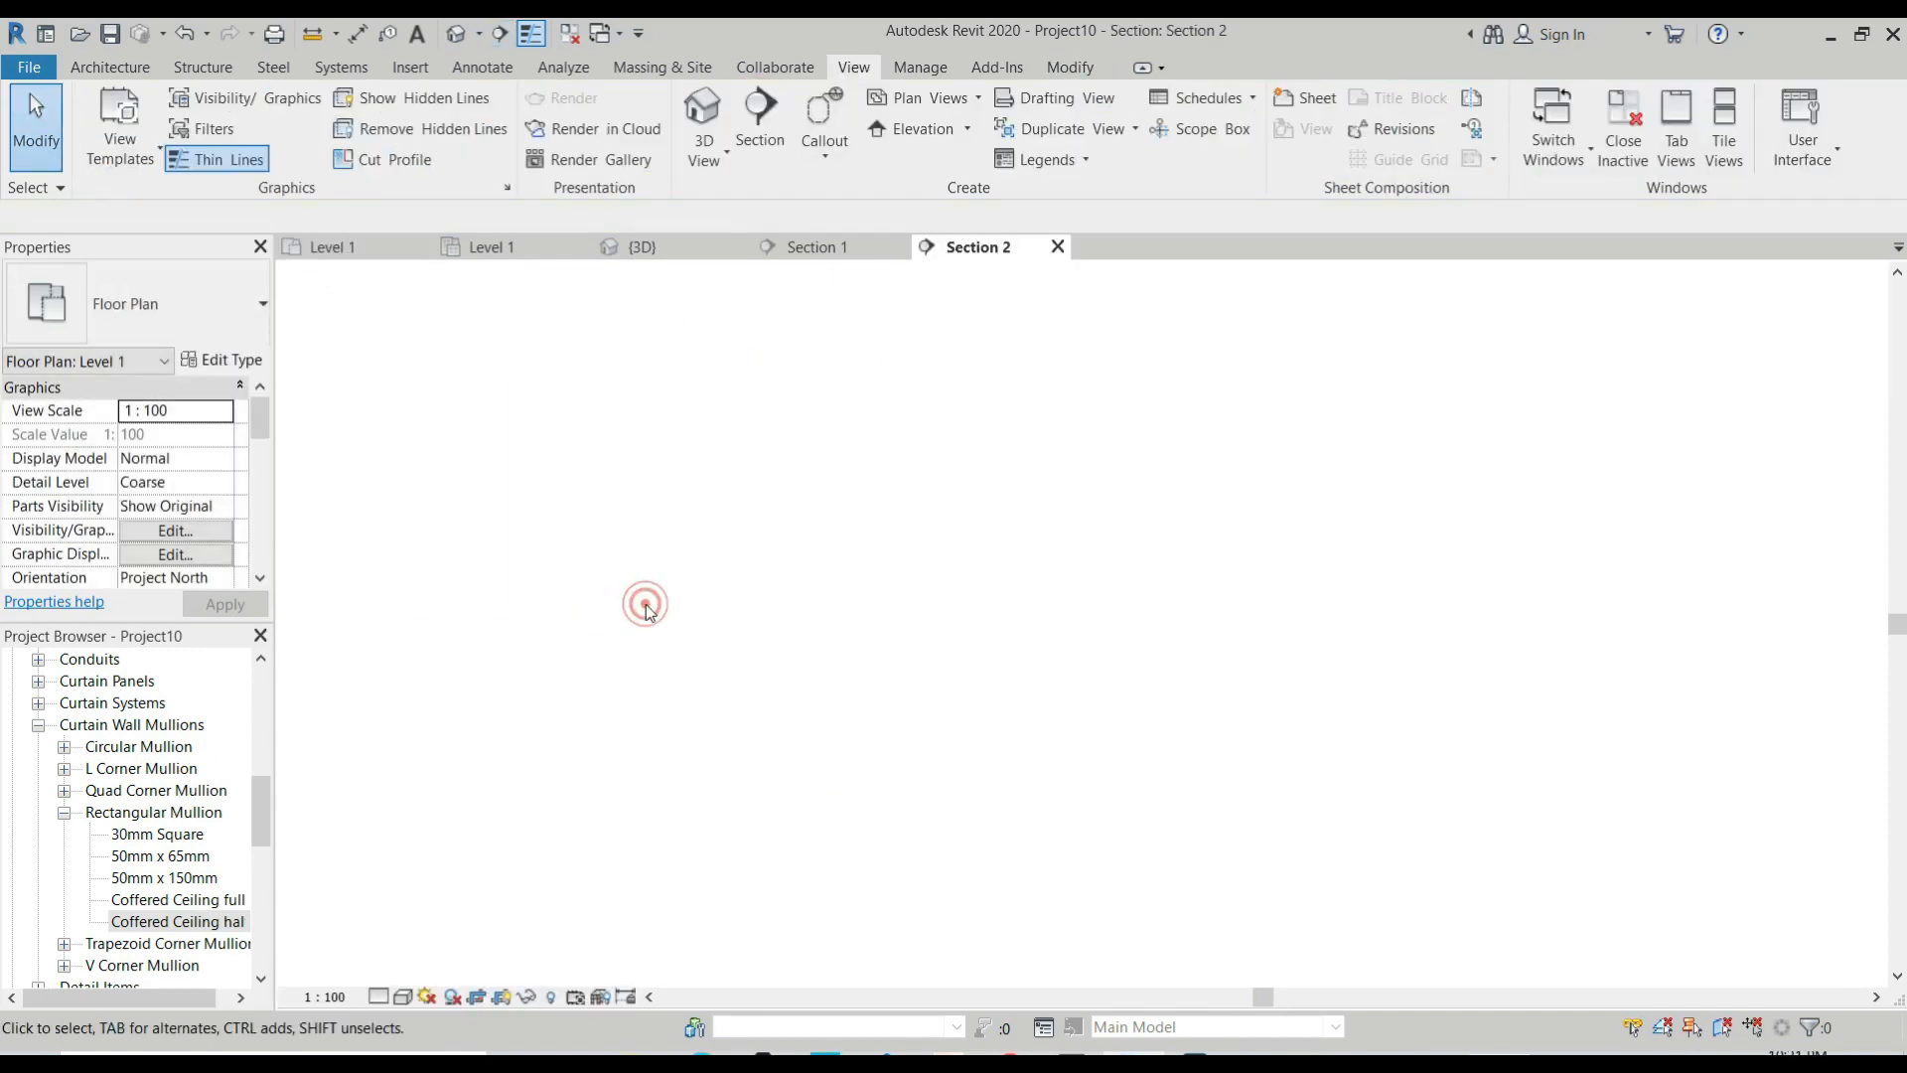
Examine the full mullion profiles and the half mullions at the walls in Section 2.
{"action": "scroll", "coordinate": [1226, 507], "scroll_direction": "up", "scroll_amount": 4}
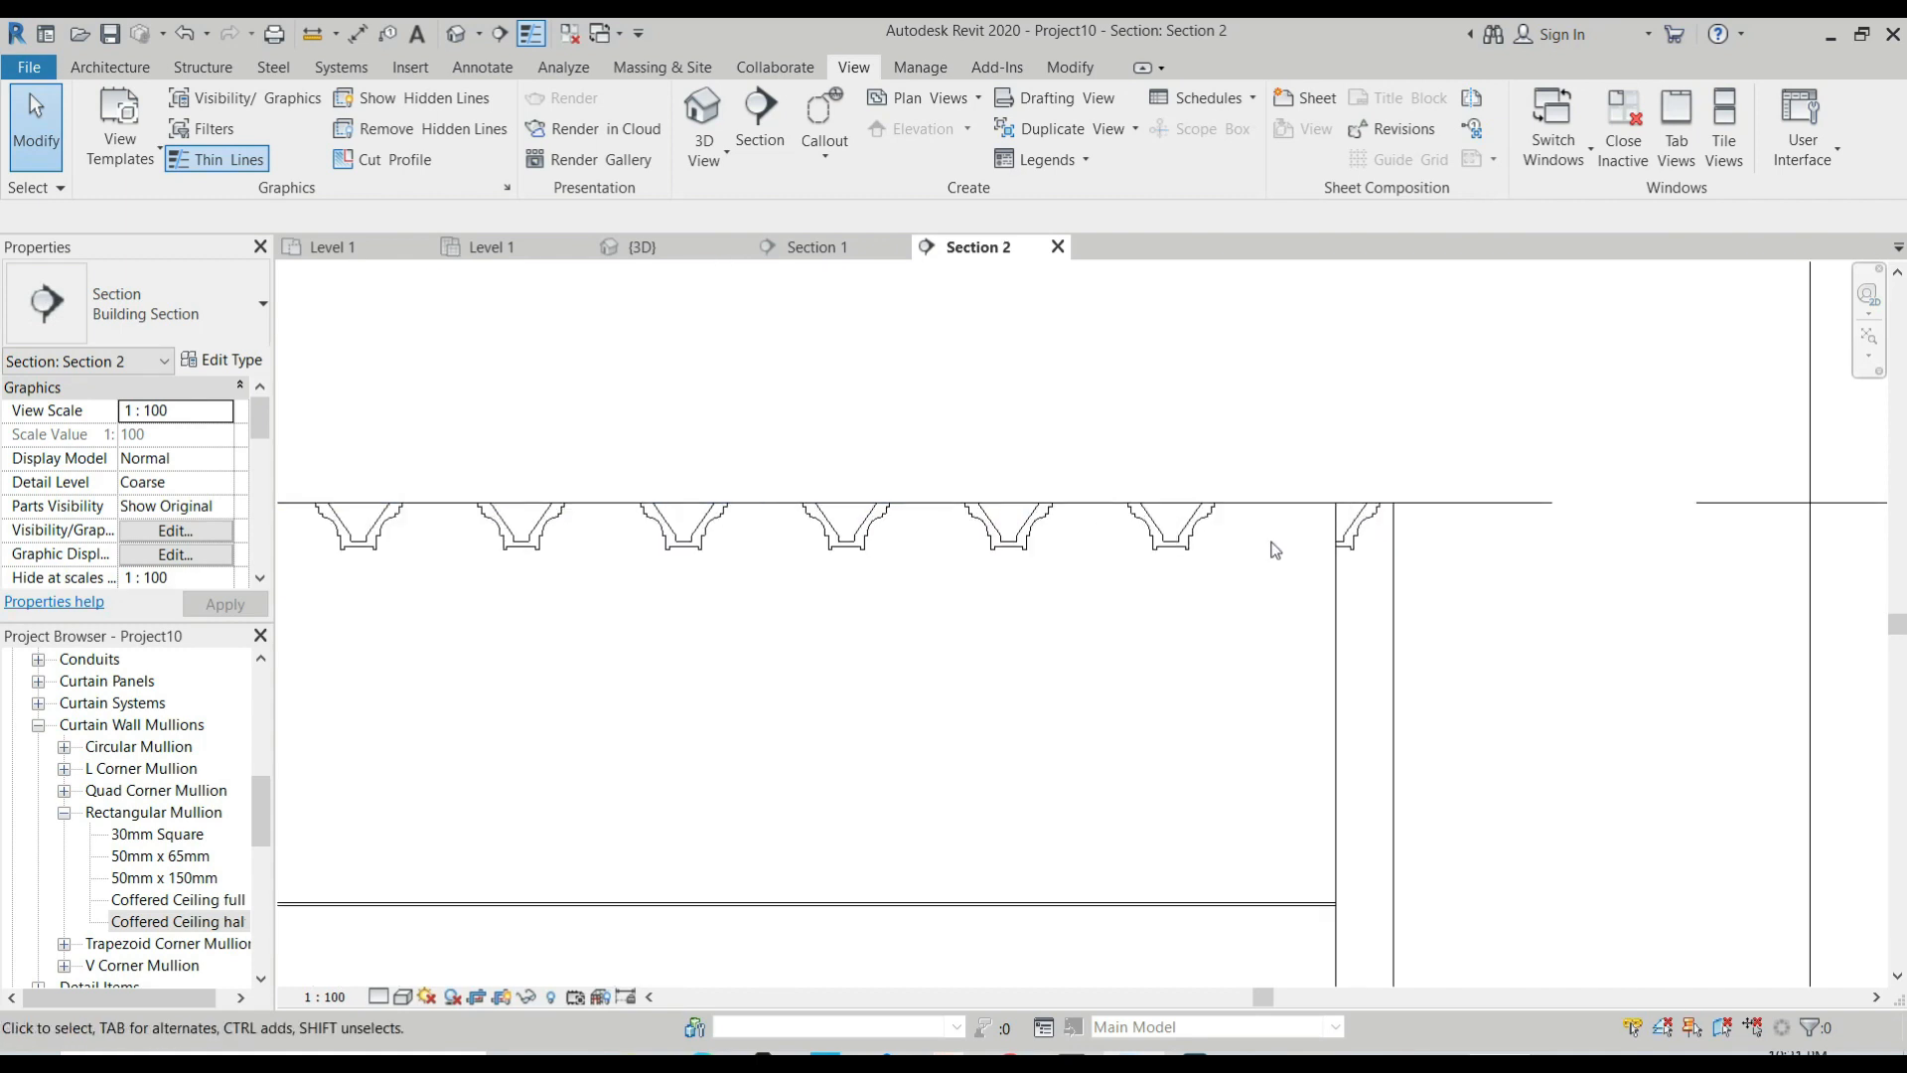
{"action": "scroll", "coordinate": [1402, 490], "scroll_direction": "down", "scroll_amount": 2}
{"action": "scroll", "coordinate": [1470, 496], "scroll_direction": "up", "scroll_amount": 4}
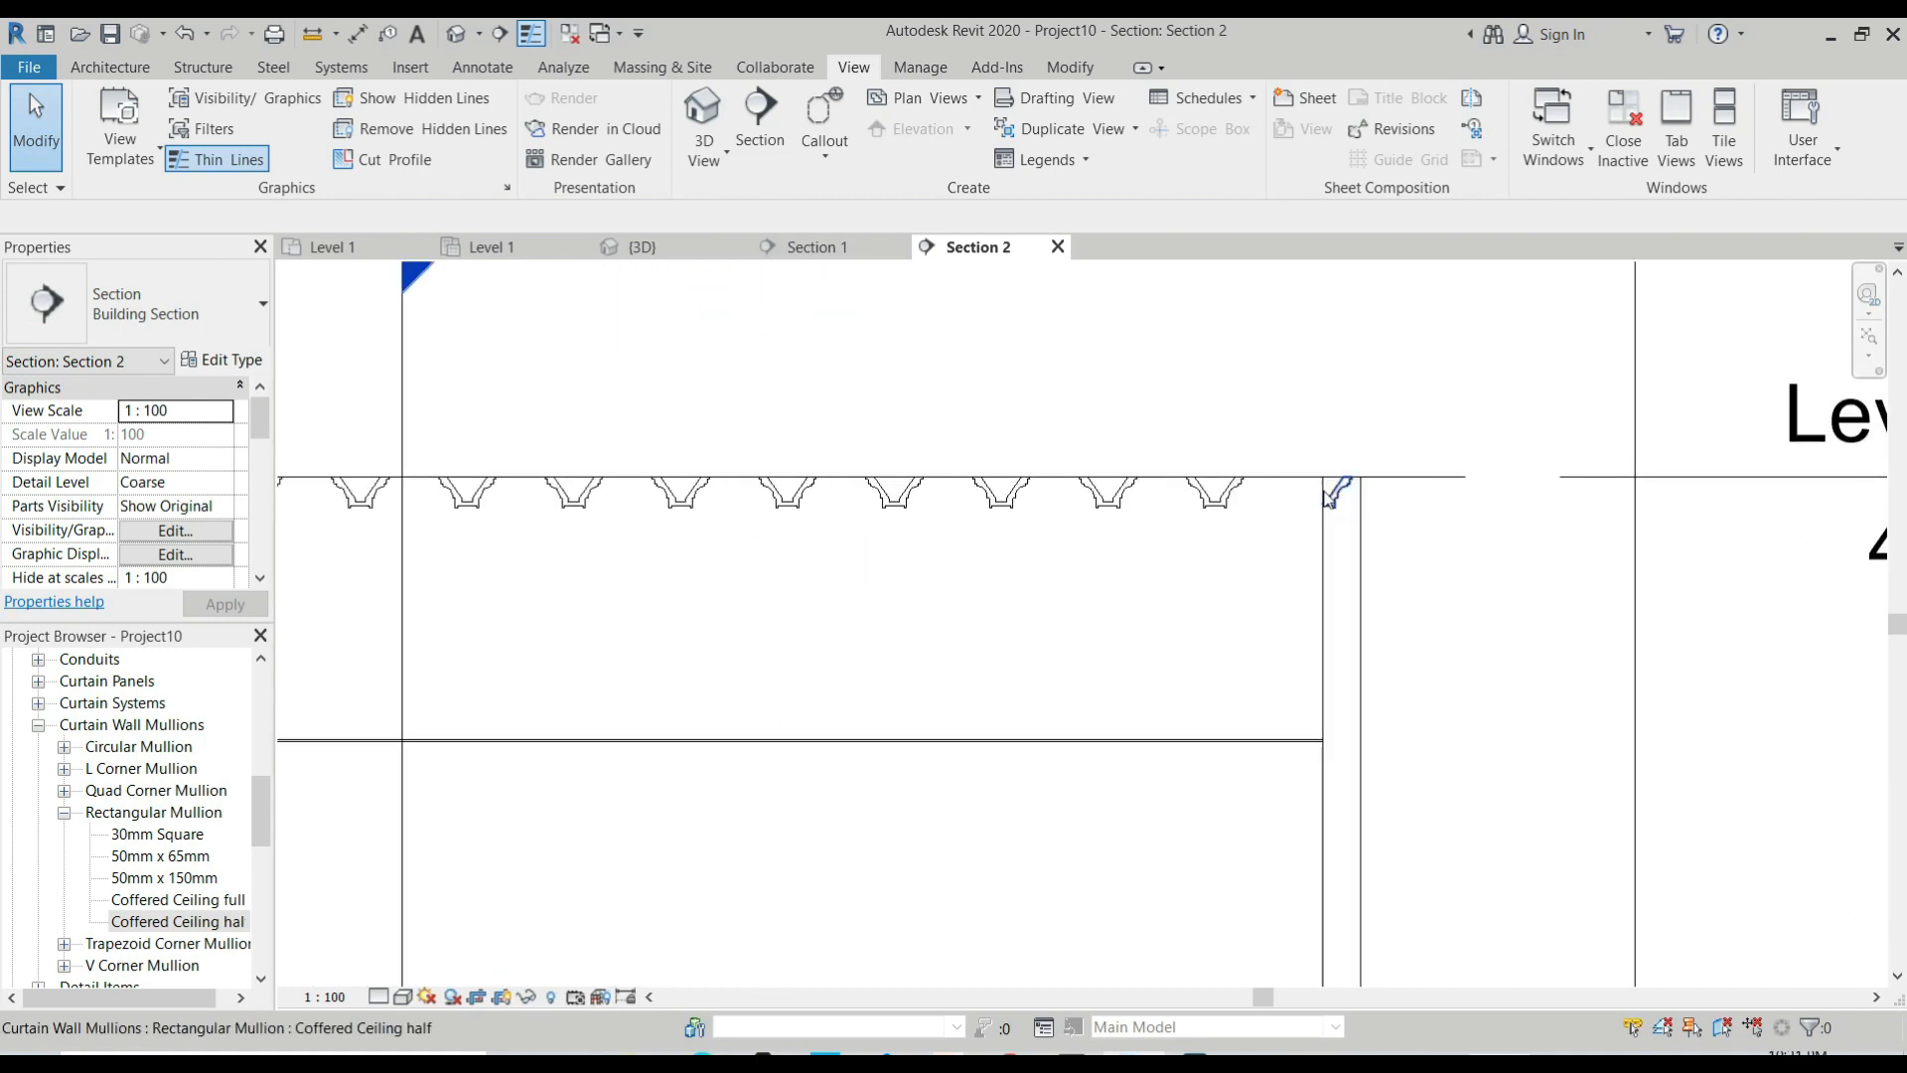
{"action": "scroll", "coordinate": [1229, 496], "scroll_direction": "down", "scroll_amount": 1}
{"action": "scroll", "coordinate": [1202, 496], "scroll_direction": "down", "scroll_amount": 2}
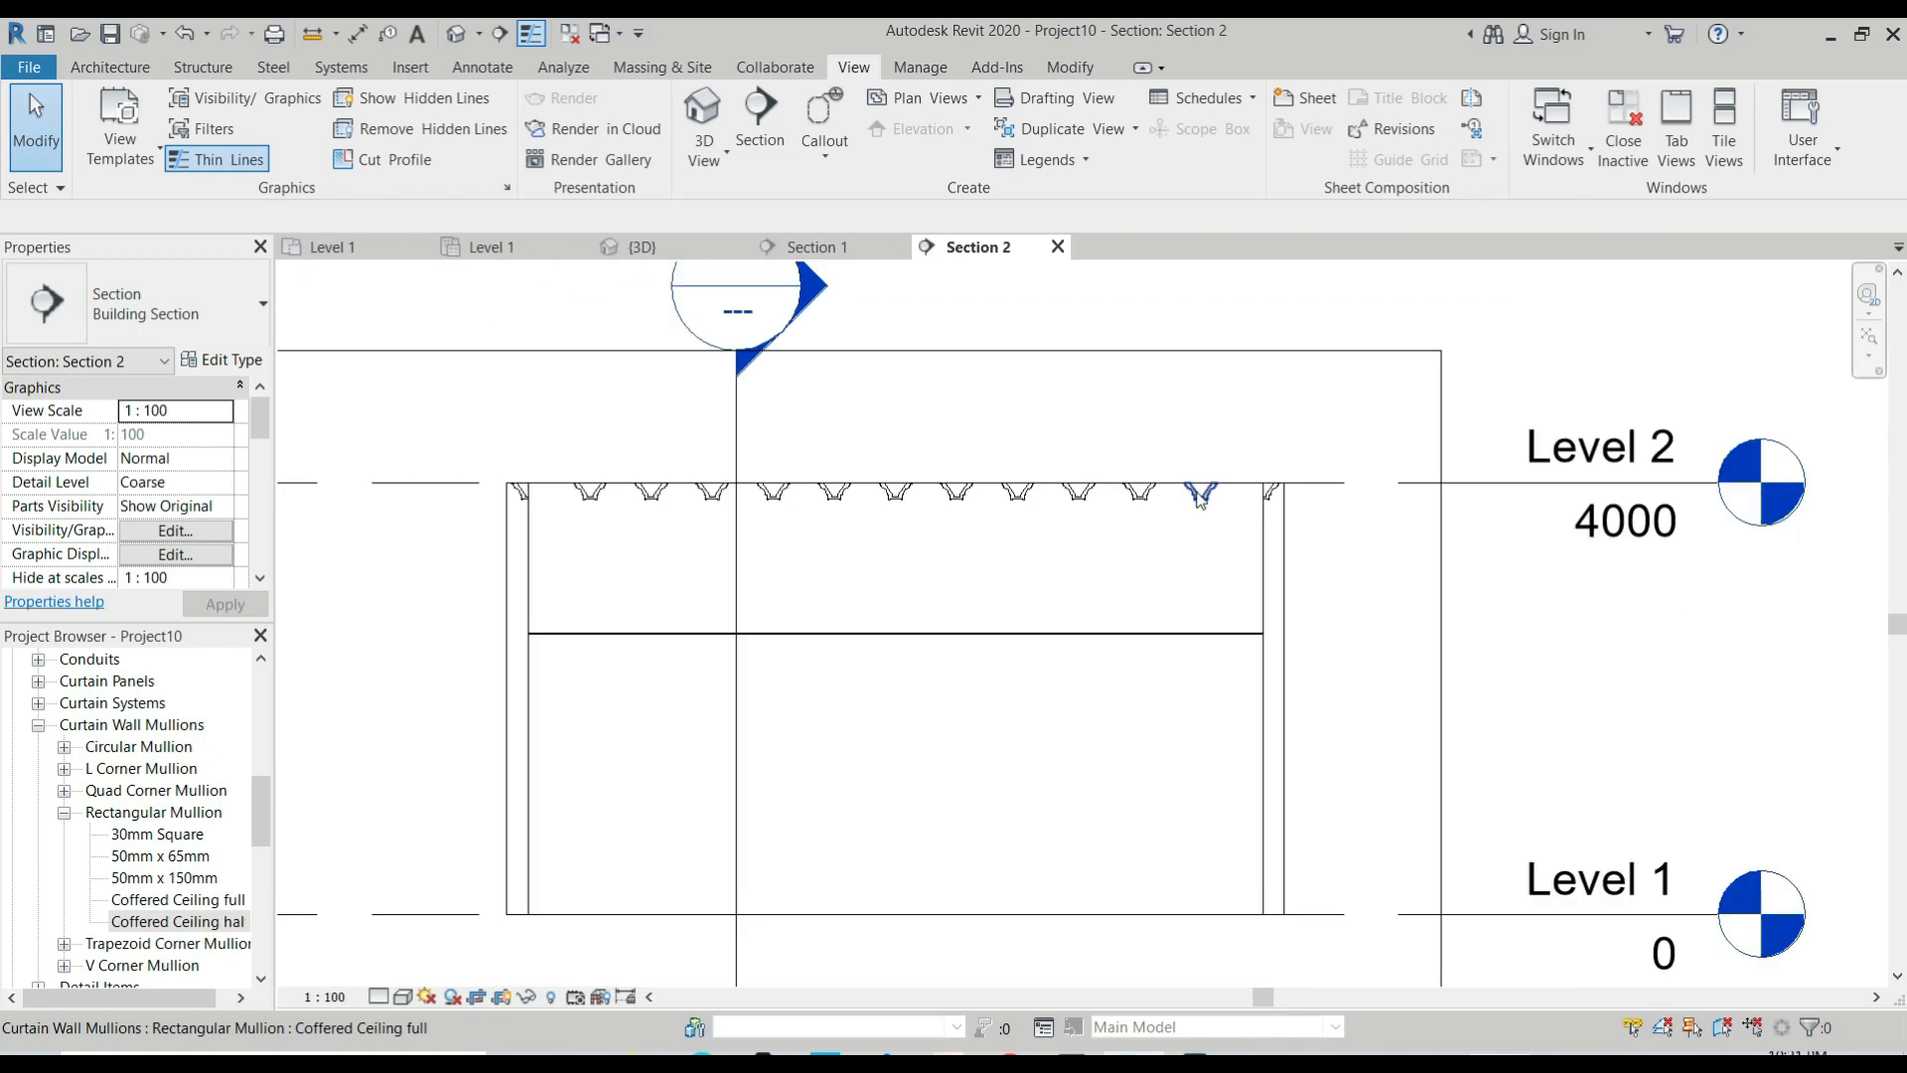
{"action": "scroll", "coordinate": [1257, 502], "scroll_direction": "up", "scroll_amount": 2}
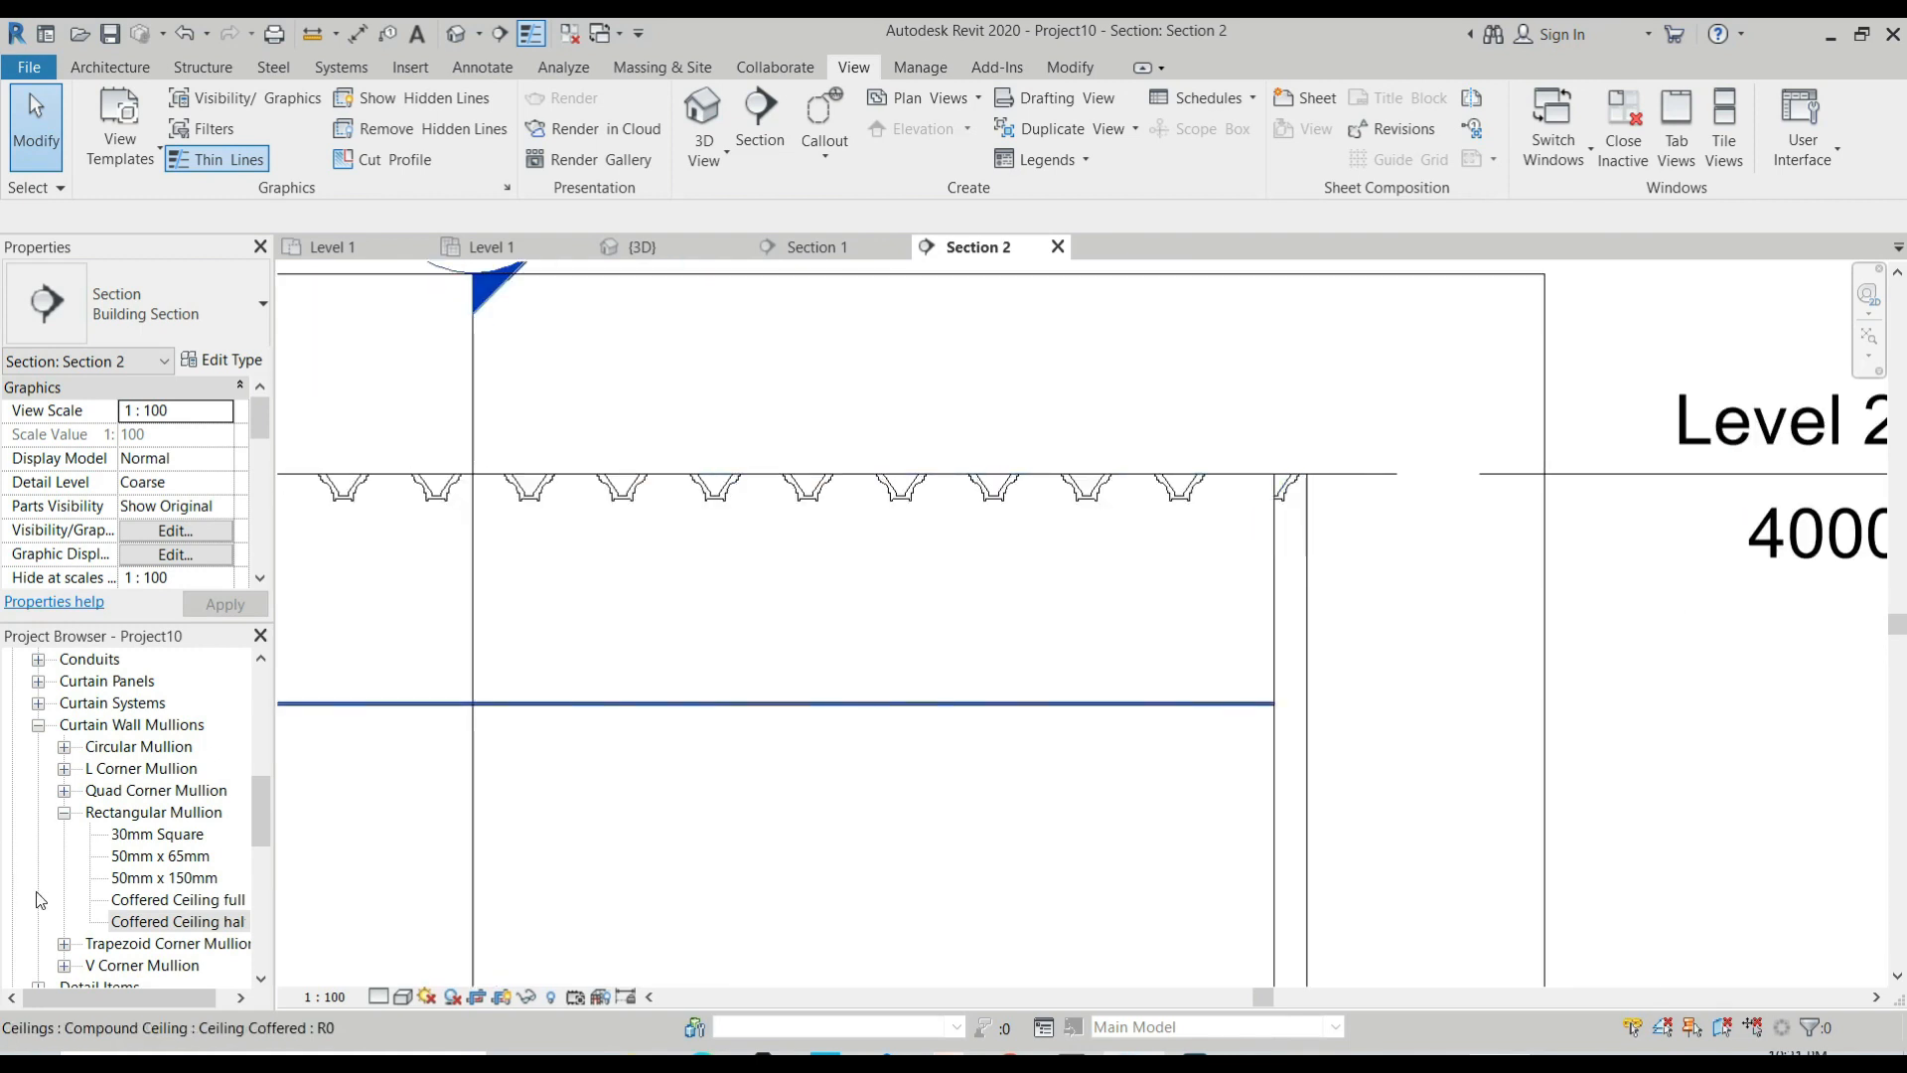
Set the angle of the Coffered Ceiling half mullion type to 90° and apply it.
{"action": "left_click", "coordinate": [159, 922]}
{"action": "double_click", "coordinate": [154, 930]}
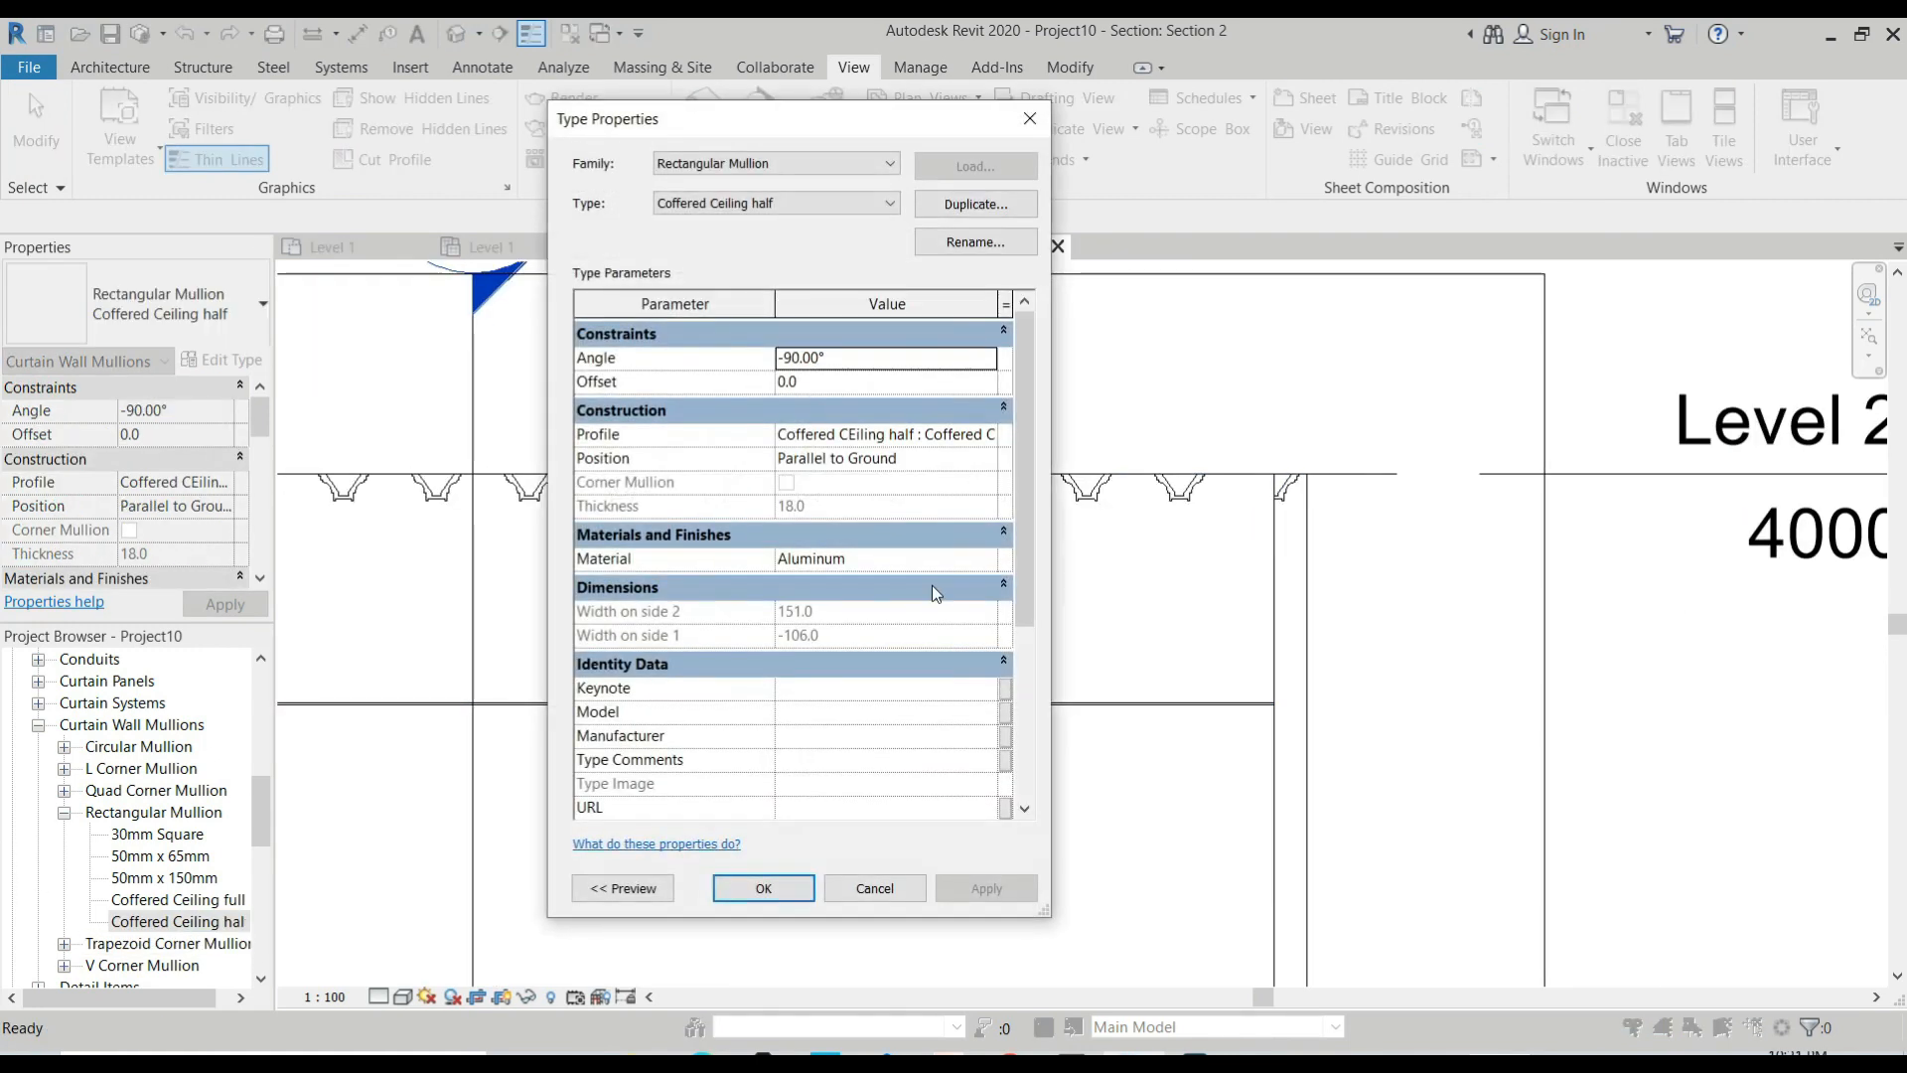
{"action": "left_click", "coordinate": [850, 356]}
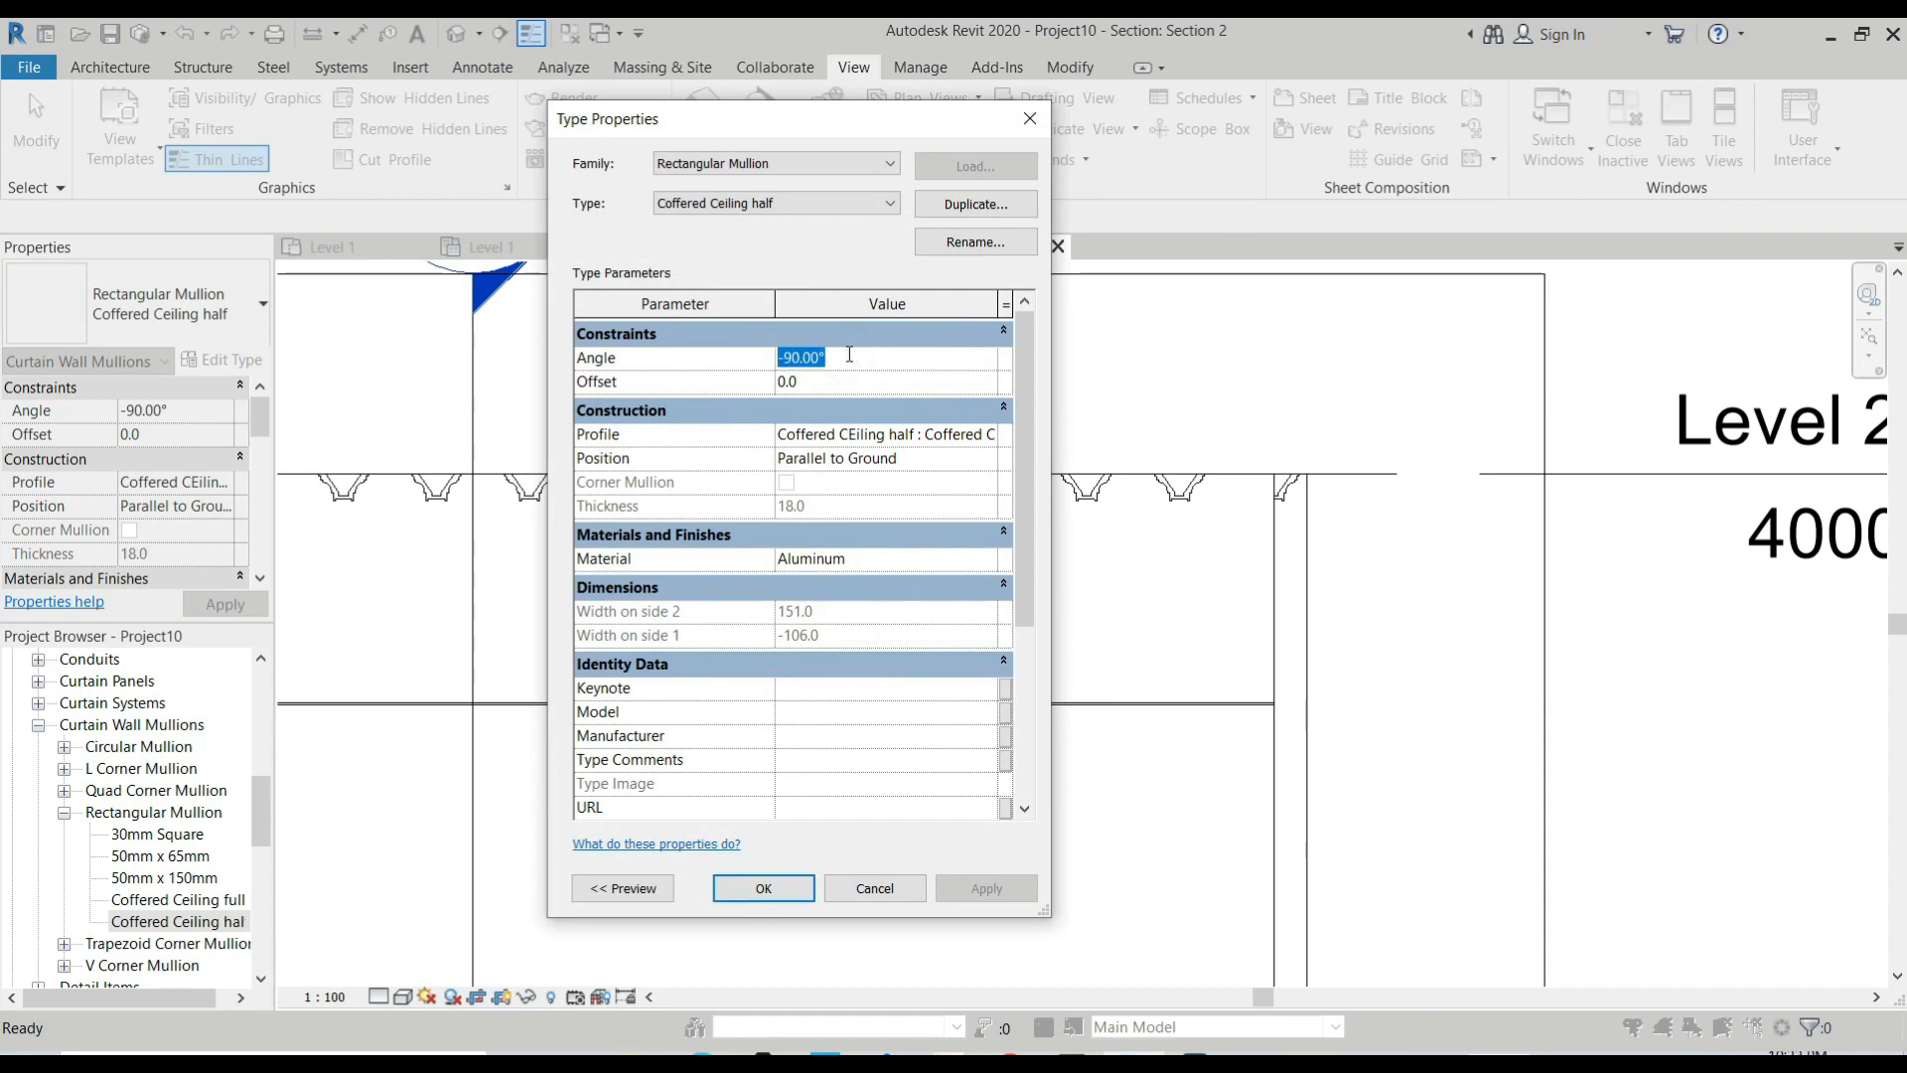
{"action": "type", "text": "90"}
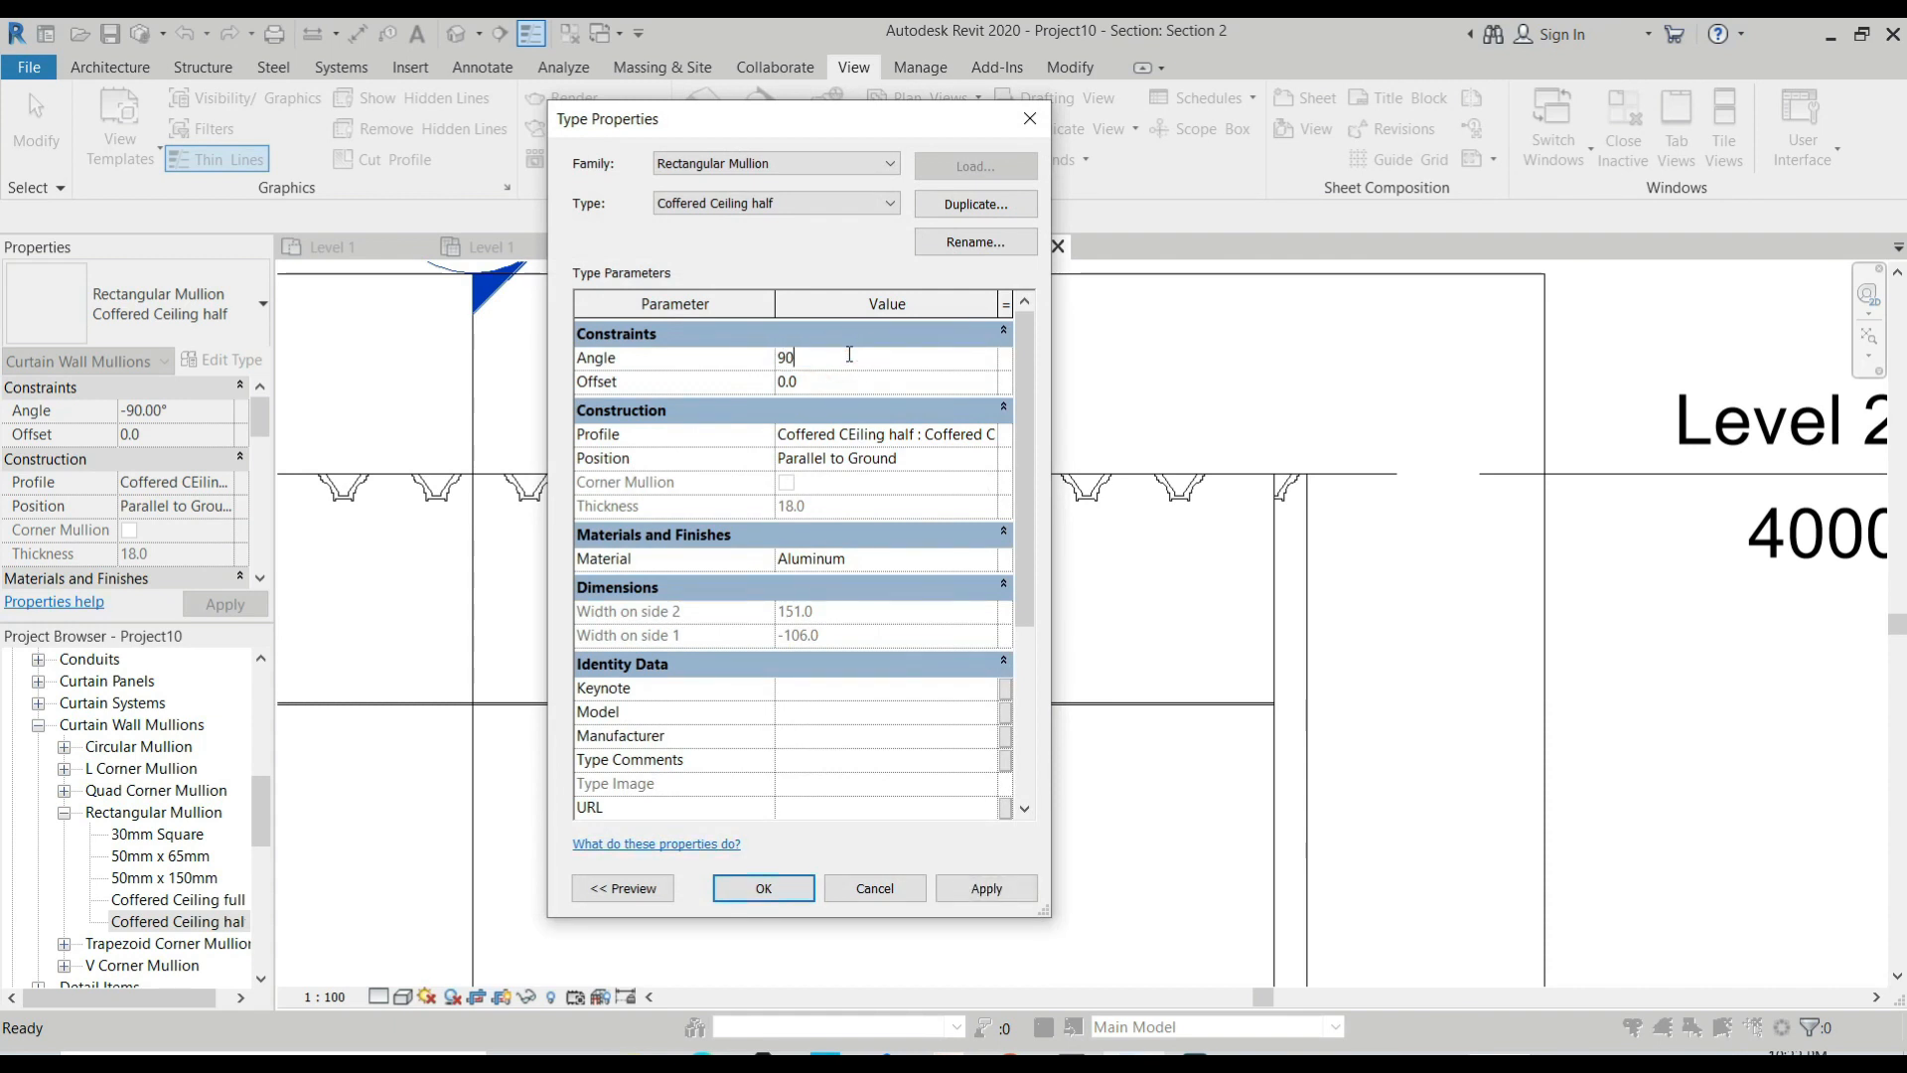
{"action": "left_click", "coordinate": [981, 890]}
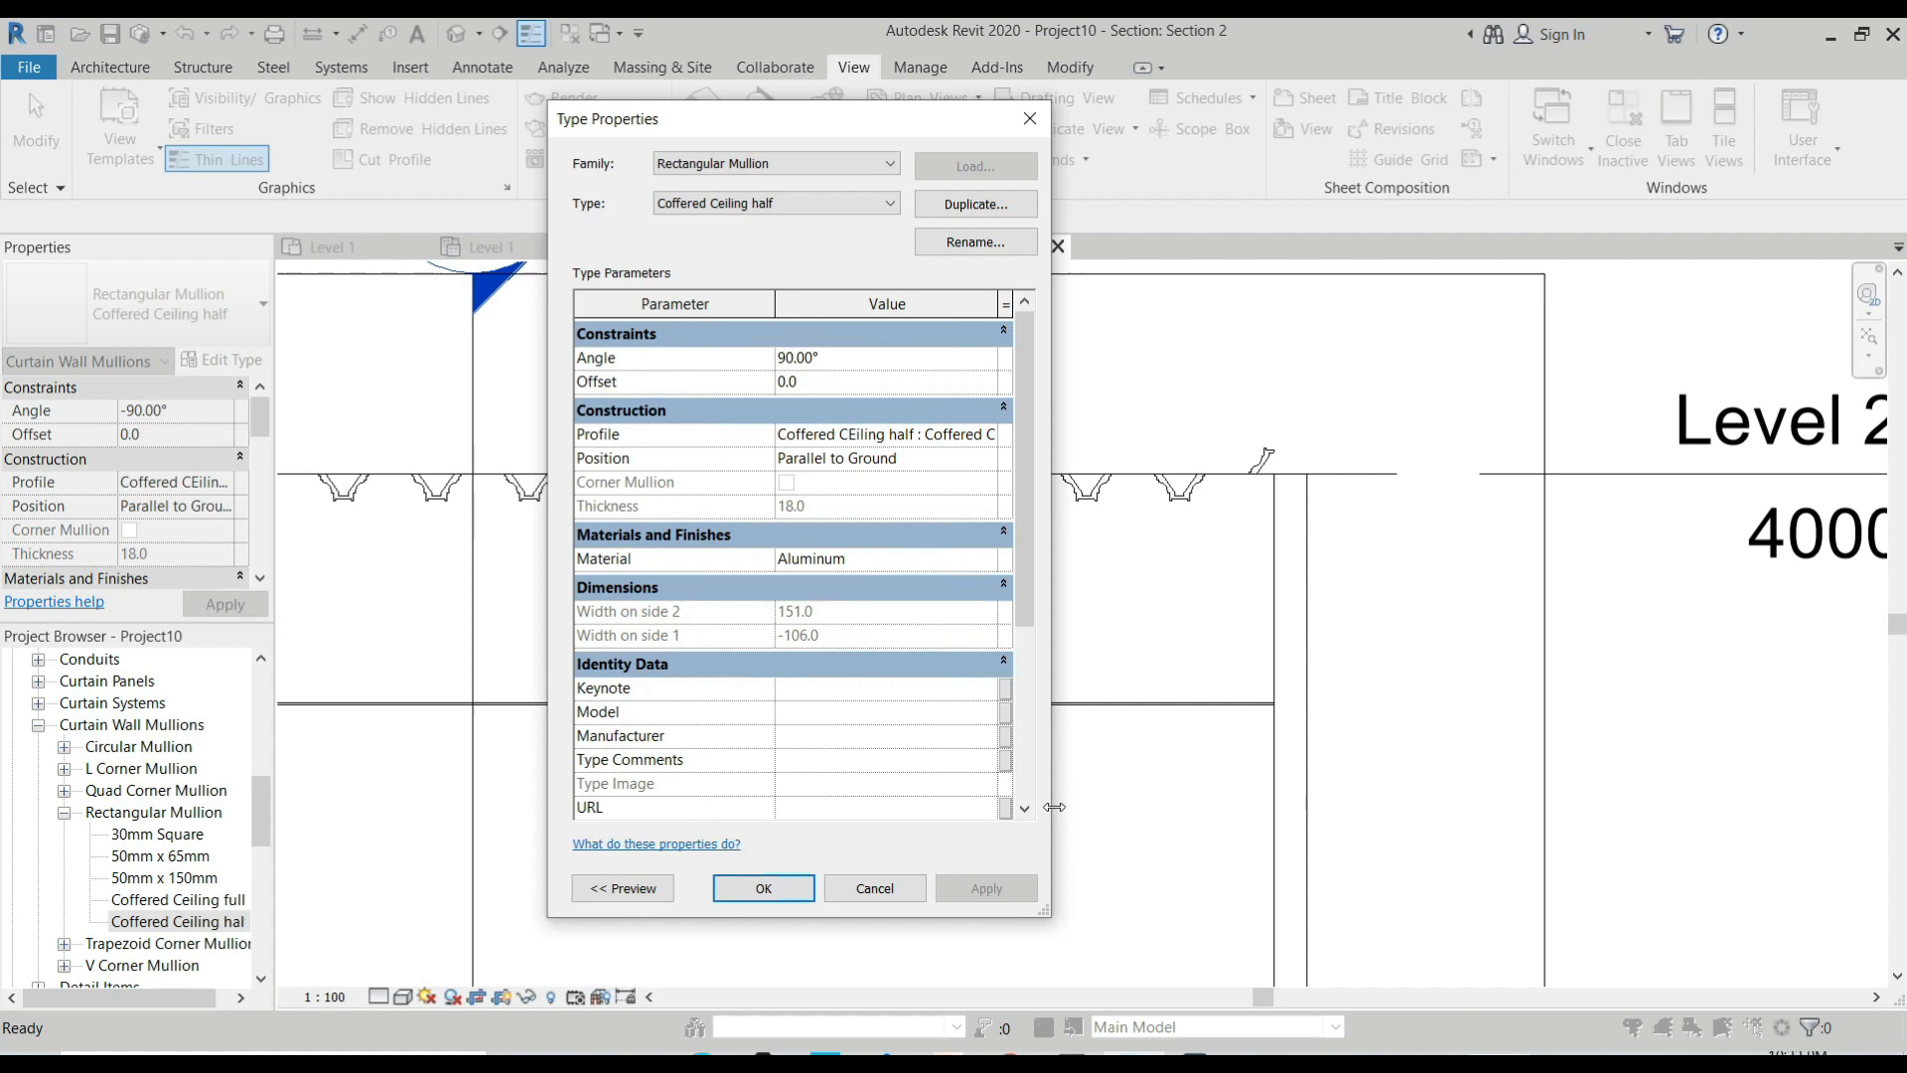
Try an angle of -45° for the Coffered Ceiling half mullion type.
{"action": "left_click", "coordinate": [837, 359]}
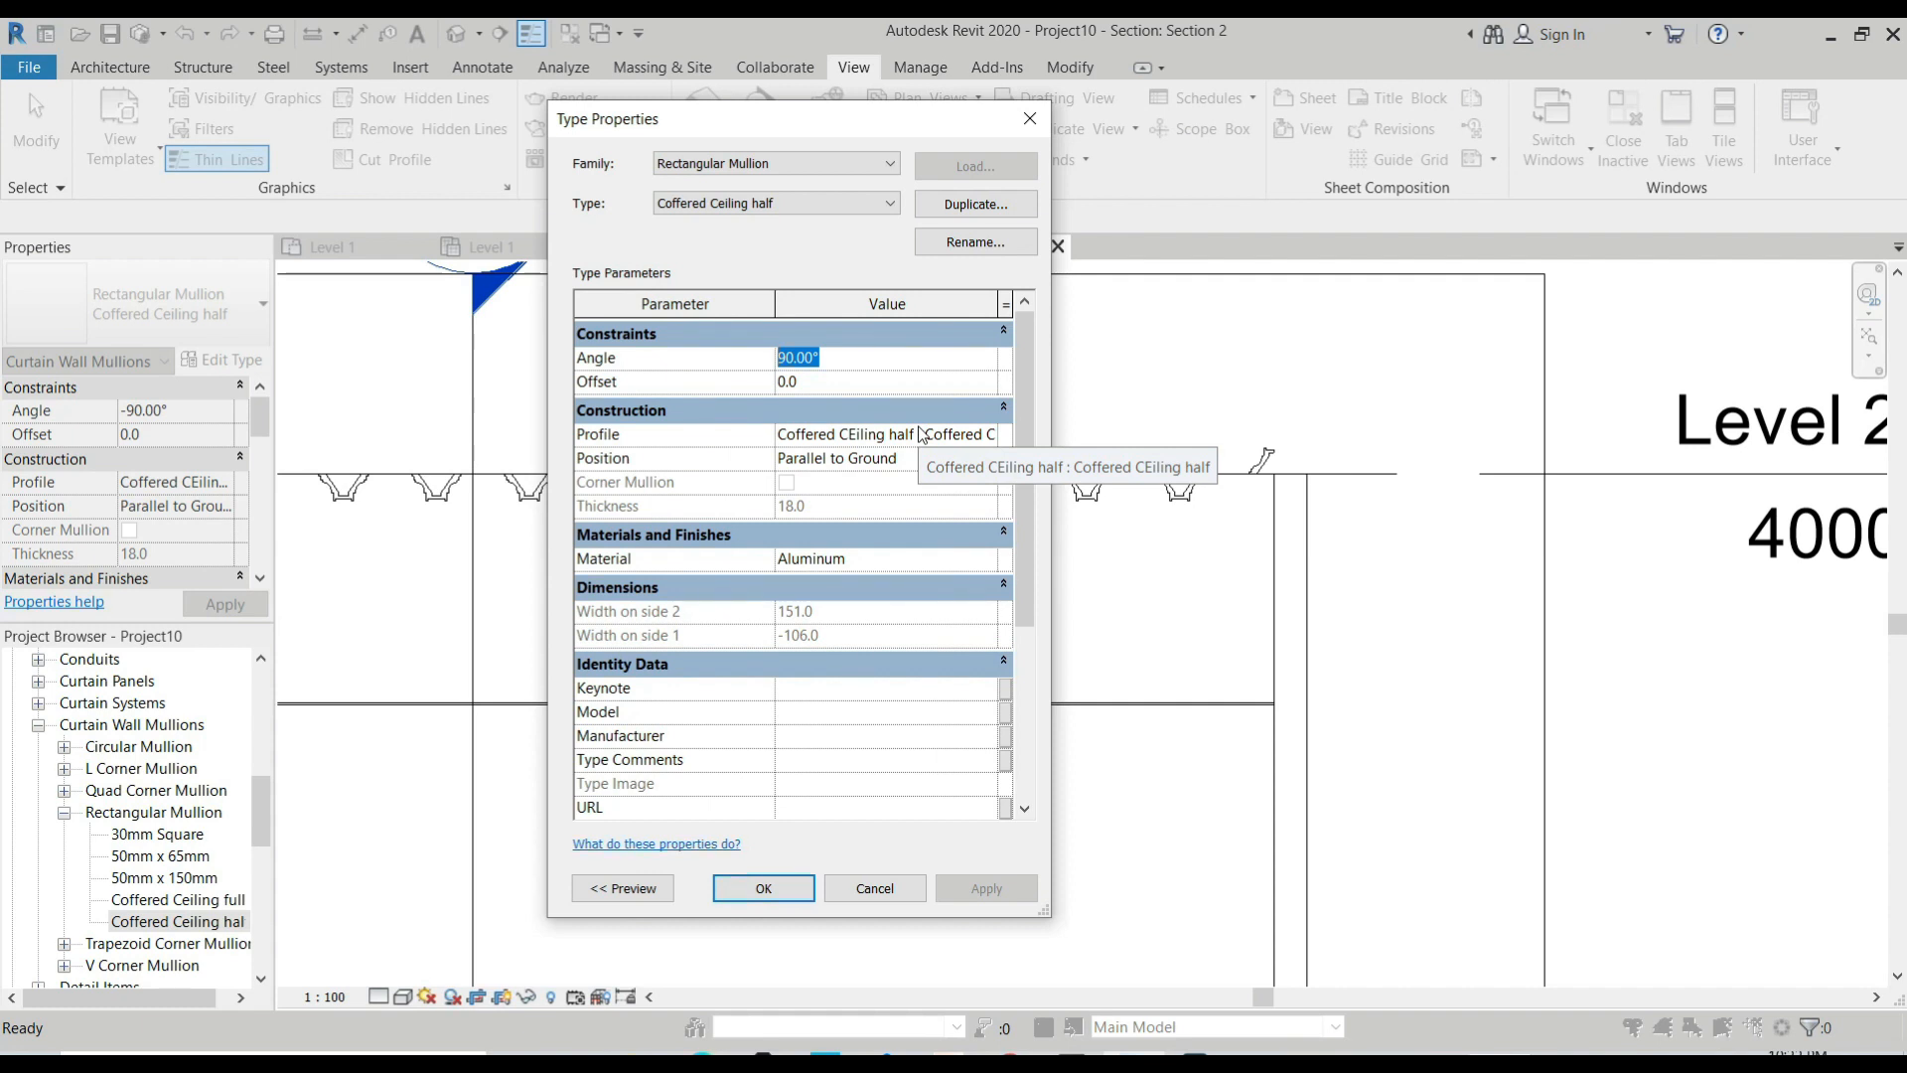
{"action": "type", "text": "-"}
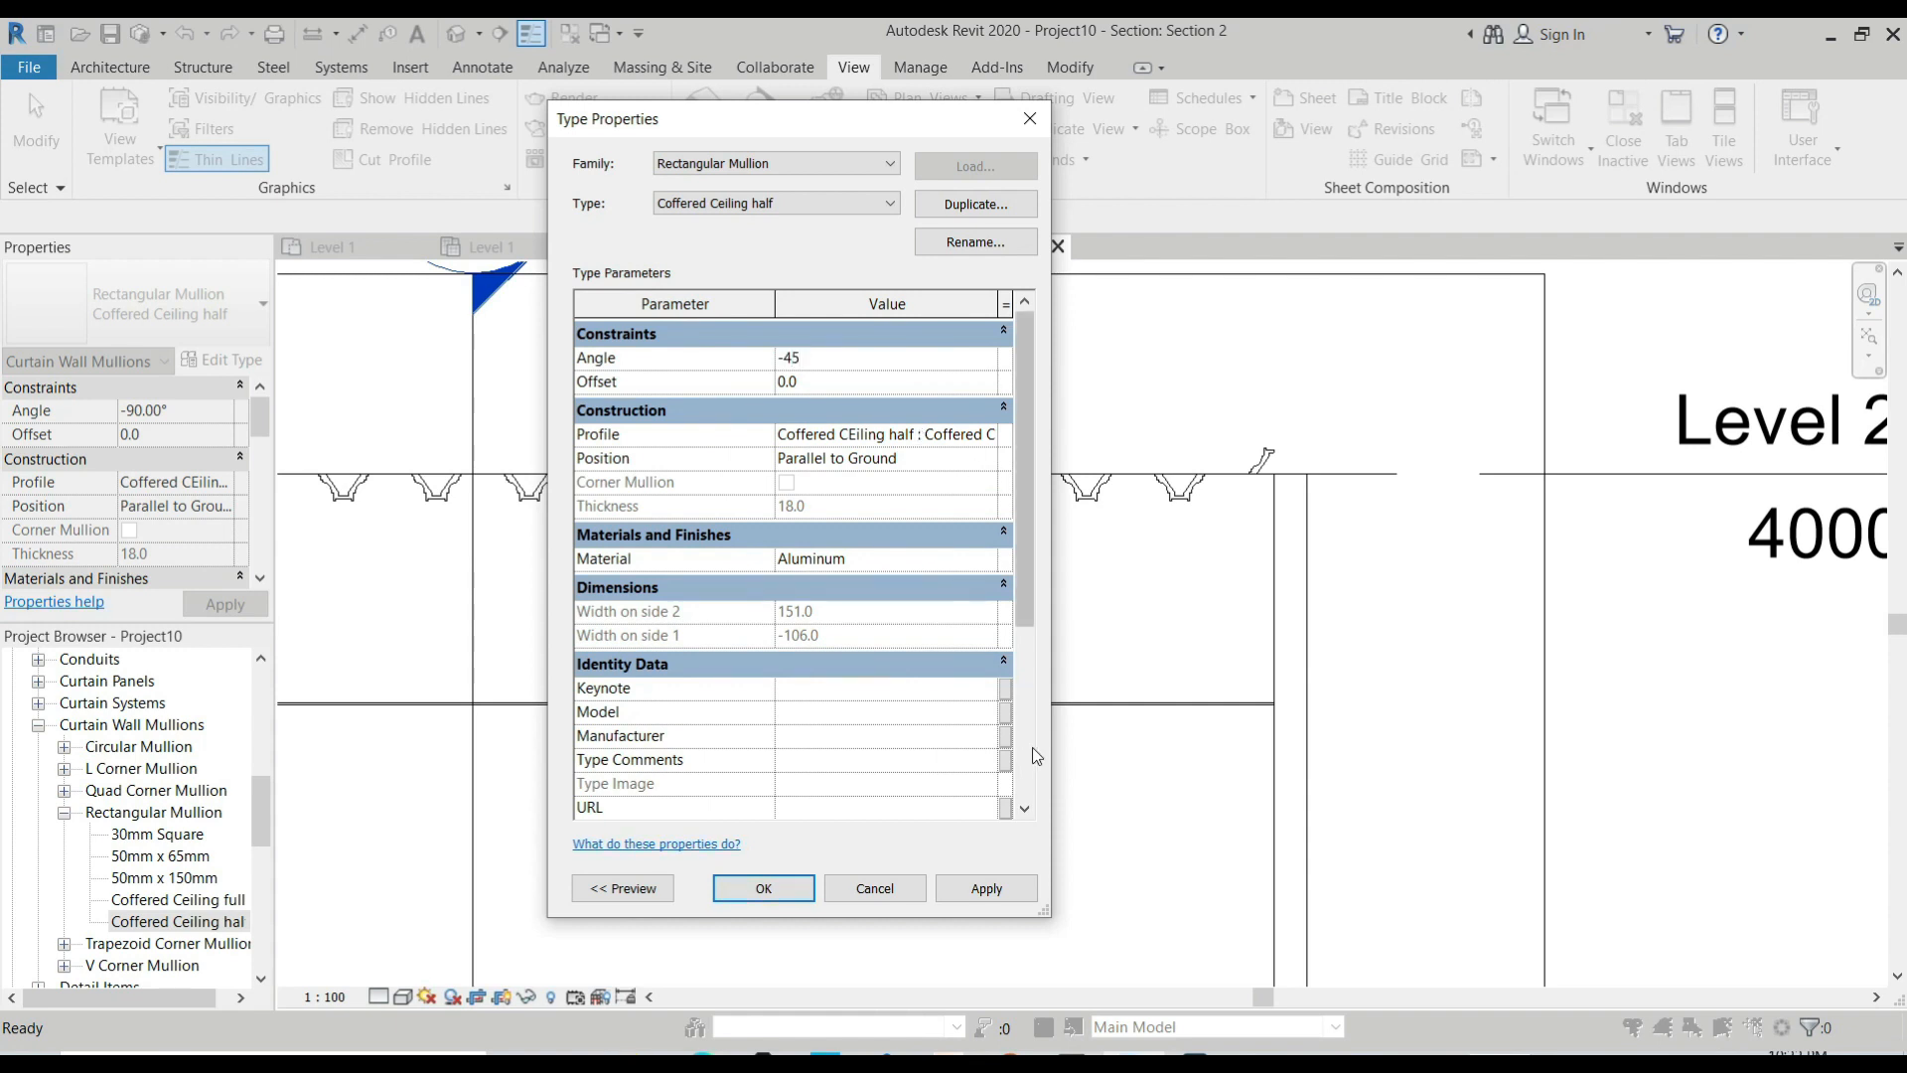
{"action": "type", "text": "45"}
{"action": "left_click", "coordinate": [988, 892]}
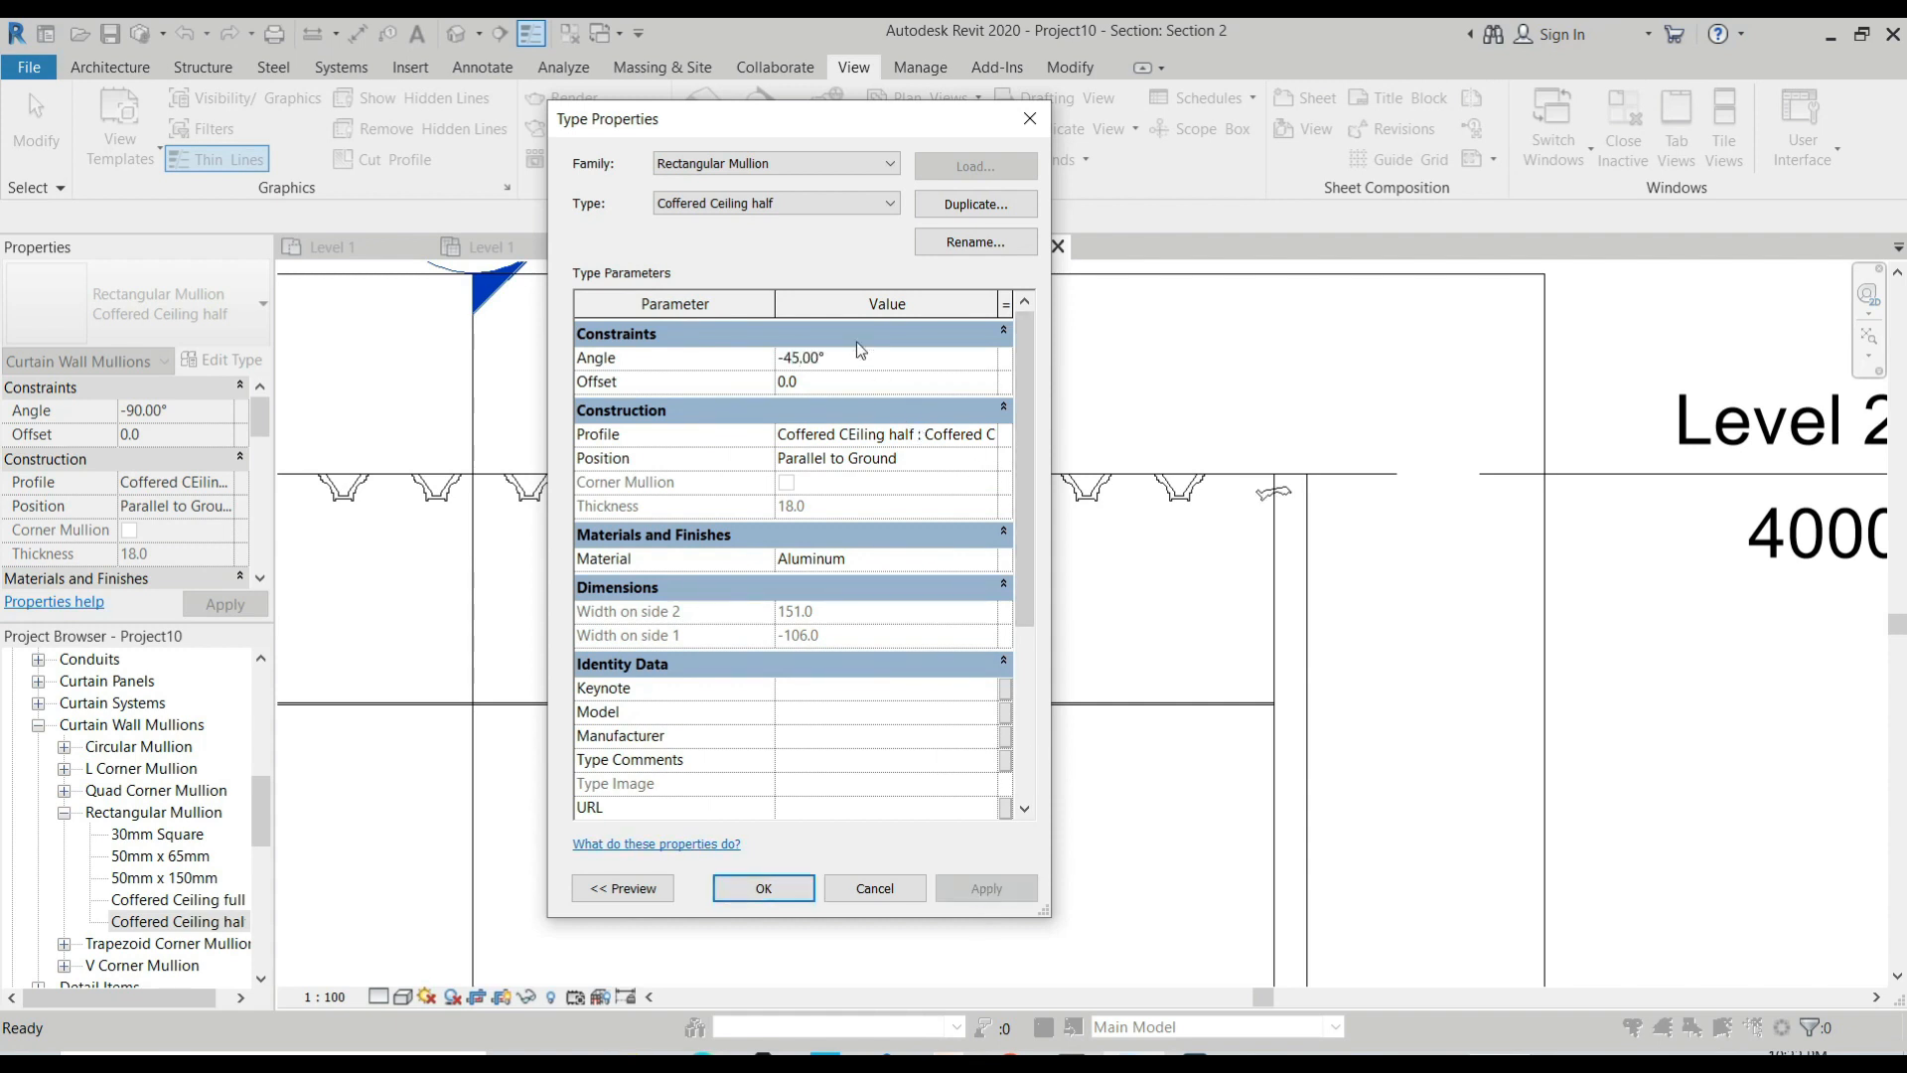
Set the half mullion type's angle back to -90° and apply it.
{"action": "left_click", "coordinate": [856, 341]}
{"action": "left_click", "coordinate": [918, 337]}
{"action": "left_click", "coordinate": [864, 357]}
{"action": "type", "text": "-9"}
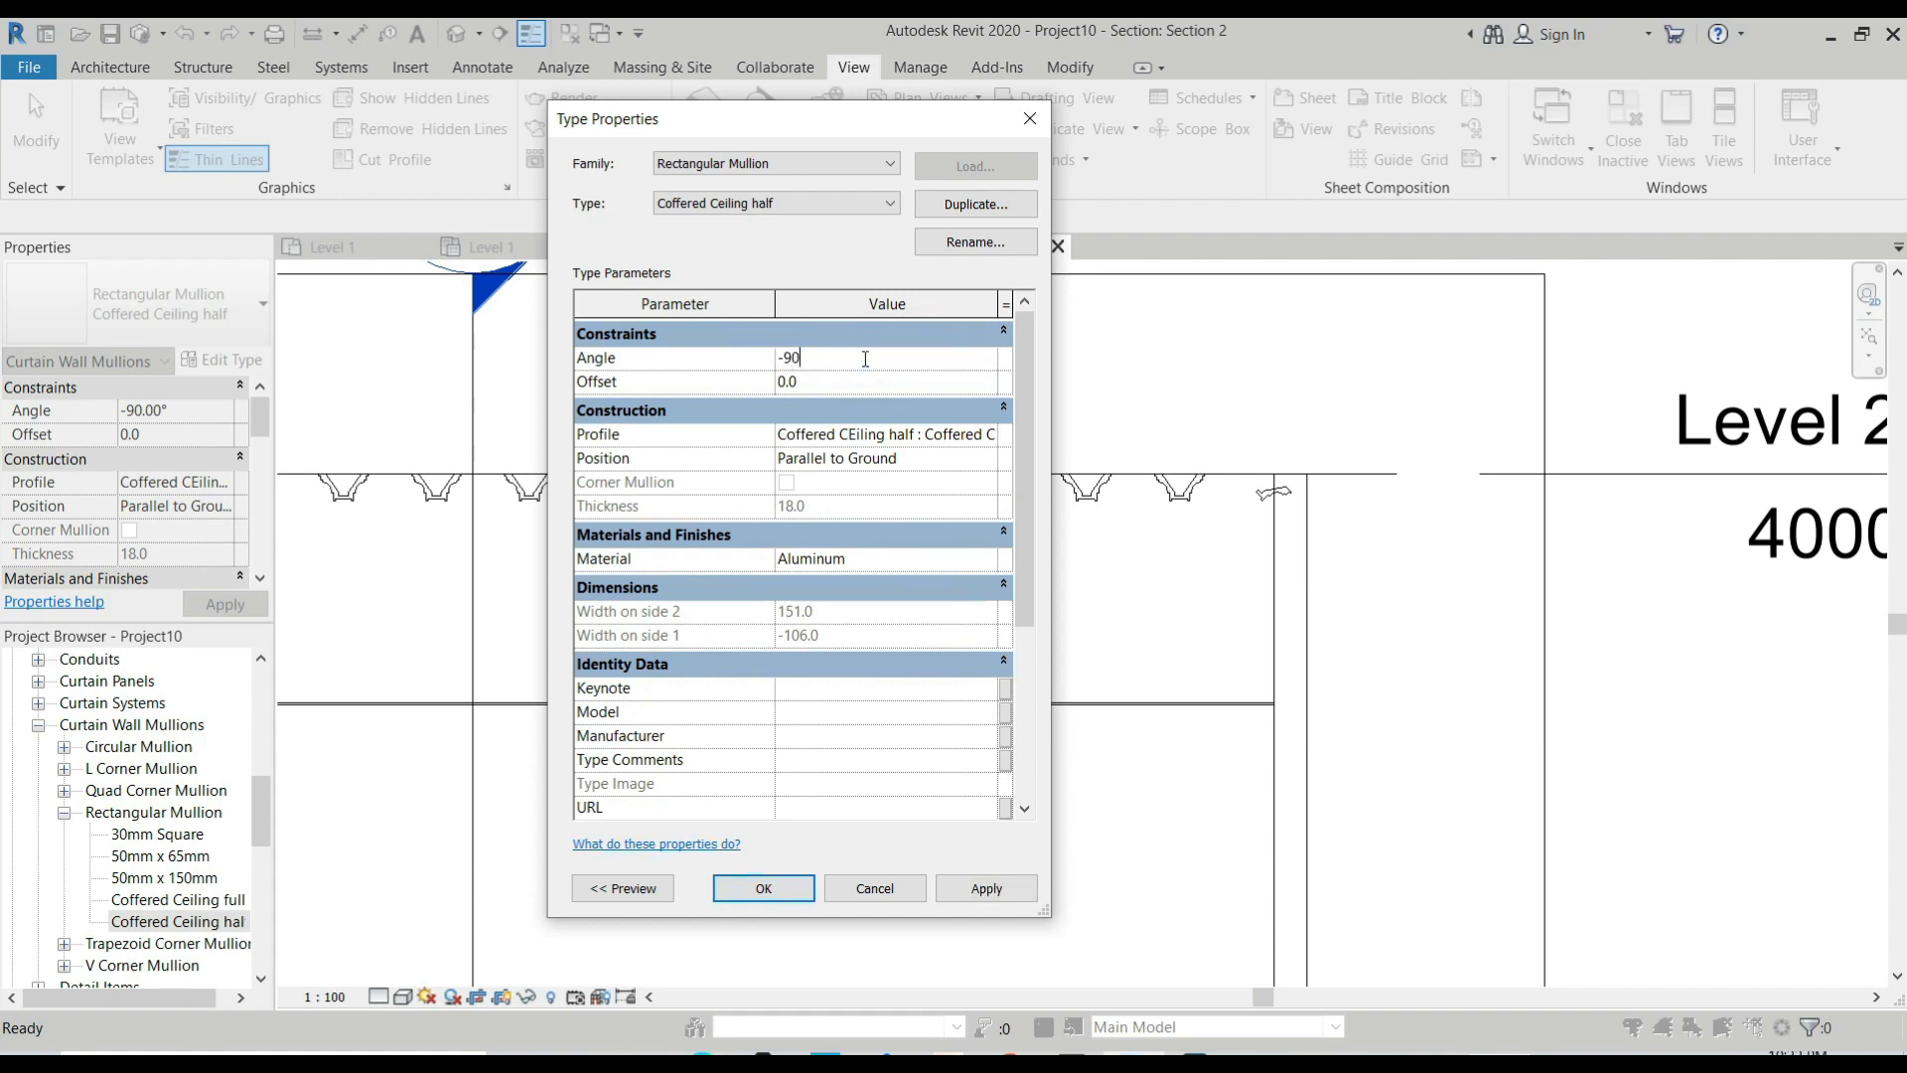
{"action": "type", "text": "0"}
{"action": "left_click", "coordinate": [986, 885]}
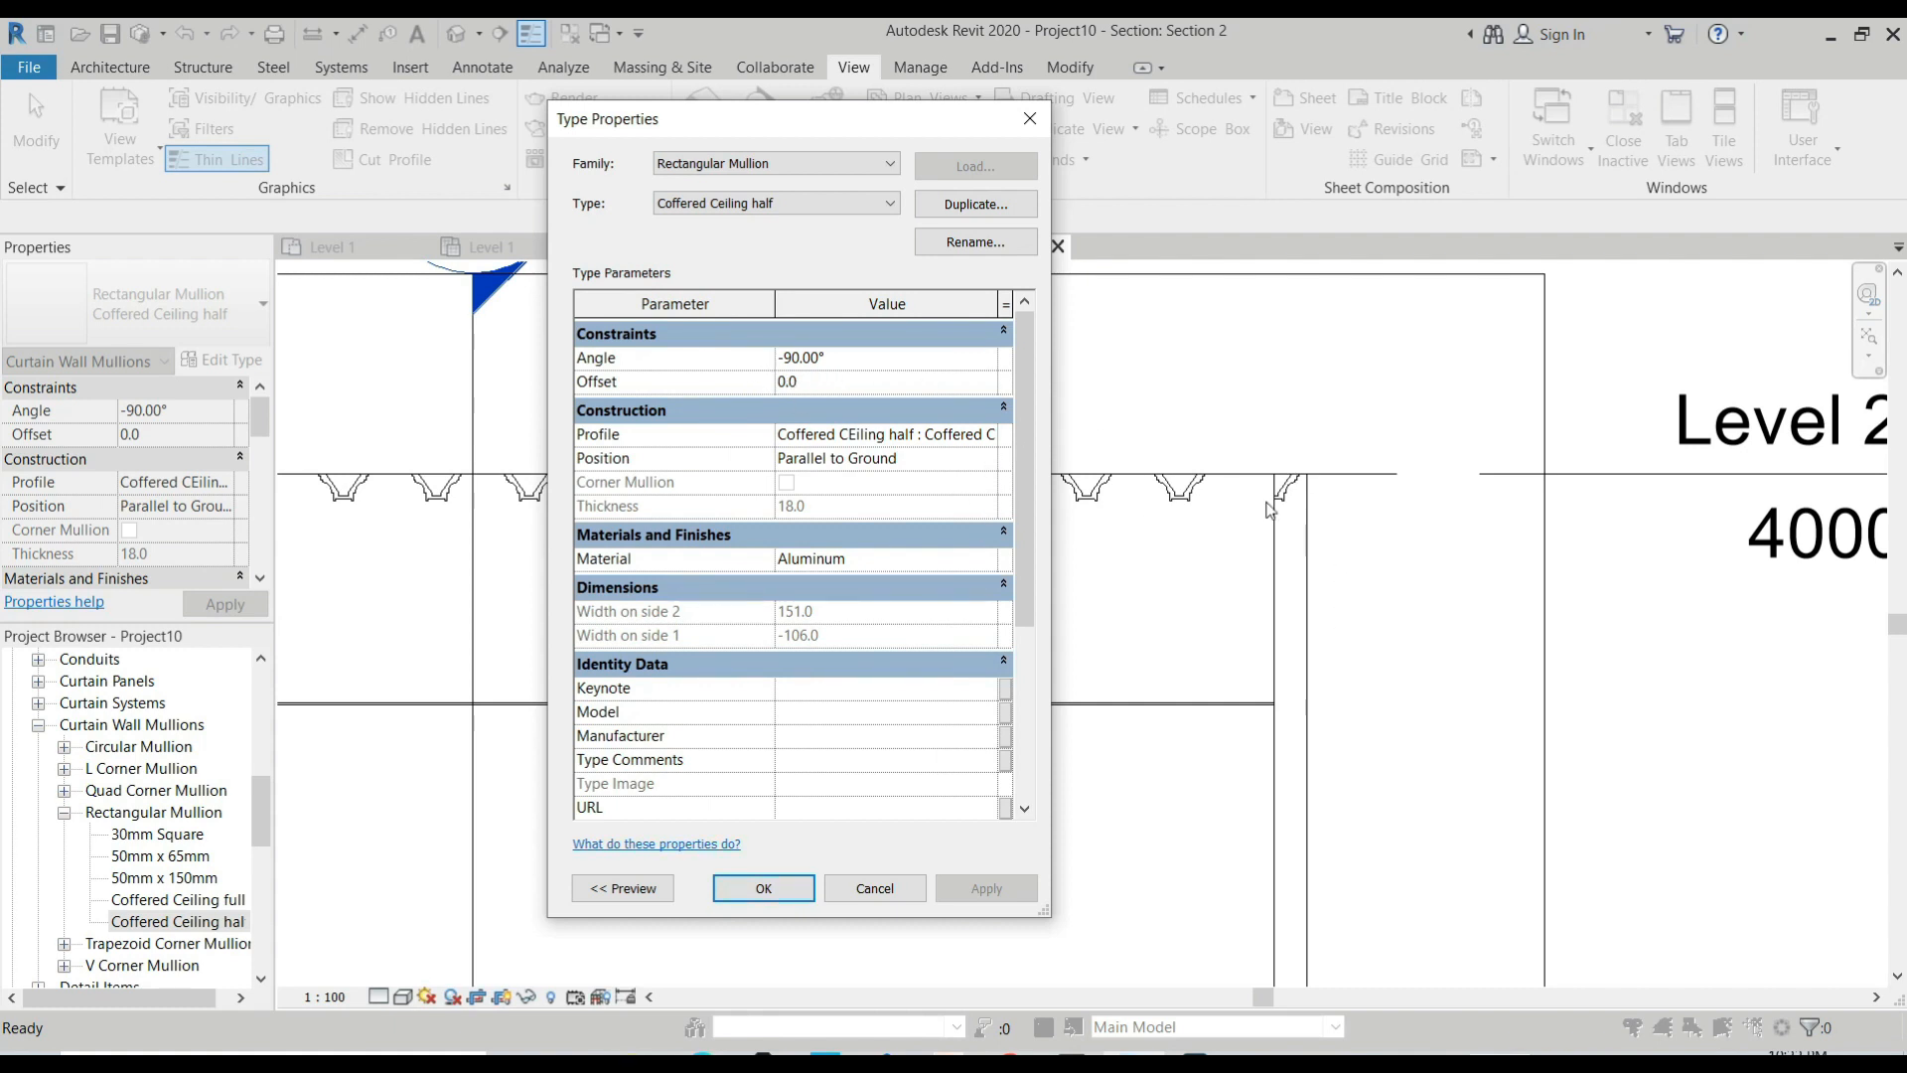
Try the half mullion type with its position Perpendicular to Face and its angle at 90°.
{"action": "left_click", "coordinate": [861, 464]}
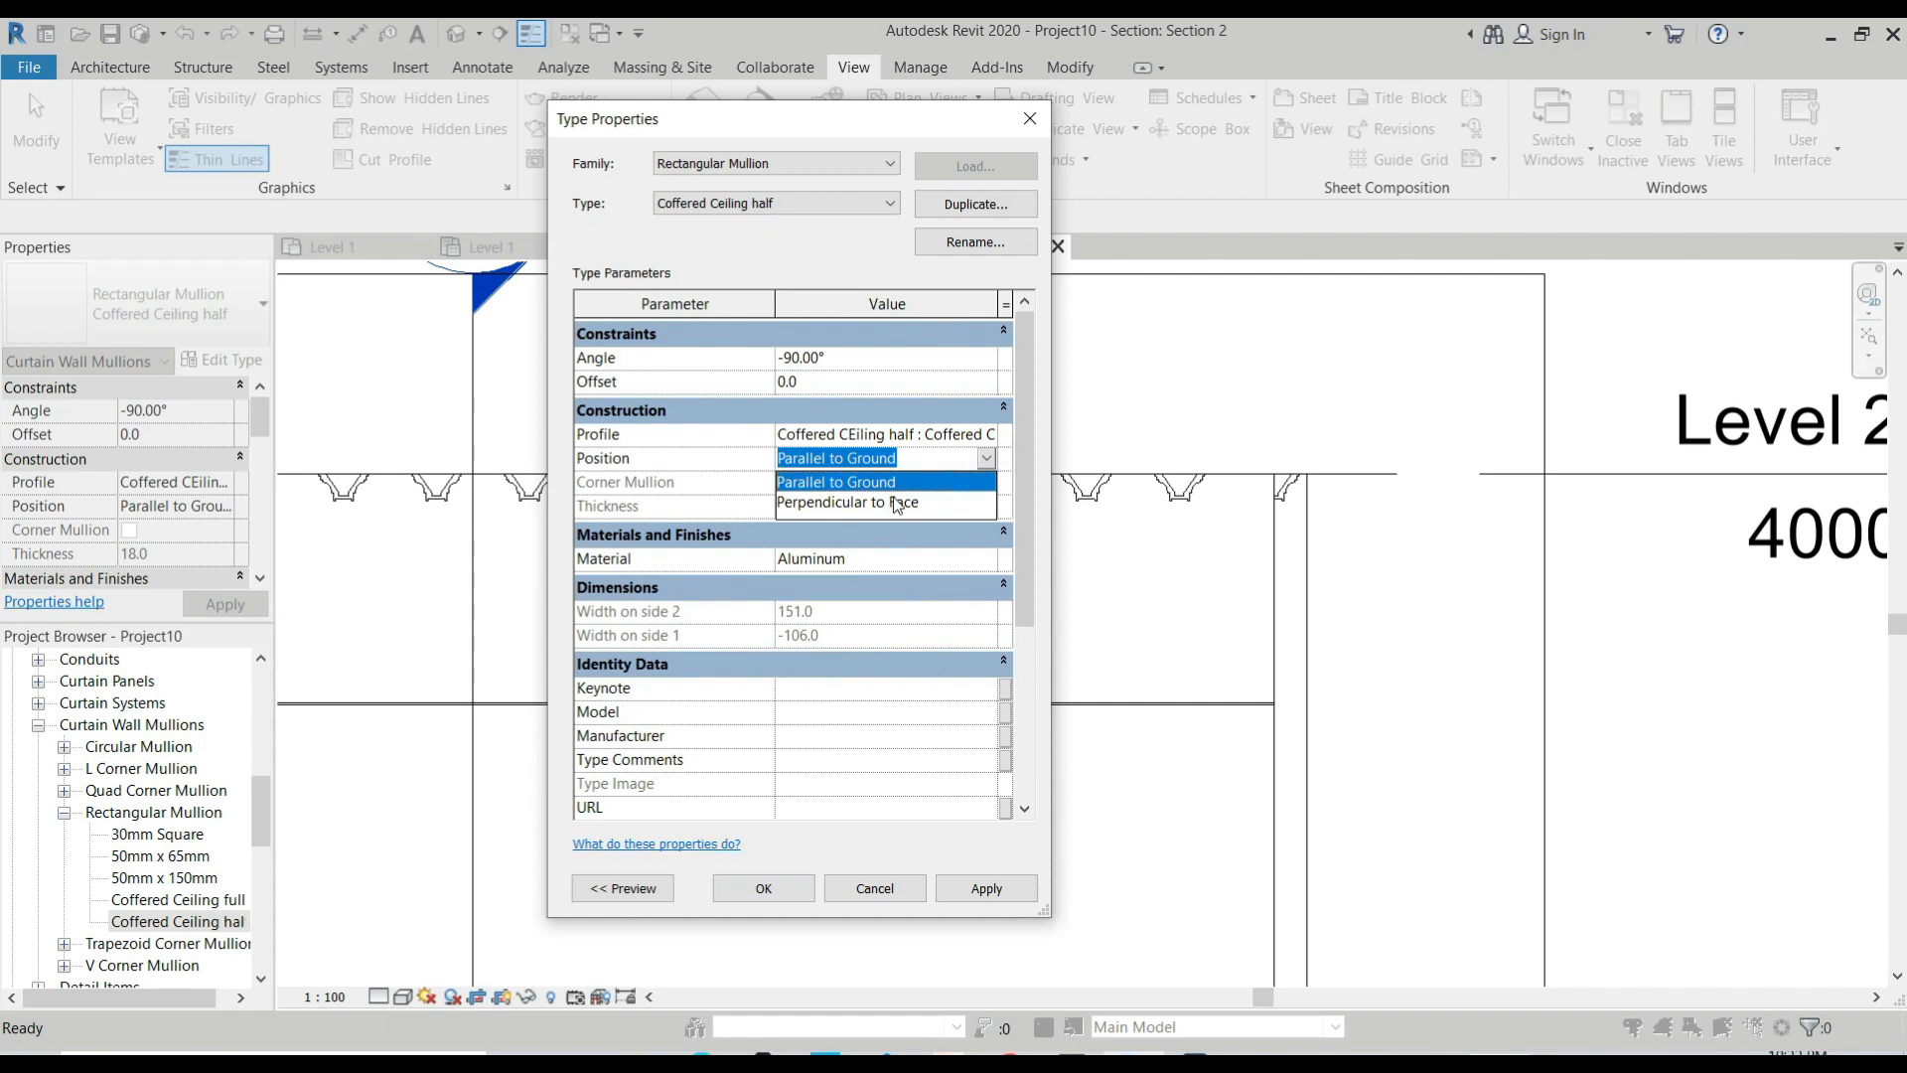
{"action": "left_click", "coordinate": [896, 503]}
{"action": "left_click", "coordinate": [997, 887]}
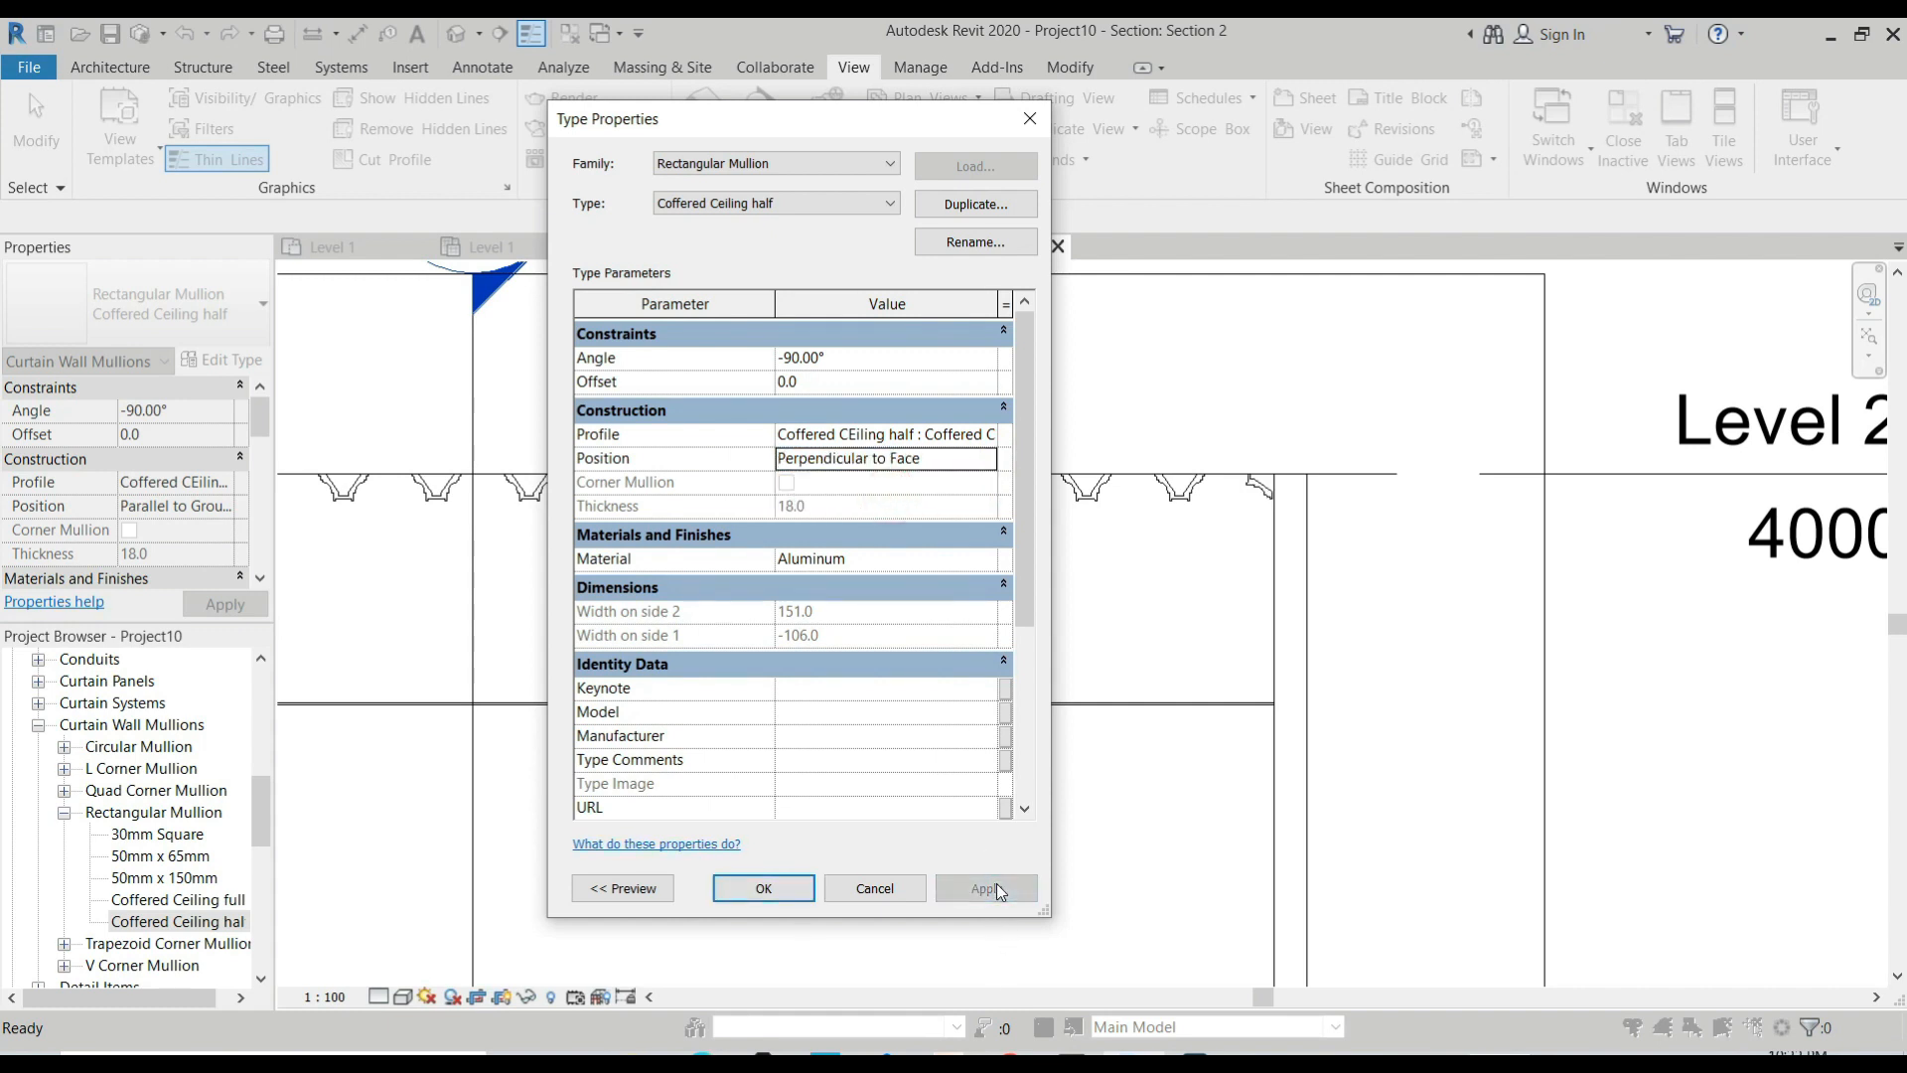
{"action": "left_click", "coordinate": [912, 359]}
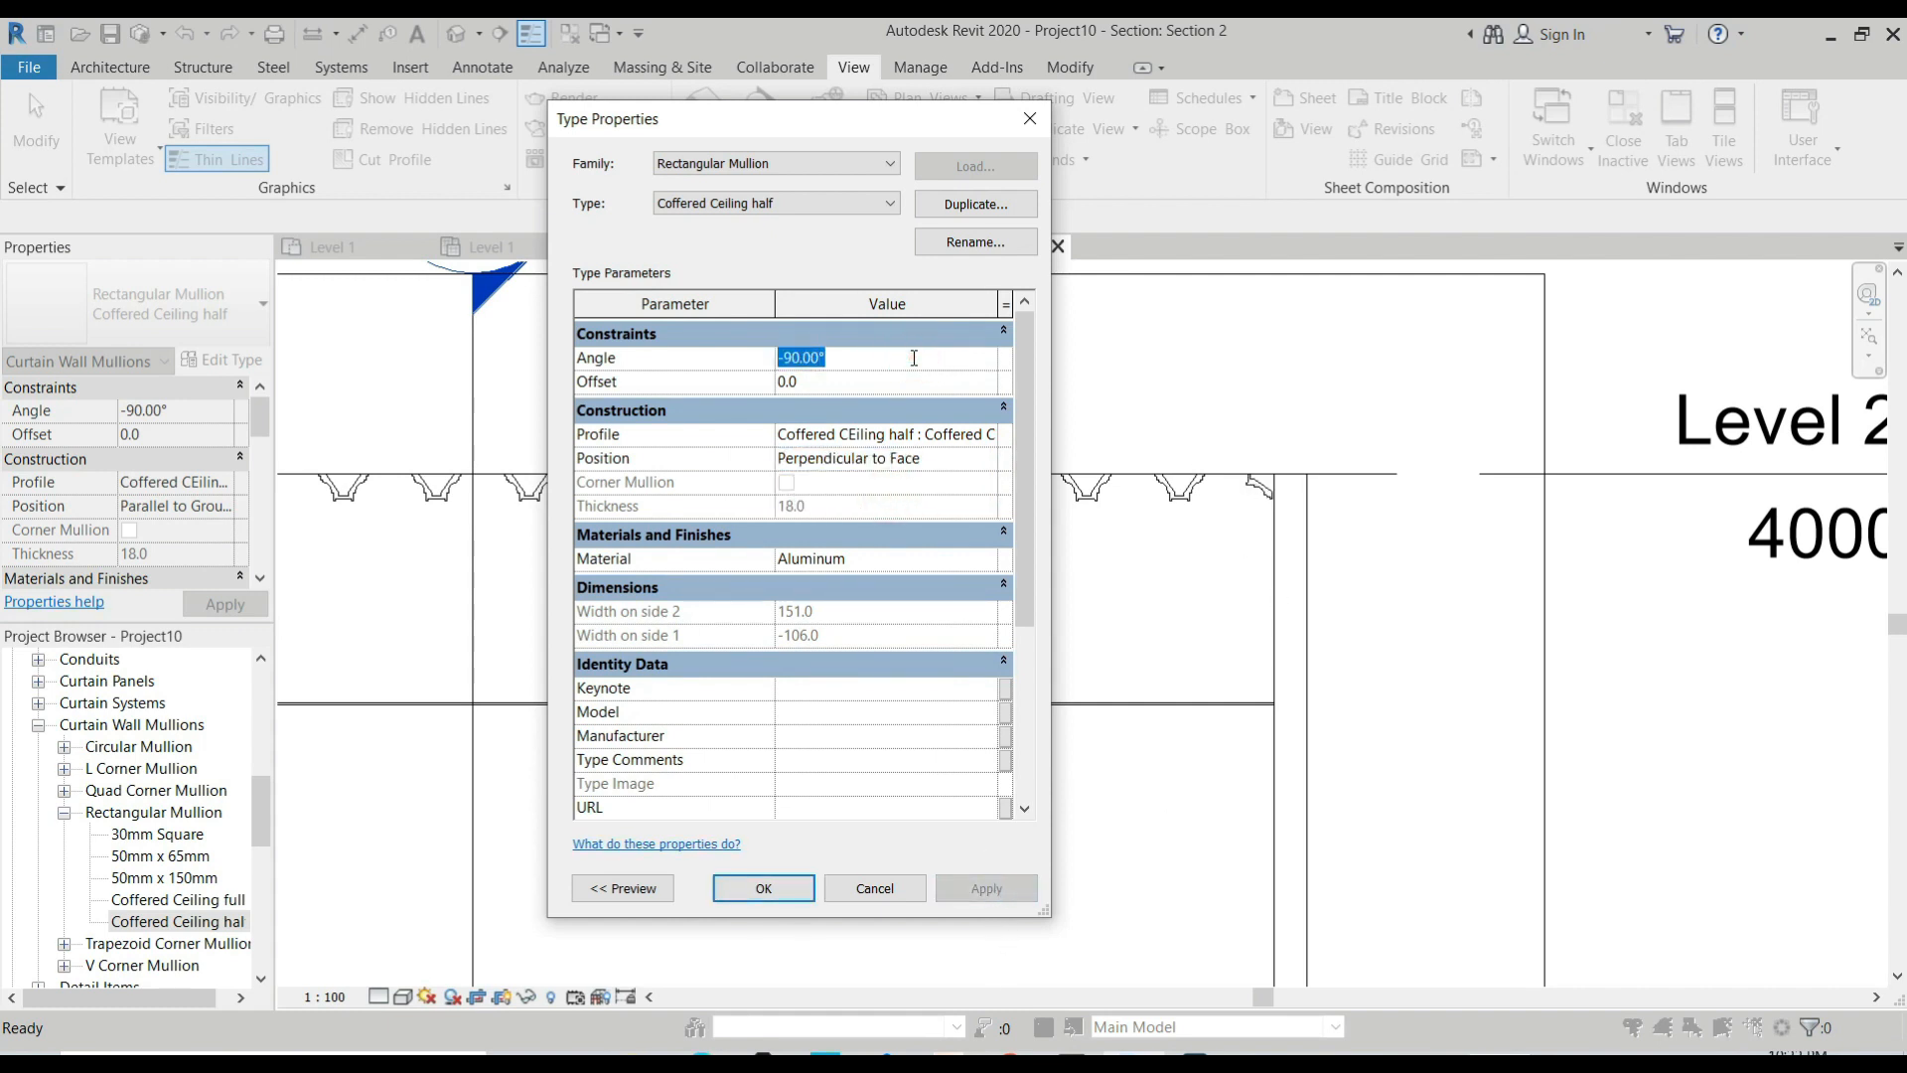
{"action": "type", "text": "90"}
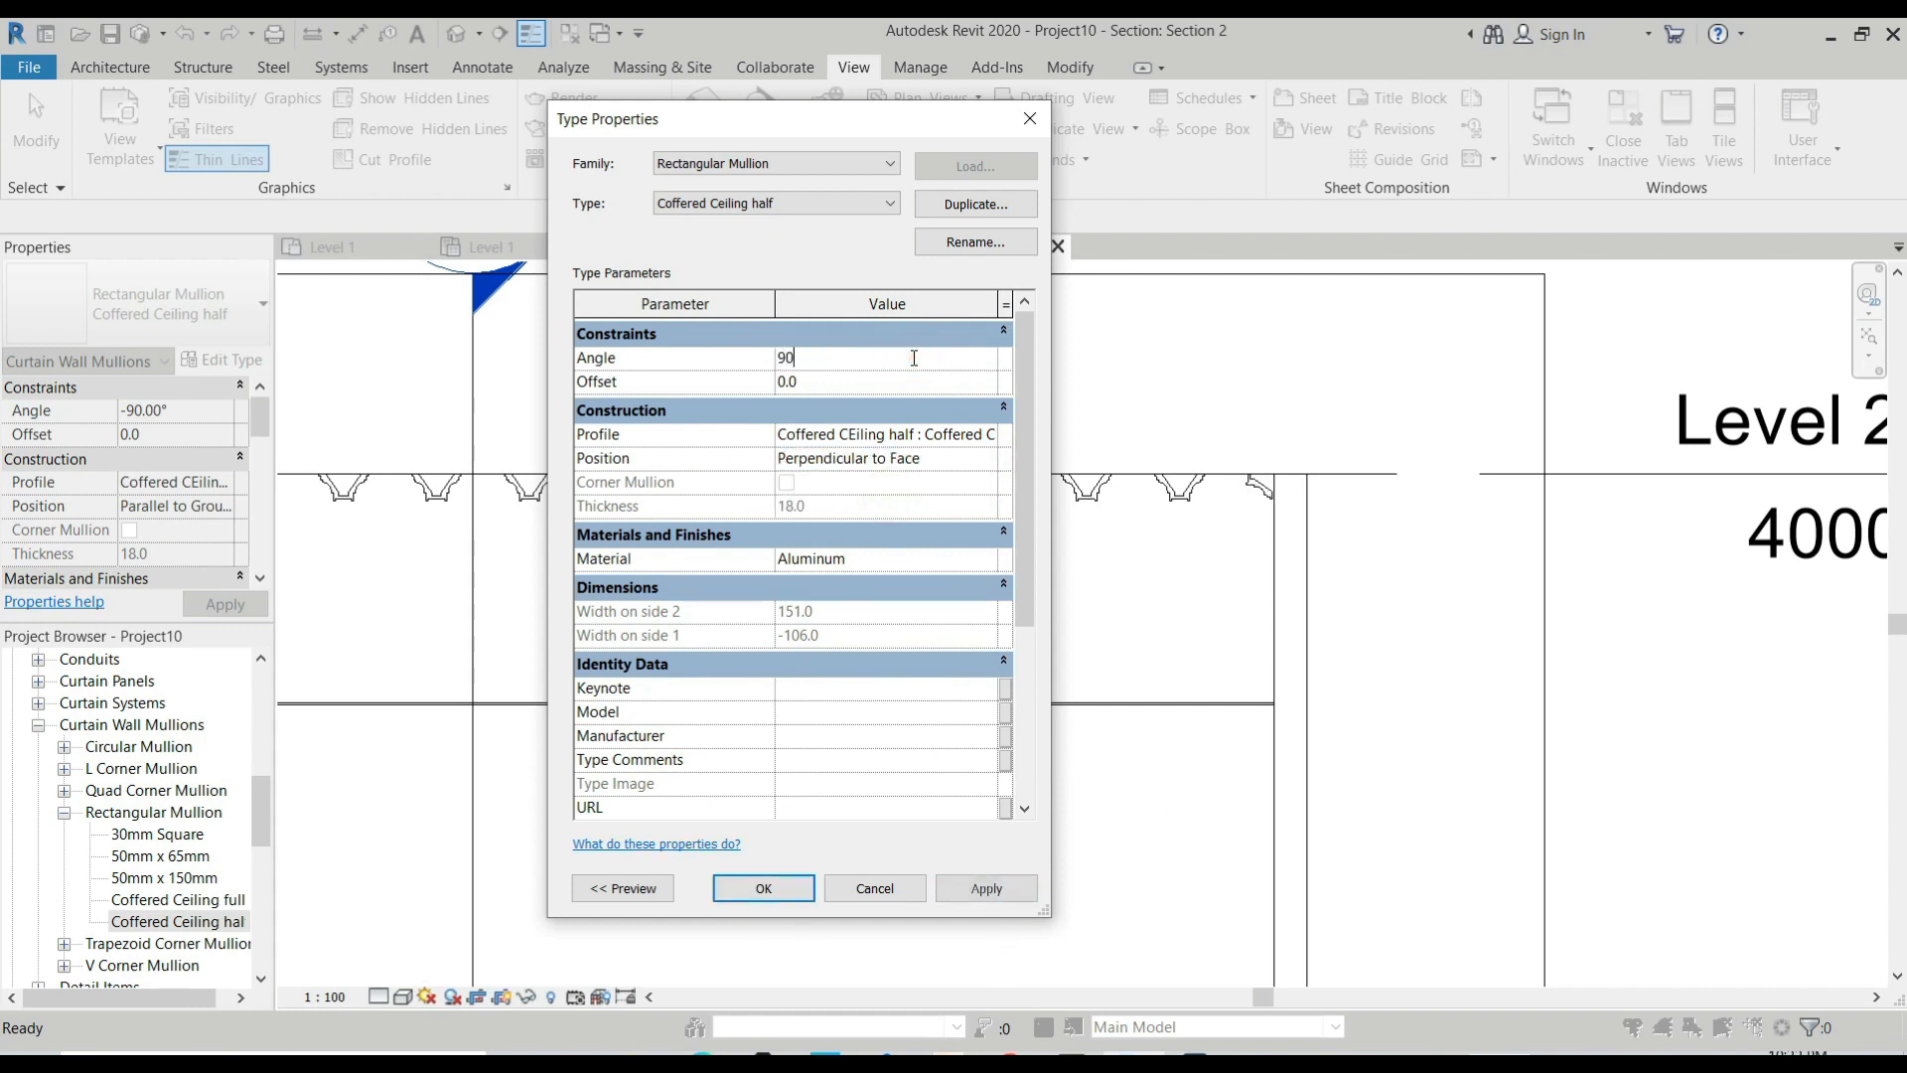
{"action": "left_click", "coordinate": [988, 891]}
Try an angle of 0° for the half mullion type and apply it.
{"action": "left_click", "coordinate": [853, 360]}
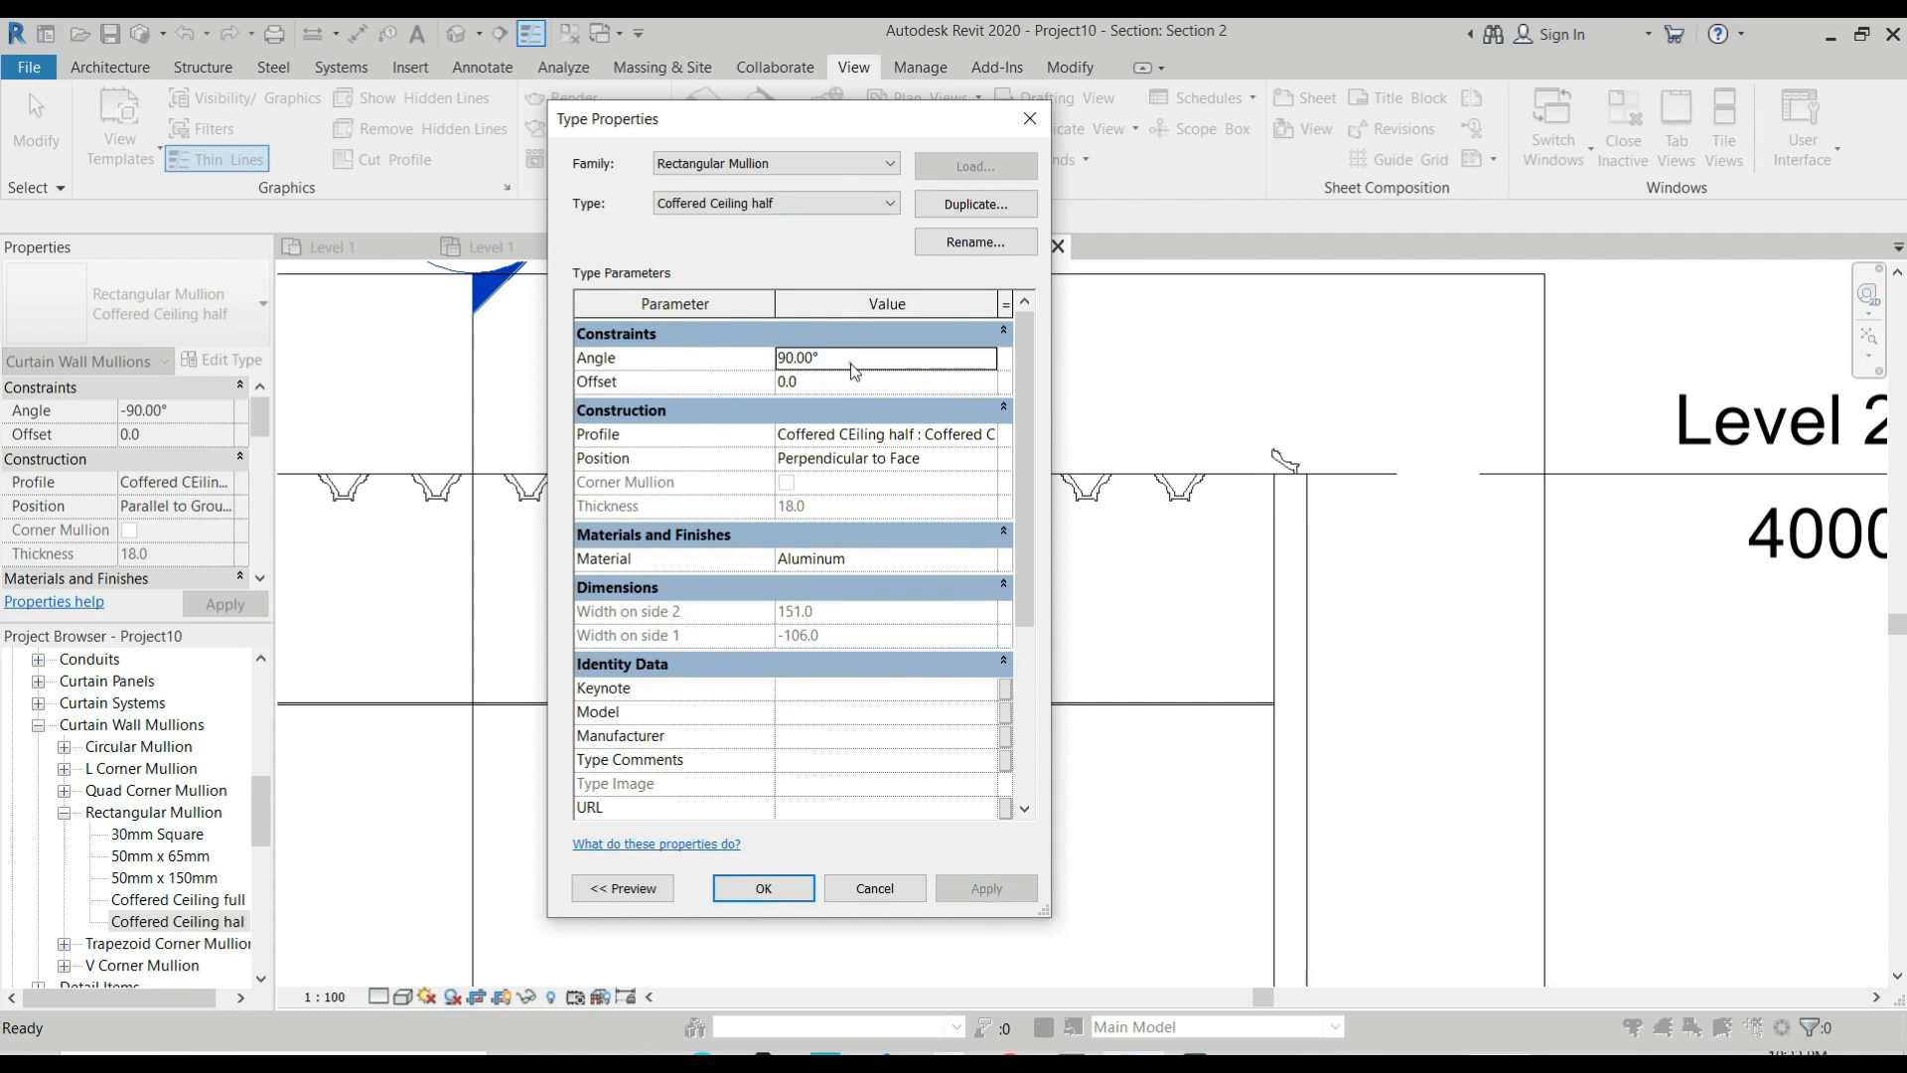
{"action": "type", "text": "0"}
{"action": "left_click", "coordinate": [1005, 889]}
{"action": "left_click", "coordinate": [852, 375]}
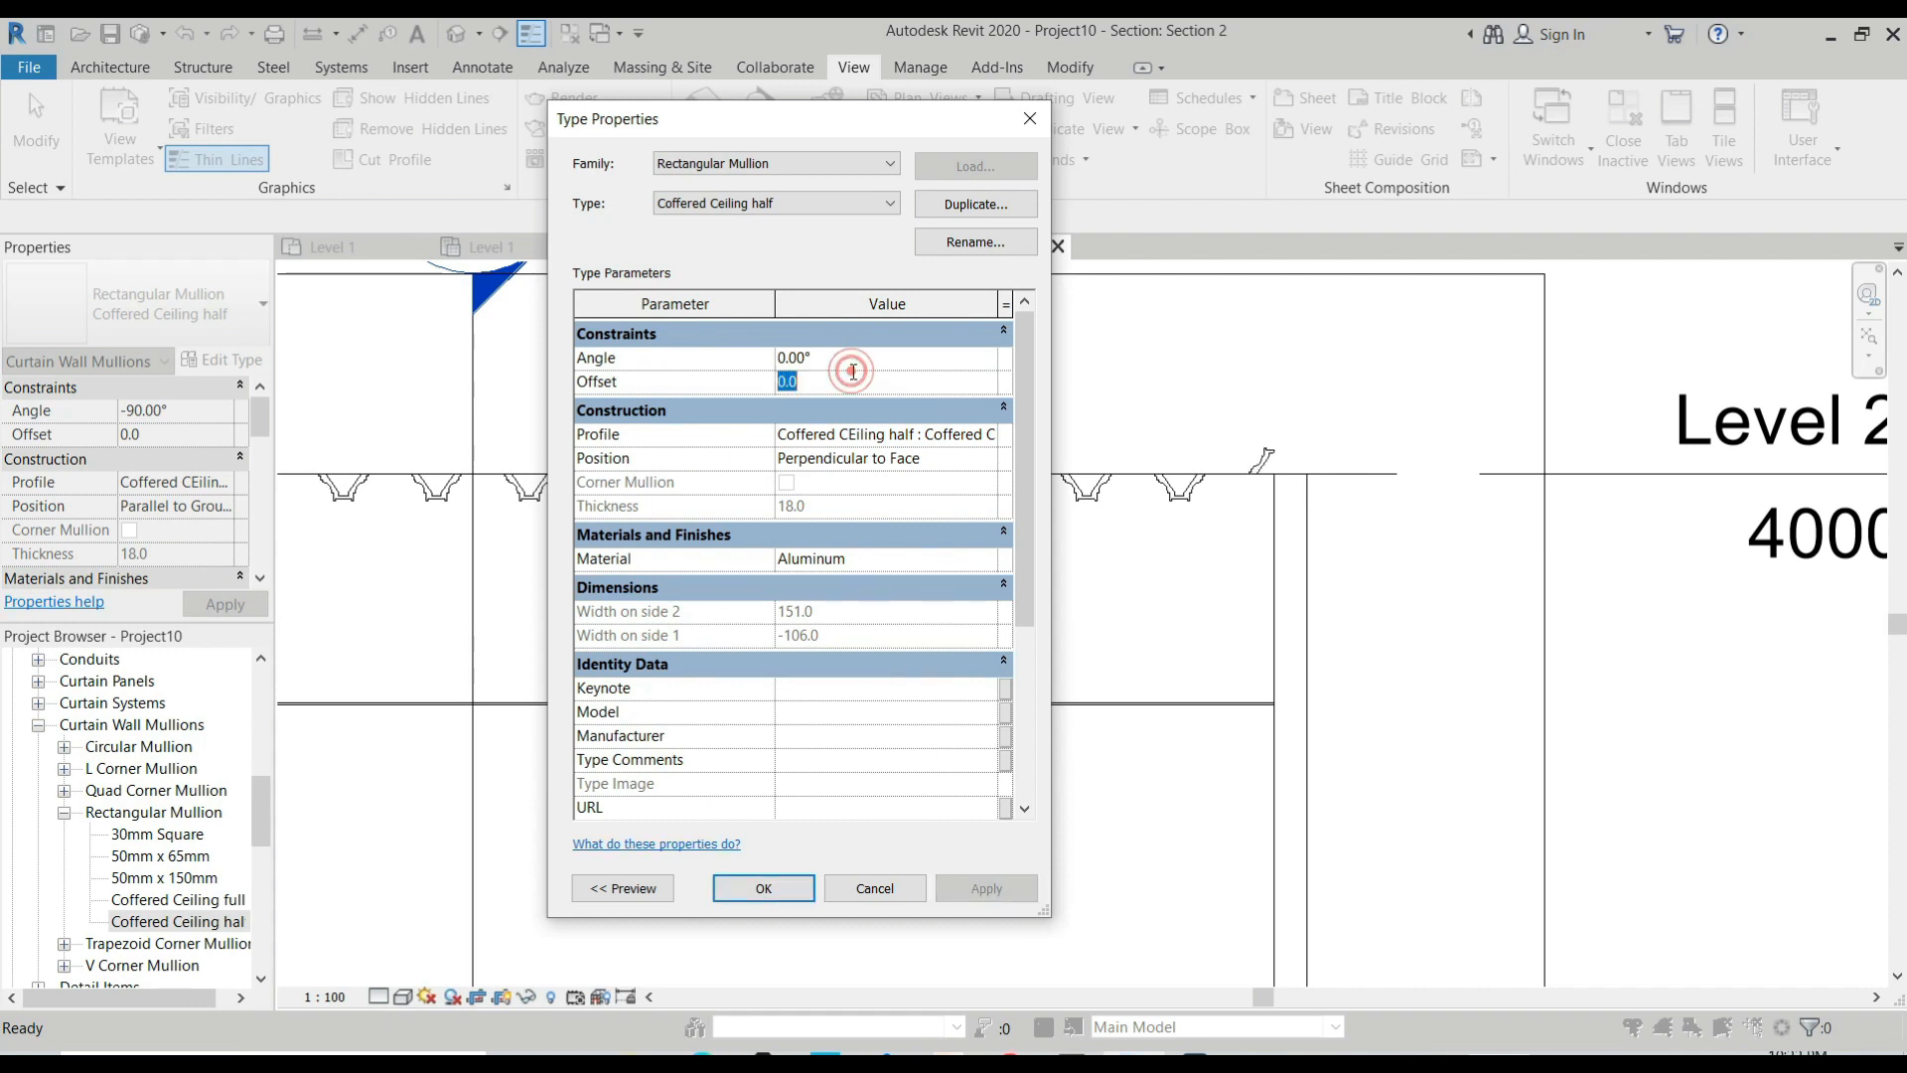
Restore the half mullion type's position to Parallel to Ground and its angle to -90°, and accept the type properties.
{"action": "left_click", "coordinate": [973, 458]}
{"action": "left_click", "coordinate": [987, 458]}
{"action": "left_click", "coordinate": [899, 482]}
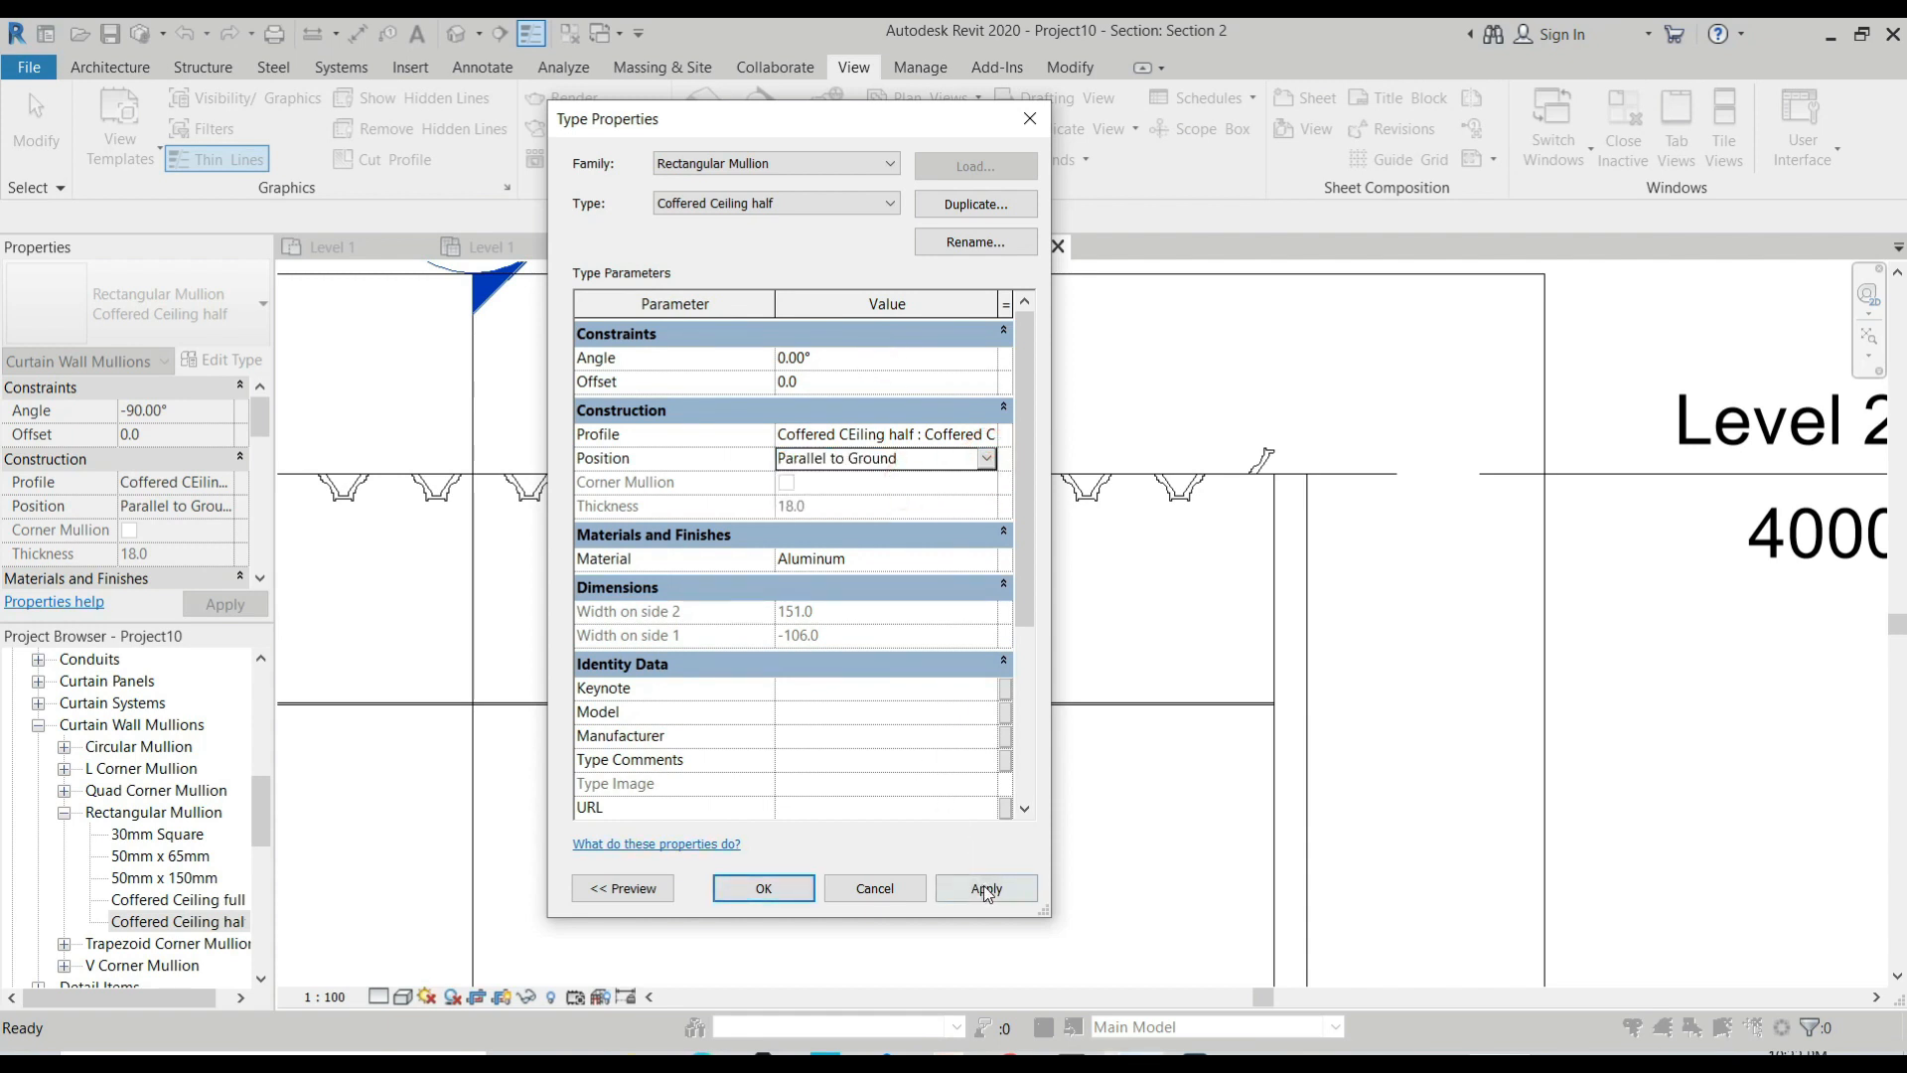
{"action": "left_click", "coordinate": [986, 891]}
{"action": "left_click", "coordinate": [844, 357]}
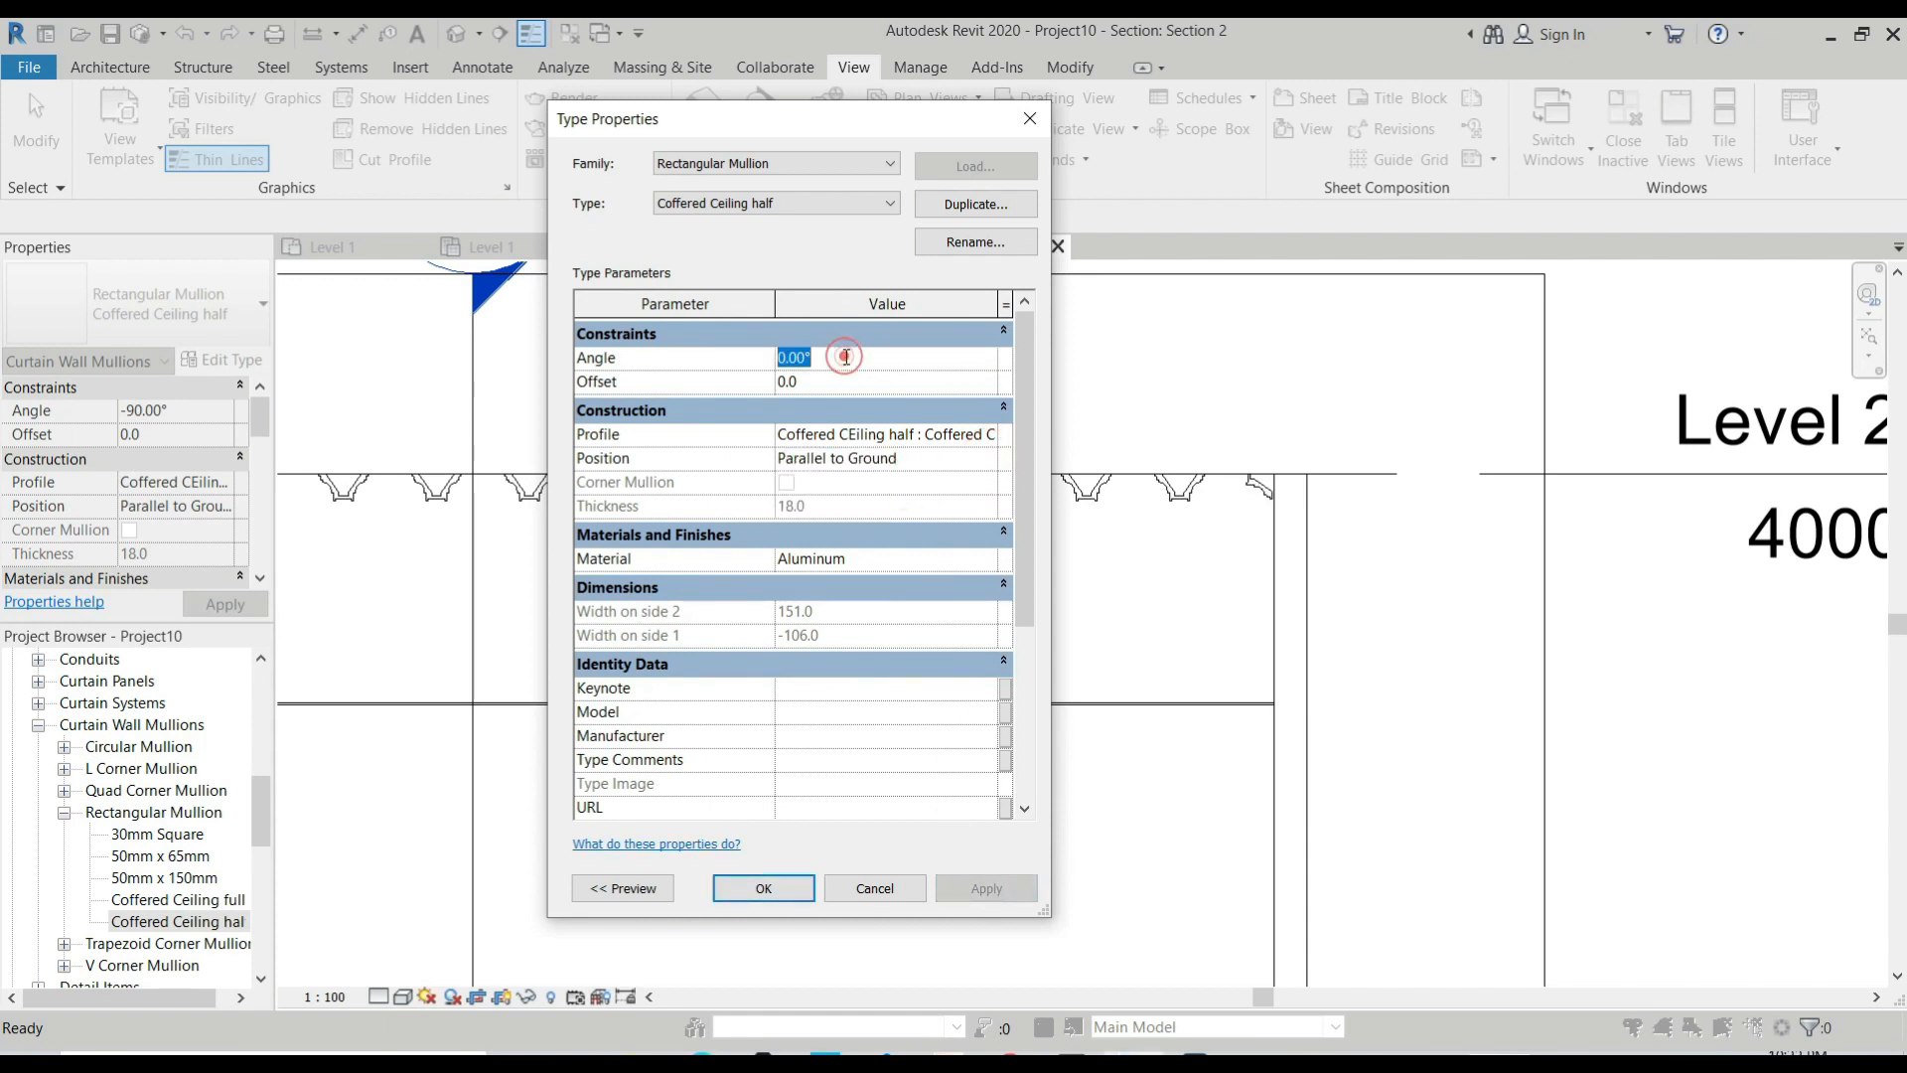
{"action": "type", "text": "-90"}
{"action": "key", "text": "Return"}
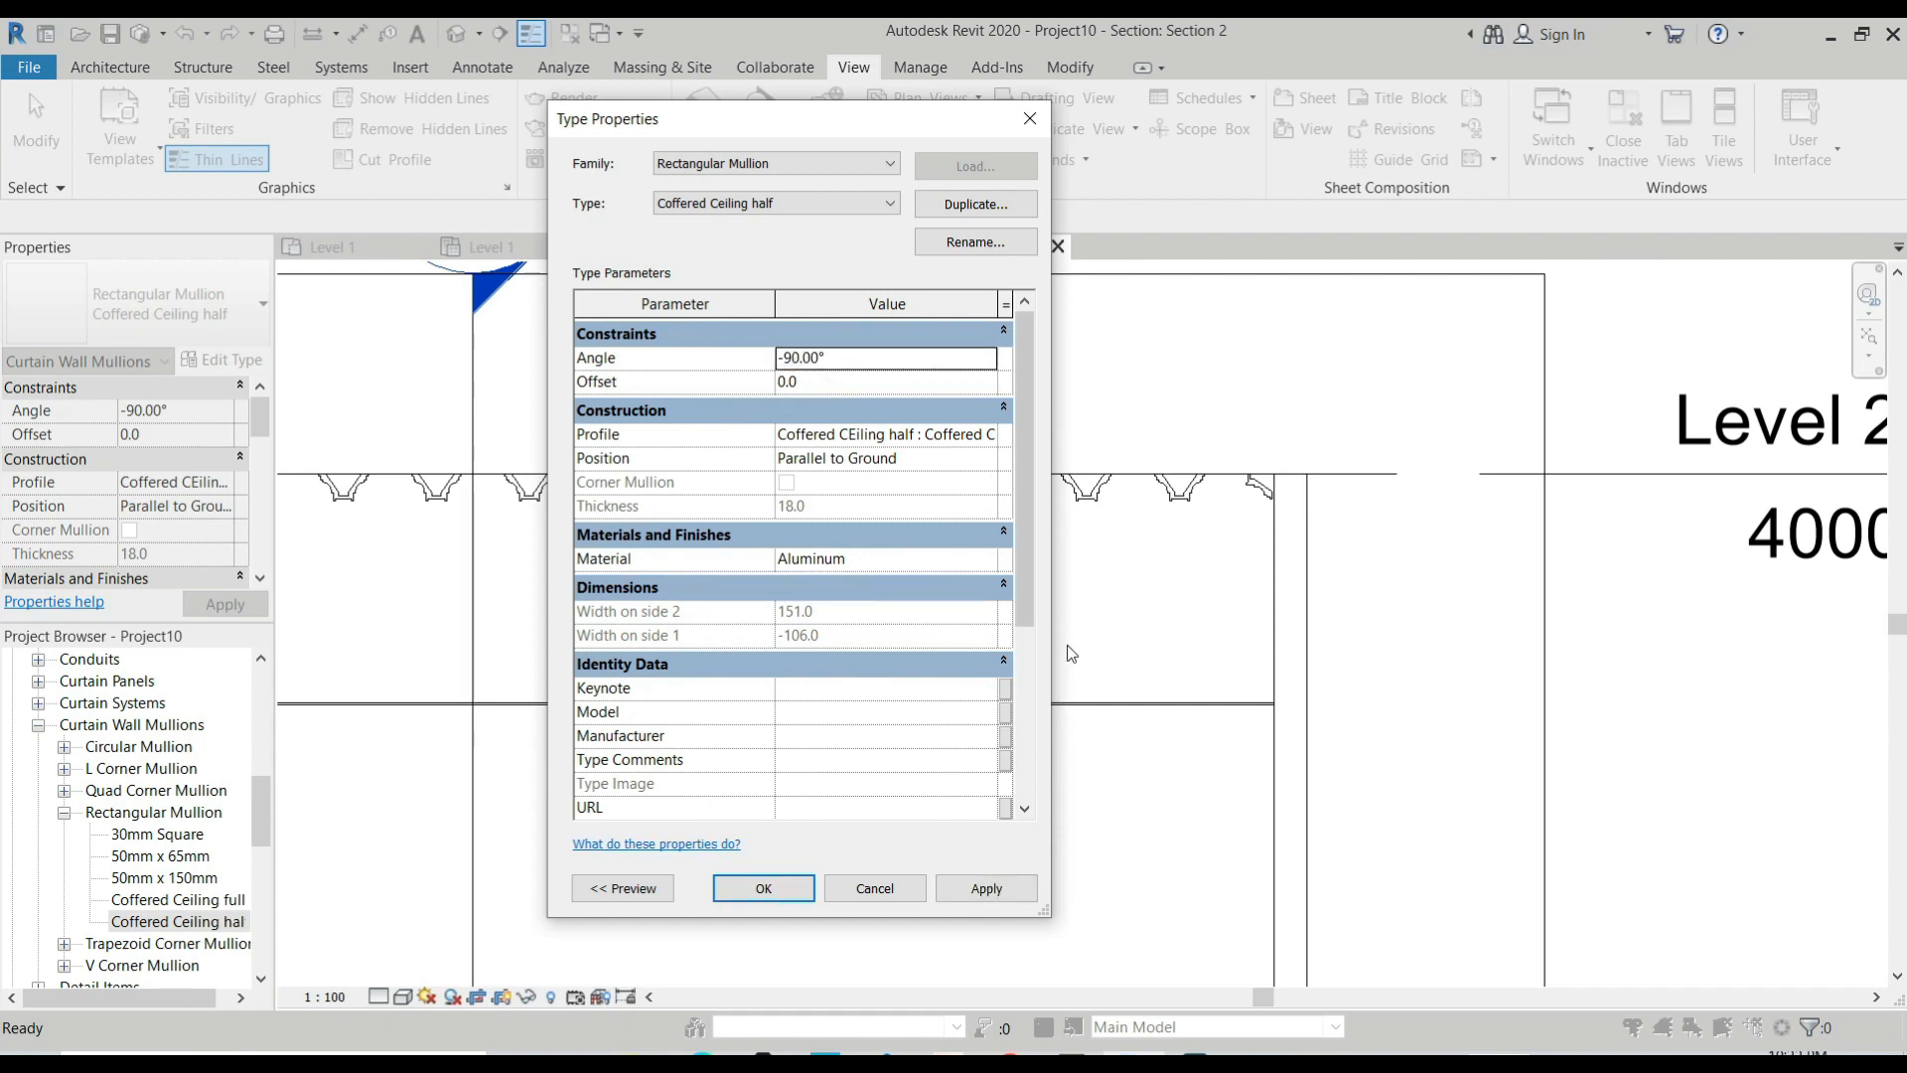
{"action": "left_click", "coordinate": [1028, 891]}
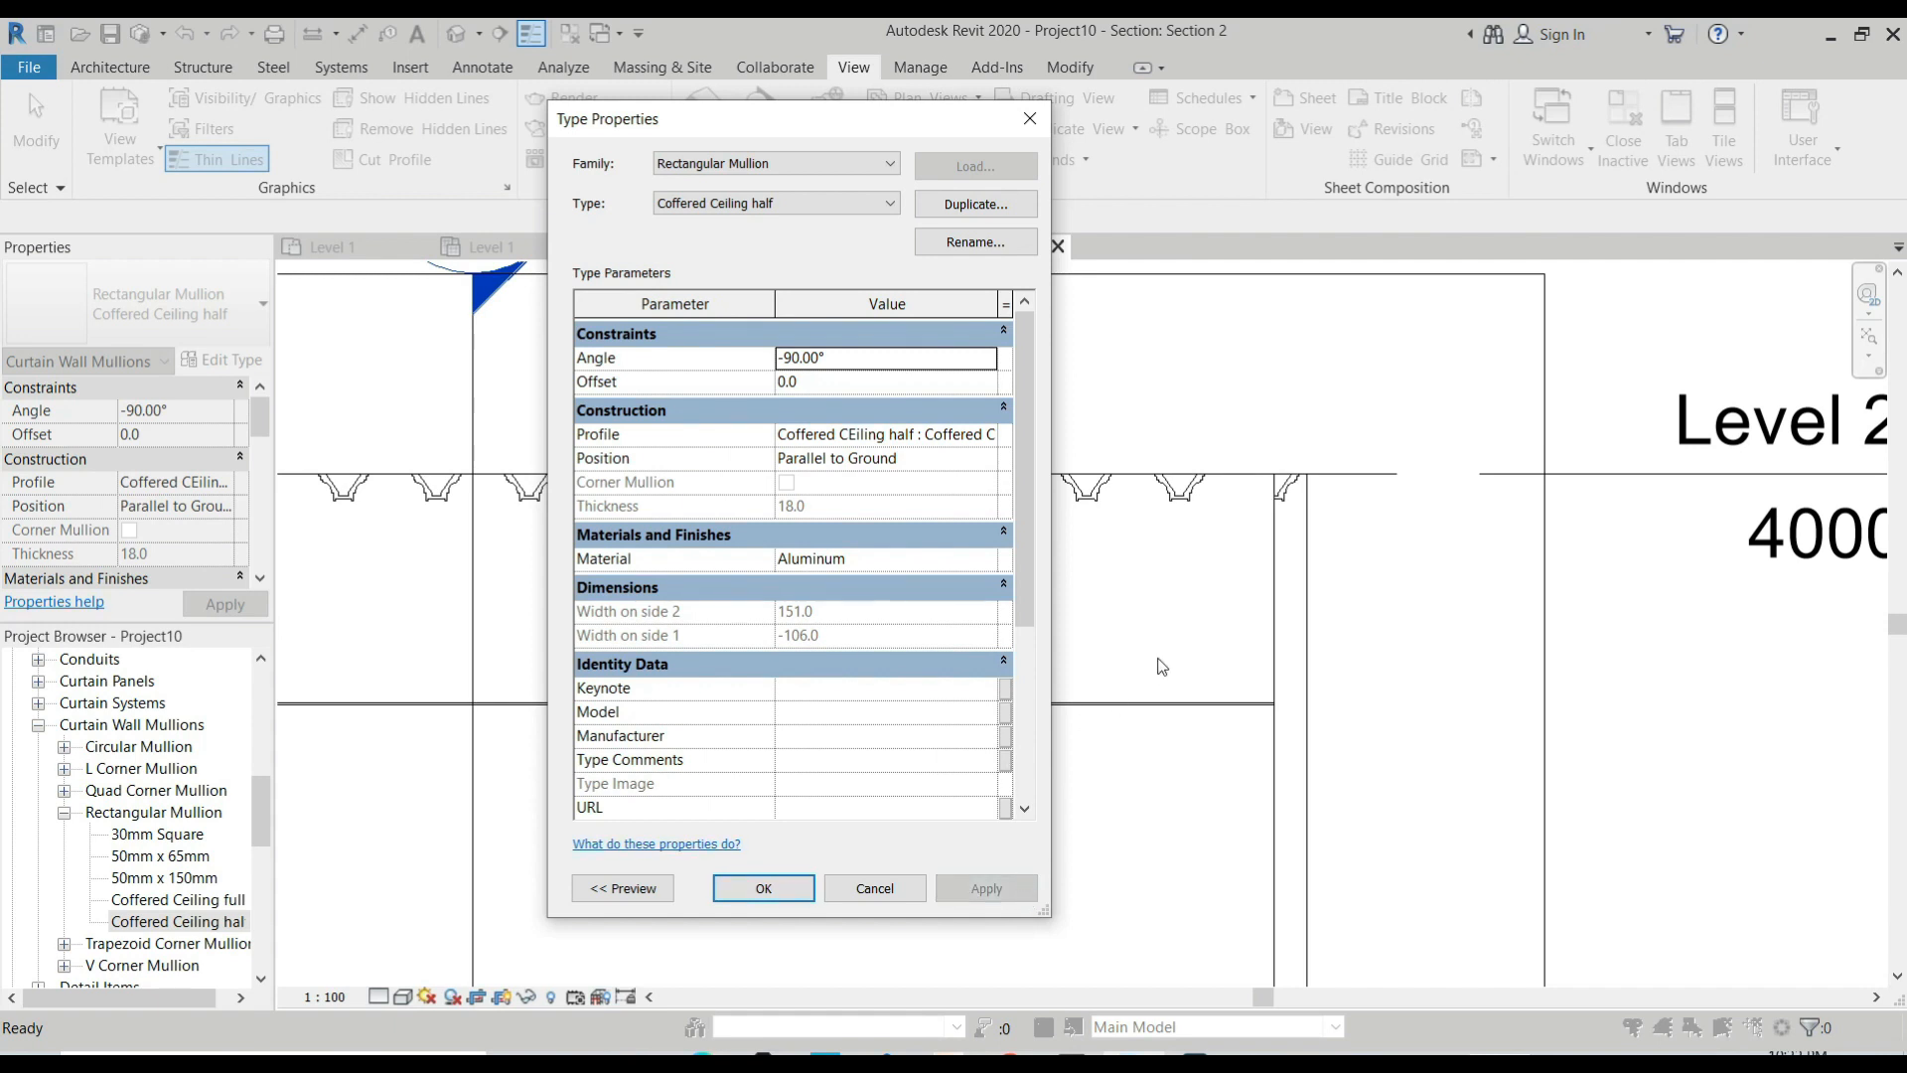
{"action": "left_click", "coordinate": [764, 888]}
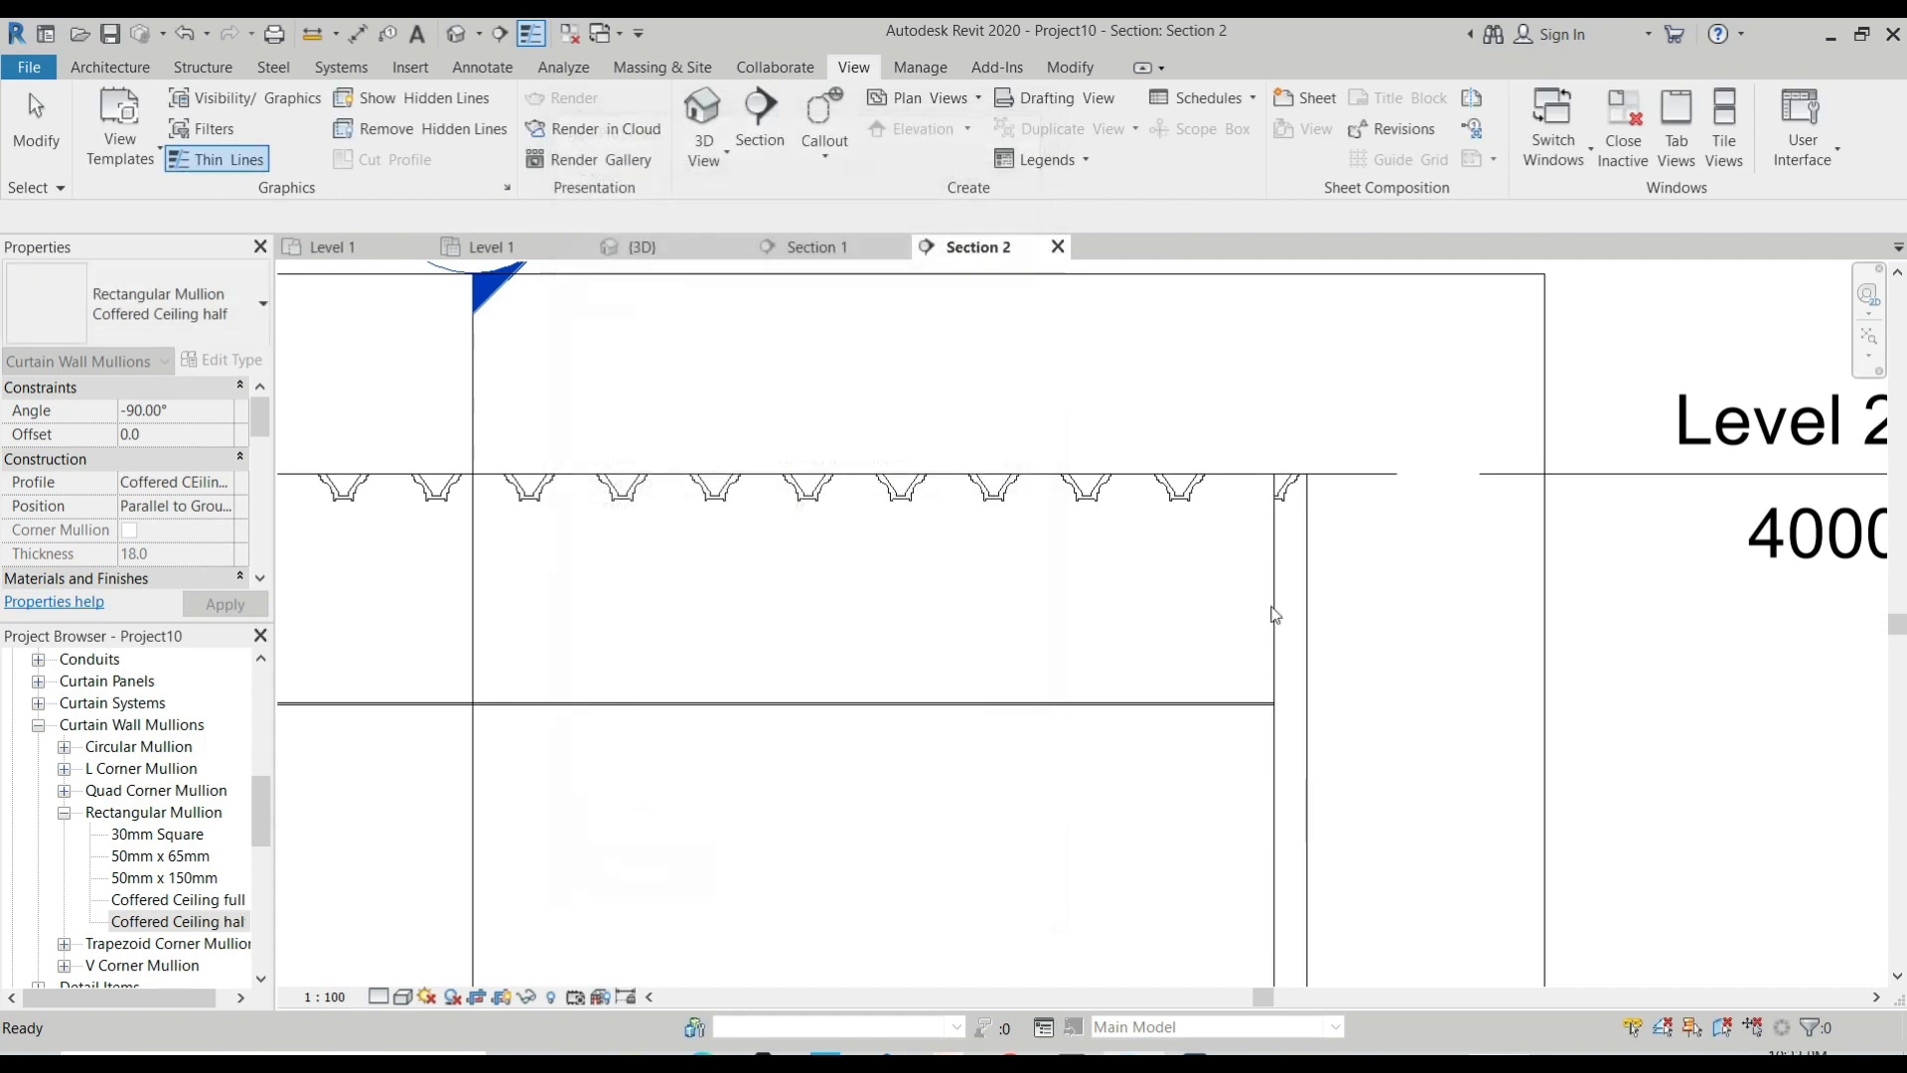
Check the half mullion at the wall in section, and select the Coffered 1 roof at that border in the 3D view.
{"action": "left_click", "coordinate": [1281, 494]}
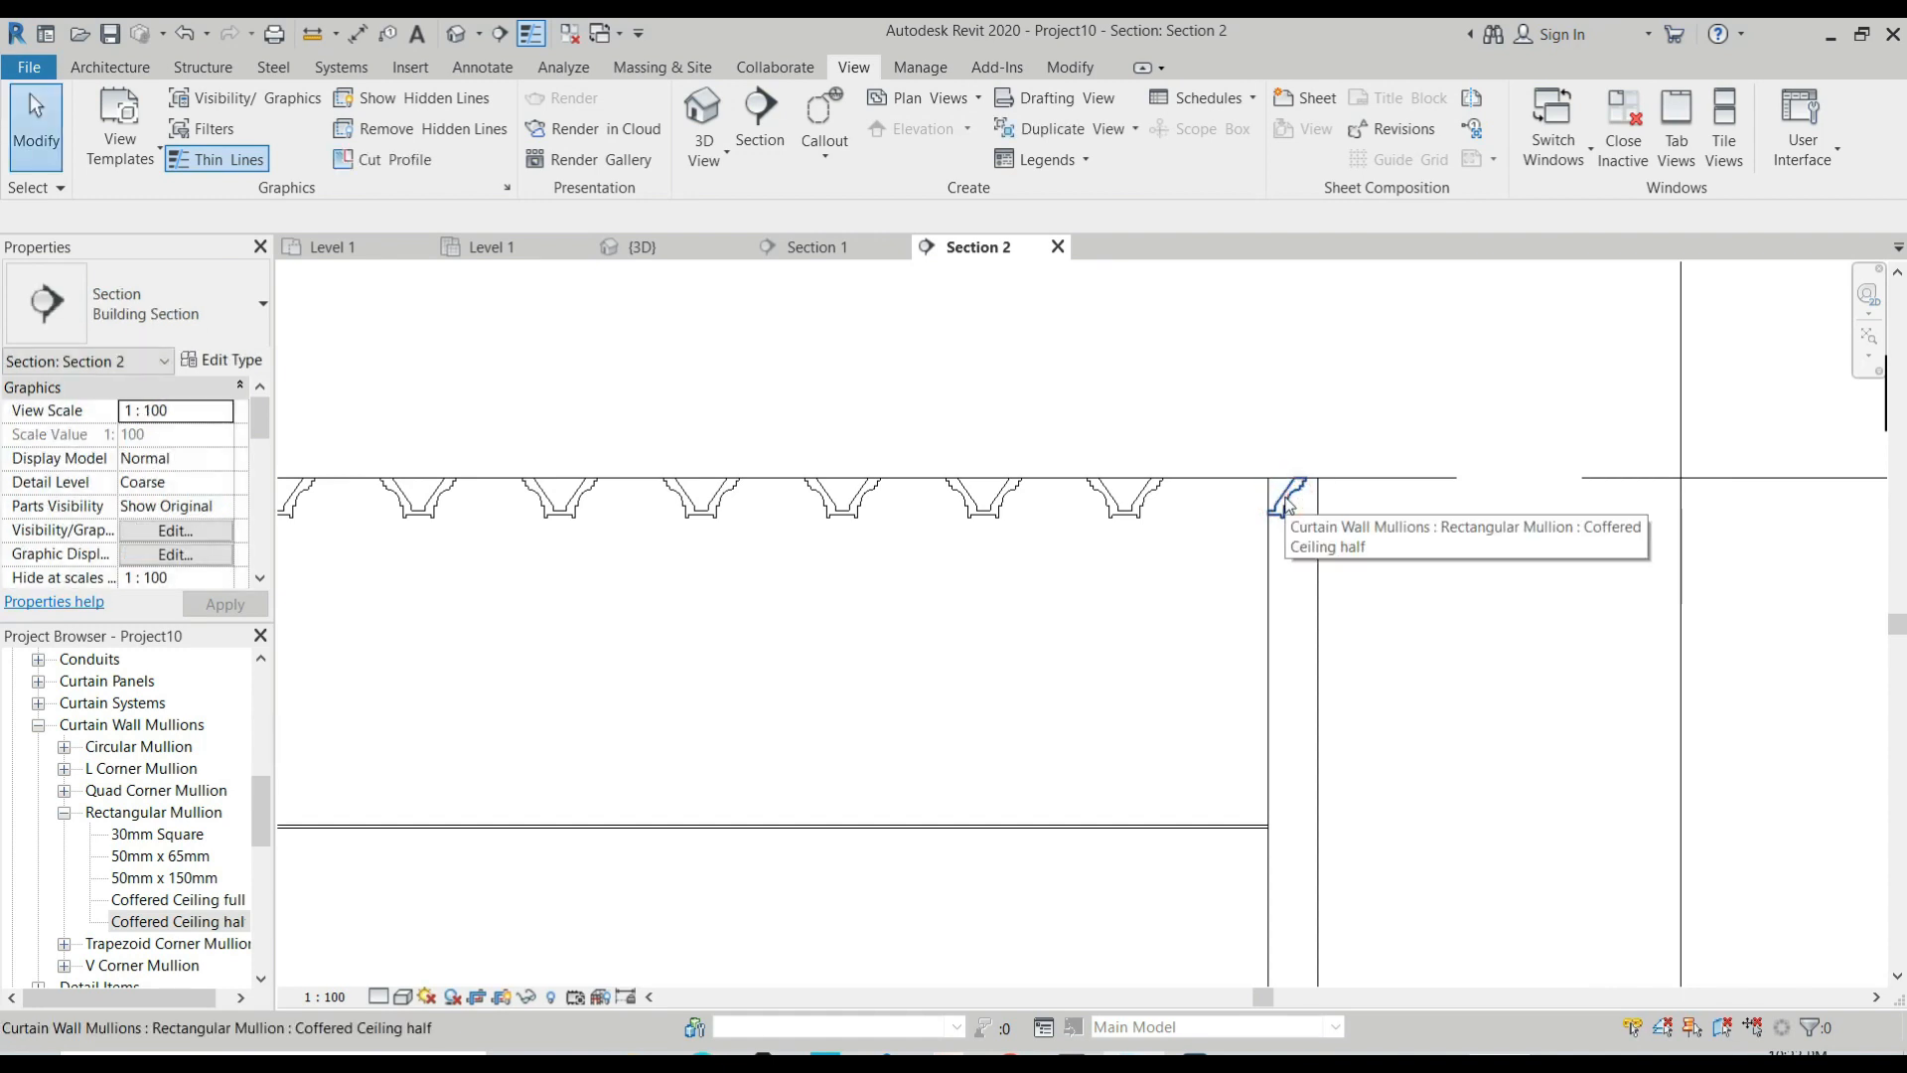
{"action": "scroll", "coordinate": [1285, 506], "scroll_direction": "down", "scroll_amount": 2}
{"action": "left_click", "coordinate": [664, 248]}
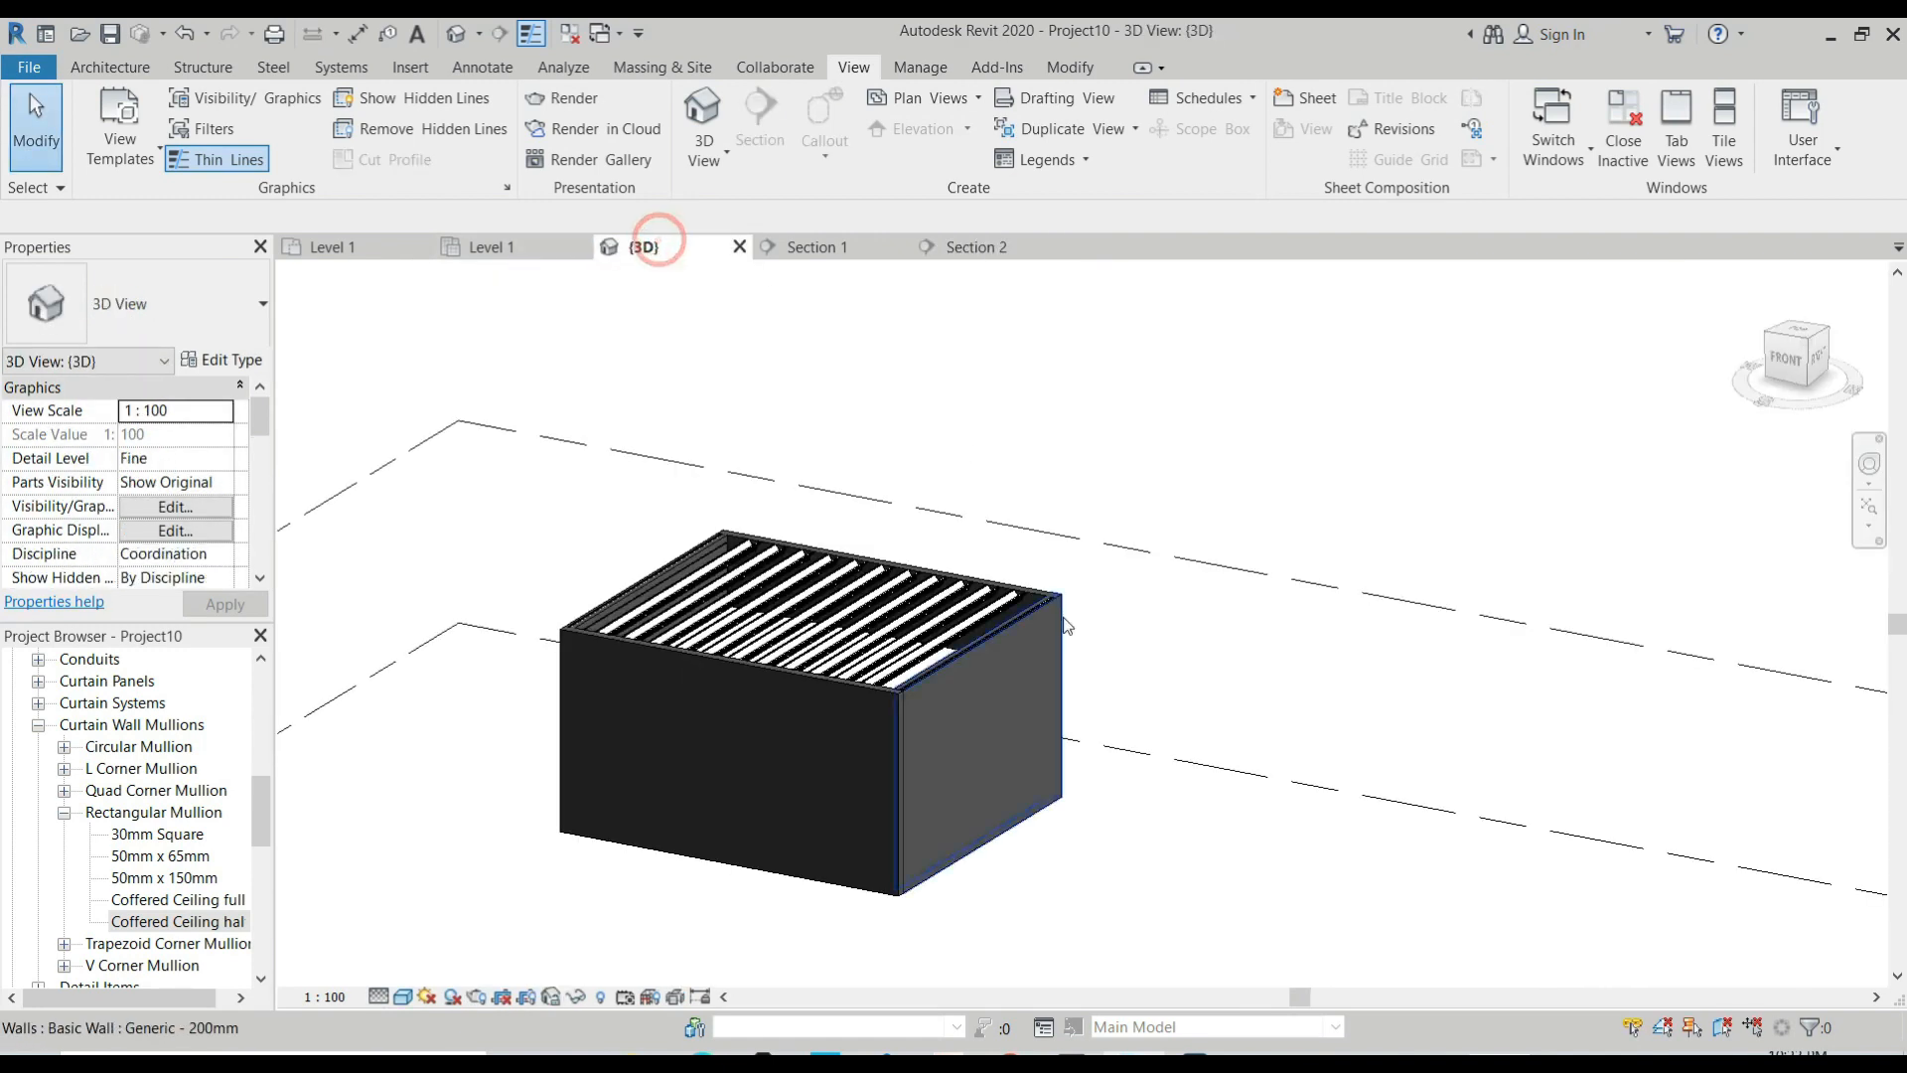
{"action": "scroll", "coordinate": [1088, 606], "scroll_direction": "up", "scroll_amount": 5}
{"action": "key", "text": "Tab"}
{"action": "key", "text": "Tab"}
{"action": "key", "text": "Tab"}
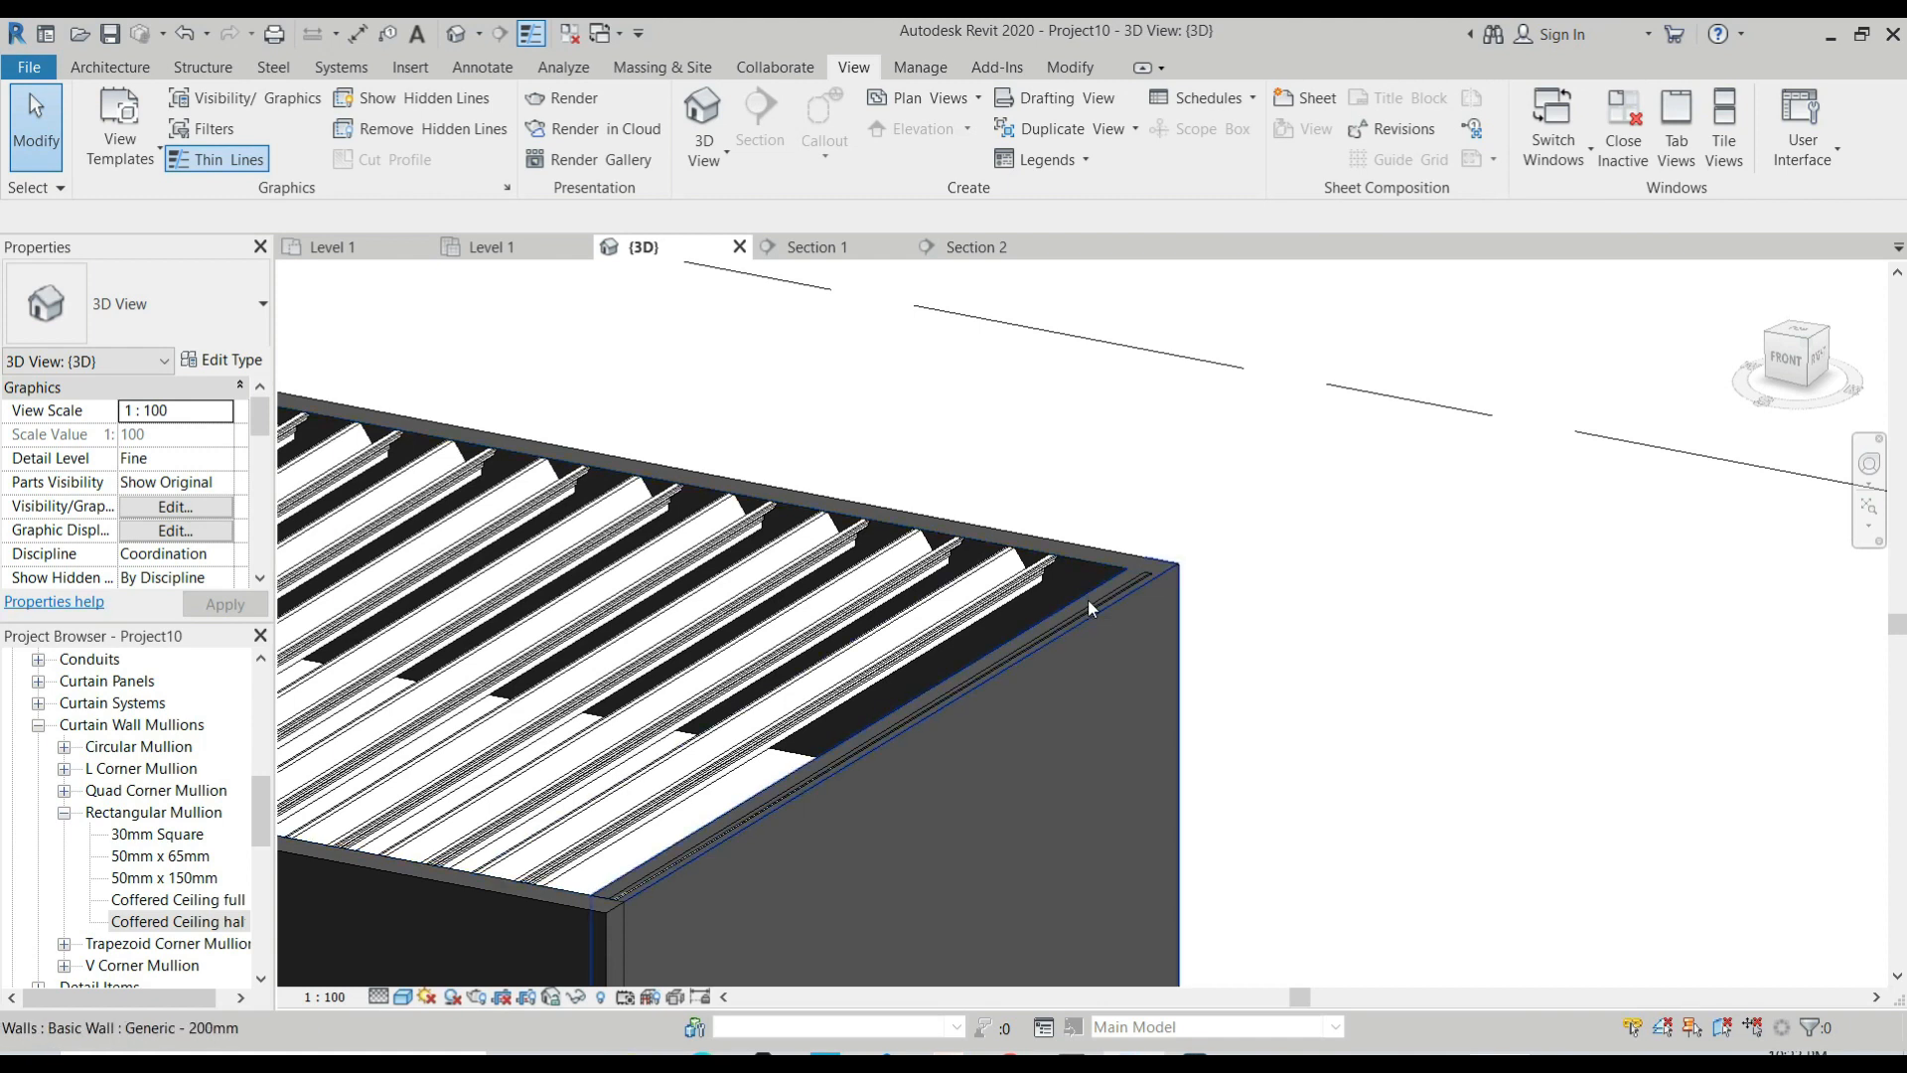
{"action": "left_click", "coordinate": [1089, 608]}
{"action": "scroll", "coordinate": [1068, 645], "scroll_direction": "down", "scroll_amount": 2}
{"action": "middle_click_drag", "start_coordinate": [1053, 681], "coordinate": [919, 759], "text": "shift"}
{"action": "scroll", "coordinate": [919, 758], "scroll_direction": "up", "scroll_amount": 5}
{"action": "left_click", "coordinate": [924, 761]}
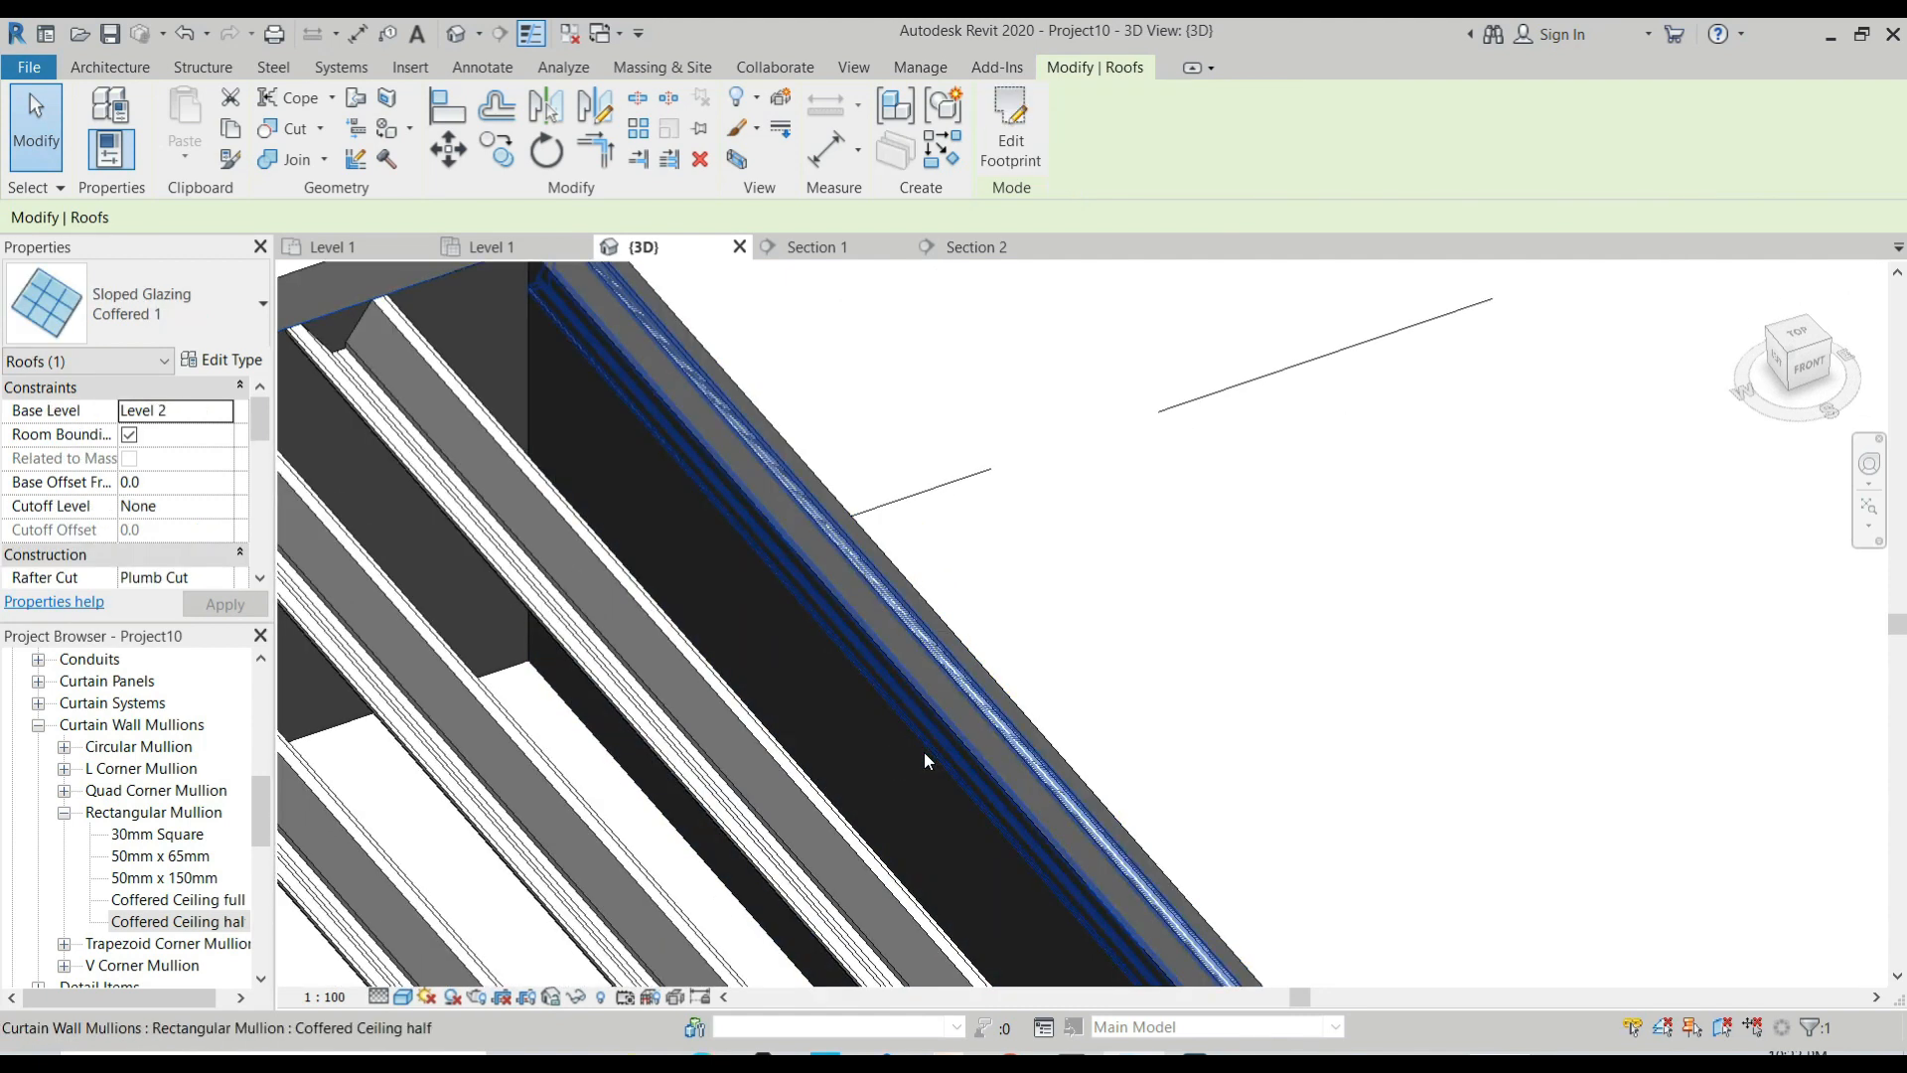
Unpin the half mullion along the wall-side border of the coffered ceiling and inspect it in the 3D view.
{"action": "left_click", "coordinate": [915, 755]}
{"action": "scroll", "coordinate": [962, 737], "scroll_direction": "down", "scroll_amount": 2}
{"action": "scroll", "coordinate": [991, 673], "scroll_direction": "up", "scroll_amount": 3}
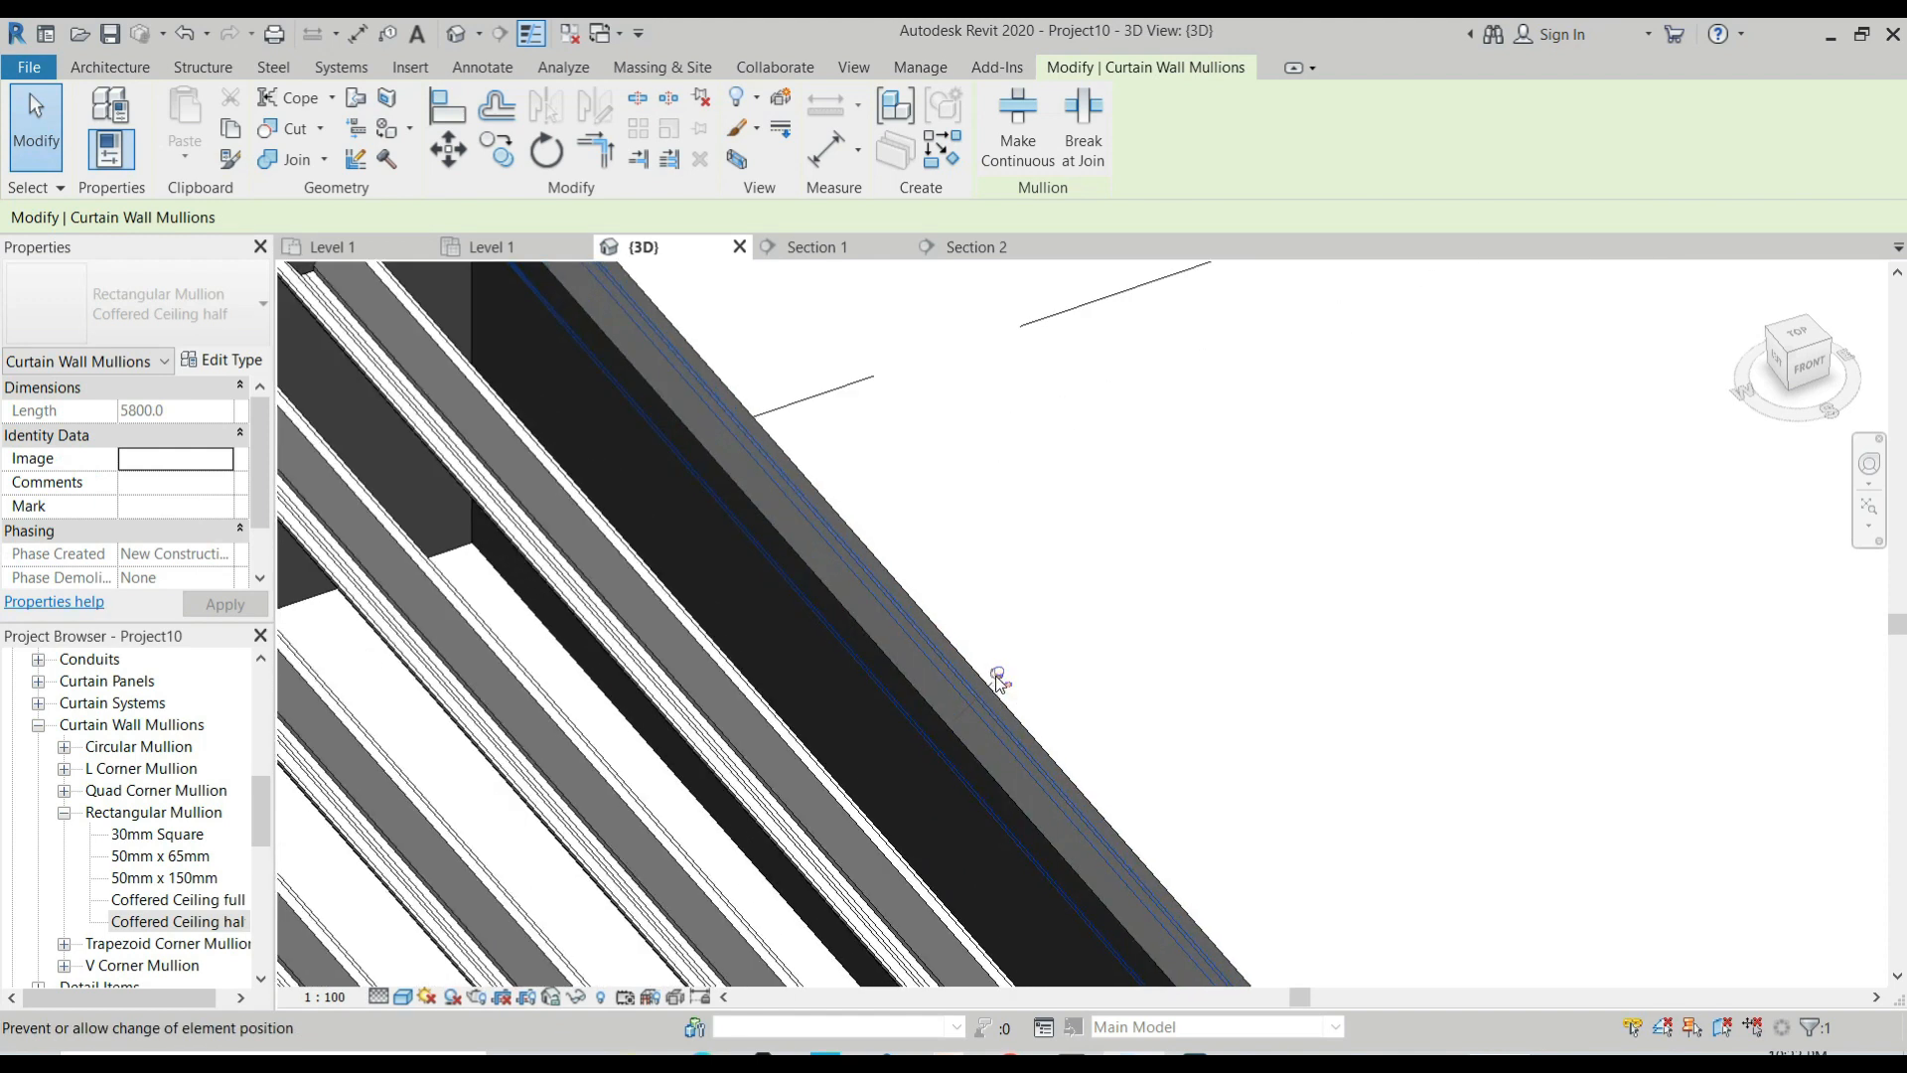
{"action": "scroll", "coordinate": [918, 683], "scroll_direction": "down", "scroll_amount": 3}
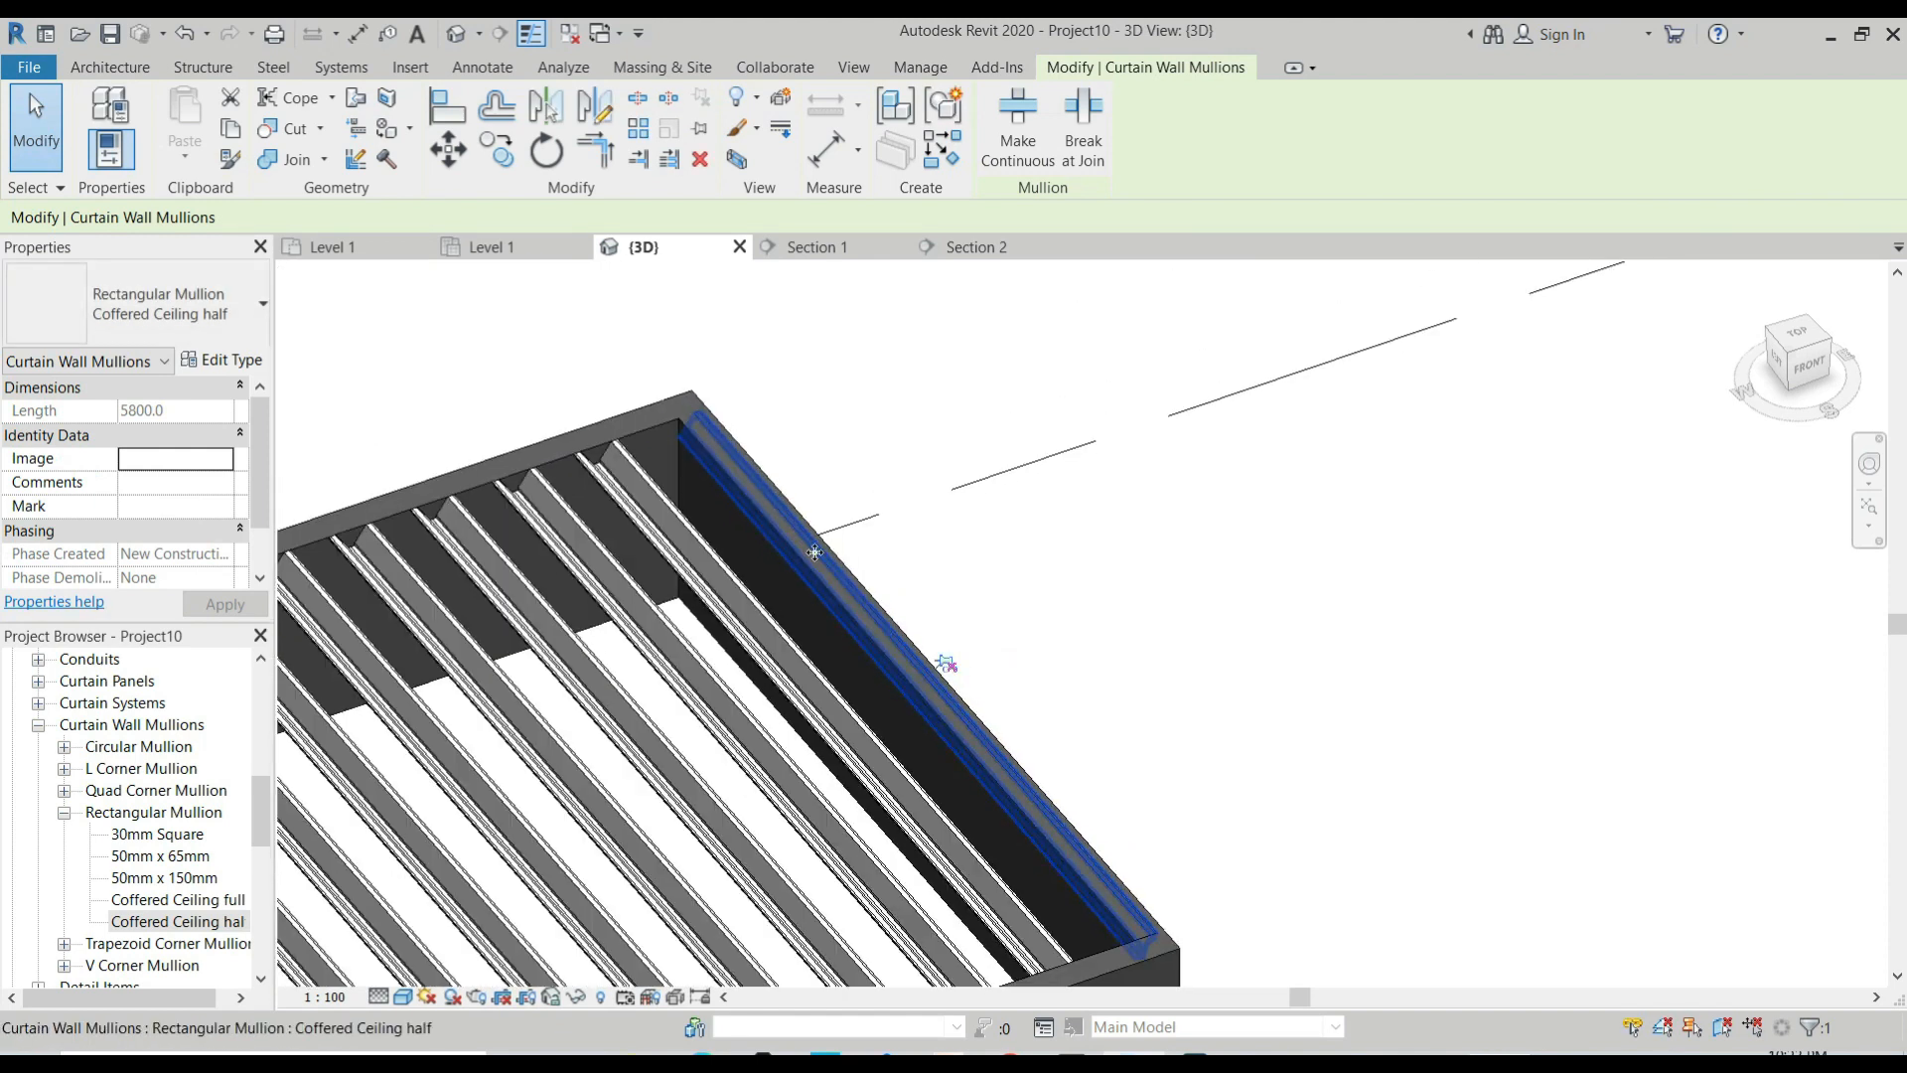
{"action": "scroll", "coordinate": [804, 546], "scroll_direction": "up", "scroll_amount": 3}
{"action": "scroll", "coordinate": [783, 427], "scroll_direction": "down", "scroll_amount": 4}
{"action": "middle_click_drag", "start_coordinate": [922, 553], "coordinate": [839, 477], "text": "shift"}
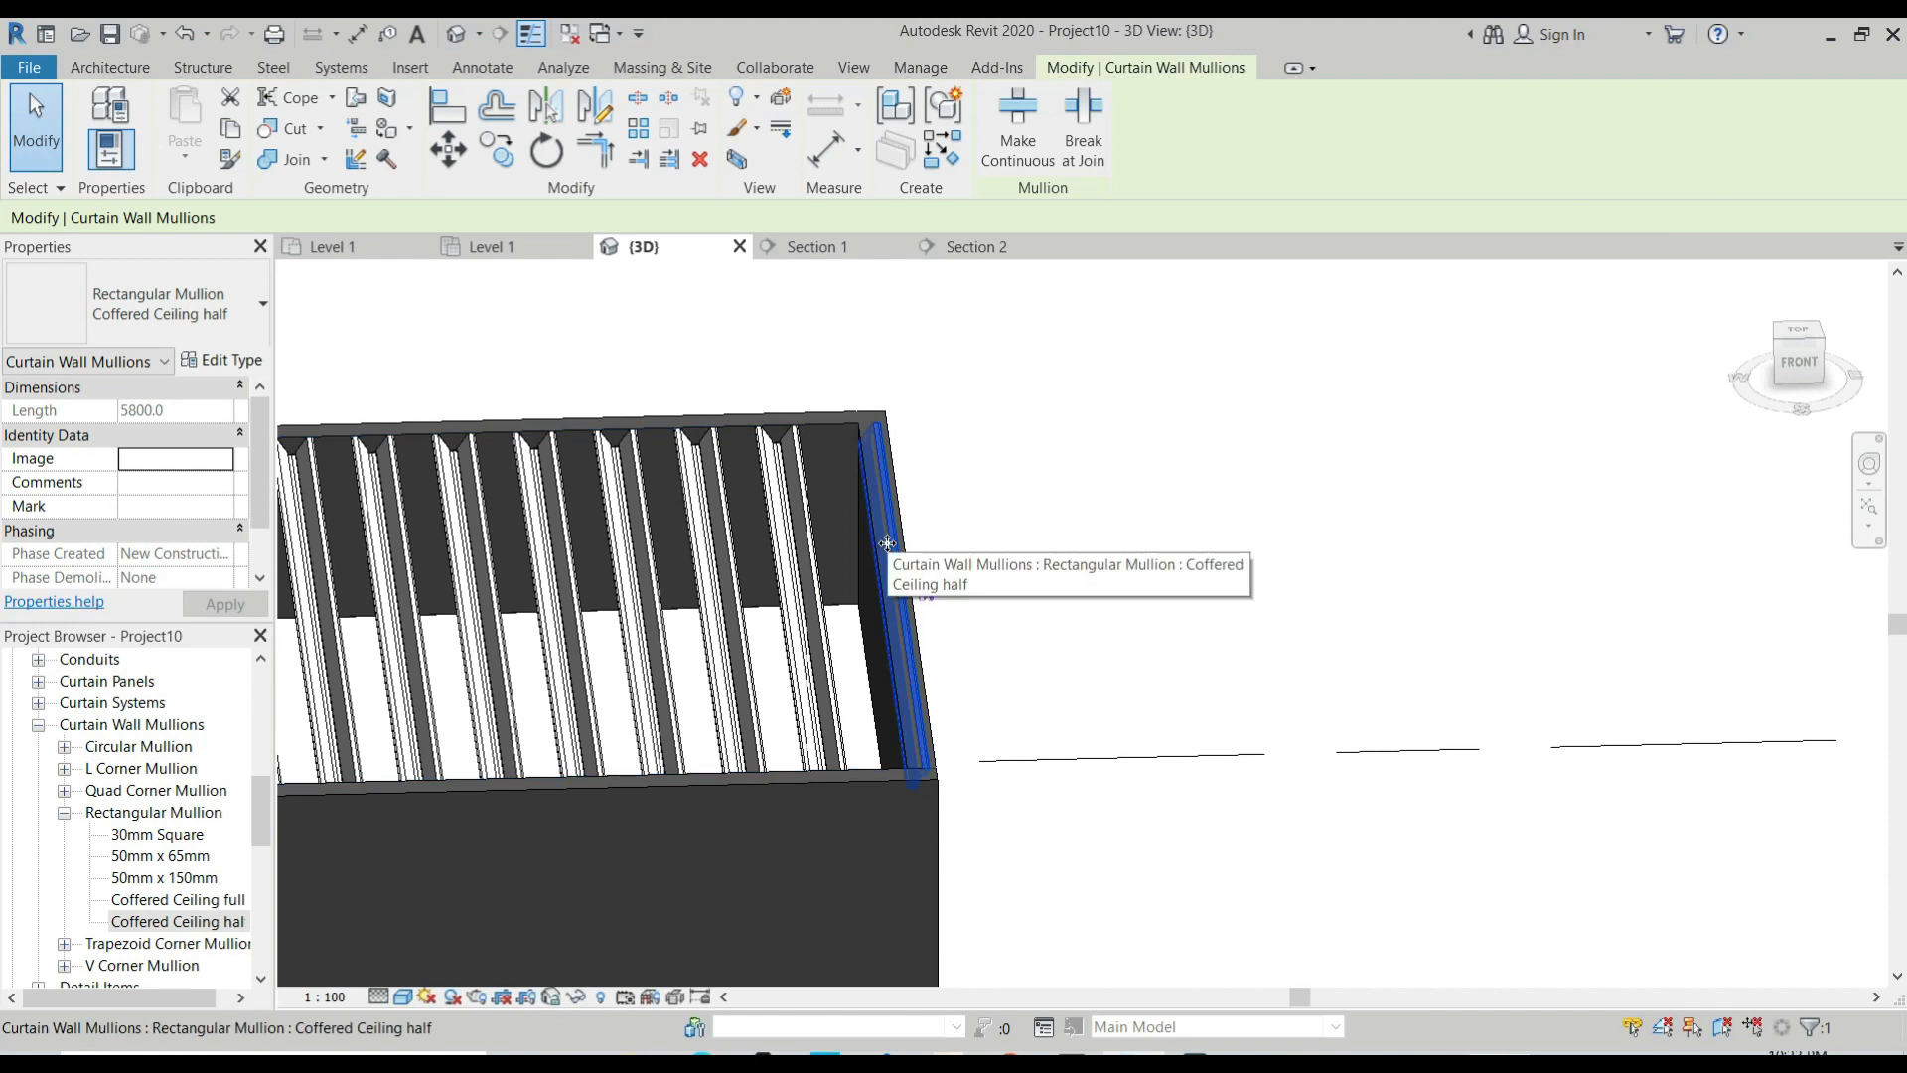
{"action": "scroll", "coordinate": [915, 602], "scroll_direction": "up", "scroll_amount": 2}
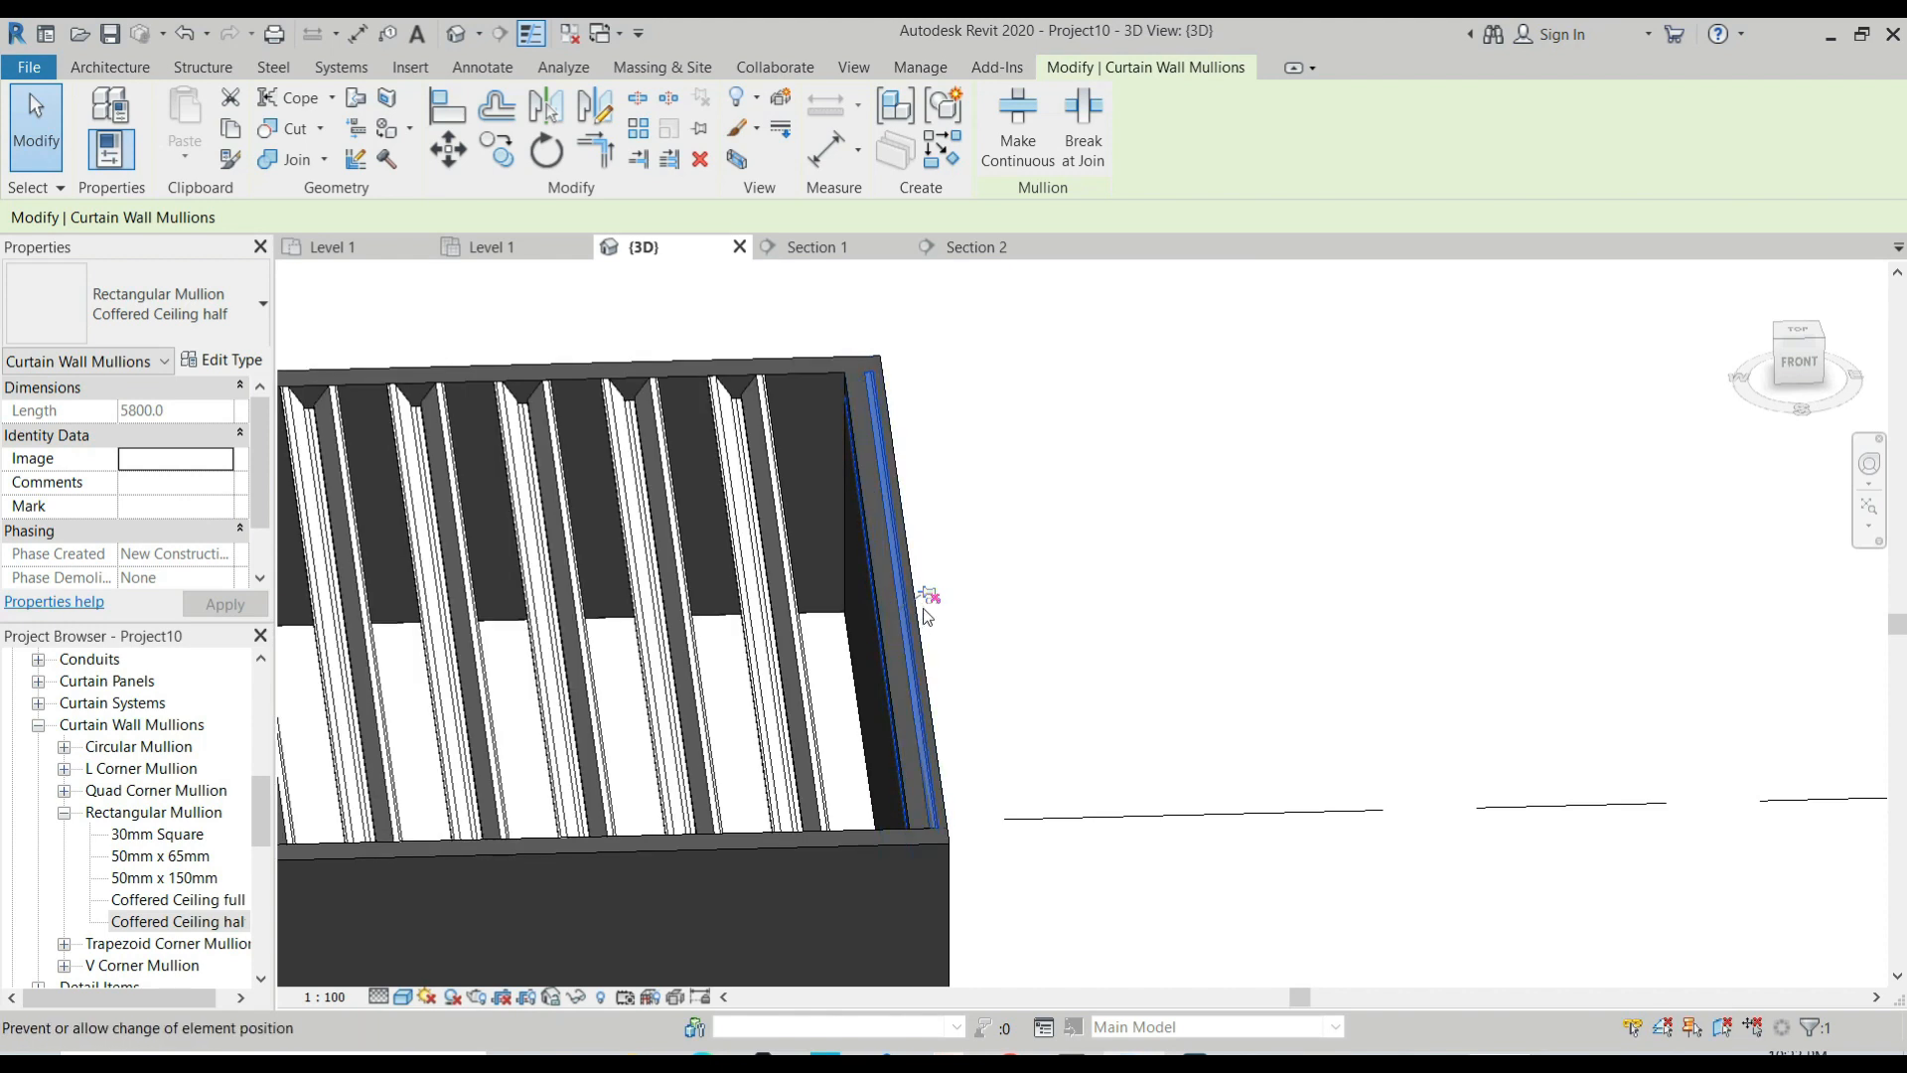
{"action": "left_click", "coordinate": [932, 626]}
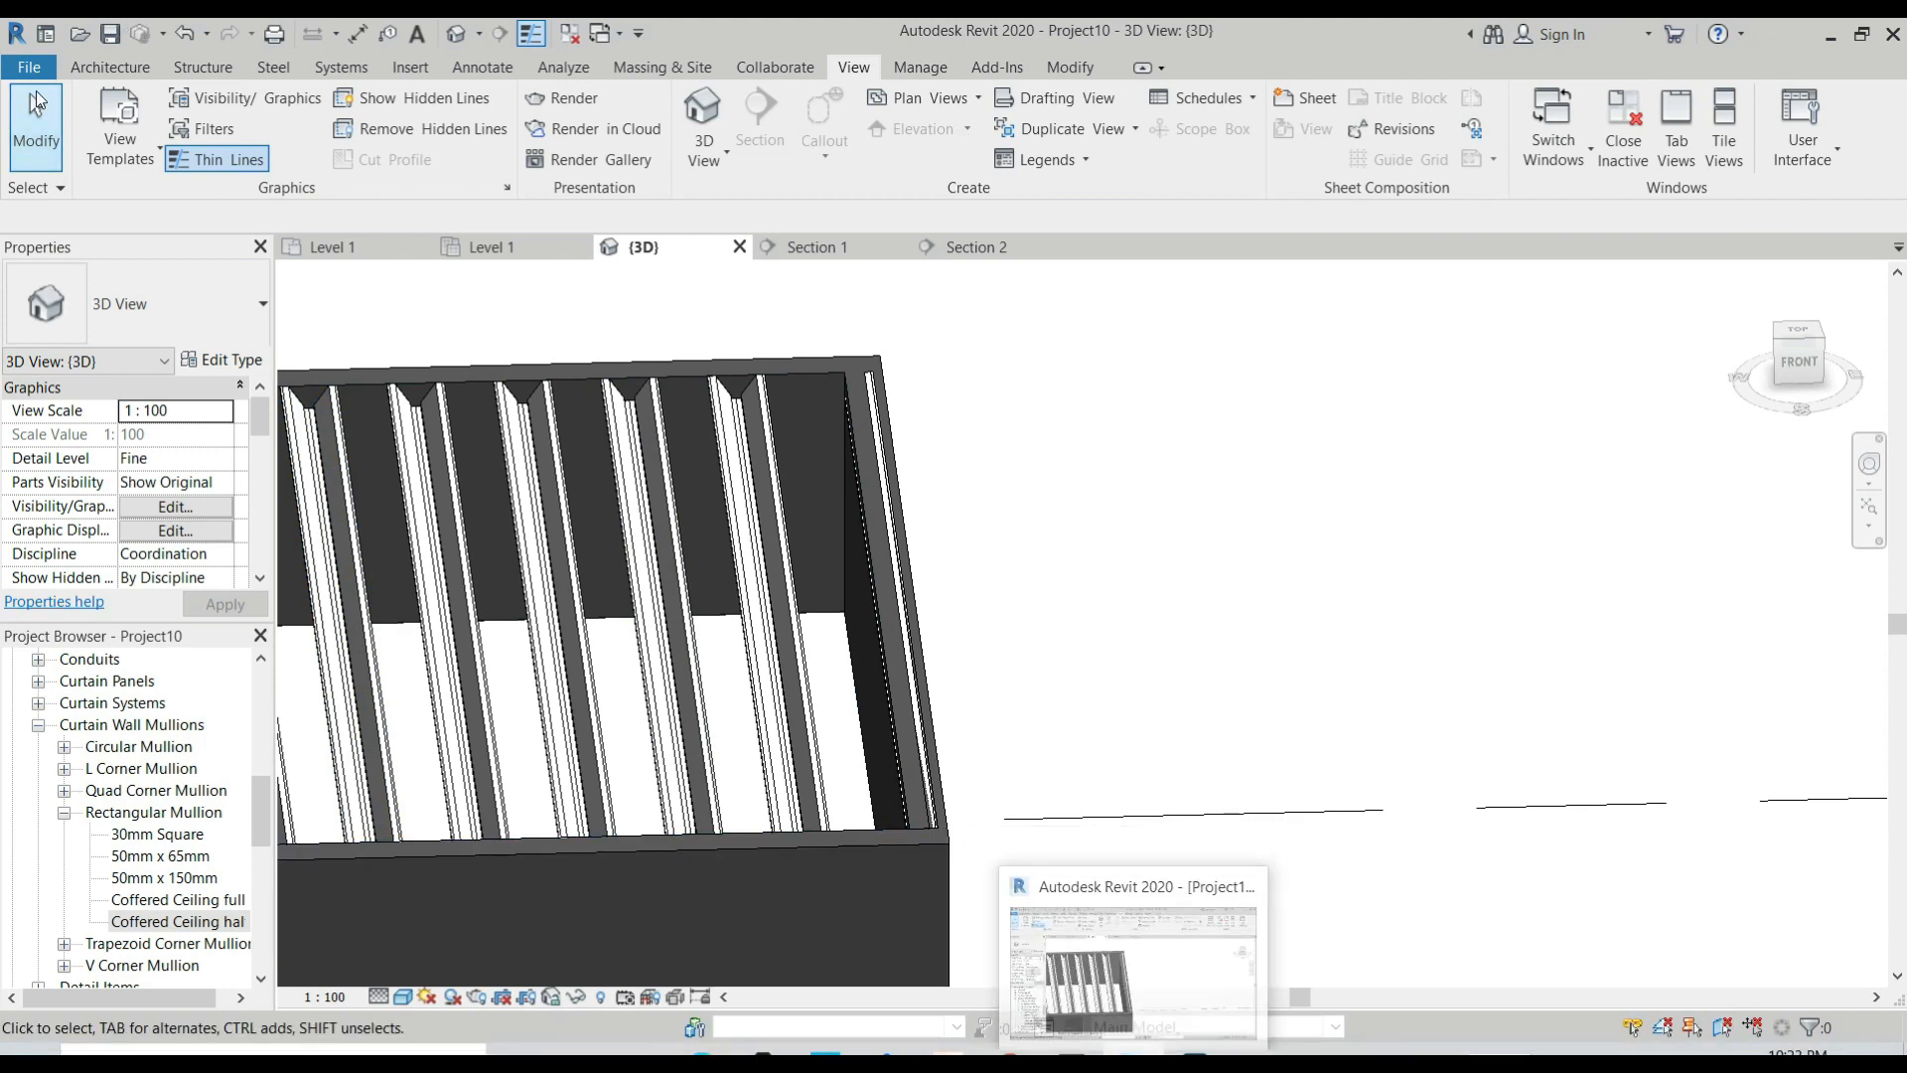
Open the Coffered CEiling half profile family from the Desktop.
{"action": "left_click", "coordinate": [29, 67]}
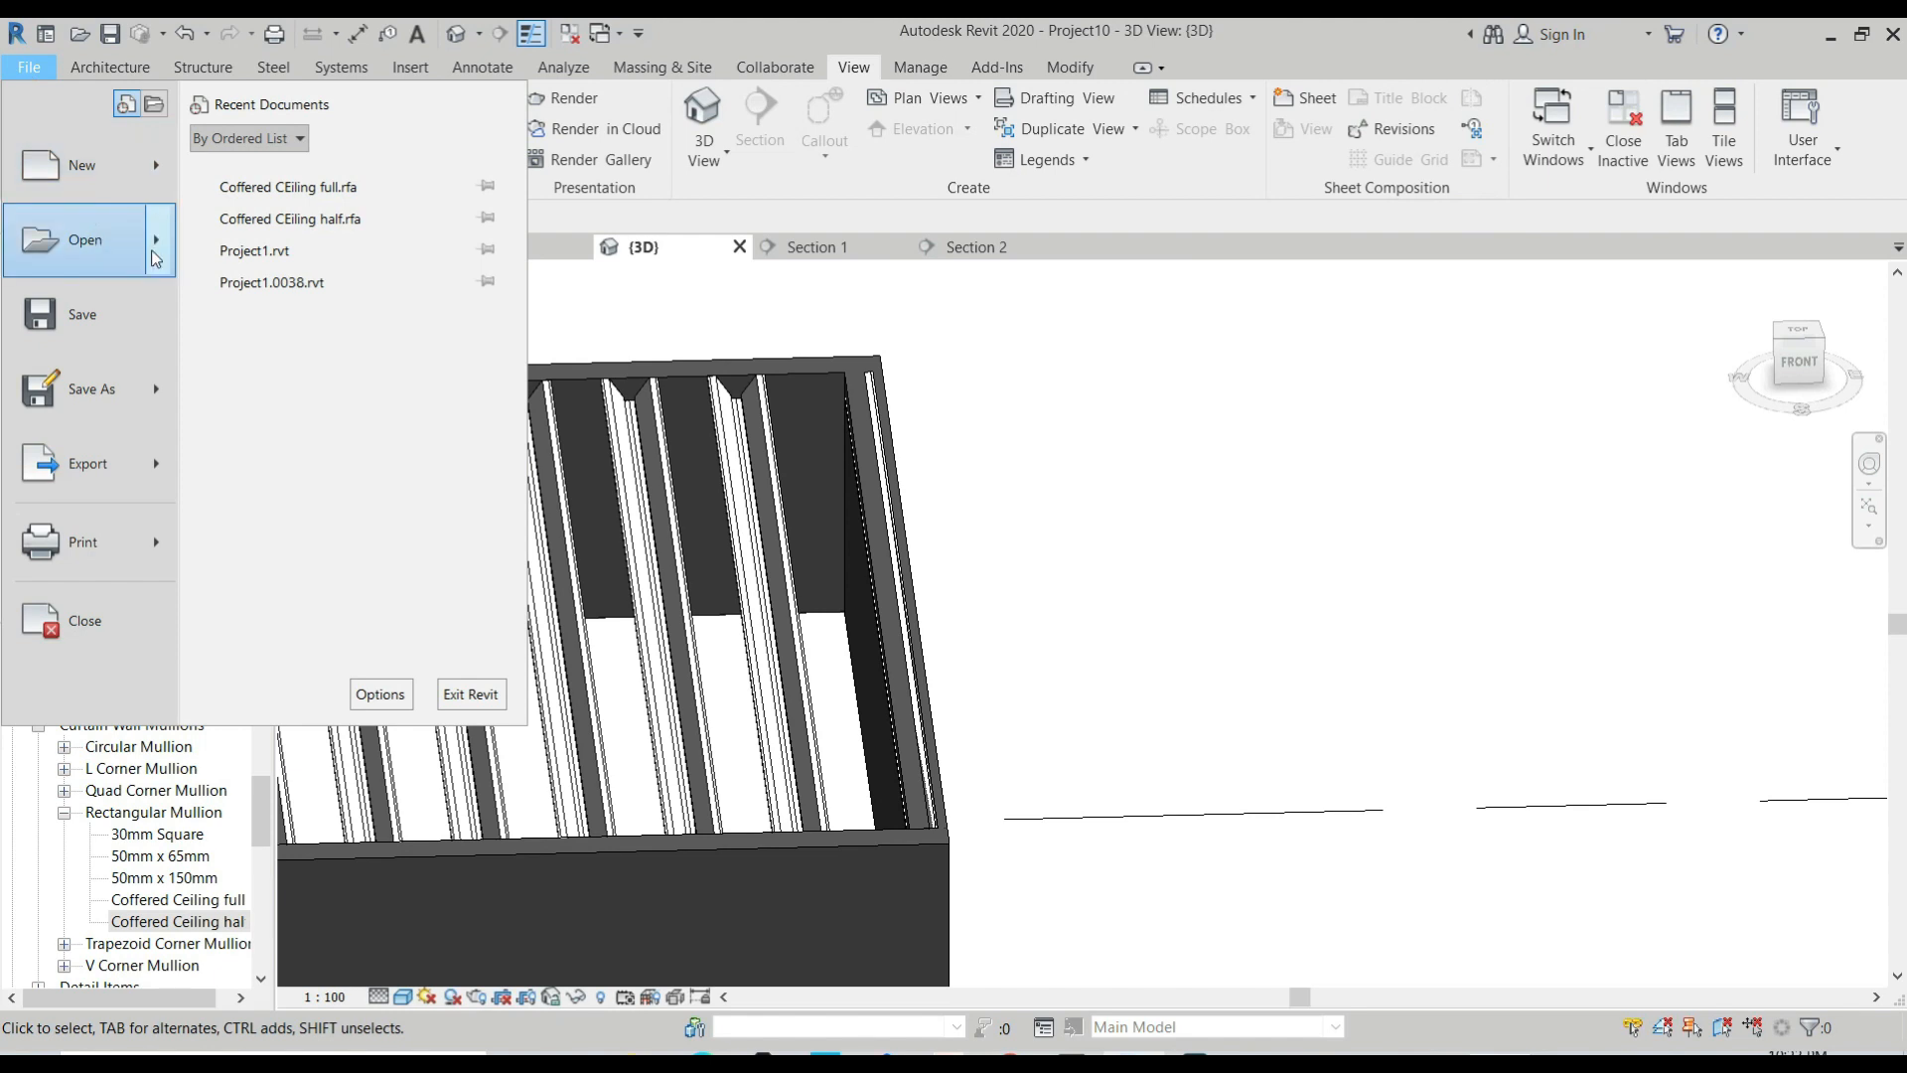
{"action": "mouse_move", "coordinate": [156, 259]}
{"action": "left_click", "coordinate": [266, 300]}
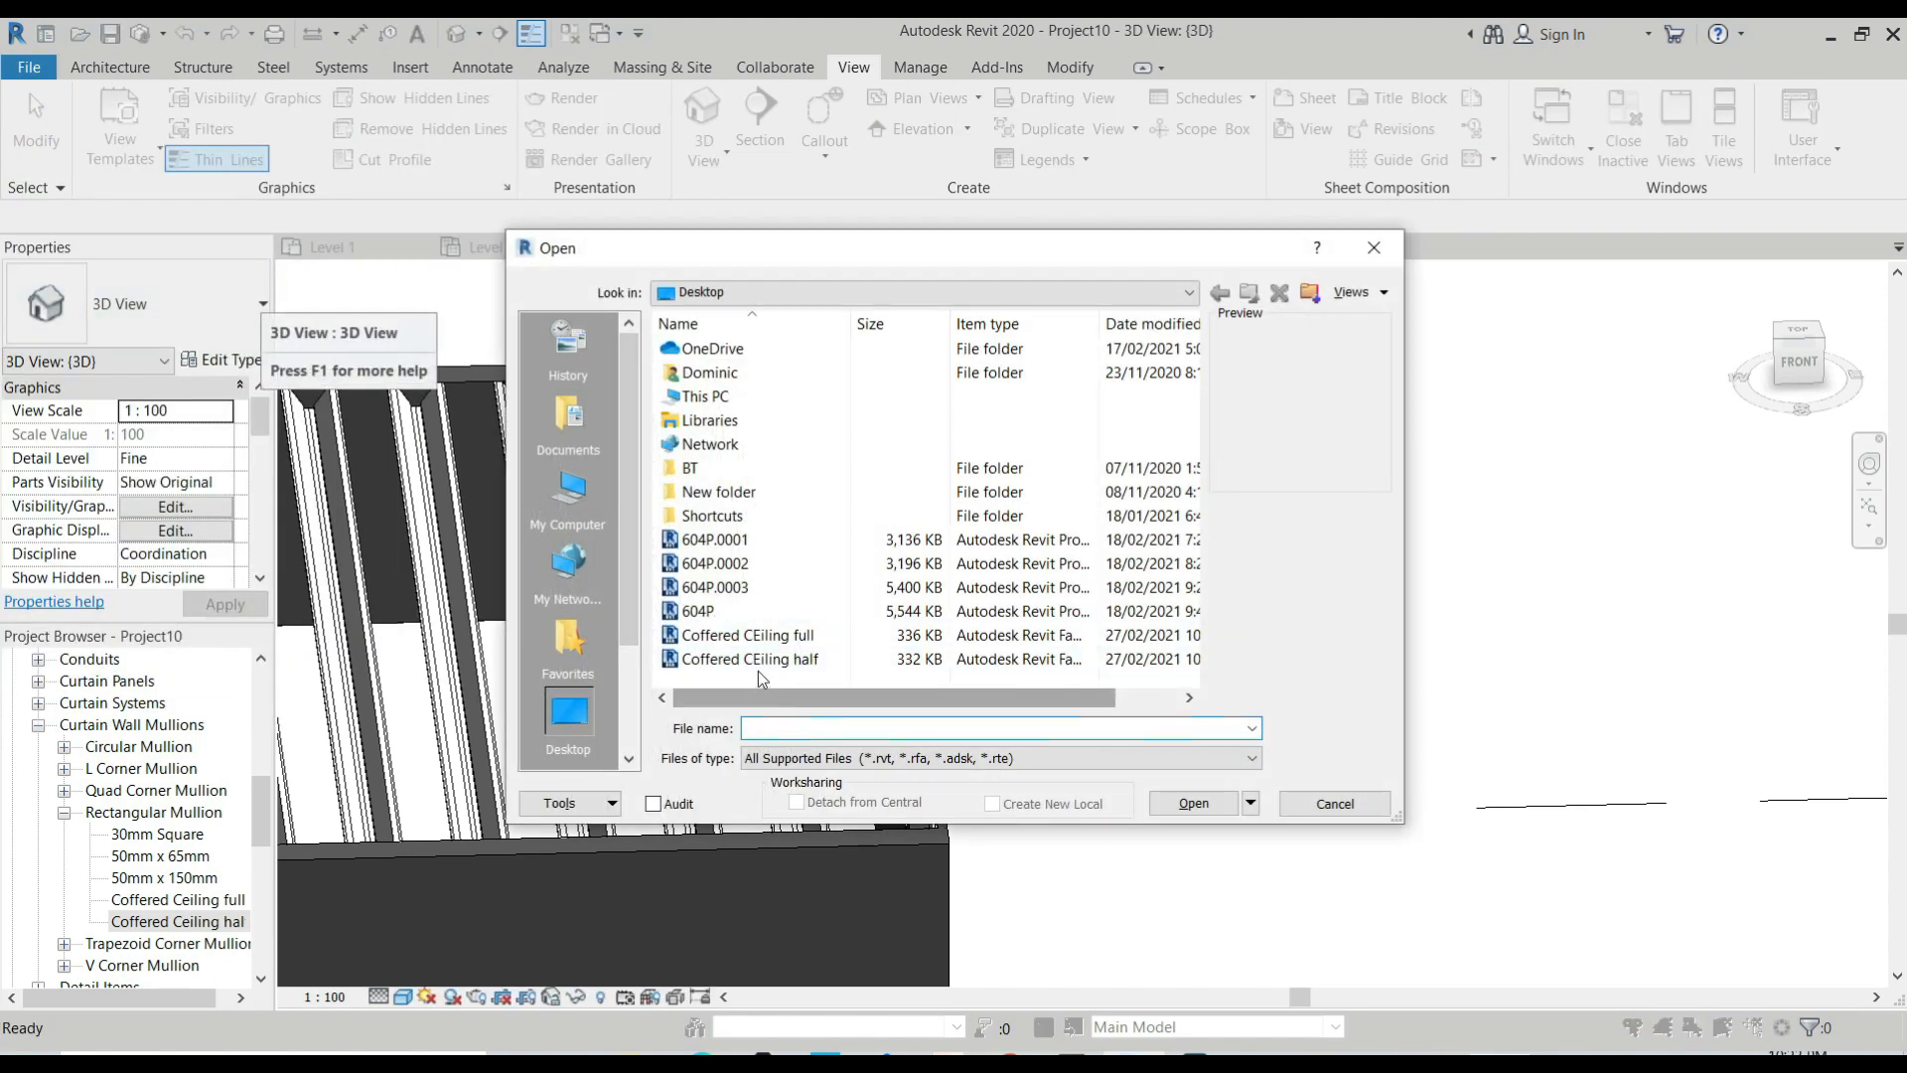
{"action": "left_click", "coordinate": [759, 664]}
{"action": "left_click", "coordinate": [1187, 807]}
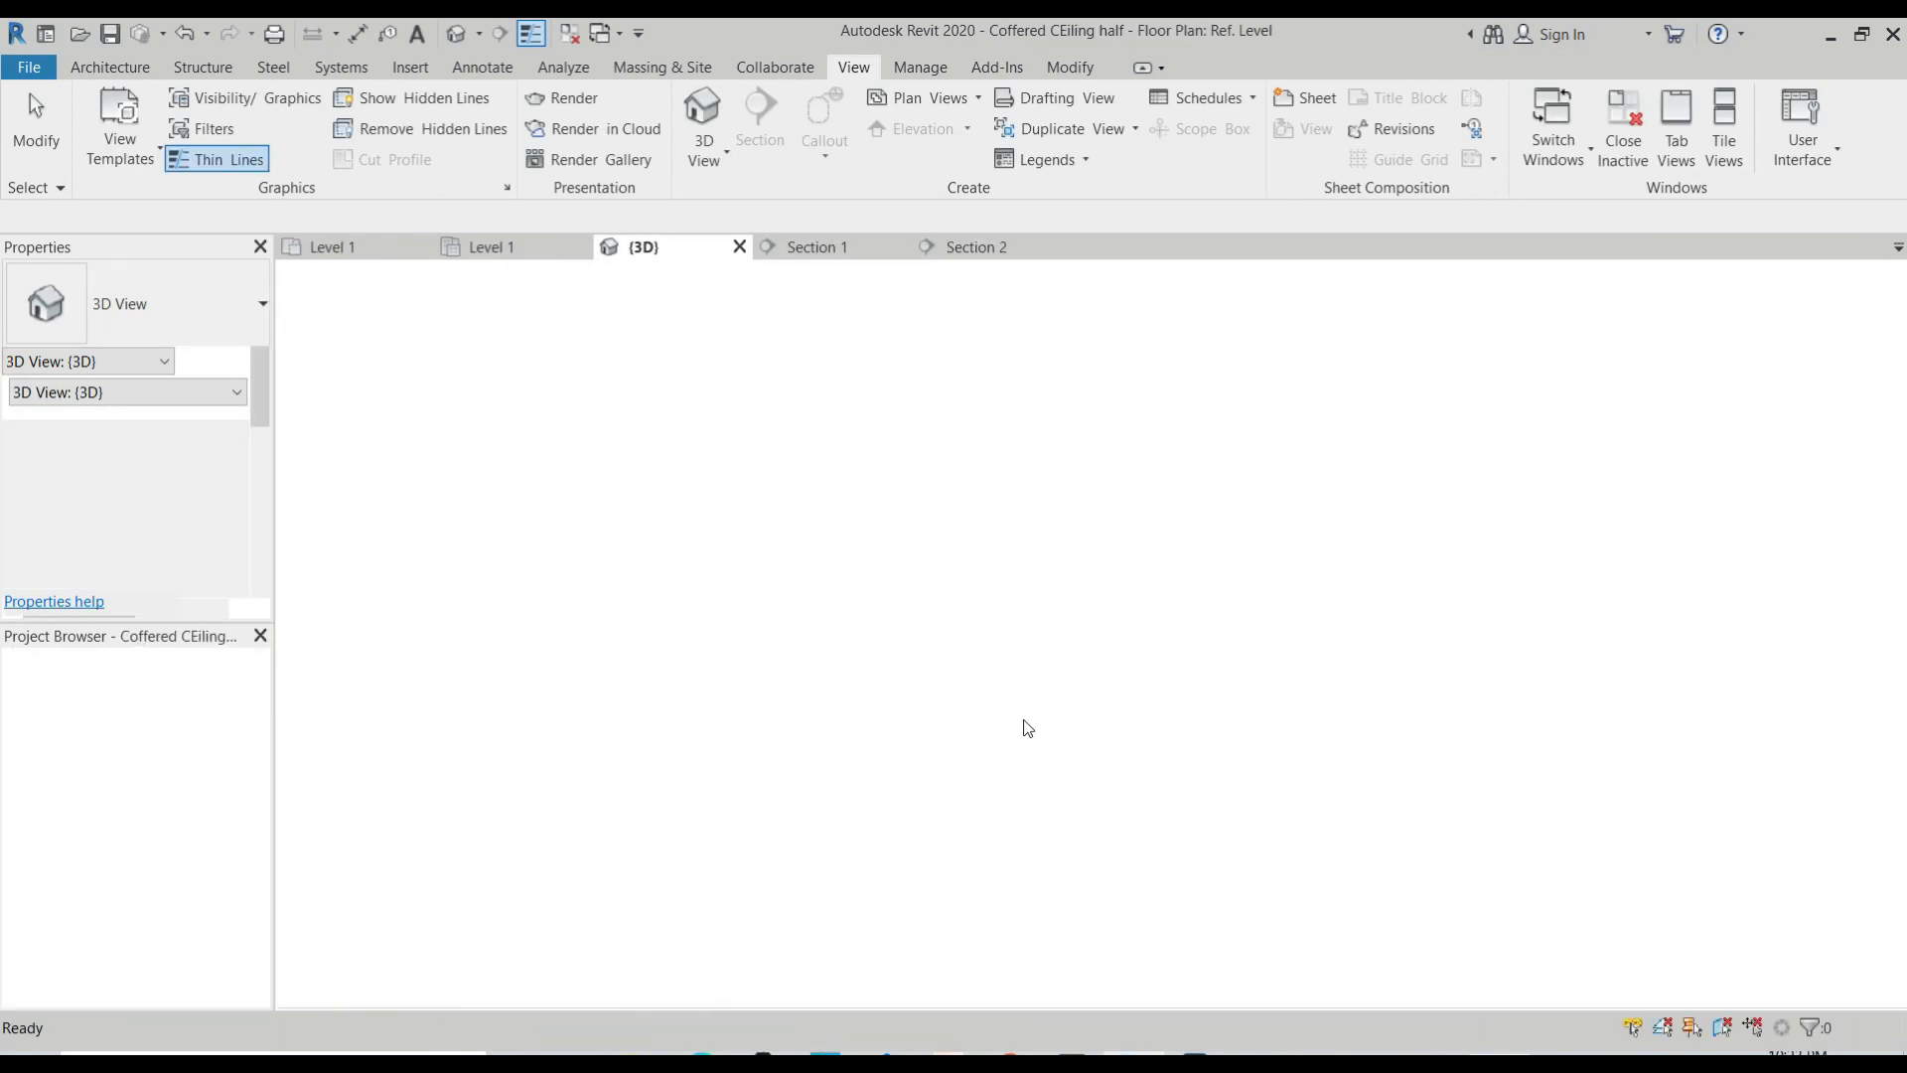
Try mirroring the half cornice profile about its own short horizontal edge, and undo the mirror.
{"action": "scroll", "coordinate": [993, 655], "scroll_direction": "up", "scroll_amount": 2}
{"action": "left_click_drag", "start_coordinate": [945, 596], "coordinate": [1149, 809]}
{"action": "scroll", "coordinate": [1102, 750], "scroll_direction": "up", "scroll_amount": 2}
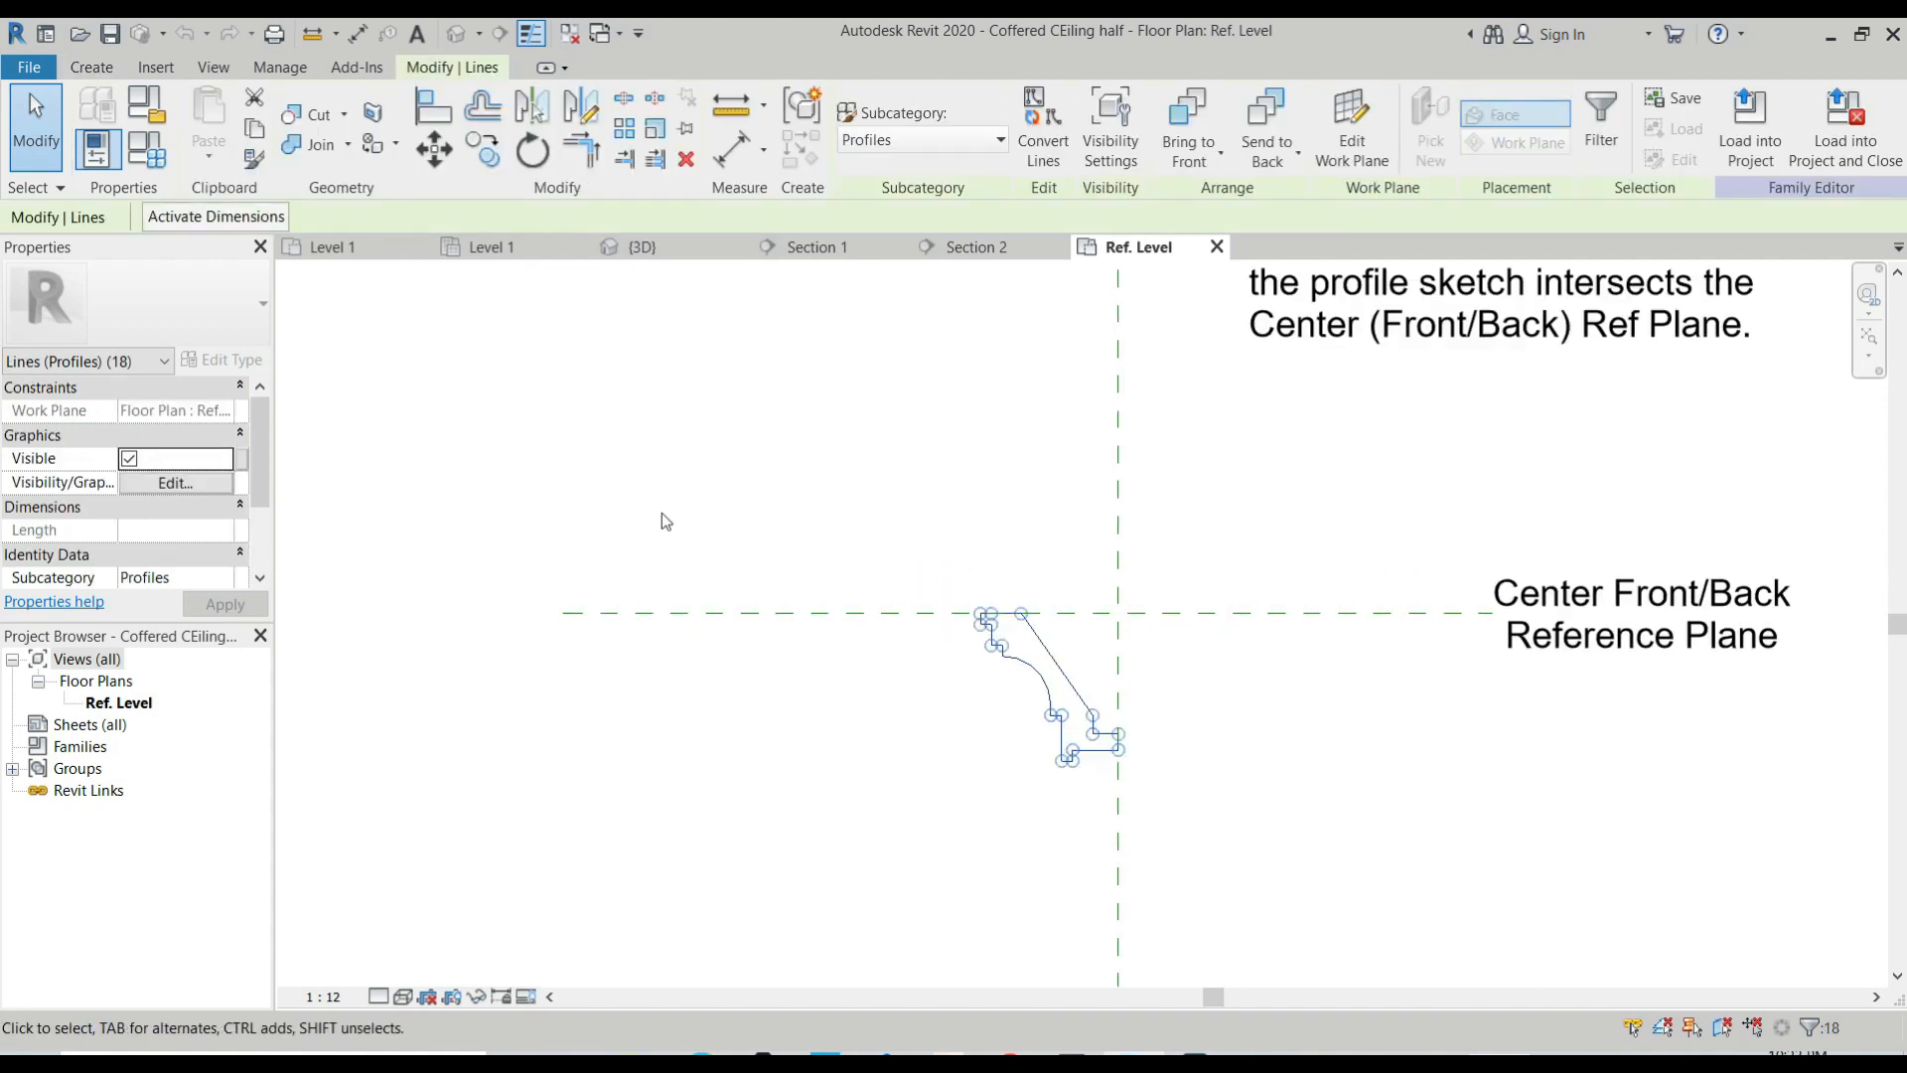
{"action": "scroll", "coordinate": [662, 514], "scroll_direction": "down", "scroll_amount": 3}
{"action": "scroll", "coordinate": [932, 732], "scroll_direction": "up", "scroll_amount": 1}
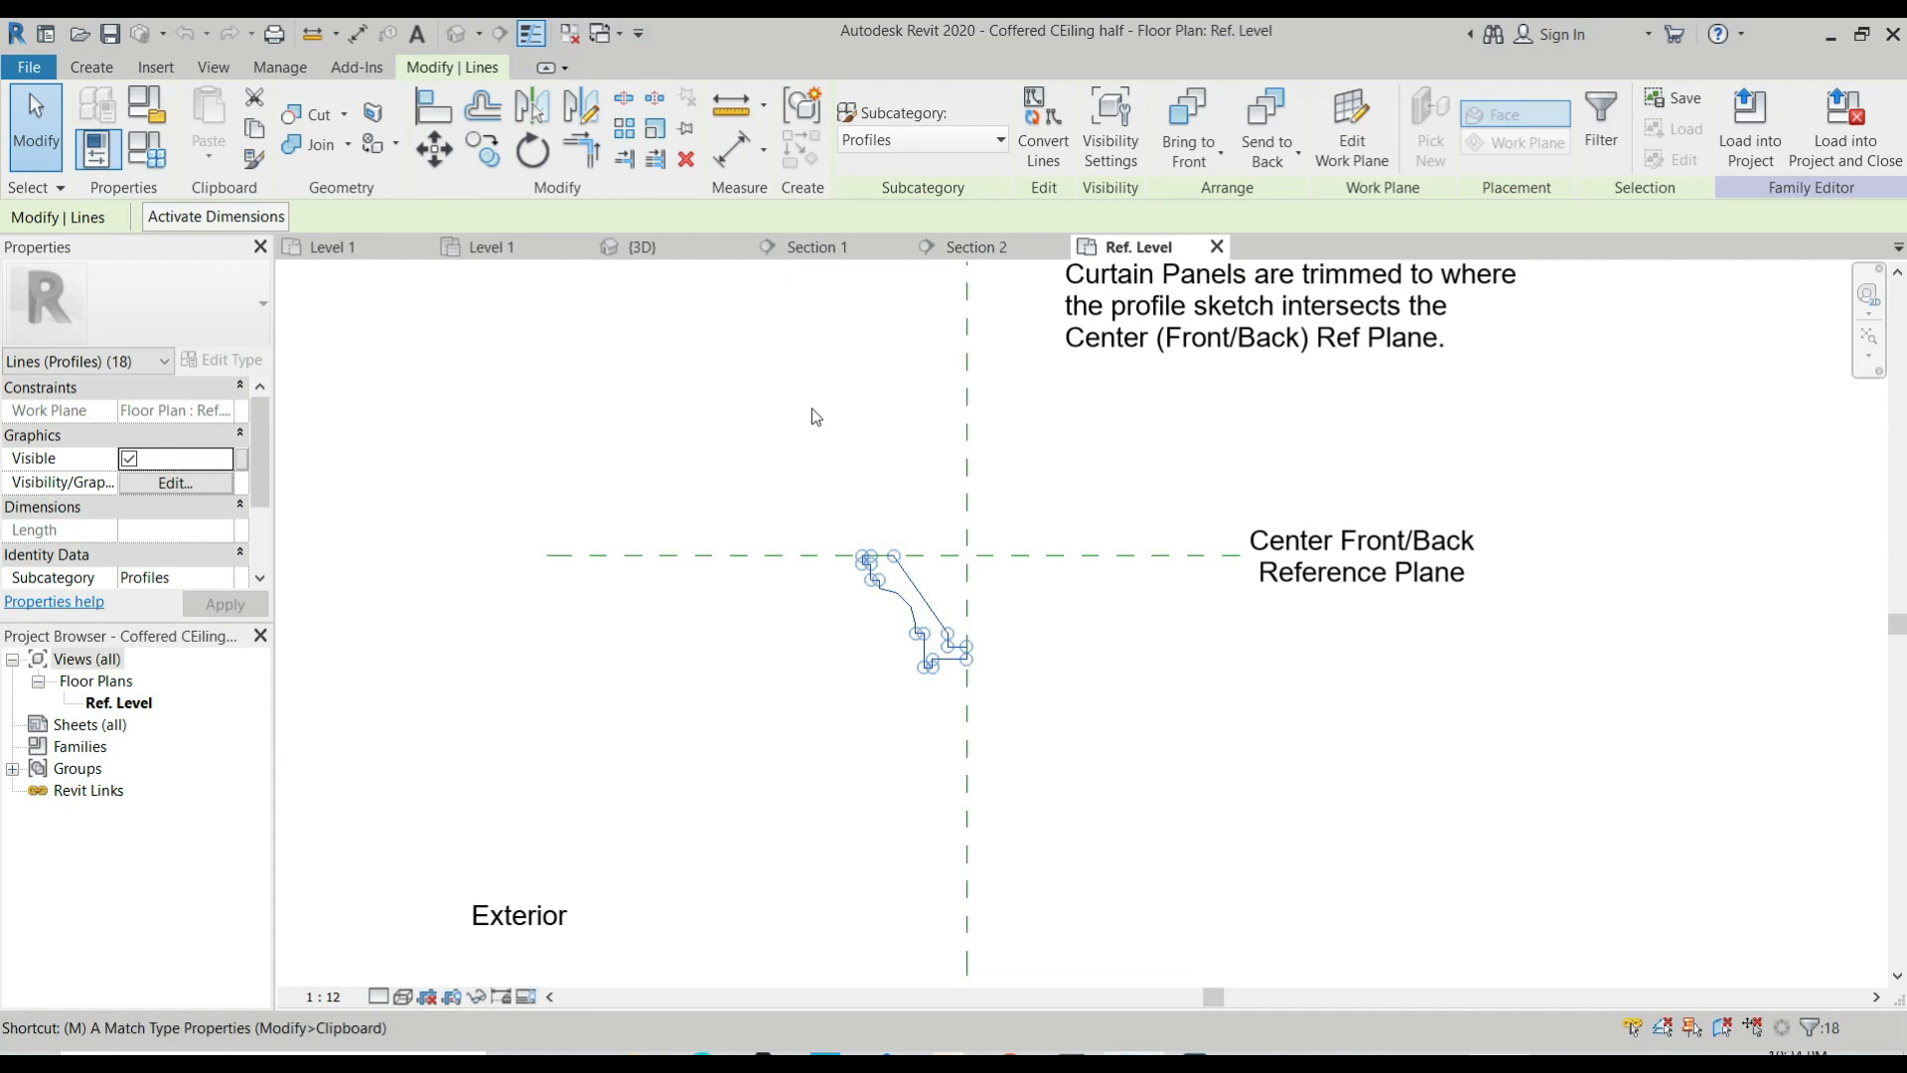
{"action": "key", "text": "m"}
{"action": "key", "text": "m"}
{"action": "scroll", "coordinate": [958, 674], "scroll_direction": "up", "scroll_amount": 3}
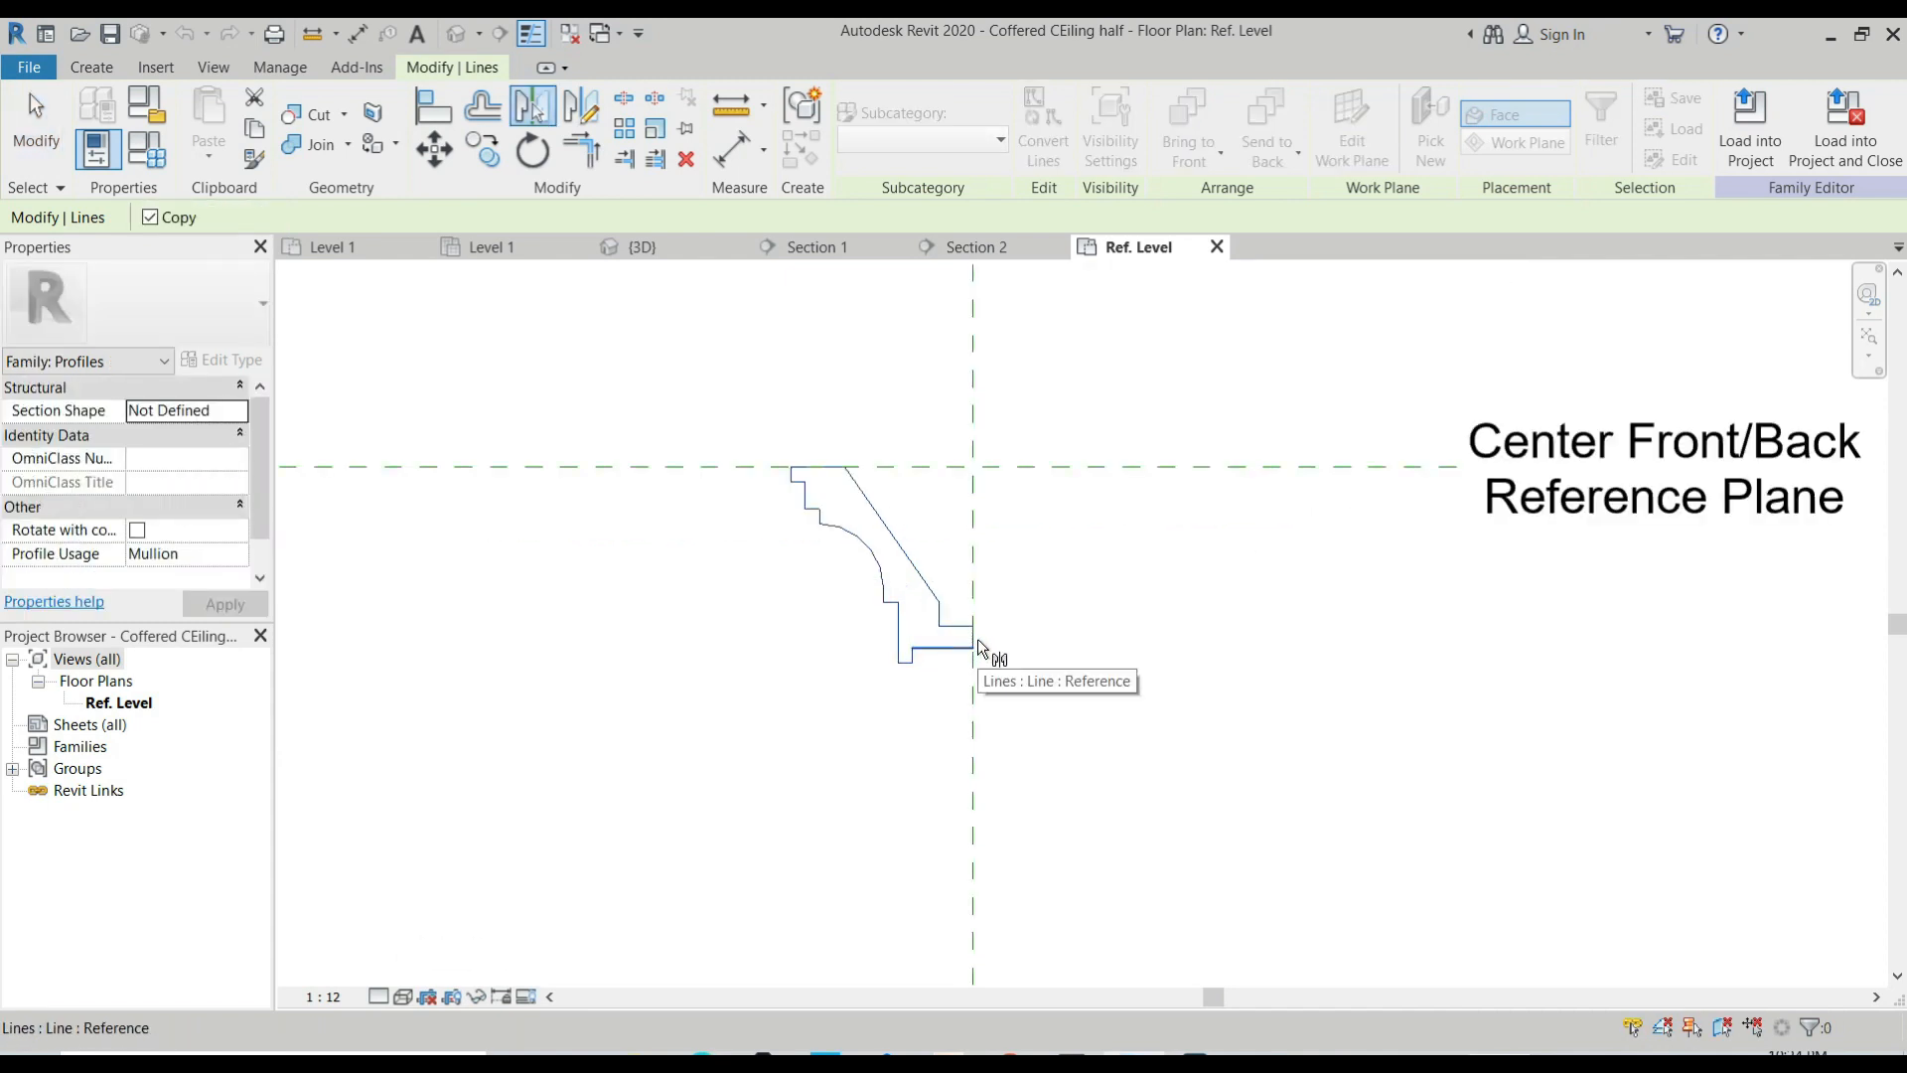
{"action": "left_click", "coordinate": [974, 634]}
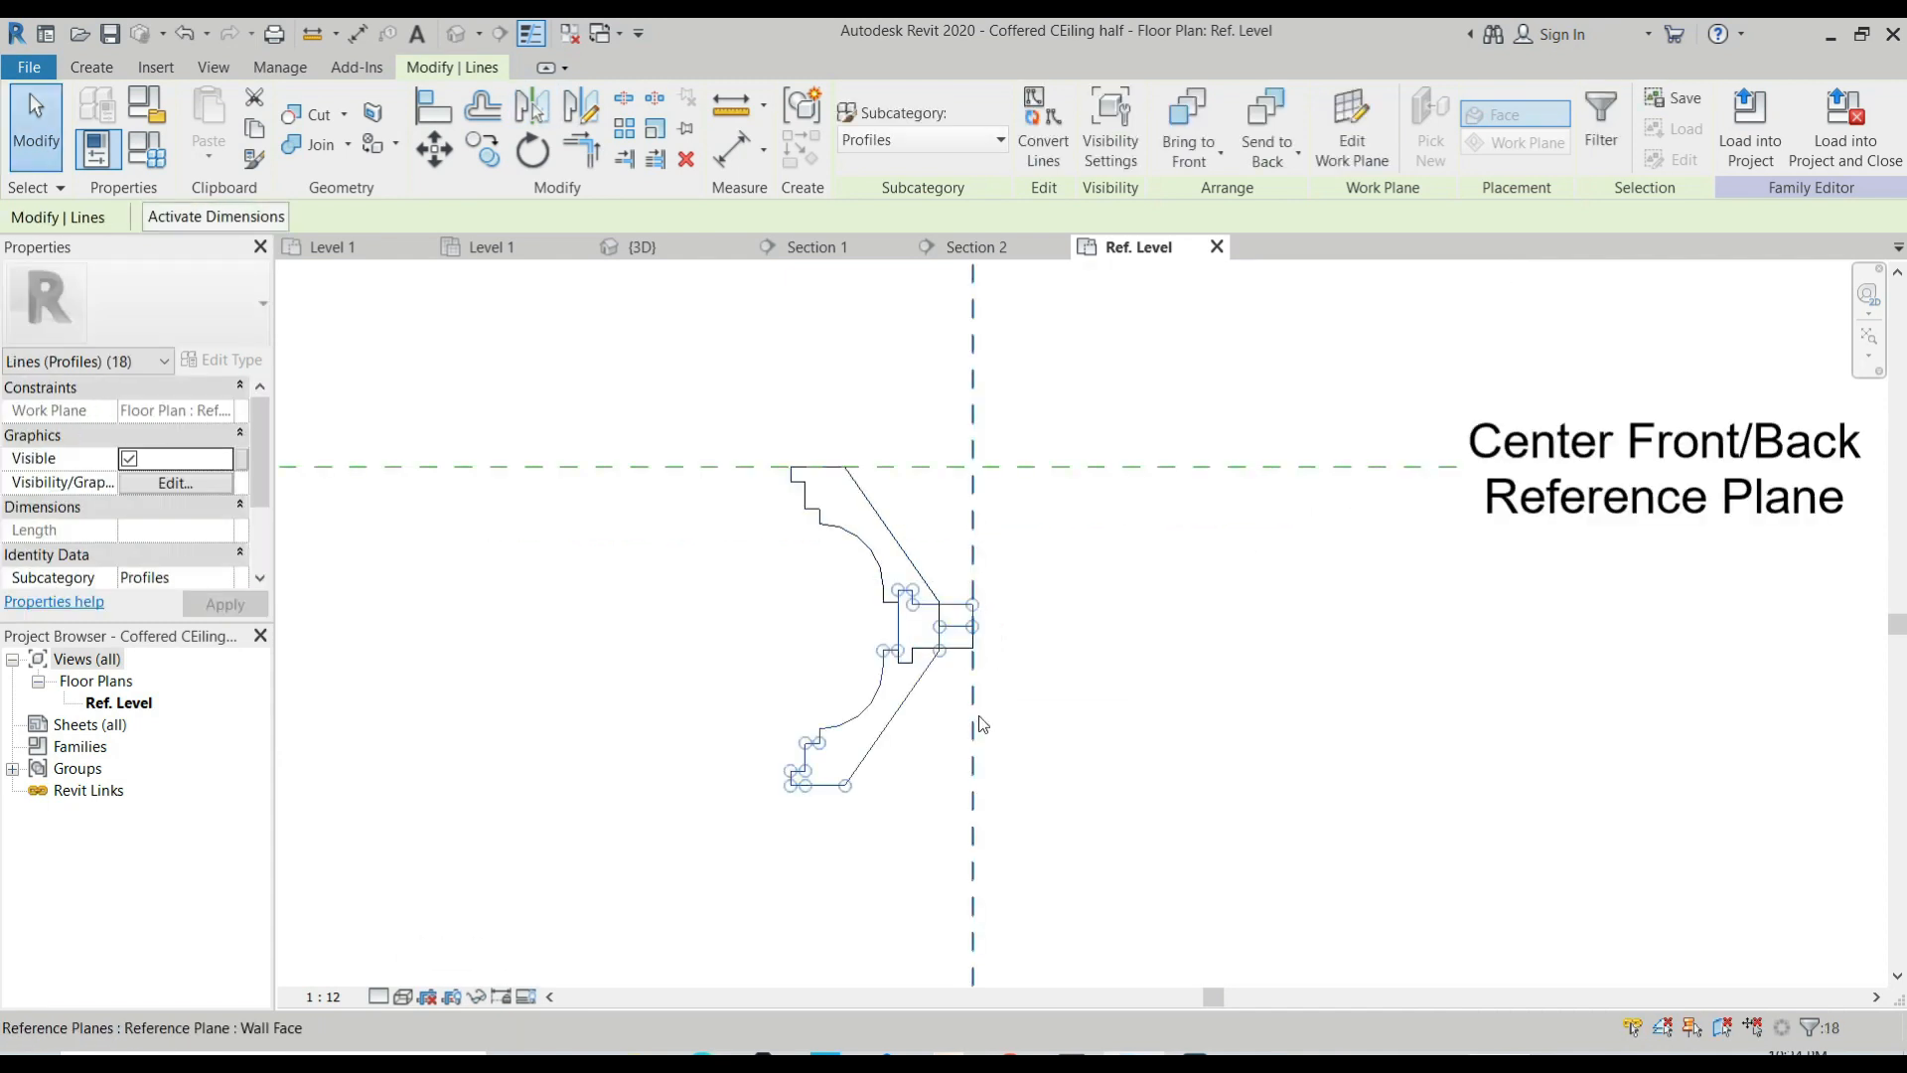
{"action": "key", "text": "Escape"}
{"action": "key", "text": "ctrl+z"}
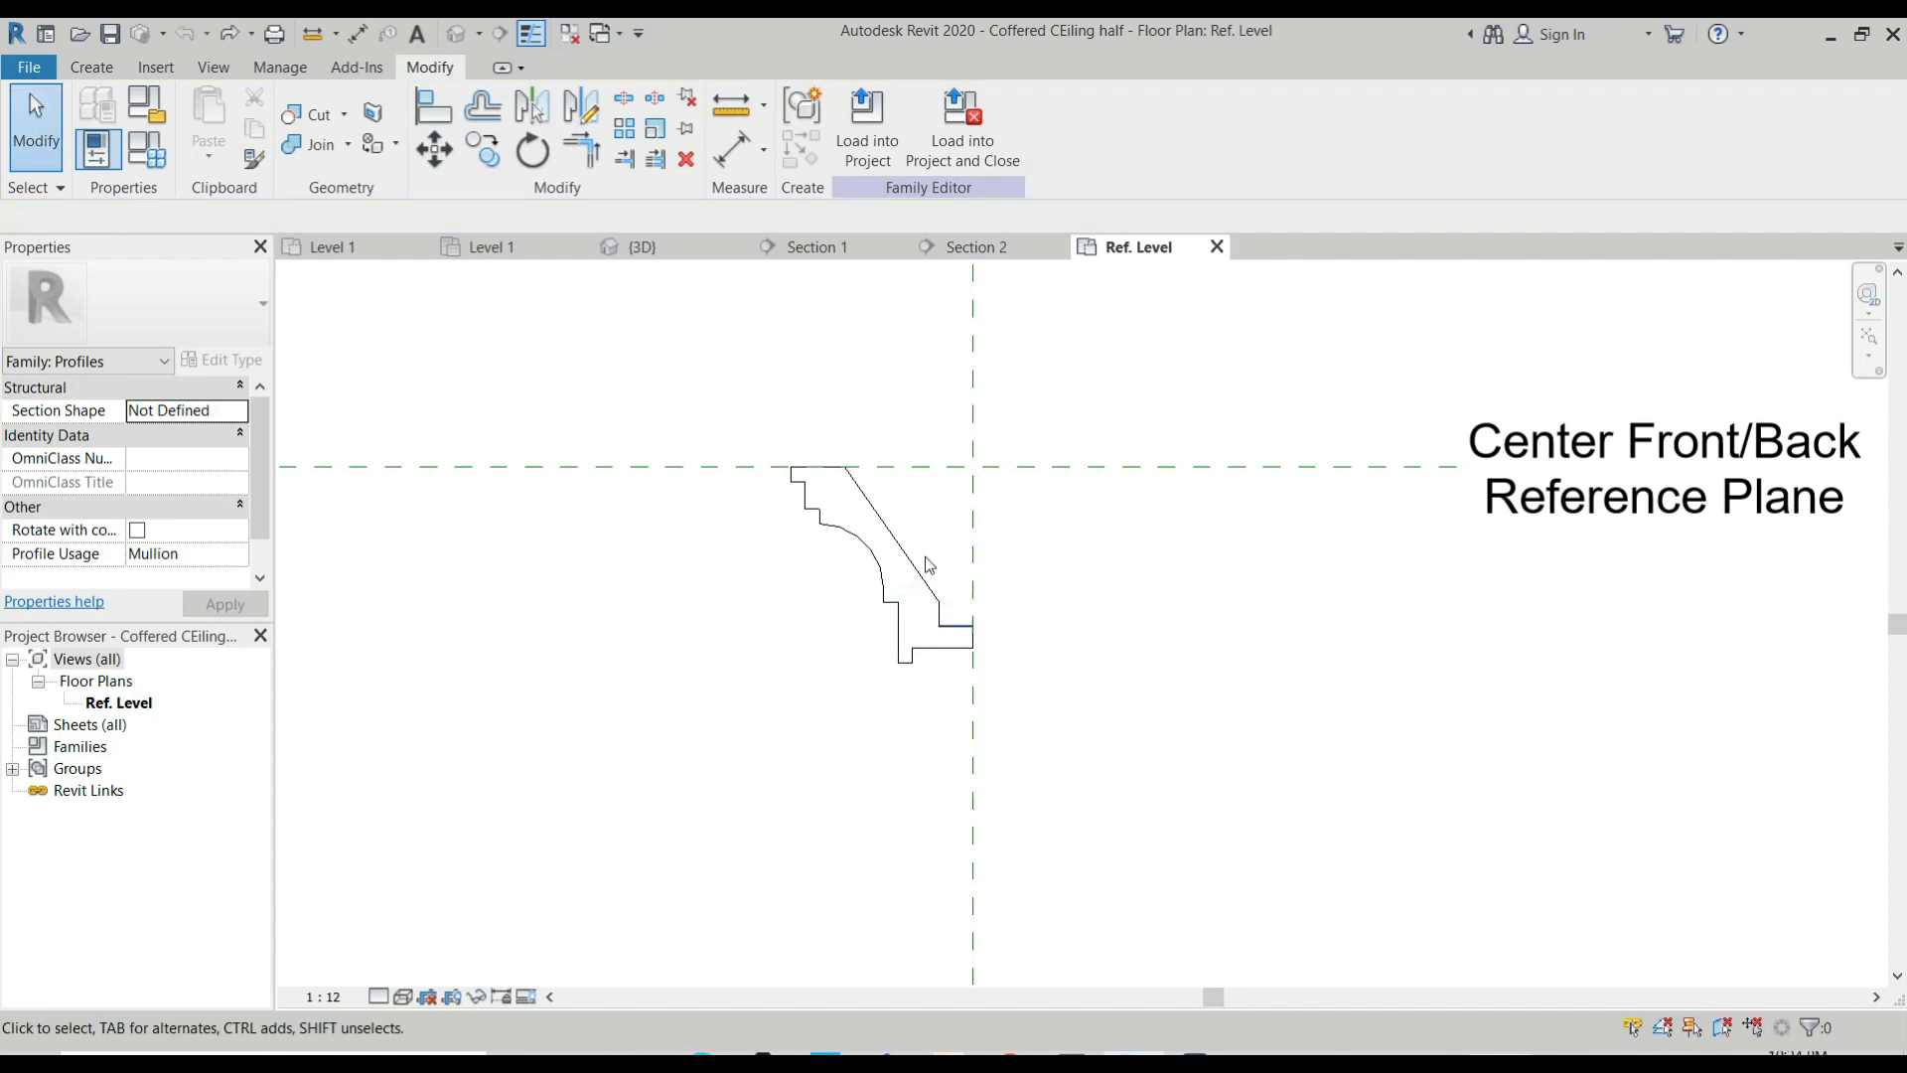
Mirror the half cornice profile about the vertical Wall Face reference plane and delete the original lines.
{"action": "left_click_drag", "start_coordinate": [751, 427], "coordinate": [1056, 855]}
{"action": "key", "text": "m"}
{"action": "key", "text": "m"}
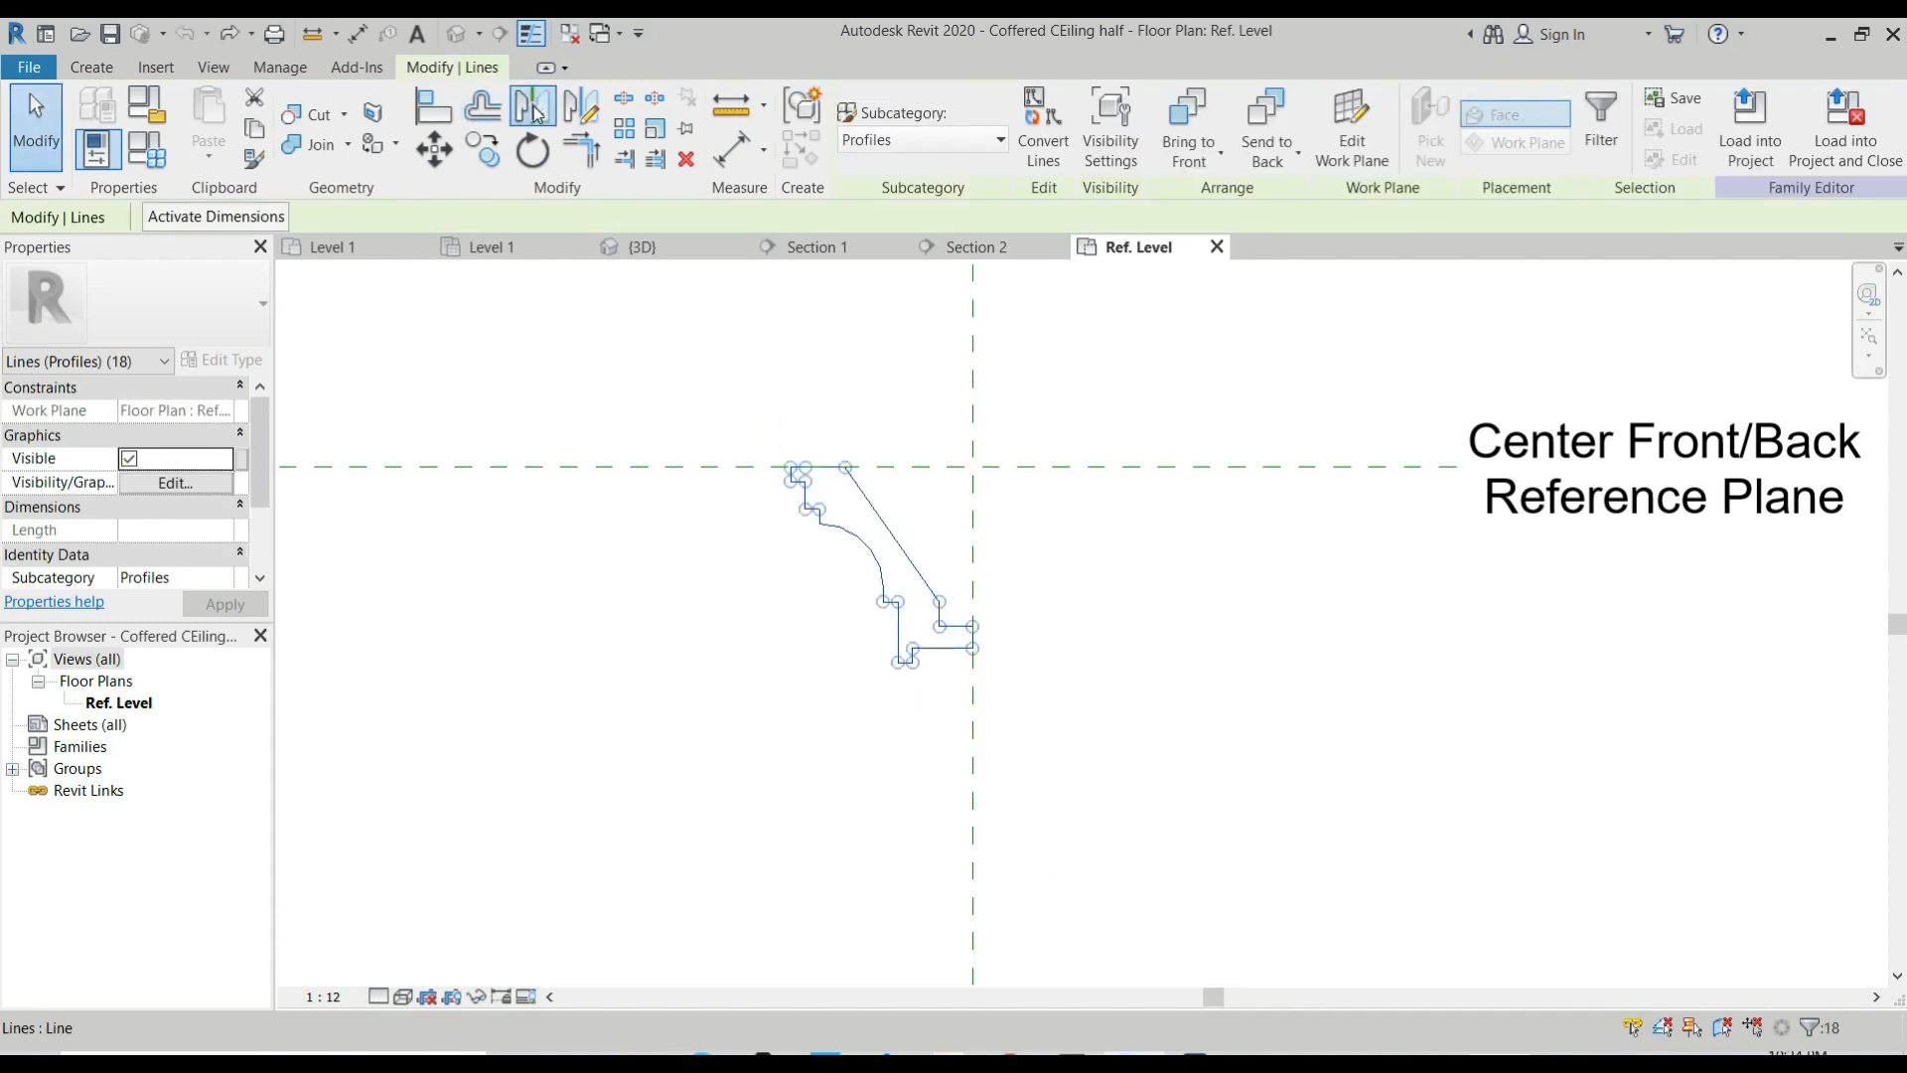
{"action": "scroll", "coordinate": [970, 637], "scroll_direction": "up", "scroll_amount": 3}
{"action": "left_click", "coordinate": [978, 735]}
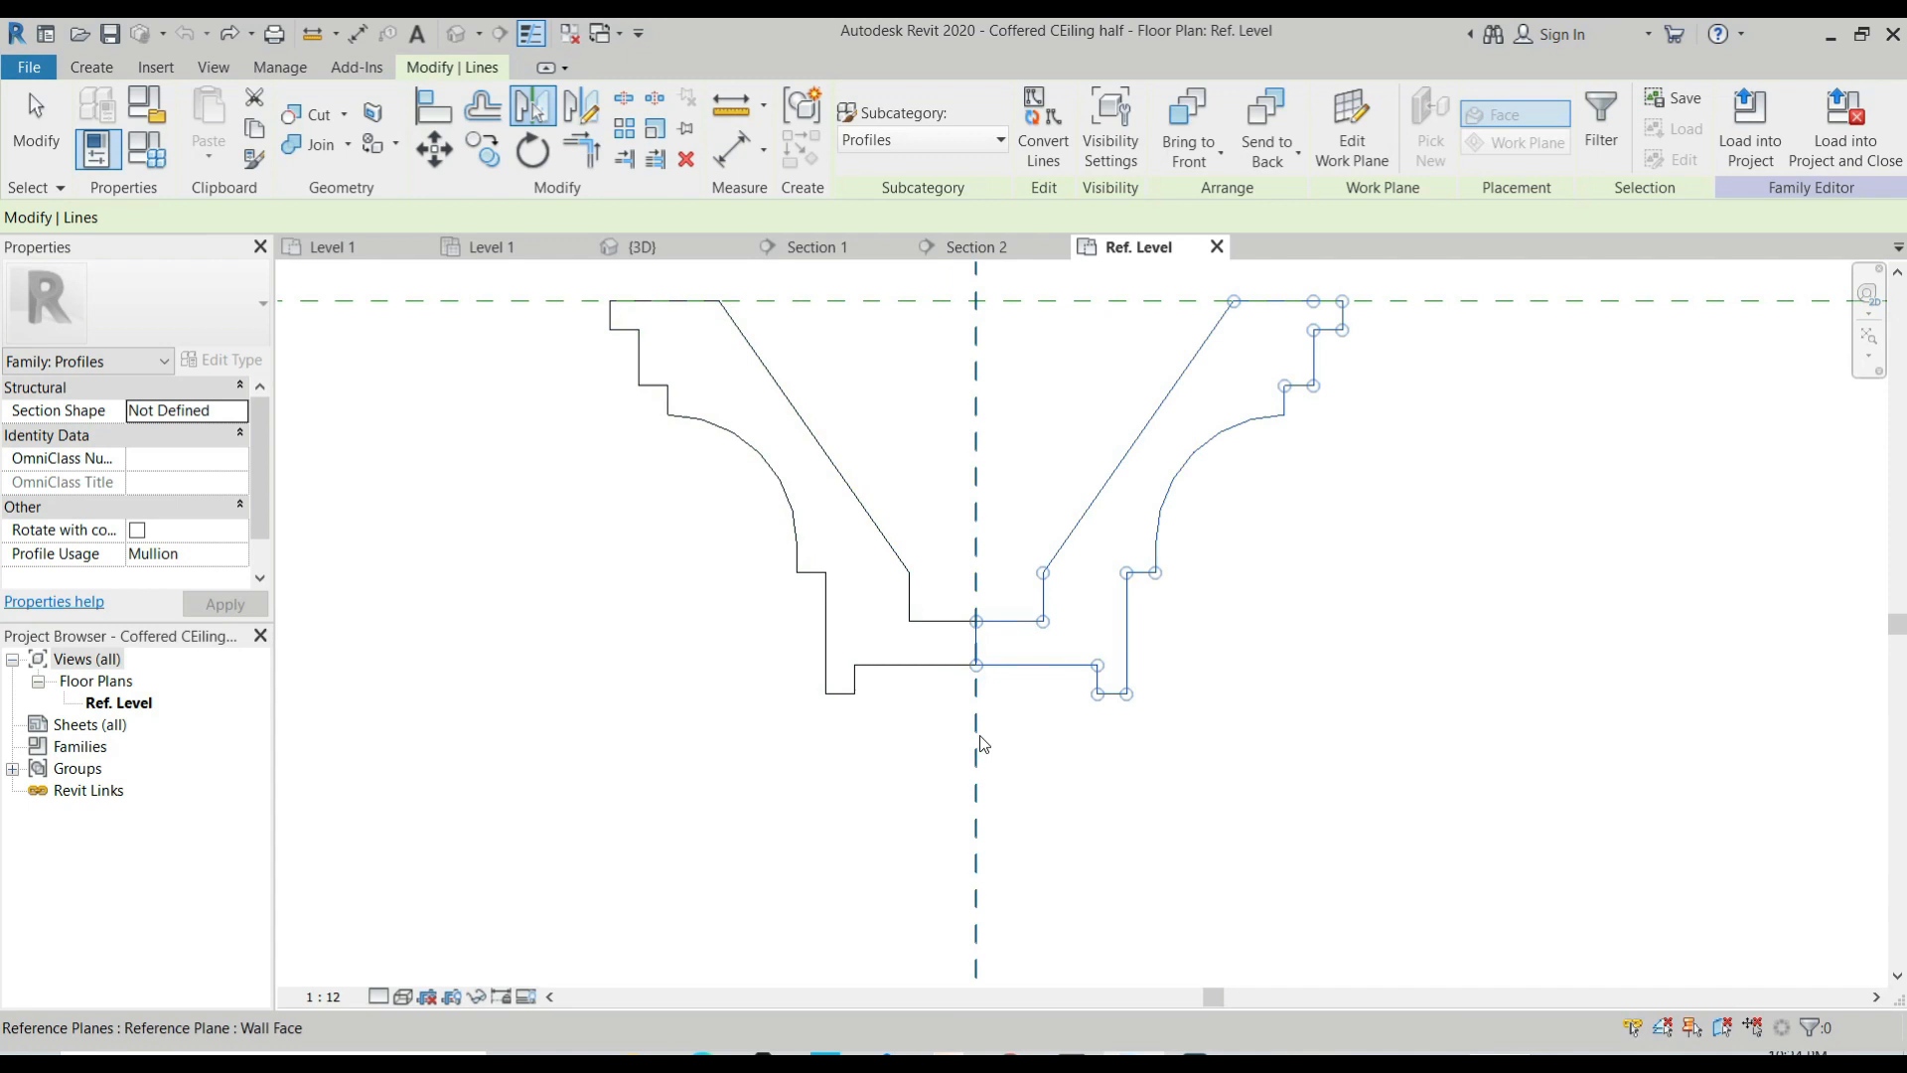
{"action": "left_click", "coordinate": [978, 737]}
{"action": "scroll", "coordinate": [979, 733], "scroll_direction": "down", "scroll_amount": 3}
{"action": "key", "text": "Escape"}
{"action": "left_click_drag", "start_coordinate": [715, 418], "coordinate": [986, 813]}
{"action": "key", "text": "Delete"}
Close the mirrored profile's open end with a line along the Wall Face reference plane, and close the family view.
{"action": "scroll", "coordinate": [978, 695], "scroll_direction": "up", "scroll_amount": 1}
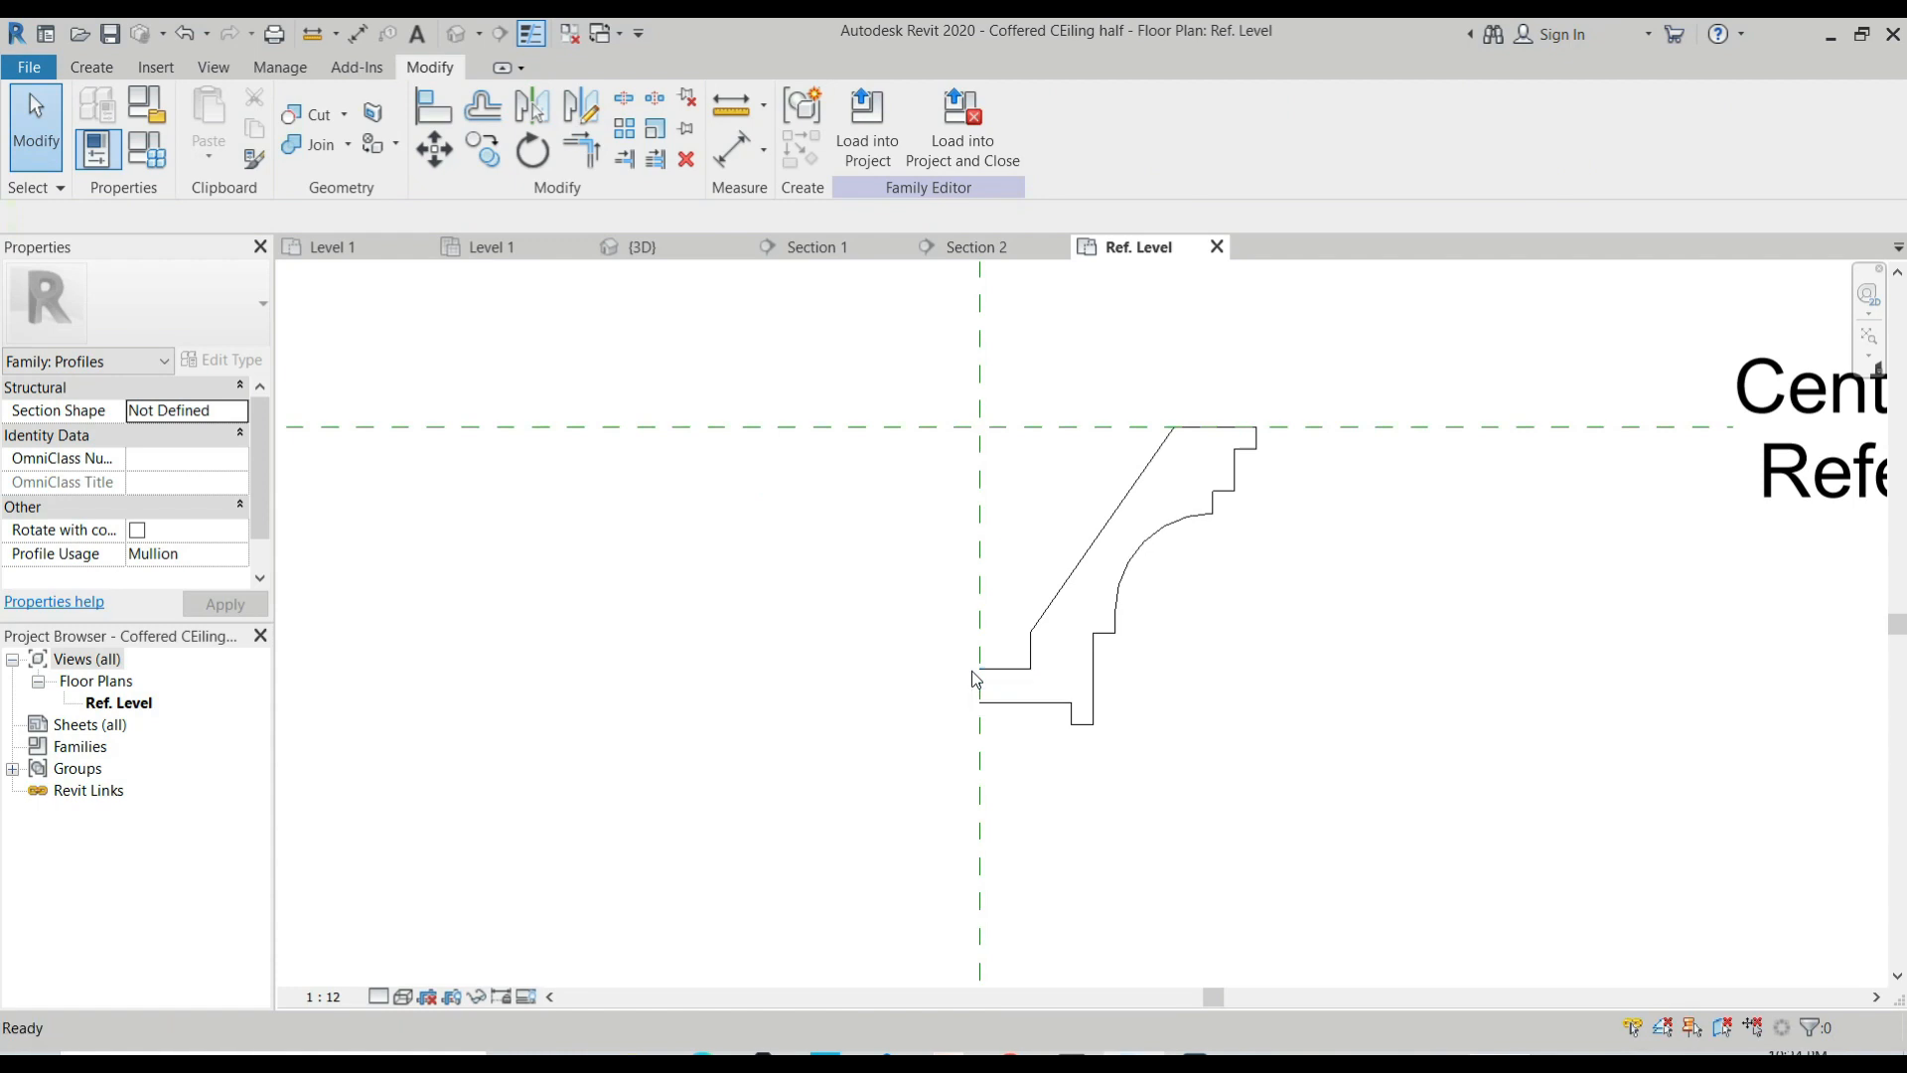
{"action": "key", "text": "l"}
{"action": "key", "text": "i"}
{"action": "scroll", "coordinate": [986, 676], "scroll_direction": "up", "scroll_amount": 1}
{"action": "left_click", "coordinate": [970, 671]}
{"action": "left_click", "coordinate": [972, 724]}
{"action": "scroll", "coordinate": [977, 725], "scroll_direction": "down", "scroll_amount": 2}
{"action": "key", "text": "Escape"}
{"action": "key", "text": "Escape"}
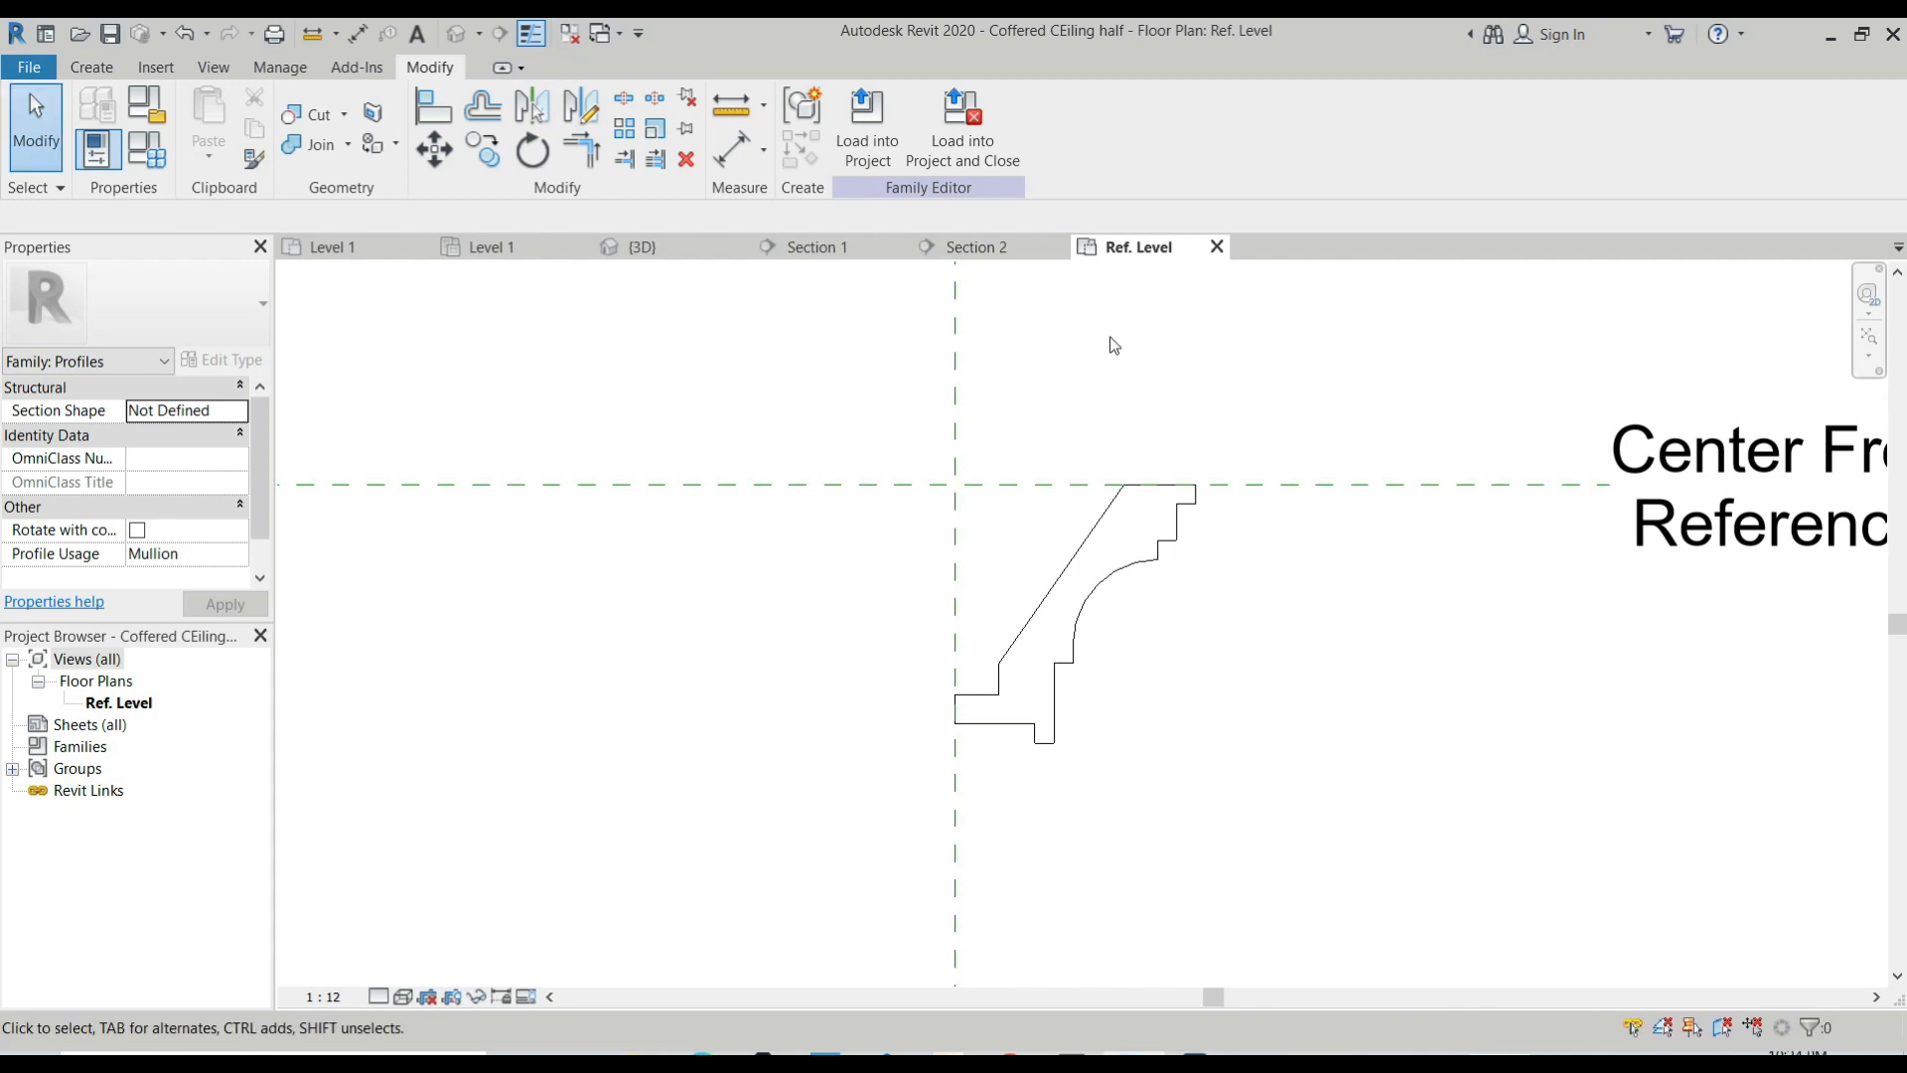
{"action": "left_click", "coordinate": [1217, 246]}
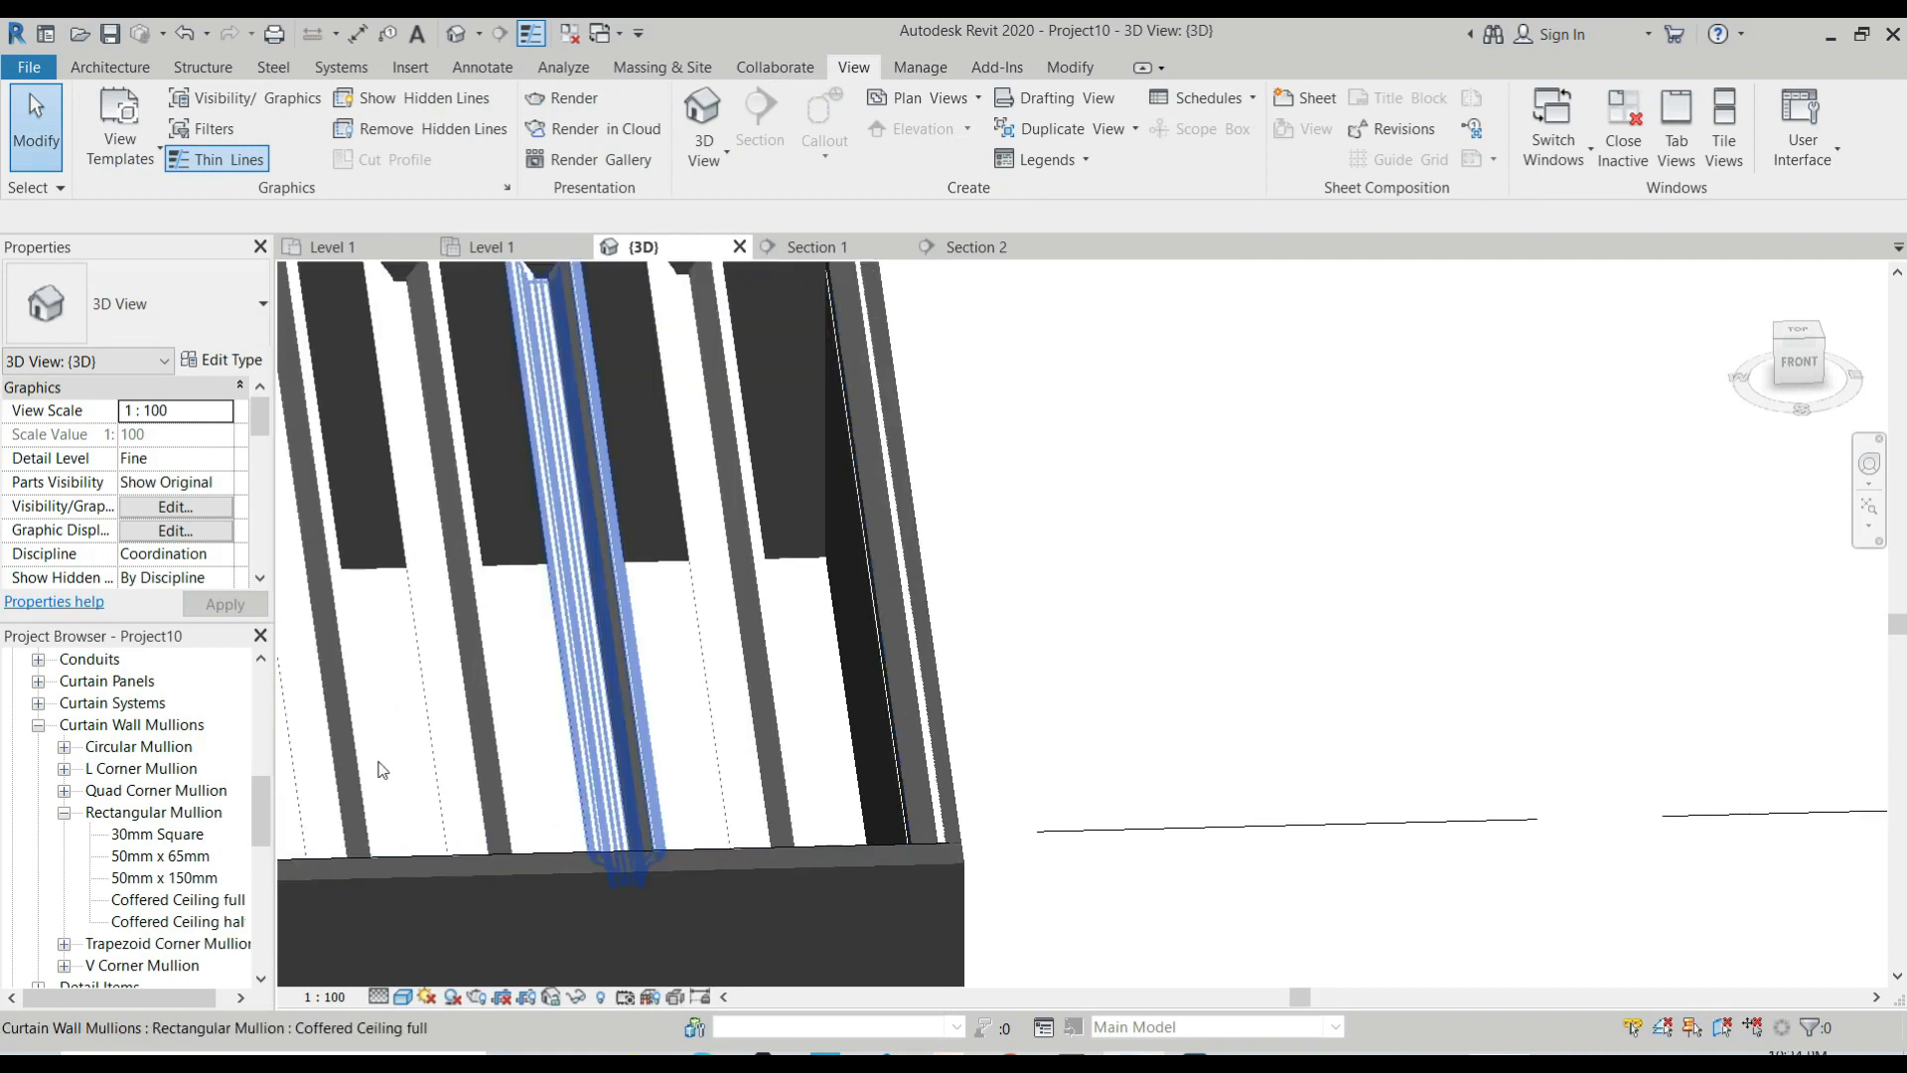
Select the half mullion at the wall border in the 3D view and pin it again.
{"action": "scroll", "coordinate": [929, 834], "scroll_direction": "up", "scroll_amount": 1}
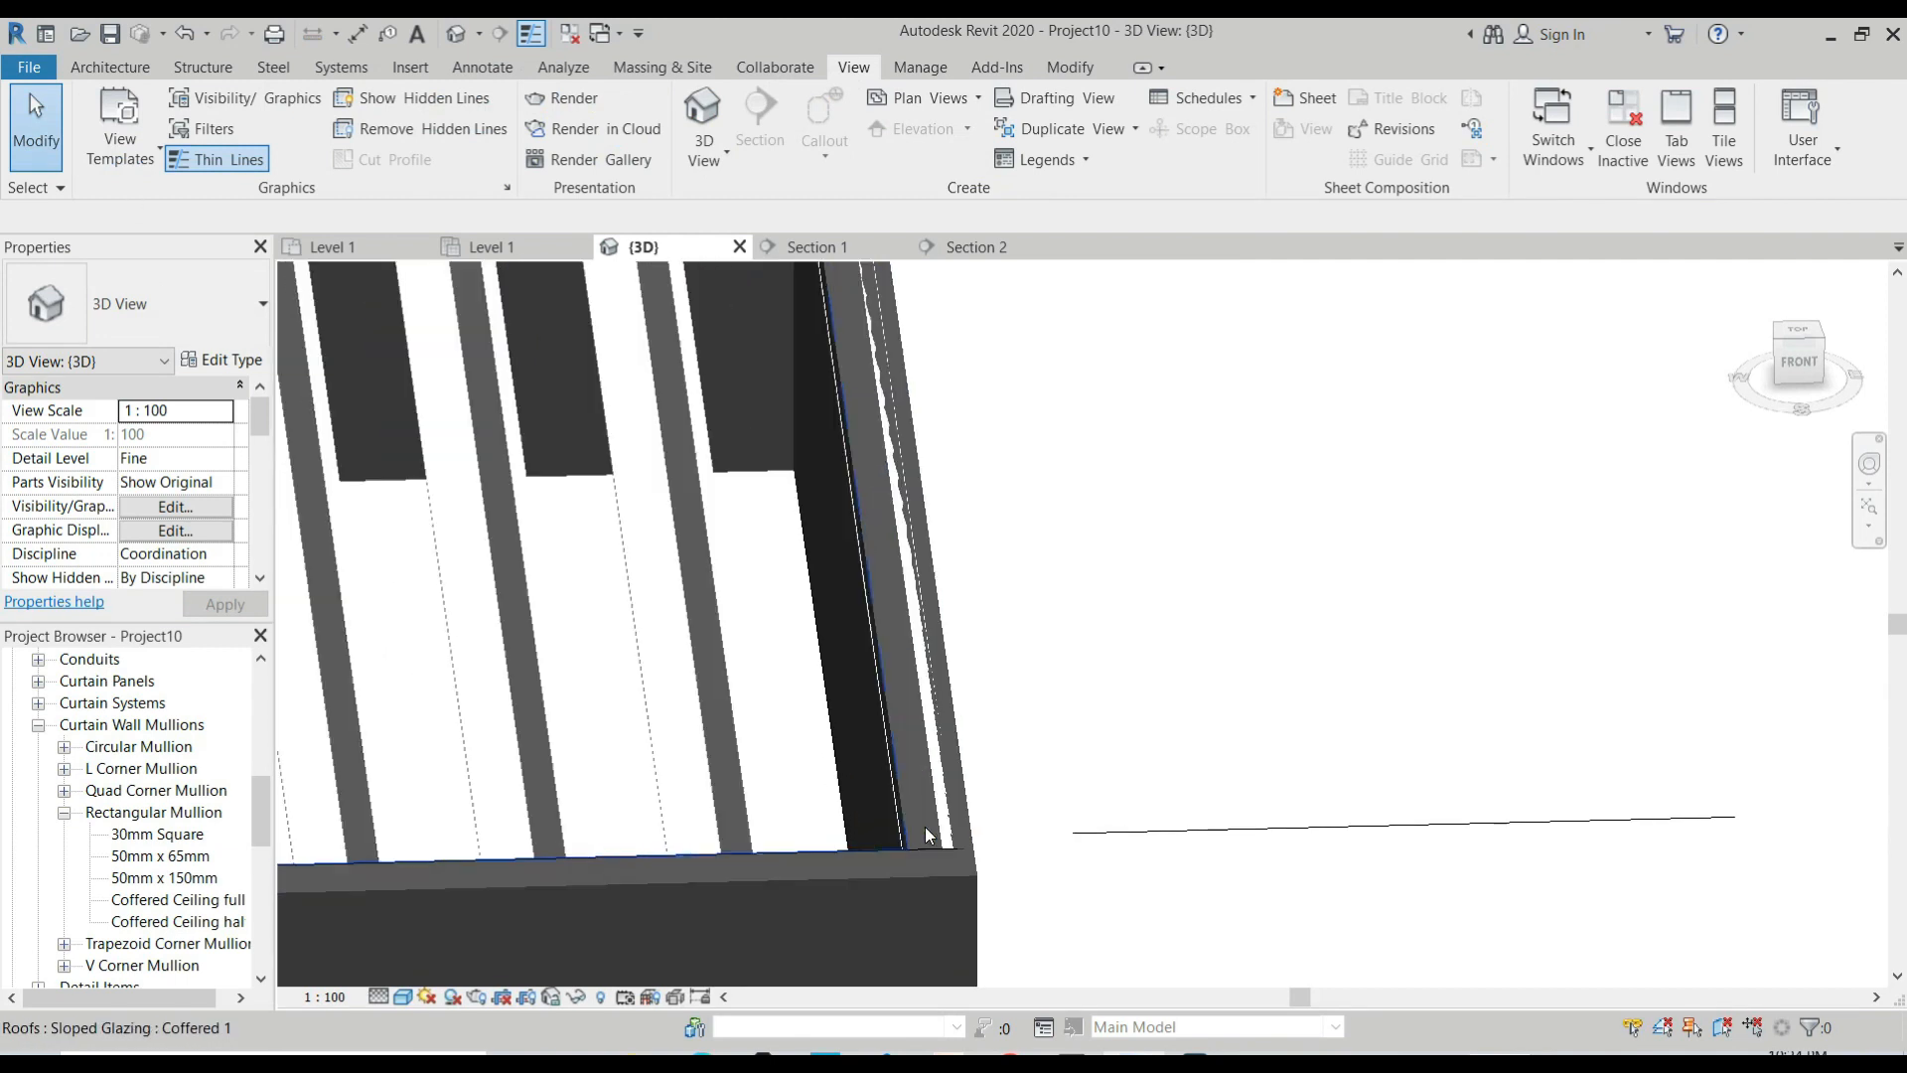
{"action": "scroll", "coordinate": [929, 834], "scroll_direction": "up", "scroll_amount": 2}
{"action": "left_click", "coordinate": [953, 768]}
{"action": "scroll", "coordinate": [951, 763], "scroll_direction": "down", "scroll_amount": 3}
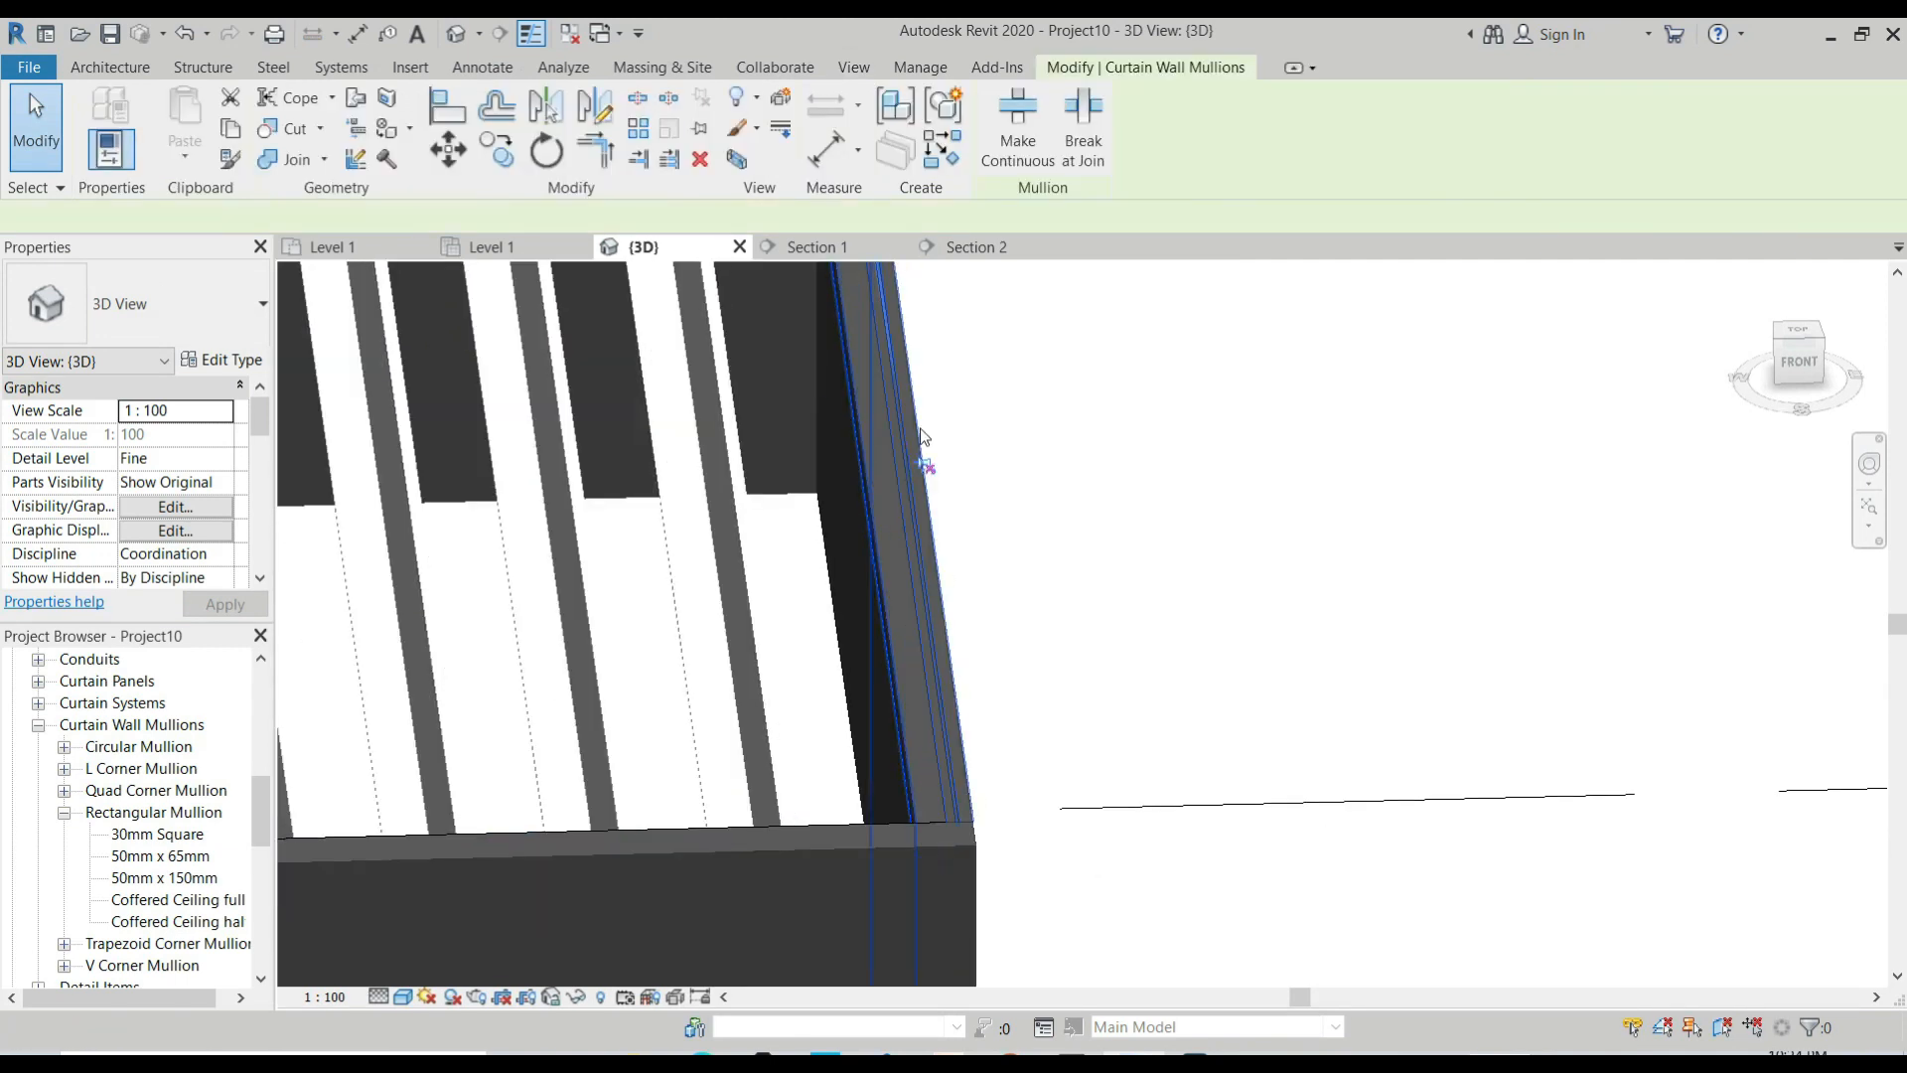
{"action": "left_click", "coordinate": [925, 466]}
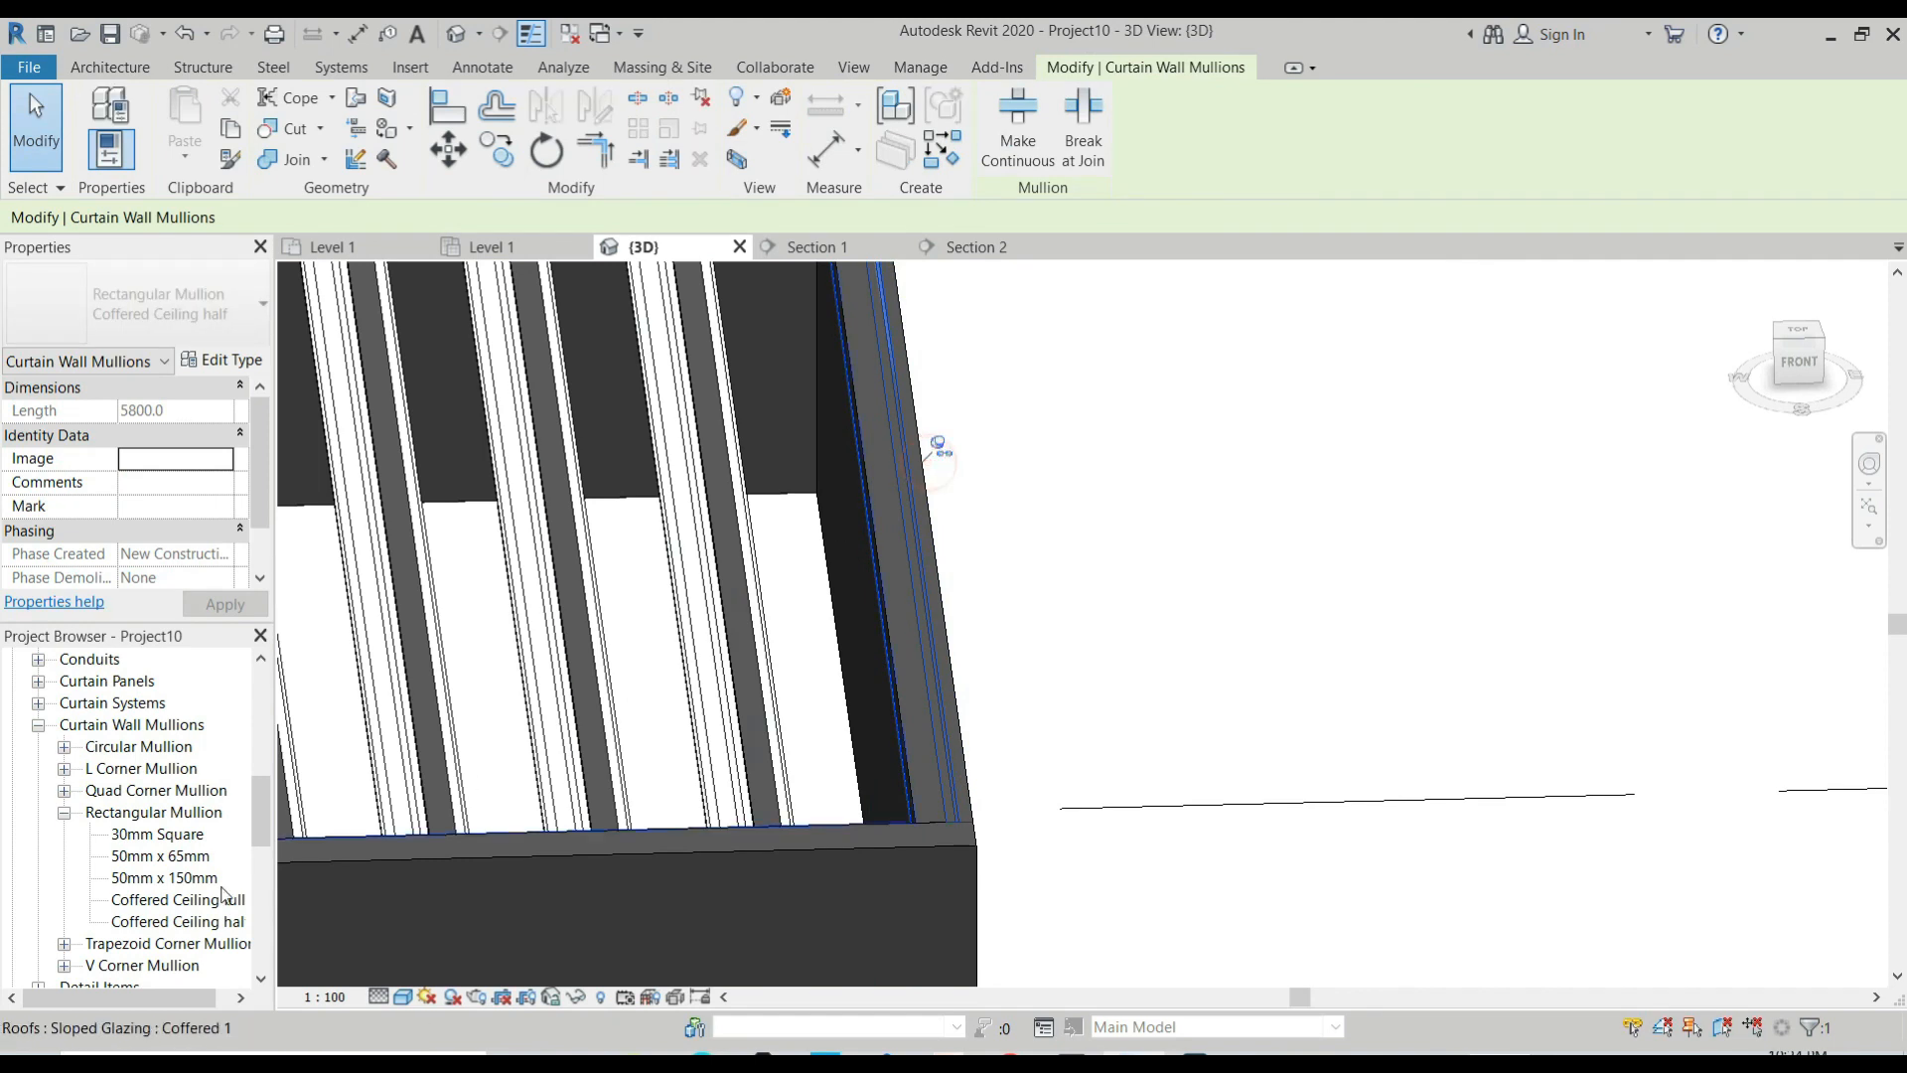
{"action": "double_click", "coordinate": [199, 919]}
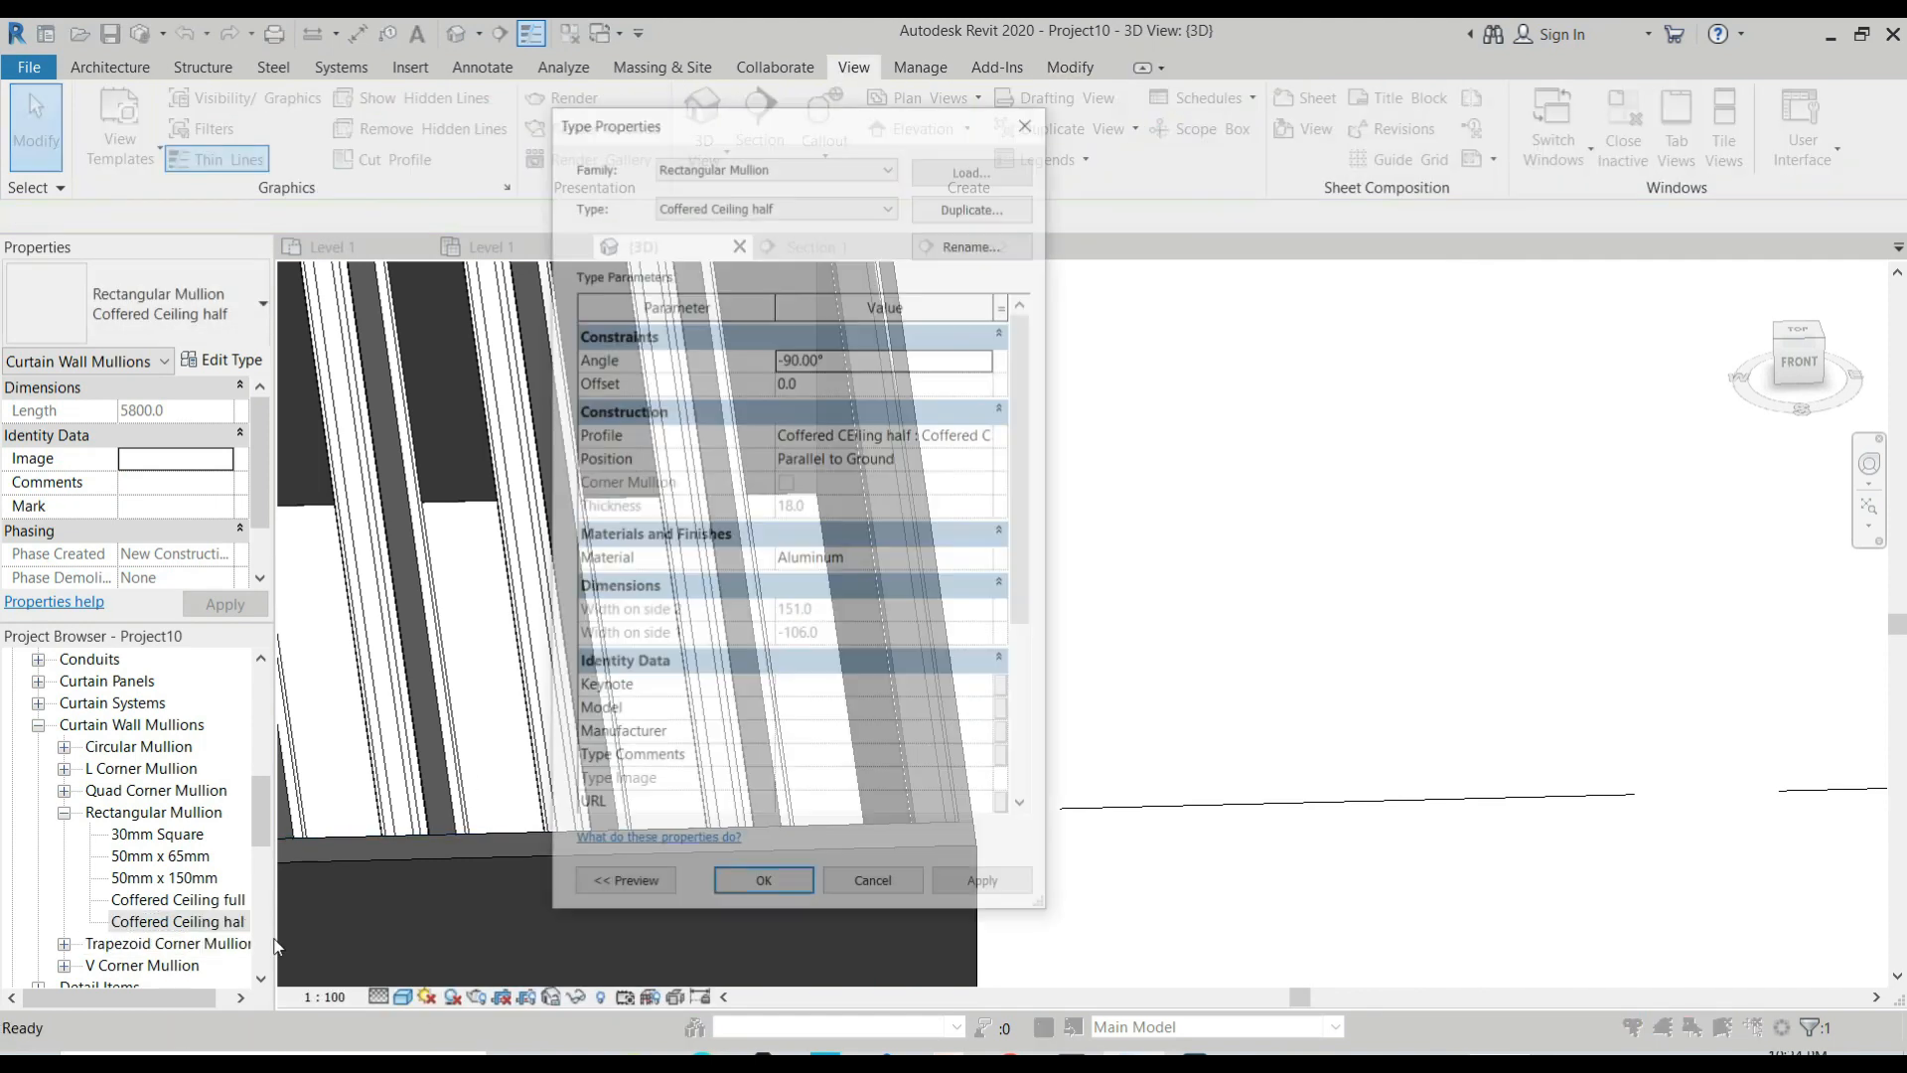
{"action": "left_click_drag", "start_coordinate": [846, 127], "coordinate": [916, 201]}
{"action": "left_click", "coordinate": [1093, 198]}
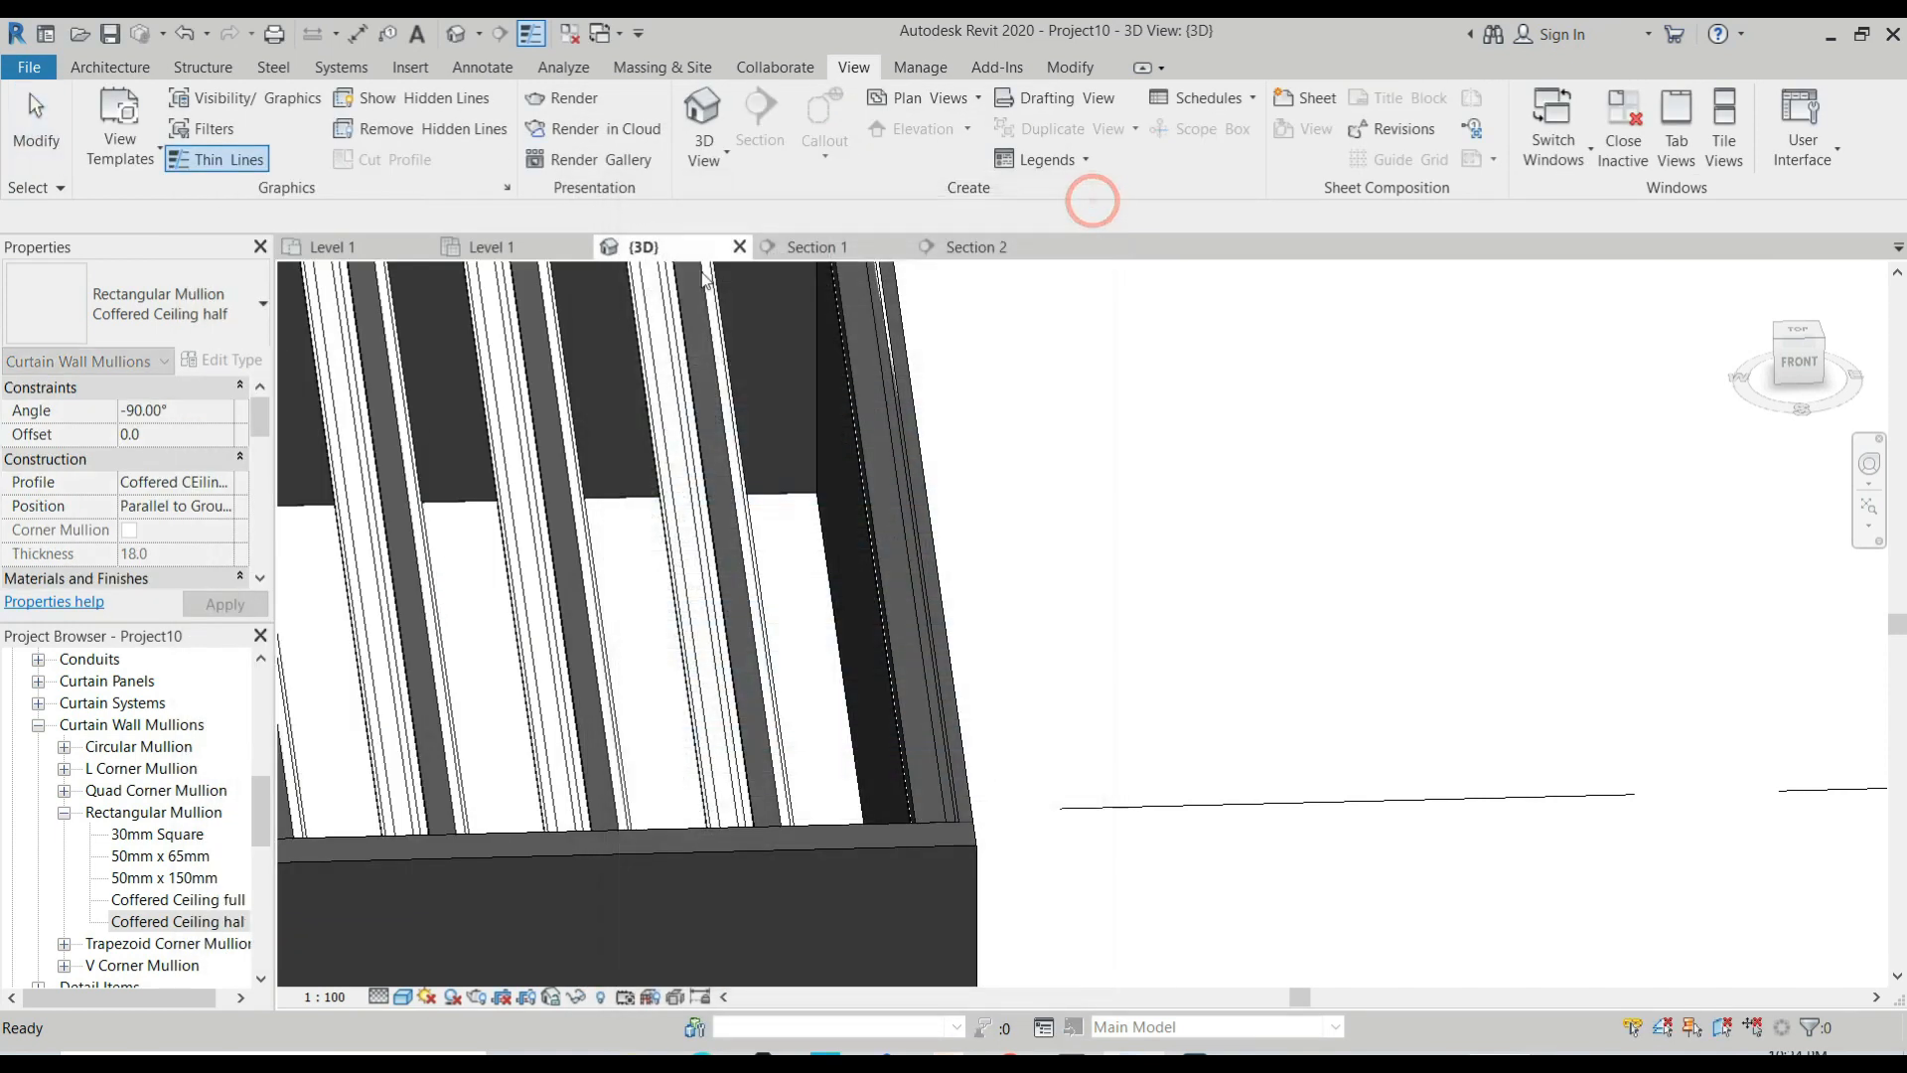
In Section 2, try an angle of 90° for the Coffered Ceiling half mullion type and apply it.
{"action": "left_click", "coordinate": [974, 246]}
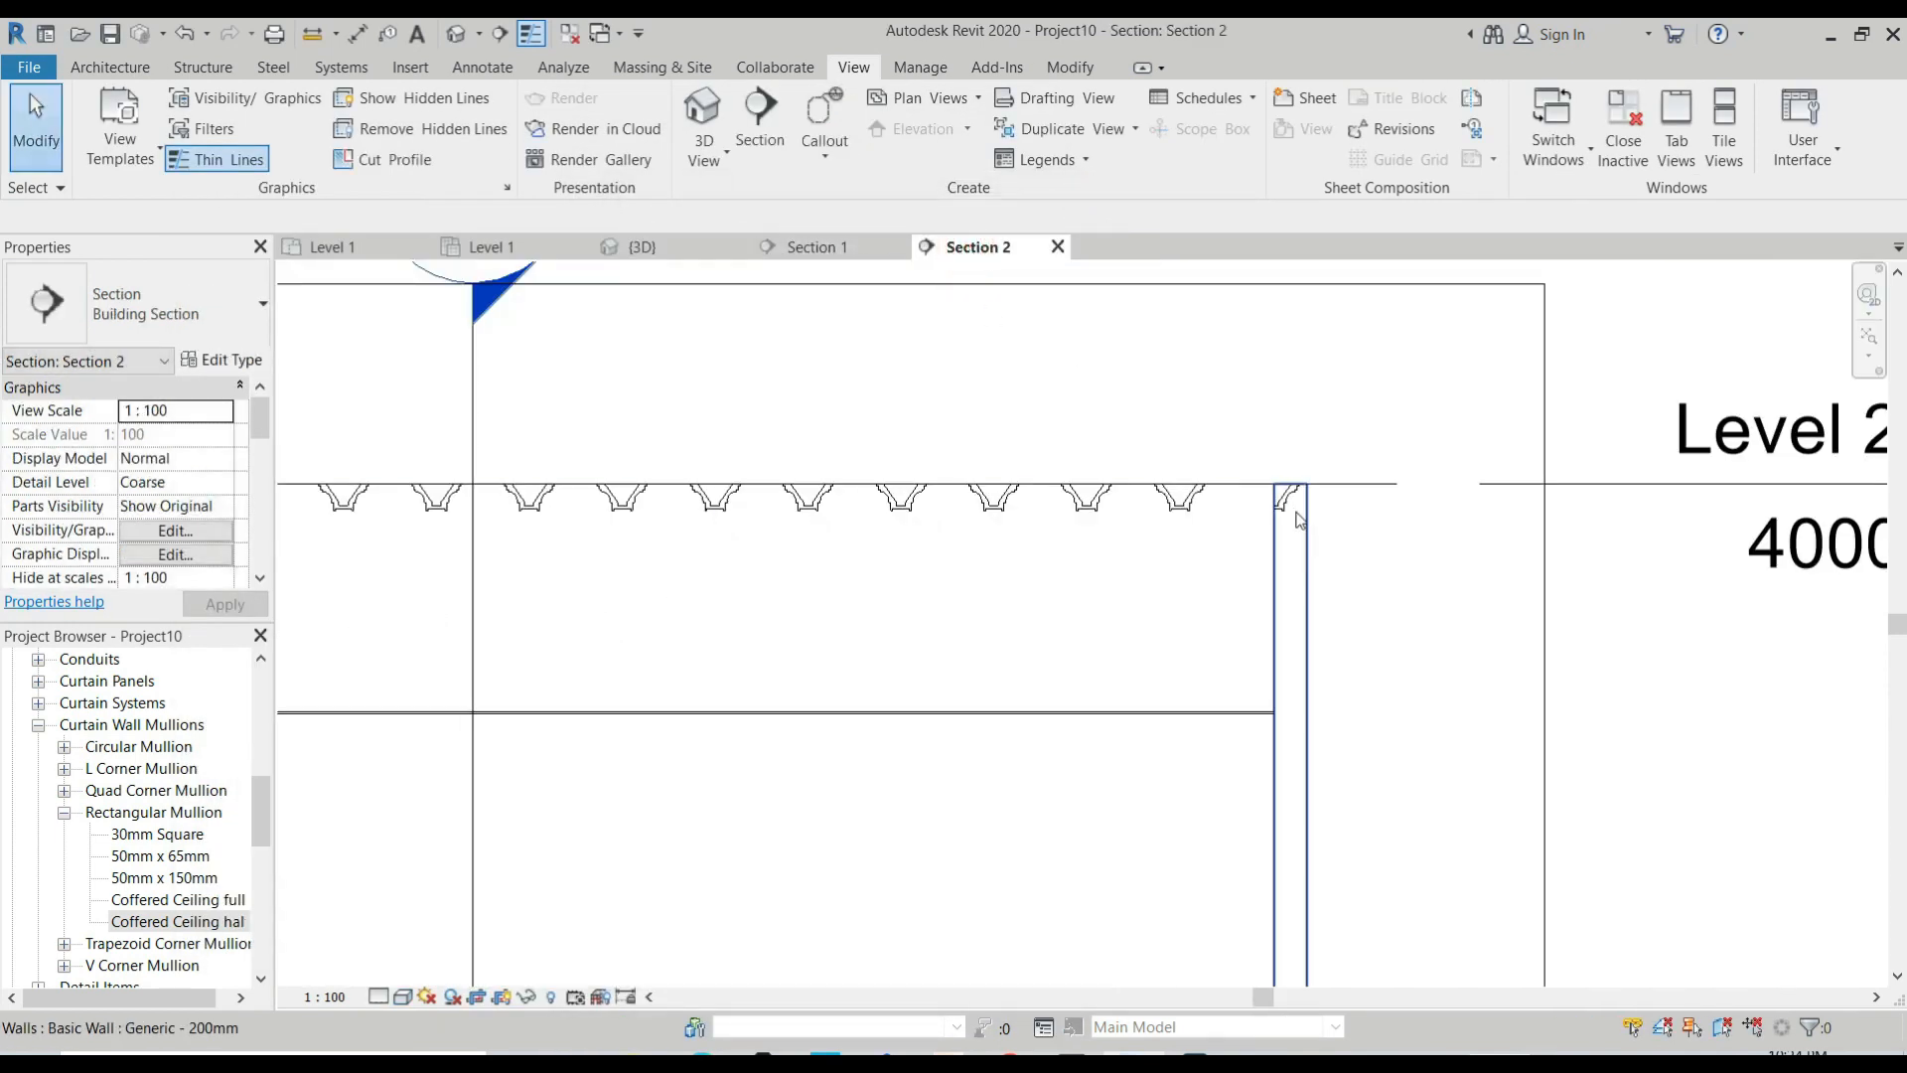
{"action": "left_click", "coordinate": [179, 924]}
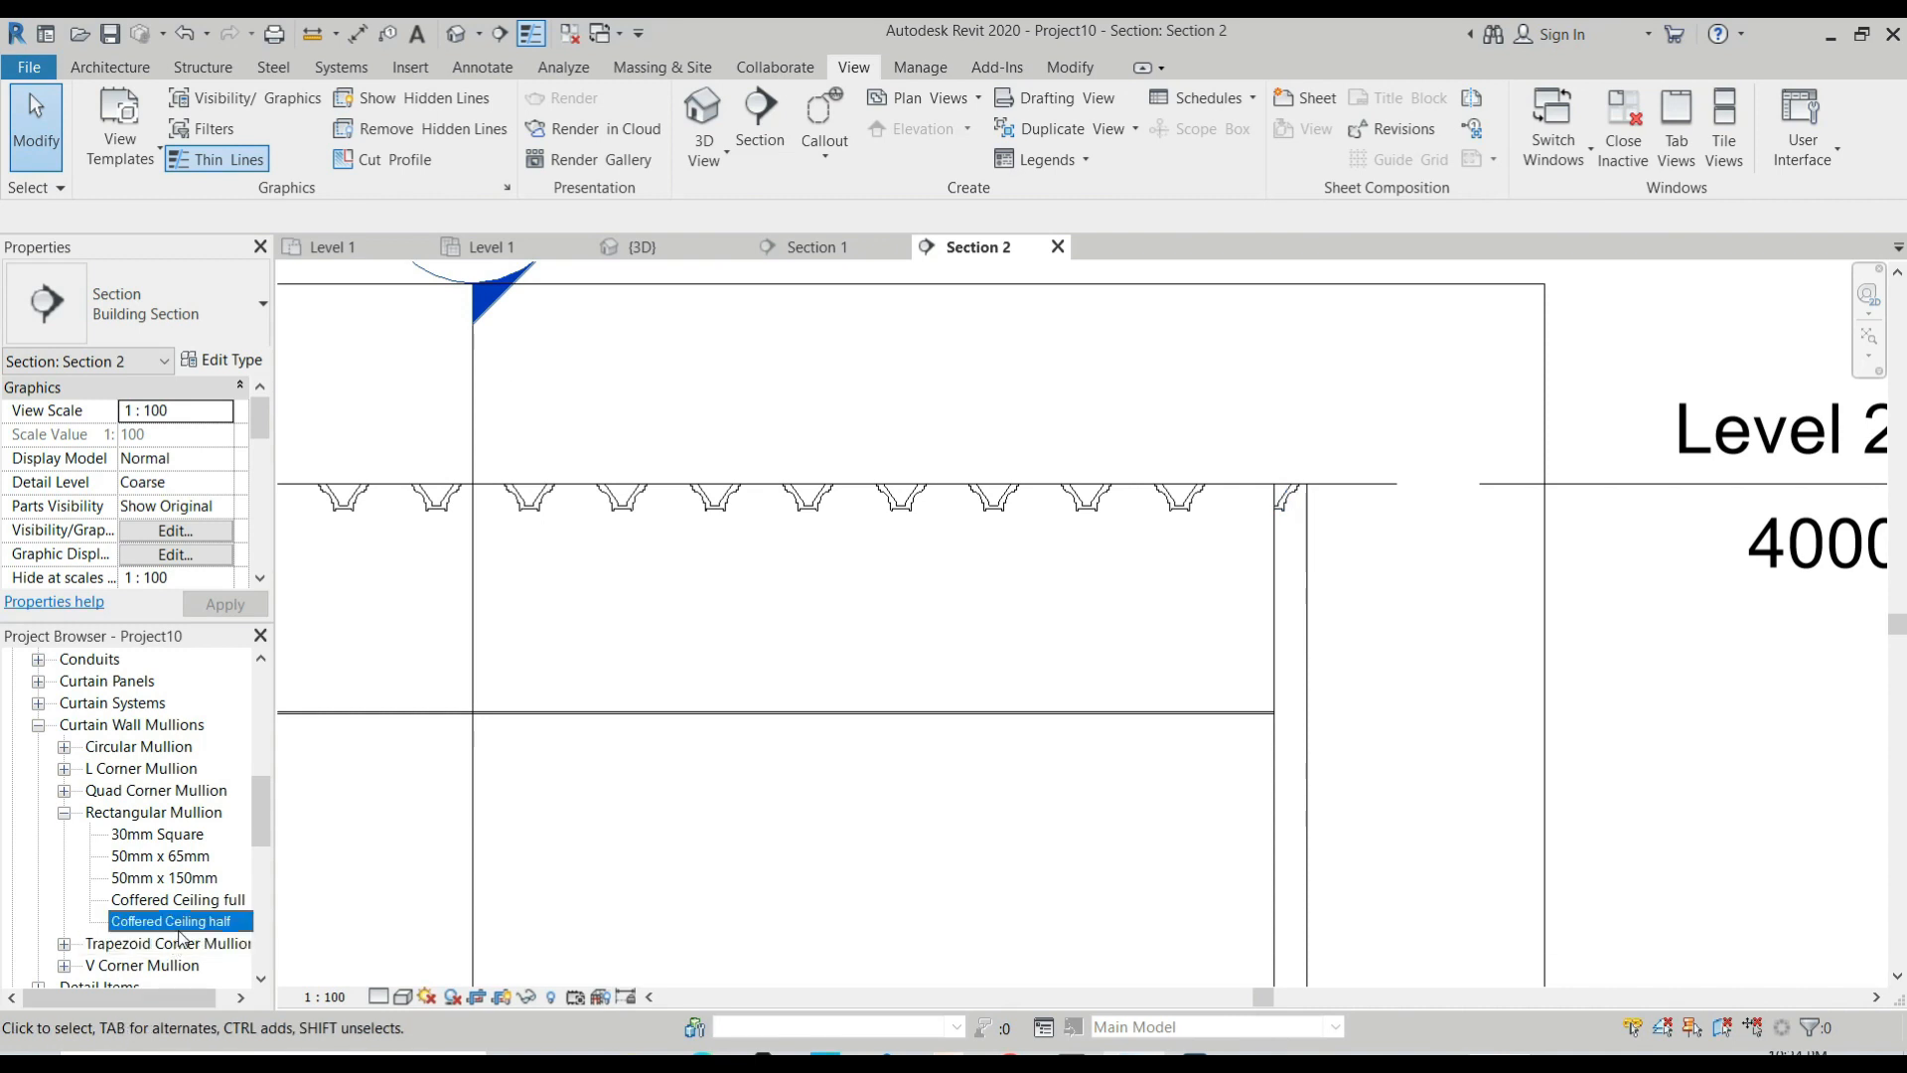
{"action": "double_click", "coordinate": [180, 923]}
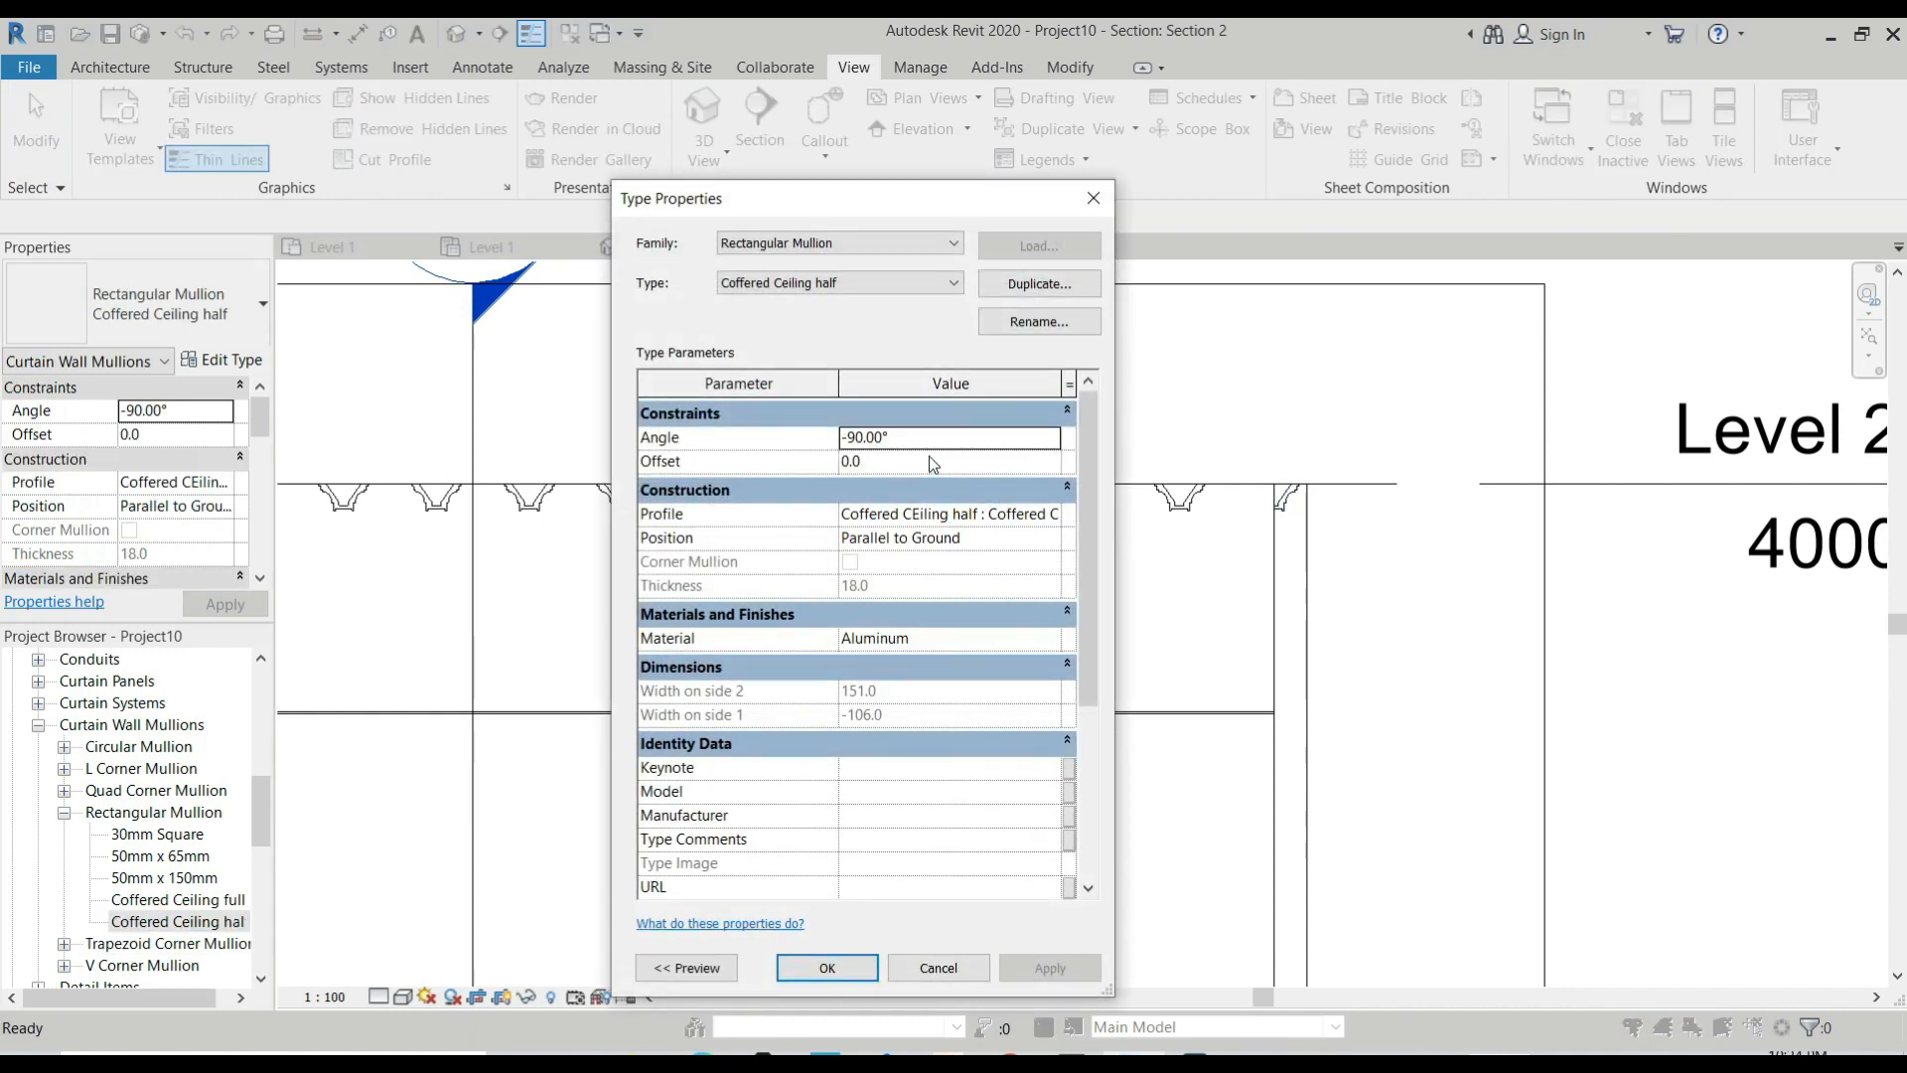
{"action": "left_click", "coordinate": [874, 438]}
{"action": "type", "text": "90"}
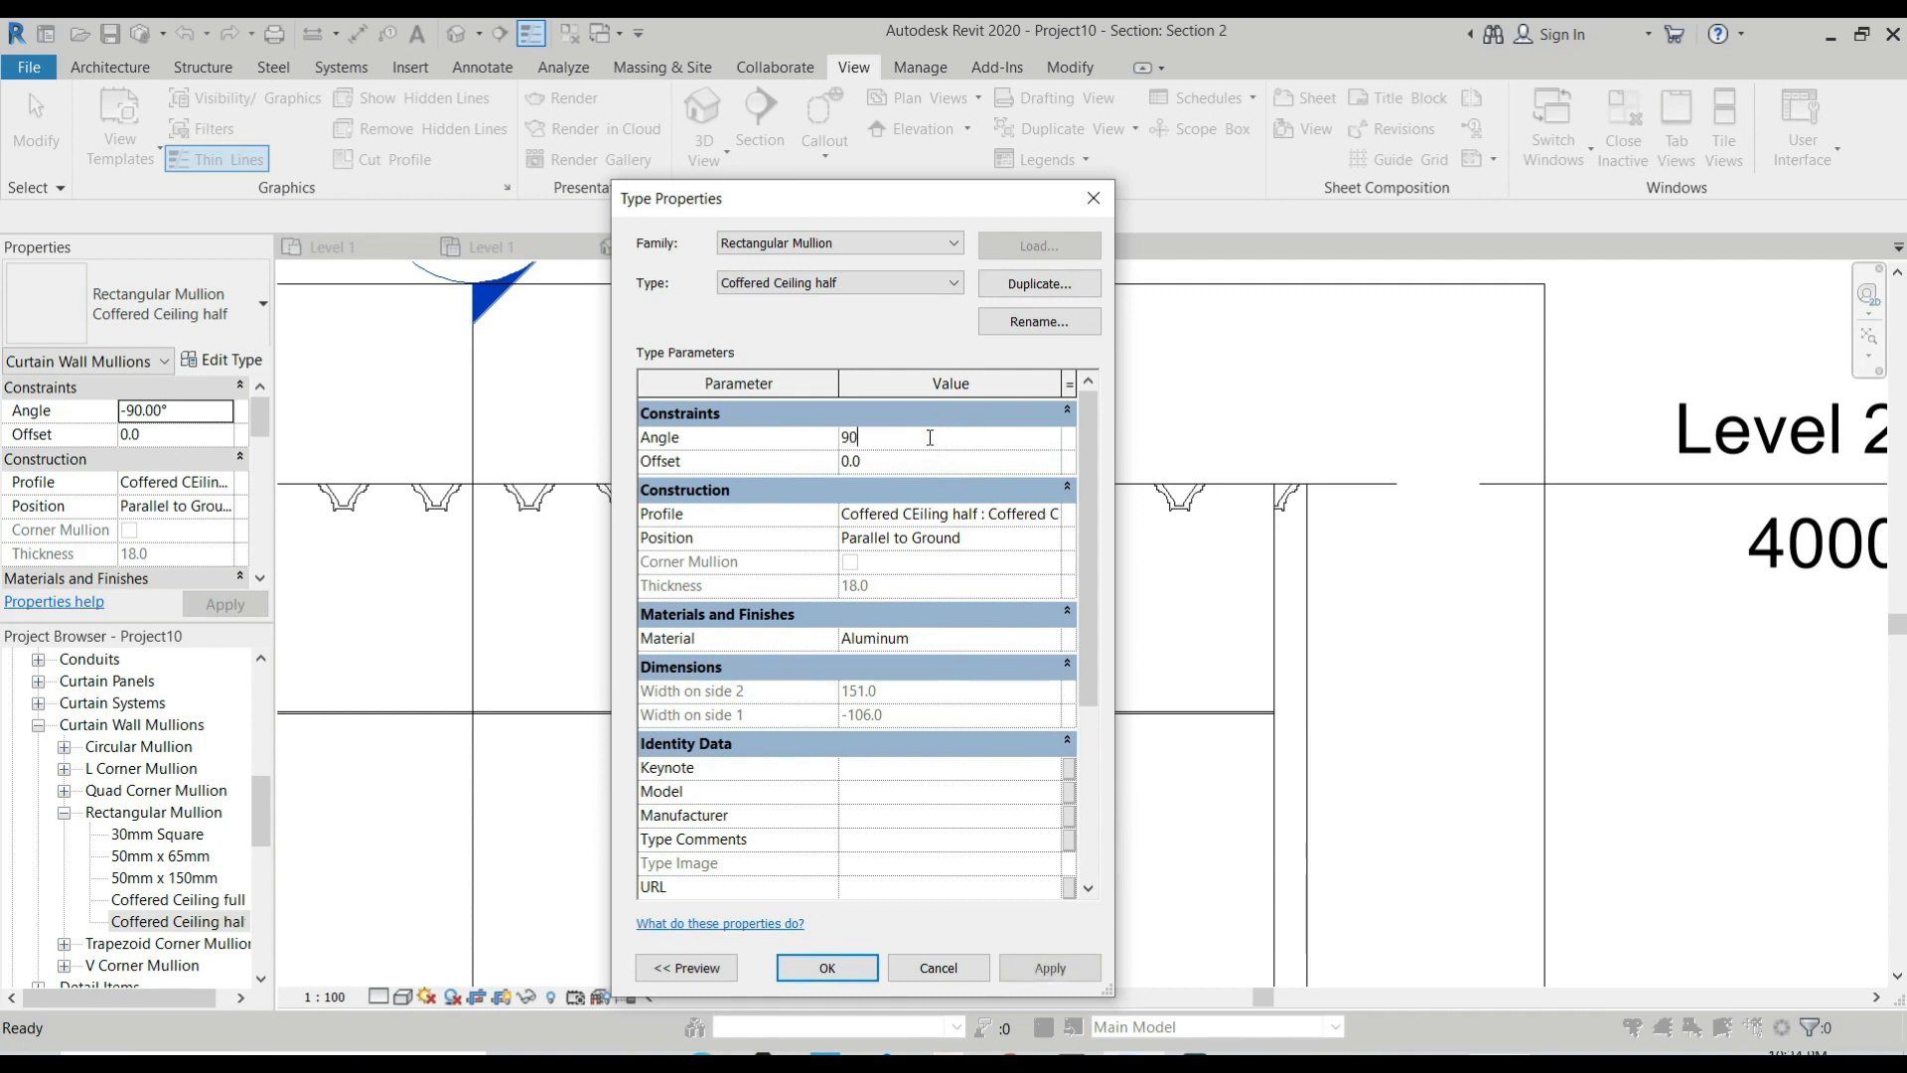
{"action": "left_click", "coordinate": [1033, 969]}
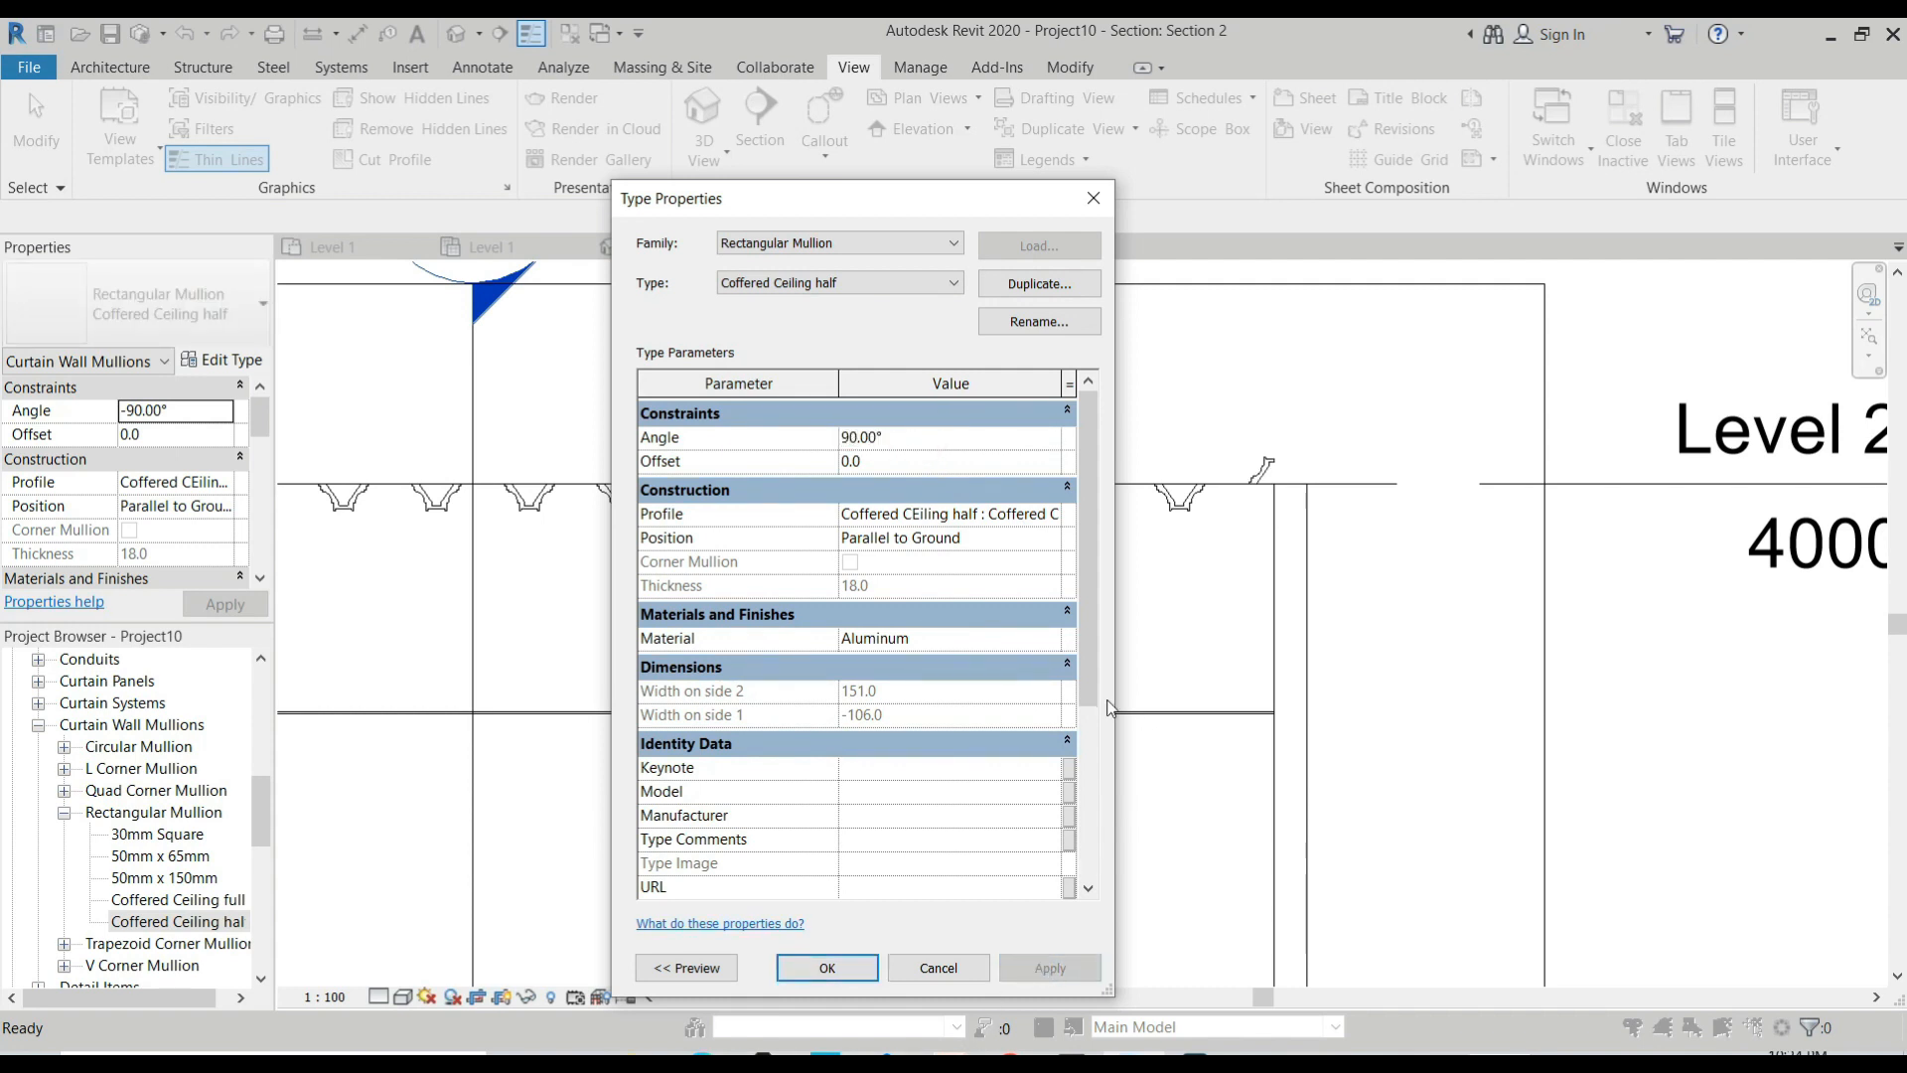
Set the Coffered Ceiling half mullion type's angle back to -90°, apply it and accept the type properties.
{"action": "left_click", "coordinate": [874, 438]}
{"action": "left_click", "coordinate": [875, 438]}
{"action": "type", "text": "-90"}
{"action": "key", "text": "Return"}
{"action": "left_click", "coordinate": [1048, 968]}
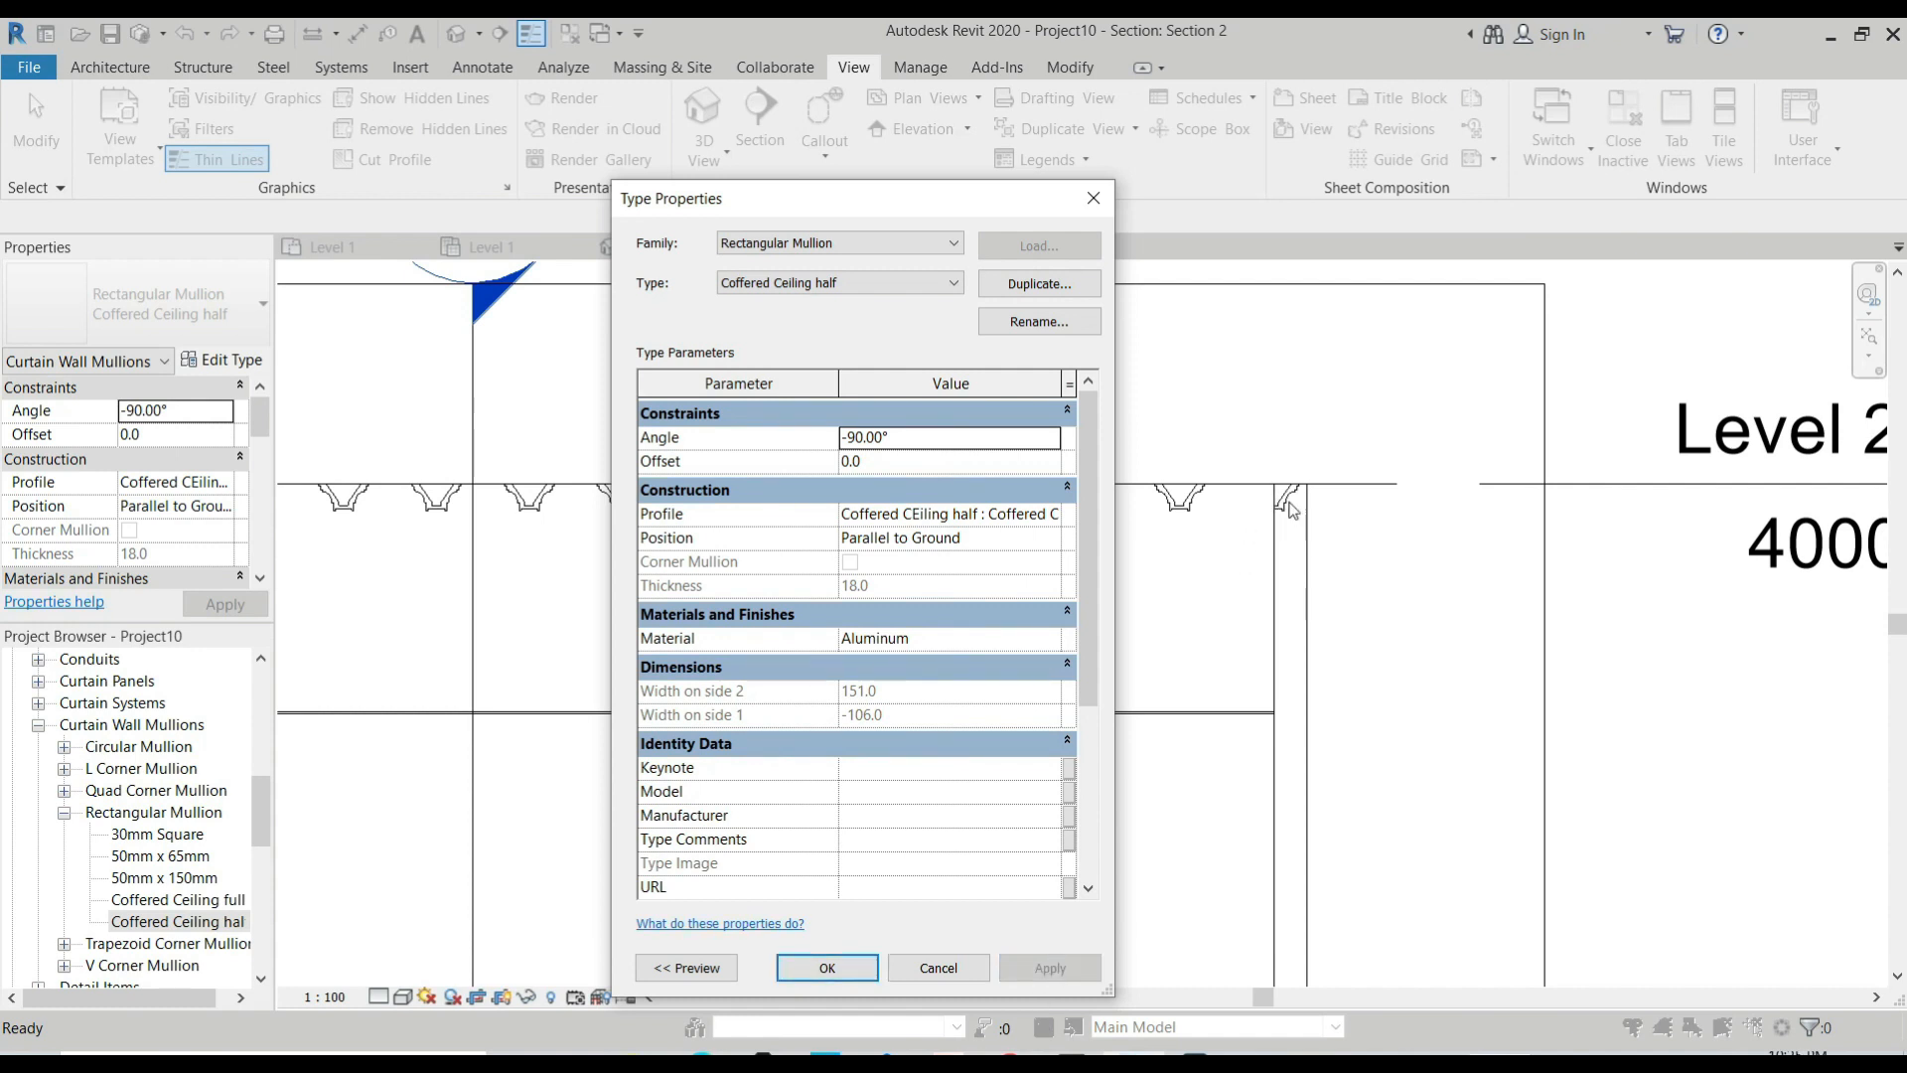
{"action": "left_click", "coordinate": [825, 968]}
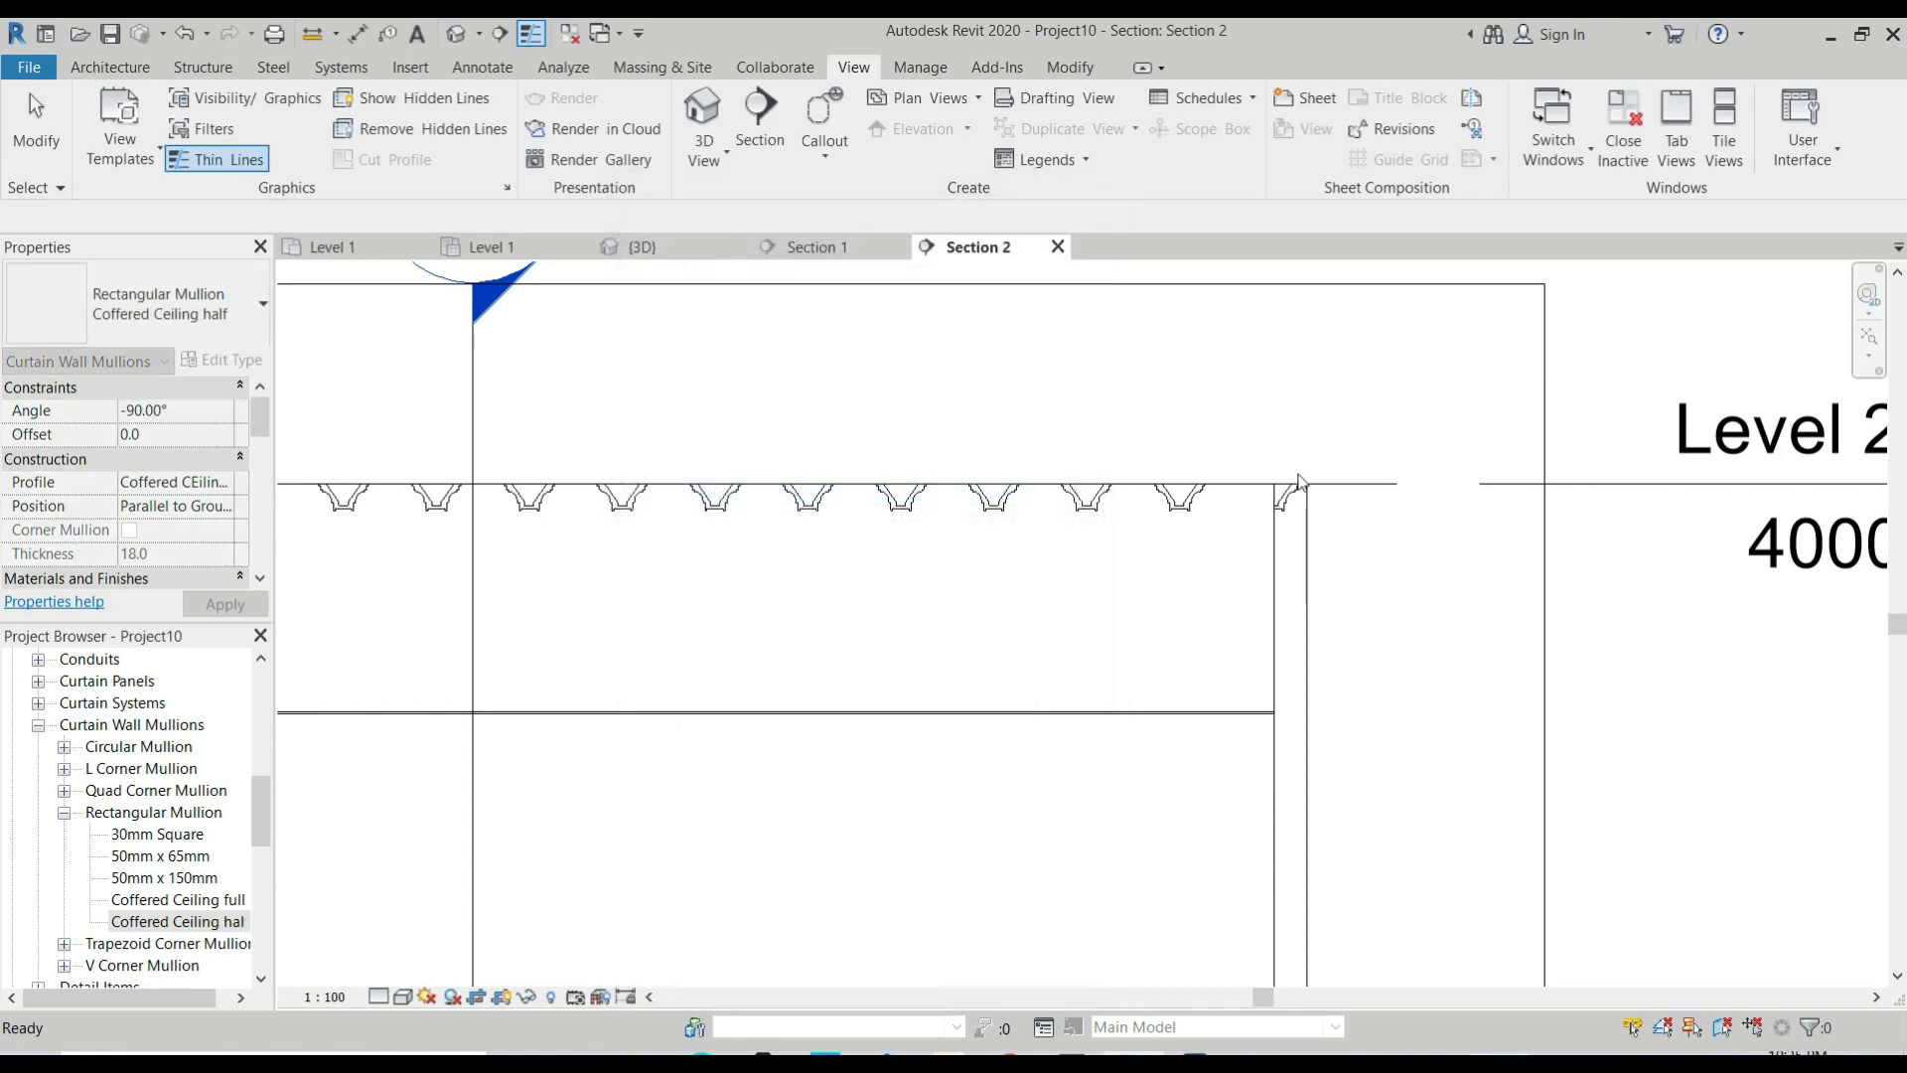
Compare the half mullions at both end walls in Section 2, and review the whole ceiling in the 3D view.
{"action": "scroll", "coordinate": [1299, 482], "scroll_direction": "up", "scroll_amount": 1}
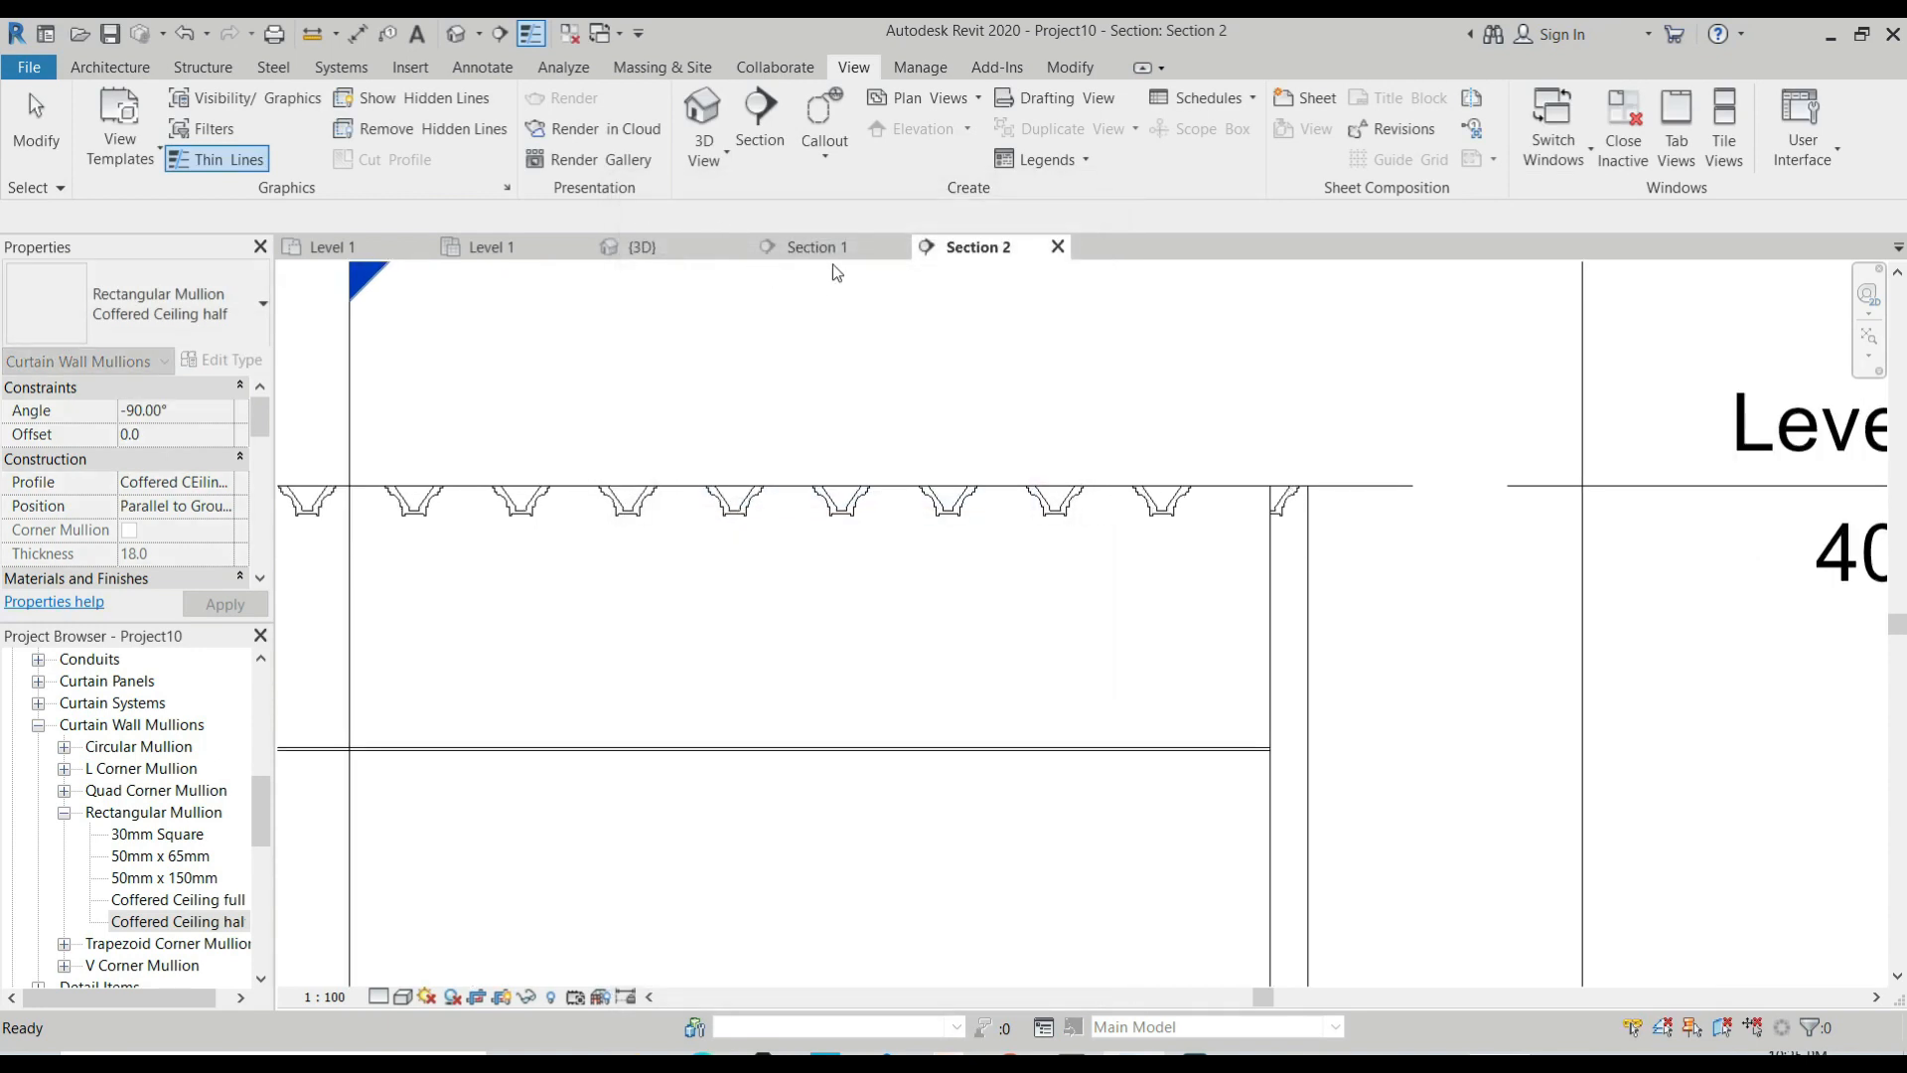
{"action": "scroll", "coordinate": [1224, 594], "scroll_direction": "down", "scroll_amount": 4}
{"action": "scroll", "coordinate": [1262, 561], "scroll_direction": "up", "scroll_amount": 2}
{"action": "scroll", "coordinate": [1303, 553], "scroll_direction": "down", "scroll_amount": 1}
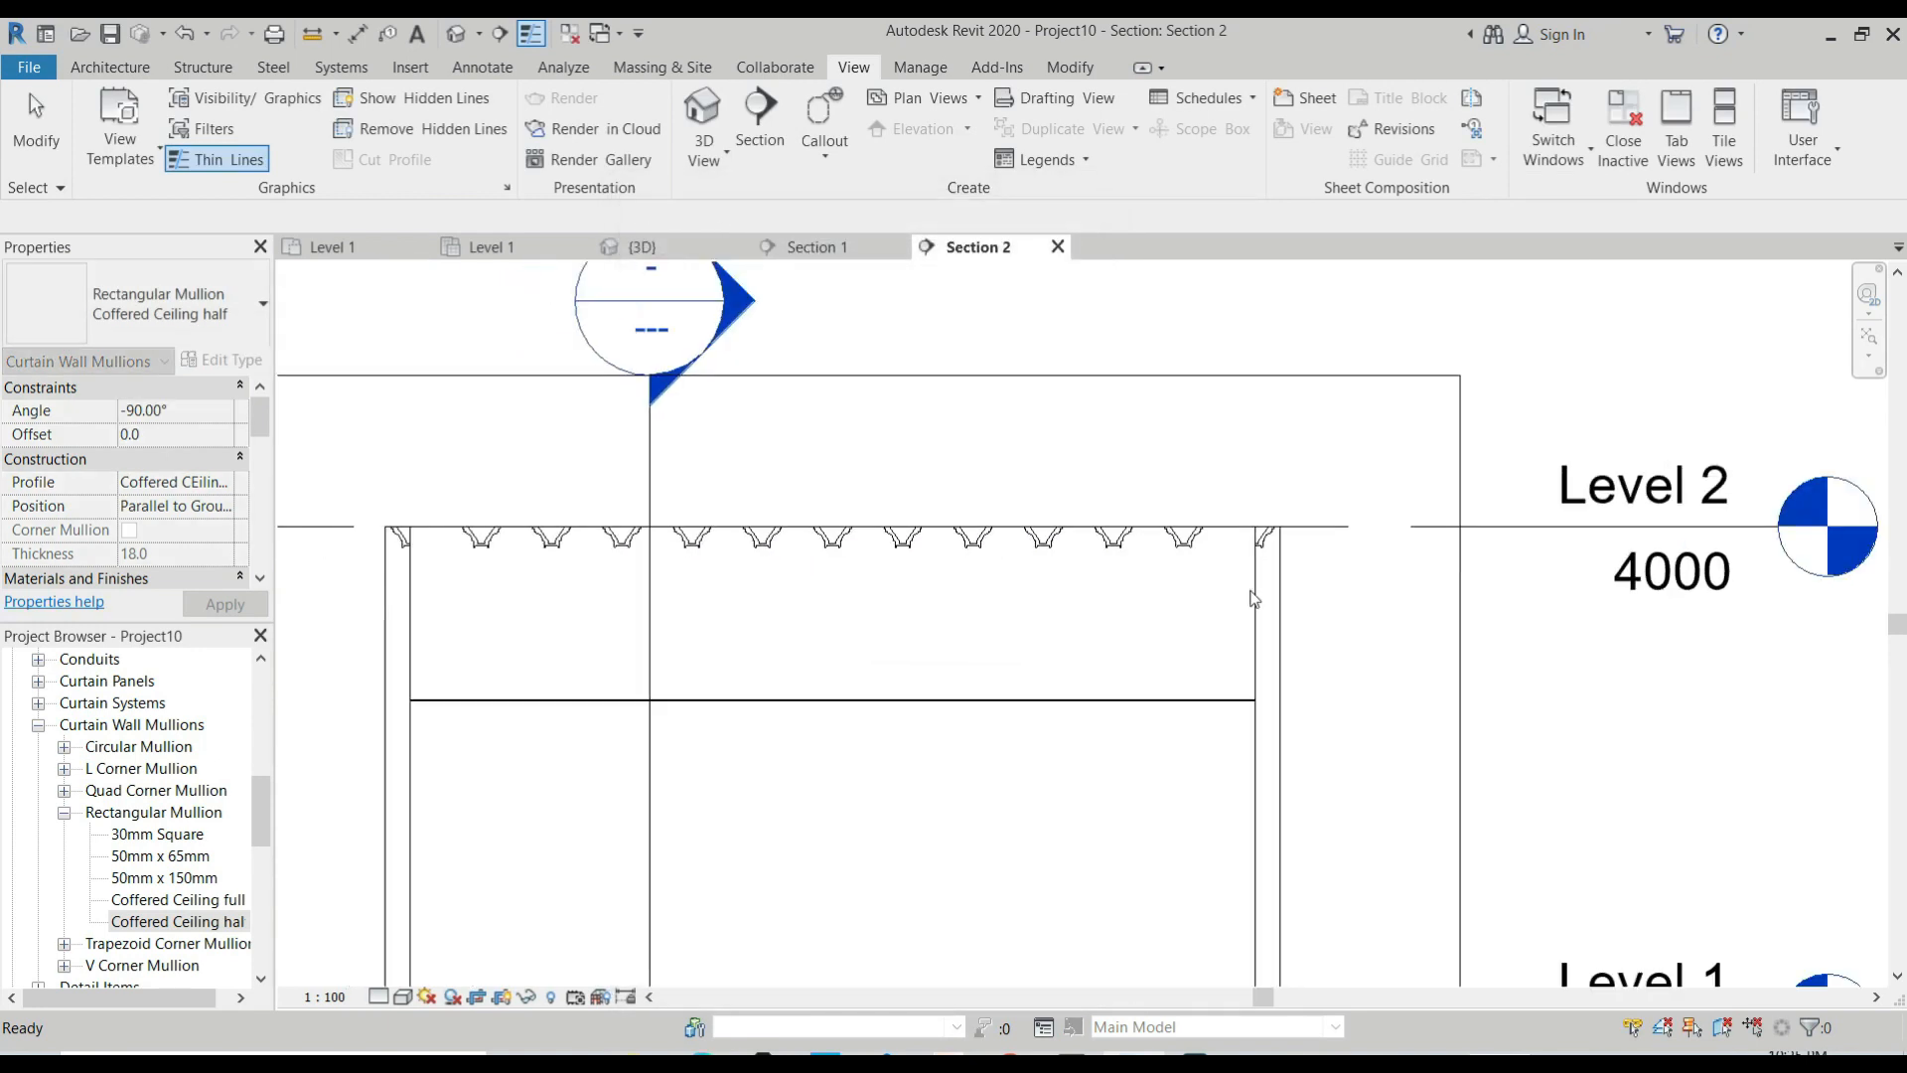
{"action": "scroll", "coordinate": [1063, 566], "scroll_direction": "down", "scroll_amount": 2}
{"action": "scroll", "coordinate": [884, 529], "scroll_direction": "up", "scroll_amount": 1}
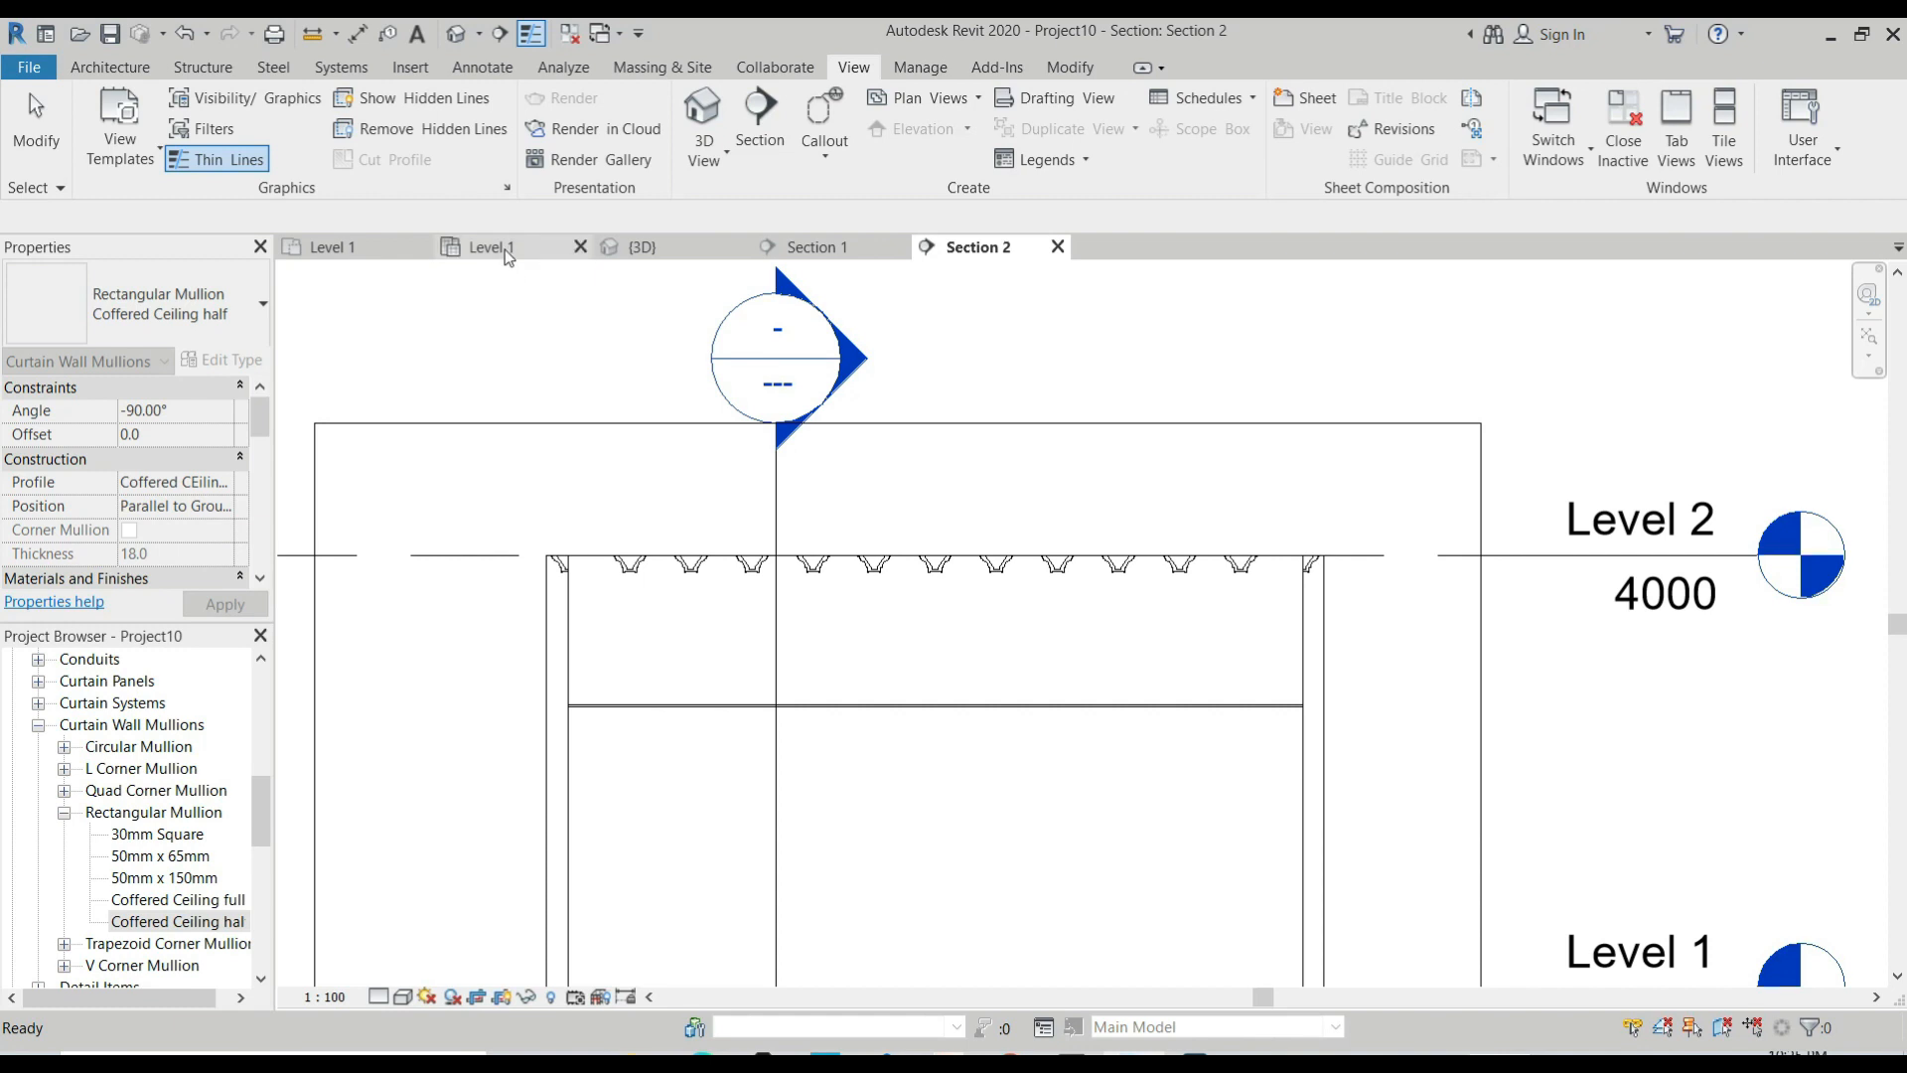
{"action": "left_click", "coordinate": [641, 247]}
{"action": "scroll", "coordinate": [894, 511], "scroll_direction": "down", "scroll_amount": 6}
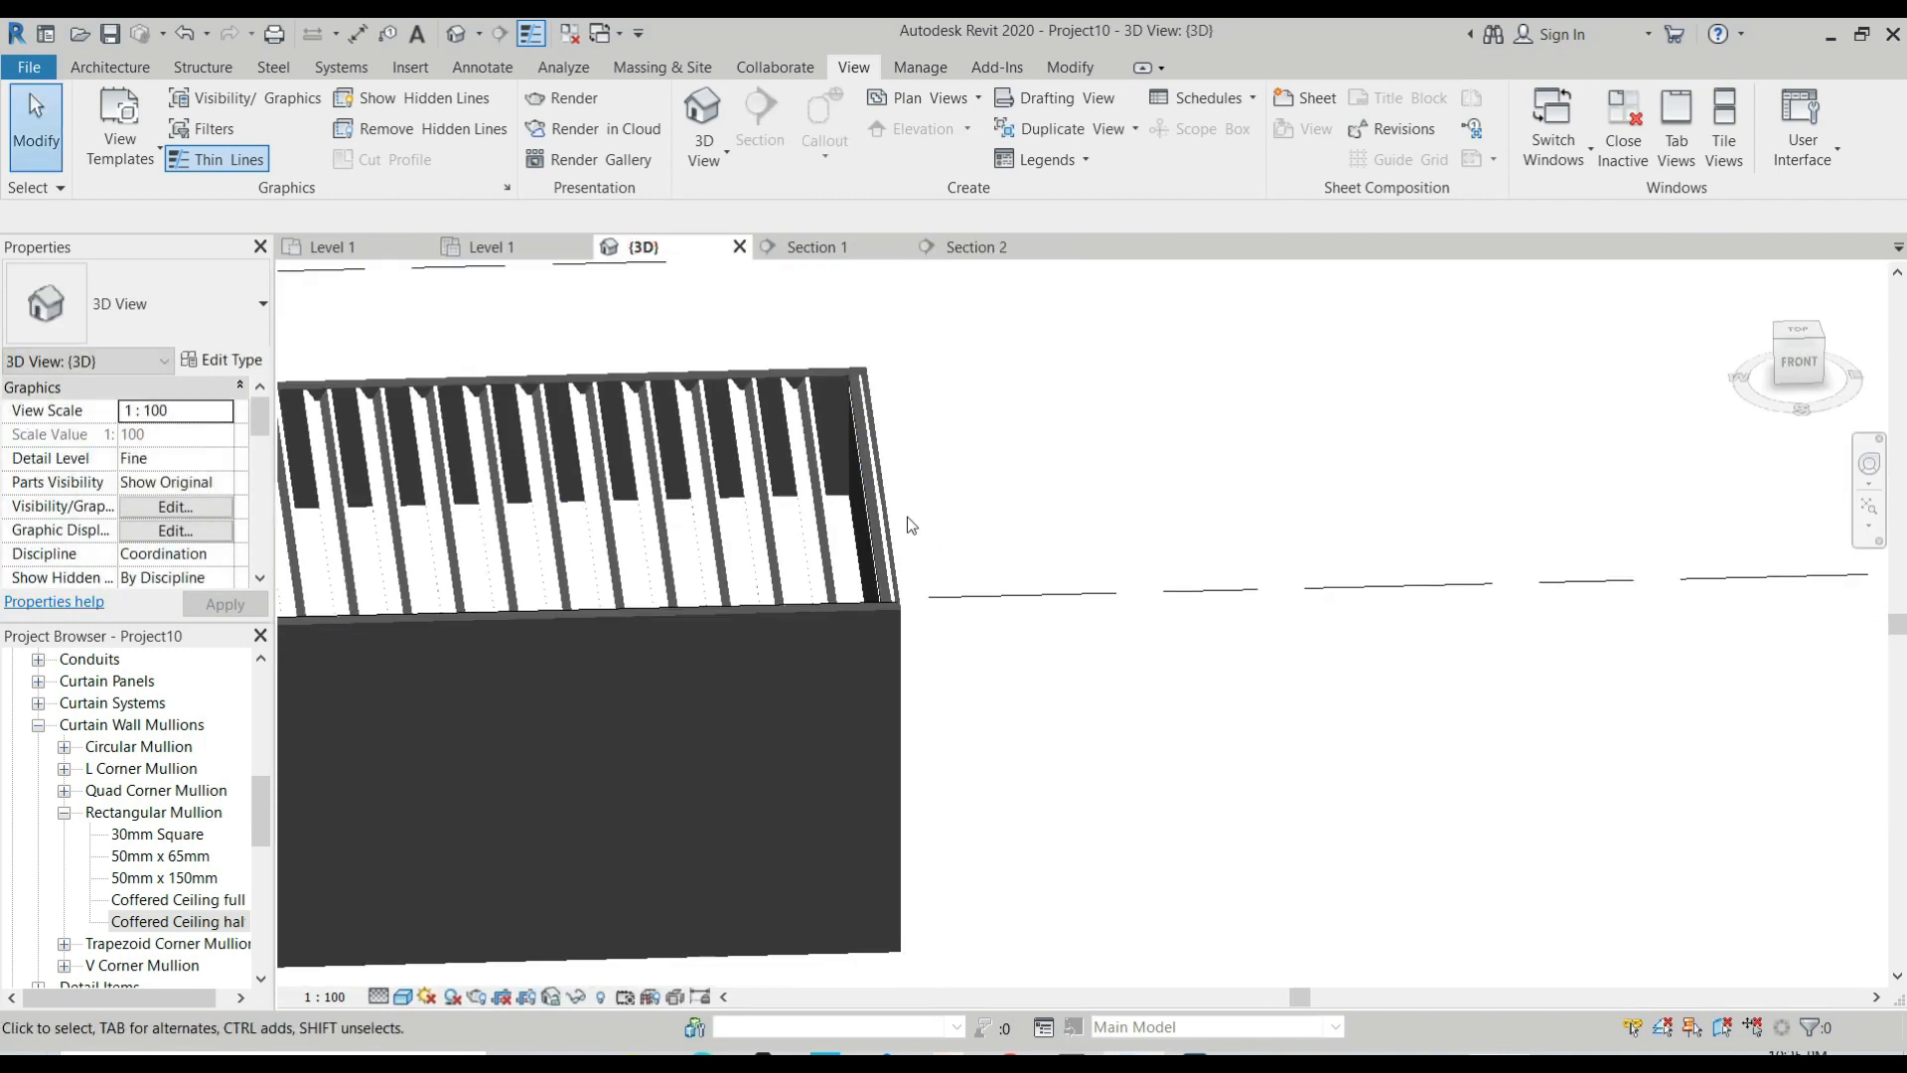
{"action": "scroll", "coordinate": [454, 444], "scroll_direction": "up", "scroll_amount": 2}
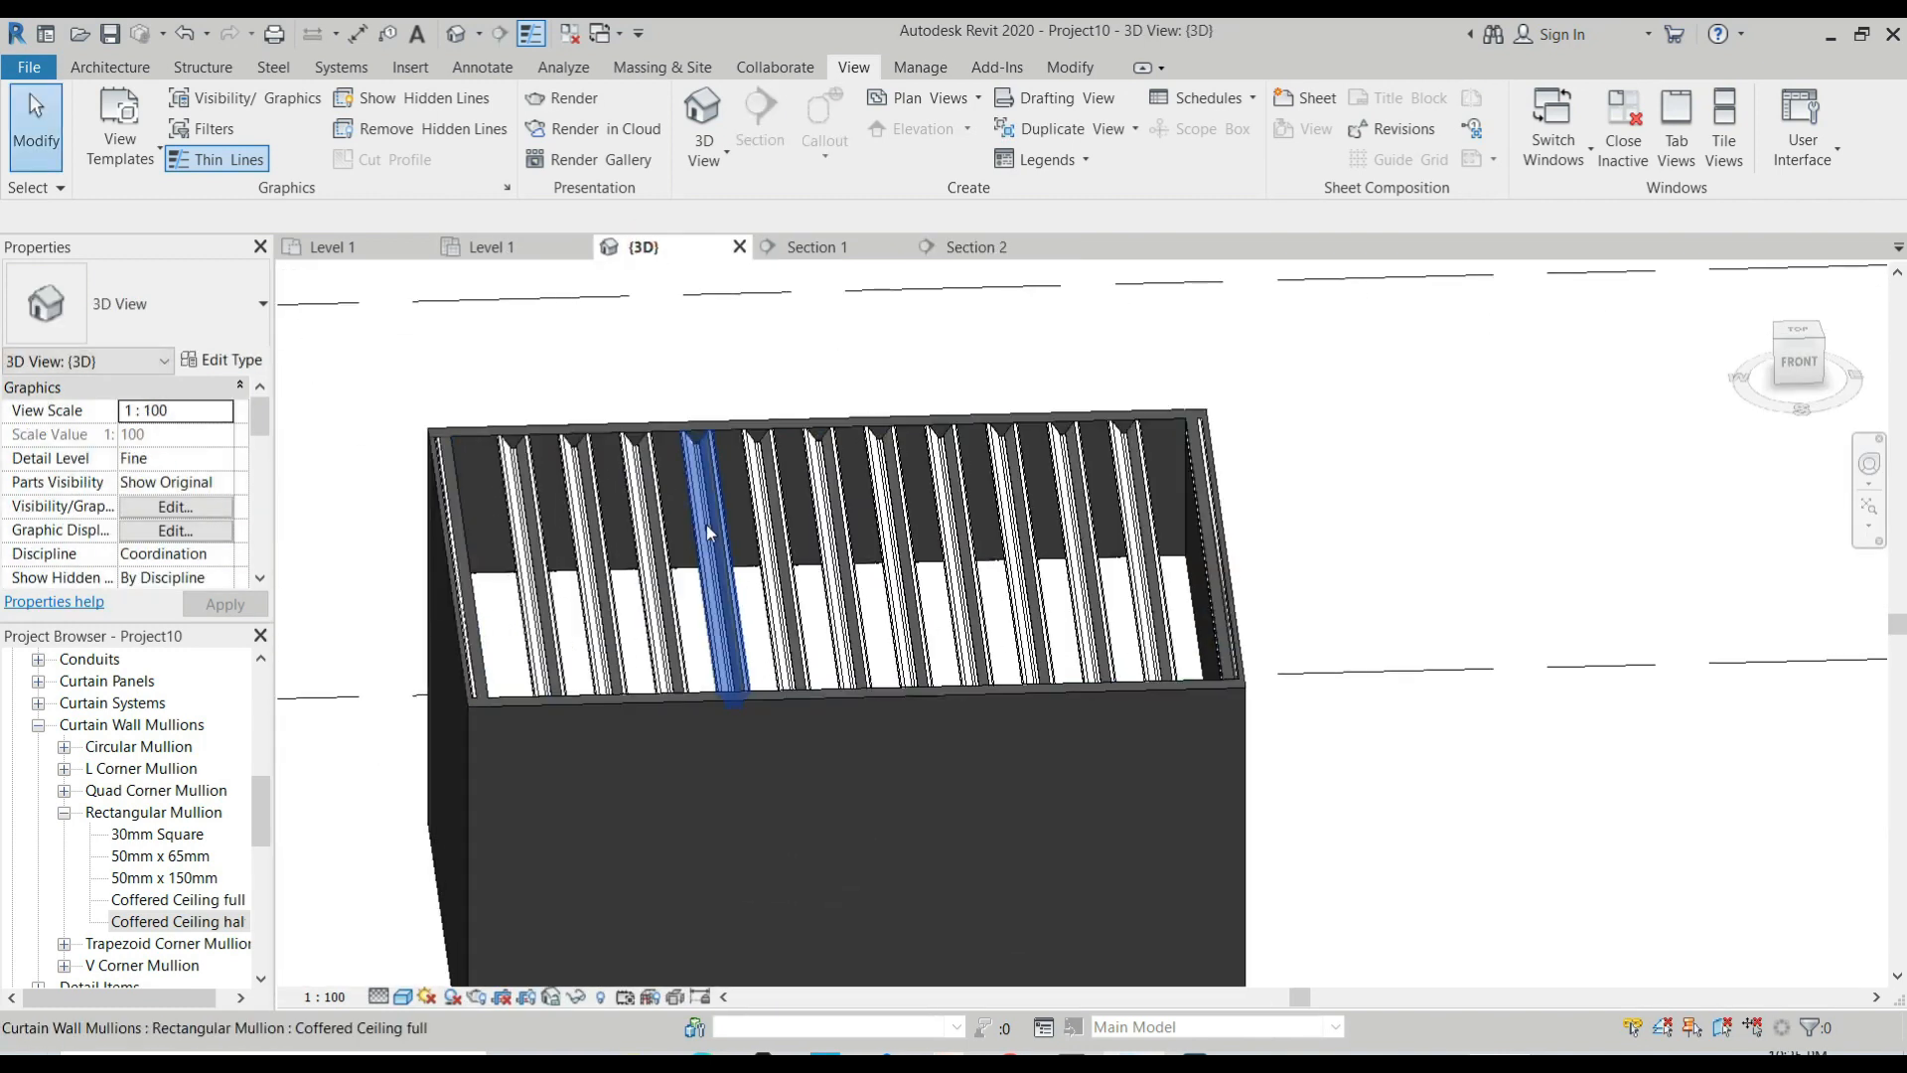
In Section 2, set the Ceiling Coffered compound ceiling's height offset from Level 1 to 3000.
{"action": "left_click", "coordinate": [976, 247]}
{"action": "scroll", "coordinate": [933, 586], "scroll_direction": "down", "scroll_amount": 3}
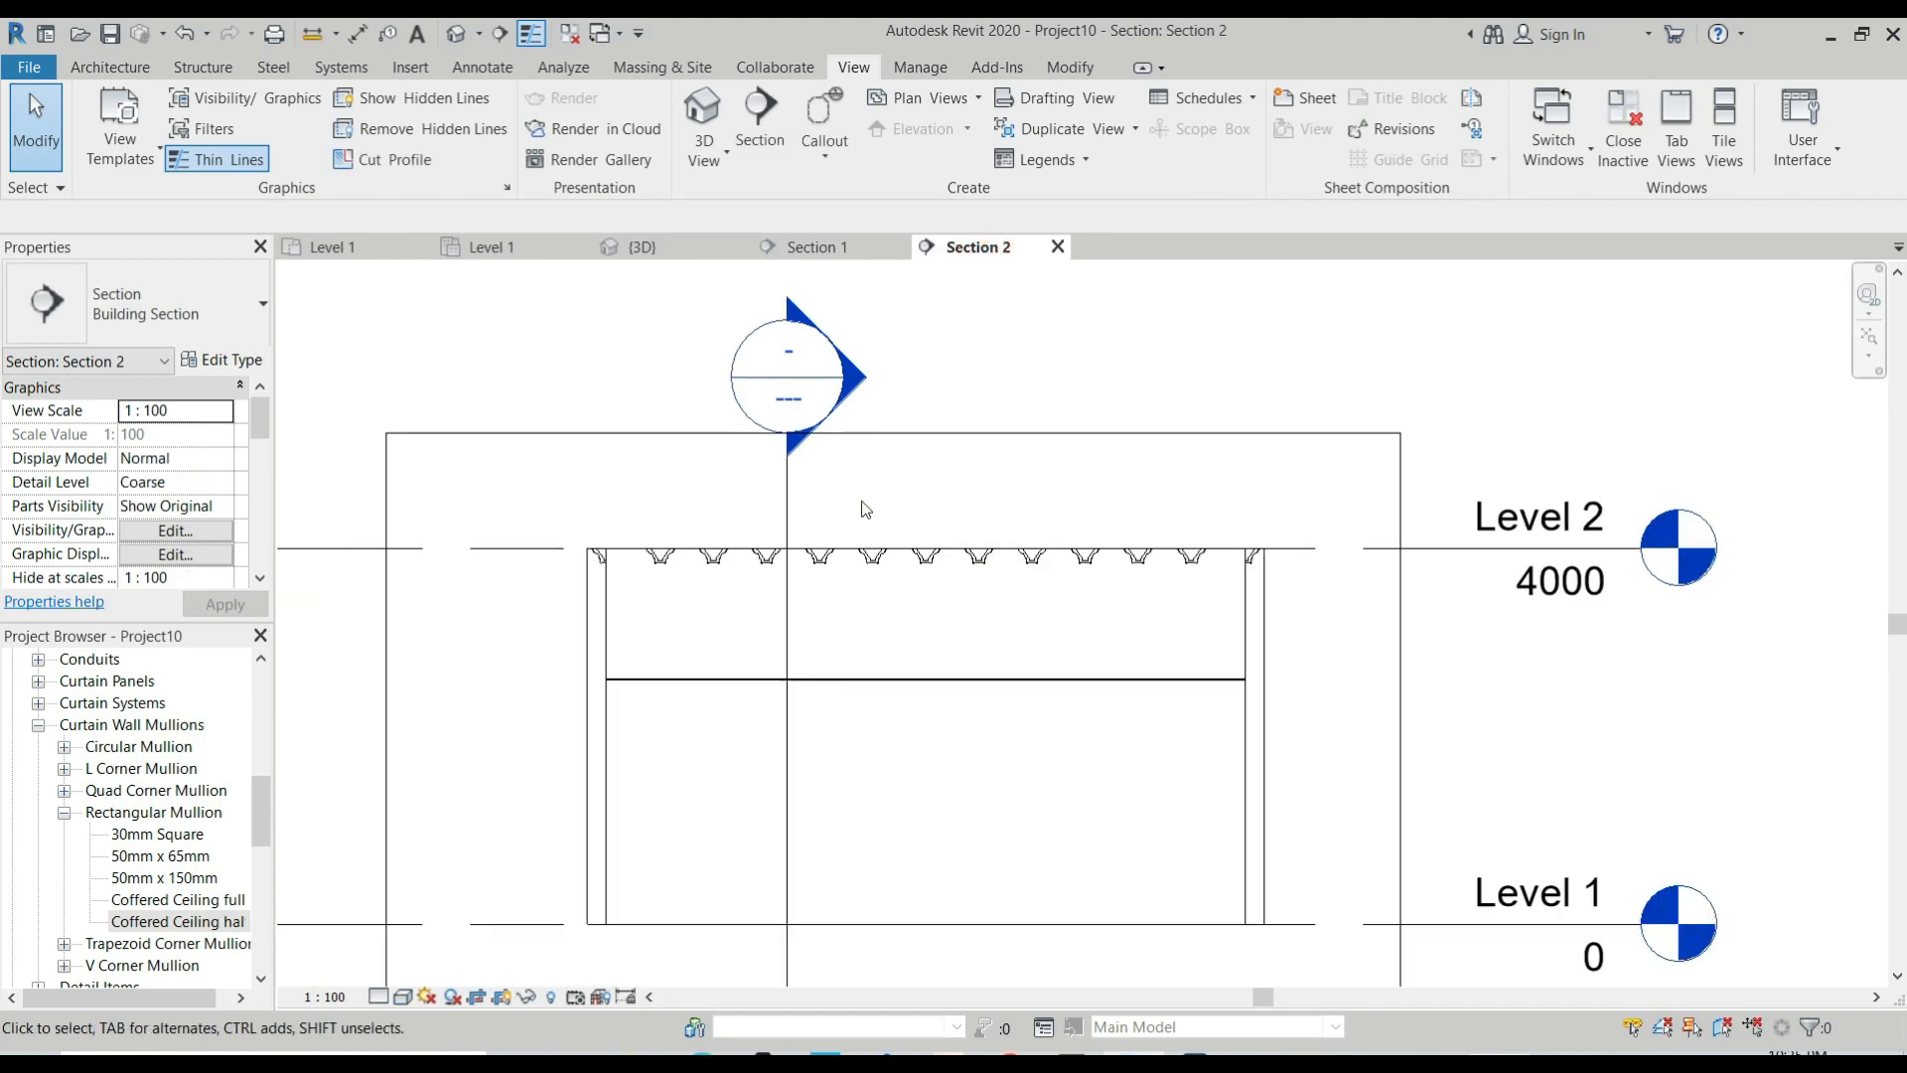
{"action": "scroll", "coordinate": [934, 611], "scroll_direction": "up", "scroll_amount": 2}
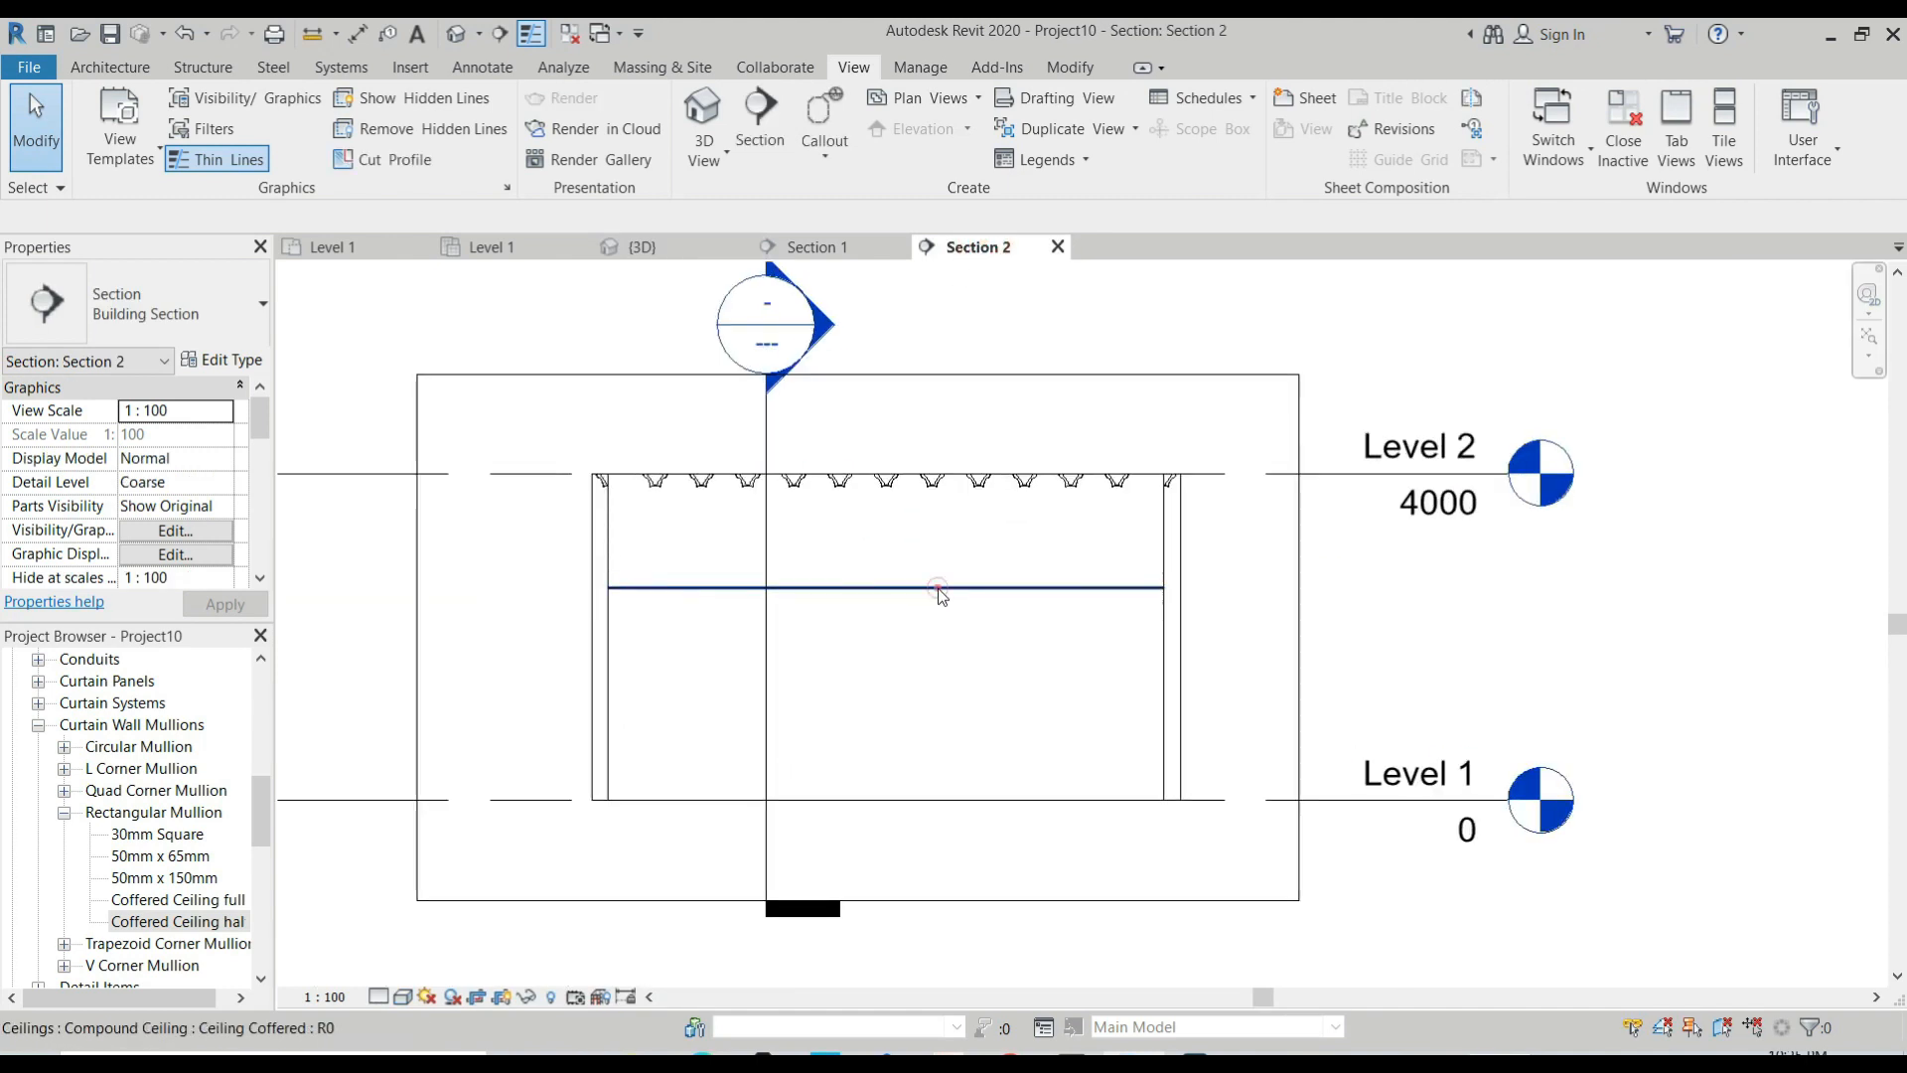
{"action": "left_click", "coordinate": [939, 588]}
{"action": "left_click", "coordinate": [183, 435]}
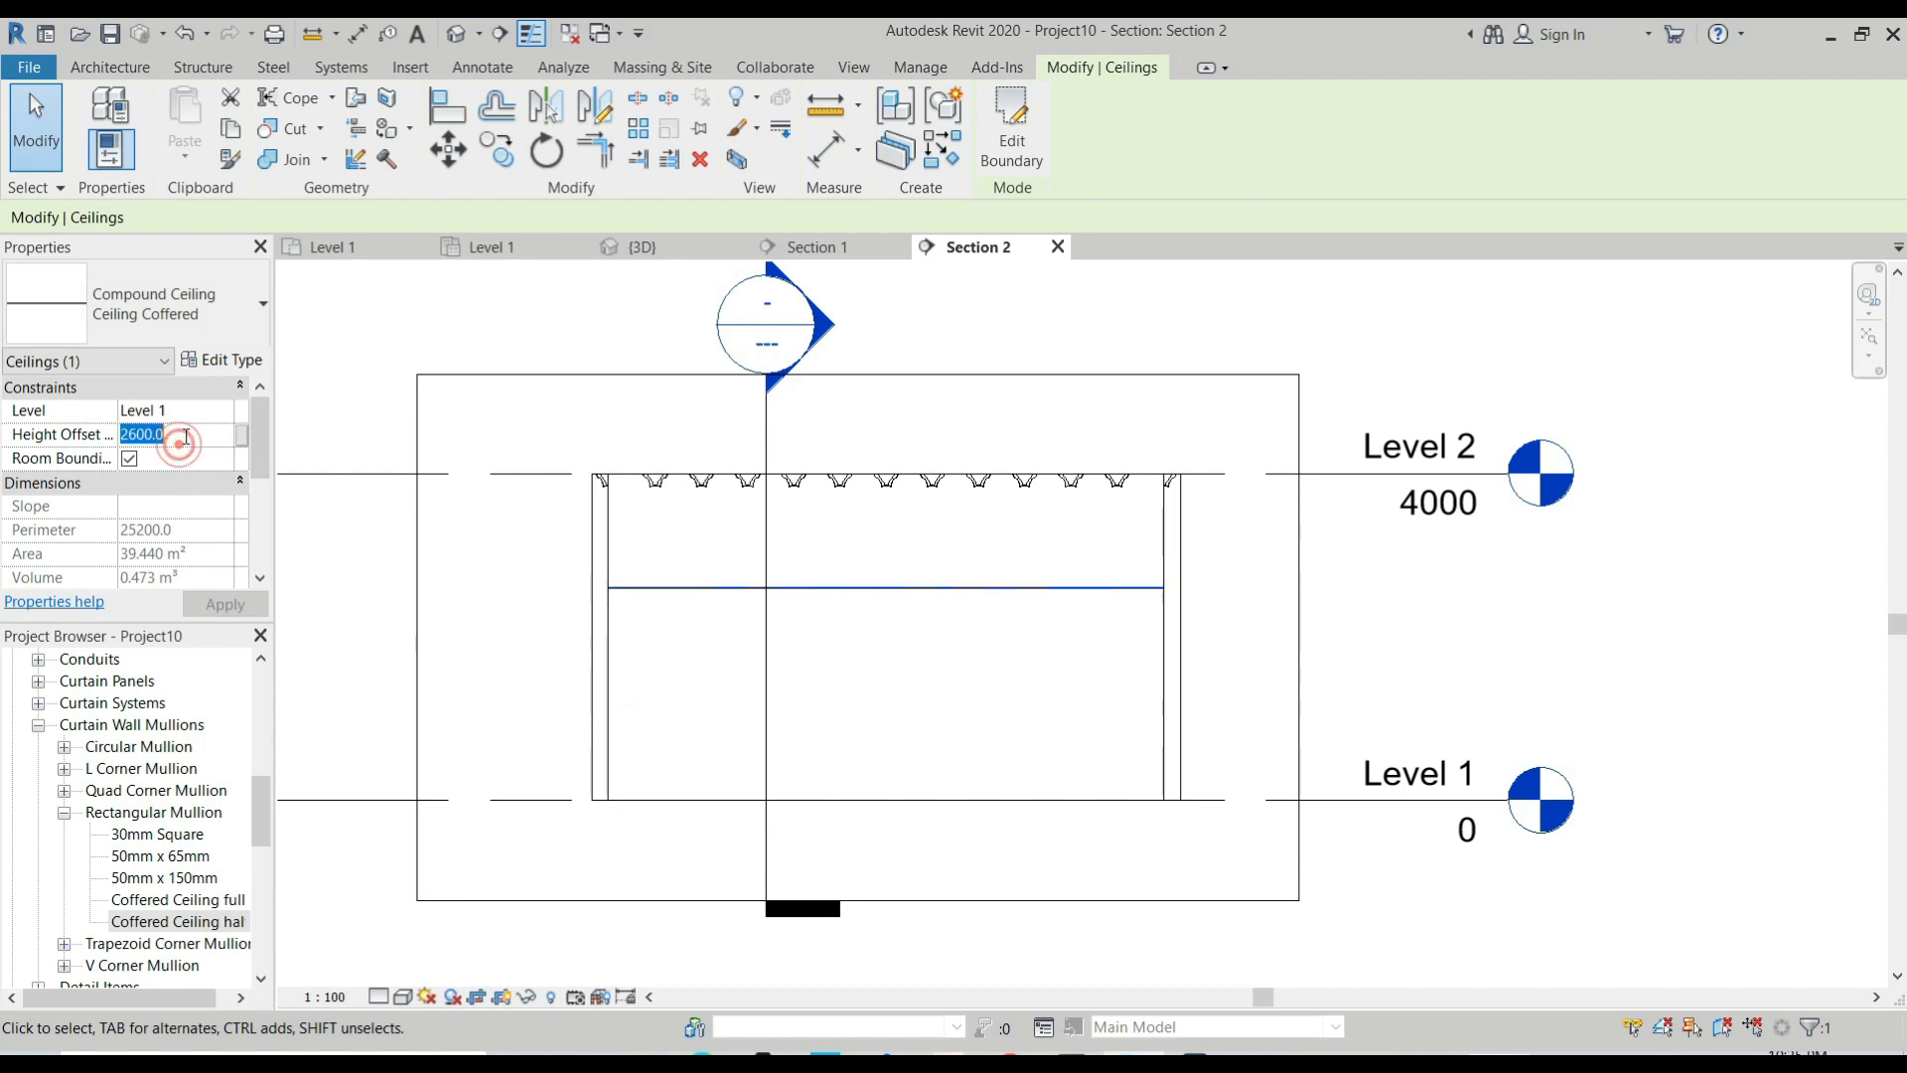
{"action": "type", "text": "3000"}
{"action": "key", "text": "Return"}
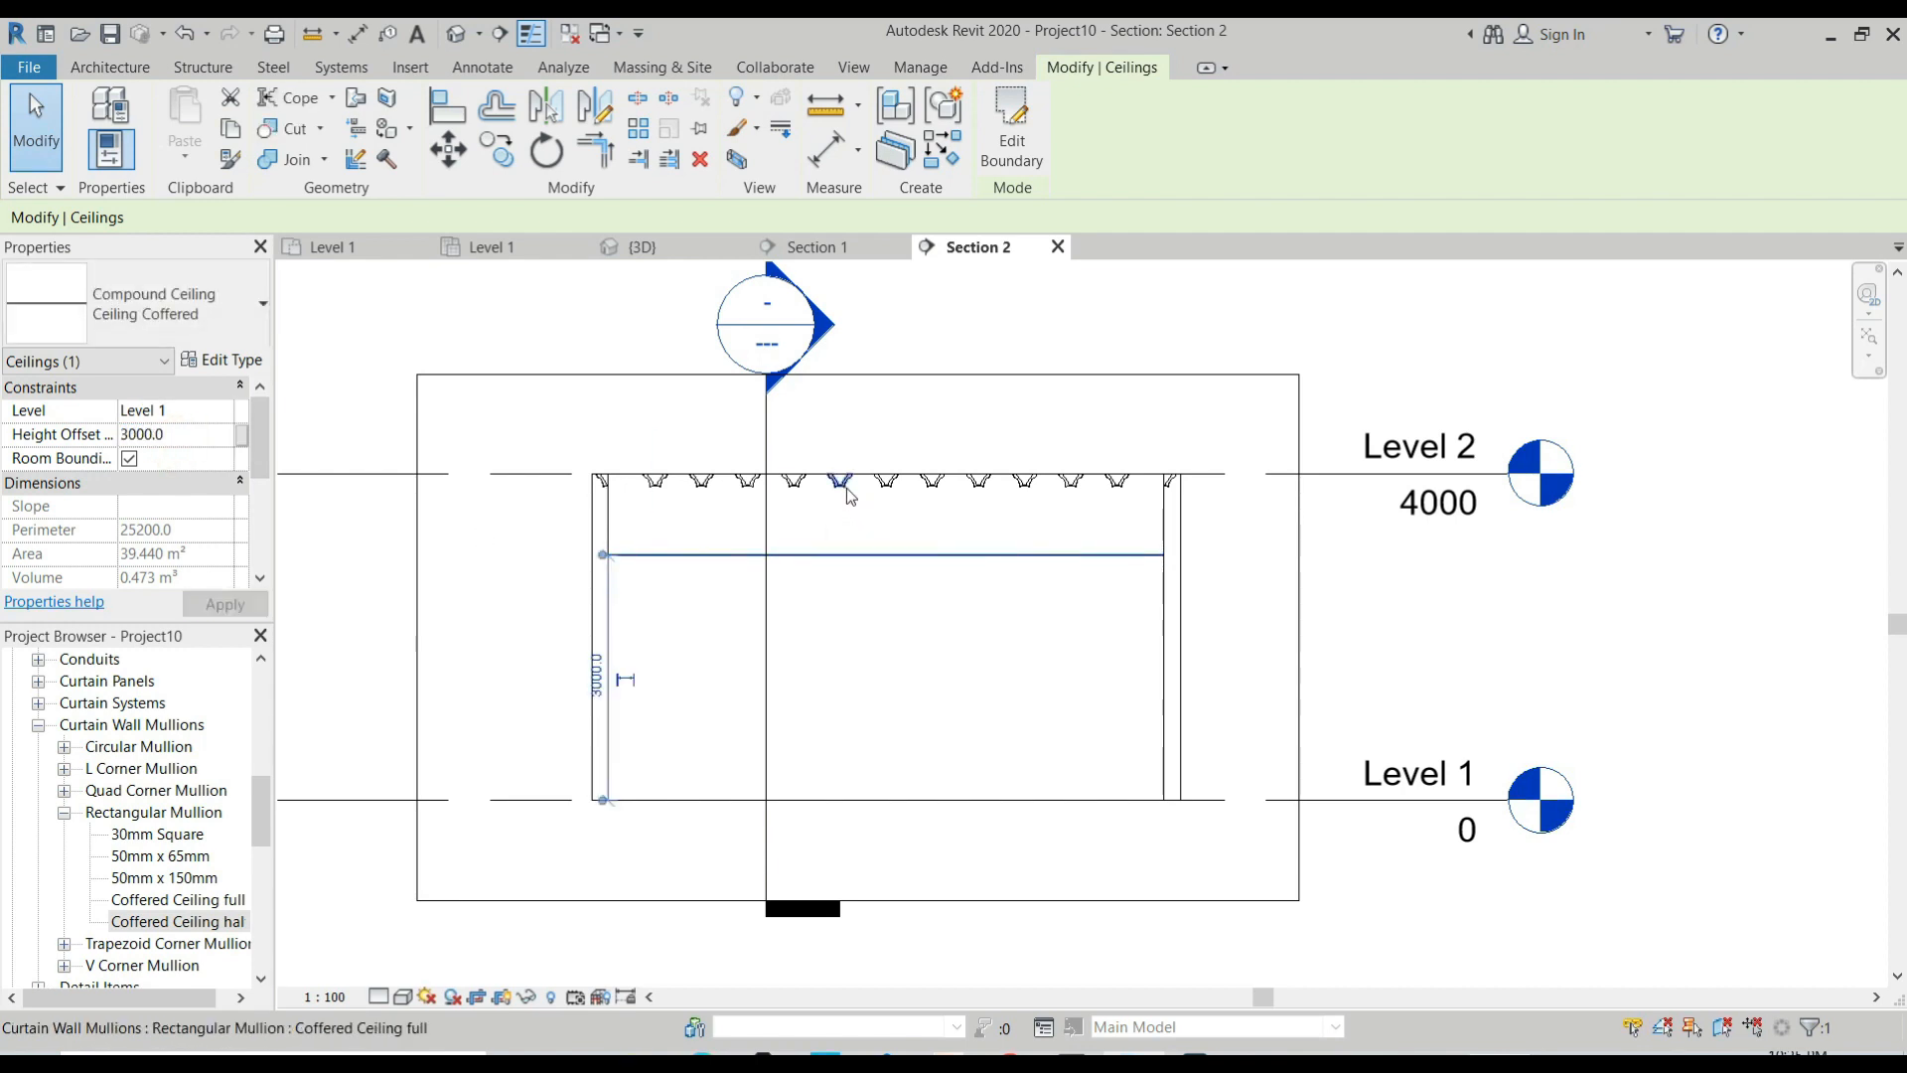
Try a base offset of 3000 from Level 2 for the Coffered 1 sloped glazing.
{"action": "left_click", "coordinate": [885, 496]}
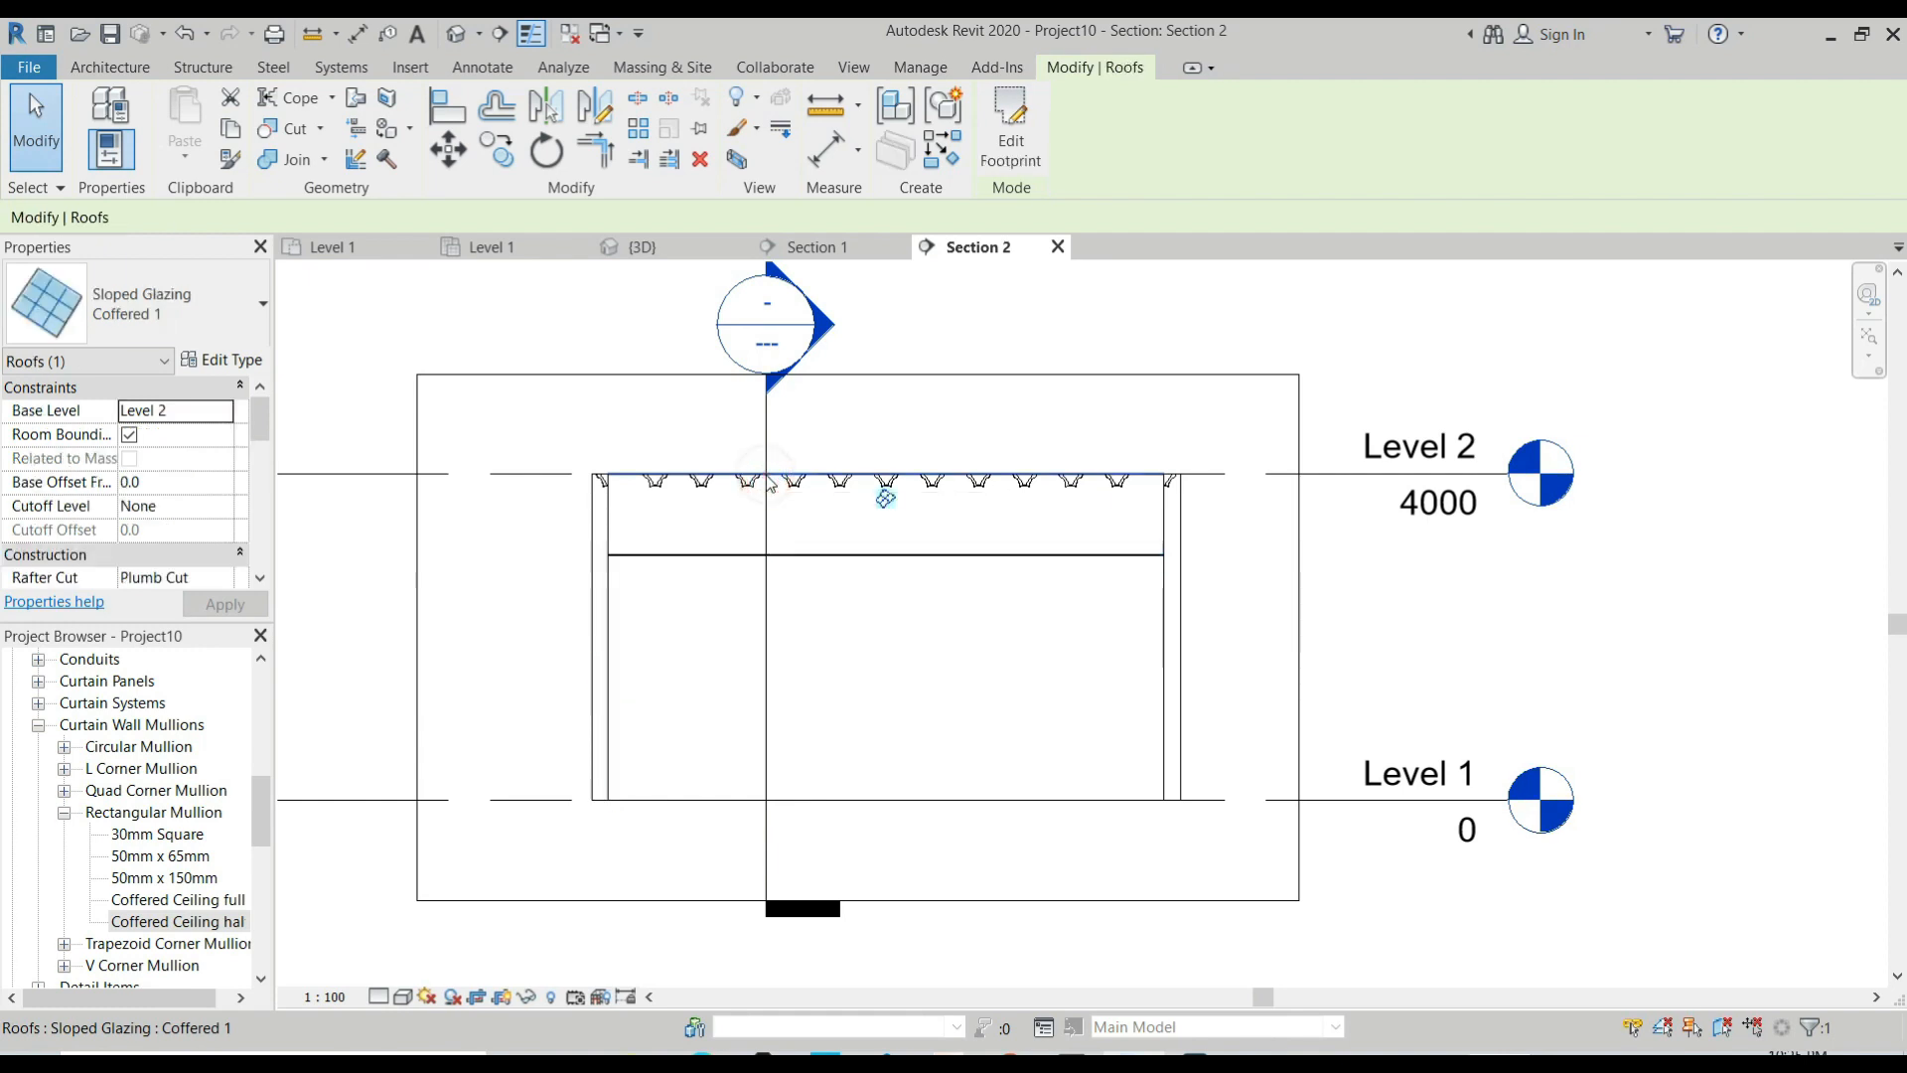
{"action": "left_click", "coordinate": [172, 485]}
{"action": "type", "text": "3000"}
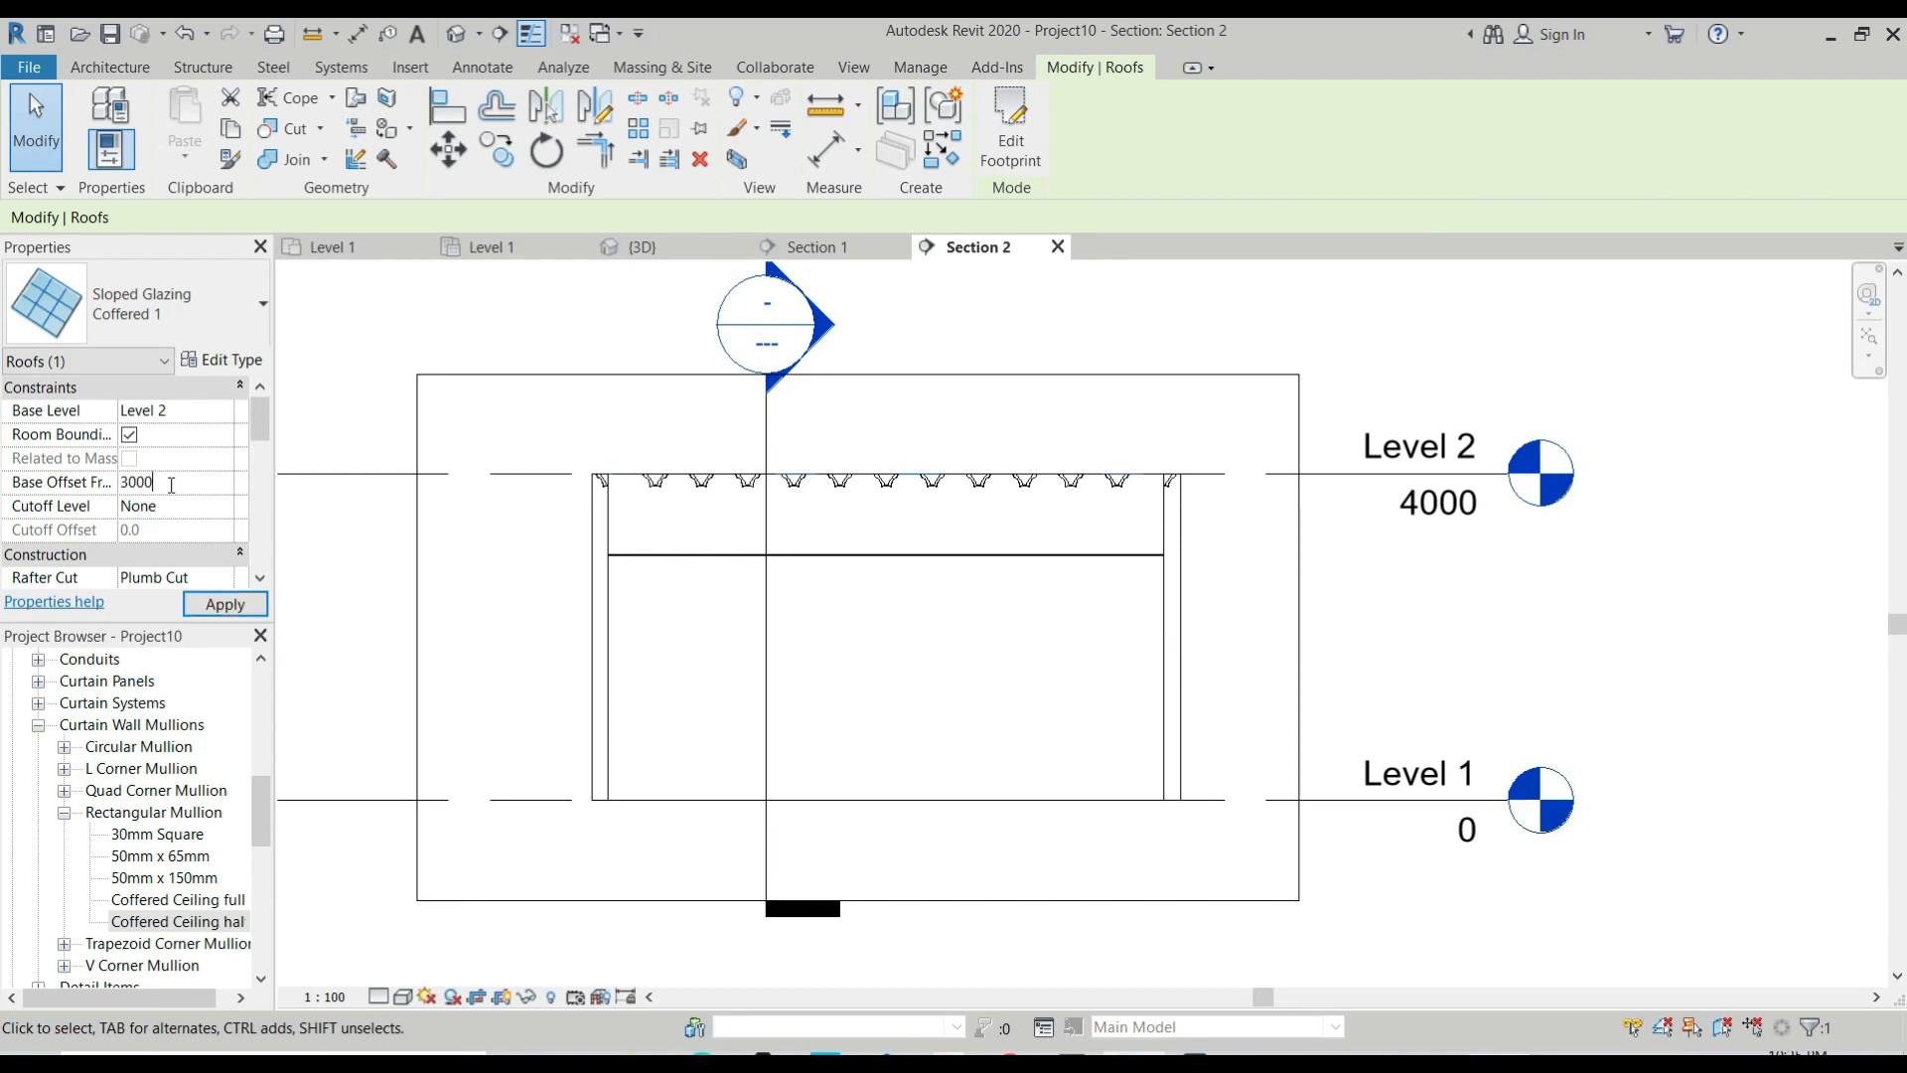
{"action": "key", "text": "Return"}
Set the Coffered 1 sloped glazing's base offset to -1000 and check its mullions against the ceiling and end wall.
{"action": "left_click", "coordinate": [189, 494]}
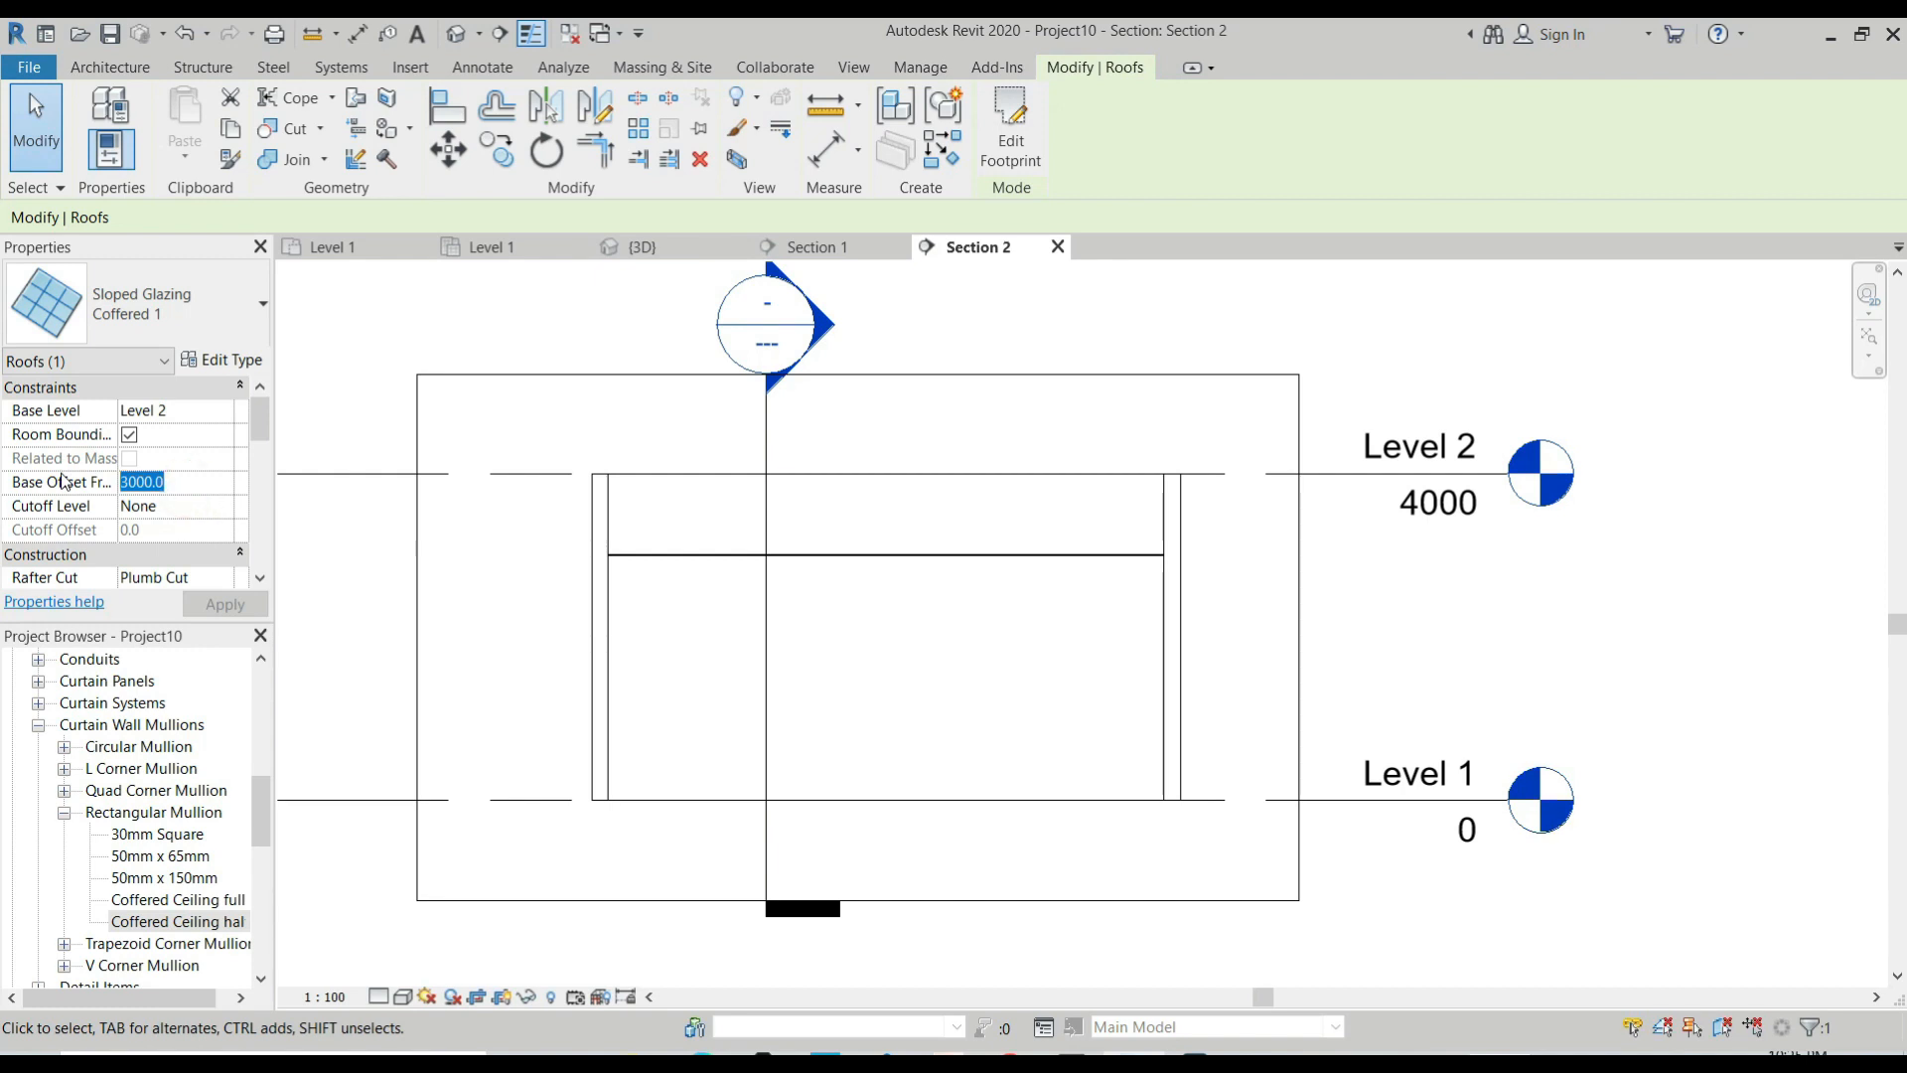
{"action": "type", "text": "-1"}
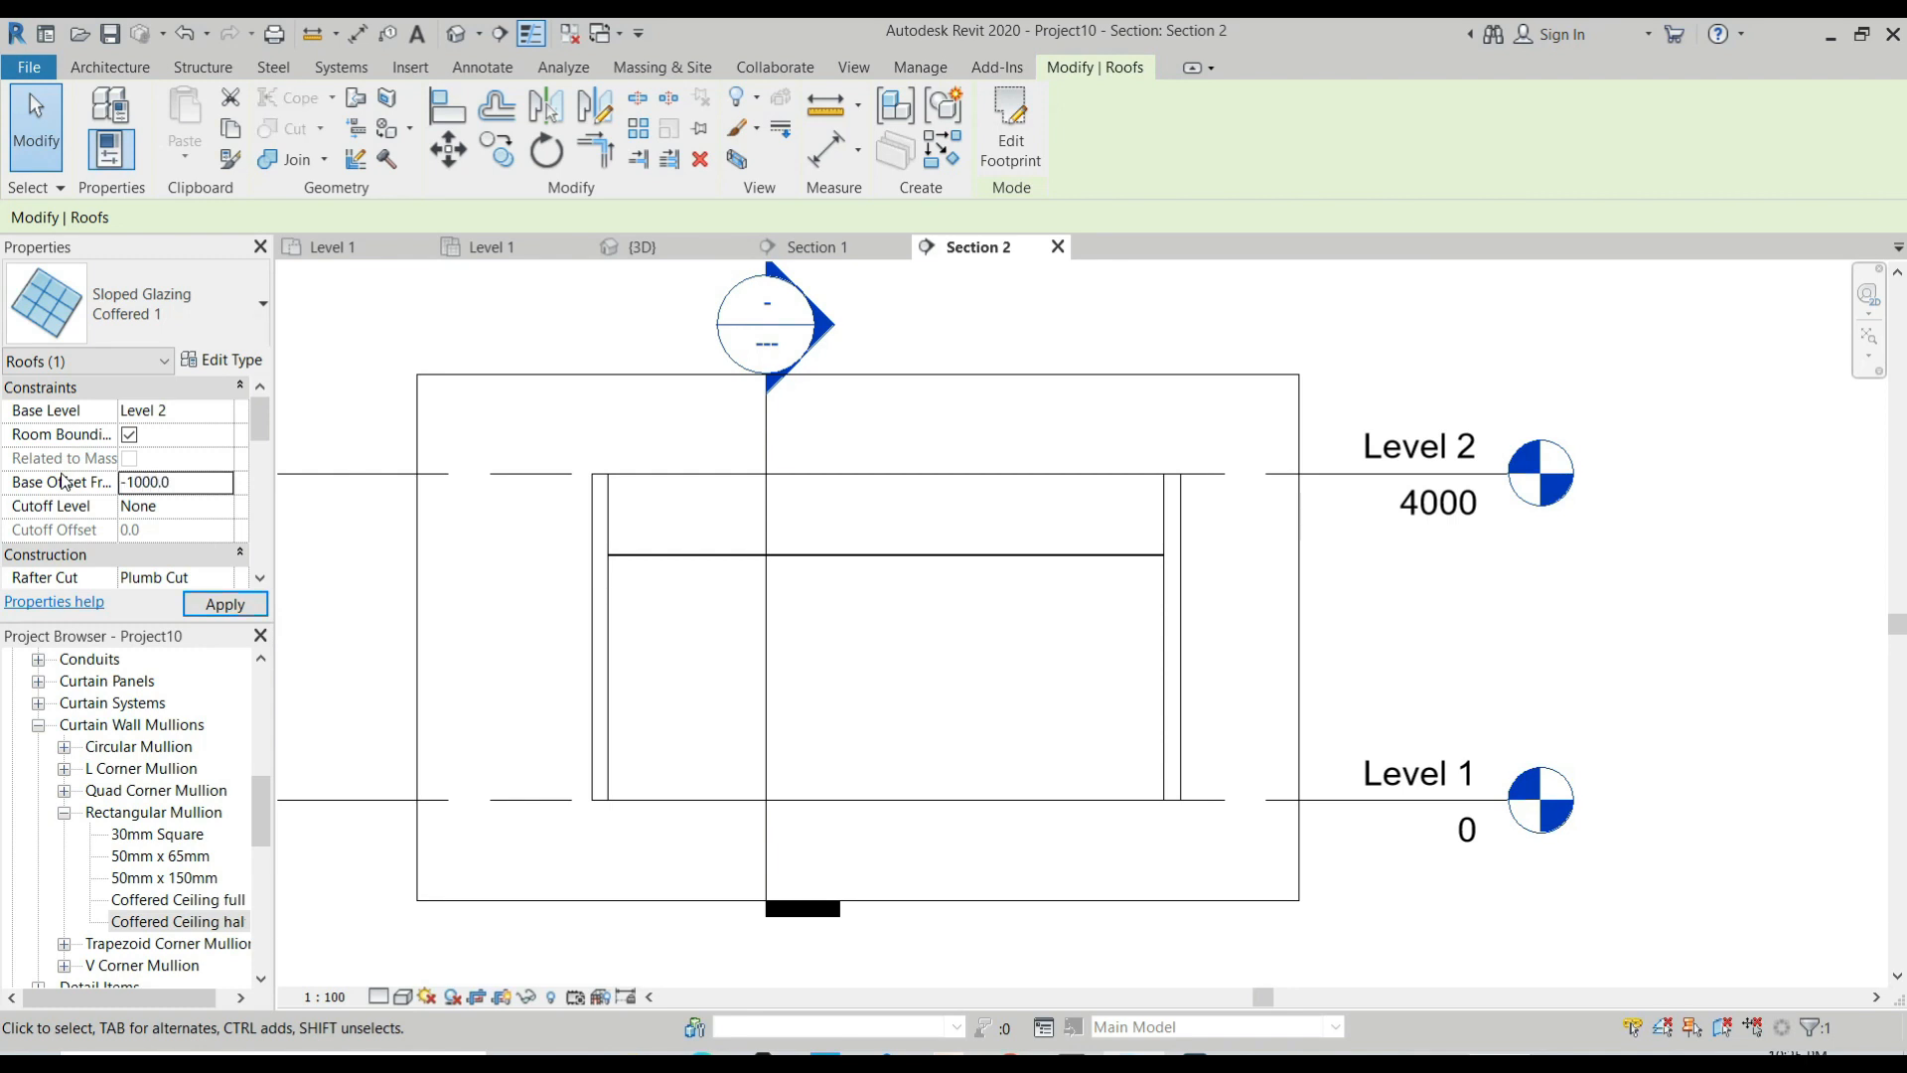
{"action": "scroll", "coordinate": [1023, 567], "scroll_direction": "up", "scroll_amount": 5}
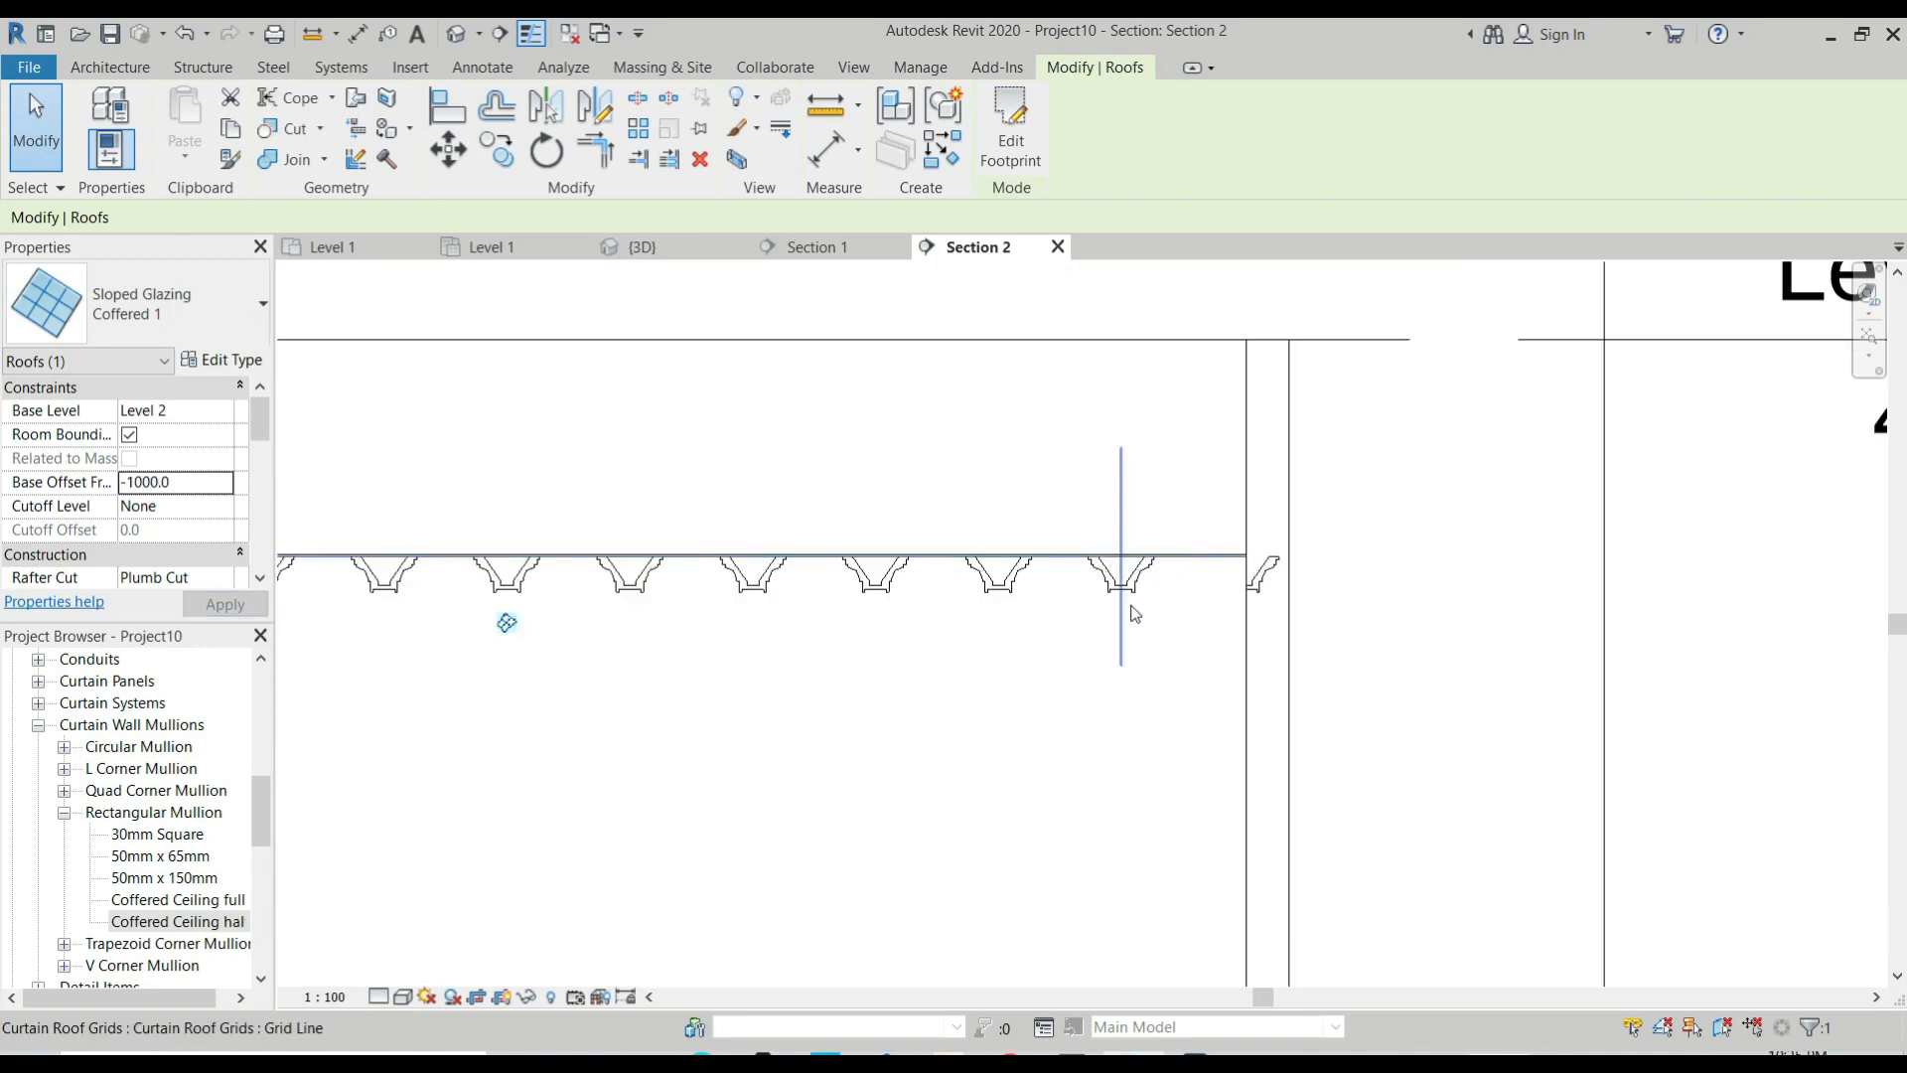
{"action": "scroll", "coordinate": [1142, 588], "scroll_direction": "down", "scroll_amount": 2}
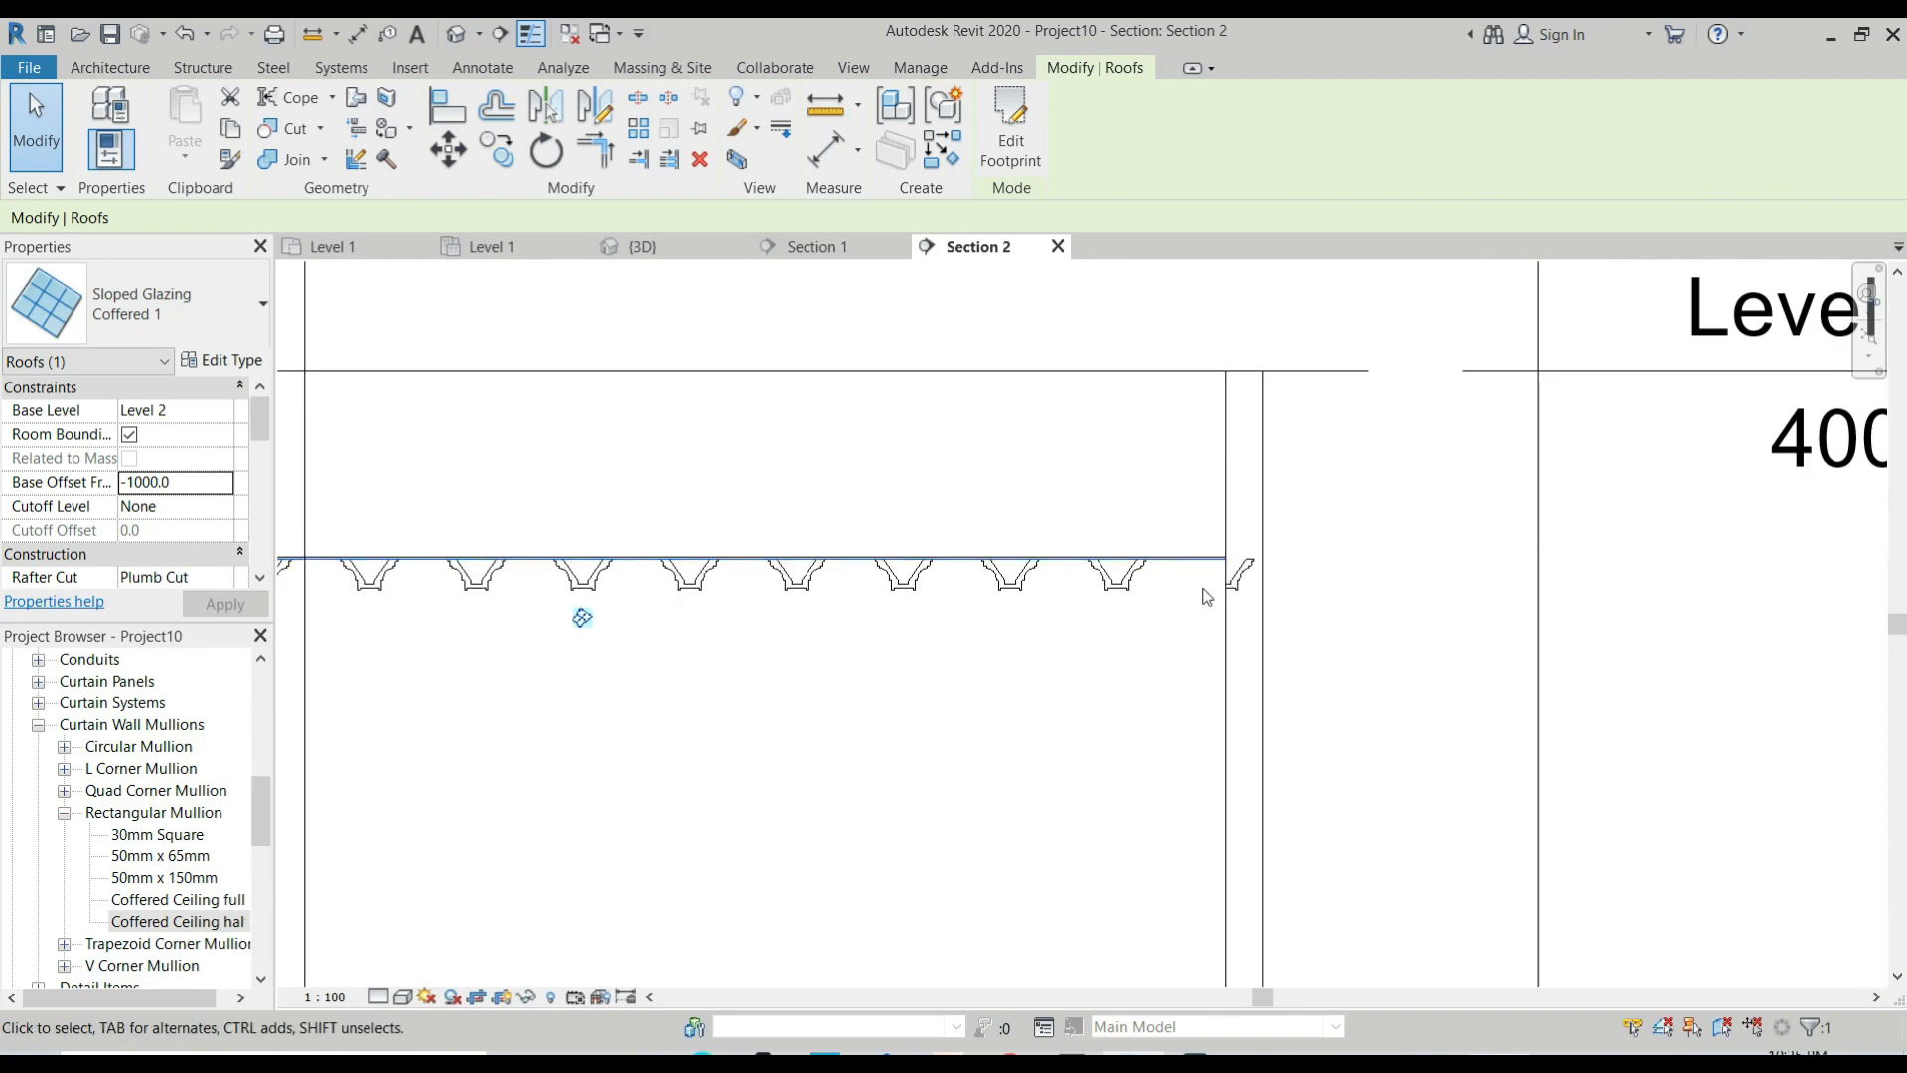
{"action": "scroll", "coordinate": [1107, 489], "scroll_direction": "down", "scroll_amount": 1}
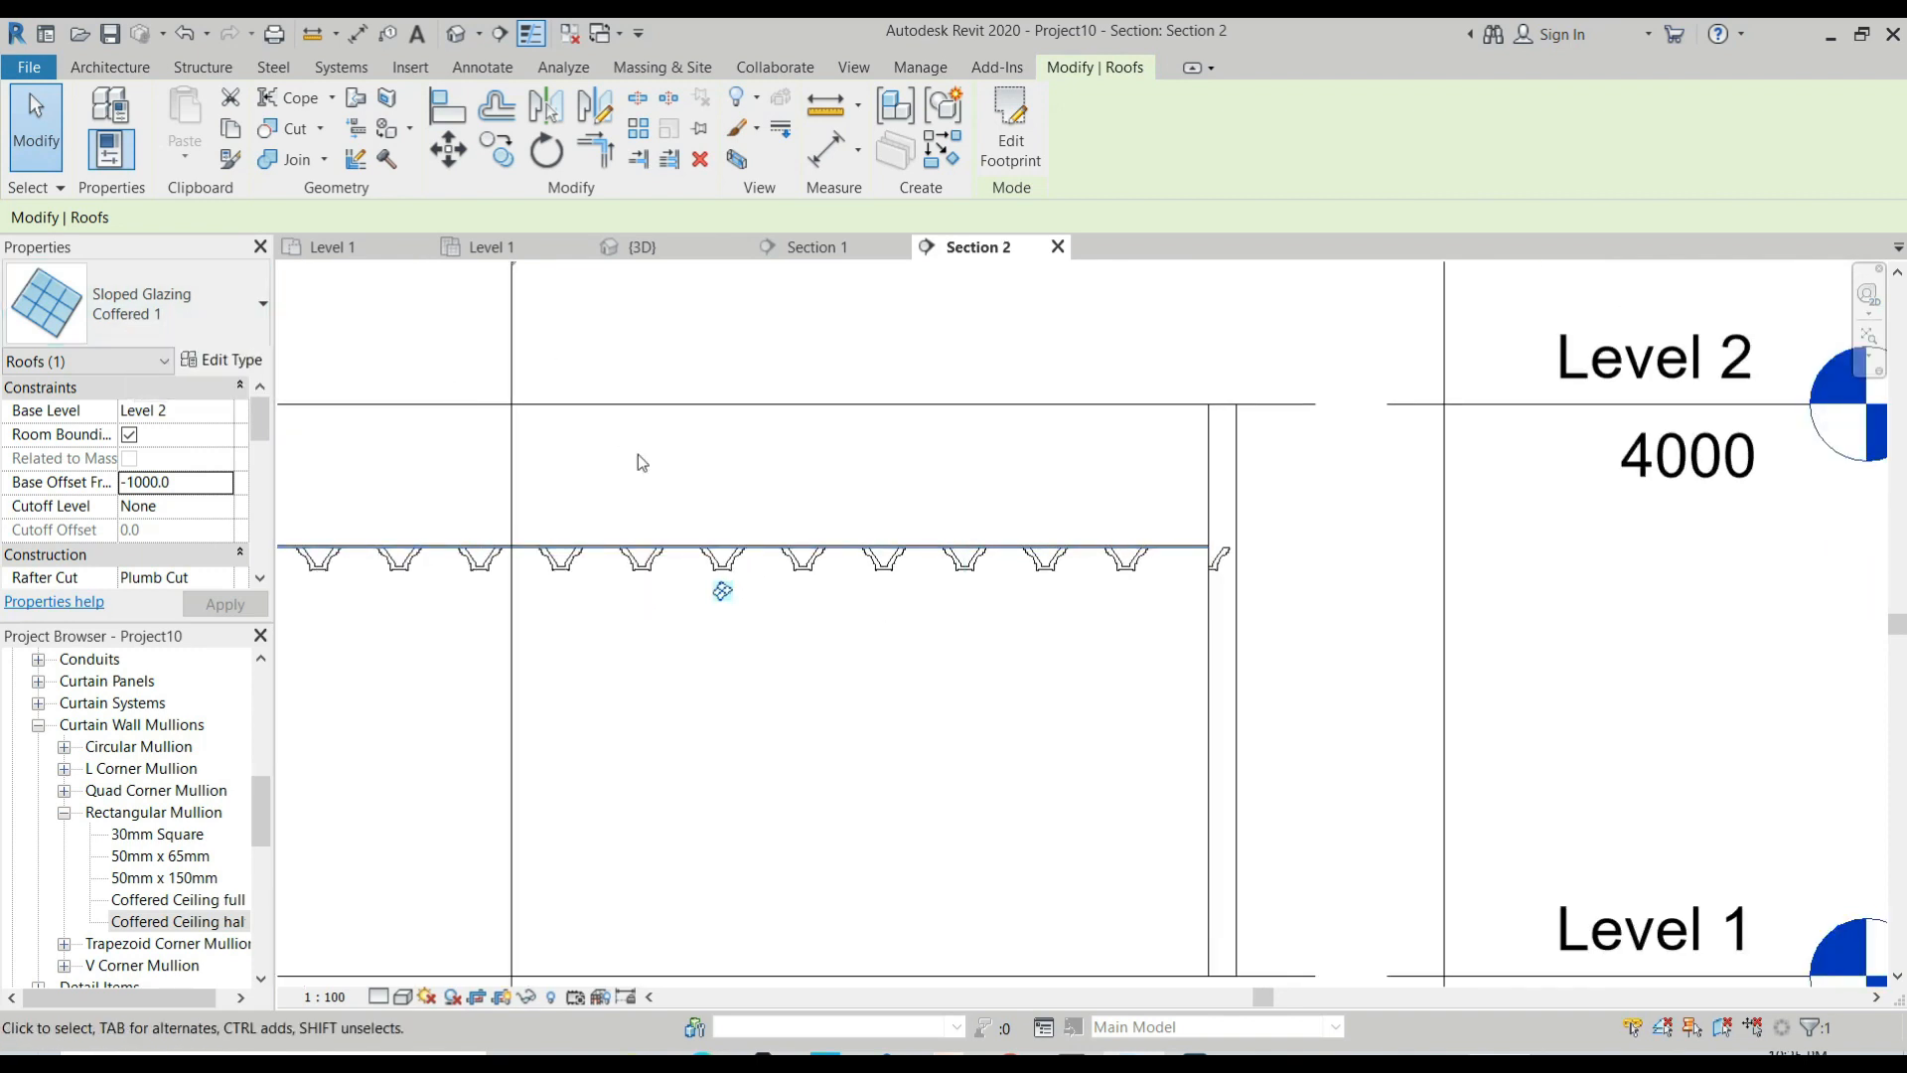
{"action": "scroll", "coordinate": [1044, 372], "scroll_direction": "down", "scroll_amount": 3}
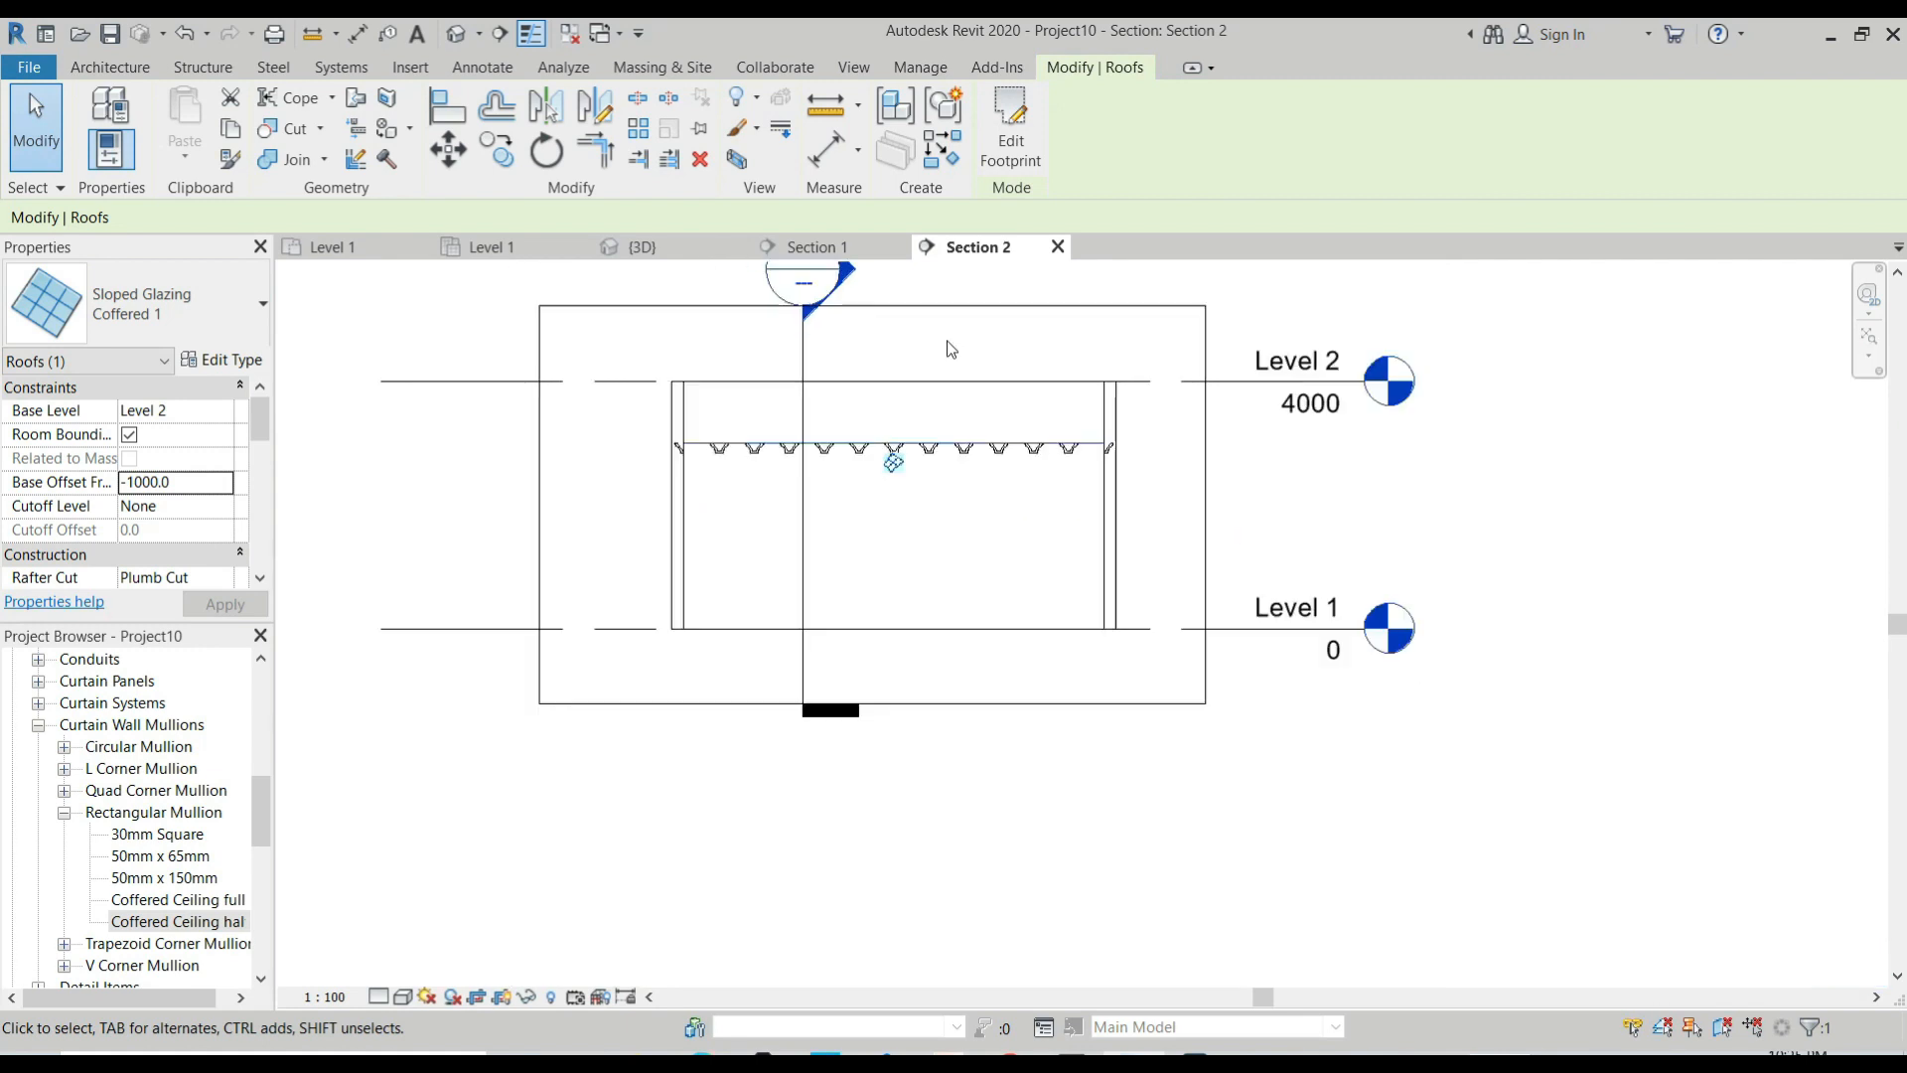
In the Level 1 reflected ceiling plan, start a roof by footprint and accept moving it to Level 2.
{"action": "left_click", "coordinate": [505, 249]}
{"action": "scroll", "coordinate": [1141, 647], "scroll_direction": "up", "scroll_amount": 2}
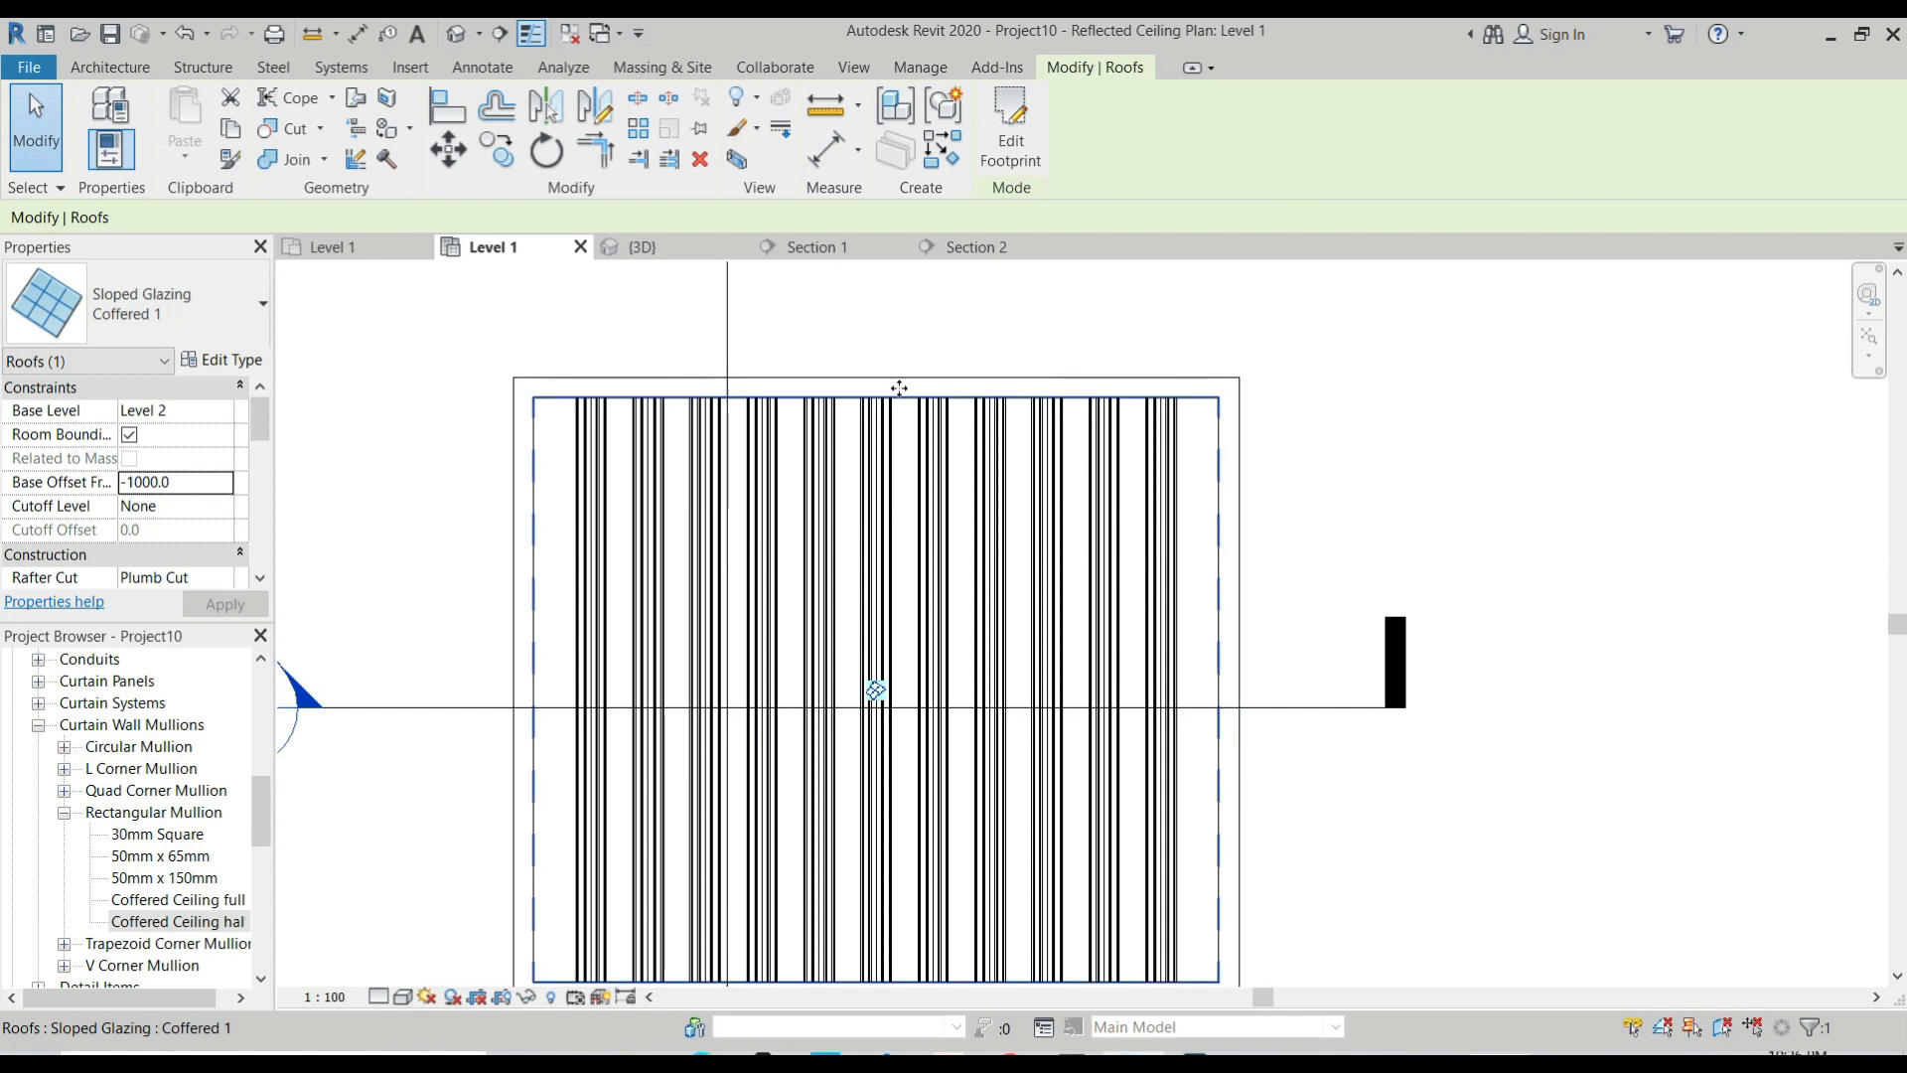
{"action": "left_click", "coordinate": [249, 315]}
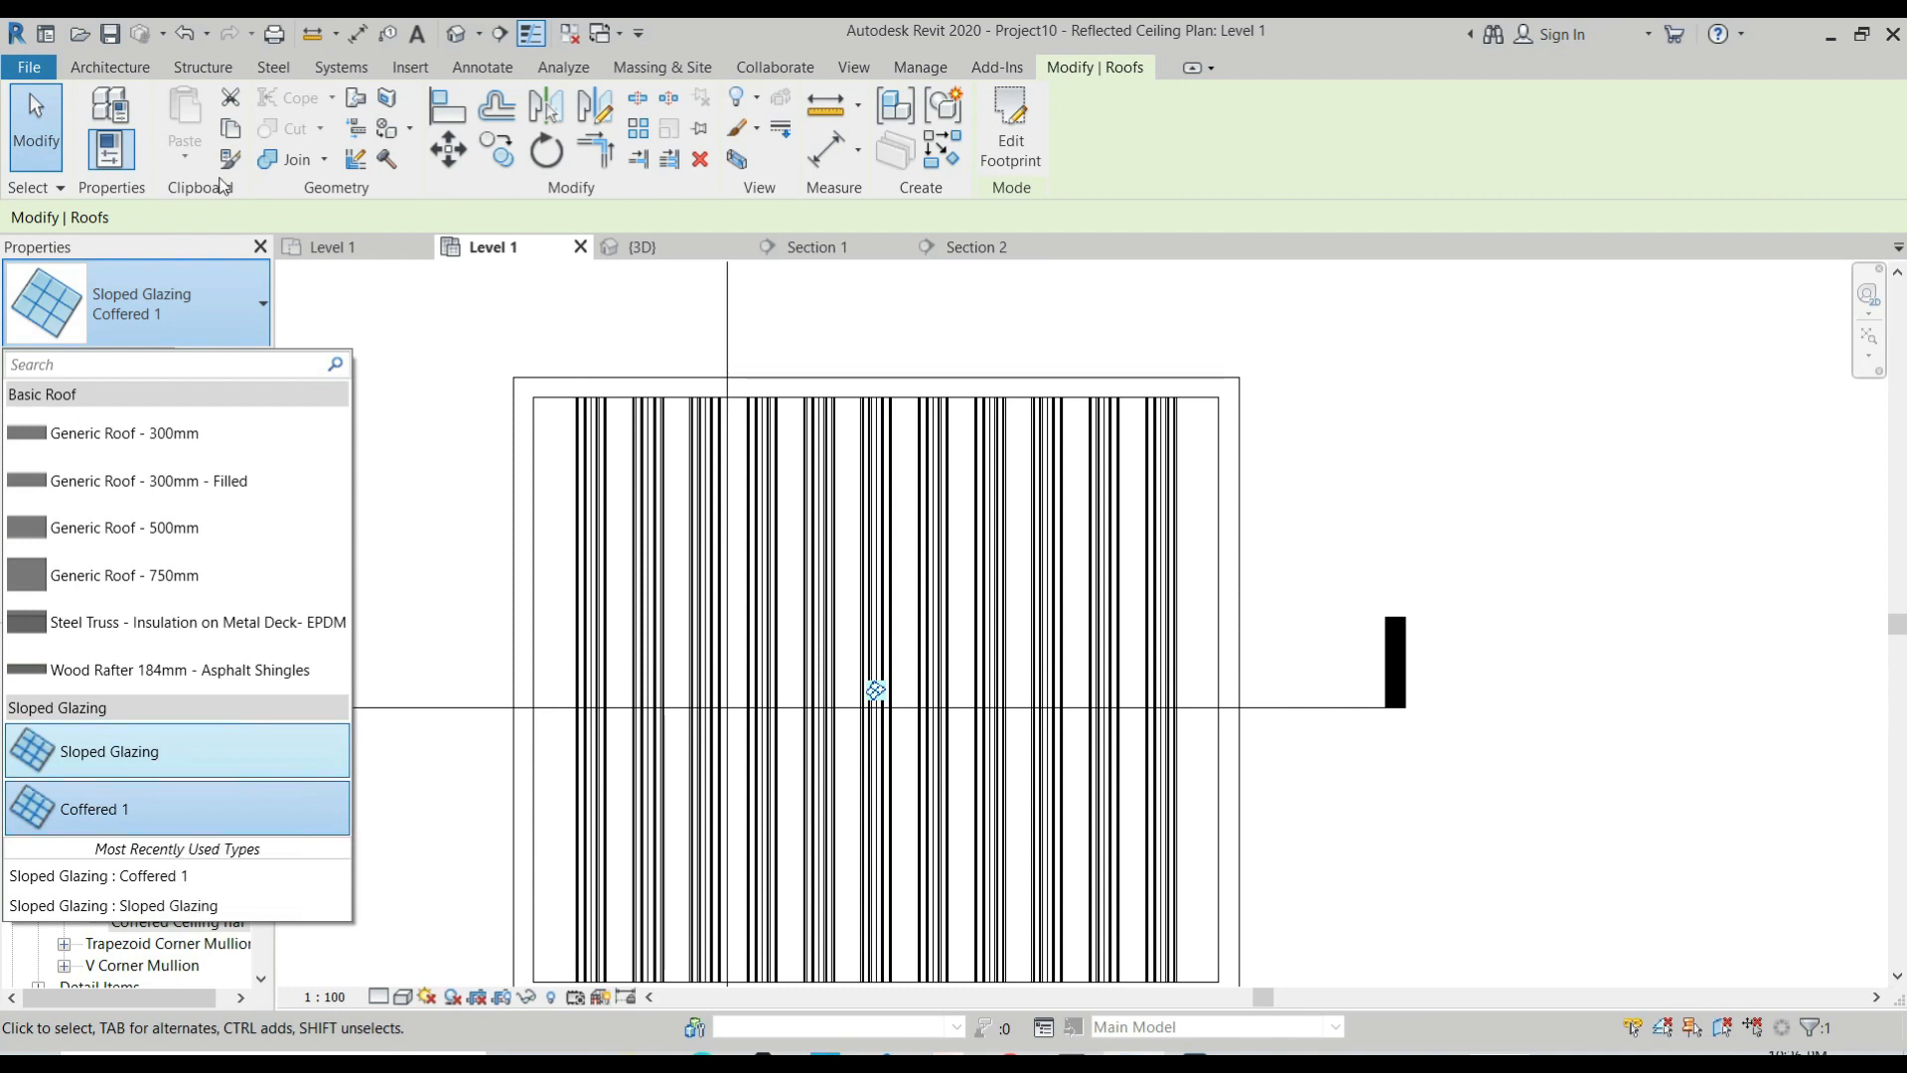
{"action": "left_click", "coordinate": [221, 265]}
{"action": "left_click", "coordinate": [136, 54]}
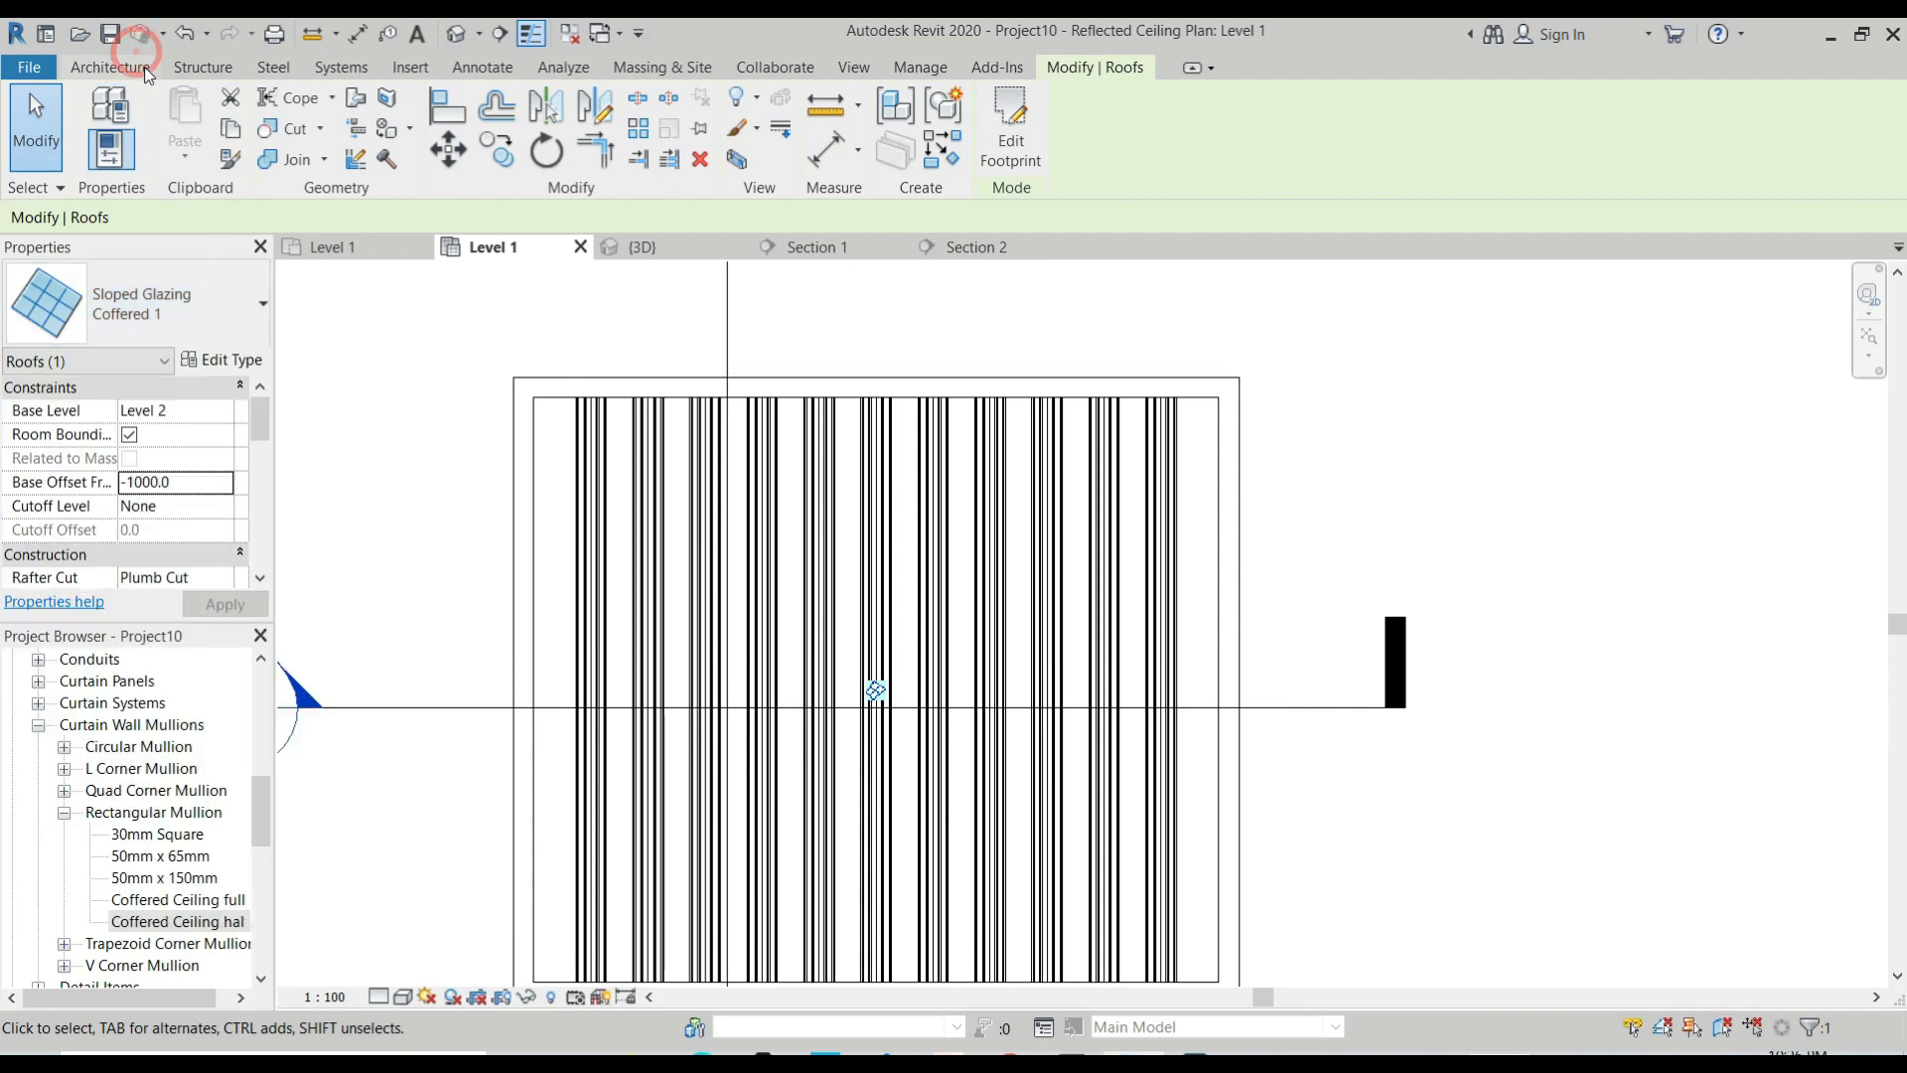
{"action": "left_click", "coordinate": [454, 117]}
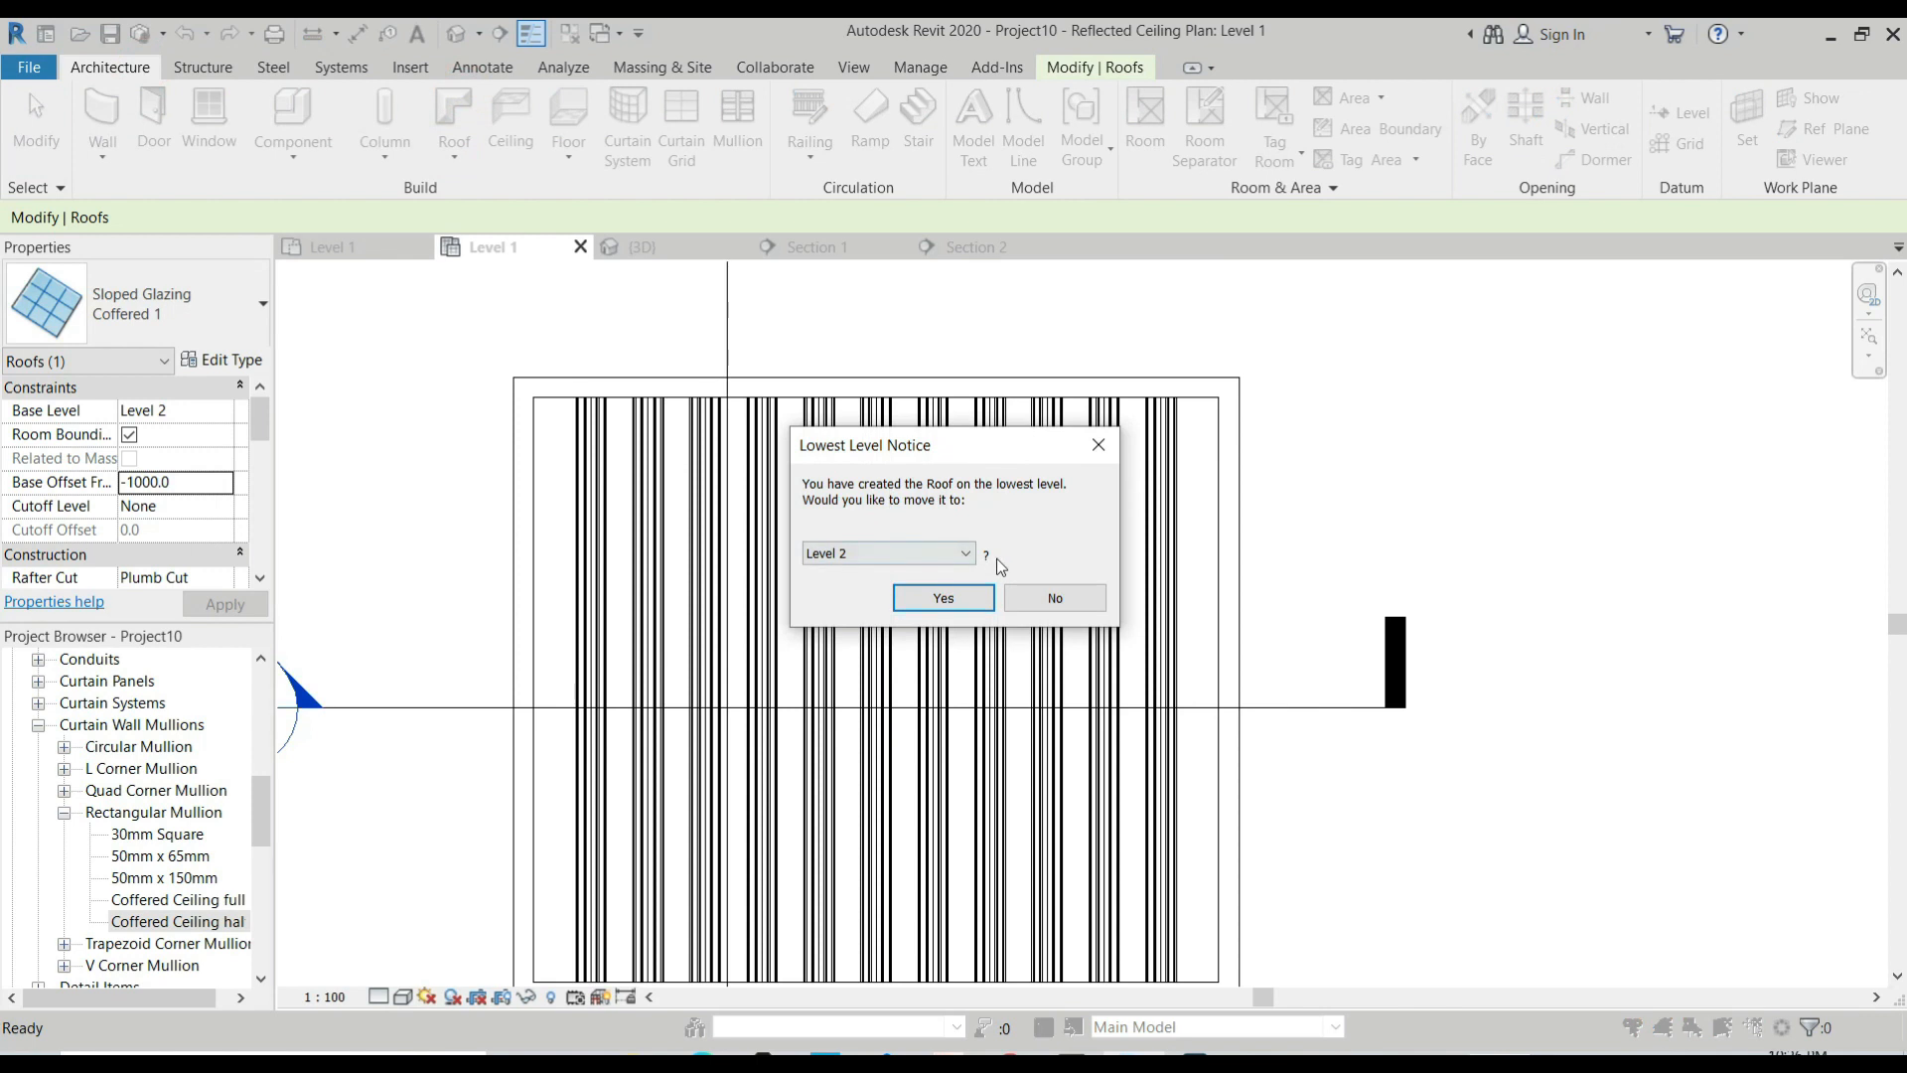
{"action": "left_click", "coordinate": [969, 597]}
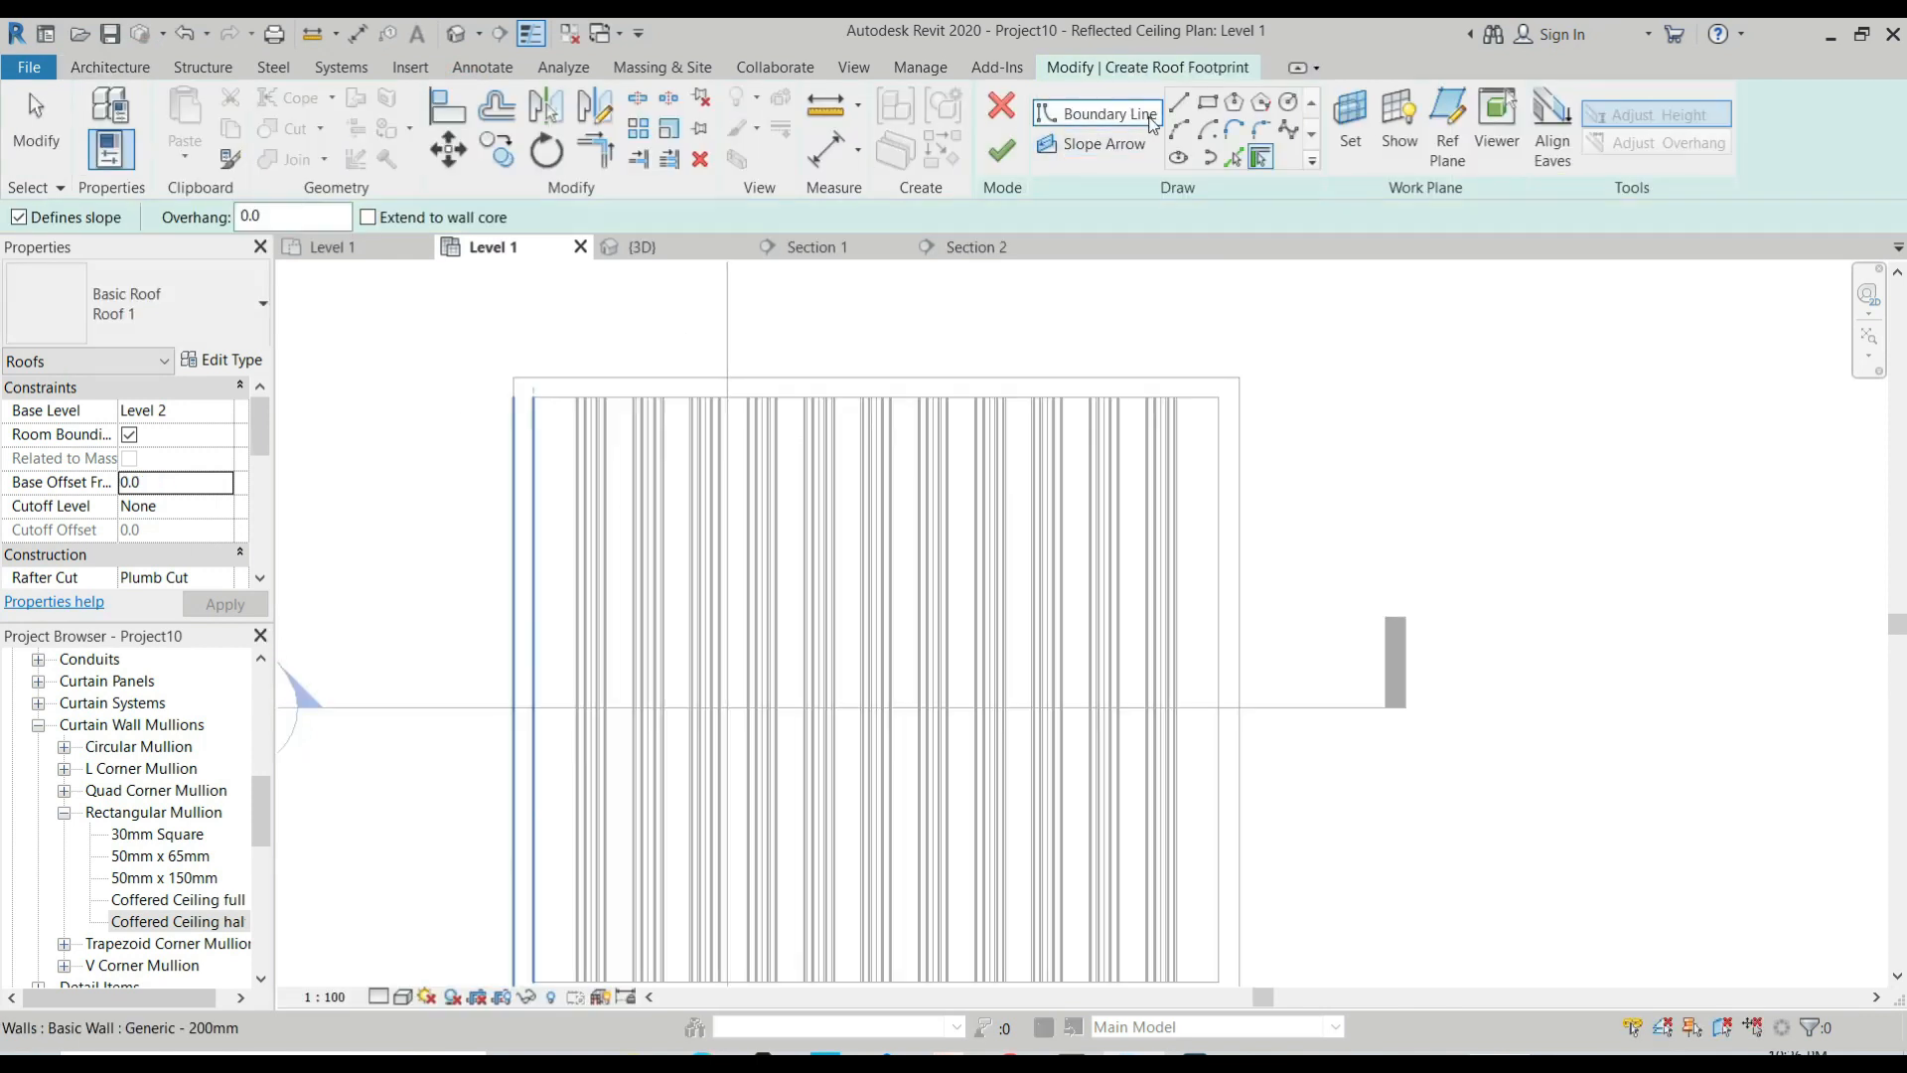
Sketch a rectangular roof boundary along the inner faces of the room's walls.
{"action": "left_click", "coordinate": [1208, 102]}
{"action": "left_click", "coordinate": [536, 409]}
{"action": "scroll", "coordinate": [596, 437], "scroll_direction": "down", "scroll_amount": 3}
{"action": "scroll", "coordinate": [910, 664], "scroll_direction": "up", "scroll_amount": 2}
{"action": "left_click", "coordinate": [910, 663]}
{"action": "scroll", "coordinate": [924, 675], "scroll_direction": "down", "scroll_amount": 3}
{"action": "key", "text": "Escape"}
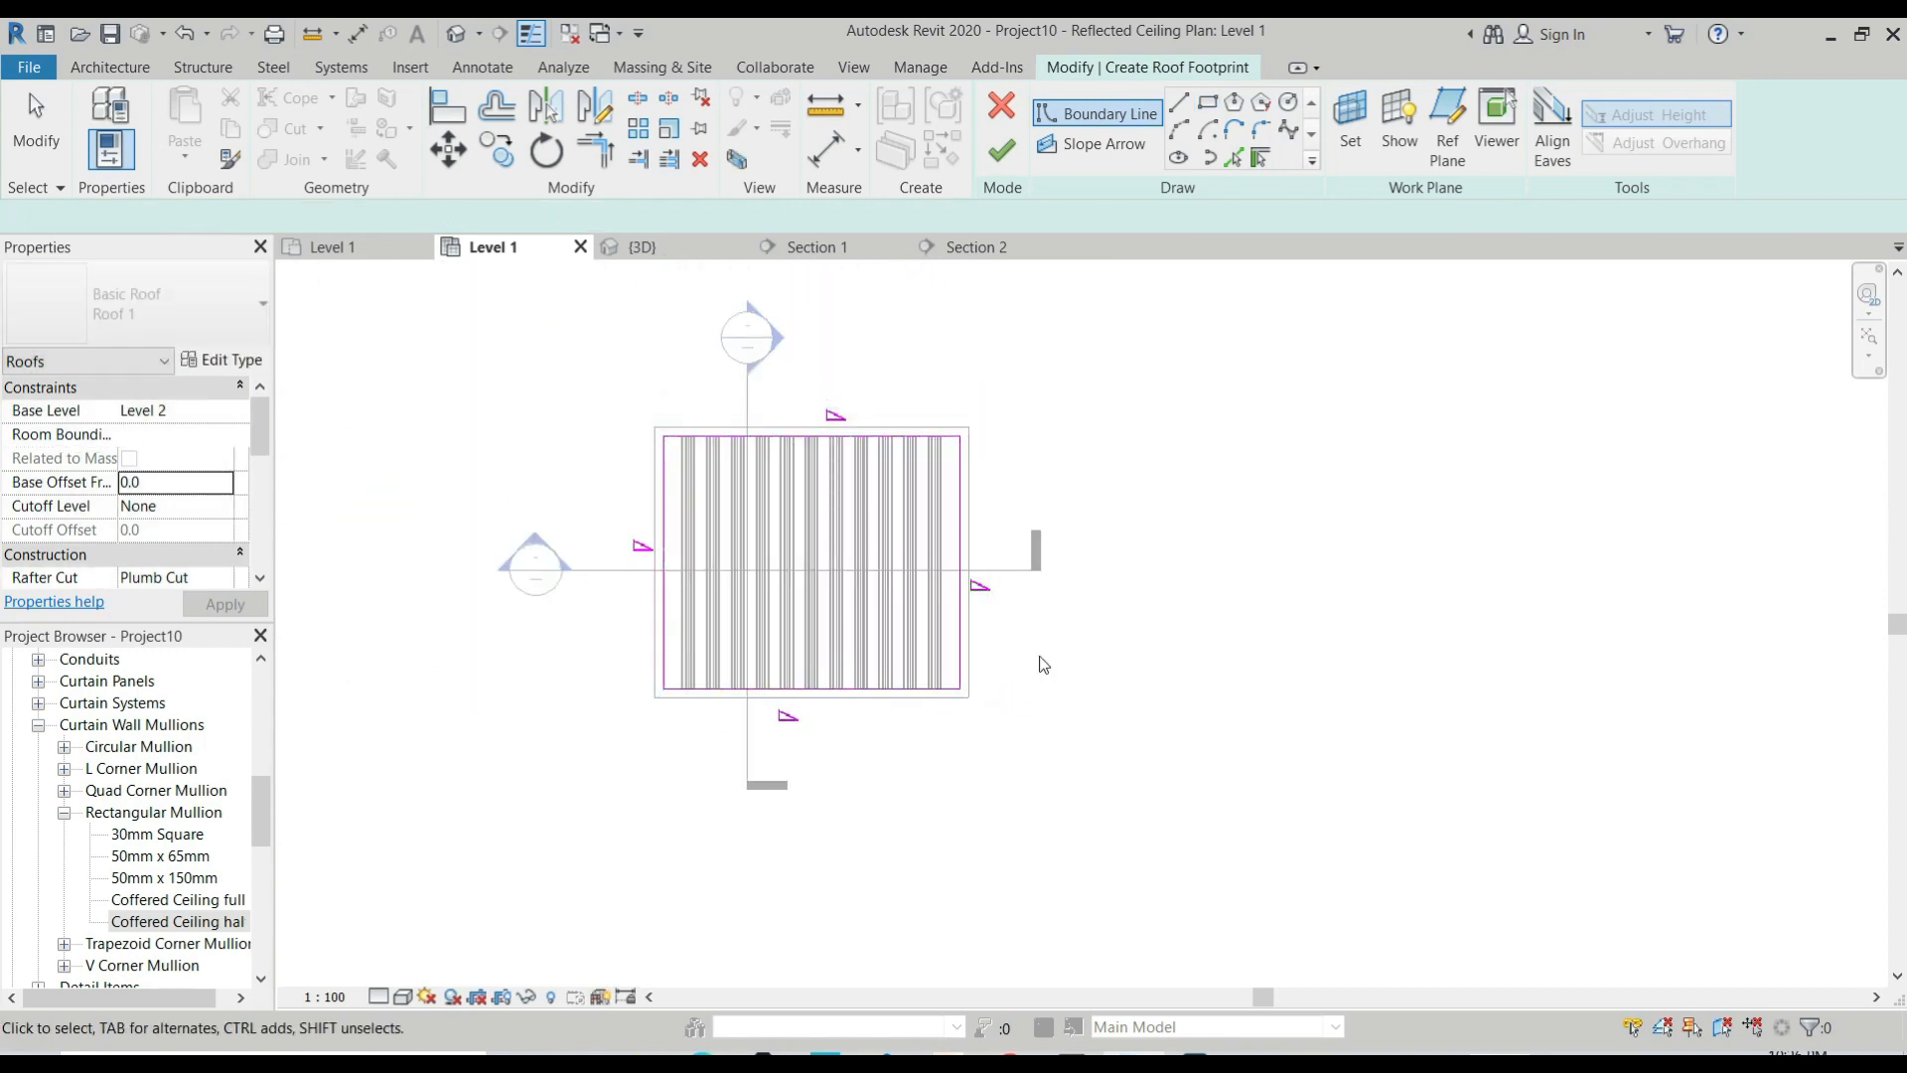
Turn off the slope definition for all four boundary lines and finish the roof footprint.
{"action": "key", "text": "Escape"}
{"action": "left_click_drag", "start_coordinate": [545, 328], "coordinate": [1025, 710]}
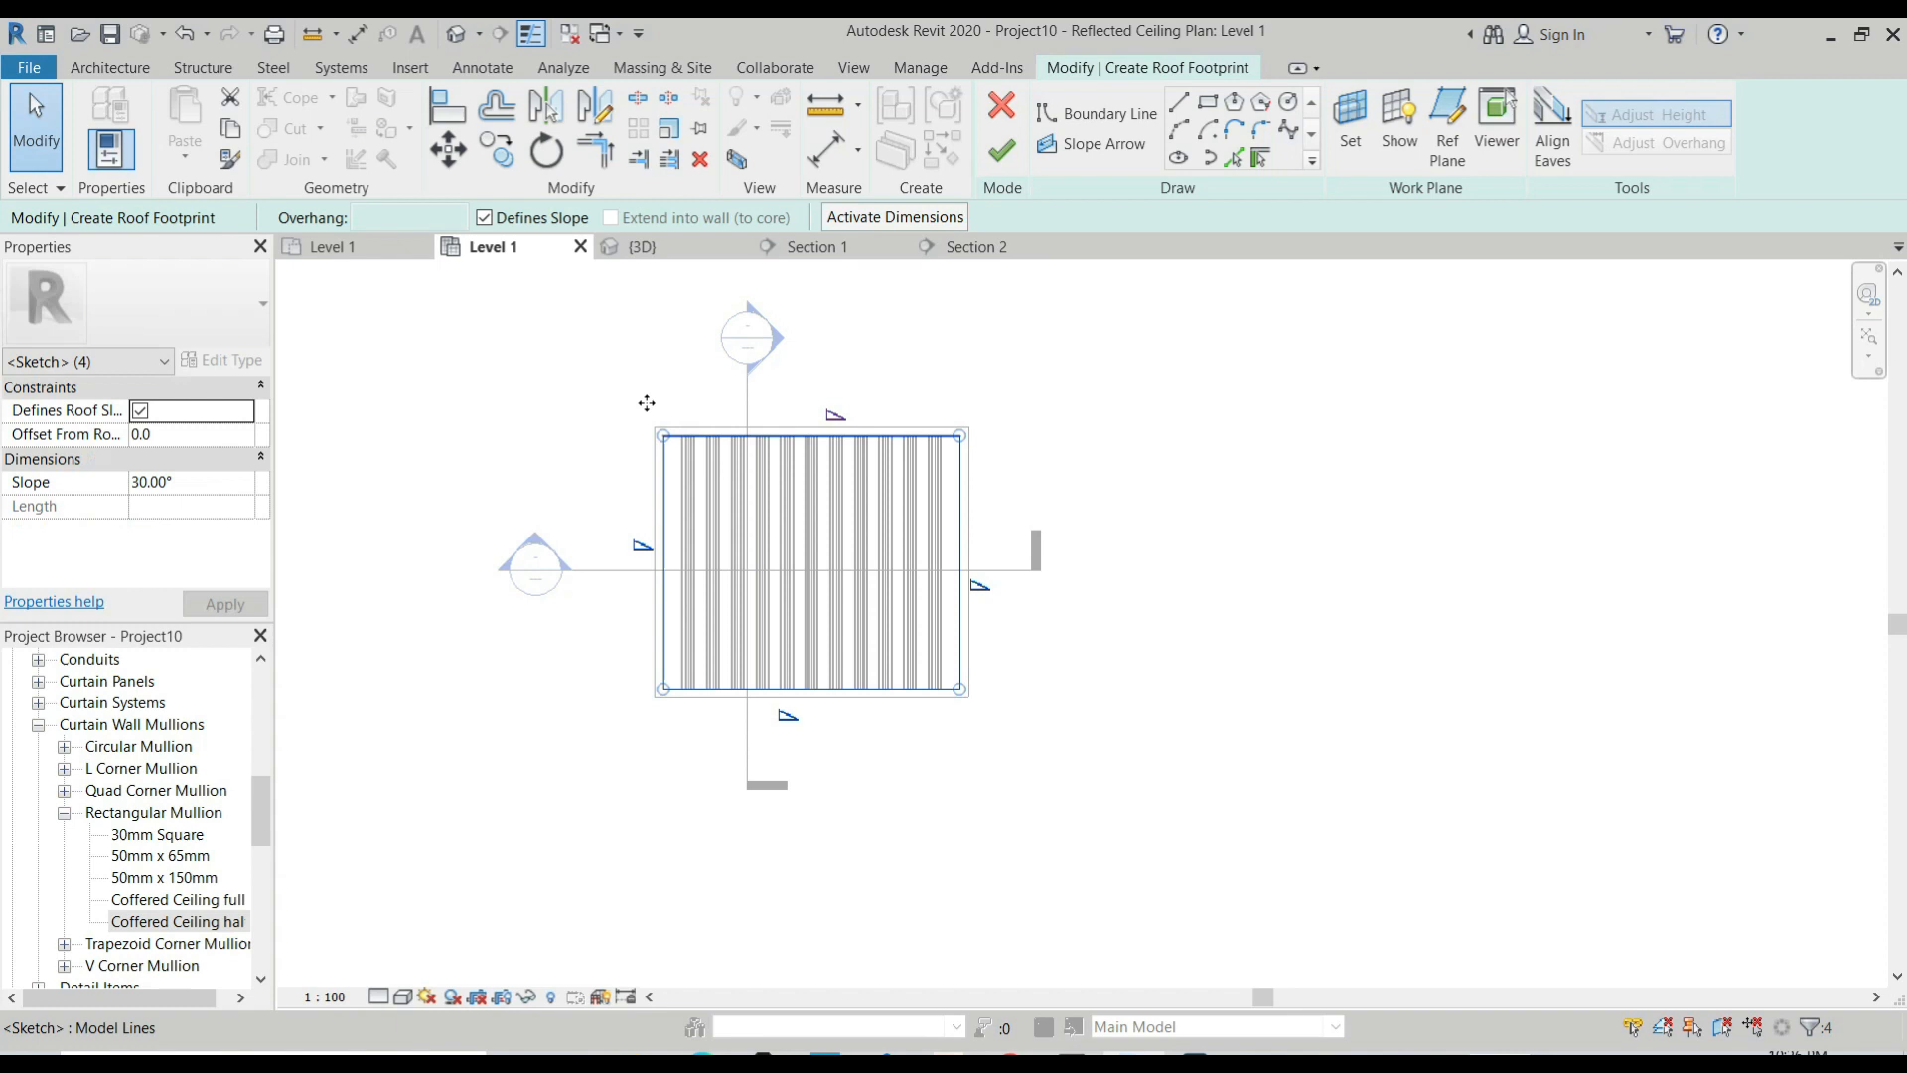
{"action": "left_click", "coordinate": [484, 216]}
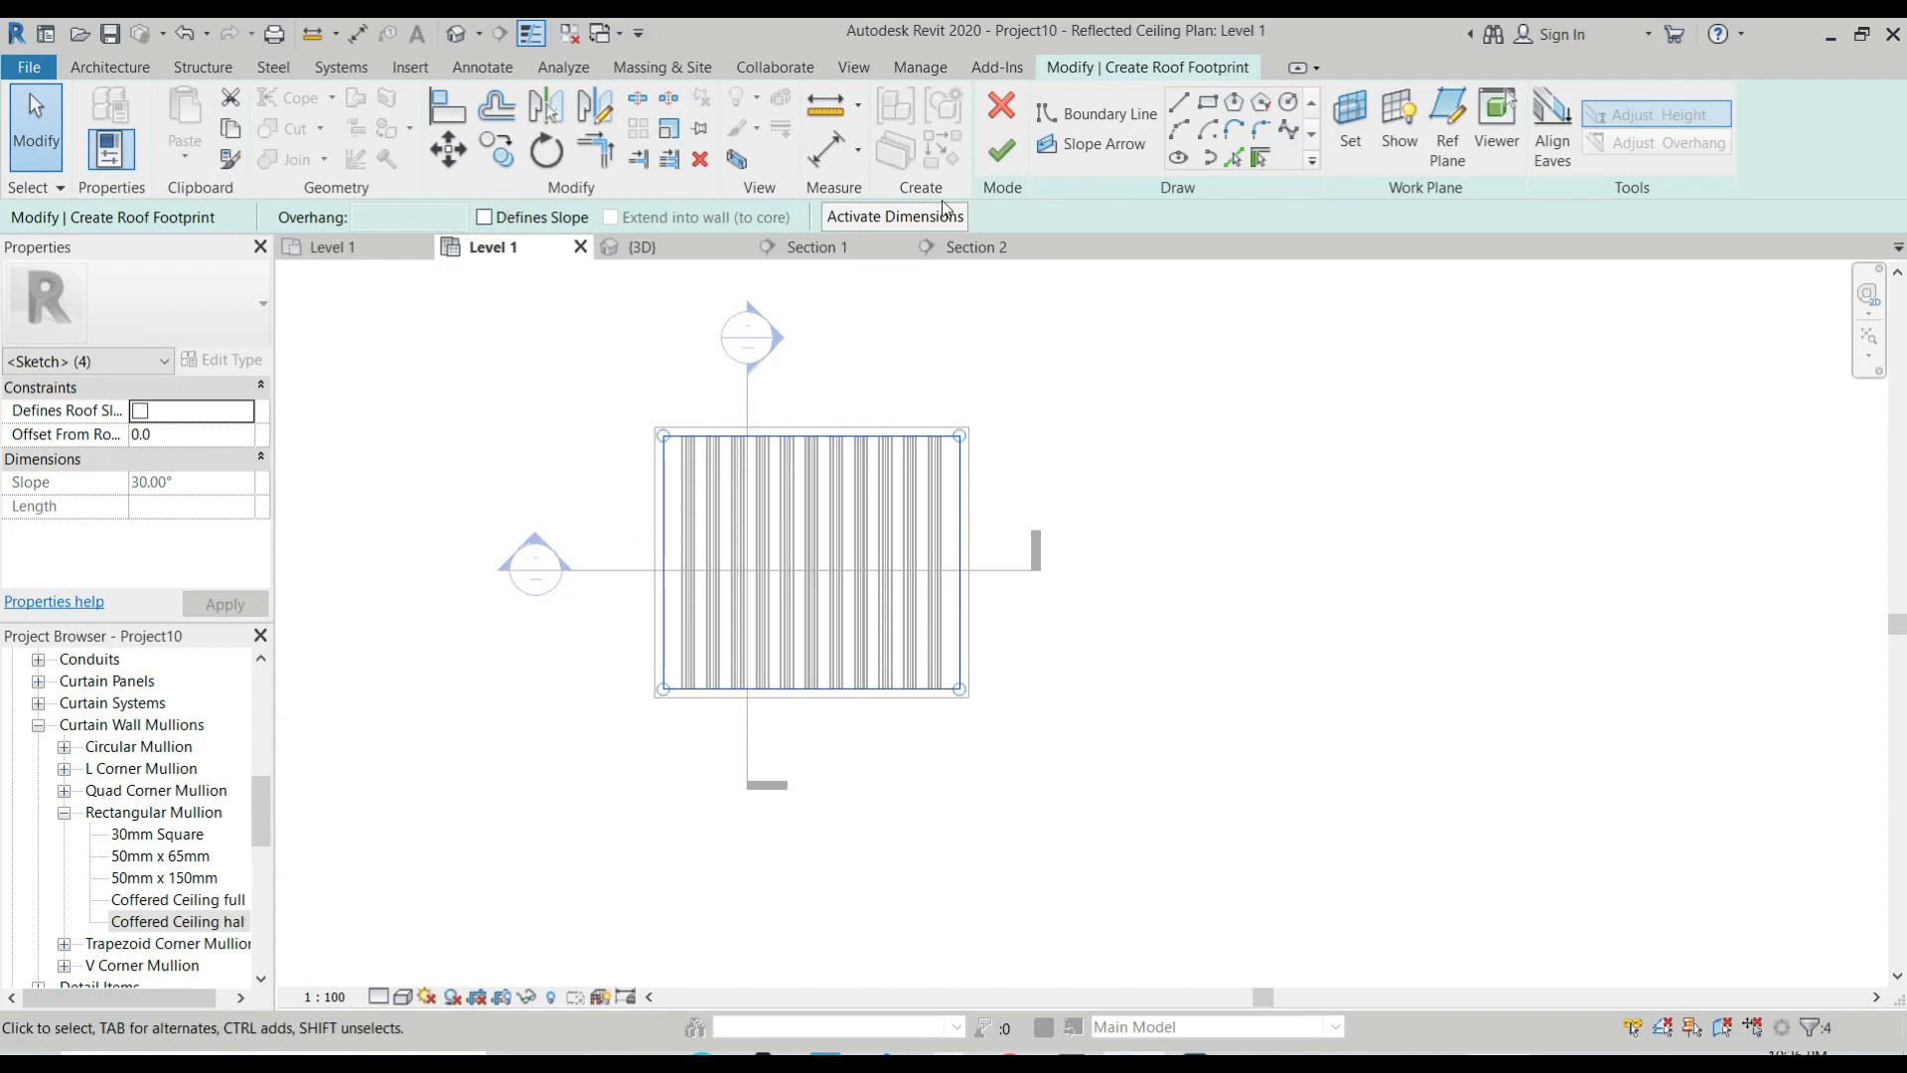
{"action": "left_click", "coordinate": [1003, 150]}
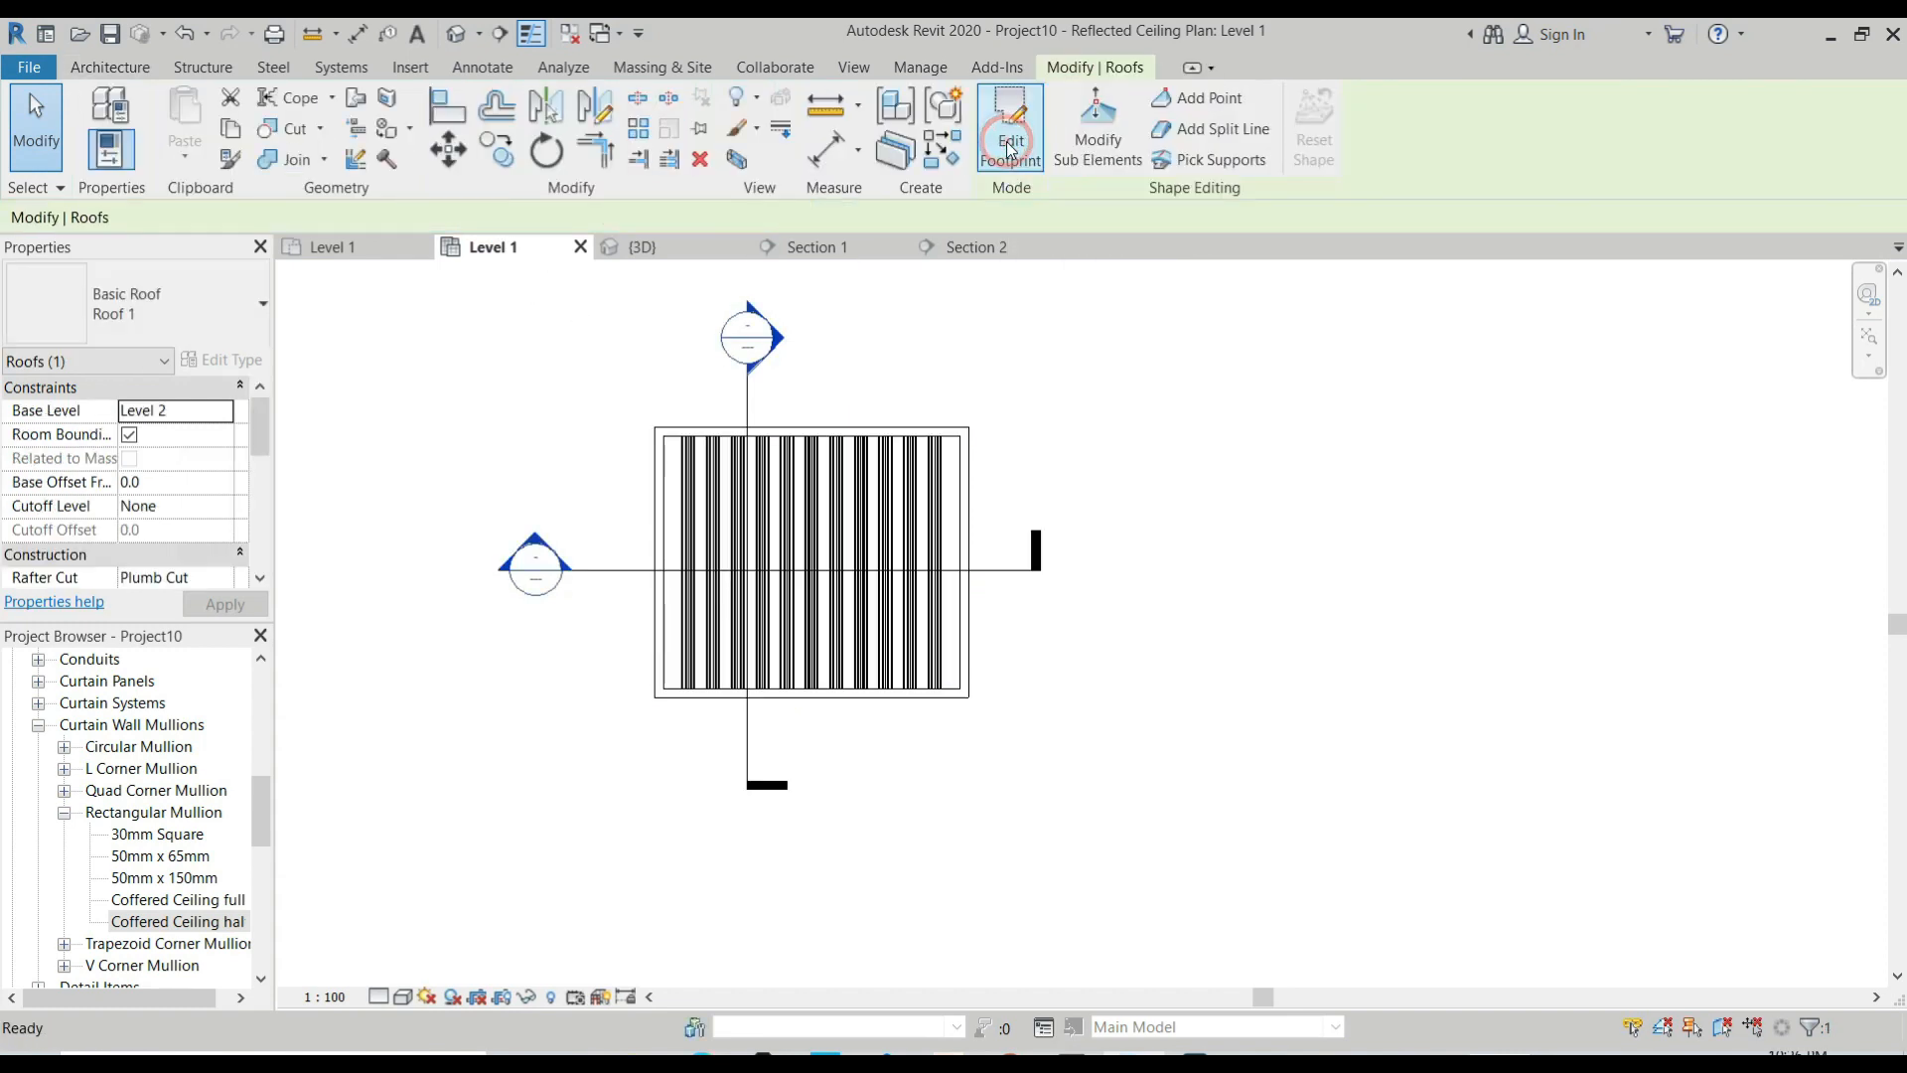
In the 3D view, select the new Roof 1 roof and change its type to Sloped Glazing.
{"action": "left_click", "coordinate": [644, 246]}
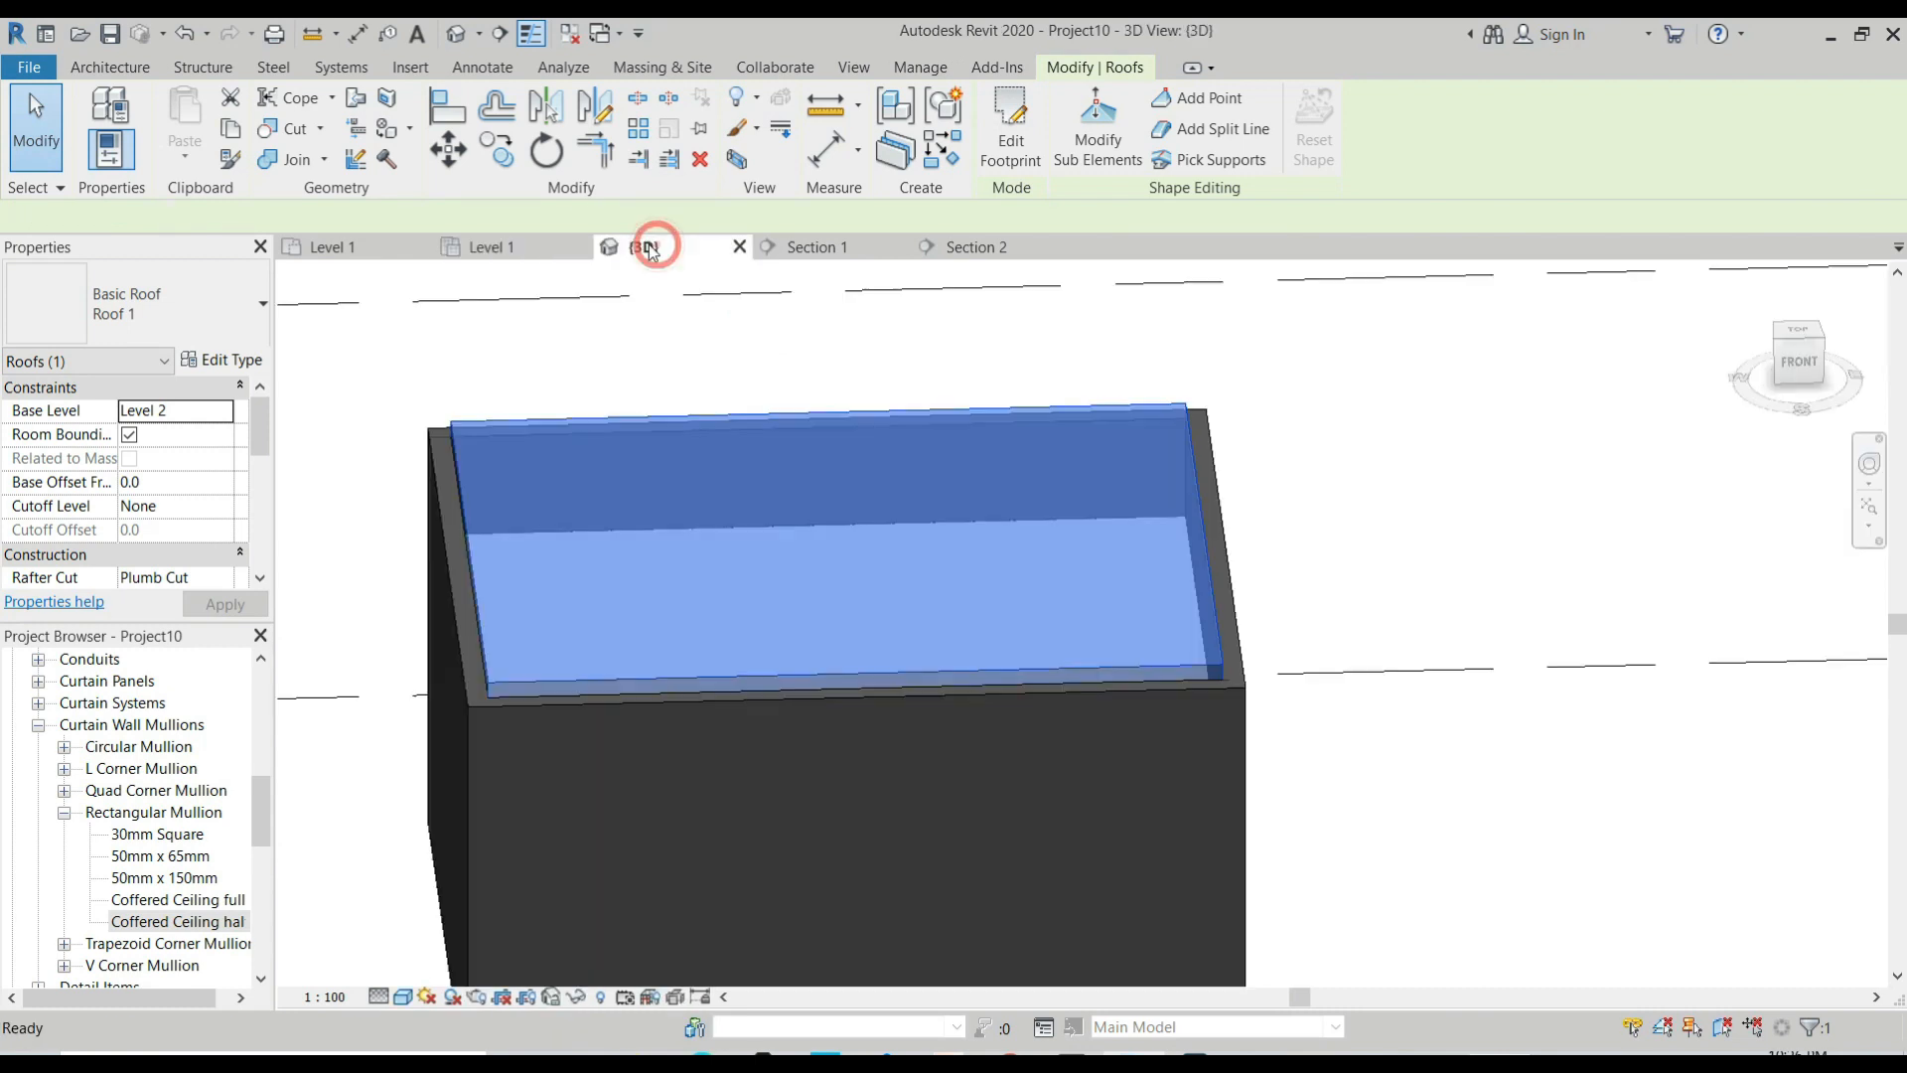
{"action": "scroll", "coordinate": [1064, 553], "scroll_direction": "down", "scroll_amount": 1}
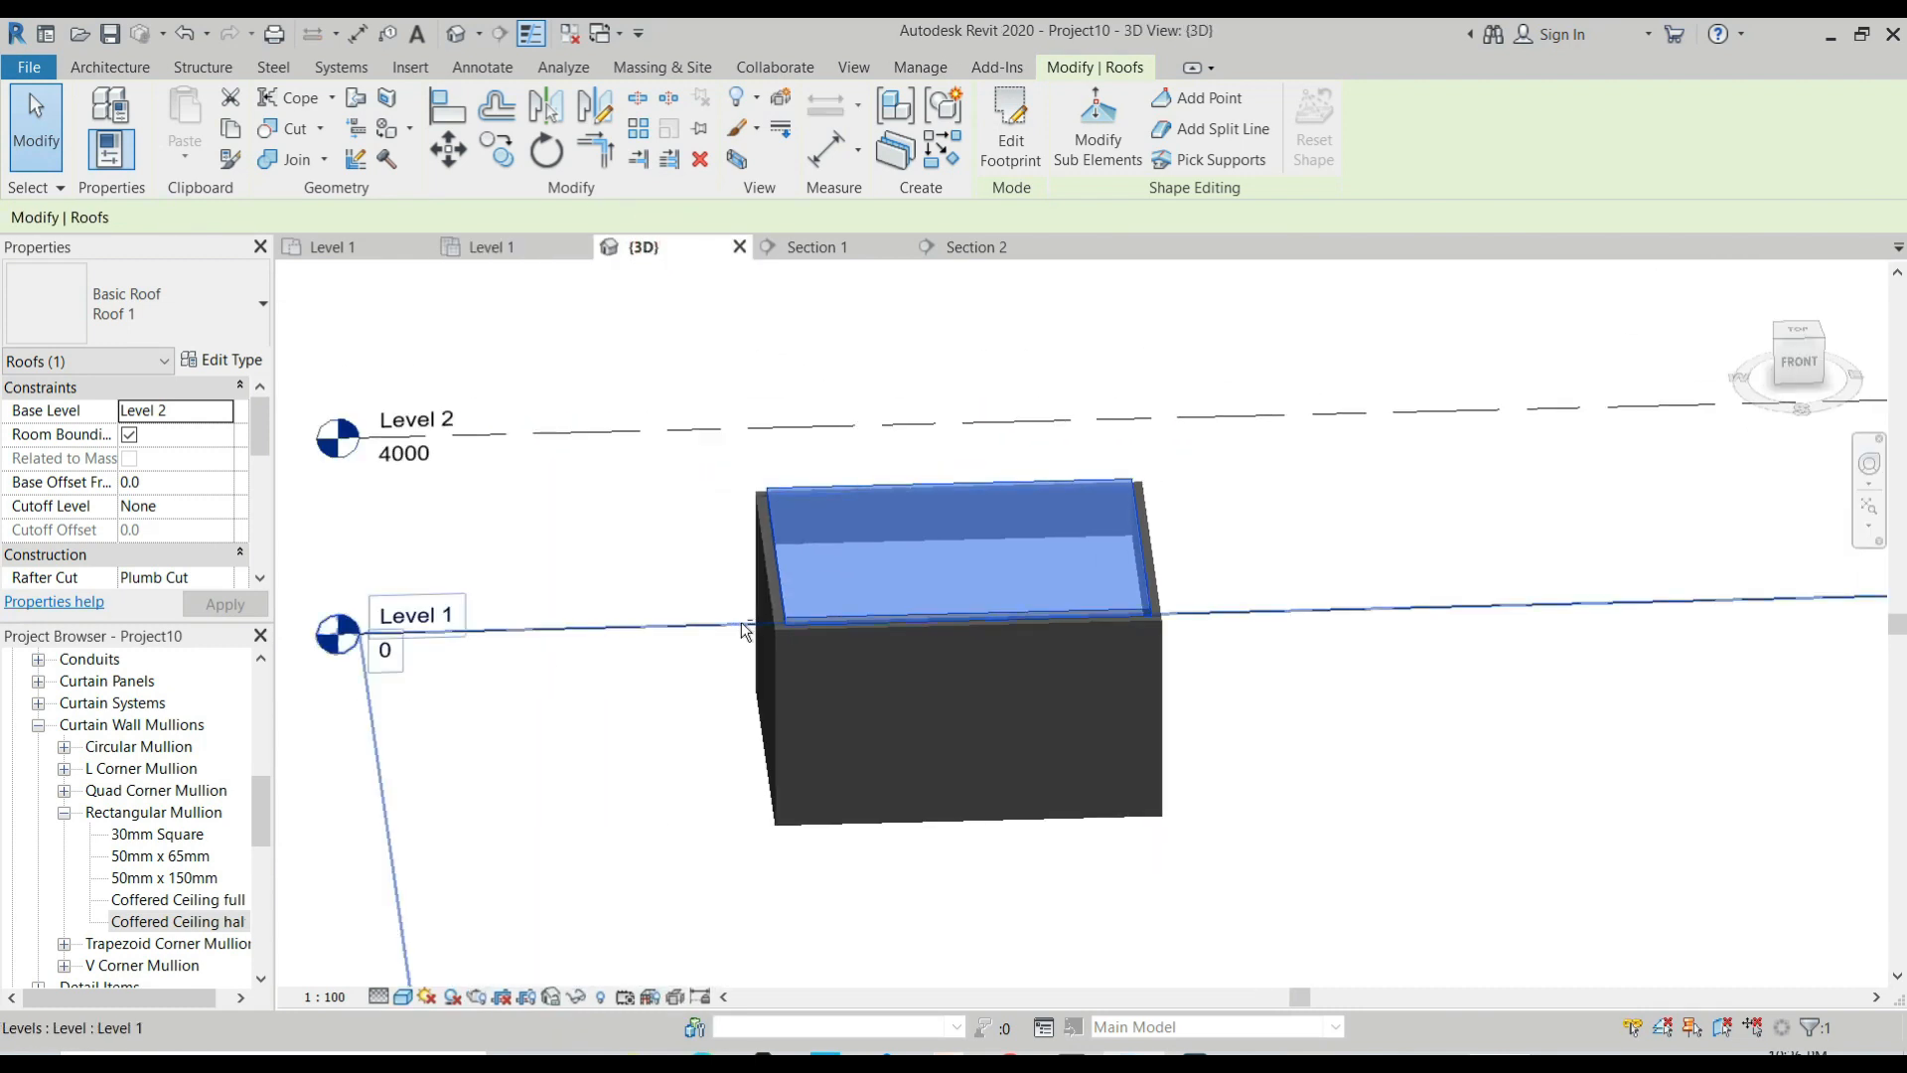
{"action": "middle_click_drag", "start_coordinate": [741, 622], "coordinate": [1171, 706], "text": "shift"}
{"action": "scroll", "coordinate": [1113, 658], "scroll_direction": "up", "scroll_amount": 4}
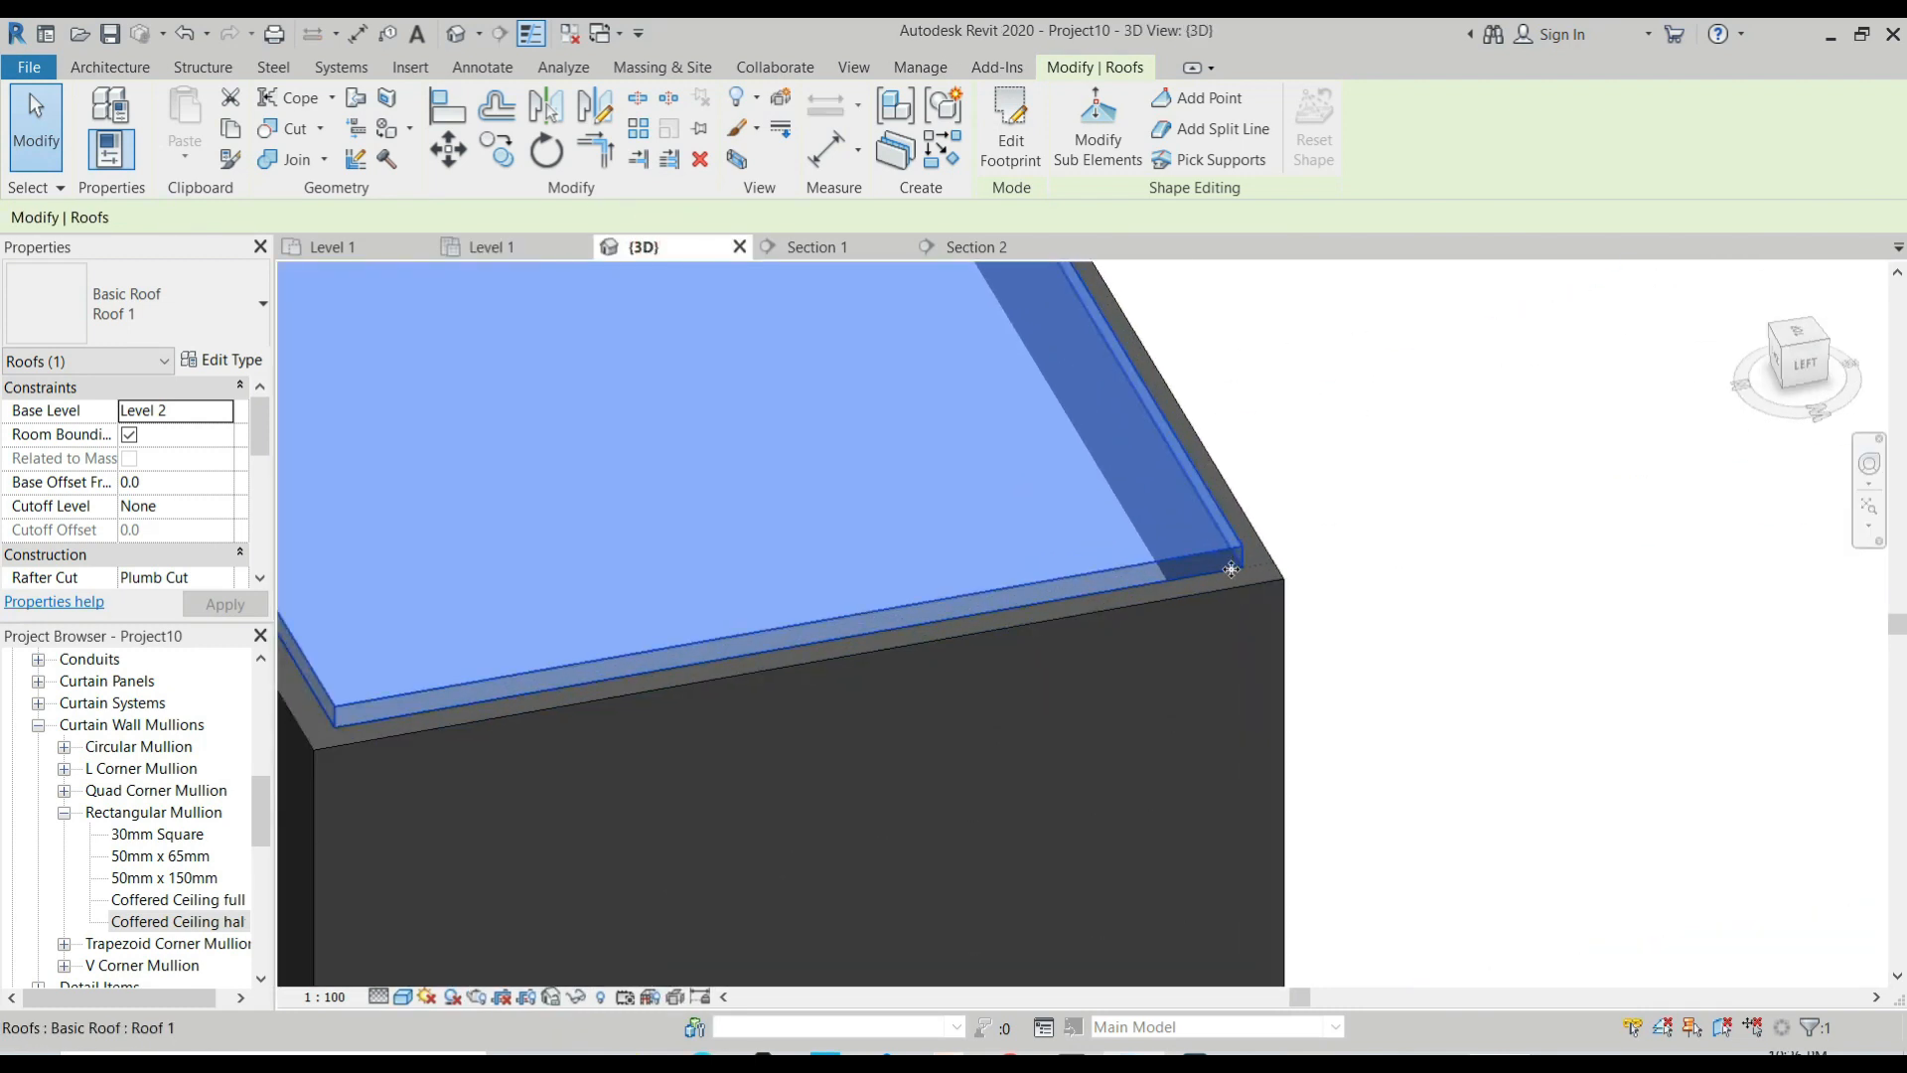
{"action": "key", "text": "Escape"}
{"action": "left_click", "coordinate": [1235, 560]}
{"action": "left_click", "coordinate": [215, 321]}
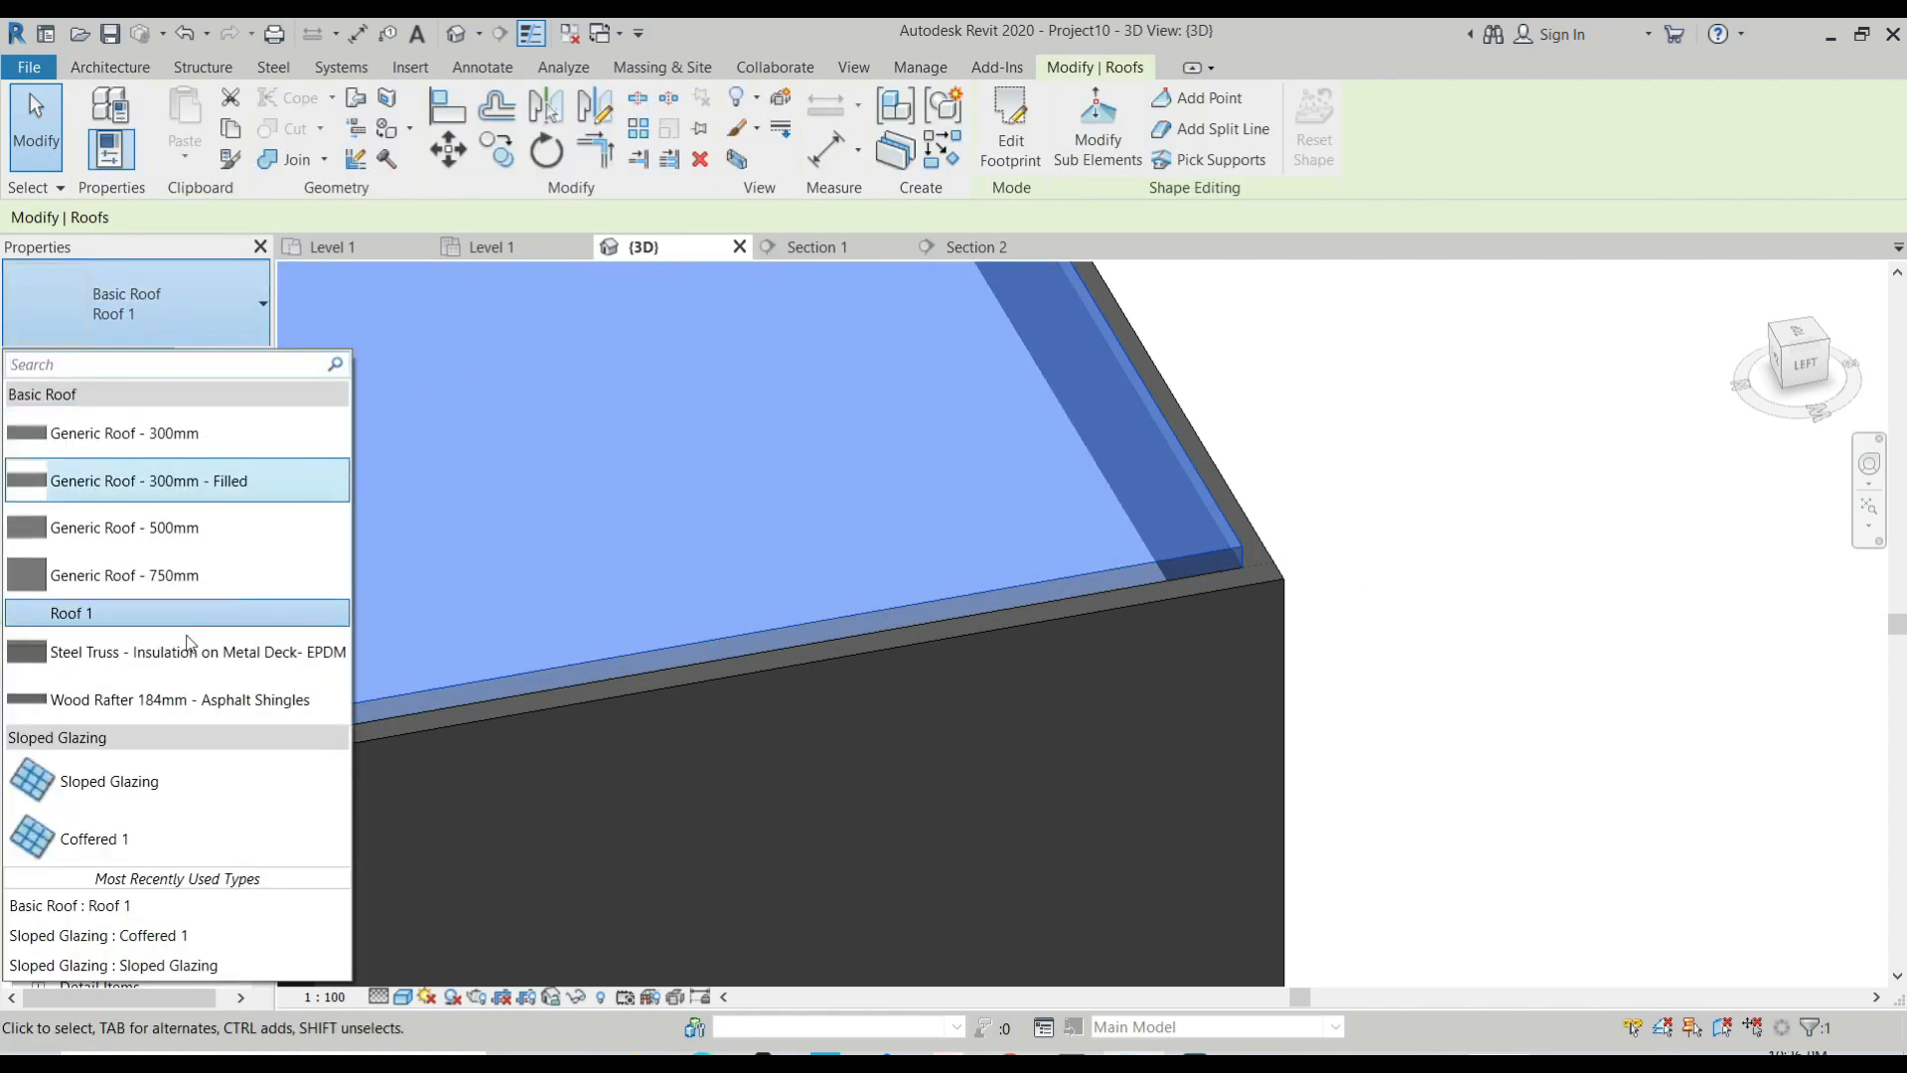
{"action": "left_click", "coordinate": [109, 780]}
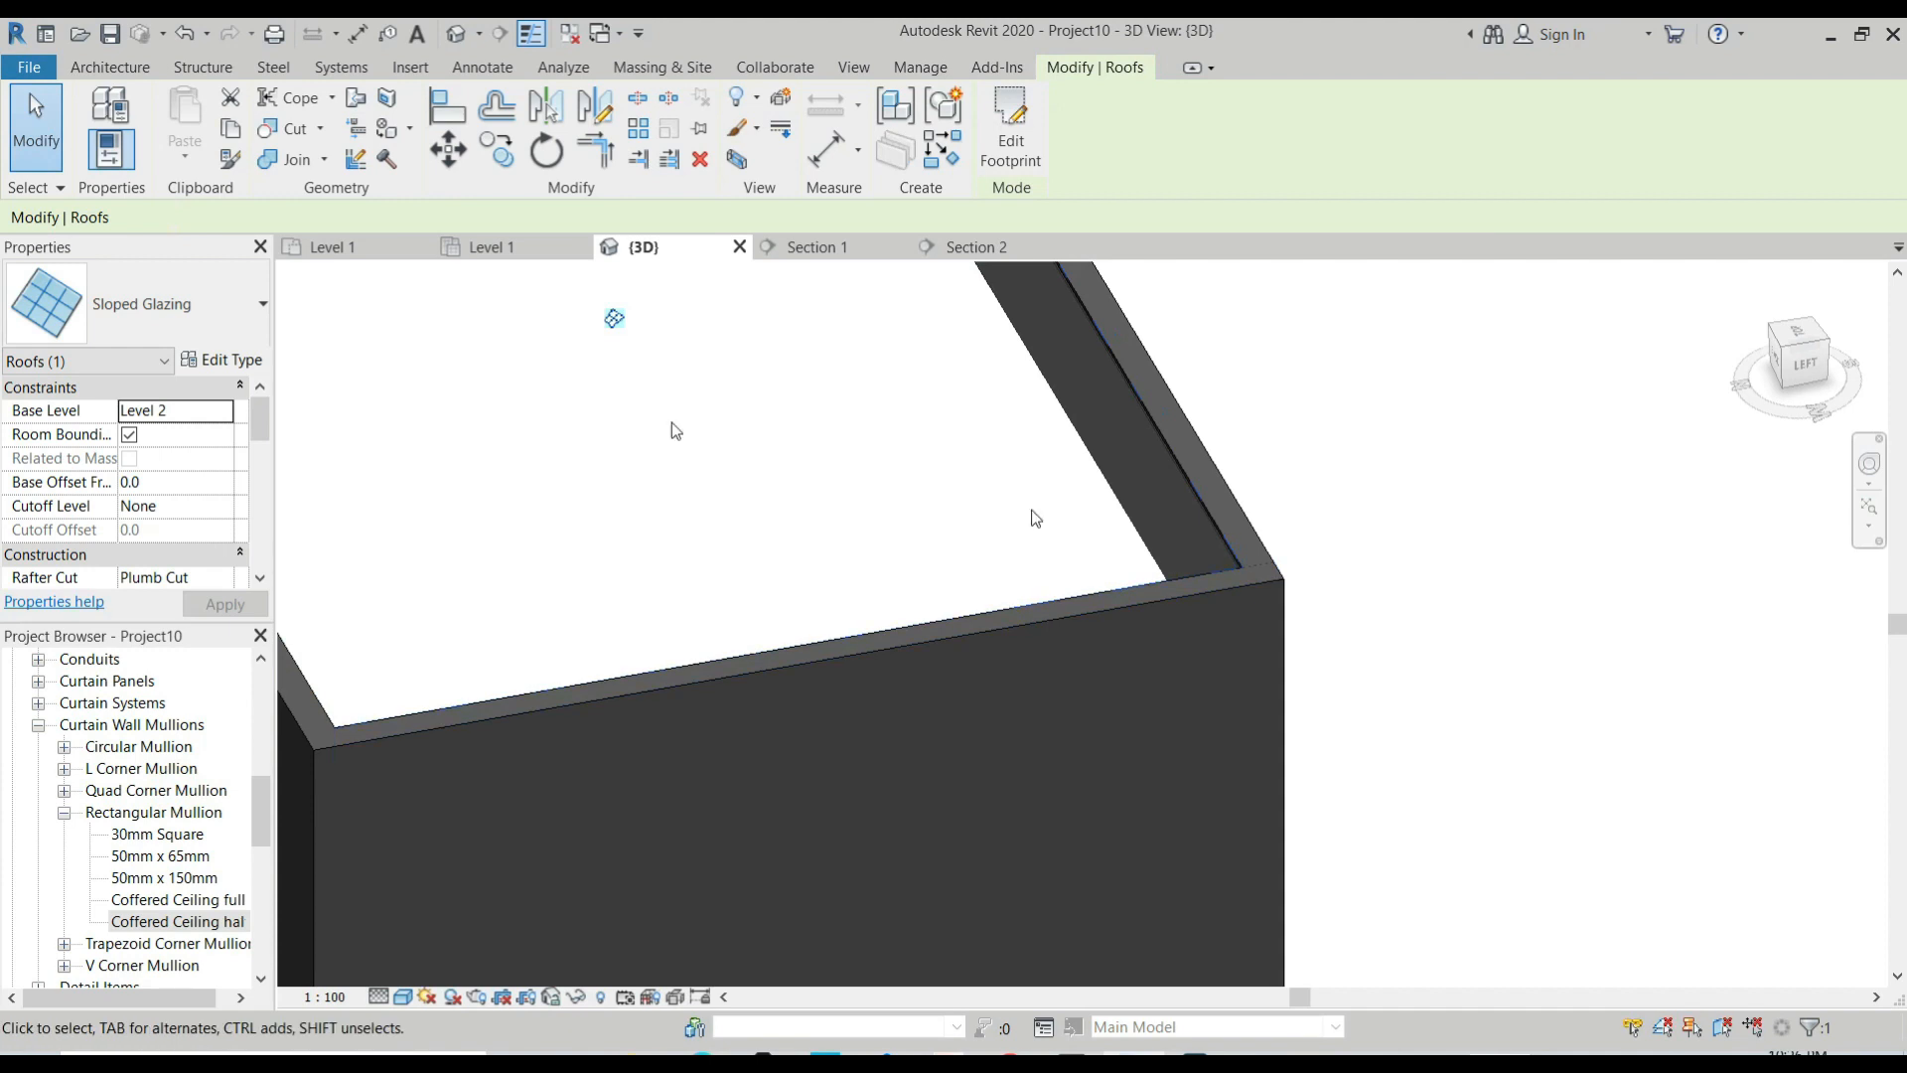
Duplicate the Sloped Glazing type under the name Coffer Ceiling 2.
{"action": "left_click", "coordinate": [221, 359]}
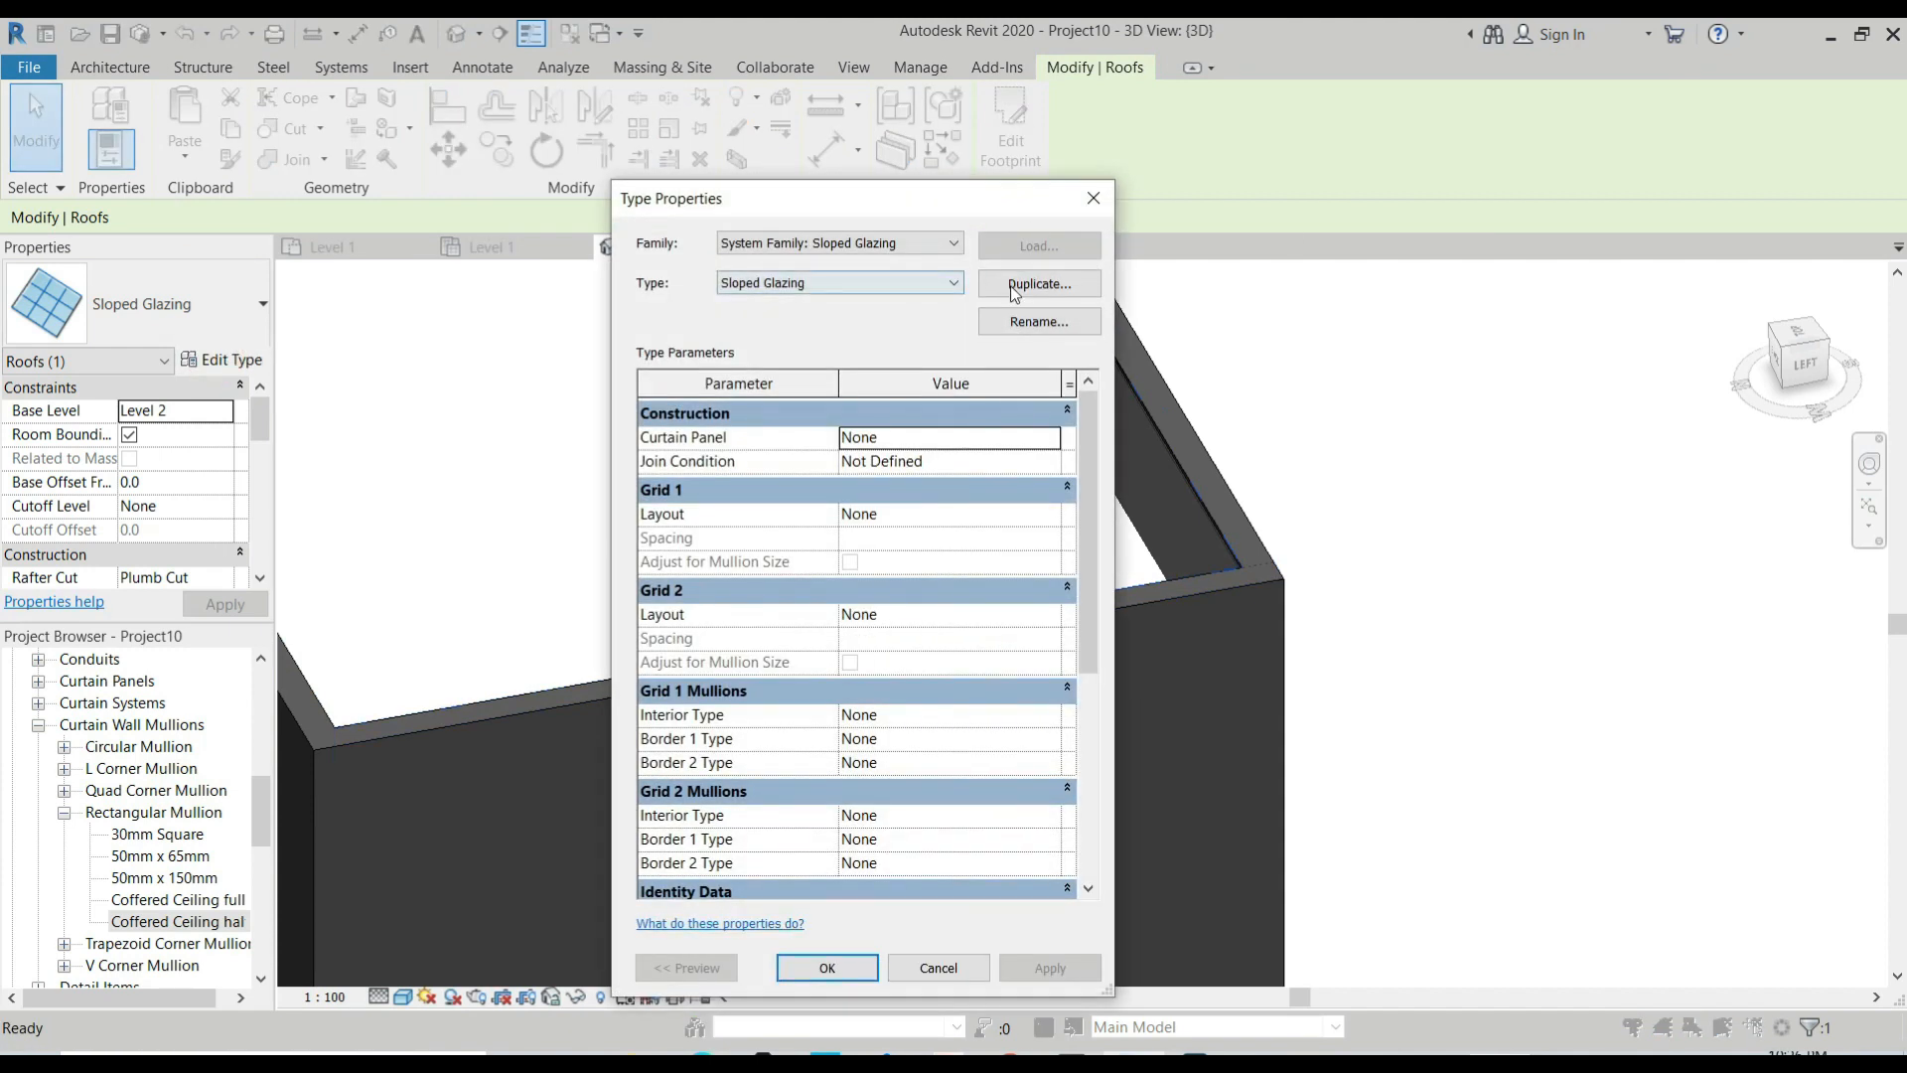
{"action": "left_click", "coordinate": [1014, 287]}
{"action": "type", "text": "Coffer Ceiling 2"}
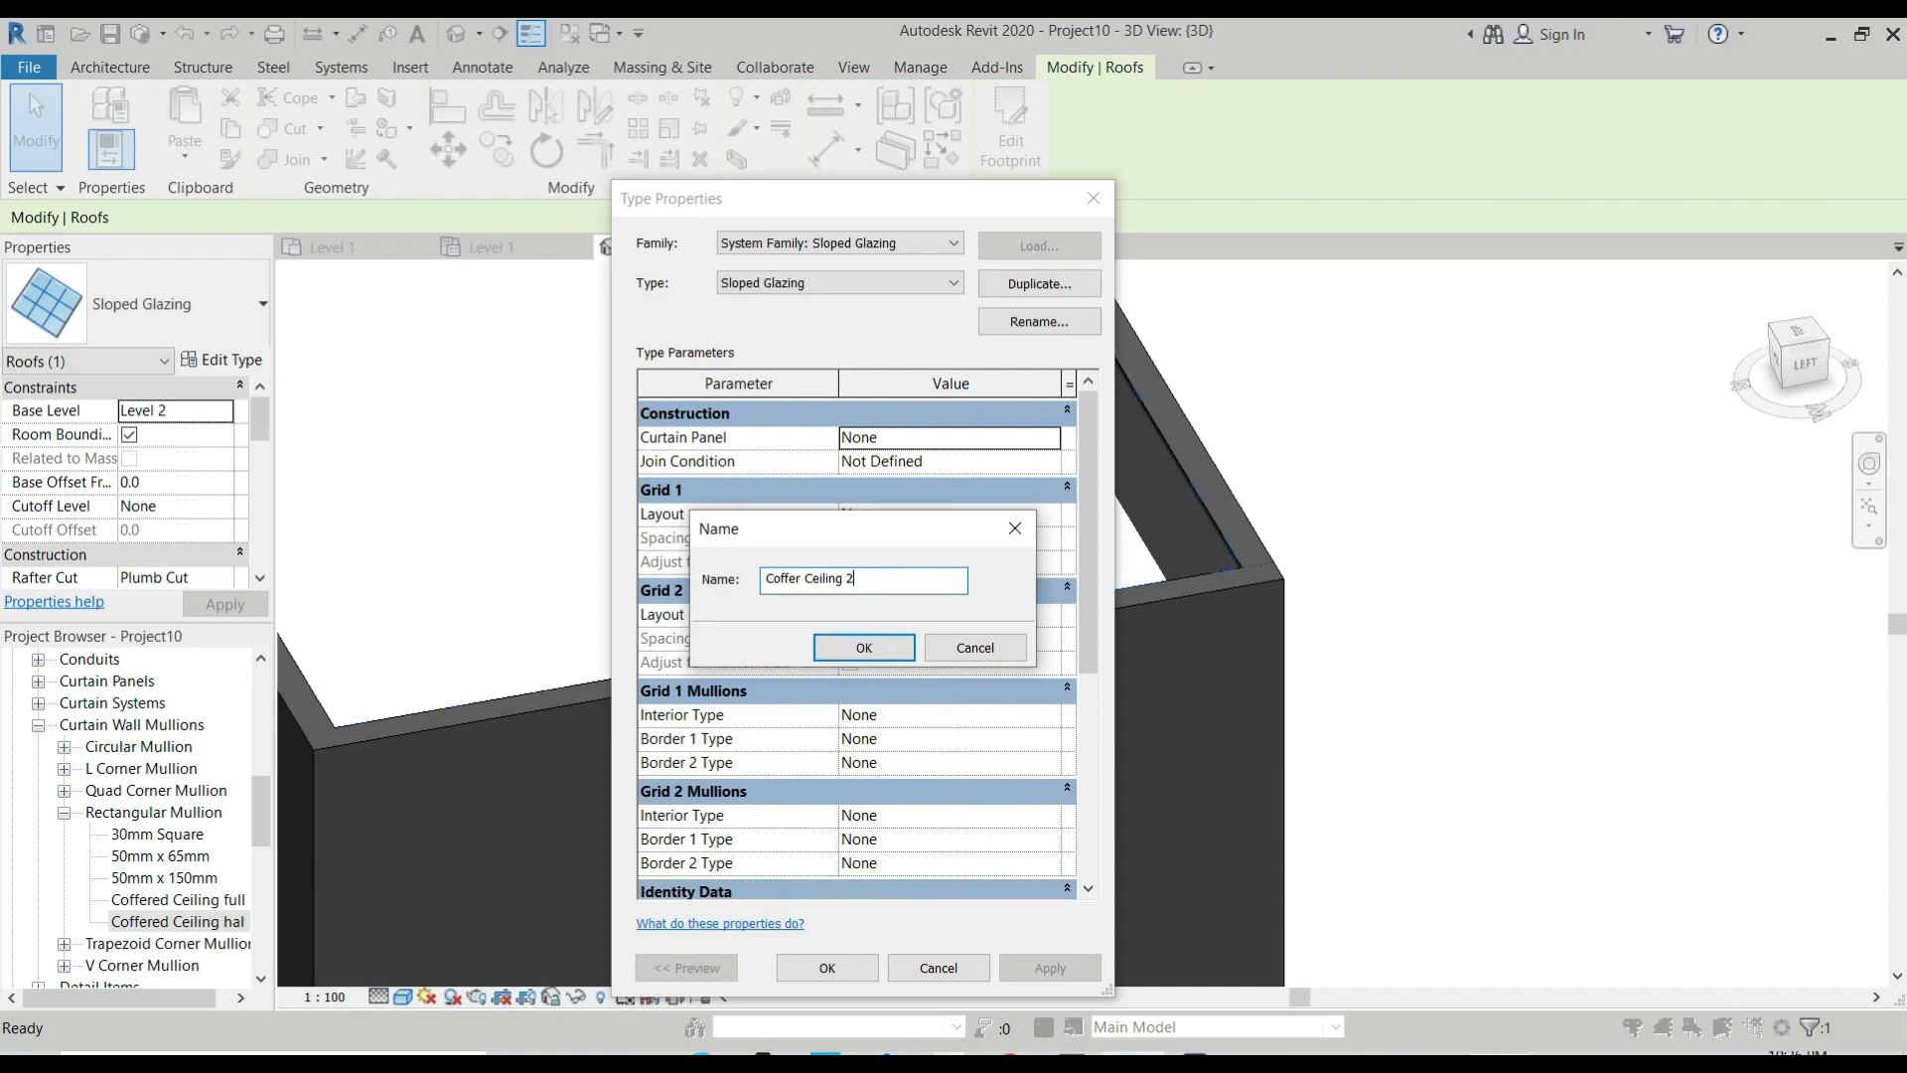
{"action": "left_click", "coordinate": [874, 648]}
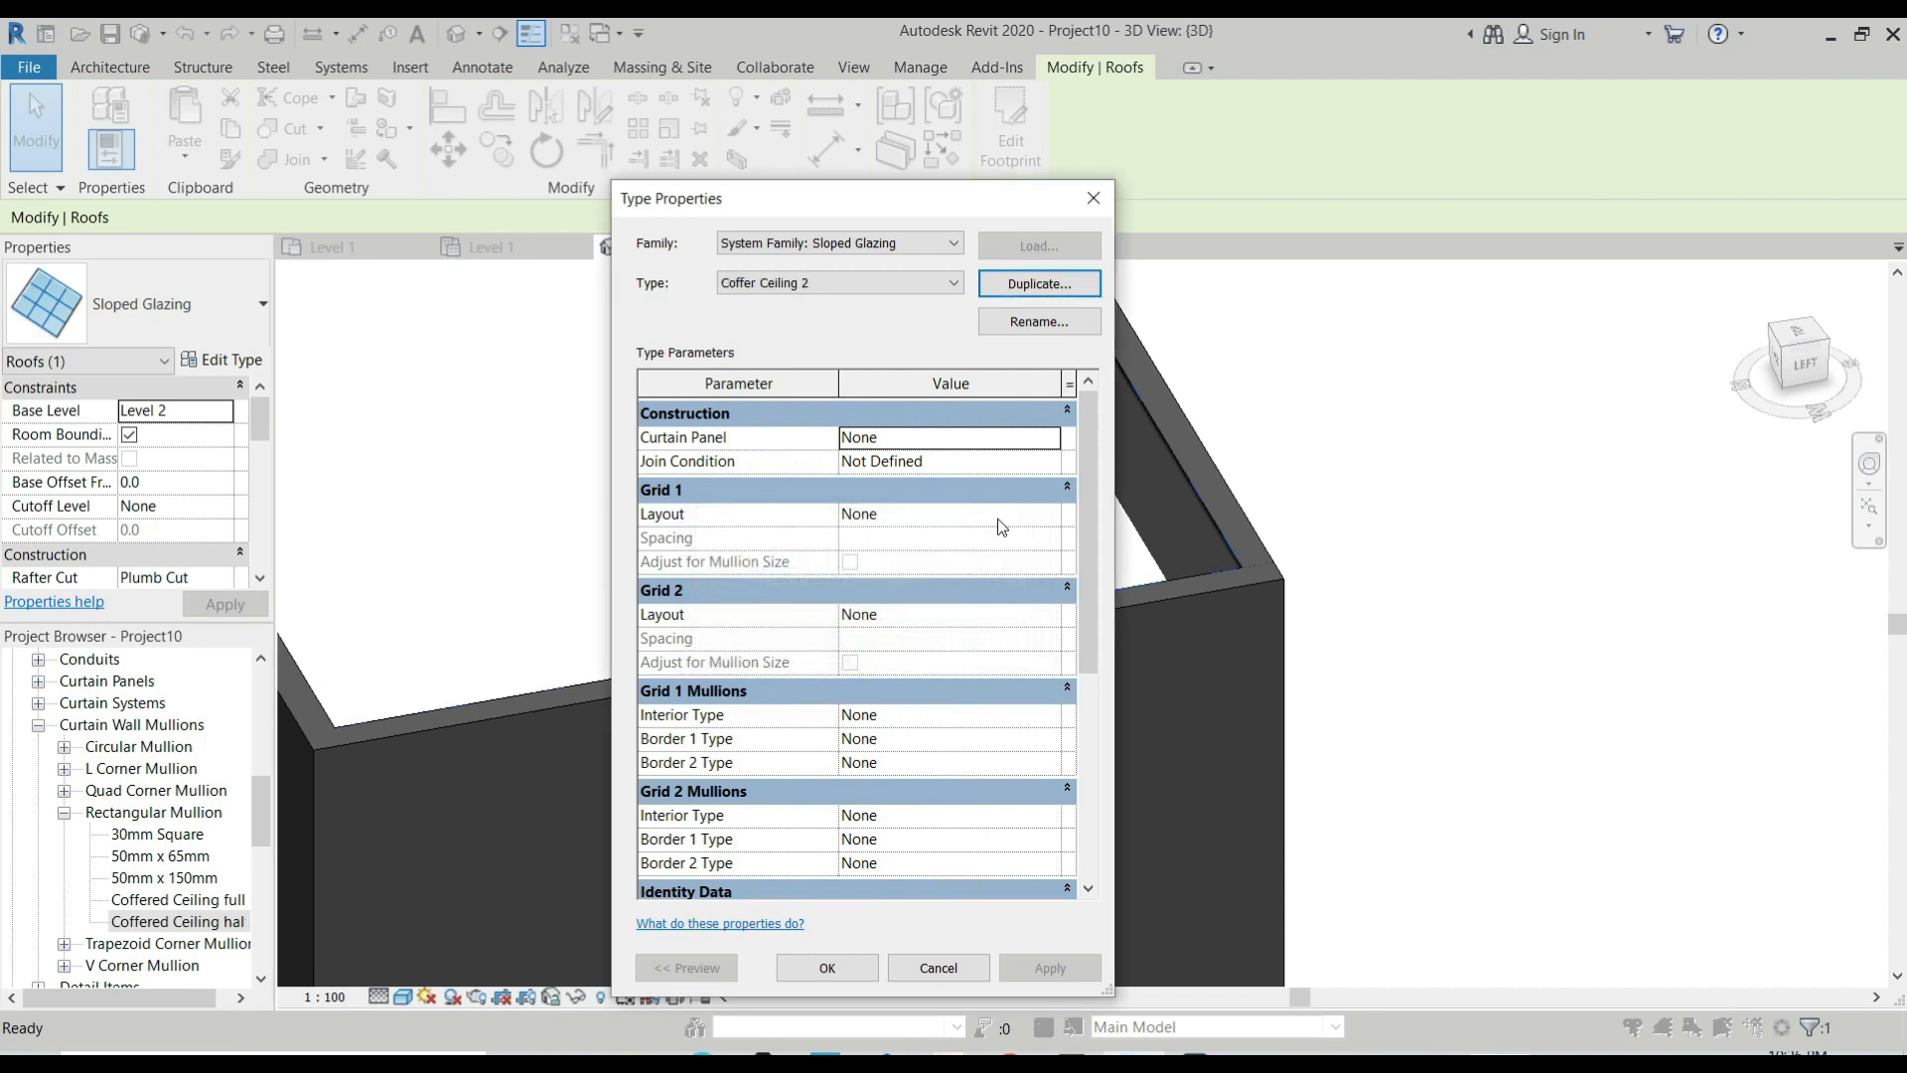
Set Coffer Ceiling 2's curtain panel to M_Empty Panel and its Grid 2 layout to Minimum Spacing with a spacing of 600.
{"action": "left_click", "coordinate": [1018, 441]}
{"action": "left_click", "coordinate": [1045, 439]}
{"action": "left_click", "coordinate": [991, 482]}
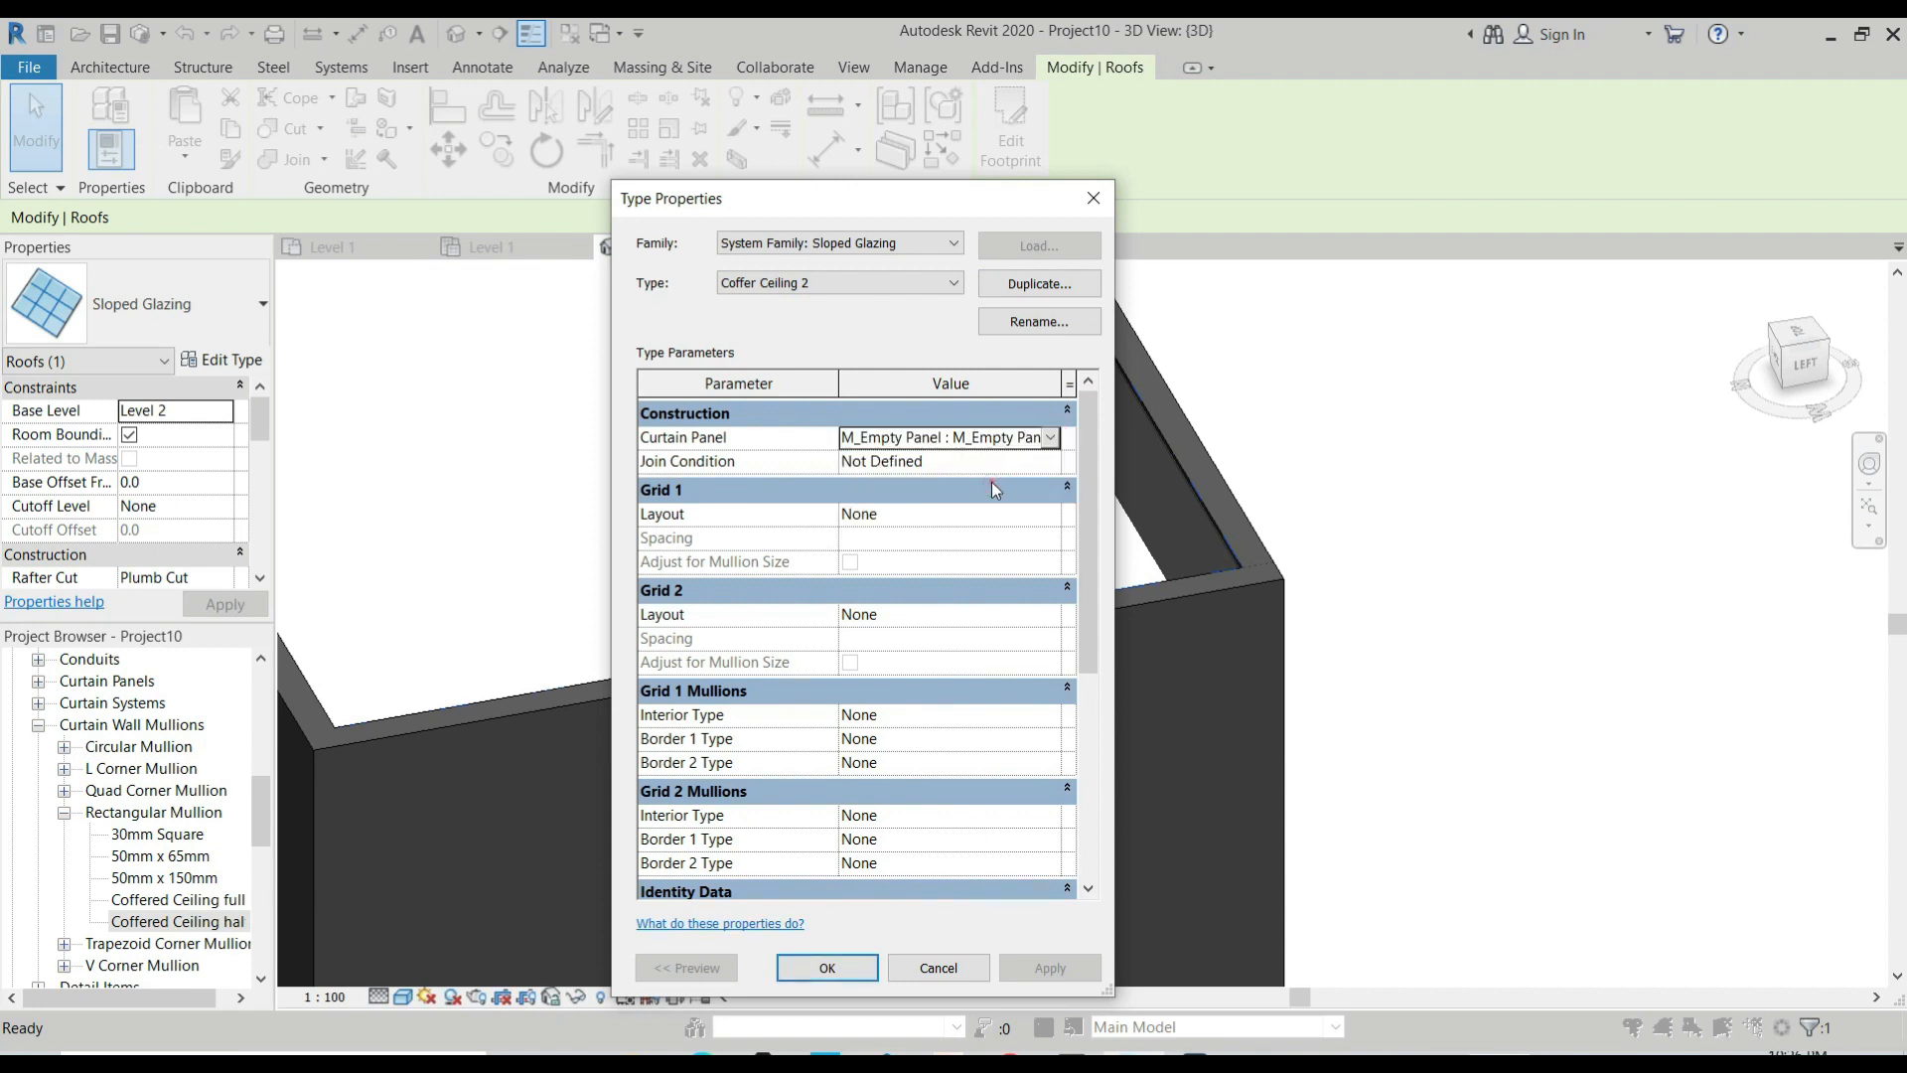
{"action": "left_click", "coordinate": [895, 618]}
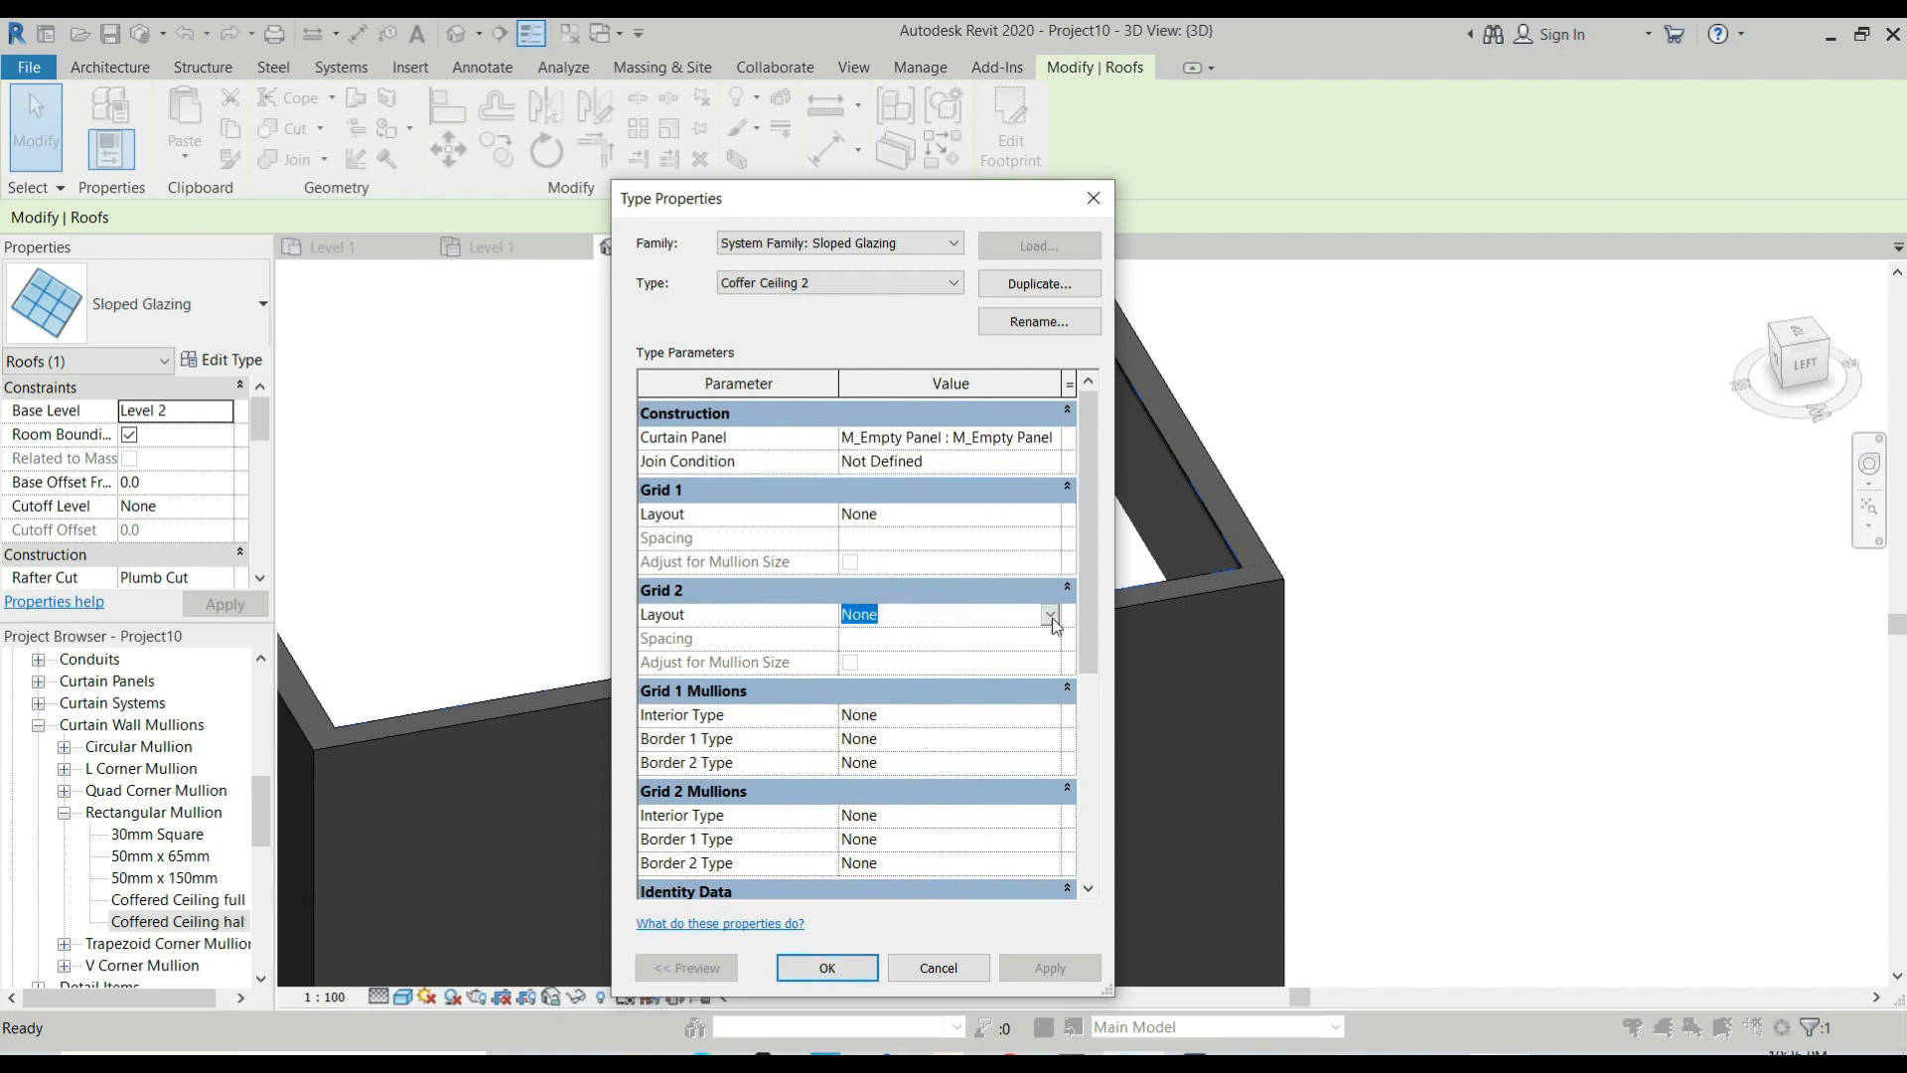
{"action": "left_click", "coordinate": [1050, 615]}
{"action": "left_click", "coordinate": [943, 717]}
{"action": "left_click", "coordinate": [901, 639]}
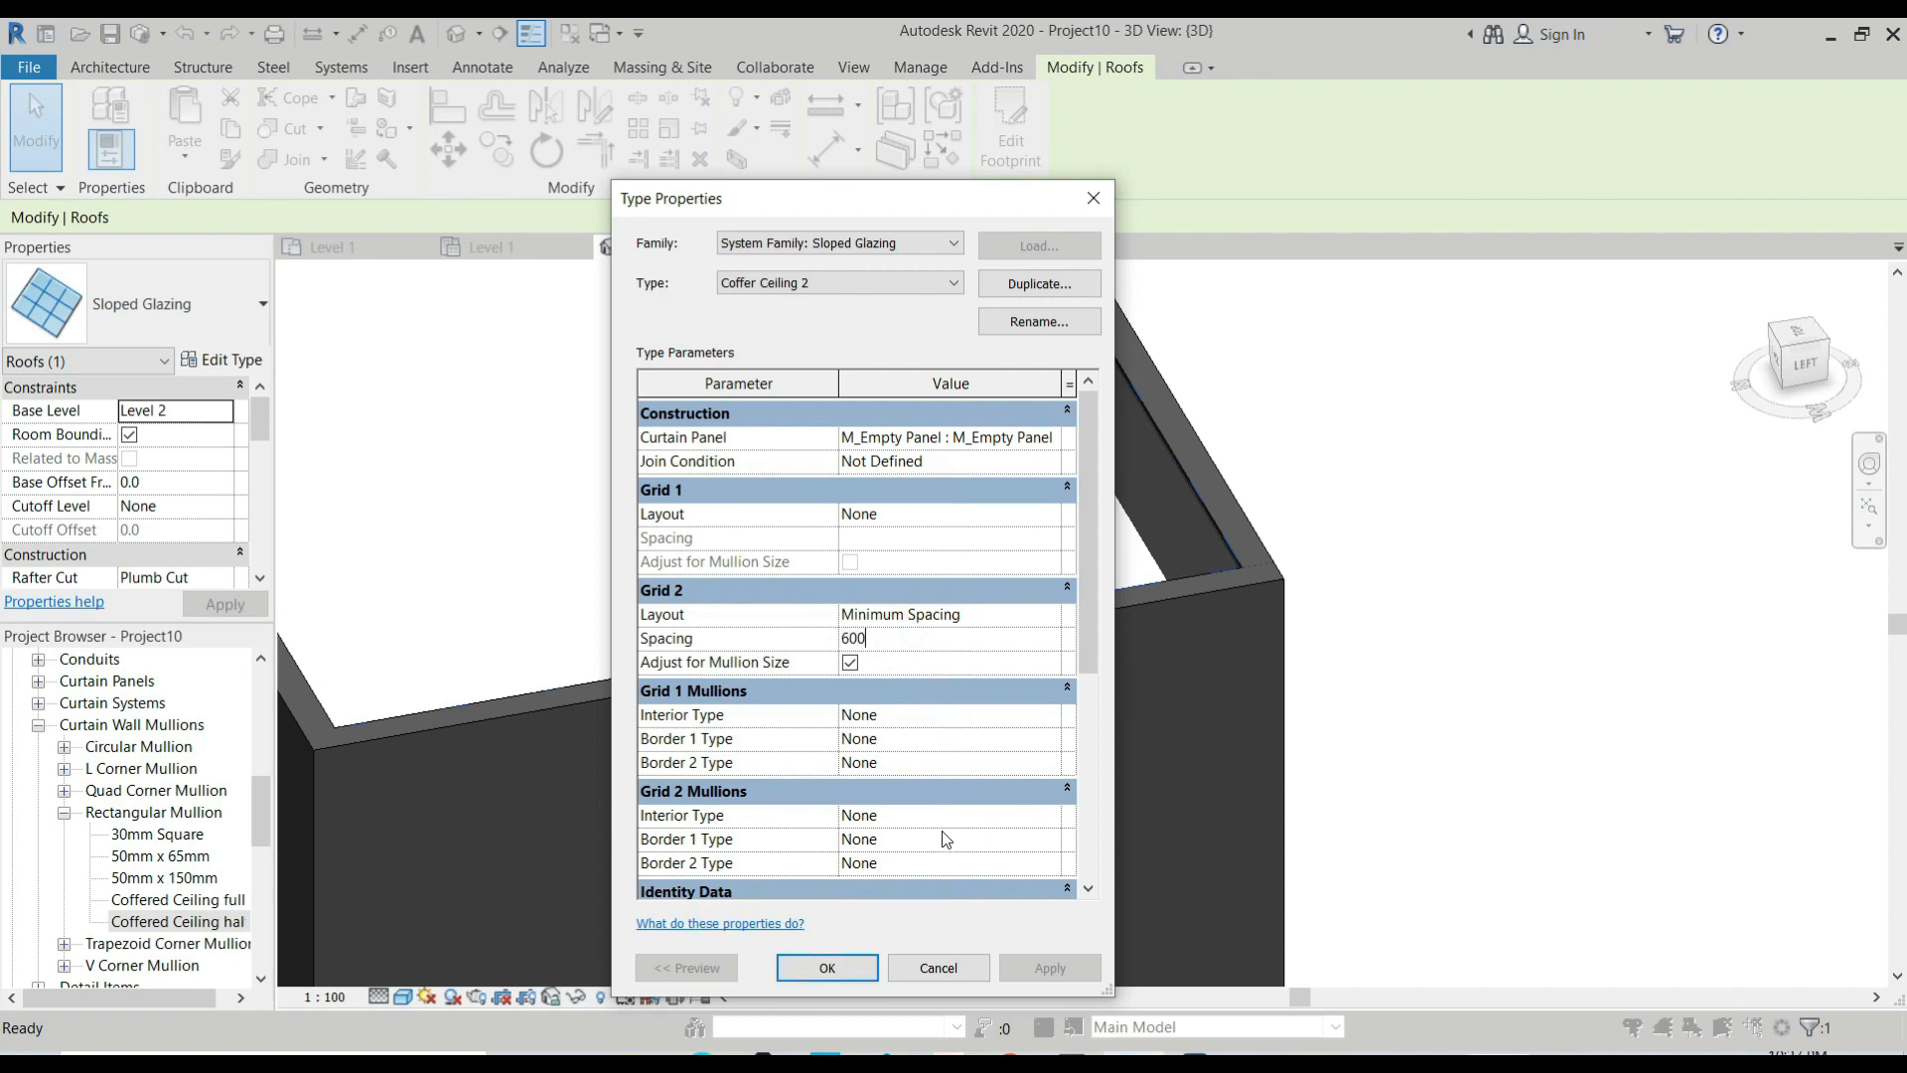
Set Coffer Ceiling 2's Grid 2 interior, border 1 and border 2 mullions to Rectangular Mullion : Coffered Ceiling half and accept the type properties.
{"action": "left_click", "coordinate": [1015, 823]}
{"action": "left_click", "coordinate": [1050, 815]}
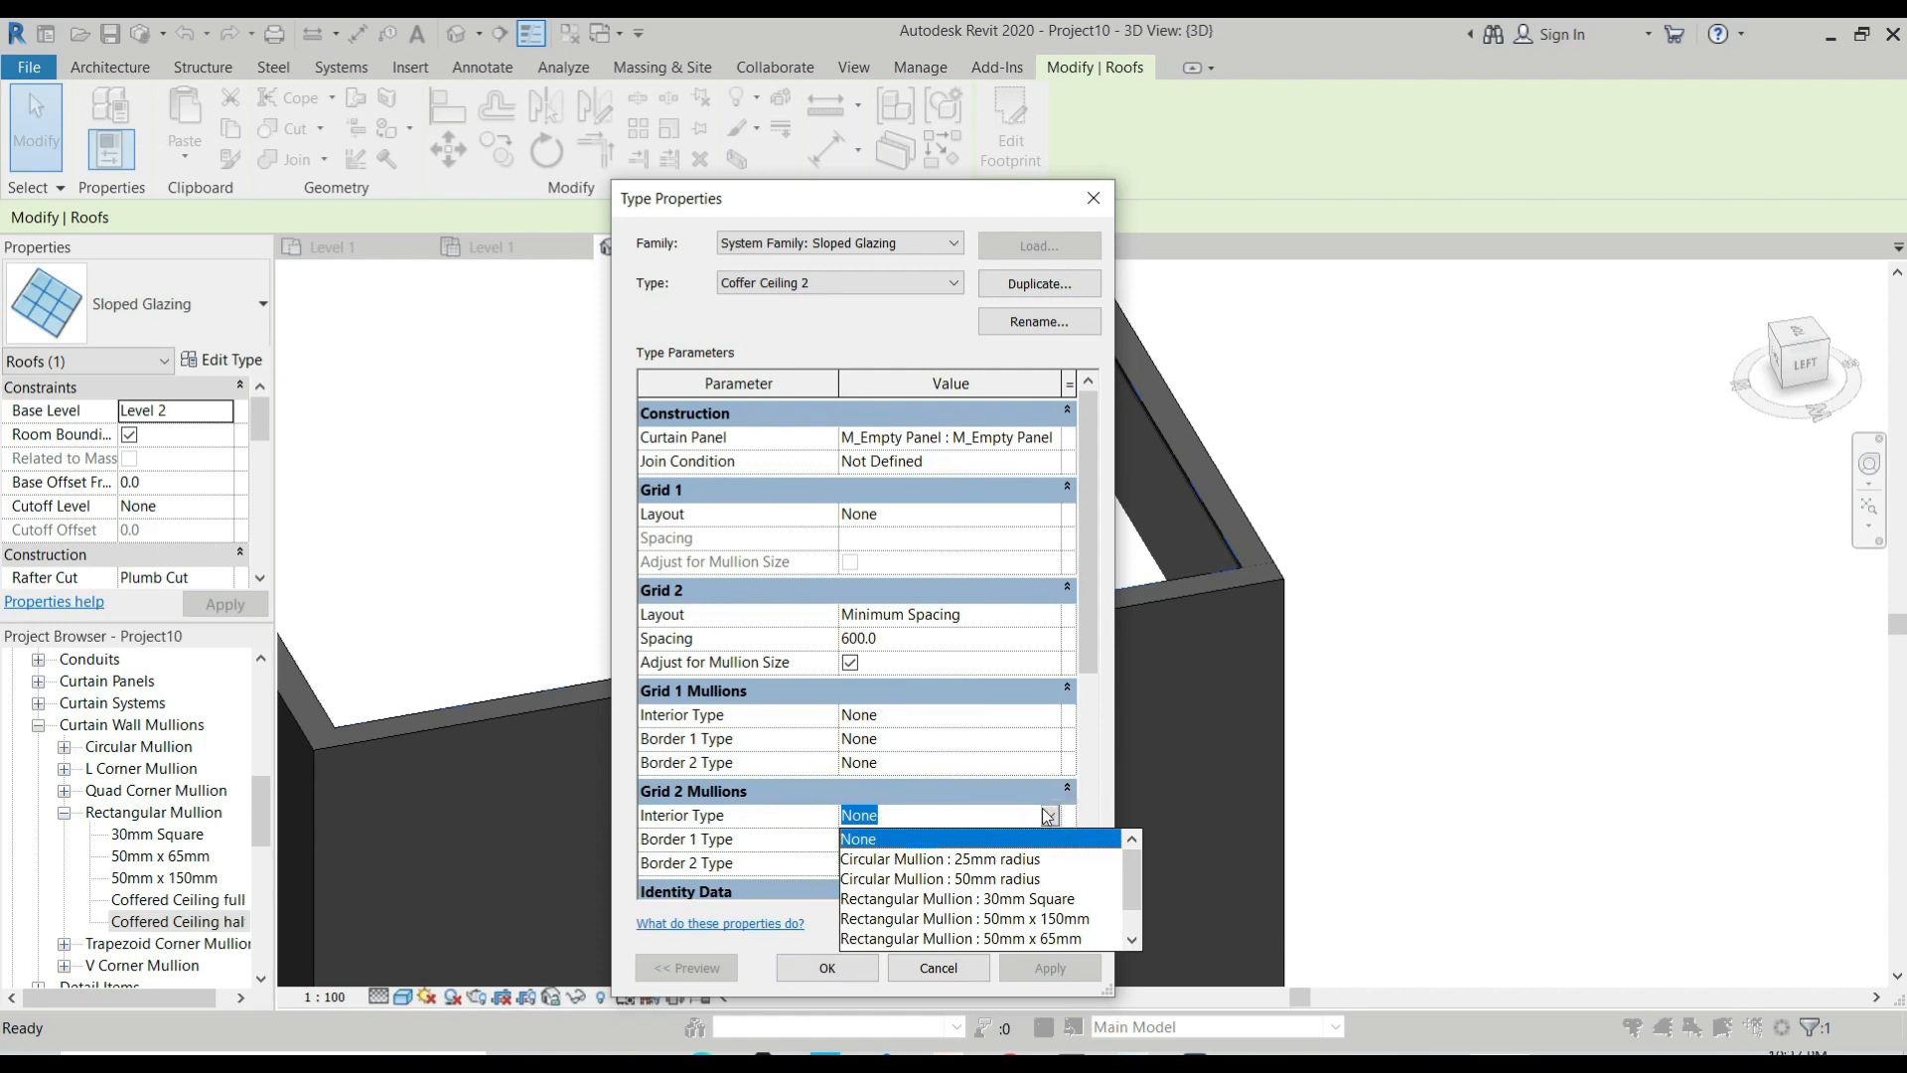
{"action": "scroll", "coordinate": [1094, 934], "scroll_direction": "down", "scroll_amount": 1}
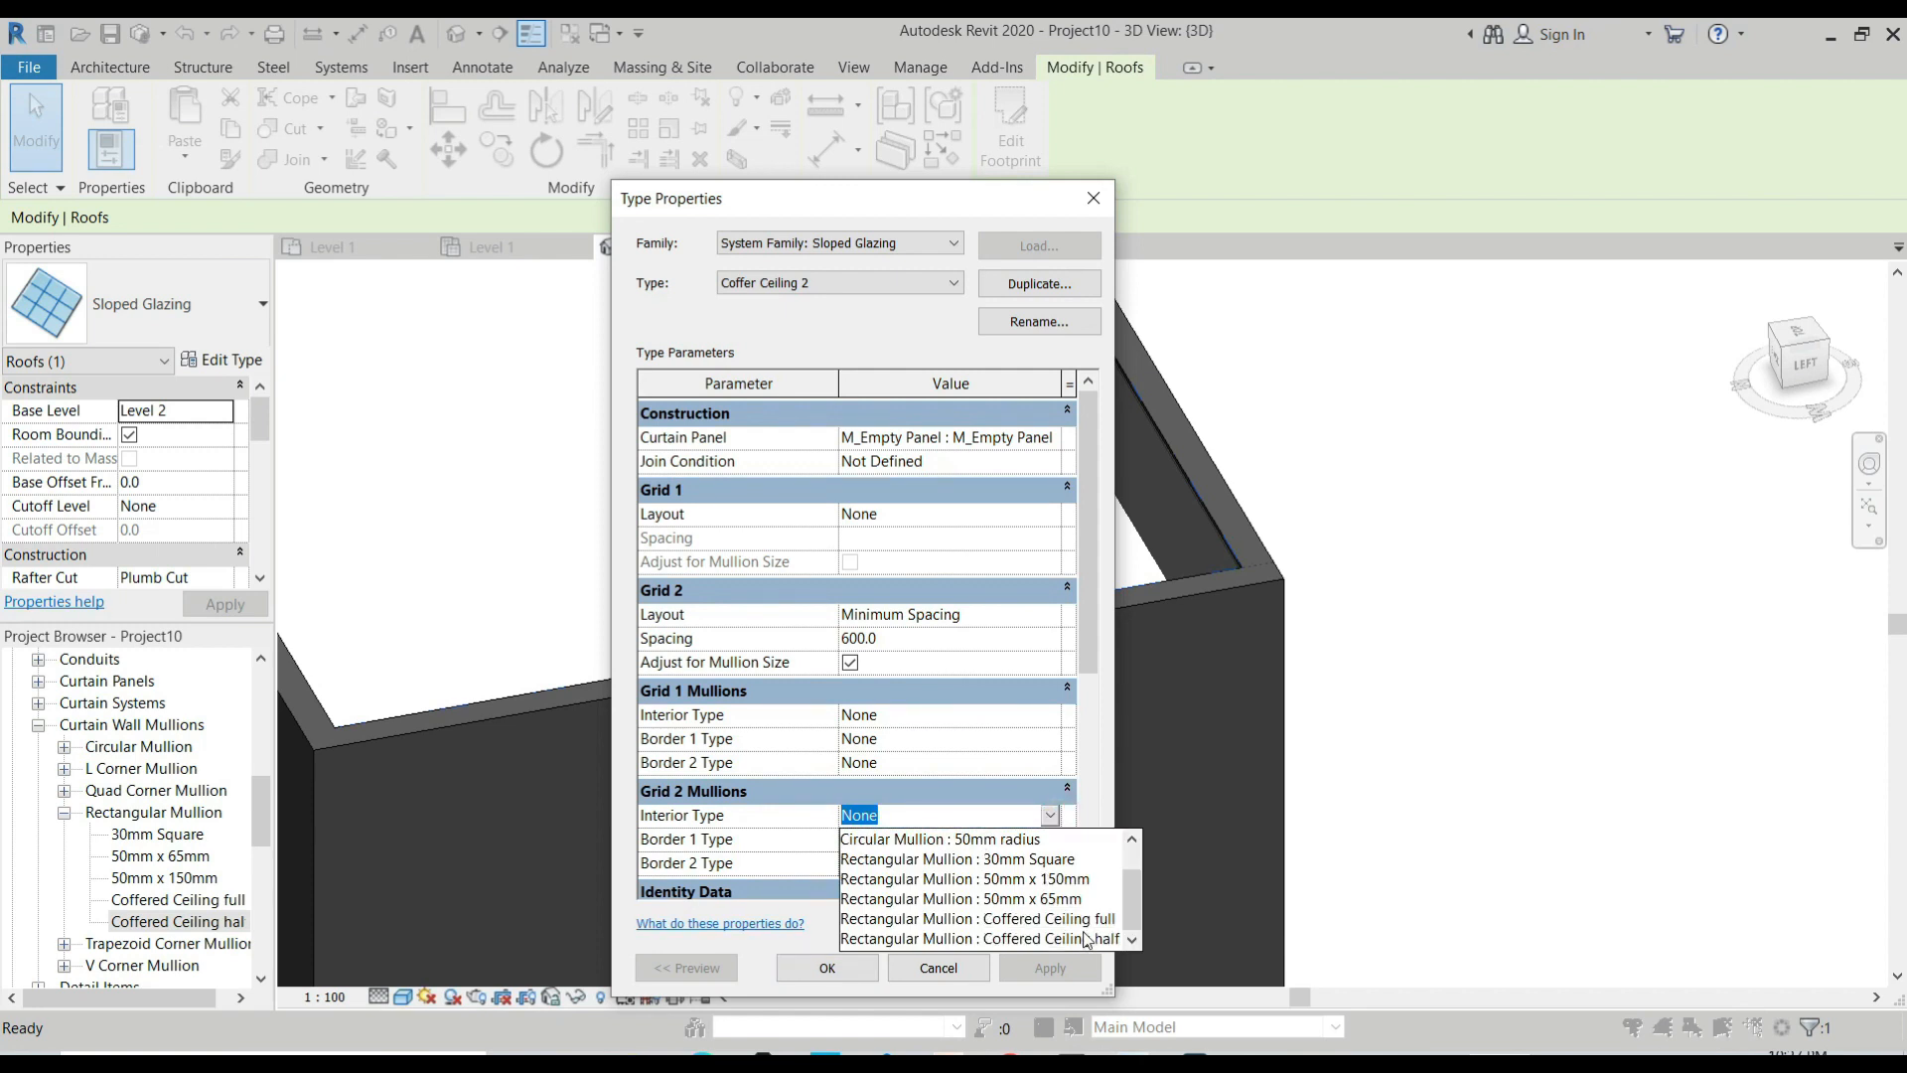
{"action": "left_click", "coordinate": [1085, 939]}
{"action": "left_click", "coordinate": [1041, 843]}
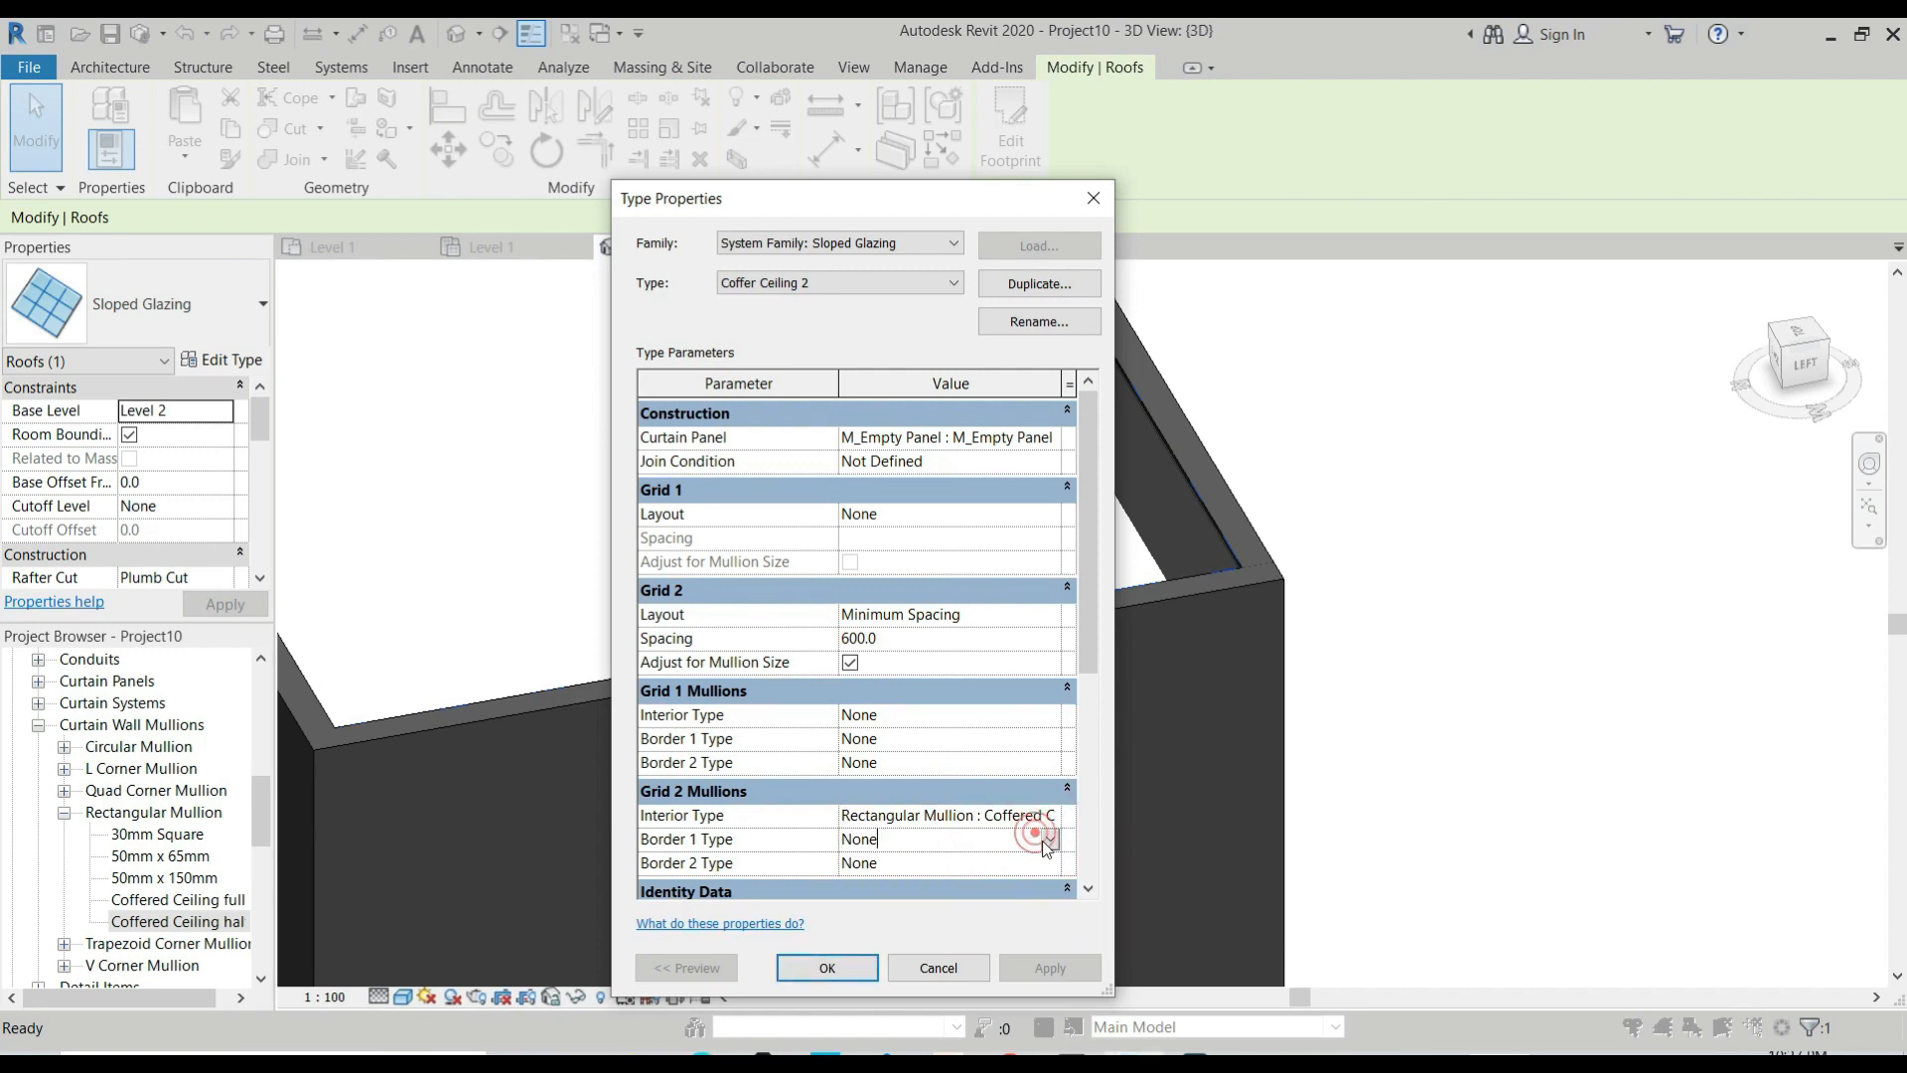
{"action": "left_click", "coordinate": [1050, 839]}
{"action": "scroll", "coordinate": [1043, 918], "scroll_direction": "down", "scroll_amount": 2}
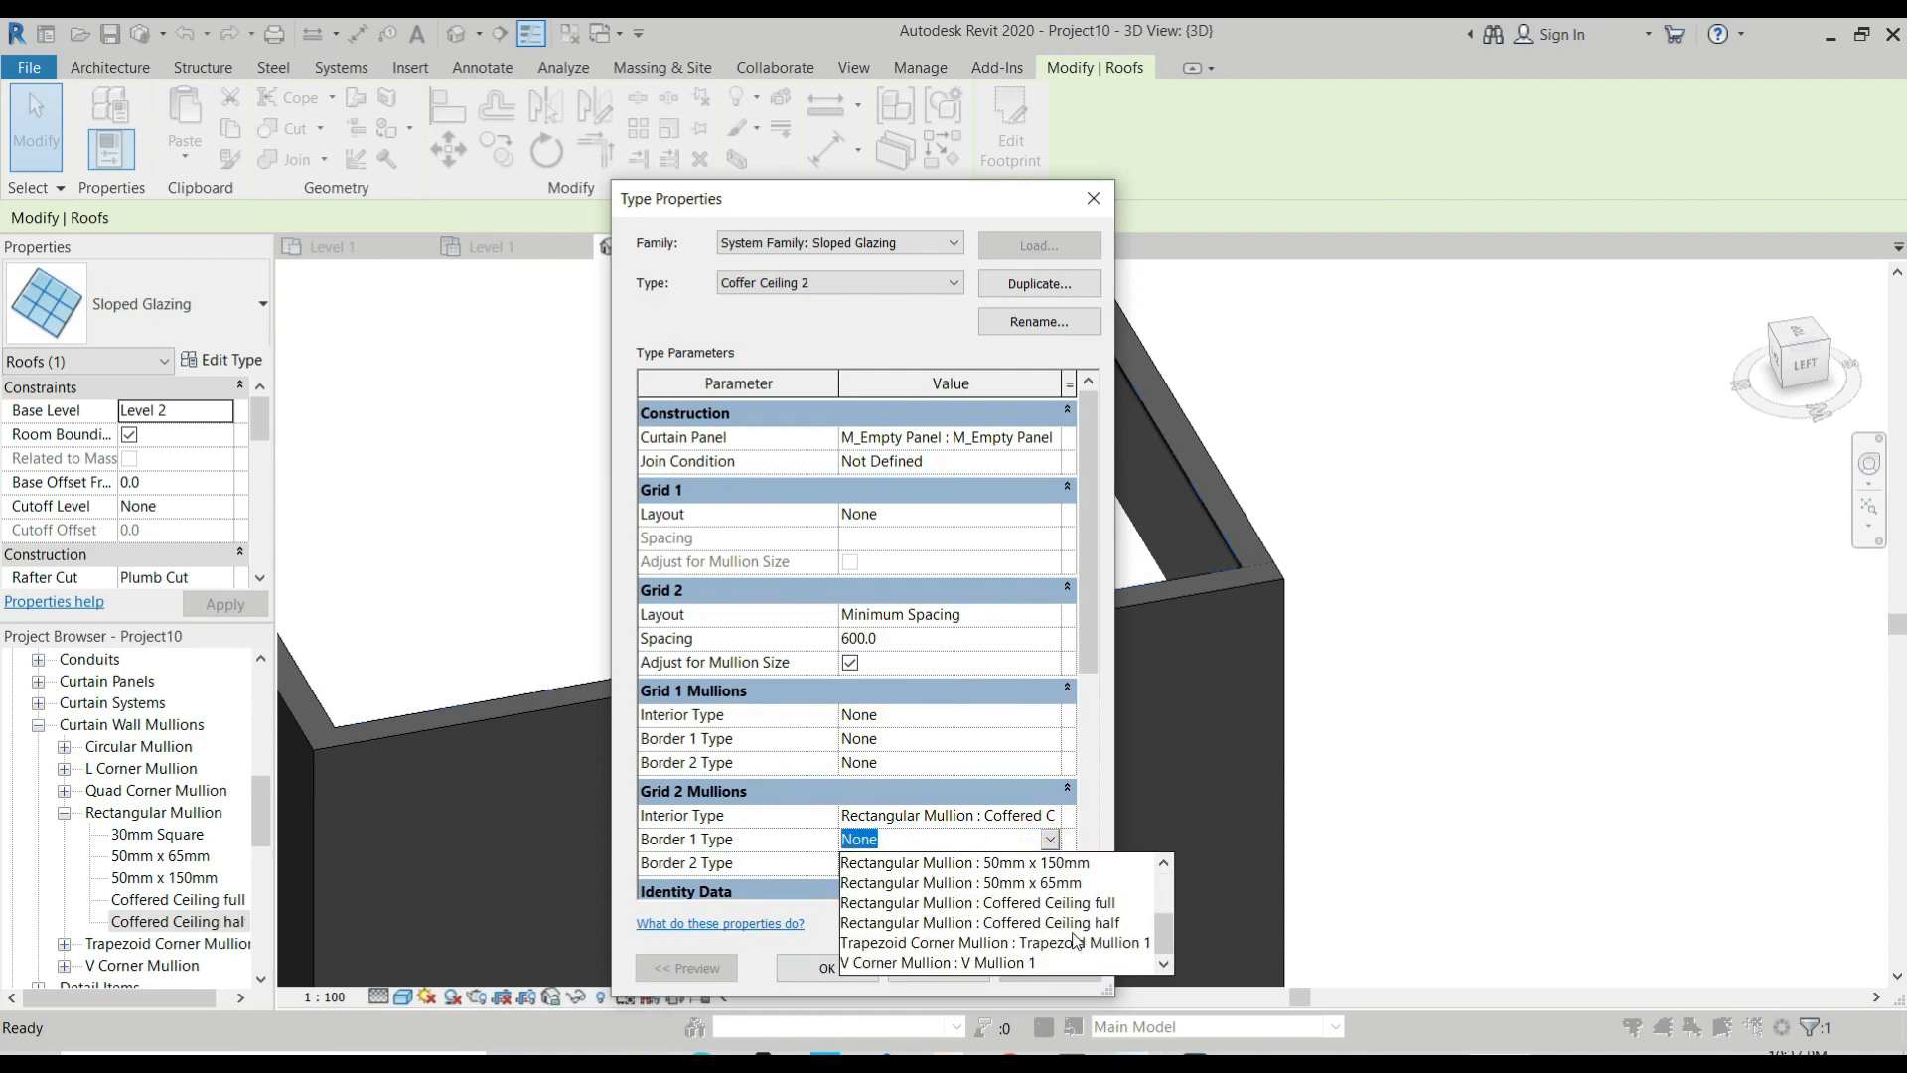
{"action": "left_click", "coordinate": [1073, 927]}
{"action": "left_click", "coordinate": [1043, 863]}
{"action": "left_click", "coordinate": [1050, 864]}
{"action": "scroll", "coordinate": [1083, 954], "scroll_direction": "down", "scroll_amount": 3}
{"action": "left_click", "coordinate": [1072, 946]}
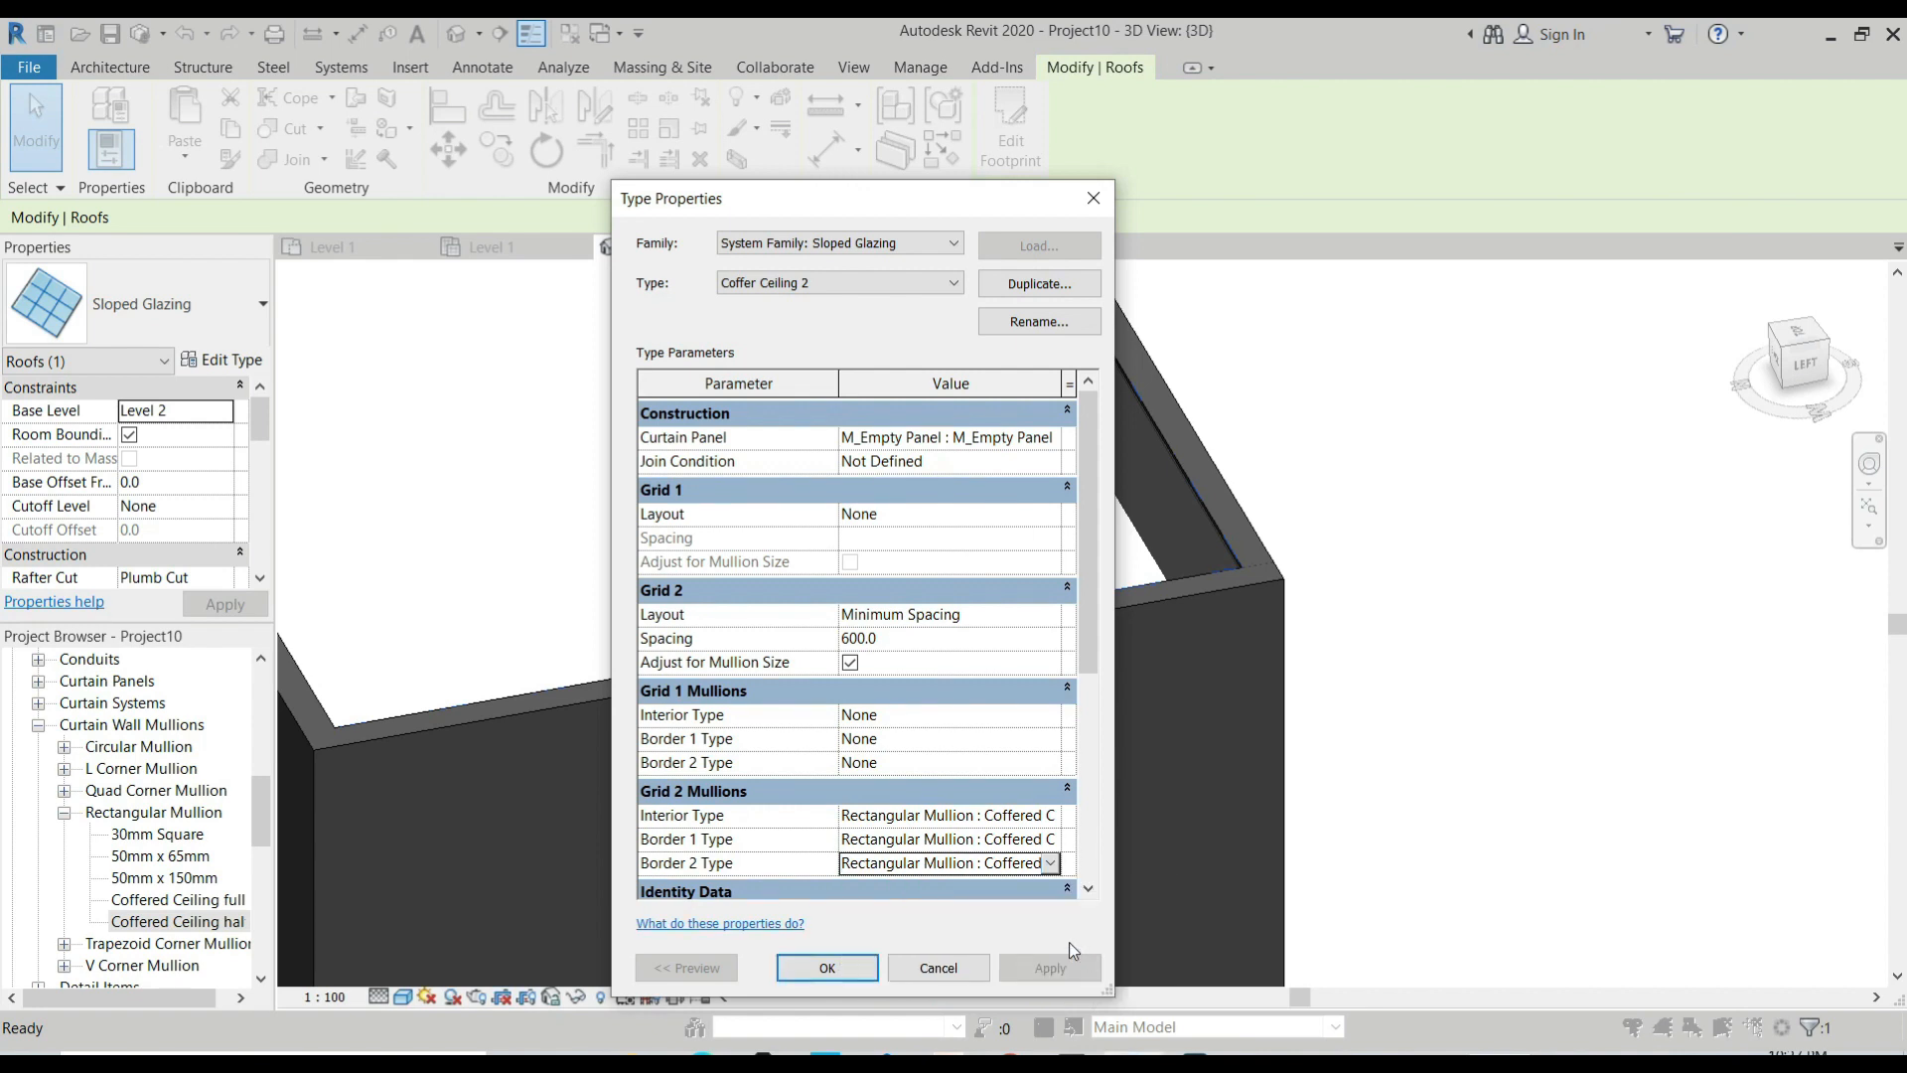
{"action": "left_click", "coordinate": [827, 968]}
Compare the heights of the two sloped glazing roofs in Section 1 and Section 2.
{"action": "scroll", "coordinate": [1053, 822], "scroll_direction": "down", "scroll_amount": 5}
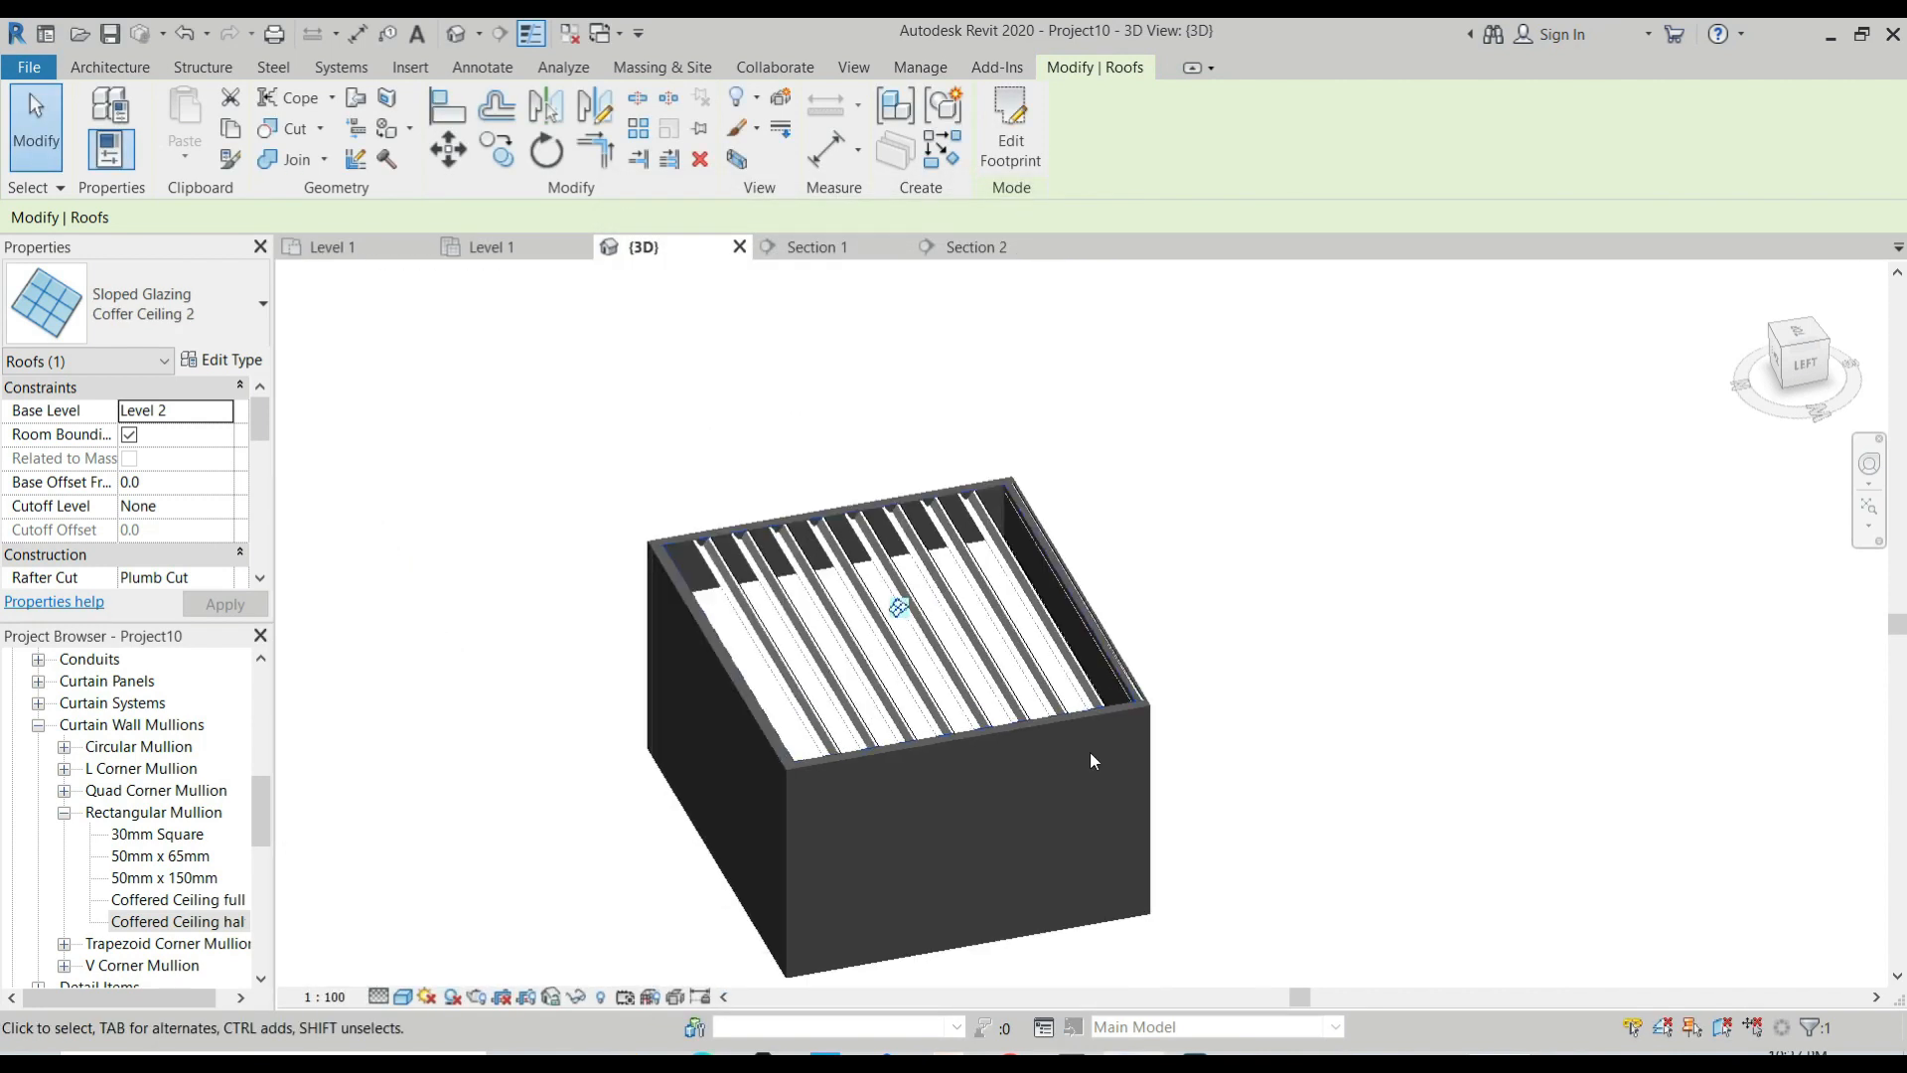
{"action": "left_click", "coordinate": [830, 248]}
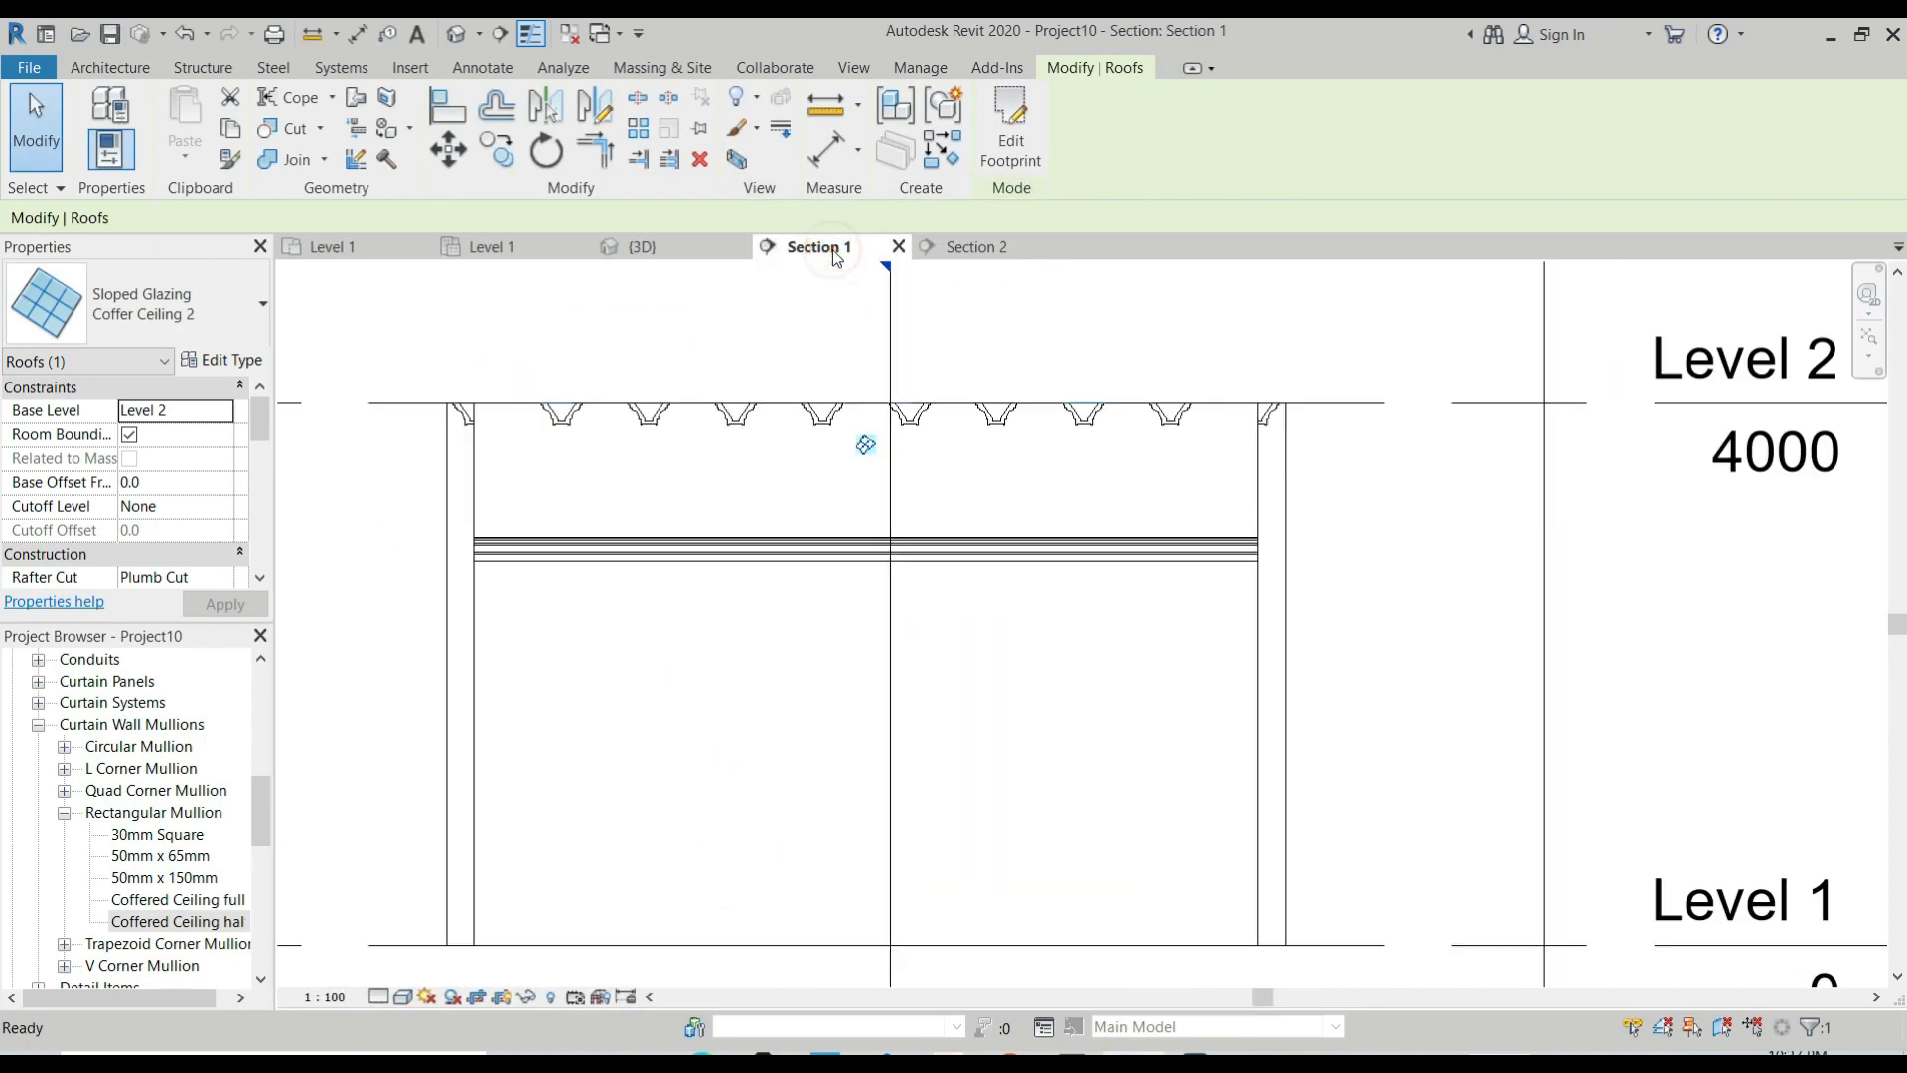
{"action": "left_click", "coordinate": [970, 247]}
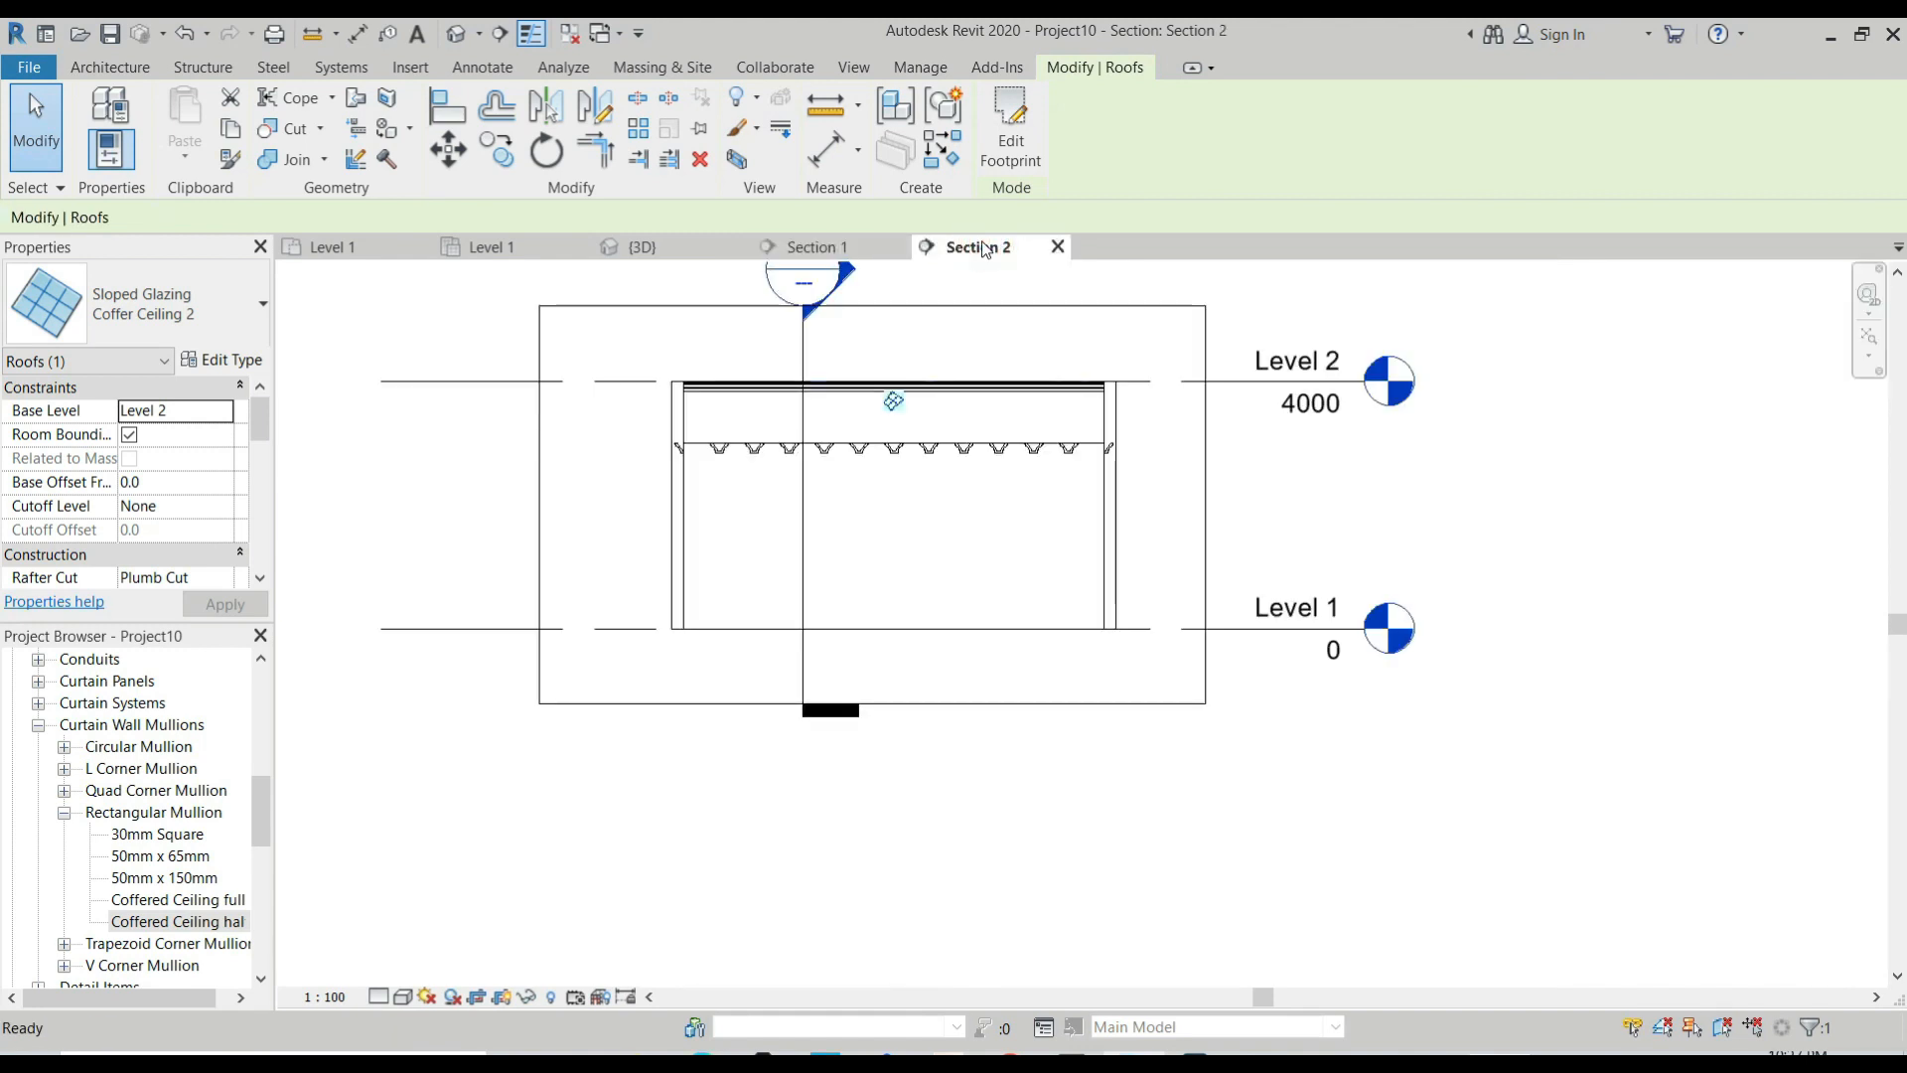
{"action": "scroll", "coordinate": [877, 399], "scroll_direction": "up", "scroll_amount": 2}
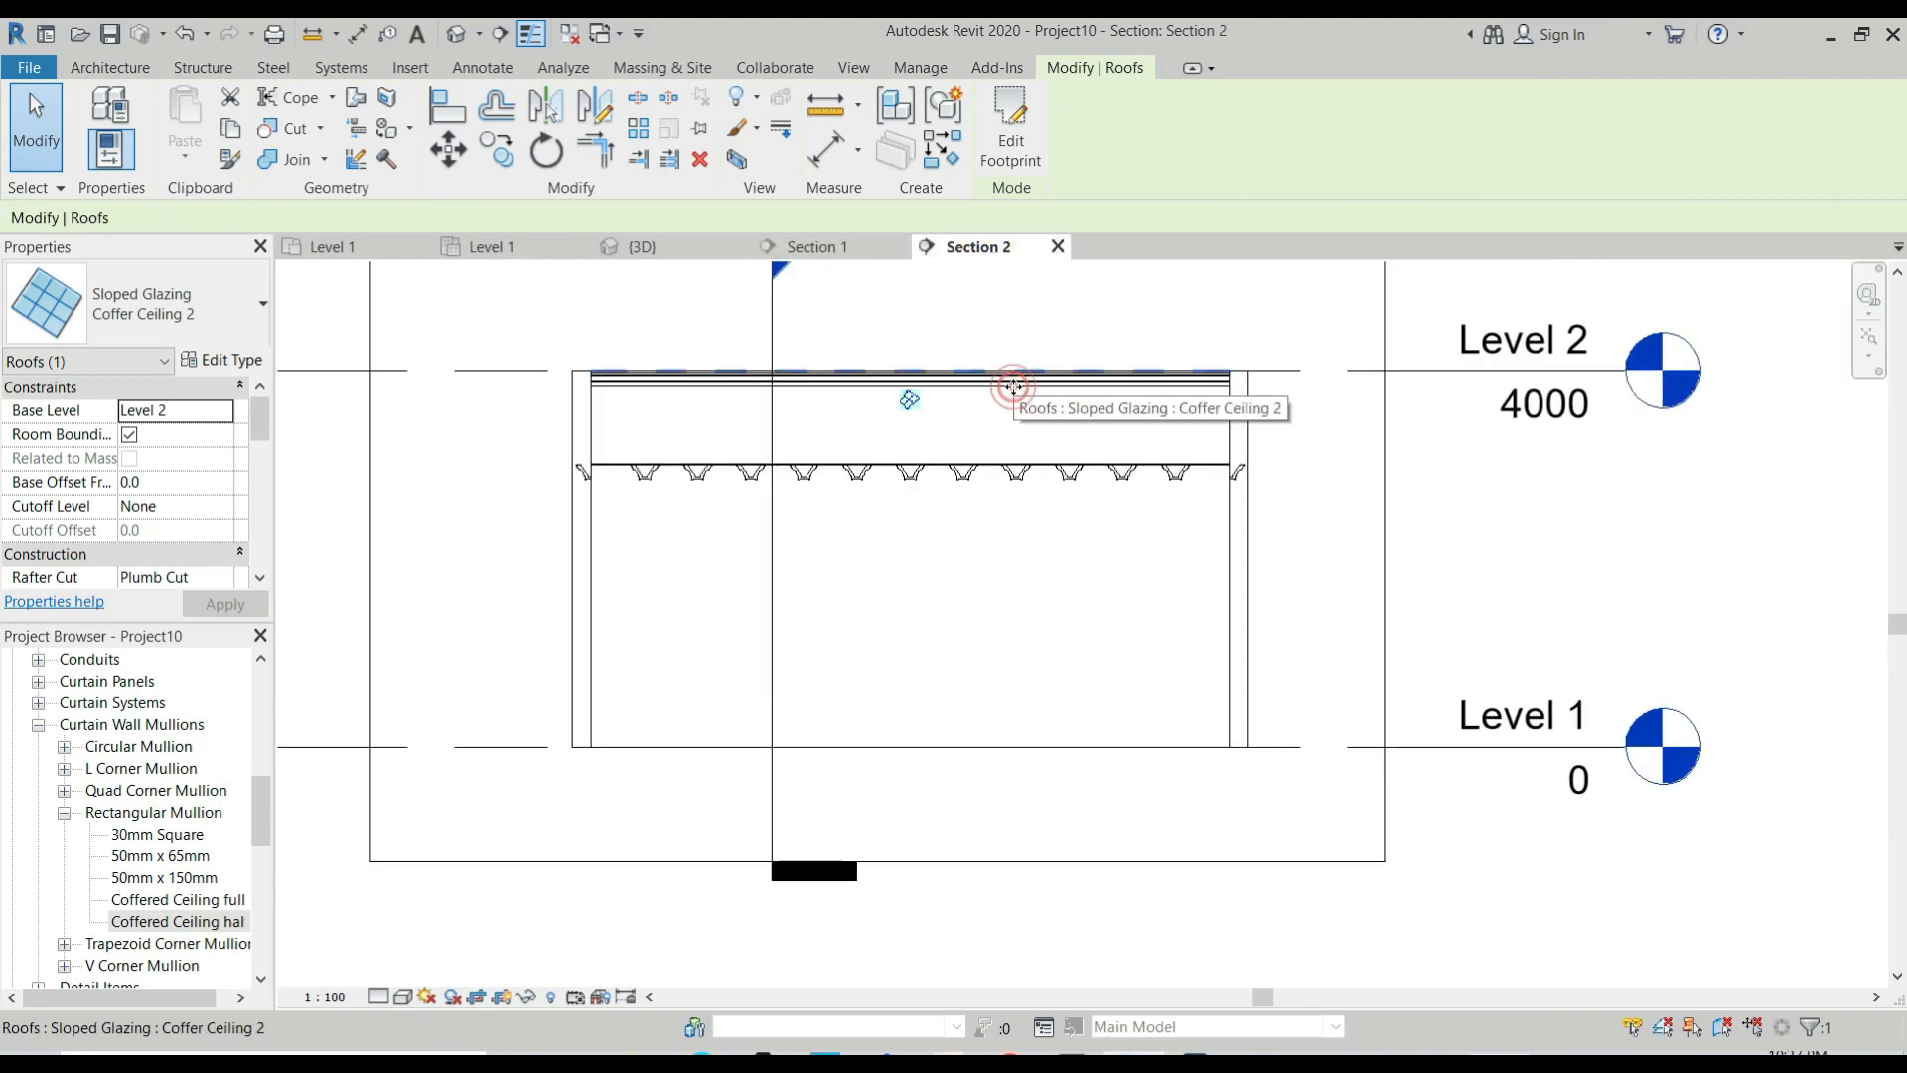
{"action": "key", "text": "Escape"}
{"action": "left_click", "coordinate": [997, 385]}
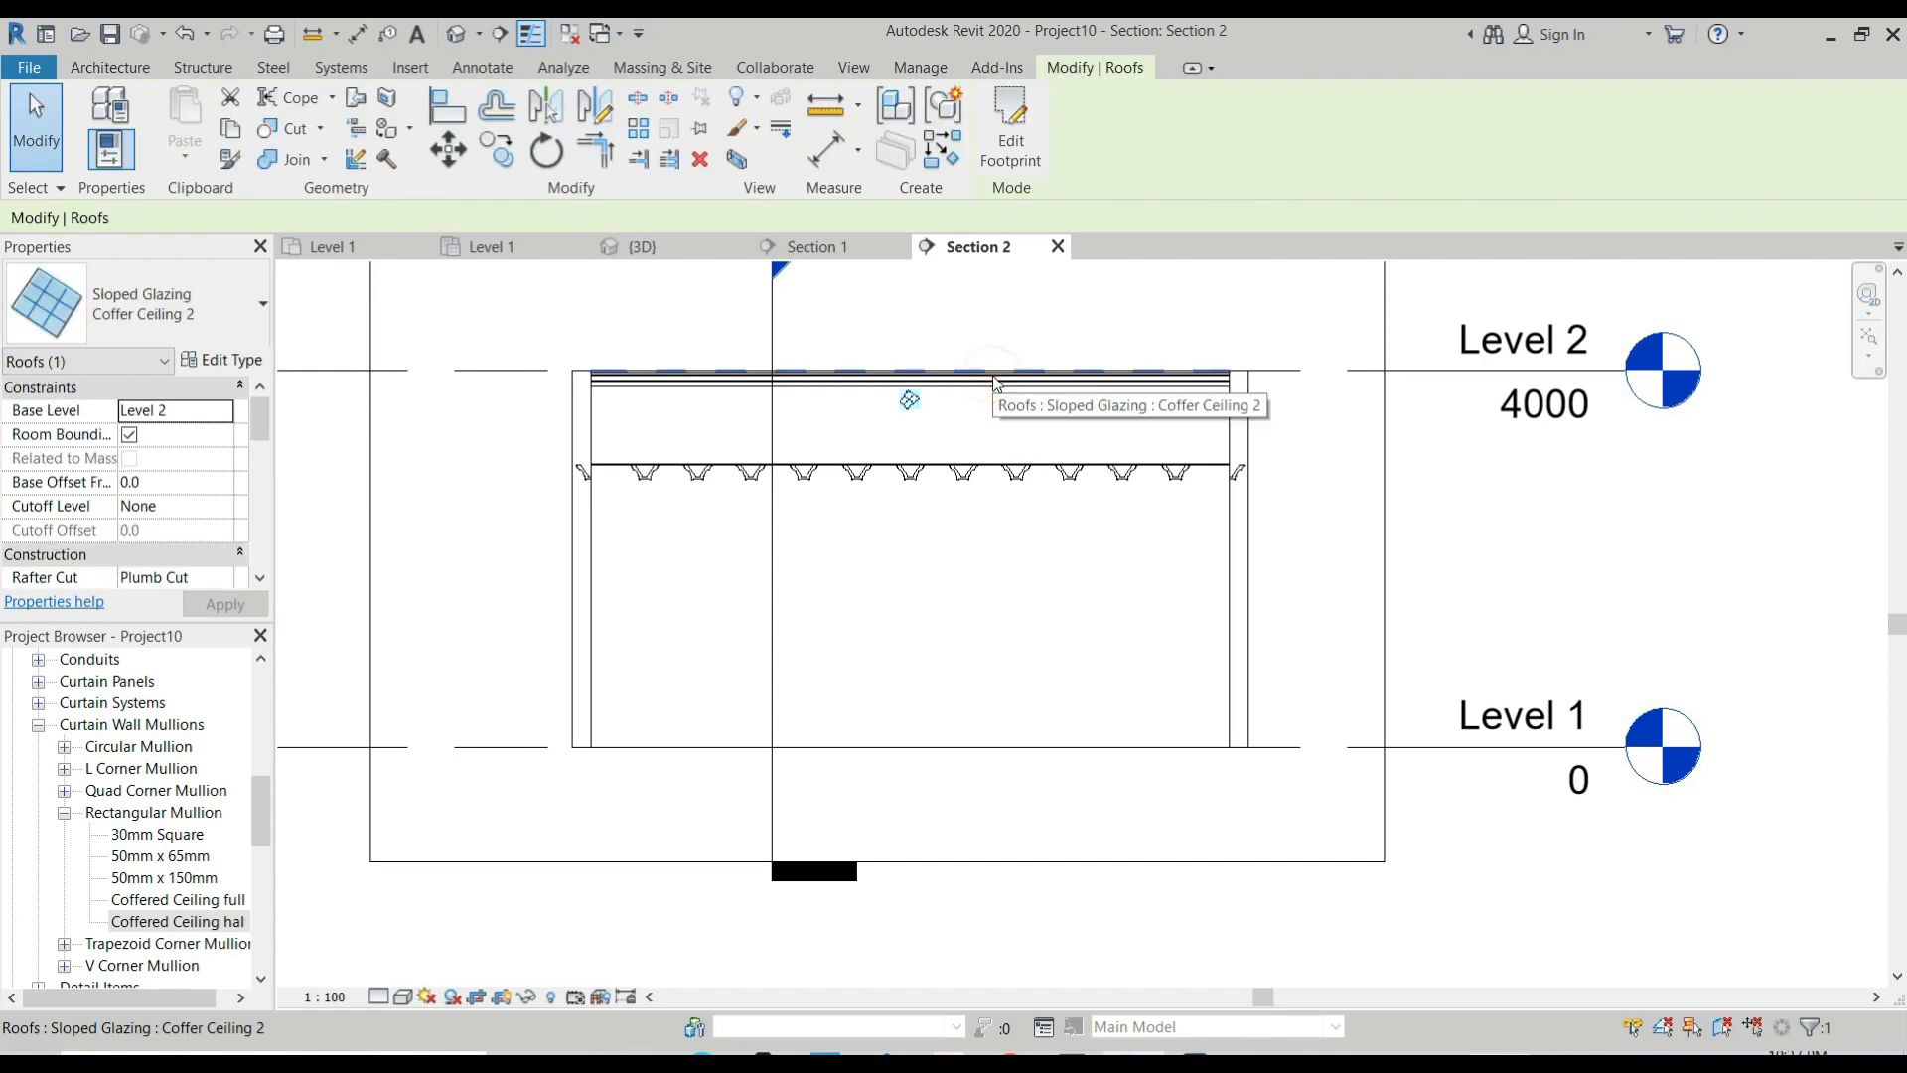
{"action": "left_click", "coordinate": [825, 246]}
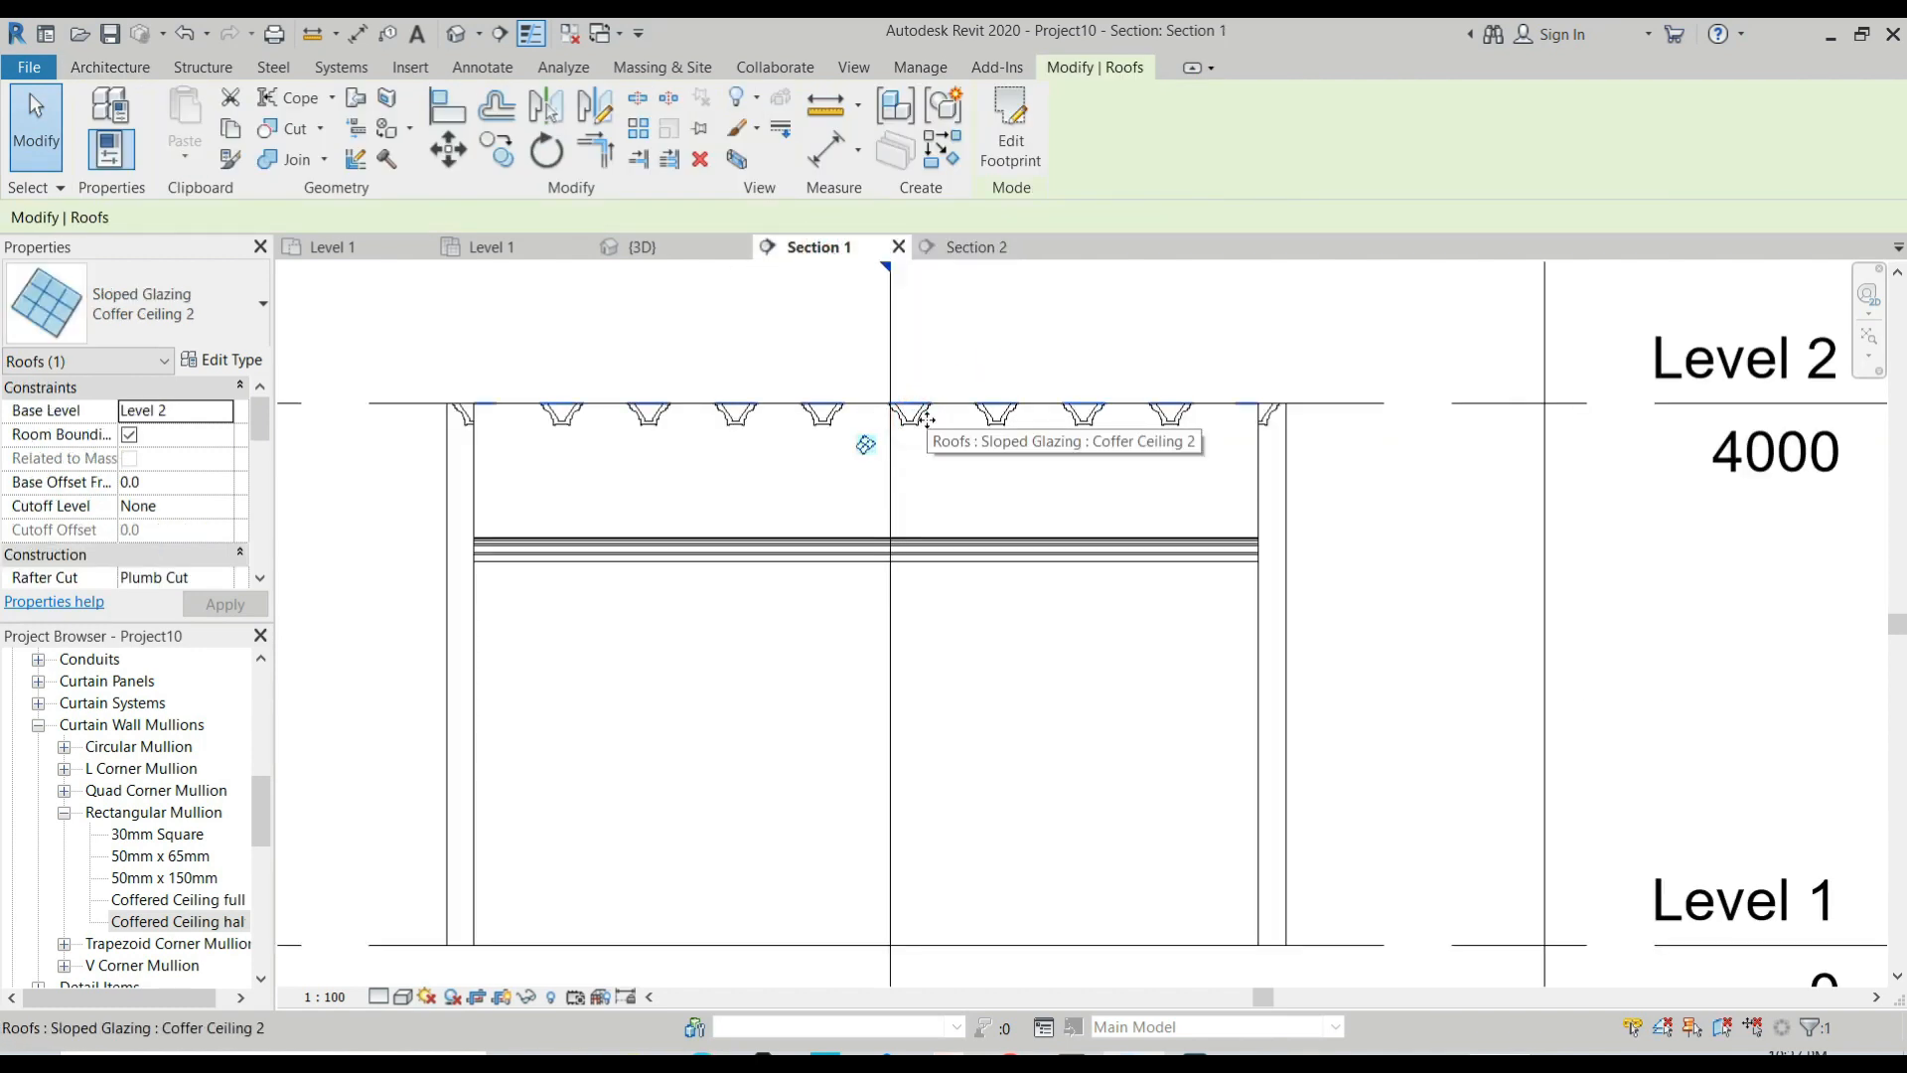
{"action": "key", "text": "Escape"}
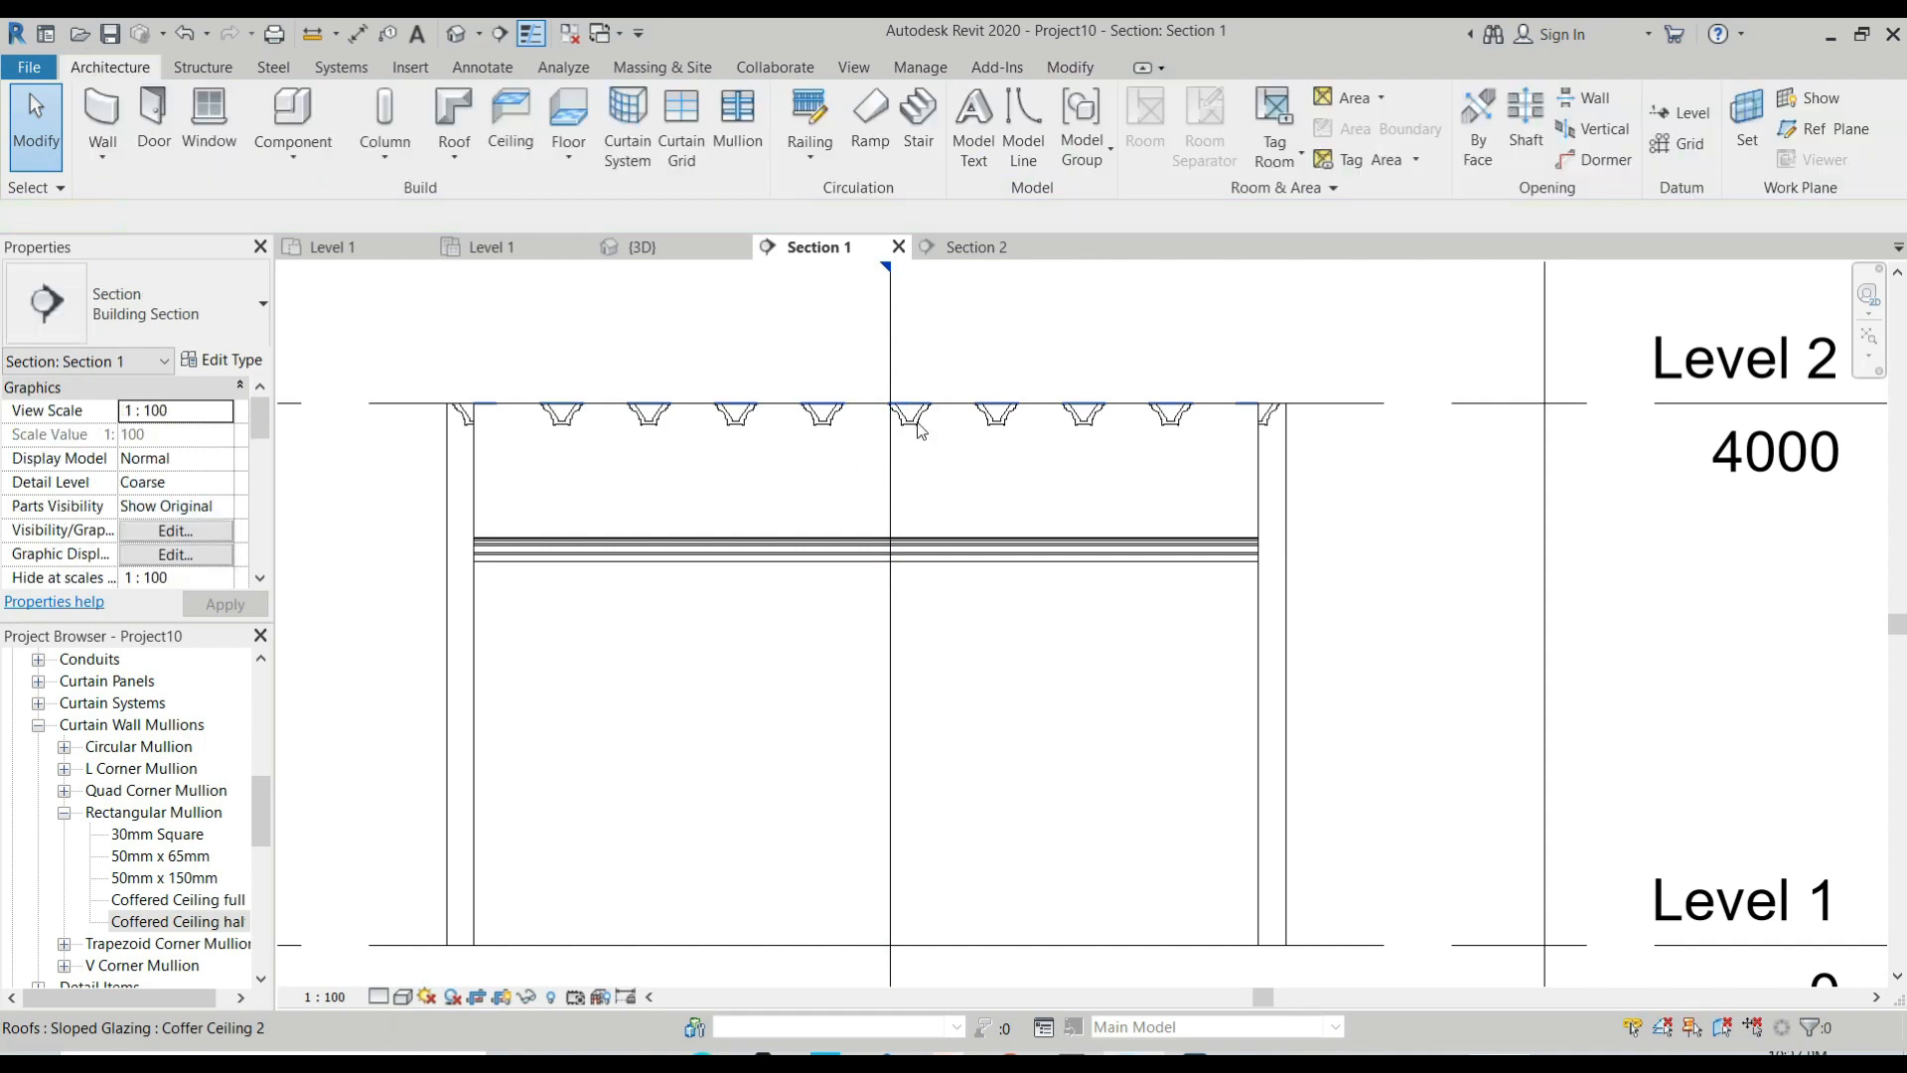
In Section 1, select the Coffer Ceiling 2 roof and set its base offset from level to -1000.
{"action": "left_click", "coordinate": [914, 415]}
{"action": "key", "text": "Escape"}
{"action": "left_click", "coordinate": [596, 402]}
{"action": "left_click", "coordinate": [167, 484]}
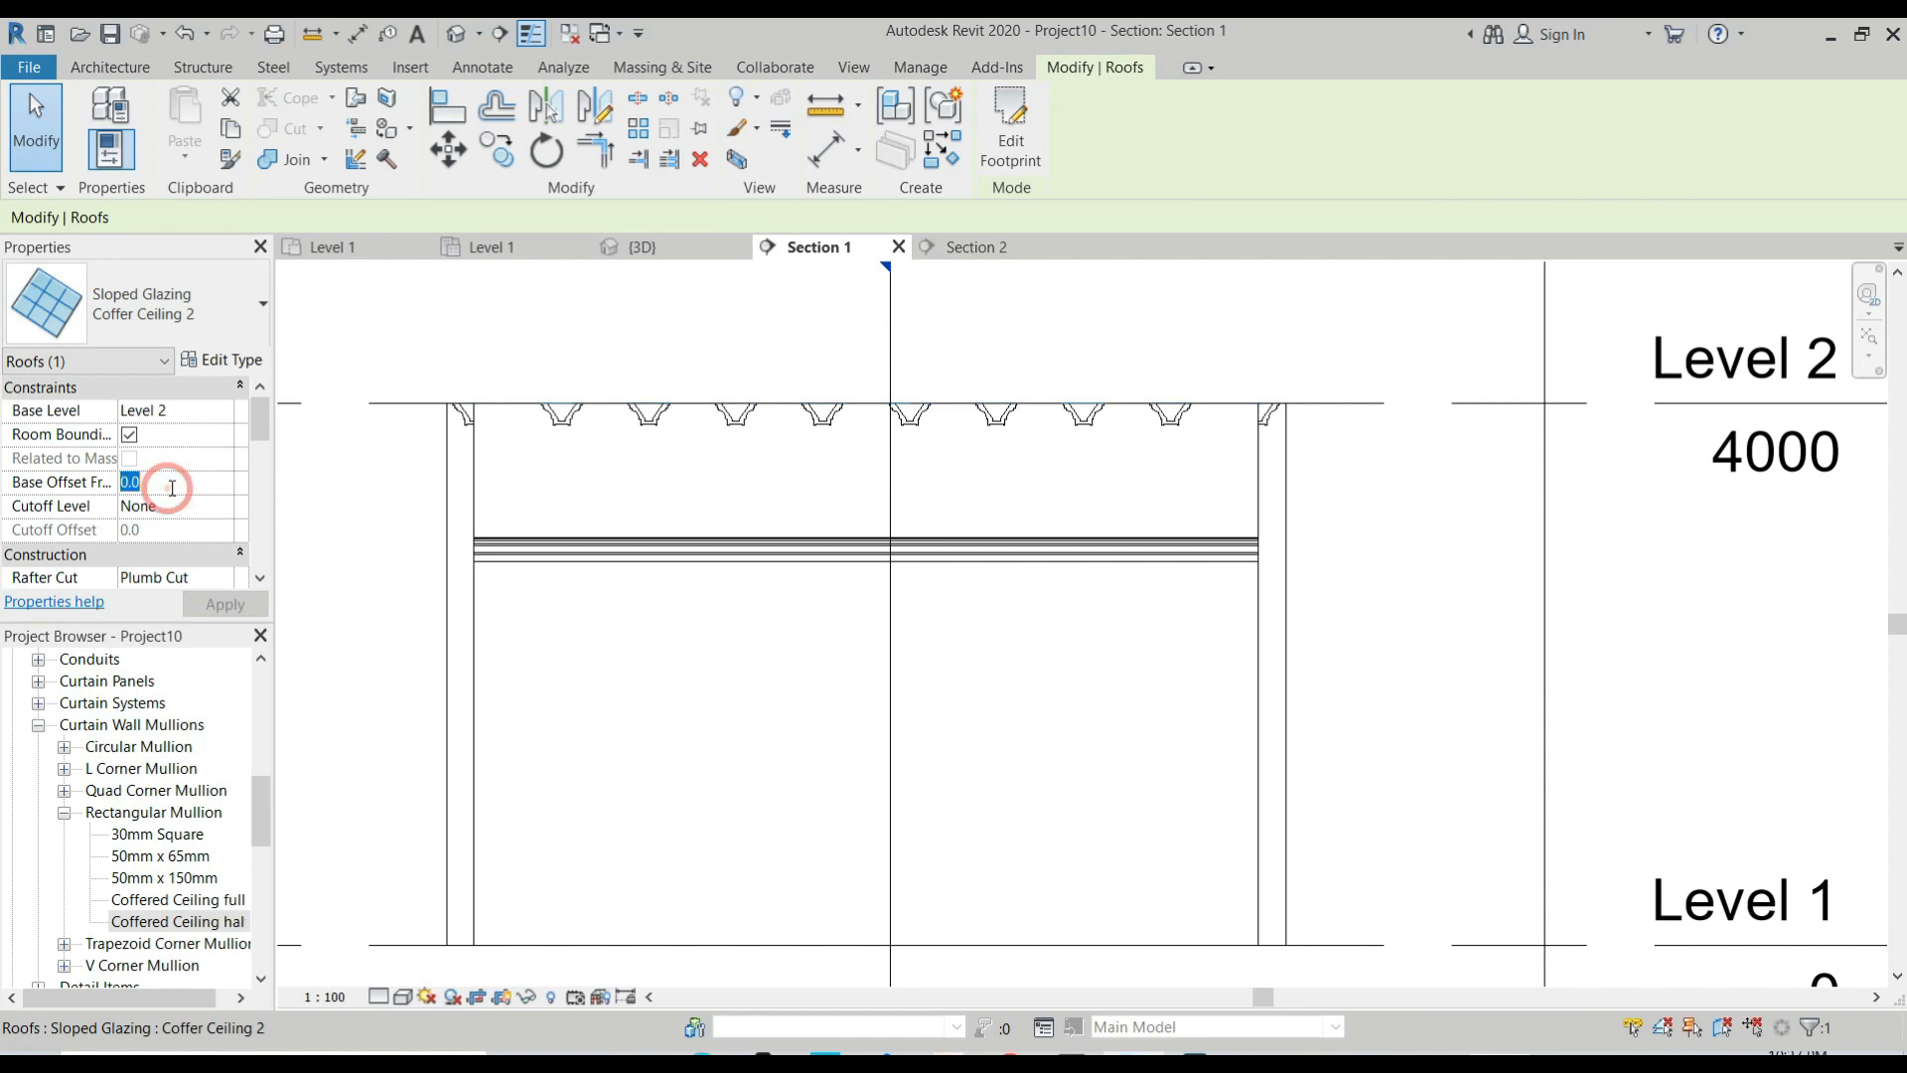
{"action": "type", "text": "-100"}
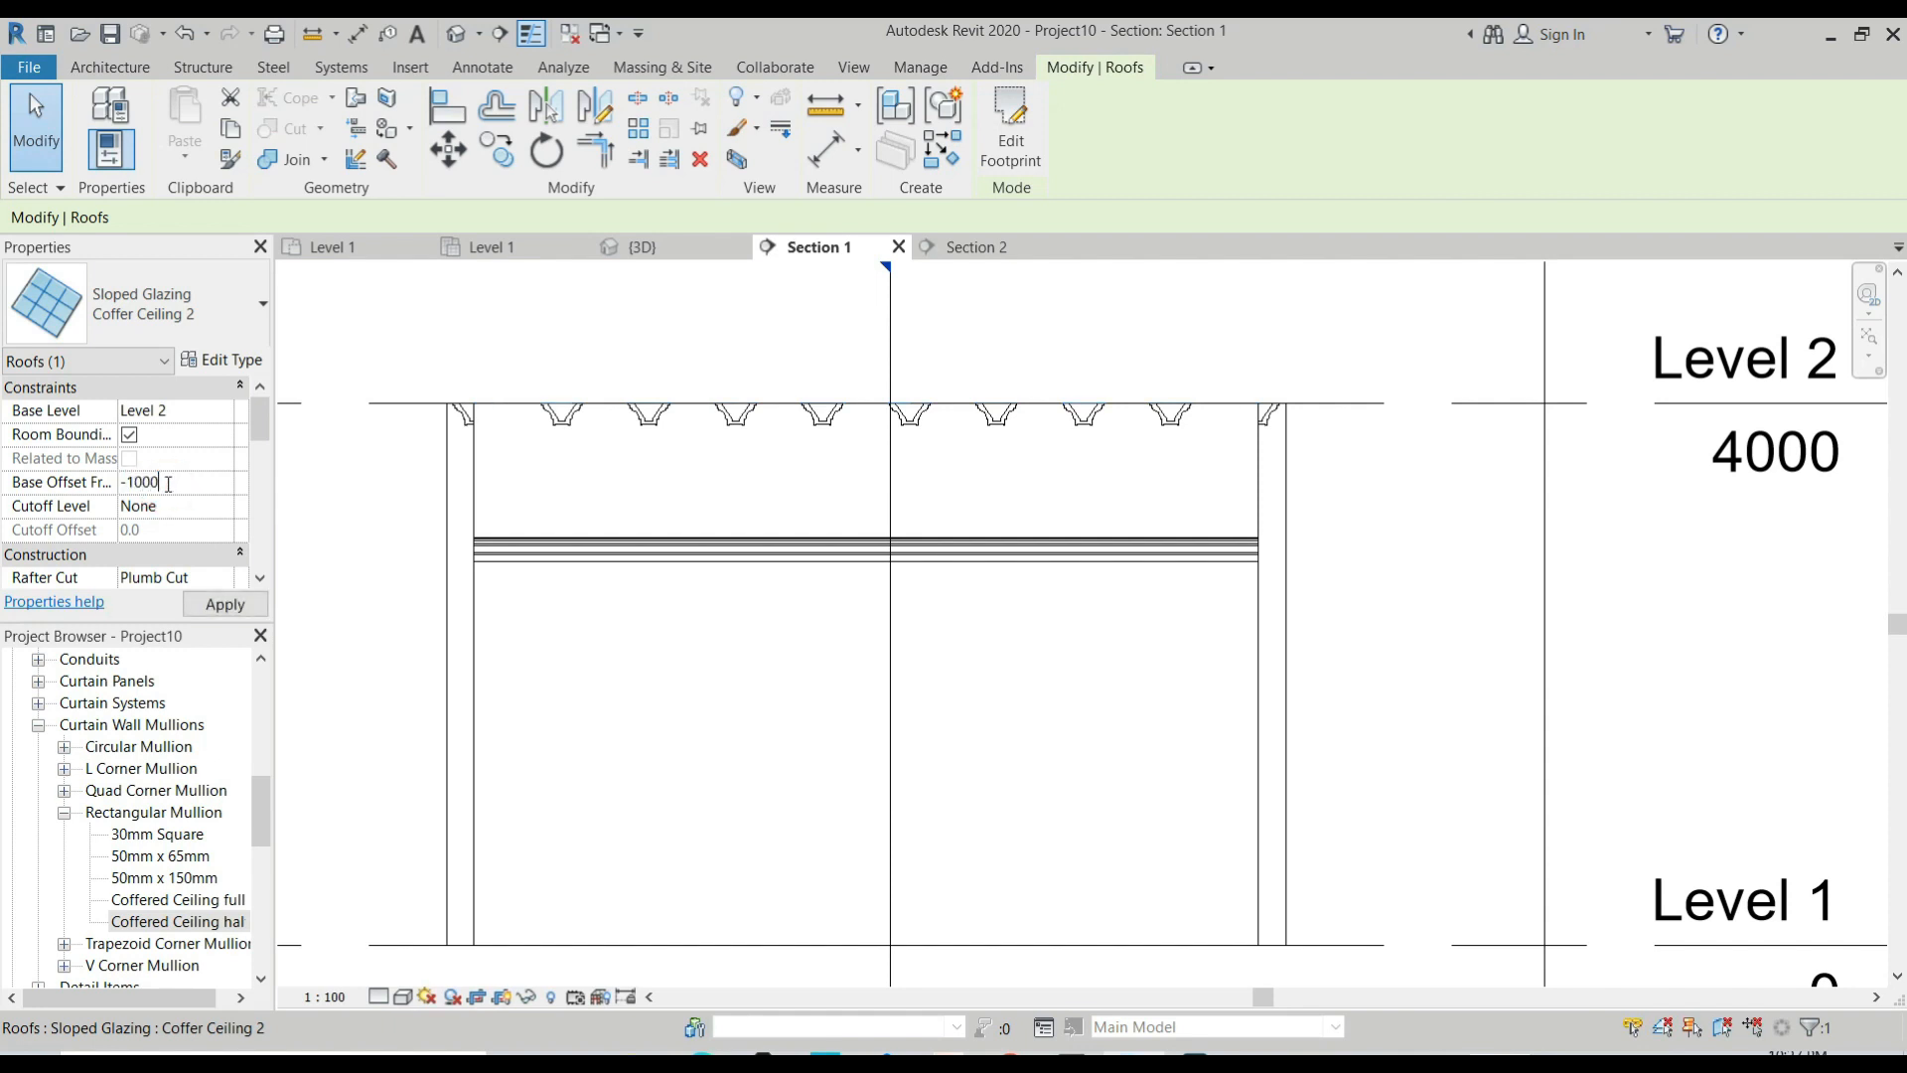
{"action": "left_click", "coordinate": [1047, 739]}
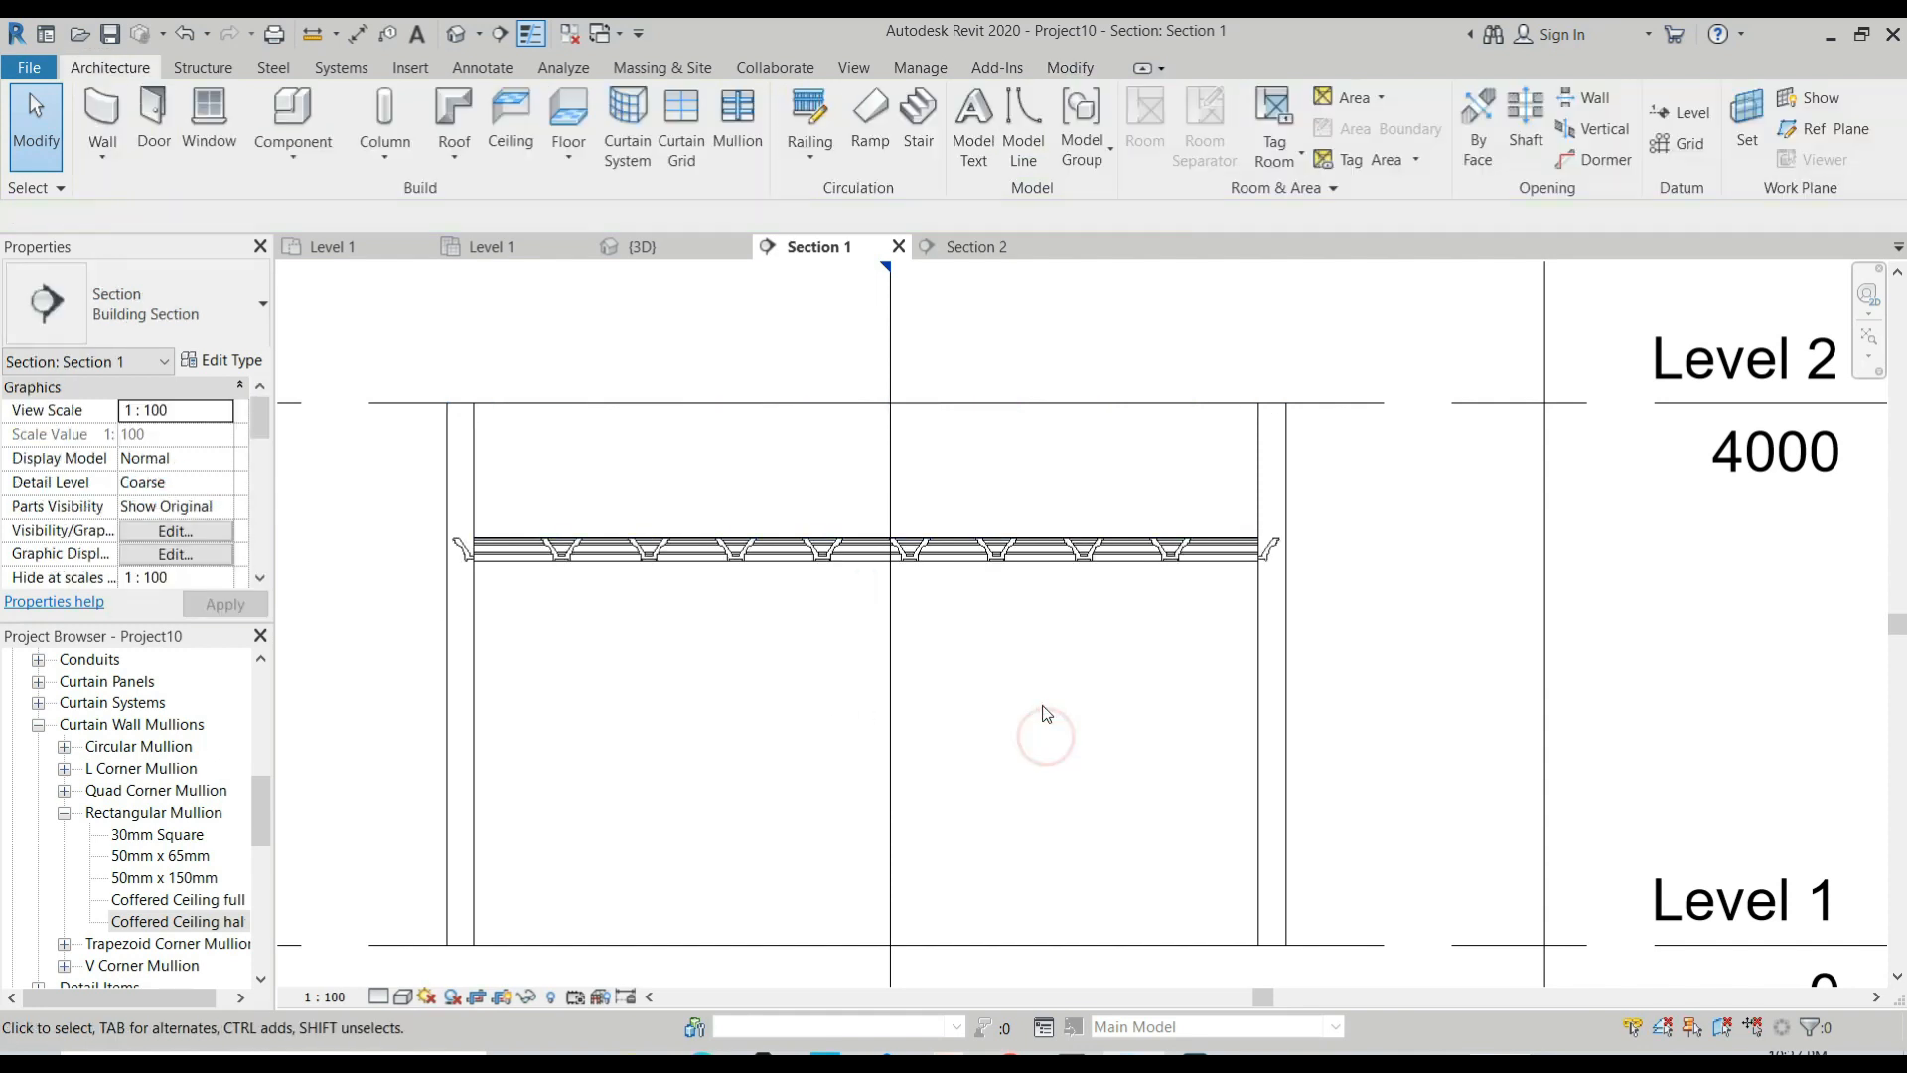
In the 3D view, hide the wall on the Back side of the room to expose the coffered ceiling from below.
{"action": "left_click", "coordinate": [637, 247]}
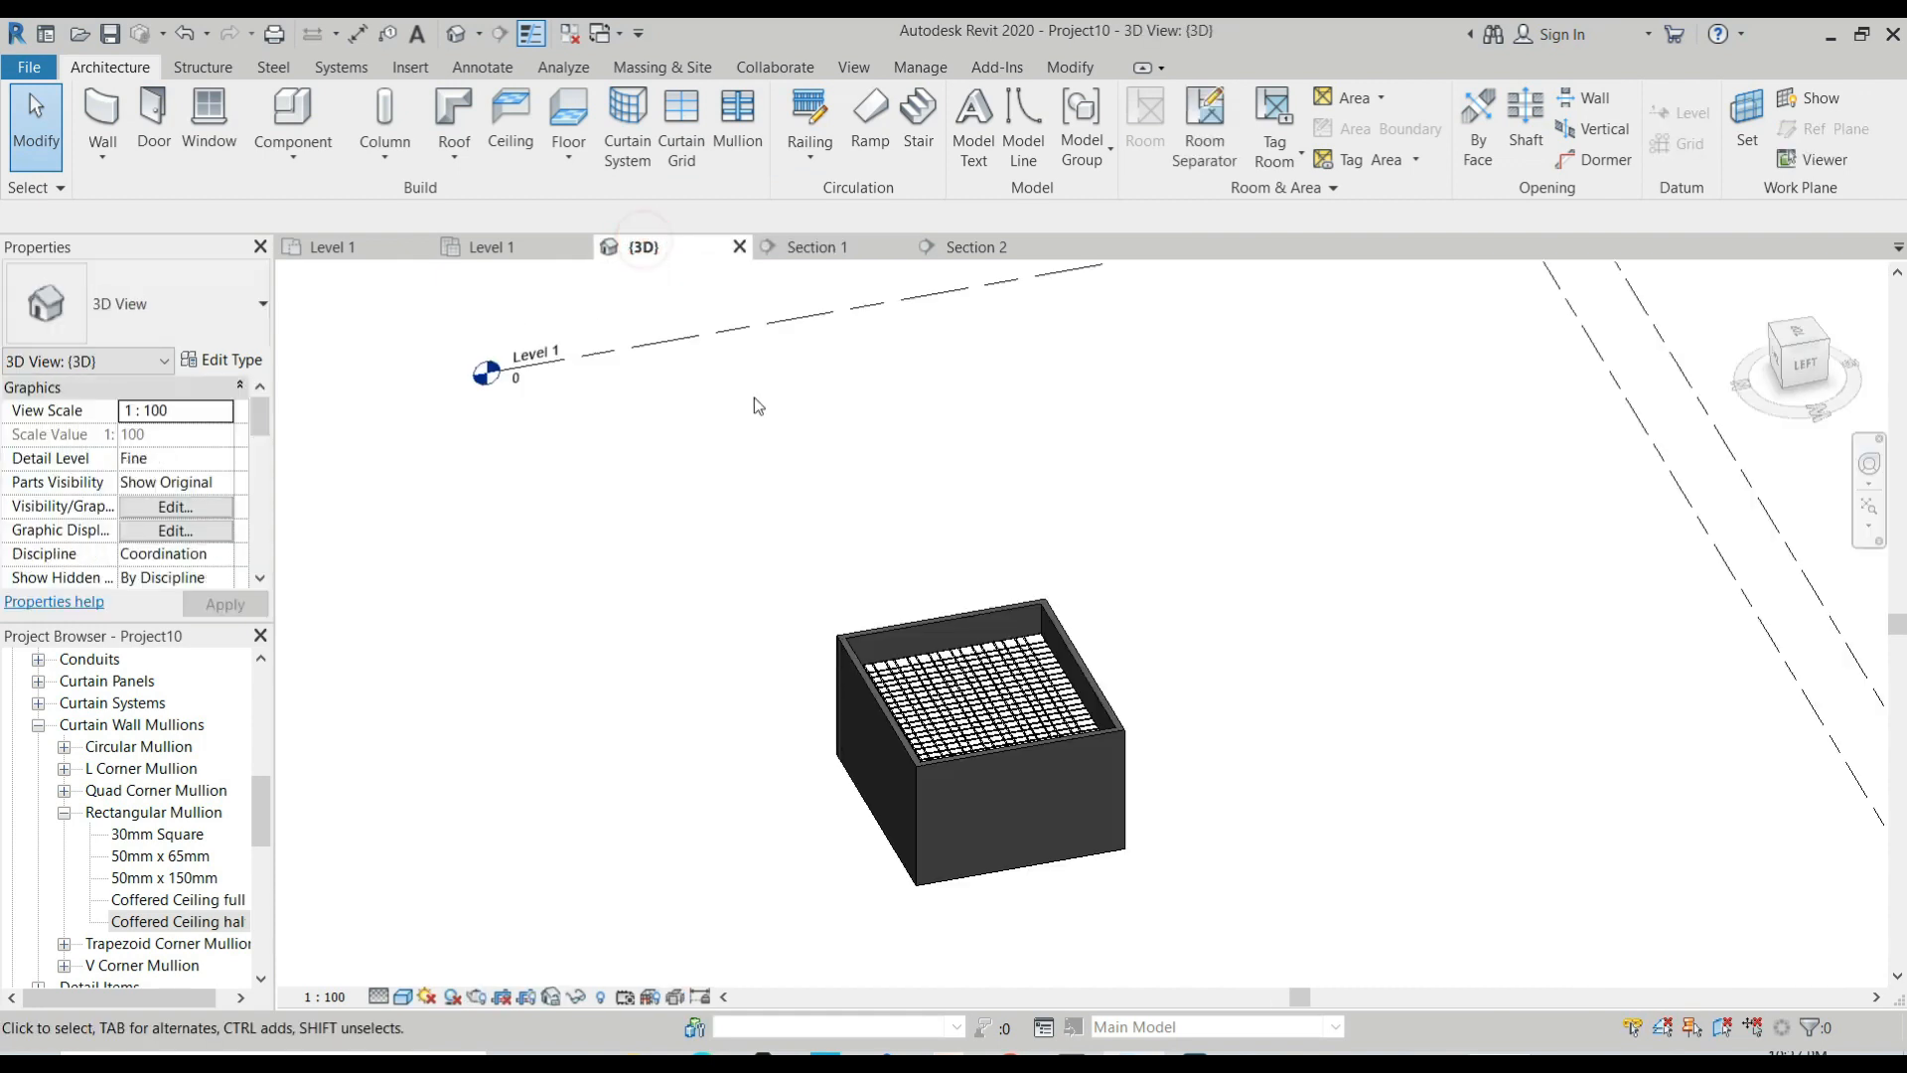
{"action": "mouse_move", "coordinate": [932, 596]}
{"action": "middle_mouse_down", "text": "shift"}
{"action": "mouse_move", "coordinate": [1023, 639]}
{"action": "mouse_move", "coordinate": [1056, 629]}
{"action": "mouse_move", "coordinate": [975, 583]}
{"action": "mouse_move", "coordinate": [967, 707]}
{"action": "mouse_move", "coordinate": [1128, 740]}
{"action": "mouse_move", "coordinate": [948, 584]}
{"action": "middle_mouse_up", "text": "shift"}
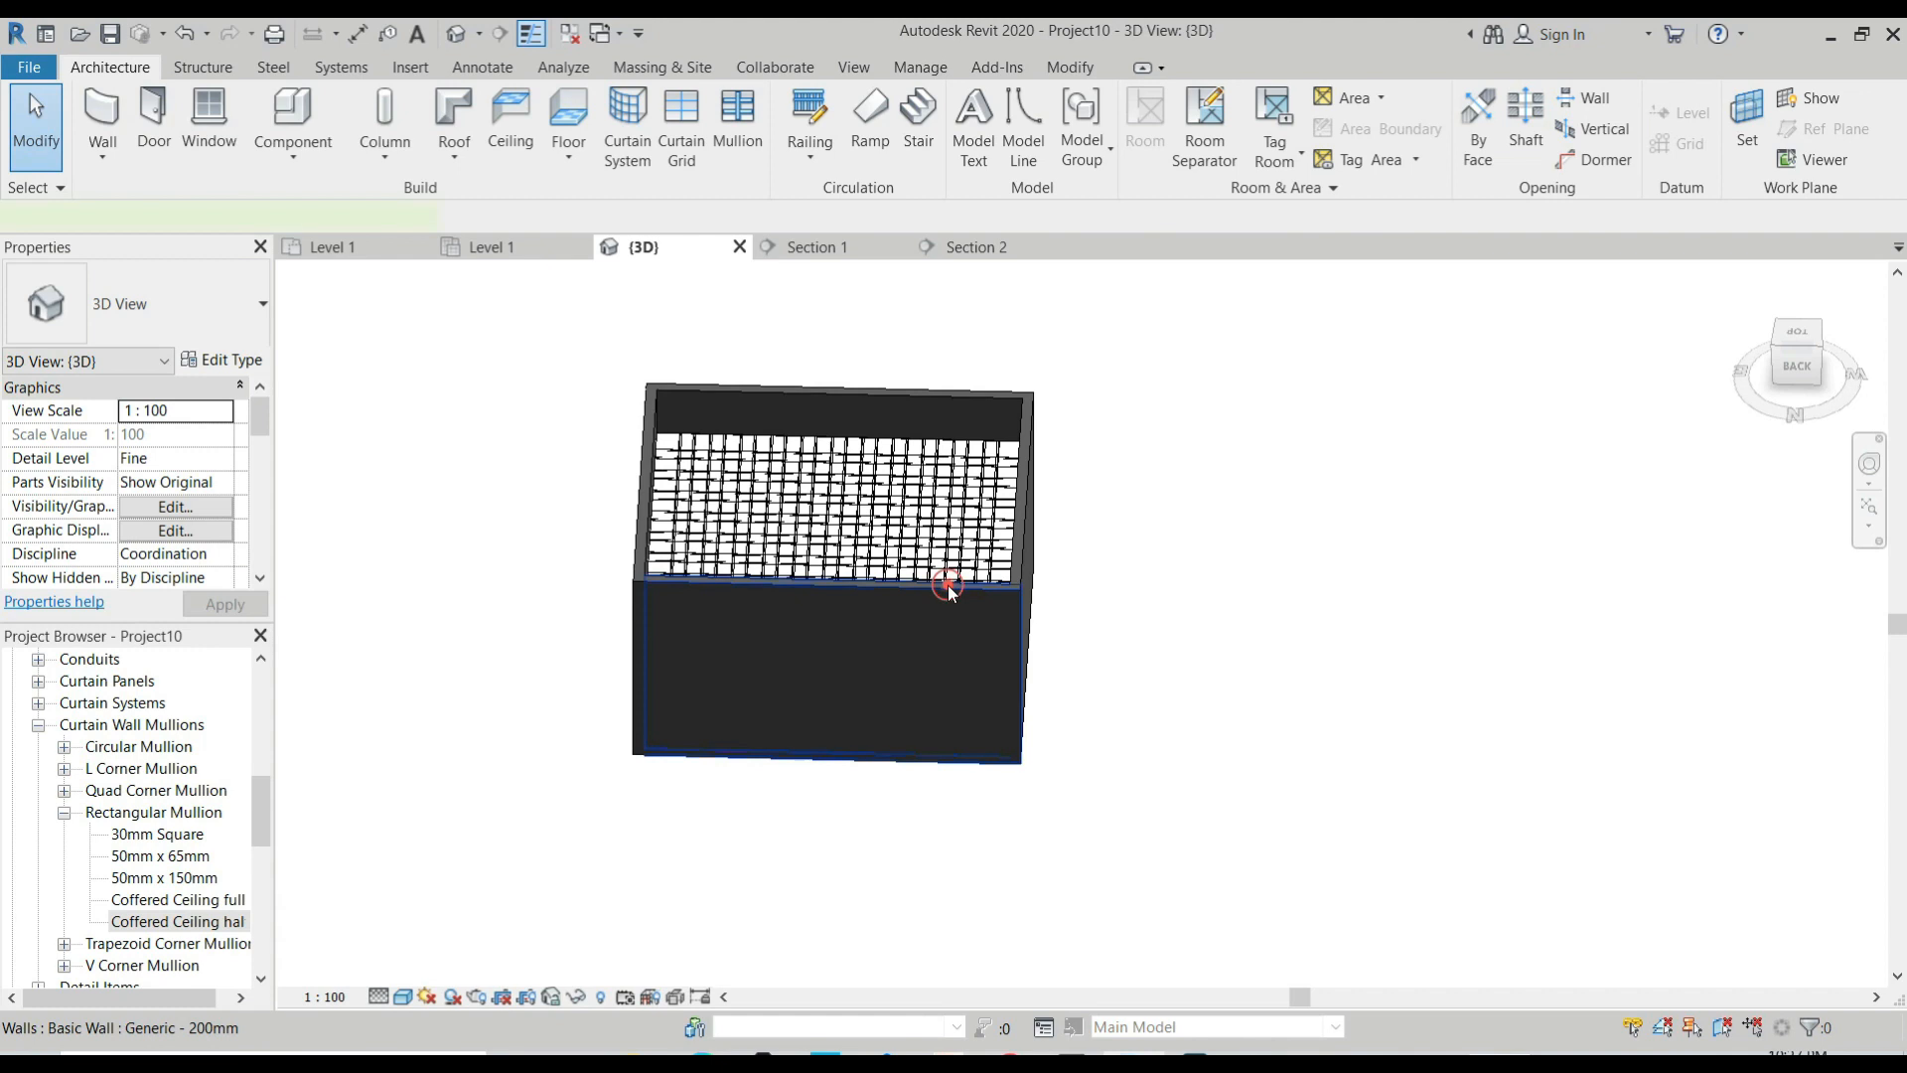
{"action": "left_click", "coordinate": [950, 593]}
{"action": "key", "text": "e"}
{"action": "key", "text": "h"}
{"action": "middle_click_drag", "start_coordinate": [948, 586], "coordinate": [626, 266], "text": "shift"}
{"action": "scroll", "coordinate": [703, 340], "scroll_direction": "up", "scroll_amount": 2}
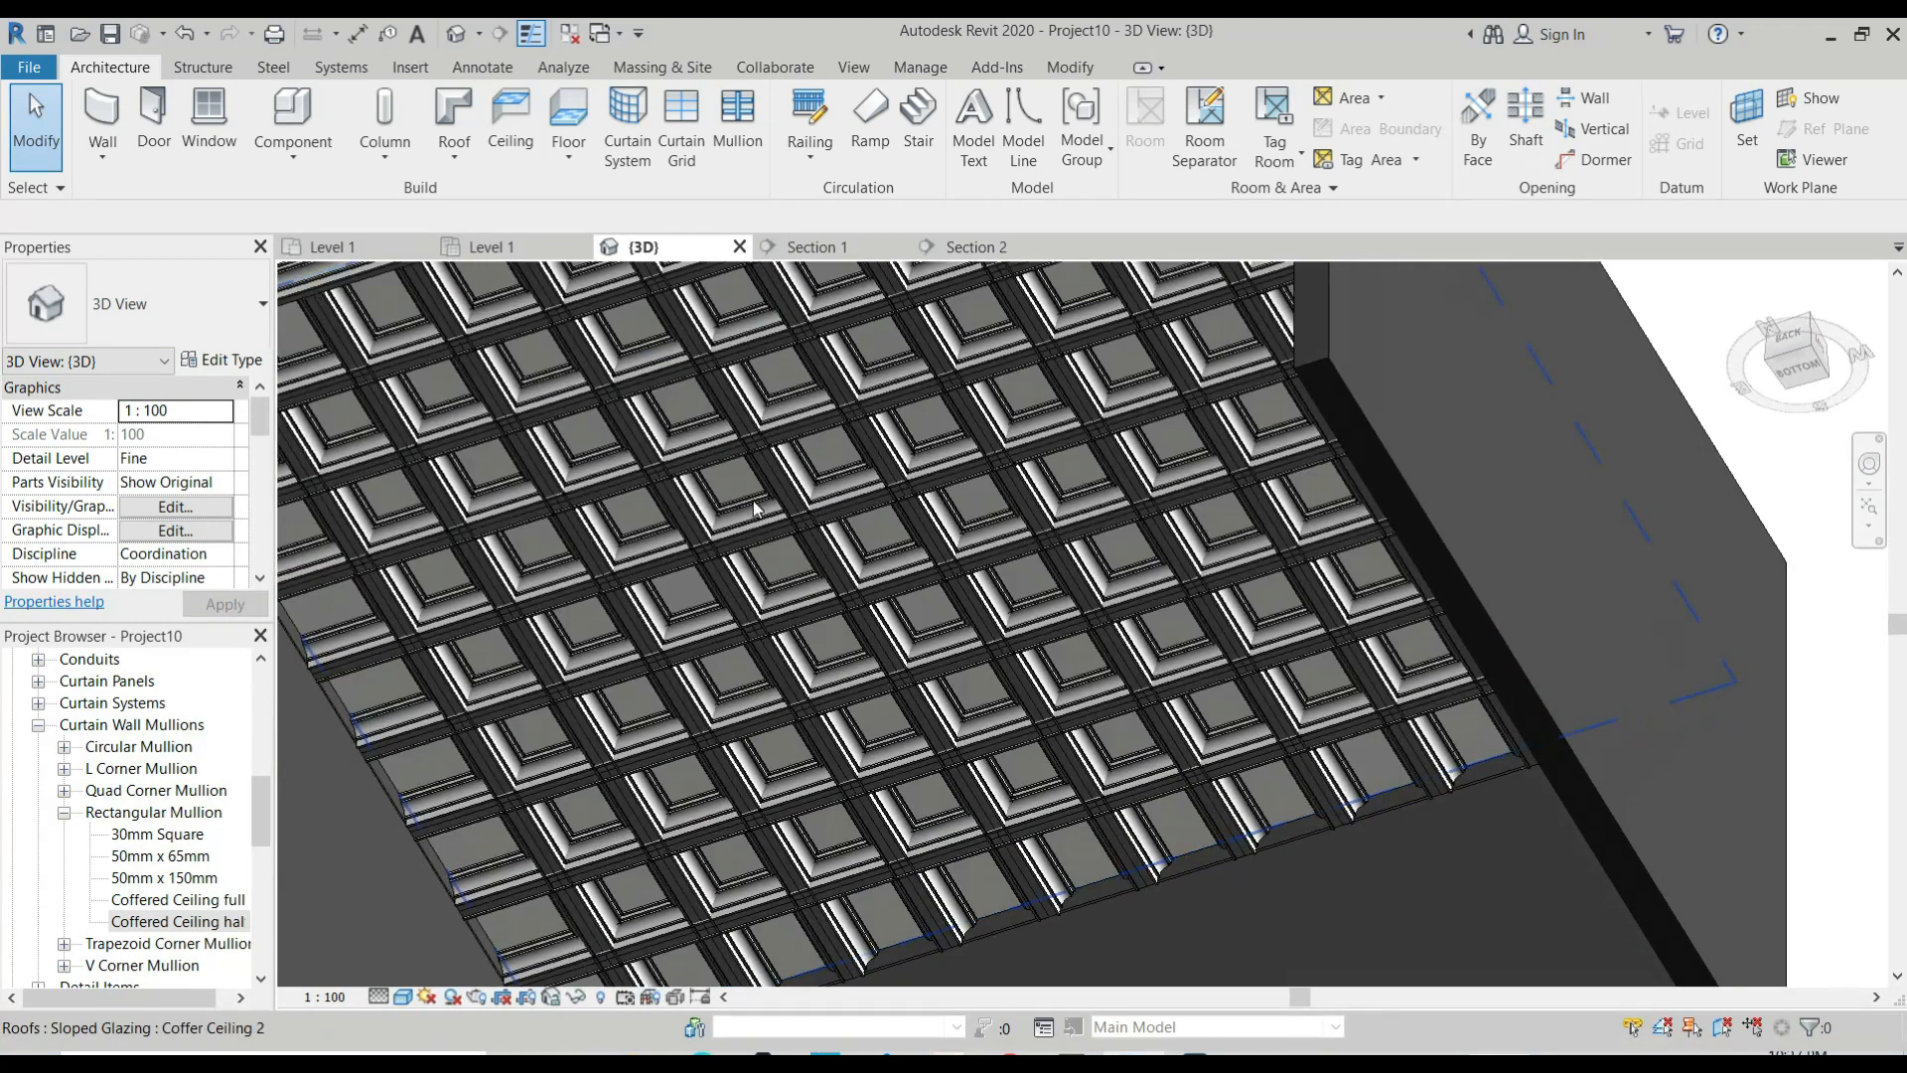
{"action": "scroll", "coordinate": [948, 632], "scroll_direction": "down", "scroll_amount": 2}
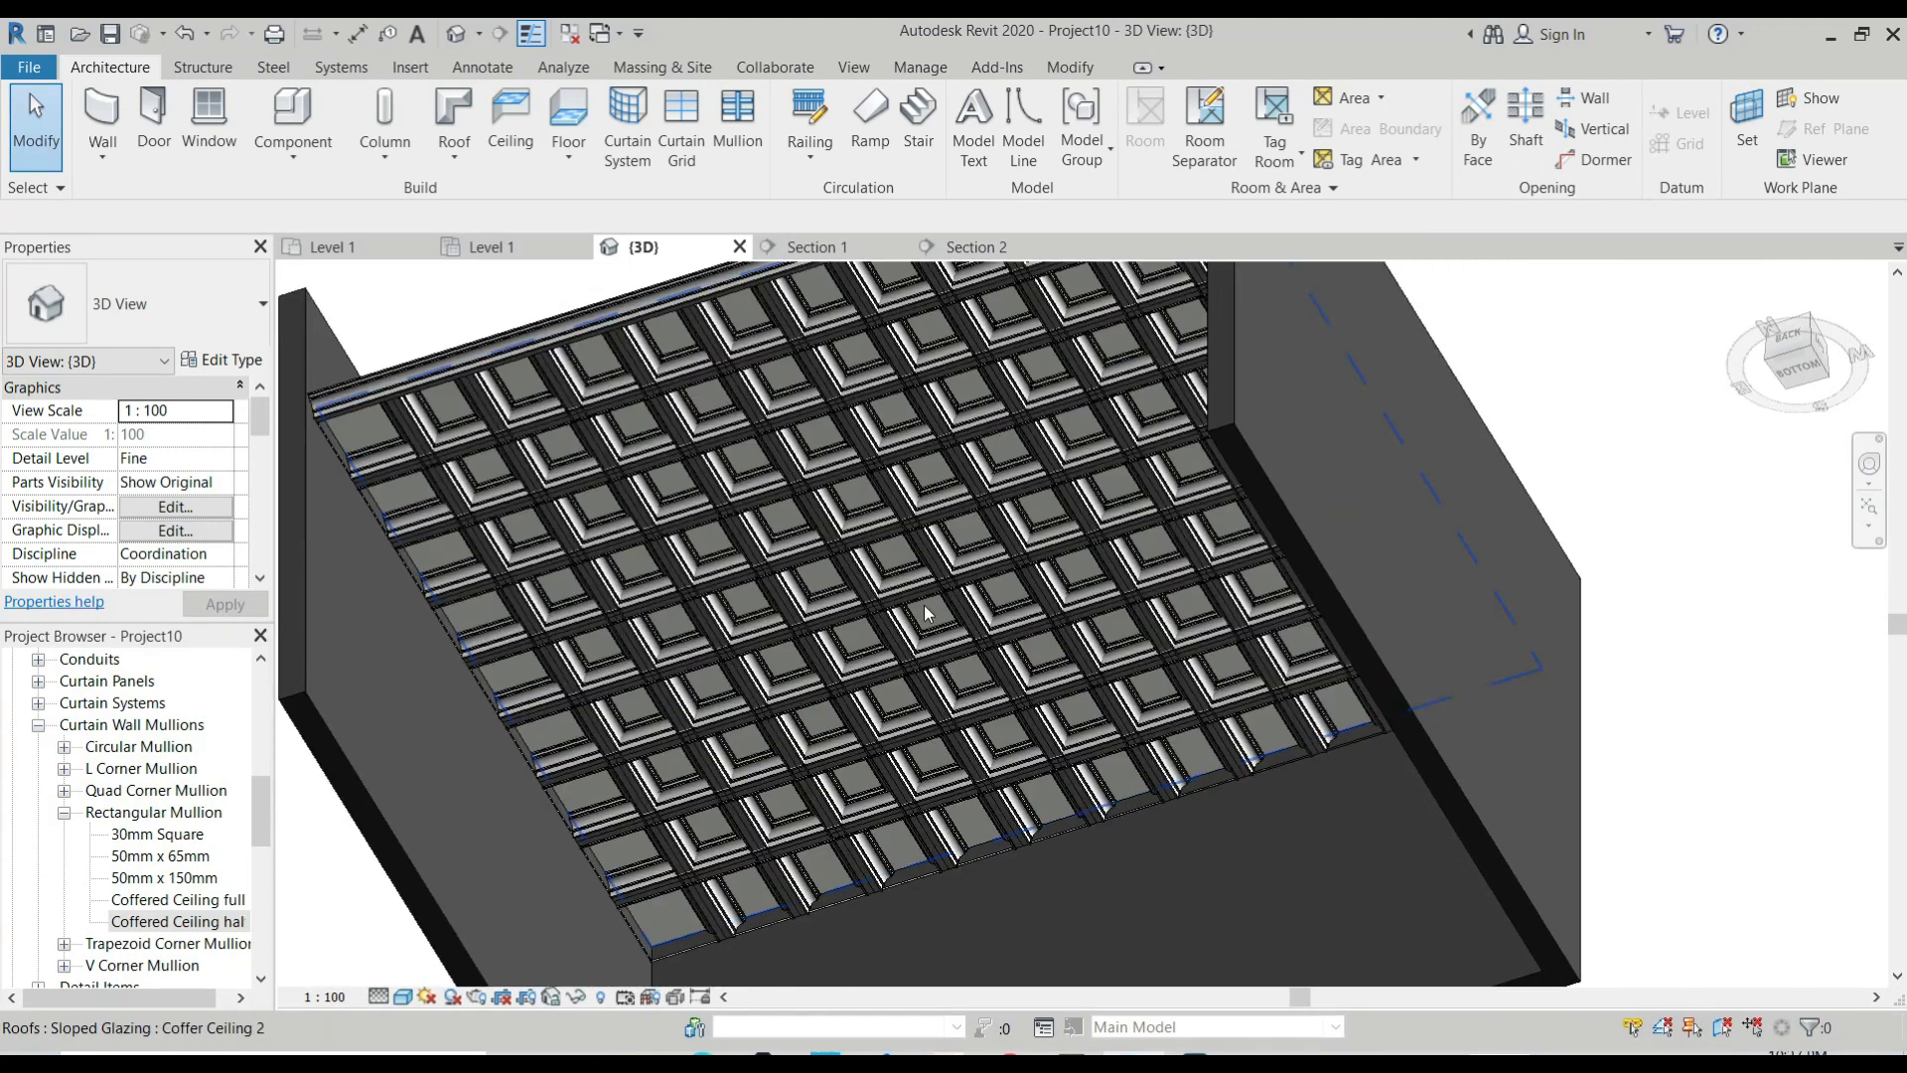
Select the Coffer Ceiling 2 roof and review its constraint, grid and dimension properties.
{"action": "left_click", "coordinate": [884, 457]}
{"action": "scroll", "coordinate": [222, 499], "scroll_direction": "down", "scroll_amount": 2}
{"action": "scroll", "coordinate": [222, 499], "scroll_direction": "down", "scroll_amount": 3}
{"action": "scroll", "coordinate": [222, 500], "scroll_direction": "up", "scroll_amount": 2}
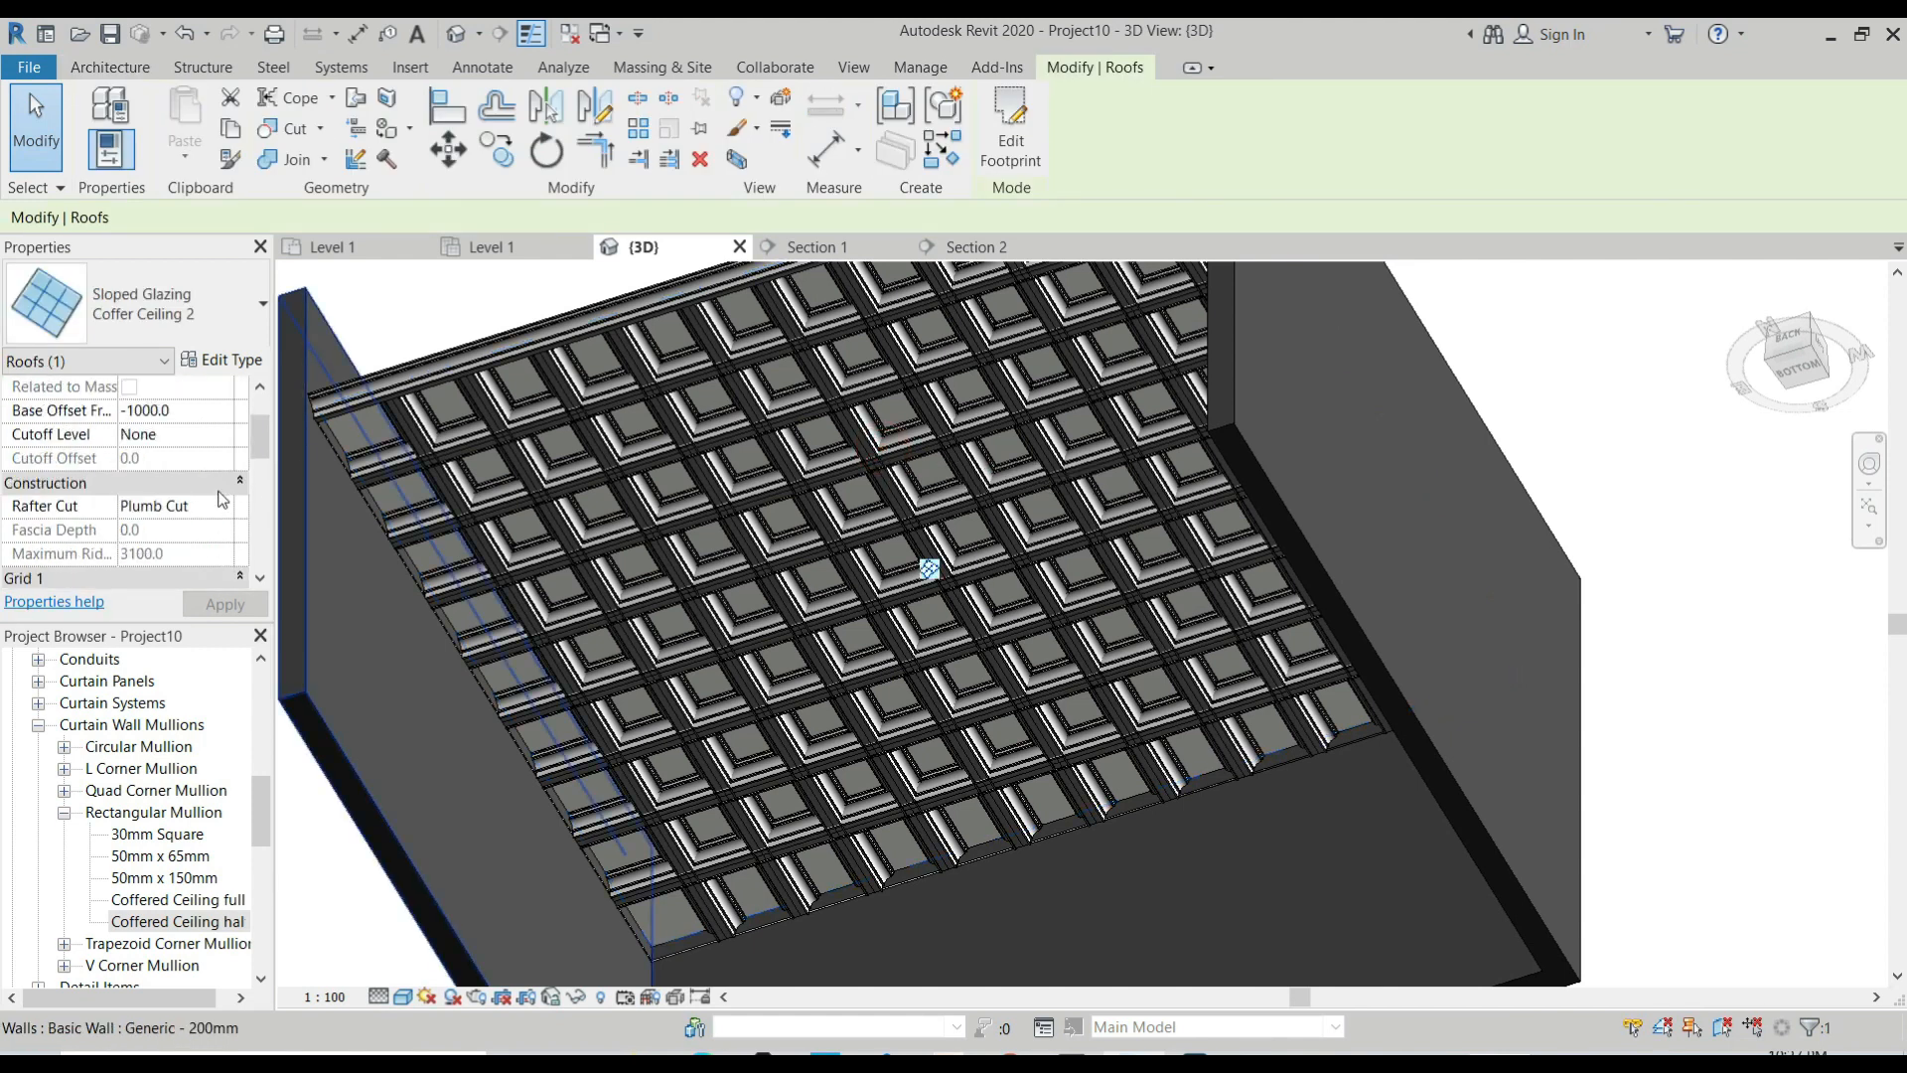
{"action": "scroll", "coordinate": [222, 500], "scroll_direction": "up", "scroll_amount": 2}
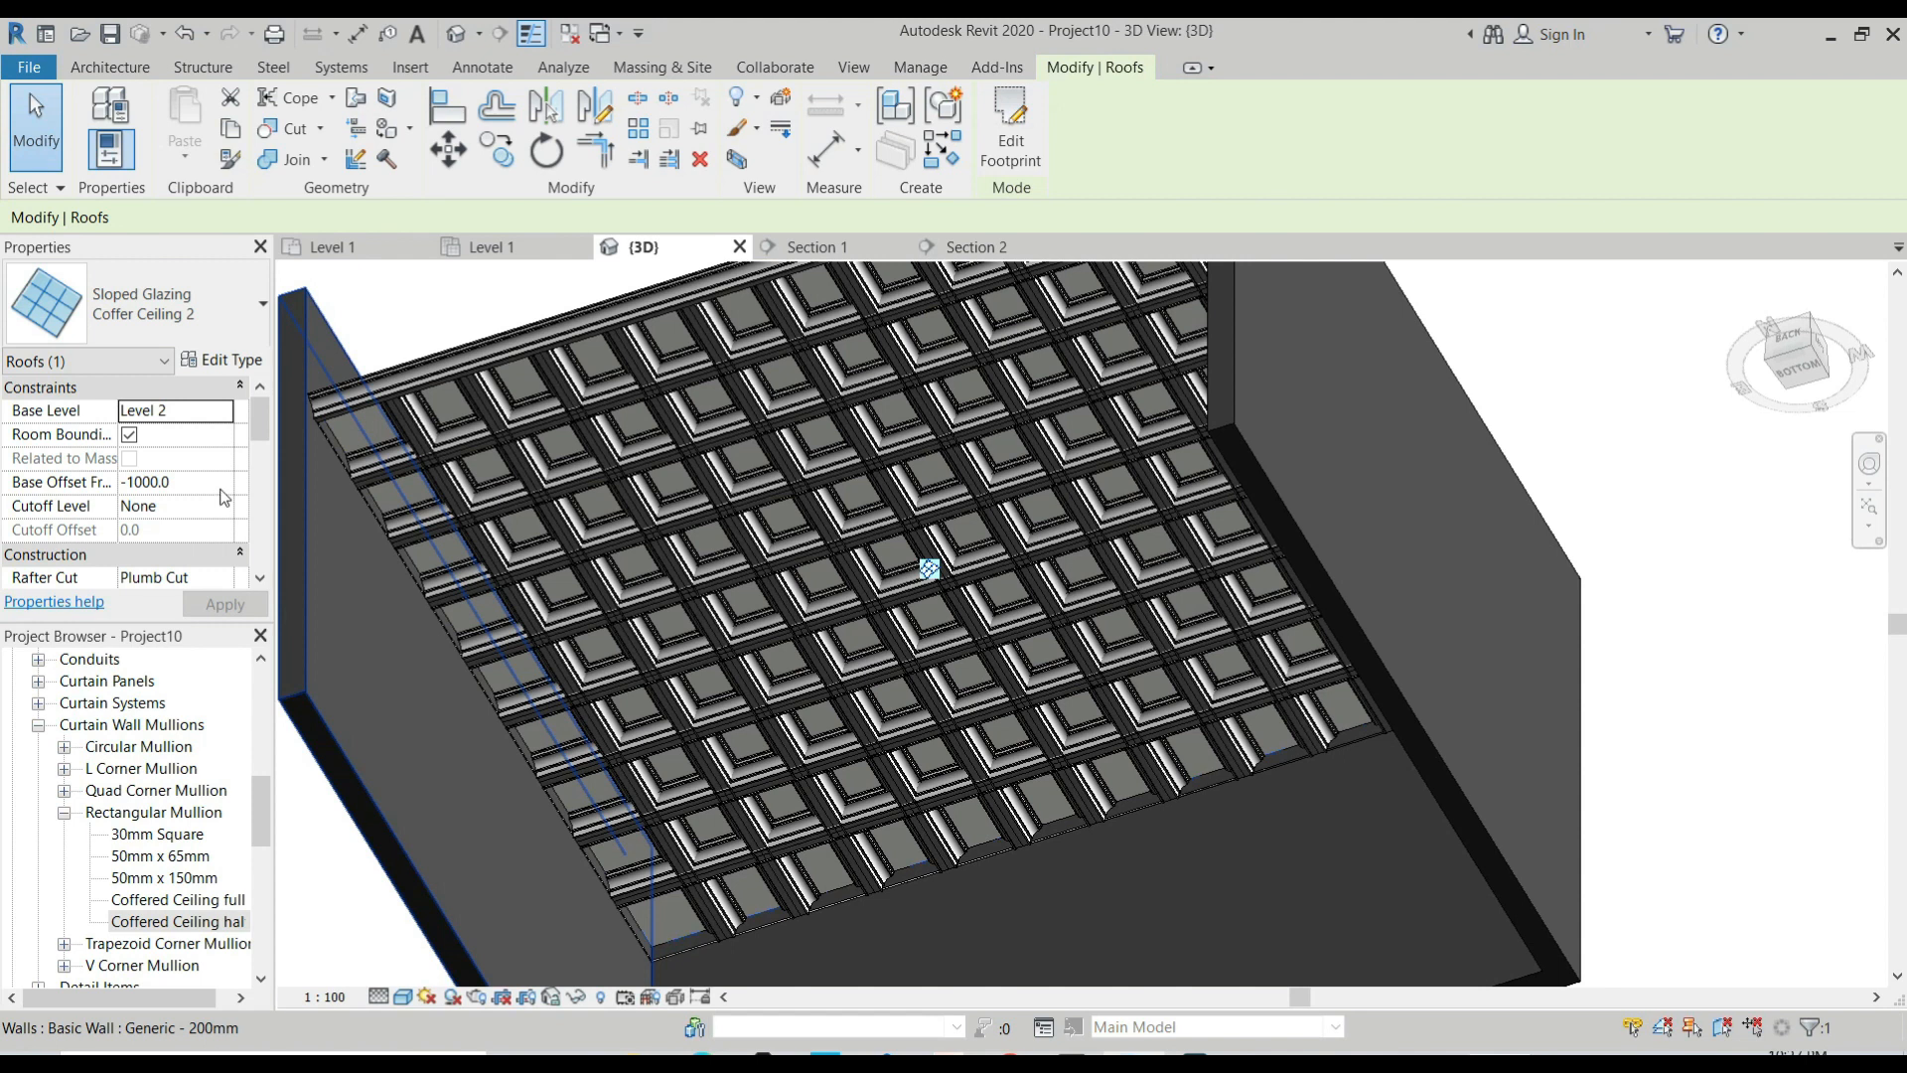
{"action": "scroll", "coordinate": [224, 498], "scroll_direction": "down", "scroll_amount": 2}
{"action": "scroll", "coordinate": [225, 488], "scroll_direction": "down", "scroll_amount": 2}
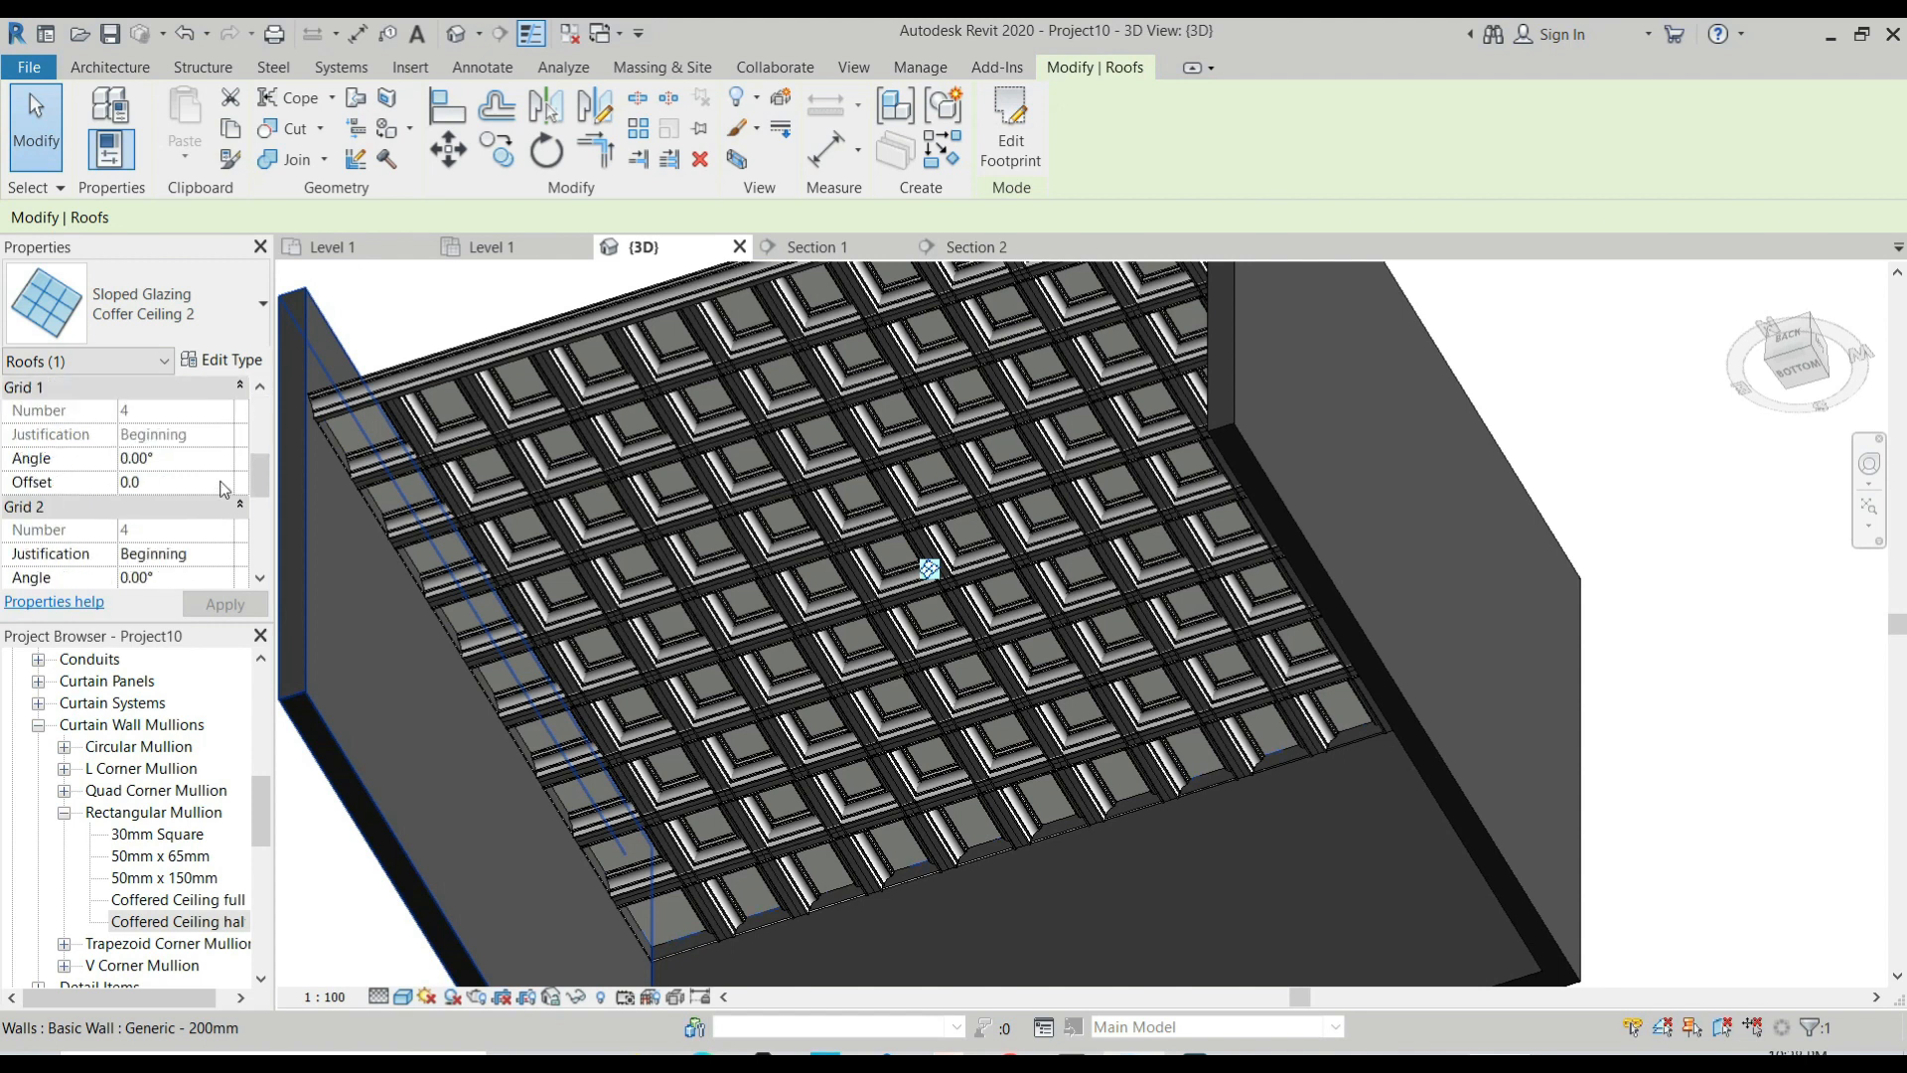
{"action": "scroll", "coordinate": [225, 489], "scroll_direction": "down", "scroll_amount": 3}
{"action": "scroll", "coordinate": [224, 489], "scroll_direction": "up", "scroll_amount": 2}
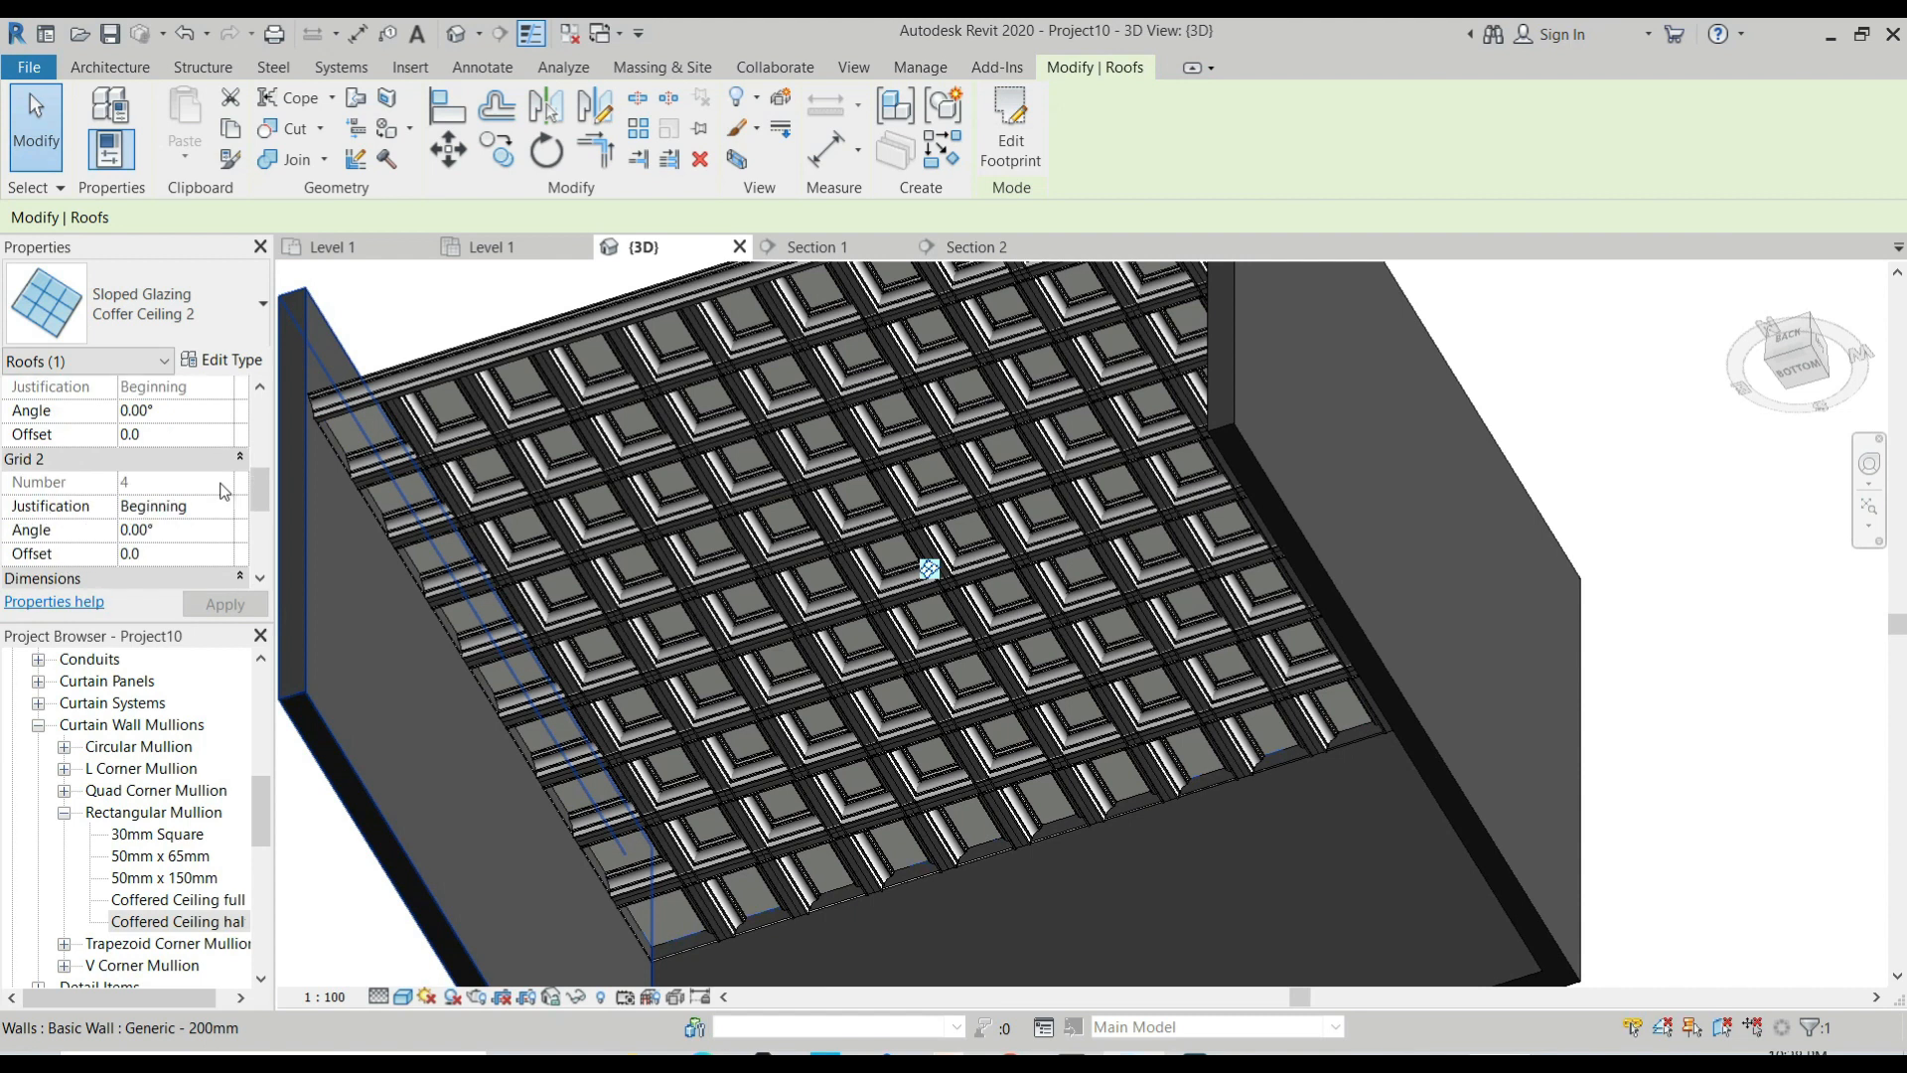
{"action": "scroll", "coordinate": [224, 489], "scroll_direction": "down", "scroll_amount": 3}
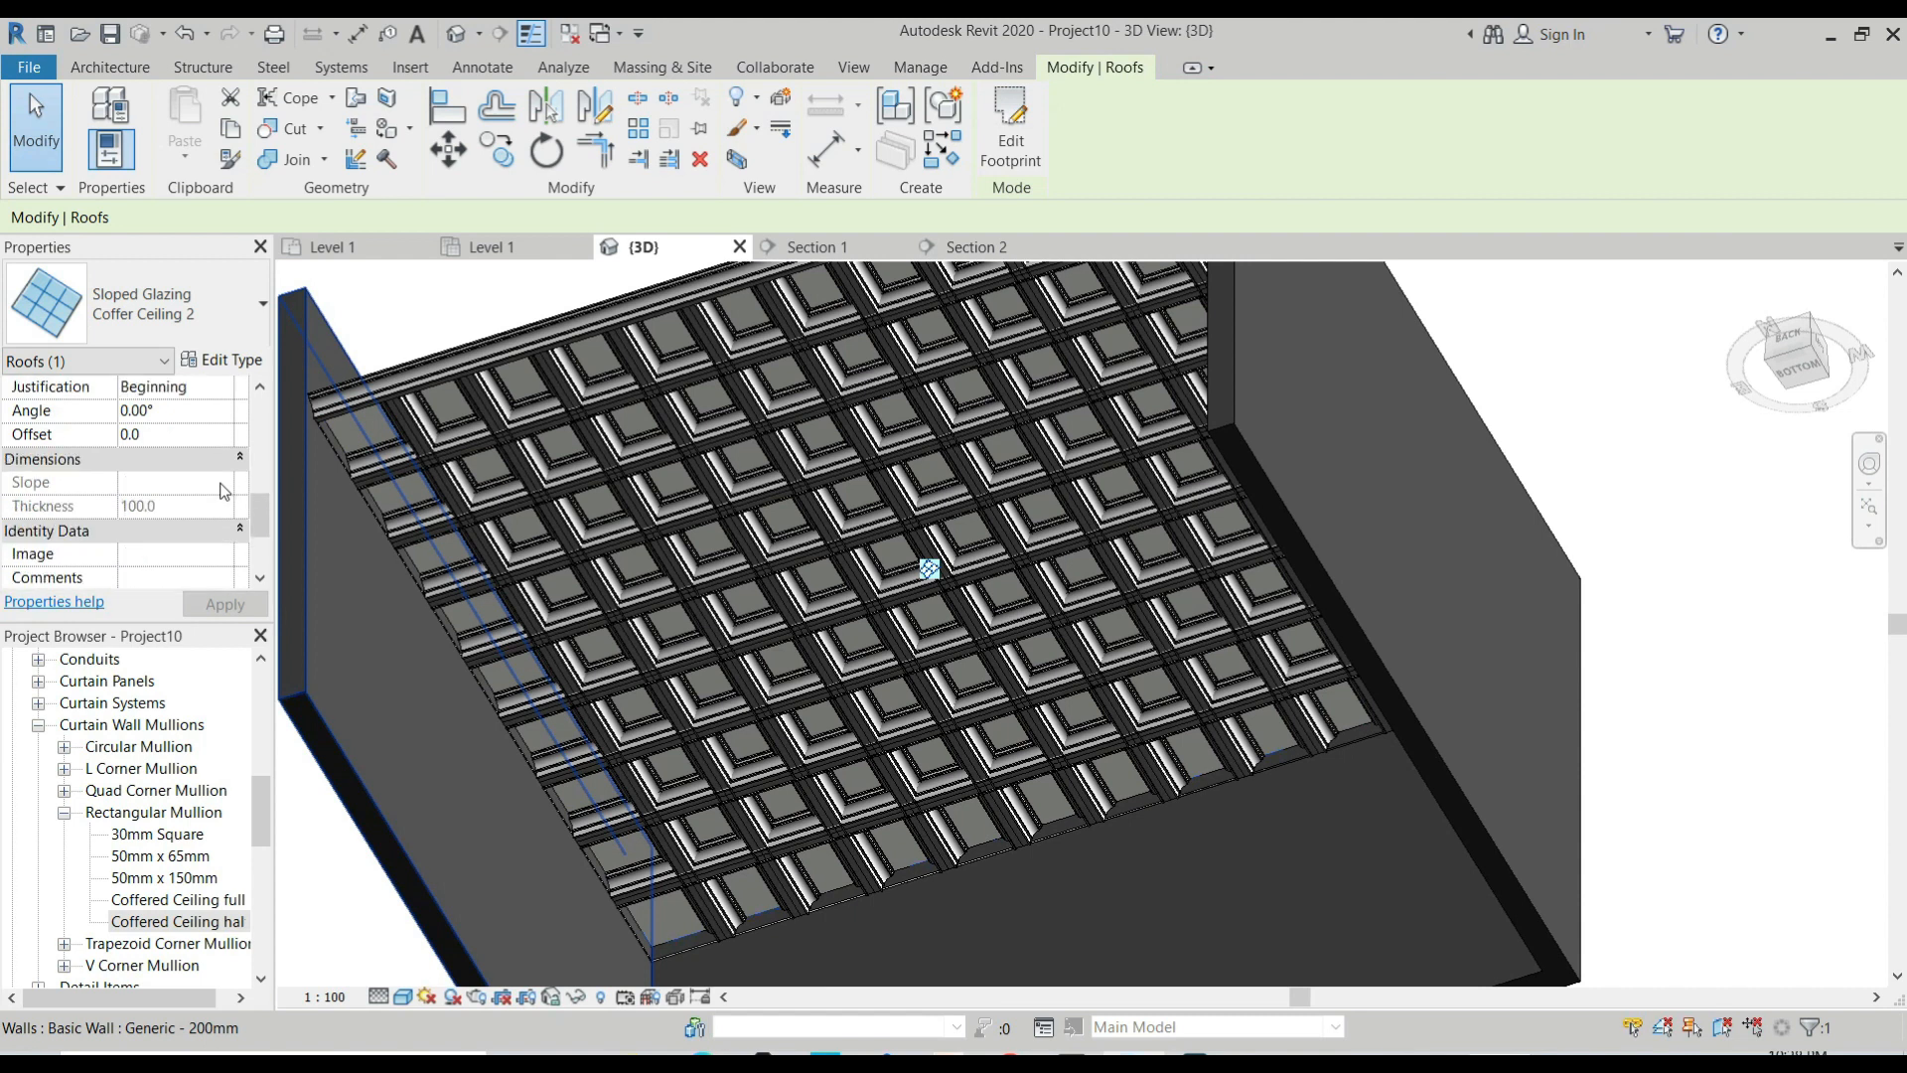
Set the Grid 2 spacing of the Coffer Ceiling 2 type to 800.
{"action": "left_click", "coordinate": [238, 360]}
{"action": "left_click", "coordinate": [899, 638]}
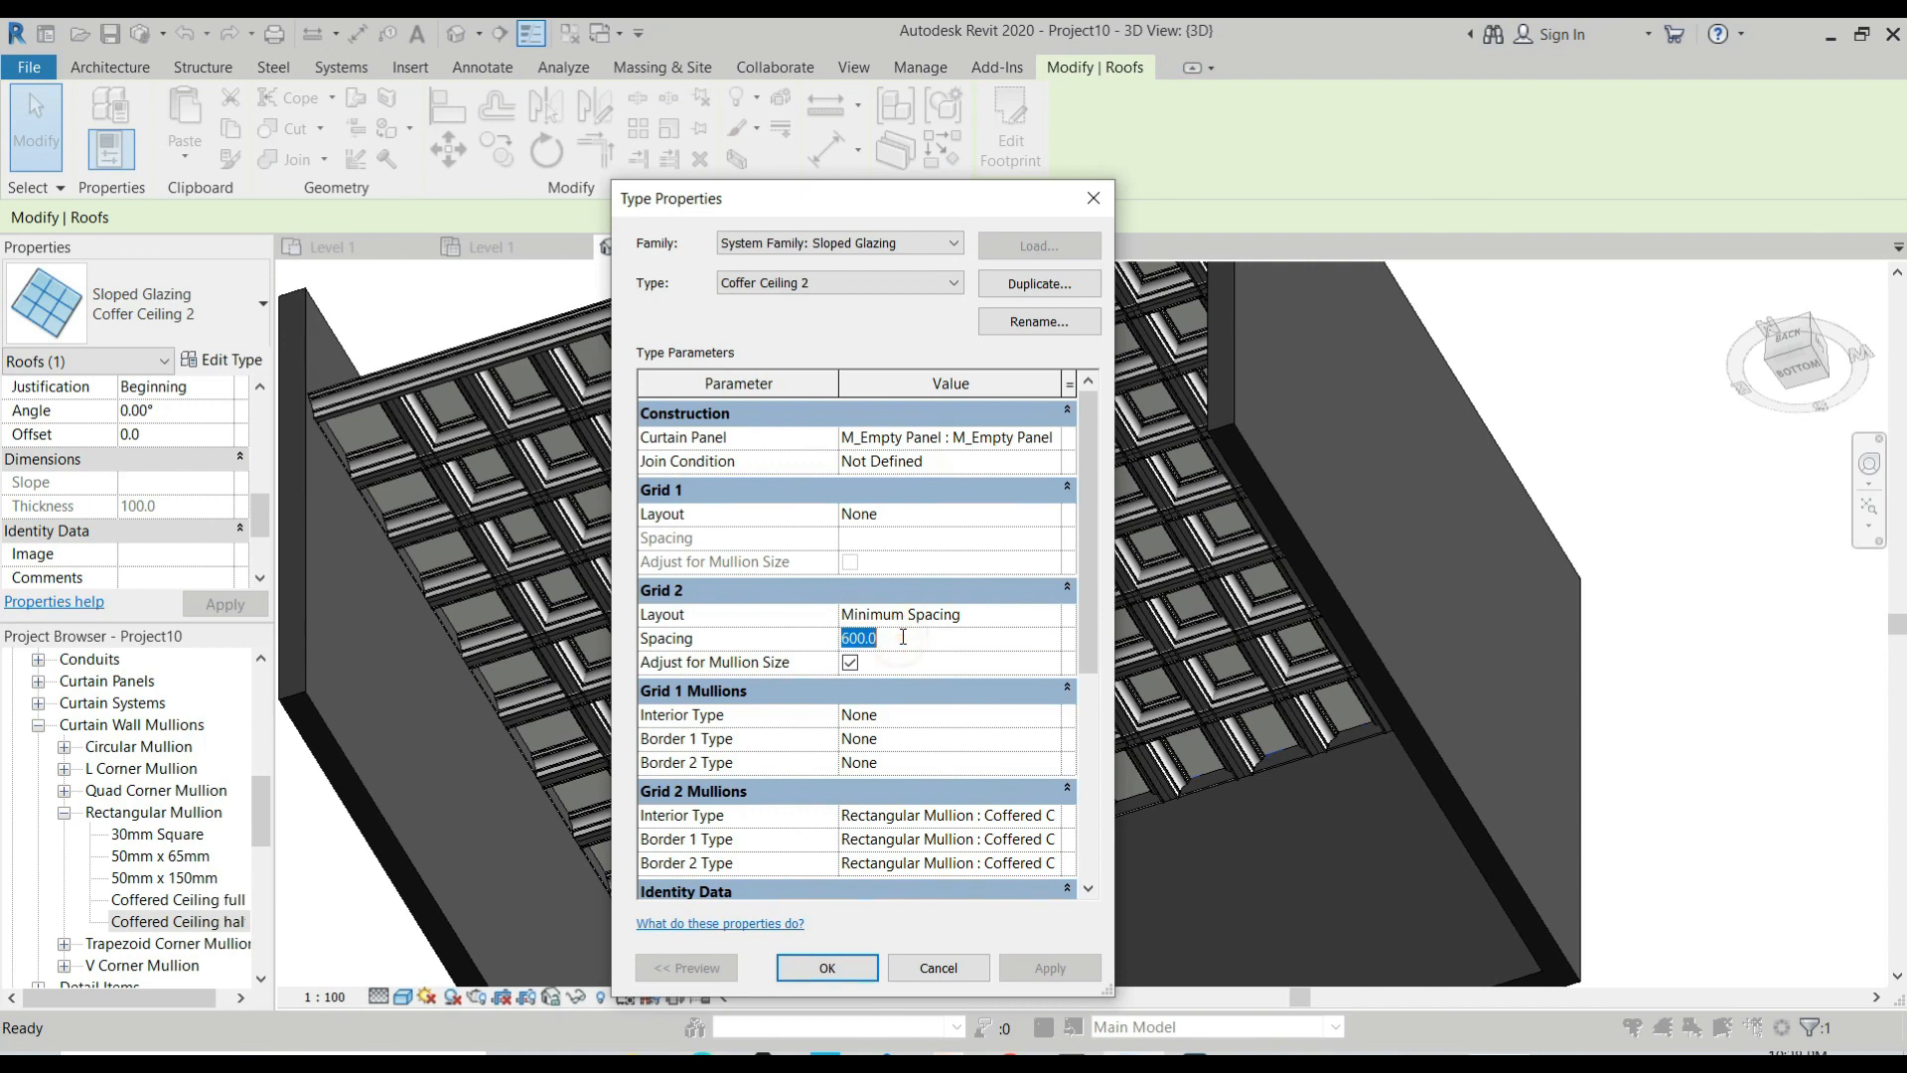
{"action": "type", "text": "8"}
{"action": "key", "text": "Return"}
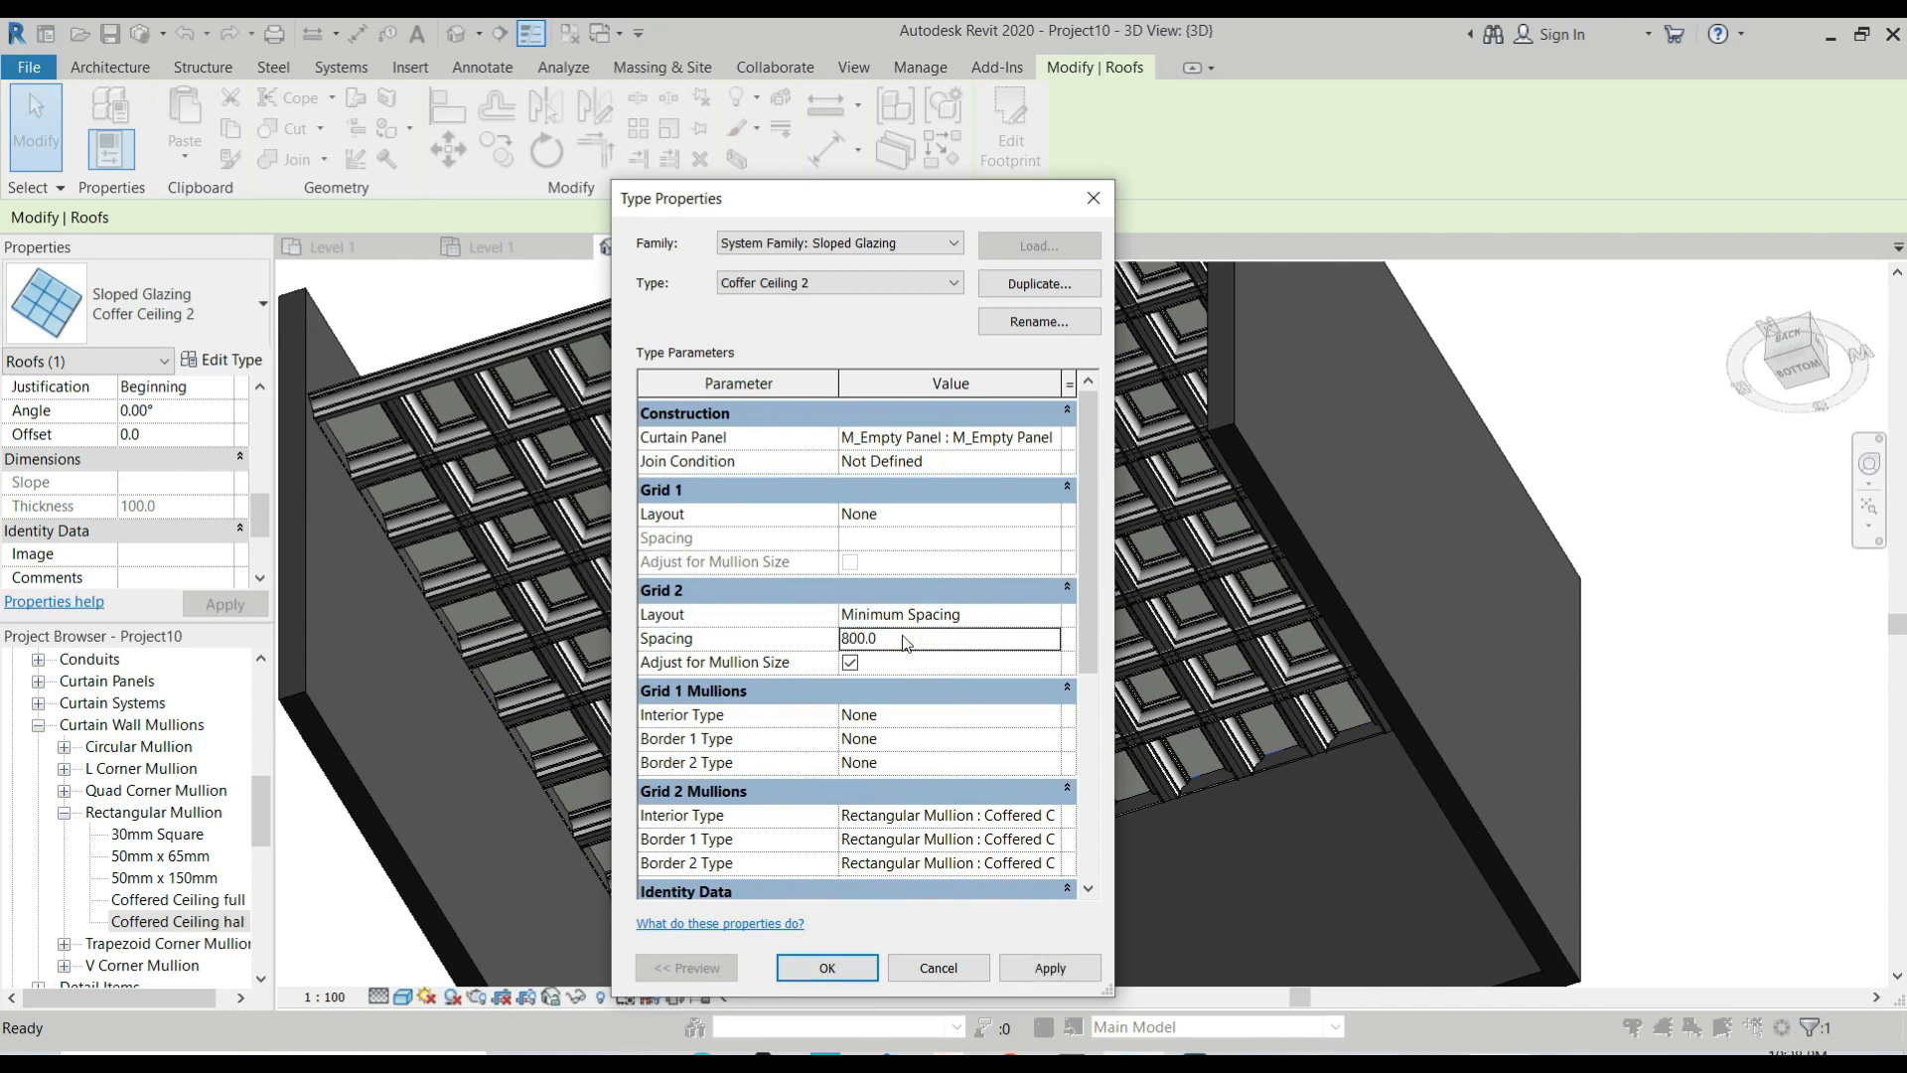
{"action": "left_click", "coordinate": [836, 966]}
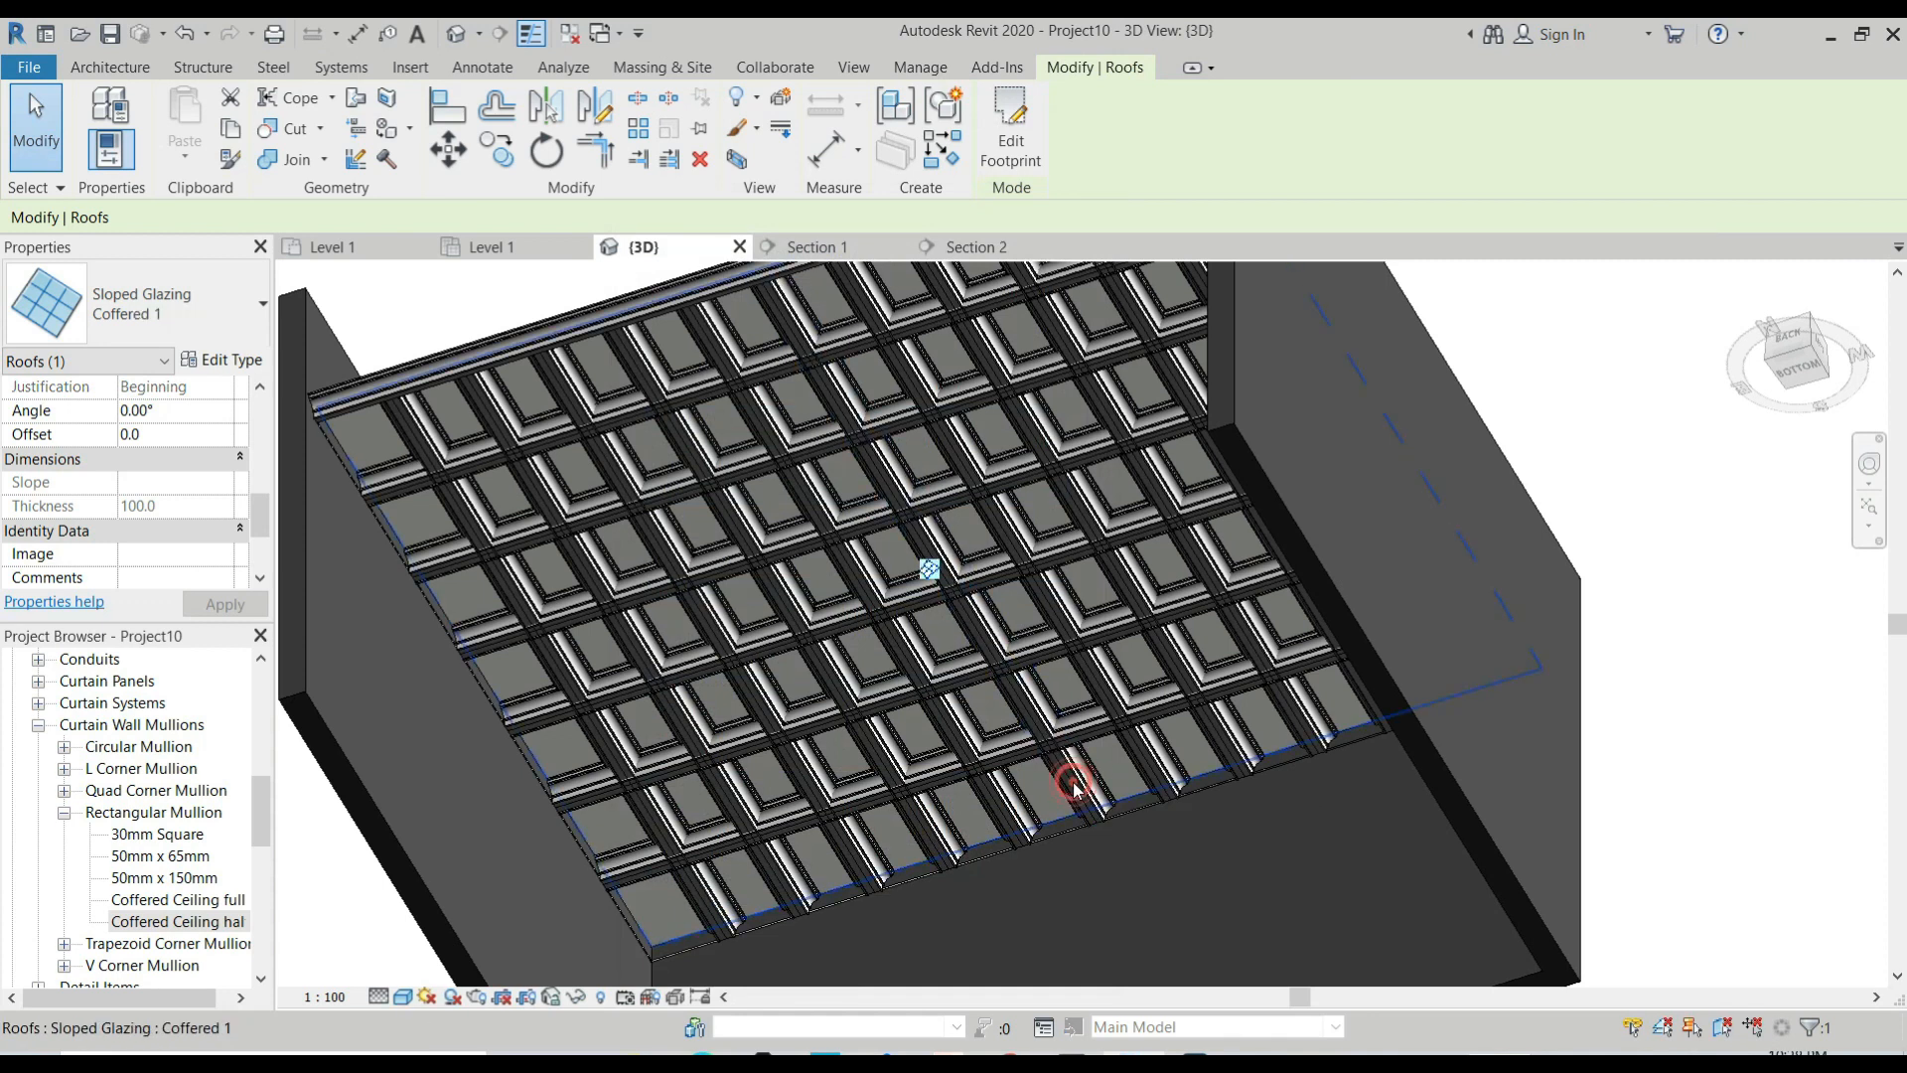
With the Coffered 1 roof selected, set its type's Grid 1 spacing to 800 and inspect the coffers from below.
{"action": "left_click", "coordinate": [222, 359]}
{"action": "left_click", "coordinate": [914, 545]}
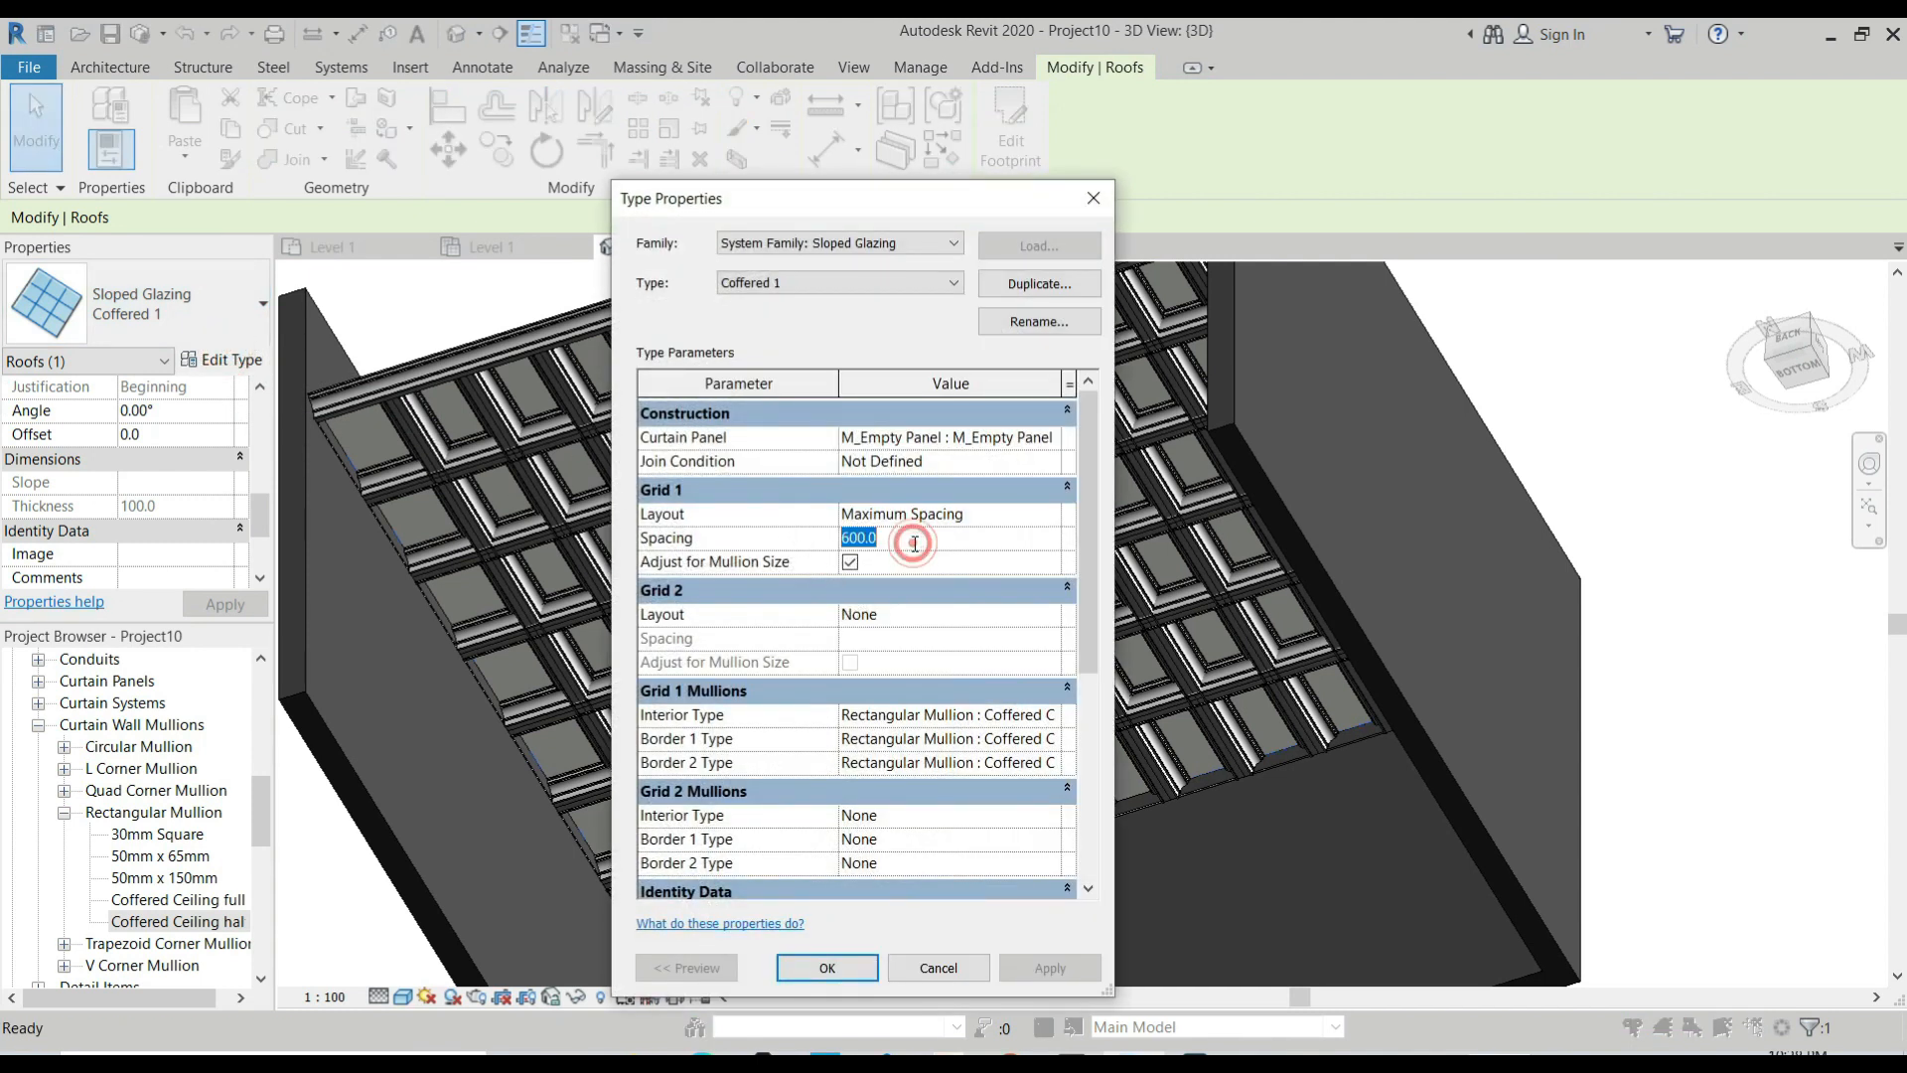
{"action": "type", "text": "800"}
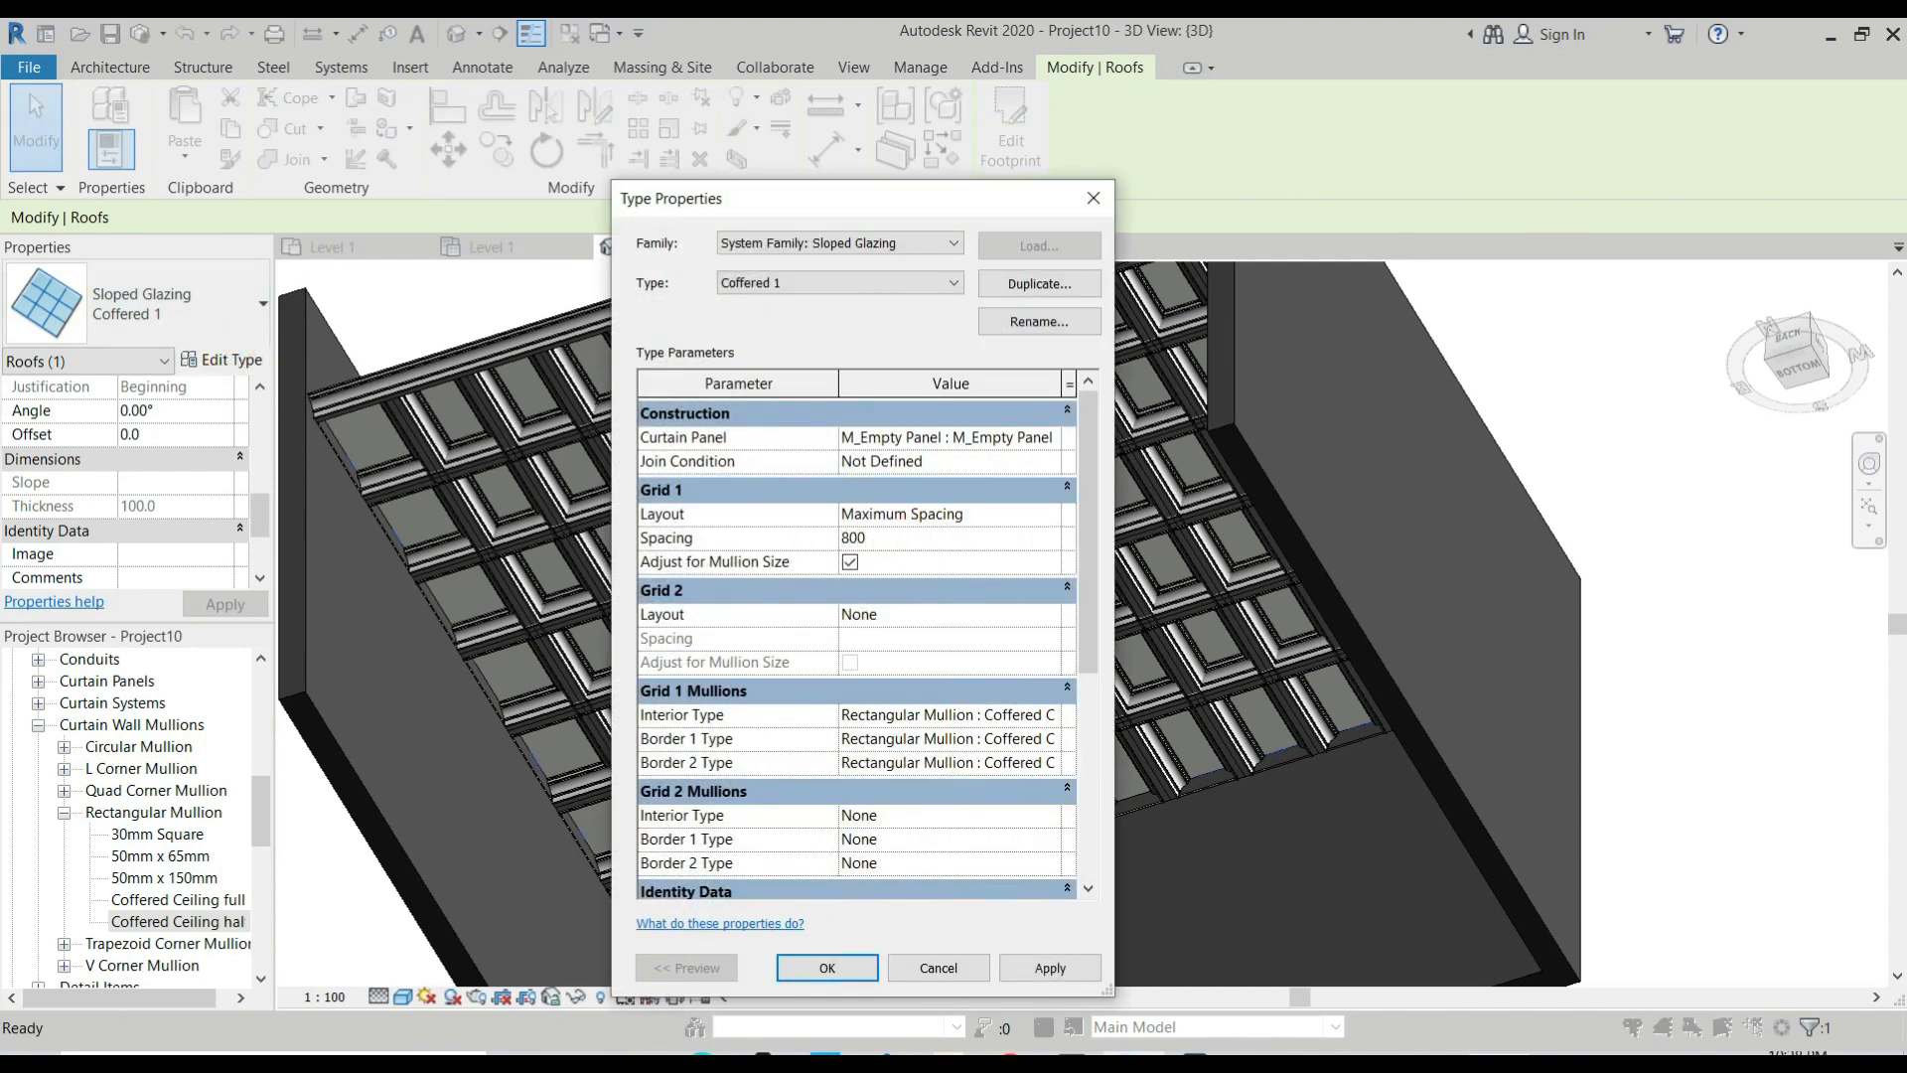
{"action": "left_click", "coordinate": [861, 974]}
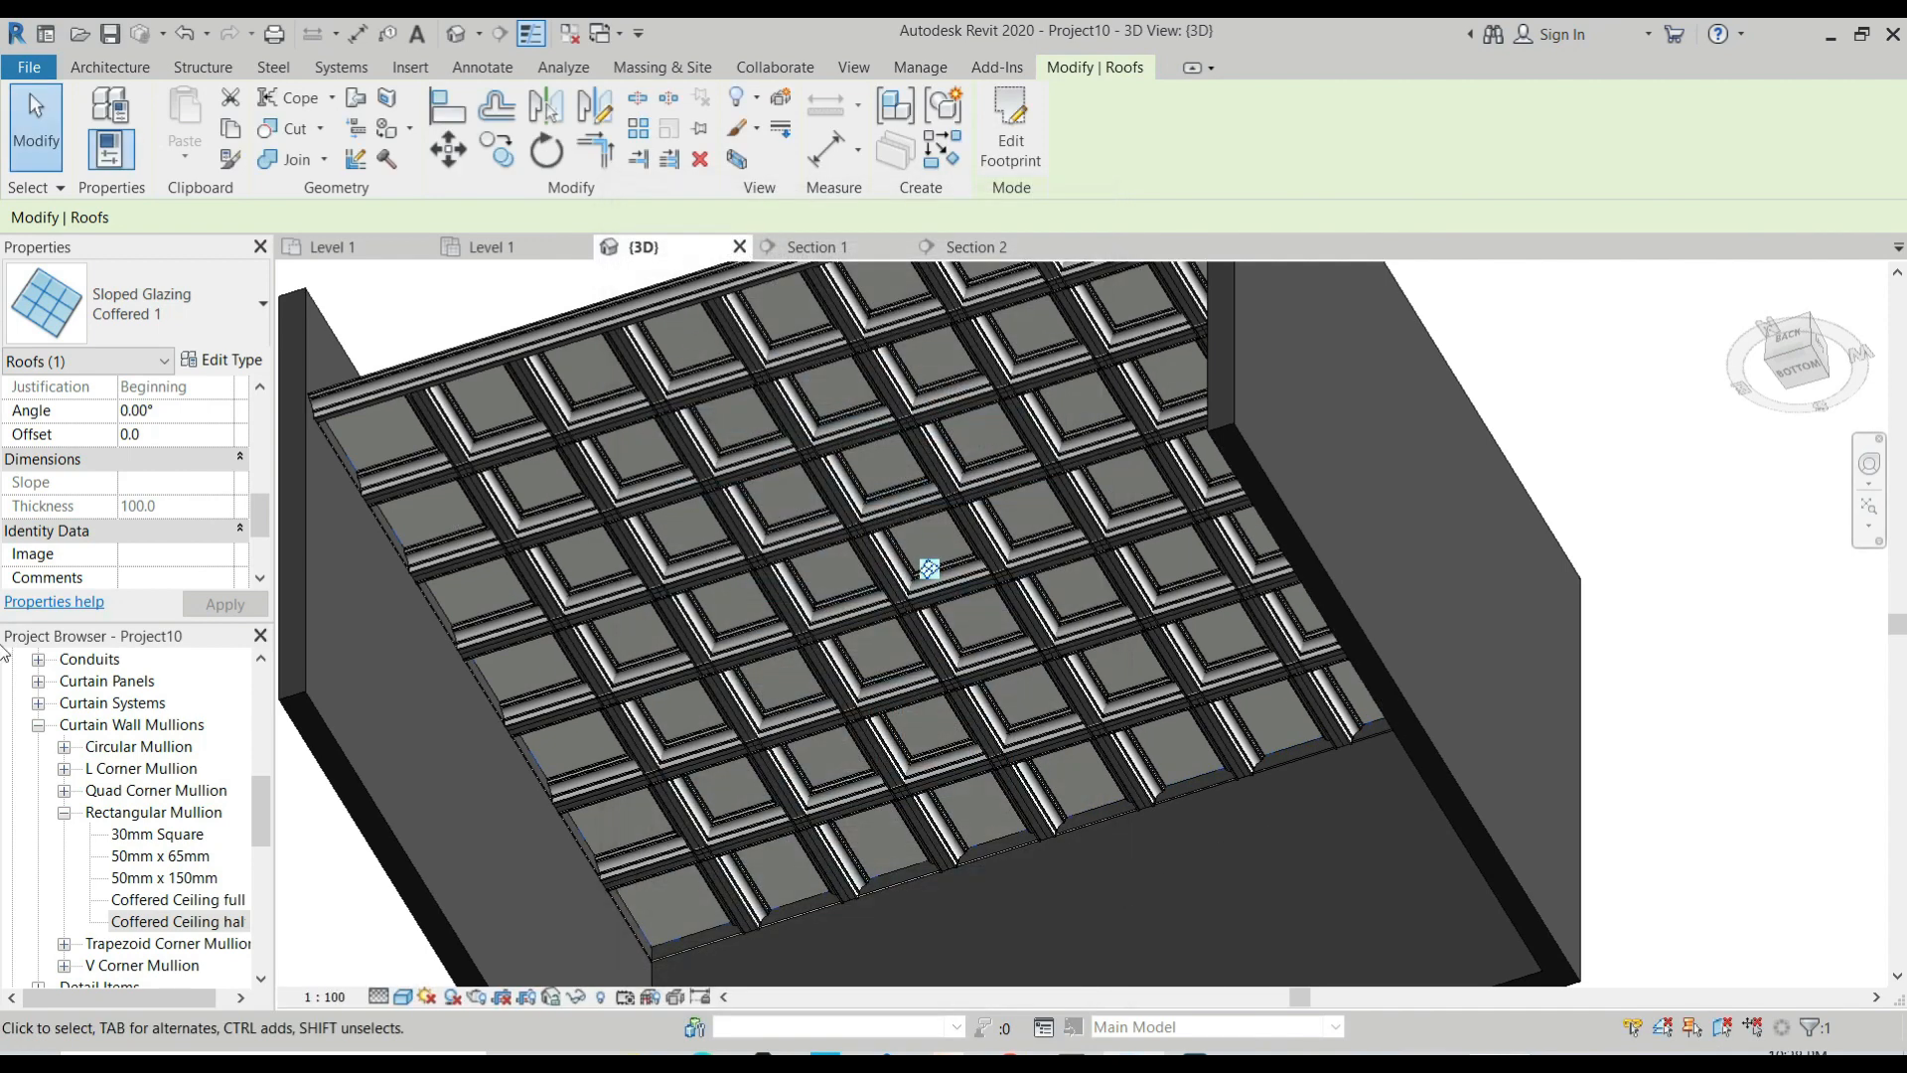
{"action": "left_click", "coordinate": [1806, 691]}
{"action": "scroll", "coordinate": [1367, 632], "scroll_direction": "down", "scroll_amount": 3}
{"action": "middle_click_drag", "start_coordinate": [970, 491], "coordinate": [1043, 397], "text": "shift"}
{"action": "scroll", "coordinate": [1043, 397], "scroll_direction": "up", "scroll_amount": 5}
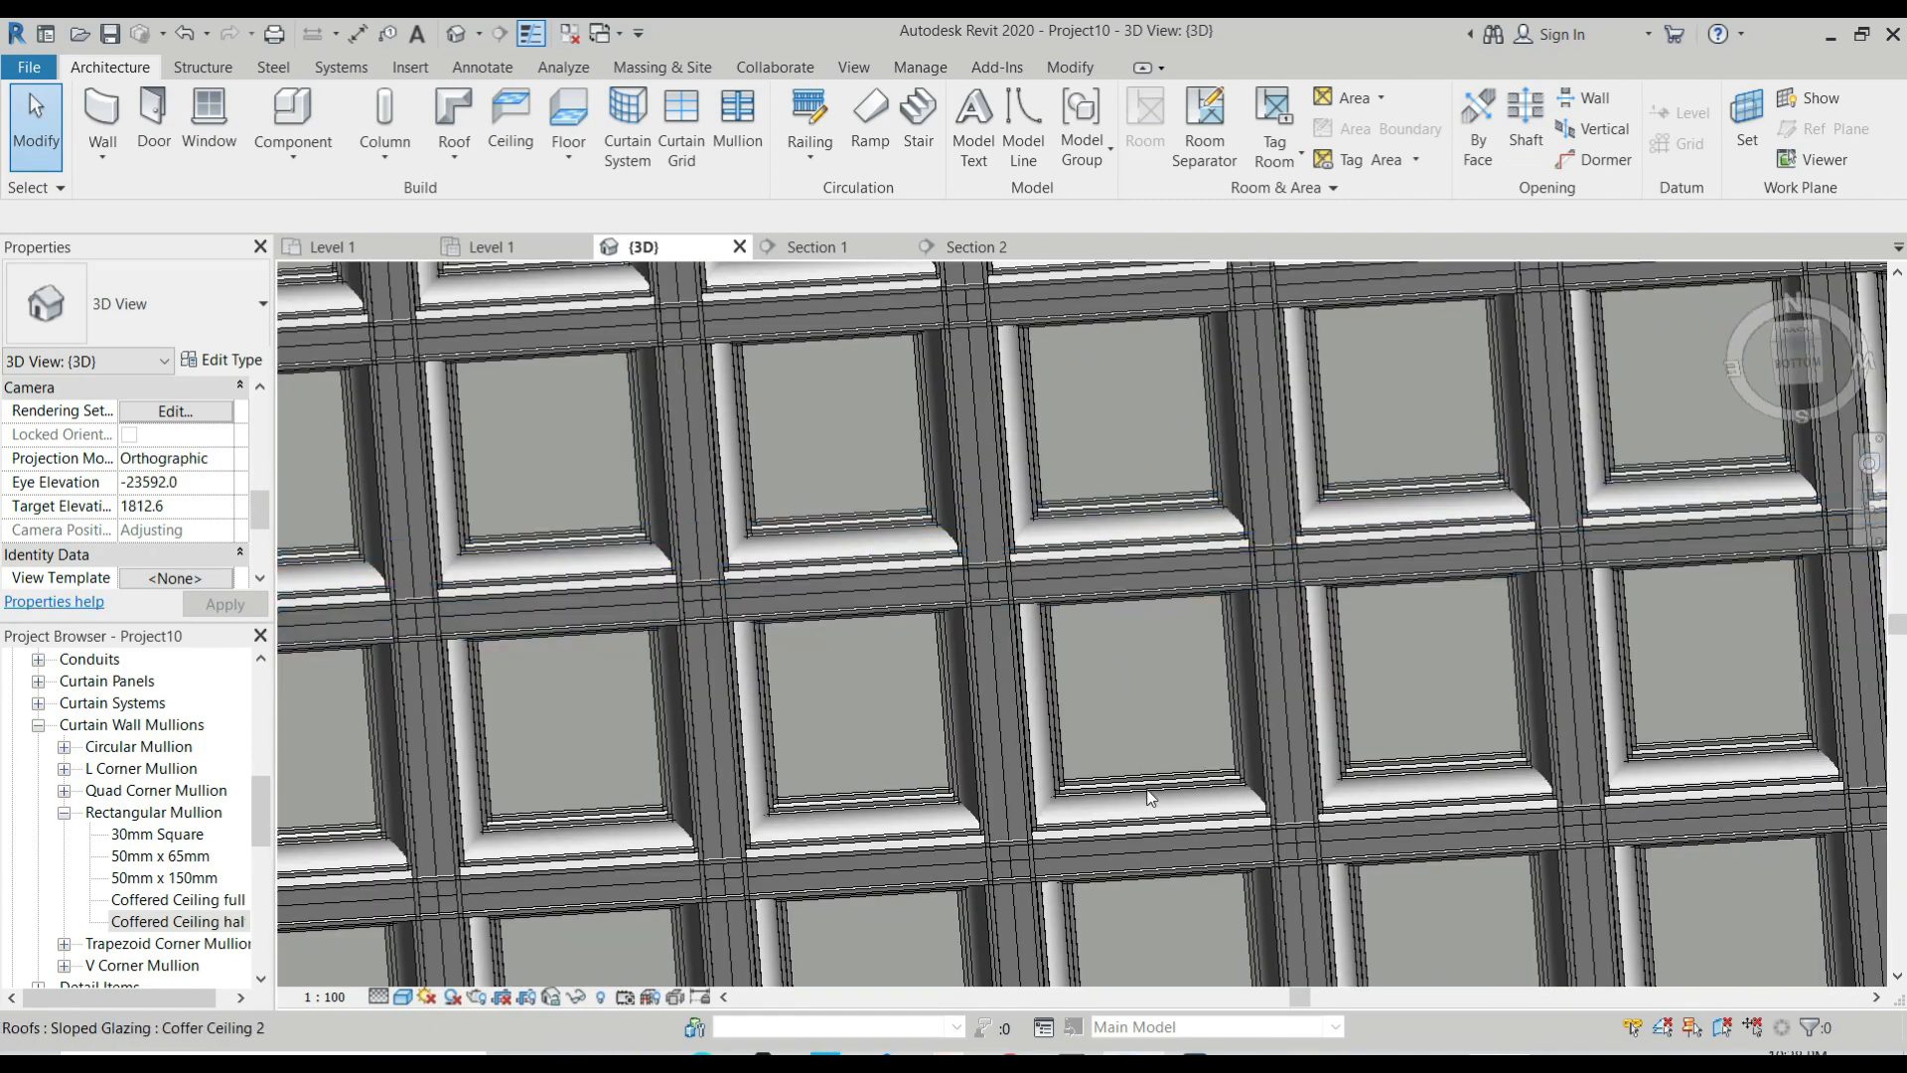